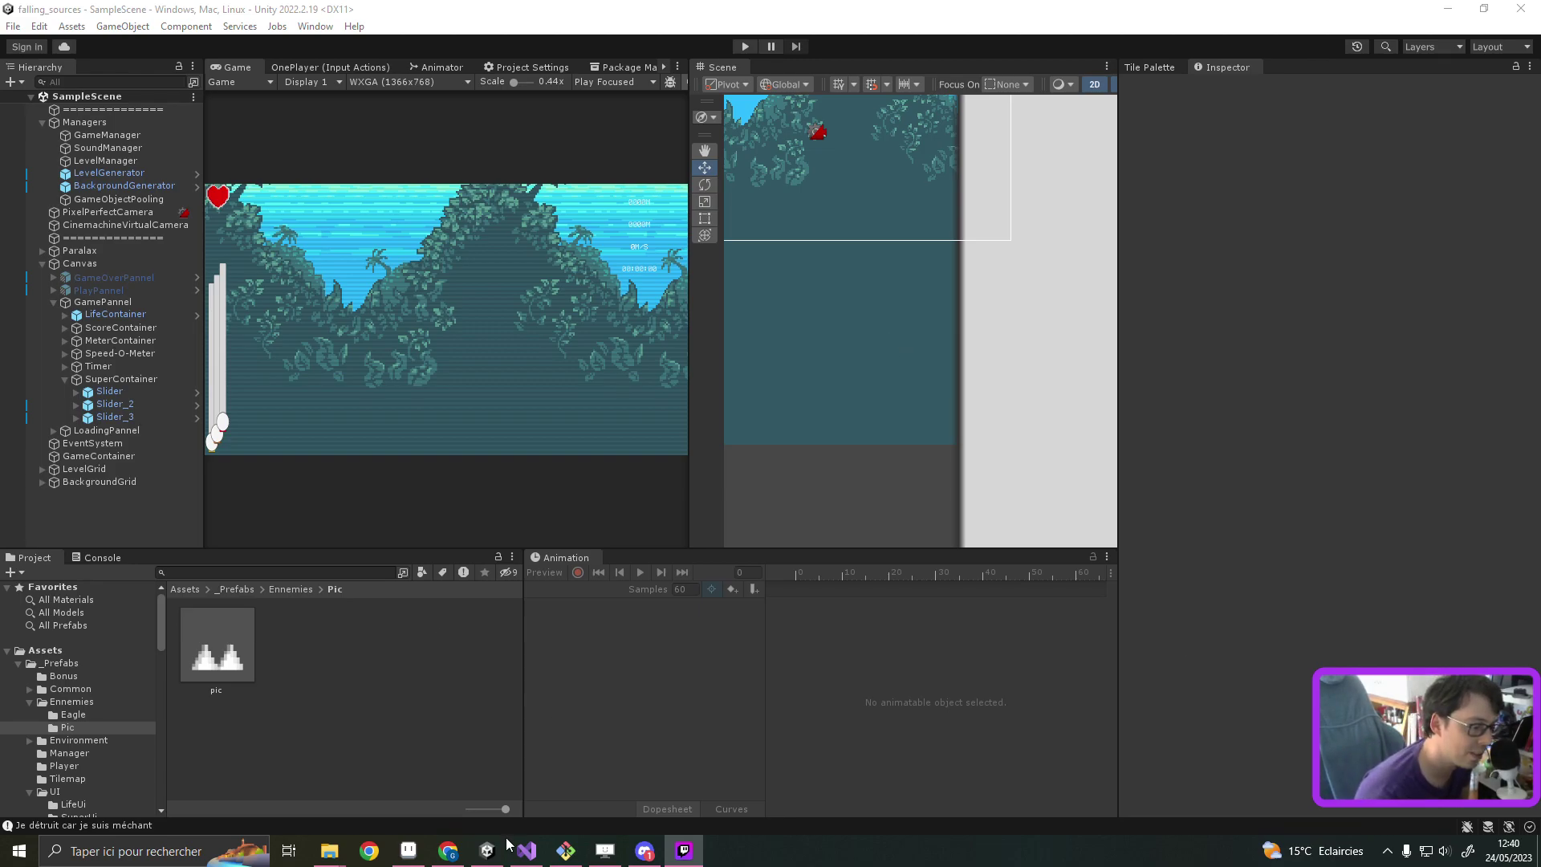
Step: Review Ennemy.cs's random Screen.width point and the new Vector3 block on lines 61–66
{"action": "mouse_move", "coordinate": [526, 850]}
{"action": "left_click", "coordinate": [547, 734]}
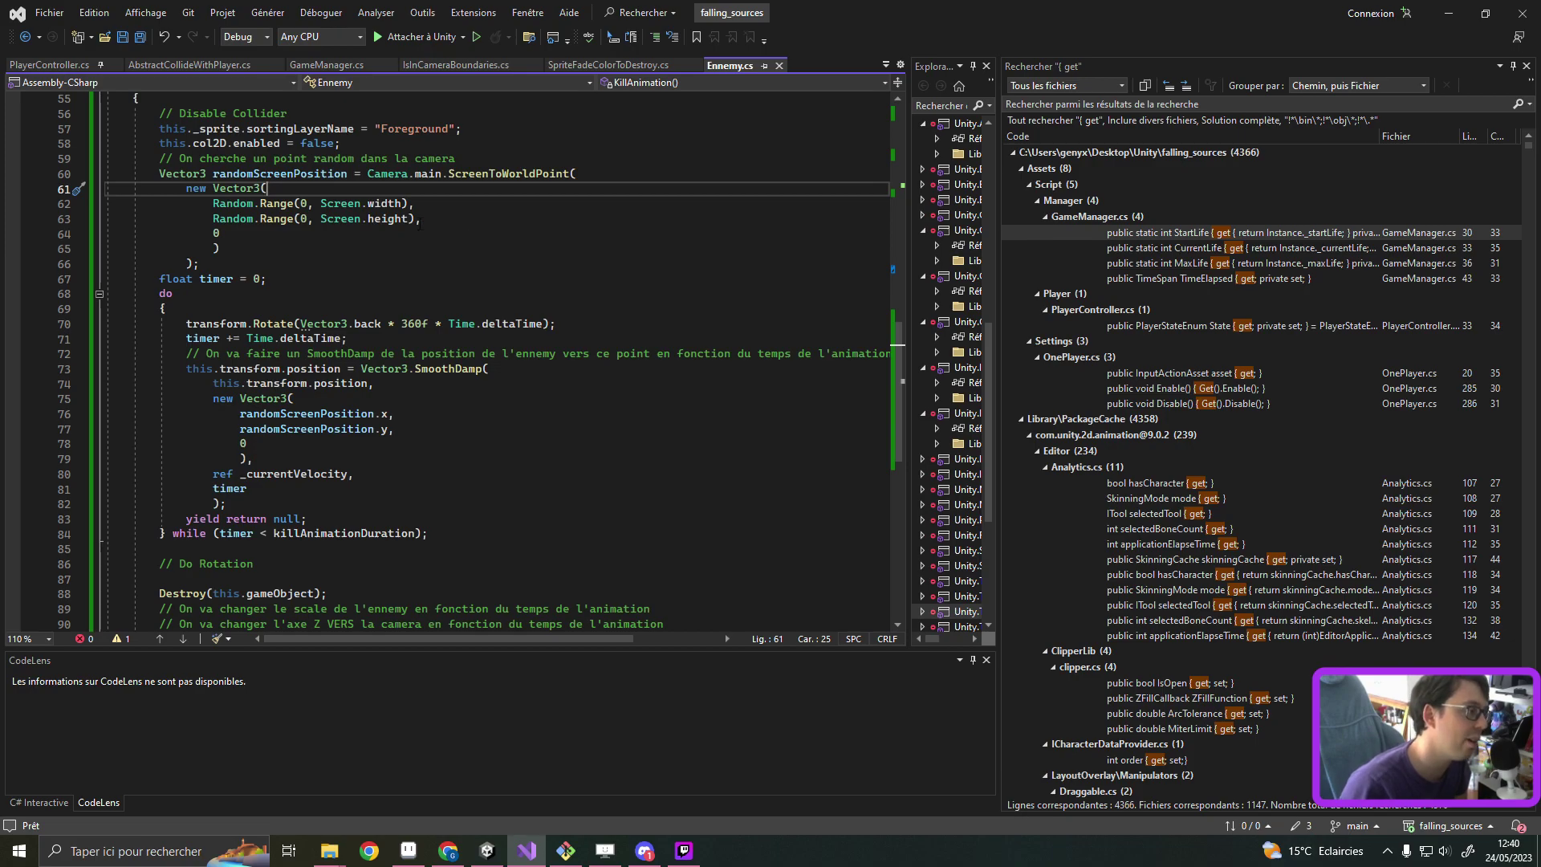
{"action": "left_click", "coordinate": [458, 199]}
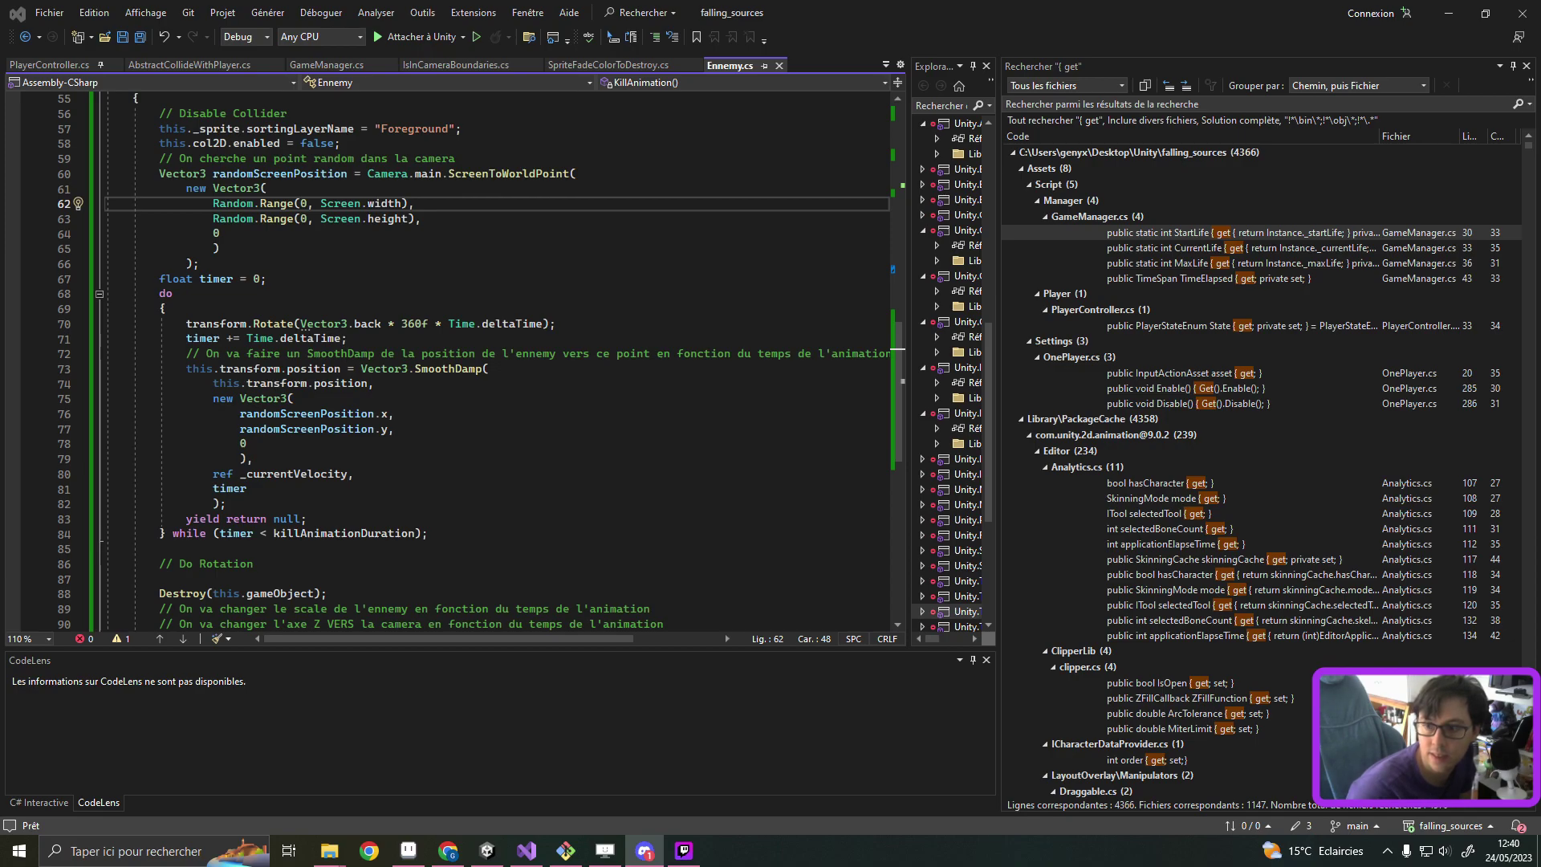
{"action": "key", "text": "alt+Tab"}
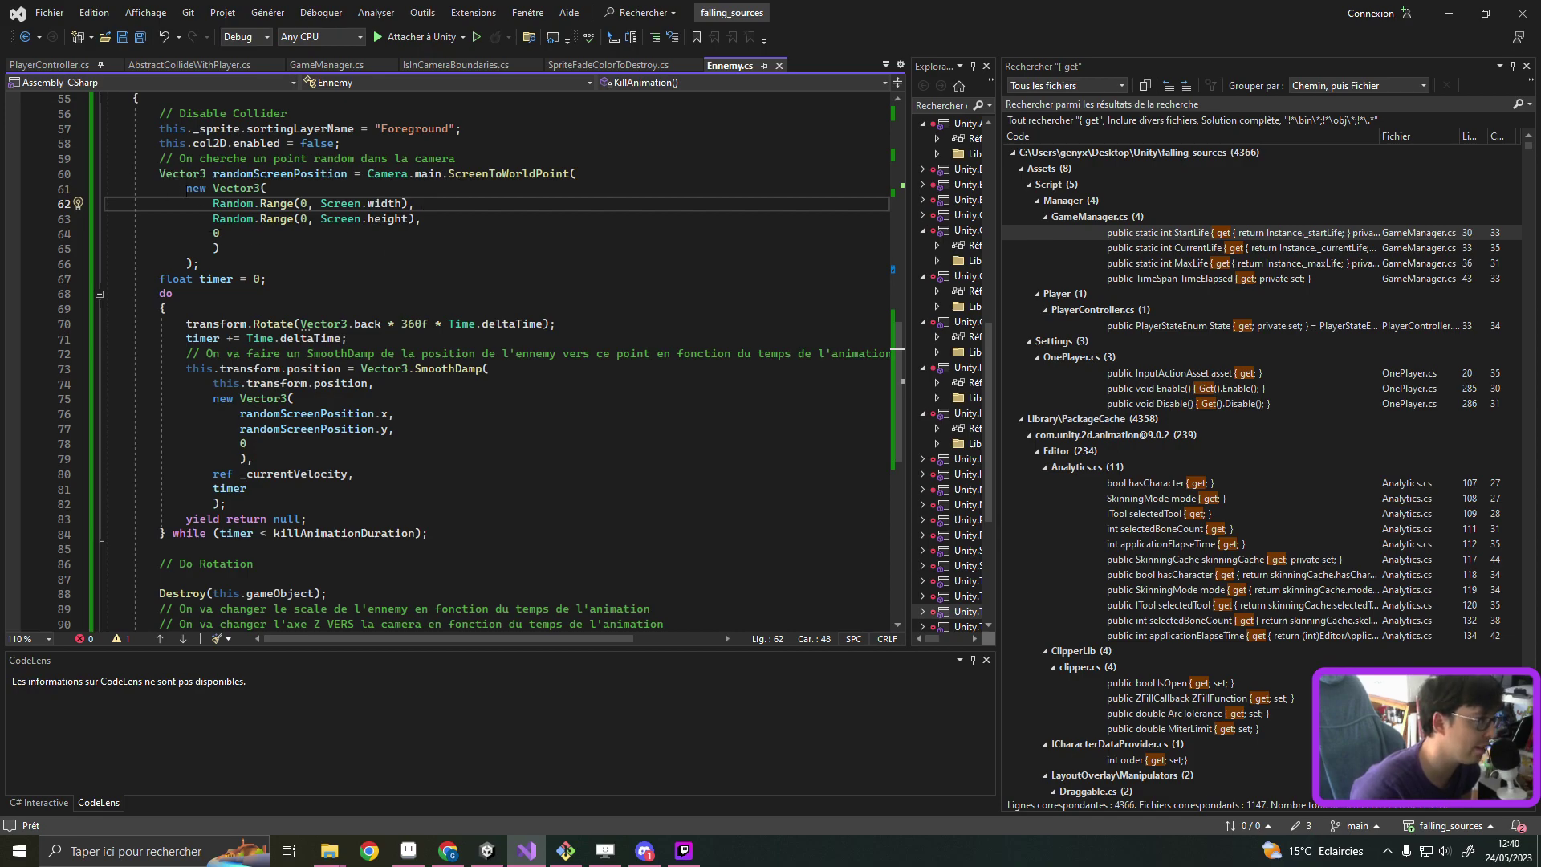
{"action": "left_click_drag", "start_coordinate": [186, 193], "coordinate": [217, 267]}
{"action": "left_click", "coordinate": [263, 258]}
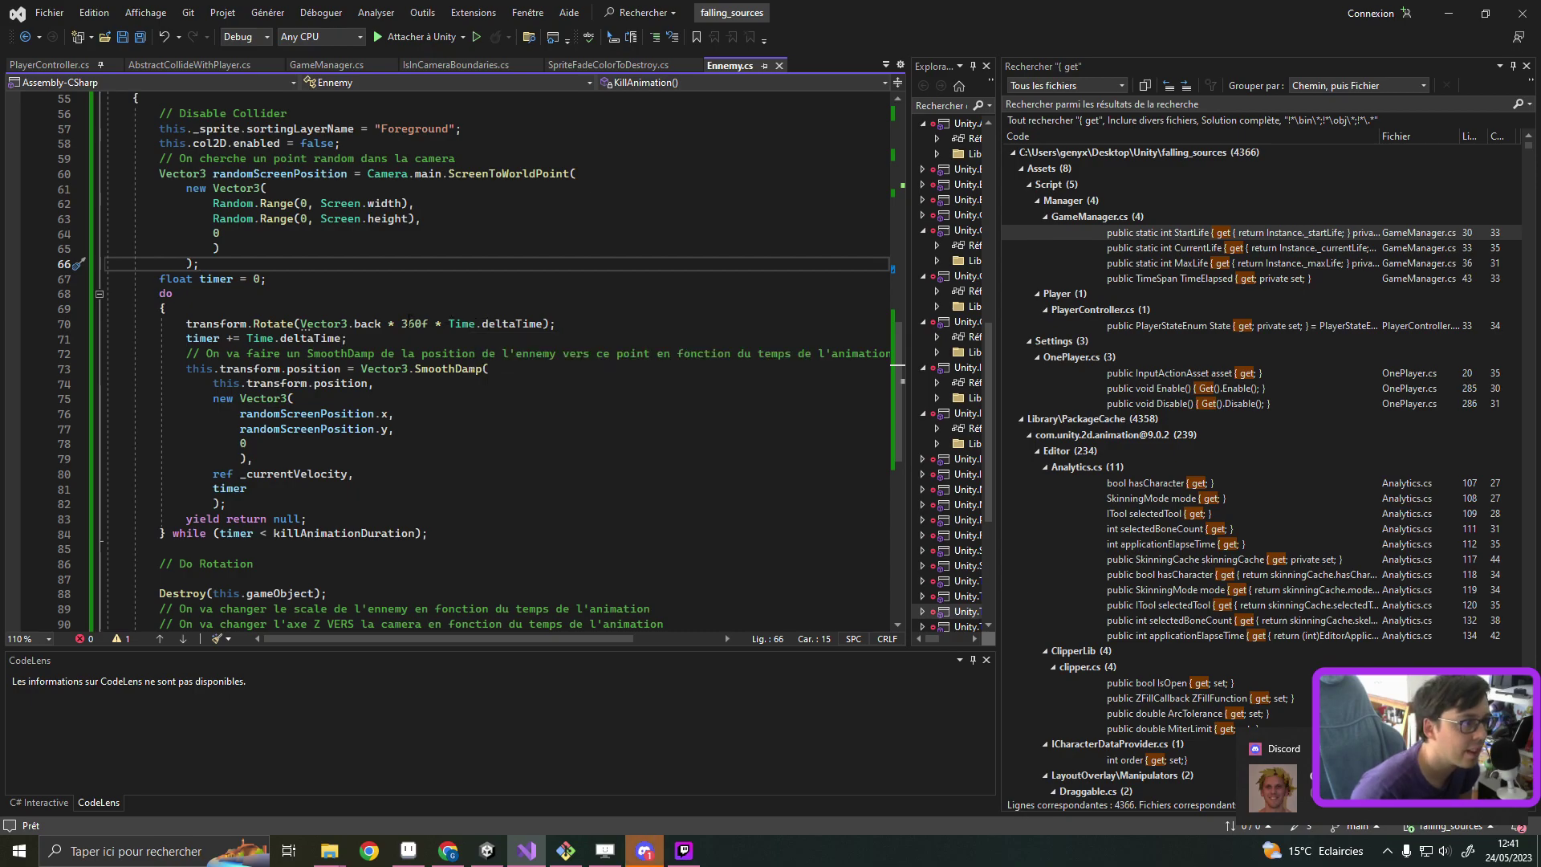
Step: Change line 70's rotation to Vector3.back * 90f * Time.deltaTime * 8f and save Ennemy.cs
{"action": "left_click", "coordinate": [415, 323]}
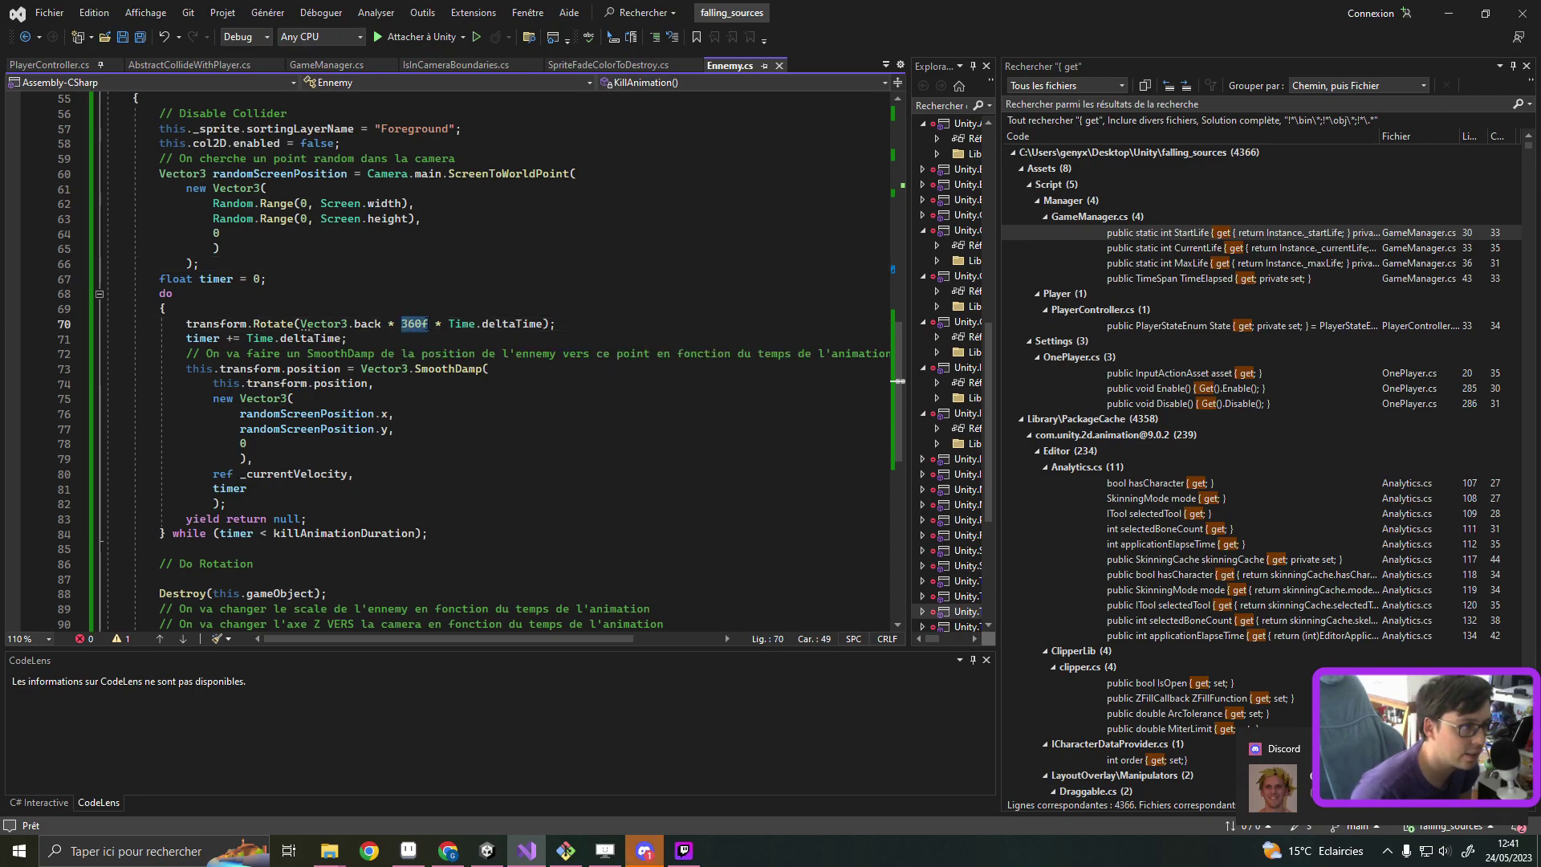
{"action": "double_click", "coordinate": [415, 323]}
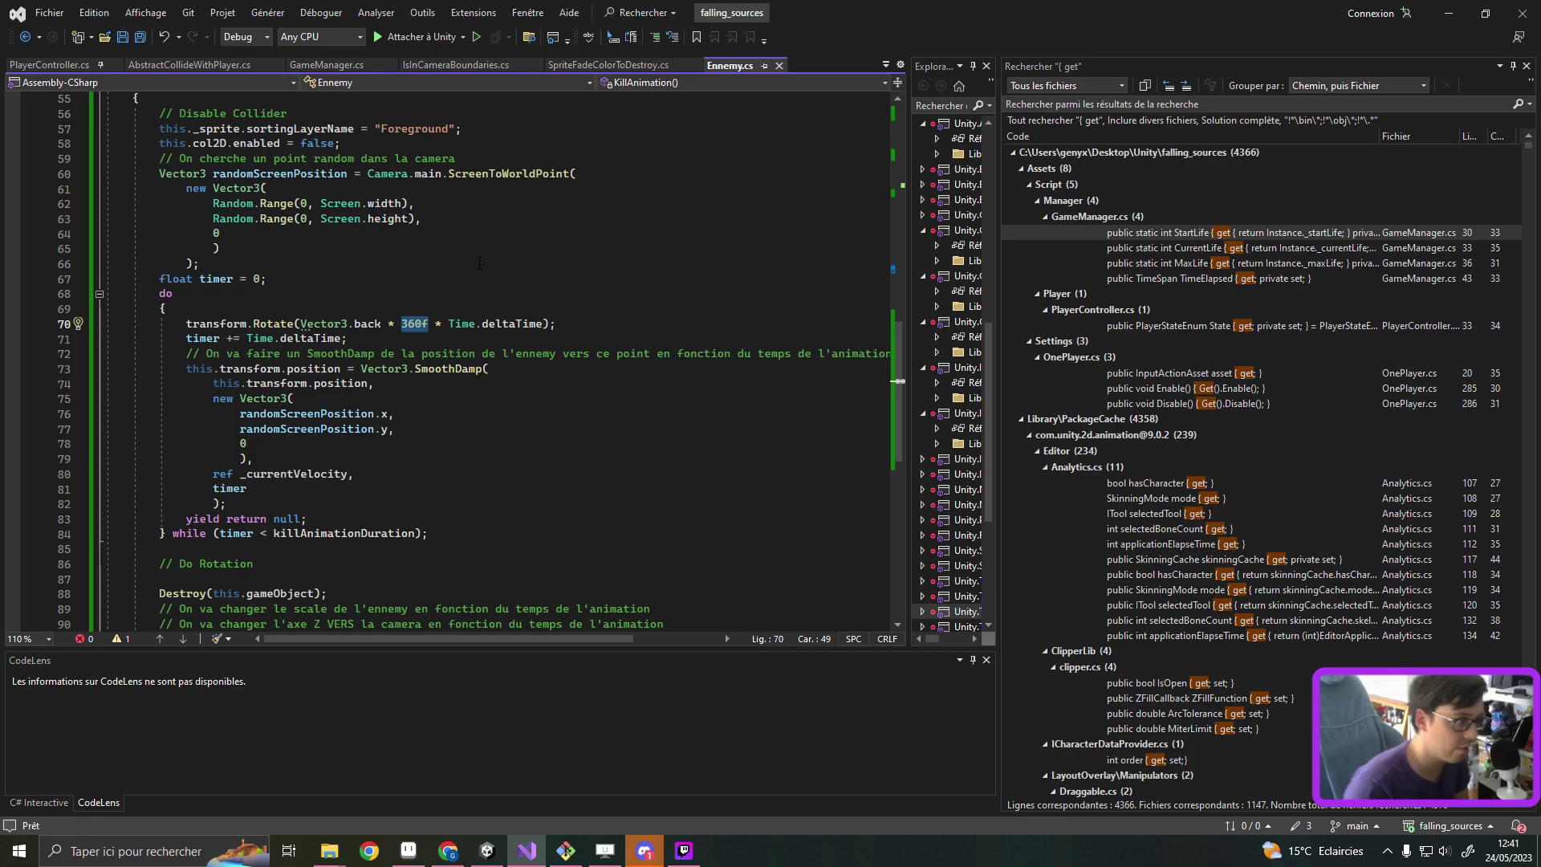
{"action": "type", "text": "90f"}
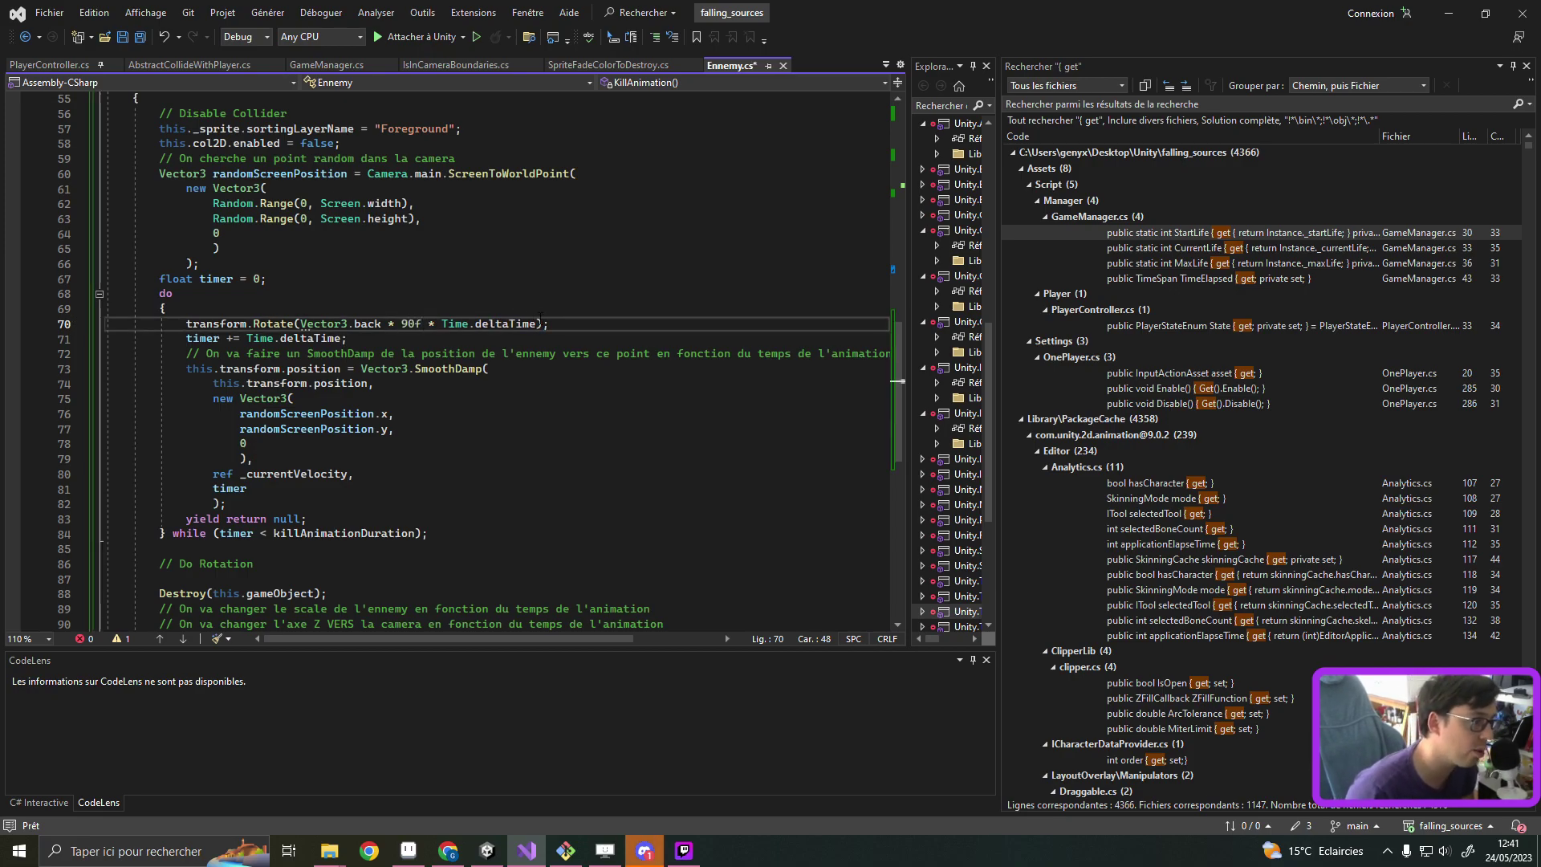
{"action": "left_click", "coordinate": [540, 319]}
{"action": "type", "text": "* 5"}
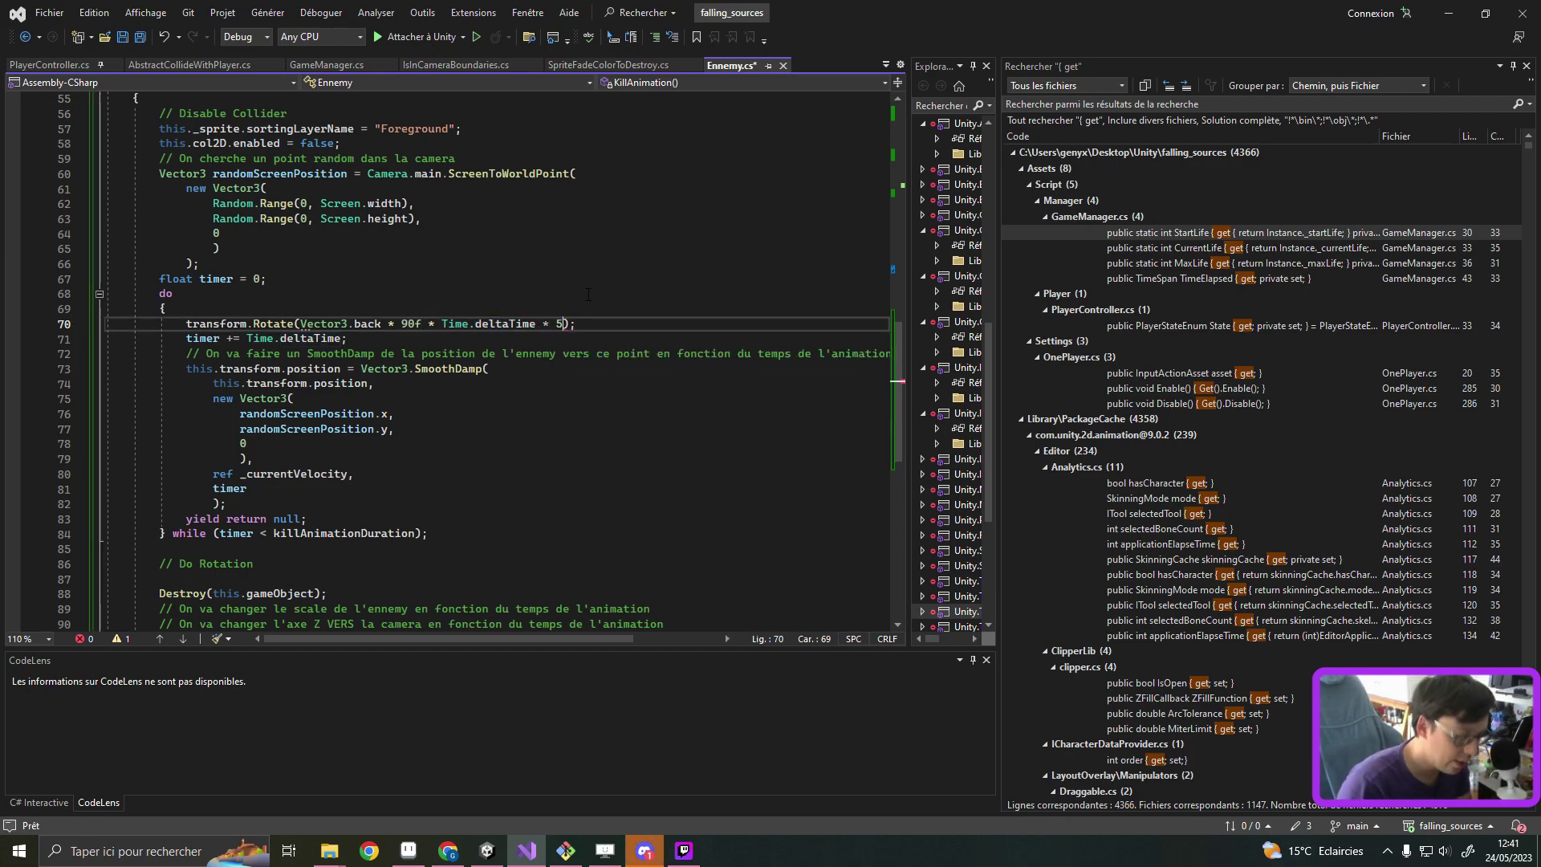
{"action": "type", "text": "f"}
{"action": "key", "text": "ctrl+s"}
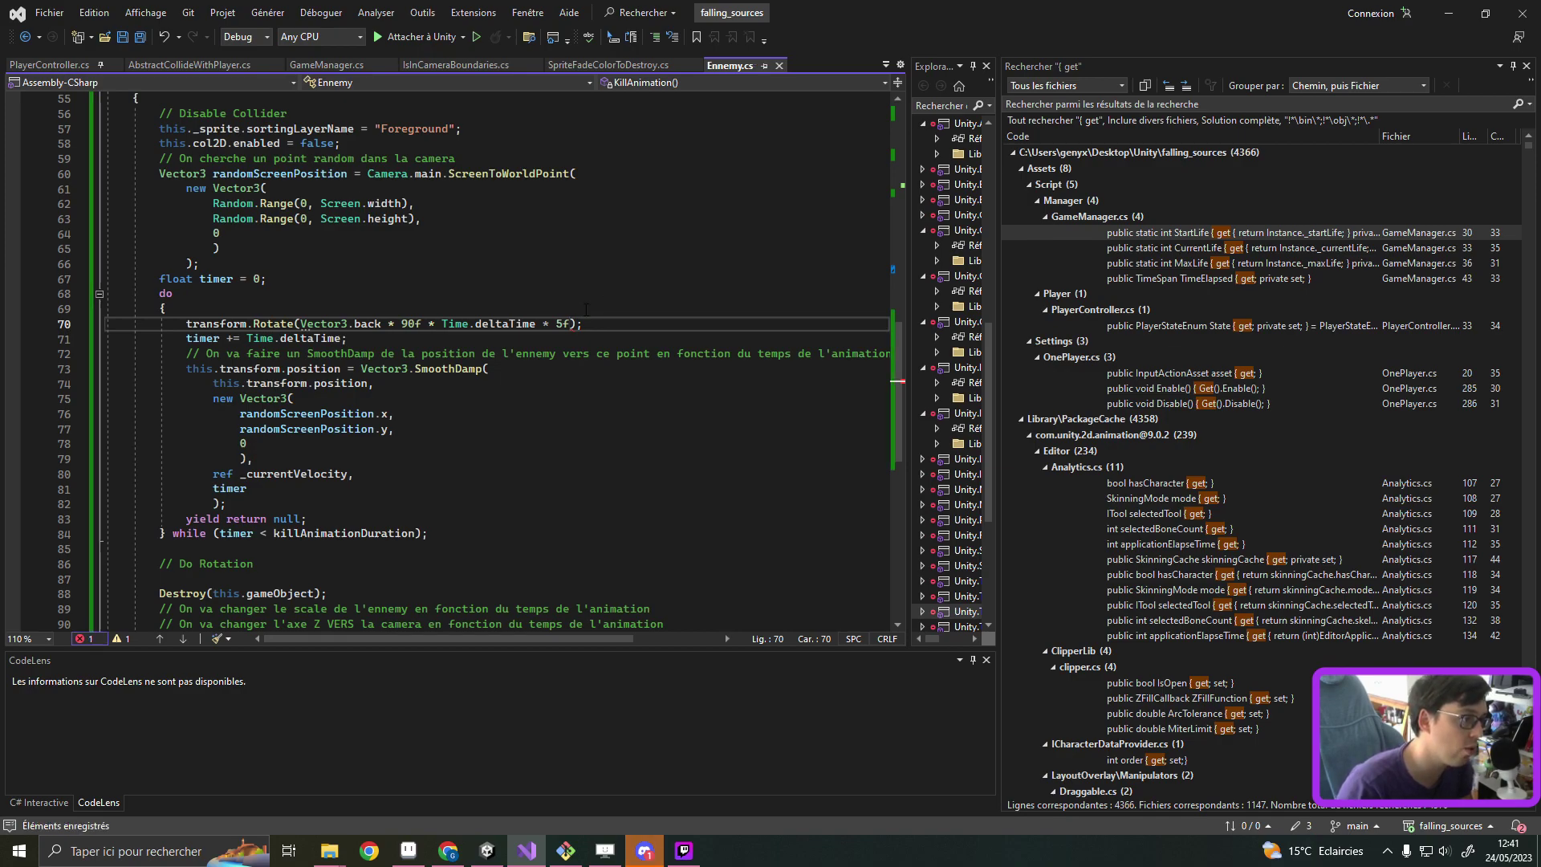
{"action": "key", "text": "Left"}
{"action": "type", "text": "8"}
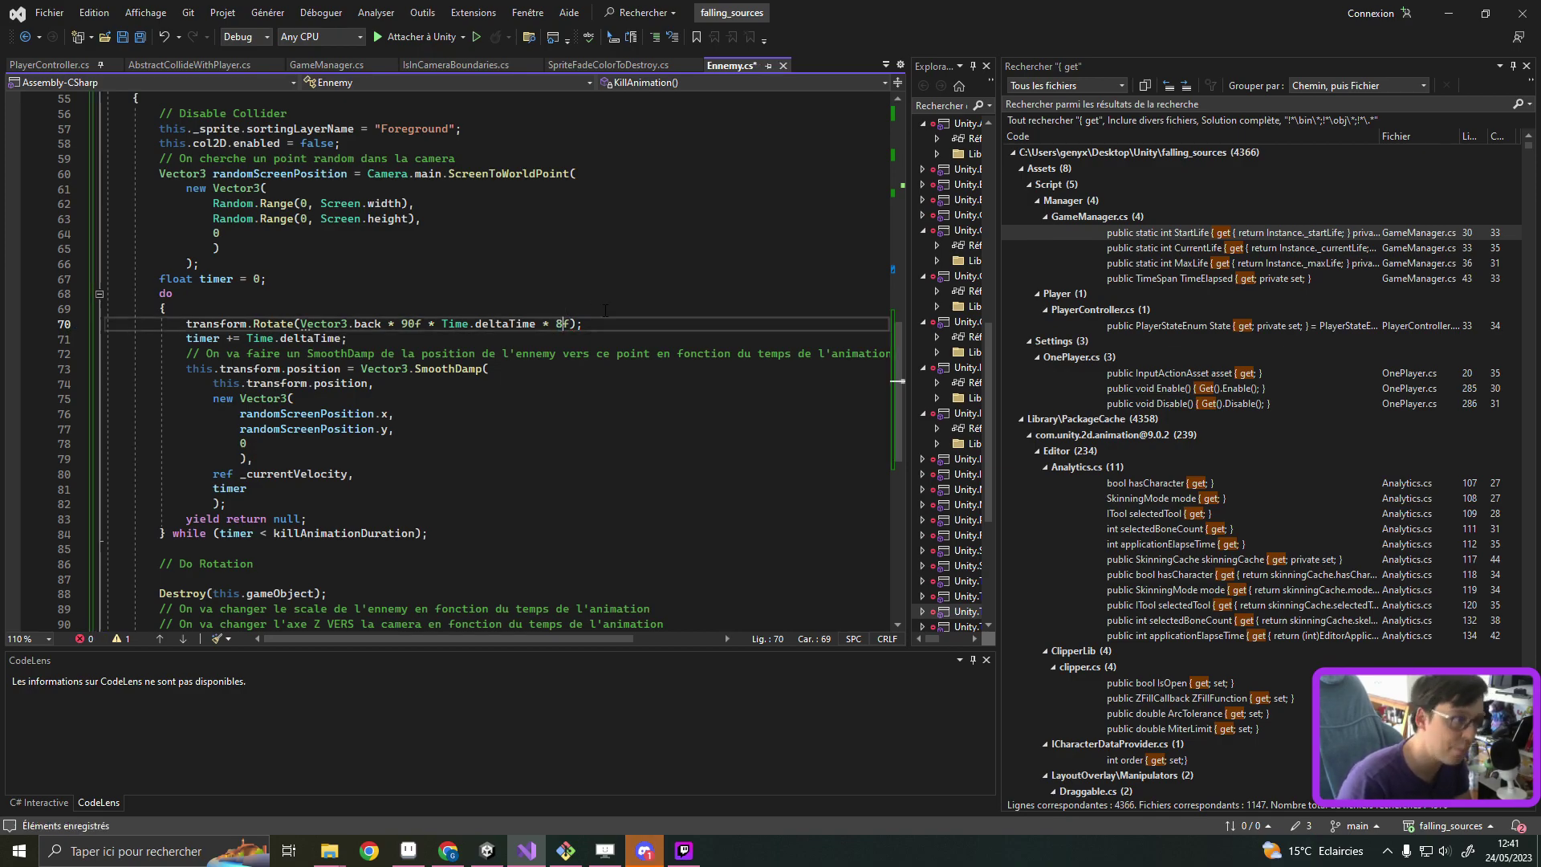
{"action": "left_click", "coordinate": [545, 306]}
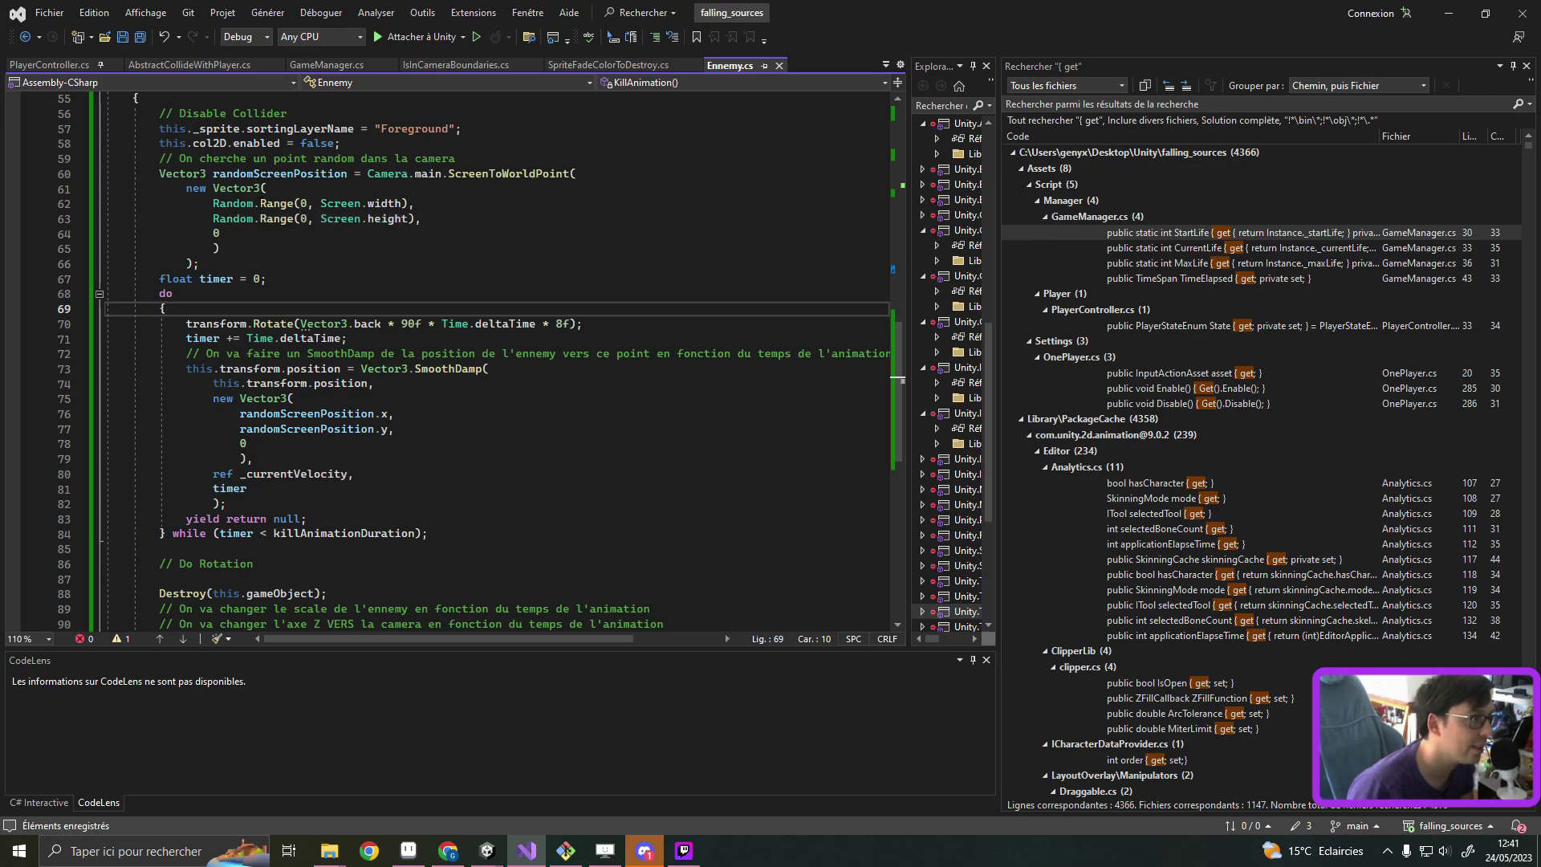
{"action": "left_click", "coordinate": [401, 203]}
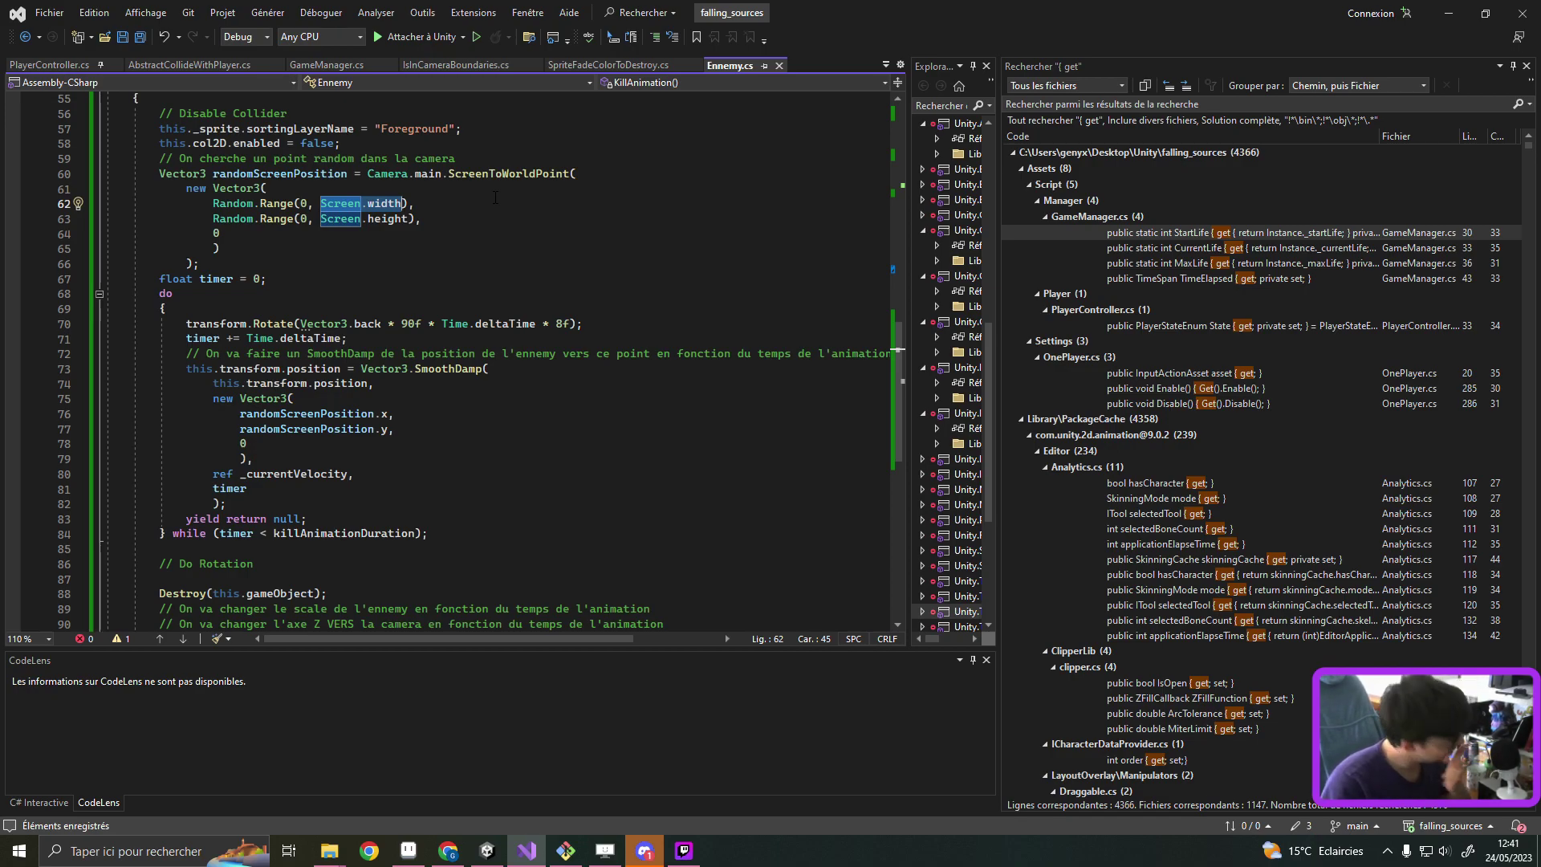
{"action": "left_click", "coordinate": [447, 854]}
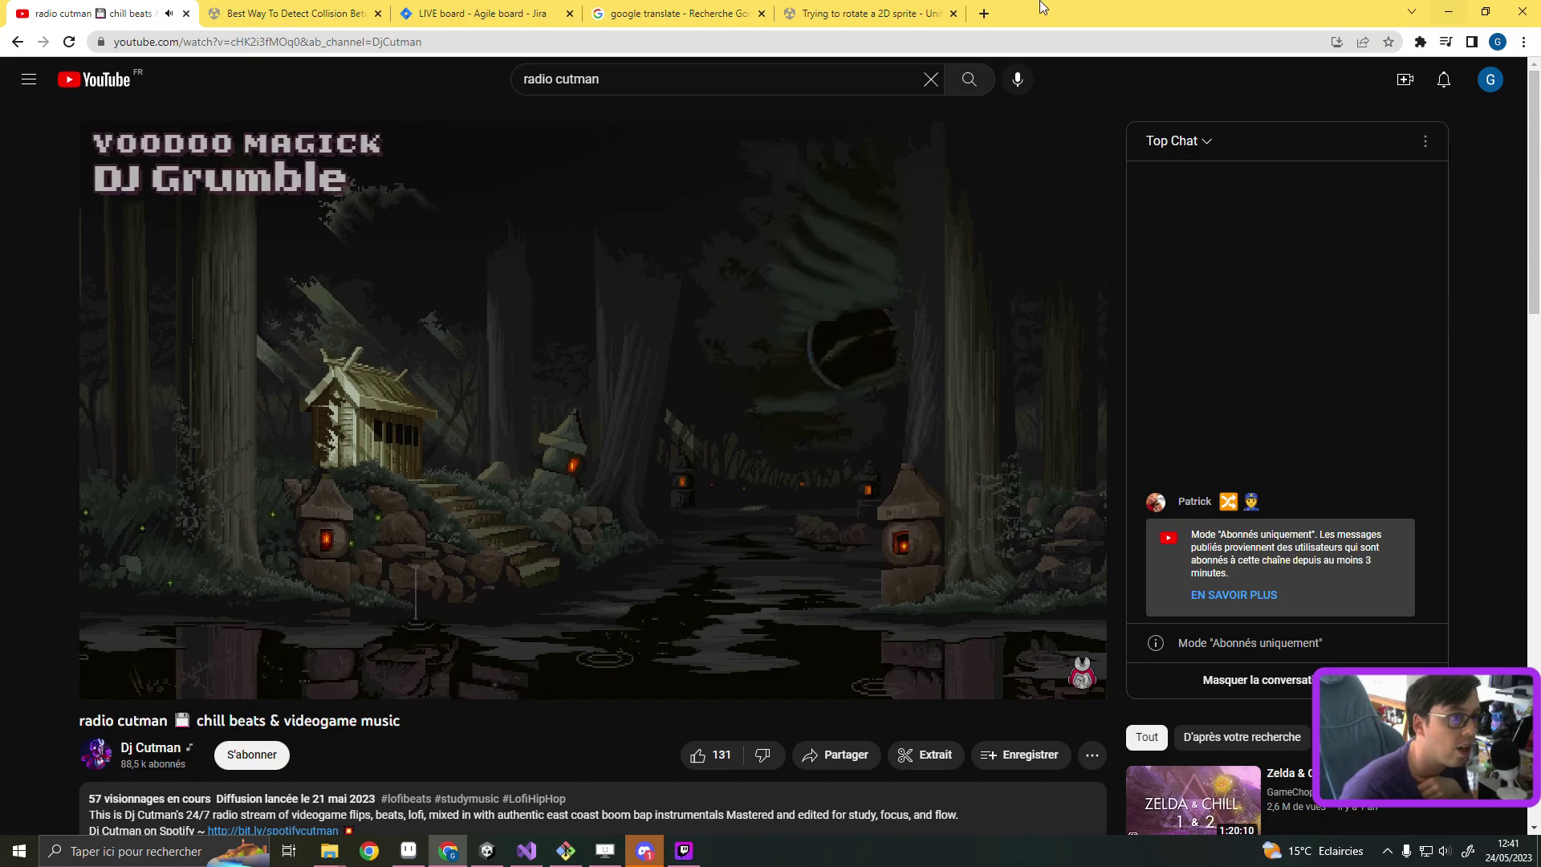
Step: Search Google for 'unity random choice between two numbers' in a new tab
{"action": "double_click", "coordinate": [977, 23]}
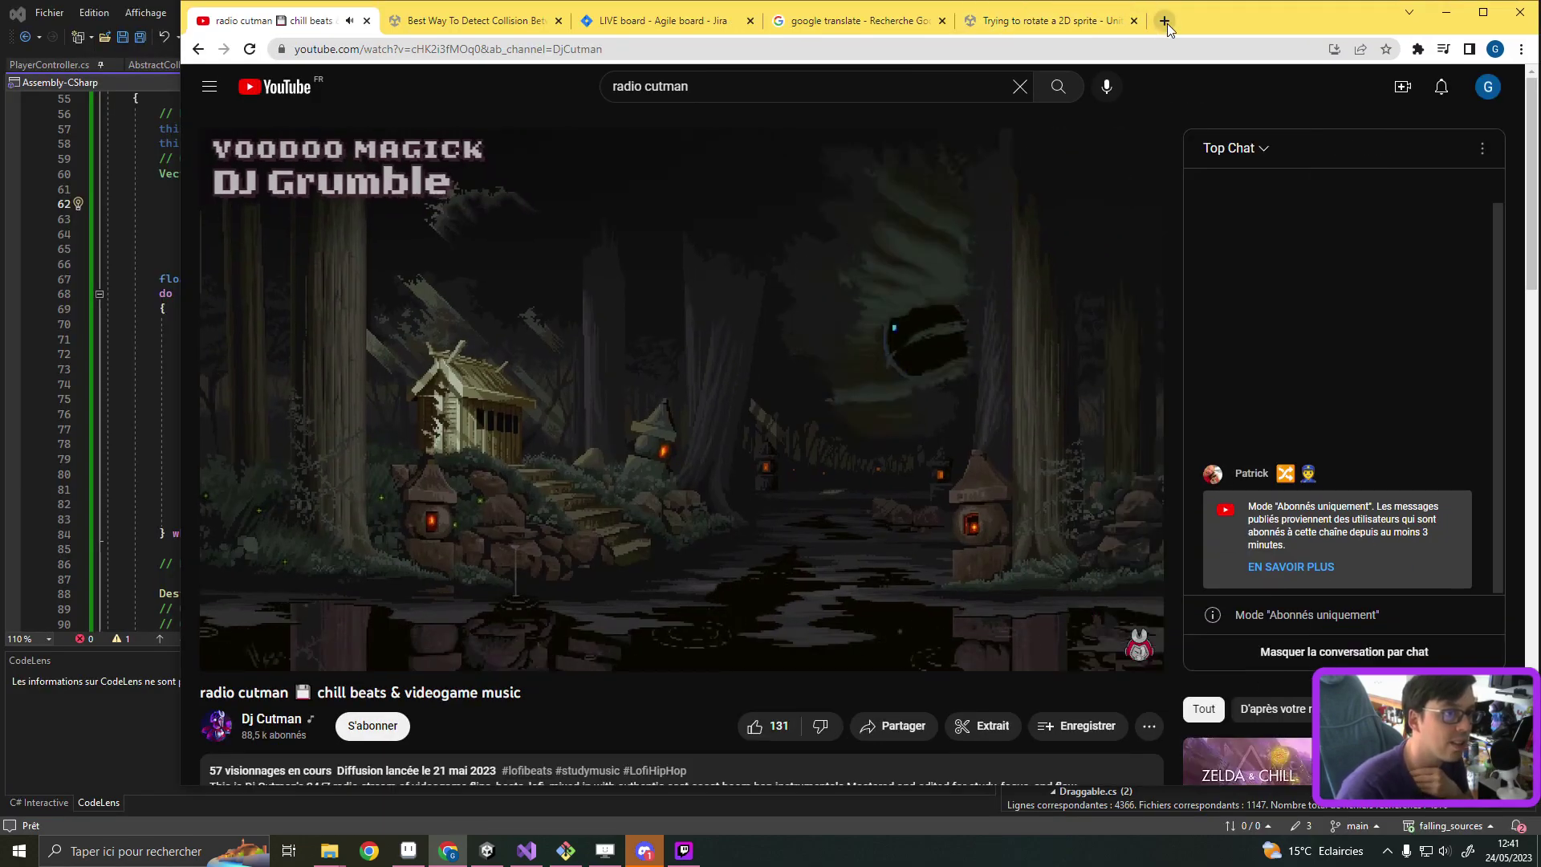
{"action": "key", "text": "ctrl+t"}
{"action": "type", "text": "un"}
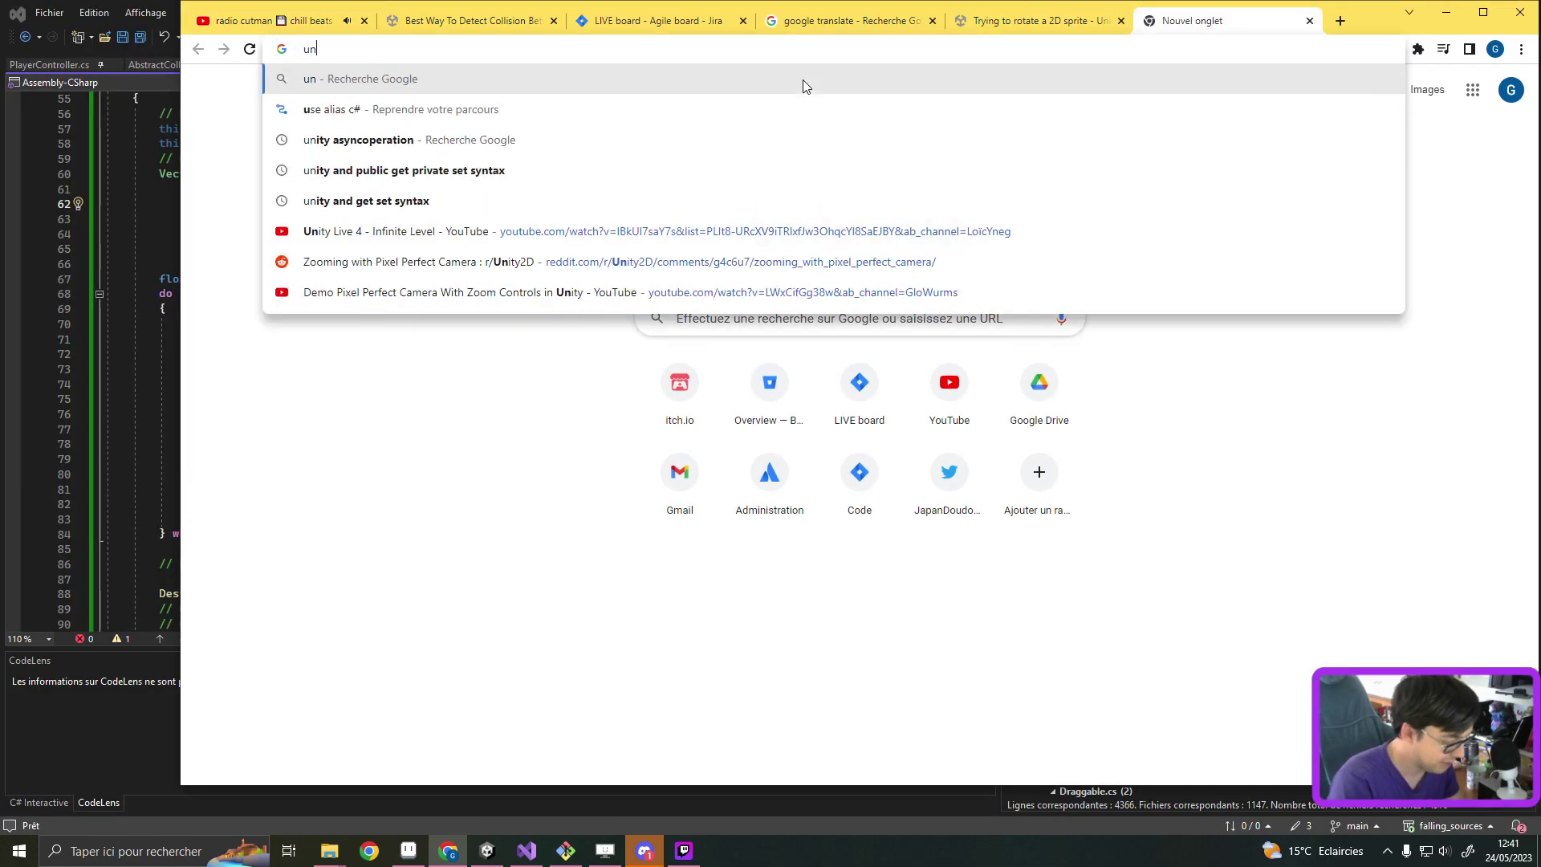
{"action": "type", "text": "ity random  h"}
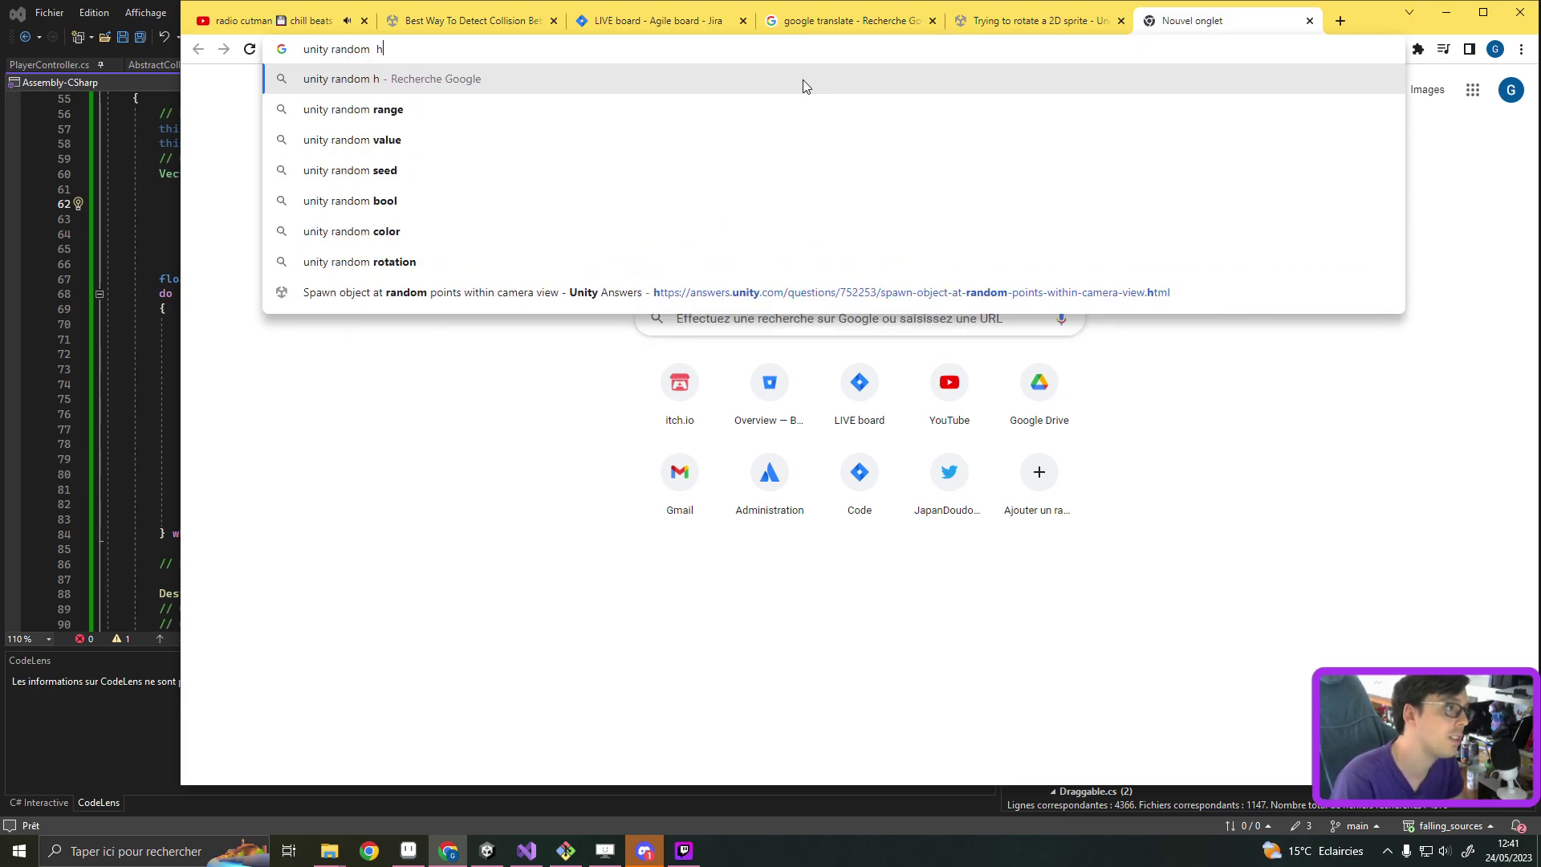
{"action": "key", "text": "BackSpace"}
{"action": "key", "text": "BackSpace"}
{"action": "type", "text": "choice"}
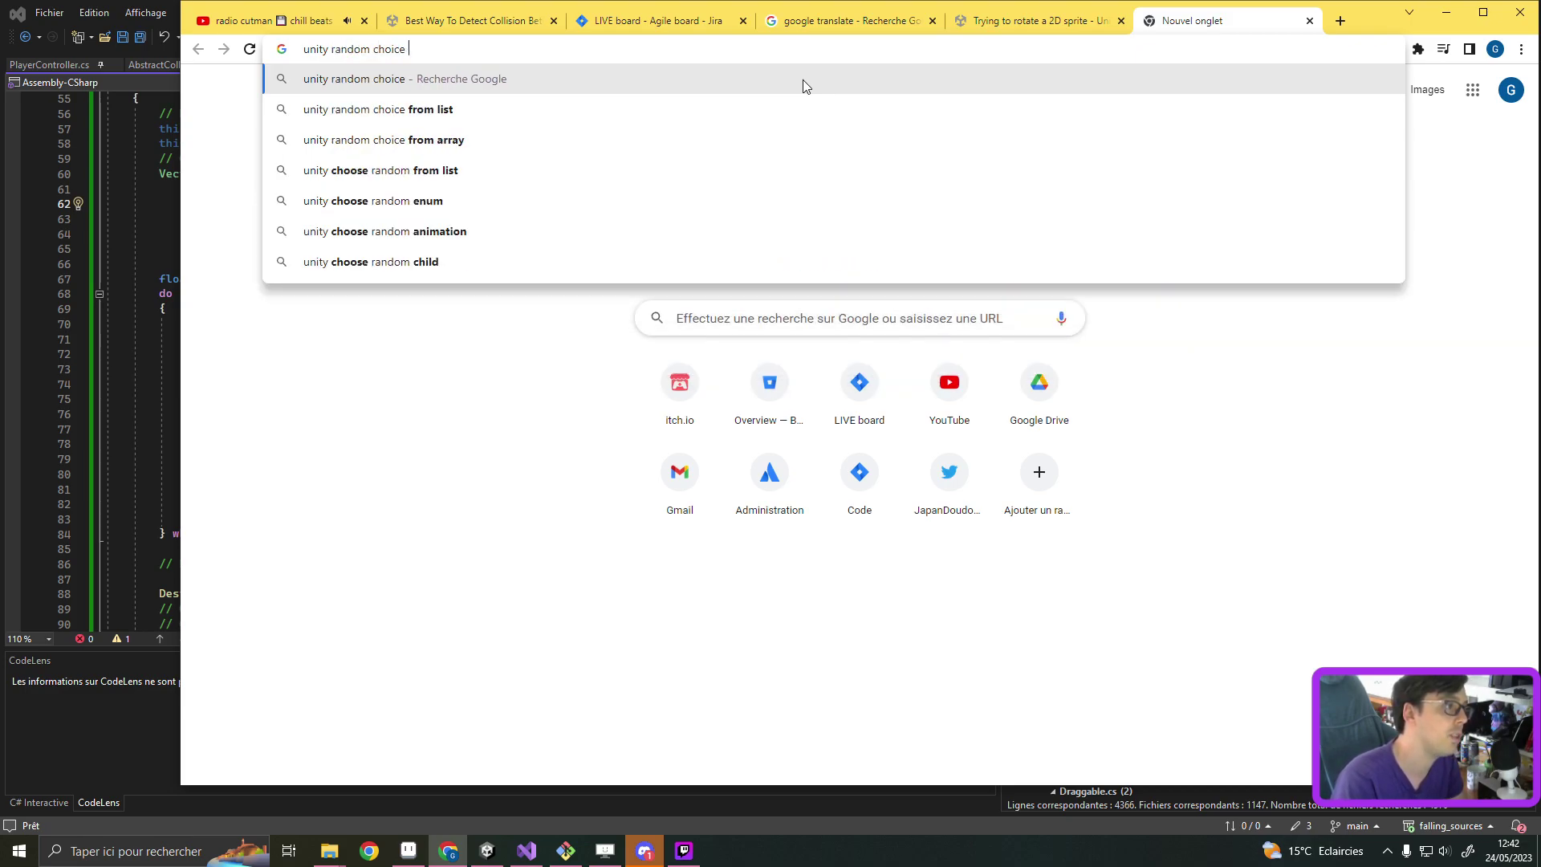
{"action": "type", "text": " betw"}
{"action": "key", "text": "Down"}
{"action": "key", "text": "Return"}
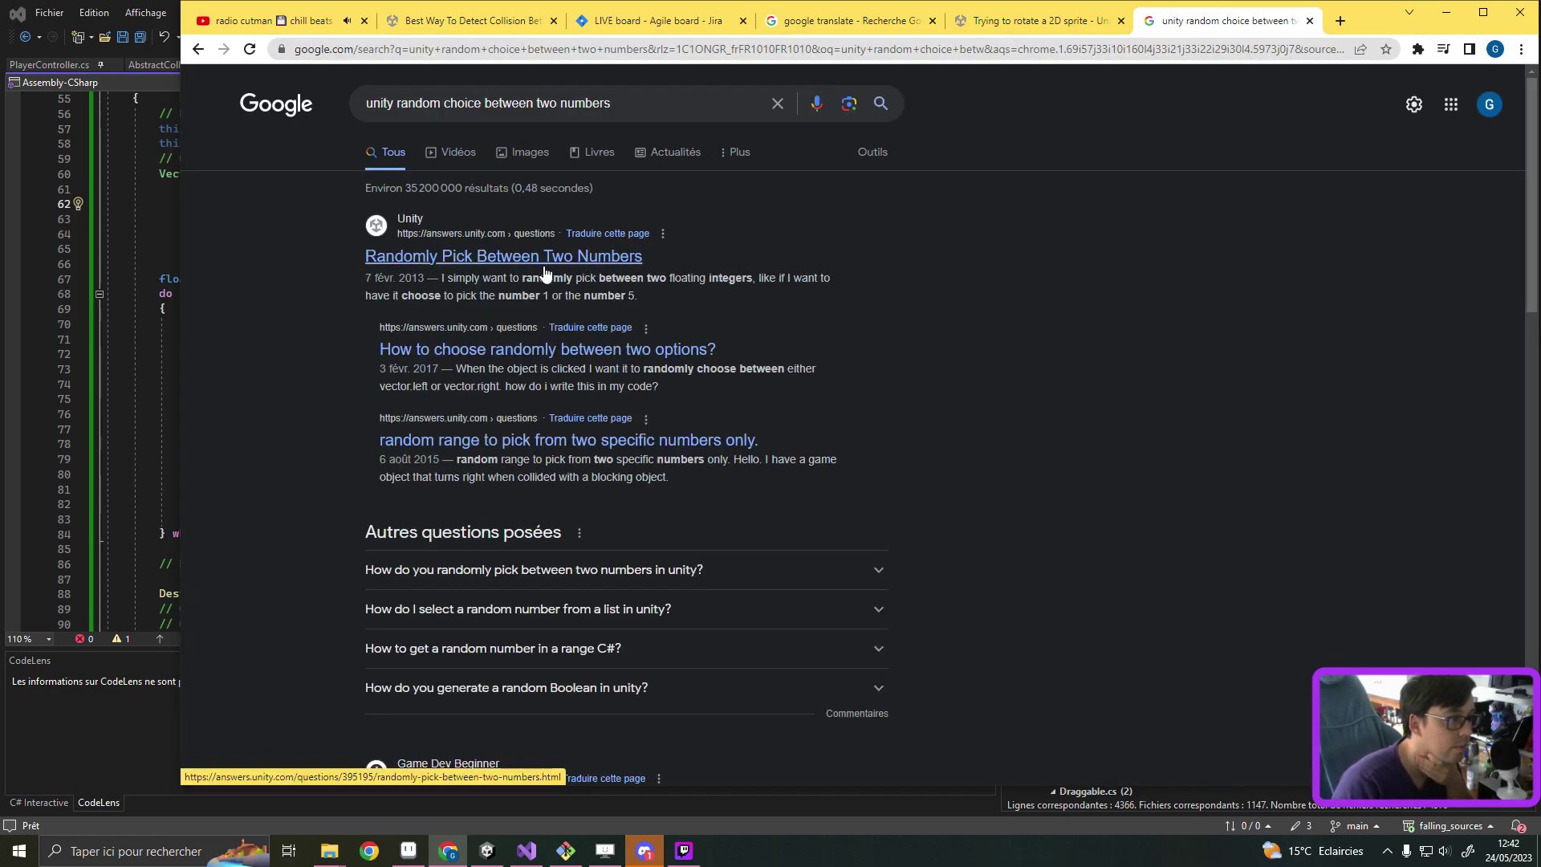
Step: Read the Unity Answers Random.Range(0, 2) answer, then return to the results to rework the query
{"action": "left_click", "coordinate": [588, 348]}
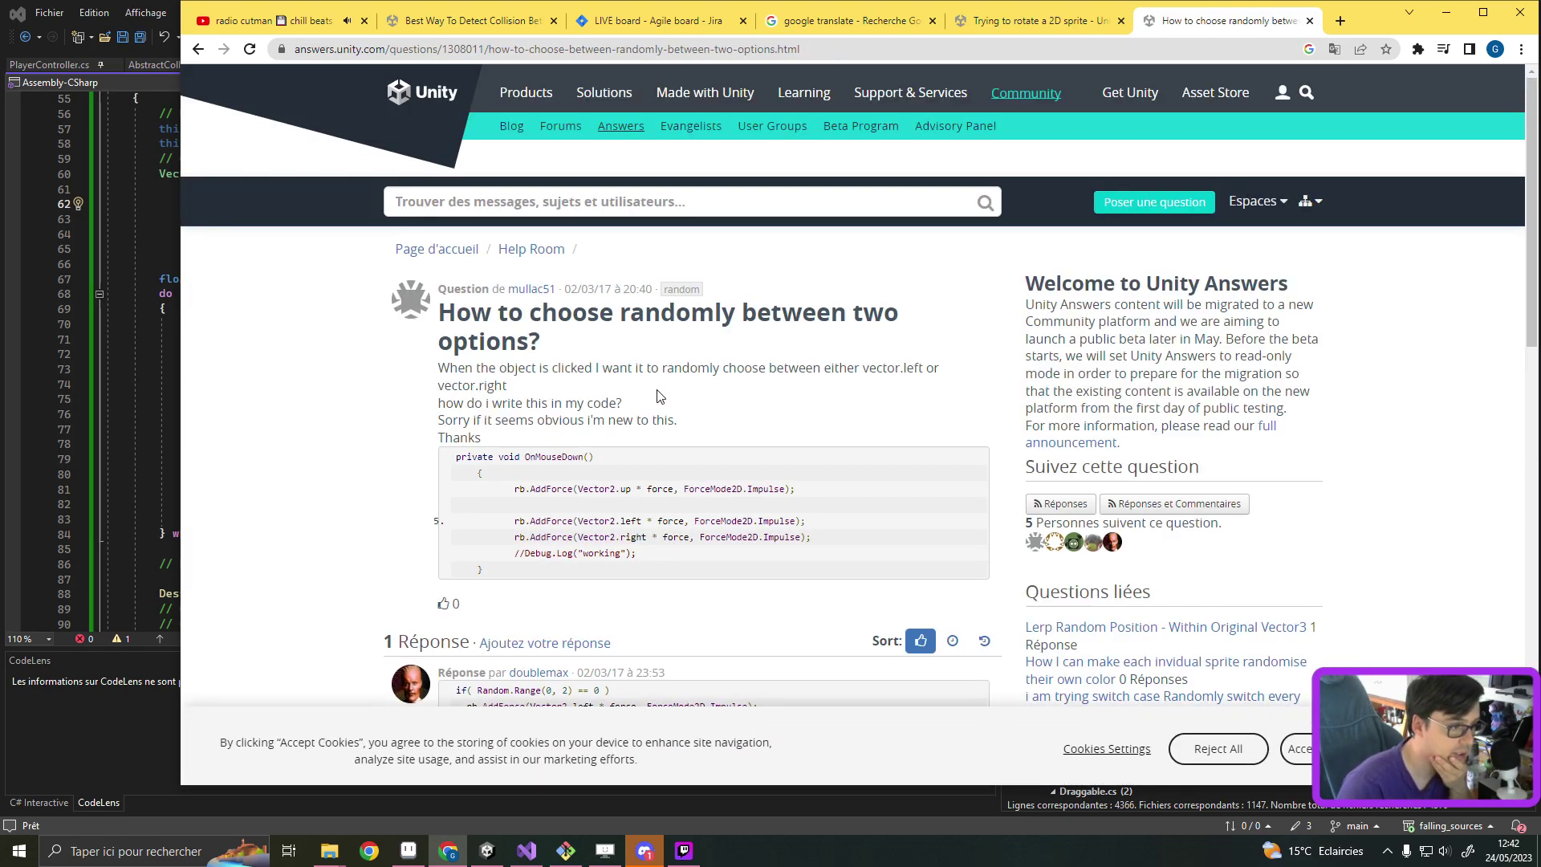
{"action": "scroll", "coordinate": [656, 393], "scroll_direction": "down", "scroll_amount": 2}
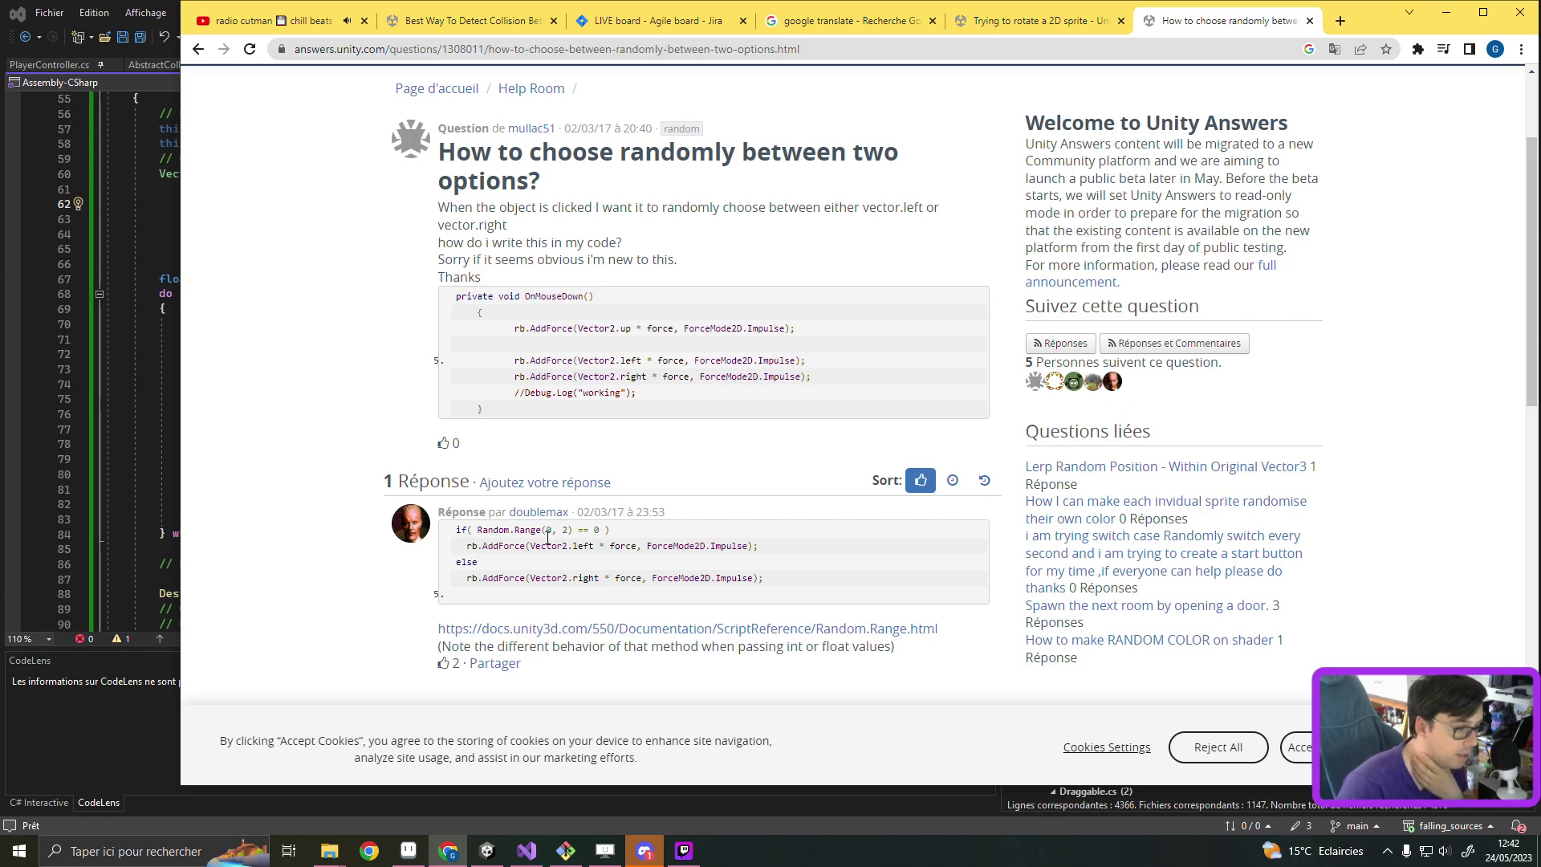
{"action": "left_click_drag", "start_coordinate": [478, 531], "coordinate": [572, 531]}
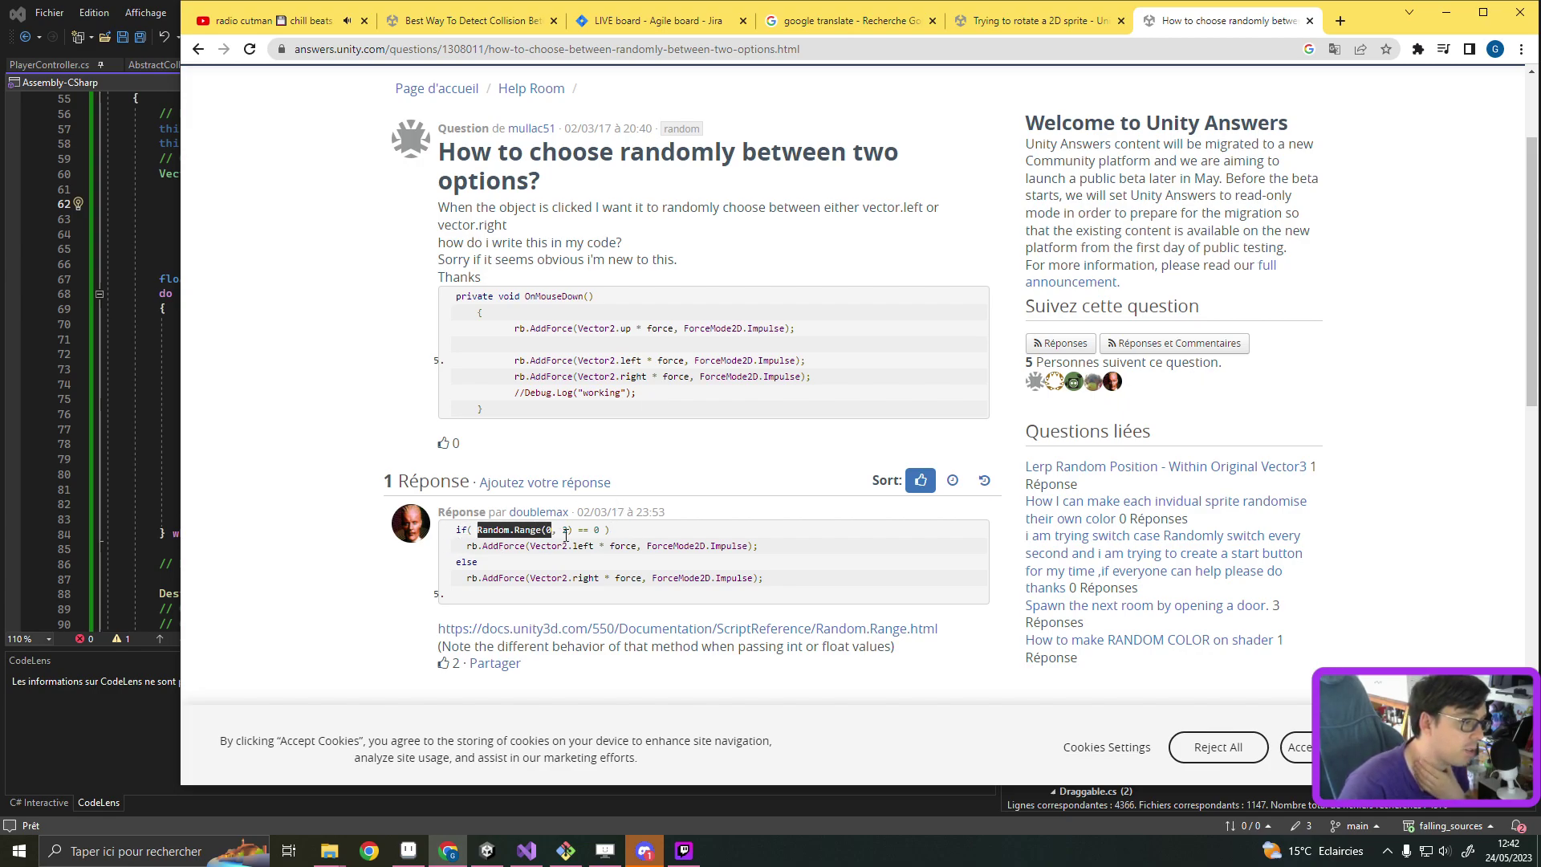
{"action": "scroll", "coordinate": [641, 543], "scroll_direction": "down", "scroll_amount": 1}
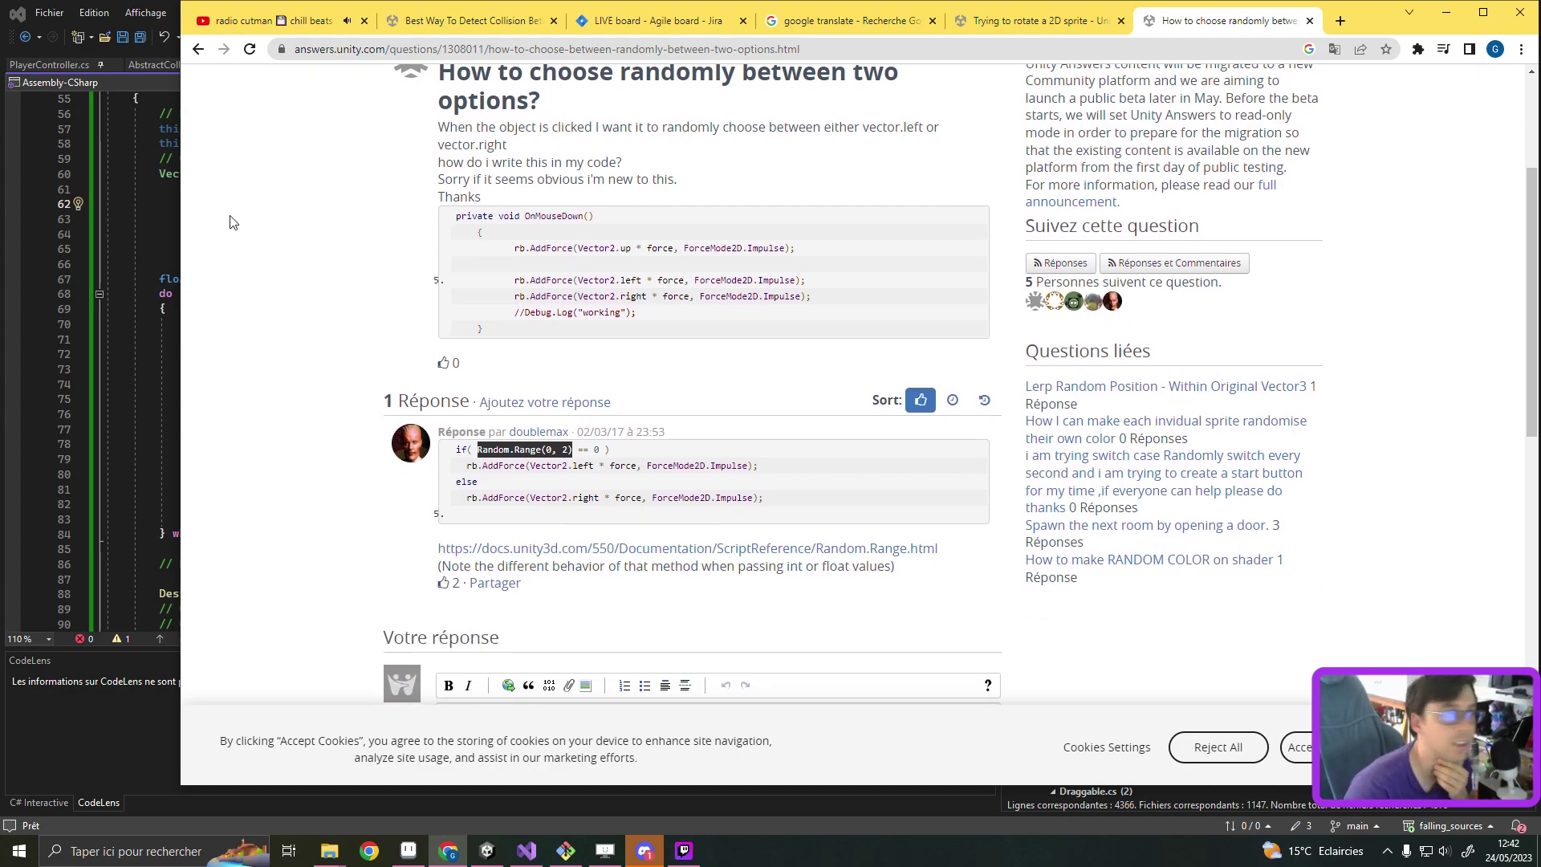
{"action": "left_click", "coordinate": [198, 49]}
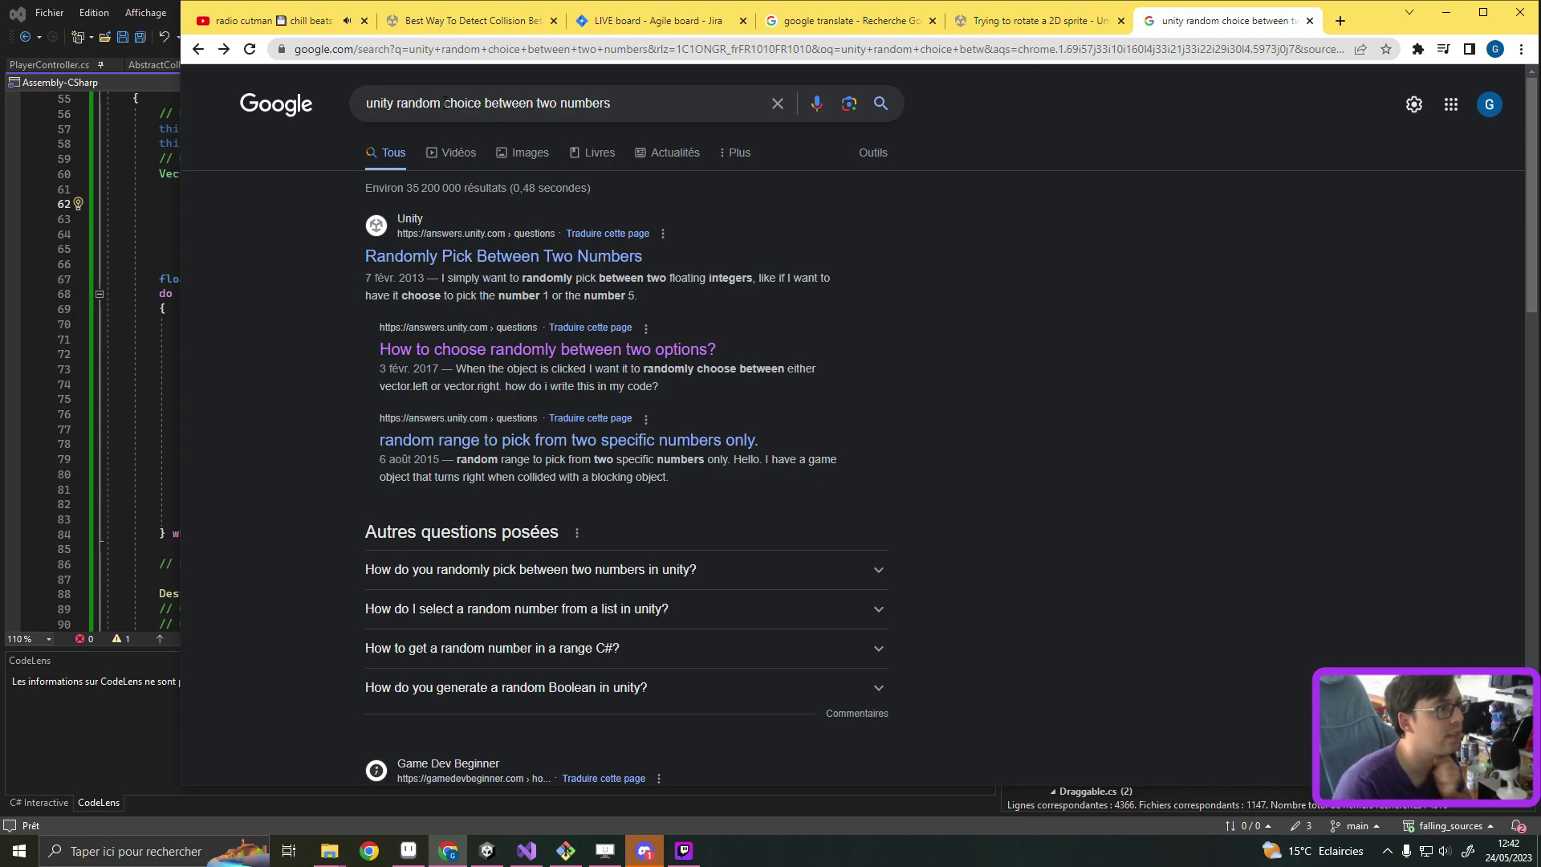
{"action": "left_click_drag", "start_coordinate": [446, 103], "coordinate": [735, 119]}
Step: Search 'unity random bool', open the forum thread and copy the randomBoolean function
{"action": "type", "text": "bool"}
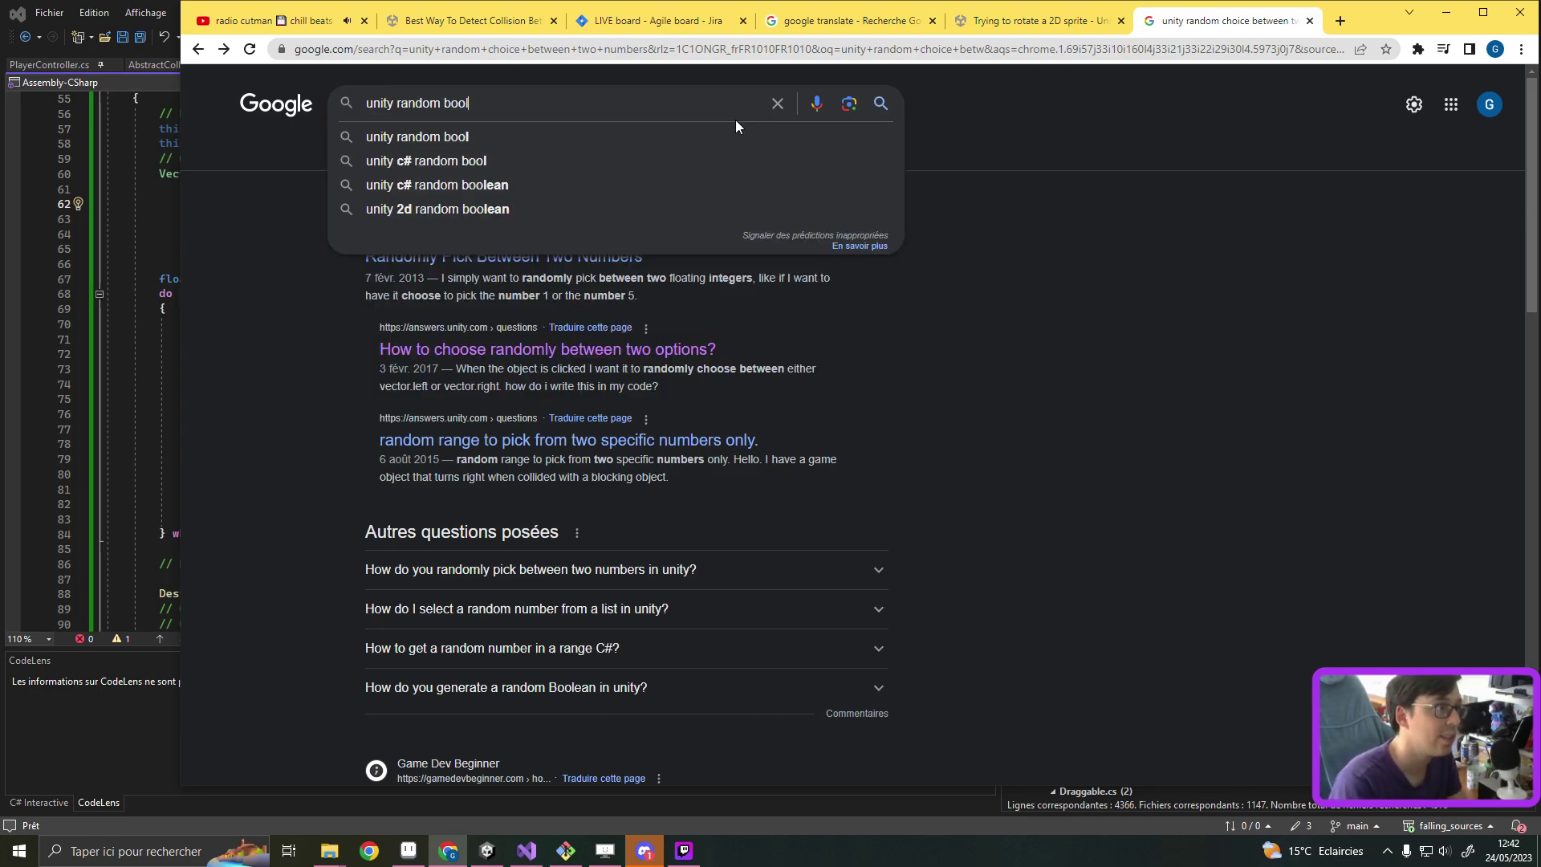
{"action": "key", "text": "Return"}
{"action": "left_click", "coordinate": [551, 263]}
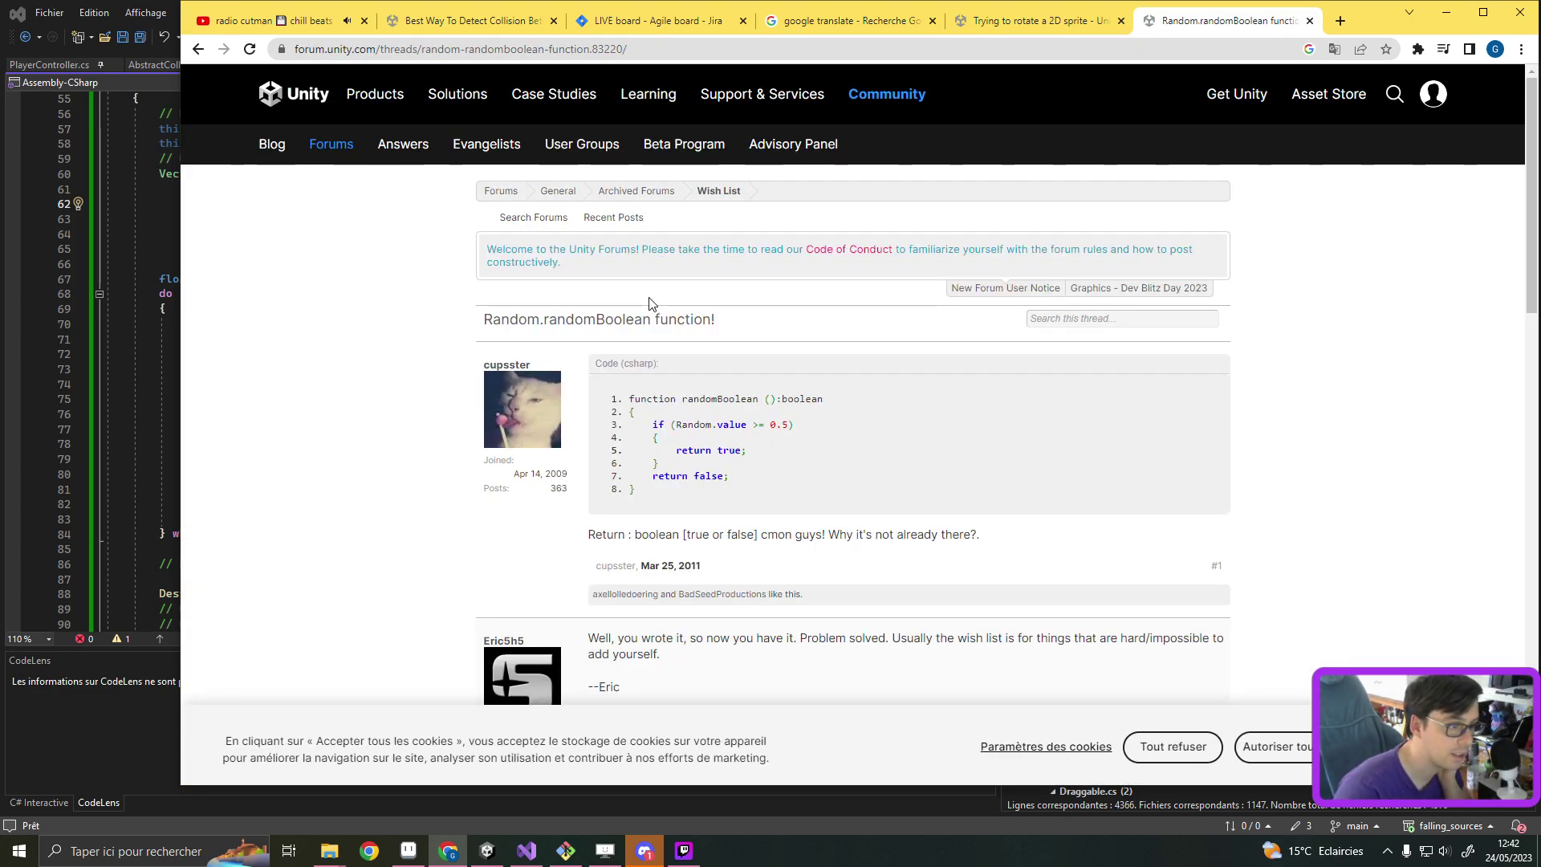
{"action": "scroll", "coordinate": [652, 436], "scroll_direction": "down", "scroll_amount": 3}
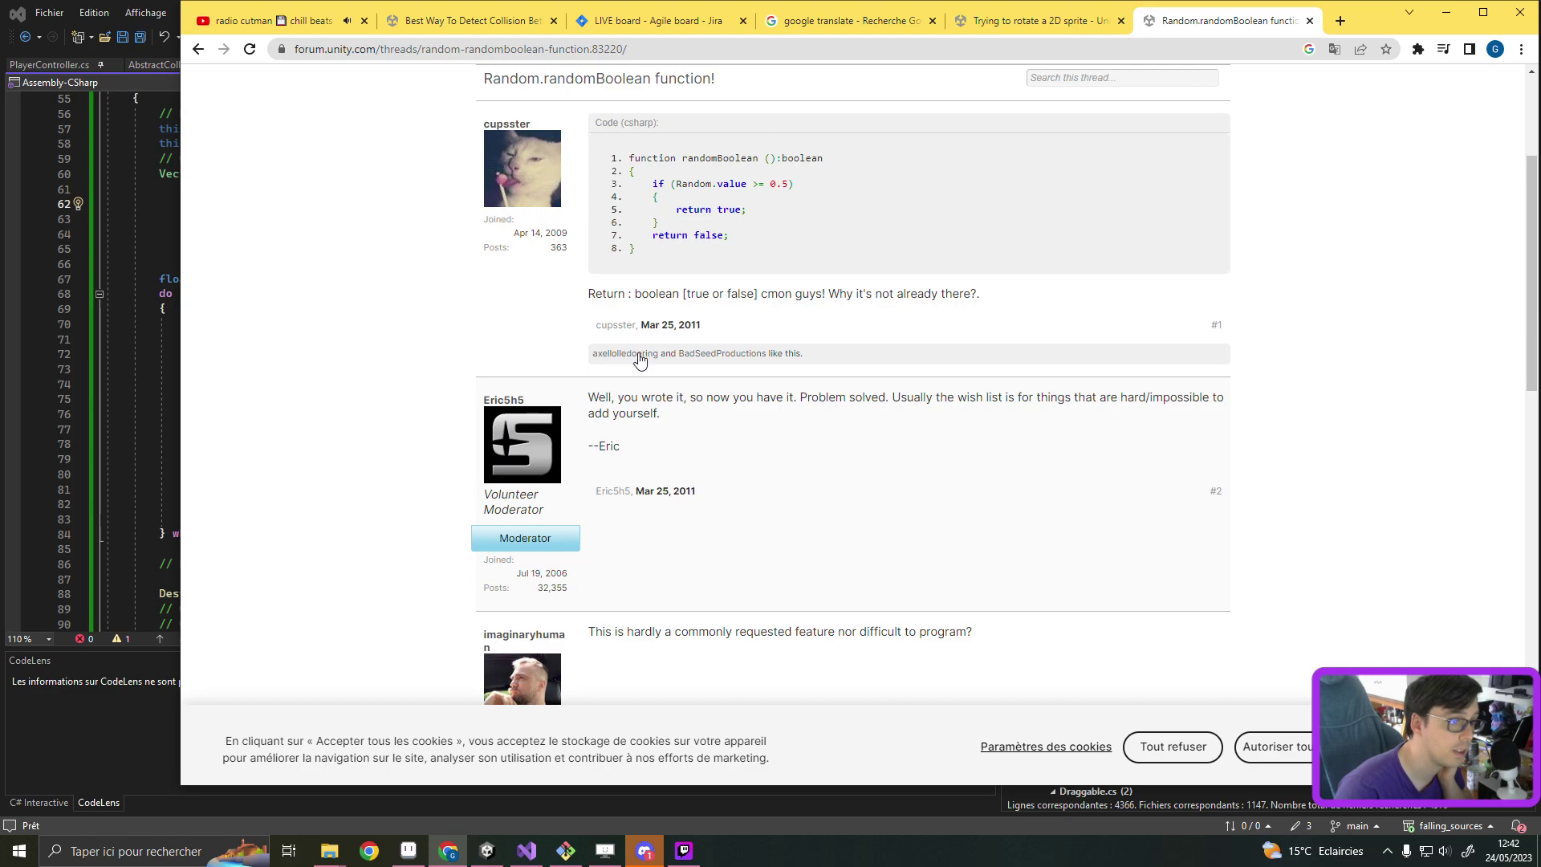
{"action": "left_click_drag", "start_coordinate": [631, 157], "coordinate": [663, 243]}
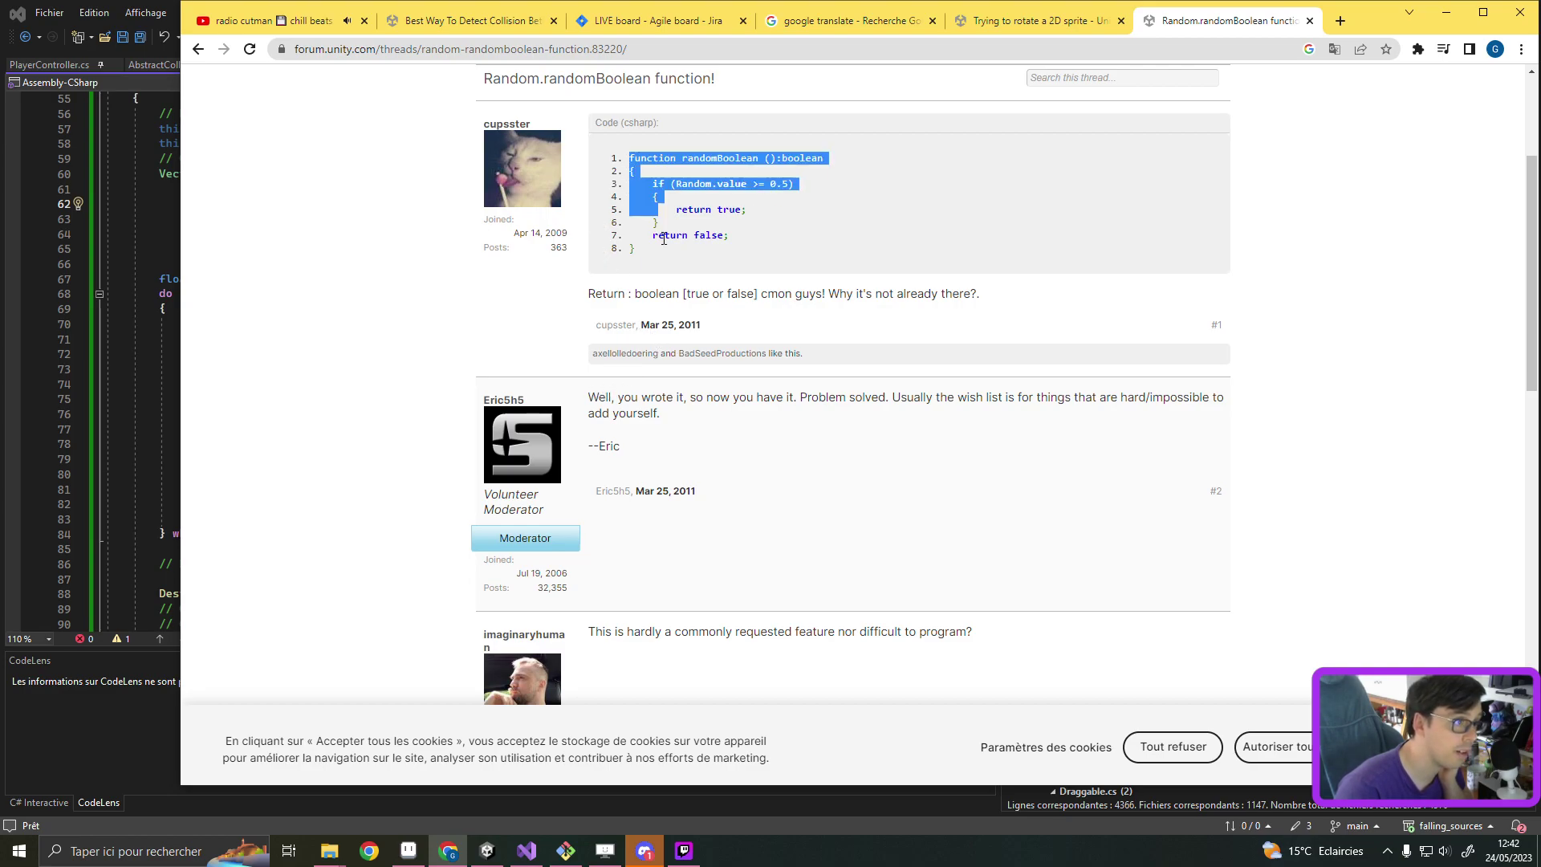
{"action": "right_click", "coordinate": [663, 236]}
{"action": "left_click", "coordinate": [692, 254]}
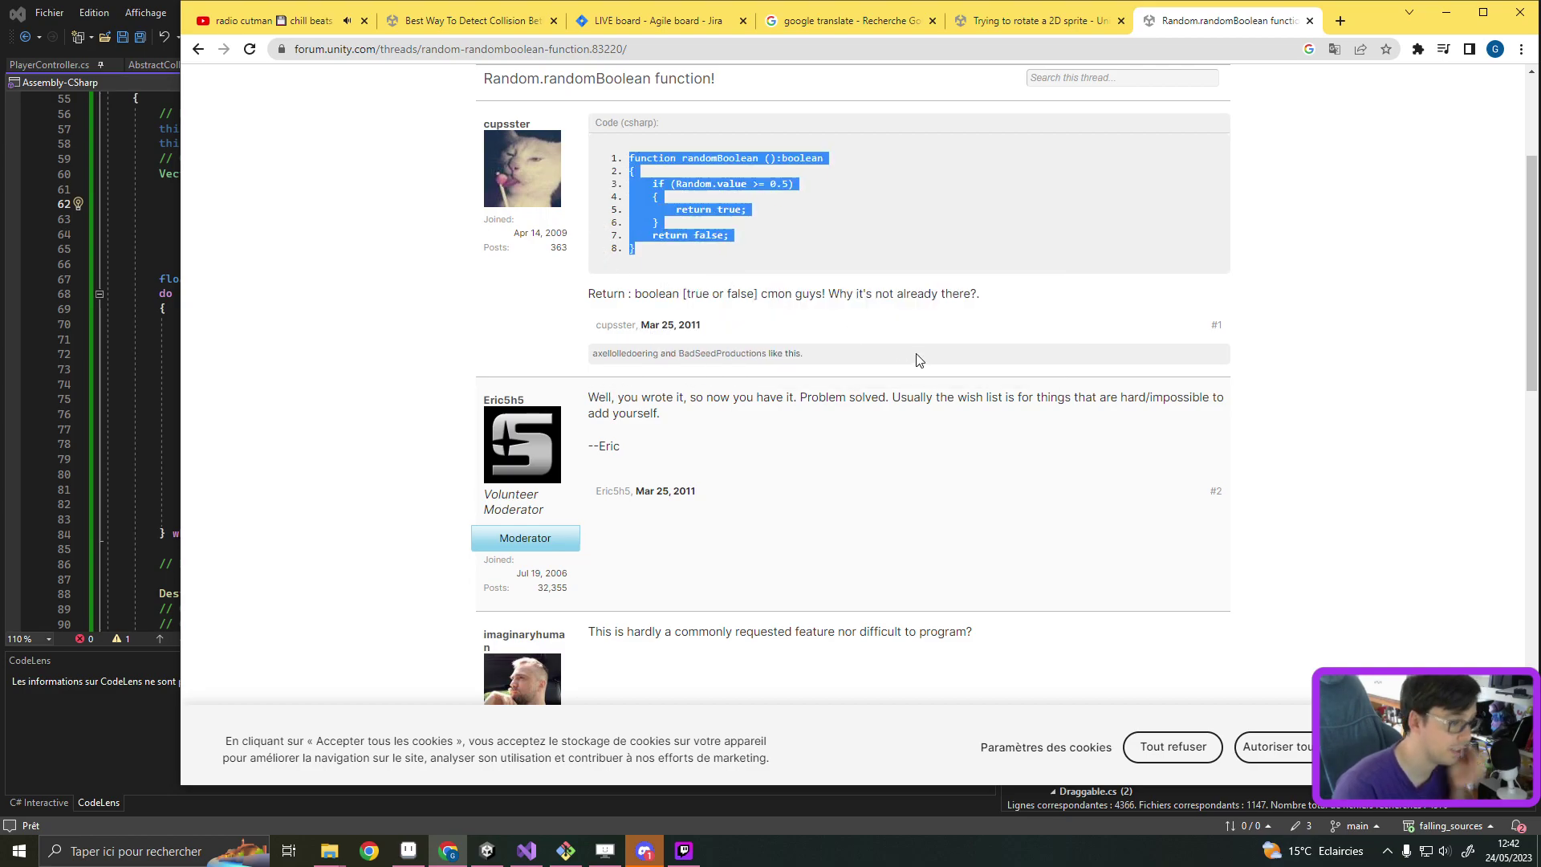
Step: Copy 'return (Random.value > 0.5f);' from post #4 and minimize Chrome
{"action": "scroll", "coordinate": [920, 365], "scroll_direction": "down", "scroll_amount": 4}
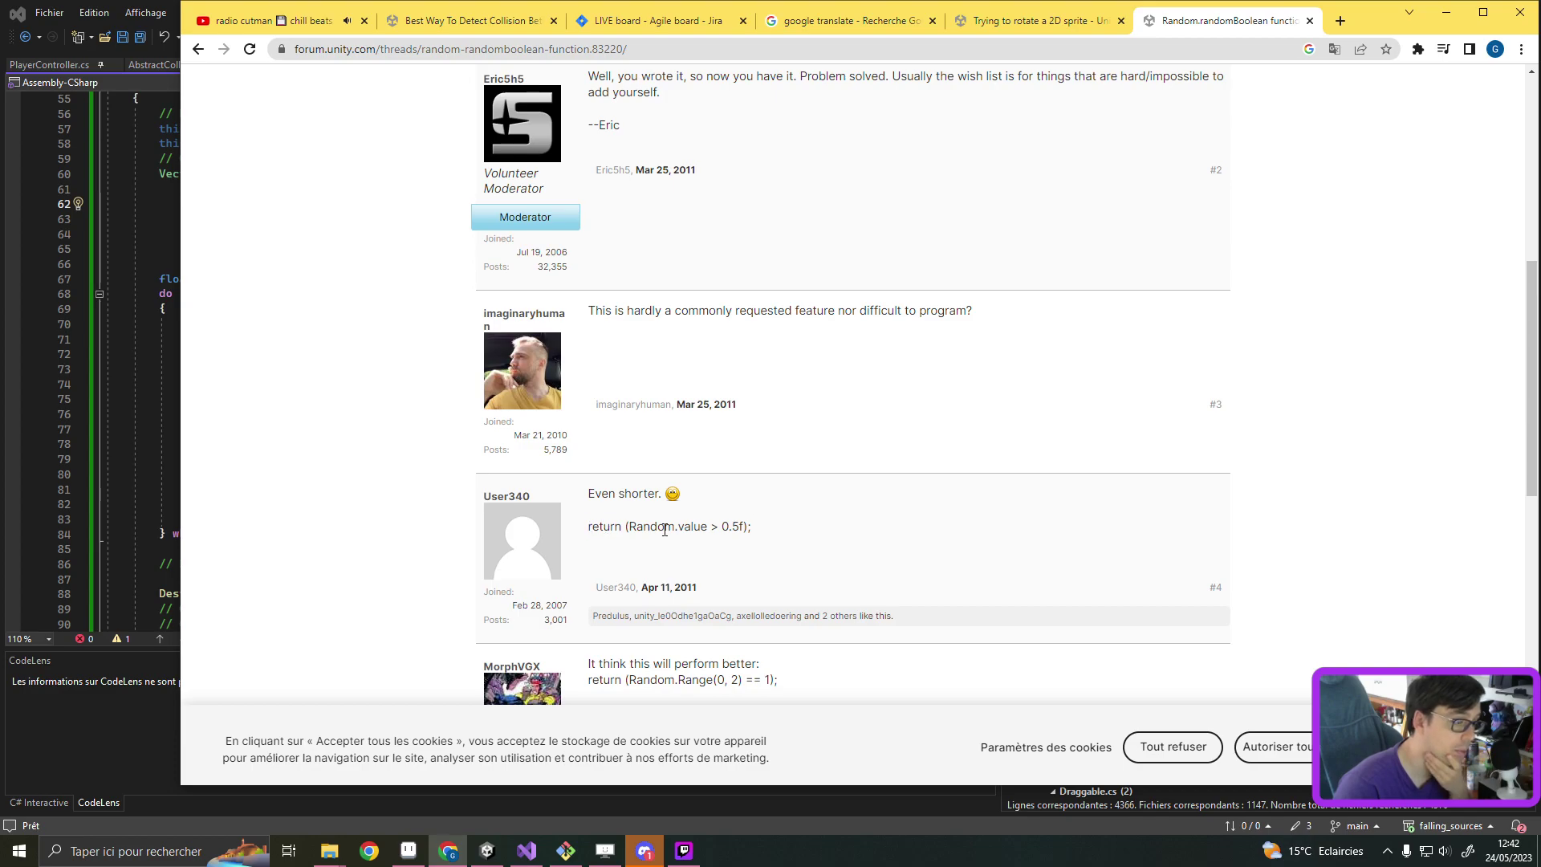
{"action": "left_click_drag", "start_coordinate": [589, 527], "coordinate": [762, 528]}
{"action": "right_click", "coordinate": [750, 533]}
{"action": "left_click", "coordinate": [775, 536]}
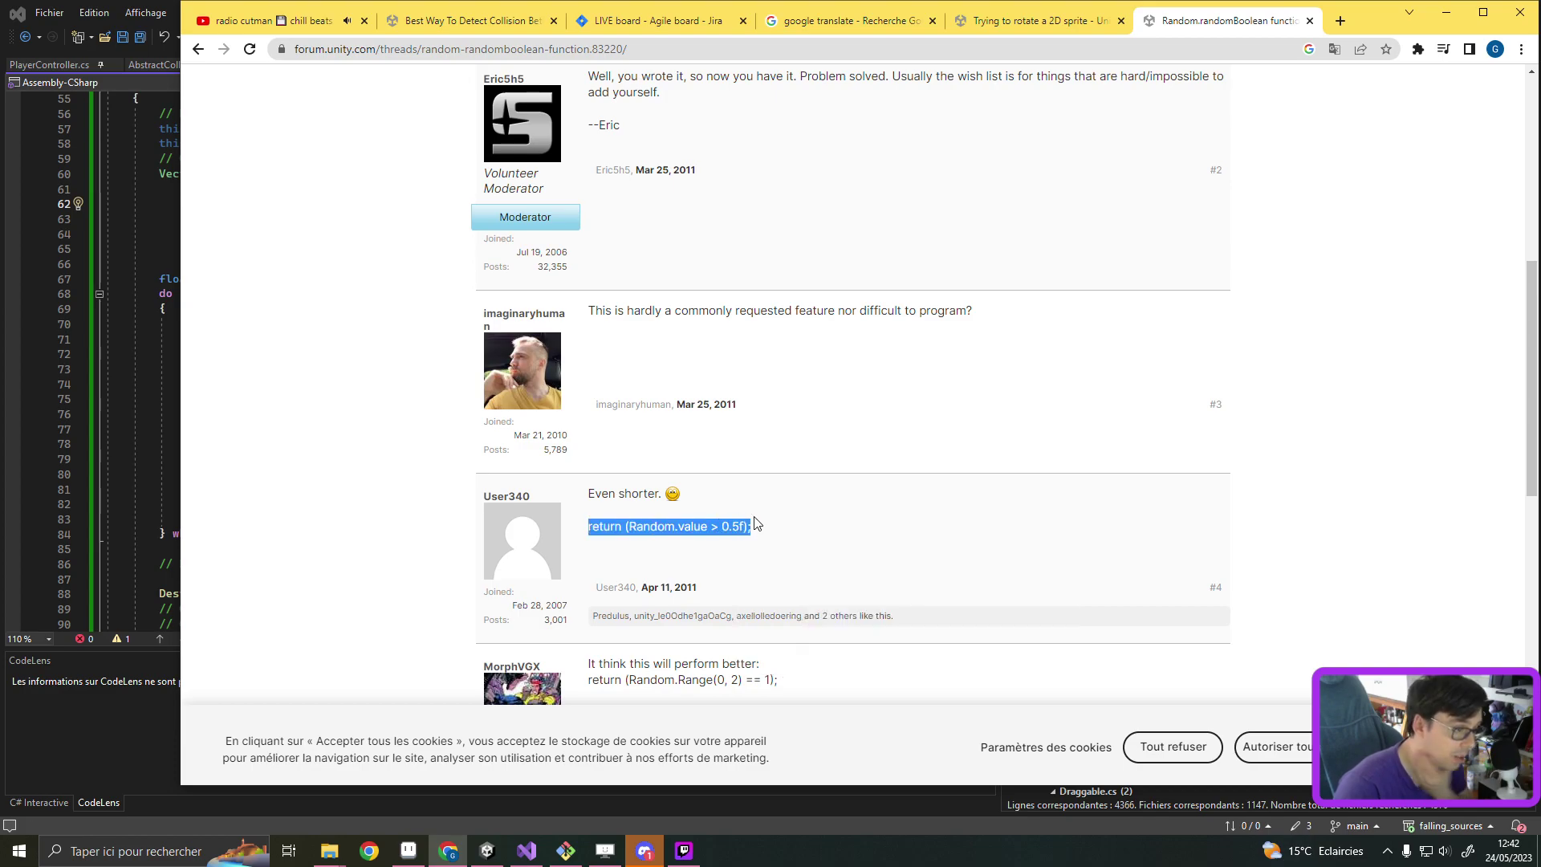
{"action": "scroll", "coordinate": [831, 412], "scroll_direction": "down", "scroll_amount": 4}
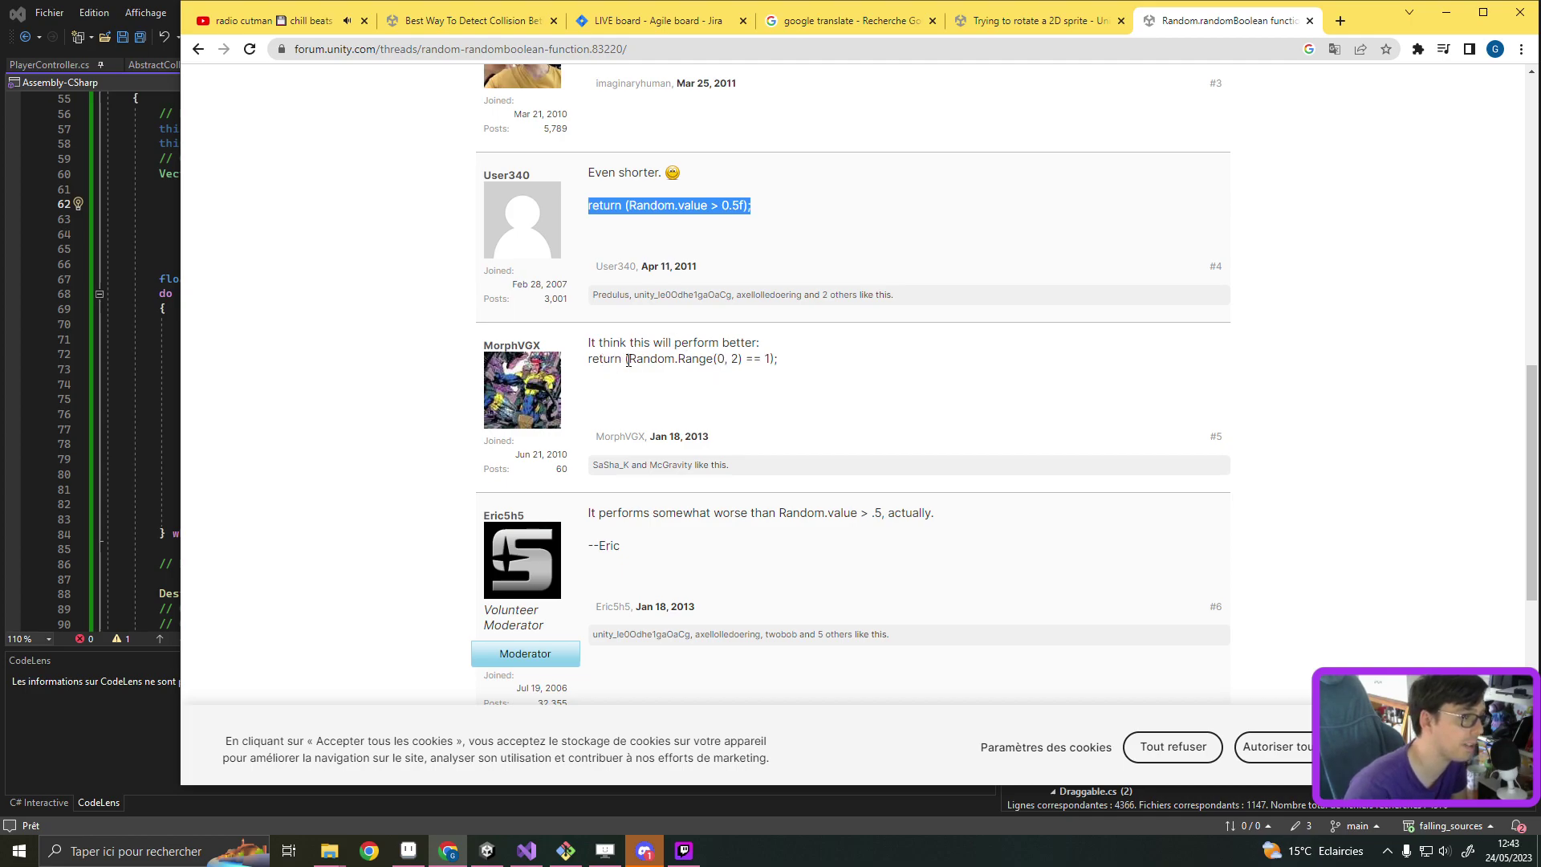
{"action": "left_click_drag", "start_coordinate": [630, 359], "coordinate": [791, 361]}
{"action": "scroll", "coordinate": [792, 369], "scroll_direction": "down", "scroll_amount": 3}
{"action": "scroll", "coordinate": [792, 374], "scroll_direction": "down", "scroll_amount": 1}
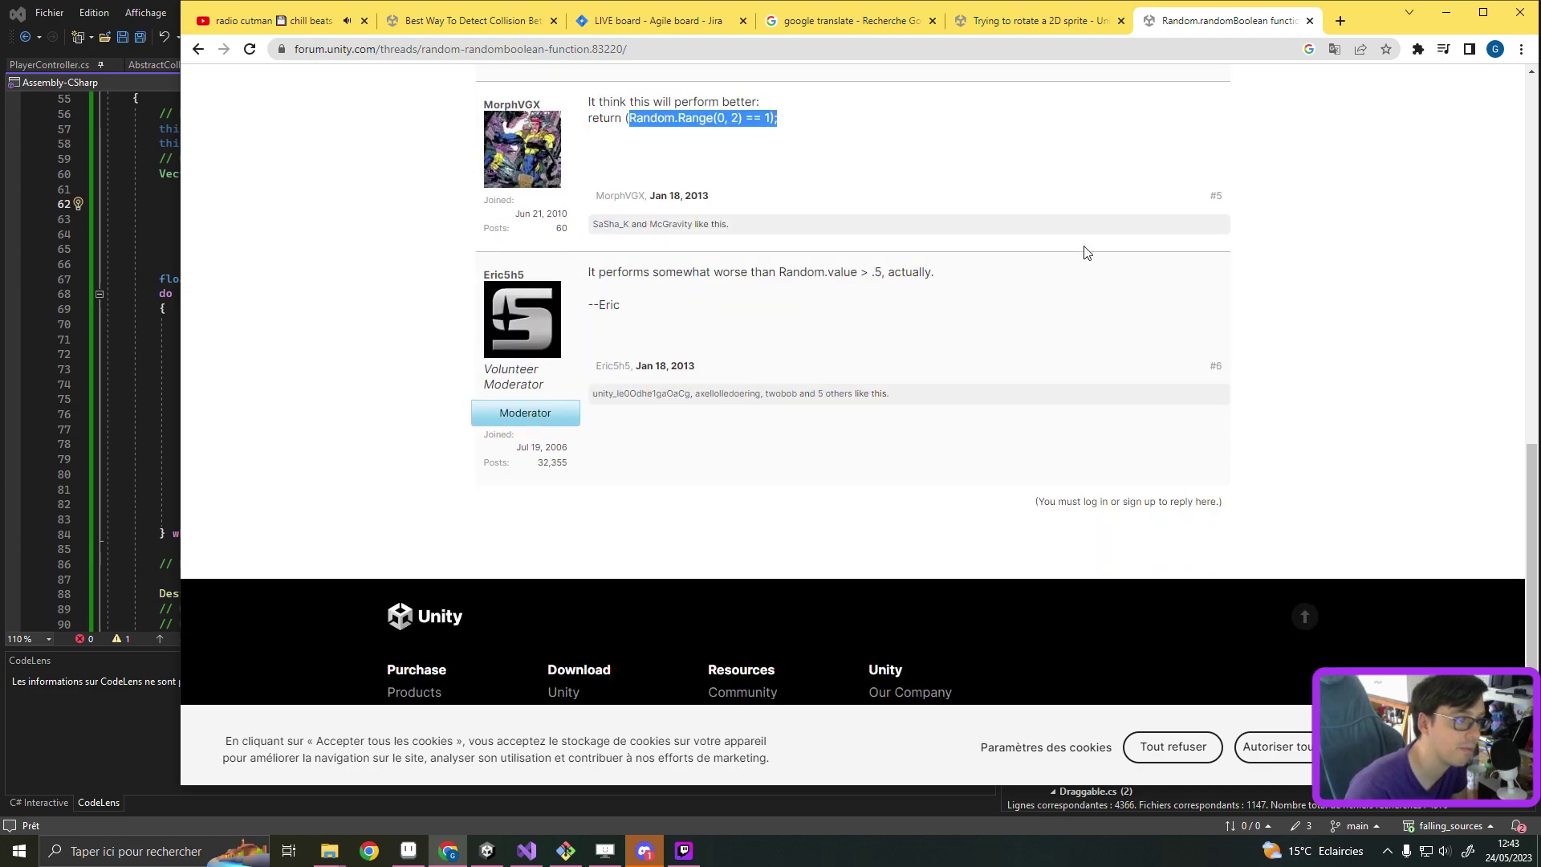
{"action": "left_click", "coordinate": [1445, 12]}
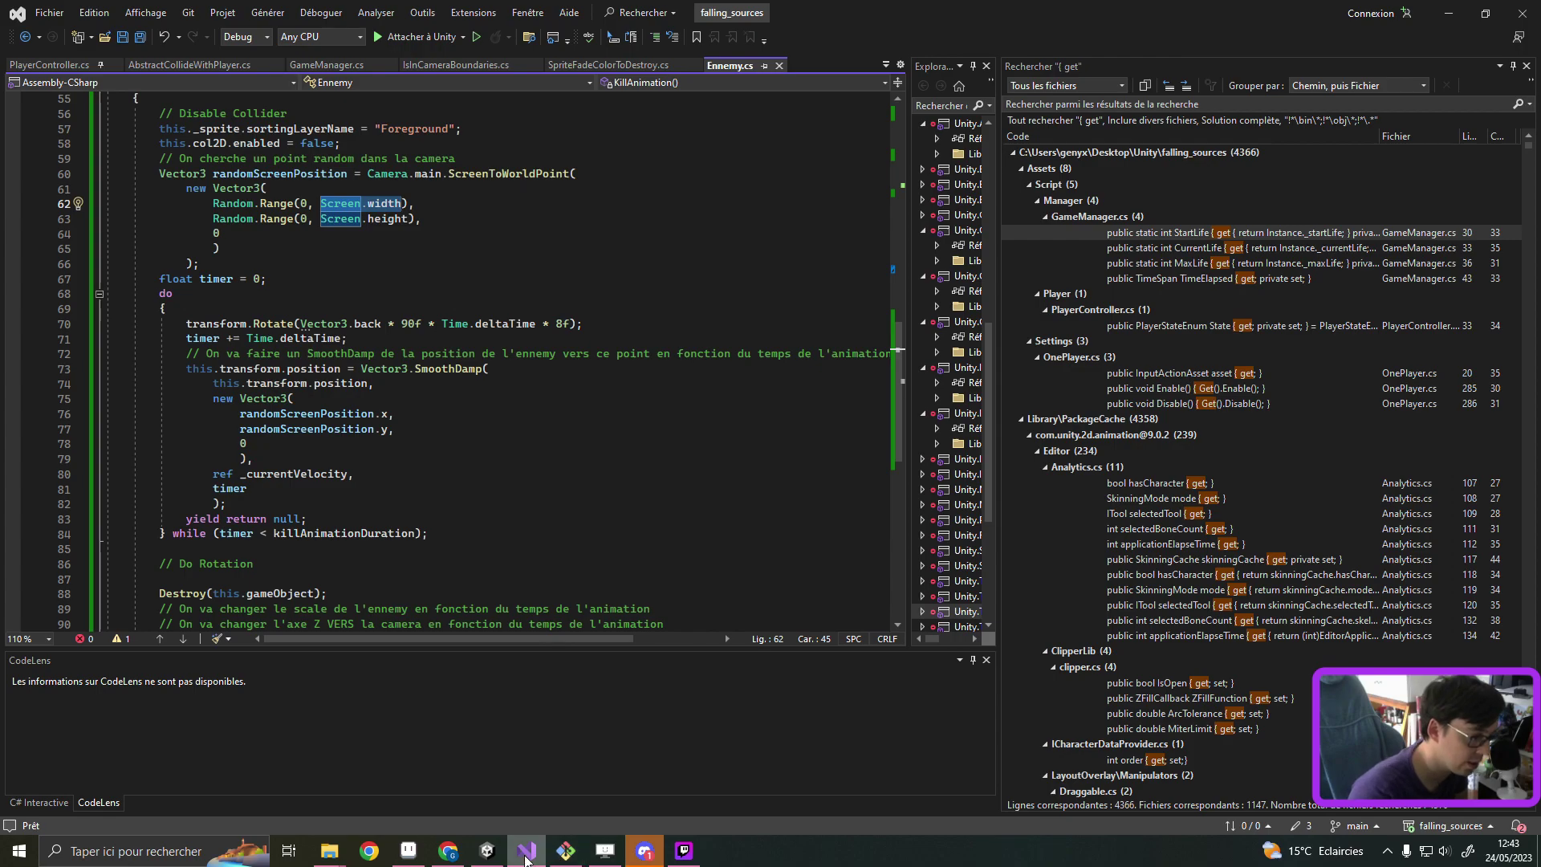
Step: In Unity, collapse the Ennemies, UI and Manager folders and display the Assets/Script folder
{"action": "left_click", "coordinate": [487, 851]}
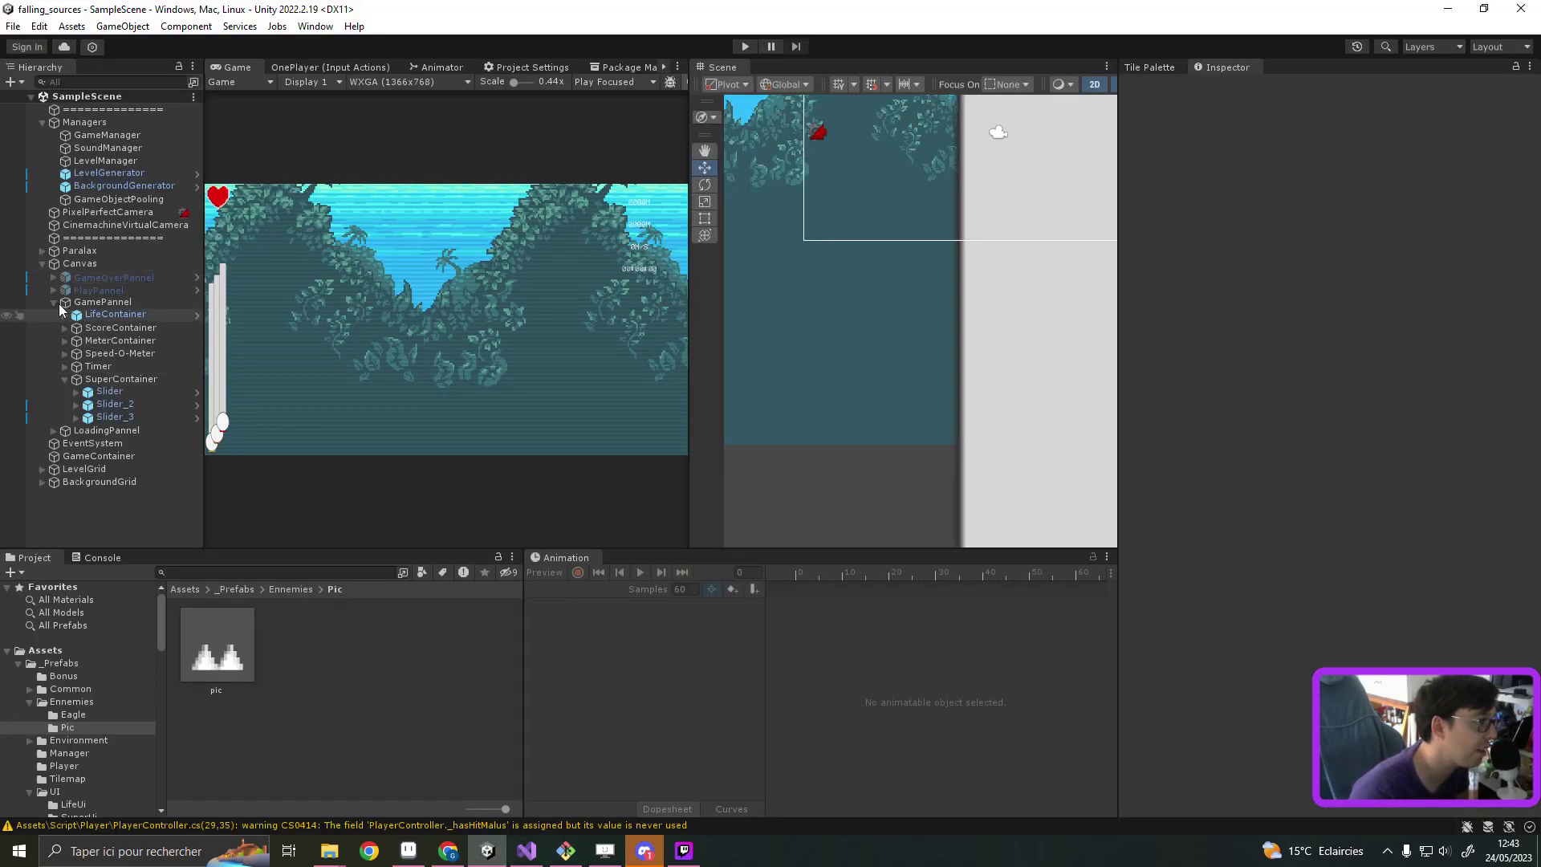
{"action": "left_click", "coordinate": [30, 701]}
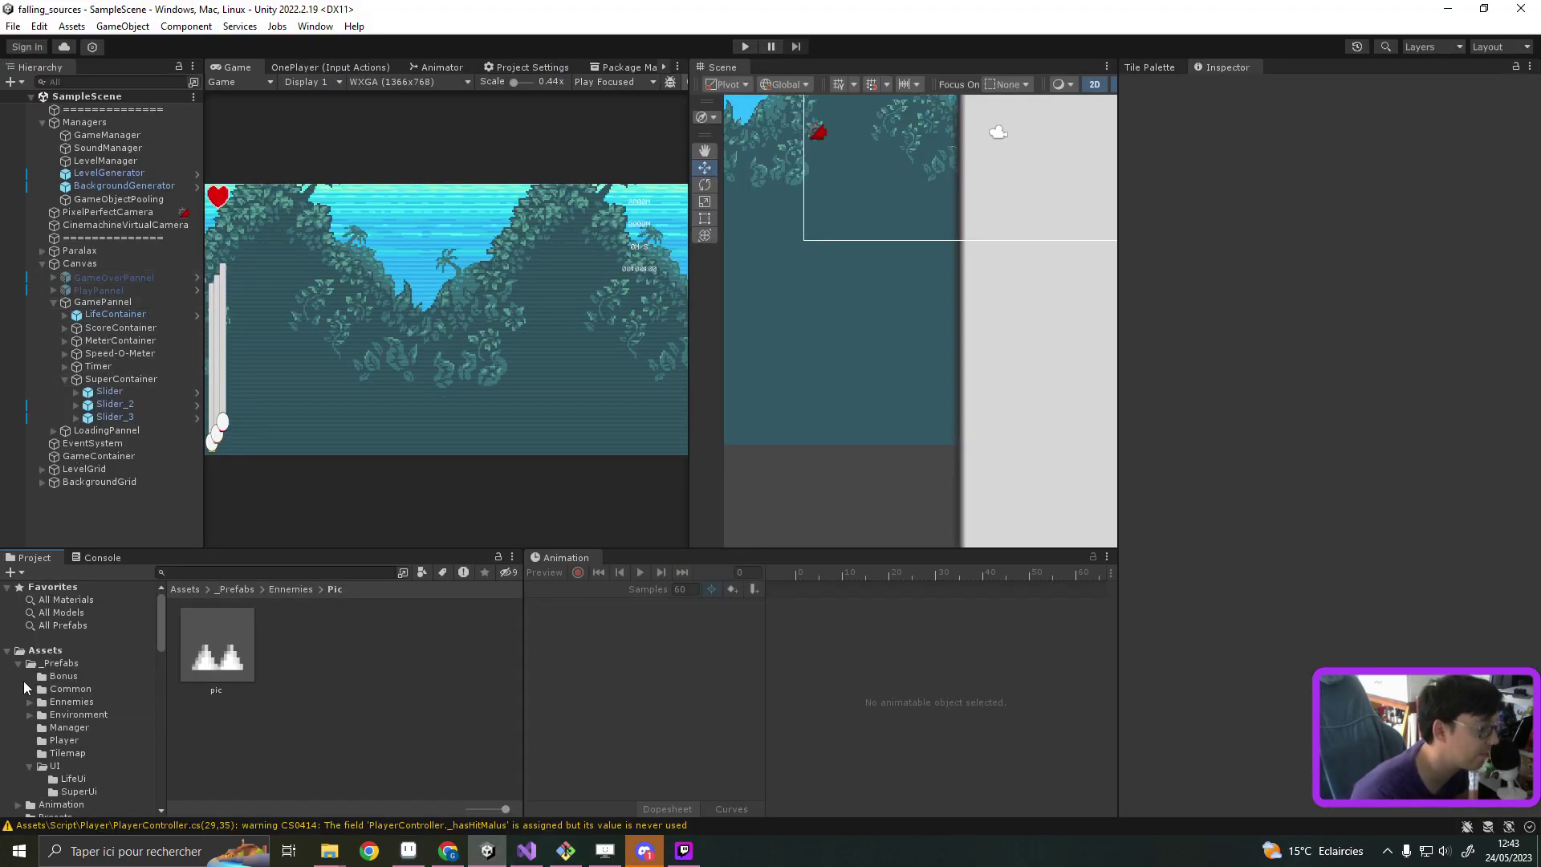
{"action": "left_click", "coordinate": [31, 767]}
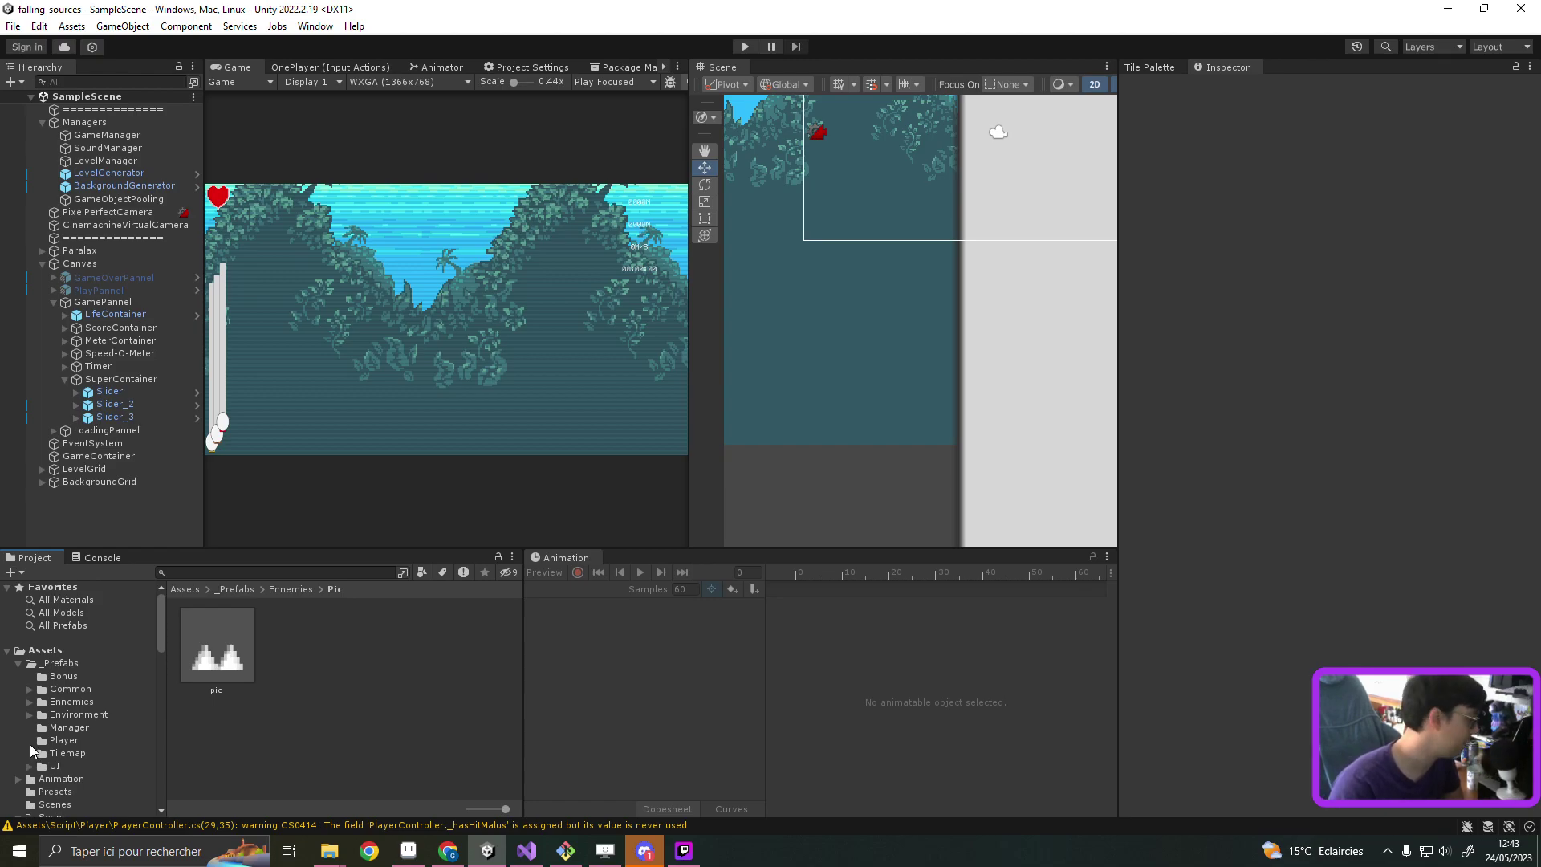
{"action": "scroll", "coordinate": [95, 734], "scroll_direction": "down", "scroll_amount": 2}
{"action": "scroll", "coordinate": [64, 749], "scroll_direction": "down", "scroll_amount": 2}
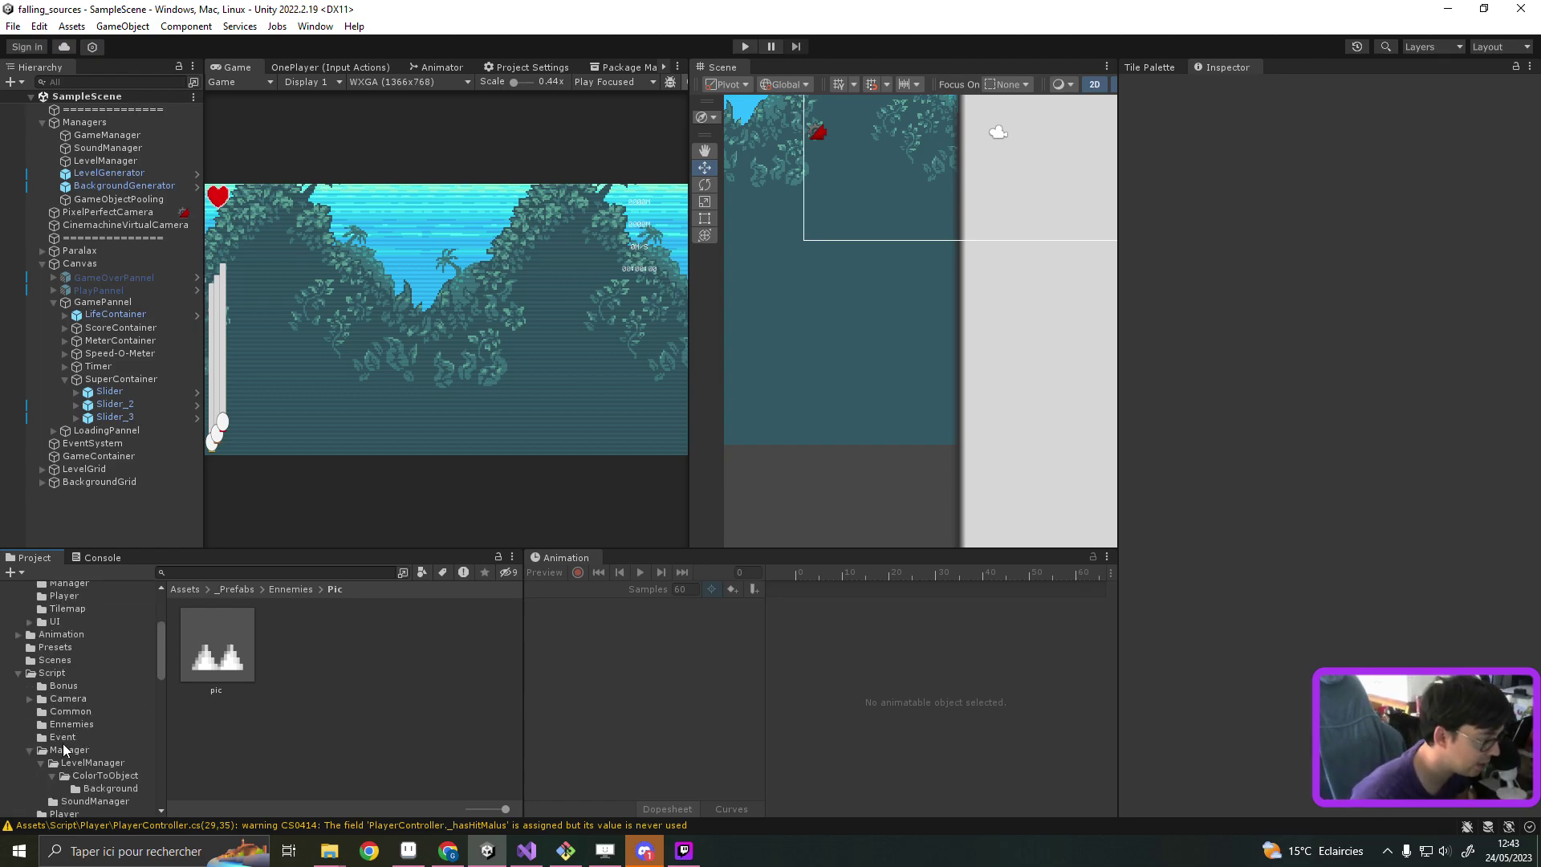
{"action": "scroll", "coordinate": [65, 749], "scroll_direction": "down", "scroll_amount": 1}
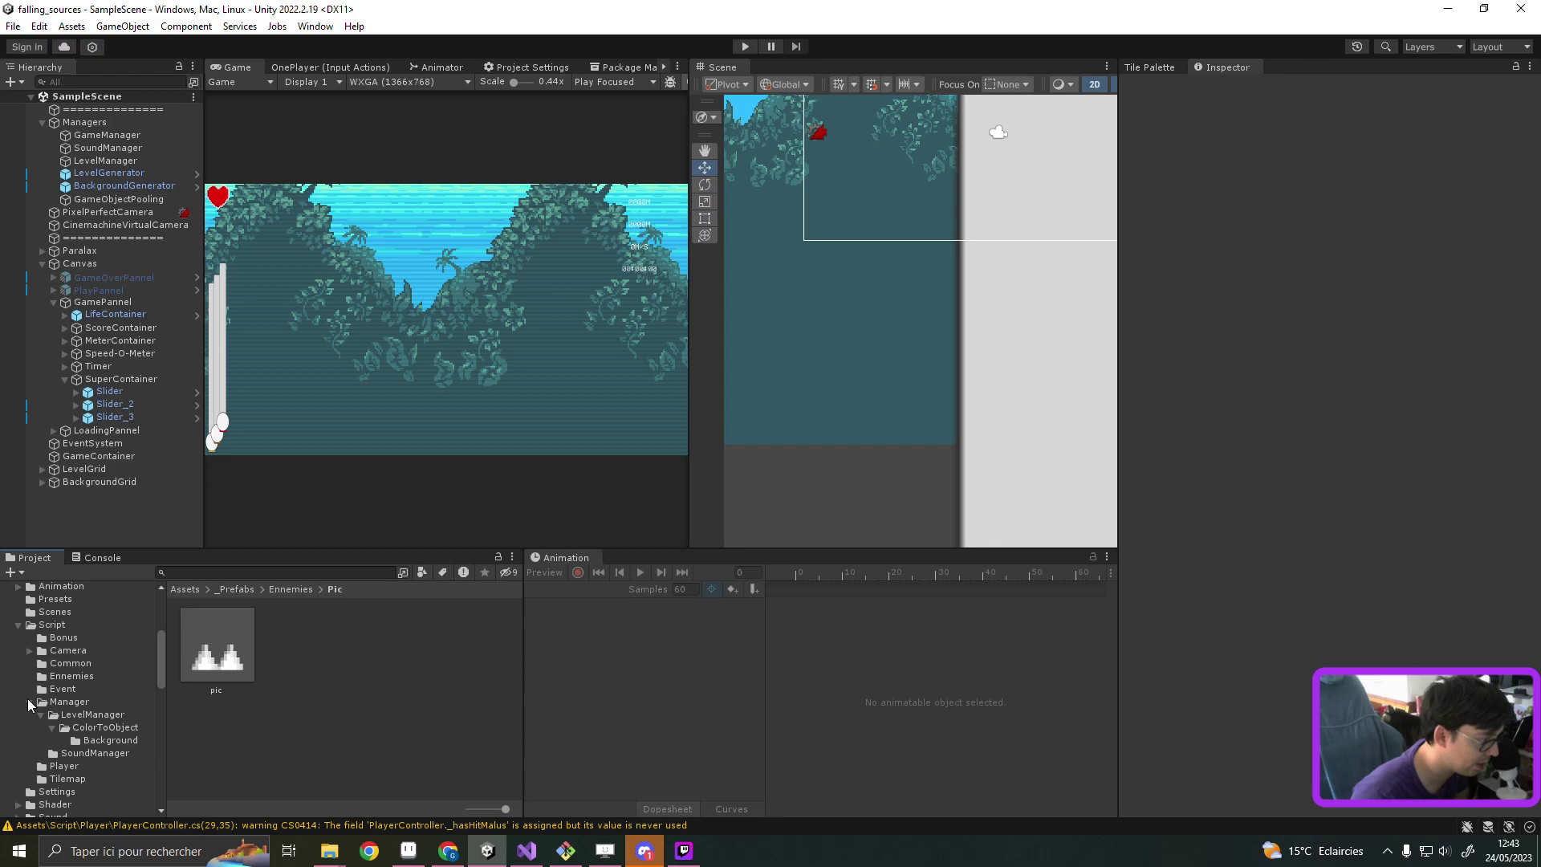
{"action": "left_click", "coordinate": [30, 702]}
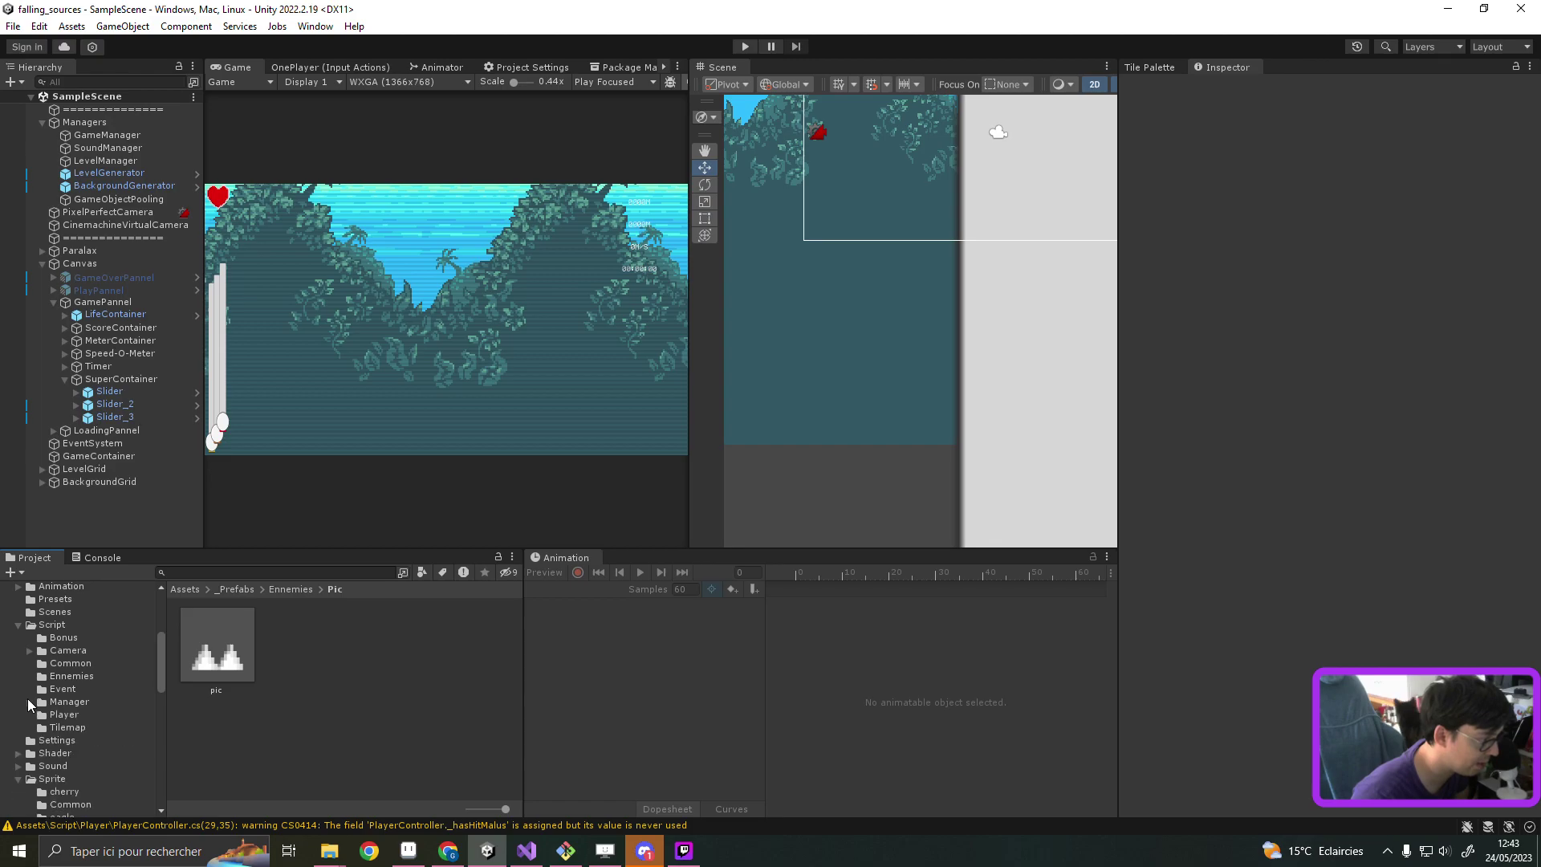
{"action": "left_click", "coordinate": [56, 627]}
{"action": "scroll", "coordinate": [300, 692], "scroll_direction": "down", "scroll_amount": 1}
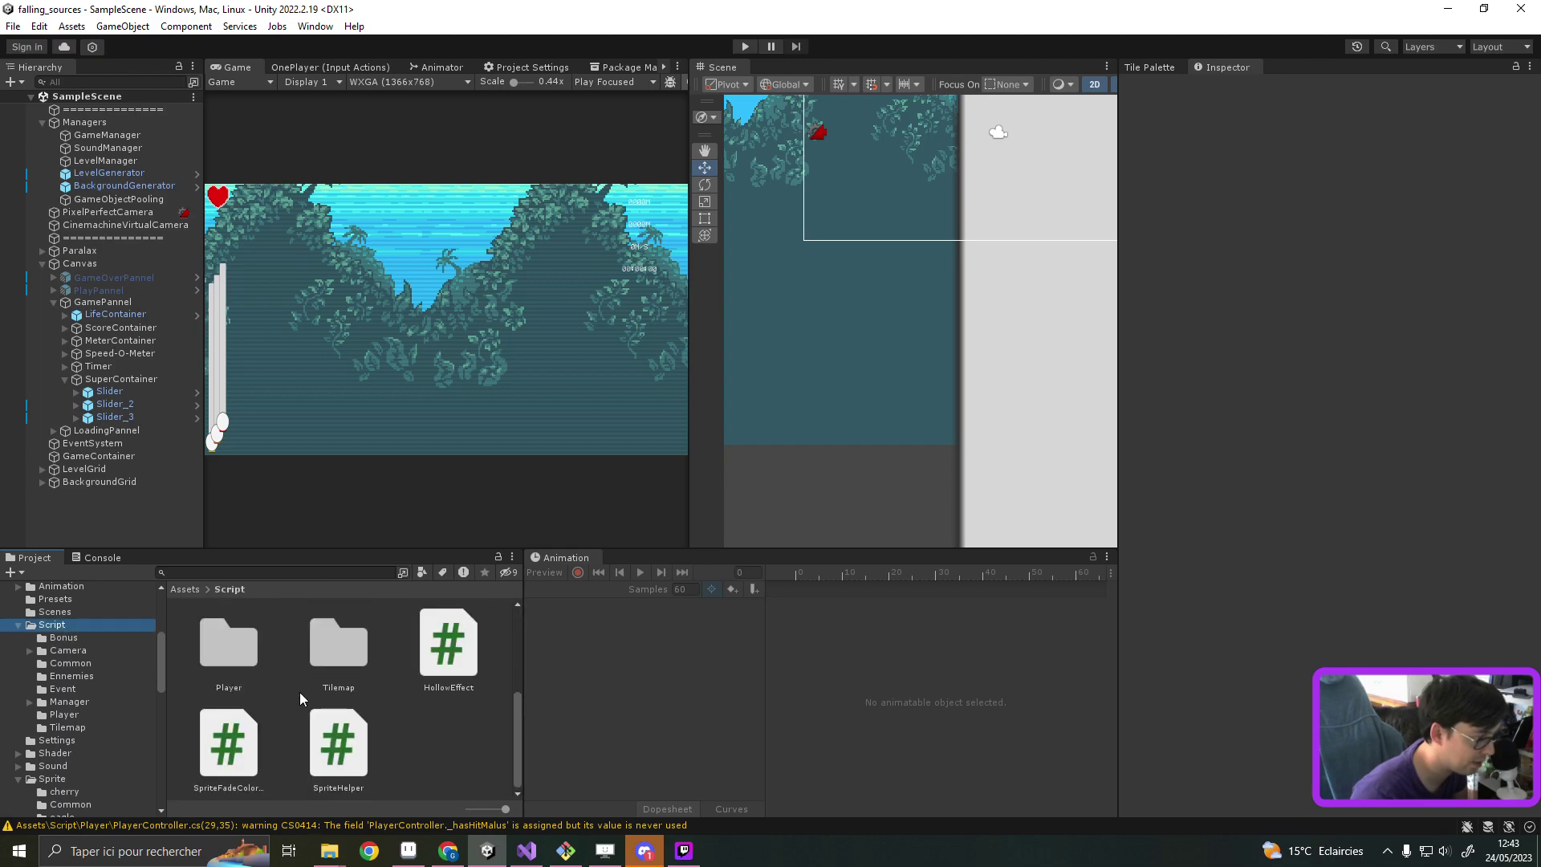
Step: Create a C# script named MathHelper in Assets/Script via Create > C# Script
{"action": "right_click", "coordinate": [446, 750]}
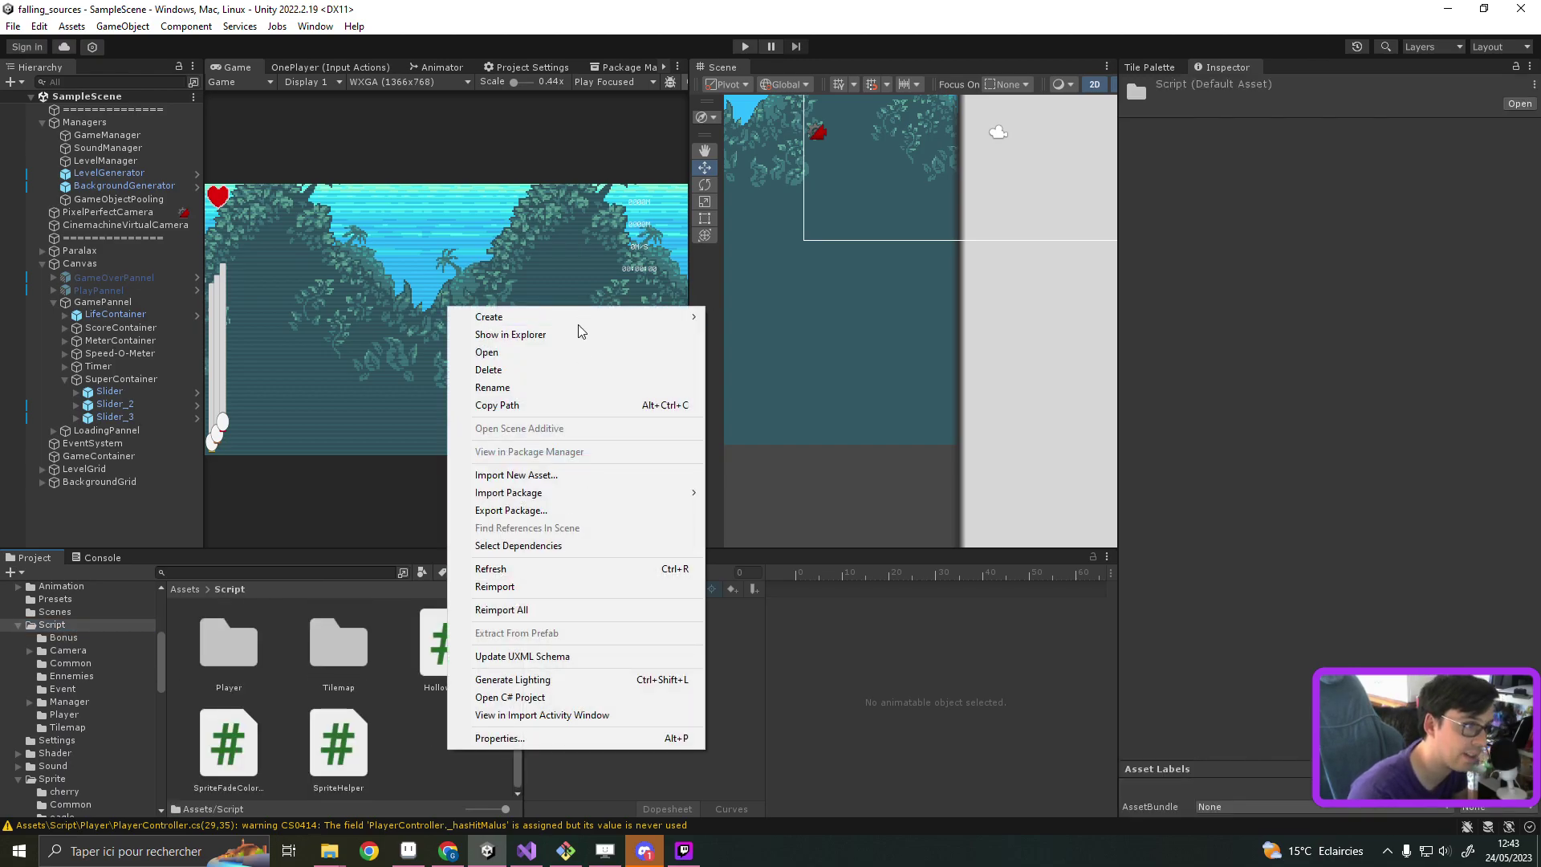
{"action": "mouse_move", "coordinate": [584, 318]}
{"action": "left_click", "coordinate": [792, 92]}
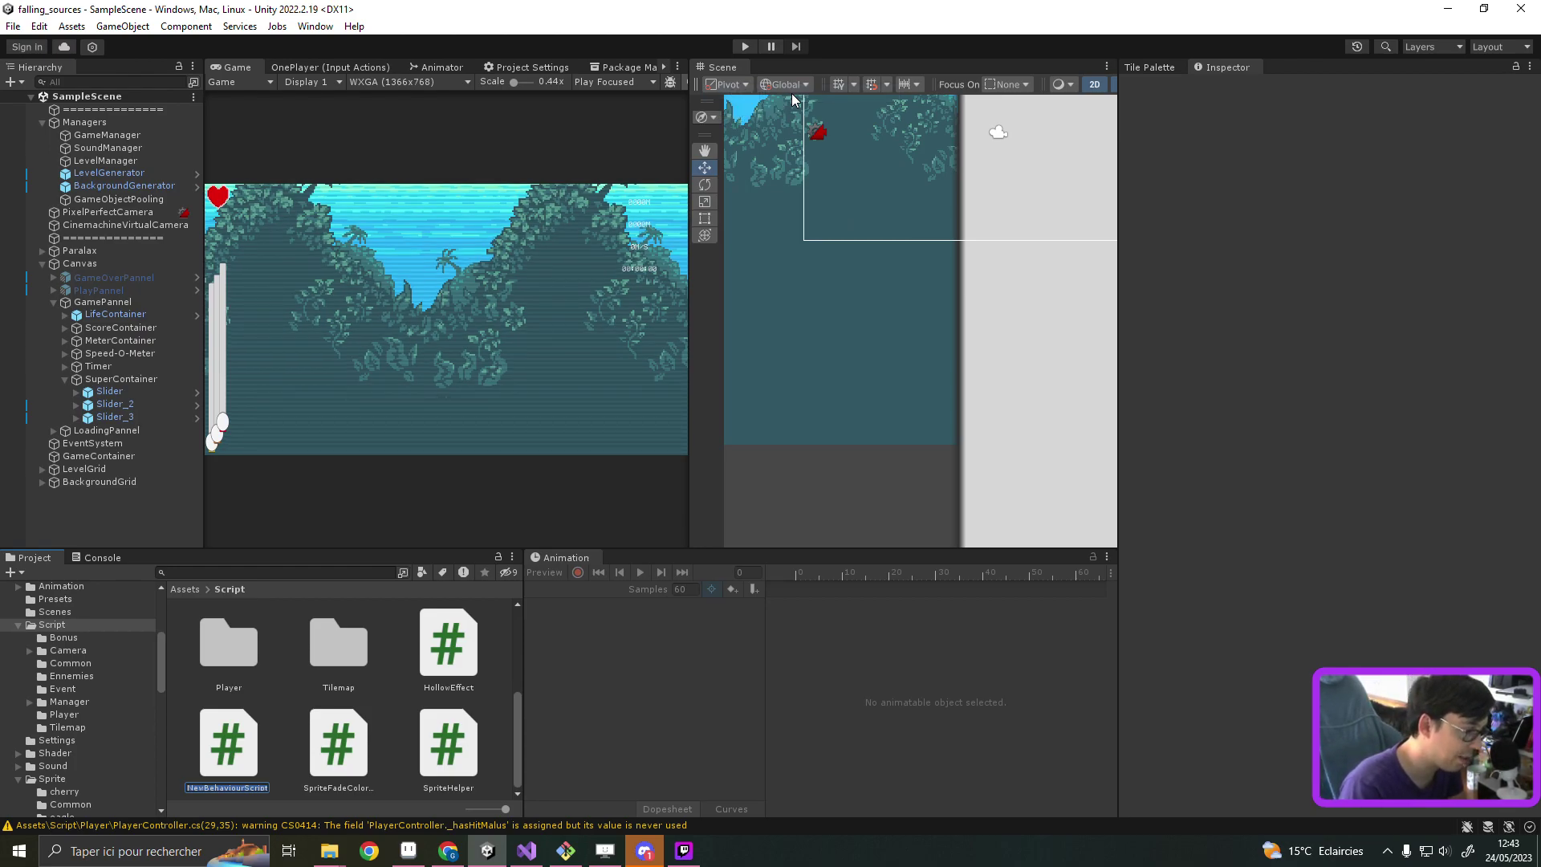
{"action": "type", "text": "MathHel"}
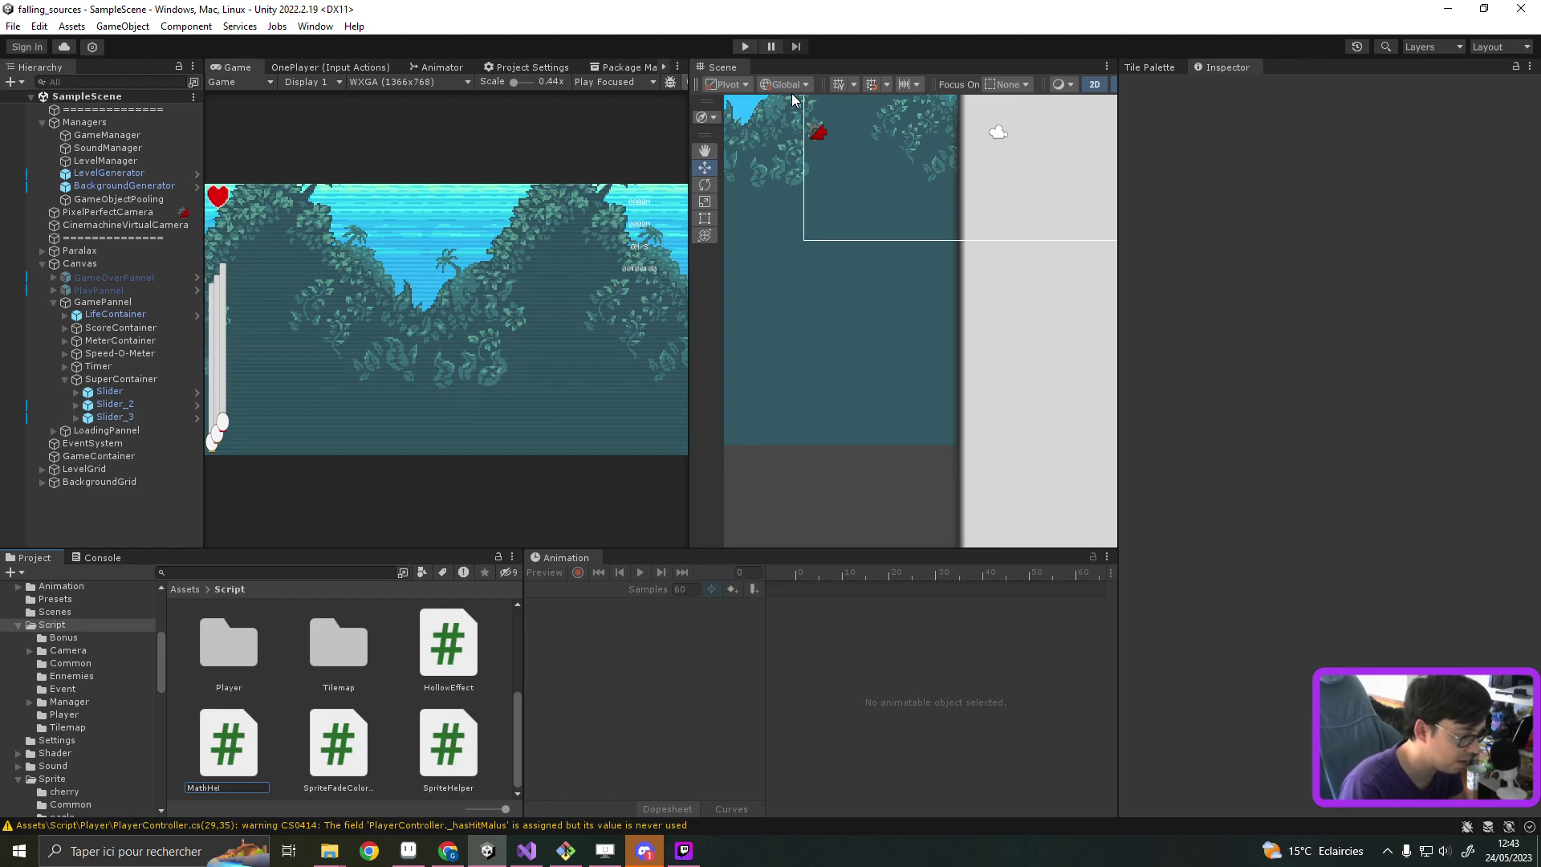
{"action": "type", "text": "per"}
{"action": "key", "text": "Return"}
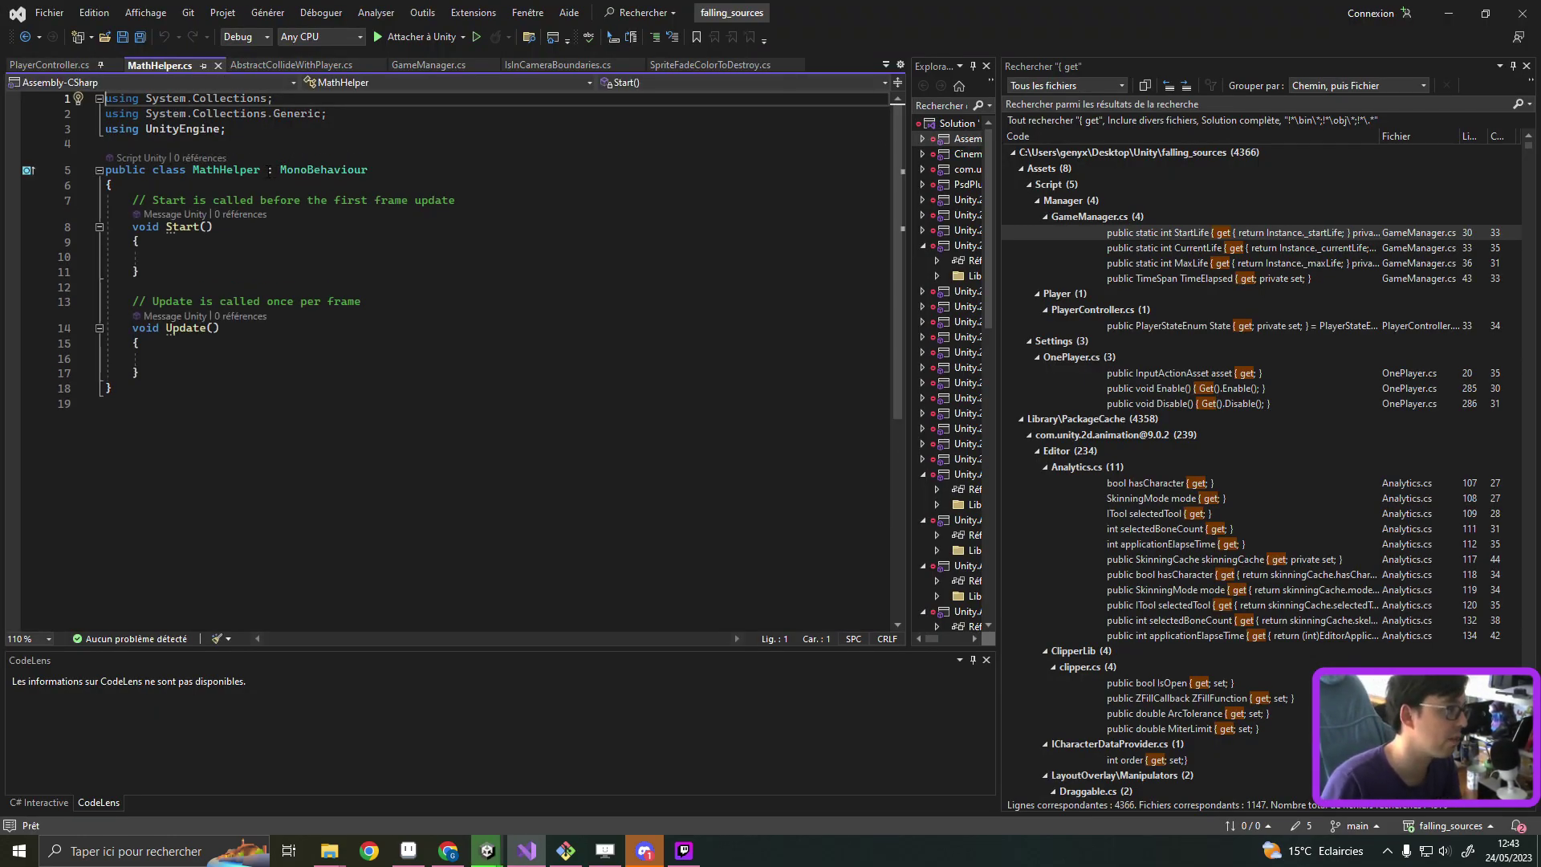
Step: Strip the MonoBehaviour inheritance and the Start and Update methods from MathHelper
{"action": "left_click_drag", "start_coordinate": [368, 169], "coordinate": [260, 169]}
{"action": "key", "text": "BackSpace"}
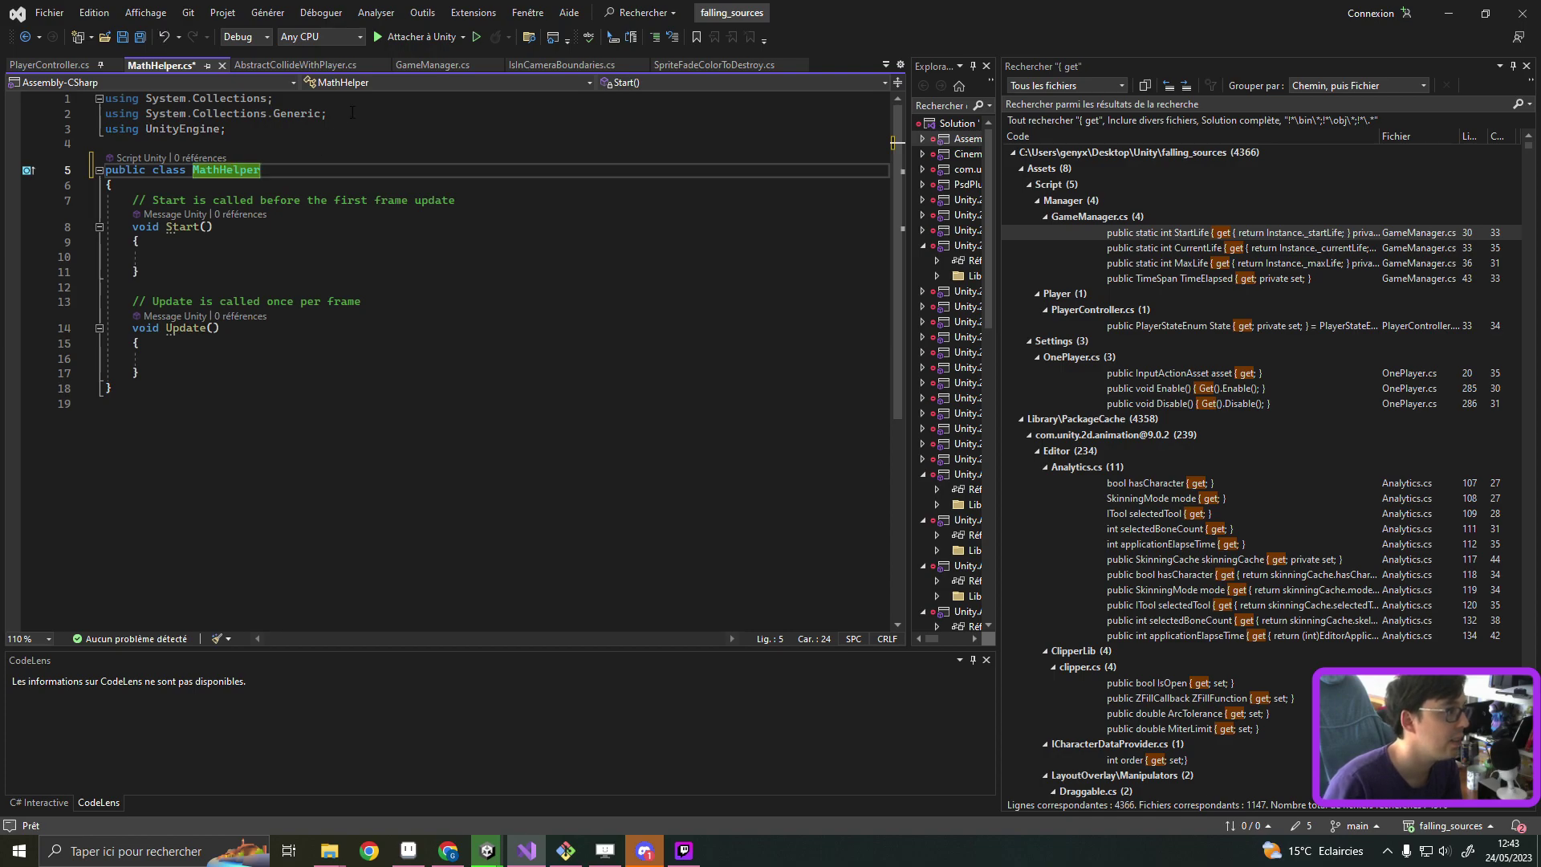
{"action": "left_click_drag", "start_coordinate": [353, 112], "coordinate": [105, 98]}
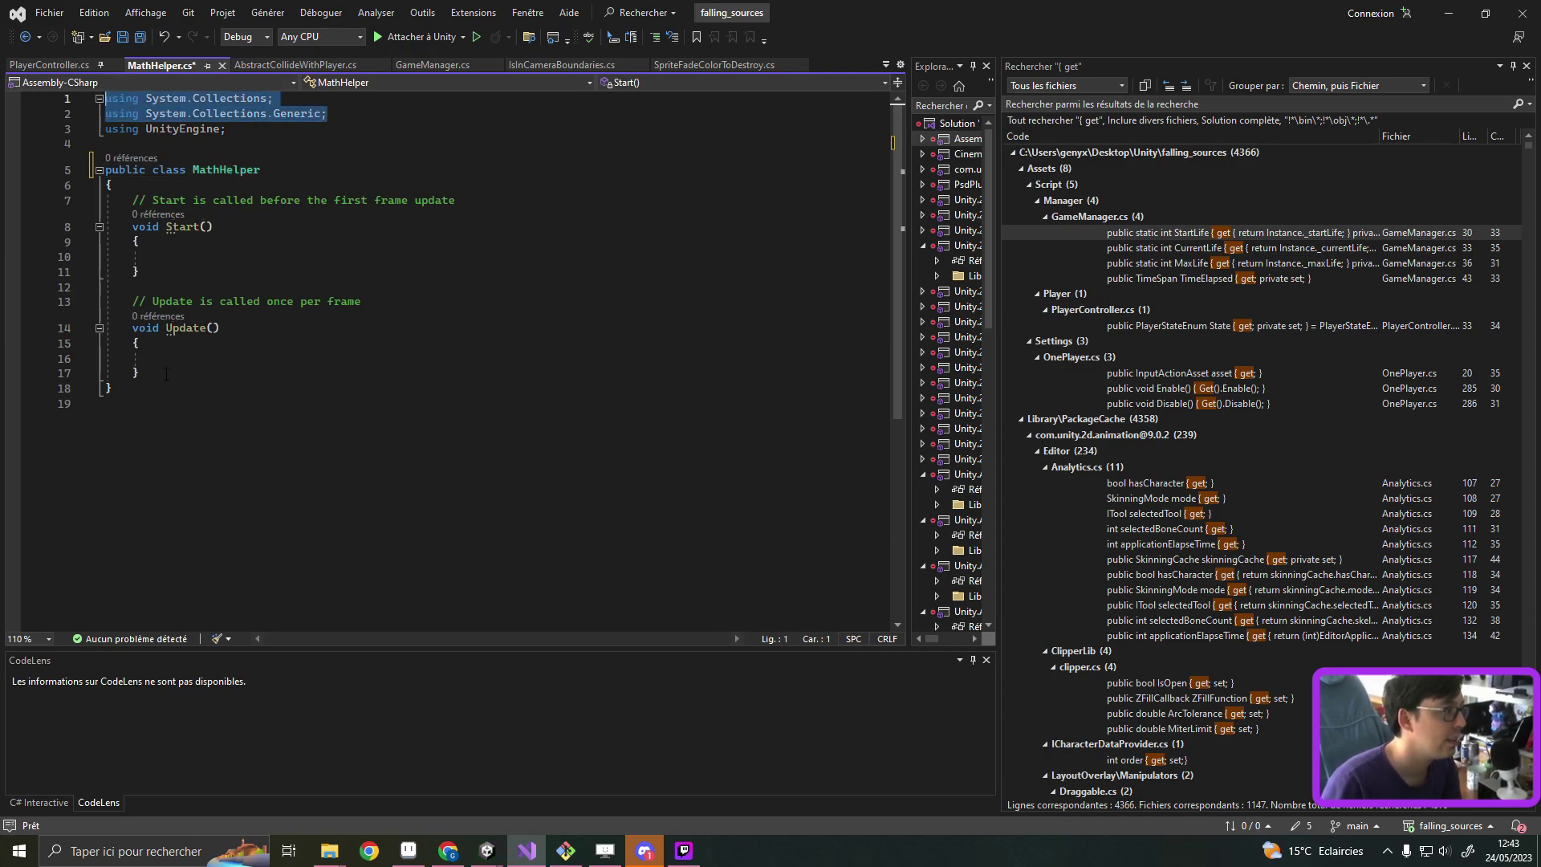
{"action": "left_click_drag", "start_coordinate": [166, 374], "coordinate": [133, 228]}
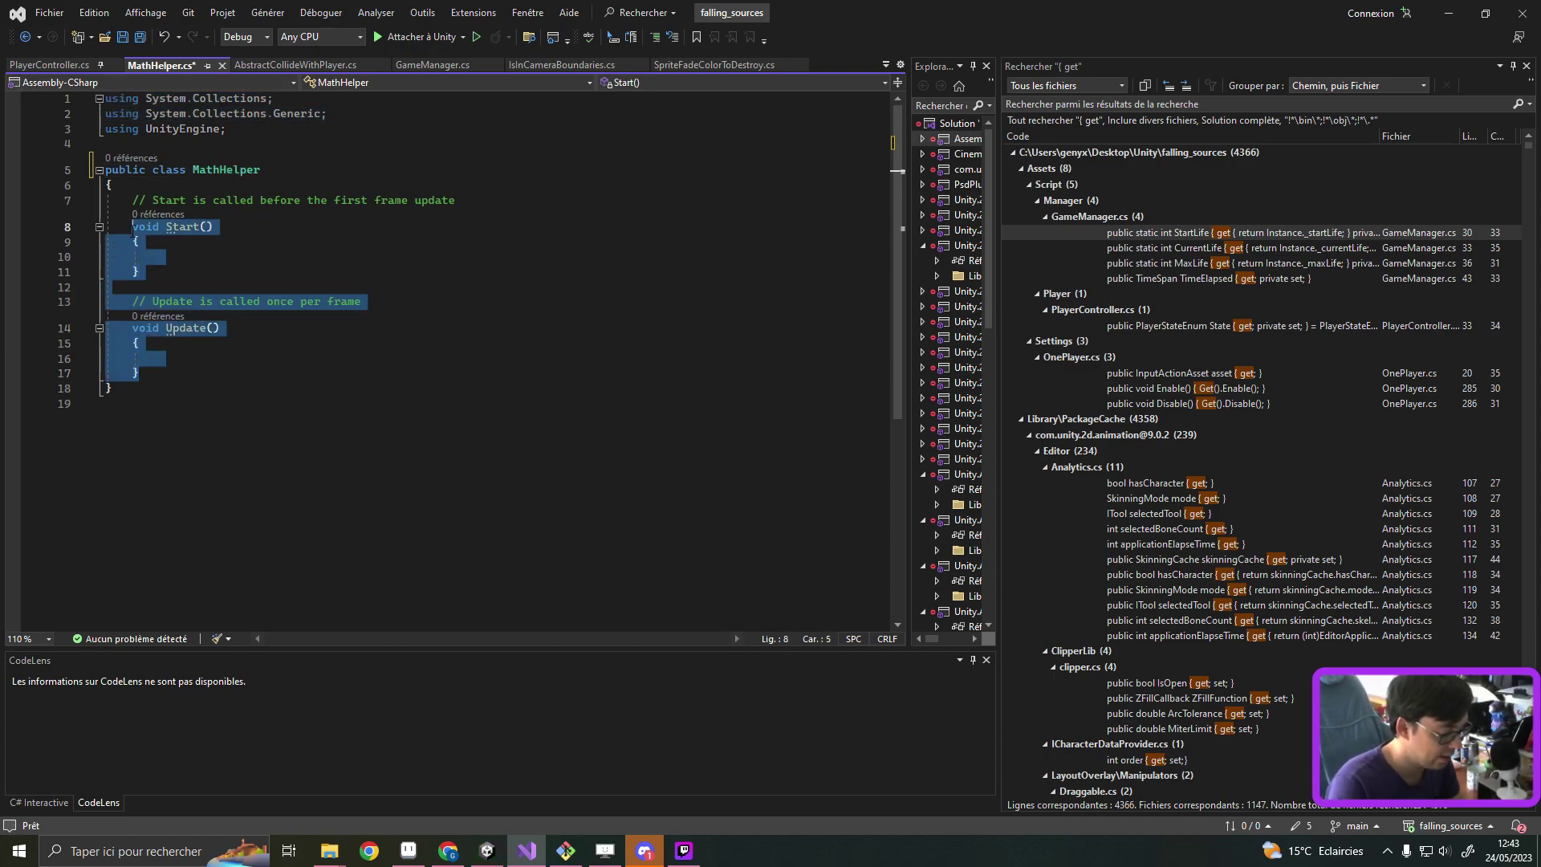
{"action": "key", "text": "BackSpace"}
Step: Write public static bool RandomBool returning (Random.value > 0.5f)
{"action": "type", "text": "pubvl"}
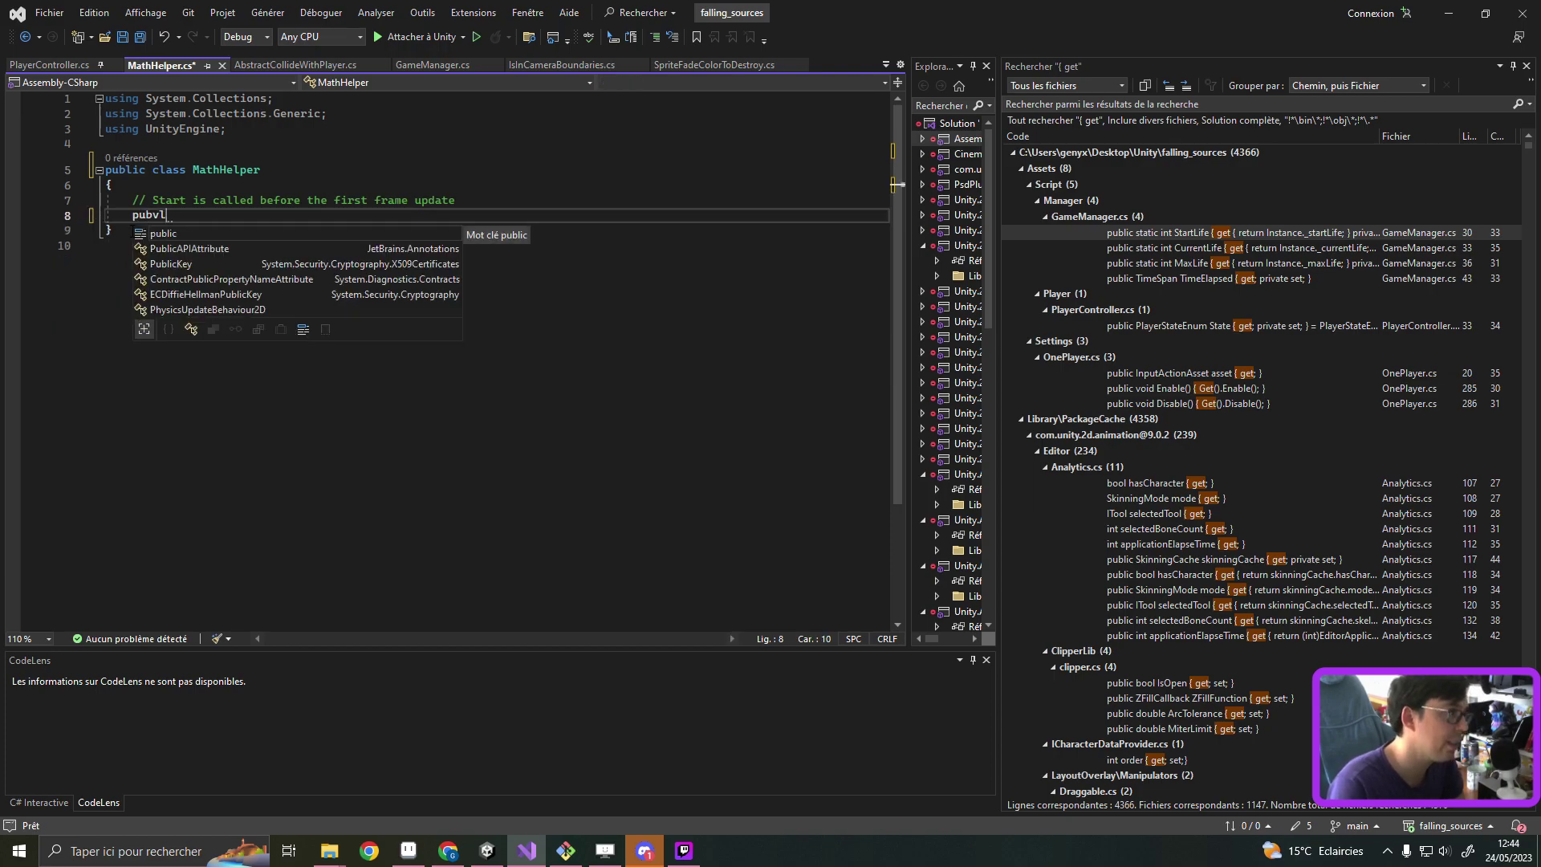
{"action": "key", "text": "BackSpace"}
{"action": "key", "text": "BackSpace"}
{"action": "key", "text": "BackSpace"}
{"action": "type", "text": "public stat"}
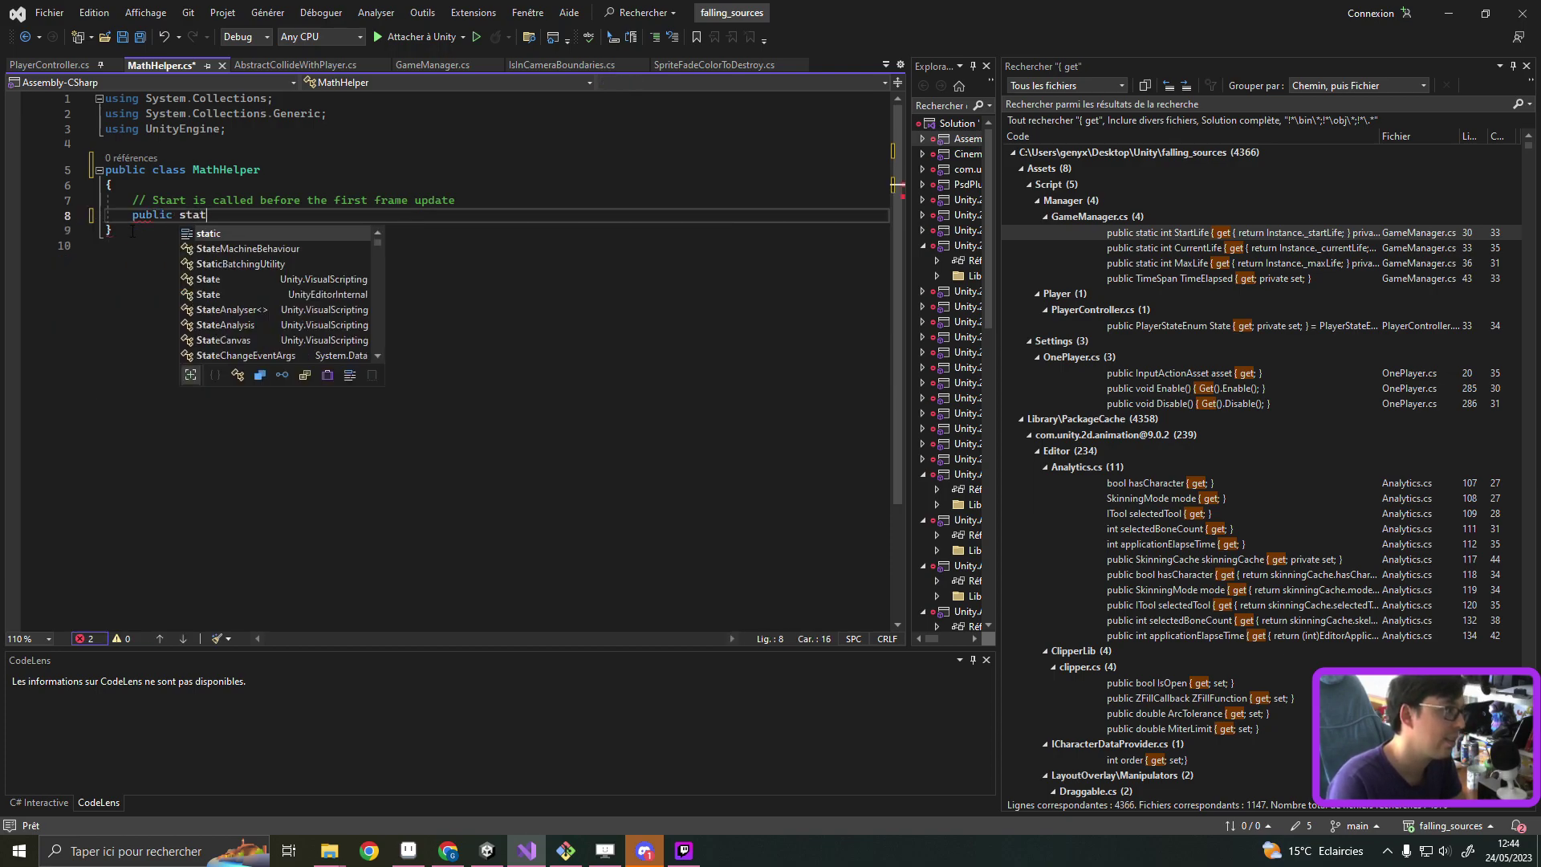
{"action": "type", "text": "ic"}
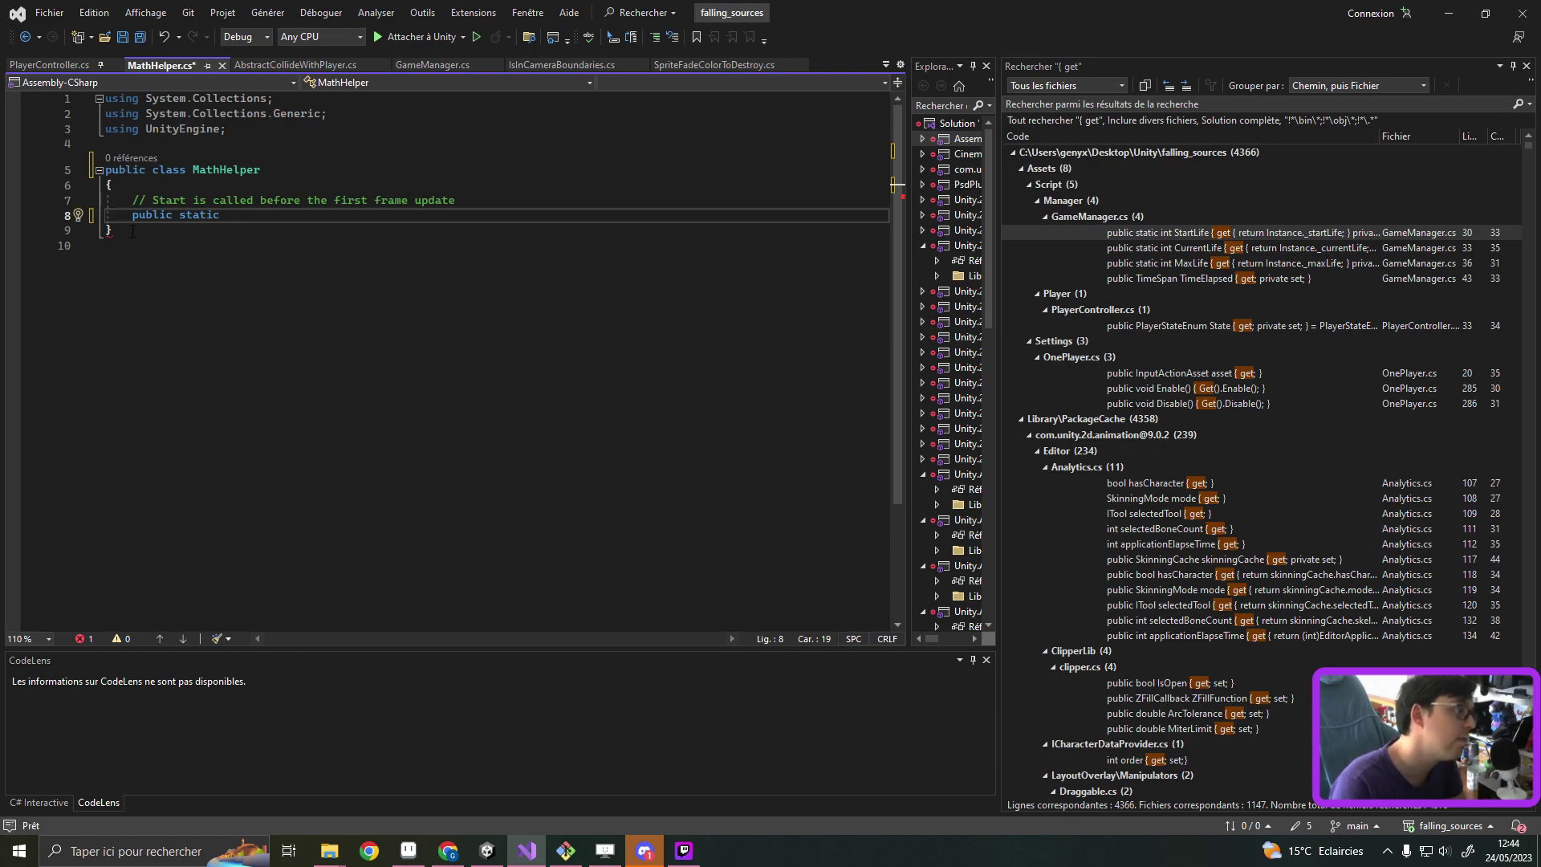
{"action": "type", "text": " bool"}
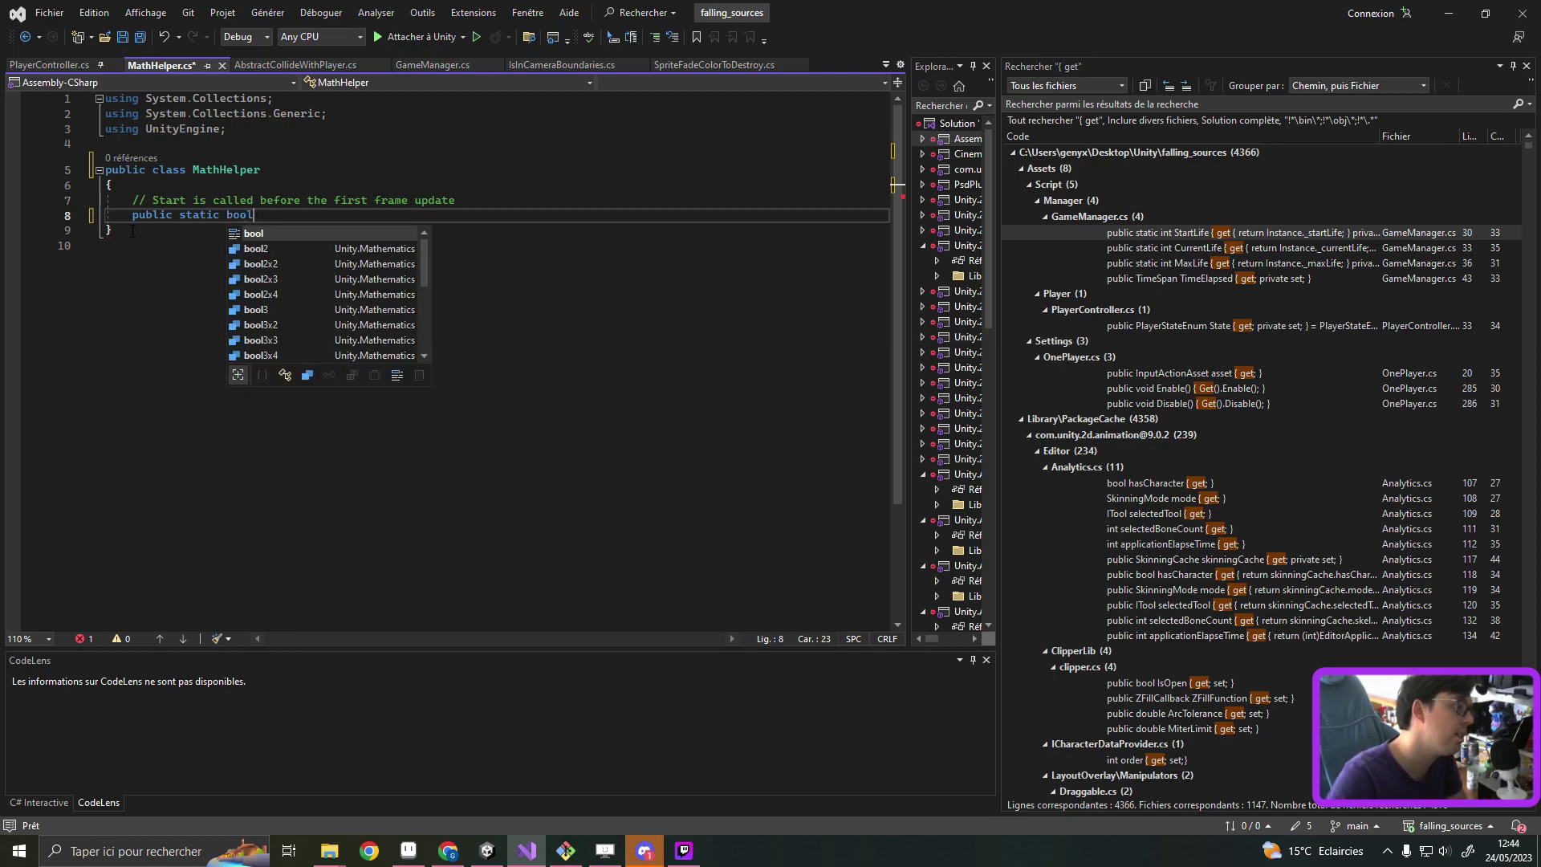
{"action": "type", "text": " Ran"}
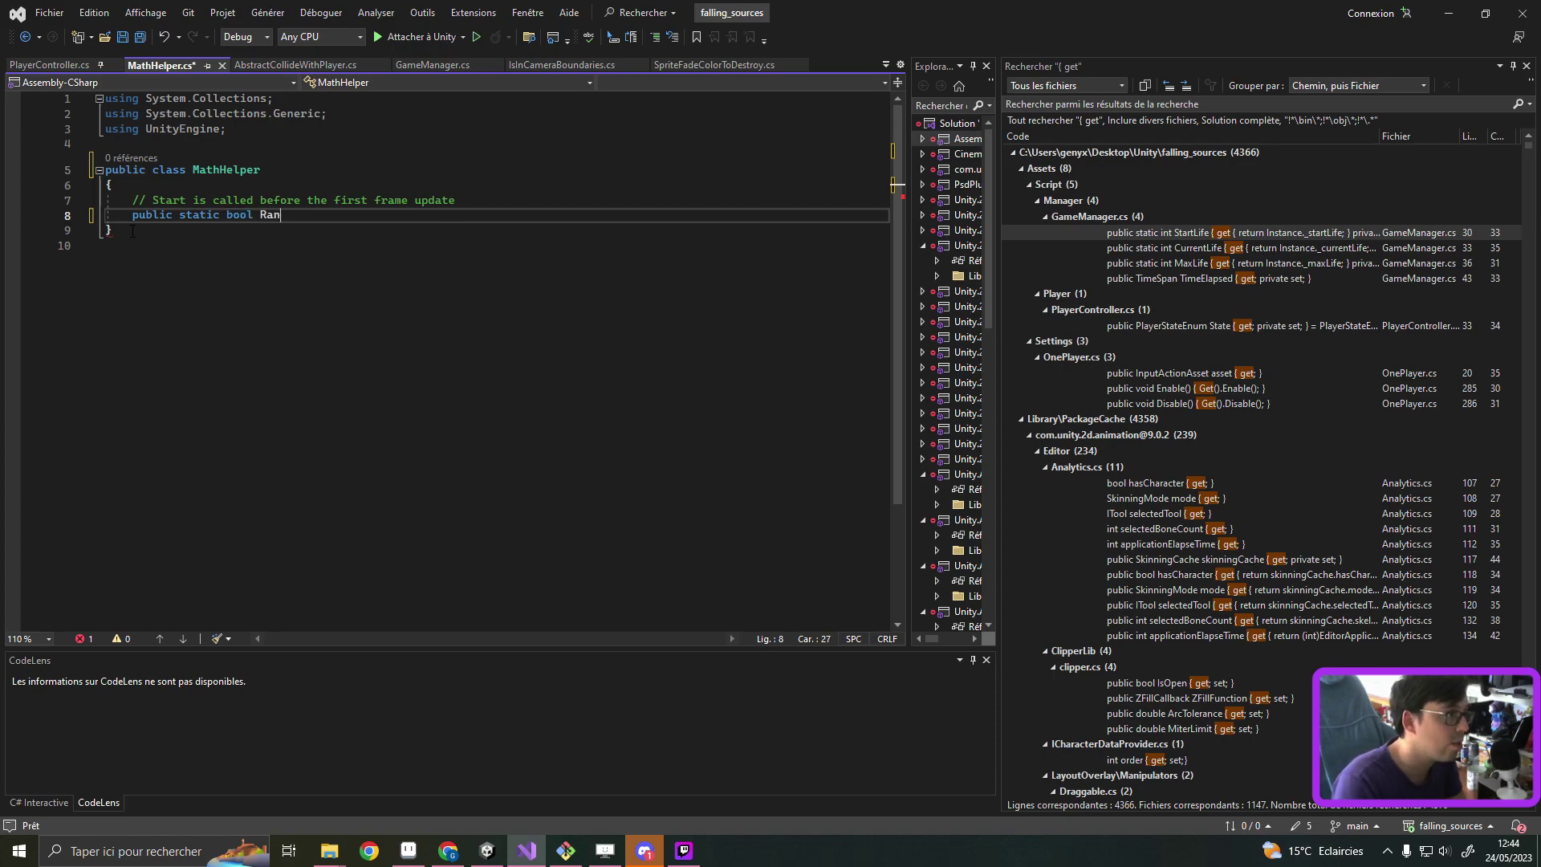
{"action": "type", "text": "dom"}
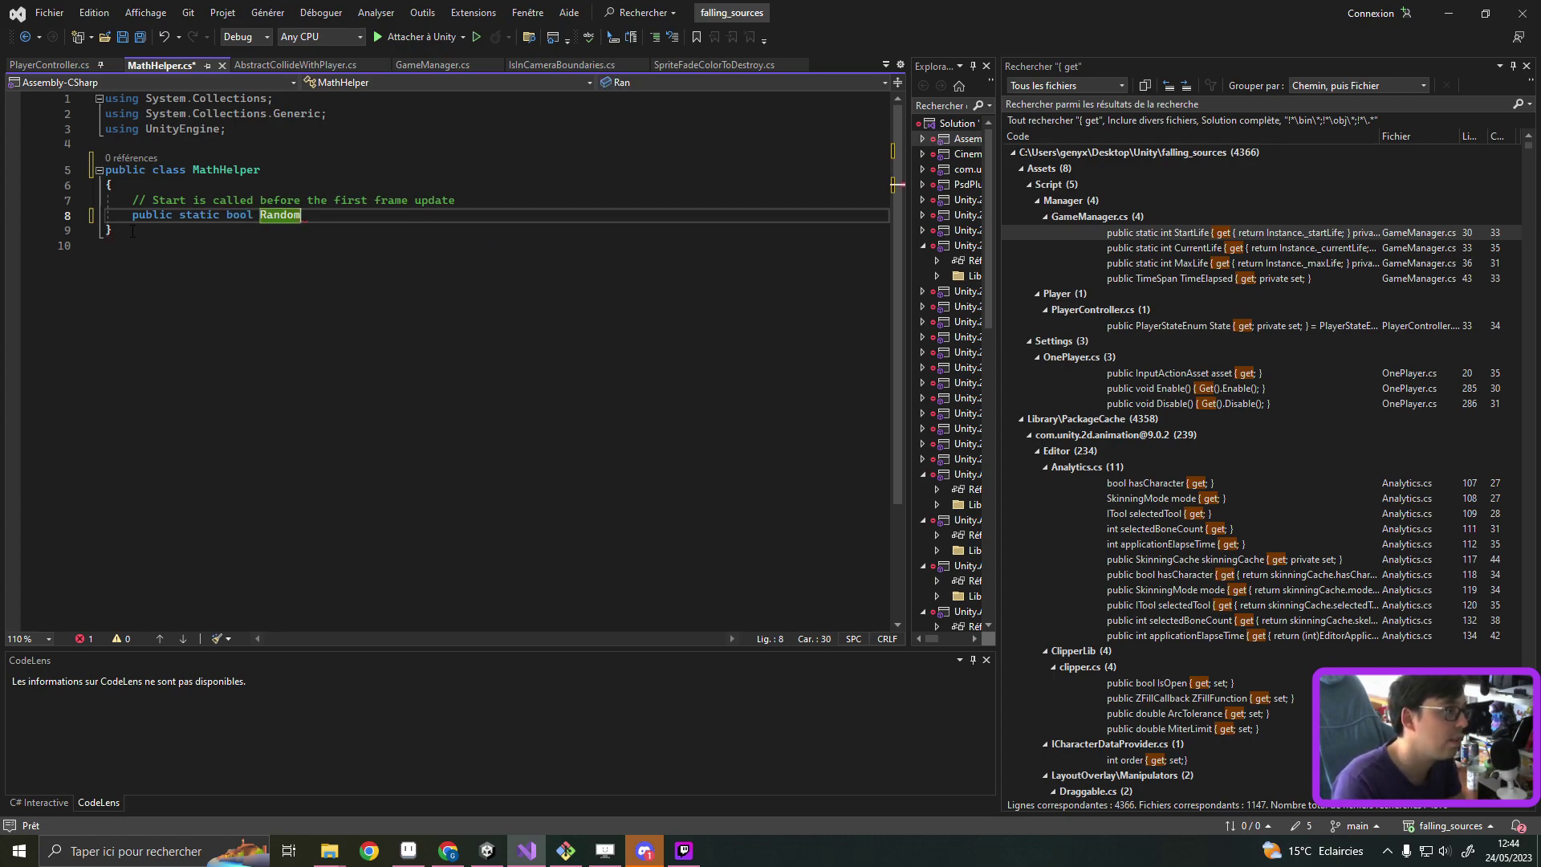
{"action": "type", "text": "Bool"}
{"action": "key", "text": "Return"}
{"action": "type", "text": "{"}
{"action": "key", "text": "Return"}
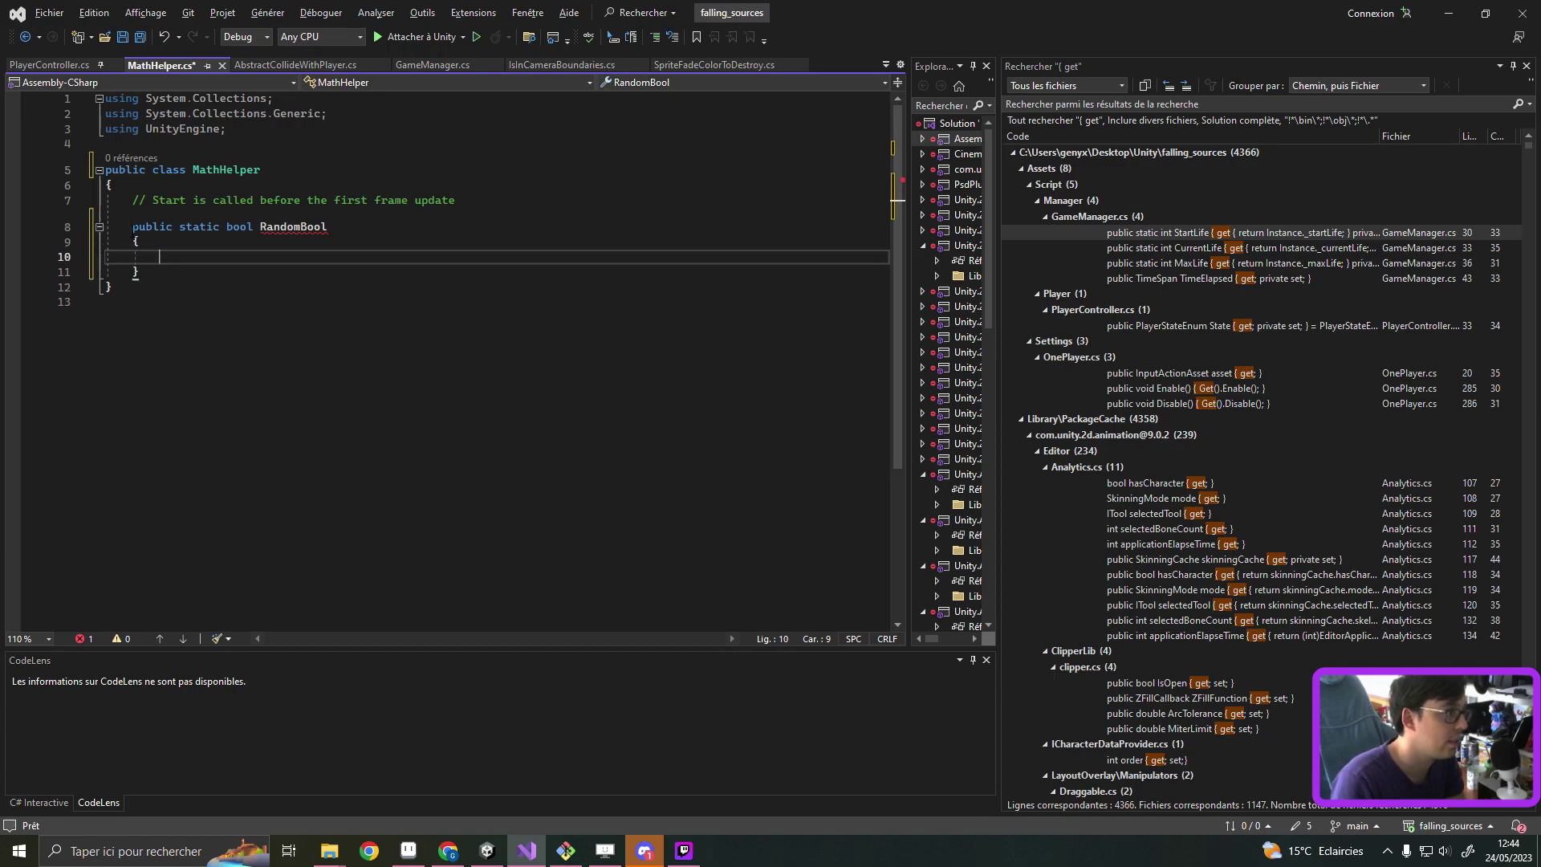
{"action": "type", "text": "return (Random.value > 0.5f);"}
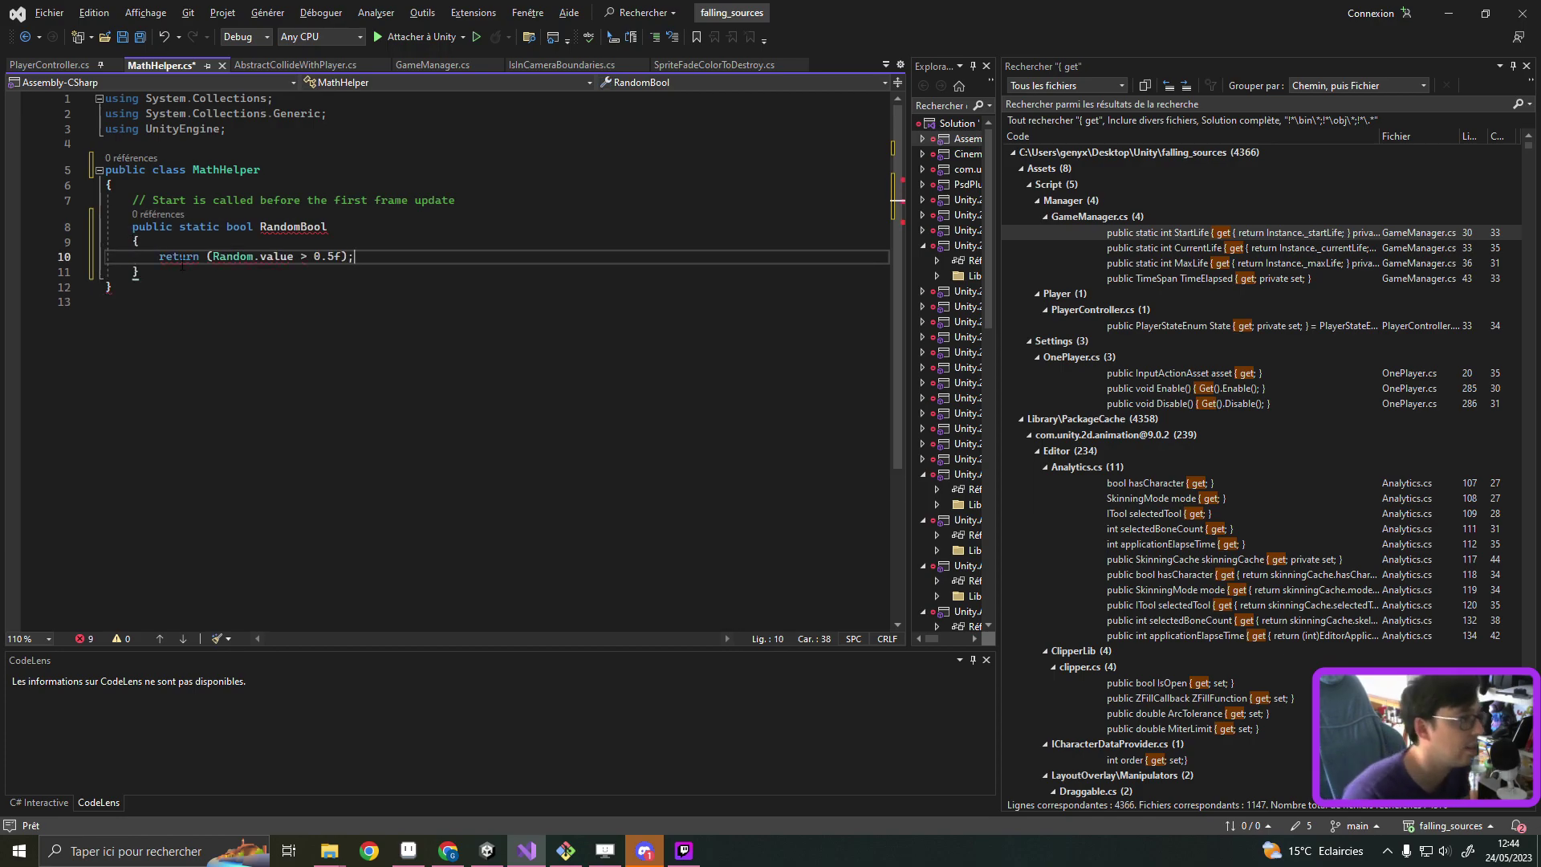
{"action": "mouse_move", "coordinate": [228, 260]}
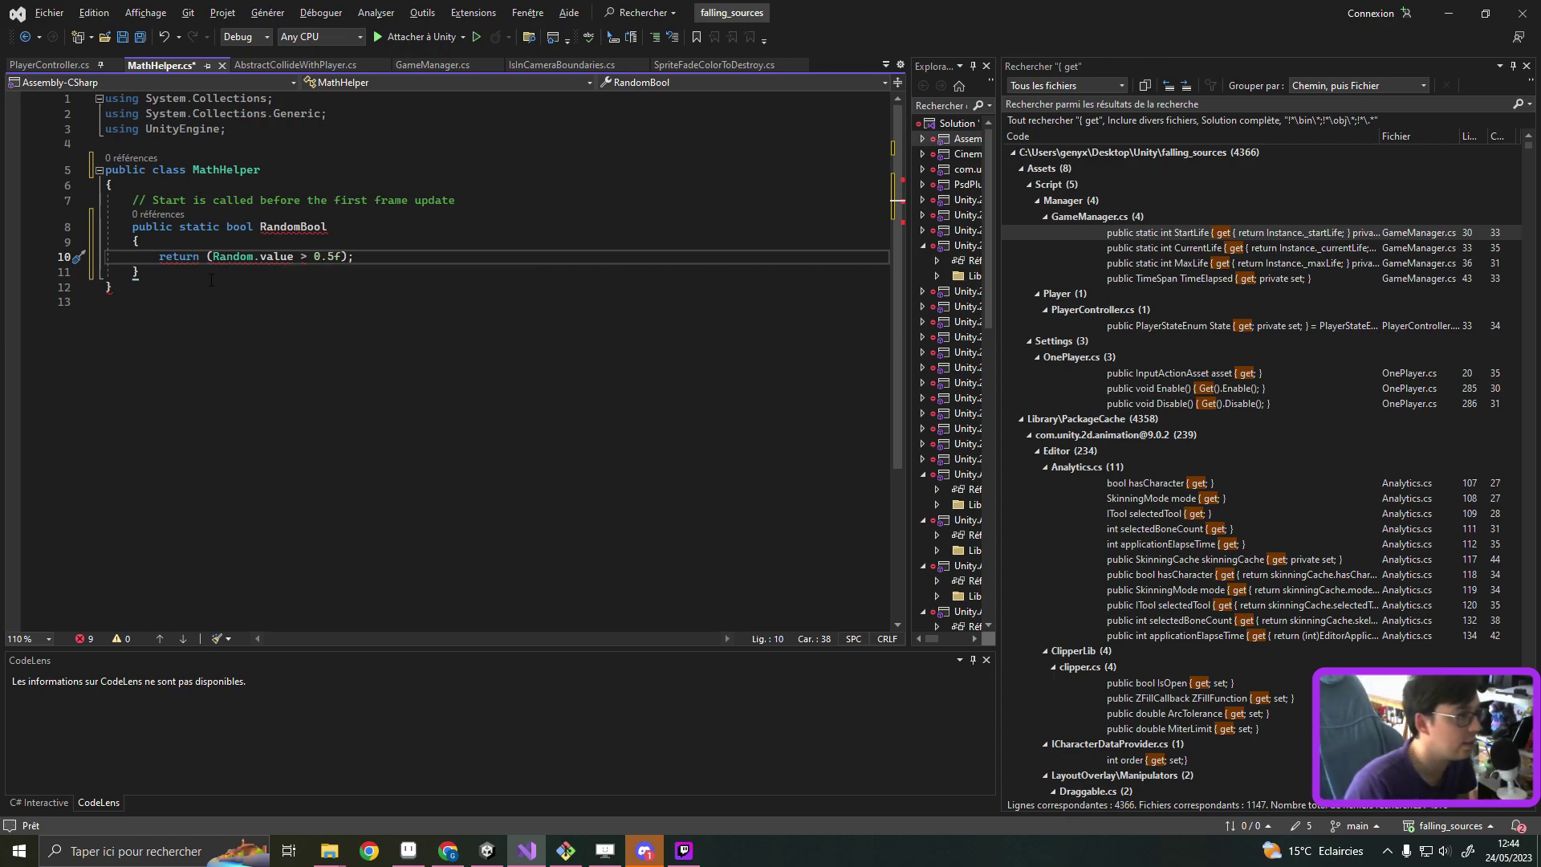
{"action": "left_click", "coordinate": [177, 275]}
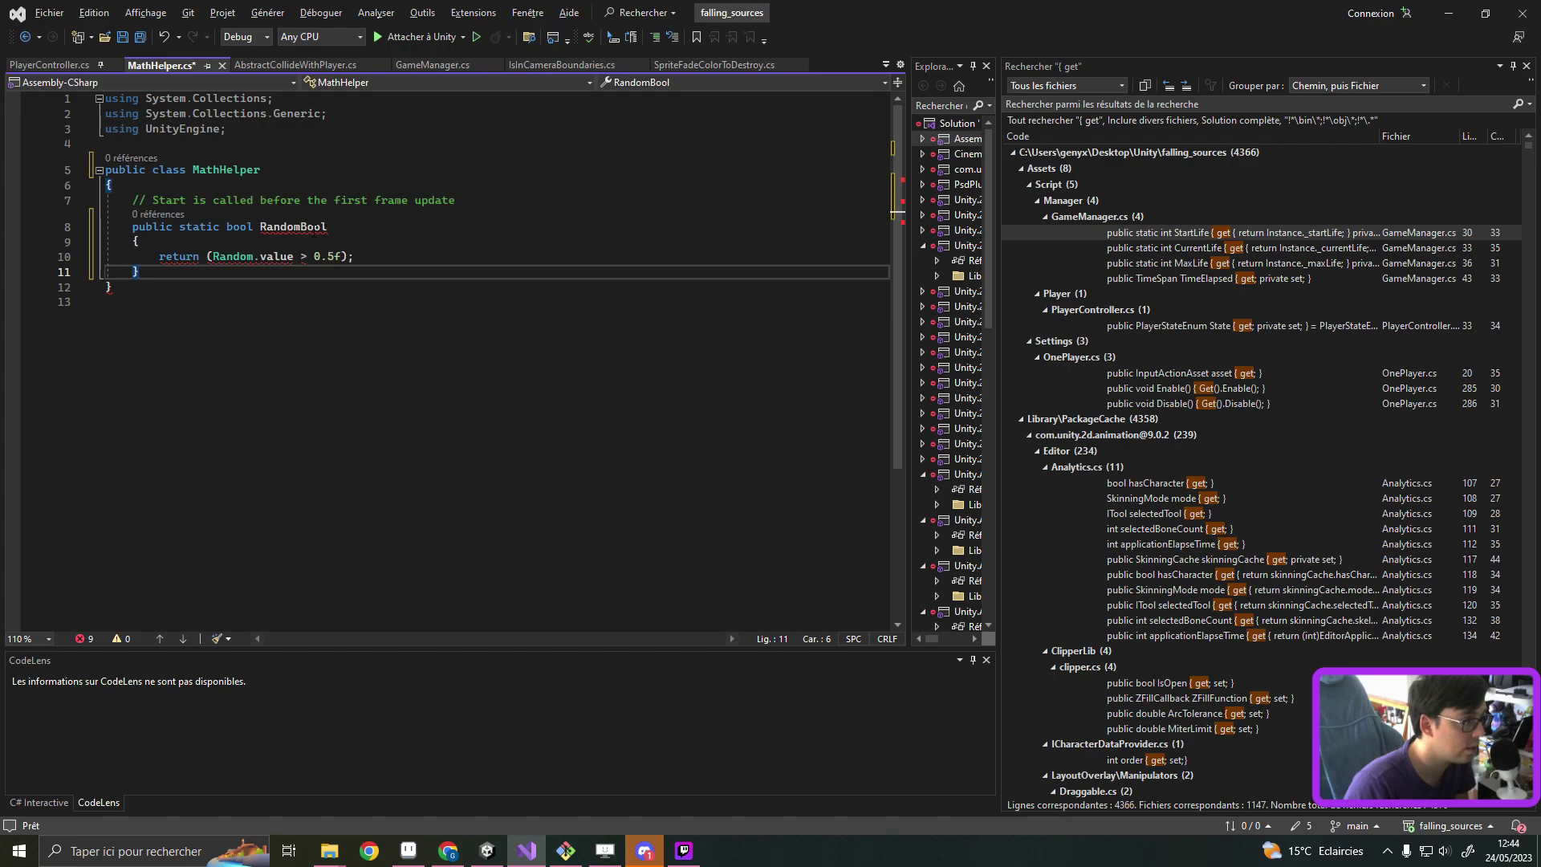
Step: Add () to RandomBool, delete the unused System.Collections usings, save, then open AbstractCollideWithPlayer.cs
{"action": "left_click", "coordinate": [361, 225]}
{"action": "type", "text": "()"}
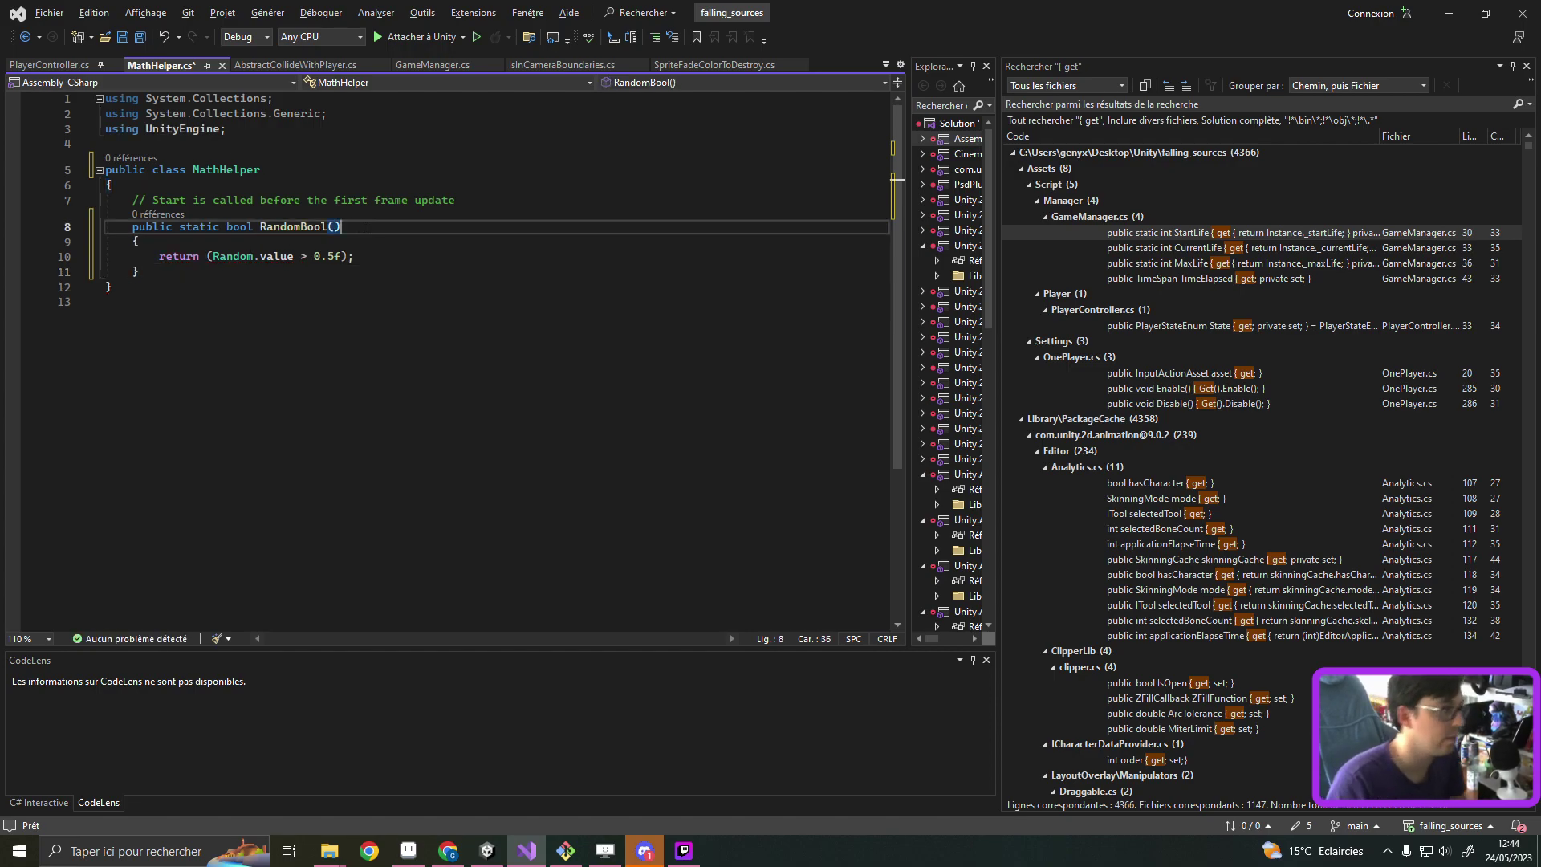
{"action": "left_click", "coordinate": [407, 262]}
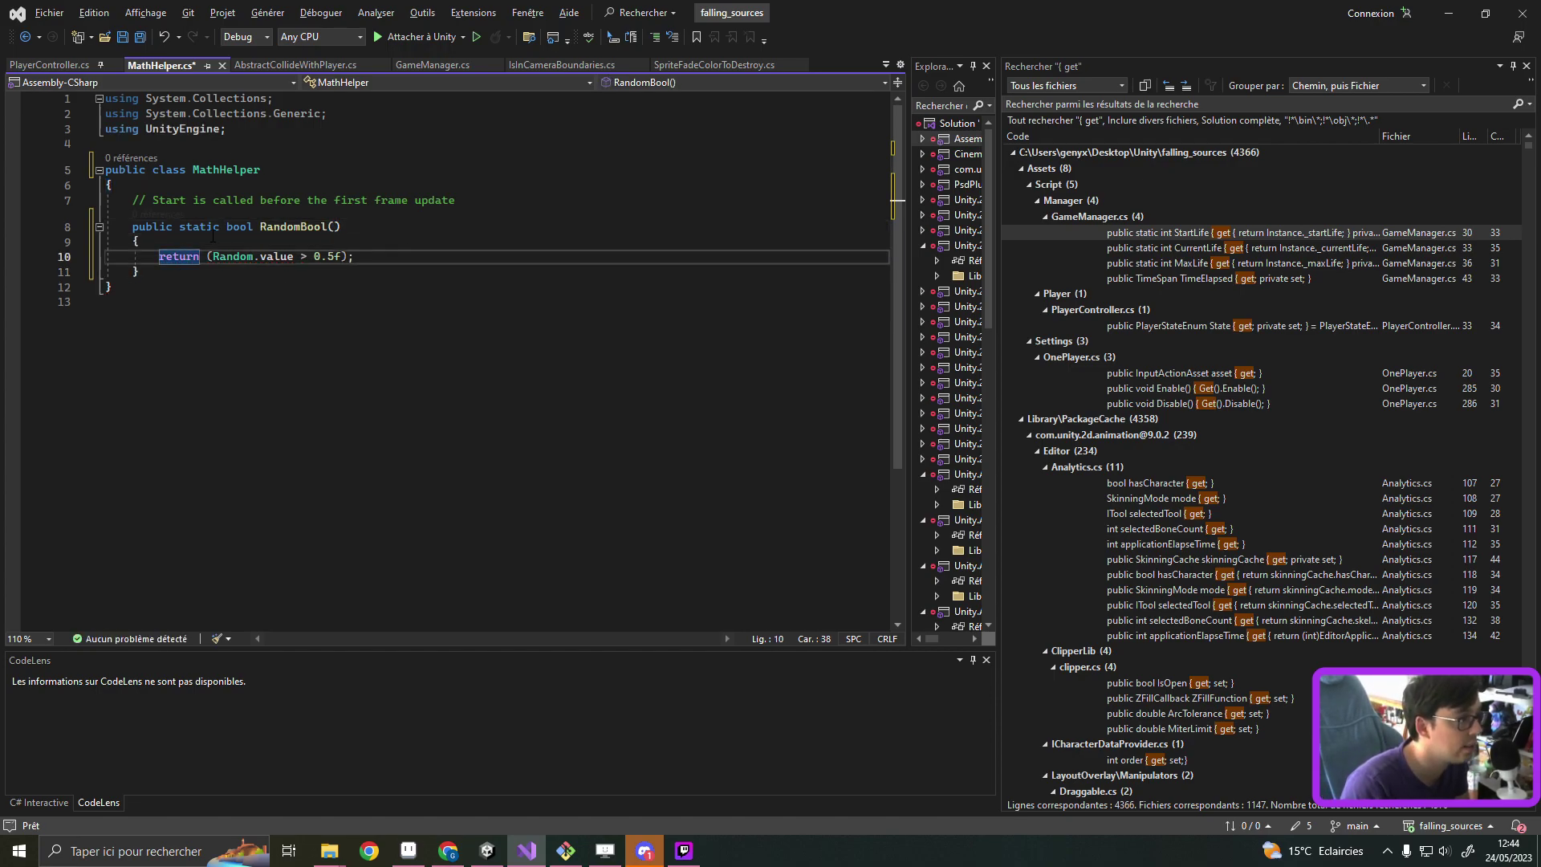
{"action": "left_click_drag", "start_coordinate": [336, 114], "coordinate": [105, 98]}
{"action": "key", "text": "Delete"}
{"action": "key", "text": "Delete"}
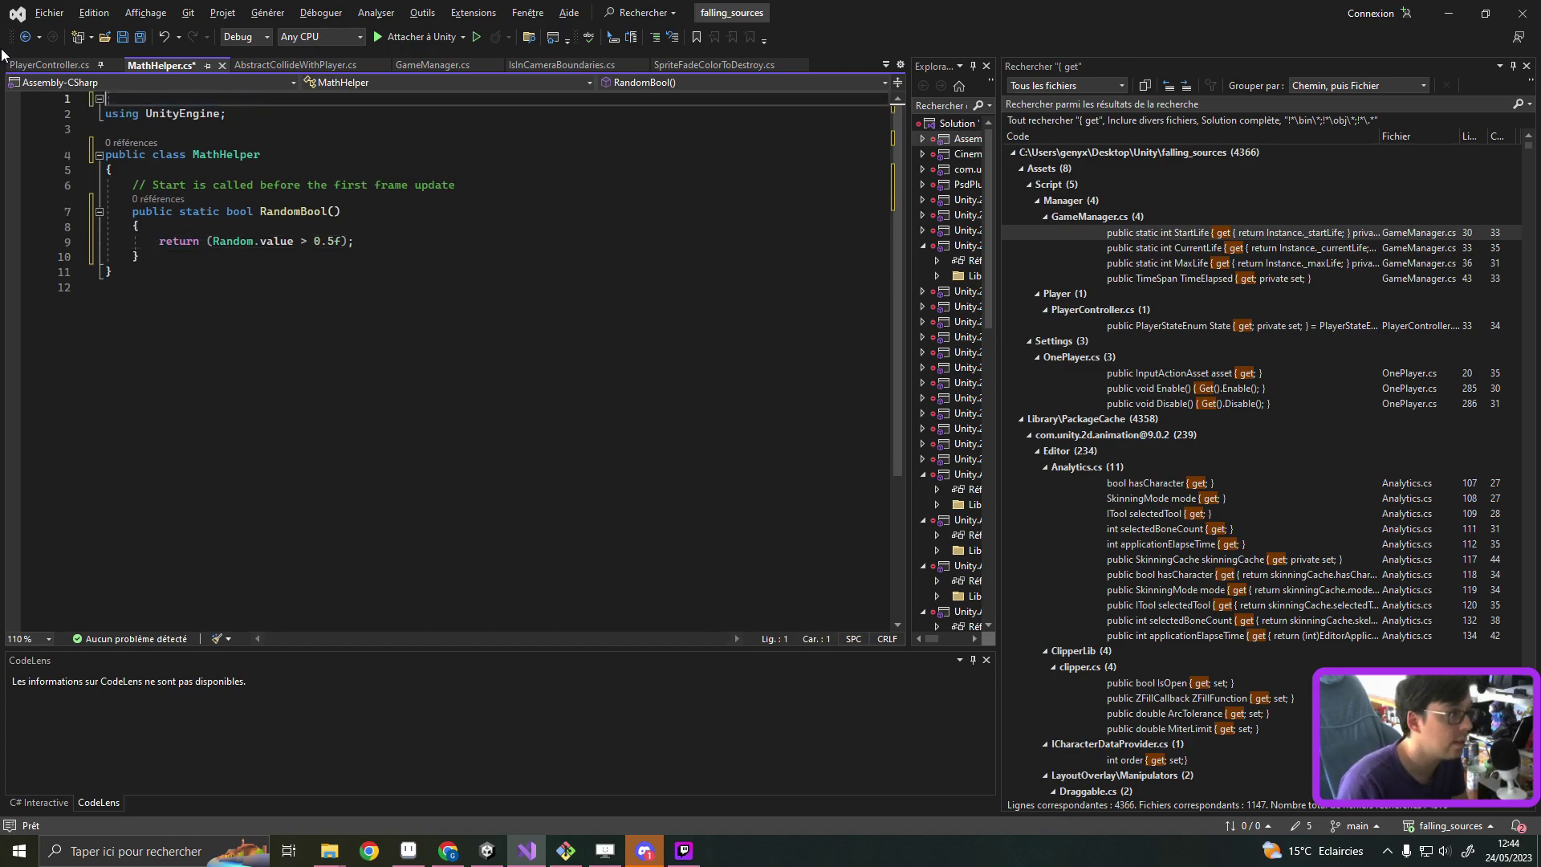
{"action": "key", "text": "ctrl+s"}
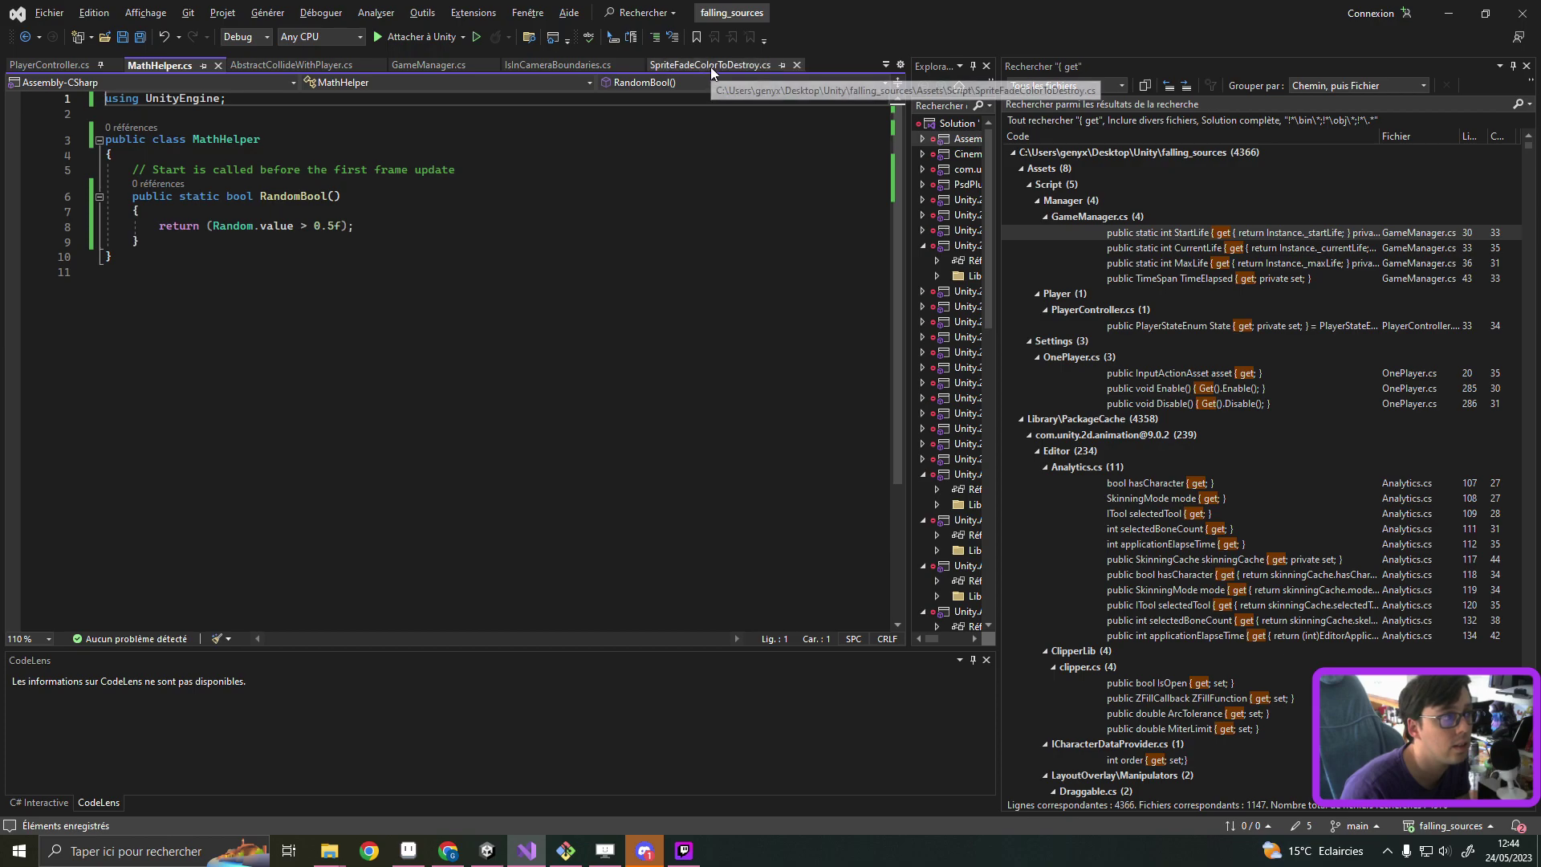
{"action": "left_click", "coordinate": [234, 64]}
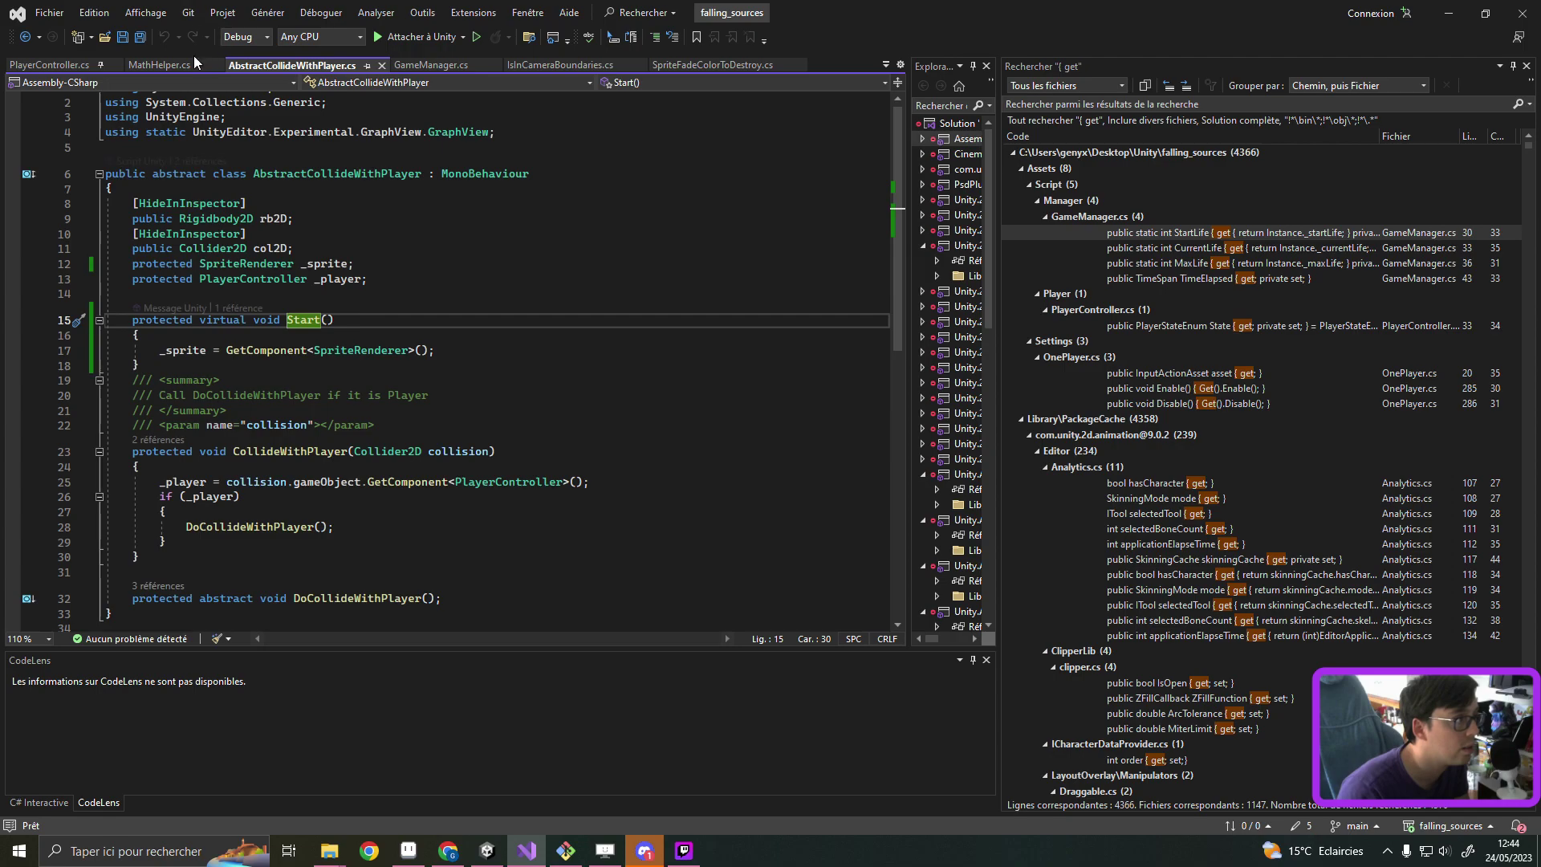
Step: In Ennemy.cs, start a new x line in the target Vector3 with MathHelper.RandomBool
{"action": "left_click", "coordinate": [1526, 66]}
{"action": "left_click", "coordinate": [830, 65]}
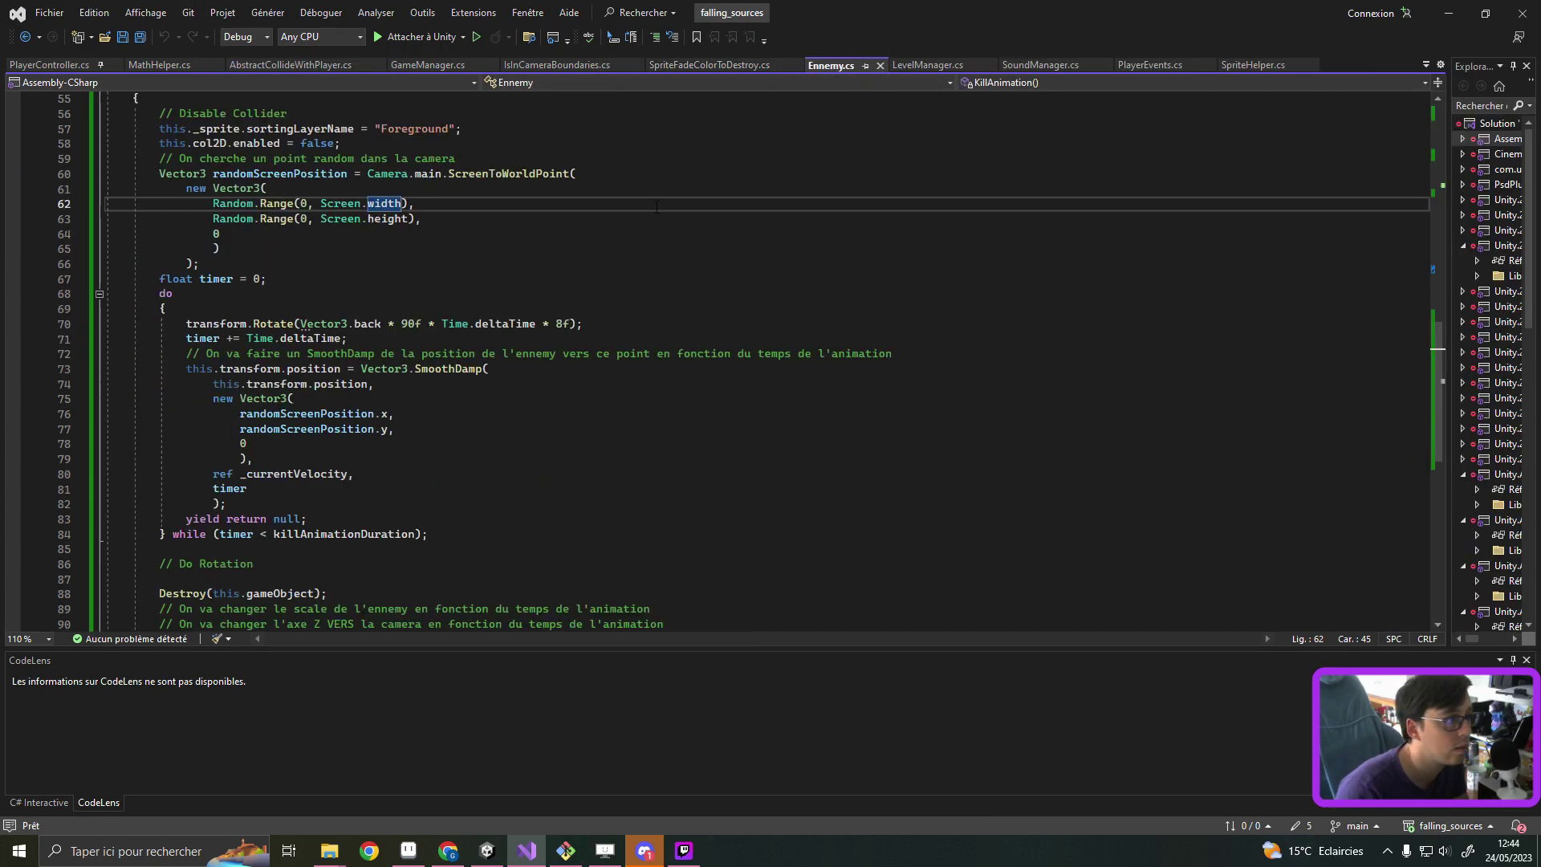
{"action": "scroll", "coordinate": [657, 207], "scroll_direction": "up", "scroll_amount": 1}
{"action": "left_click", "coordinate": [269, 277]}
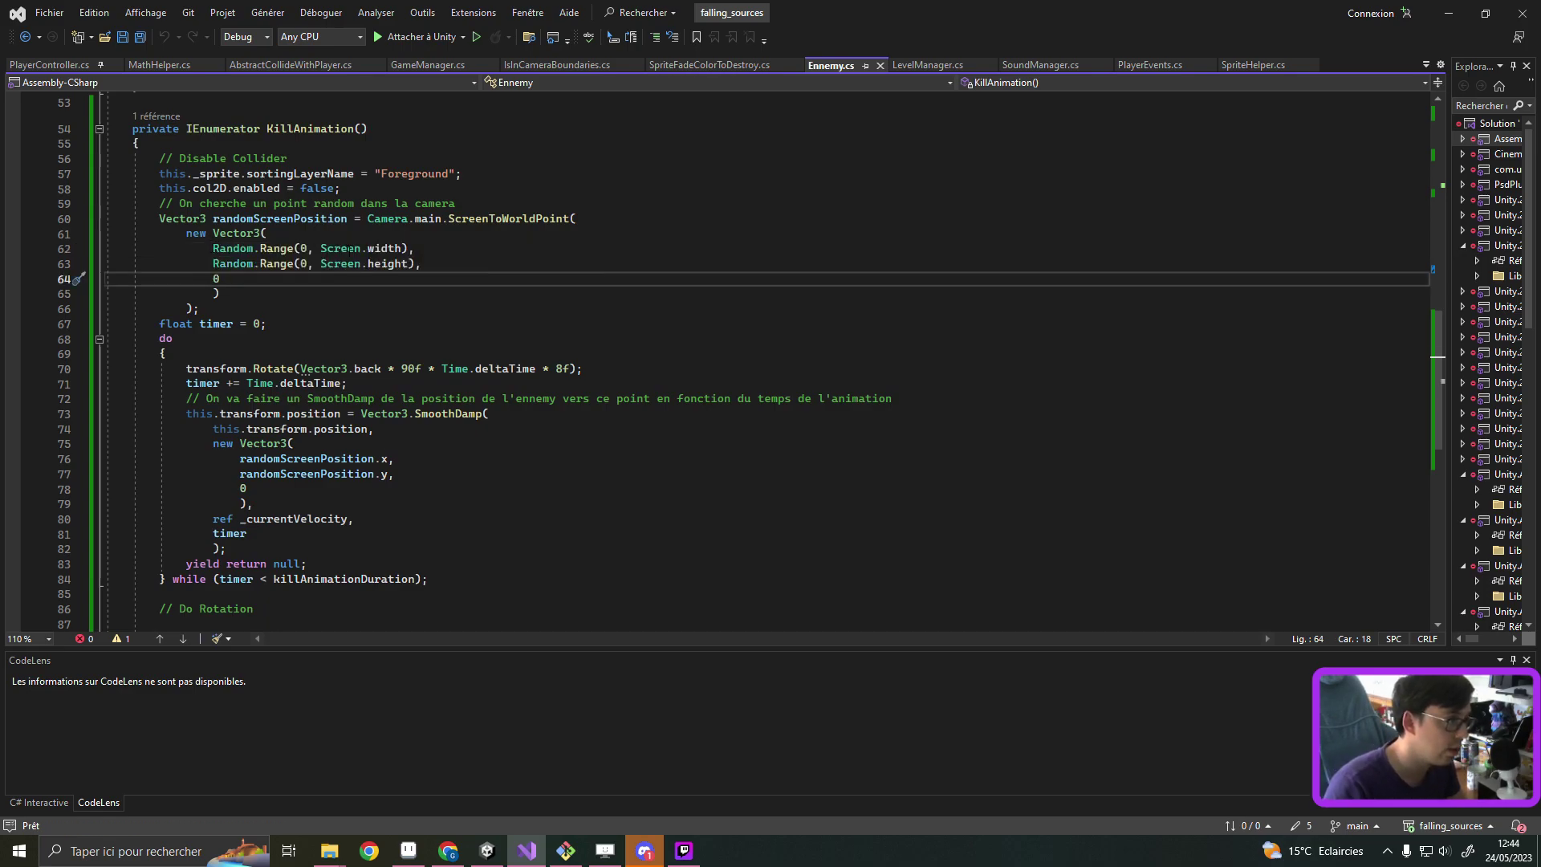
{"action": "left_click", "coordinate": [309, 234]}
{"action": "key", "text": "Return"}
{"action": "type", "text": "Math"}
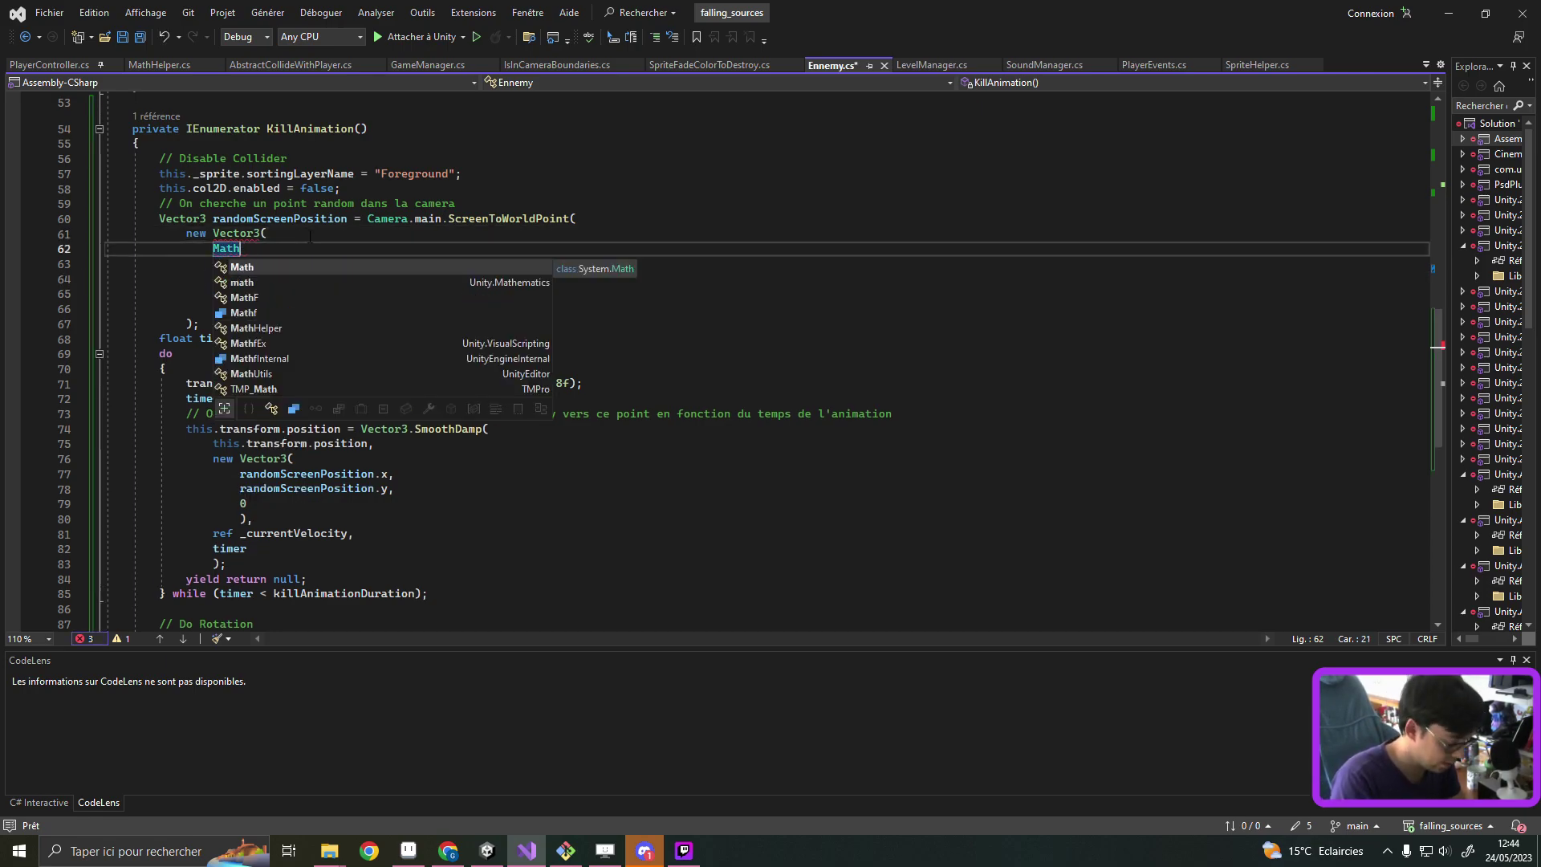
{"action": "type", "text": "H"}
{"action": "key", "text": "Tab"}
{"action": "type", "text": "."}
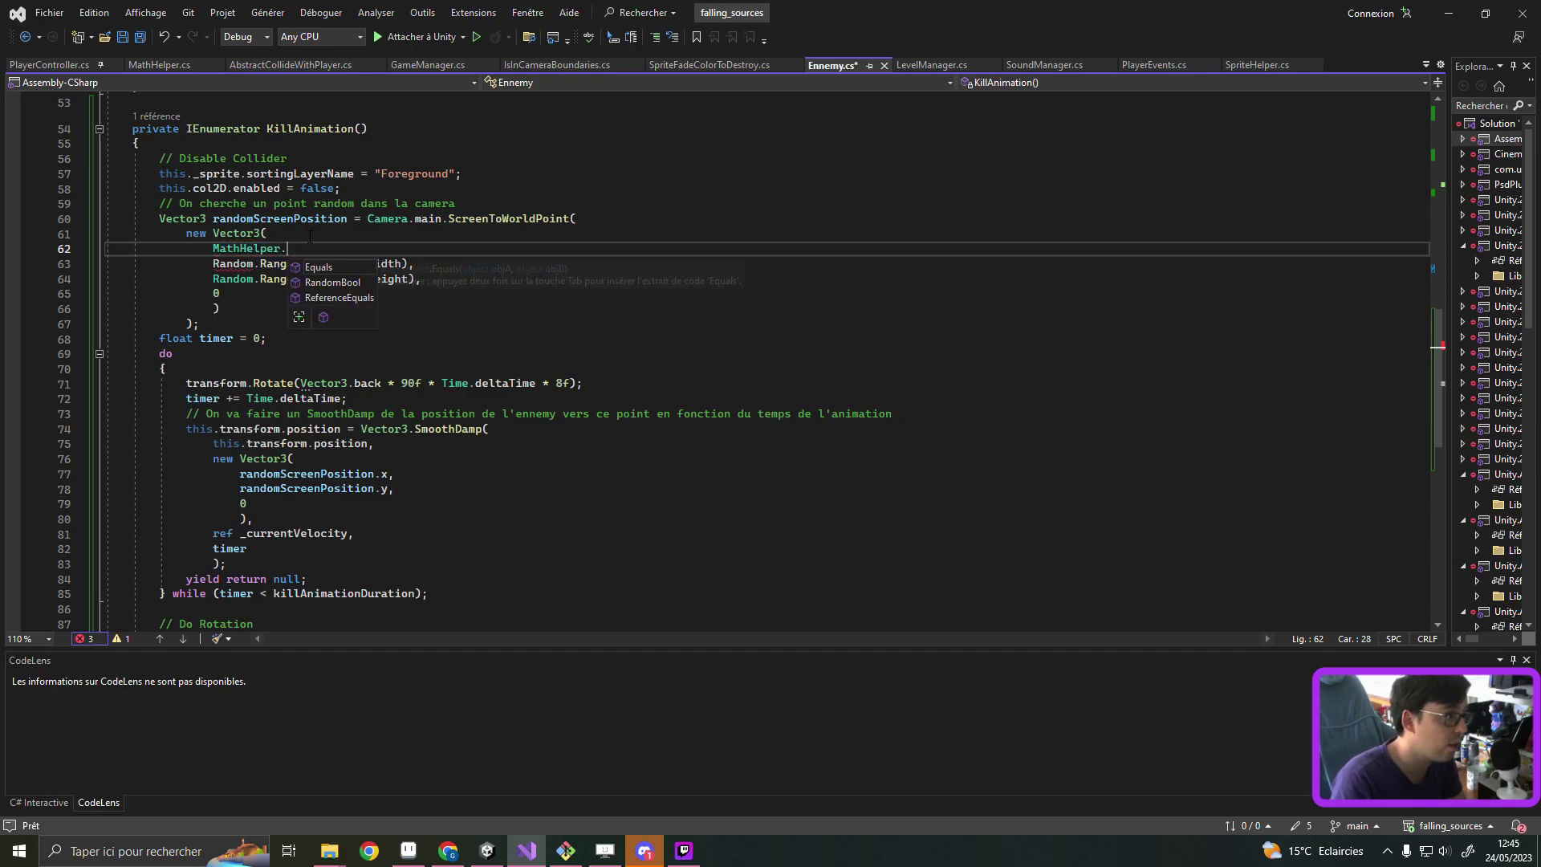
{"action": "key", "text": "Down"}
{"action": "key", "text": "Tab"}
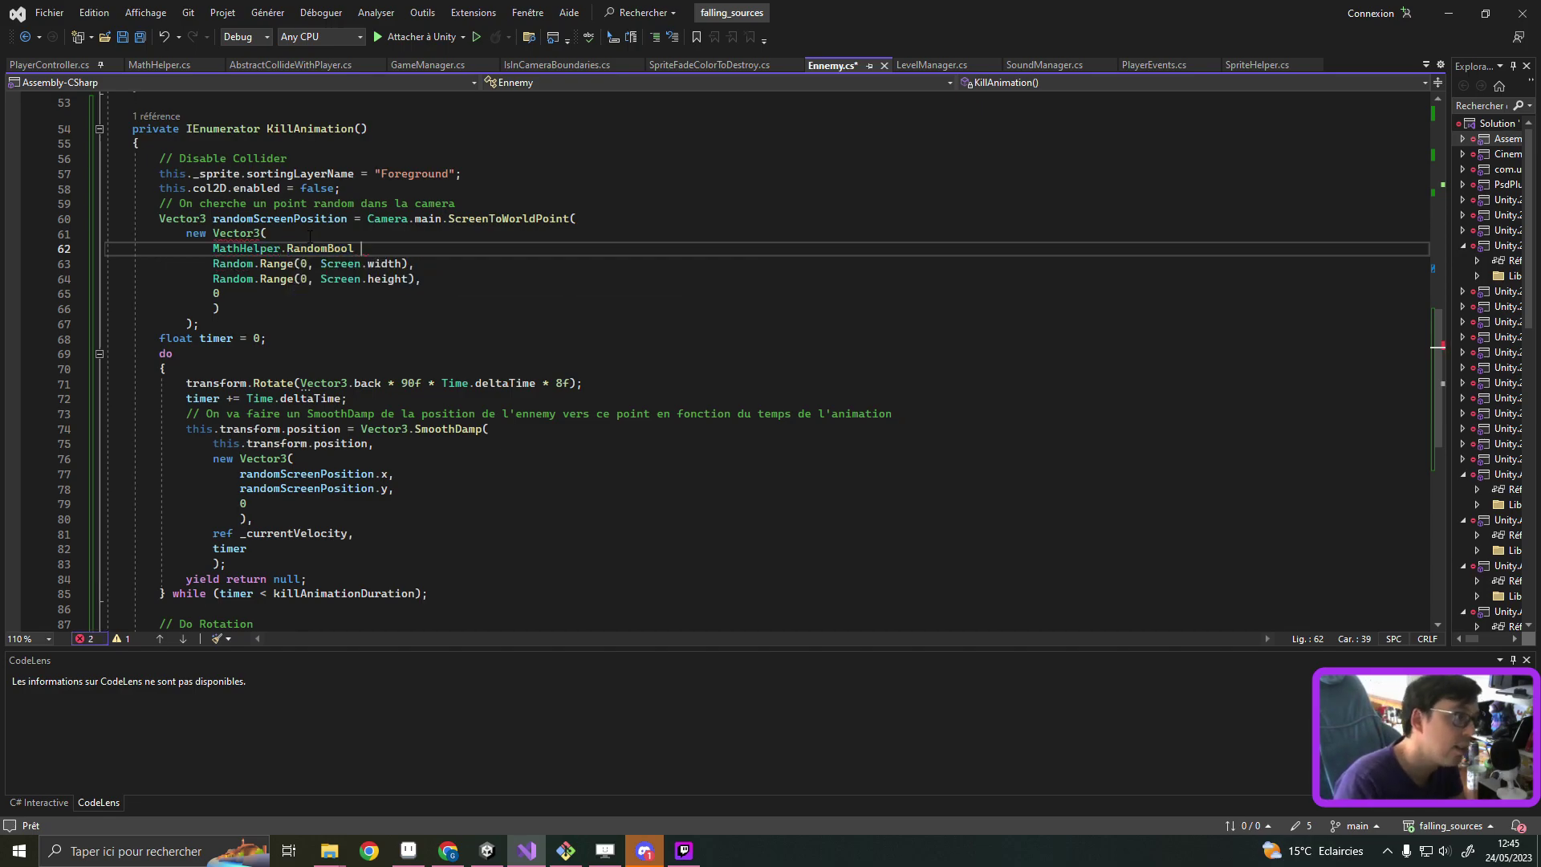
Step: Complete it as MathHelper.RandomBool() ? -5 : Screen.width + 5, replacing Random.Range(0, Screen.width)
{"action": "type", "text": "?"}
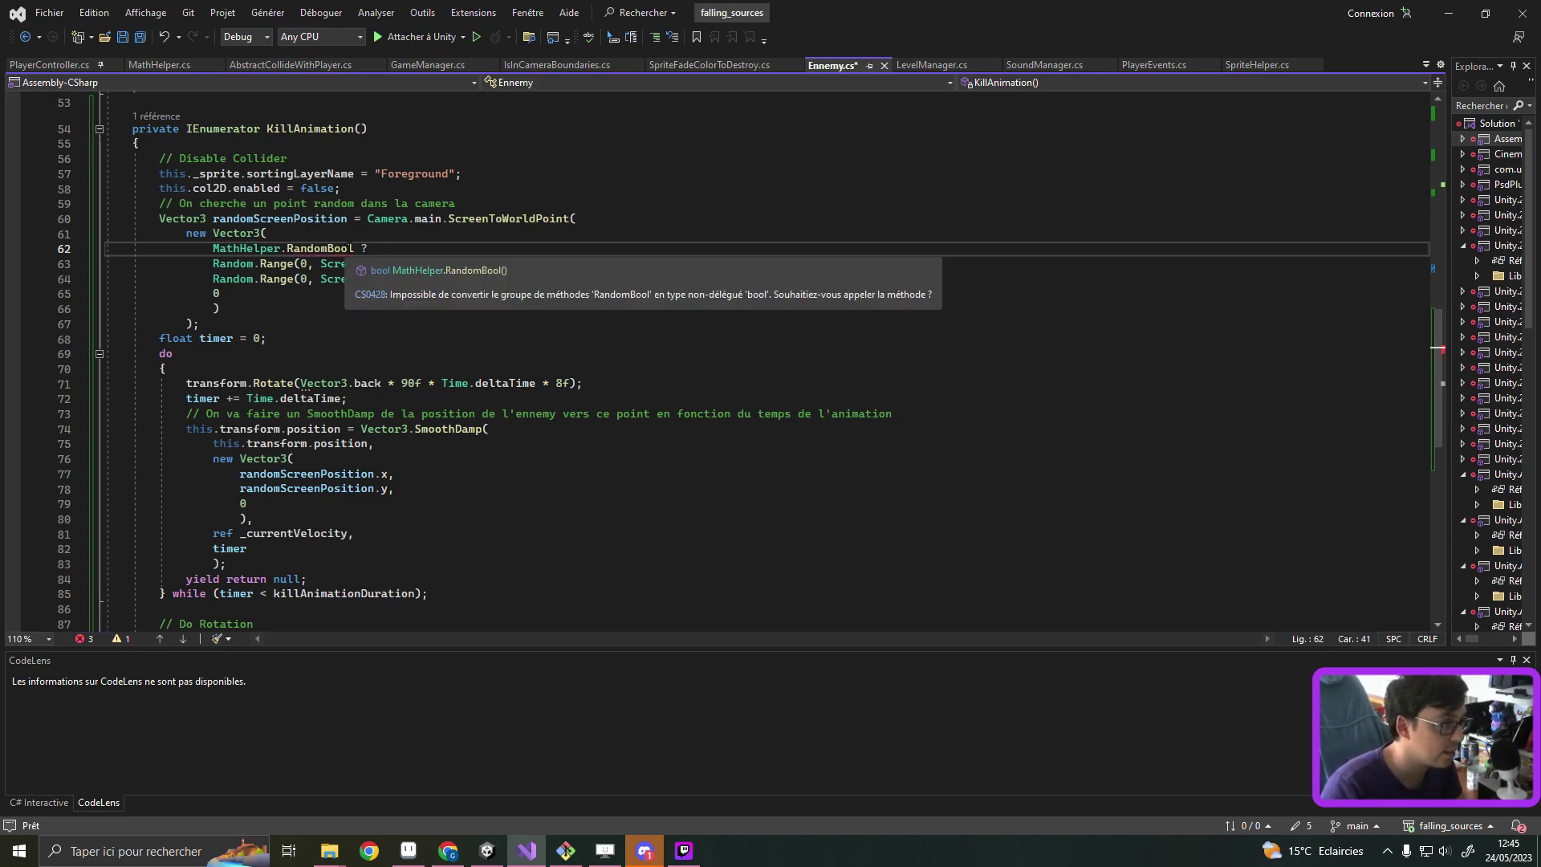
{"action": "left_click", "coordinate": [354, 248]}
{"action": "type", "text": "()"}
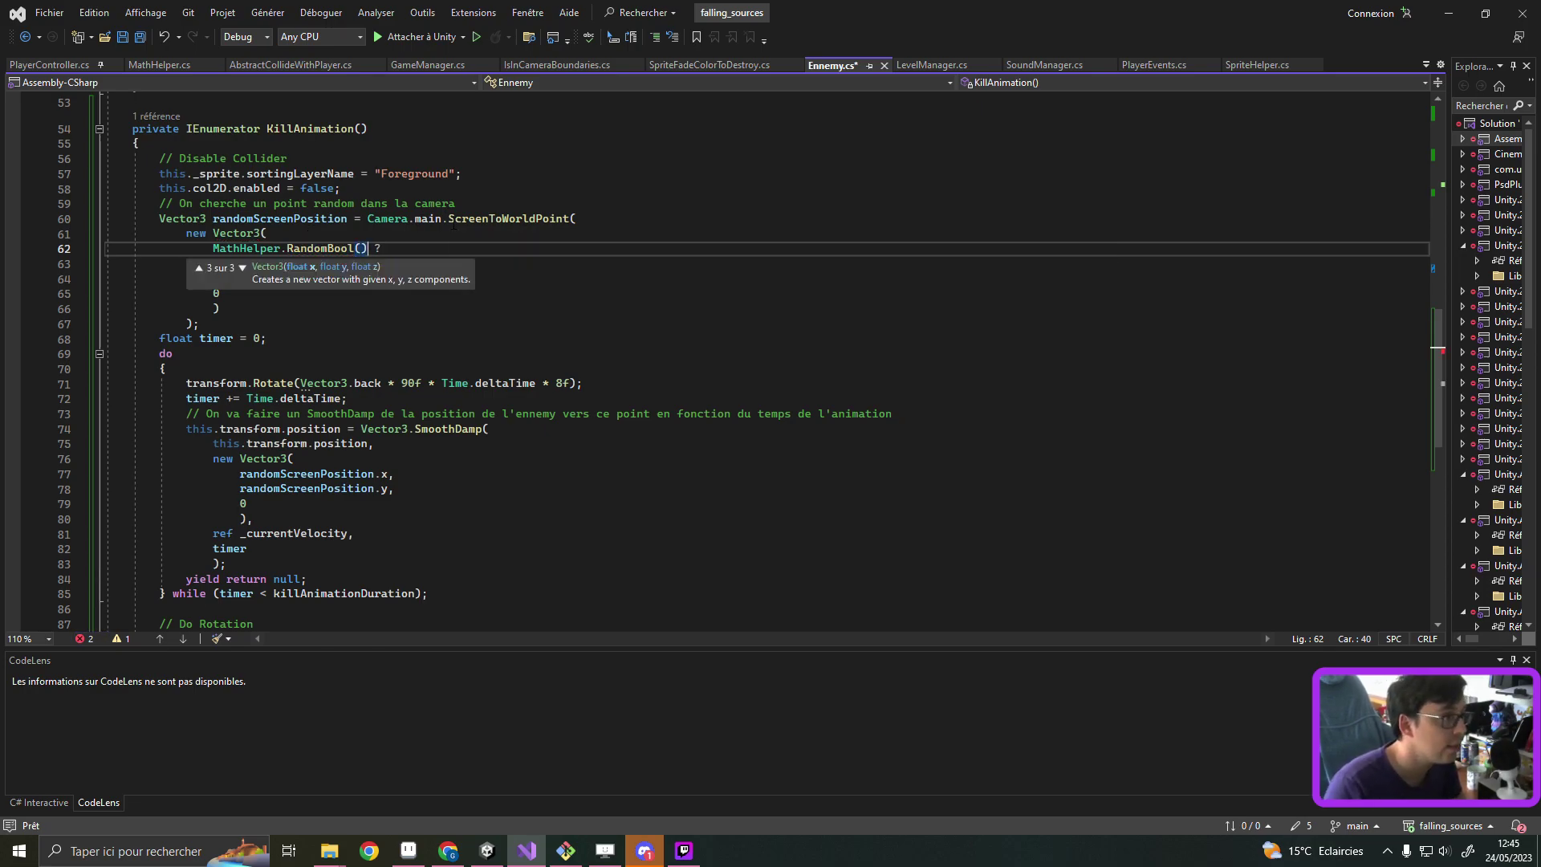
{"action": "left_click", "coordinate": [403, 250]}
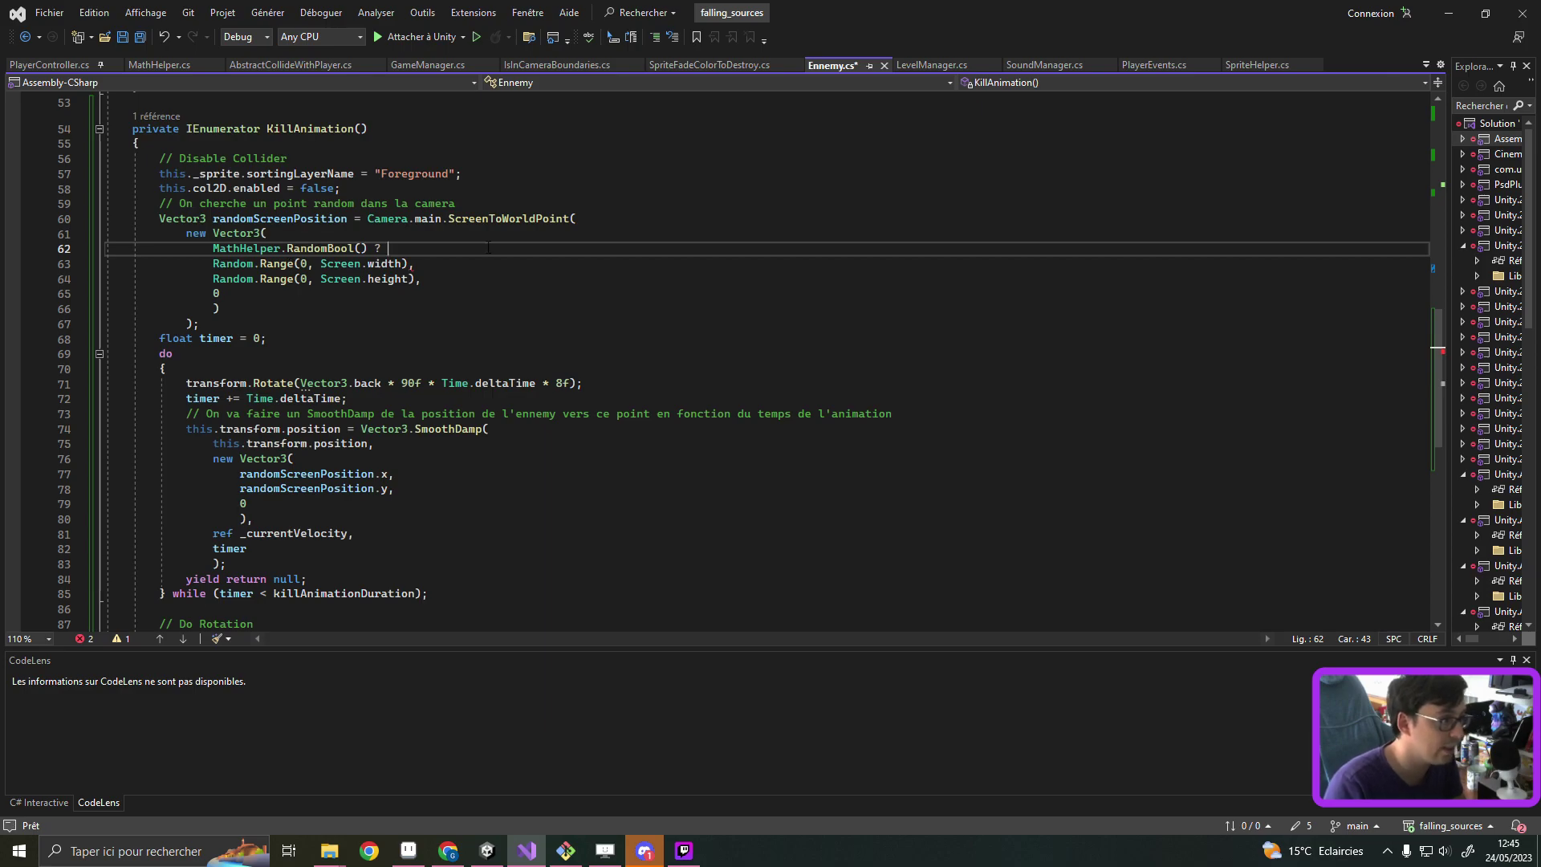
{"action": "type", "text": "-5"}
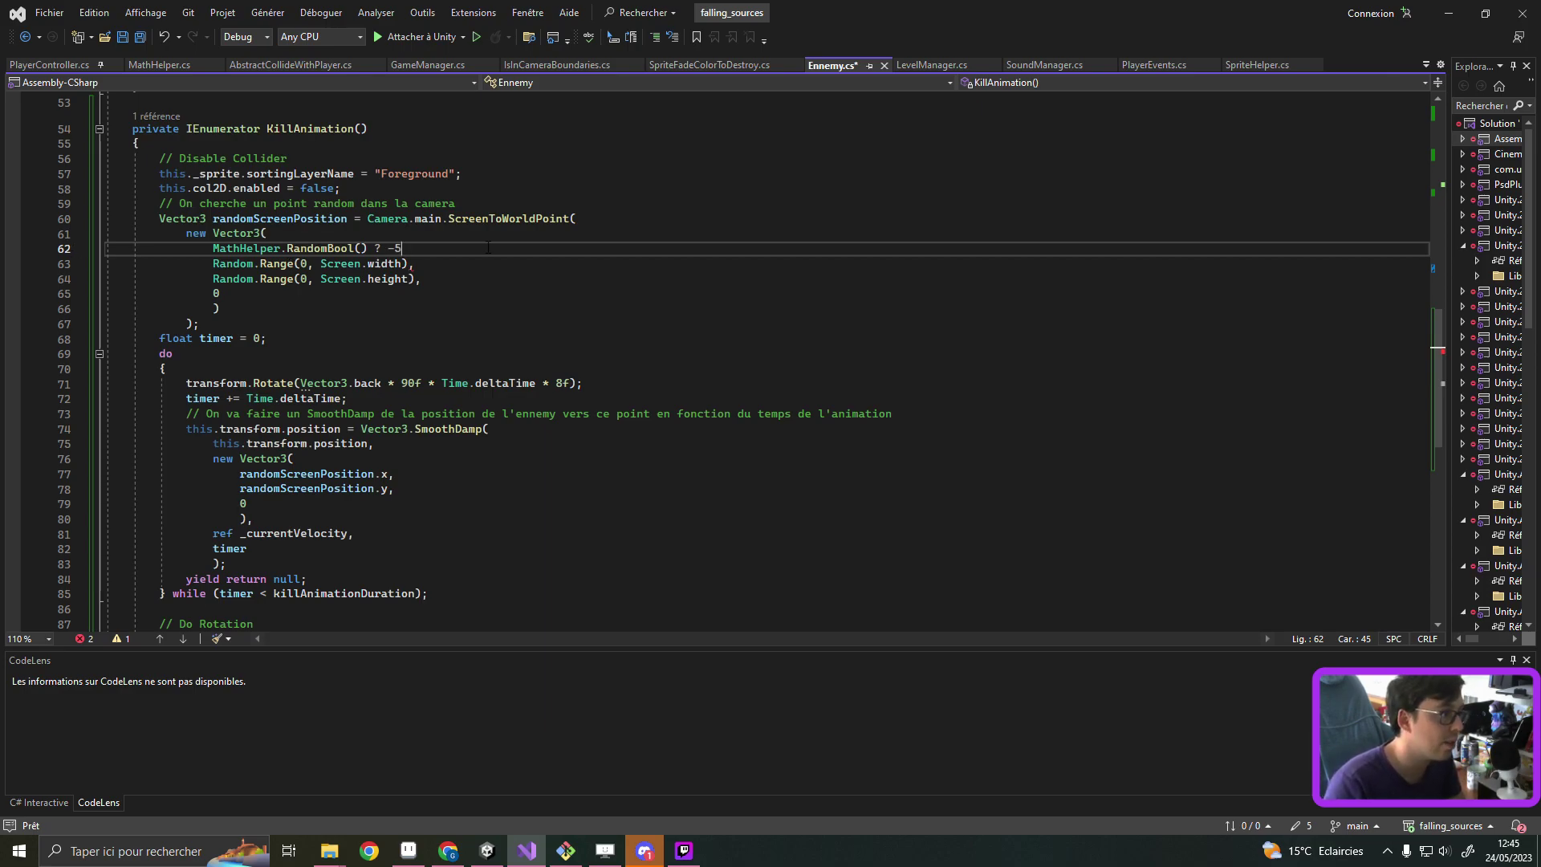
{"action": "left_click", "coordinate": [400, 264]}
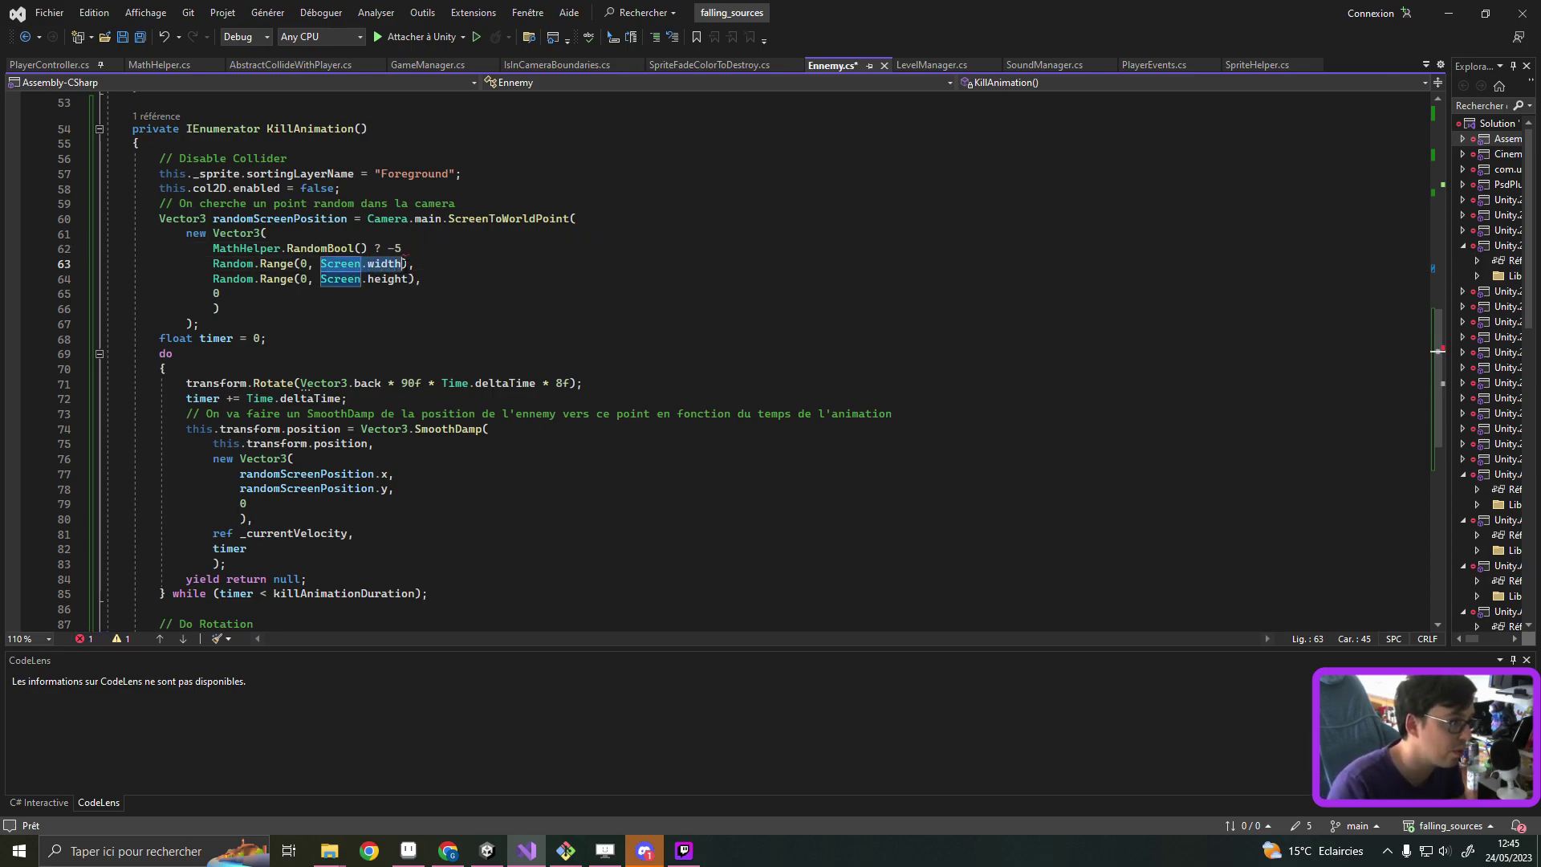
{"action": "left_click", "coordinate": [428, 248]}
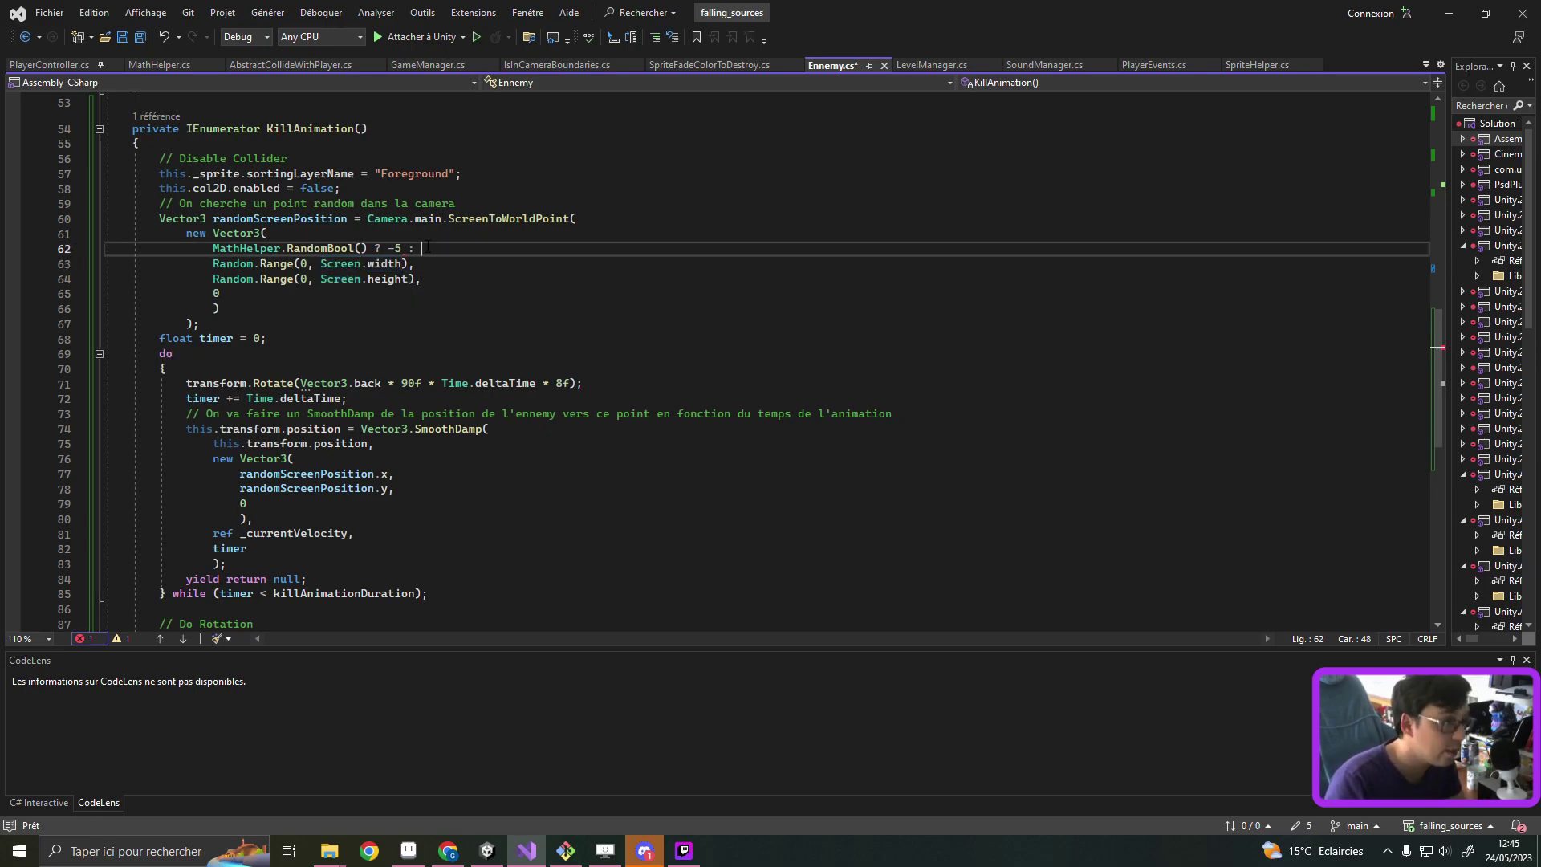
{"action": "type", "text": "Screen.width + 5"}
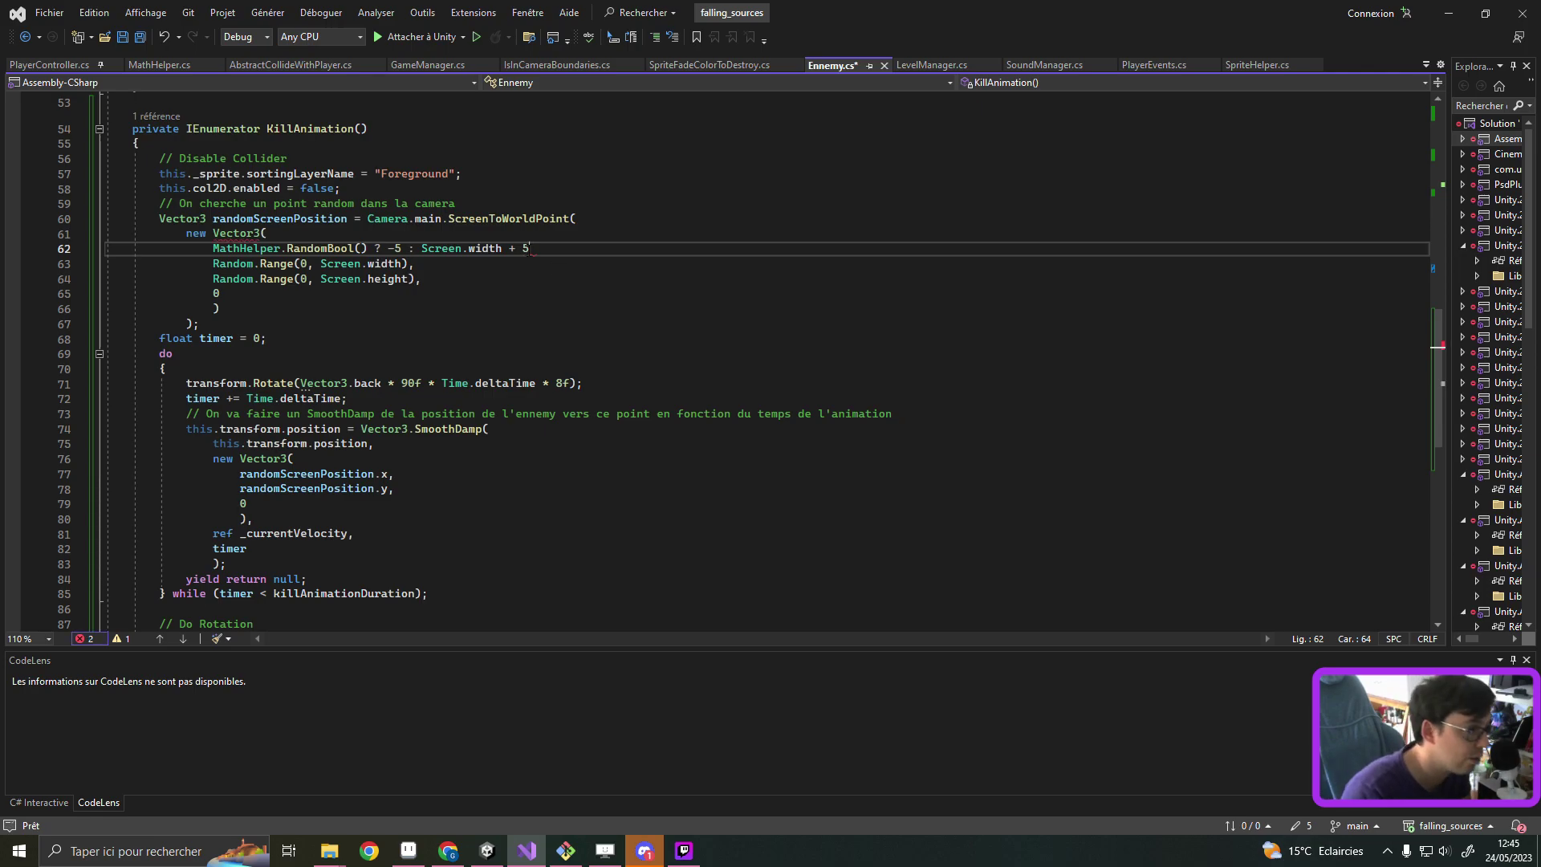
{"action": "left_click_drag", "start_coordinate": [410, 264], "coordinate": [542, 250]}
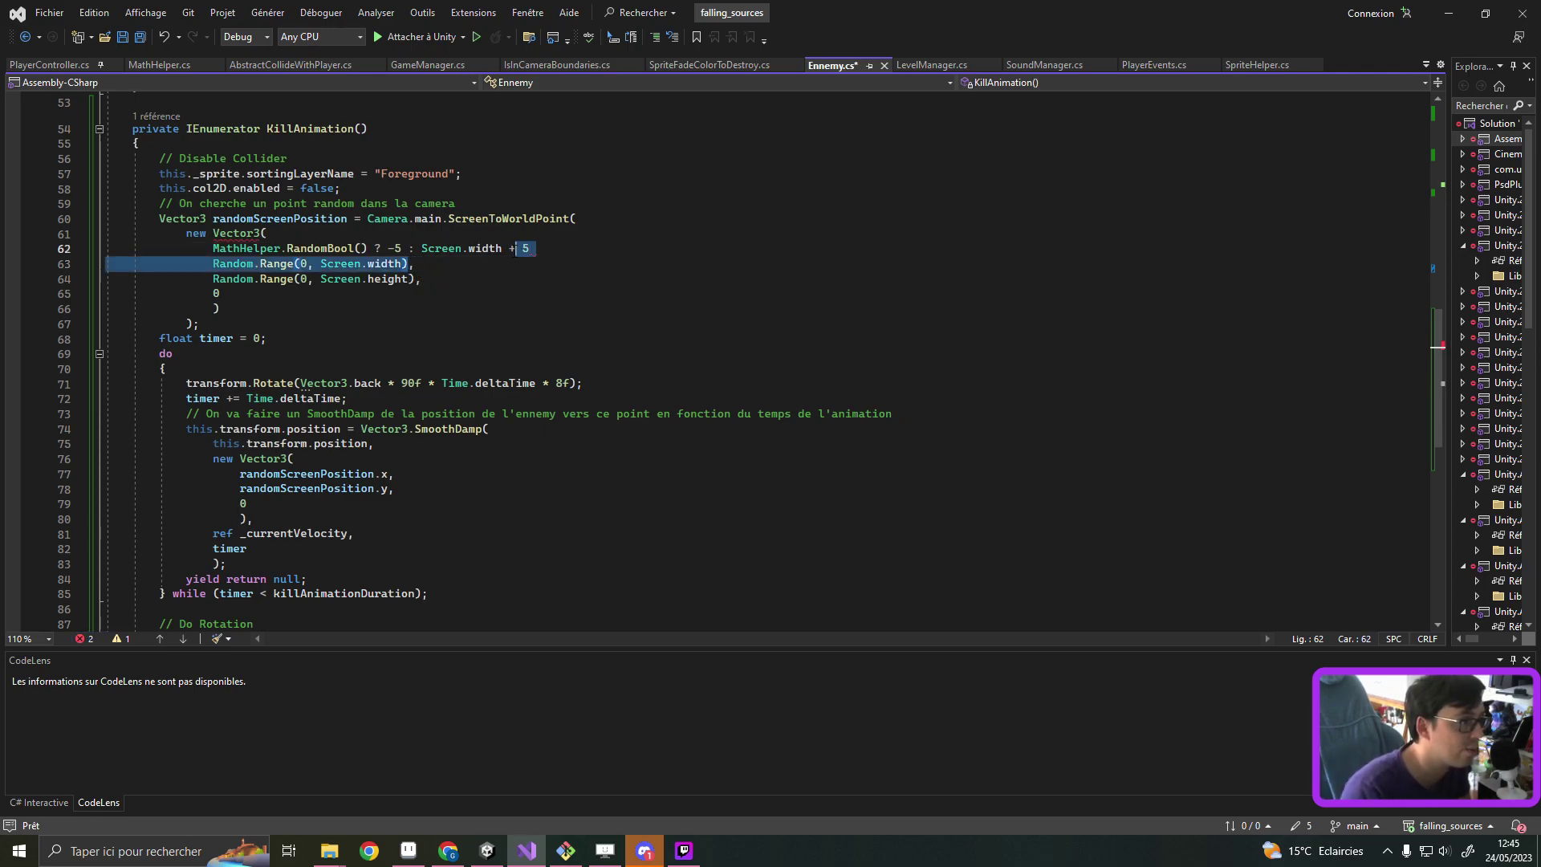
{"action": "type", "text": ","}
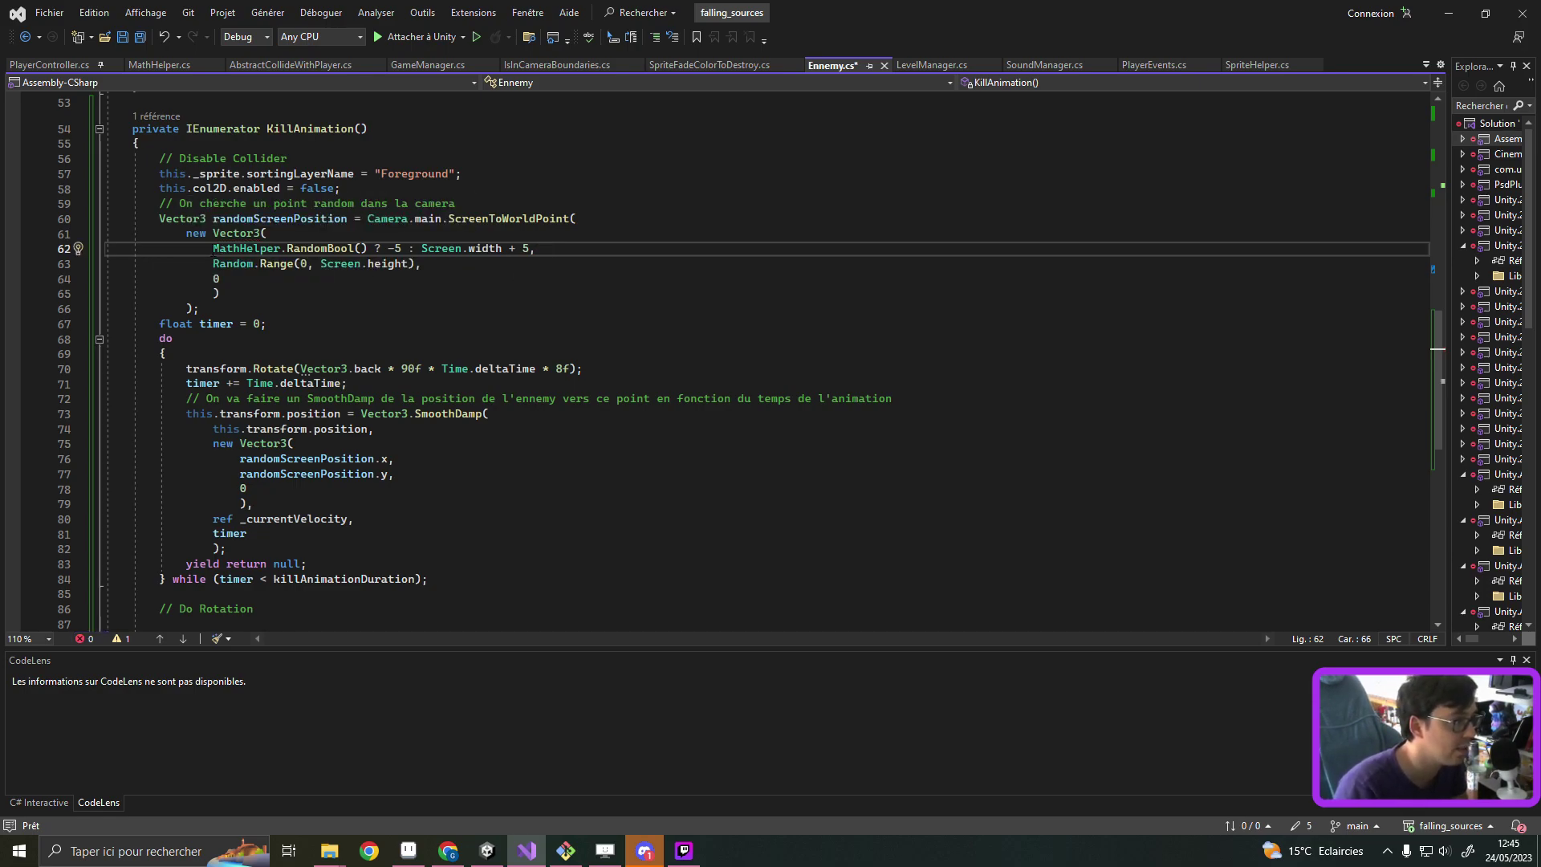
Step: Paste the x expression over Random.Range(0, Screen.height), change width to height, and save Ennemy.cs
{"action": "left_click_drag", "start_coordinate": [214, 248], "coordinate": [531, 249]}
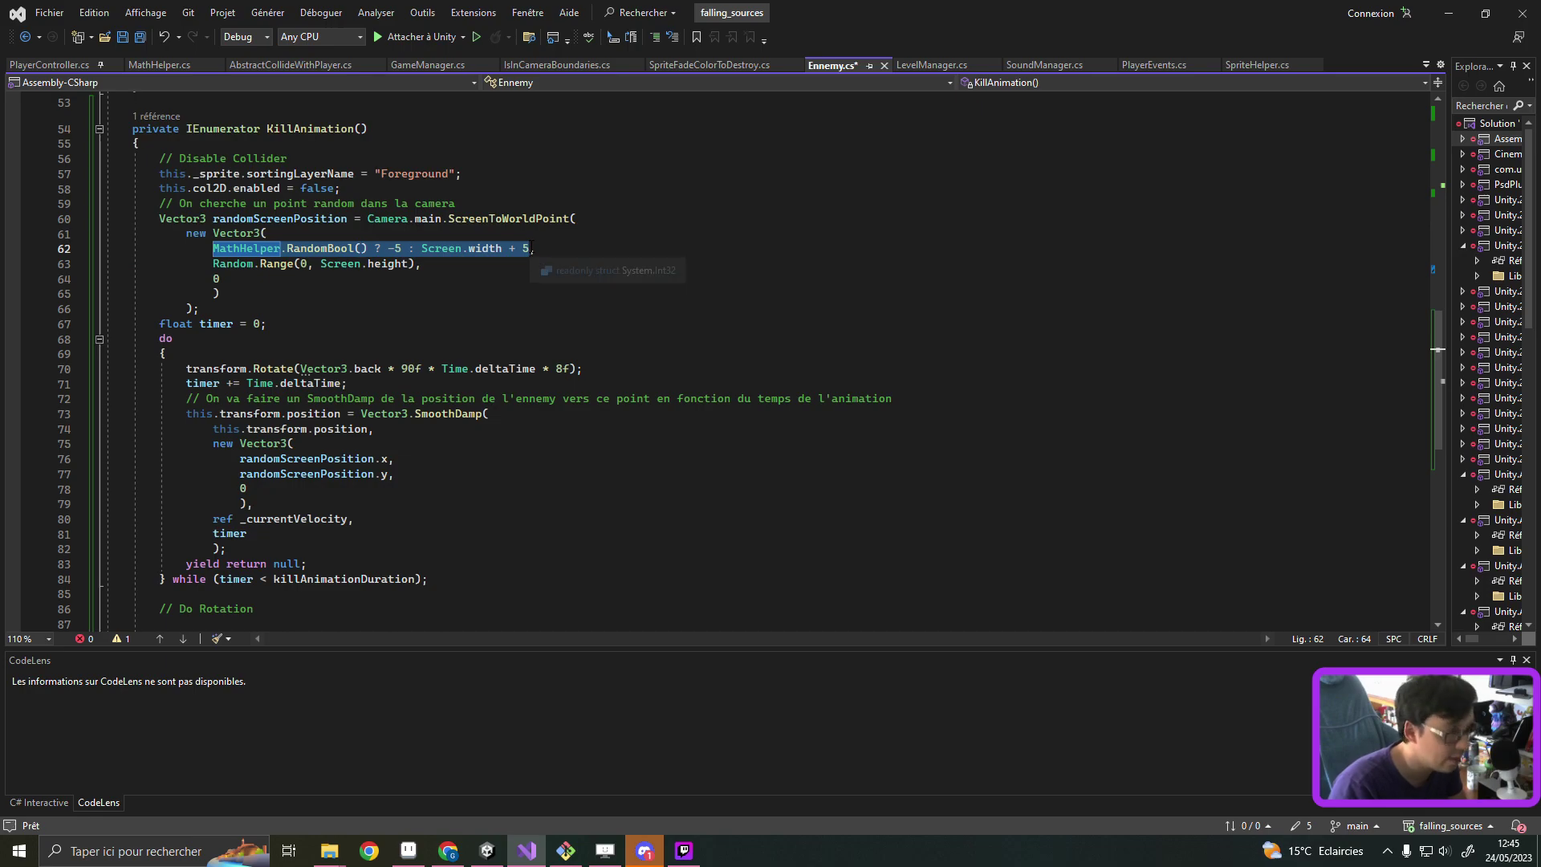
{"action": "key", "text": "ctrl+c"}
{"action": "left_click_drag", "start_coordinate": [213, 263], "coordinate": [414, 263]}
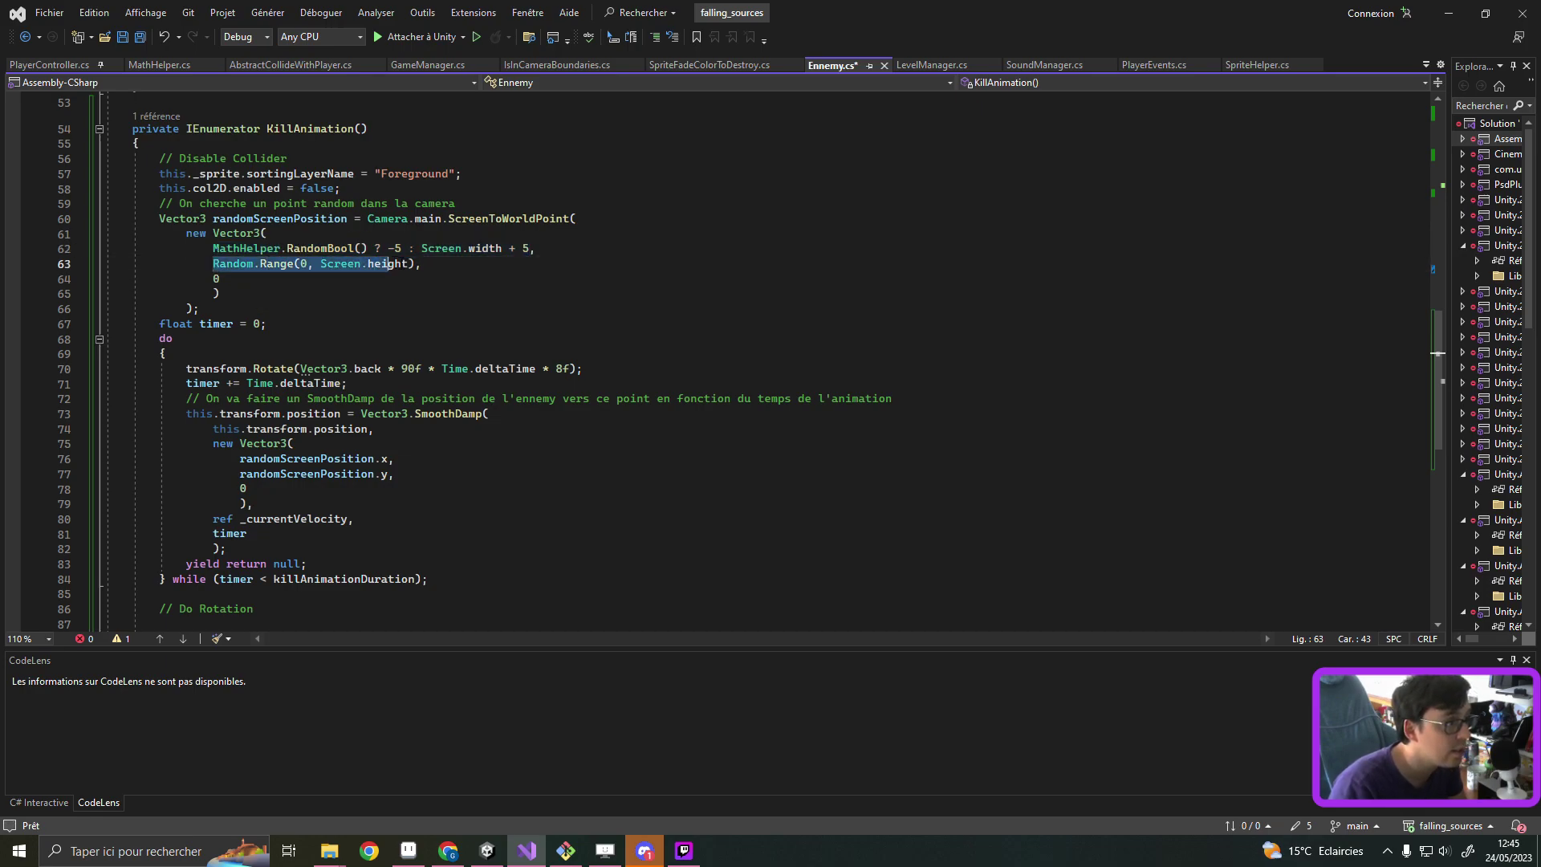
{"action": "key", "text": "ctrl+v"}
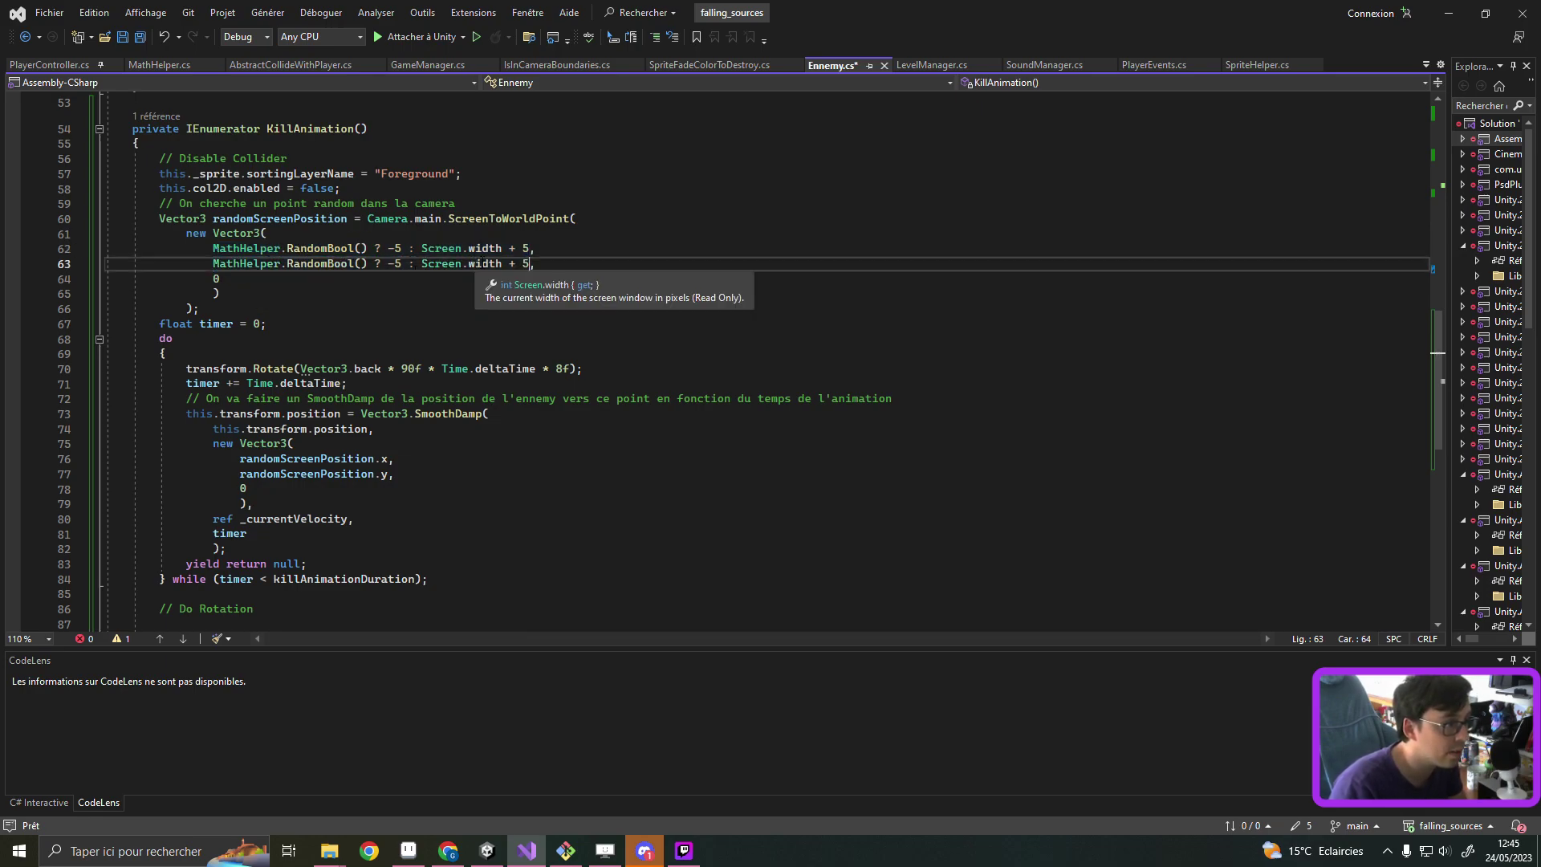
{"action": "double_click", "coordinate": [482, 263]}
{"action": "type", "text": "he"}
{"action": "key", "text": "Tab"}
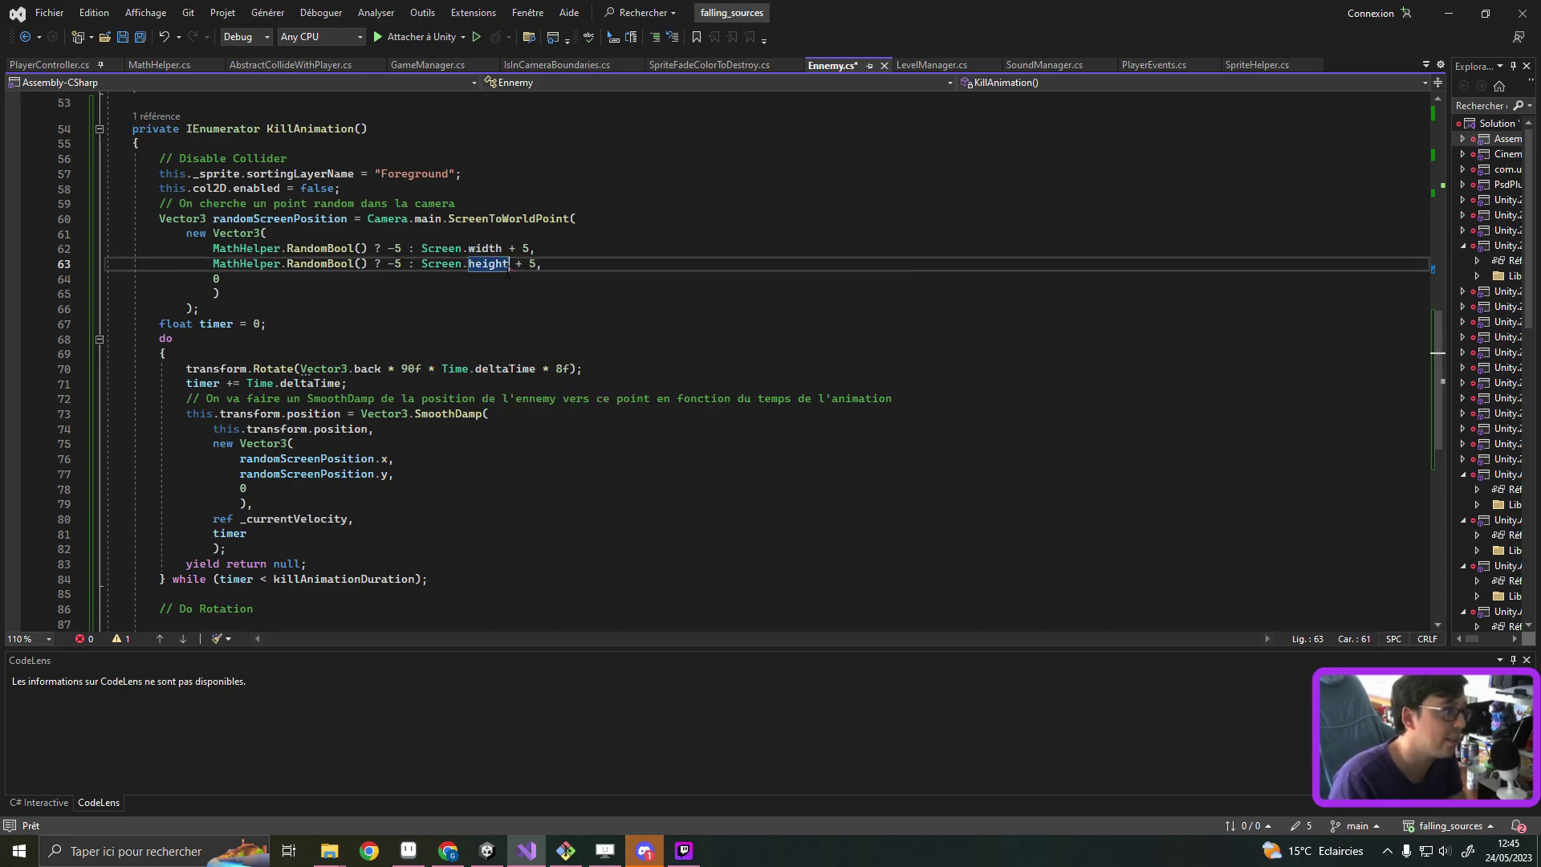
{"action": "left_click", "coordinate": [292, 277]}
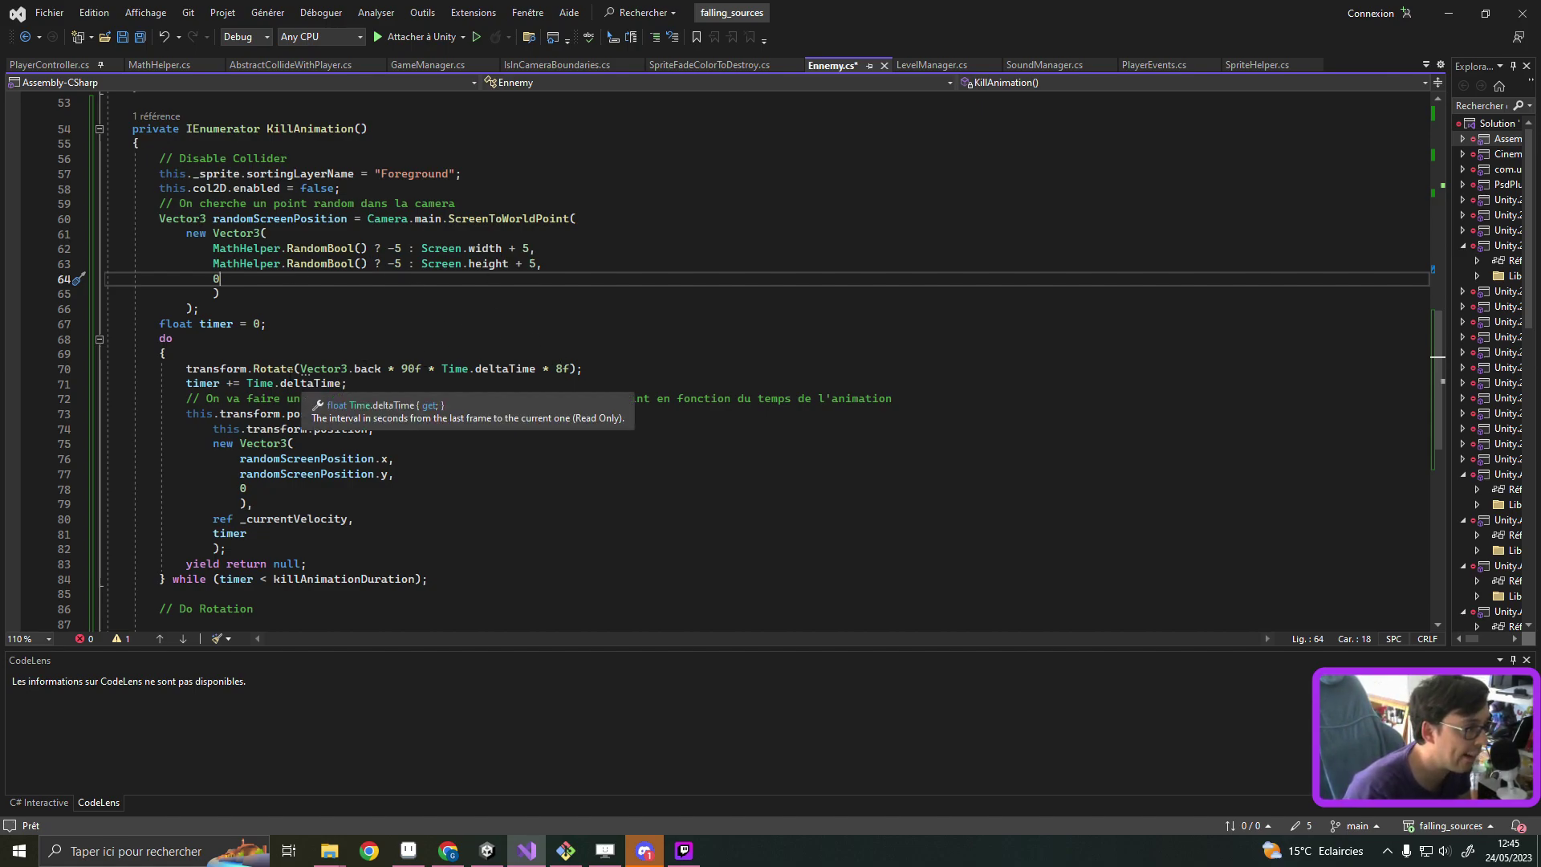
{"action": "double_click", "coordinate": [347, 578]}
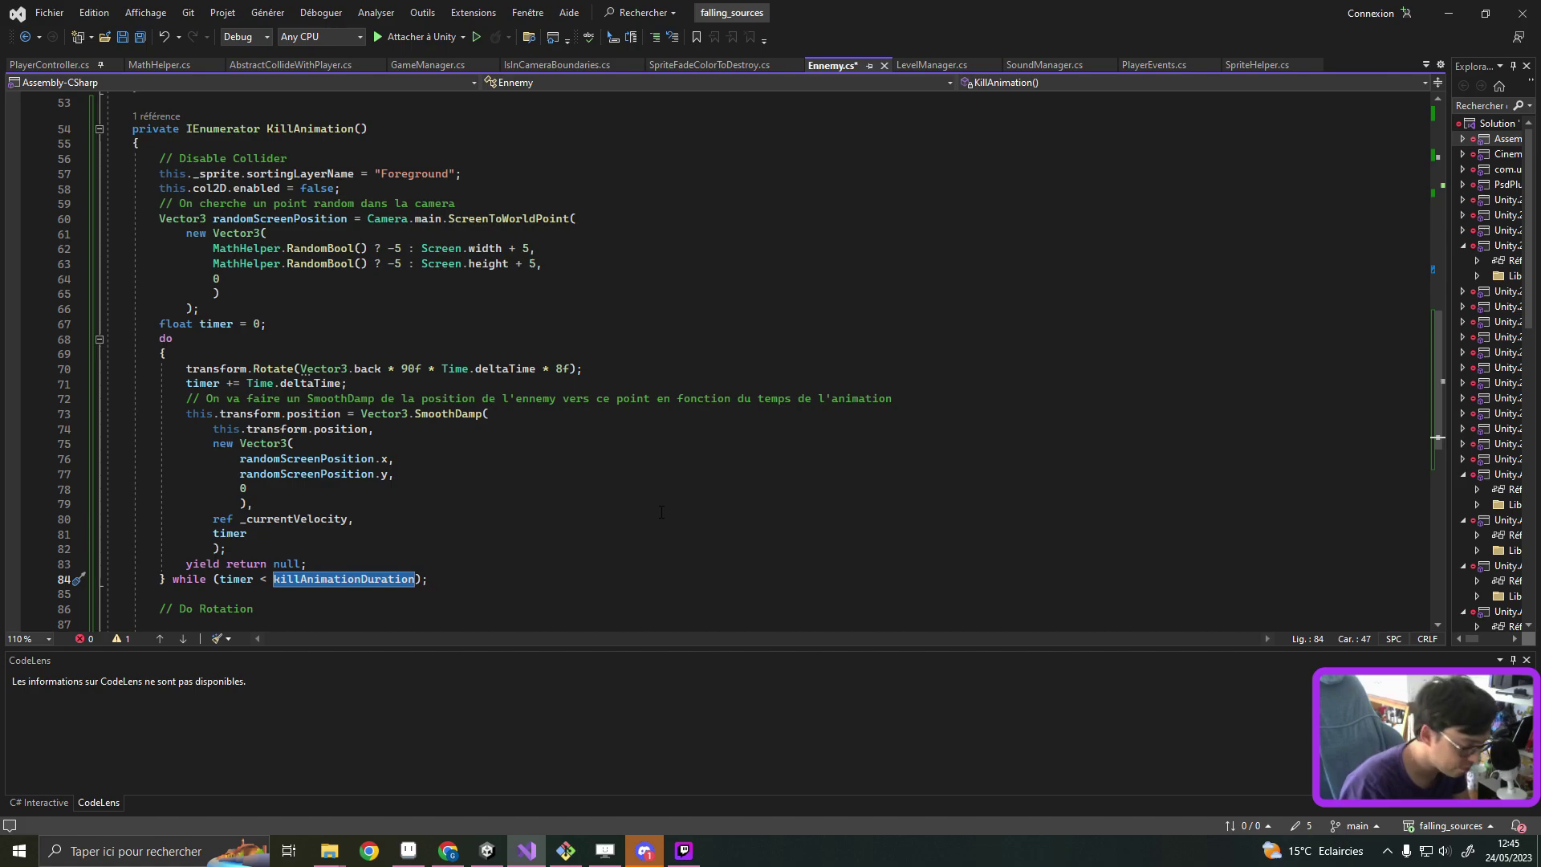
{"action": "key", "text": "ctrl+s"}
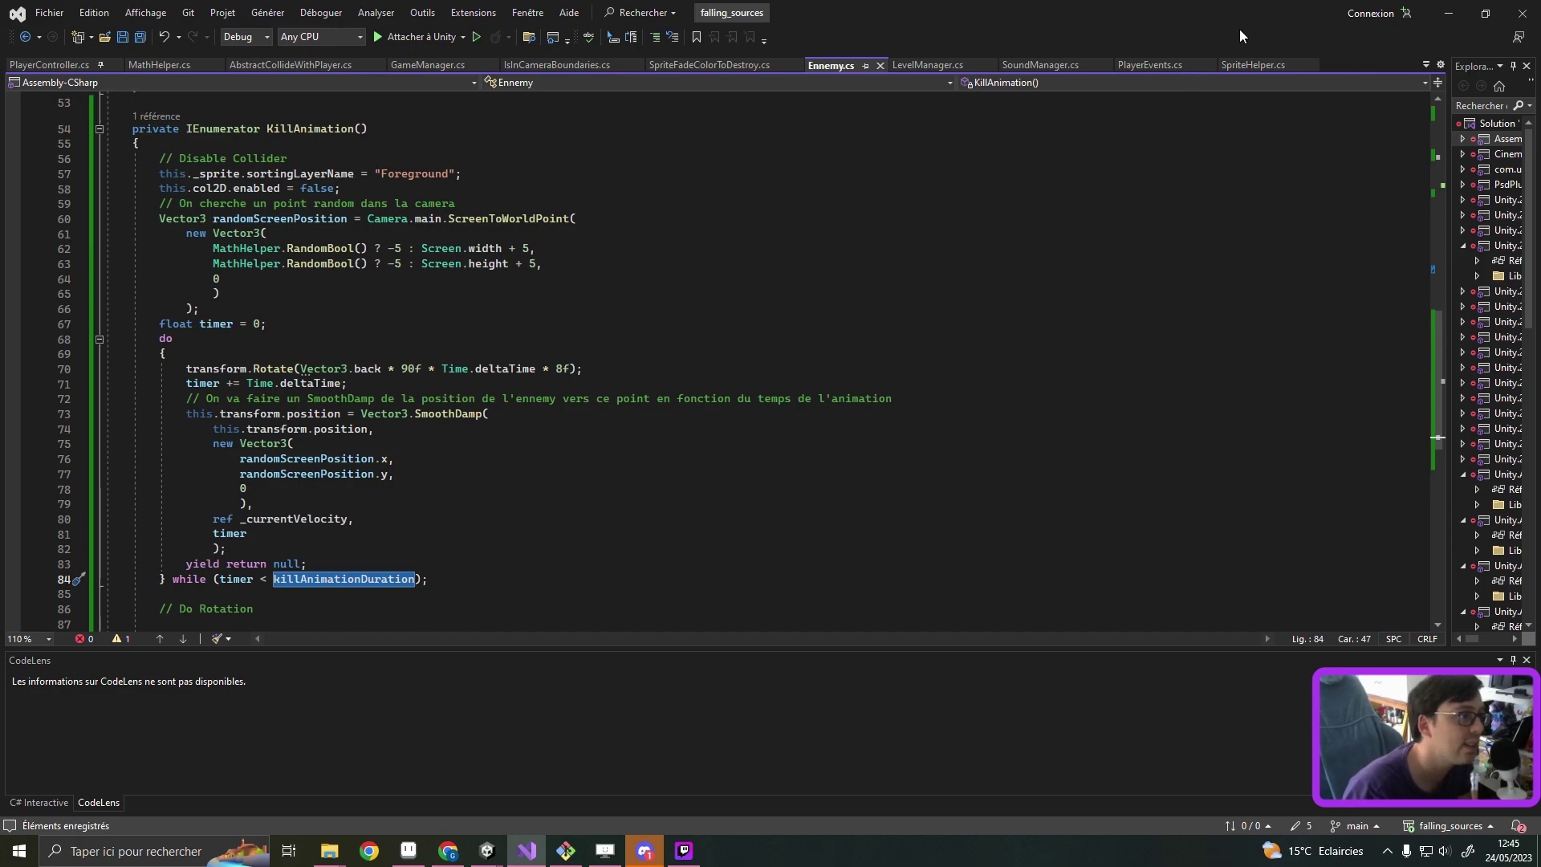
Step: Enter play mode, start a game and walk the fox right off the platform
{"action": "left_click", "coordinate": [1464, 12]}
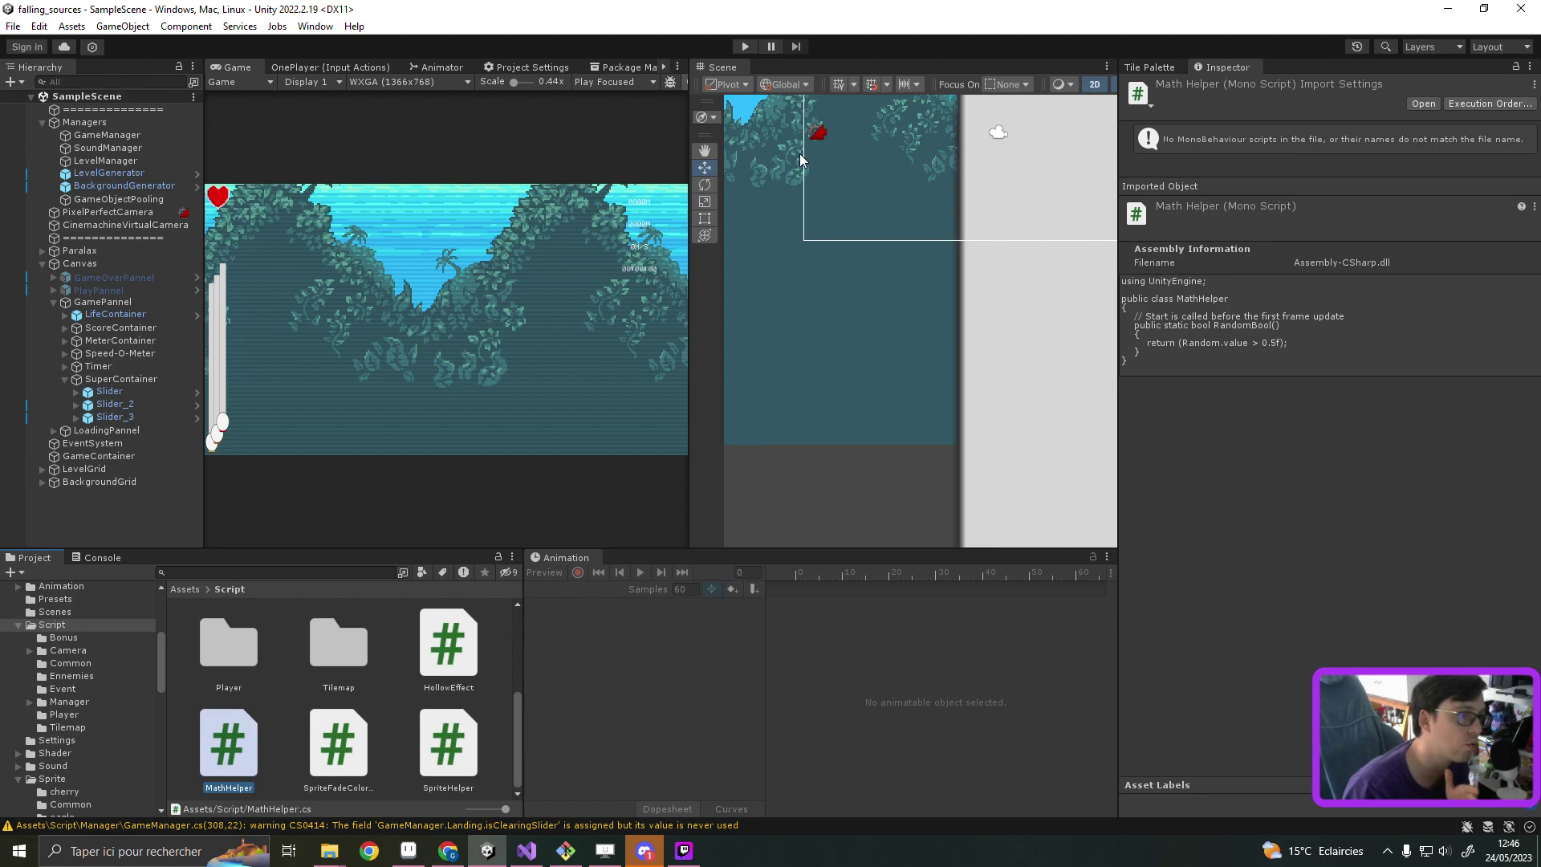
{"action": "left_click", "coordinate": [744, 47]}
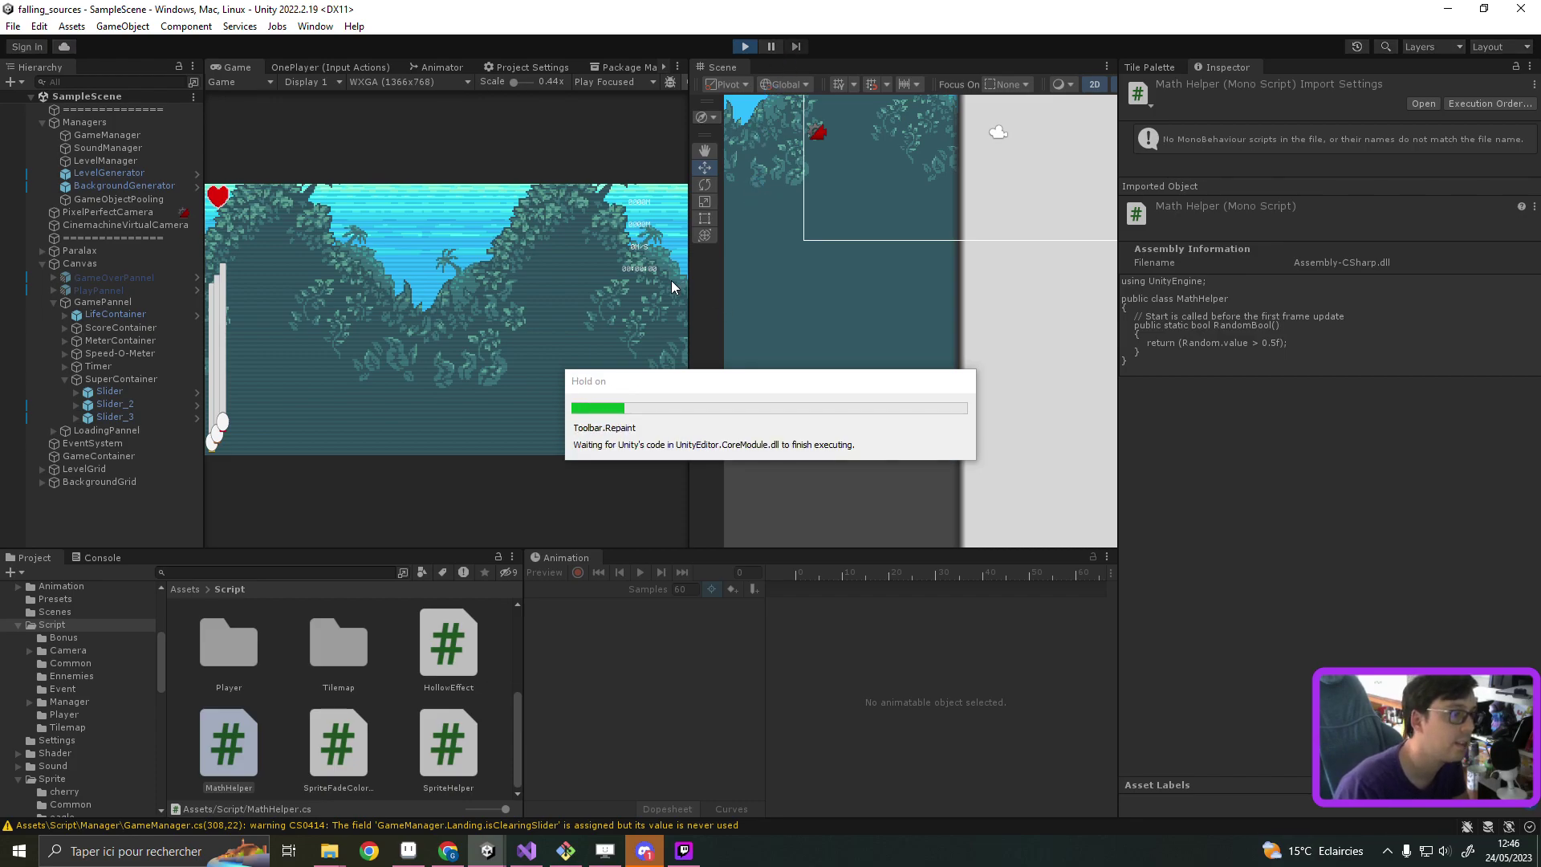
{"action": "left_click", "coordinate": [469, 377]}
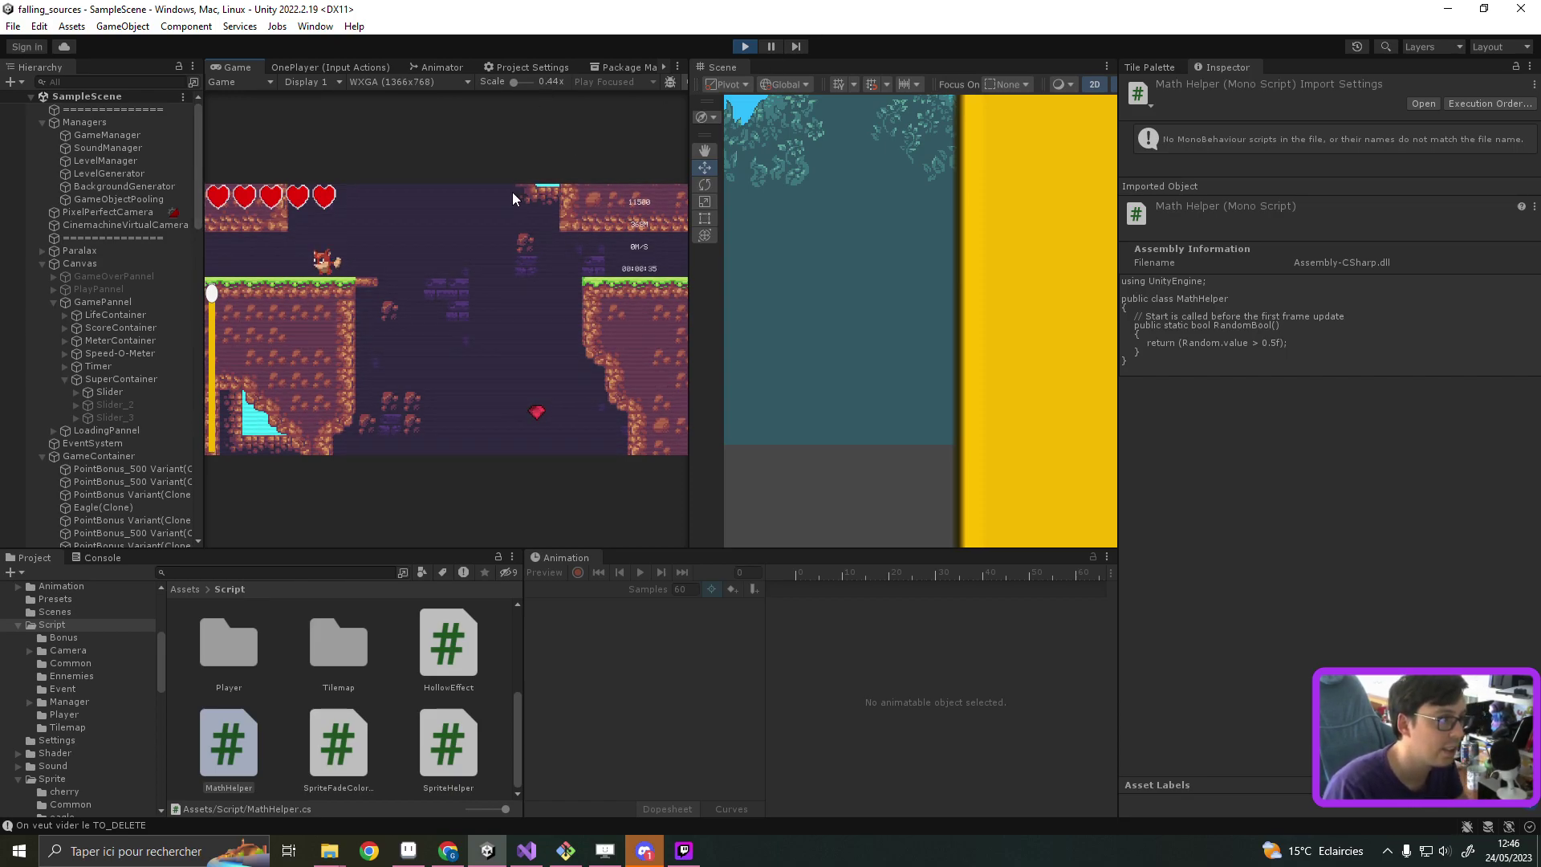
{"action": "key", "text": "Right"}
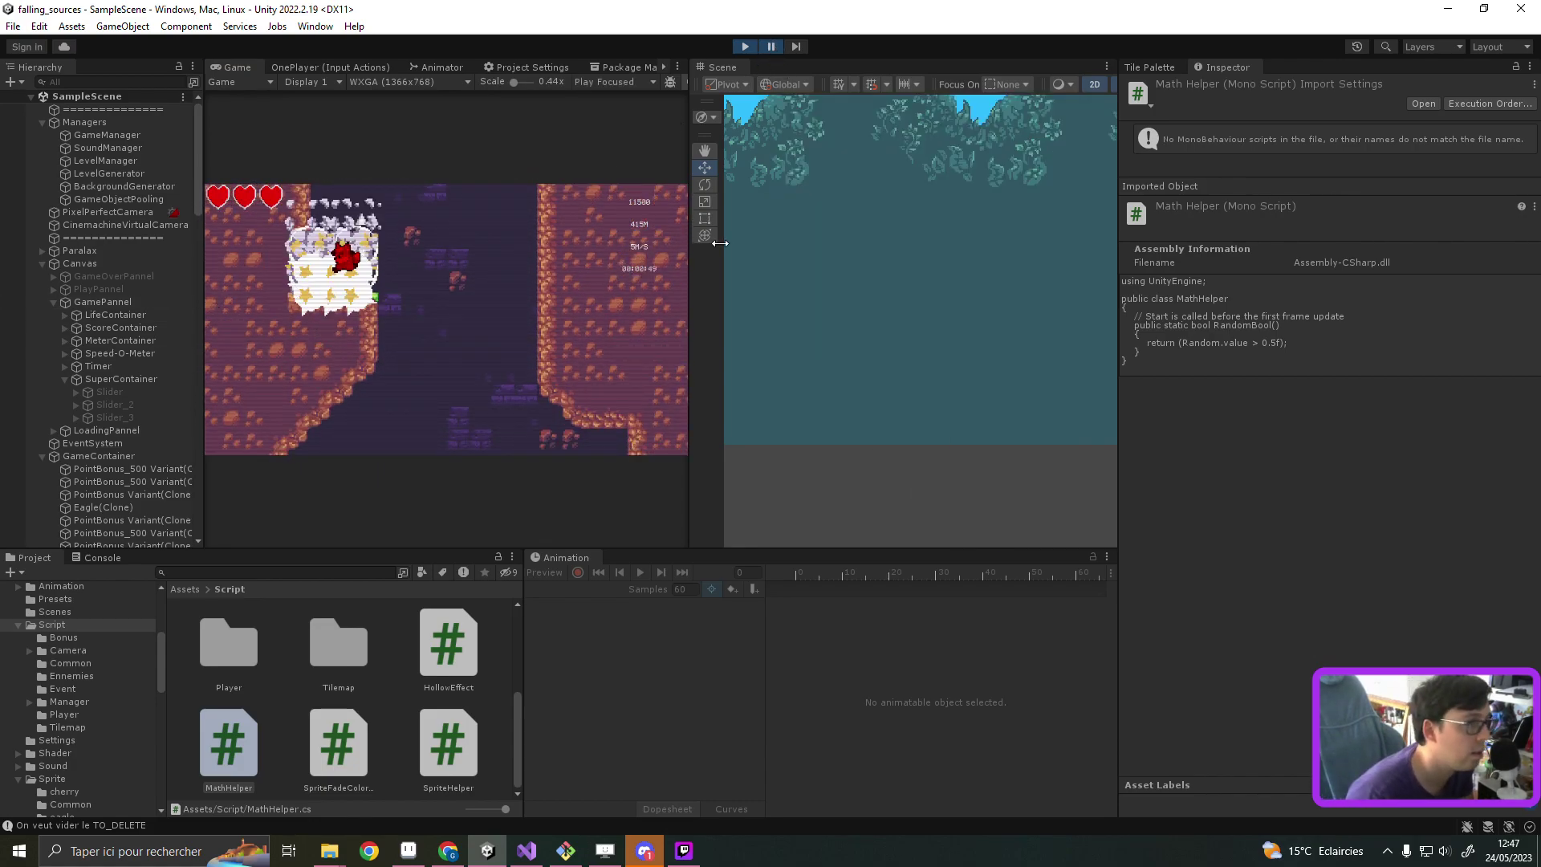
{"action": "scroll", "coordinate": [796, 254], "scroll_direction": "down", "scroll_amount": 2}
{"action": "scroll", "coordinate": [796, 255], "scroll_direction": "down", "scroll_amount": 2}
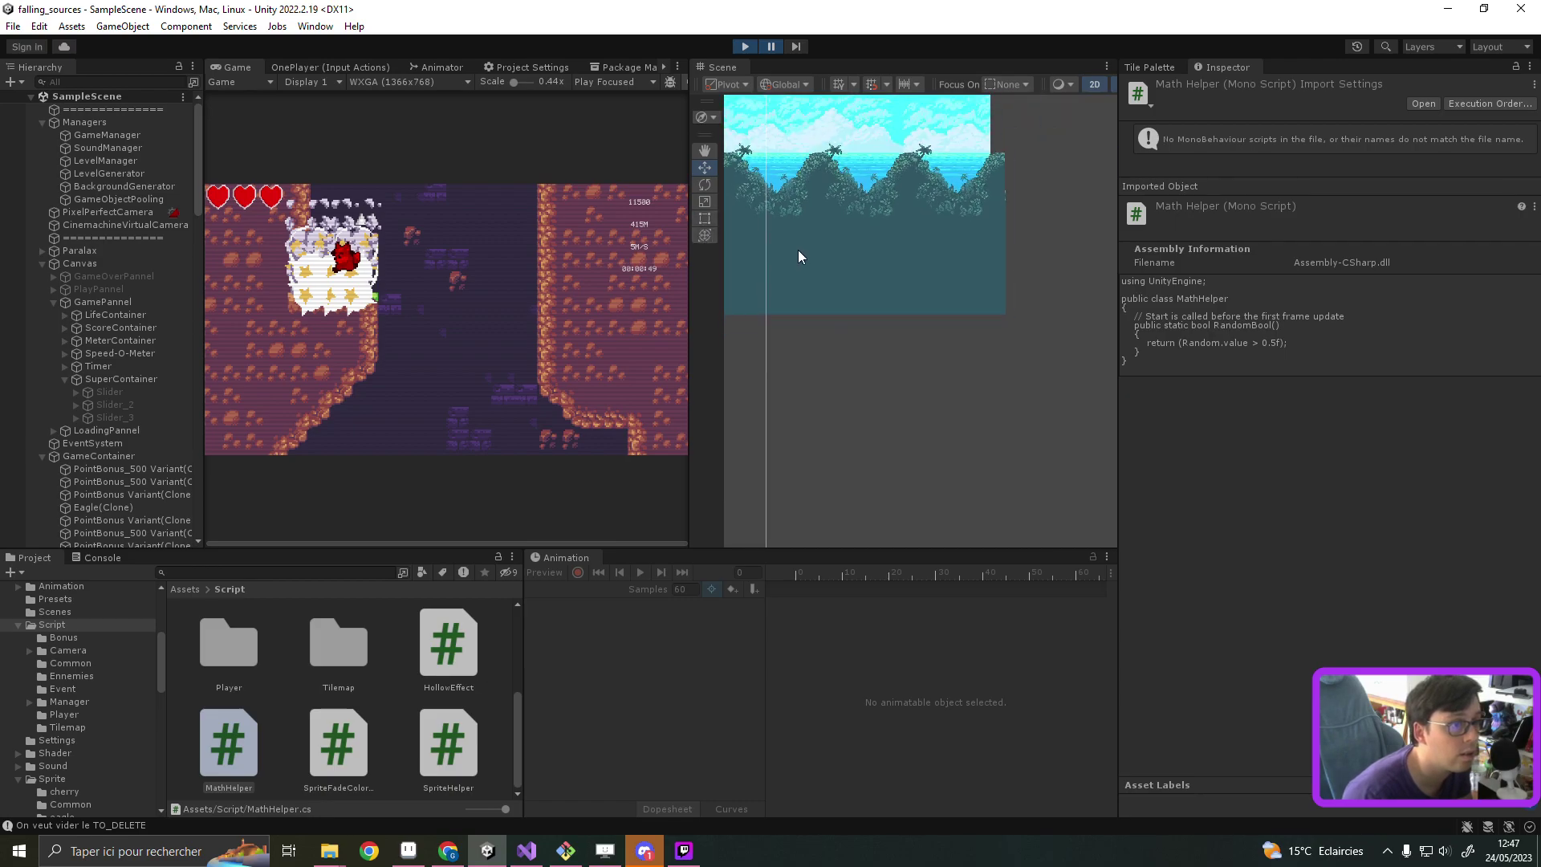
{"action": "scroll", "coordinate": [798, 251], "scroll_direction": "down", "scroll_amount": 3}
{"action": "mouse_move", "coordinate": [922, 137]}
{"action": "middle_mouse_down"}
{"action": "mouse_move", "coordinate": [860, 154]}
{"action": "mouse_move", "coordinate": [843, 296]}
{"action": "middle_mouse_up"}
{"action": "scroll", "coordinate": [841, 293], "scroll_direction": "up", "scroll_amount": 5}
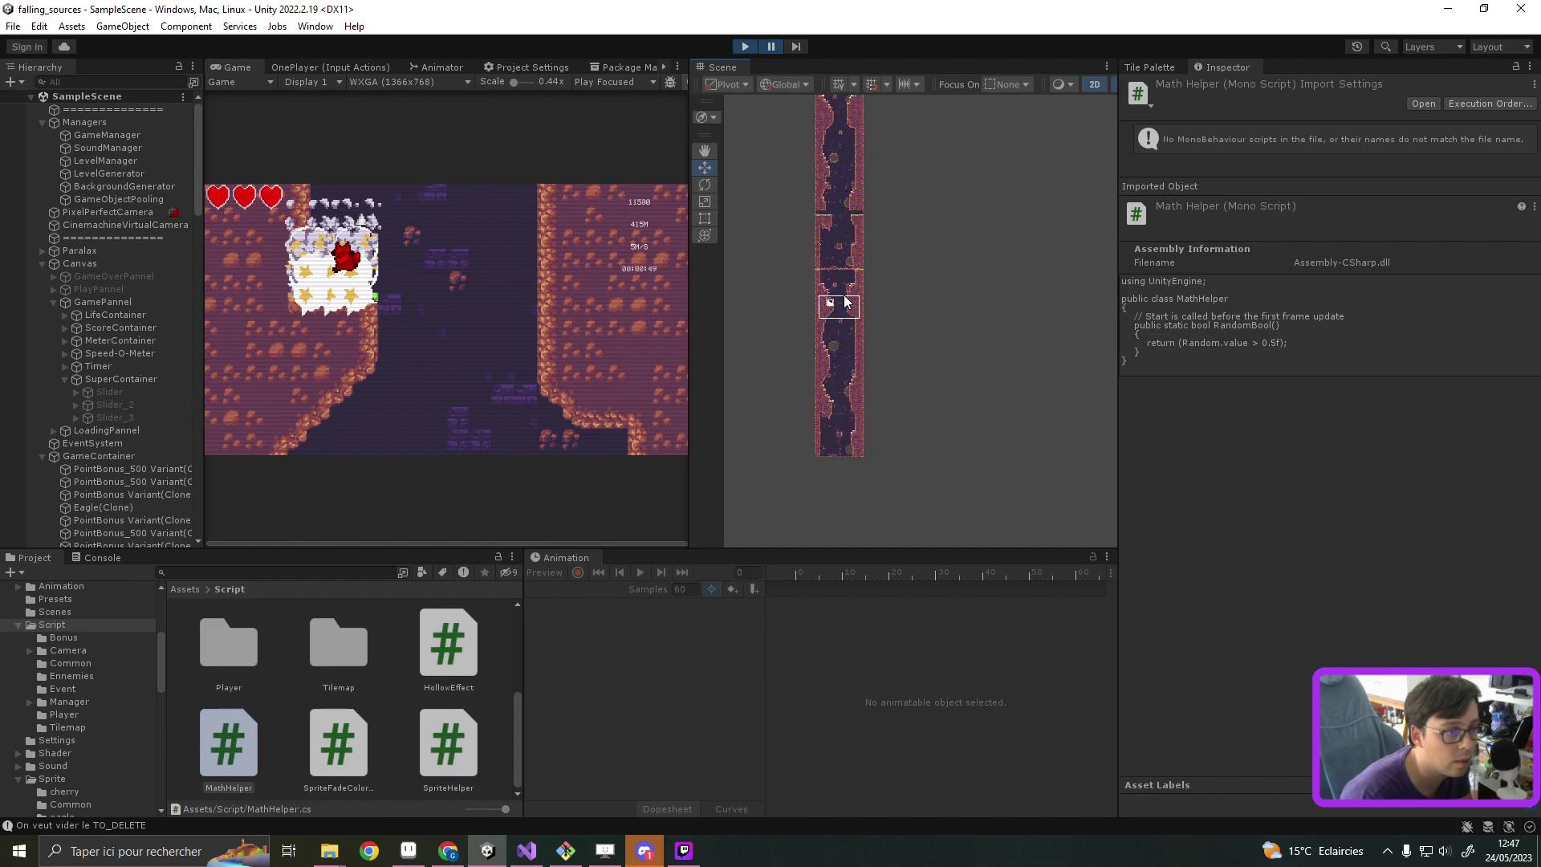
{"action": "scroll", "coordinate": [834, 301], "scroll_direction": "up", "scroll_amount": 2}
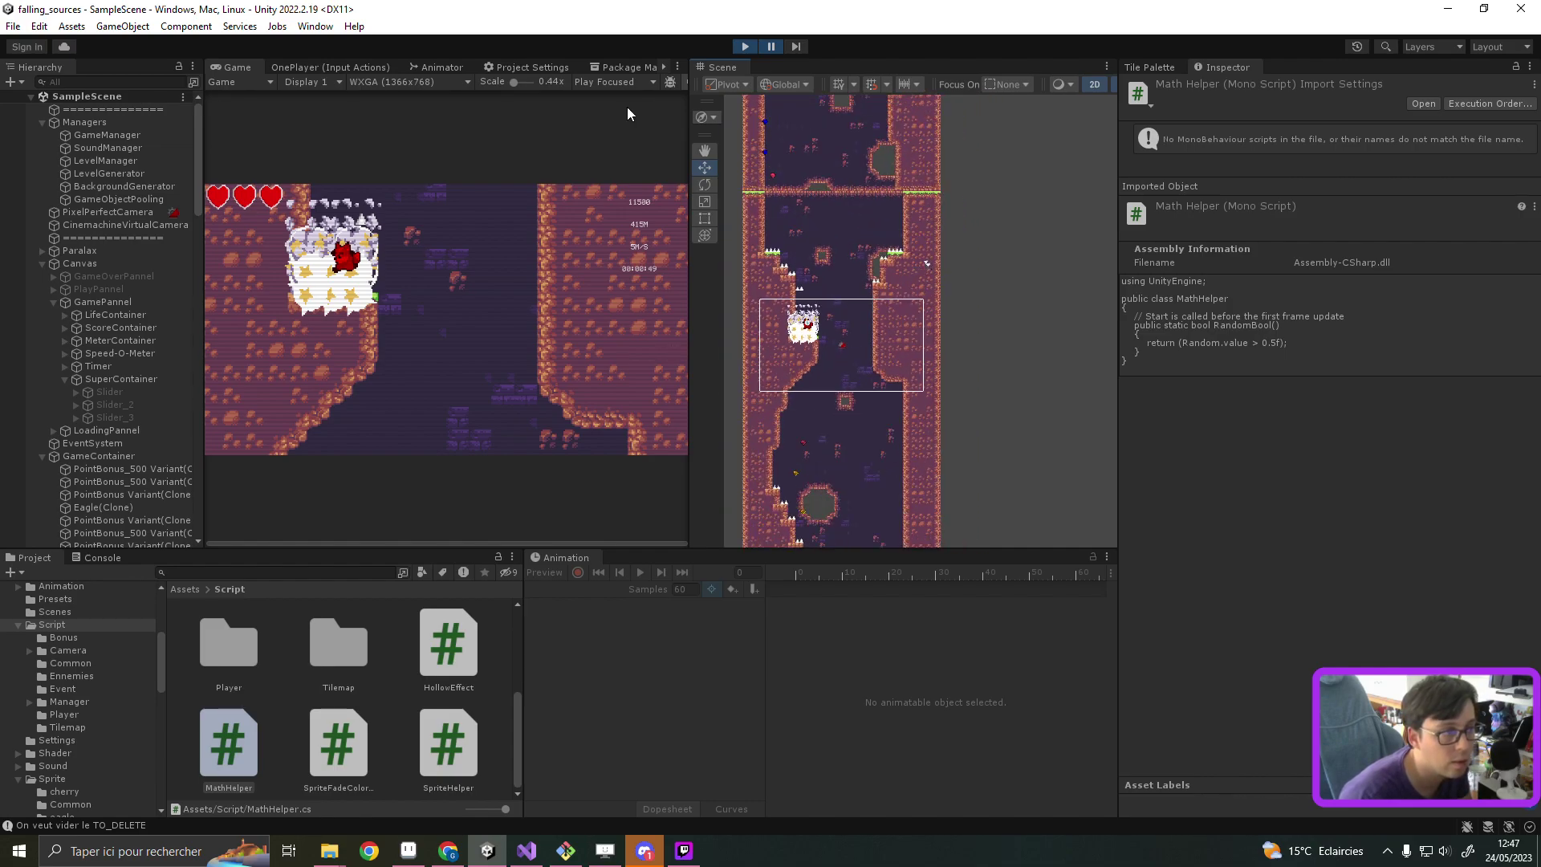
Step: Advance the paused game frame by frame to watch the player's fall
{"action": "left_click", "coordinate": [797, 48]}
{"action": "left_click", "coordinate": [796, 49]}
{"action": "left_click", "coordinate": [797, 48]}
{"action": "left_click", "coordinate": [796, 48]}
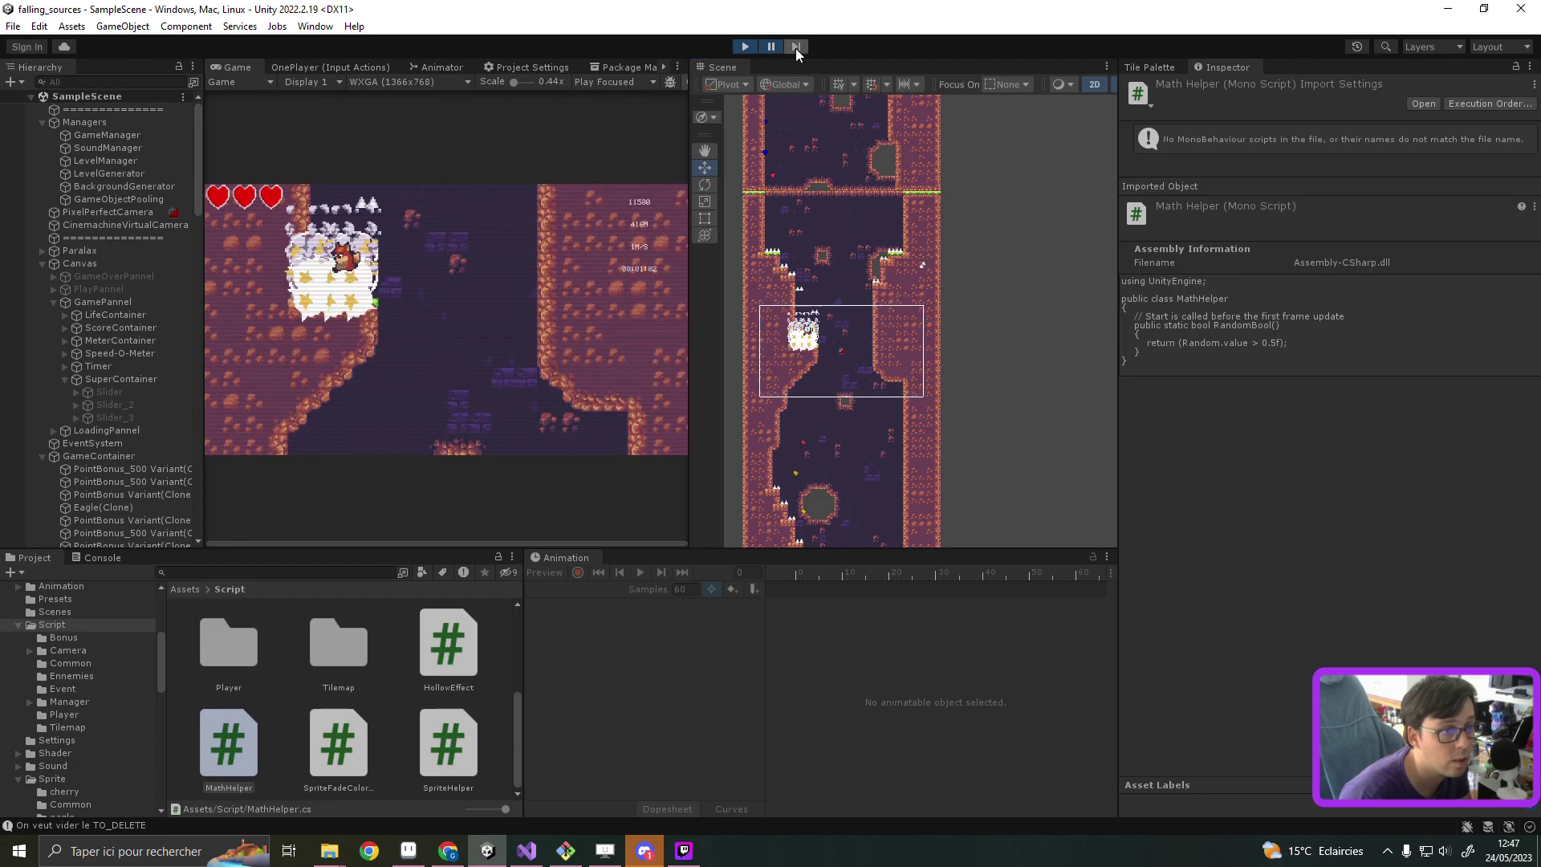
{"action": "left_click", "coordinate": [796, 48]}
{"action": "left_click", "coordinate": [796, 48]}
{"action": "left_click", "coordinate": [796, 48]}
{"action": "left_click", "coordinate": [796, 48]}
{"action": "left_click", "coordinate": [796, 48]}
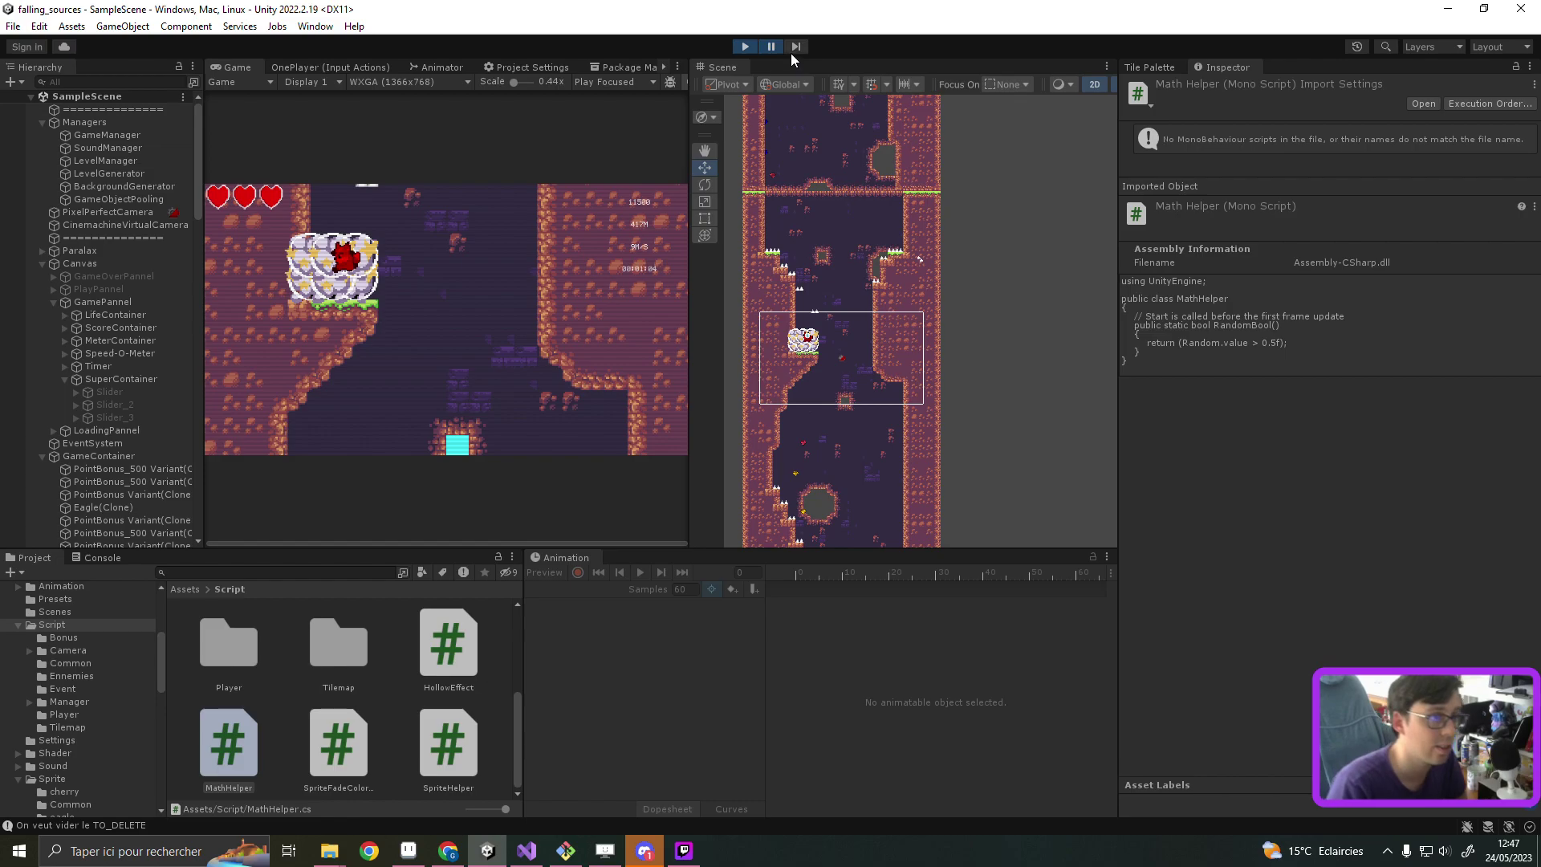
{"action": "left_click", "coordinate": [791, 53]}
{"action": "left_click", "coordinate": [792, 53]}
{"action": "left_click", "coordinate": [791, 53]}
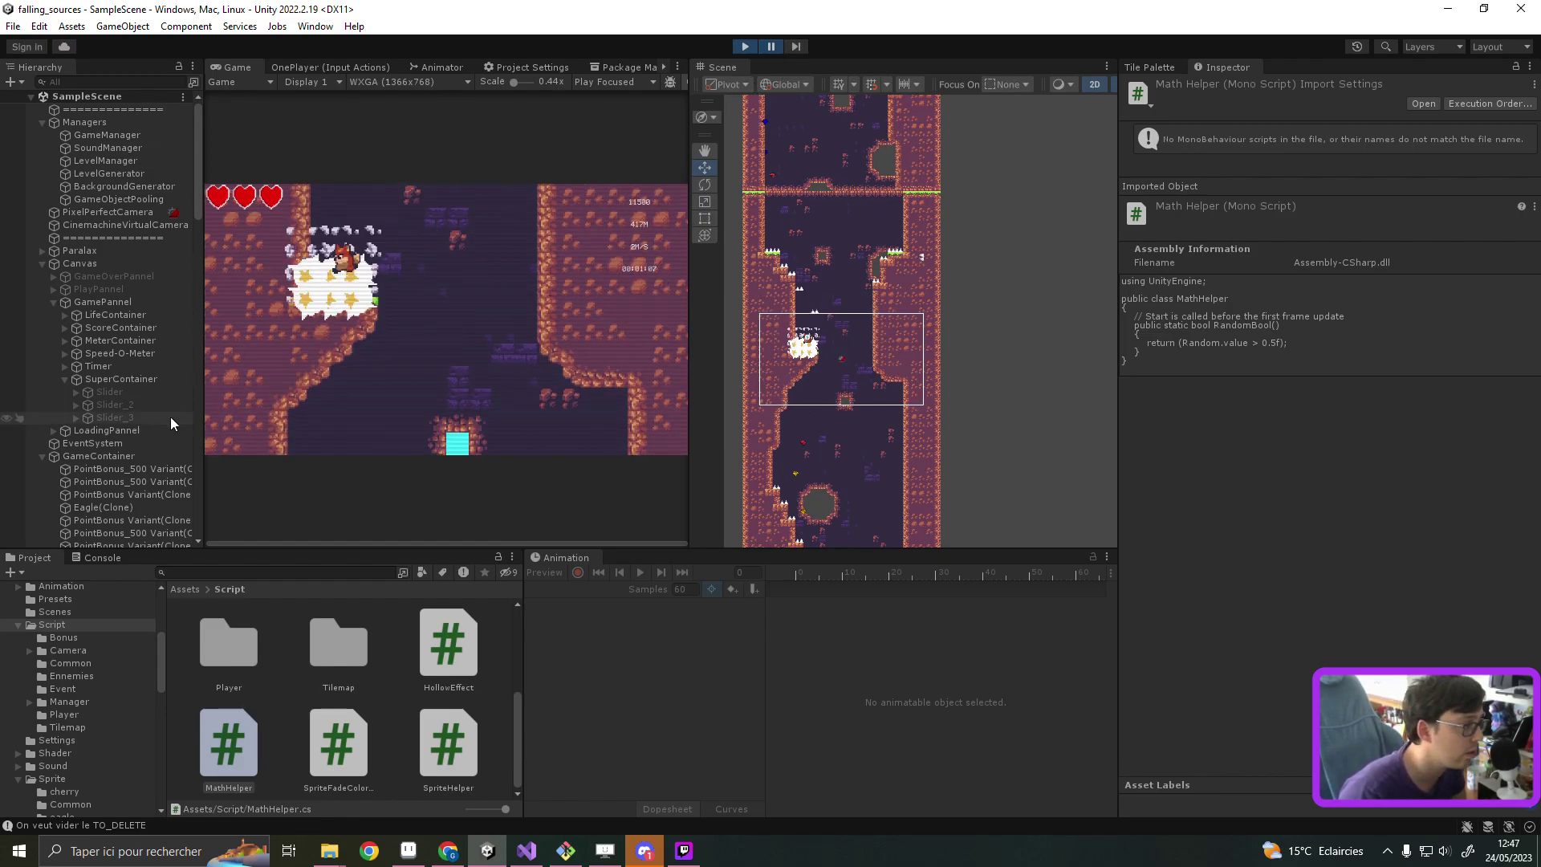
{"action": "scroll", "coordinate": [147, 438], "scroll_direction": "down", "scroll_amount": 10}
{"action": "scroll", "coordinate": [147, 434], "scroll_direction": "down", "scroll_amount": 10}
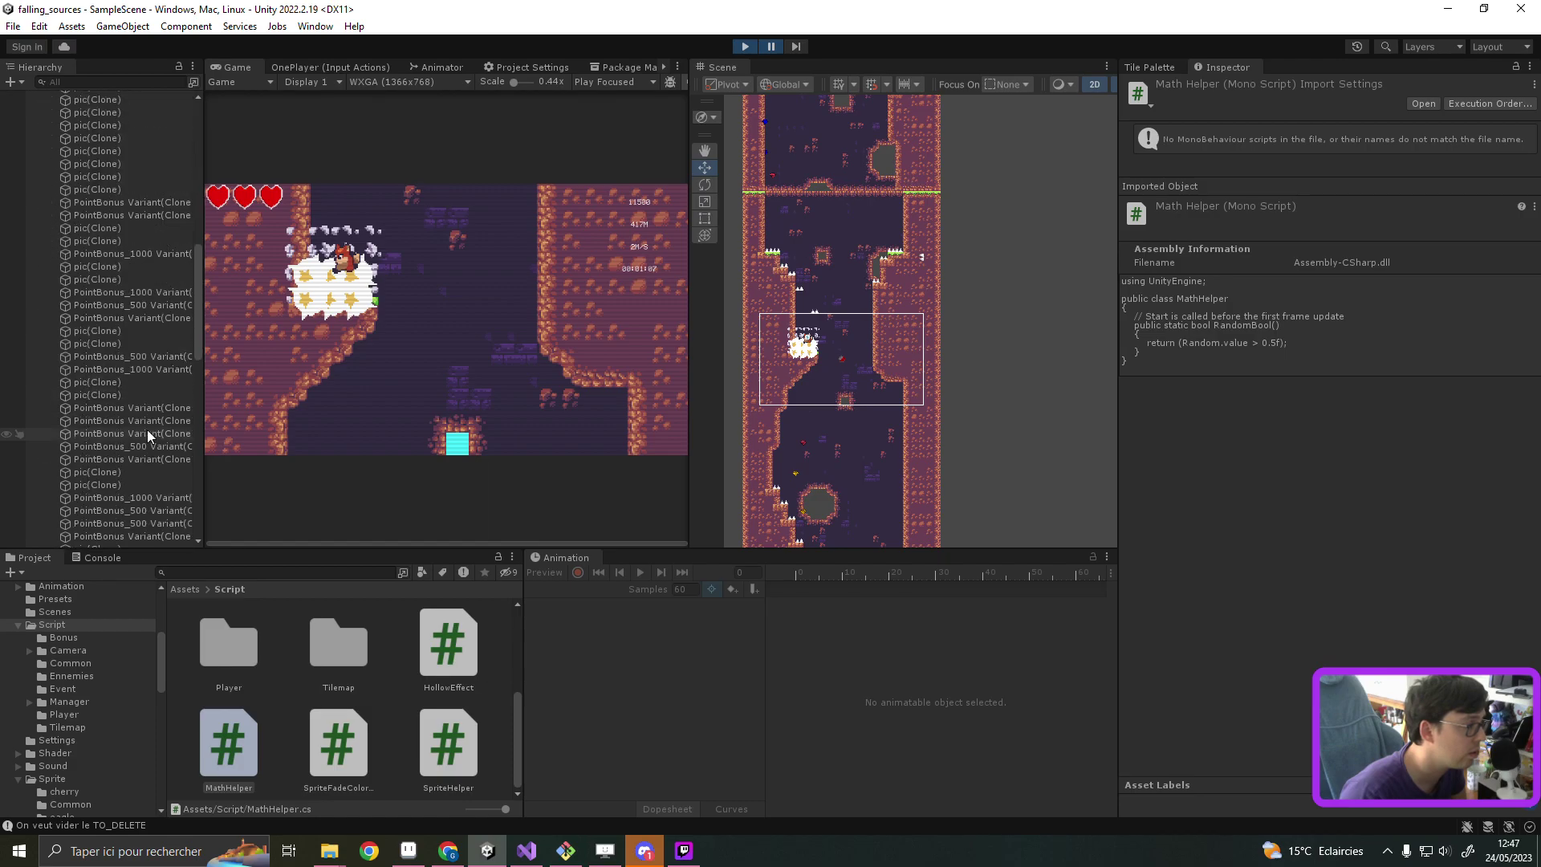
{"action": "scroll", "coordinate": [147, 431], "scroll_direction": "down", "scroll_amount": 5}
{"action": "scroll", "coordinate": [156, 465], "scroll_direction": "down", "scroll_amount": 5}
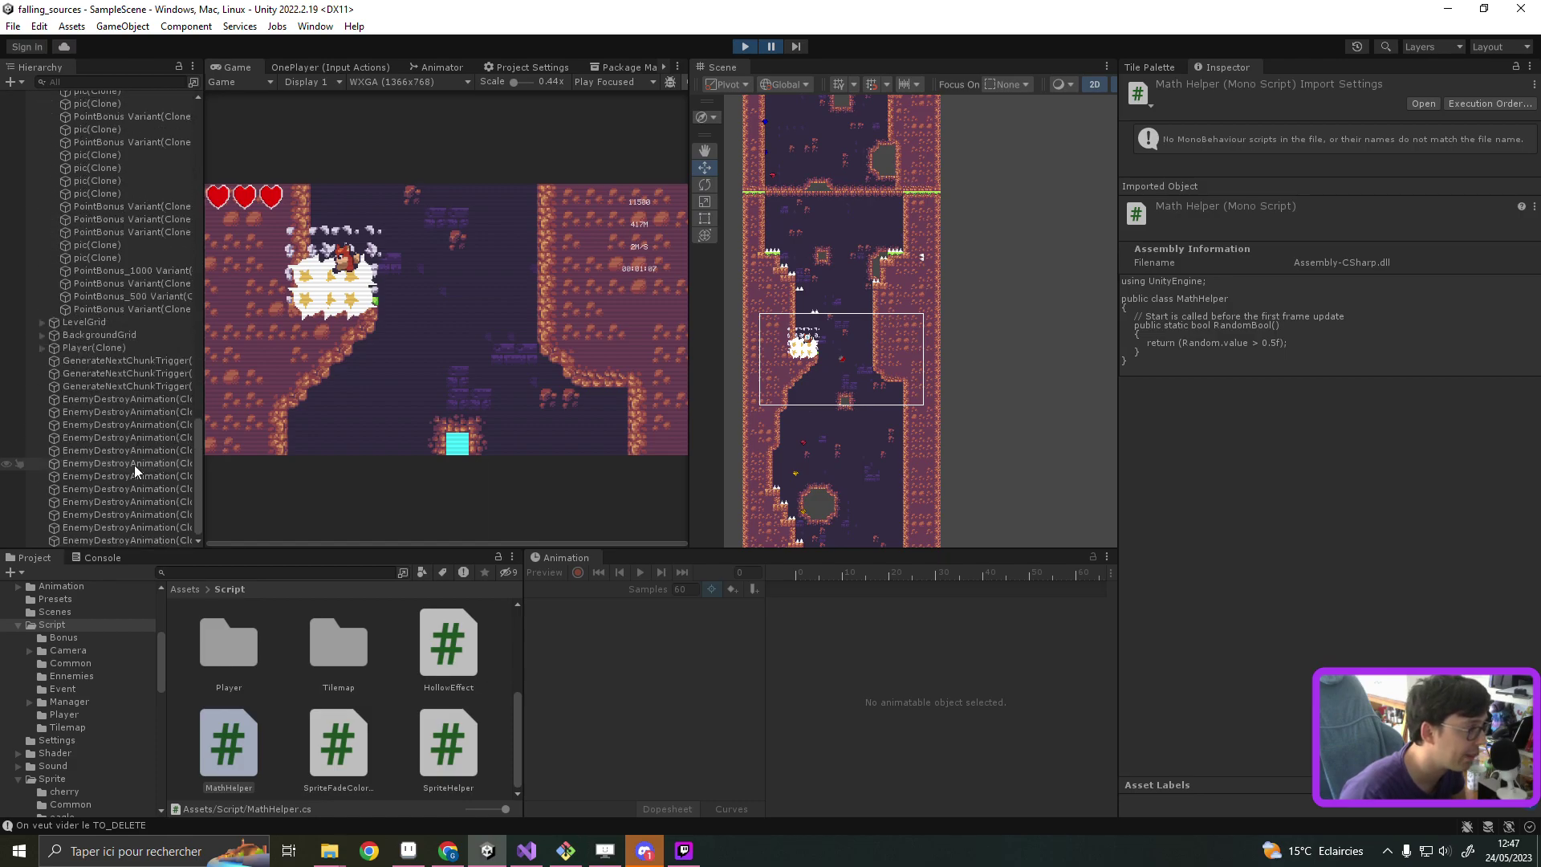
Step: Select Player(Clone), raise its Position Y slightly, resume and stop the test run
{"action": "left_click", "coordinate": [81, 349]}
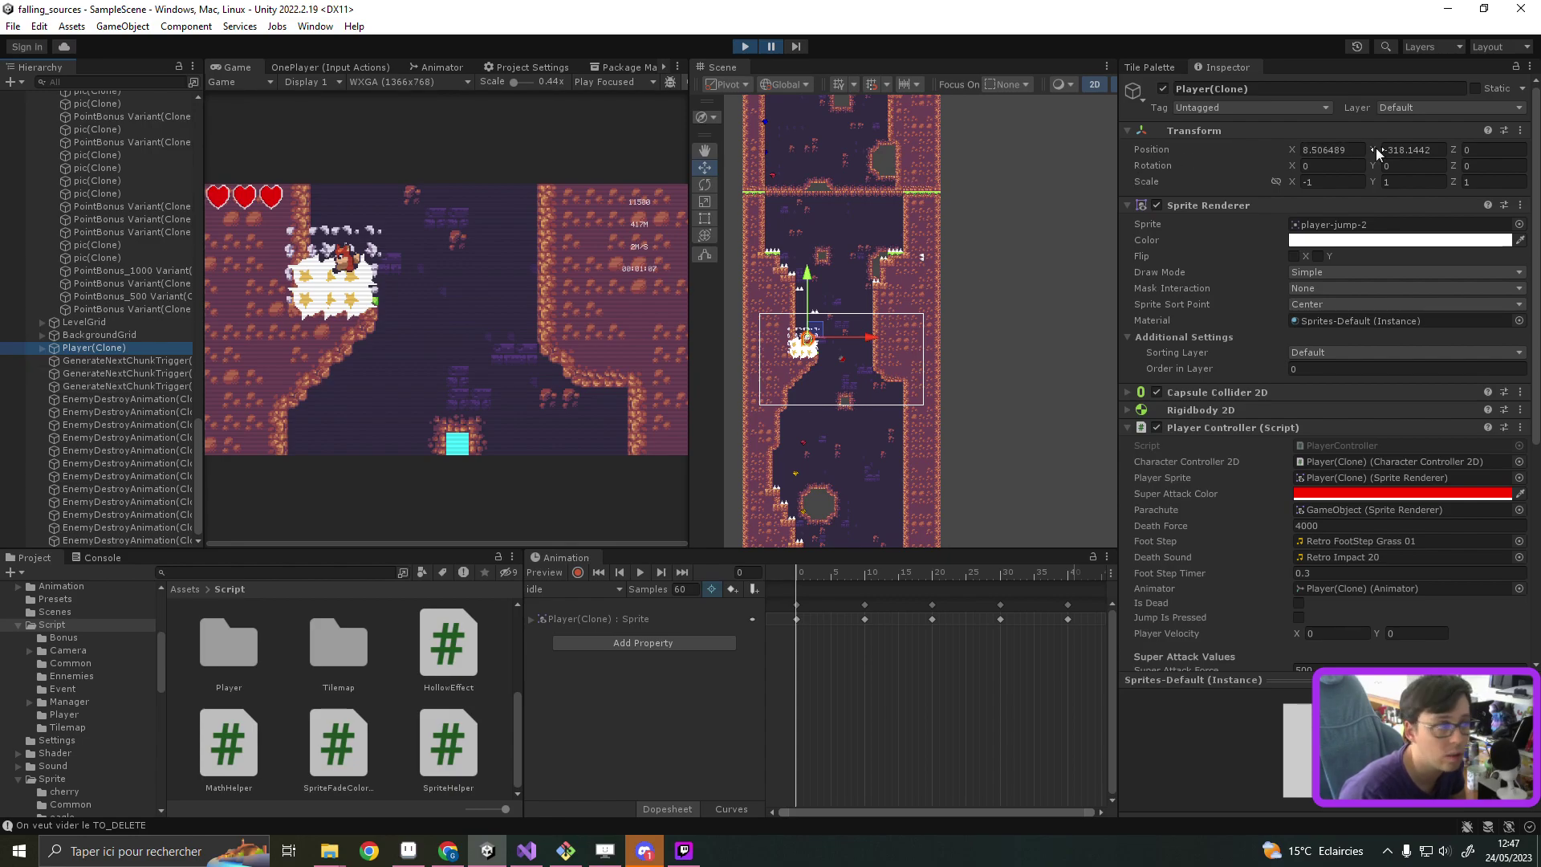
{"action": "left_click_drag", "start_coordinate": [1378, 154], "coordinate": [1464, 151]}
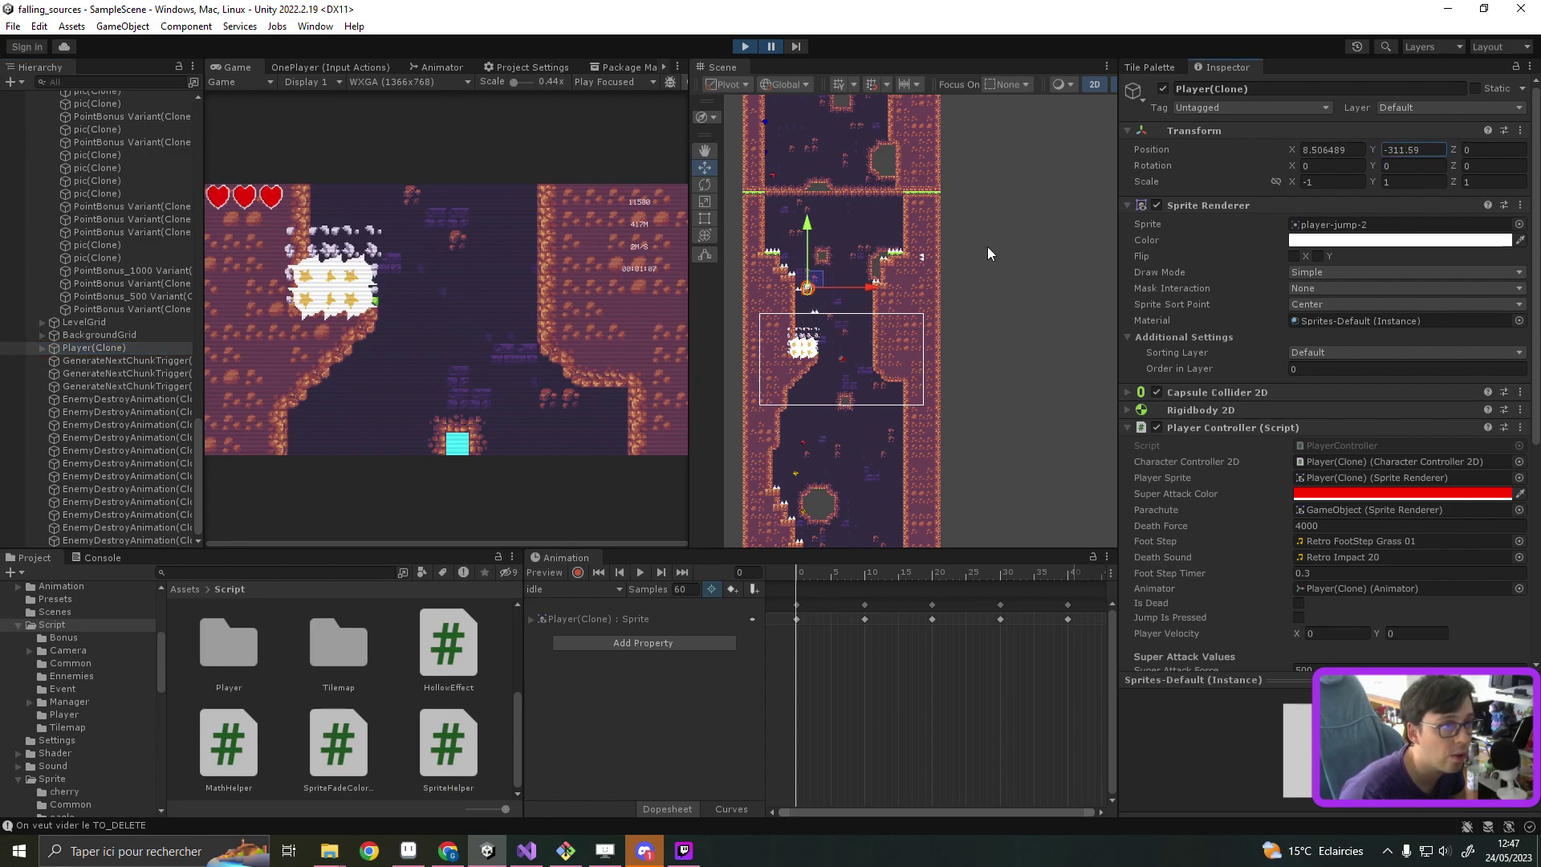
{"action": "left_click", "coordinate": [797, 46]}
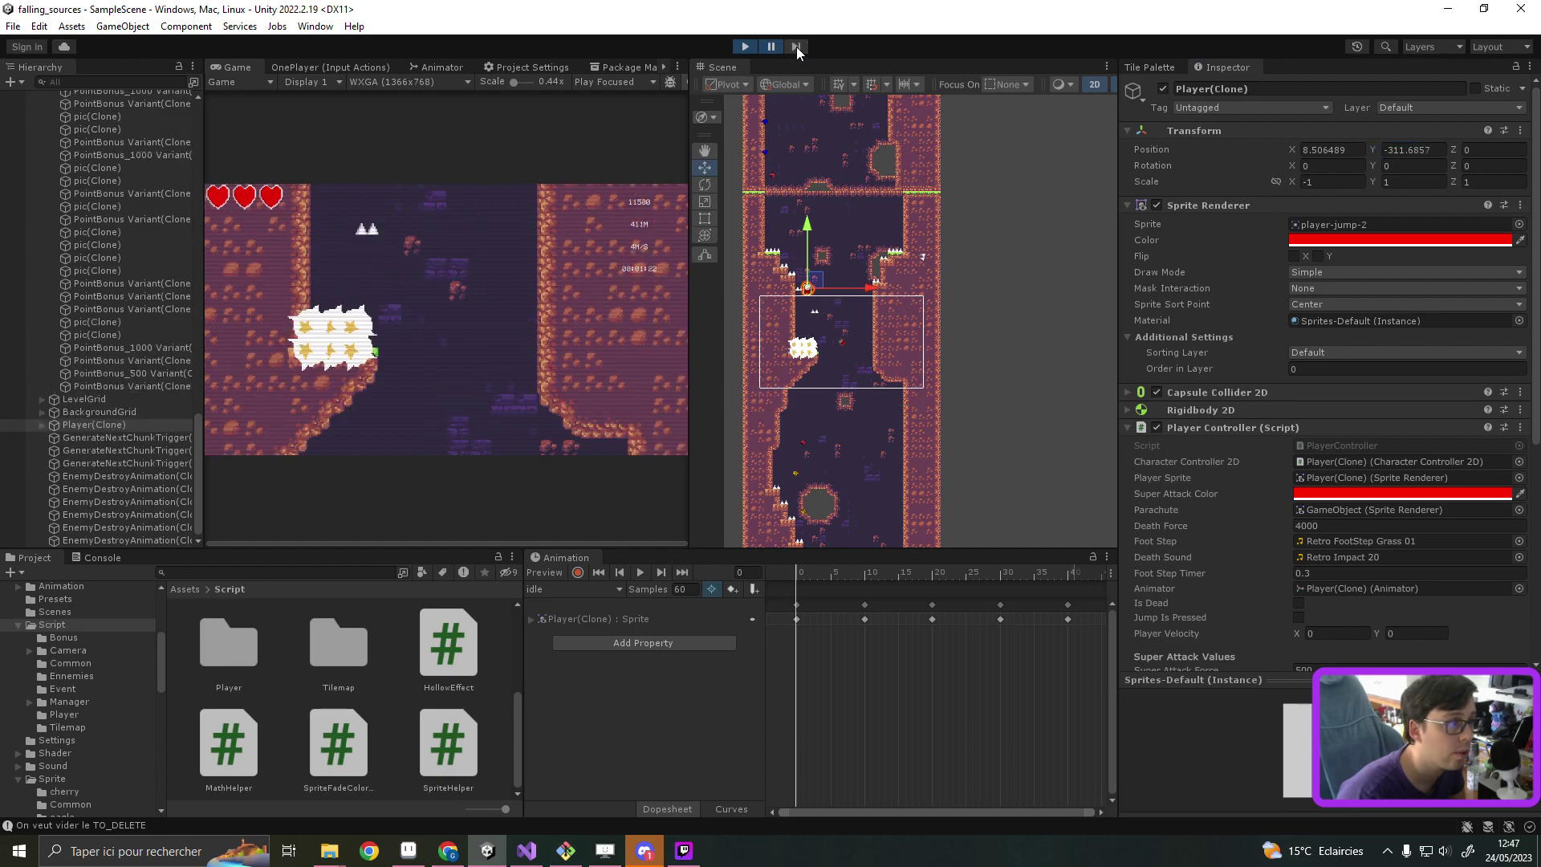
{"action": "left_click", "coordinate": [777, 49]}
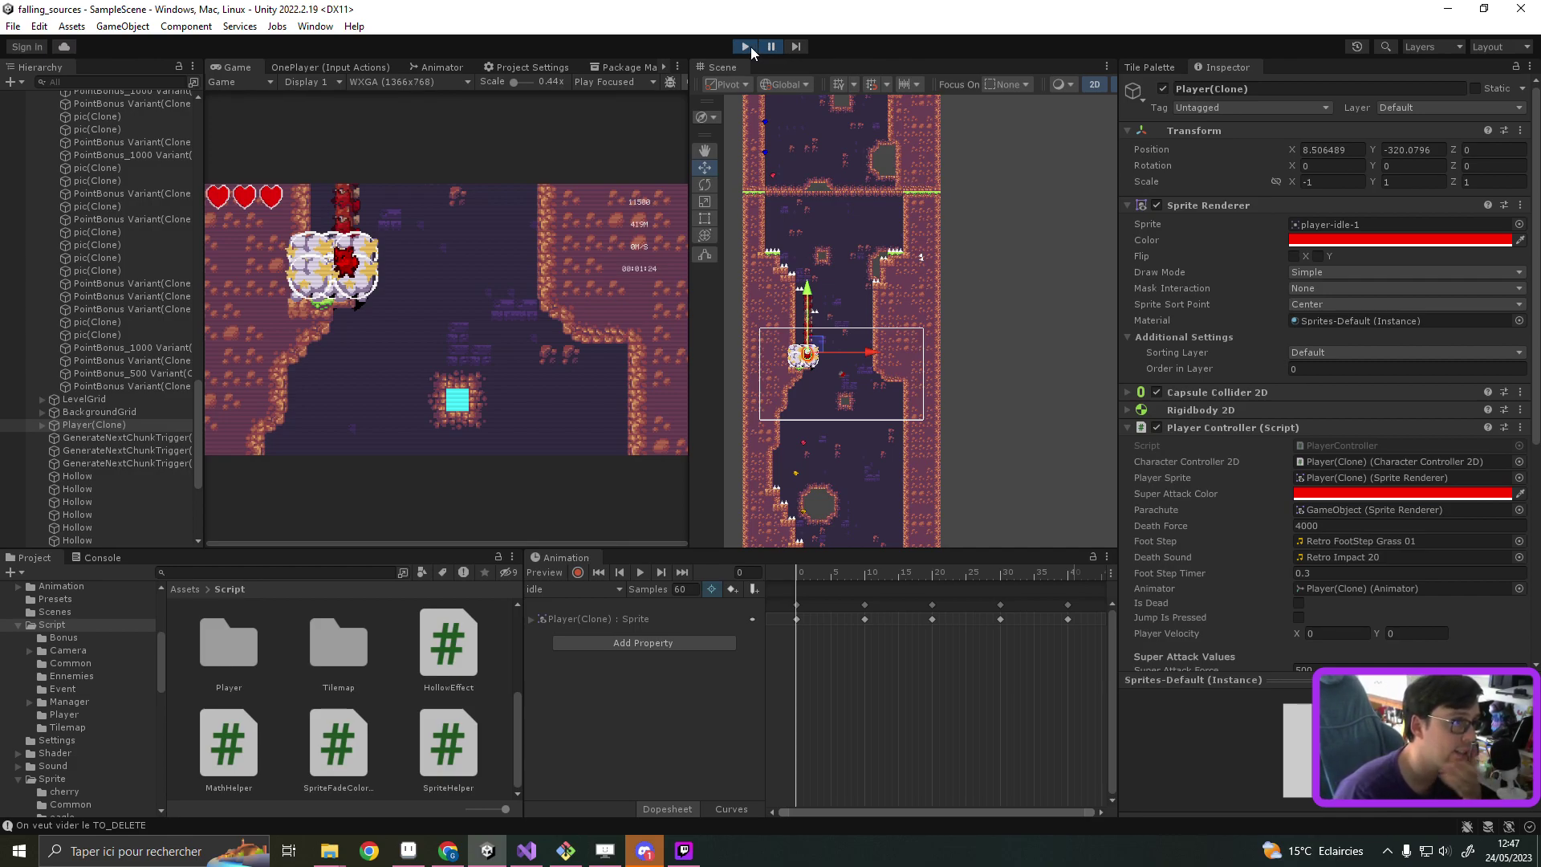
{"action": "left_click", "coordinate": [750, 46]}
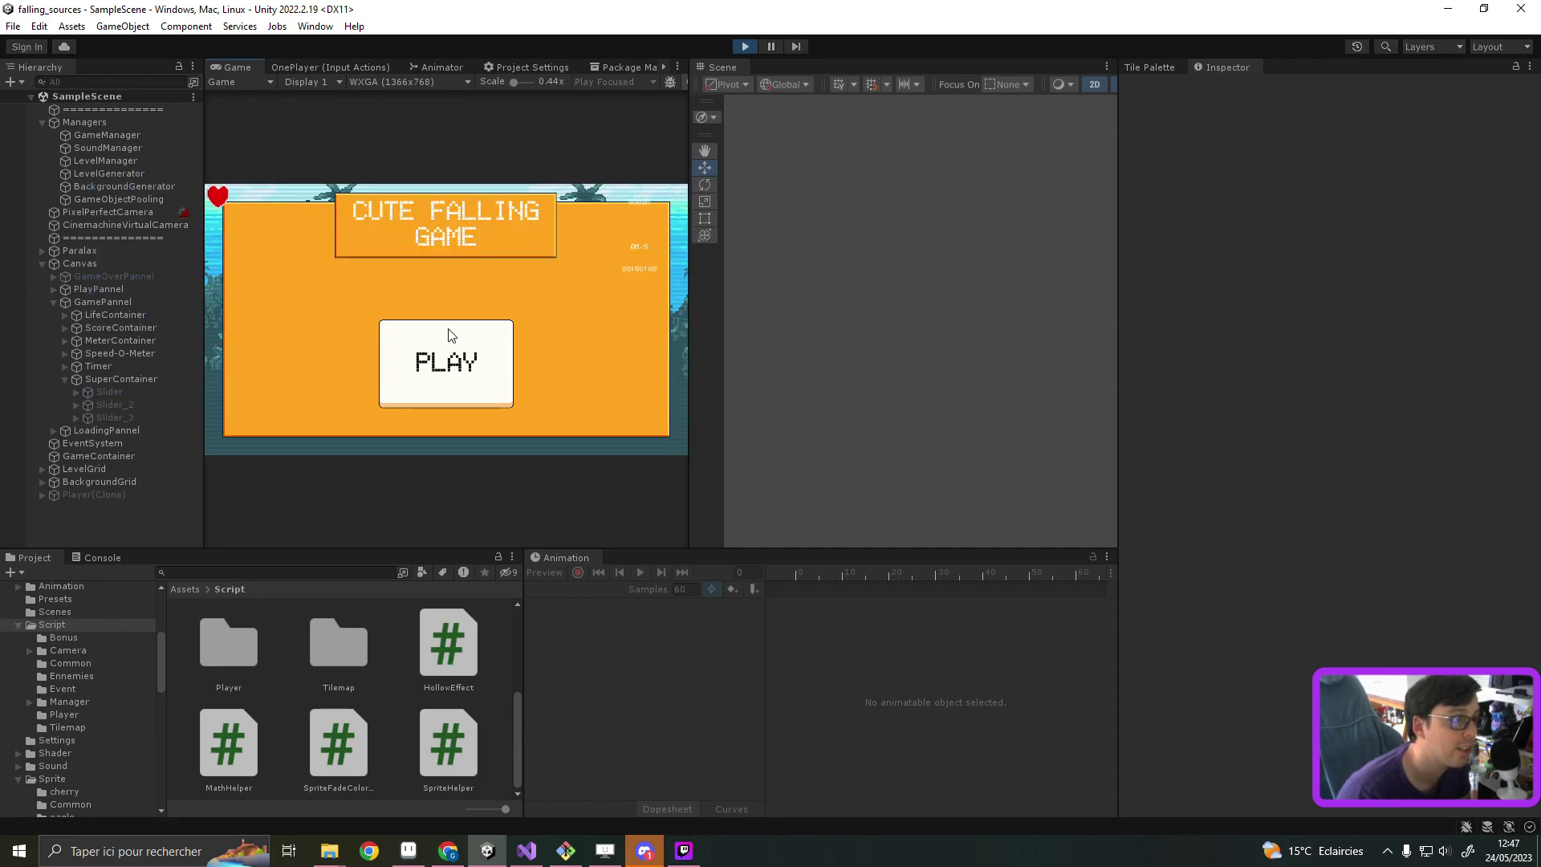
Step: Start a new round, pause it, and select the eagle enemy in the zoomed Scene view
{"action": "left_click", "coordinate": [465, 363]}
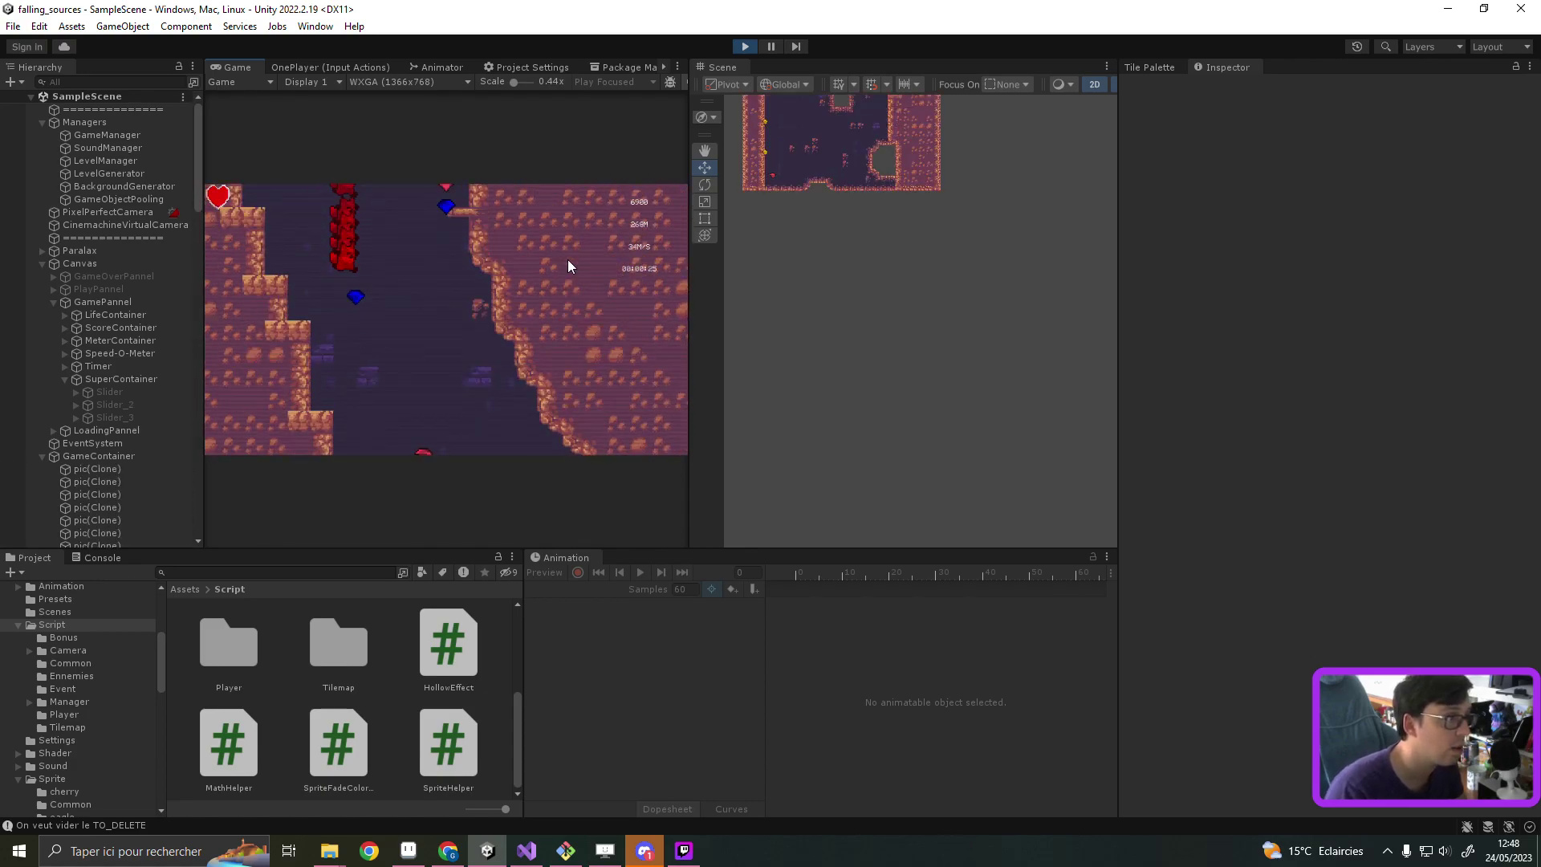
{"action": "left_click", "coordinate": [776, 45]}
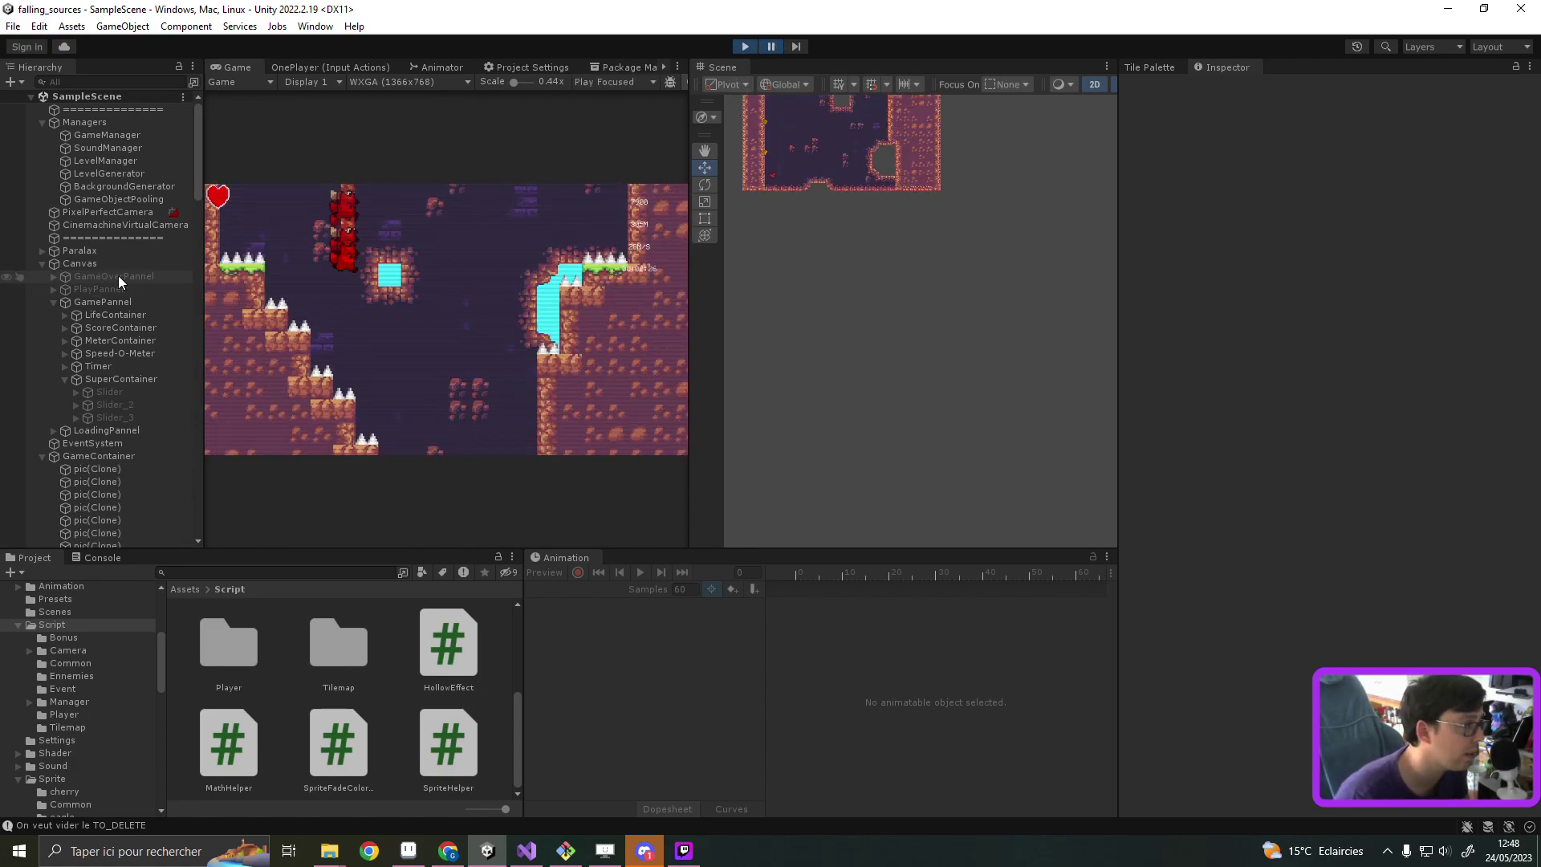
{"action": "scroll", "coordinate": [923, 171], "scroll_direction": "down", "scroll_amount": 5}
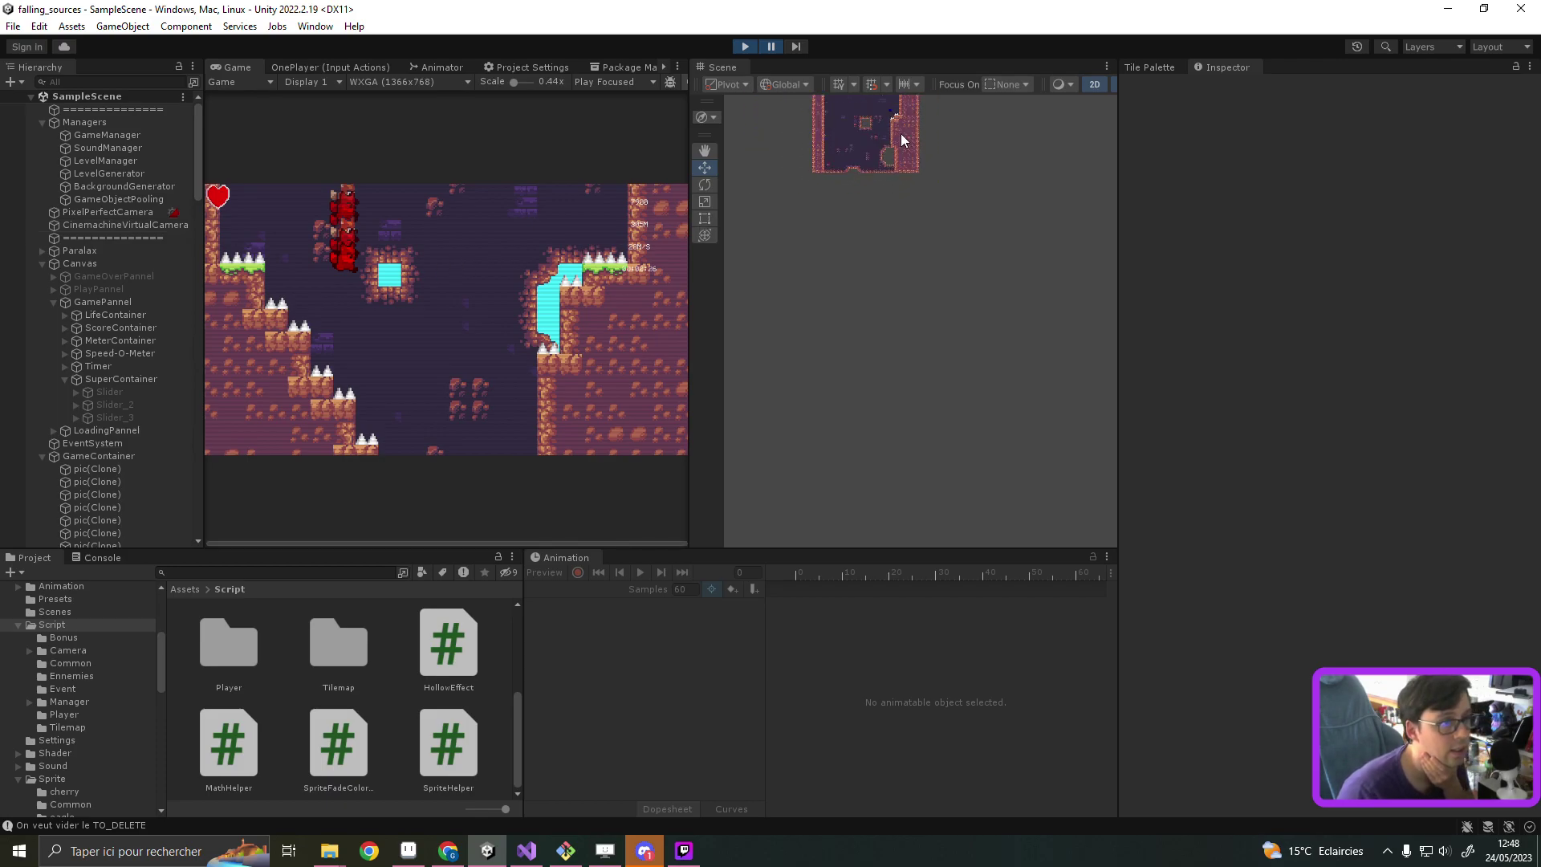
{"action": "scroll", "coordinate": [893, 175], "scroll_direction": "up", "scroll_amount": 2}
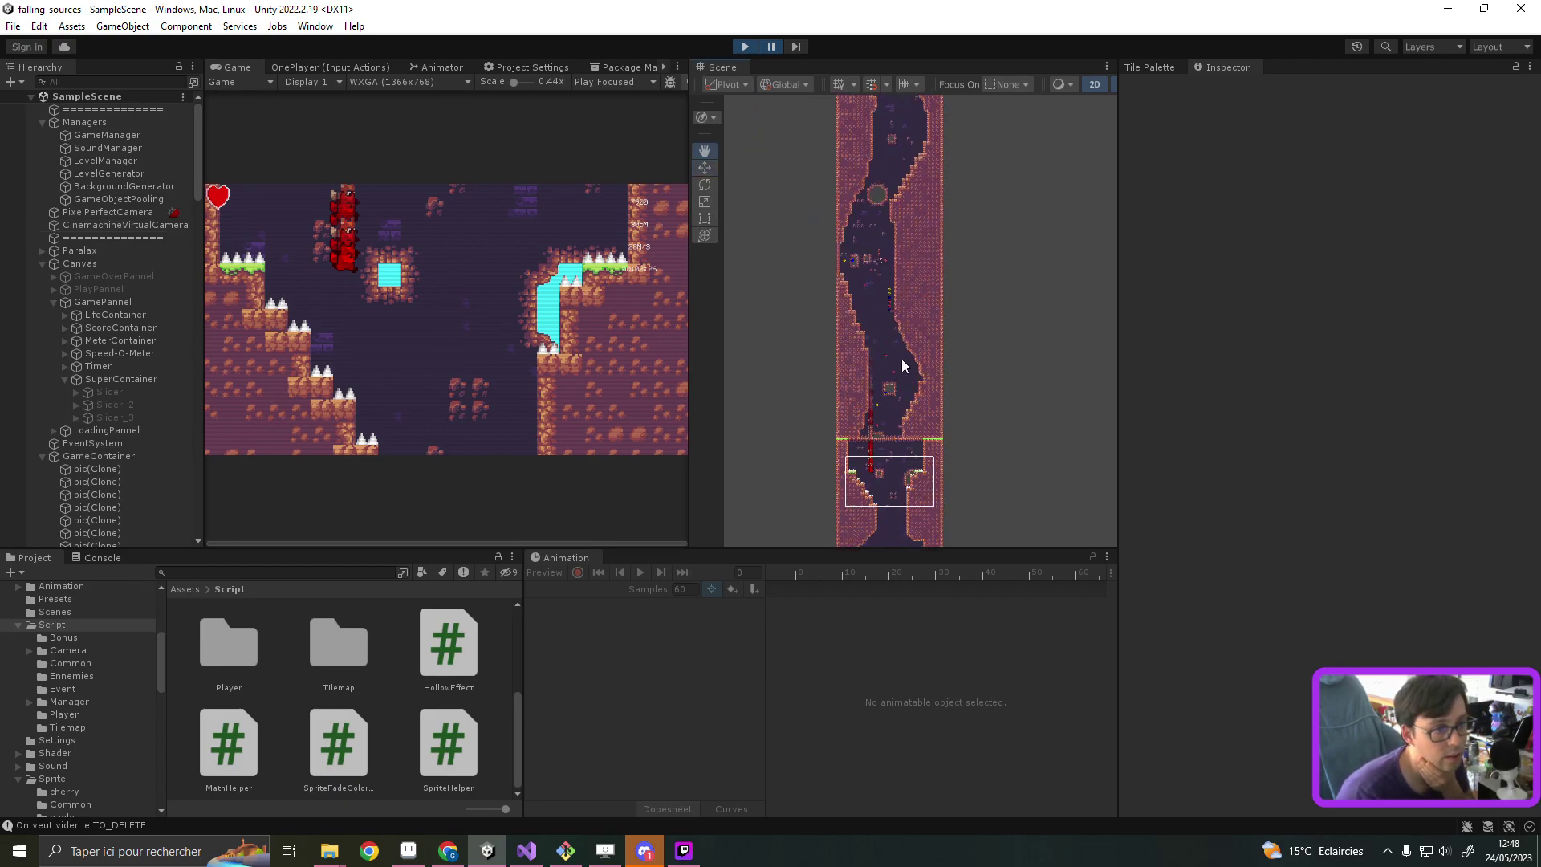
{"action": "scroll", "coordinate": [883, 280], "scroll_direction": "up", "scroll_amount": 3}
{"action": "scroll", "coordinate": [881, 268], "scroll_direction": "up", "scroll_amount": 2}
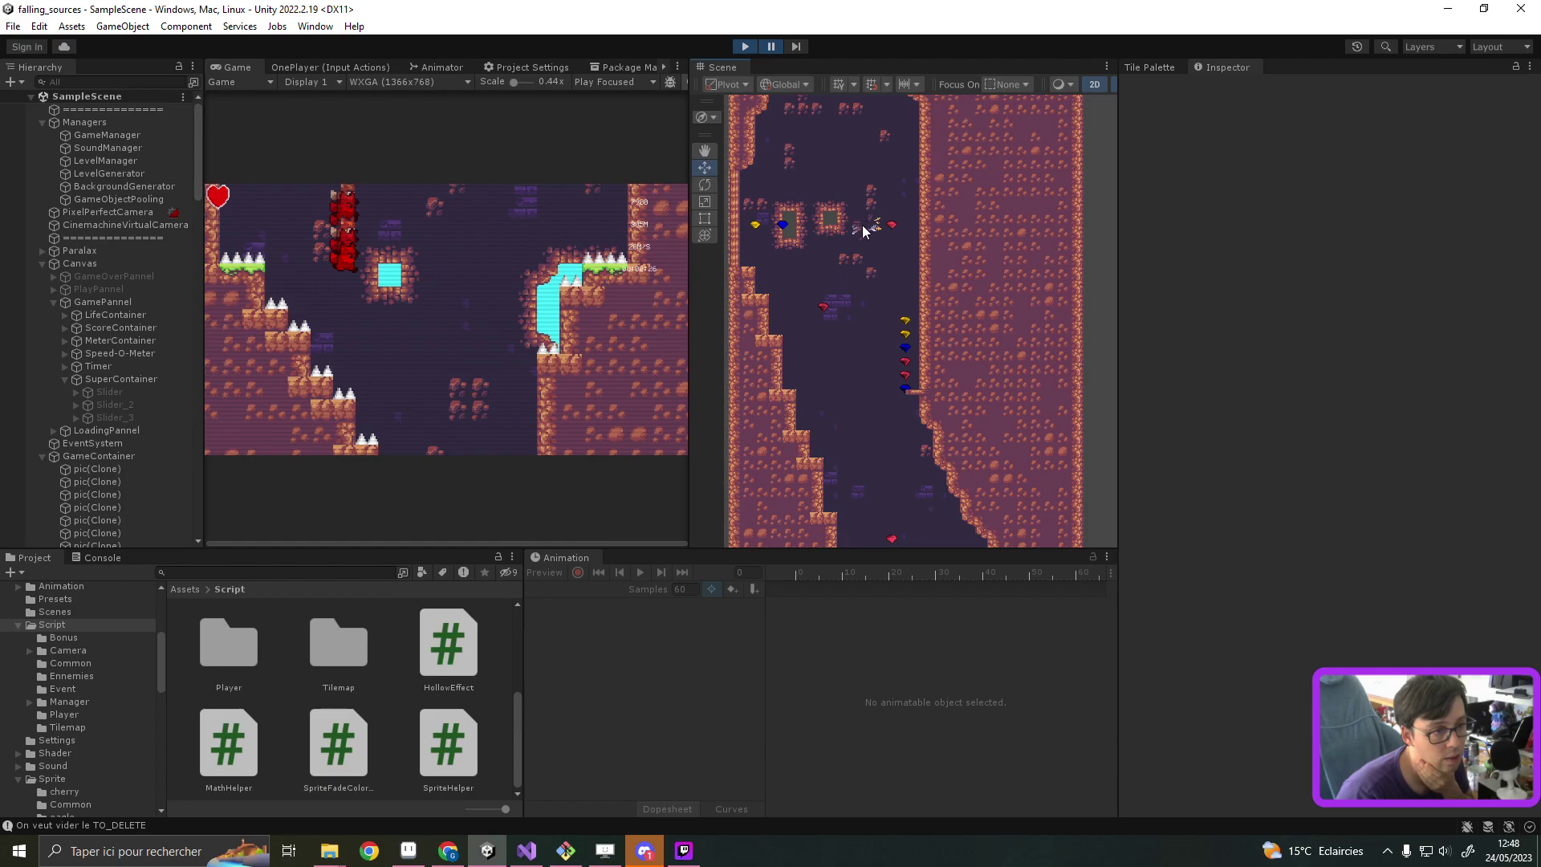
{"action": "left_click", "coordinate": [868, 226]}
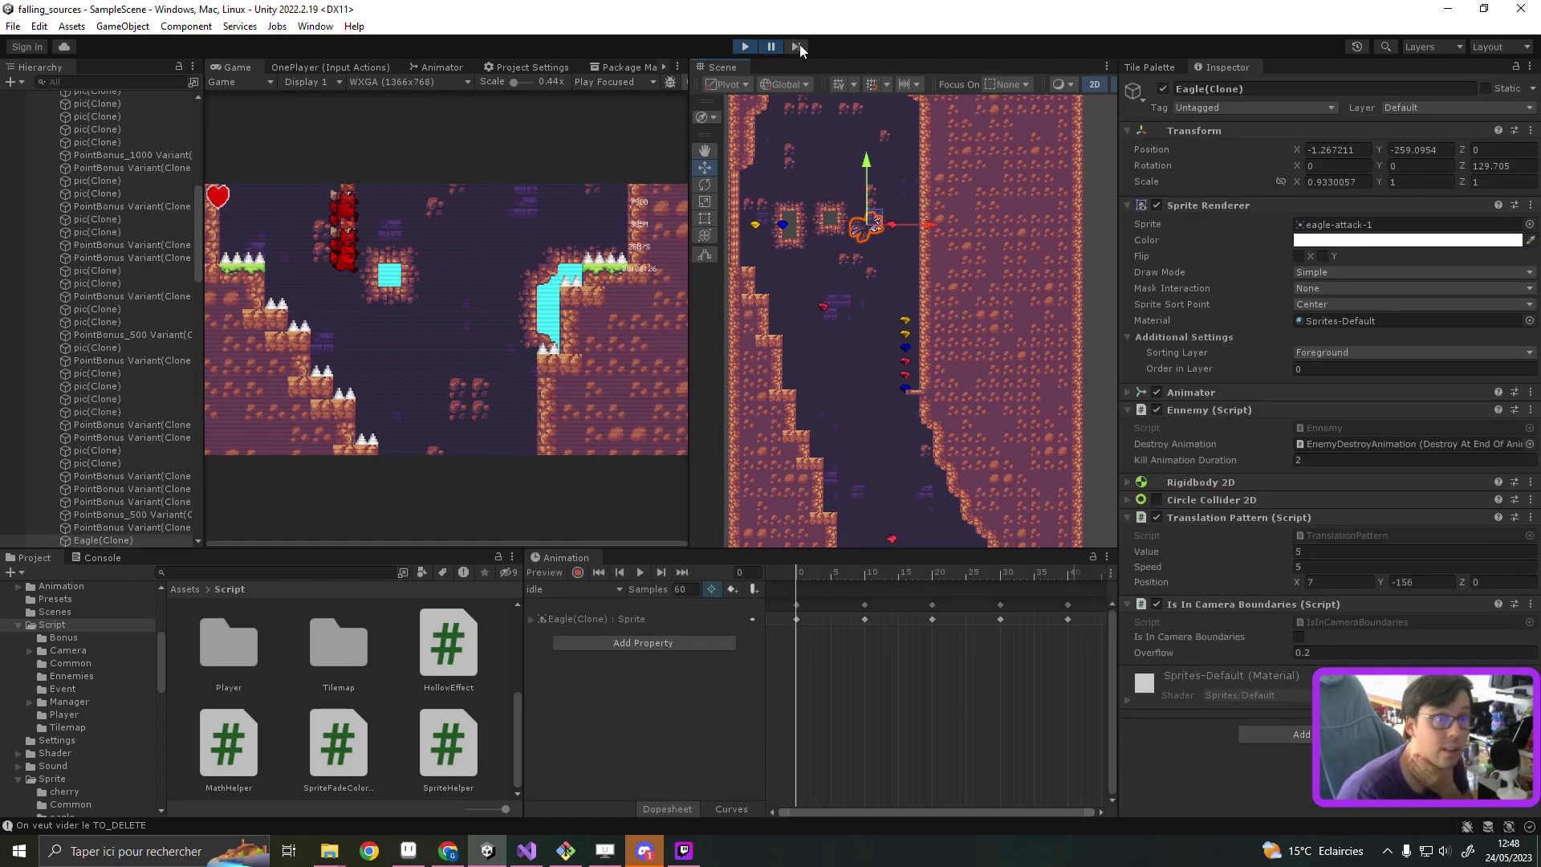
Step: Advance the paused game frame by frame until the eagle is destroyed
{"action": "left_click", "coordinate": [799, 45]}
{"action": "left_click", "coordinate": [800, 45]}
{"action": "left_click", "coordinate": [799, 44]}
{"action": "left_click", "coordinate": [799, 45]}
{"action": "left_click", "coordinate": [799, 45]}
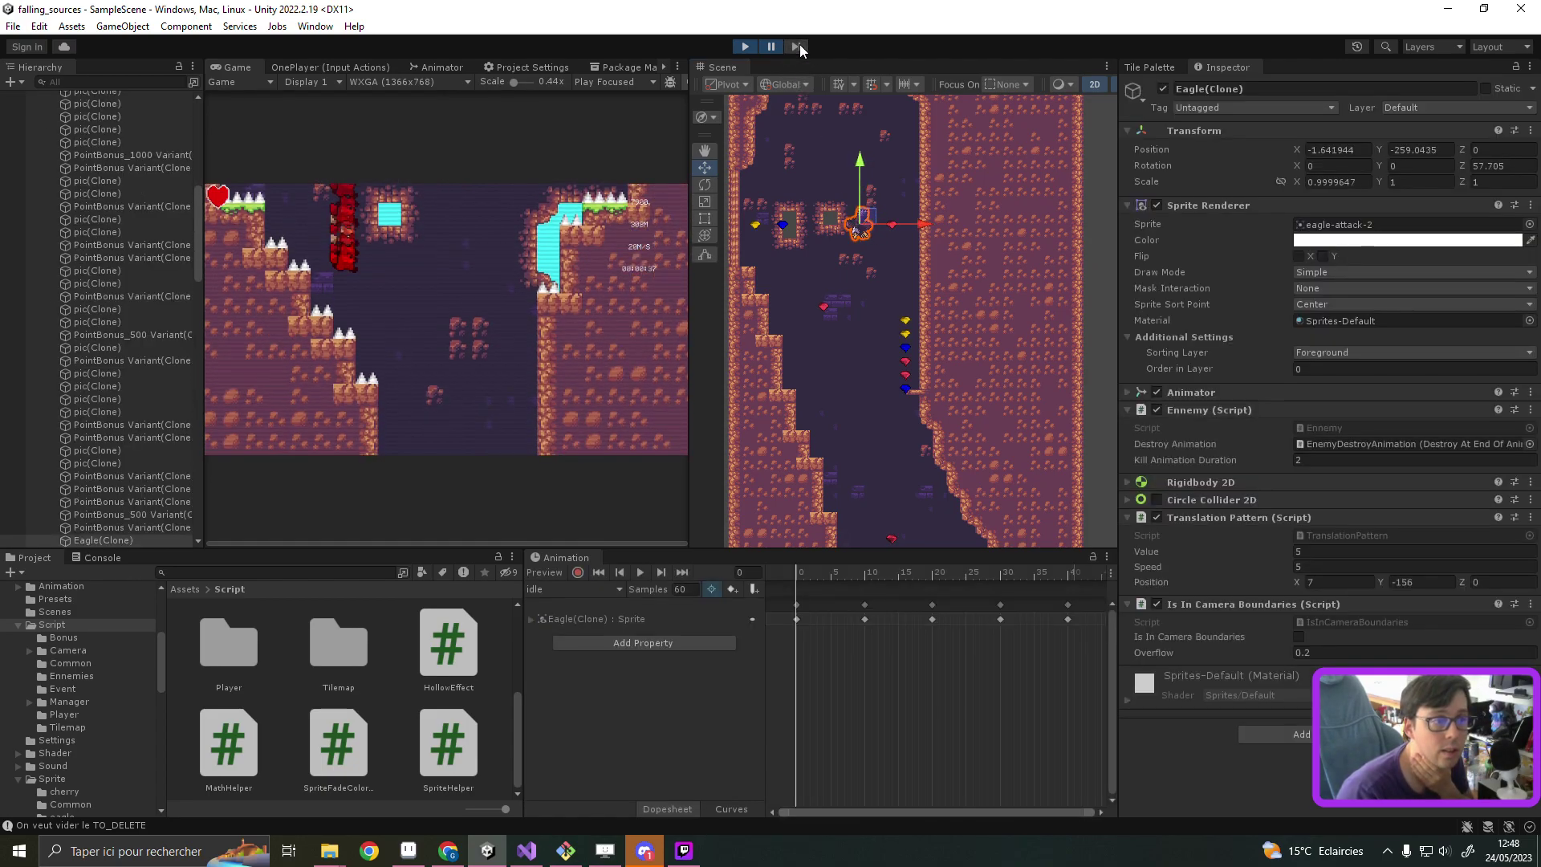
{"action": "left_click", "coordinate": [800, 45]}
{"action": "left_click", "coordinate": [800, 45]}
{"action": "left_click", "coordinate": [800, 45]}
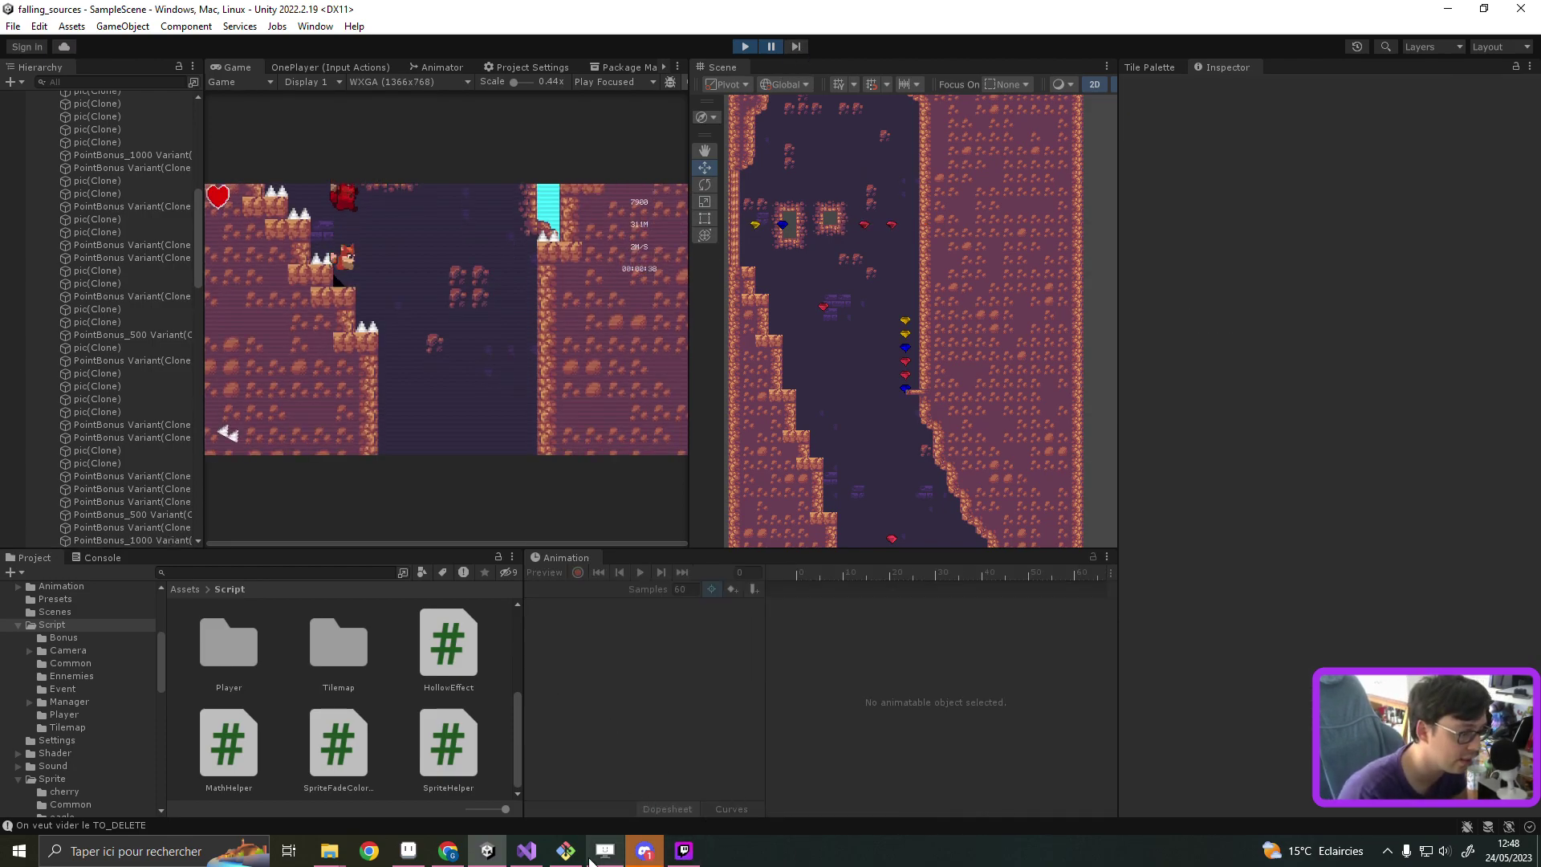
Step: Look over Ennemy.cs around line 77, then glance at the Git terminal
{"action": "left_click", "coordinate": [534, 854]}
{"action": "left_click", "coordinate": [467, 470]}
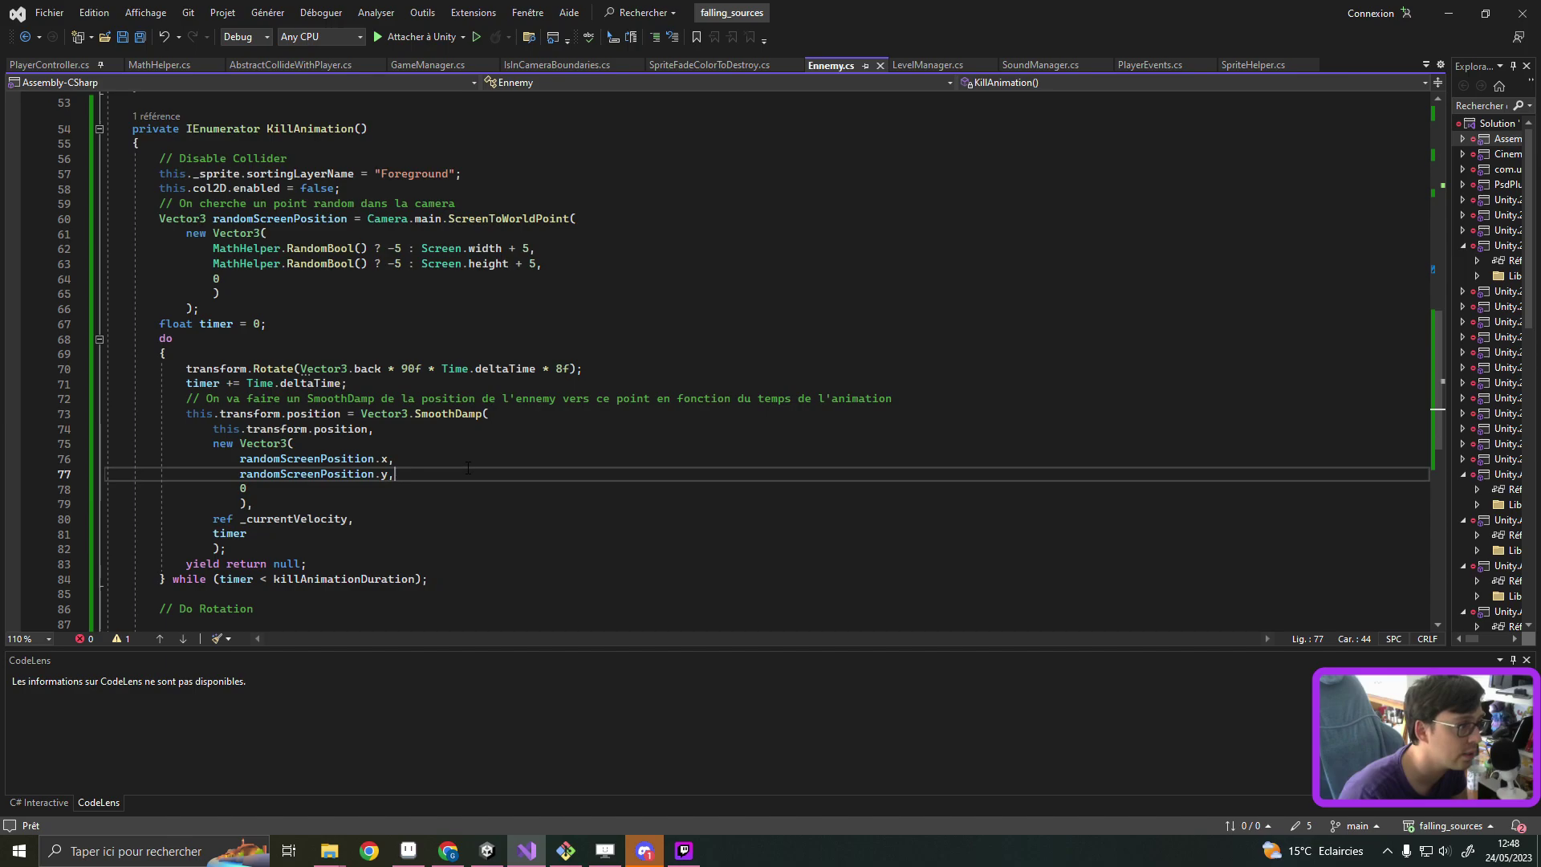
{"action": "mouse_move", "coordinate": [281, 370]}
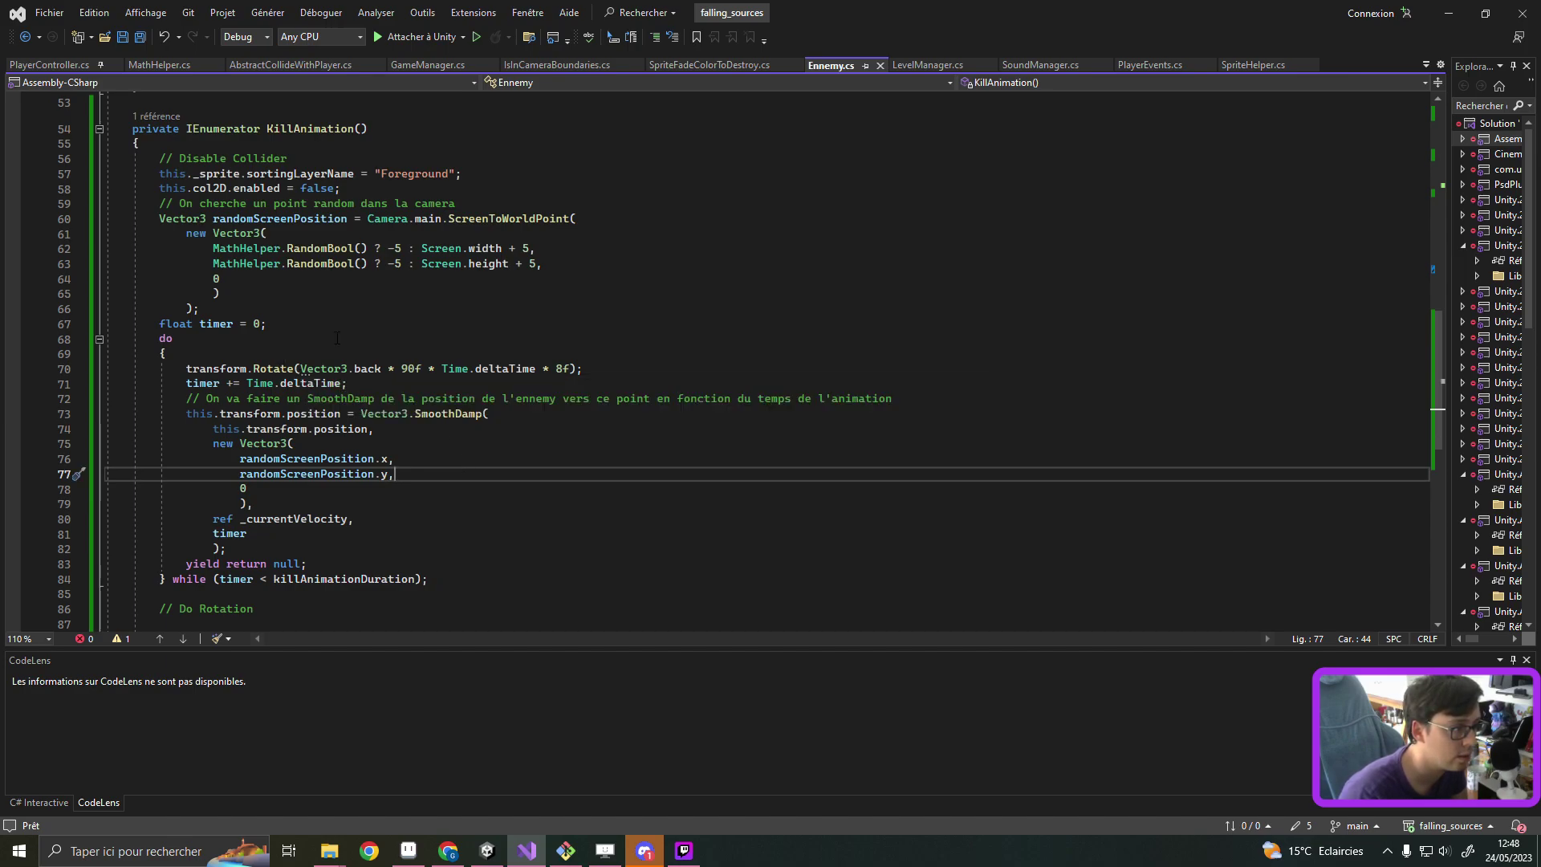
{"action": "mouse_move", "coordinate": [367, 371]}
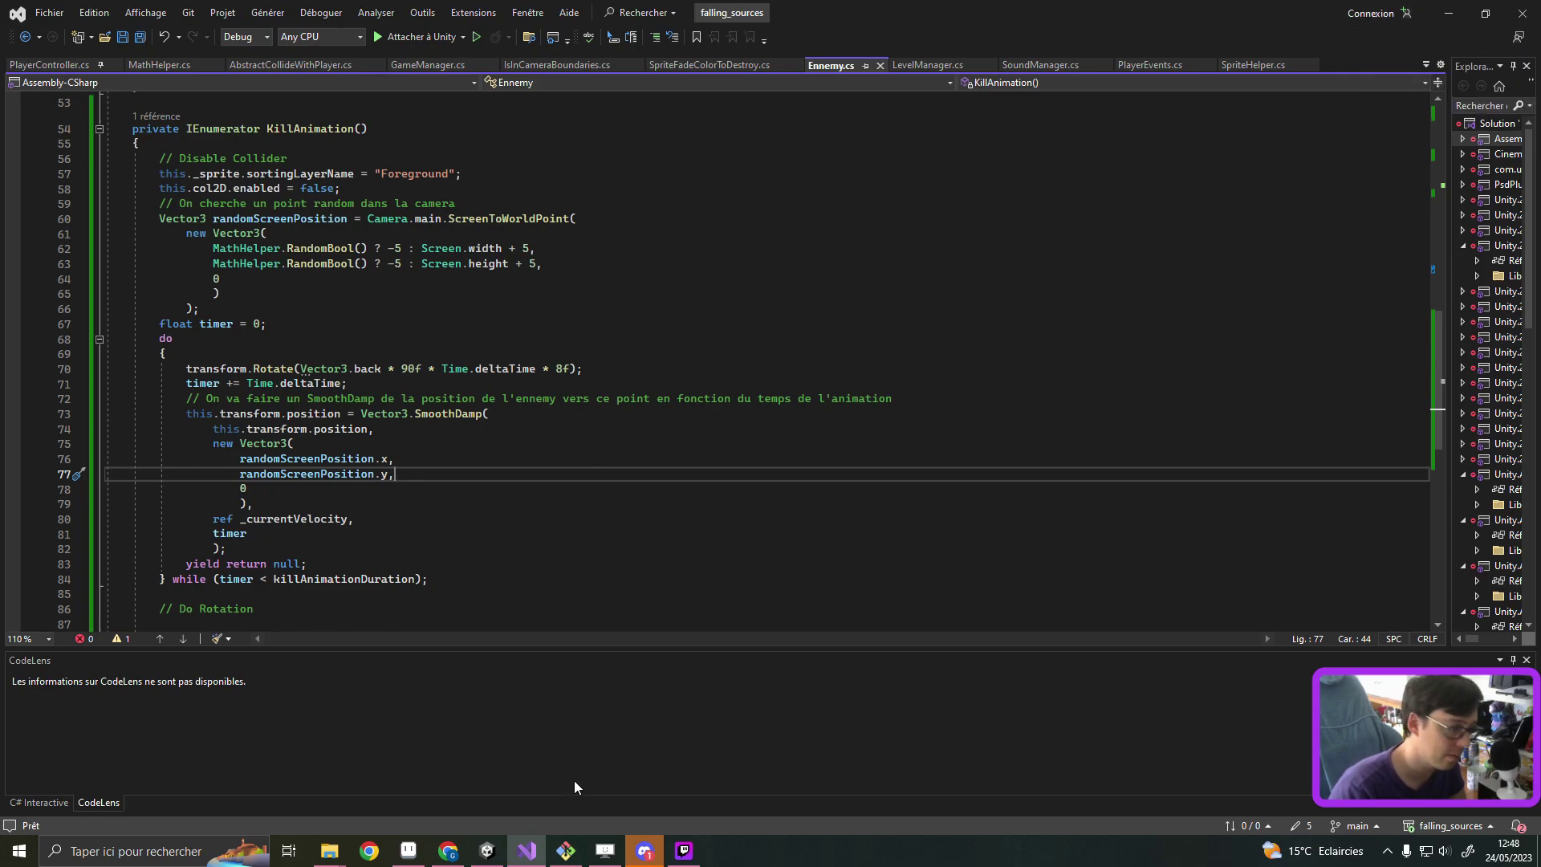
{"action": "left_click", "coordinate": [578, 854]}
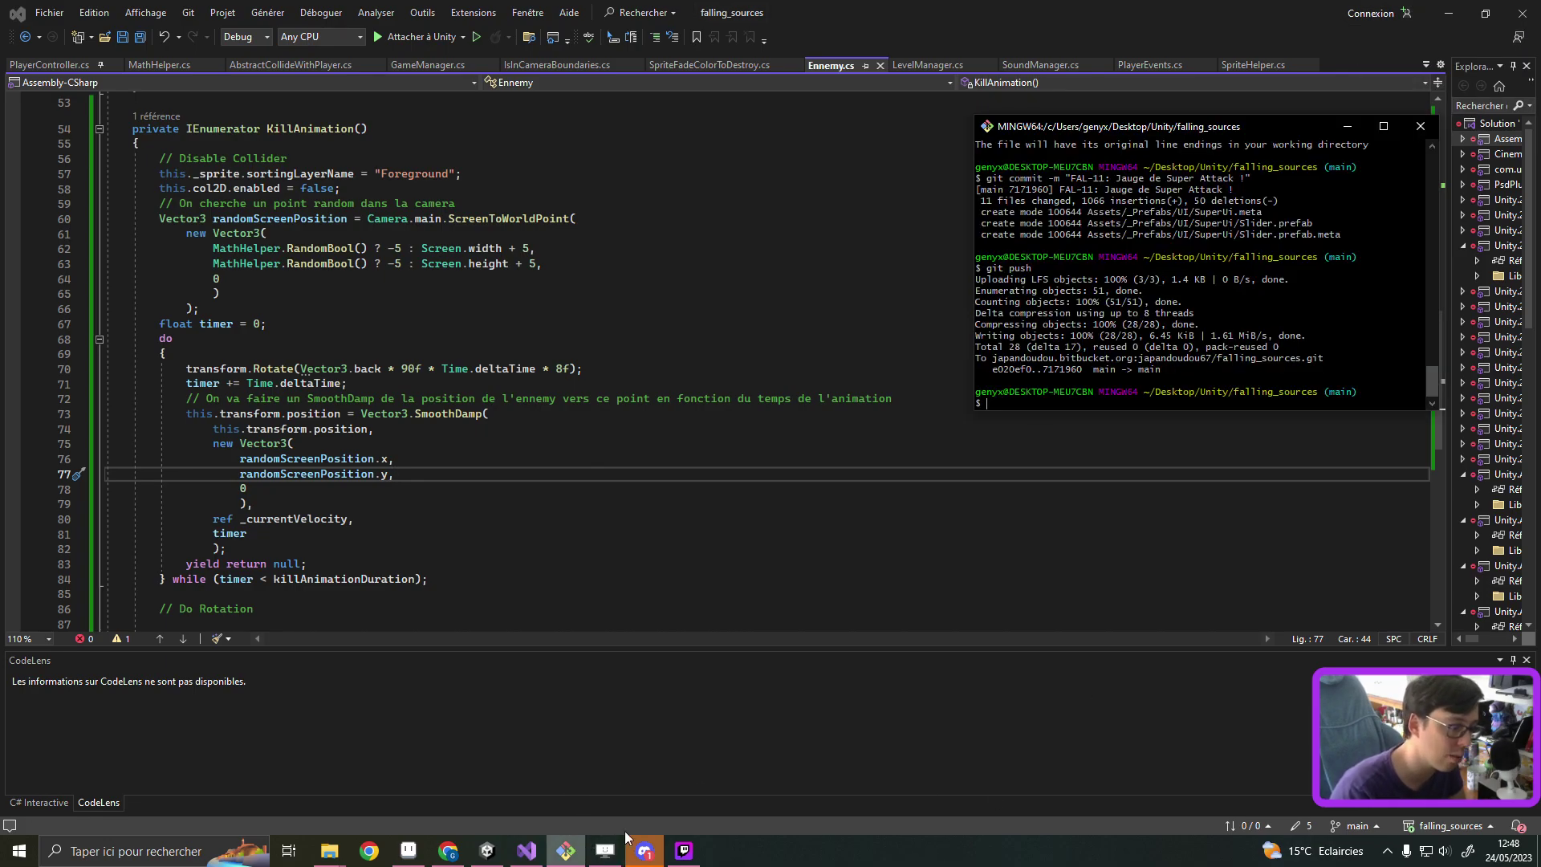
{"action": "left_click", "coordinate": [685, 851]}
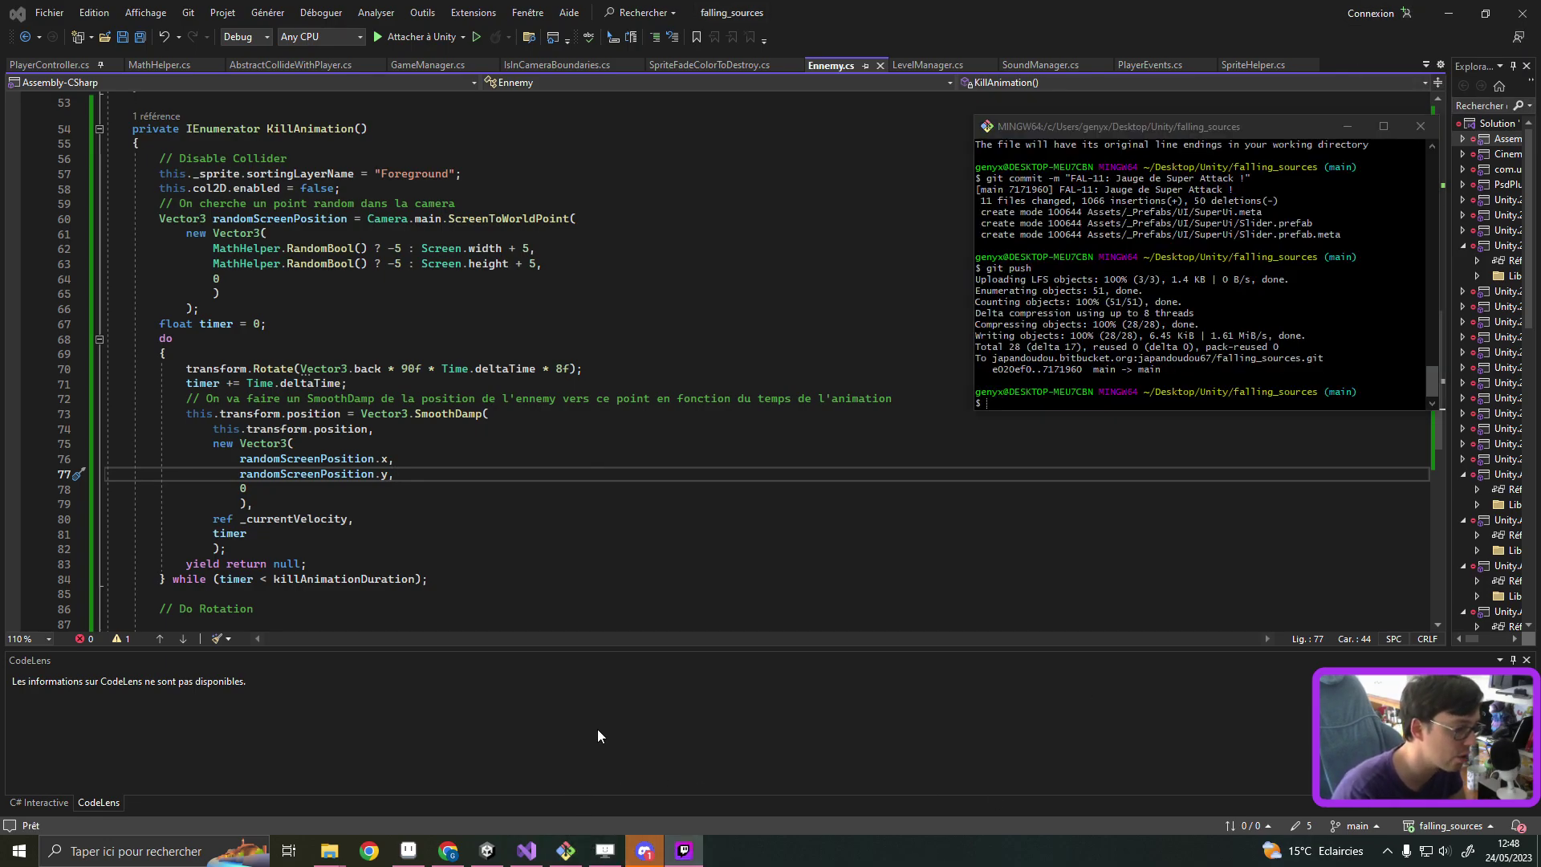
Step: Step the paused game until the enemy bursts into stars, stop it, and return to the code
{"action": "left_click", "coordinate": [487, 853]}
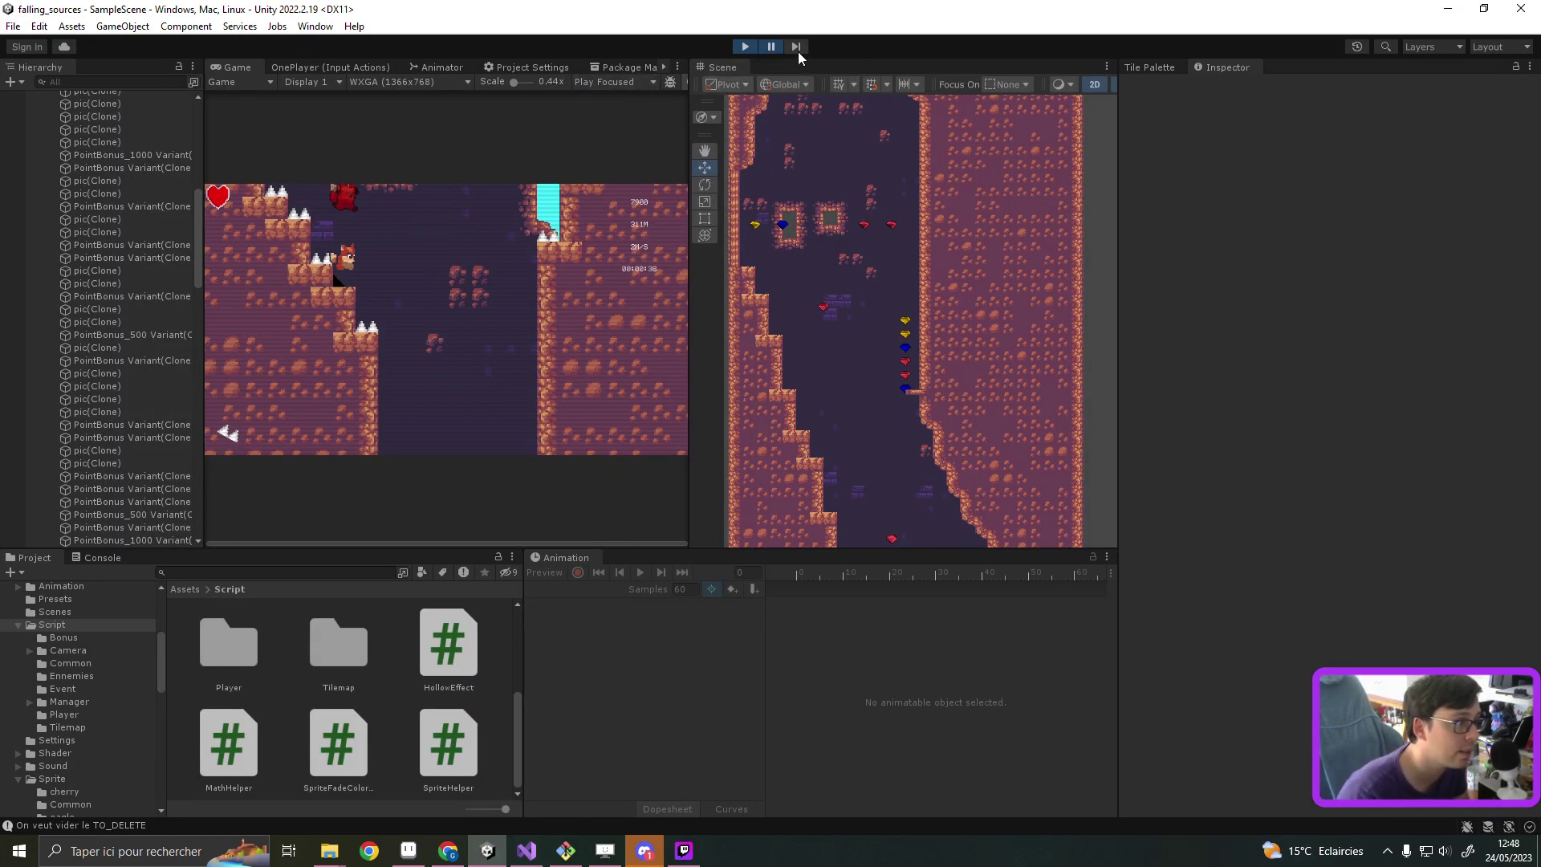
{"action": "left_click", "coordinate": [798, 48]}
{"action": "left_click", "coordinate": [797, 48]}
{"action": "left_click", "coordinate": [798, 48]}
{"action": "left_click", "coordinate": [800, 52]}
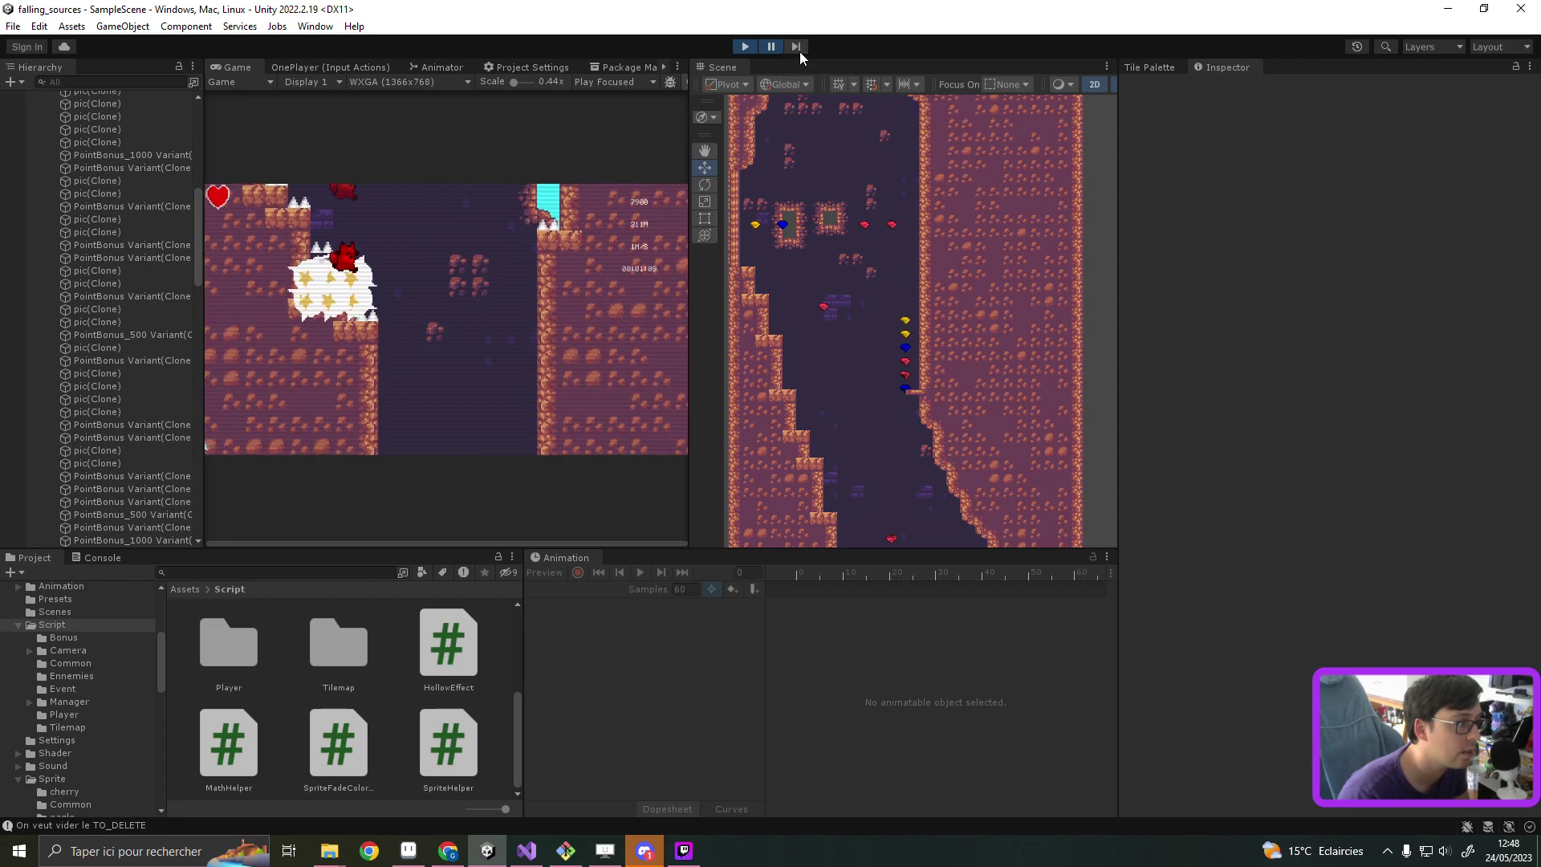
{"action": "left_click", "coordinate": [749, 46]}
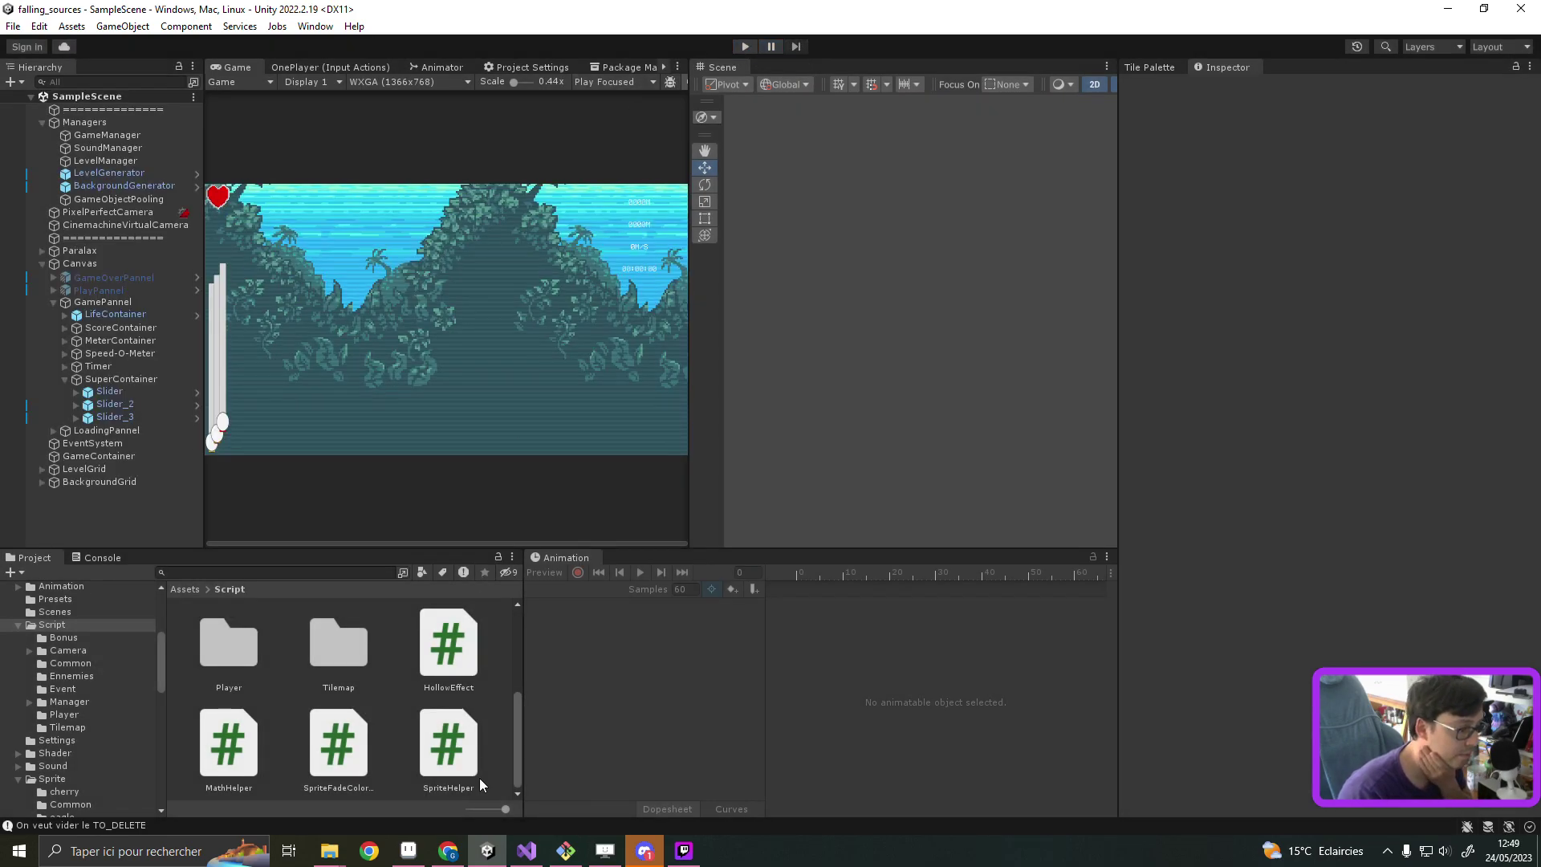
{"action": "left_click", "coordinate": [526, 852]}
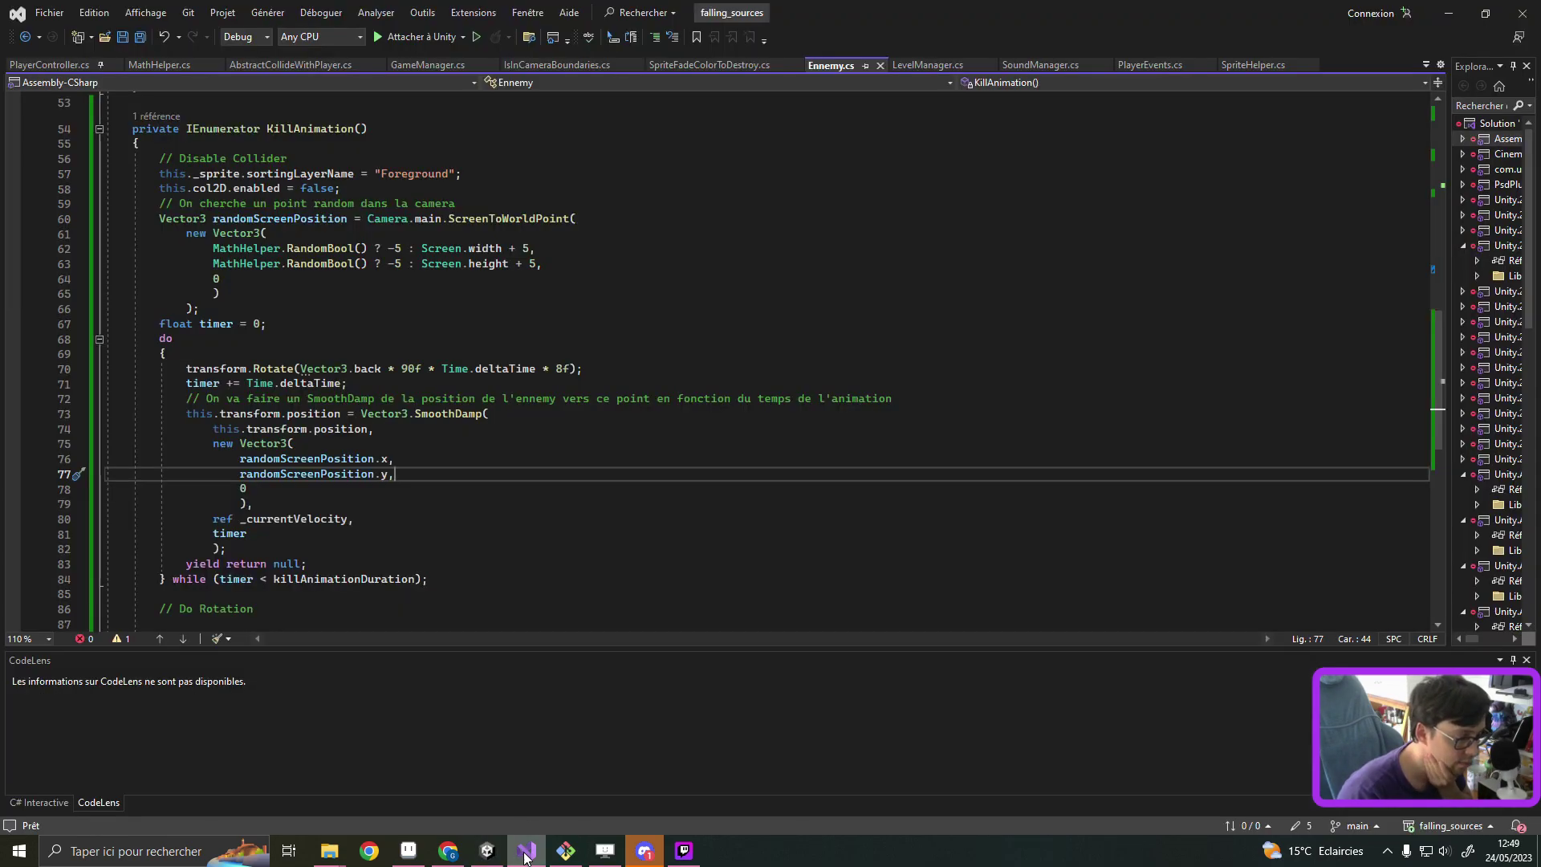
Step: Change the ±5 kill-target offsets to 10 and declare int overflow = 10 after line 58
{"action": "left_click", "coordinate": [493, 484]}
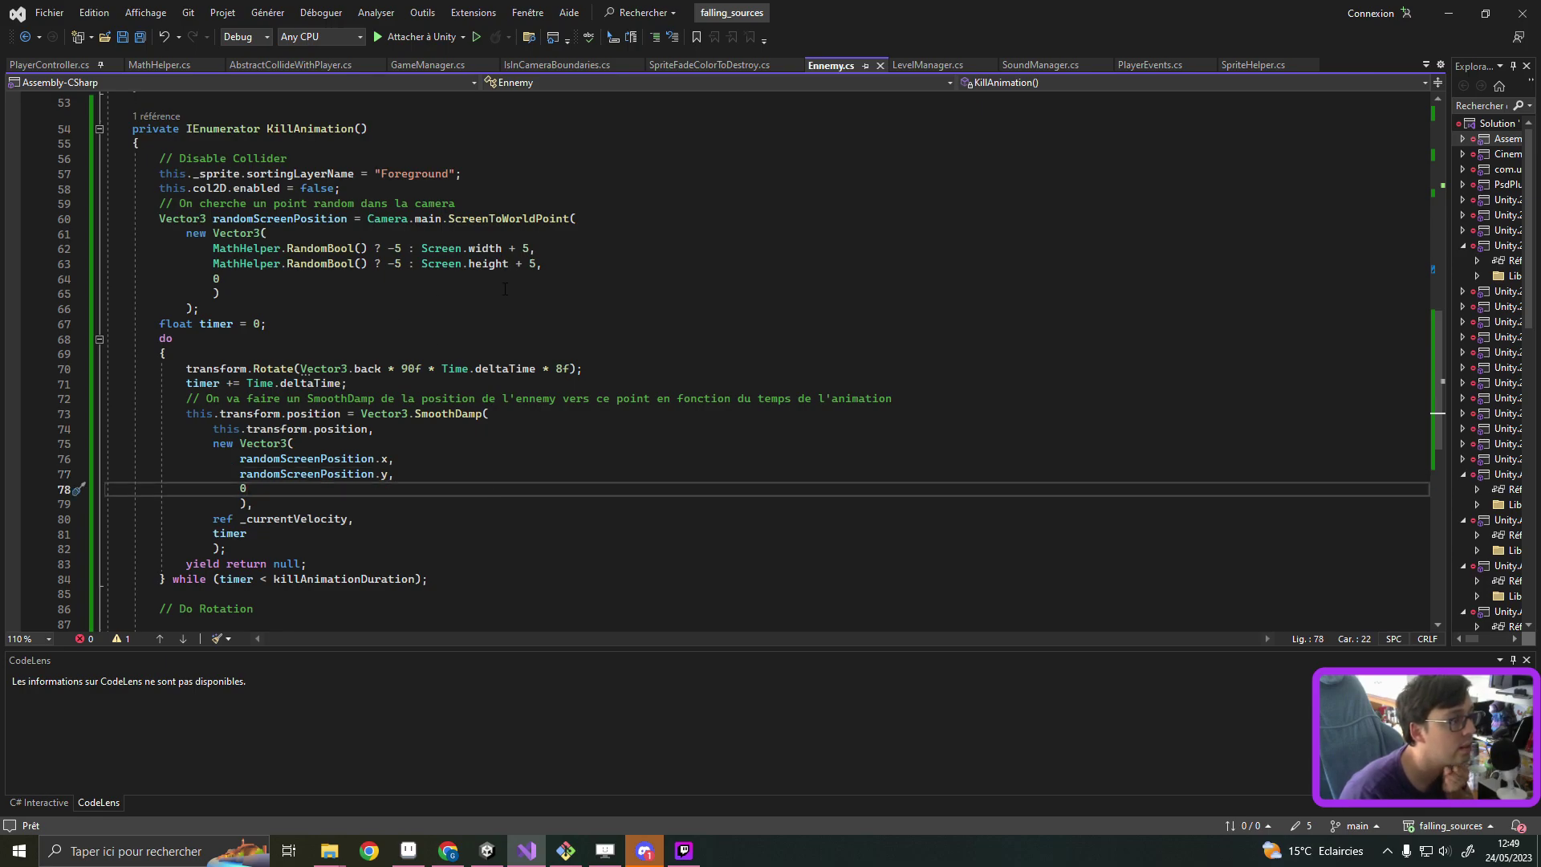
{"action": "left_click_drag", "start_coordinate": [388, 264], "coordinate": [401, 248], "text": "alt"}
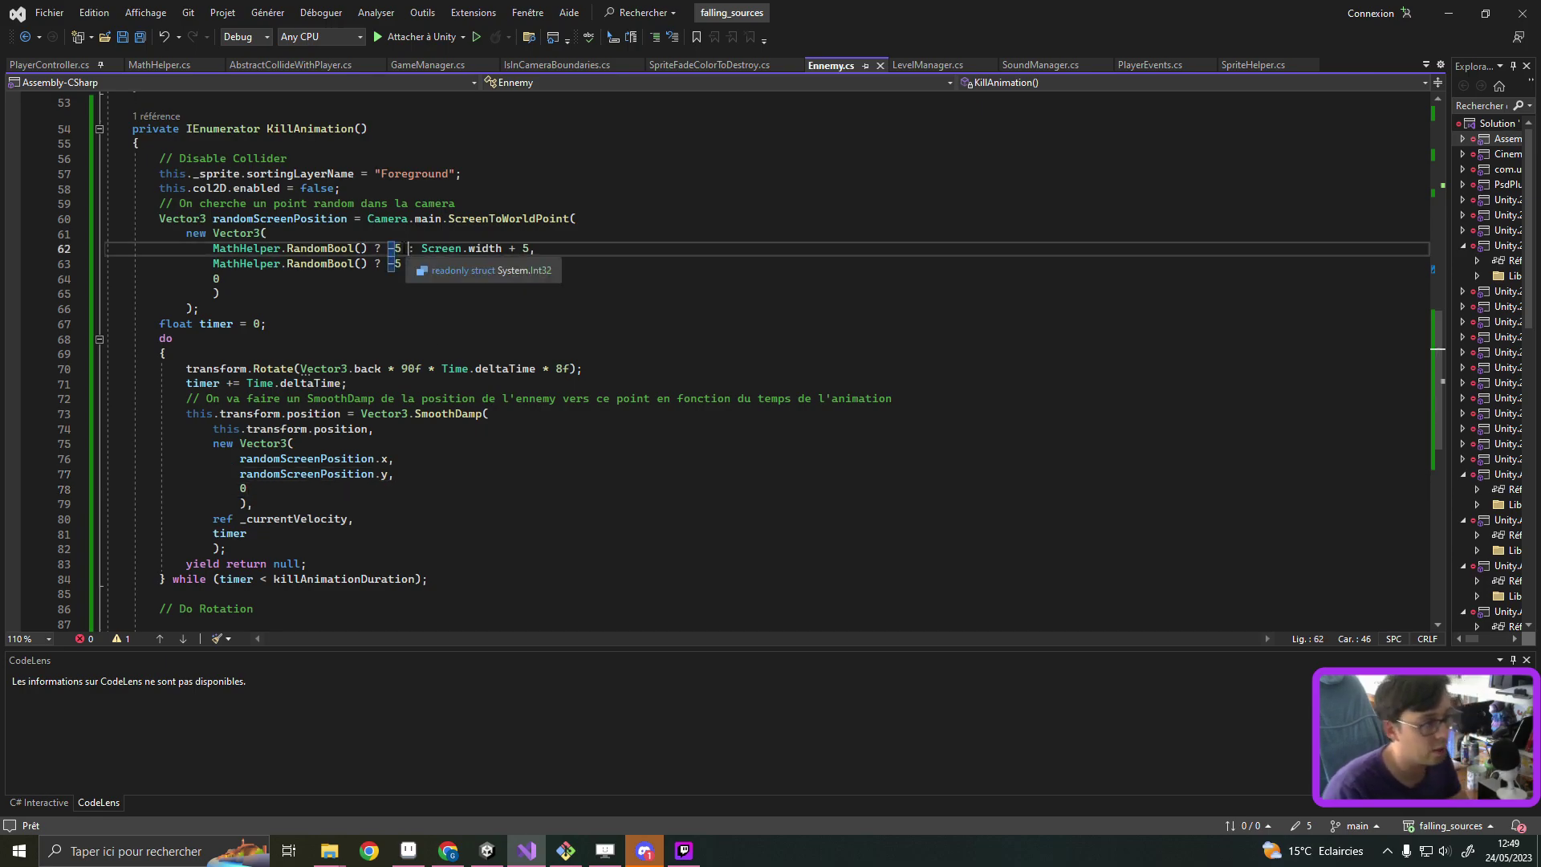
{"action": "double_click", "coordinate": [399, 248]}
{"action": "type", "text": "10"}
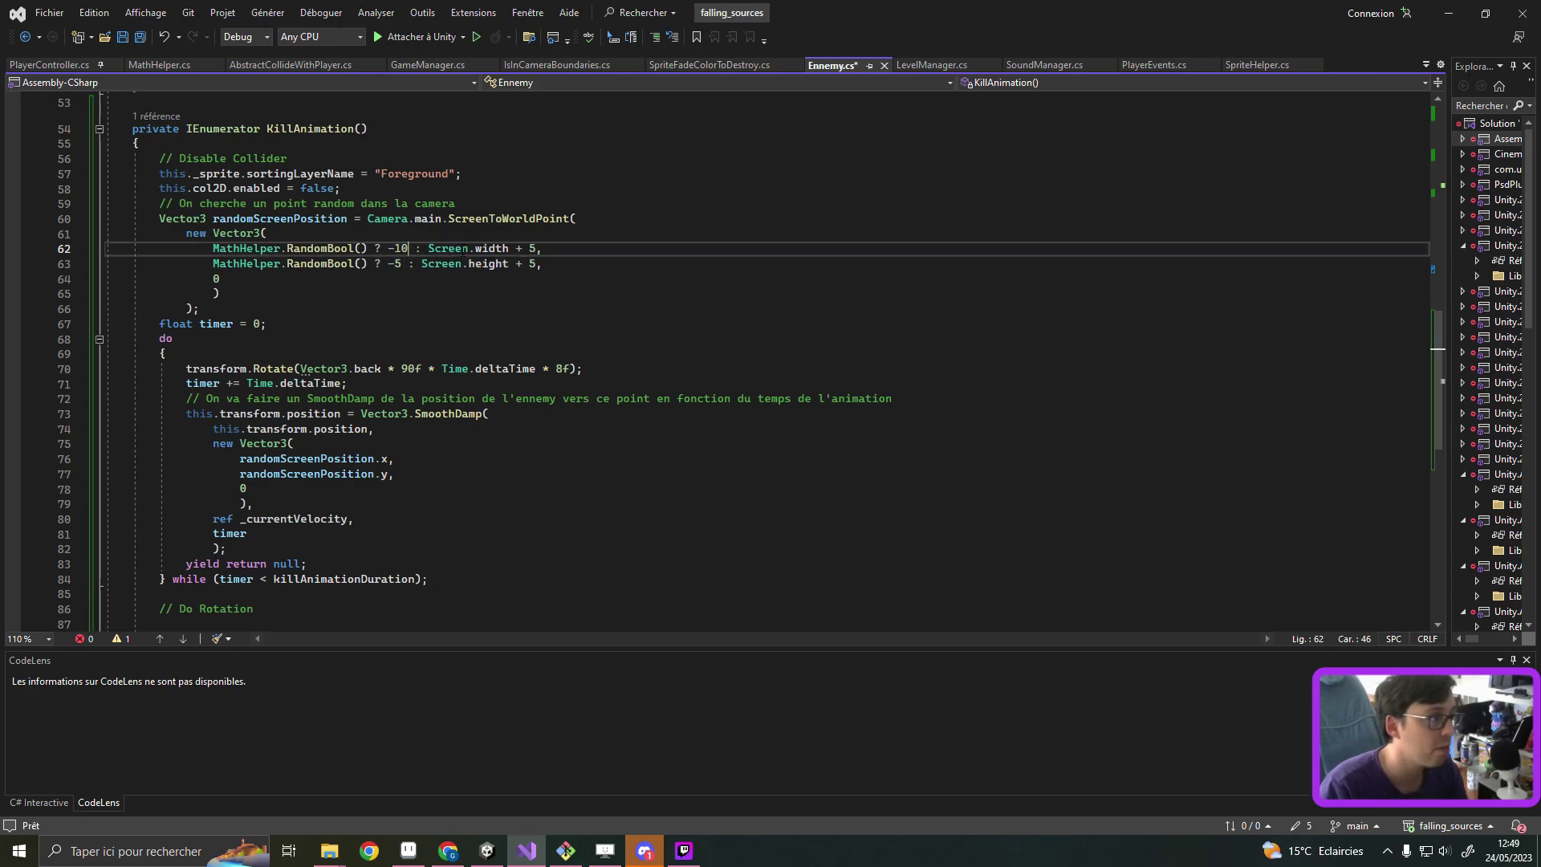
{"action": "double_click", "coordinate": [396, 264]}
{"action": "type", "text": "10"}
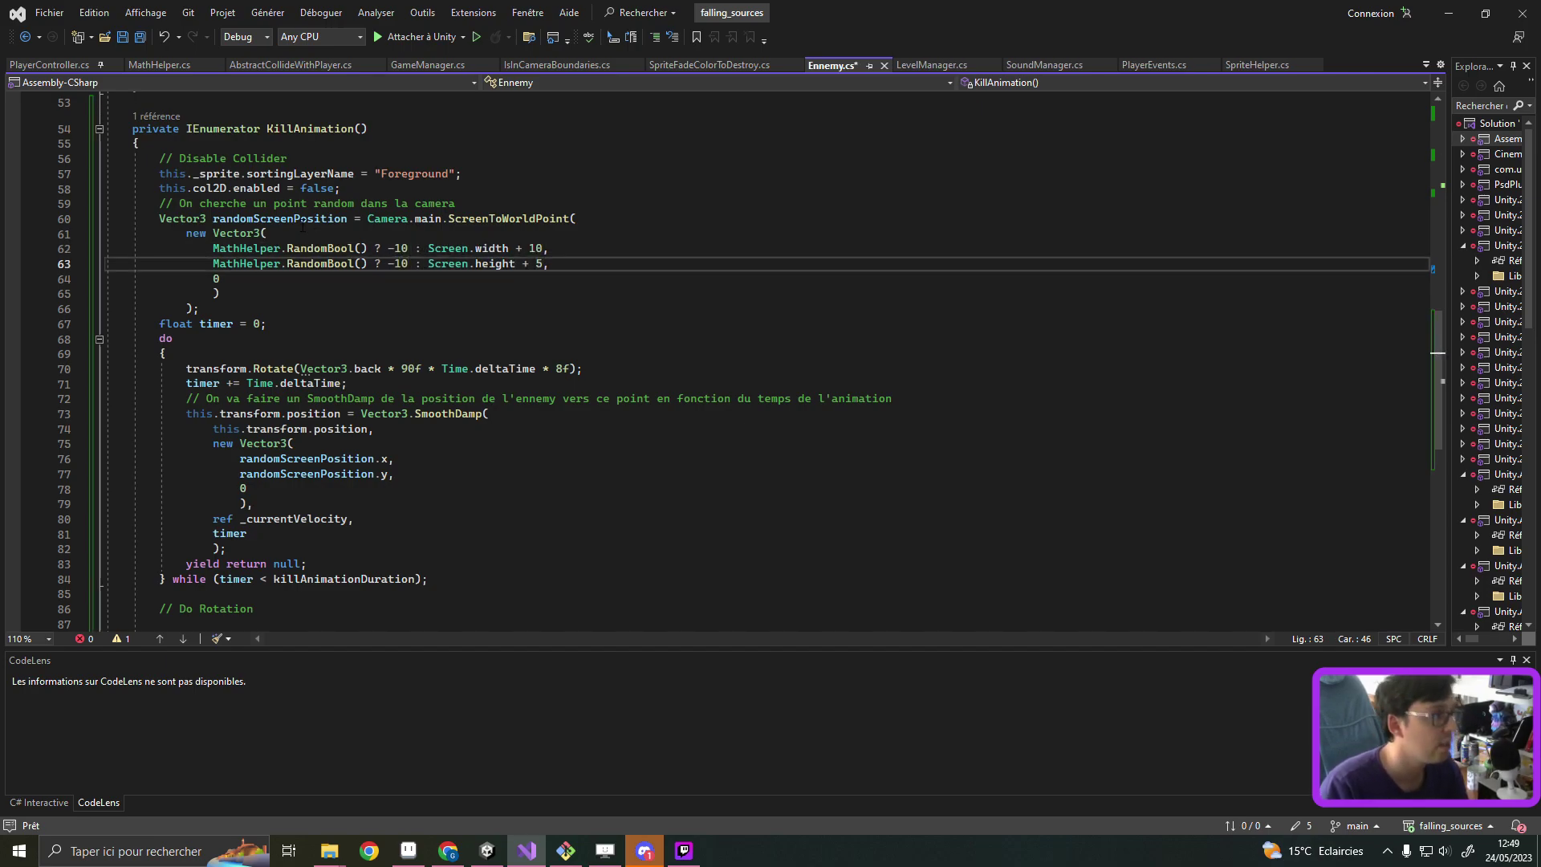
{"action": "type", "text": "10"}
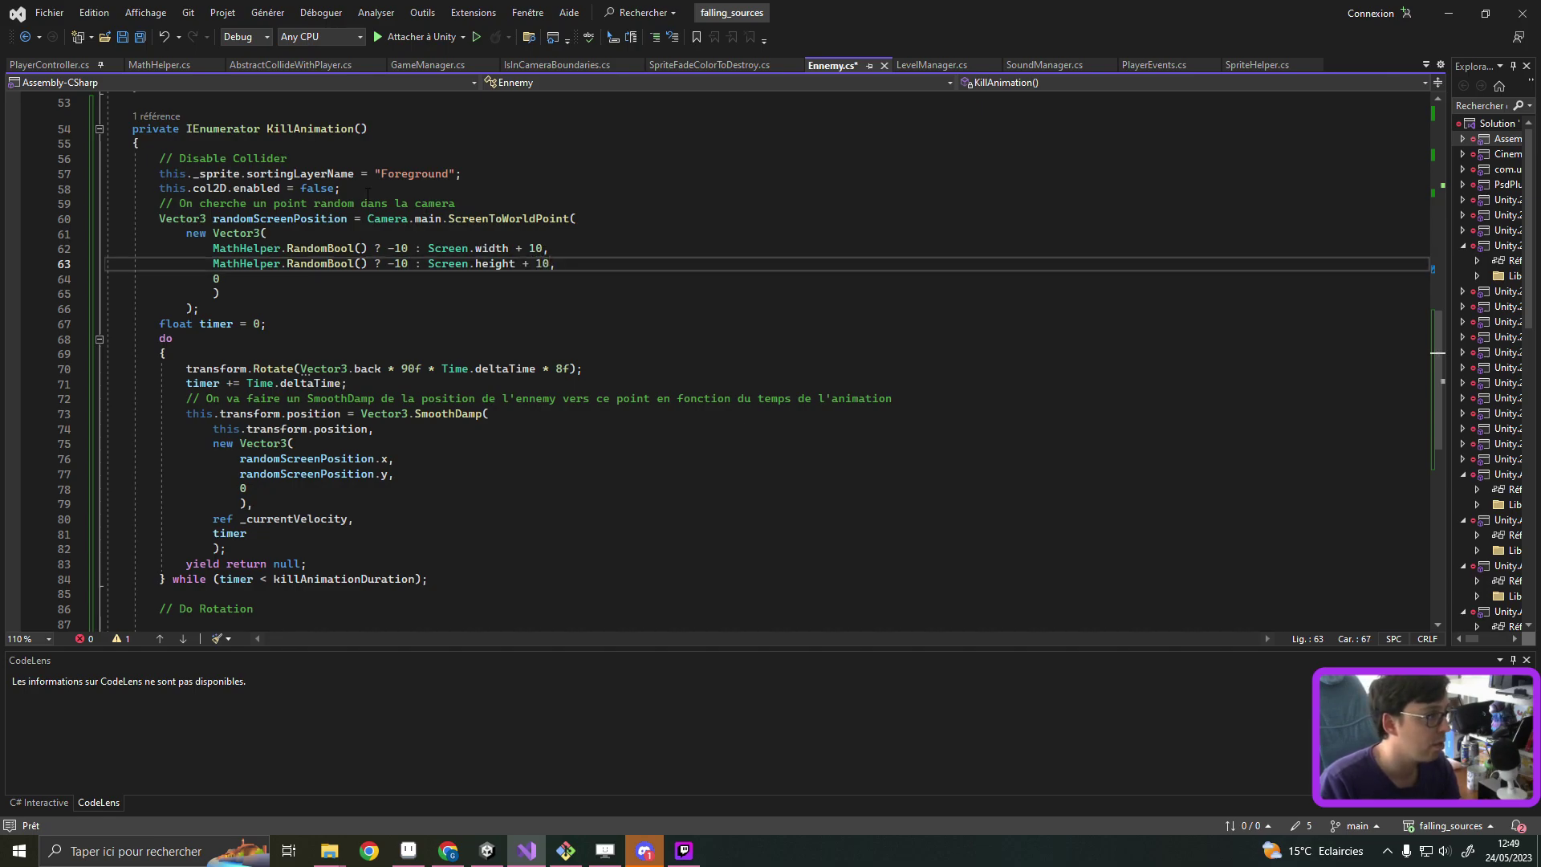
{"action": "left_click", "coordinate": [365, 189]}
{"action": "key", "text": "Return"}
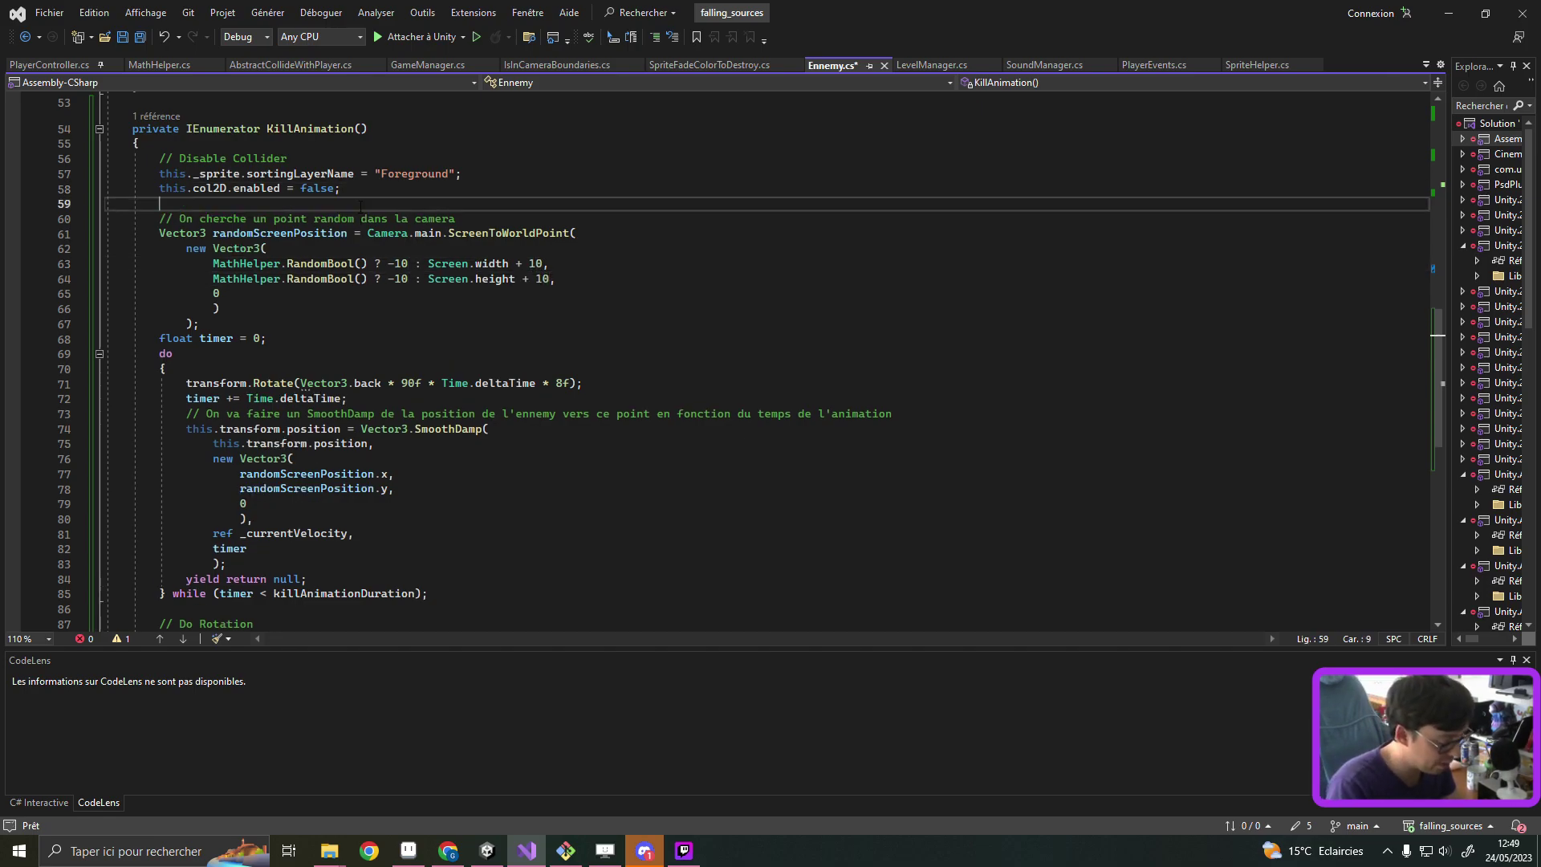
{"action": "type", "text": "int overfl"}
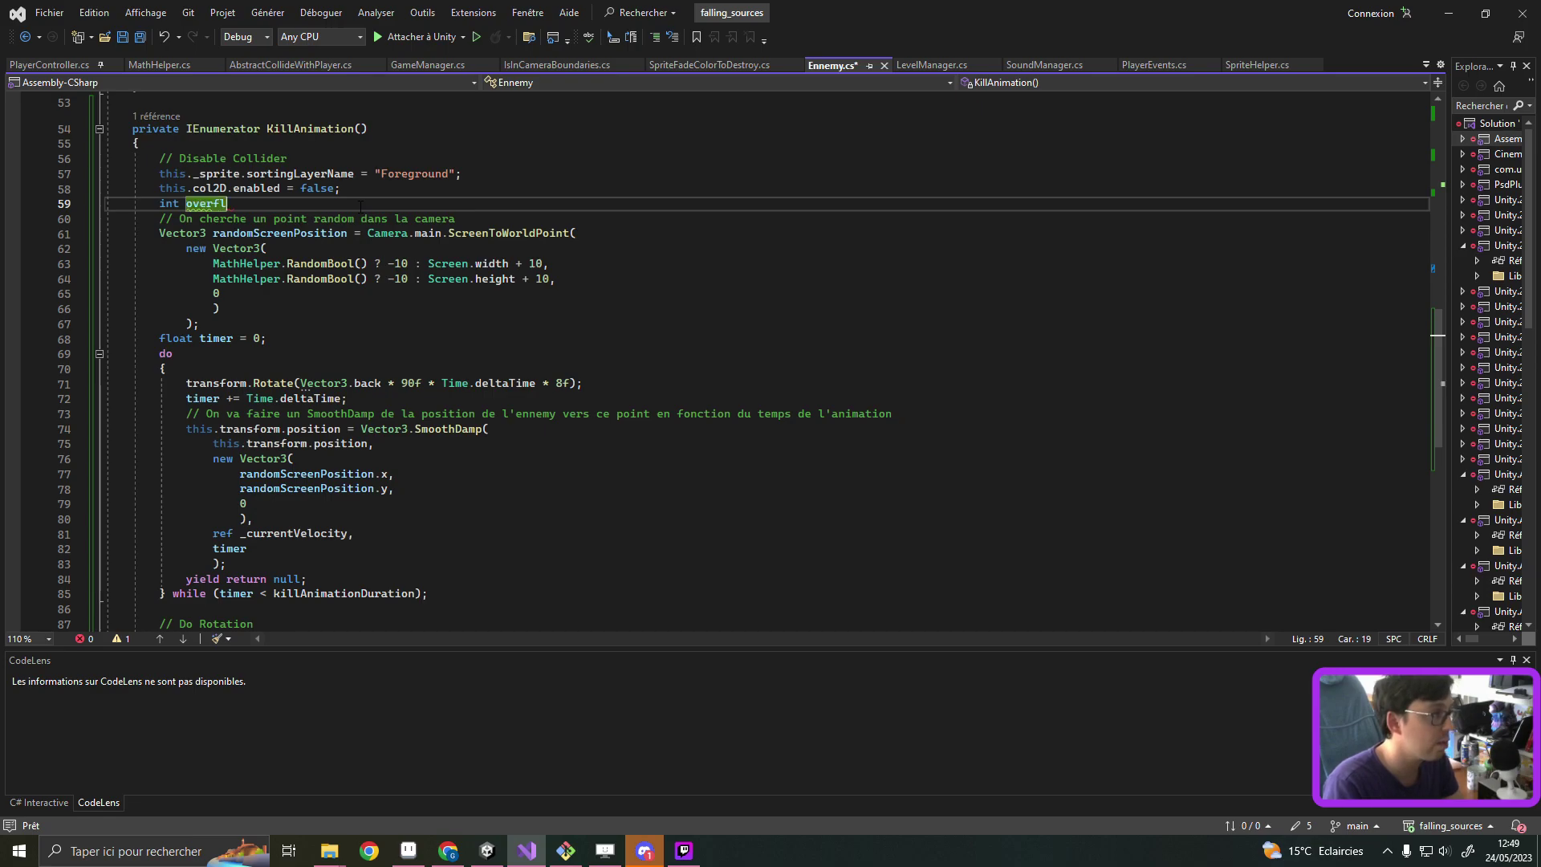
{"action": "type", "text": "ow = 10;"}
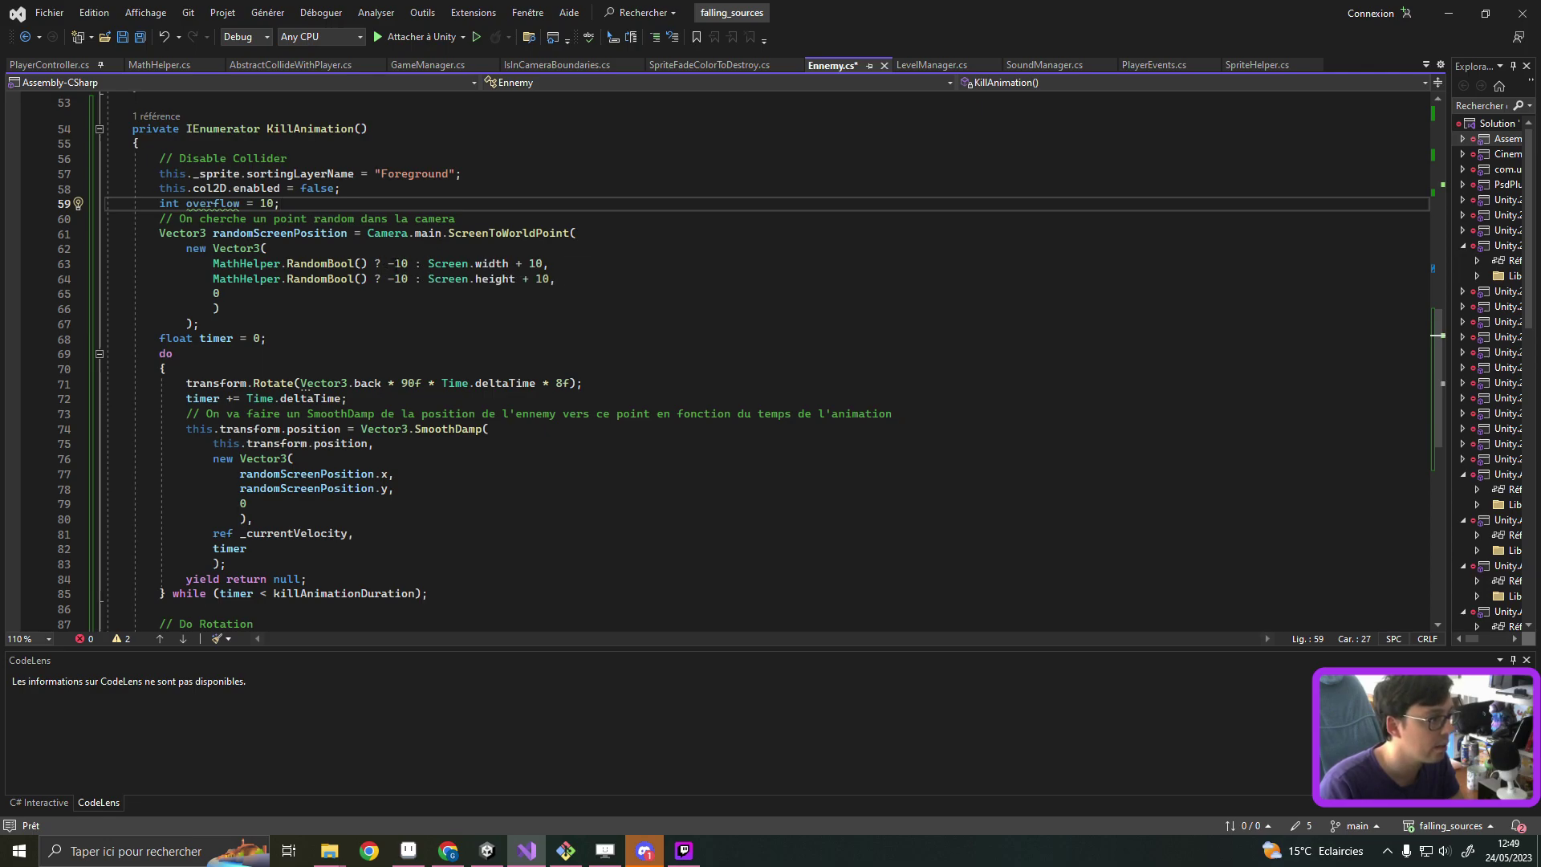
Step: Replace the four 10 offsets in the off-screen target with overflow
{"action": "double_click", "coordinate": [401, 264]}
{"action": "type", "text": "overflow"}
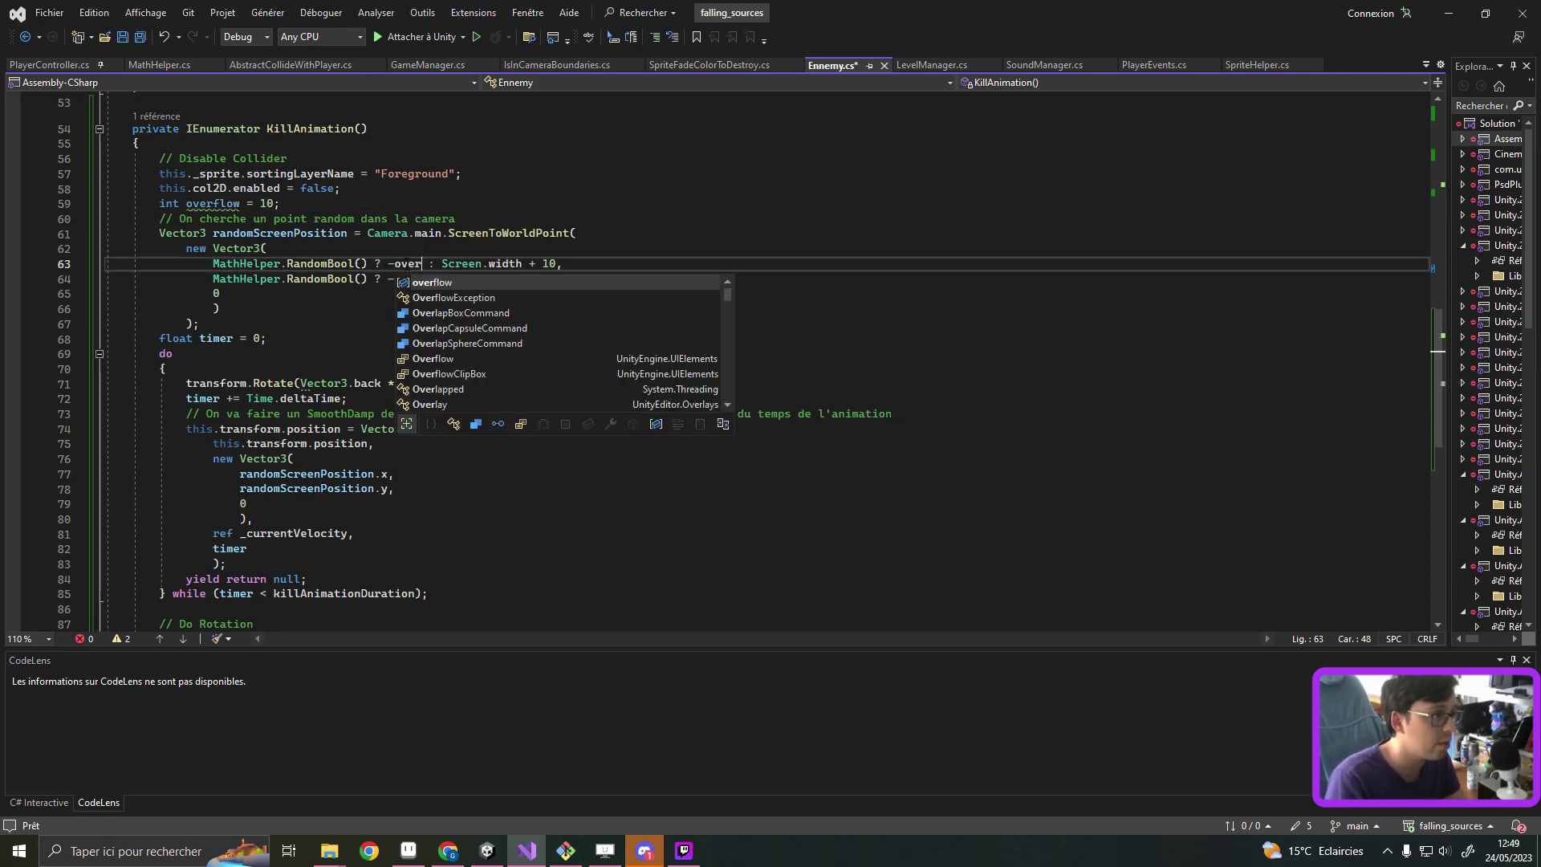
{"action": "double_click", "coordinate": [401, 279]}
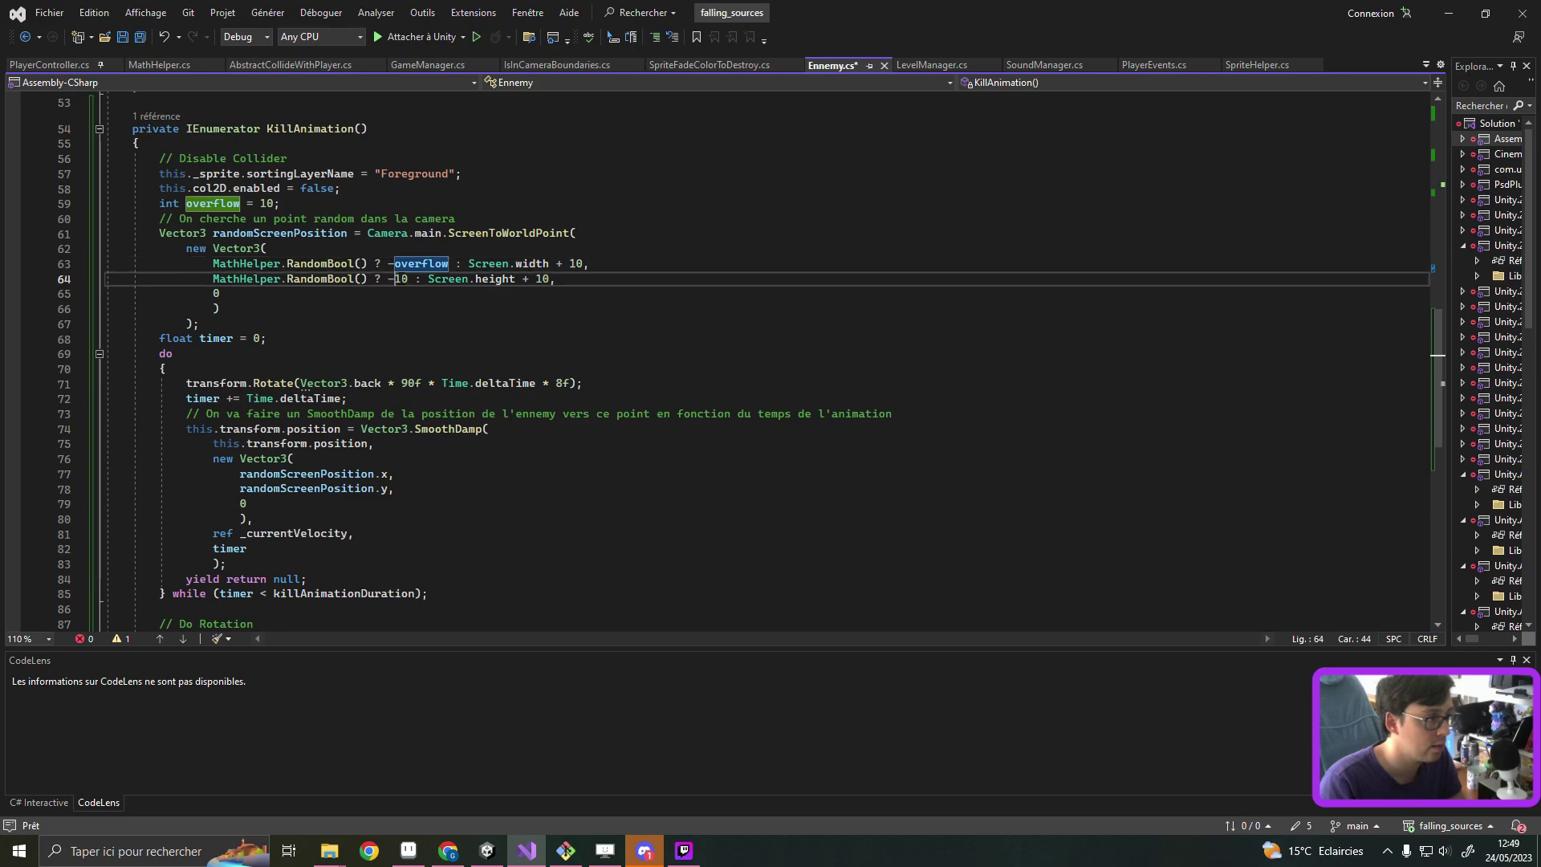
{"action": "type", "text": "overflow"}
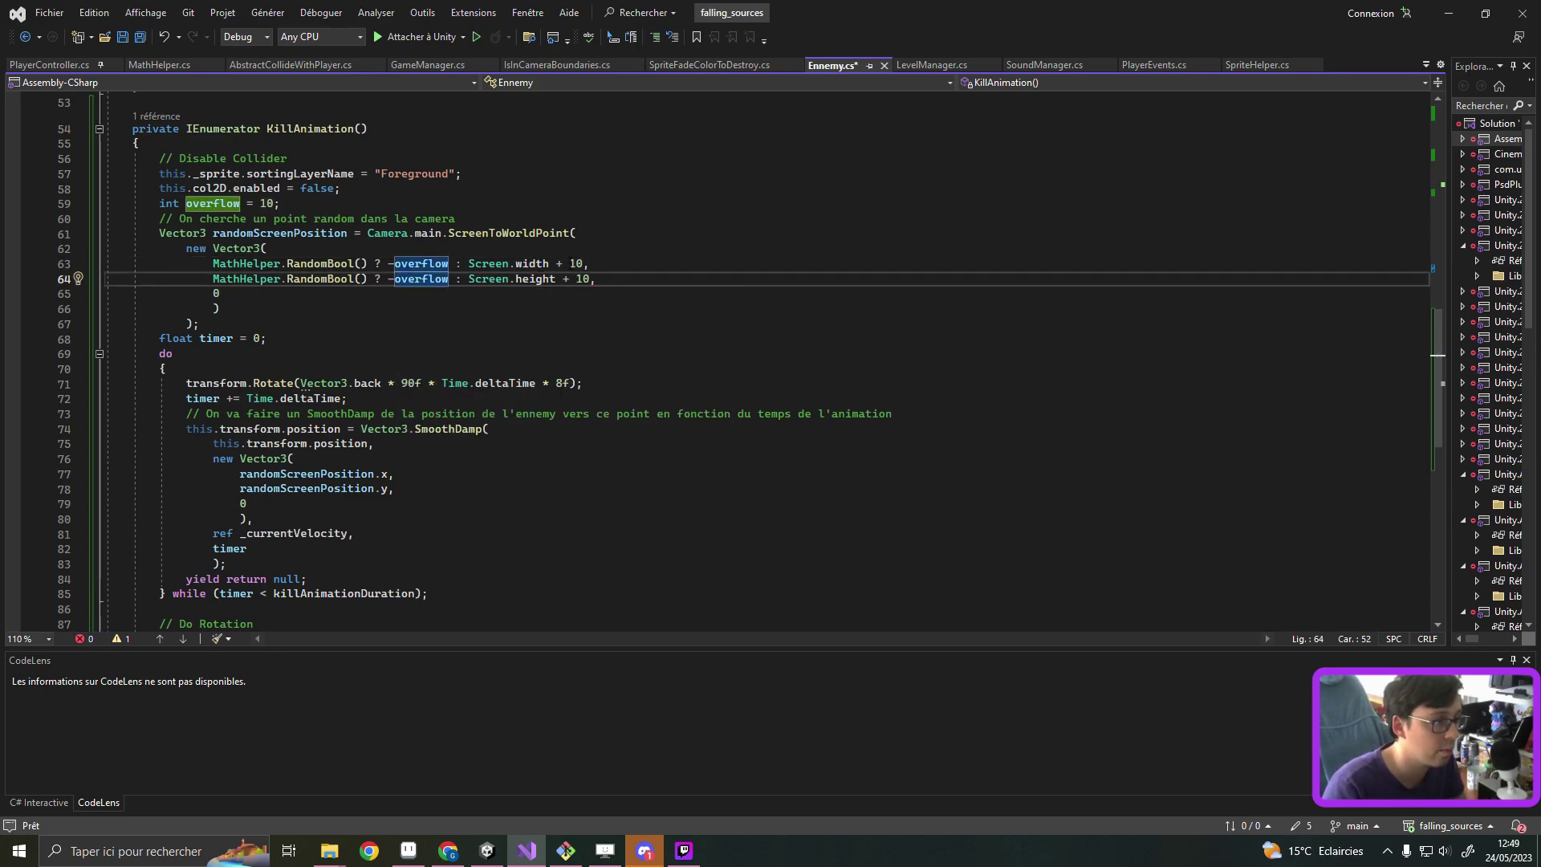
{"action": "double_click", "coordinate": [577, 263]}
{"action": "type", "text": "overflow"}
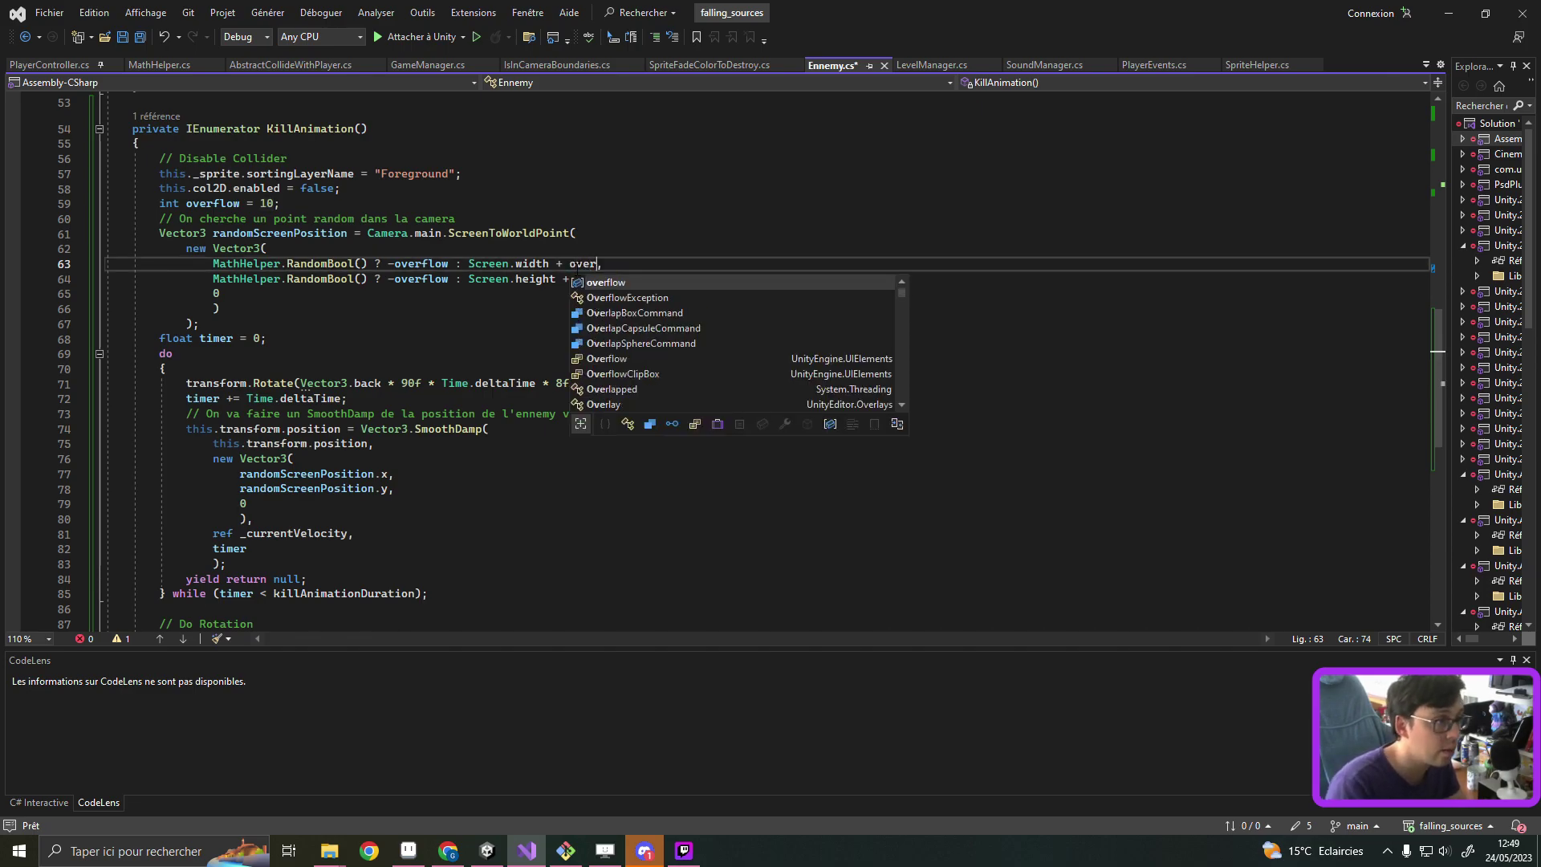
{"action": "double_click", "coordinate": [583, 278]}
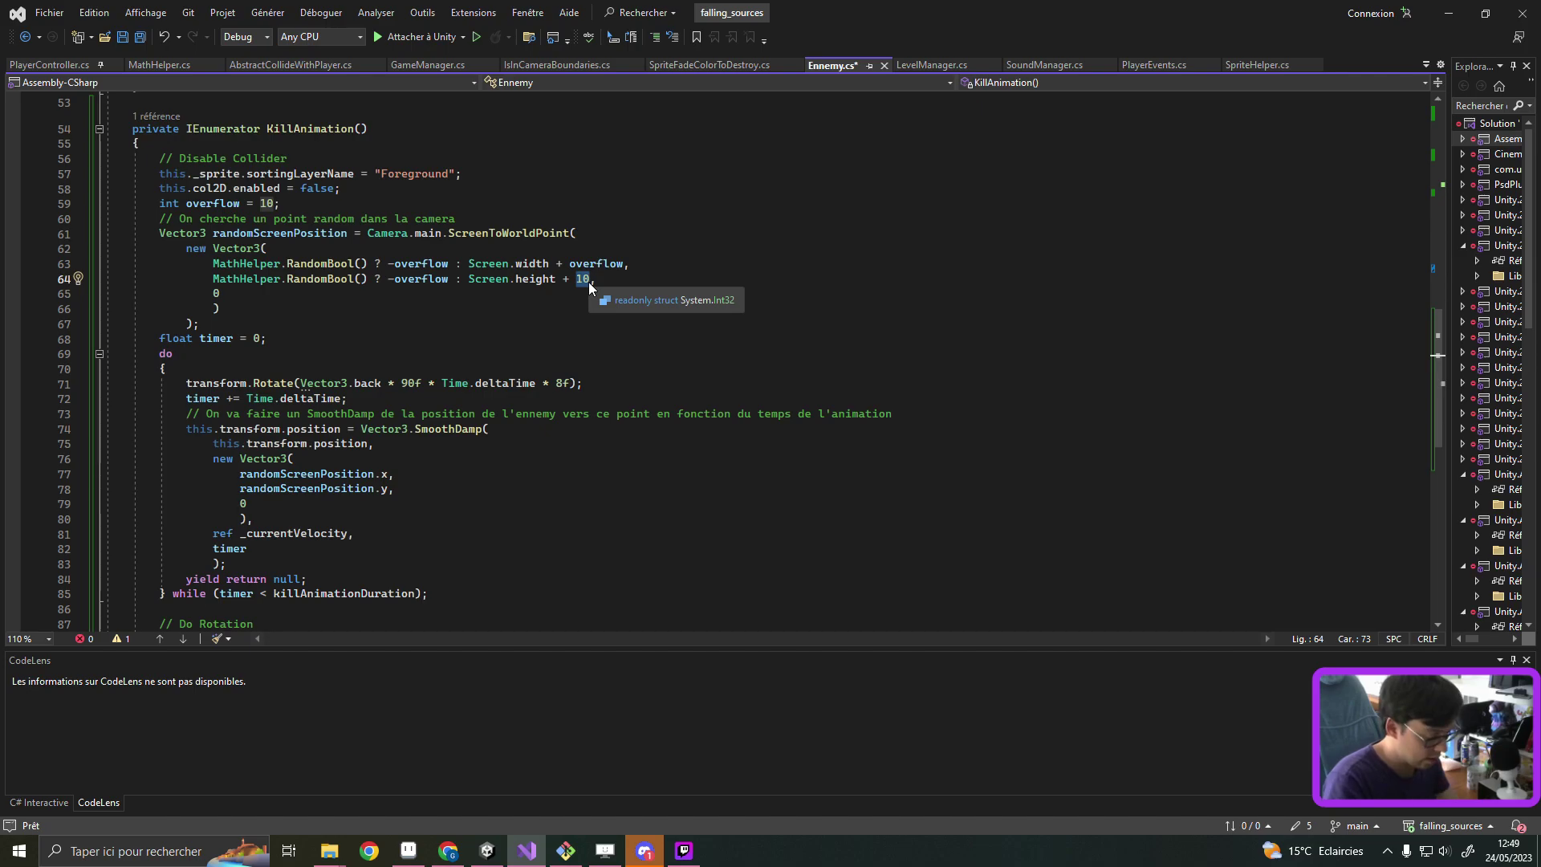
{"action": "type", "text": "overflow"}
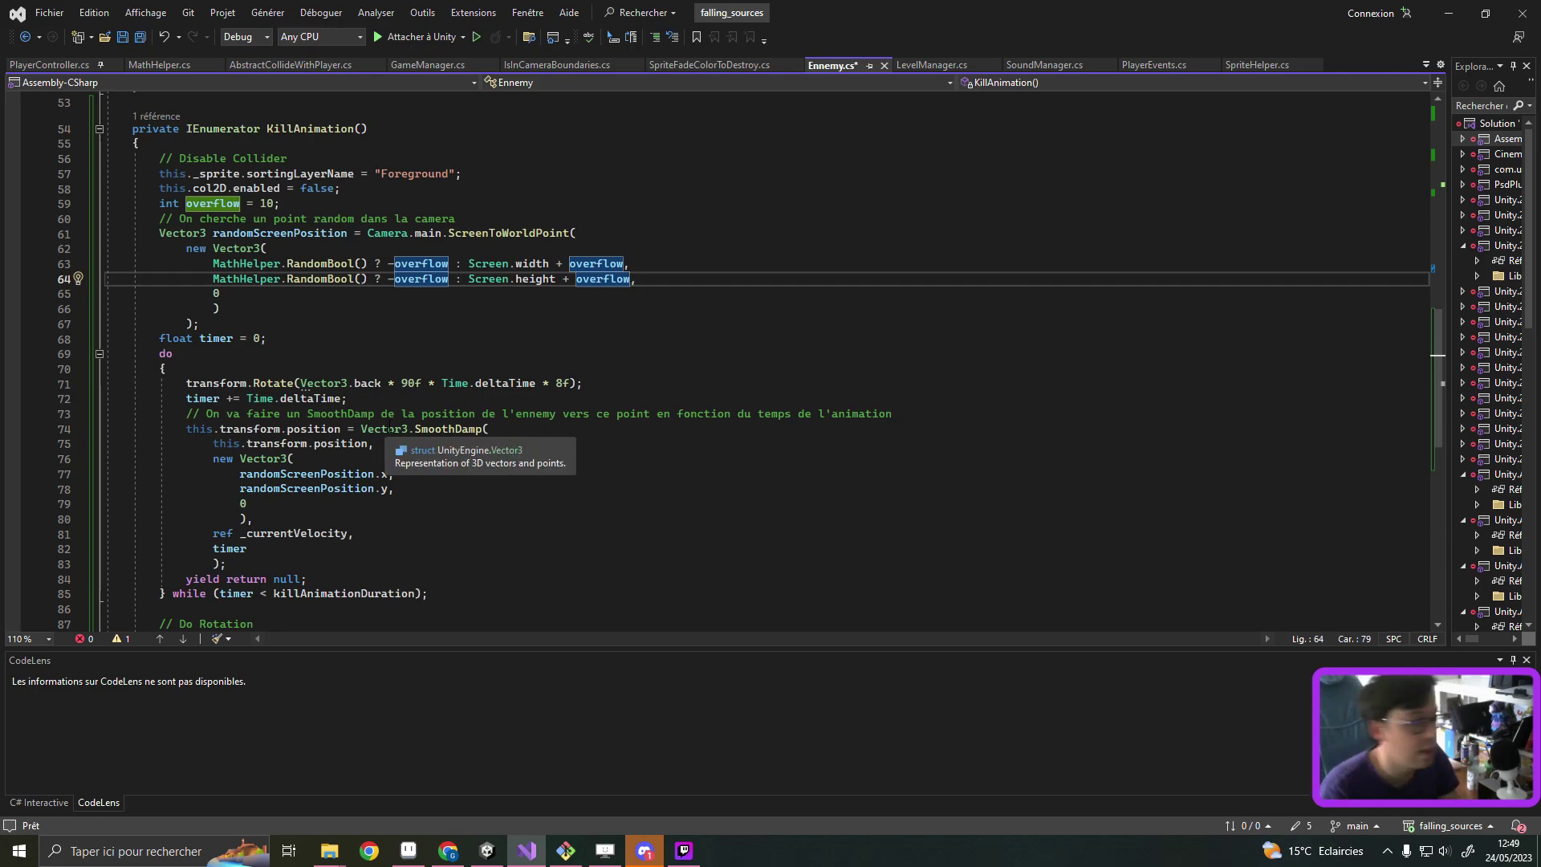
Step: Check the SmoothDamp timer argument and save Ennemy.cs
{"action": "scroll", "coordinate": [226, 431], "scroll_direction": "down", "scroll_amount": 1}
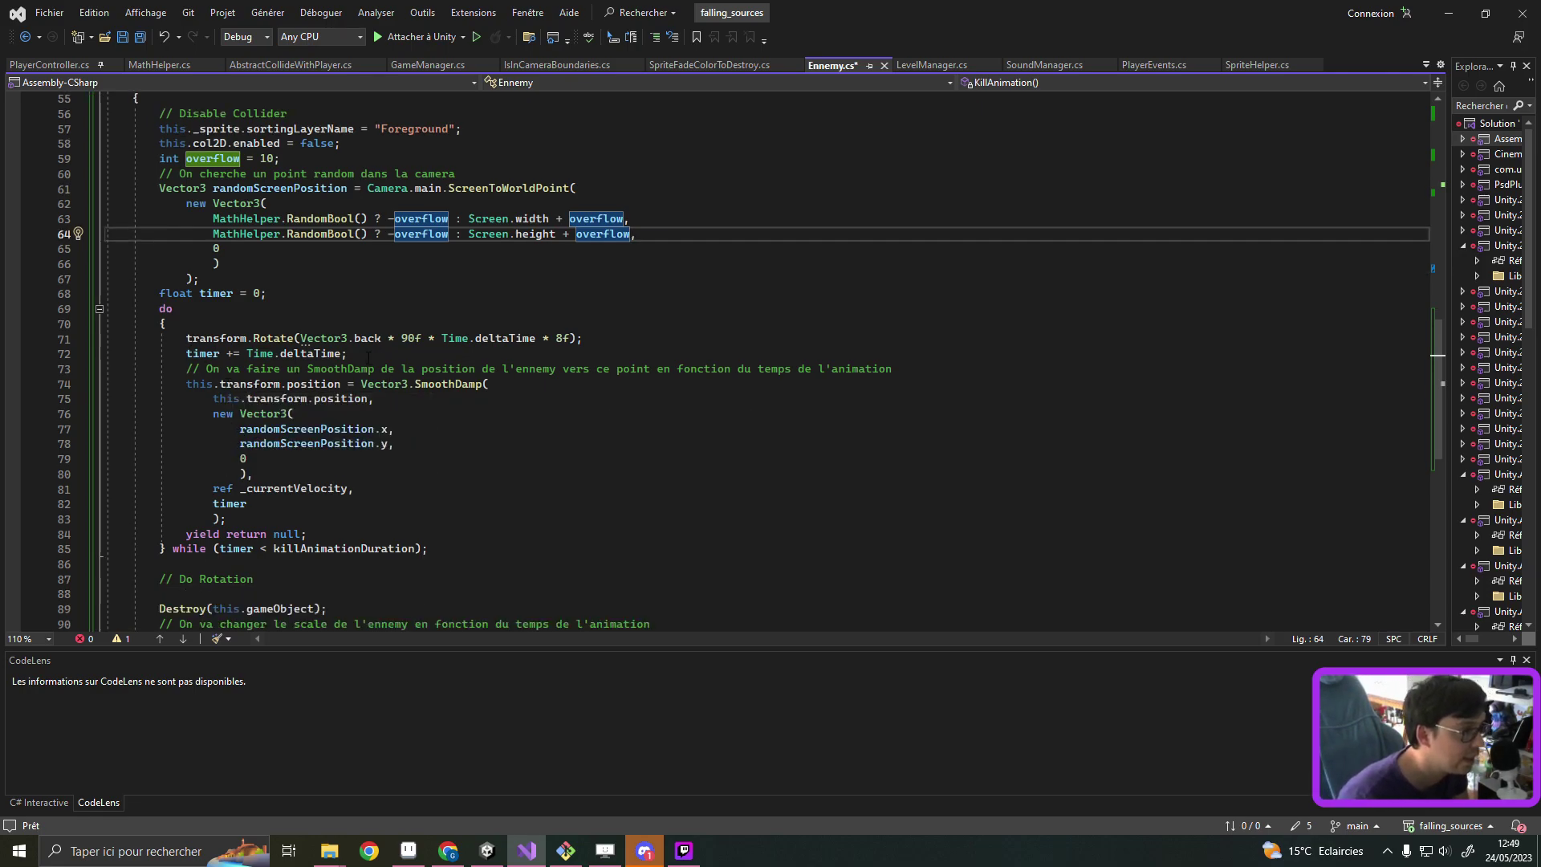
{"action": "scroll", "coordinate": [369, 357], "scroll_direction": "down", "scroll_amount": 1}
{"action": "left_click", "coordinate": [450, 455]}
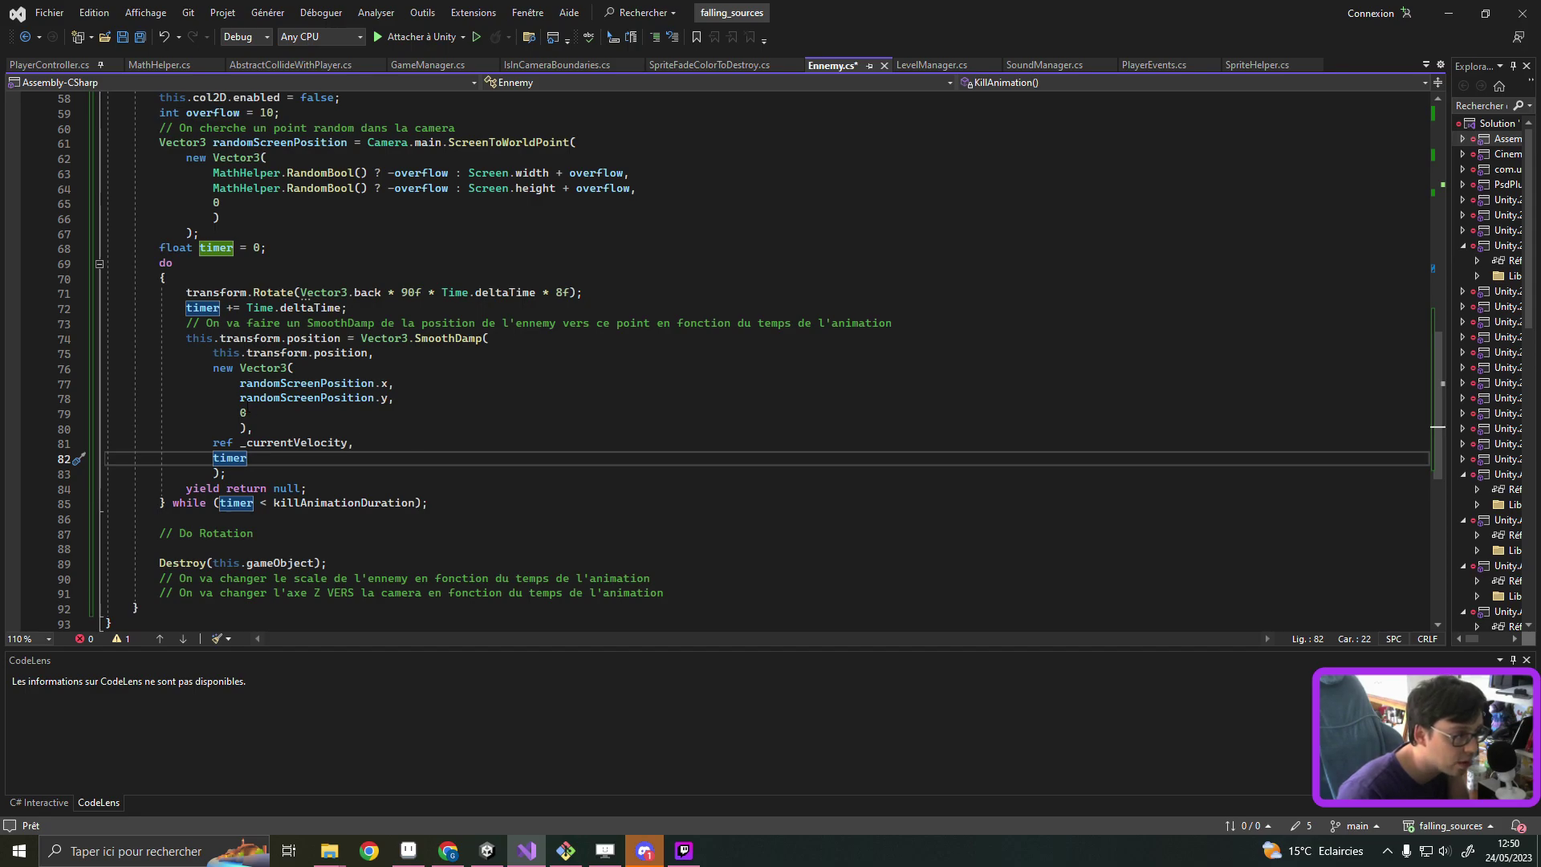
{"action": "mouse_move", "coordinate": [434, 338]}
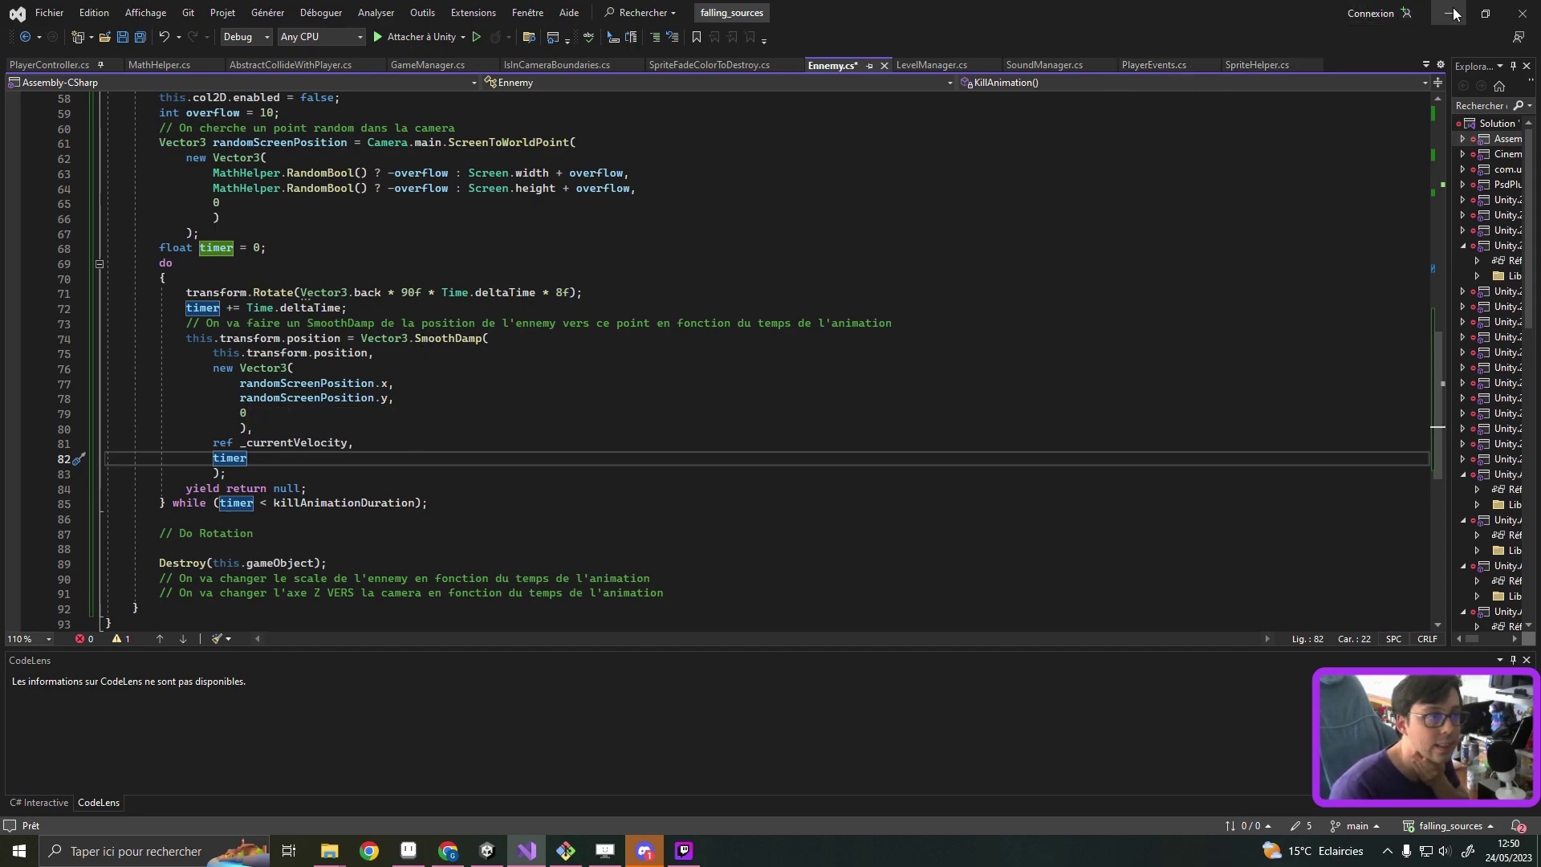
{"action": "key", "text": "ctrl+s"}
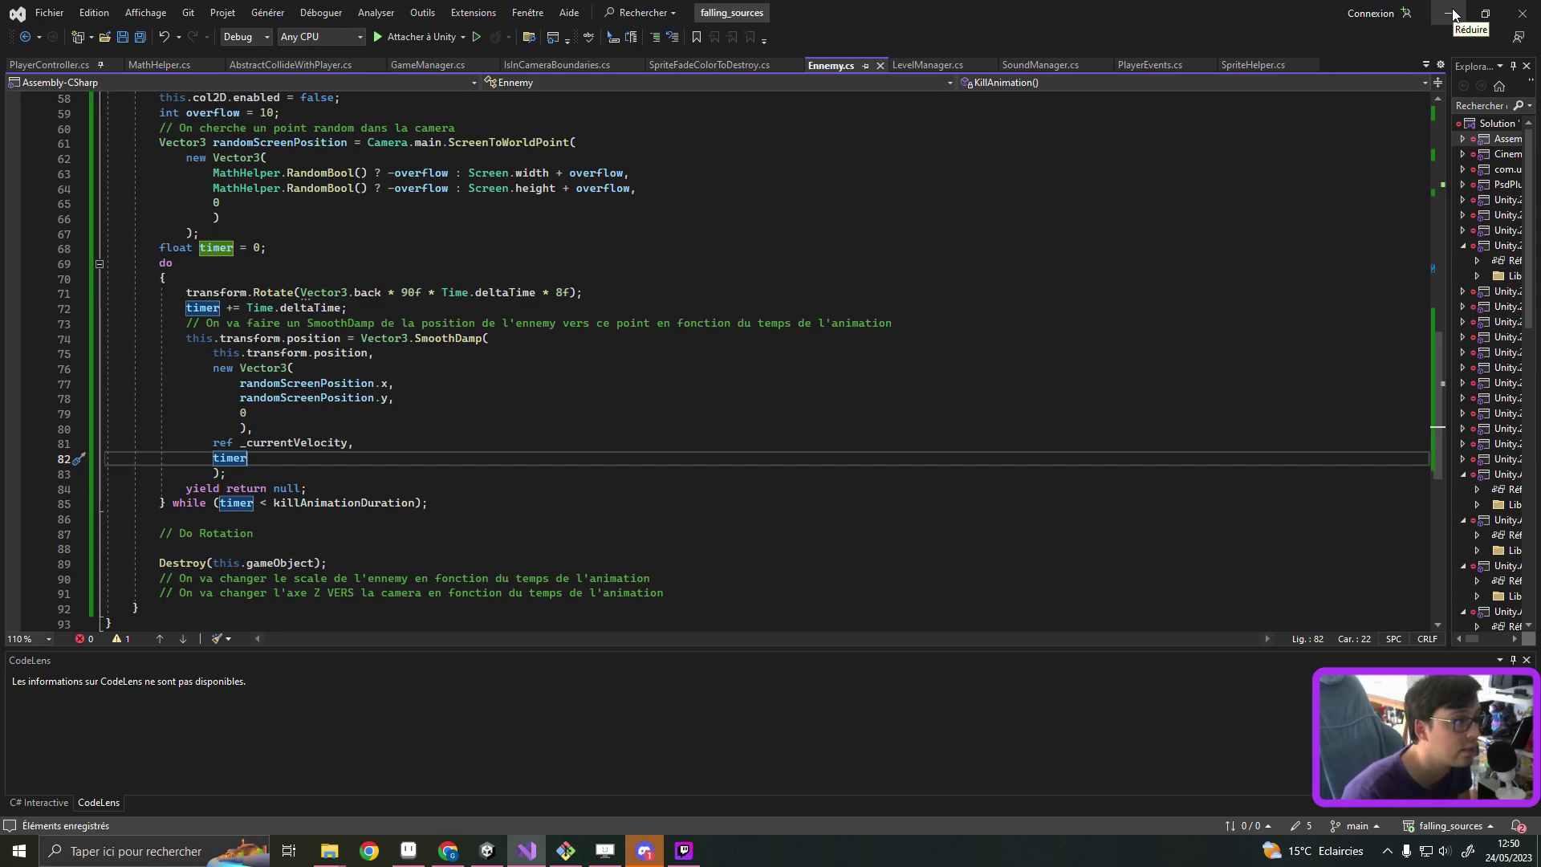
Step: Raise the spin multiplier on line 71 from 8f to 12f, save, and switch to Unity
{"action": "scroll", "coordinate": [627, 207], "scroll_direction": "up", "scroll_amount": 2}
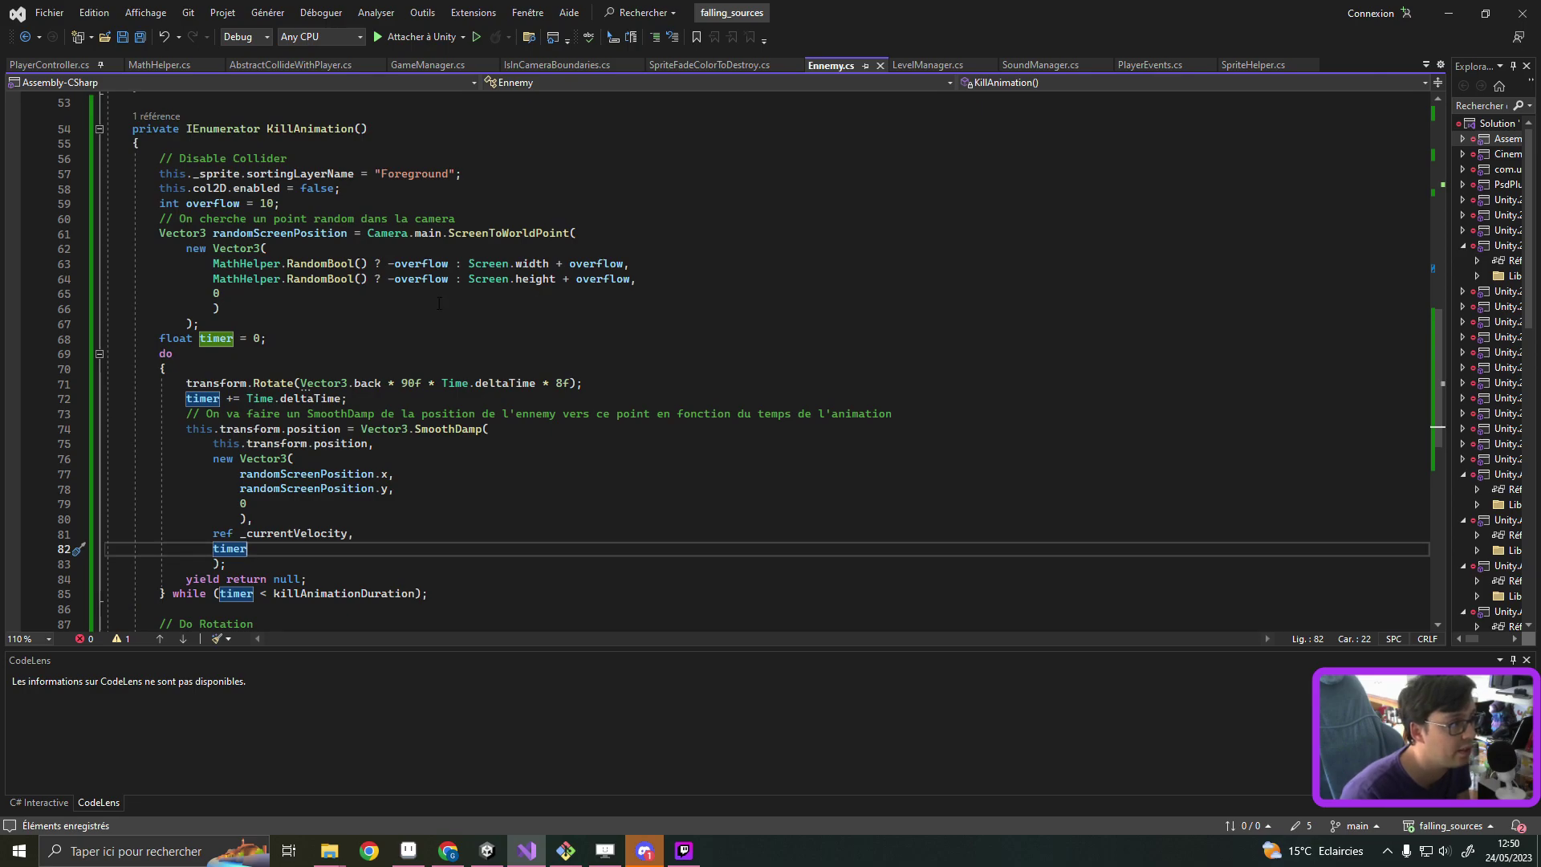
{"action": "left_click", "coordinate": [563, 383]}
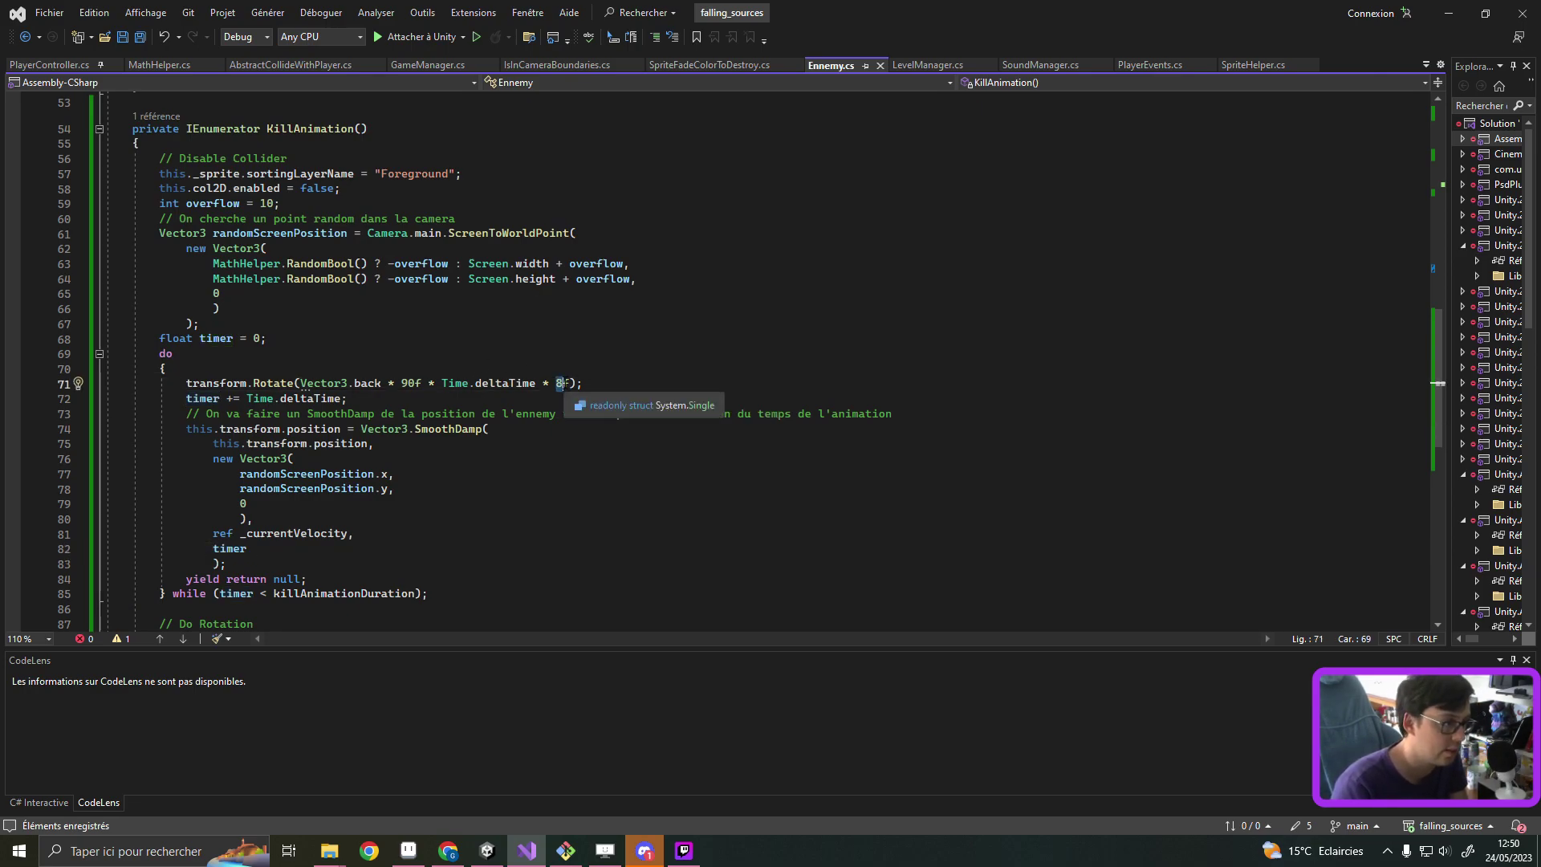
{"action": "type", "text": "12"}
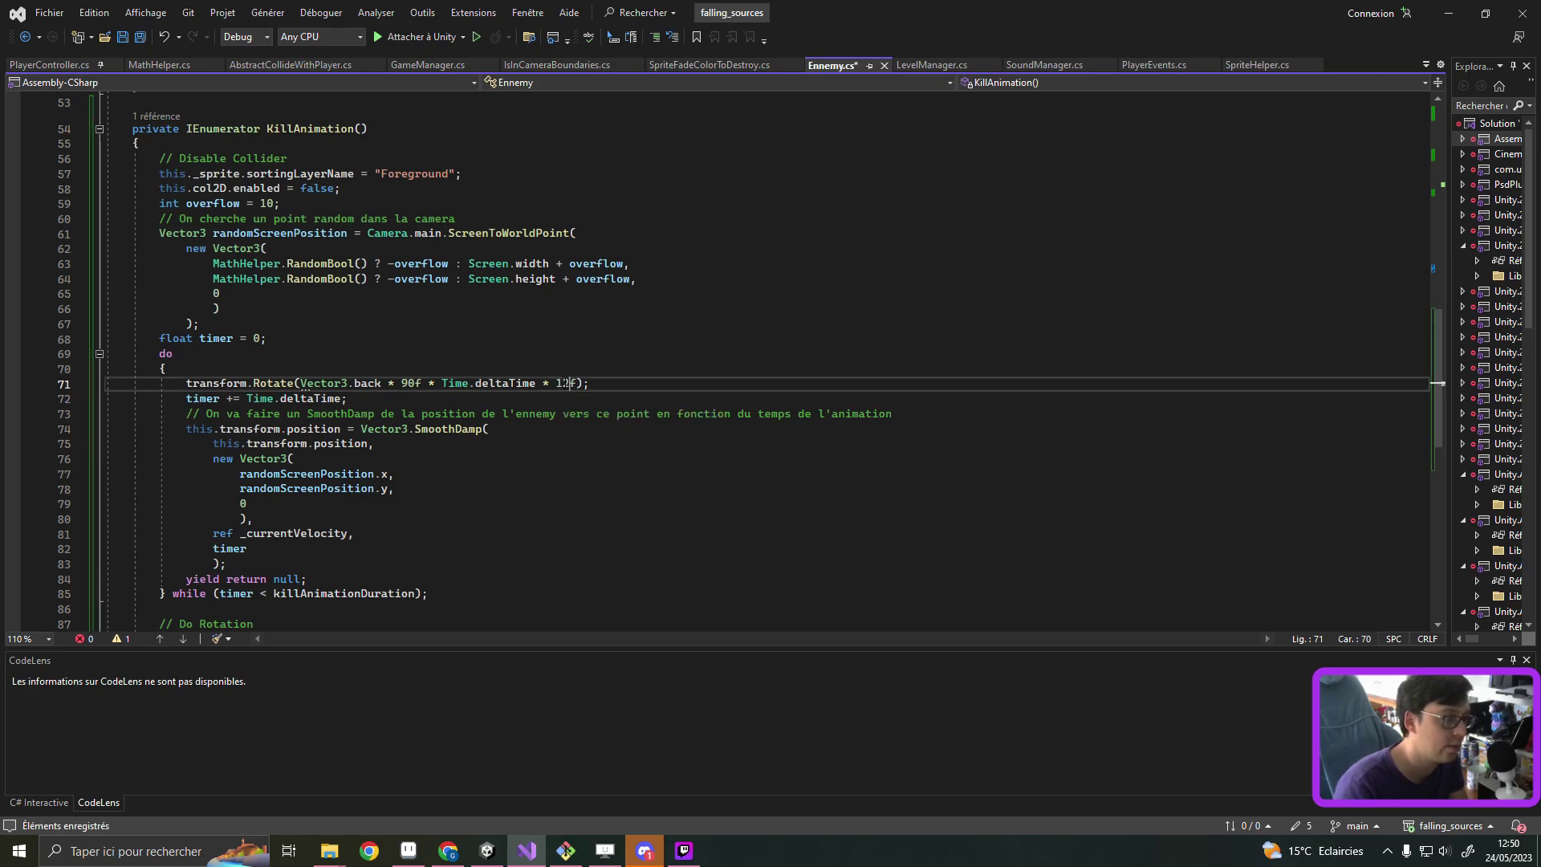
{"action": "key", "text": "ctrl+s"}
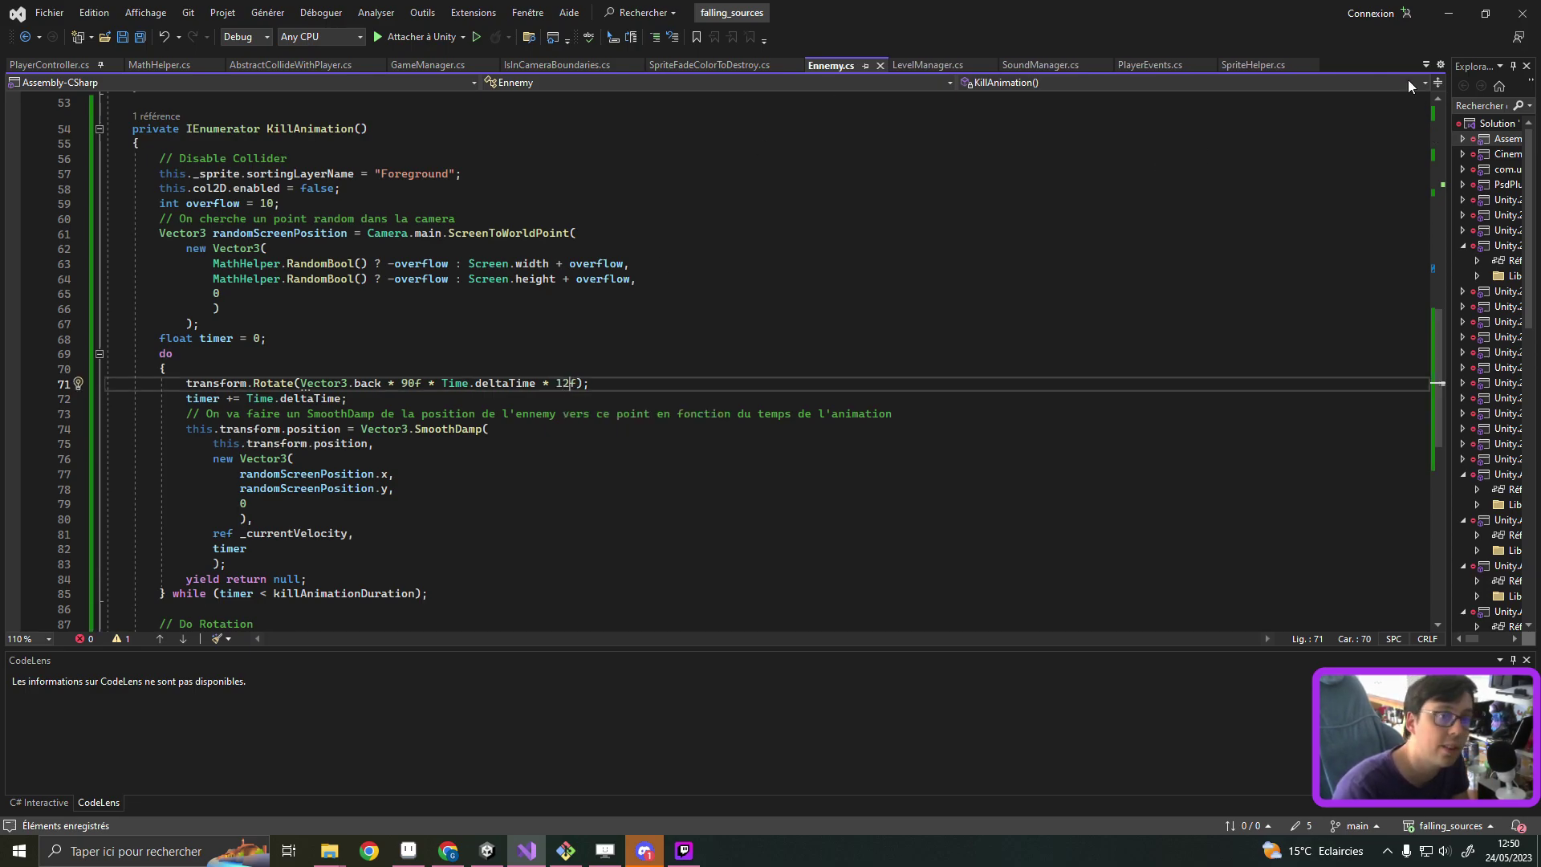
{"action": "key", "text": "alt+Tab"}
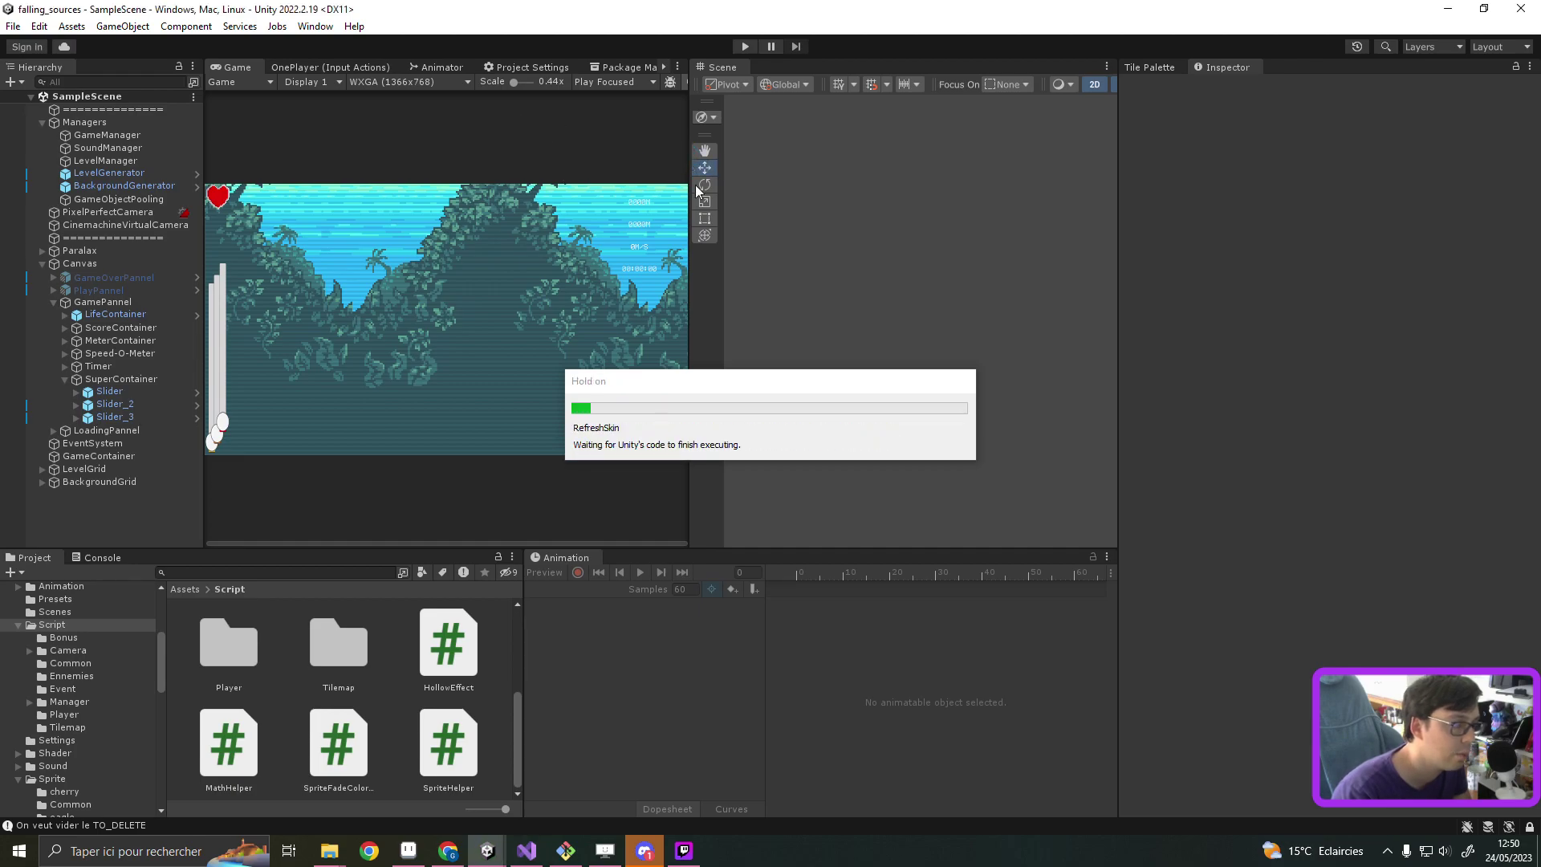
Step: Start a game from the title menu, pause it, and step two frames
{"action": "left_click", "coordinate": [746, 47]}
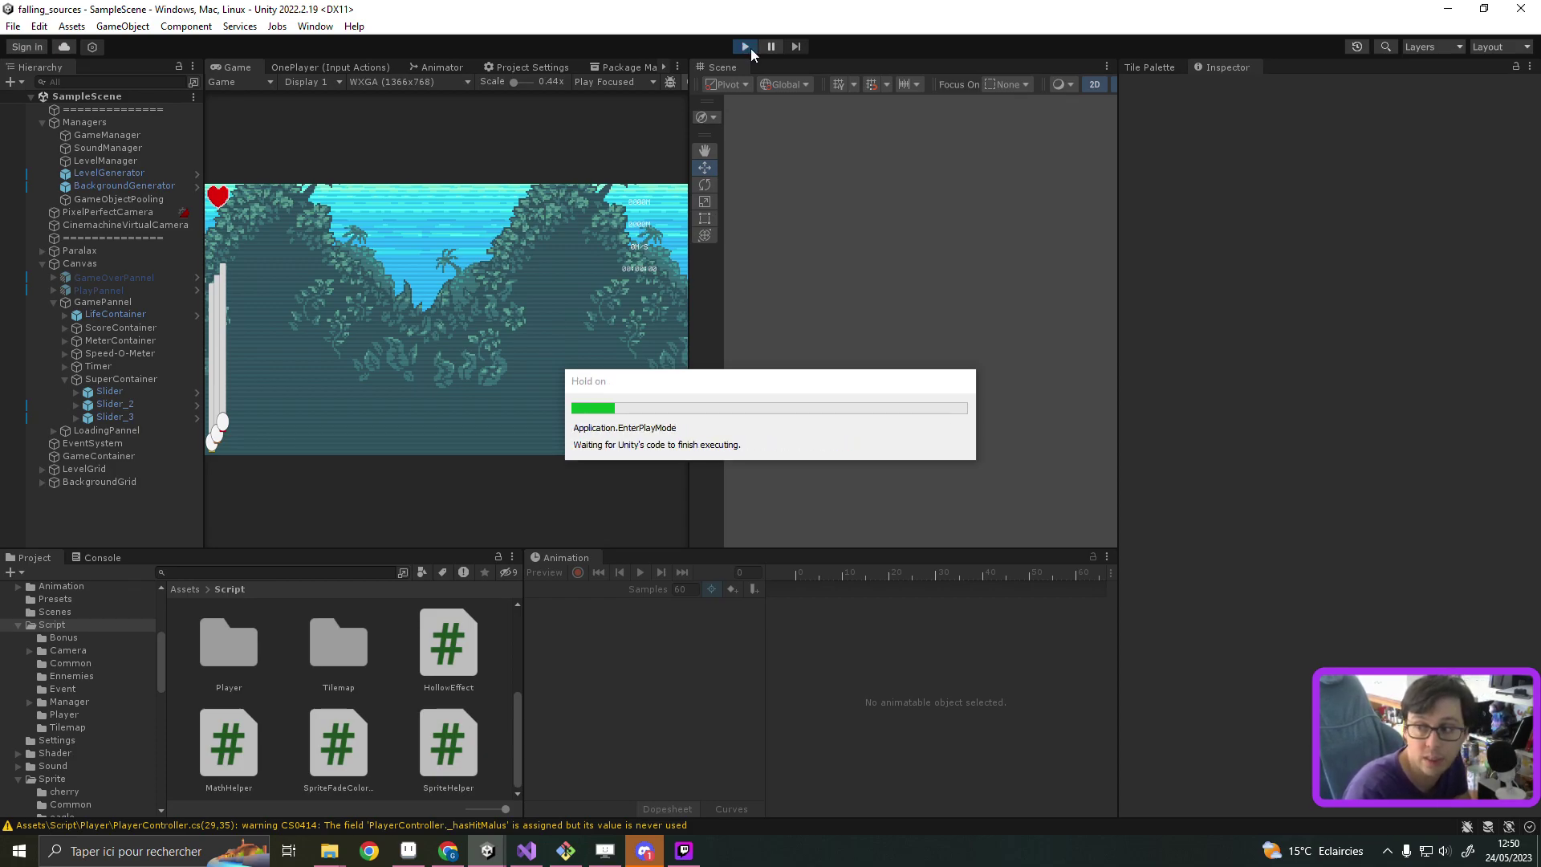
{"action": "left_click", "coordinate": [397, 386]}
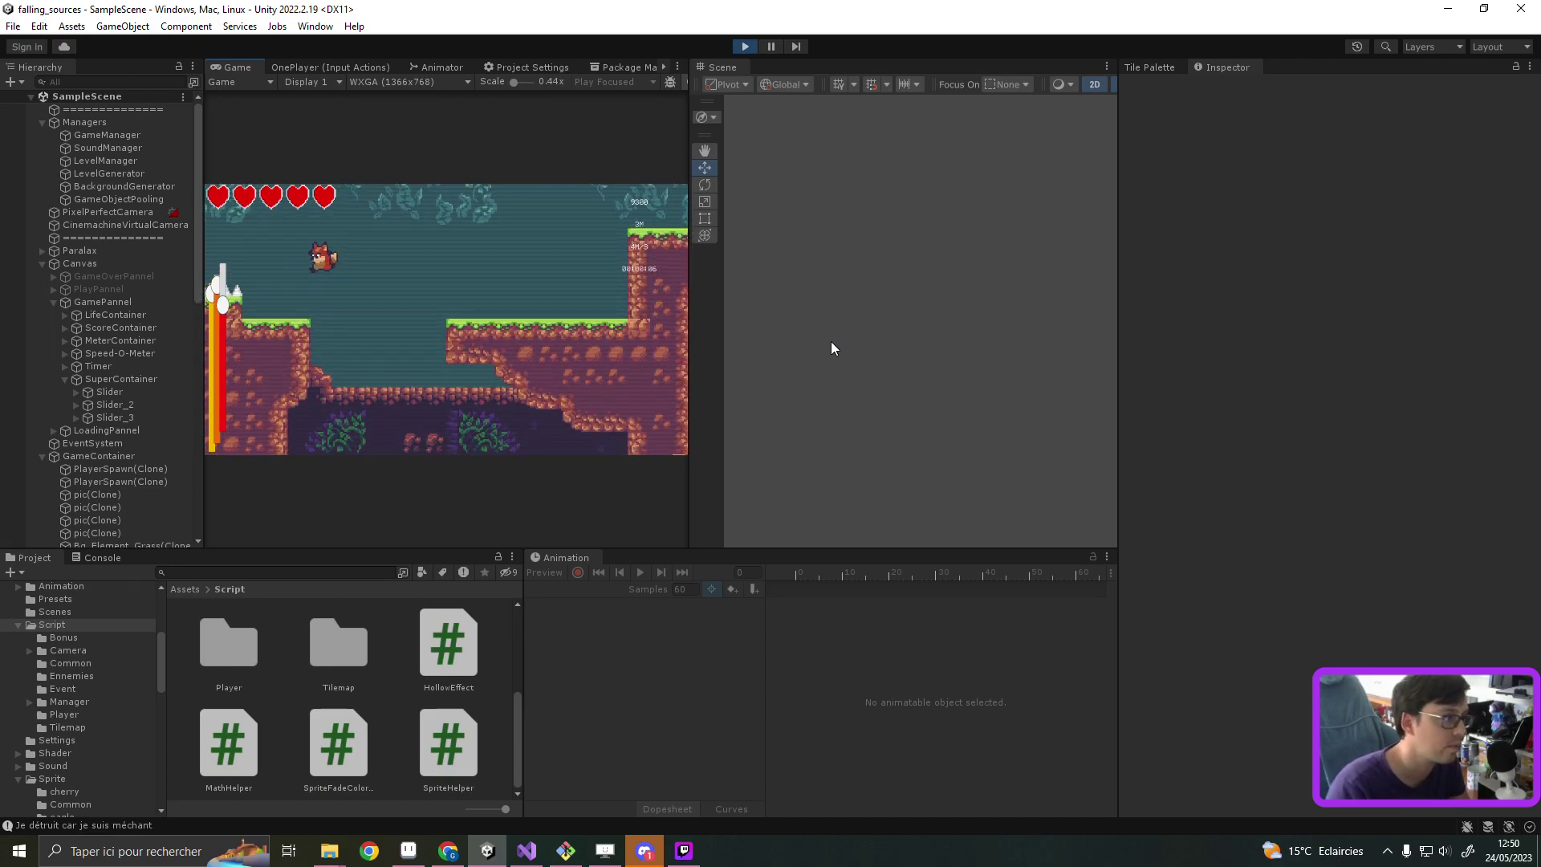
{"action": "left_click", "coordinate": [770, 47]}
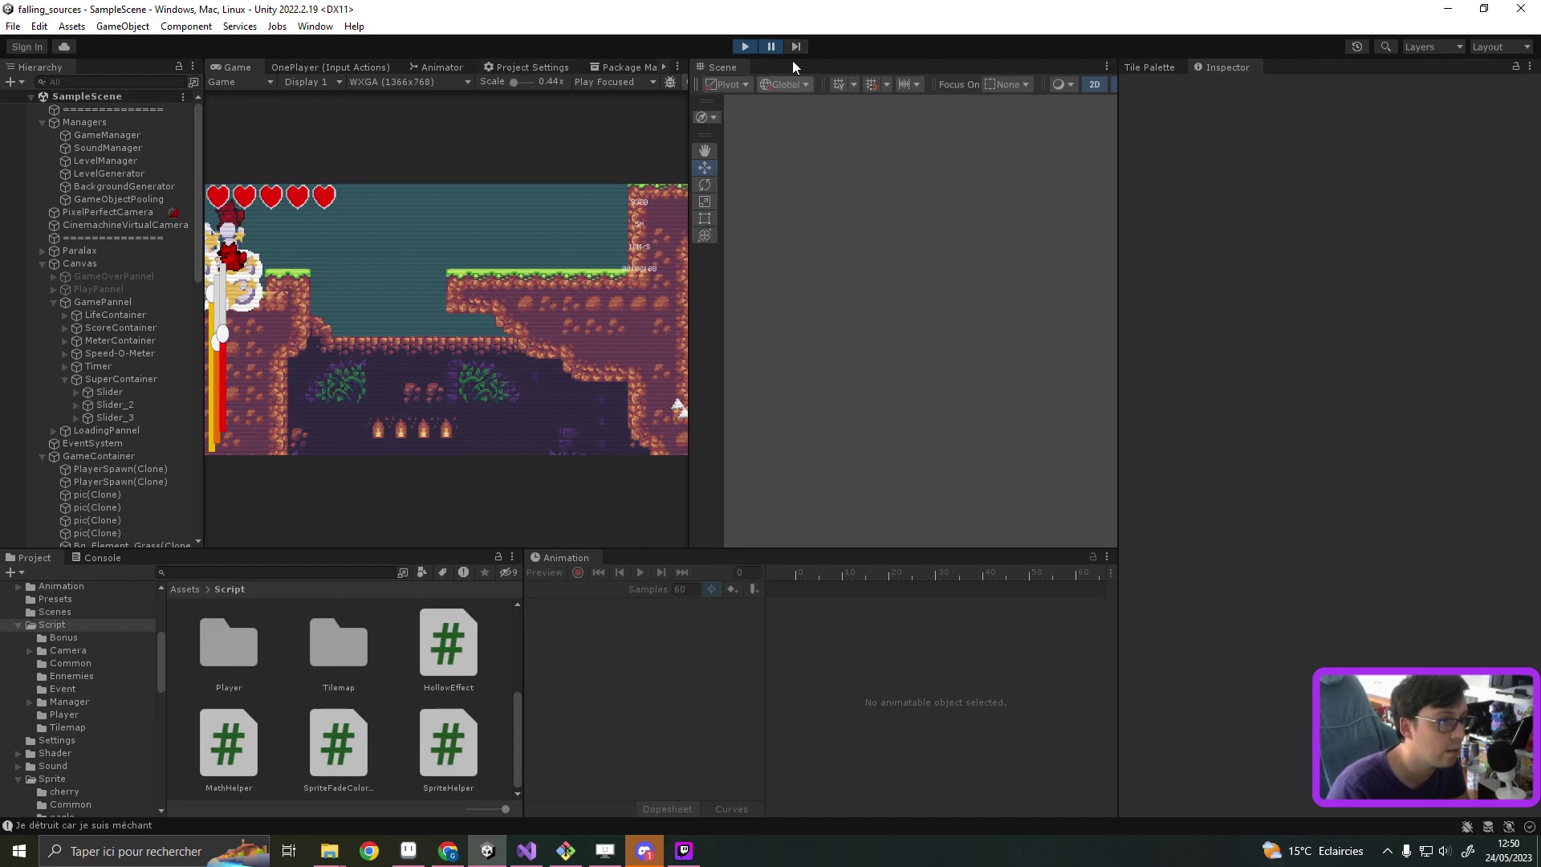
{"action": "left_click", "coordinate": [796, 46]}
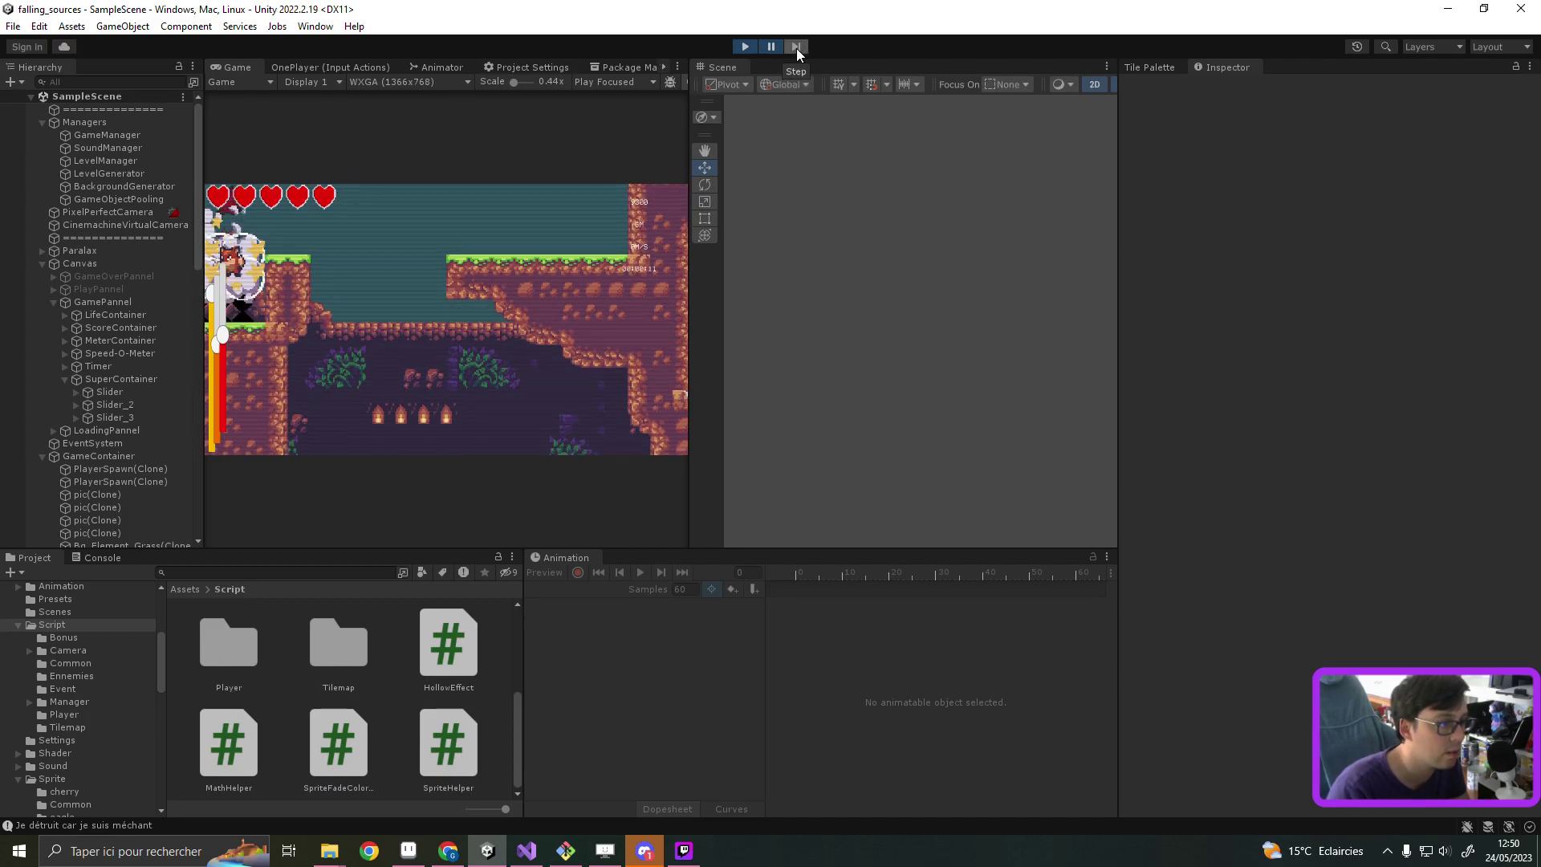
{"action": "left_click", "coordinate": [796, 47]}
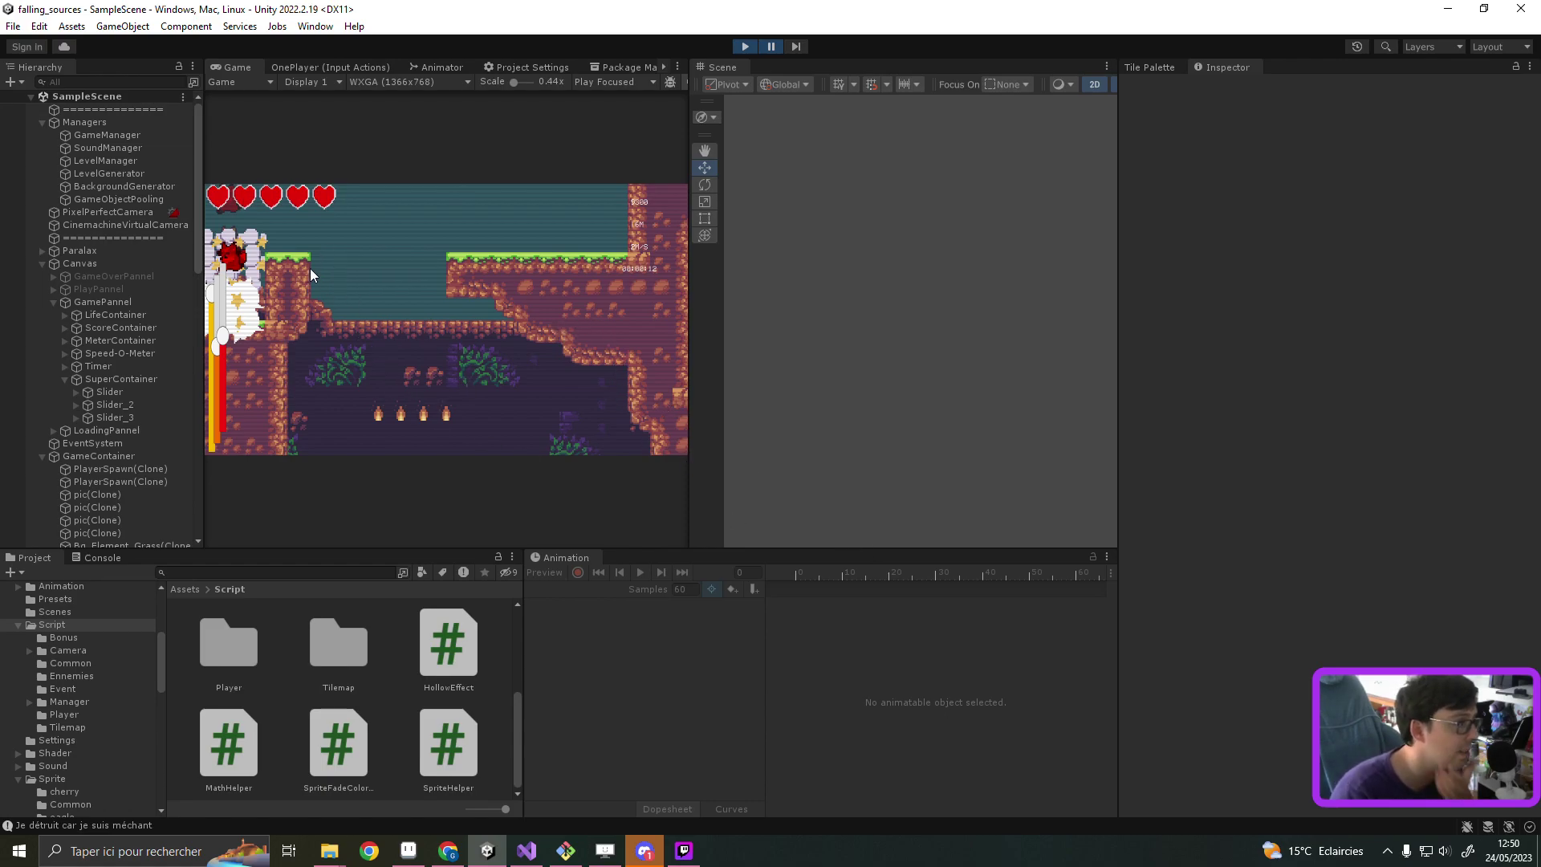
Step: Select and frame a killed pic(Clone) spike, stepping frames to watch it spin
{"action": "left_click", "coordinate": [110, 495]}
{"action": "left_click", "coordinate": [104, 507]}
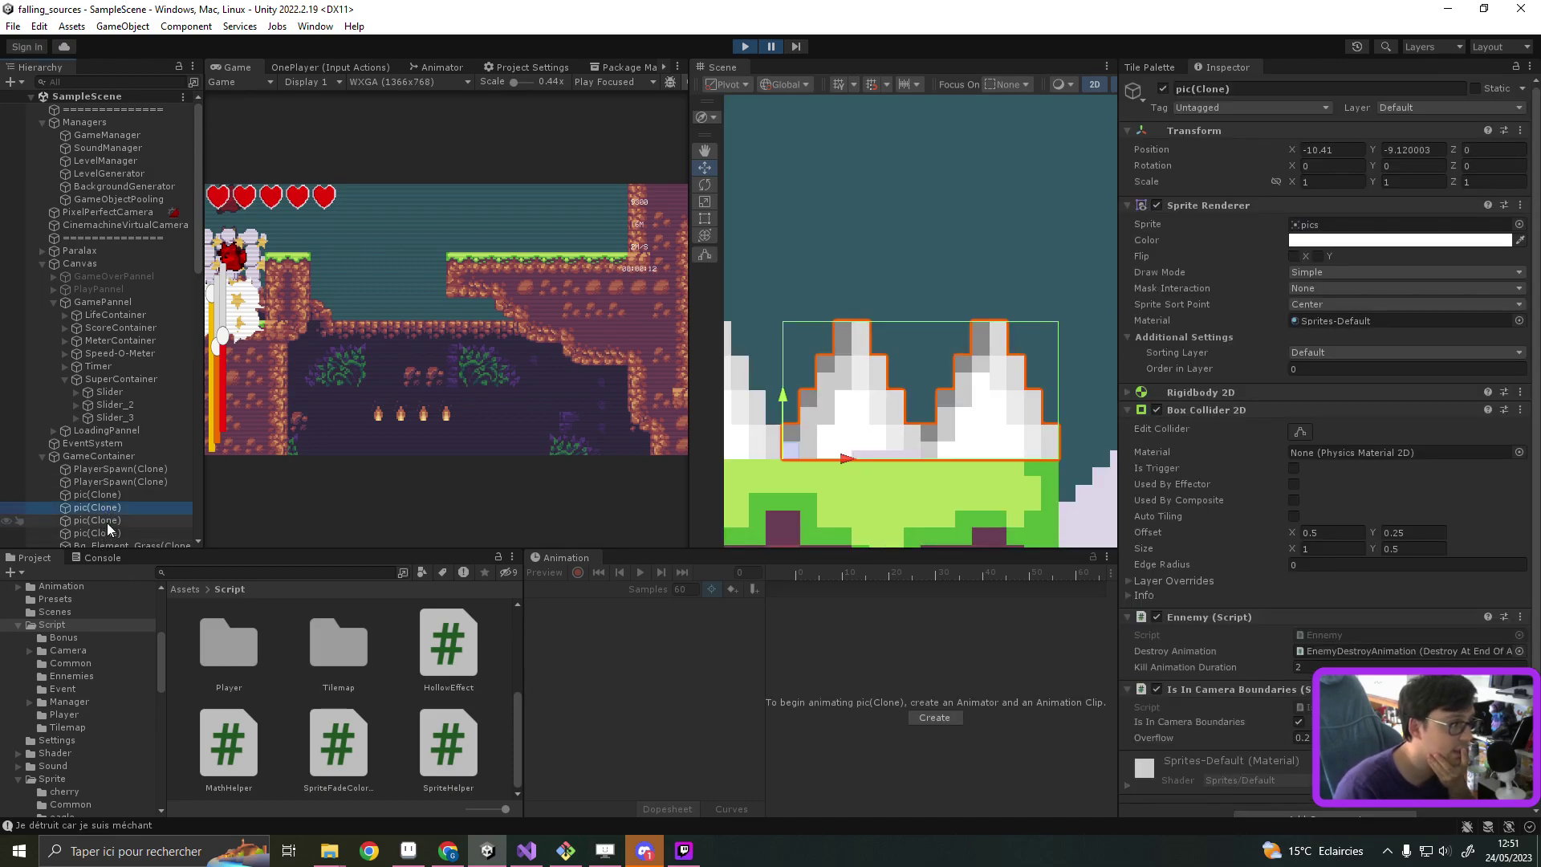
{"action": "double_click", "coordinate": [108, 521]}
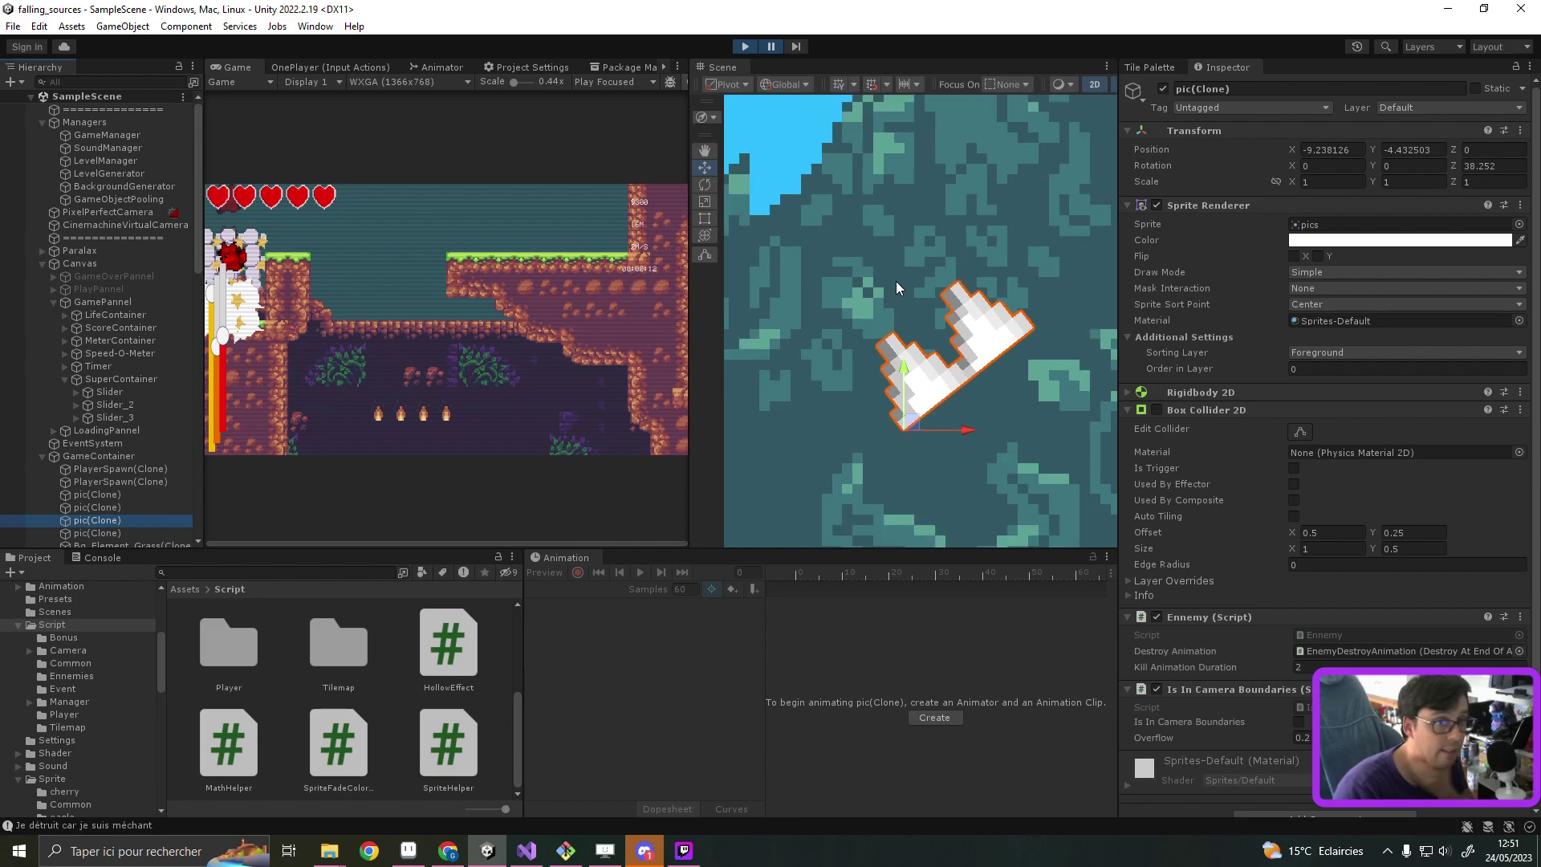
{"action": "scroll", "coordinate": [895, 281], "scroll_direction": "down", "scroll_amount": 3}
{"action": "scroll", "coordinate": [894, 277], "scroll_direction": "down", "scroll_amount": 3}
{"action": "scroll", "coordinate": [889, 262], "scroll_direction": "down", "scroll_amount": 3}
{"action": "scroll", "coordinate": [875, 259], "scroll_direction": "down", "scroll_amount": 3}
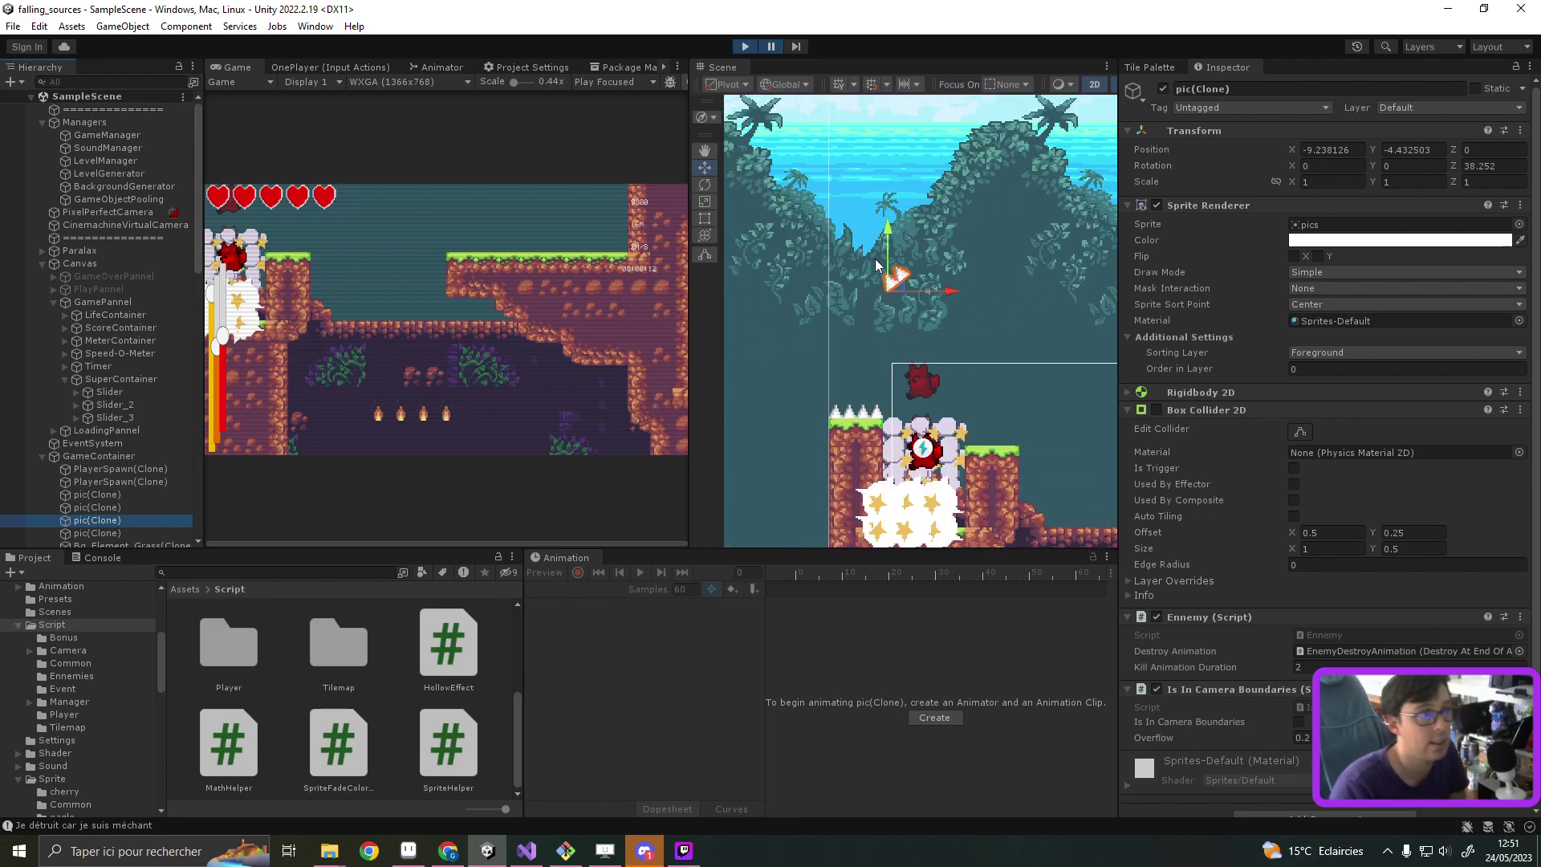
{"action": "left_click", "coordinate": [800, 47]}
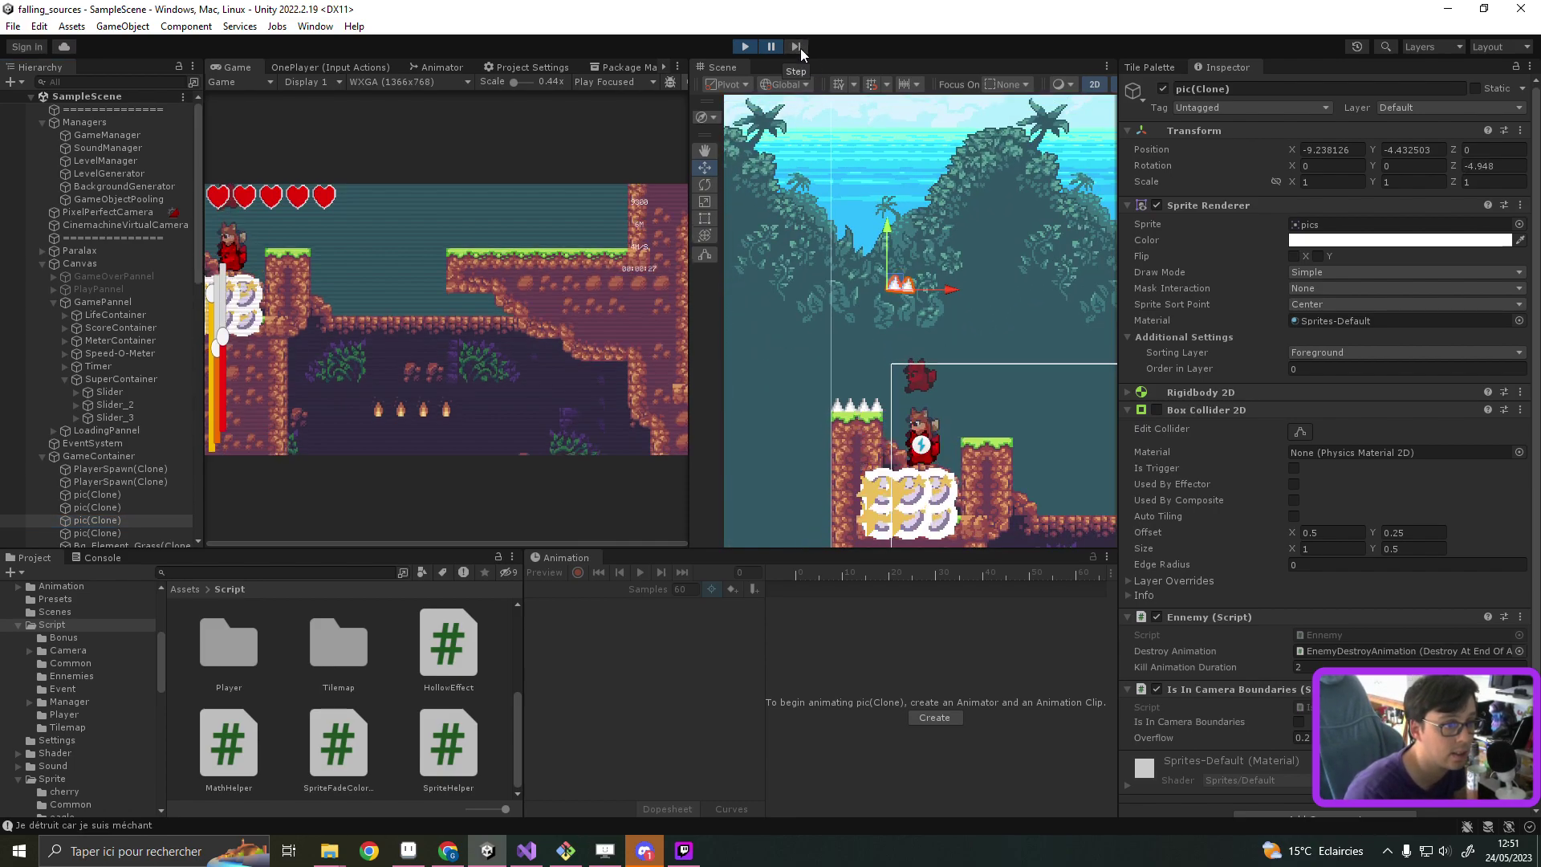
{"action": "left_click", "coordinate": [801, 48]}
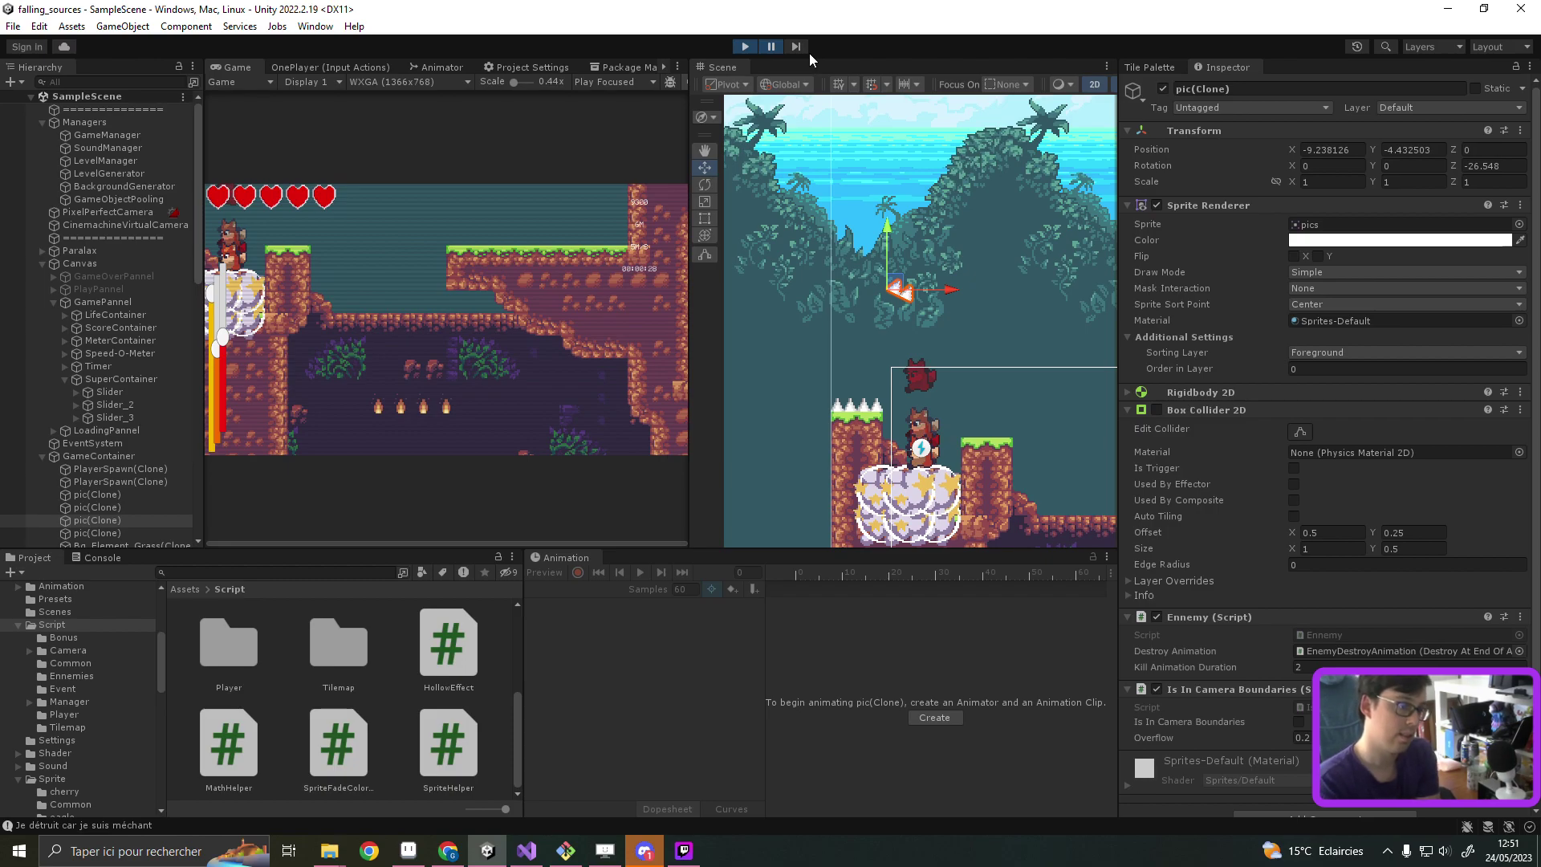
Step: Stop play mode and go to the SmoothDamp call on line 74 in Ennemy.cs
{"action": "left_click", "coordinate": [749, 45]}
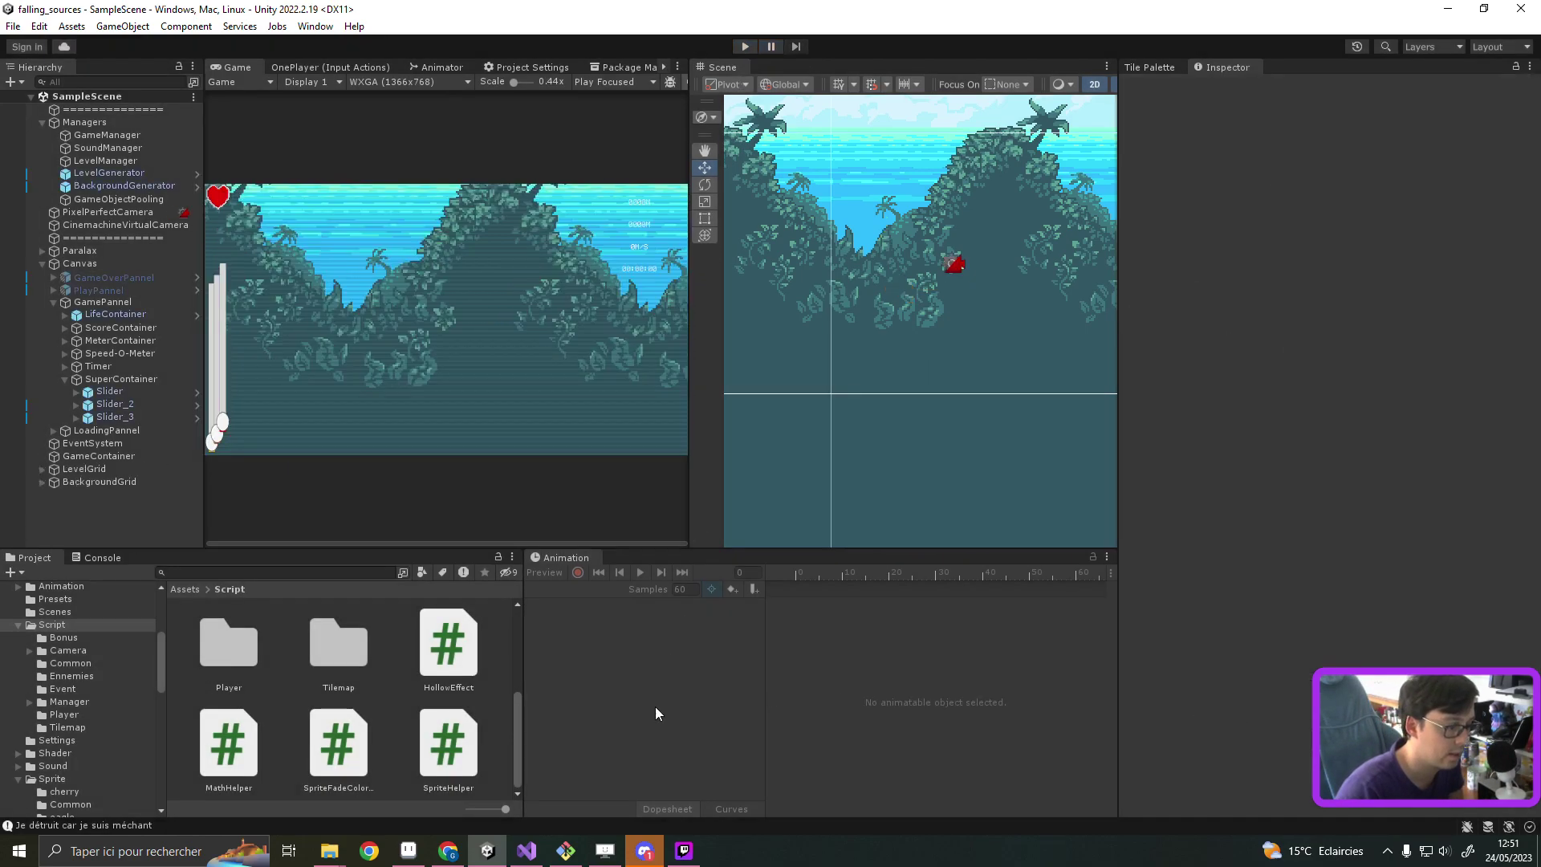
{"action": "left_click", "coordinate": [526, 851]}
{"action": "left_click", "coordinate": [455, 431]}
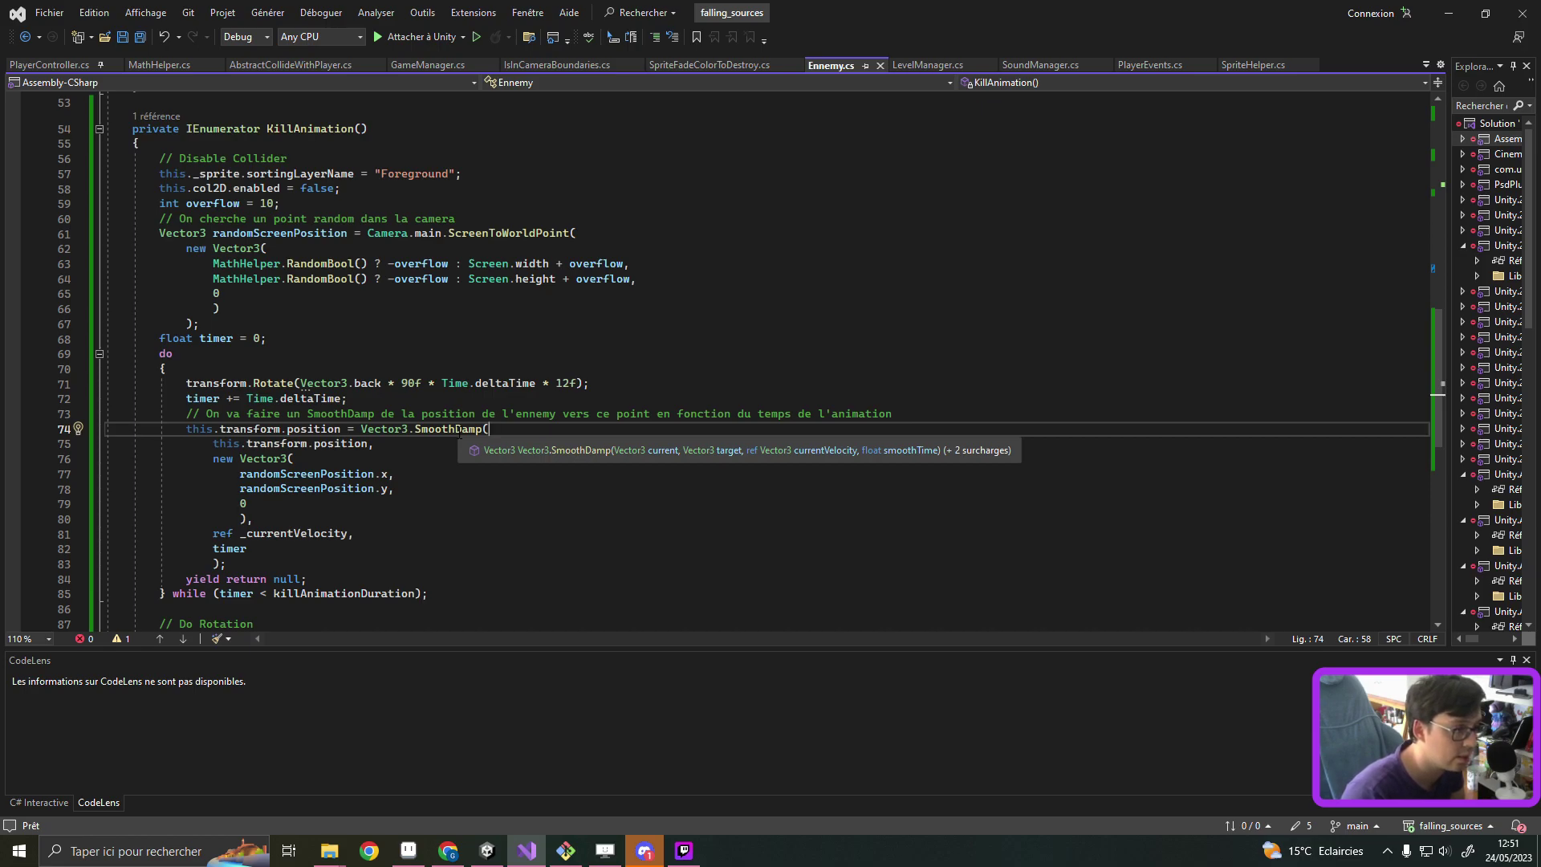
Step: Find SmoothDamp across the solution and inspect CharacterController2D's m_MovementSmoothing smooth time
{"action": "double_click", "coordinate": [458, 430]}
{"action": "key", "text": "ctrl+shift+f"}
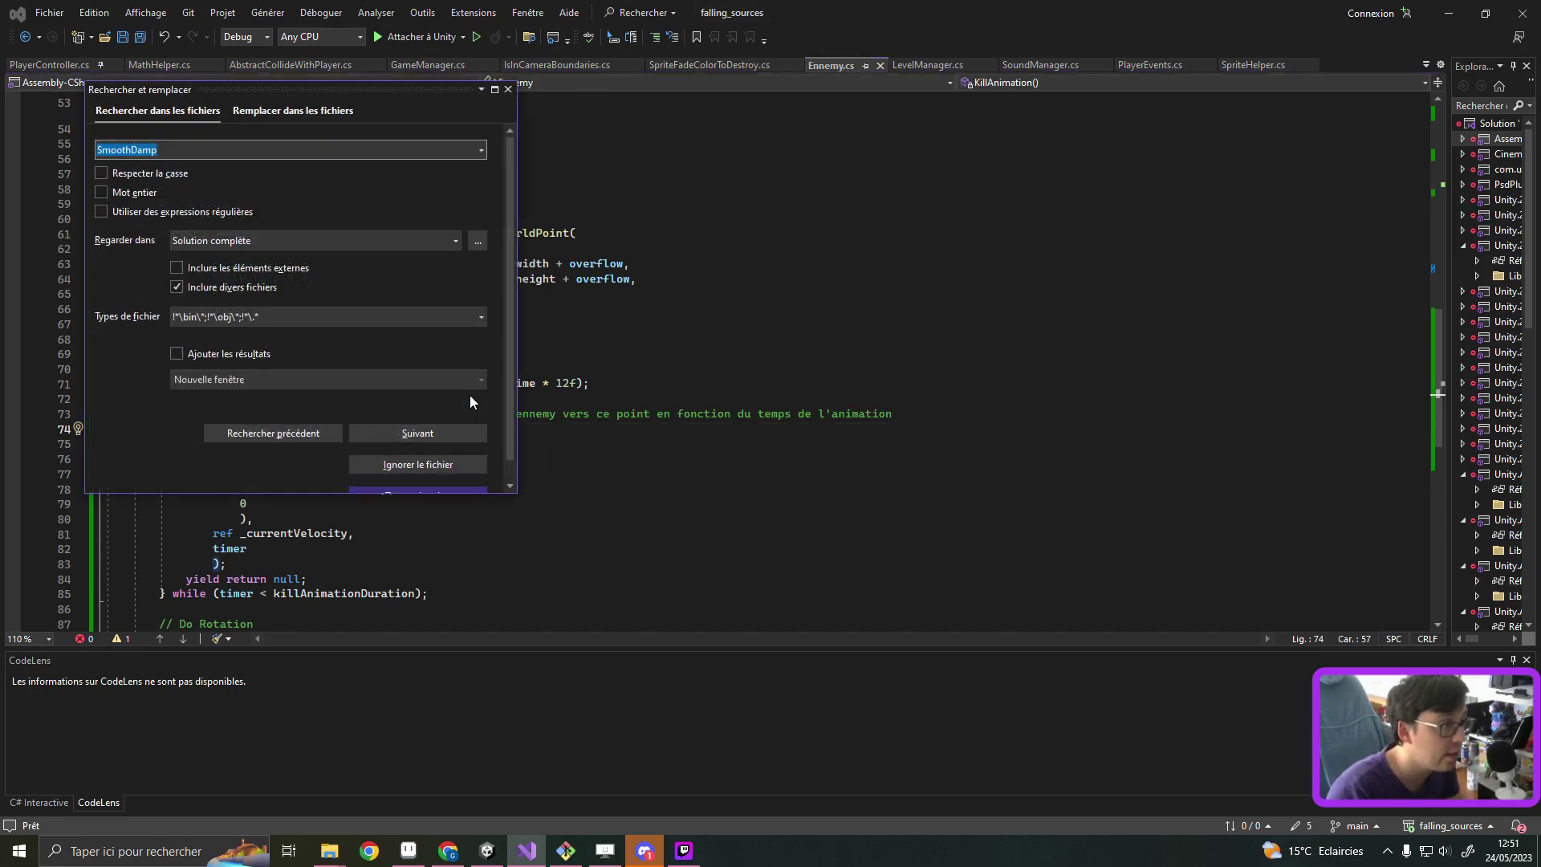
{"action": "key", "text": "Return"}
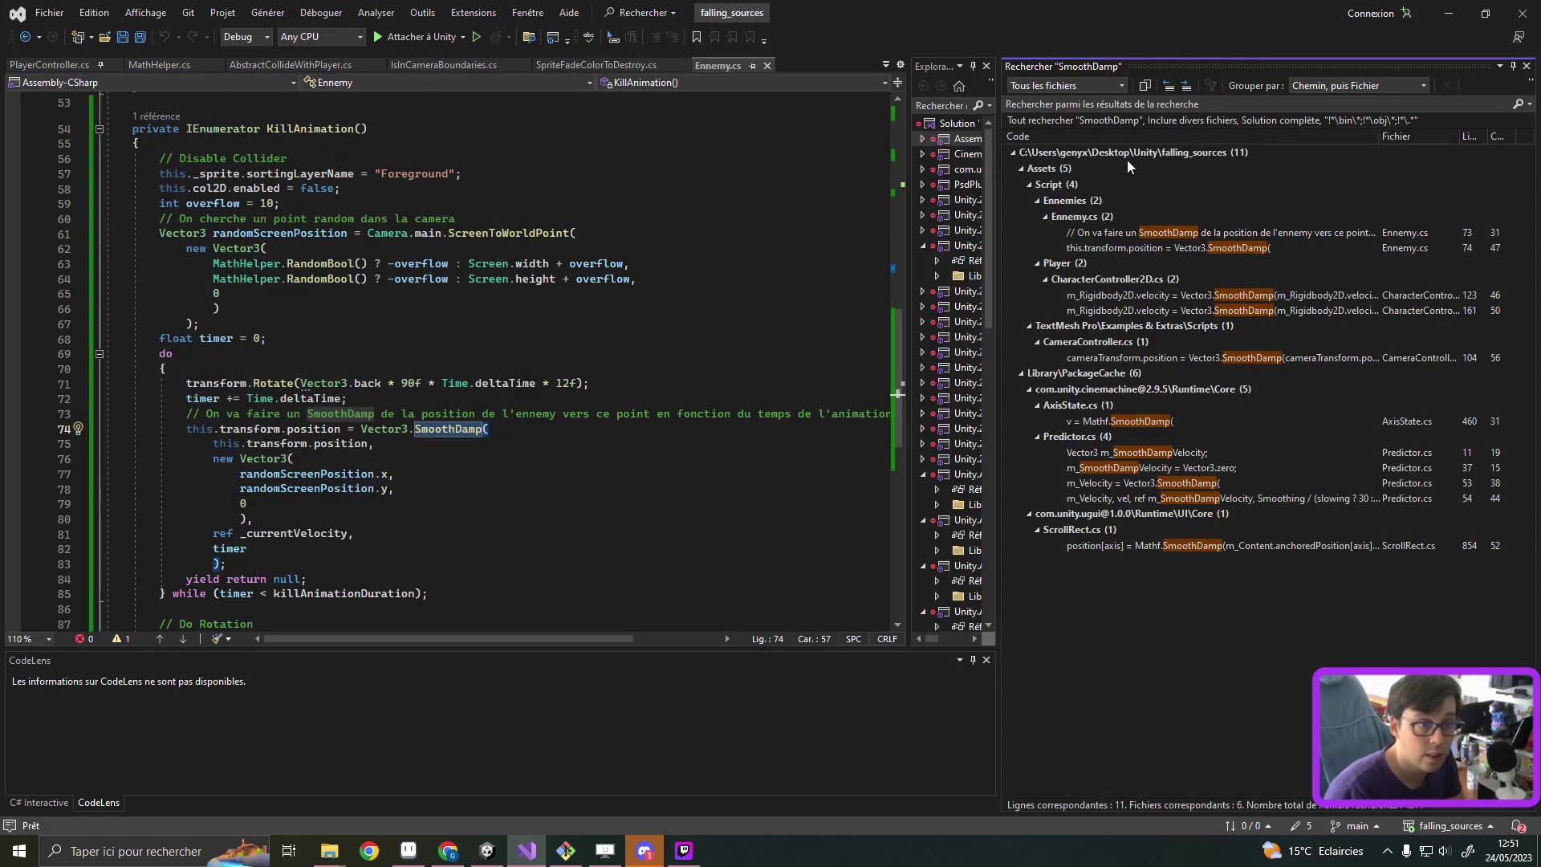
{"action": "double_click", "coordinate": [1267, 313]}
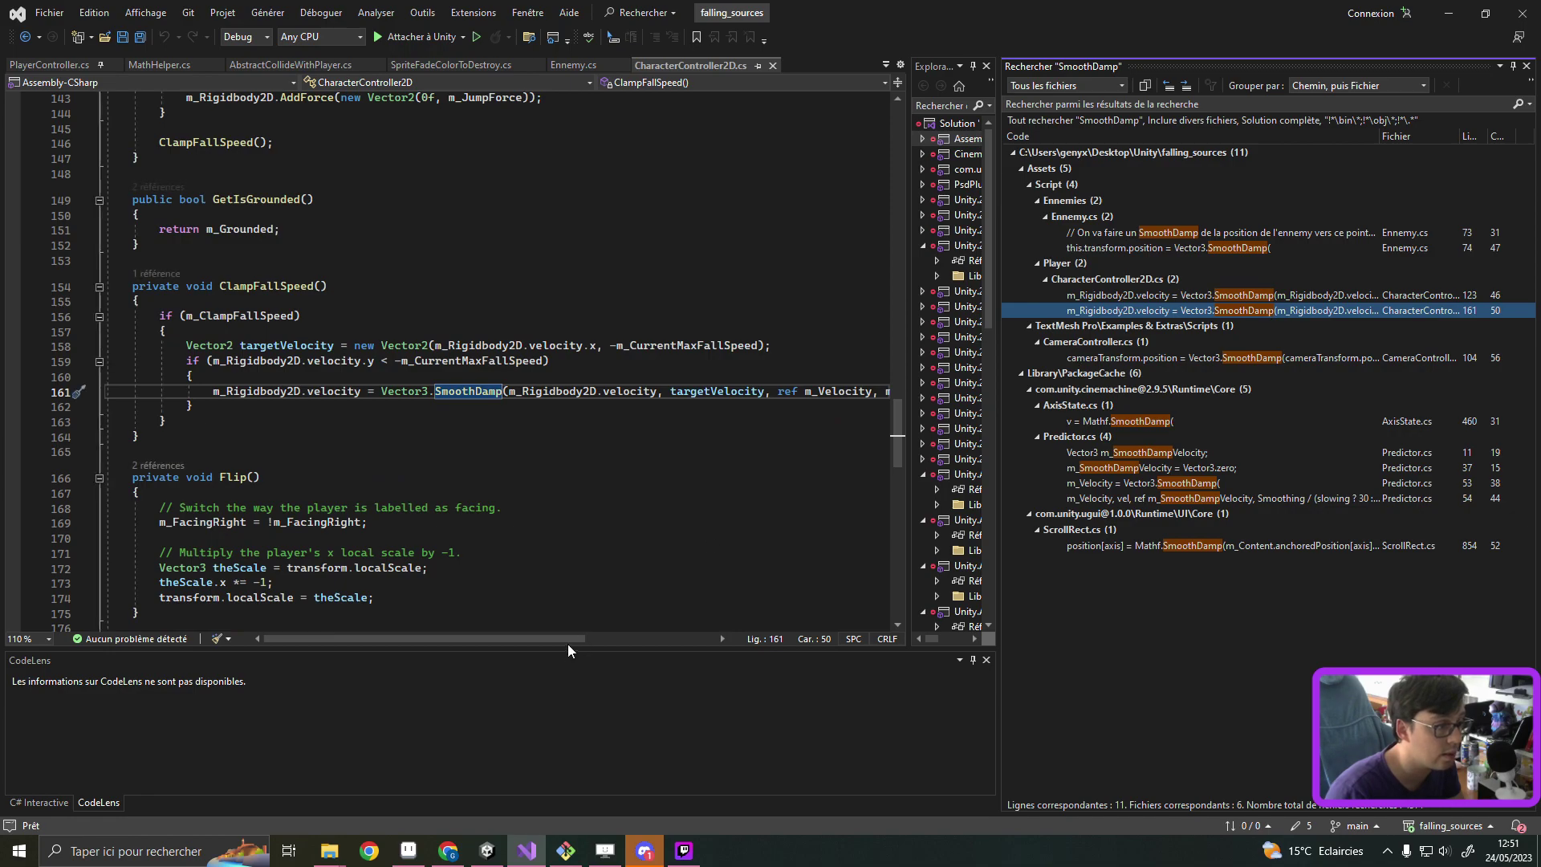
{"action": "left_click_drag", "start_coordinate": [569, 639], "coordinate": [554, 628]}
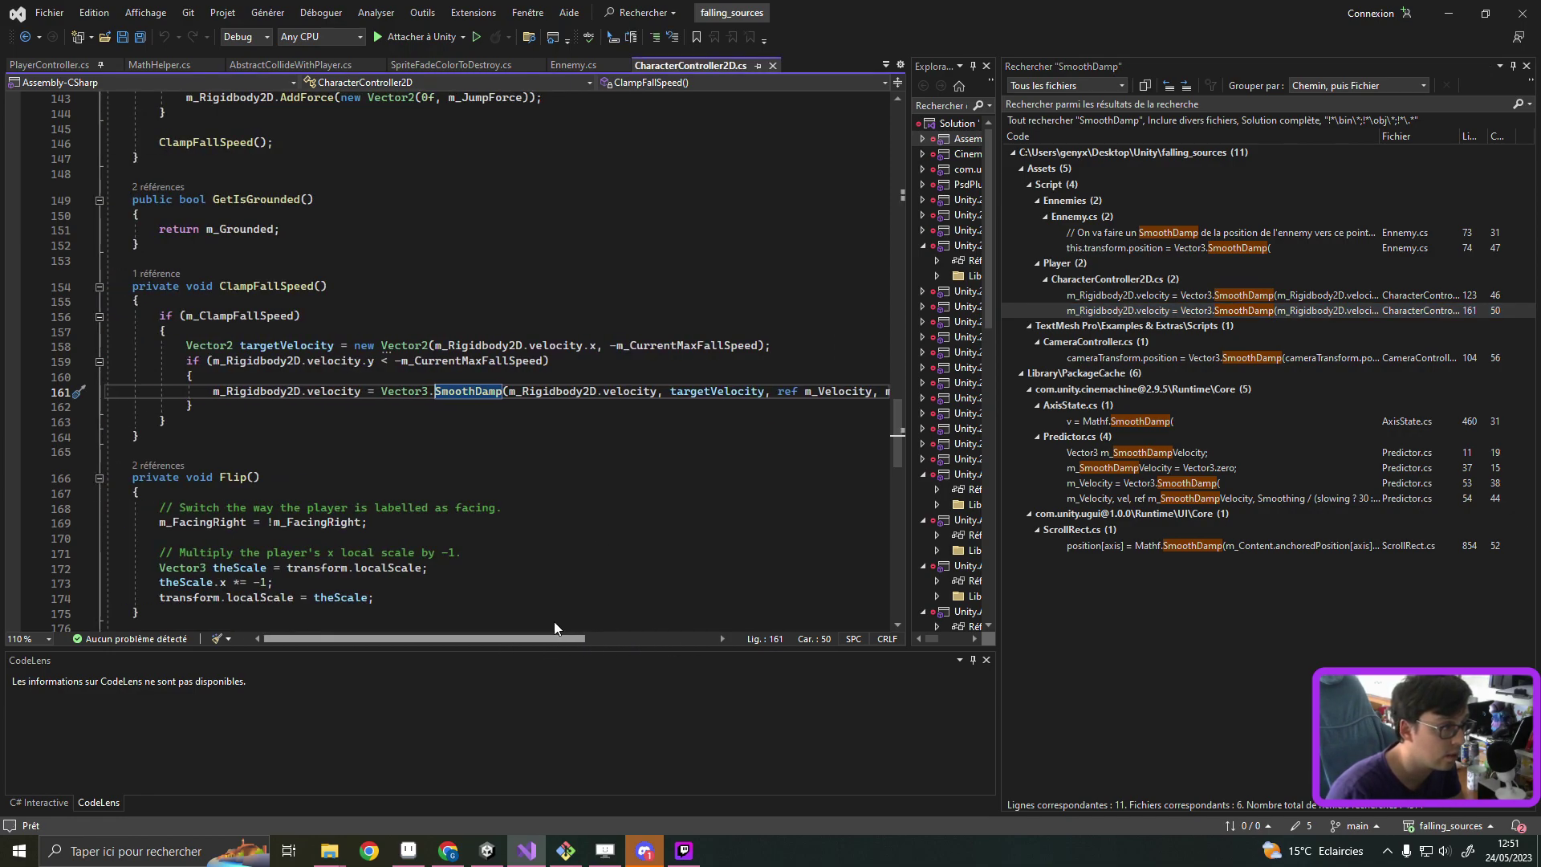
{"action": "scroll", "coordinate": [562, 624], "scroll_direction": "right", "scroll_amount": 5}
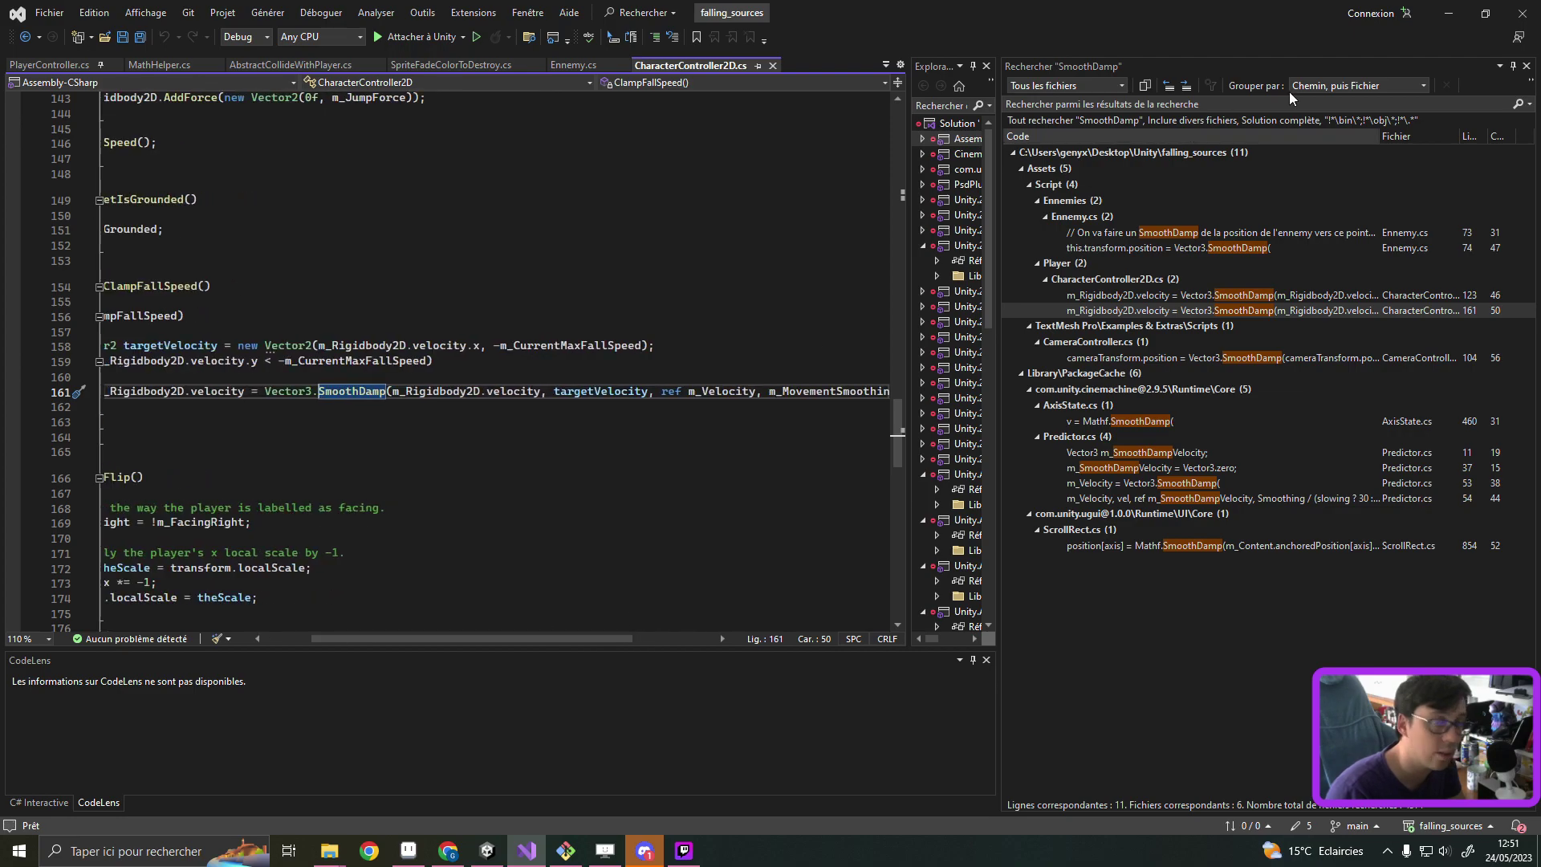
{"action": "left_click", "coordinate": [1448, 13]}
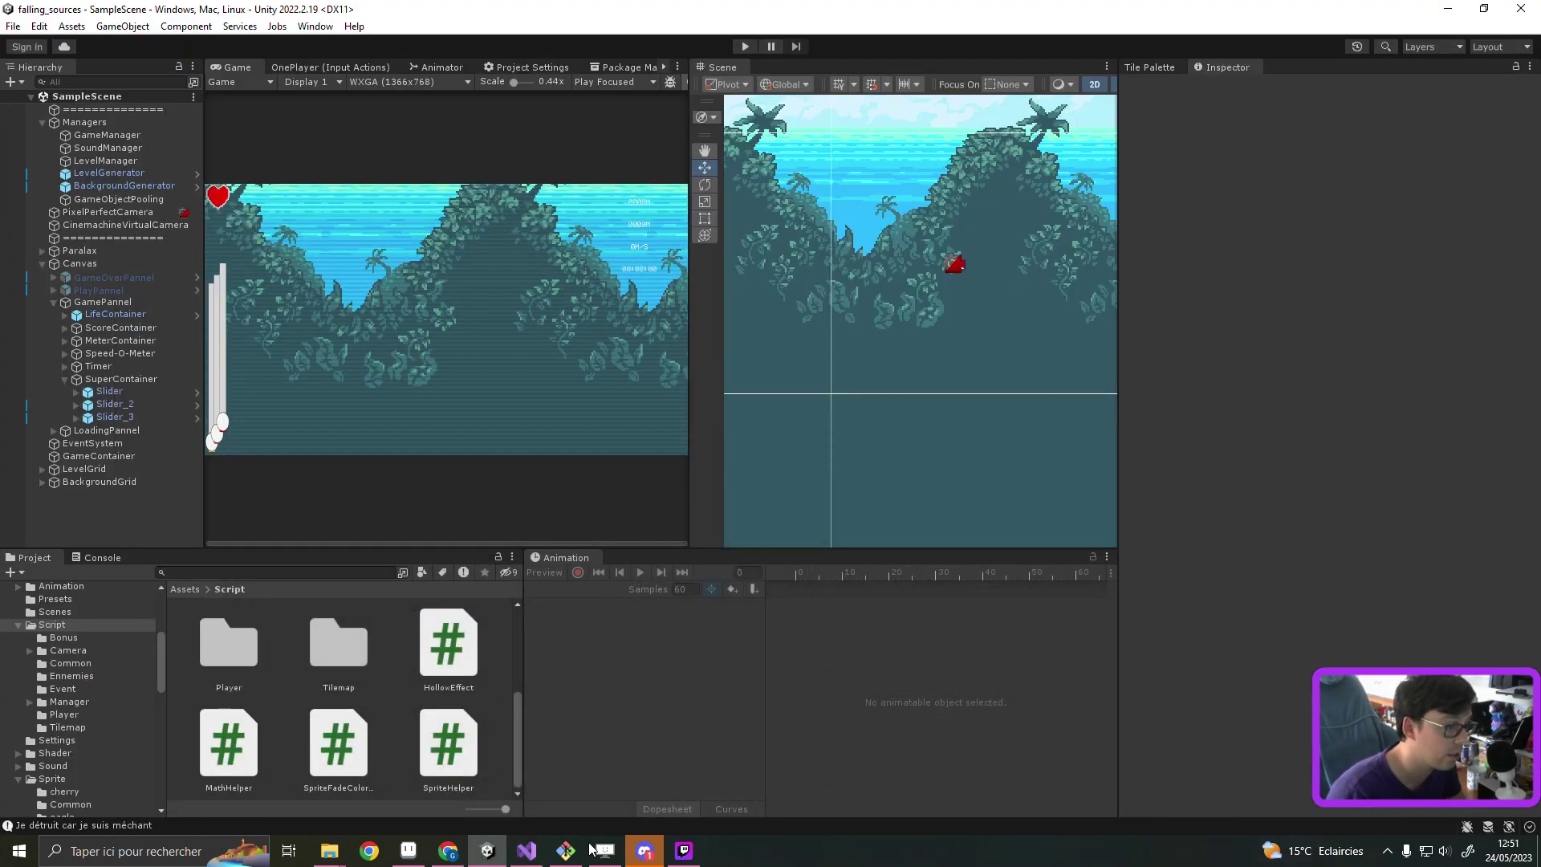
{"action": "left_click", "coordinate": [527, 850]}
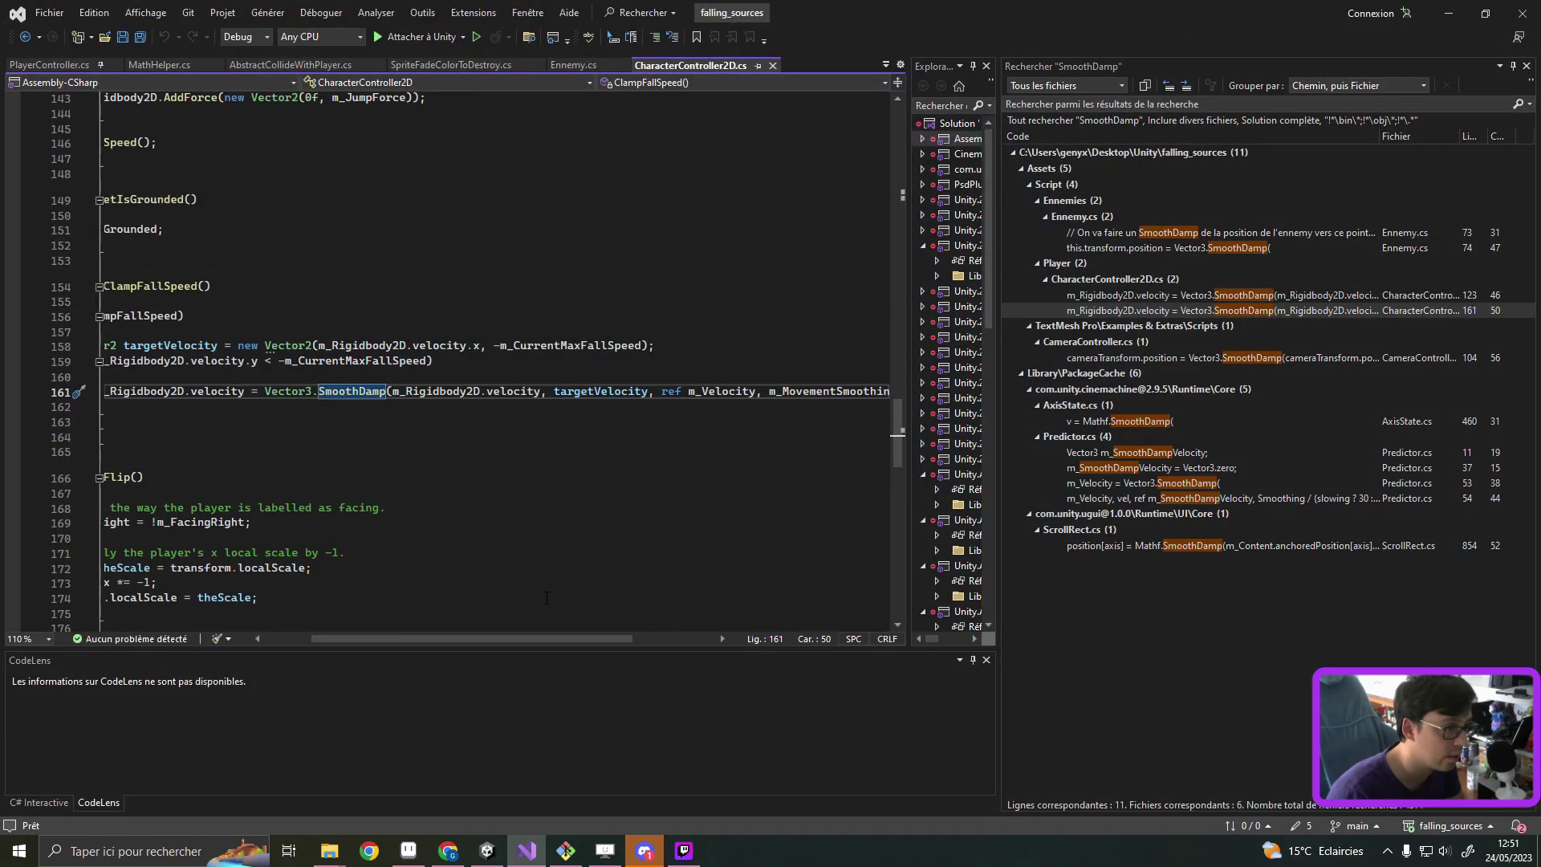
{"action": "left_click_drag", "start_coordinate": [537, 639], "coordinate": [620, 638]}
{"action": "double_click", "coordinate": [630, 391]}
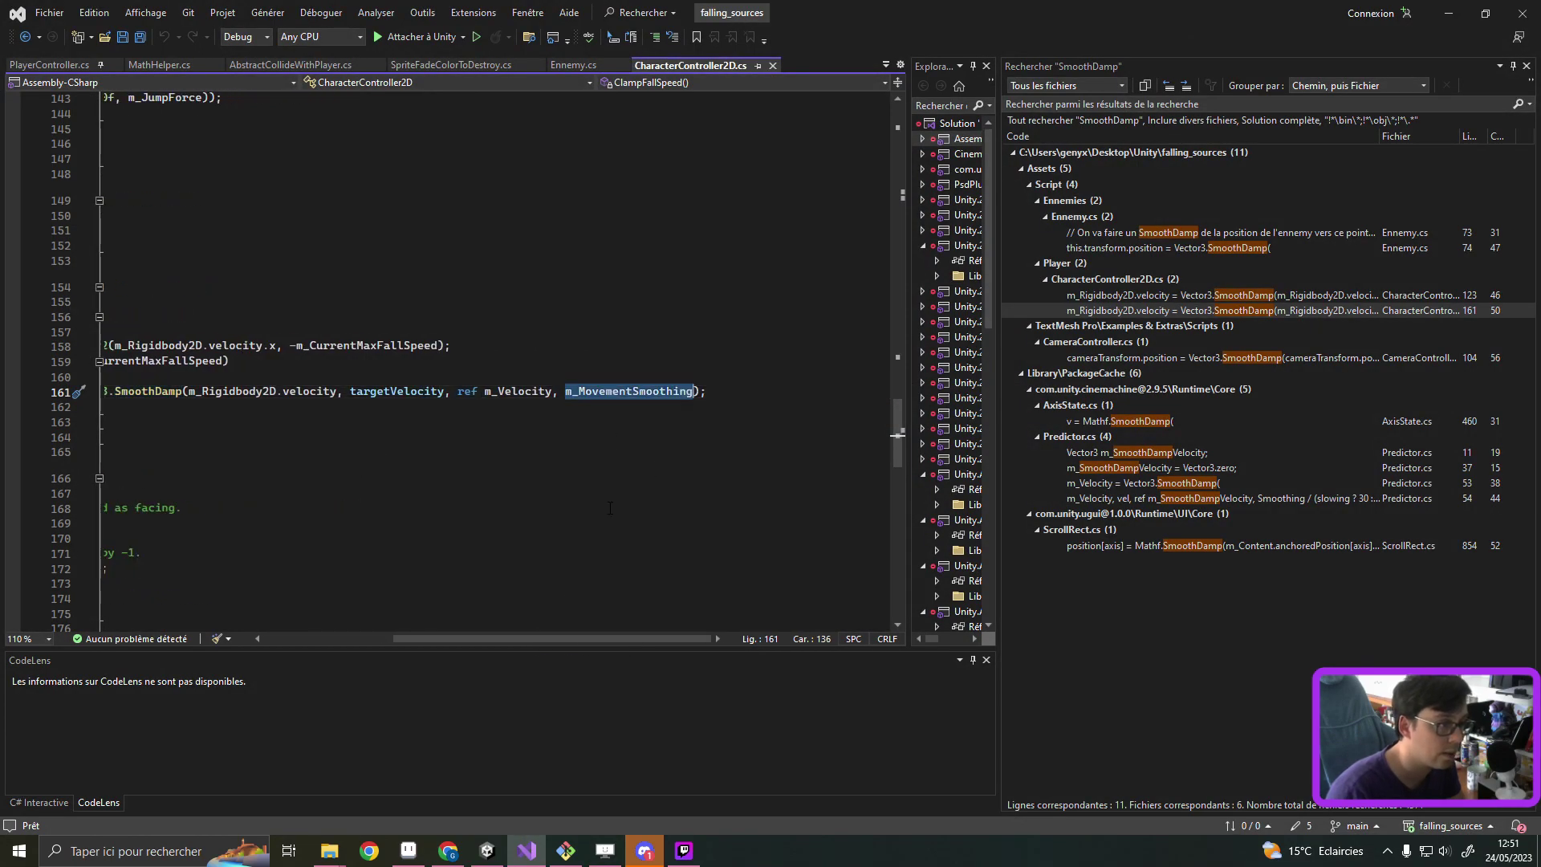
Step: In Ennemy.cs, replace the timer argument on line 82 with 5 and save
{"action": "left_click", "coordinate": [555, 62]}
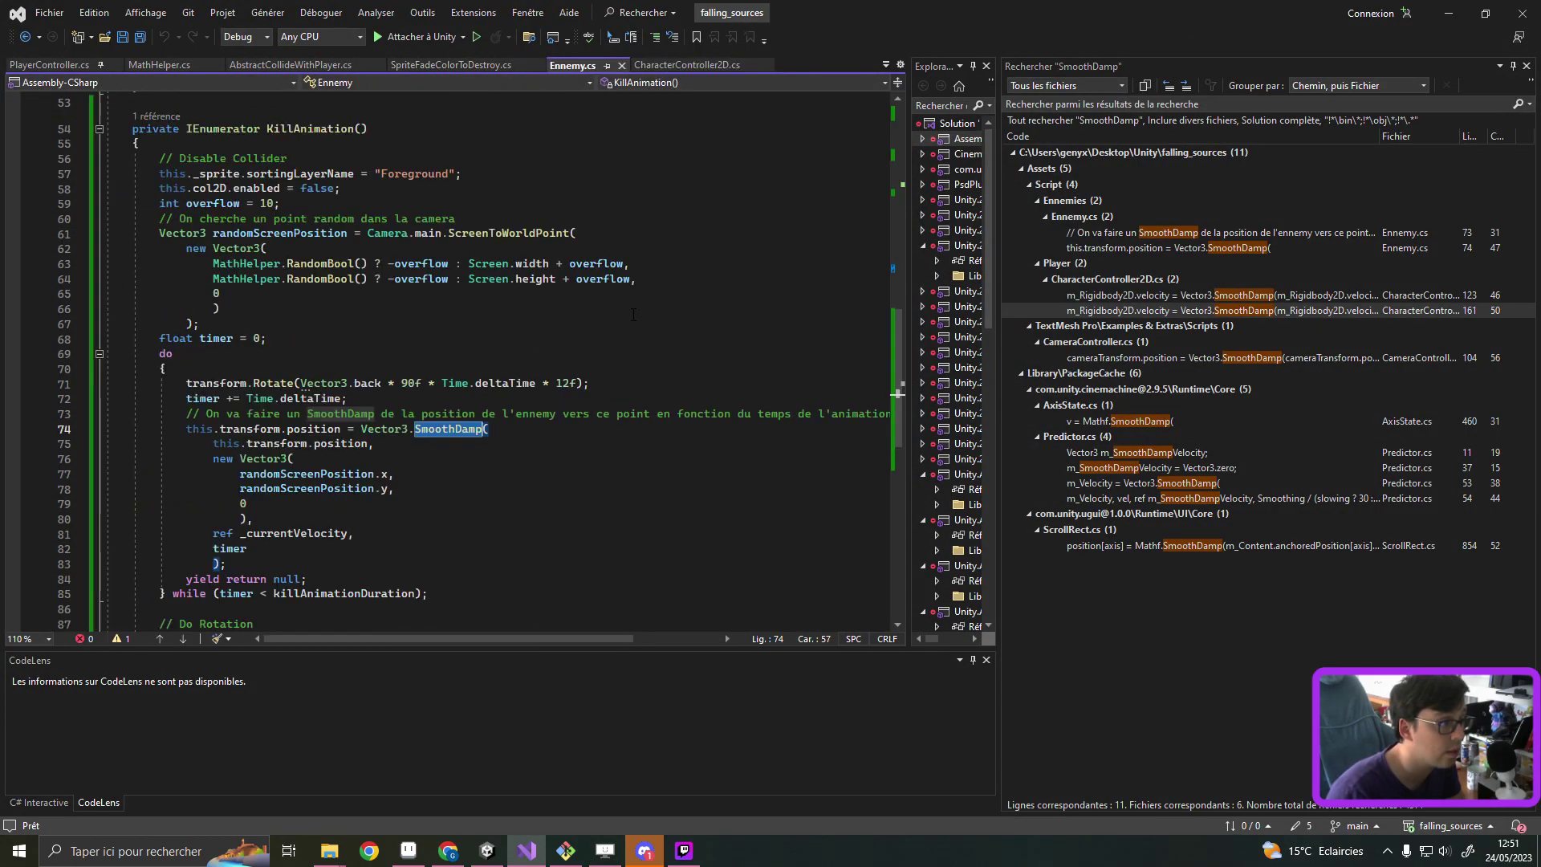
{"action": "scroll", "coordinate": [415, 519], "scroll_direction": "down", "scroll_amount": 1}
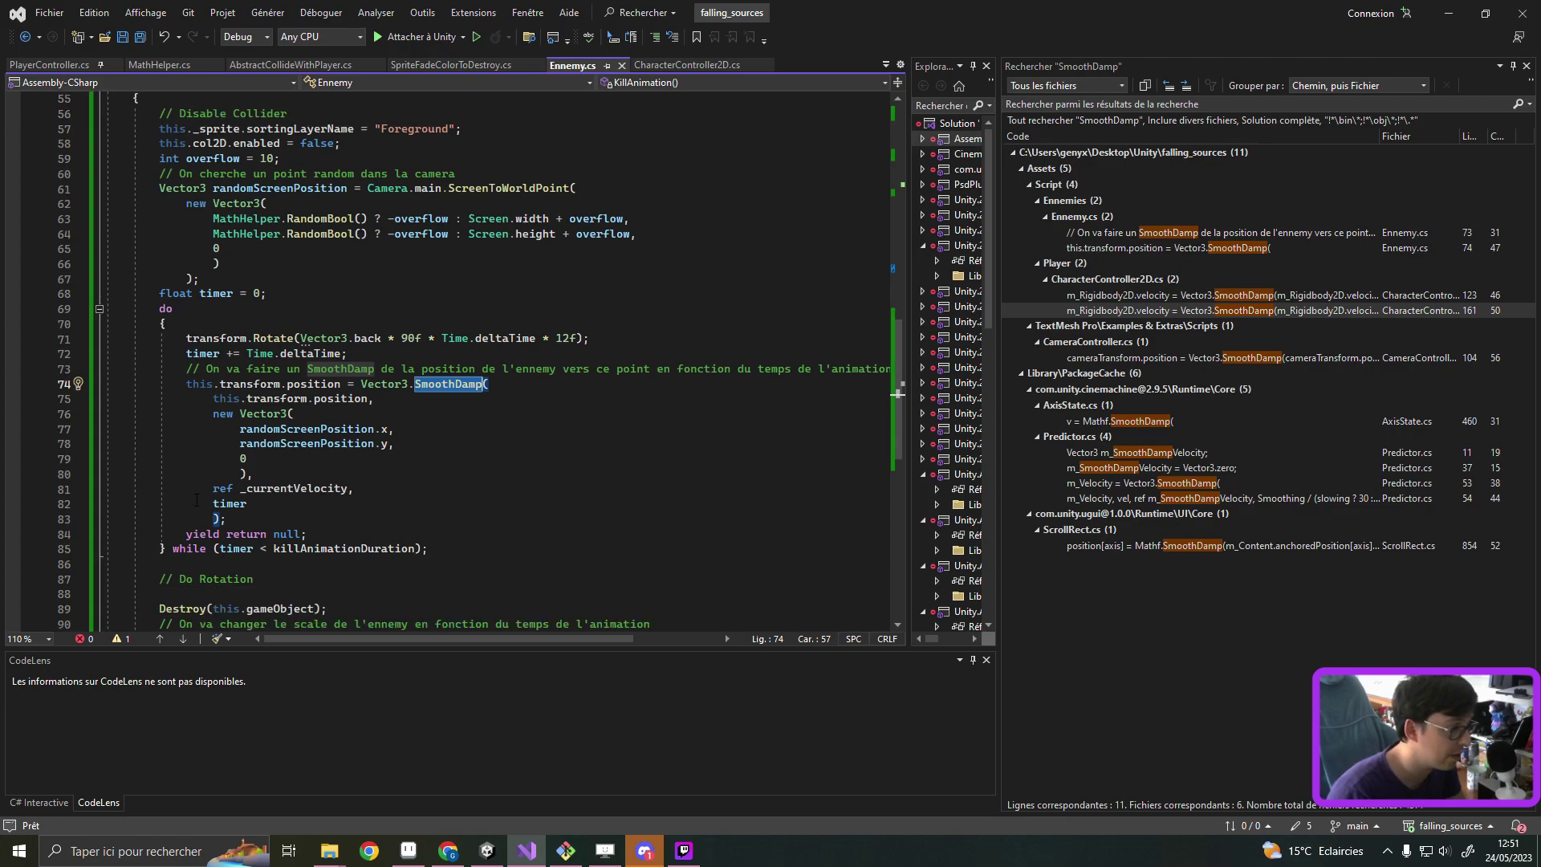
{"action": "double_click", "coordinate": [230, 503]}
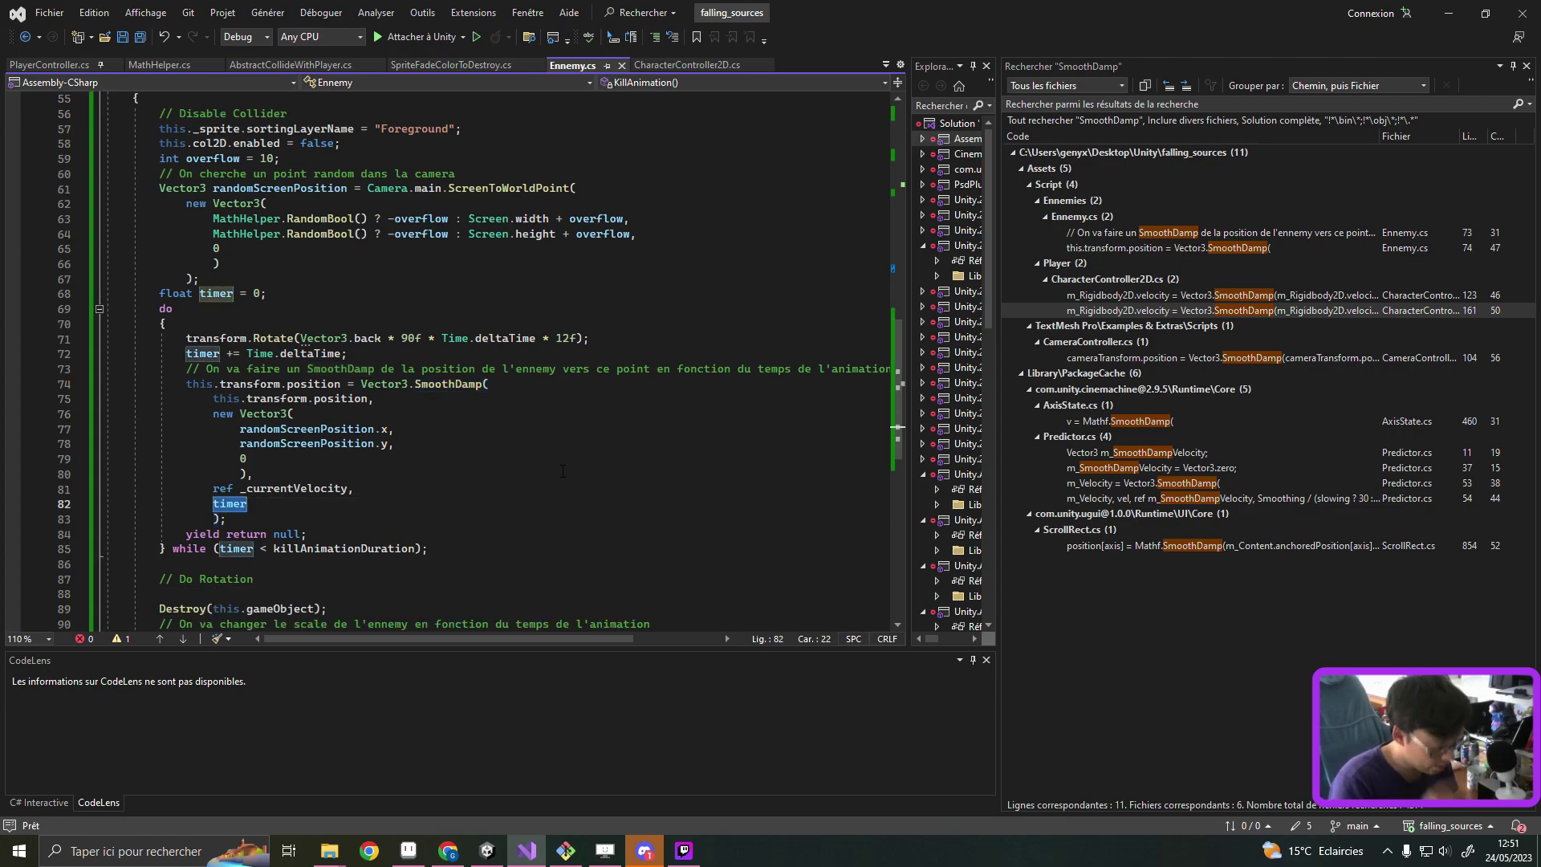
{"action": "type", "text": "5"}
{"action": "key", "text": "ctrl+s"}
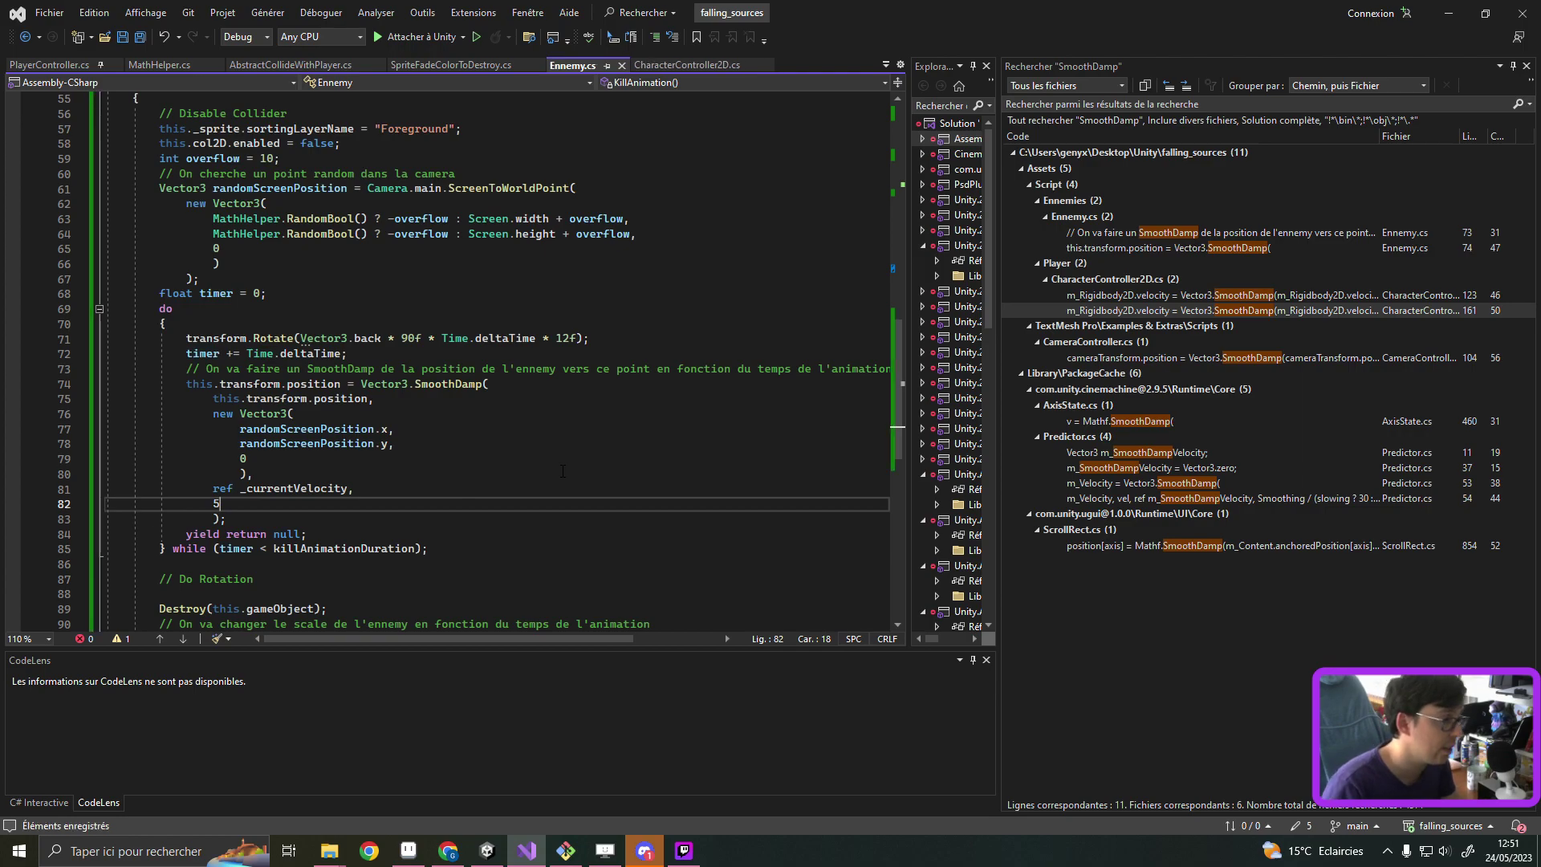
Step: Let Unity recompile, play a test round from the title screen, stop it, and return to the code
{"action": "left_click", "coordinate": [1450, 13]}
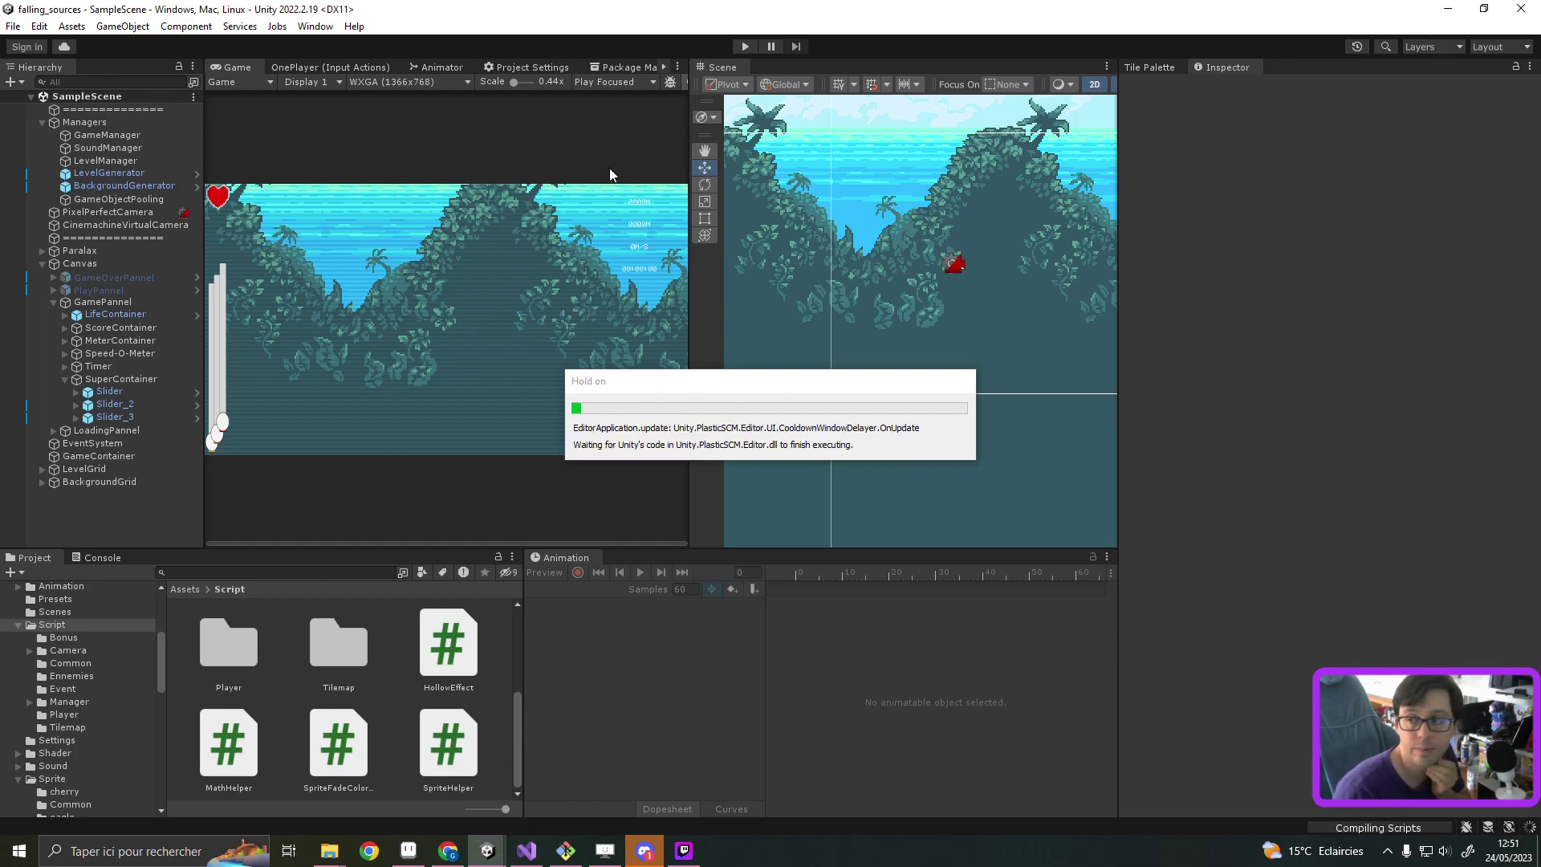
{"action": "left_click", "coordinate": [746, 46]}
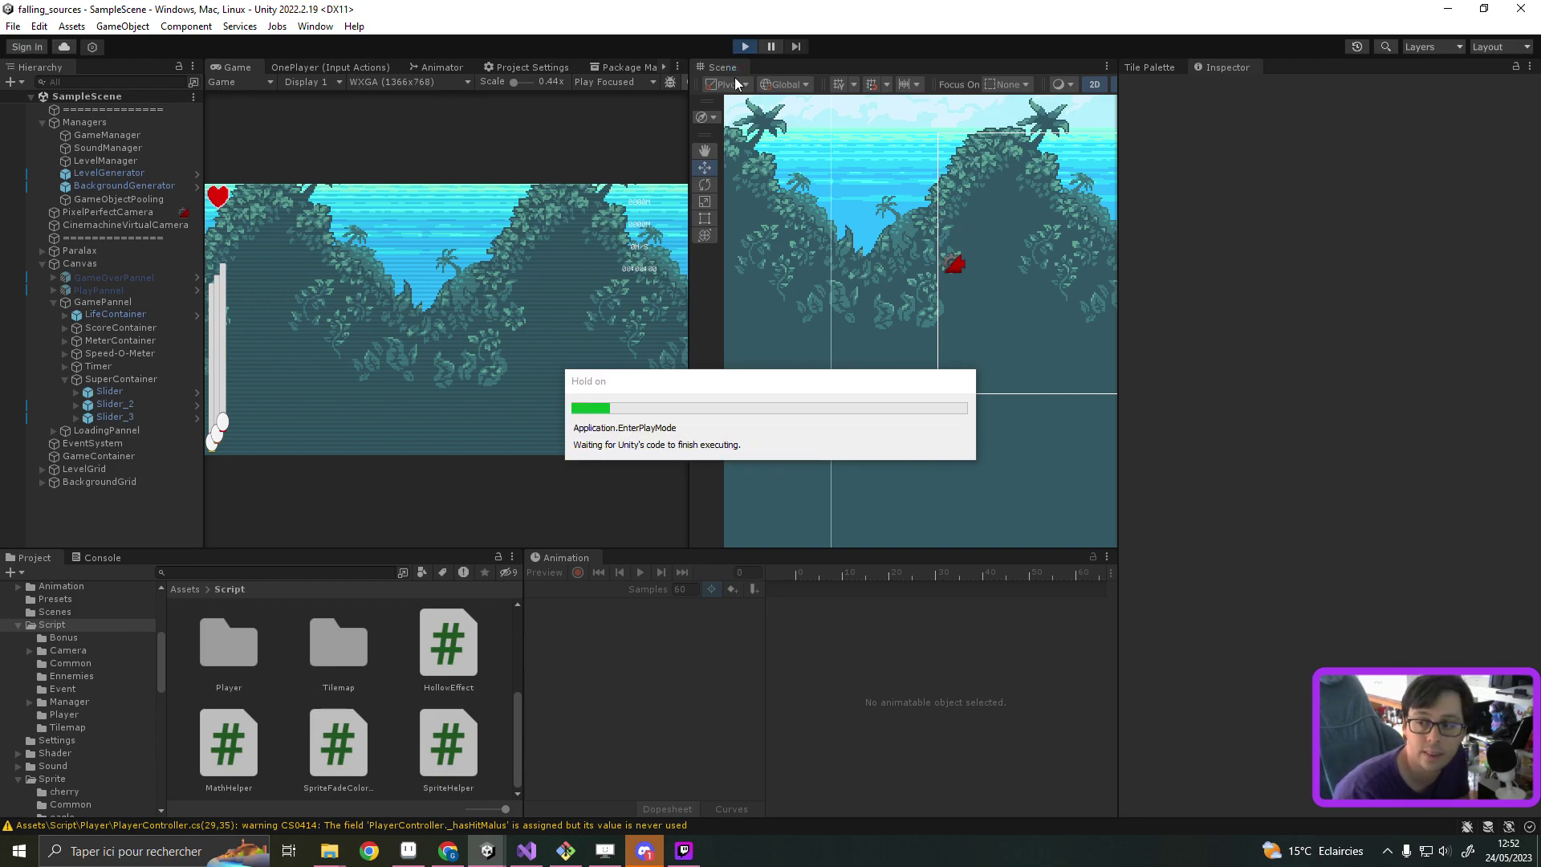
{"action": "left_click", "coordinate": [425, 386]}
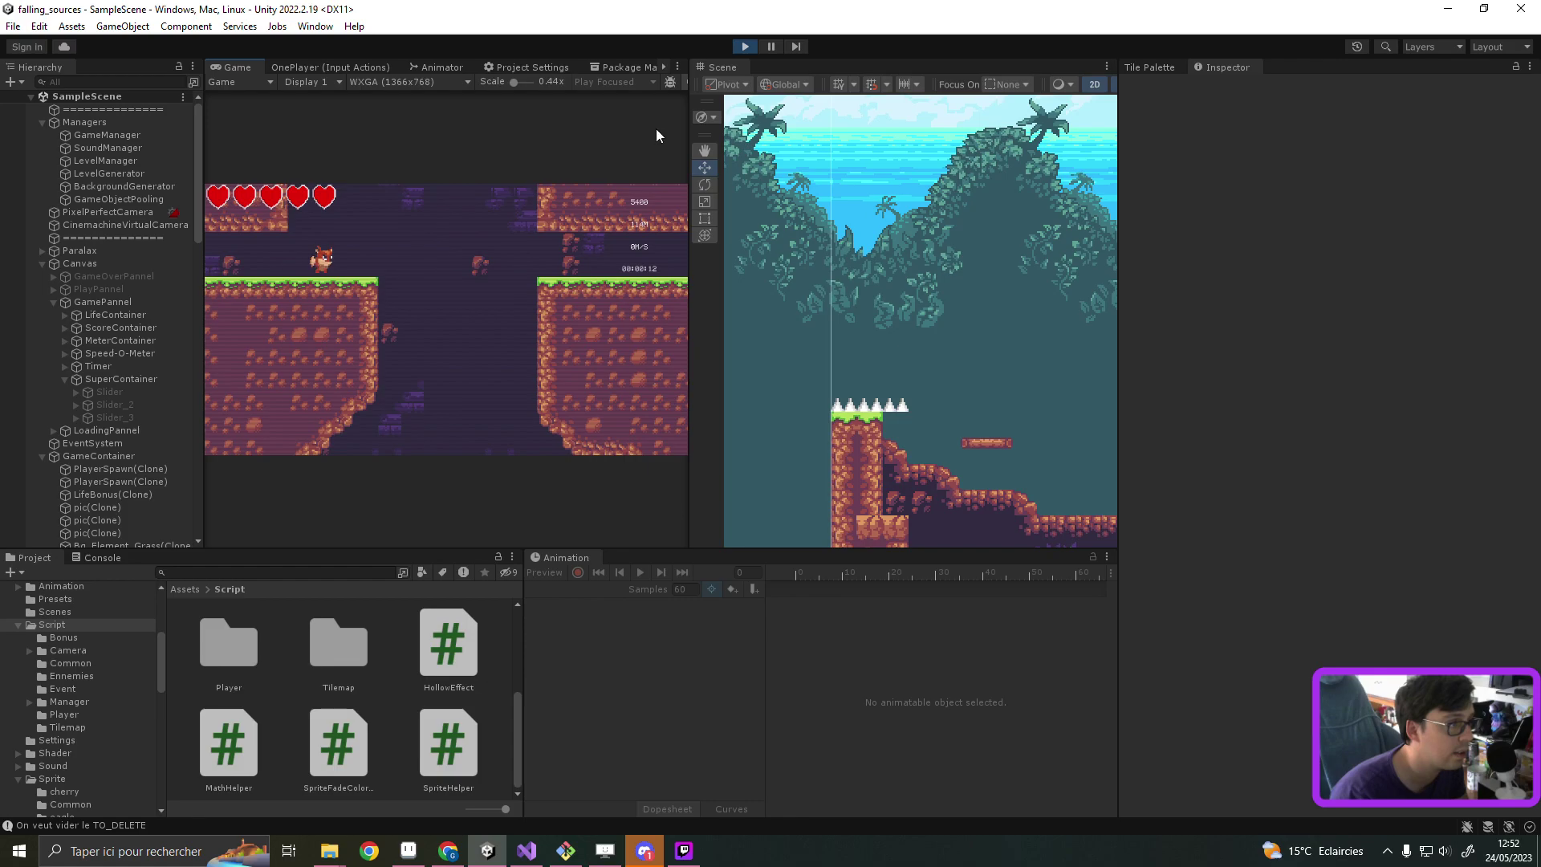
{"action": "left_click", "coordinate": [744, 48]}
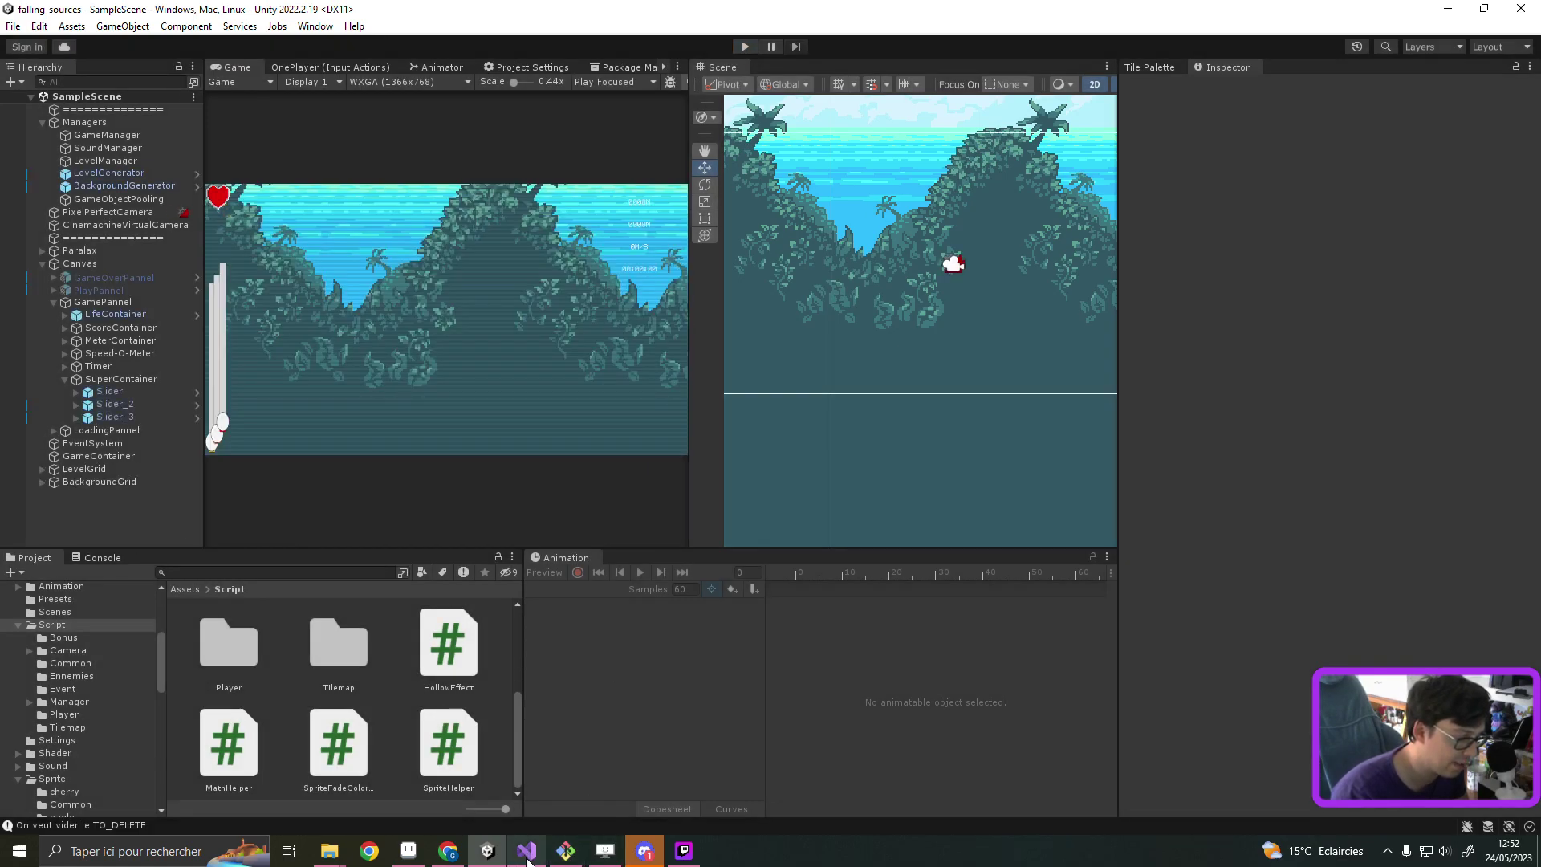
{"action": "left_click", "coordinate": [528, 855]}
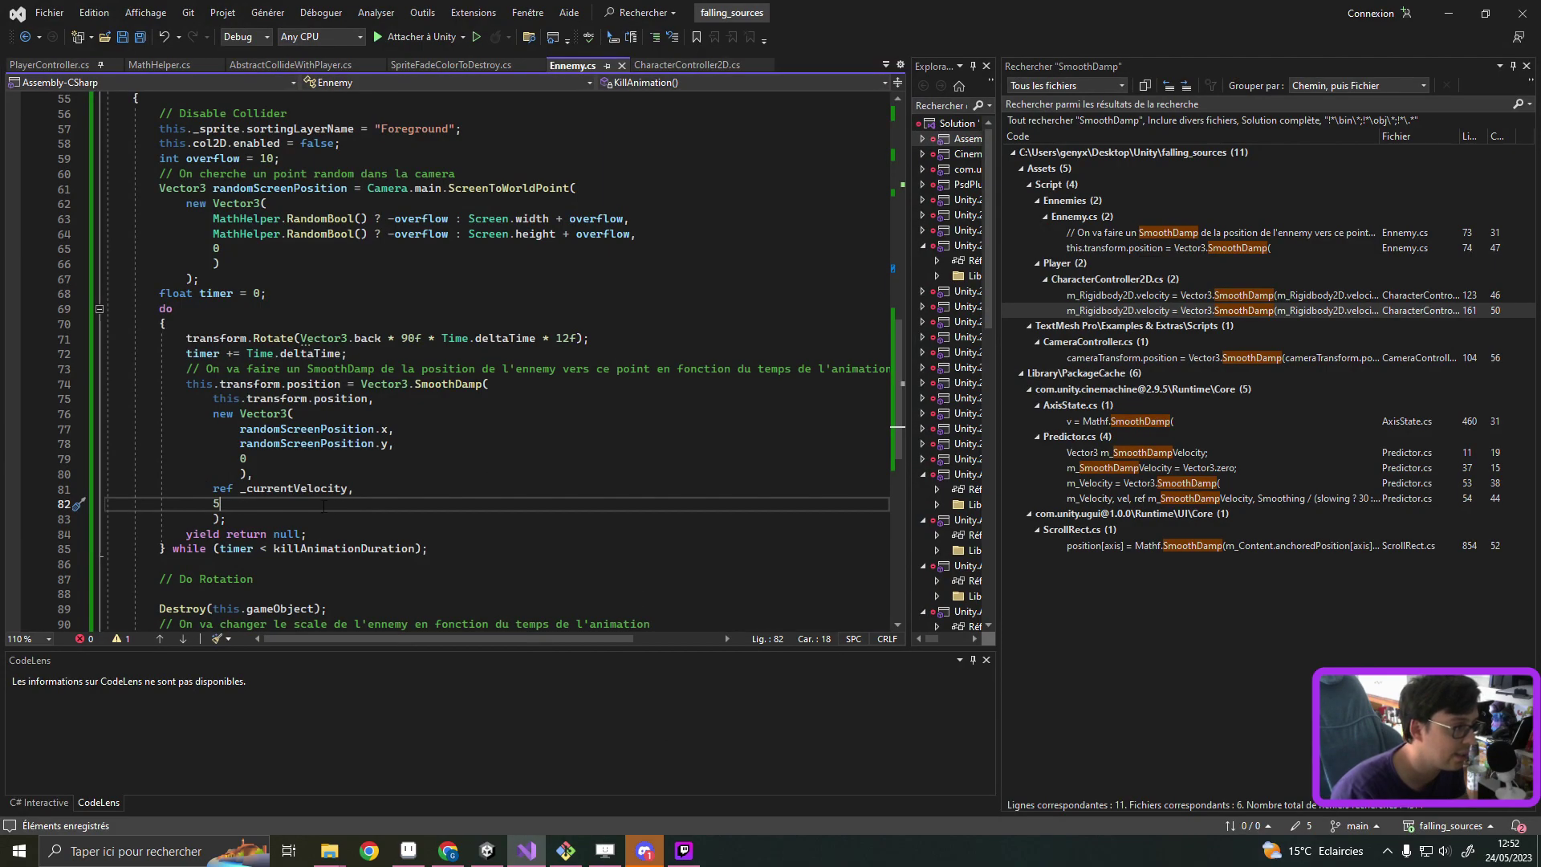
Step: Change the smooth time 5 on line 82 to 1 and return to Unity to recompile
{"action": "scroll", "coordinate": [324, 506], "scroll_direction": "down", "scroll_amount": 1}
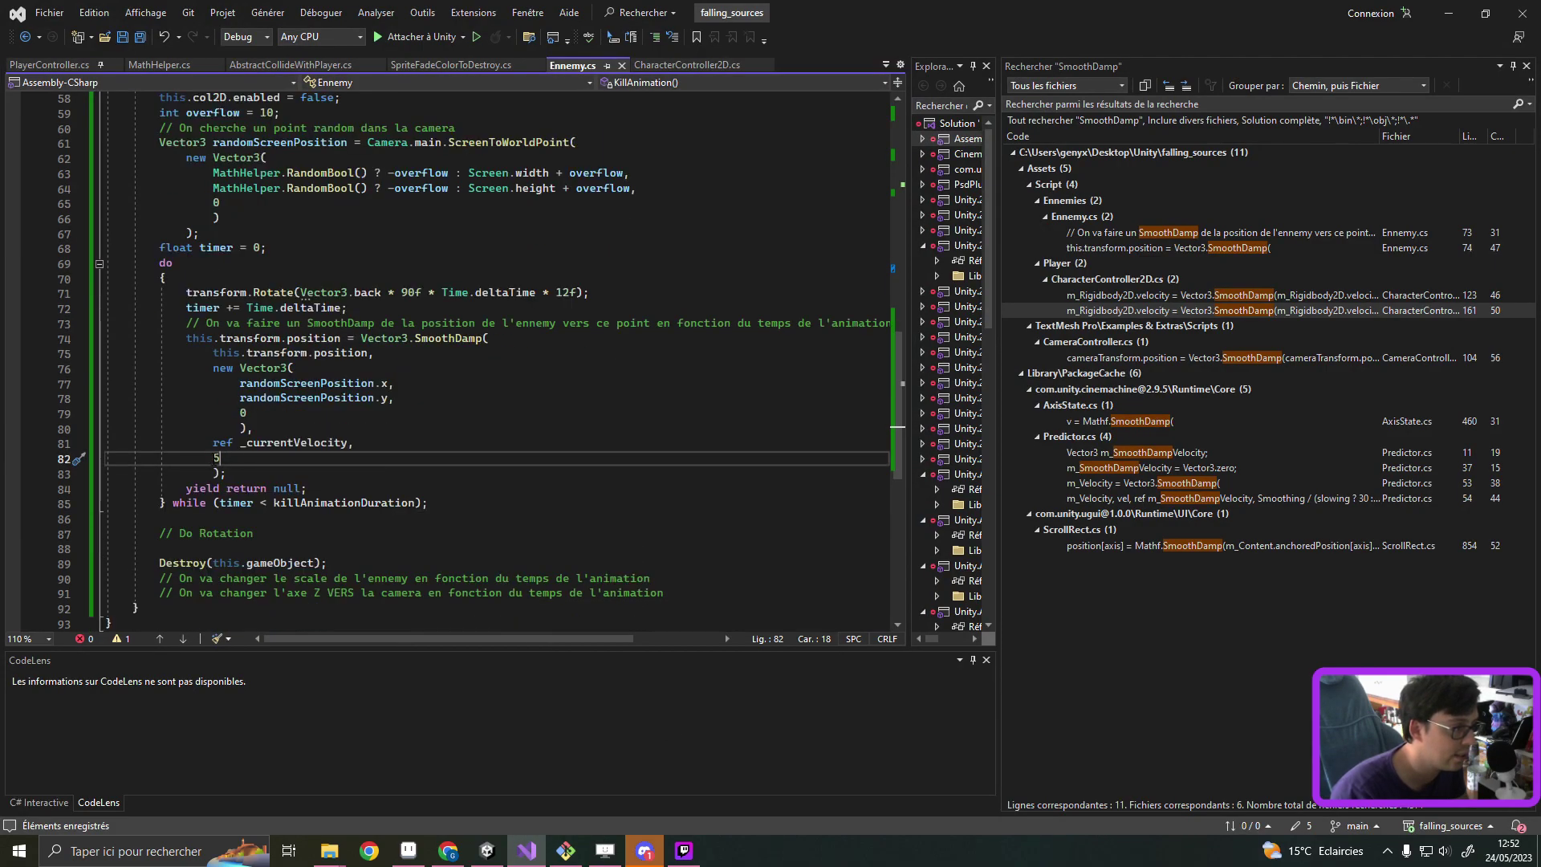
{"action": "double_click", "coordinate": [216, 459]}
{"action": "type", "text": "1"}
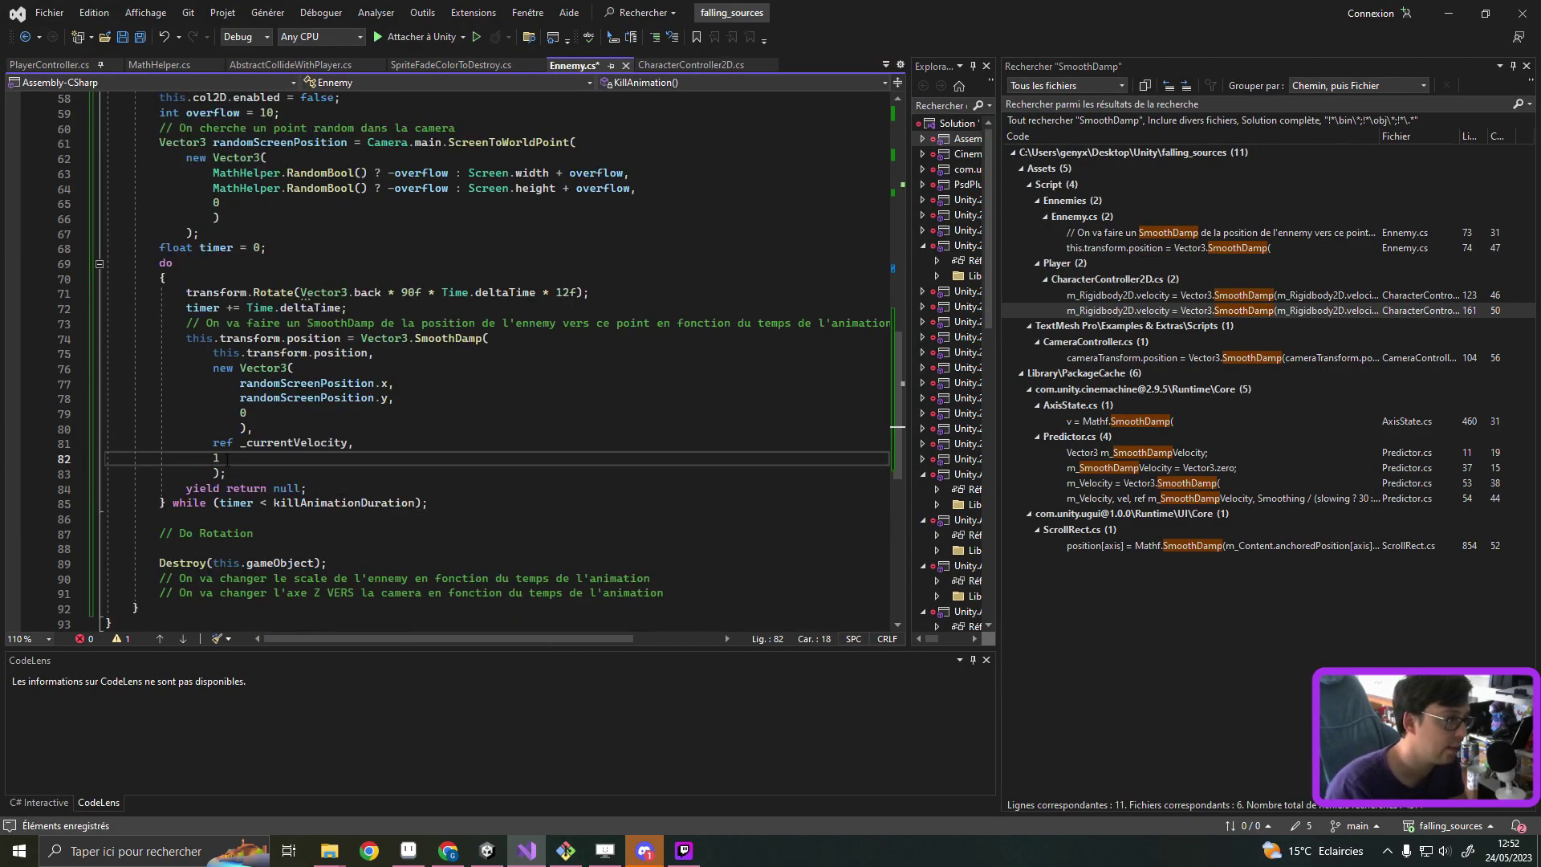
{"action": "left_click", "coordinate": [1449, 13]}
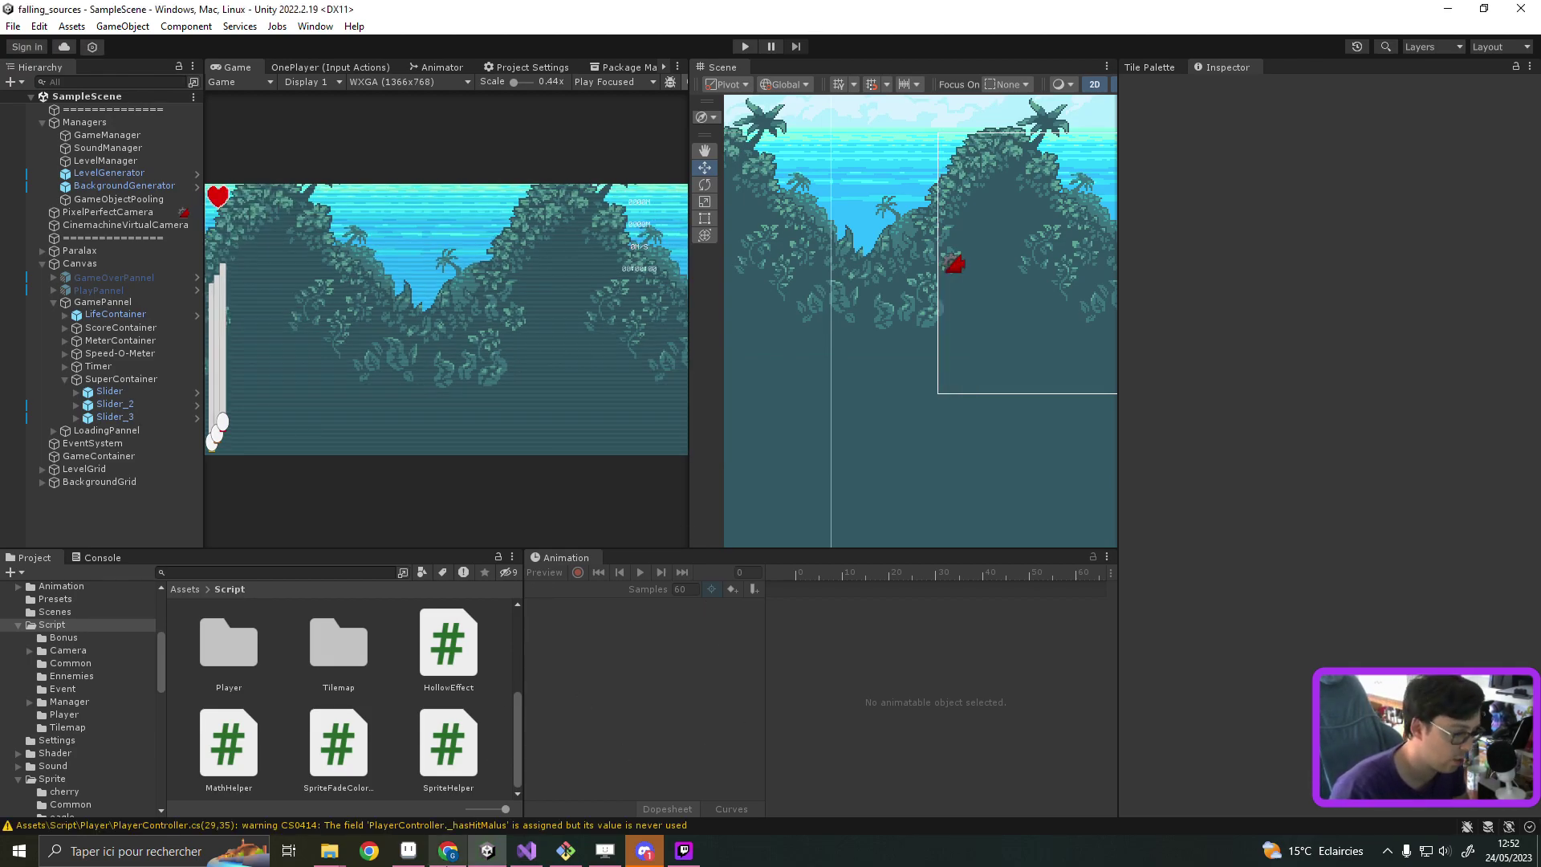
Step: In start_1.png, pick the sprite's red with the eyedropper and switch to the pencil
{"action": "left_click", "coordinate": [419, 854]}
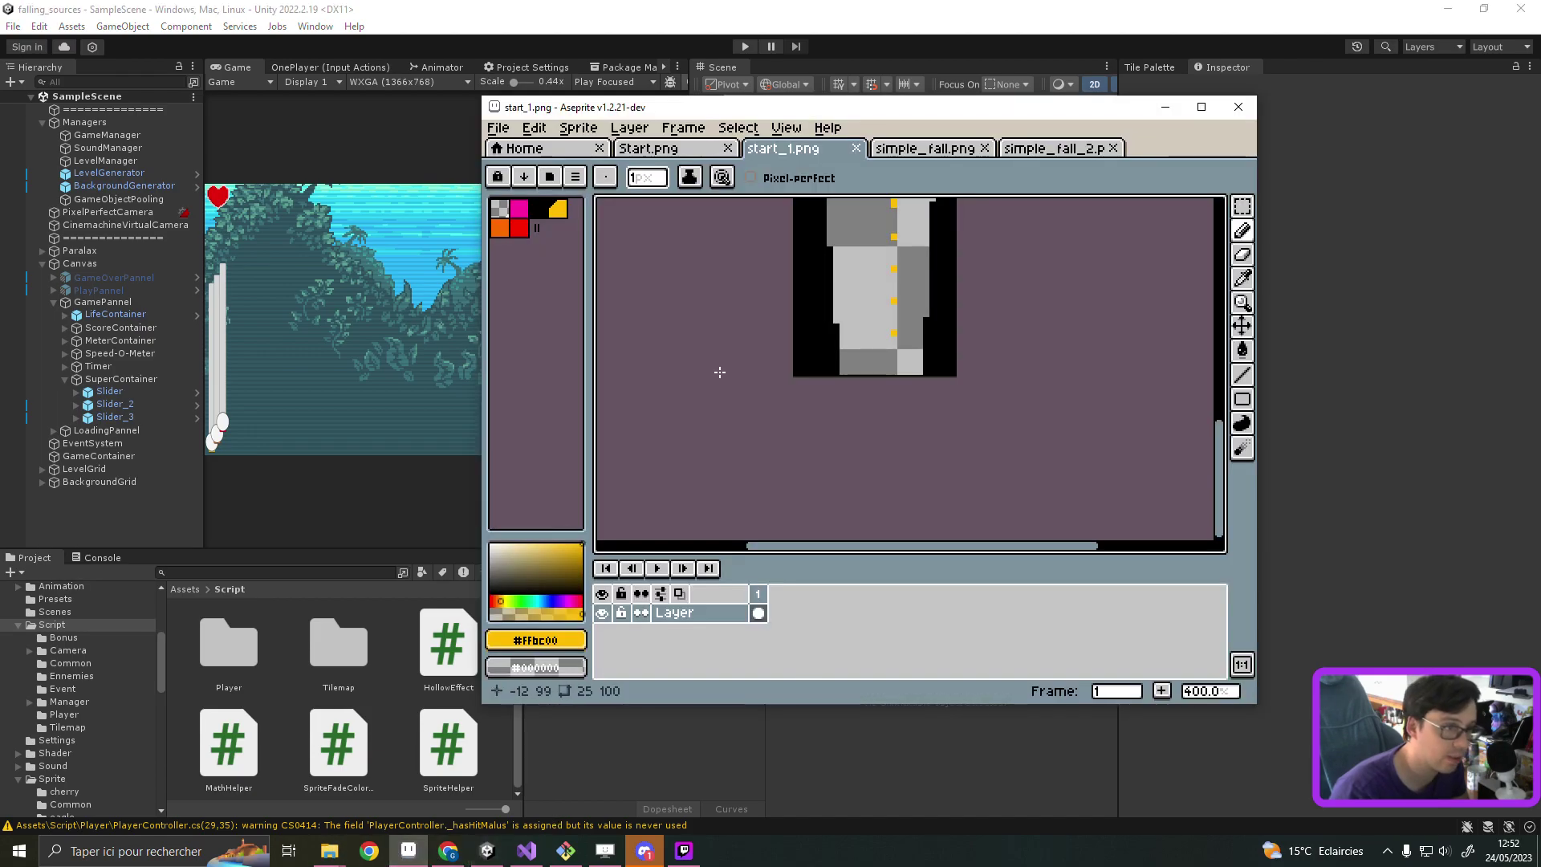
{"action": "scroll", "coordinate": [857, 267], "scroll_direction": "up", "scroll_amount": 2}
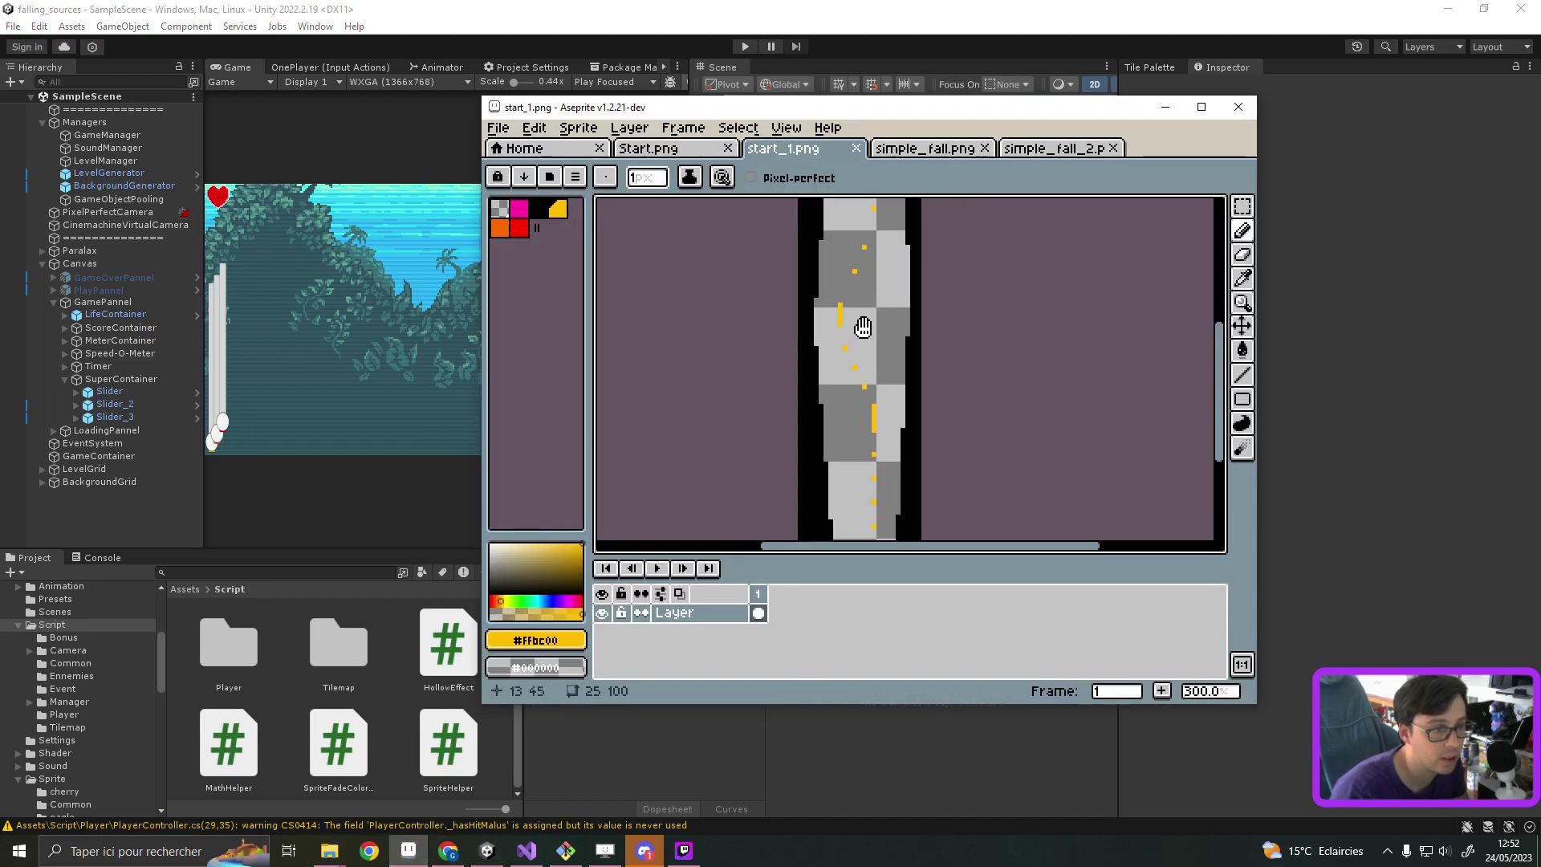
{"action": "mouse_move", "coordinate": [836, 344]}
{"action": "middle_mouse_down"}
{"action": "mouse_move", "coordinate": [878, 322]}
{"action": "mouse_move", "coordinate": [869, 412]}
{"action": "middle_mouse_up"}
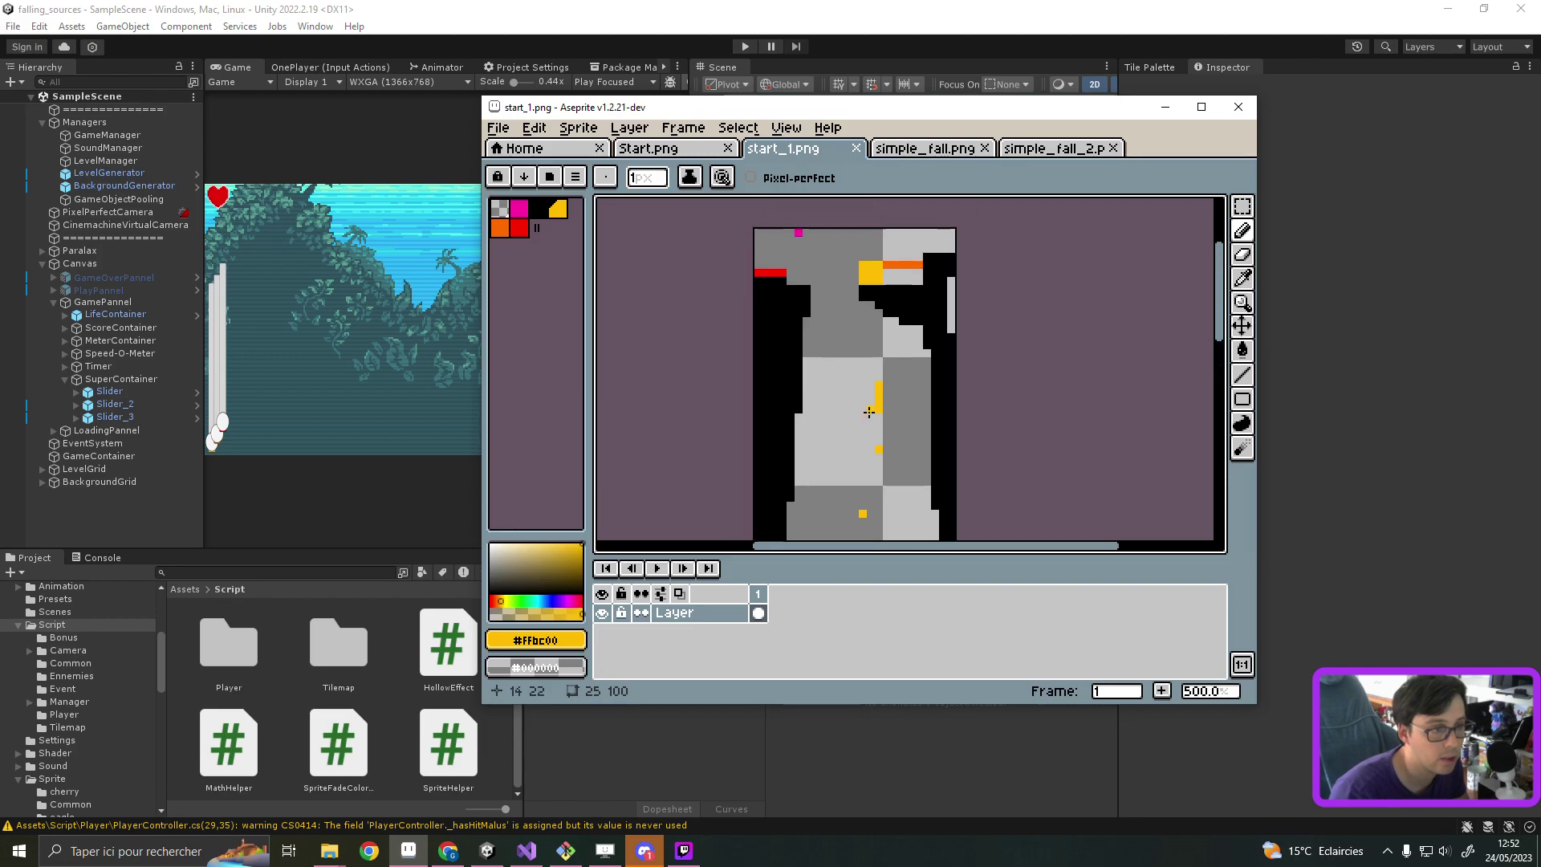
{"action": "key", "text": "i"}
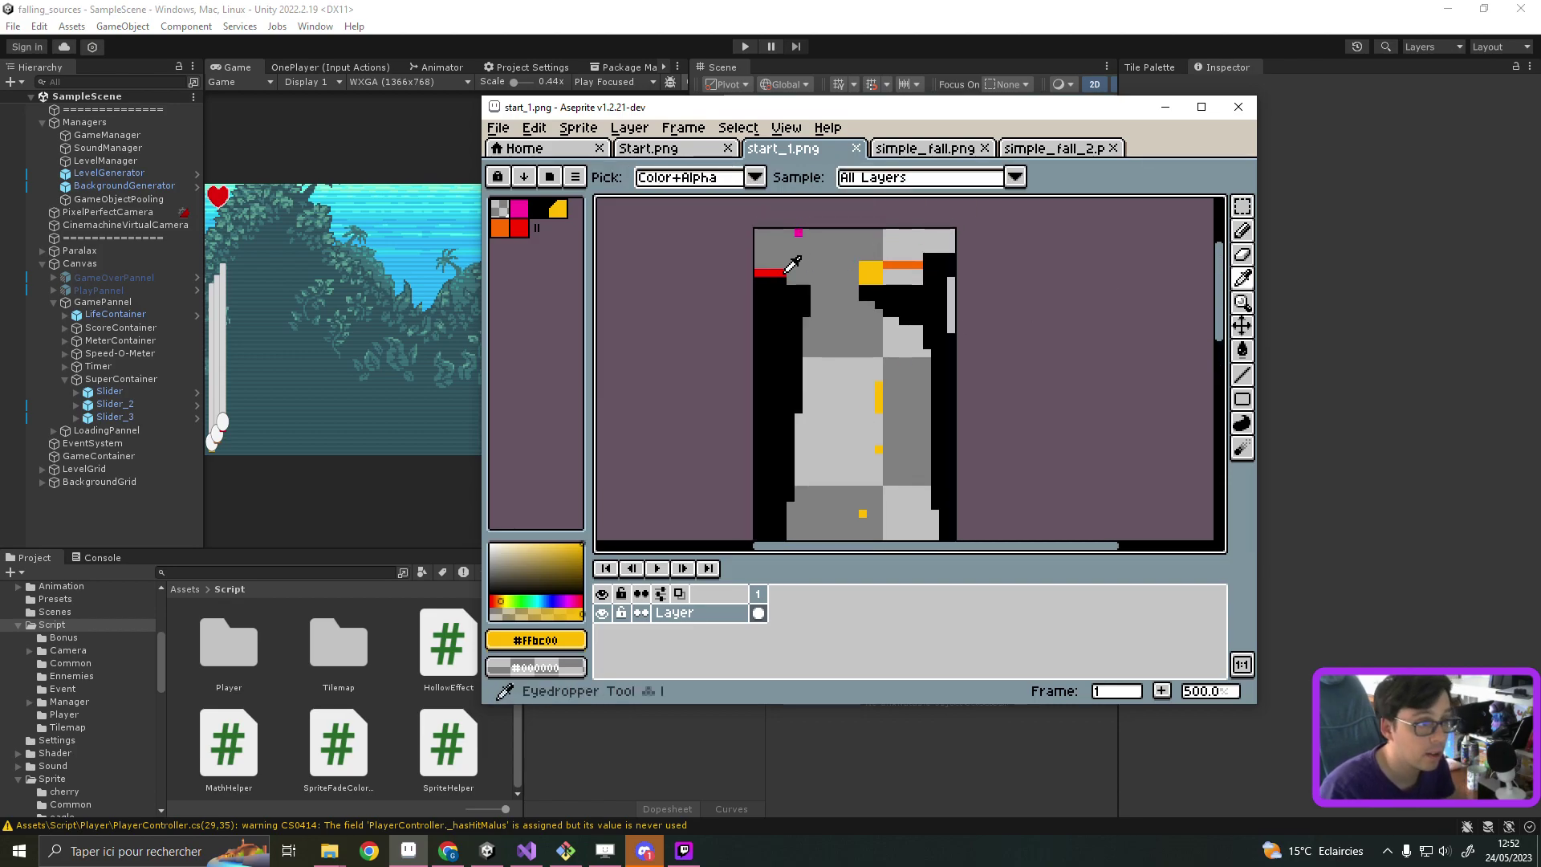
{"action": "left_click", "coordinate": [787, 271]}
{"action": "key", "text": "b"}
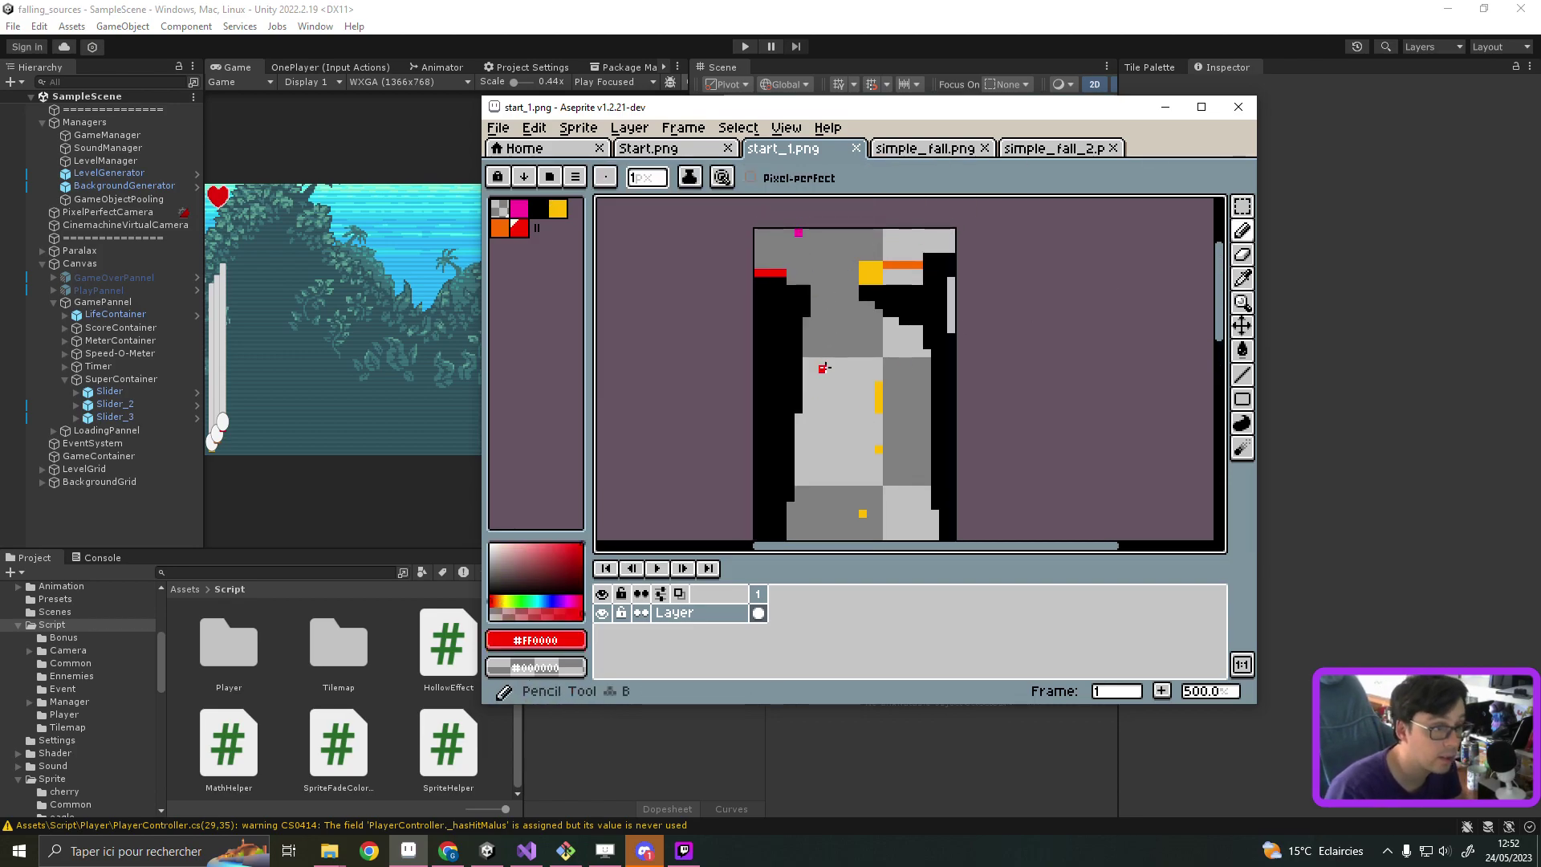
Step: Paint red pixels down the sprite's left edge and save start_1.png
{"action": "left_click", "coordinate": [782, 354]}
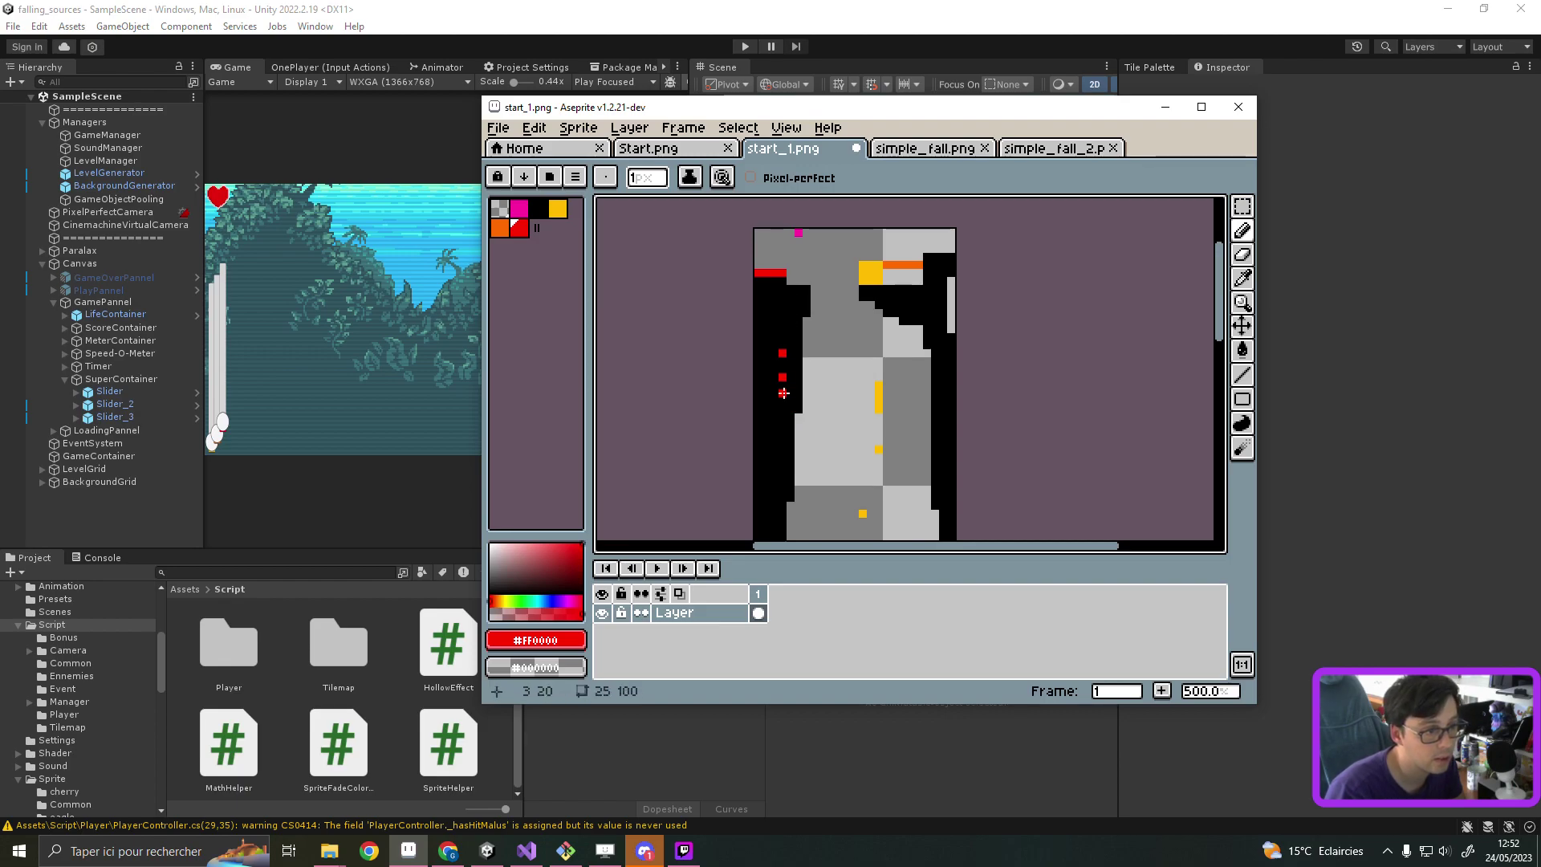
{"action": "left_click", "coordinate": [784, 459]}
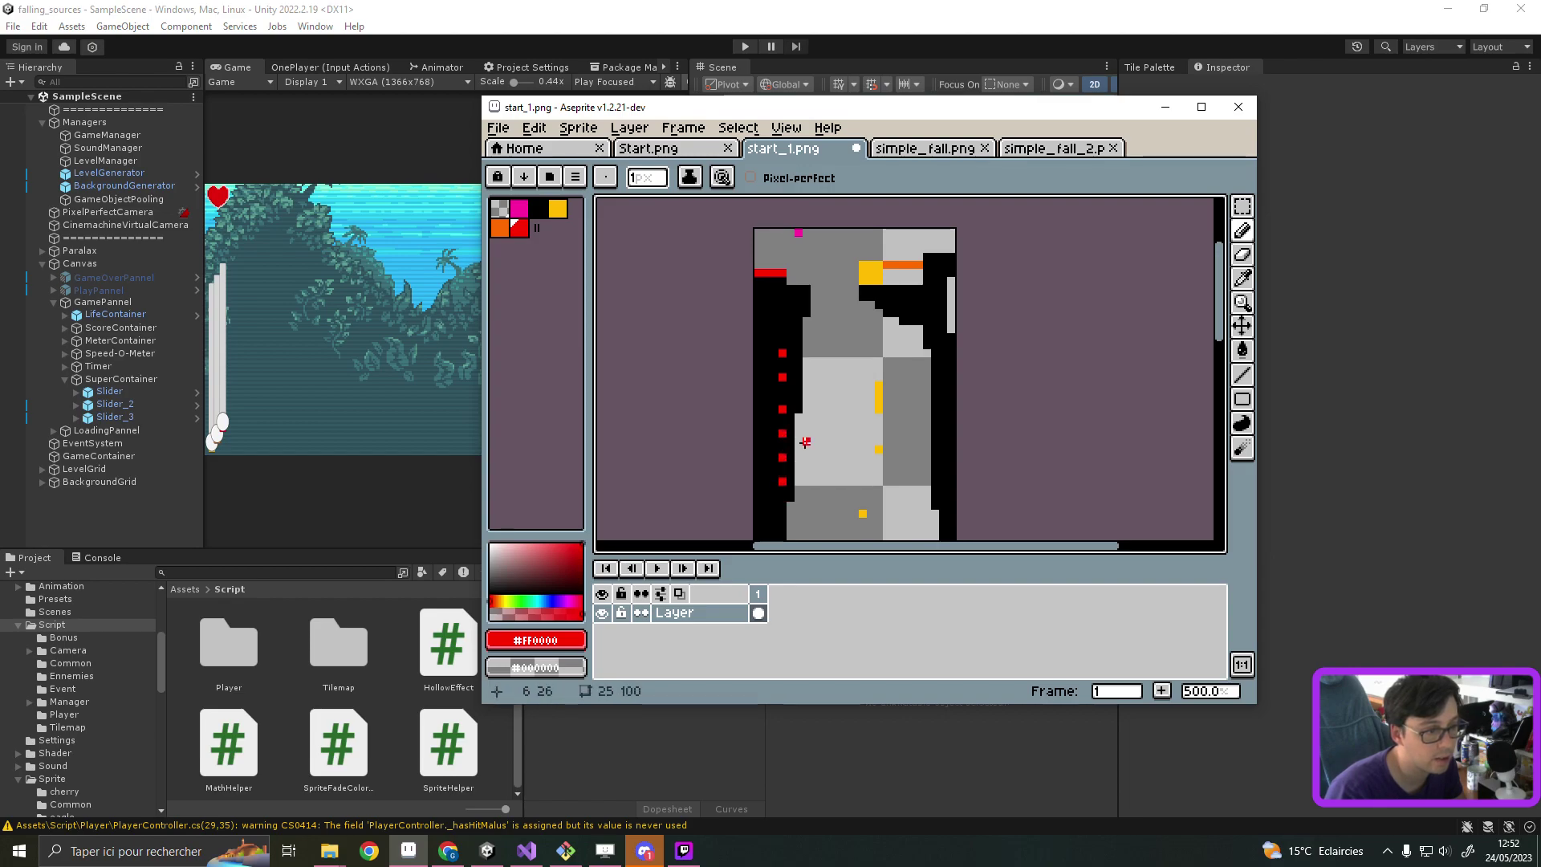
{"action": "scroll", "coordinate": [805, 443], "scroll_direction": "down", "scroll_amount": 2}
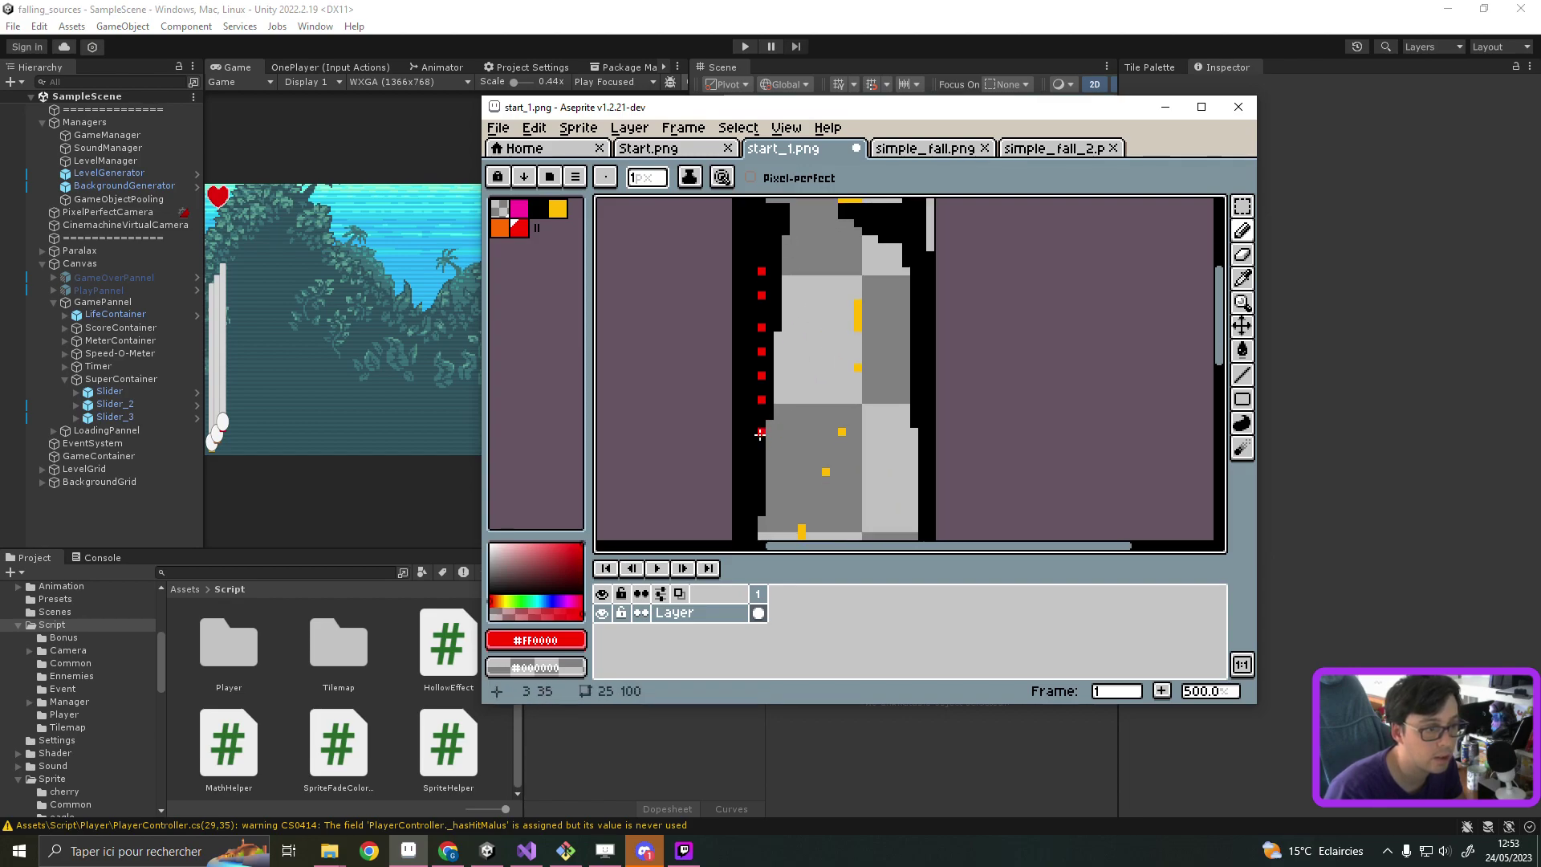
{"action": "left_click", "coordinate": [761, 433]}
{"action": "left_click", "coordinate": [761, 448]}
{"action": "left_click", "coordinate": [763, 463]}
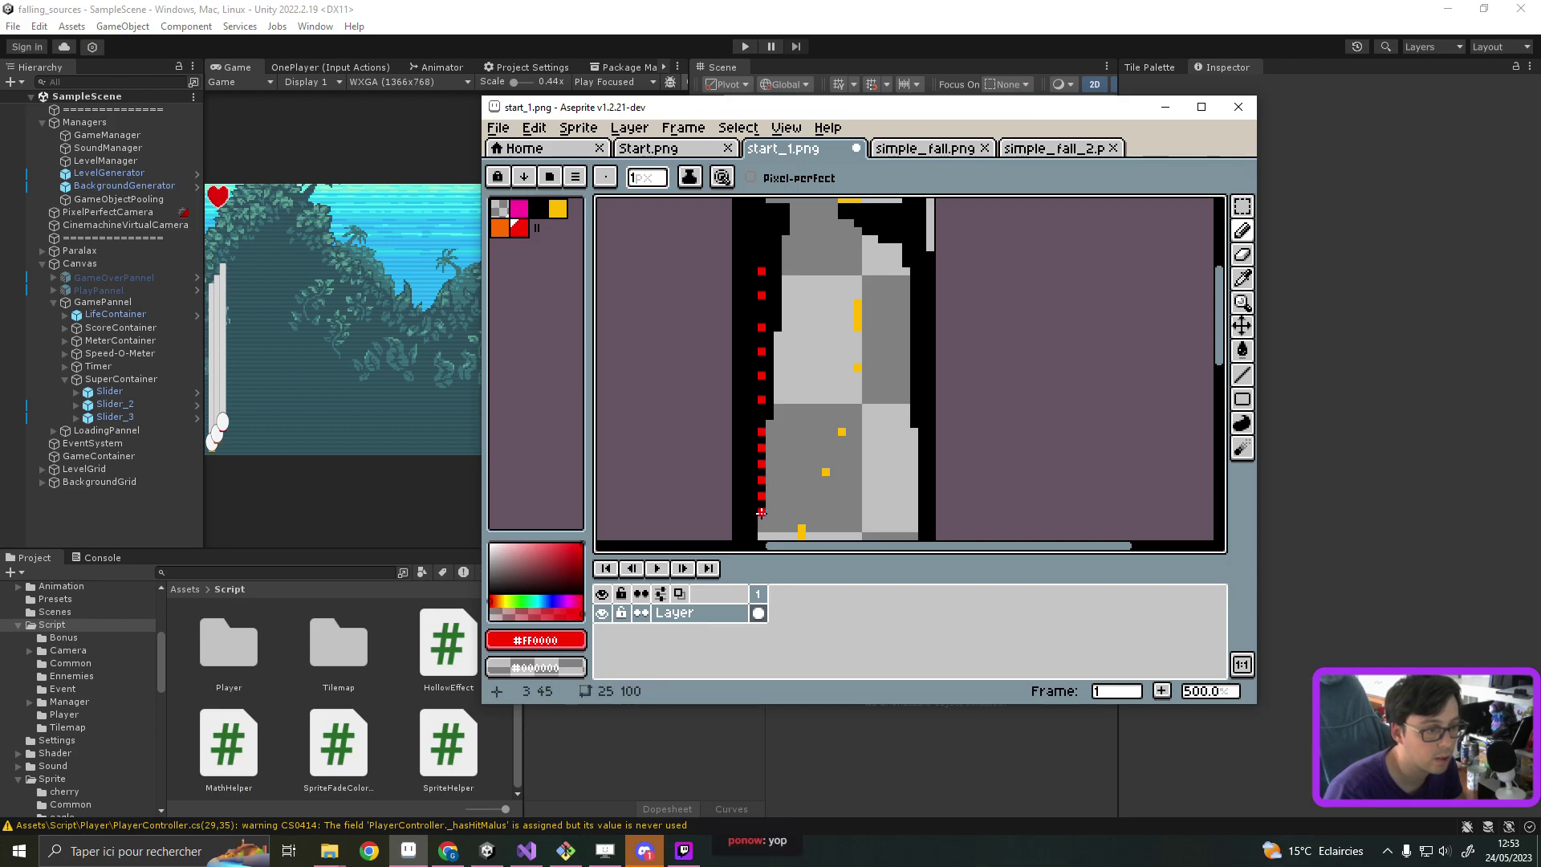
{"action": "scroll", "coordinate": [766, 319], "scroll_direction": "up", "scroll_amount": 2}
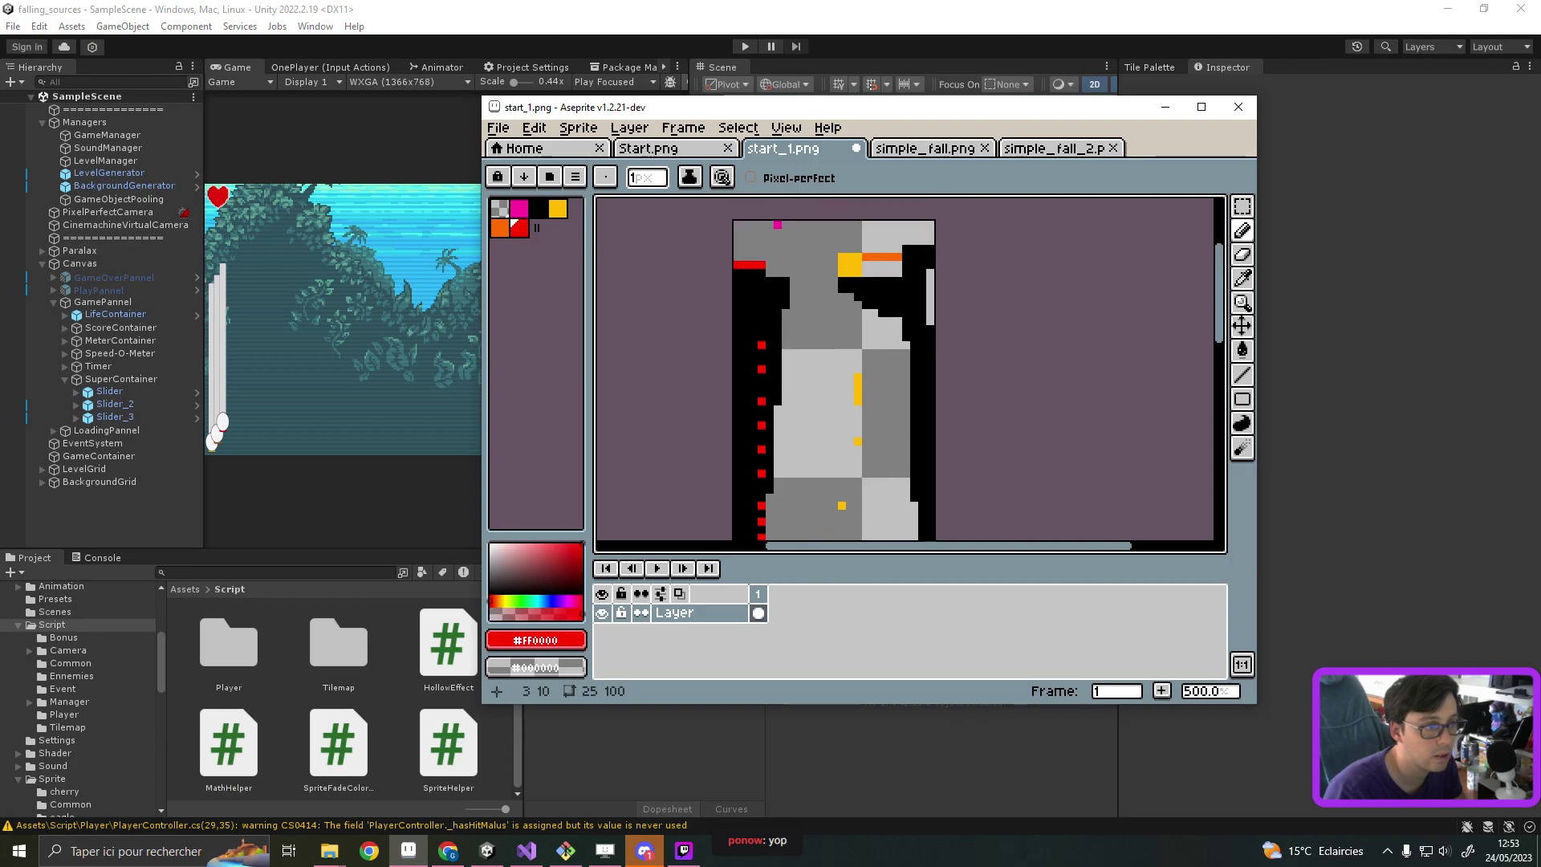
{"action": "left_click", "coordinate": [760, 317]}
{"action": "left_click", "coordinate": [761, 298]}
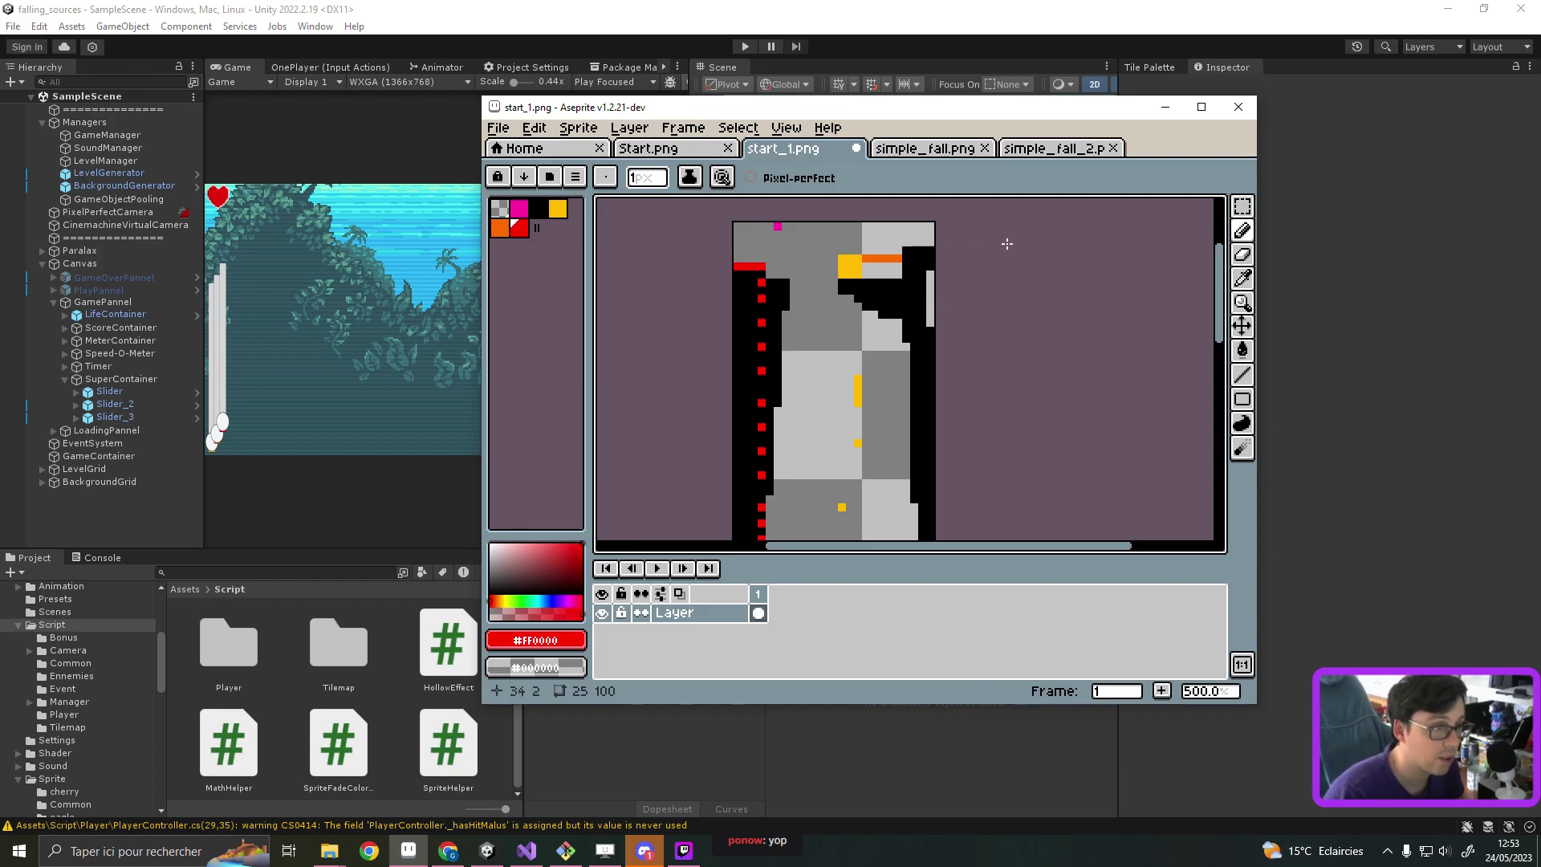
{"action": "key", "text": "ctrl+s"}
Step: Play a test round from the title screen, stop it, and bring Ennemy.cs back up
{"action": "left_click", "coordinate": [747, 46]}
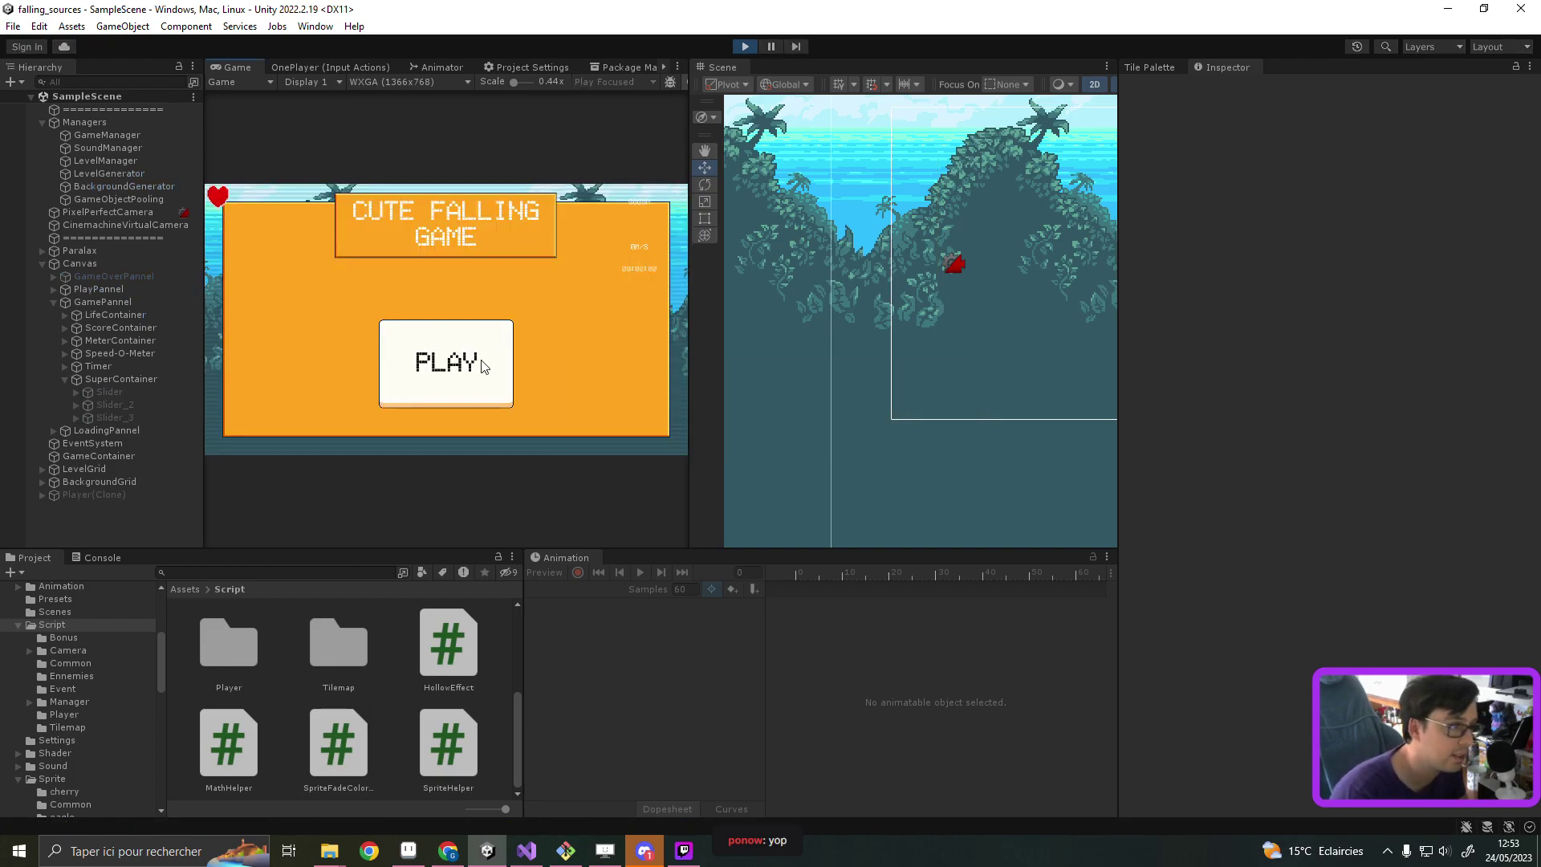
{"action": "left_click", "coordinate": [469, 367]}
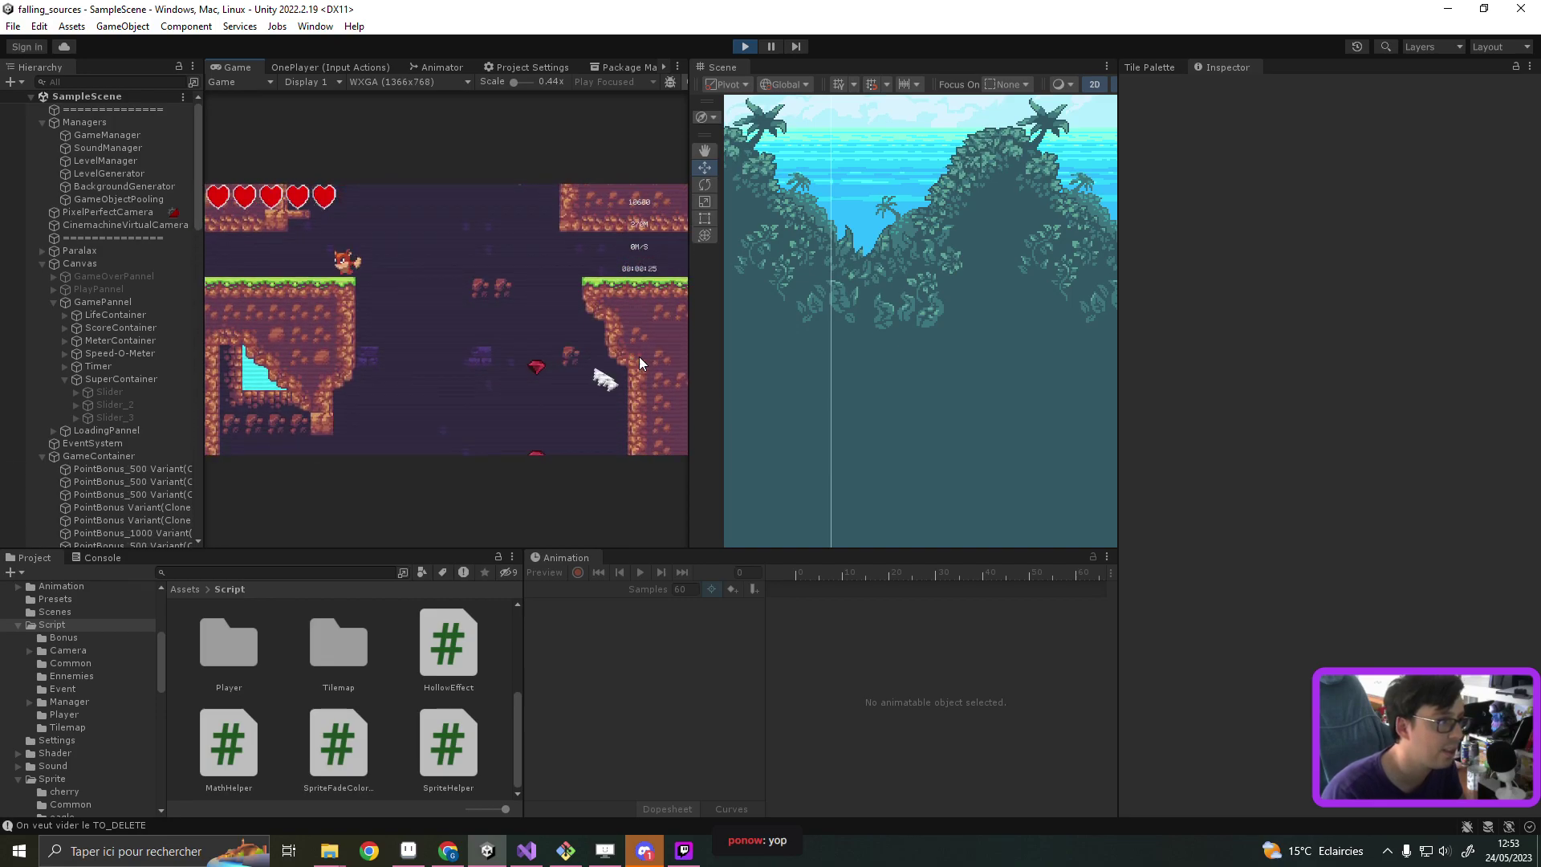
{"action": "left_click", "coordinate": [745, 47]}
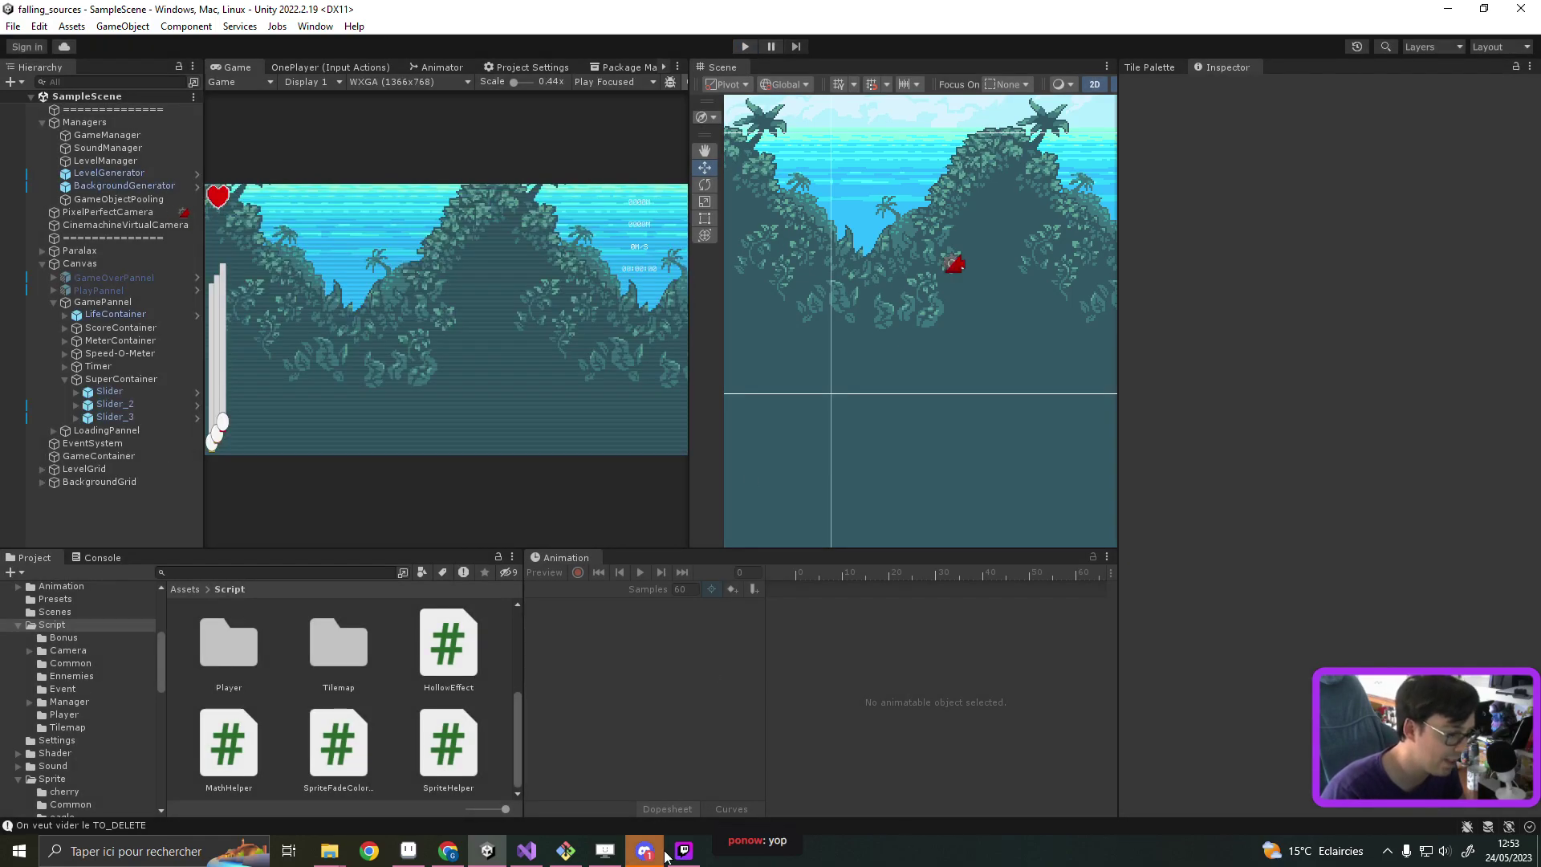
{"action": "left_click", "coordinate": [523, 855]}
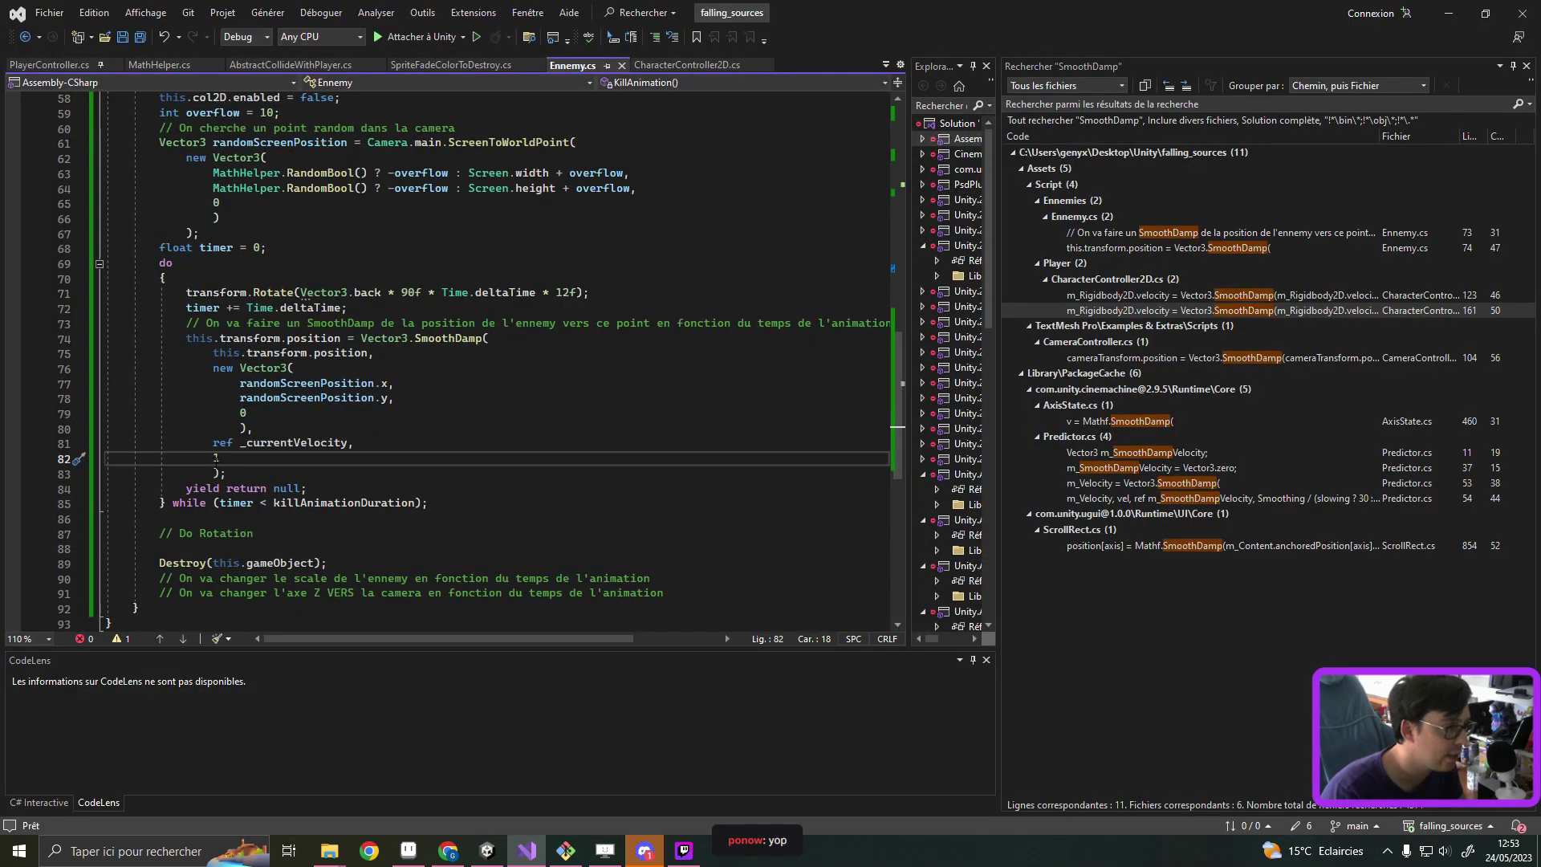
Step: Set the SmoothDamp smooth time on line 82 to 0.5f, save, and return to Unity
{"action": "type", "text": "0.5"}
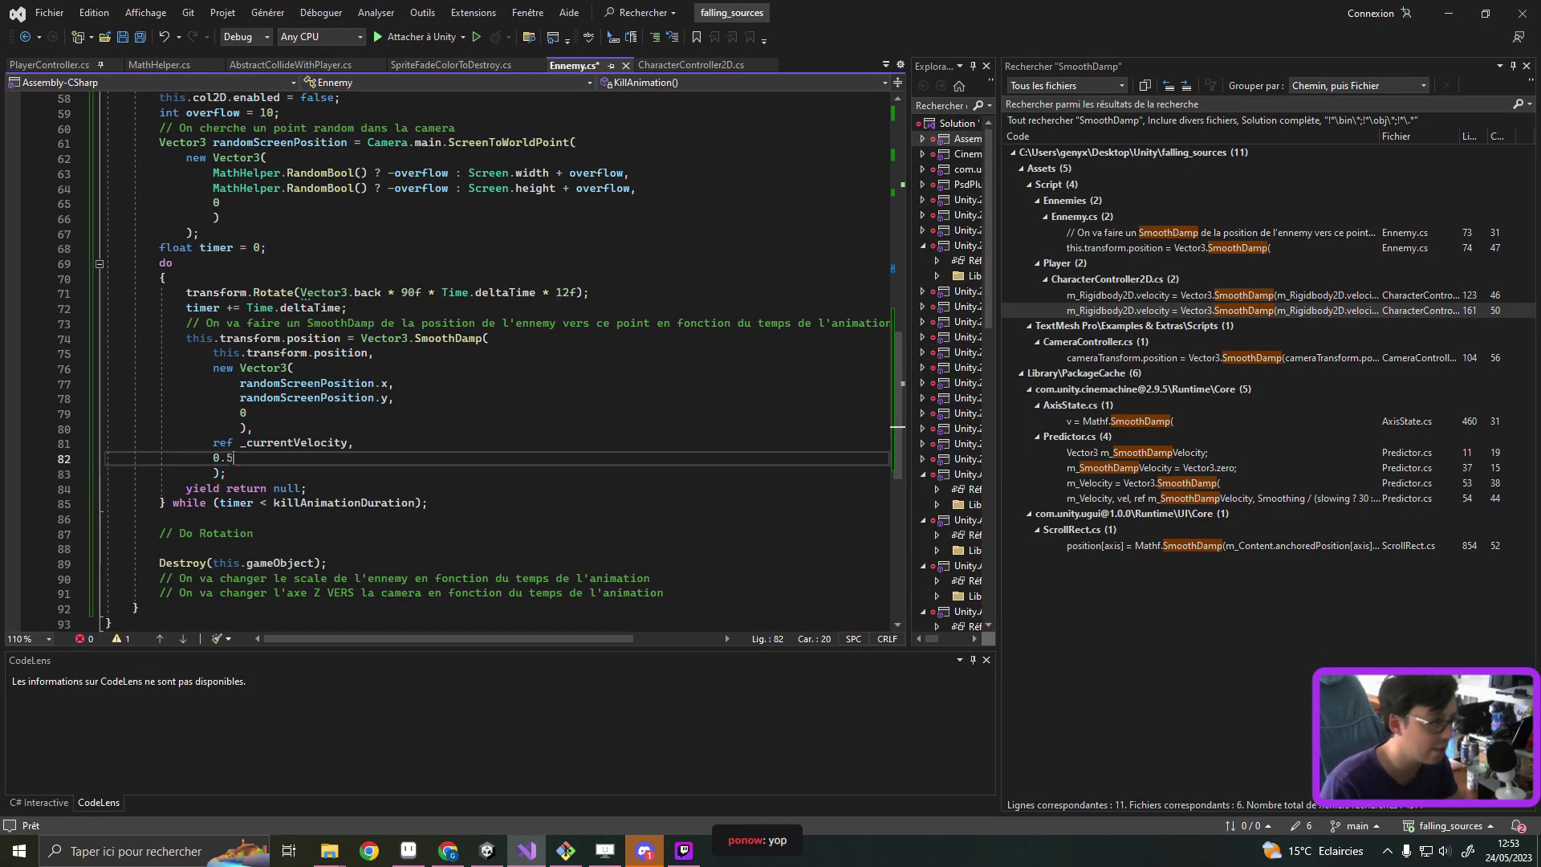
{"action": "key", "text": "ctrl+s"}
{"action": "type", "text": ".5f"}
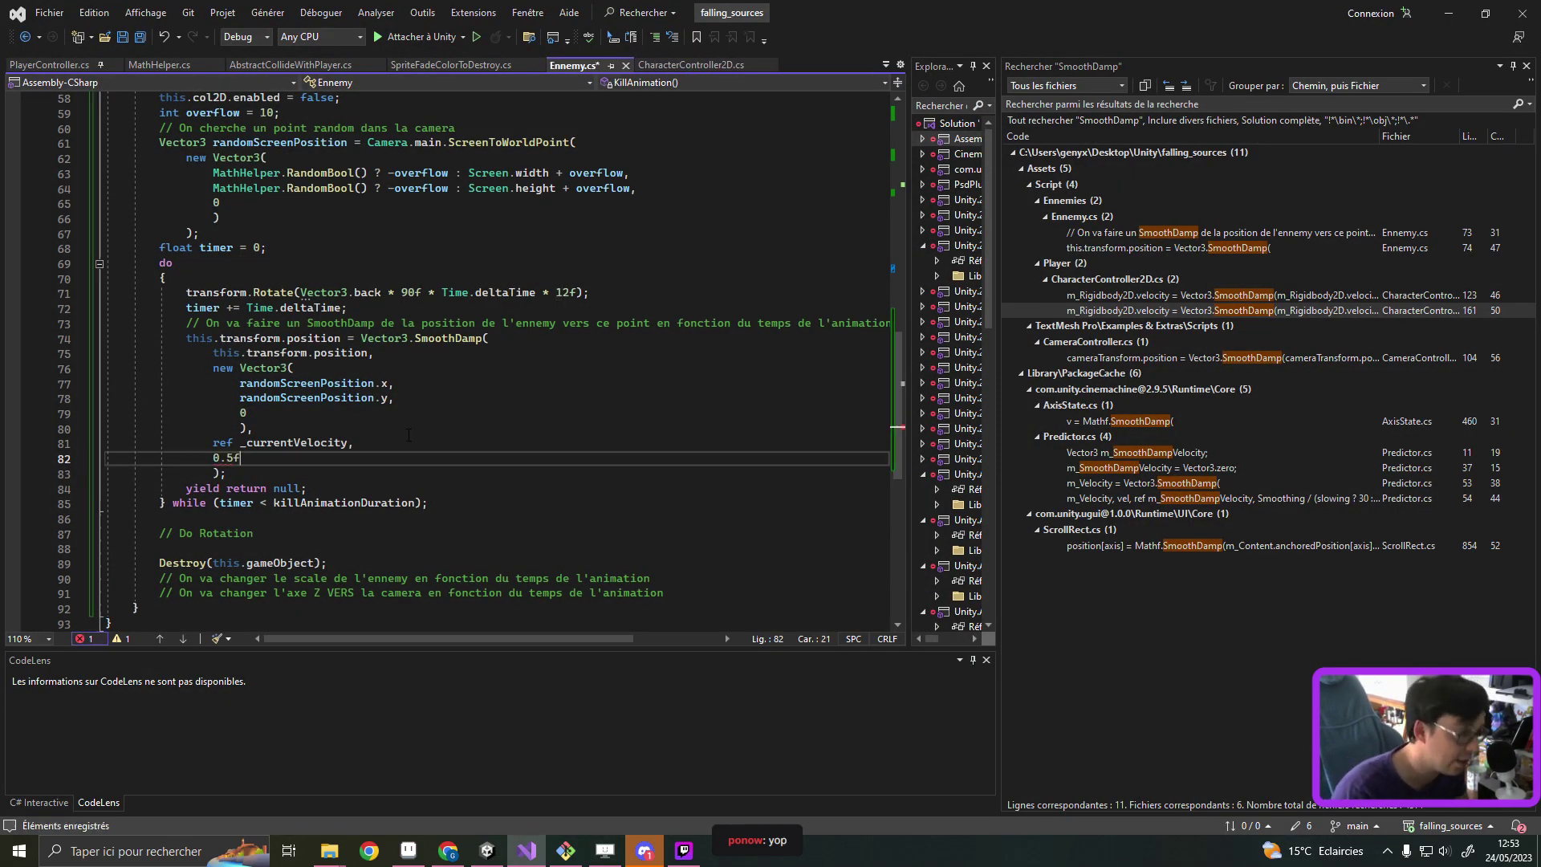
{"action": "key", "text": "ctrl+s"}
{"action": "left_click", "coordinate": [1449, 12]}
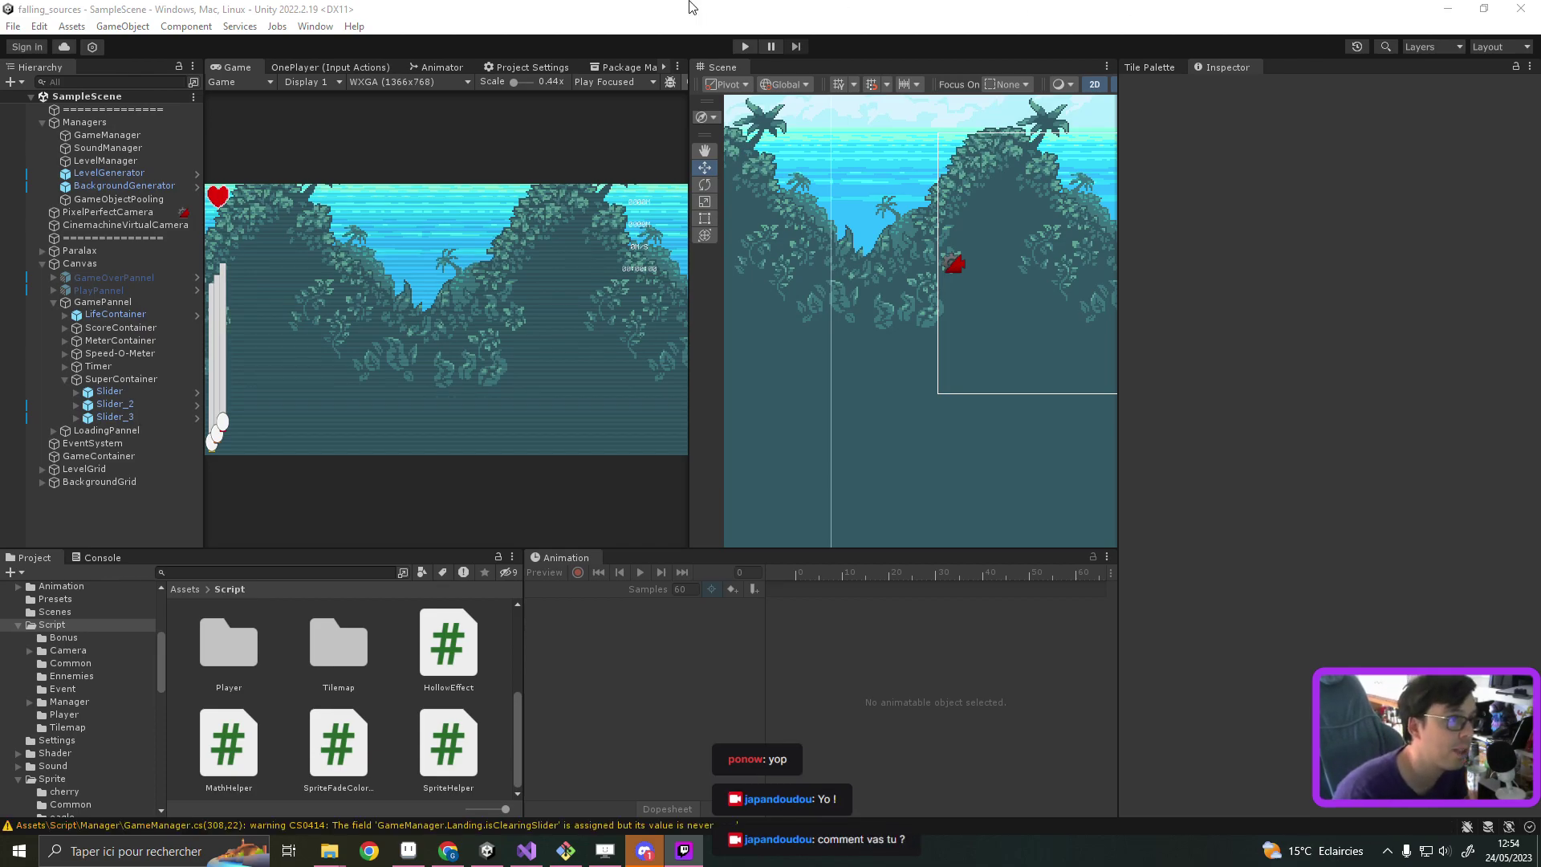
Step: Play-test a round with the 0.5f smooth time, stop play mode, and return to Ennemy.cs
{"action": "left_click", "coordinate": [745, 46]}
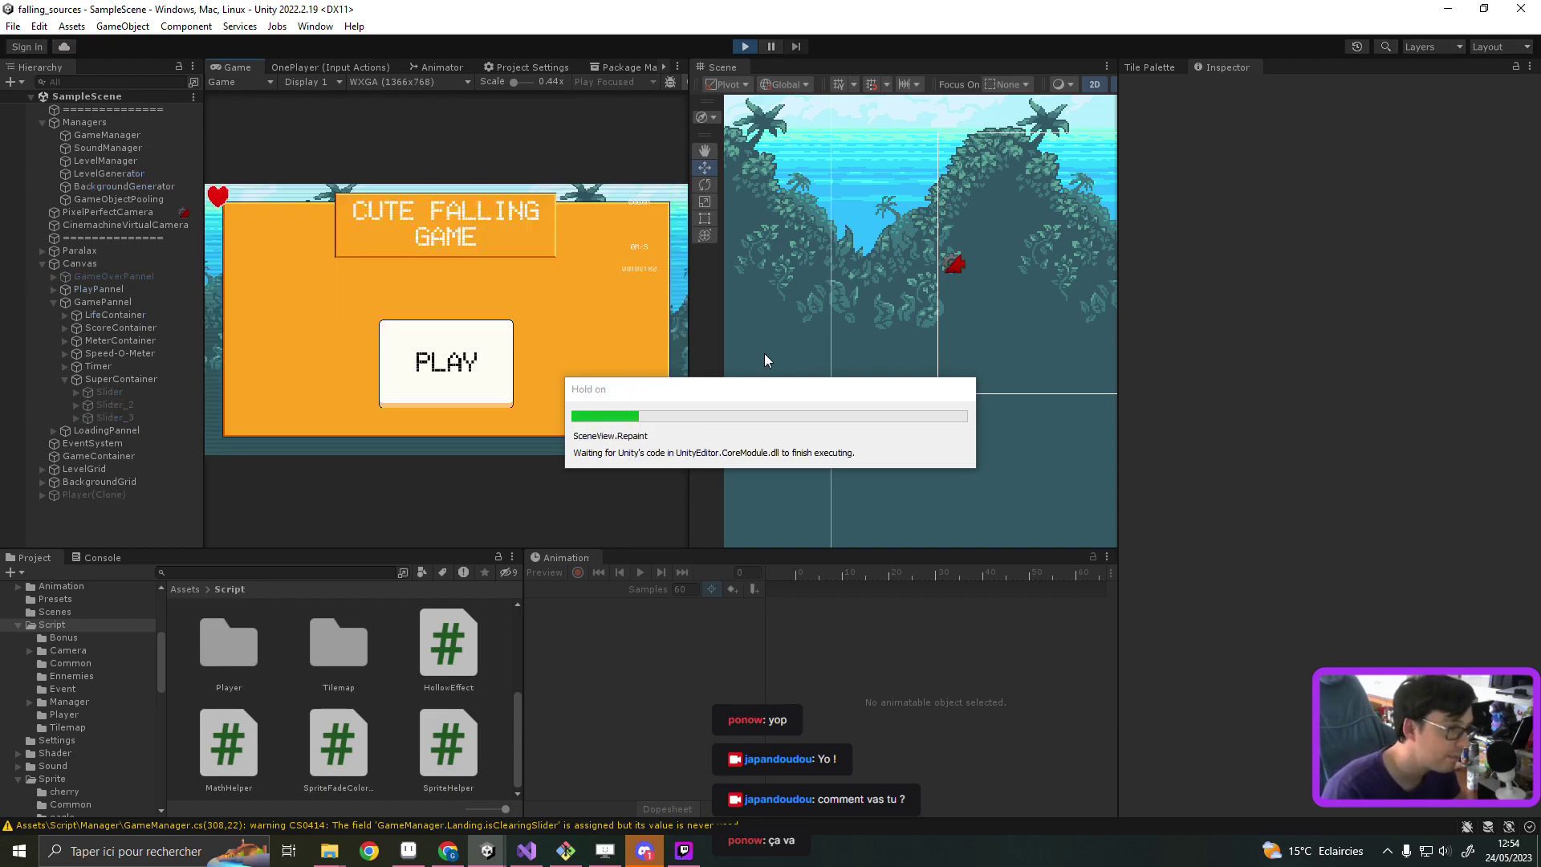
{"action": "left_click", "coordinate": [450, 345]}
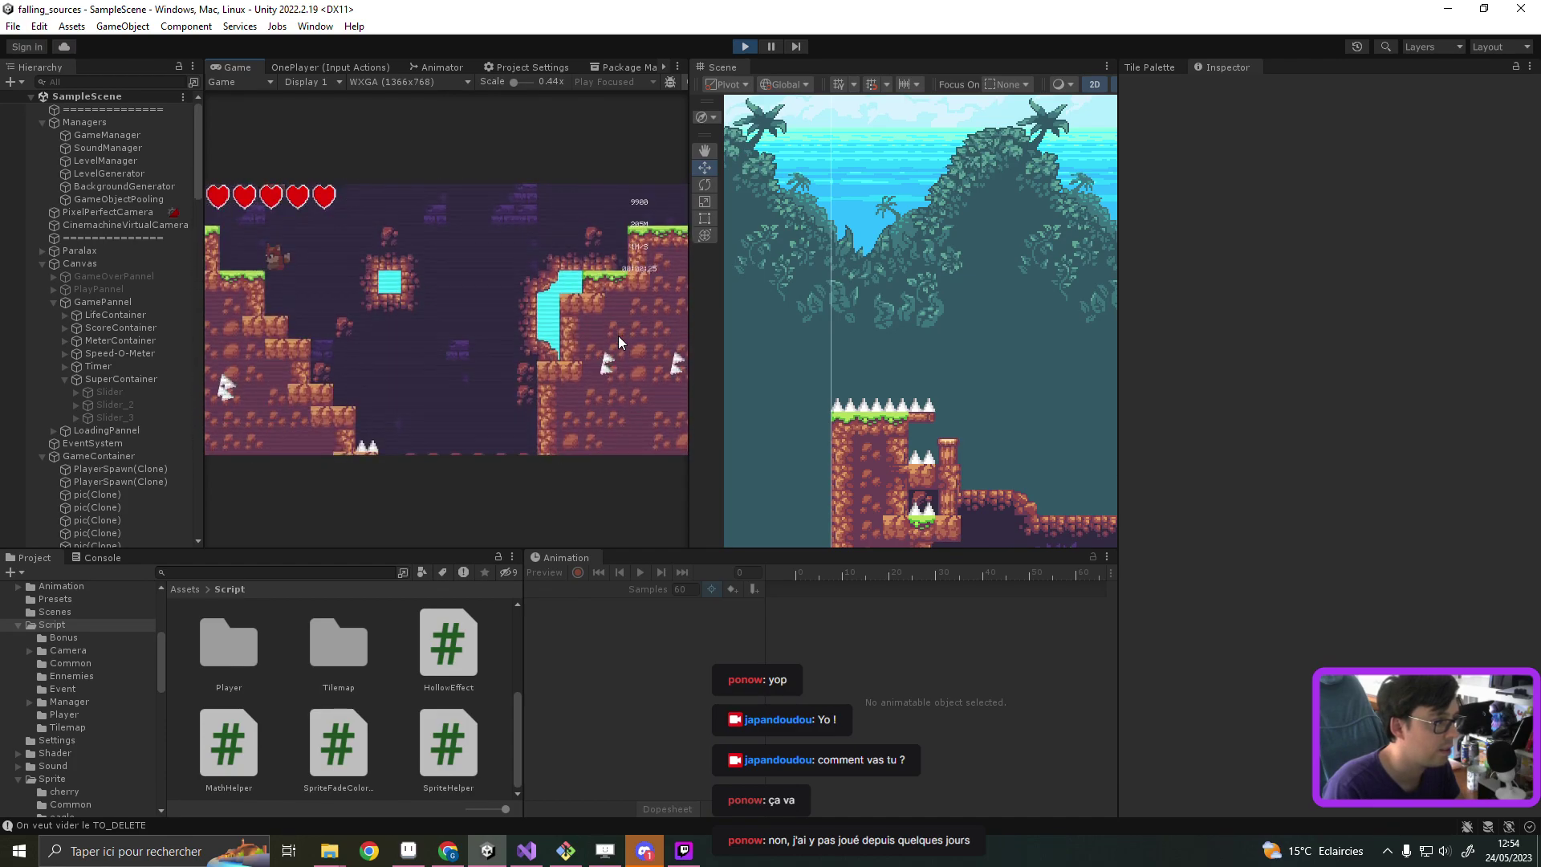
{"action": "left_click", "coordinate": [743, 46]}
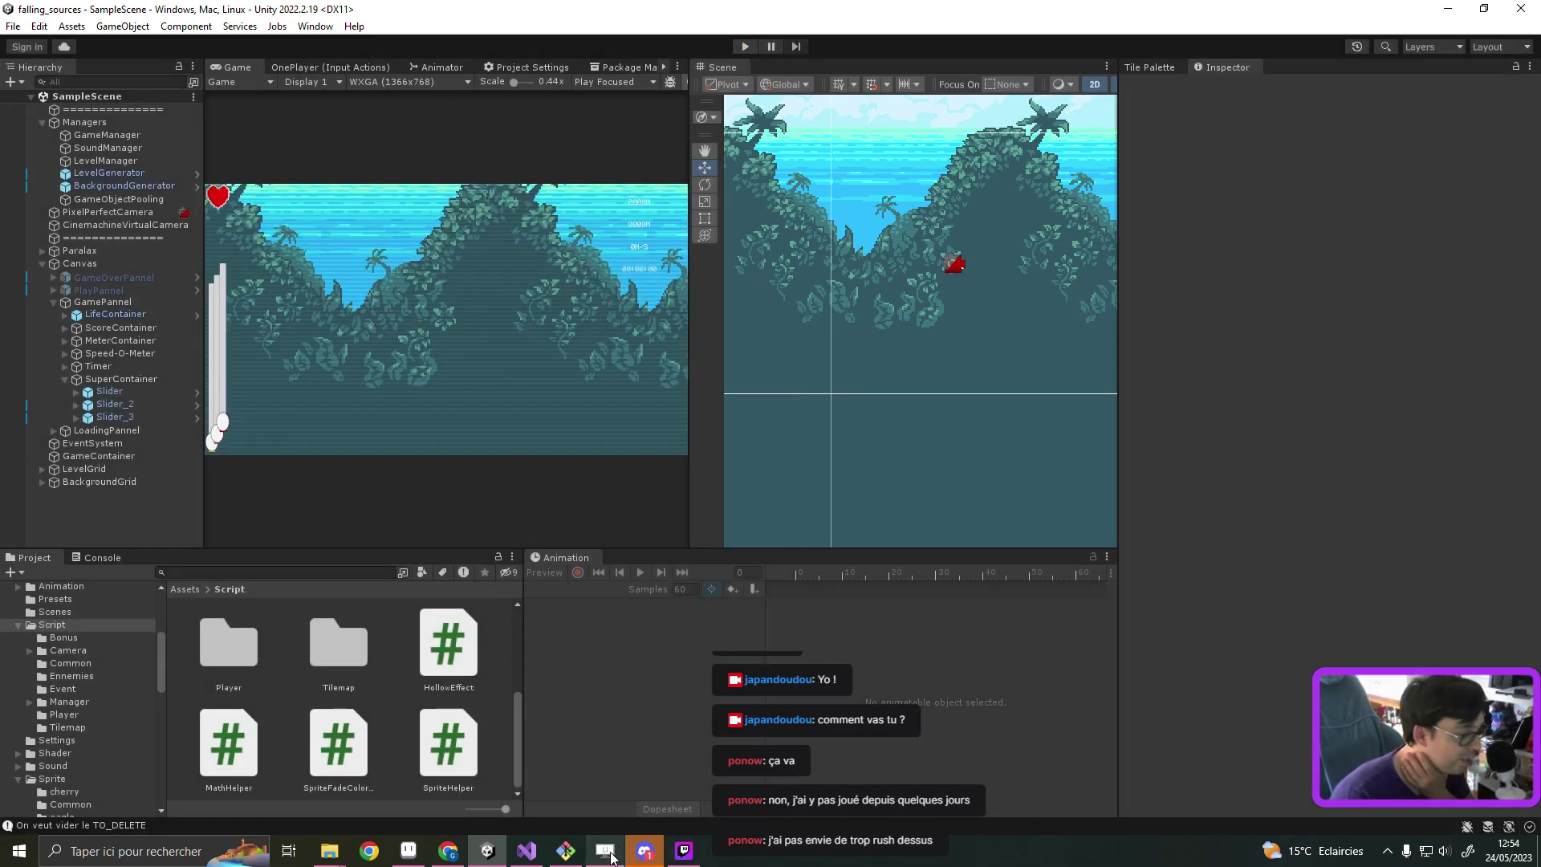
{"action": "left_click", "coordinate": [526, 851]}
Step: Insert a blank line after the rotation call, before the timer increment
{"action": "left_click", "coordinate": [446, 396]}
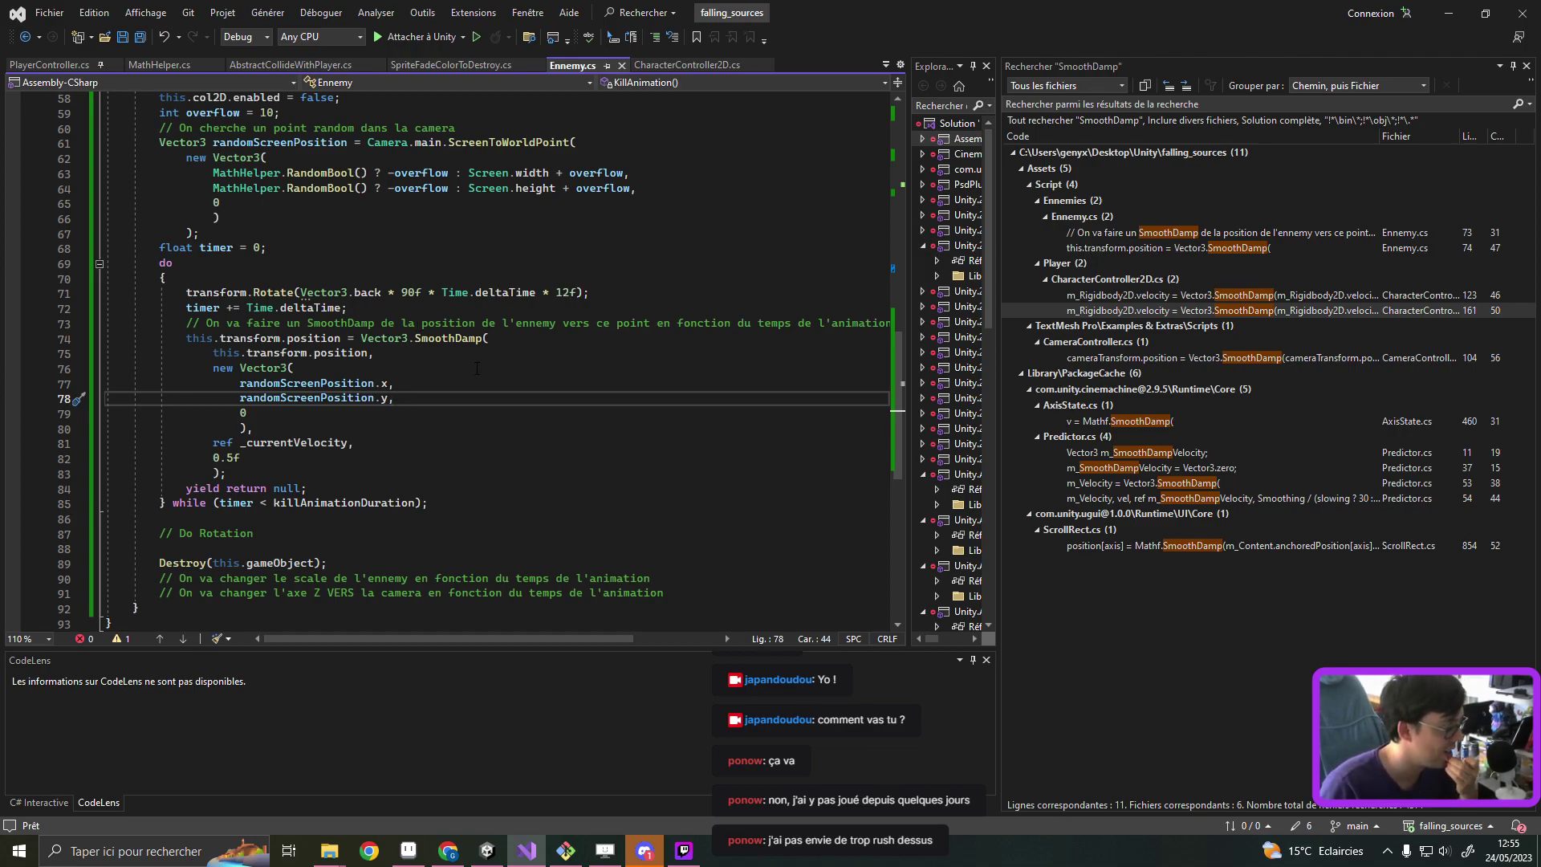
{"action": "left_click", "coordinate": [389, 306]}
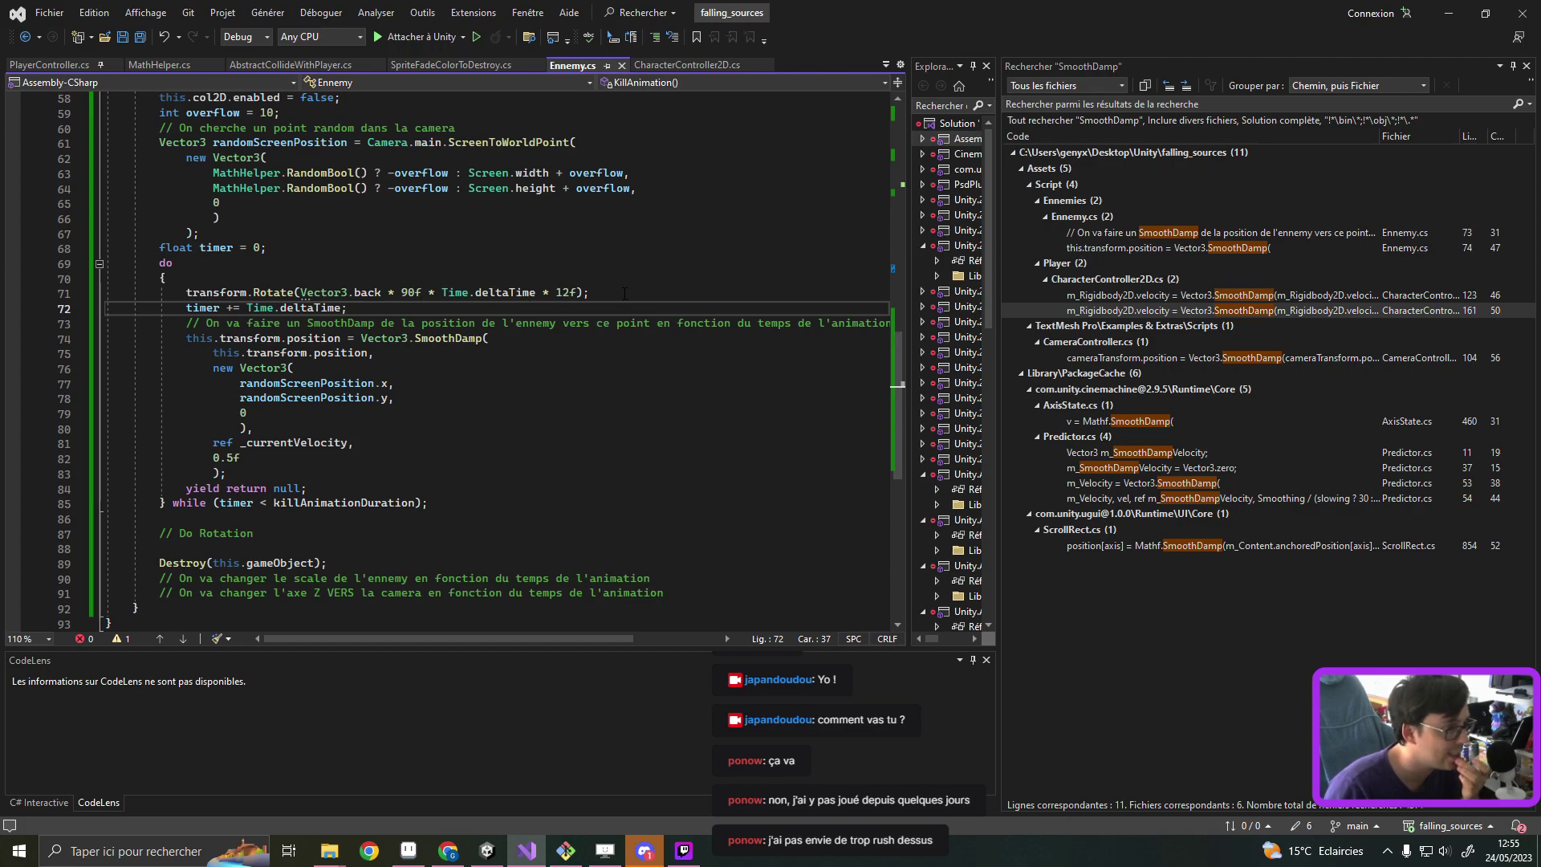
{"action": "left_click", "coordinate": [645, 293]}
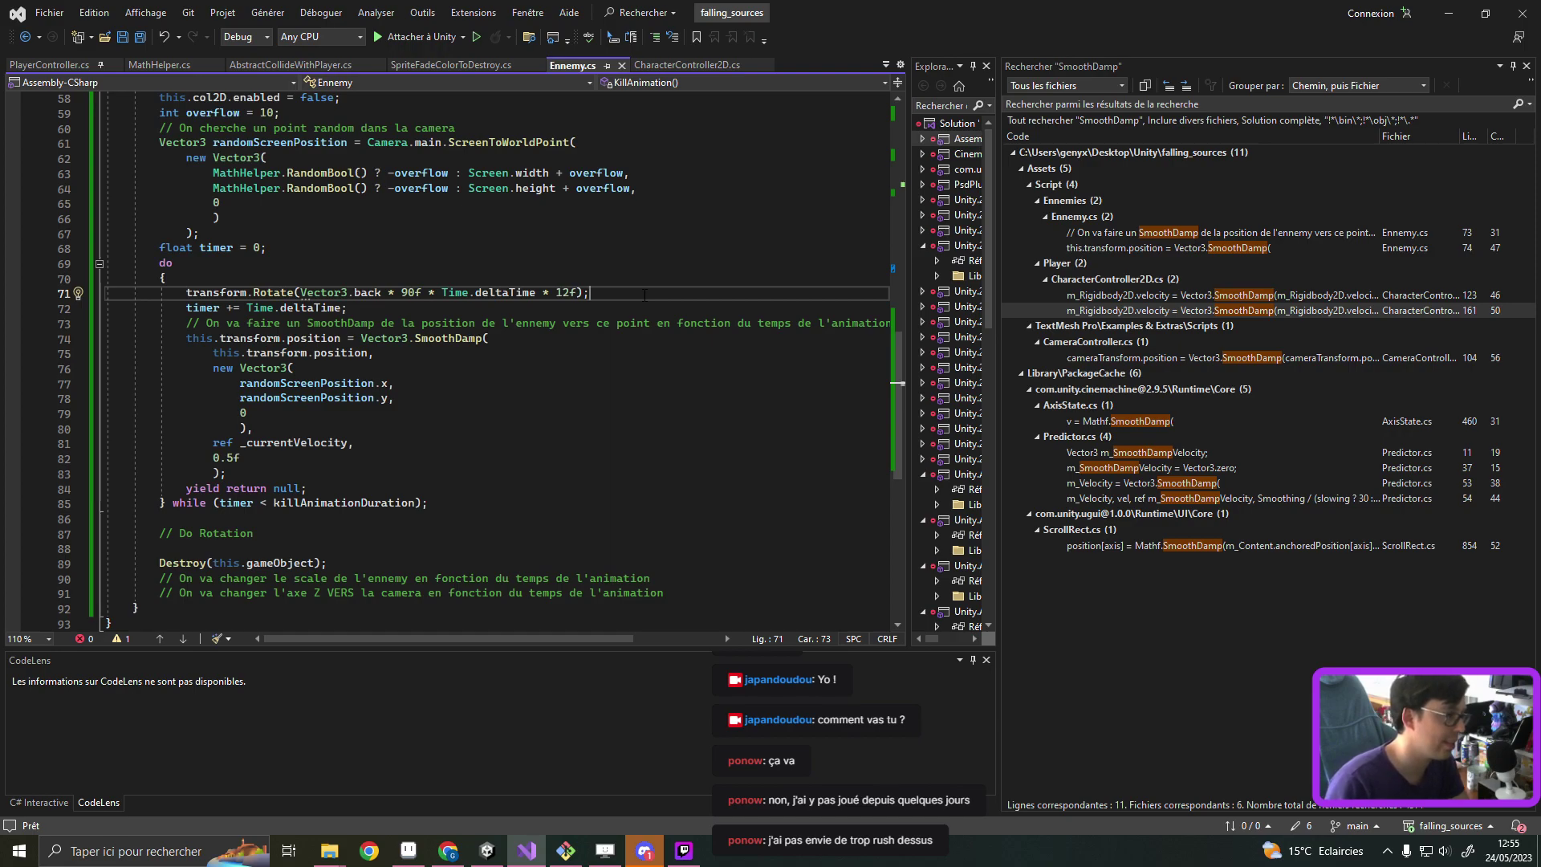
{"action": "key", "text": "Return"}
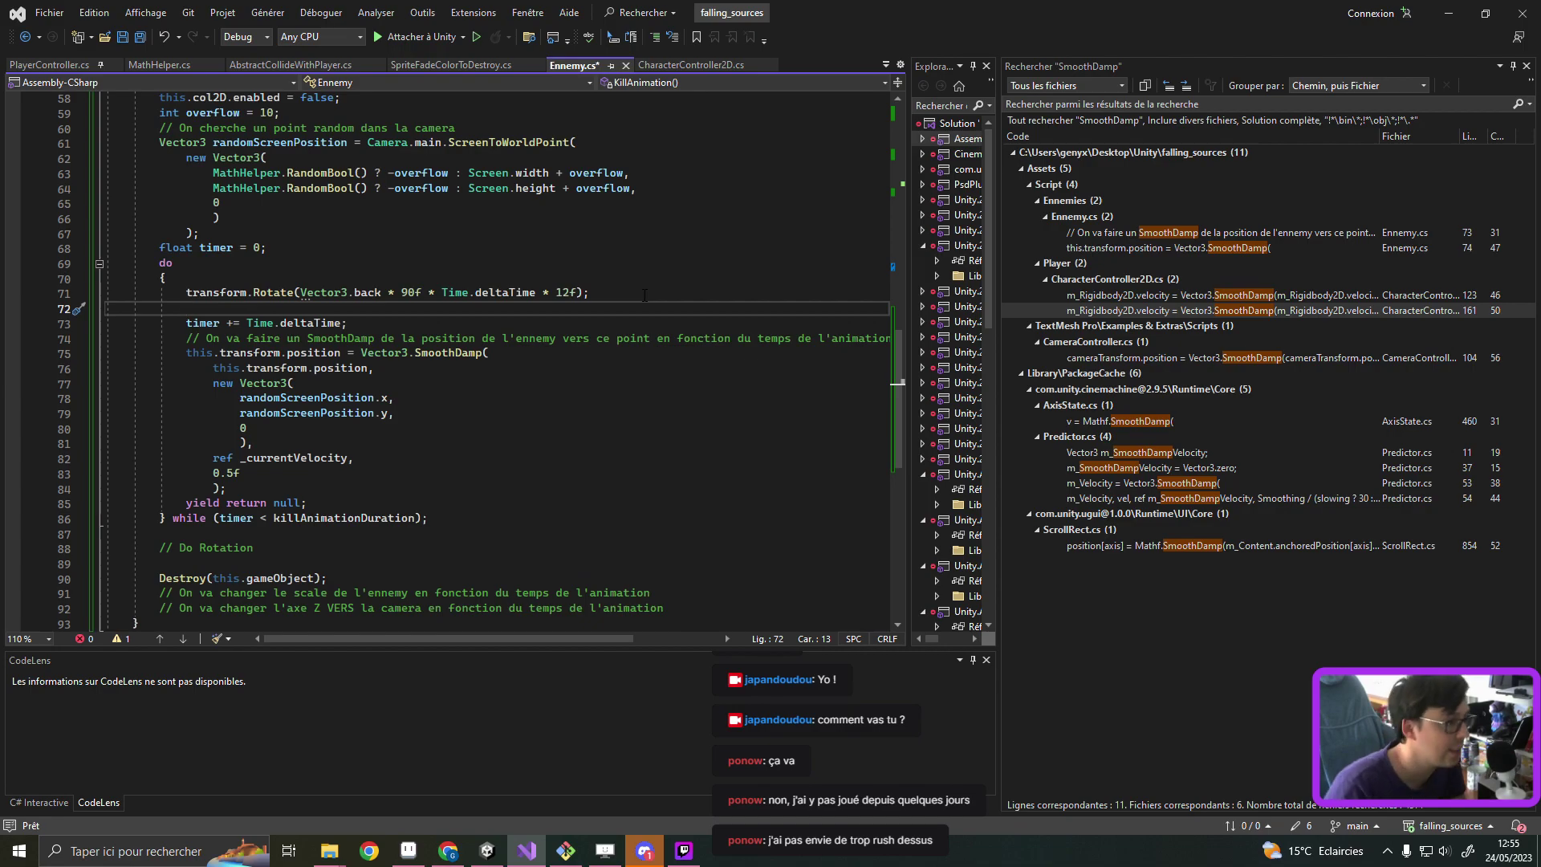
Step: Outdent the SmoothDamp call's closing ');' and copy the block on lines 75–84
{"action": "left_click_drag", "start_coordinate": [189, 355], "coordinate": [237, 489]}
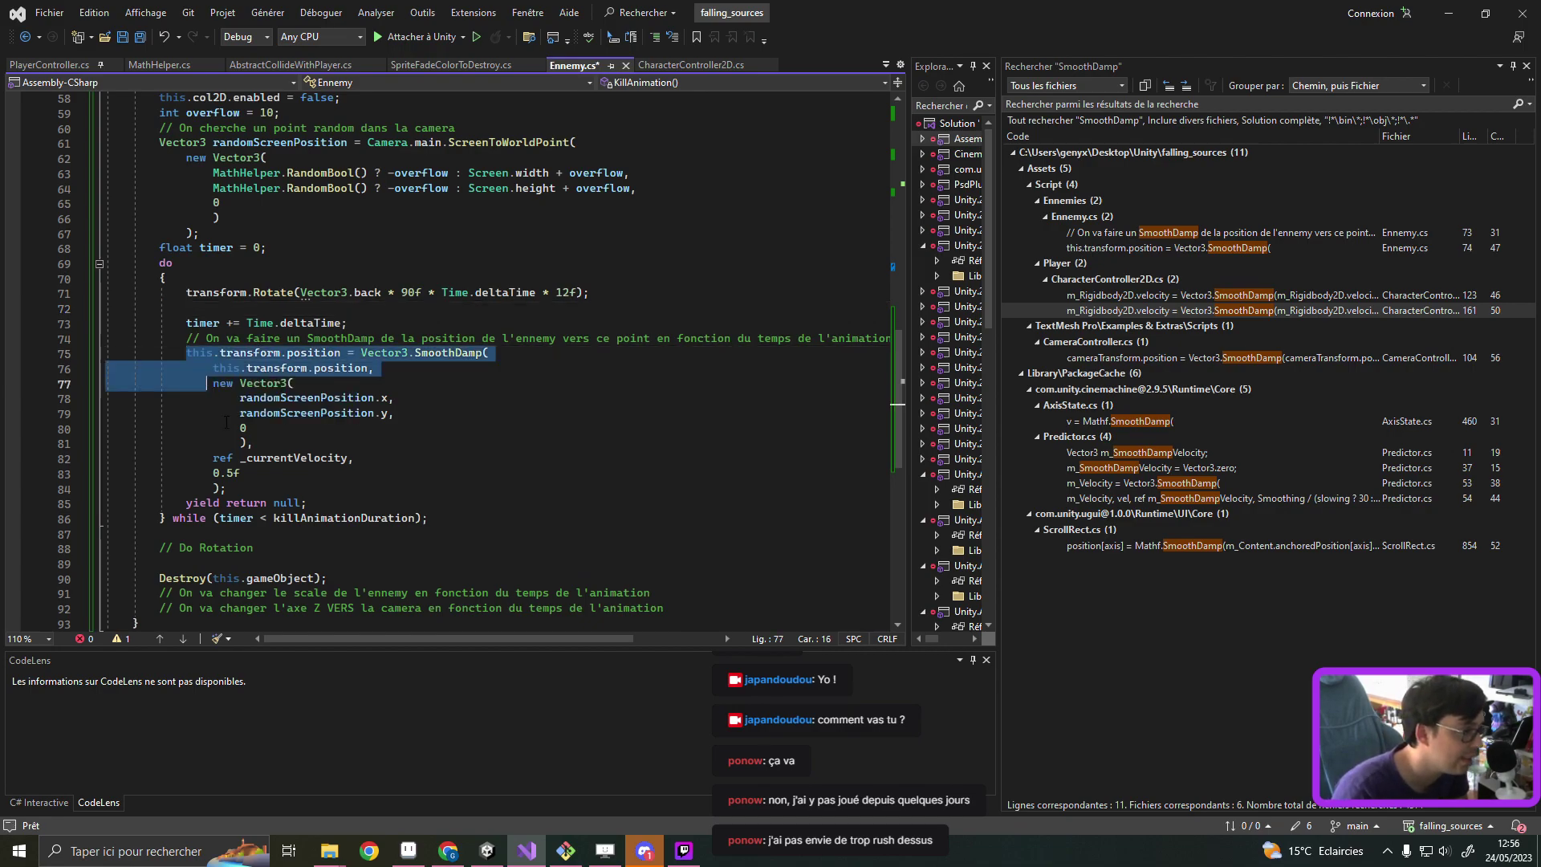
{"action": "left_click", "coordinate": [217, 489]}
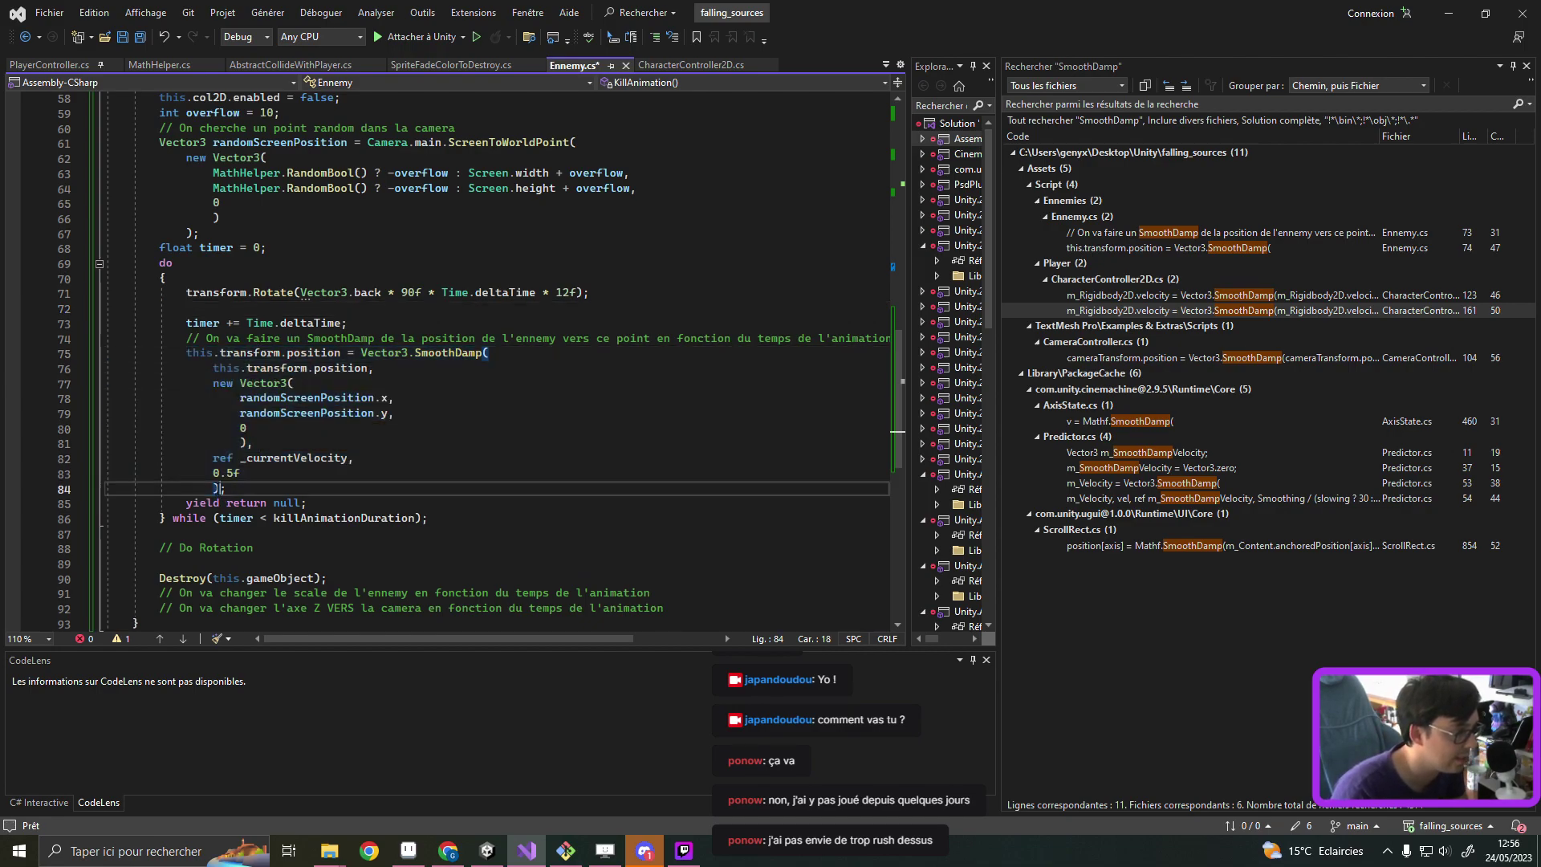
{"action": "key", "text": "BackSpace"}
{"action": "left_click_drag", "start_coordinate": [201, 489], "coordinate": [79, 352]}
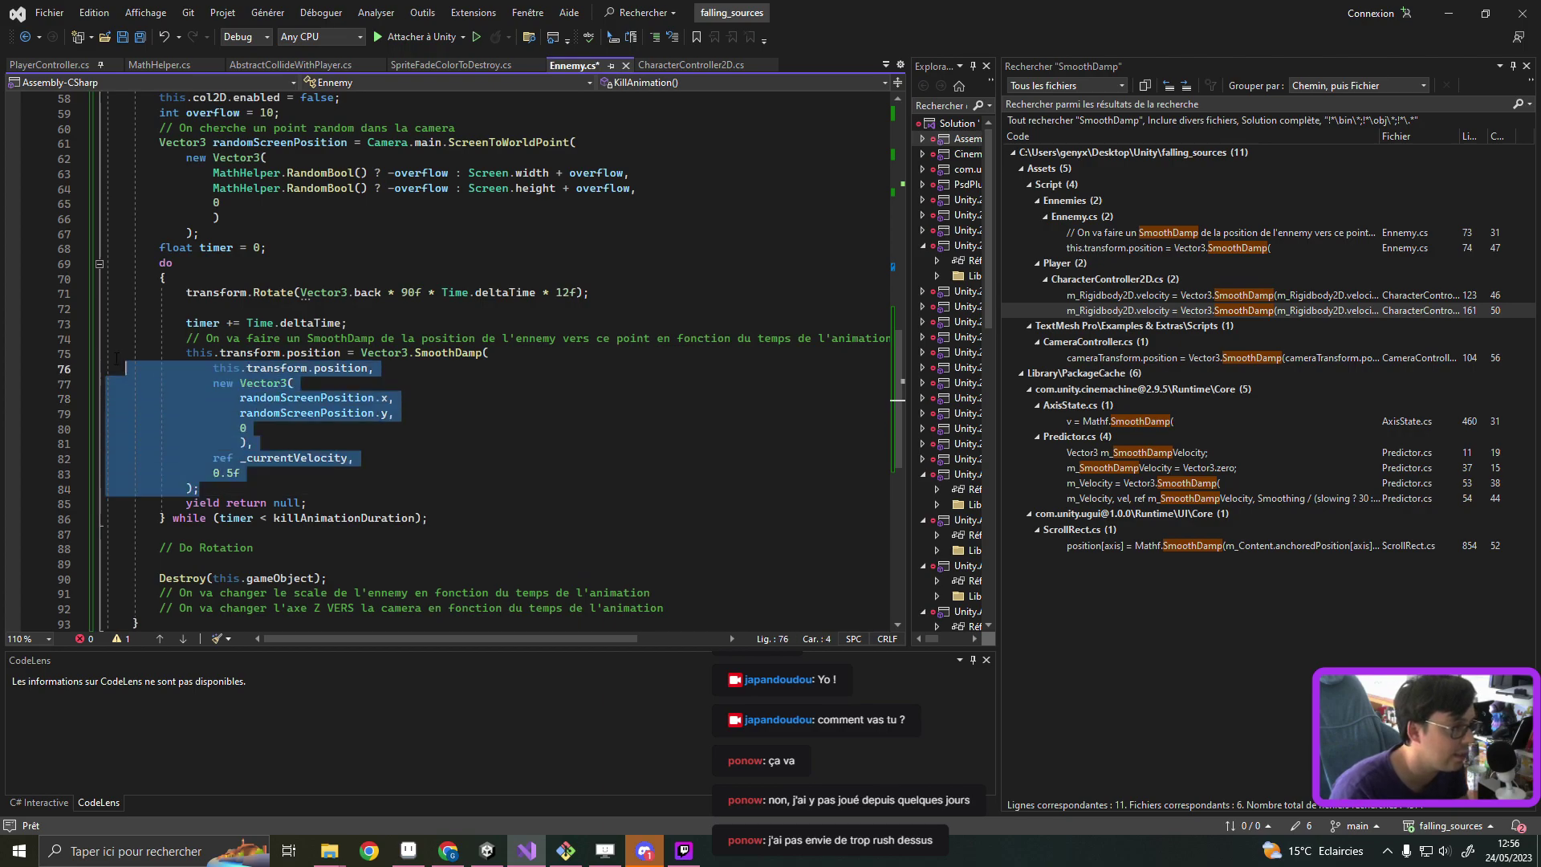
{"action": "left_click", "coordinate": [219, 475]}
{"action": "left_click", "coordinate": [240, 488]}
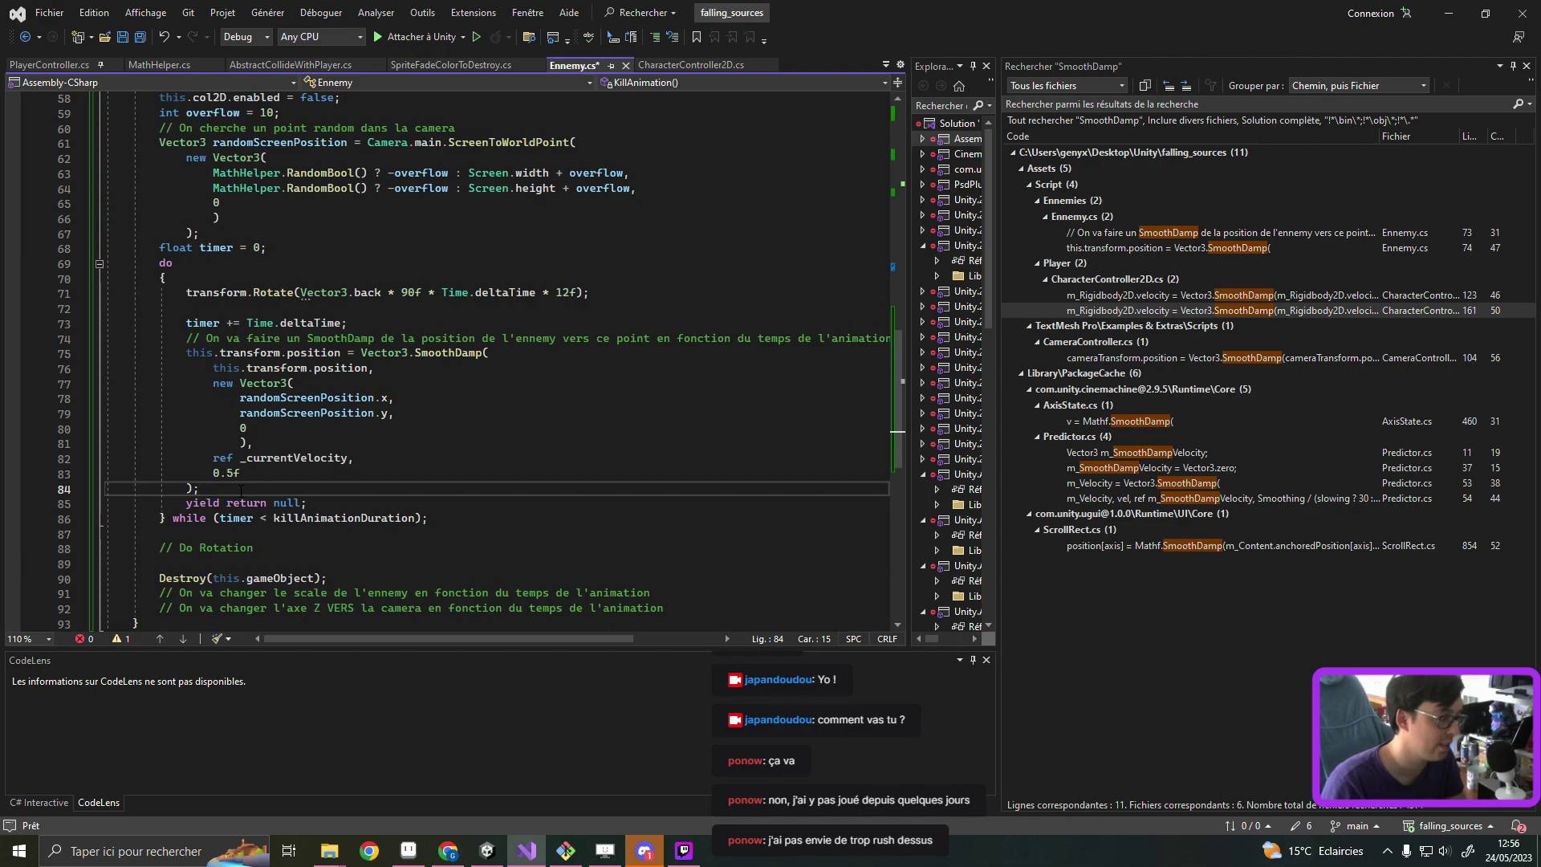
Step: Paste a second copy of the SmoothDamp block below and indent it to match the loop
{"action": "key", "text": "Return"}
{"action": "key", "text": "Return"}
{"action": "type", "text": "this.transform.position = Vector3.SmoothDamp(     this.transform.position,     new Vector3(         randomScreenPosition.x,         randomScreenPosition.y,         0         ),     ref _currentVelocity,     0.5f );"}
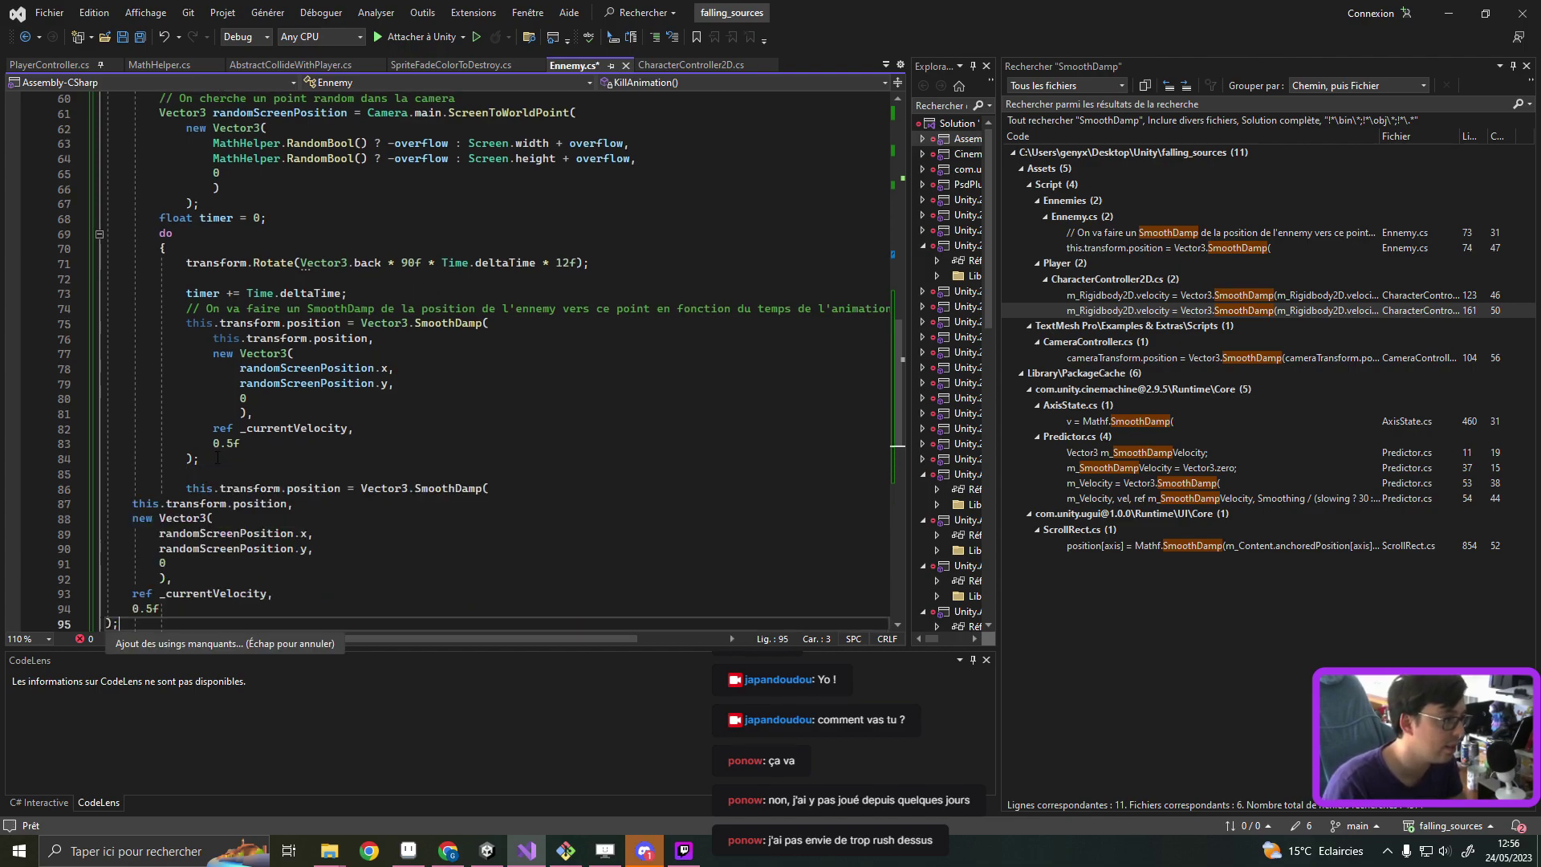
{"action": "scroll", "coordinate": [185, 575], "scroll_direction": "down", "scroll_amount": 2}
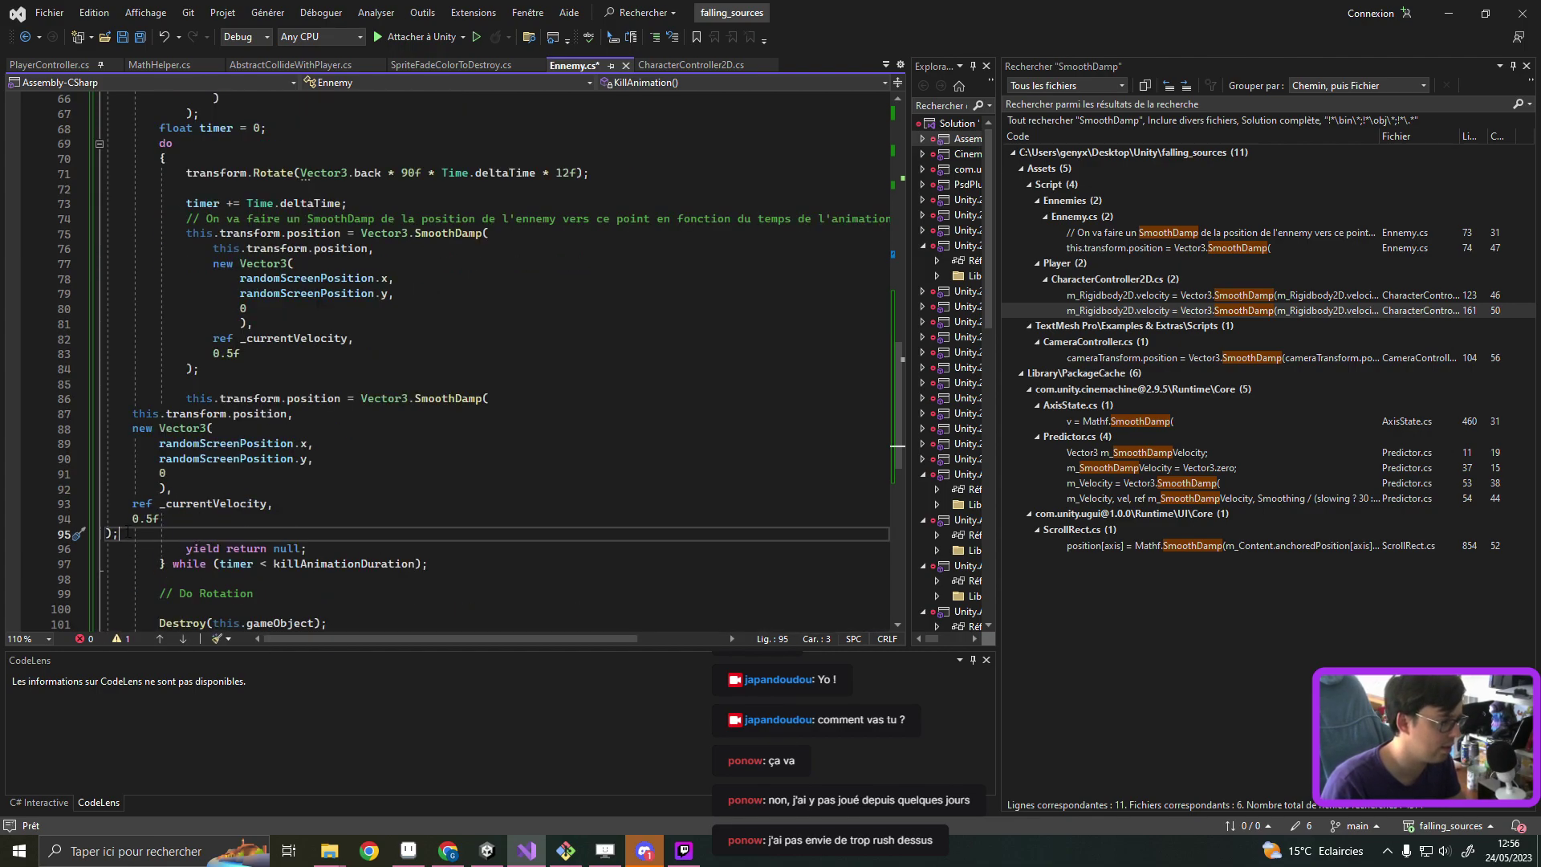
{"action": "left_click_drag", "start_coordinate": [127, 532], "coordinate": [106, 415]}
{"action": "key", "text": "Tab"}
{"action": "key", "text": "Tab"}
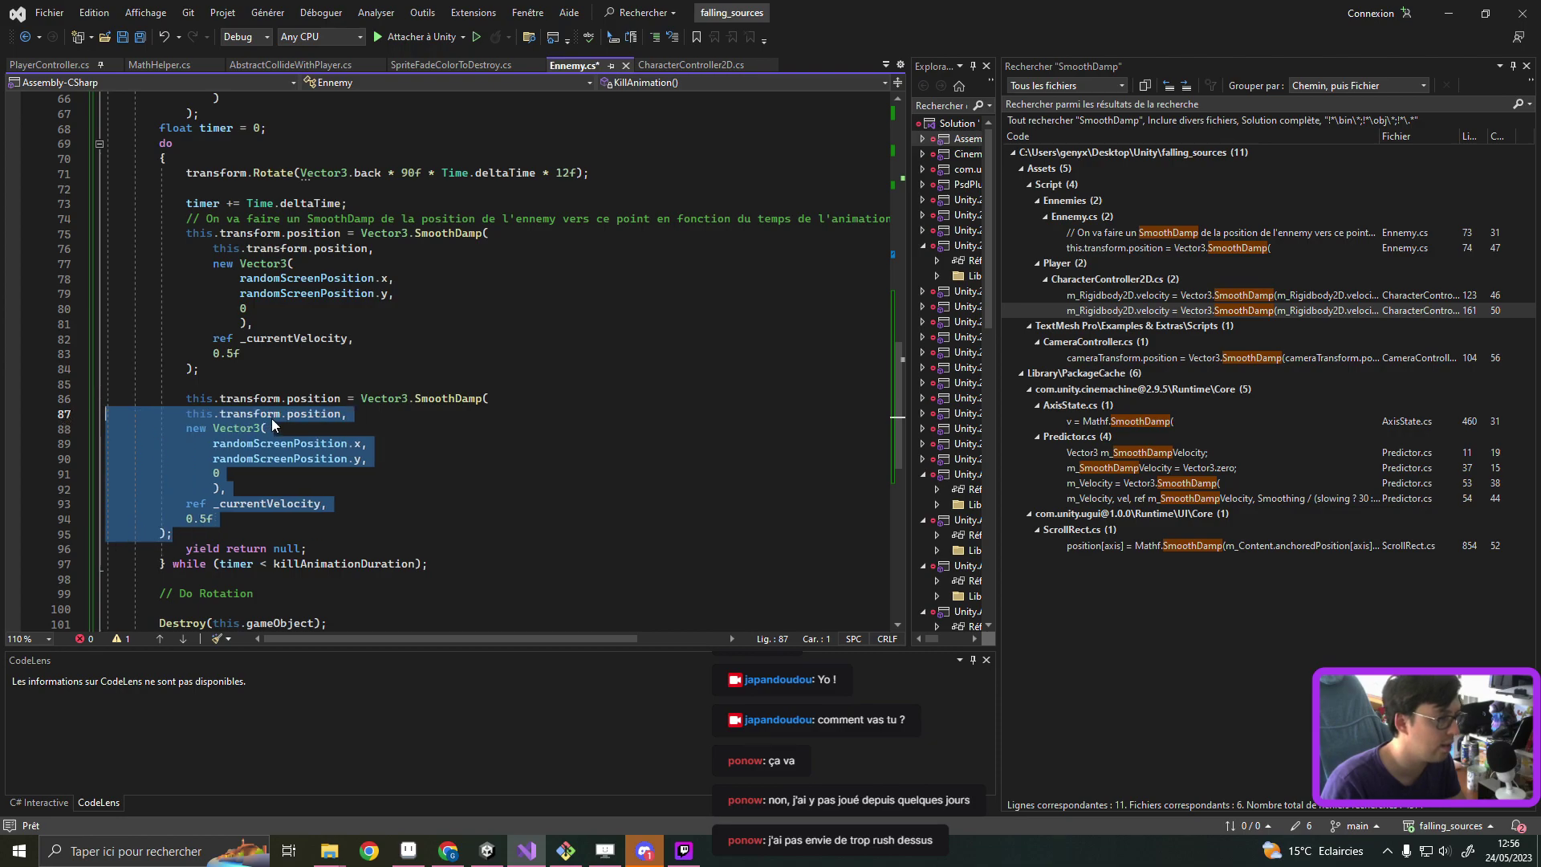
{"action": "key", "text": "End"}
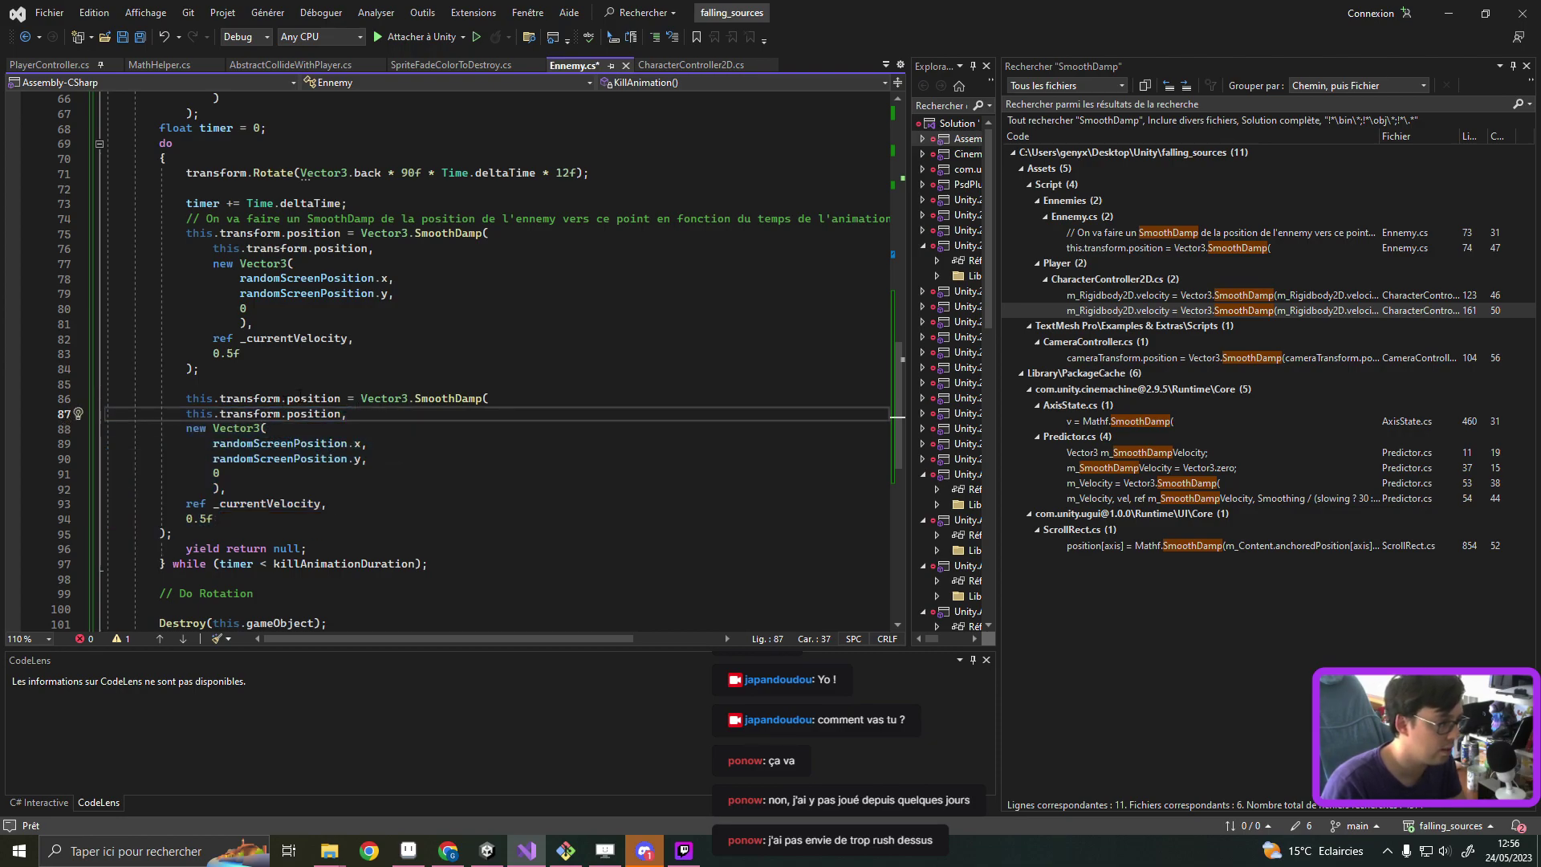
Step: Change this.transform.position to this.transform.localScale on both lines of the copy
{"action": "double_click", "coordinate": [303, 398]}
{"action": "type", "text": "local"}
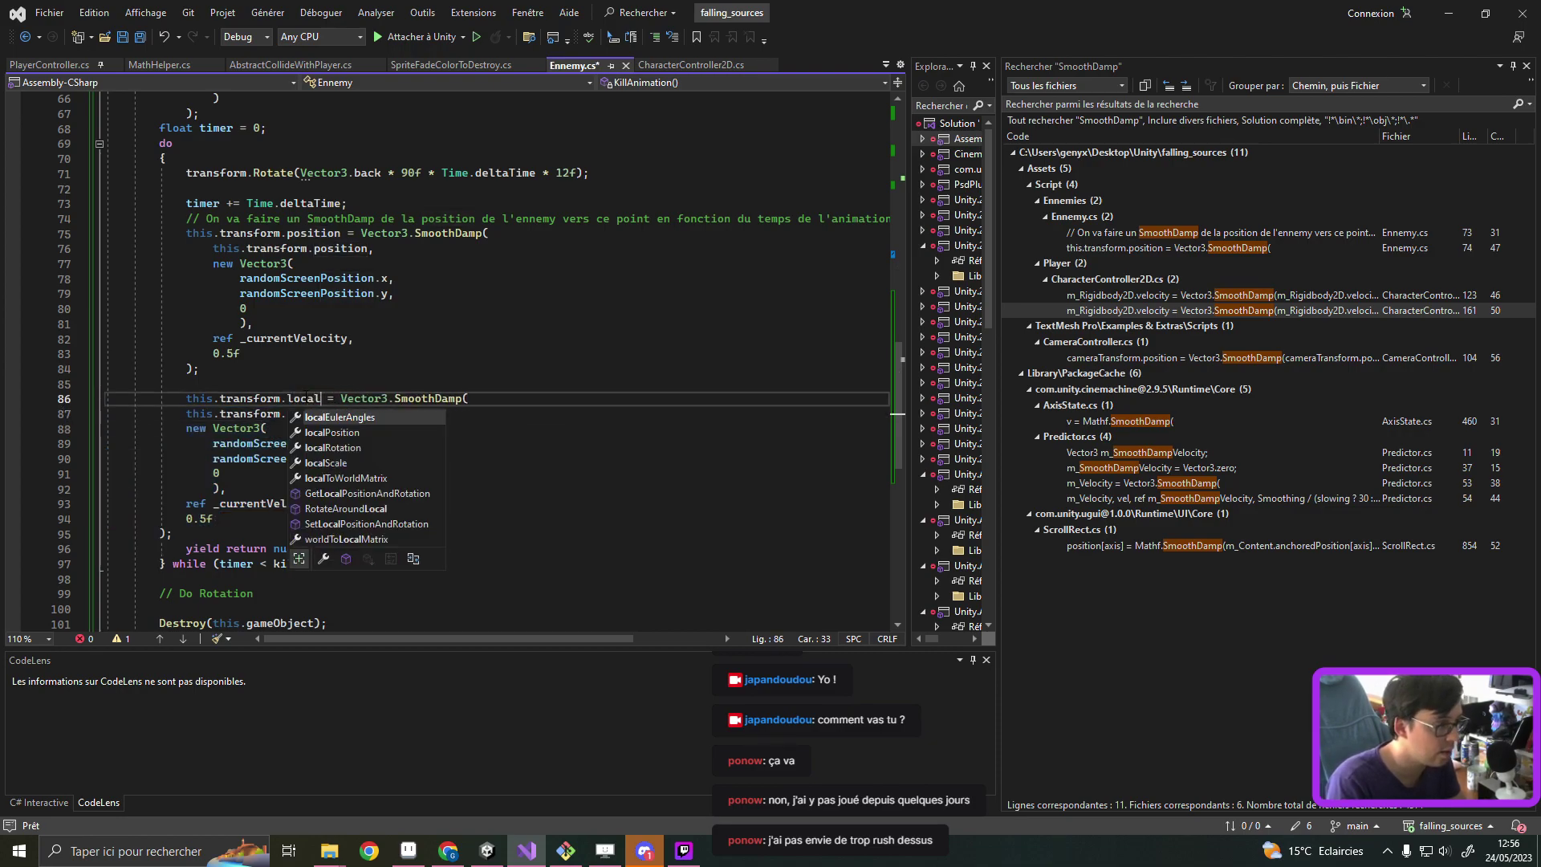
{"action": "type", "text": "S"}
{"action": "key", "text": "Tab"}
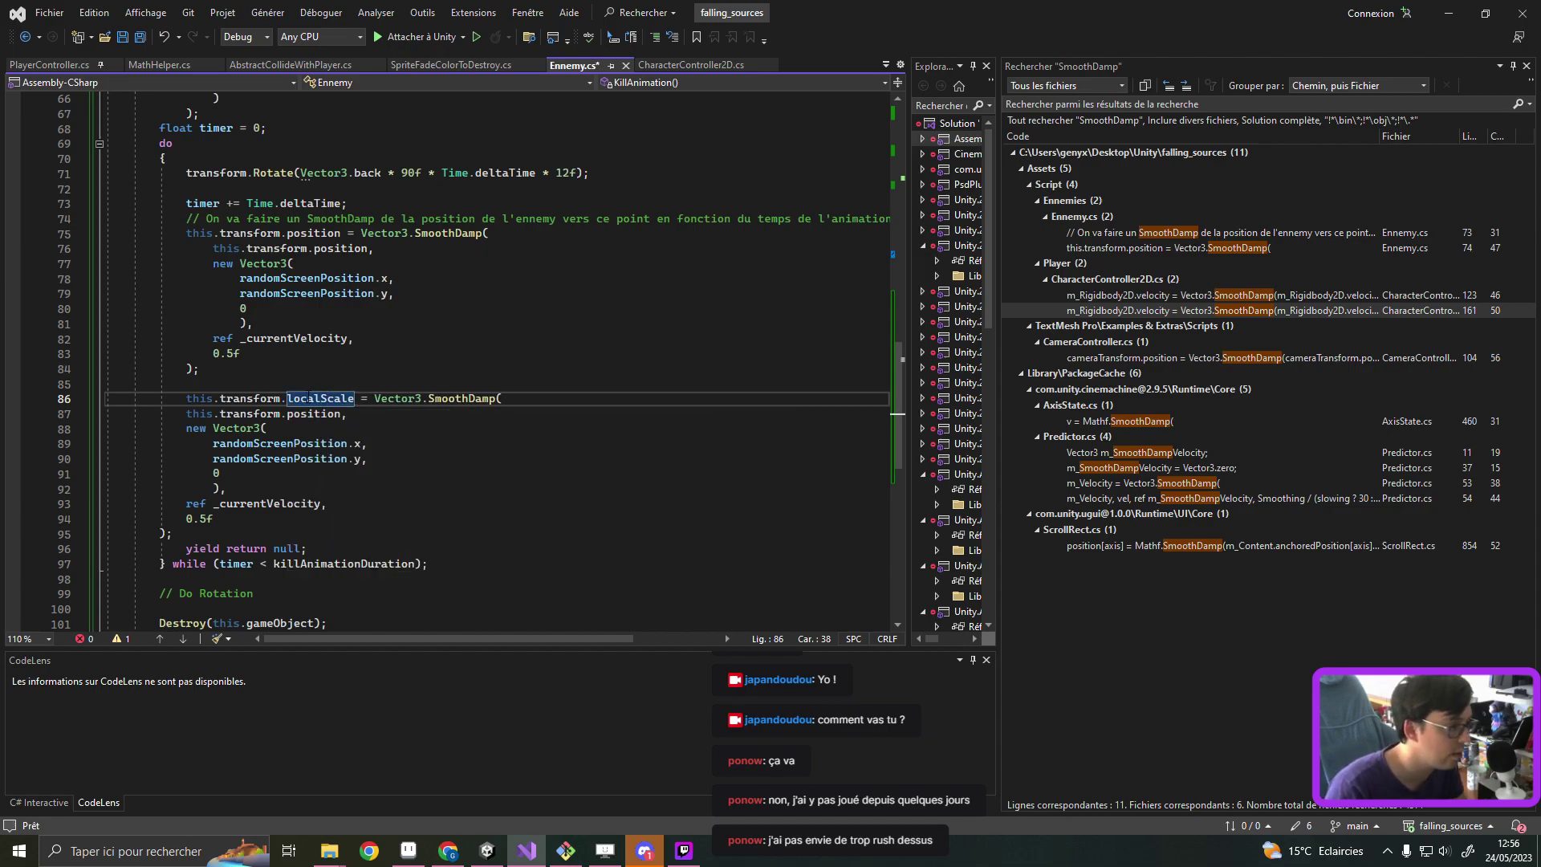
{"action": "left_click_drag", "start_coordinate": [186, 399], "coordinate": [354, 399]}
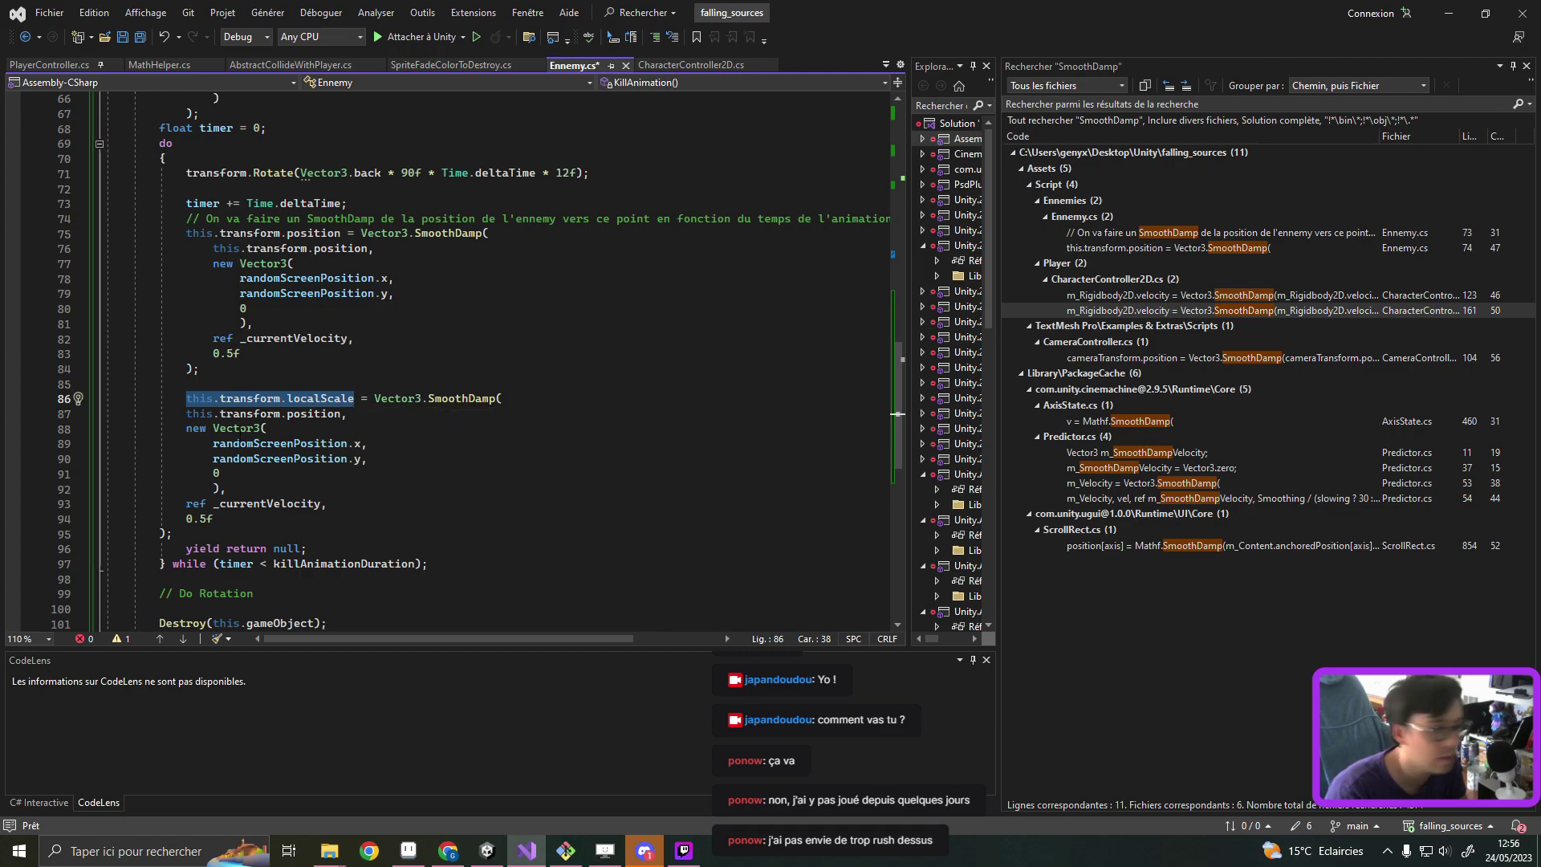
{"action": "key", "text": "ctrl+c"}
{"action": "left_click_drag", "start_coordinate": [186, 413], "coordinate": [343, 413]}
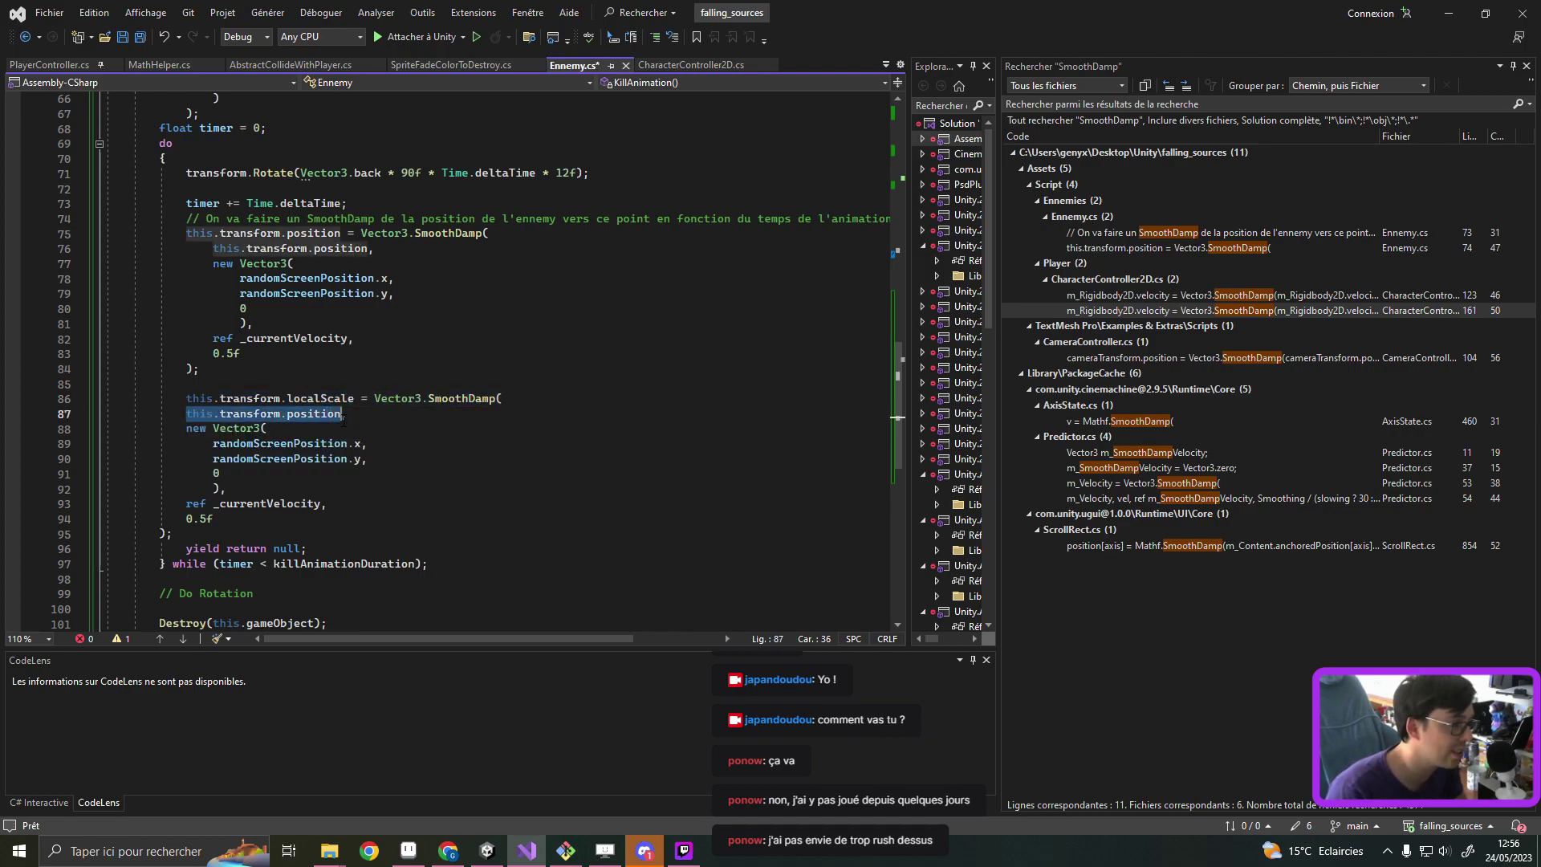
{"action": "key", "text": "ctrl+v"}
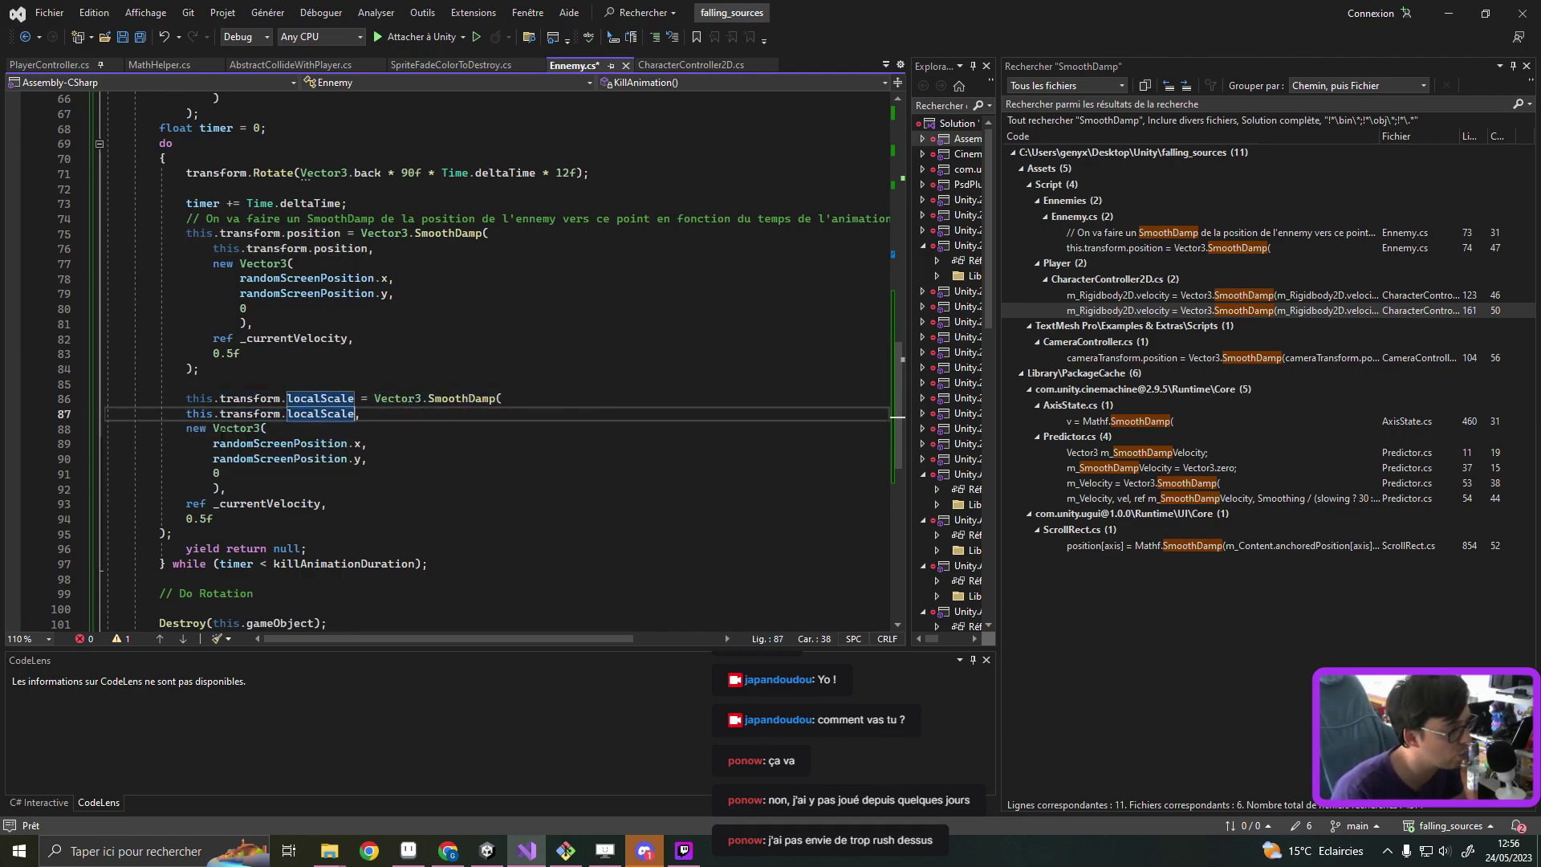
Step: Replace randomScreenPosition.x and .y with 2.5f and save Ennemy.cs
{"action": "left_click", "coordinate": [226, 443]}
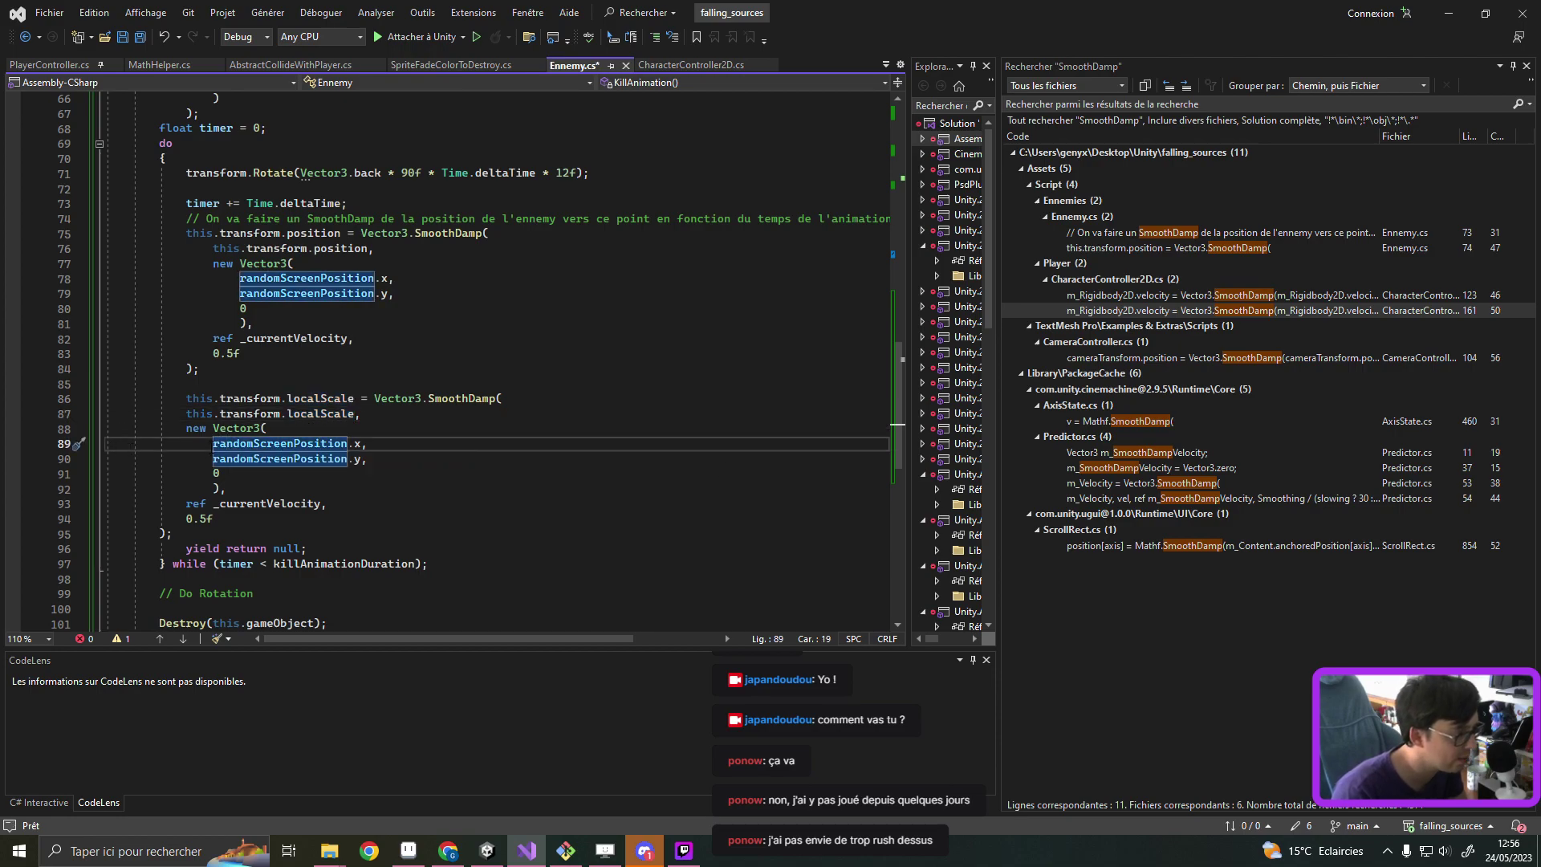
{"action": "key", "text": "ctrl+shift+Right"}
{"action": "key", "text": "ctrl+shift+Right"}
{"action": "key", "text": "ctrl+shift+Right"}
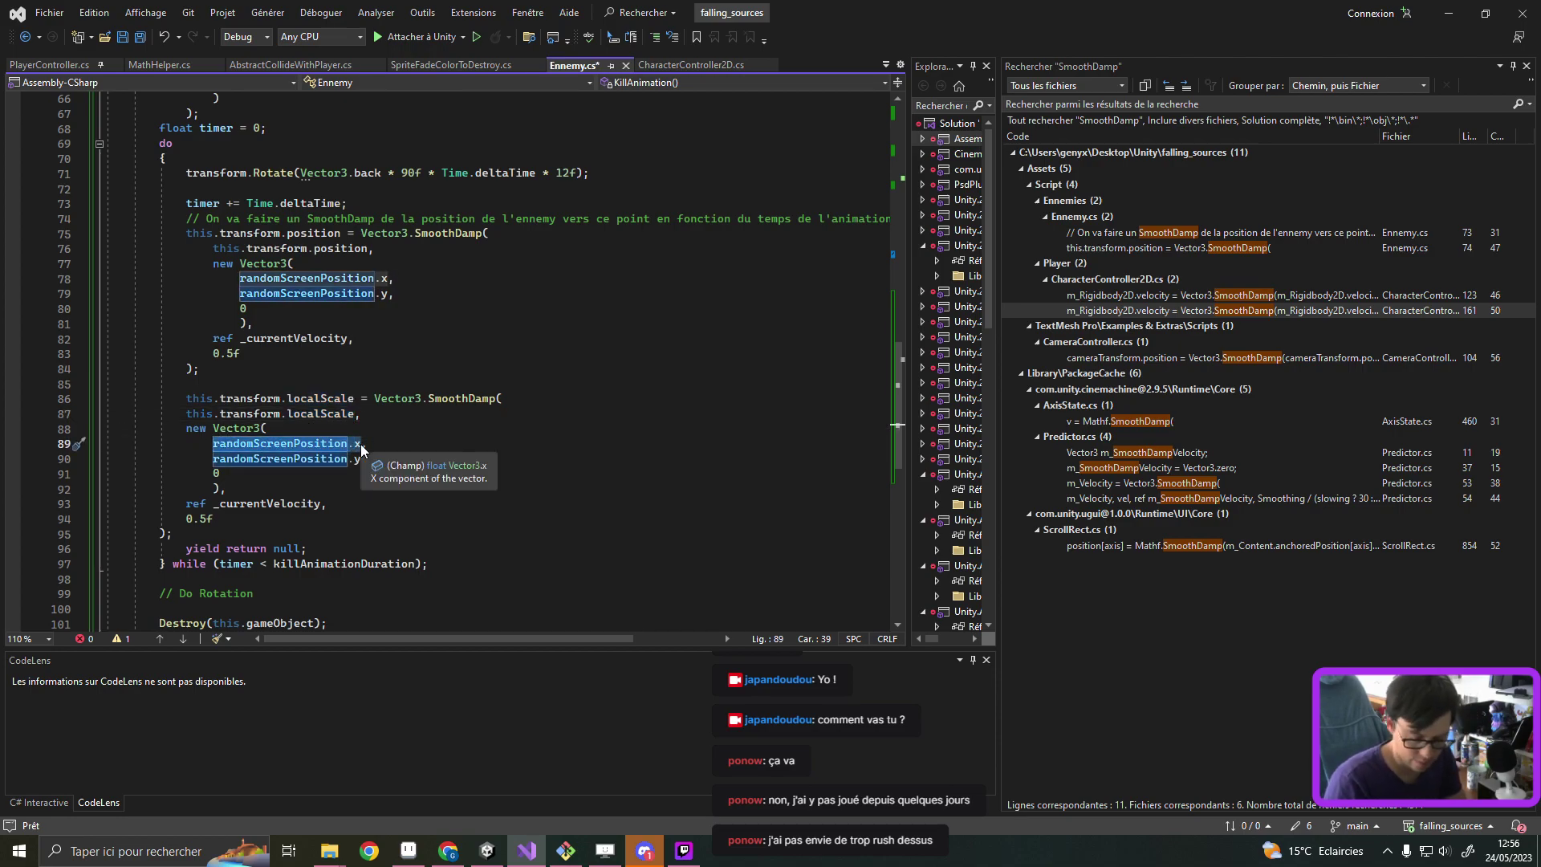
{"action": "type", "text": "2.5f,"}
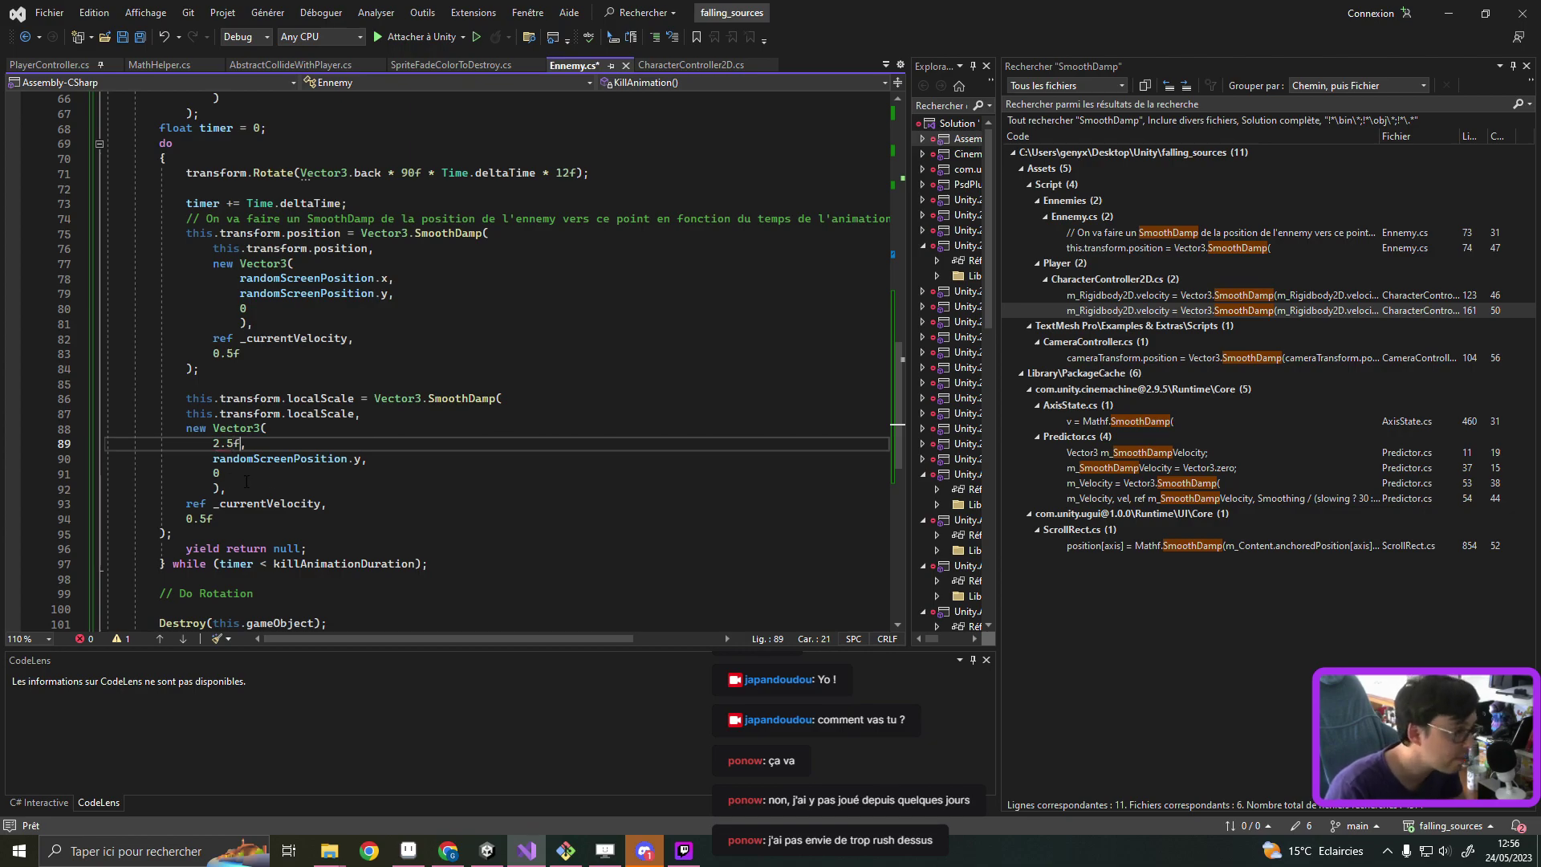
{"action": "left_click_drag", "start_coordinate": [213, 458], "coordinate": [362, 464]}
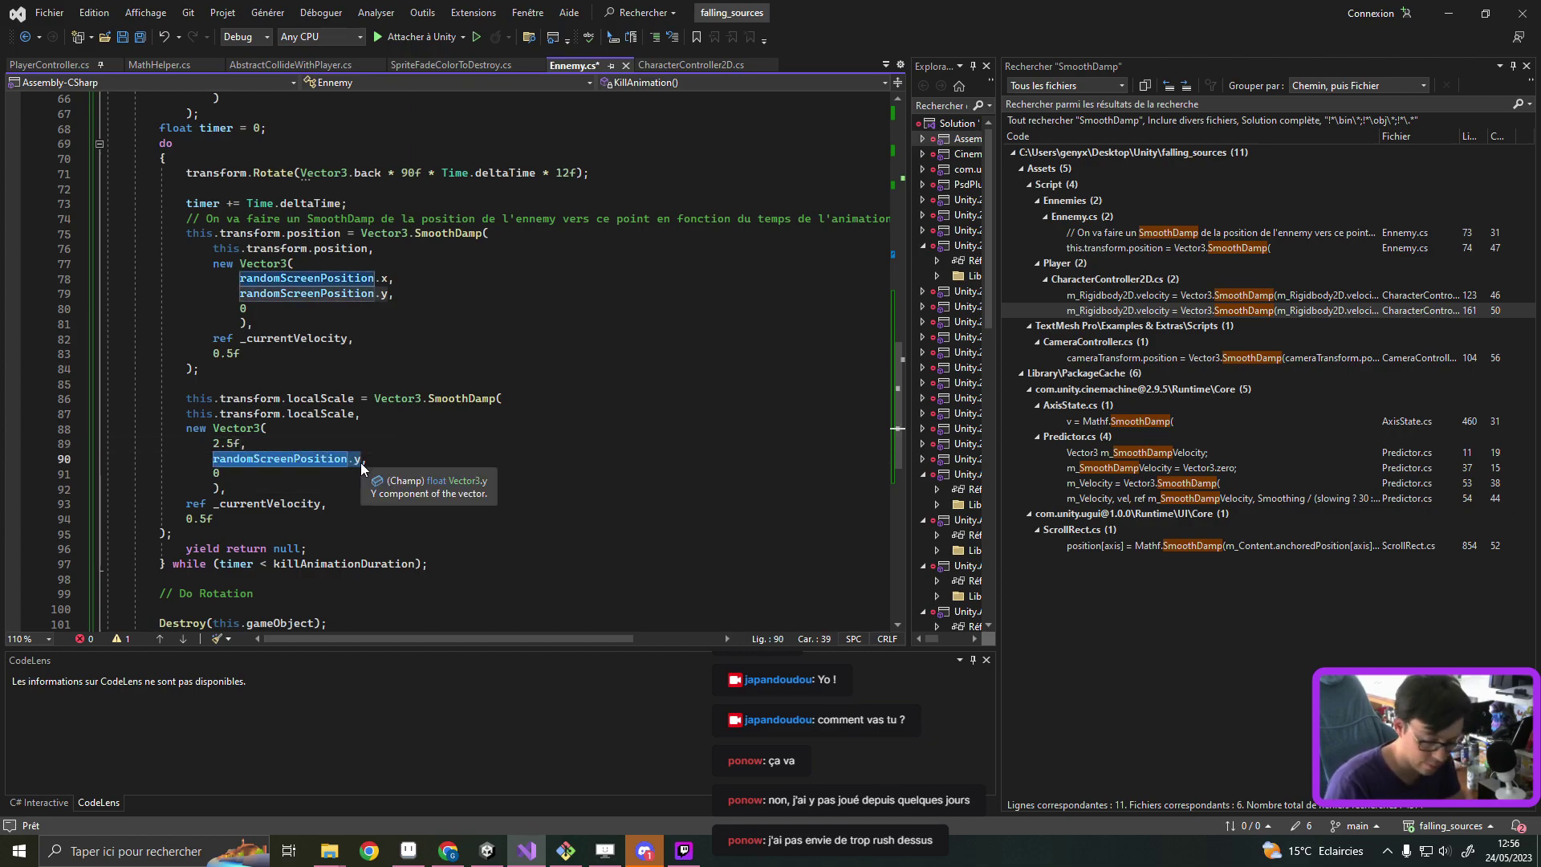
{"action": "type", "text": "2.5f,"}
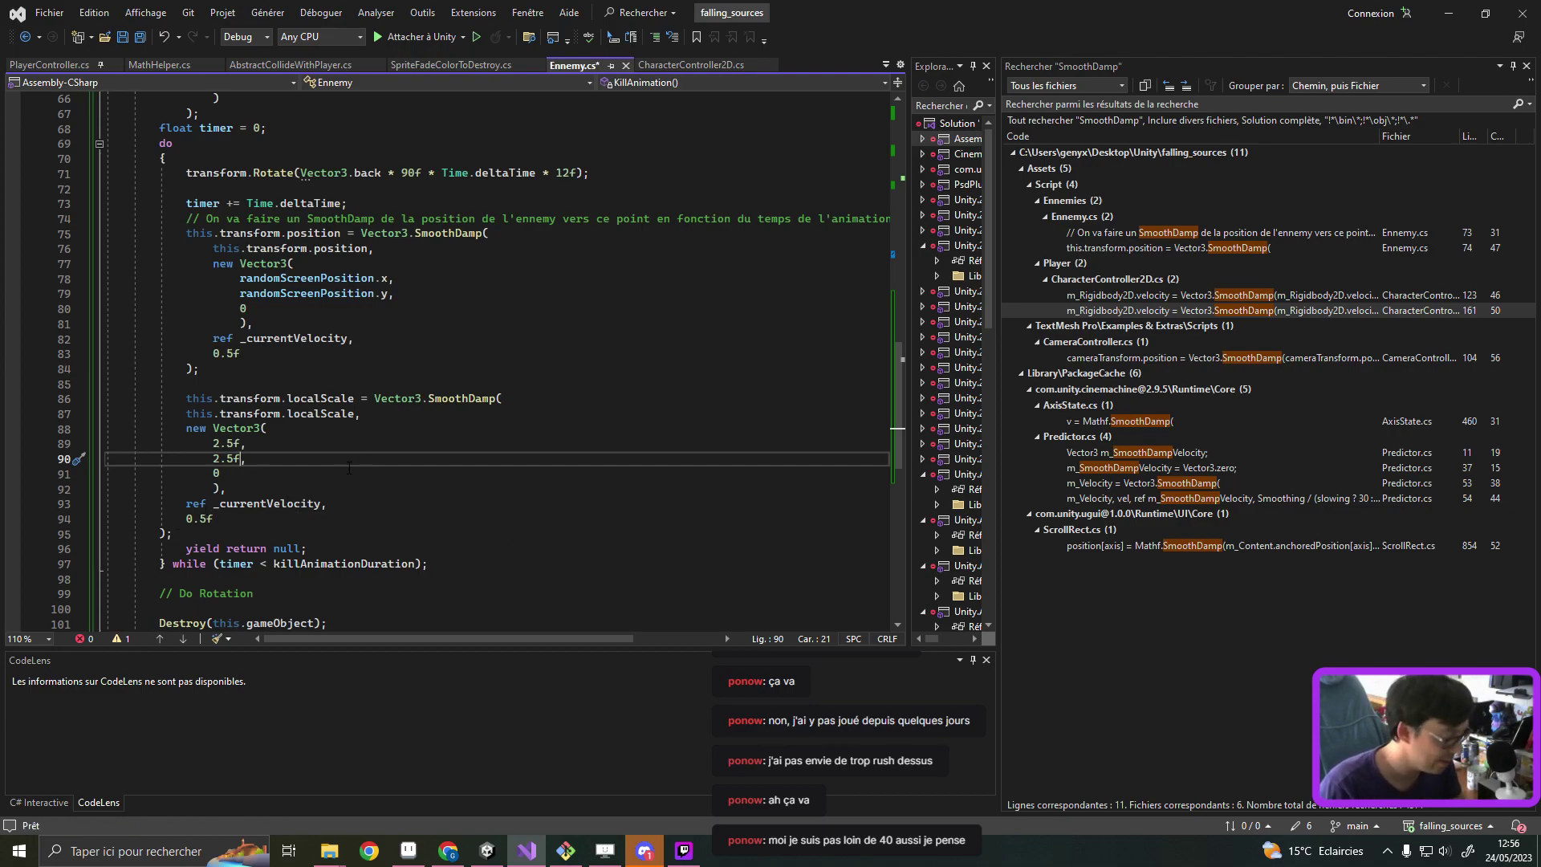
{"action": "key", "text": "ctrl+s"}
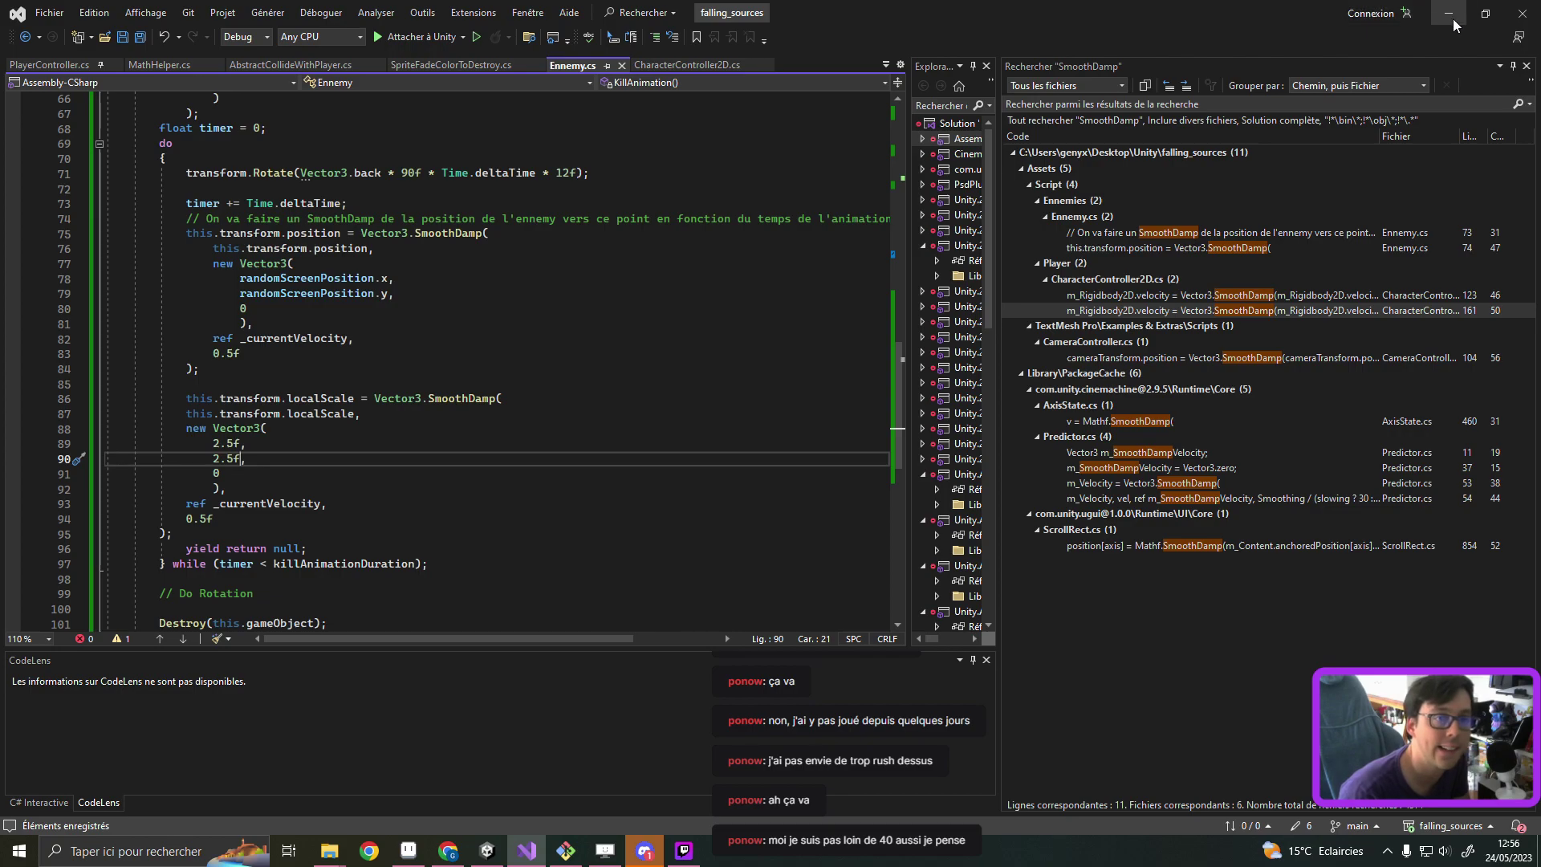
Step: Back in Unity, enter play mode and start a round to watch killed enemies grow
{"action": "left_click", "coordinate": [1449, 14]}
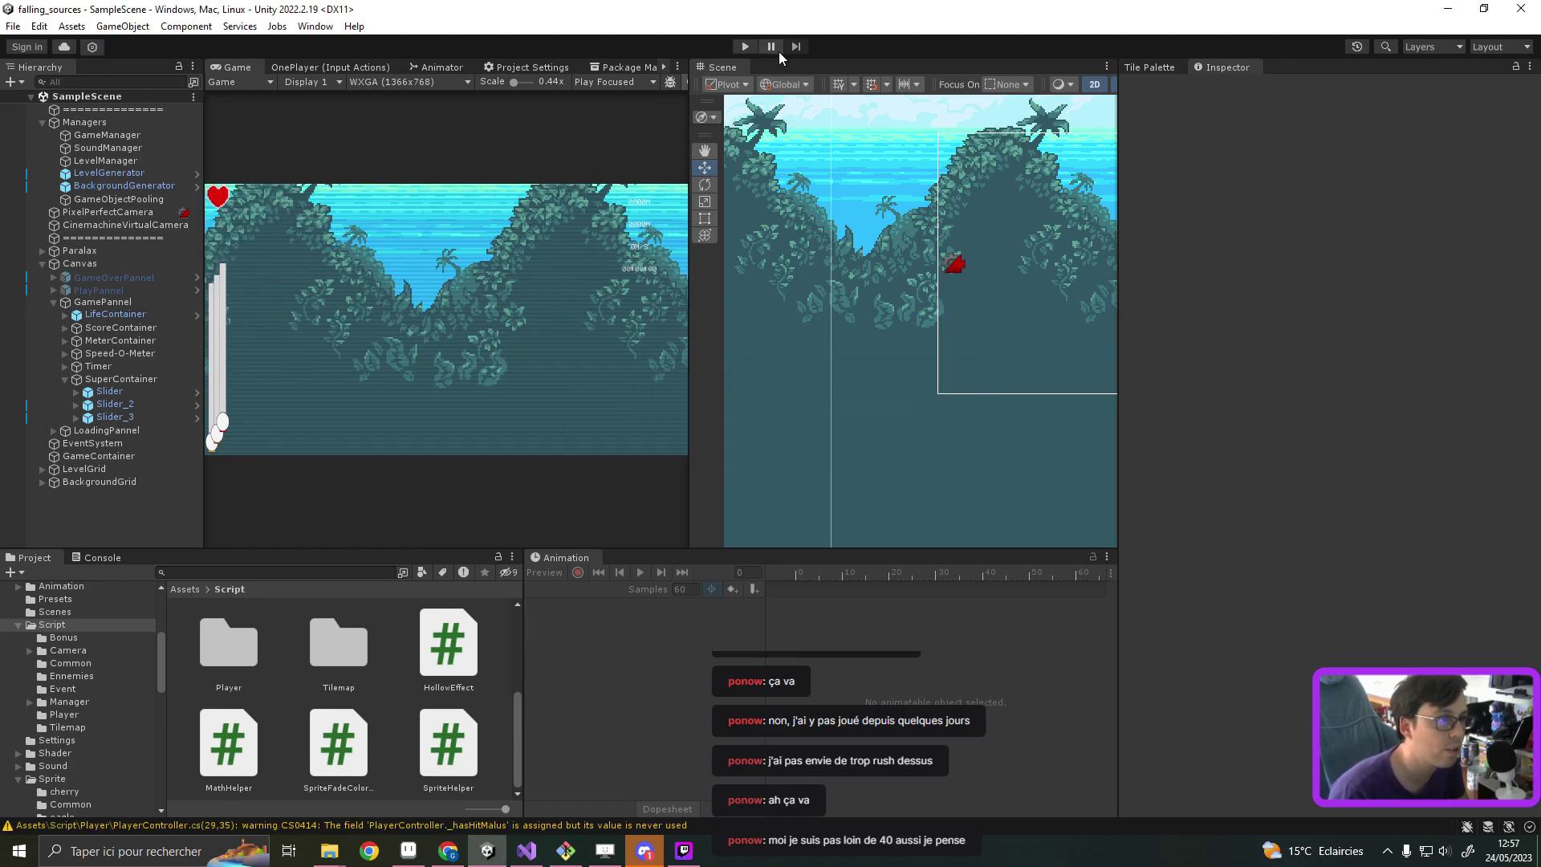
{"action": "left_click", "coordinate": [747, 46]}
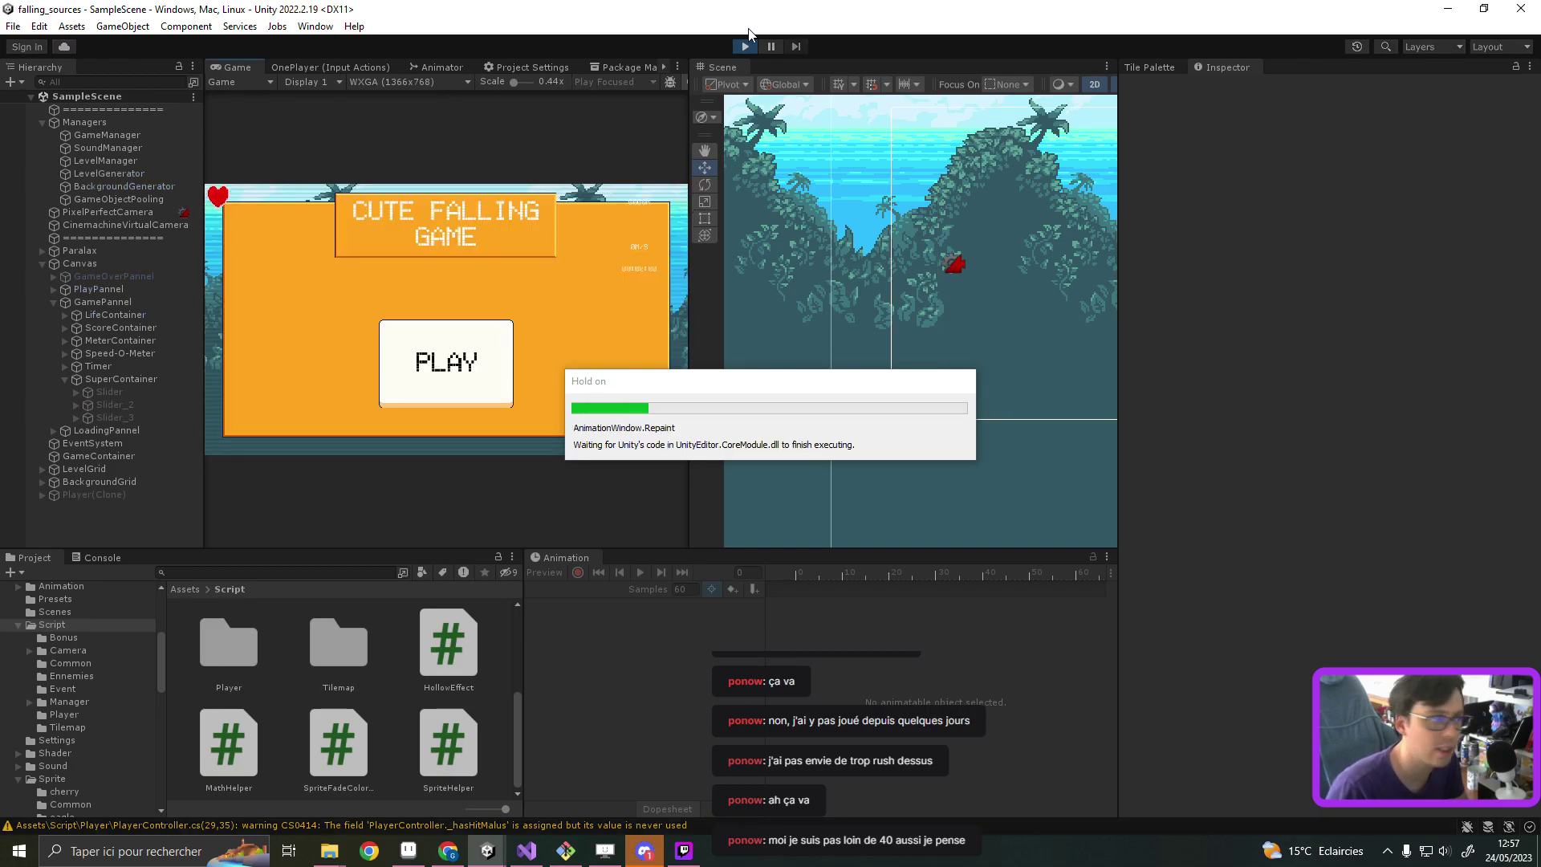
{"action": "left_click", "coordinate": [407, 397]}
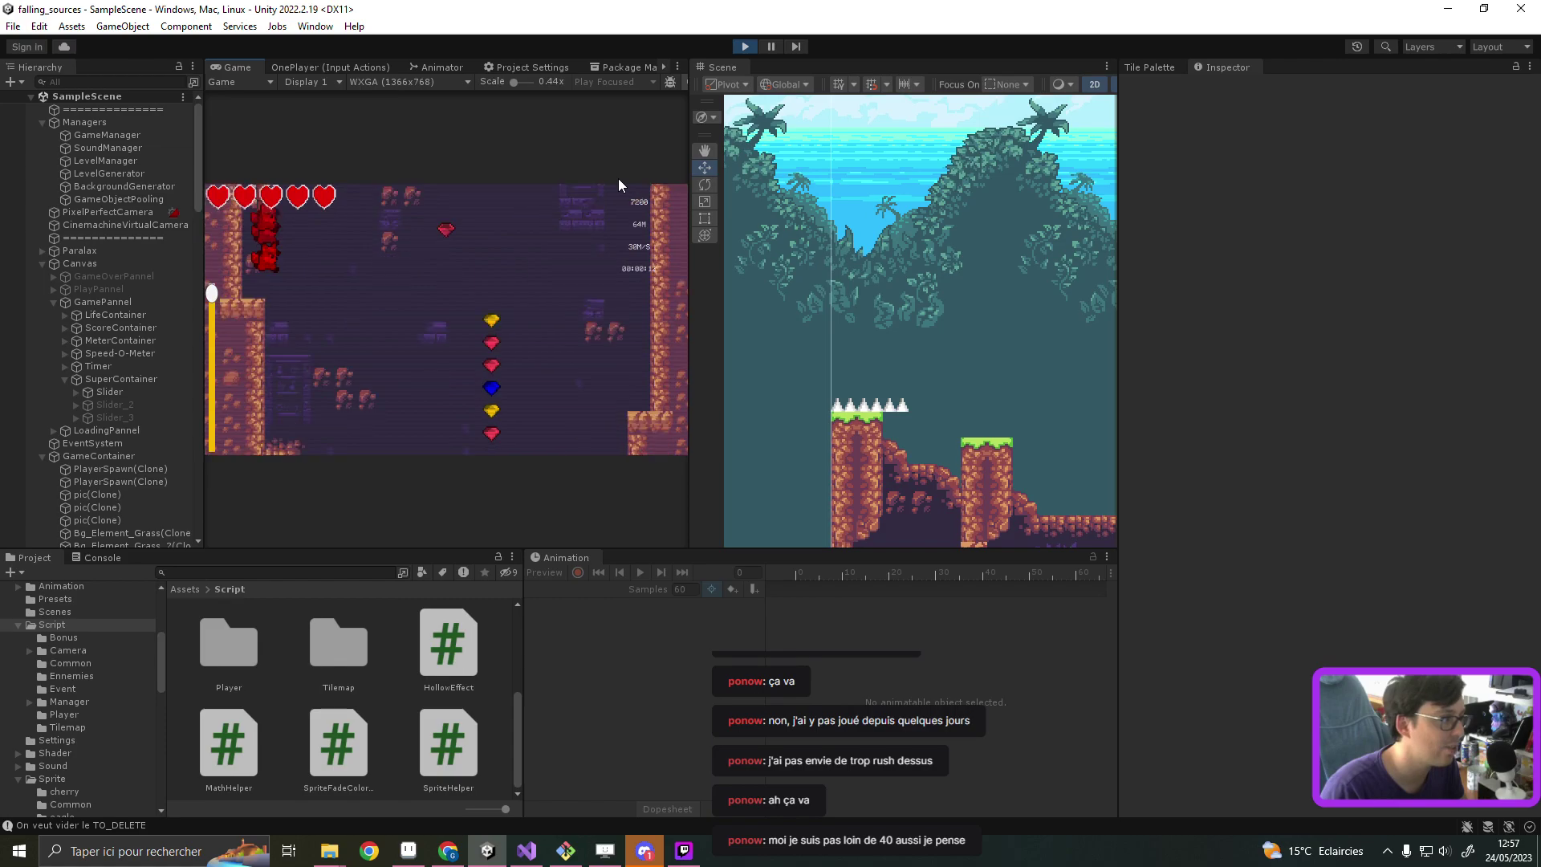
Step: Stop play mode and change the scale SmoothDamp's smooth time from 0.5f to 2f, saved
{"action": "left_click", "coordinate": [747, 46]}
{"action": "left_click", "coordinate": [527, 850]}
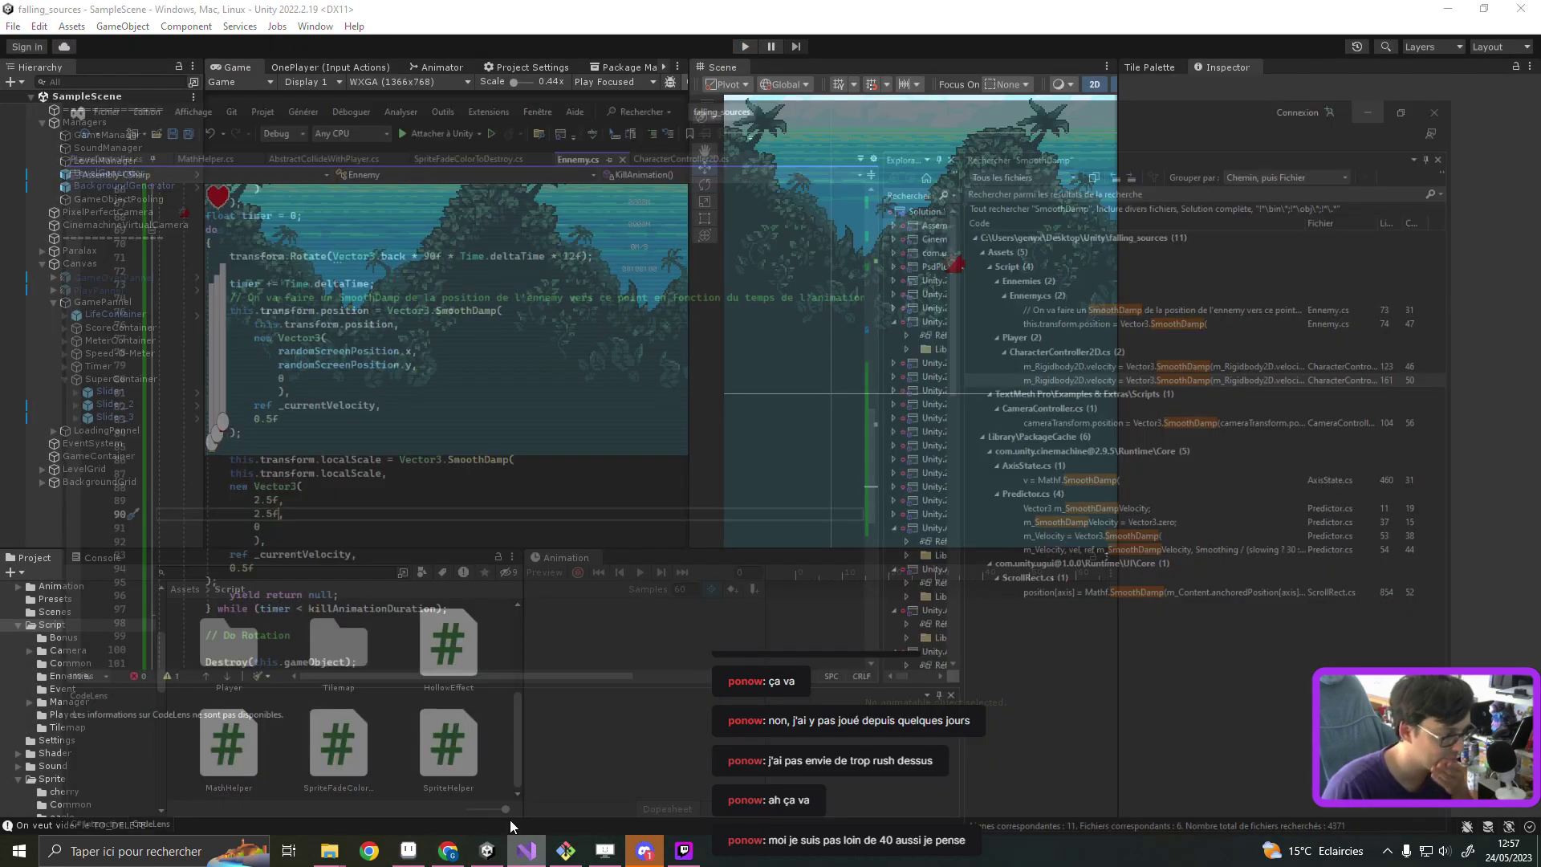
{"action": "left_click_drag", "start_coordinate": [186, 519], "coordinate": [205, 519]}
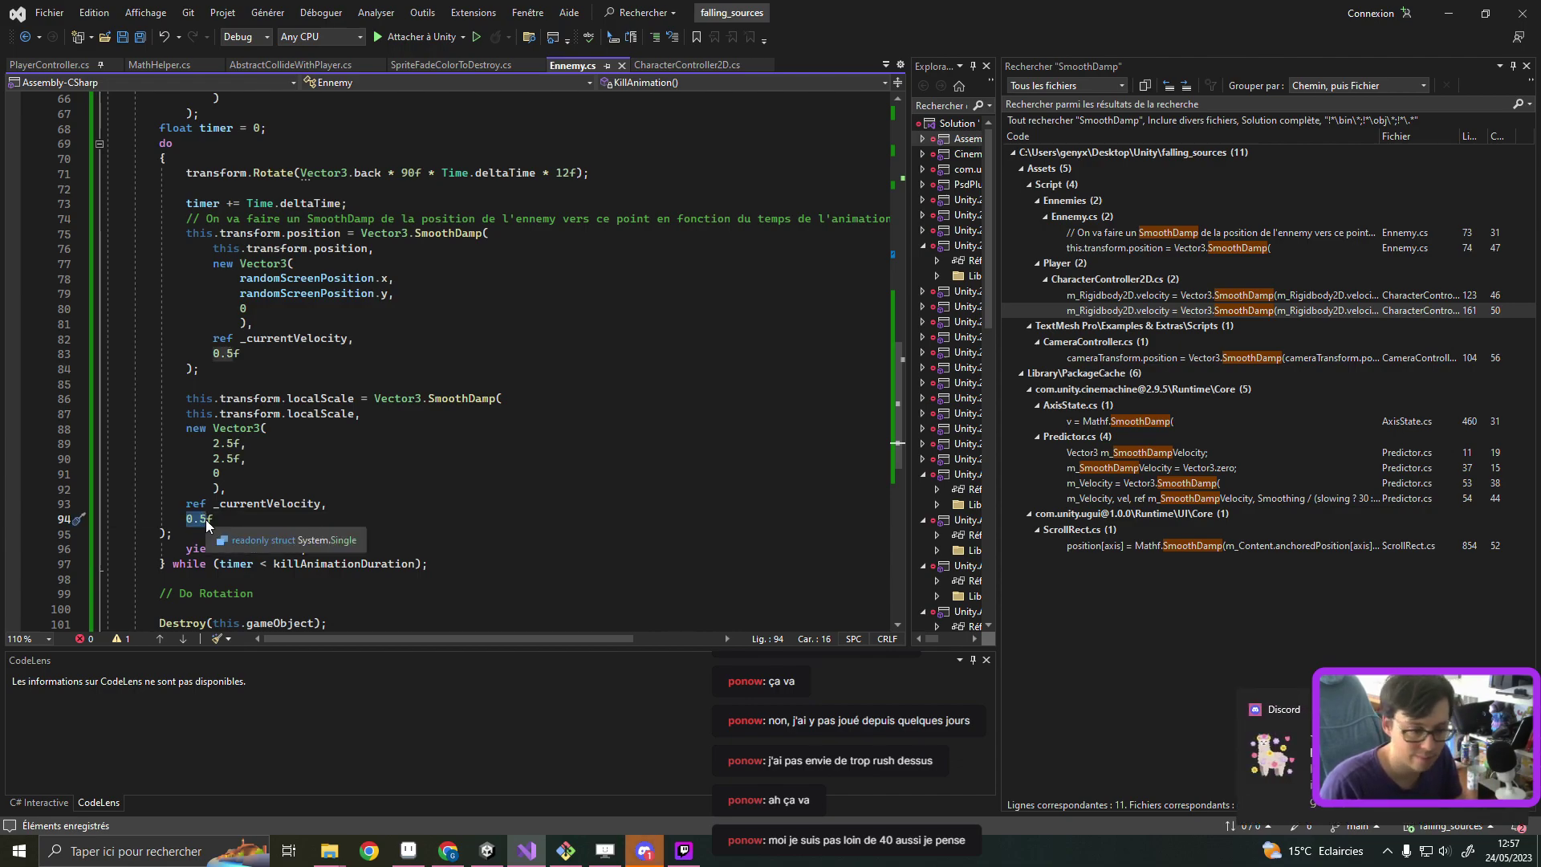
{"action": "type", "text": "2f"}
{"action": "key", "text": "ctrl+s"}
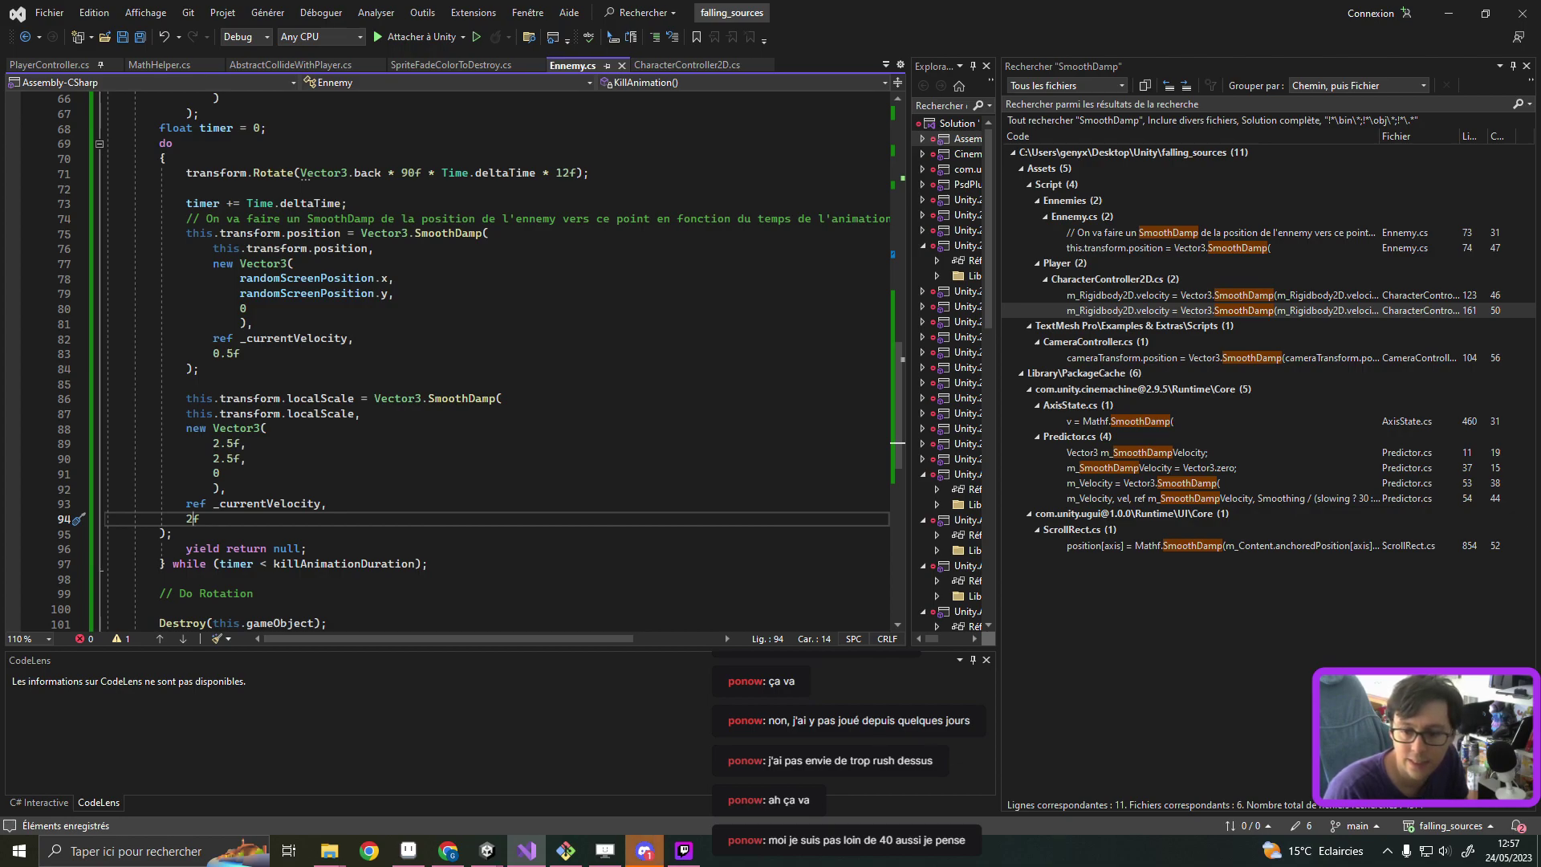
Step: Set the scale target's z value from 0 to 2.5f, save, and return to Unity
{"action": "key", "text": "alt+Tab"}
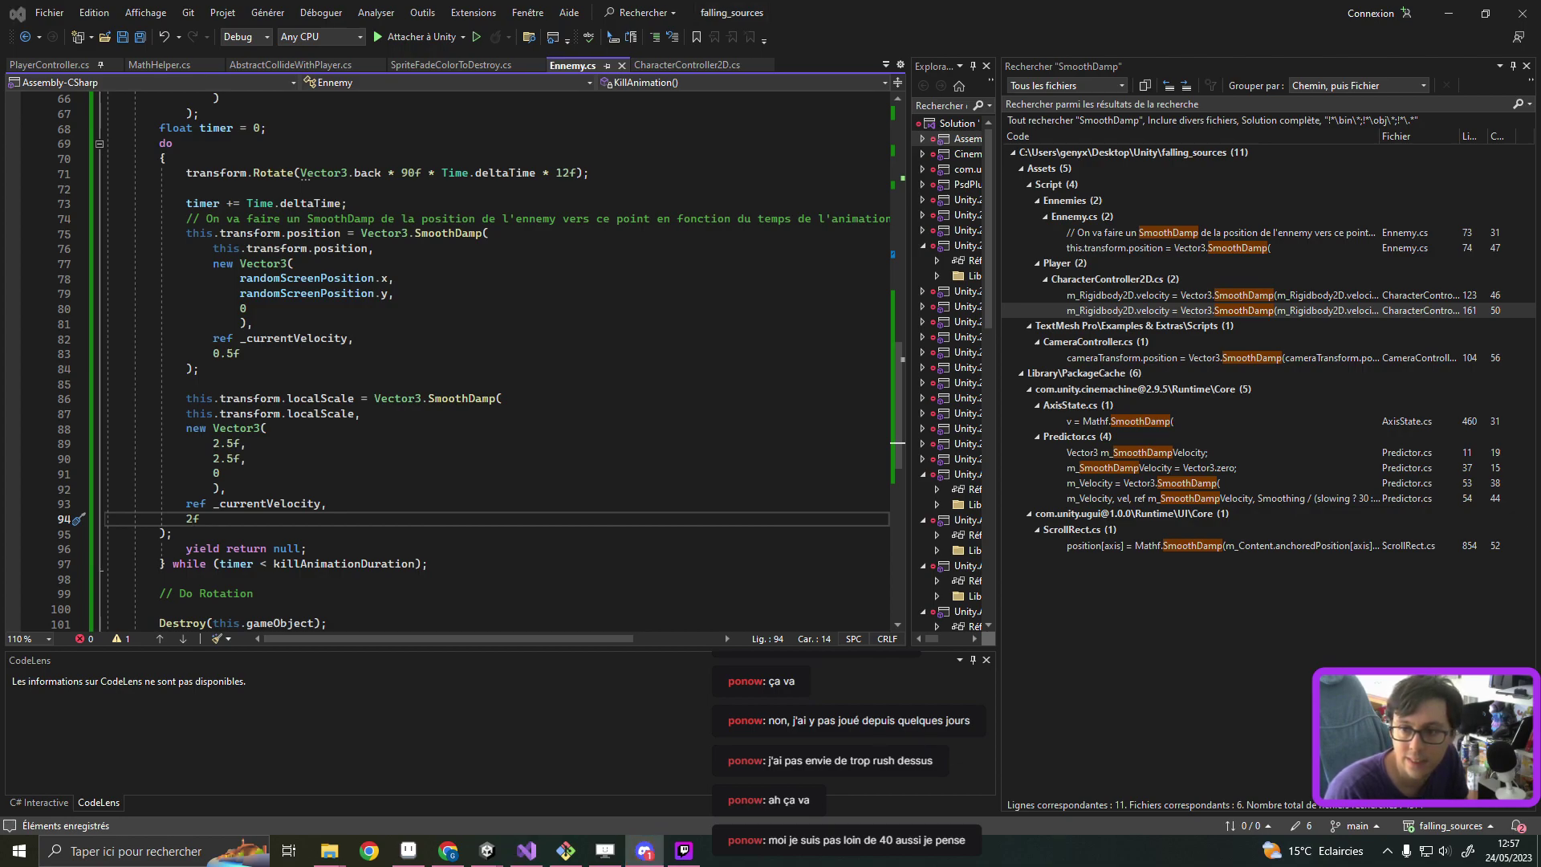
{"action": "left_click", "coordinate": [1071, 7]}
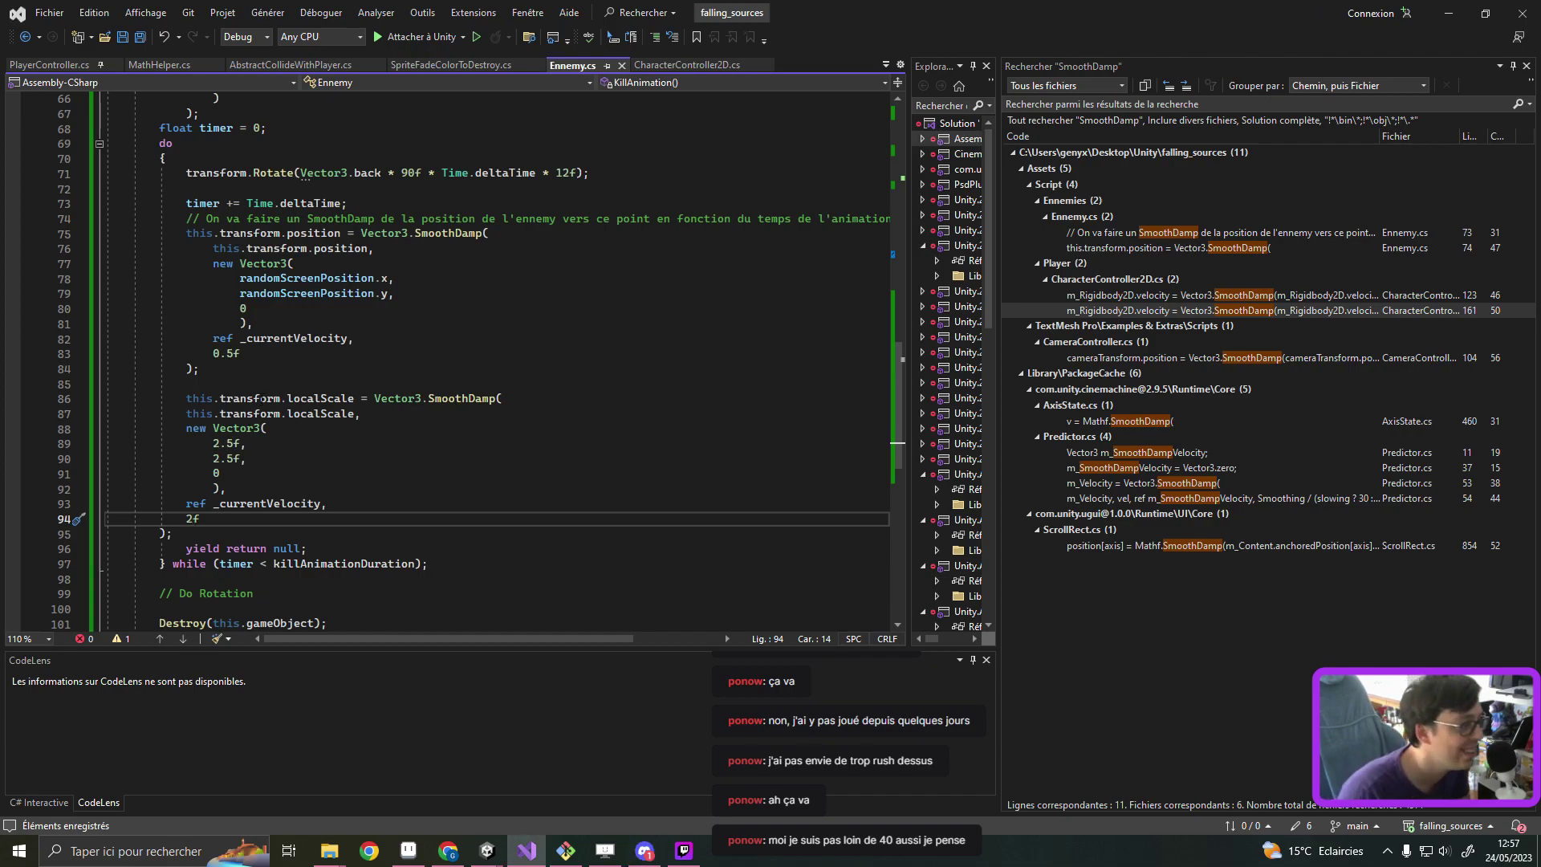
{"action": "left_click", "coordinate": [354, 413]}
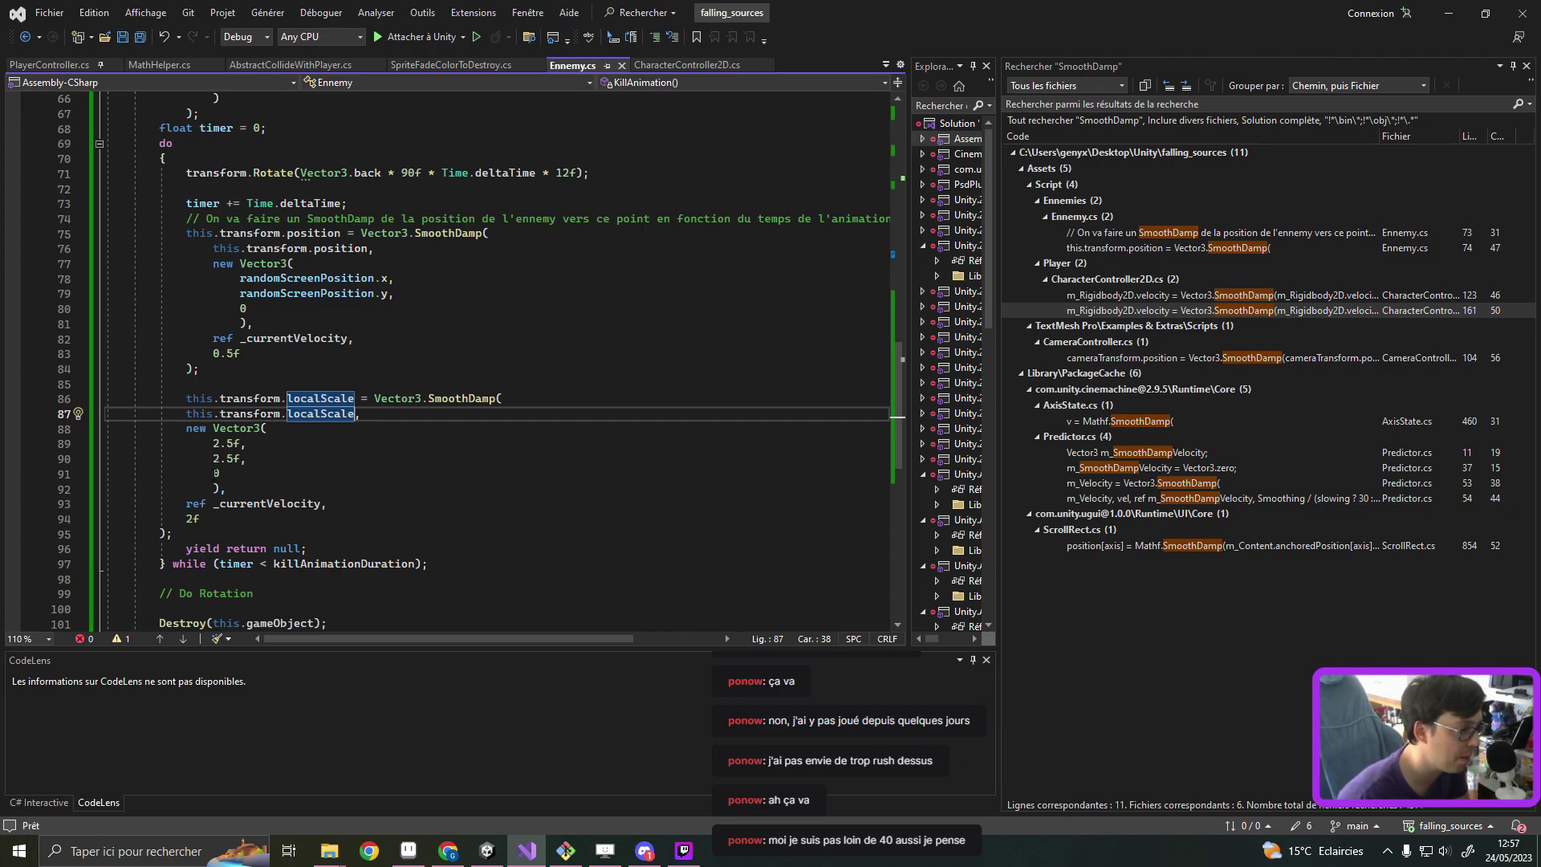
{"action": "left_click", "coordinate": [228, 473]}
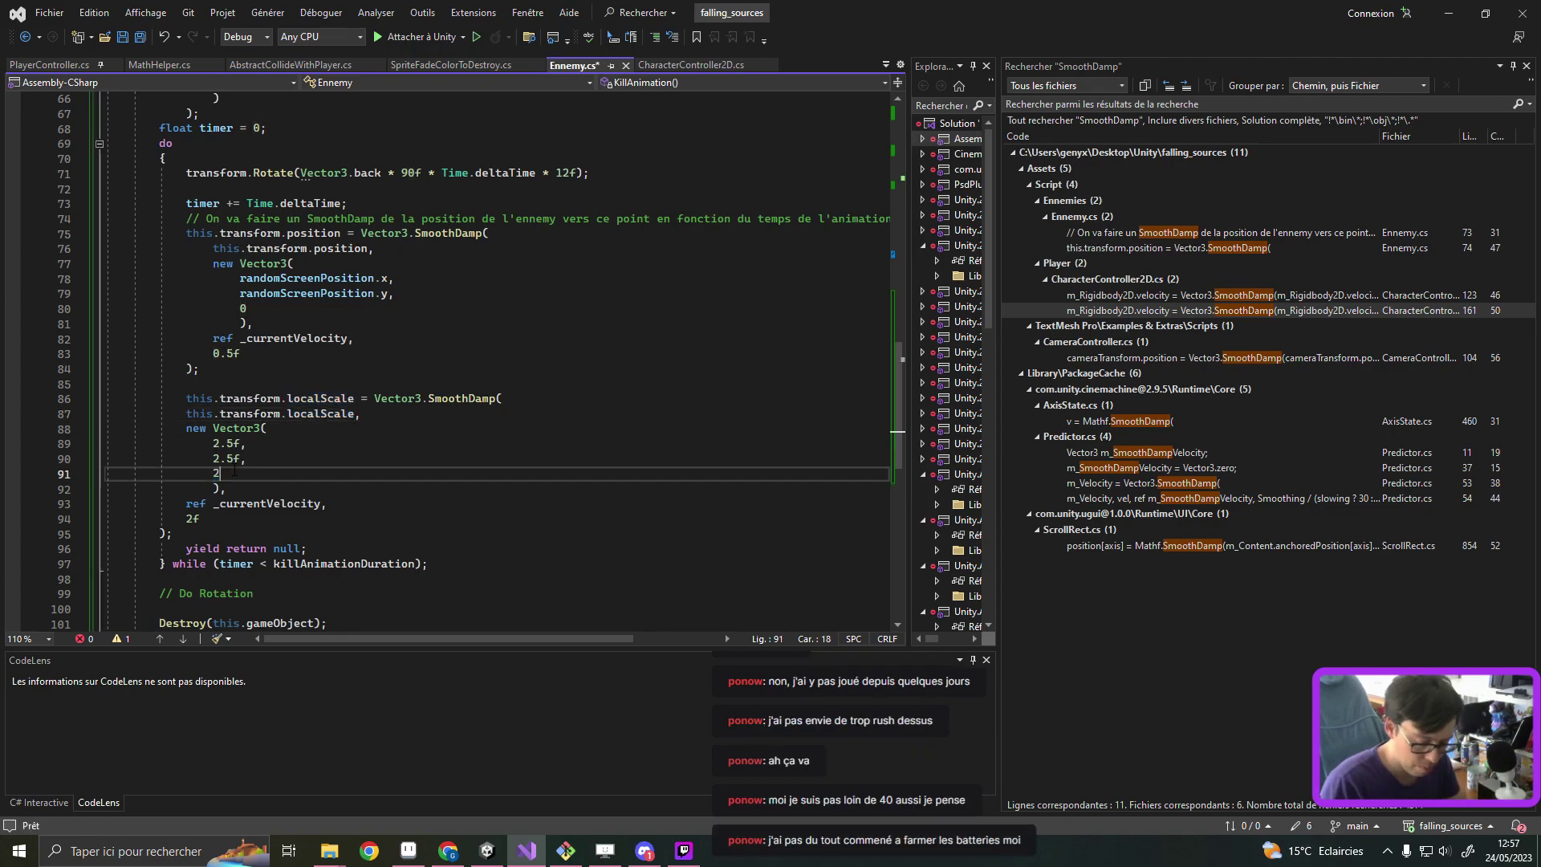
{"action": "type", "text": "2.5f"}
{"action": "key", "text": "ctrl+s"}
{"action": "left_click", "coordinate": [474, 446]}
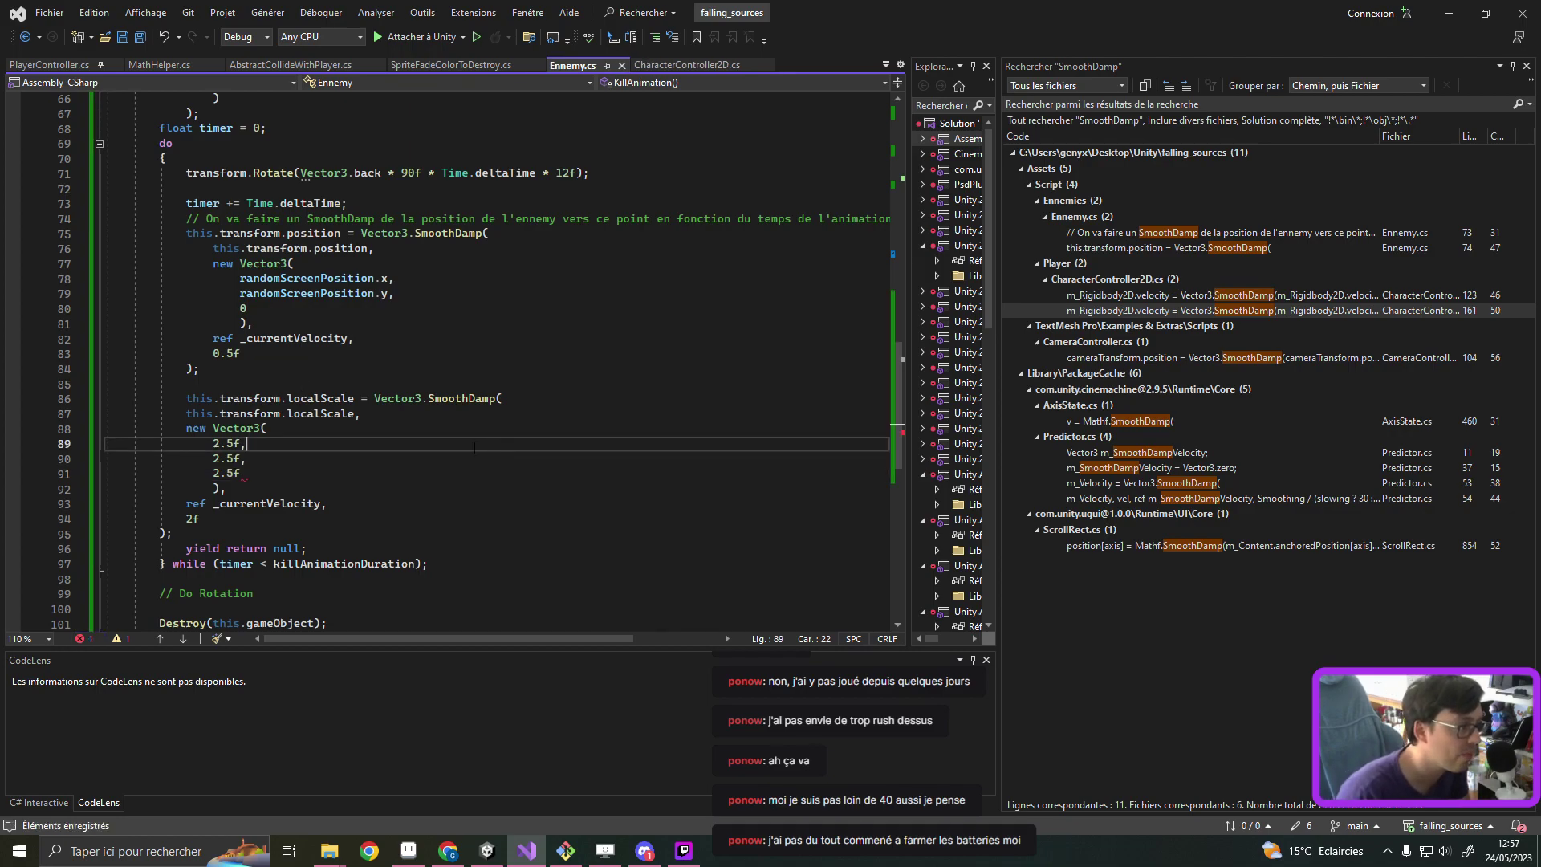
{"action": "left_click", "coordinate": [264, 476]}
{"action": "type", "text": "f"}
{"action": "key", "text": "BackSpace"}
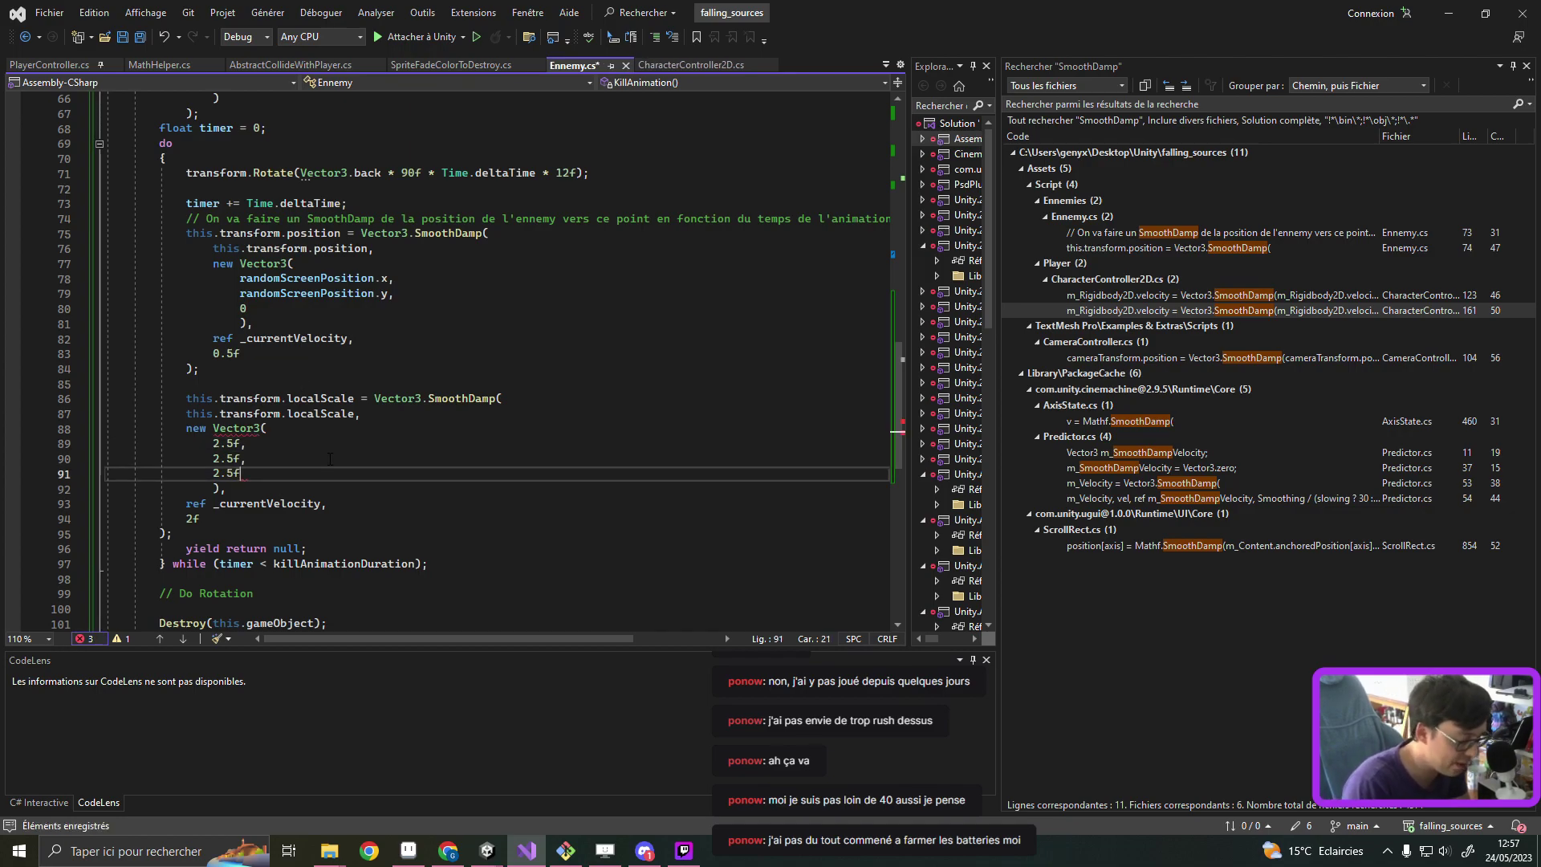
{"action": "key", "text": "ctrl+s"}
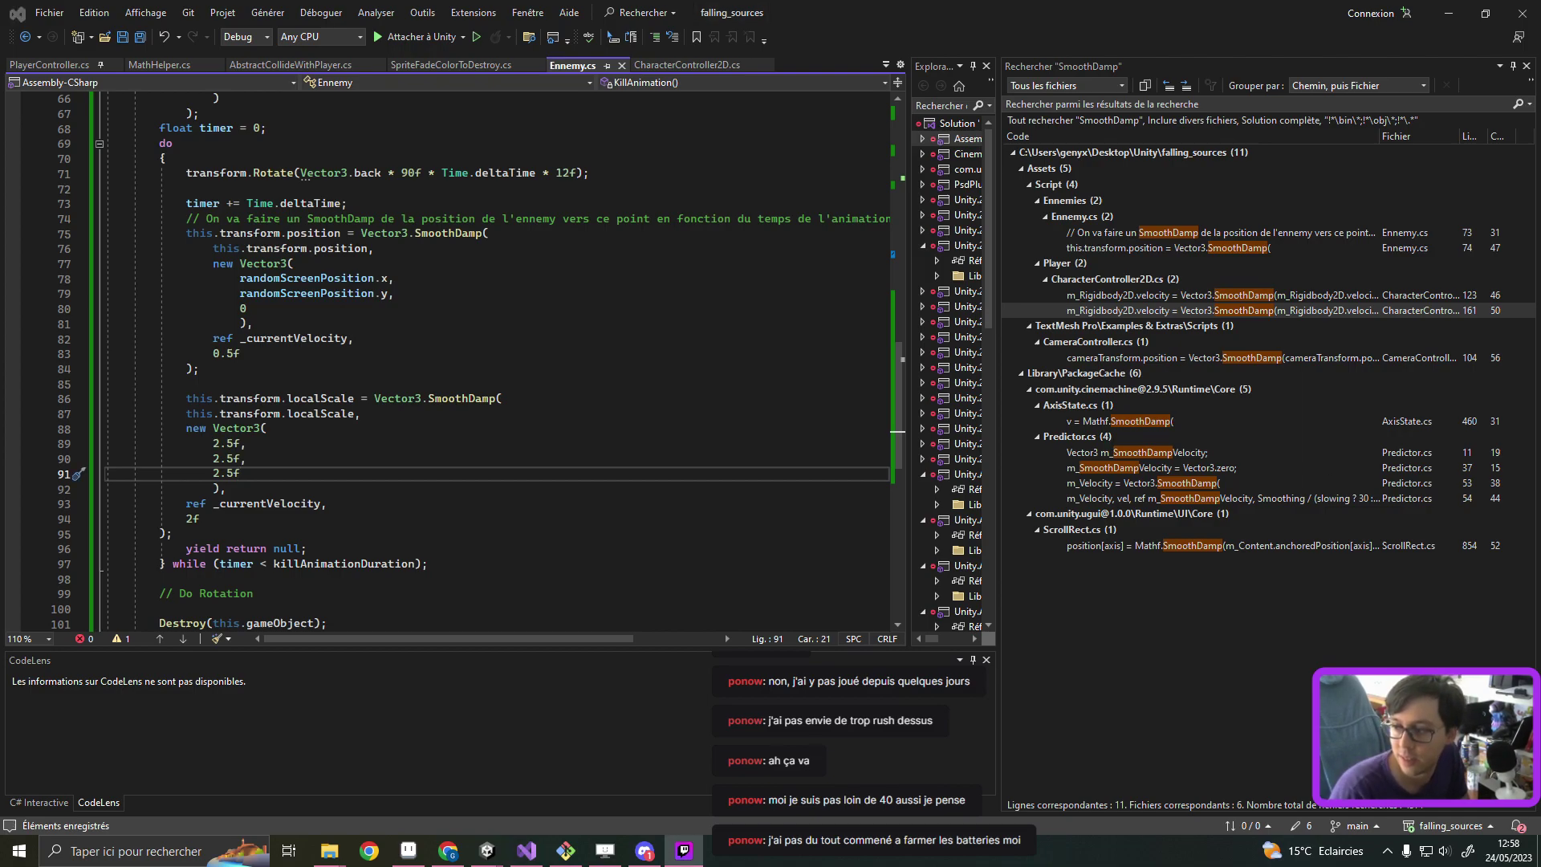
{"action": "left_click", "coordinate": [1452, 12]}
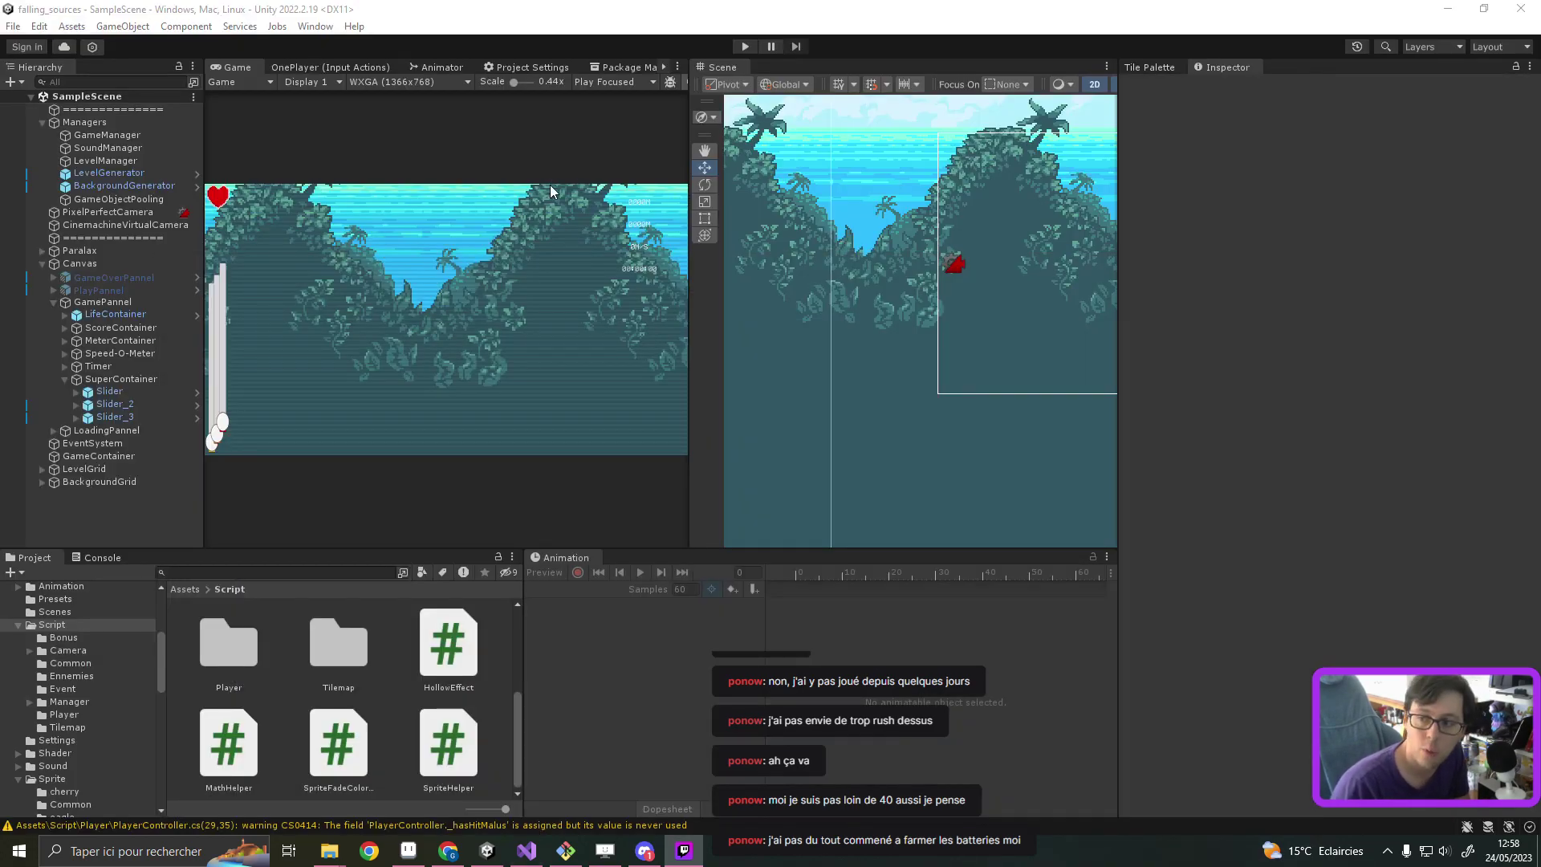
Step: Enter play mode and start a game from the title screen
{"action": "left_click", "coordinate": [604, 56]}
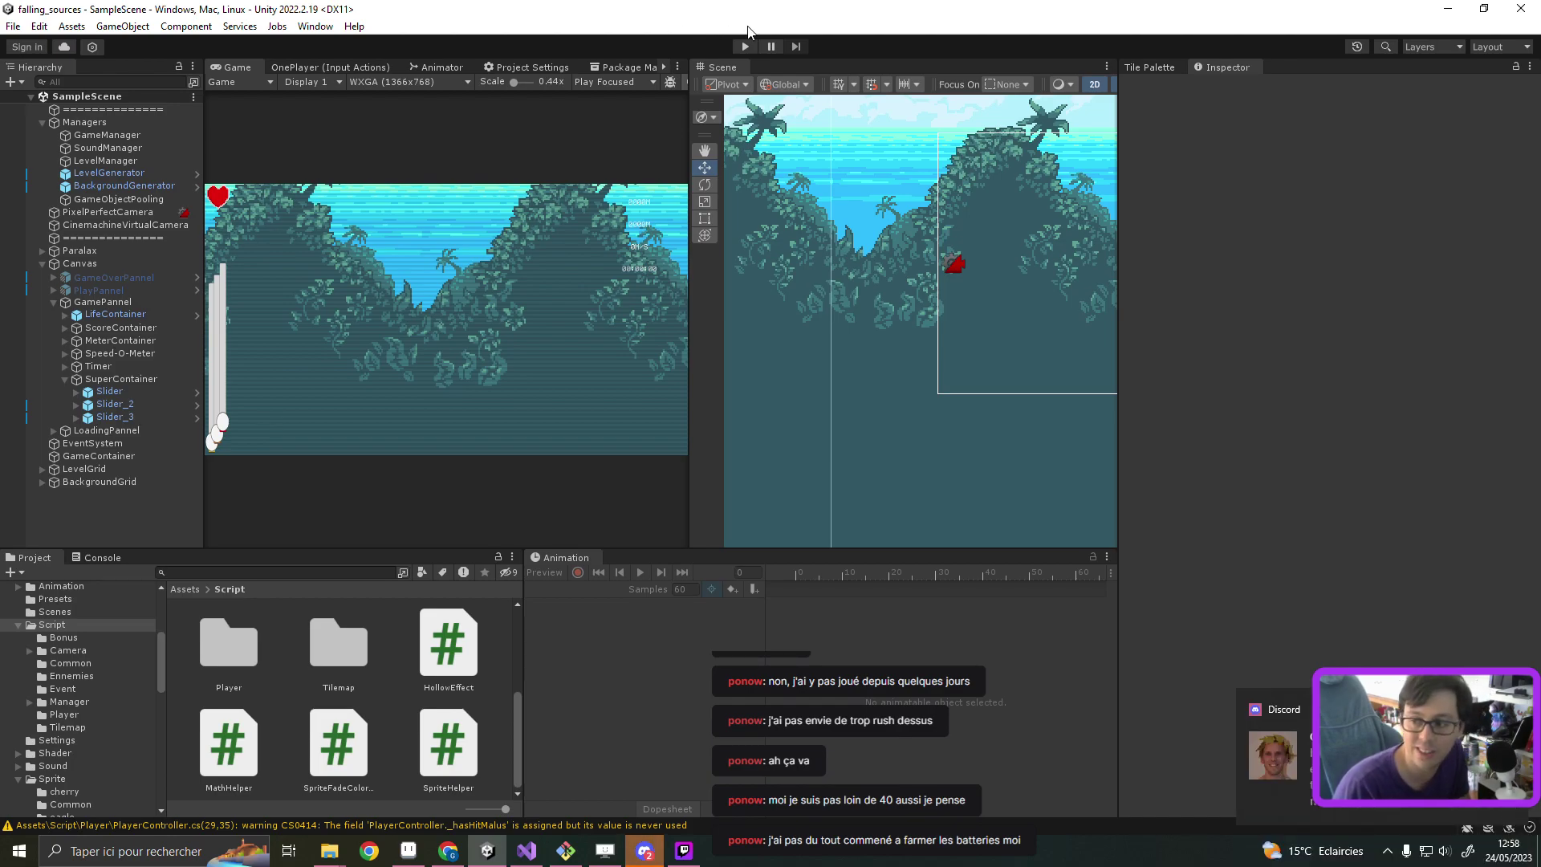
{"action": "left_click", "coordinate": [745, 45]}
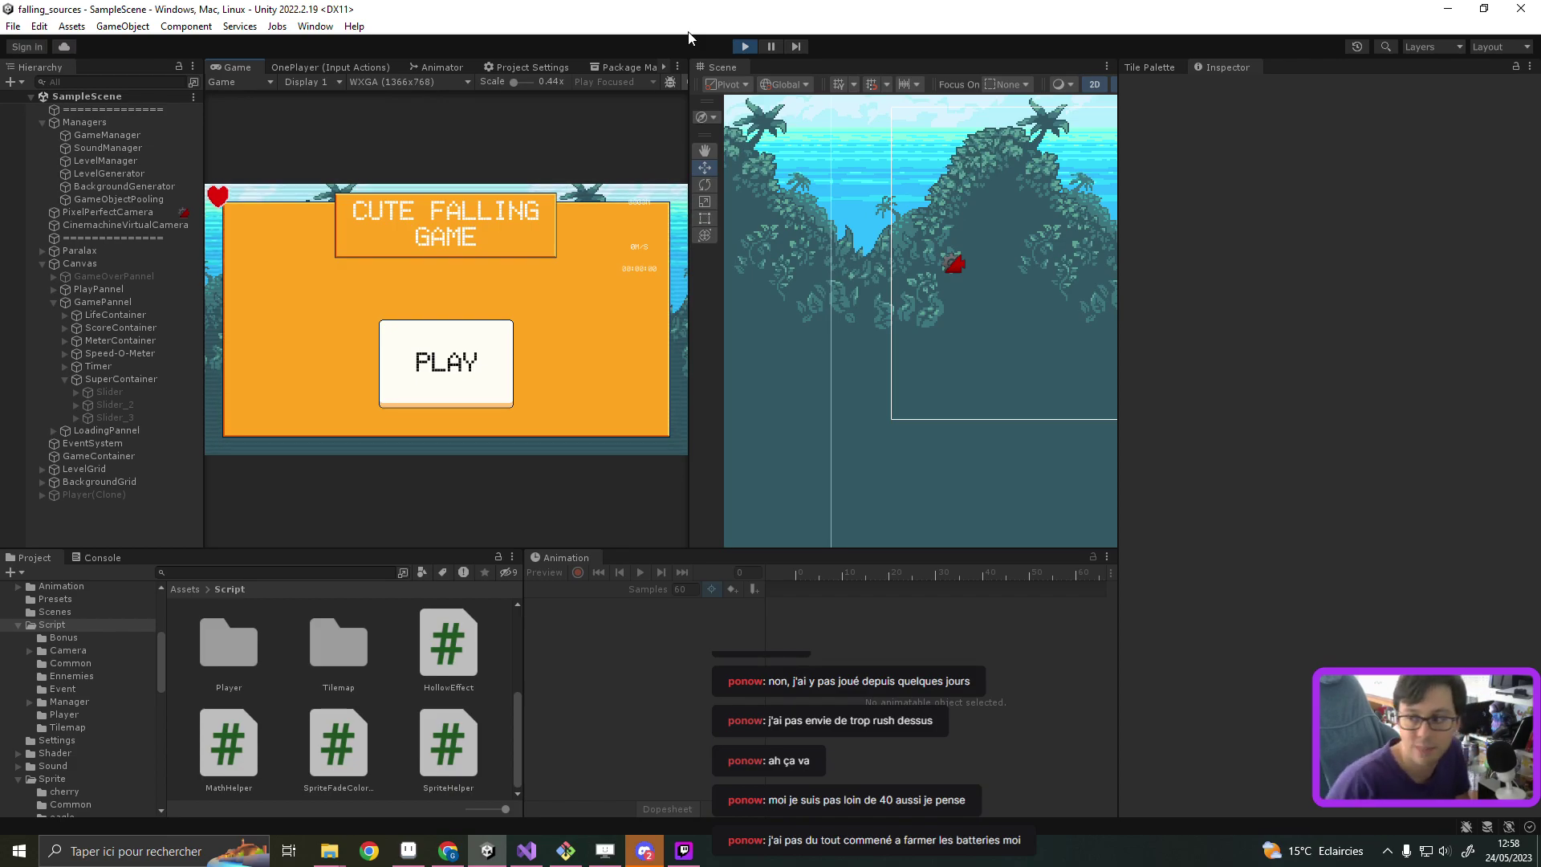
{"action": "left_click", "coordinate": [435, 368]}
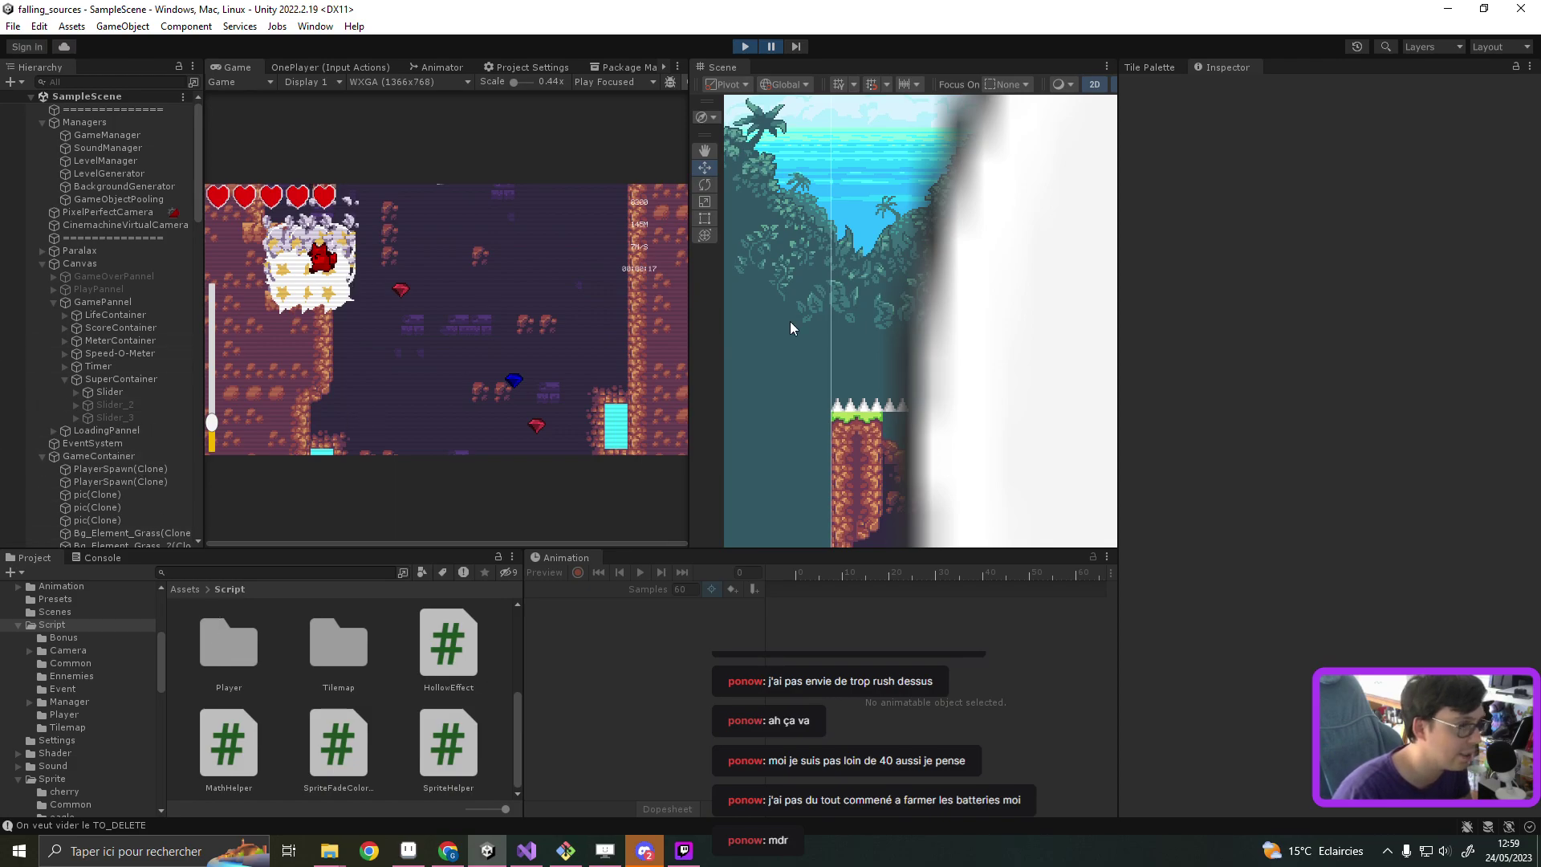
Step: Zoom the Scene view onto the level, inspect a spike pic(Clone), then stop play mode
{"action": "scroll", "coordinate": [866, 305], "scroll_direction": "down", "scroll_amount": 1}
{"action": "scroll", "coordinate": [866, 305], "scroll_direction": "down", "scroll_amount": 2}
{"action": "scroll", "coordinate": [871, 313], "scroll_direction": "down", "scroll_amount": 2}
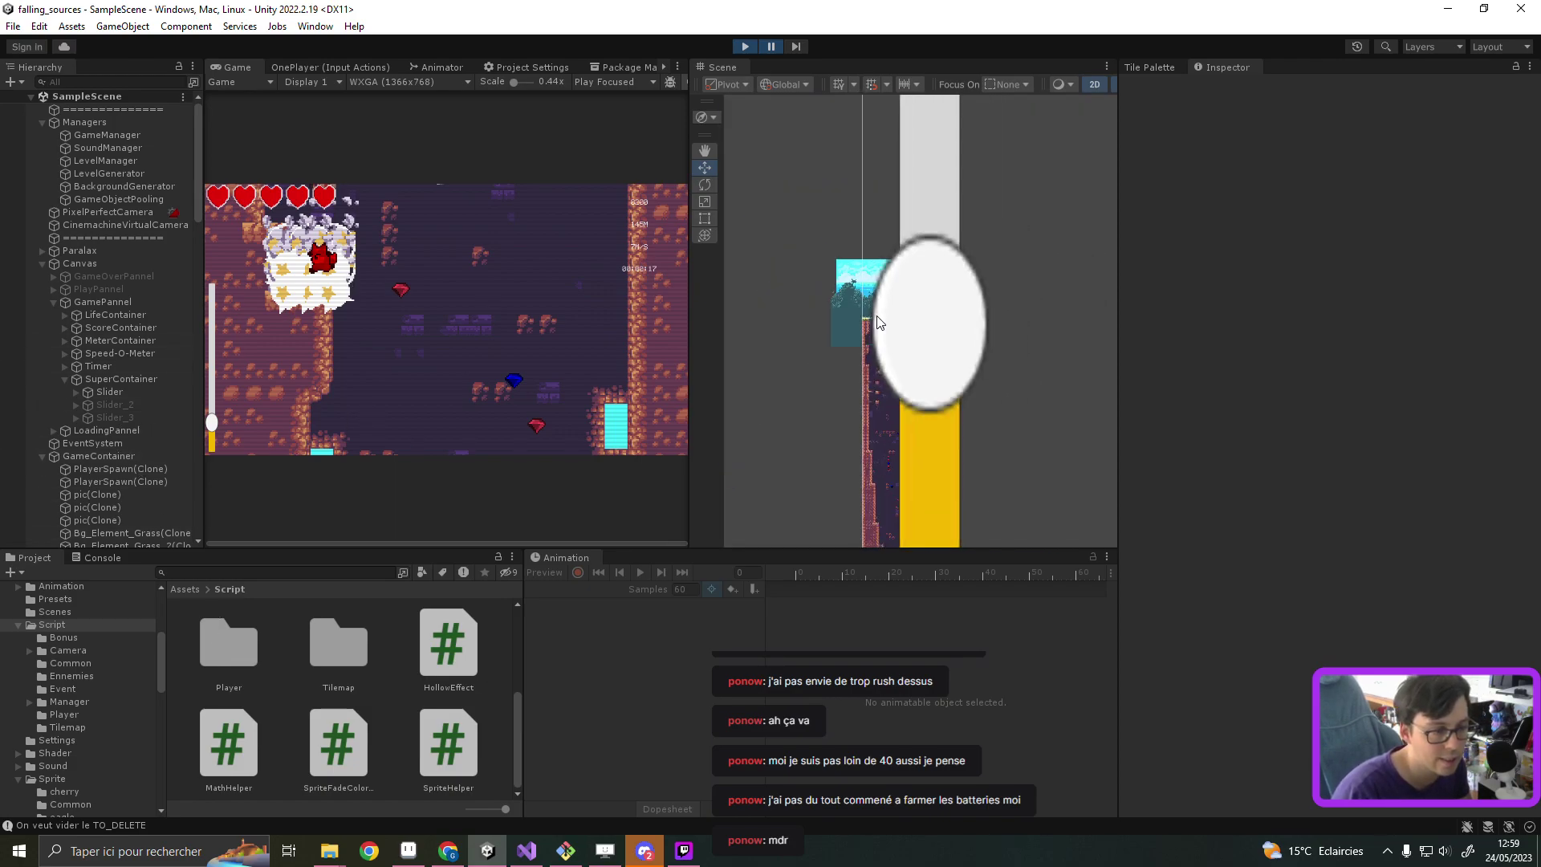
{"action": "middle_click_drag", "start_coordinate": [961, 451], "coordinate": [887, 148]}
{"action": "scroll", "coordinate": [815, 326], "scroll_direction": "up", "scroll_amount": 2}
{"action": "scroll", "coordinate": [831, 315], "scroll_direction": "up", "scroll_amount": 2}
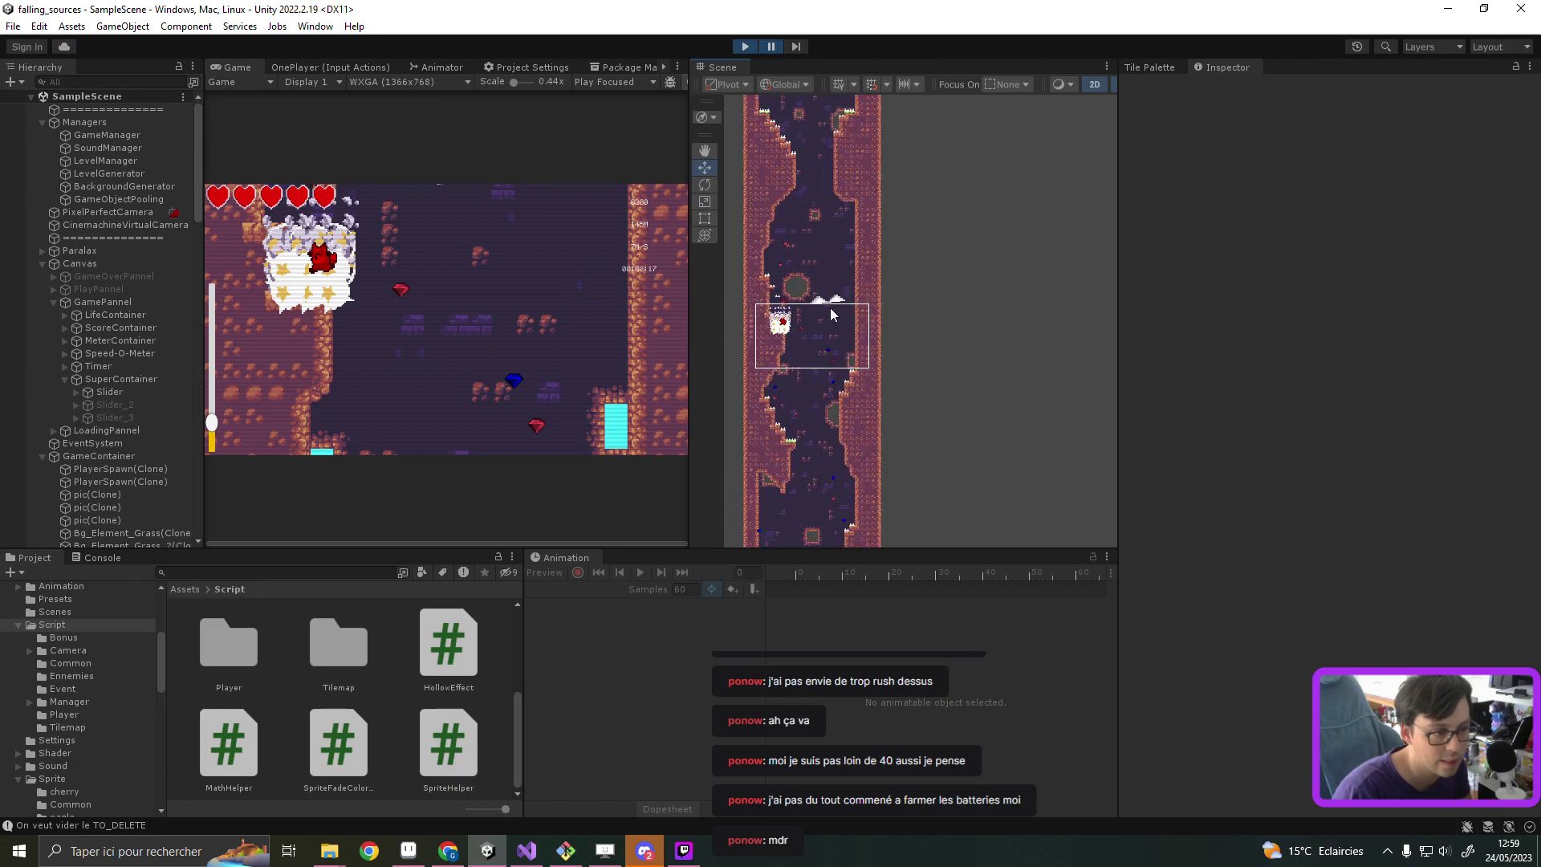
{"action": "scroll", "coordinate": [831, 313], "scroll_direction": "up", "scroll_amount": 2}
{"action": "scroll", "coordinate": [833, 309], "scroll_direction": "up", "scroll_amount": 1}
{"action": "left_click", "coordinate": [834, 303]}
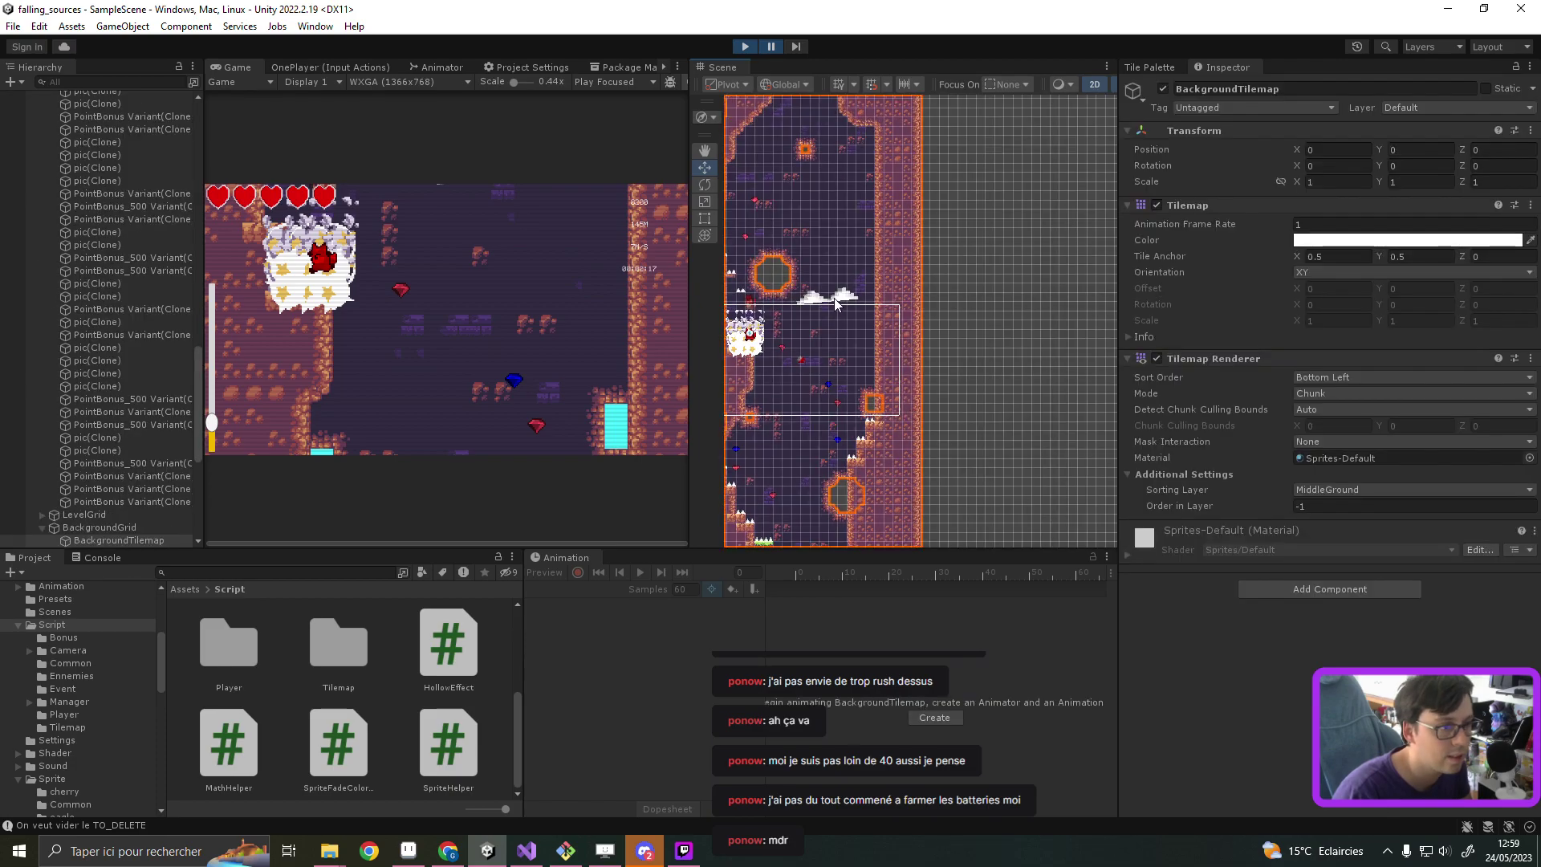
{"action": "left_click", "coordinate": [834, 302]}
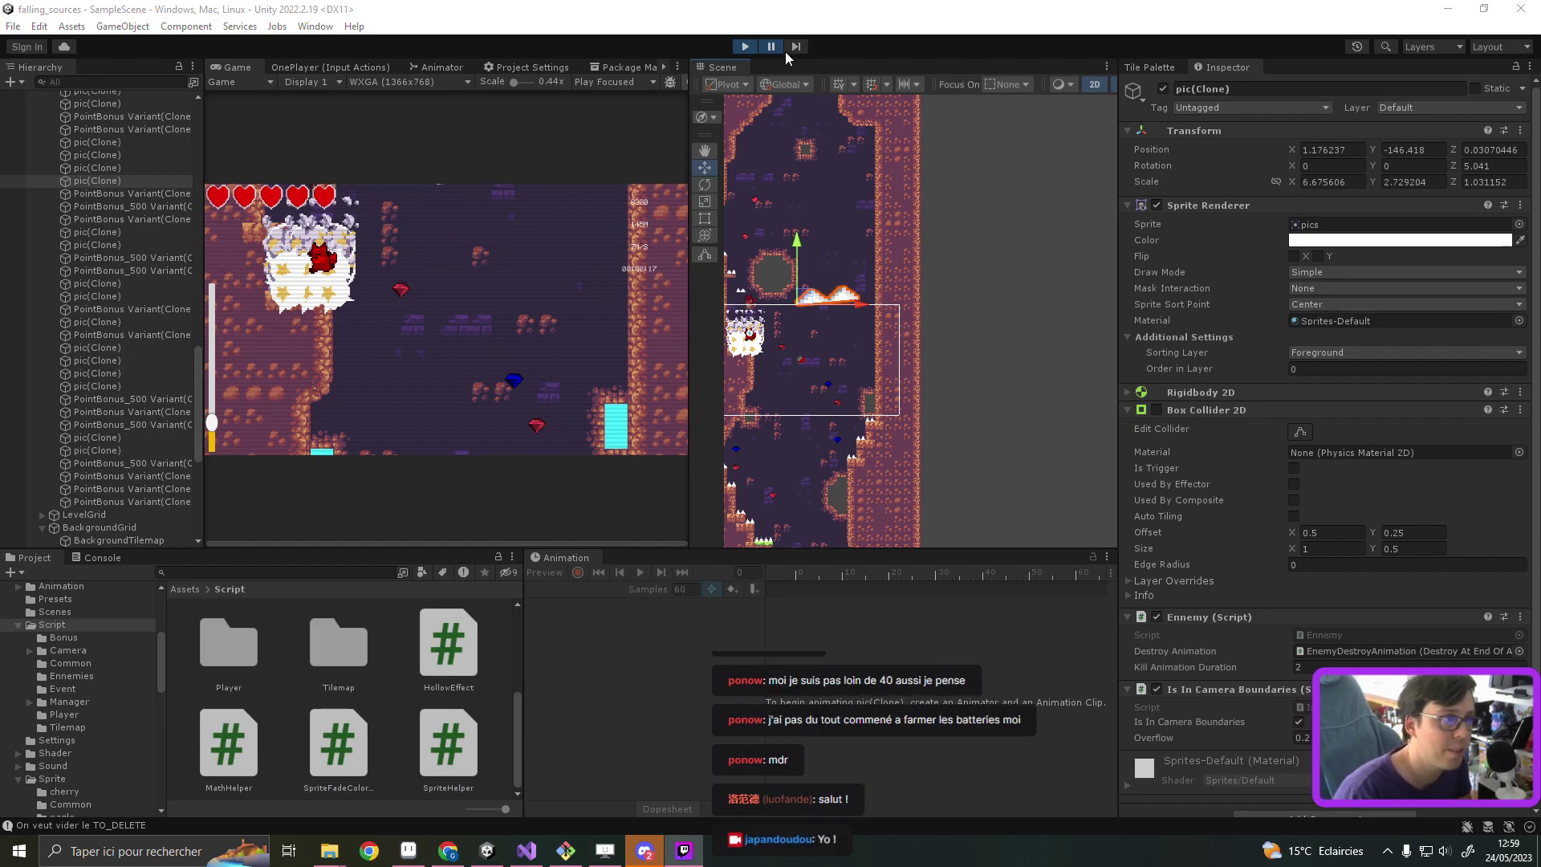
{"action": "left_click", "coordinate": [745, 46]}
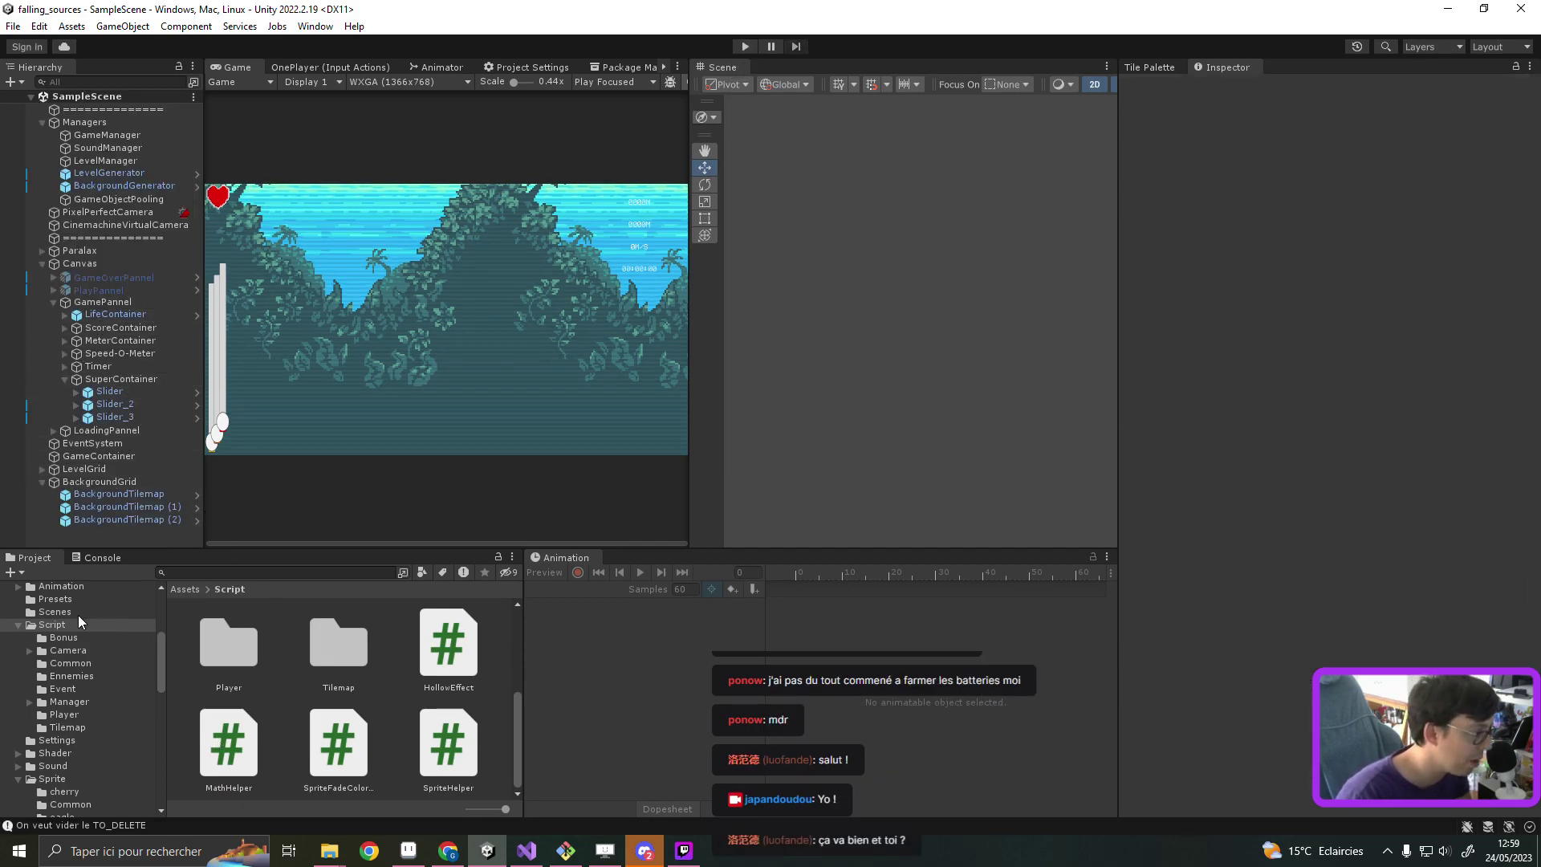
Step: Select the pic prefab in Assets/_Prefabs/Ennemies/Pic and keep its Box Collider 2D Edge Radius at 0
{"action": "left_click", "coordinate": [19, 624]}
{"action": "scroll", "coordinate": [48, 634], "scroll_direction": "up", "scroll_amount": 3}
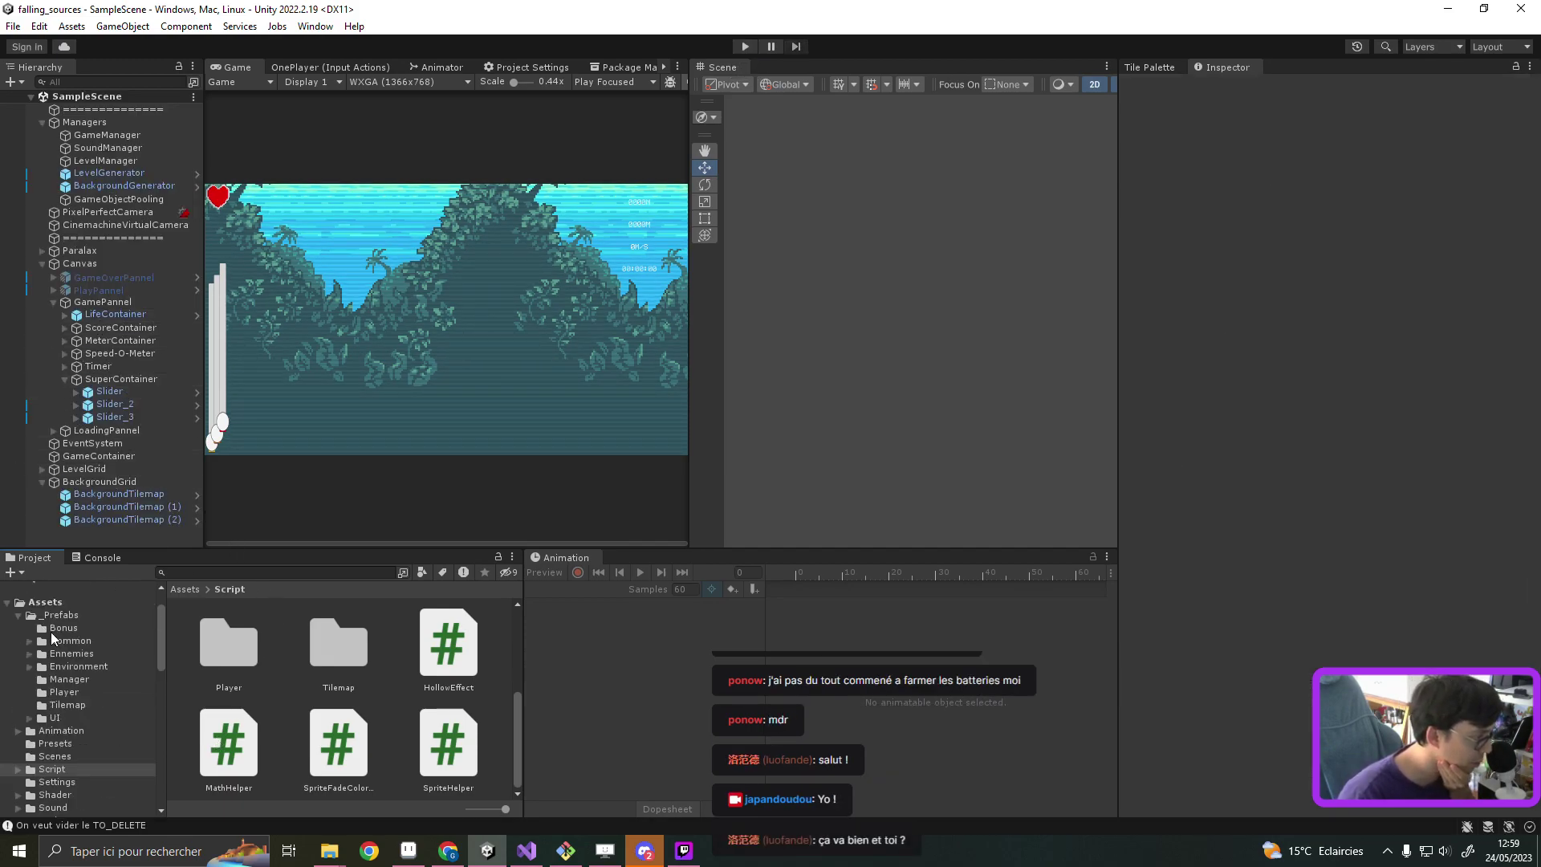
{"action": "left_click", "coordinate": [61, 616]}
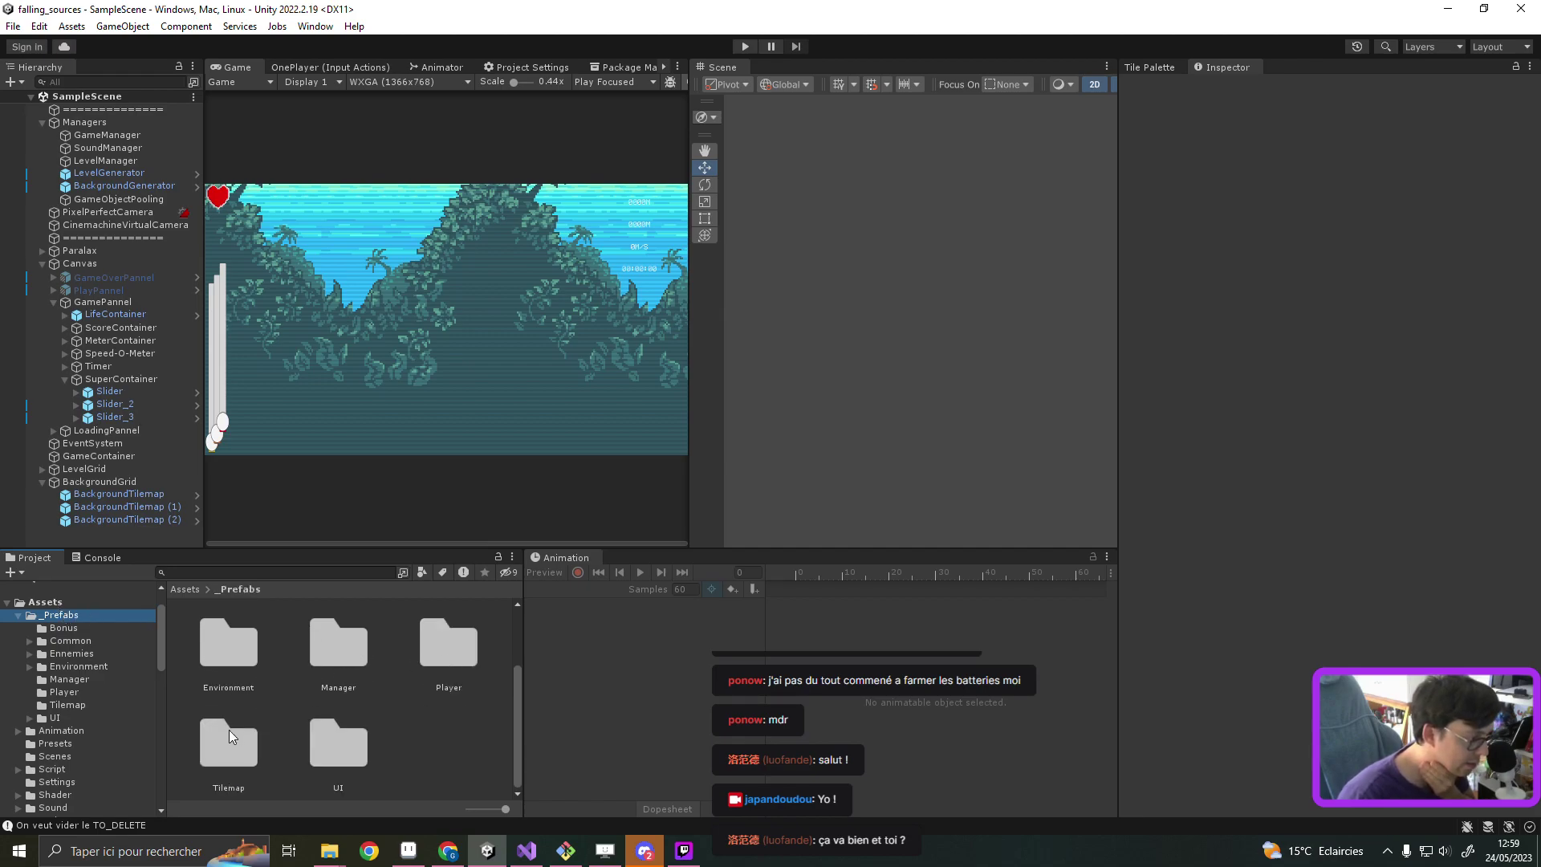
{"action": "left_click", "coordinate": [72, 654]}
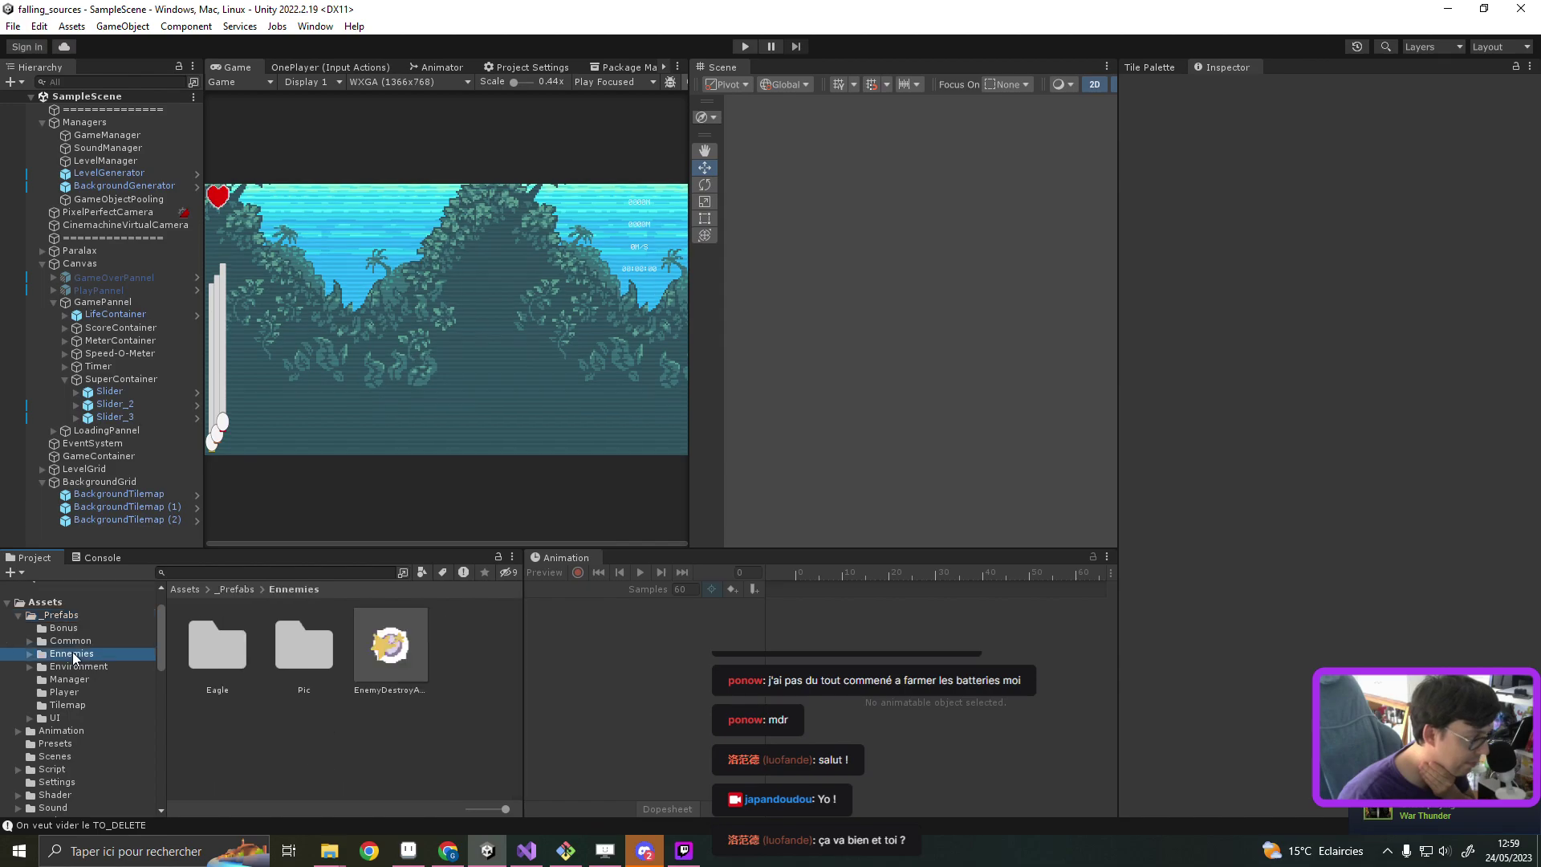
{"action": "double_click", "coordinate": [296, 657]}
{"action": "left_click", "coordinate": [228, 658]}
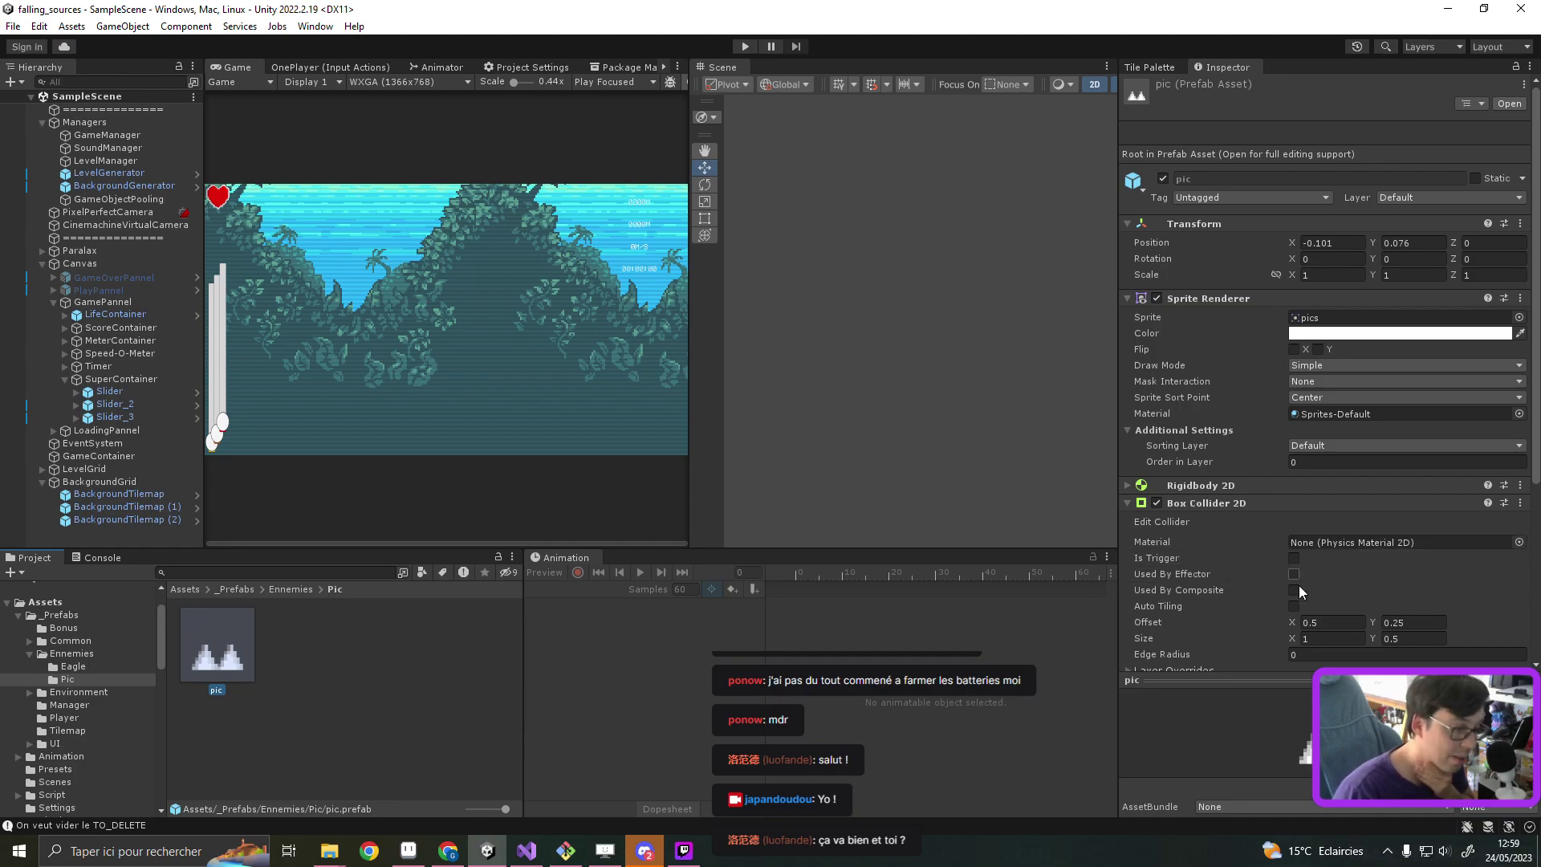
{"action": "left_click", "coordinate": [1292, 655]}
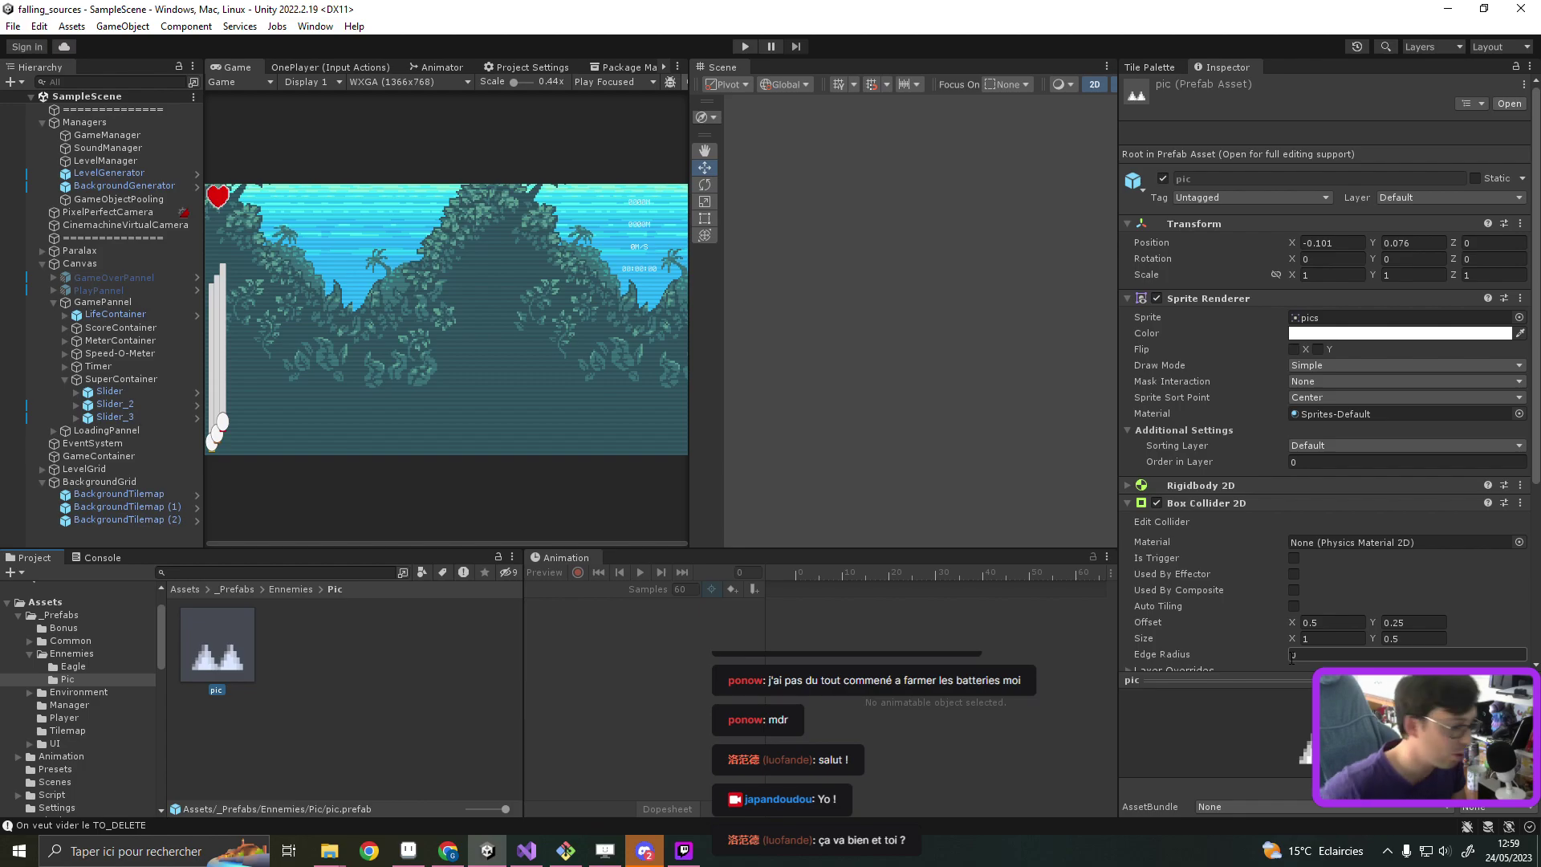
{"action": "key", "text": "Return"}
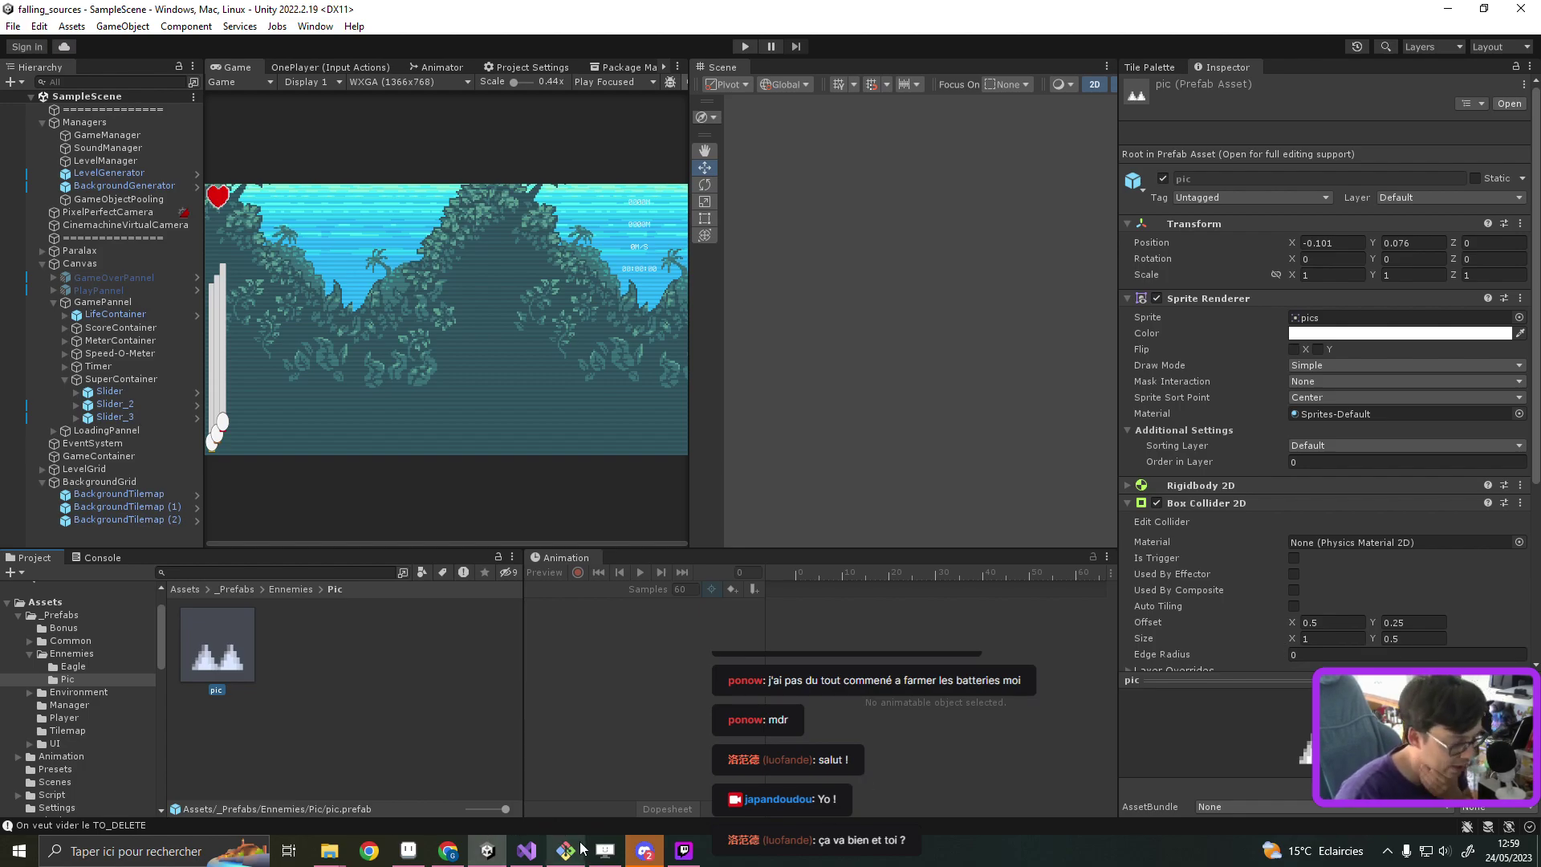
{"action": "left_click", "coordinate": [521, 857]}
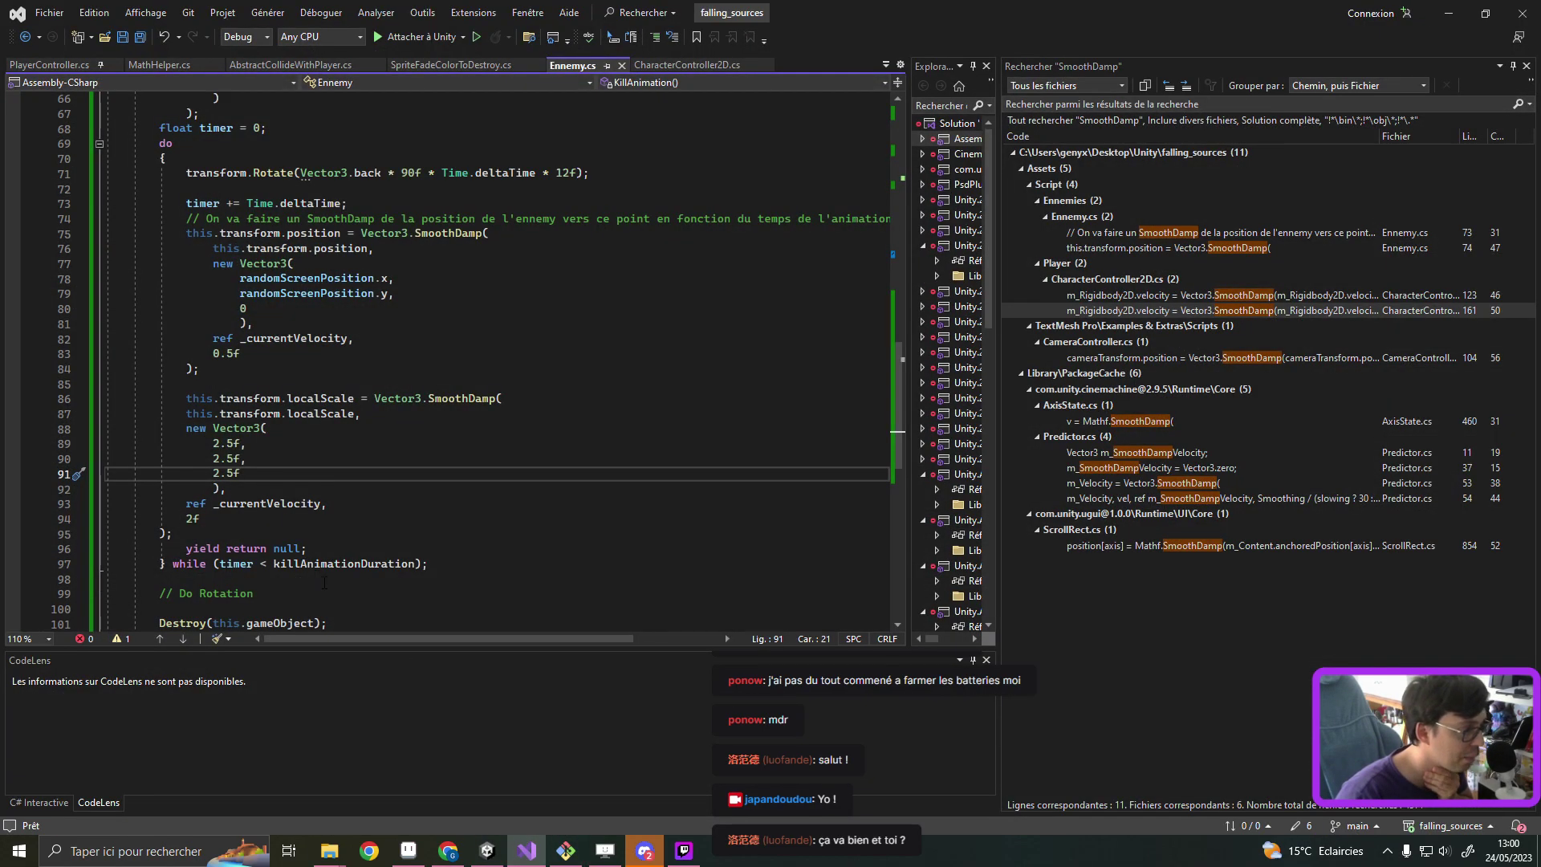
Step: Add ', _currentScale' to the Vector3 _currentVelocity field declaration
{"action": "left_click", "coordinate": [403, 417]}
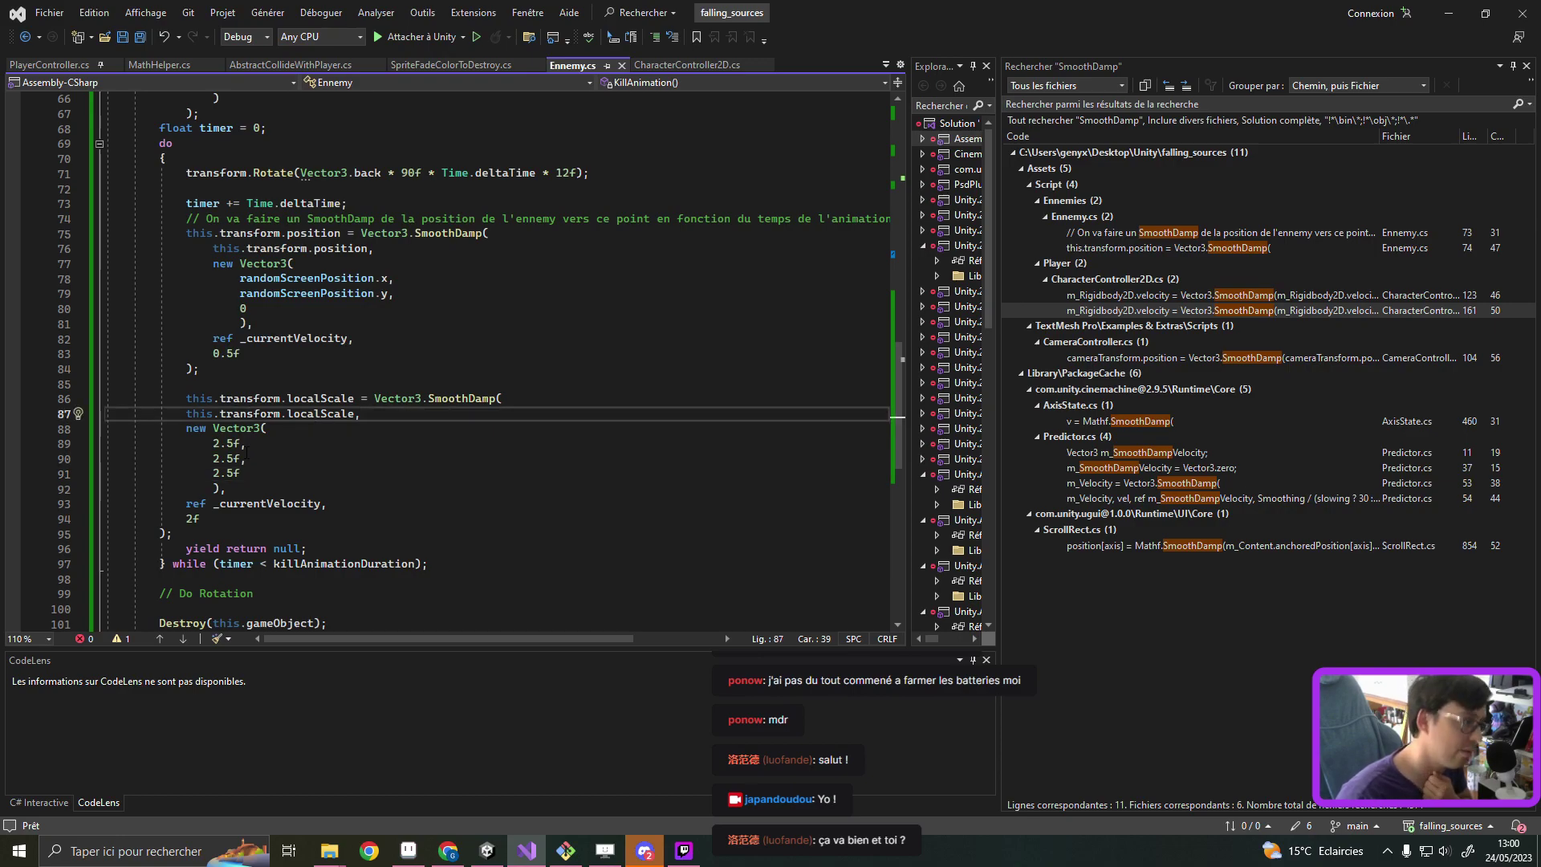
{"action": "left_click", "coordinate": [274, 443]}
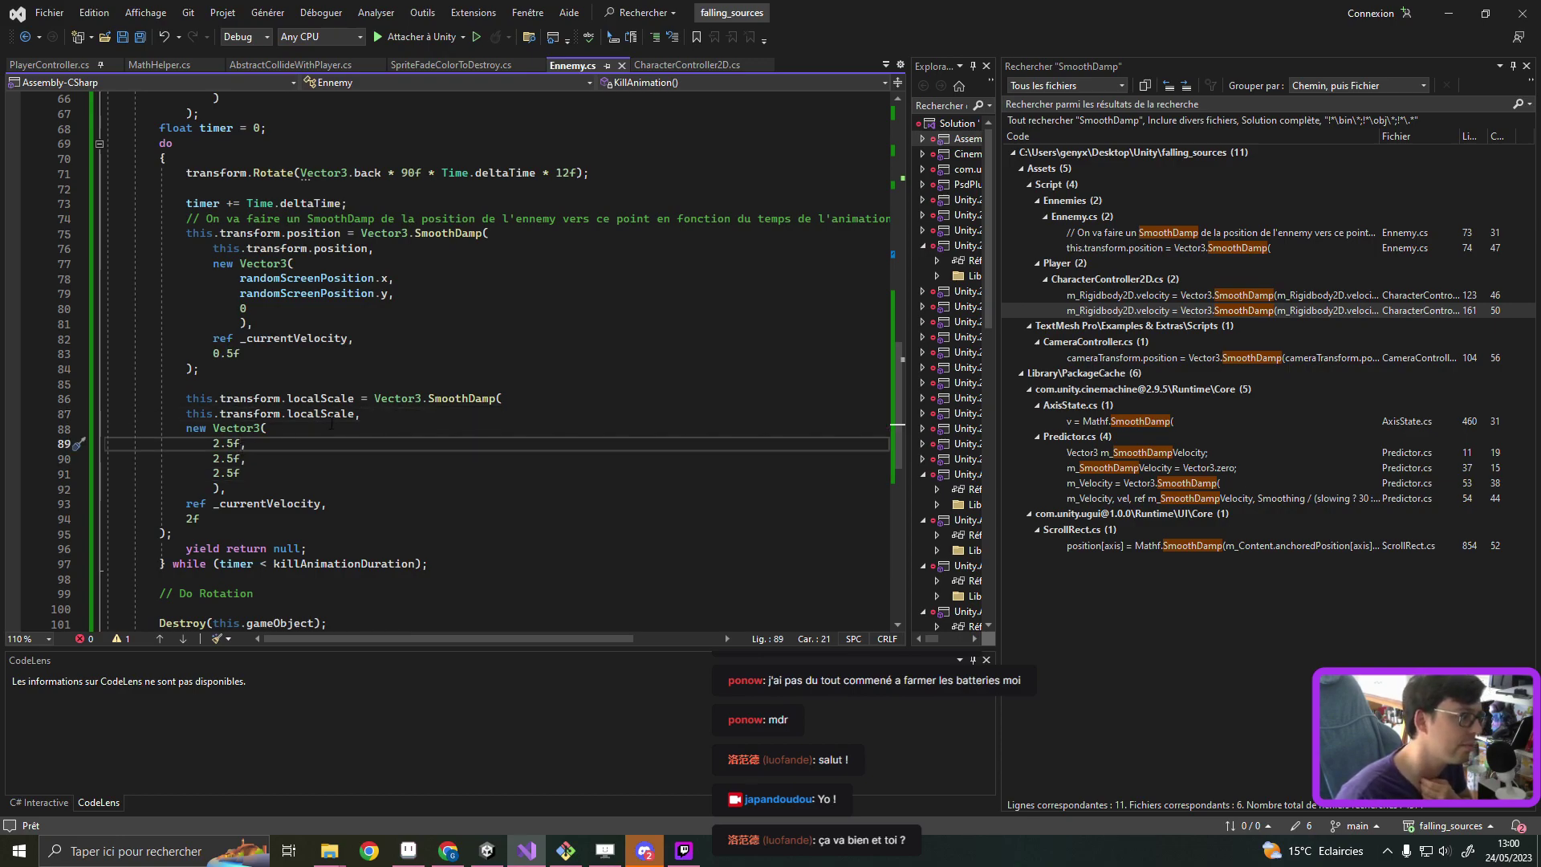
{"action": "left_click", "coordinate": [321, 399]}
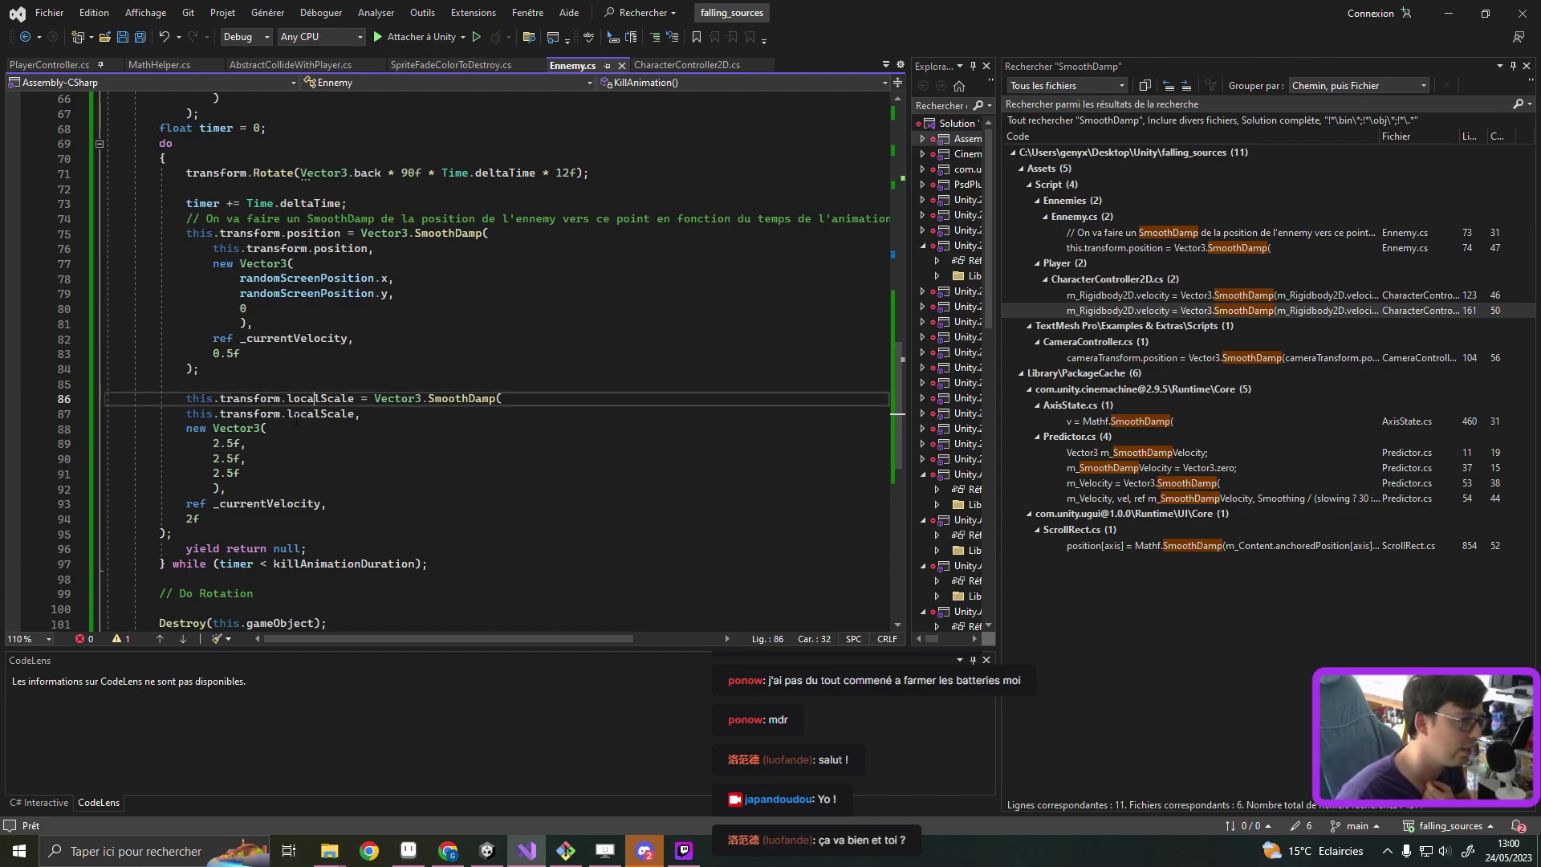
{"action": "left_click", "coordinate": [241, 519]}
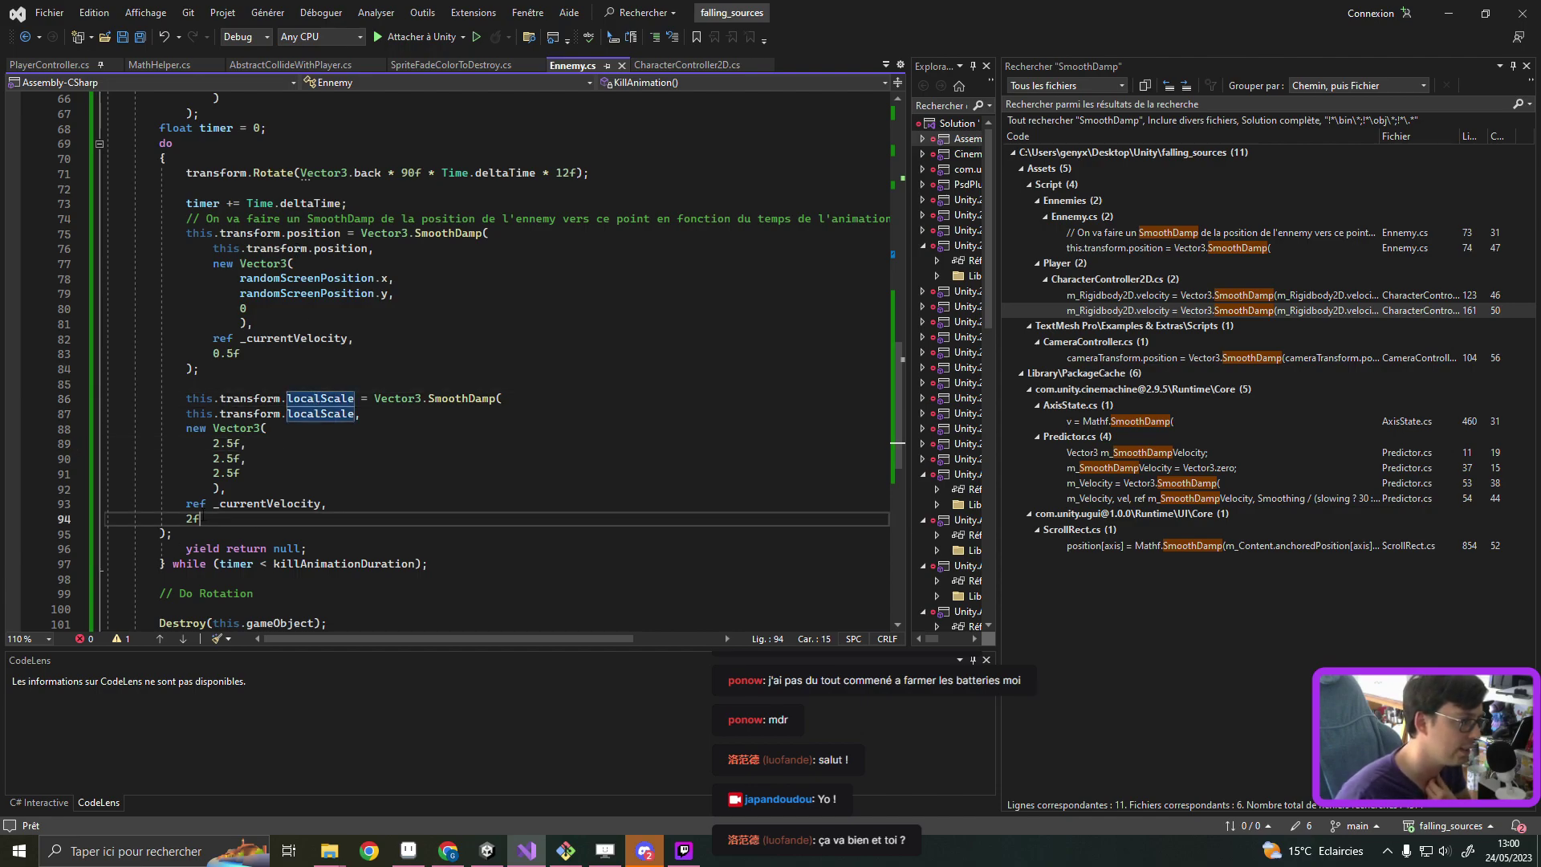
{"action": "double_click", "coordinate": [294, 504]}
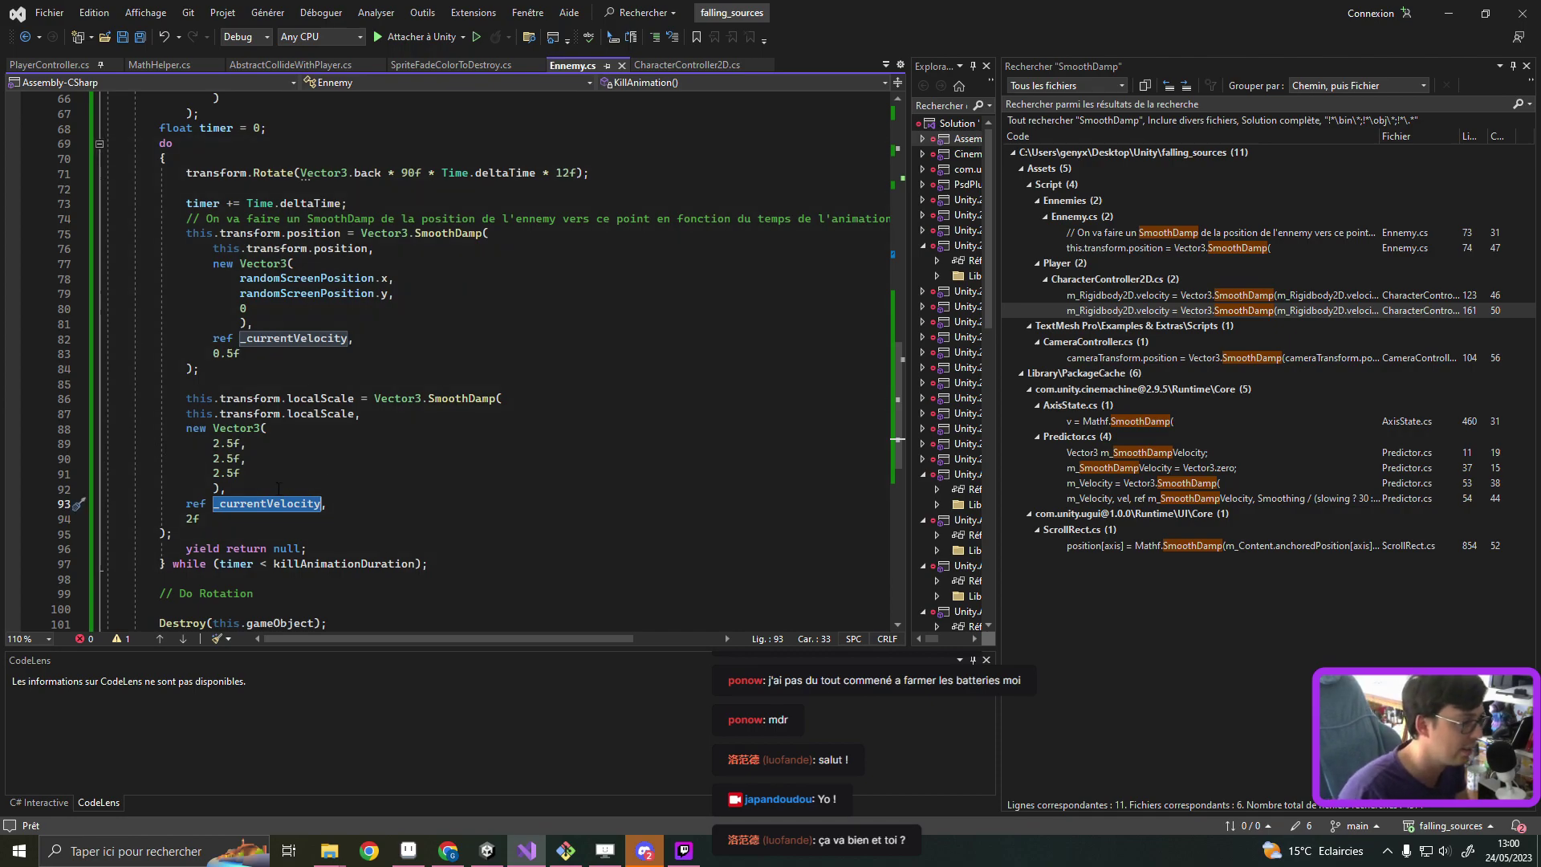
{"action": "scroll", "coordinate": [287, 485], "scroll_direction": "up", "scroll_amount": 4}
{"action": "scroll", "coordinate": [286, 485], "scroll_direction": "up", "scroll_amount": 12}
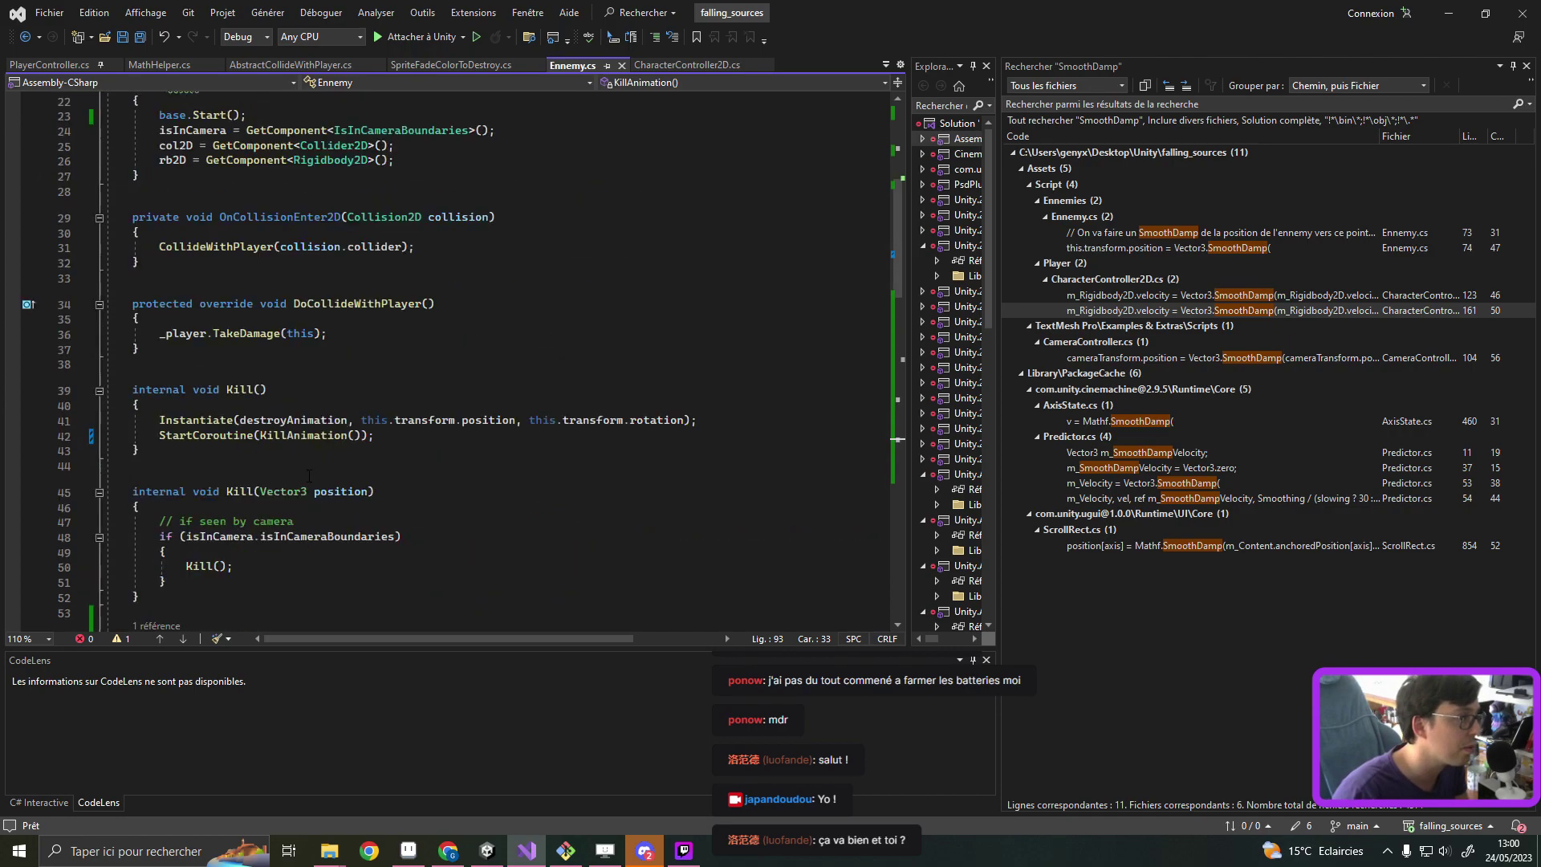
{"action": "scroll", "coordinate": [286, 485], "scroll_direction": "up", "scroll_amount": 7}
{"action": "left_click", "coordinate": [347, 291]}
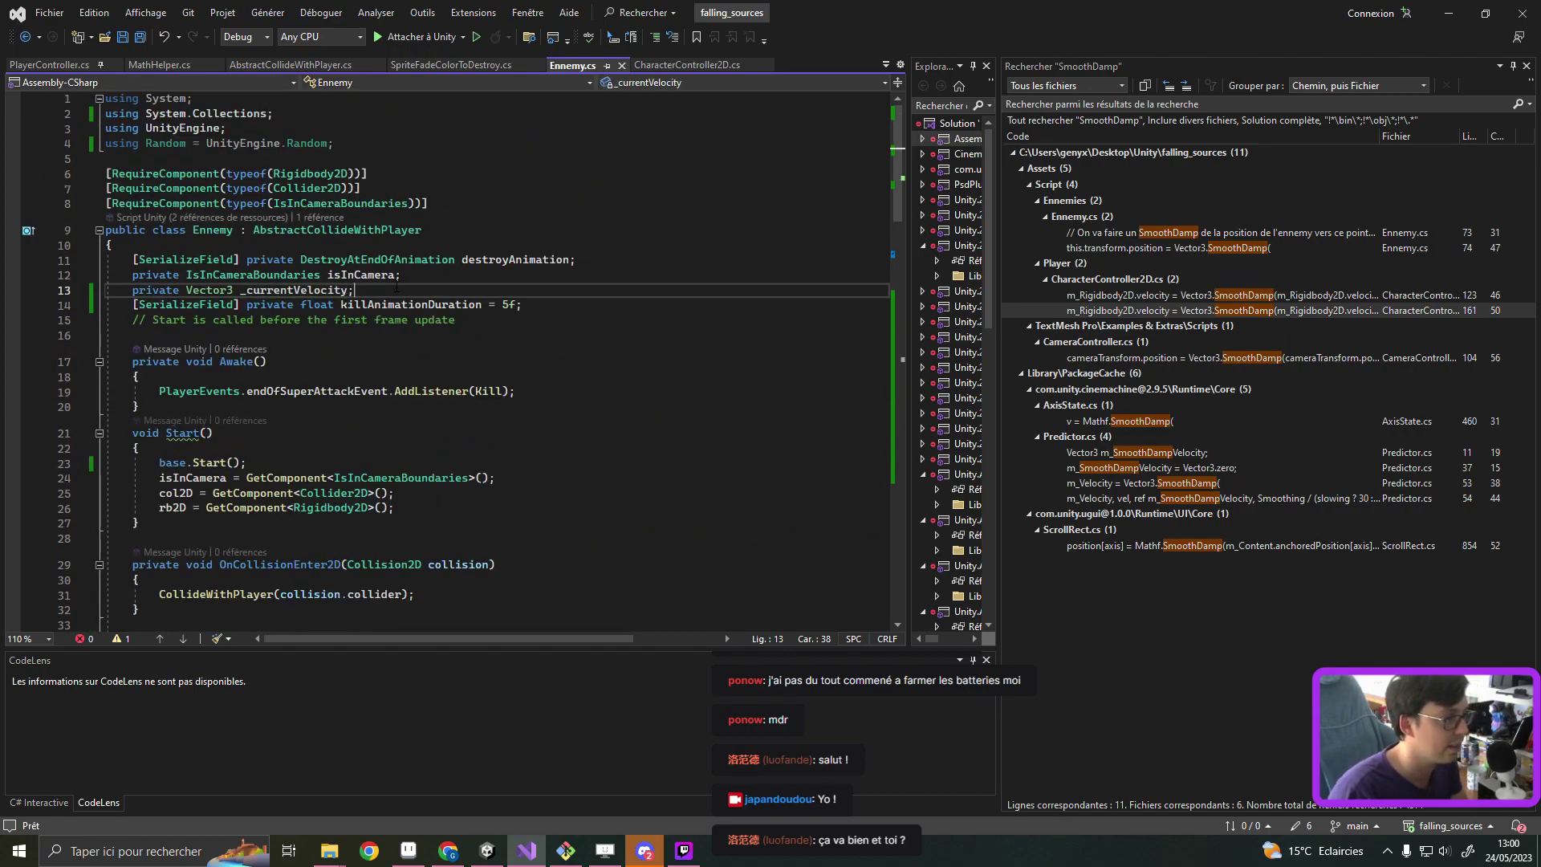
{"action": "key", "text": "ctrl+f"}
{"action": "type", "text": ", _currentSc"}
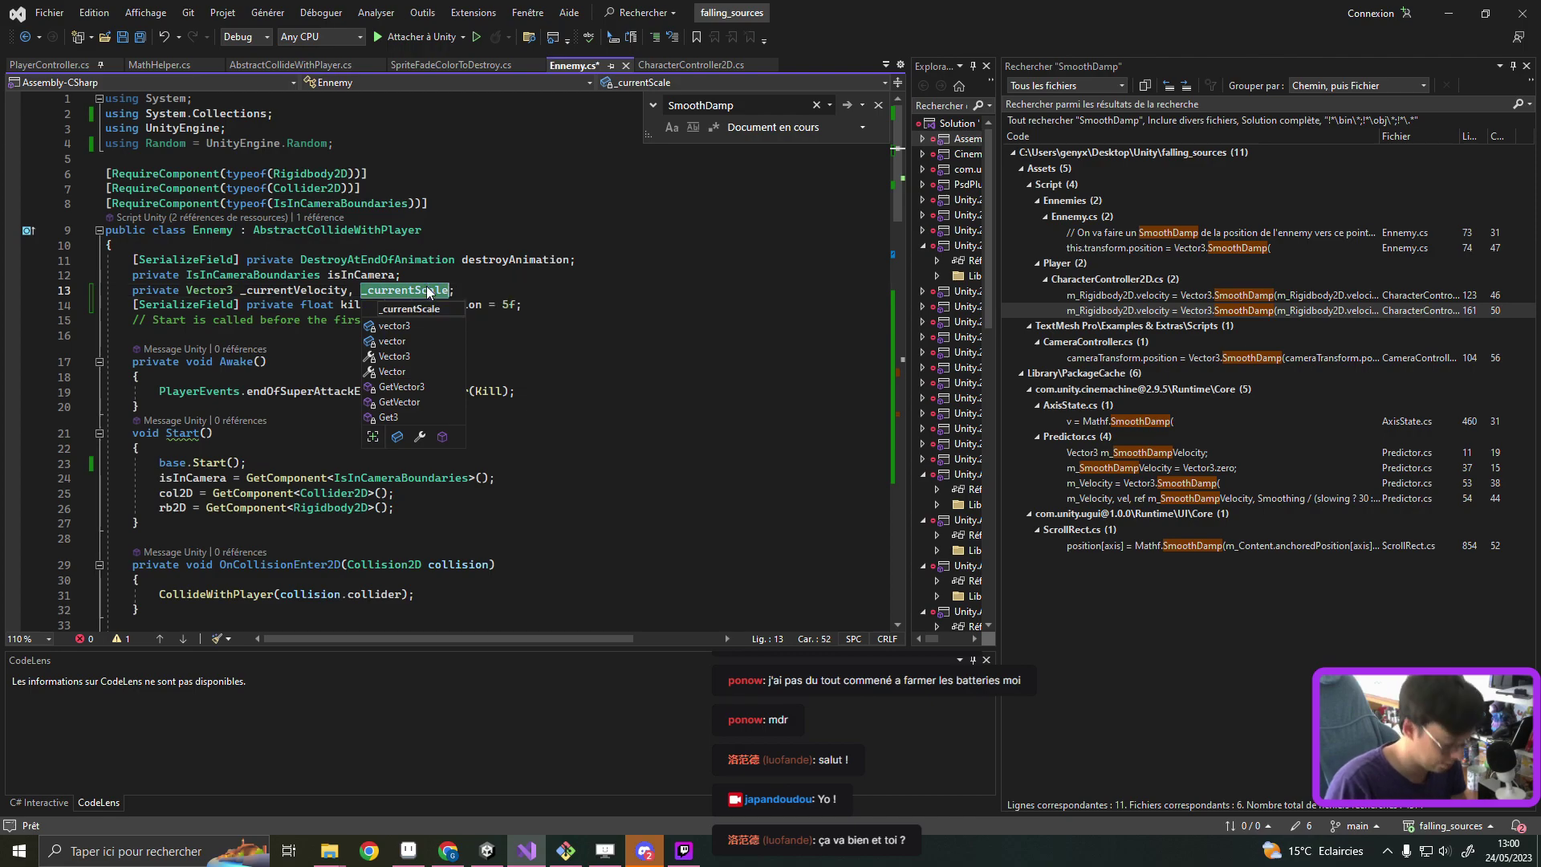
{"action": "type", "text": "ale"}
Step: Use ref _currentScale in the localScale SmoothDamp, save Ennemy.cs, and switch to Unity
{"action": "scroll", "coordinate": [470, 340], "scroll_direction": "down", "scroll_amount": 12}
{"action": "scroll", "coordinate": [471, 340], "scroll_direction": "down", "scroll_amount": 12}
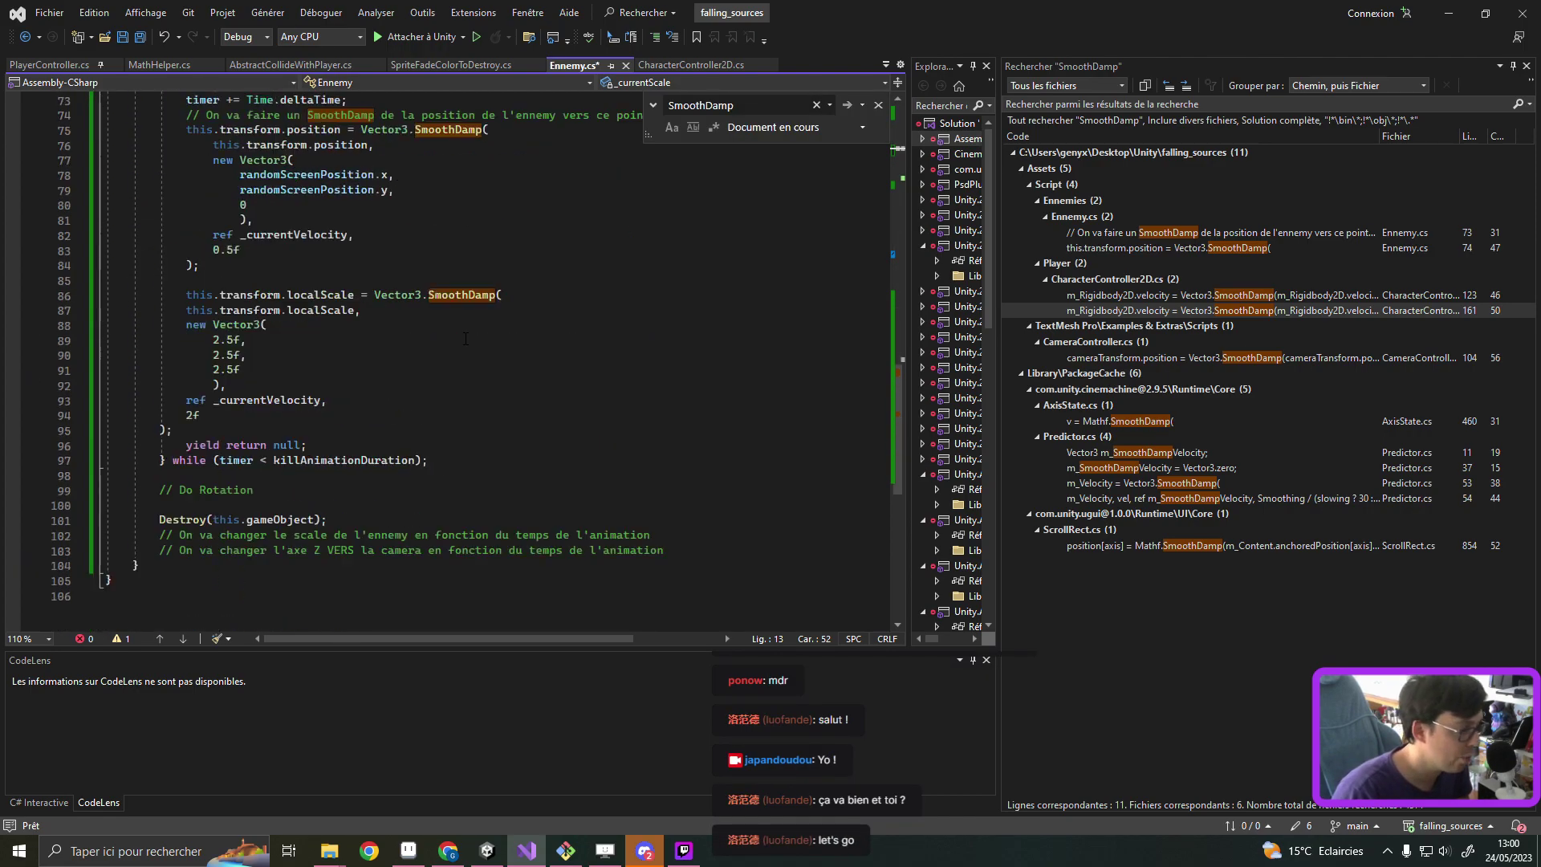
{"action": "scroll", "coordinate": [310, 344], "scroll_direction": "up", "scroll_amount": 1}
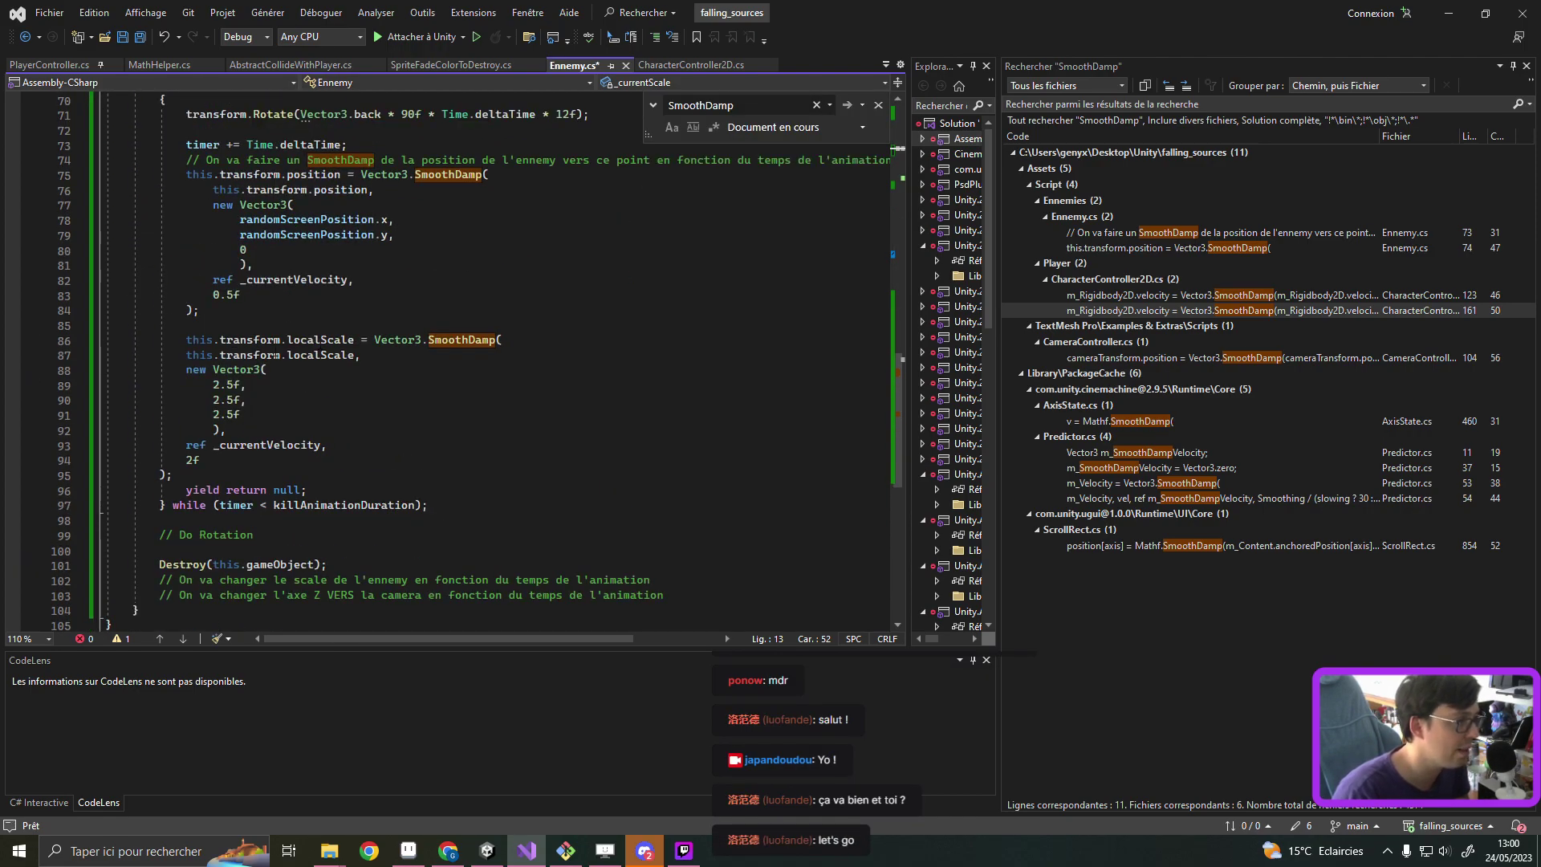
{"action": "double_click", "coordinate": [264, 445]}
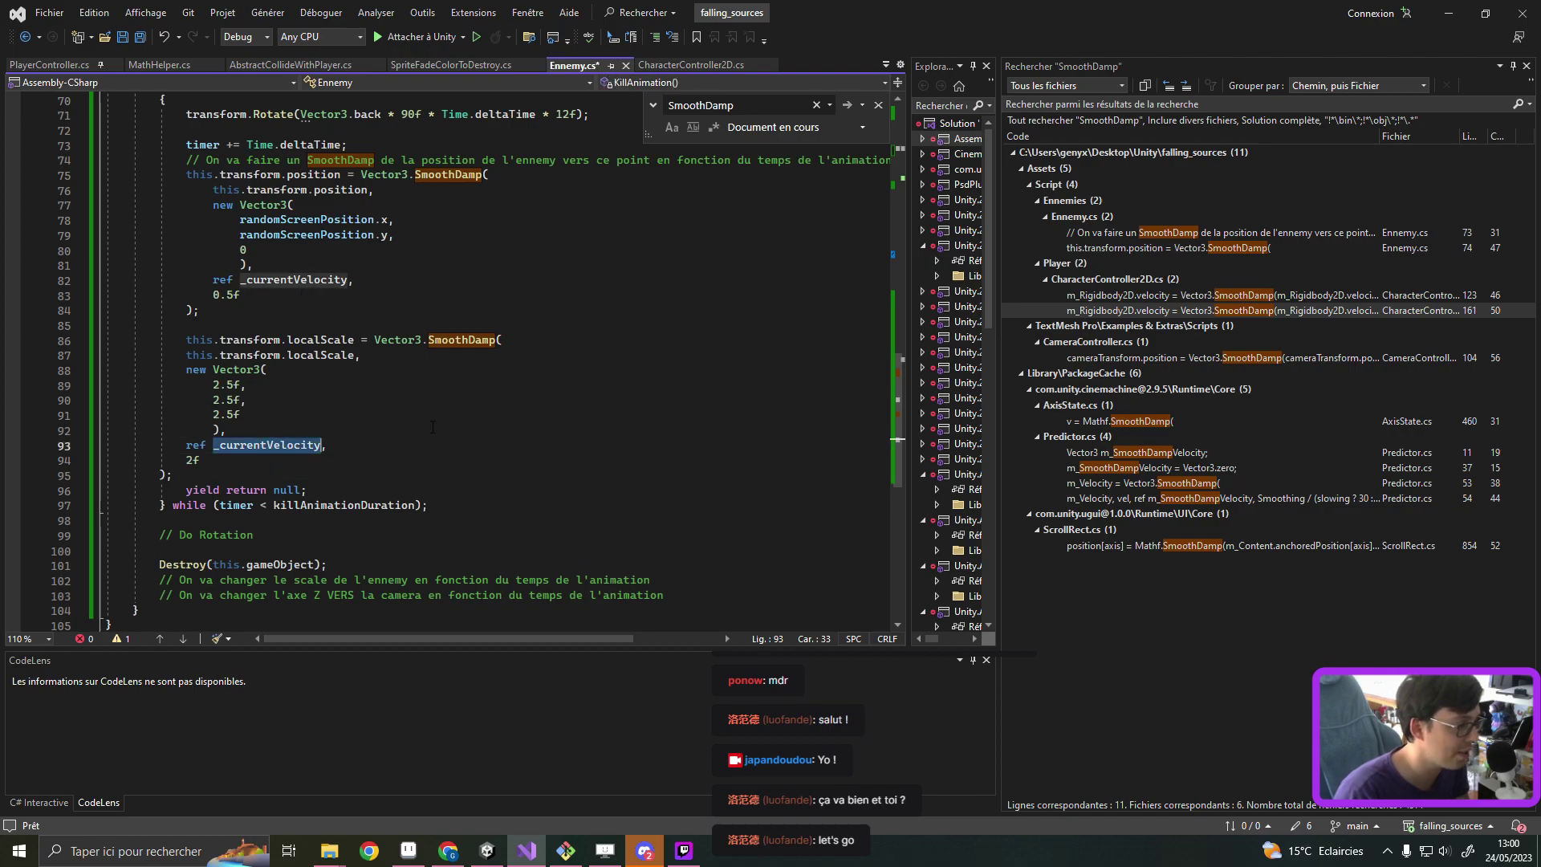
{"action": "type", "text": "_currentScale"}
{"action": "key", "text": "ctrl+s"}
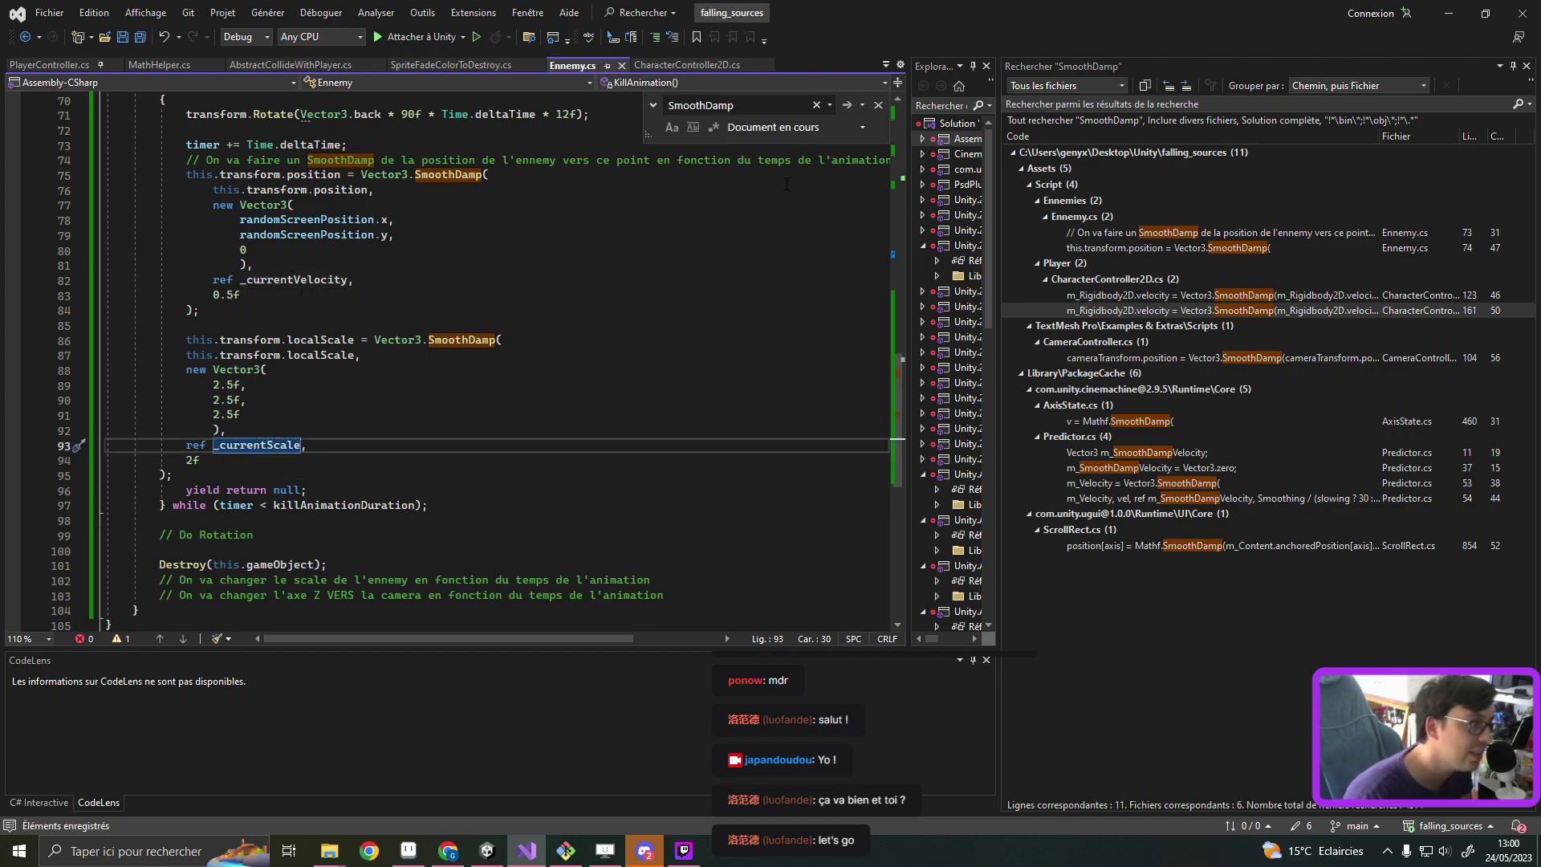
{"action": "key", "text": "alt+Tab"}
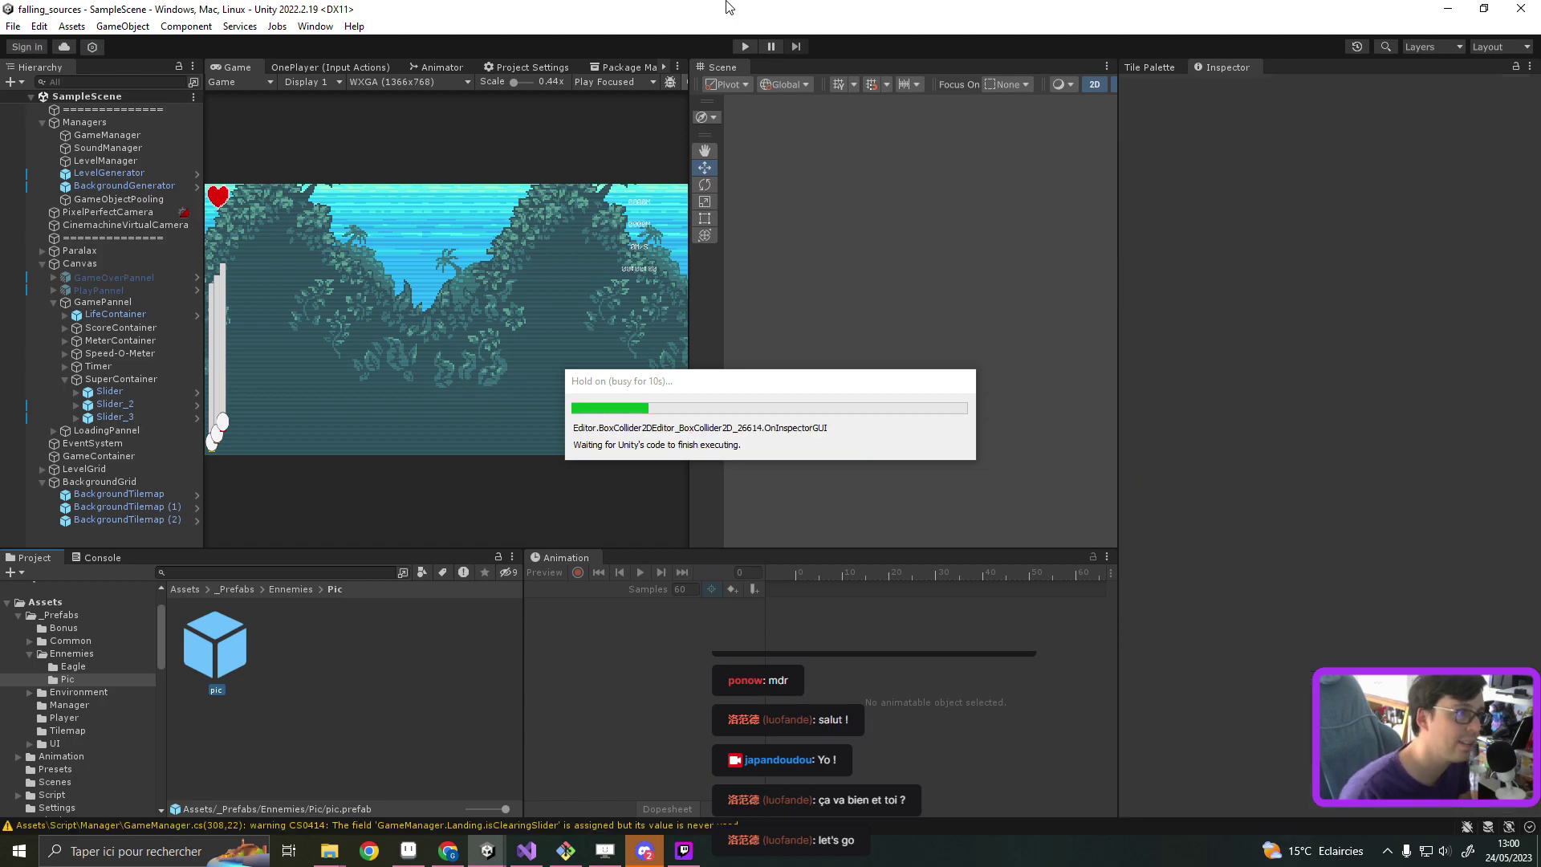
Step: Enter play mode once recompiling finishes and start a new round from the title screen
{"action": "left_click", "coordinate": [743, 46]}
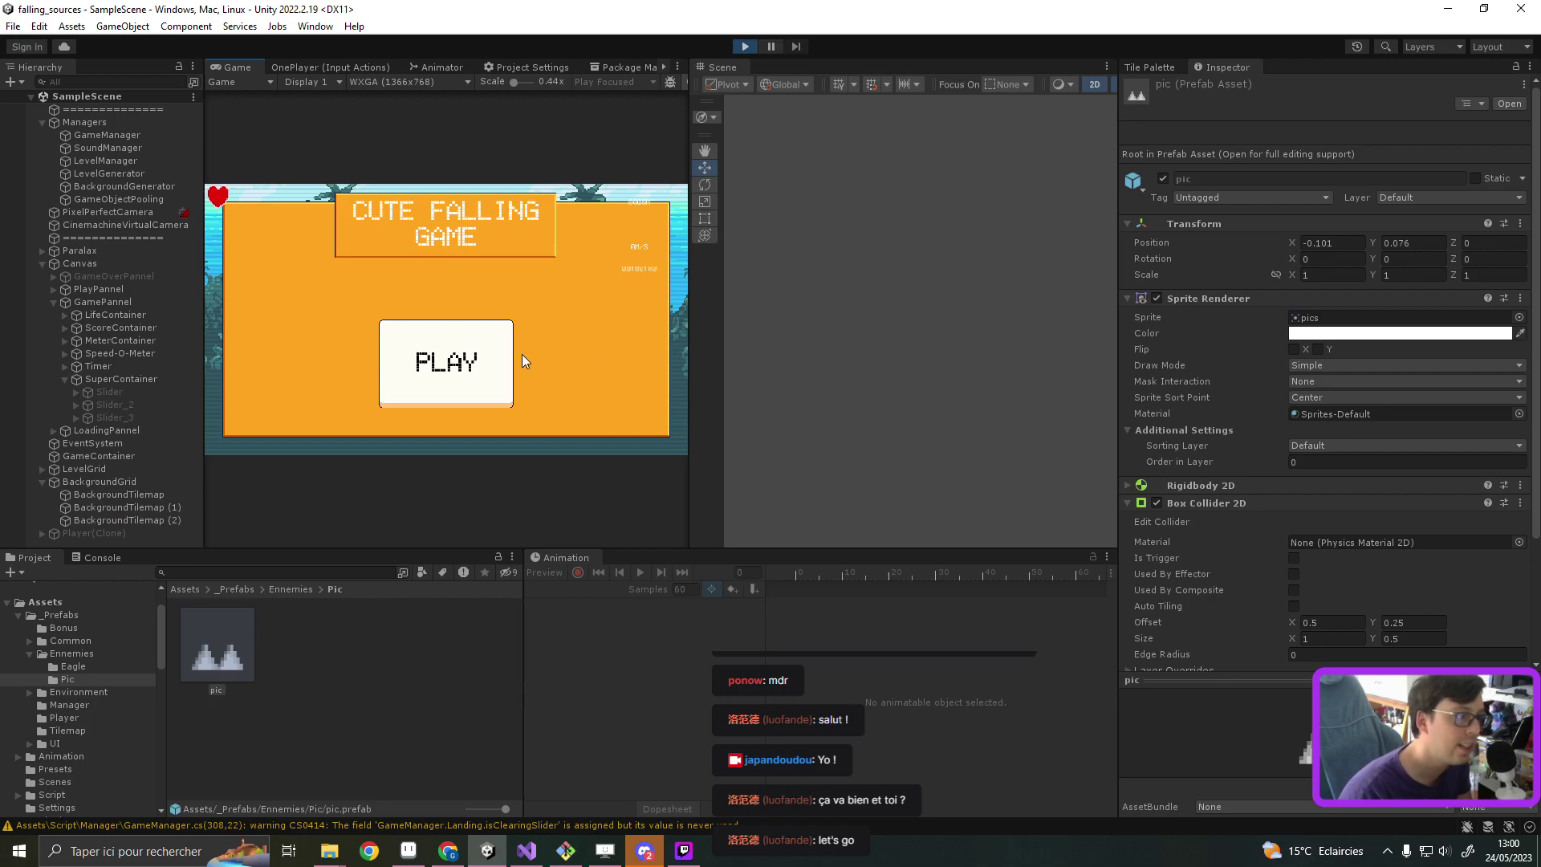
{"action": "left_click", "coordinate": [505, 361]}
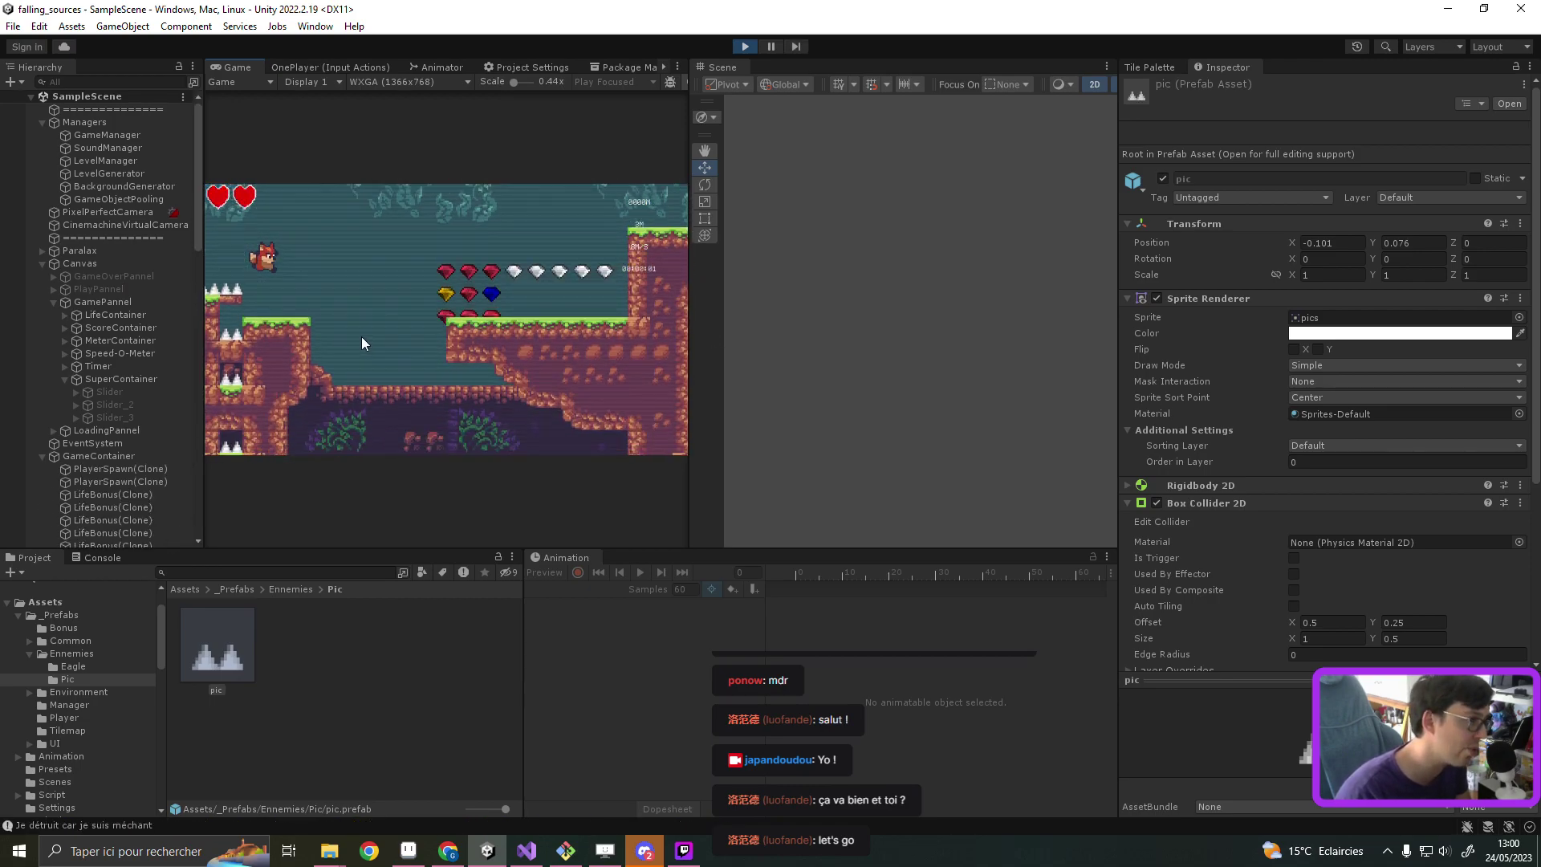
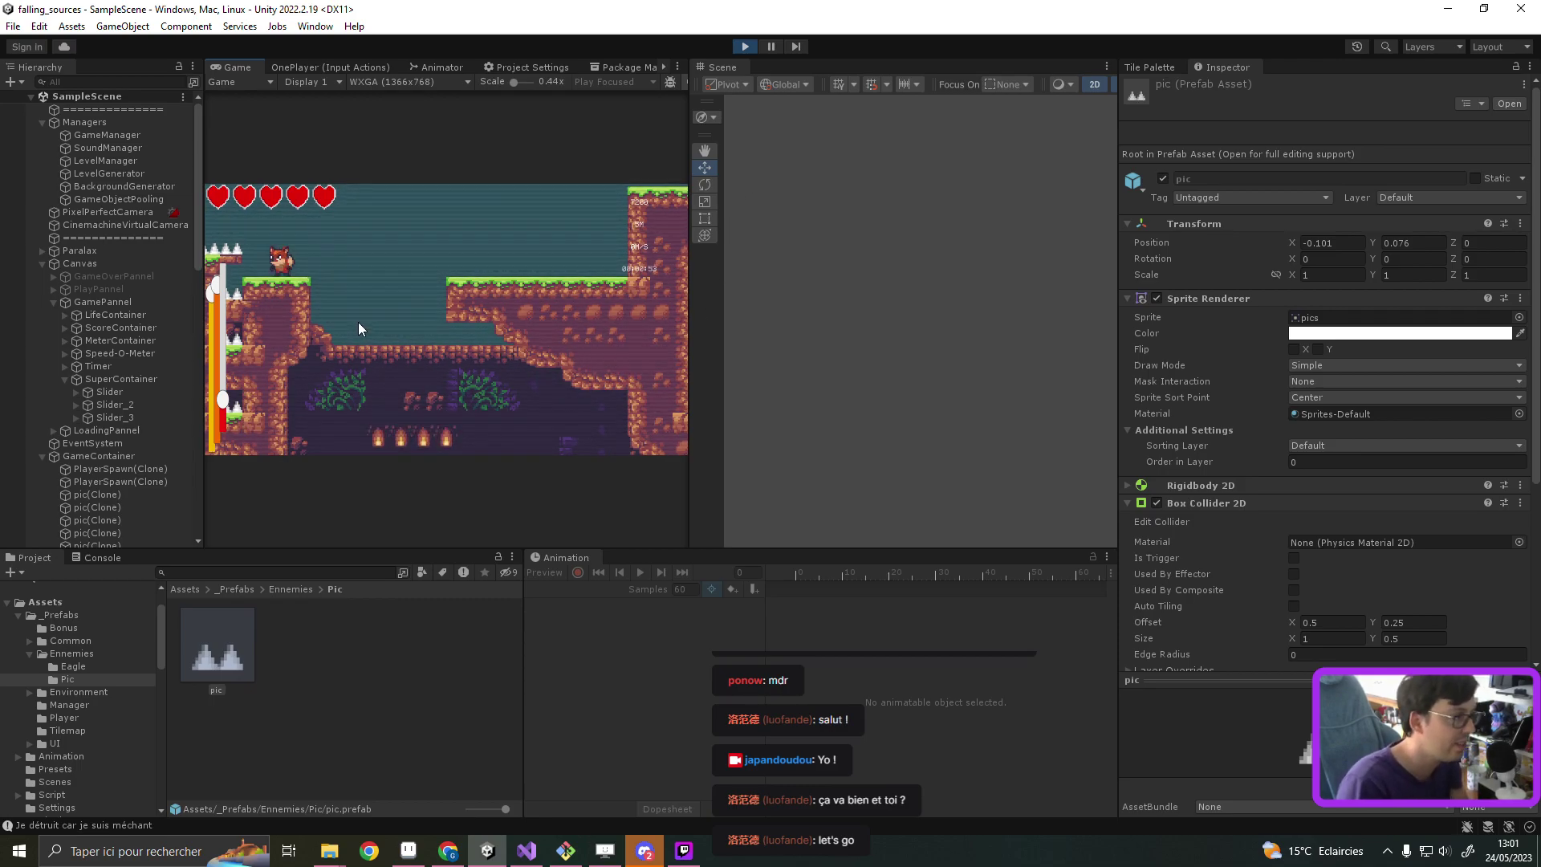
Step: Jump the fox left, leap it right off the grassy ledge, then stop the playtest
{"action": "key", "text": "Left"}
{"action": "key", "text": "space"}
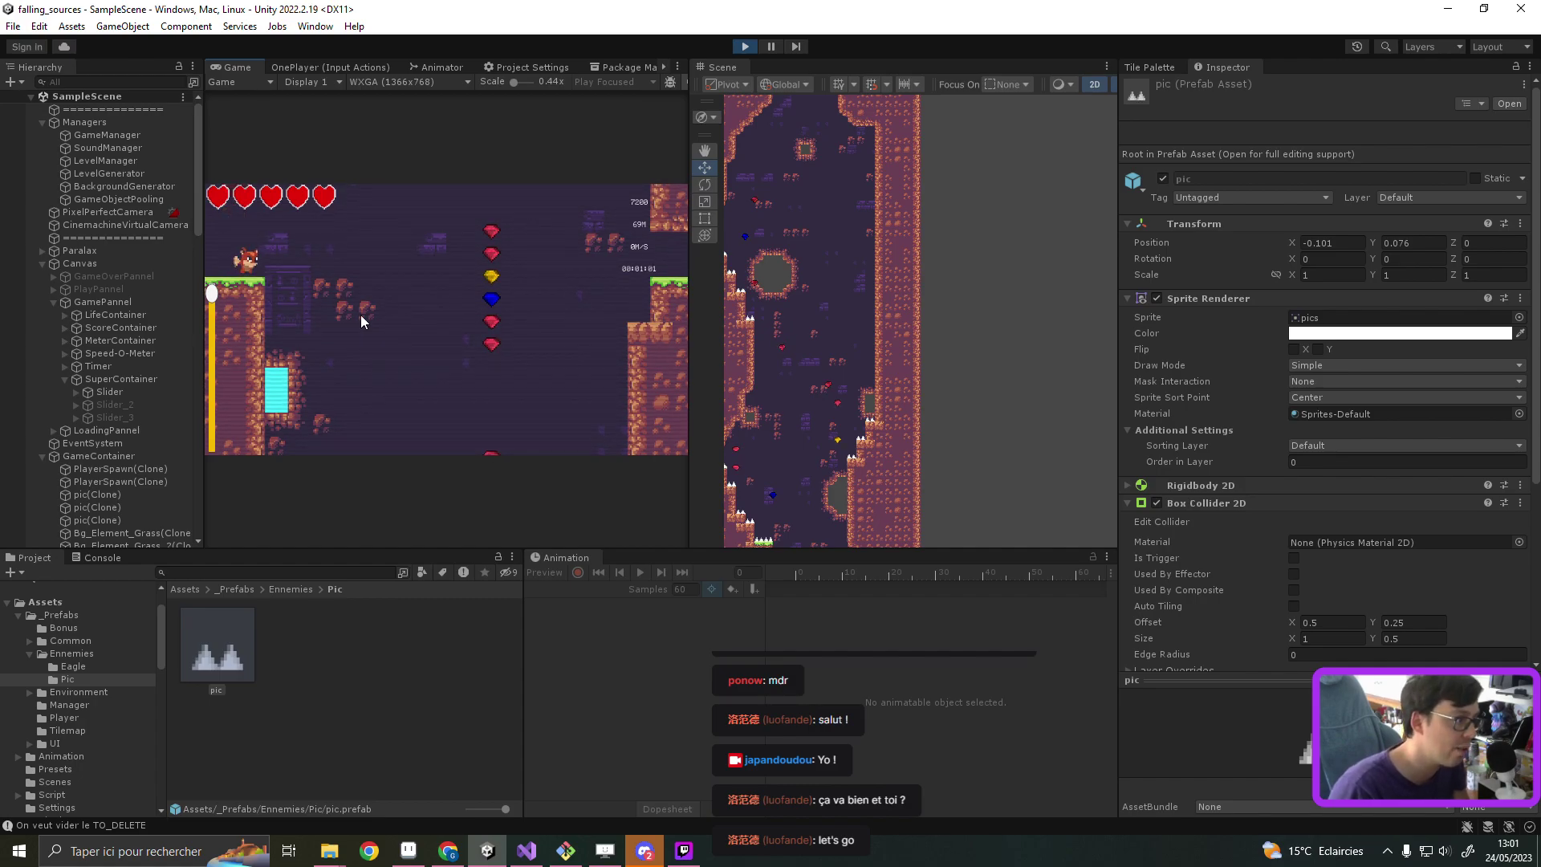
{"action": "key", "text": "space"}
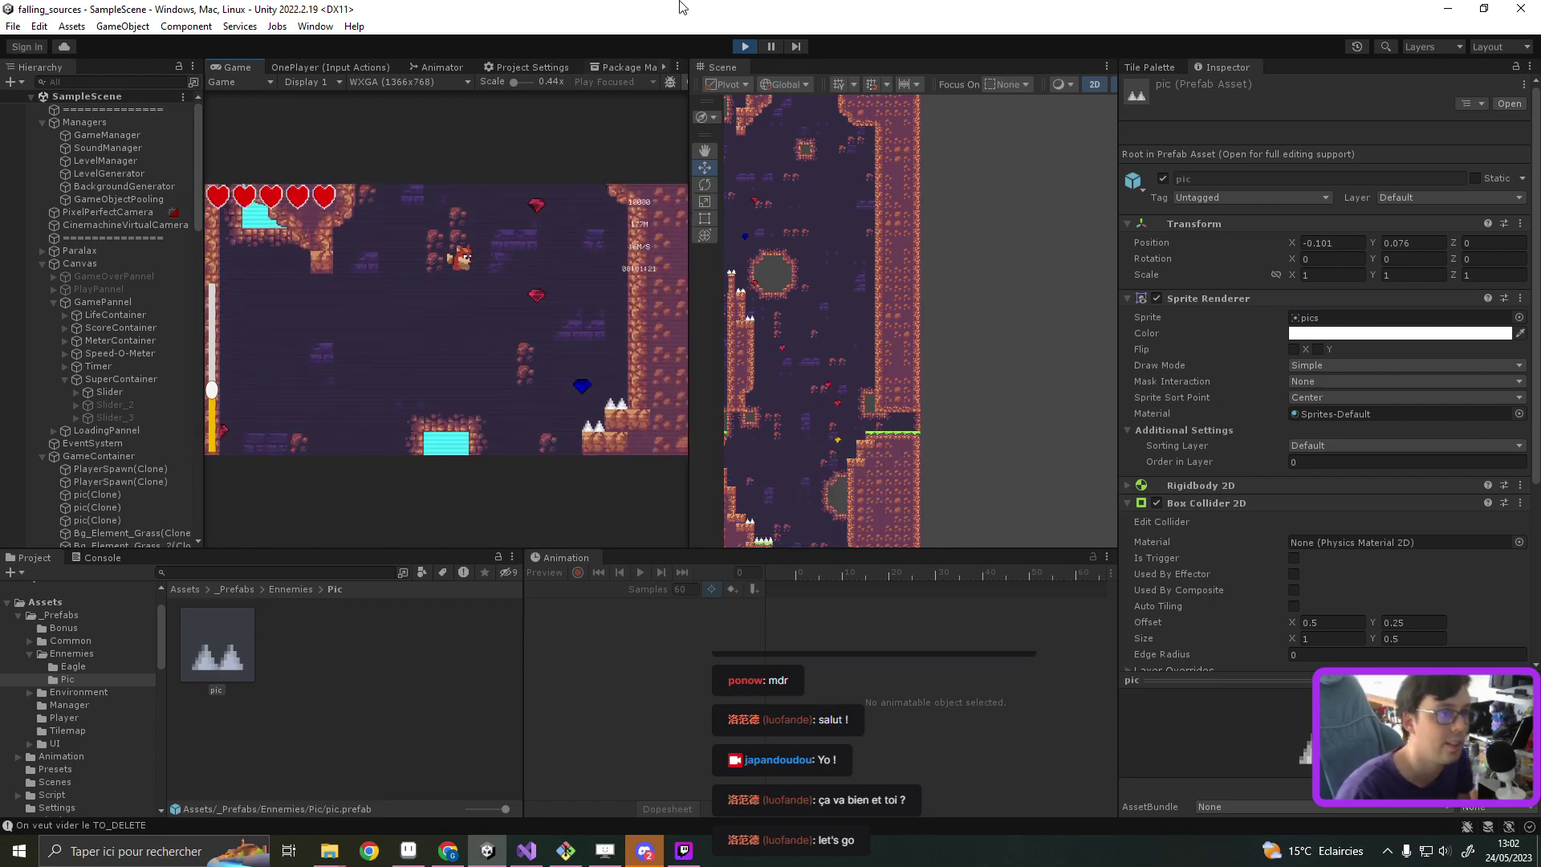
{"action": "left_click", "coordinate": [745, 47]}
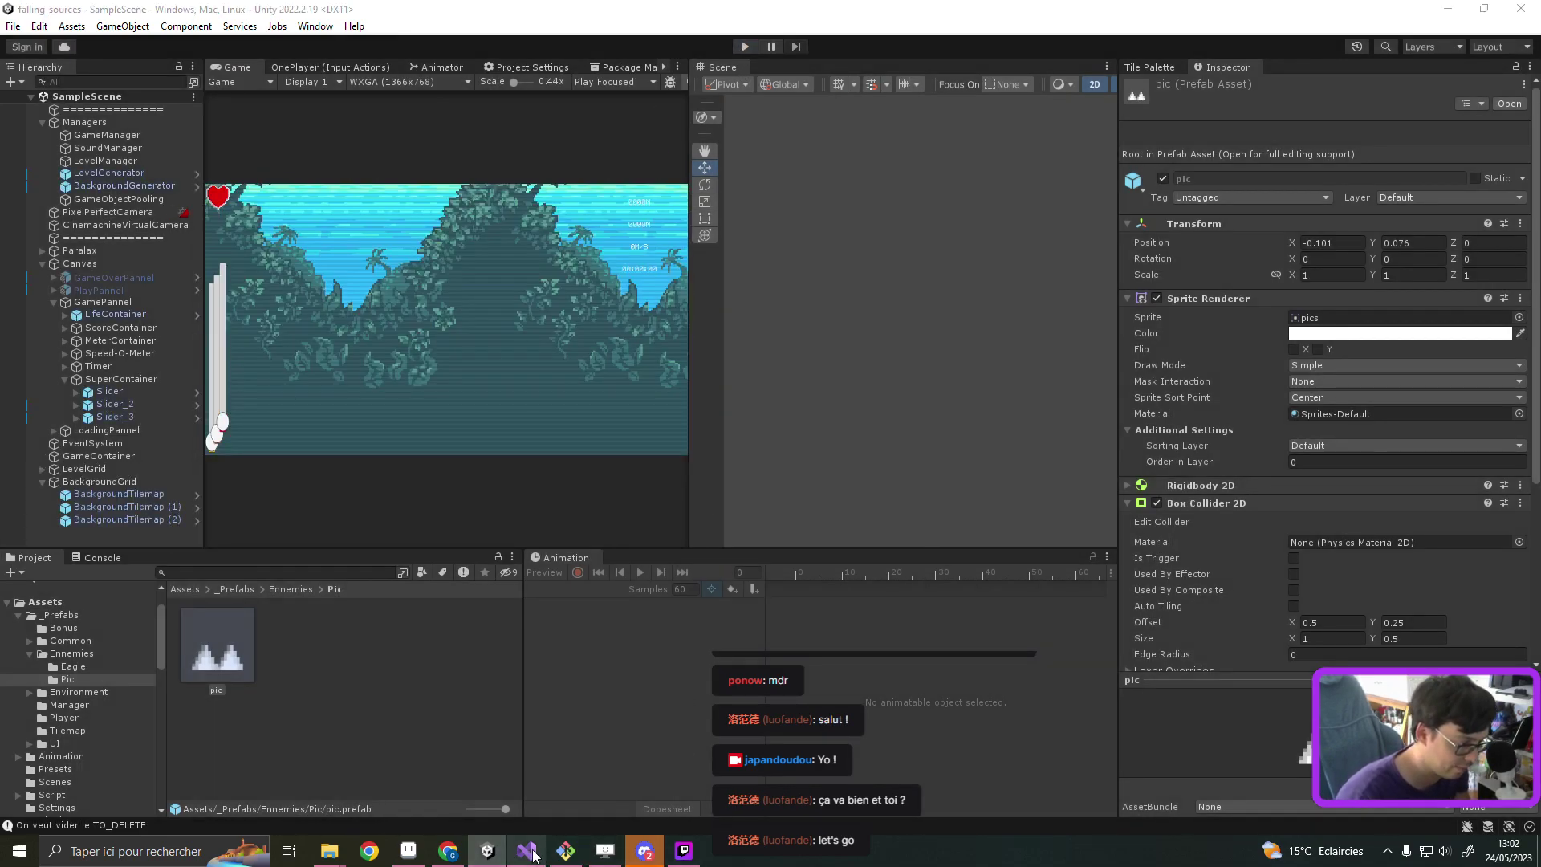
Step: Change the SmoothDamp time on line 94 from 2f to 0.5f, save Ennemy.cs, and return to Unity
{"action": "left_click", "coordinate": [526, 851]}
{"action": "left_click", "coordinate": [258, 429]}
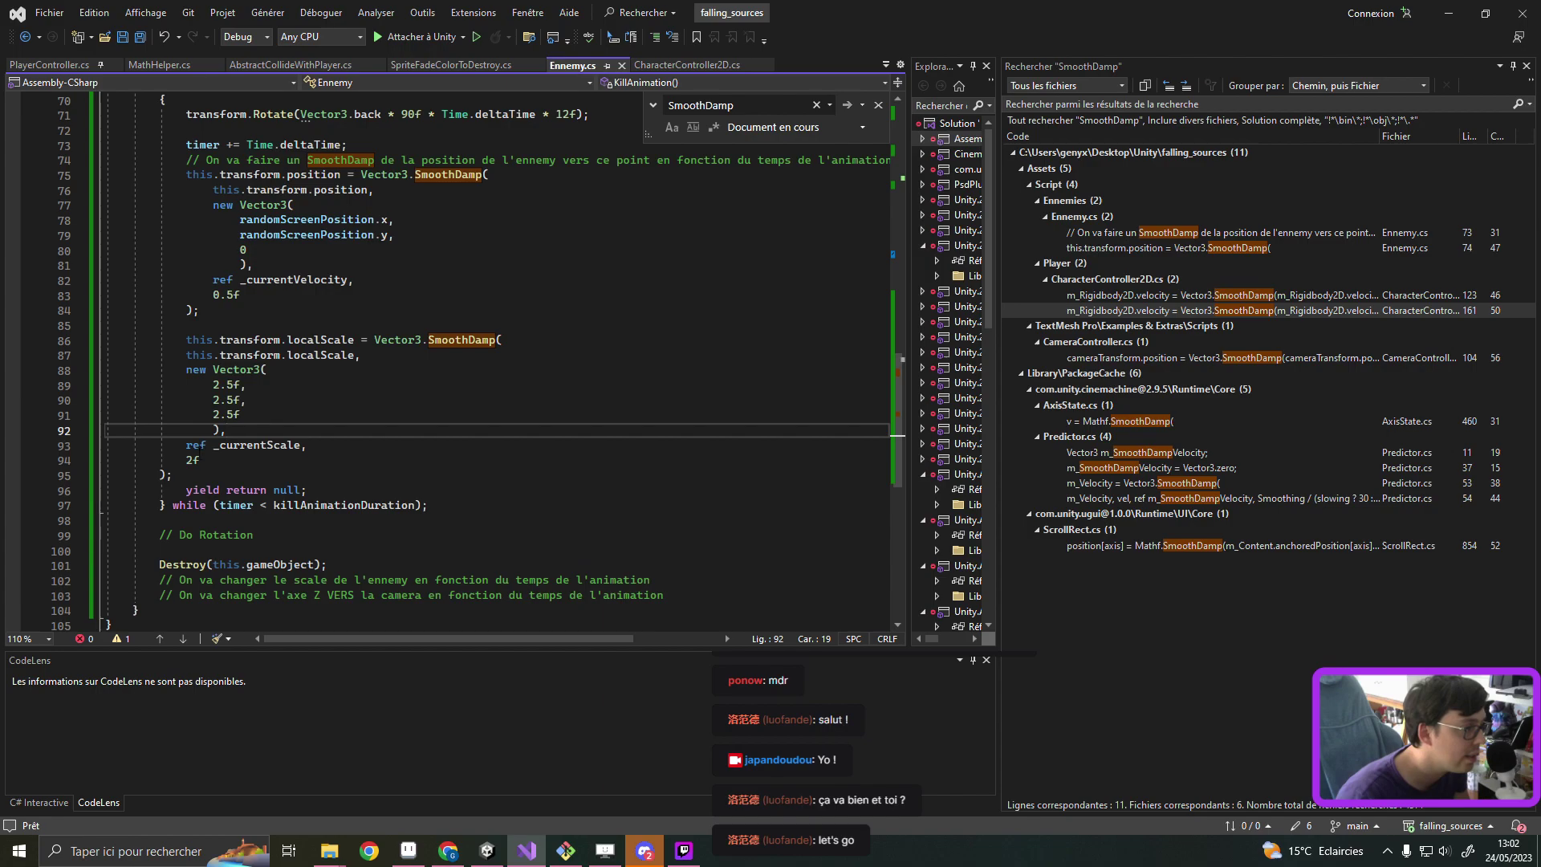
{"action": "left_click", "coordinate": [193, 459]}
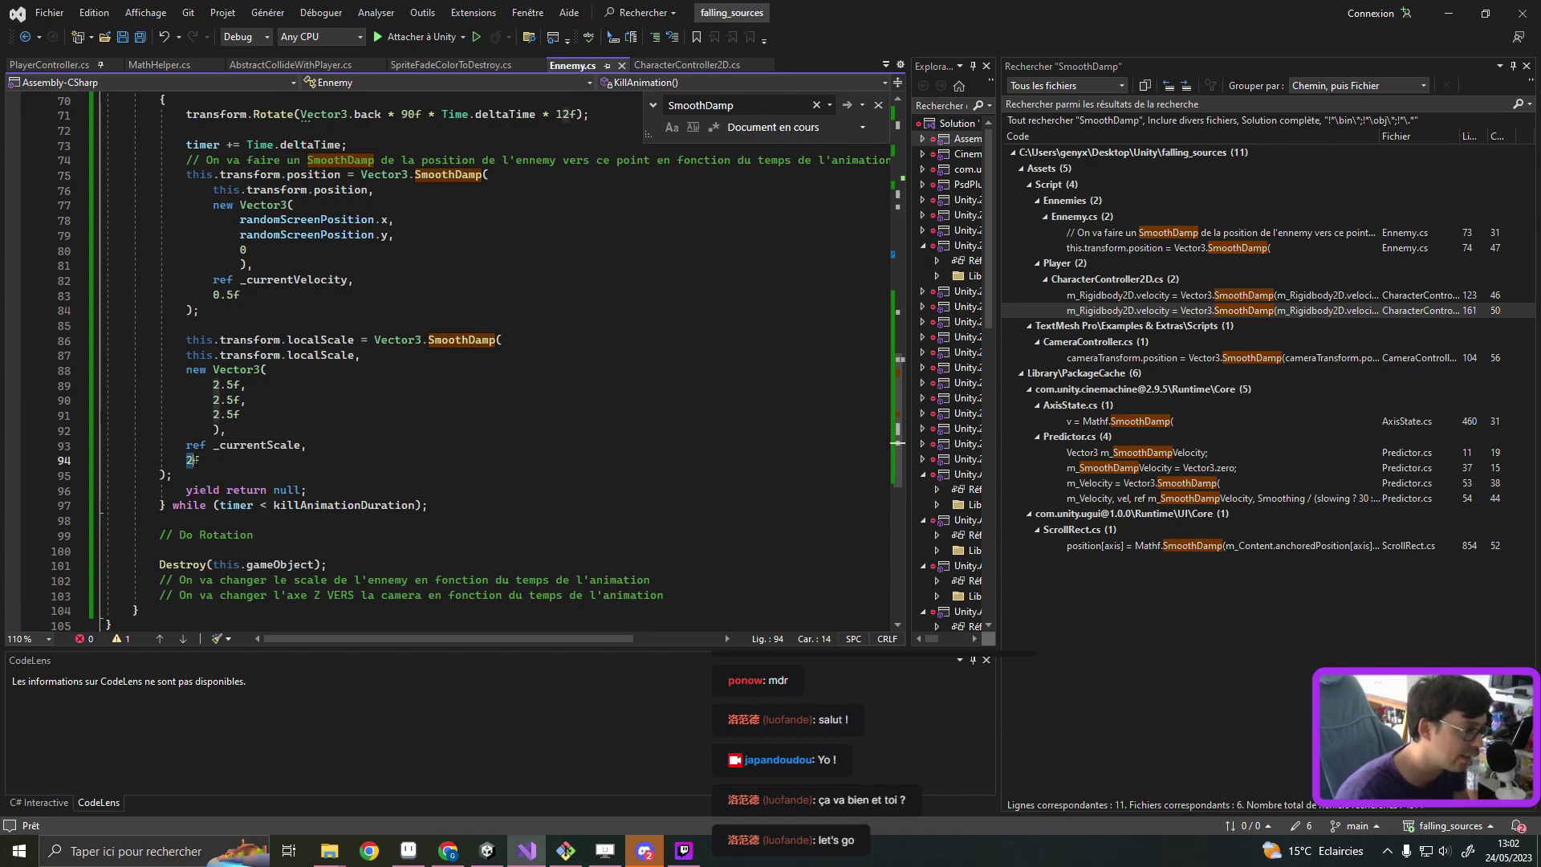
{"action": "type", "text": "0.5"}
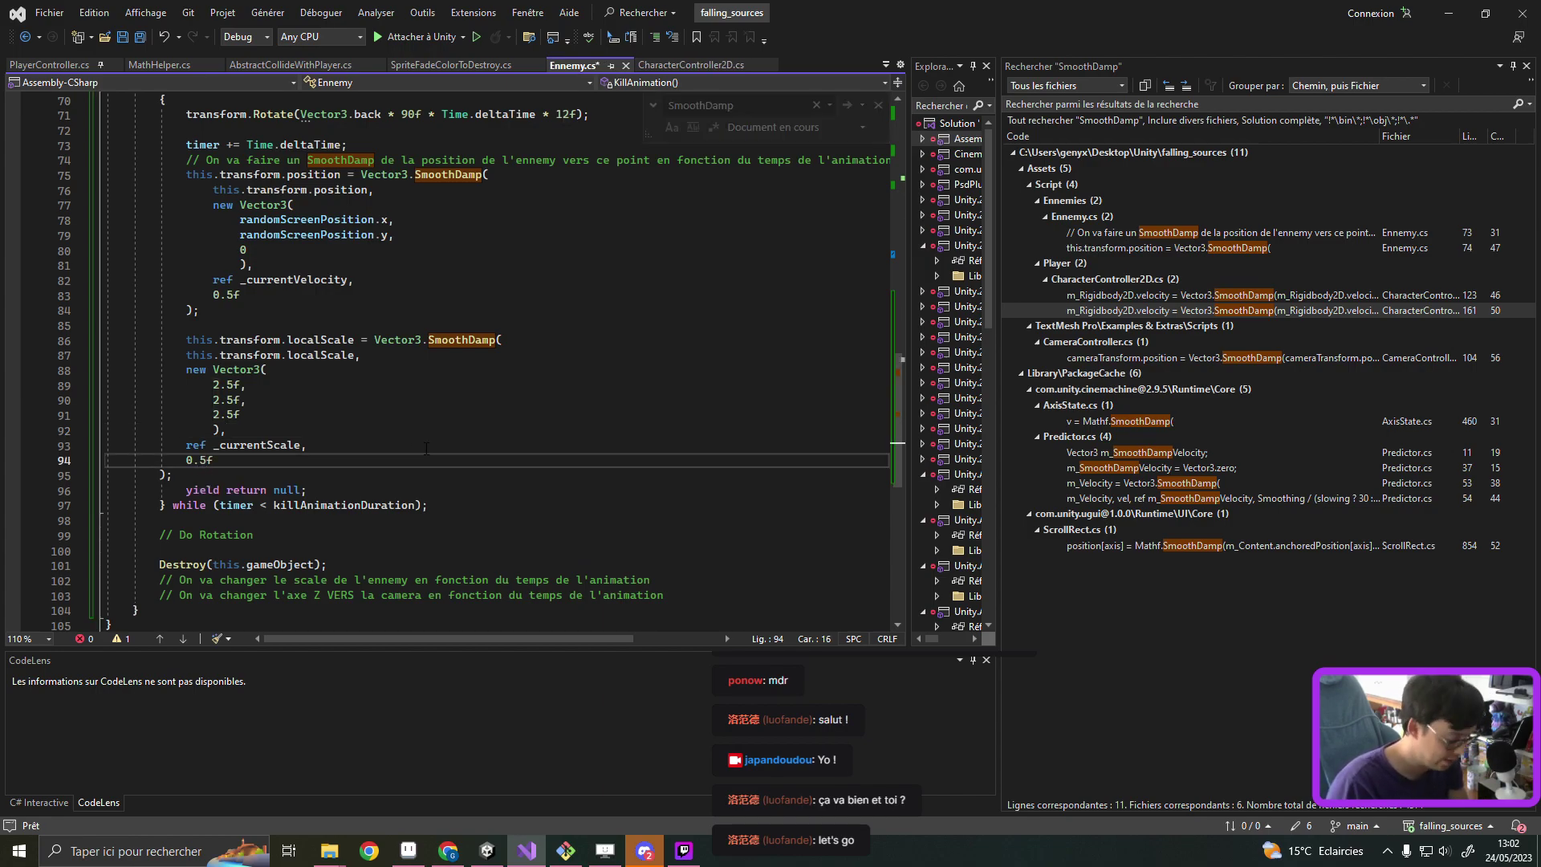
{"action": "key", "text": "ctrl+s"}
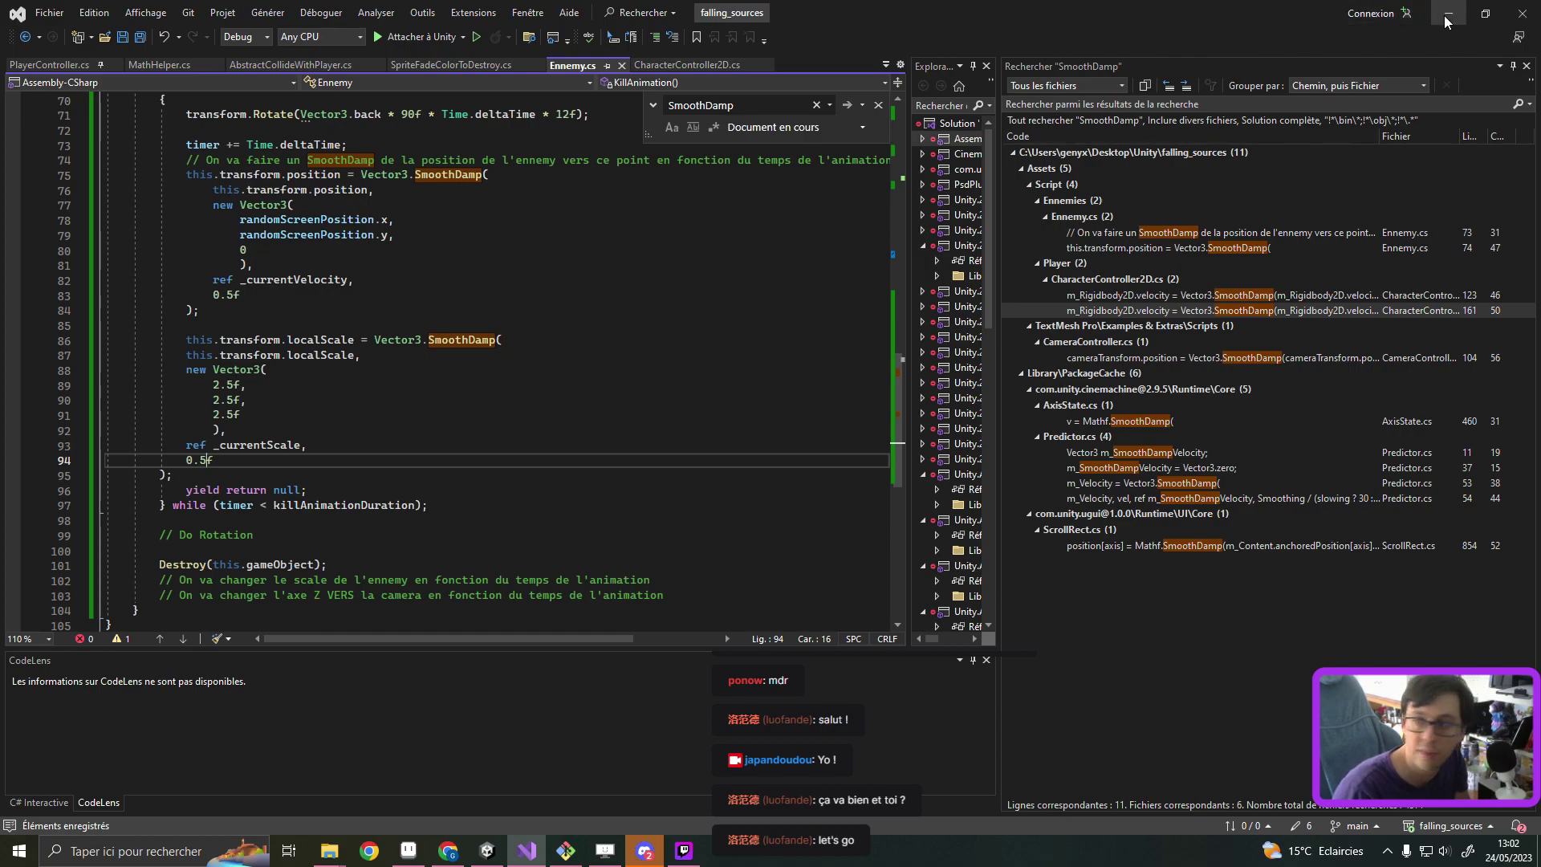
{"action": "left_click", "coordinate": [1448, 13]}
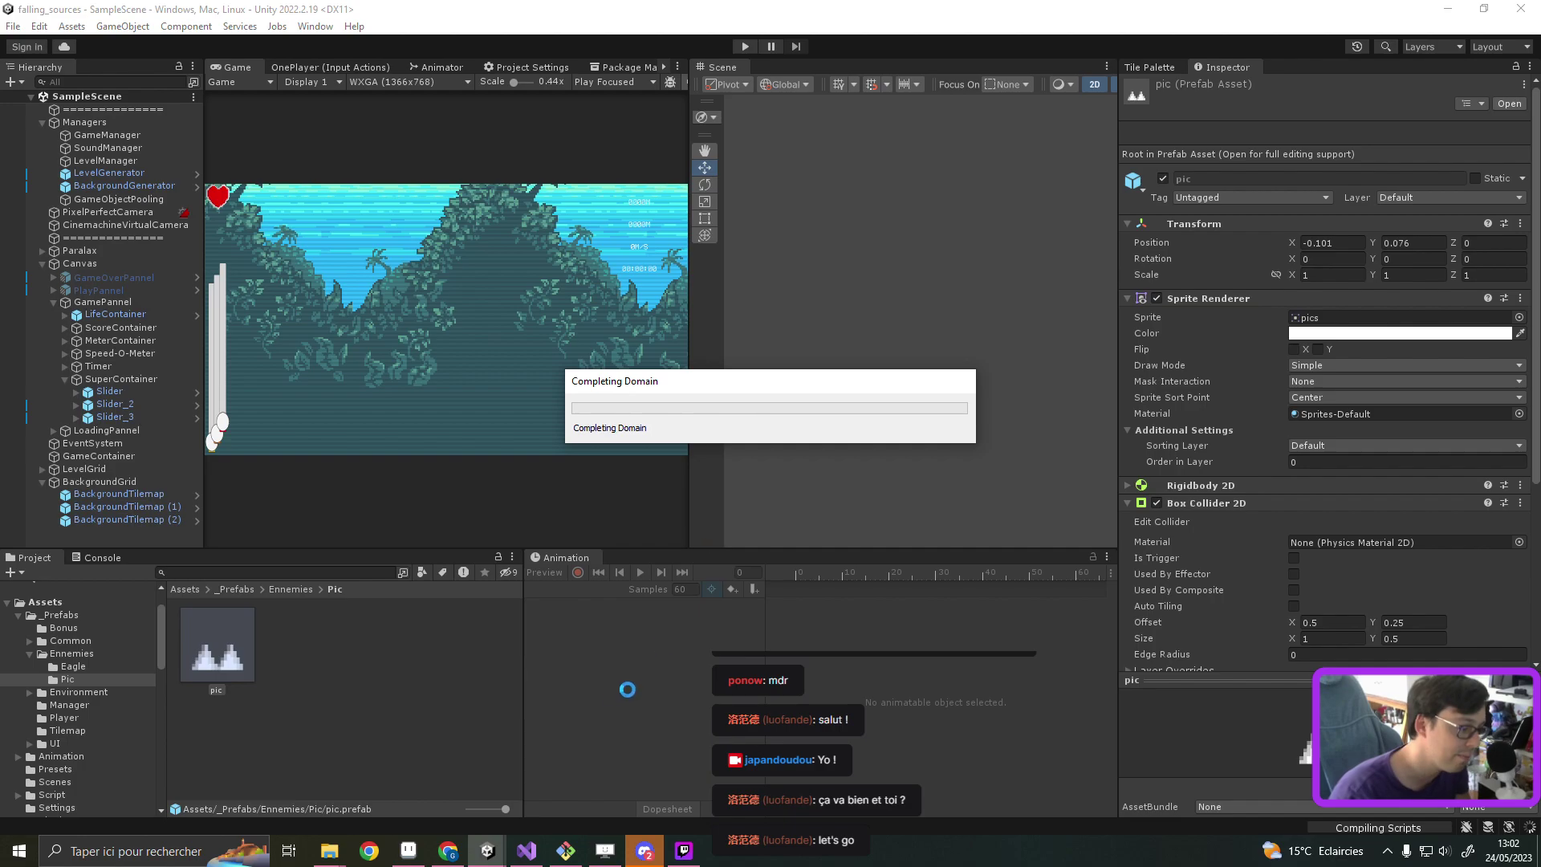
{"action": "left_click", "coordinate": [527, 850]}
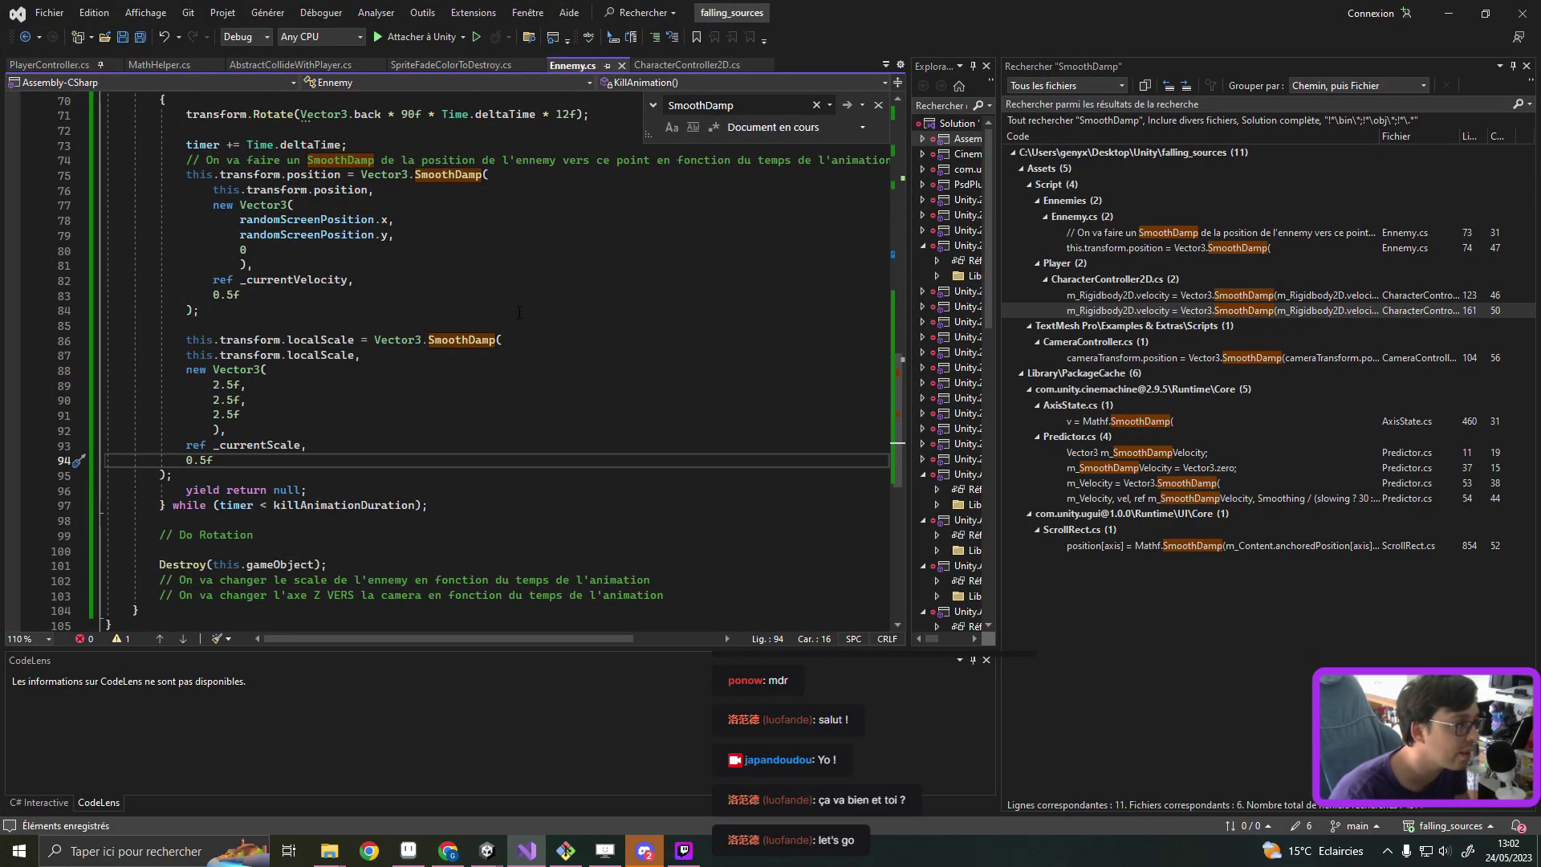
{"action": "left_click", "coordinate": [1448, 13]}
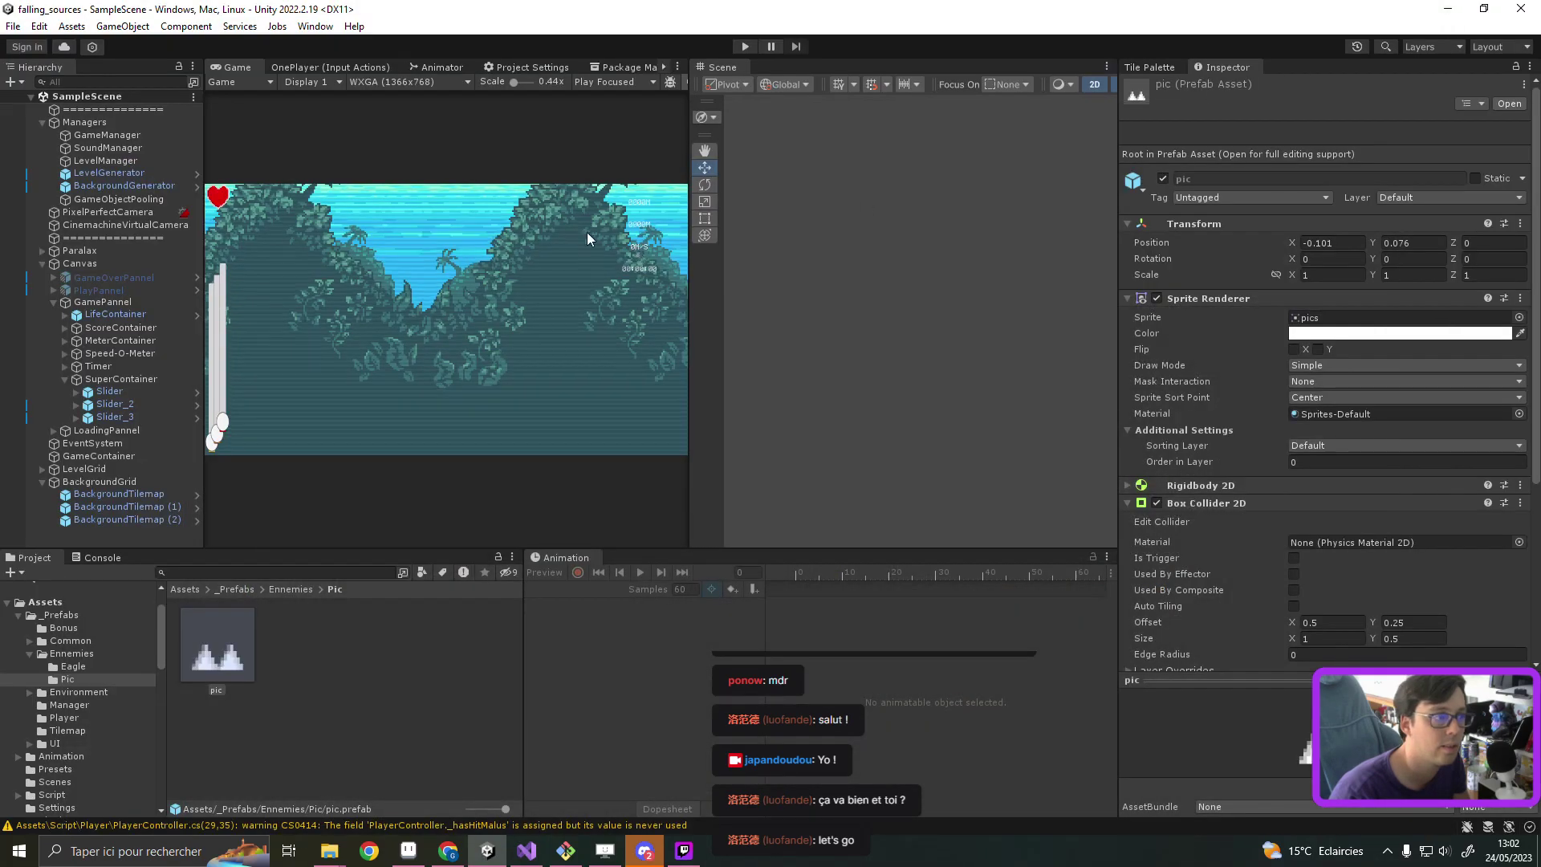
{"action": "left_click", "coordinate": [744, 46]}
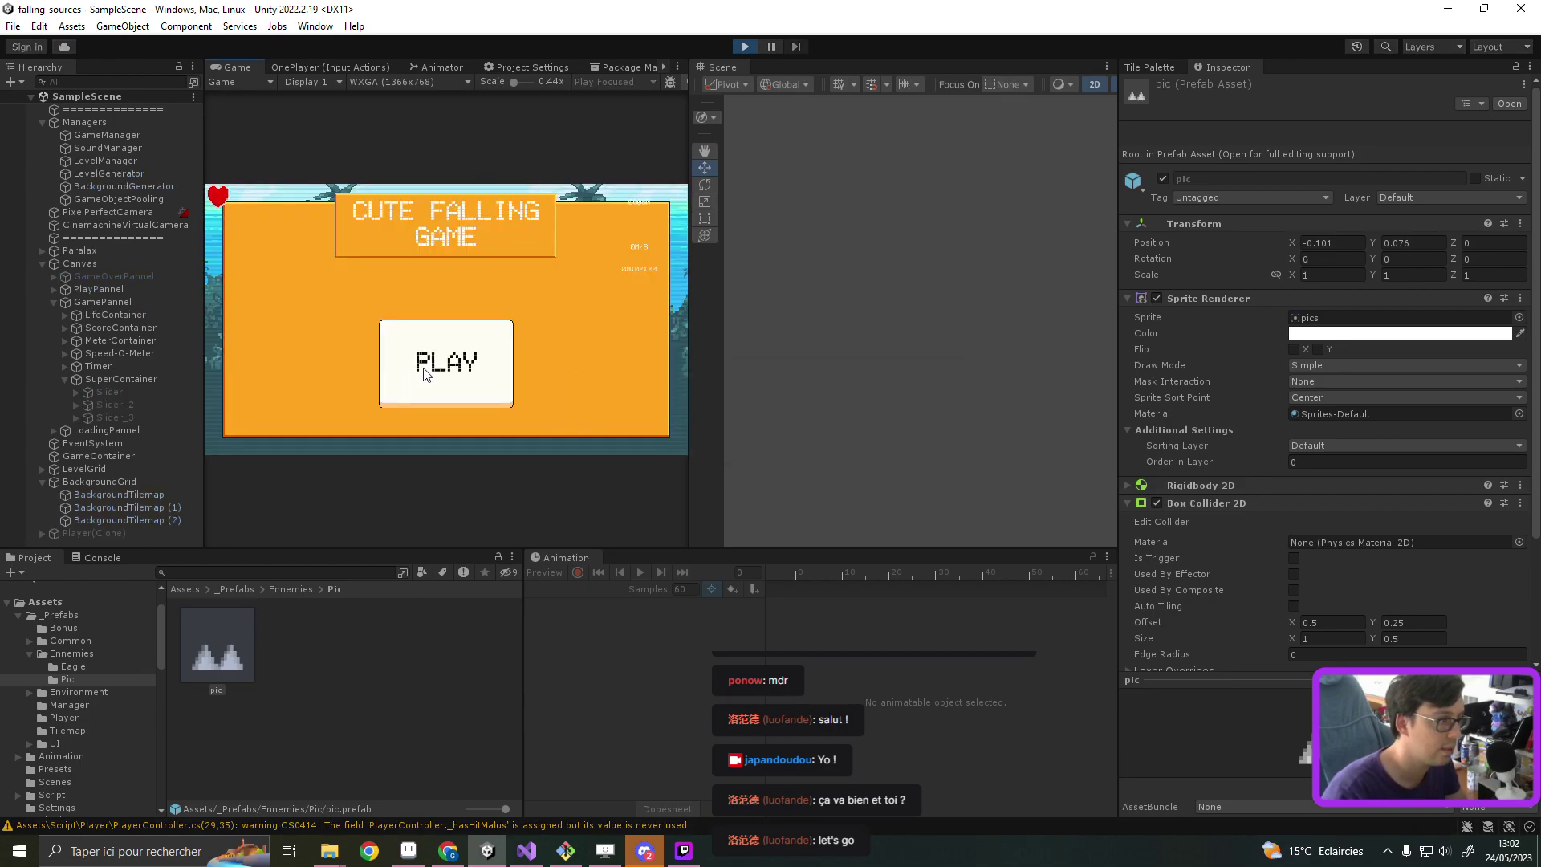
{"action": "left_click", "coordinate": [422, 374]}
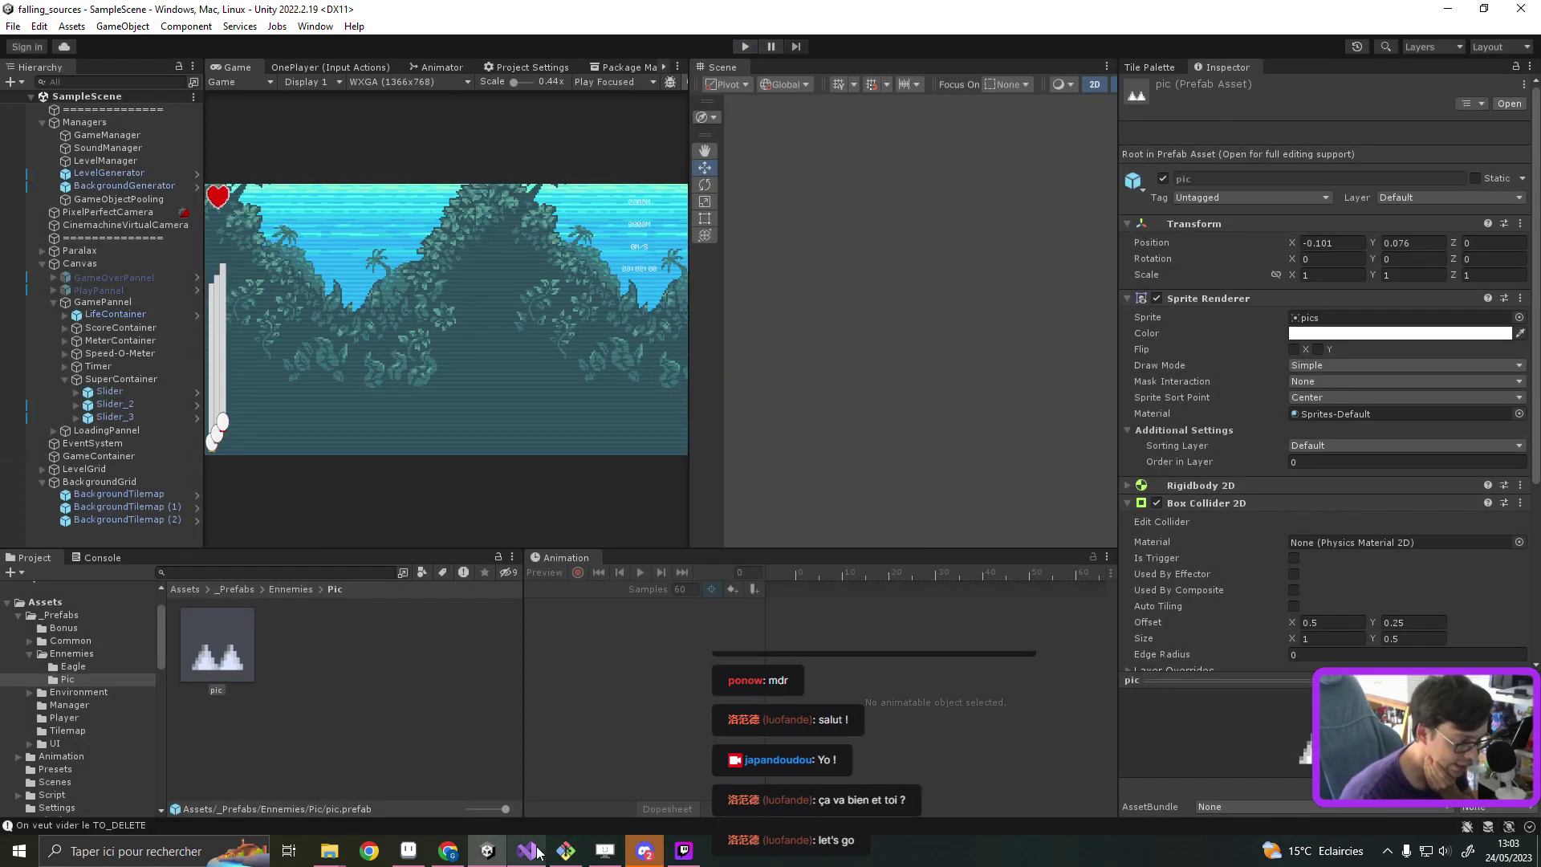
Step: Change the KillAnimation overflow on line 59 from 10 to 30, save, and return to Unity
{"action": "left_click", "coordinate": [536, 849]}
{"action": "left_click", "coordinate": [412, 324]}
{"action": "scroll", "coordinate": [411, 324], "scroll_direction": "up", "scroll_amount": 3}
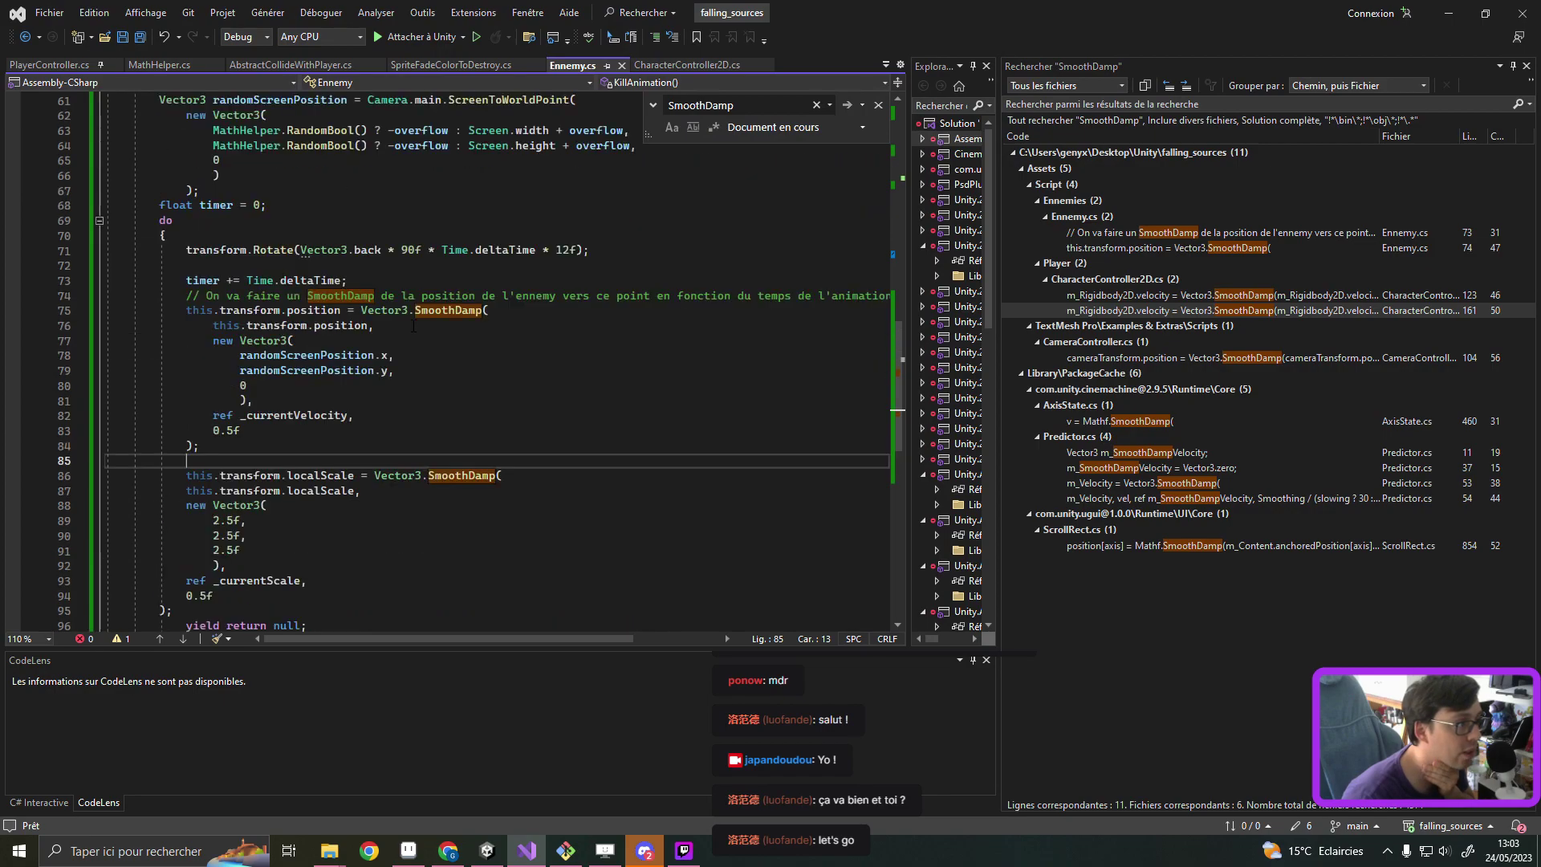
{"action": "scroll", "coordinate": [482, 317], "scroll_direction": "up", "scroll_amount": 2}
{"action": "scroll", "coordinate": [538, 309], "scroll_direction": "up", "scroll_amount": 2}
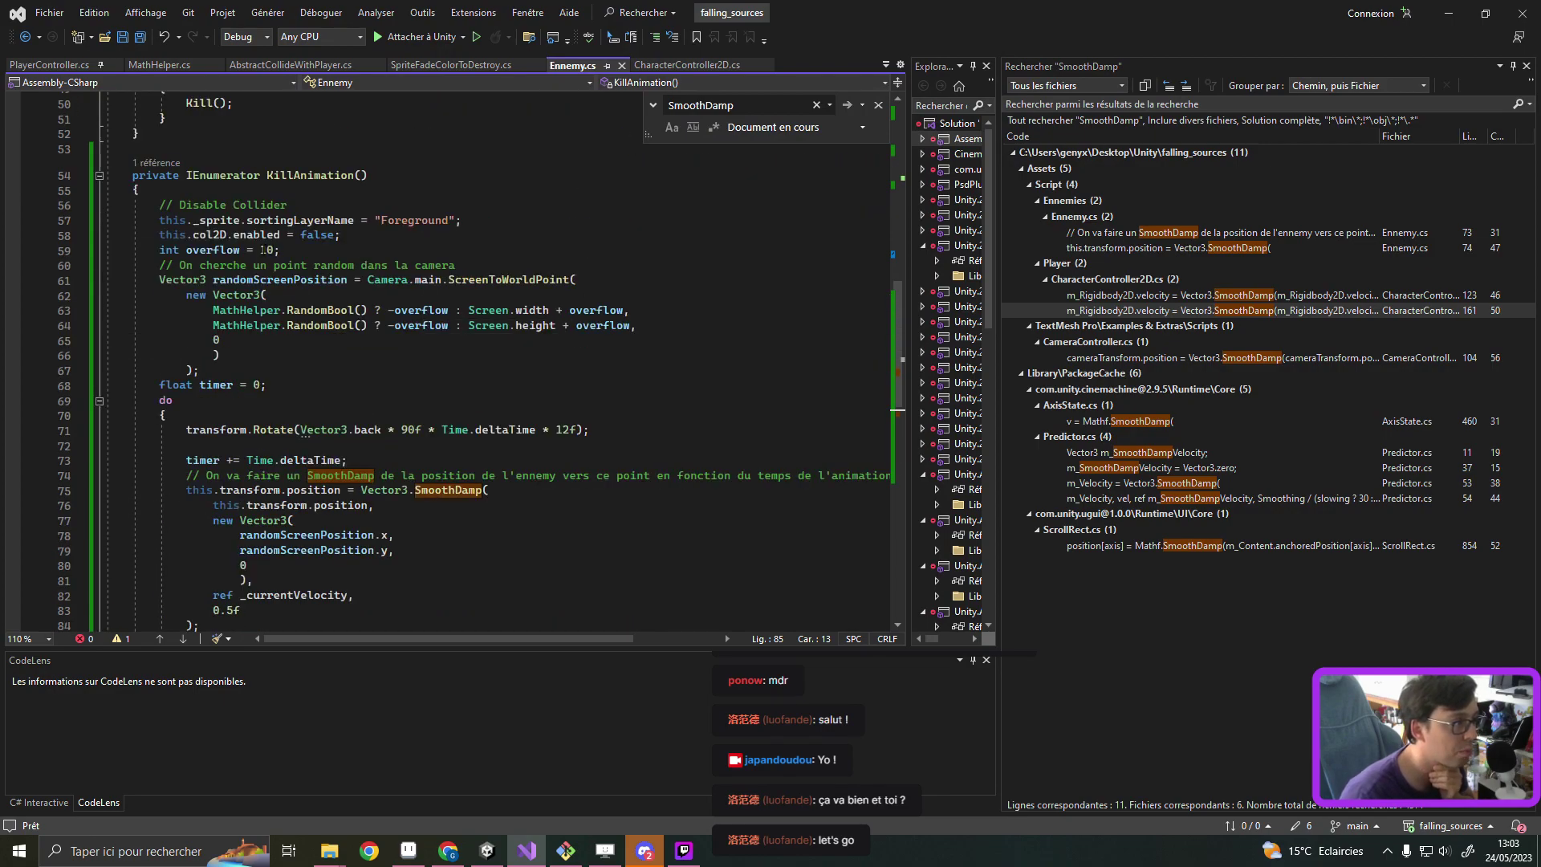
{"action": "double_click", "coordinate": [267, 249]}
{"action": "type", "text": "30"}
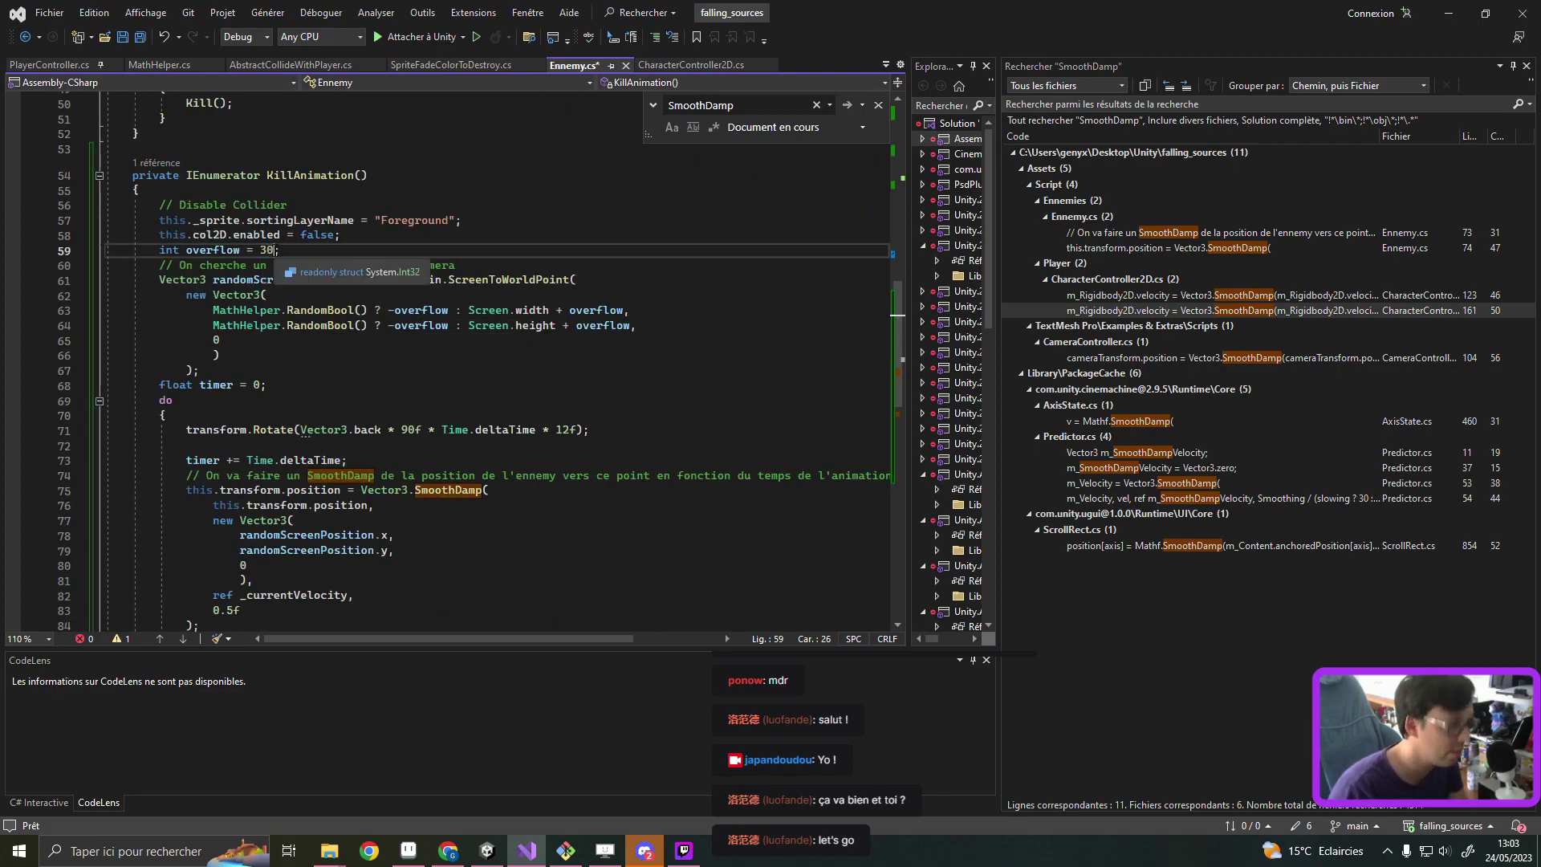
{"action": "key", "text": "ctrl+s"}
{"action": "left_click", "coordinate": [1448, 13]}
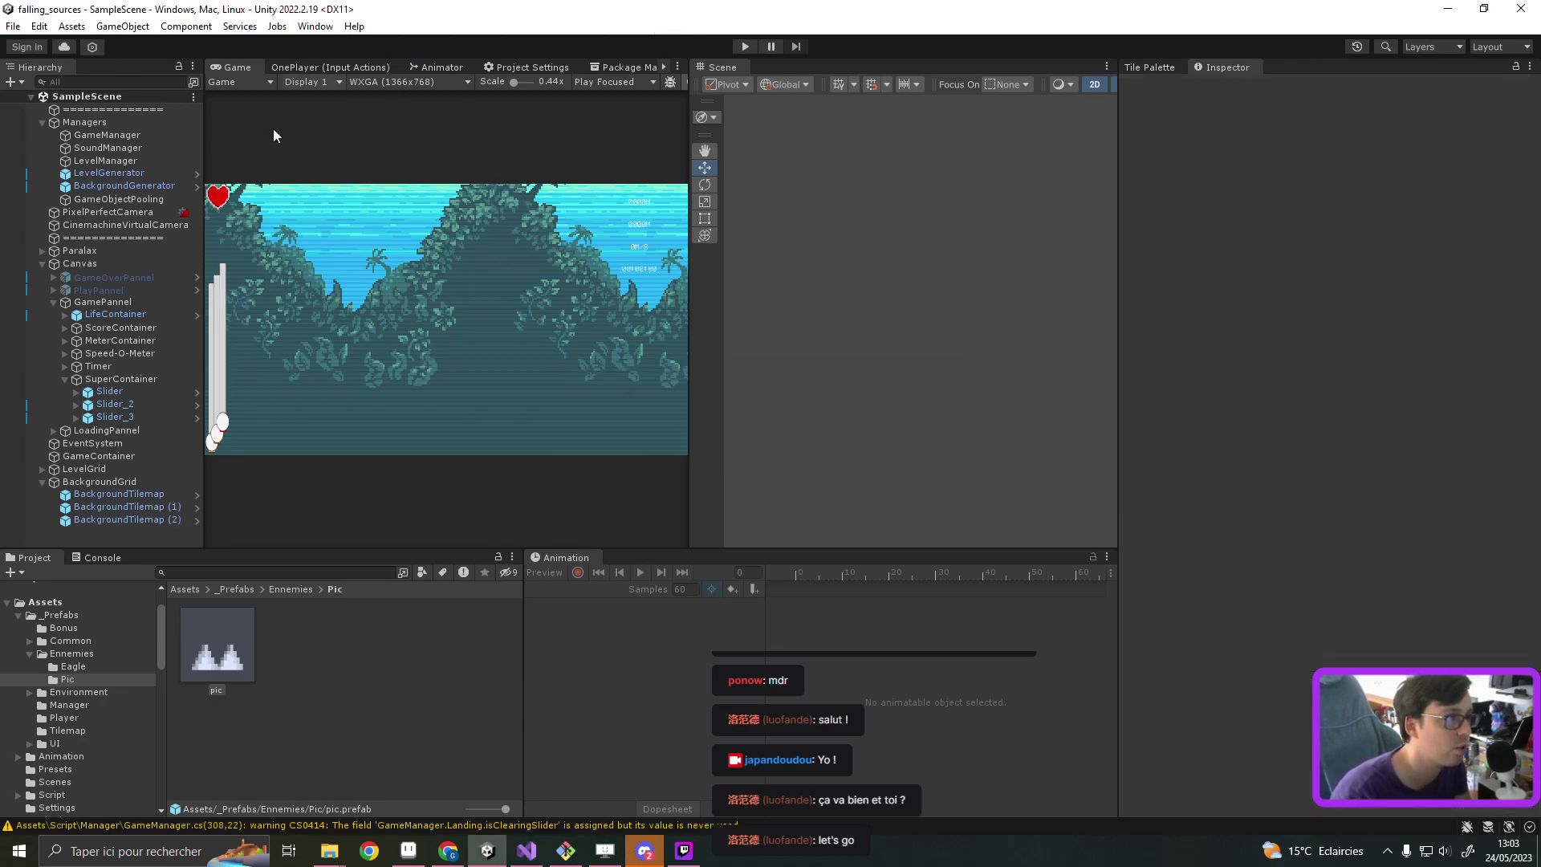
{"action": "left_click", "coordinate": [745, 47]}
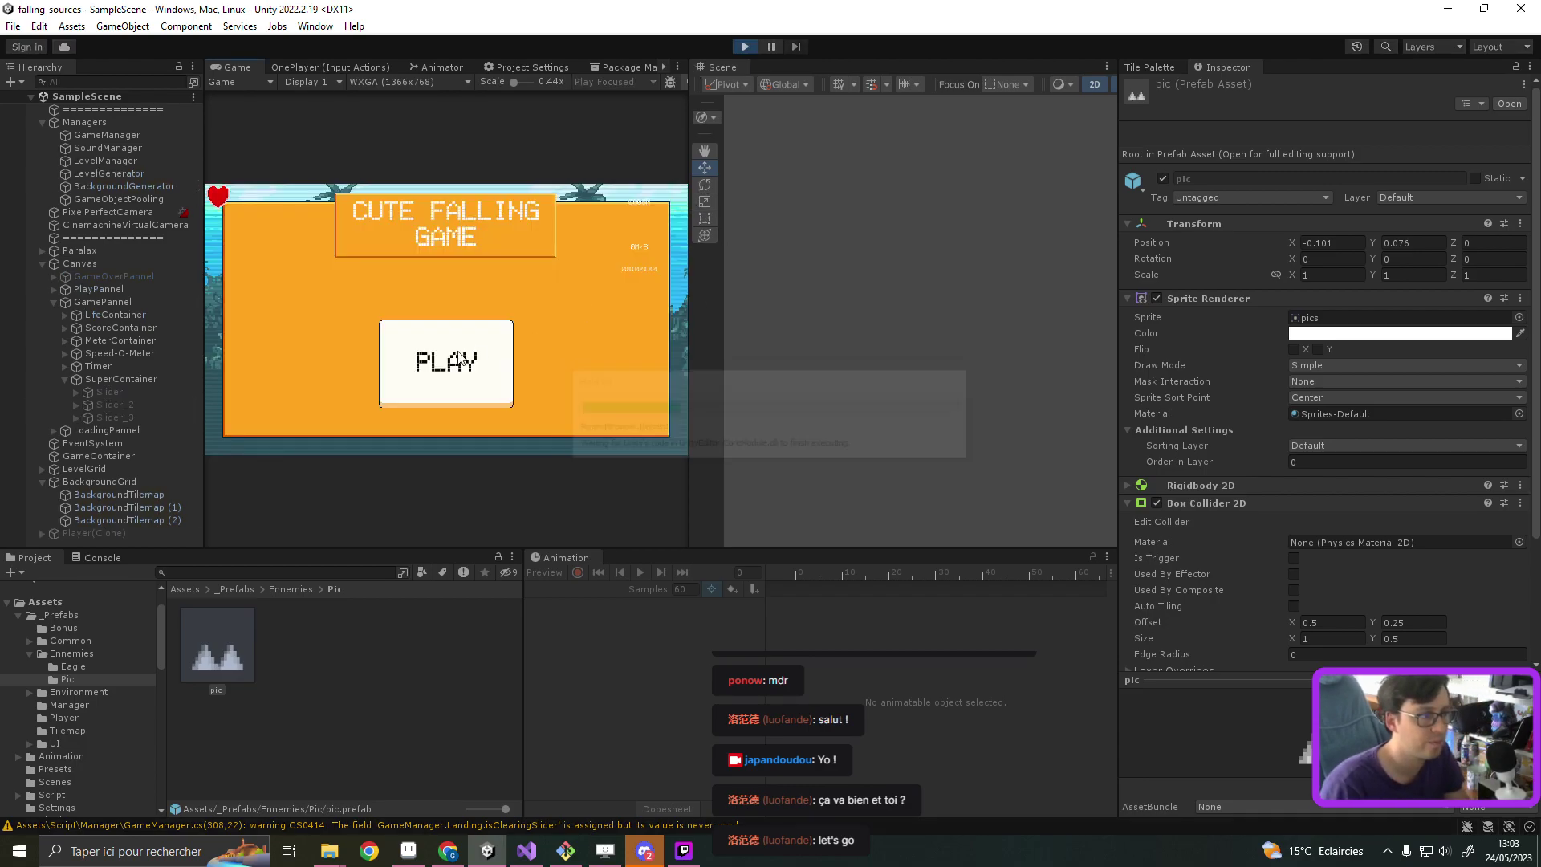
{"action": "left_click", "coordinate": [464, 358]}
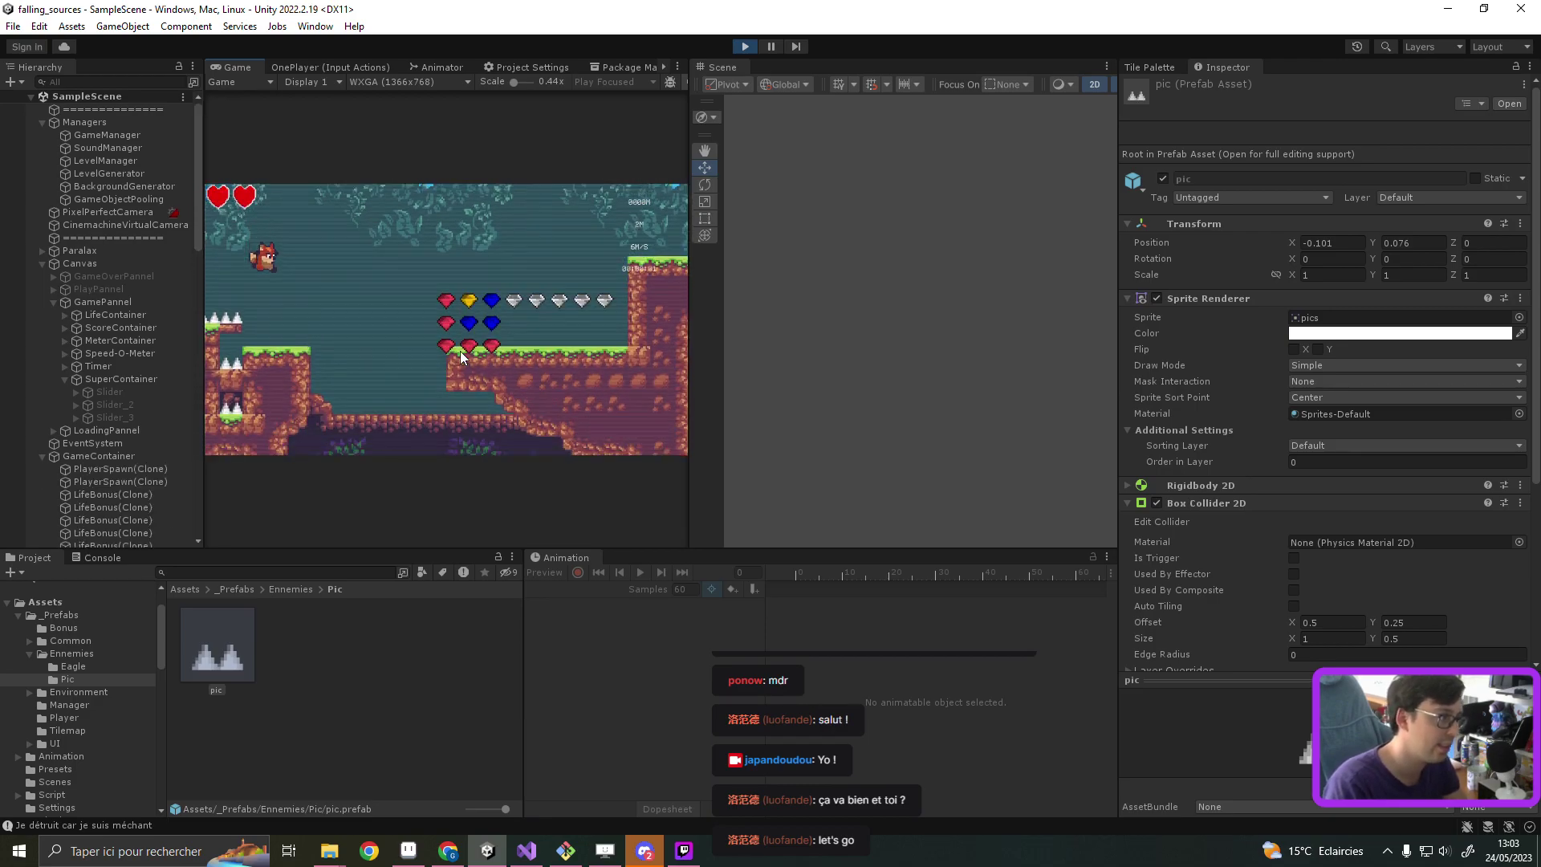
{"action": "key", "text": "space"}
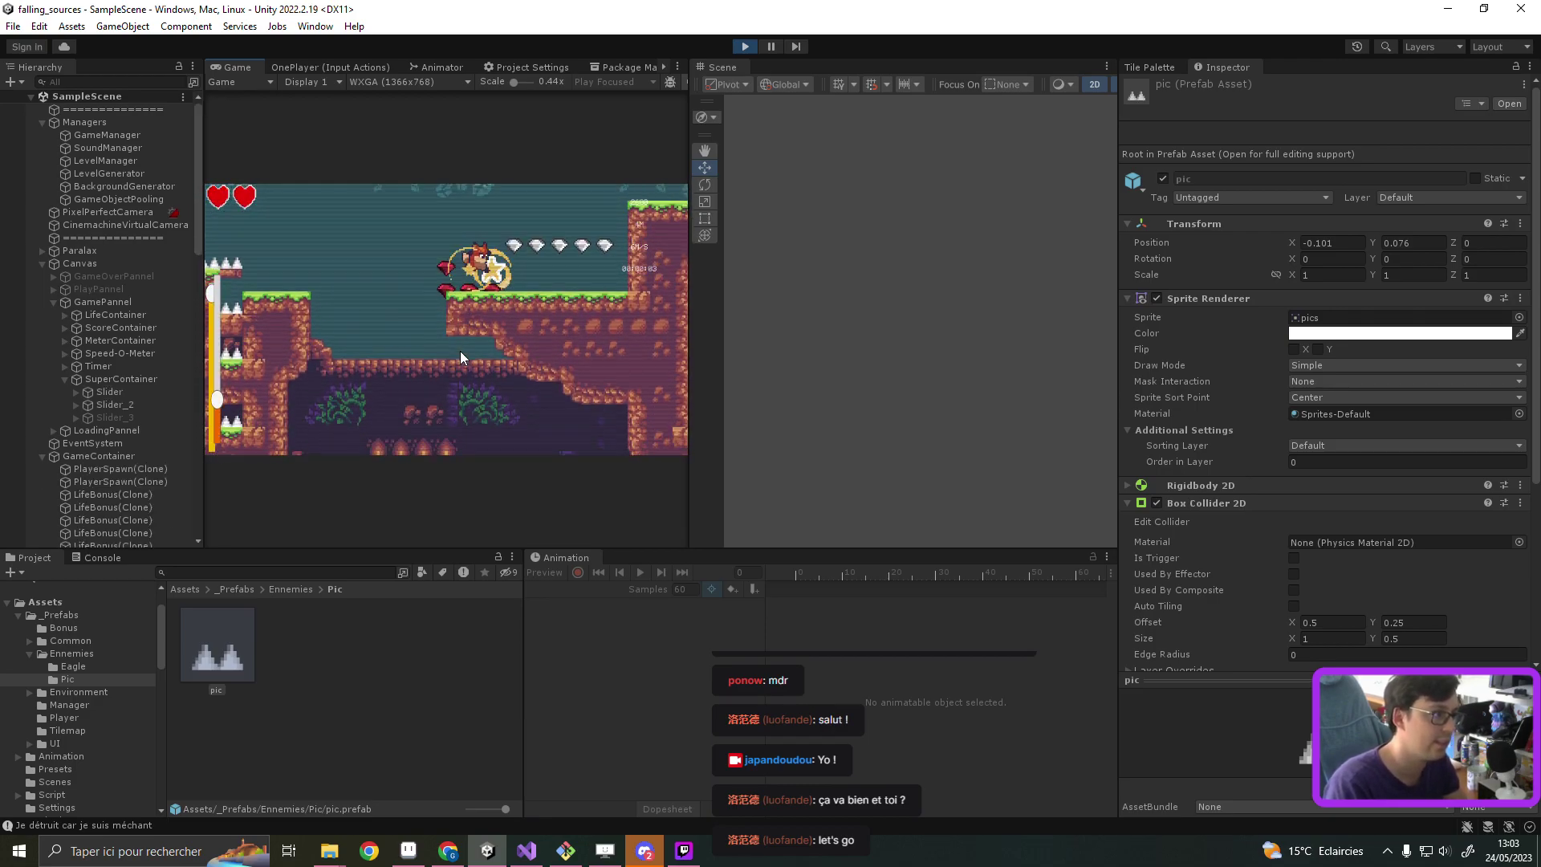
{"action": "key", "text": "space"}
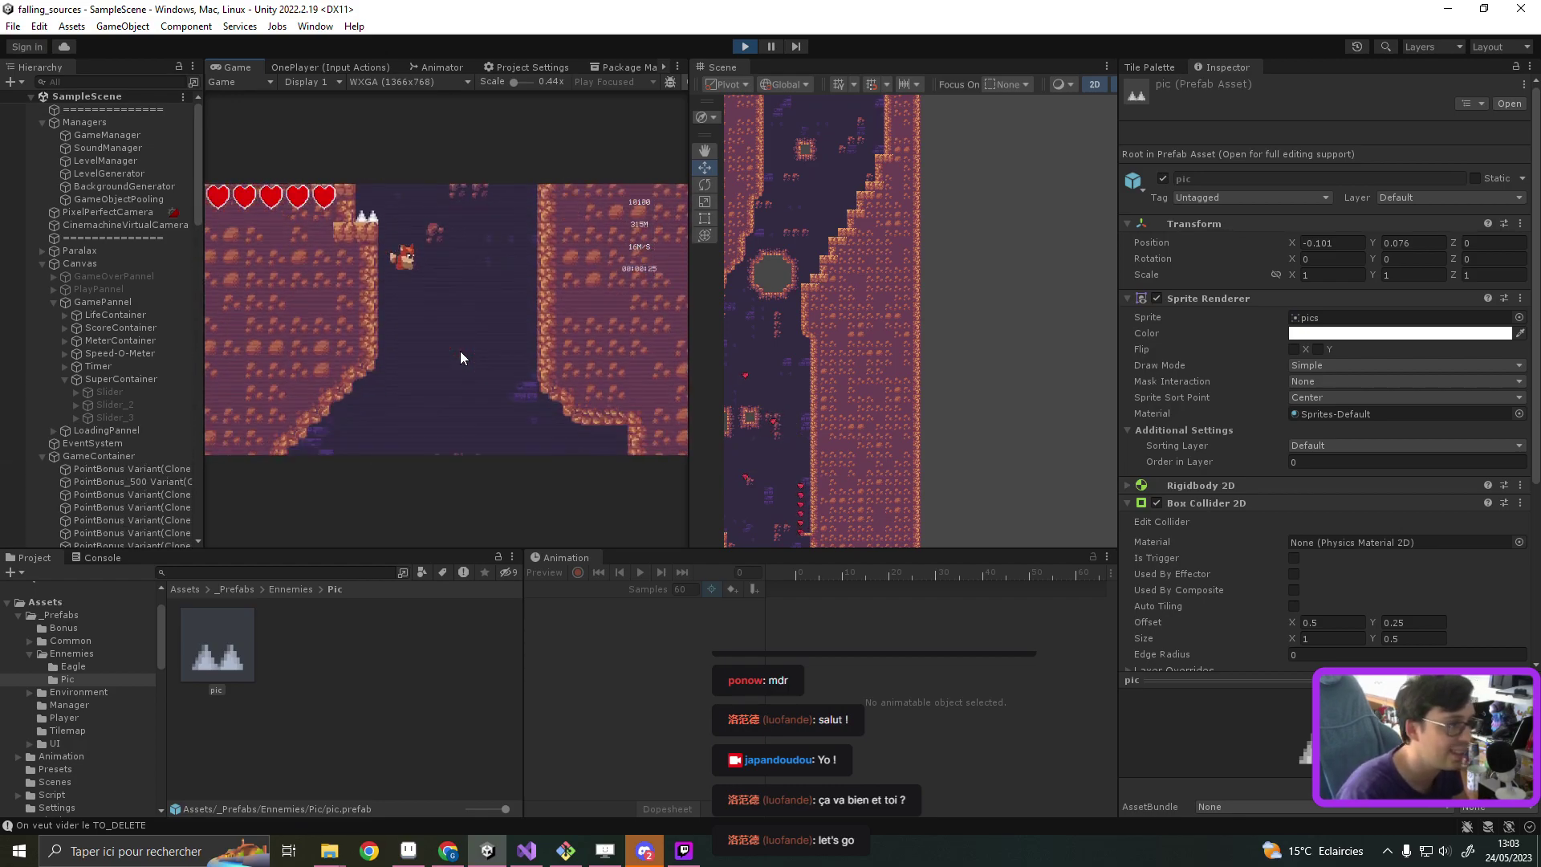
{"action": "left_click", "coordinate": [751, 45]}
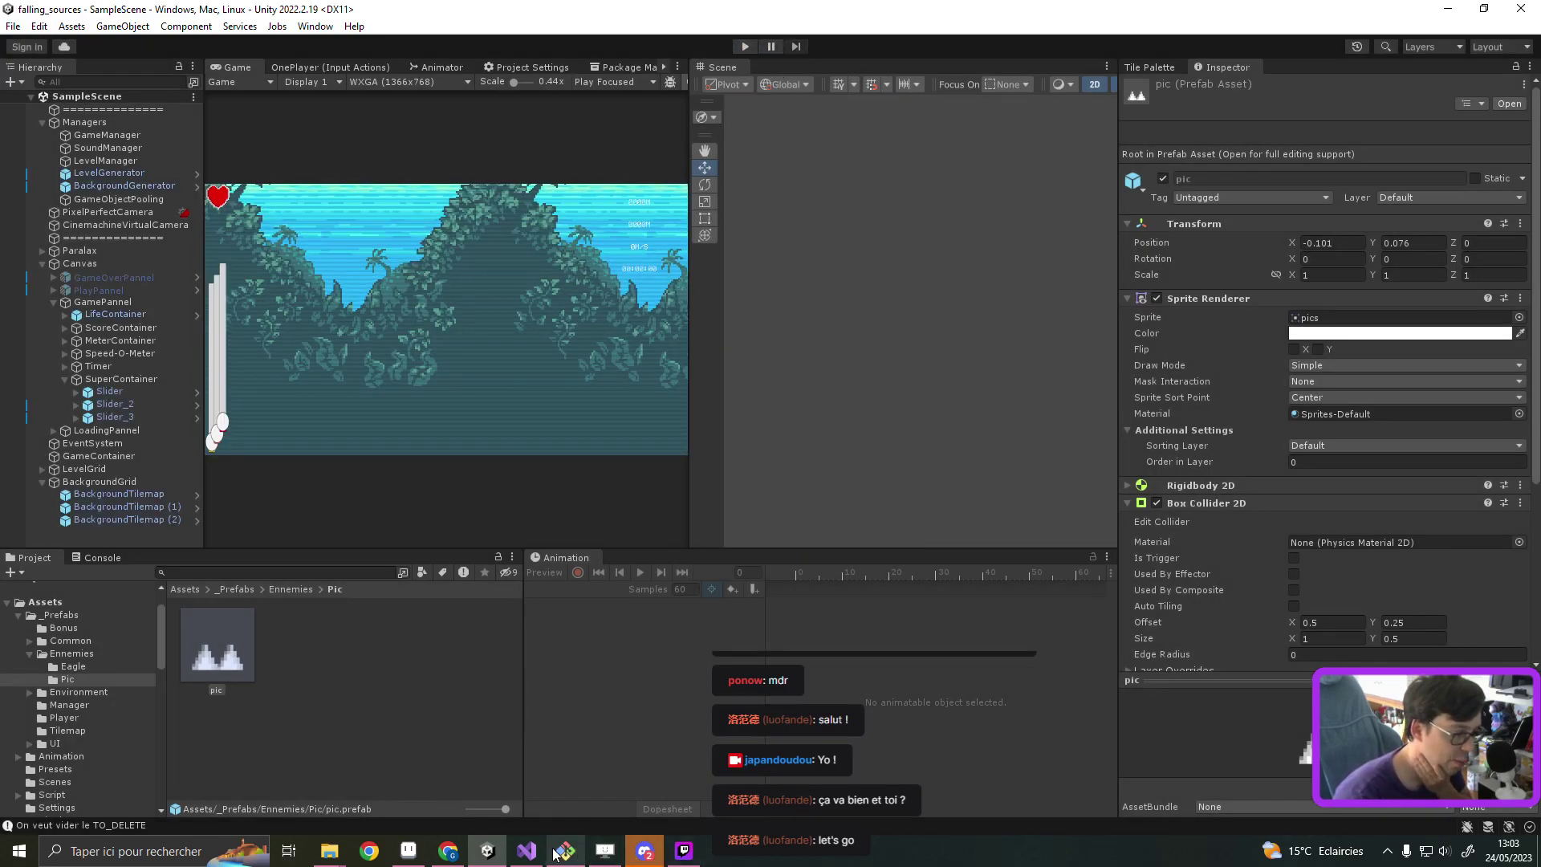
{"action": "left_click", "coordinate": [528, 847]}
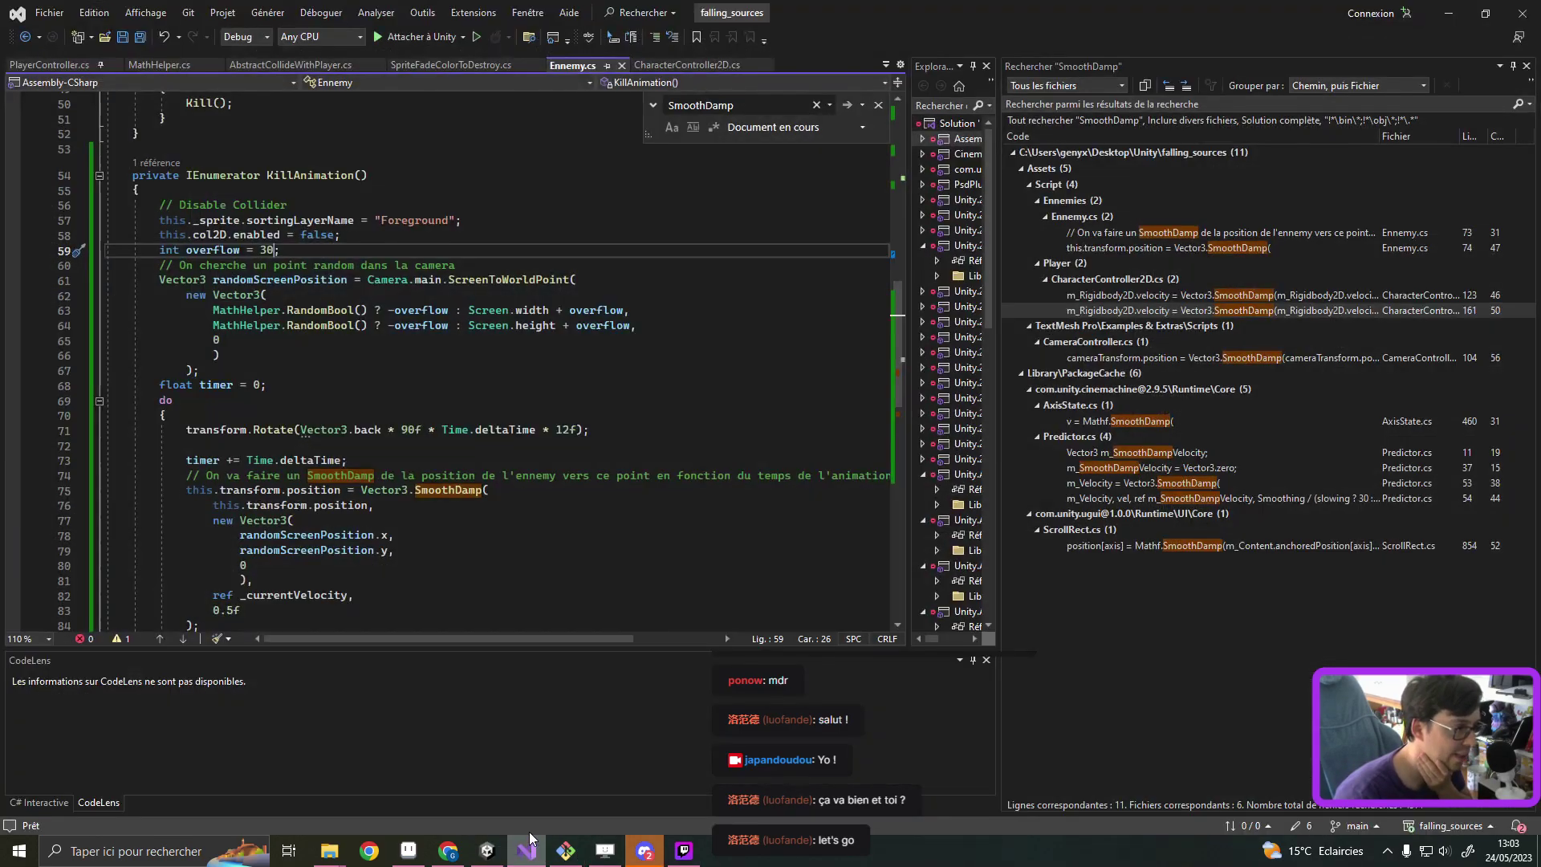
{"action": "left_click", "coordinate": [447, 346]}
{"action": "scroll", "coordinate": [418, 419], "scroll_direction": "down", "scroll_amount": 3}
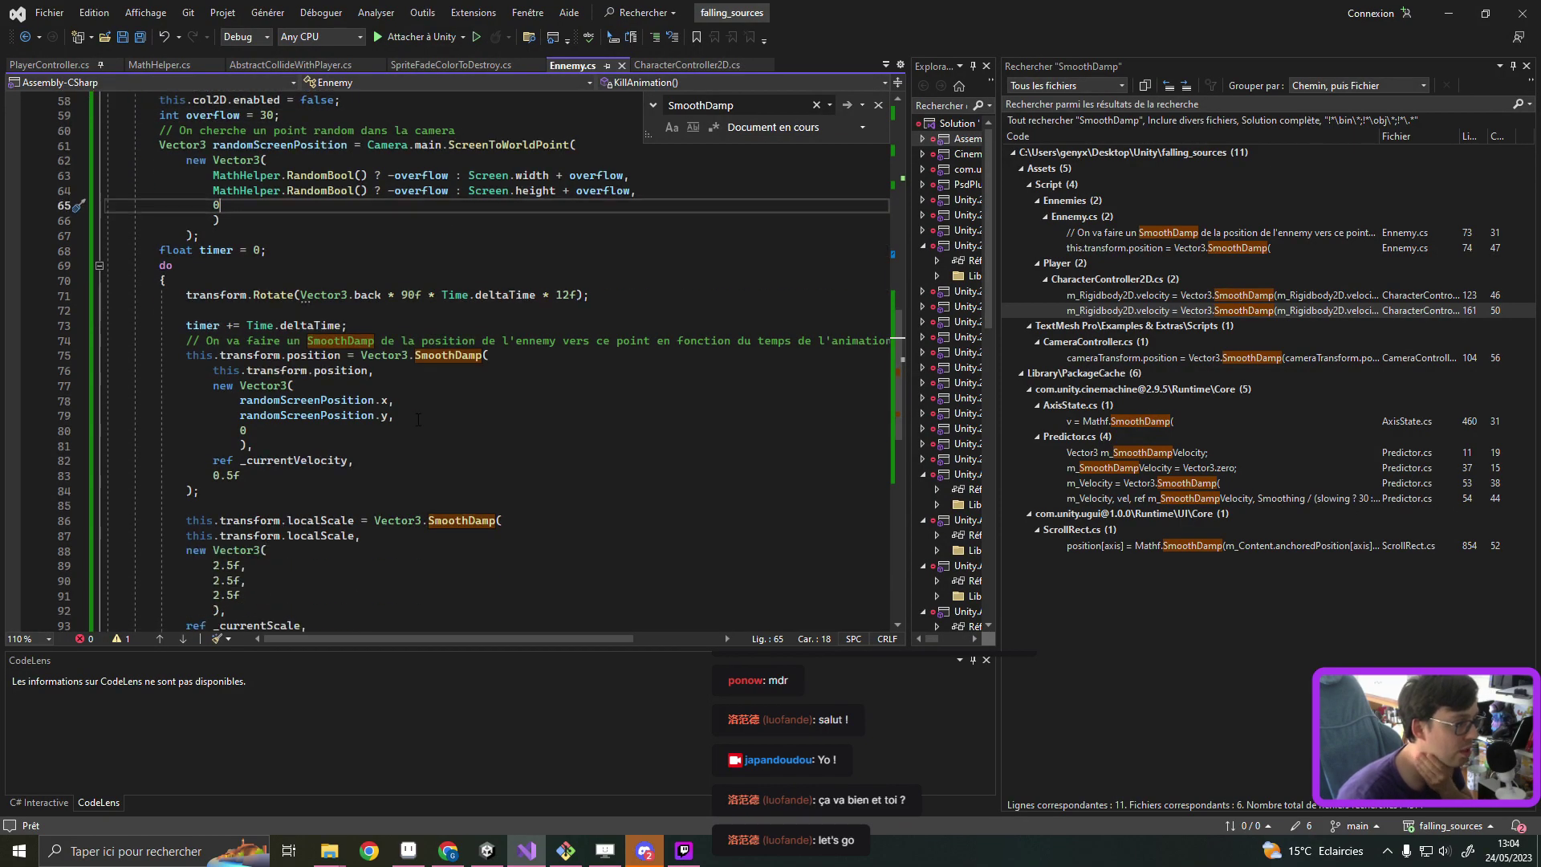
{"action": "scroll", "coordinate": [417, 419], "scroll_direction": "down", "scroll_amount": 3}
{"action": "scroll", "coordinate": [424, 412], "scroll_direction": "down", "scroll_amount": 4}
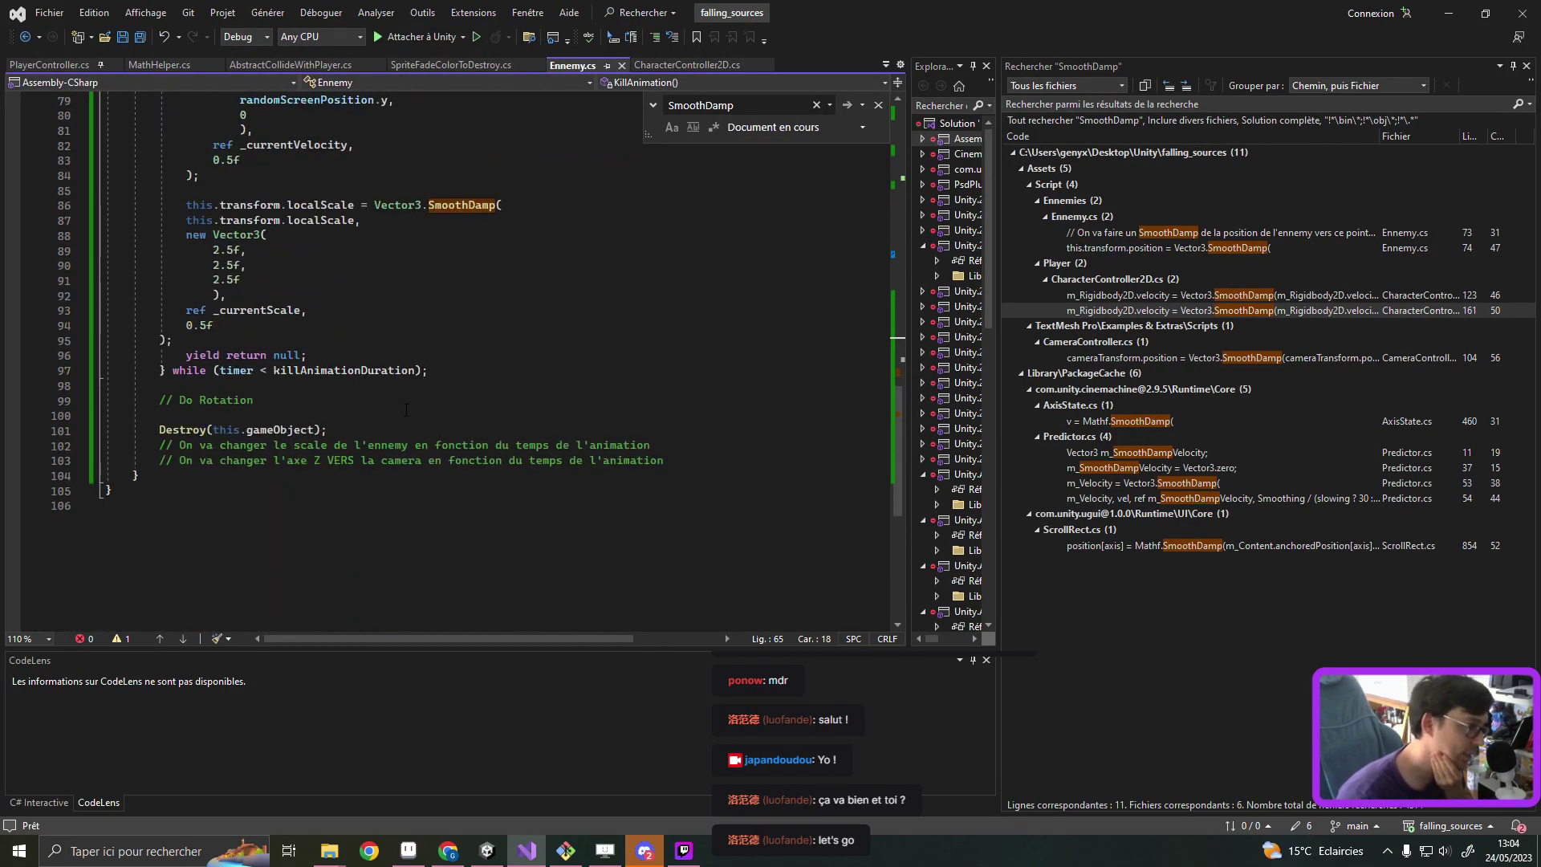
{"action": "left_click", "coordinate": [370, 419]}
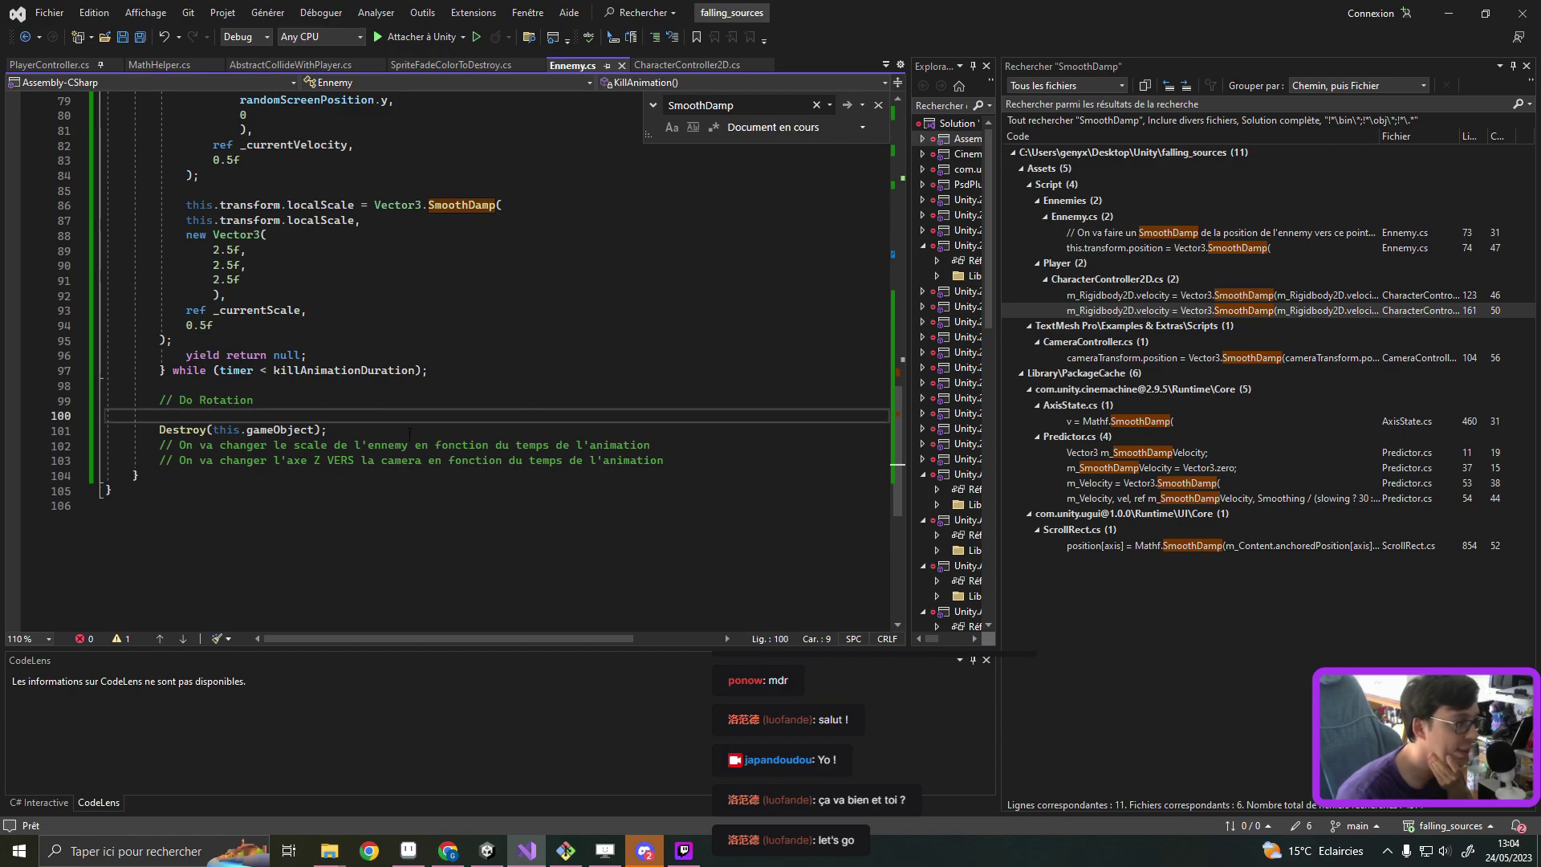
{"action": "scroll", "coordinate": [437, 437], "scroll_direction": "up", "scroll_amount": 4}
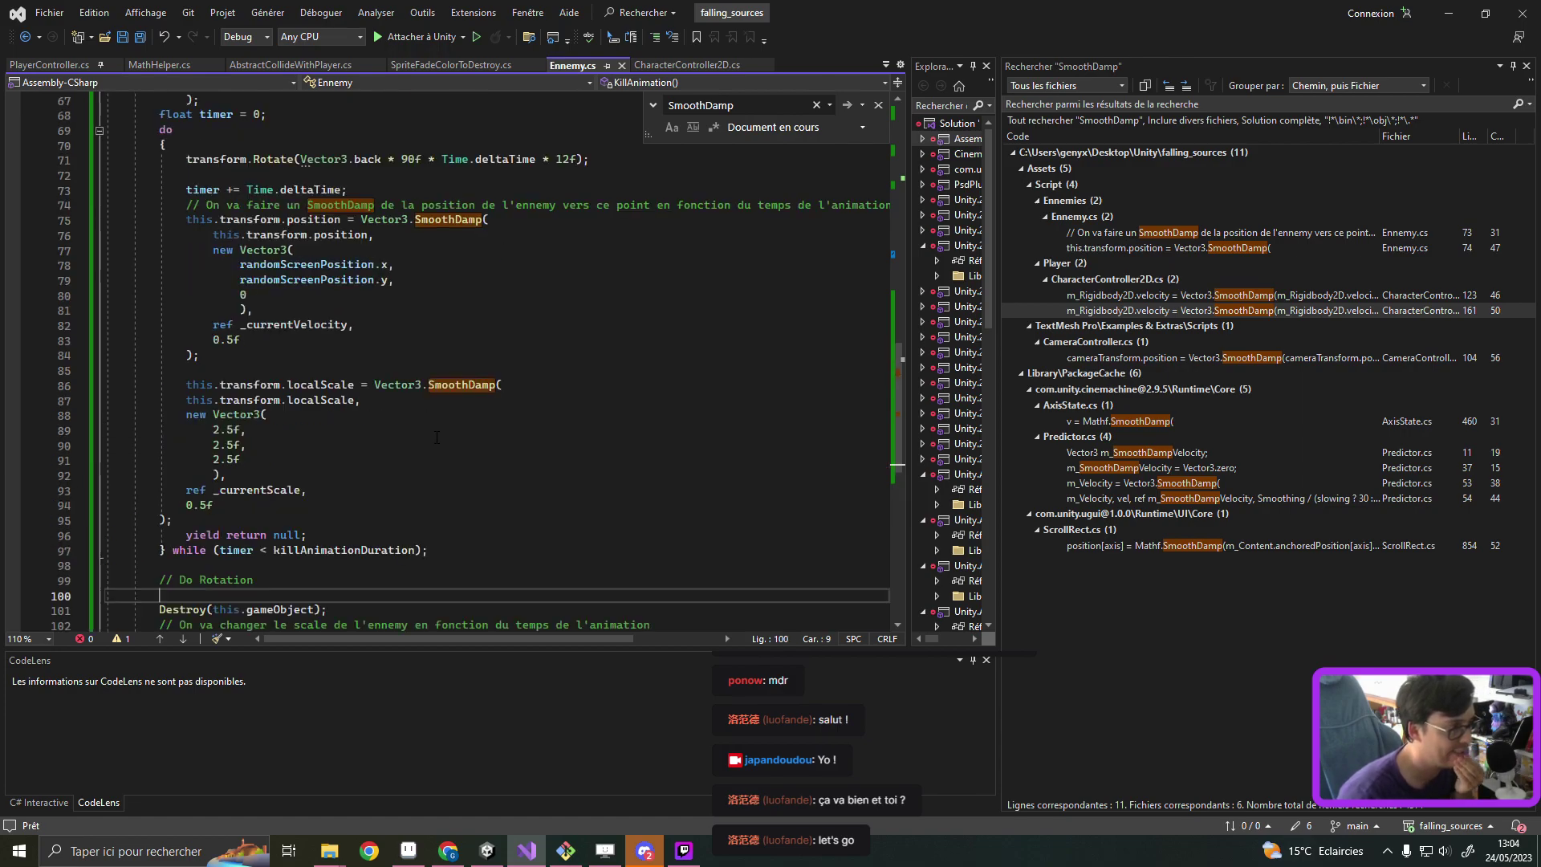
{"action": "scroll", "coordinate": [365, 414], "scroll_direction": "up", "scroll_amount": 7}
{"action": "scroll", "coordinate": [365, 414], "scroll_direction": "up", "scroll_amount": 6}
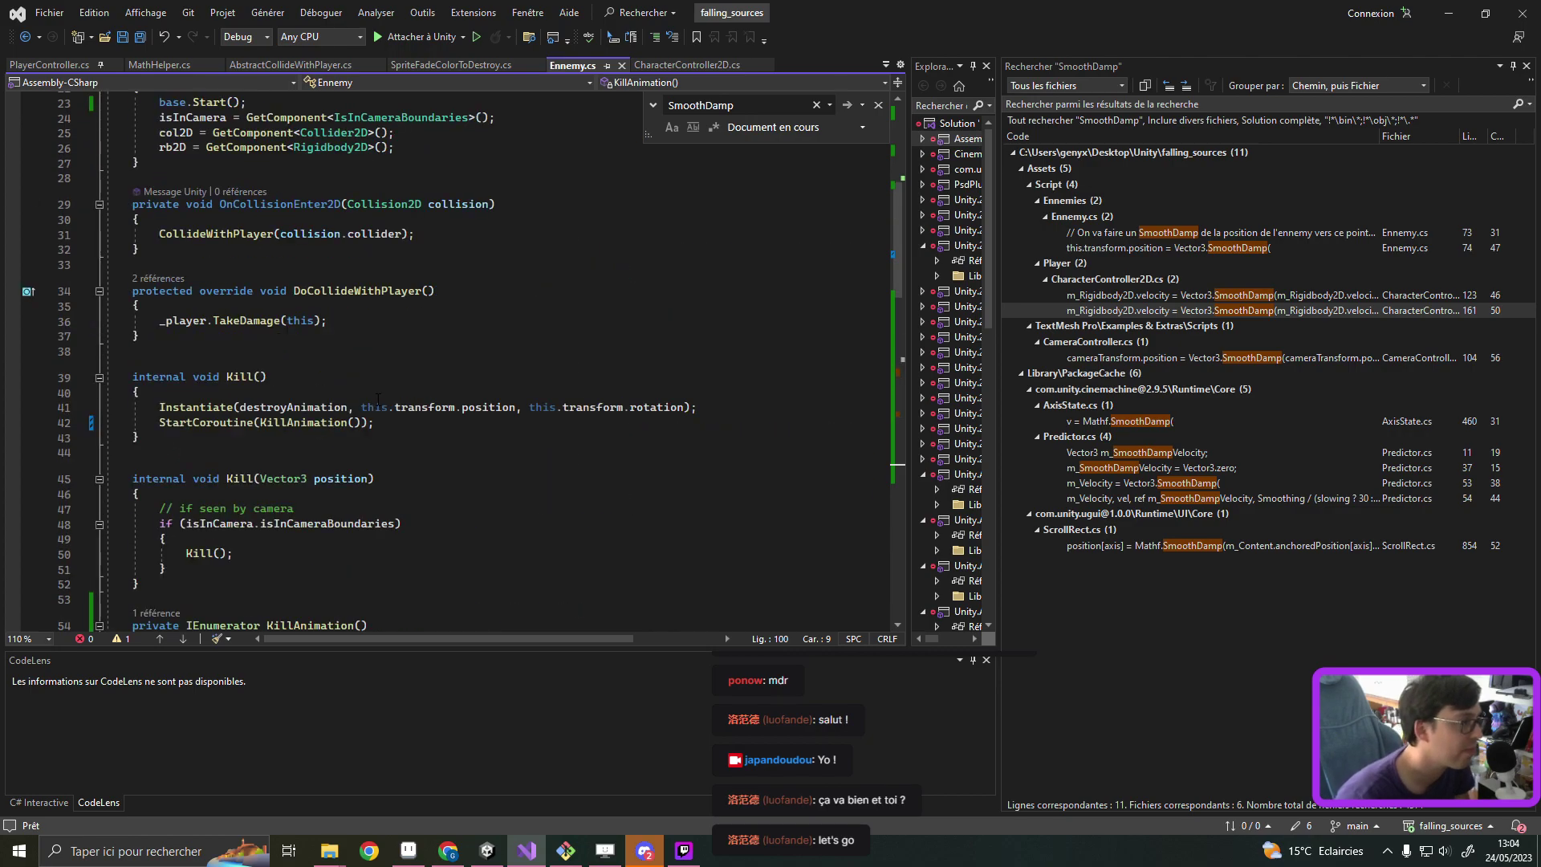
{"action": "scroll", "coordinate": [374, 399], "scroll_direction": "up", "scroll_amount": 5}
{"action": "scroll", "coordinate": [374, 398], "scroll_direction": "up", "scroll_amount": 2}
{"action": "key", "text": "ctrl+s"}
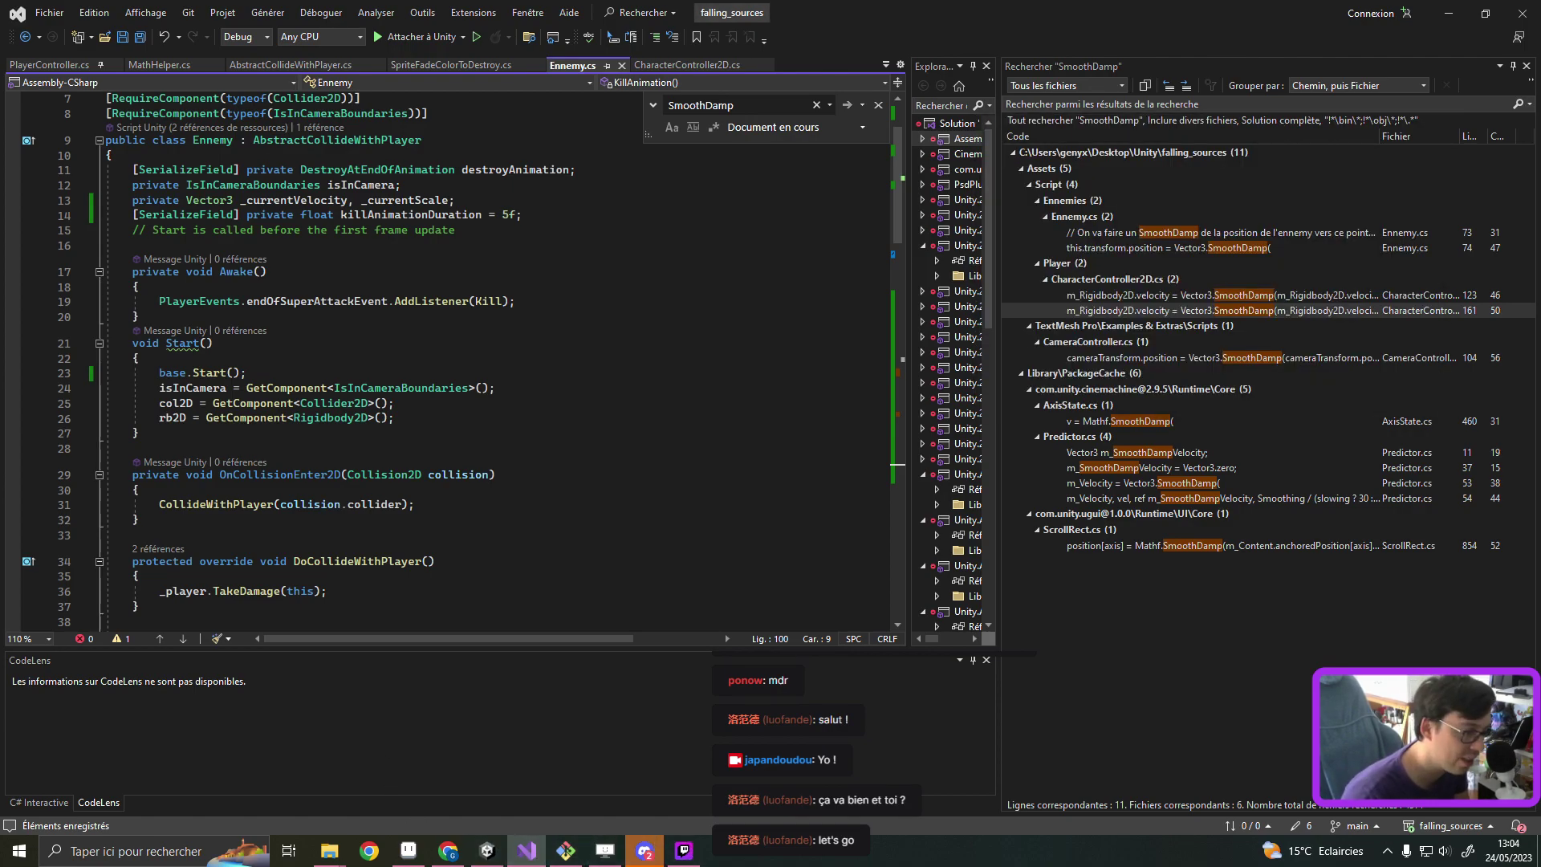
{"action": "mouse_move", "coordinate": [696, 855]}
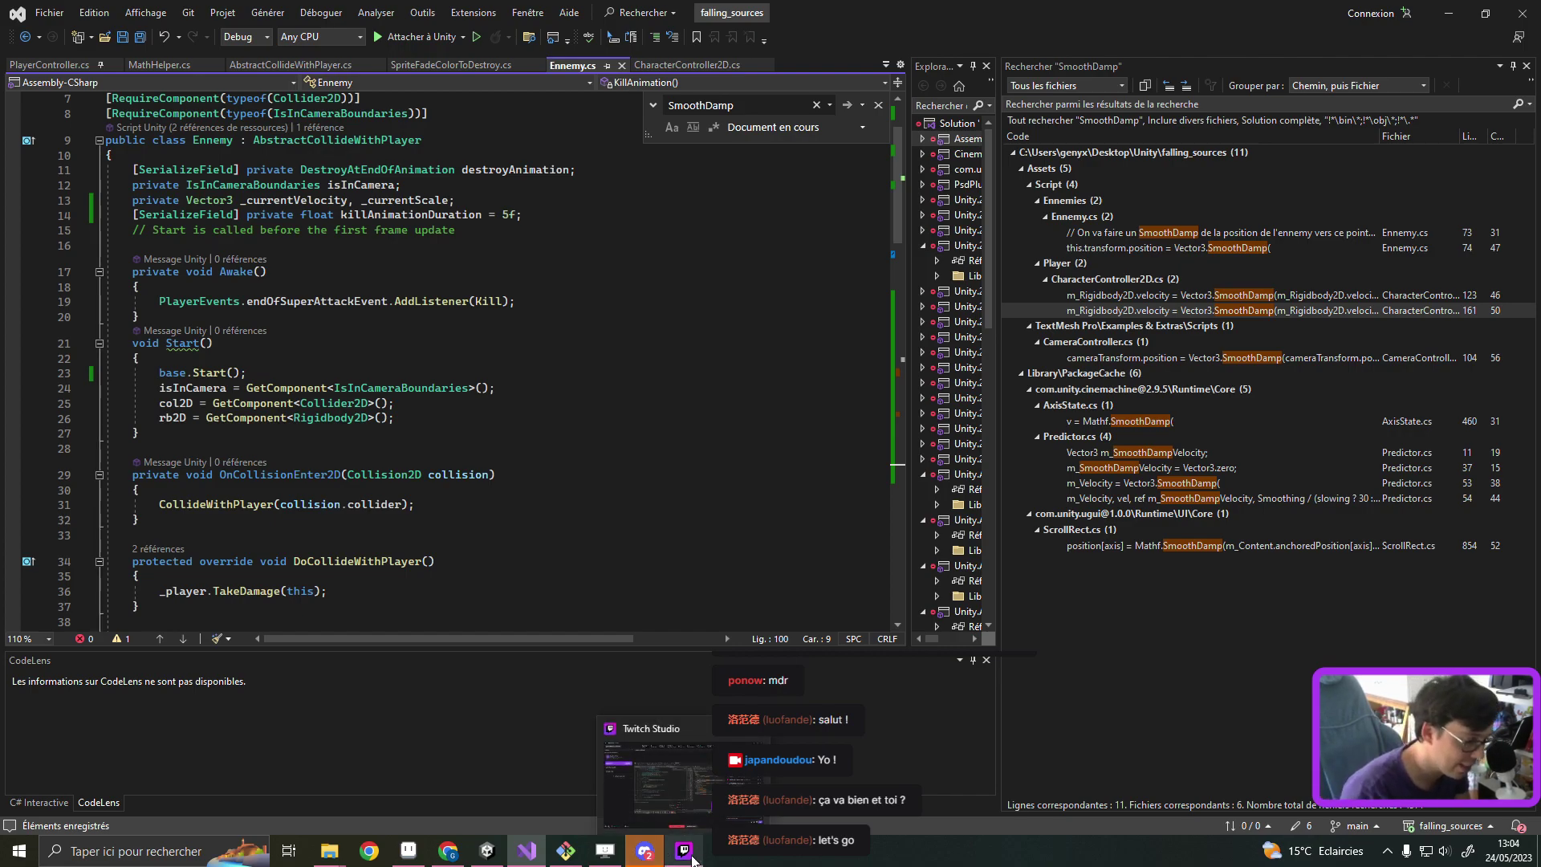
{"action": "mouse_move", "coordinate": [522, 853]}
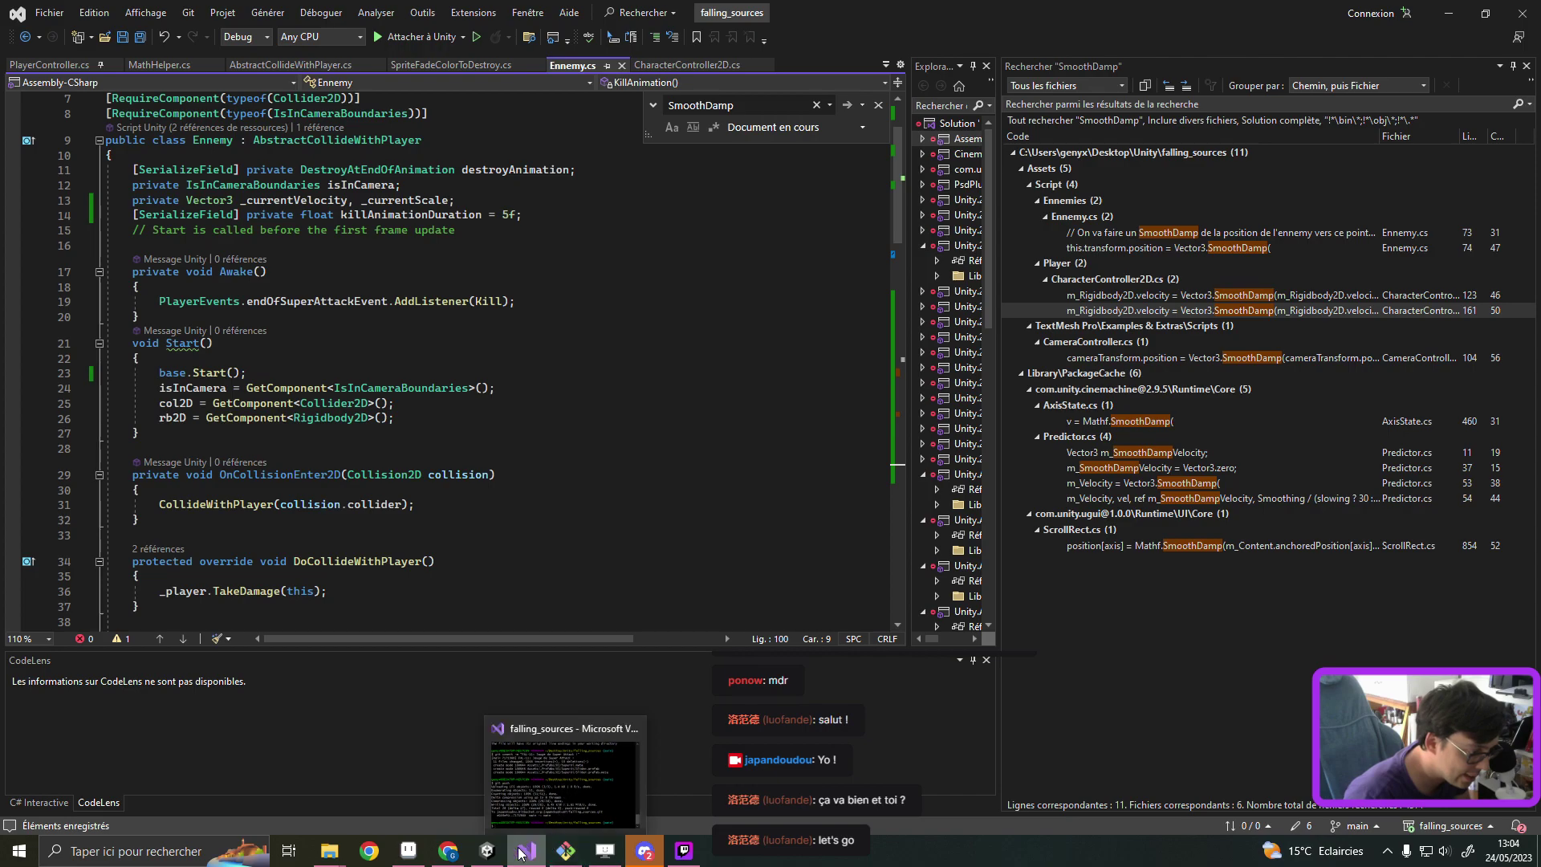
{"action": "left_click", "coordinate": [487, 850]}
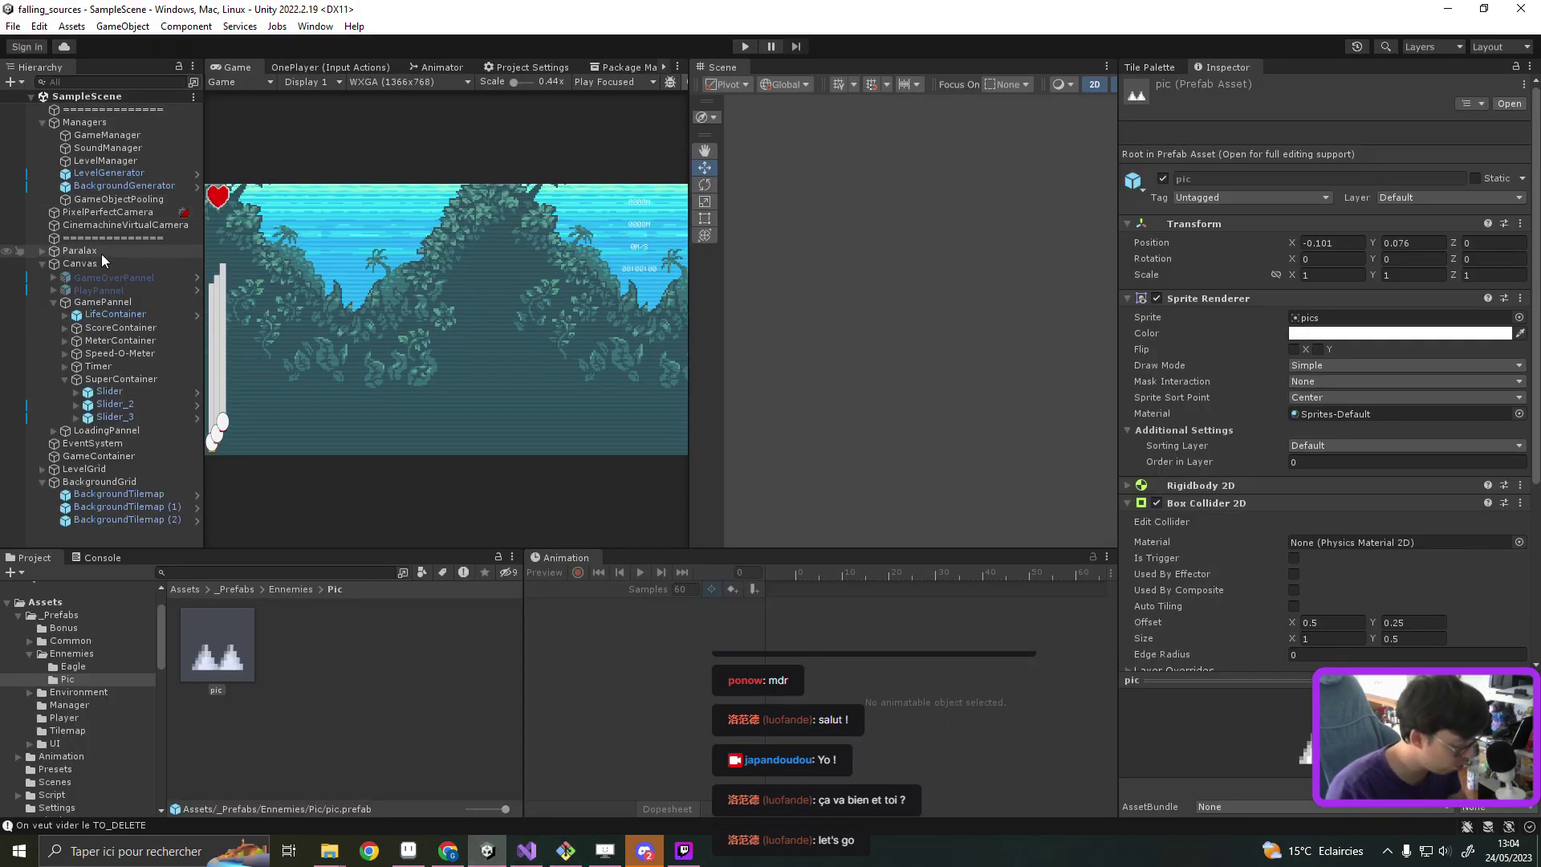
{"action": "key", "text": "alt+Tab"}
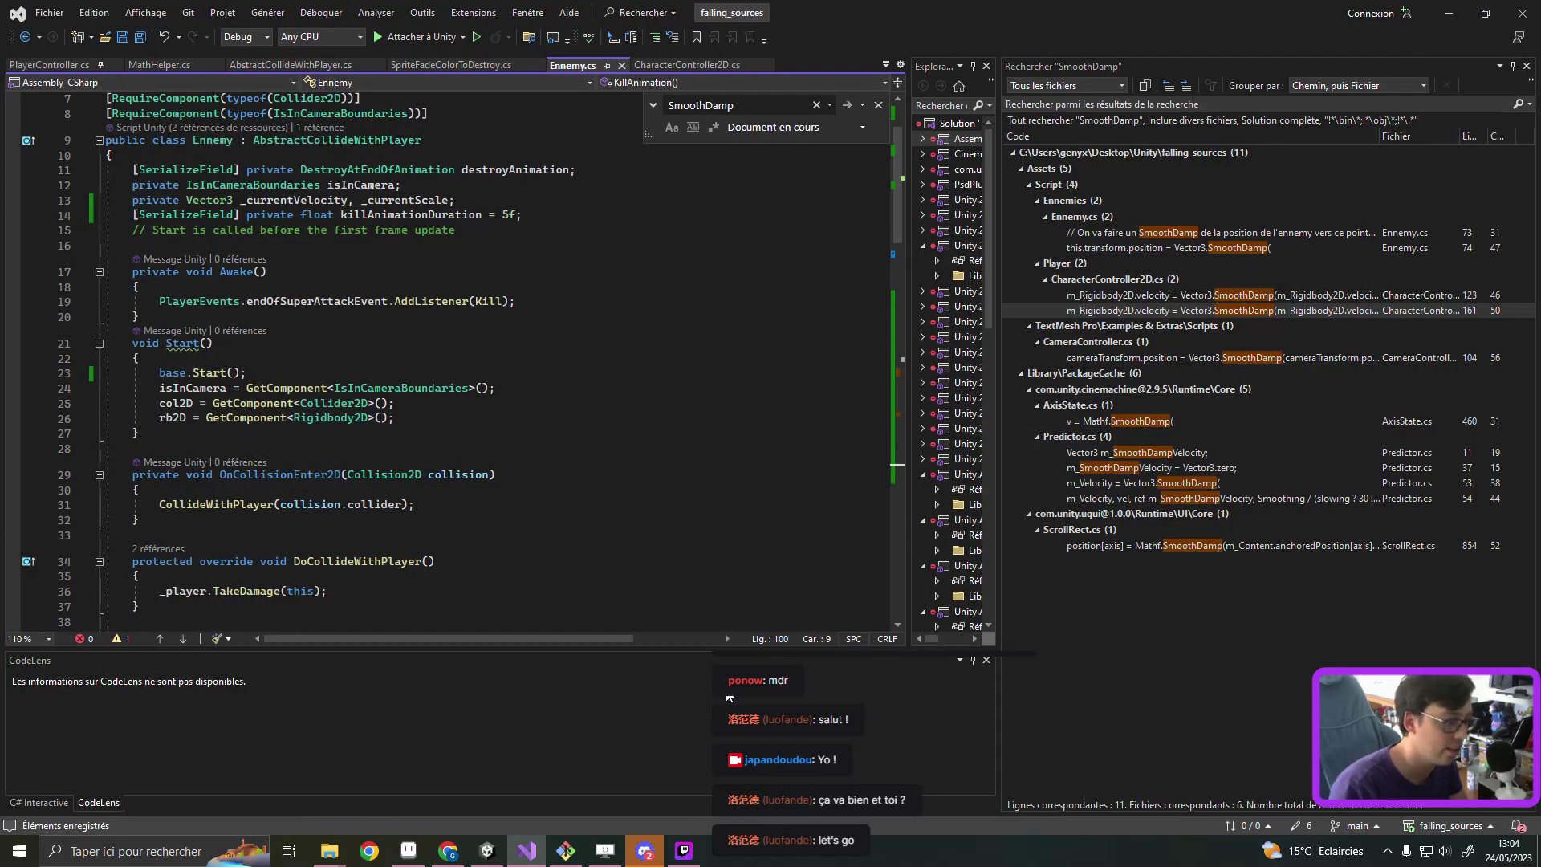
{"action": "mouse_move", "coordinate": [569, 855]}
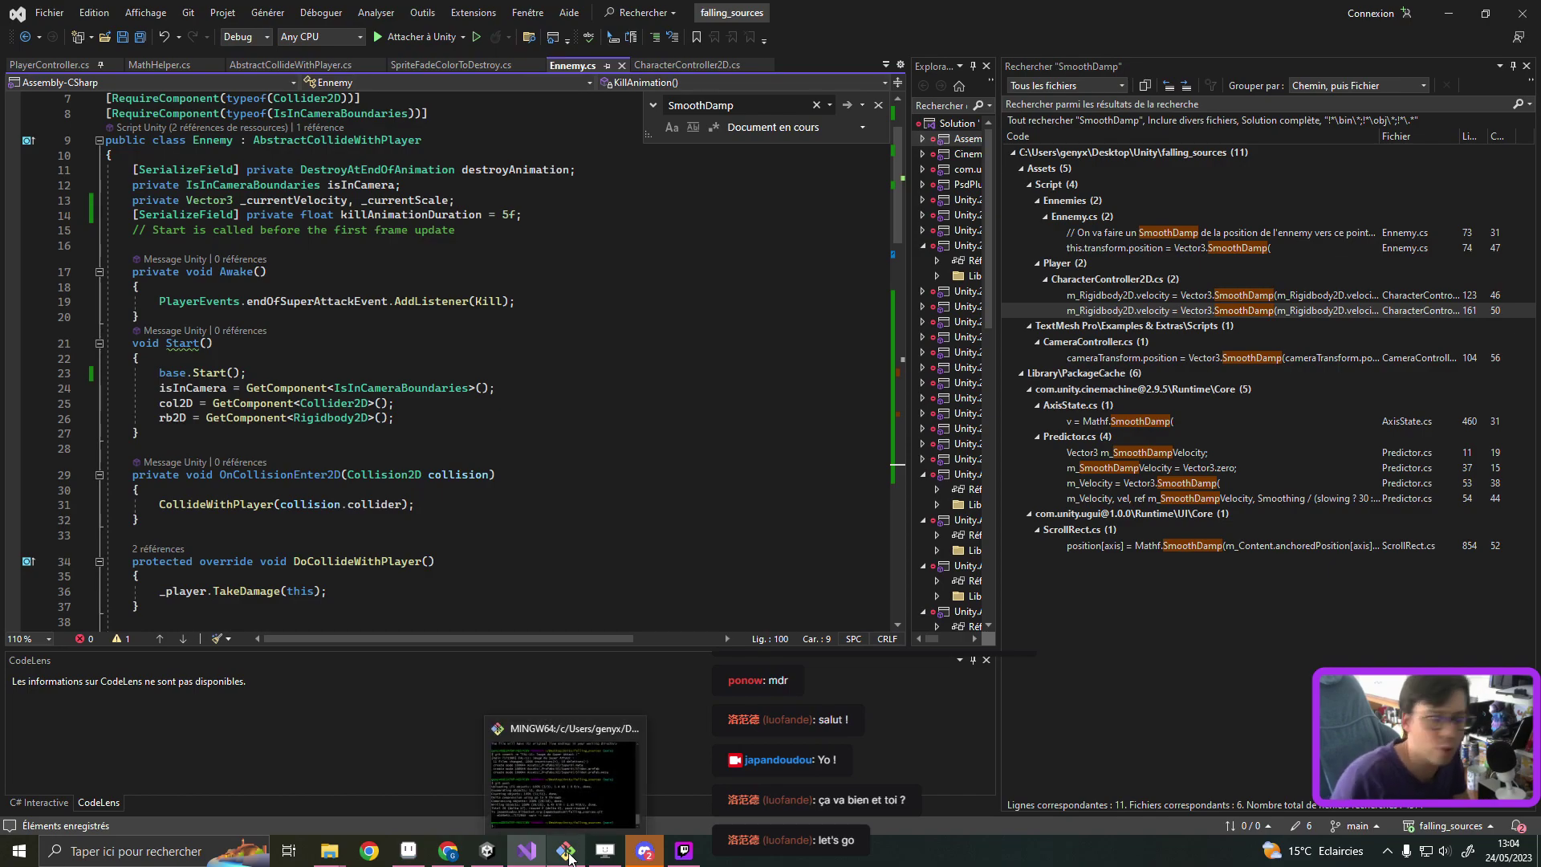
Step: Stage all changed files in Git Bash with git add
{"action": "left_click", "coordinate": [552, 787]}
{"action": "type", "text": "git add"}
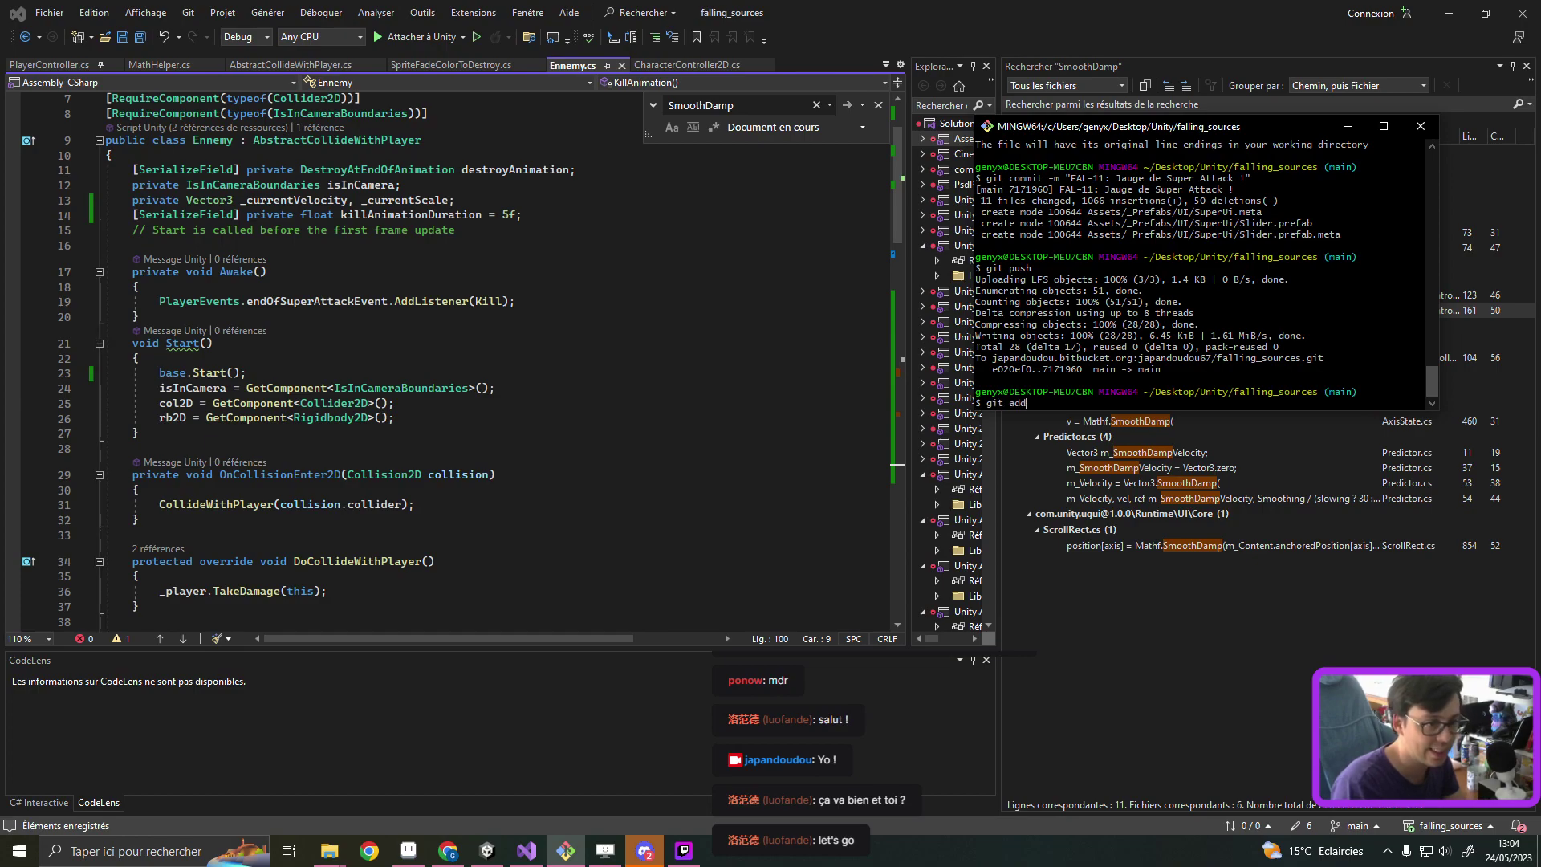
{"action": "type", "text": "."}
{"action": "key", "text": "Return"}
{"action": "type", "text": "git commit -m \"FAL"}
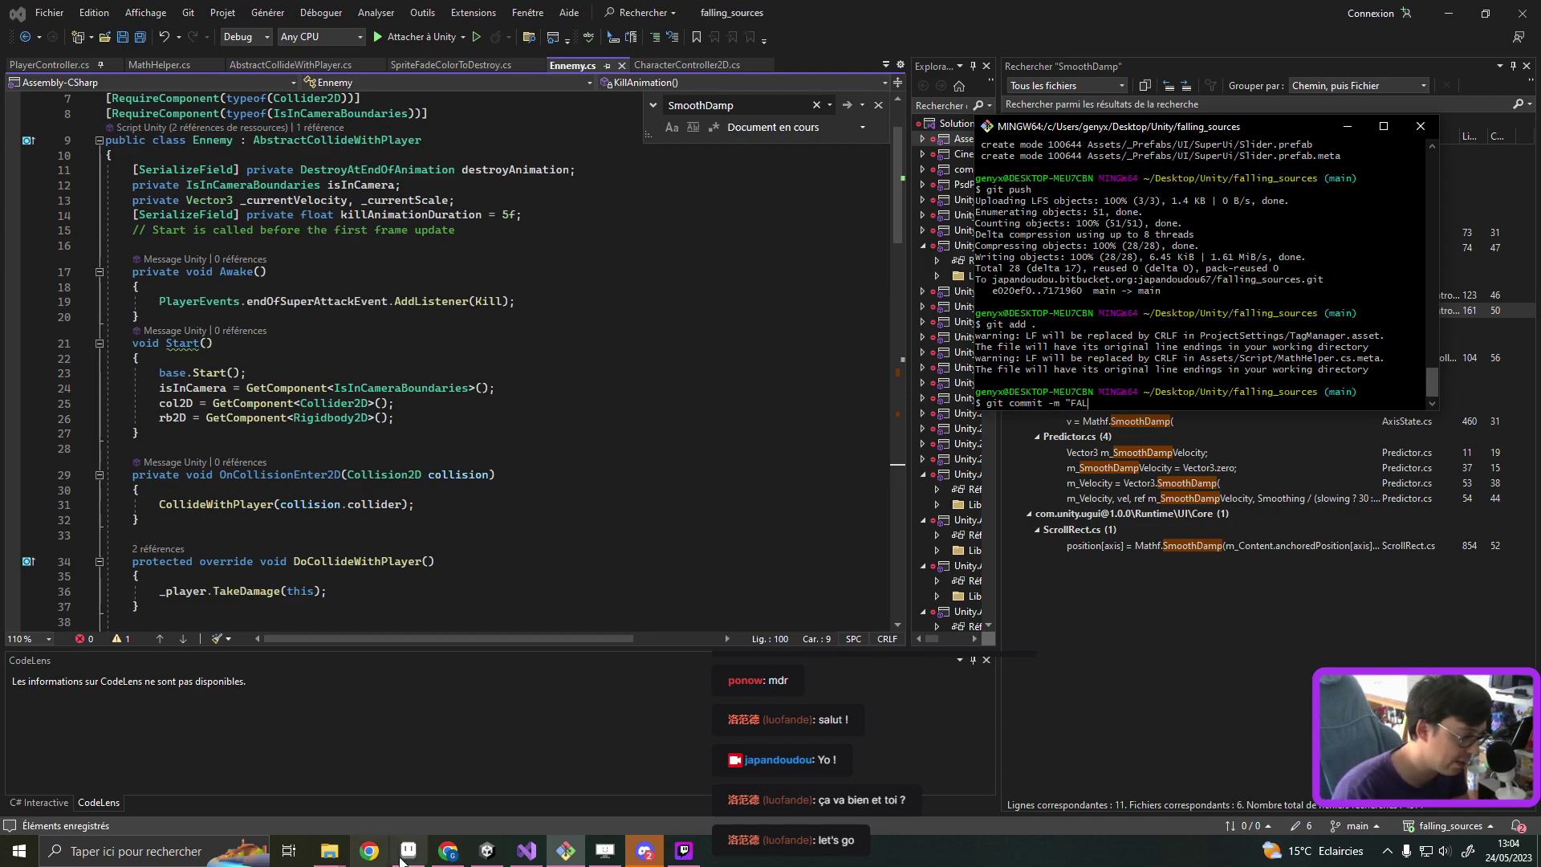
Step: Bring up Jira issue FAL-26 in Chrome
{"action": "mouse_move", "coordinate": [334, 856]}
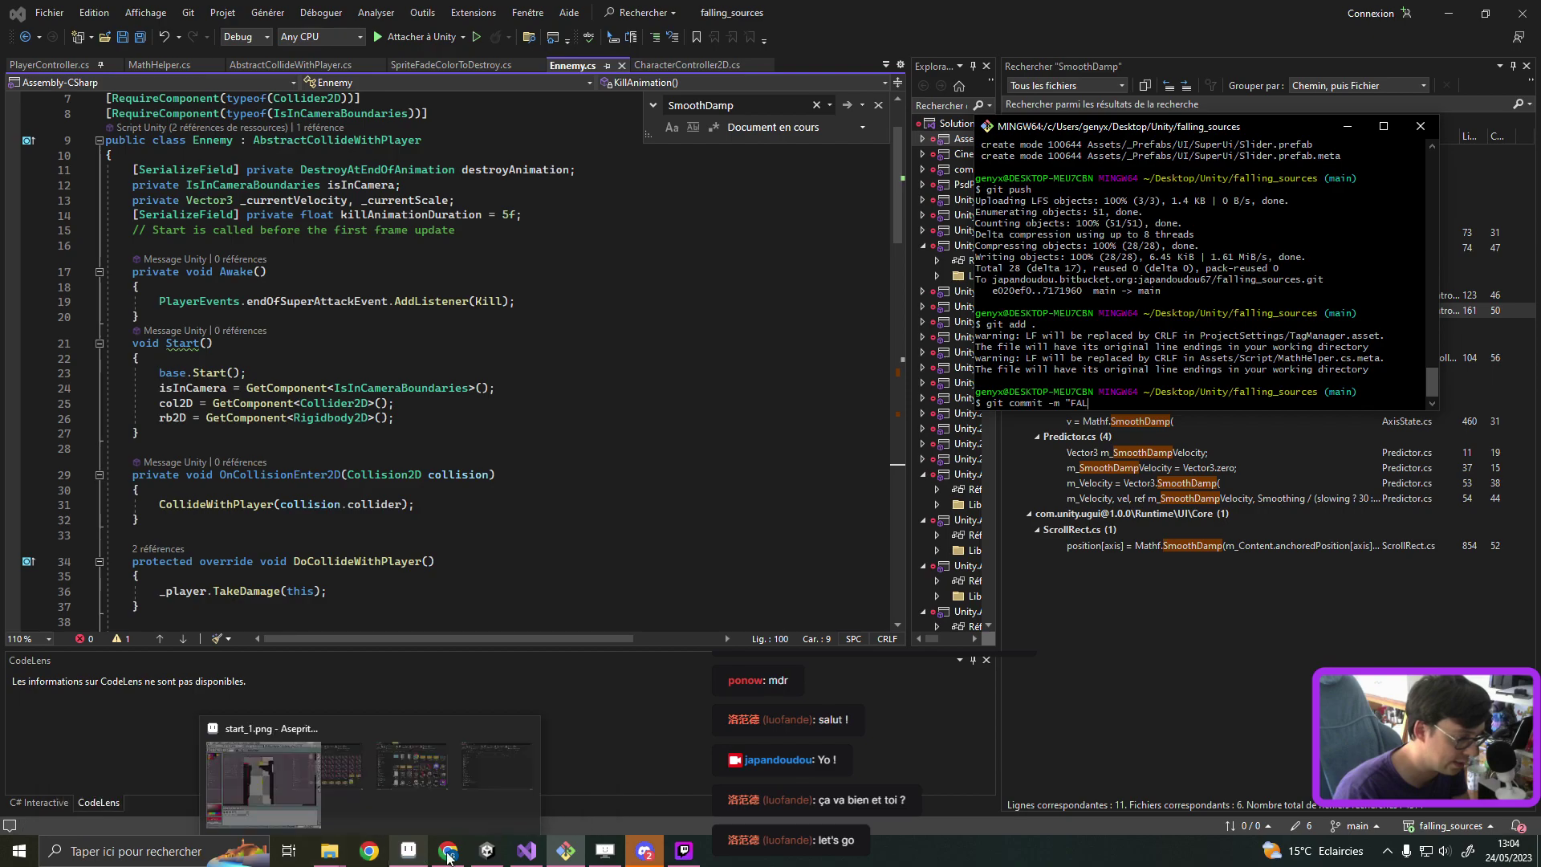
{"action": "left_click", "coordinate": [448, 851]}
{"action": "left_click", "coordinate": [647, 23]}
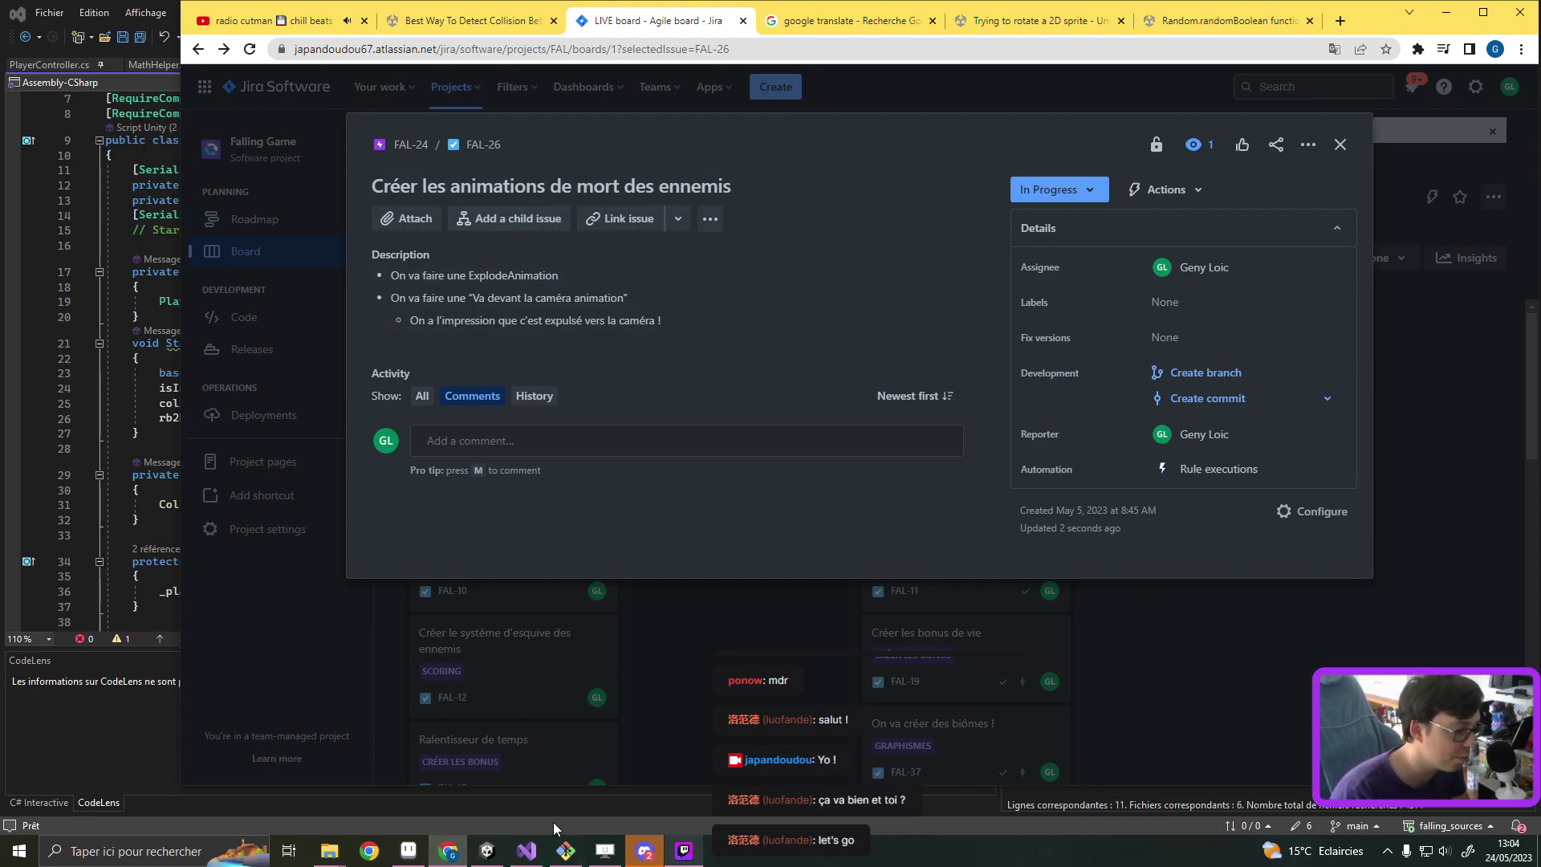
Step: Commit the staged files in Git Bash with the message "FAL-26: Enemy DEATH animation"
{"action": "mouse_move", "coordinate": [667, 861]}
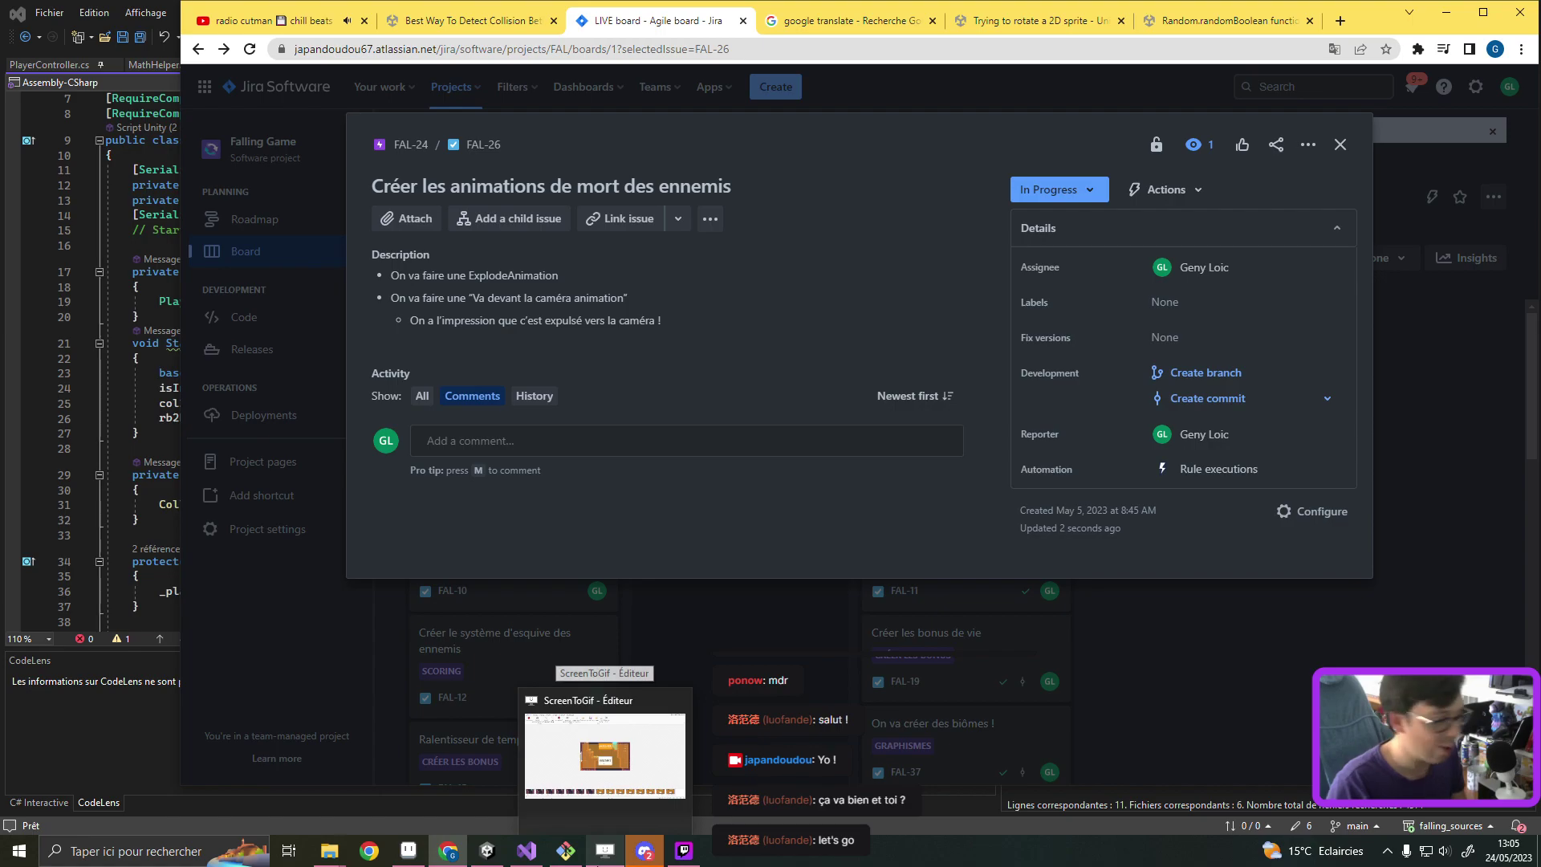
{"action": "mouse_move", "coordinate": [526, 855]}
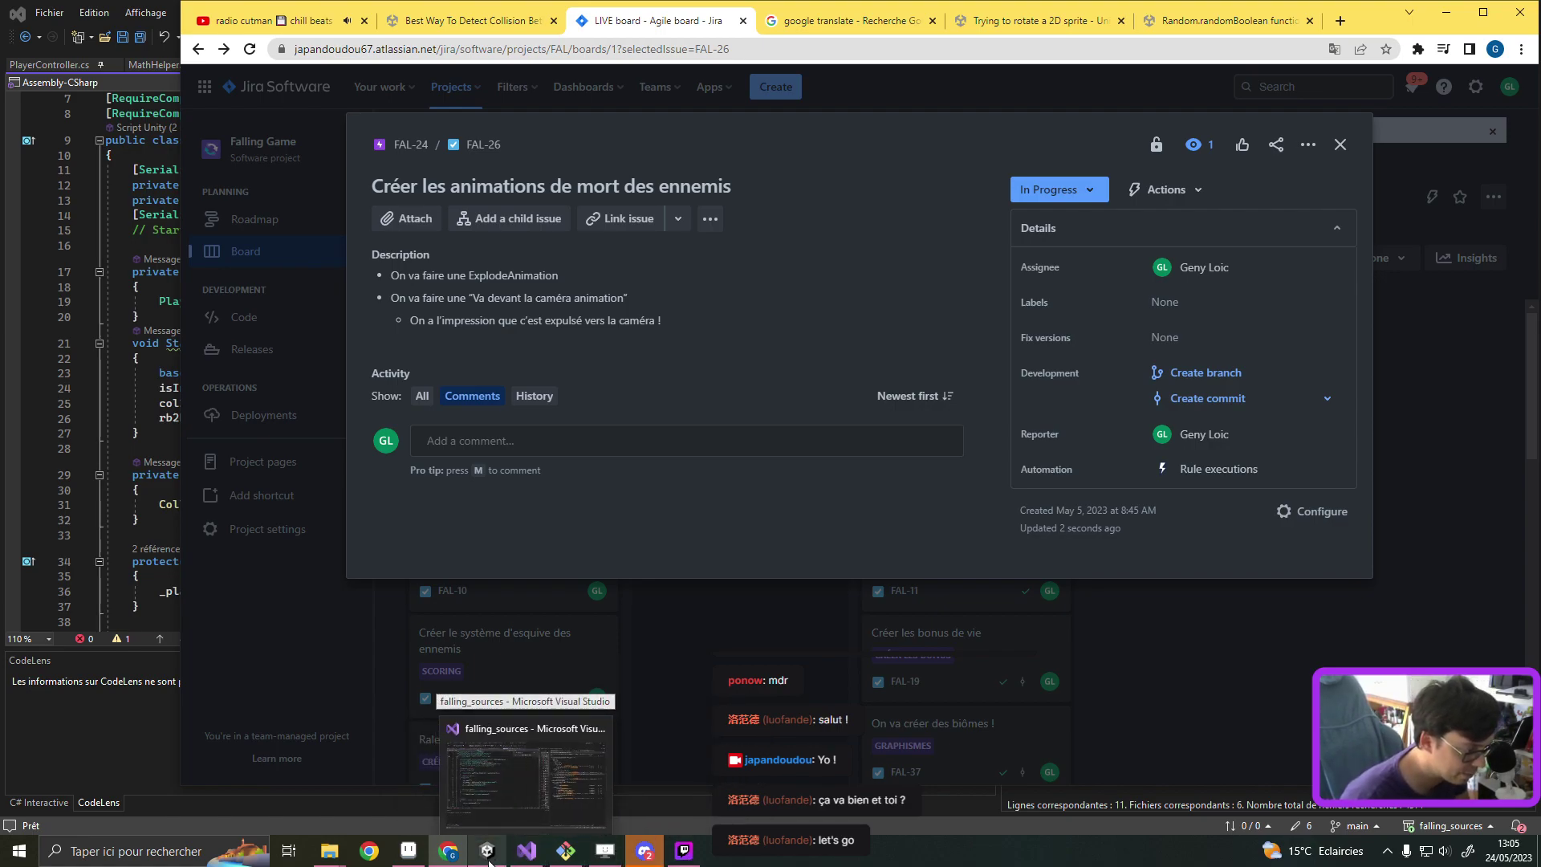
{"action": "left_click", "coordinate": [564, 853]}
{"action": "type", "text": "git commit -m \"FAL-26: Enemy DEATH animation\""}
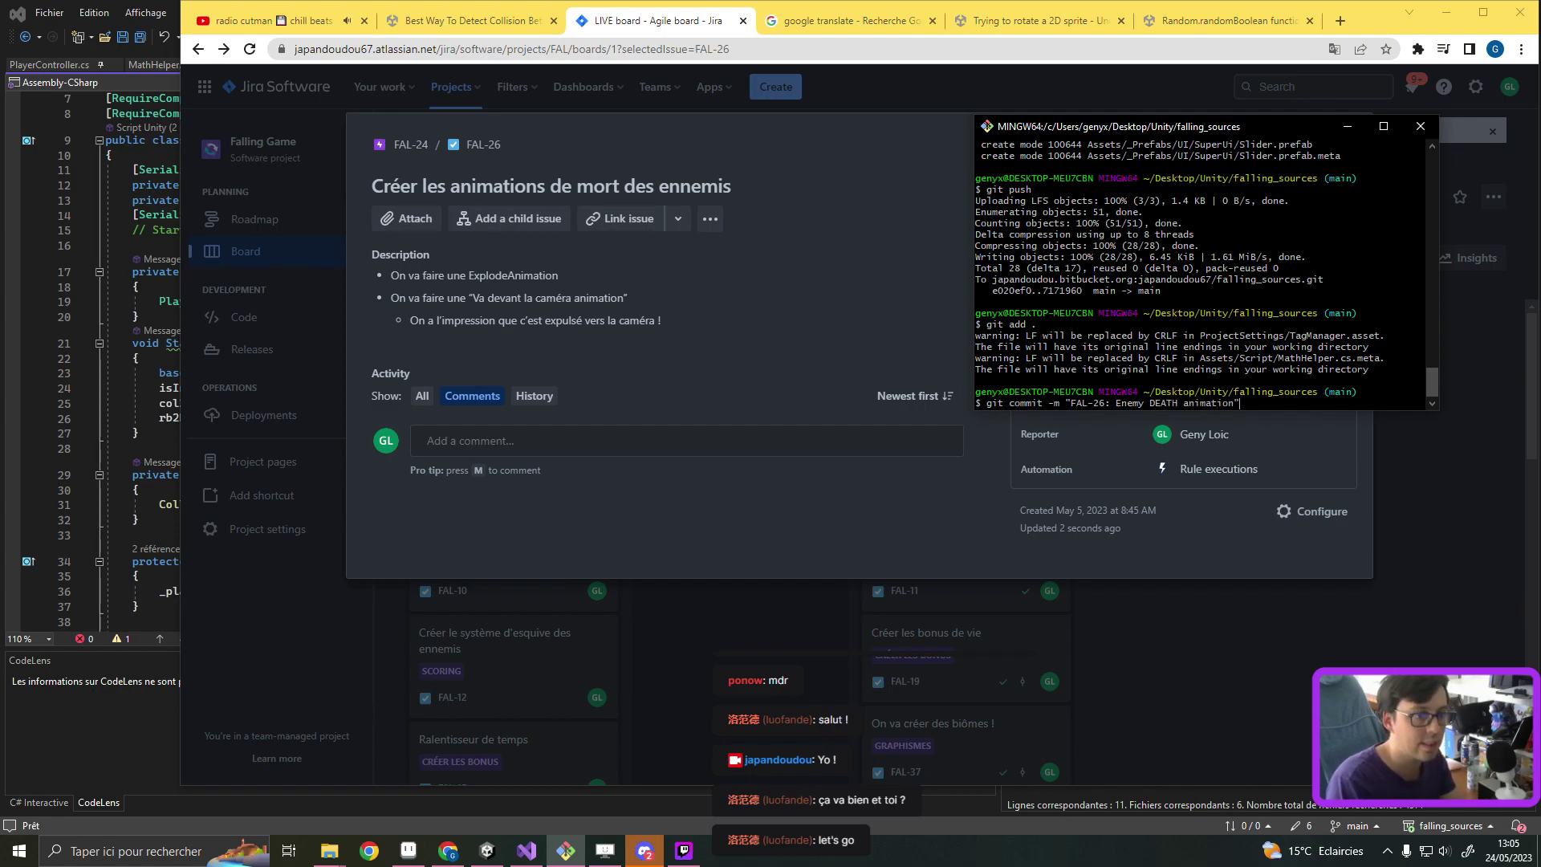
{"action": "key", "text": "Return"}
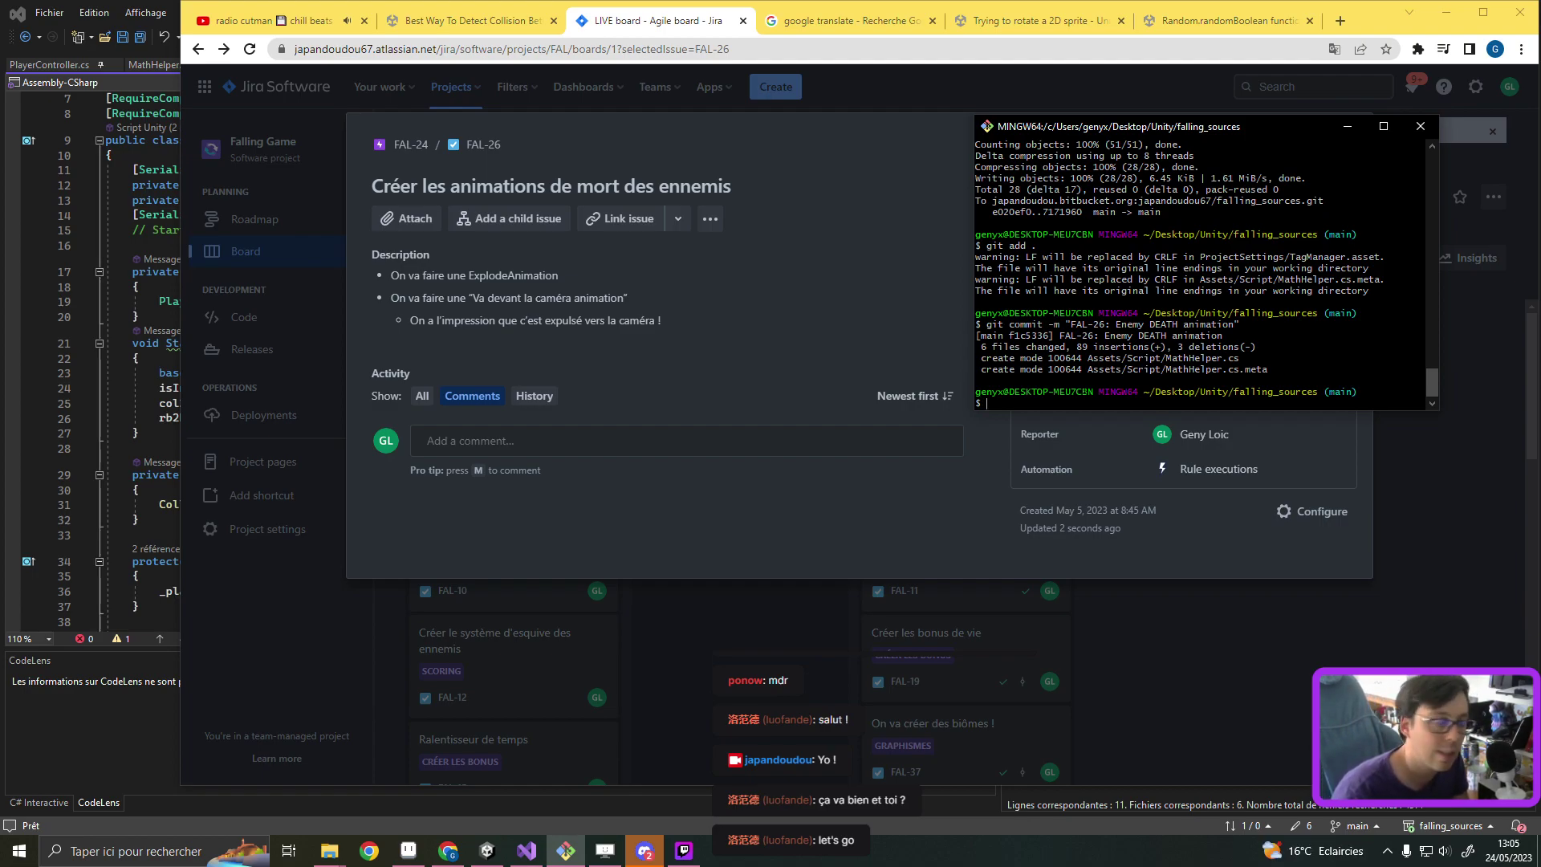
Step: Scroll Ennemy.cs to the Kill() method and highlight the KillAnimation reference
{"action": "left_click", "coordinate": [2, 78]}
{"action": "scroll", "coordinate": [353, 376], "scroll_direction": "down", "scroll_amount": 3}
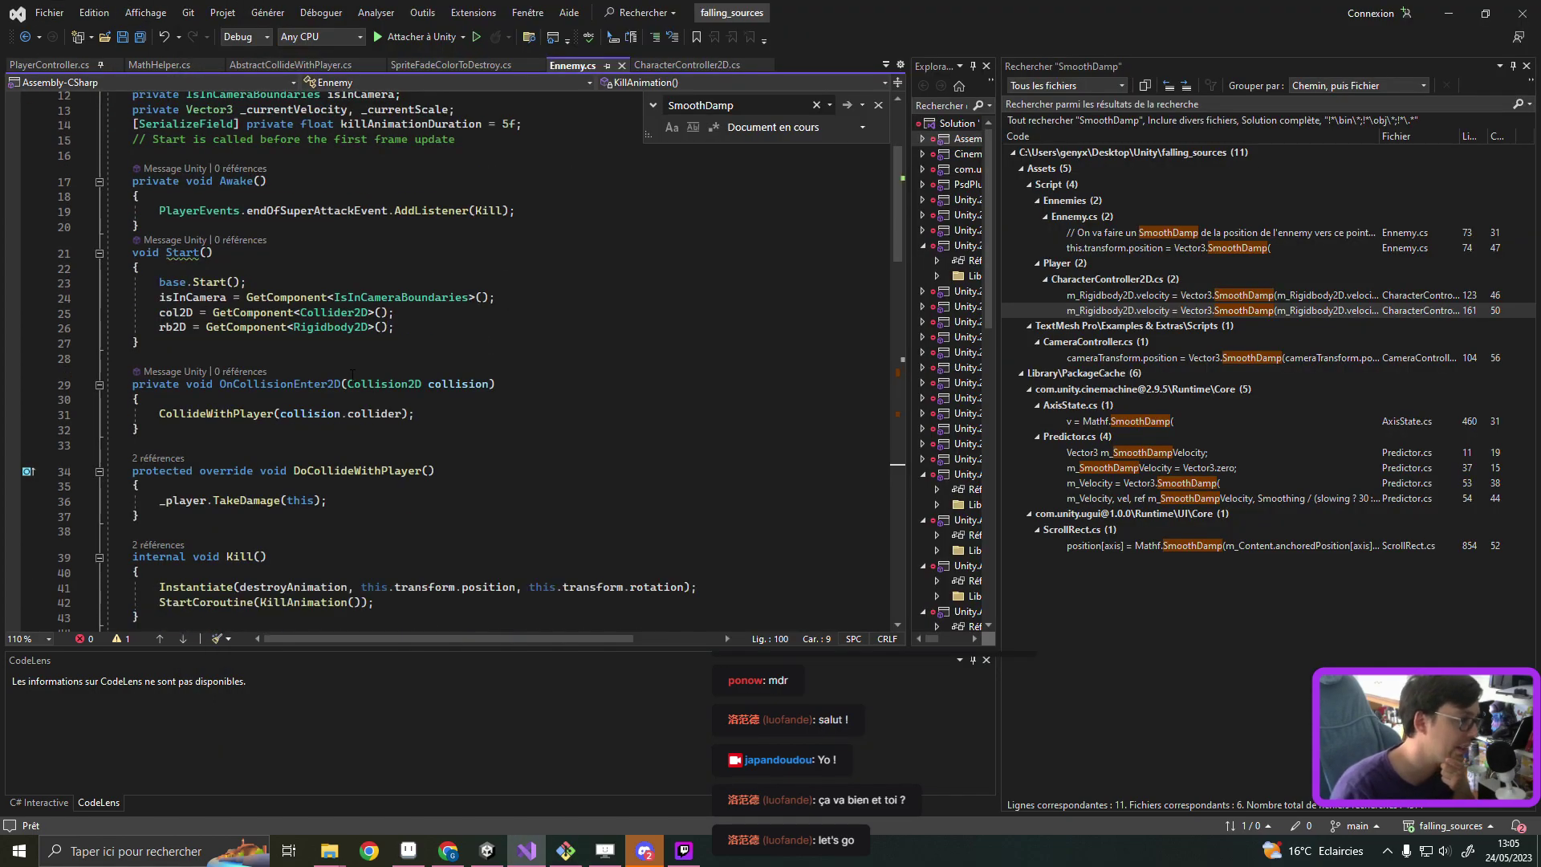
{"action": "scroll", "coordinate": [350, 406], "scroll_direction": "down", "scroll_amount": 2}
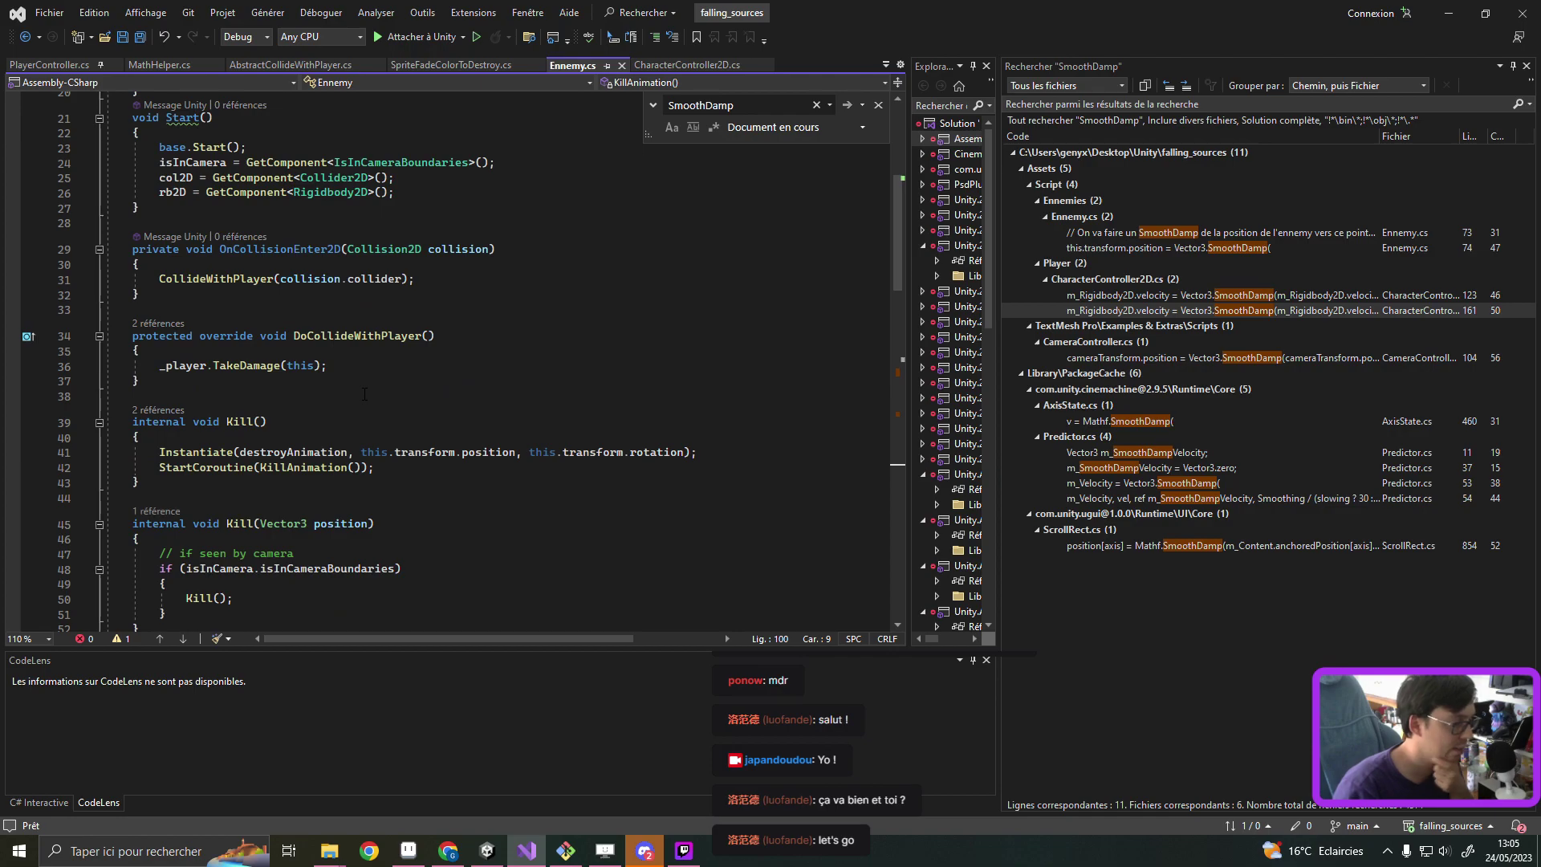
{"action": "scroll", "coordinate": [365, 394], "scroll_direction": "down", "scroll_amount": 1}
{"action": "scroll", "coordinate": [364, 393], "scroll_direction": "down", "scroll_amount": 2}
{"action": "scroll", "coordinate": [414, 409], "scroll_direction": "down", "scroll_amount": 1}
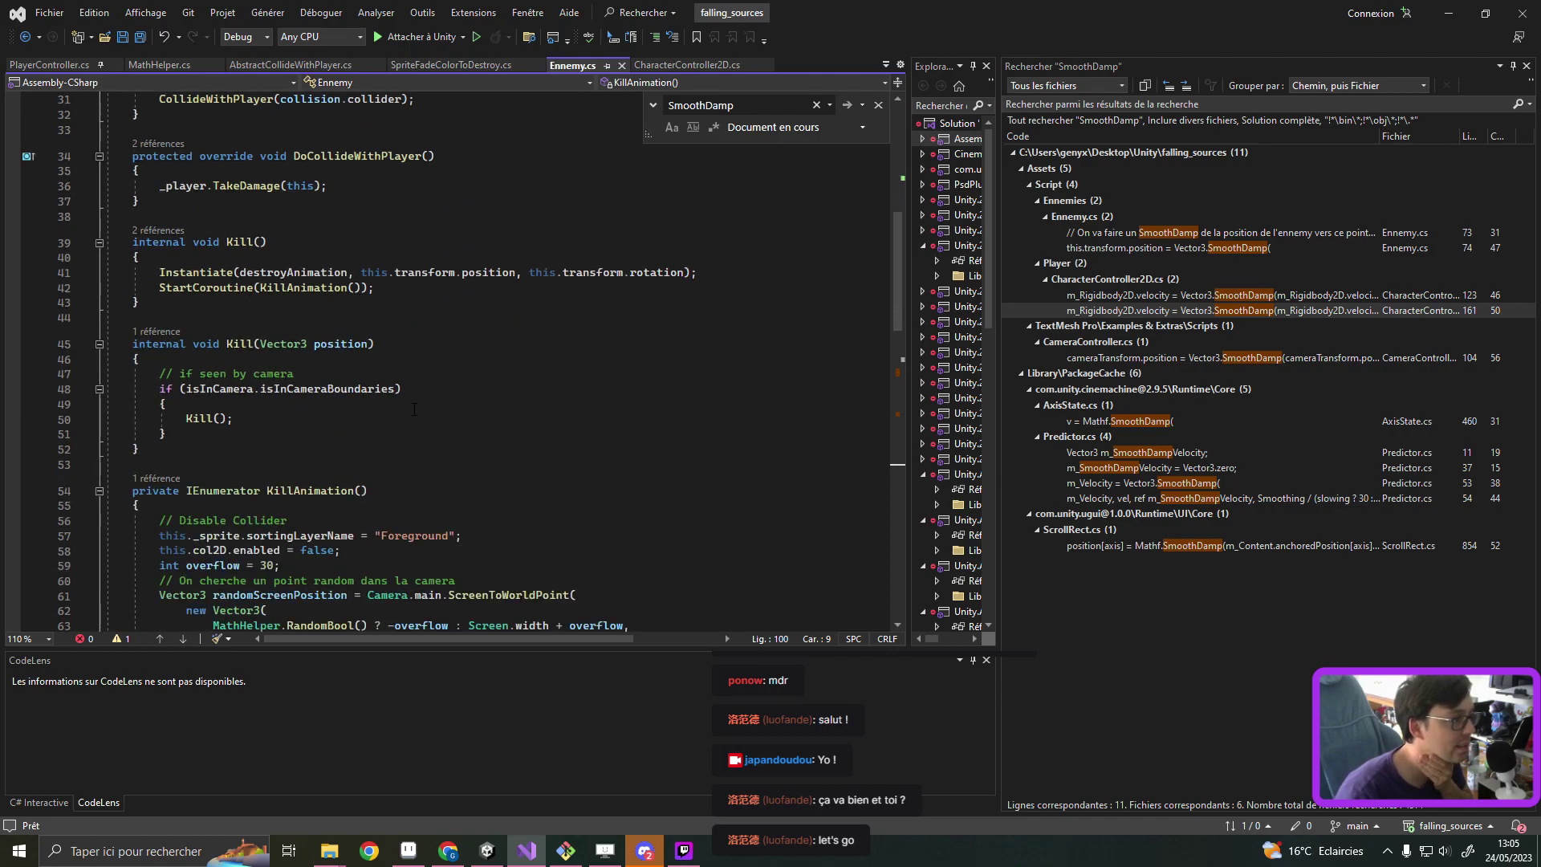
{"action": "left_click", "coordinate": [390, 404]}
{"action": "scroll", "coordinate": [337, 408], "scroll_direction": "down", "scroll_amount": 2}
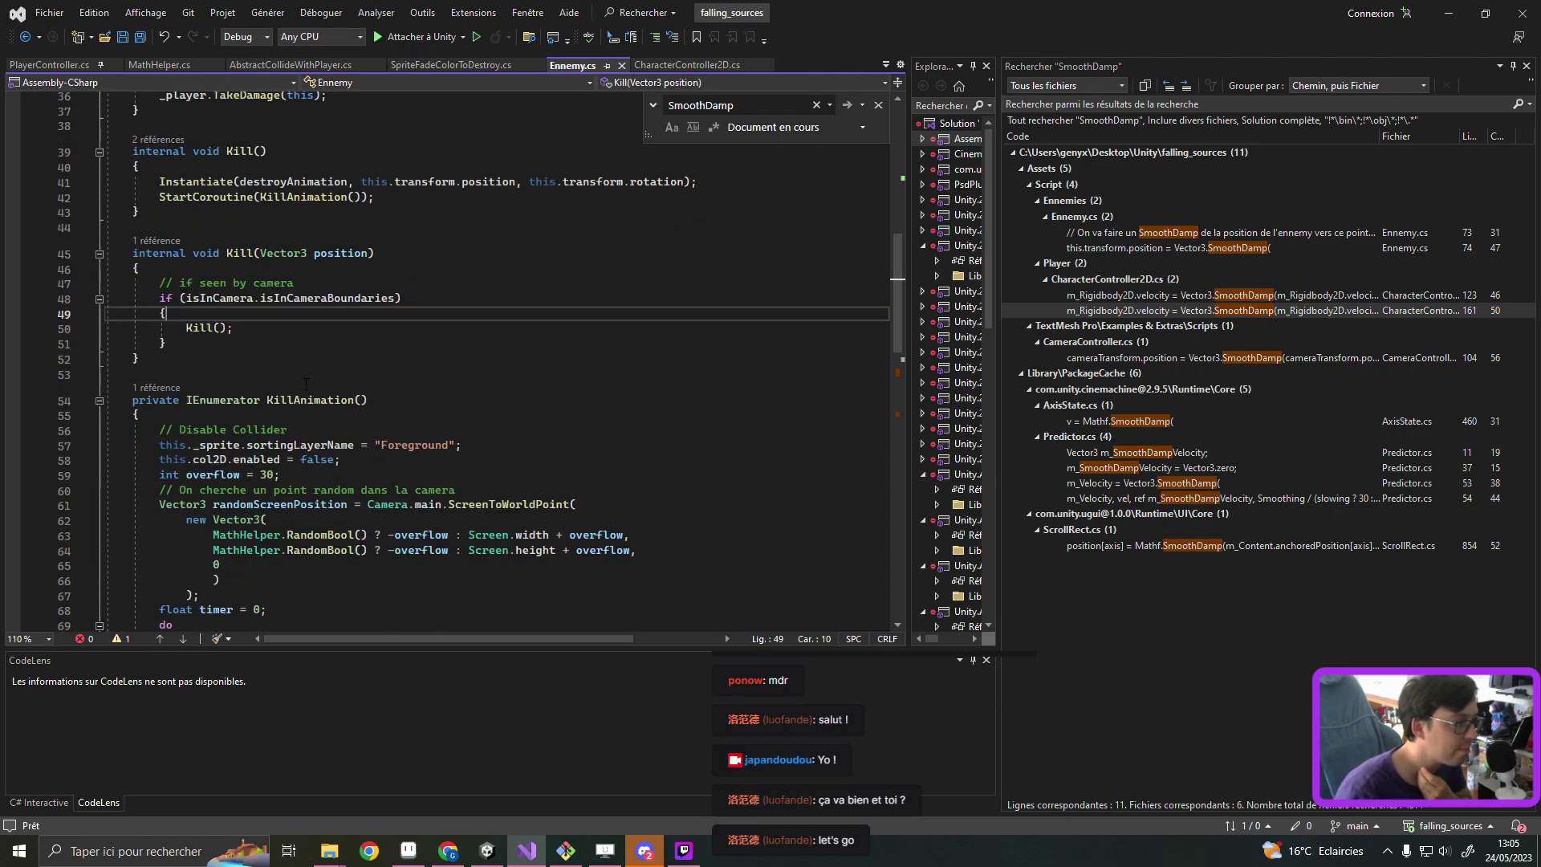
{"action": "scroll", "coordinate": [364, 354], "scroll_direction": "up", "scroll_amount": 1}
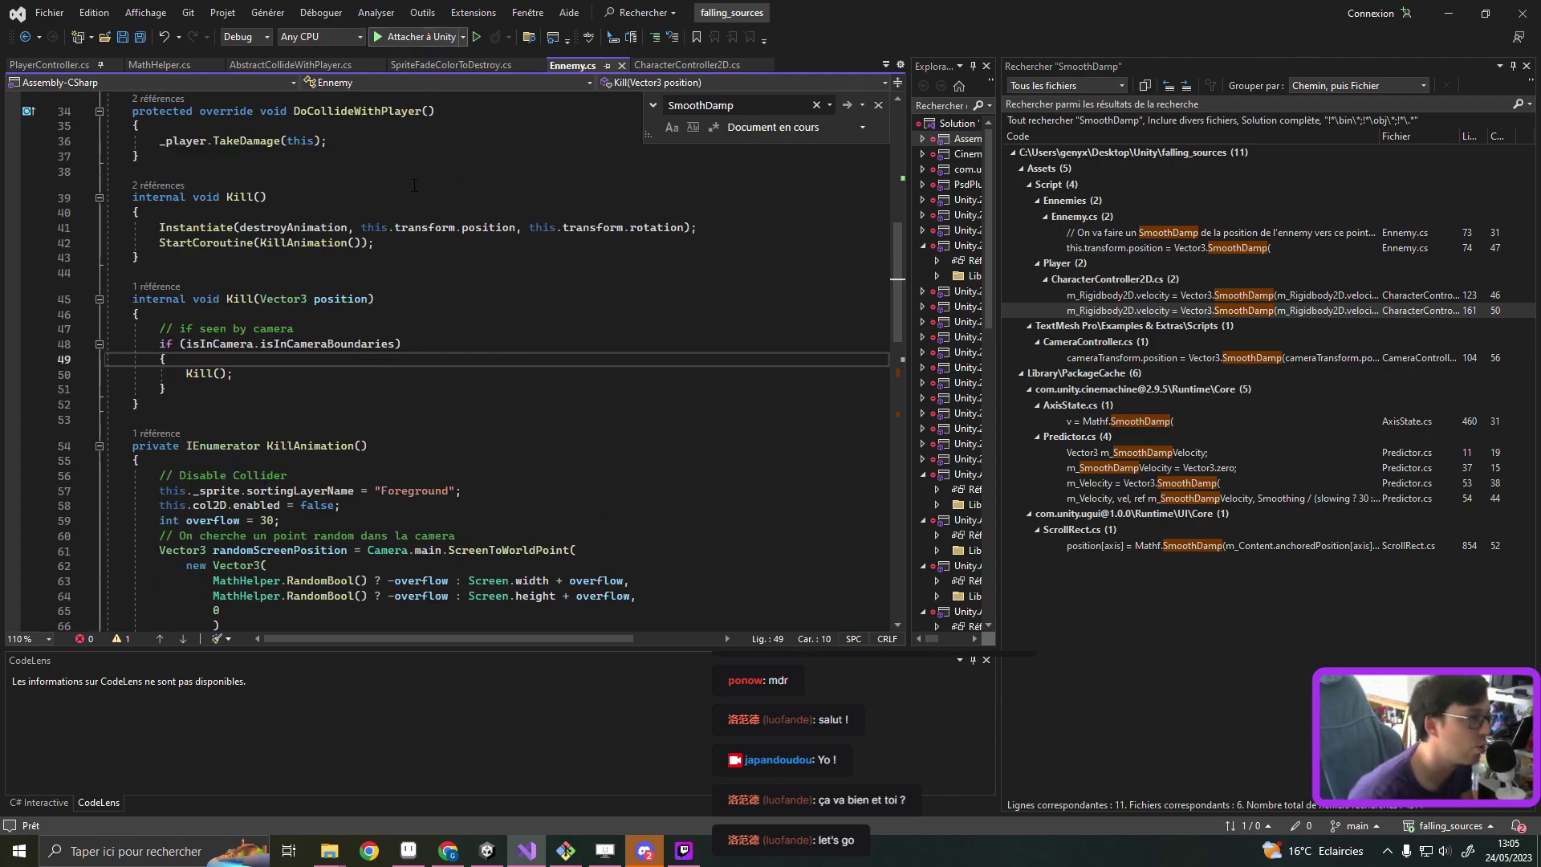
{"action": "double_click", "coordinate": [306, 243]}
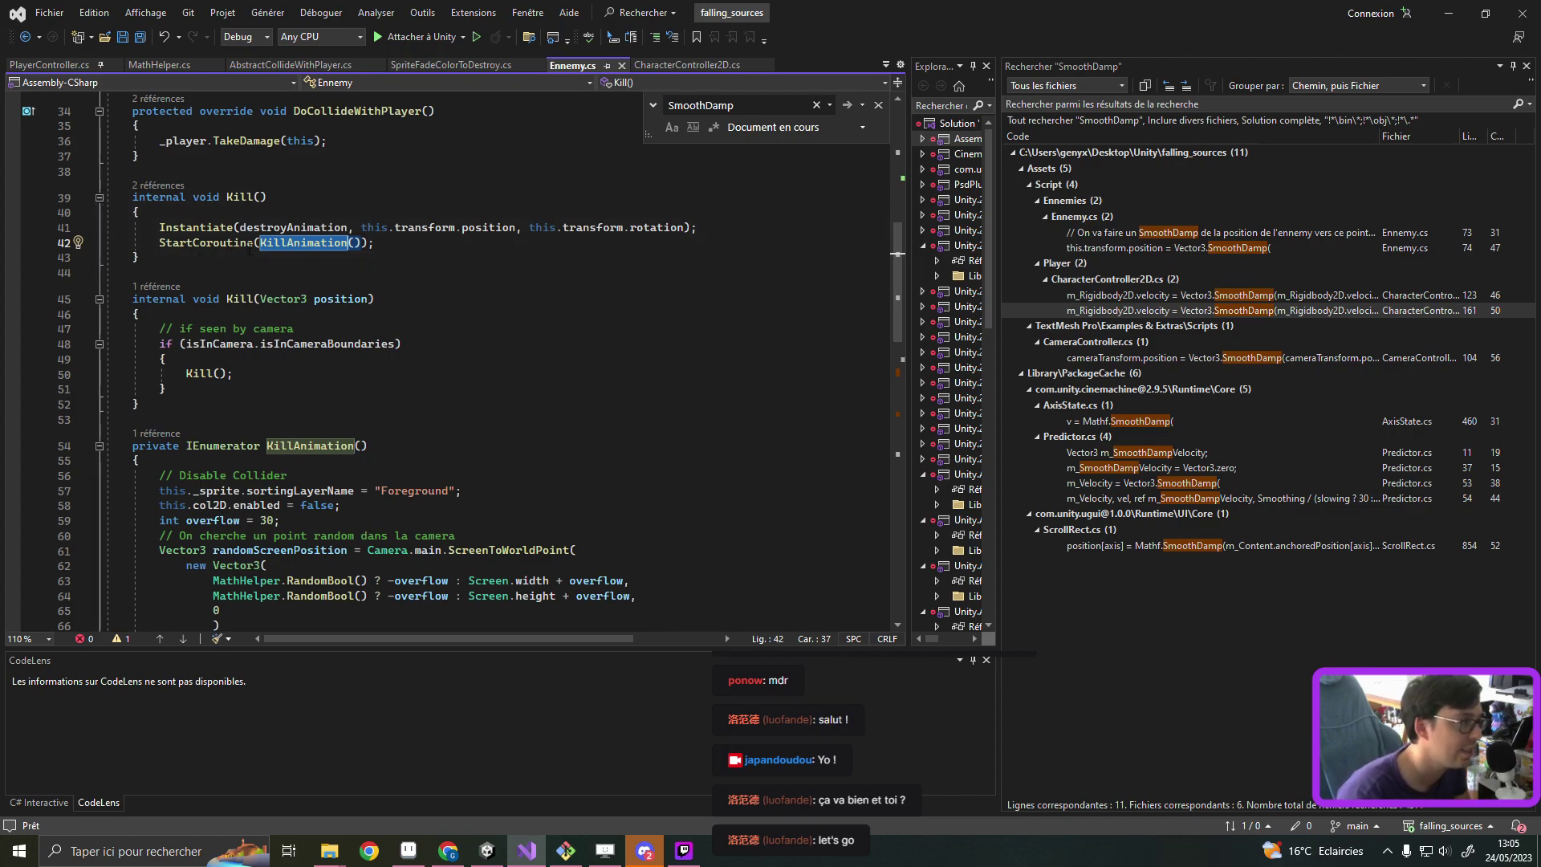
Step: Insert a bool b = RandomBool(); line after the Instantiate call in Kill()
{"action": "left_click", "coordinate": [699, 229]}
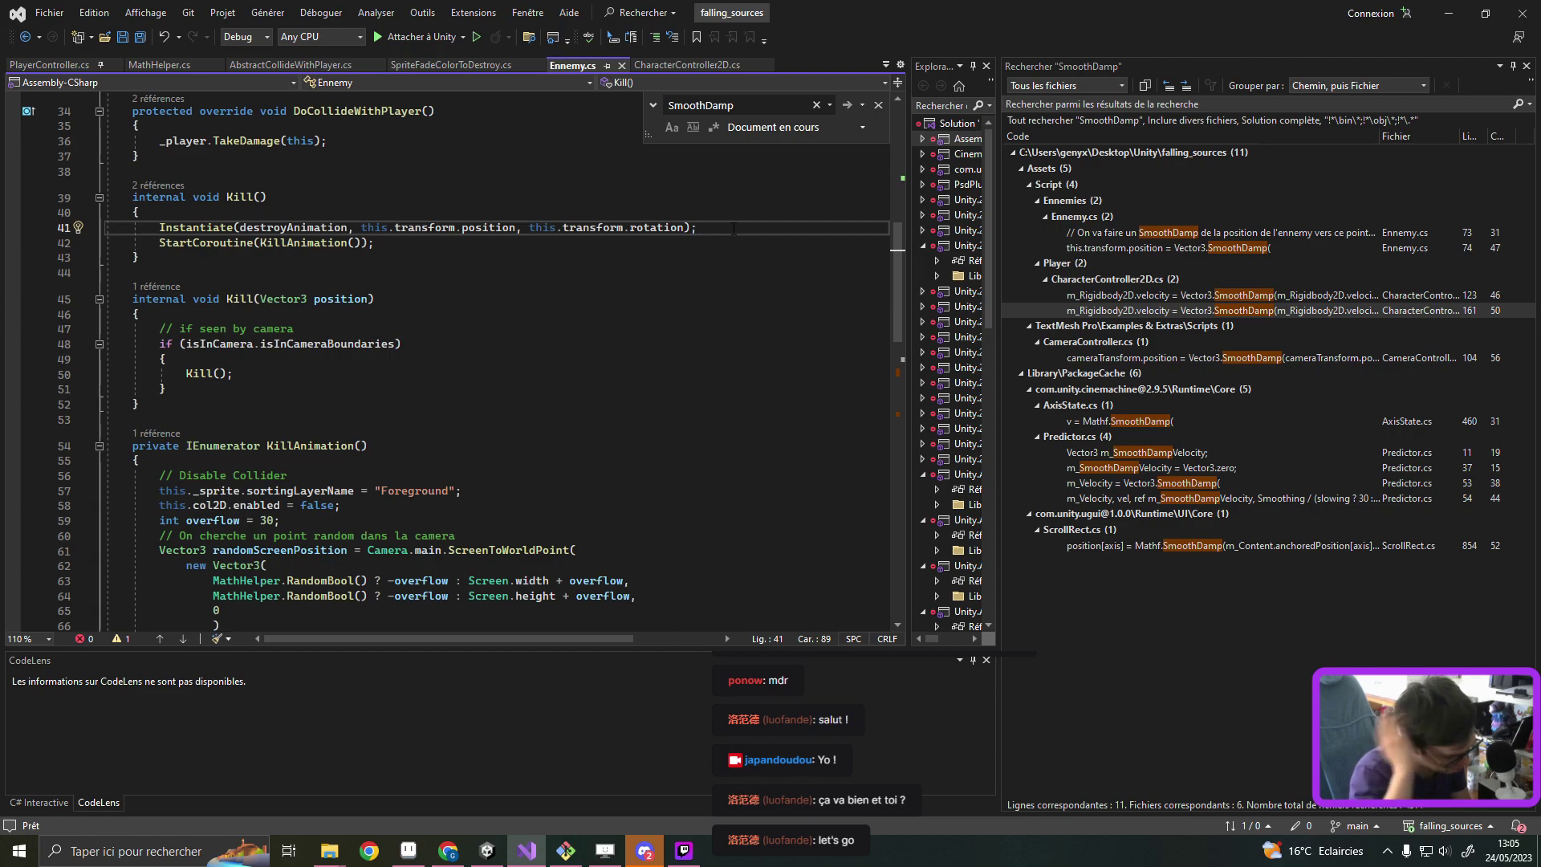
{"action": "key", "text": "Return"}
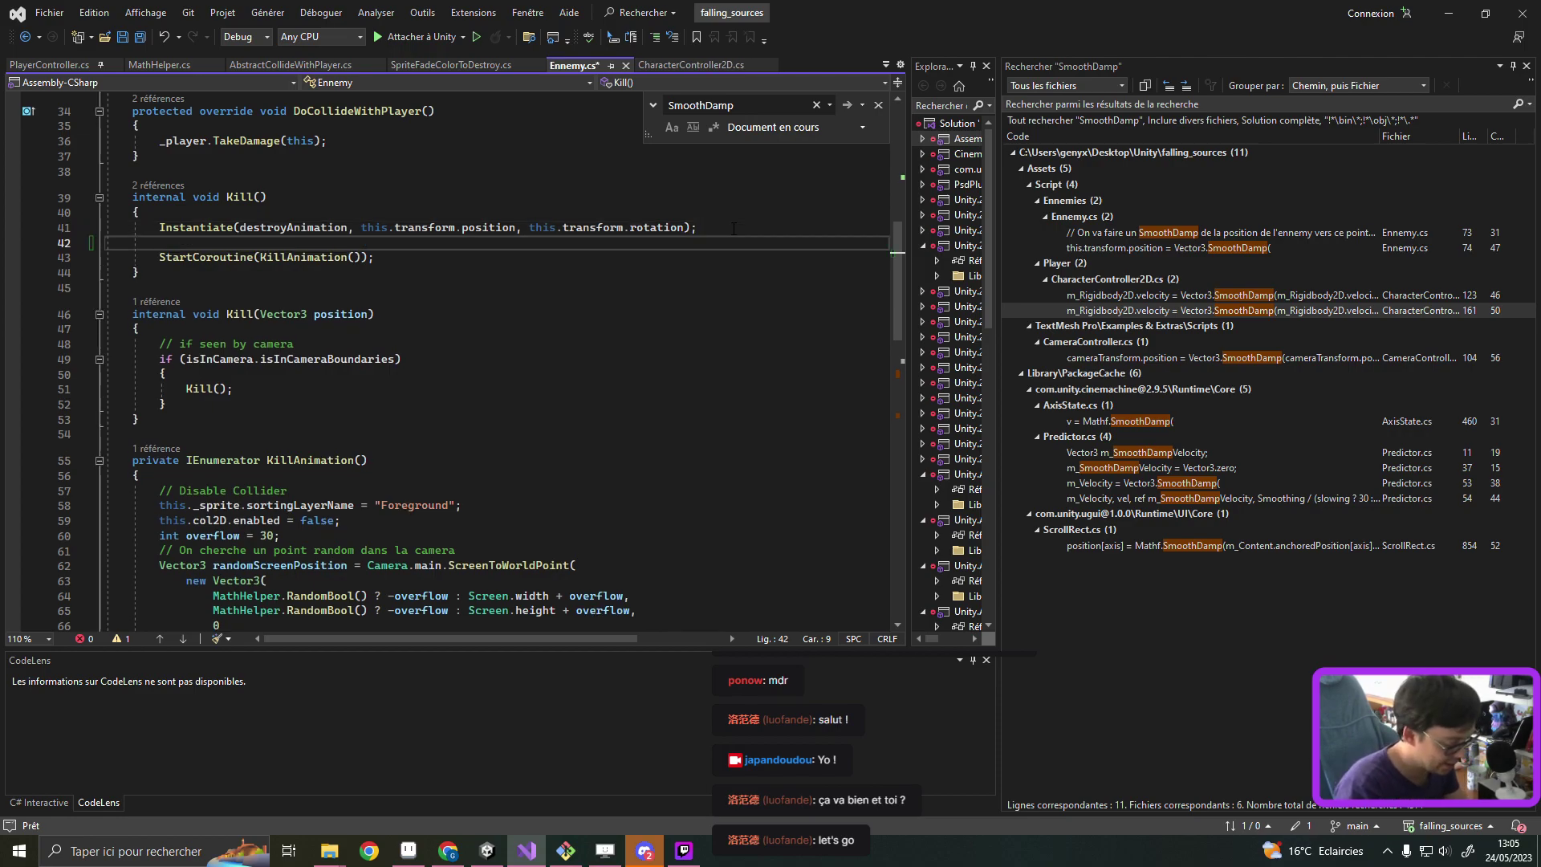
{"action": "type", "text": "Math"}
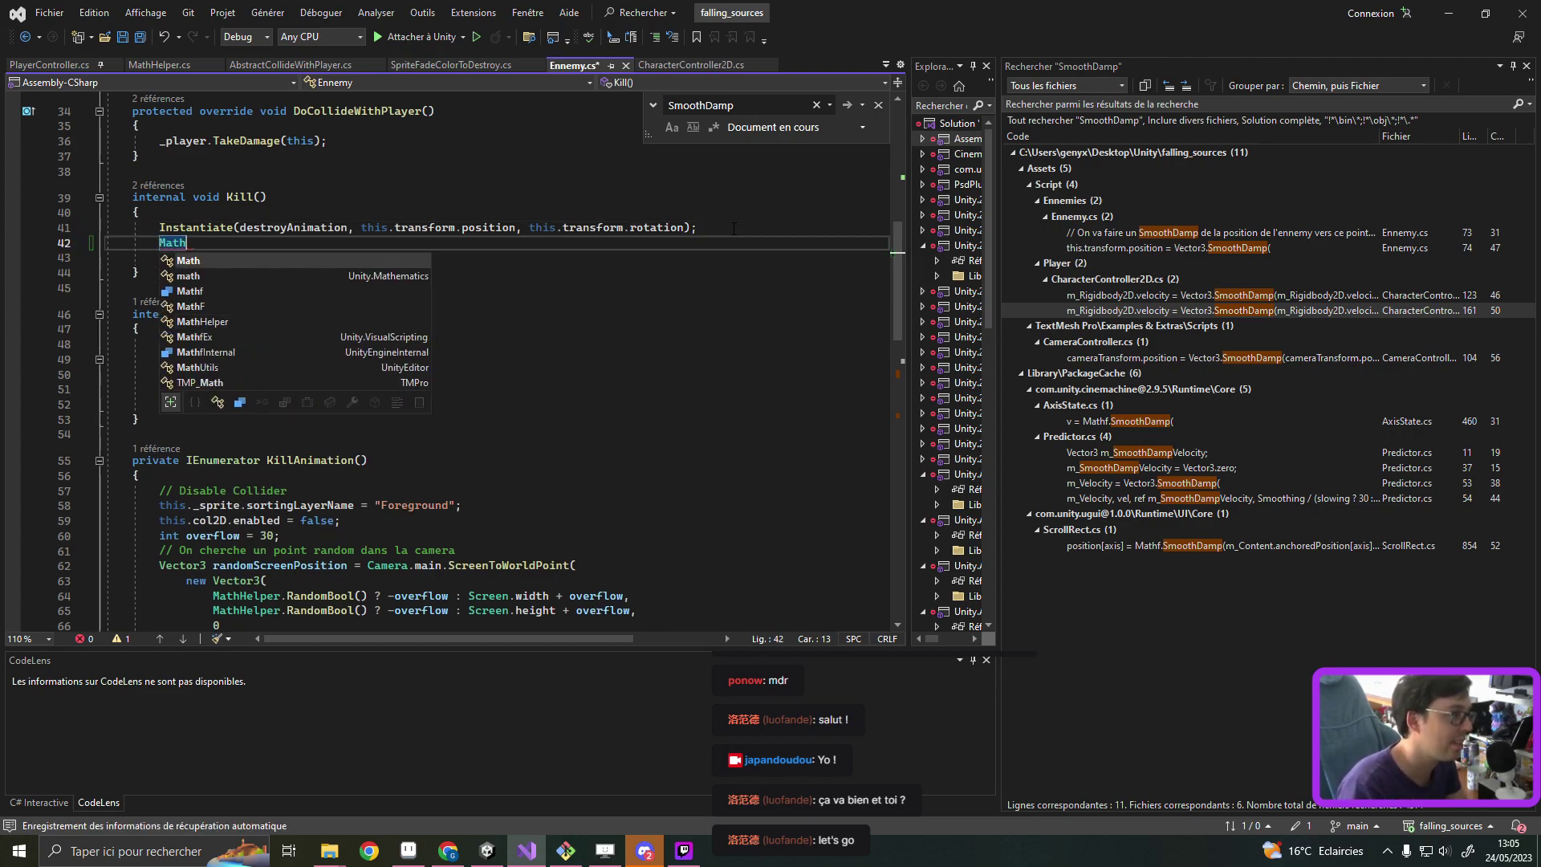
{"action": "type", "text": "H.Ra("}
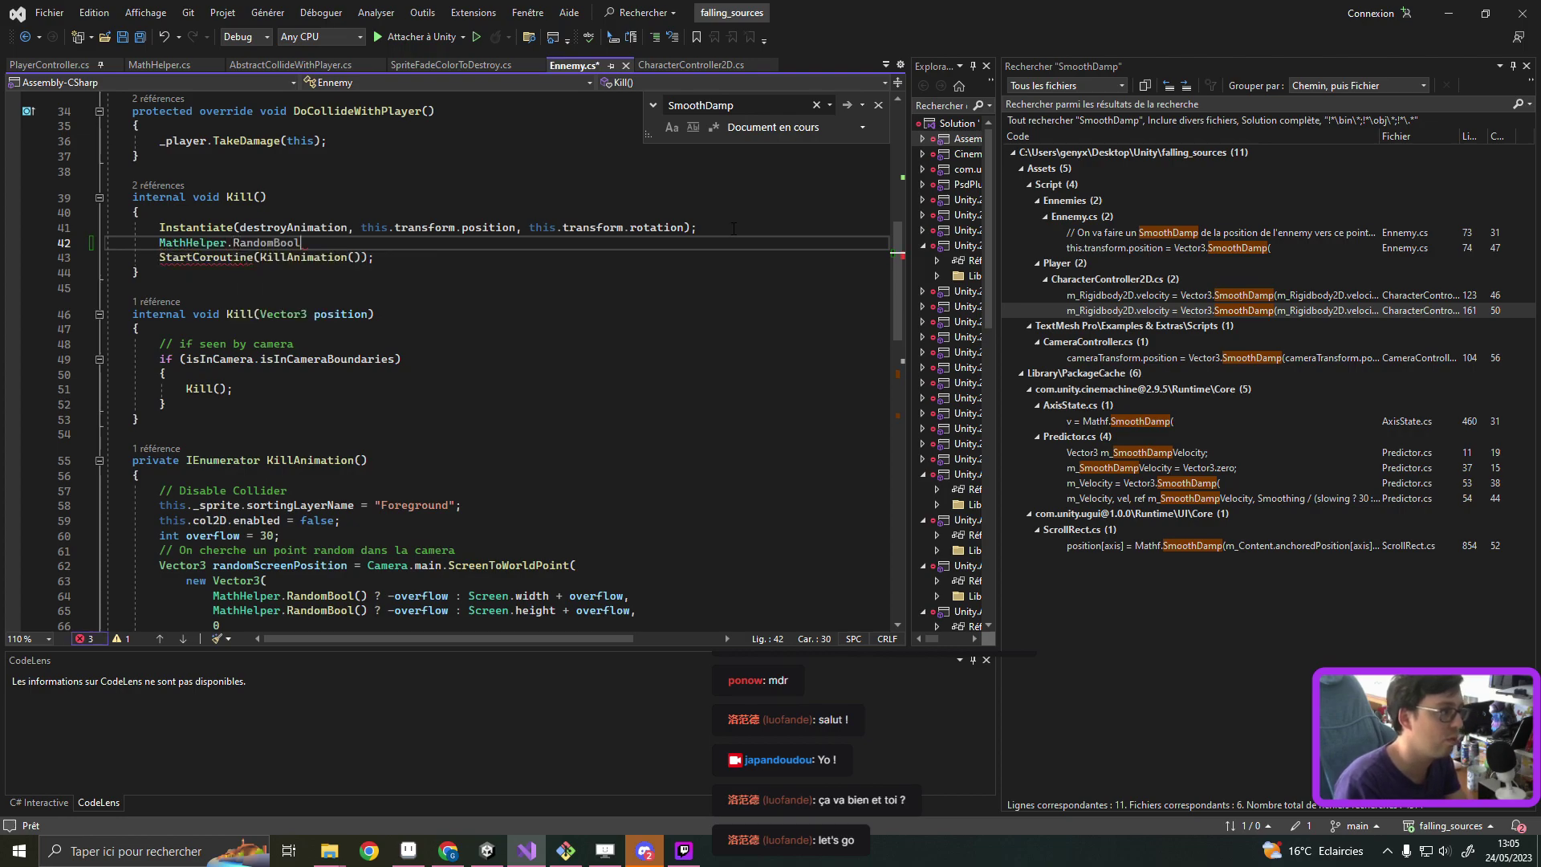
{"action": "type", "text": ") "}
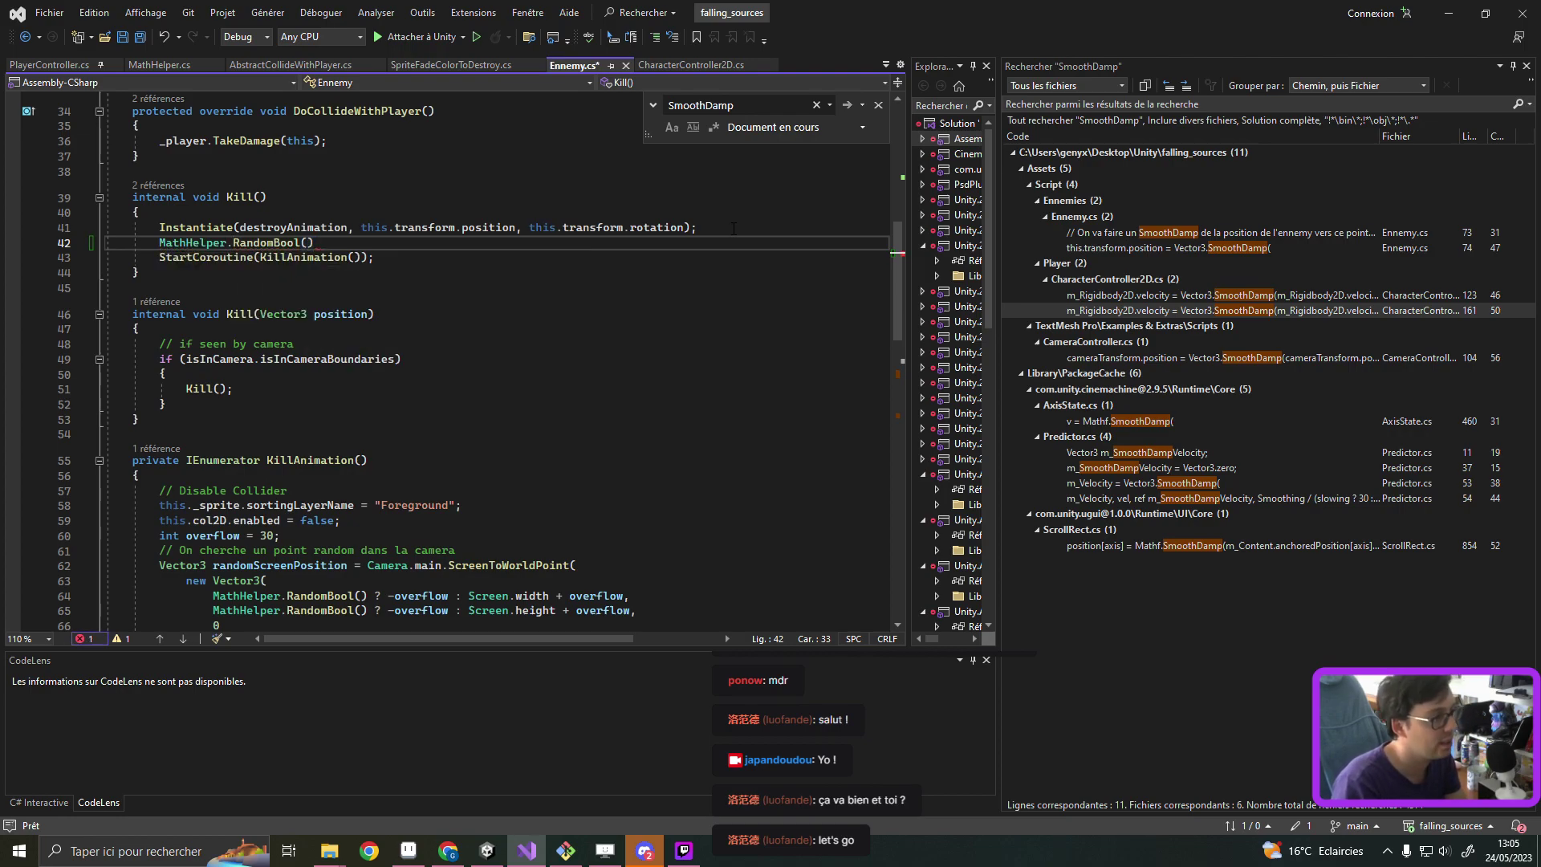
{"action": "type", "text": "?"}
{"action": "key", "text": "BackSpace"}
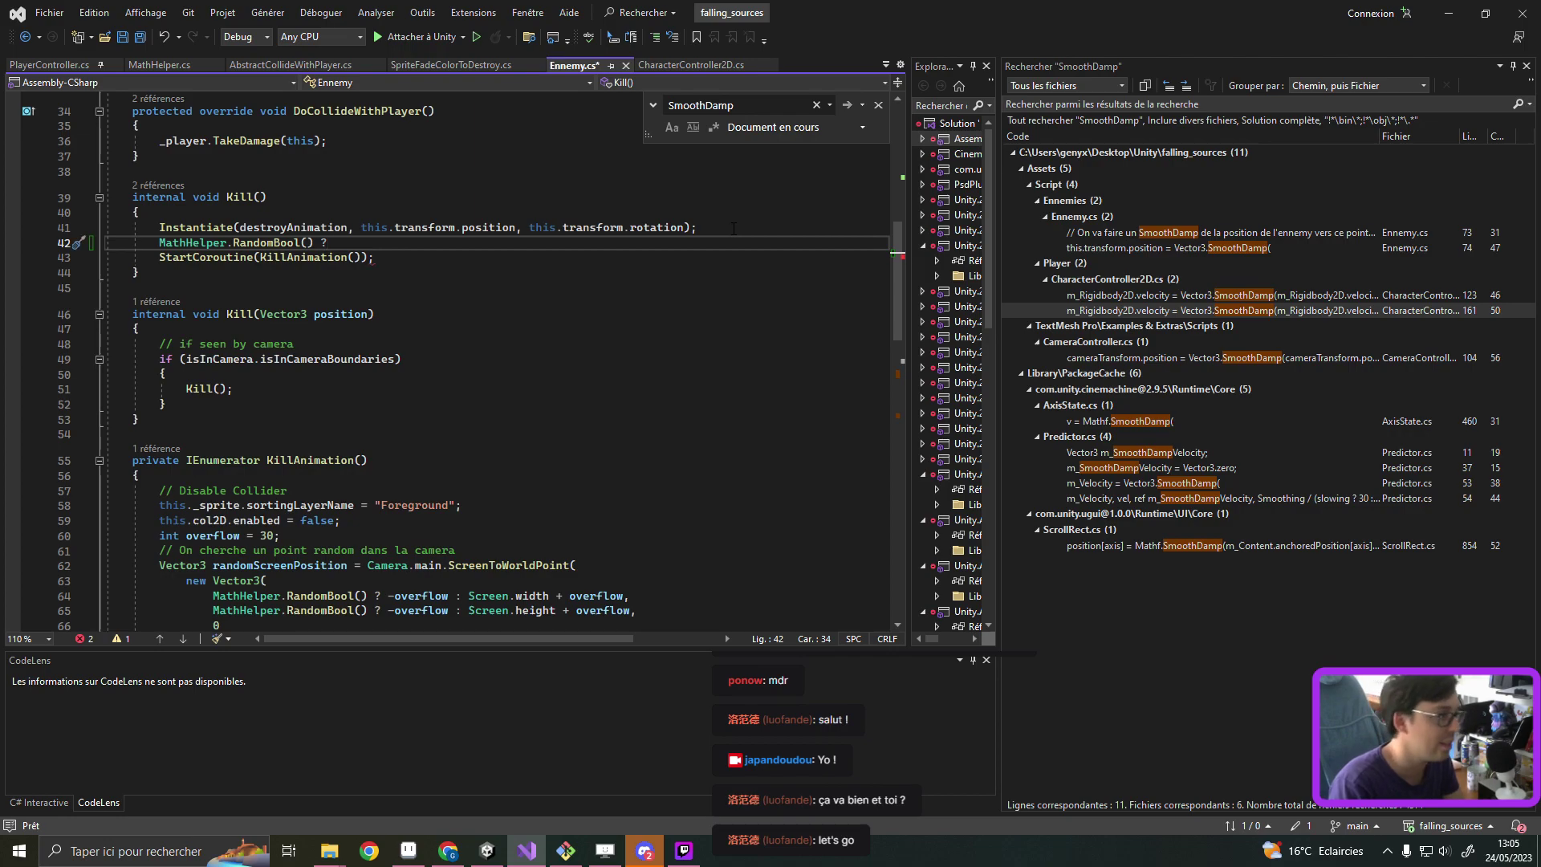
{"action": "key", "text": "BackSpace"}
{"action": "key", "text": "Home"}
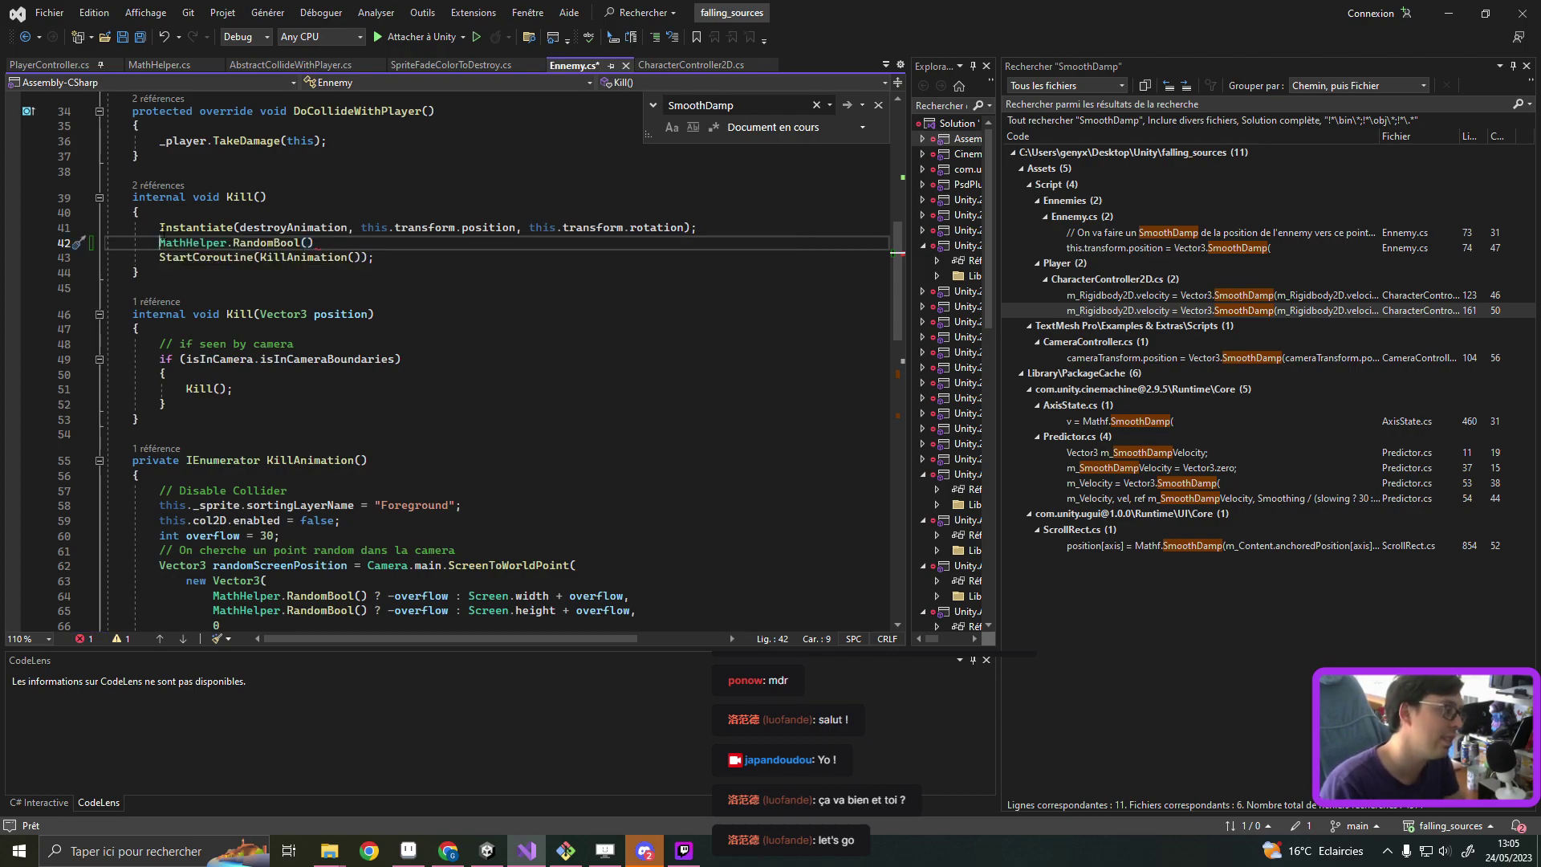
{"action": "type", "text": "bool "}
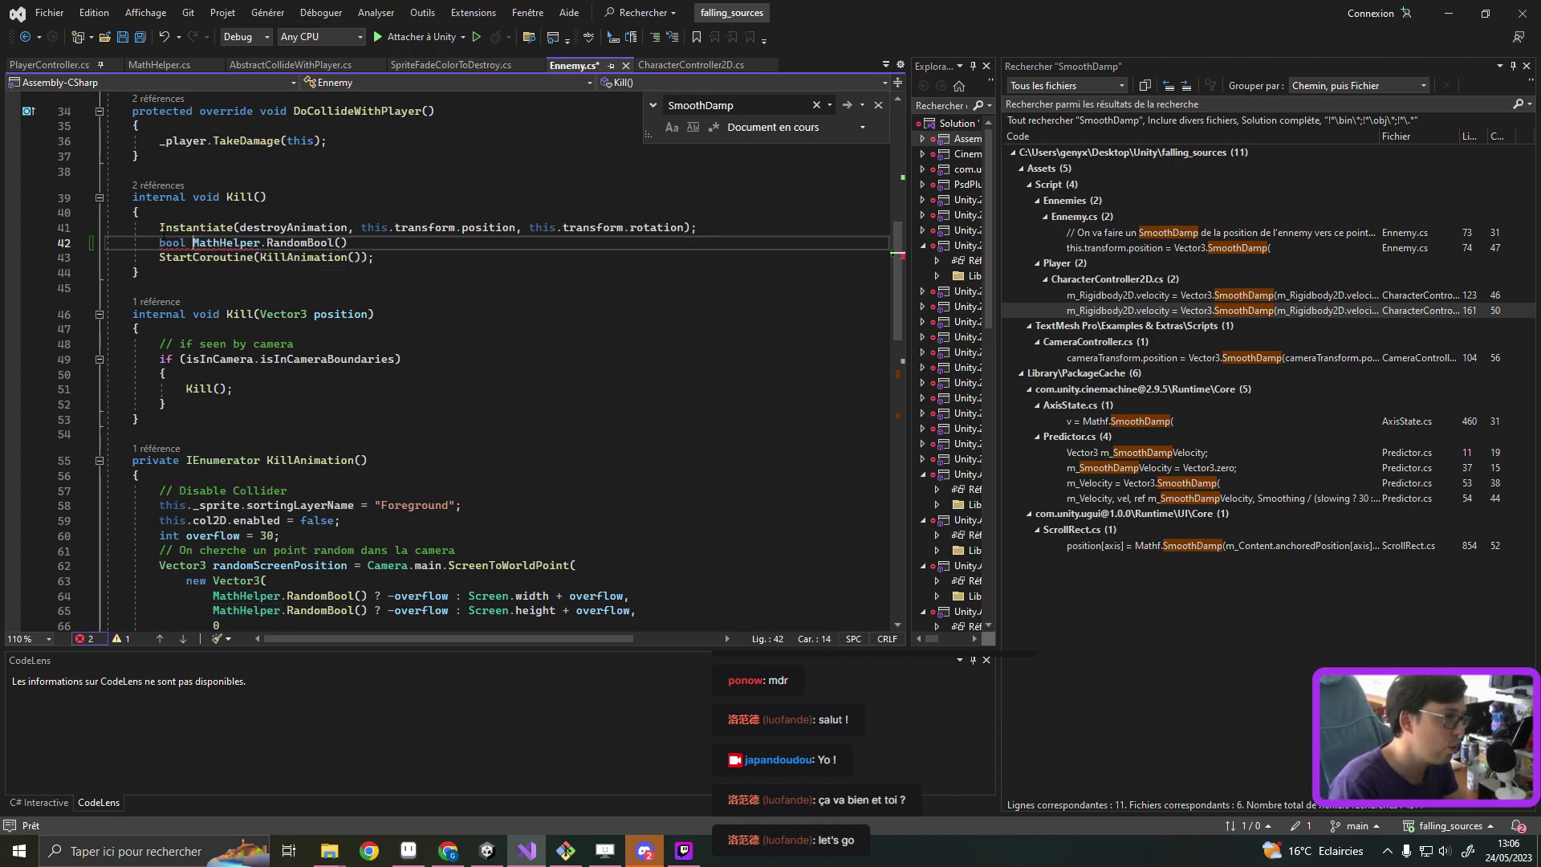
{"action": "type", "text": "b ="}
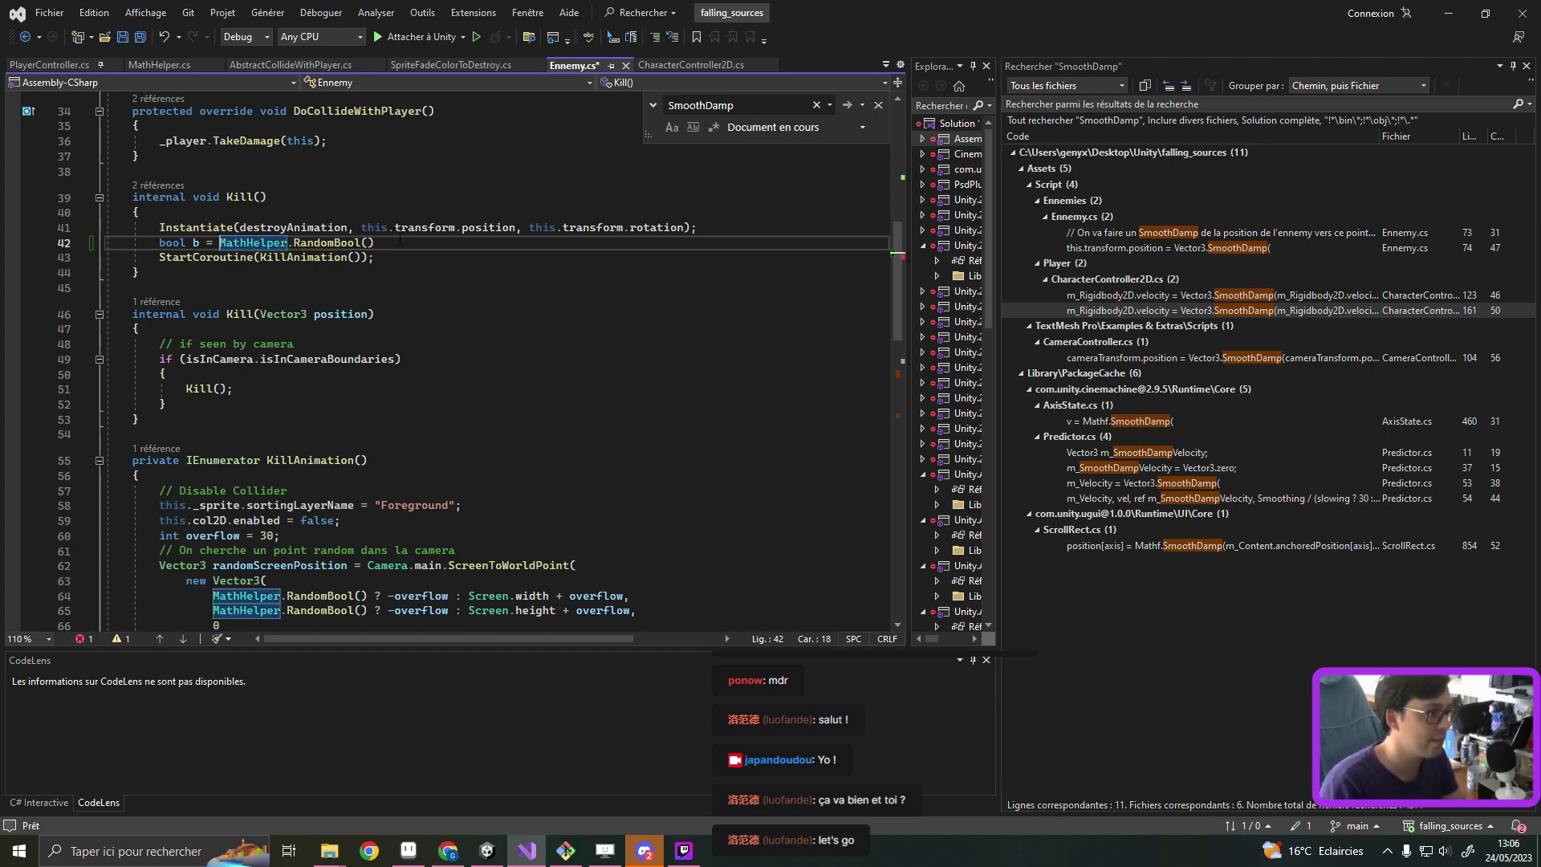
{"action": "left_click", "coordinate": [399, 241]}
{"action": "type", "text": ";"}
Step: Add an if (b) block and move the StartCoroutine call inside it
{"action": "key", "text": "Return"}
{"action": "type", "text": "if "}
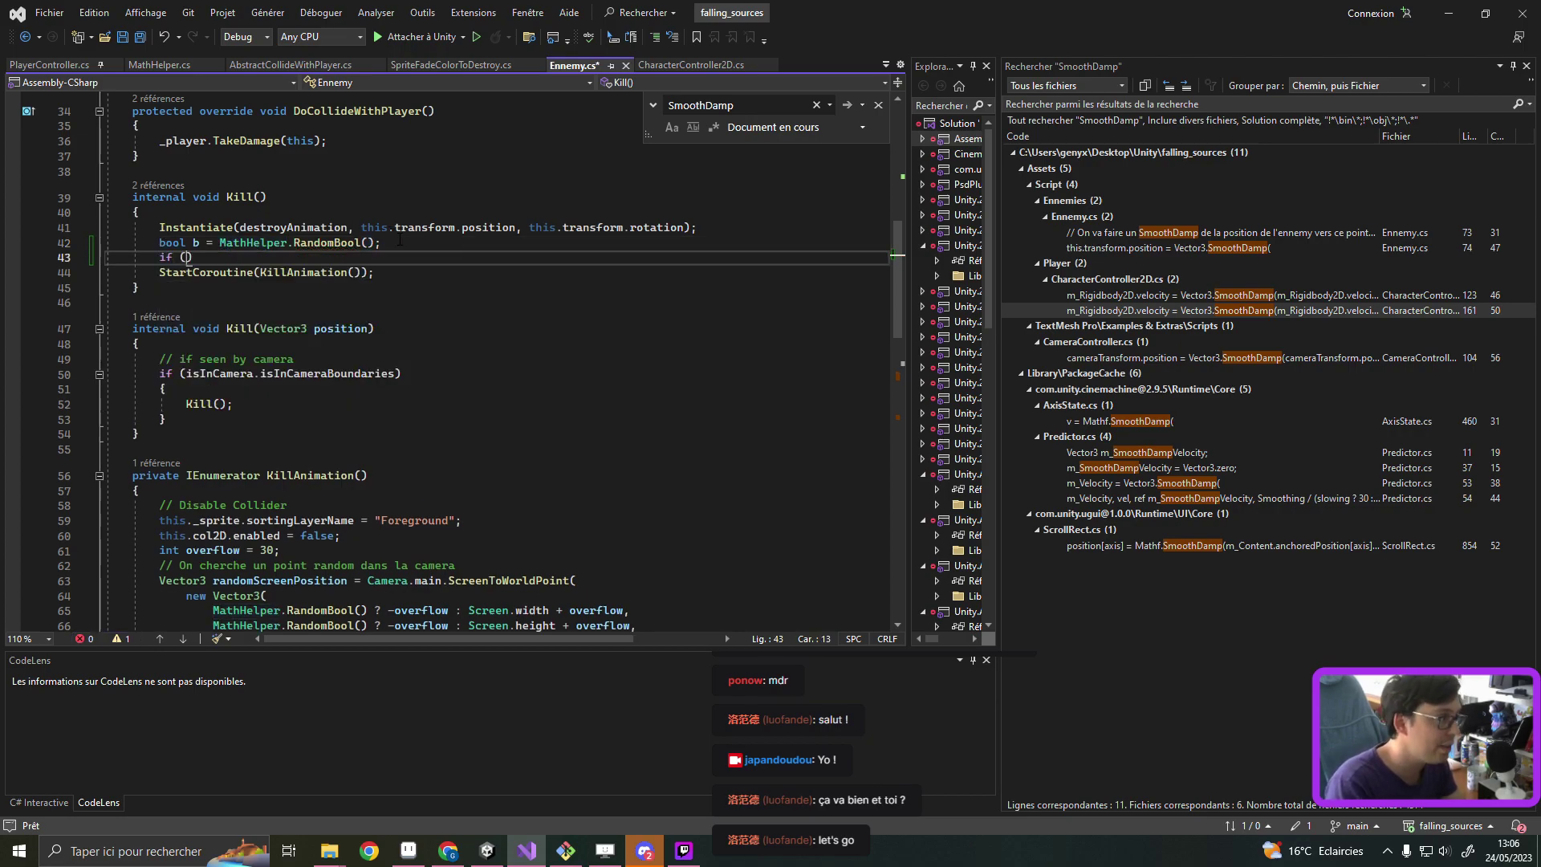
{"action": "type", "text": "(b)"}
{"action": "key", "text": "Return"}
{"action": "type", "text": "{"}
{"action": "key", "text": "Return"}
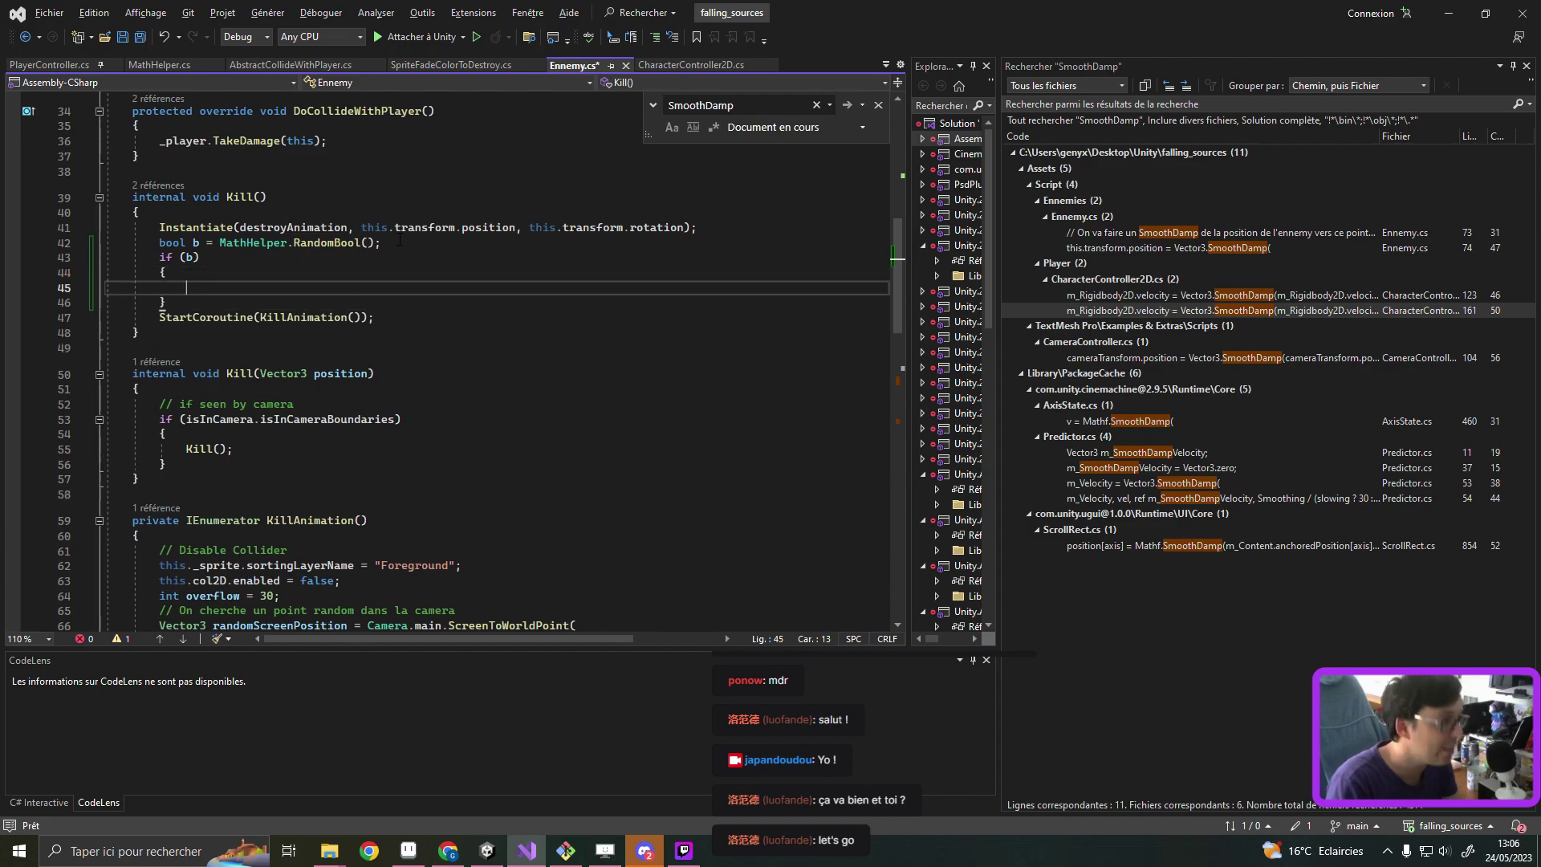
{"action": "left_click", "coordinate": [353, 319]}
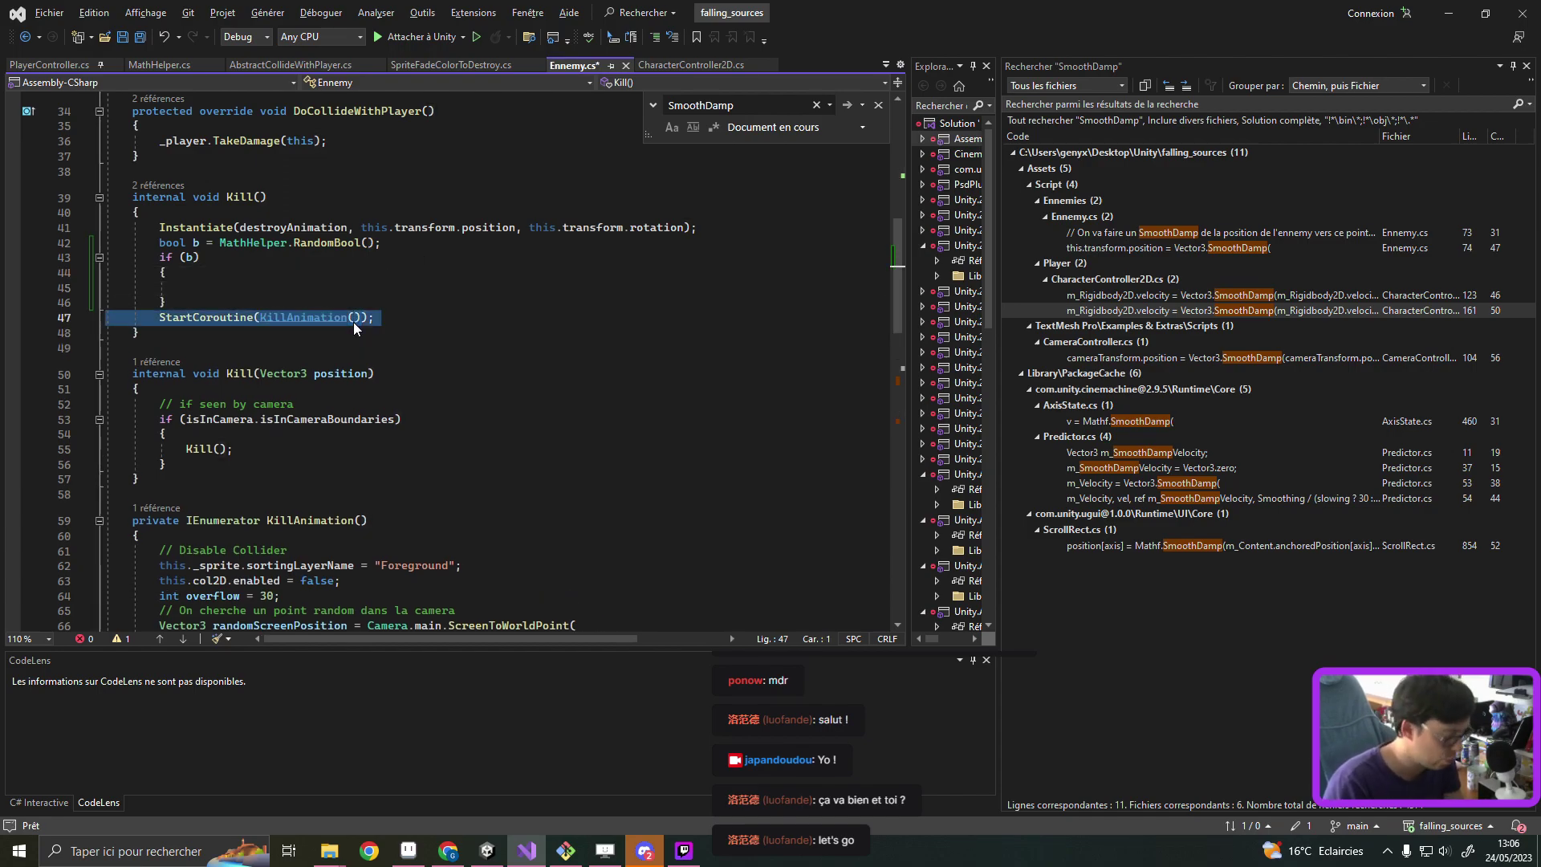
{"action": "key", "text": "ctrl+x"}
{"action": "left_click", "coordinate": [363, 285]}
{"action": "key", "text": "ctrl+v"}
{"action": "key", "text": "Delete"}
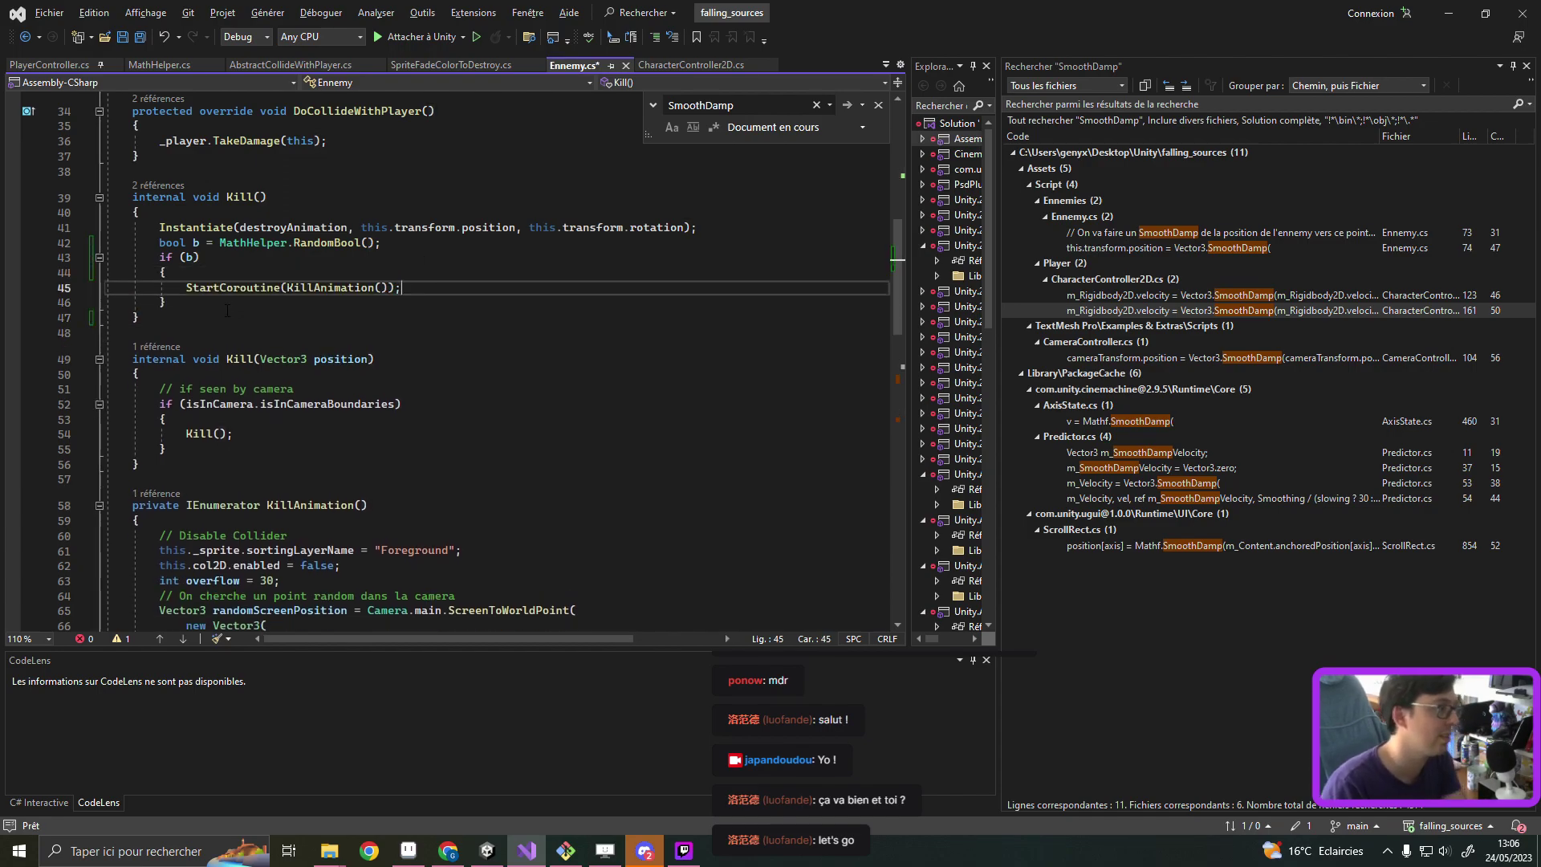
Step: Add an else block containing Destroy(this.gameObject), save Ennemy.cs and minimize Visual Studio
{"action": "left_click", "coordinate": [235, 305]}
{"action": "type", "text": "else { }"}
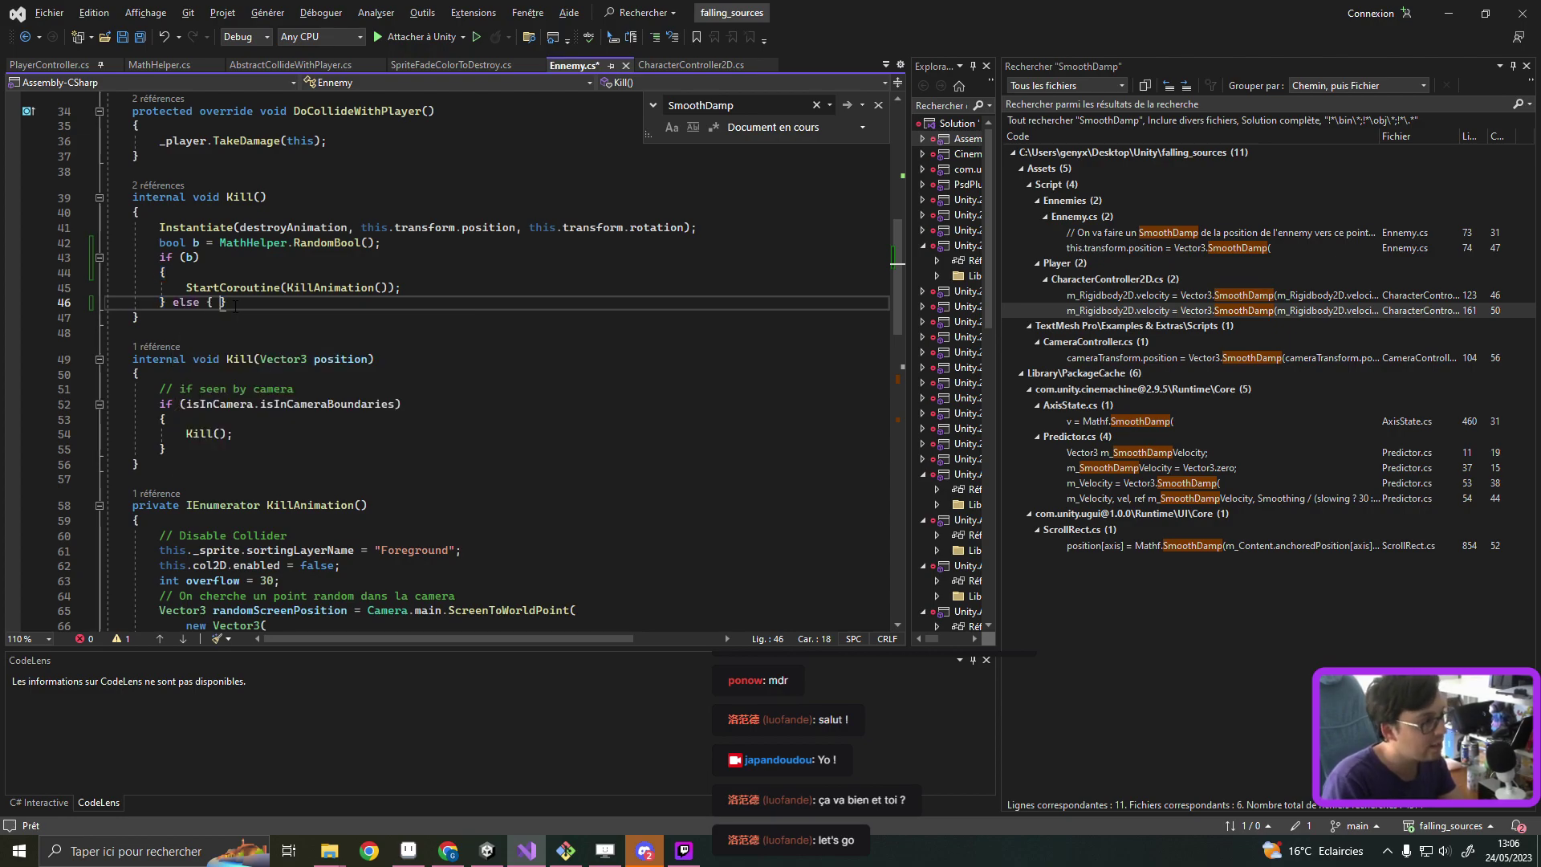
{"action": "key", "text": "Return"}
{"action": "type", "text": "{"}
{"action": "key", "text": "Return"}
{"action": "scroll", "coordinate": [330, 387], "scroll_direction": "down", "scroll_amount": 6}
{"action": "scroll", "coordinate": [330, 387], "scroll_direction": "down", "scroll_amount": 3}
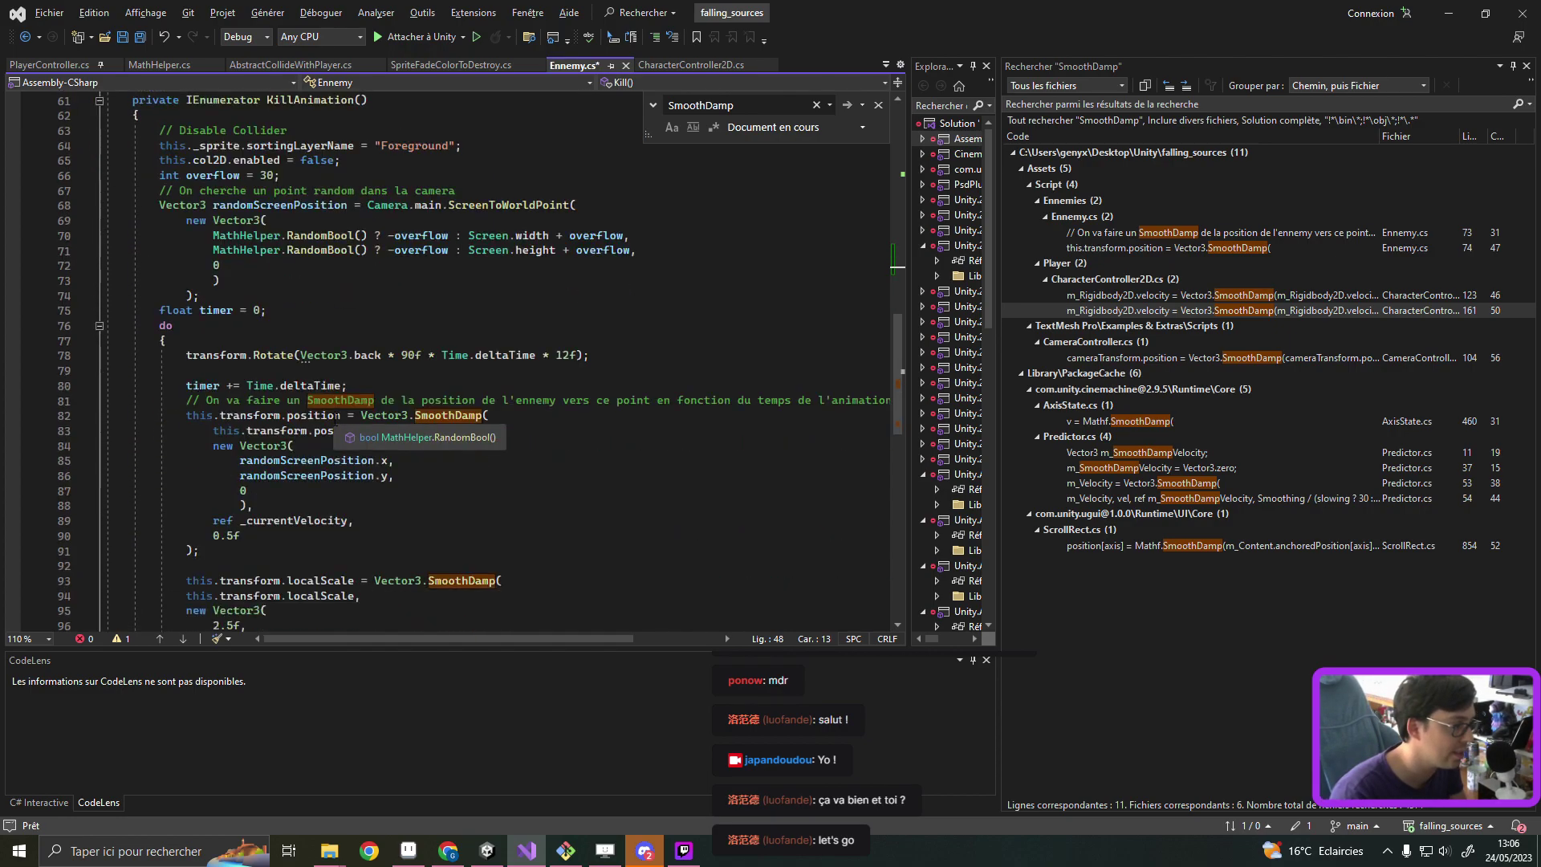
{"action": "scroll", "coordinate": [330, 386], "scroll_direction": "down", "scroll_amount": 4}
{"action": "scroll", "coordinate": [330, 387], "scroll_direction": "down", "scroll_amount": 4}
{"action": "left_click_drag", "start_coordinate": [335, 445], "coordinate": [105, 445]}
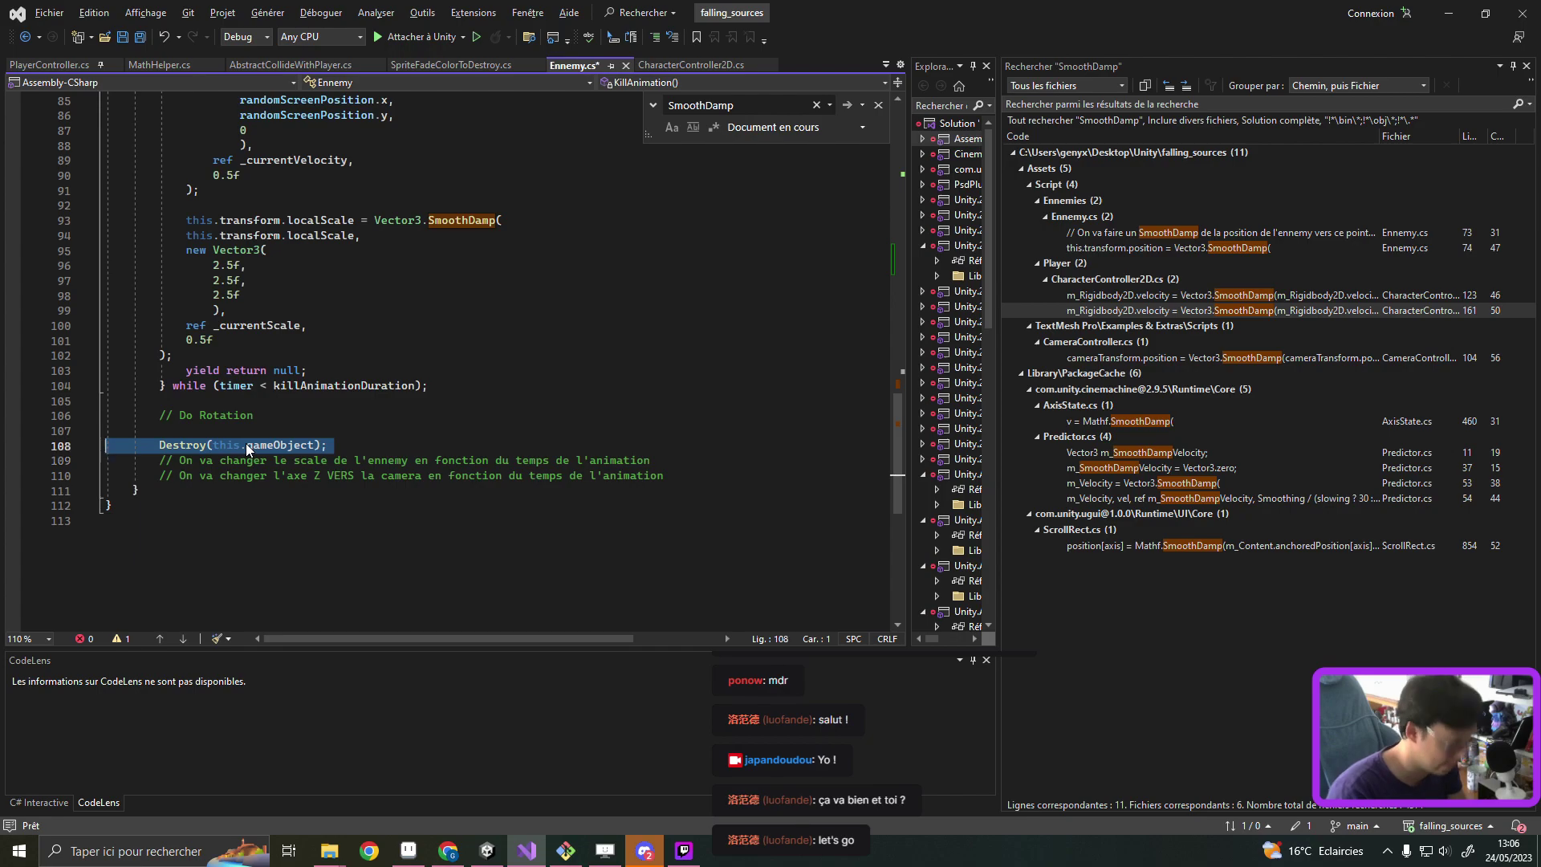
{"action": "scroll", "coordinate": [334, 403], "scroll_direction": "up", "scroll_amount": 3}
{"action": "scroll", "coordinate": [334, 403], "scroll_direction": "up", "scroll_amount": 5}
{"action": "scroll", "coordinate": [313, 393], "scroll_direction": "up", "scroll_amount": 6}
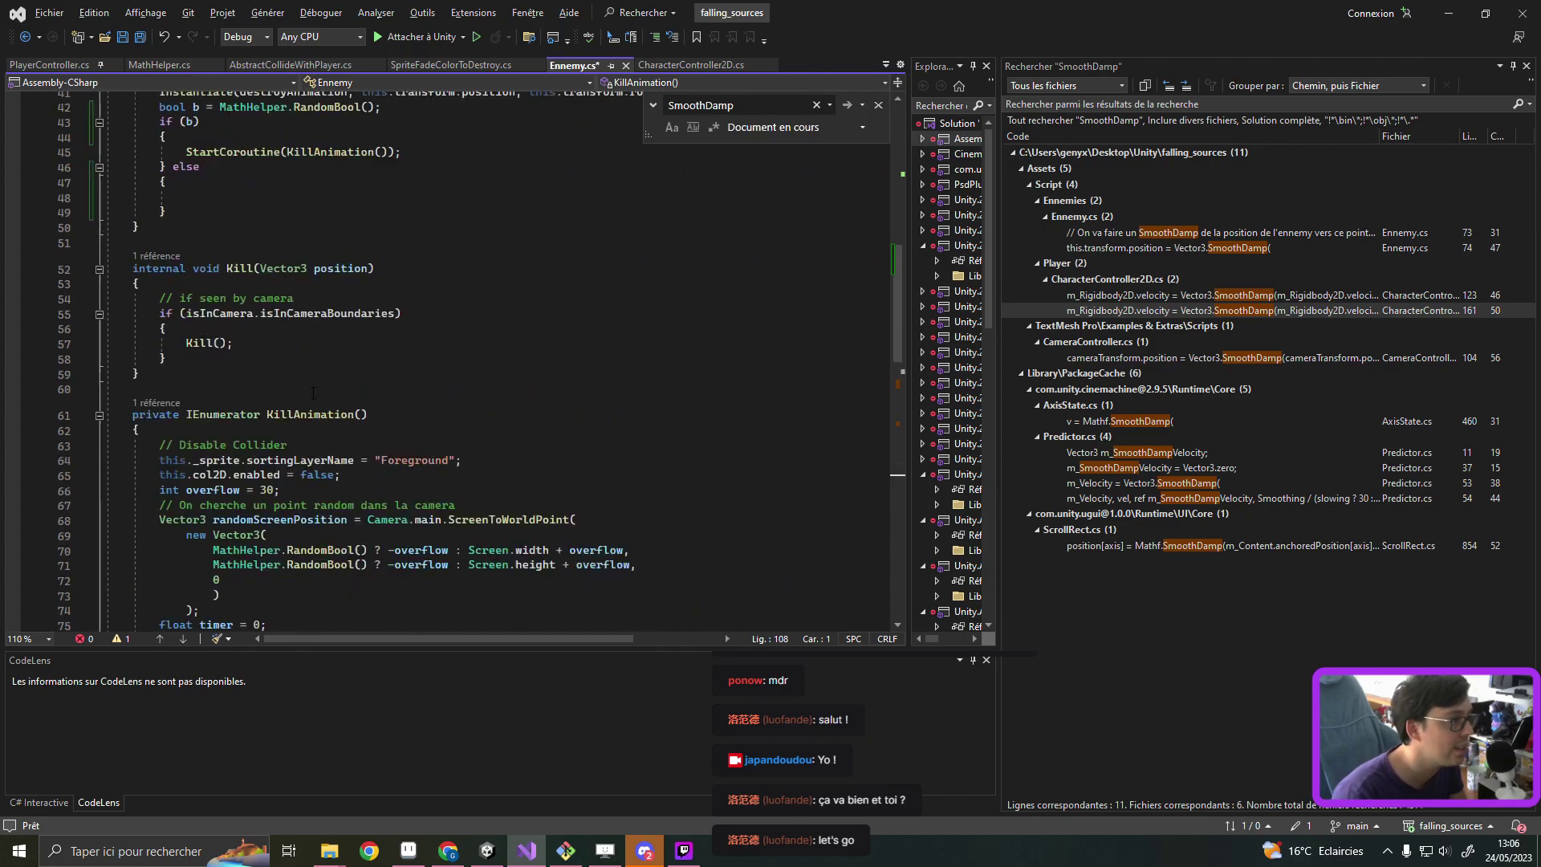
{"action": "scroll", "coordinate": [250, 337], "scroll_direction": "up", "scroll_amount": 2}
{"action": "left_click", "coordinate": [559, 287]}
{"action": "key", "text": "ctrl+v"}
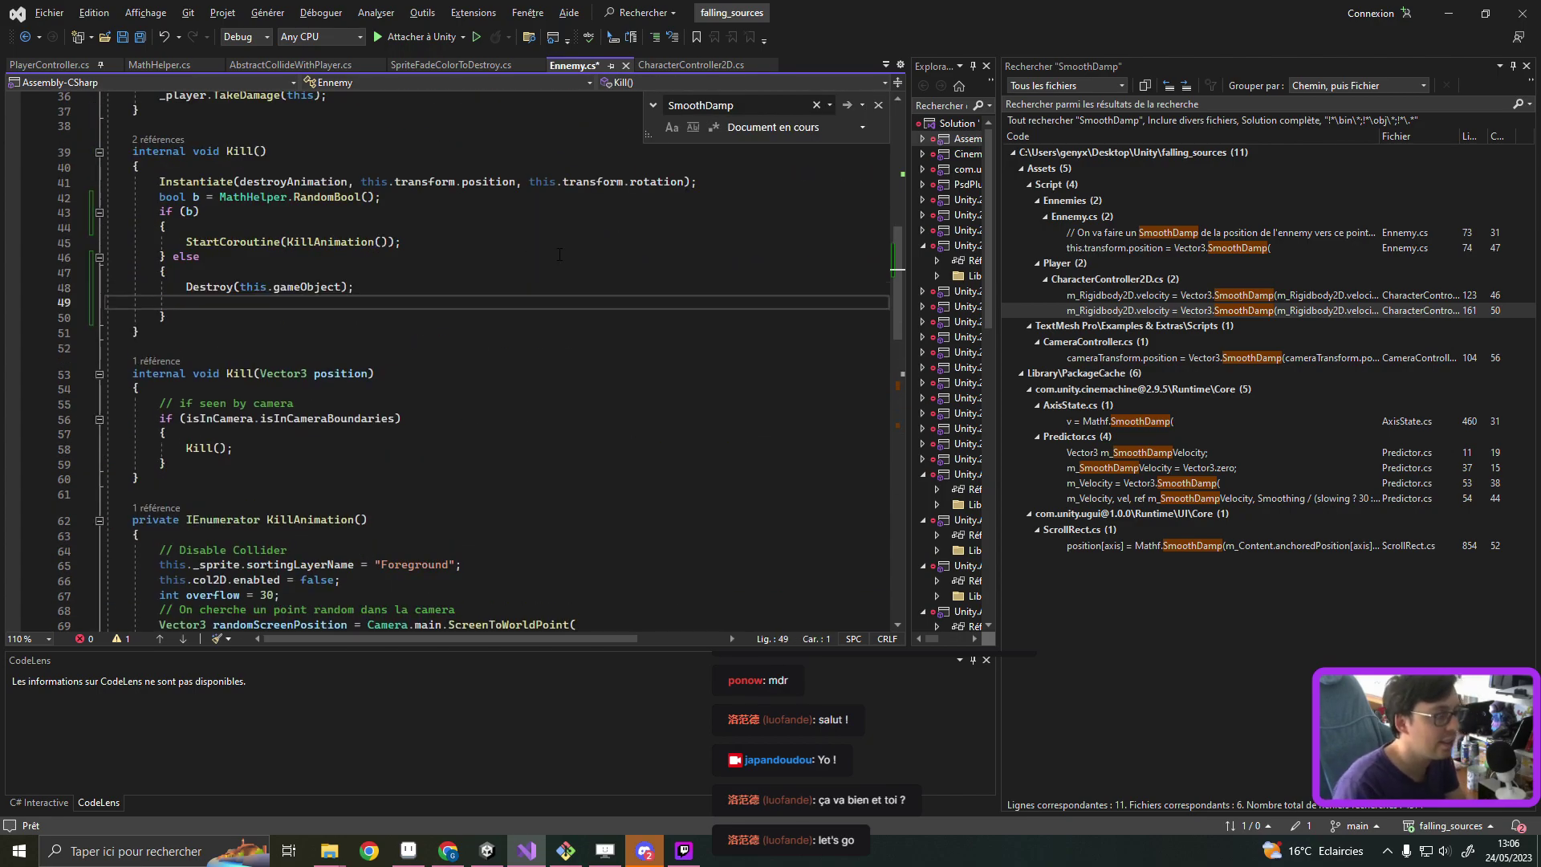
{"action": "key", "text": "ctrl+s"}
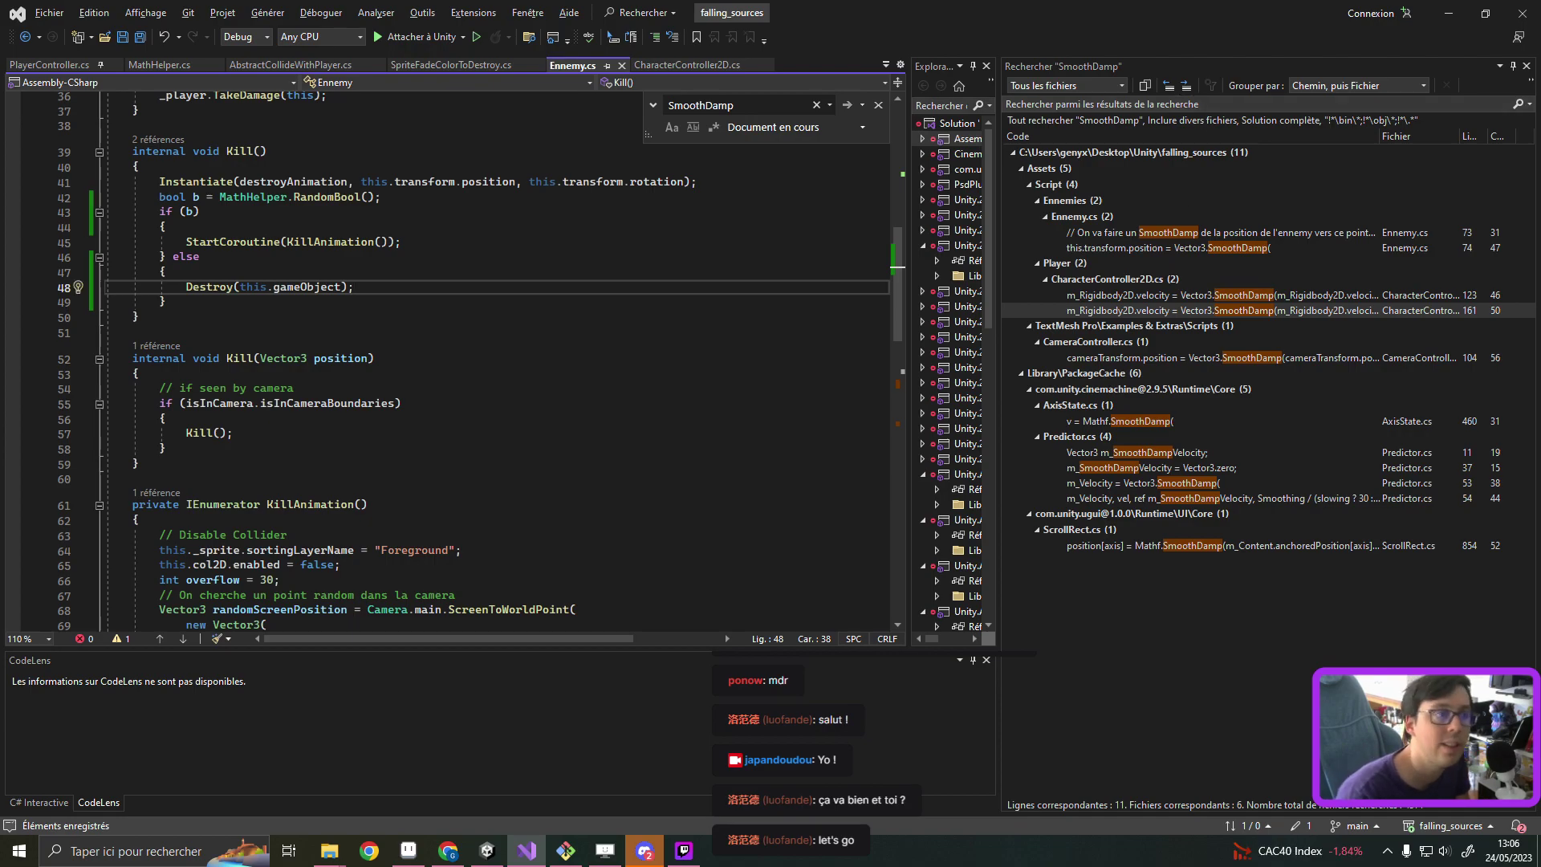
{"action": "left_click", "coordinate": [1449, 13]}
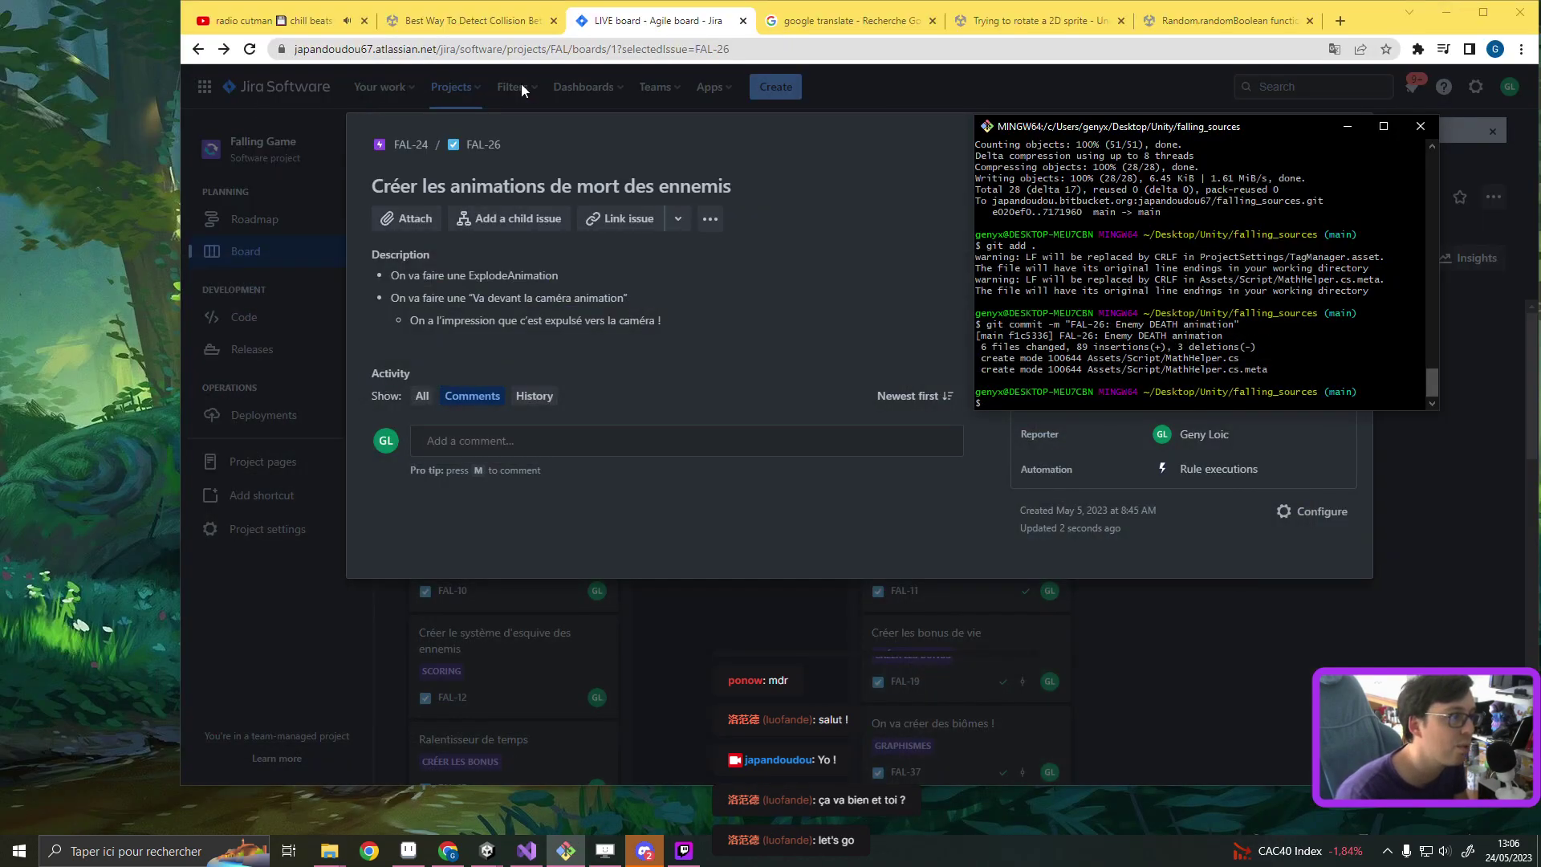
Step: Bring the falling_sources project forward, play from the title screen's PLAY button into a level, then stop
{"action": "left_click", "coordinate": [487, 851]}
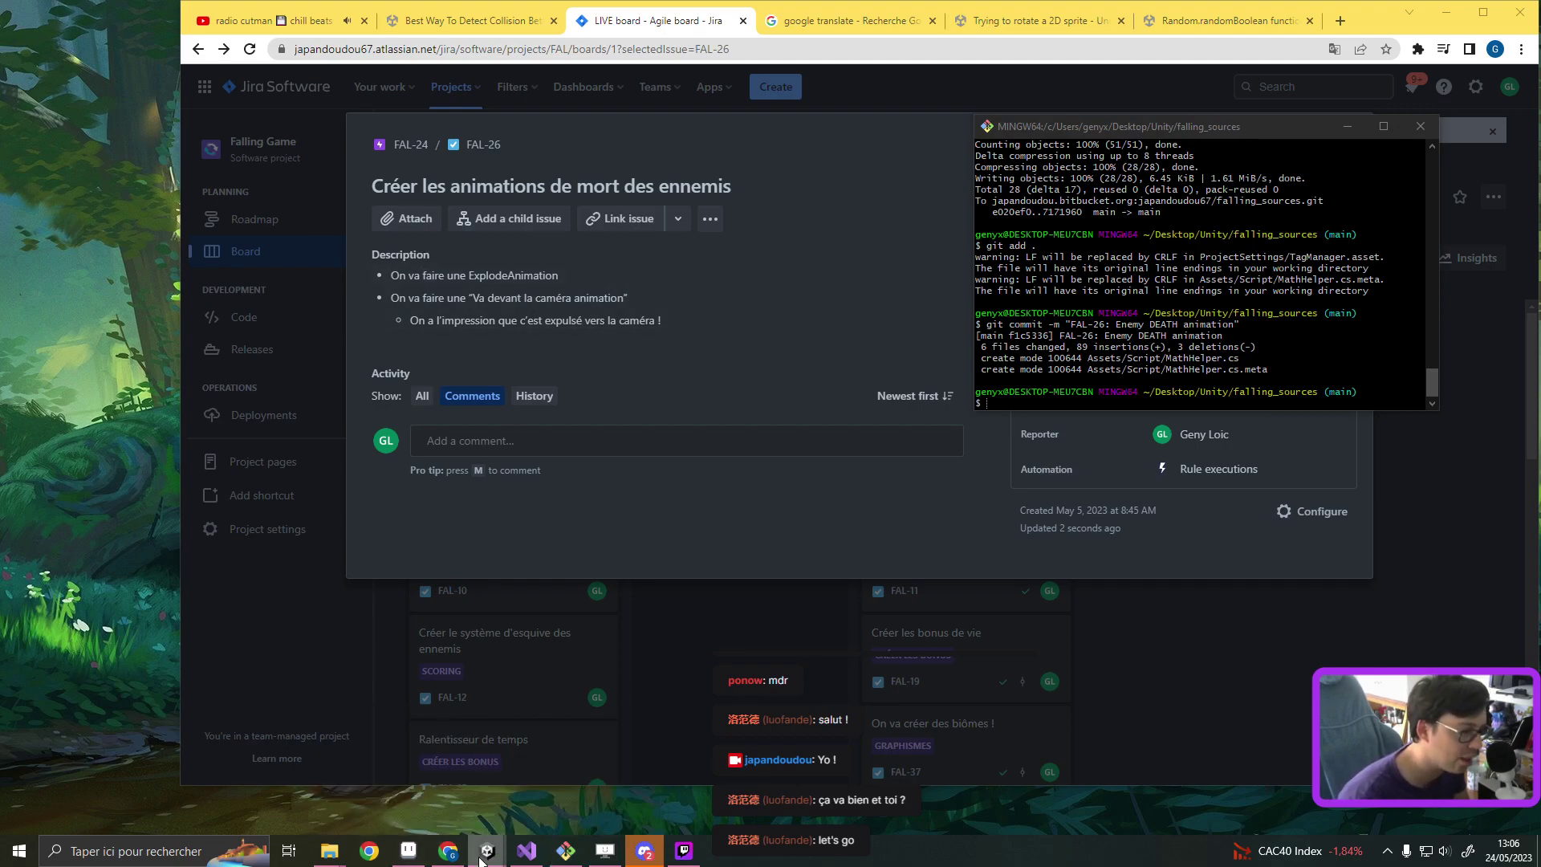
{"action": "mouse_move", "coordinate": [489, 855]}
{"action": "left_click", "coordinate": [381, 777]}
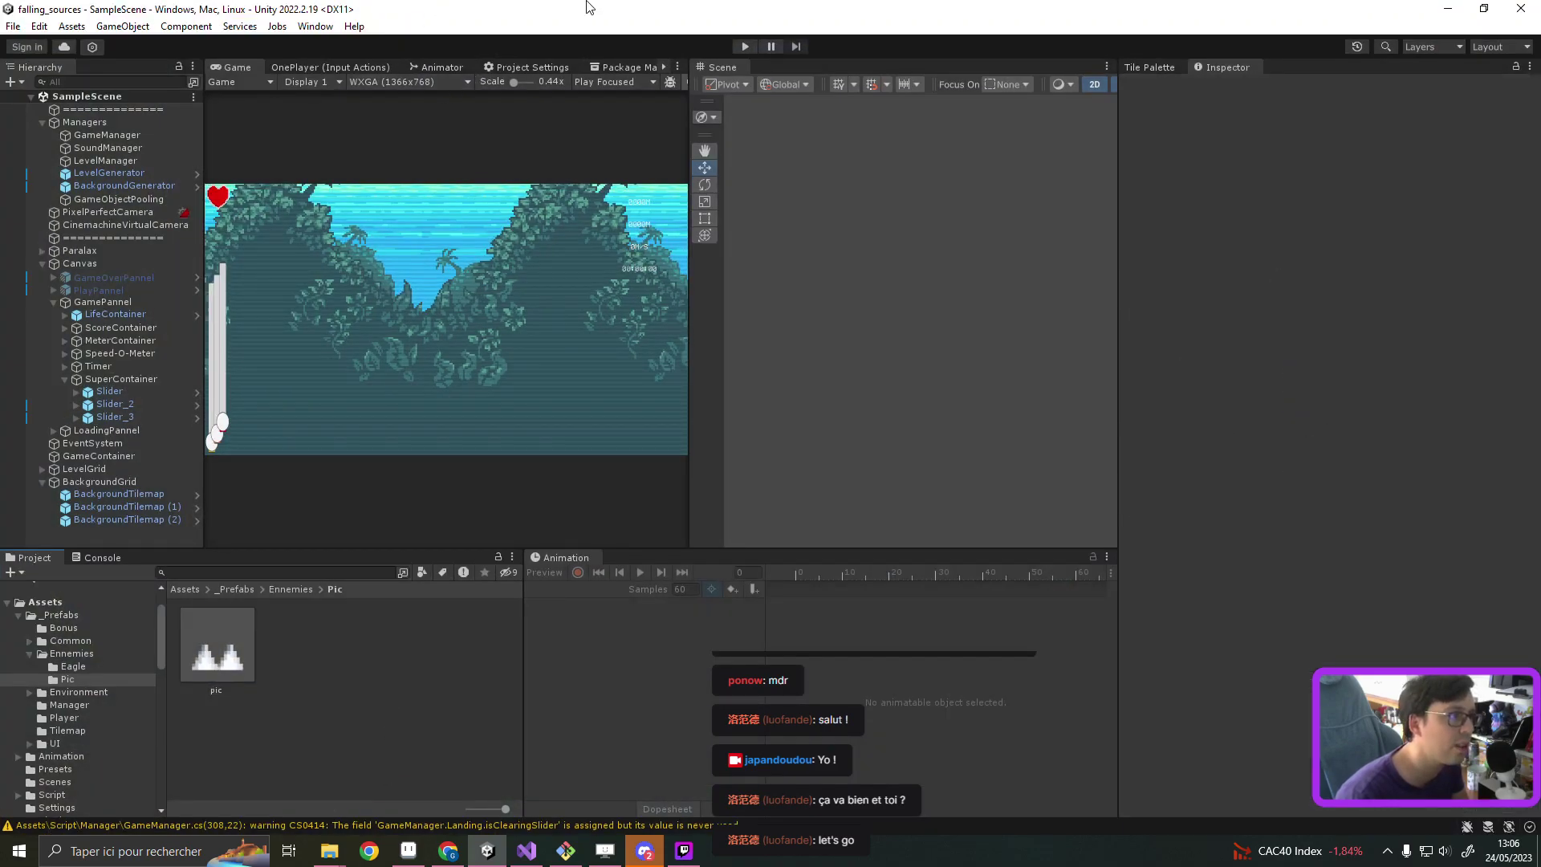
{"action": "left_click", "coordinate": [743, 47]}
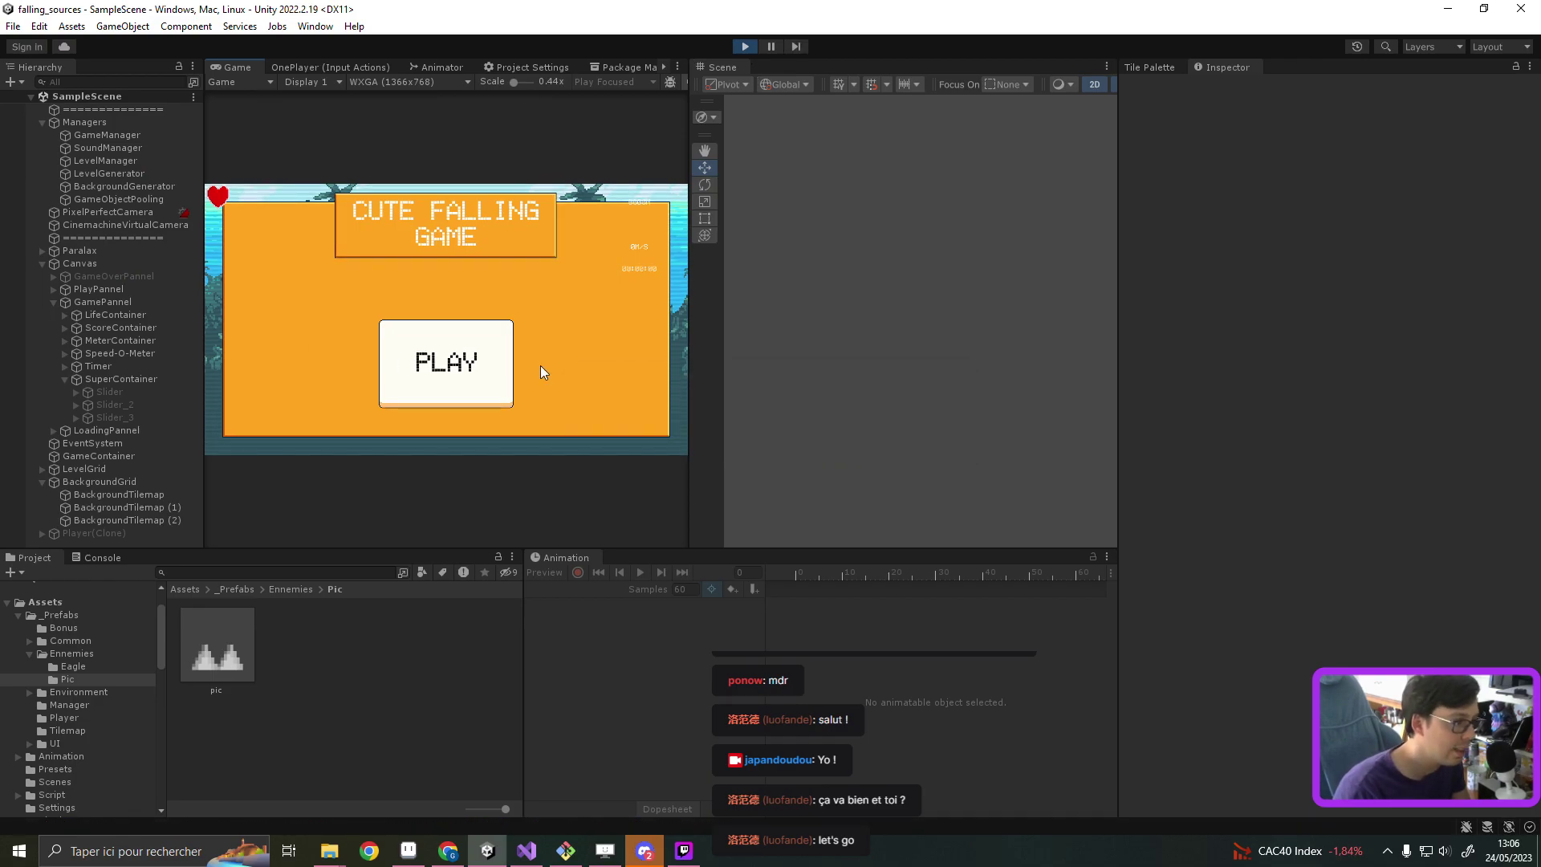
{"action": "left_click", "coordinate": [479, 384]}
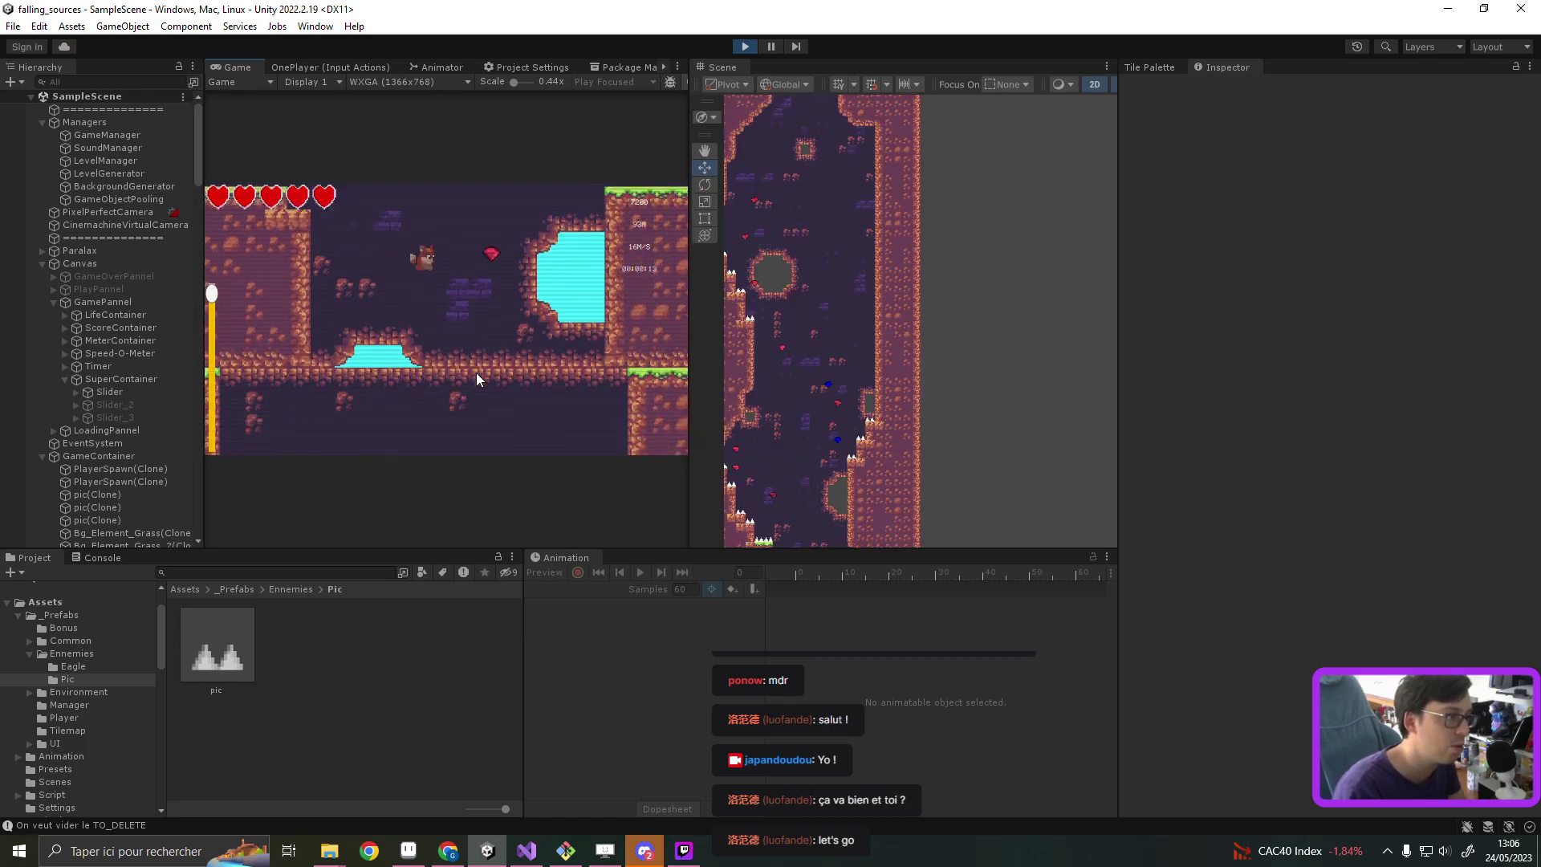
{"action": "left_click", "coordinate": [744, 46]}
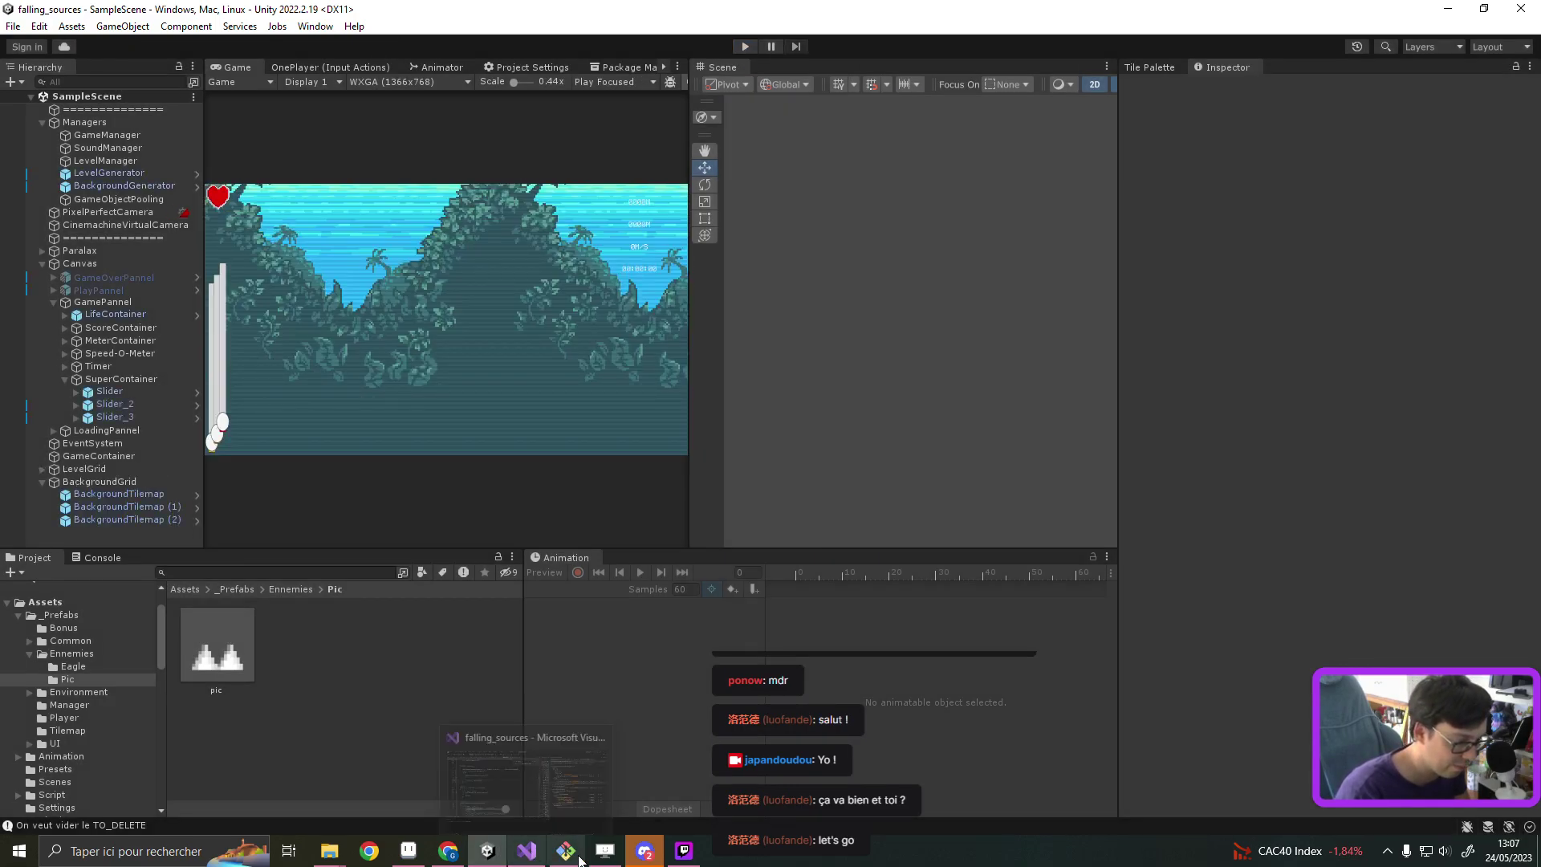
Step: Stage all changes with git add . after a mistyped first attempt
{"action": "left_click", "coordinate": [566, 851]}
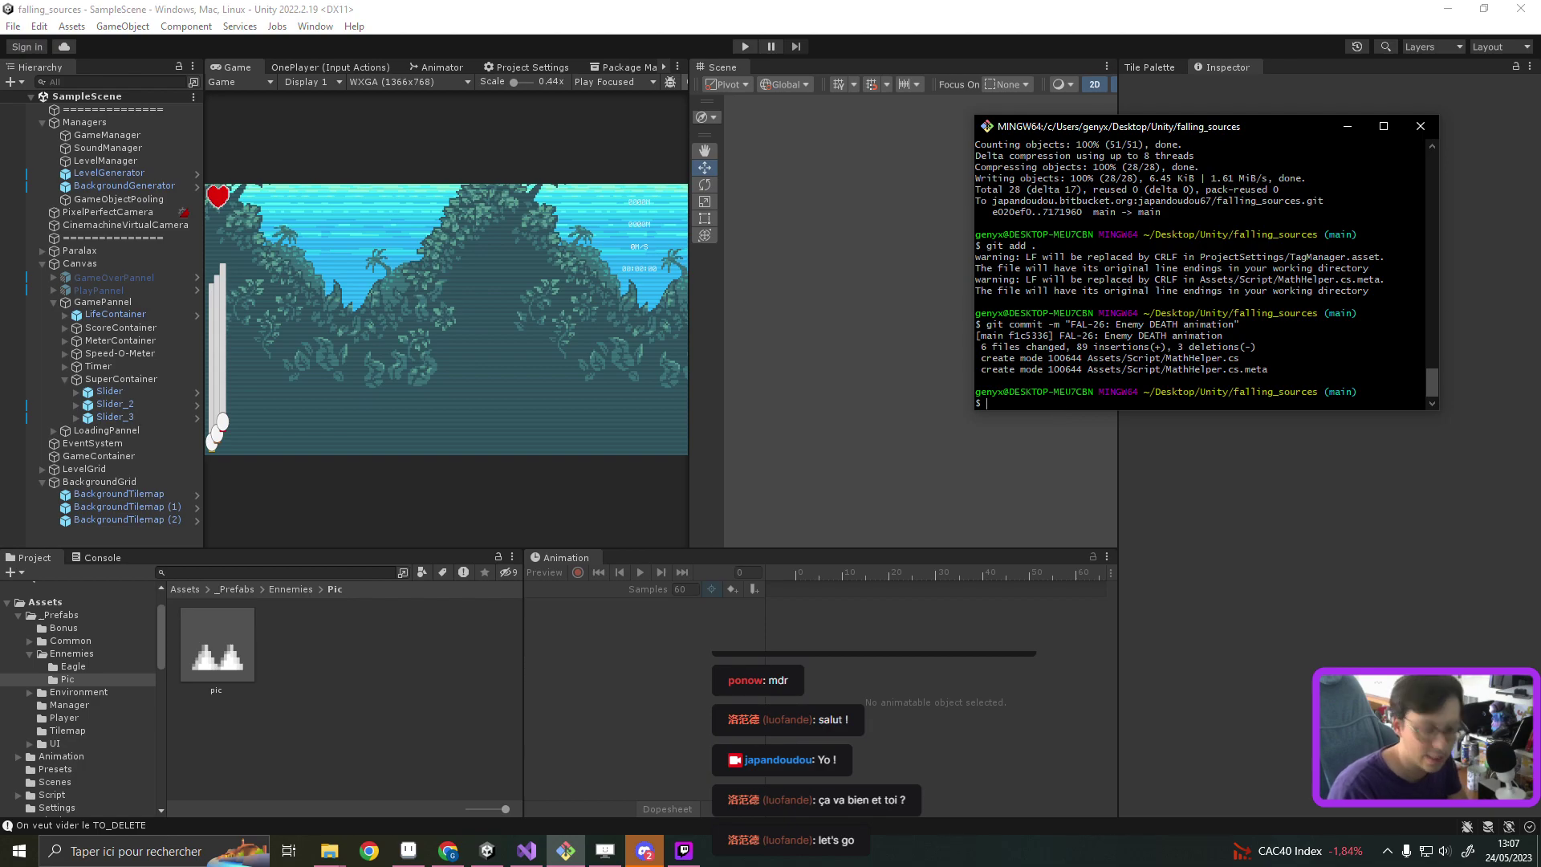
{"action": "type", "text": "git add ?"}
{"action": "key", "text": "Return"}
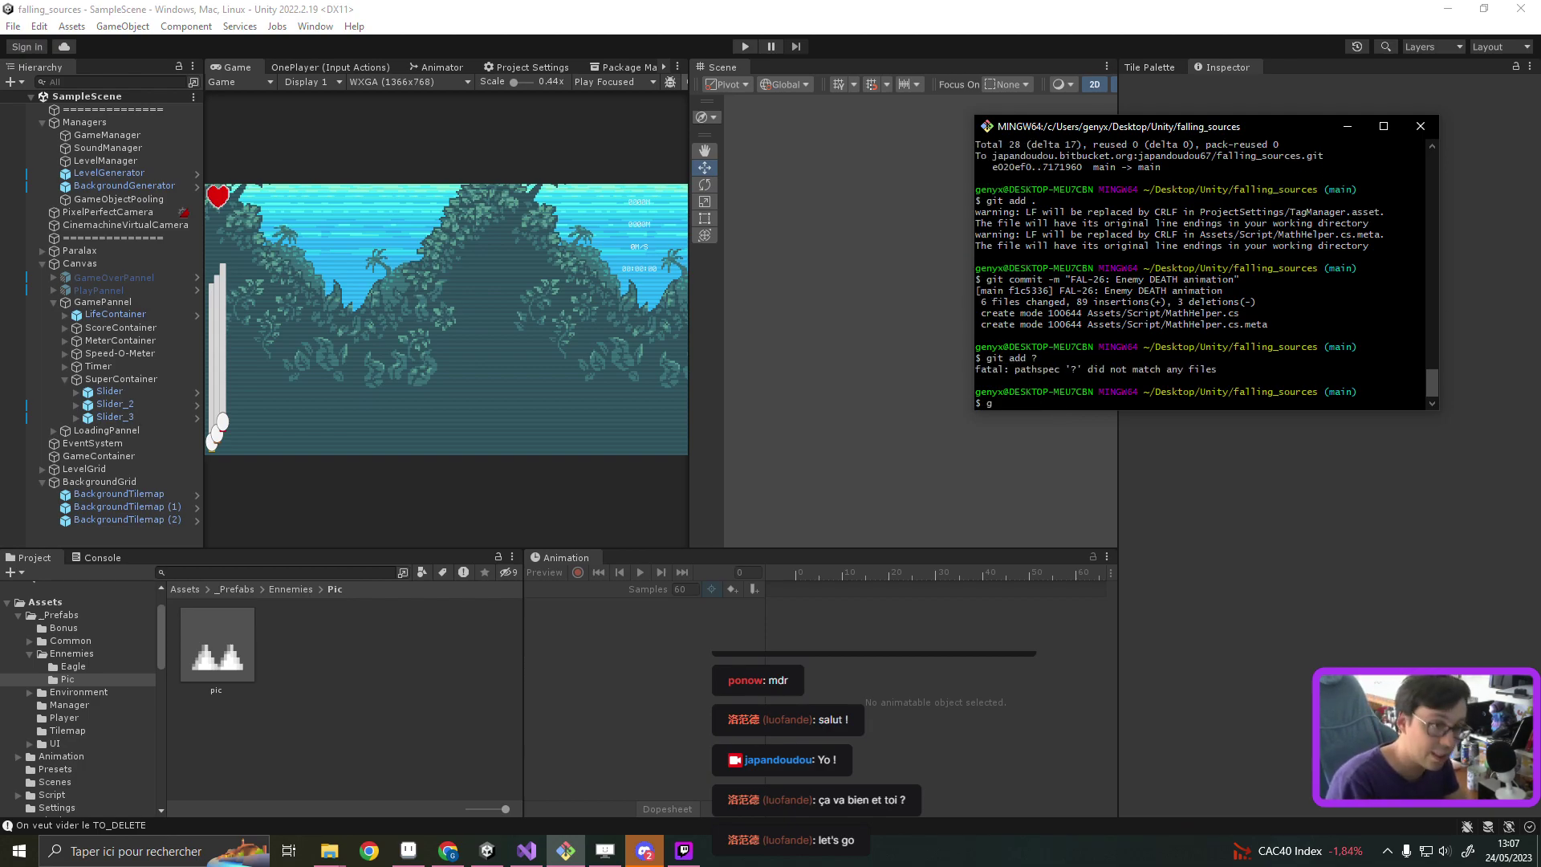
{"action": "type", "text": "git add ."}
{"action": "key", "text": "Return"}
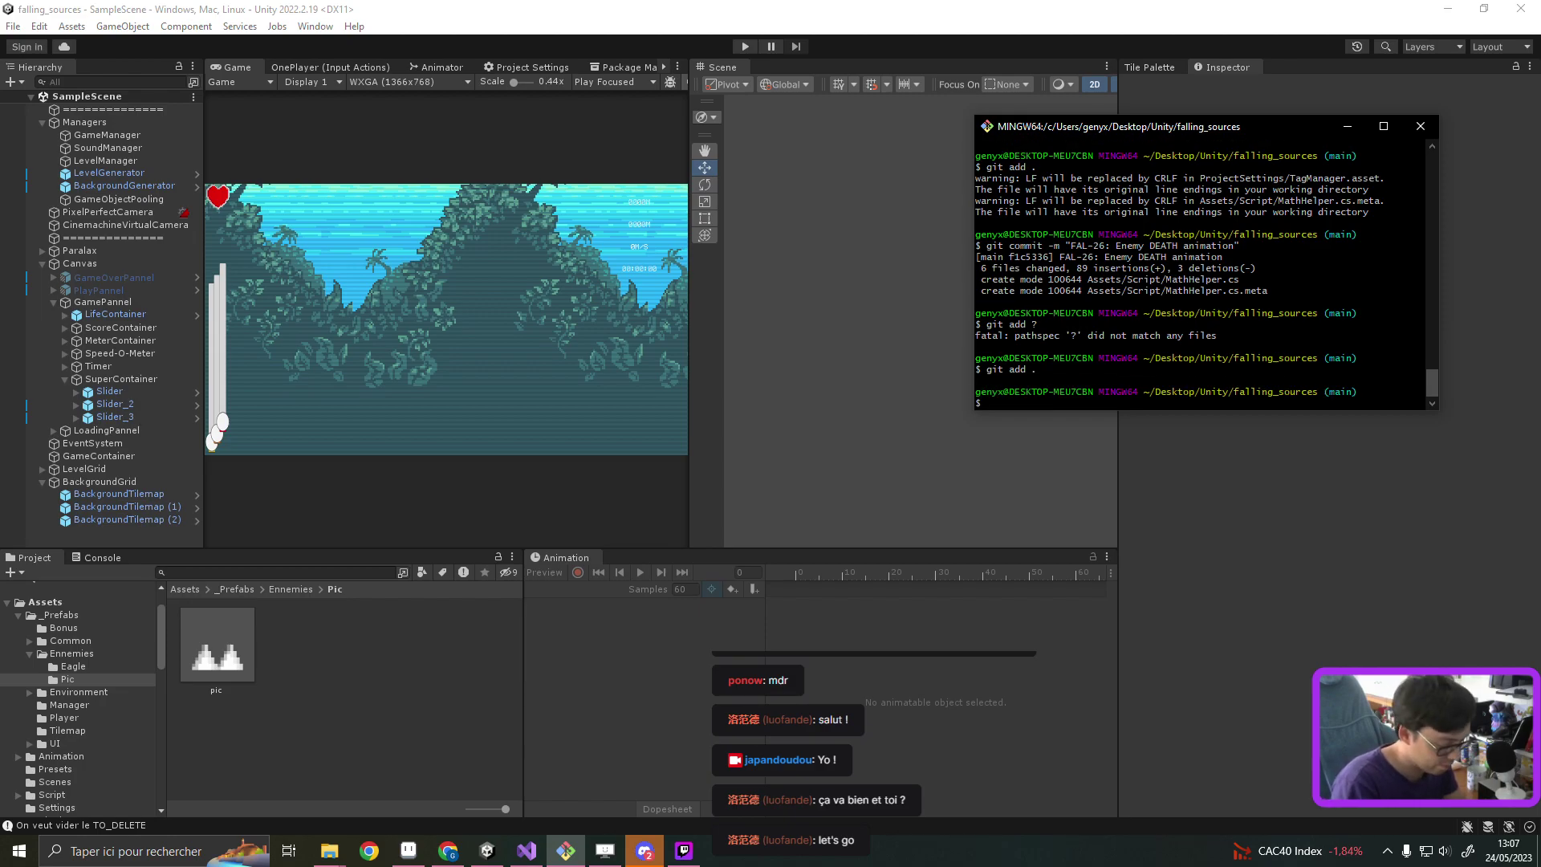
Step: Amend the FAL-26 commit with git commit --amend, keeping its message and exiting vim
{"action": "type", "text": "git comit -"}
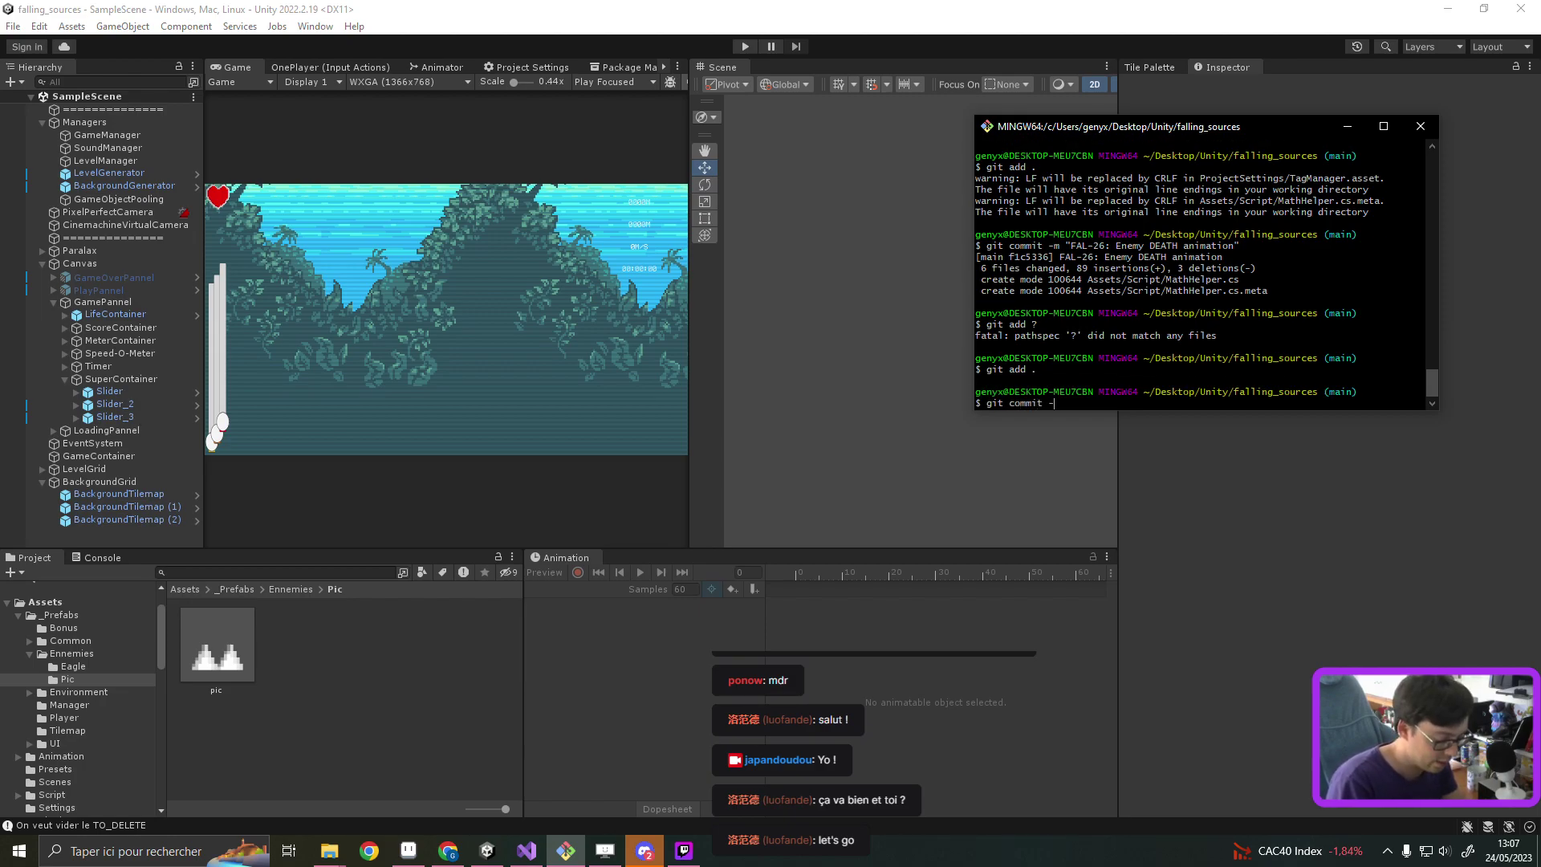
{"action": "type", "text": "mend"}
{"action": "key", "text": "Return"}
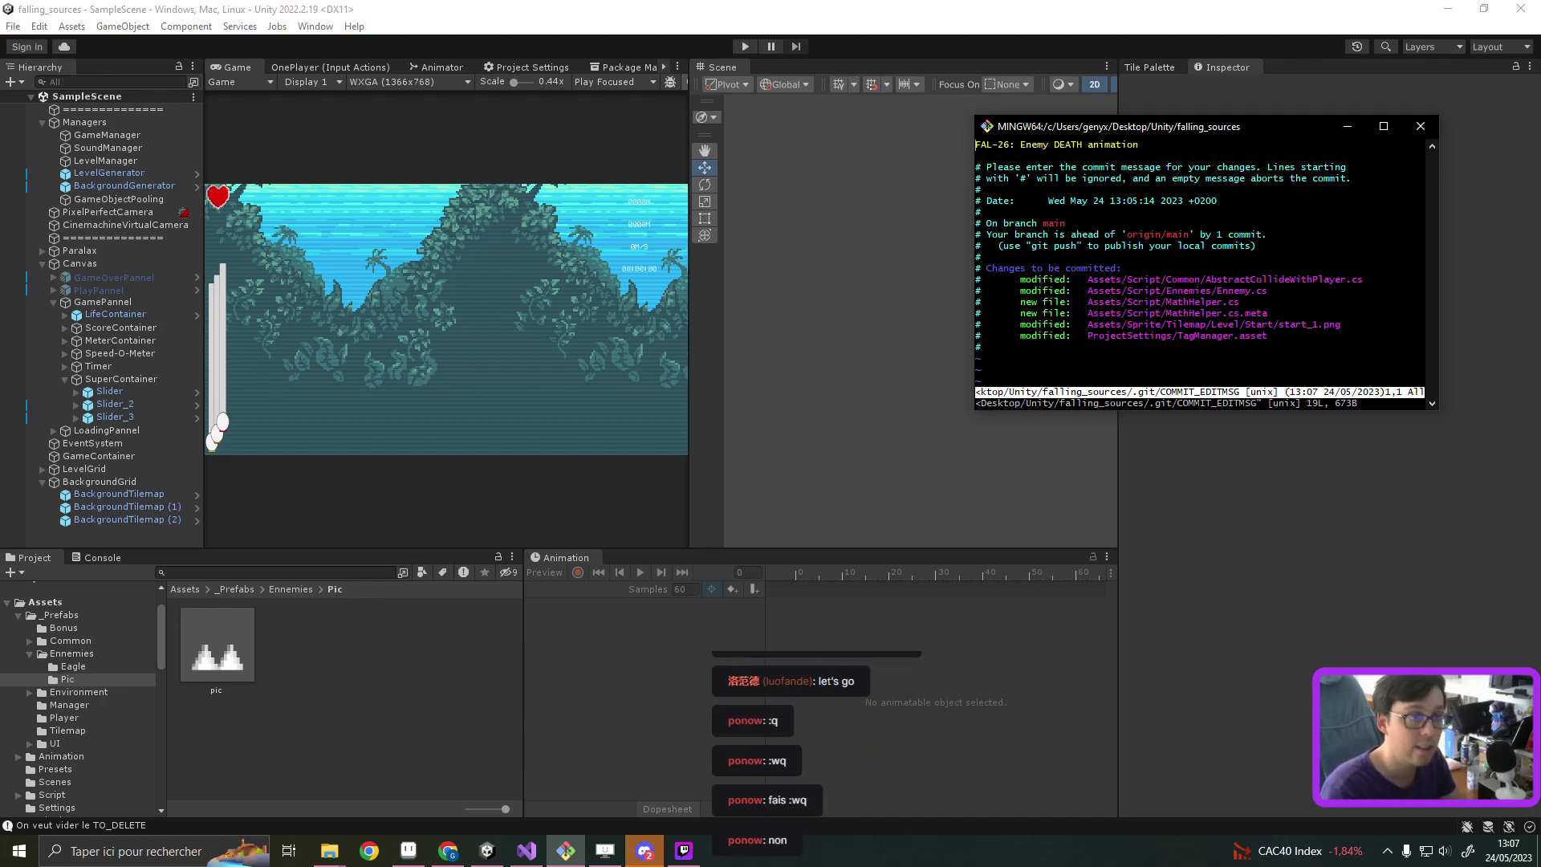
{"action": "type", "text": ":wq"}
{"action": "key", "text": "Return"}
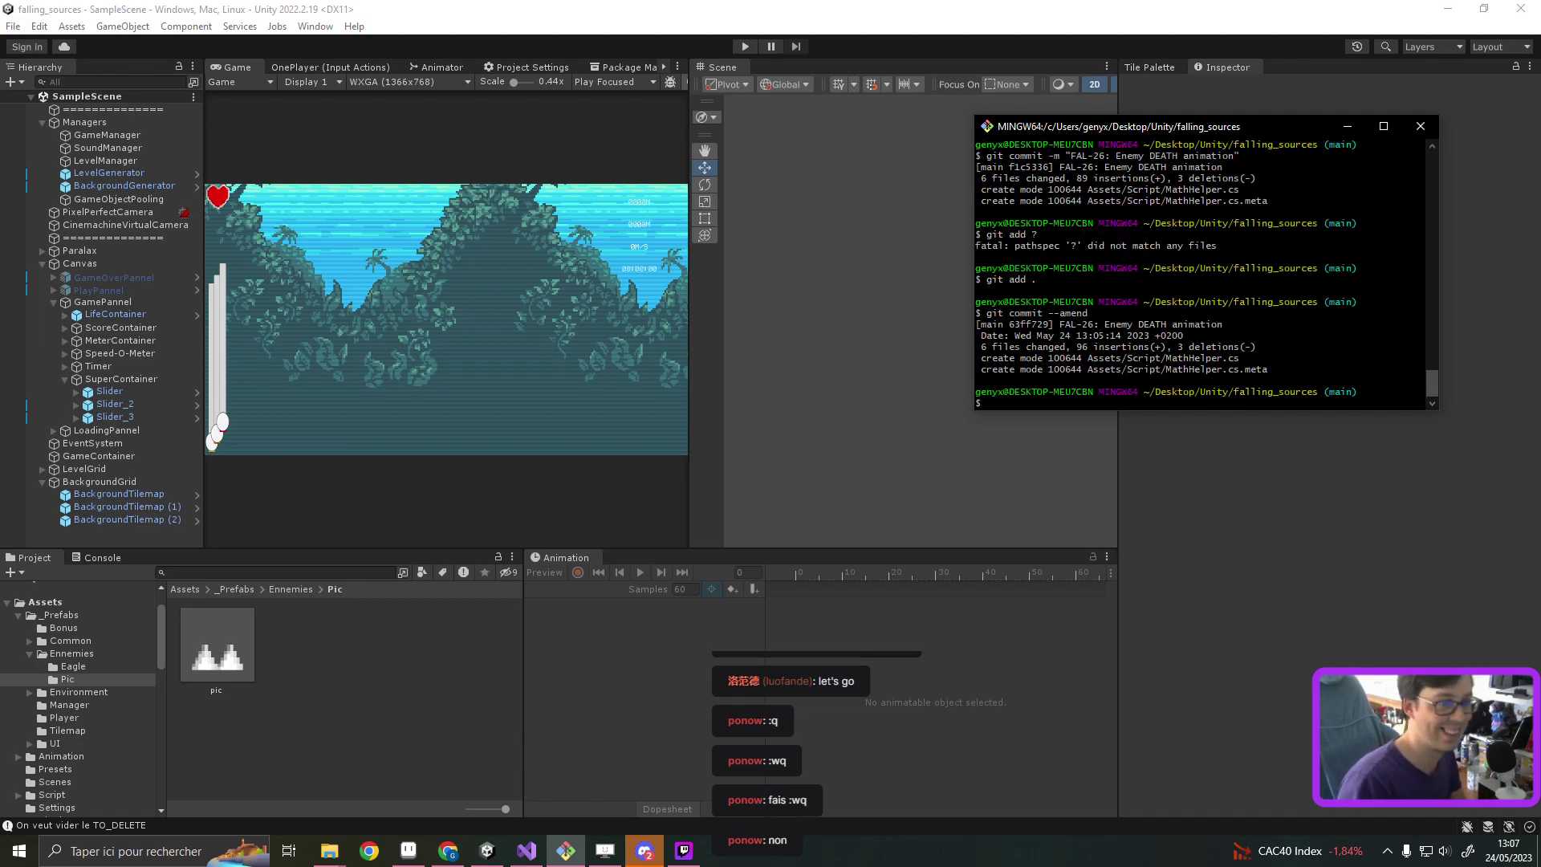
Step: Run git push and wait until main updates on the Bitbucket remote
{"action": "type", "text": "git push"}
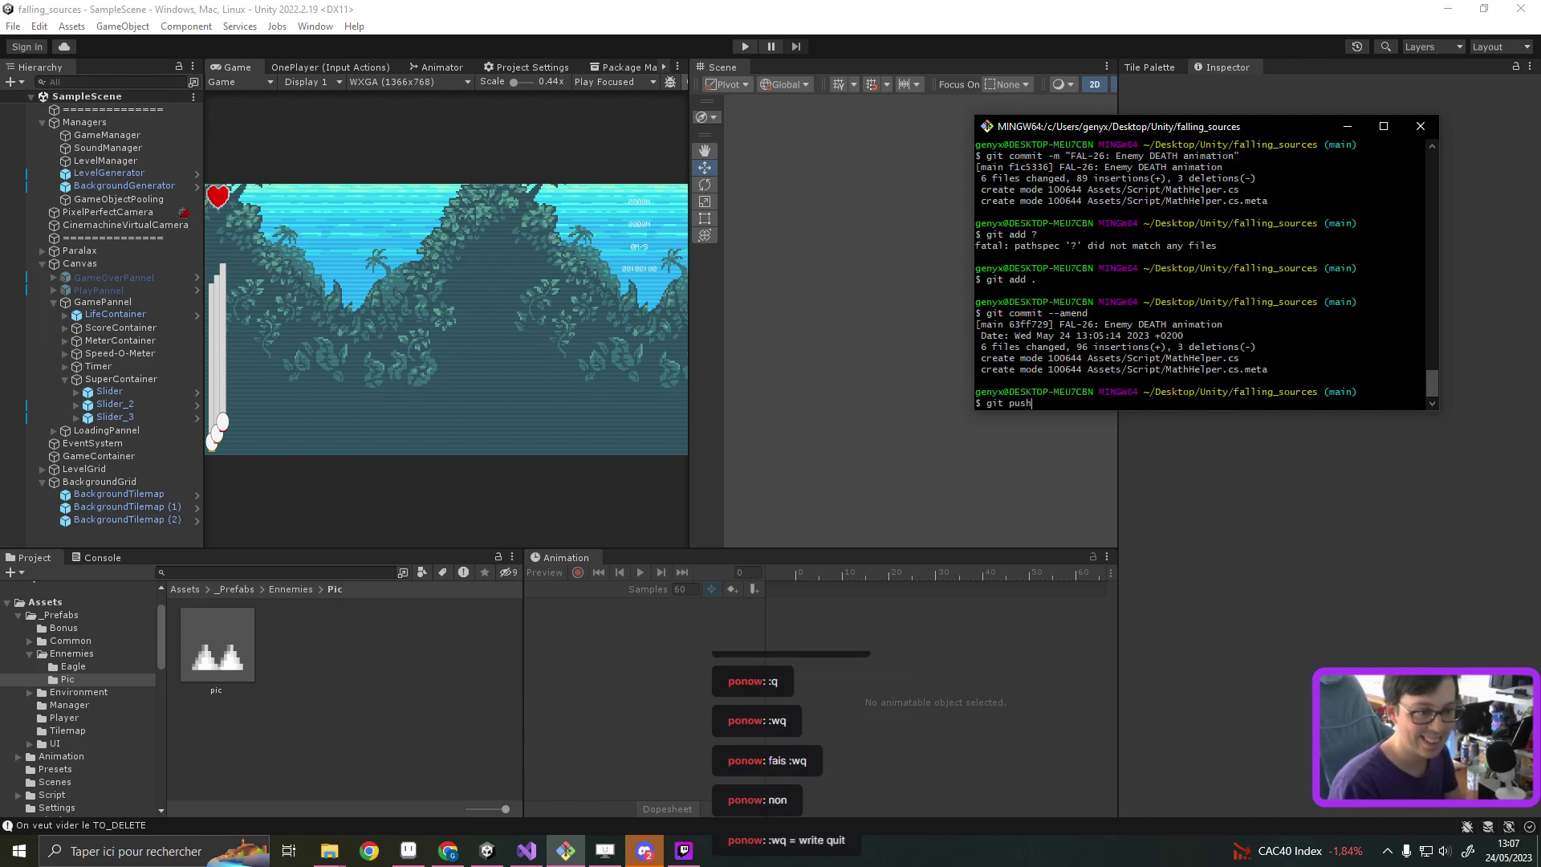
{"action": "key", "text": "Return"}
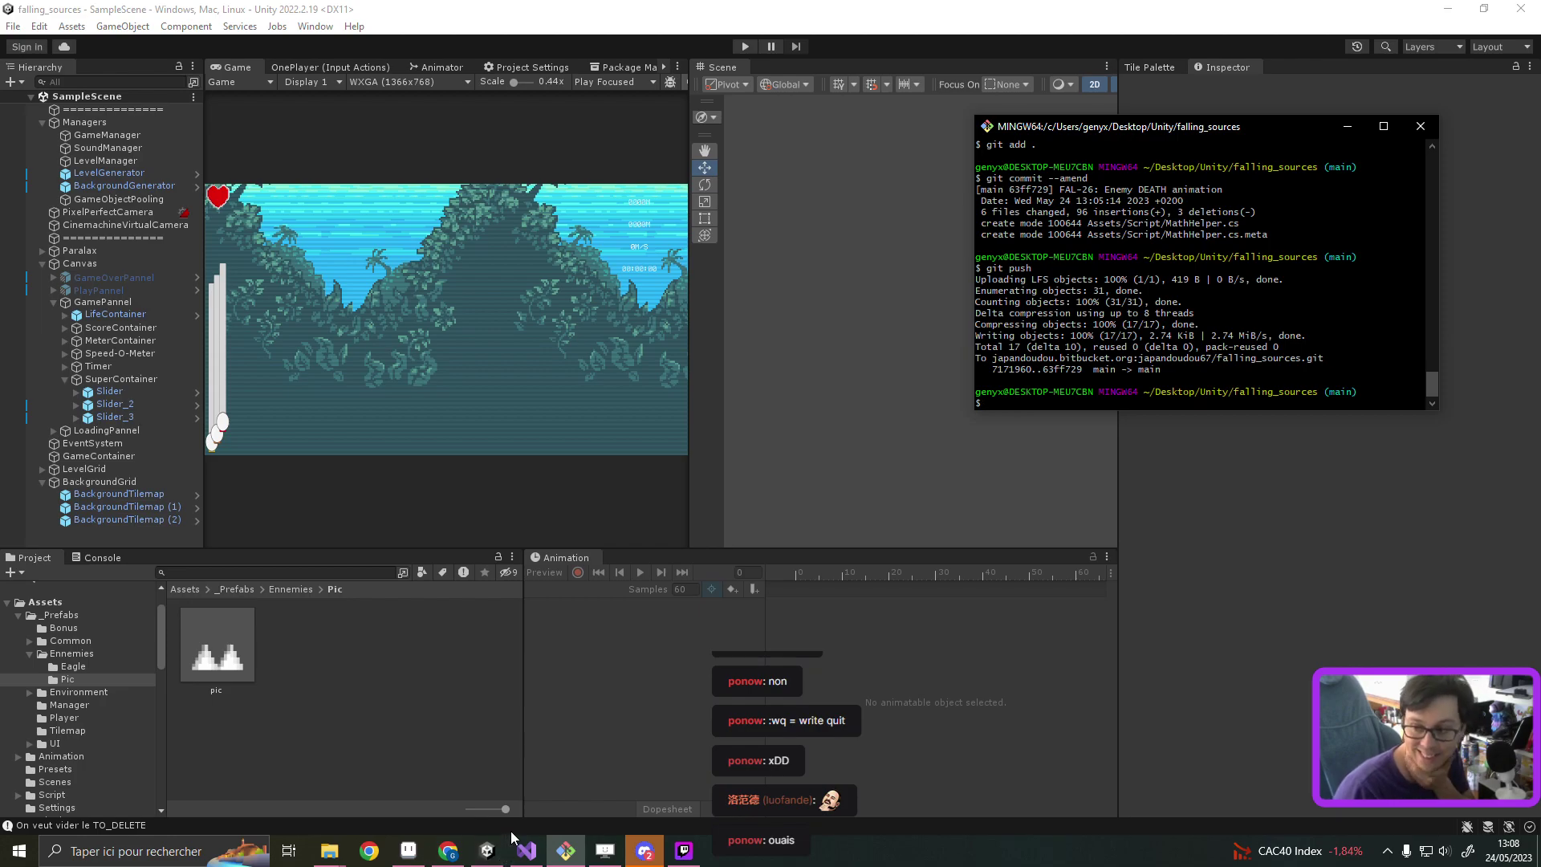
{"action": "mouse_move", "coordinate": [534, 854]}
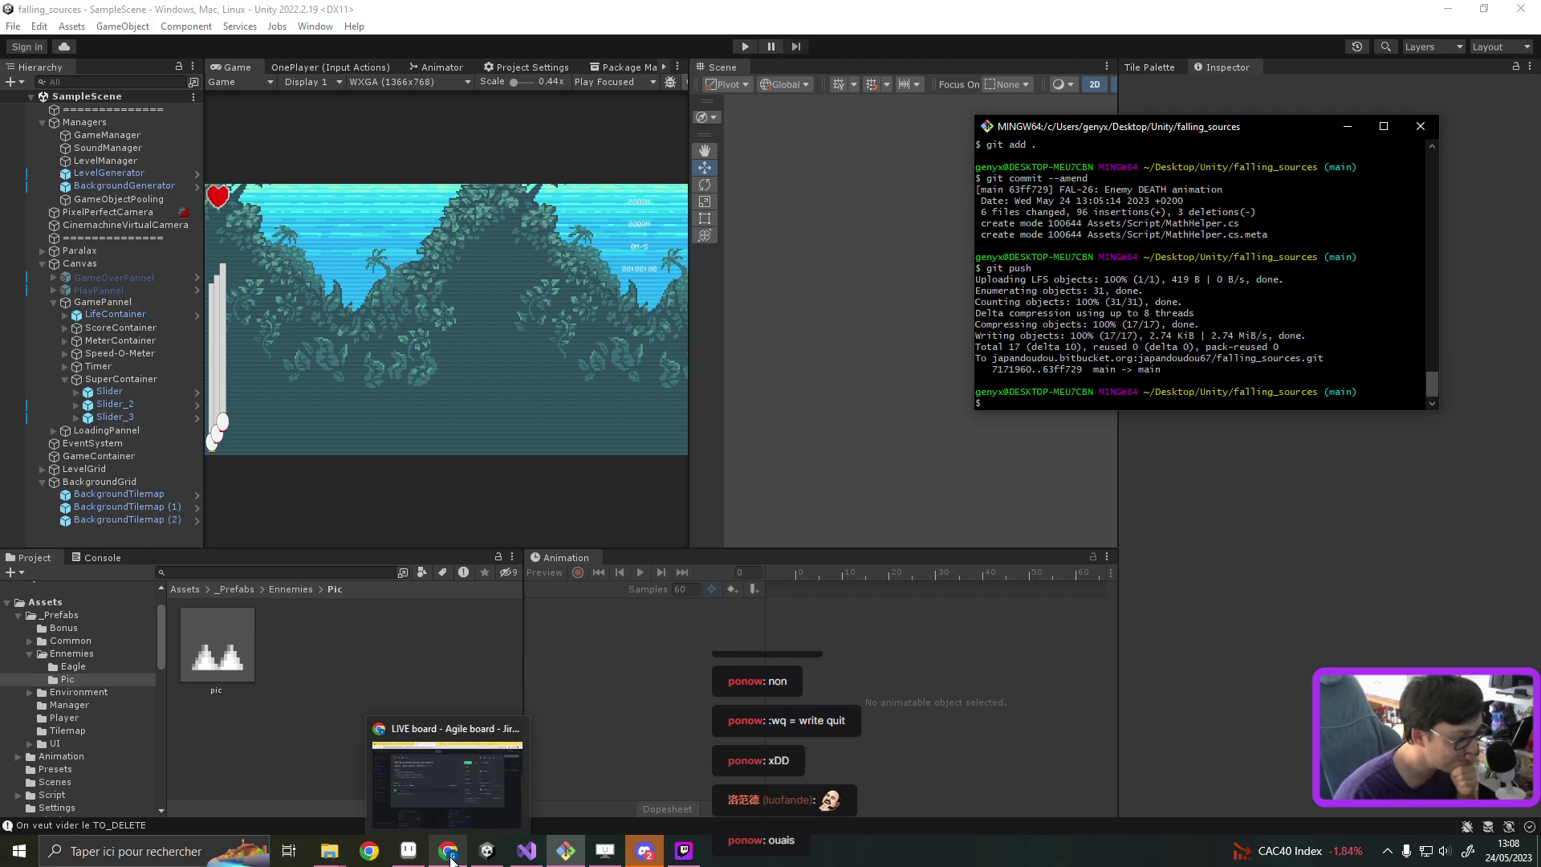
Step: Close FAL-26, scroll through the LIVE board, and open the Falling Game roadmap
{"action": "left_click", "coordinate": [450, 857]}
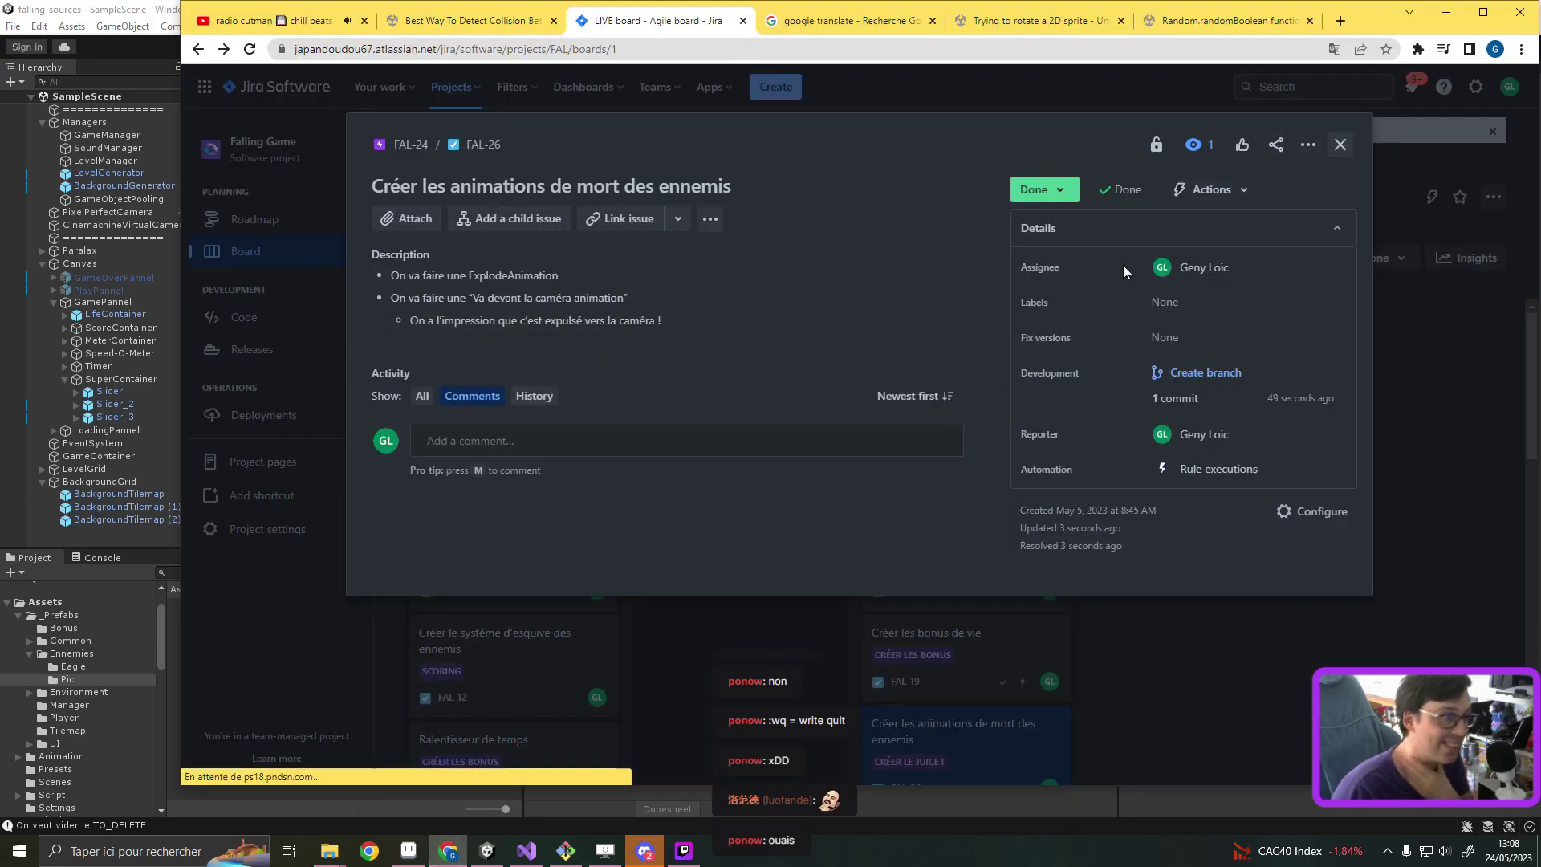
{"action": "key", "text": "Escape"}
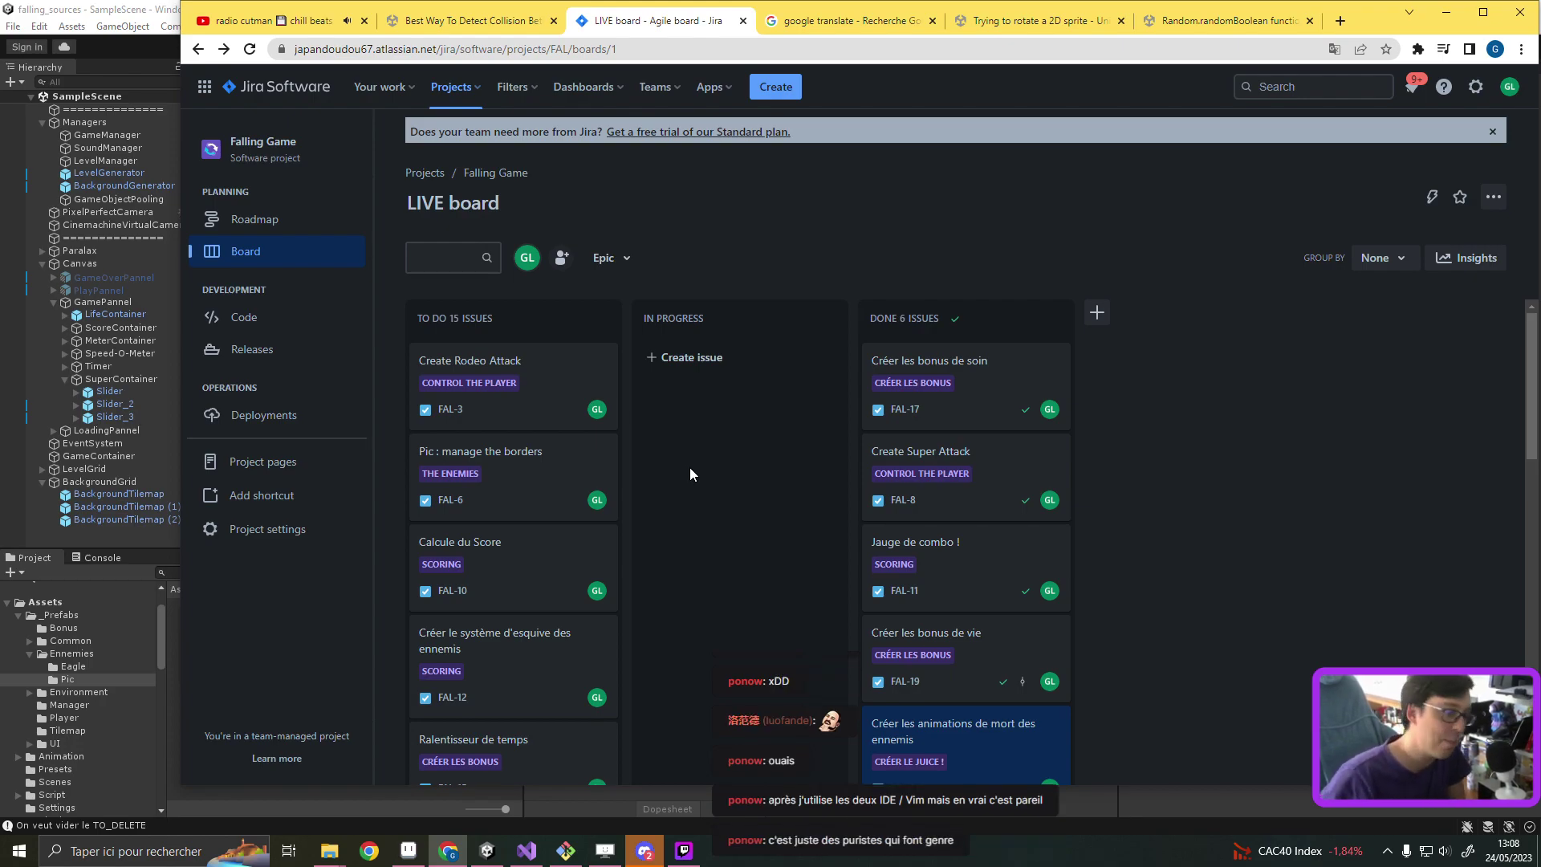
{"action": "scroll", "coordinate": [690, 467], "scroll_direction": "down", "scroll_amount": 2}
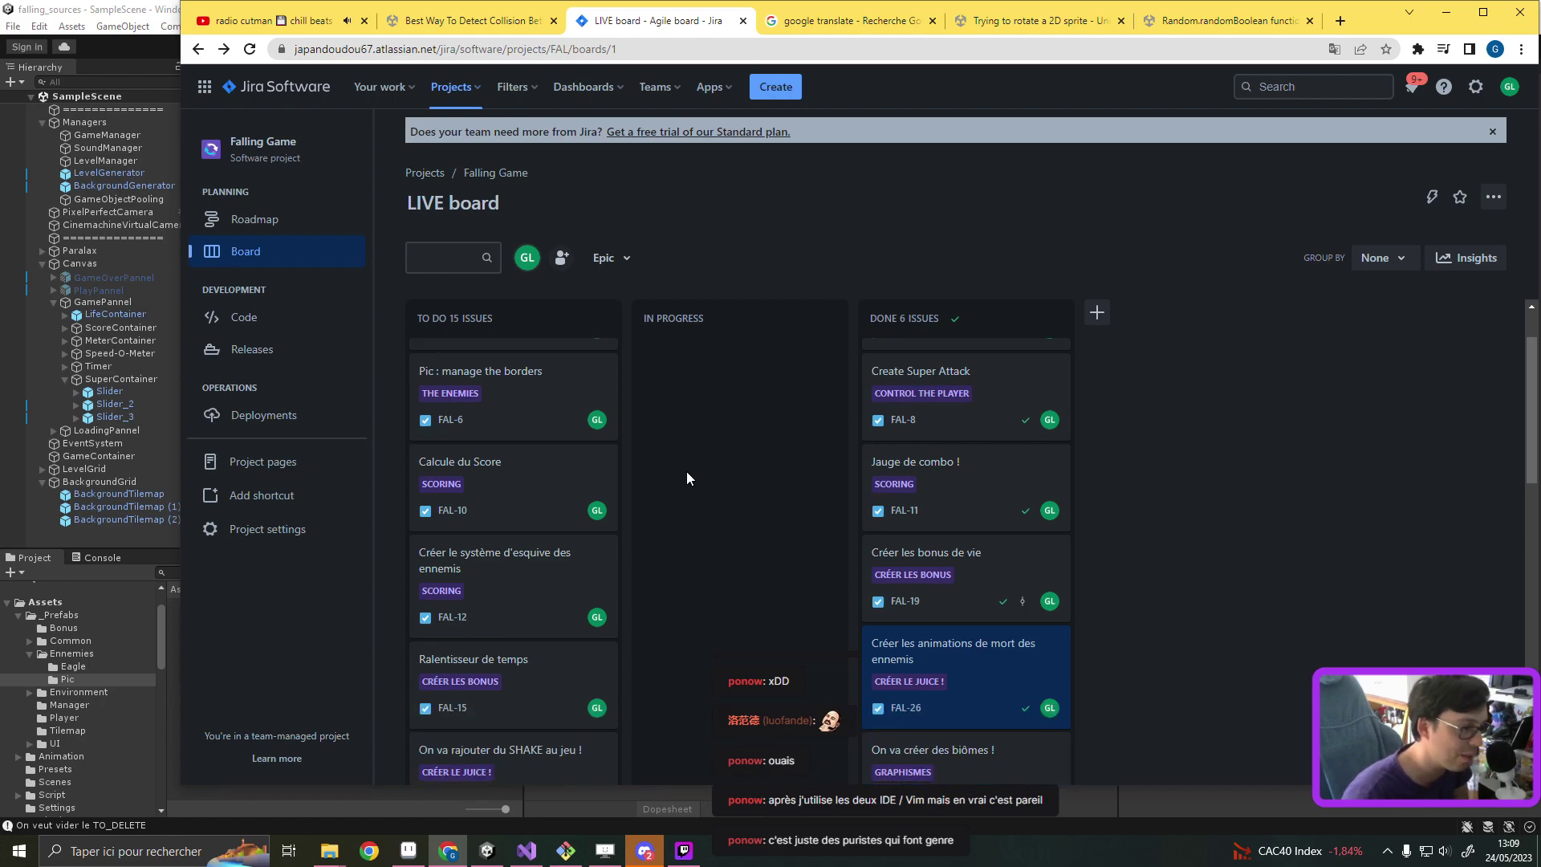
{"action": "scroll", "coordinate": [689, 470], "scroll_direction": "down", "scroll_amount": 2}
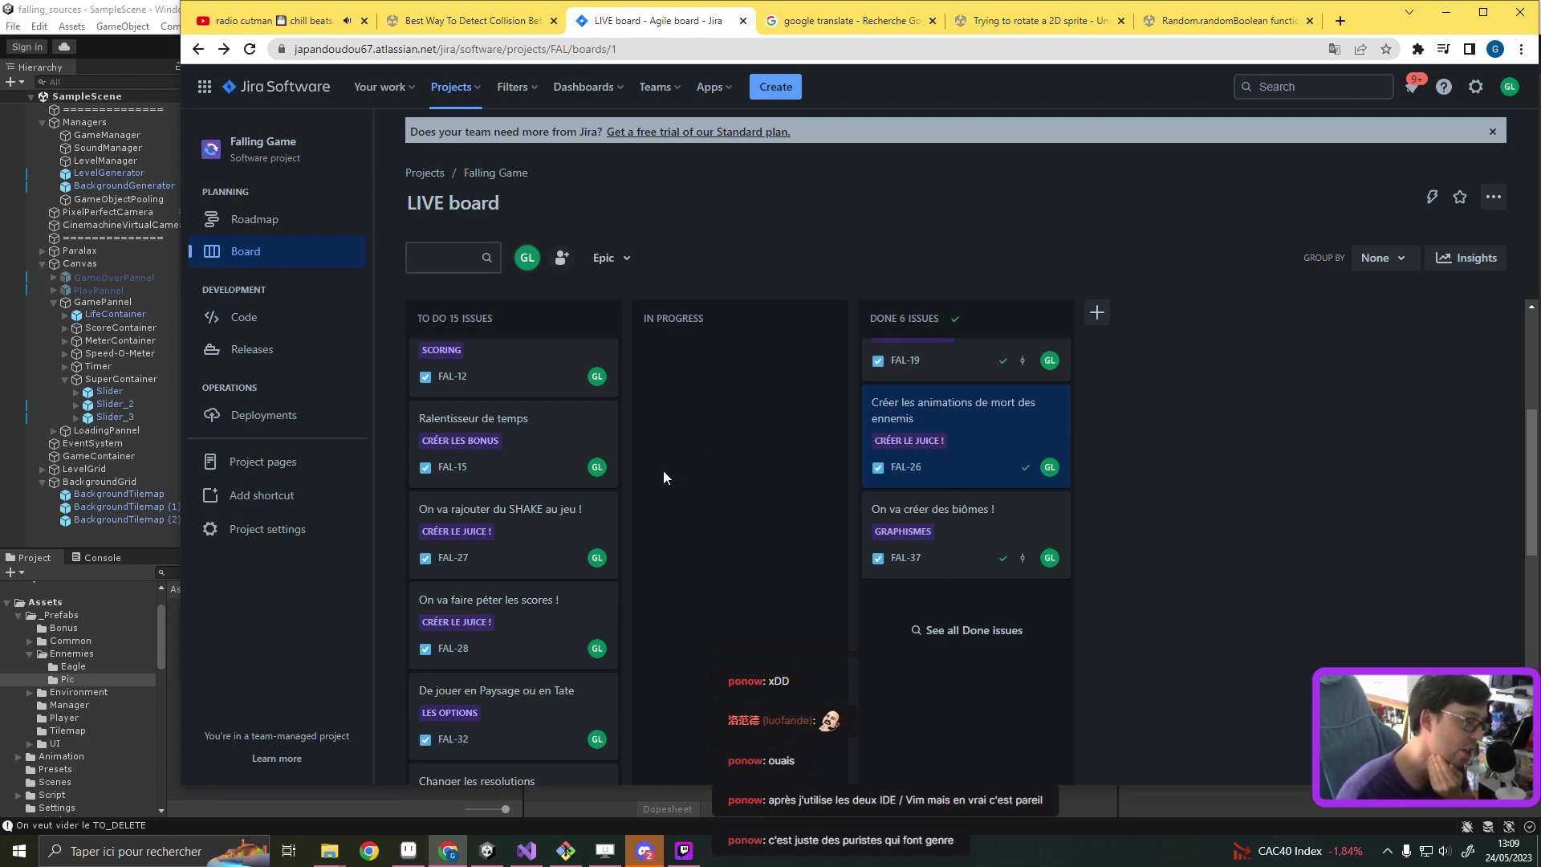
{"action": "scroll", "coordinate": [661, 472], "scroll_direction": "down", "scroll_amount": 2}
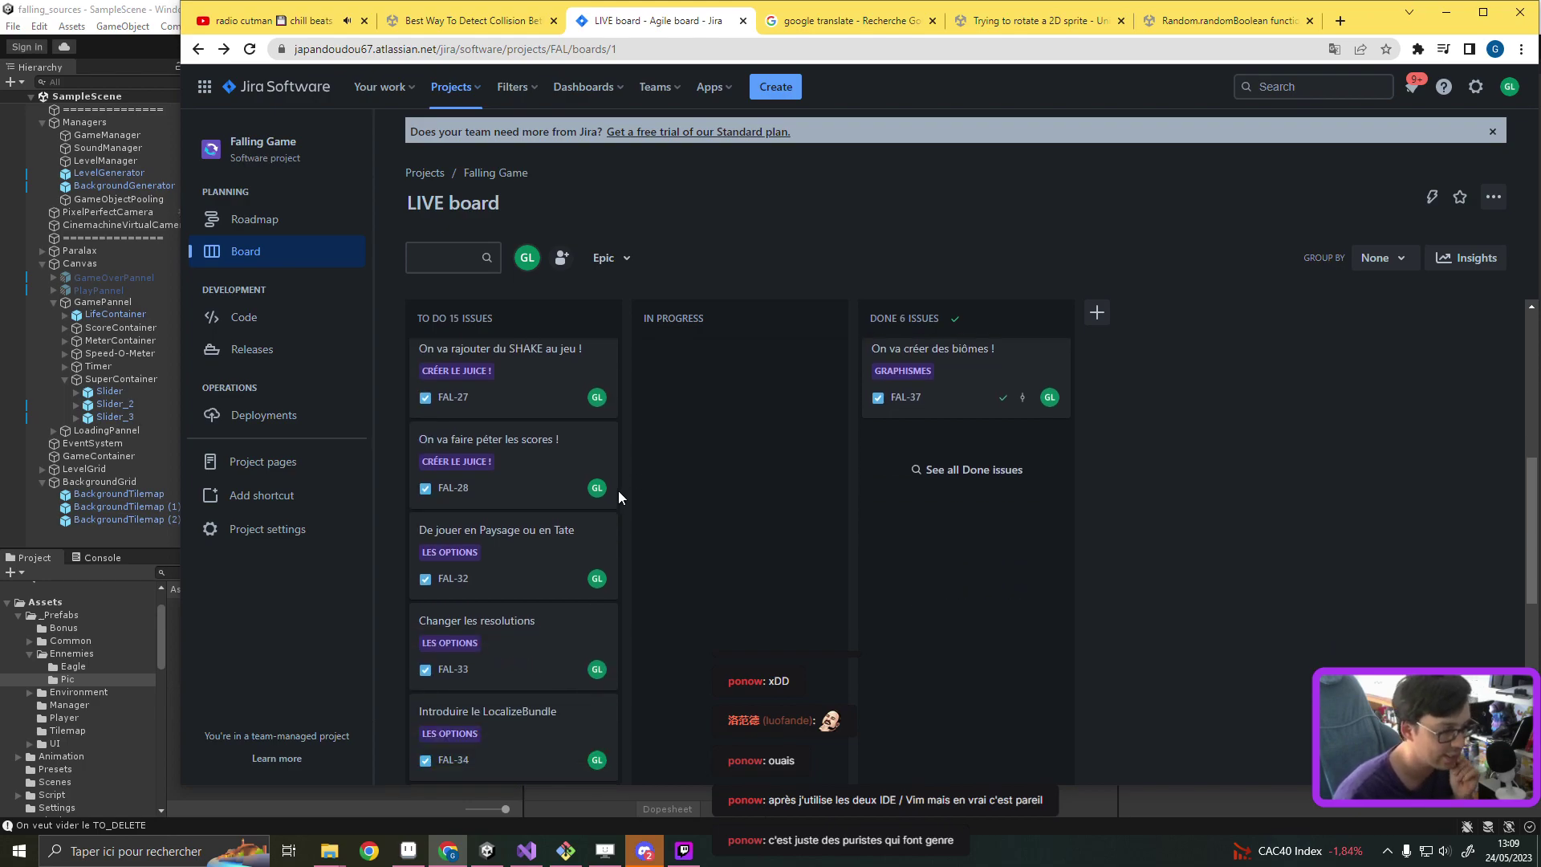
{"action": "scroll", "coordinate": [578, 454], "scroll_direction": "up", "scroll_amount": 4}
{"action": "scroll", "coordinate": [578, 453], "scroll_direction": "up", "scroll_amount": 1}
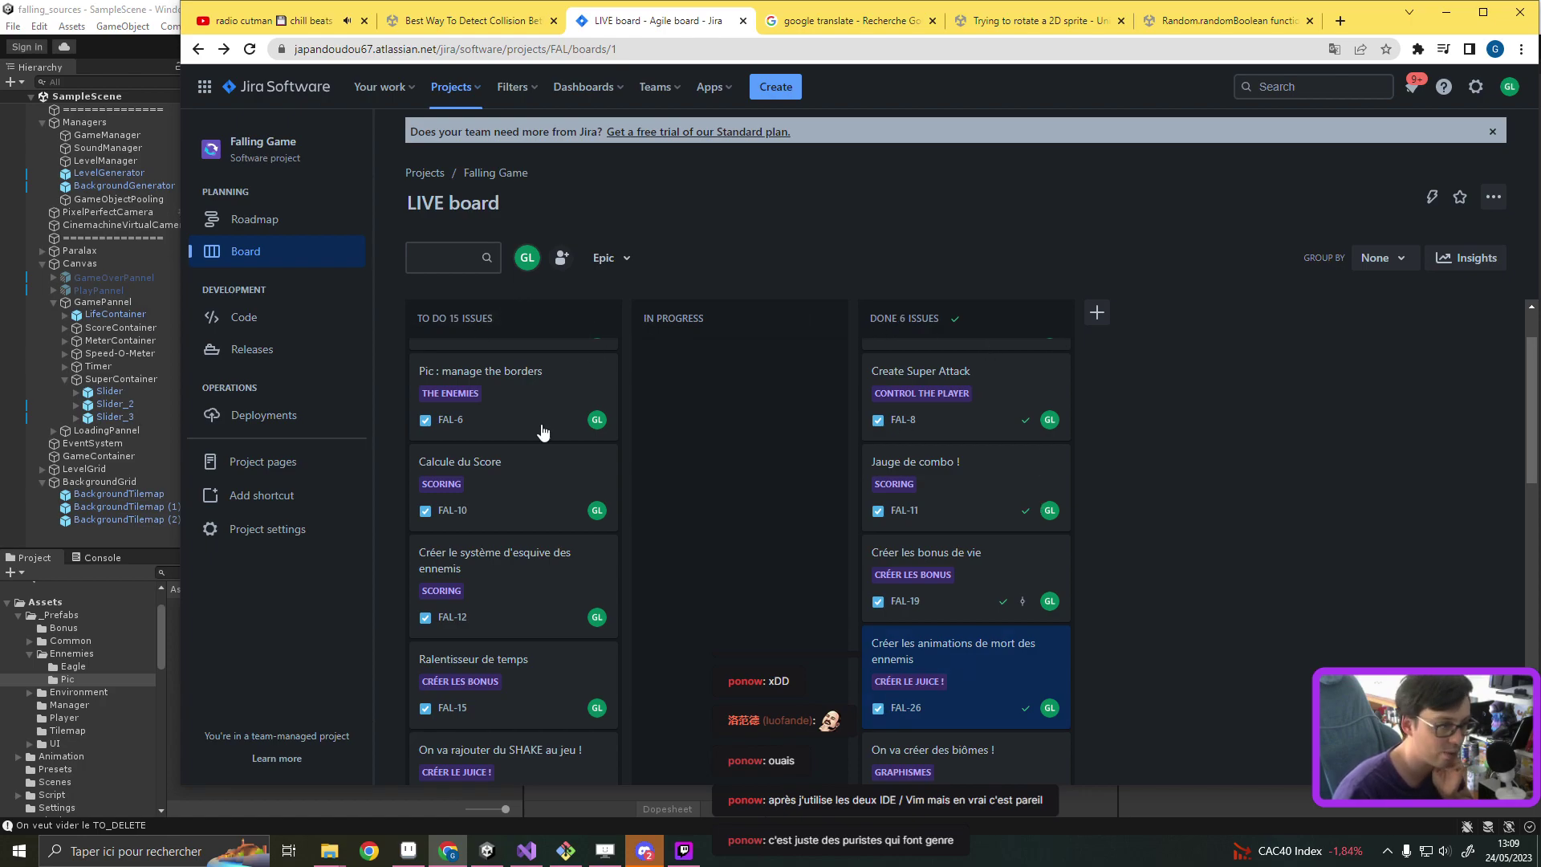
{"action": "left_click", "coordinate": [289, 220]}
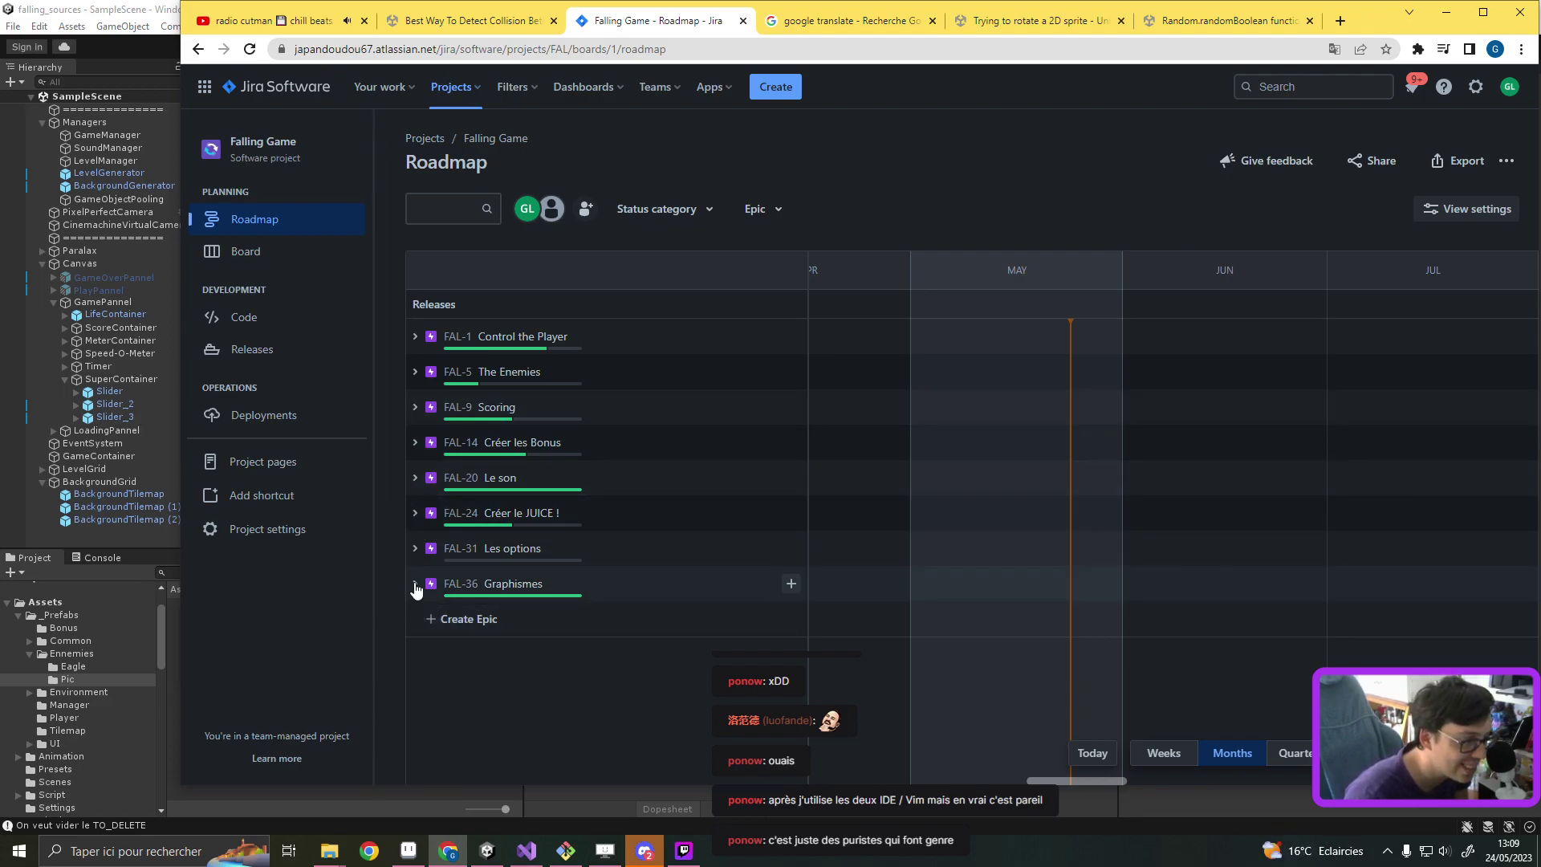
Step: Add a new roadmap epic named 'Créer les MALUS'
{"action": "left_click", "coordinate": [415, 445]}
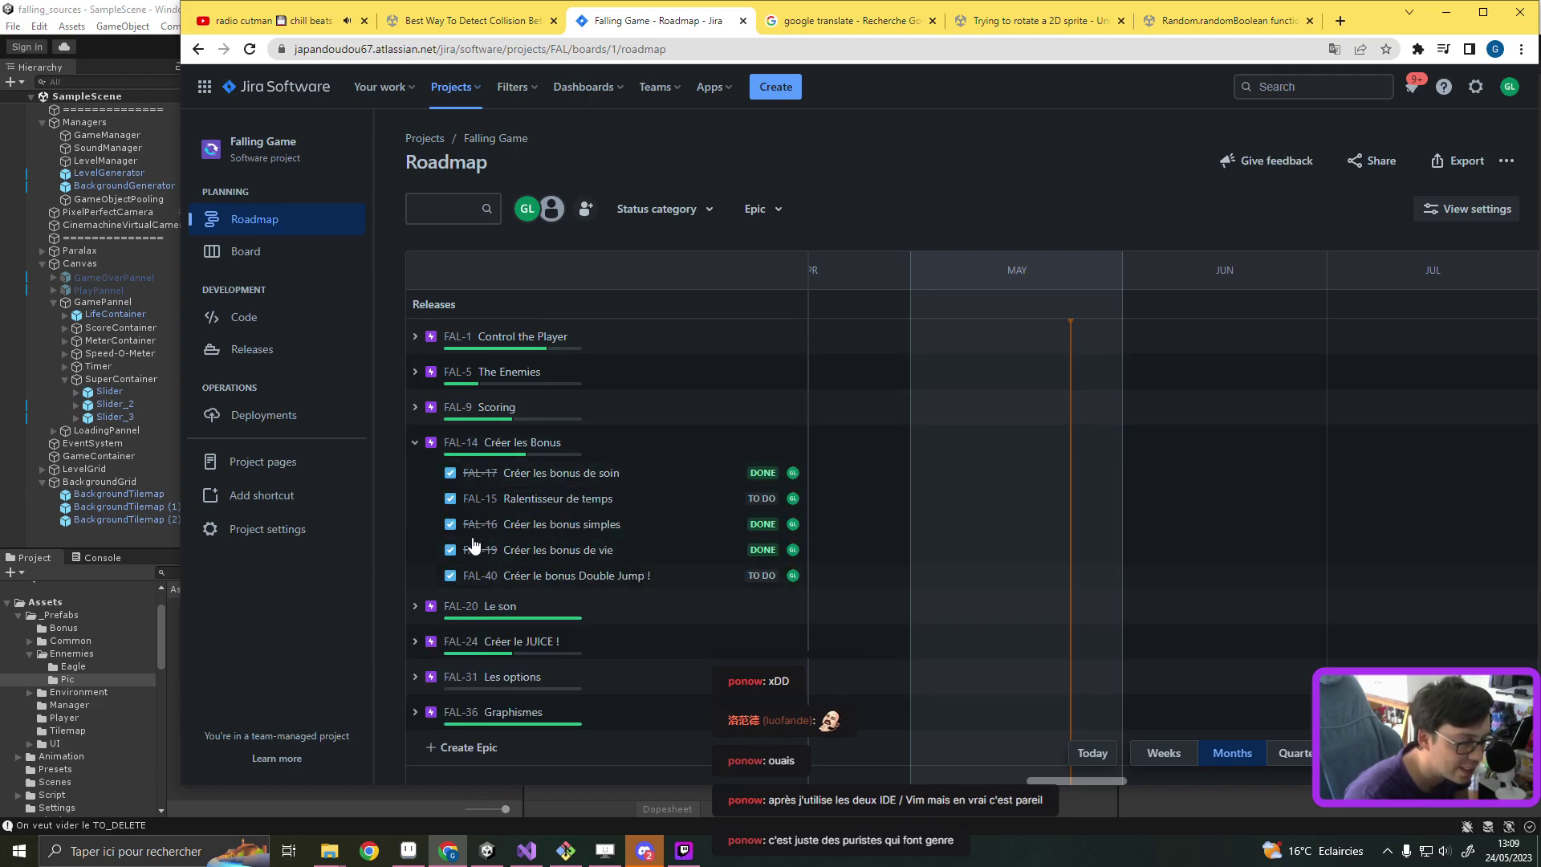
{"action": "left_click", "coordinate": [449, 747]}
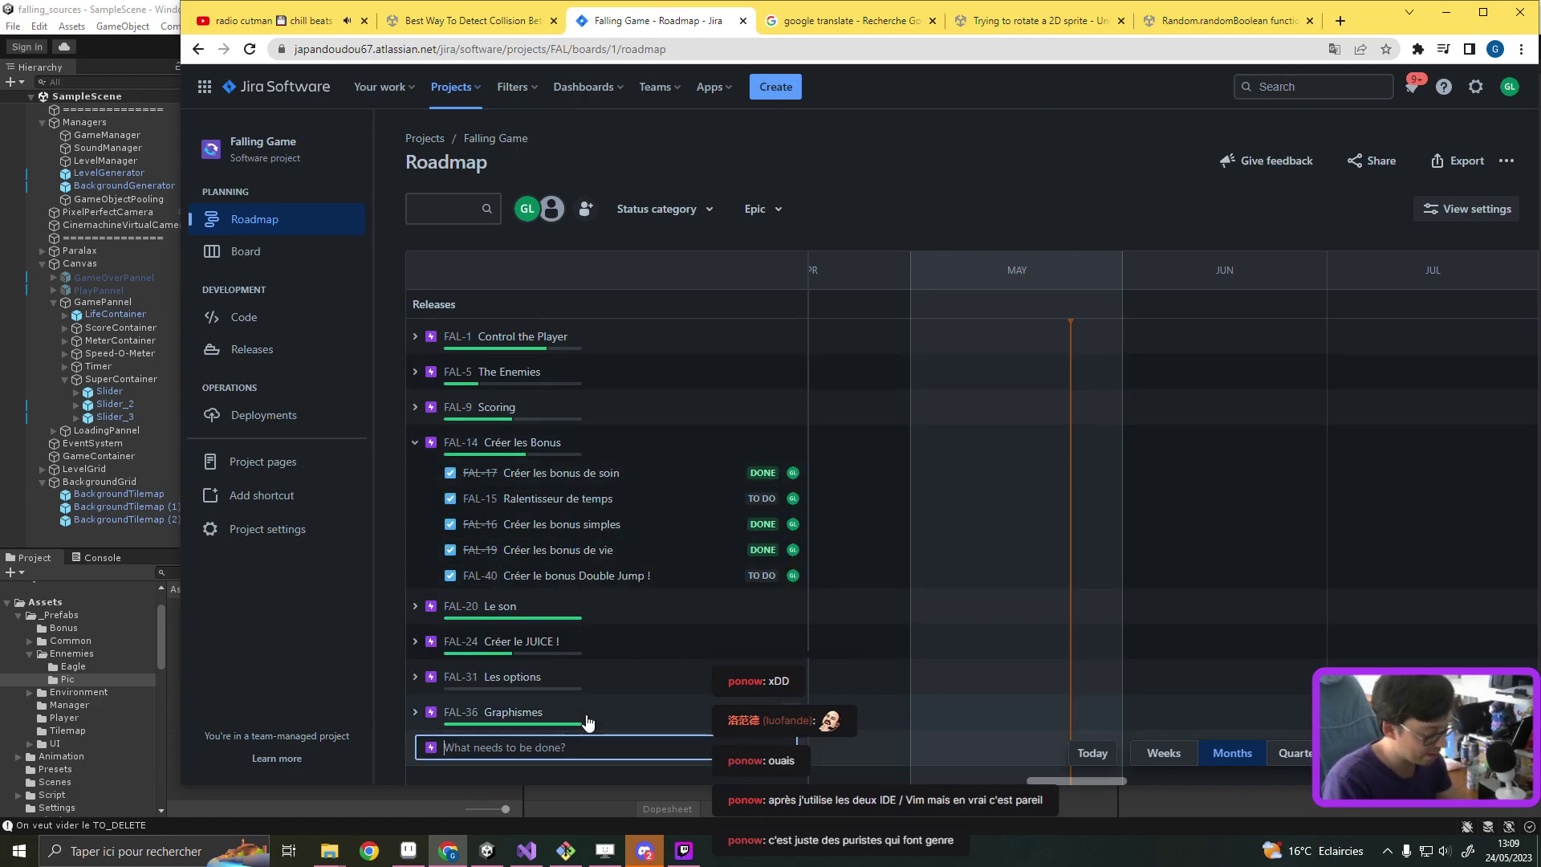
{"action": "type", "text": "Créer les MA"}
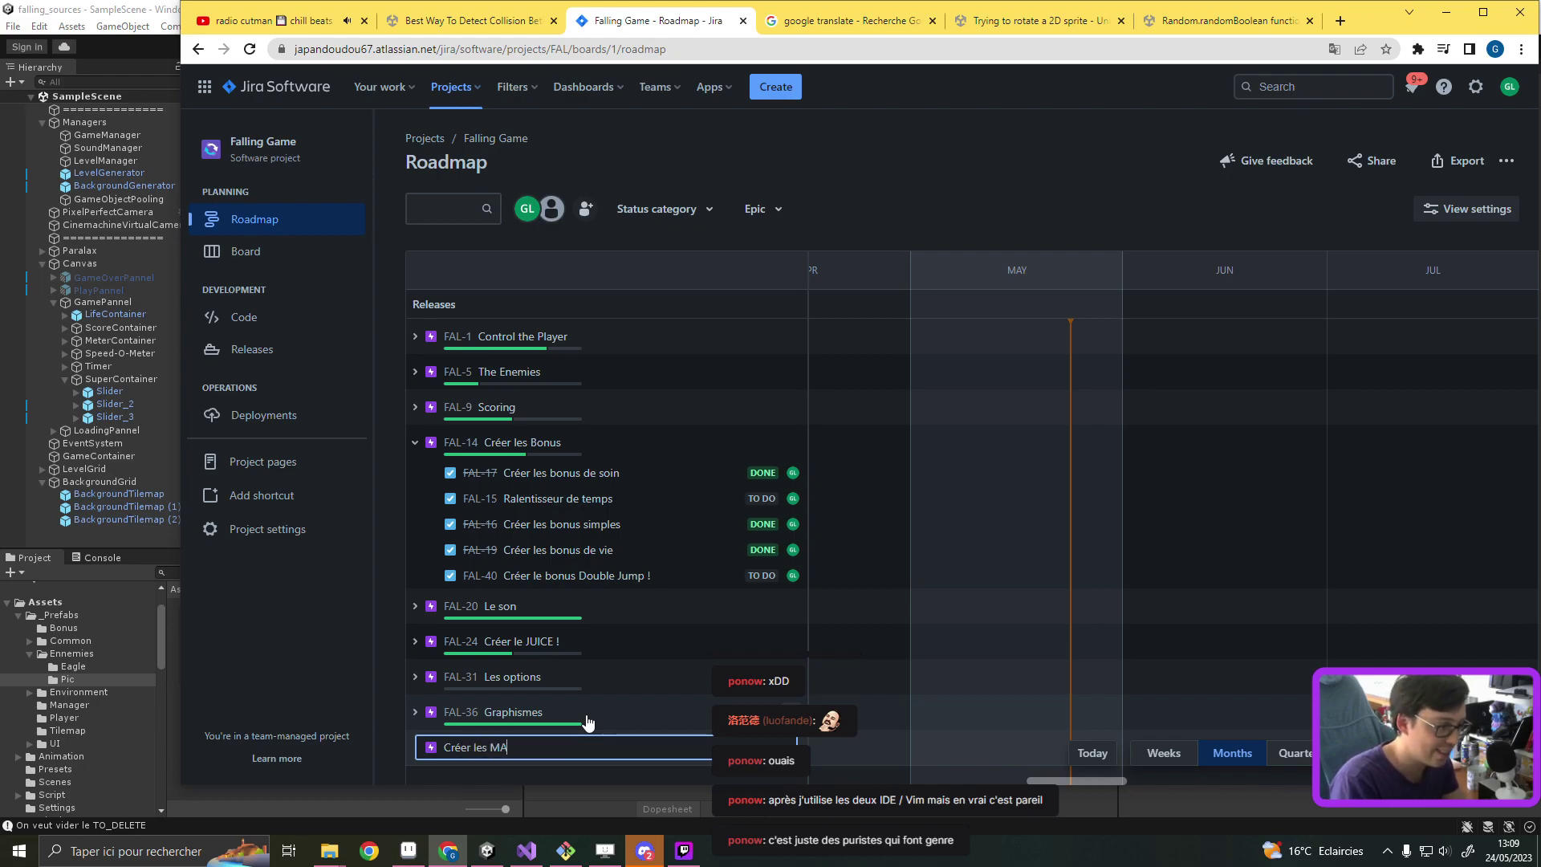
{"action": "type", "text": "LUS"}
{"action": "key", "text": "Return"}
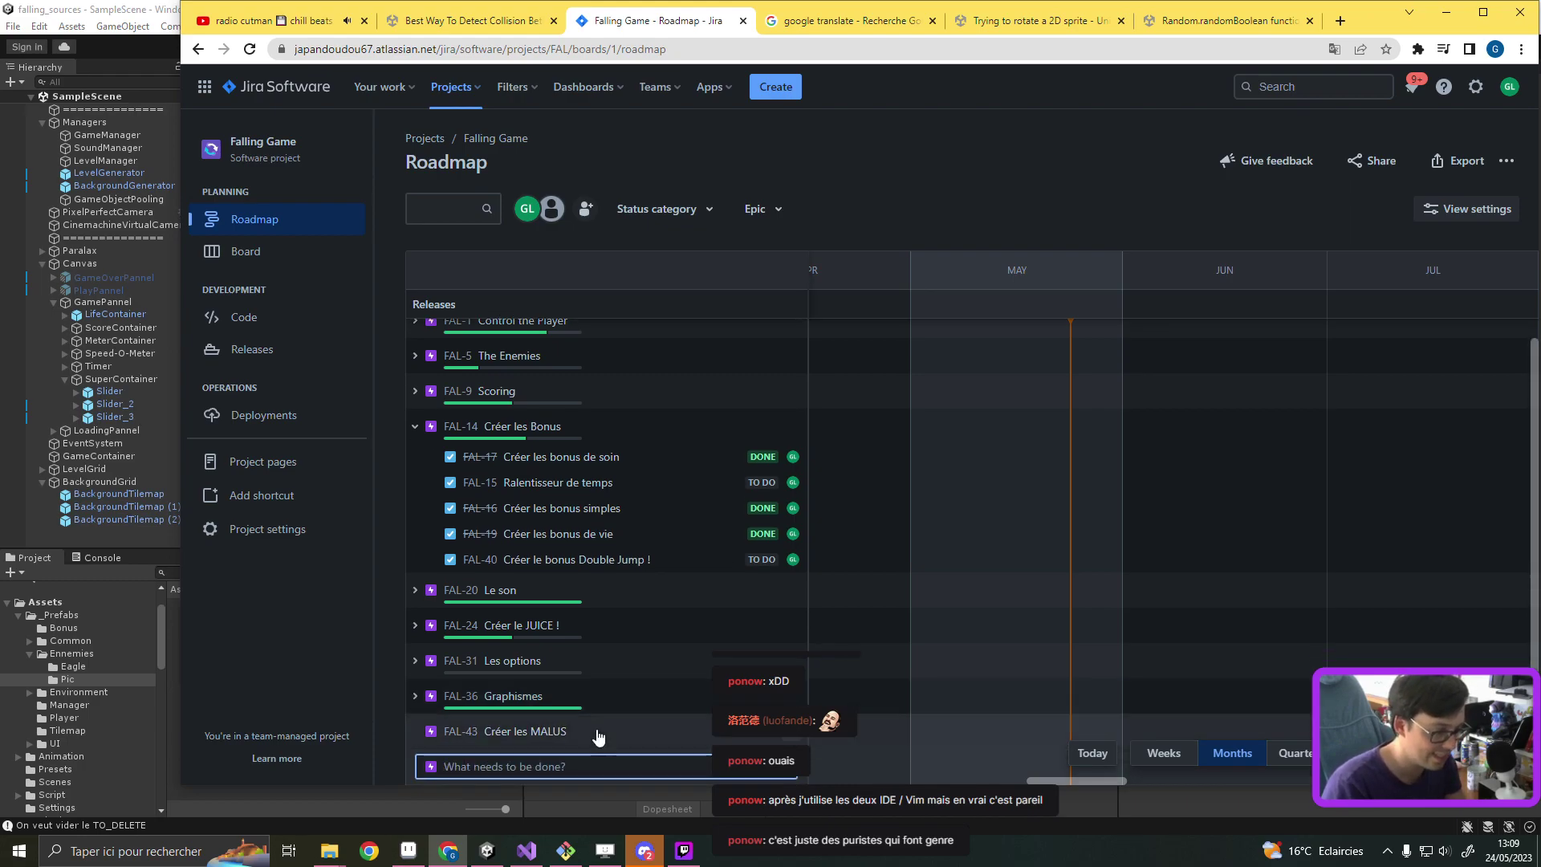
Step: Add the child issue 'Fairen est bouré' under epic FAL-43, then go to the LIVE board
{"action": "left_click", "coordinate": [748, 735]}
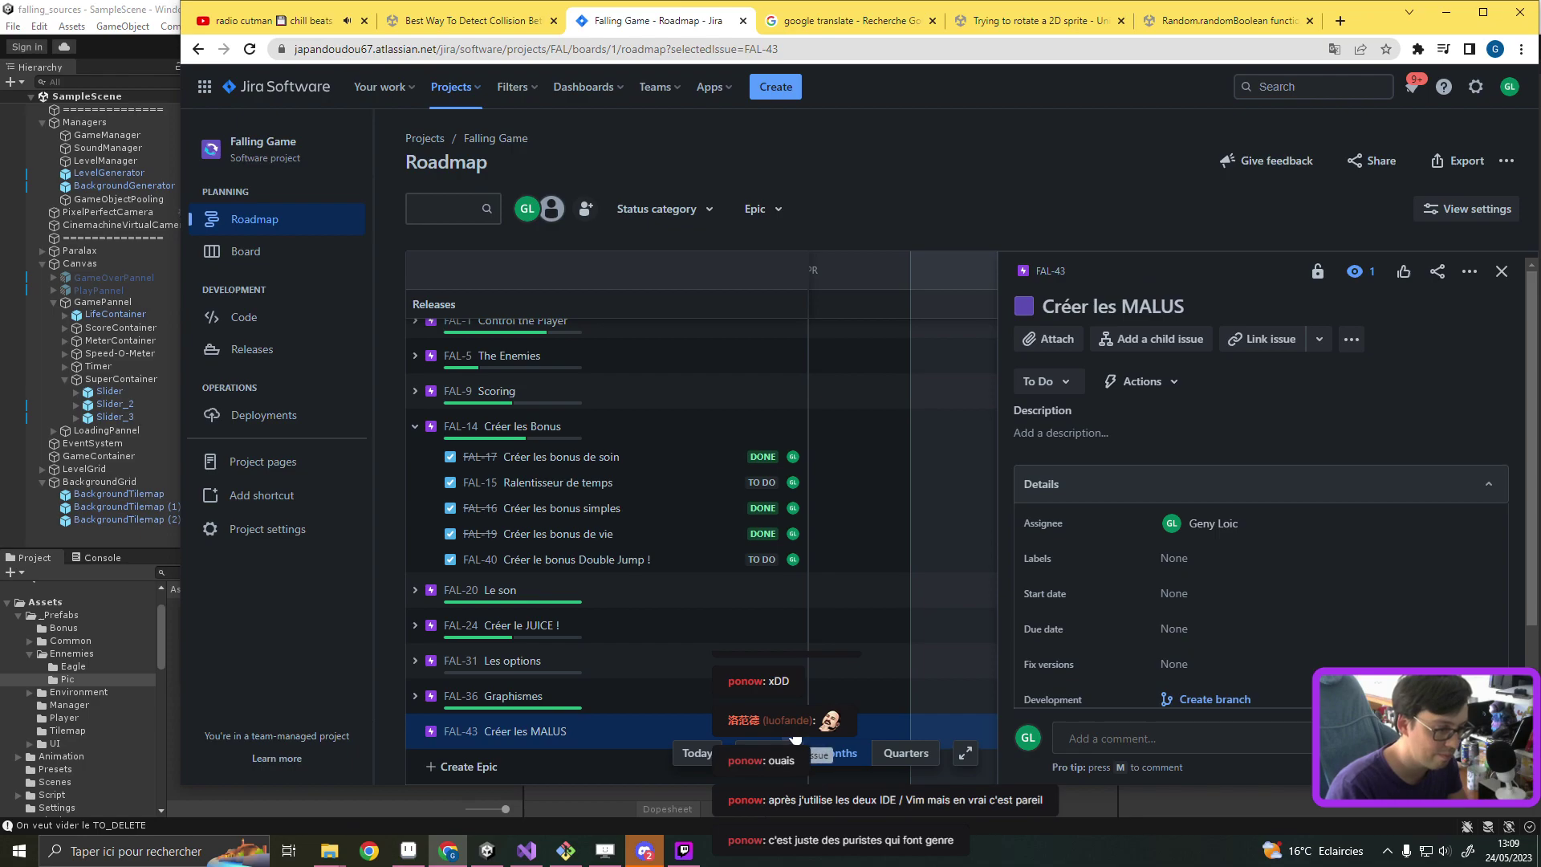
{"action": "left_click", "coordinate": [792, 731]}
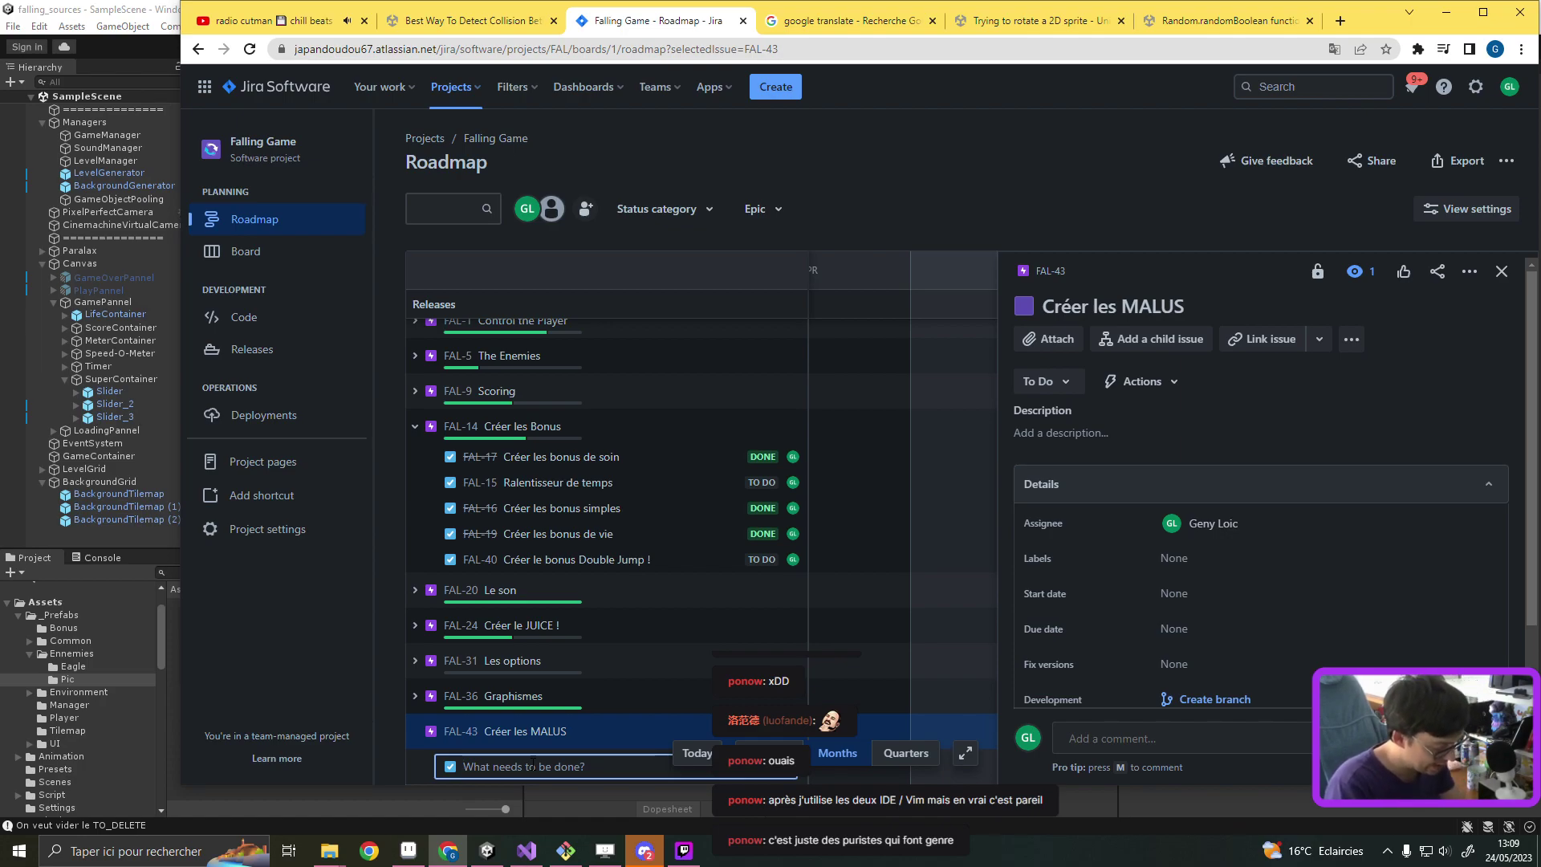
{"action": "type", "text": "B"}
{"action": "key", "text": "BackSpace"}
{"action": "key", "text": "BackSpace"}
{"action": "type", "text": "Faire rotate la caméra c"}
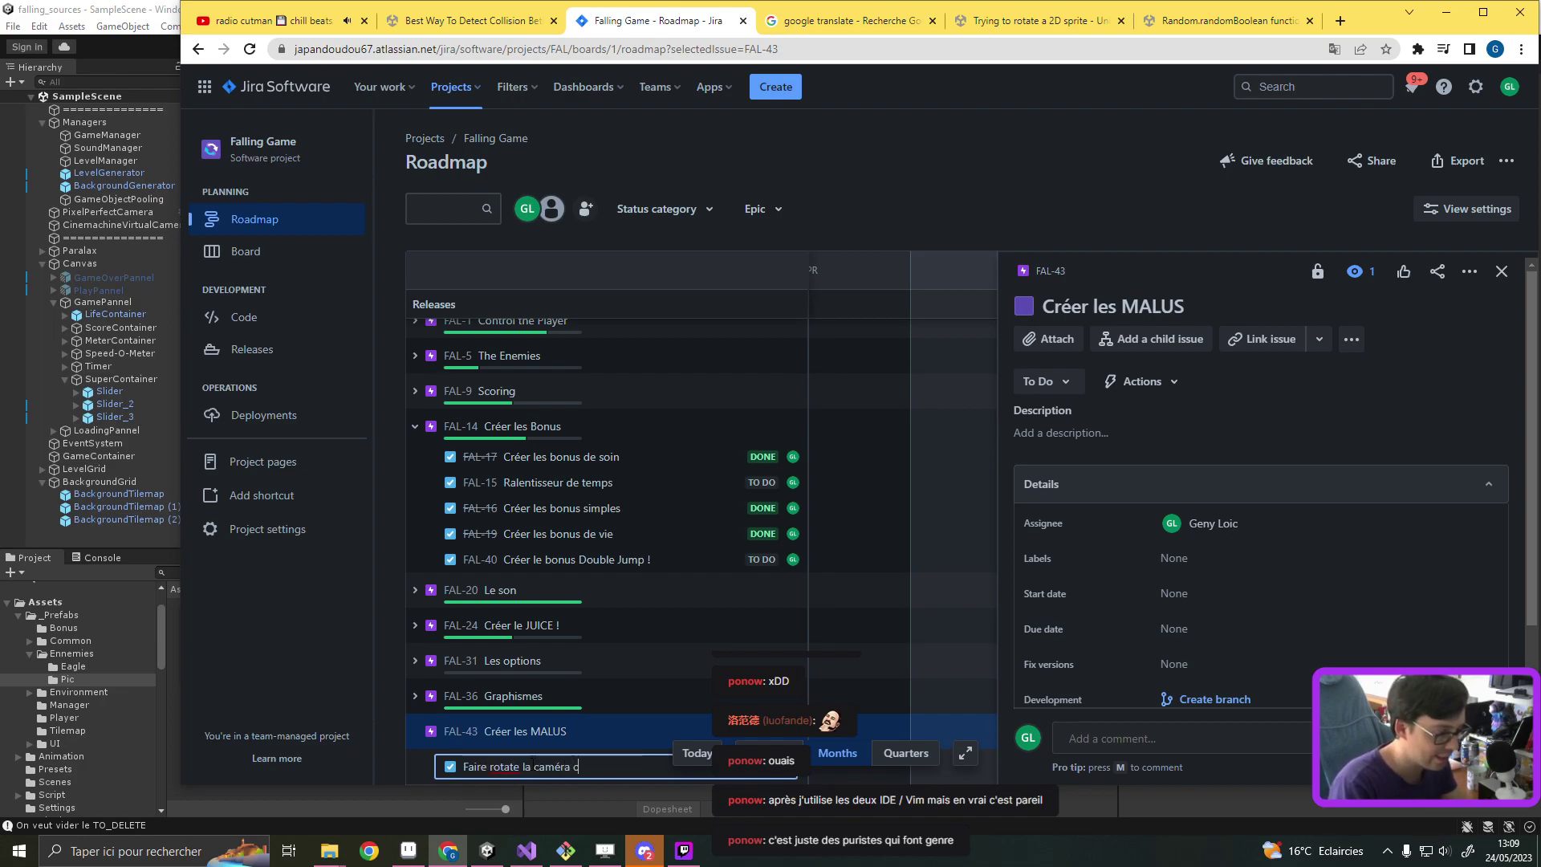
{"action": "type", "text": "n est bou"}
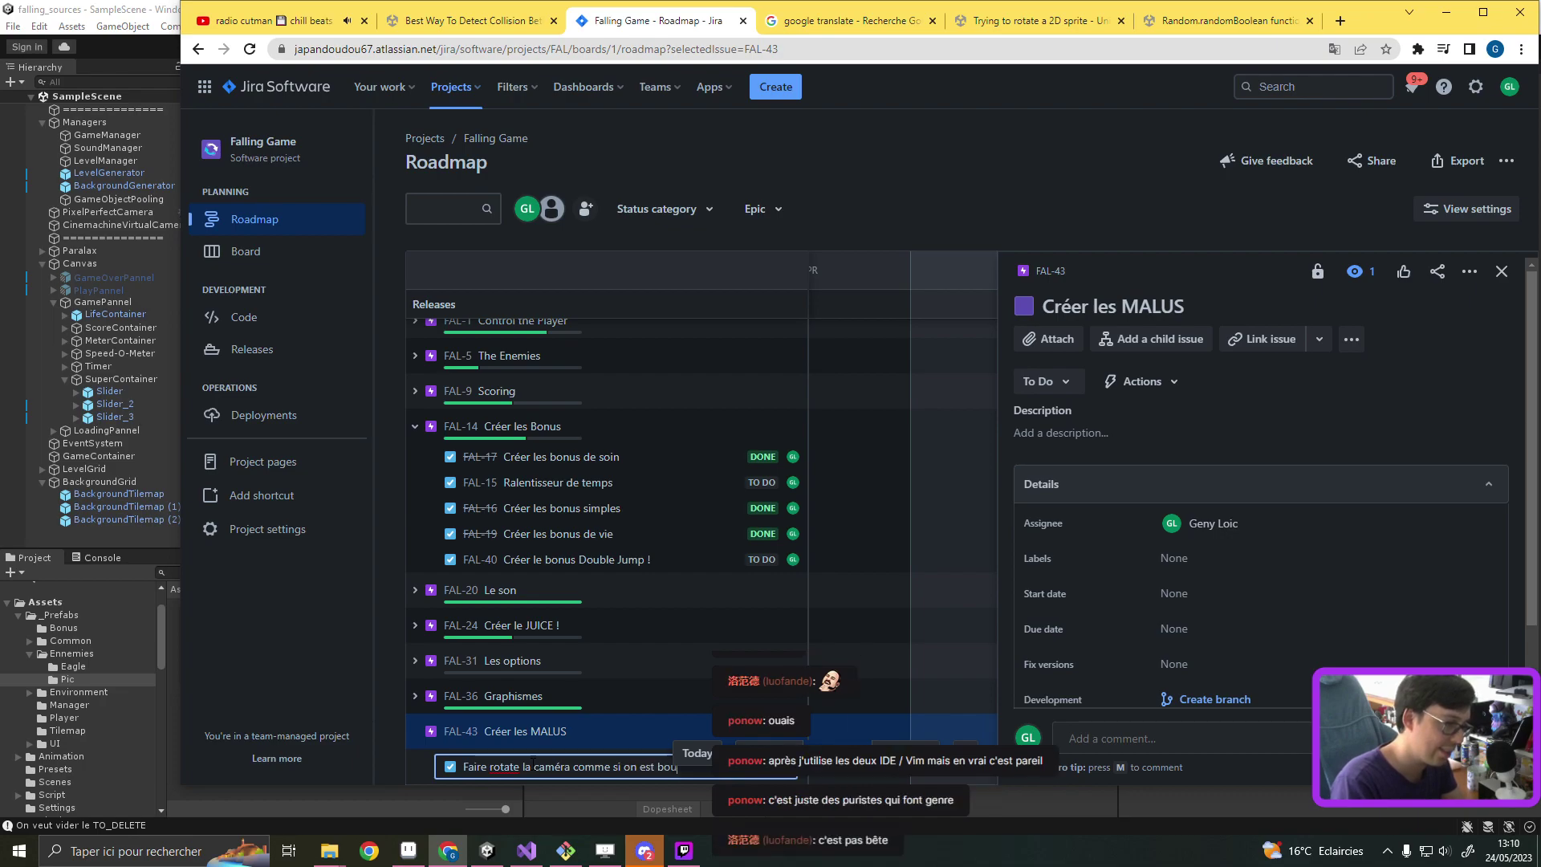
{"action": "type", "text": "ré"}
{"action": "key", "text": "Return"}
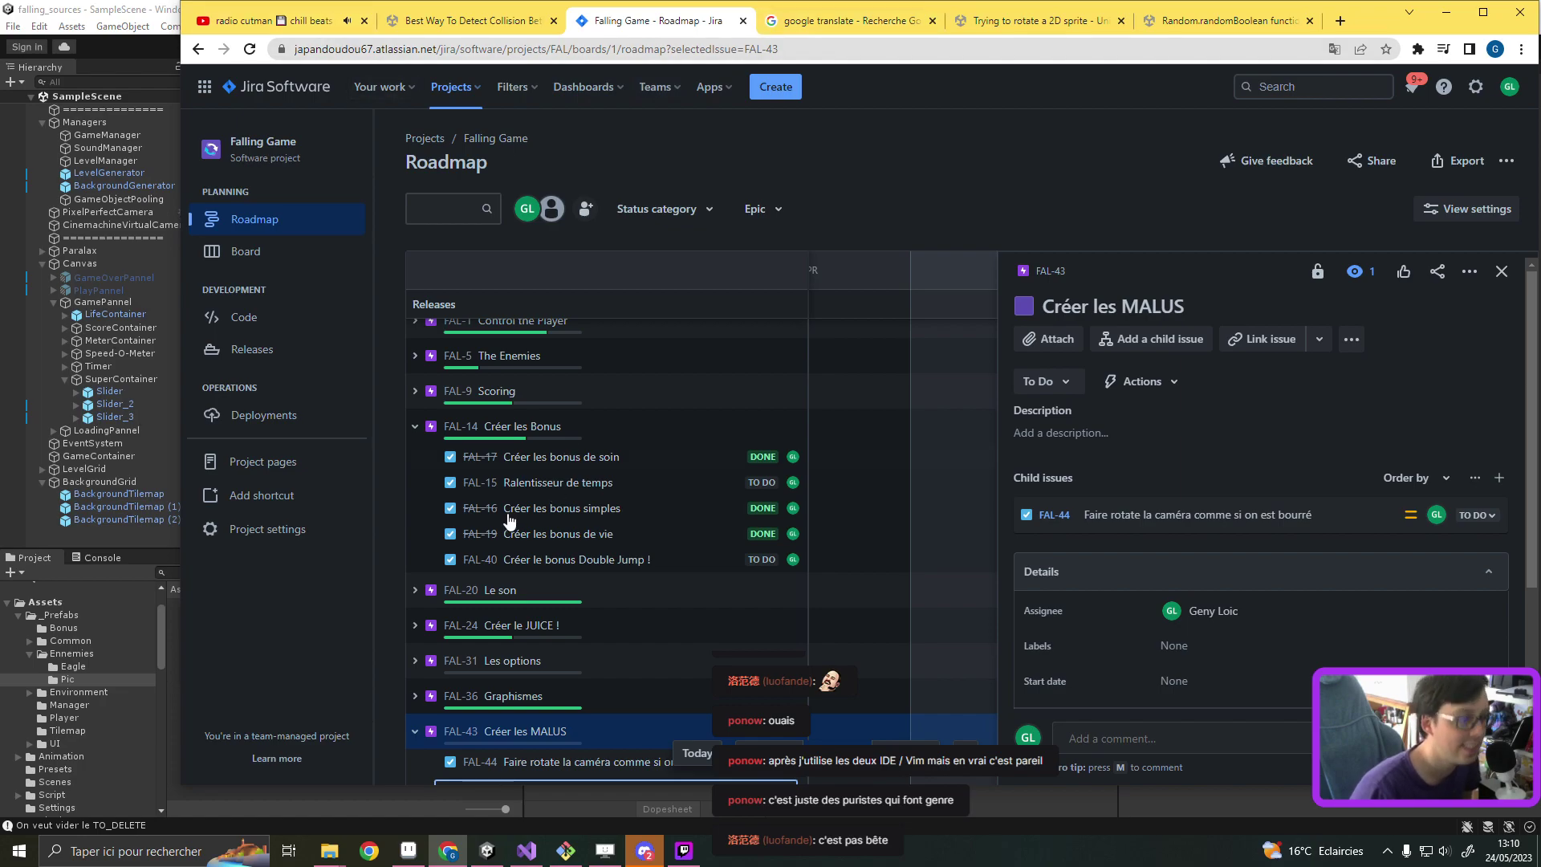
{"action": "left_click", "coordinate": [304, 258]}
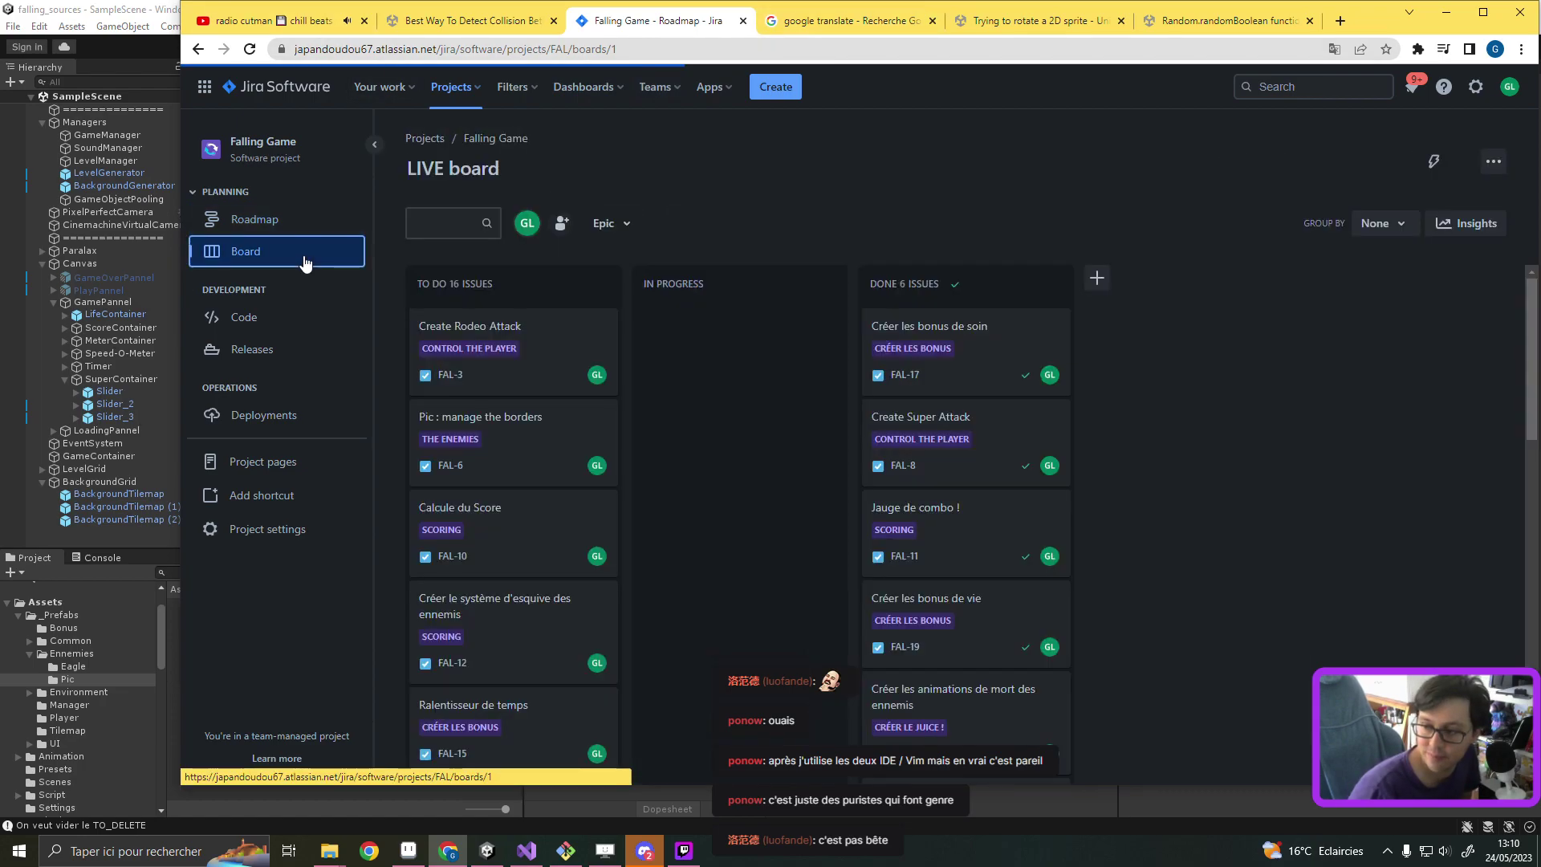
Step: Move card FAL-38 'Créer un trampoline' from To Do to In Progress, then minimize the browser
{"action": "scroll", "coordinate": [642, 558], "scroll_direction": "down", "scroll_amount": 2}
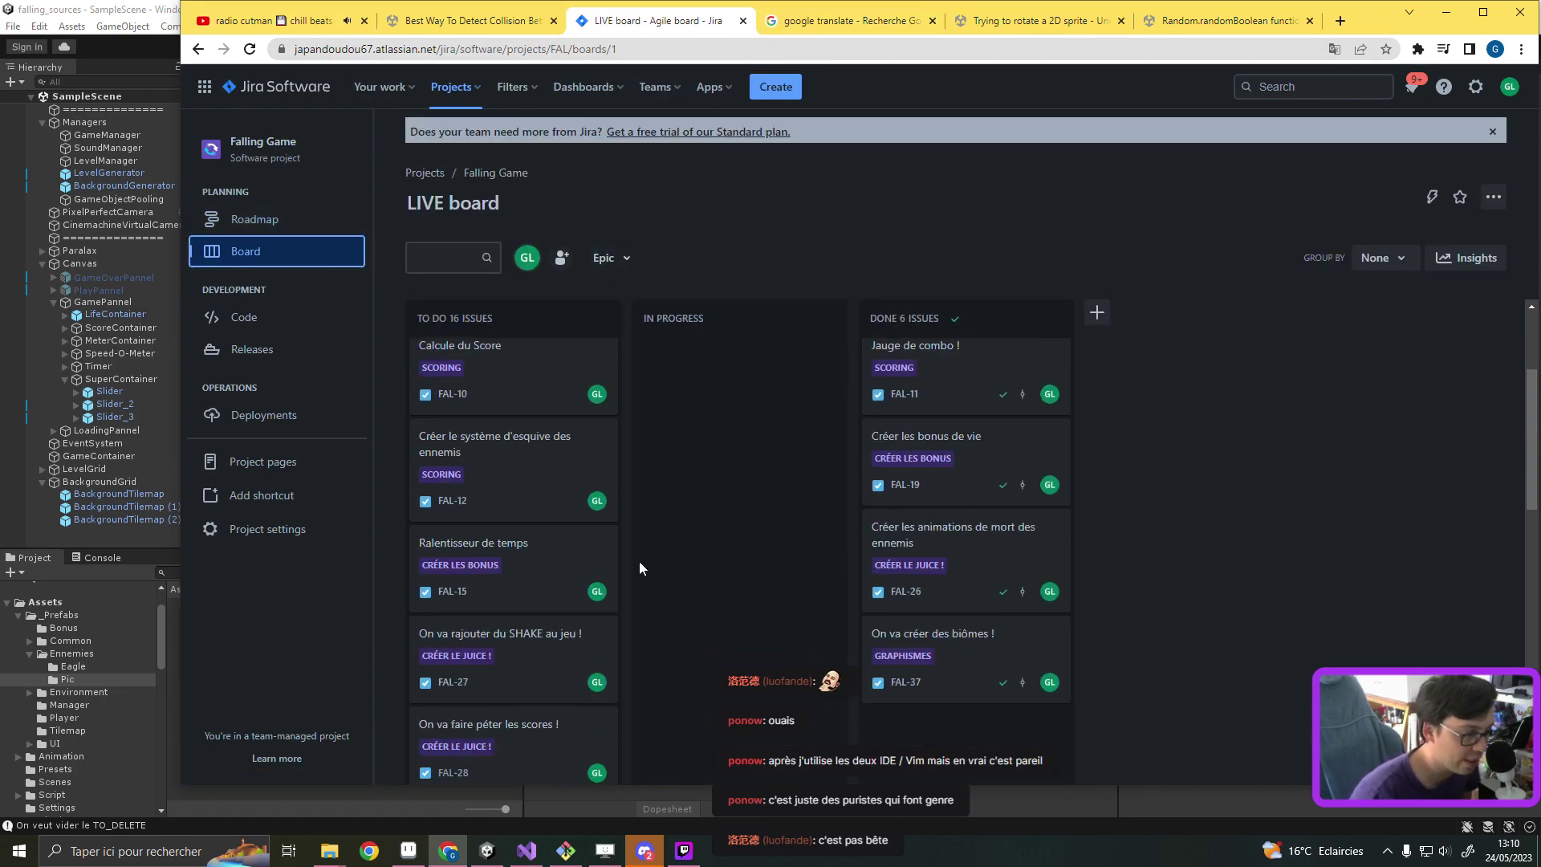
{"action": "scroll", "coordinate": [636, 566], "scroll_direction": "down", "scroll_amount": 3}
{"action": "scroll", "coordinate": [634, 646], "scroll_direction": "down", "scroll_amount": 2}
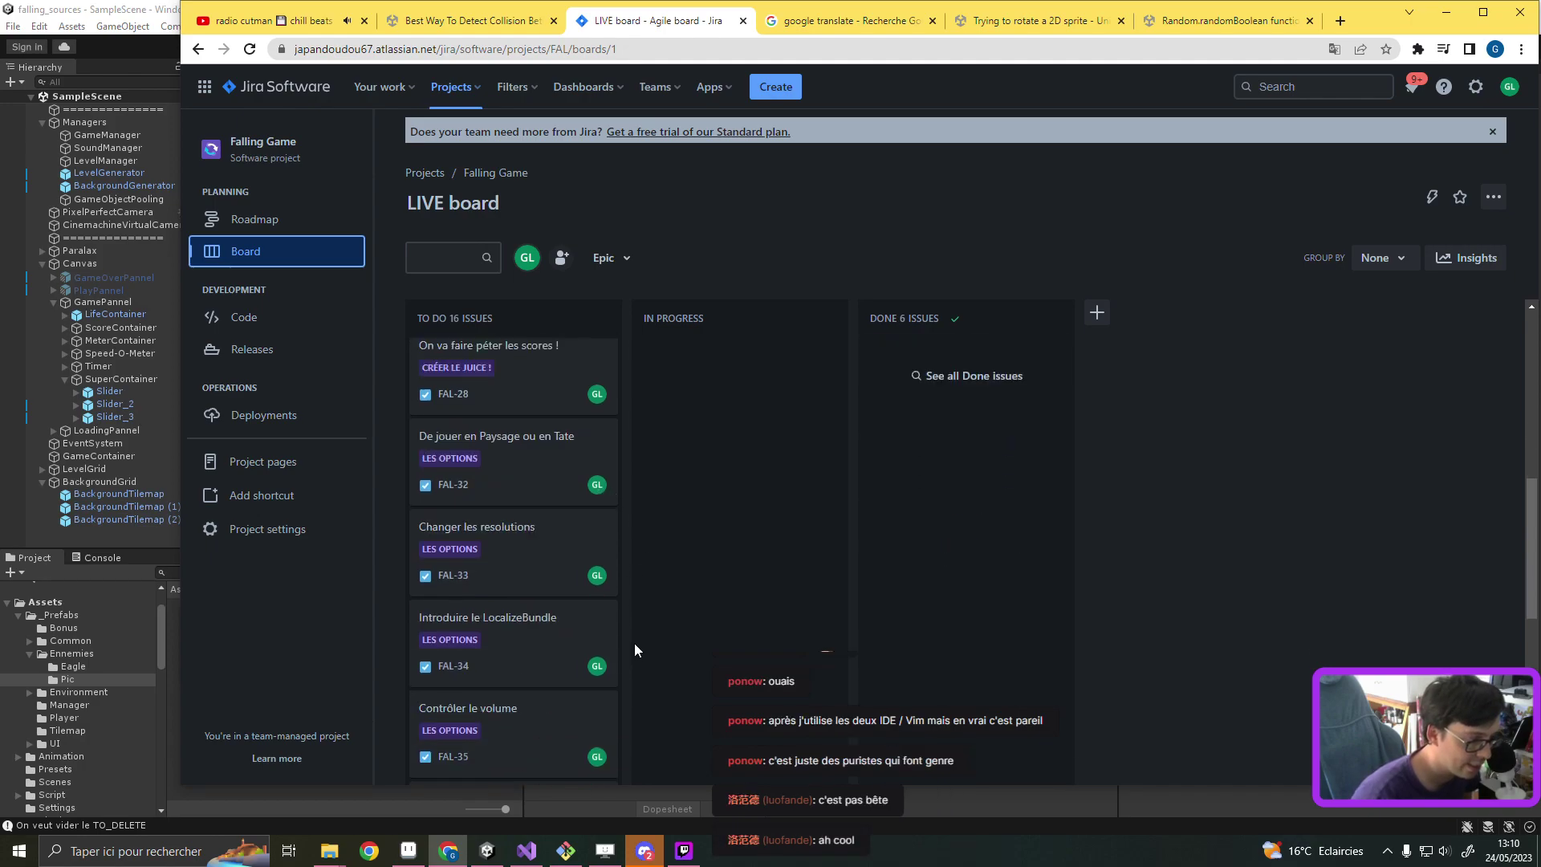
{"action": "scroll", "coordinate": [634, 646], "scroll_direction": "down", "scroll_amount": 2}
{"action": "scroll", "coordinate": [635, 647], "scroll_direction": "down", "scroll_amount": 2}
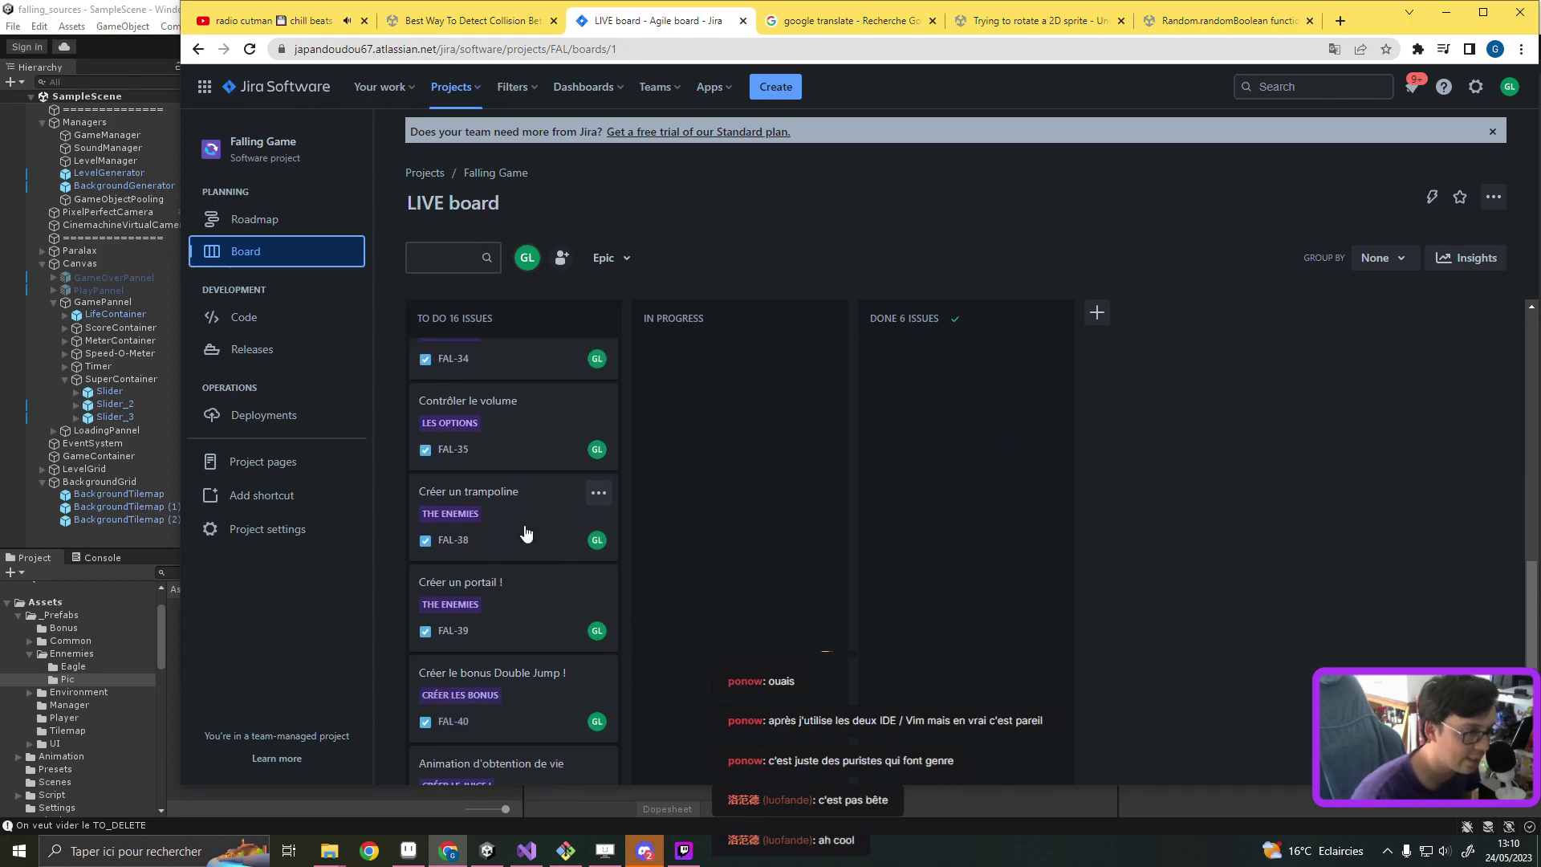
{"action": "left_click_drag", "start_coordinate": [527, 533], "coordinate": [774, 488]}
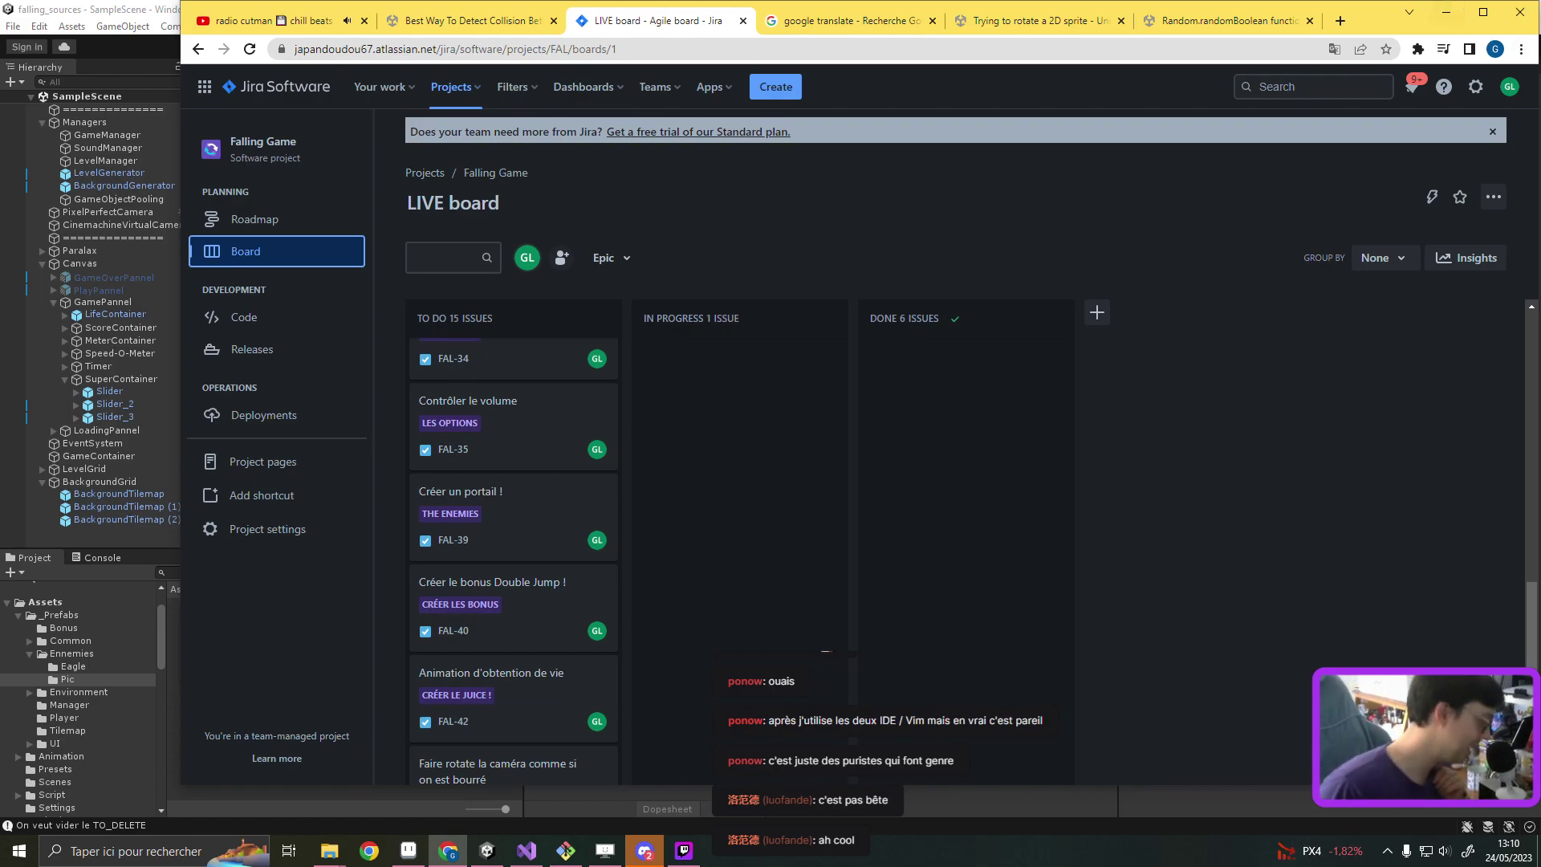
{"action": "left_click", "coordinate": [1445, 12]}
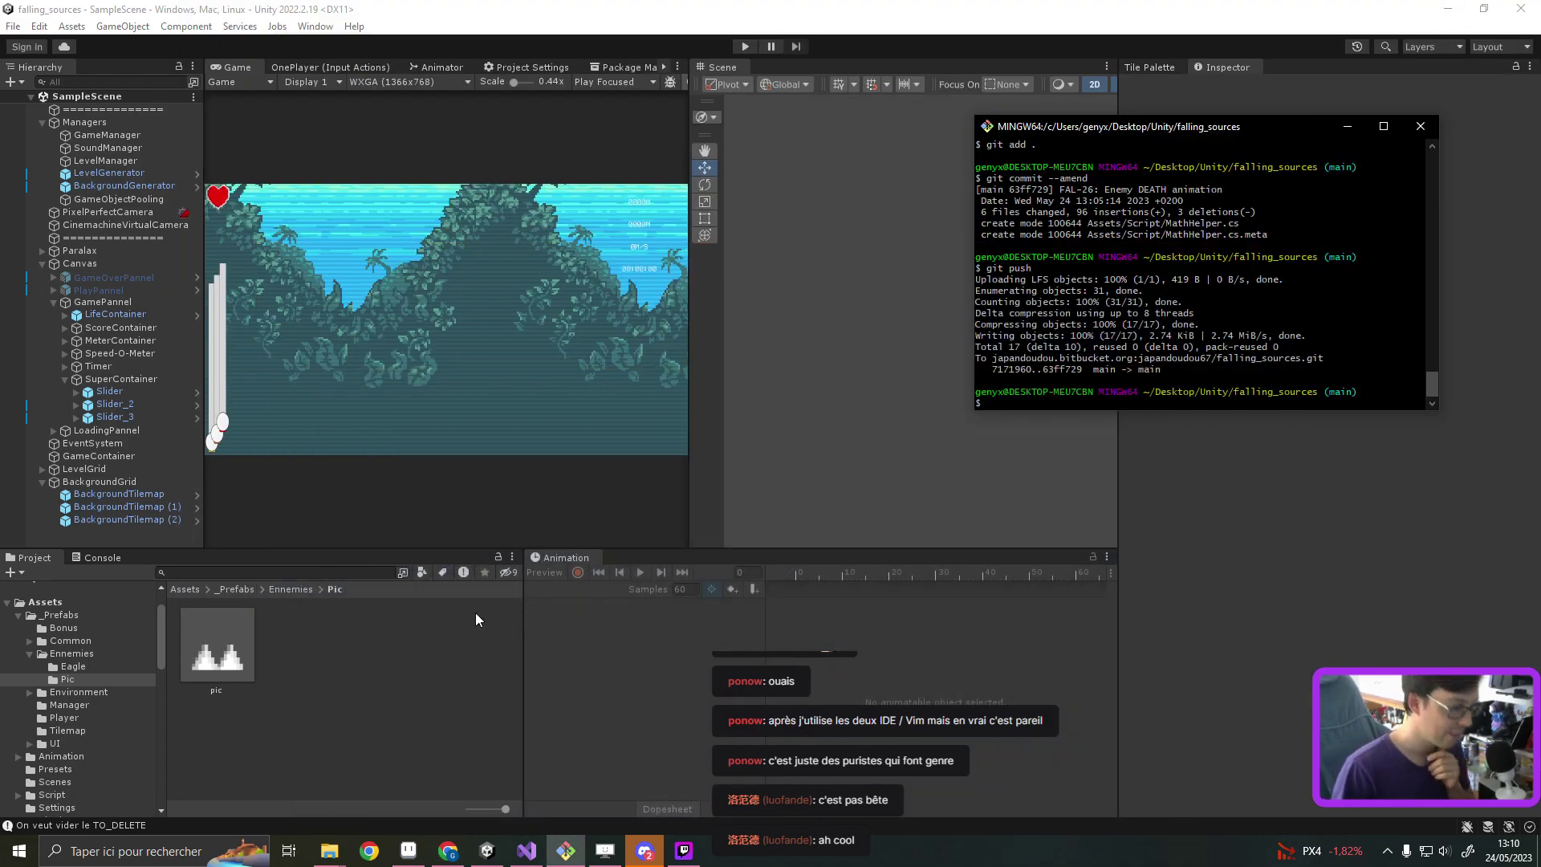
Step: In Aseprite, create a new sprite with width 10 and height 15 pixels
{"action": "left_click", "coordinate": [408, 851]}
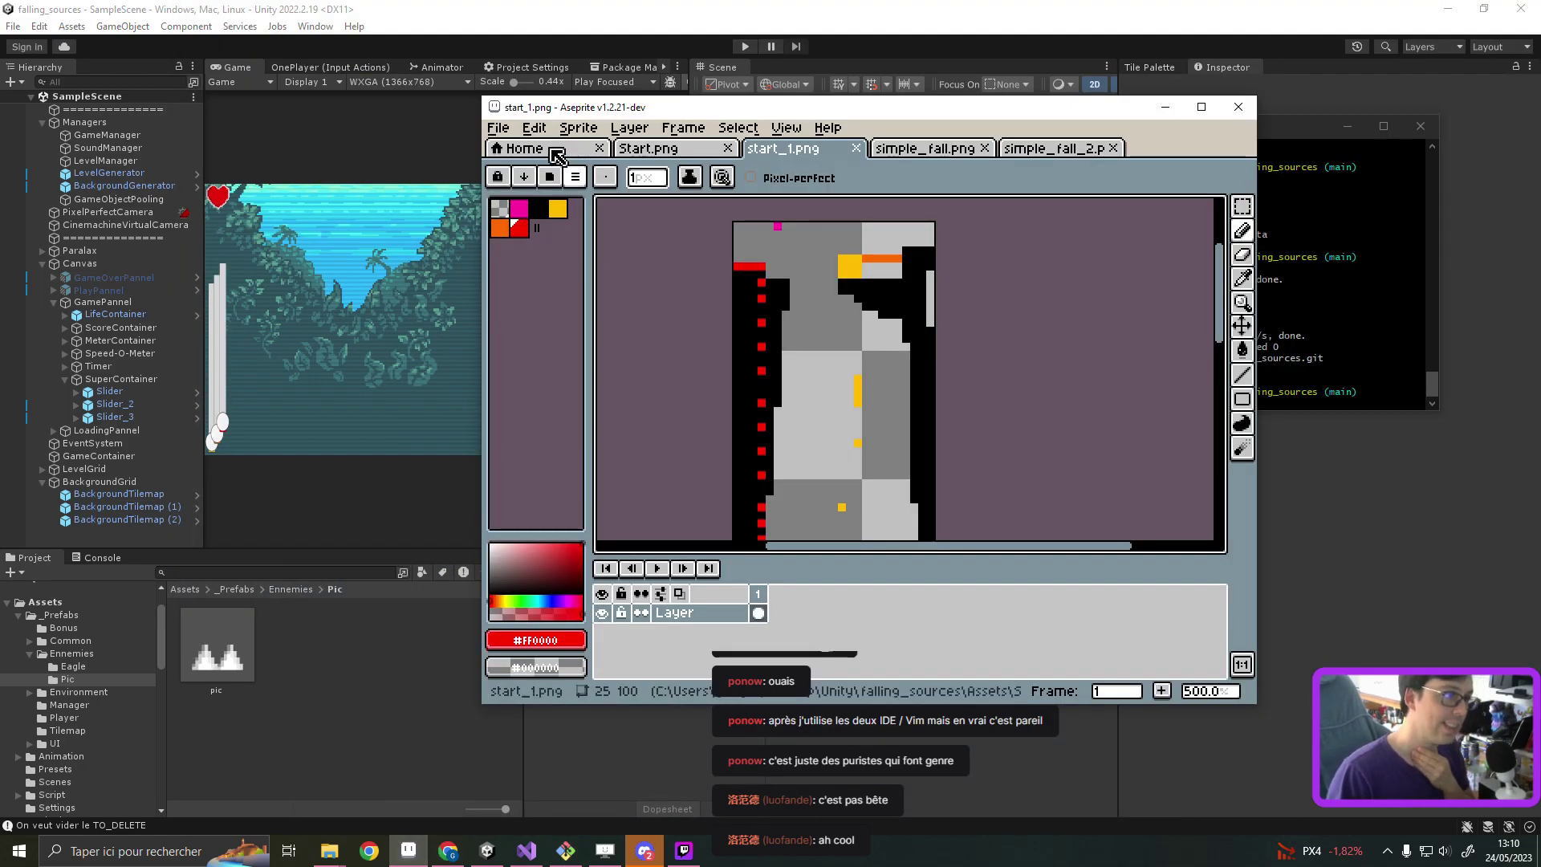
{"action": "left_click", "coordinate": [498, 127]}
{"action": "left_click", "coordinate": [594, 149]}
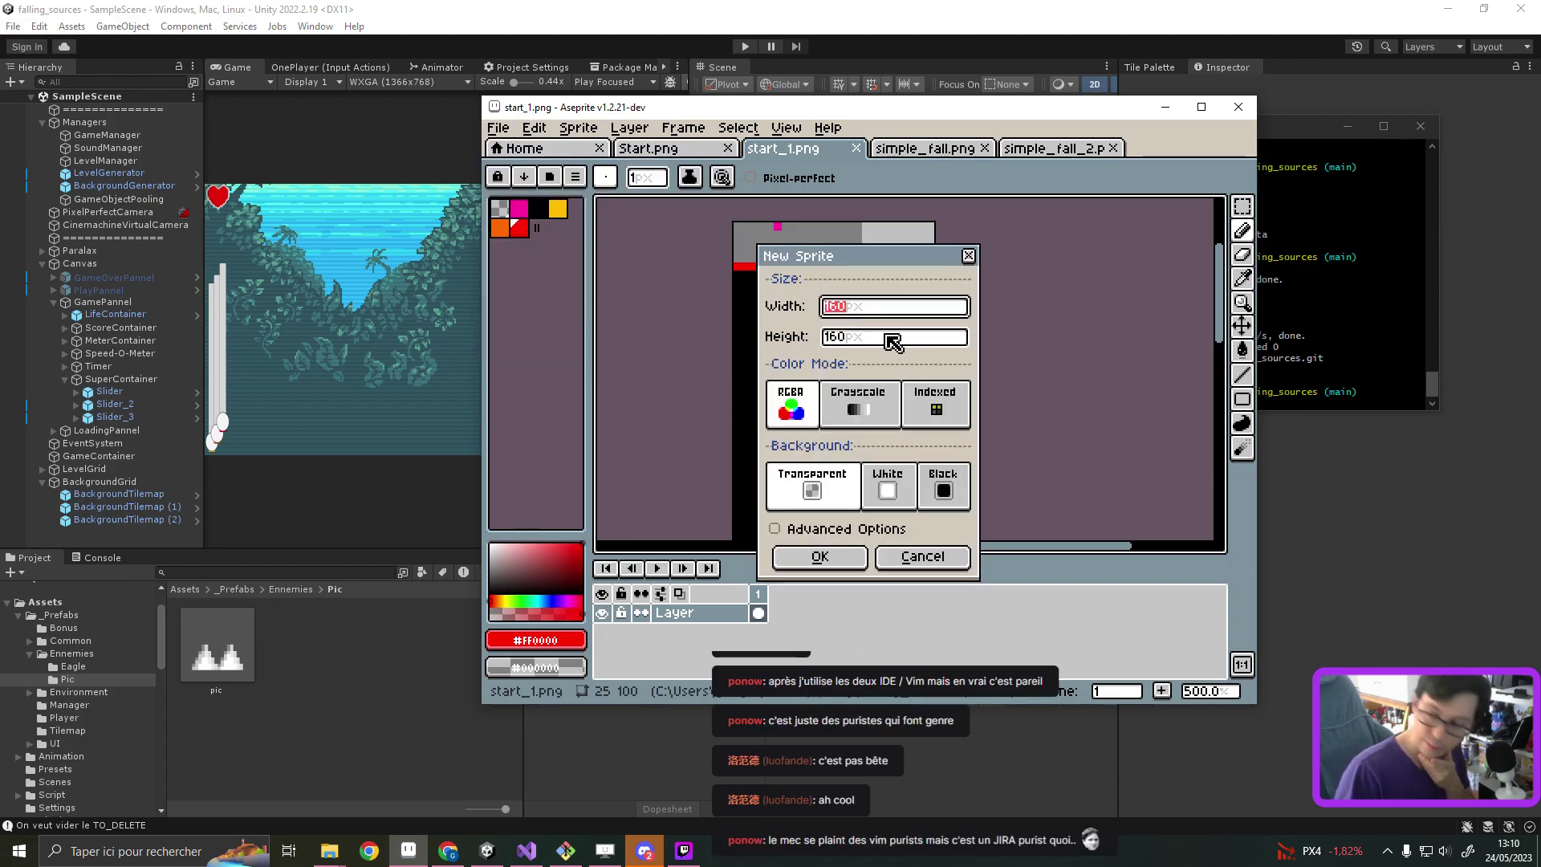
{"action": "type", "text": "1"}
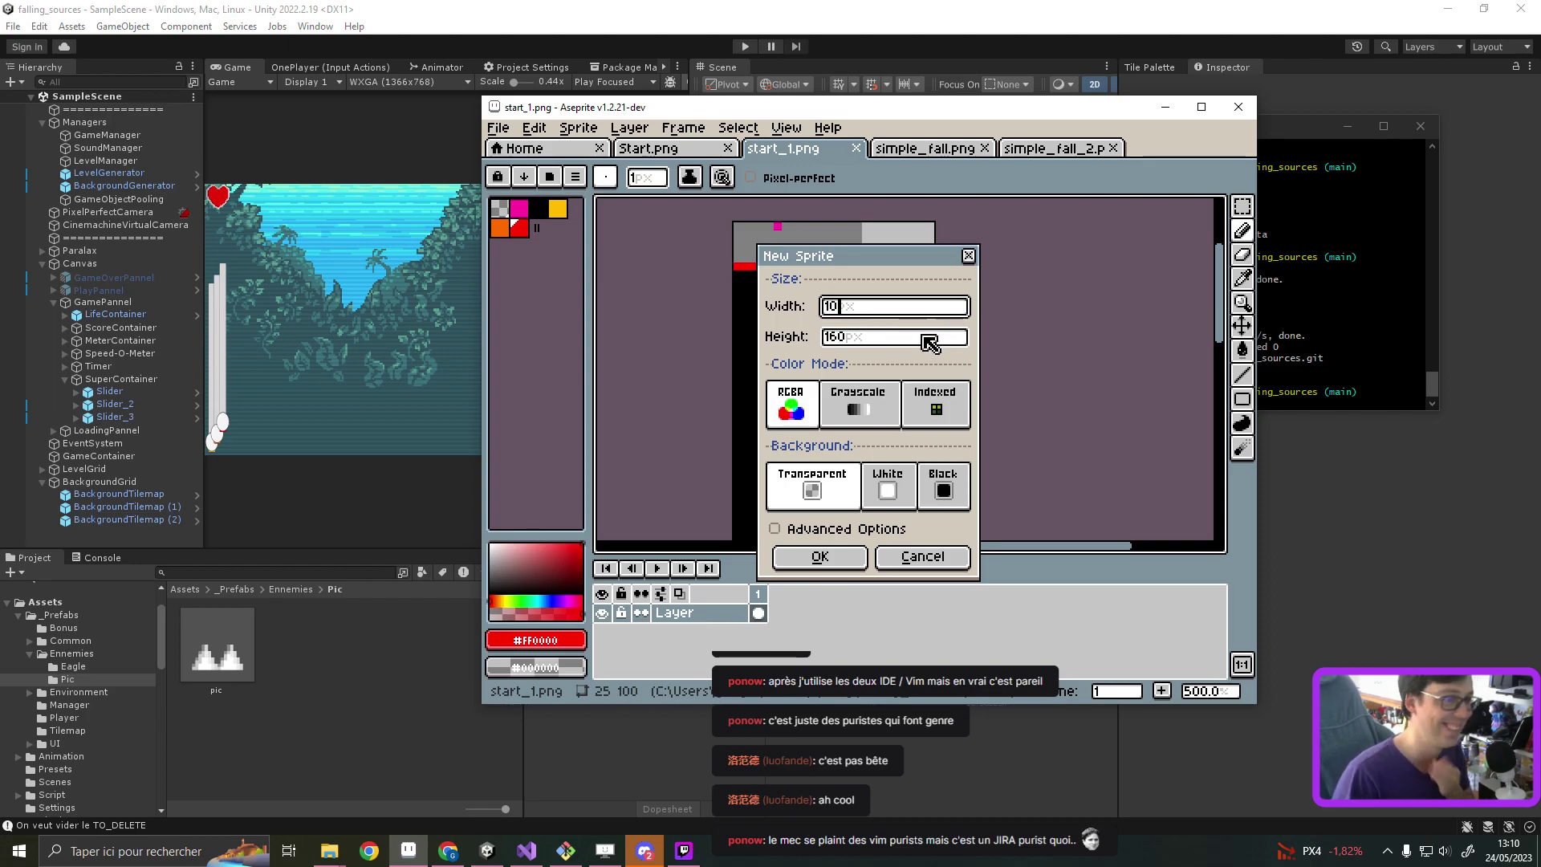
{"action": "left_click", "coordinate": [866, 339]}
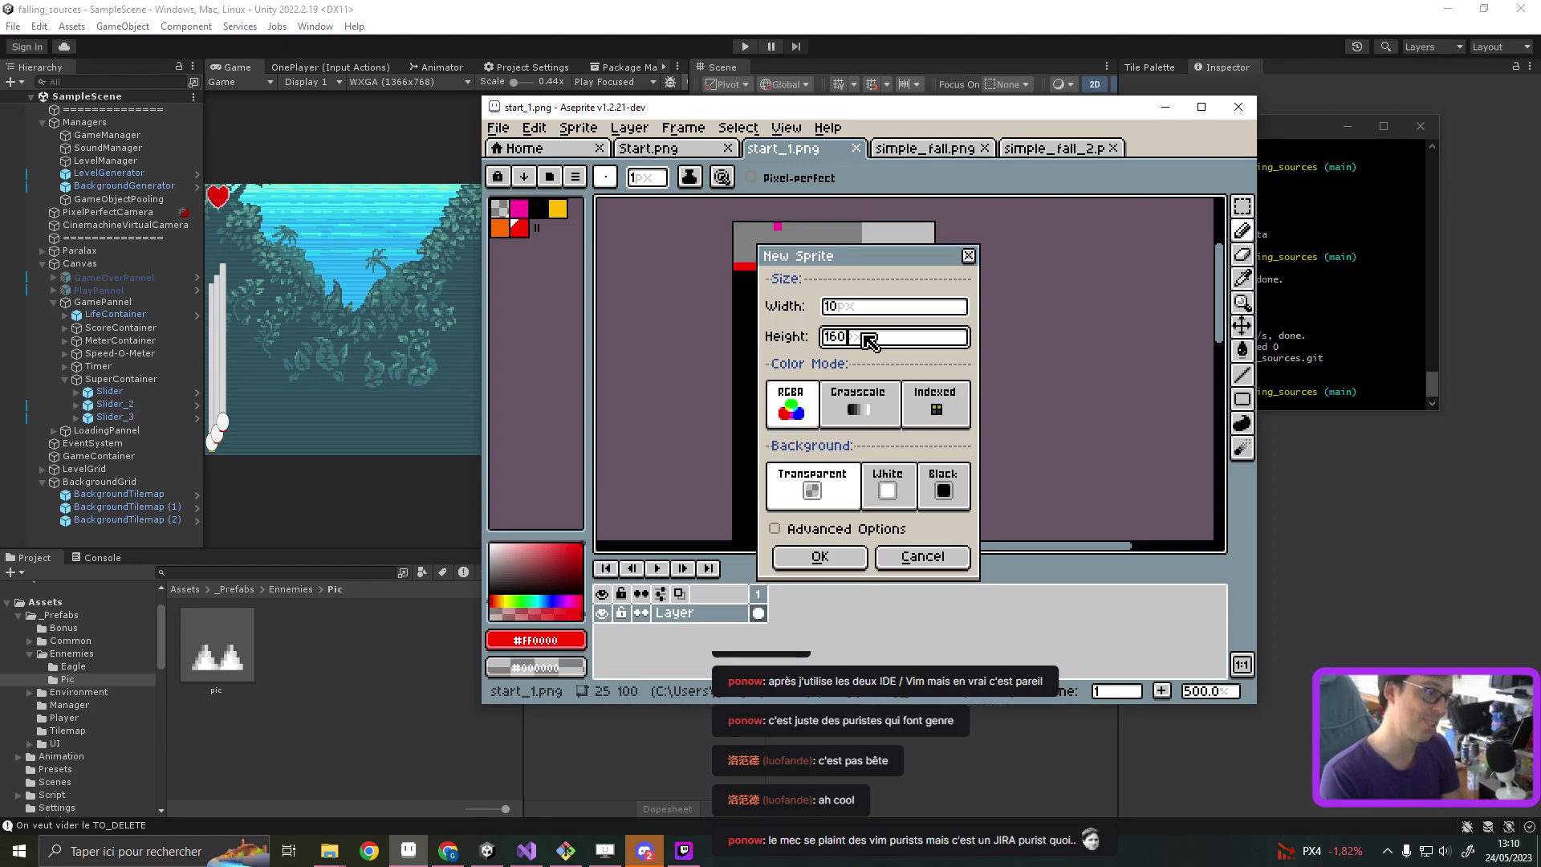
{"action": "key", "text": "BackSpace"}
{"action": "key", "text": "BackSpace"}
{"action": "key", "text": "BackSpace"}
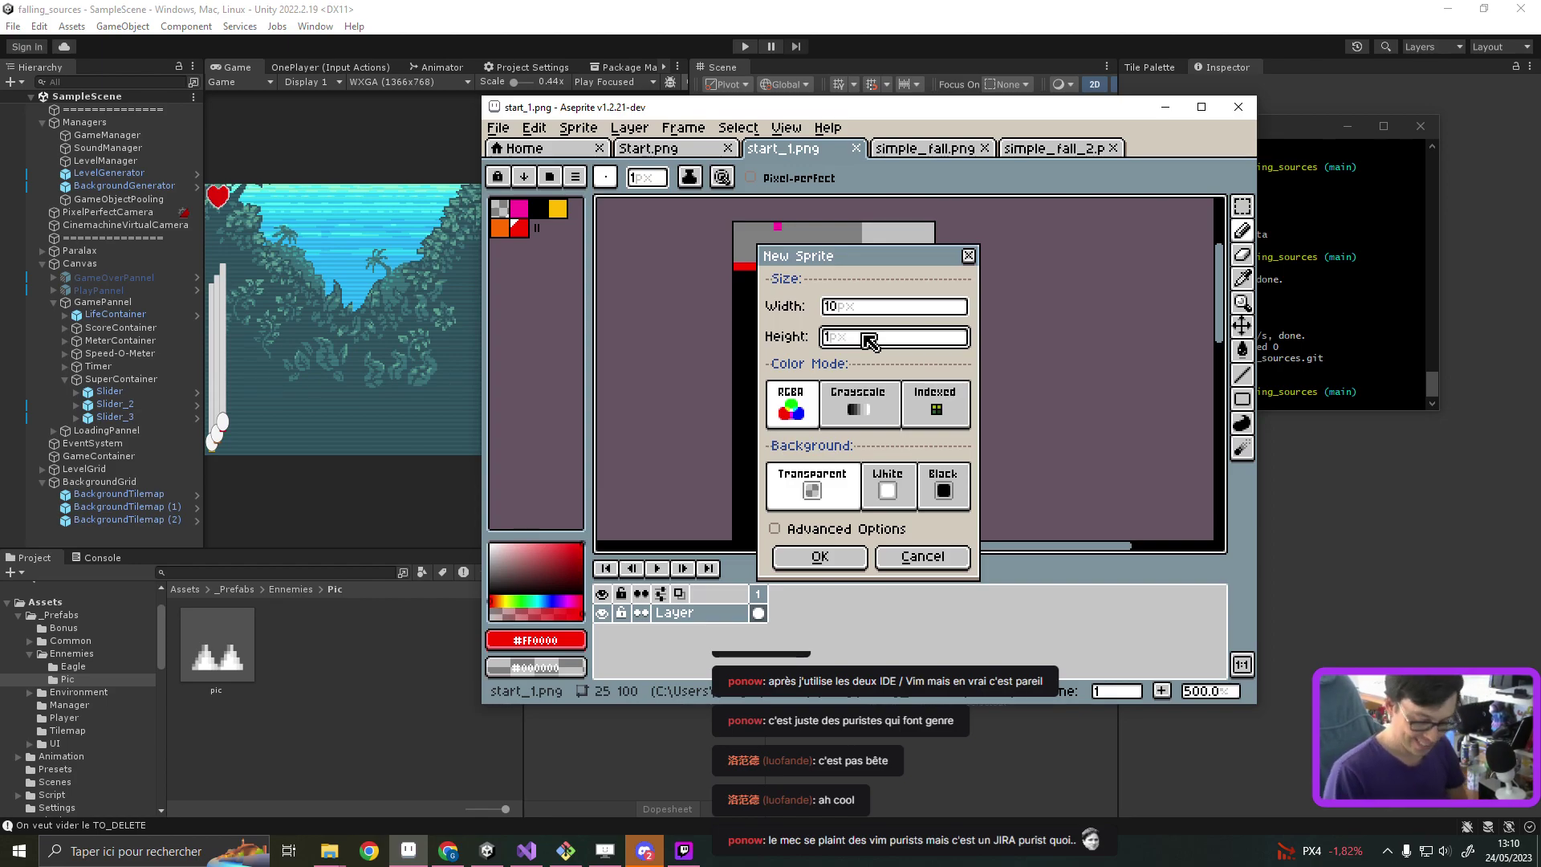
{"action": "type", "text": "5"}
{"action": "key", "text": "Return"}
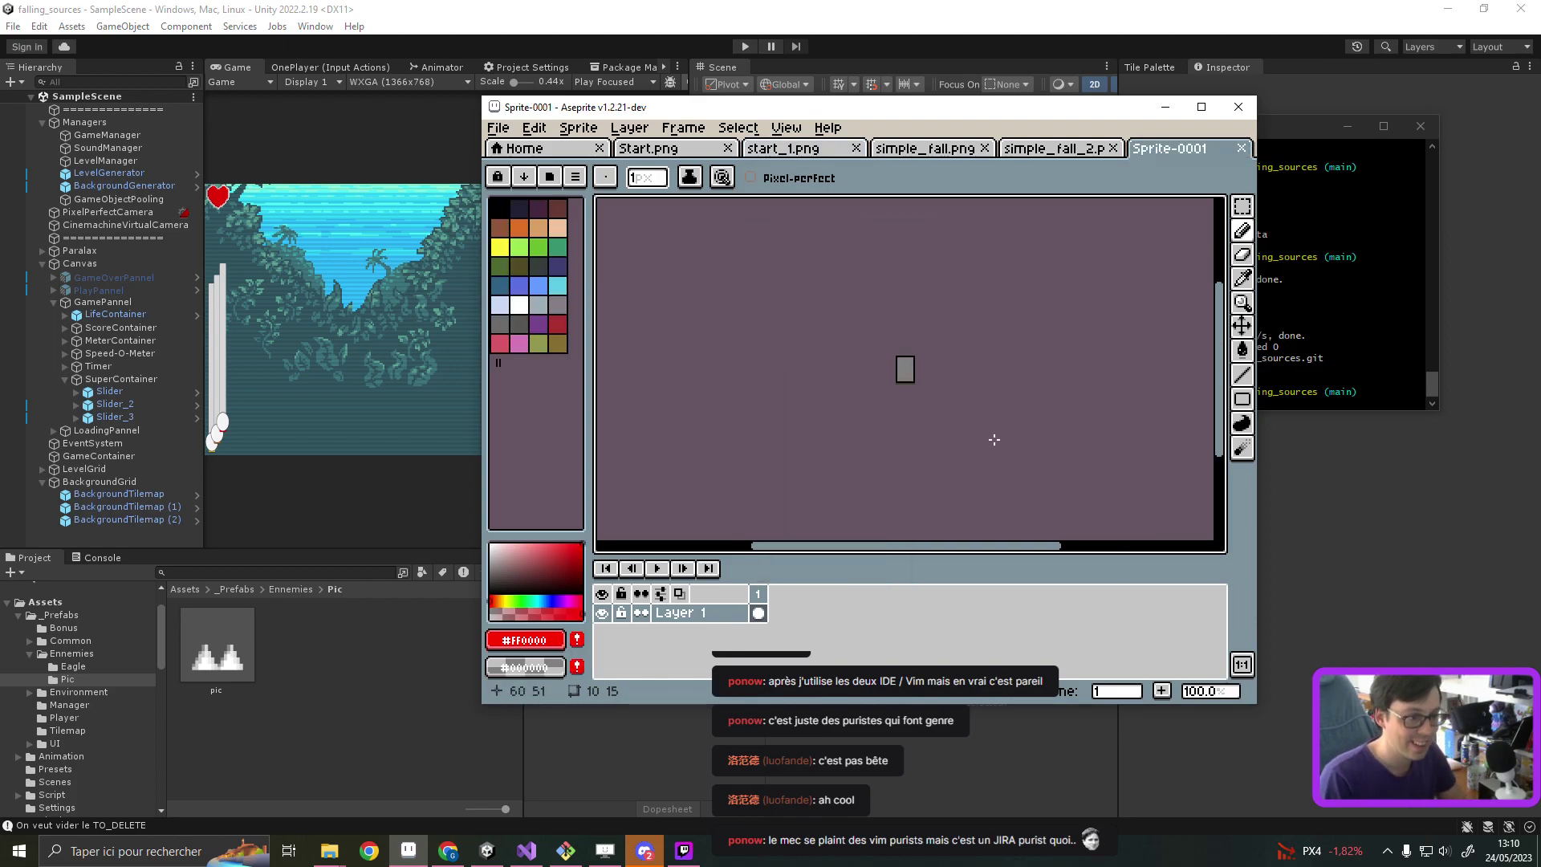
Step: Zoom in and draw orange pencil rails down the left and right sides of the sprite
{"action": "scroll", "coordinate": [862, 361], "scroll_direction": "up", "scroll_amount": 4}
{"action": "middle_click_drag", "start_coordinate": [862, 361], "coordinate": [790, 386]}
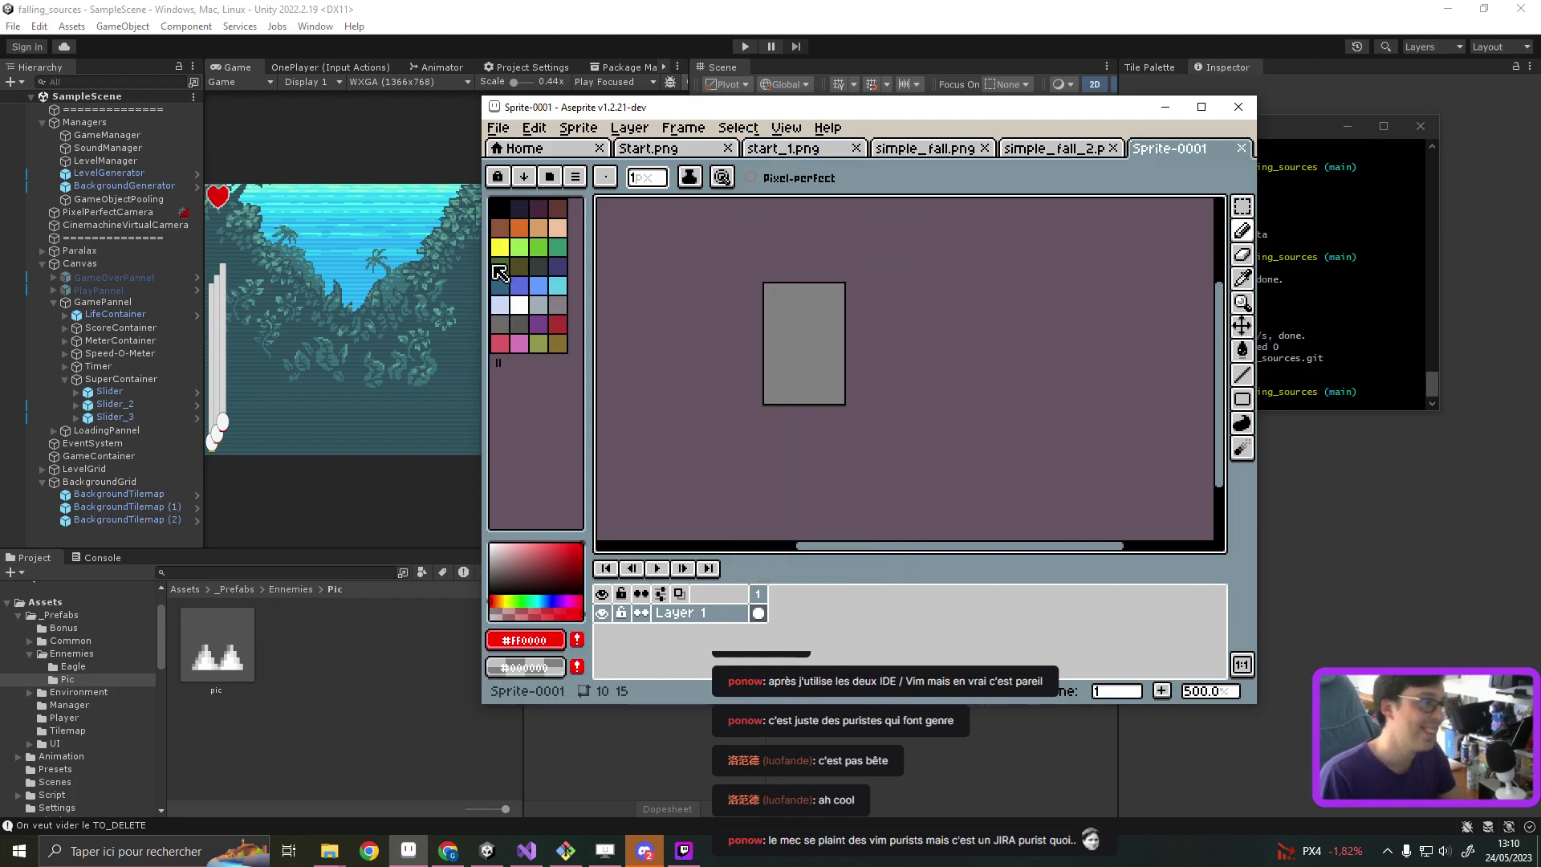
{"action": "left_click", "coordinate": [520, 228]}
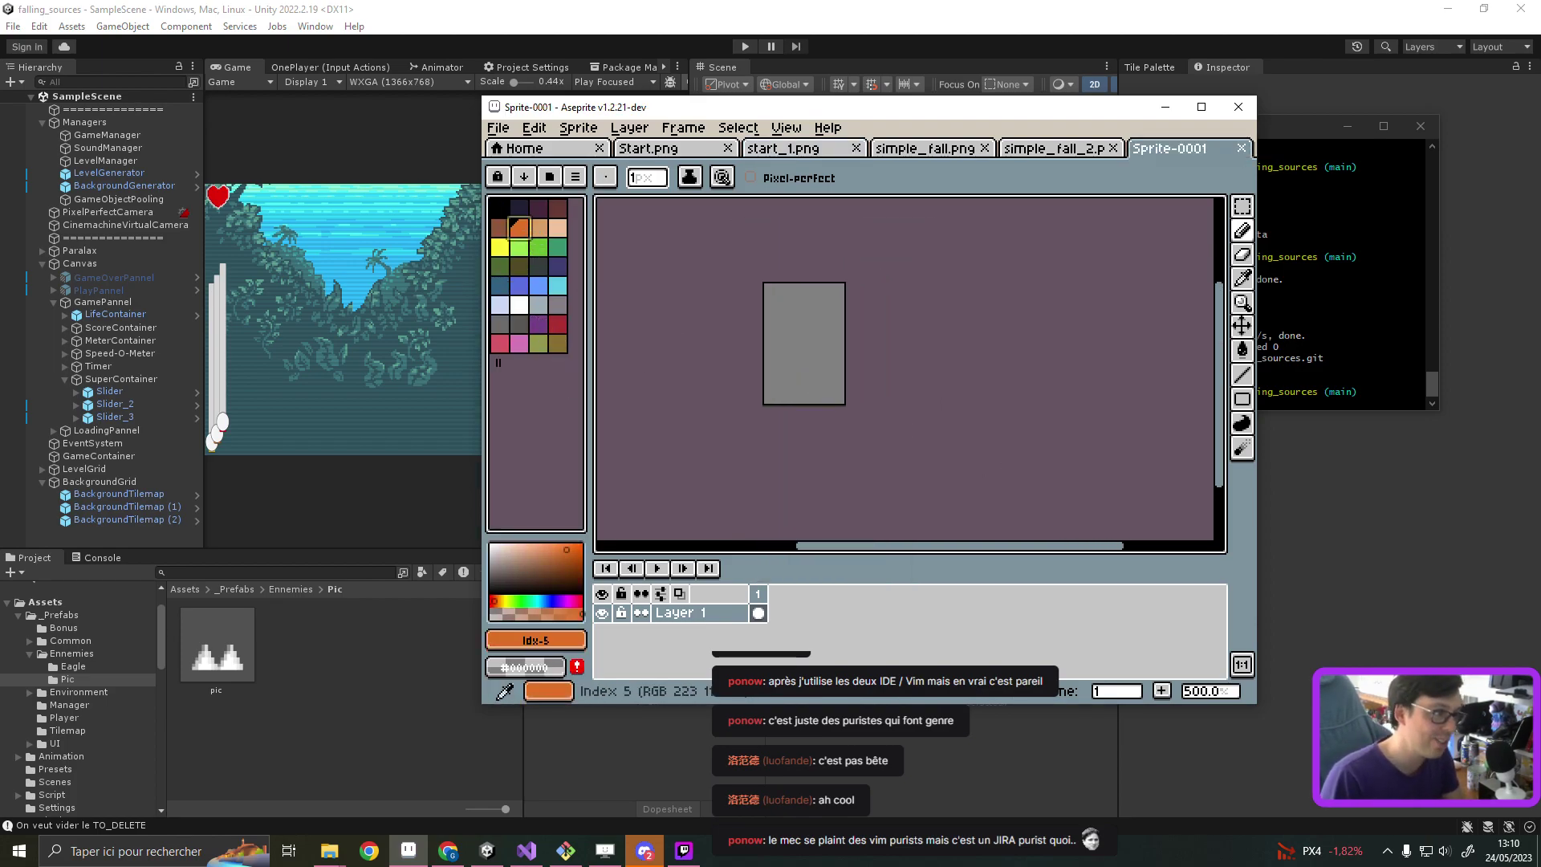
{"action": "left_click", "coordinate": [769, 289]}
{"action": "left_click_drag", "start_coordinate": [768, 289], "coordinate": [769, 296]}
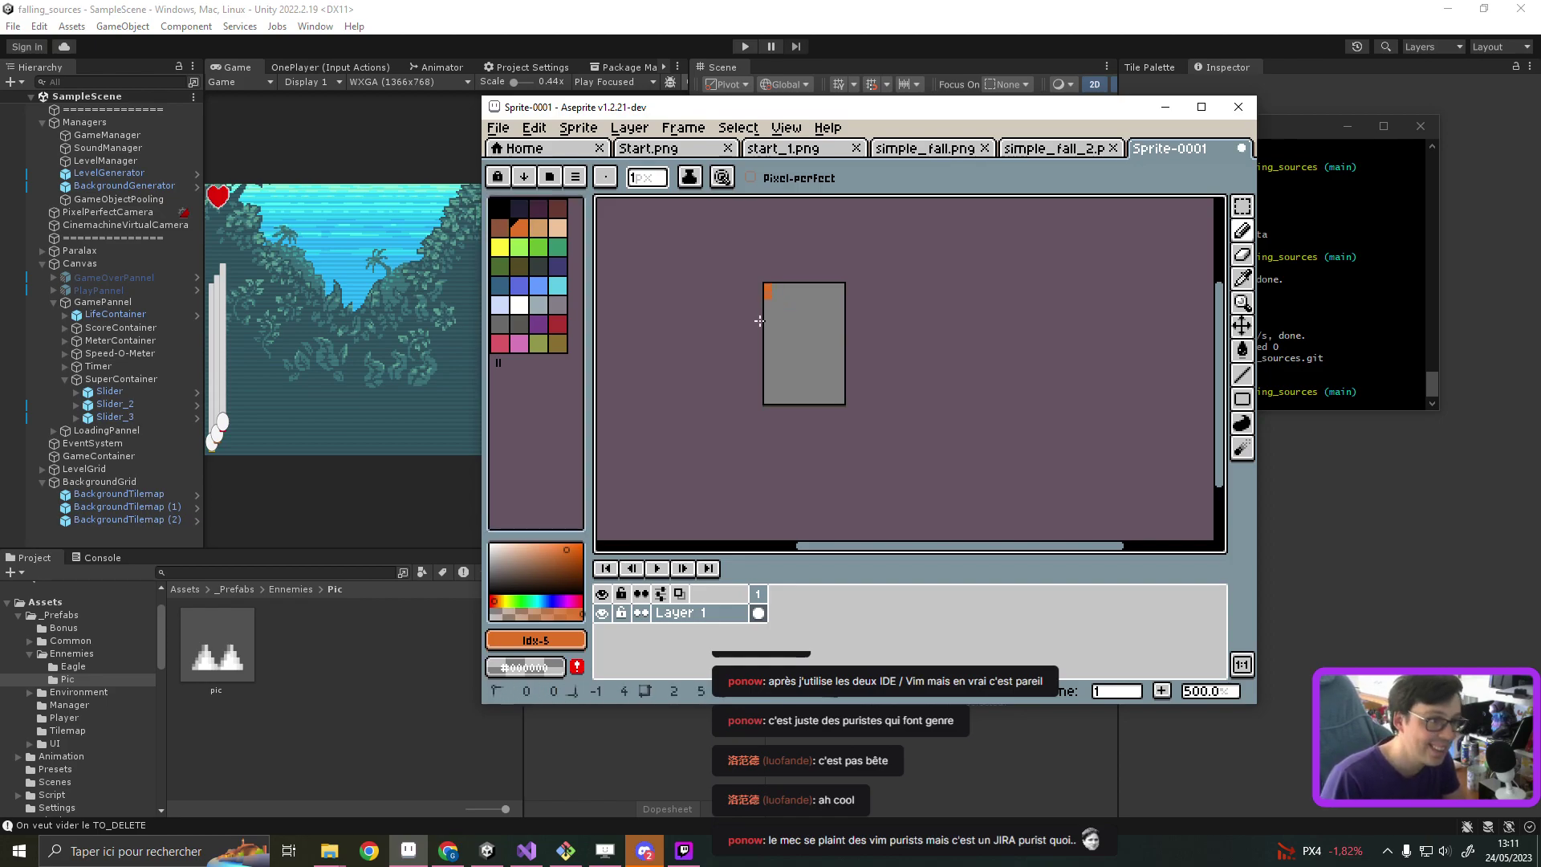
{"action": "left_click_drag", "start_coordinate": [767, 401], "coordinate": [768, 401]}
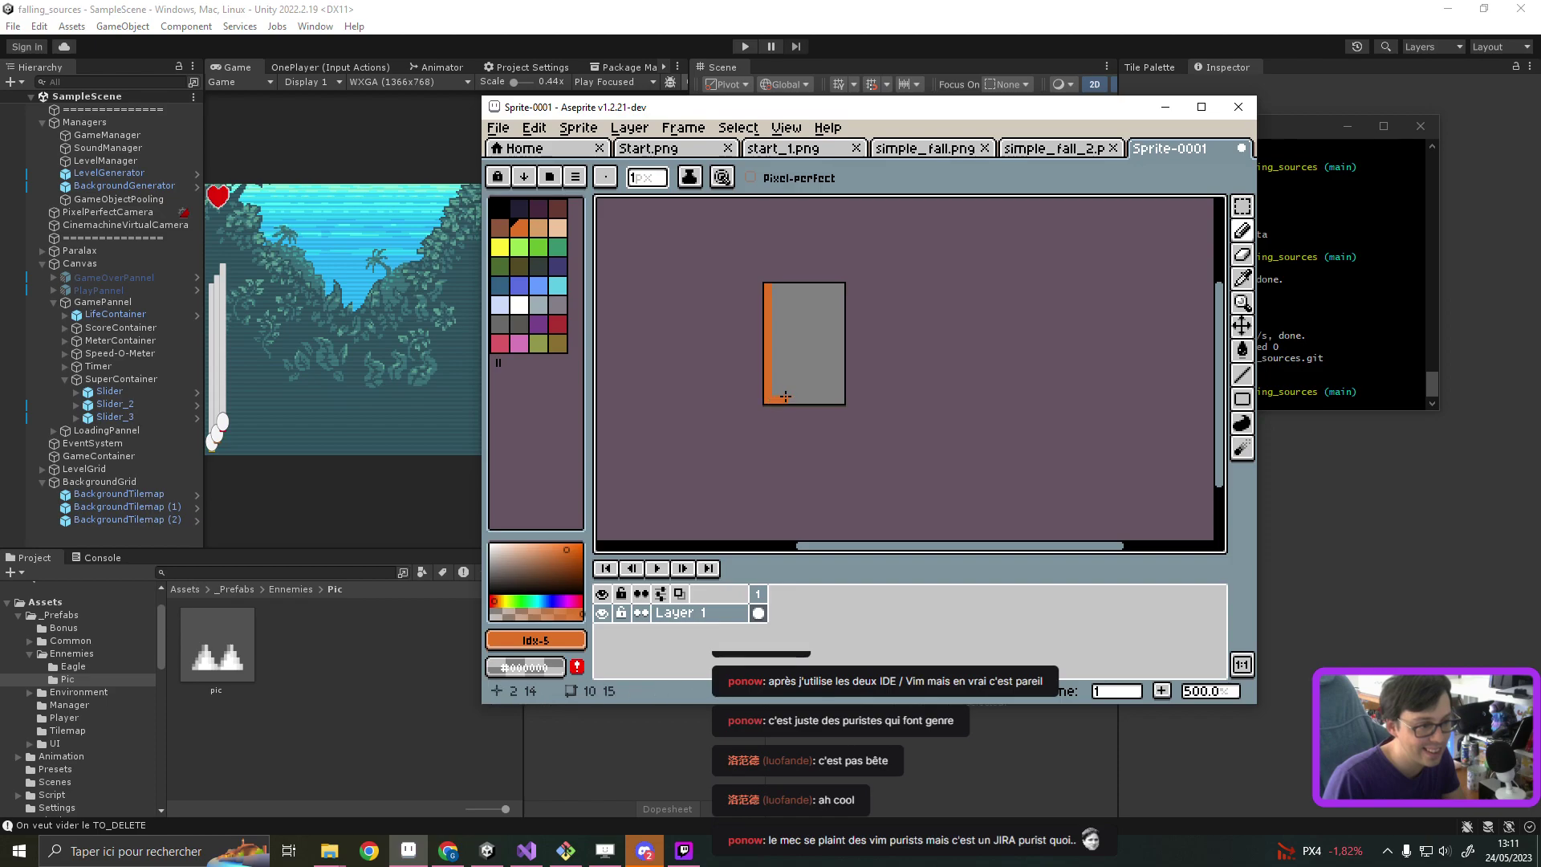
{"action": "left_click_drag", "start_coordinate": [785, 394], "coordinate": [783, 318]}
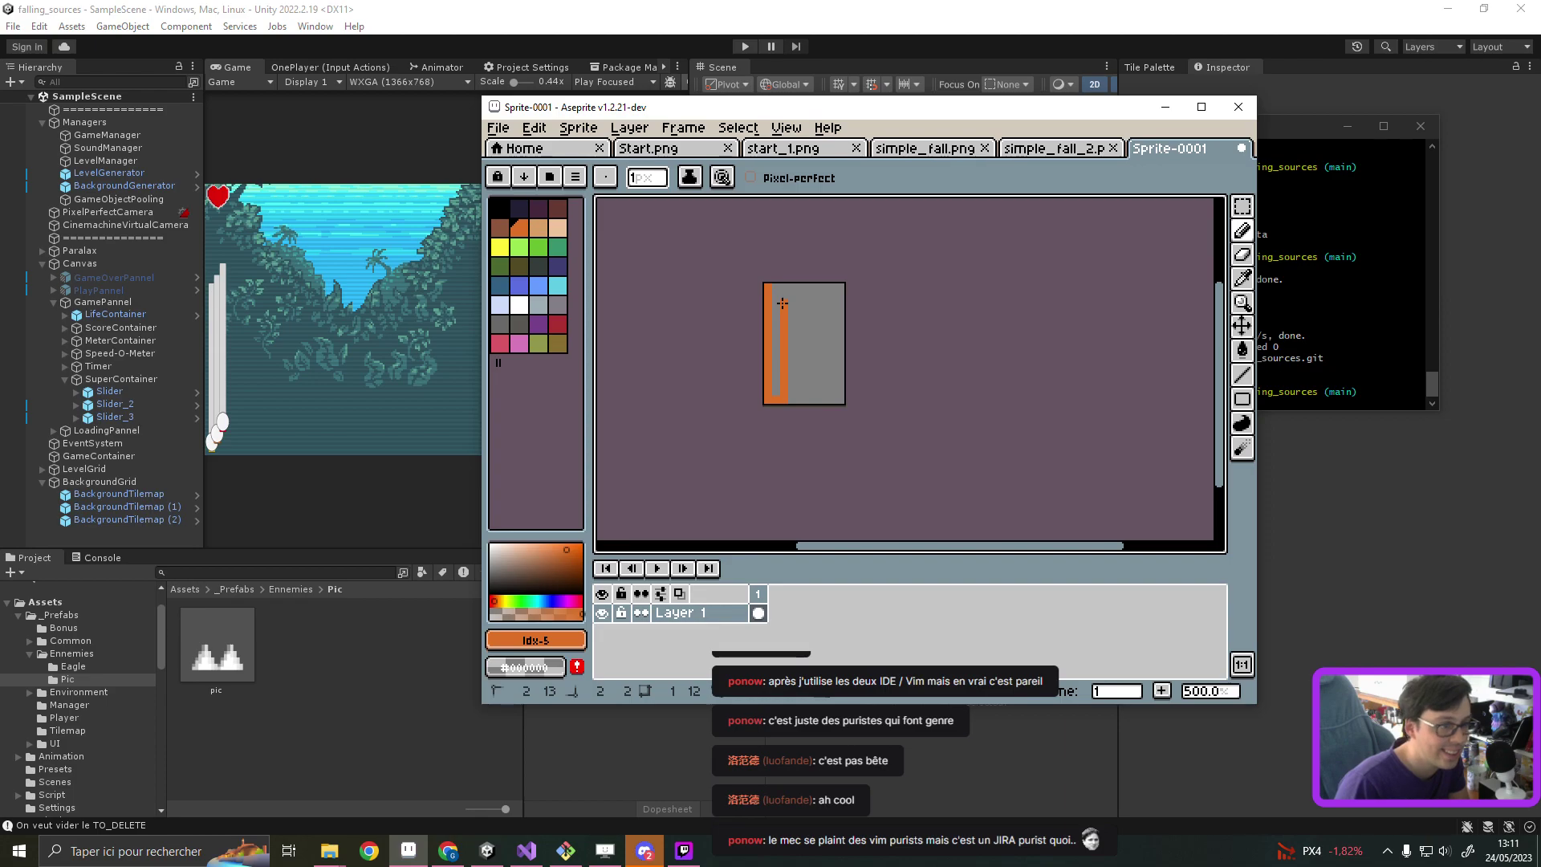
{"action": "left_click", "coordinate": [783, 292]}
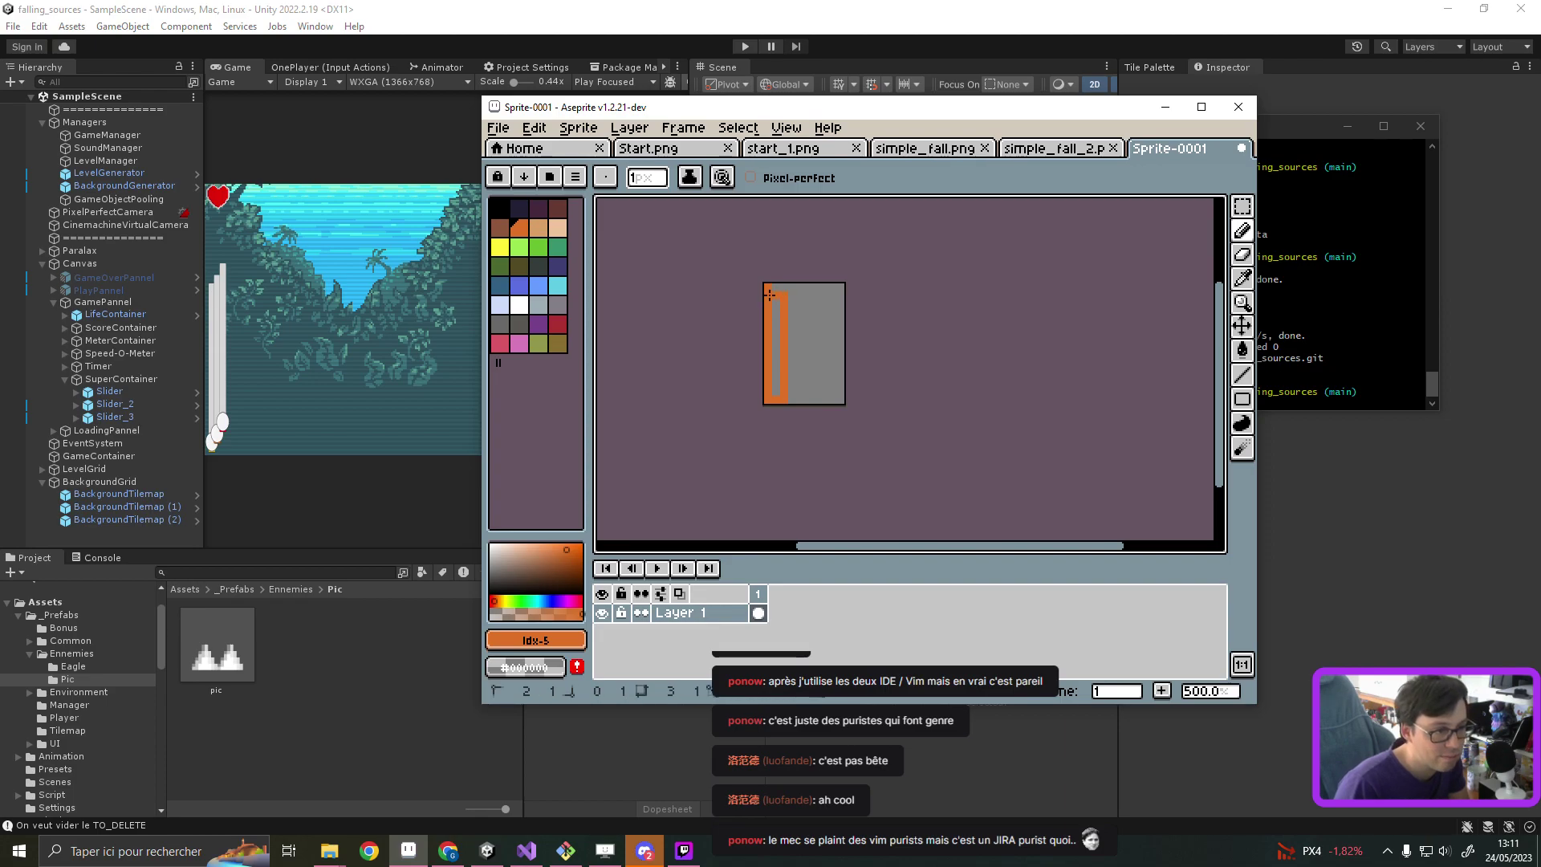
{"action": "left_click", "coordinate": [841, 397]}
{"action": "mouse_move", "coordinate": [826, 398]}
{"action": "left_mouse_down"}
{"action": "mouse_move", "coordinate": [813, 335]}
{"action": "mouse_move", "coordinate": [823, 296]}
{"action": "mouse_move", "coordinate": [841, 299]}
{"action": "left_mouse_up"}
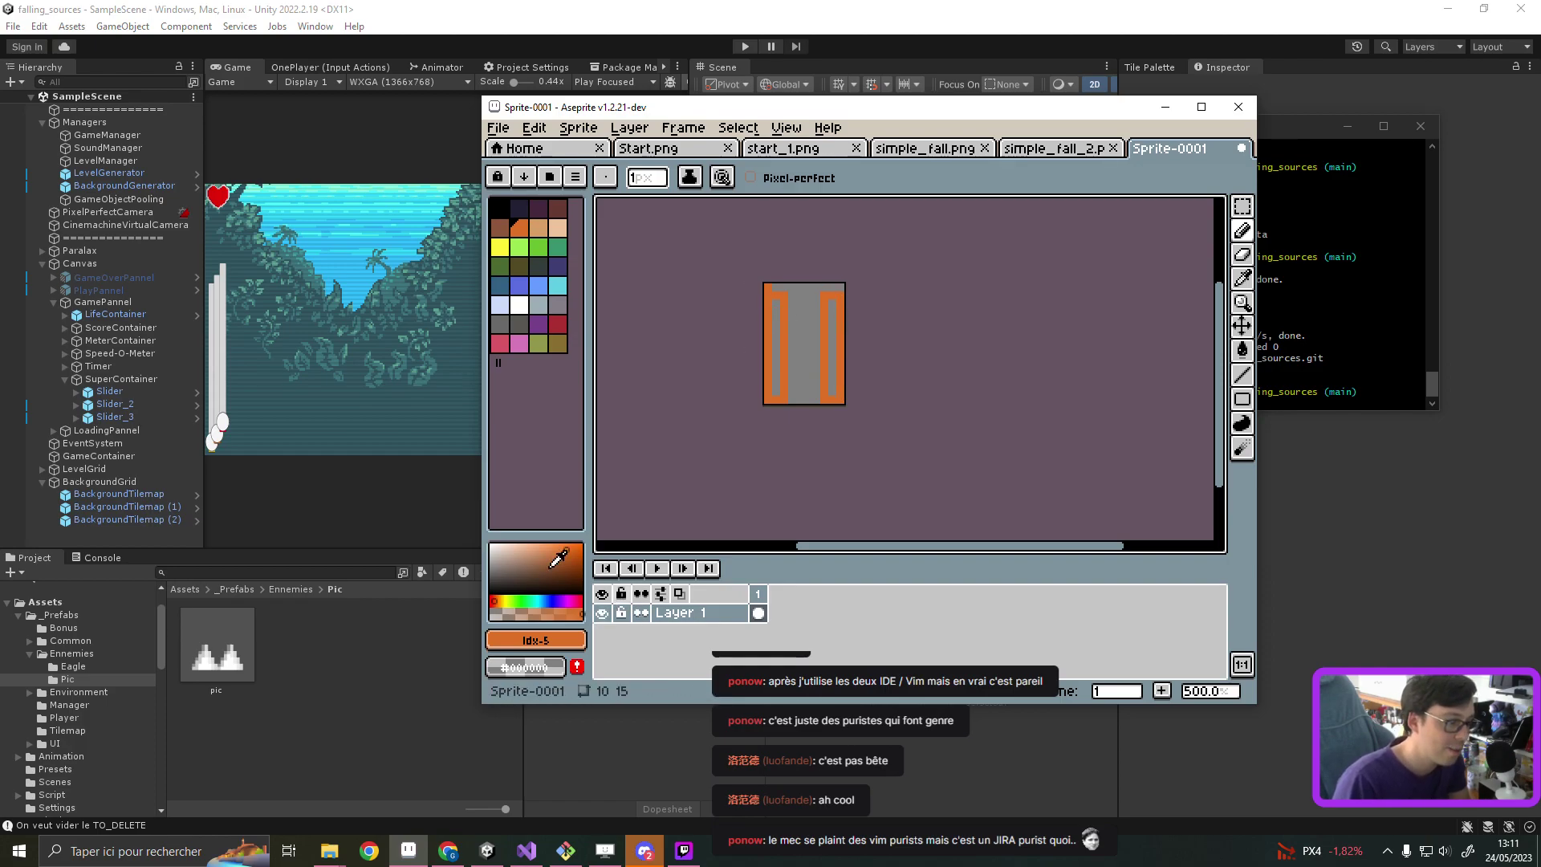
Step: Draw a blue horizontal bar near the top of the sprite
{"action": "left_click", "coordinate": [548, 600]}
{"action": "left_click", "coordinate": [553, 544]}
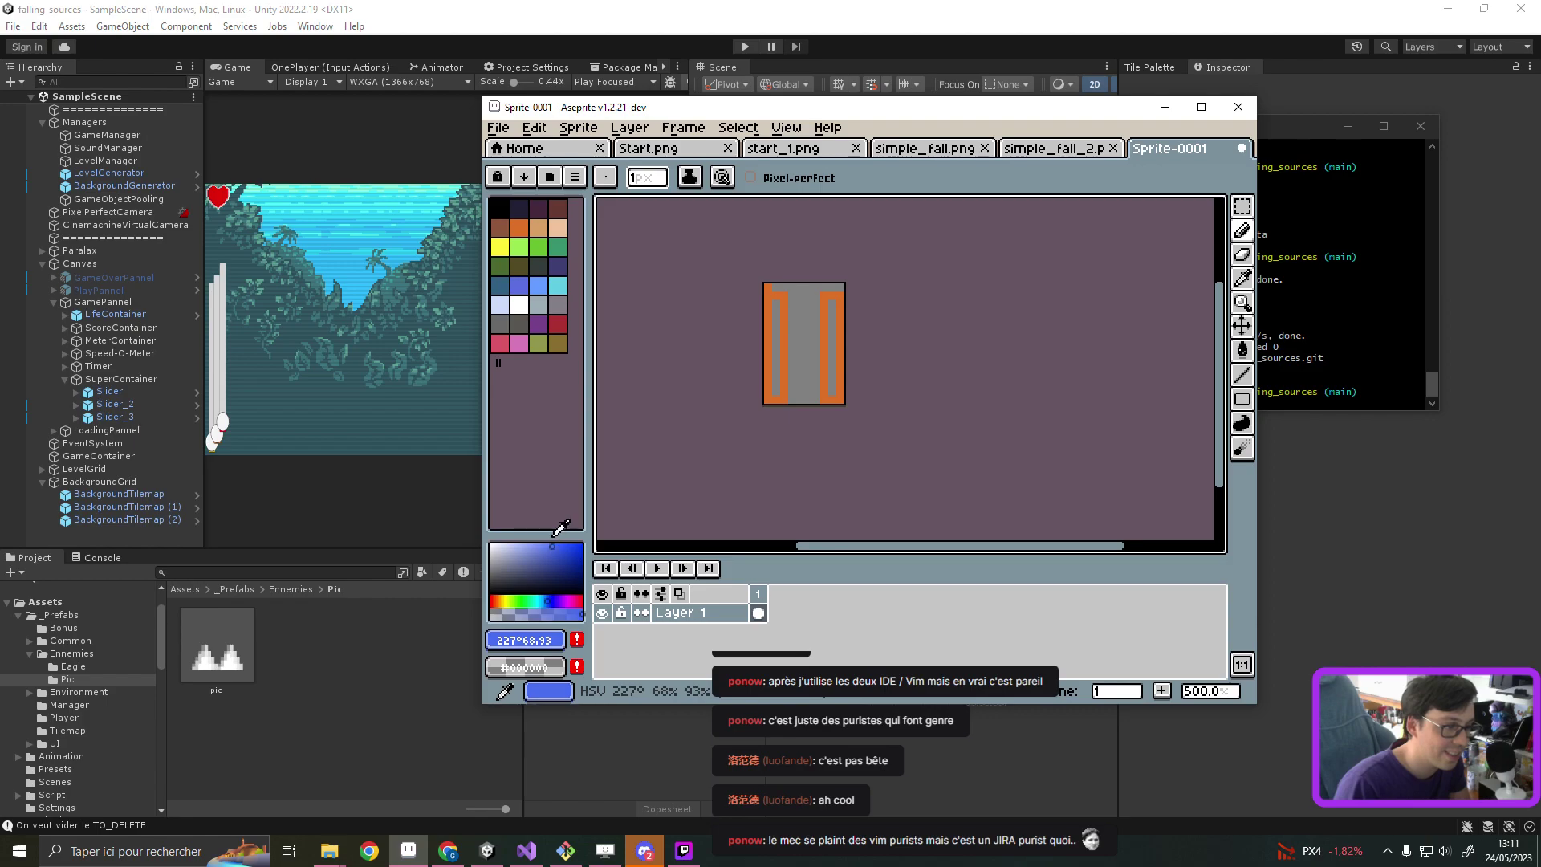
{"action": "left_click_drag", "start_coordinate": [791, 304], "coordinate": [817, 311]}
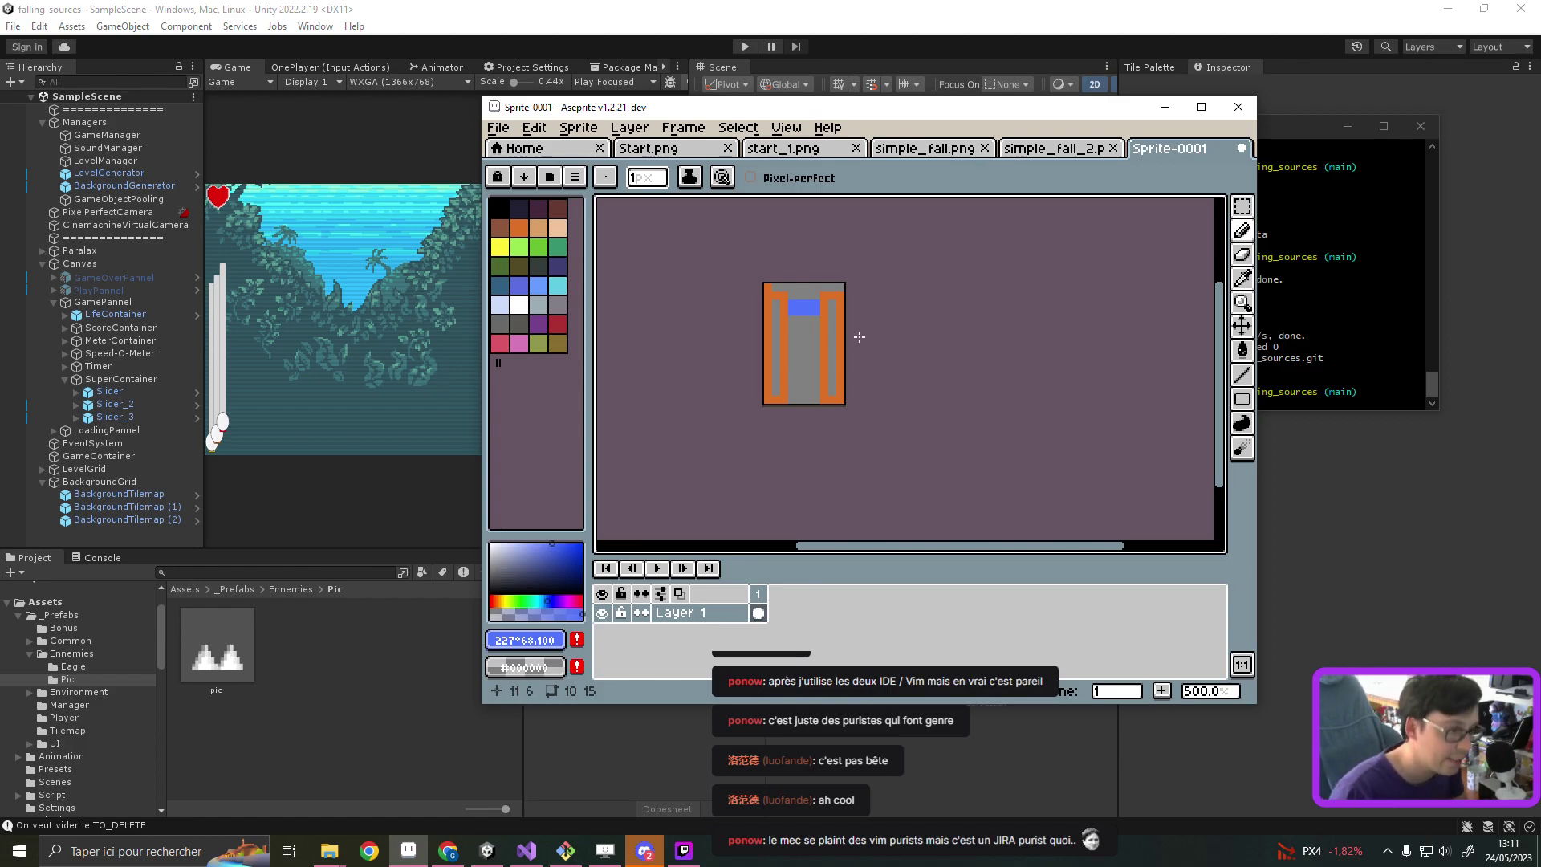
Step: Try Paint Bucket fills of the side strips in sampled and darker orange, then undo them
{"action": "key", "text": "i"}
{"action": "left_click", "coordinate": [786, 296]}
{"action": "key", "text": "g"}
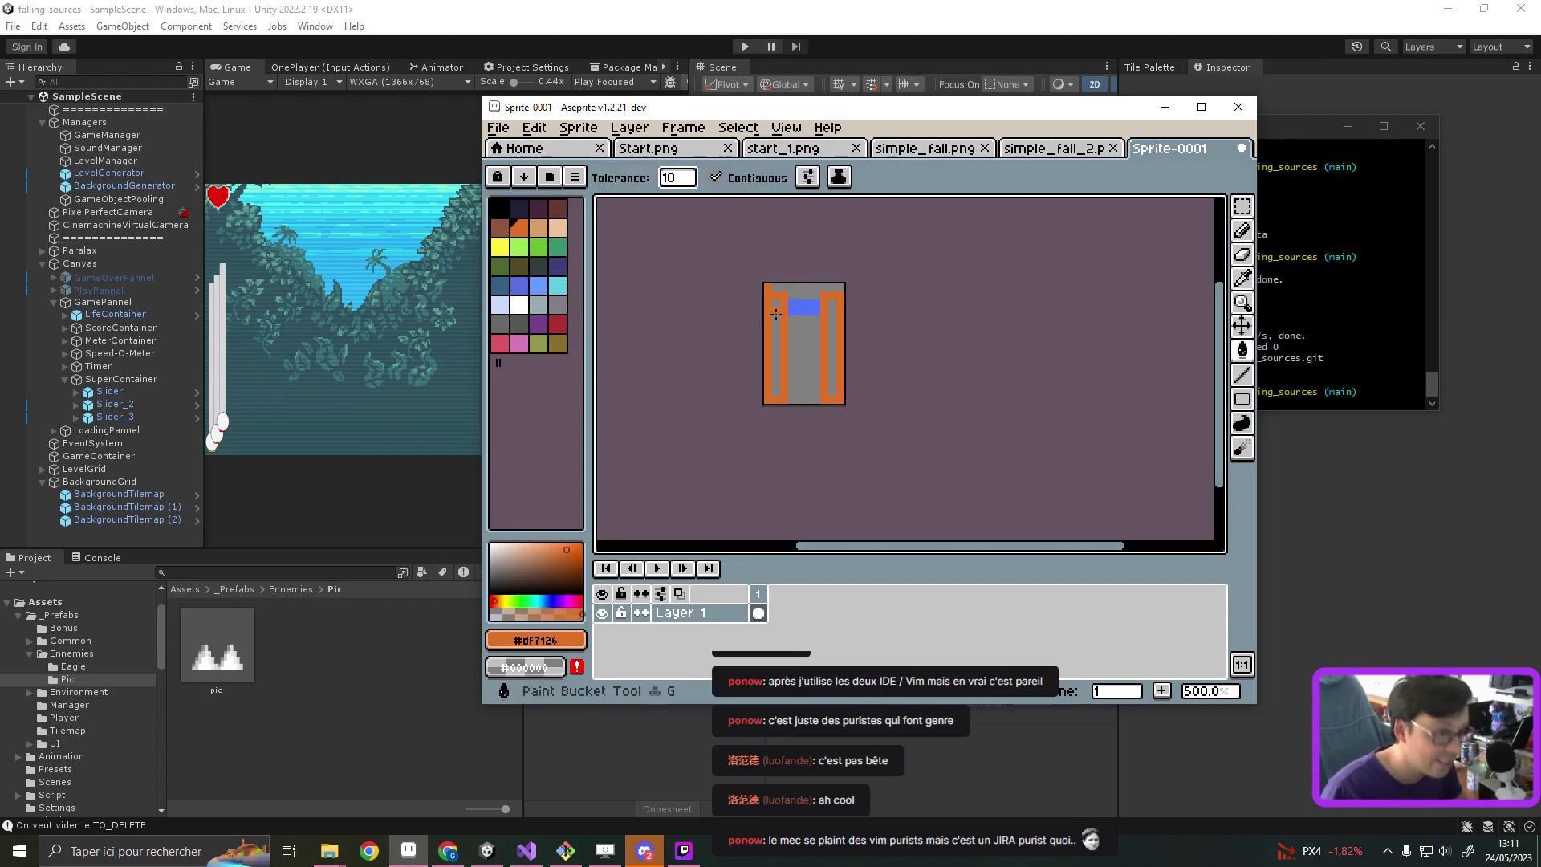
{"action": "left_click", "coordinate": [777, 345]}
{"action": "left_click", "coordinate": [832, 316]}
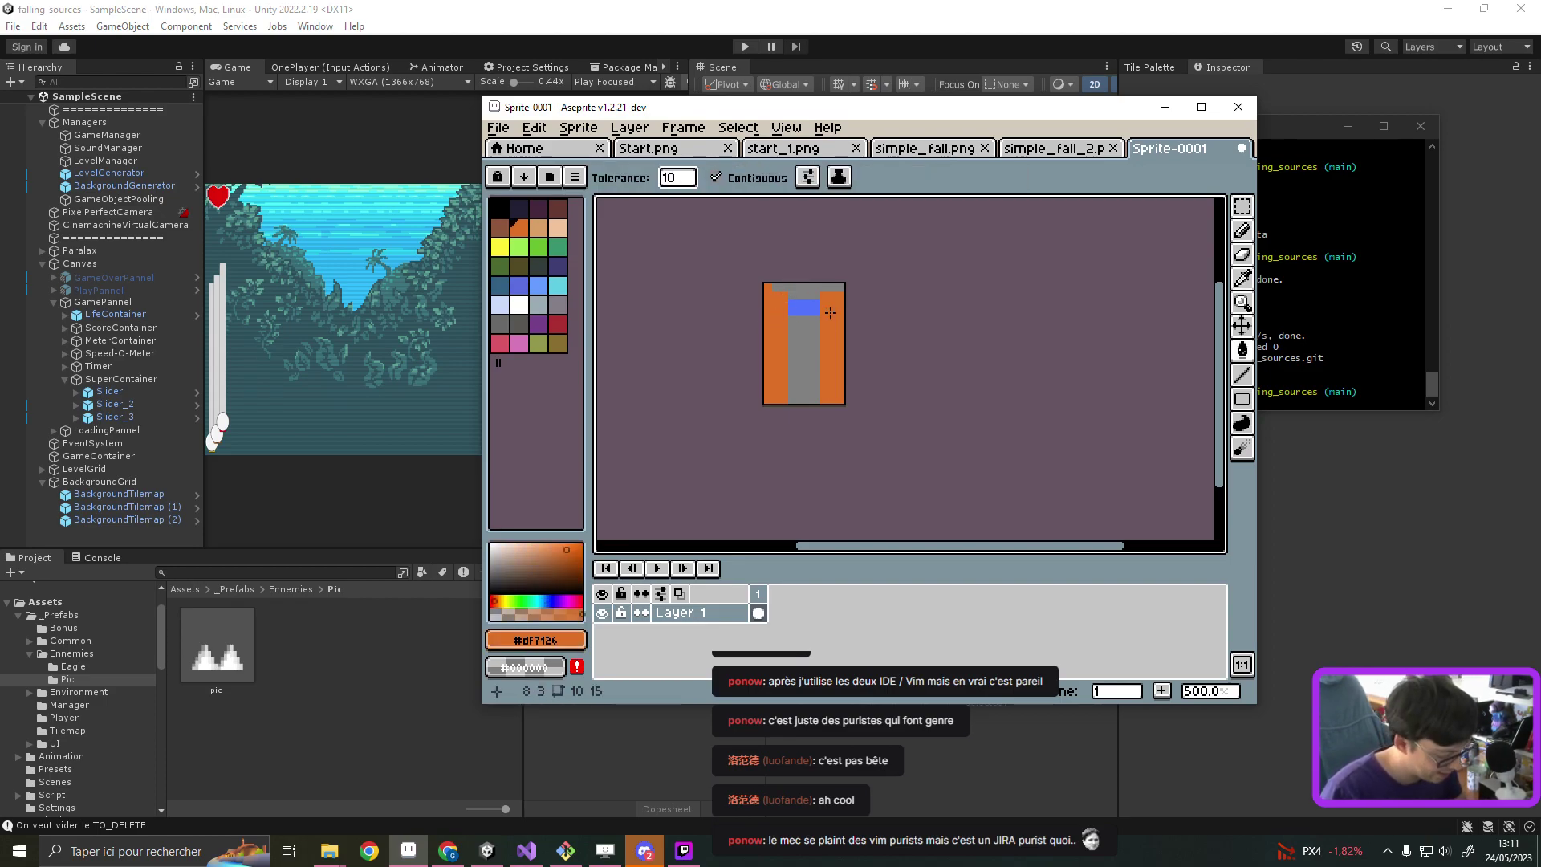
{"action": "left_click", "coordinate": [580, 567]}
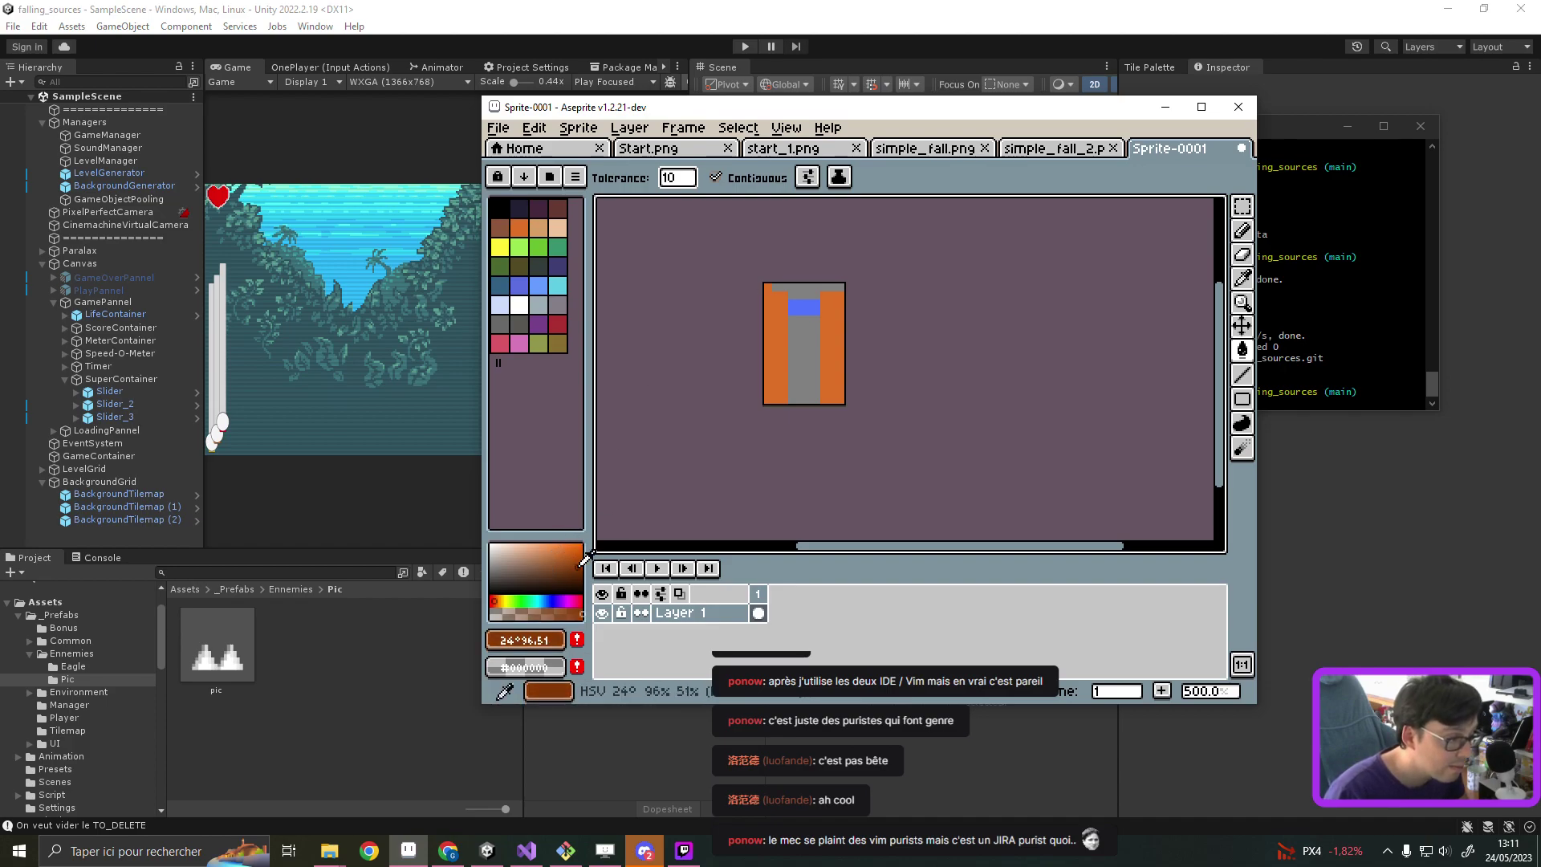
{"action": "left_click", "coordinate": [772, 289]}
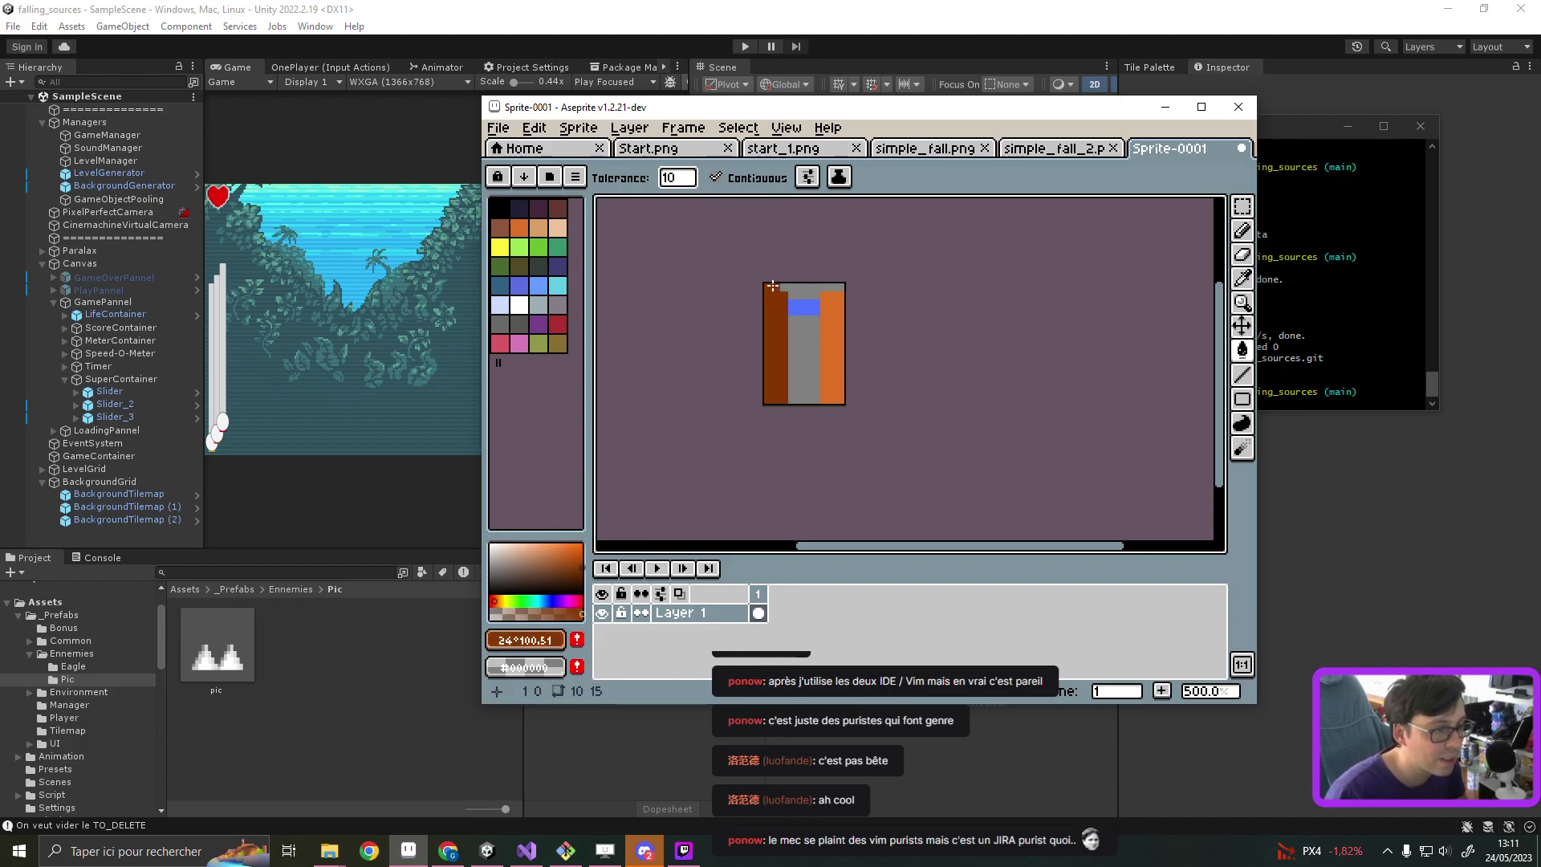
{"action": "left_click", "coordinate": [782, 293]}
{"action": "key", "text": "ctrl+z"}
{"action": "key", "text": "ctrl+z"}
Step: Try a dark pencil line down the left side, then undo it and the earlier bucket fill
{"action": "key", "text": "b"}
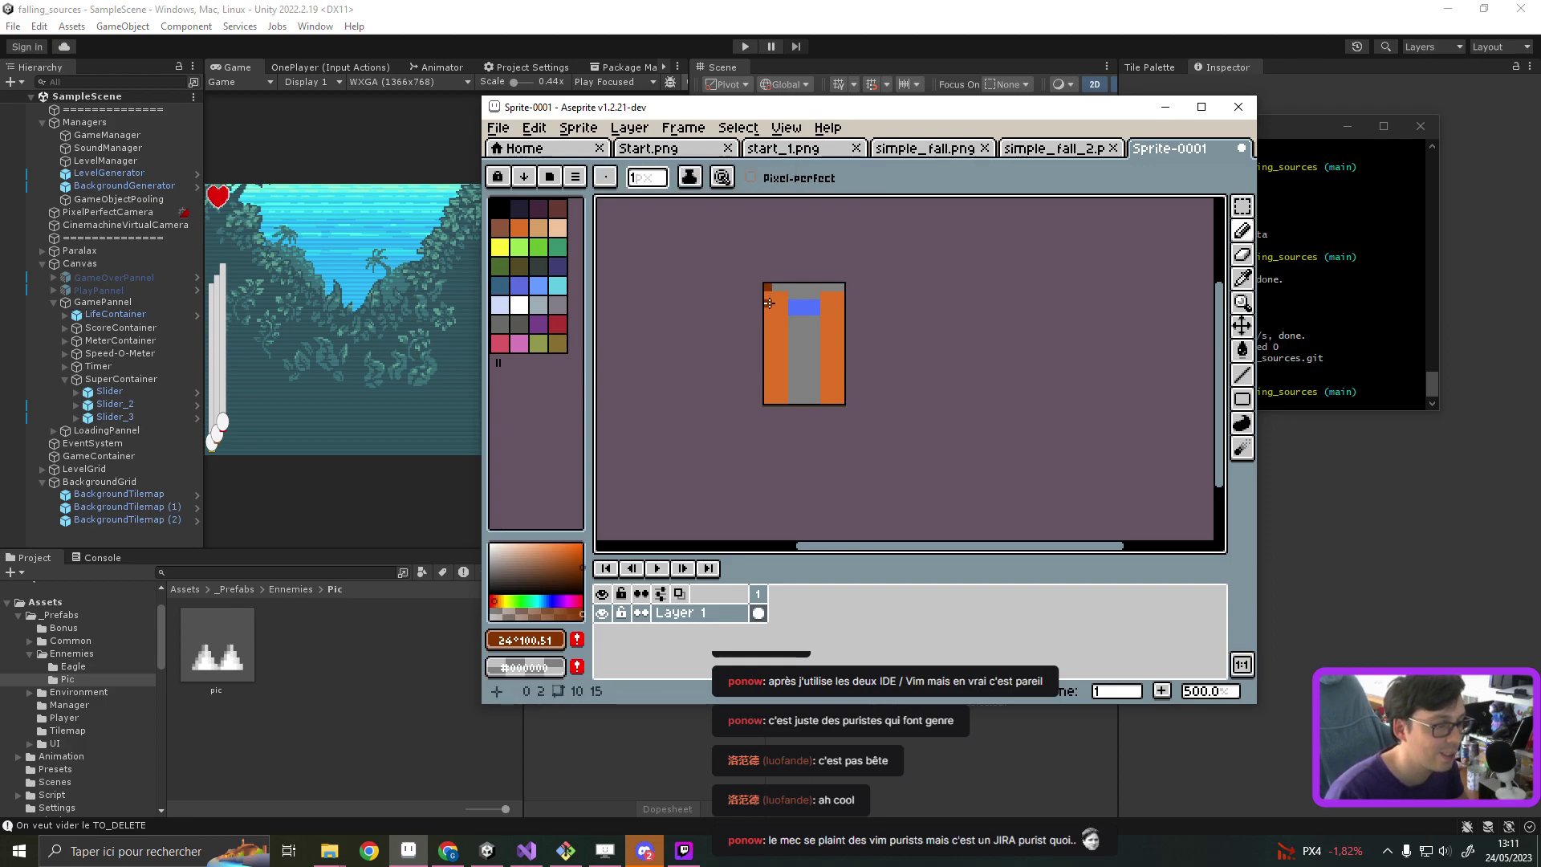
{"action": "left_click_drag", "start_coordinate": [774, 296], "coordinate": [775, 402]}
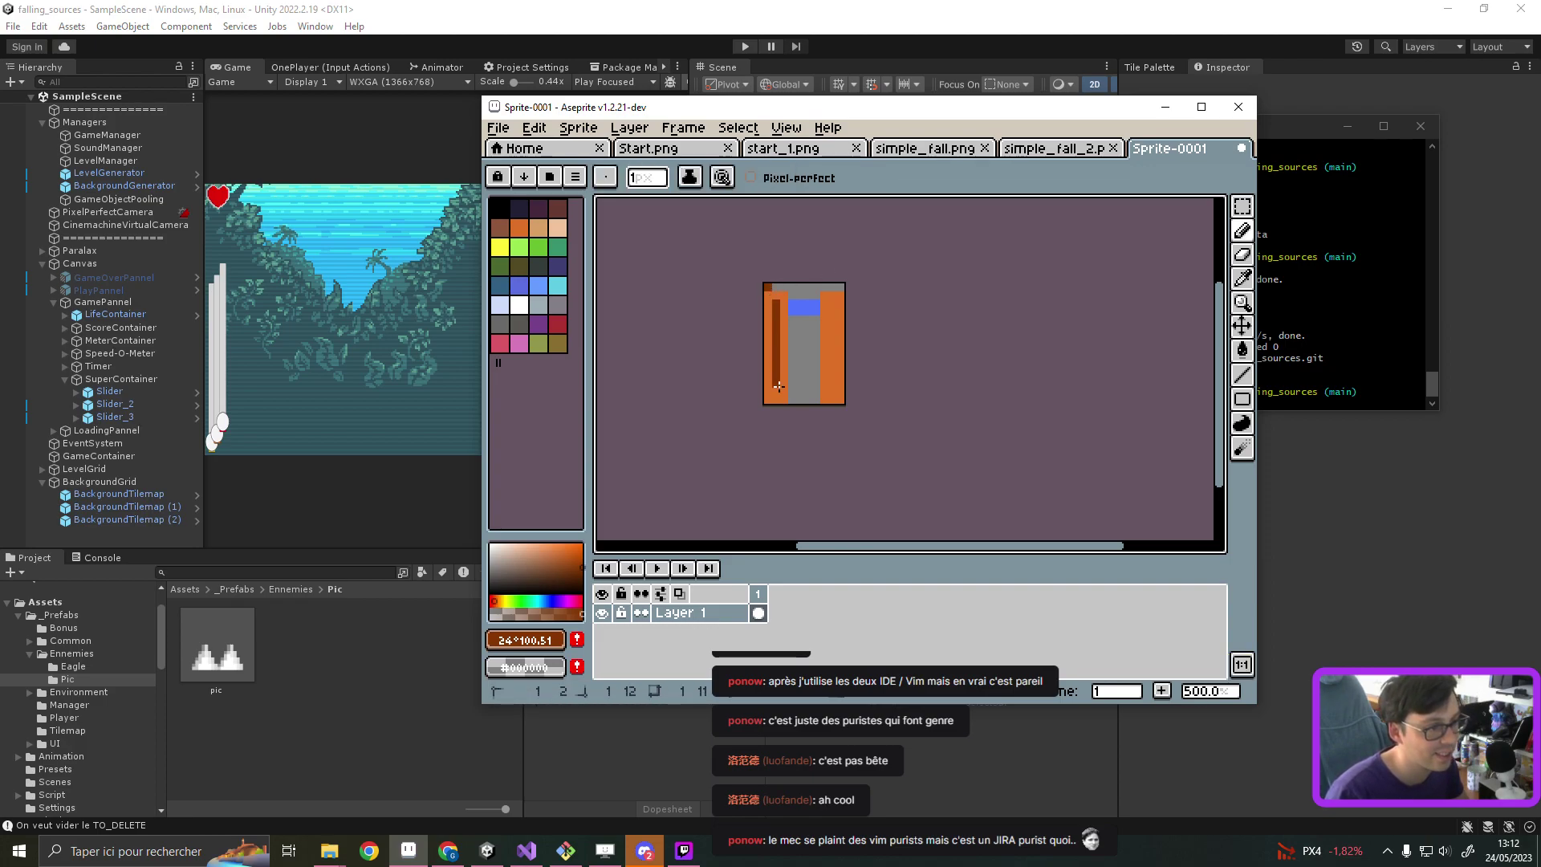
{"action": "key", "text": "v"}
{"action": "key", "text": "ctrl+z"}
{"action": "key", "text": "b"}
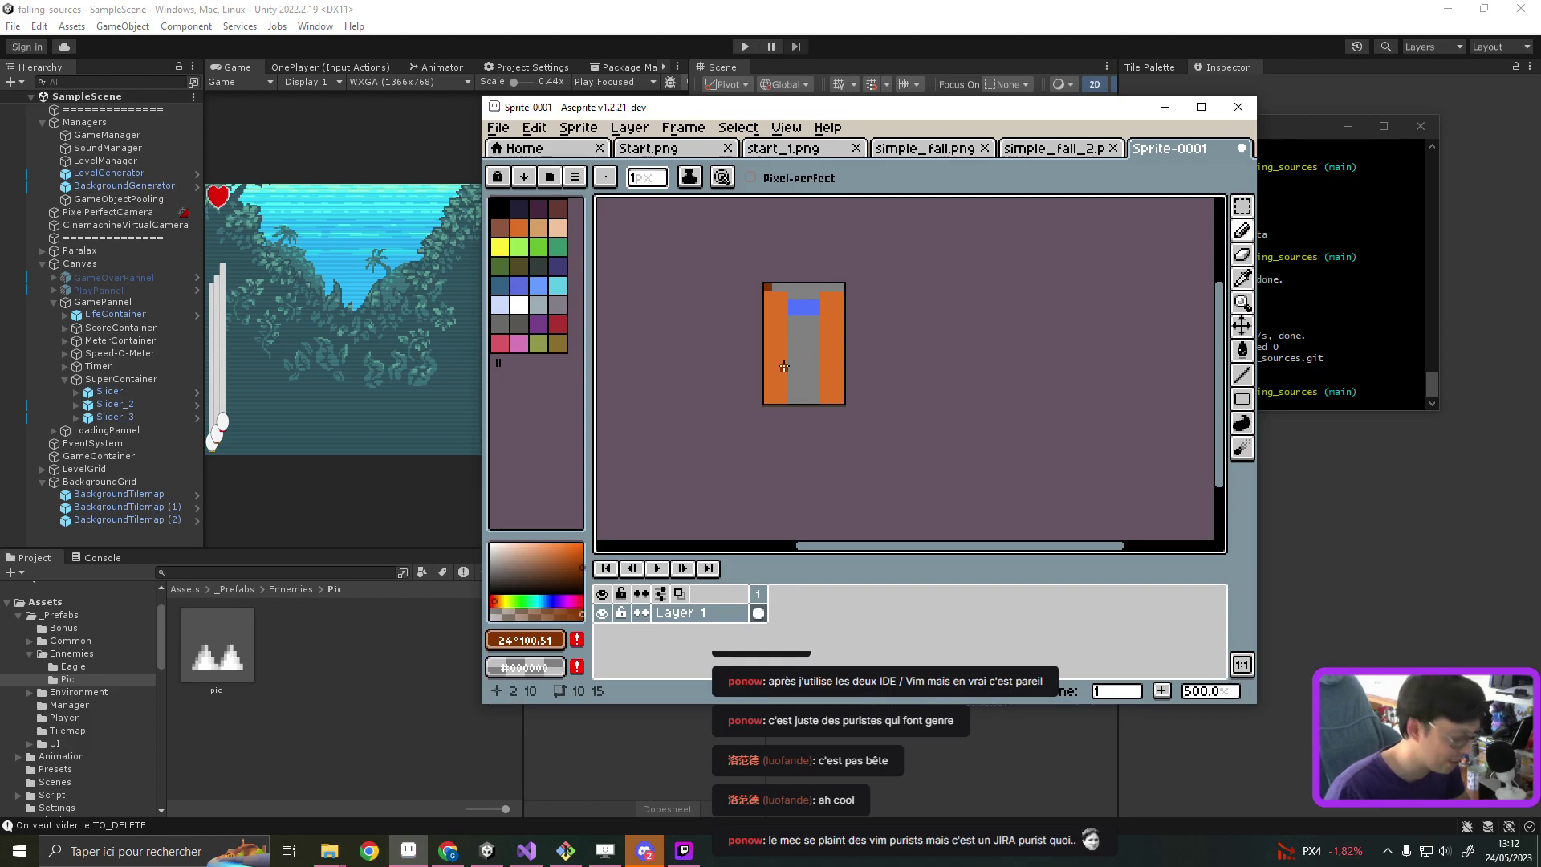
{"action": "key", "text": "v"}
{"action": "key", "text": "ctrl+z"}
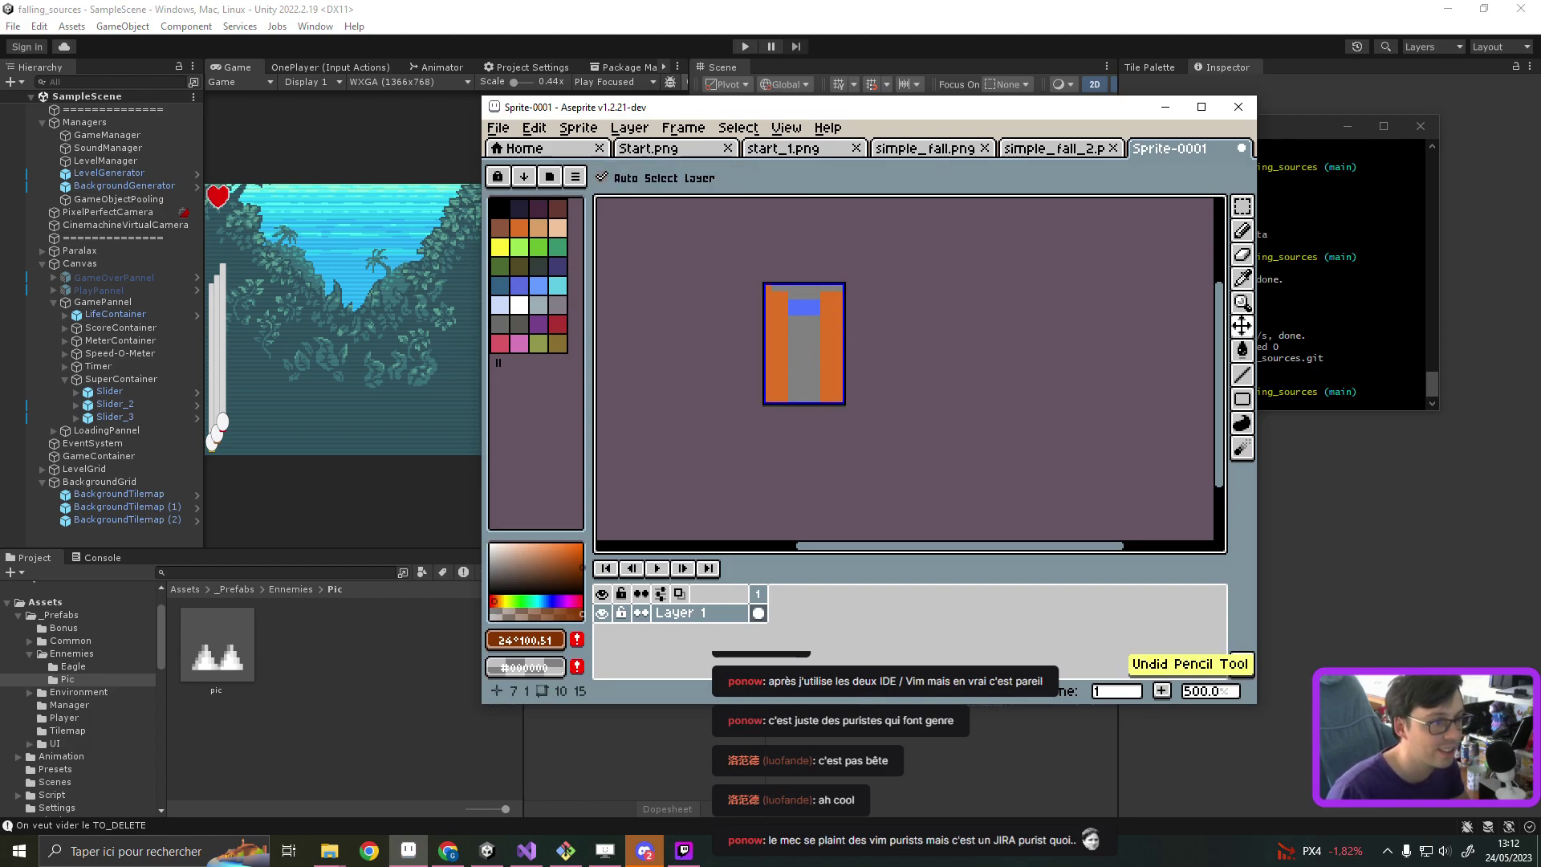
{"action": "key", "text": "ctrl+z"}
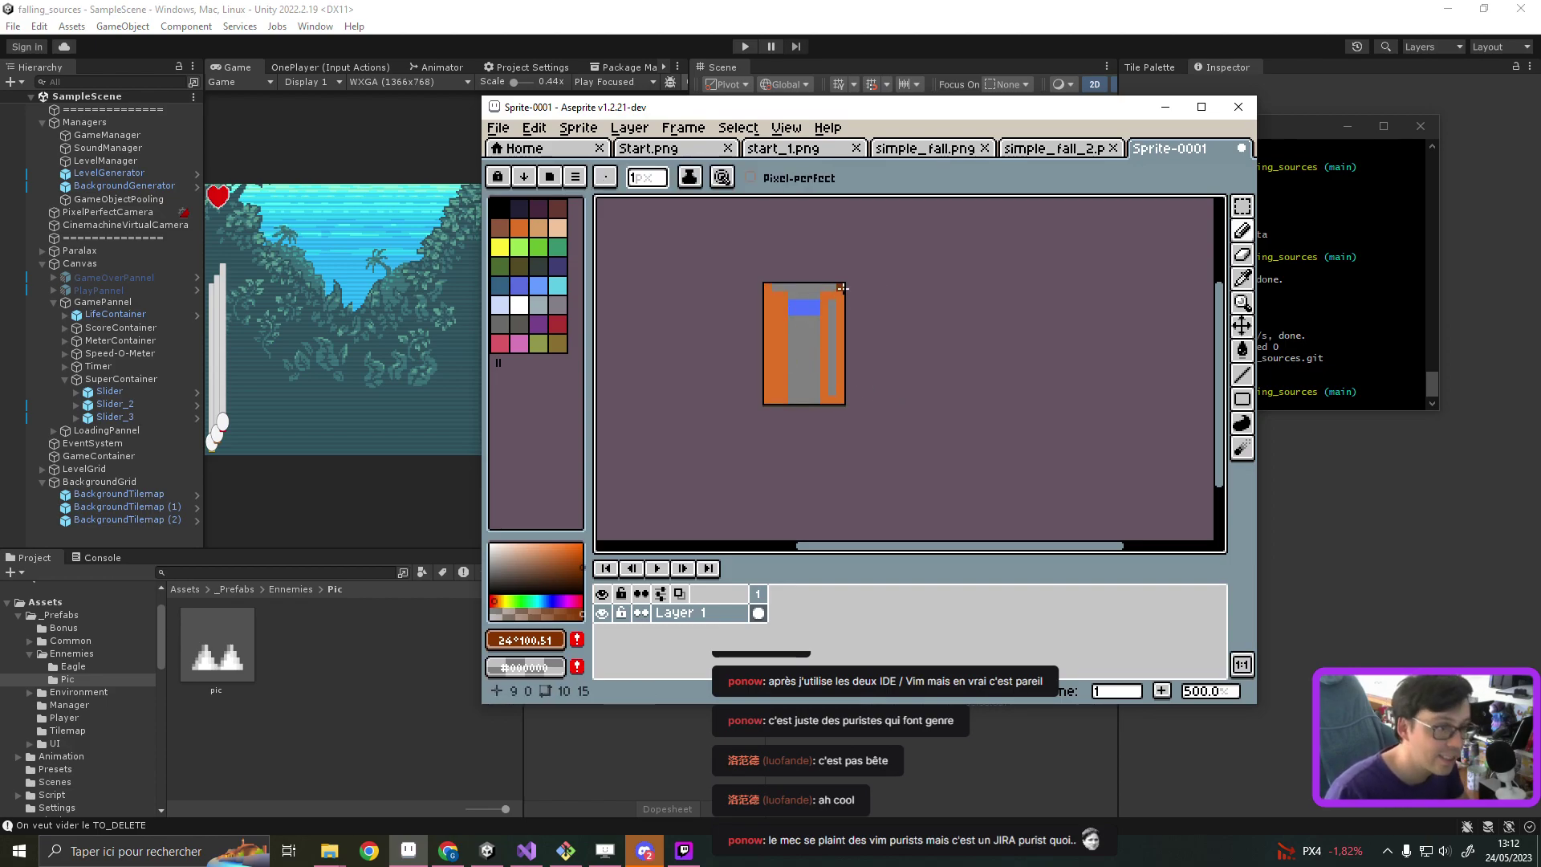
{"action": "key", "text": "v"}
{"action": "key", "text": "e"}
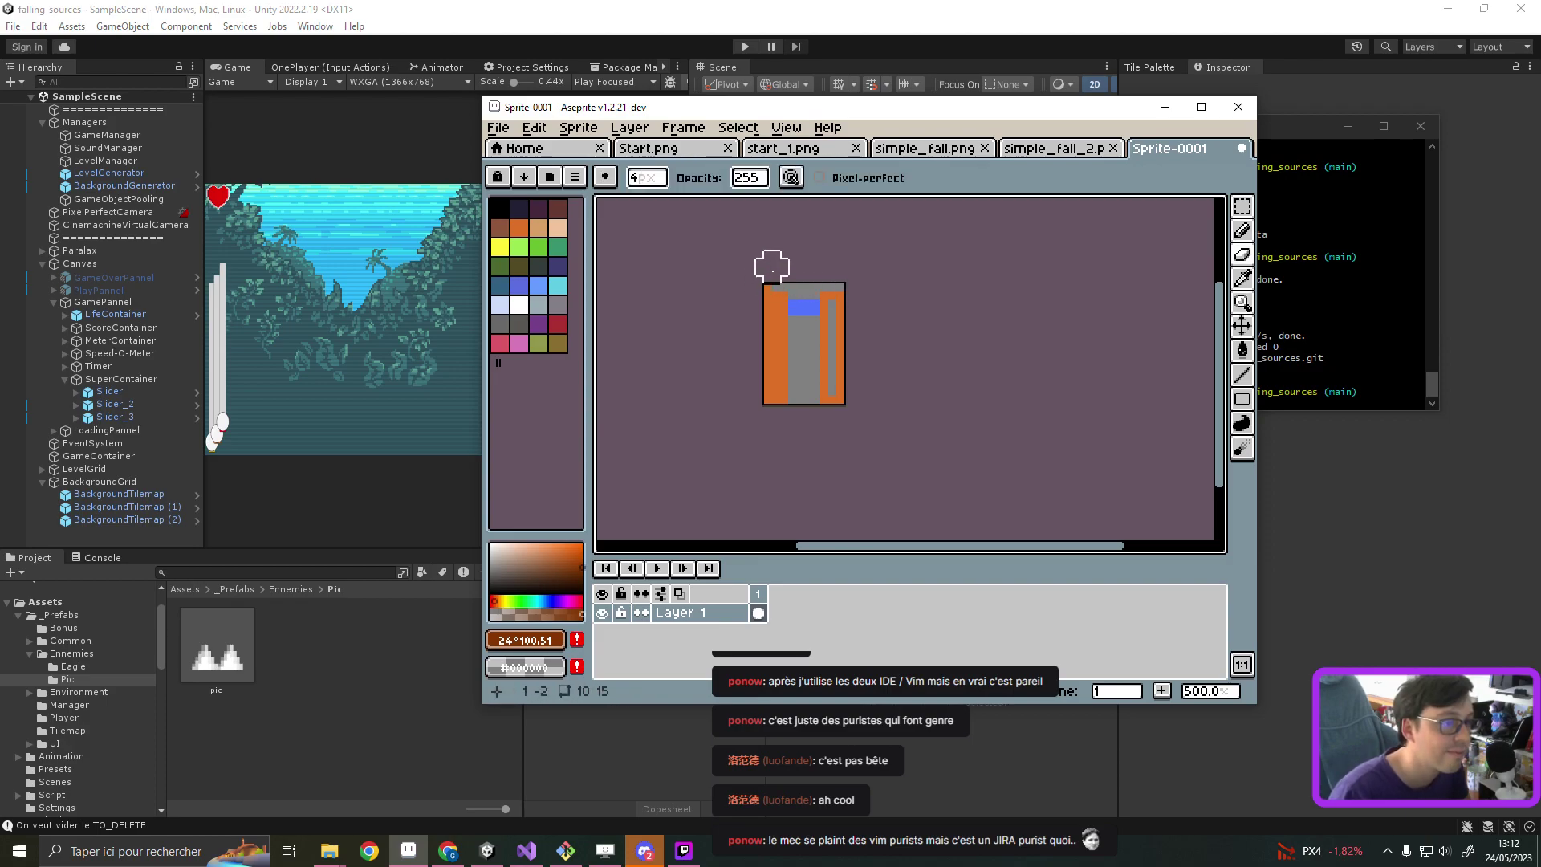
{"action": "key", "text": "v"}
{"action": "key", "text": "b"}
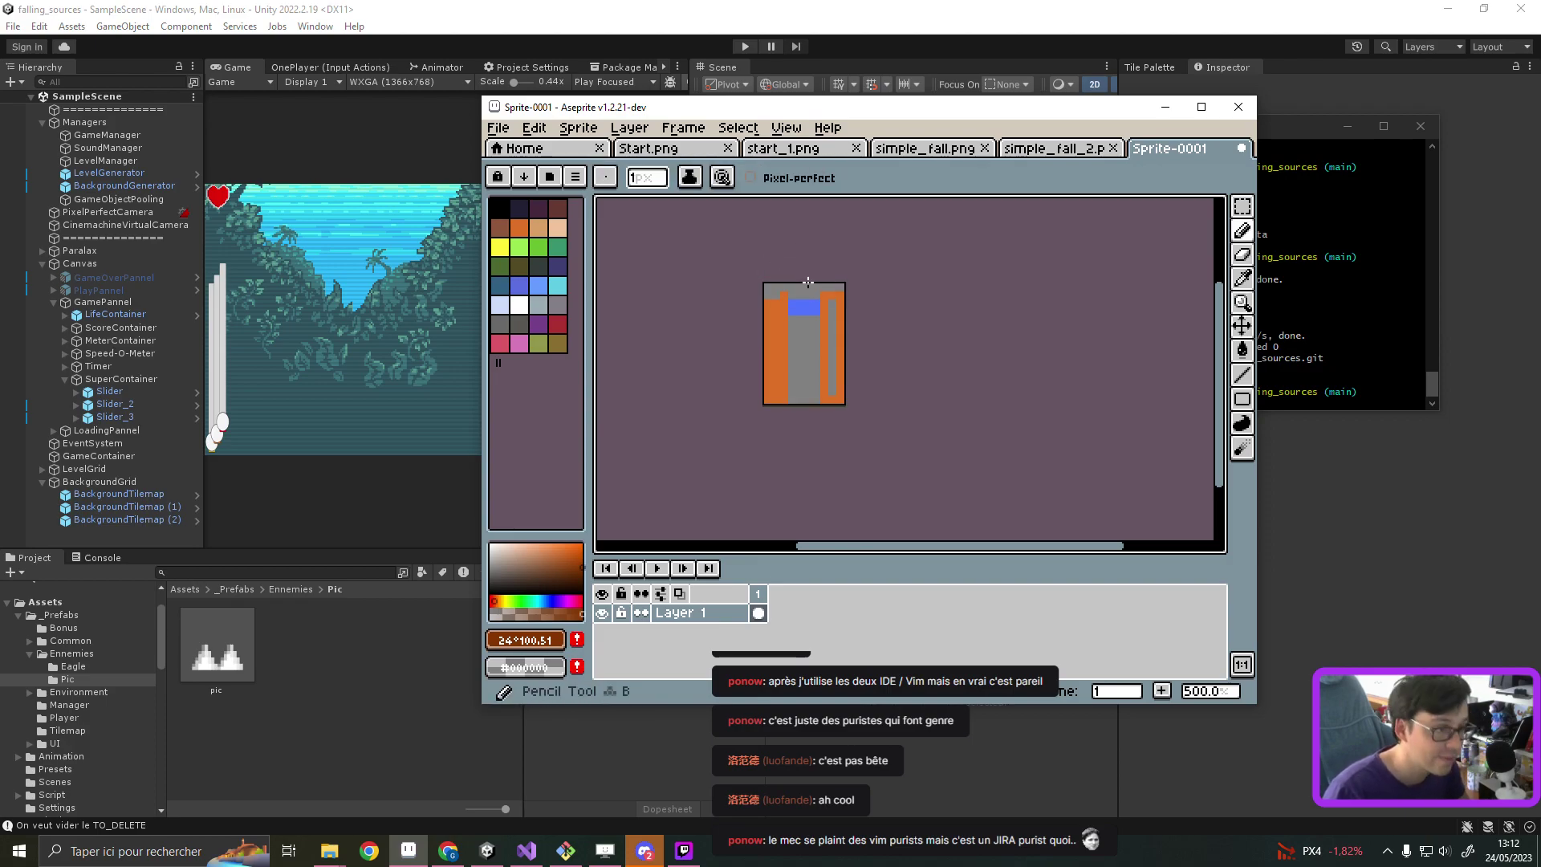
{"action": "key", "text": "i"}
Step: Try a darker orange line down the left edge, then undo all strokes to plain grey
{"action": "left_click", "coordinate": [786, 350]}
{"action": "key", "text": "b"}
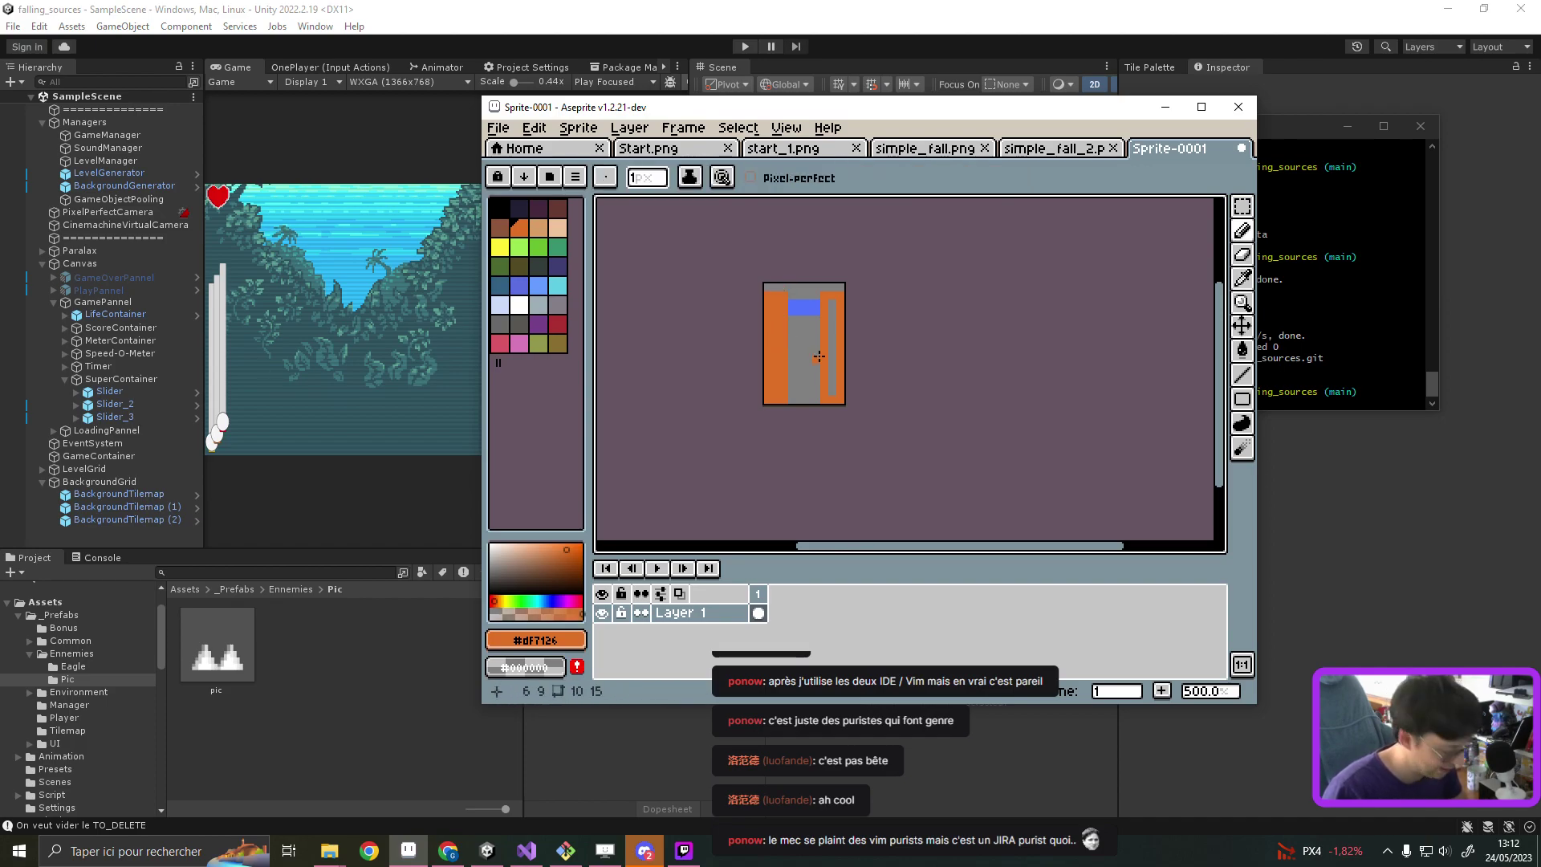
{"action": "left_click", "coordinate": [586, 556]}
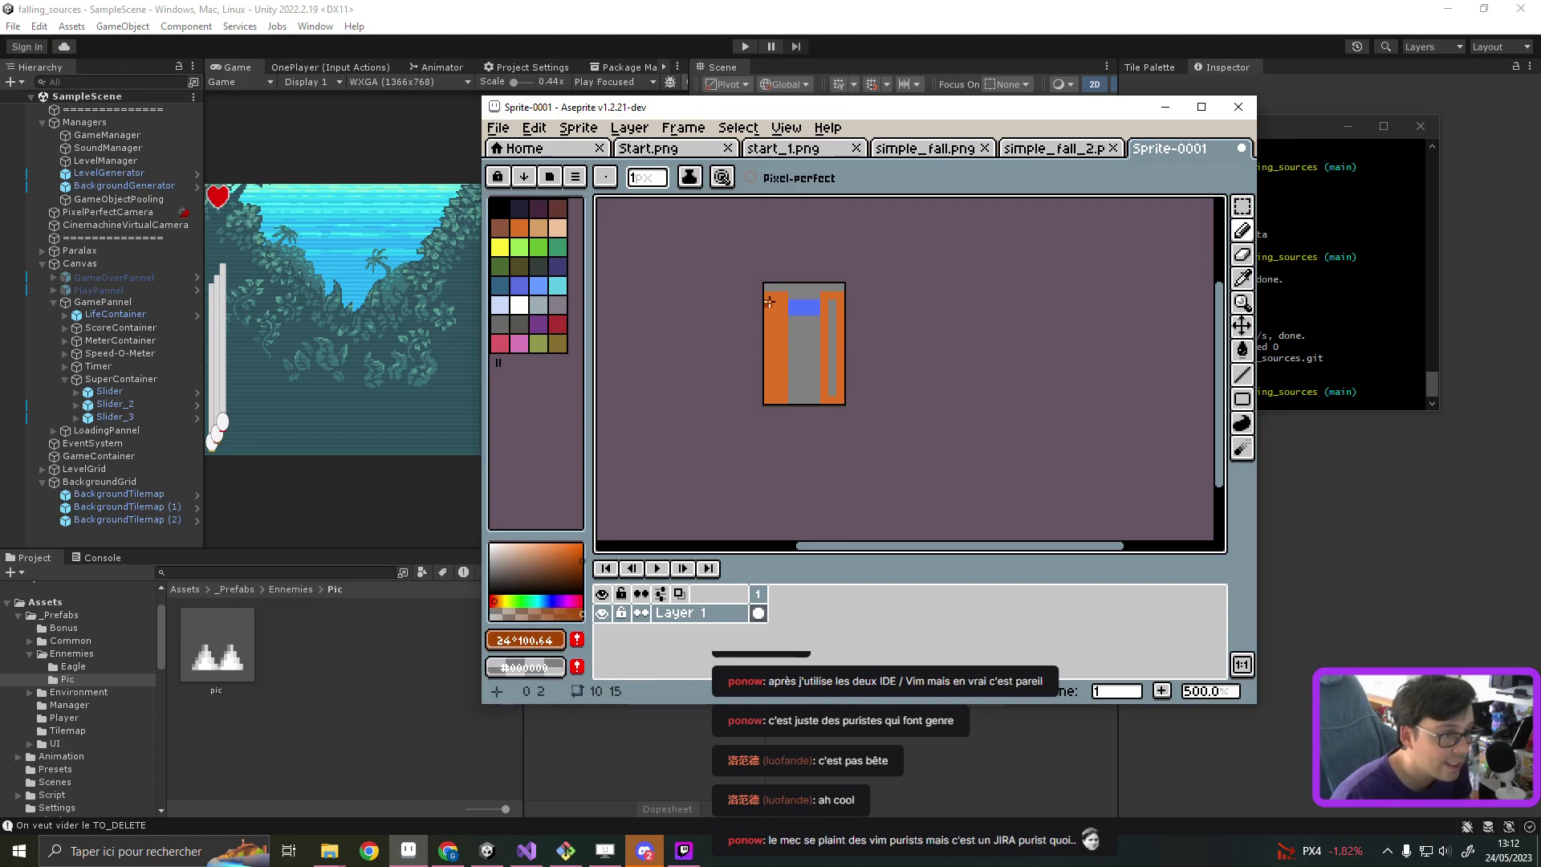
{"action": "left_click_drag", "start_coordinate": [768, 302], "coordinate": [766, 394]}
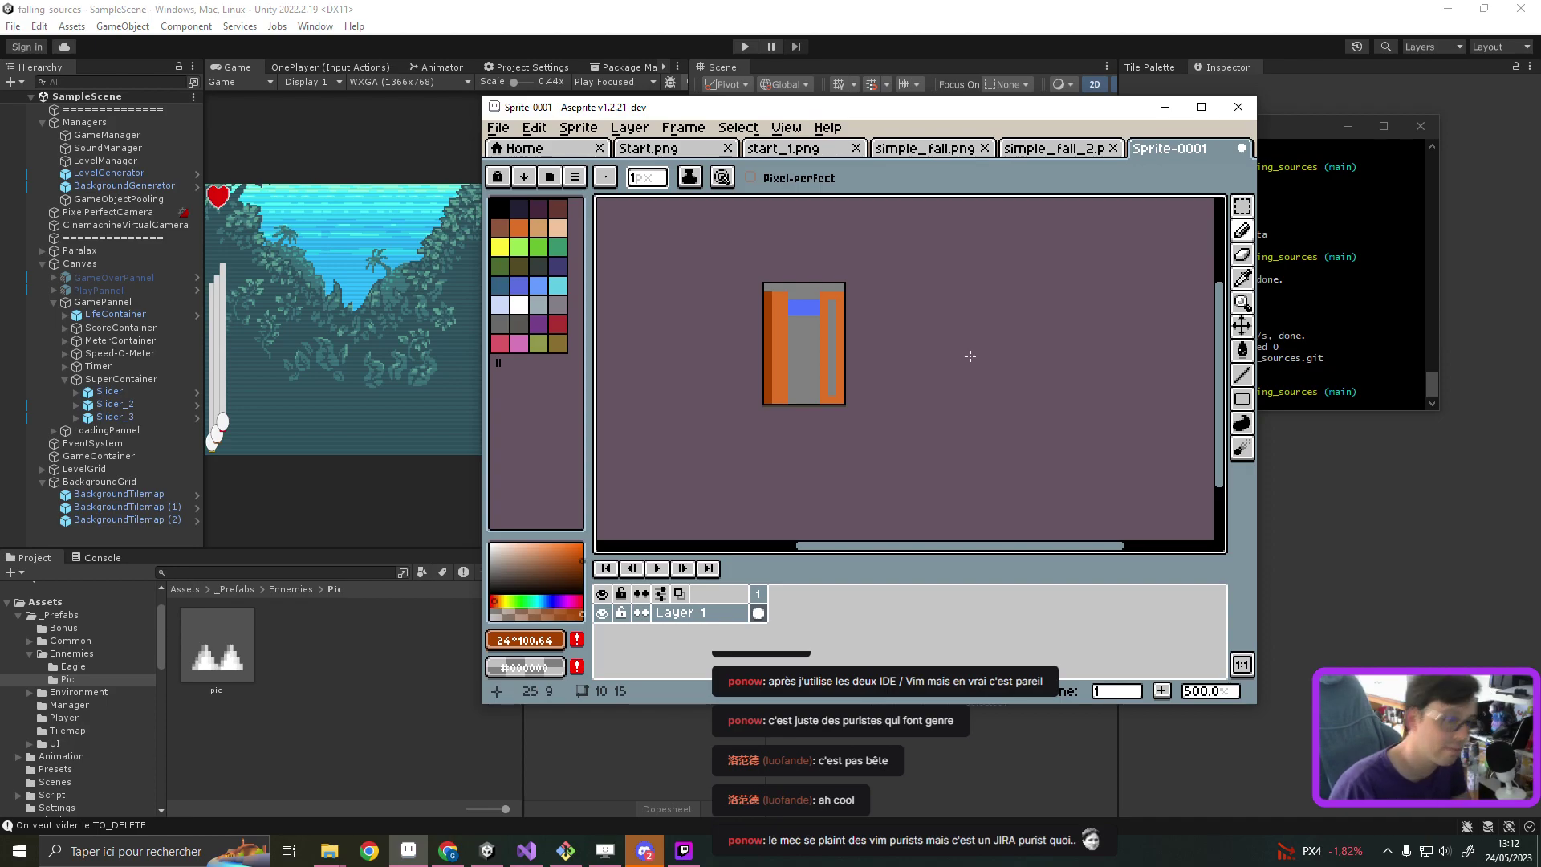
{"action": "key", "text": "ctrl+z"}
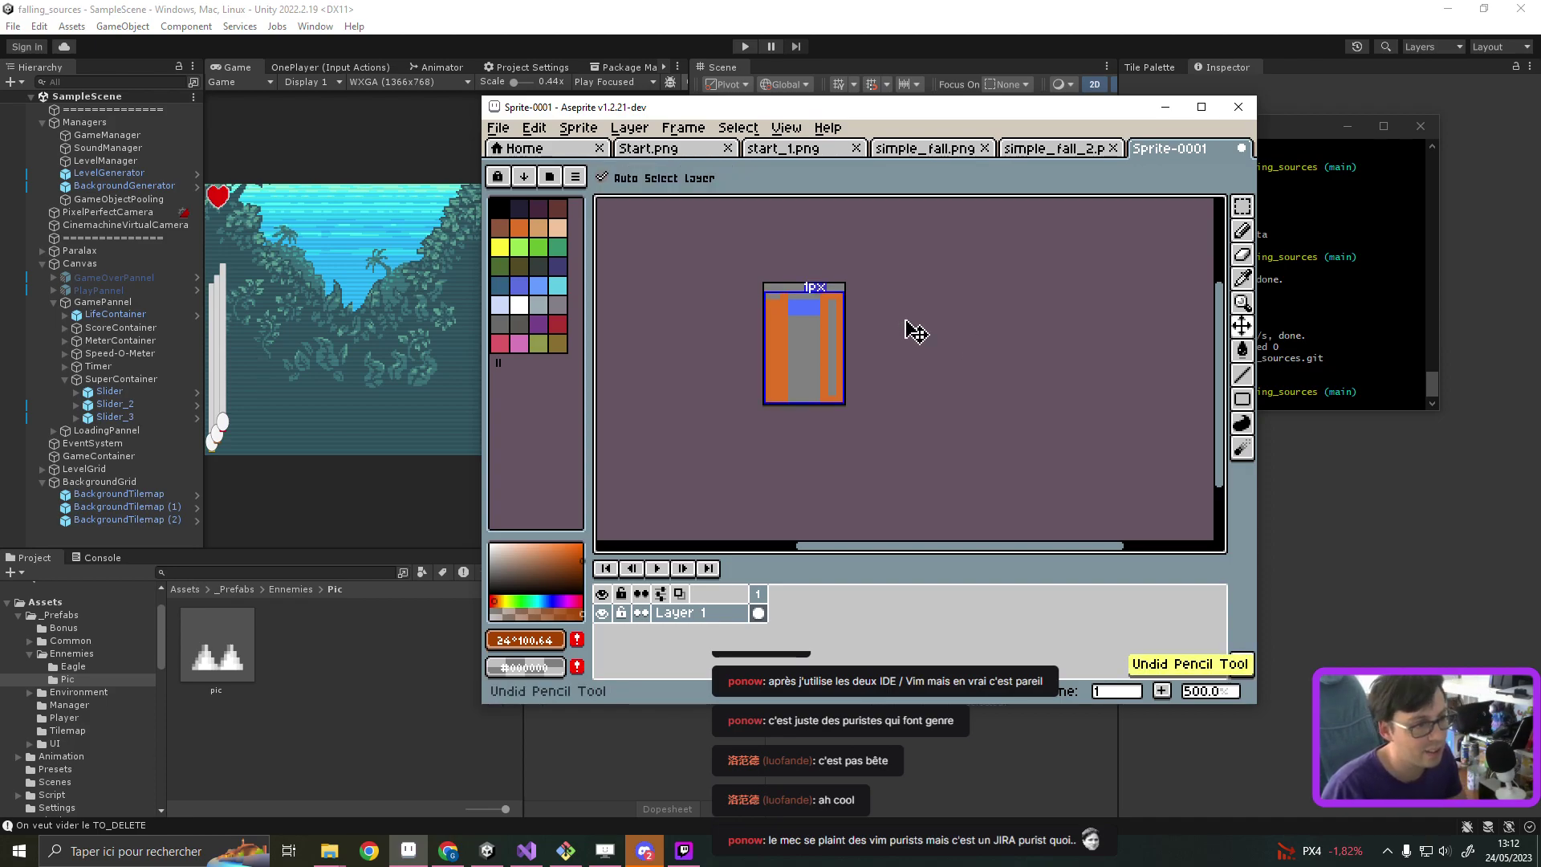
{"action": "key", "text": "ctrl+z"}
{"action": "key", "text": "ctrl+z"}
{"action": "key", "text": "ctrl+z"}
{"action": "key", "text": "ctrl+z"}
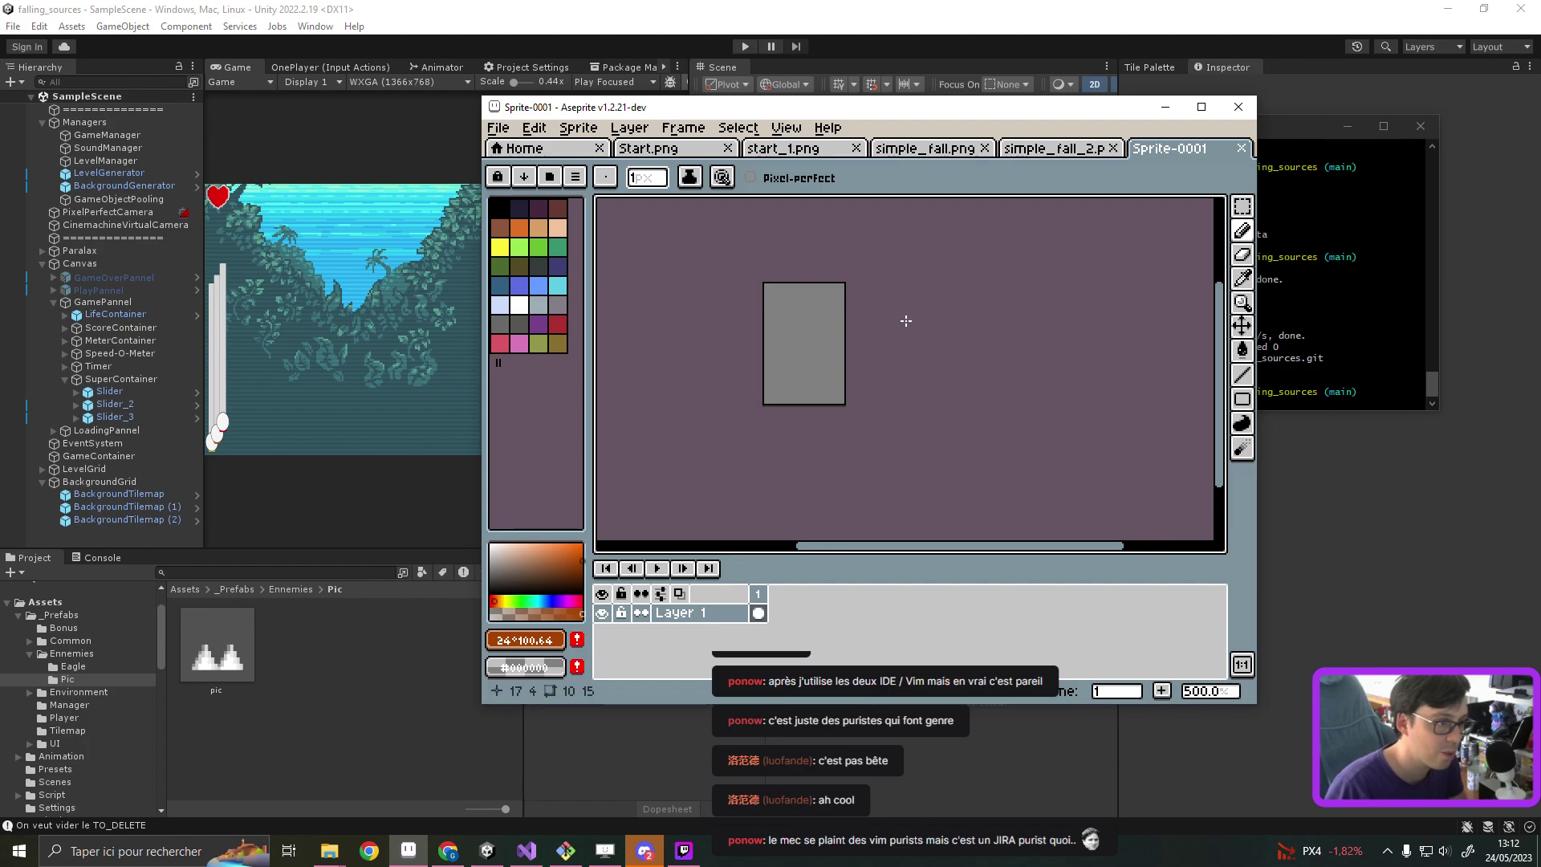
Step: Cut the canvas down to 10×10 in Canvas Size, then bring the Jira browser forward
{"action": "key", "text": "ctrl+alt+c"}
{"action": "left_click_drag", "start_coordinate": [788, 284], "coordinate": [800, 335]}
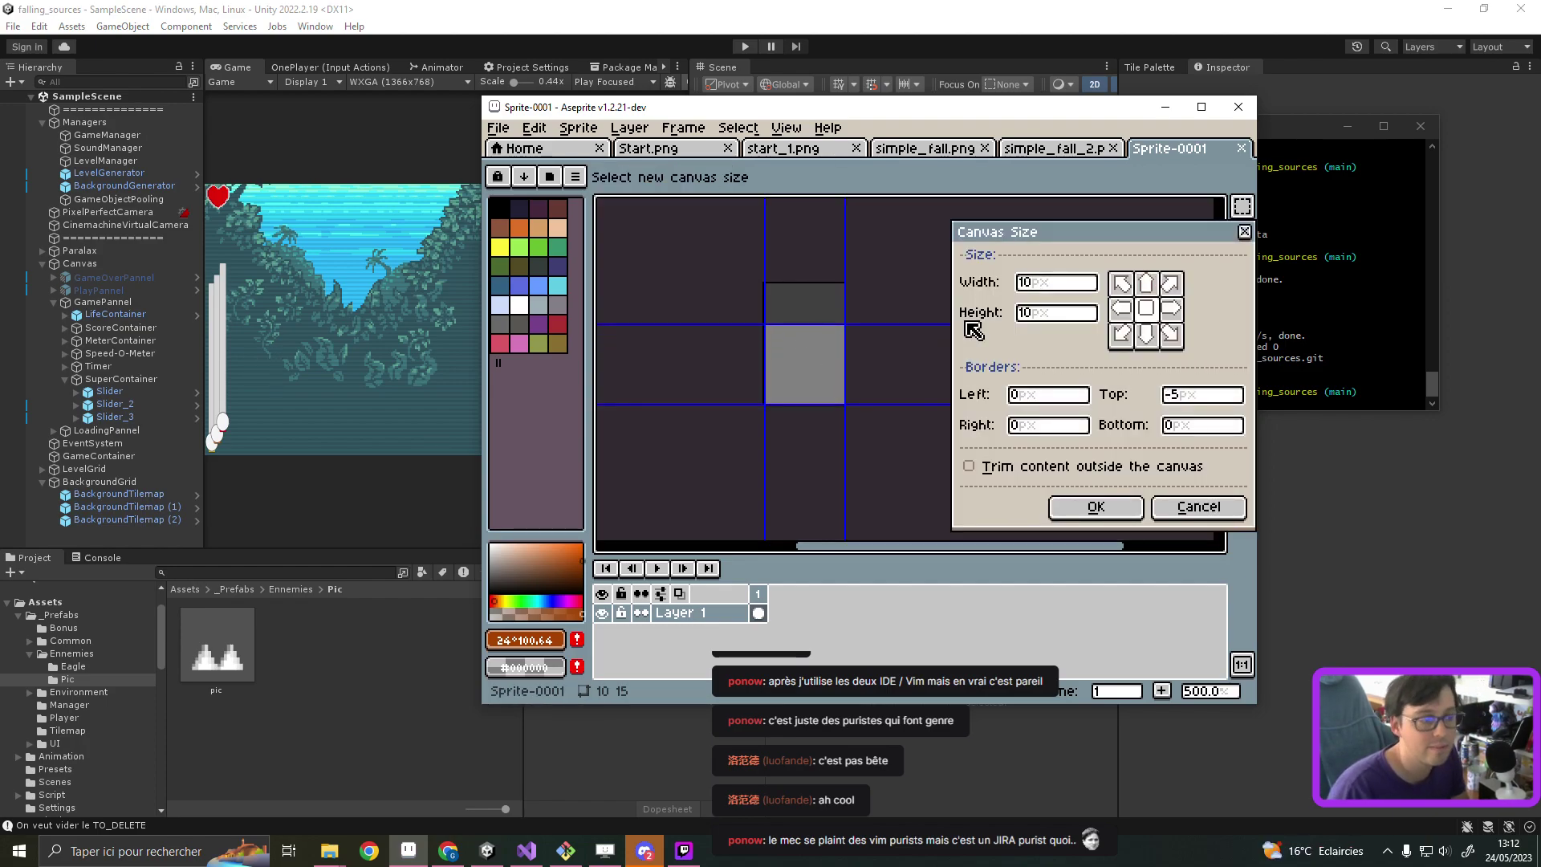
{"action": "key", "text": "Return"}
{"action": "scroll", "coordinate": [859, 365], "scroll_direction": "up", "scroll_amount": 1}
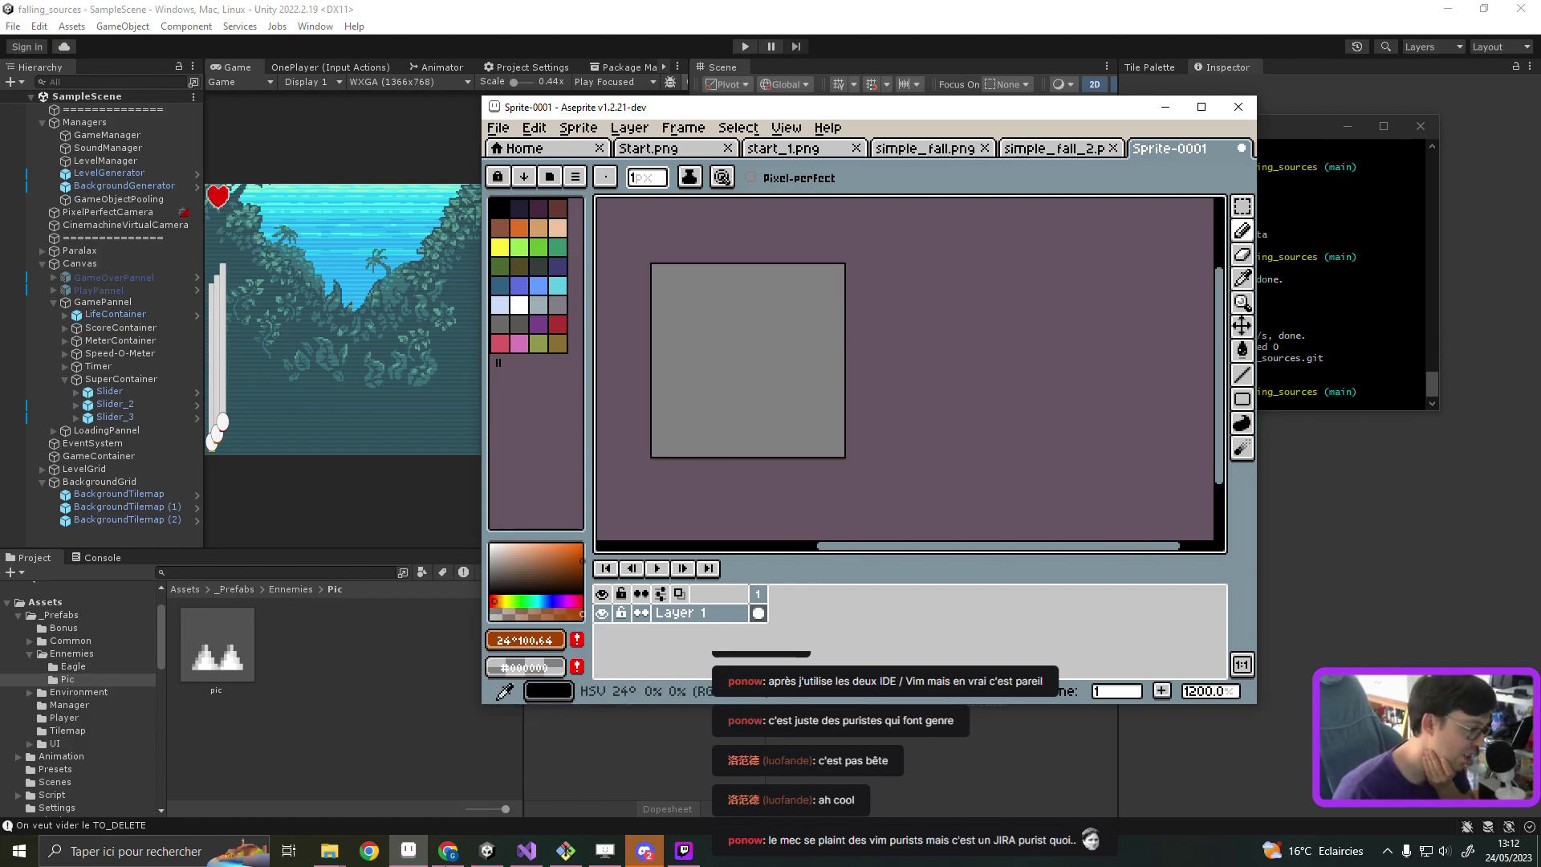
{"action": "left_click", "coordinate": [448, 851]}
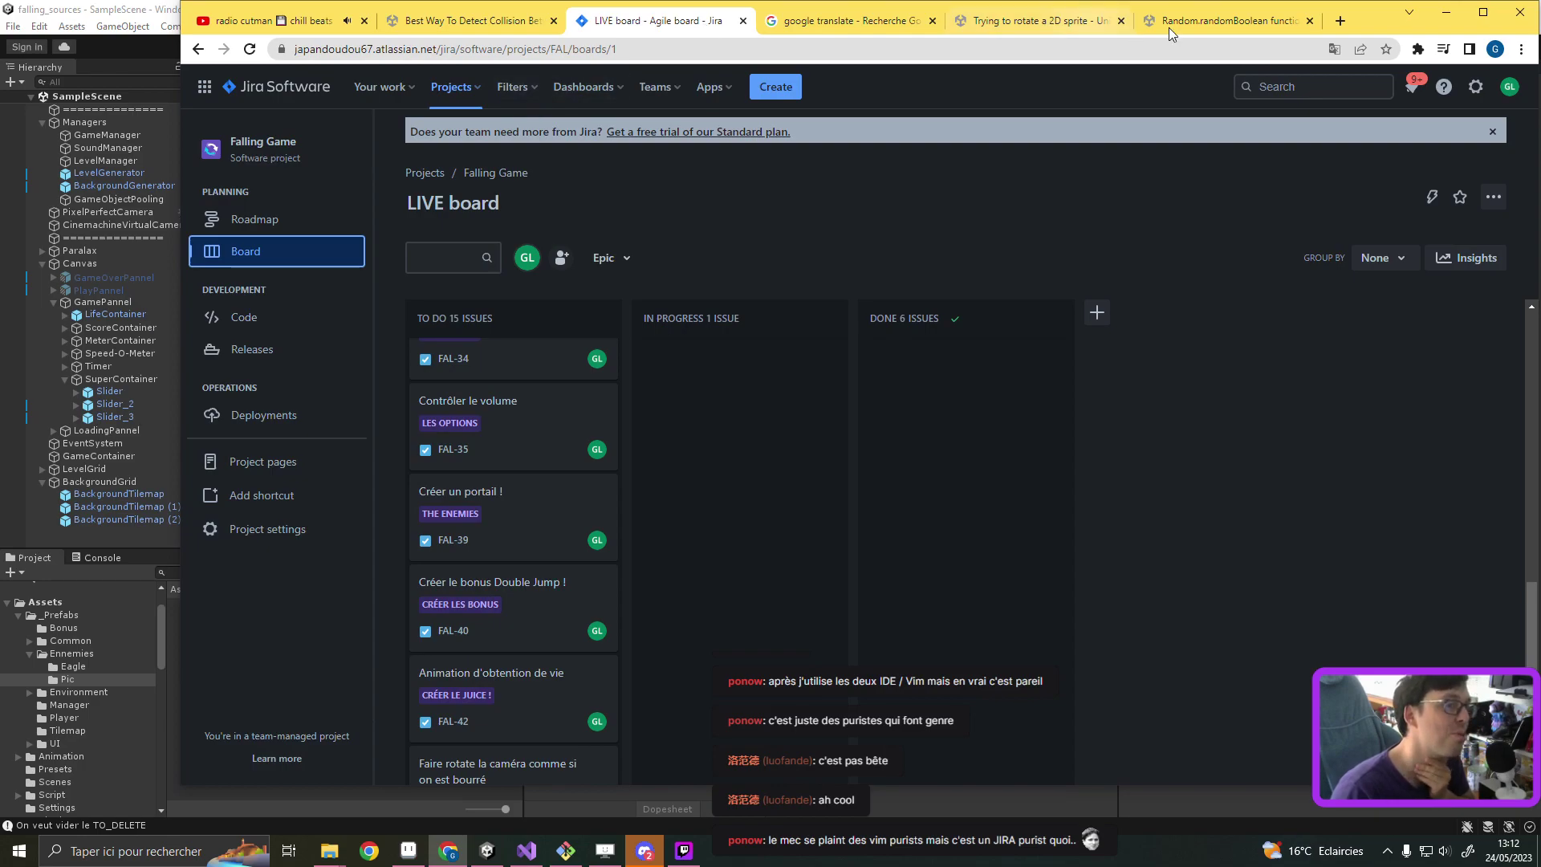
Step: In a new tab, search Google for 'trail deformation unity tension'
{"action": "left_click", "coordinate": [1337, 24]}
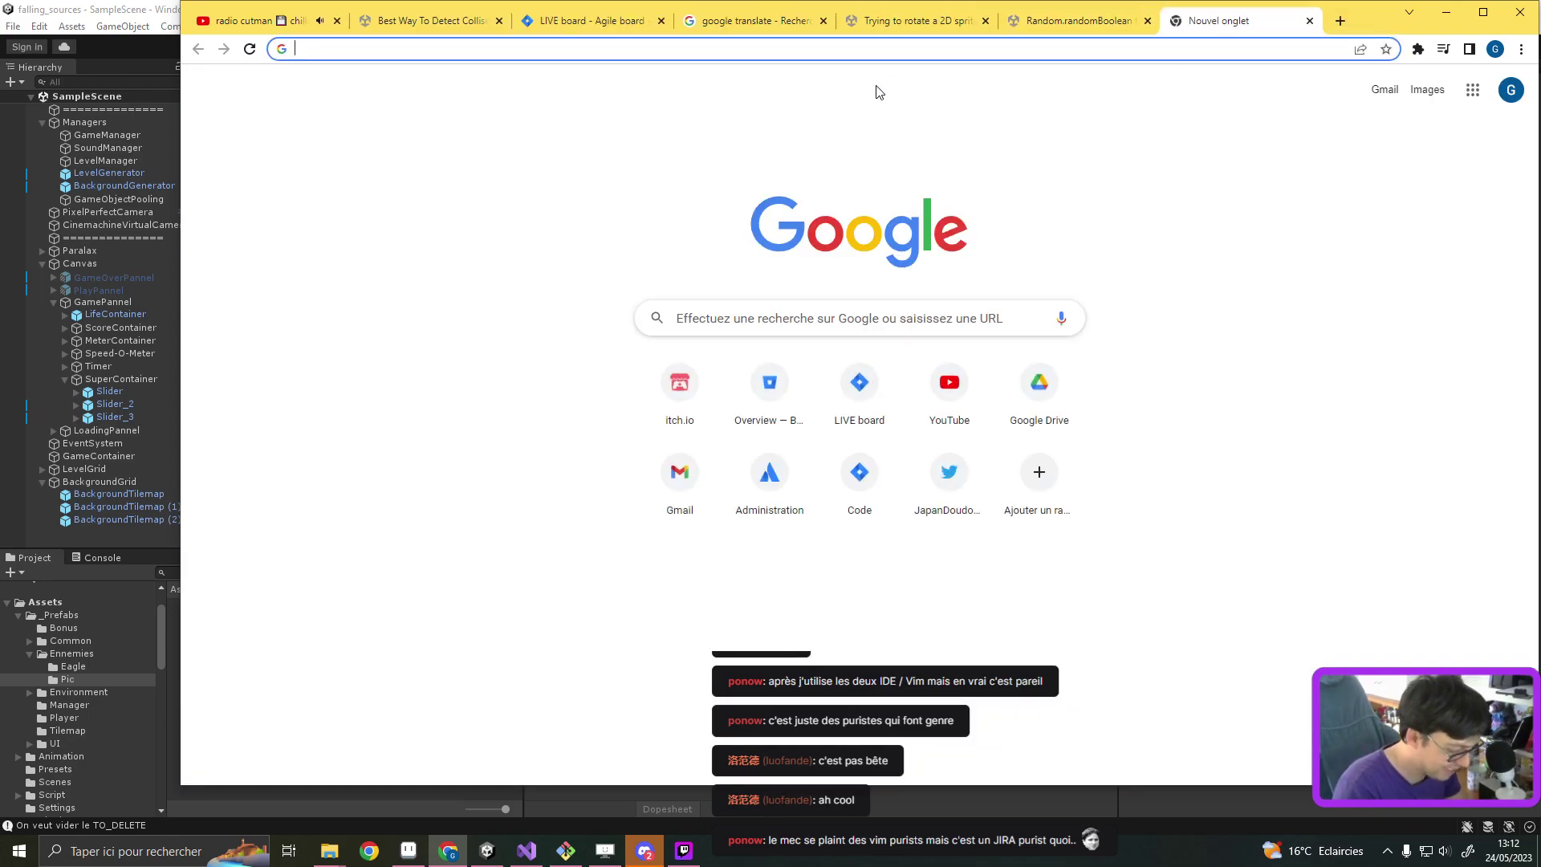
{"action": "type", "text": "trail"}
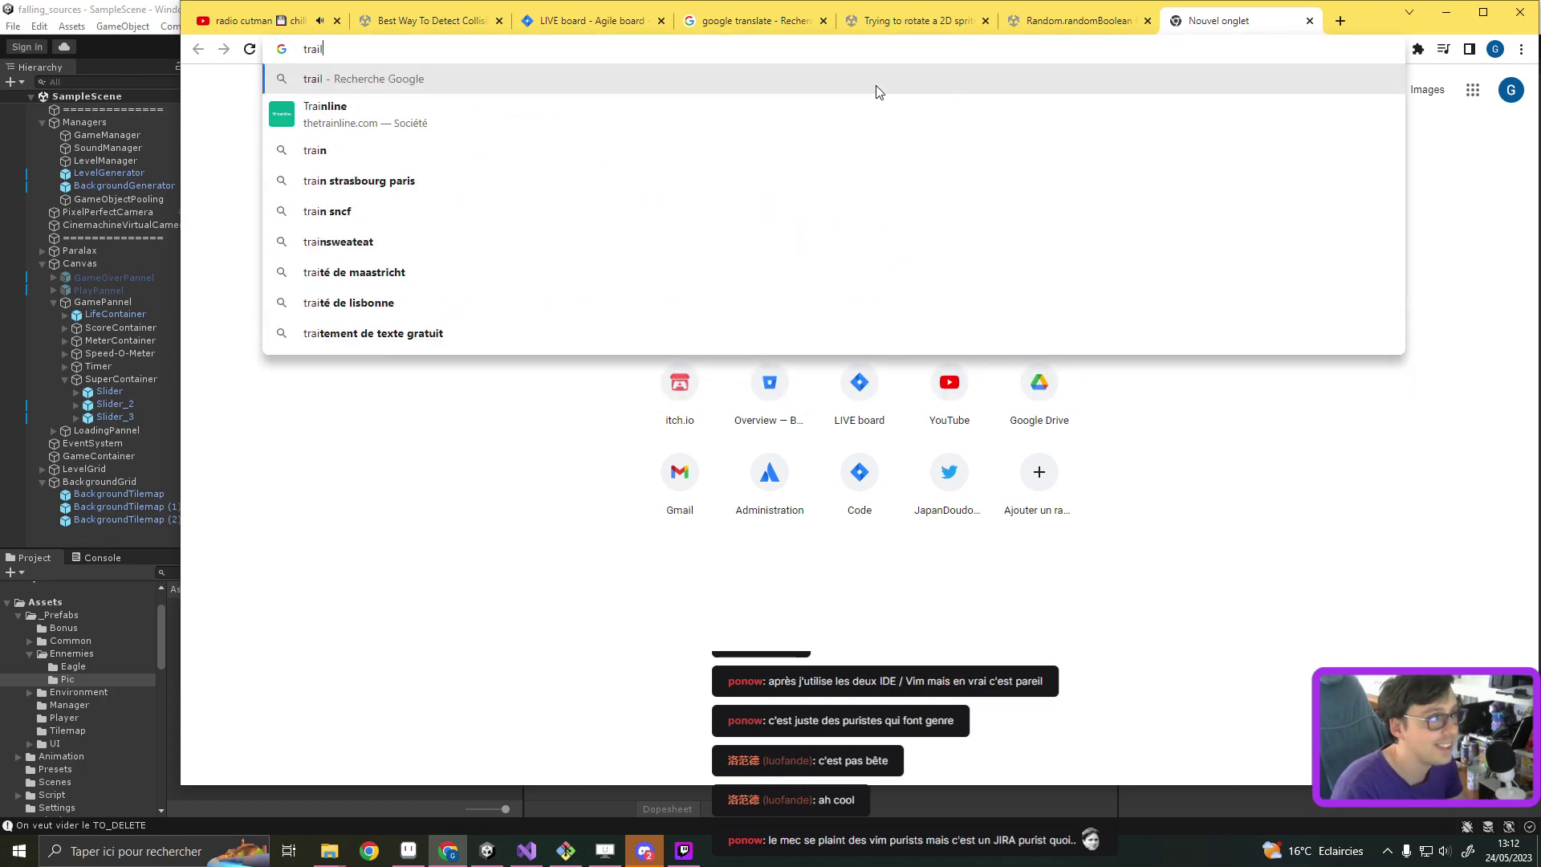
{"action": "type", "text": " deof"}
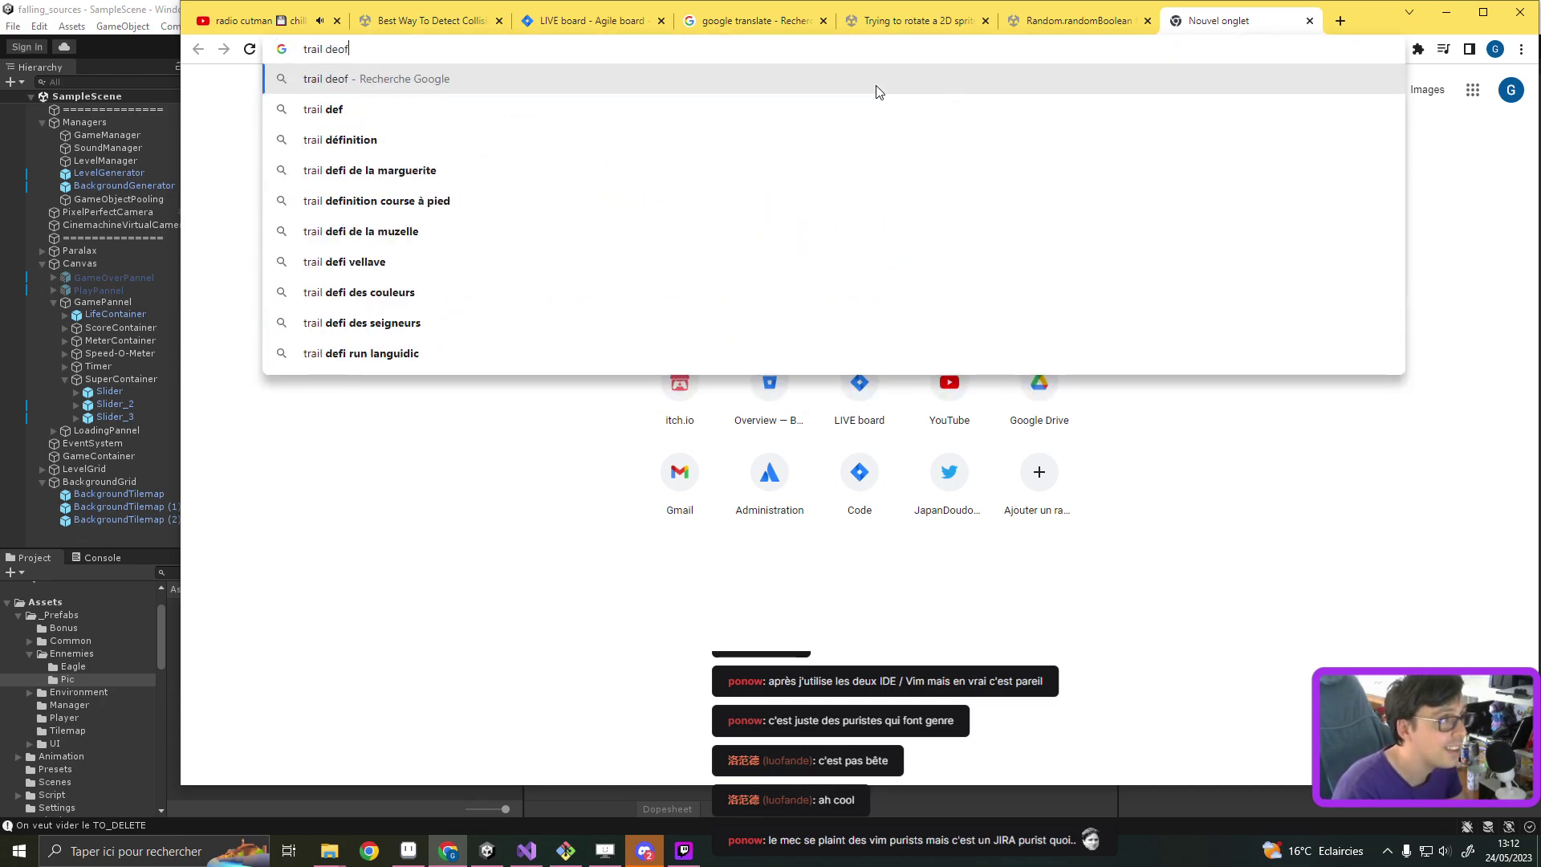
{"action": "key", "text": "BackSpace"}
{"action": "key", "text": "BackSpace"}
{"action": "type", "text": "formation"}
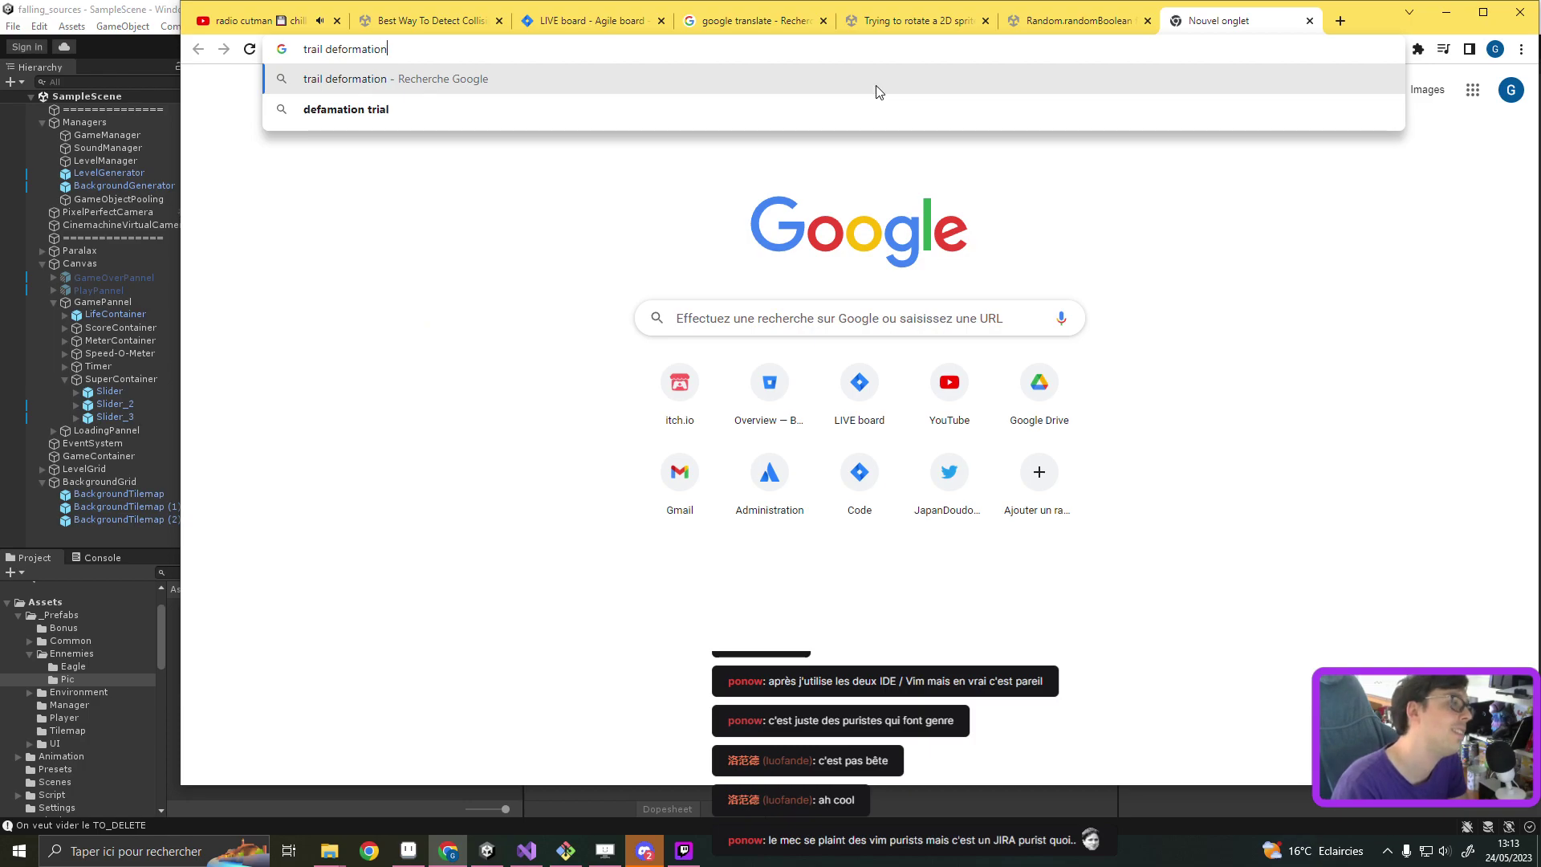
{"action": "key", "text": "Return"}
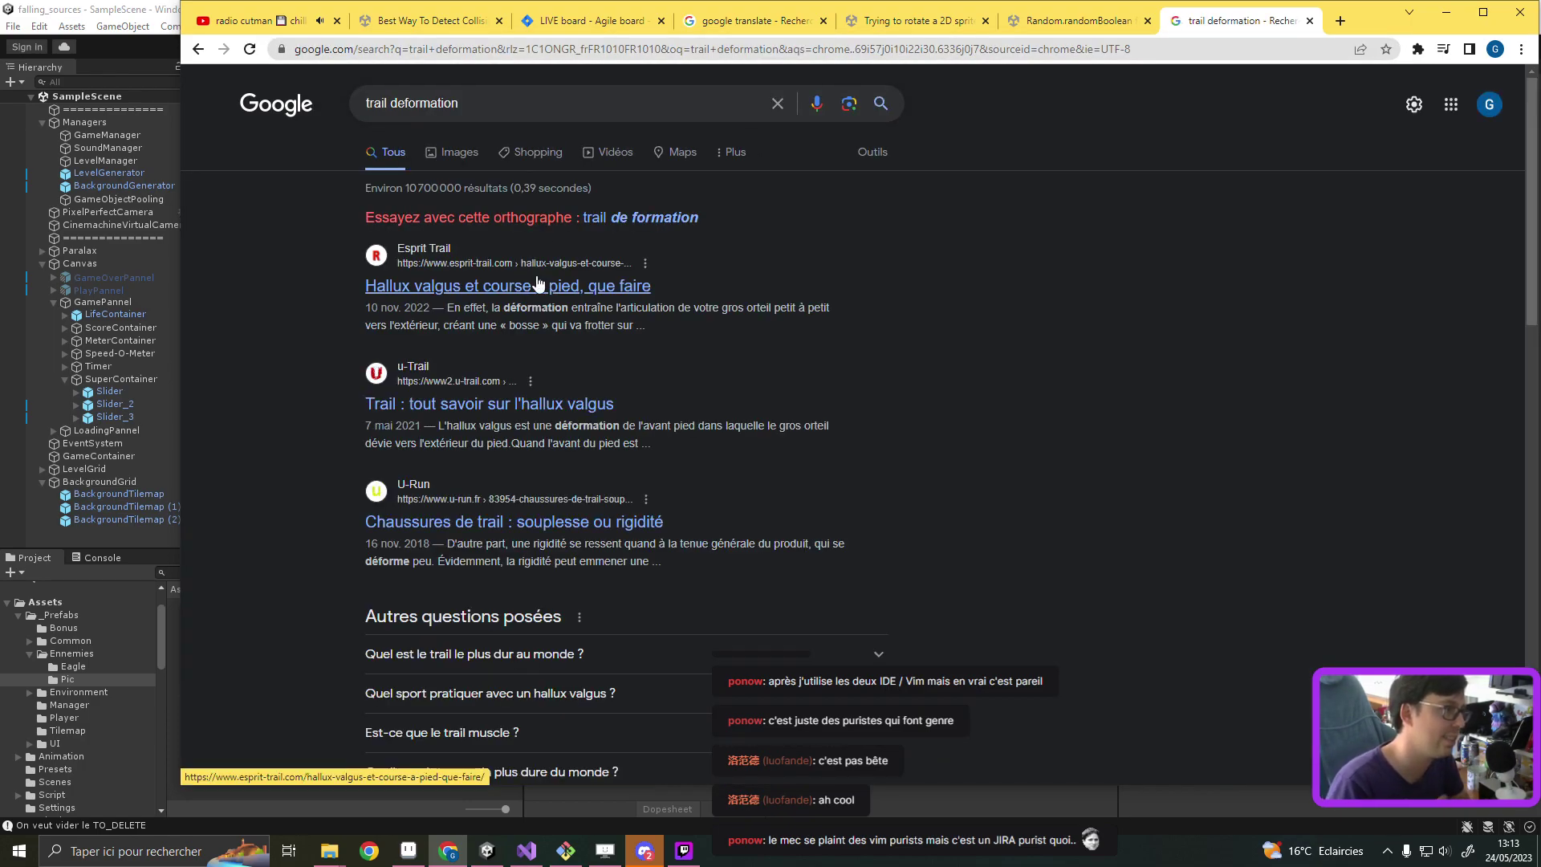
{"action": "left_click", "coordinate": [499, 102]}
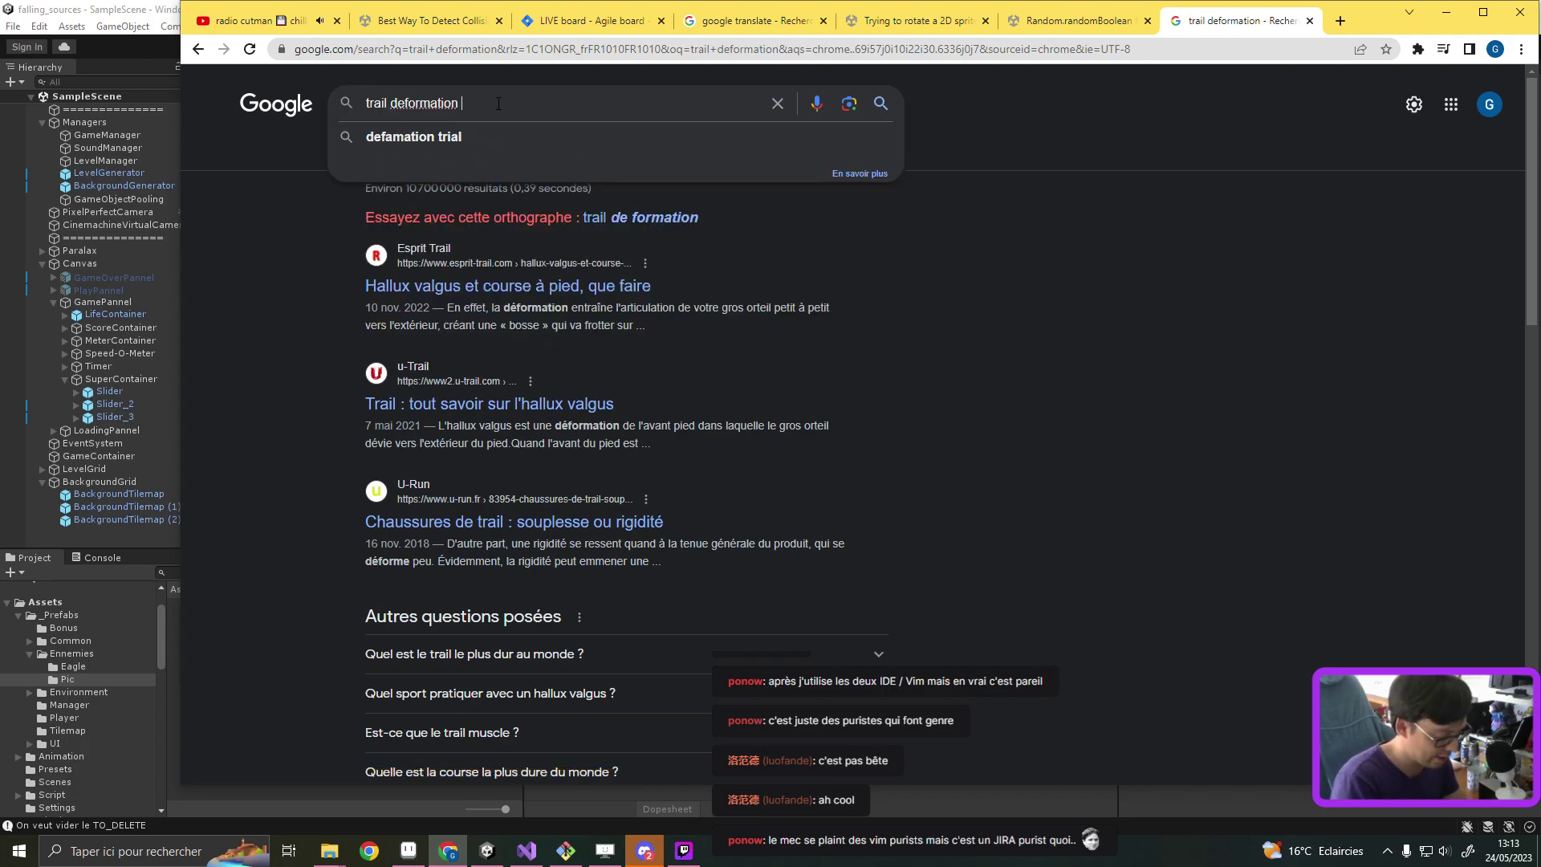
{"action": "type", "text": "n"}
{"action": "key", "text": "BackSpace"}
{"action": "type", "text": "nity"}
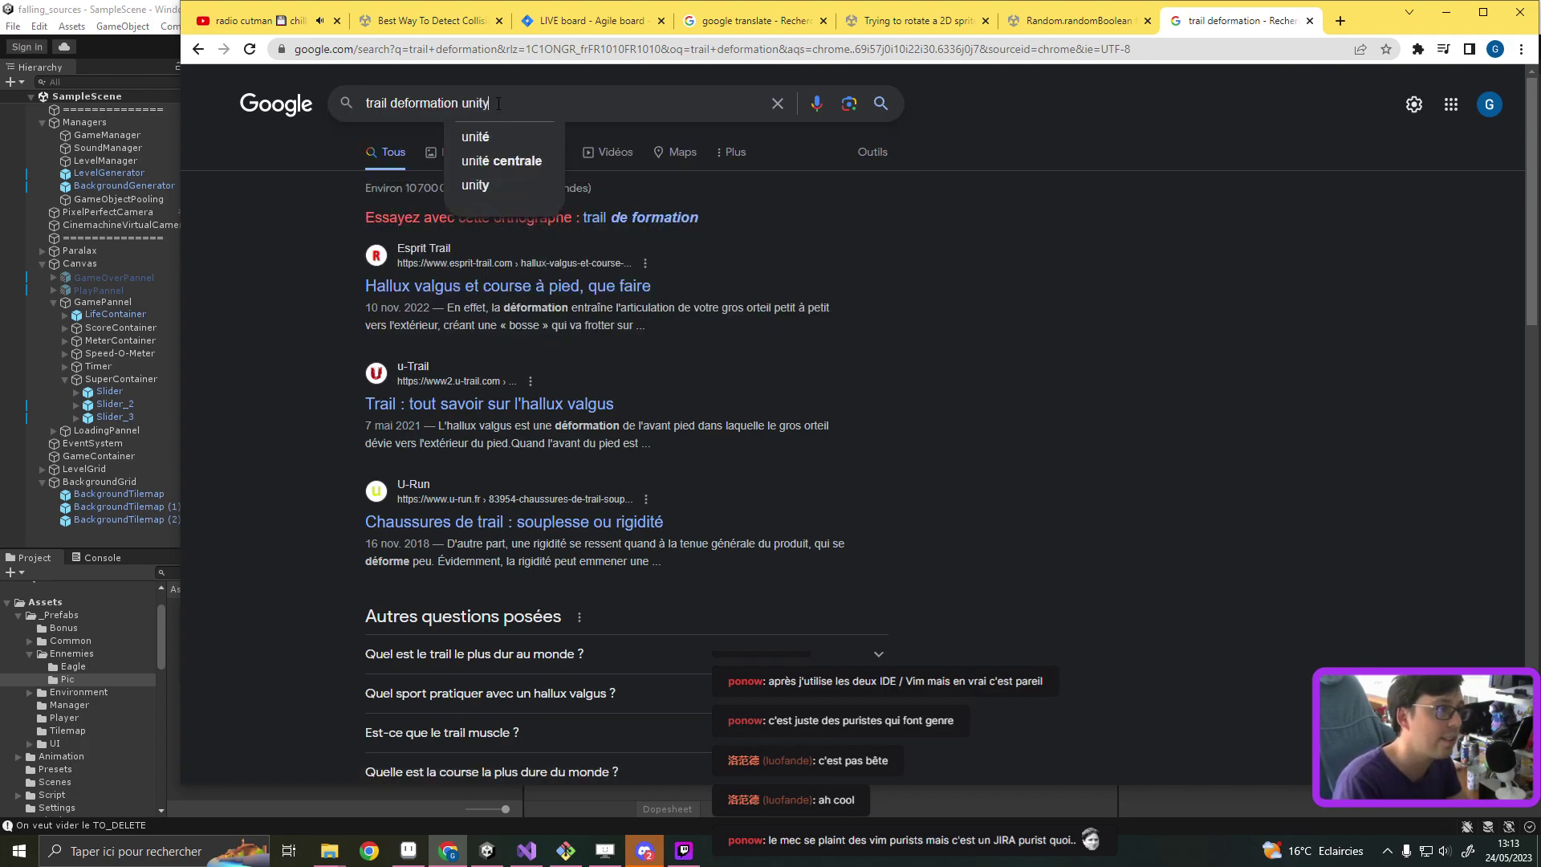
{"action": "key", "text": "Return"}
{"action": "left_click", "coordinate": [556, 104]}
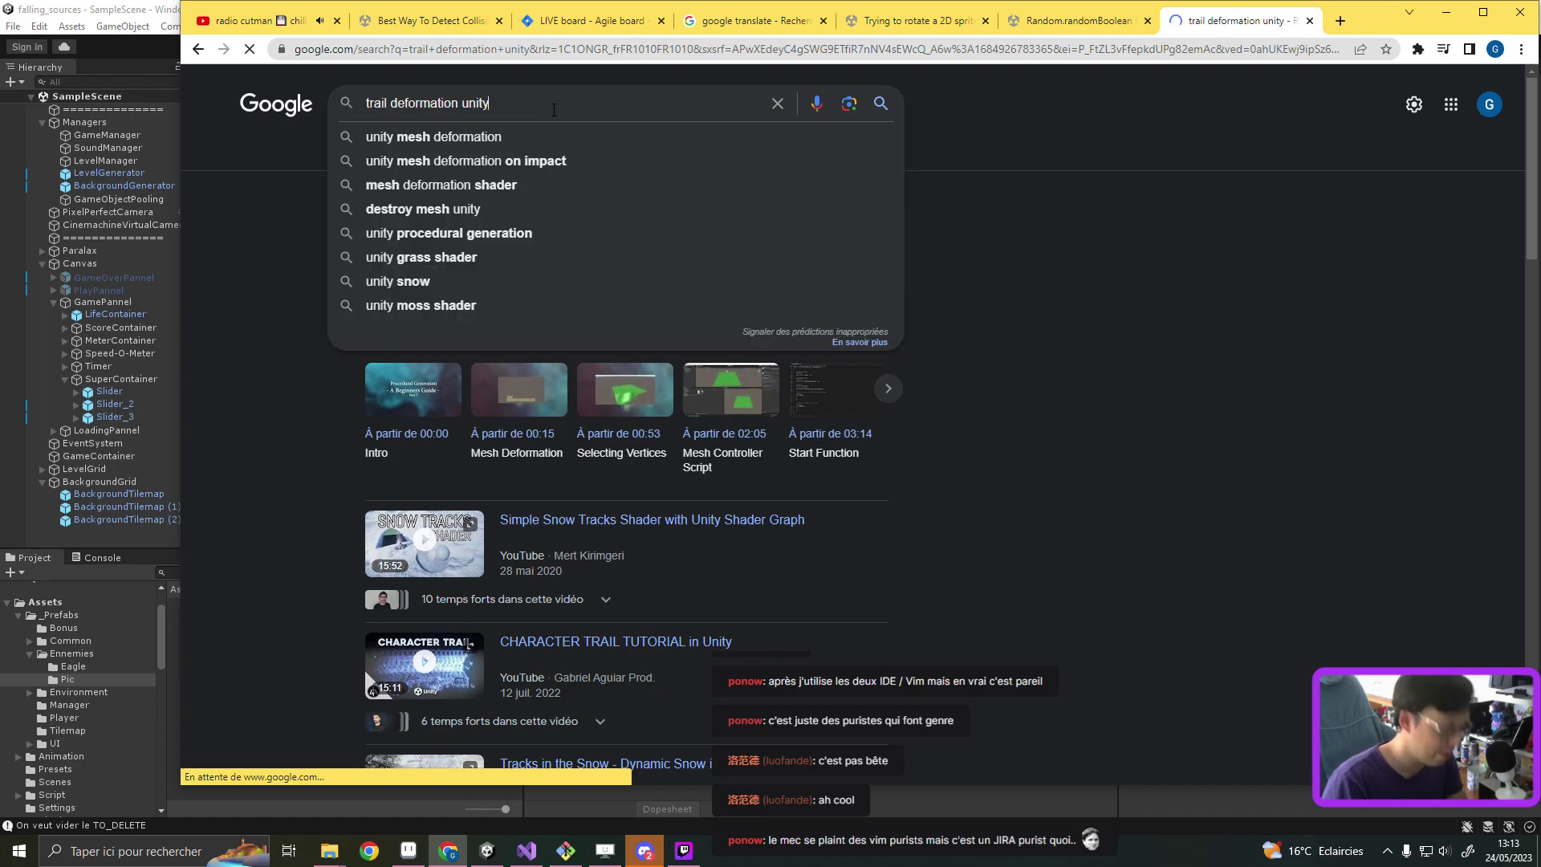
{"action": "type", "text": " tension"}
{"action": "key", "text": "Return"}
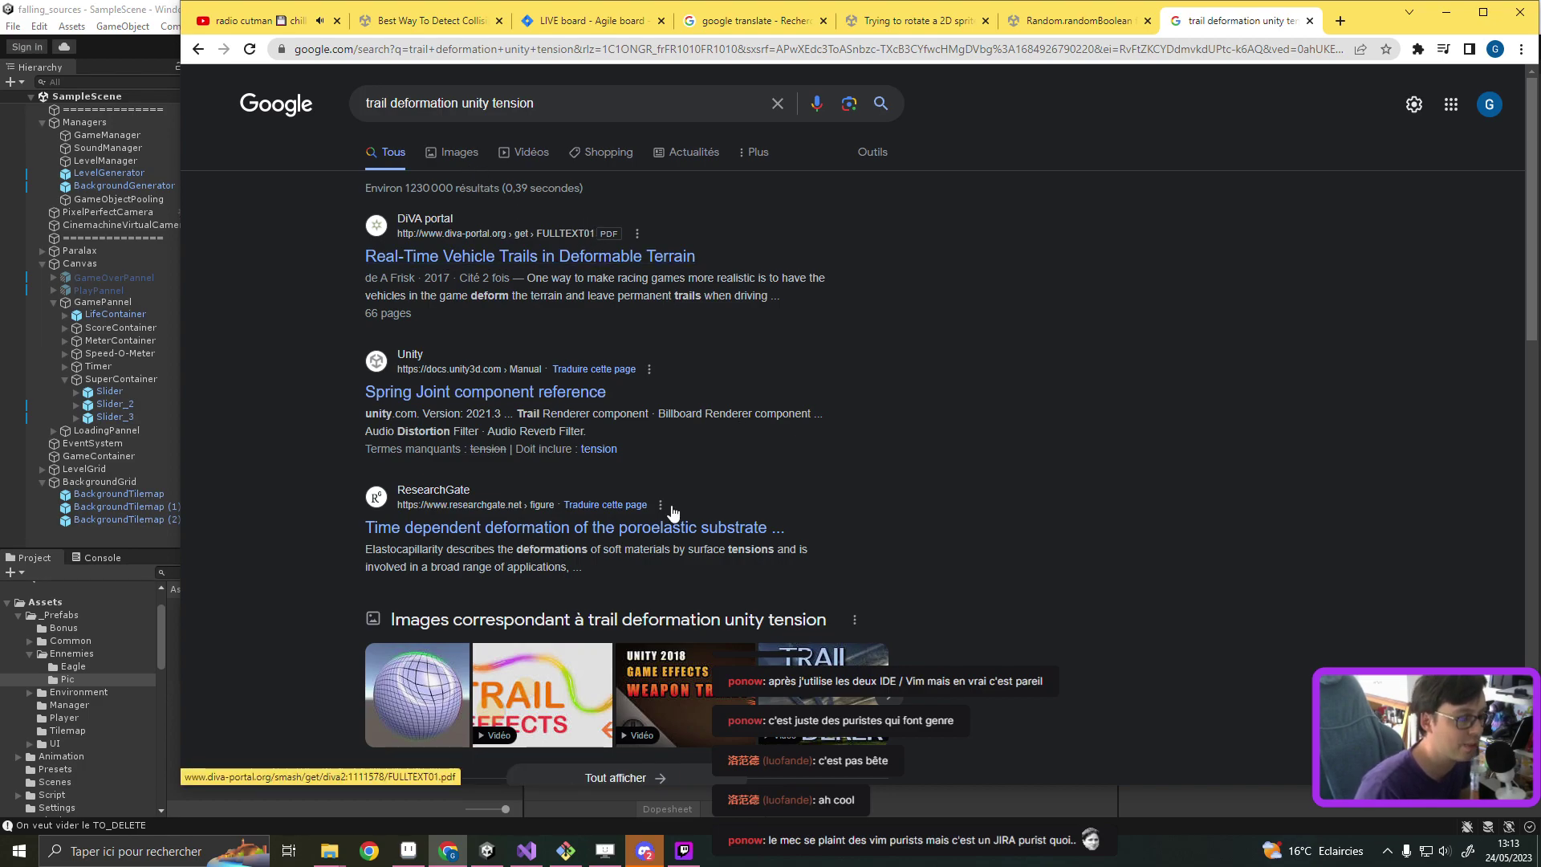
Step: Look at the Real-Time Vehicle Trails PDF, then open the Spring Joint component reference
{"action": "left_click", "coordinate": [546, 257]}
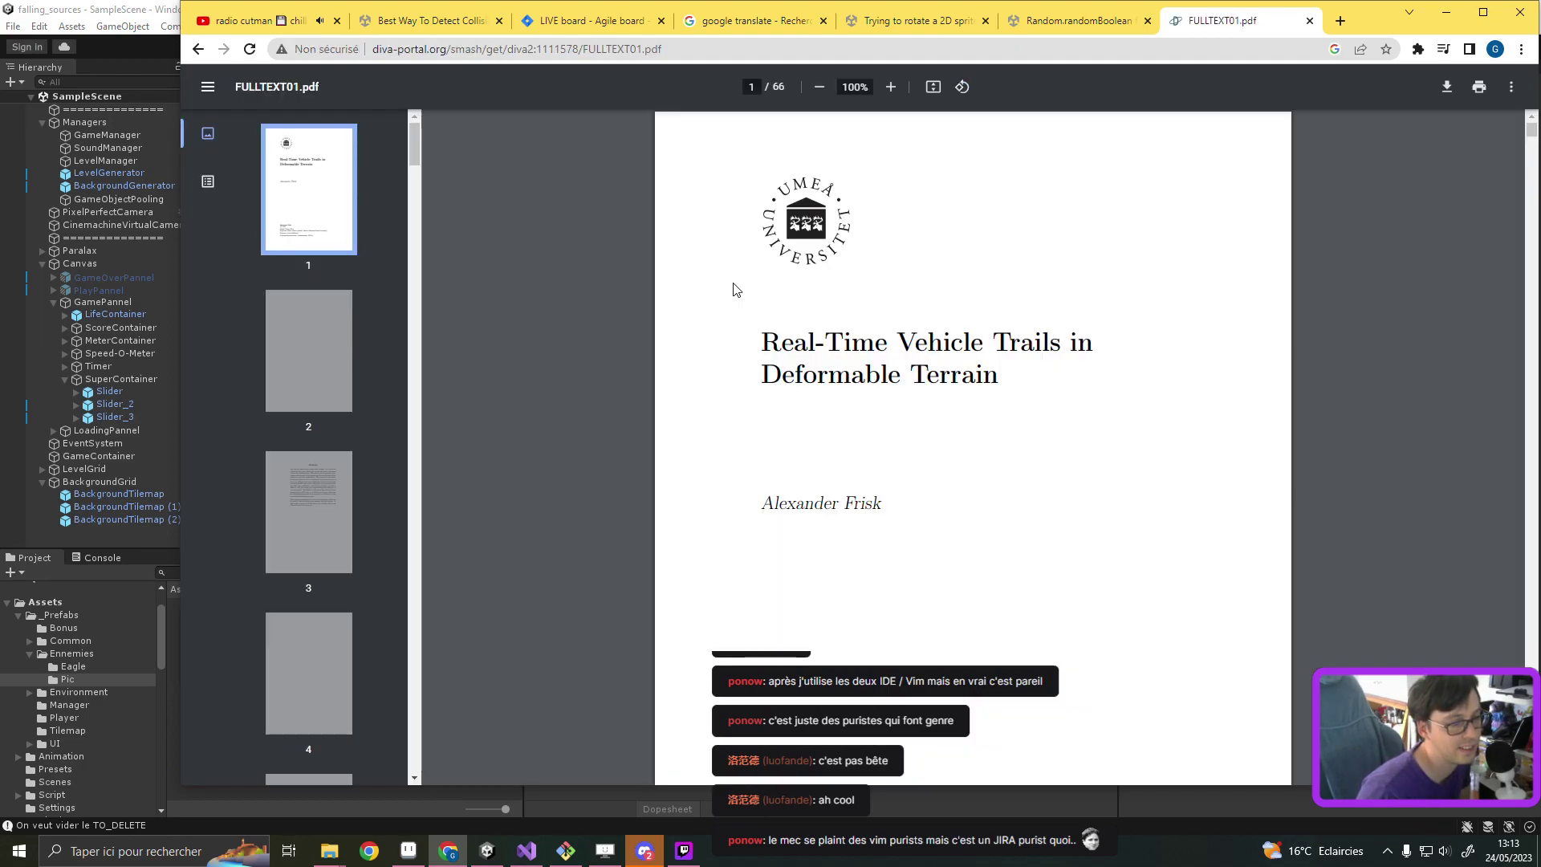
{"action": "left_click", "coordinate": [199, 50]}
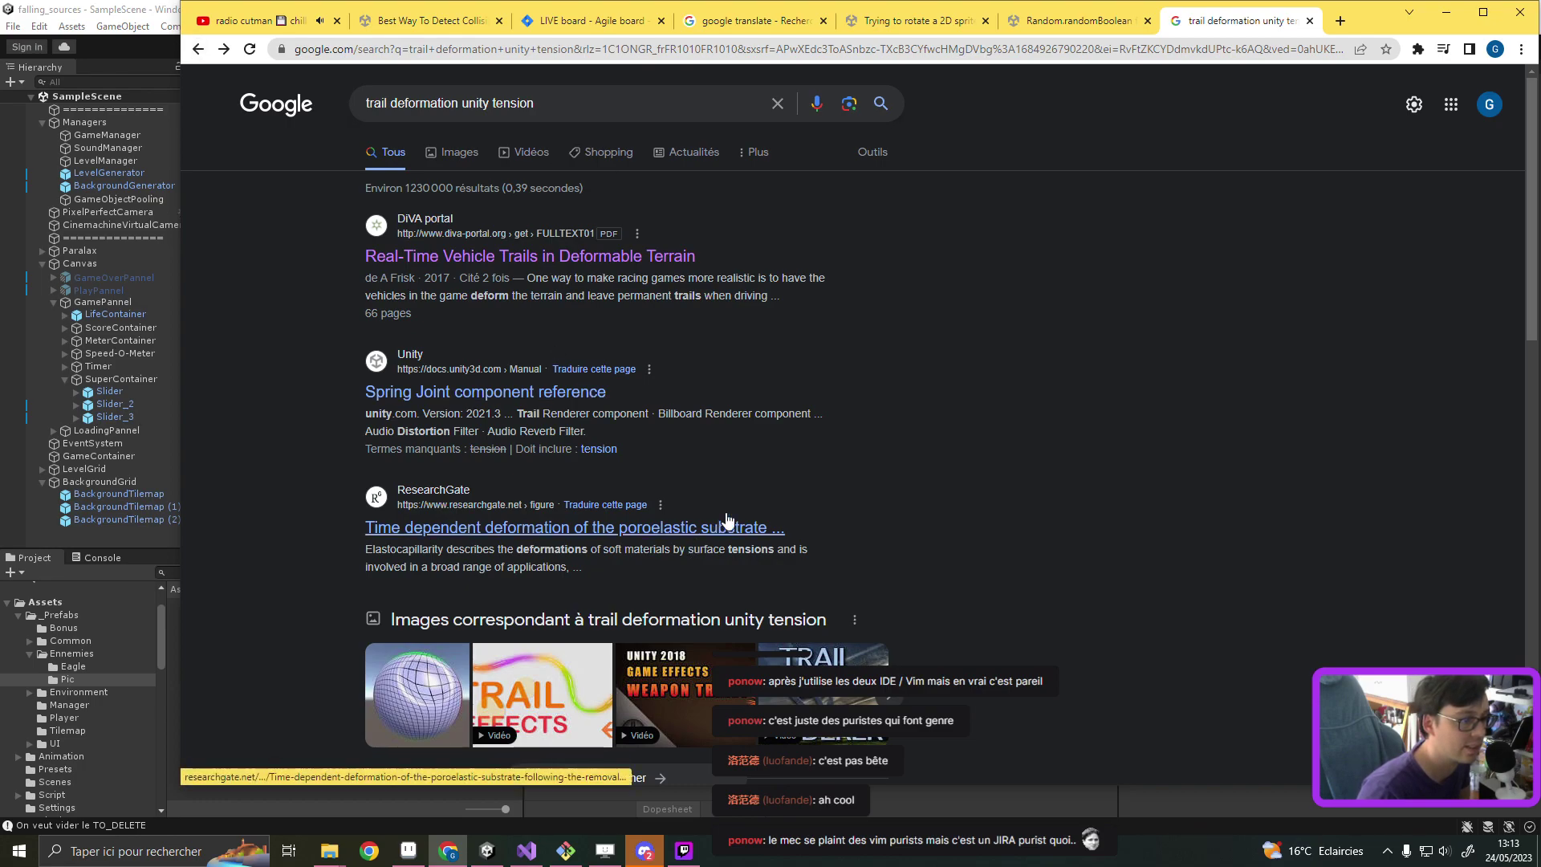
{"action": "left_click", "coordinate": [507, 397]}
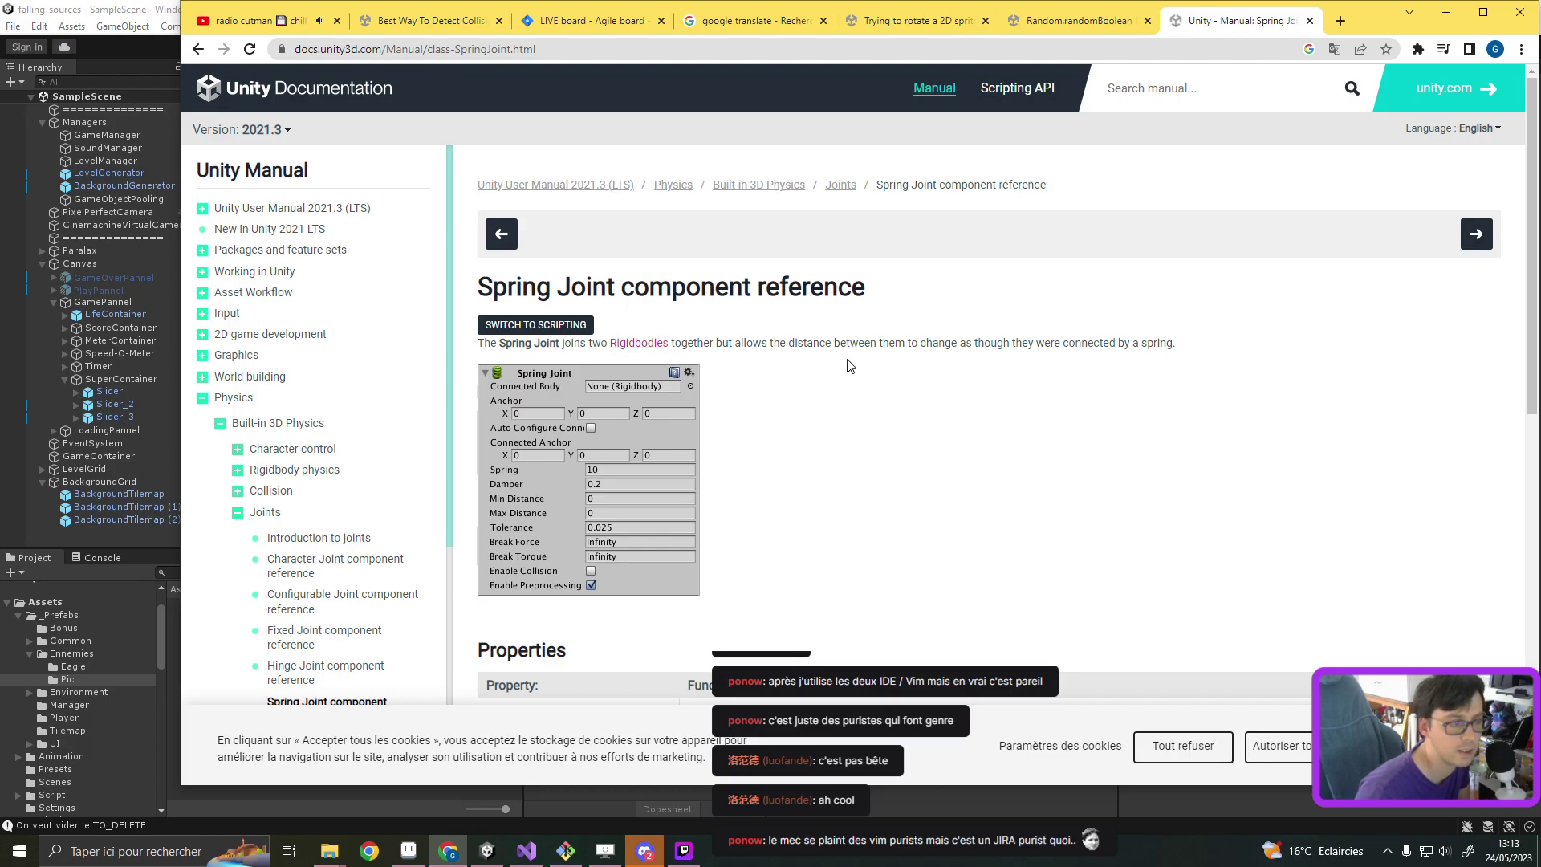
Step: Read down to the Spring Joint Details paragraphs, then minimize the browser to reveal Aseprite
{"action": "scroll", "coordinate": [757, 343], "scroll_direction": "down", "scroll_amount": 5}
{"action": "scroll", "coordinate": [834, 387], "scroll_direction": "up", "scroll_amount": 1}
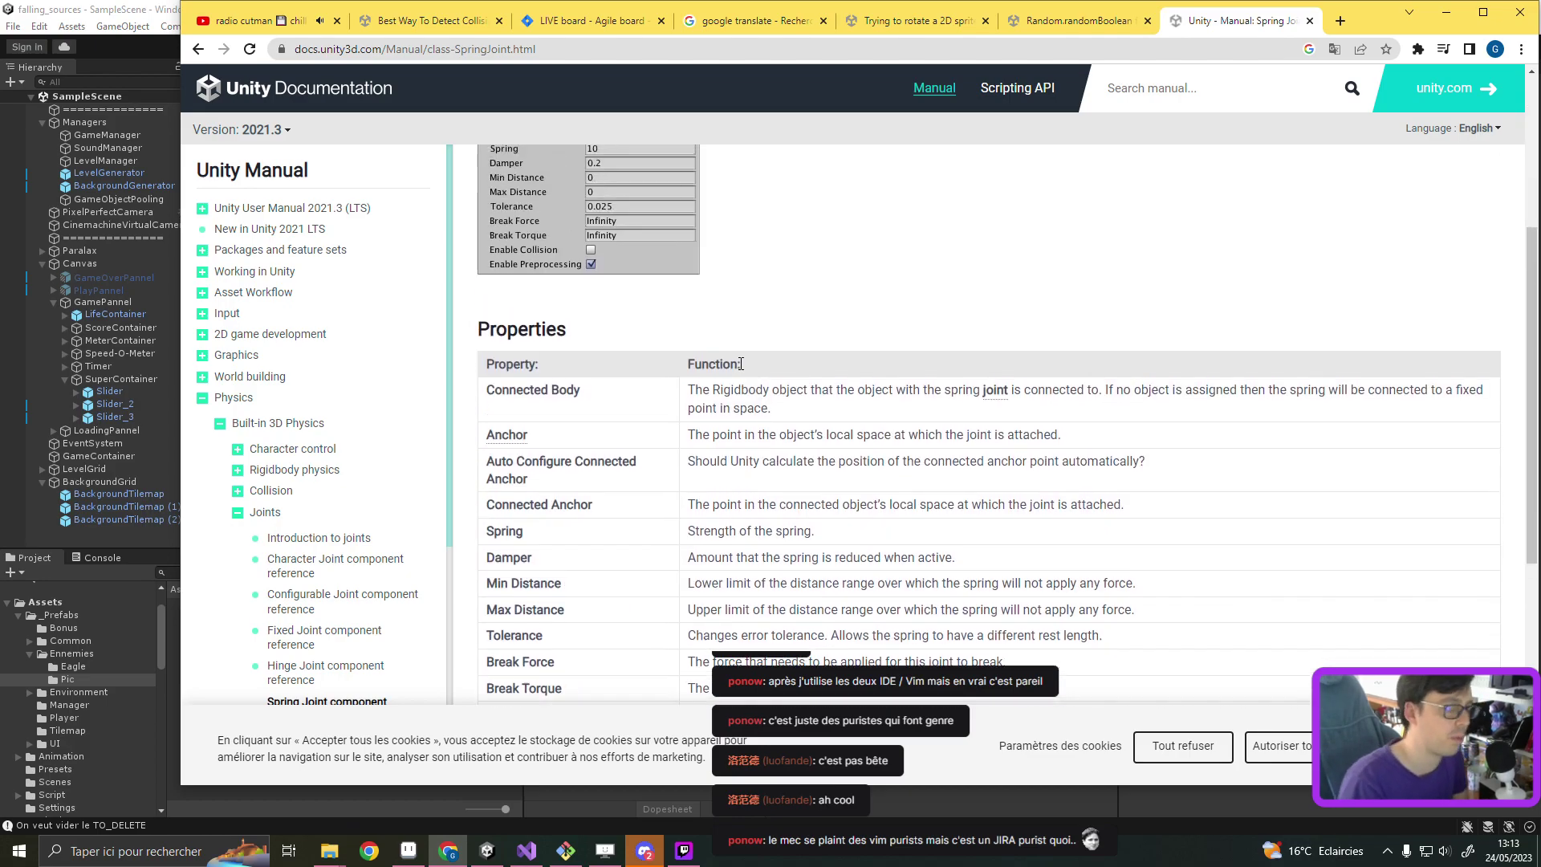
{"action": "scroll", "coordinate": [866, 416], "scroll_direction": "down", "scroll_amount": 3}
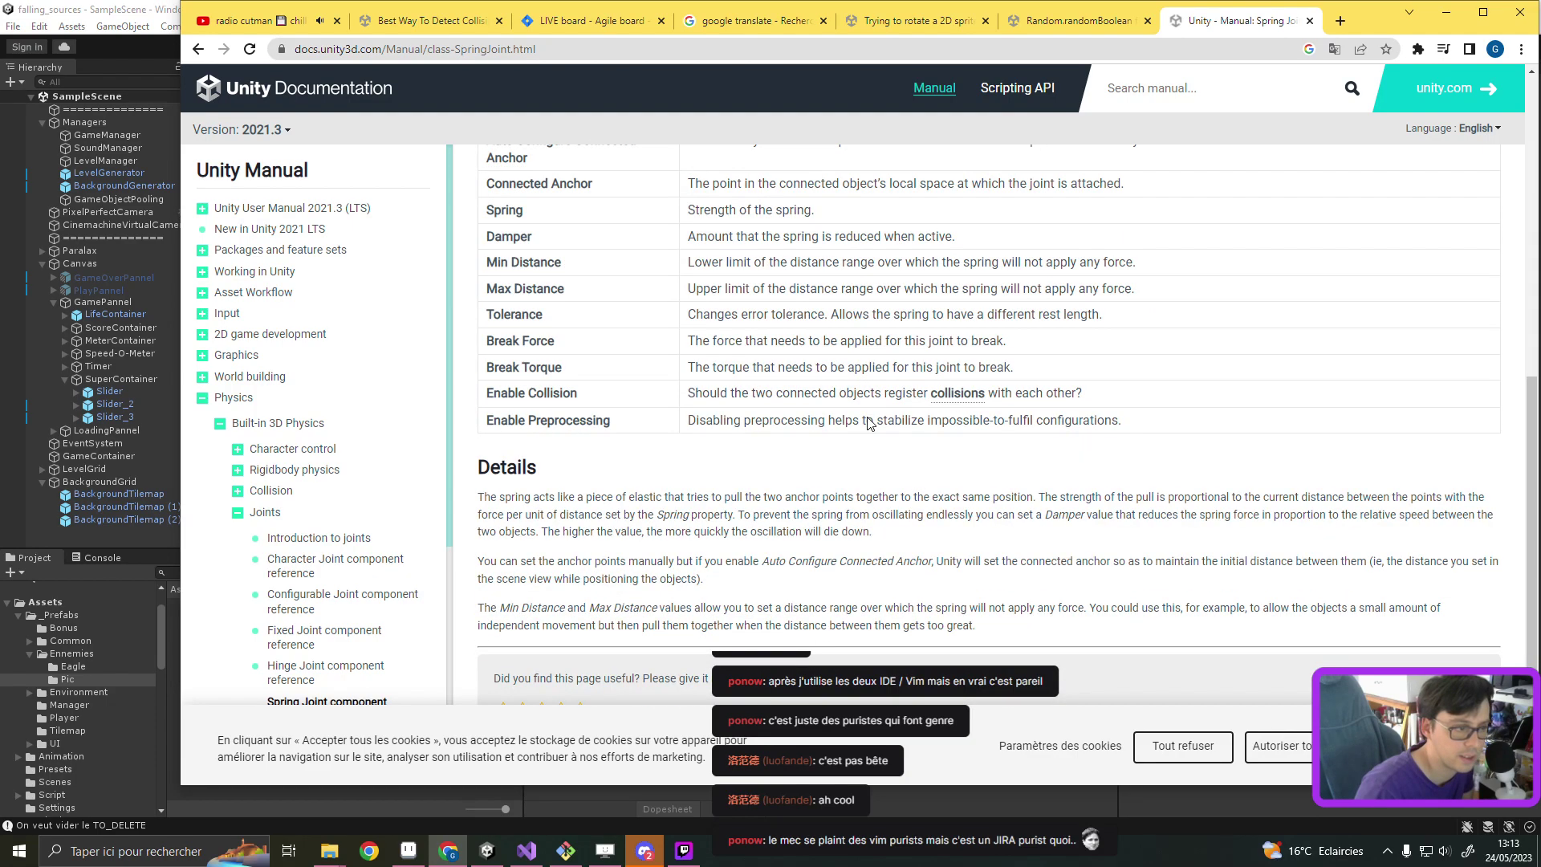
{"action": "scroll", "coordinate": [867, 417], "scroll_direction": "down", "scroll_amount": 2}
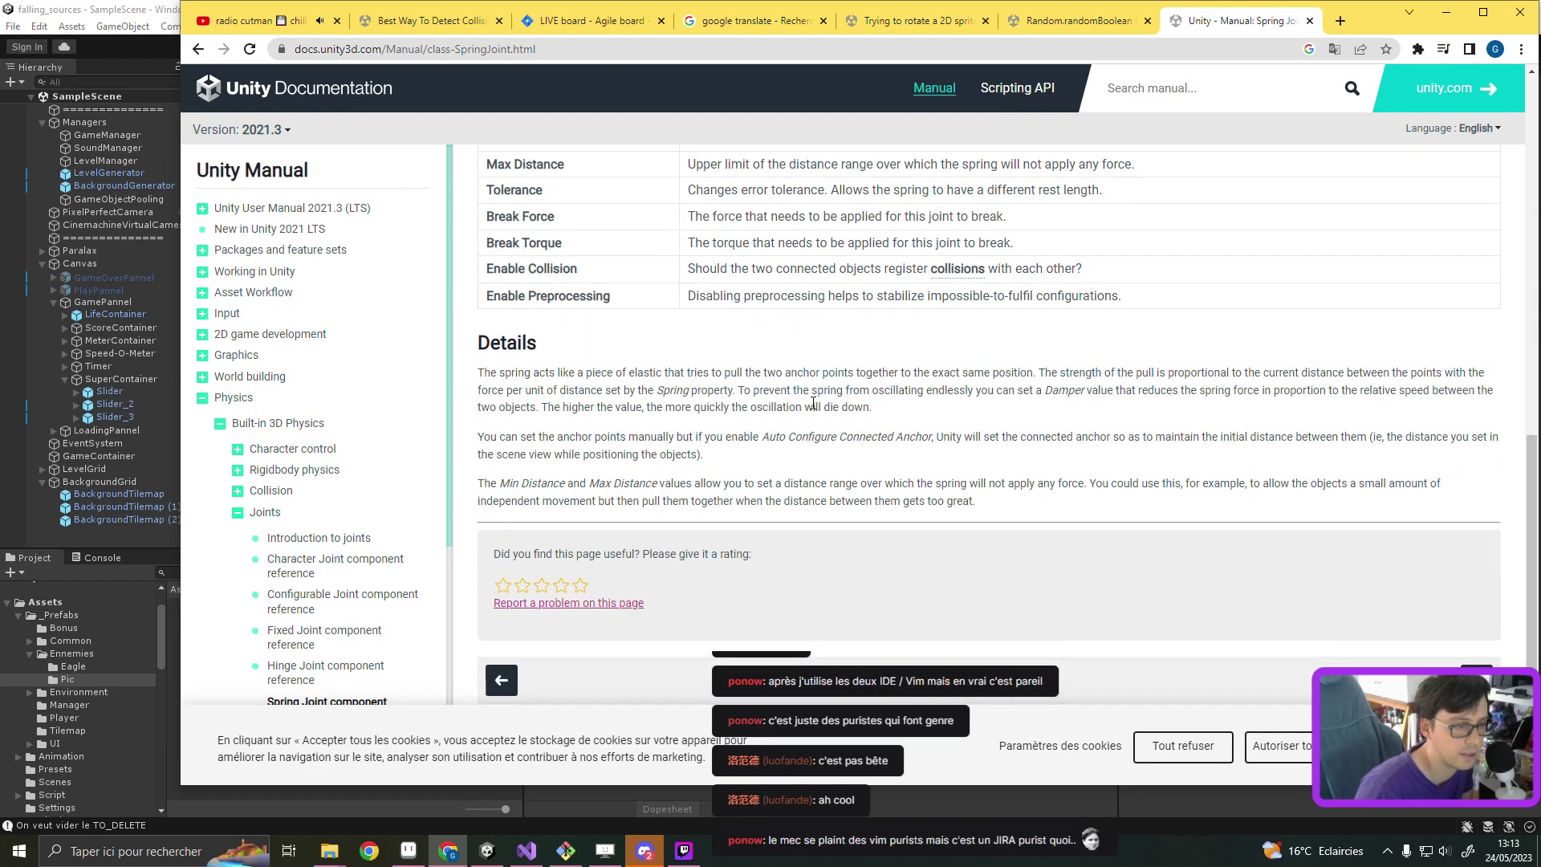
{"action": "left_click_drag", "start_coordinate": [650, 373], "coordinate": [841, 415]}
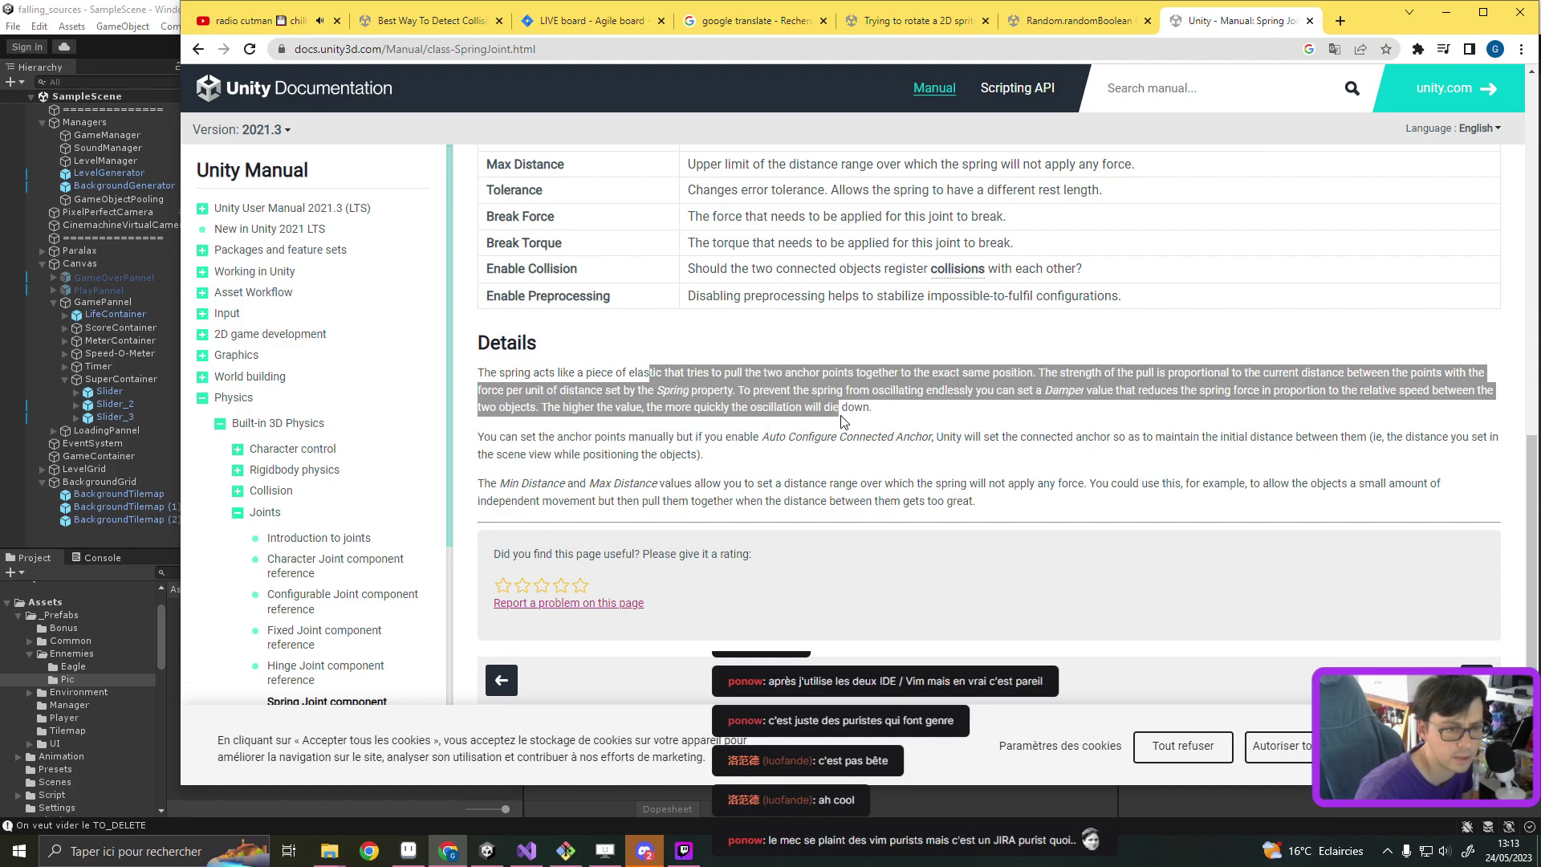
{"action": "left_click_drag", "start_coordinate": [854, 447], "coordinate": [864, 453]}
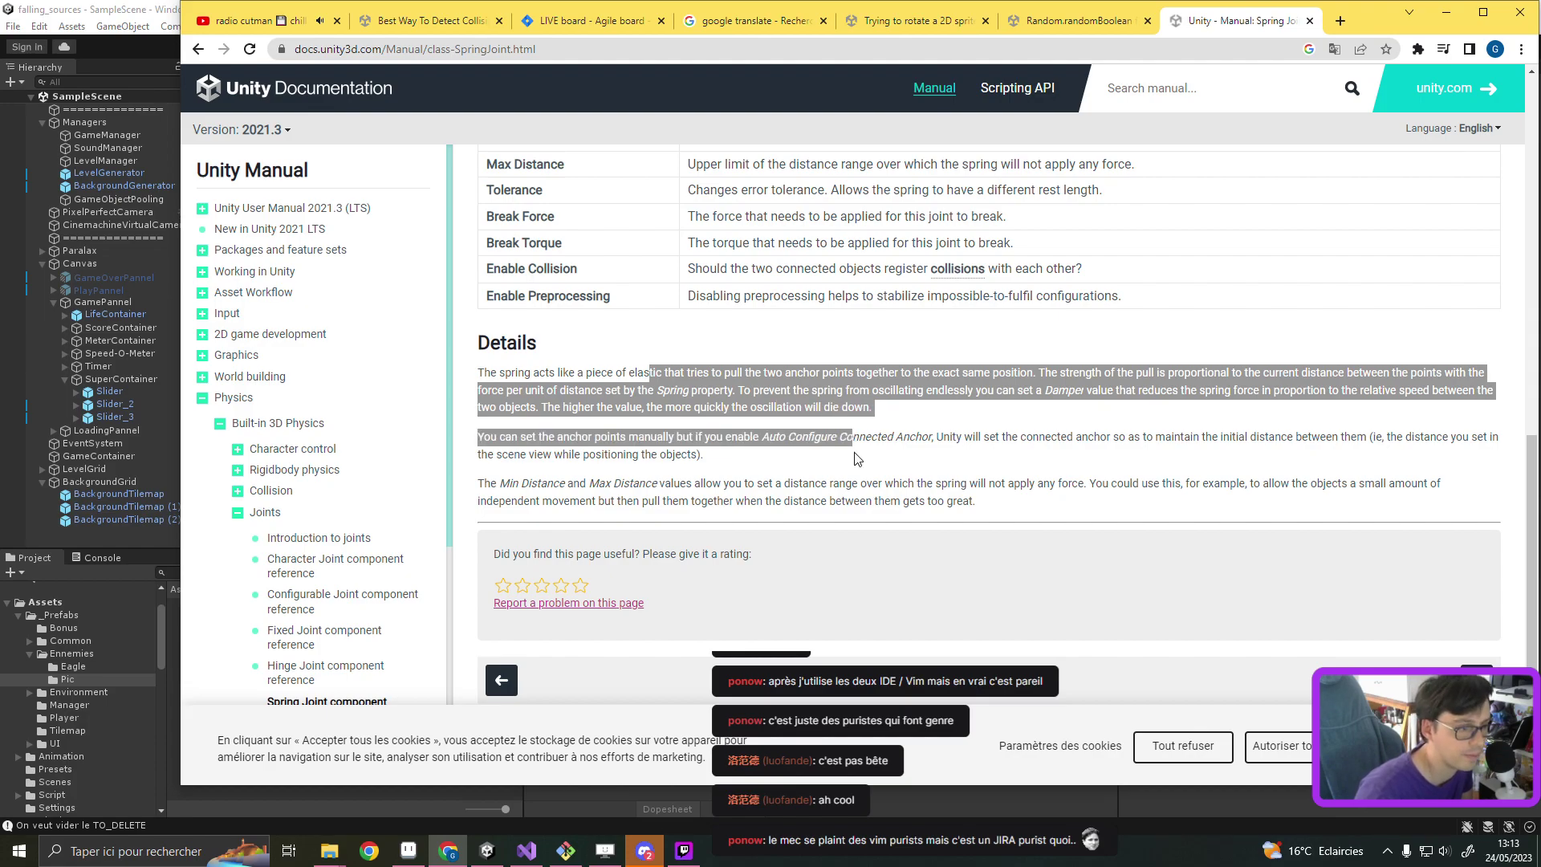
{"action": "left_click", "coordinate": [871, 455]}
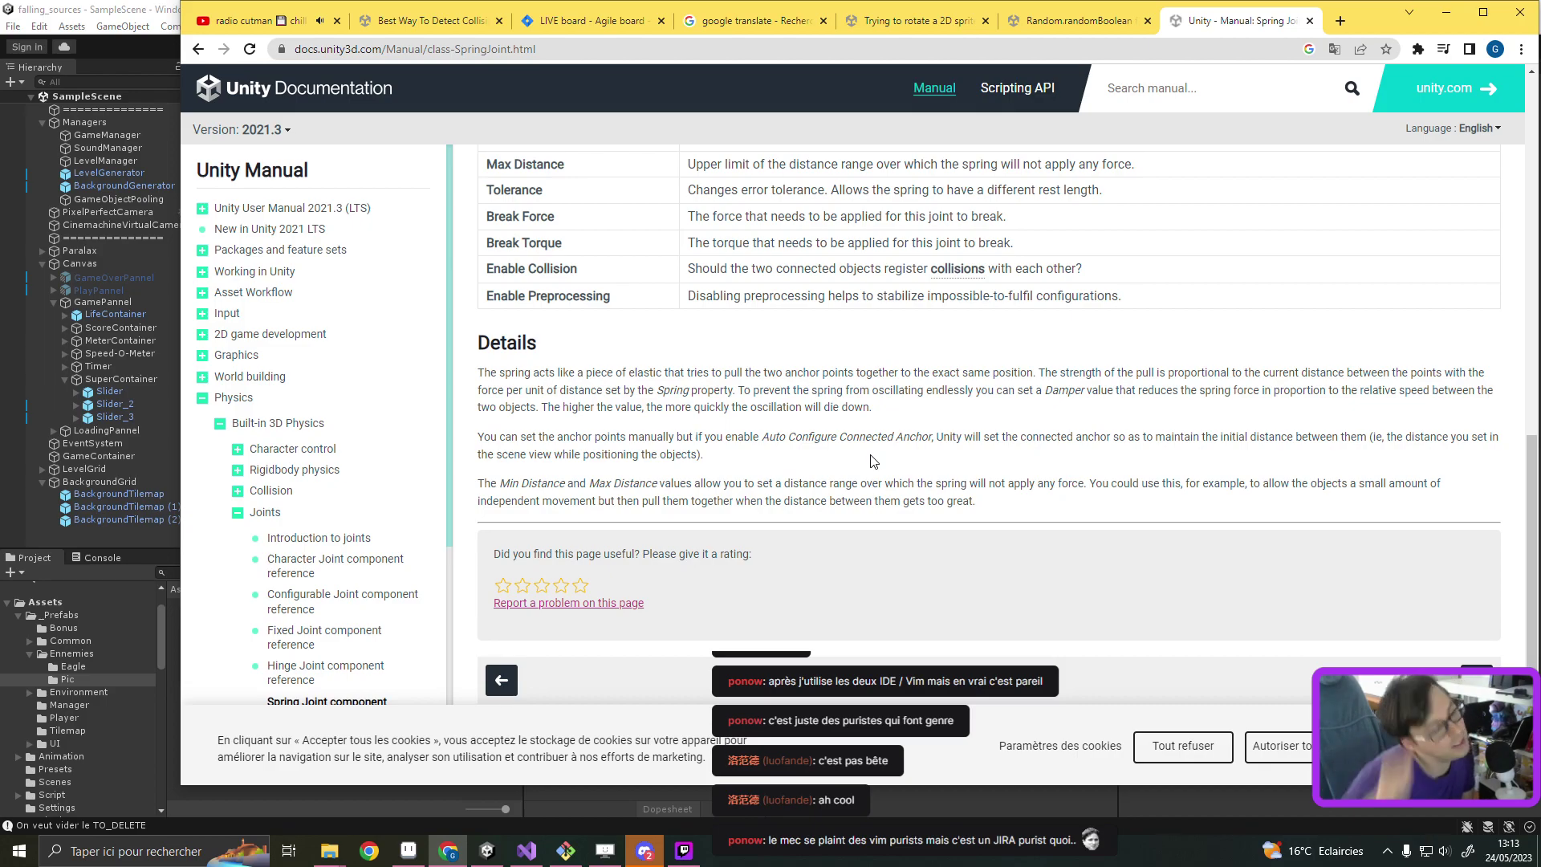
{"action": "left_click", "coordinate": [1445, 19]}
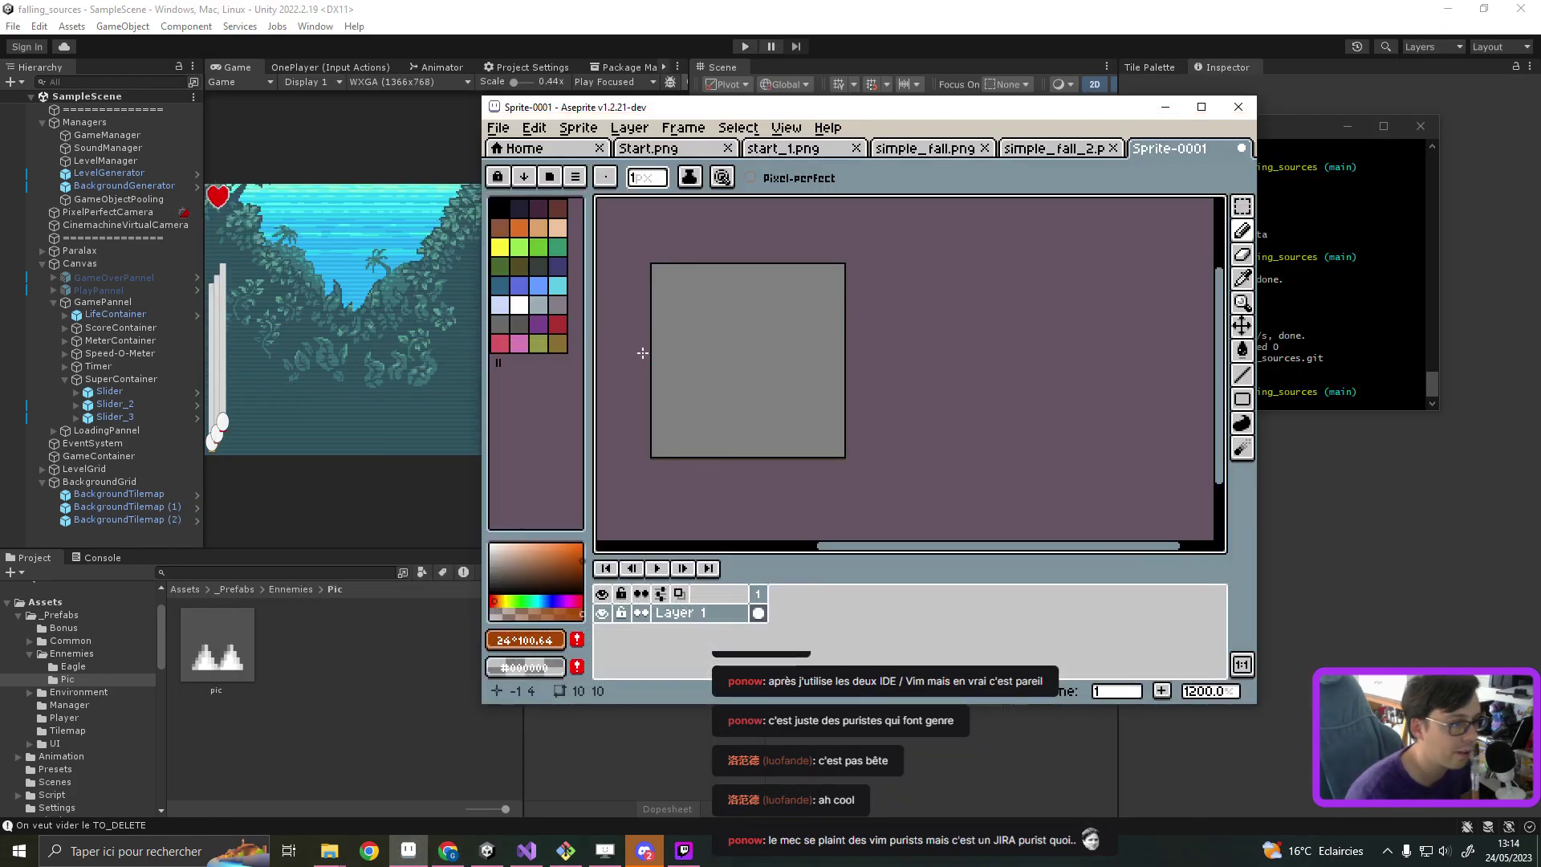
Step: Draw dark orange stripes across rows 3 and 6 of the sprite
{"action": "left_click", "coordinate": [686, 331]}
{"action": "left_click_drag", "start_coordinate": [689, 330], "coordinate": [661, 333], "text": "ctrl"}
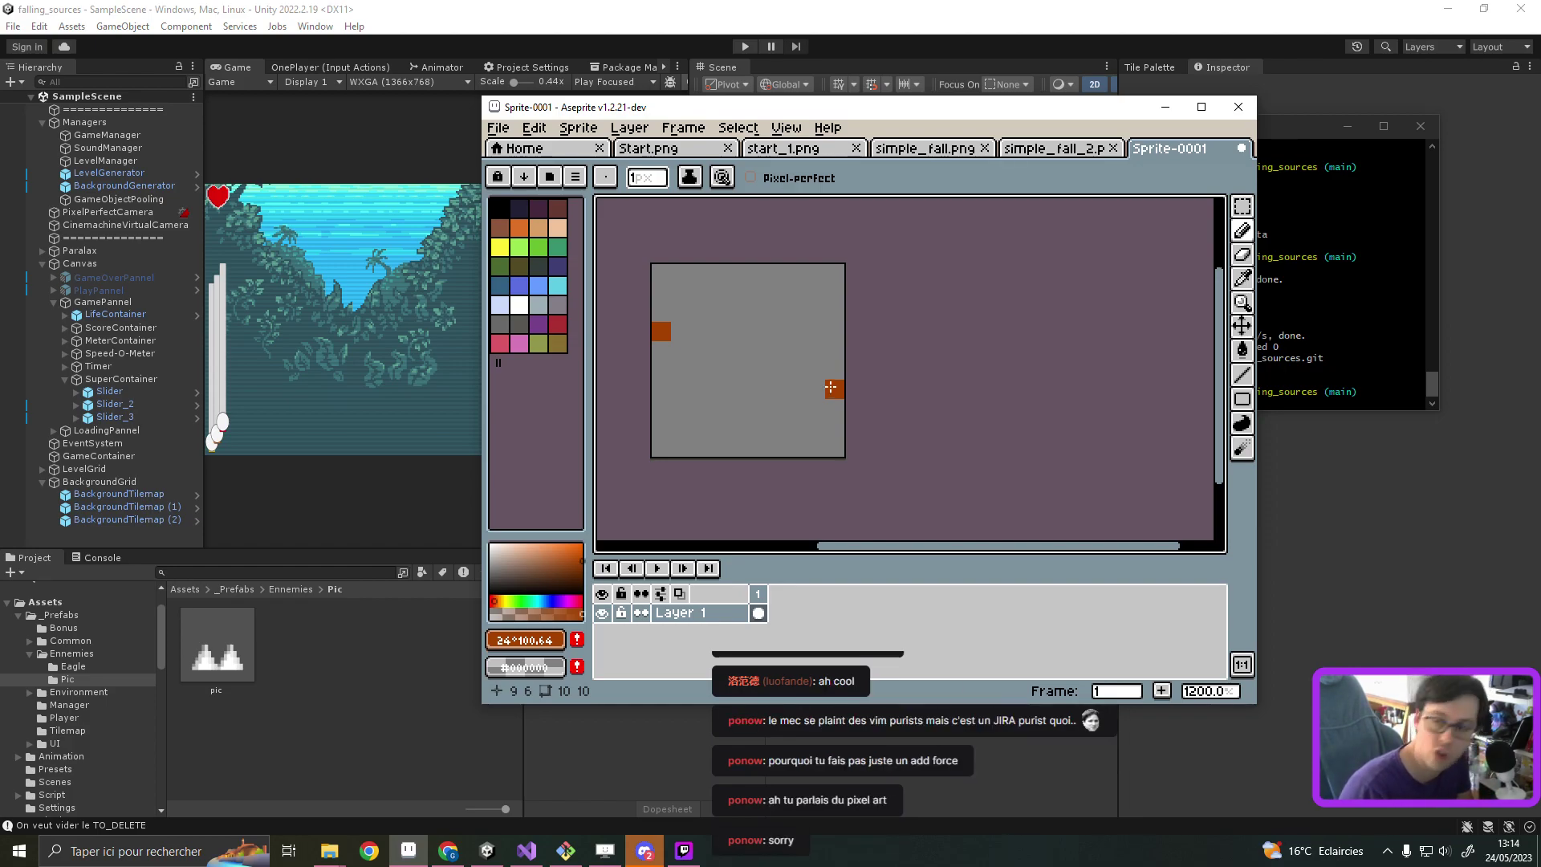
{"action": "left_click_drag", "start_coordinate": [830, 388], "coordinate": [683, 329]}
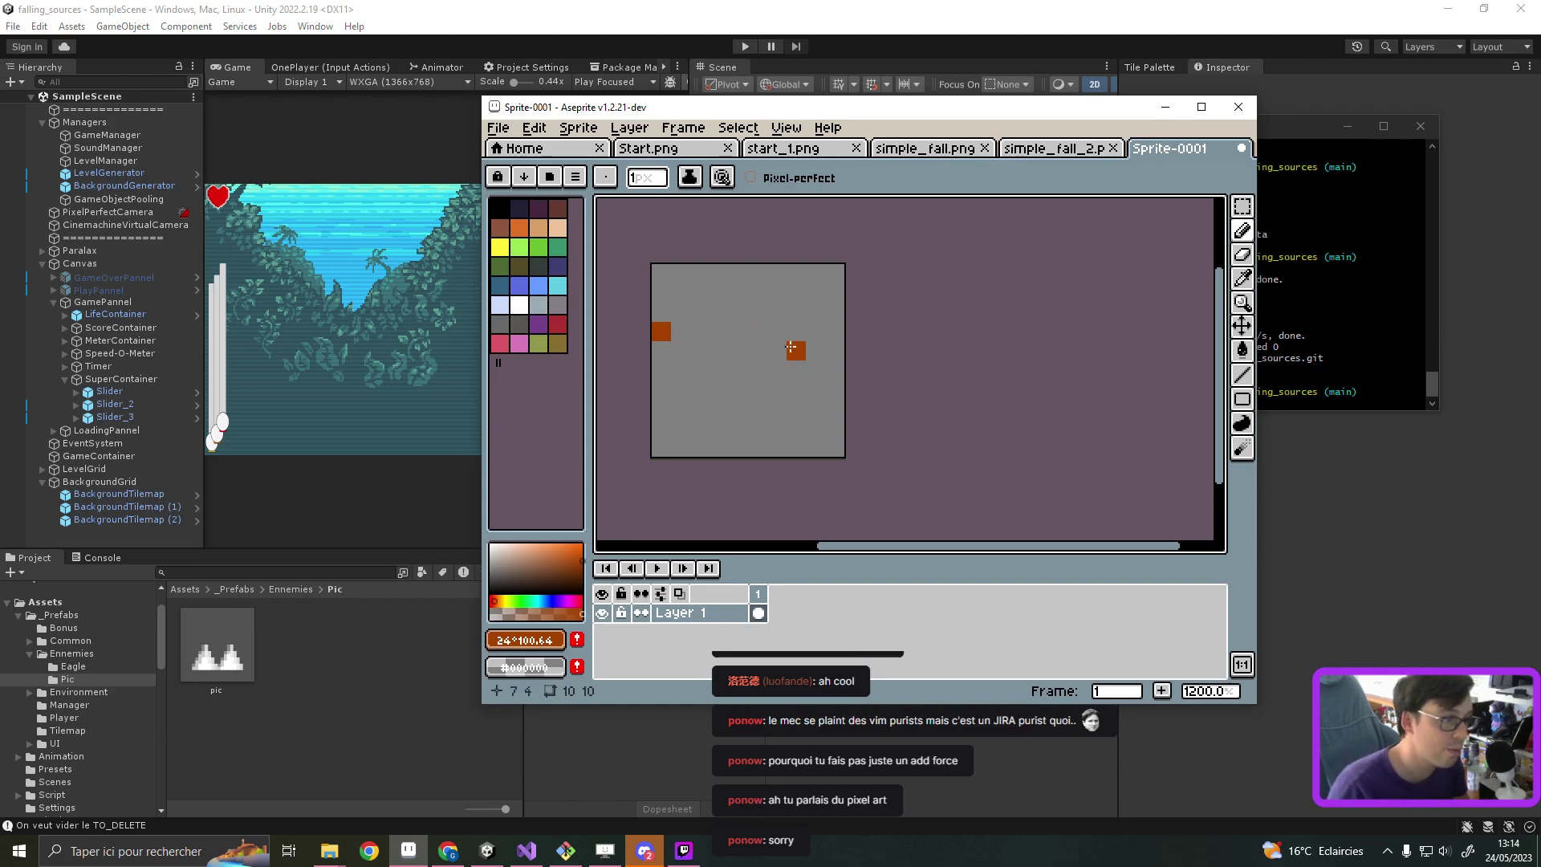
{"action": "left_click", "coordinate": [835, 332], "text": "shift"}
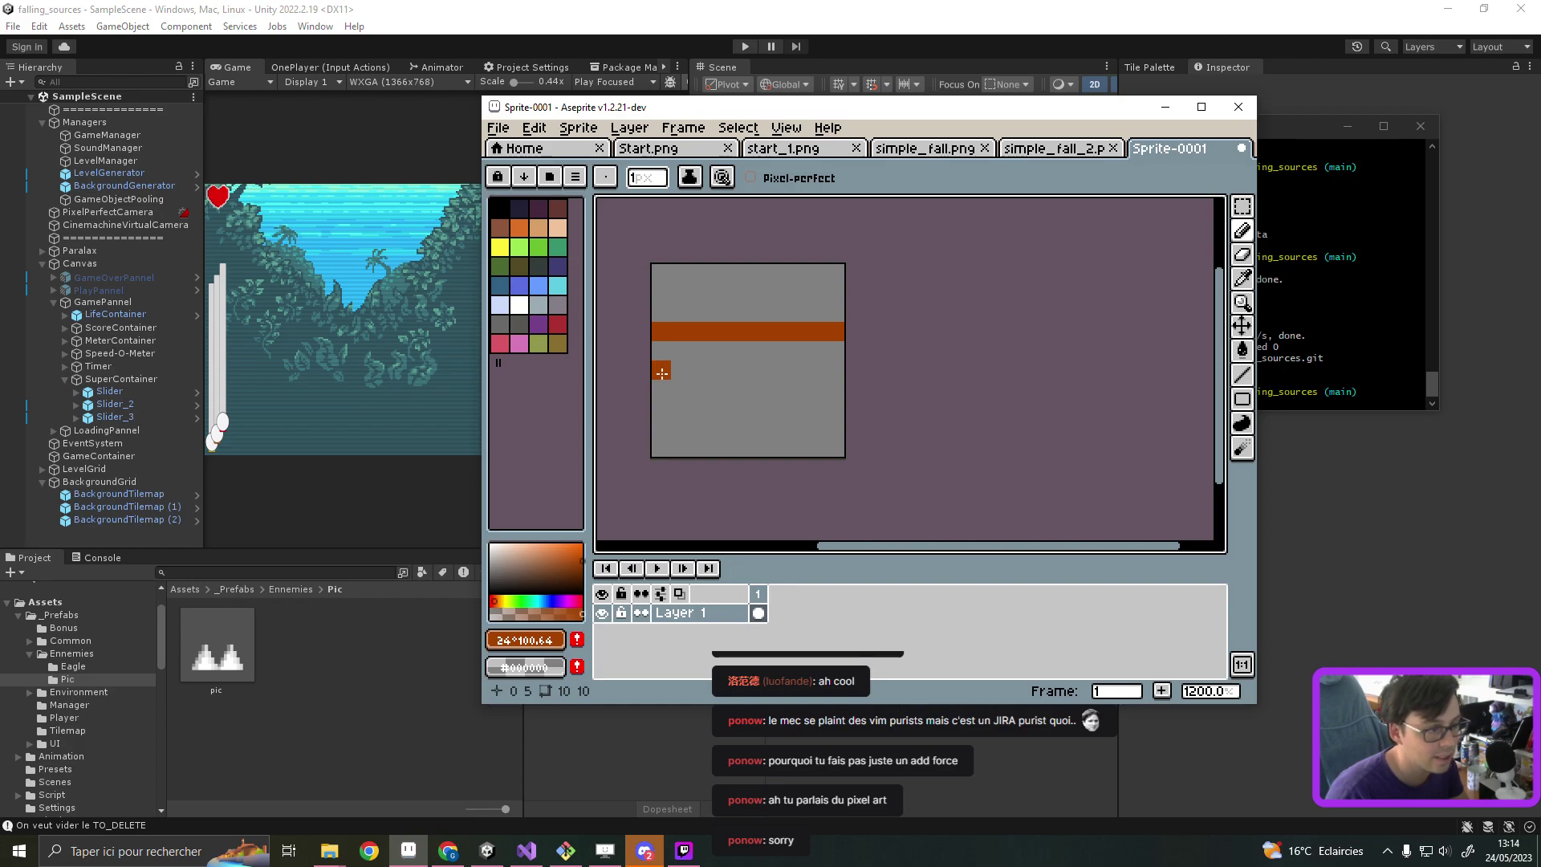
{"action": "left_click_drag", "start_coordinate": [659, 388], "coordinate": [838, 388]}
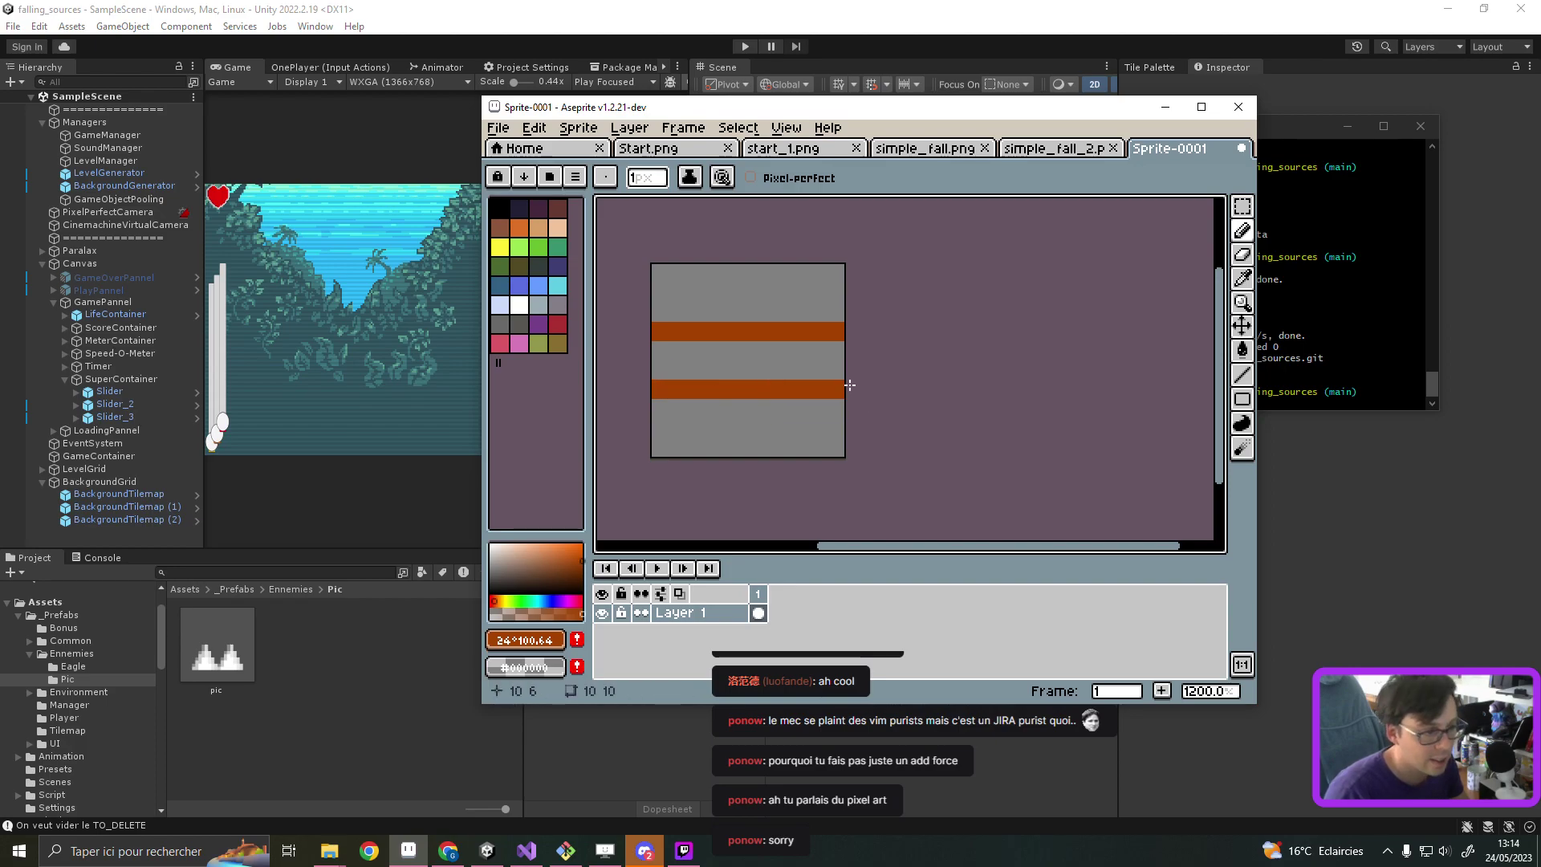
Step: Place alternating dark orange checker pixels between the two stripes
{"action": "left_click", "coordinate": [679, 350]}
{"action": "left_click", "coordinate": [700, 370]}
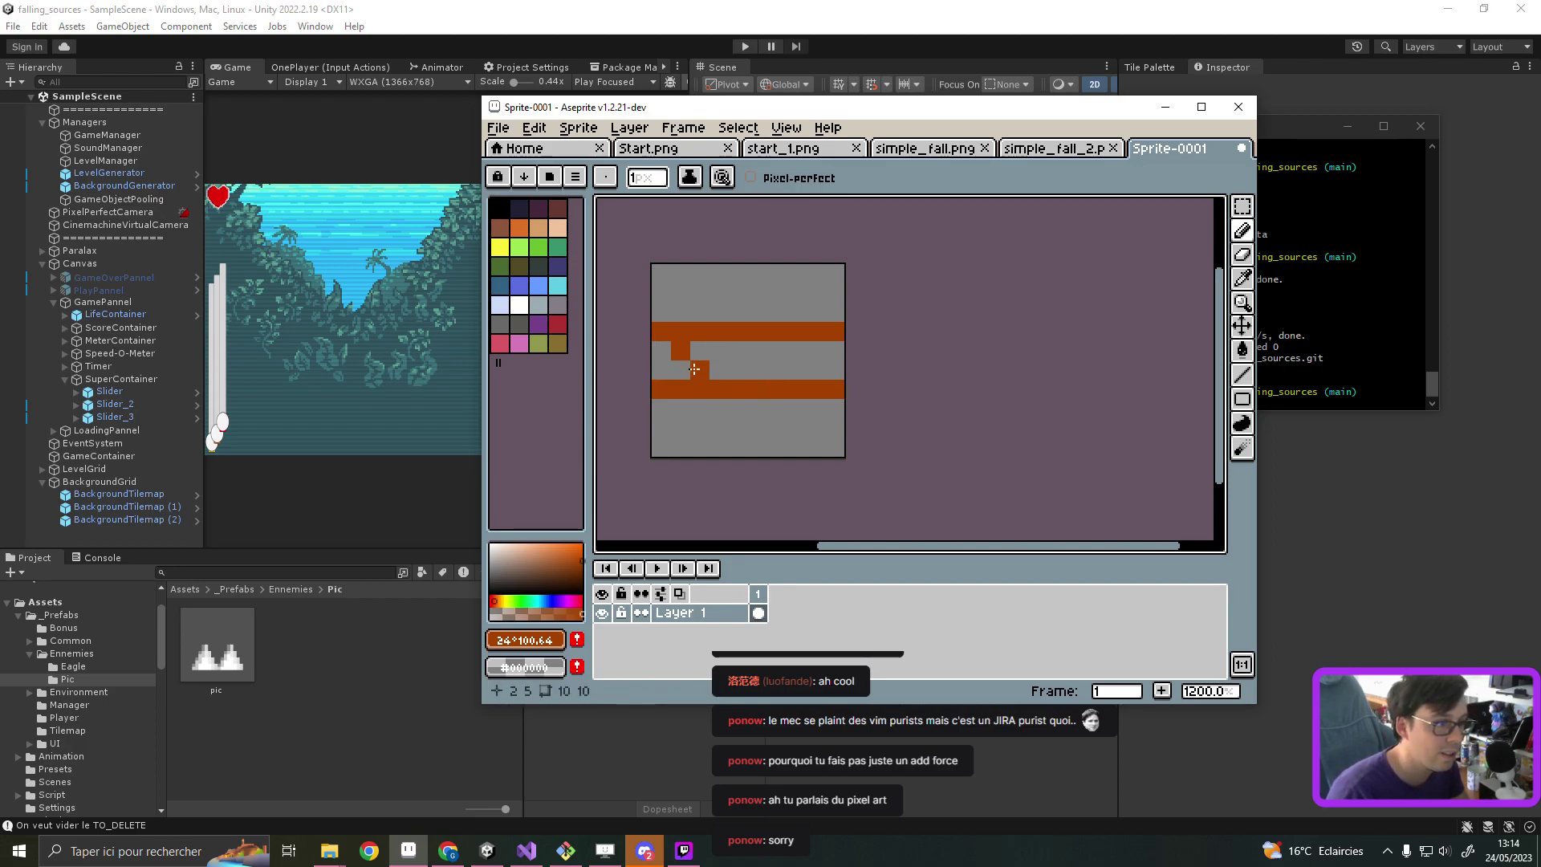
{"action": "left_click", "coordinate": [718, 350]}
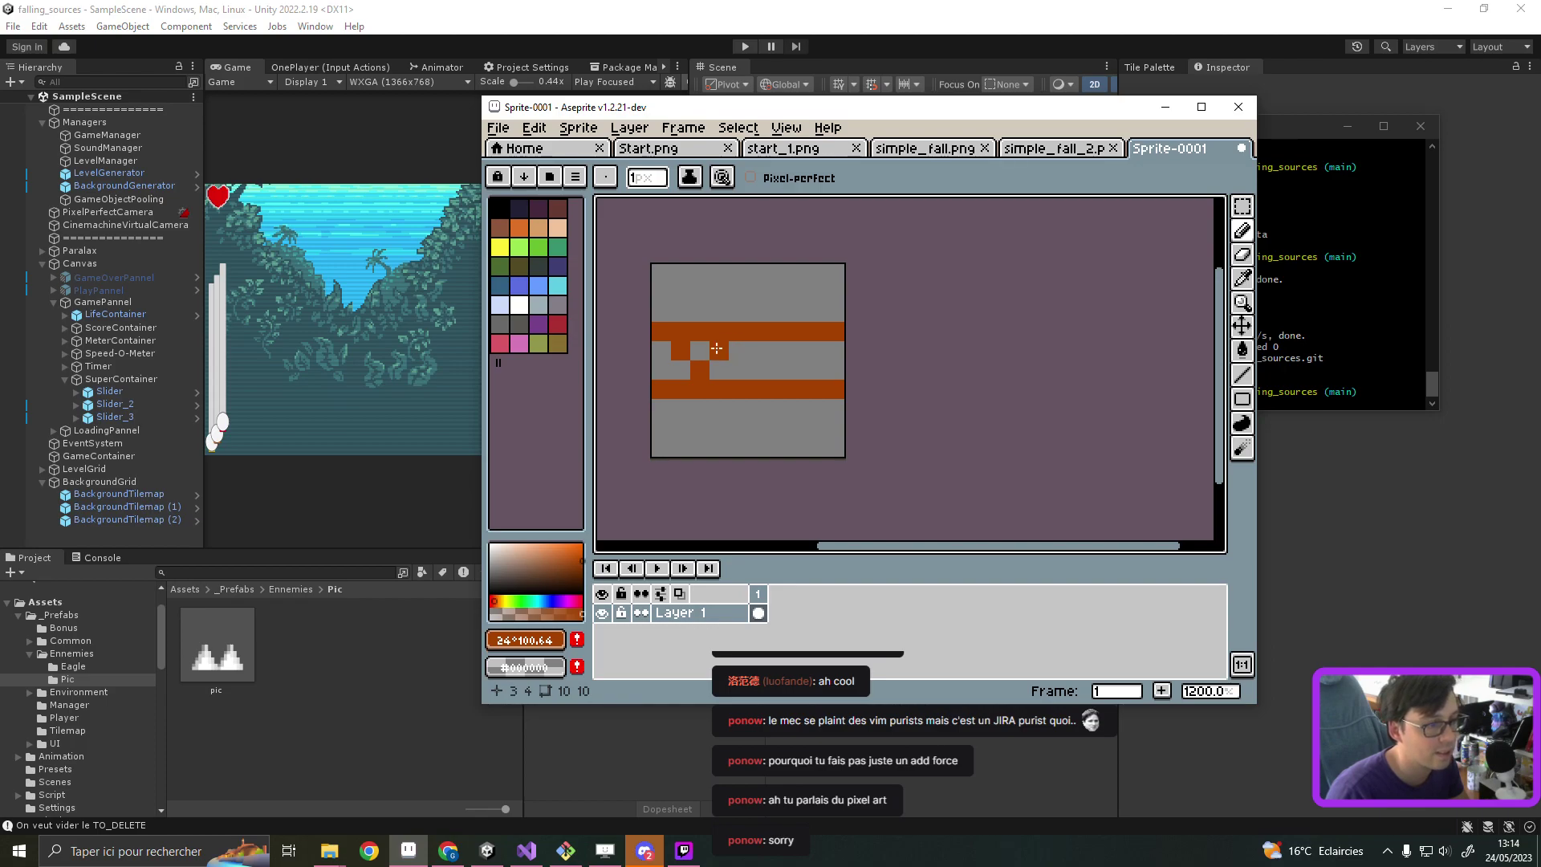
{"action": "left_click", "coordinate": [738, 369]}
{"action": "left_click", "coordinate": [758, 350]}
{"action": "left_click", "coordinate": [777, 370]}
{"action": "left_click", "coordinate": [796, 350]}
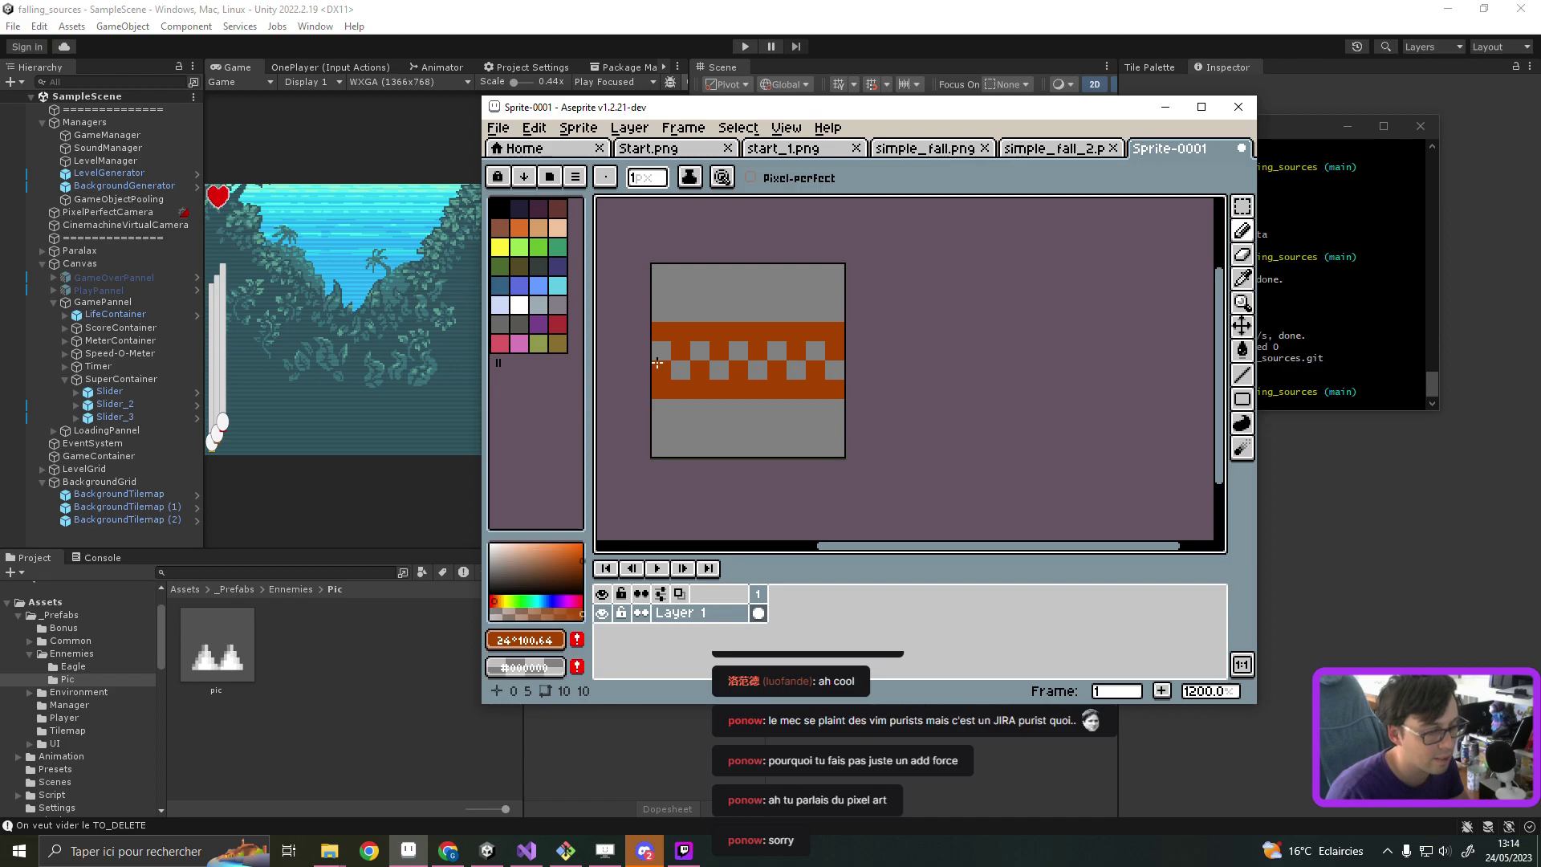
Step: Fill the remaining grey checker squares light orange, then switch back to Chrome
{"action": "key", "text": "i"}
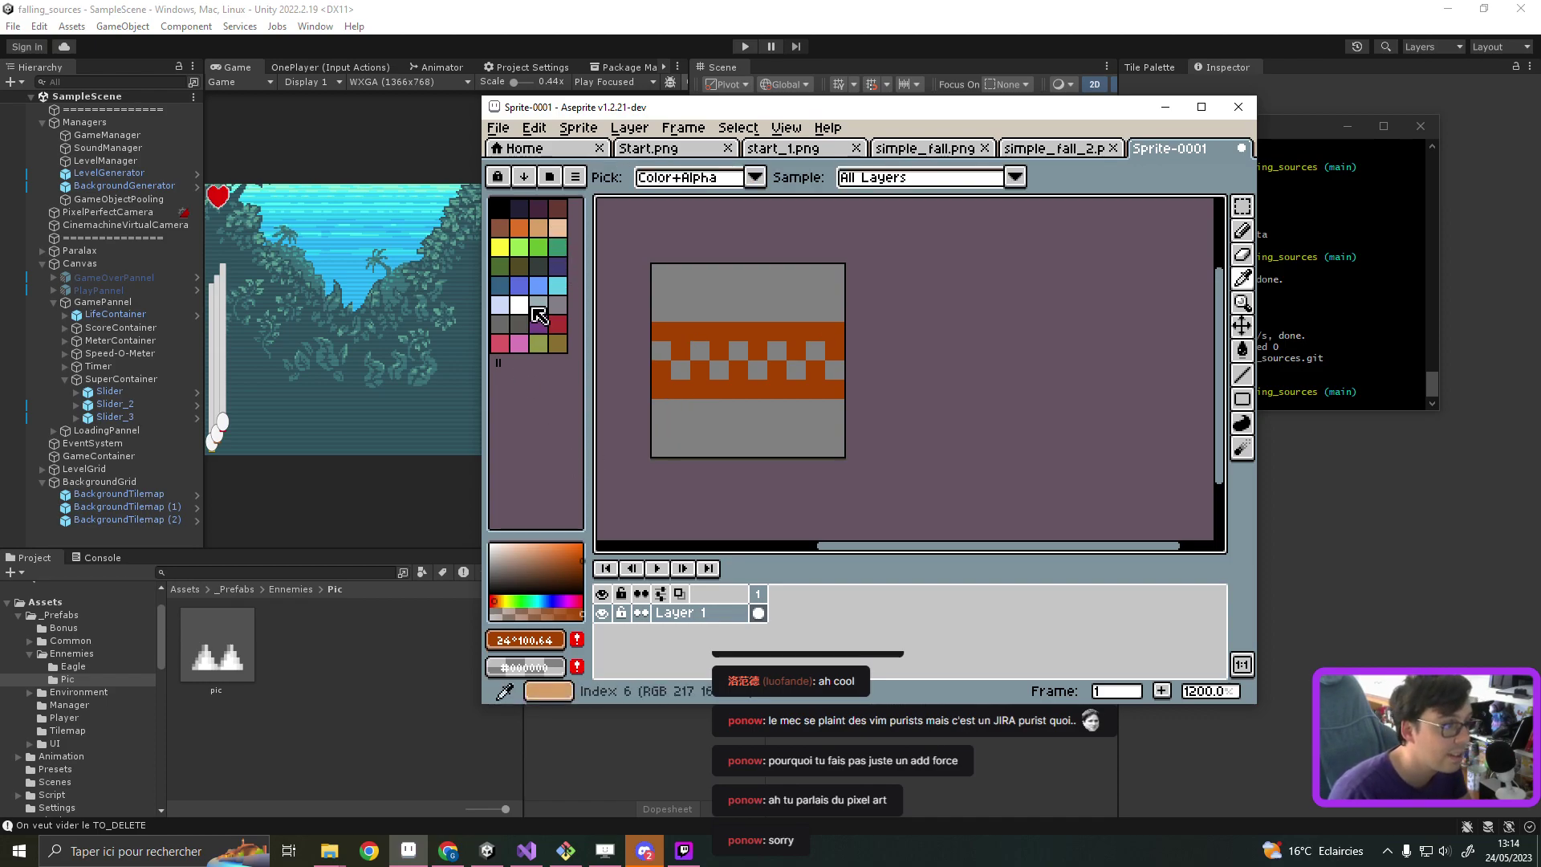
{"action": "left_click", "coordinate": [579, 544]}
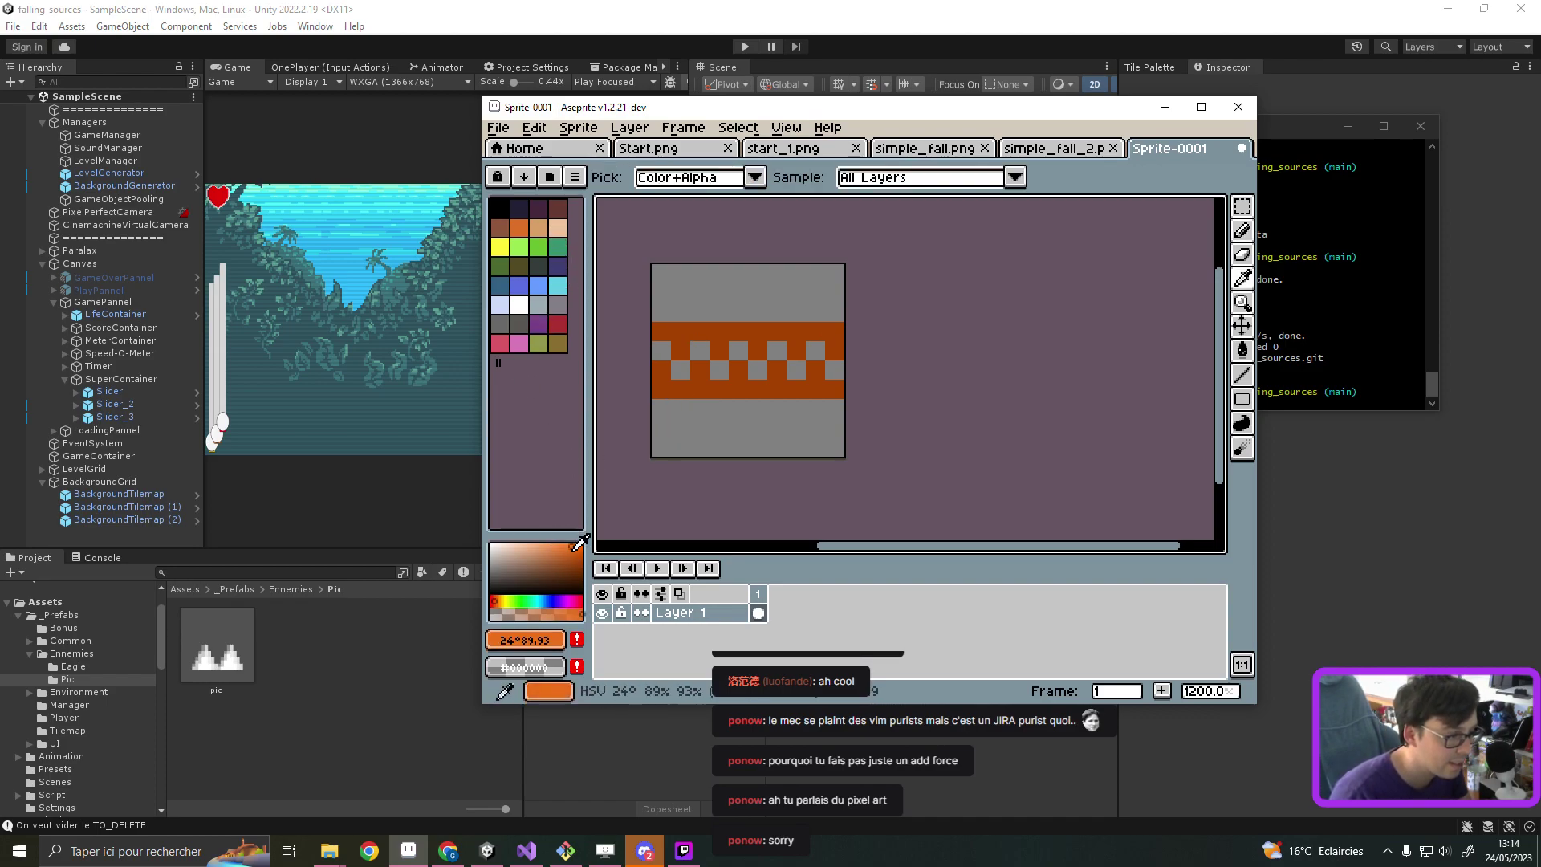
{"action": "left_click", "coordinate": [662, 359]}
{"action": "key", "text": "b"}
{"action": "left_click", "coordinate": [662, 350]}
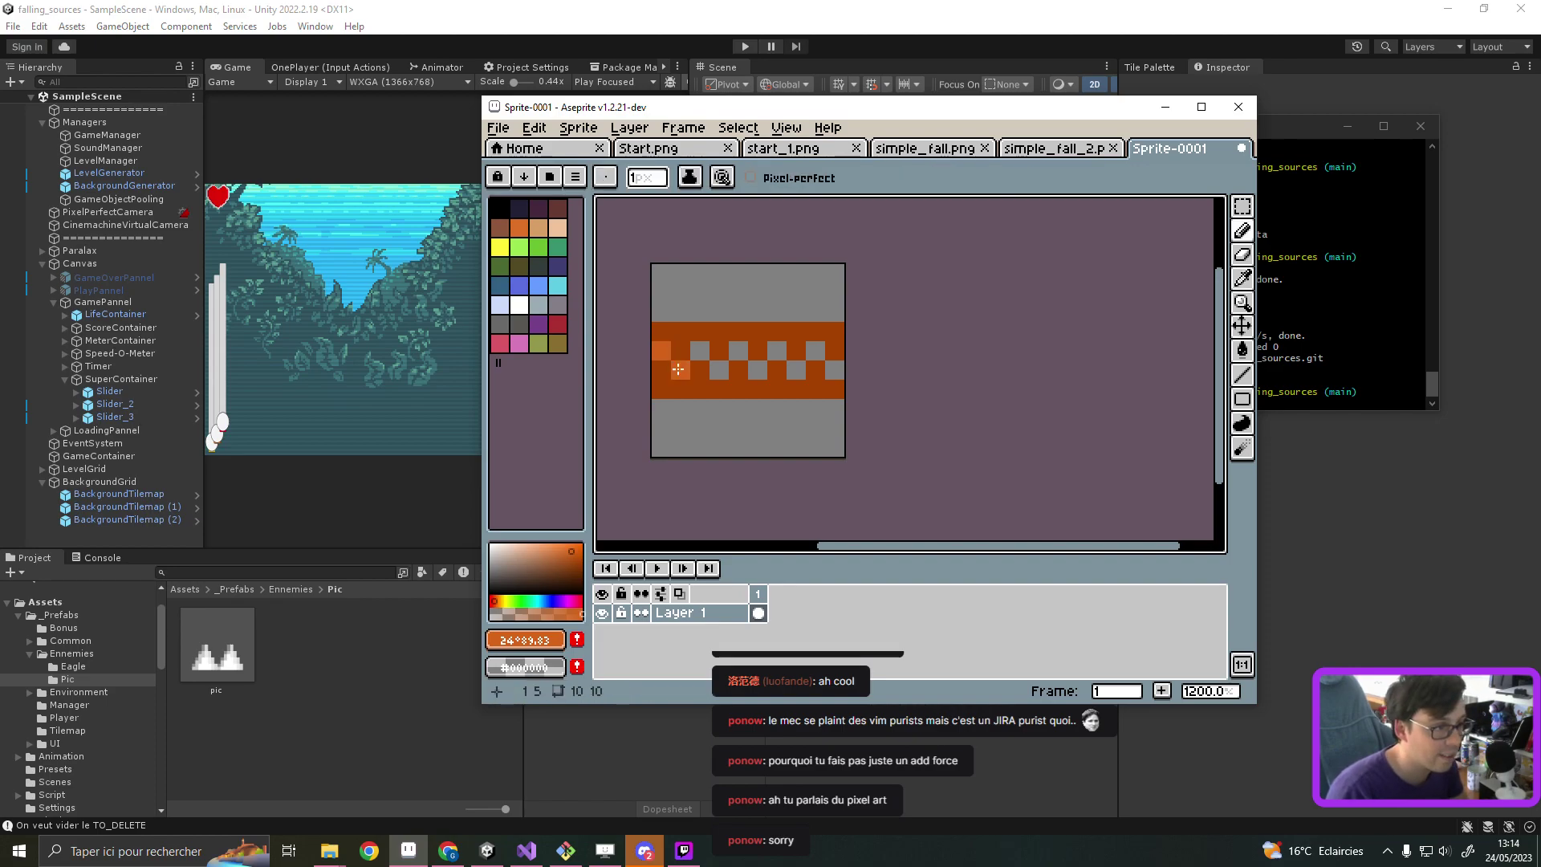
{"action": "left_click", "coordinate": [681, 369]}
{"action": "left_click", "coordinate": [699, 351]}
{"action": "left_click", "coordinate": [719, 369]}
{"action": "left_click", "coordinate": [741, 353]}
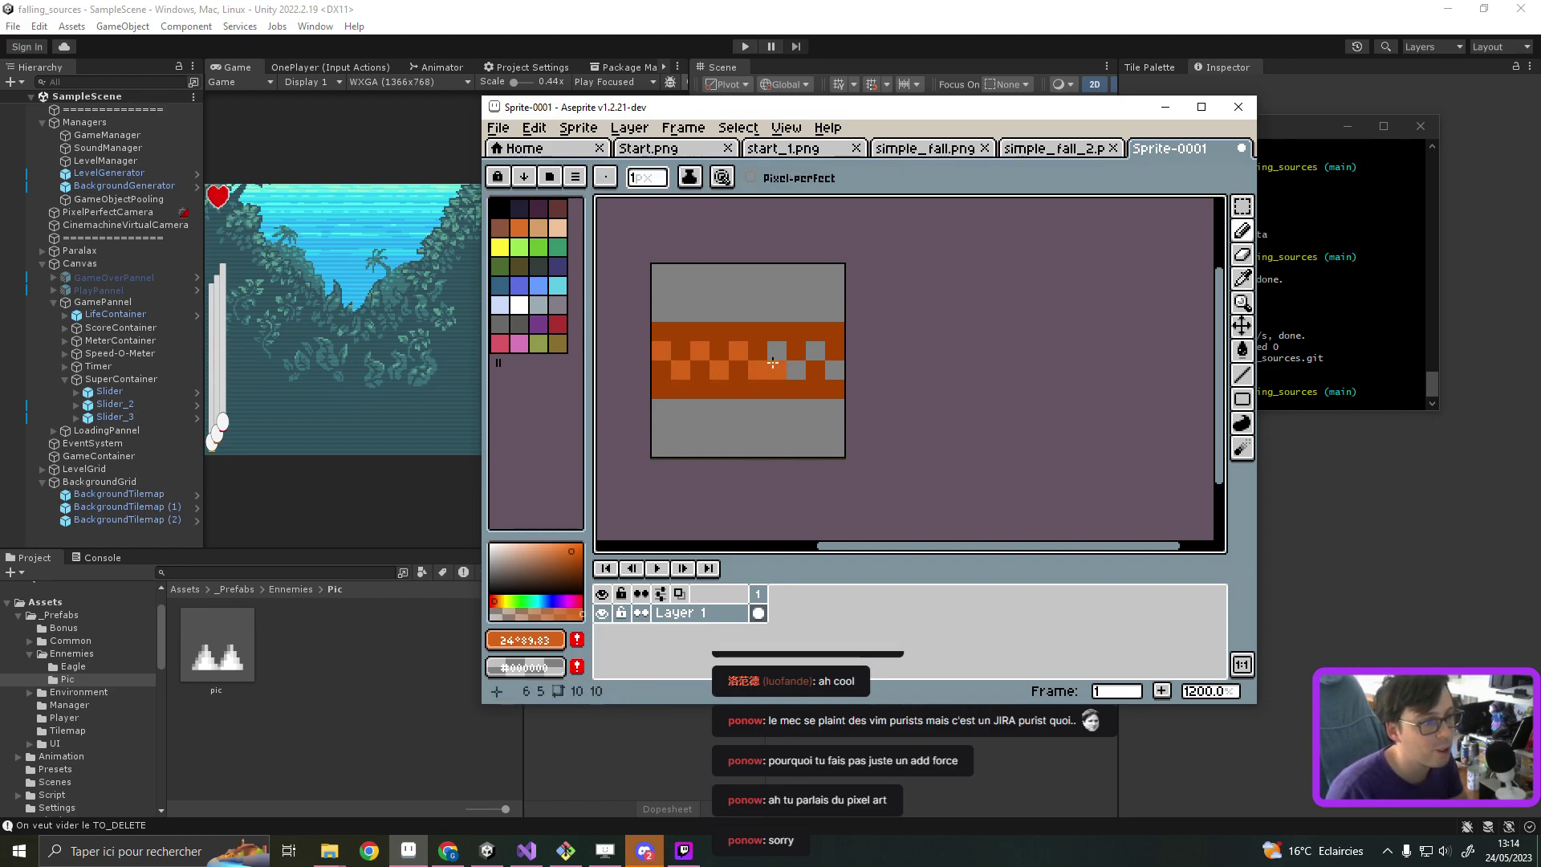
{"action": "left_click", "coordinate": [776, 350]}
{"action": "left_click", "coordinate": [796, 370]}
{"action": "left_click", "coordinate": [815, 350]}
{"action": "left_click", "coordinate": [834, 370]}
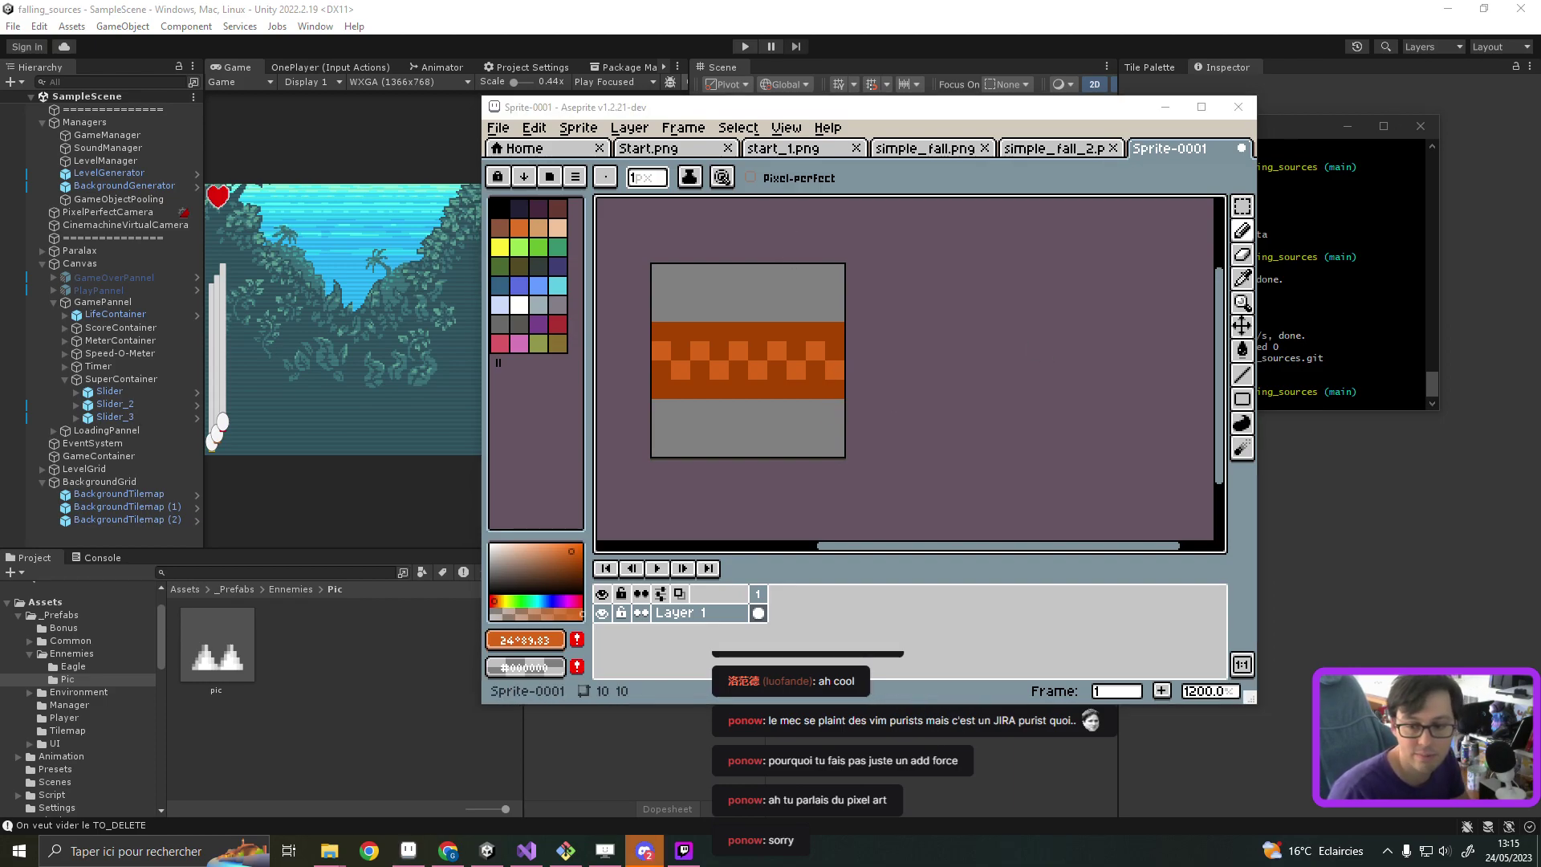
{"action": "key", "text": "alt+Tab"}
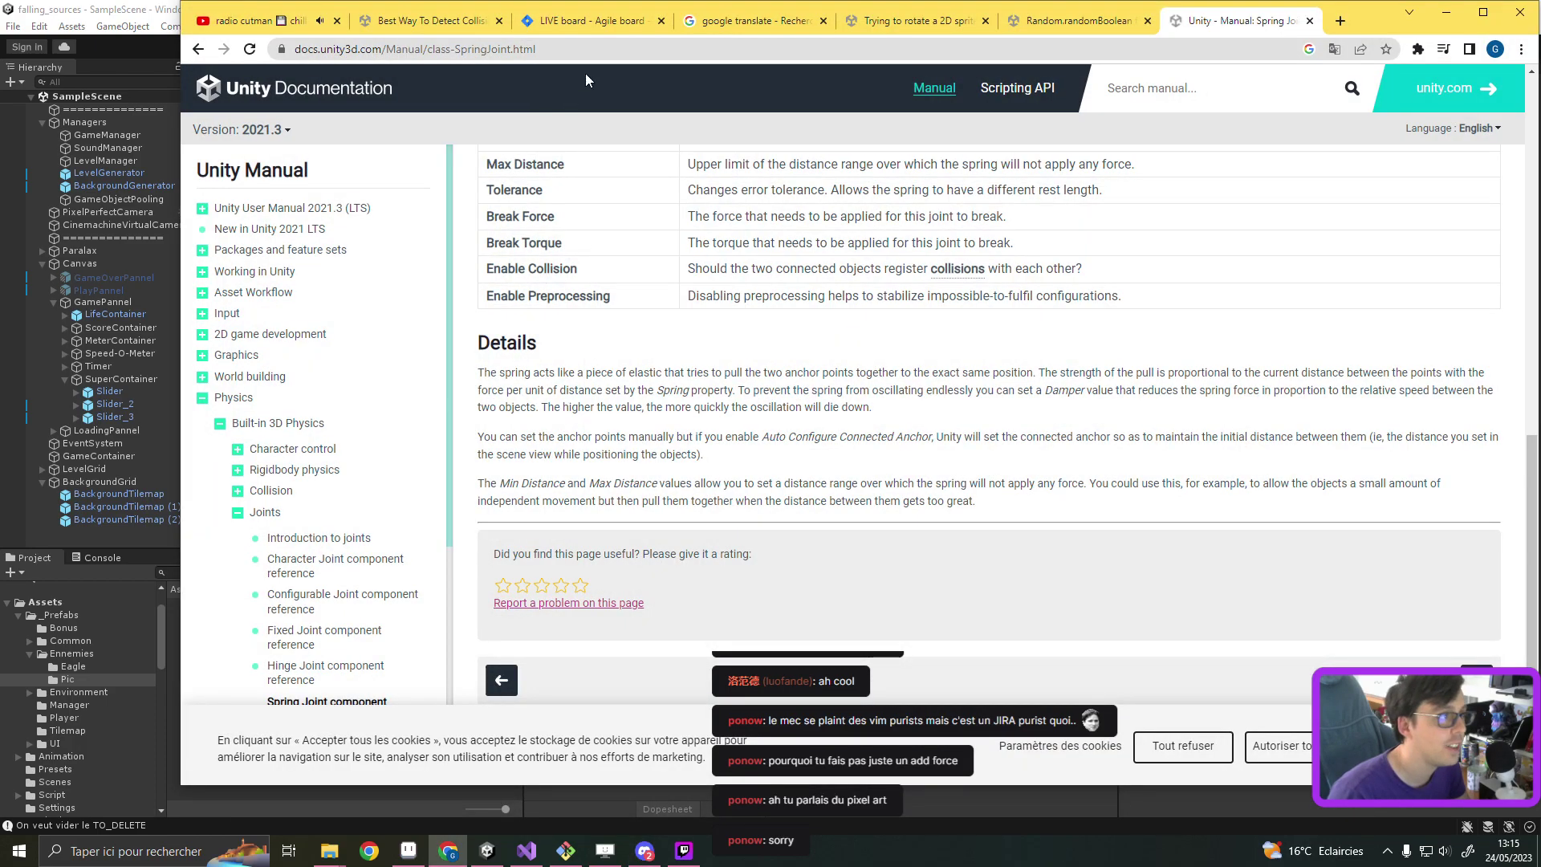
Step: Search 'rope pixel art', preview rope images, open the IMGBIN rope knot page, then minimize Chrome
{"action": "left_click", "coordinate": [584, 50]}
{"action": "type", "text": "rope"}
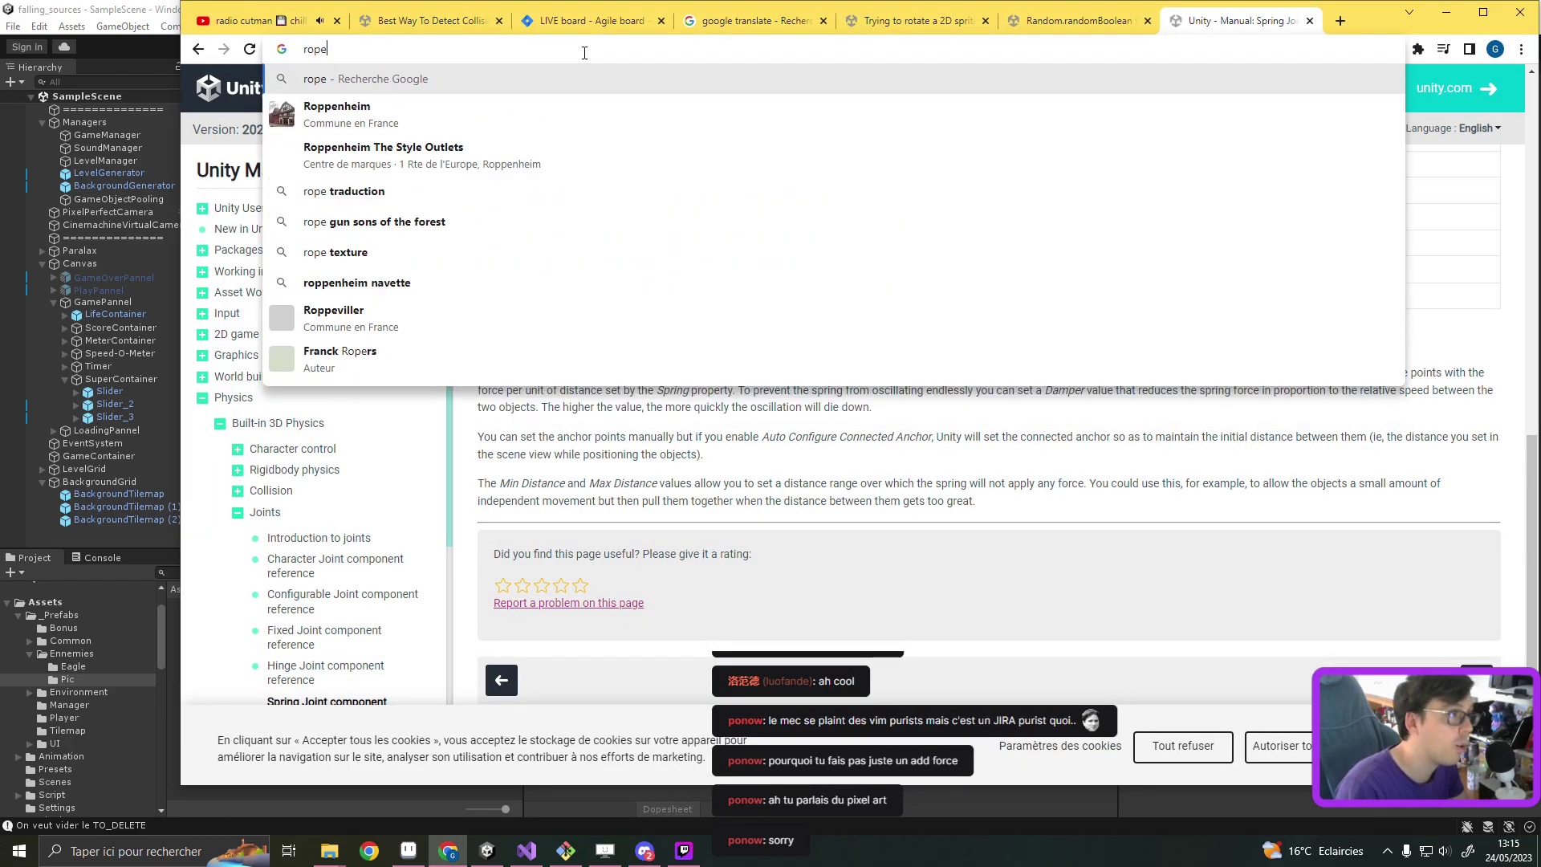
{"action": "type", "text": " pixel art"}
{"action": "key", "text": "Return"}
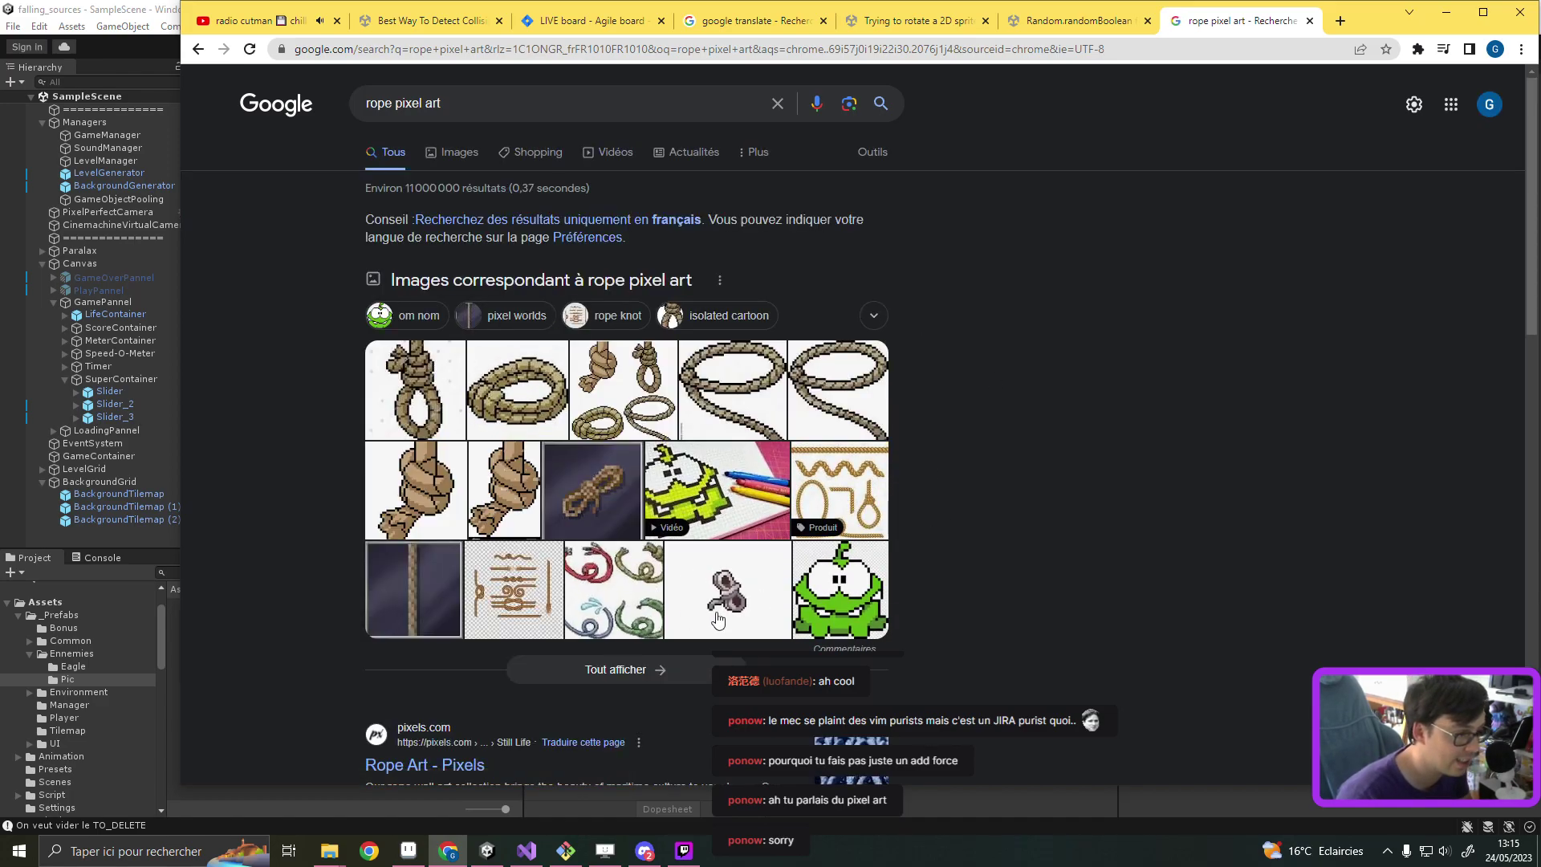
{"action": "left_click", "coordinate": [426, 594]}
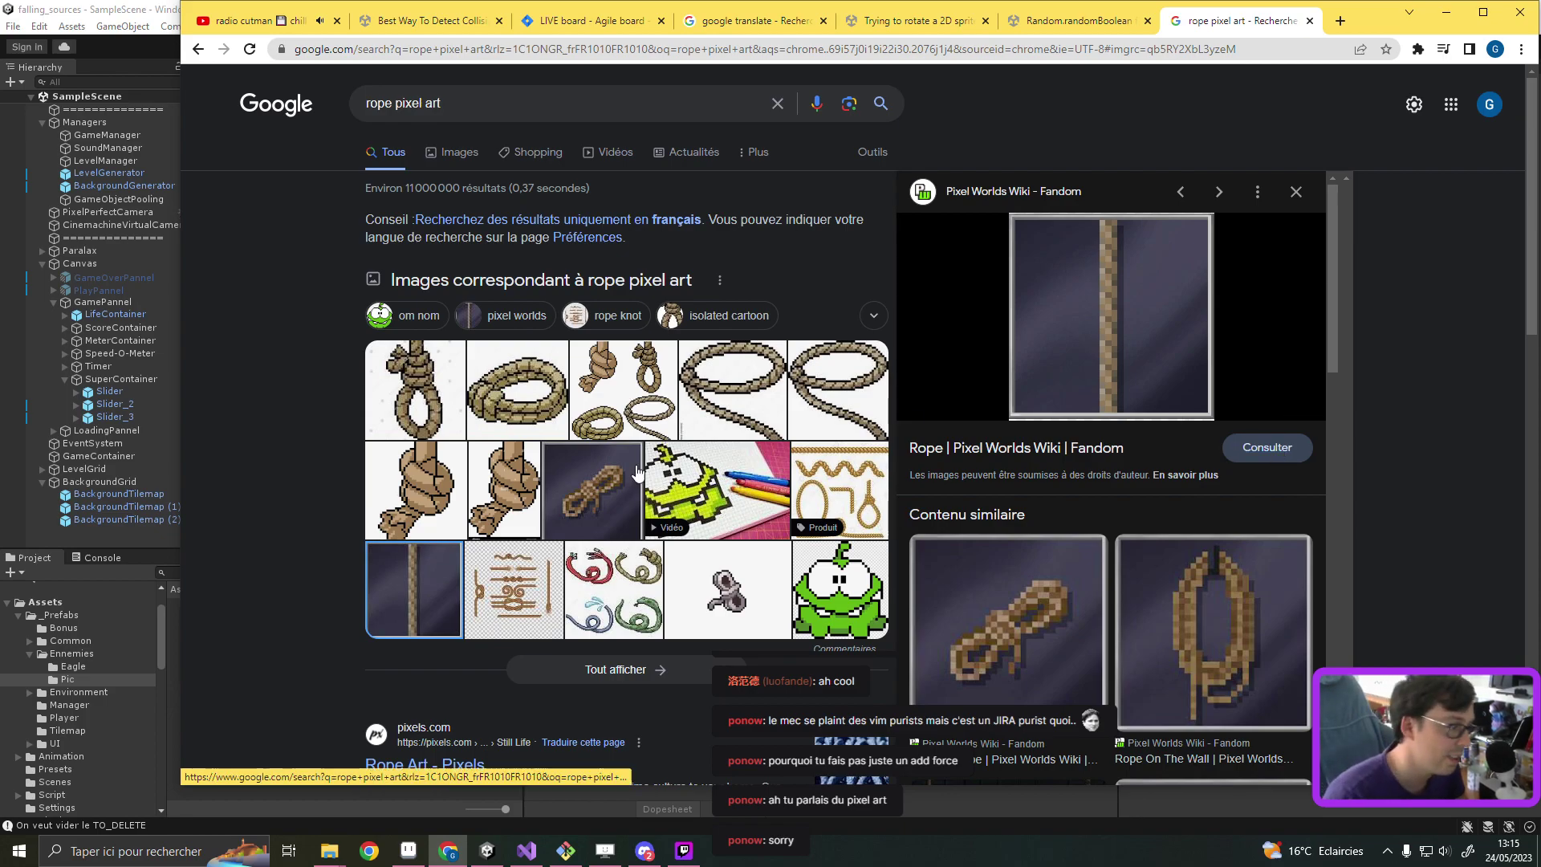
{"action": "left_click", "coordinate": [543, 581]}
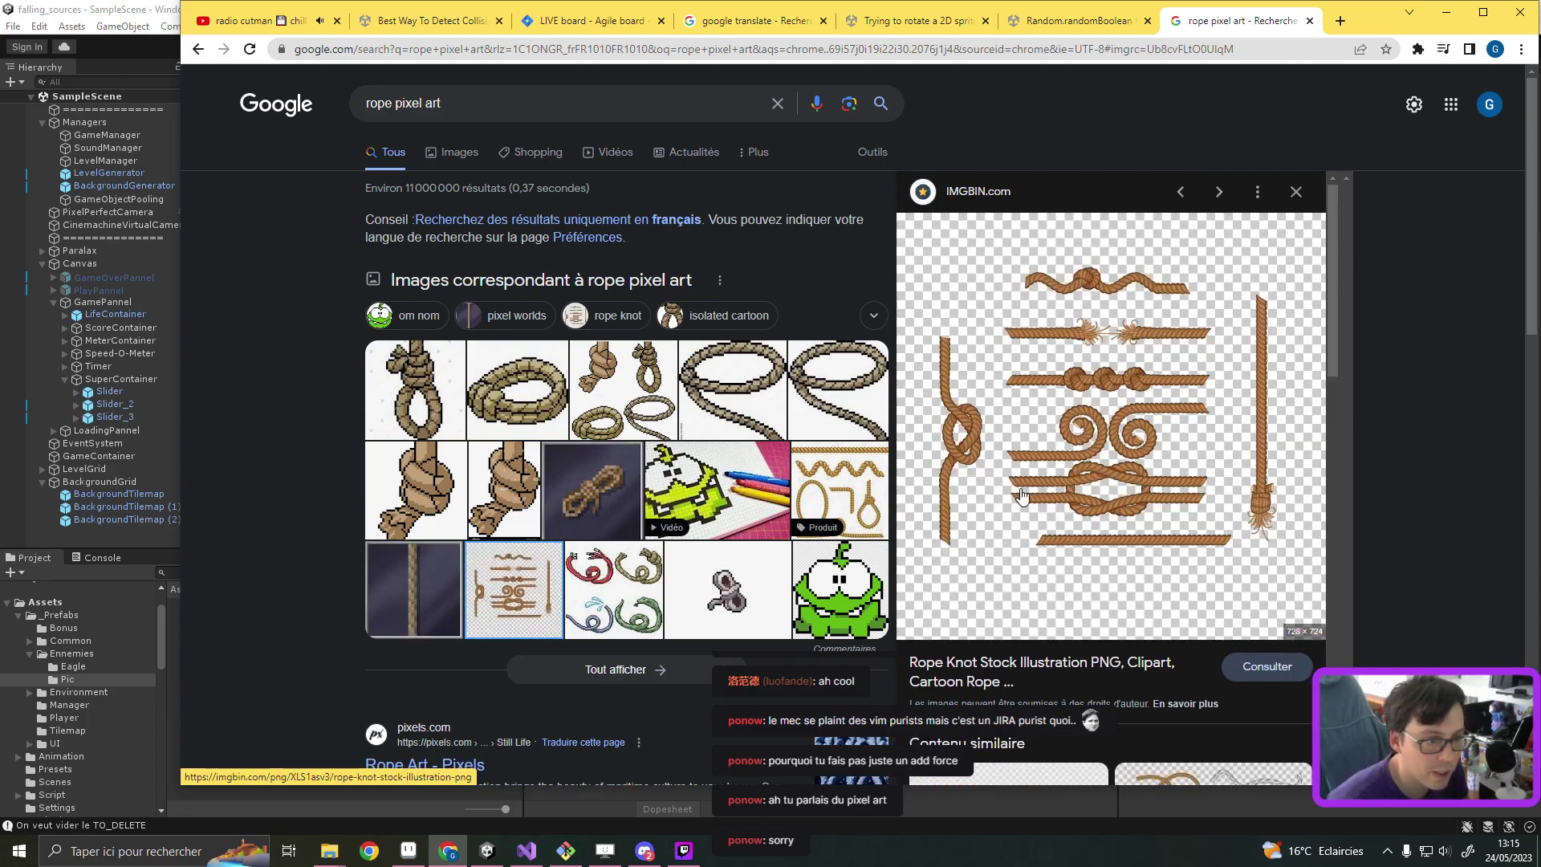
{"action": "left_click", "coordinate": [1049, 334]}
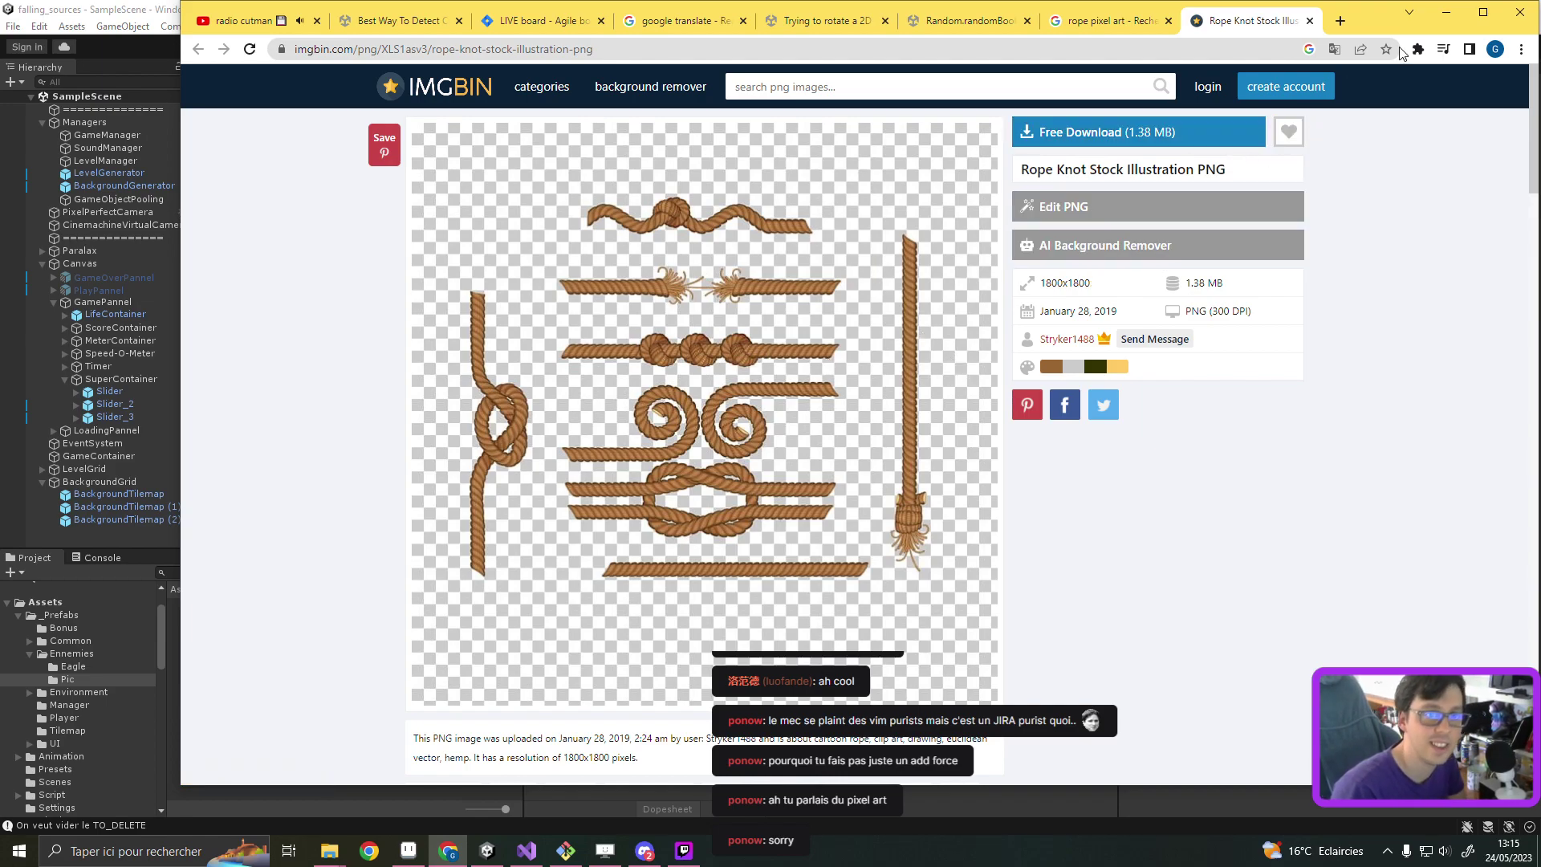
{"action": "left_click", "coordinate": [1446, 13]}
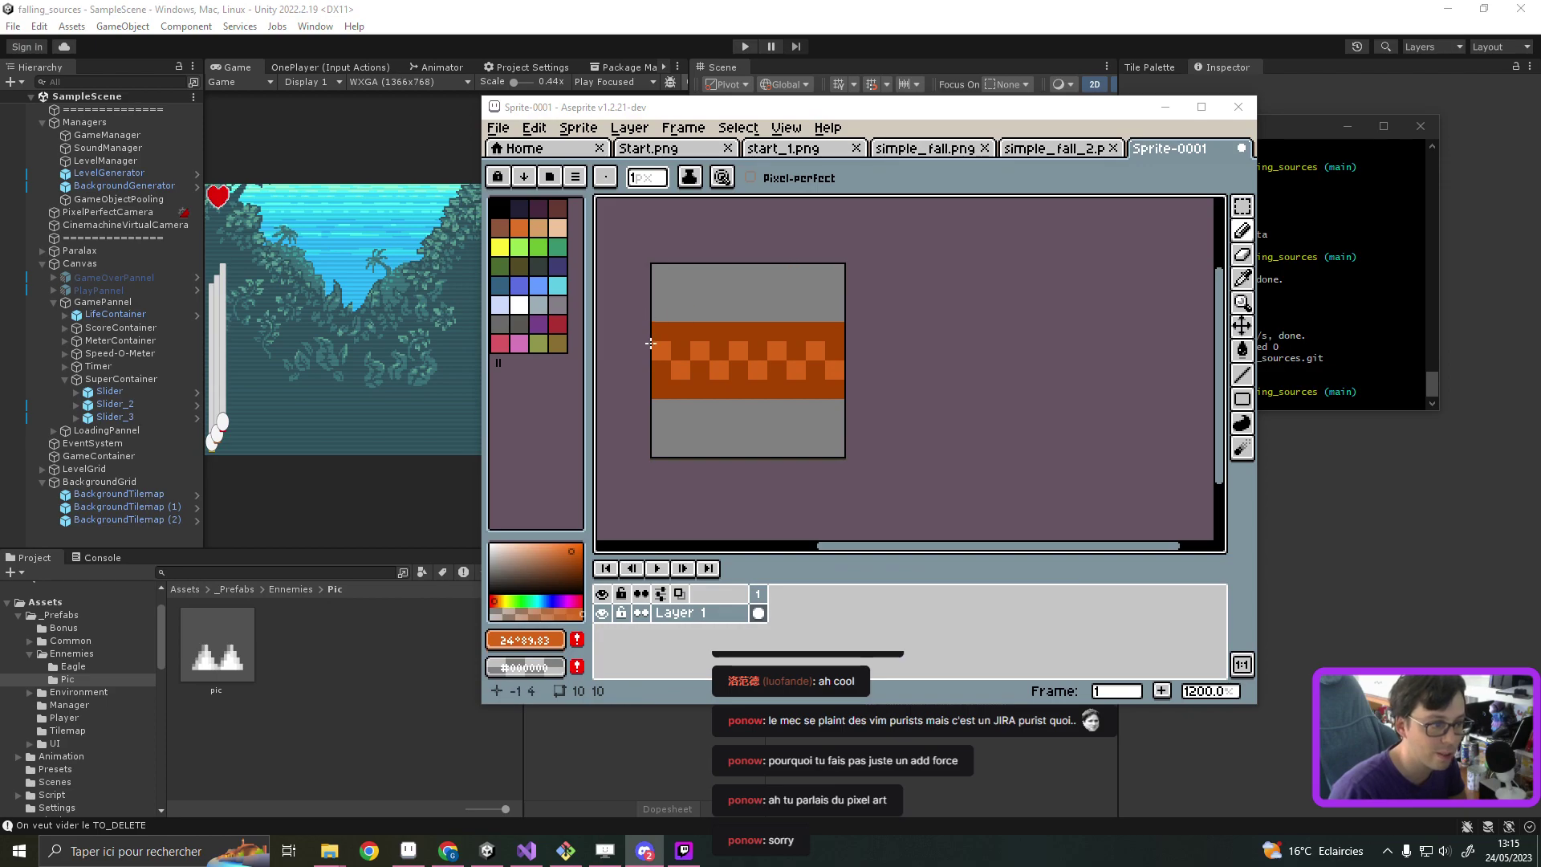
Step: Add light orange highlight pixels to the band's stripes, undoing a stray stroke
{"action": "left_click", "coordinate": [680, 331]}
{"action": "left_click", "coordinate": [749, 396]}
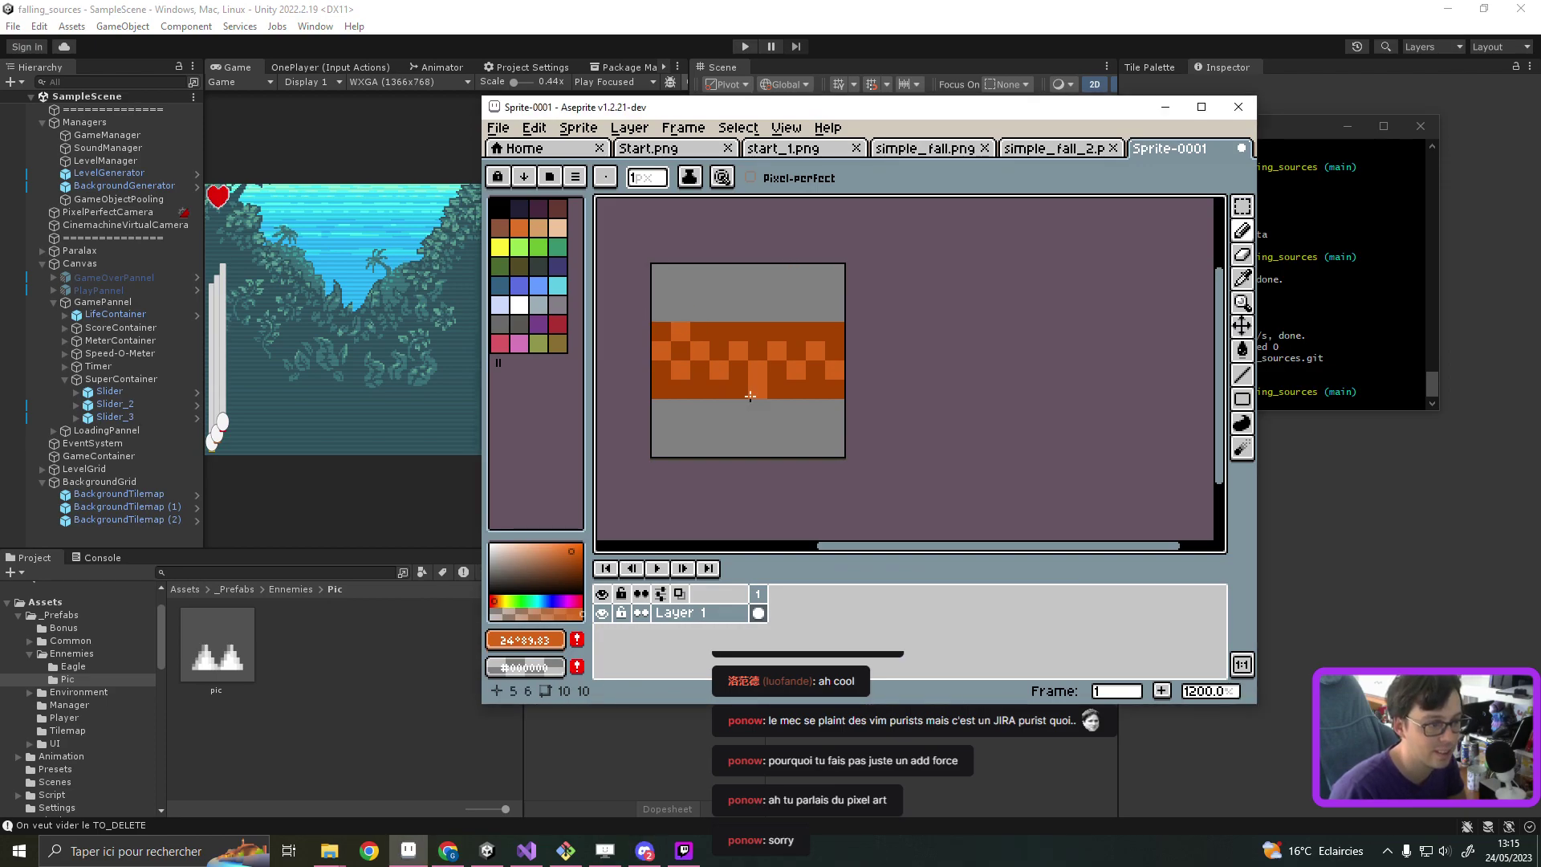
{"action": "left_click", "coordinate": [738, 390]}
{"action": "left_click", "coordinate": [713, 326]}
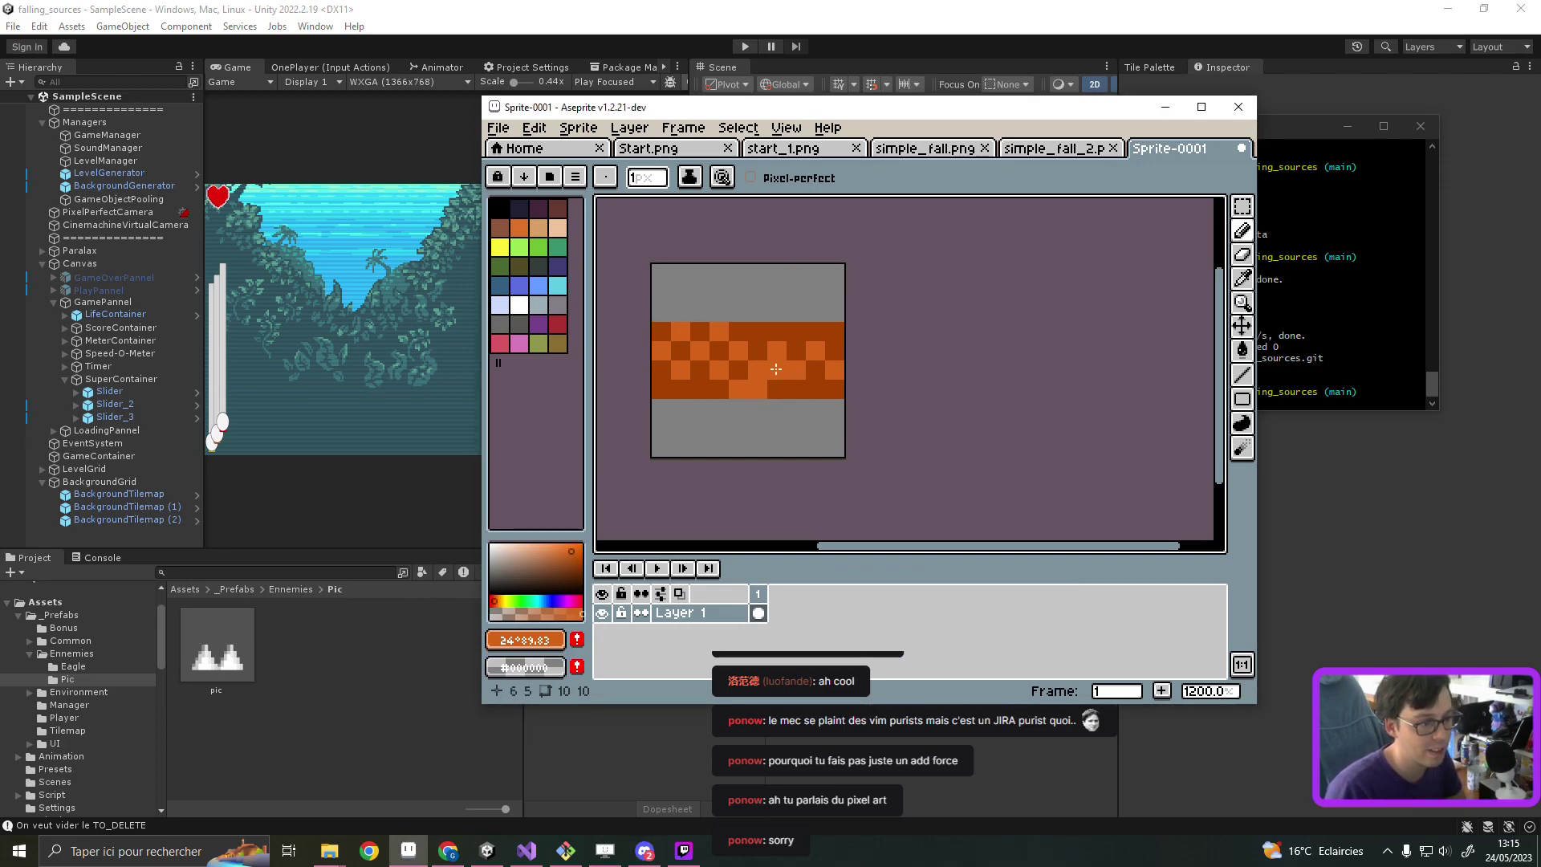
{"action": "left_click", "coordinate": [758, 331]}
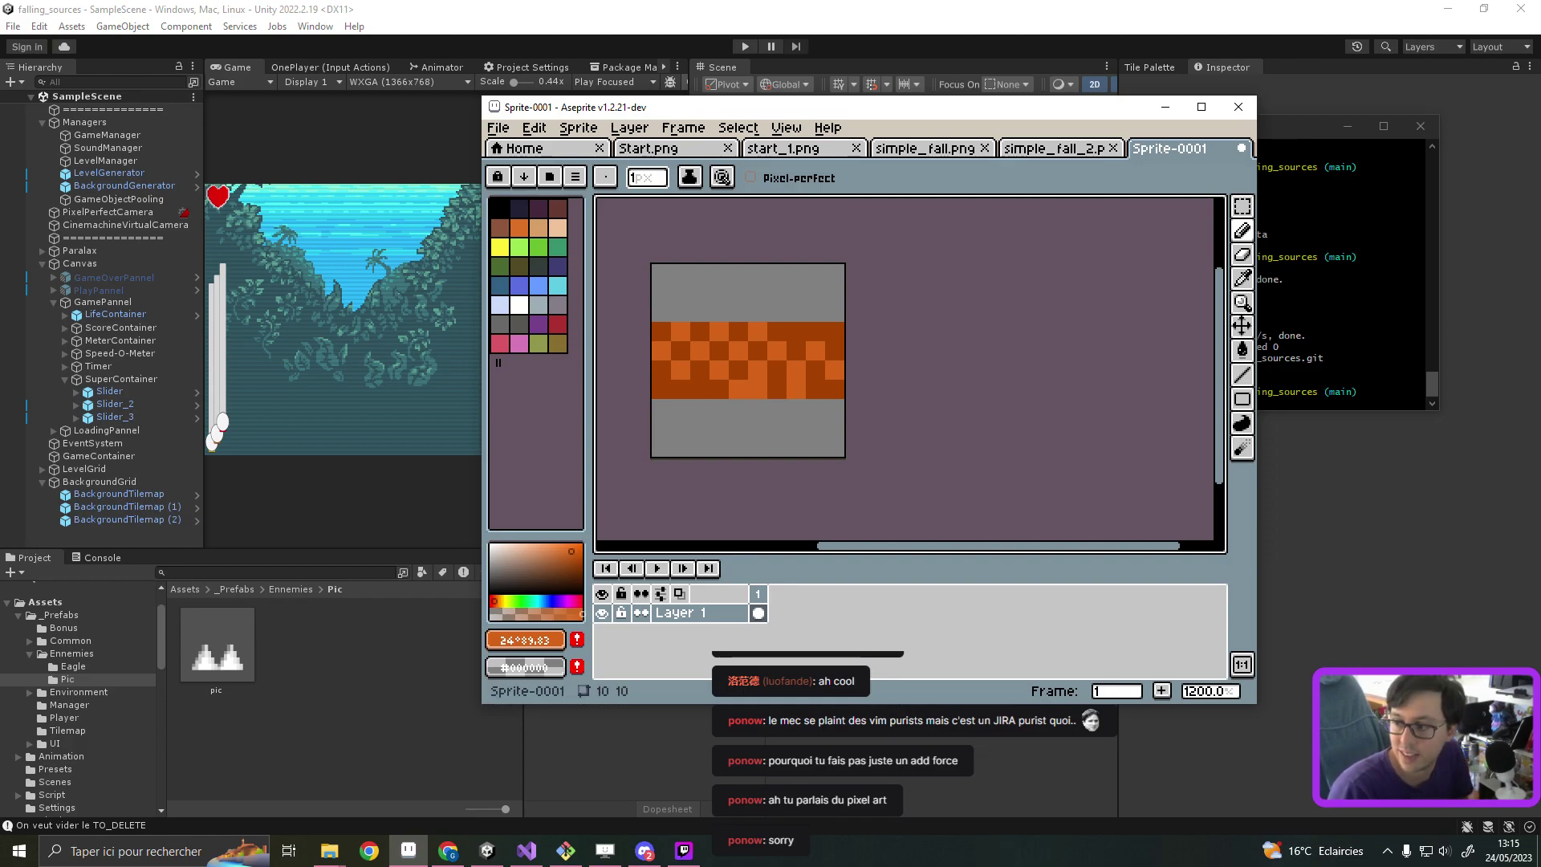
{"action": "key", "text": "alt+Tab"}
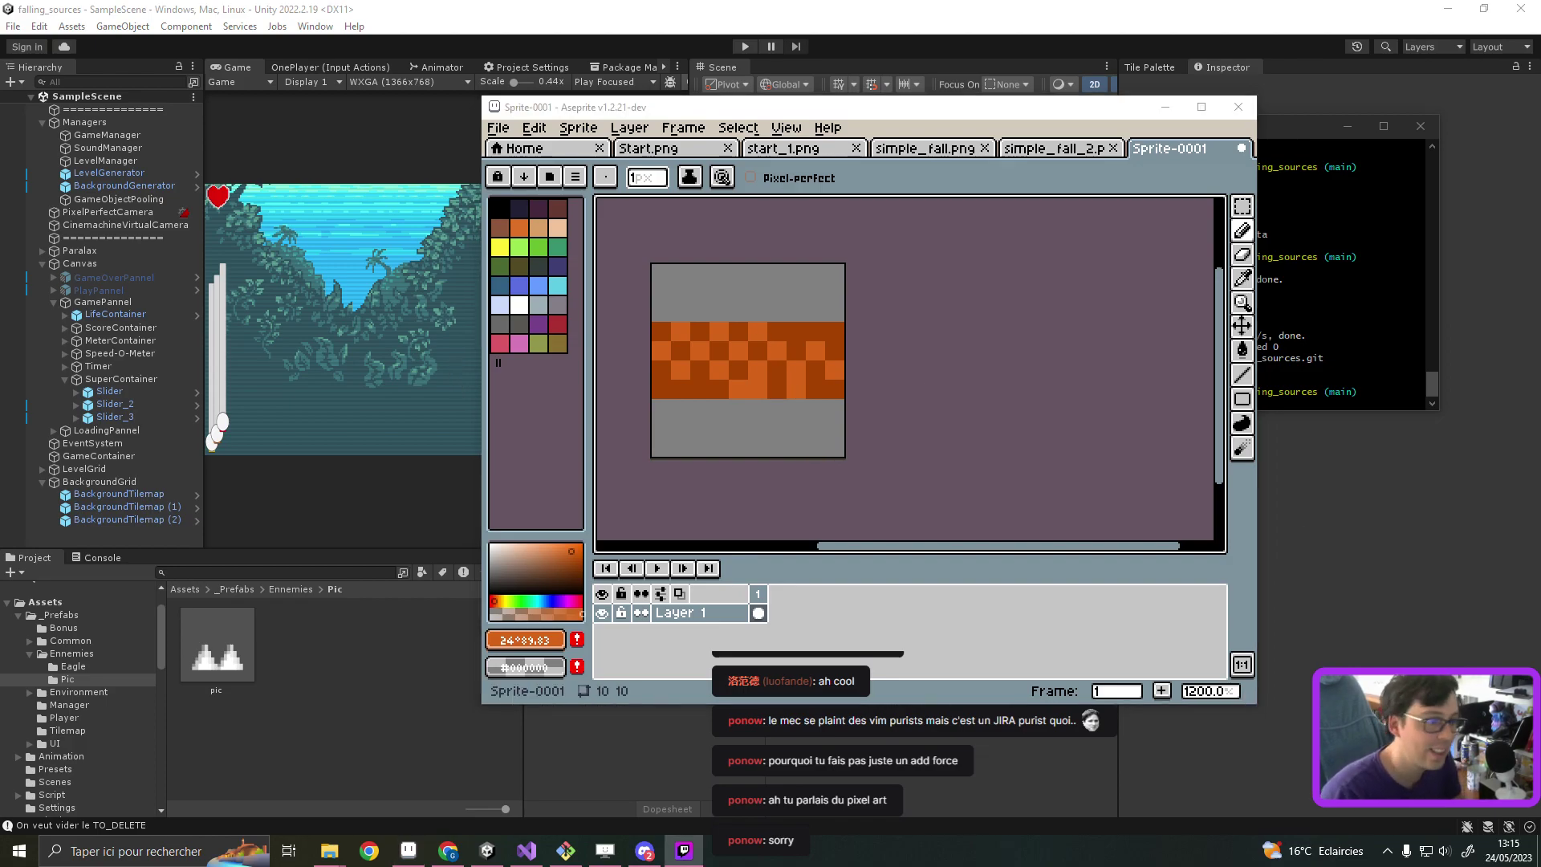
{"action": "left_click", "coordinate": [989, 329]}
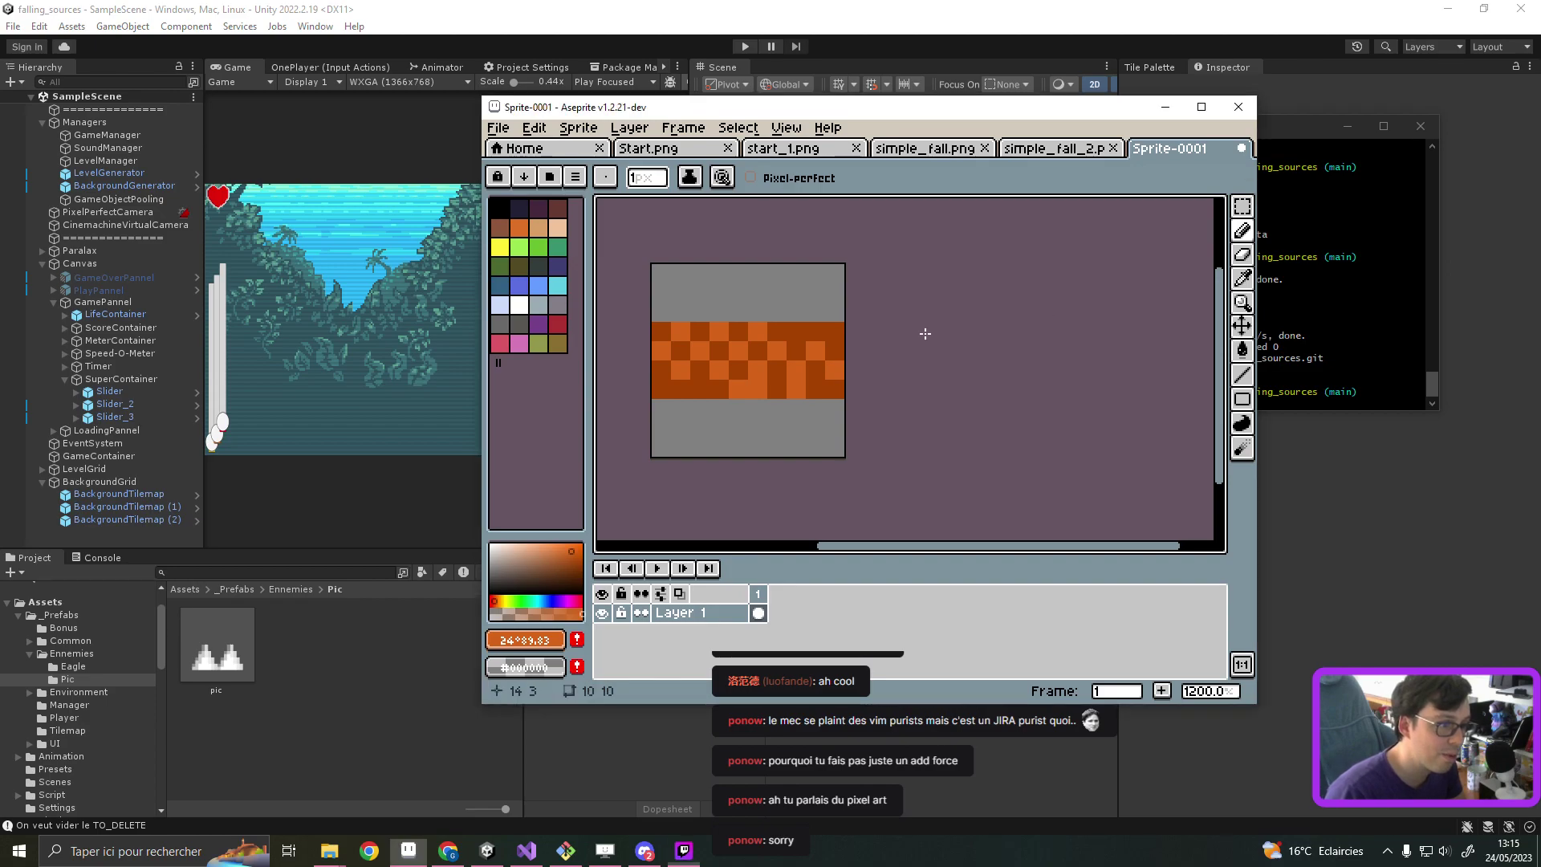
{"action": "key", "text": "ctrl+z"}
{"action": "key", "text": "ctrl+z"}
{"action": "key", "text": "ctrl+z"}
{"action": "key", "text": "ctrl+z"}
{"action": "key", "text": "ctrl+z"}
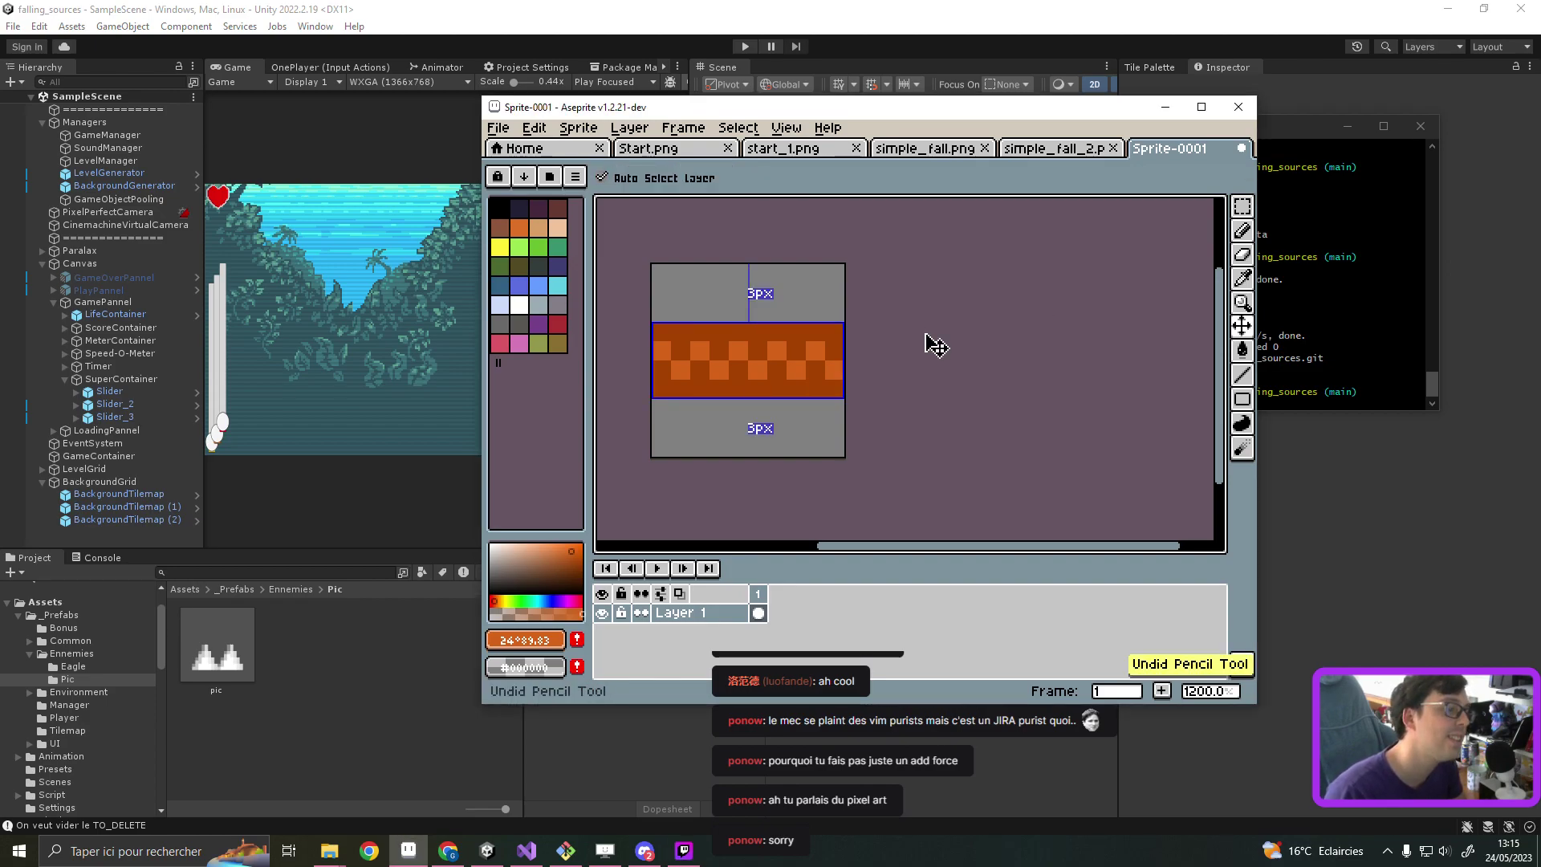
{"action": "left_click", "coordinate": [695, 387]}
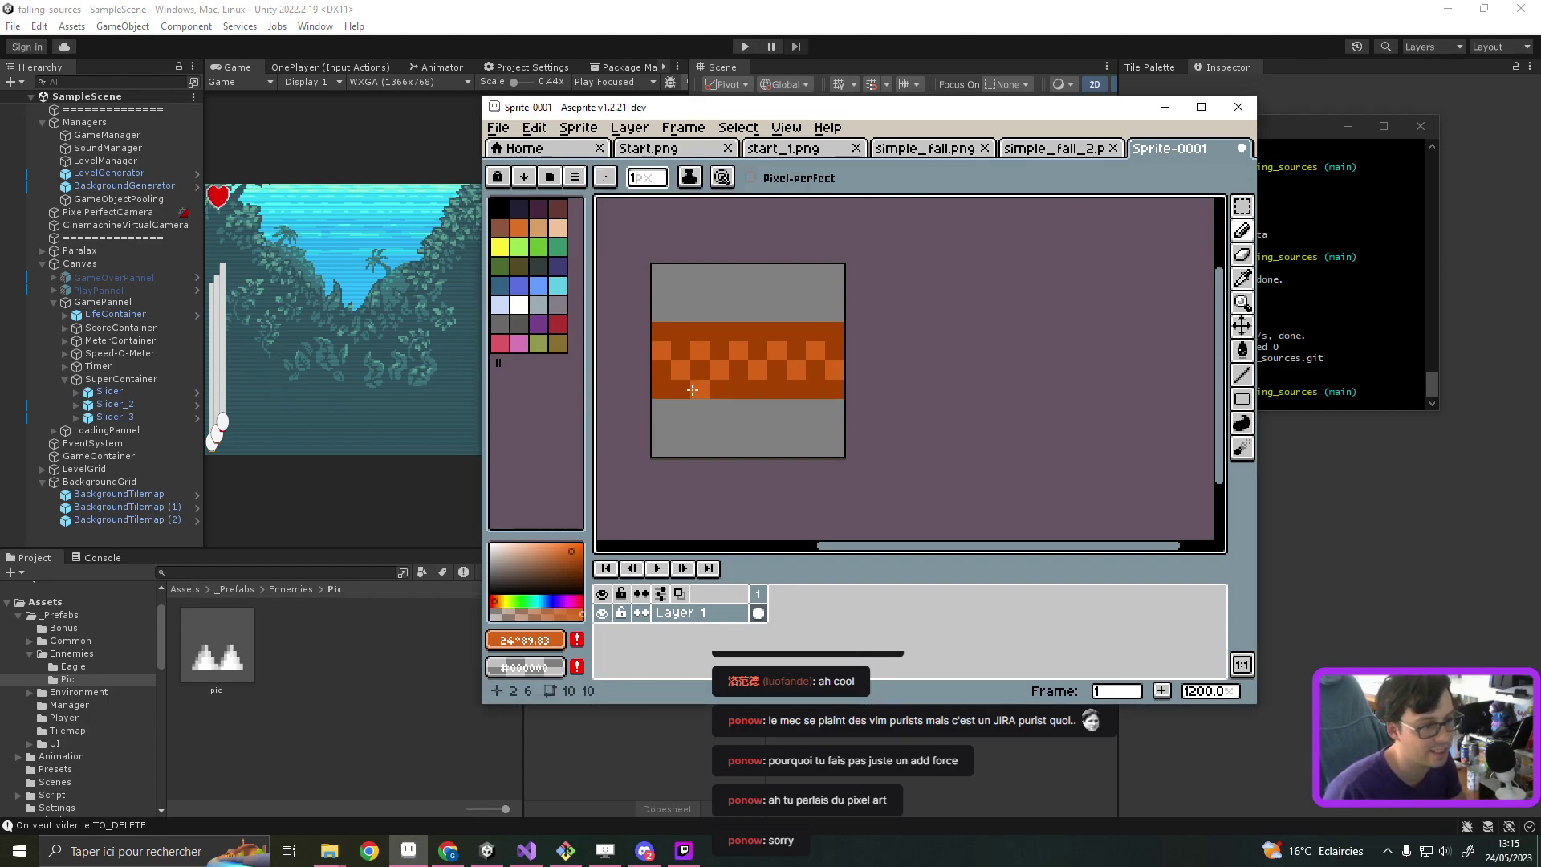
{"action": "left_click", "coordinate": [728, 392]}
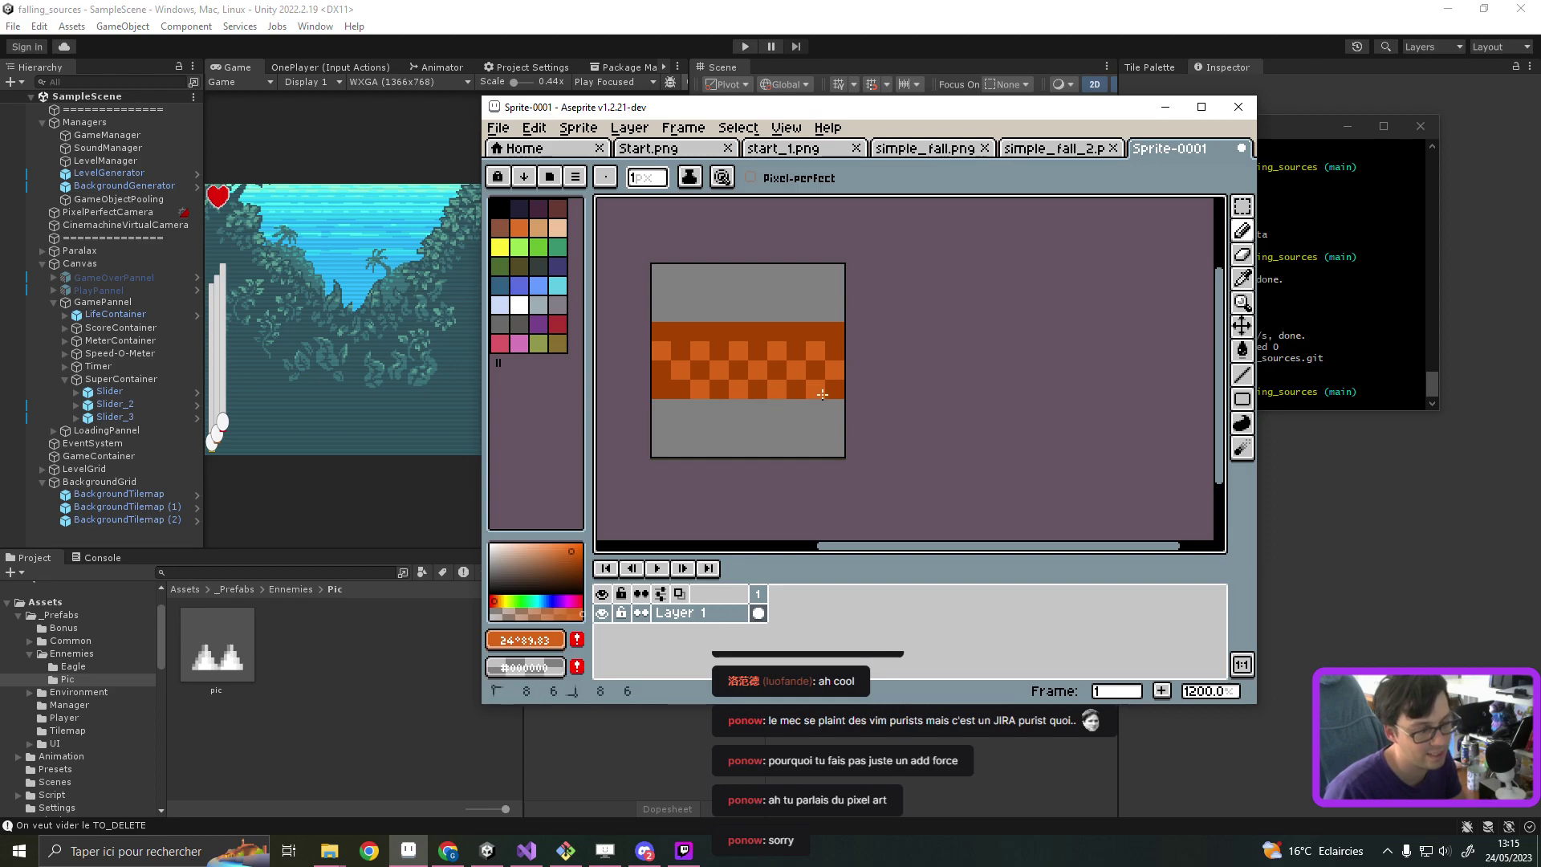
Step: Erase the band's top orange row and paint lighter orange checker squares with a 1-pixel brush
{"action": "key", "text": "e"}
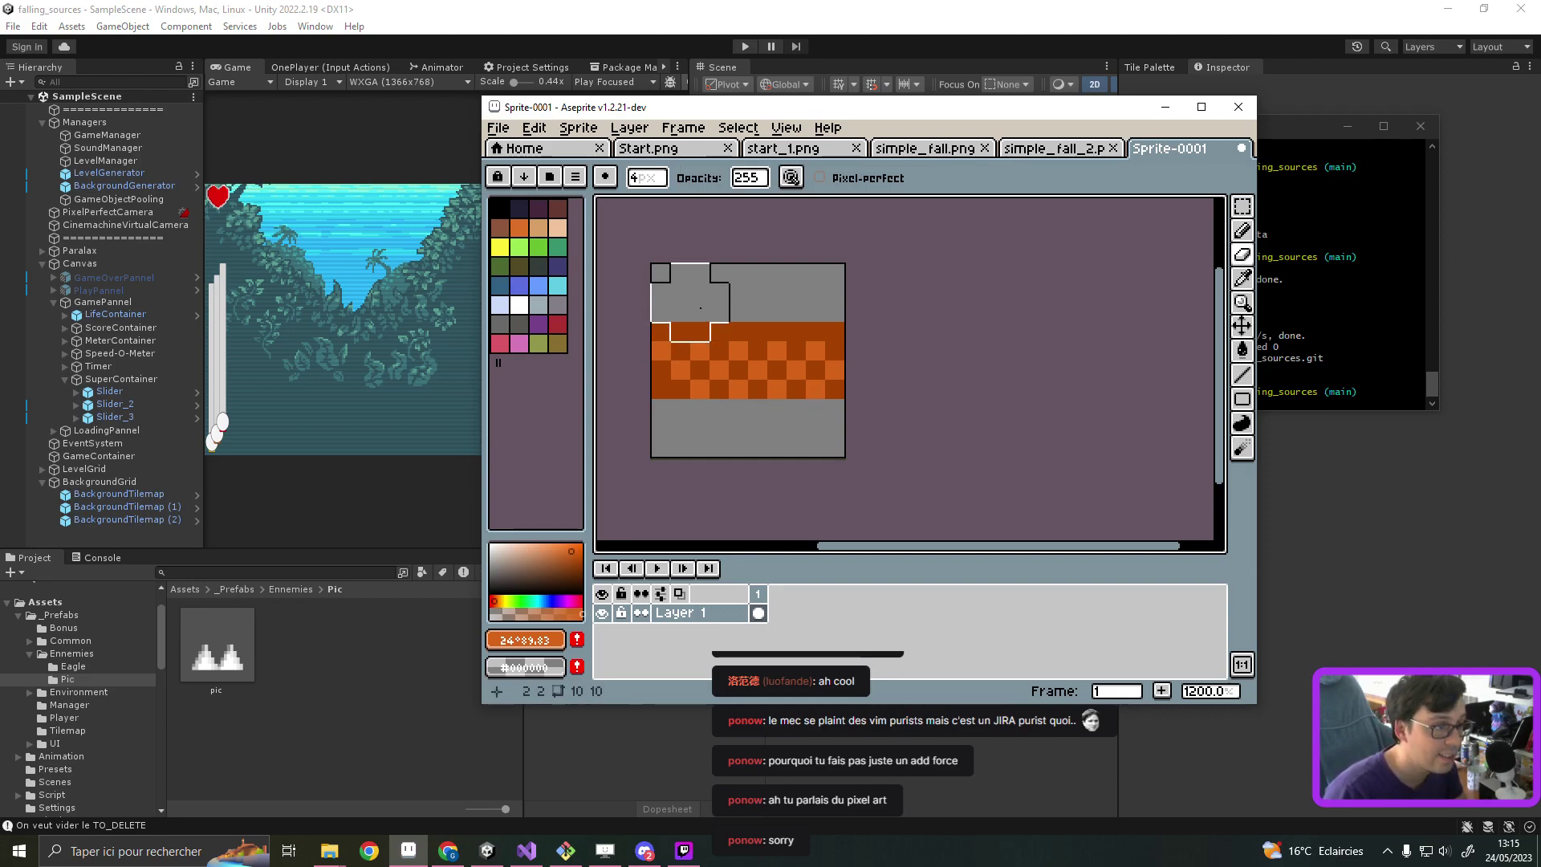
{"action": "left_click_drag", "start_coordinate": [671, 305], "coordinate": [839, 306]}
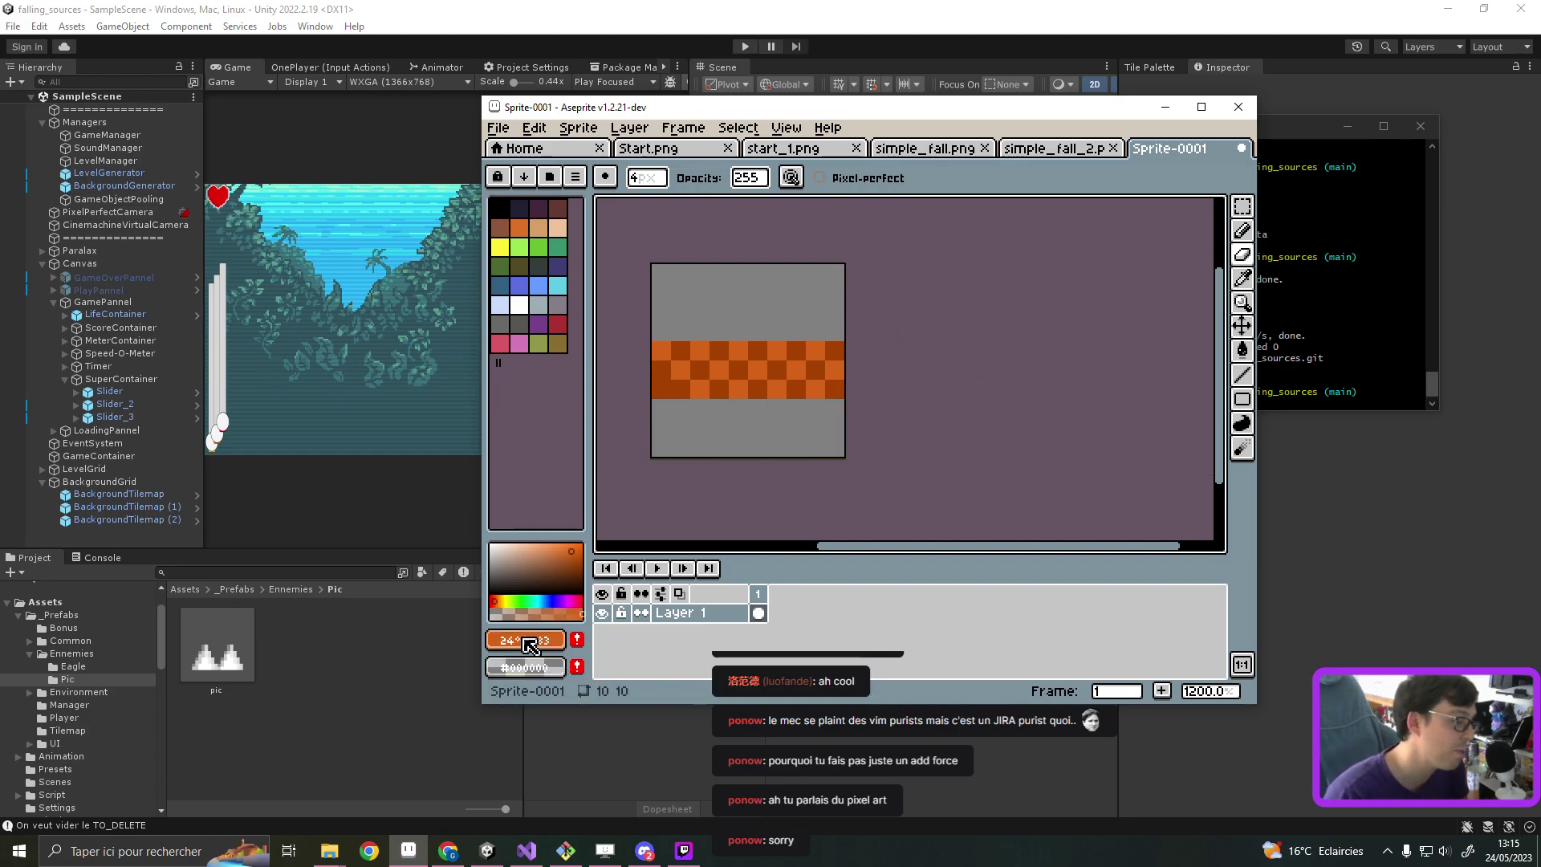
{"action": "left_click_drag", "start_coordinate": [564, 554], "coordinate": [560, 546]}
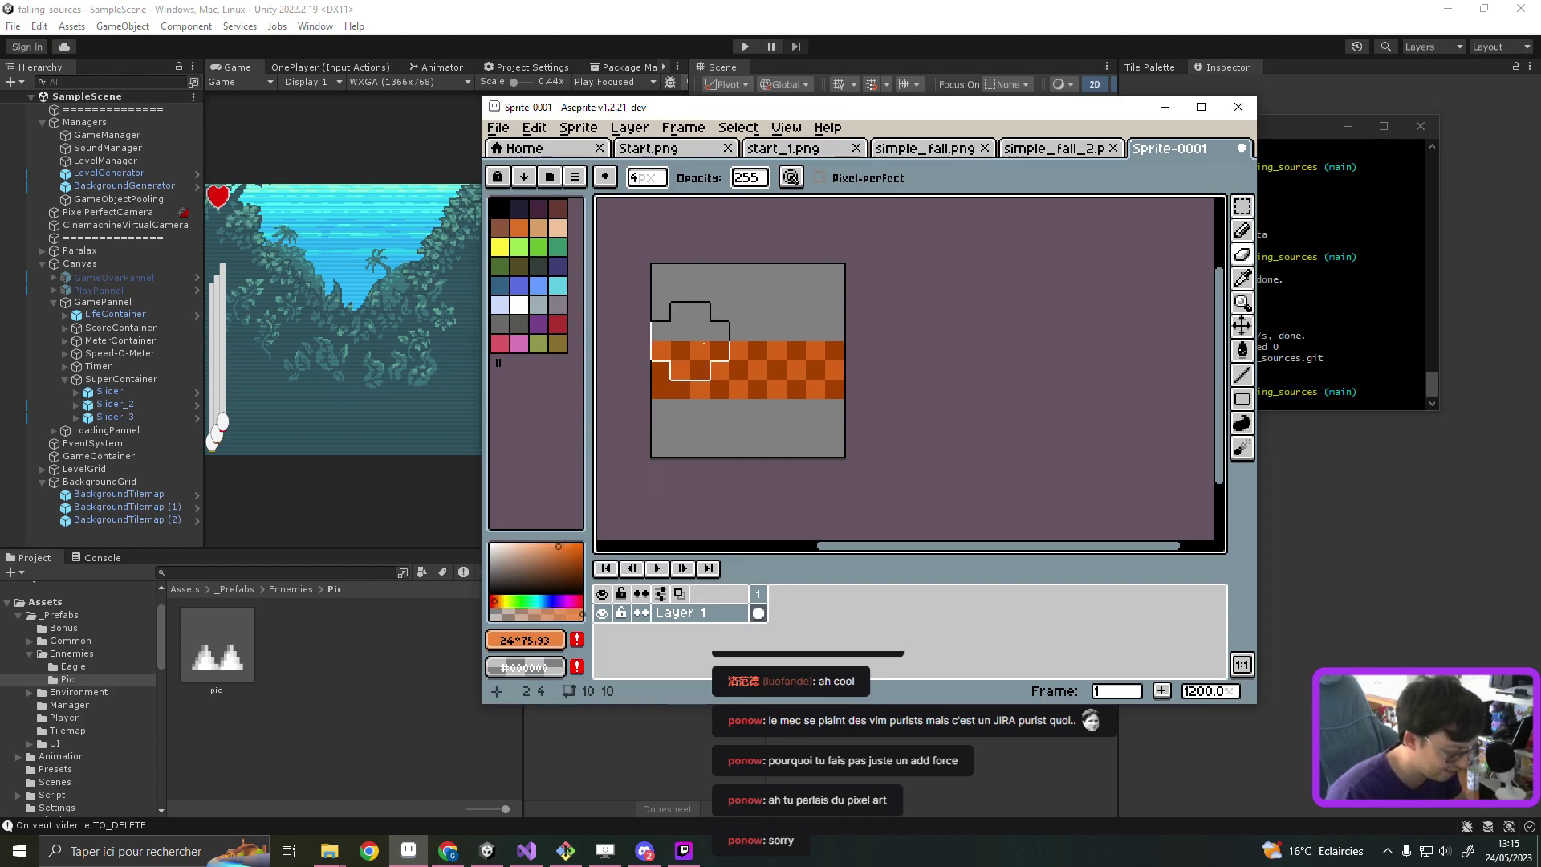
{"action": "key", "text": "minus"}
{"action": "key", "text": "minus"}
{"action": "key", "text": "minus"}
{"action": "left_click_drag", "start_coordinate": [691, 353], "coordinate": [720, 390]}
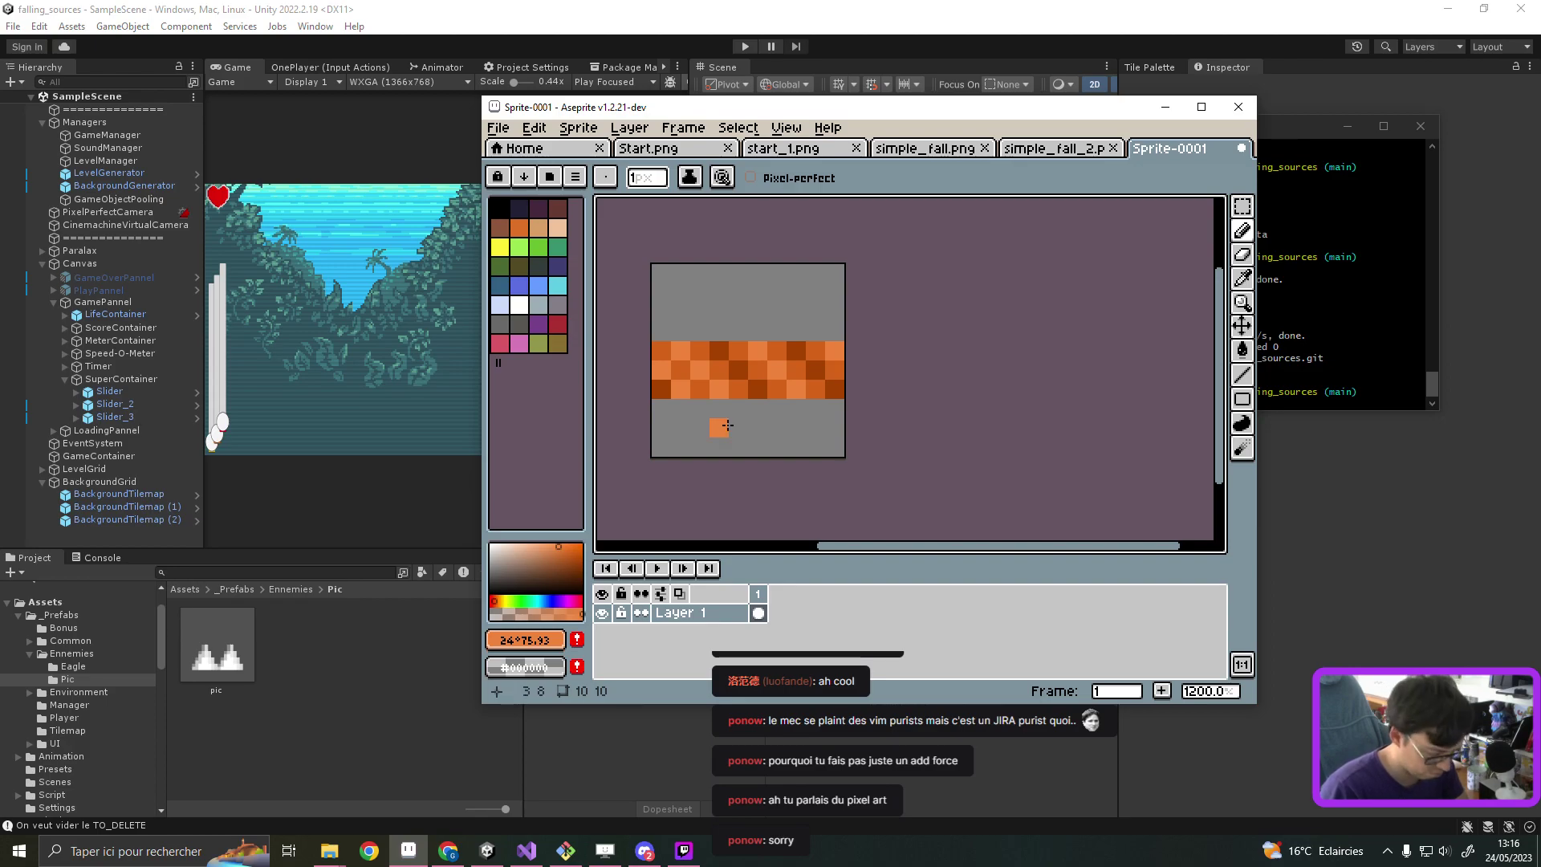
Step: Sample the dark oranges #d66417 and #a54300 from the band, removing a stray pixel above it
{"action": "key", "text": "i"}
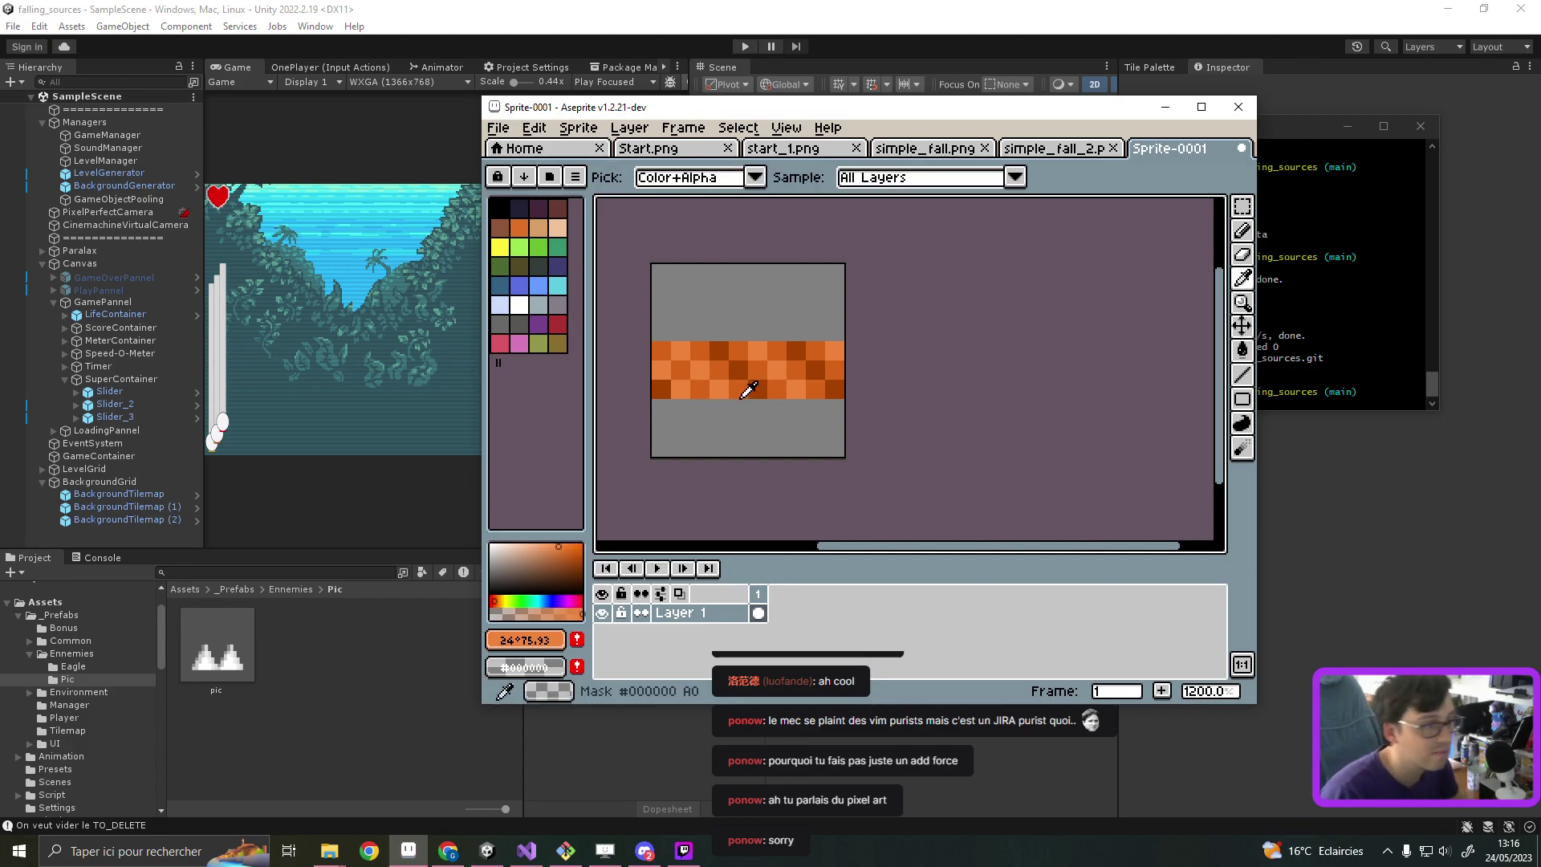
{"action": "left_click", "coordinate": [682, 383]}
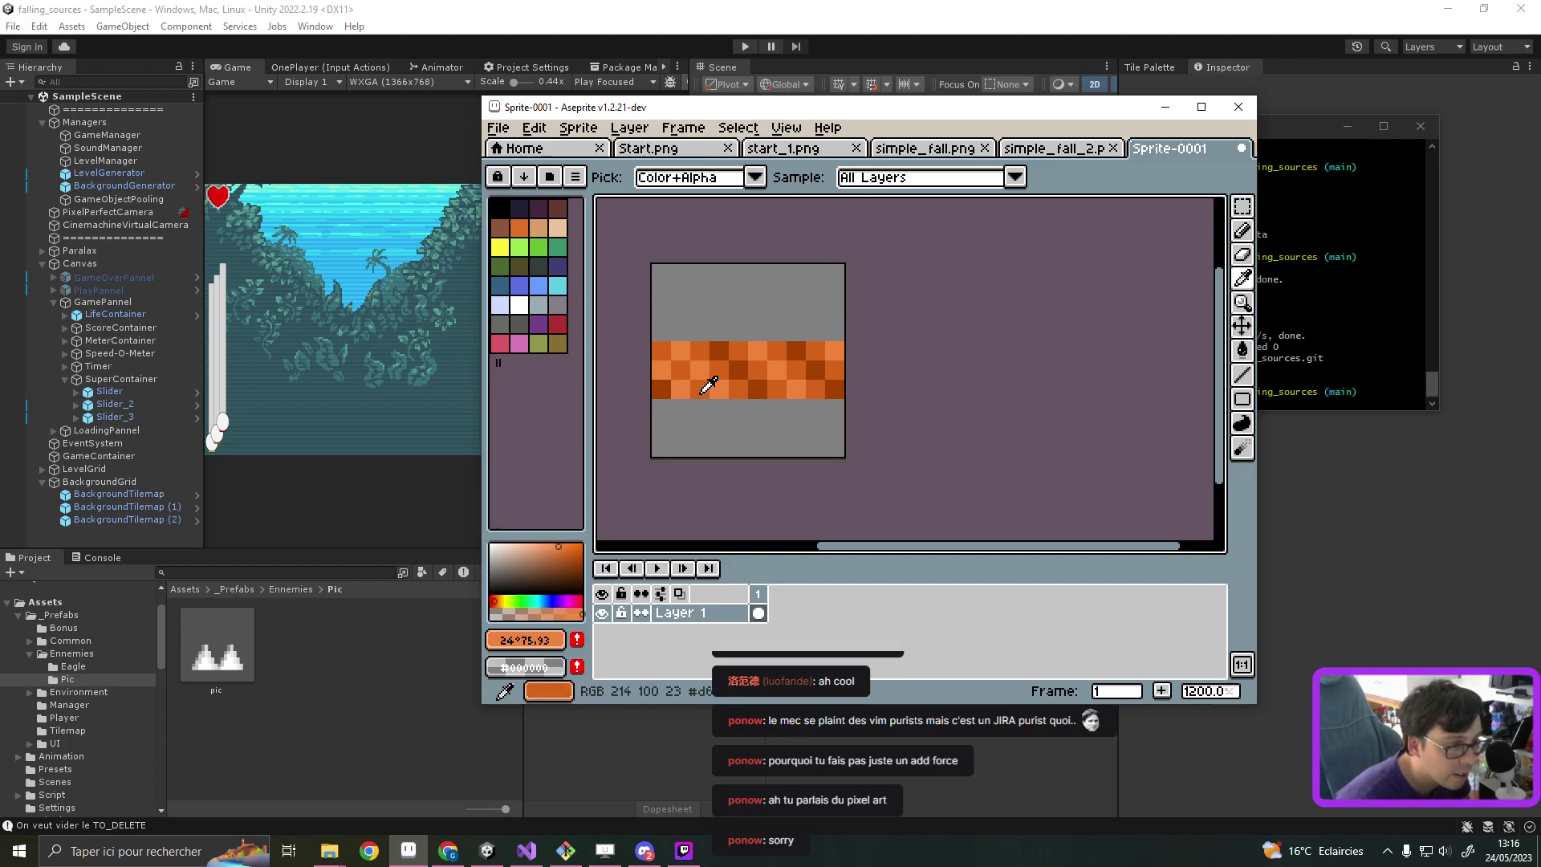
{"action": "left_click_drag", "start_coordinate": [764, 382], "coordinate": [714, 413]}
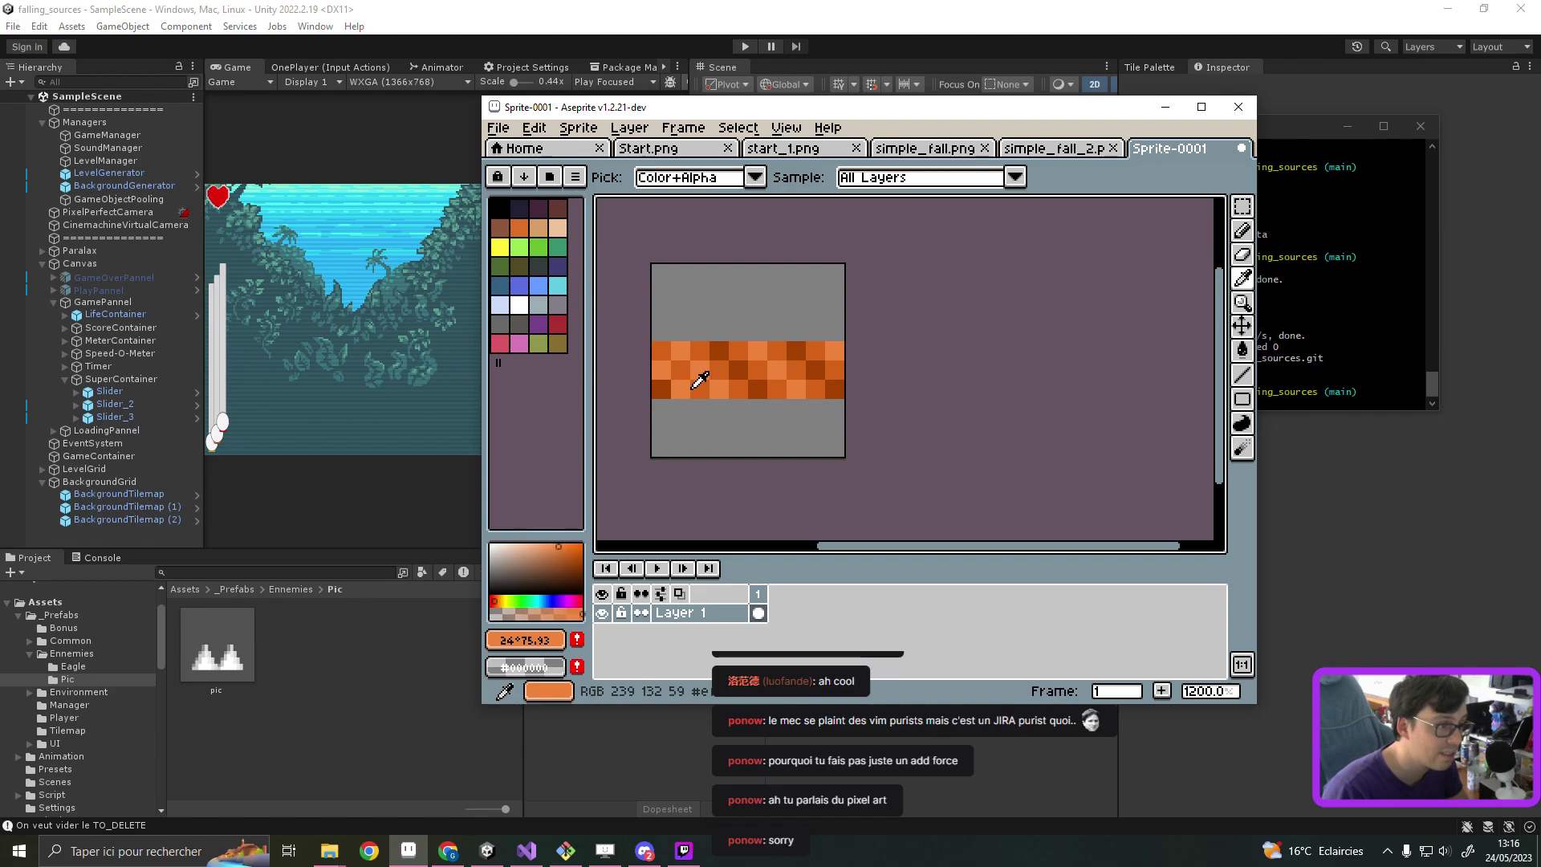
{"action": "left_click", "coordinate": [709, 382]}
{"action": "key", "text": "b"}
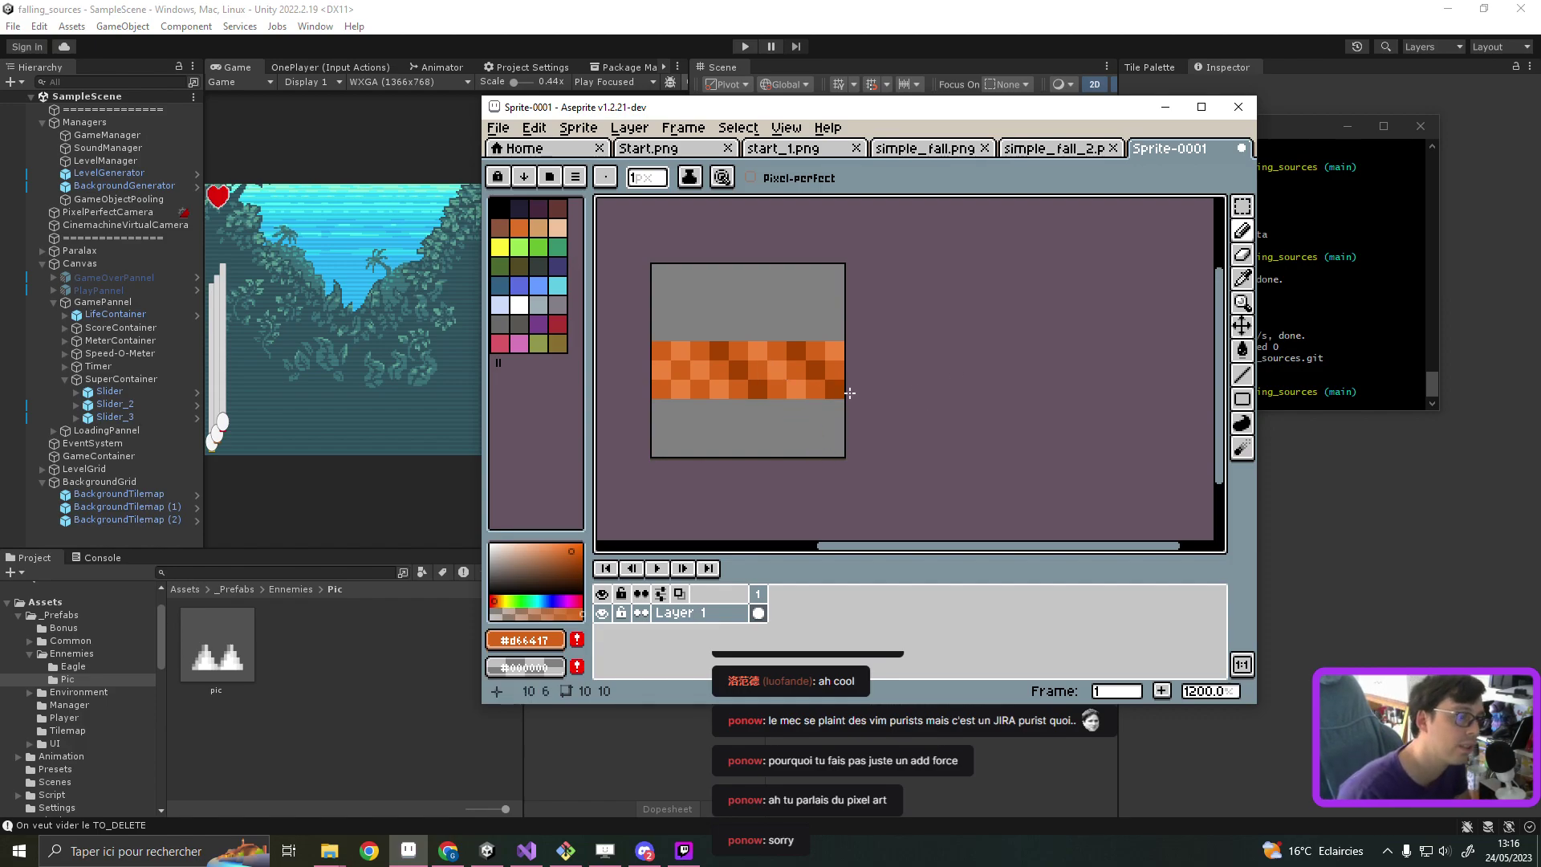
{"action": "left_click", "coordinate": [721, 312]}
{"action": "key", "text": "ctrl+z"}
{"action": "key", "text": "i"}
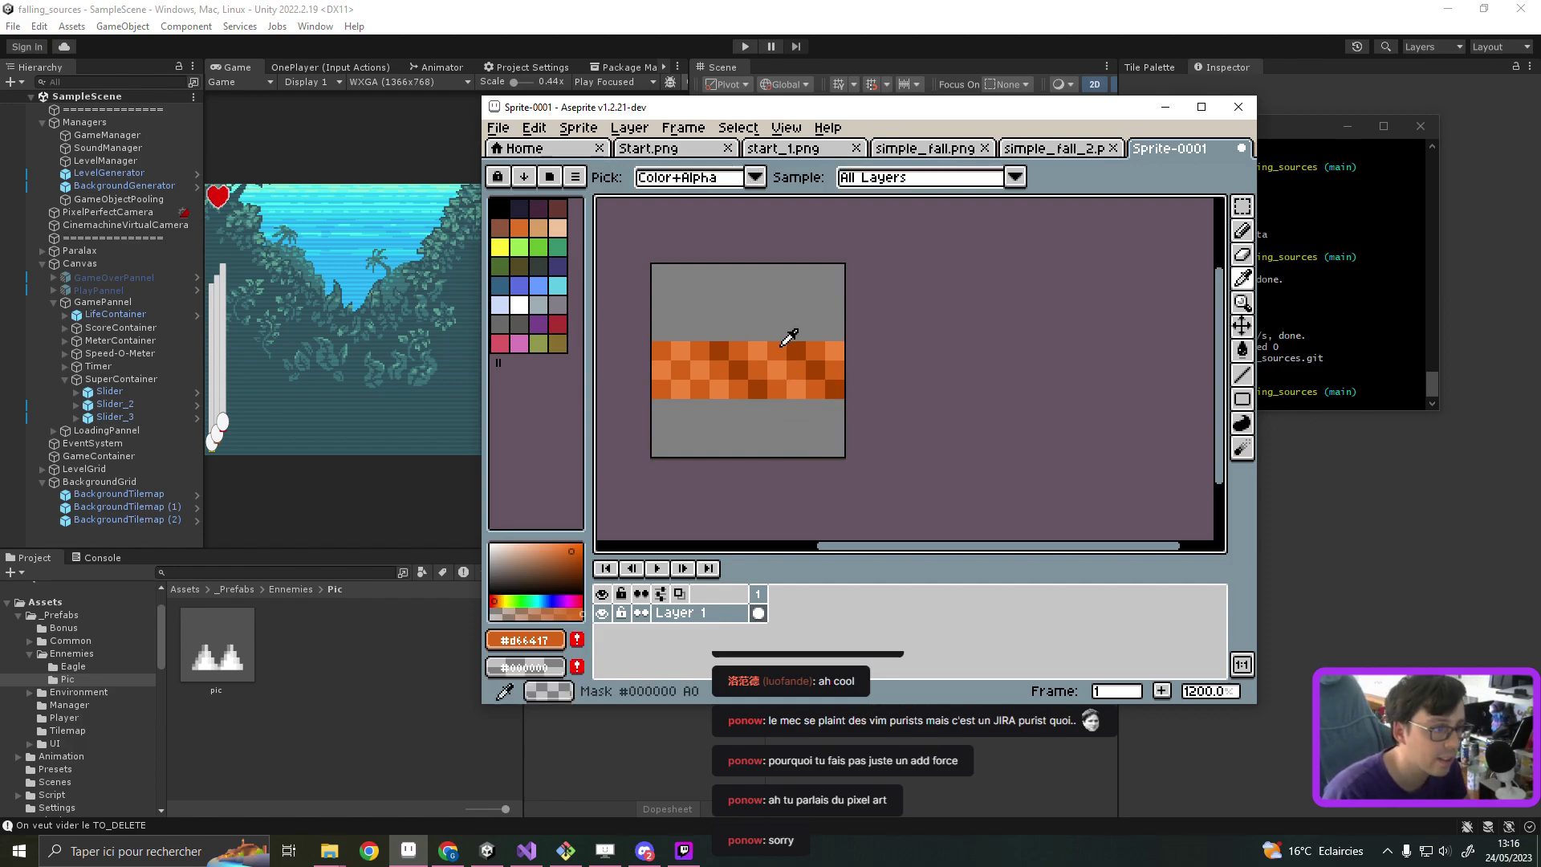
{"action": "left_click", "coordinate": [799, 347]}
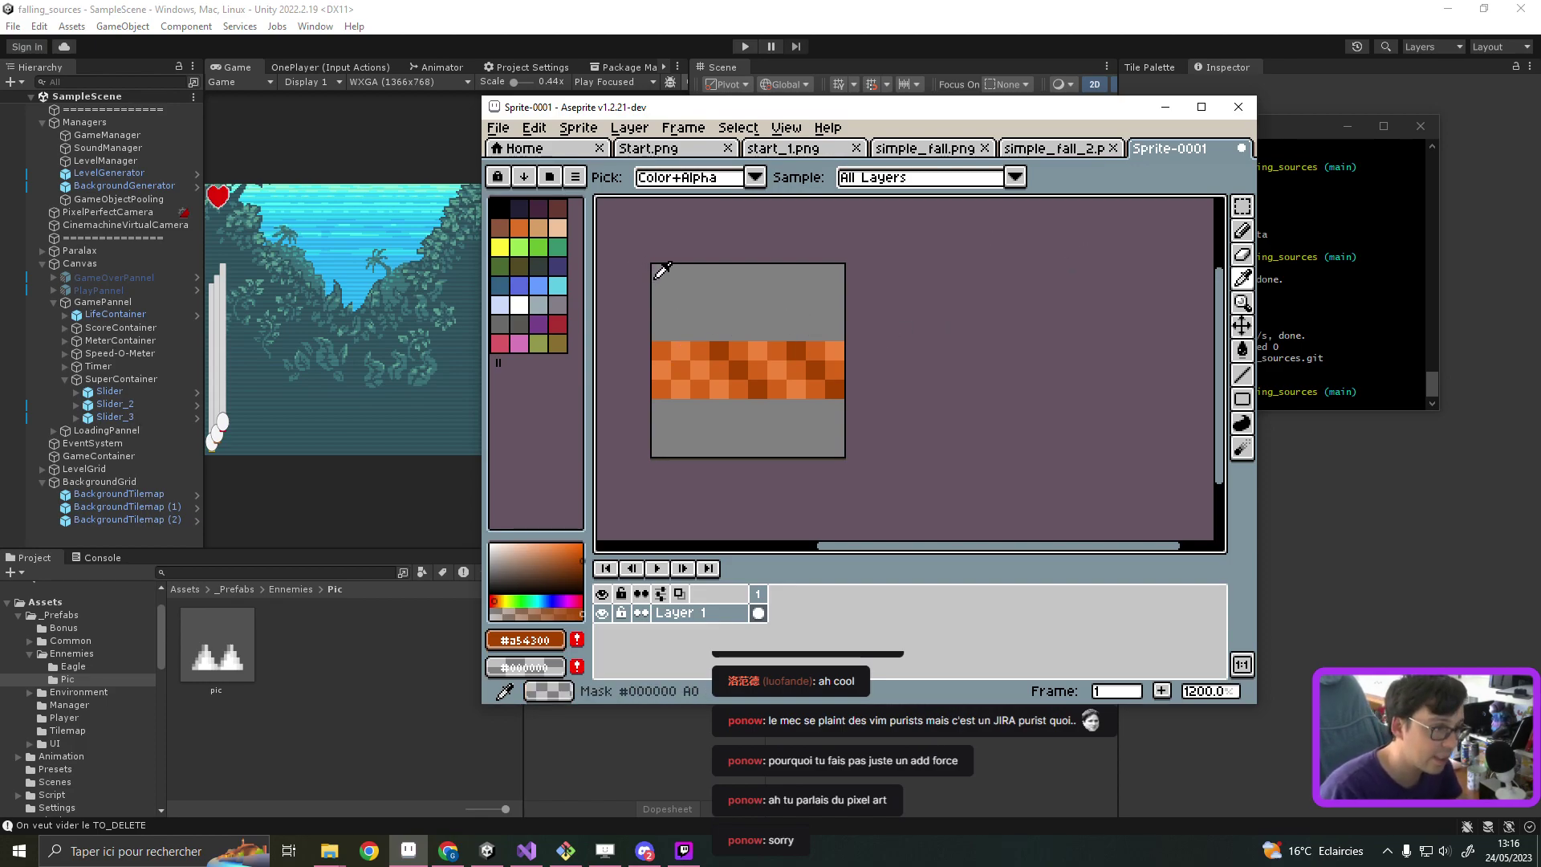
Step: Lift a 3×3 block of the checker band, move it, and drop it back
{"action": "key", "text": "m"}
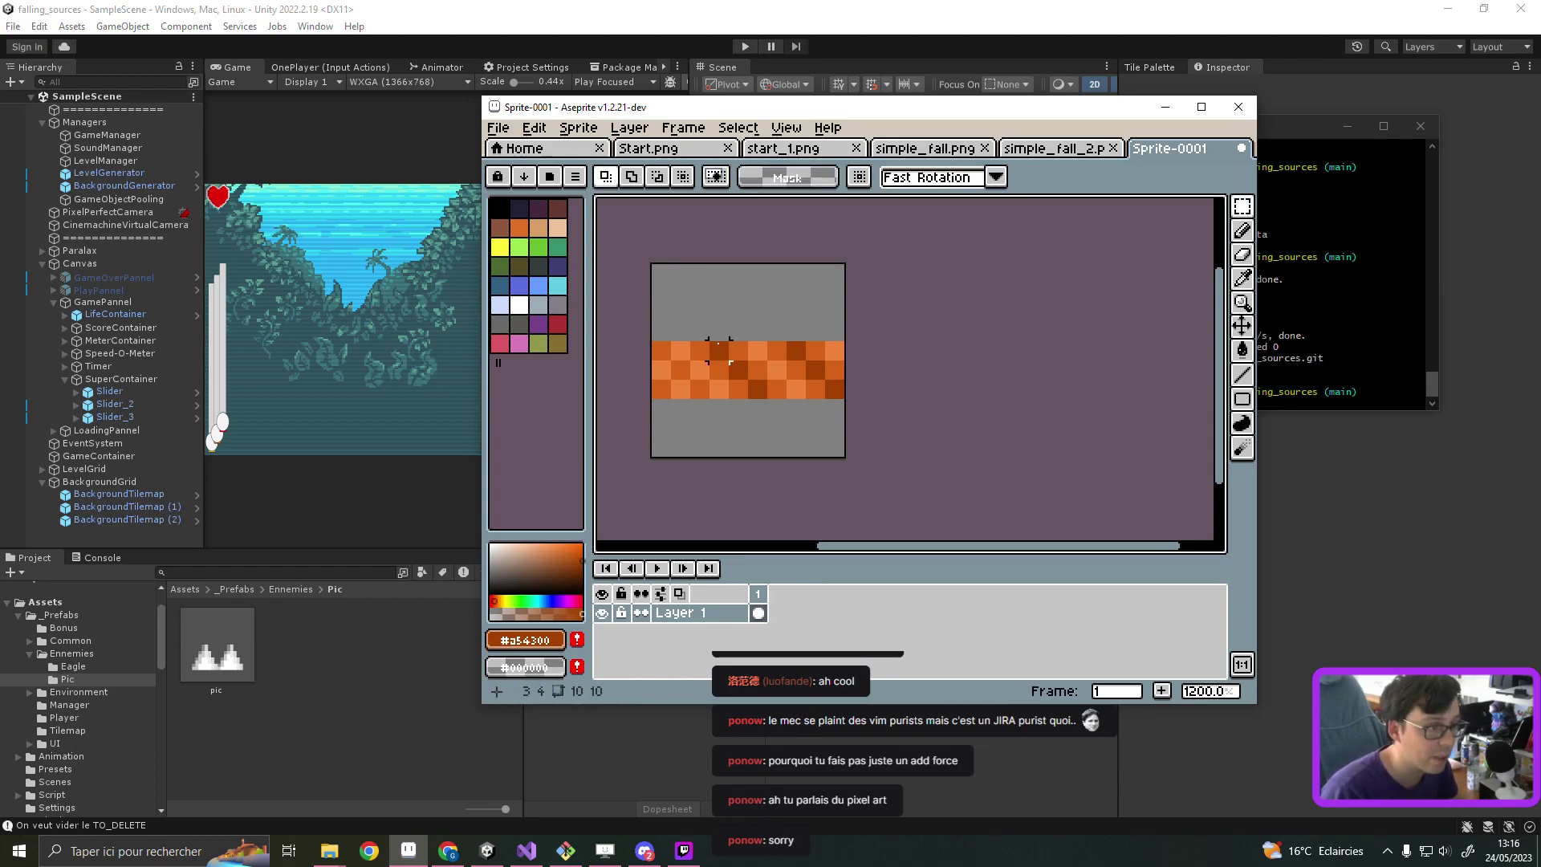
{"action": "mouse_move", "coordinate": [711, 343]}
{"action": "left_mouse_down"}
{"action": "mouse_move", "coordinate": [763, 396]}
{"action": "mouse_move", "coordinate": [697, 367]}
{"action": "mouse_move", "coordinate": [732, 388]}
{"action": "mouse_move", "coordinate": [807, 394]}
{"action": "left_mouse_up"}
{"action": "left_click", "coordinate": [931, 350]}
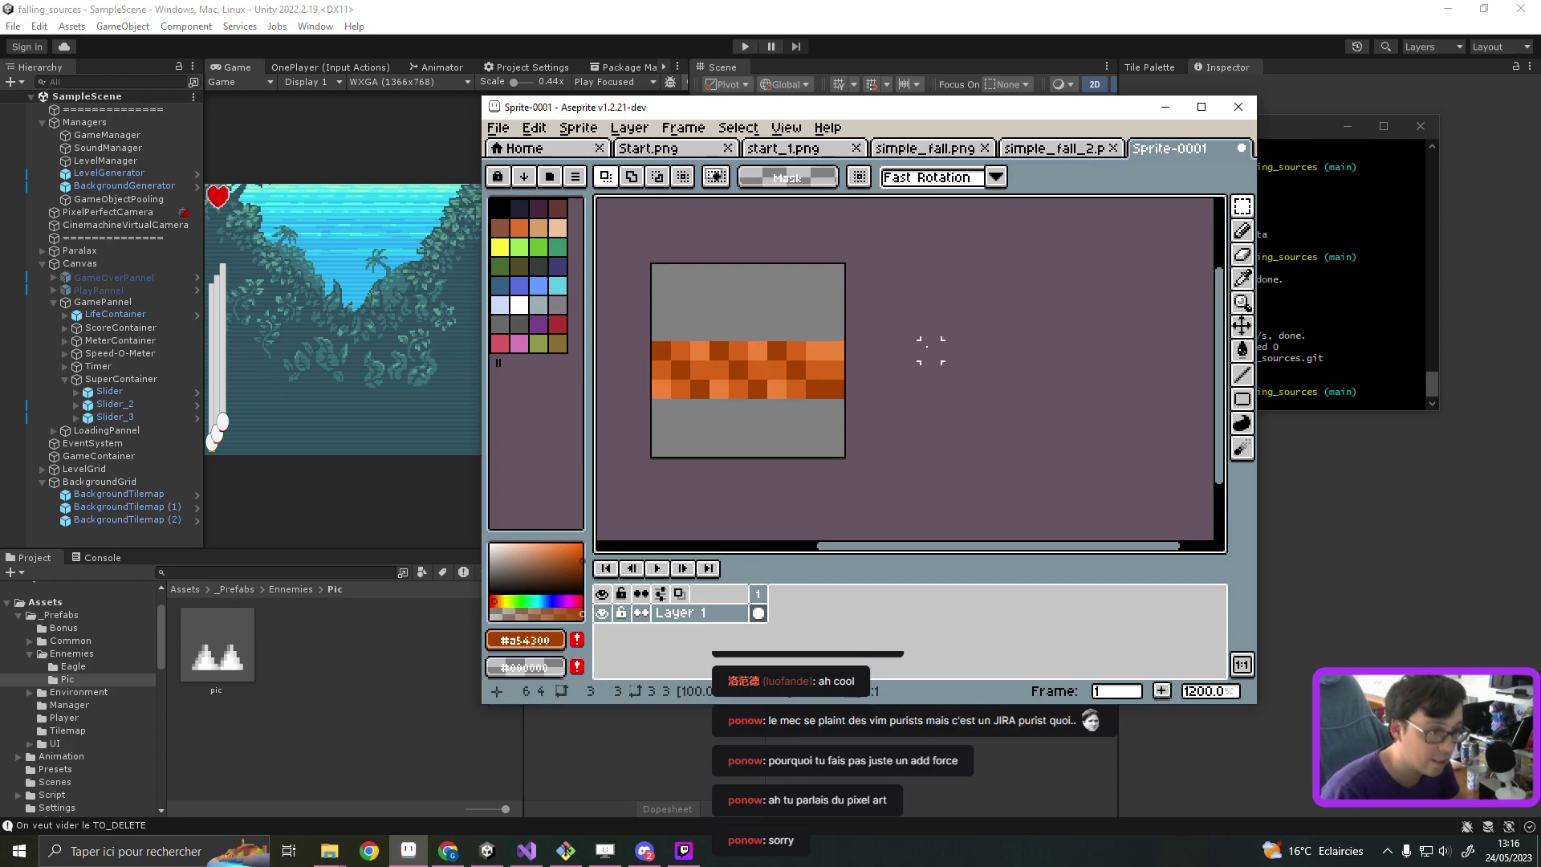
Step: Crop the canvas to 9 pixels wide, then trim the grey rows to leave a 9×3 band
{"action": "key", "text": "ctrl+alt+c"}
{"action": "left_click_drag", "start_coordinate": [848, 377], "coordinate": [835, 376]}
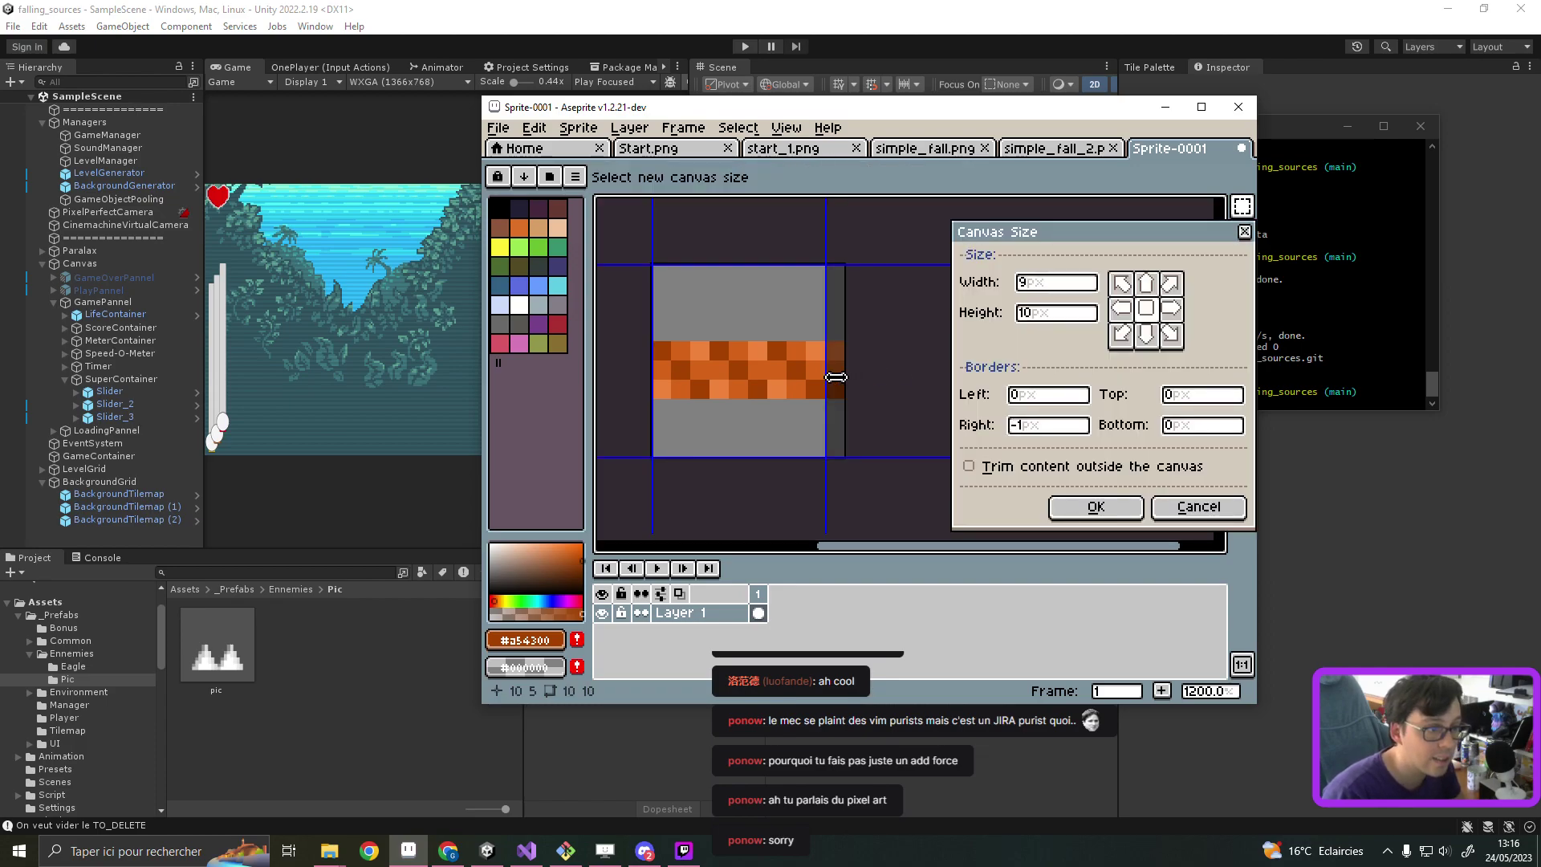
{"action": "key", "text": "Return"}
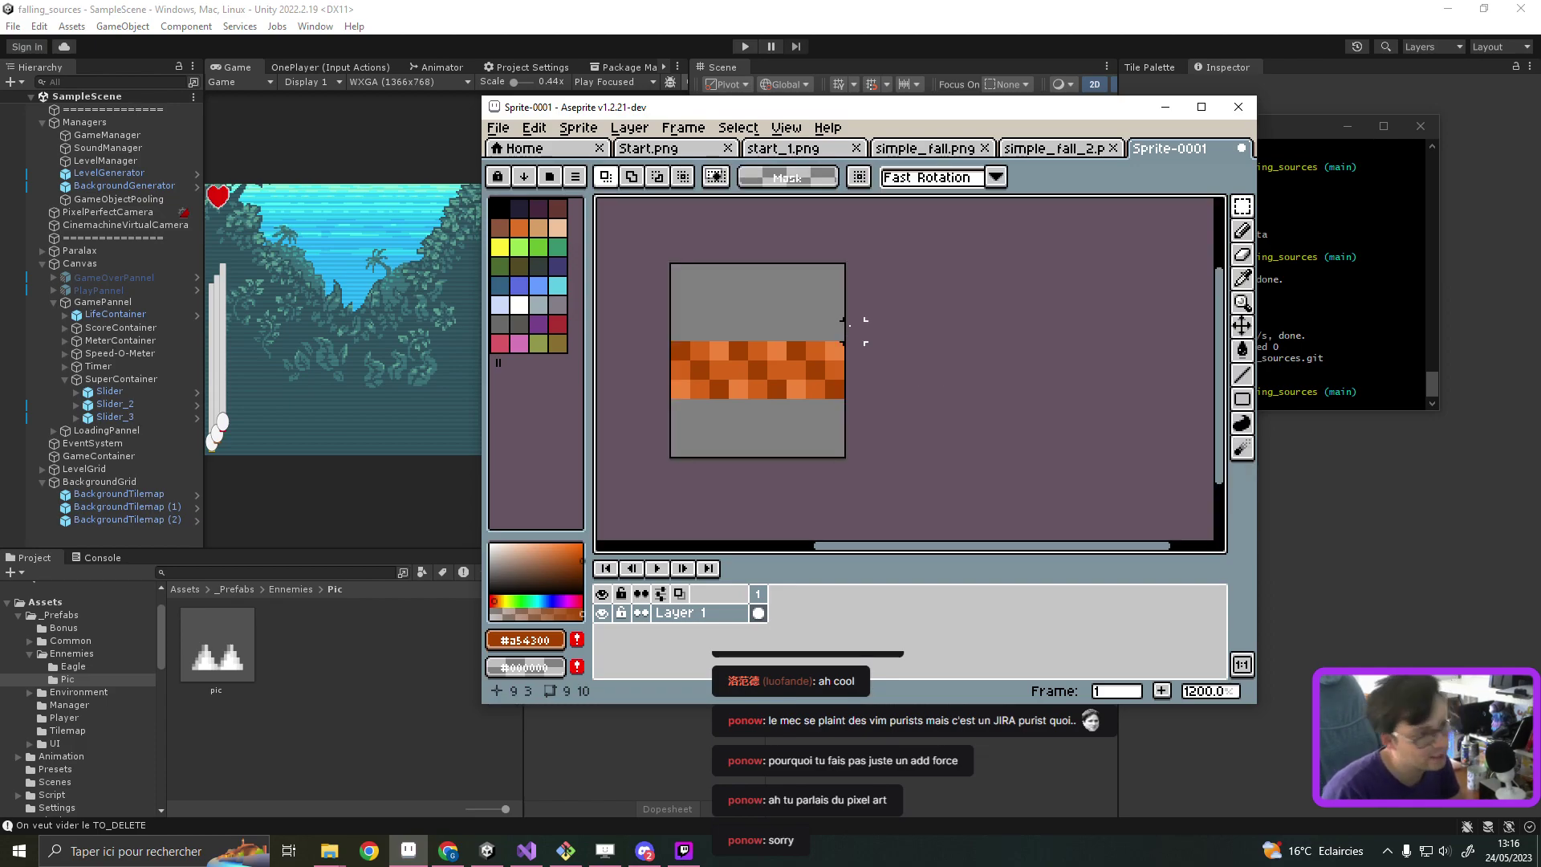
{"action": "key", "text": "ctrl+alt+c"}
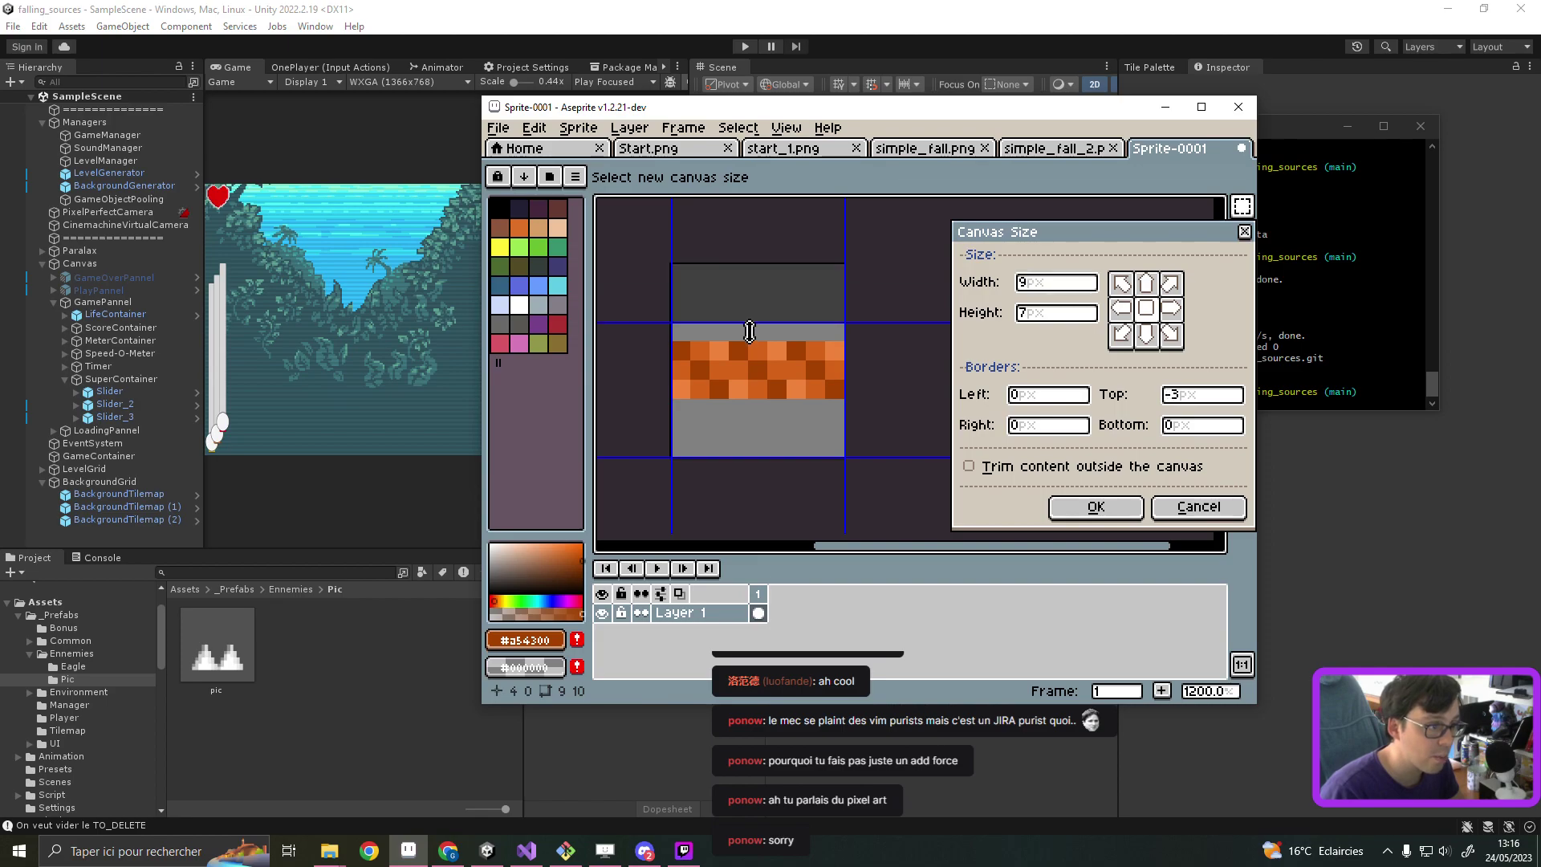
{"action": "left_click_drag", "start_coordinate": [749, 264], "coordinate": [750, 342]}
{"action": "left_click_drag", "start_coordinate": [766, 436], "coordinate": [767, 400]}
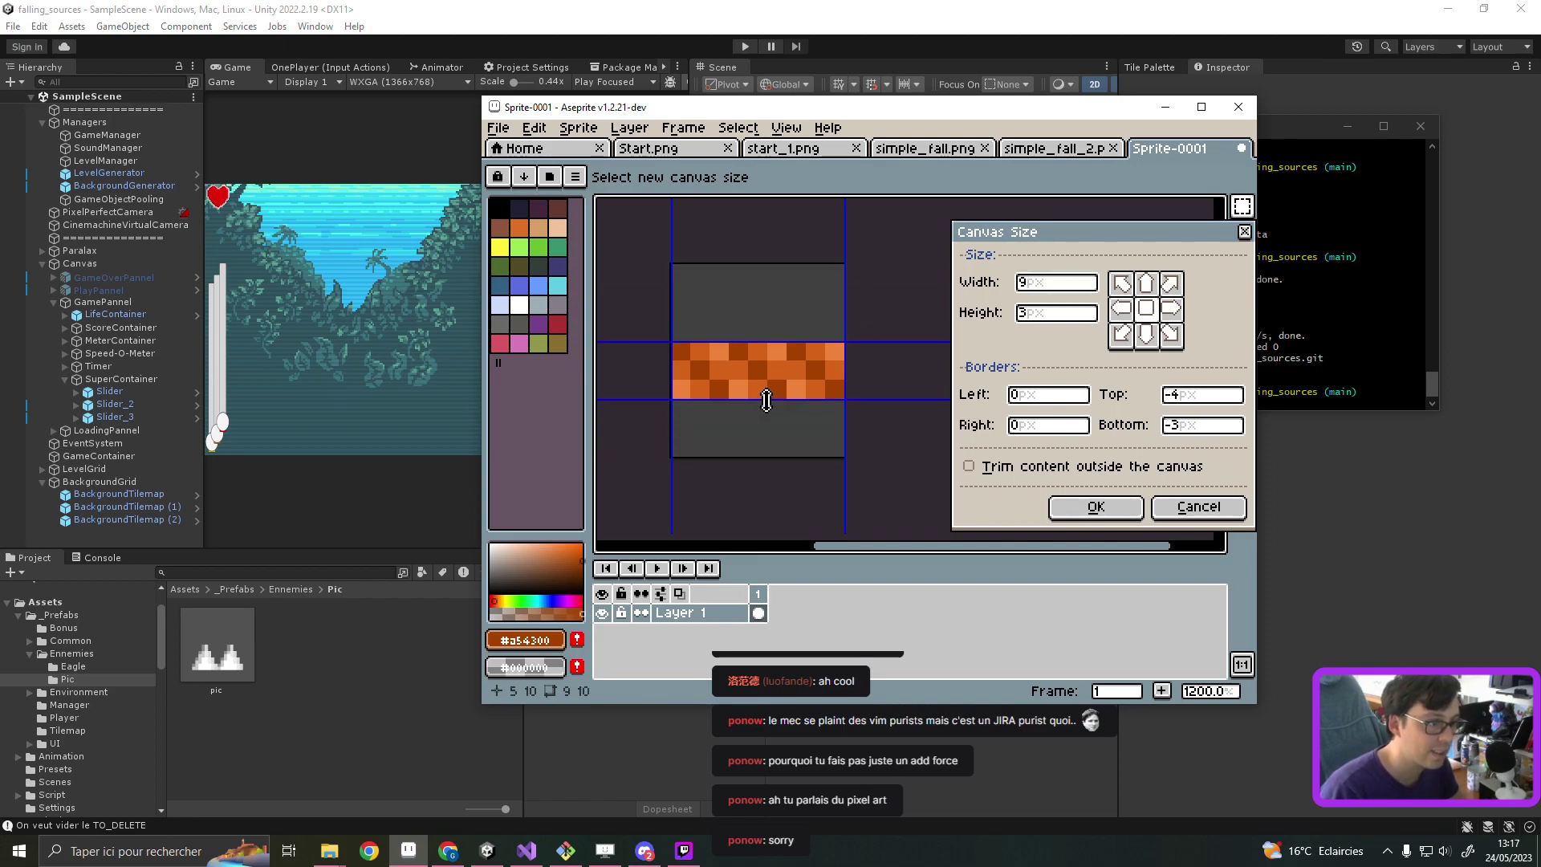
{"action": "key", "text": "Return"}
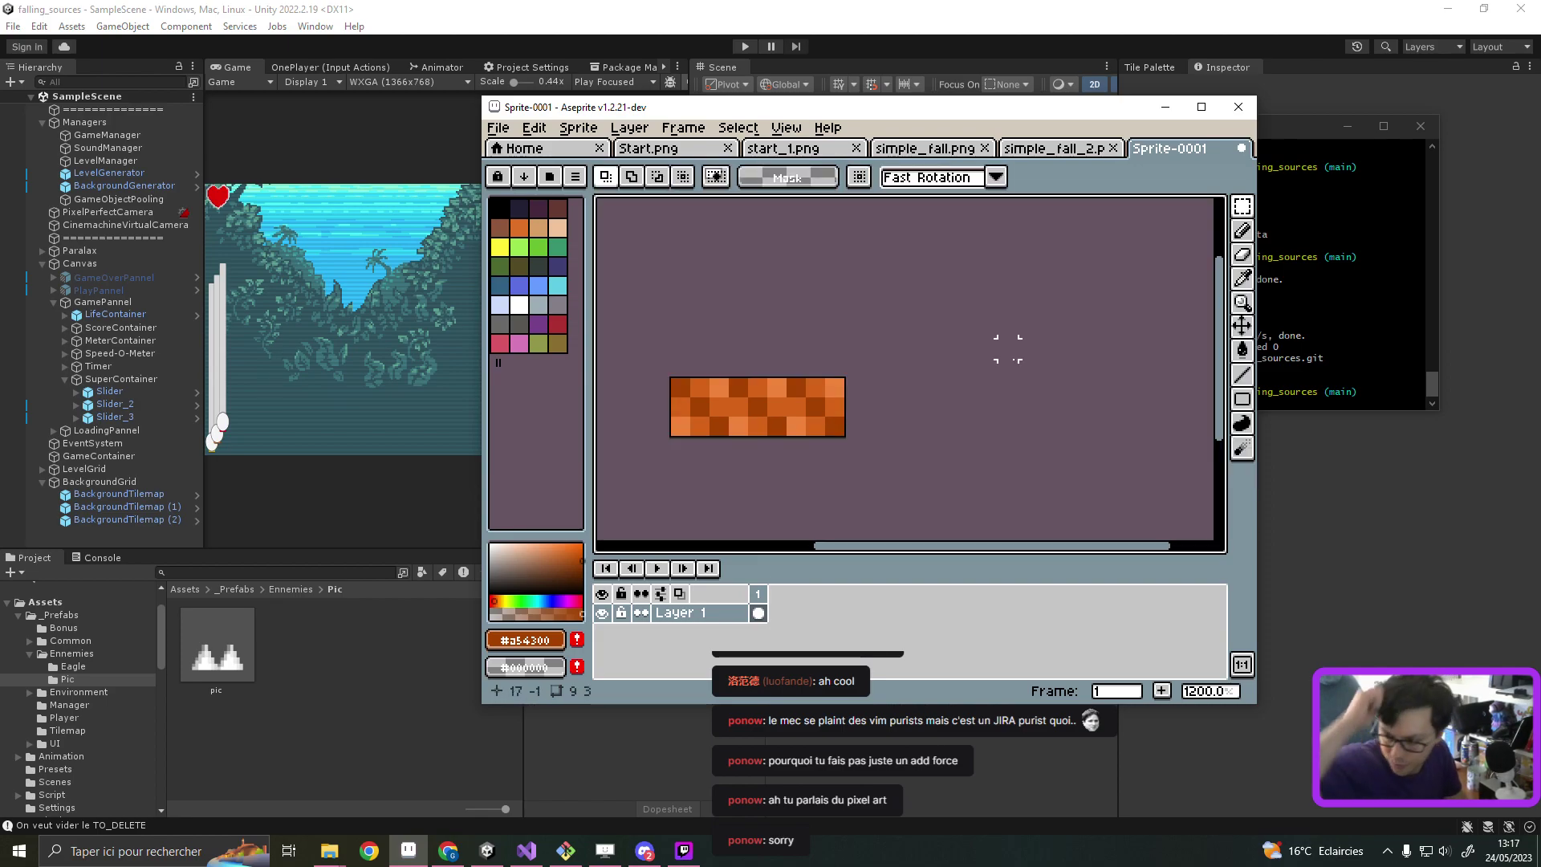
Step: Start Save As, go up to the Sprite folder and create a new obstacles folder
{"action": "left_click", "coordinate": [499, 128]}
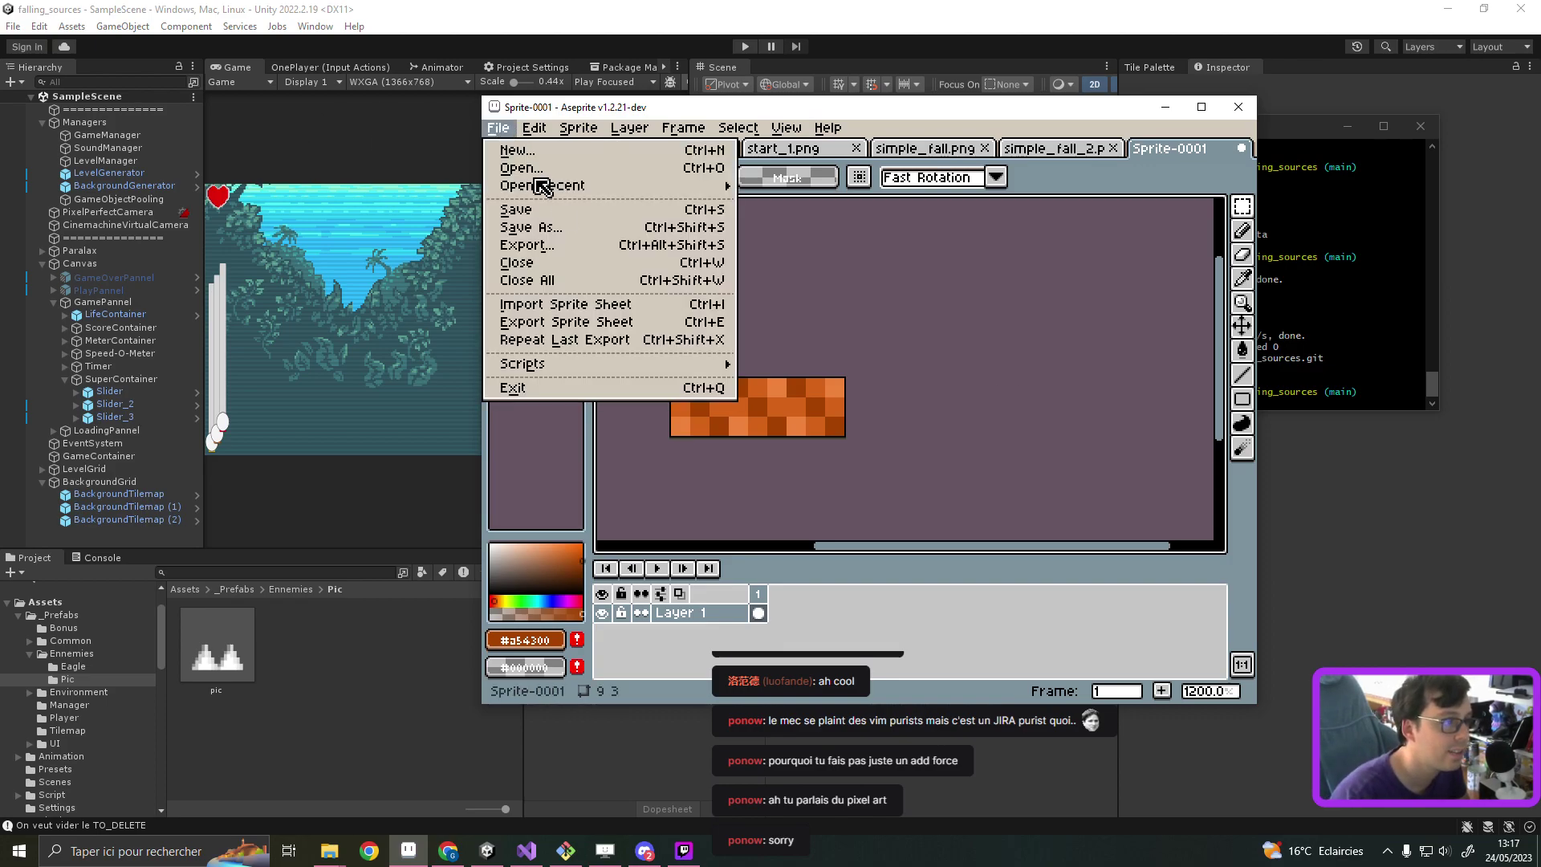
{"action": "left_click", "coordinate": [629, 223]}
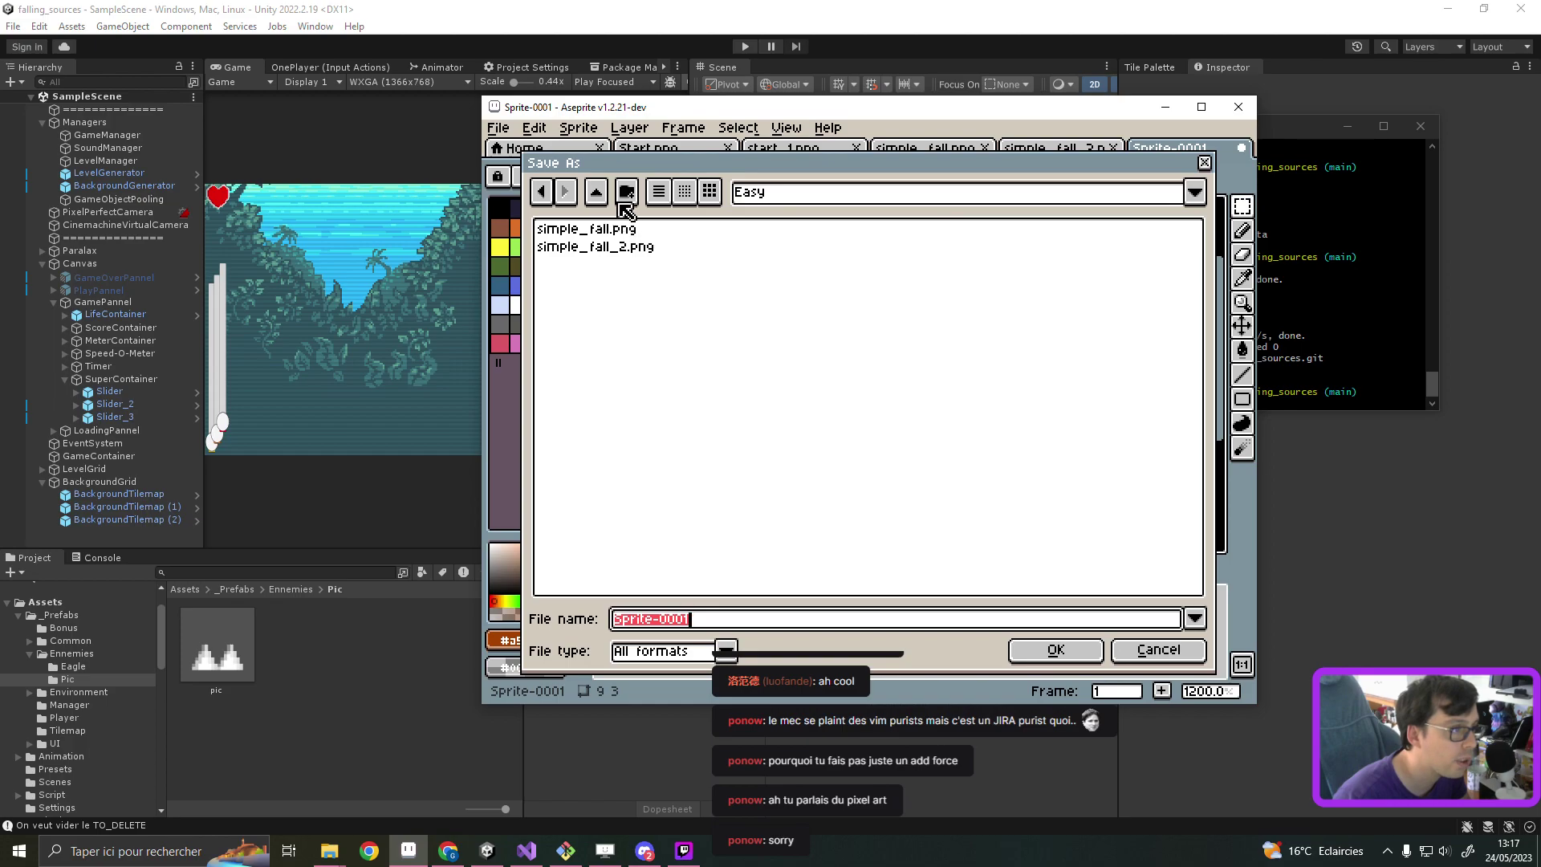
{"action": "left_click", "coordinate": [596, 192]}
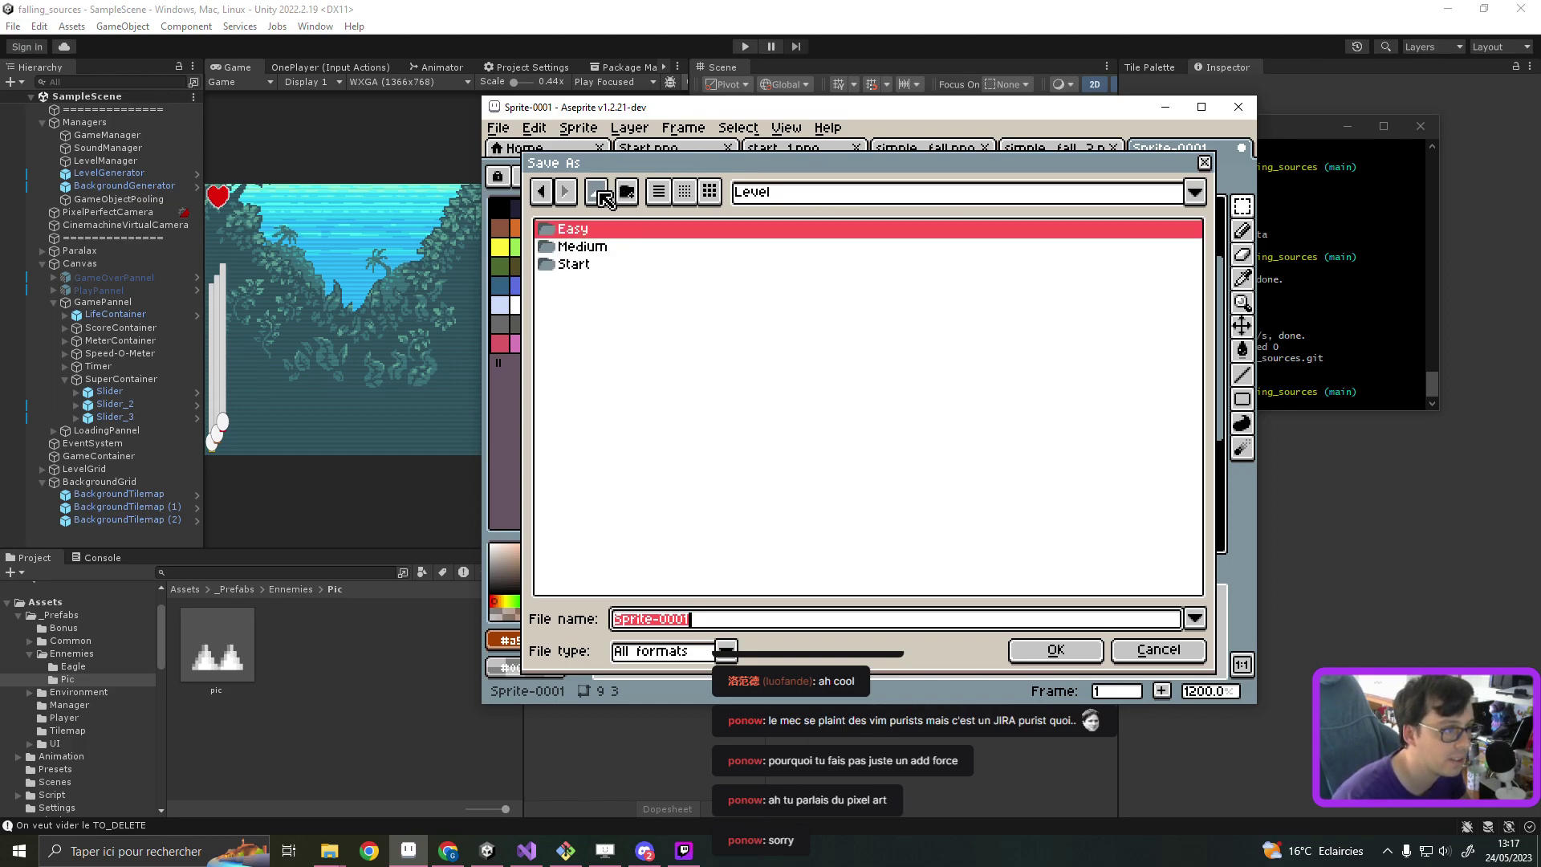
{"action": "left_click", "coordinate": [597, 192]}
{"action": "left_click", "coordinate": [596, 192]}
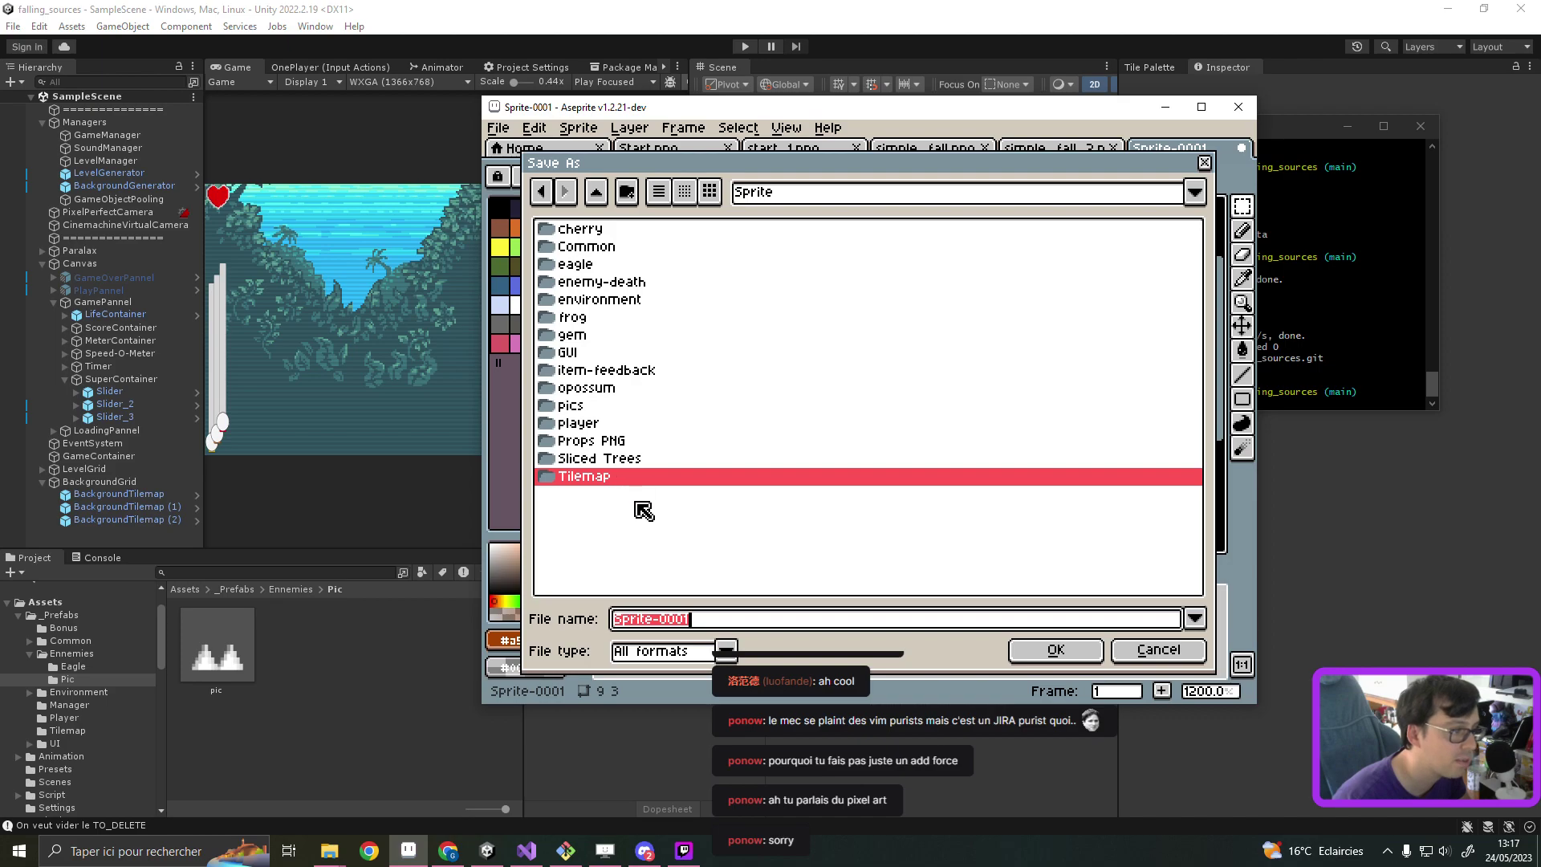
{"action": "left_click", "coordinate": [628, 192]}
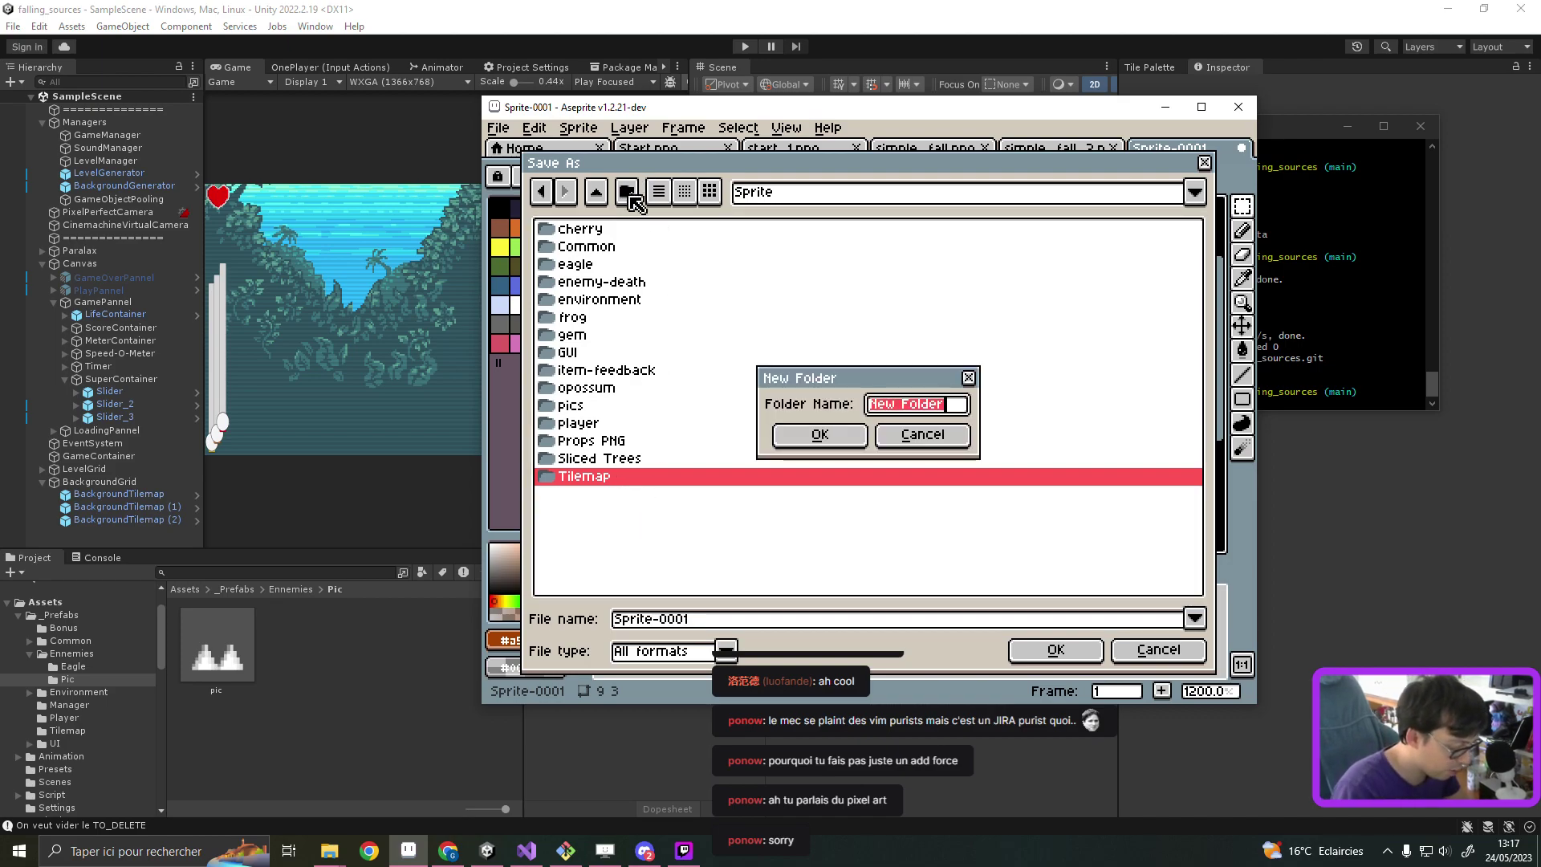
{"action": "type", "text": "0"}
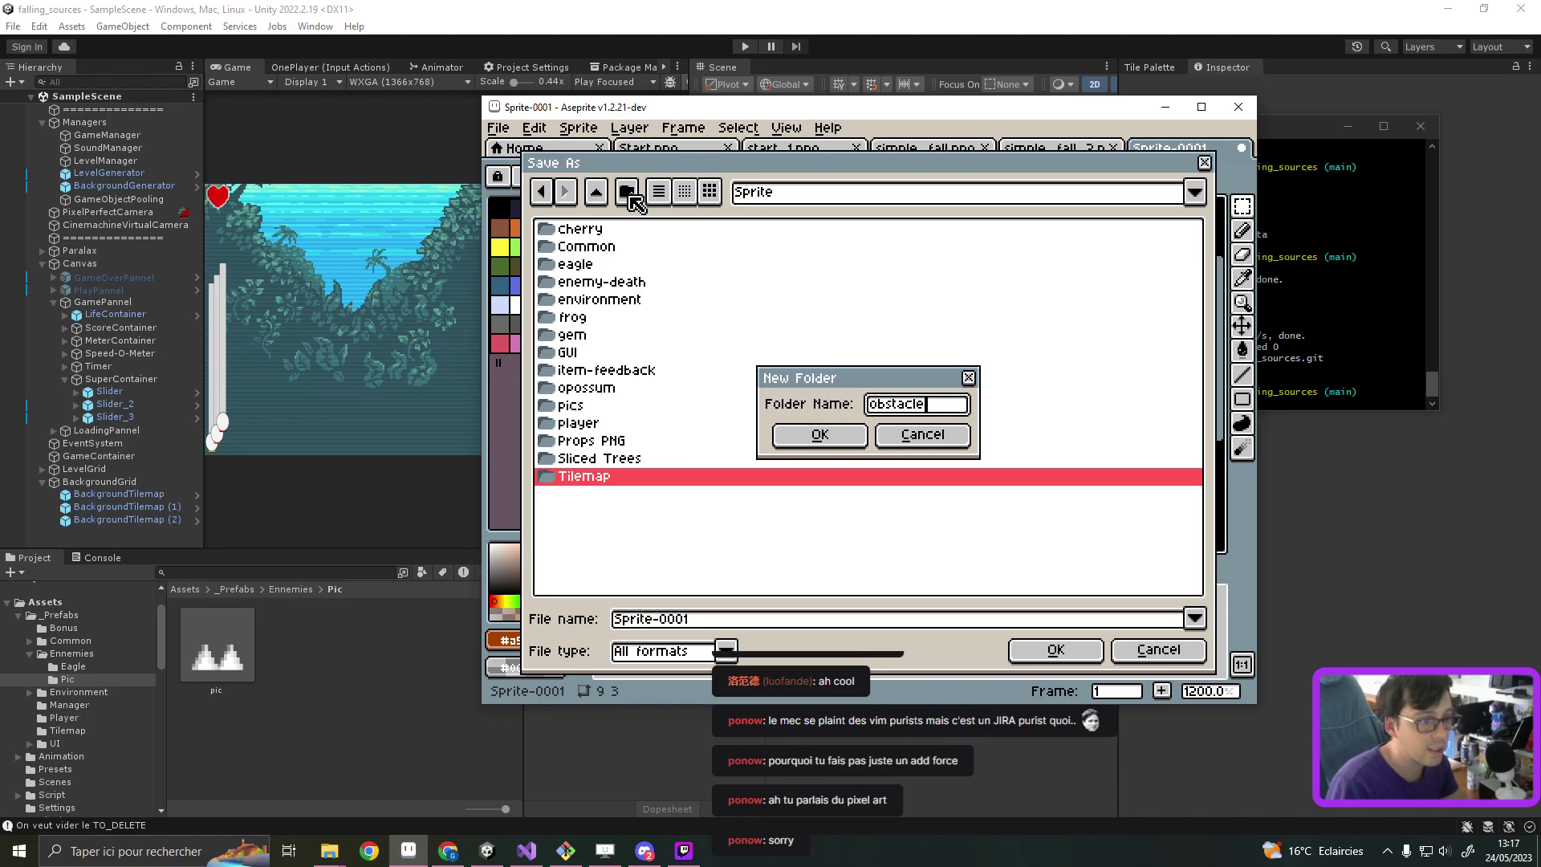
{"action": "type", "text": "s"}
{"action": "key", "text": "Return"}
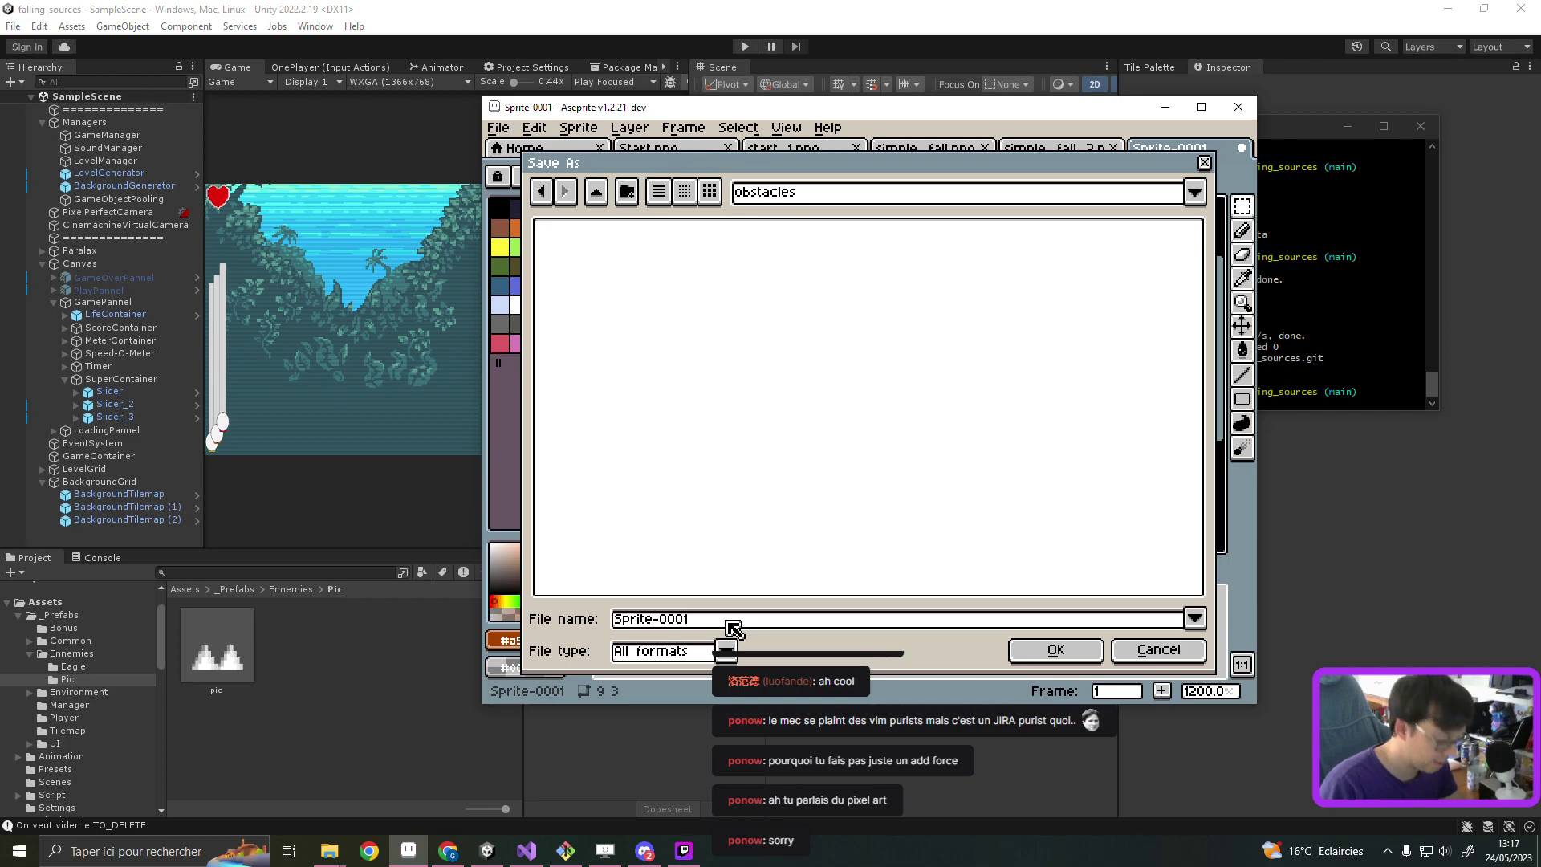
Step: Save the sprite in obstacles with the file name rope
{"action": "left_click", "coordinate": [732, 620]}
{"action": "key", "text": "ctrl+a"}
{"action": "type", "text": "rope"}
{"action": "key", "text": "Return"}
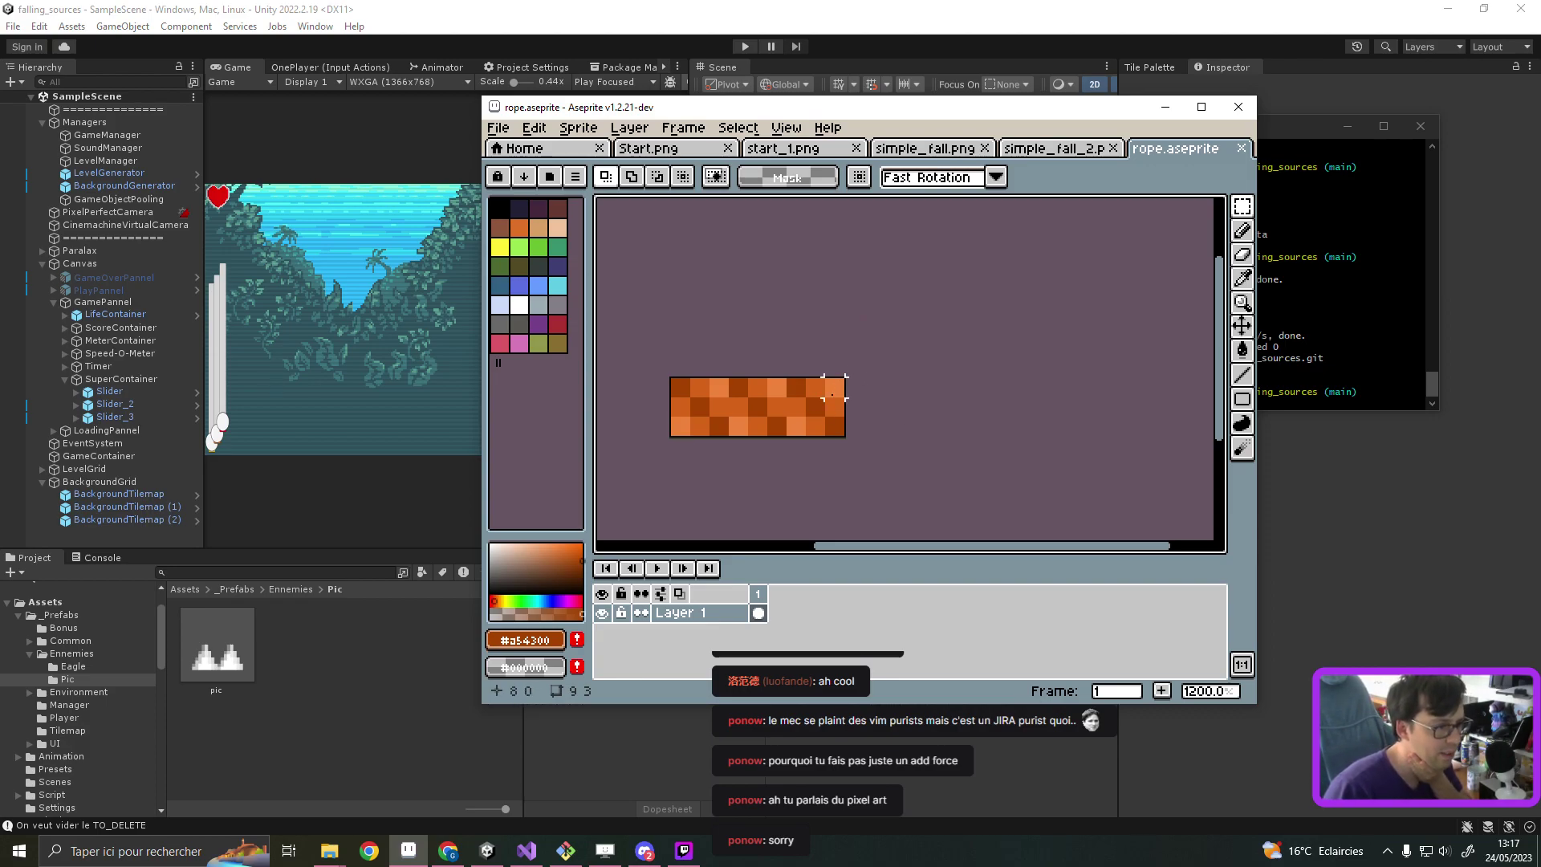
Step: Paint a light orange pixel on the rope, then eyedrop the deeper orange #d66417
{"action": "key", "text": "i"}
{"action": "left_click", "coordinate": [733, 393]}
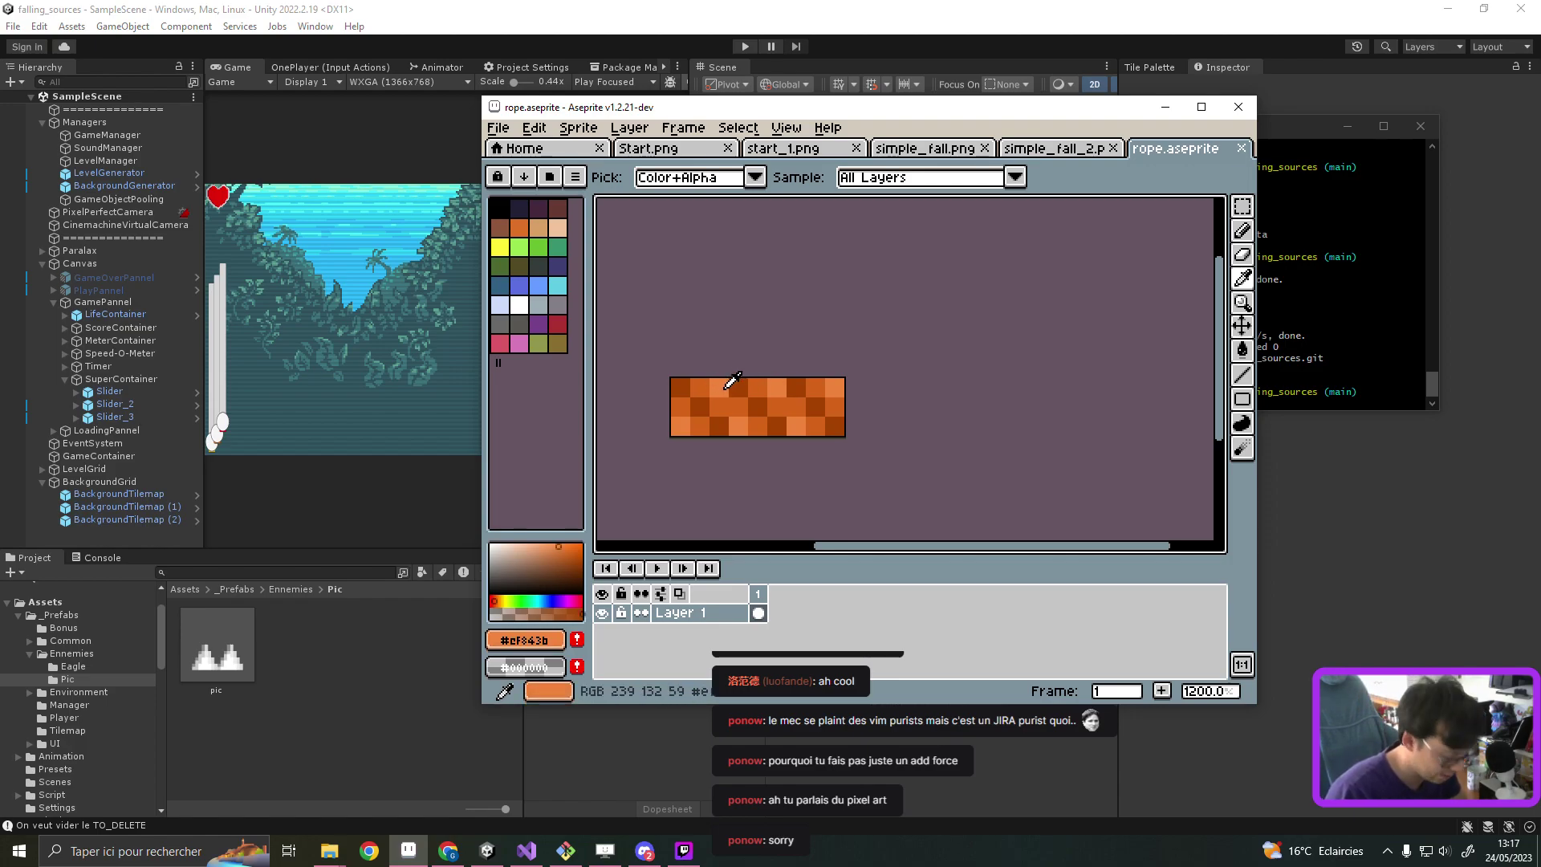
{"action": "key", "text": "b"}
{"action": "left_click", "coordinate": [727, 409]}
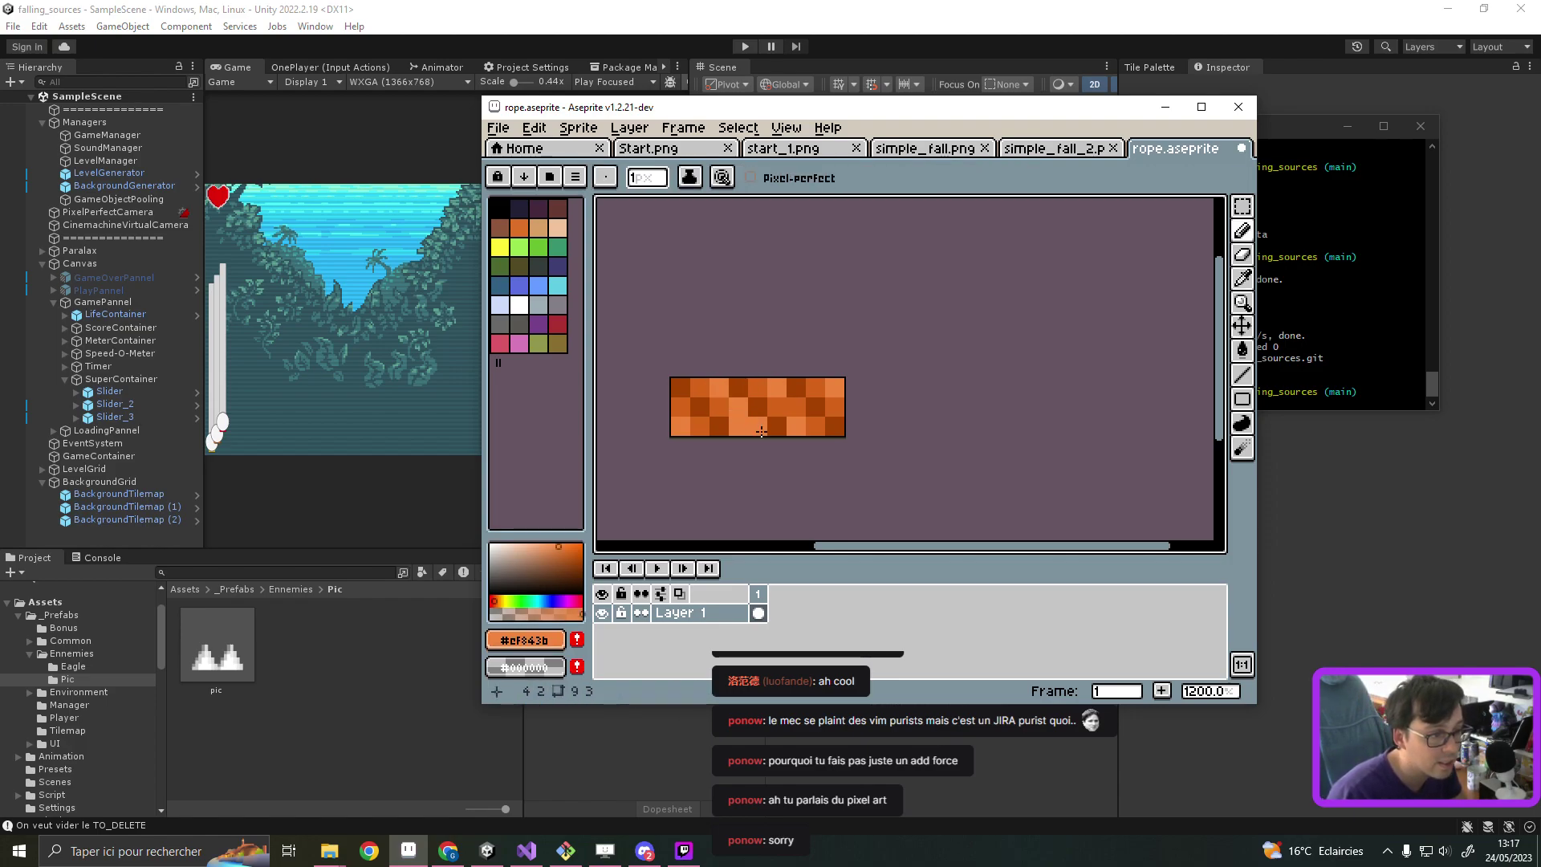
{"action": "left_click", "coordinate": [730, 397], "text": "alt"}
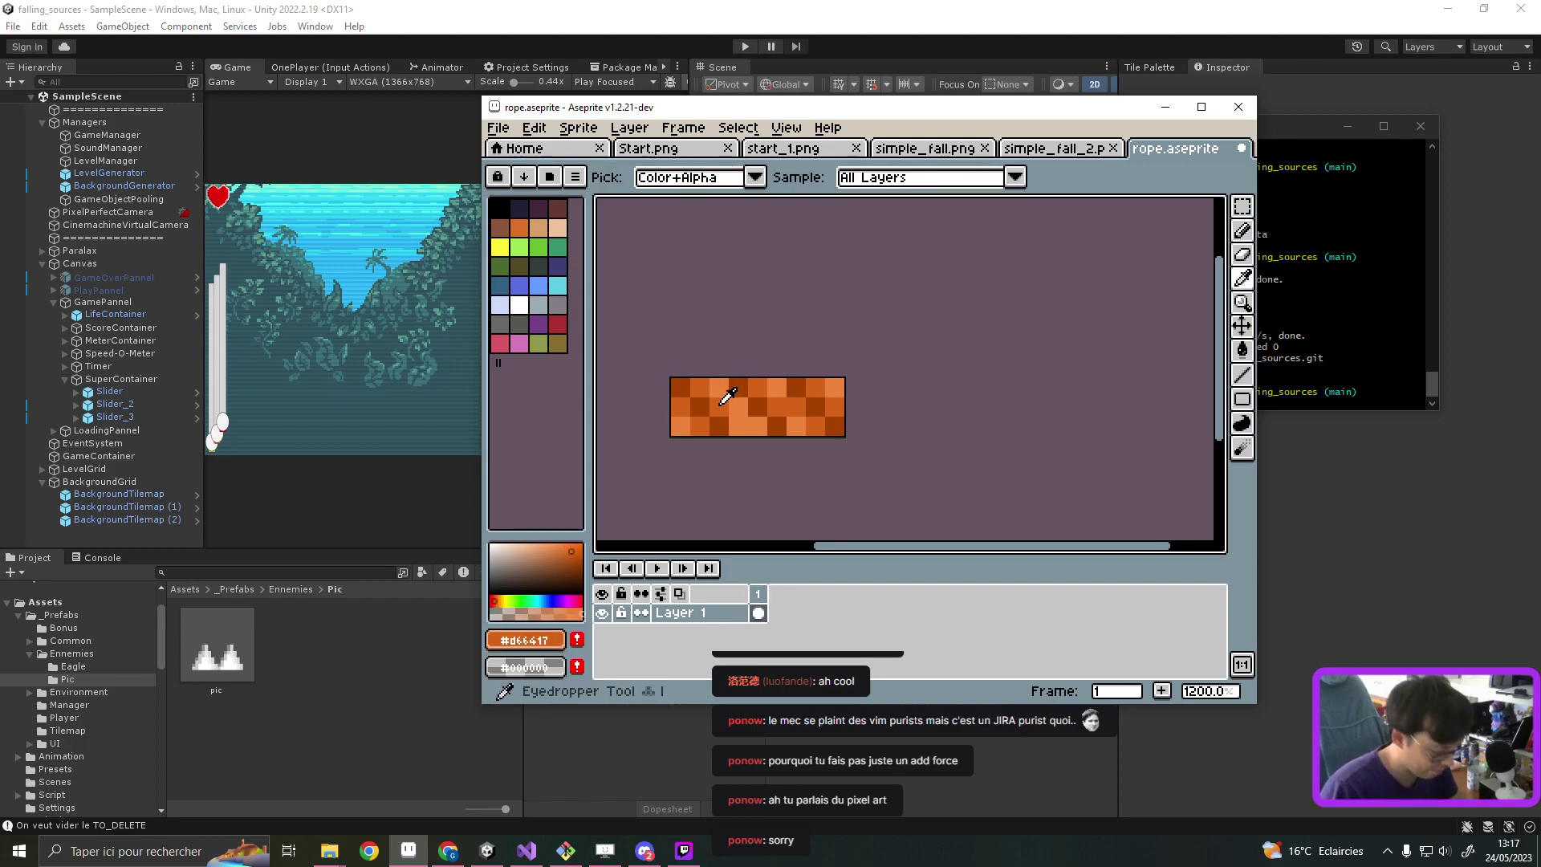
{"action": "key", "text": "alt"}
{"action": "left_click", "coordinate": [784, 389], "text": "alt"}
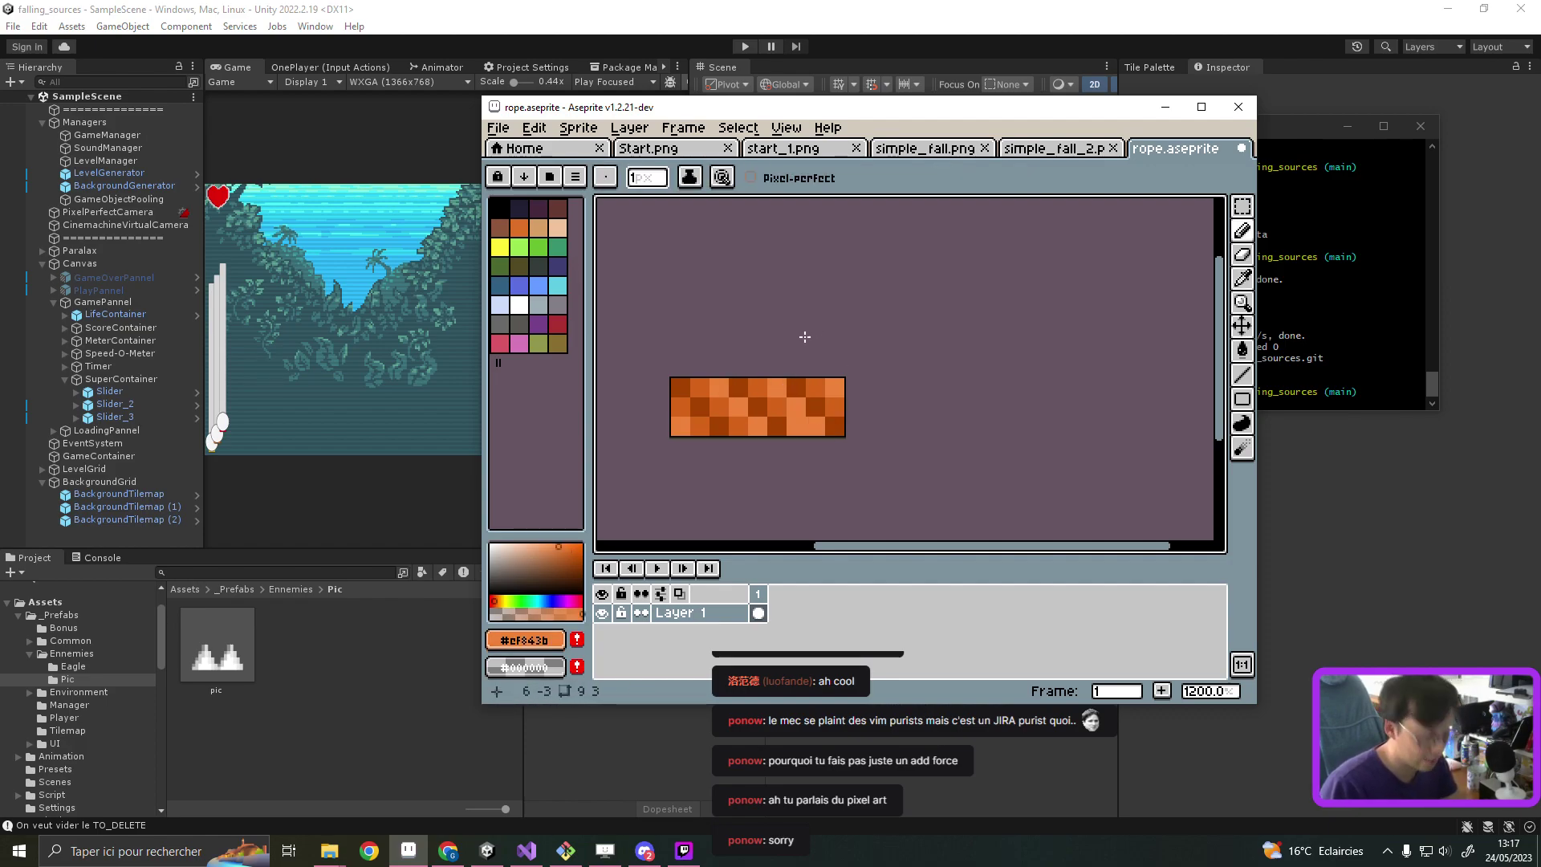
{"action": "left_click", "coordinate": [785, 399], "text": "alt"}
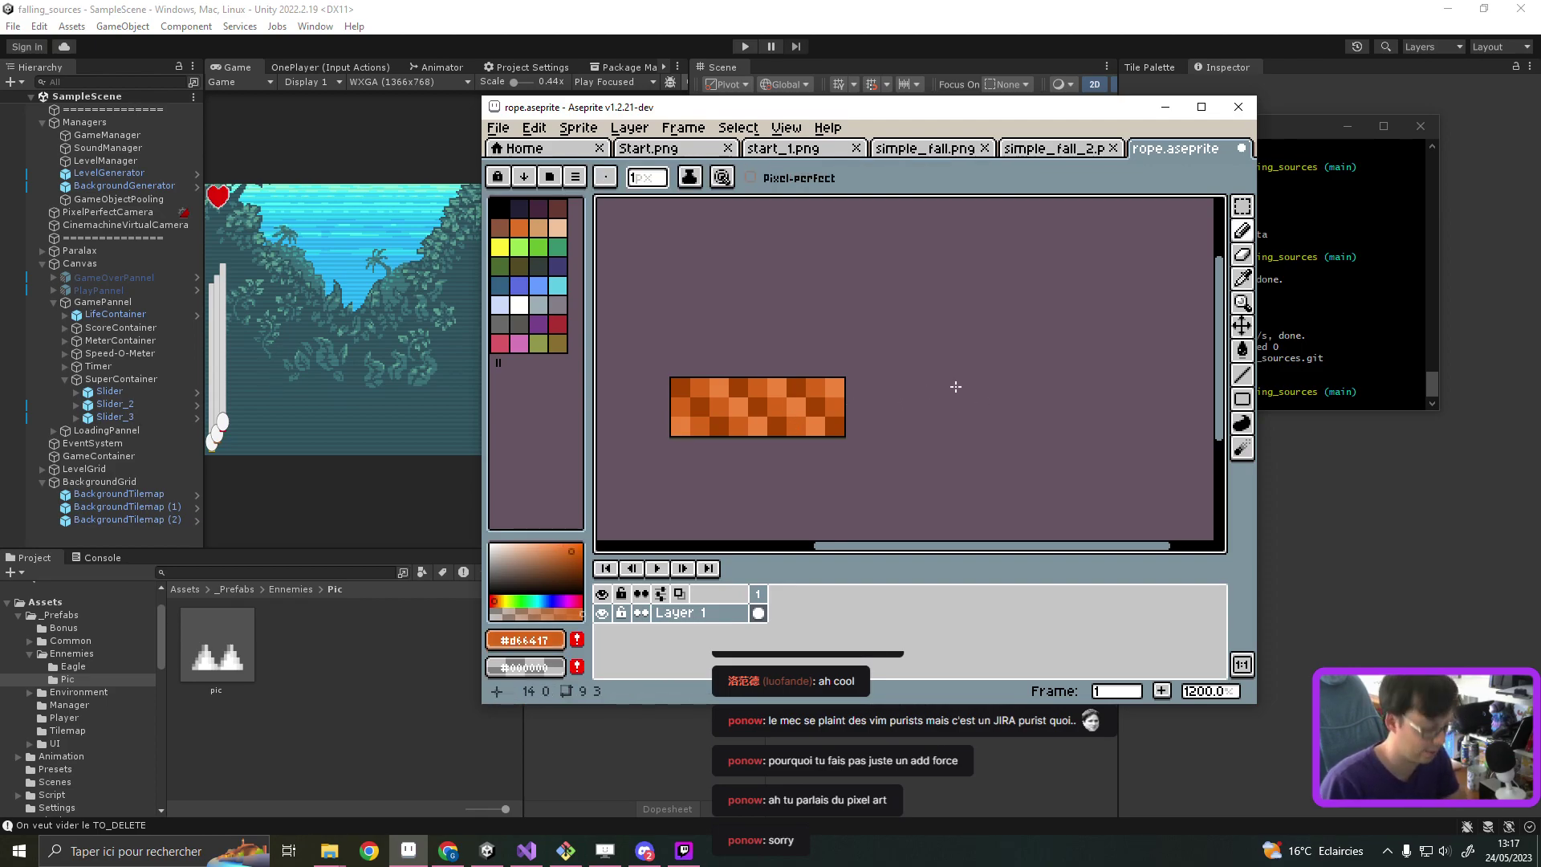
Step: Cancel a canvas resize so the sprite stays 9×3, and switch to Unity
{"action": "key", "text": "ctrl+alt+c"}
{"action": "left_click_drag", "start_coordinate": [847, 406], "coordinate": [850, 405]}
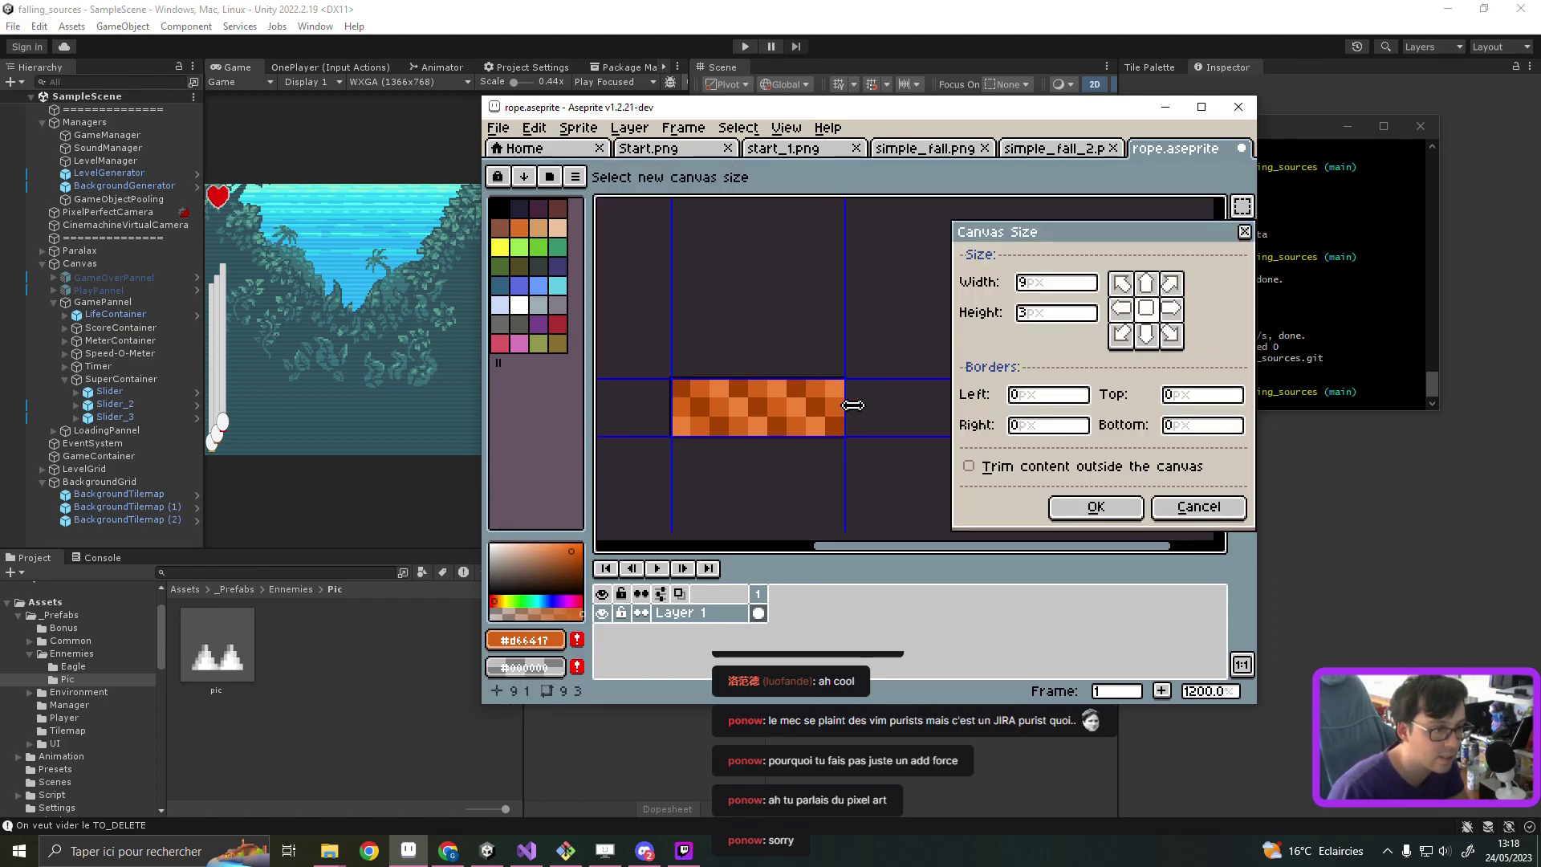
{"action": "key", "text": "Escape"}
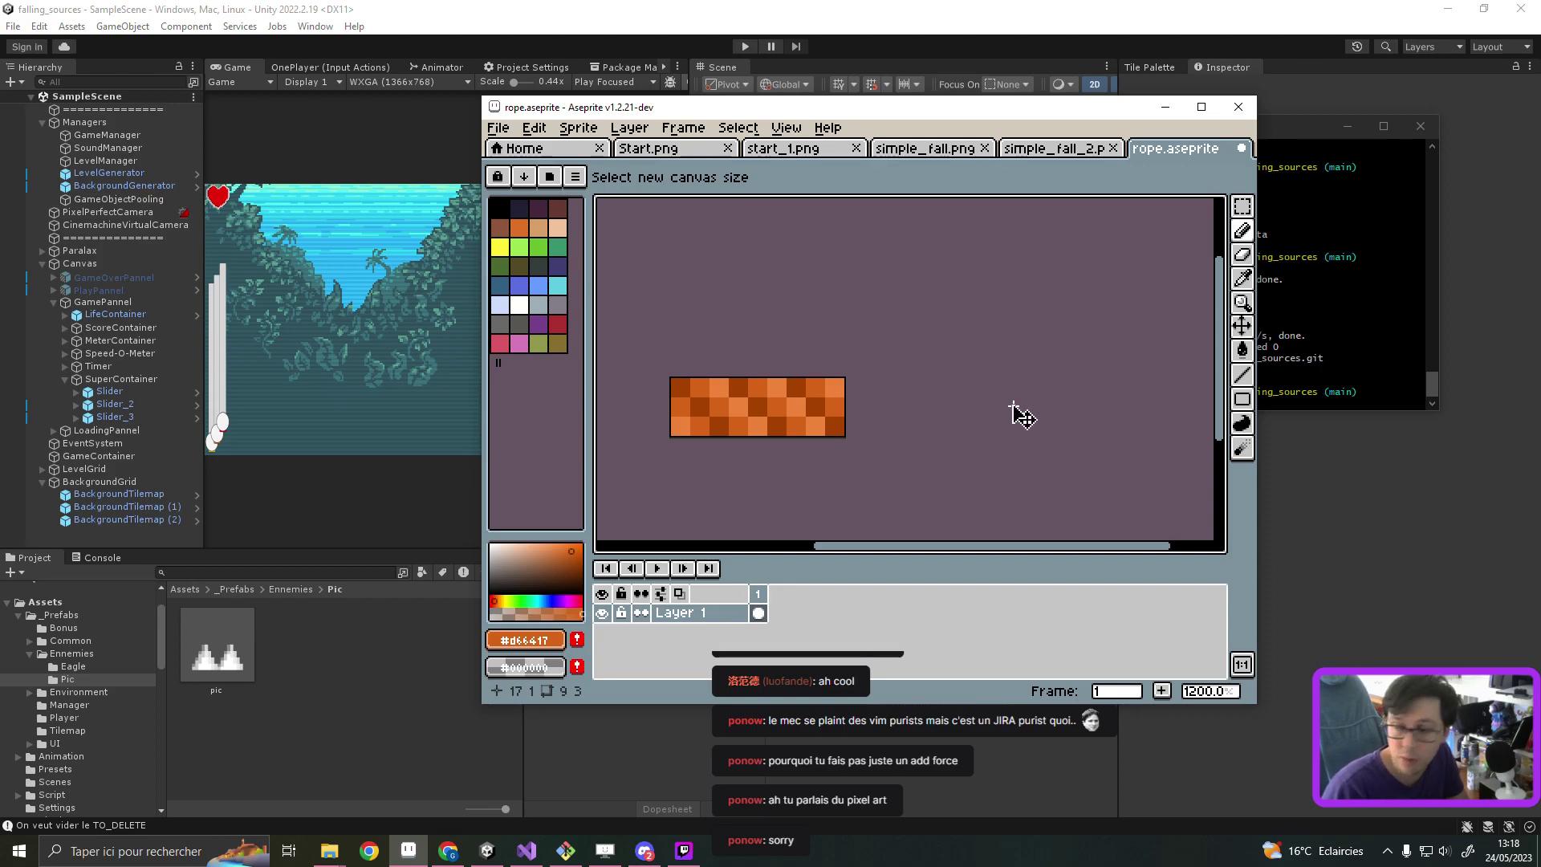
{"action": "left_click", "coordinate": [721, 24]}
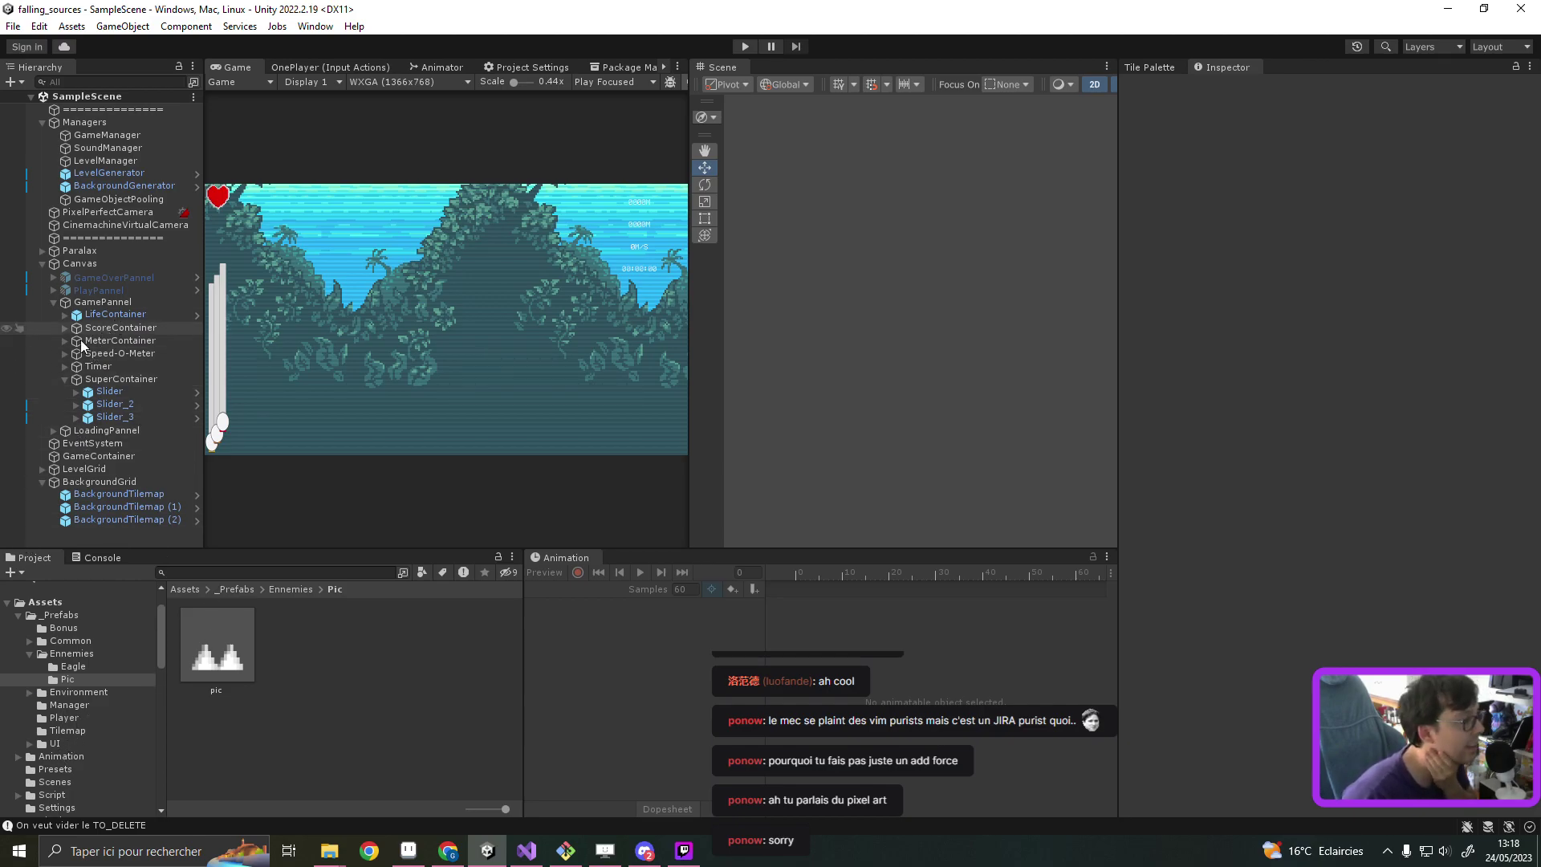
Step: Collapse the BackgroundGrid, Managers and Canvas groups and create an empty object named Trampoline
{"action": "left_click", "coordinate": [42, 481]}
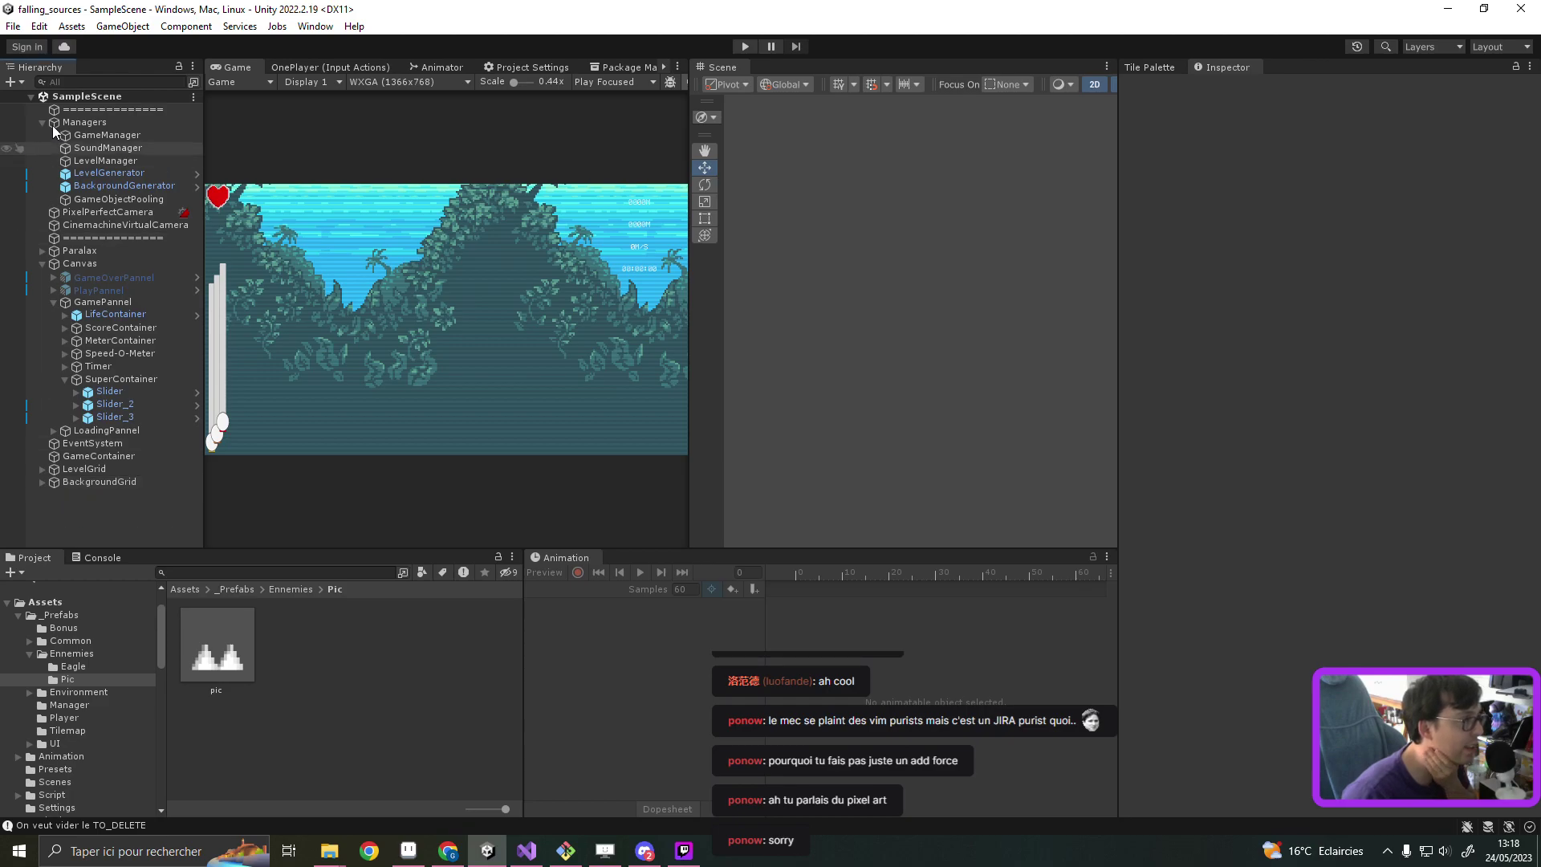
{"action": "left_click", "coordinate": [42, 122]}
{"action": "left_click", "coordinate": [42, 186]}
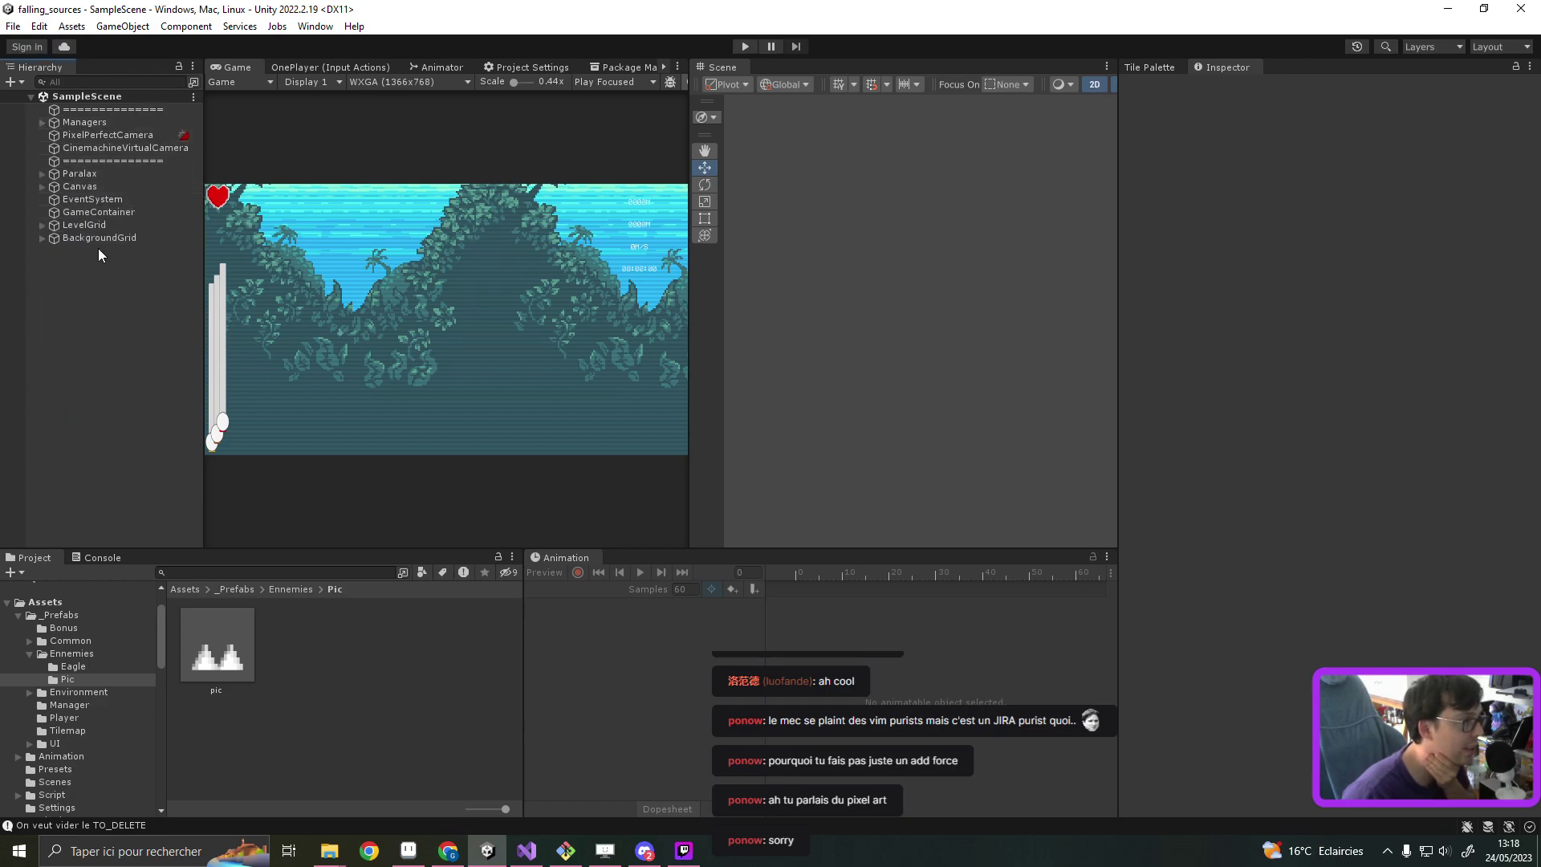
{"action": "right_click", "coordinate": [102, 273]}
{"action": "left_click", "coordinate": [187, 490]}
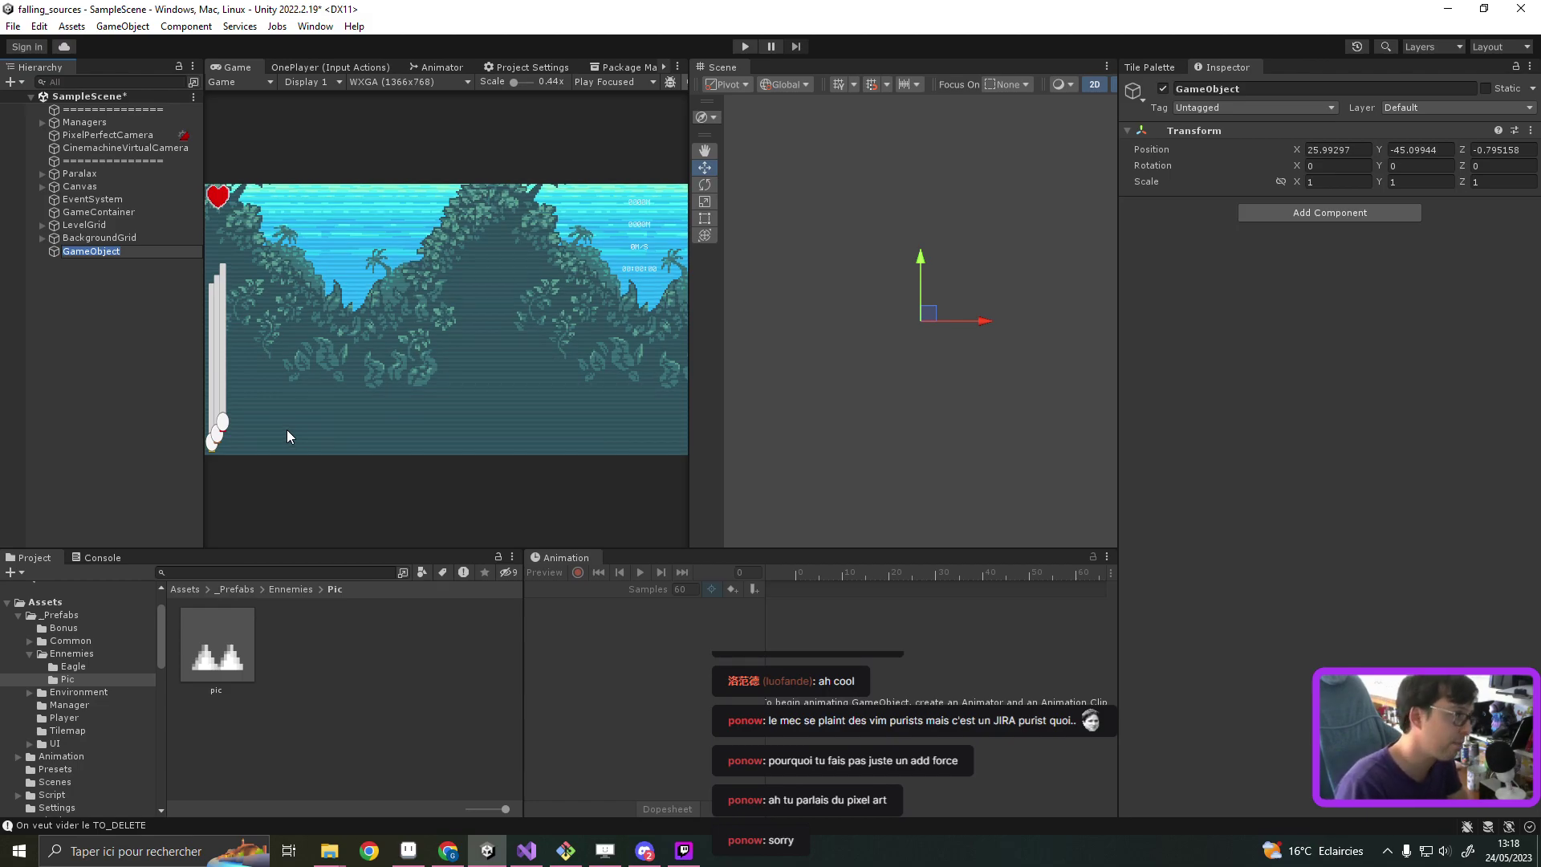
{"action": "type", "text": "Trampoli"}
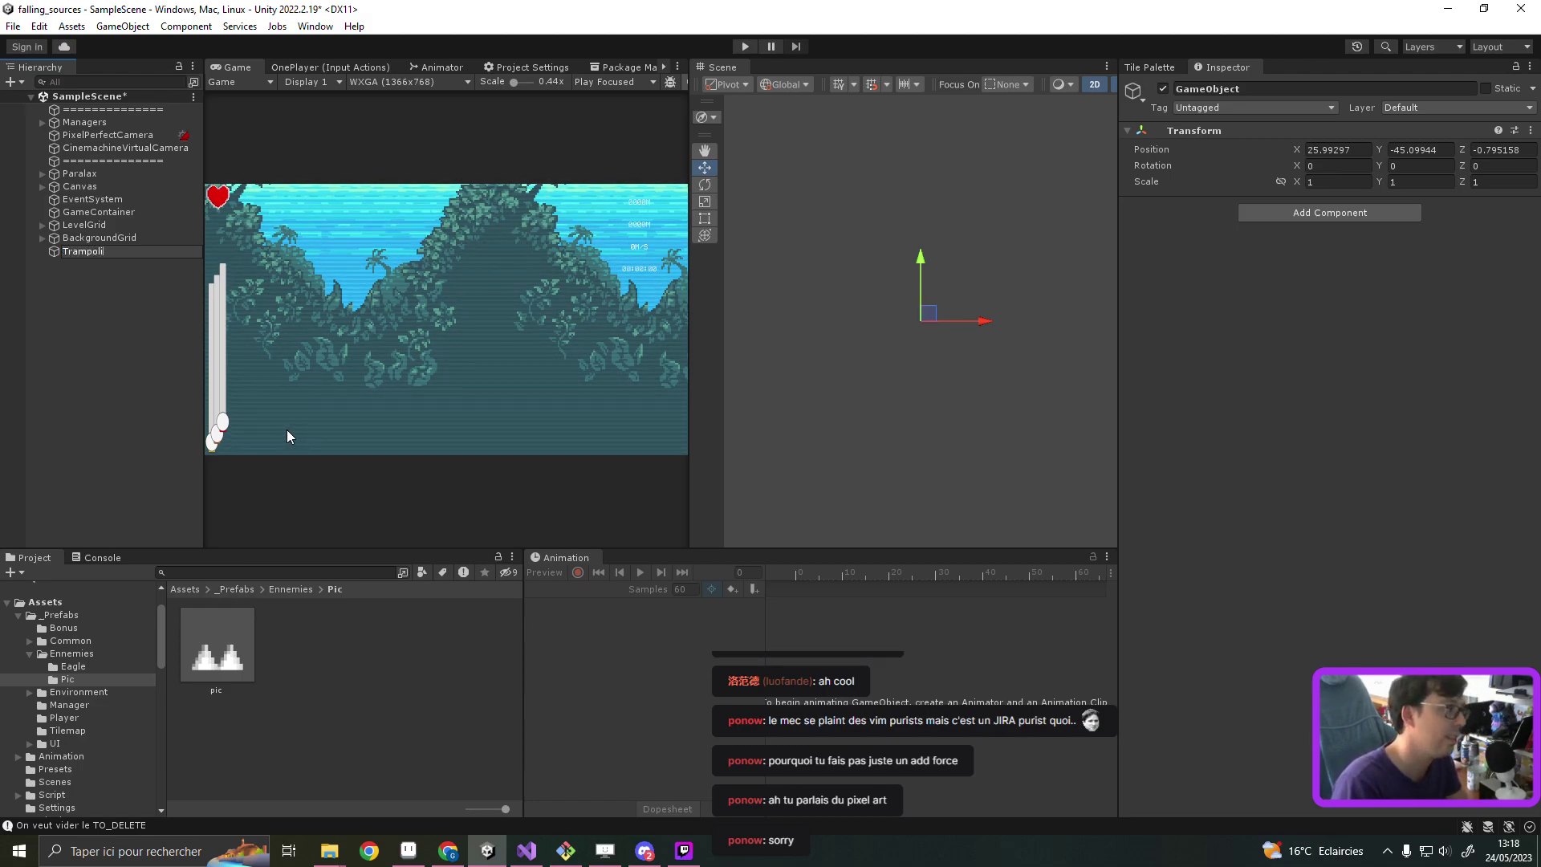
{"action": "type", "text": "ne"}
{"action": "key", "text": "Return"}
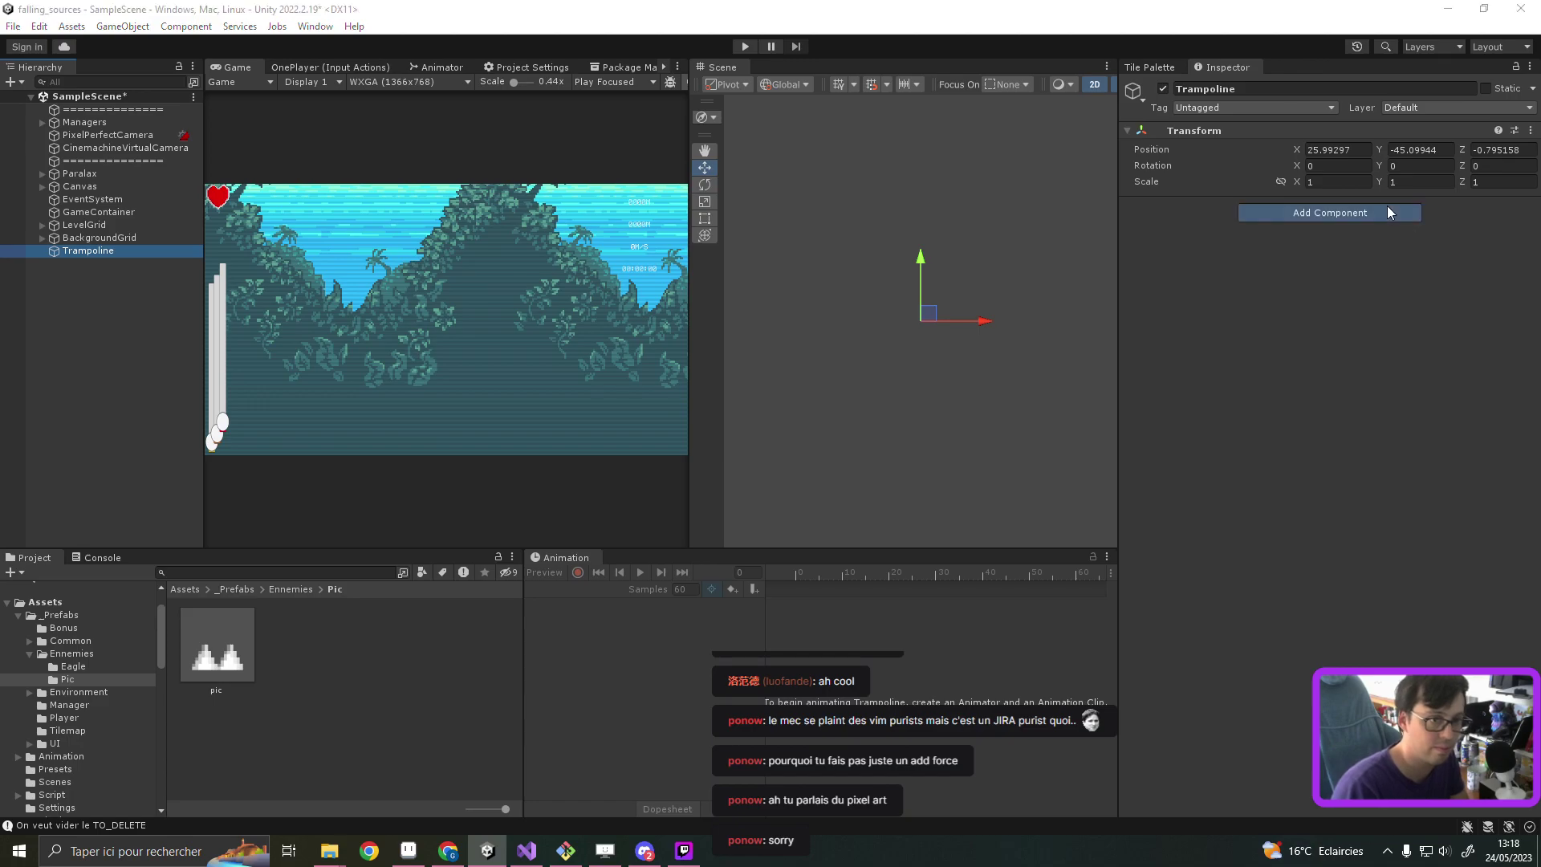
Step: Set the Trampoline's position to 0, 0, 0
{"action": "left_click", "coordinate": [1387, 212]}
{"action": "left_click", "coordinate": [1336, 149]}
{"action": "type", "text": "0"}
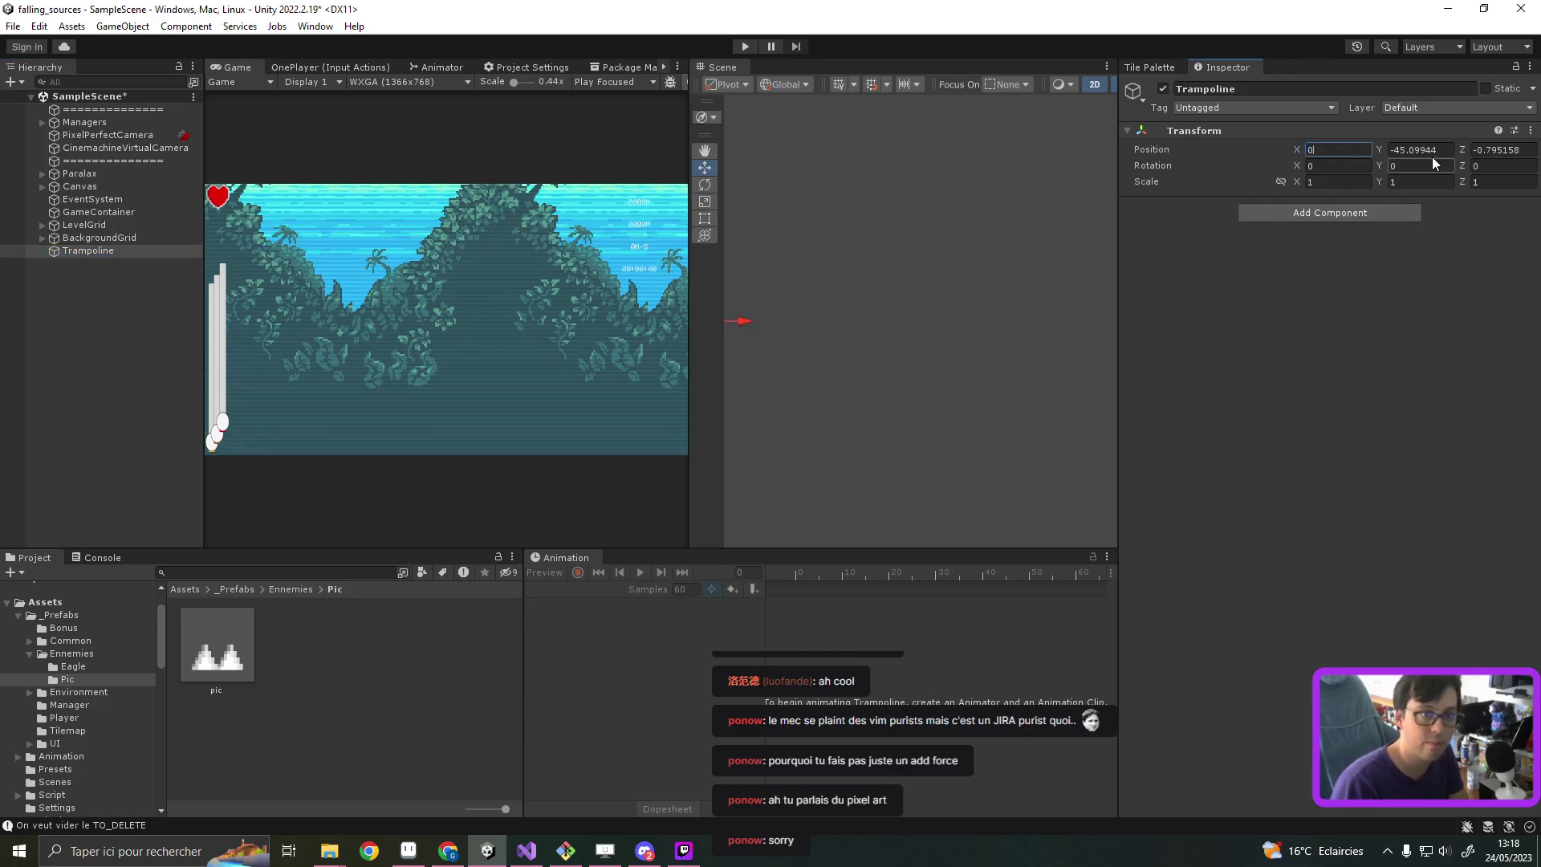
{"action": "key", "text": "Tab"}
{"action": "left_click", "coordinate": [1513, 151]}
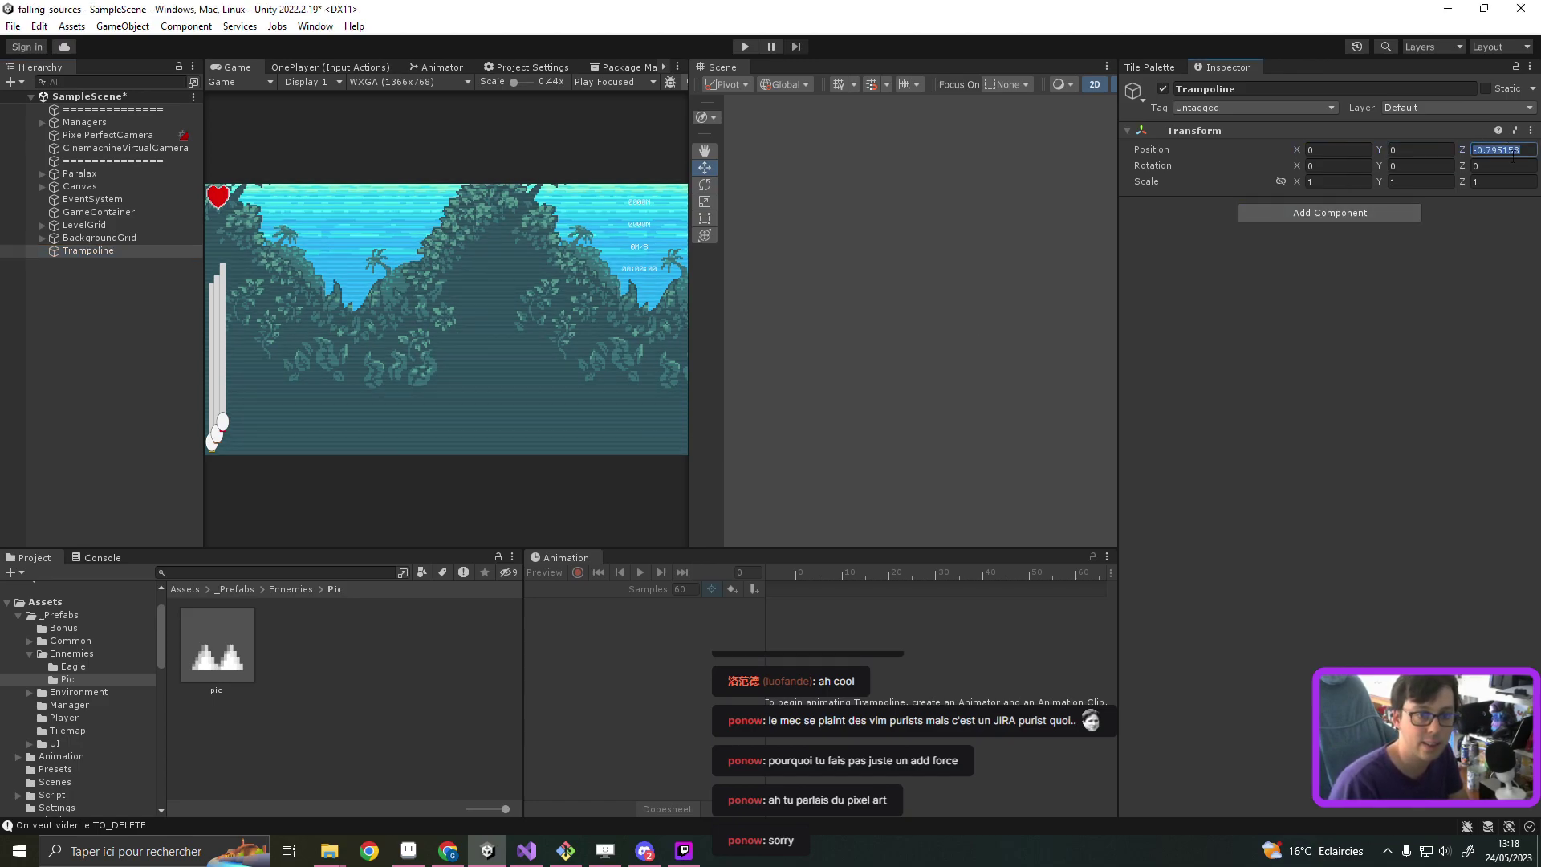
{"action": "type", "text": "0"}
Step: Add a Sprite Renderer to the Trampoline, check the sprite picker, and return to Aseprite
{"action": "left_click", "coordinate": [1335, 205]}
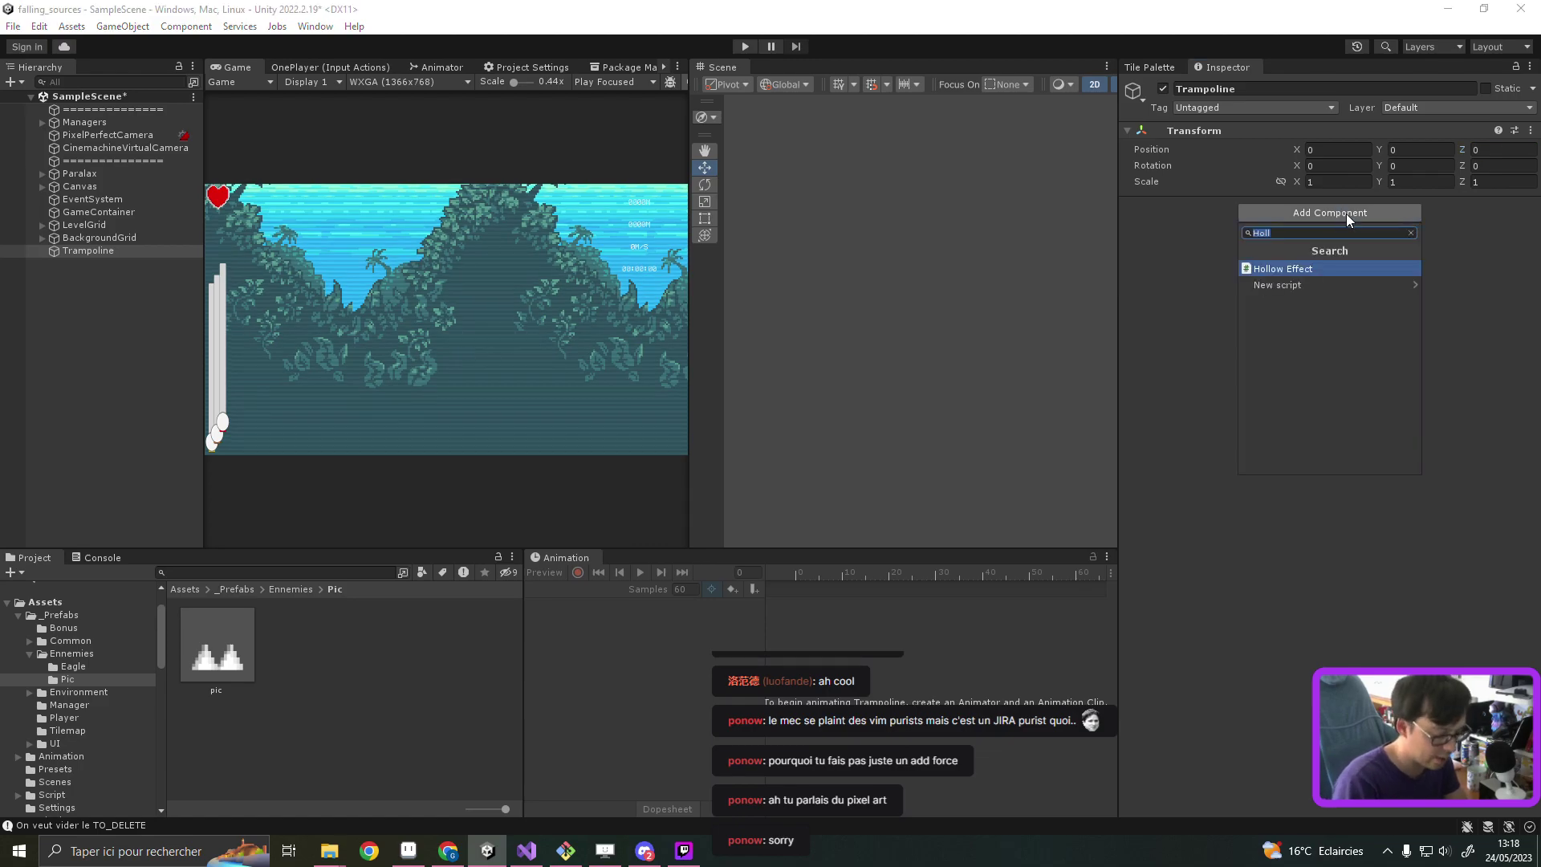
{"action": "type", "text": "sprite r"}
{"action": "key", "text": "Return"}
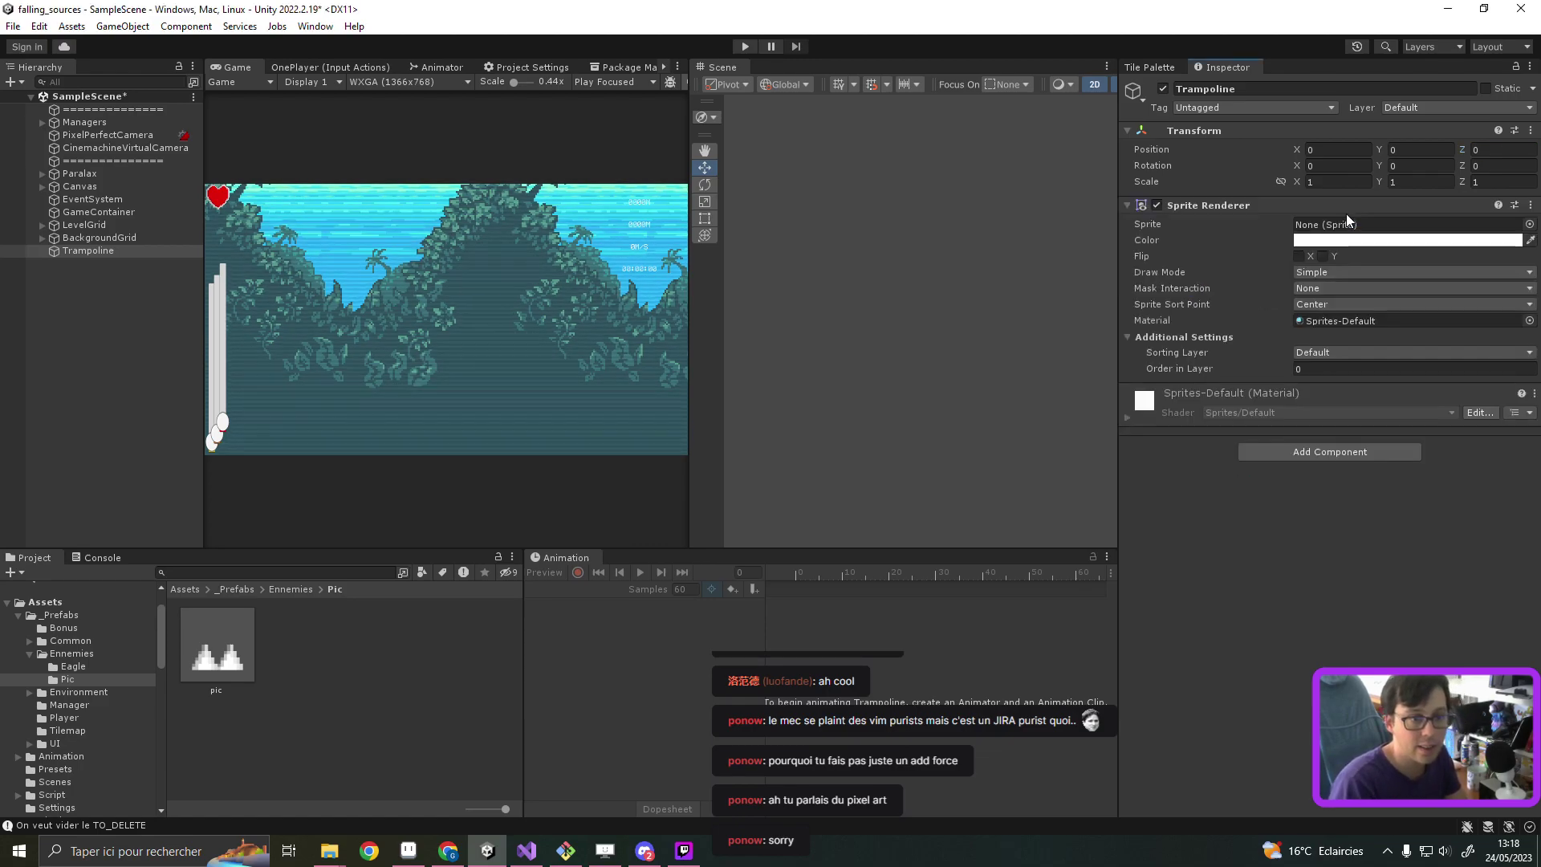
{"action": "left_click", "coordinate": [1529, 224]}
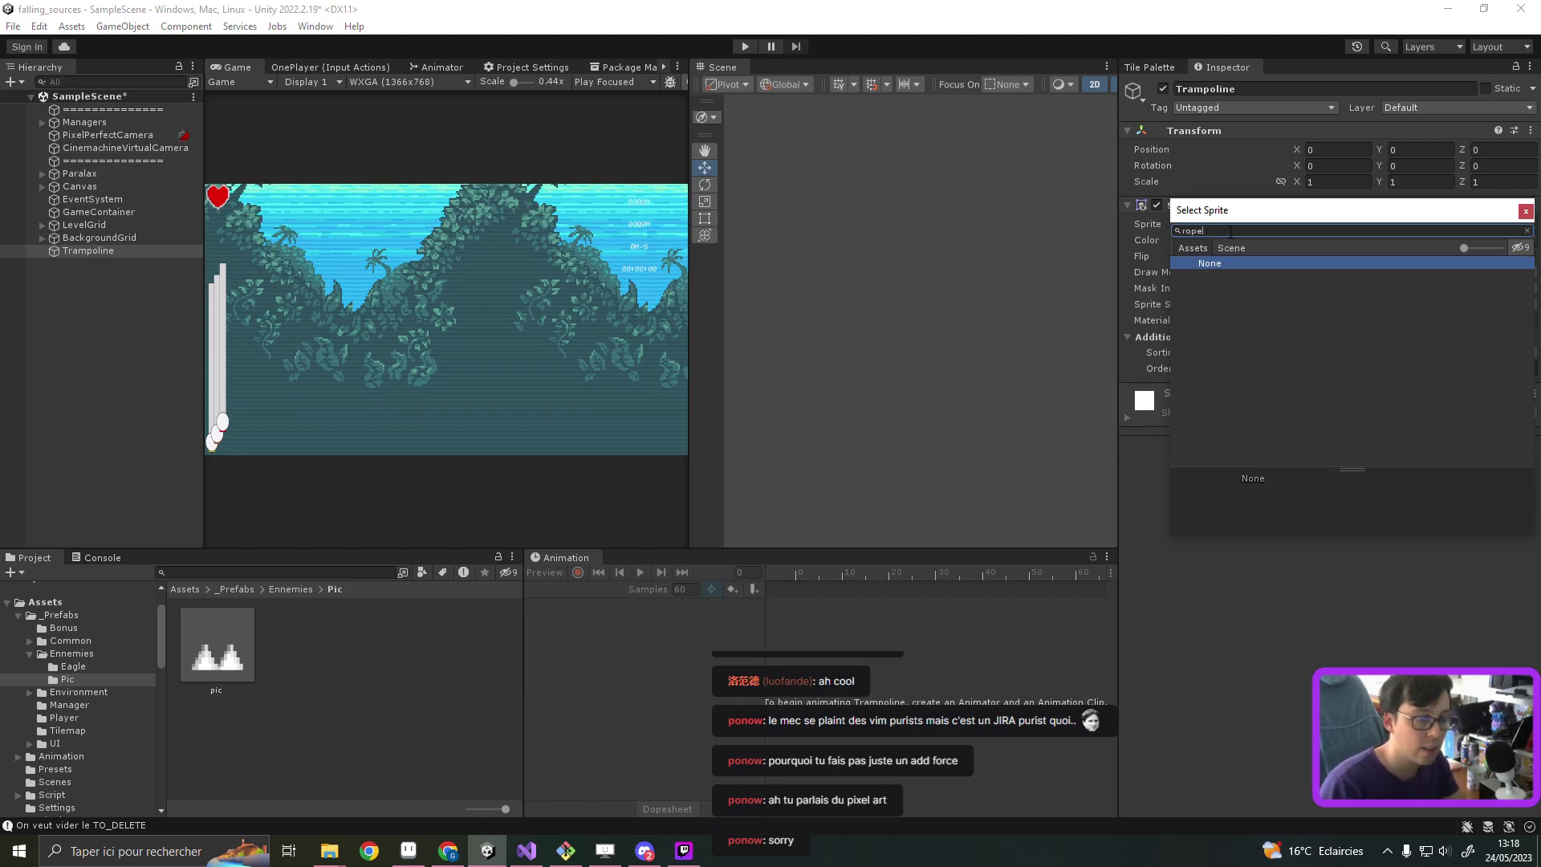
{"action": "key", "text": "BackSpace"}
{"action": "key", "text": "BackSpace"}
{"action": "key", "text": "BackSpace"}
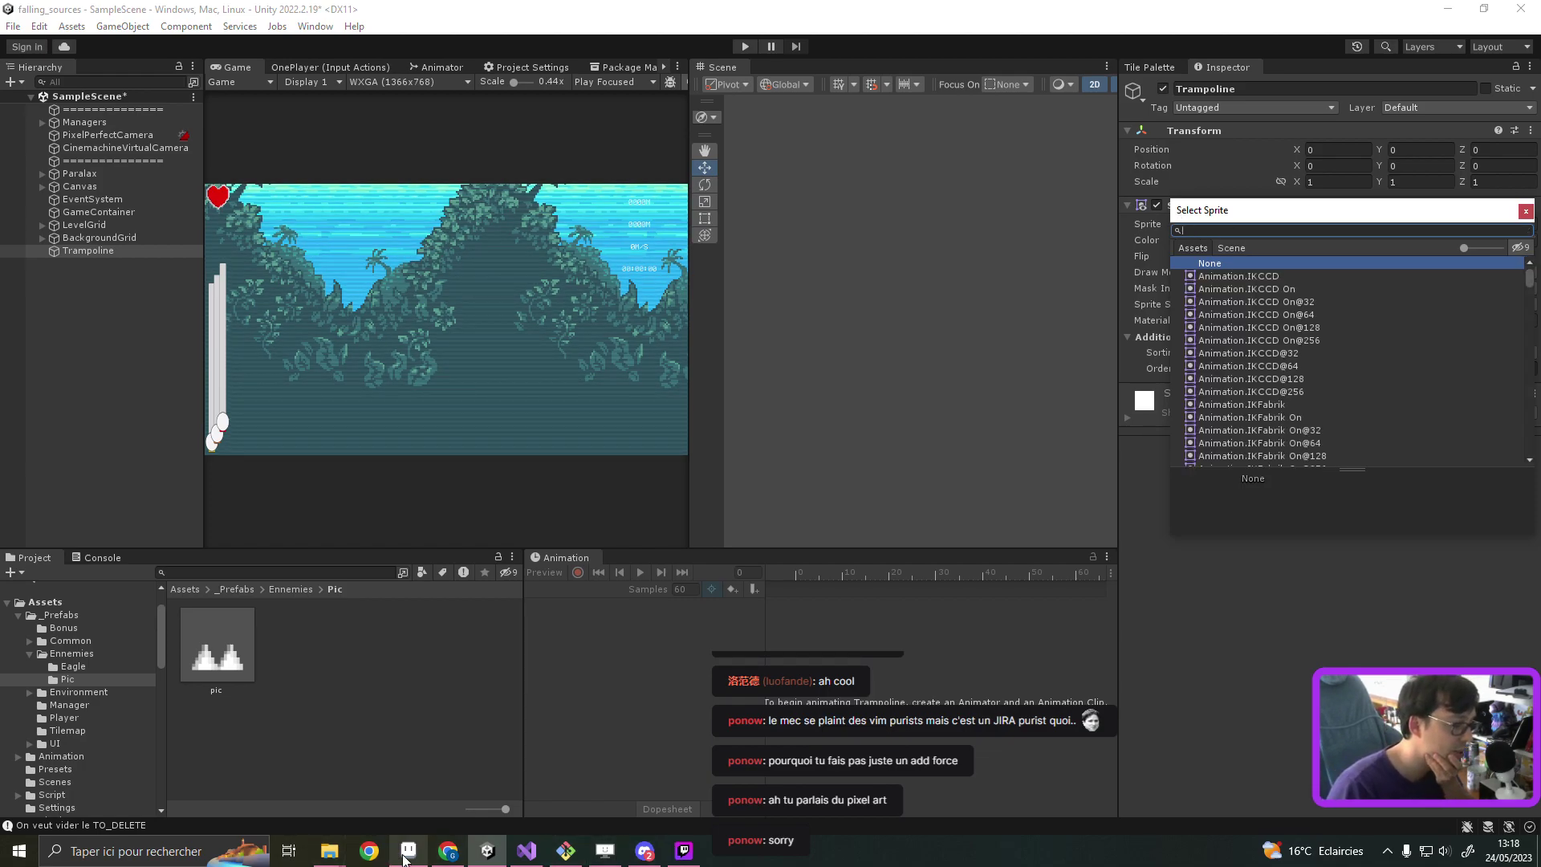
{"action": "left_click", "coordinate": [405, 856]}
Step: Save the rope sprite as rope.png in the obstacles folder
{"action": "left_click", "coordinate": [498, 128]}
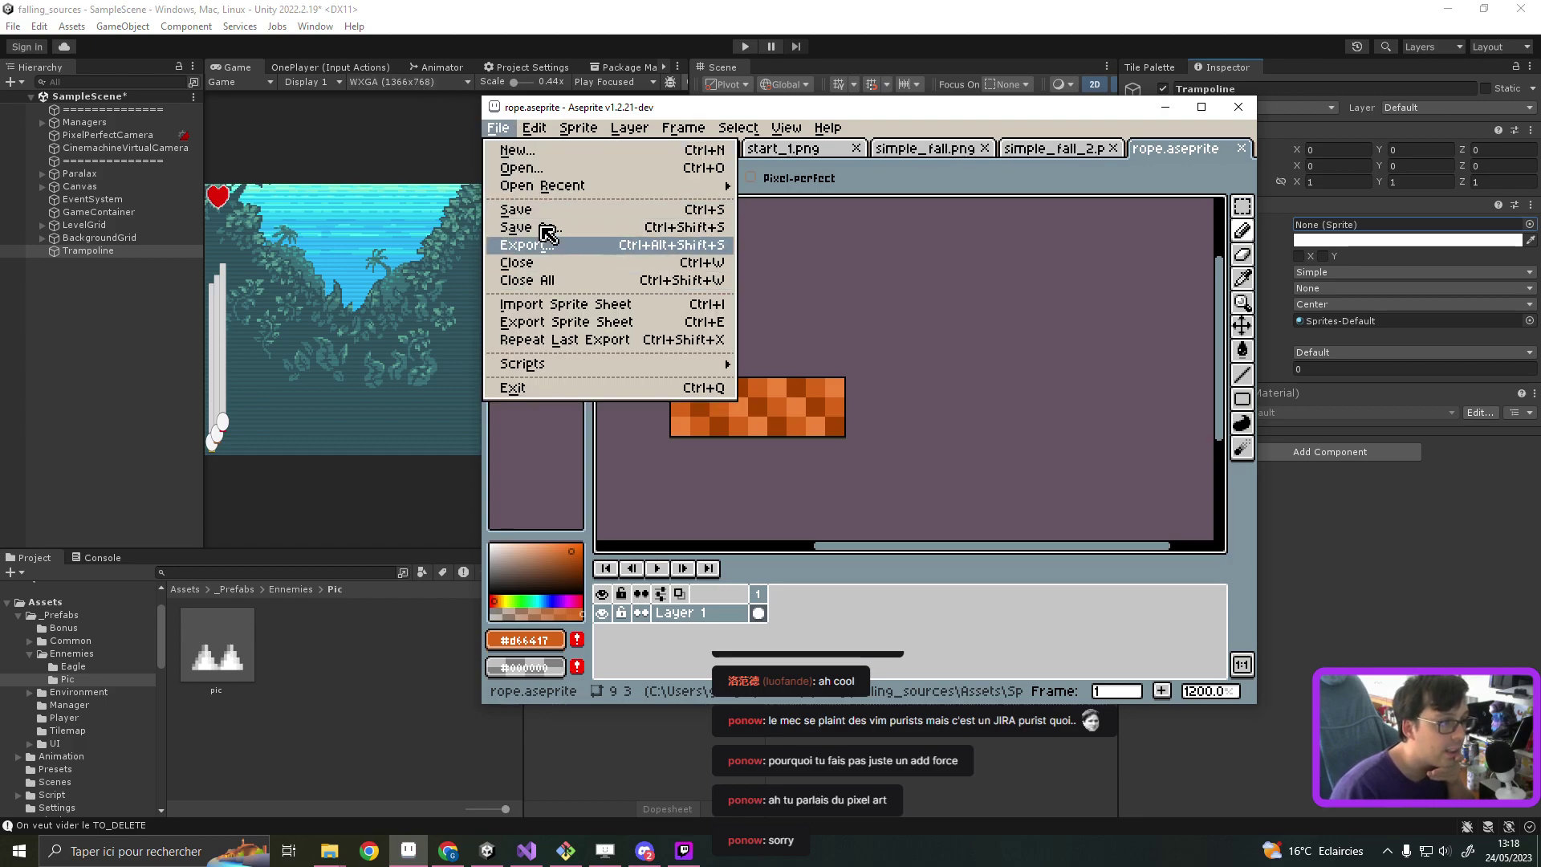
{"action": "left_click", "coordinate": [539, 229]}
{"action": "left_click", "coordinate": [612, 233]}
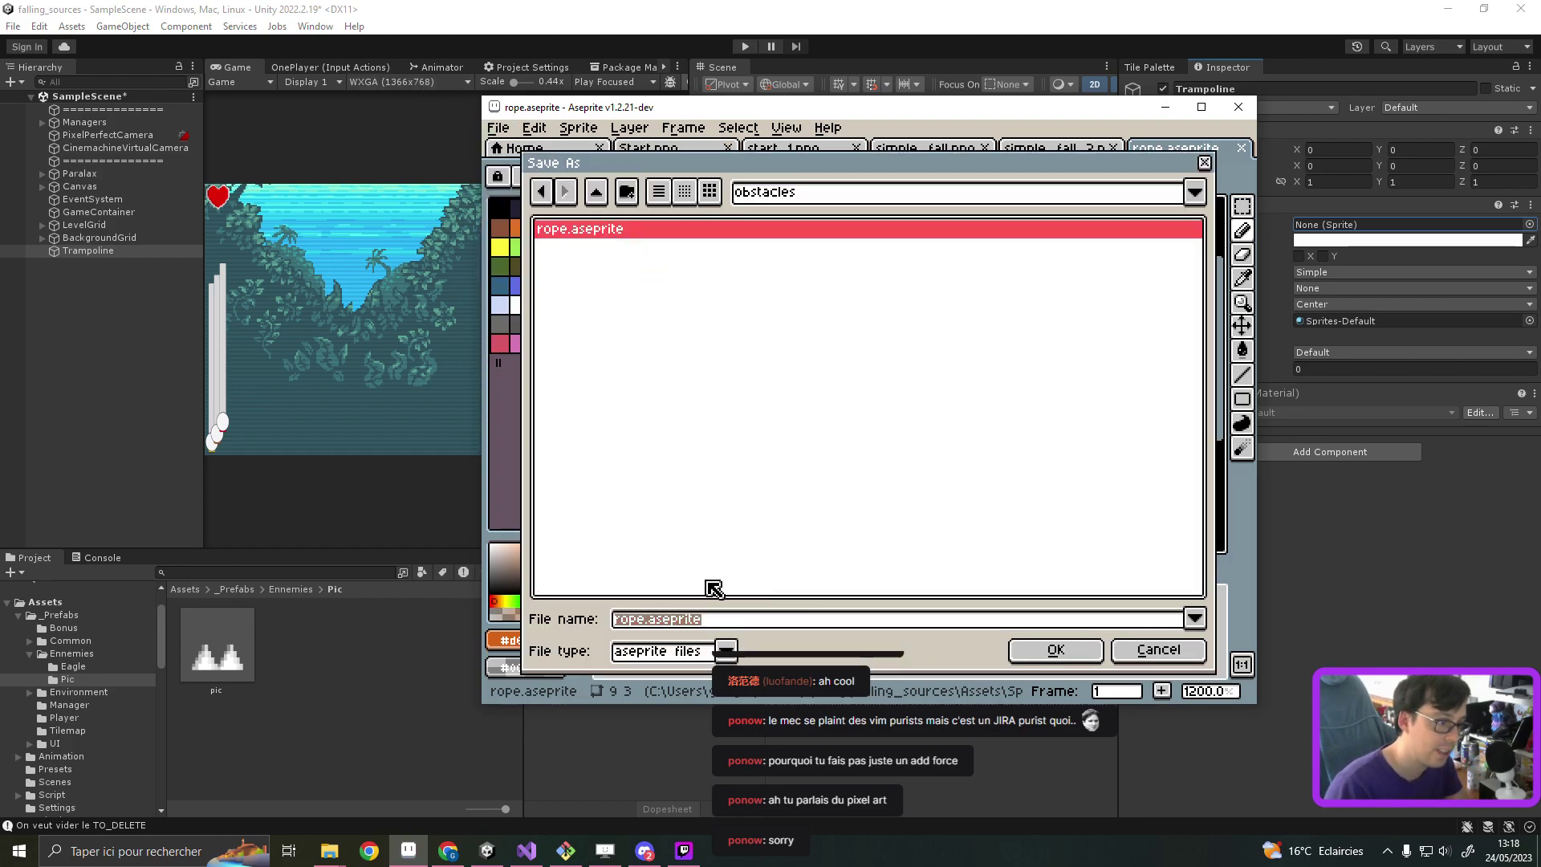
{"action": "left_click", "coordinate": [659, 623]}
{"action": "left_click_drag", "start_coordinate": [660, 622], "coordinate": [1107, 648]}
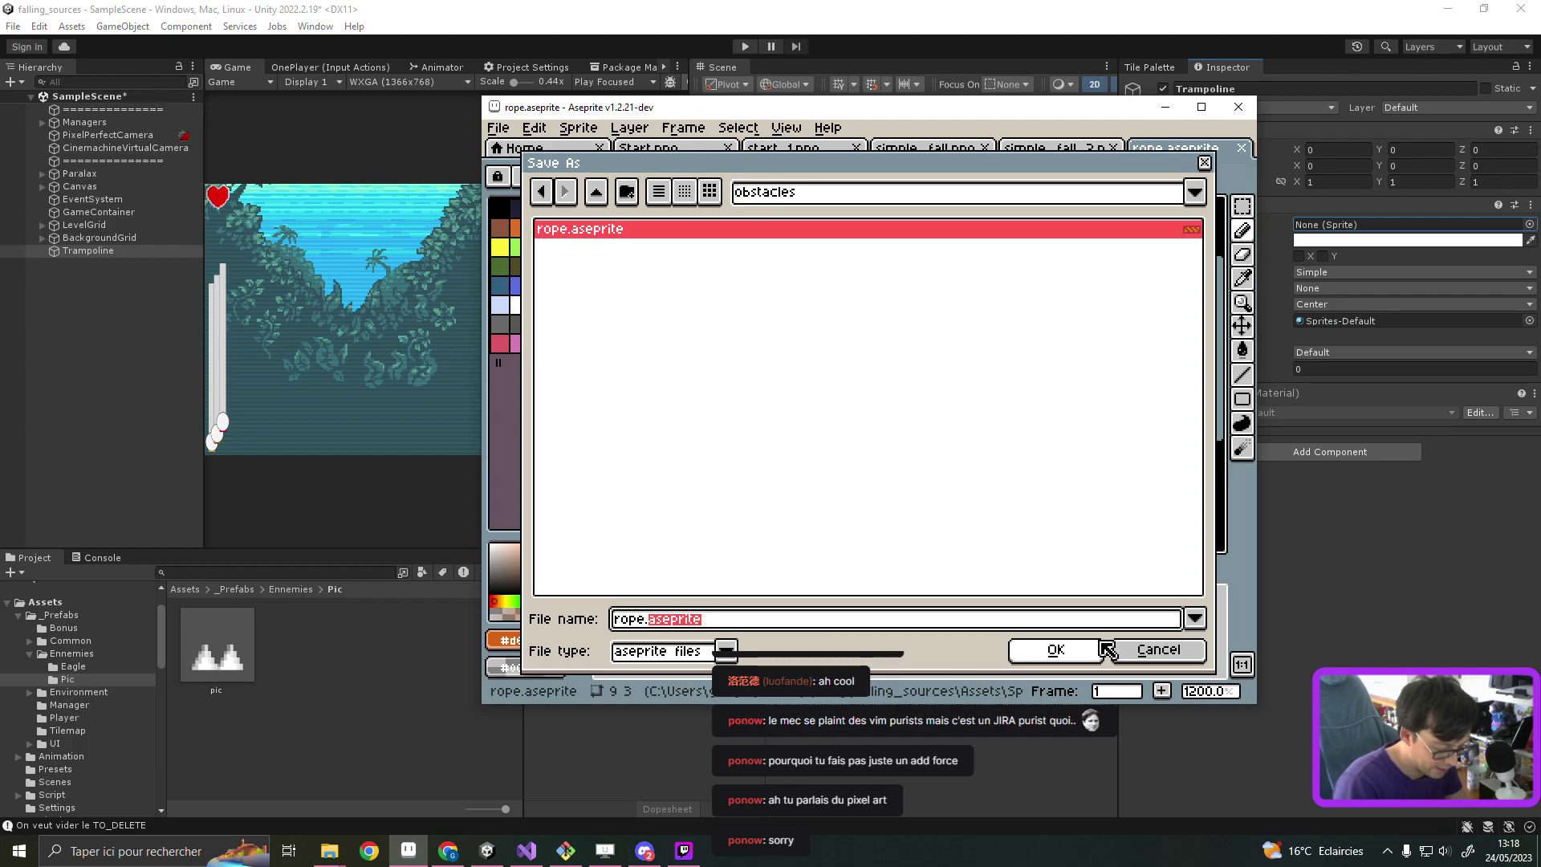
{"action": "type", "text": "pe.png"}
{"action": "left_click", "coordinate": [1103, 647]}
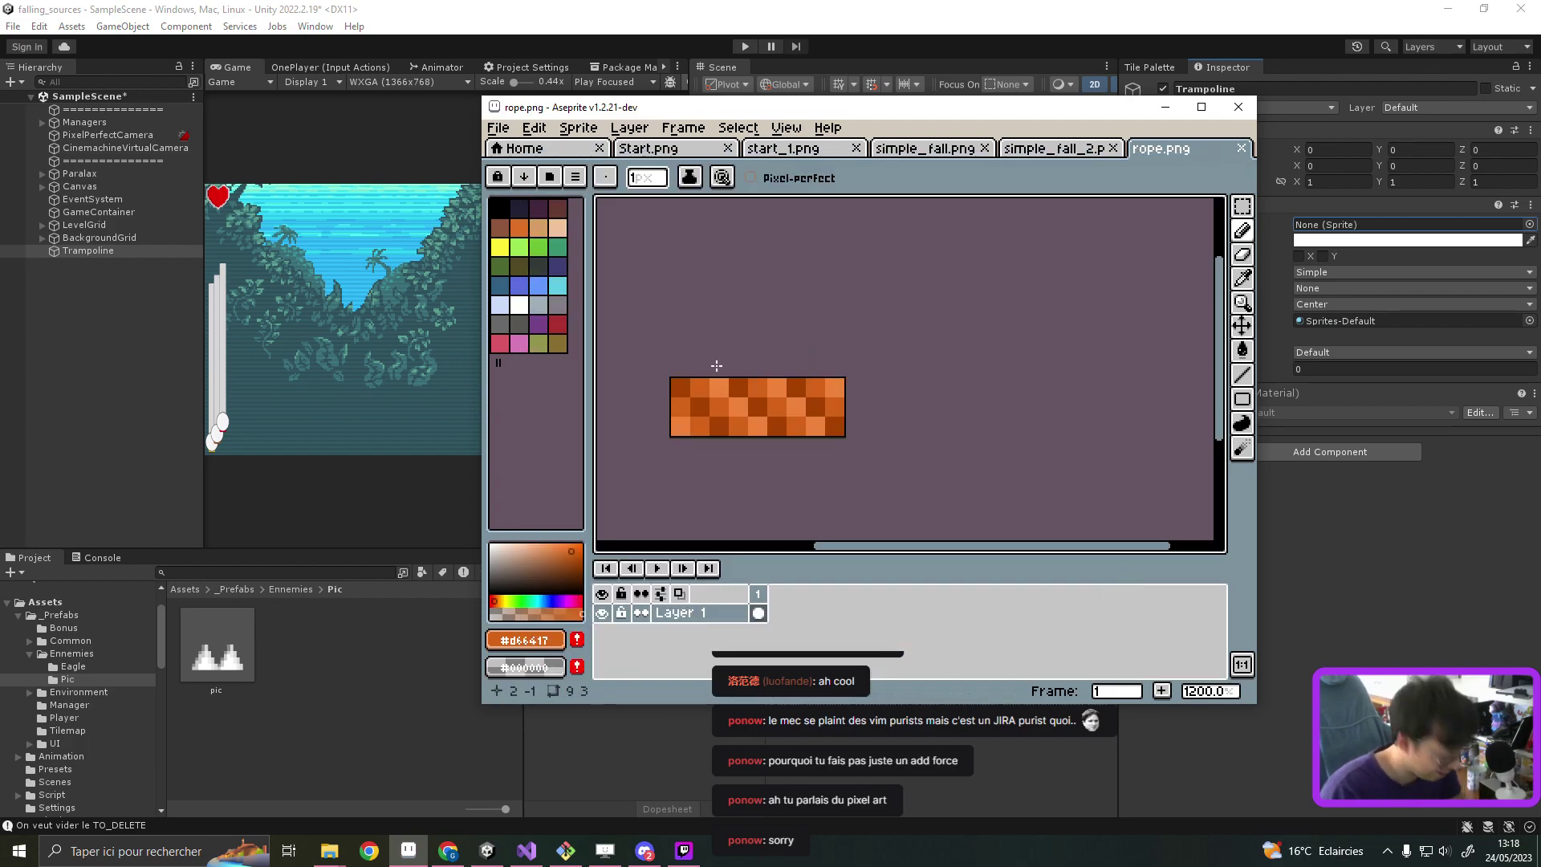
Step: Assign the rope sprite to the Trampoline's Sprite Renderer
{"action": "left_click", "coordinate": [1076, 60]}
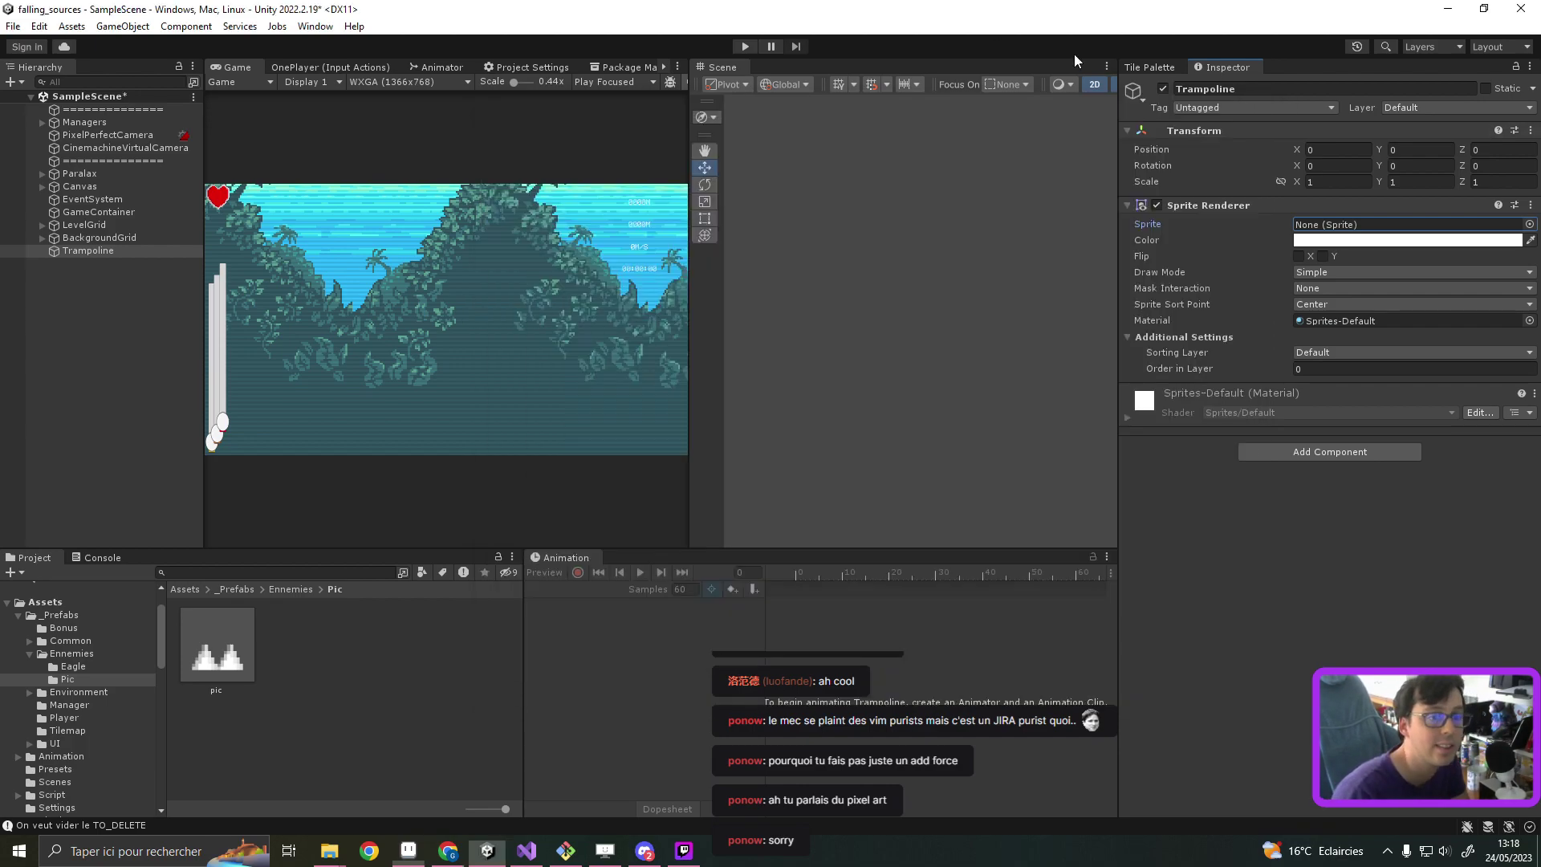
{"action": "left_click", "coordinate": [1529, 224]}
{"action": "type", "text": "rope"}
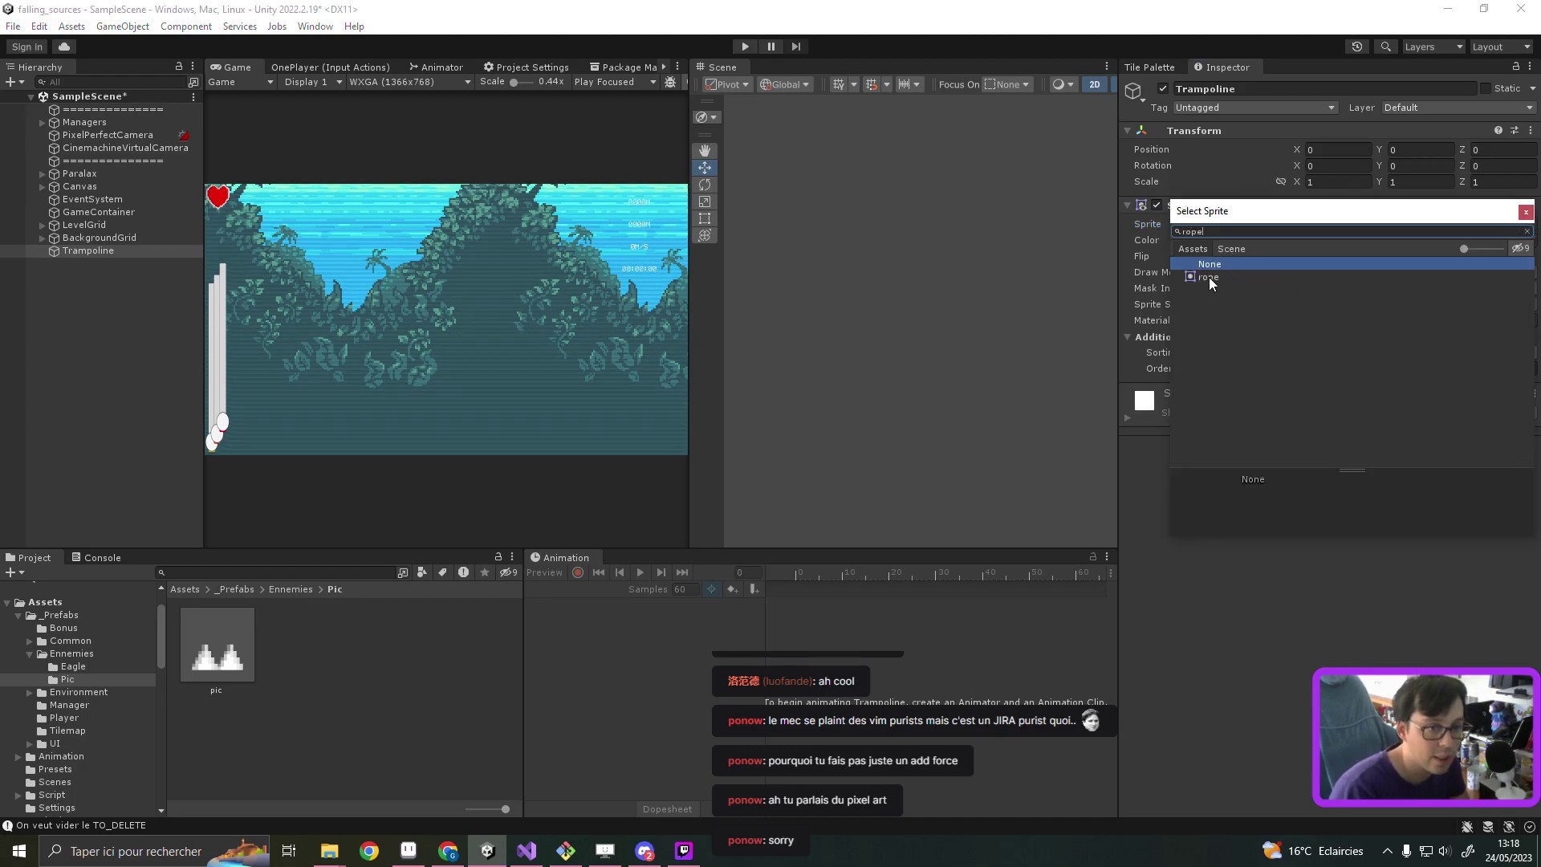
{"action": "double_click", "coordinate": [1209, 277]}
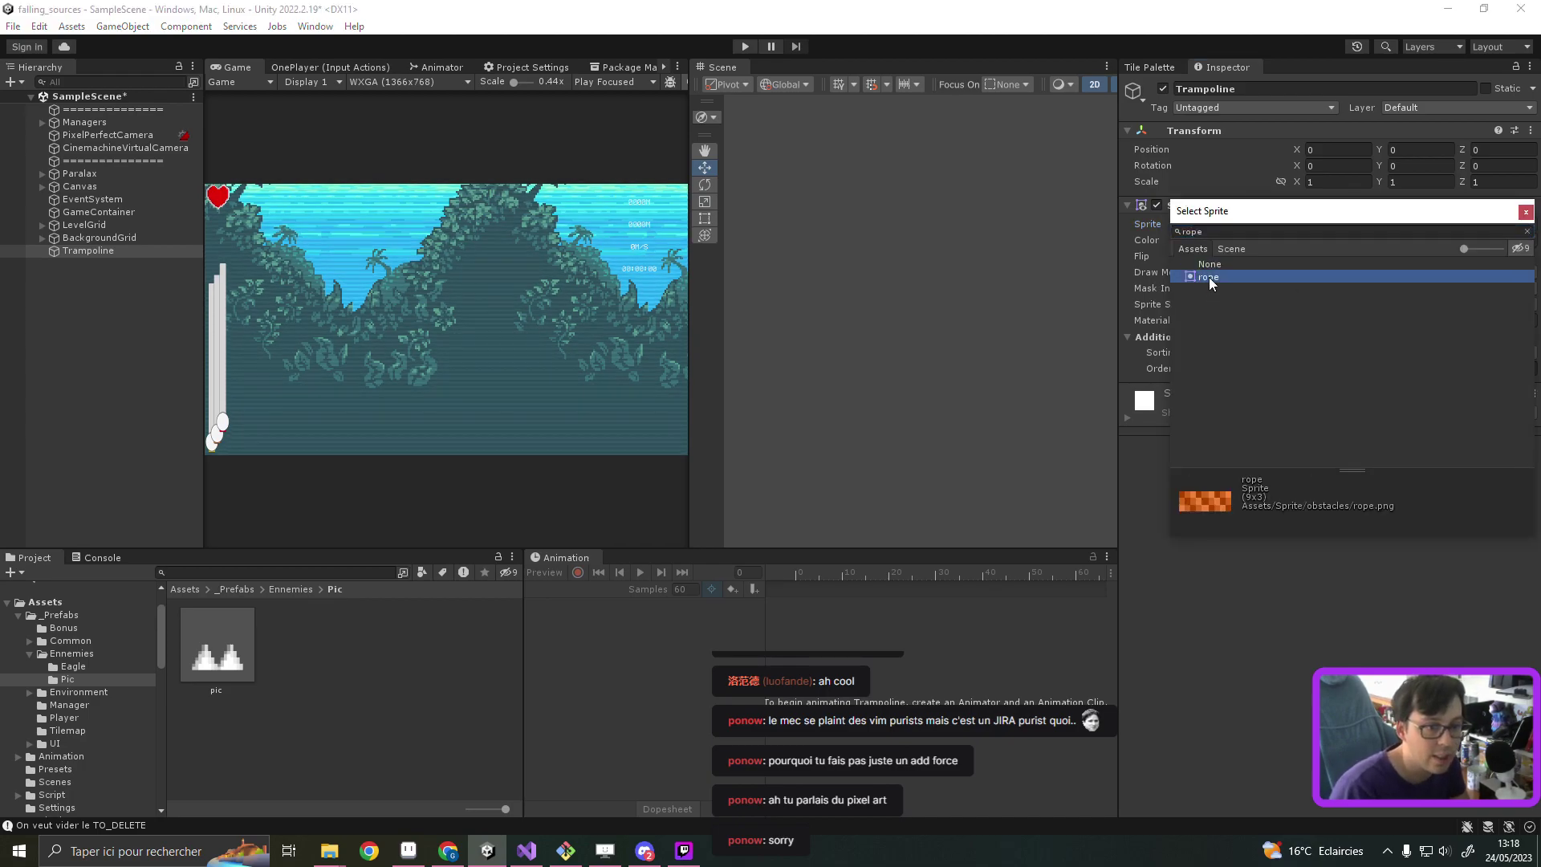
Step: Move the Trampoline up to about 3.3, 99 beside the stacked Pic sprites
{"action": "double_click", "coordinate": [88, 250]}
{"action": "scroll", "coordinate": [920, 292], "scroll_direction": "down", "scroll_amount": 10}
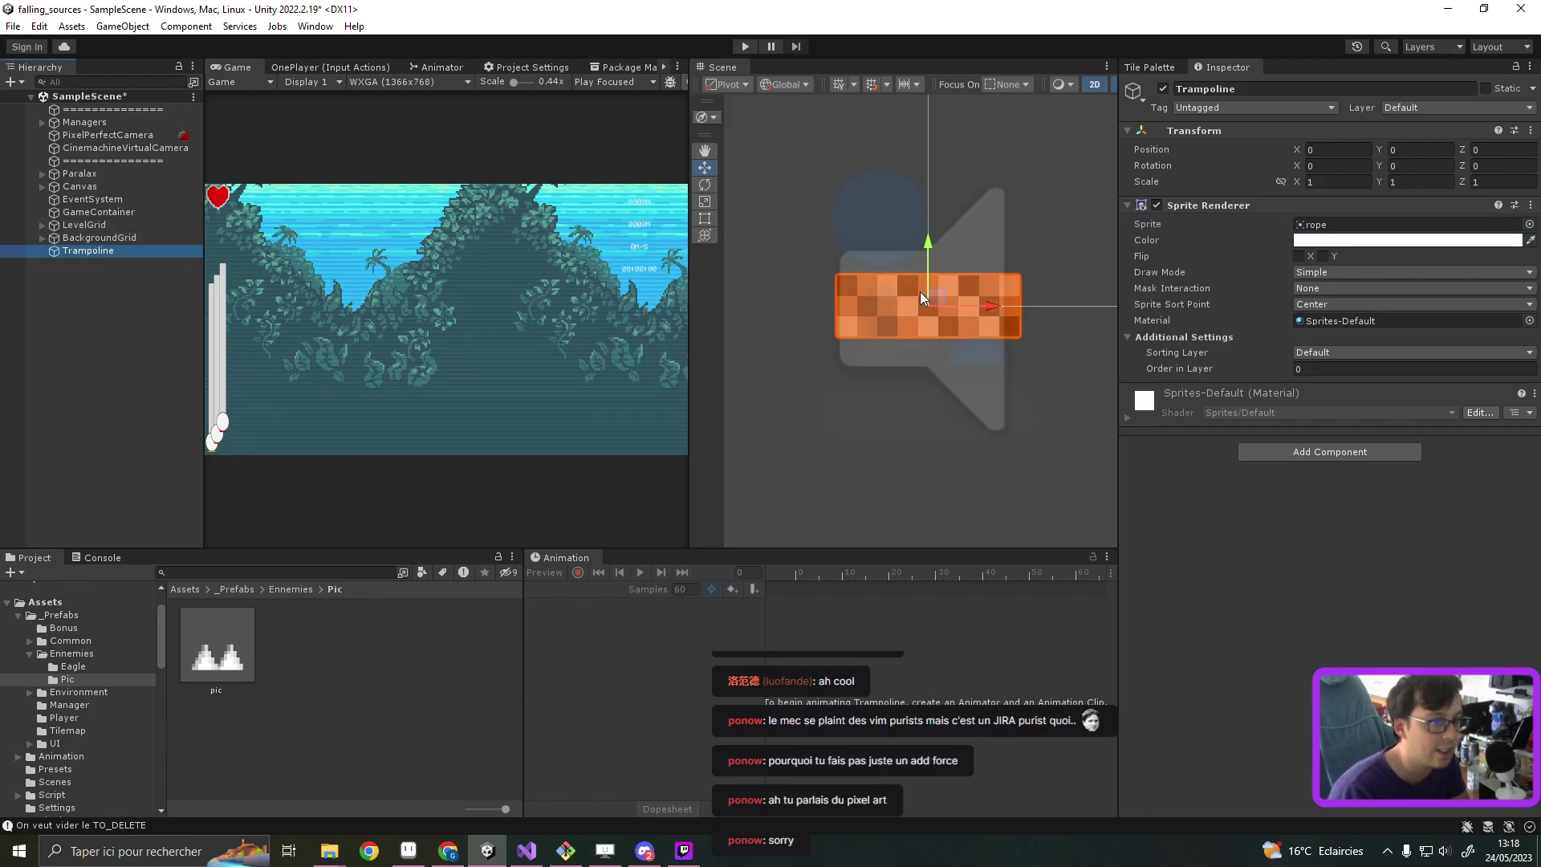
{"action": "left_click_drag", "start_coordinate": [929, 291], "coordinate": [916, 213]}
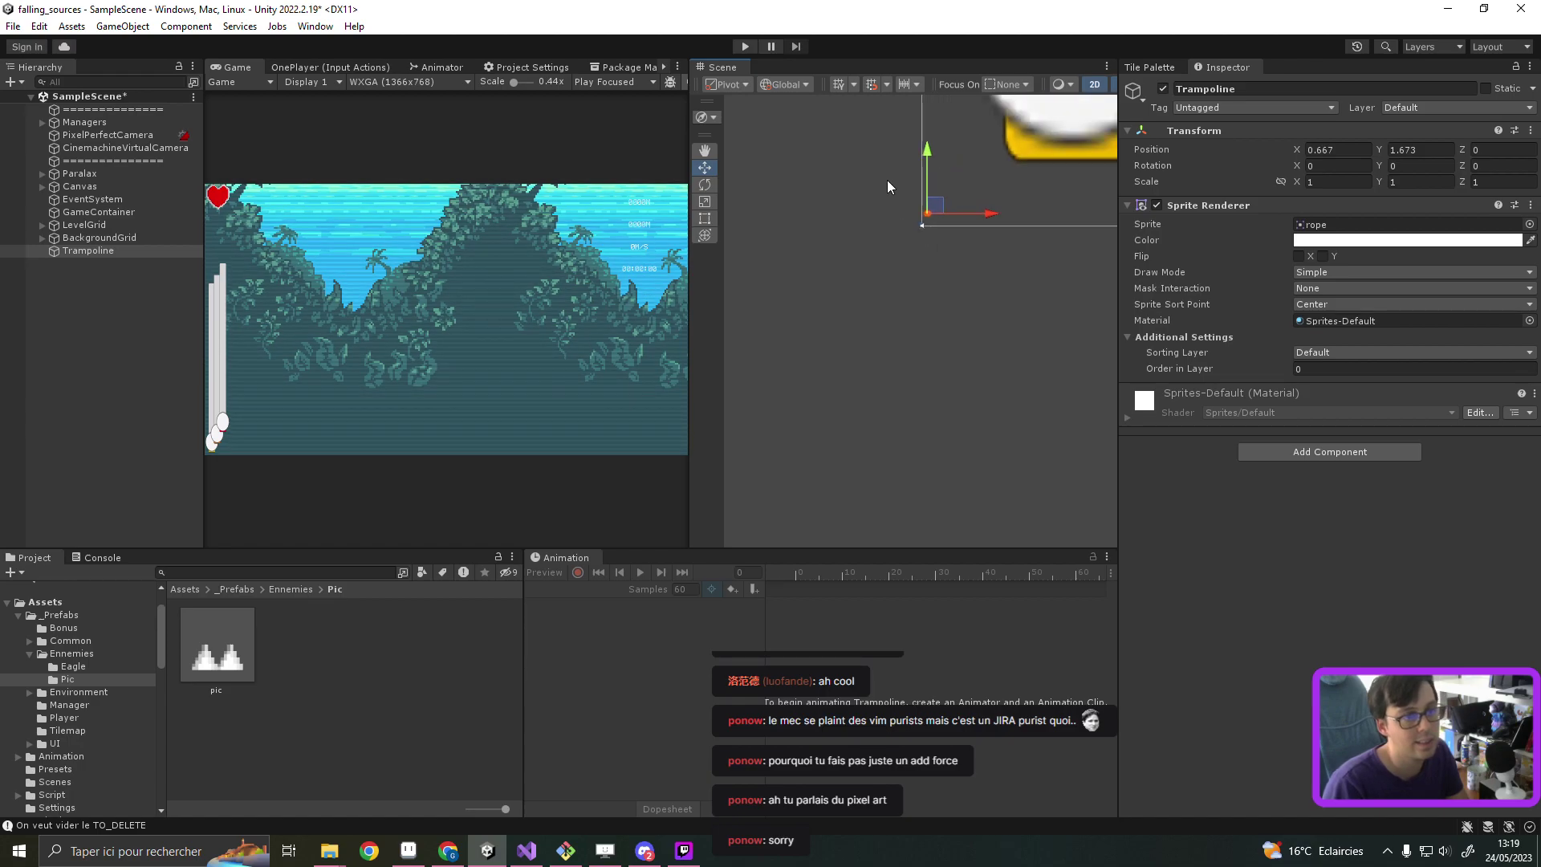
{"action": "scroll", "coordinate": [838, 258], "scroll_direction": "down", "scroll_amount": 5}
{"action": "middle_click_drag", "start_coordinate": [883, 259], "coordinate": [817, 436]}
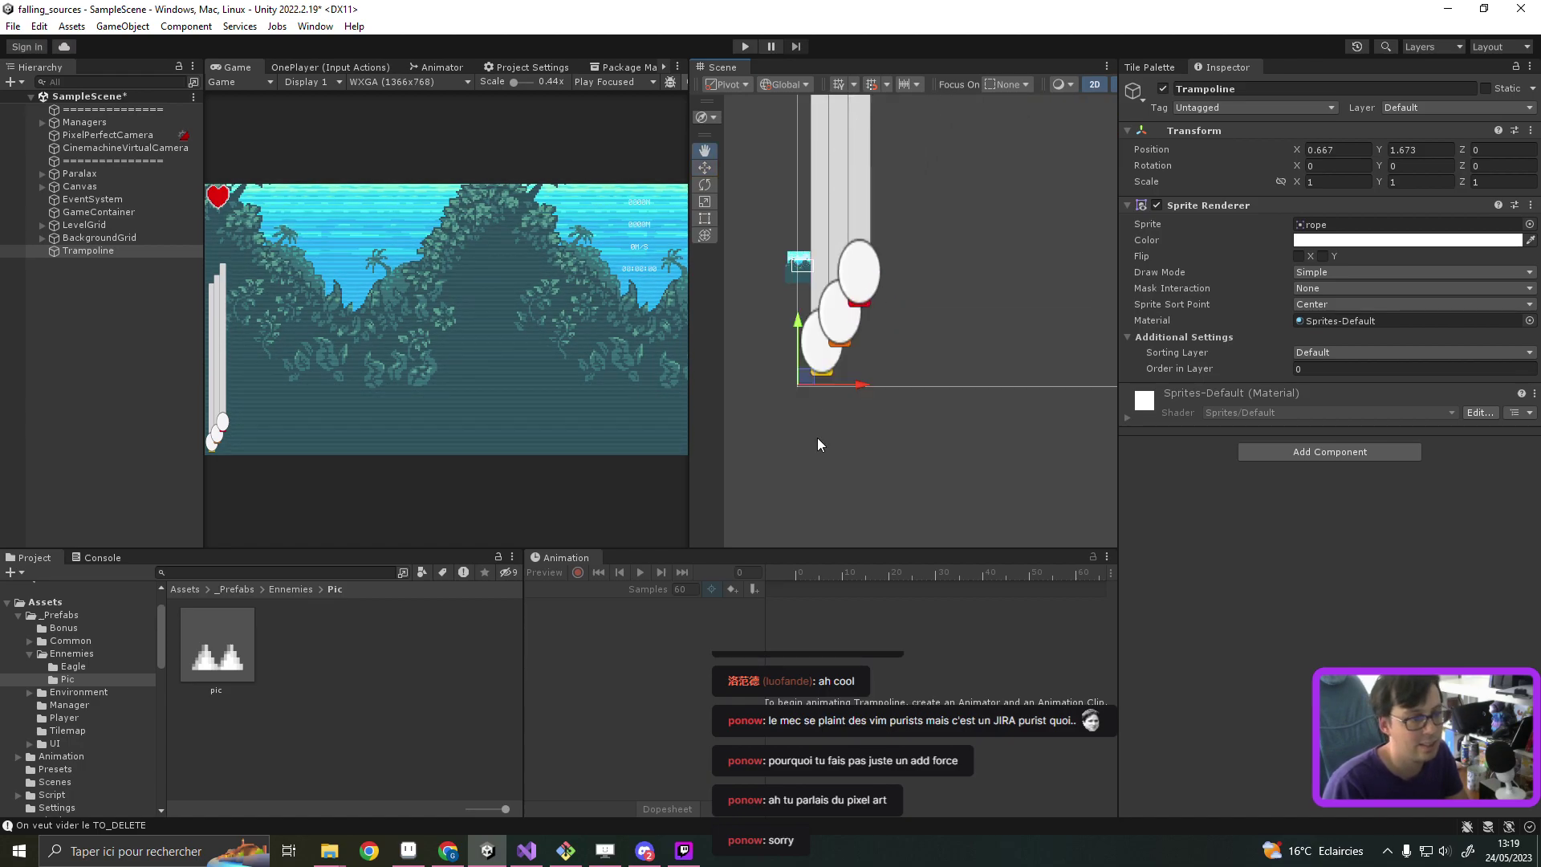
{"action": "left_click_drag", "start_coordinate": [798, 416], "coordinate": [801, 297]}
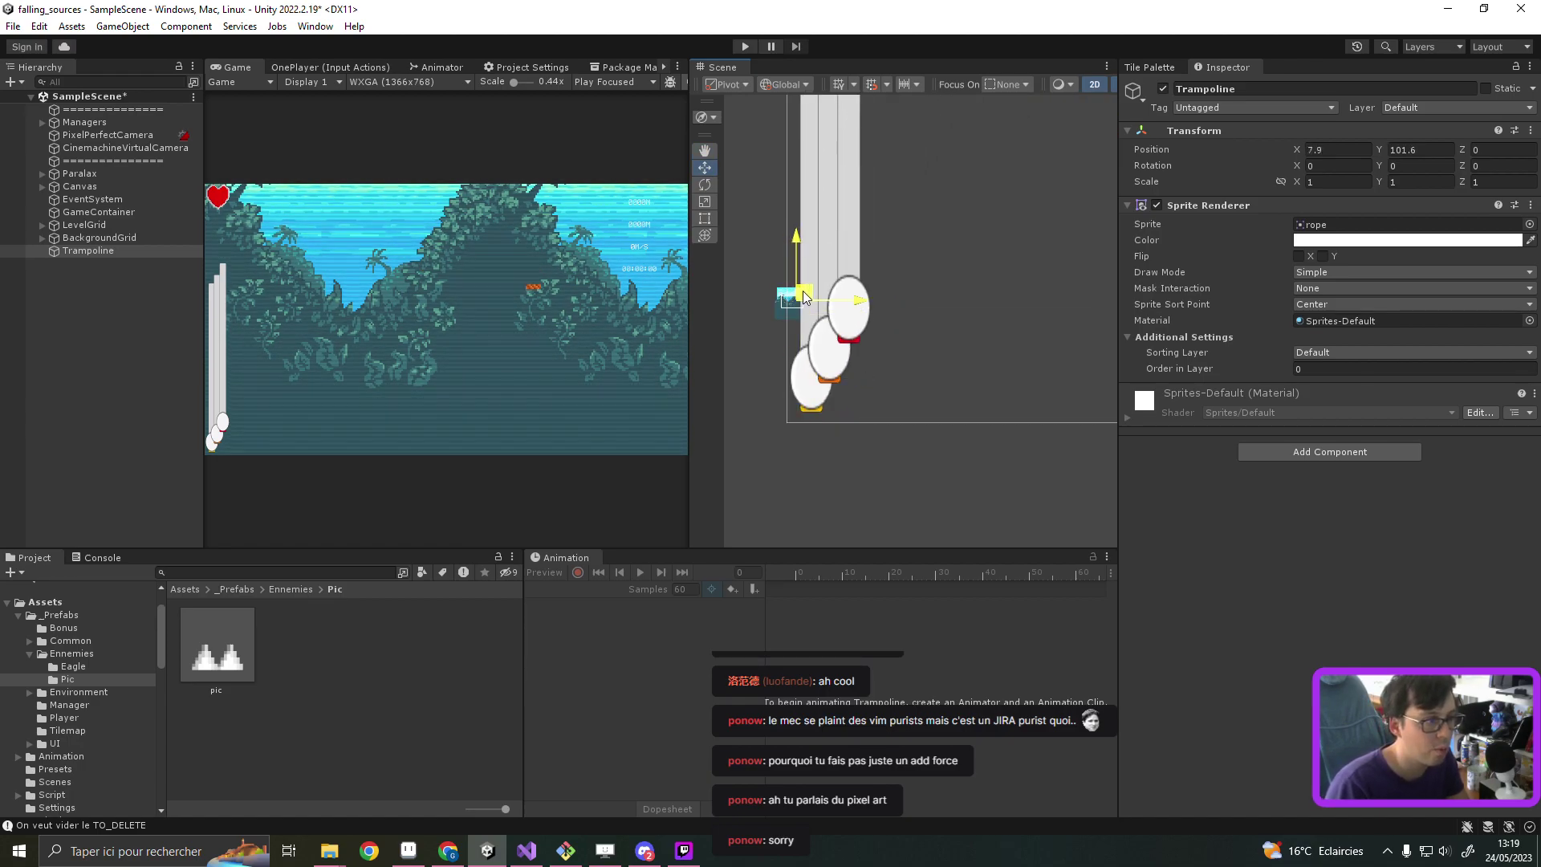
{"action": "left_click", "coordinate": [137, 252]}
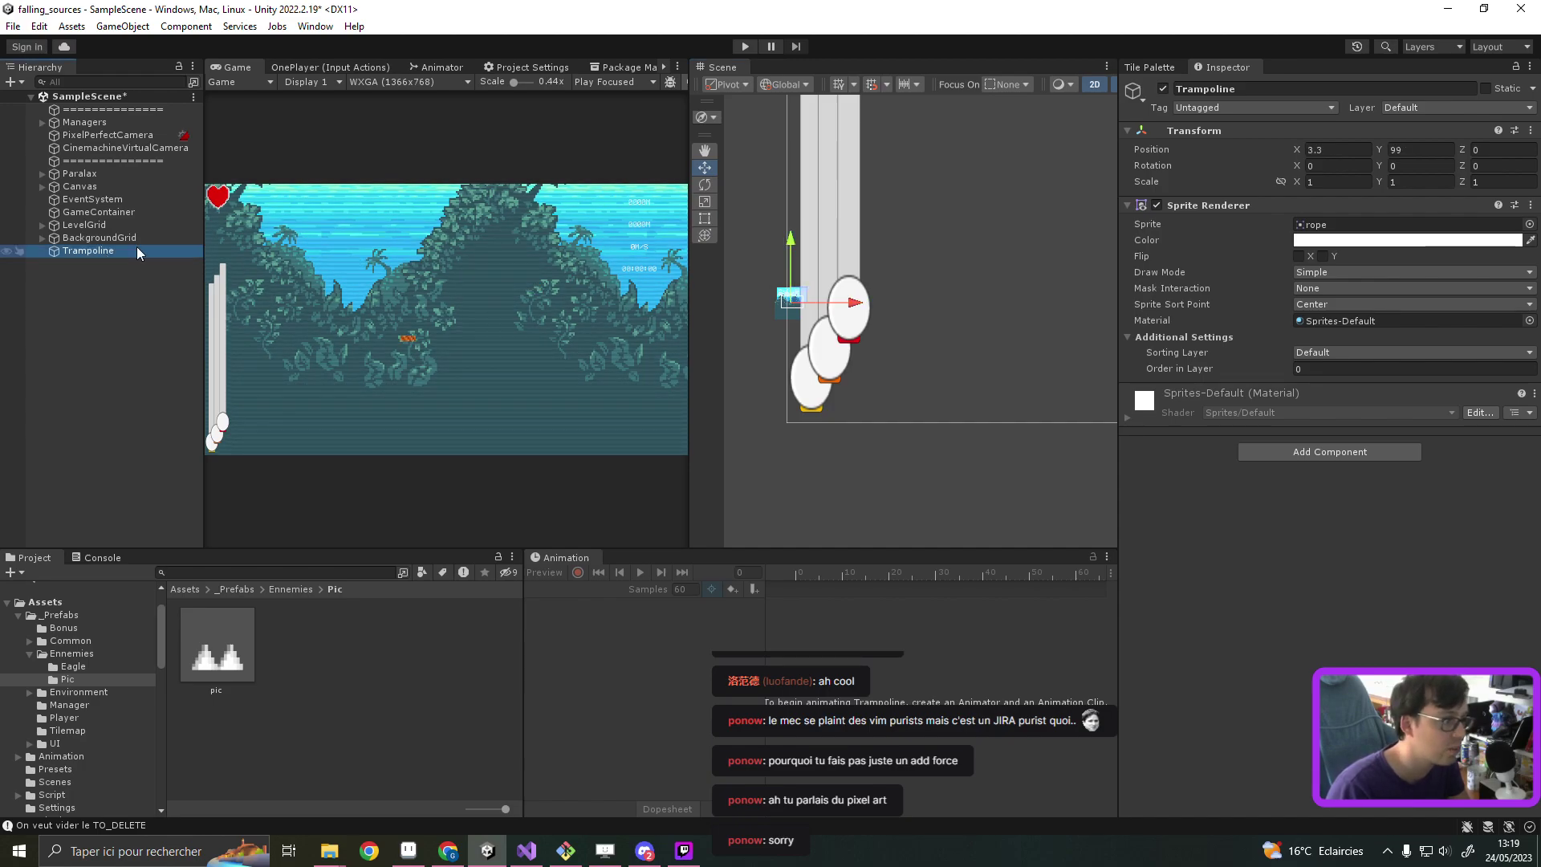
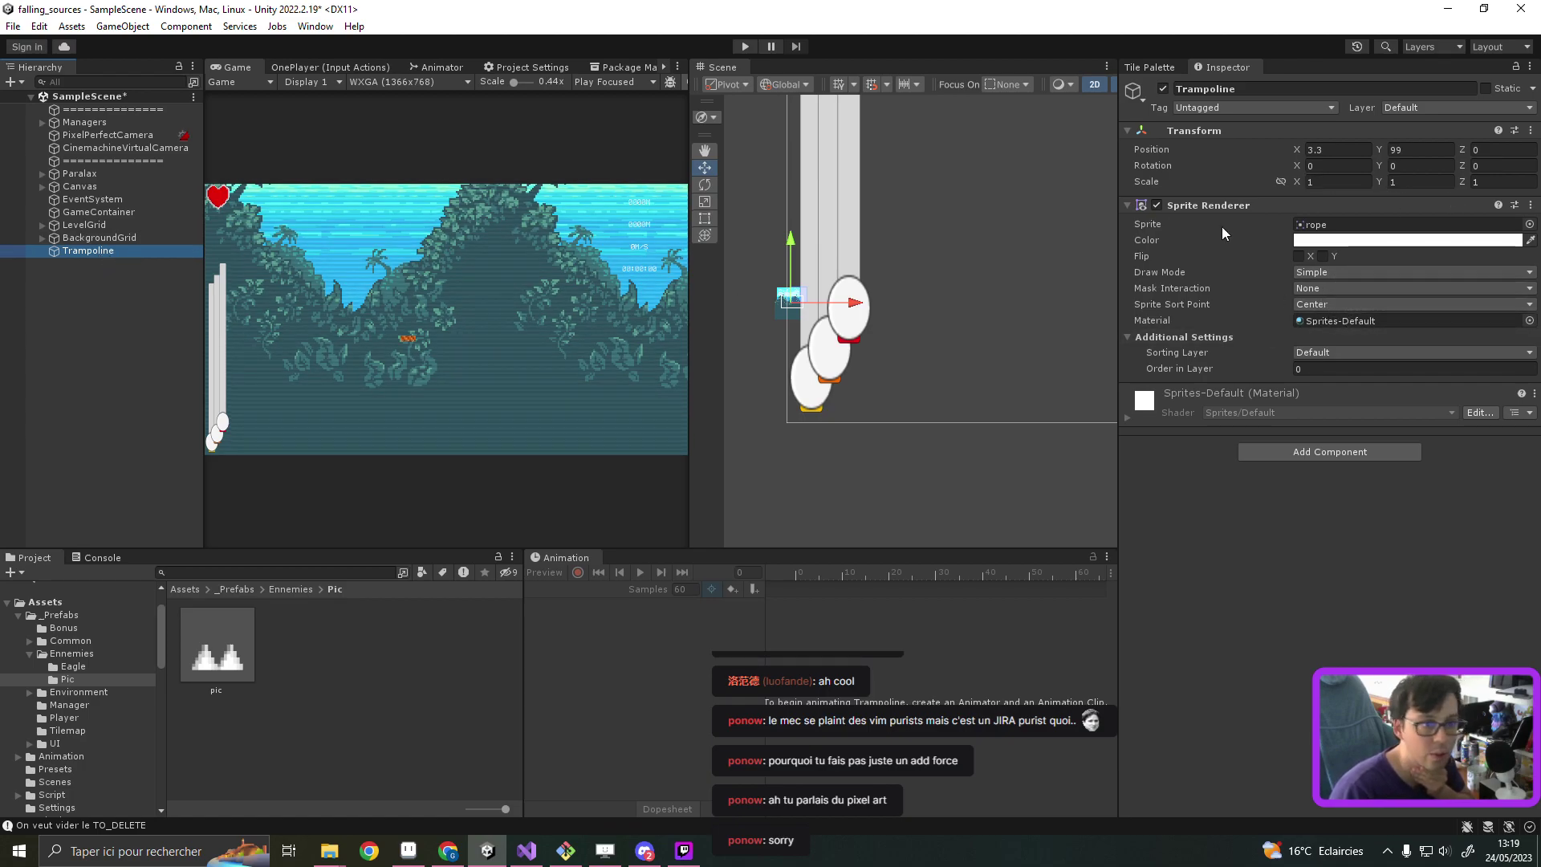
Step: Select the rope texture and review its import settings, keeping the Full Rect mesh type
{"action": "left_click", "coordinate": [1332, 225]}
{"action": "double_click", "coordinate": [403, 648]}
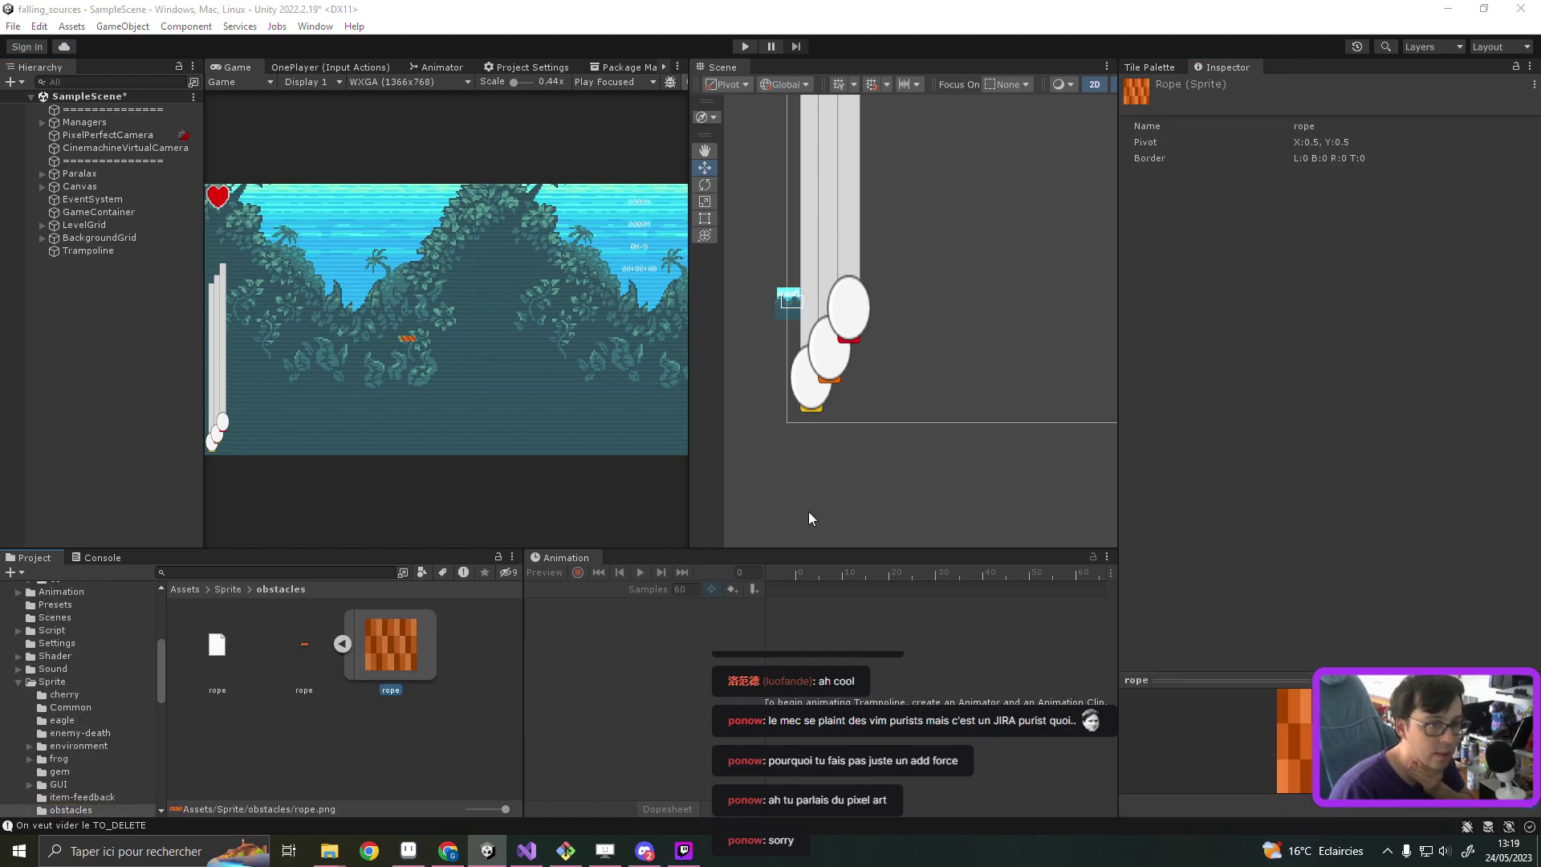
{"action": "left_click", "coordinate": [1521, 8]}
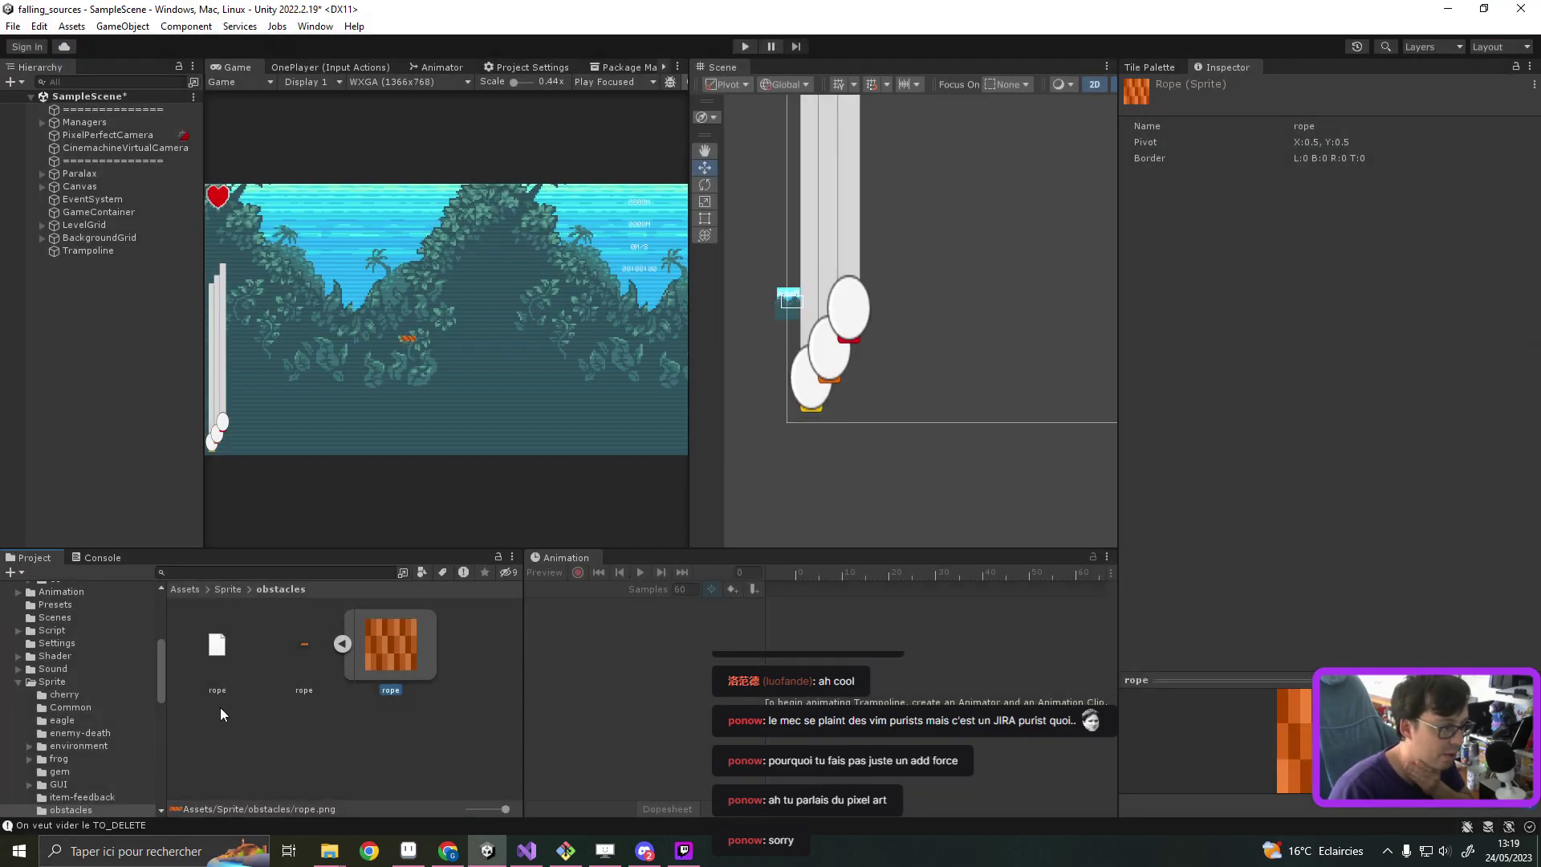
{"action": "left_click", "coordinate": [342, 644]}
{"action": "left_click", "coordinate": [313, 646]}
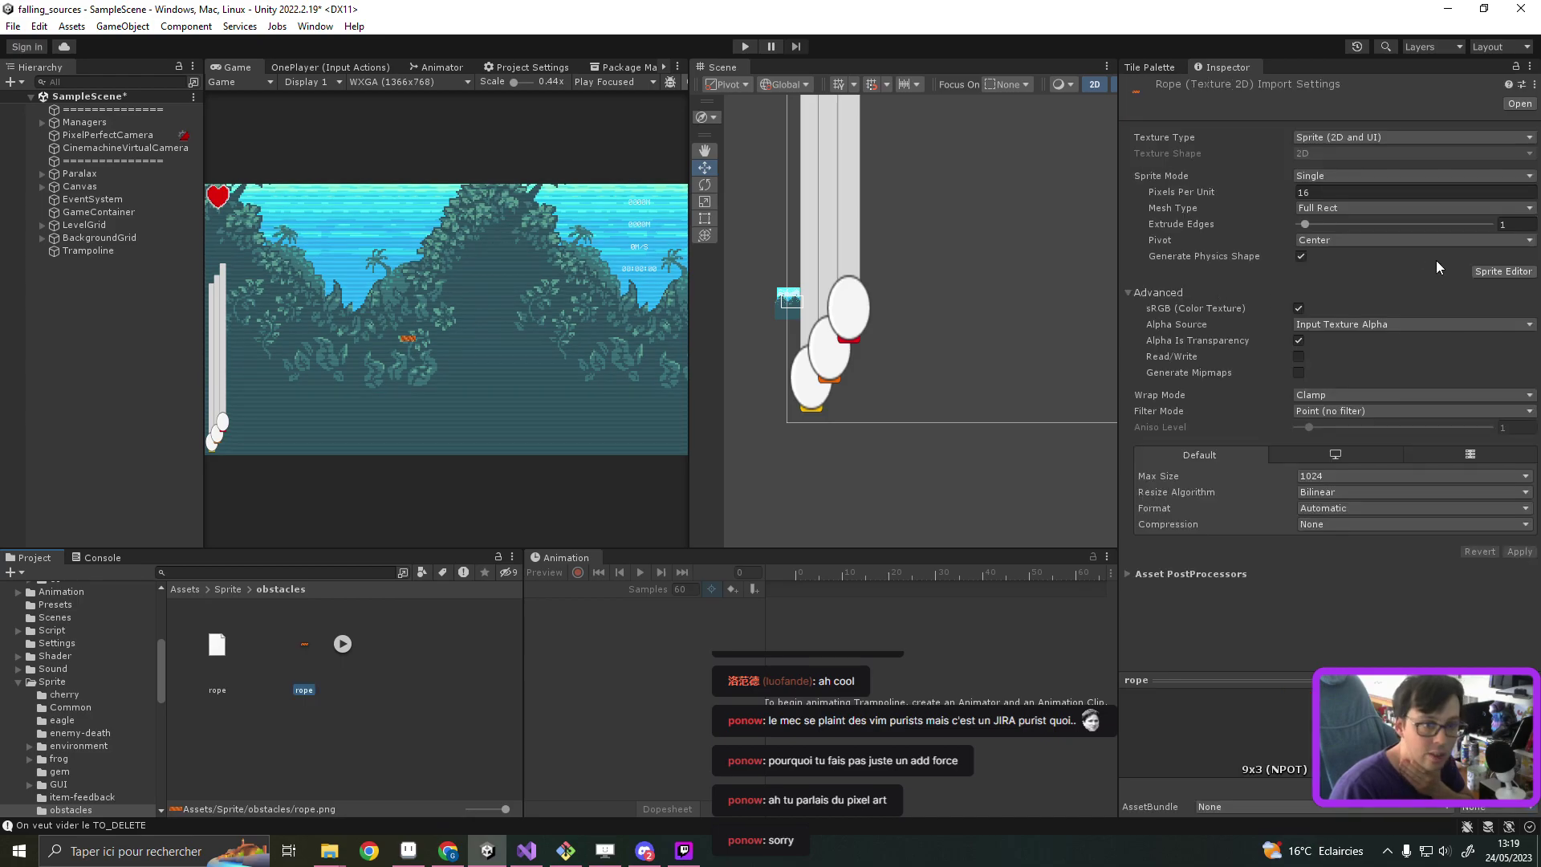
{"action": "left_click", "coordinate": [1368, 240]}
{"action": "left_click", "coordinate": [1355, 208]}
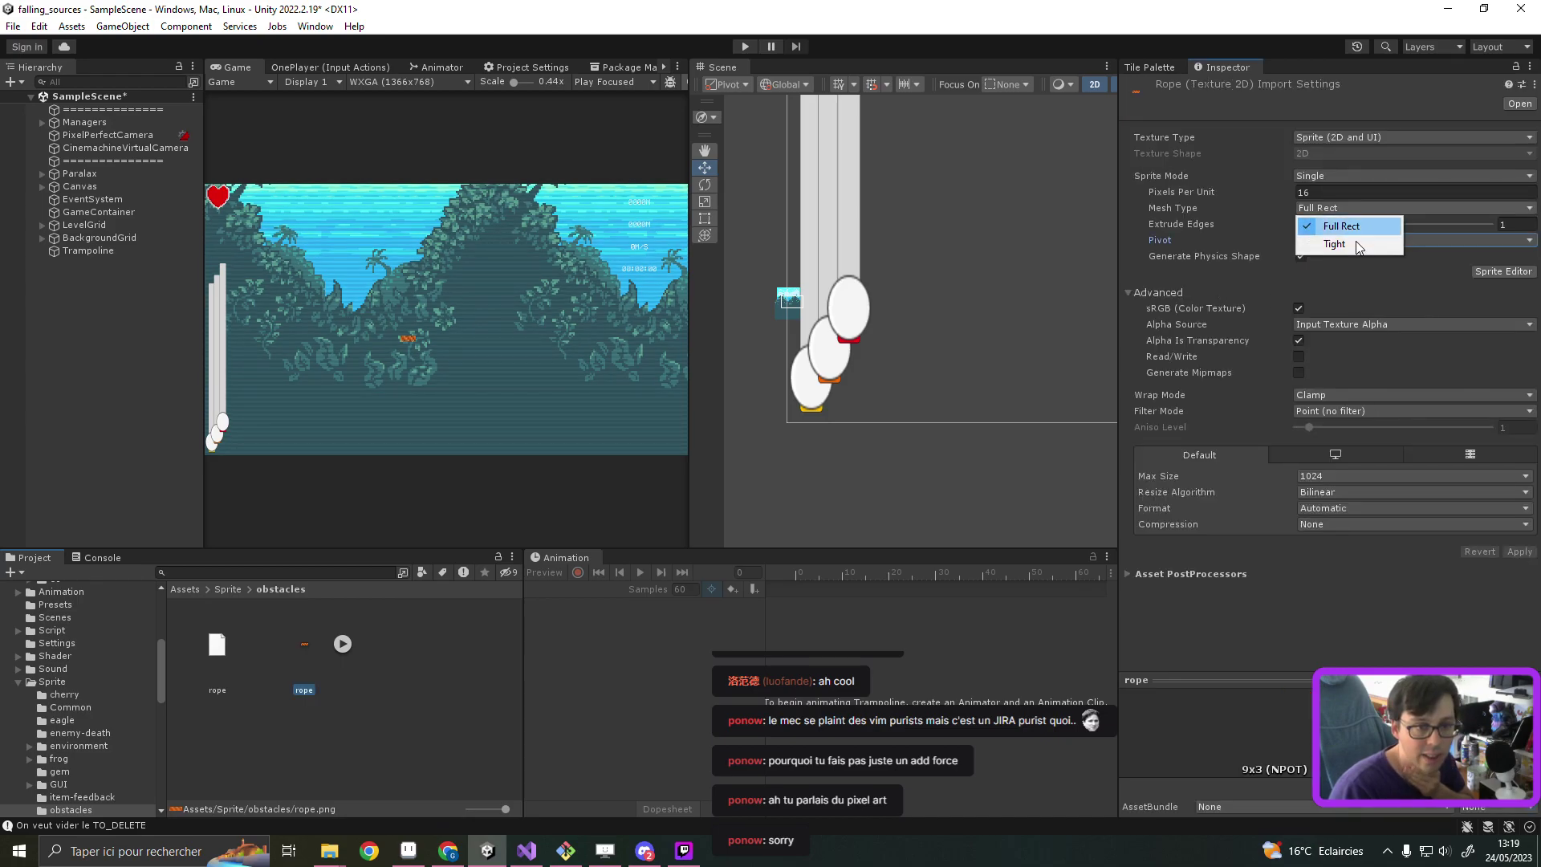
{"action": "left_click", "coordinate": [1364, 228]}
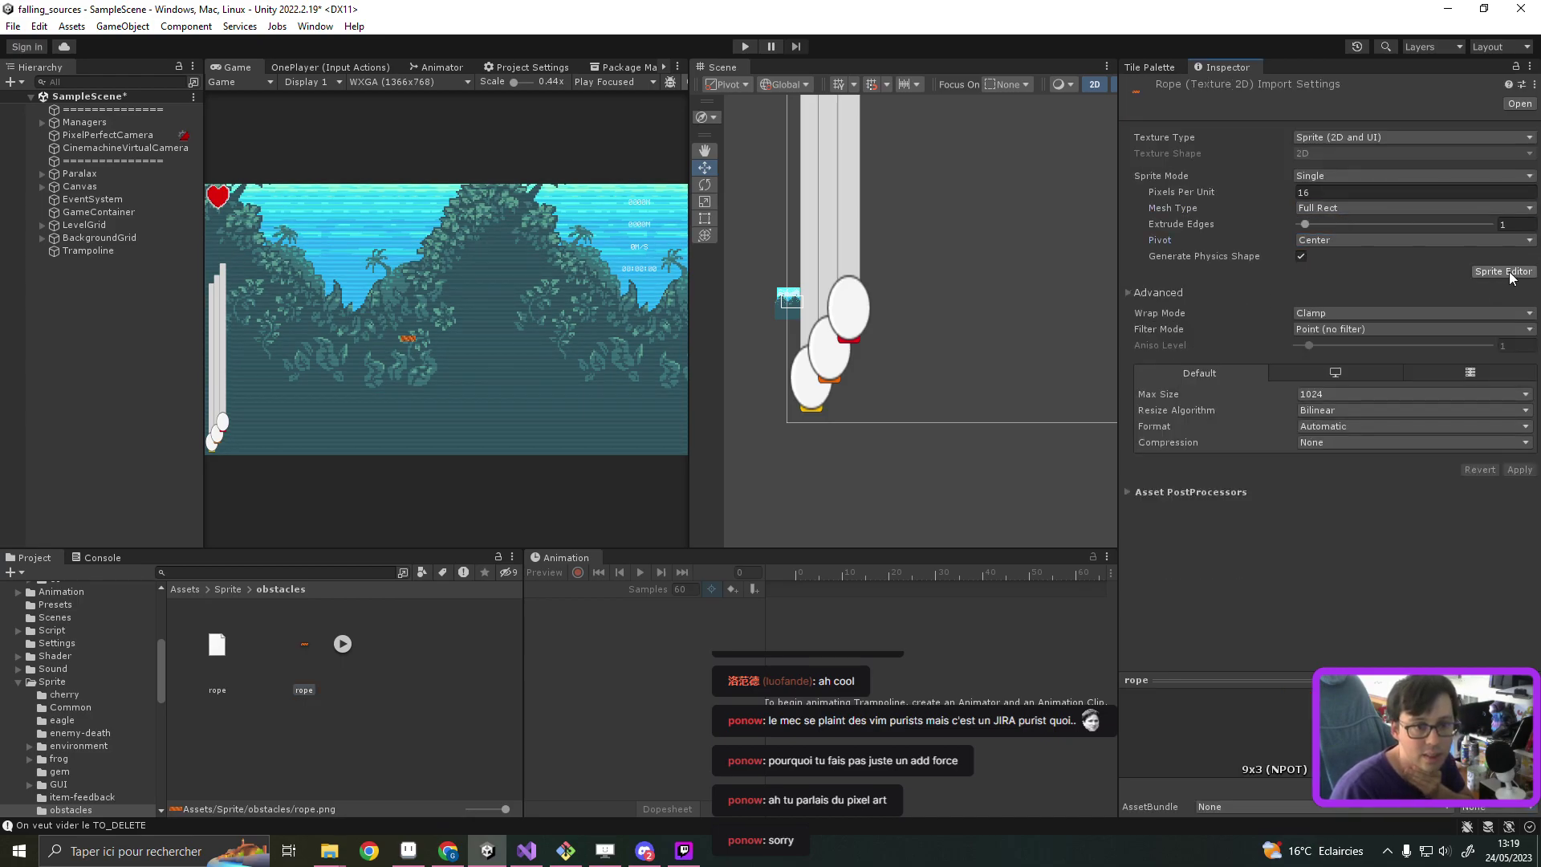
Step: Pull the rope sprite's left and right slice borders inward in the Sprite Editor and apply them
{"action": "left_click", "coordinate": [1505, 272]}
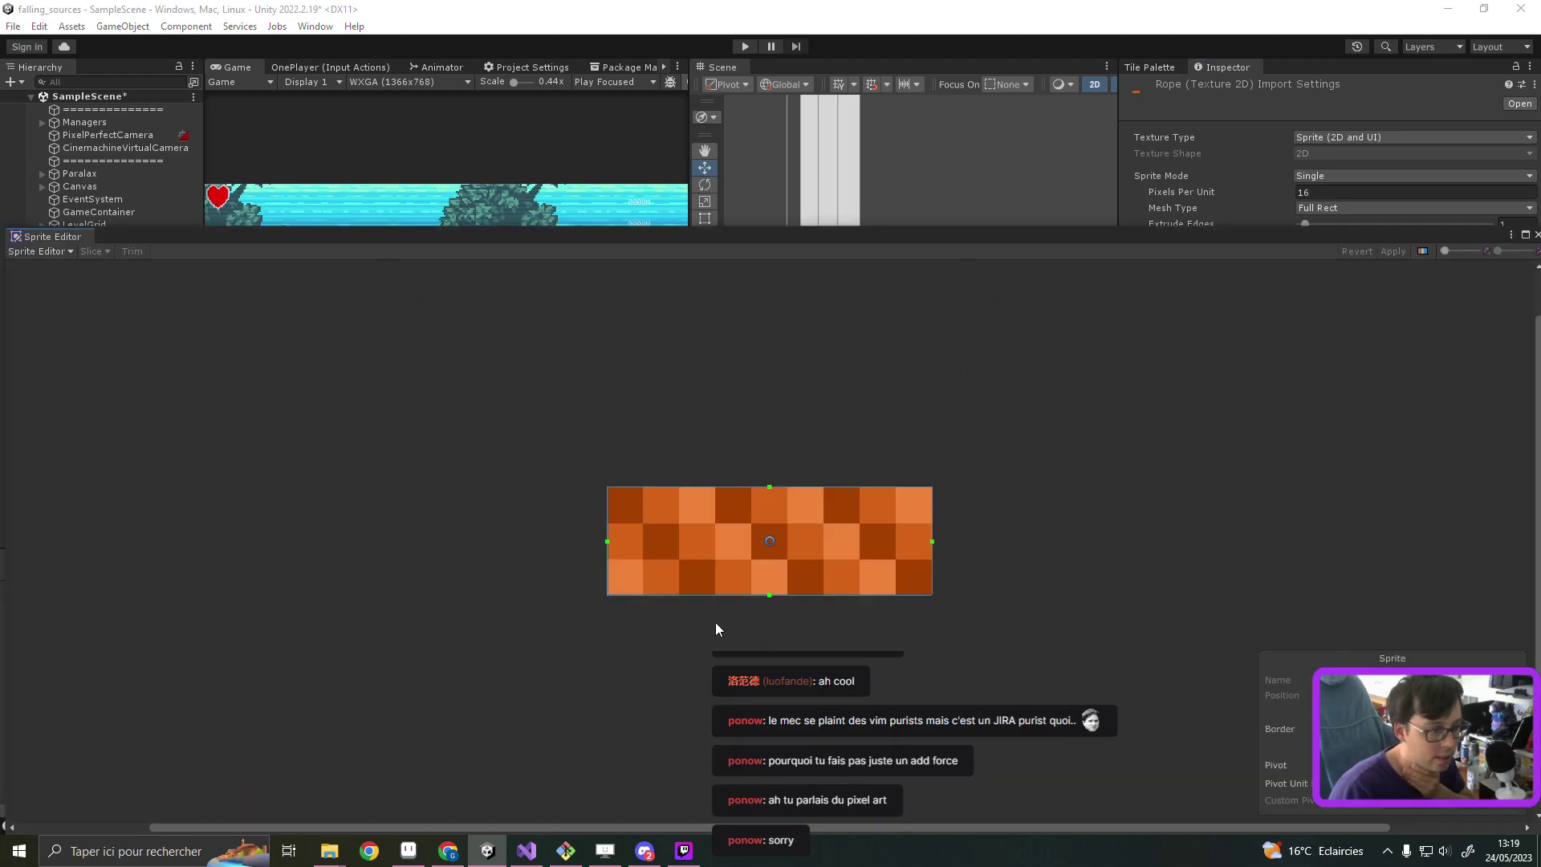
{"action": "left_click_drag", "start_coordinate": [607, 540], "coordinate": [751, 543]}
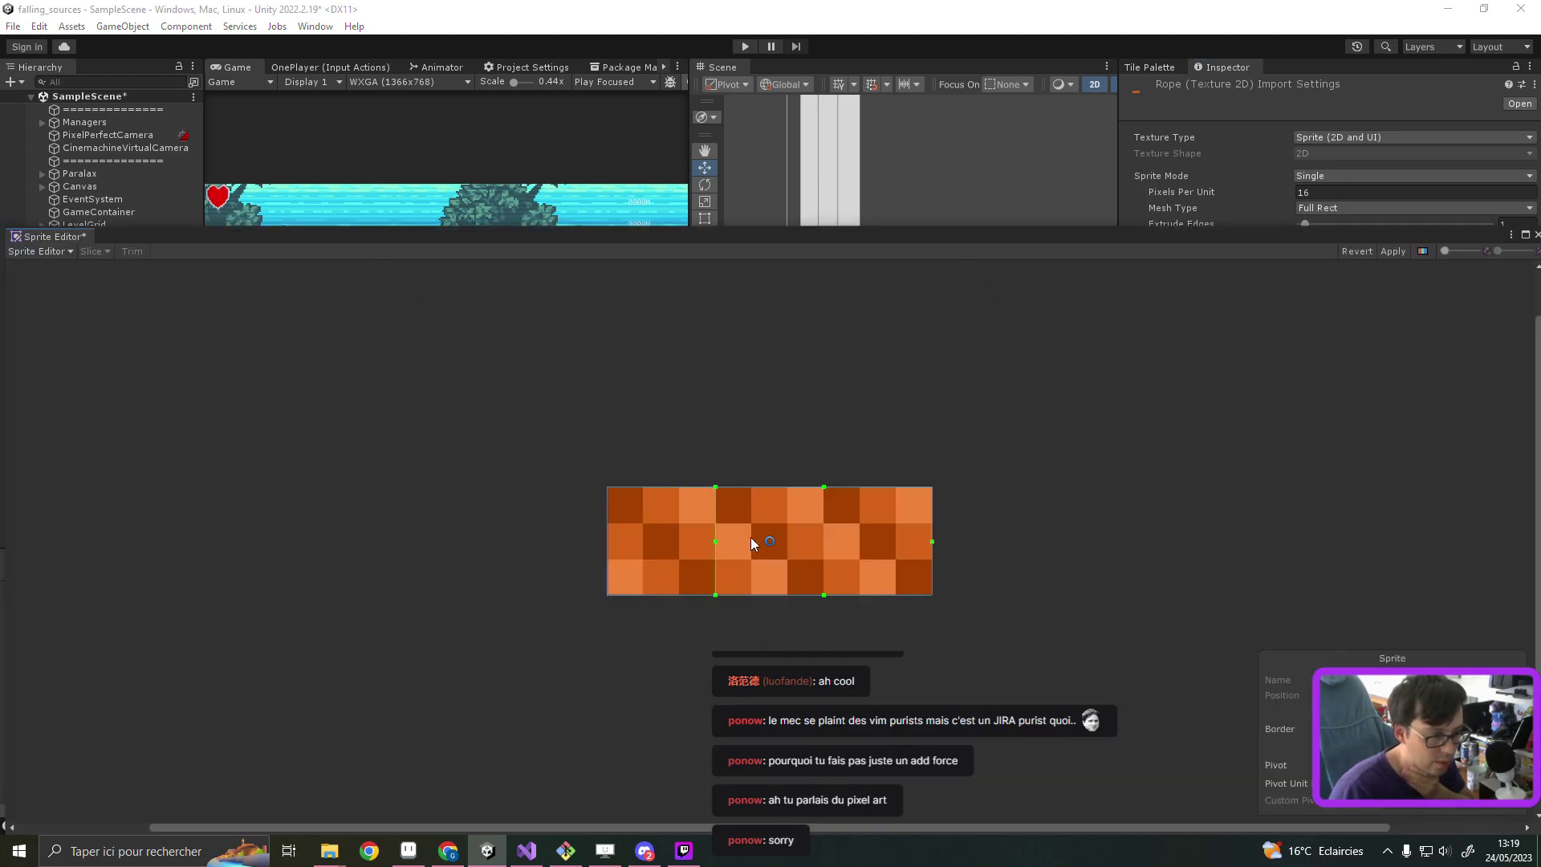
{"action": "left_click_drag", "start_coordinate": [932, 541], "coordinate": [822, 531]}
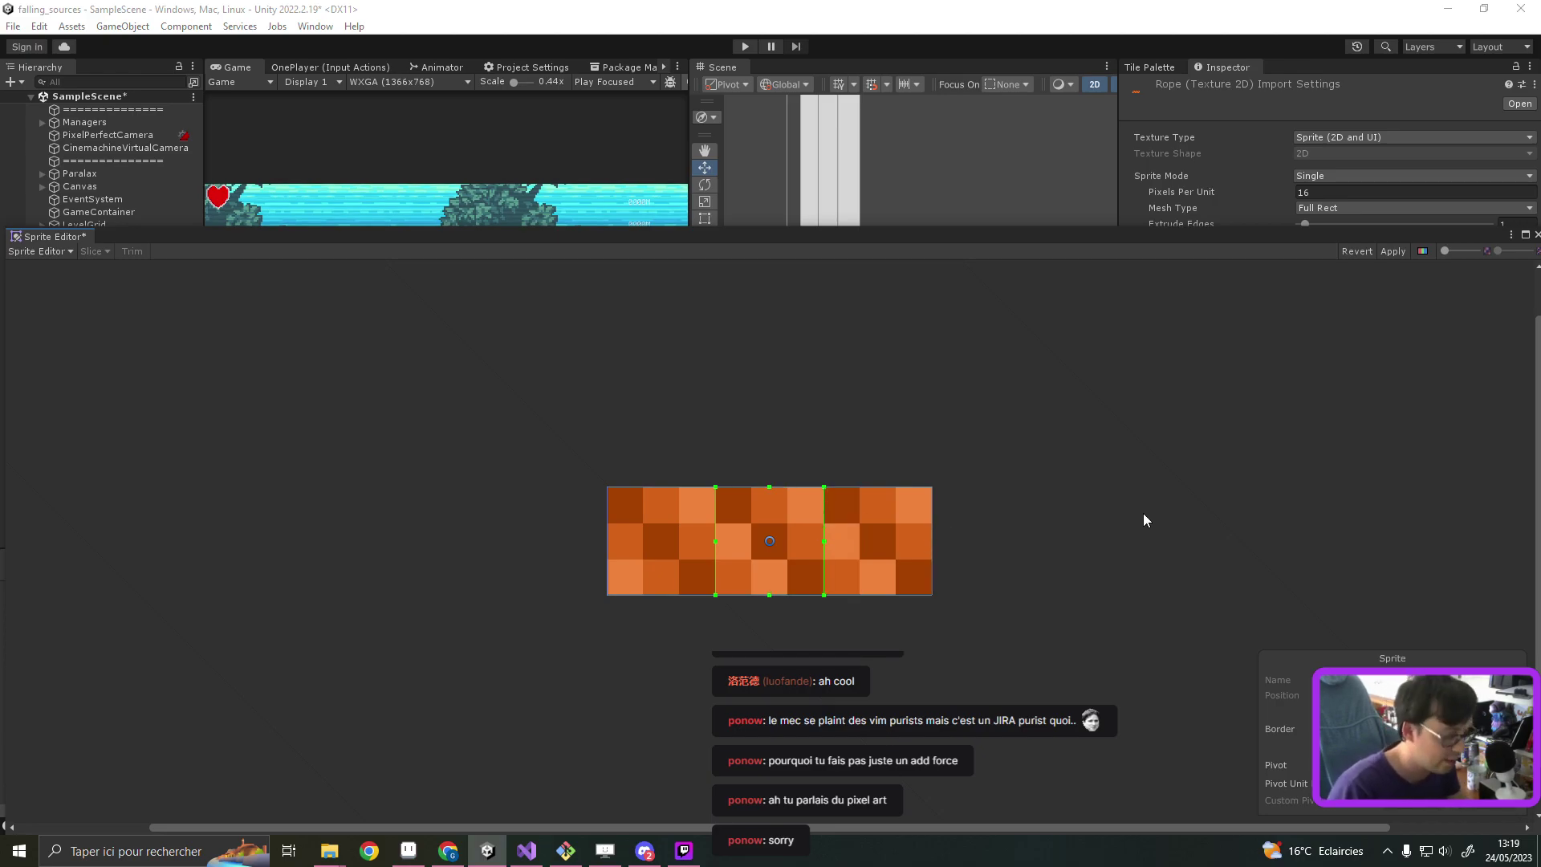
{"action": "key", "text": "ctrl+s"}
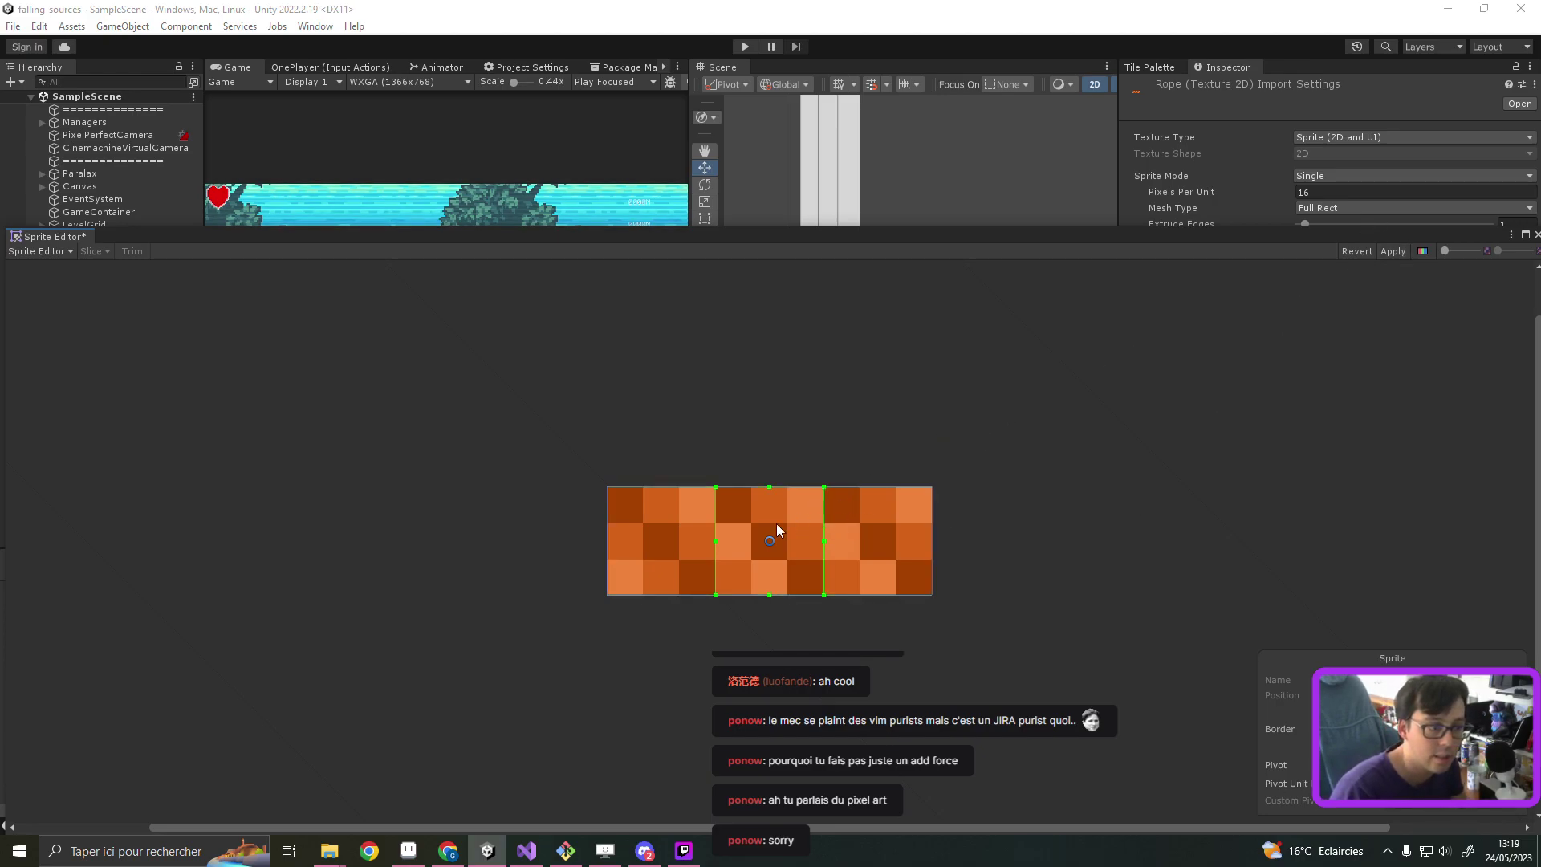
{"action": "left_click_drag", "start_coordinate": [717, 540], "coordinate": [614, 537]}
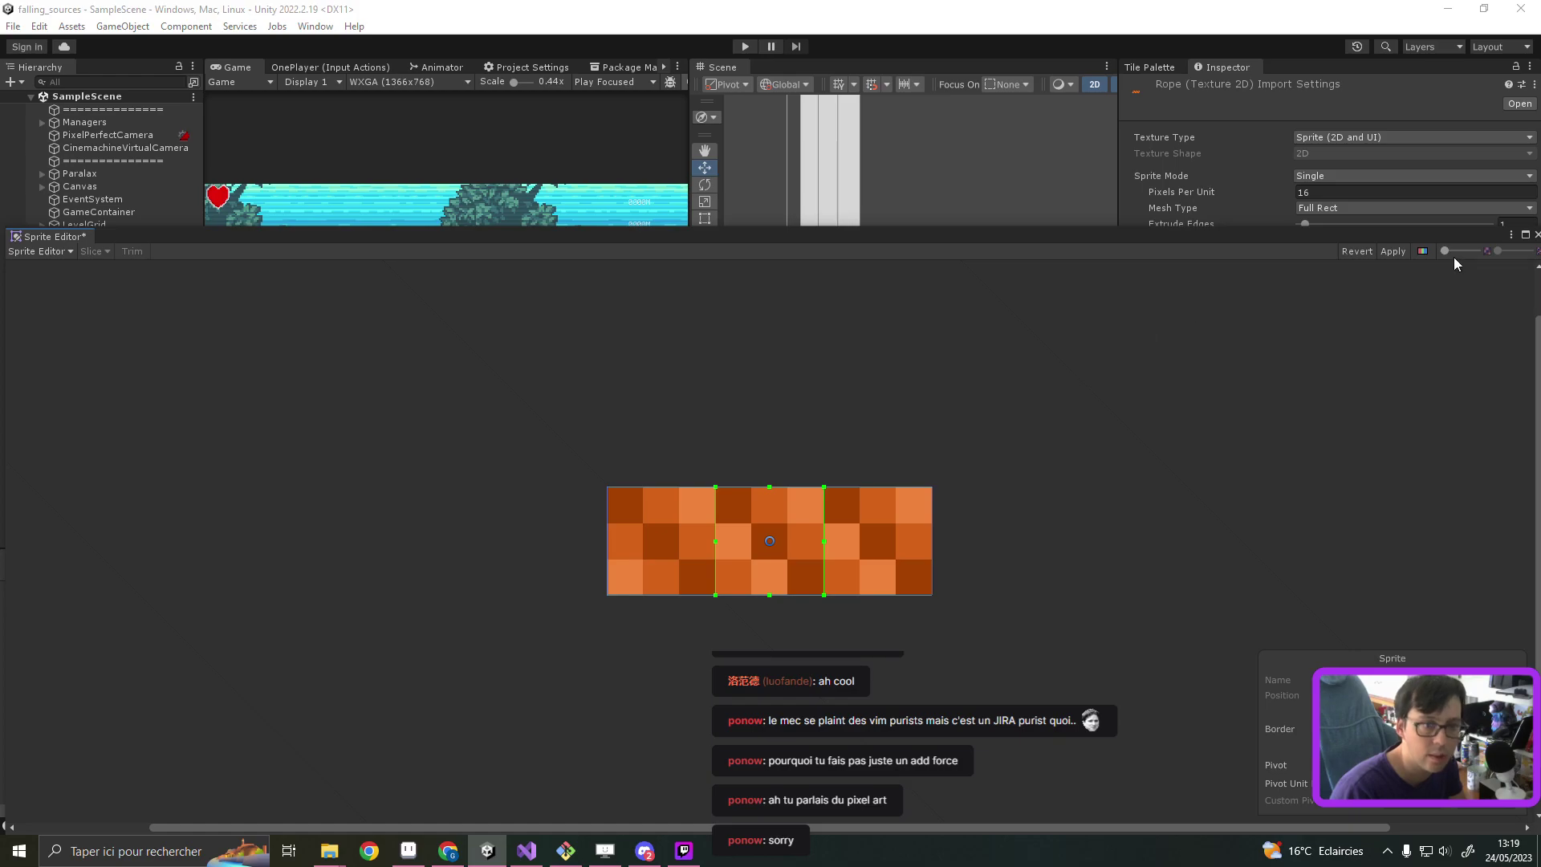
{"action": "left_click", "coordinate": [1406, 250]}
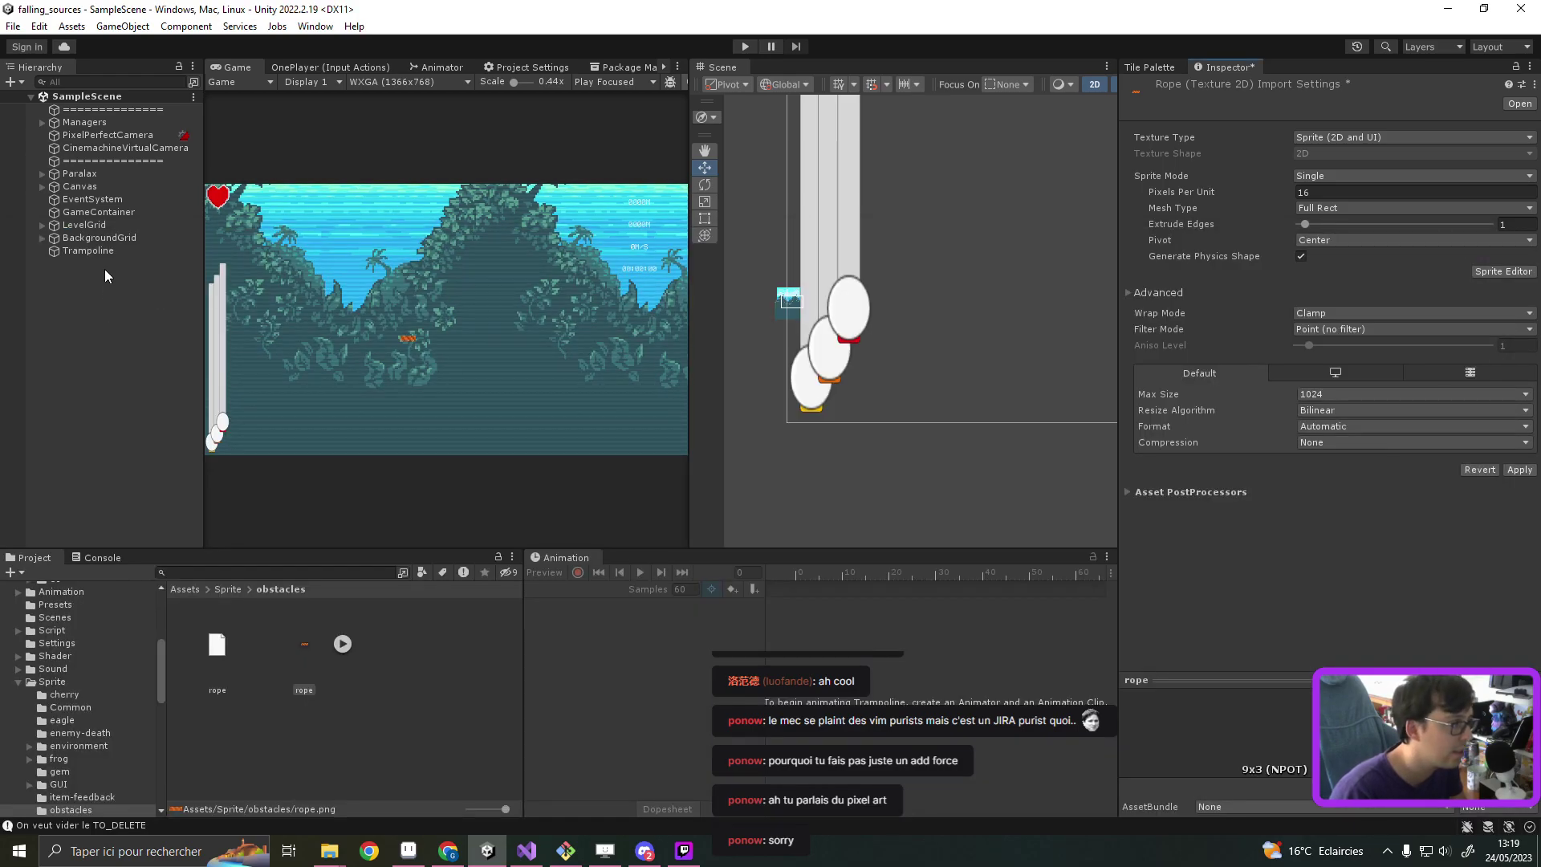
{"action": "left_click", "coordinate": [106, 241]}
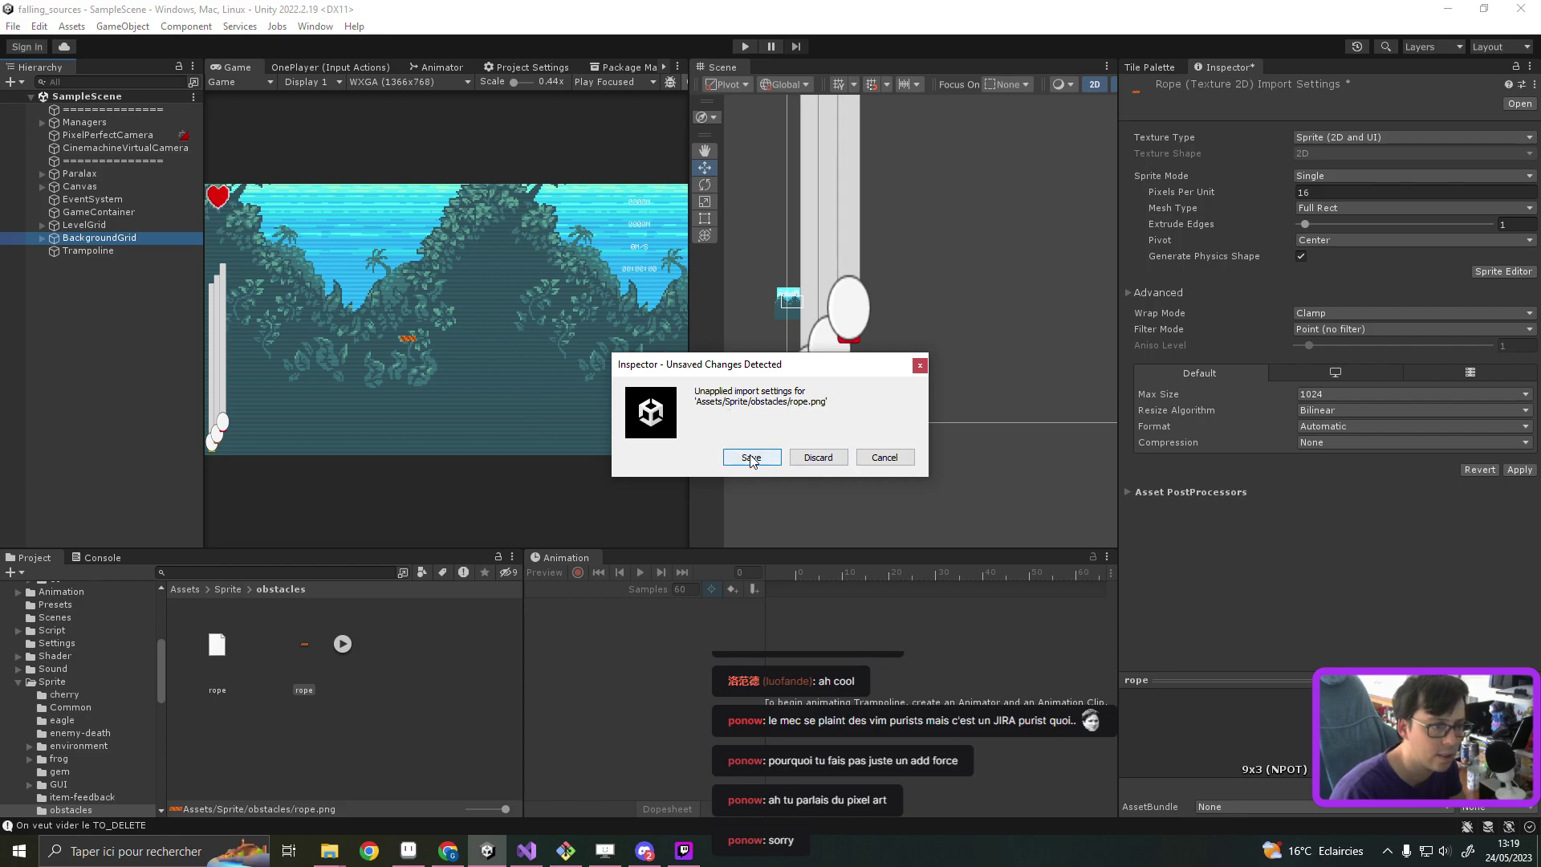
Step: Save the pending rope import settings, then set the Trampoline's vertical scale to 1
{"action": "left_click", "coordinate": [752, 459]}
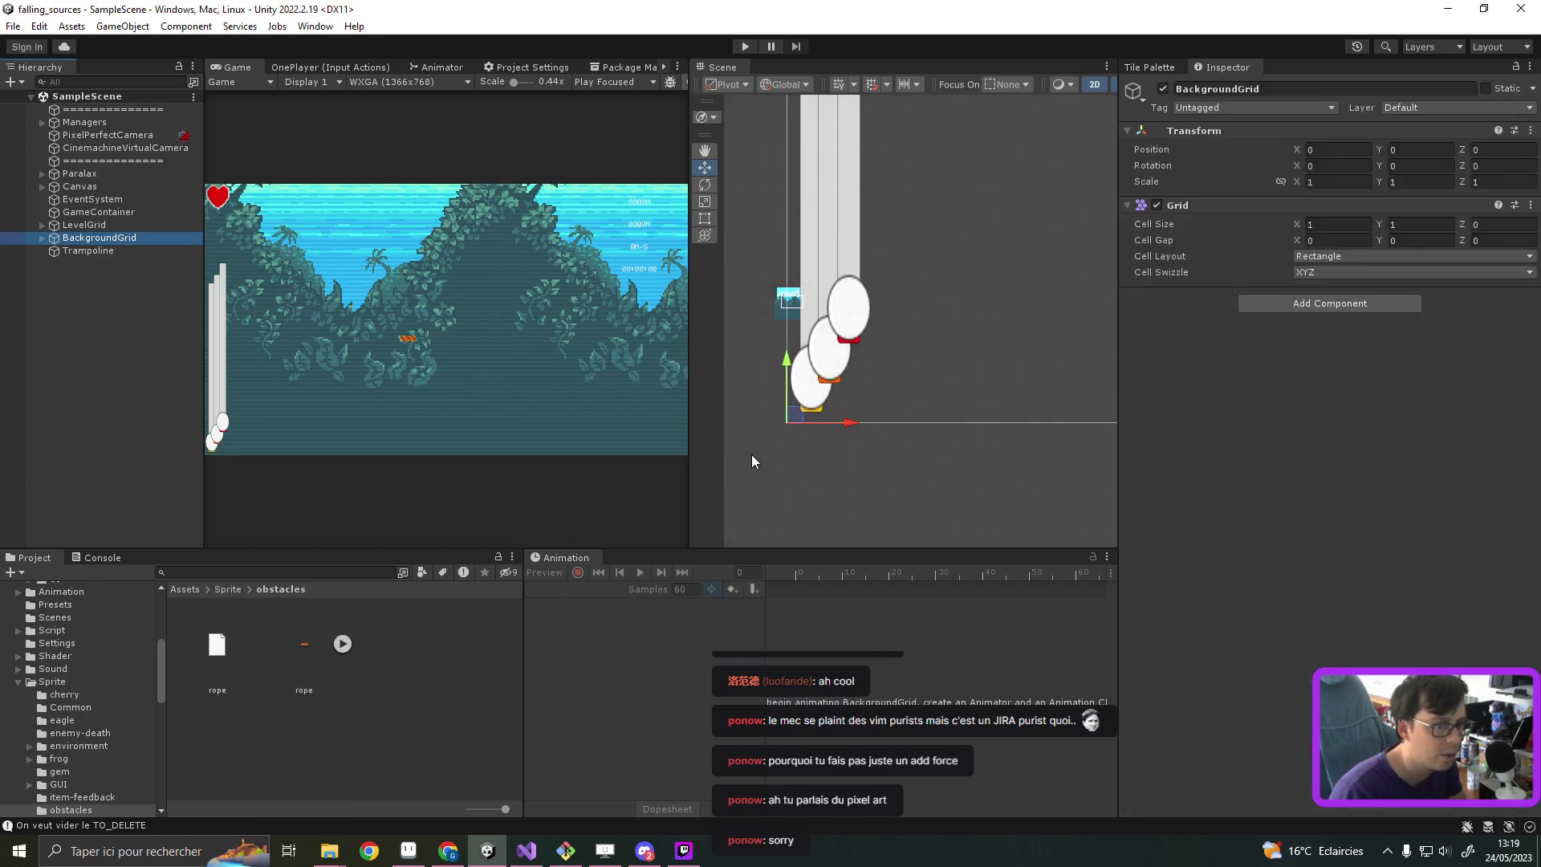
{"action": "left_click", "coordinate": [96, 250]}
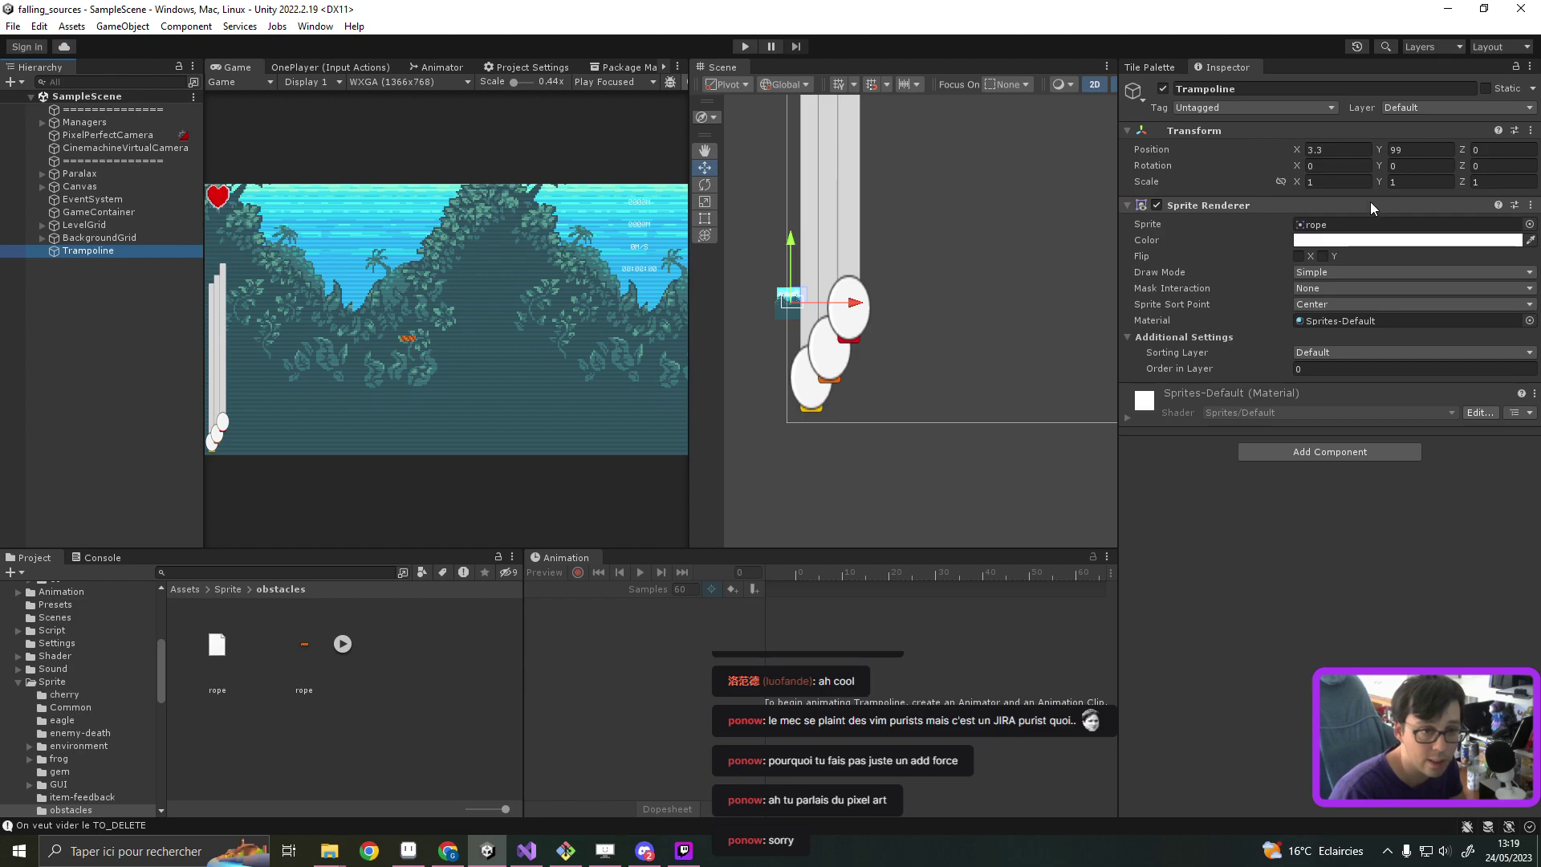
{"action": "left_click_drag", "start_coordinate": [1382, 187], "coordinate": [1392, 161]}
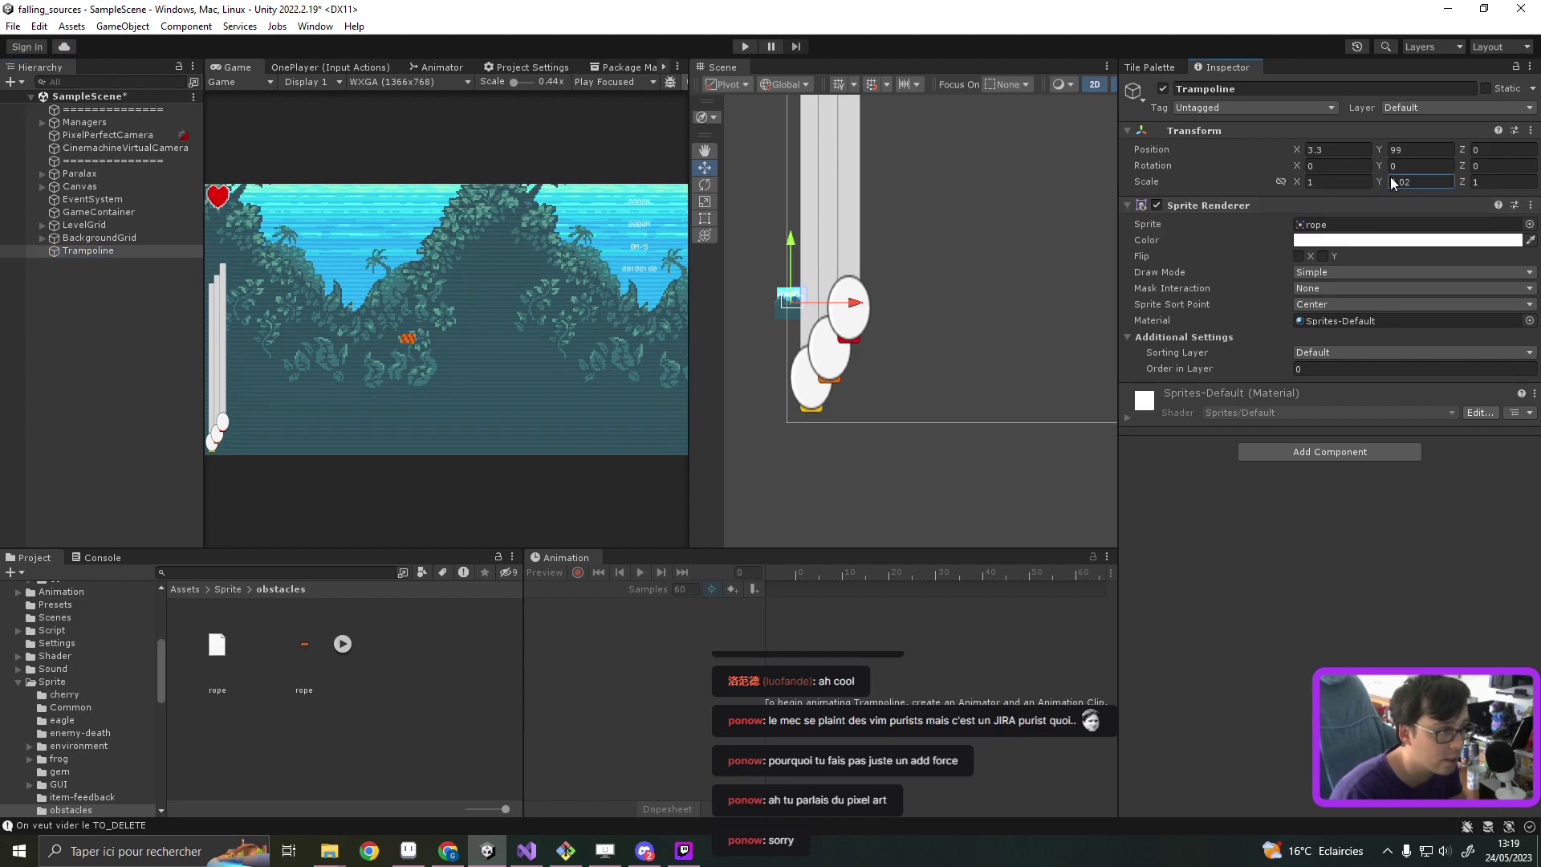
{"action": "type", "text": "1"}
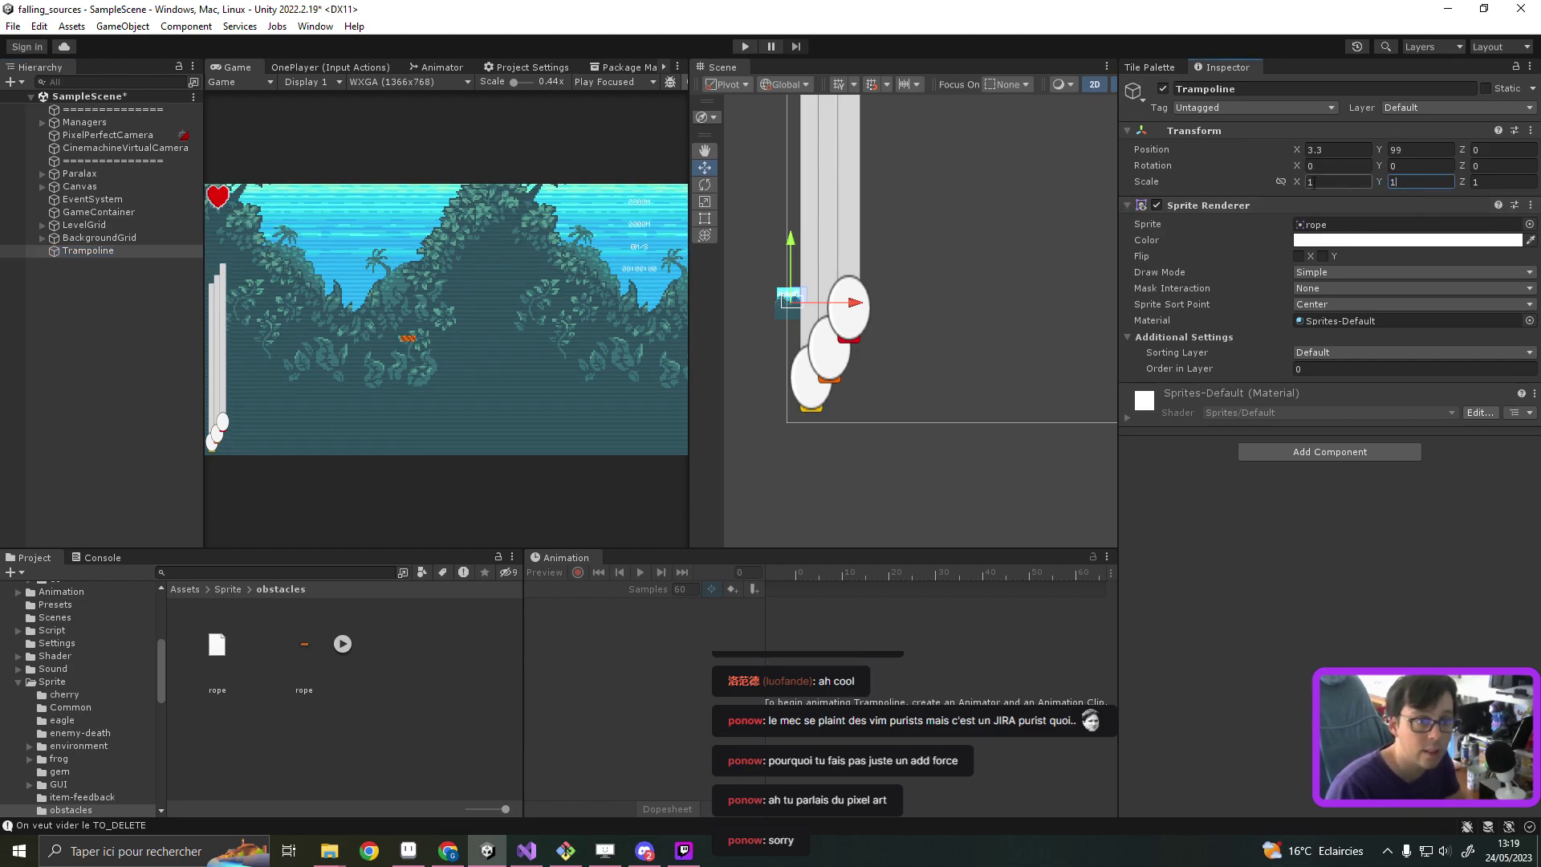
Step: Stretch the rope and switch its Sprite Renderer draw mode from Sliced to Tiled
{"action": "left_click_drag", "start_coordinate": [1298, 184], "coordinate": [1300, 278]}
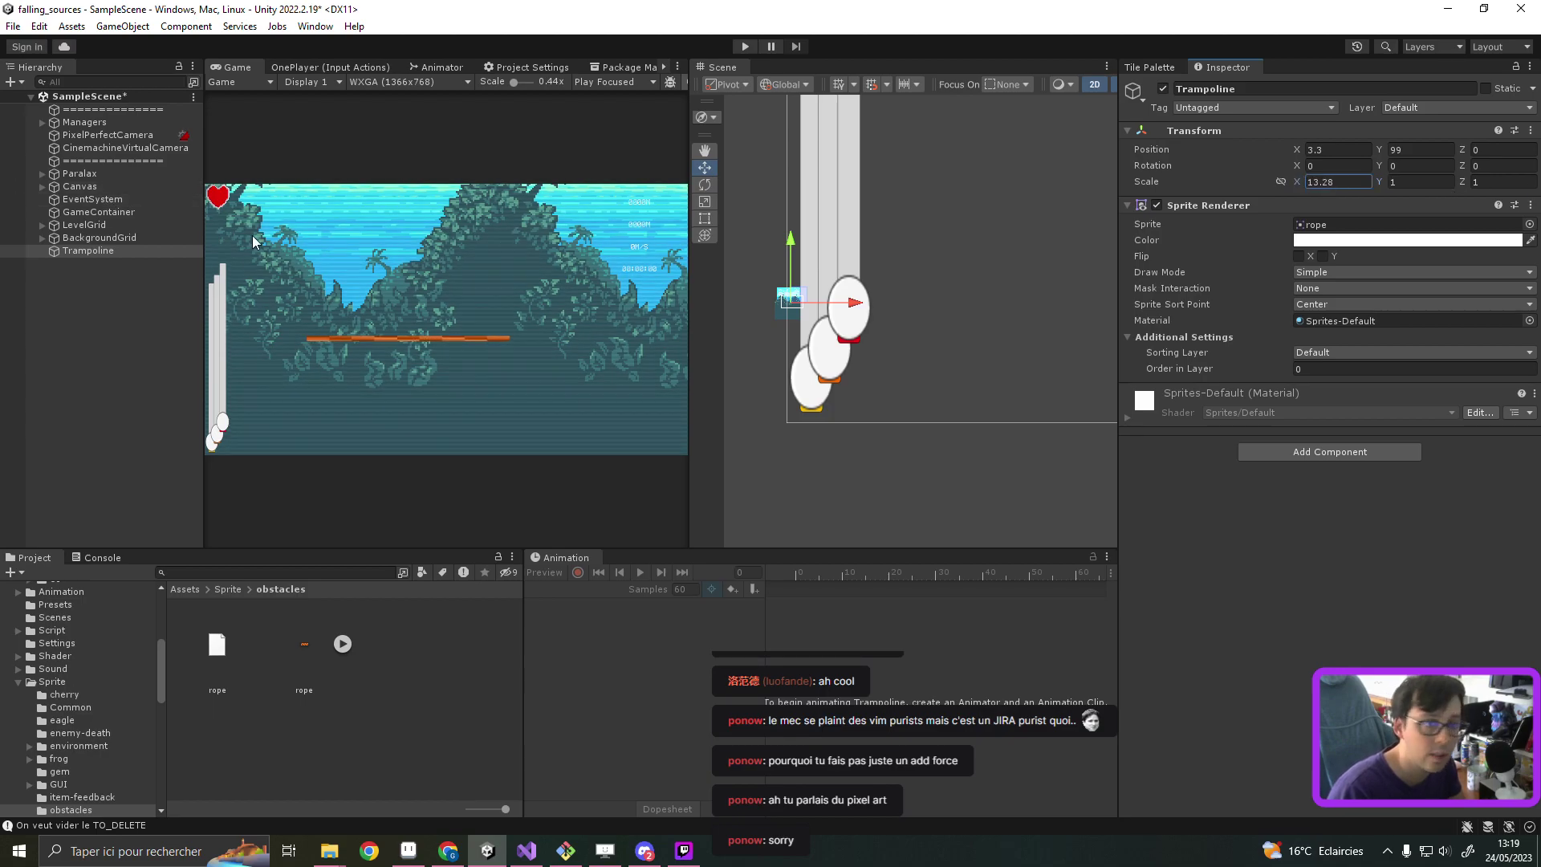
{"action": "left_click", "coordinate": [1300, 274]}
{"action": "left_click", "coordinate": [1335, 305]}
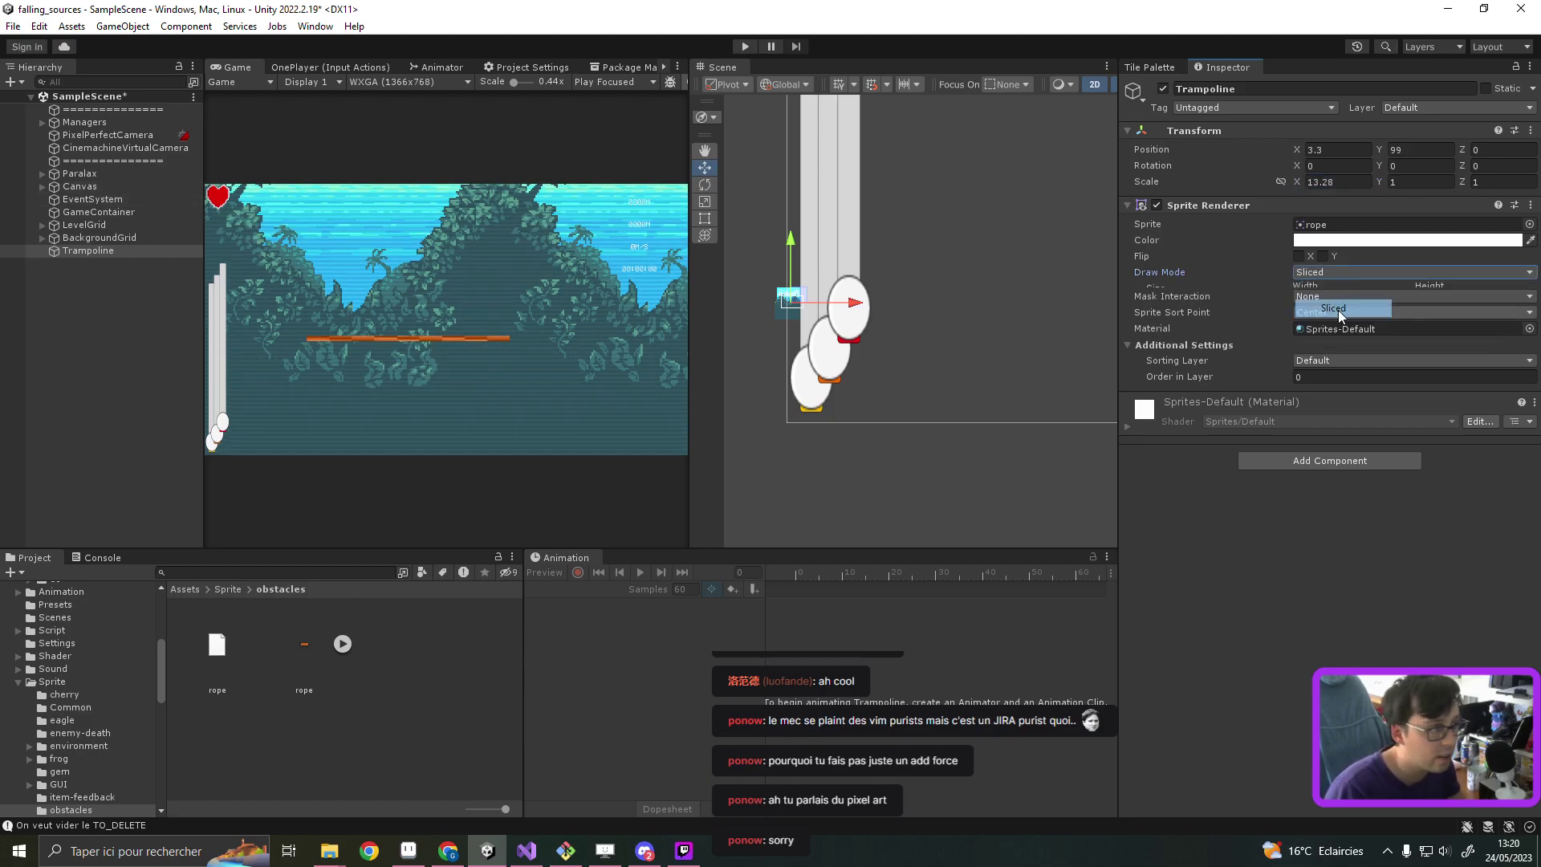
{"action": "left_click", "coordinate": [1332, 273]}
{"action": "left_click", "coordinate": [1337, 327]}
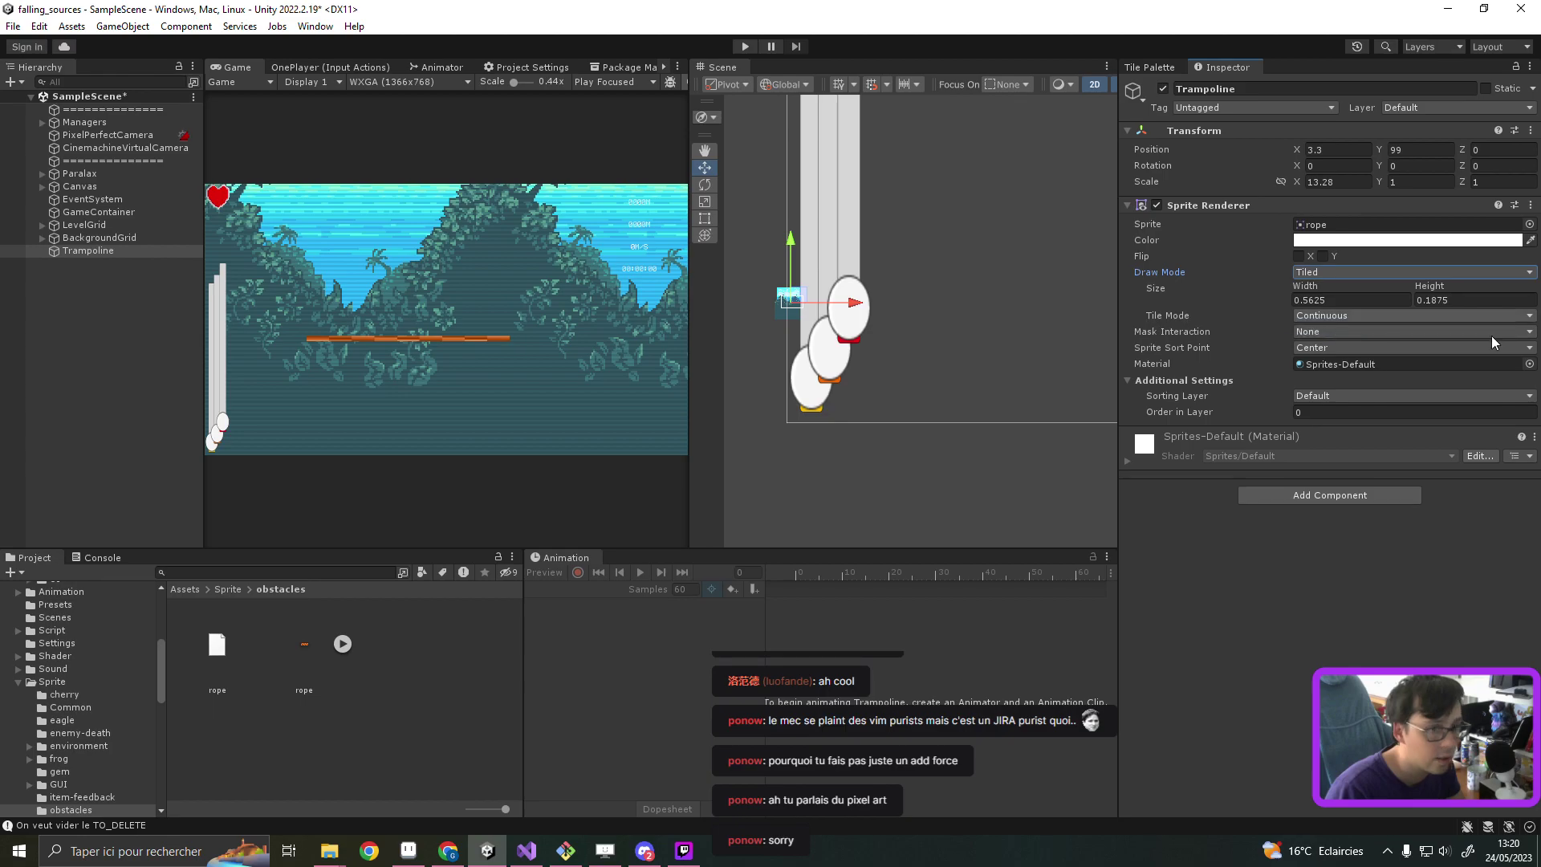
Step: Experiment with the rope's tiled width and height, trying values 1 and 0.8
{"action": "left_click", "coordinate": [1324, 301]}
{"action": "type", "text": "1"}
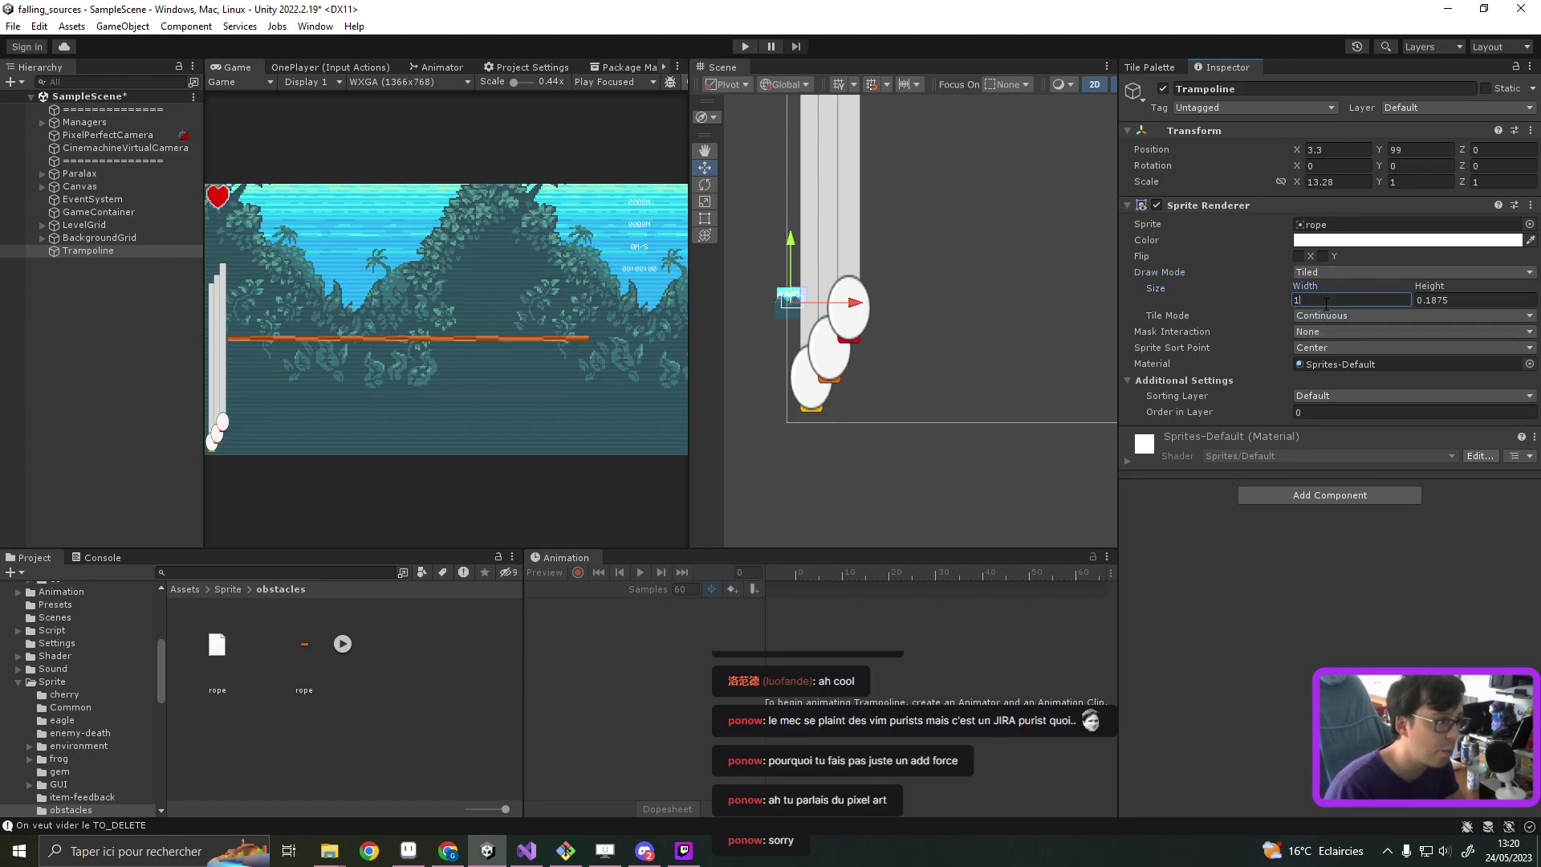
{"action": "left_click", "coordinate": [1445, 300]}
{"action": "type", "text": "1"}
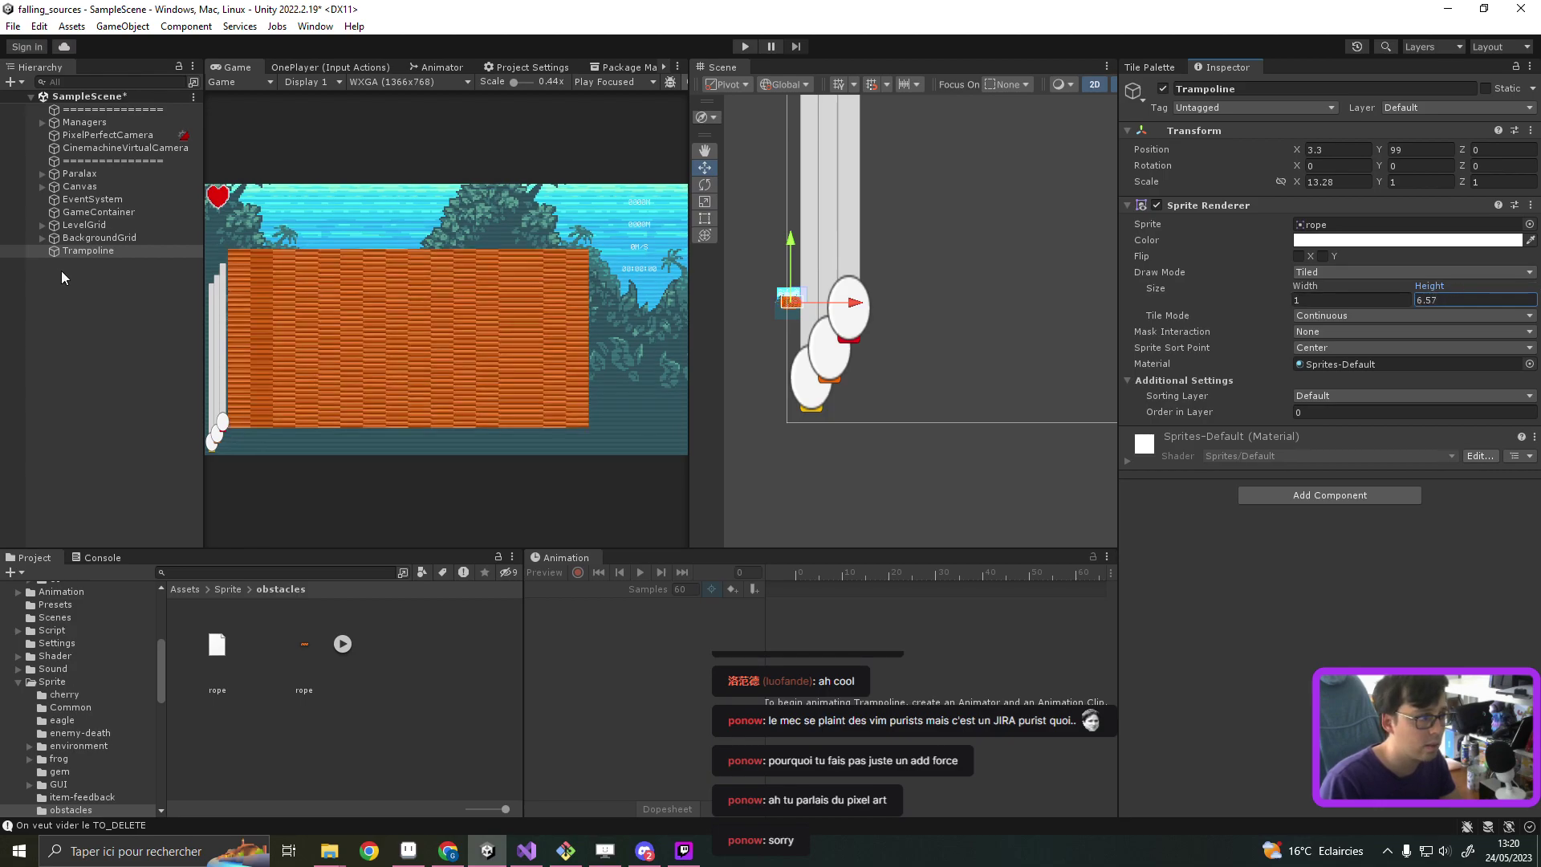
{"action": "key", "text": "BackSpace"}
{"action": "type", "text": "0.8"}
{"action": "left_click_drag", "start_coordinate": [1429, 286], "coordinate": [1445, 280]}
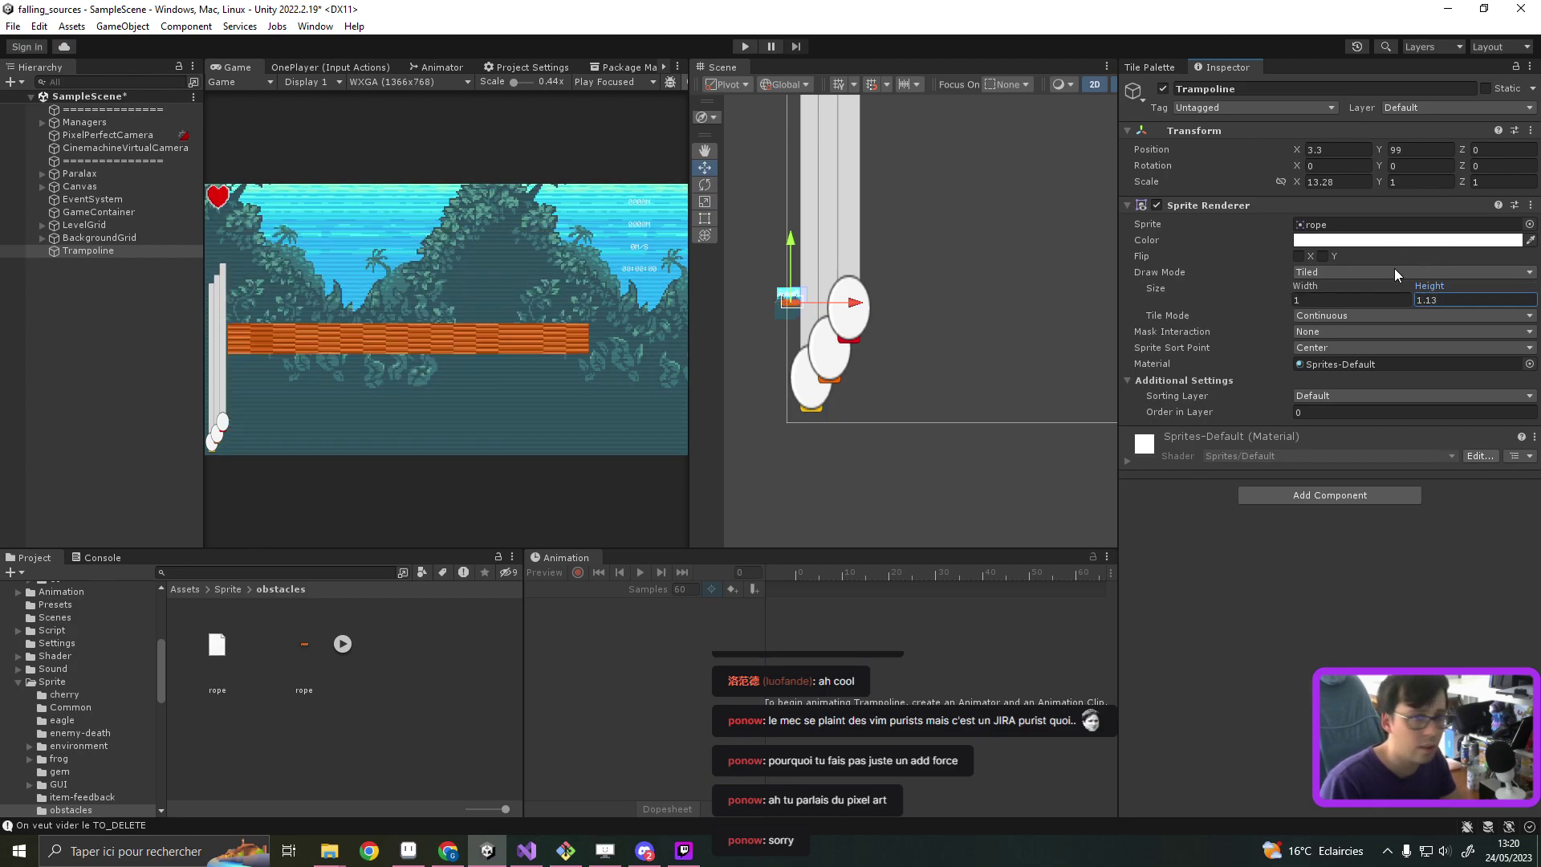
{"action": "mouse_move", "coordinate": [1305, 286]}
{"action": "left_mouse_down"}
{"action": "mouse_move", "coordinate": [1178, 258]}
{"action": "mouse_move", "coordinate": [1198, 258]}
{"action": "left_mouse_up"}
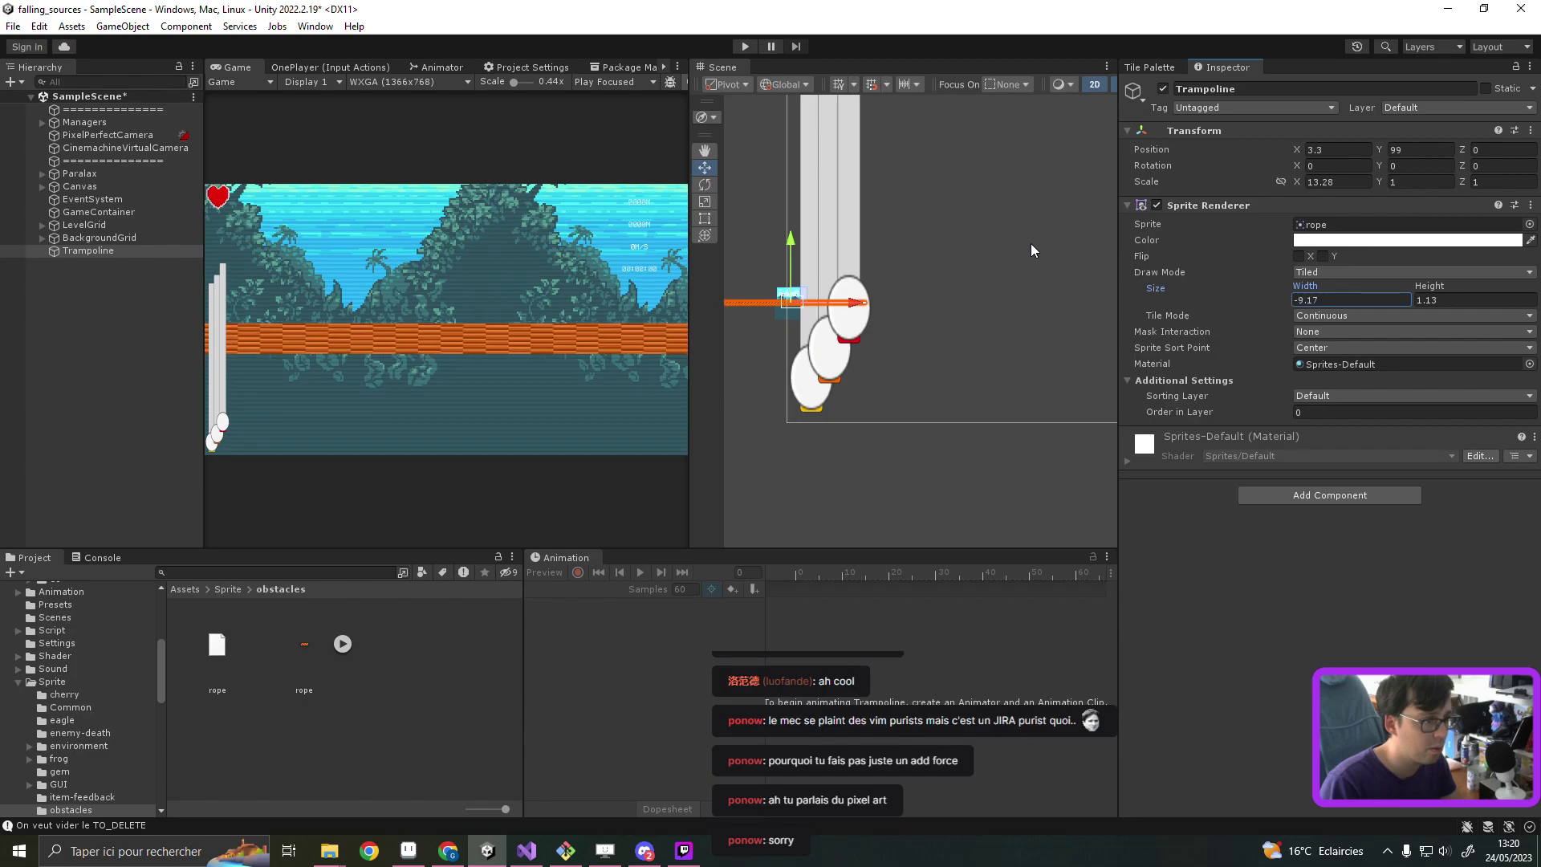
Step: Reset the rope's size values and its horizontal and vertical scale to 1
{"action": "type", "text": "1"}
{"action": "key", "text": "Tab"}
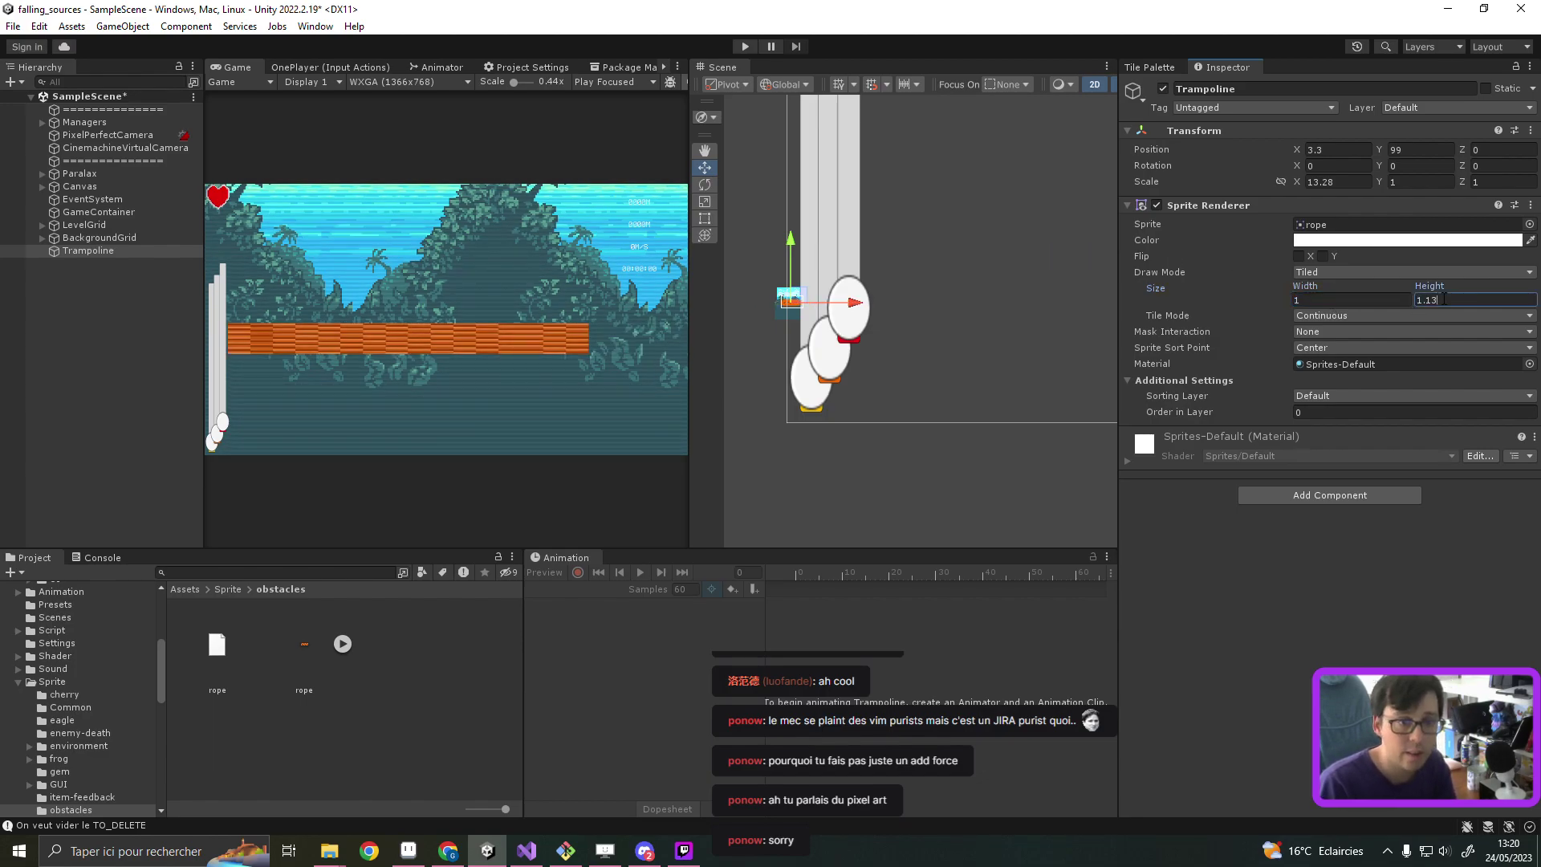
{"action": "type", "text": "1"}
{"action": "left_click", "coordinate": [1336, 181]}
{"action": "type", "text": "1"}
{"action": "left_click", "coordinate": [1406, 183]}
{"action": "type", "text": "1"}
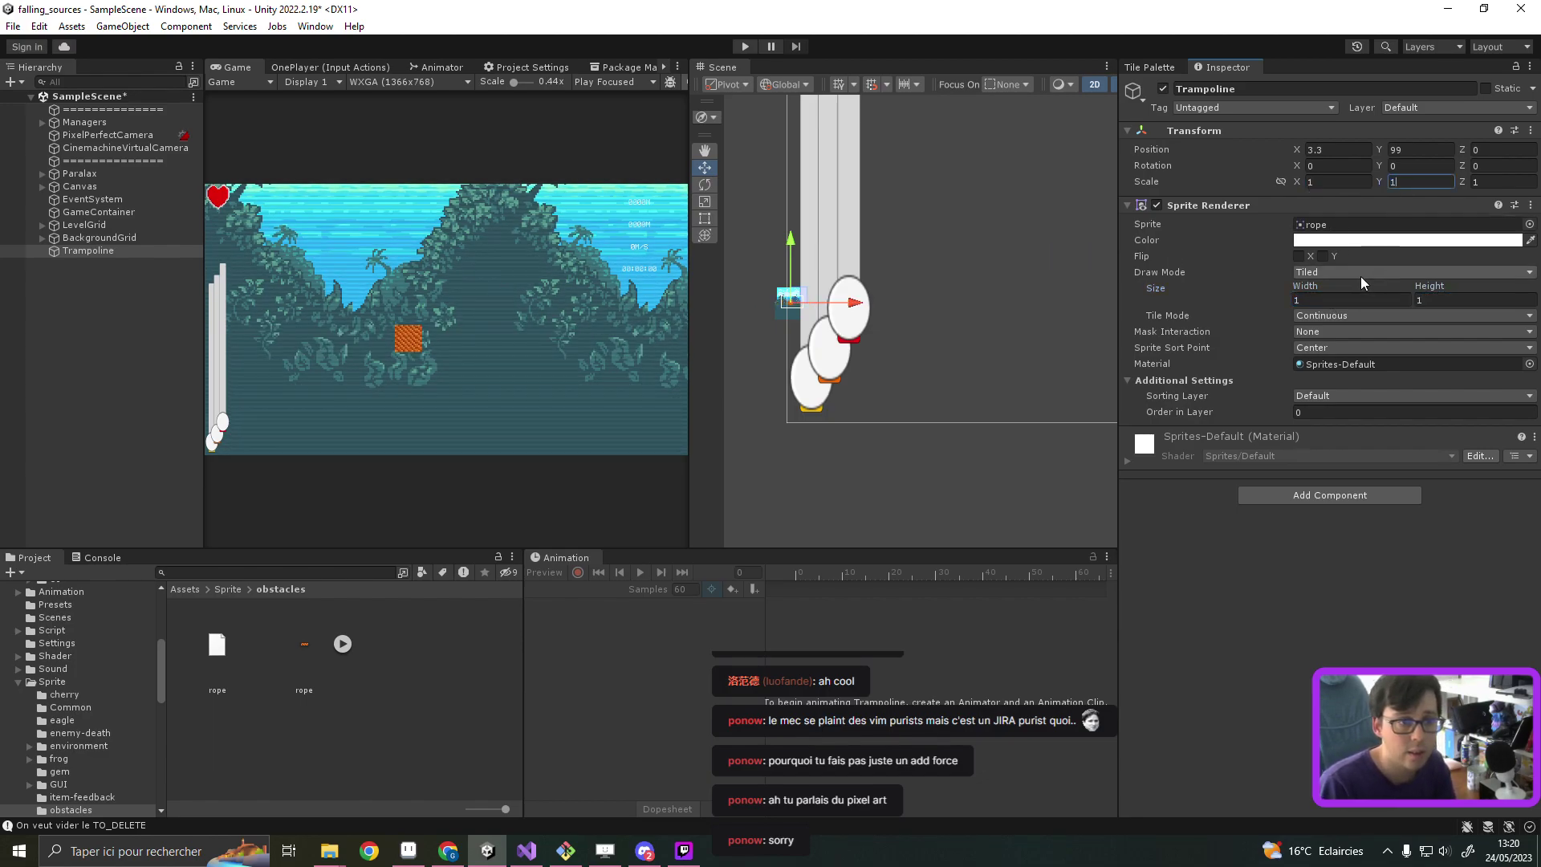
Step: Widen the rope's tiled width to 2.75, try Height 0.2 then 1, and undo
{"action": "scroll", "coordinate": [525, 335], "scroll_direction": "up", "scroll_amount": 1}
{"action": "scroll", "coordinate": [524, 337], "scroll_direction": "up", "scroll_amount": 1}
{"action": "scroll", "coordinate": [524, 338], "scroll_direction": "up", "scroll_amount": 1}
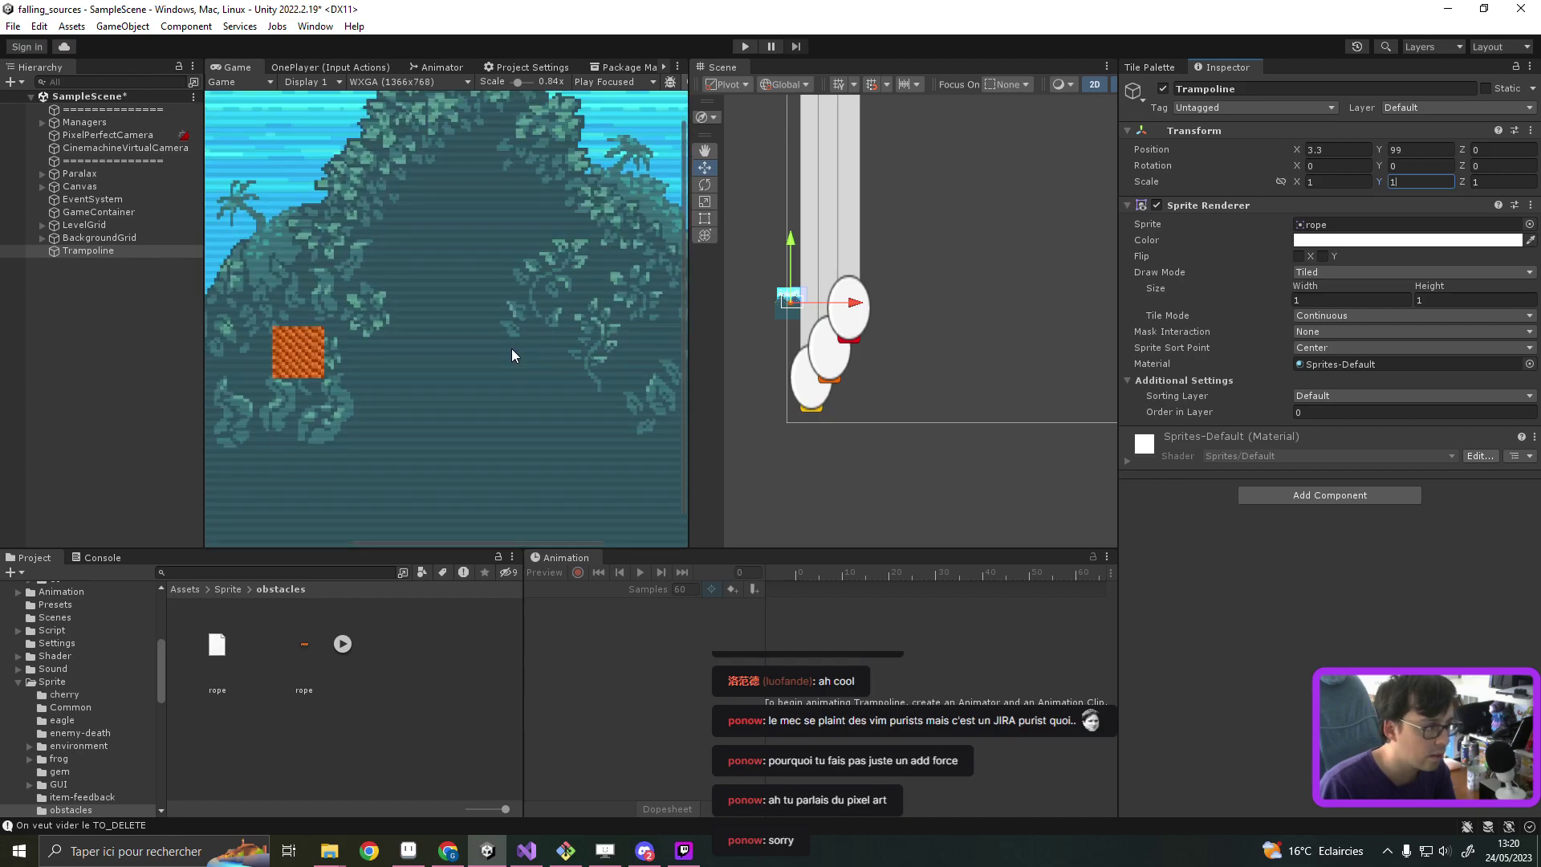
{"action": "scroll", "coordinate": [512, 349], "scroll_direction": "up", "scroll_amount": 1}
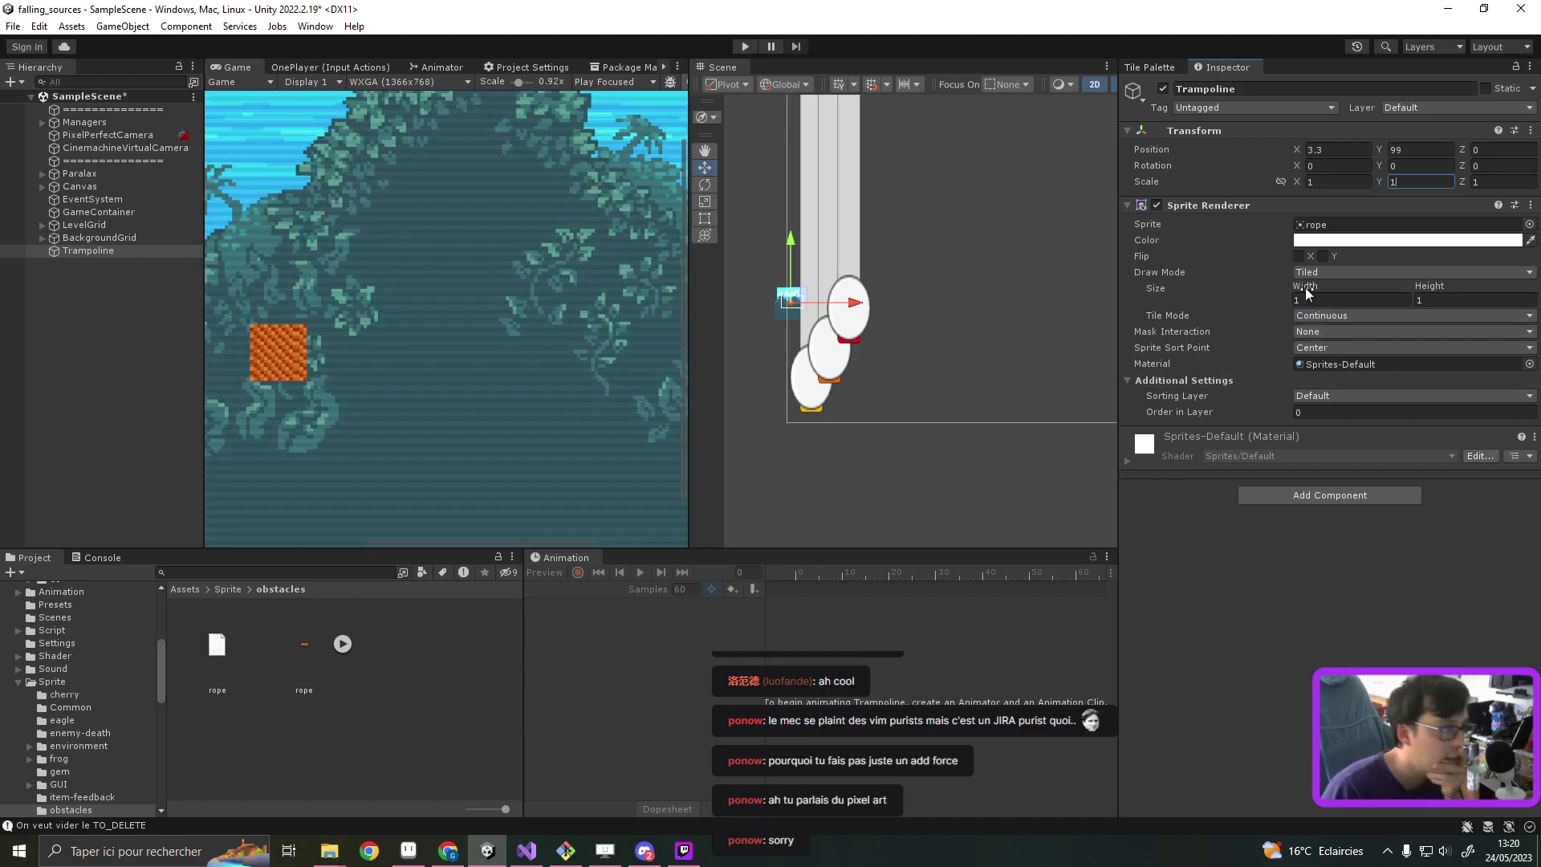
{"action": "left_click_drag", "start_coordinate": [1316, 286], "coordinate": [1418, 287]}
{"action": "type", "text": "0.15"}
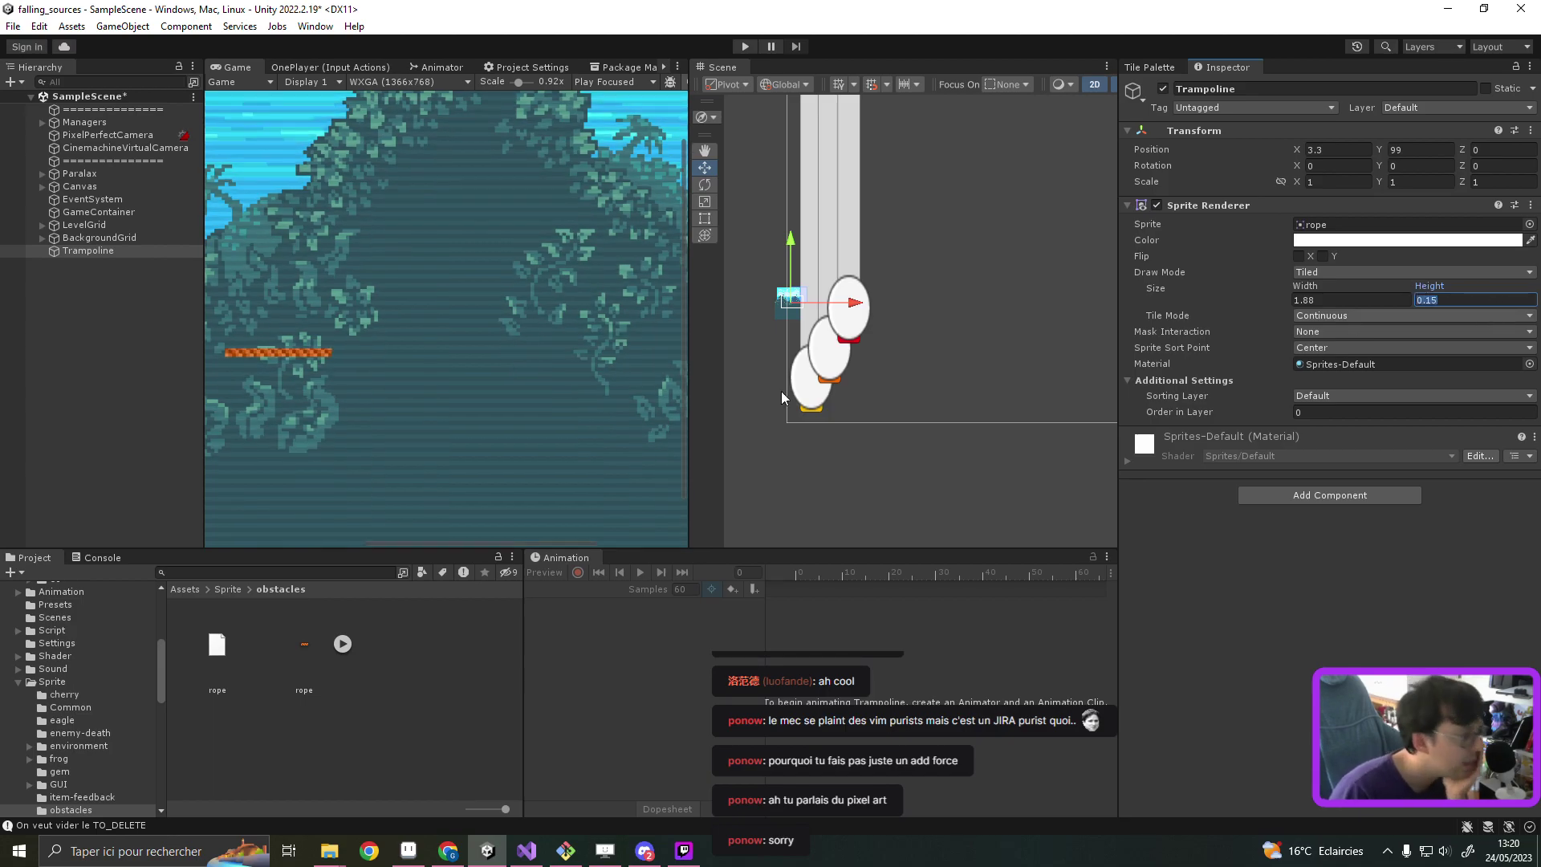
{"action": "scroll", "coordinate": [277, 374], "scroll_direction": "up", "scroll_amount": 3}
{"action": "scroll", "coordinate": [310, 371], "scroll_direction": "up", "scroll_amount": 1}
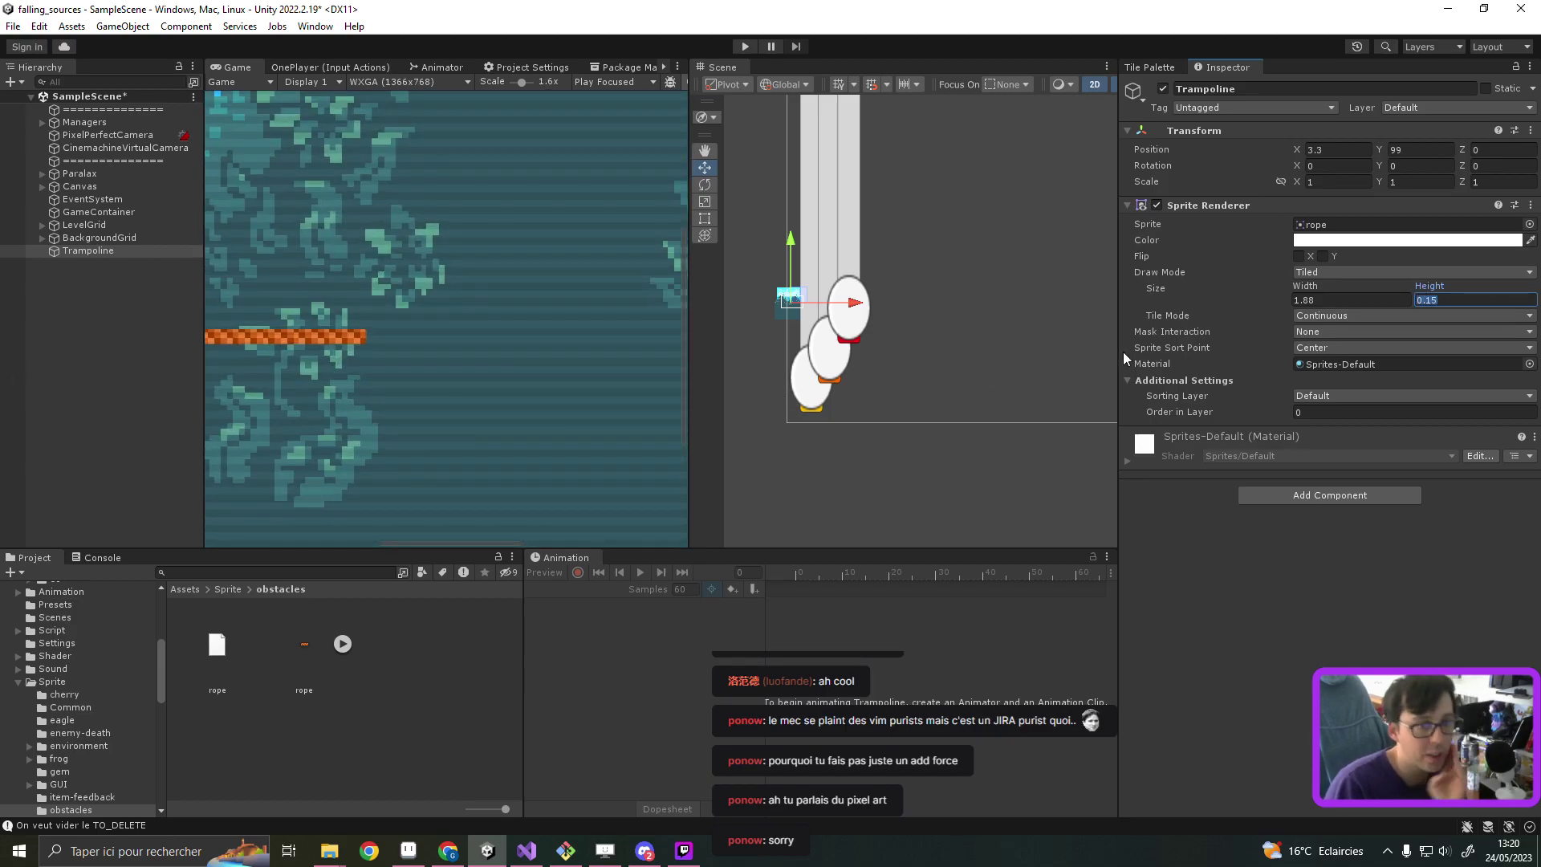
{"action": "type", "text": "0.2"}
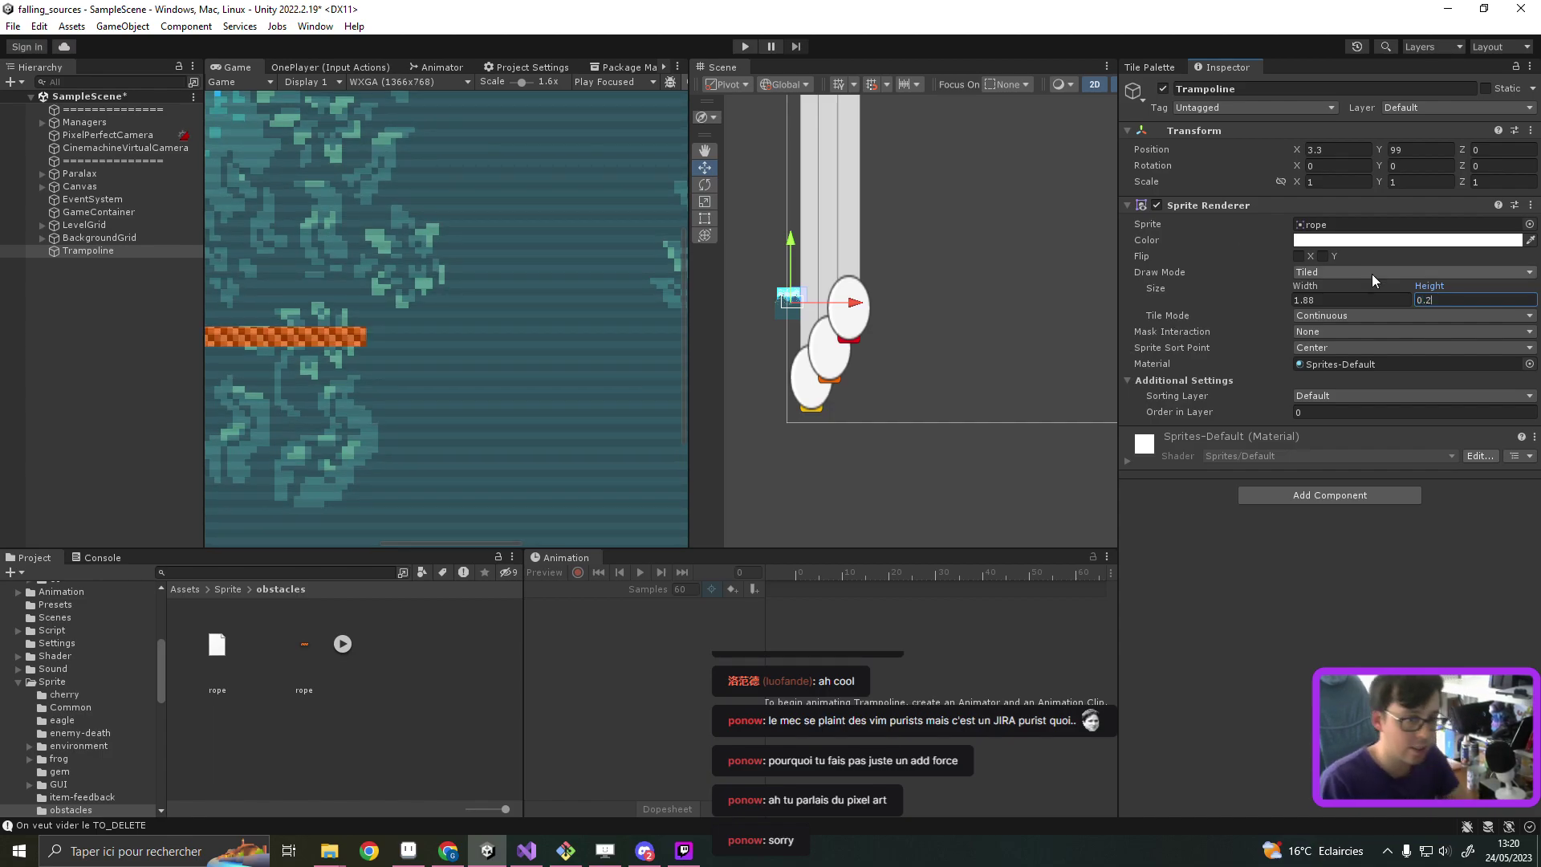
{"action": "key", "text": "BackSpace"}
{"action": "key", "text": "BackSpace"}
{"action": "key", "text": "BackSpace"}
{"action": "type", "text": "1"}
{"action": "key", "text": "ctrl+z"}
{"action": "key", "text": "ctrl+z"}
{"action": "key", "text": "ctrl+z"}
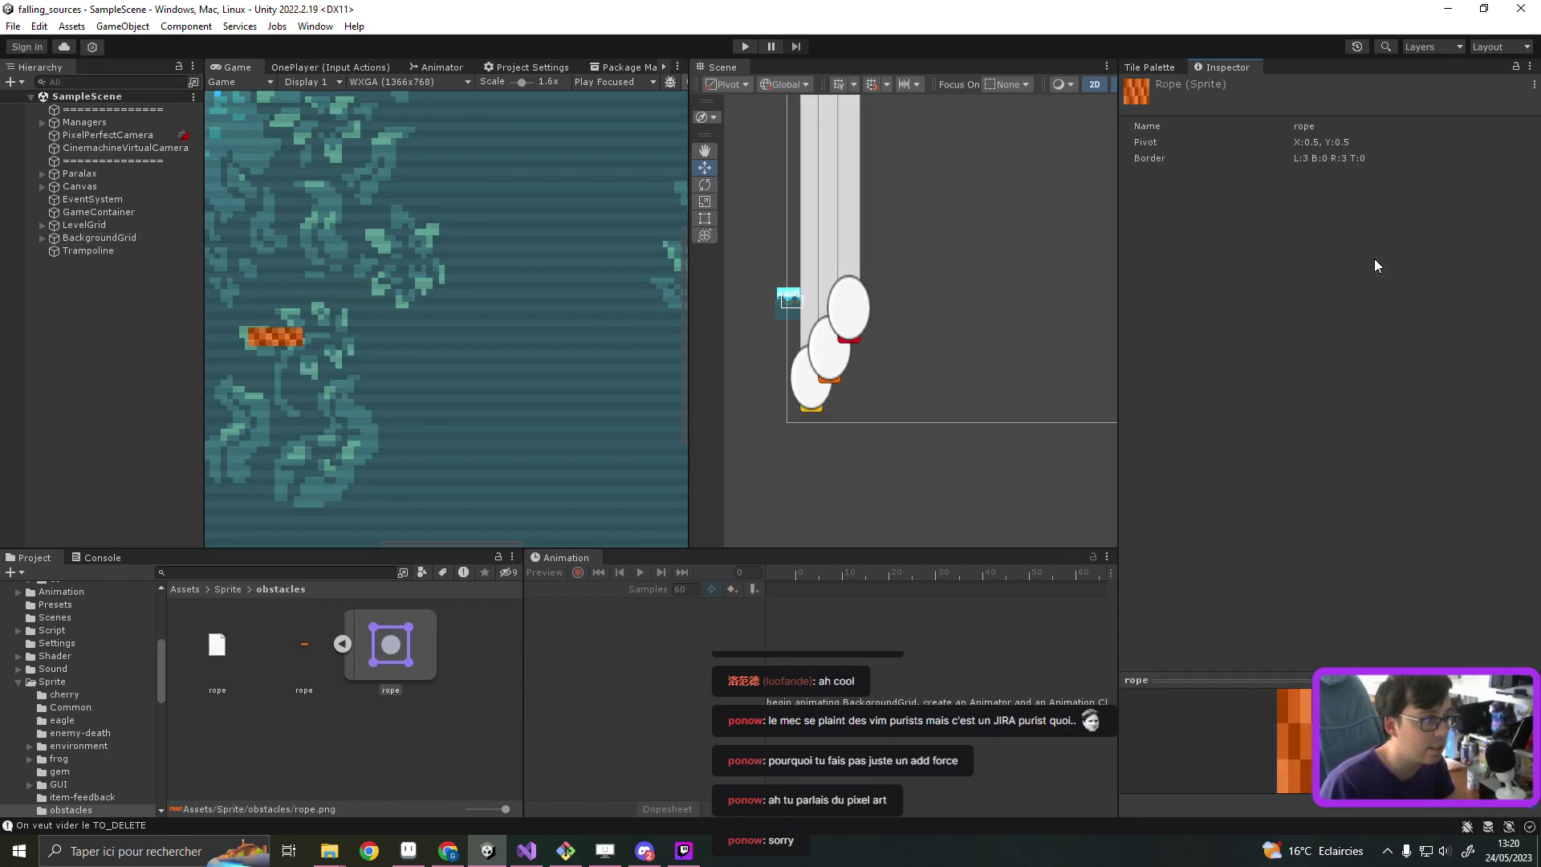
Step: Add top and bottom slice borders to the rope sprite in the Sprite Editor, apply, and close it
{"action": "left_click", "coordinate": [343, 644]}
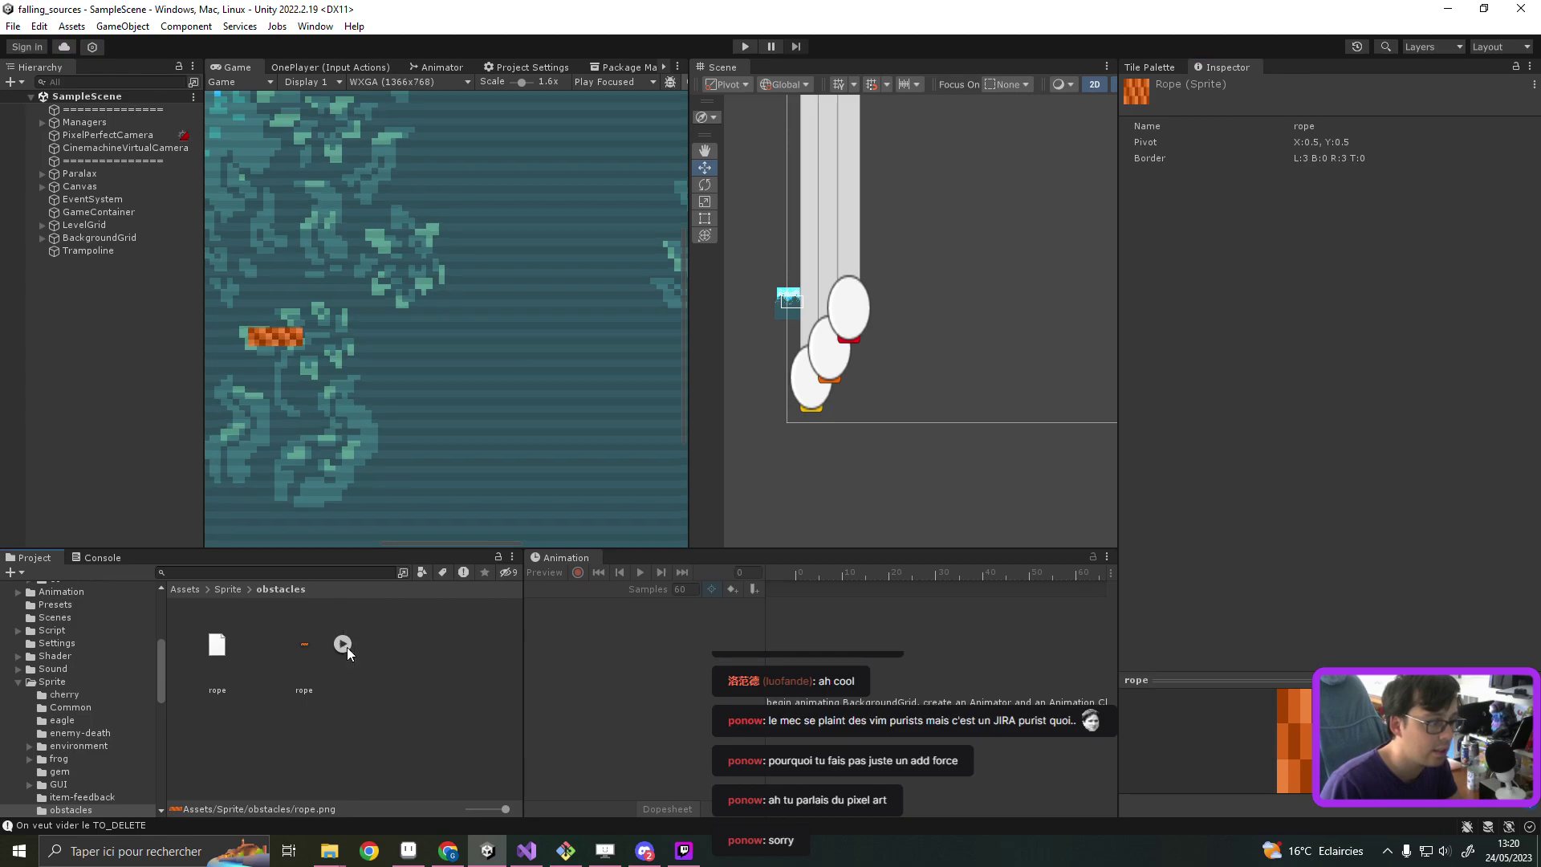
{"action": "left_click", "coordinate": [295, 655]}
{"action": "left_click", "coordinate": [1485, 273]}
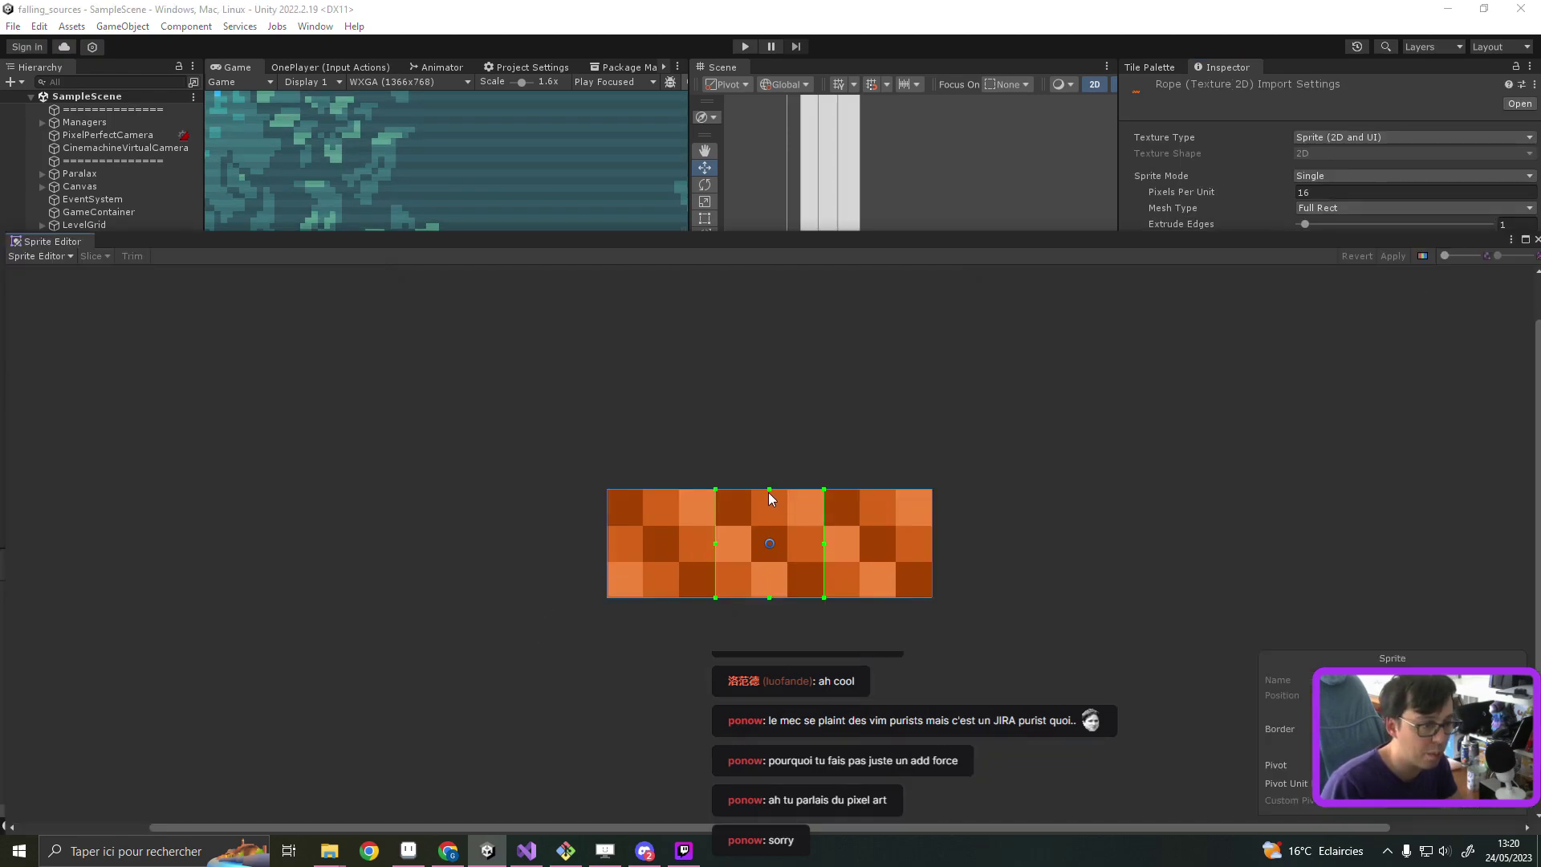
{"action": "left_click_drag", "start_coordinate": [768, 491], "coordinate": [764, 525]}
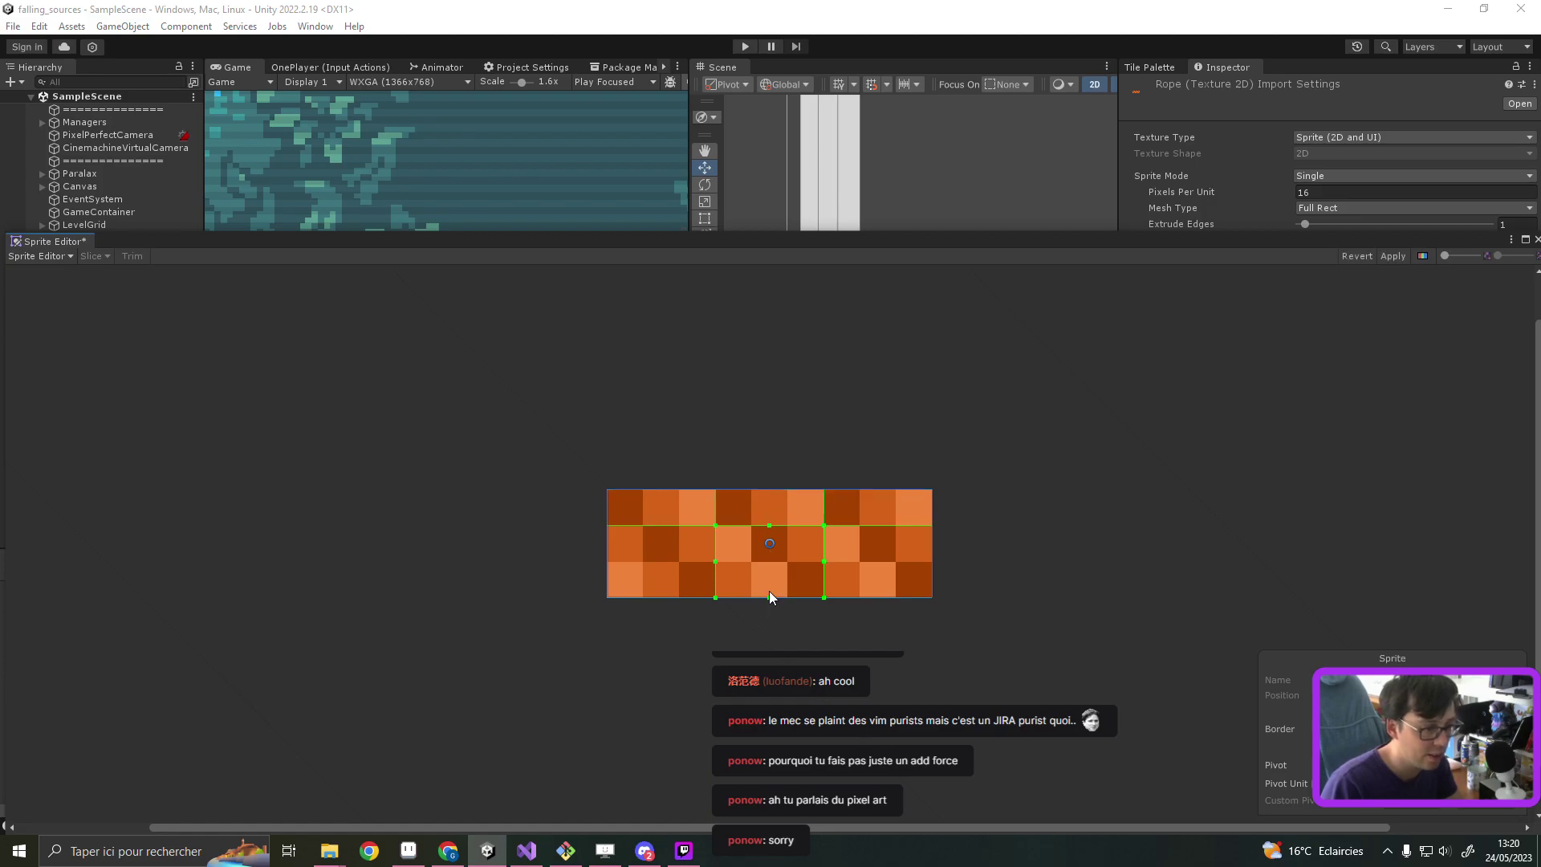
{"action": "left_click_drag", "start_coordinate": [769, 596], "coordinate": [776, 562]}
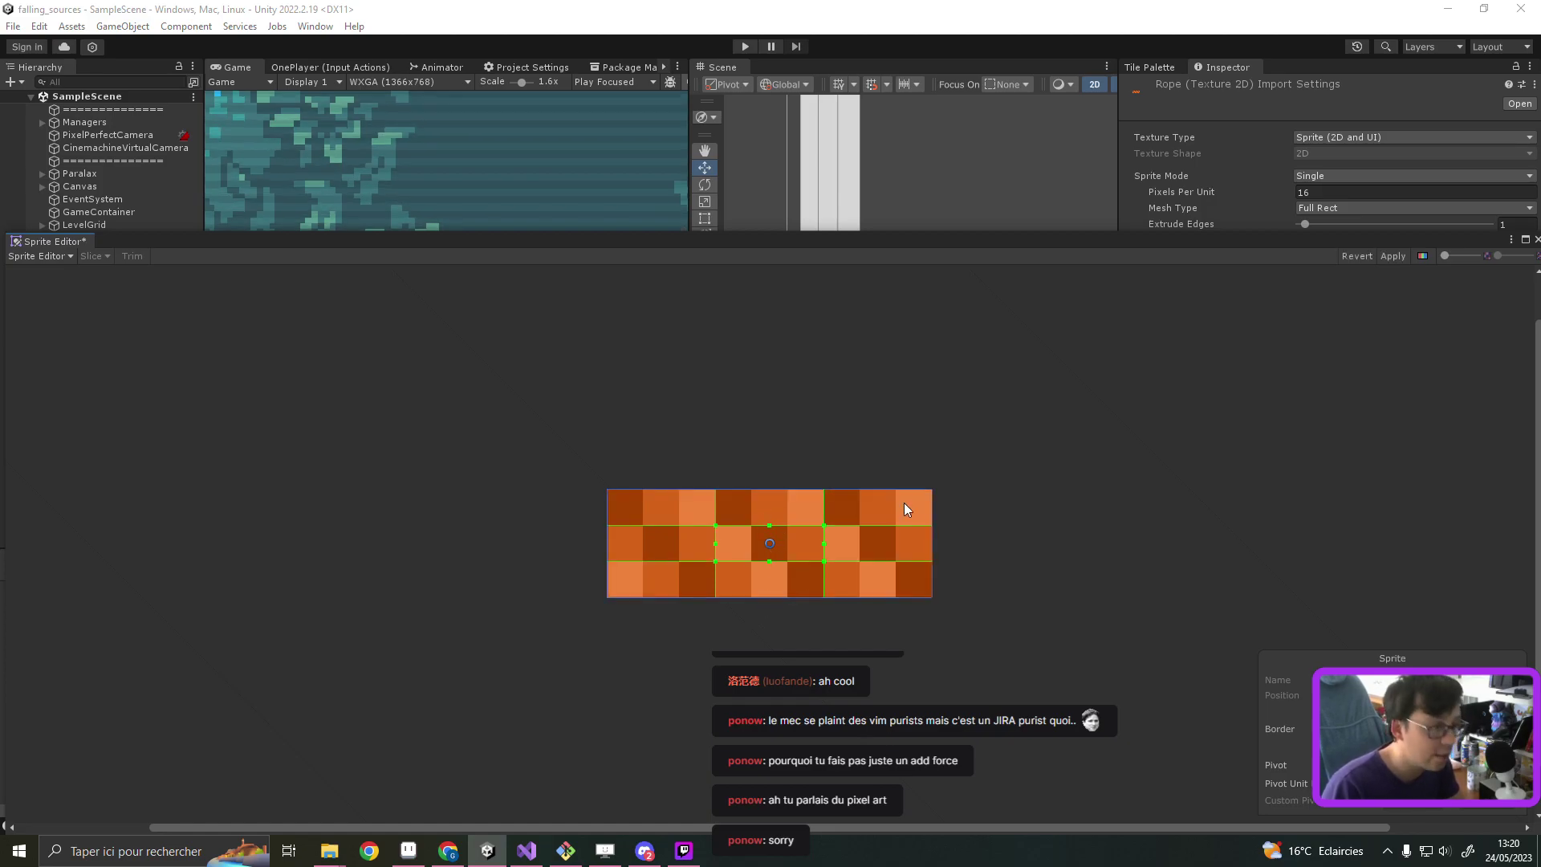
{"action": "left_click", "coordinate": [1393, 257]}
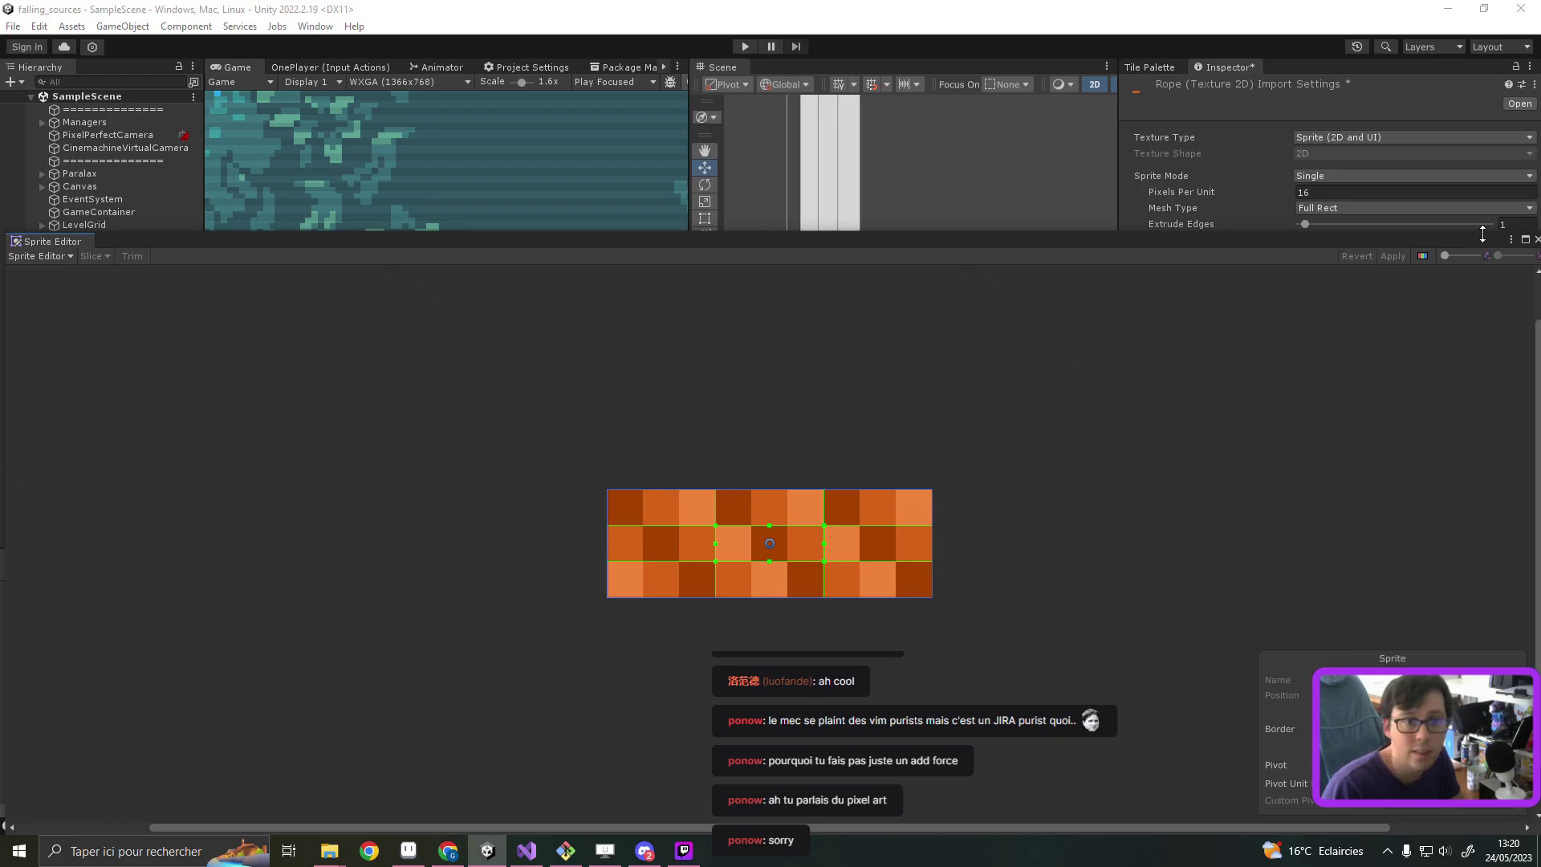
{"action": "left_click_drag", "start_coordinate": [1395, 244], "coordinate": [1286, 244]}
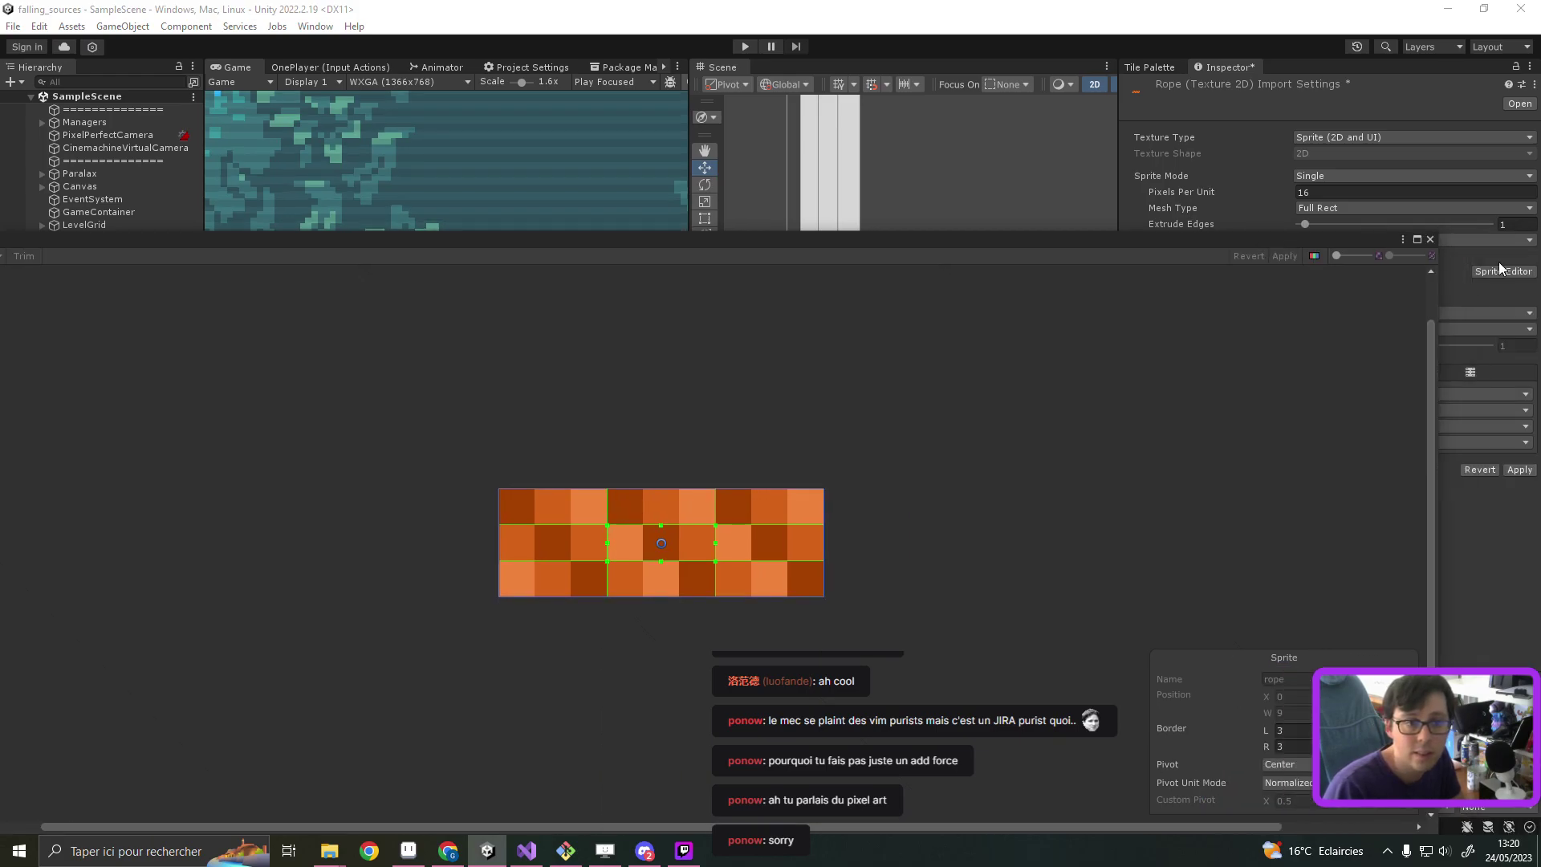
{"action": "left_click", "coordinate": [1427, 239]}
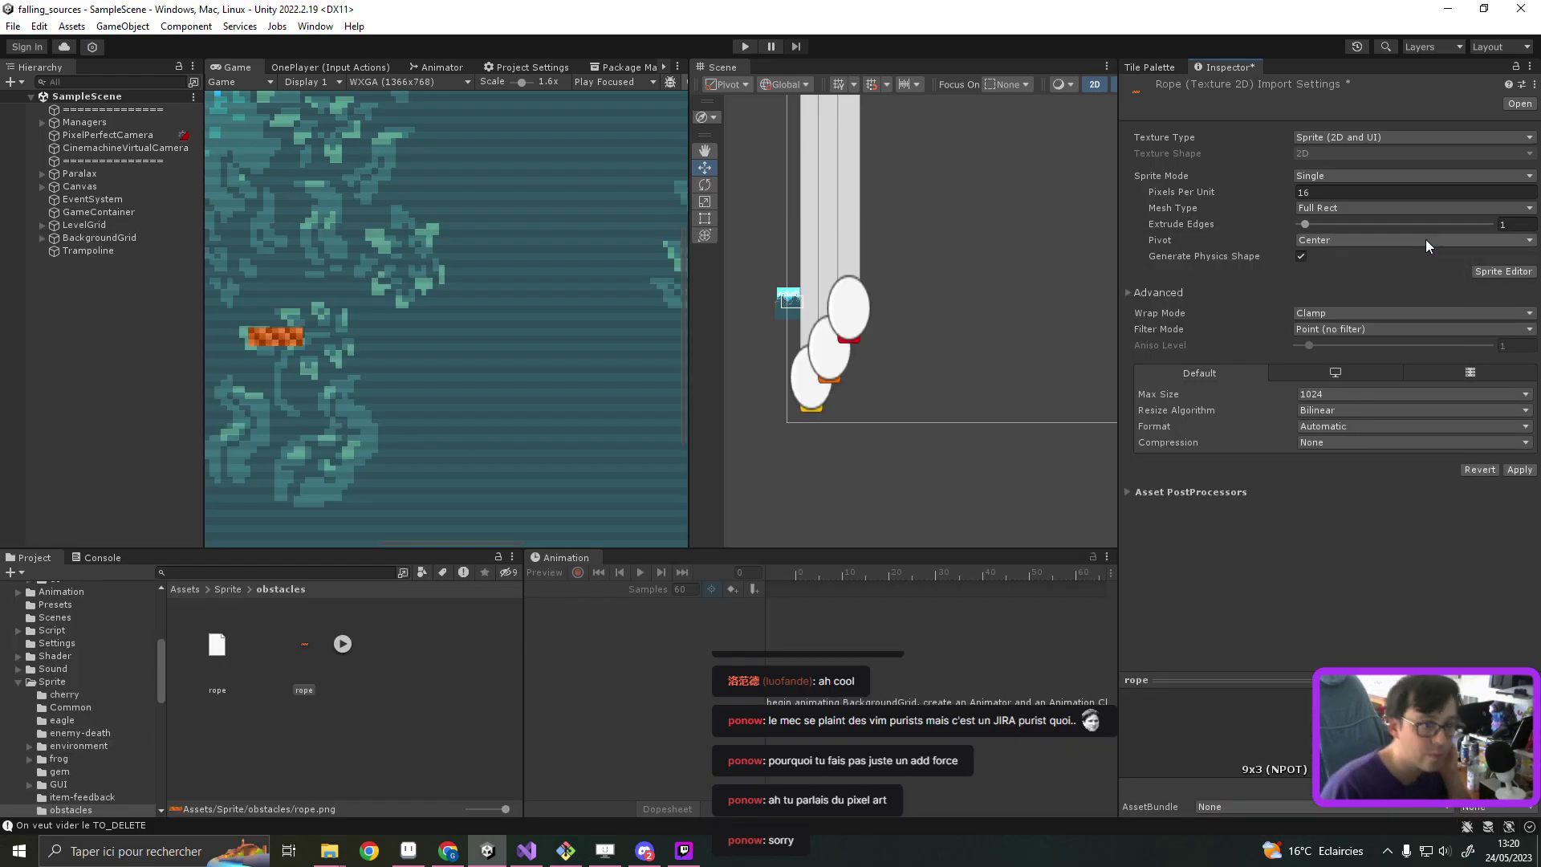
Step: Select the Trampoline object and save the pending rope import settings
{"action": "scroll", "coordinate": [340, 330], "scroll_direction": "down", "scroll_amount": 3}
{"action": "scroll", "coordinate": [340, 330], "scroll_direction": "down", "scroll_amount": 2}
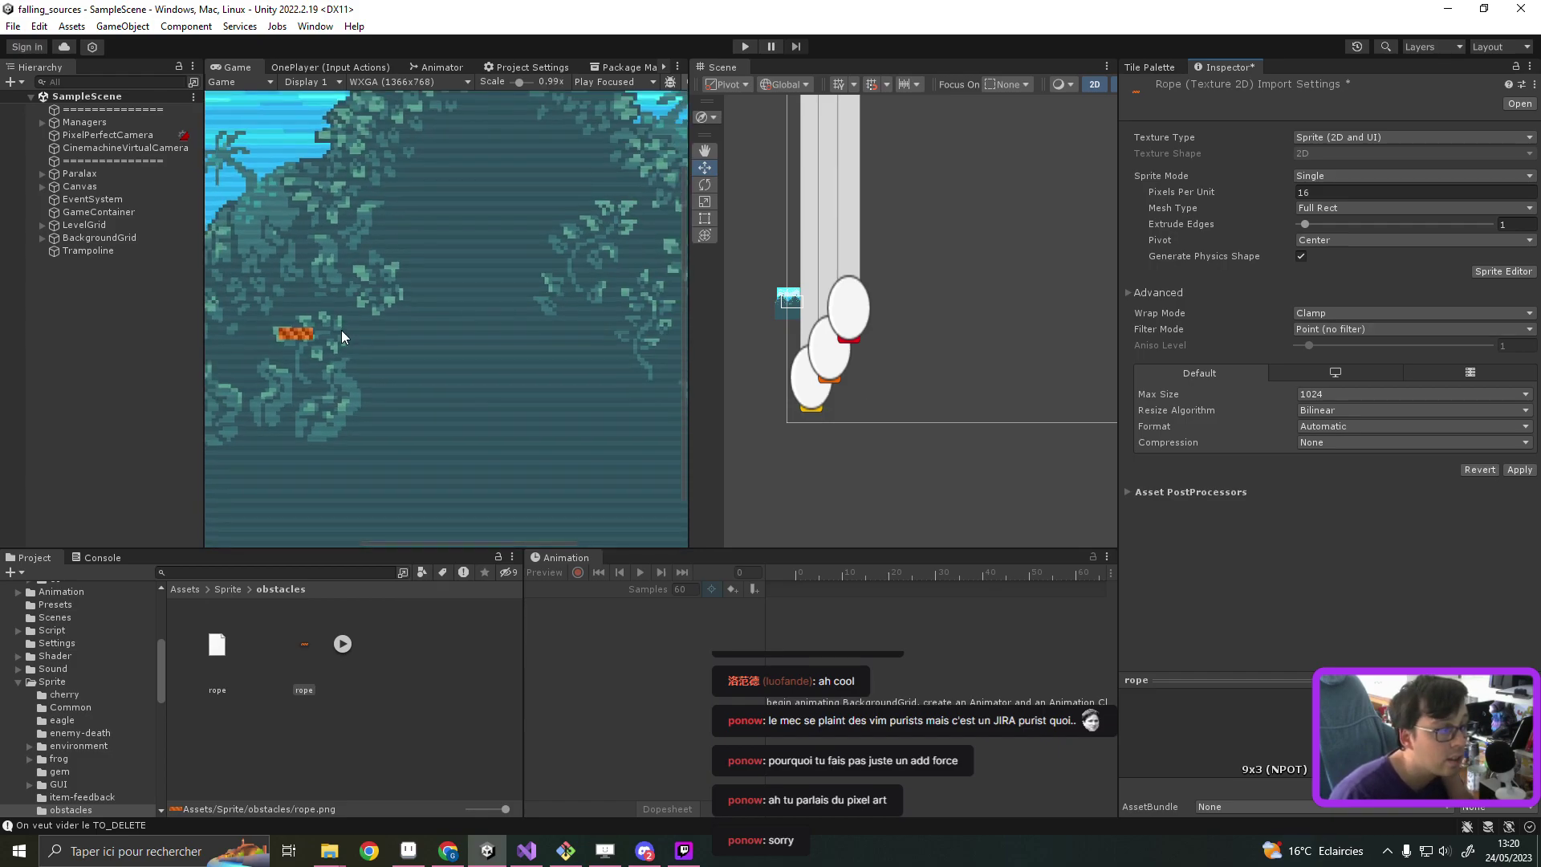
{"action": "scroll", "coordinate": [341, 330], "scroll_direction": "down", "scroll_amount": 2}
{"action": "scroll", "coordinate": [327, 321], "scroll_direction": "down", "scroll_amount": 1}
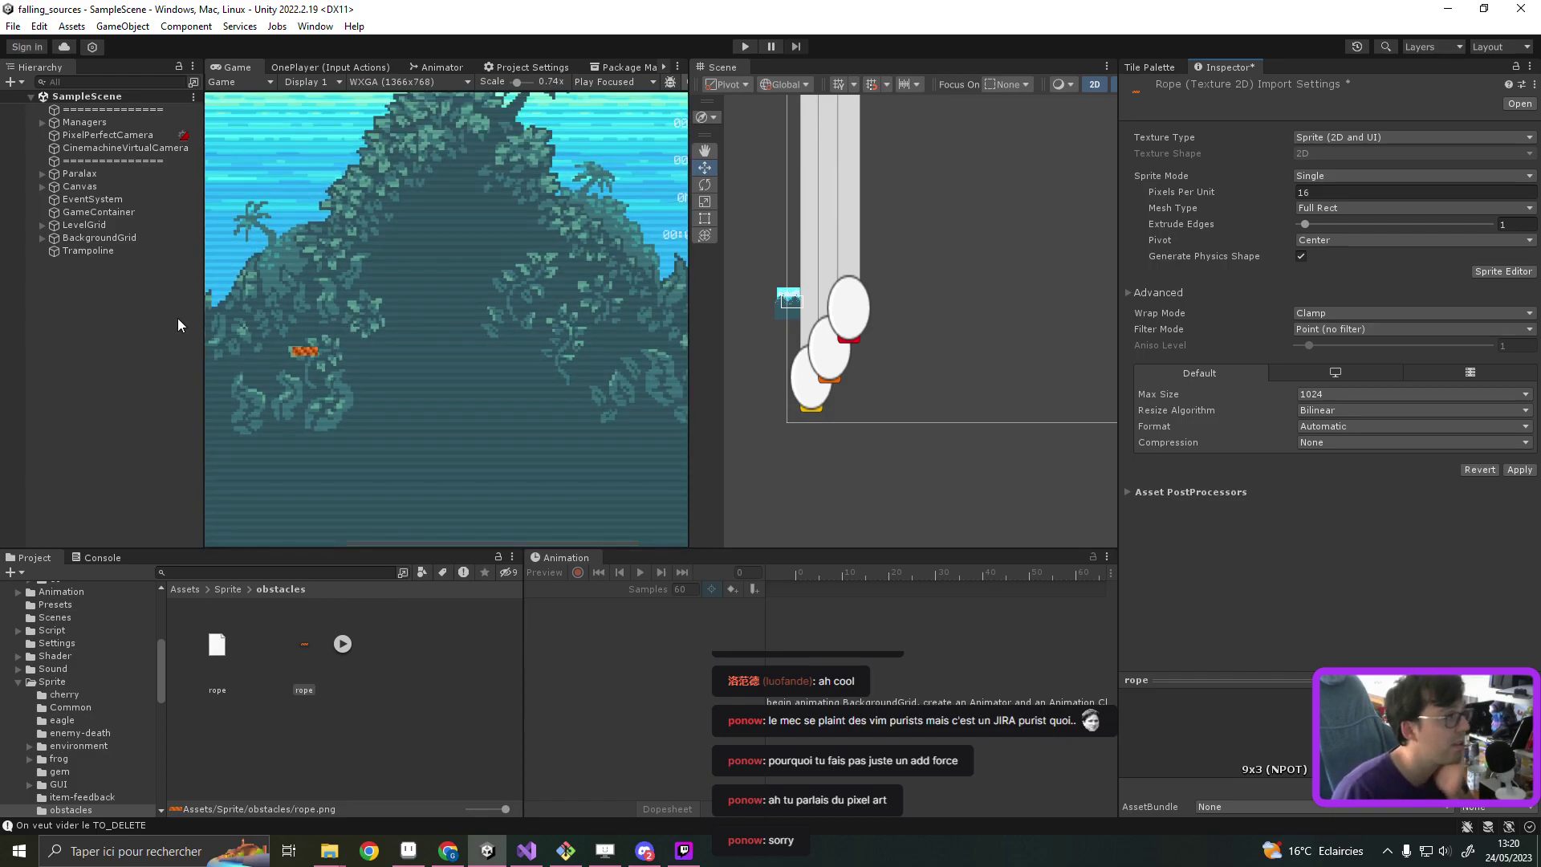
{"action": "left_click", "coordinate": [112, 250]}
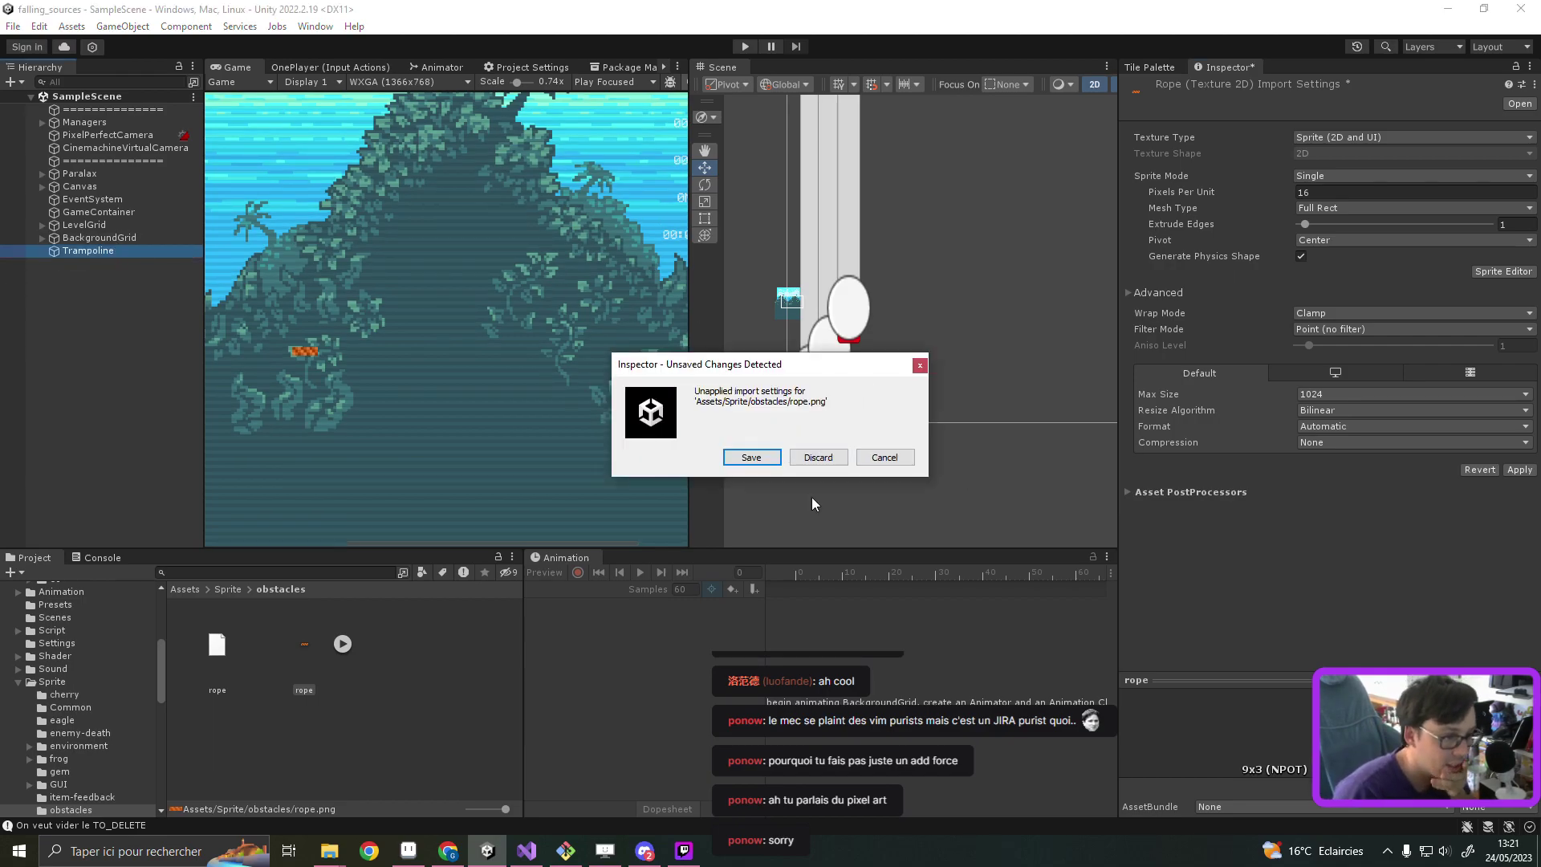
{"action": "left_click", "coordinate": [749, 455]}
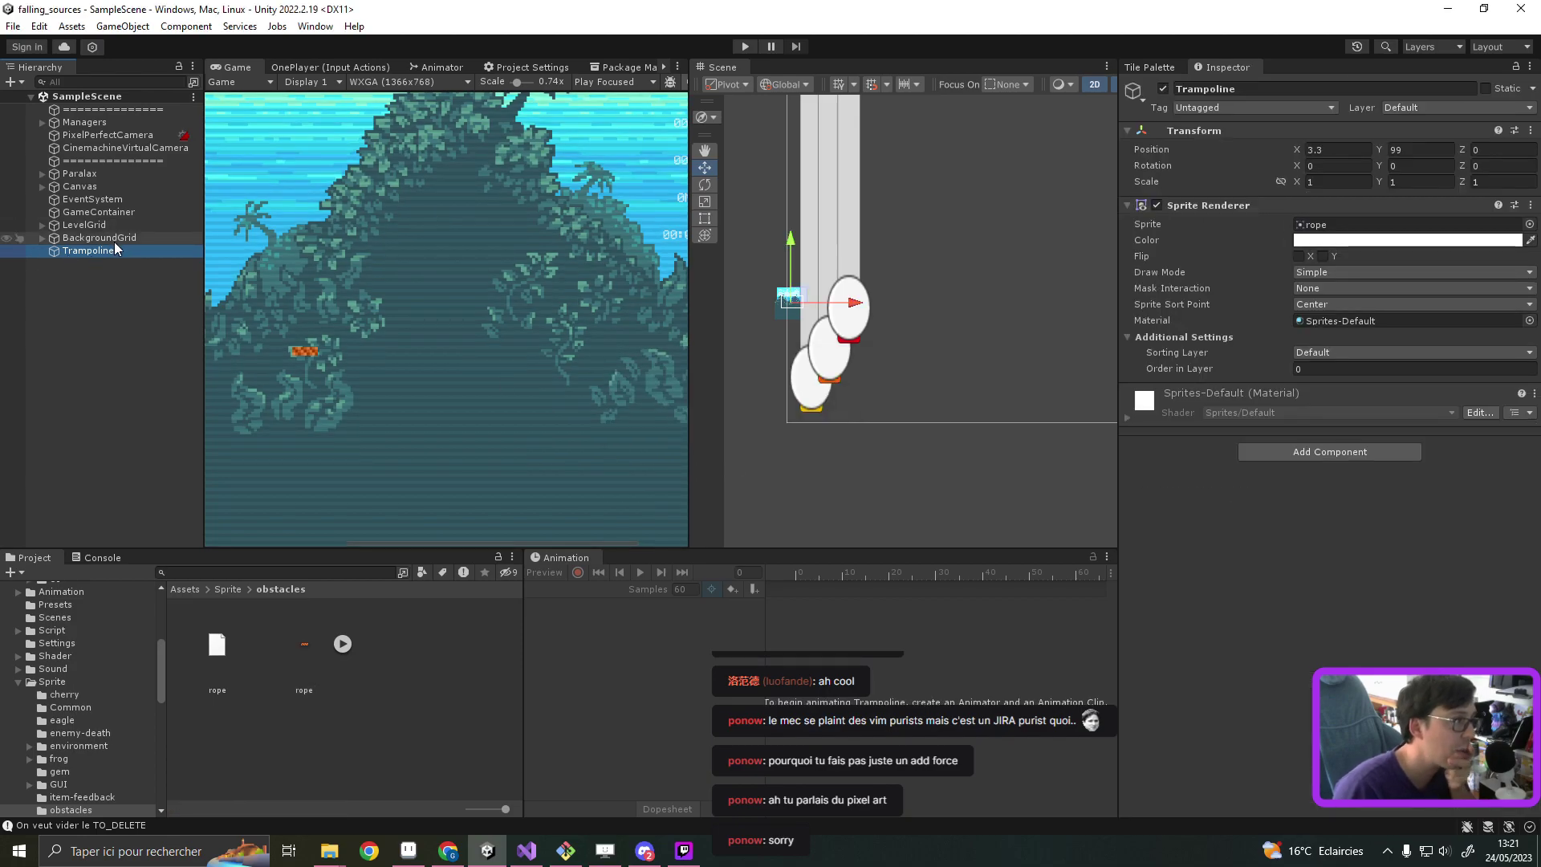
{"action": "left_click", "coordinate": [1332, 446]}
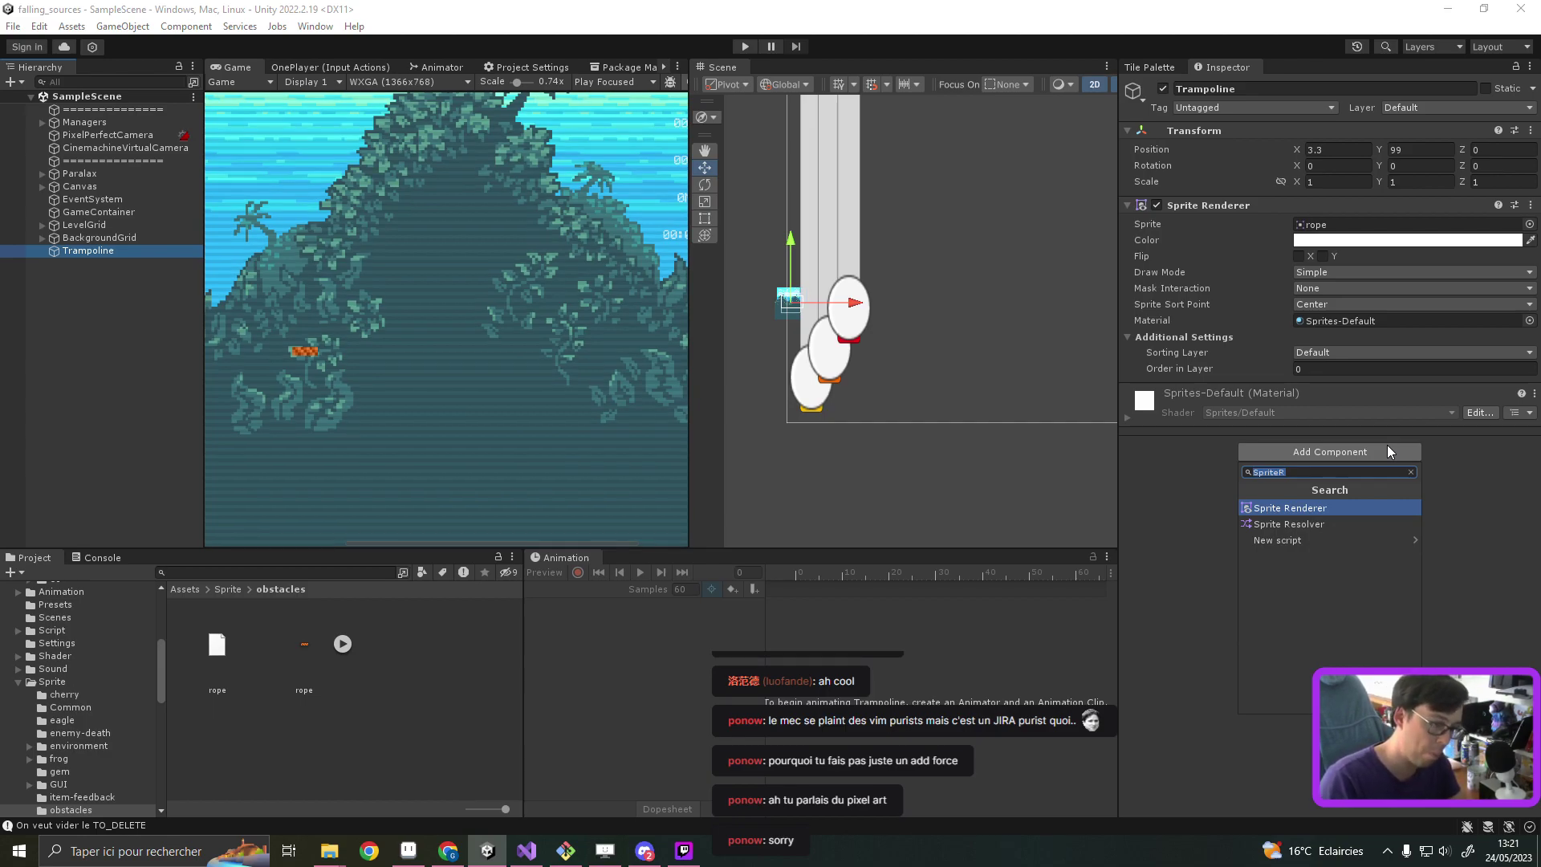
Step: Search 'Trampoline' in Add Component and create it as a new script on the object
{"action": "left_click", "coordinate": [1321, 474]}
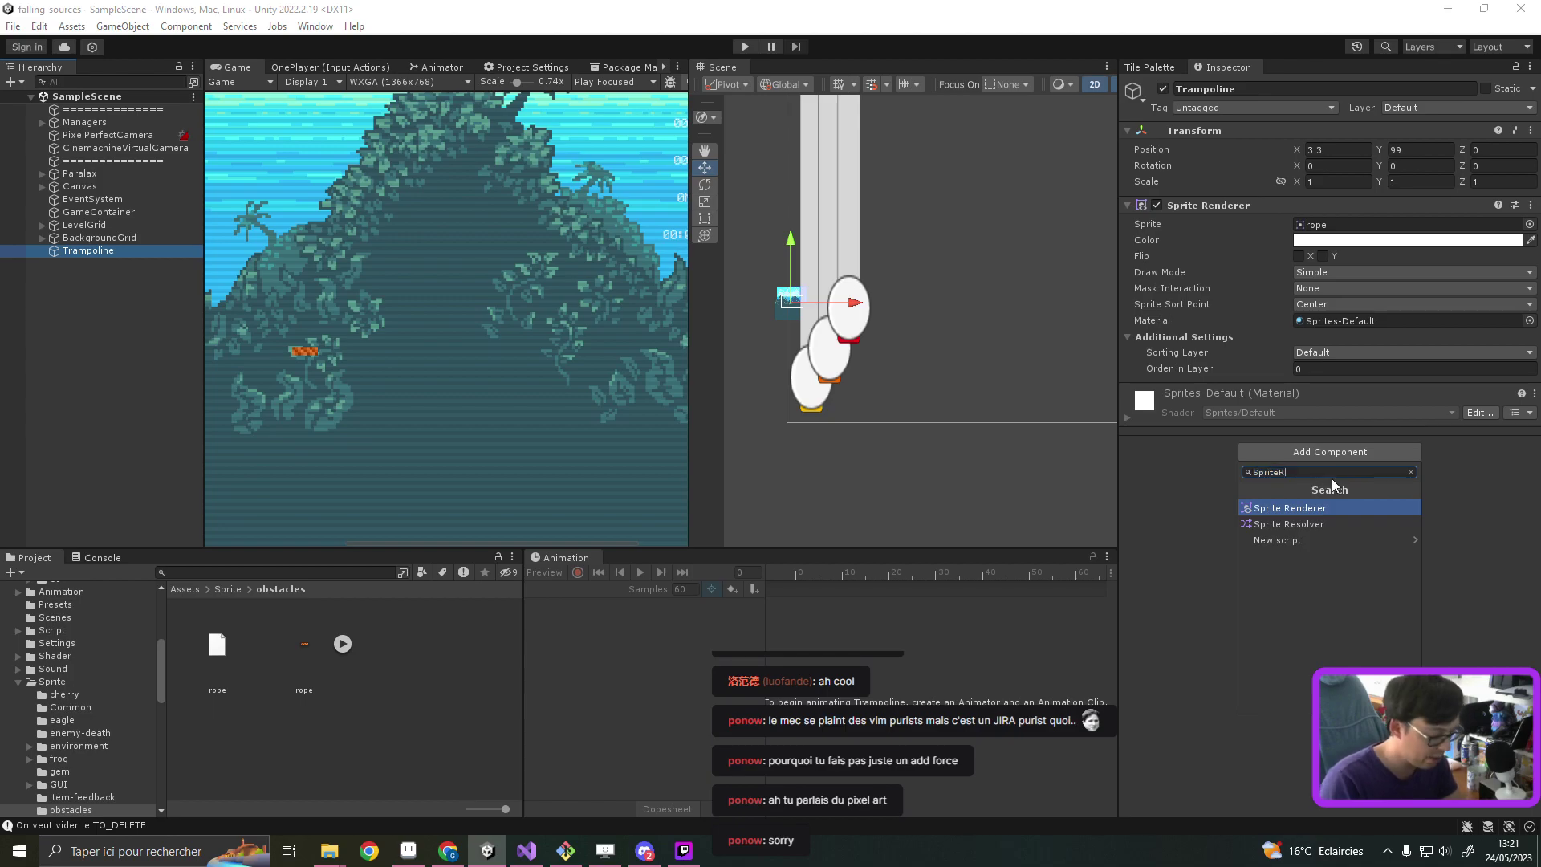
{"action": "key", "text": "BackSpace"}
{"action": "key", "text": "BackSpace"}
{"action": "key", "text": "BackSpace"}
{"action": "type", "text": "Trampol"}
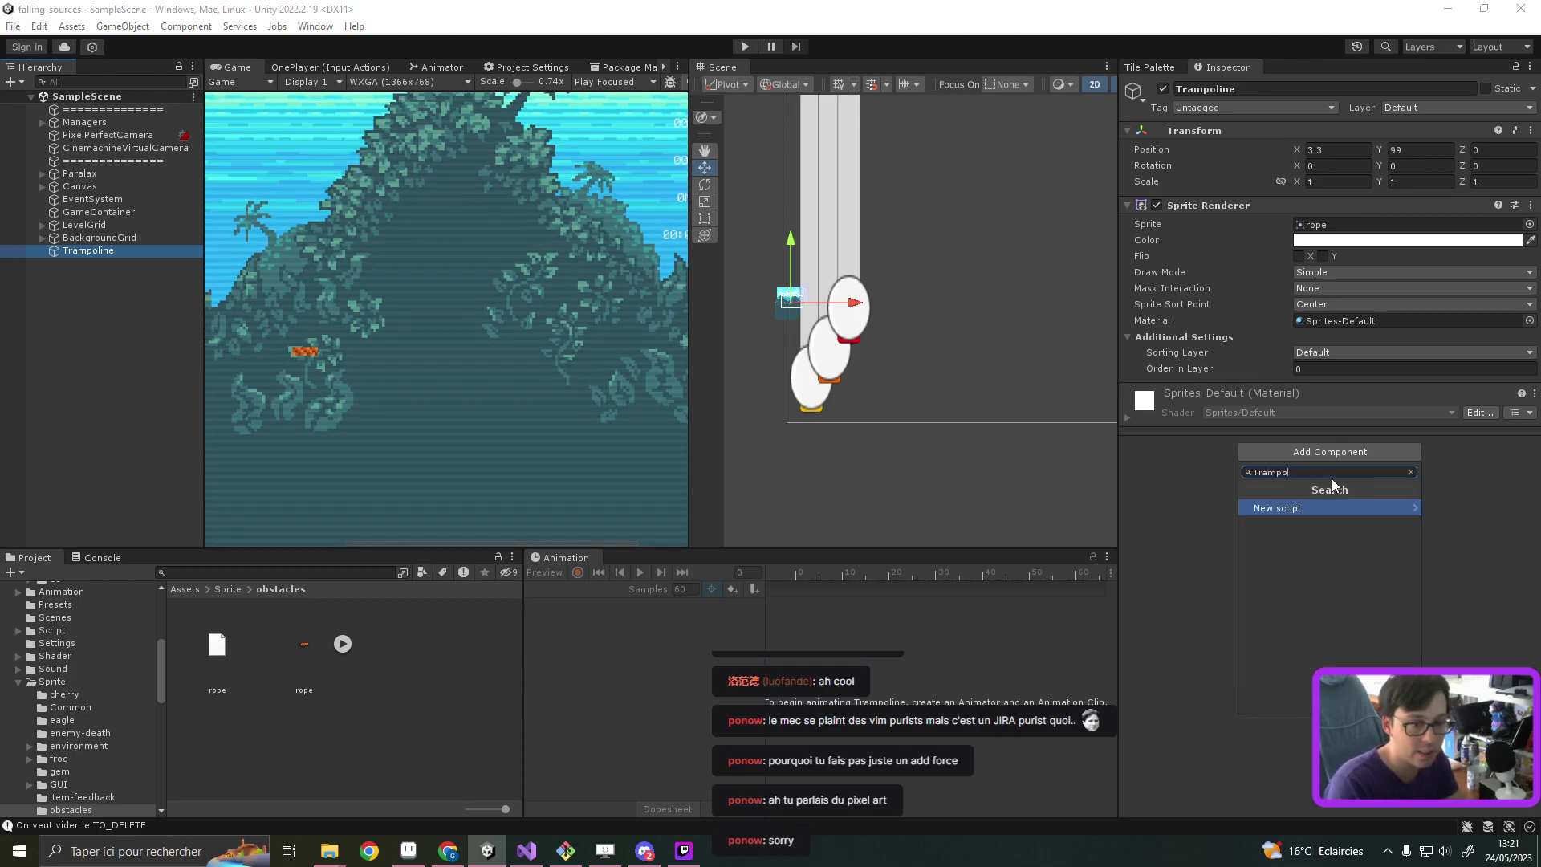
{"action": "type", "text": "ine"}
{"action": "key", "text": "Return"}
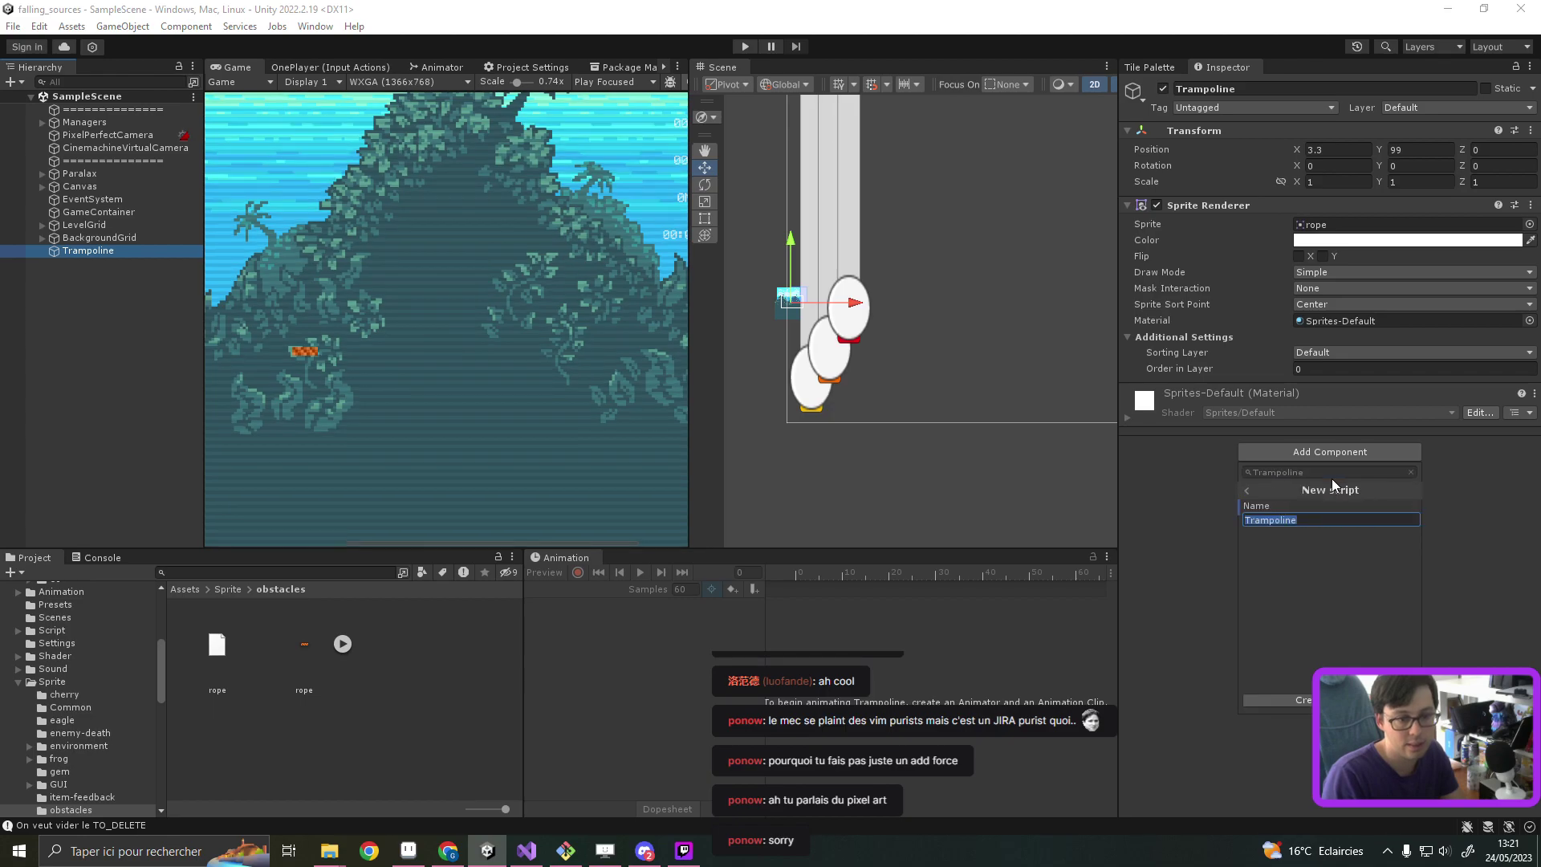
{"action": "key", "text": "Return"}
{"action": "key", "text": "alt+Tab"}
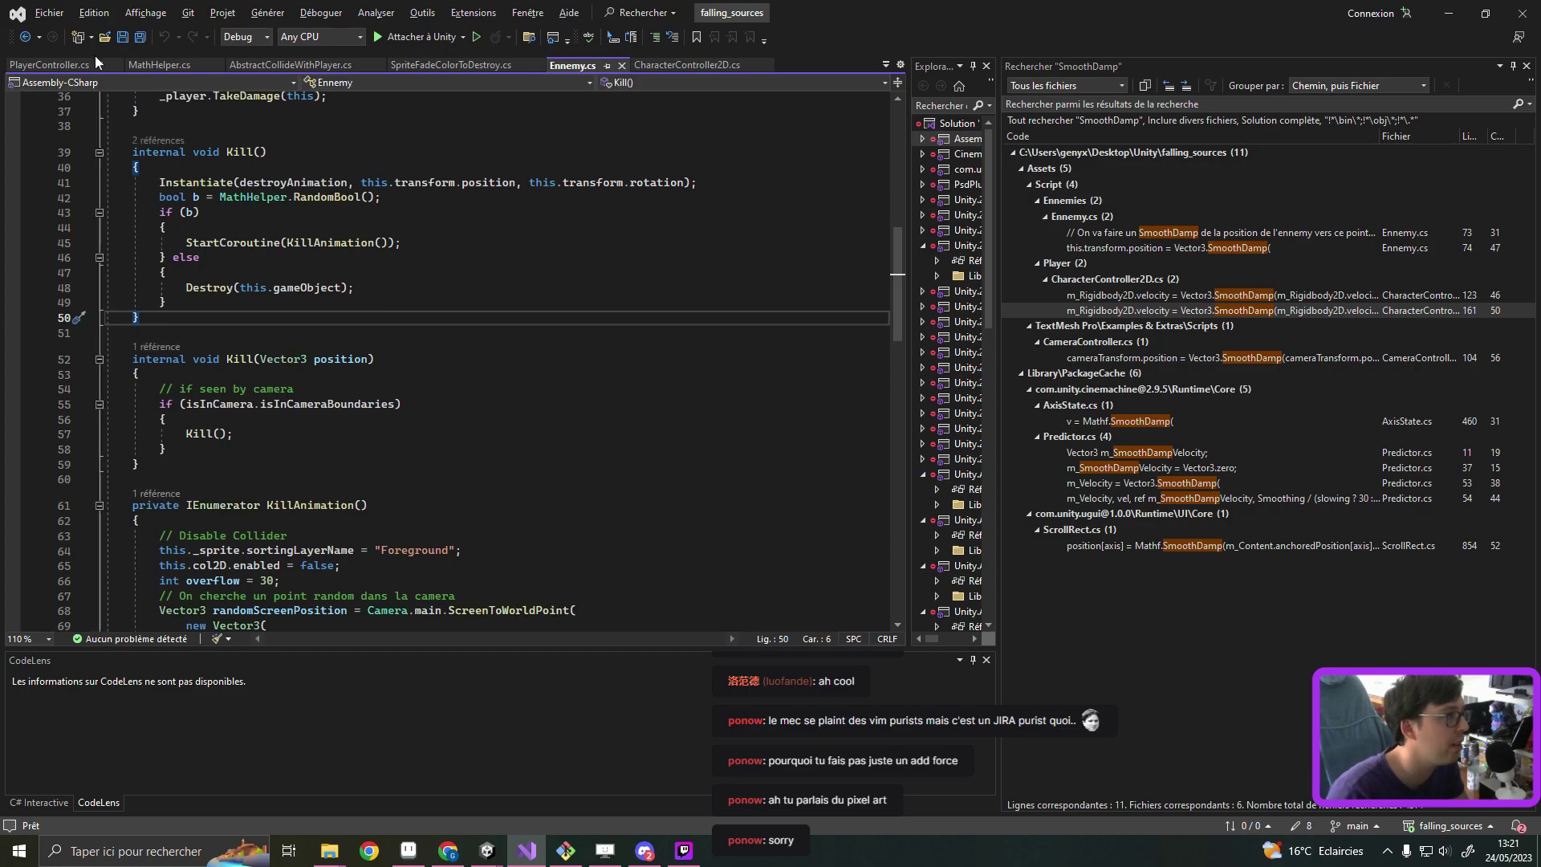
Step: Switch back to the Unity editor so the new Trampoline script compiles
{"action": "left_click", "coordinate": [1449, 13]}
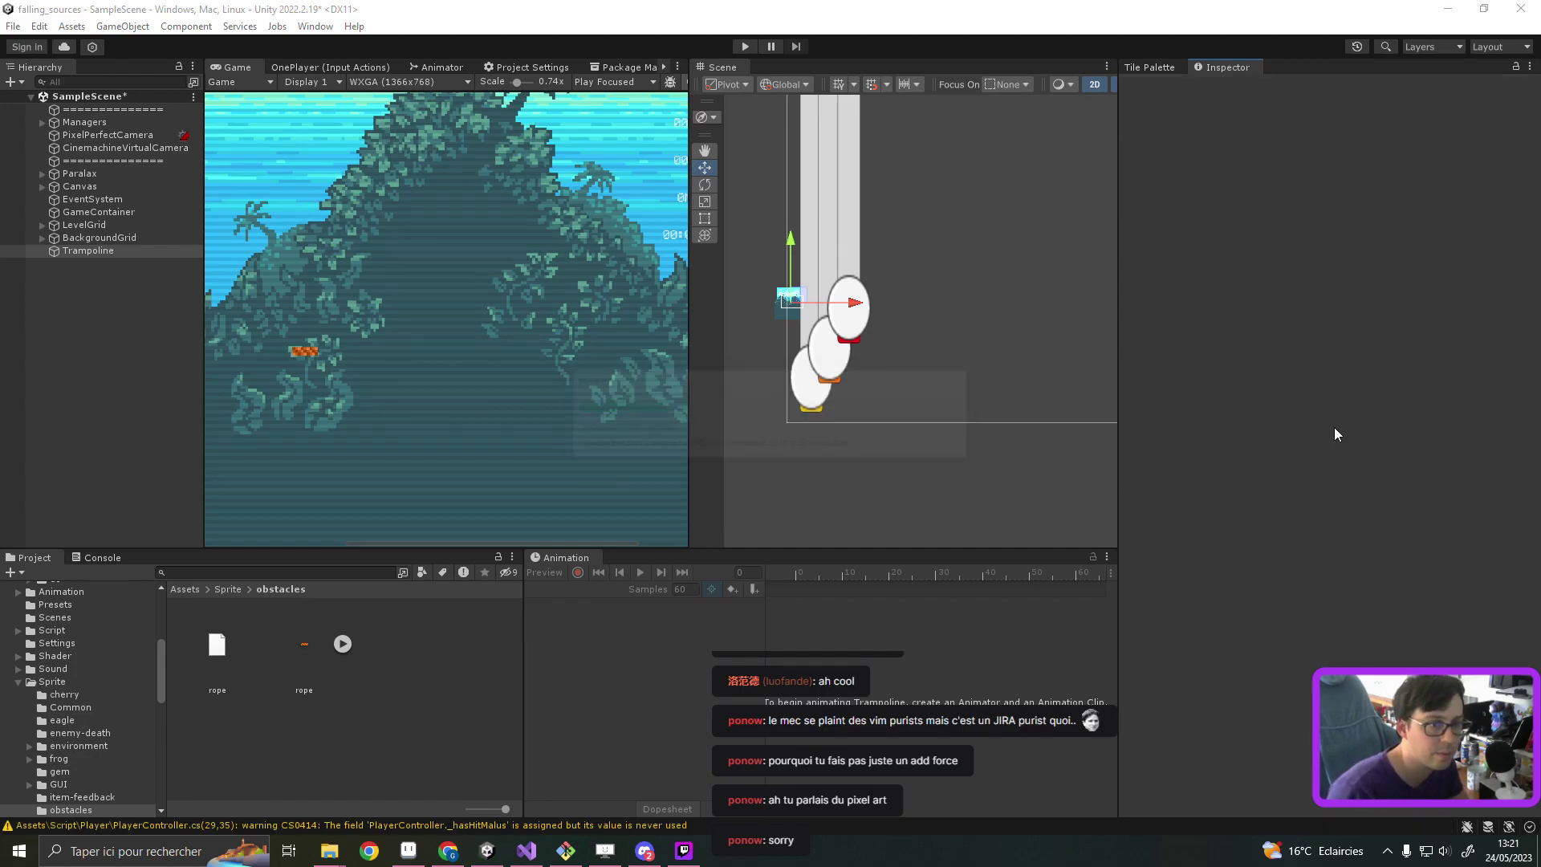
Step: Open Trampoline.cs and change its base class from MonoBehaviour to AbstractCollideWithPlayer
{"action": "double_click", "coordinate": [1346, 408]}
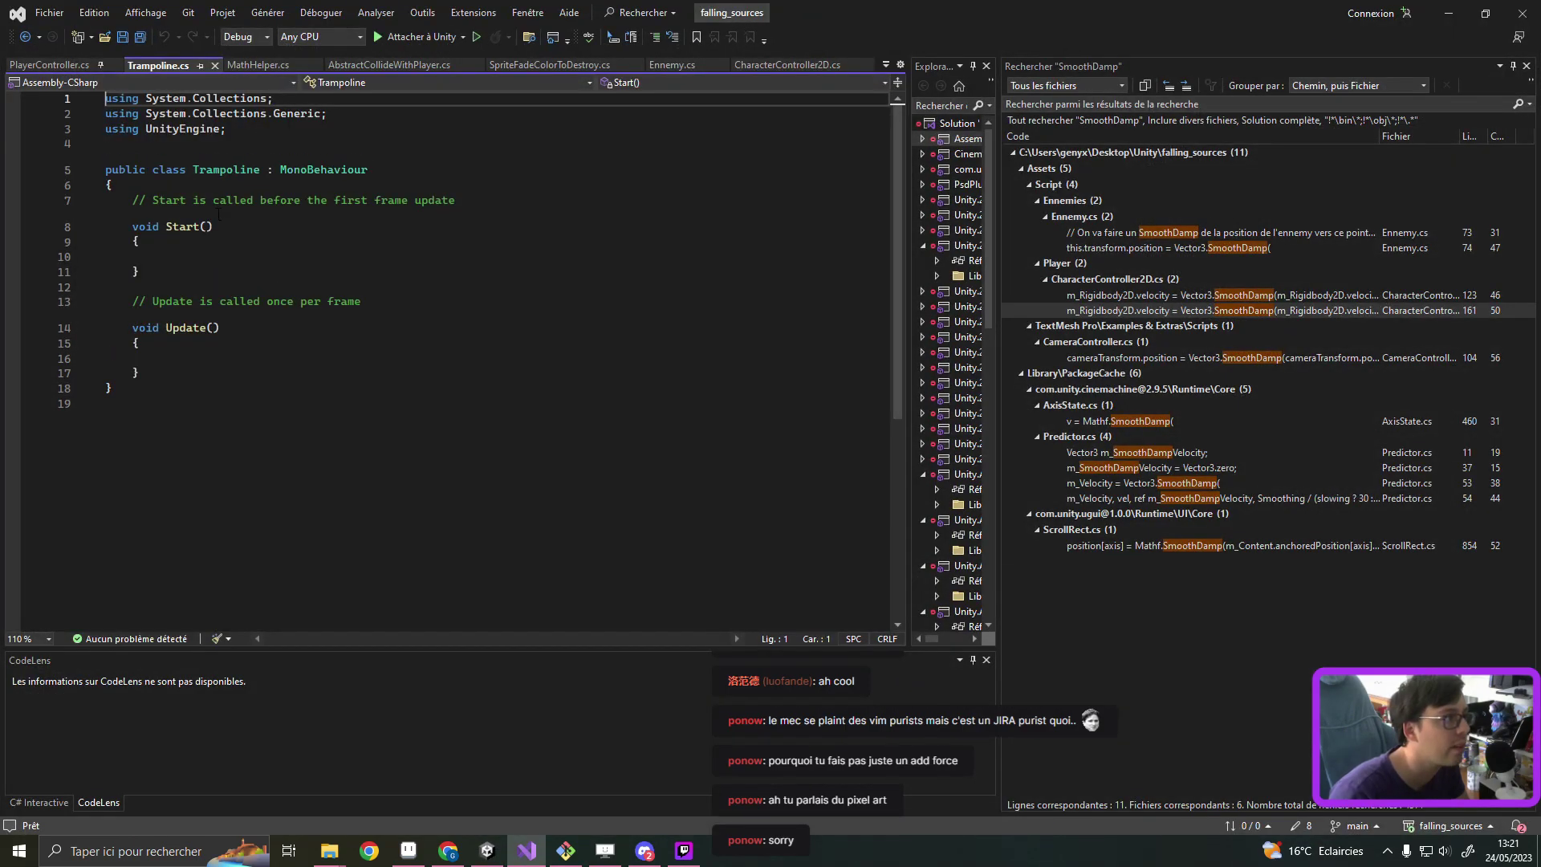
{"action": "double_click", "coordinate": [351, 169]}
{"action": "type", "text": "Abstra"}
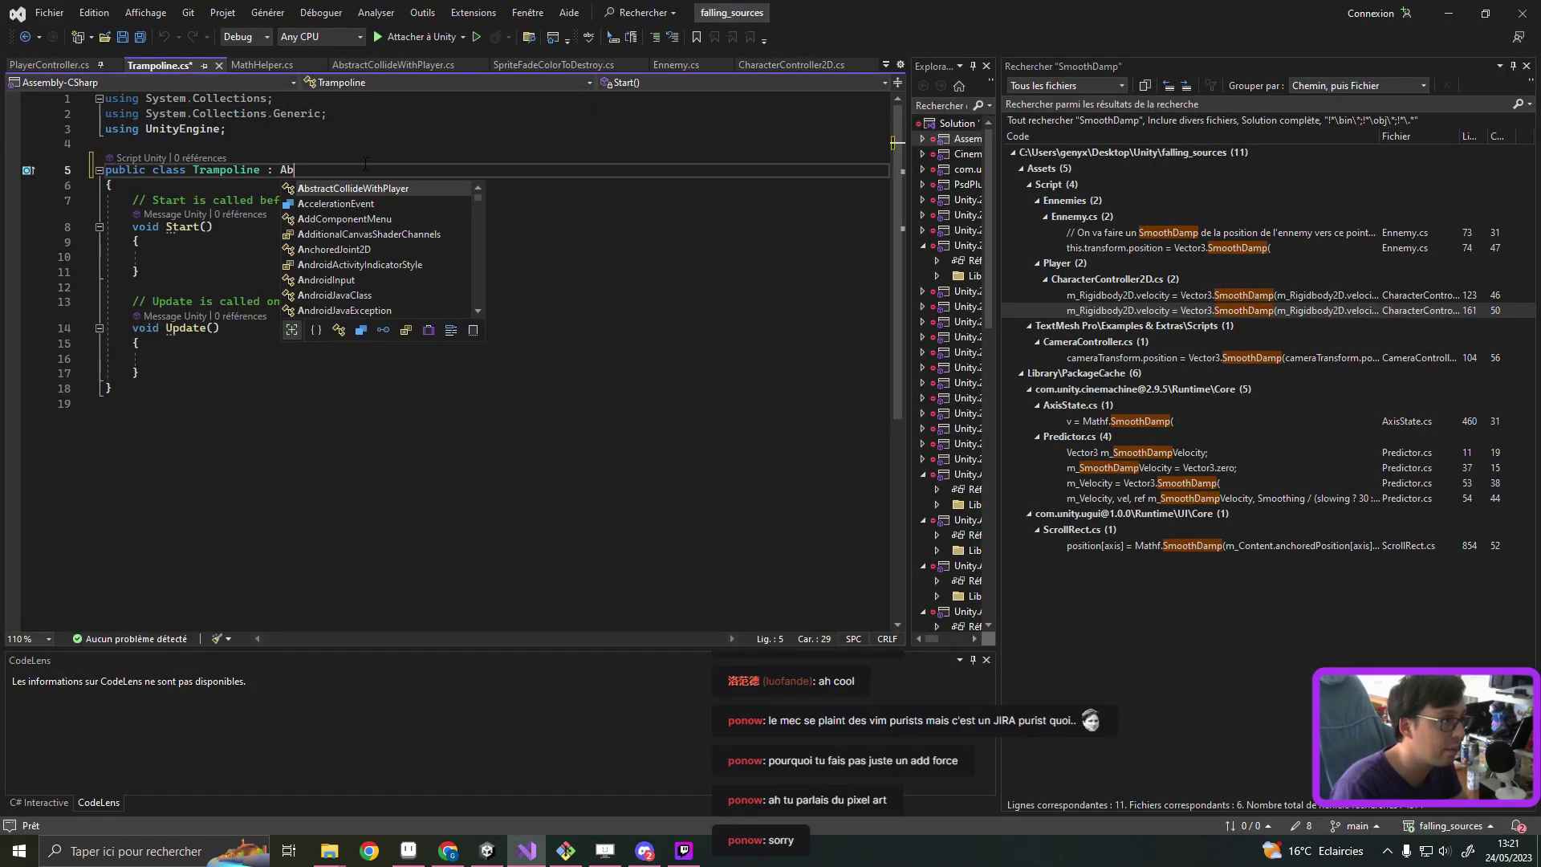
{"action": "key", "text": "Tab"}
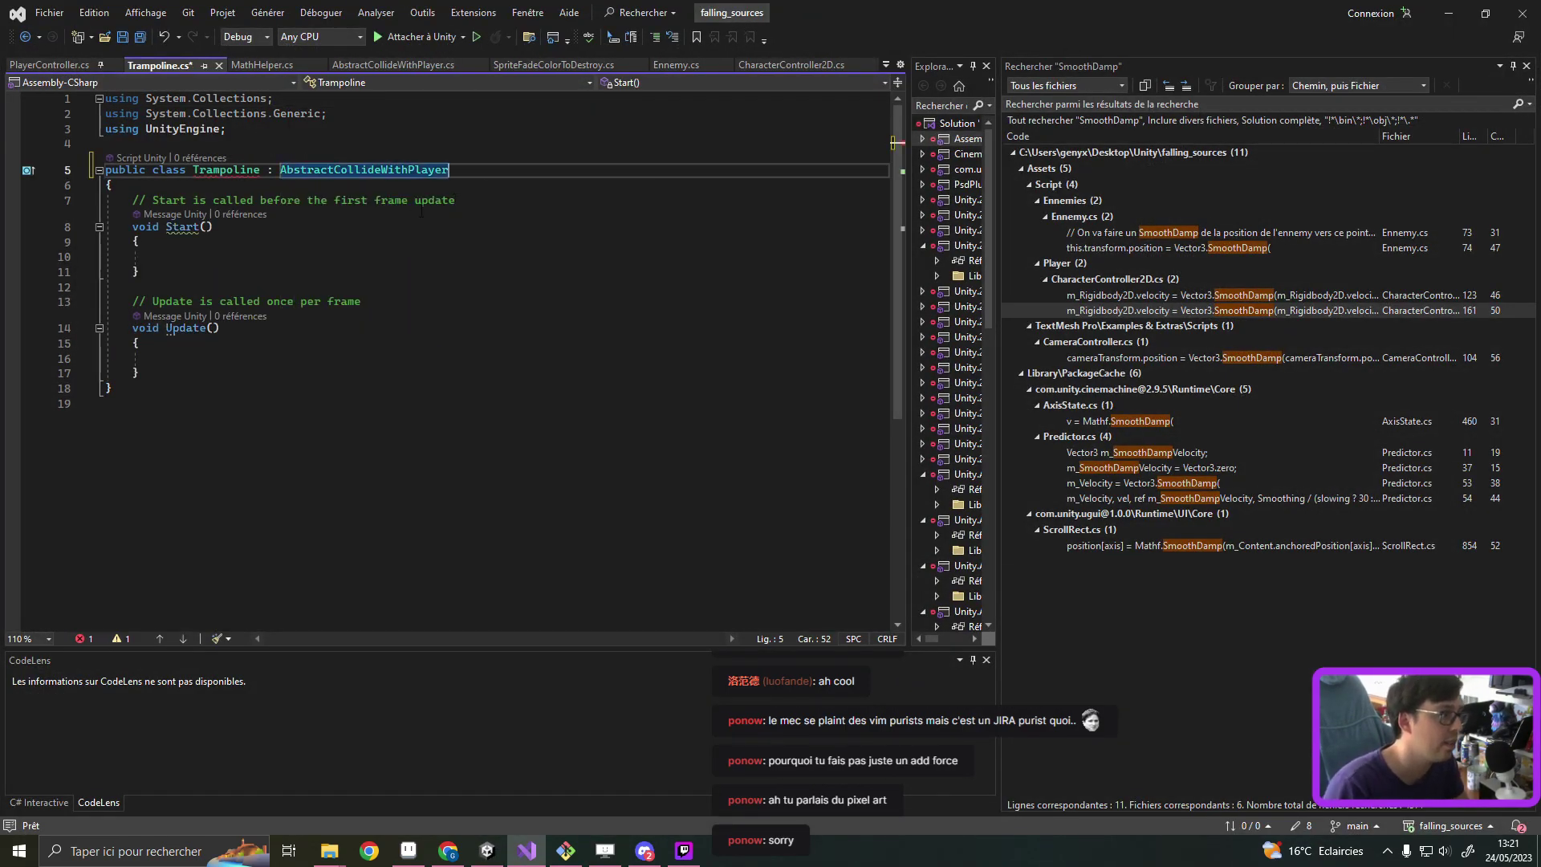
Step: Implement the abstract DoCollideWithPlayer method through Quick Actions
{"action": "key", "text": "Down"}
{"action": "key", "text": "Down"}
{"action": "mouse_move", "coordinate": [232, 172]}
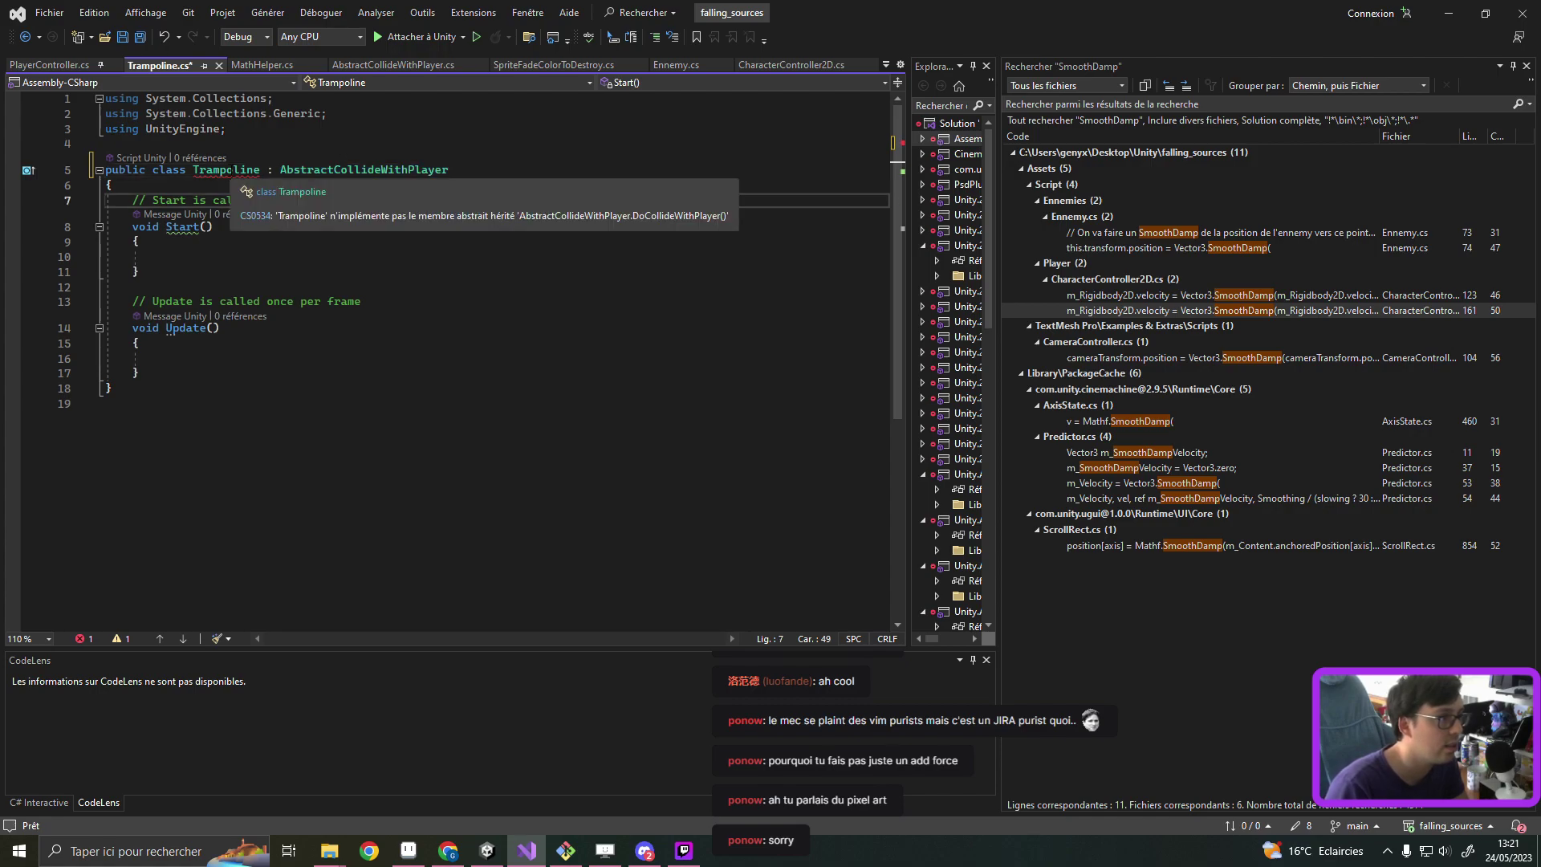
{"action": "right_click", "coordinate": [231, 171]}
{"action": "left_click", "coordinate": [254, 176]}
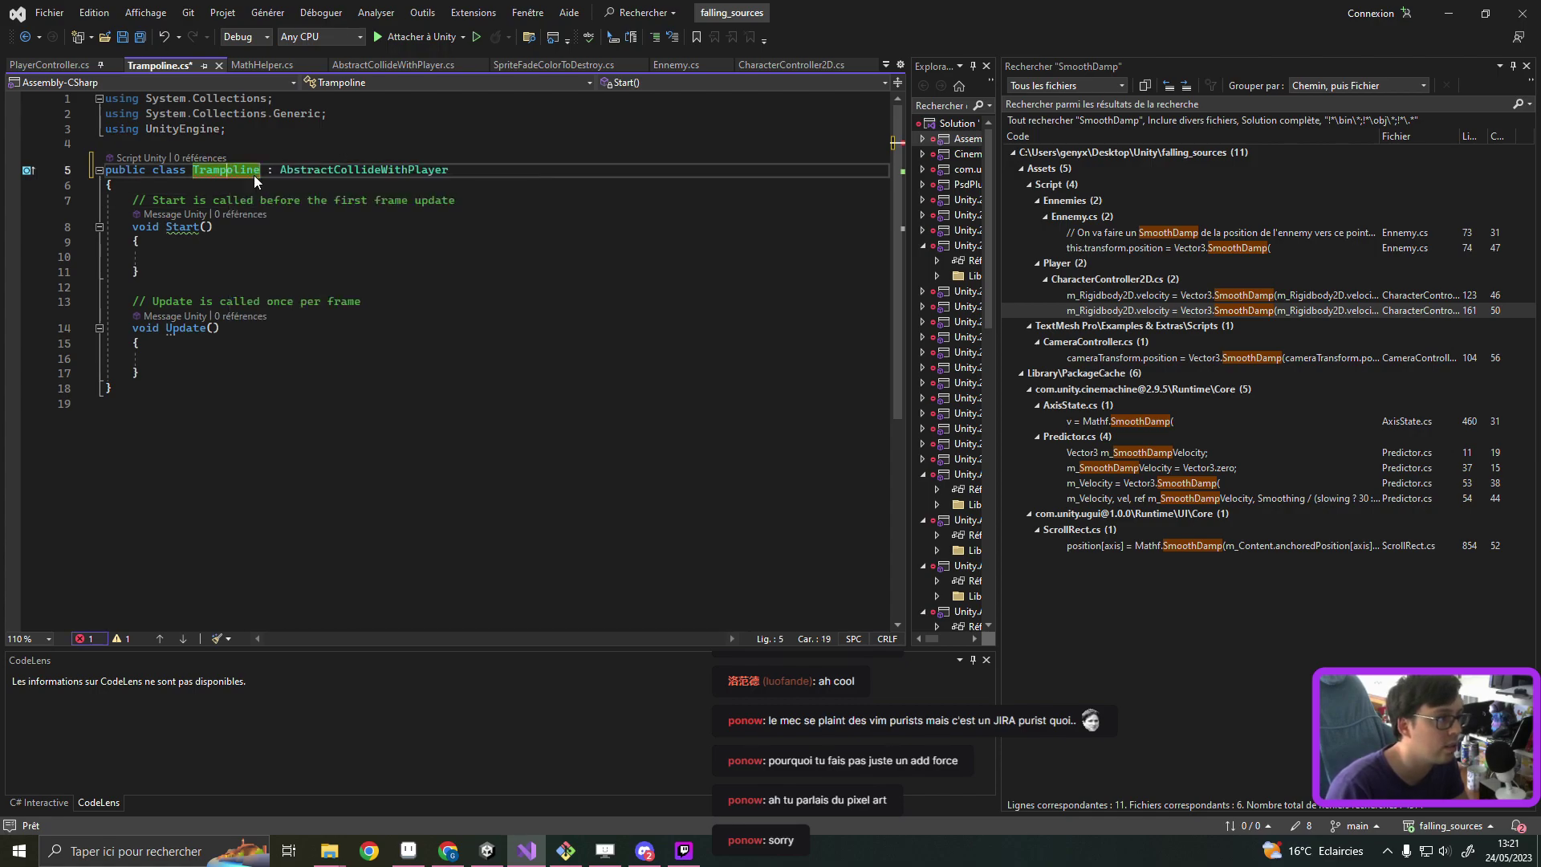
{"action": "key", "text": "Return"}
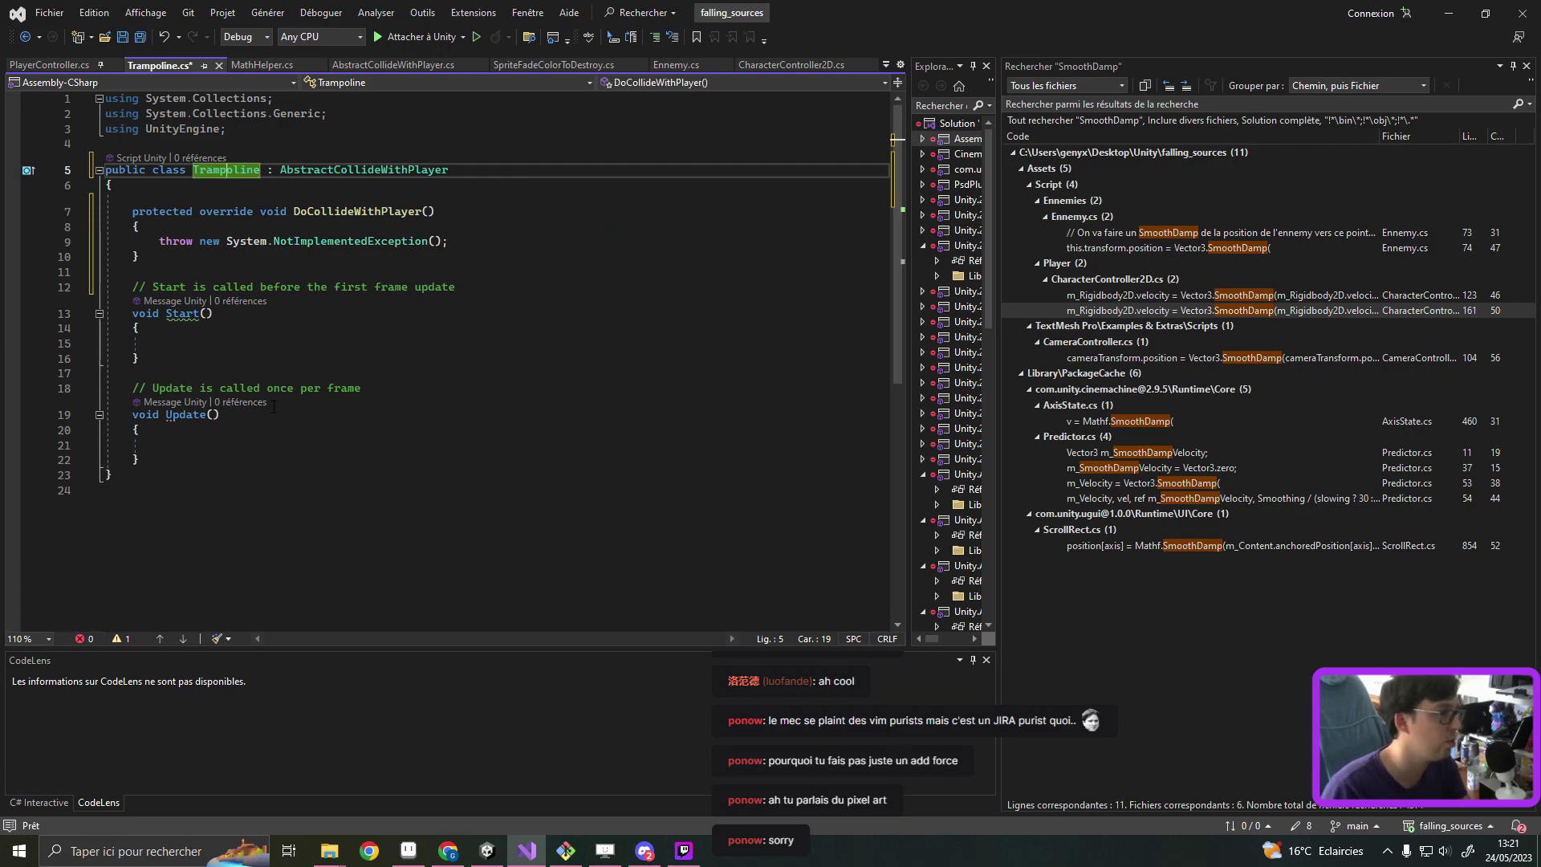
Step: Delete Start, Update and the NotImplementedException line, leaving an empty method body
{"action": "left_click_drag", "start_coordinate": [147, 456], "coordinate": [142, 256]}
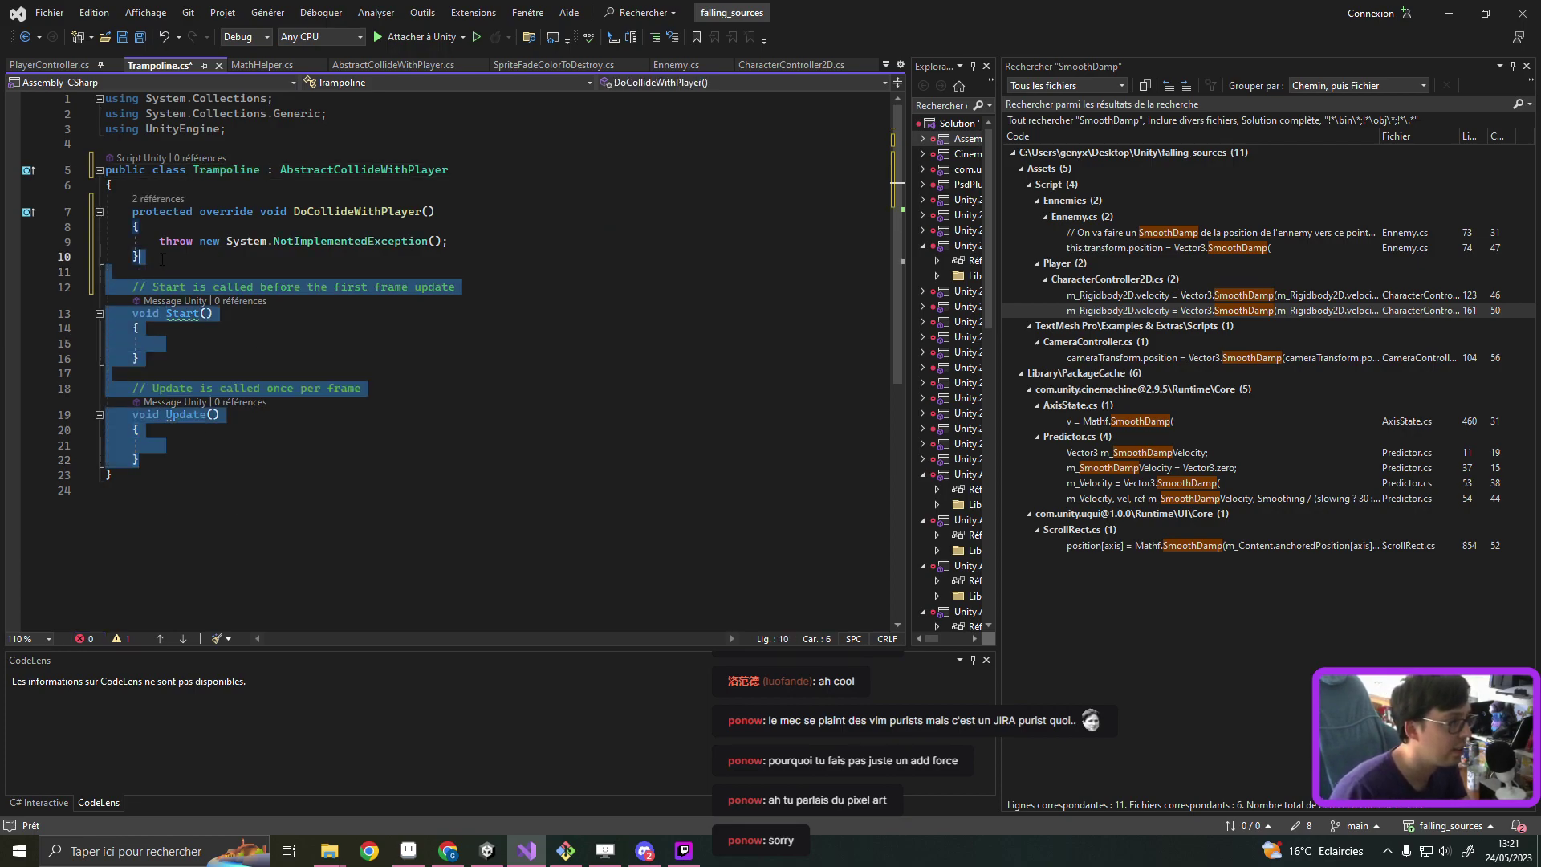
{"action": "key", "text": "BackSpace"}
{"action": "key", "text": "Up"}
{"action": "key", "text": "End"}
{"action": "key", "text": "shift+Home"}
{"action": "key", "text": "BackSpace"}
{"action": "key", "text": "Return"}
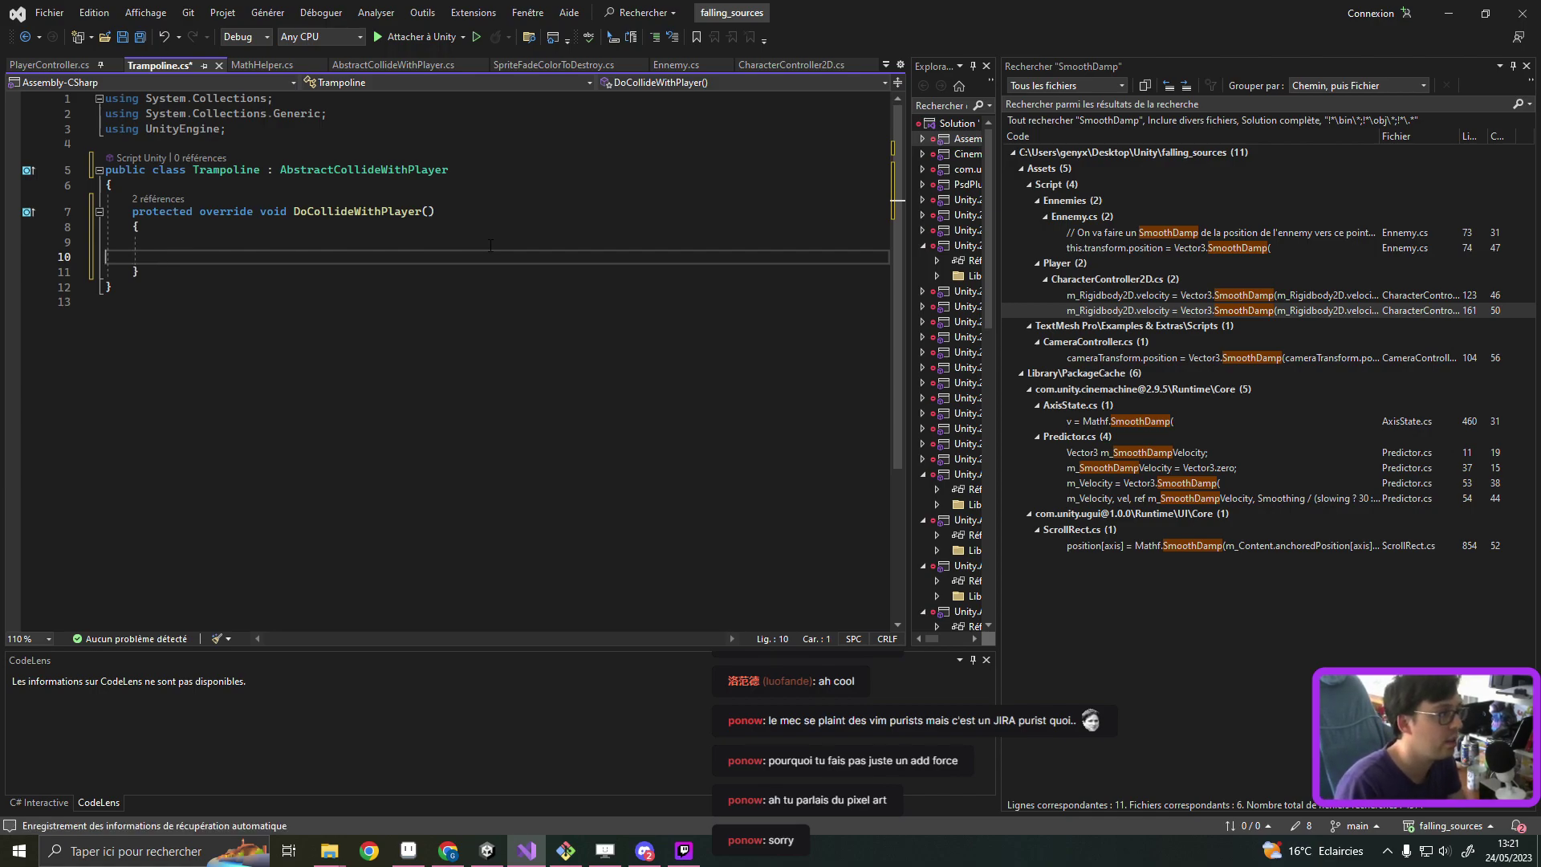
Step: Start the DoCollideWithPlayer body with _player.characterController2D.AddForce using autocomplete
{"action": "key", "text": "BackSpace"}
{"action": "type", "text": "_"}
{"action": "key", "text": "Escape"}
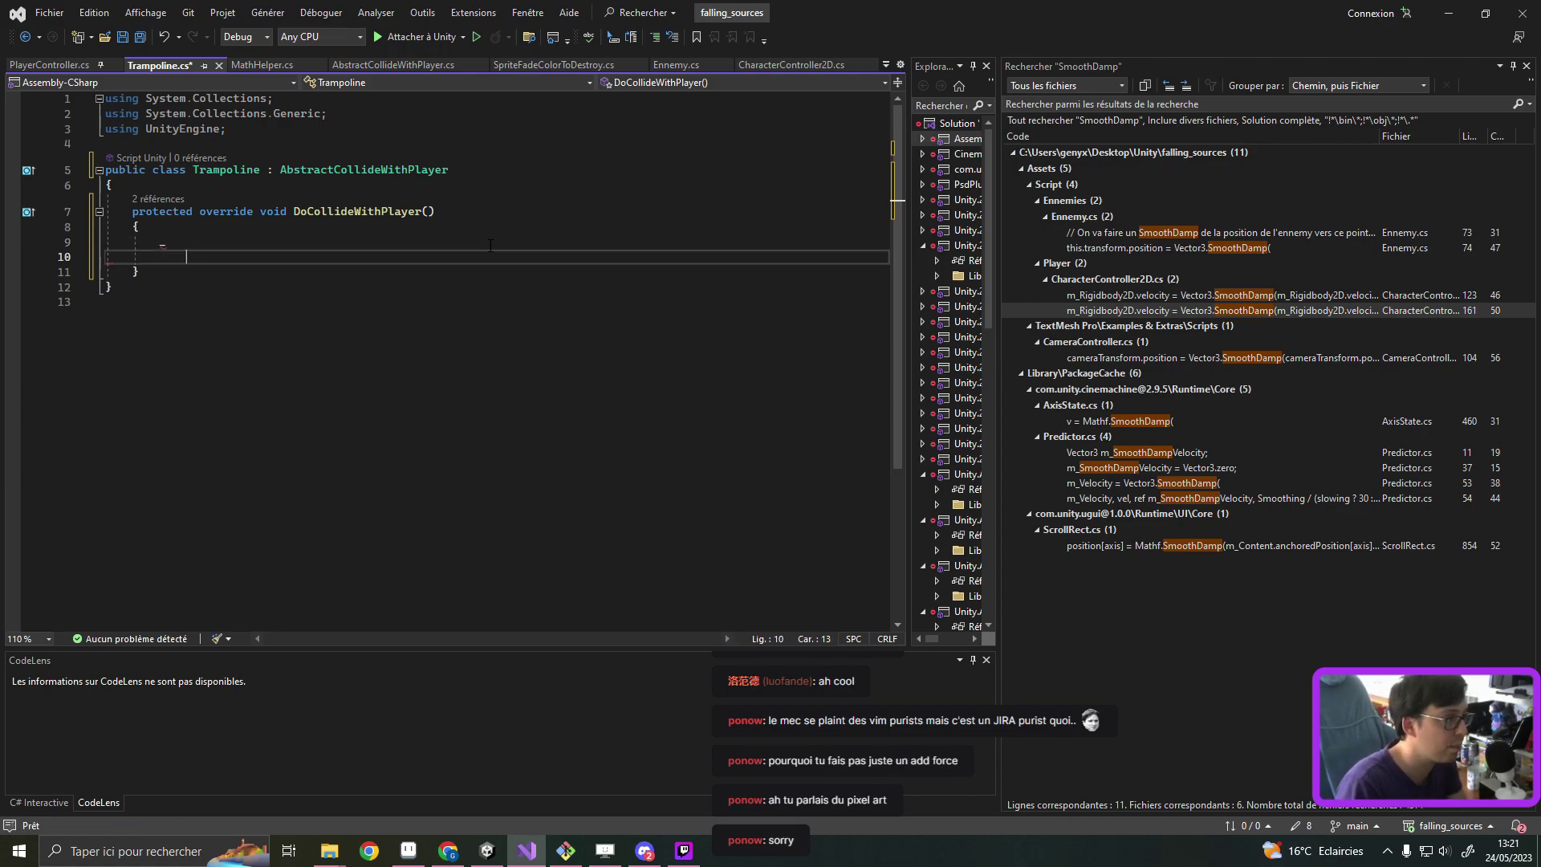
{"action": "type", "text": "pla"}
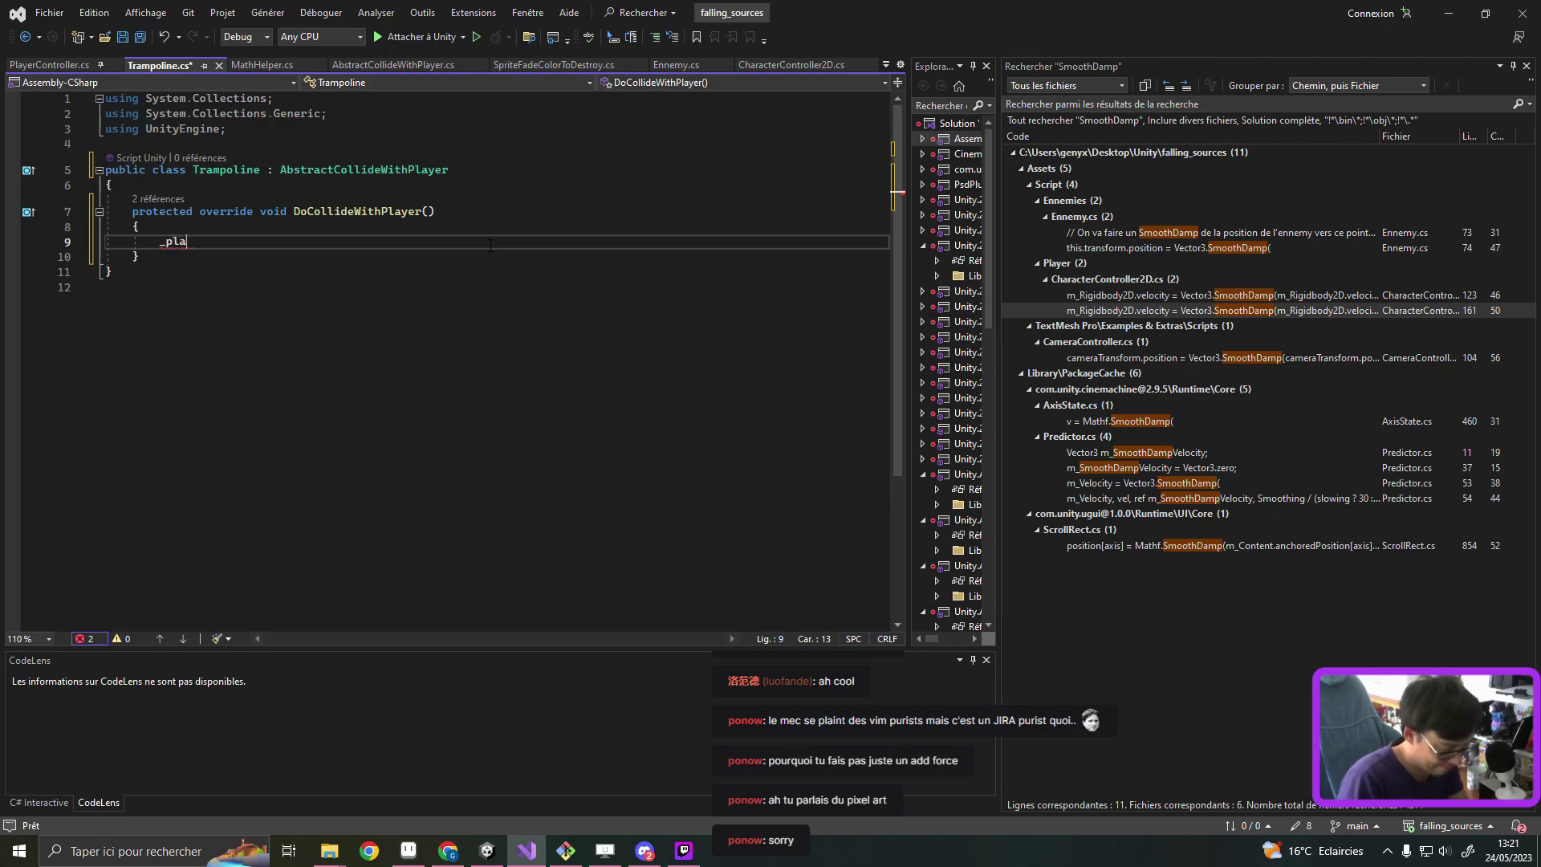
{"action": "type", "text": "yer.A"}
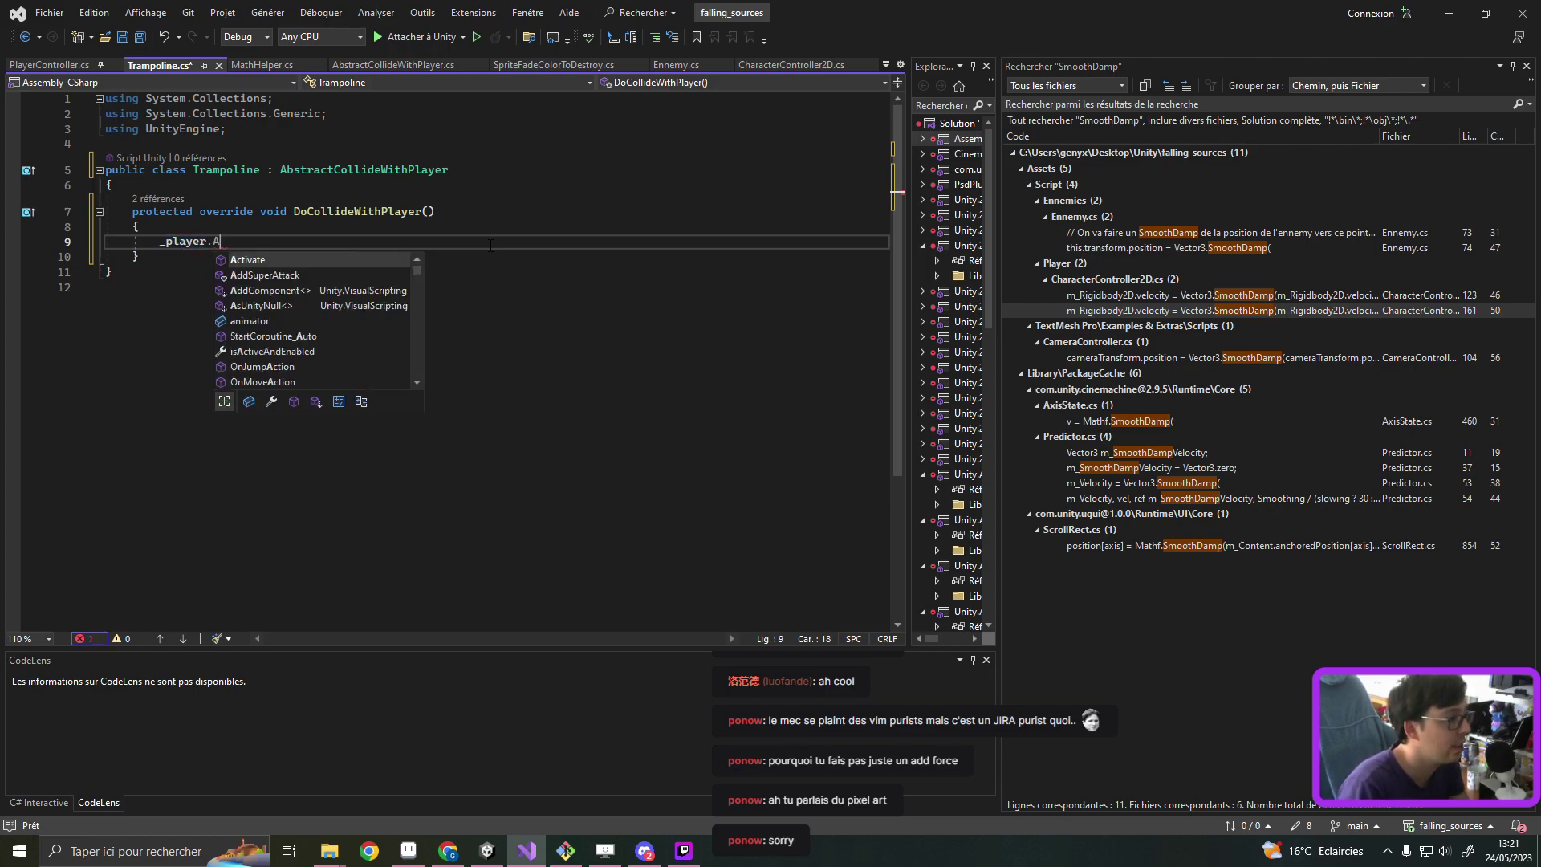
{"action": "type", "text": "d"}
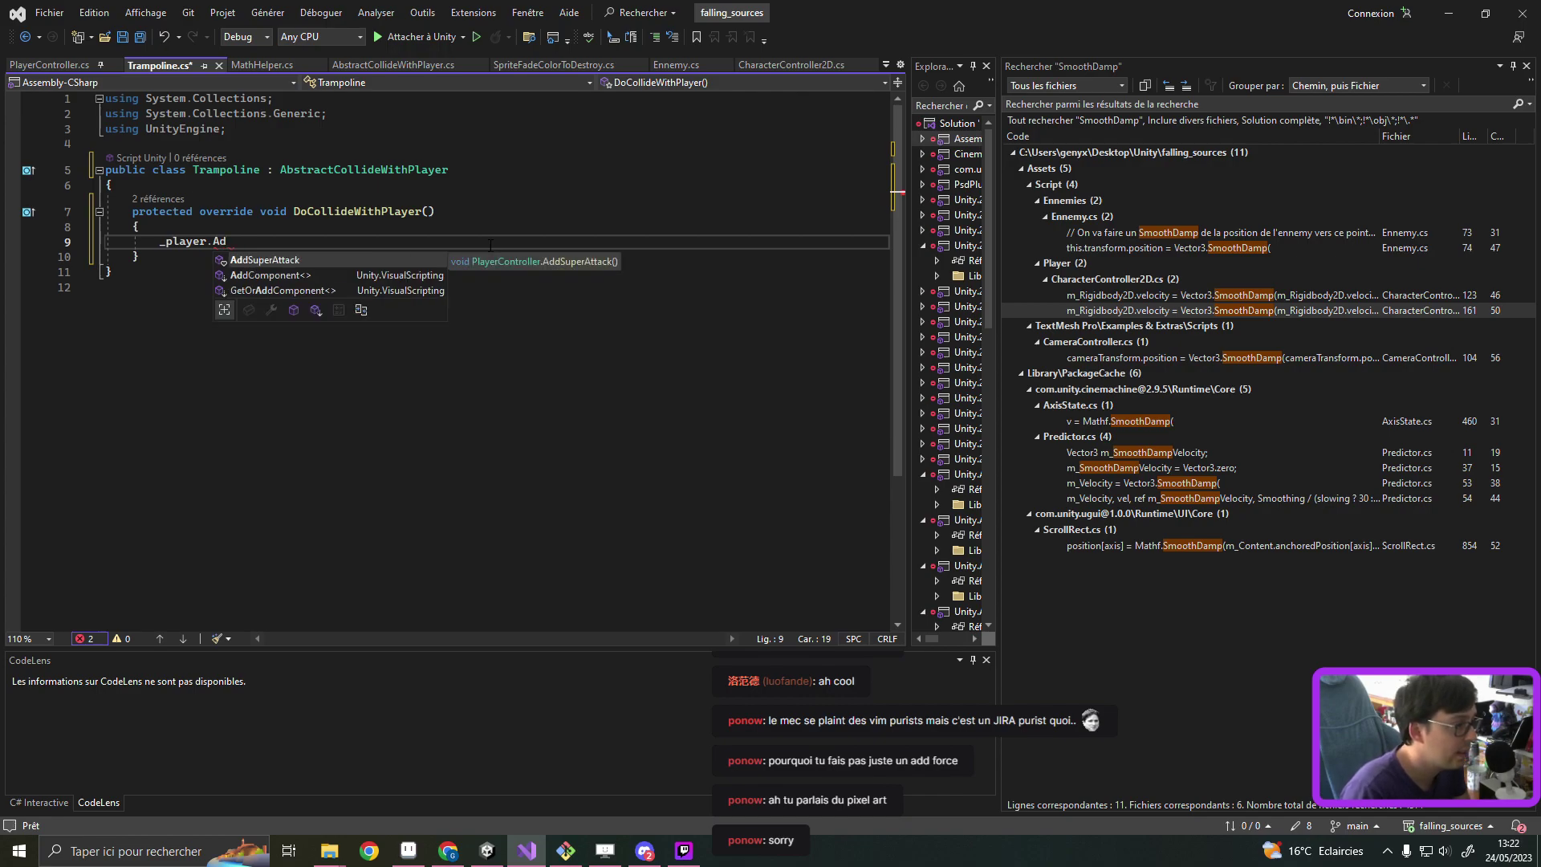
{"action": "key", "text": "BackSpace"}
{"action": "key", "text": "BackSpace"}
{"action": "type", "text": "r"}
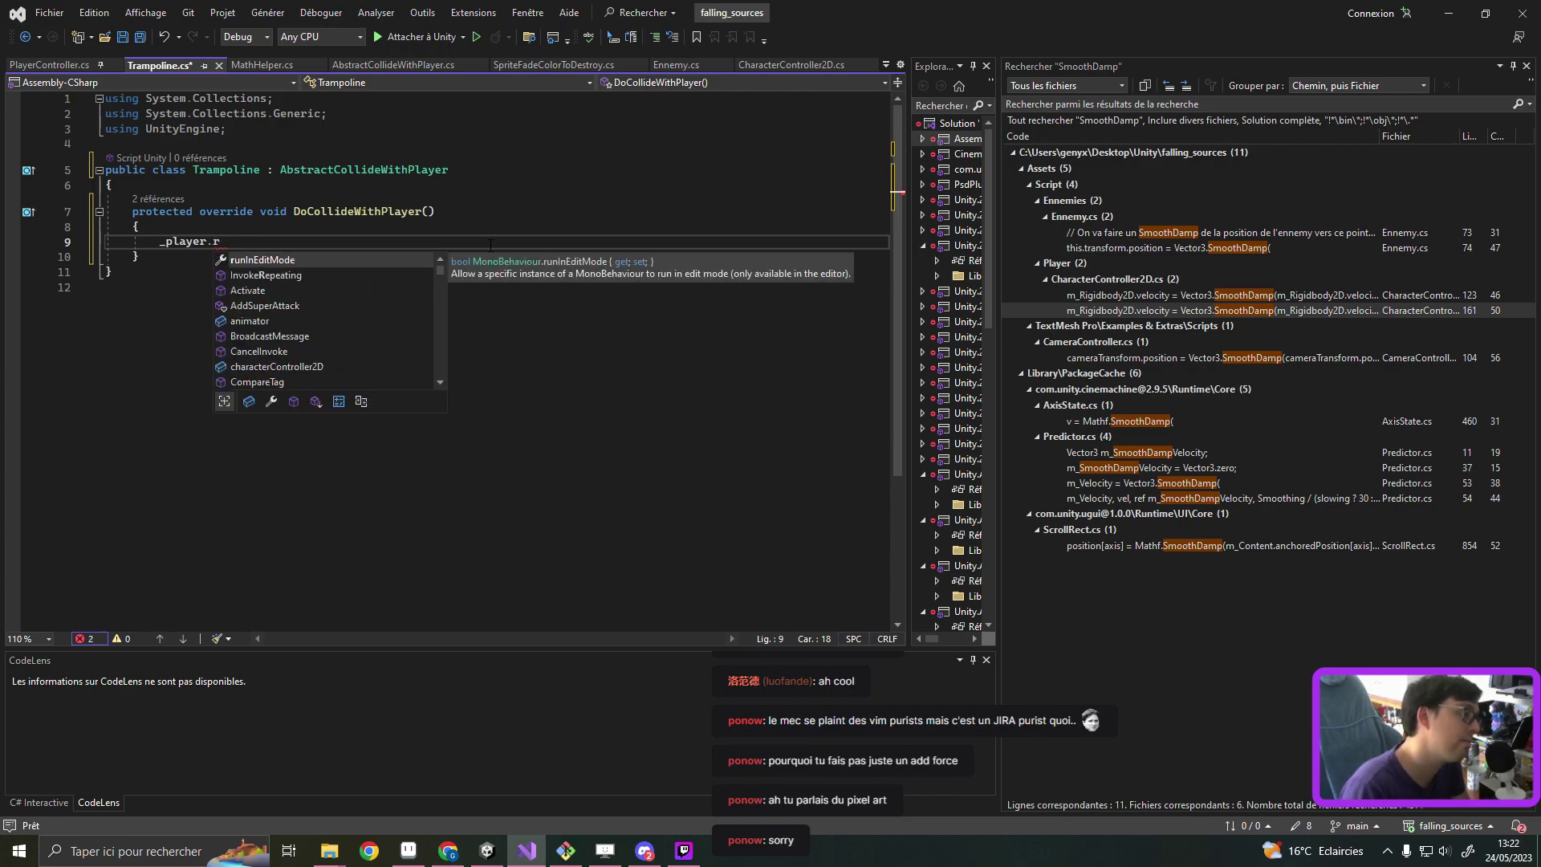
{"action": "key", "text": "BackSpace"}
{"action": "type", "text": ".c"}
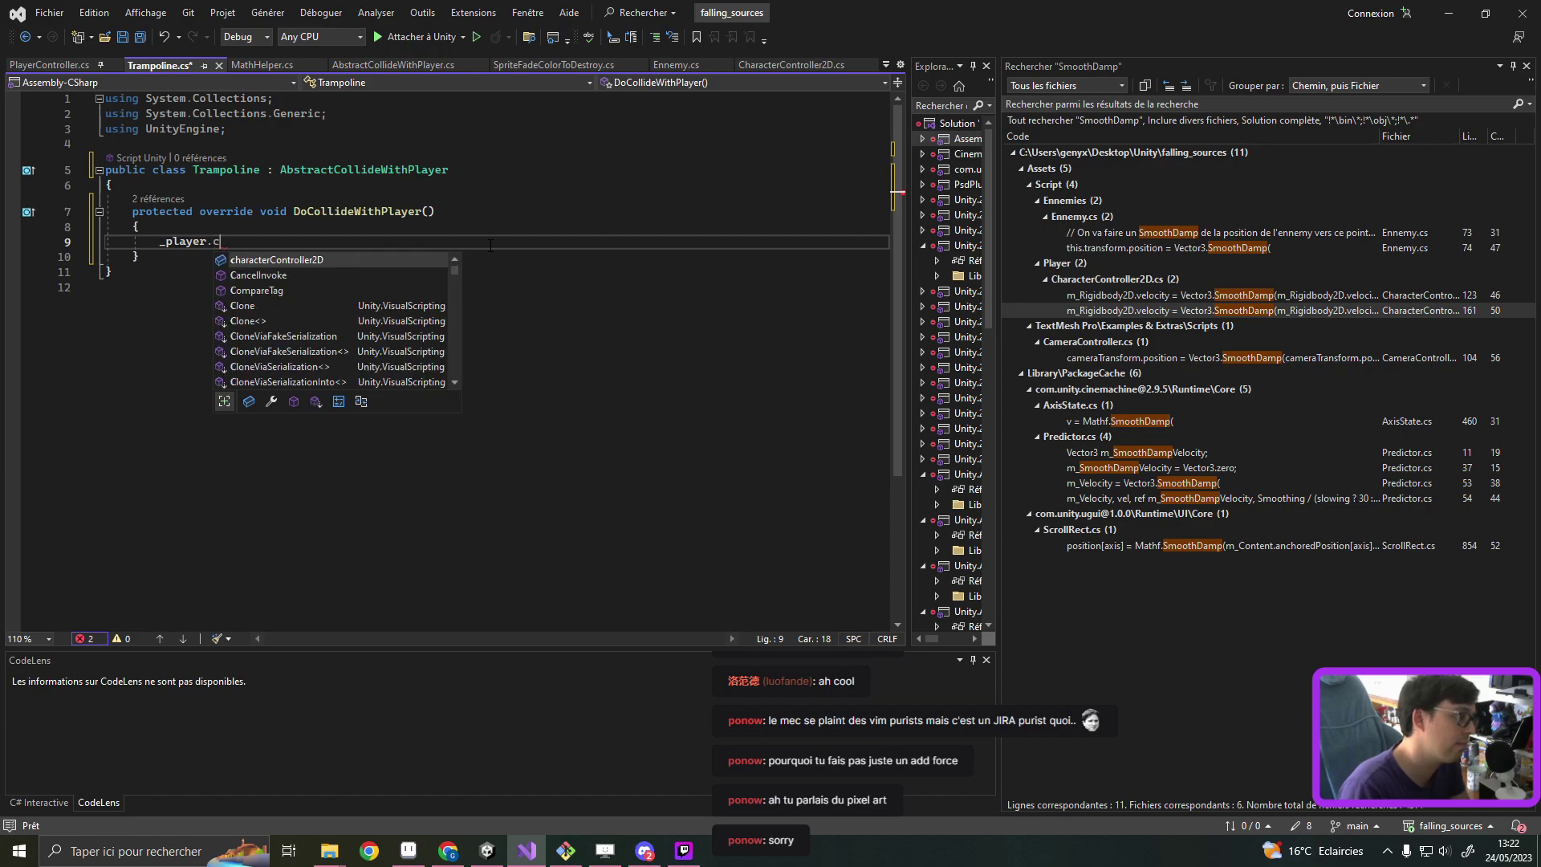
{"action": "type", "text": "."}
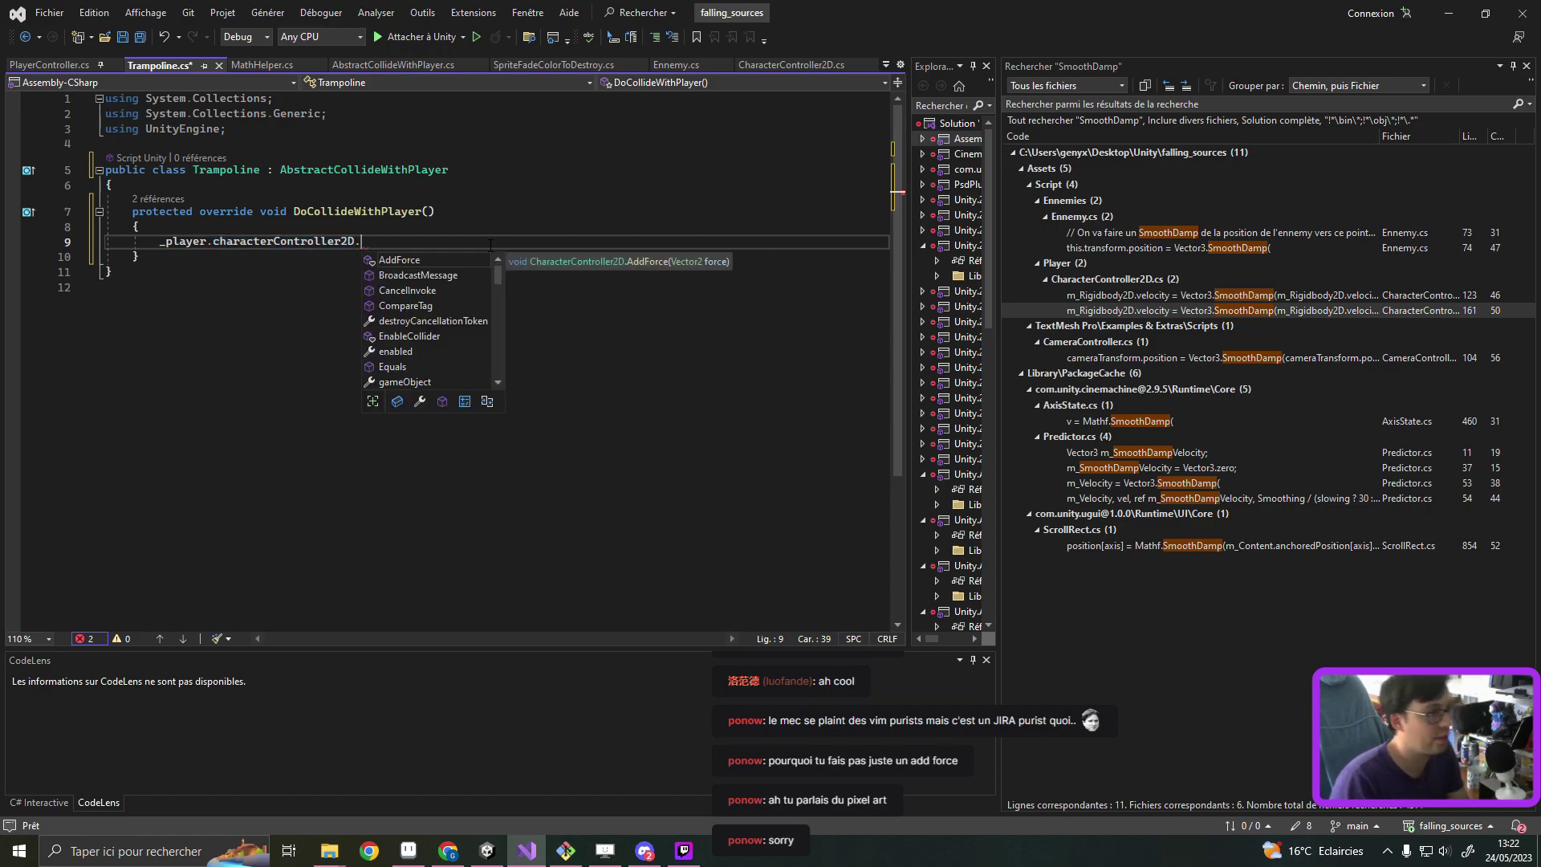
{"action": "key", "text": "Tab"}
Step: Complete the call with (Vector2.up * 1000) and save Trampoline.cs
{"action": "type", "text": "'"}
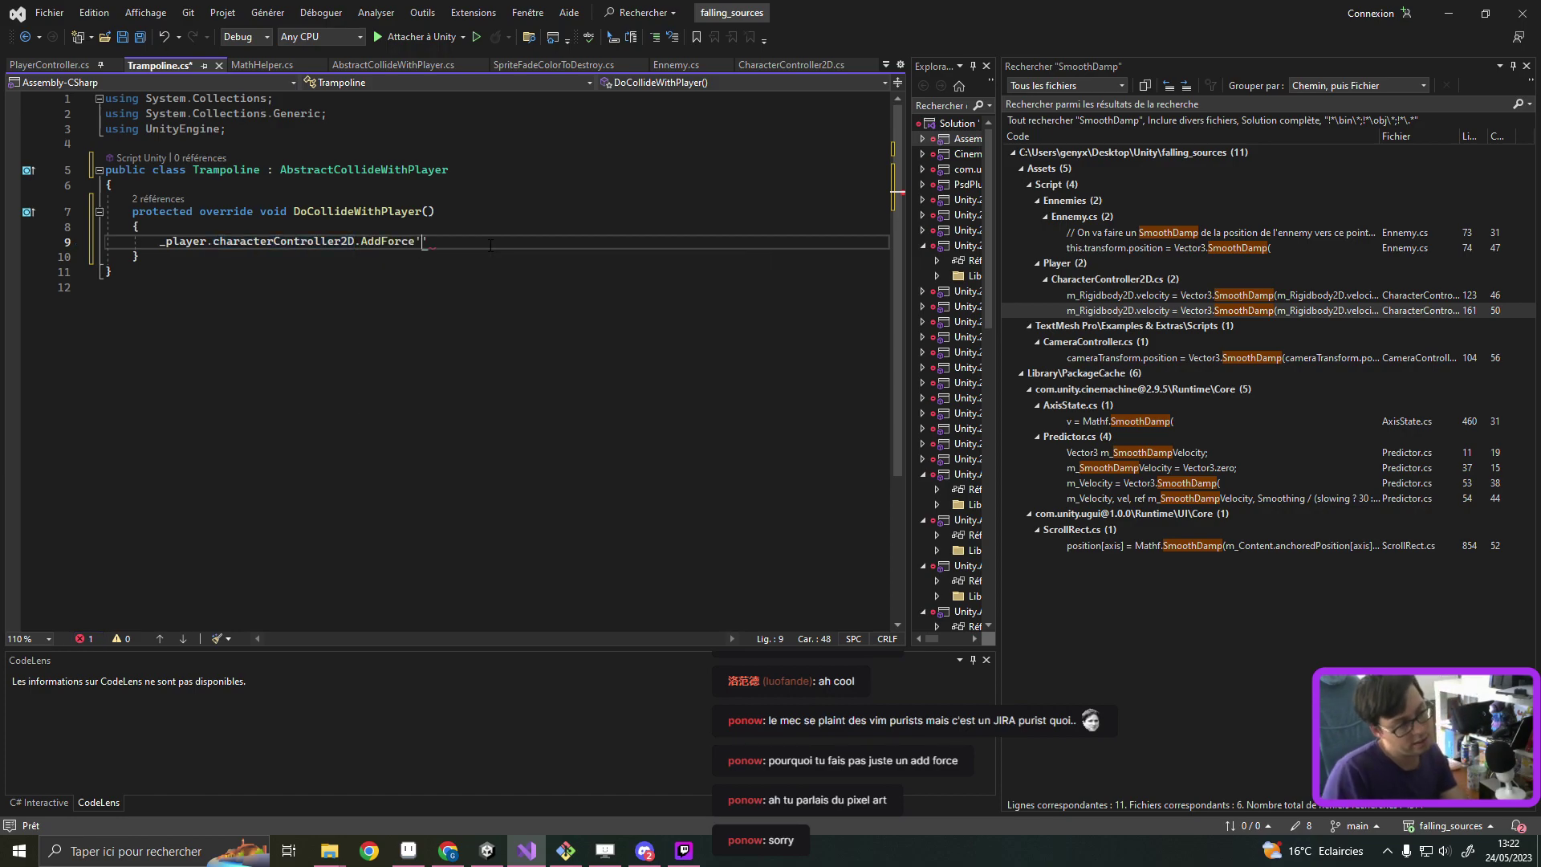
{"action": "key", "text": "BackSpace"}
{"action": "type", "text": "("}
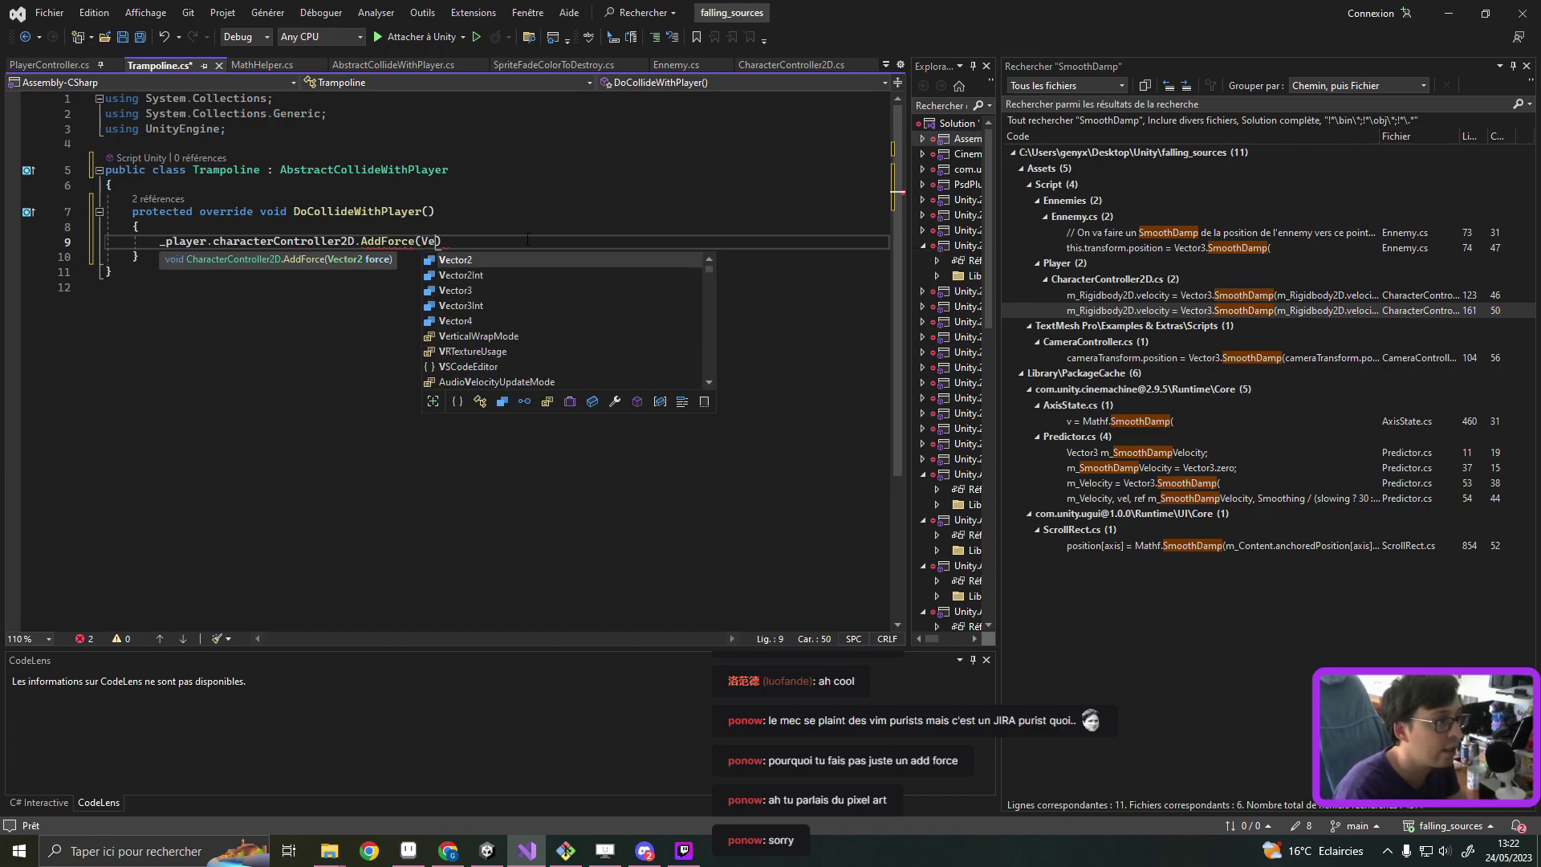
{"action": "type", "text": "Vector2."}
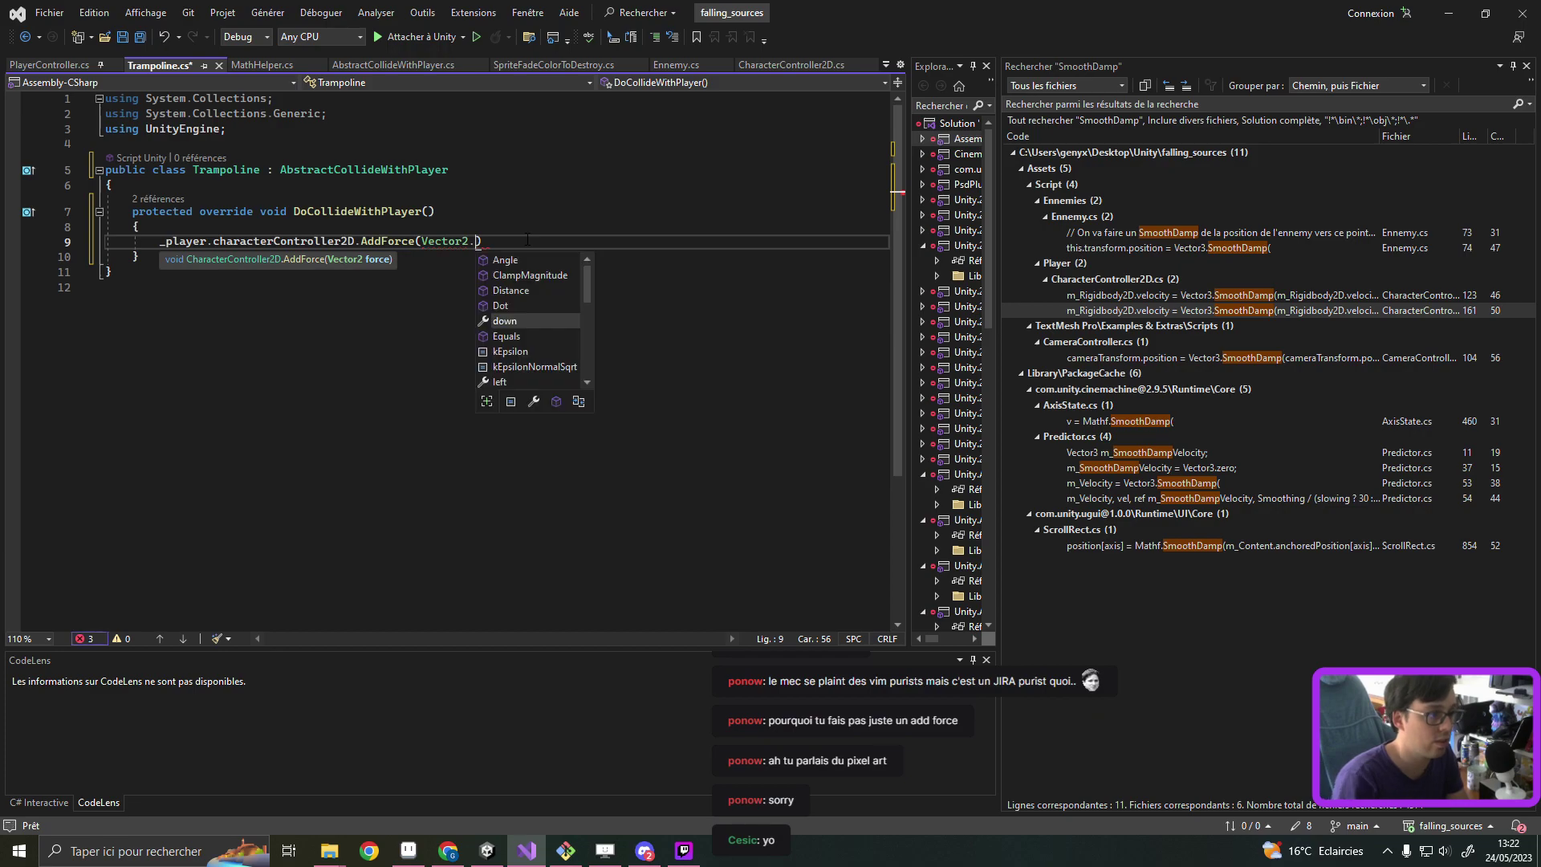
{"action": "type", "text": "U"}
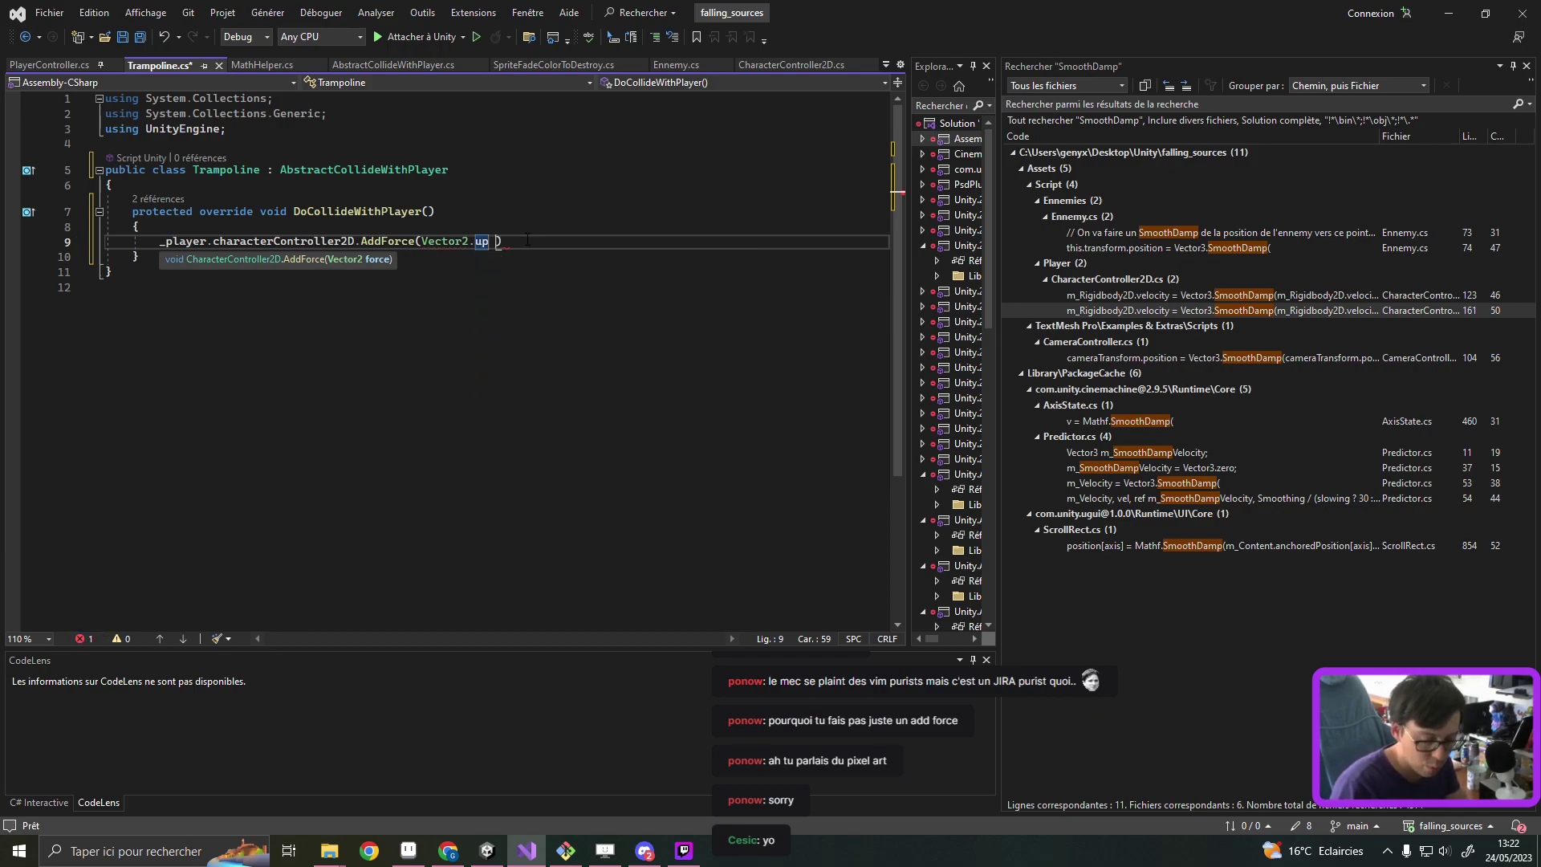
{"action": "type", "text": " * 1000"}
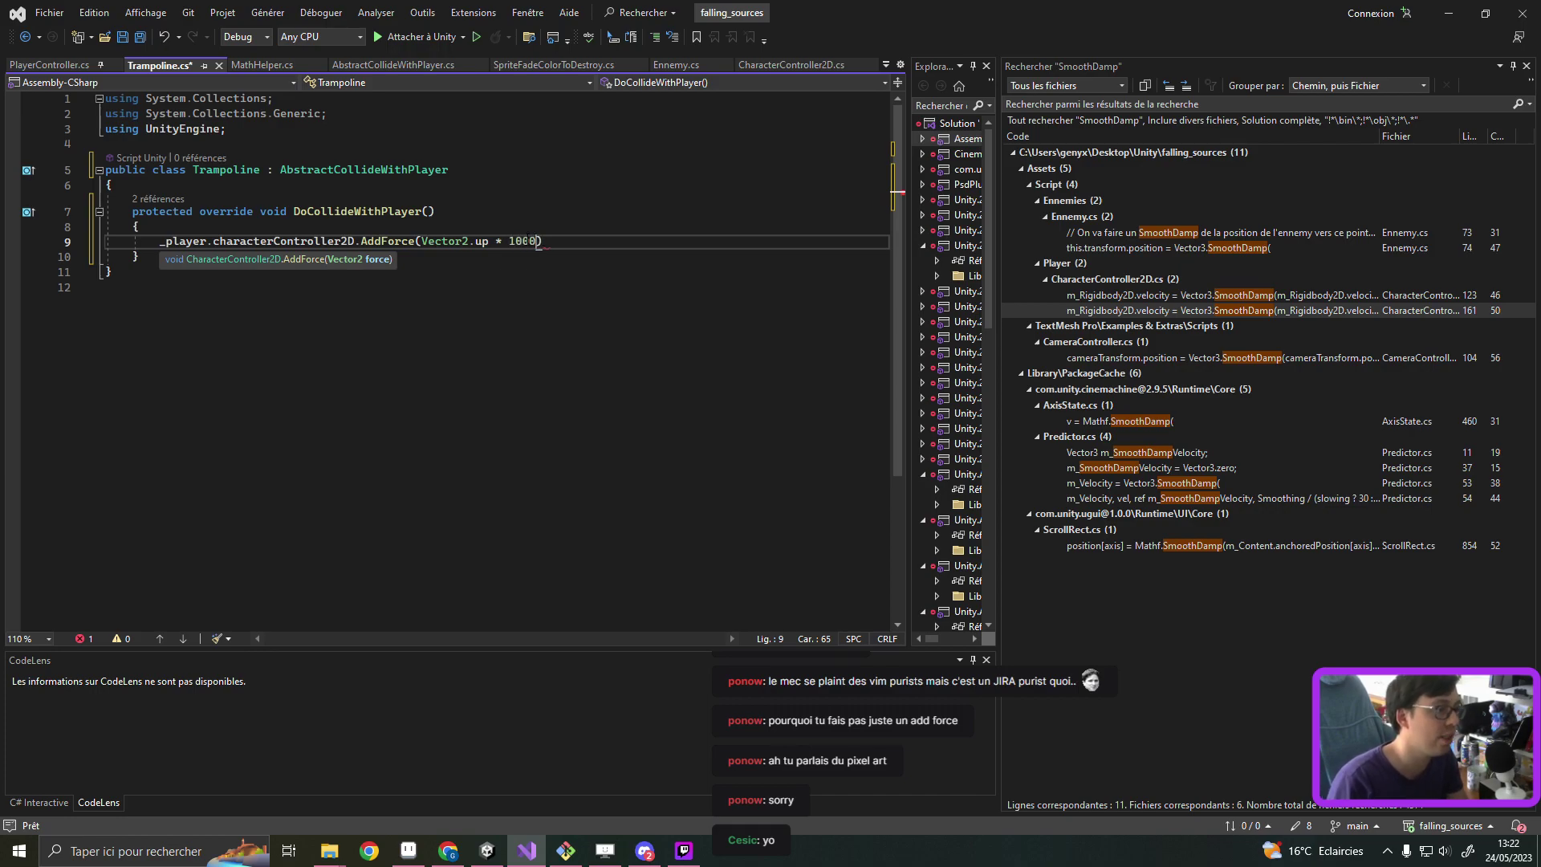
{"action": "type", "text": ")"}
{"action": "key", "text": "ctrl+s"}
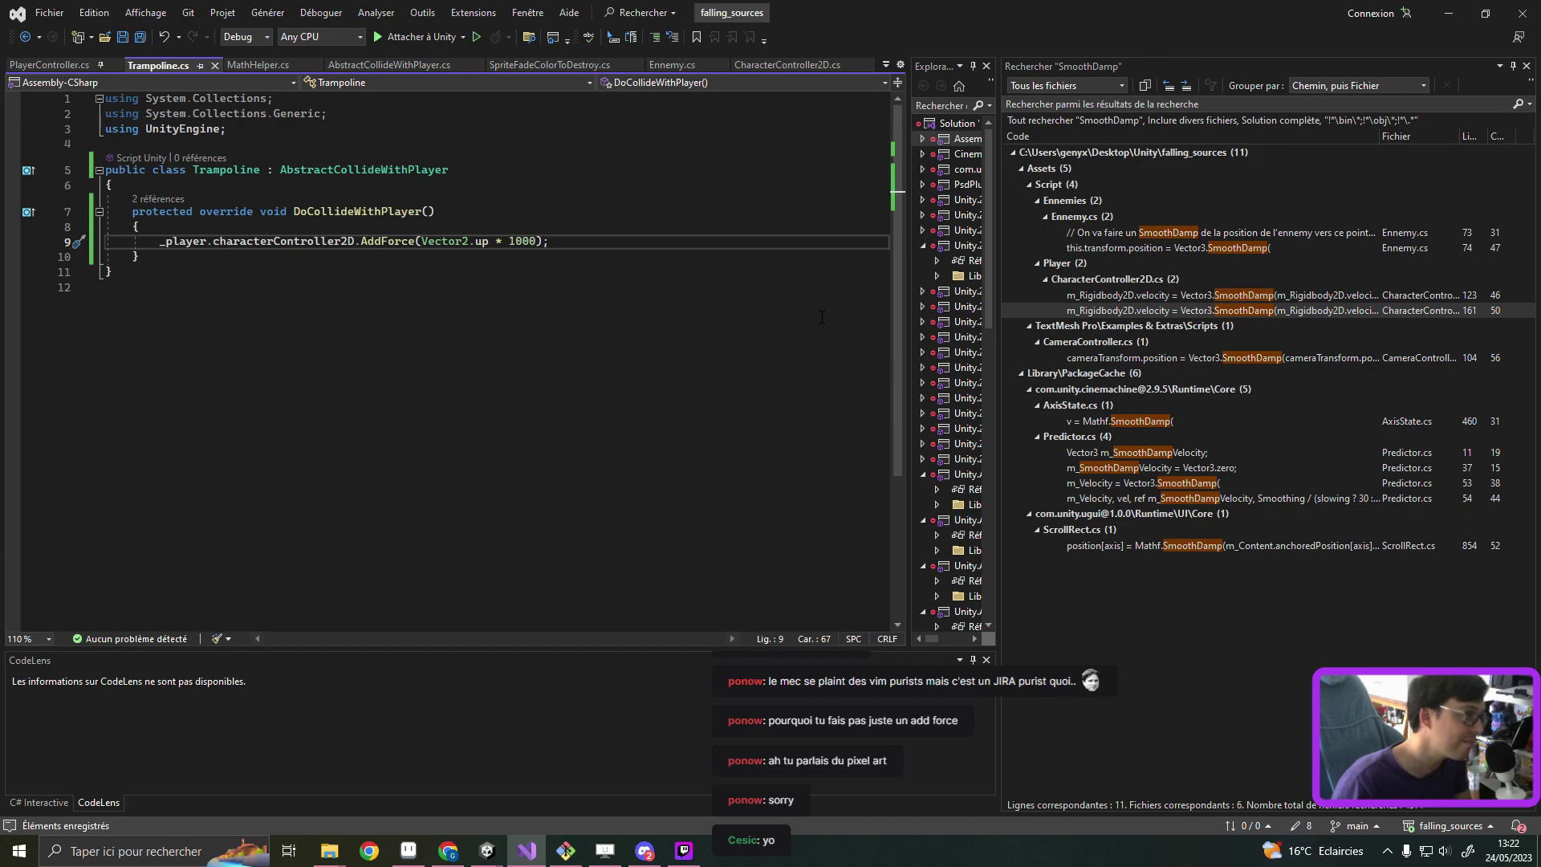
{"action": "key", "text": "alt+Tab"}
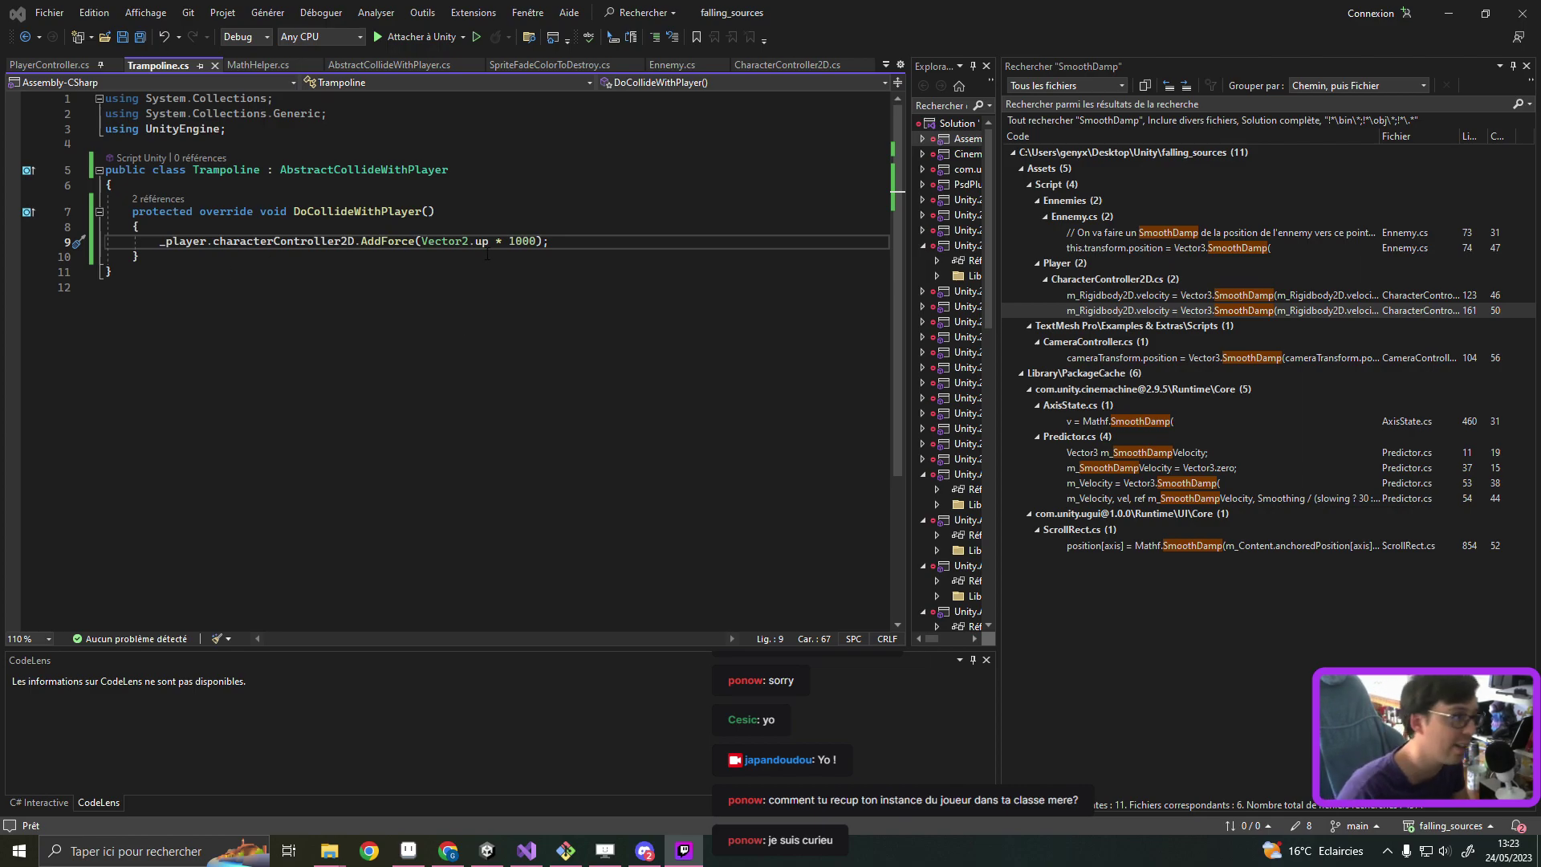
Step: Go to AbstractCollideWithPlayer's definition and inspect CollideWithPlayer's PlayerController lookup
{"action": "left_click", "coordinate": [457, 226]}
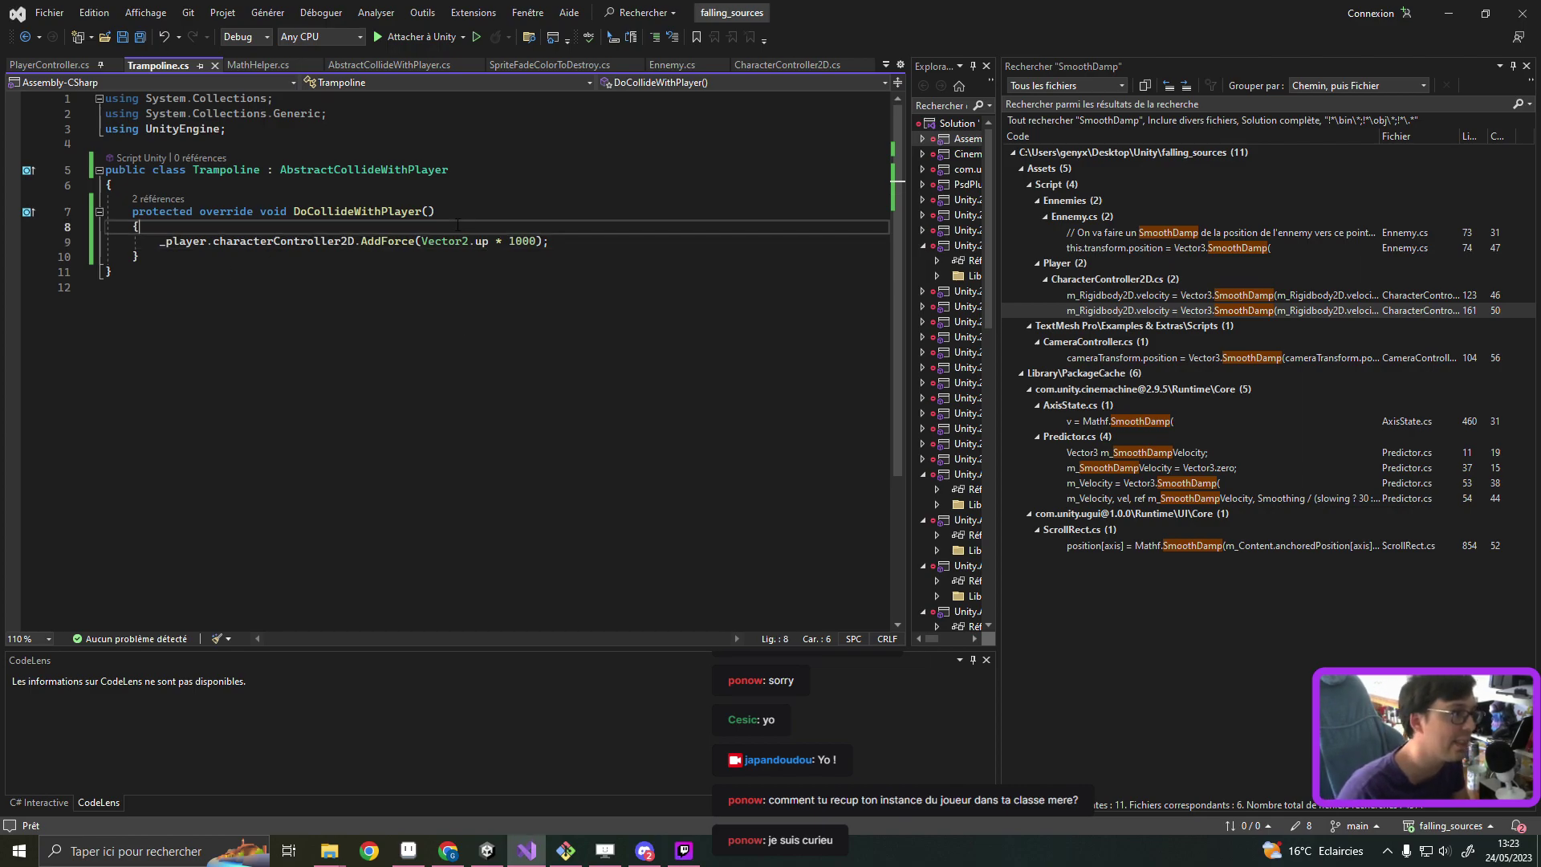
{"action": "left_click", "coordinate": [354, 170], "text": "ctrl"}
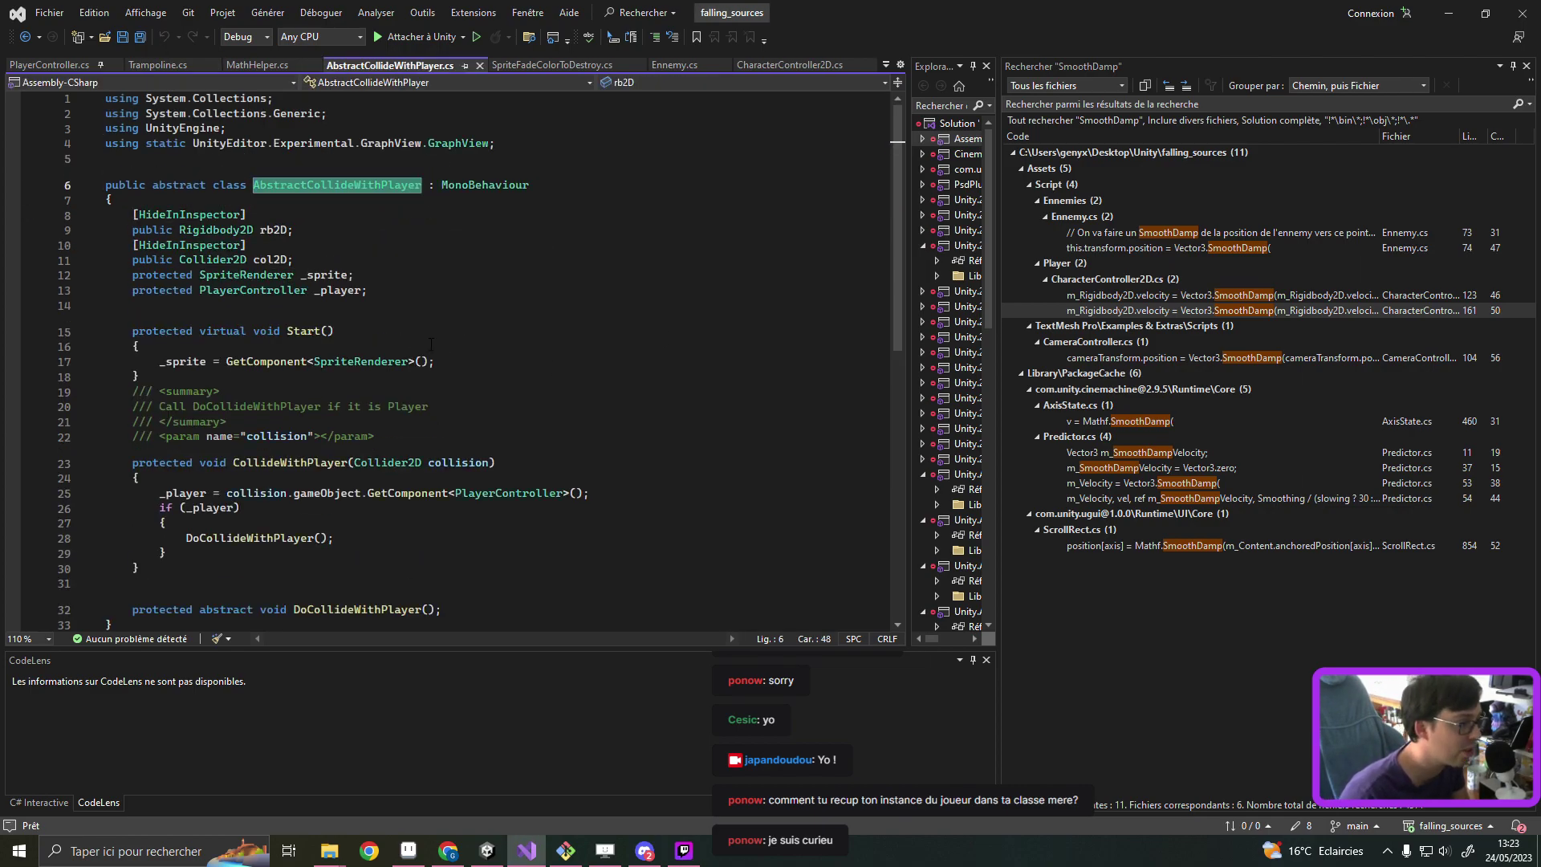
{"action": "scroll", "coordinate": [621, 410], "scroll_direction": "down", "scroll_amount": 3}
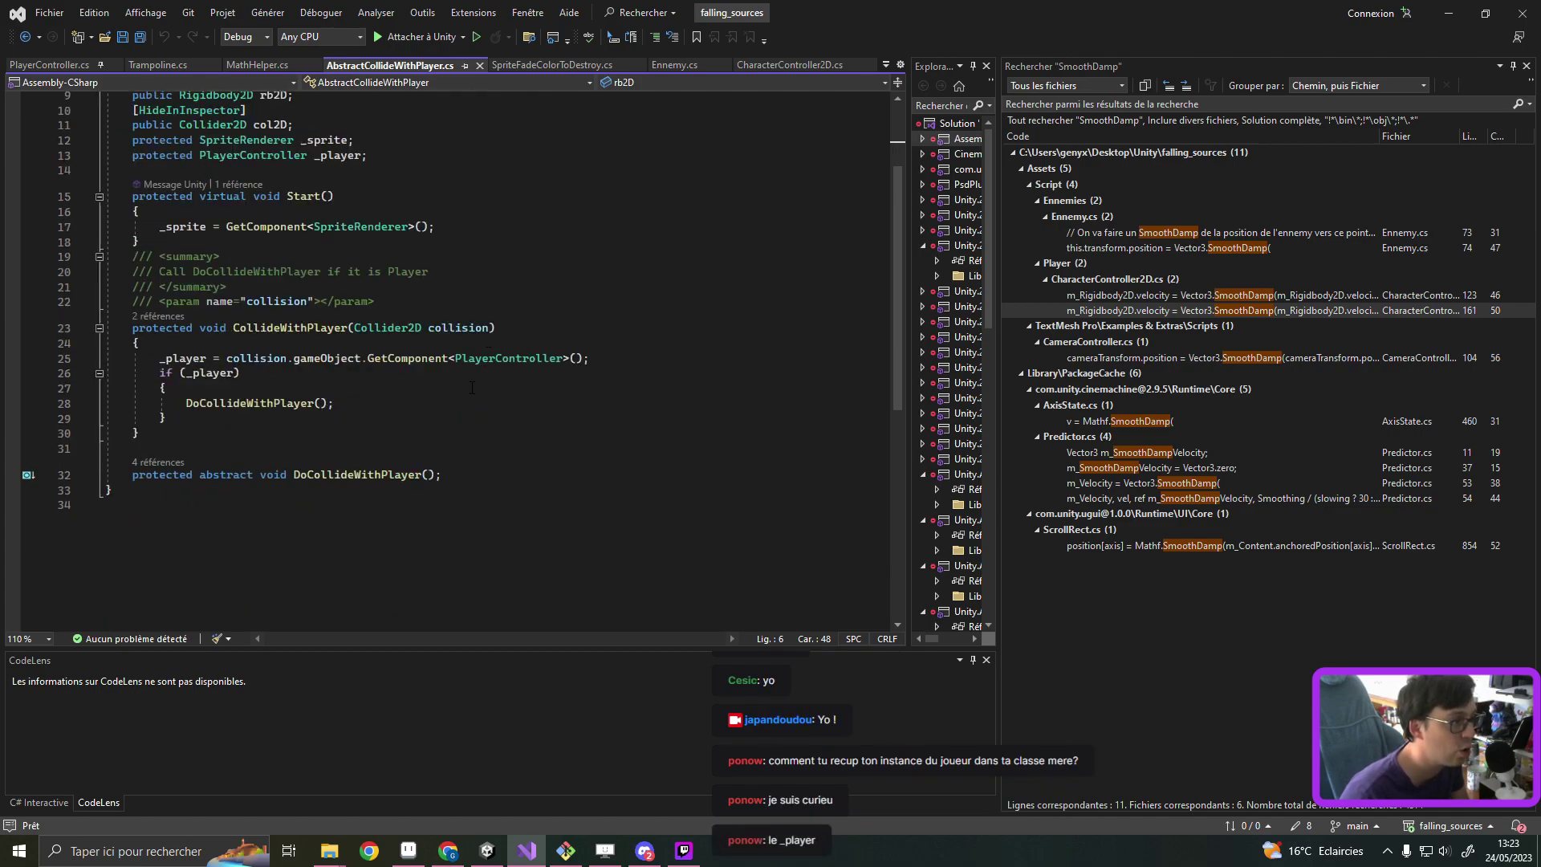
{"action": "double_click", "coordinate": [289, 327]}
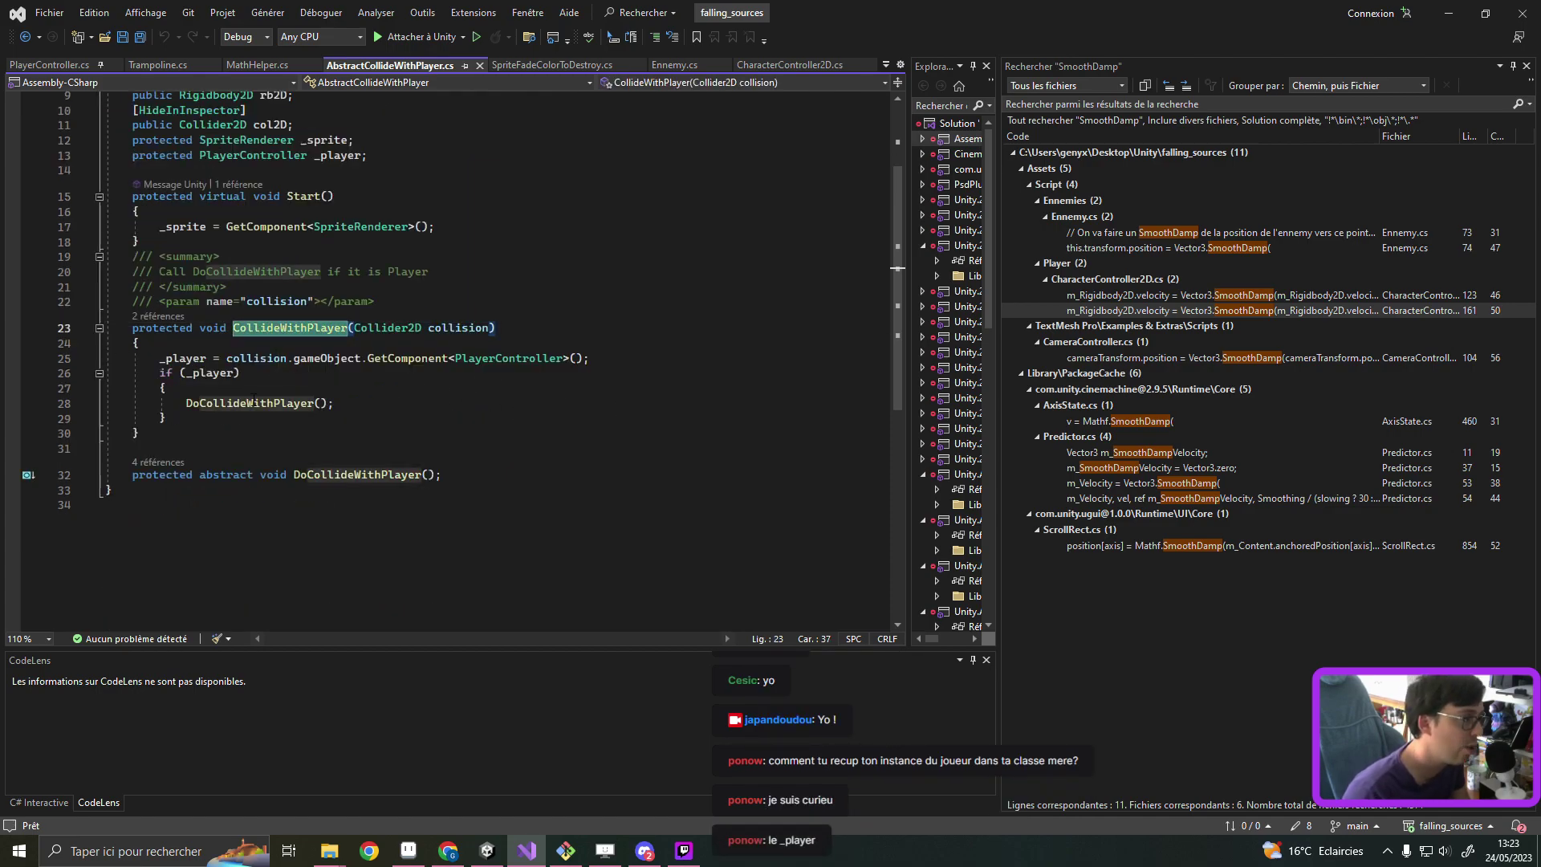
{"action": "left_click", "coordinate": [351, 375]}
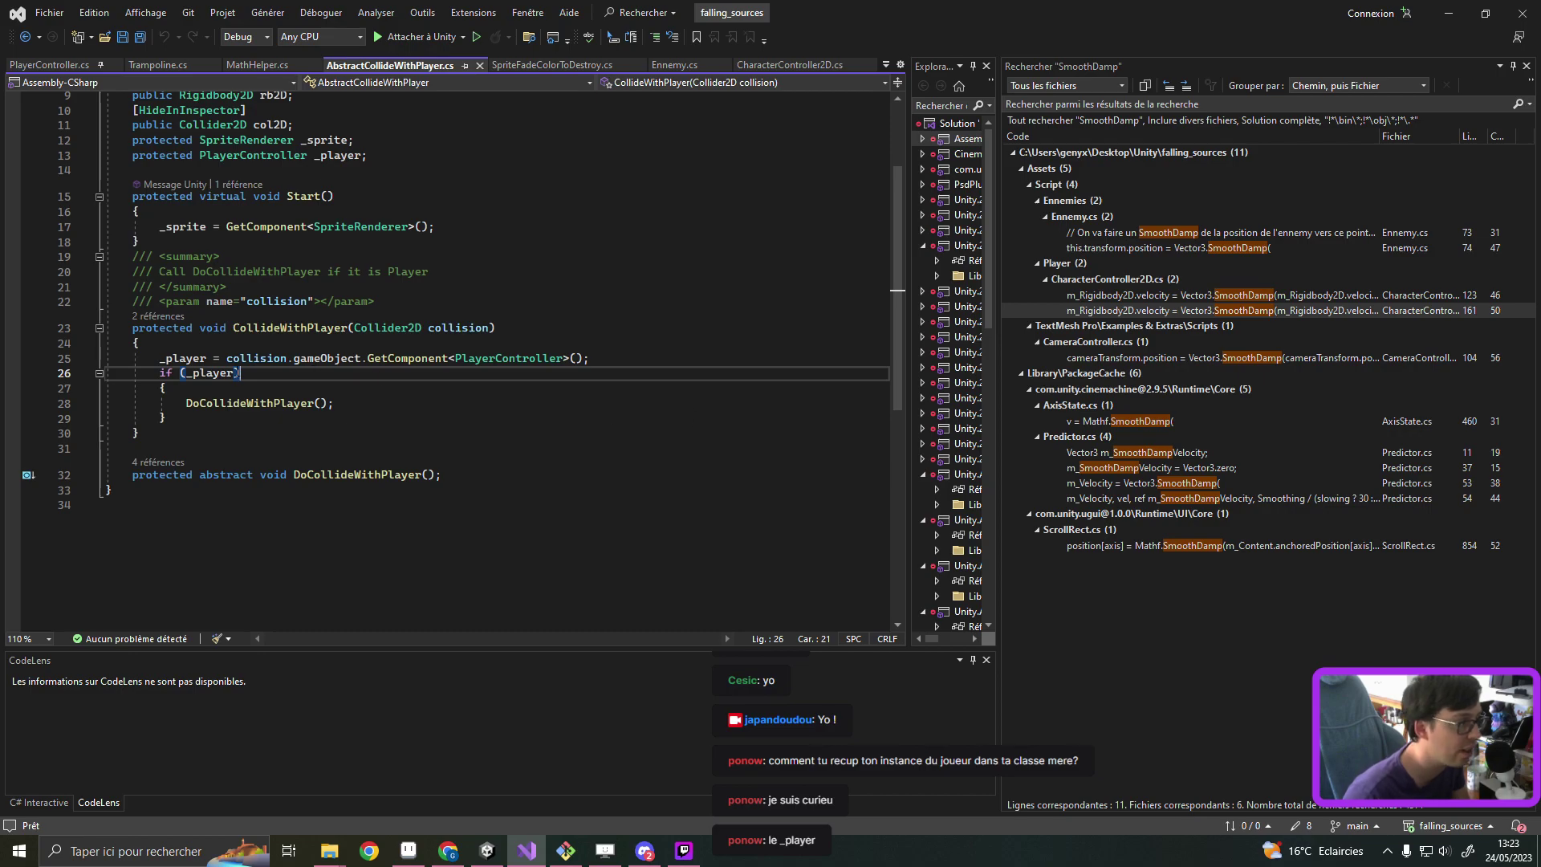
{"action": "left_click", "coordinate": [529, 362]}
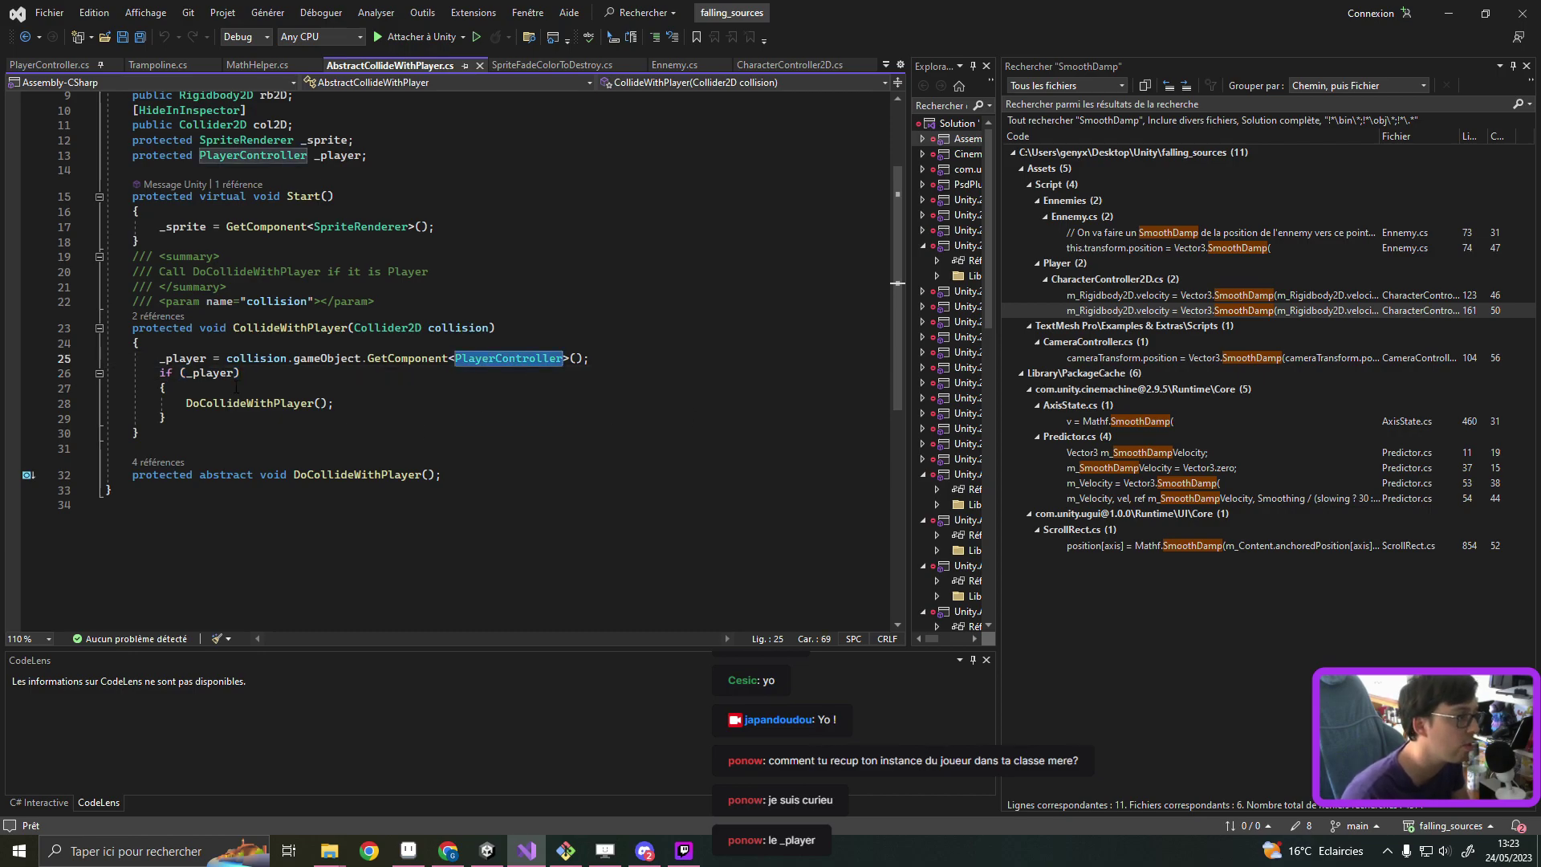
{"action": "key", "text": "Down"}
{"action": "key", "text": "Left"}
{"action": "left_click", "coordinate": [374, 376]}
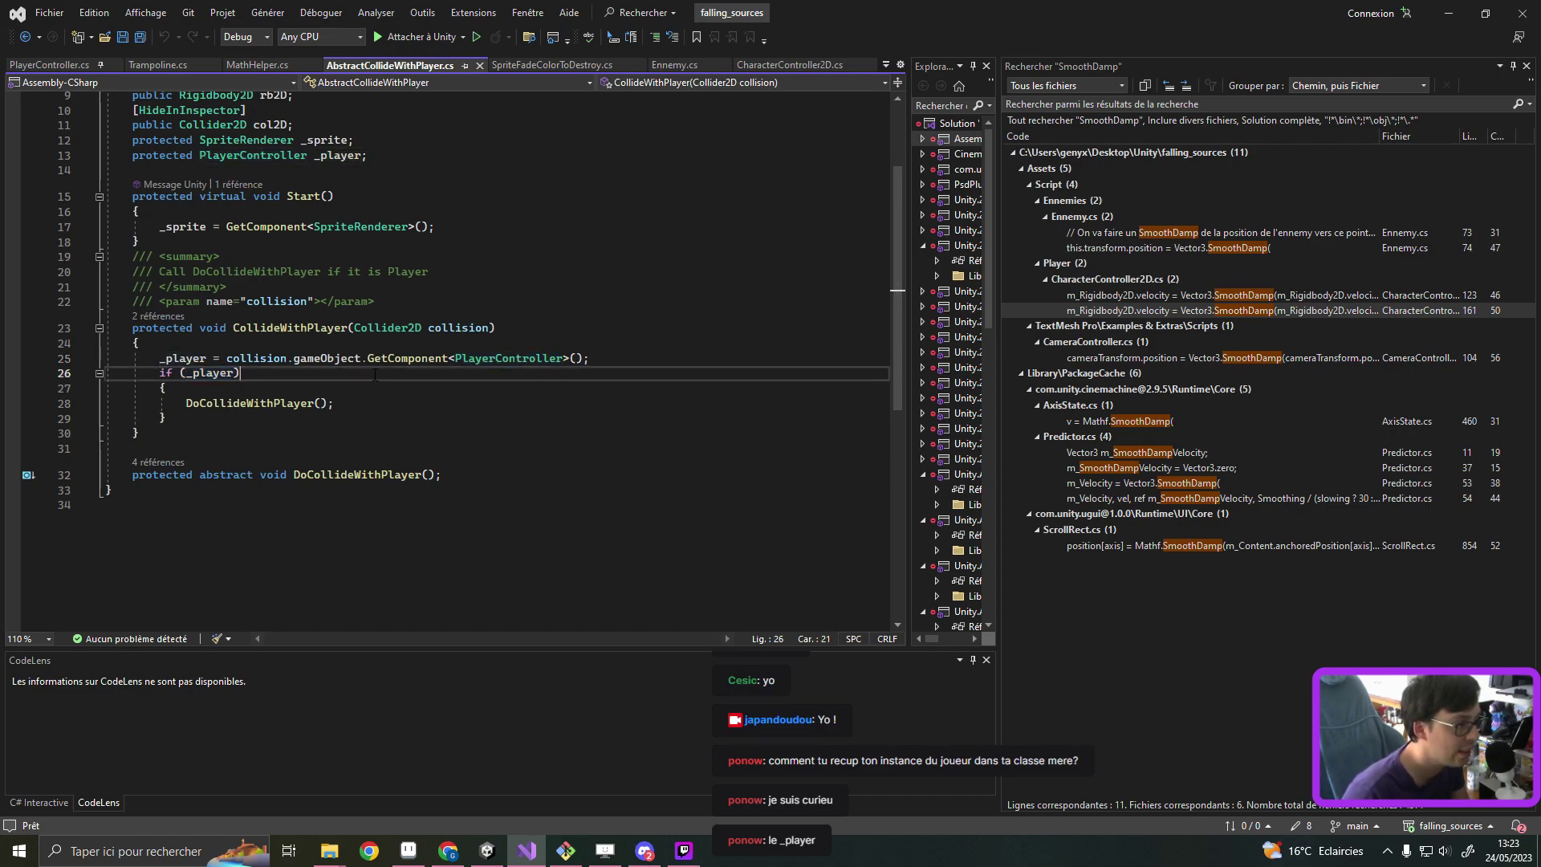
Step: Examine the if (_player) check and the abstract DoCollideWithPlayer declaration and its call
{"action": "left_click", "coordinate": [222, 404]}
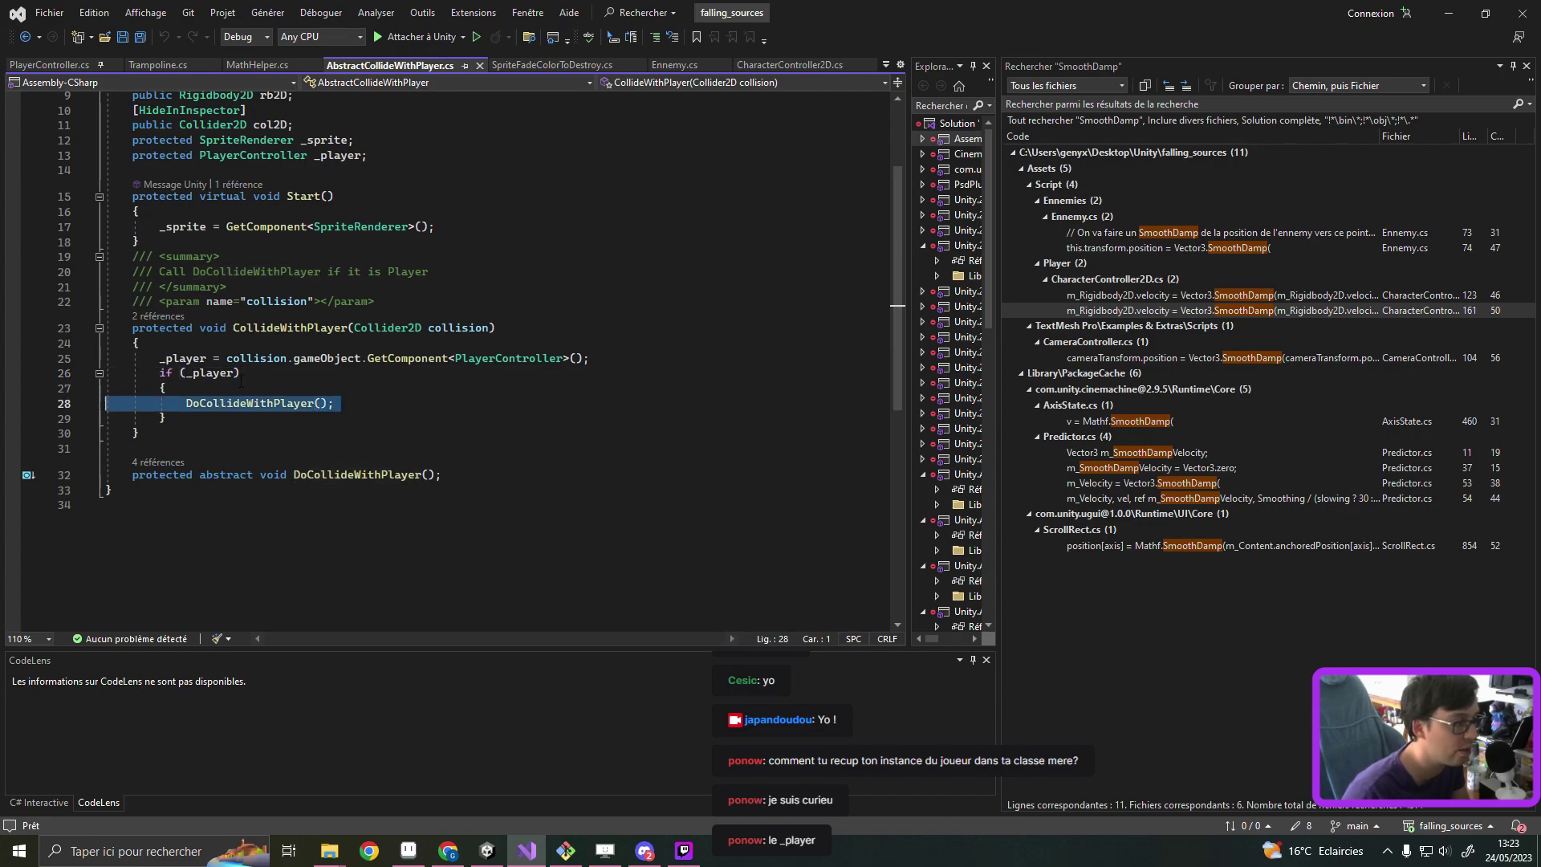
{"action": "left_click", "coordinate": [209, 374]}
{"action": "key", "text": "End"}
{"action": "key", "text": "shift+Home"}
{"action": "key", "text": "shift+Home"}
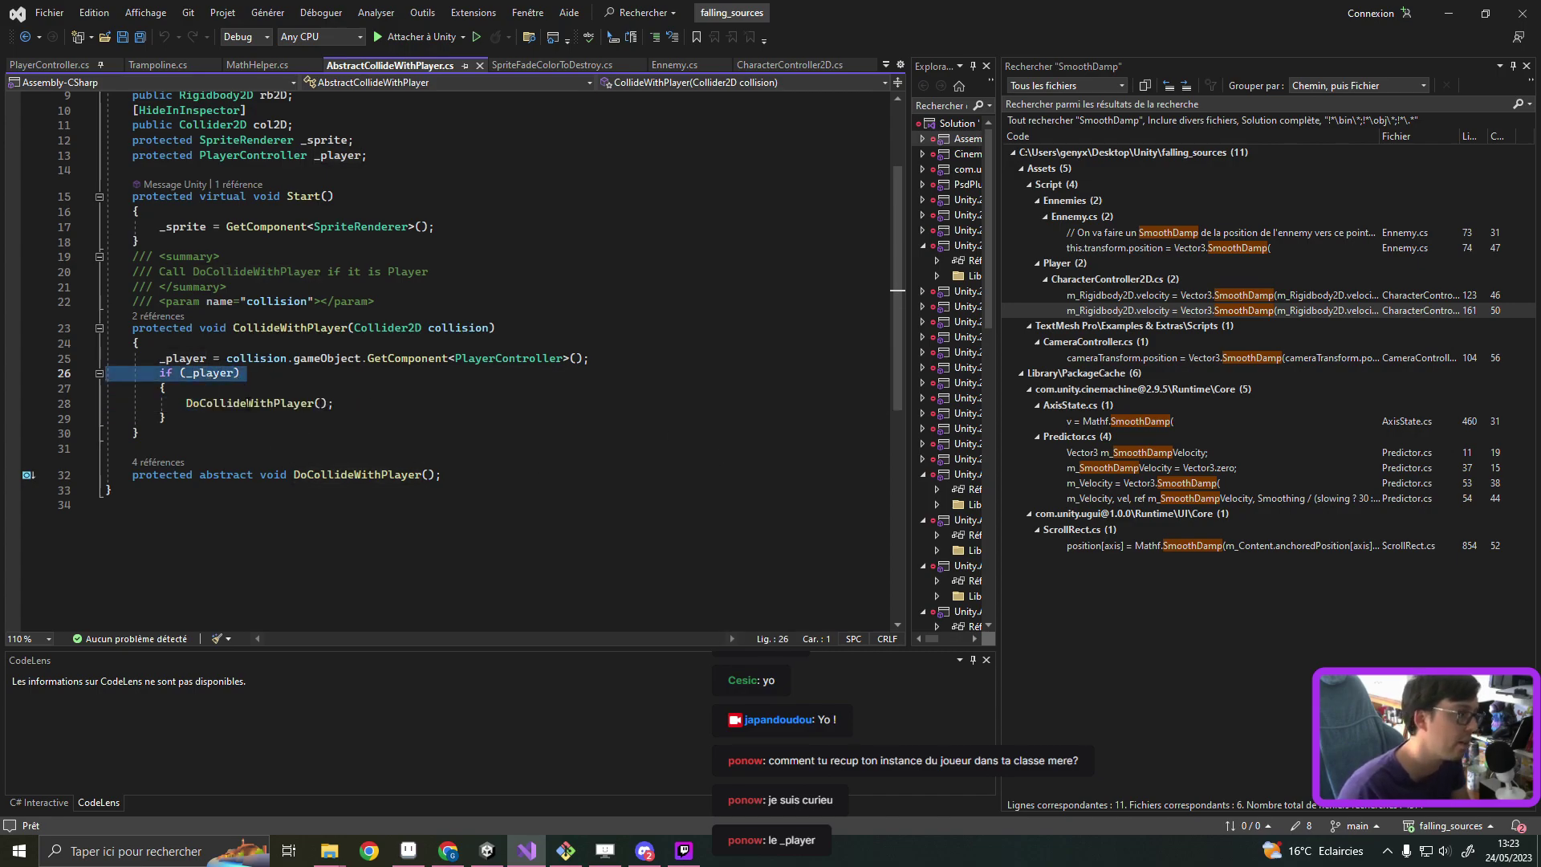
{"action": "left_click", "coordinate": [195, 358]}
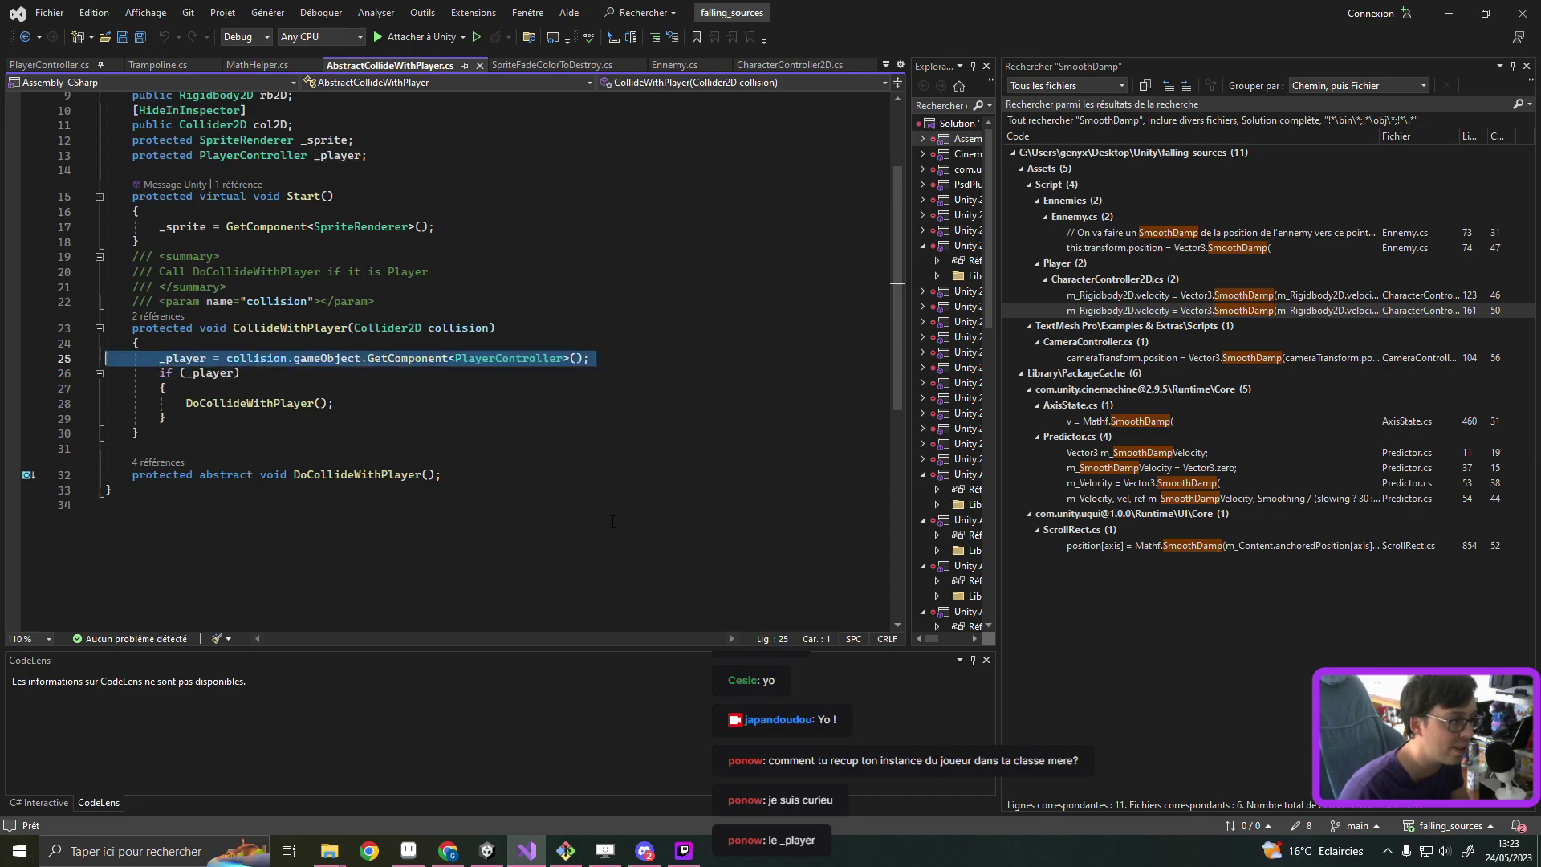
{"action": "left_click", "coordinate": [201, 374]}
{"action": "key", "text": "End"}
{"action": "key", "text": "shift+Home"}
{"action": "key", "text": "shift+Home"}
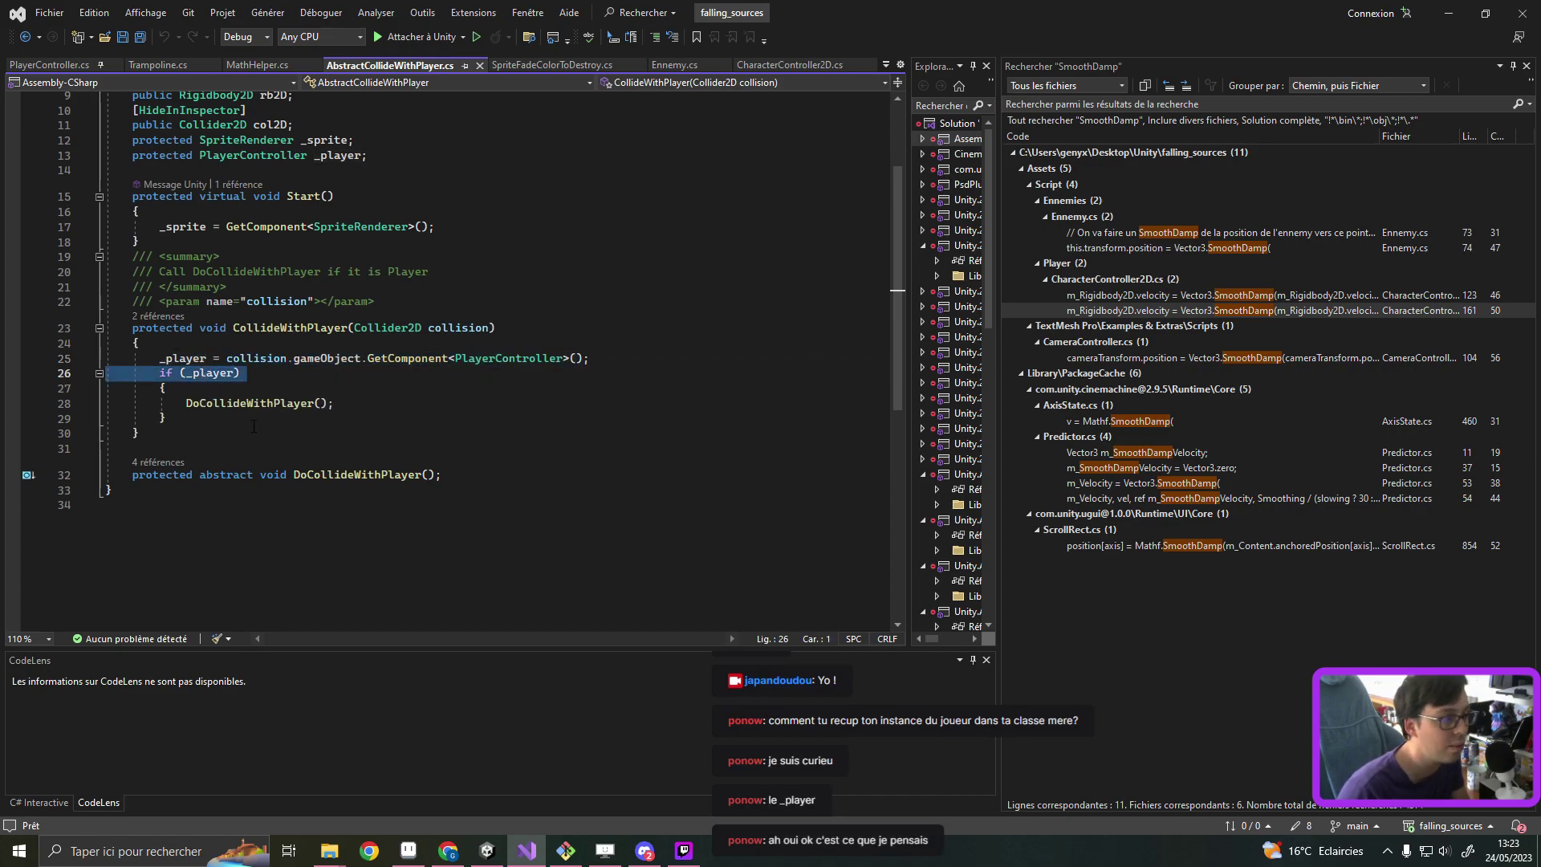
{"action": "left_click", "coordinate": [257, 403]}
{"action": "key", "text": "F12"}
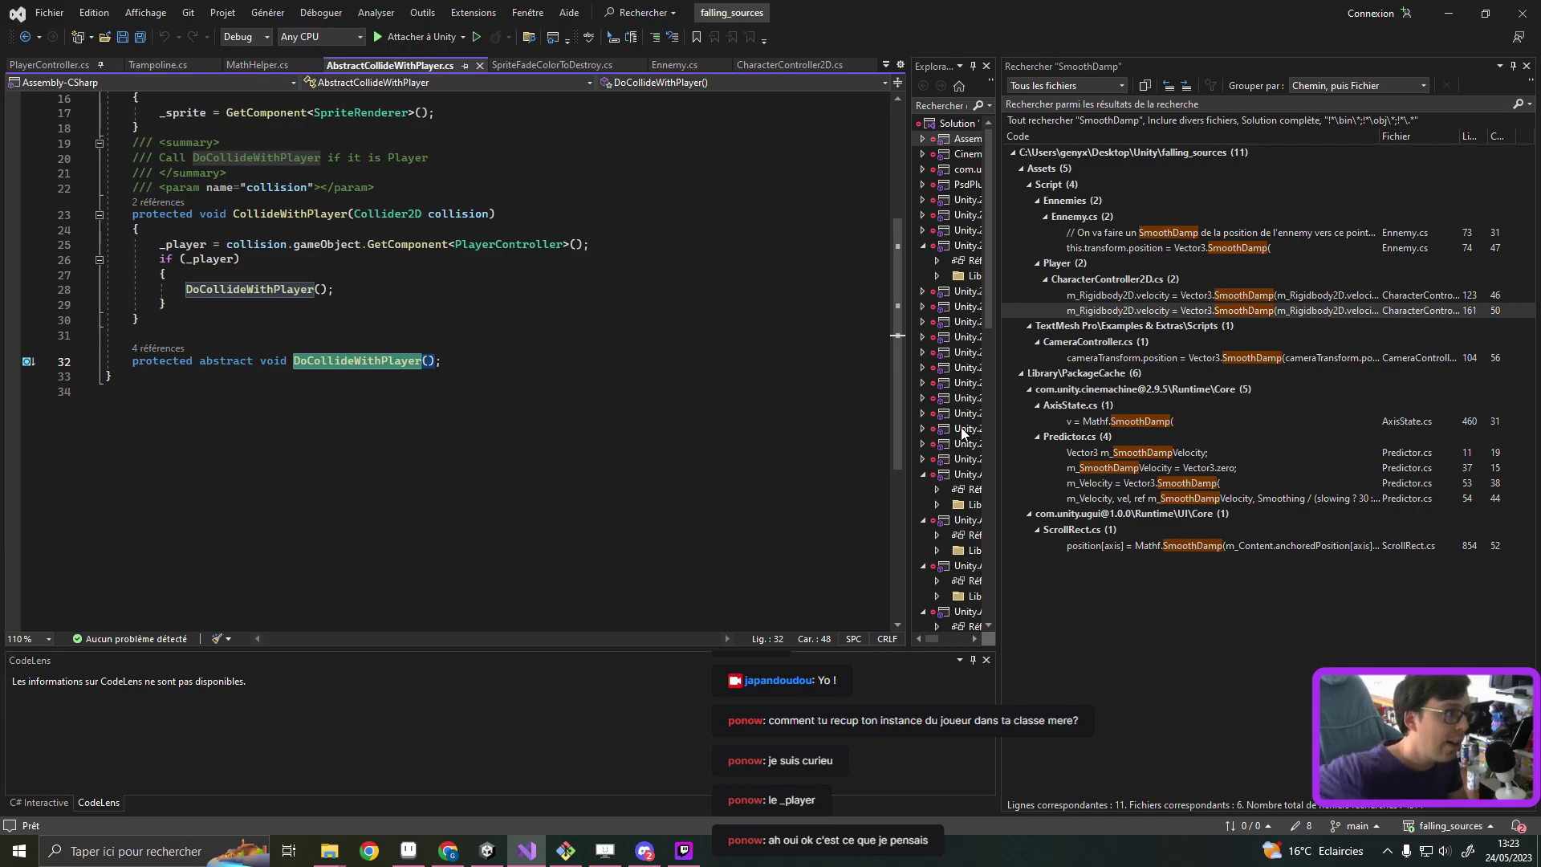
{"action": "scroll", "coordinate": [350, 275], "scroll_direction": "up", "scroll_amount": 1}
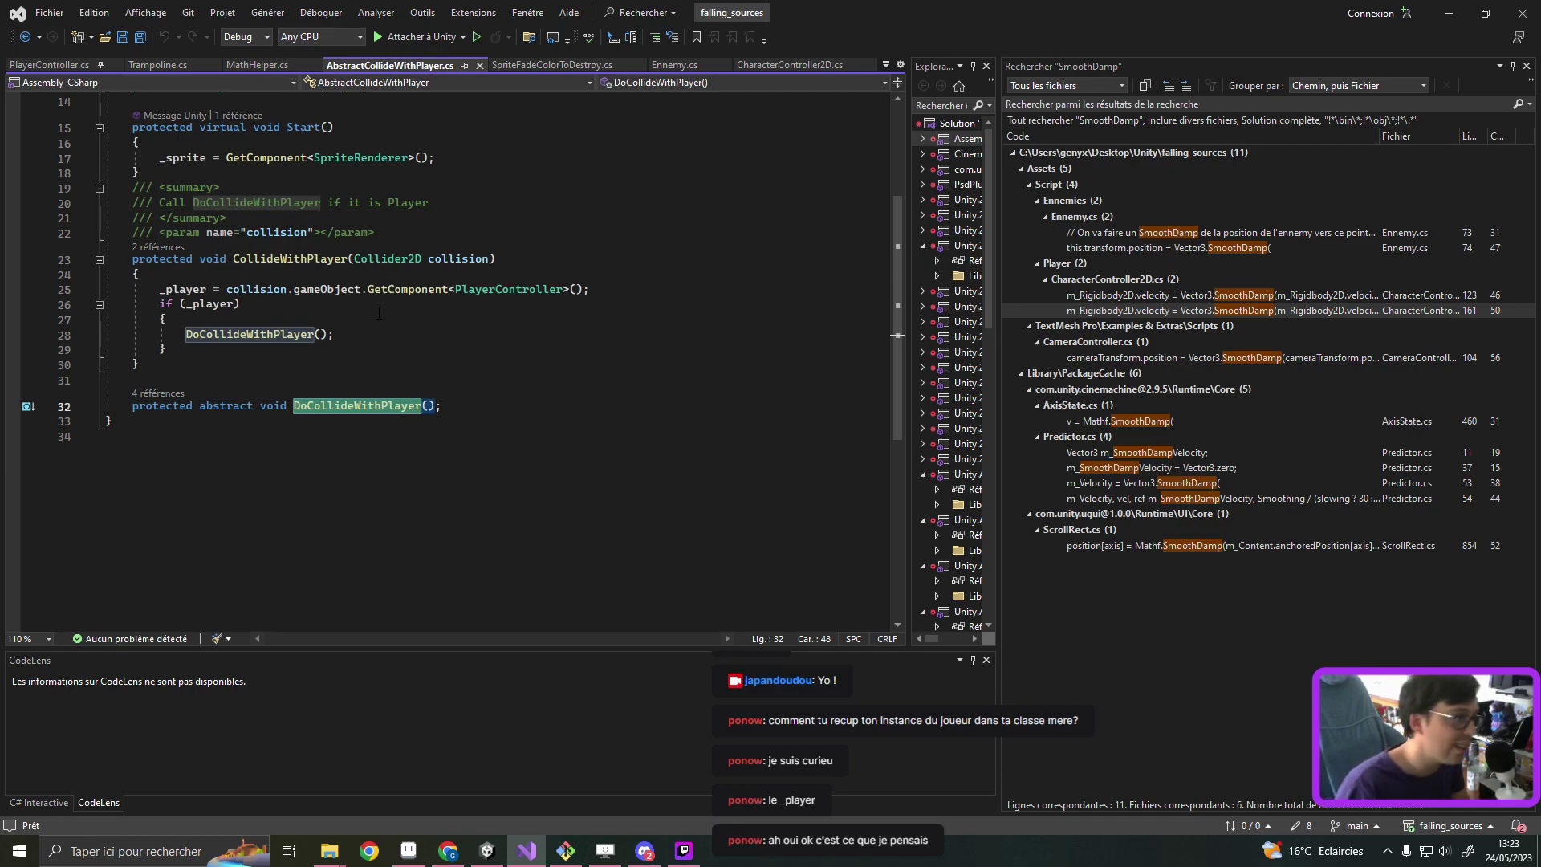
{"action": "scroll", "coordinate": [404, 324], "scroll_direction": "up", "scroll_amount": 1}
{"action": "scroll", "coordinate": [403, 324], "scroll_direction": "up", "scroll_amount": 2}
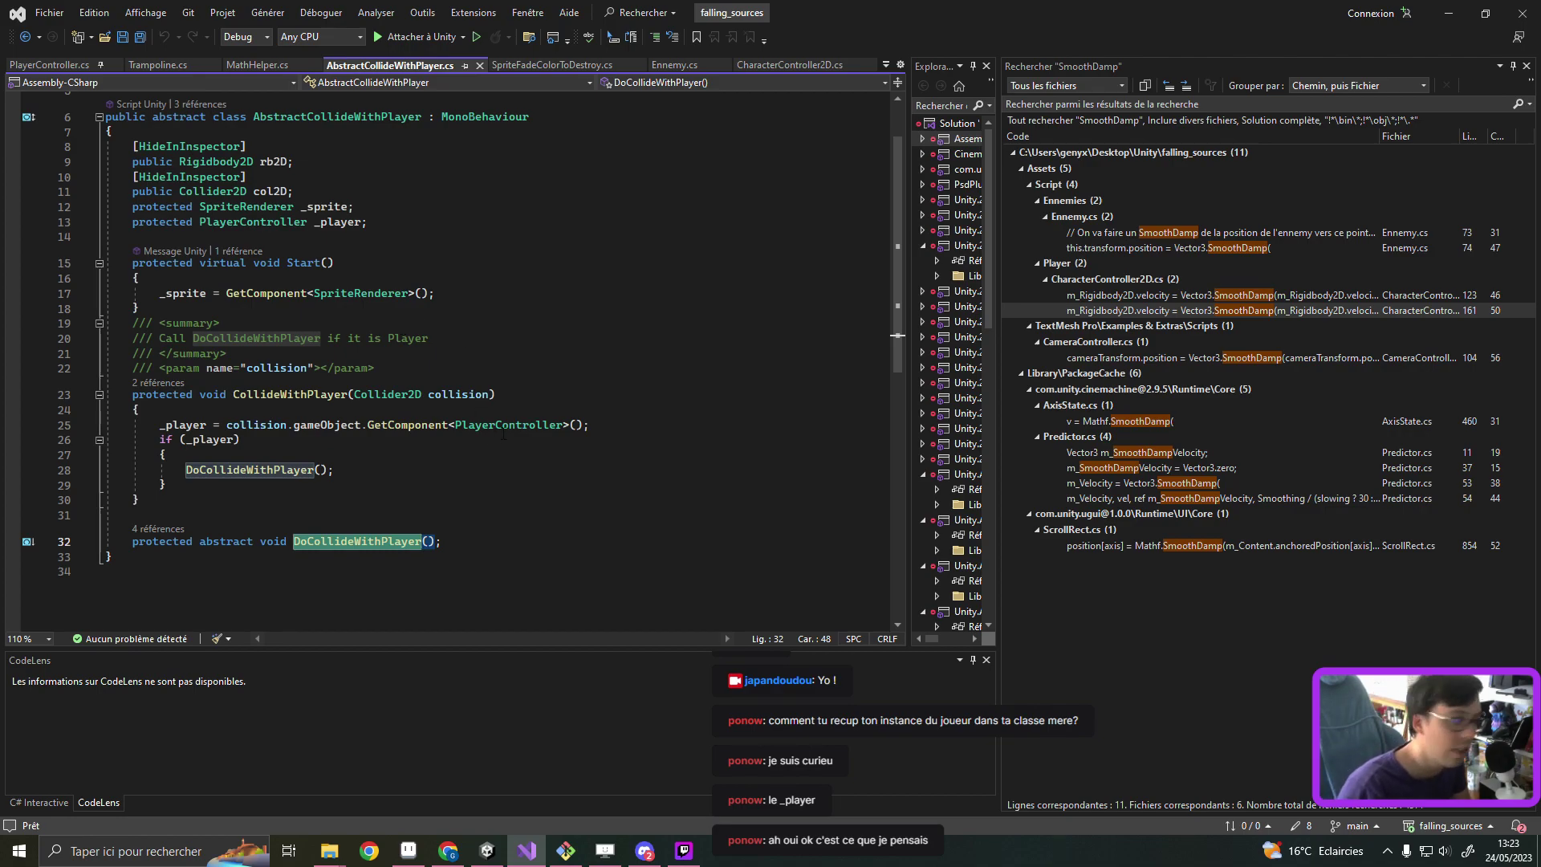
{"action": "left_click", "coordinate": [406, 471]}
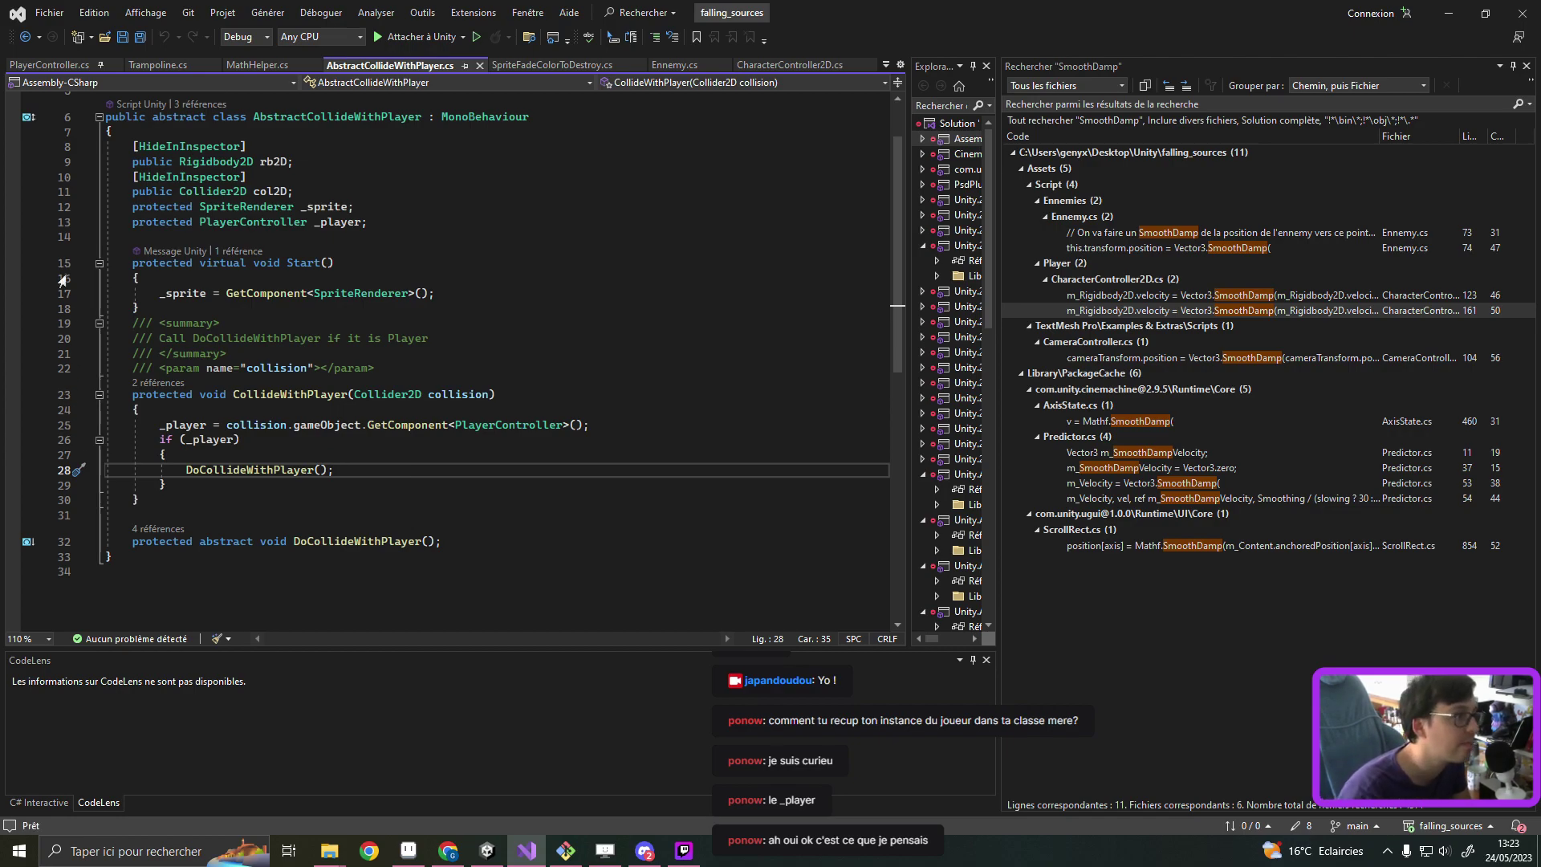
Step: Return to Trampoline.cs and review the DoCollideWithPlayer override's AddForce(Vector2.up * 1000) line
{"action": "left_click", "coordinate": [167, 66]}
{"action": "left_click", "coordinate": [546, 250]}
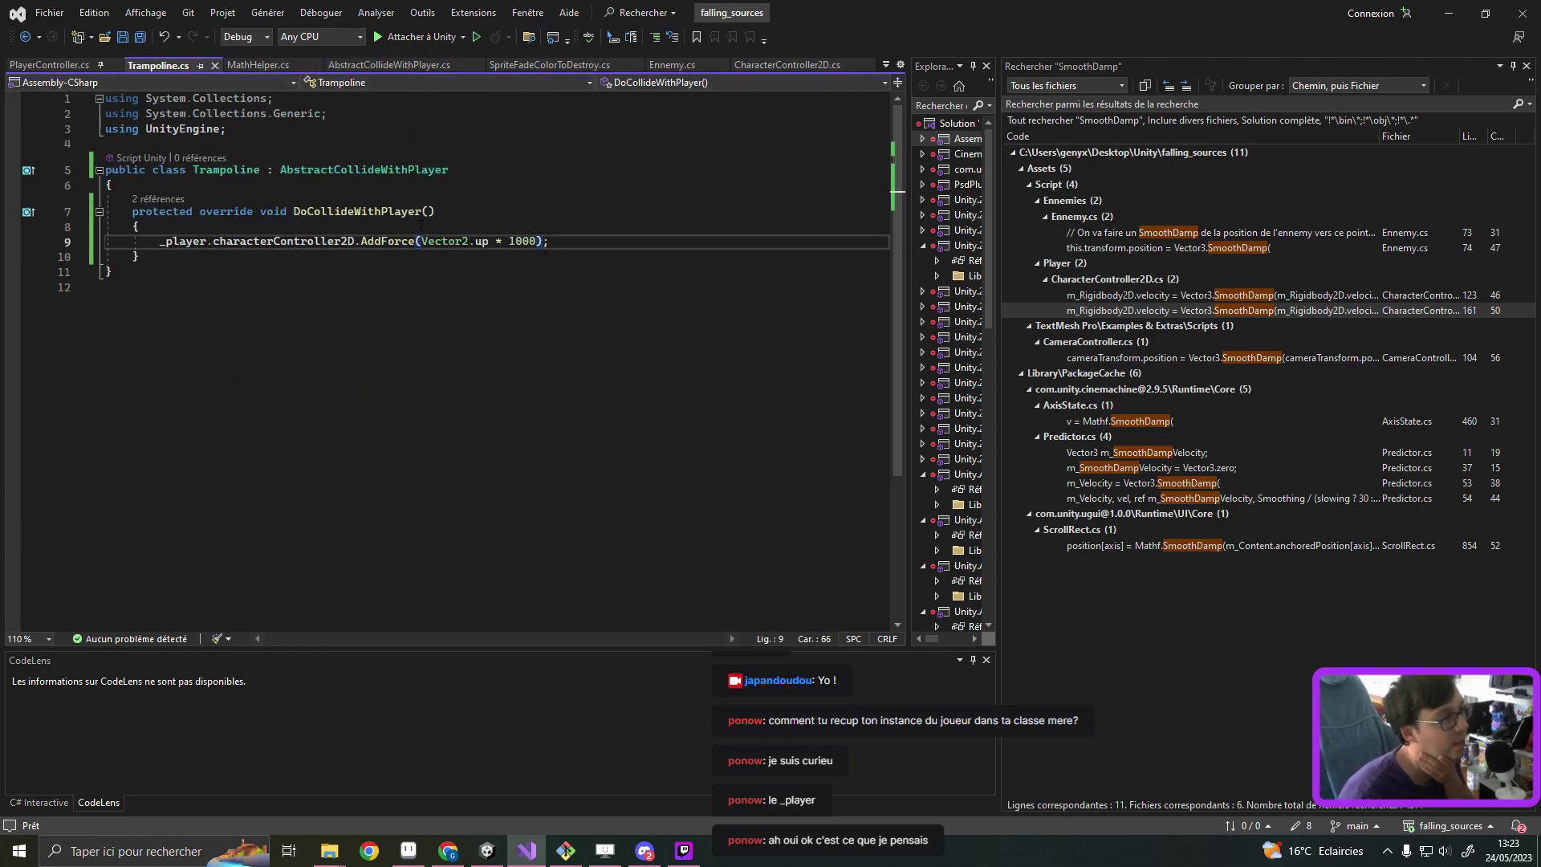
{"action": "left_click", "coordinate": [422, 211]}
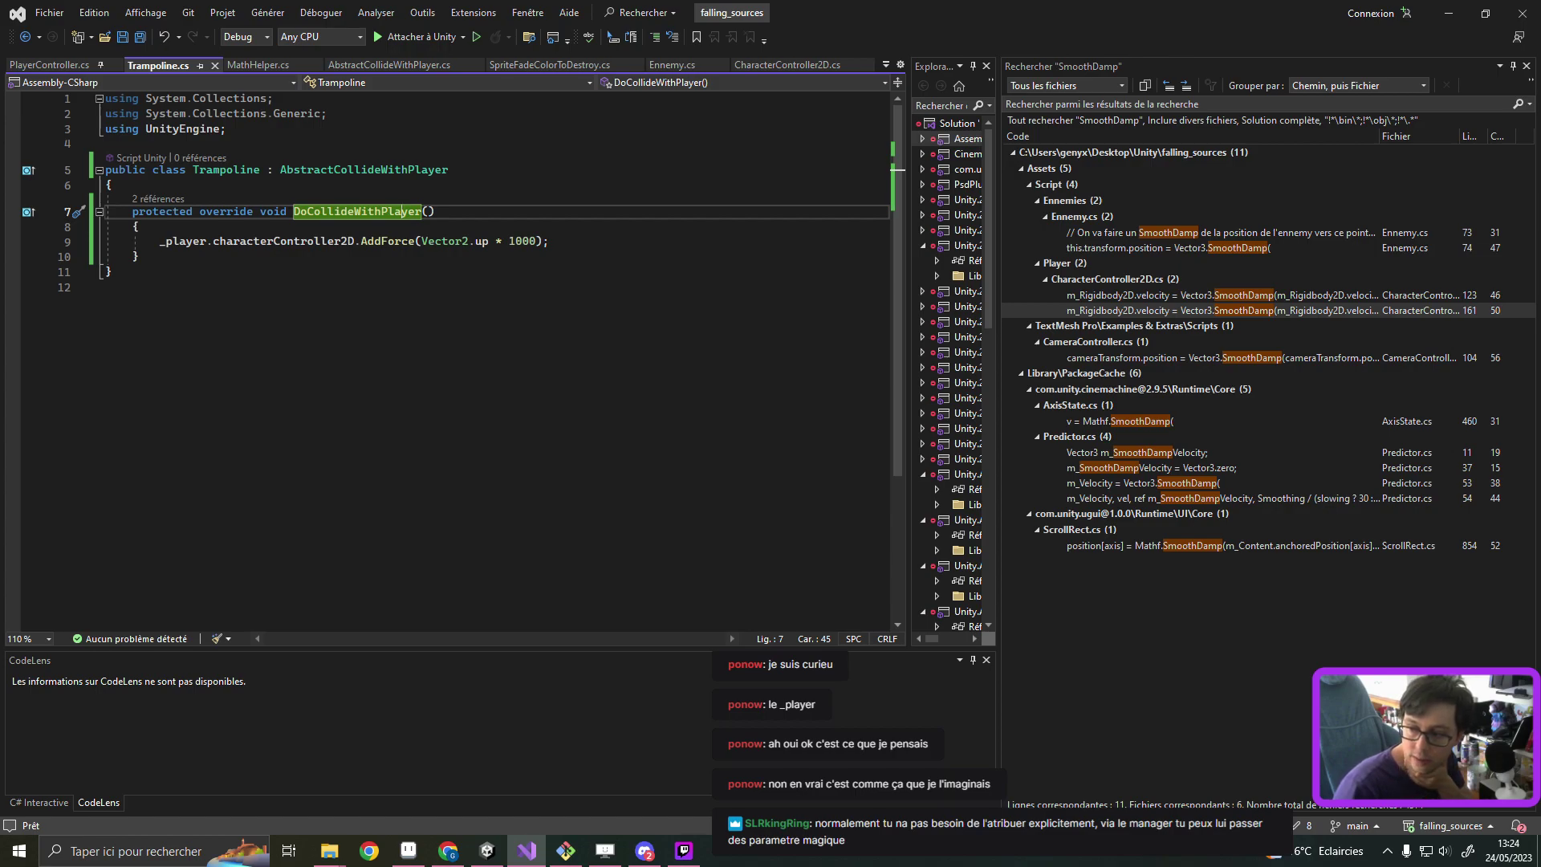
{"action": "key", "text": "alt+Tab"}
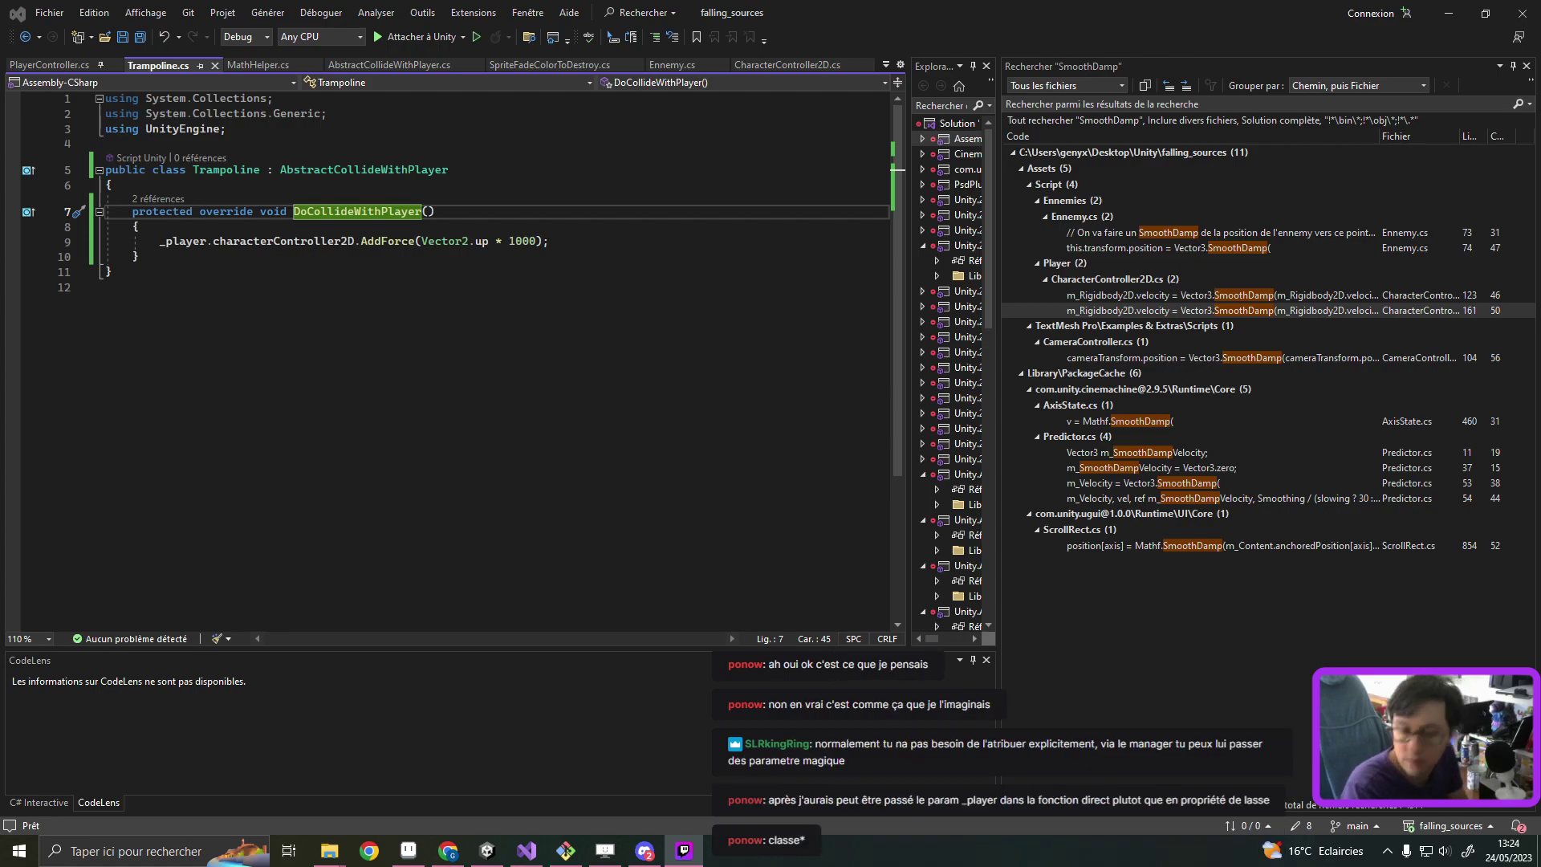
{"action": "left_click", "coordinate": [389, 212]}
{"action": "double_click", "coordinate": [347, 212]}
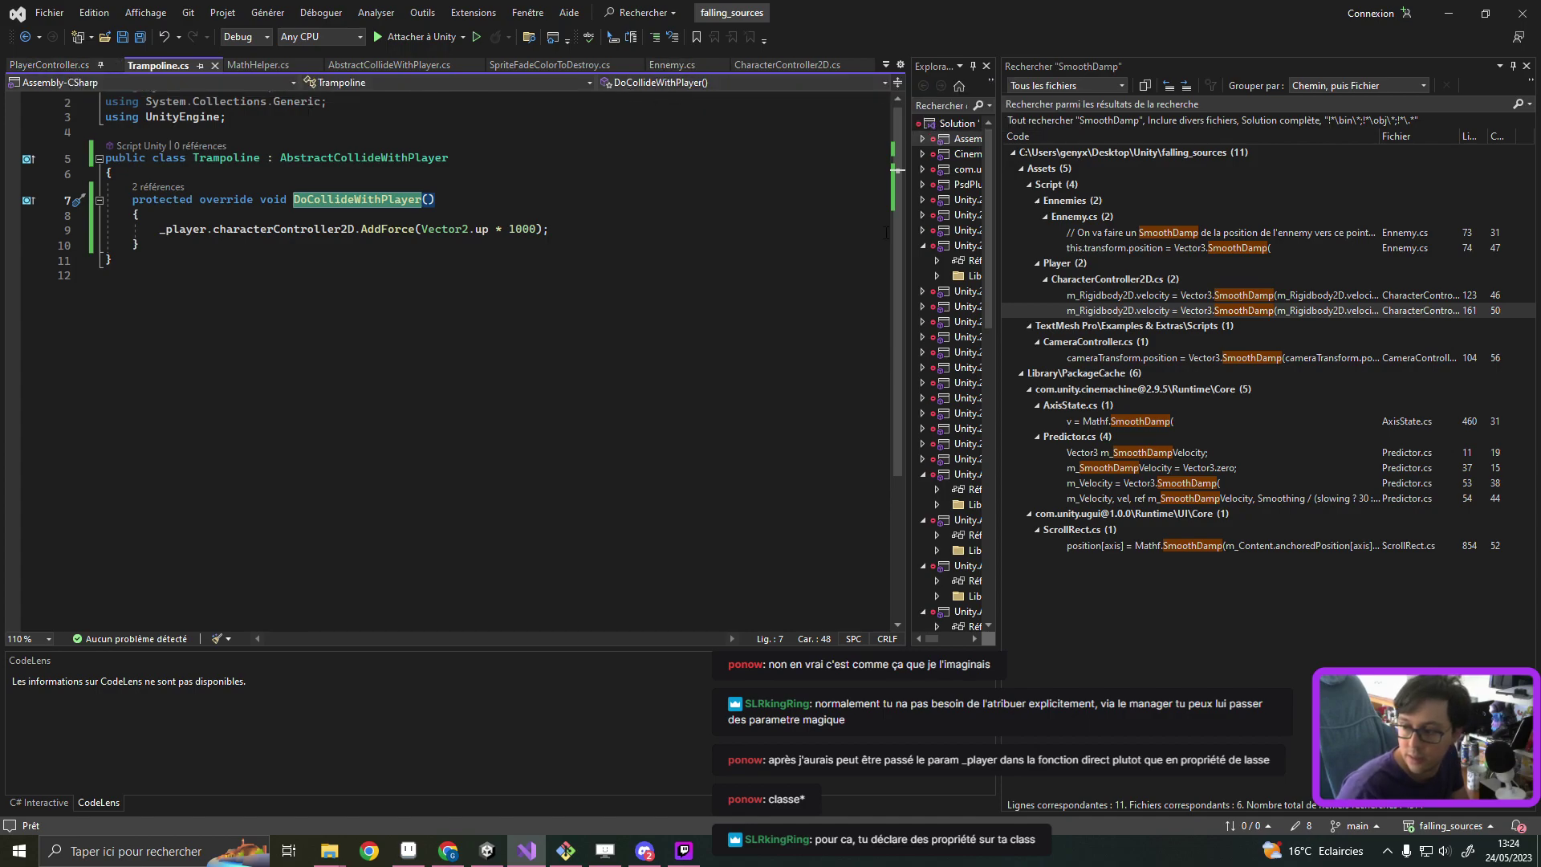
{"action": "left_click", "coordinate": [381, 157]}
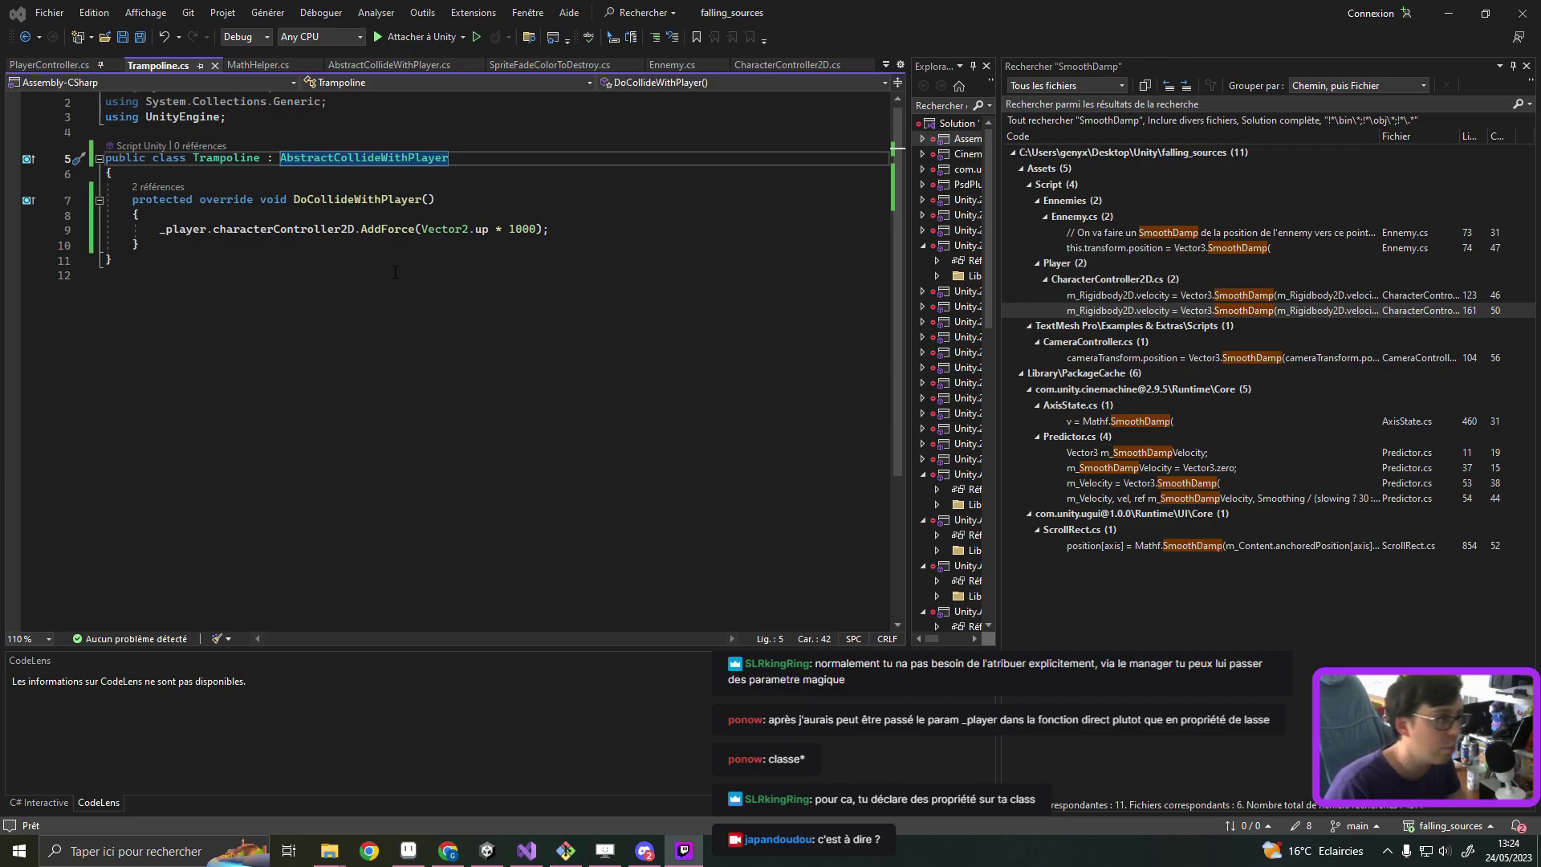
{"action": "left_click", "coordinate": [434, 229]}
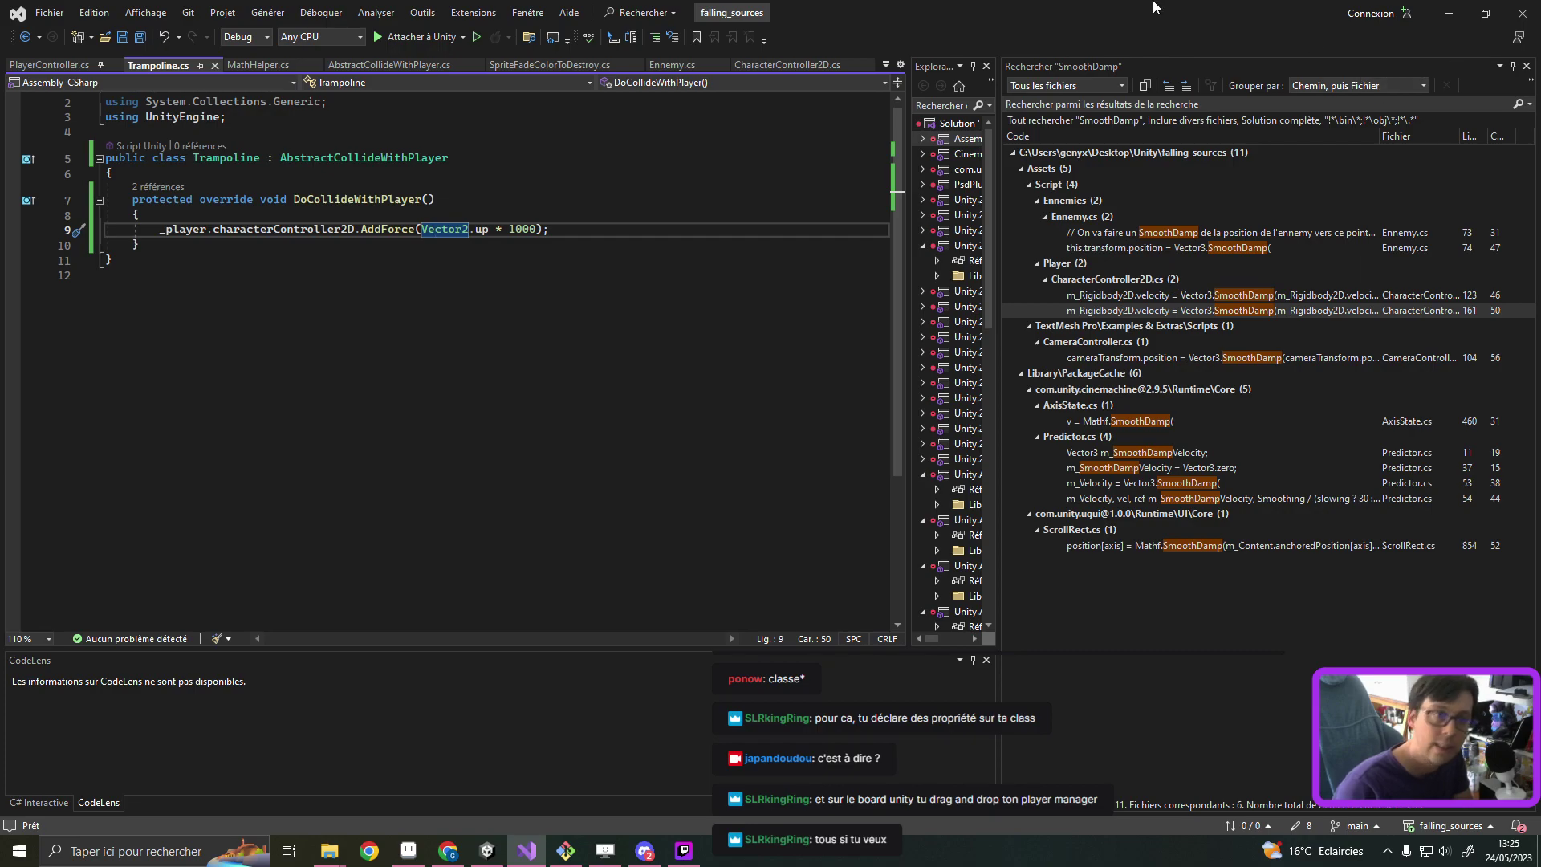
Step: Browse to _Prefabs > Ennemies > Eagle and open the Eagle's Ennemy script in Visual Studio
{"action": "left_click", "coordinate": [1449, 14]}
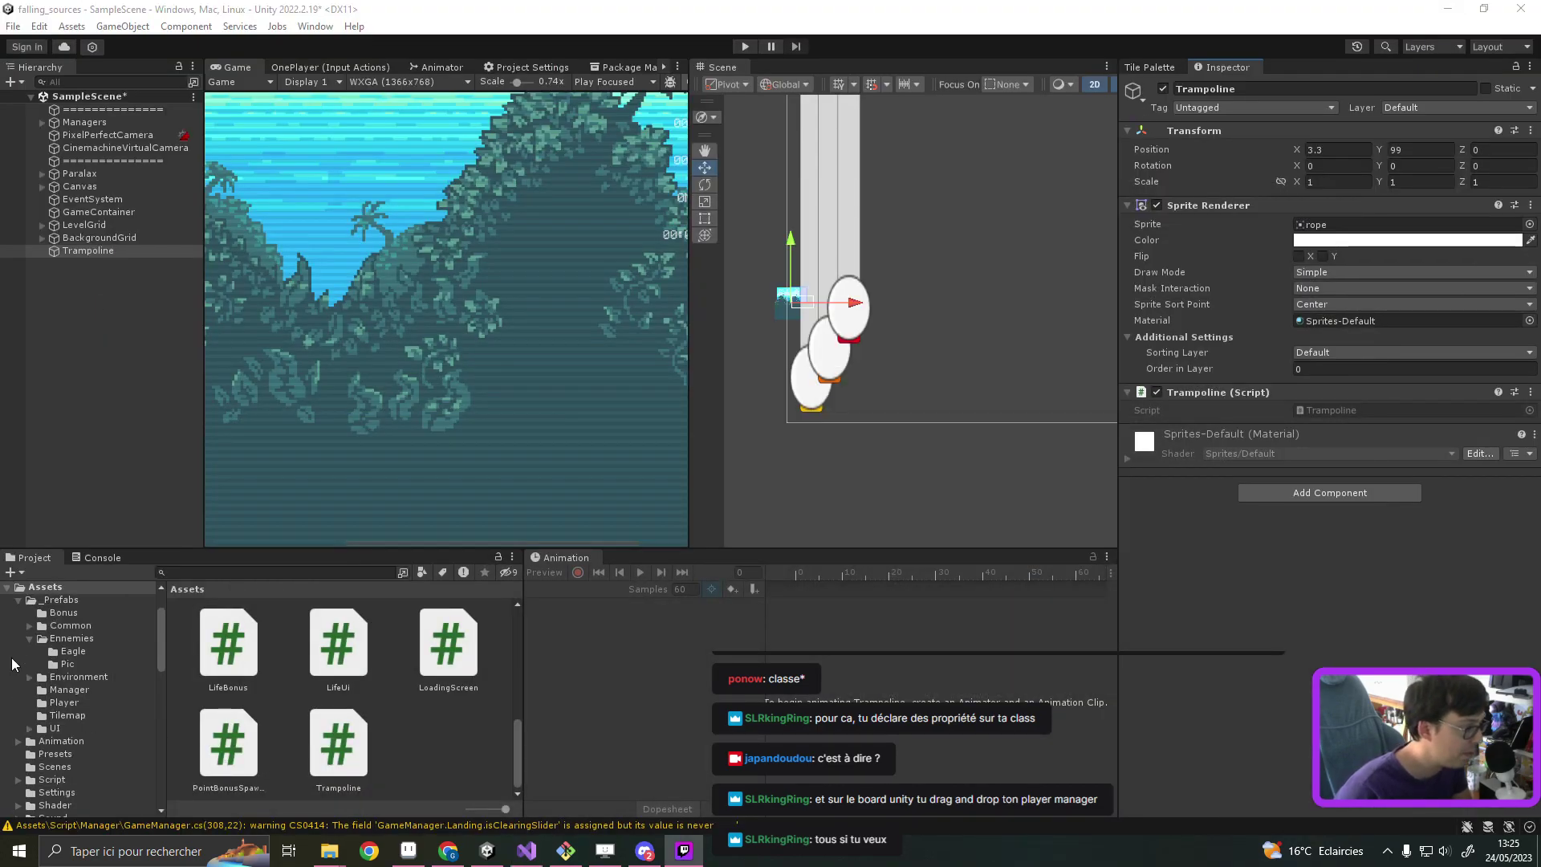
{"action": "left_click", "coordinate": [60, 600]}
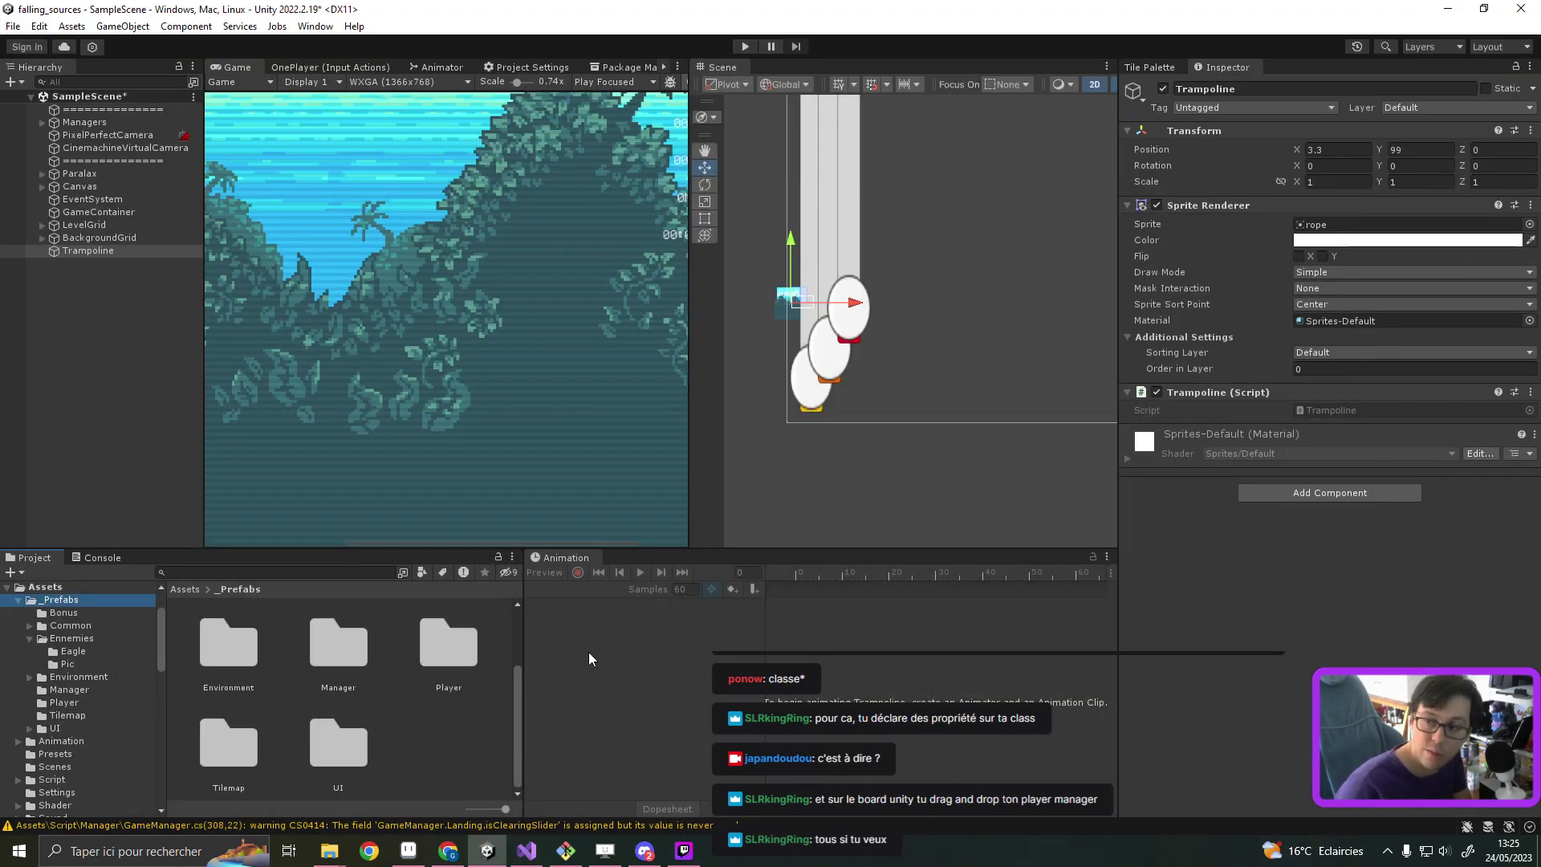
{"action": "left_click", "coordinate": [329, 755]}
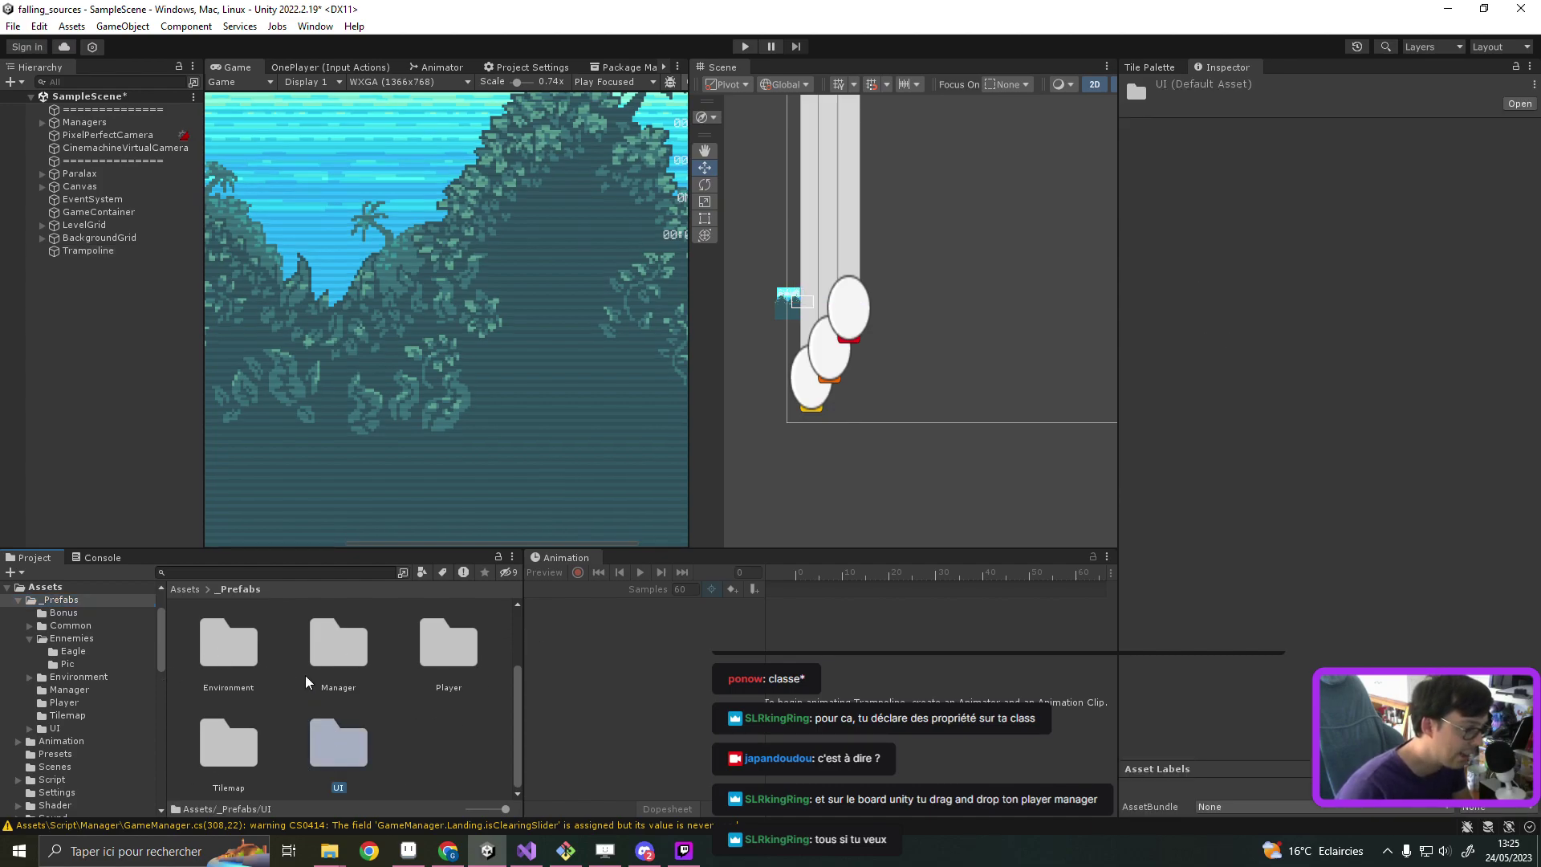
{"action": "left_click", "coordinate": [77, 638]}
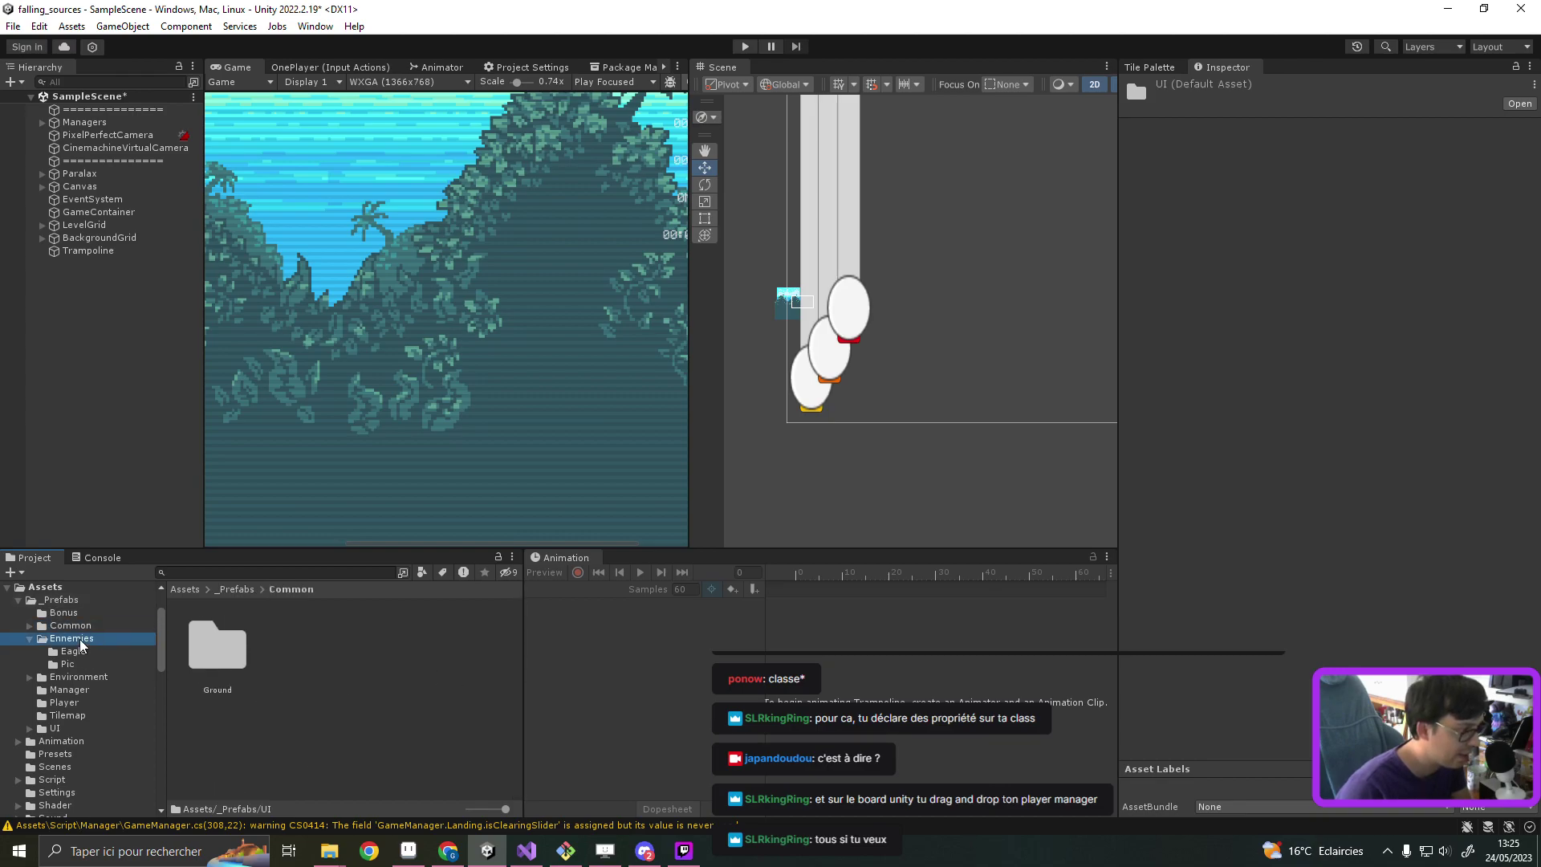
{"action": "double_click", "coordinate": [230, 658]}
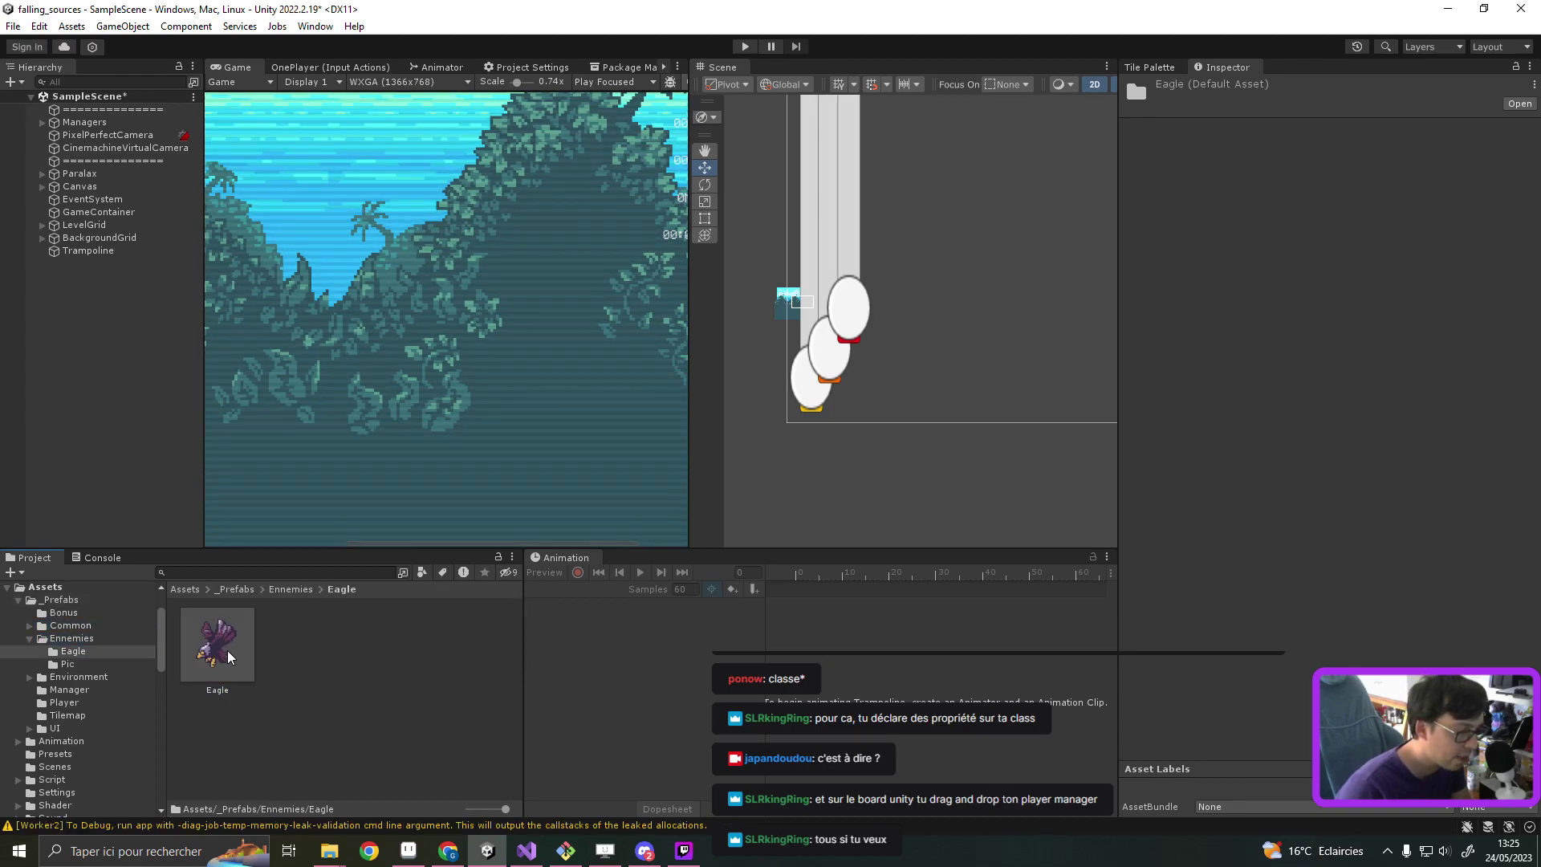
{"action": "left_click", "coordinate": [228, 652]}
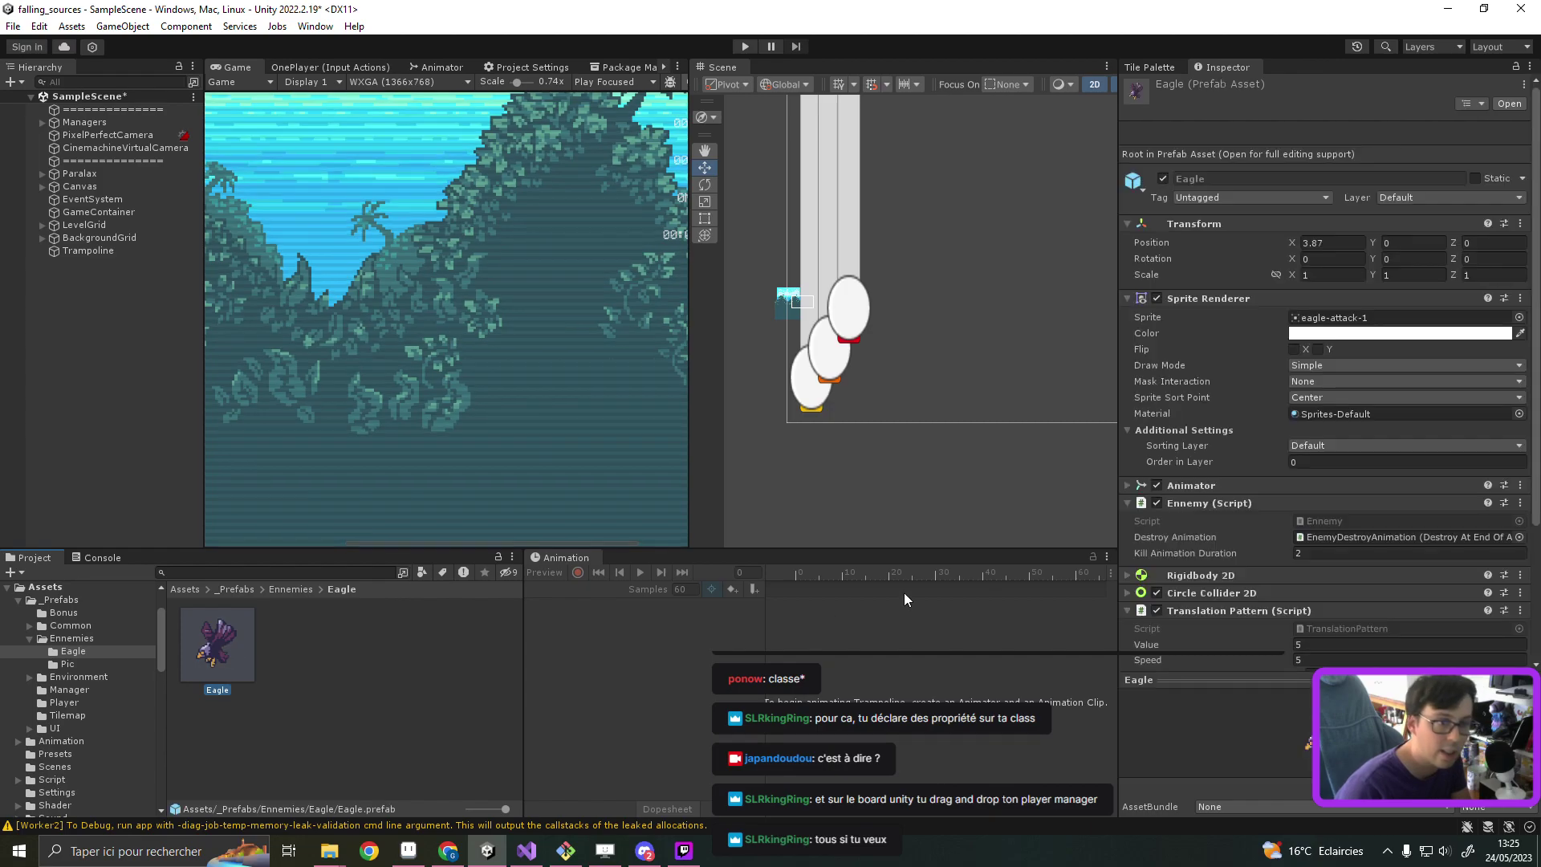
{"action": "double_click", "coordinate": [1332, 523]}
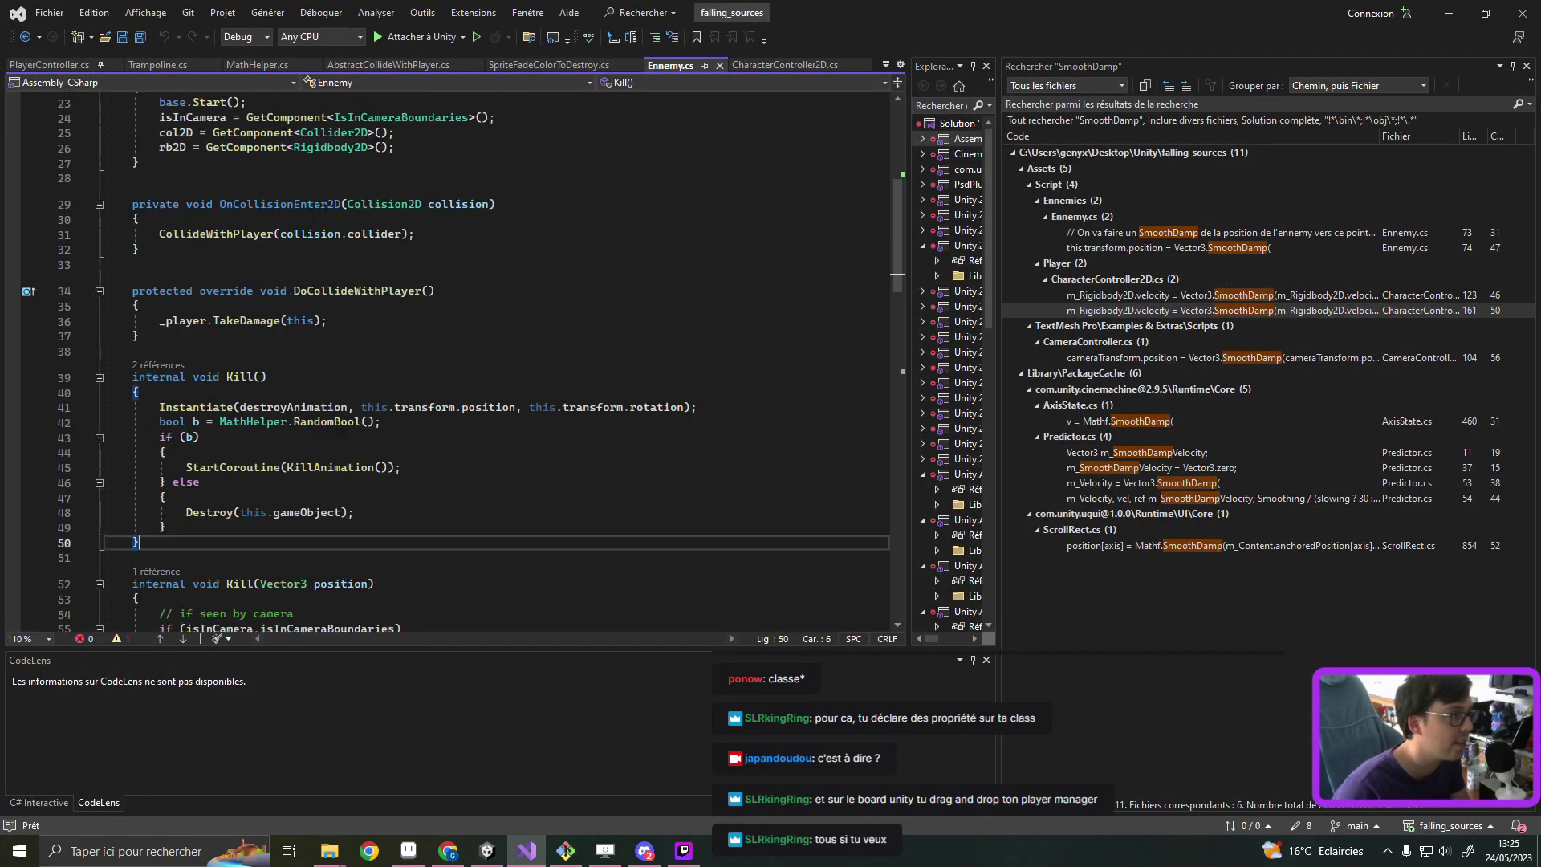
Step: Add [SerializeField] before AbstractCollideWithPlayer's _player declaration, save, and return to Unity
{"action": "scroll", "coordinate": [311, 216], "scroll_direction": "up", "scroll_amount": 6}
{"action": "scroll", "coordinate": [311, 217], "scroll_direction": "up", "scroll_amount": 1}
{"action": "left_click", "coordinate": [354, 262], "text": "ctrl"}
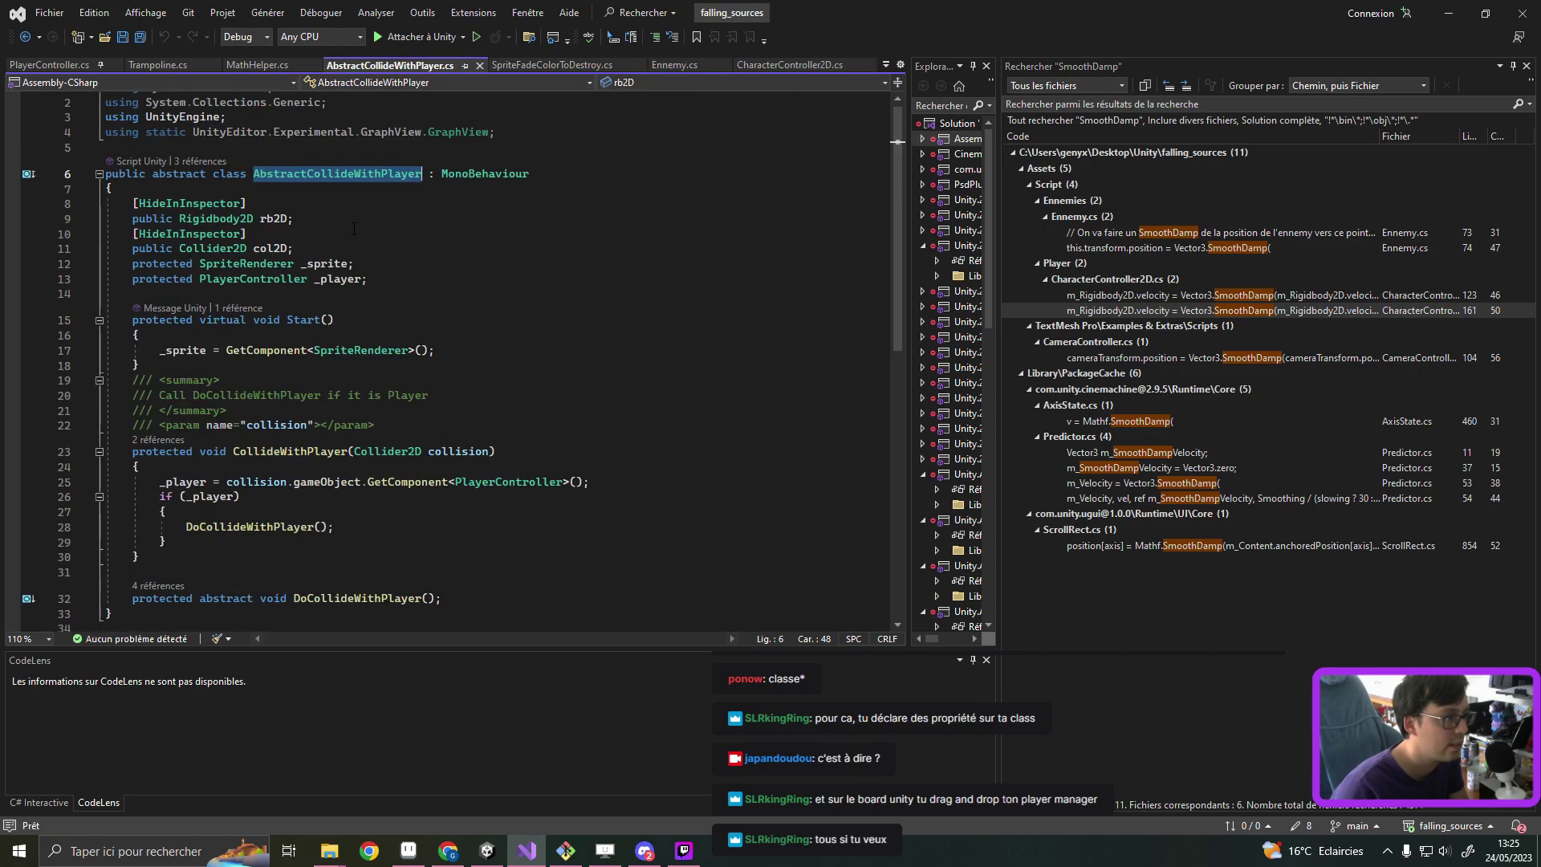
{"action": "left_click", "coordinate": [127, 279]}
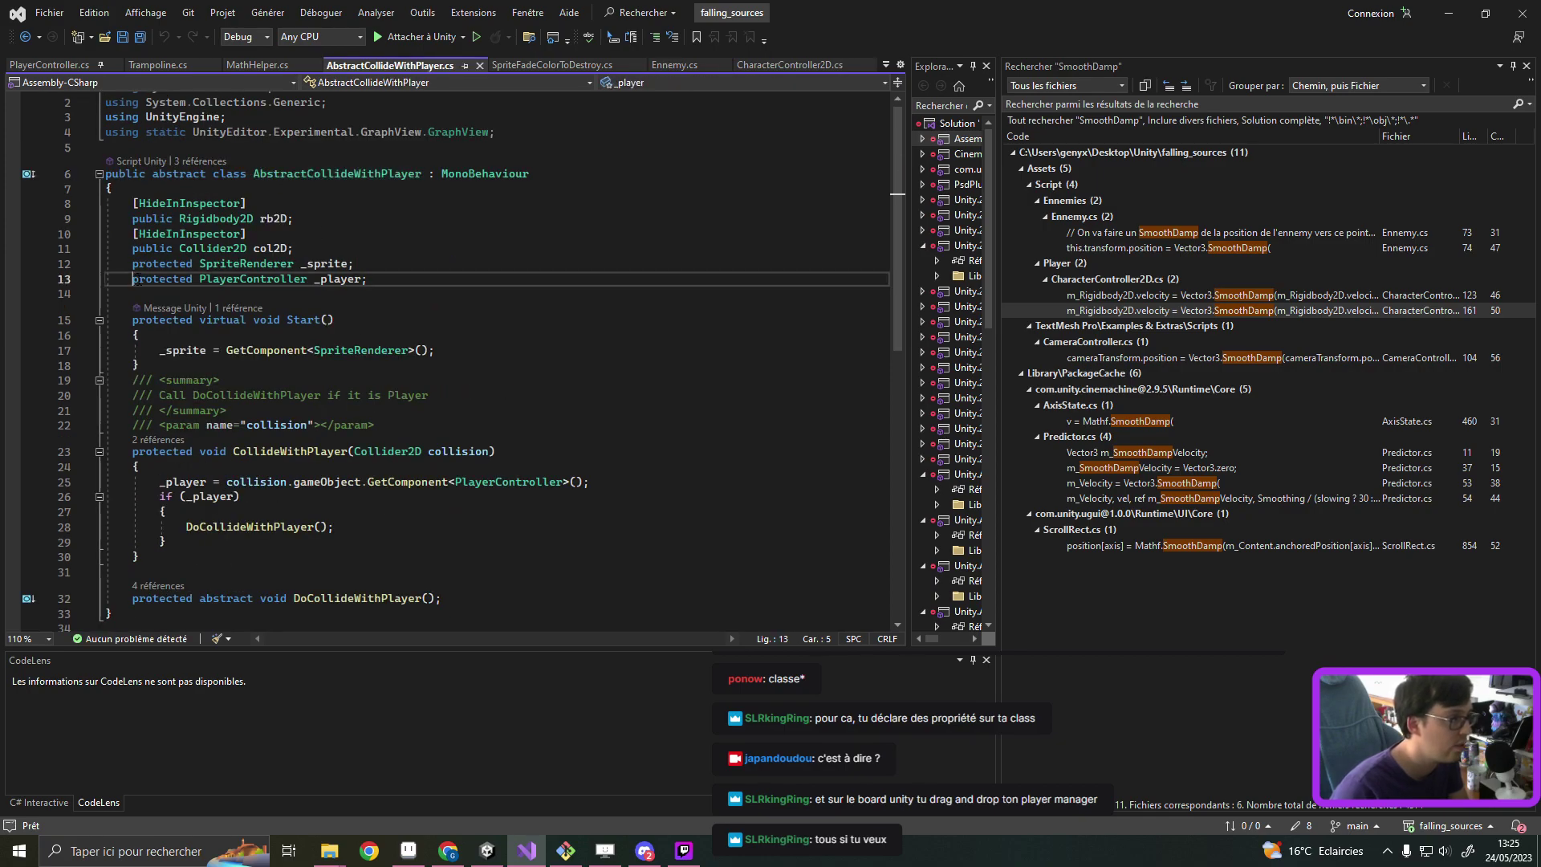
{"action": "type", "text": "["}
{"action": "type", "text": "SerializeField"}
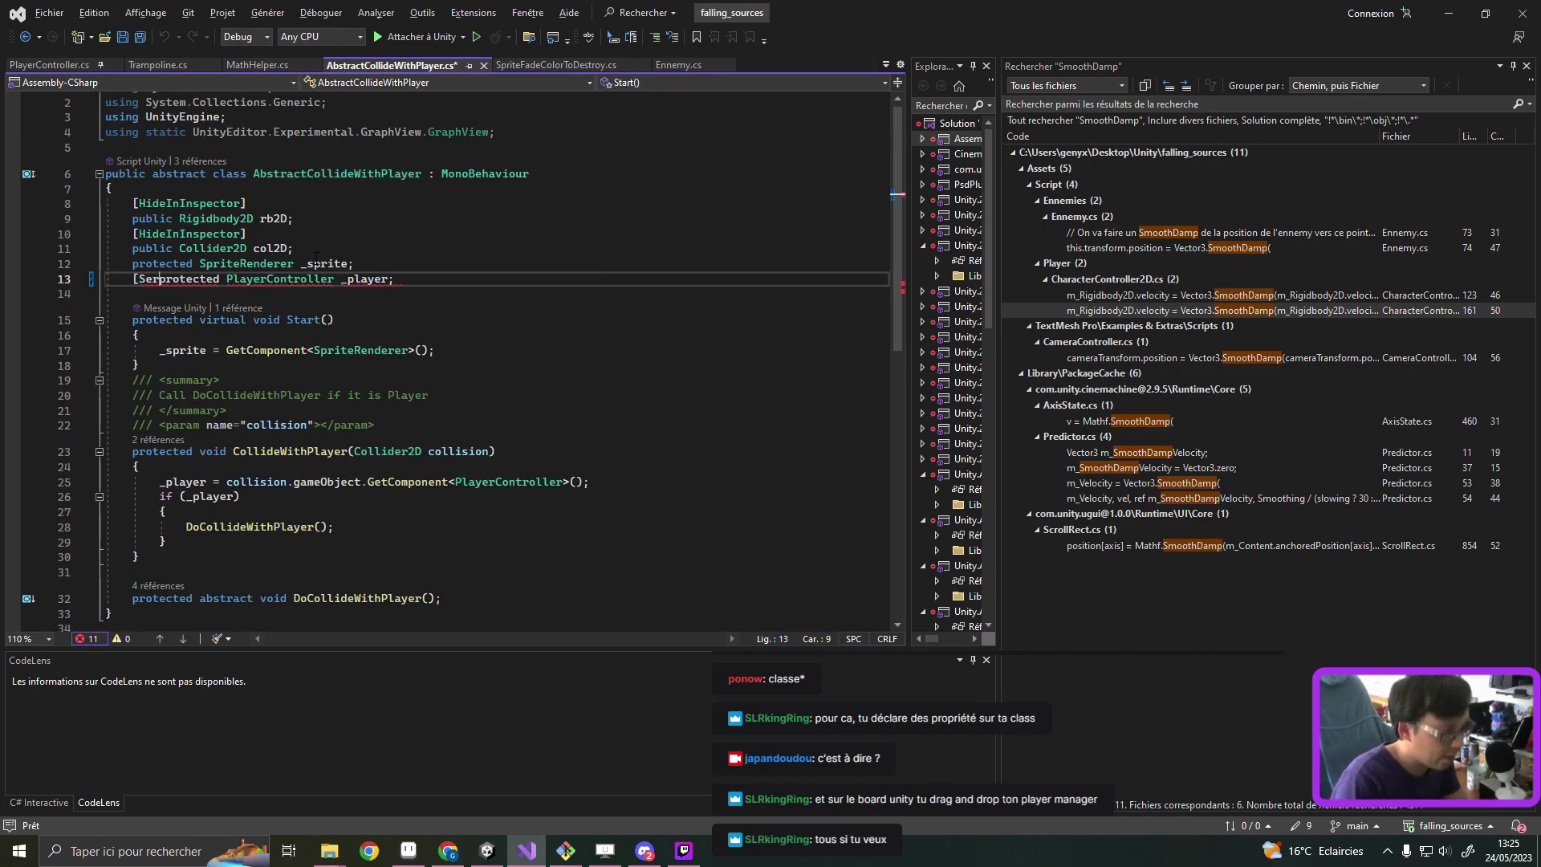
{"action": "type", "text": "]"}
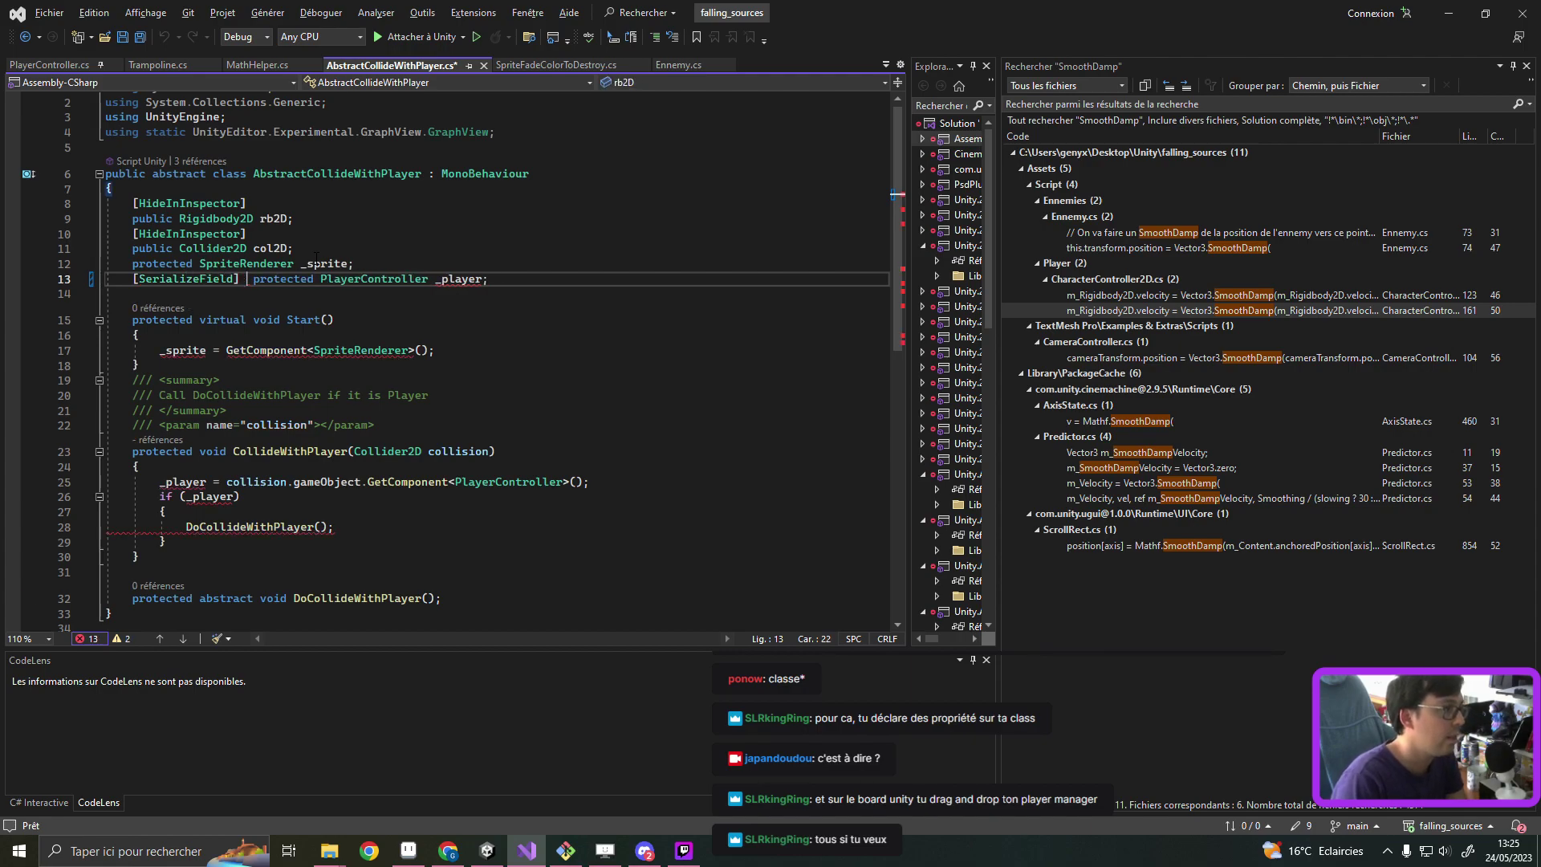
{"action": "key", "text": "ctrl+s"}
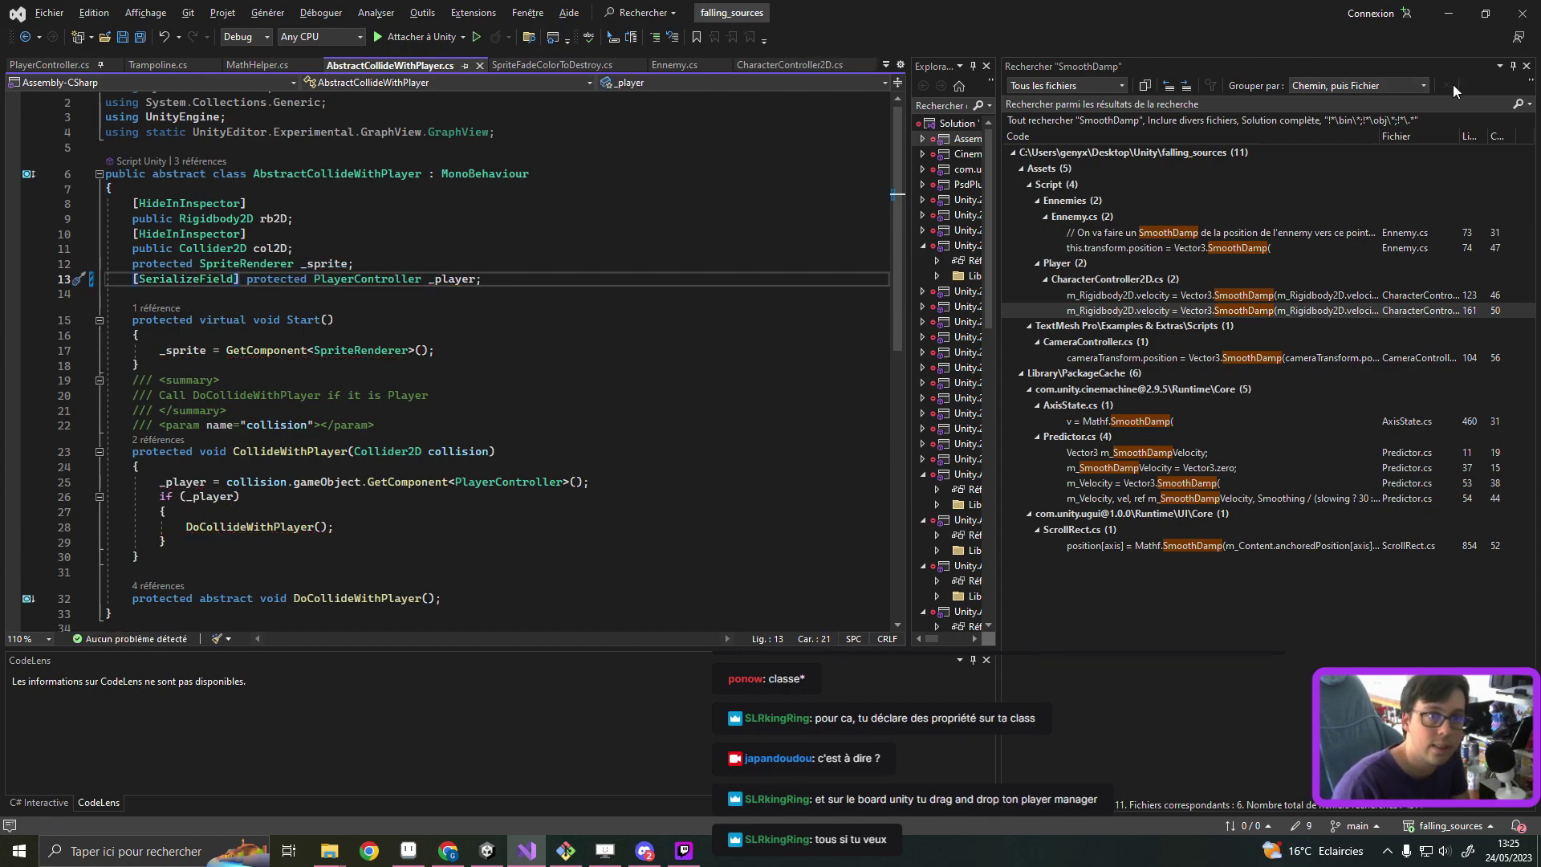
{"action": "left_click", "coordinate": [1449, 13]}
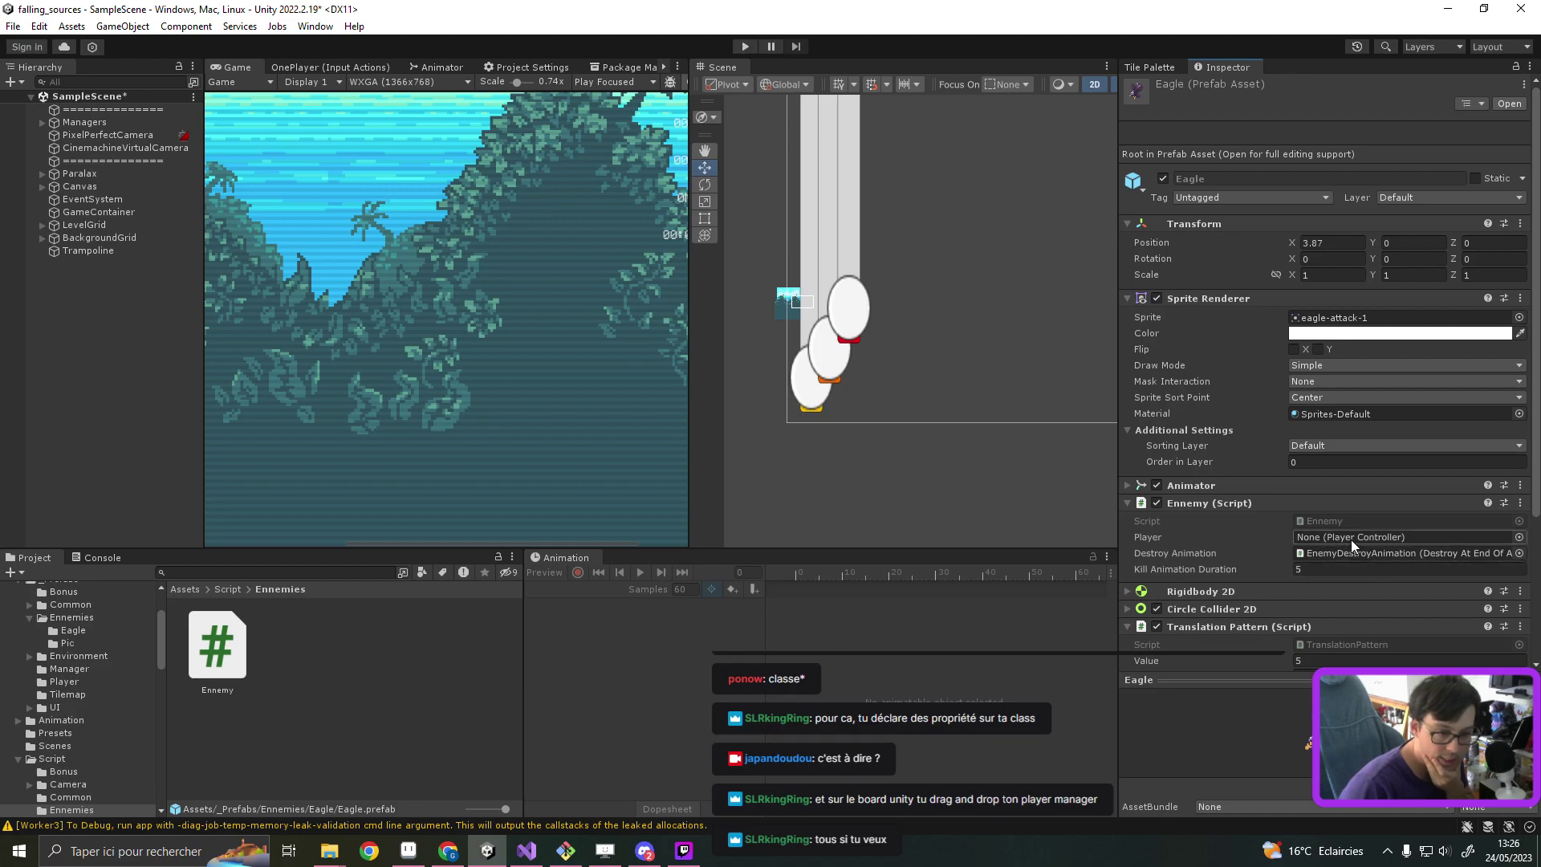
Step: Dismiss the Eagle's Player object picker so the field stays None, then minimize Unity
{"action": "left_click", "coordinate": [1519, 537]}
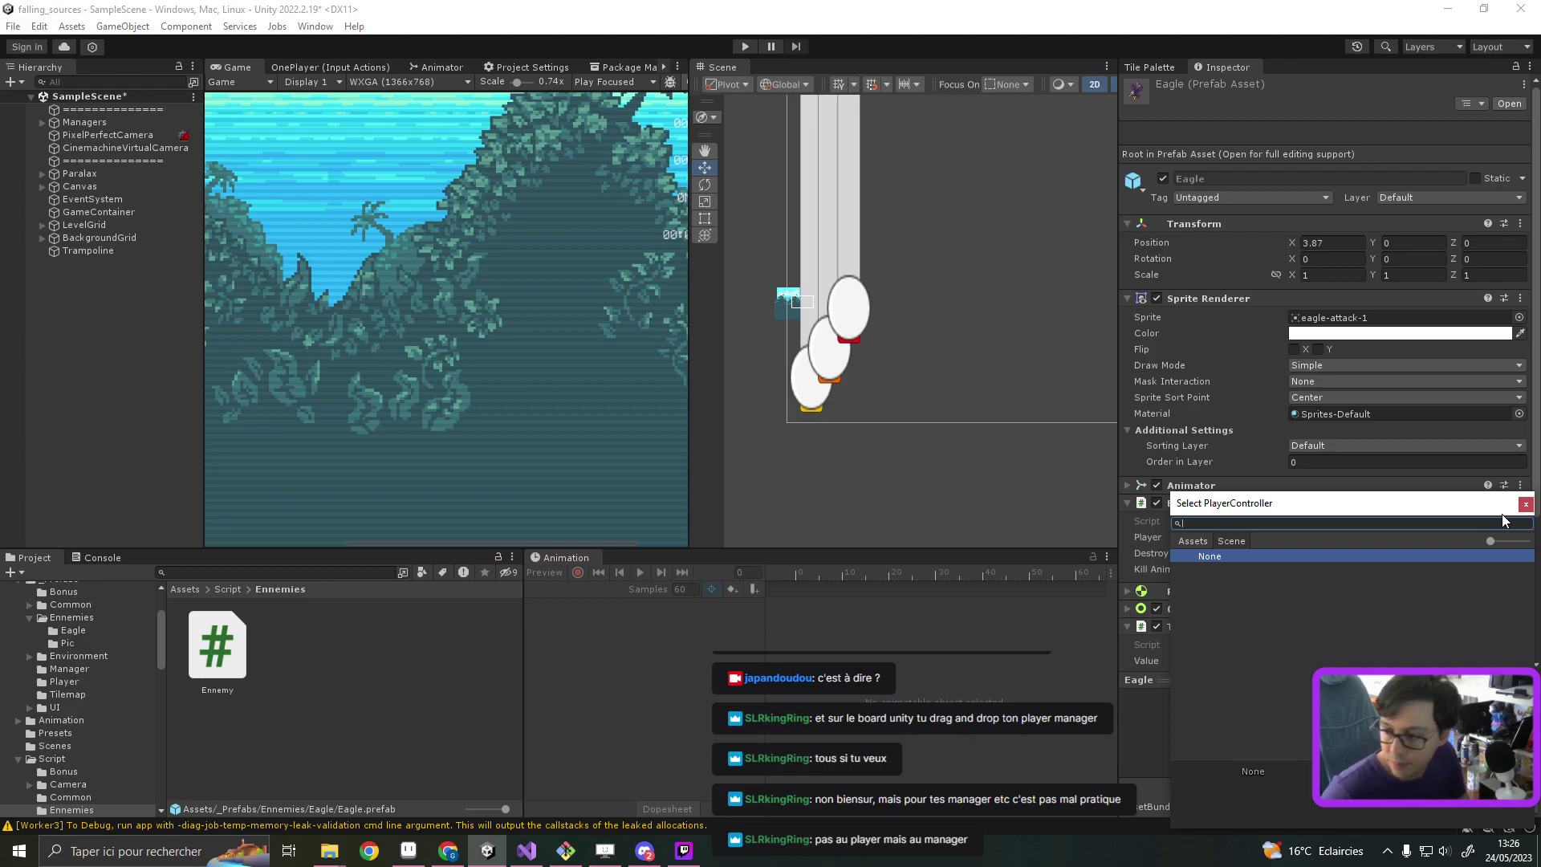
{"action": "key", "text": "Escape"}
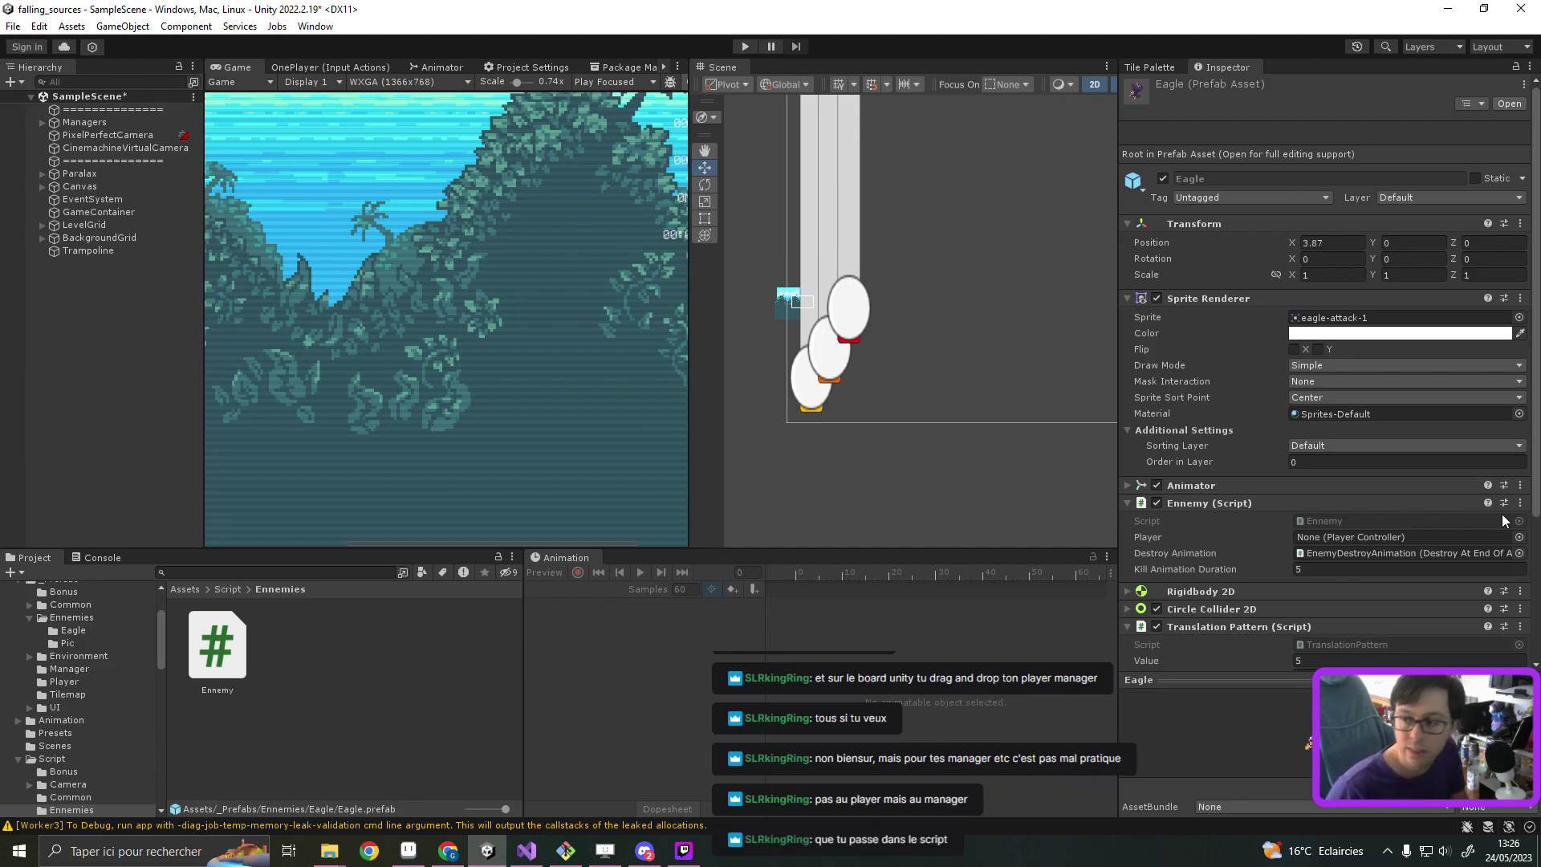
{"action": "left_click", "coordinate": [1492, 537]}
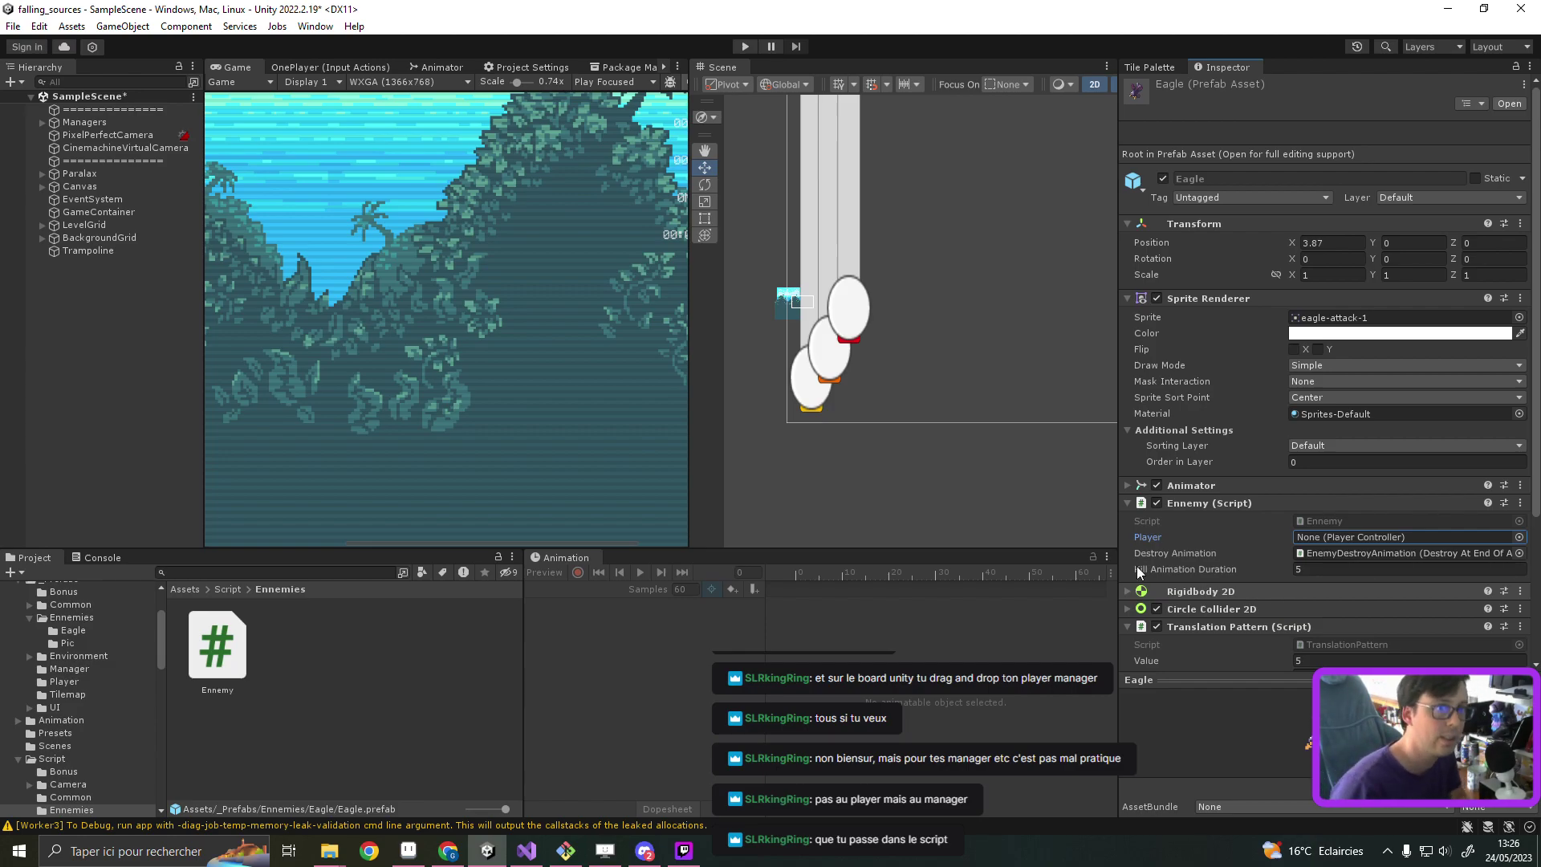
{"action": "left_click", "coordinate": [1448, 8]}
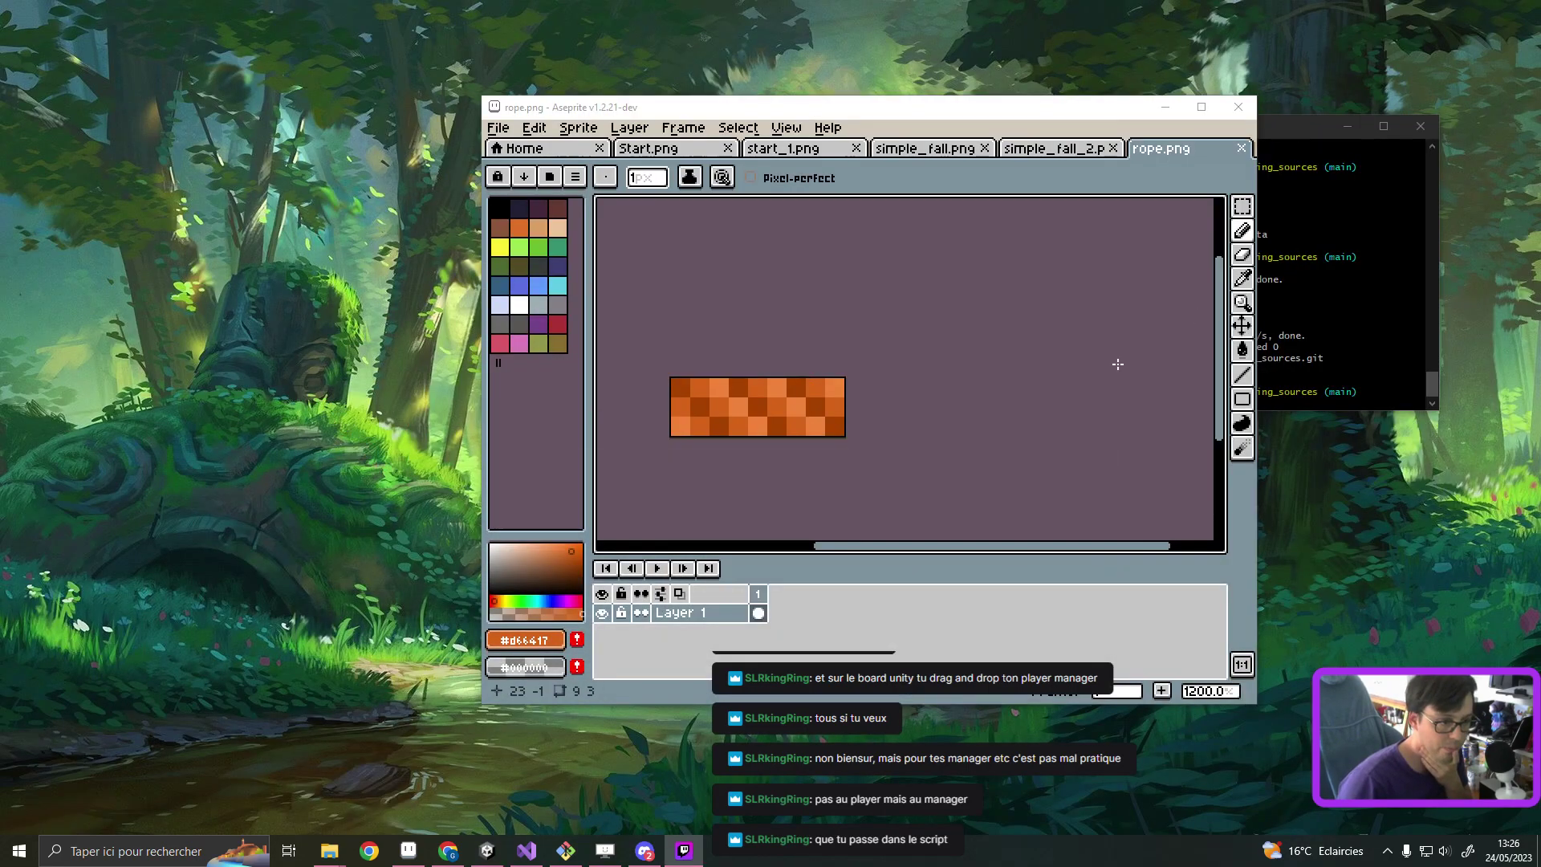
Step: Delete the [SerializeField] attribute from the _player line and save the script
{"action": "left_click", "coordinate": [528, 852]}
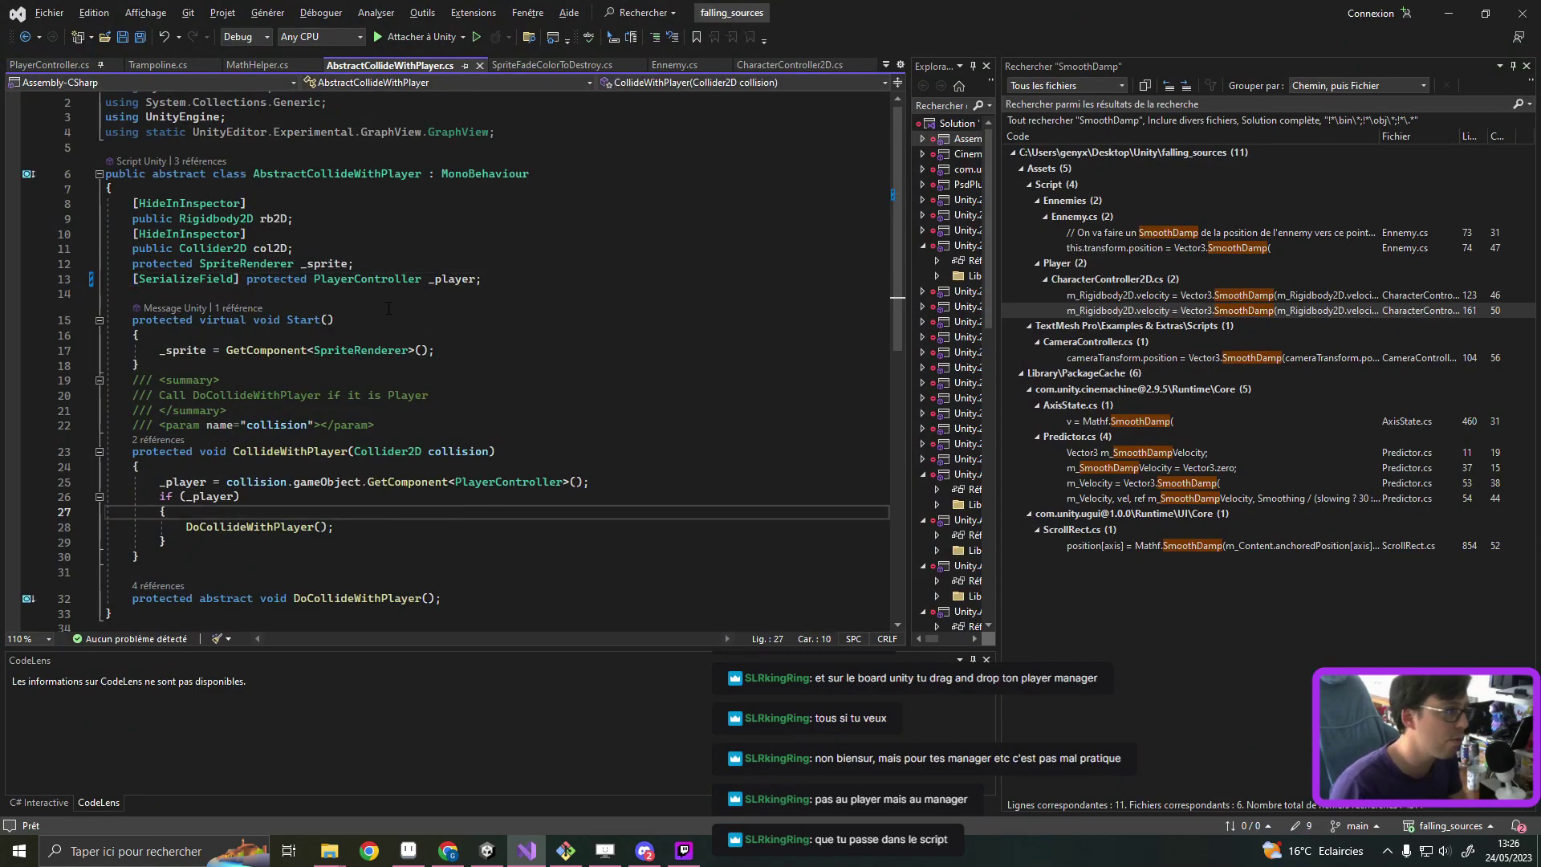
{"action": "left_click_drag", "start_coordinate": [248, 279], "coordinate": [132, 279]}
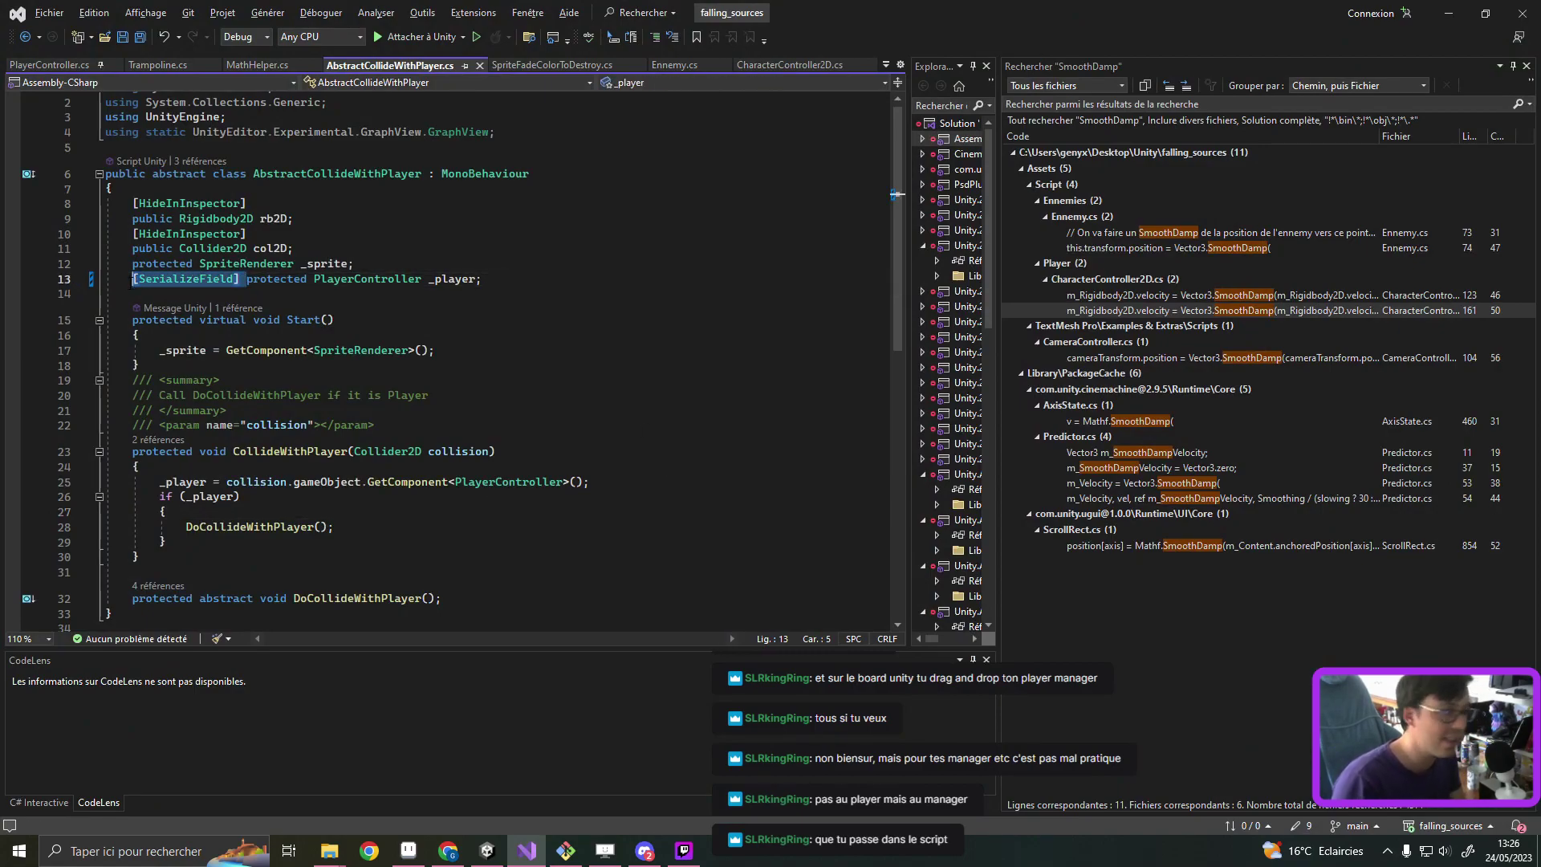
{"action": "key", "text": "Delete"}
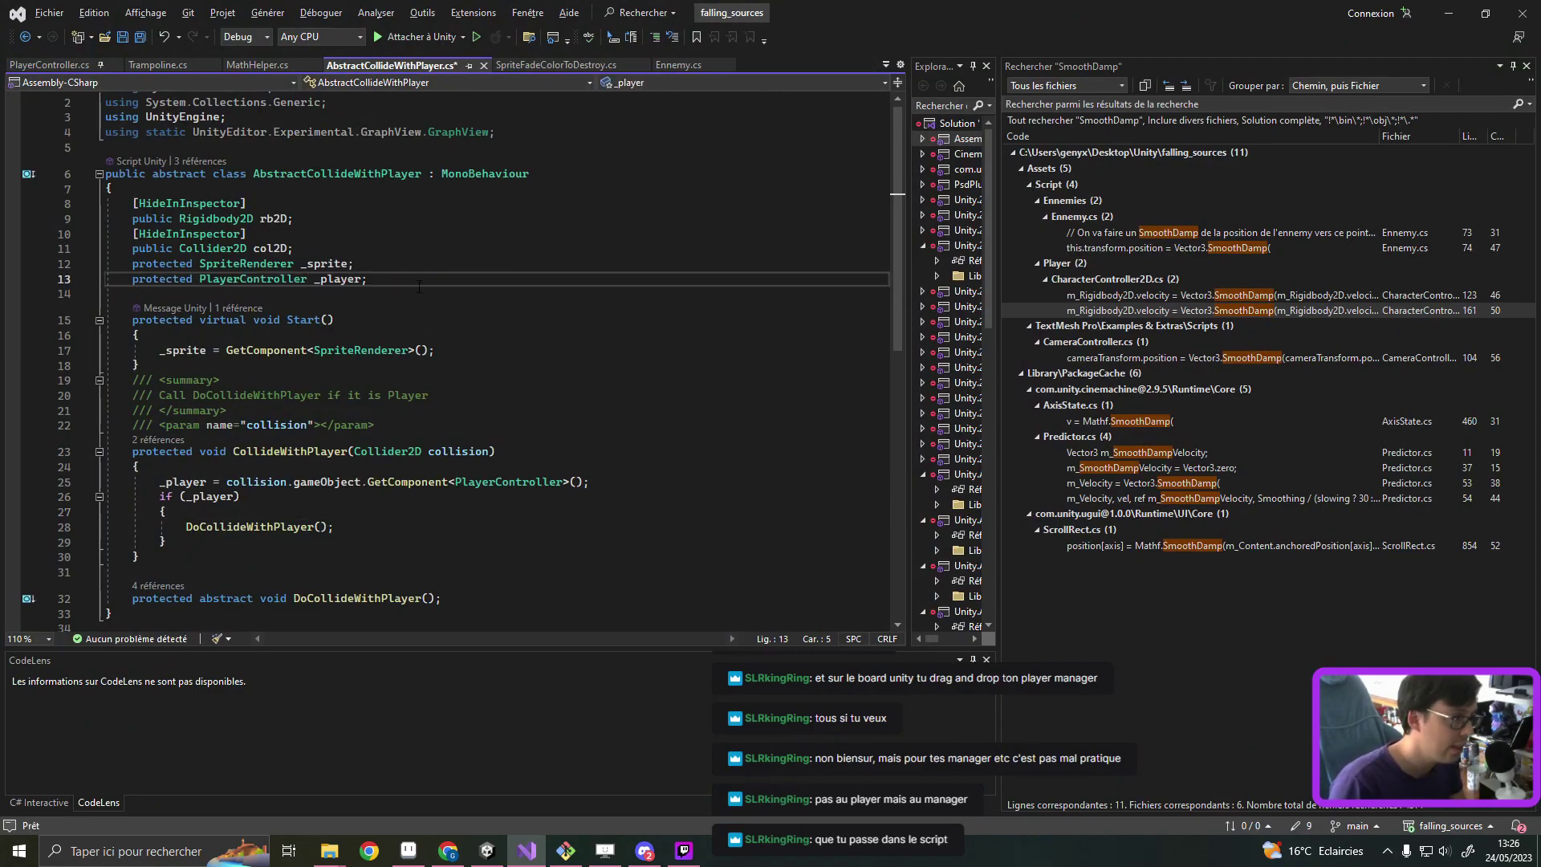
{"action": "left_click", "coordinate": [419, 286]}
{"action": "key", "text": "ctrl+s"}
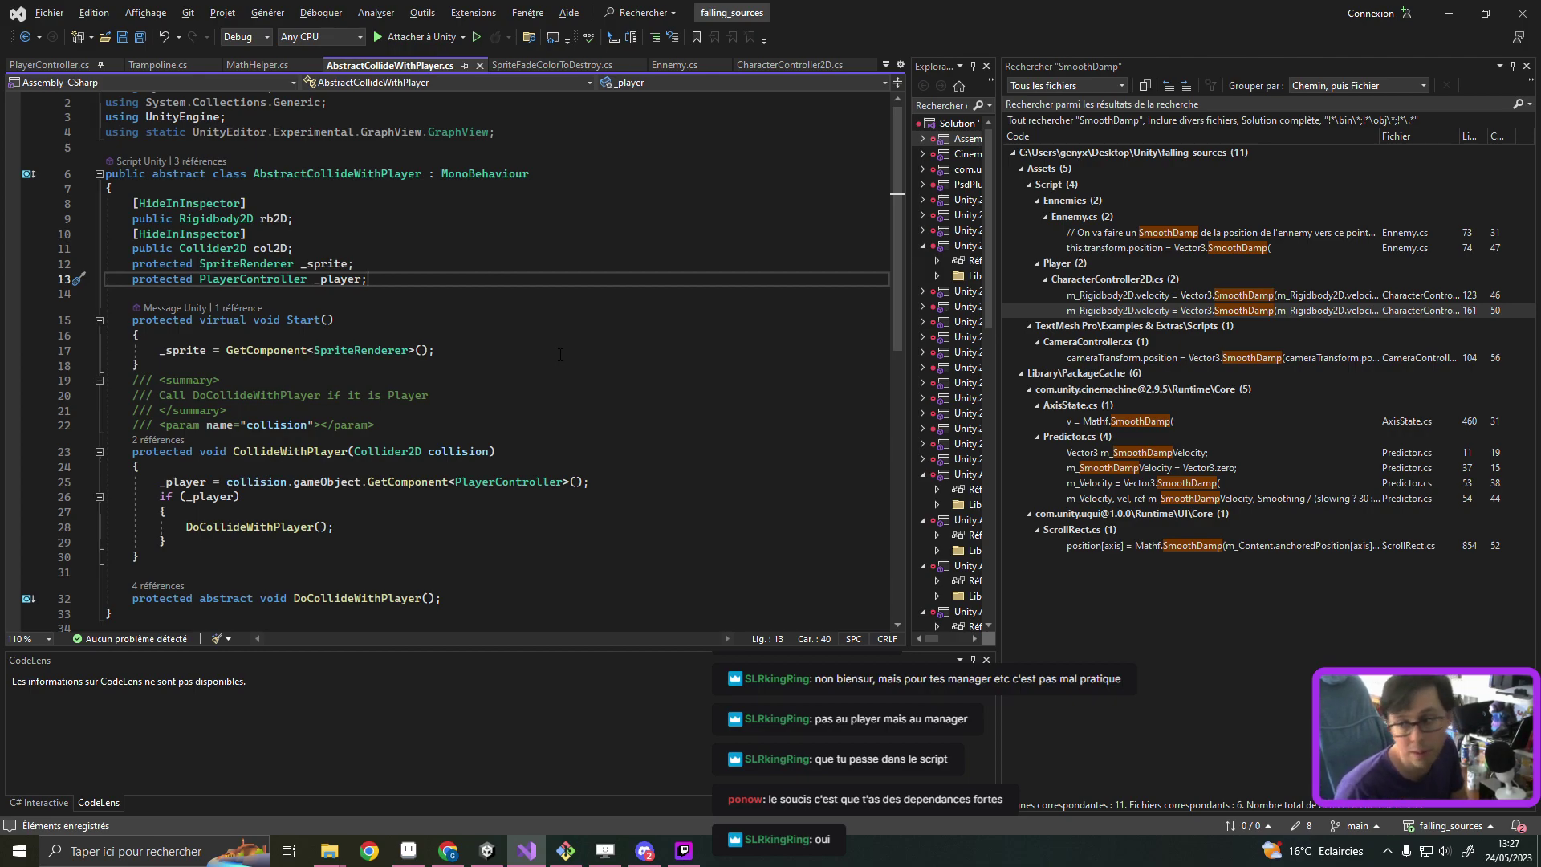
Step: Comment out the protected PlayerController _player field declaration with //
{"action": "scroll", "coordinate": [561, 355], "scroll_direction": "down", "scroll_amount": 1}
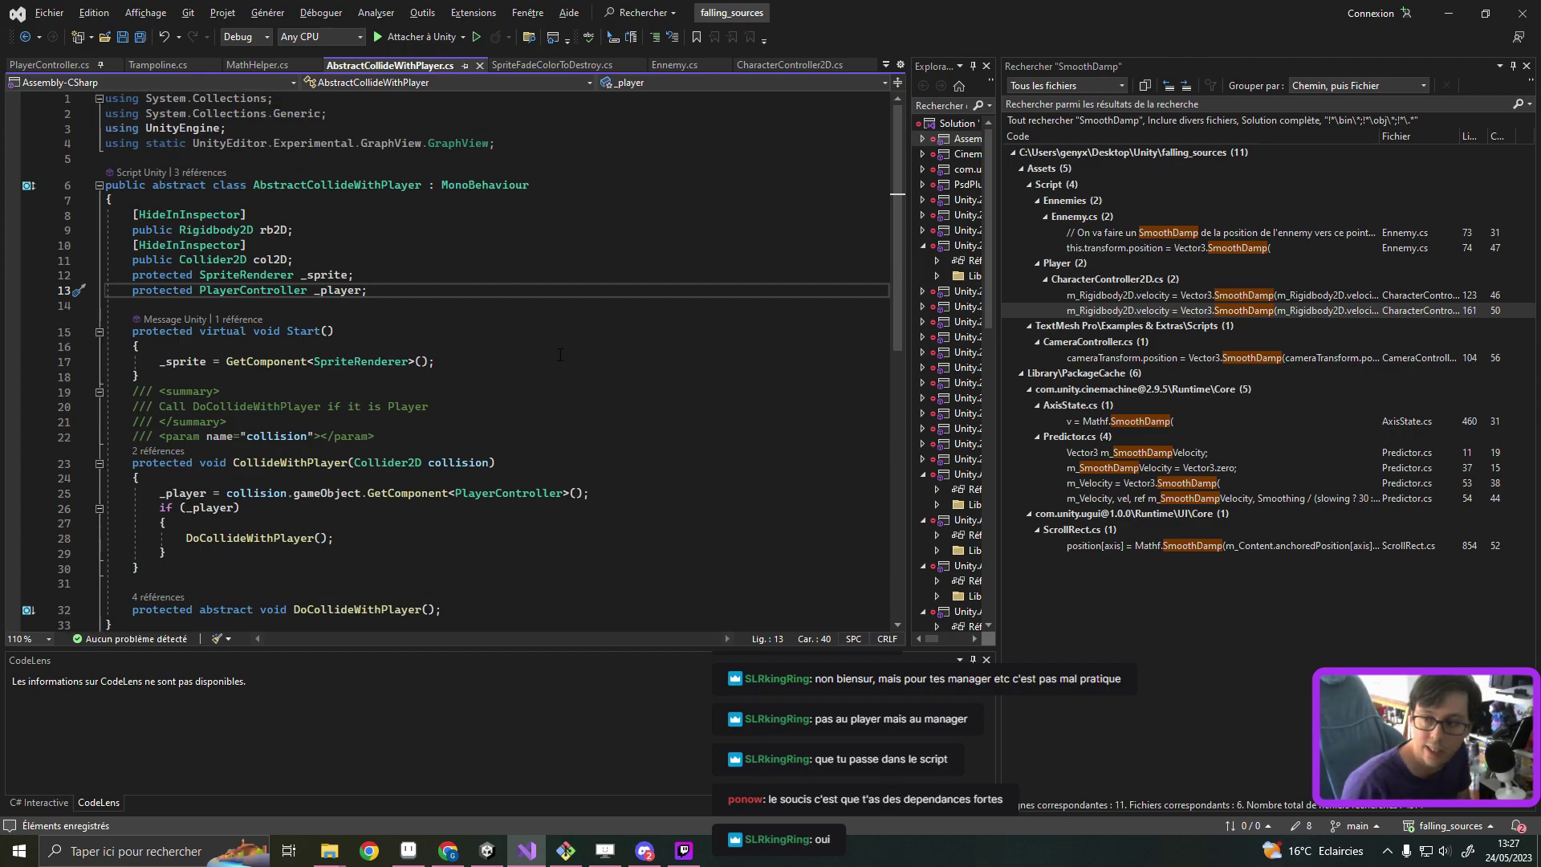
{"action": "scroll", "coordinate": [553, 358], "scroll_direction": "down", "scroll_amount": 3}
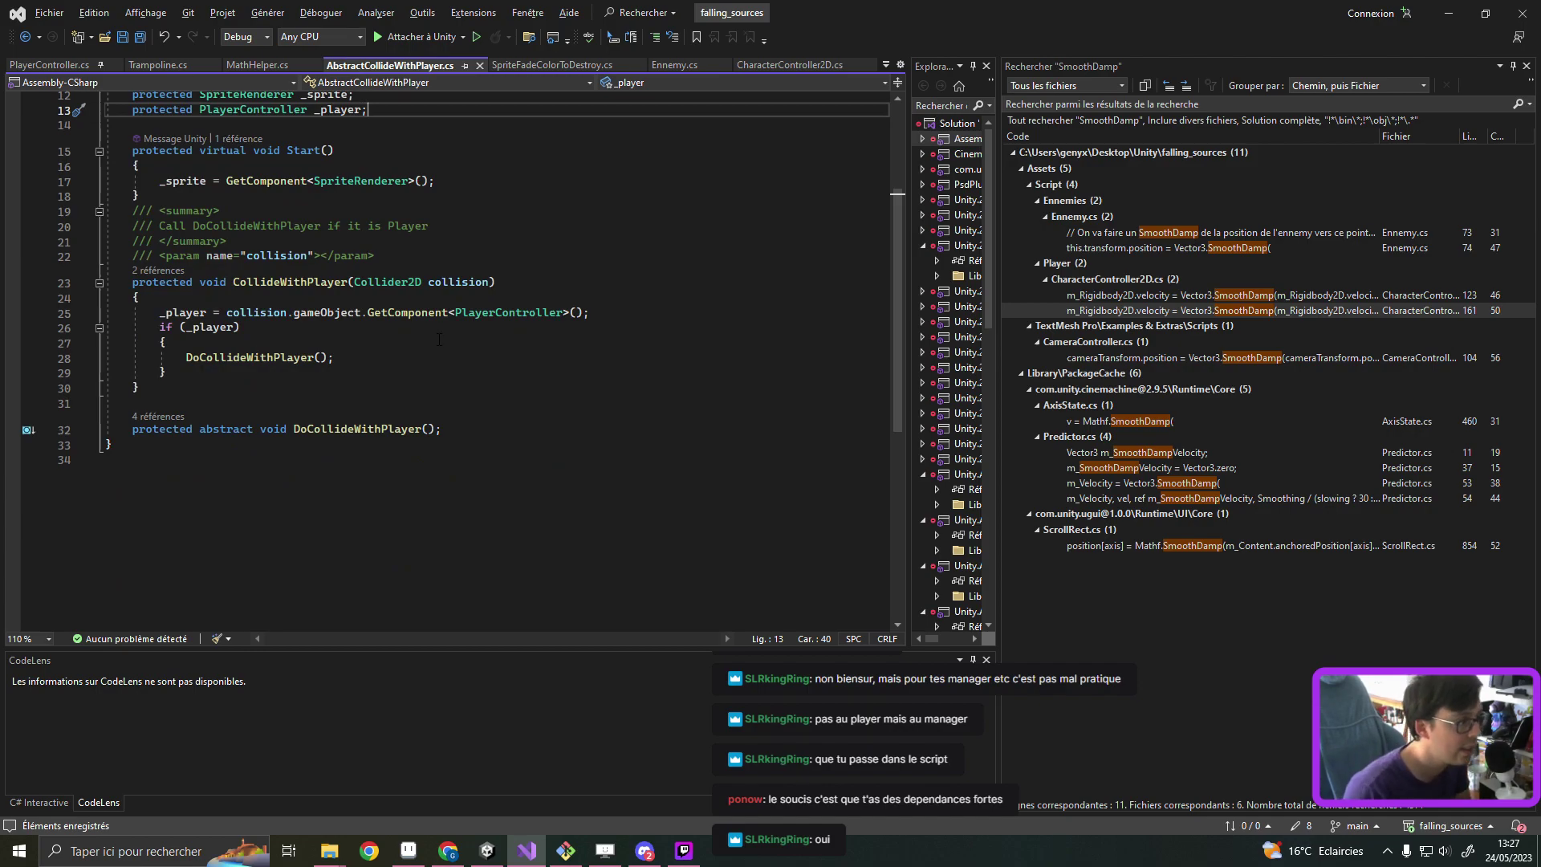
{"action": "scroll", "coordinate": [537, 364], "scroll_direction": "up", "scroll_amount": 3}
{"action": "left_click", "coordinate": [160, 448]}
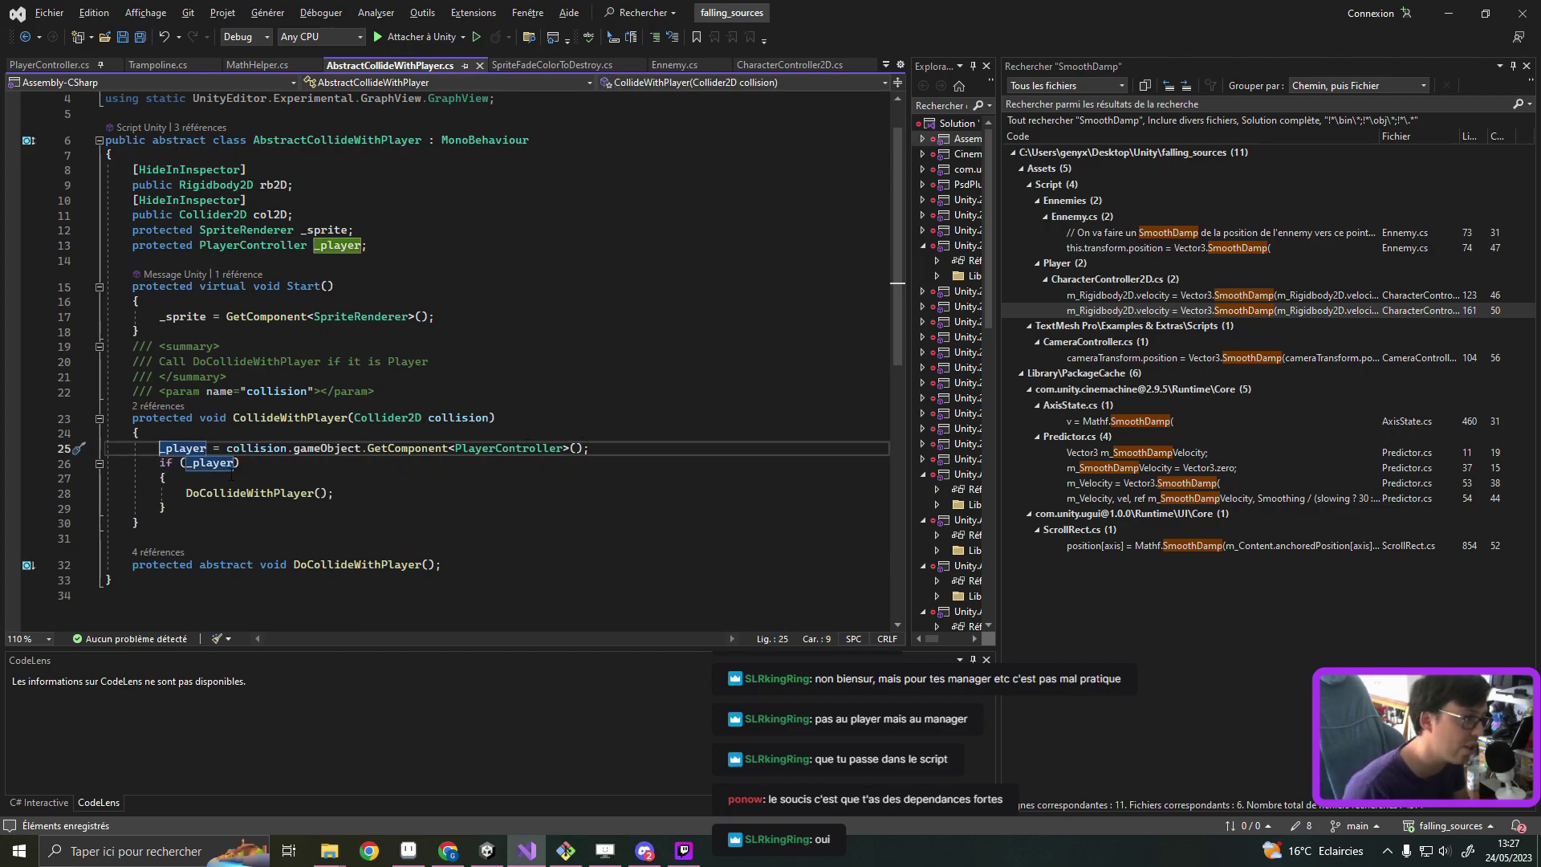
{"action": "left_click", "coordinate": [233, 464]}
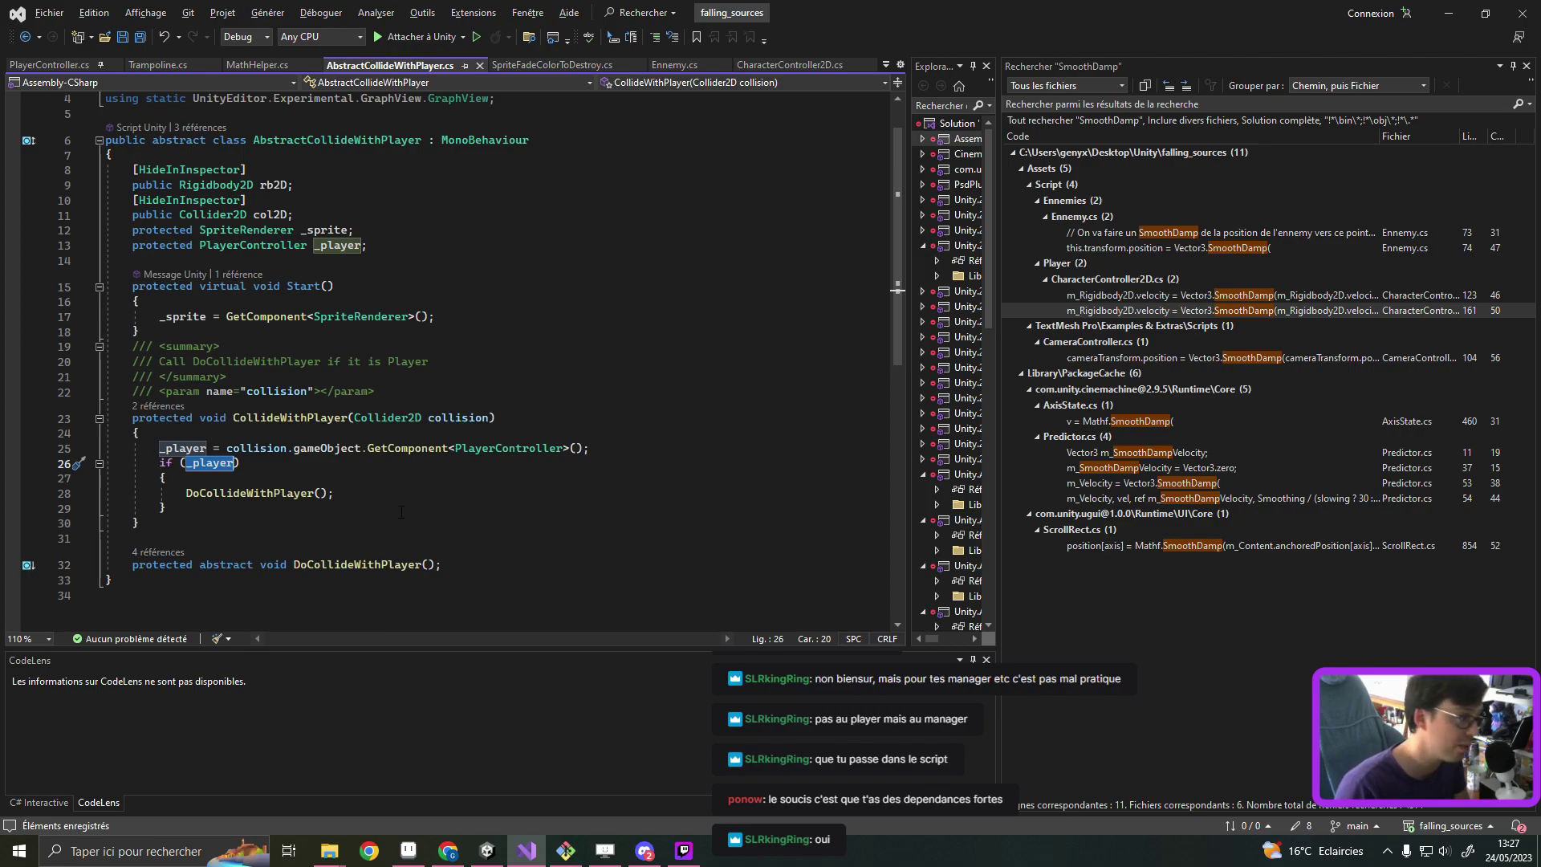
{"action": "left_click", "coordinate": [220, 447]}
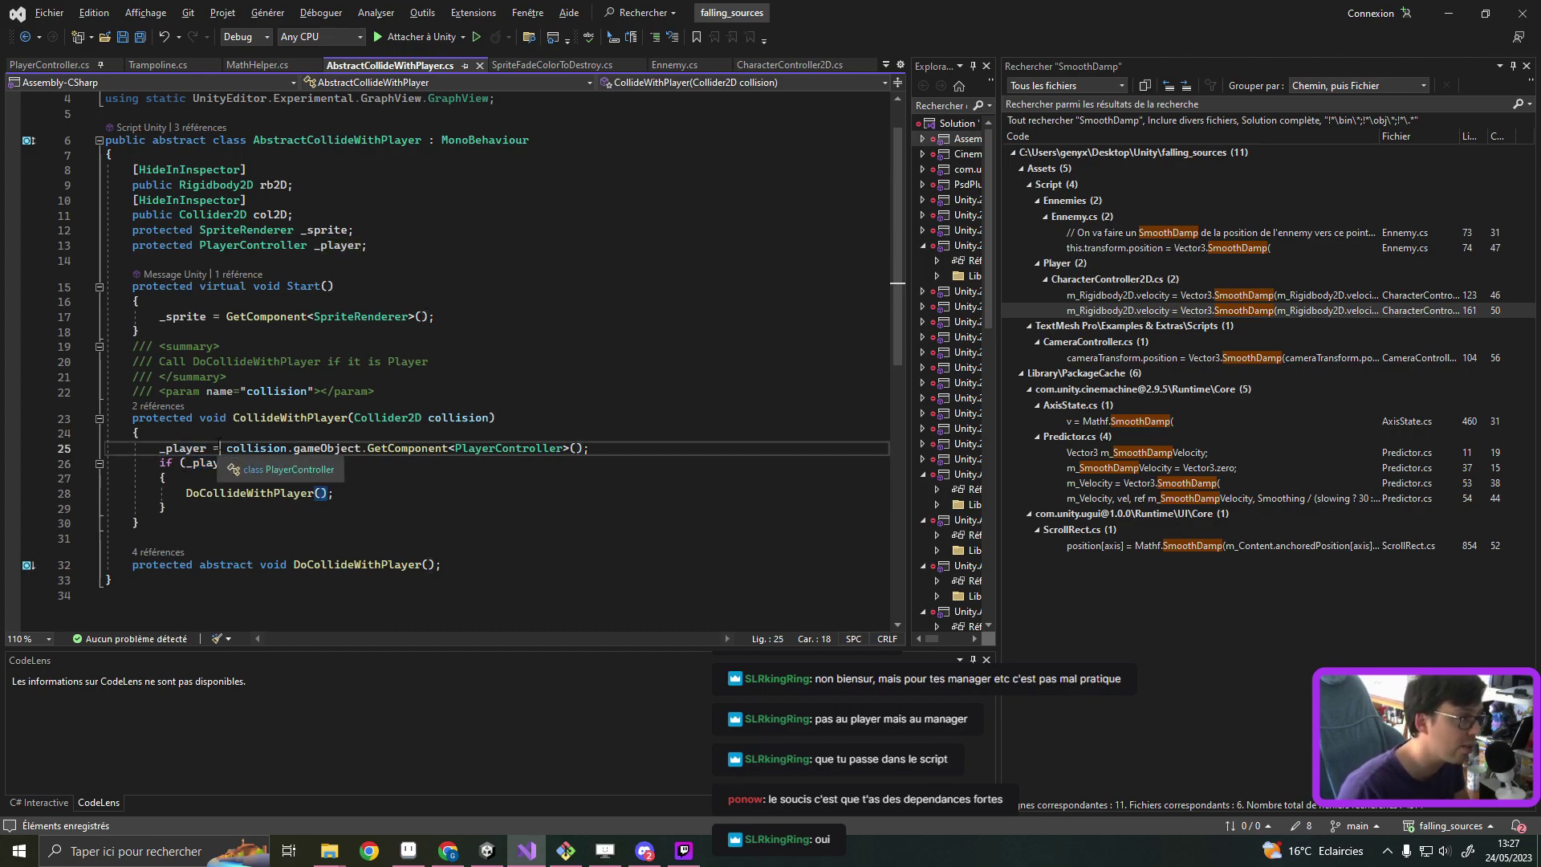
{"action": "key", "text": "ctrl+minus"}
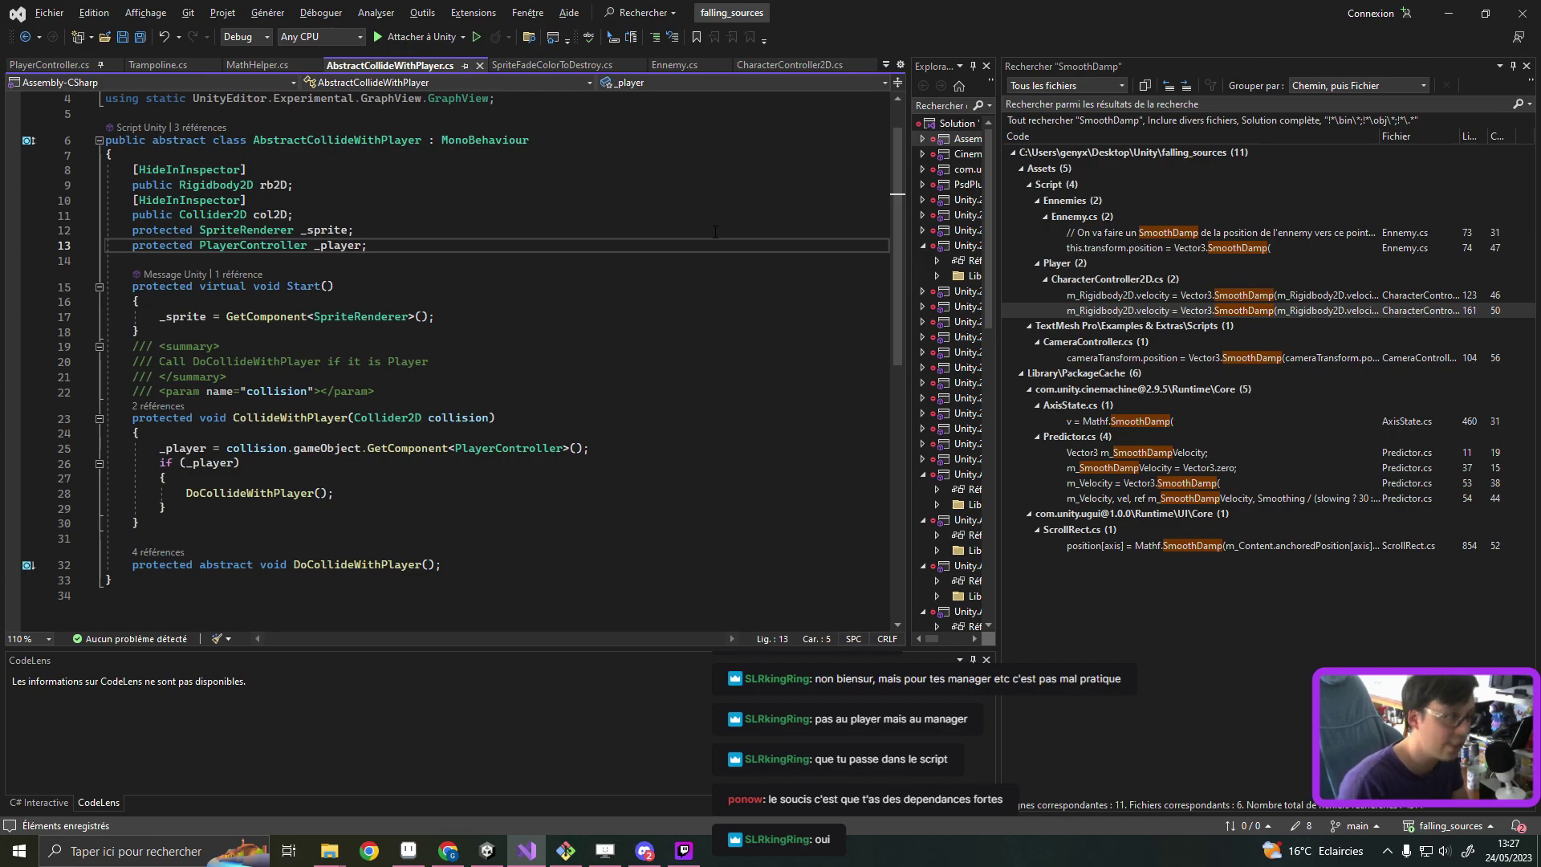
{"action": "type", "text": "//"}
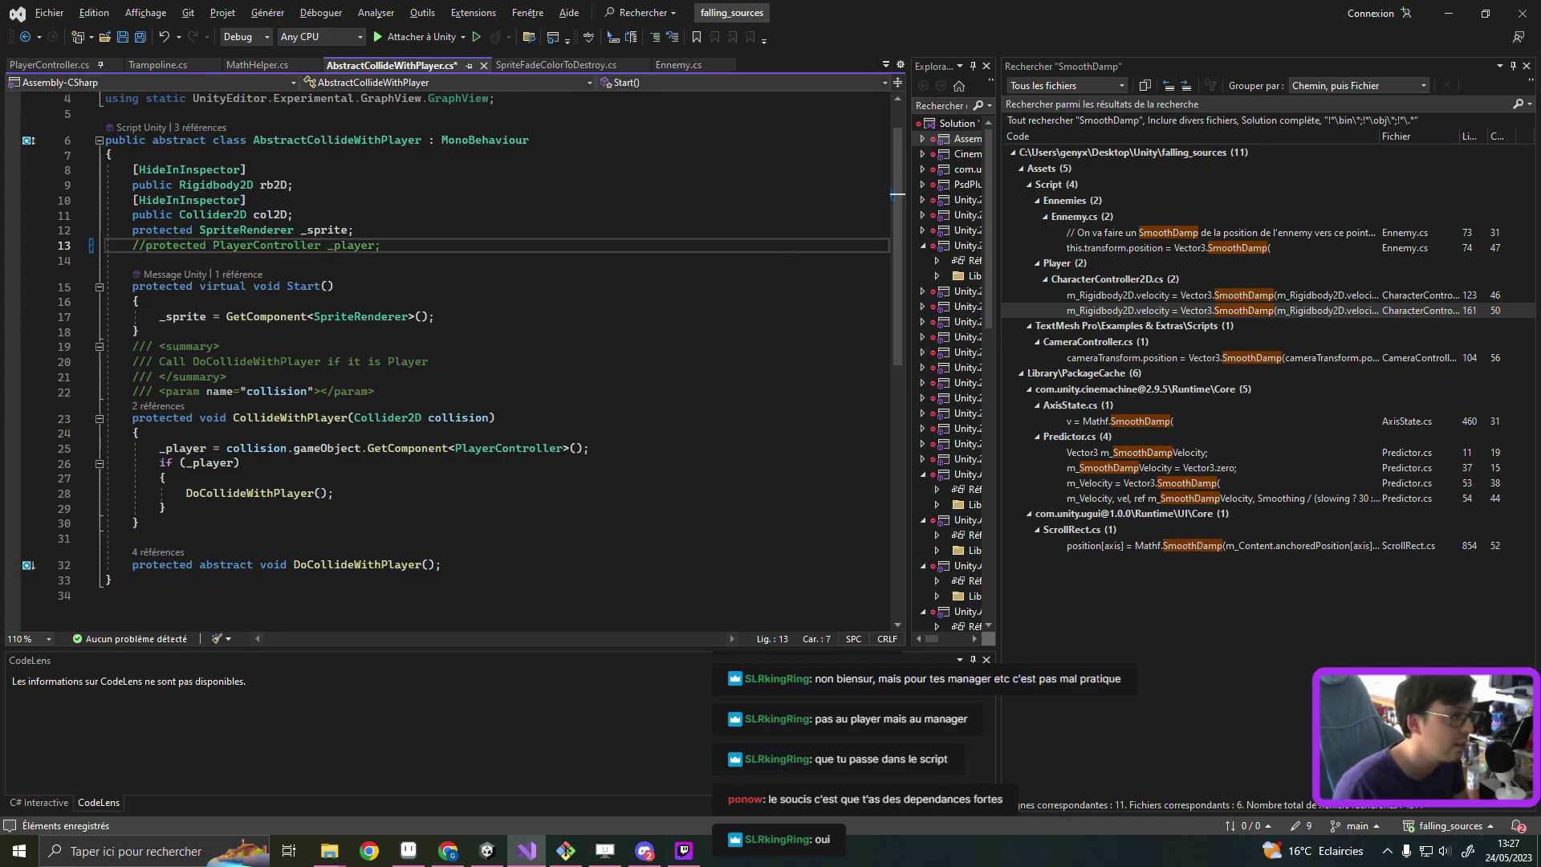
Step: Declare _player as a local PlayerController on line 25 and pass it to DoCollideWithPlayer
{"action": "double_click", "coordinate": [257, 244]}
{"action": "key", "text": "ctrl+c"}
{"action": "left_click", "coordinate": [160, 448]}
{"action": "key", "text": "ctrl+v"}
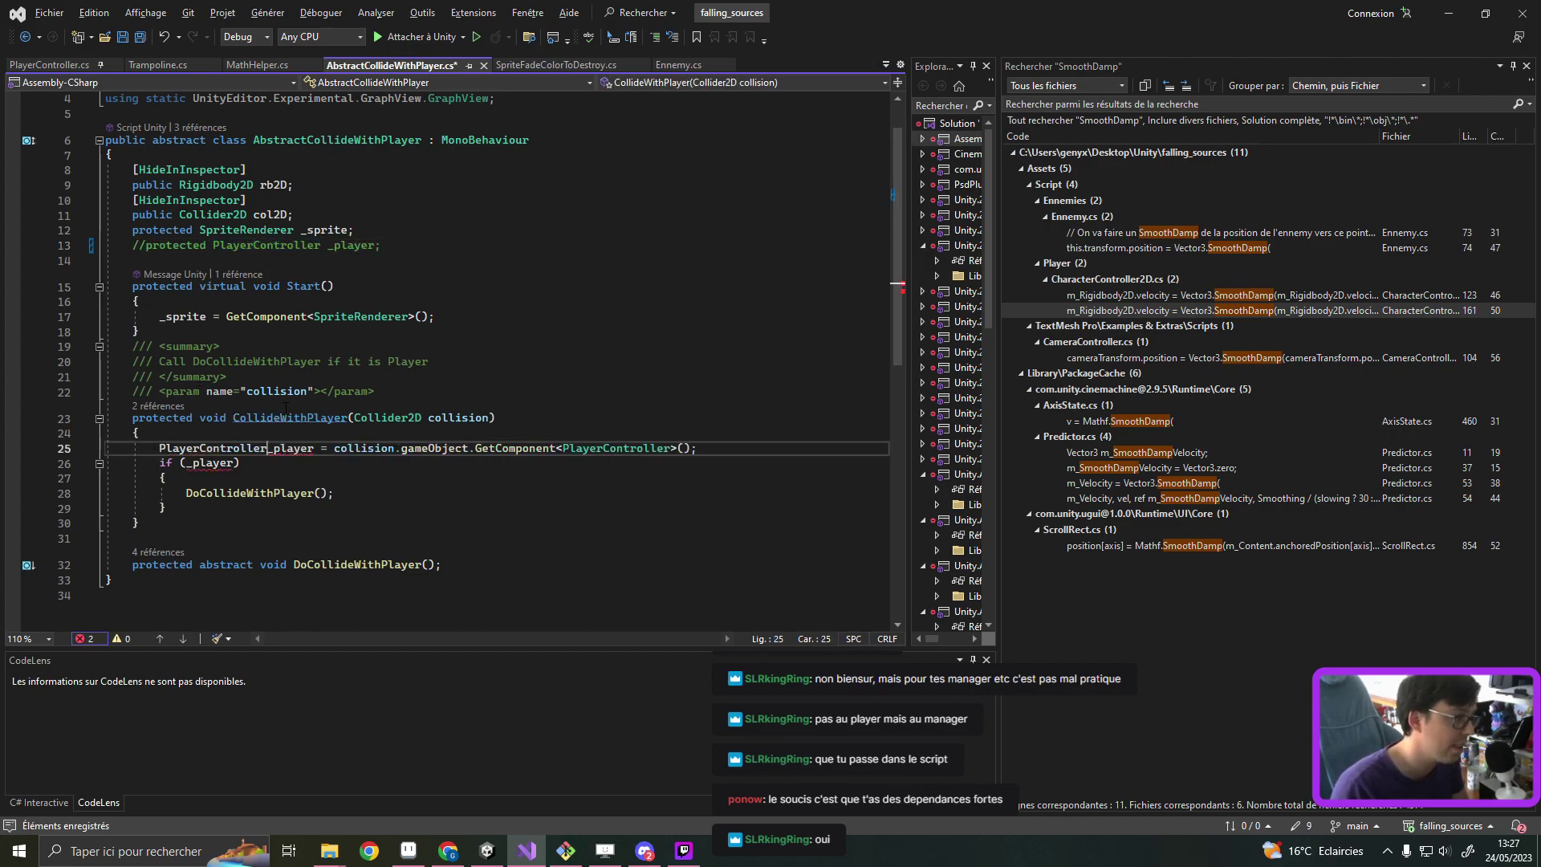
{"action": "type", "text": "="}
{"action": "key", "text": "BackSpace"}
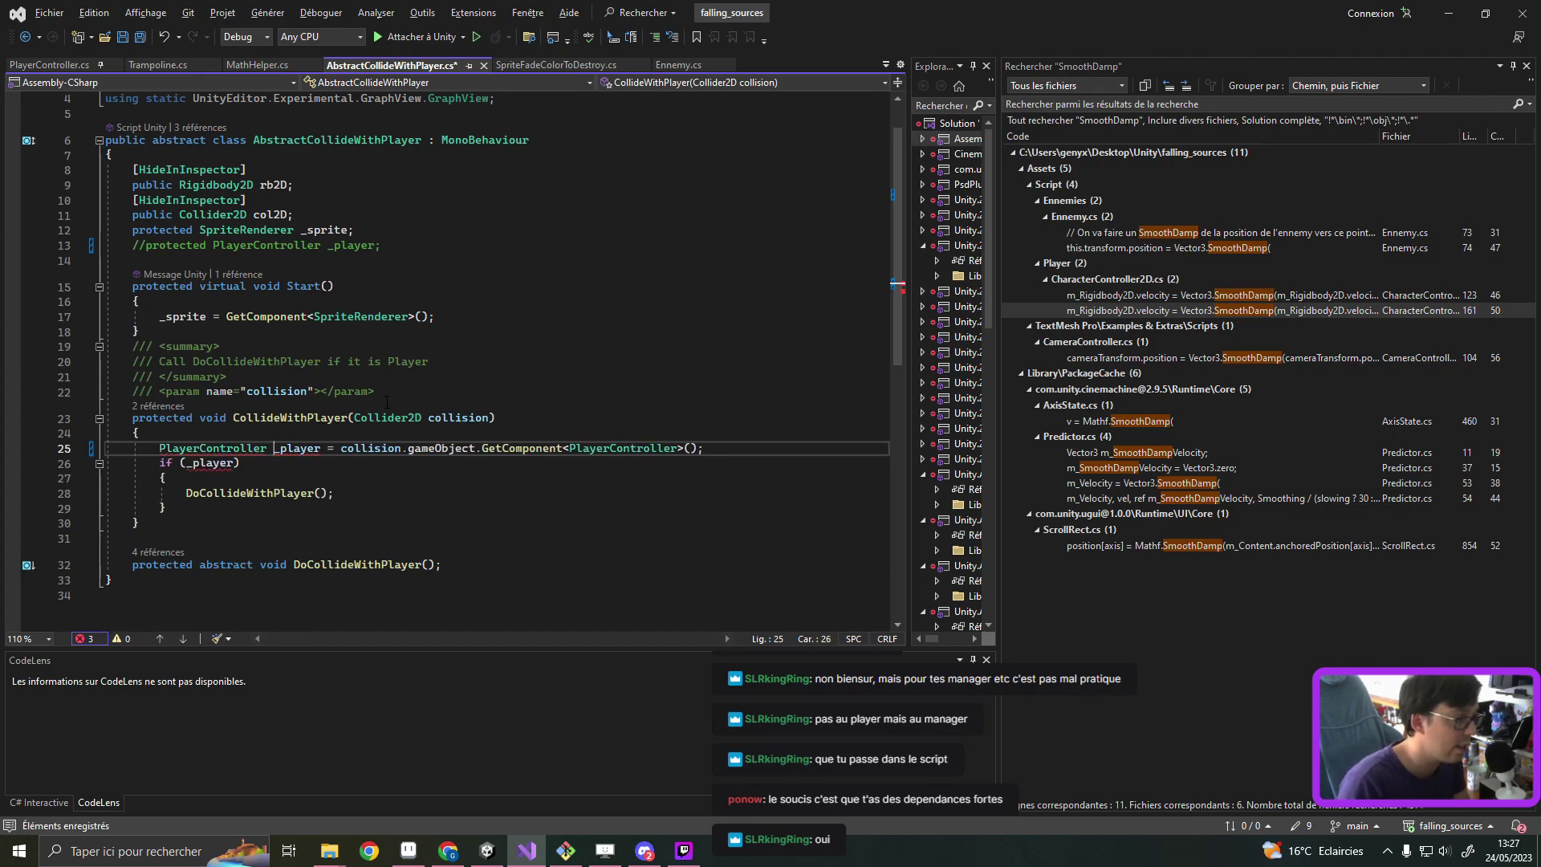
{"action": "left_click", "coordinate": [213, 464]}
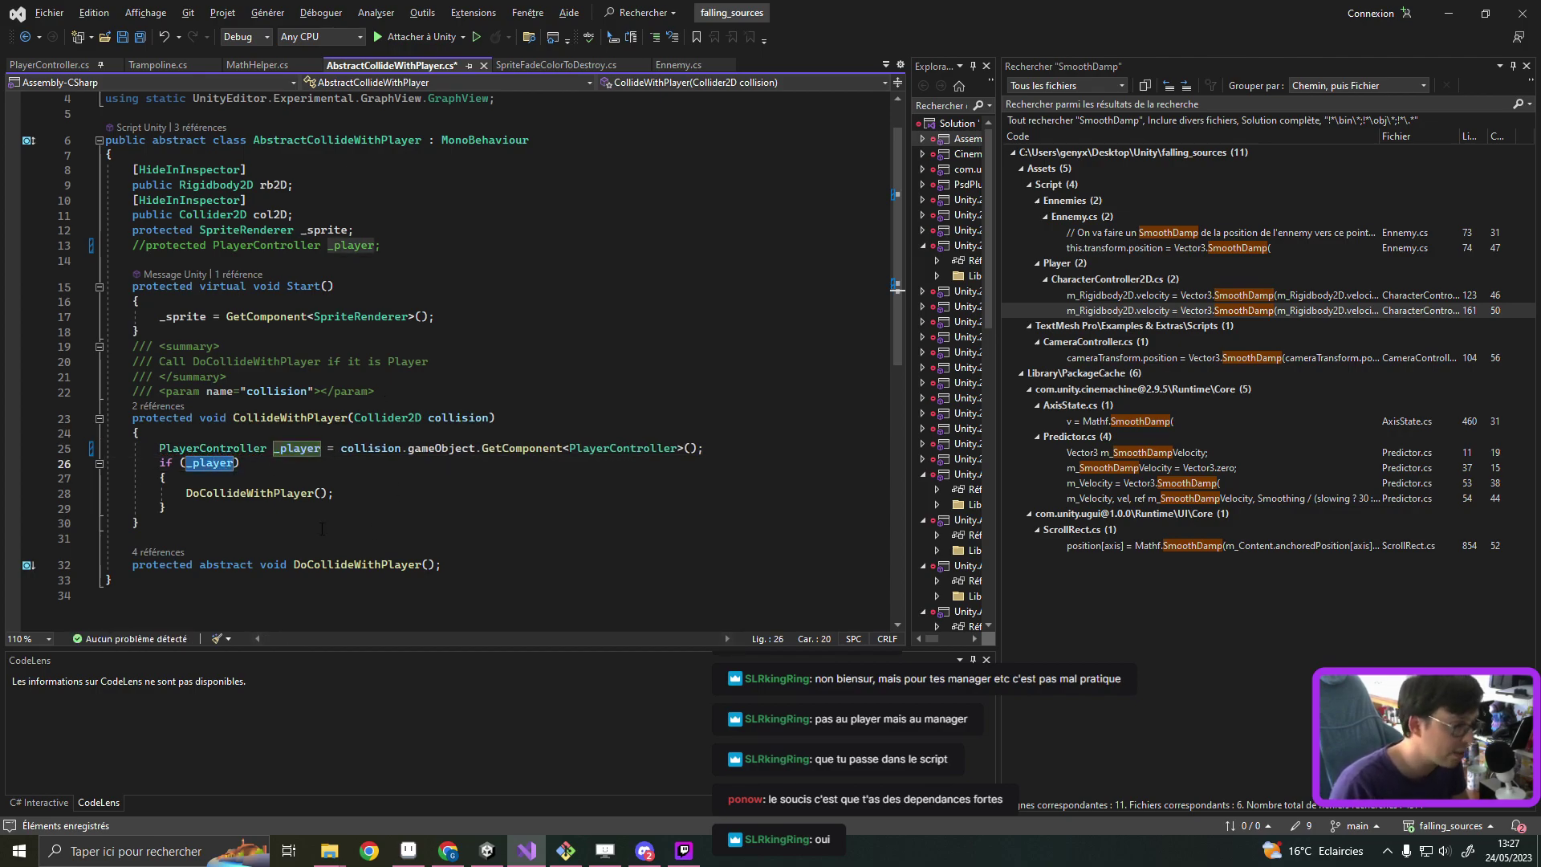
{"action": "left_click", "coordinate": [320, 493]}
{"action": "type", "text": "_player"}
{"action": "key", "text": "Down"}
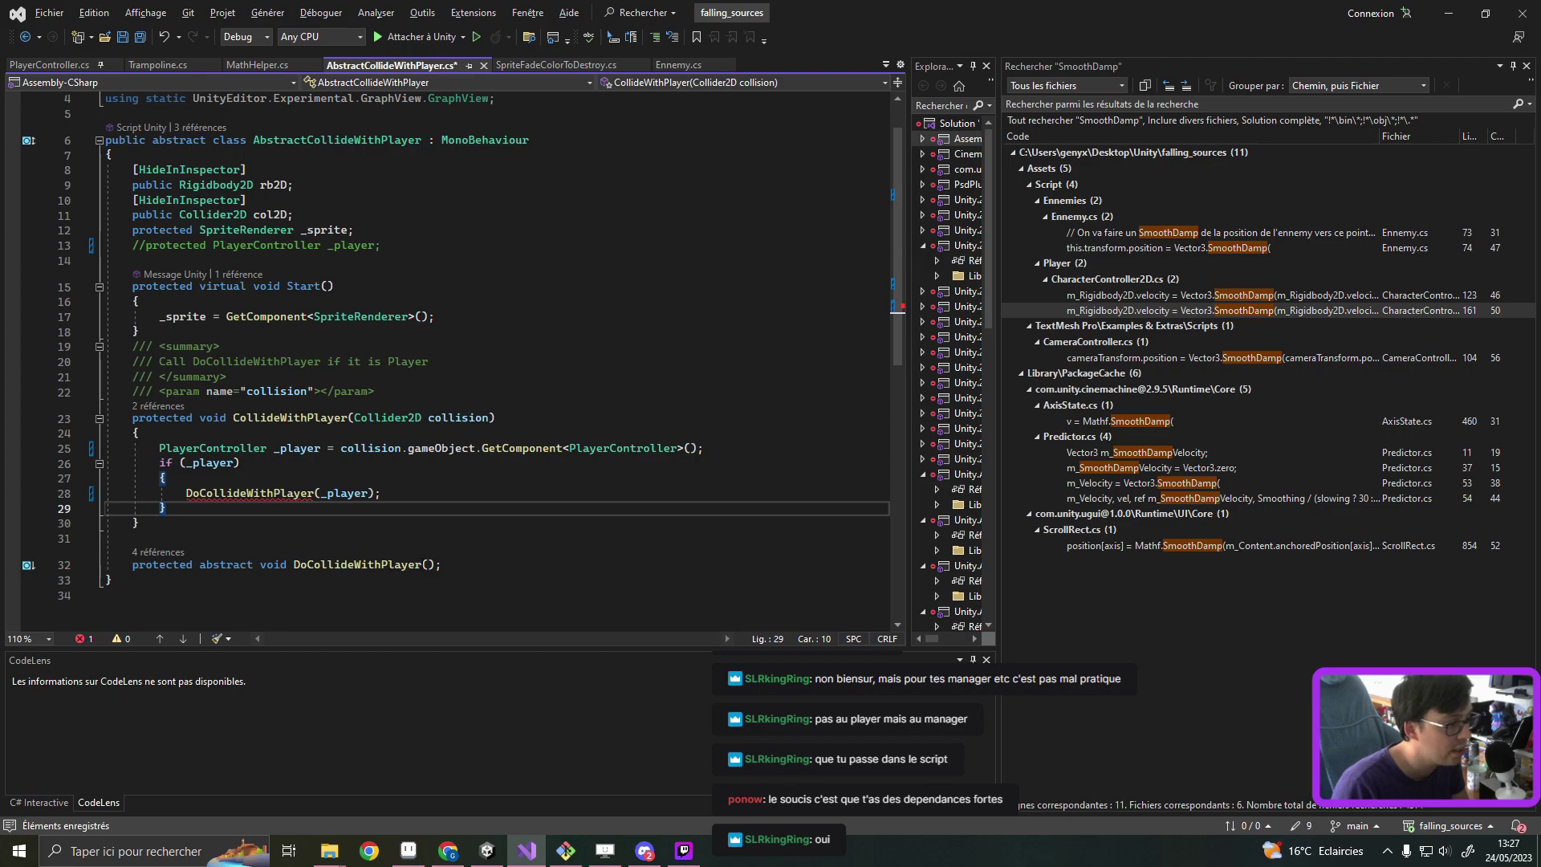
Step: Add a PlayerController _player parameter to the abstract DoCollideWithPlayer method
{"action": "left_click_drag", "start_coordinate": [161, 448], "coordinate": [321, 449]}
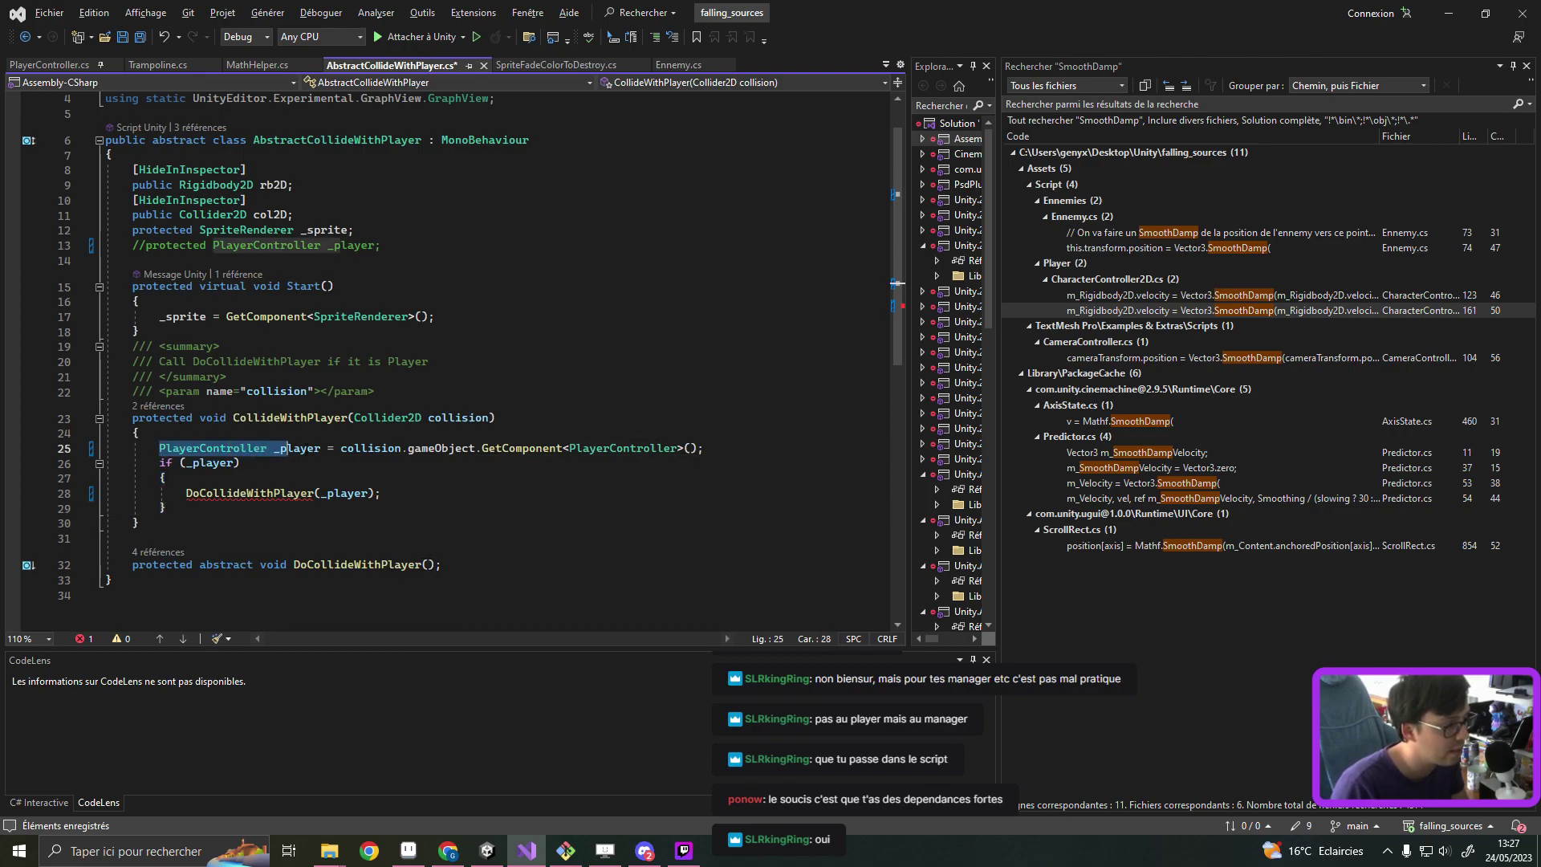
{"action": "left_click", "coordinate": [435, 564]}
{"action": "key", "text": "ctrl+v"}
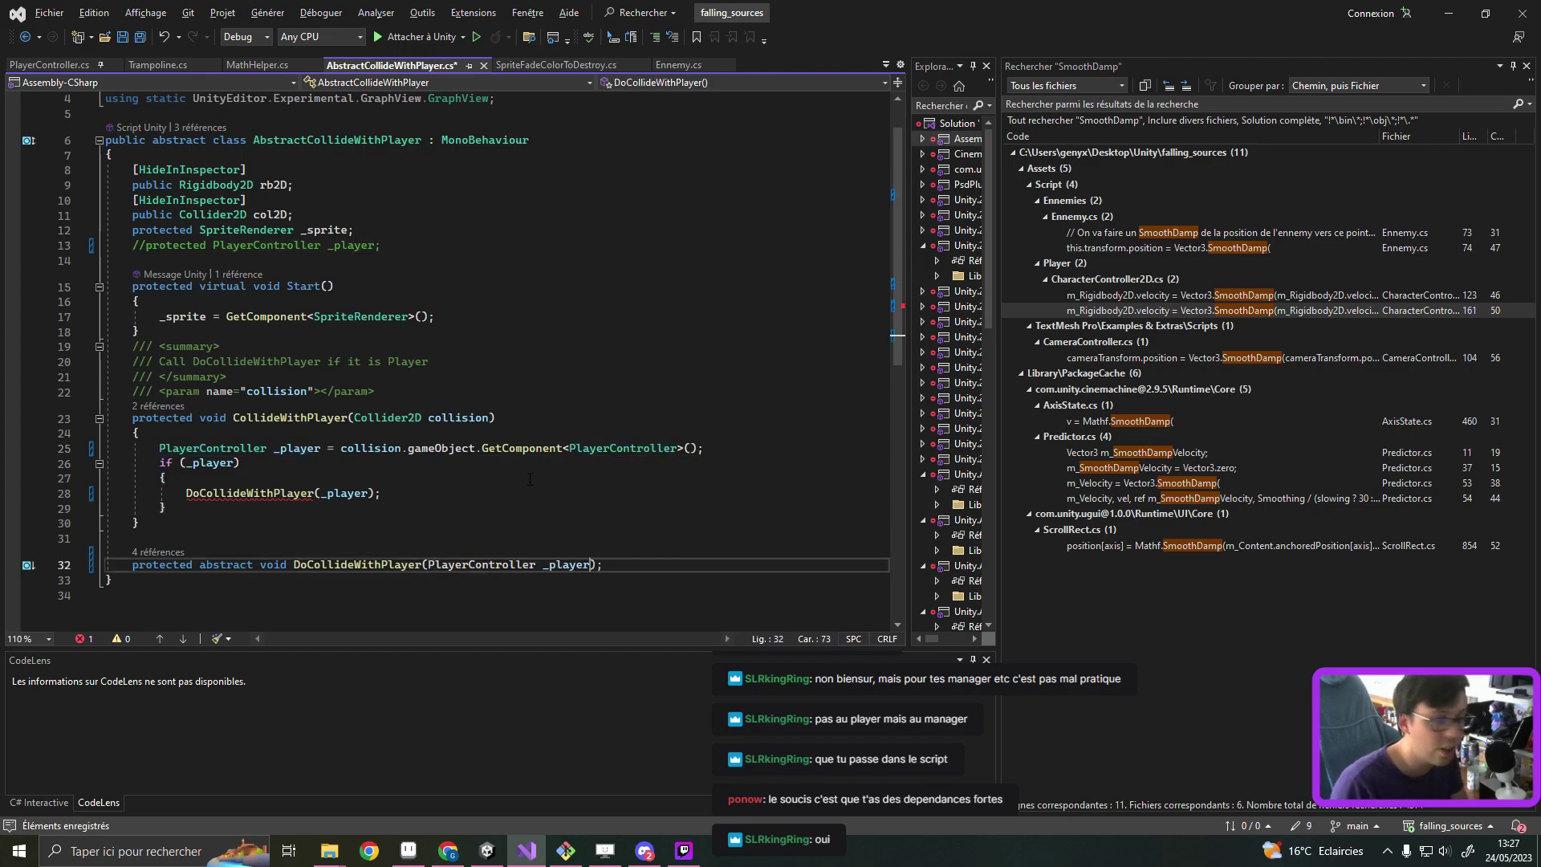
{"action": "left_click", "coordinate": [424, 488]}
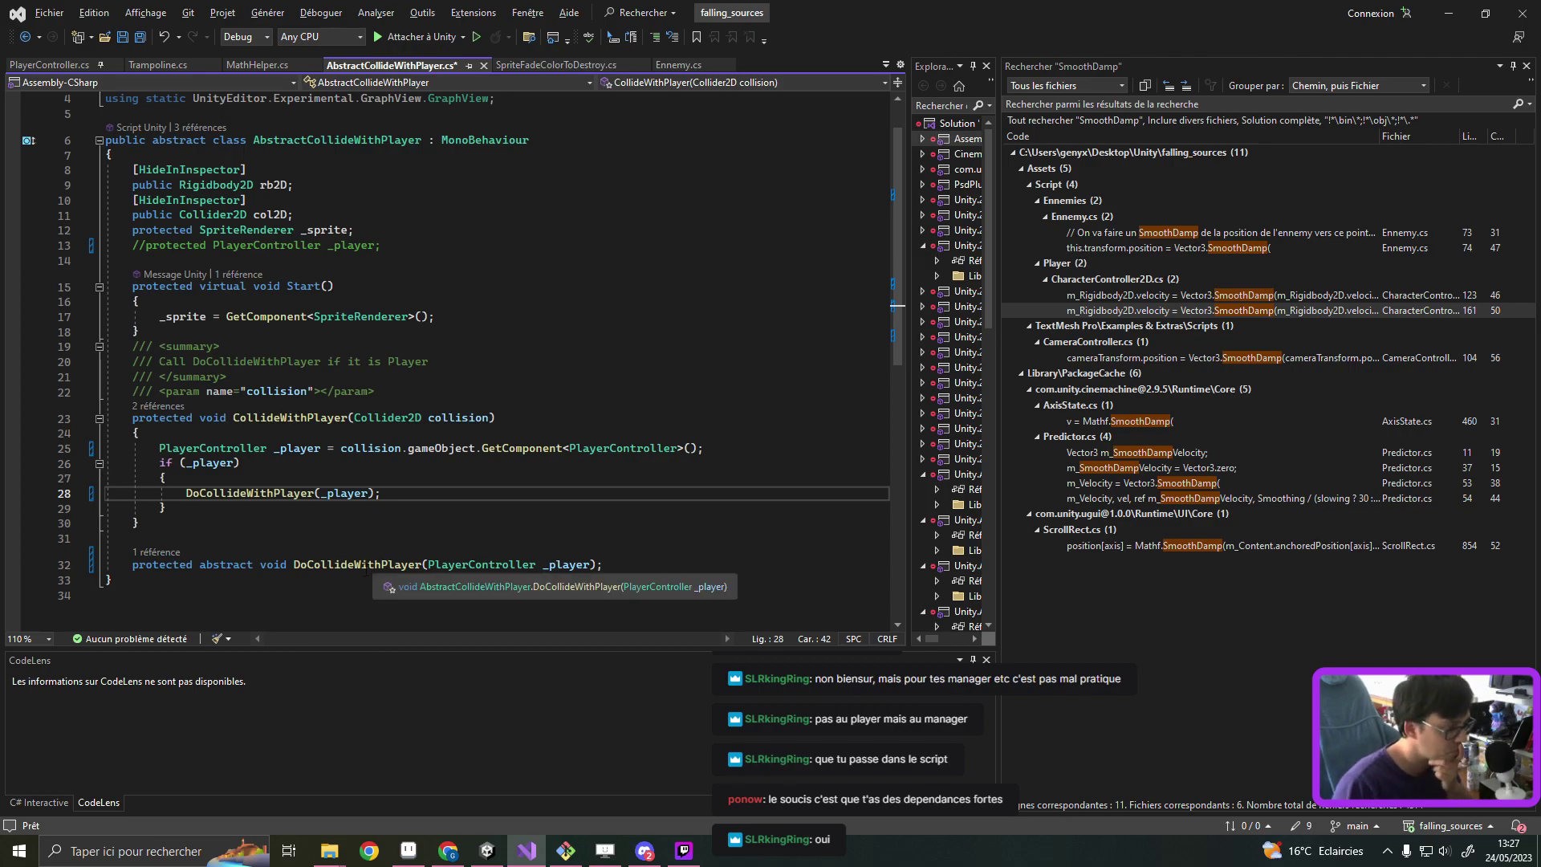
{"action": "left_click", "coordinate": [367, 565]}
{"action": "double_click", "coordinate": [368, 565]}
{"action": "scroll", "coordinate": [554, 563], "scroll_direction": "down", "scroll_amount": 4}
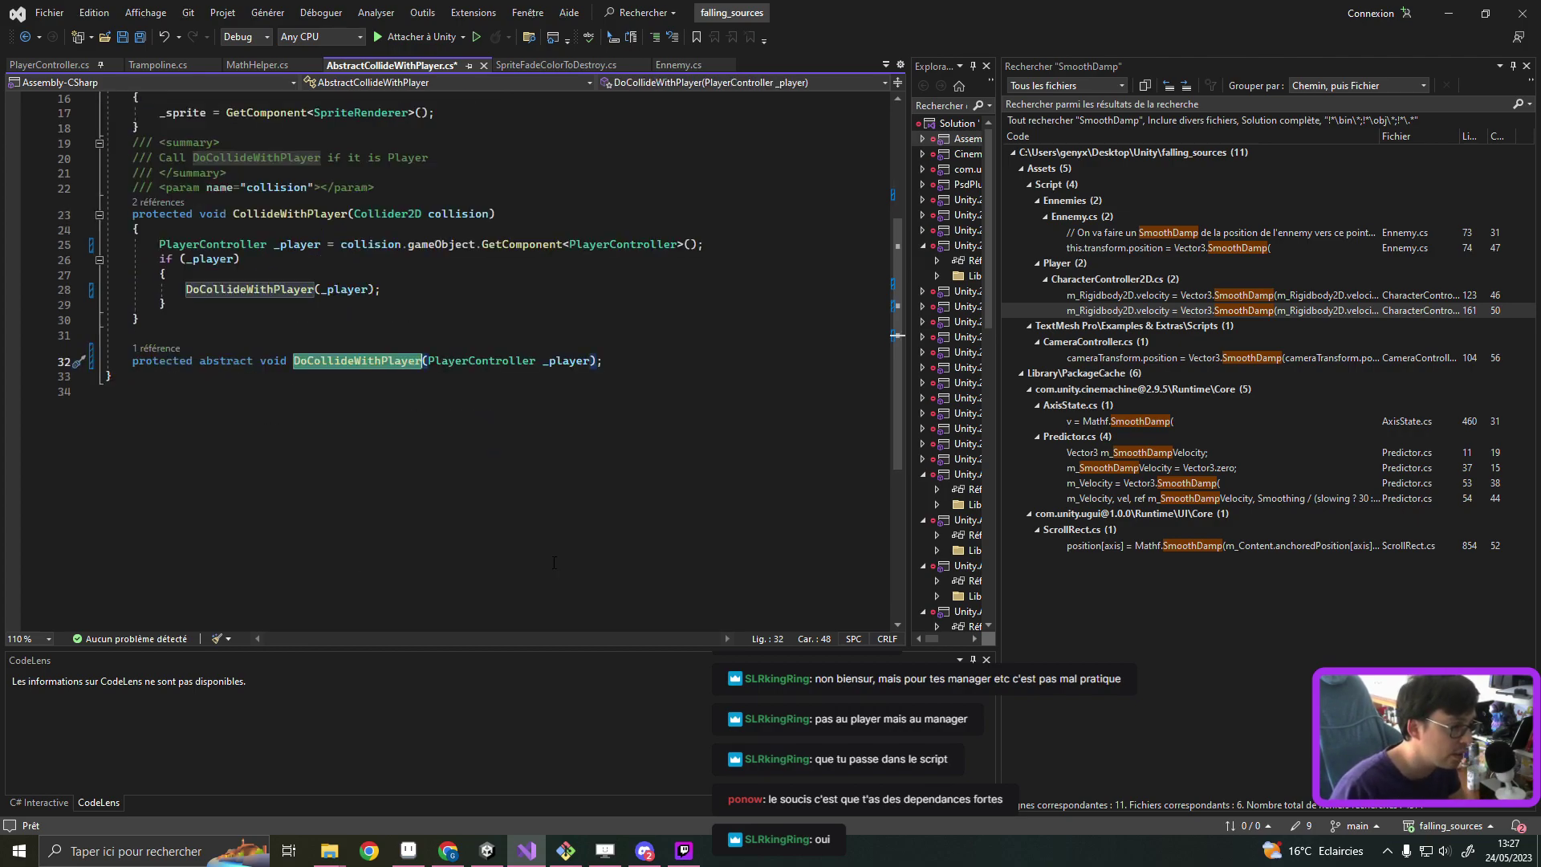
{"action": "scroll", "coordinate": [321, 241], "scroll_direction": "up", "scroll_amount": 5}
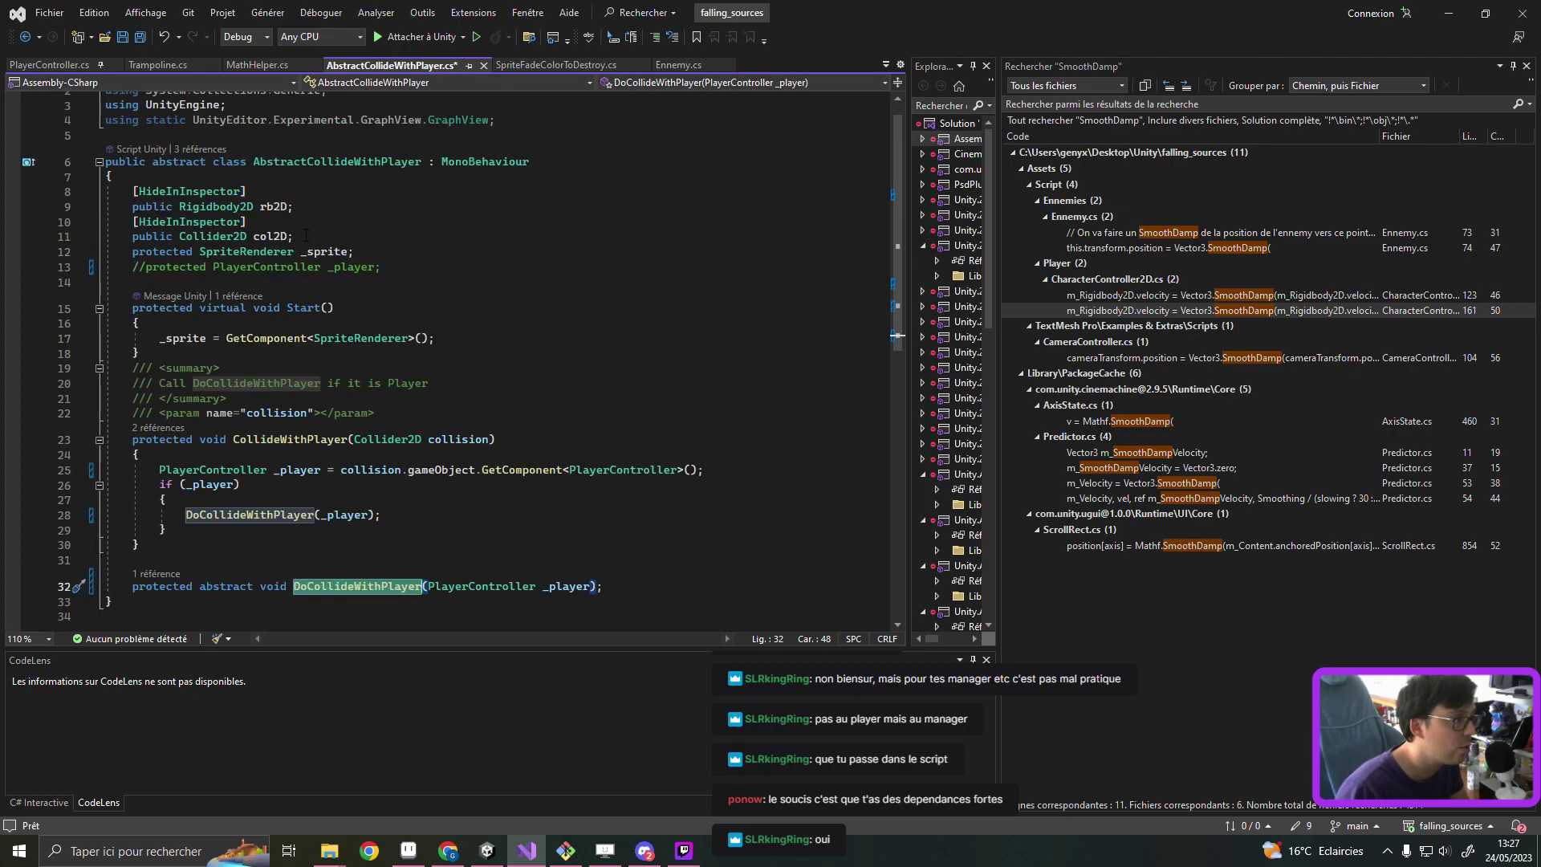
Step: Apply the quick fix so Ennemy's DoCollideWithPlayer override takes the new parameter
{"action": "left_click", "coordinate": [674, 65]}
{"action": "scroll", "coordinate": [423, 383], "scroll_direction": "down", "scroll_amount": 5}
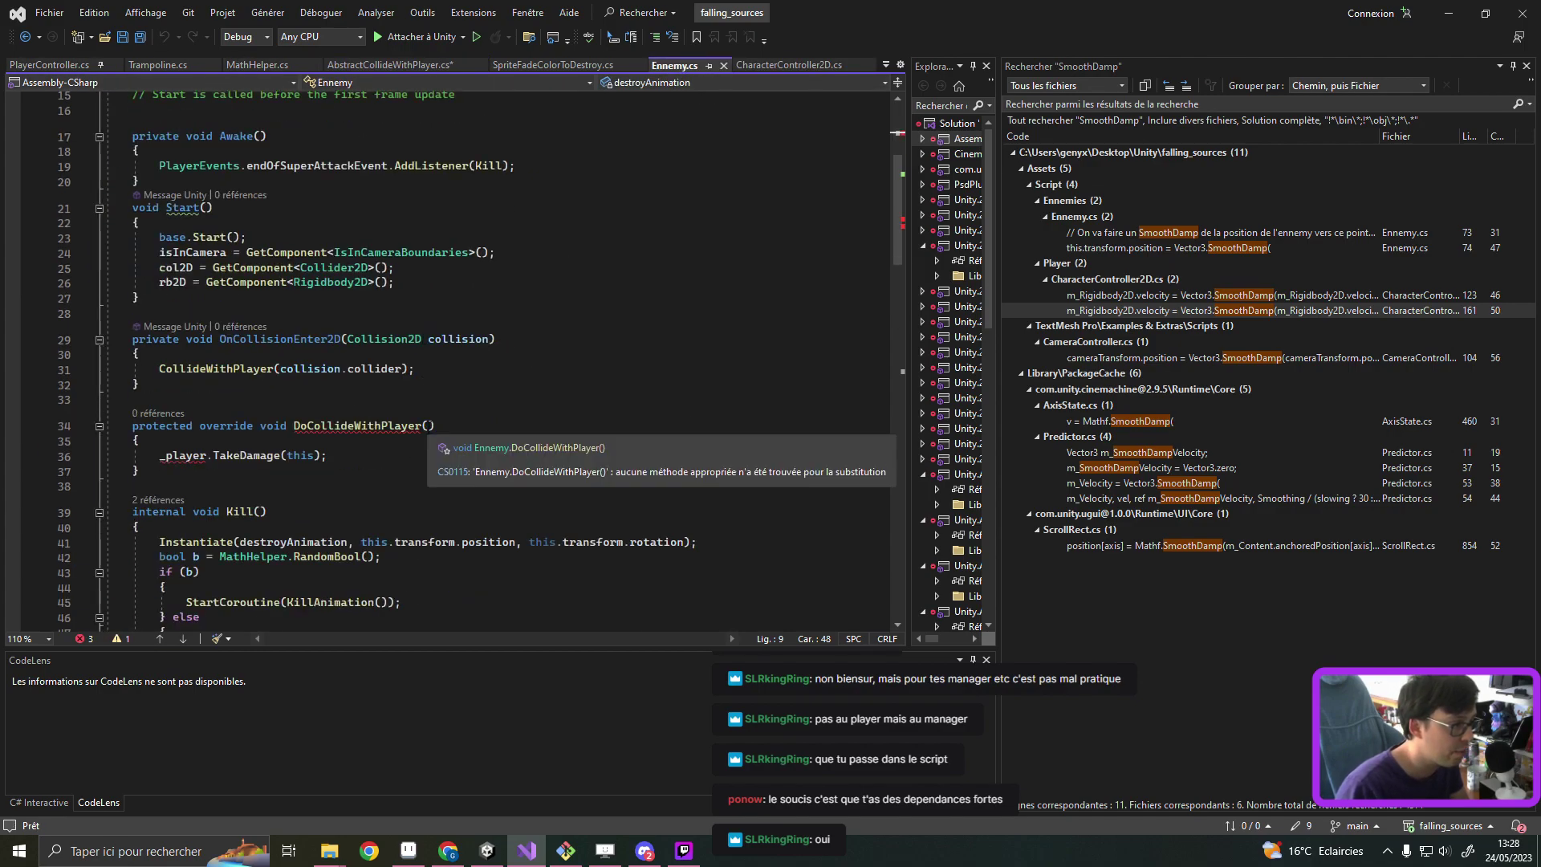
{"action": "key", "text": "ctrl+period"}
{"action": "key", "text": "Return"}
{"action": "left_click", "coordinate": [447, 459]}
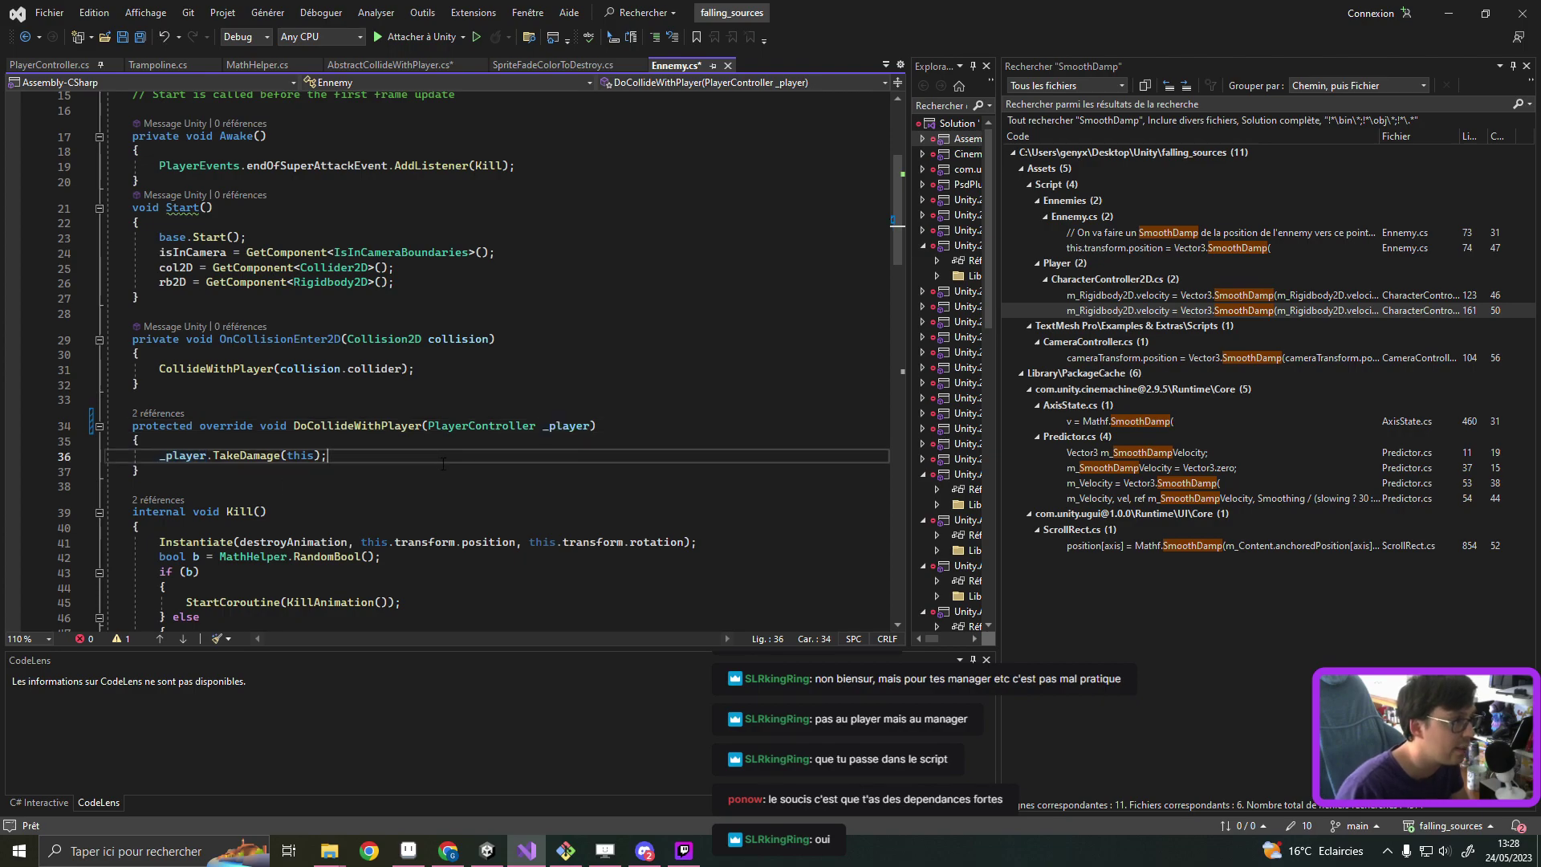
{"action": "scroll", "coordinate": [481, 473], "scroll_direction": "up", "scroll_amount": 5}
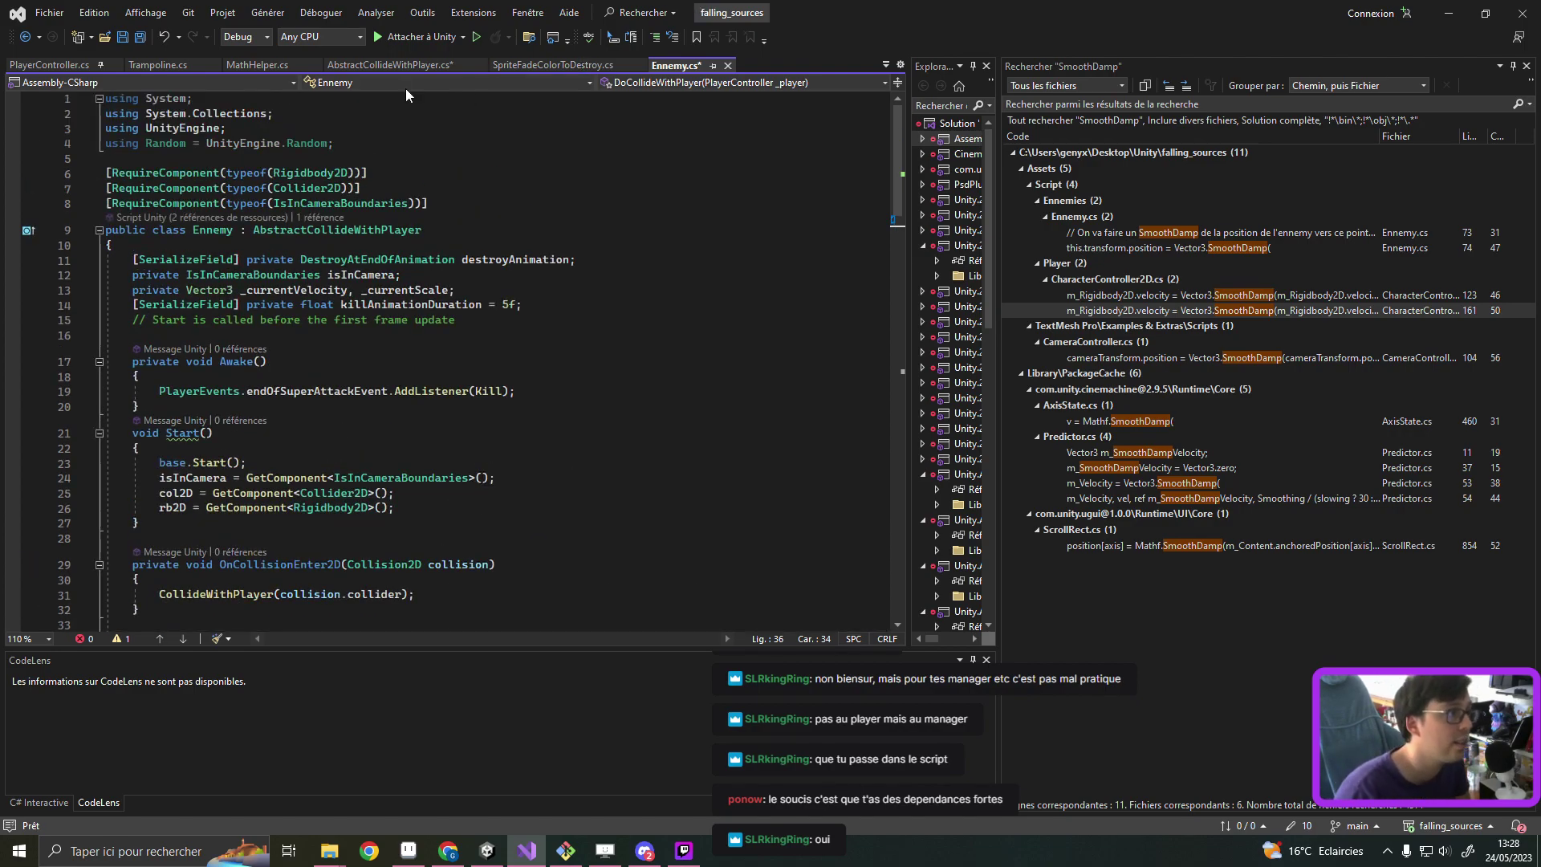
Step: Paste PlayerController _player into Trampoline's DoCollideWithPlayer override and save all scripts
{"action": "left_click", "coordinate": [392, 65]}
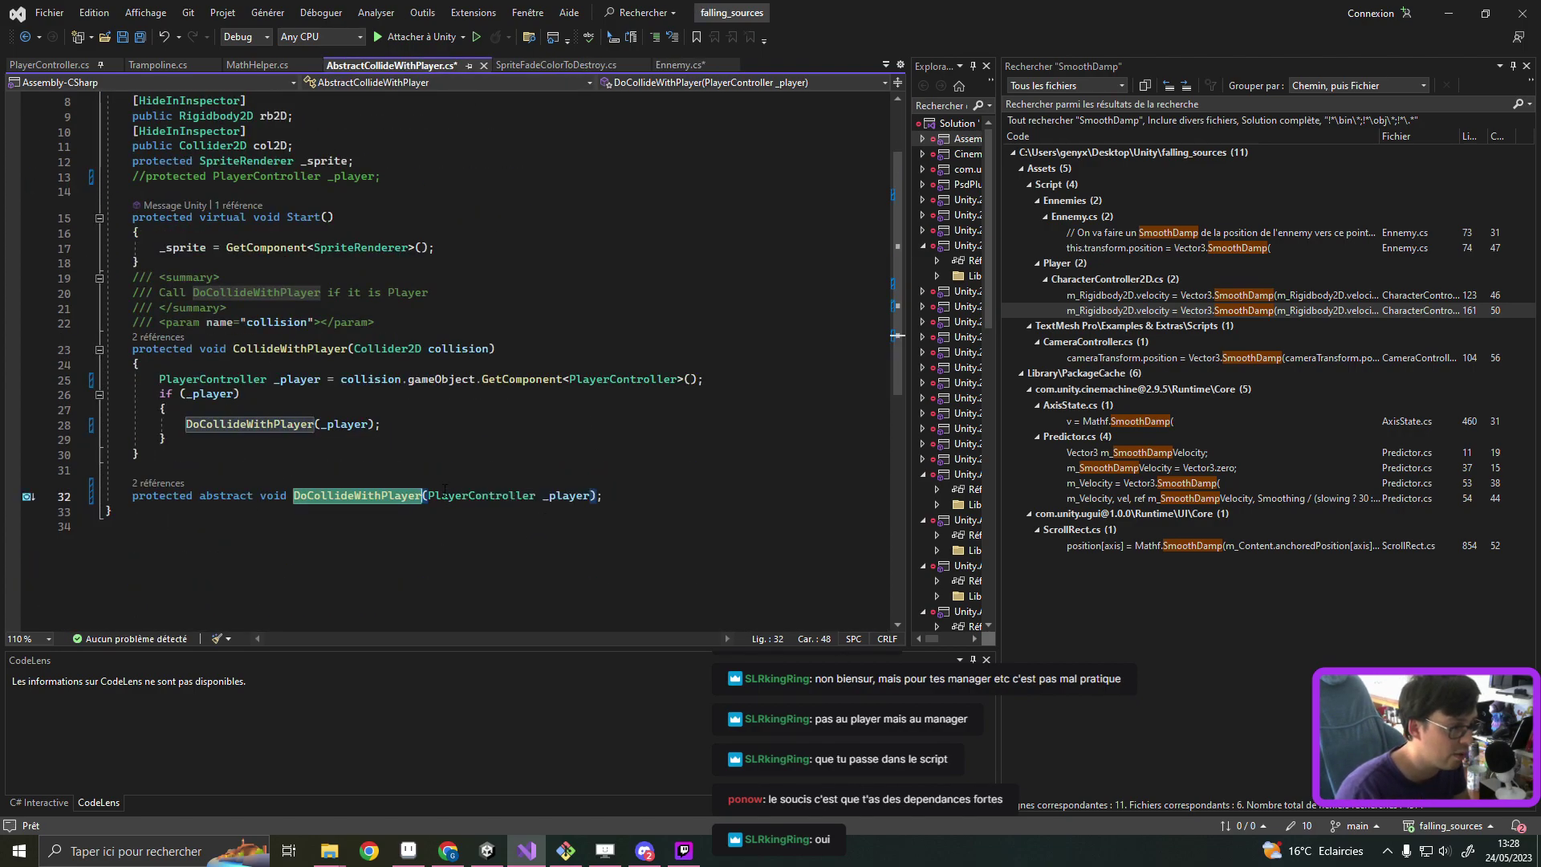
{"action": "left_click", "coordinate": [172, 65]}
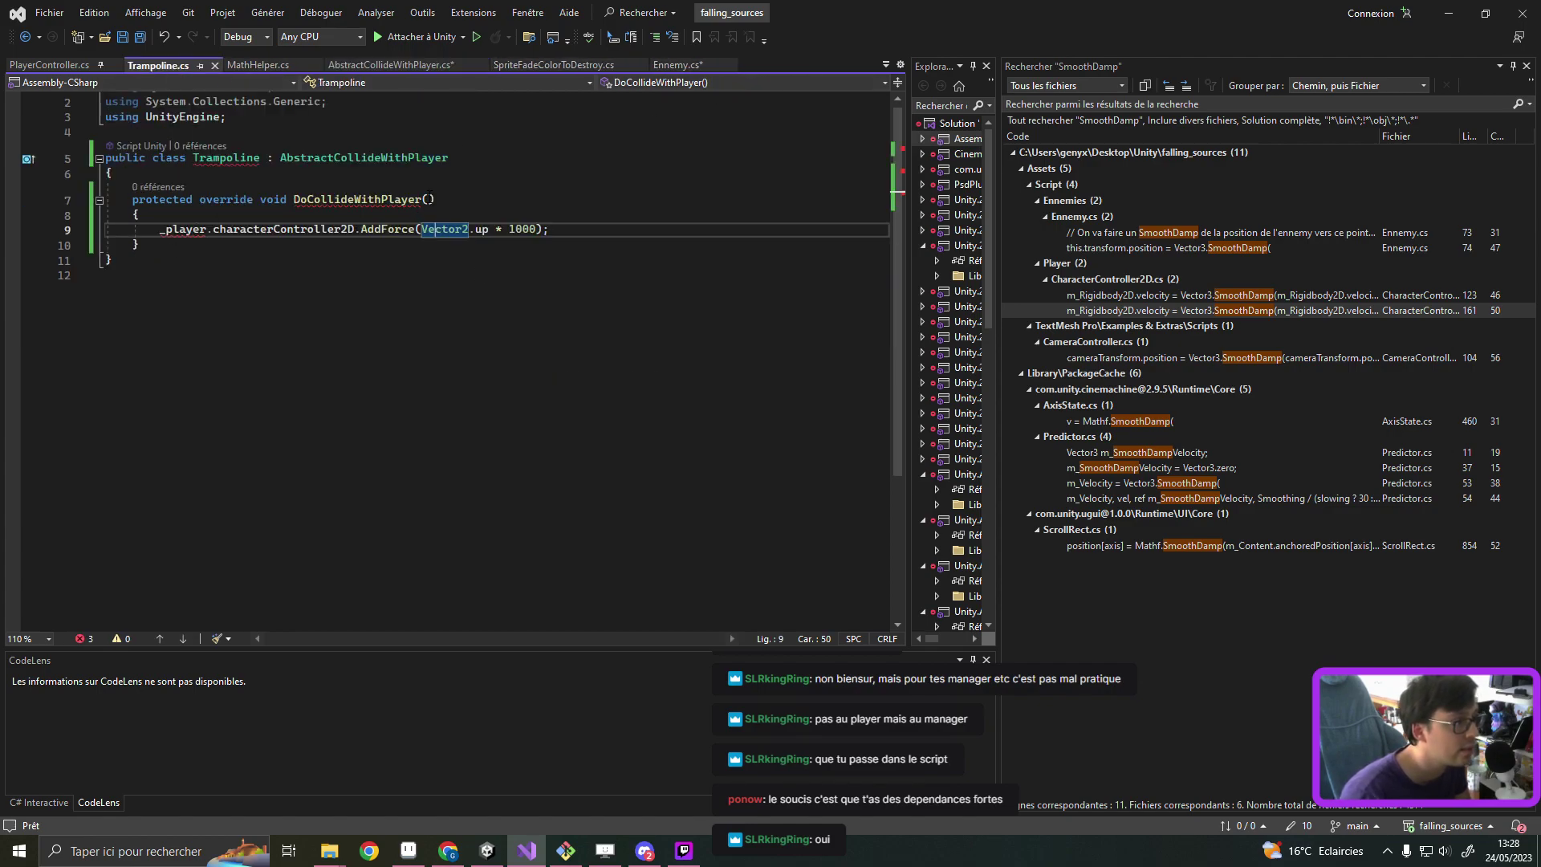
{"action": "left_click", "coordinate": [428, 196]}
{"action": "type", "text": "PlayerController _player"}
{"action": "left_click", "coordinate": [616, 226]}
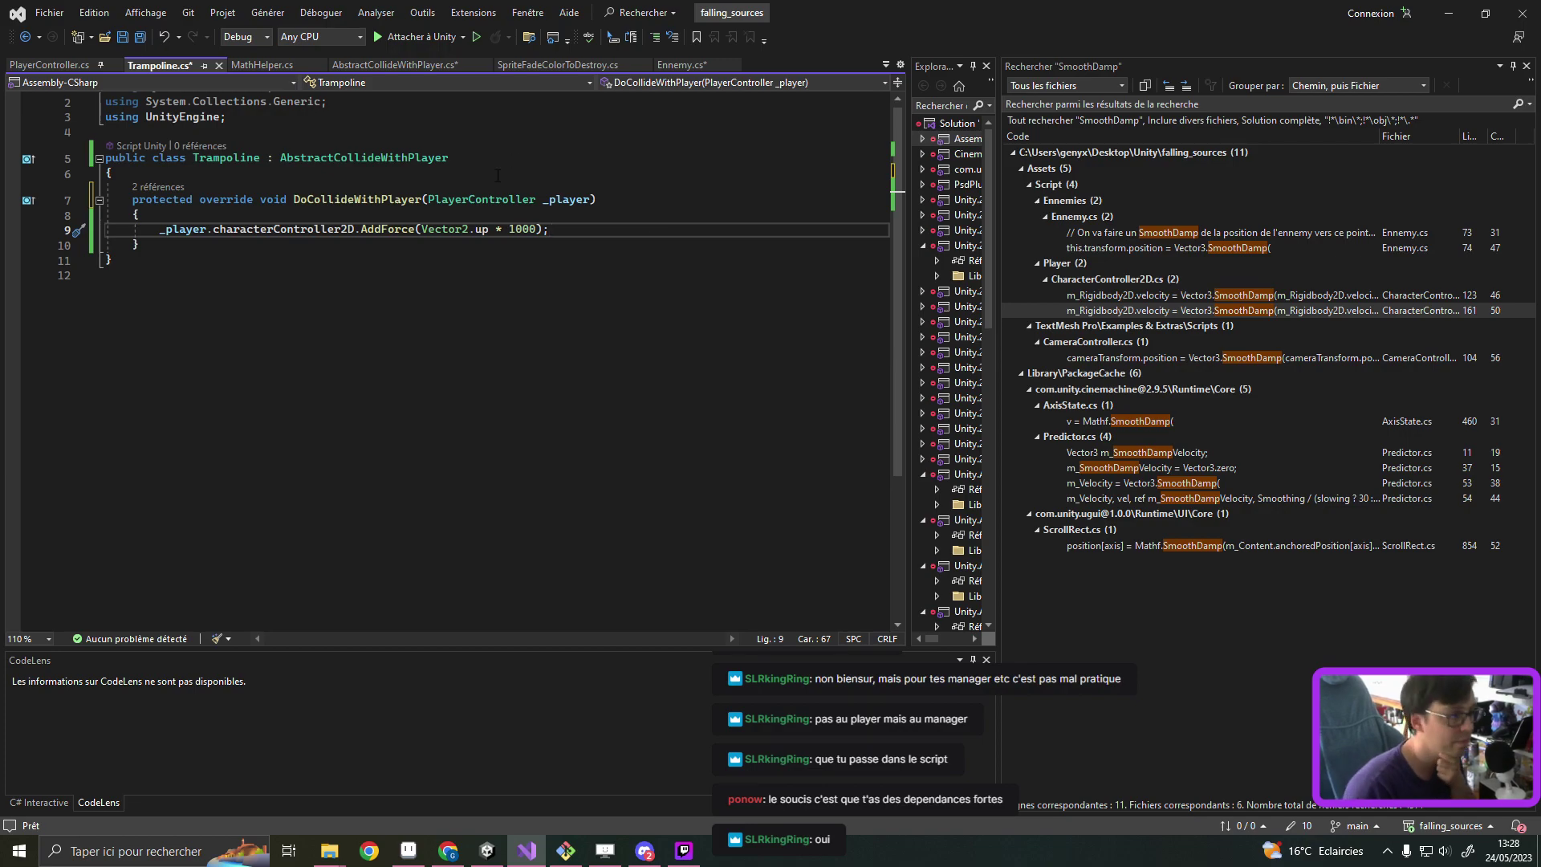
{"action": "left_click", "coordinate": [506, 251]}
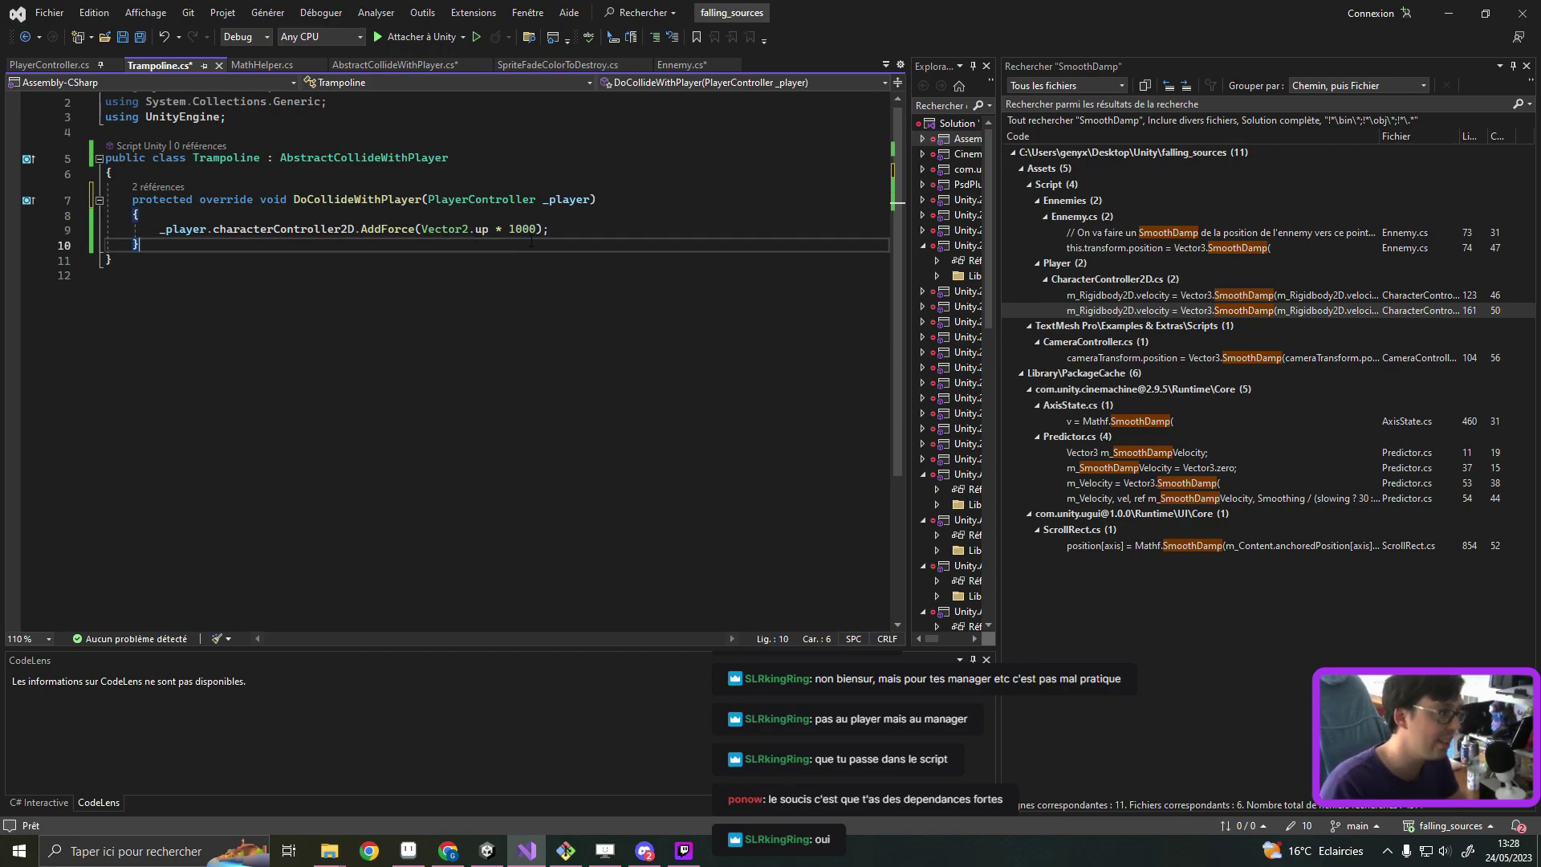
{"action": "key", "text": "ctrl+s"}
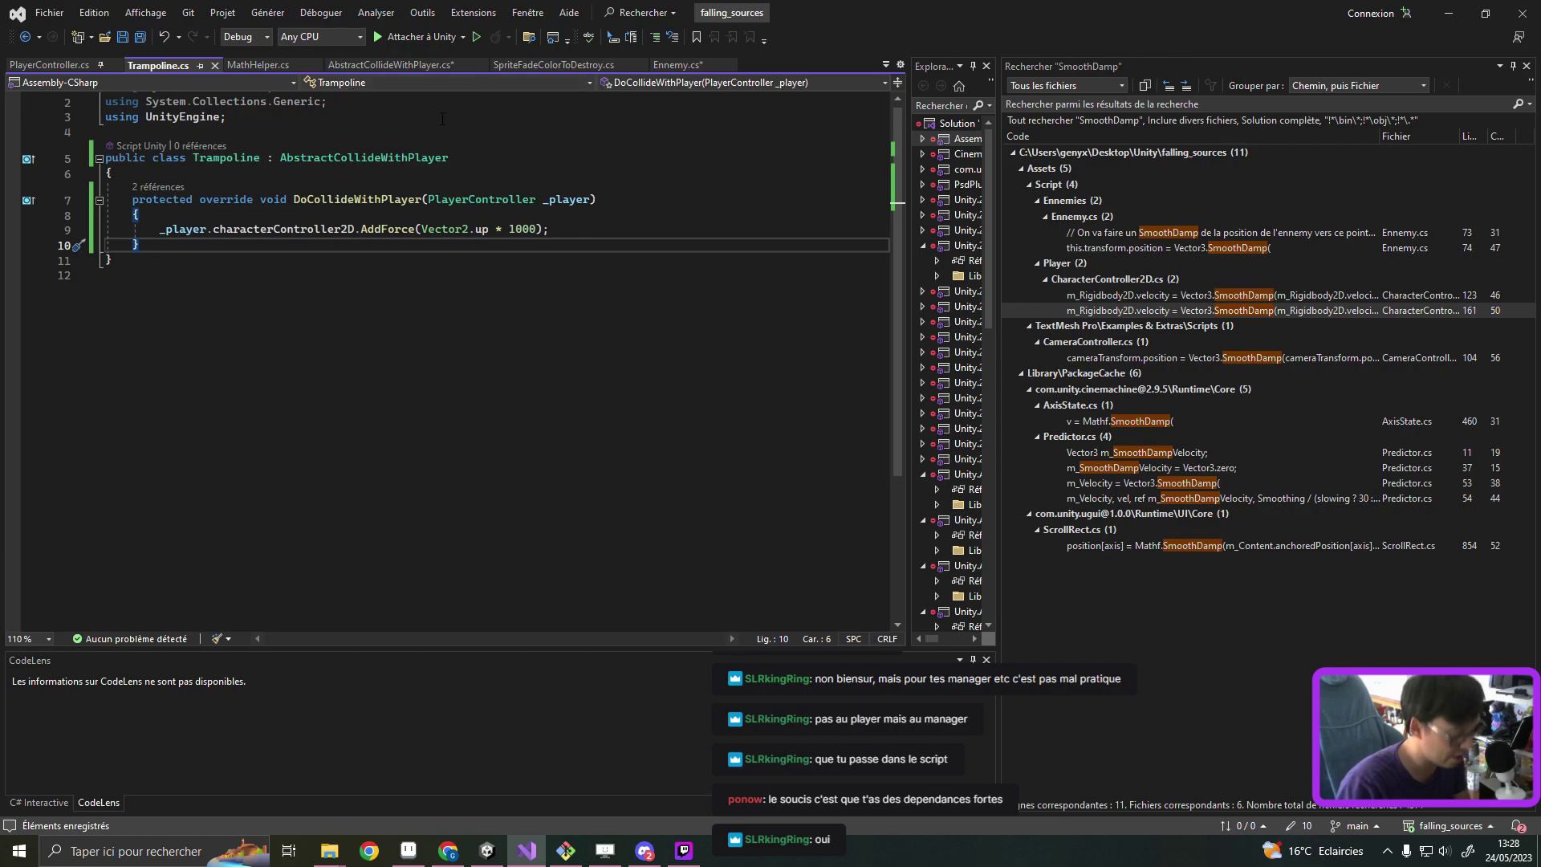
{"action": "key", "text": "ctrl+shift+s"}
{"action": "left_click", "coordinate": [722, 163]}
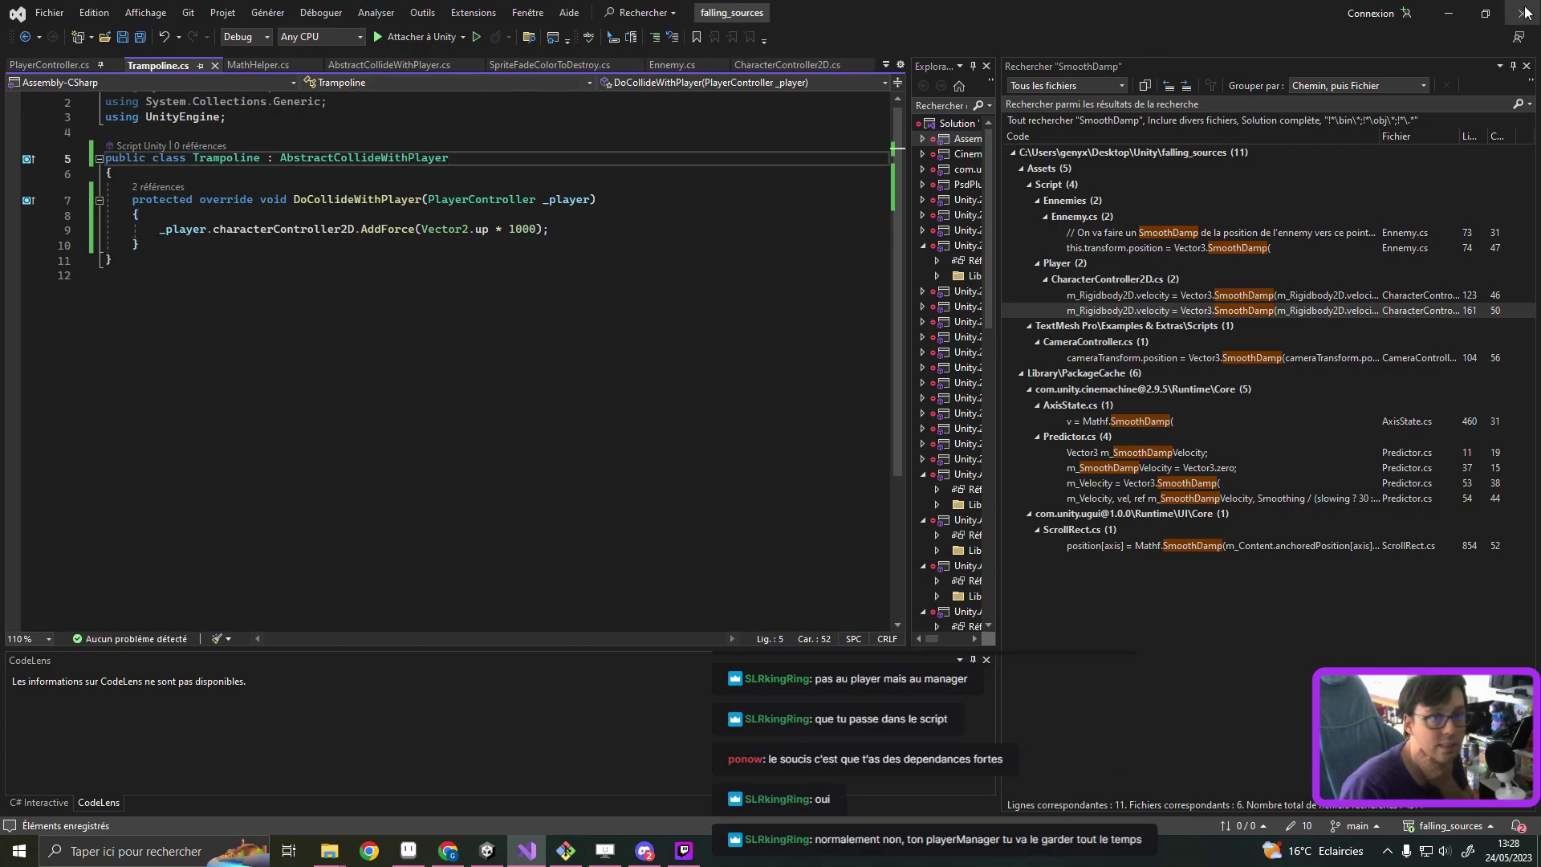
Step: Inspect the Trampoline object's rope sprite and script components, then return to rope.png in Aseprite
{"action": "left_click", "coordinate": [1449, 13]}
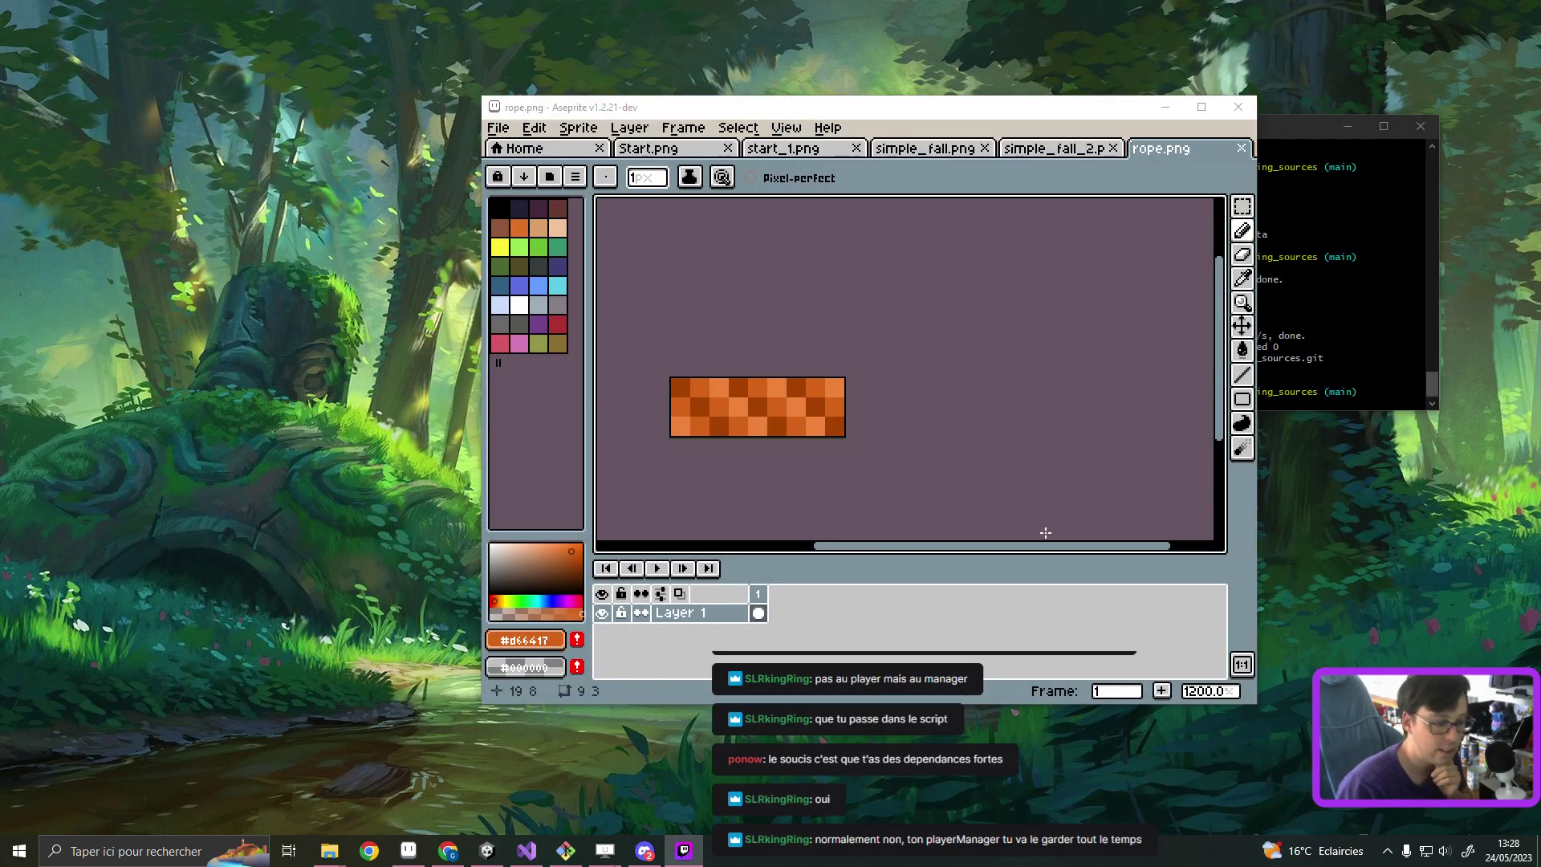
{"action": "left_click", "coordinate": [487, 851]}
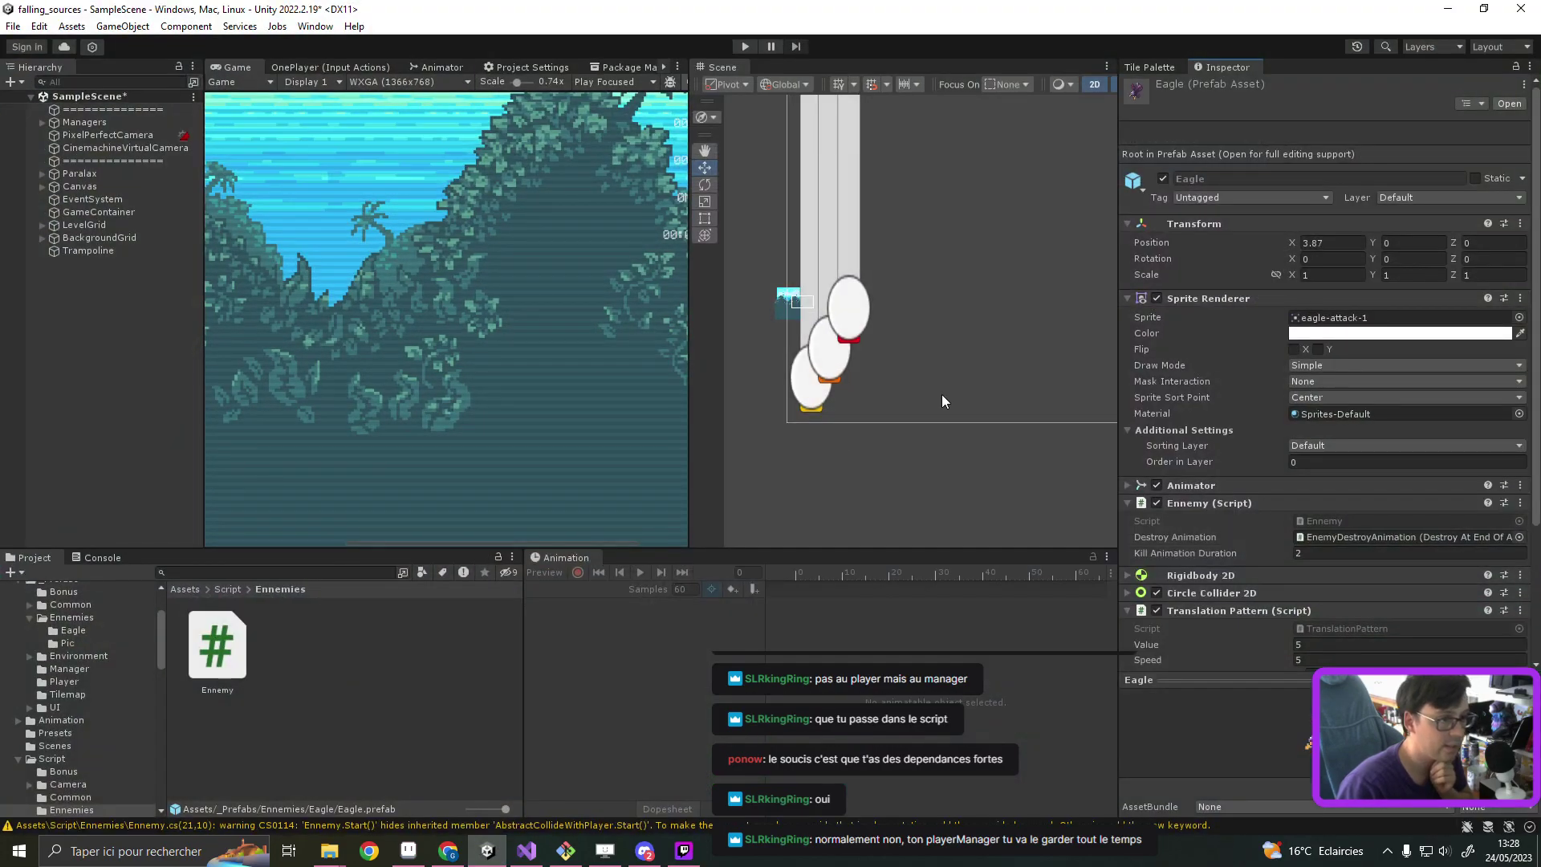
{"action": "scroll", "coordinate": [849, 459], "scroll_direction": "down", "scroll_amount": 2}
{"action": "scroll", "coordinate": [849, 460], "scroll_direction": "down", "scroll_amount": 3}
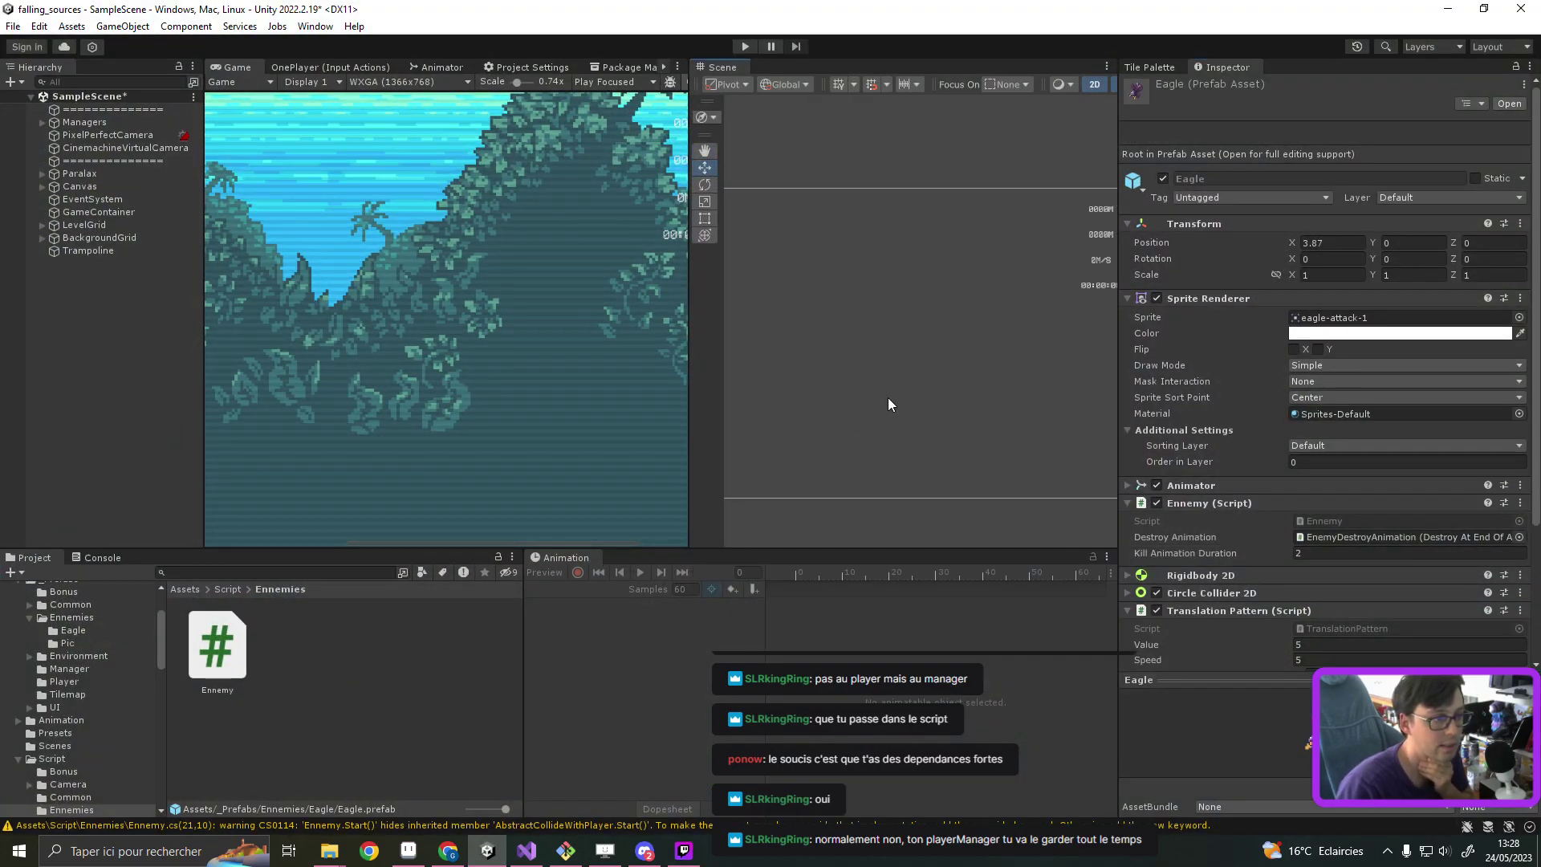
{"action": "left_click", "coordinate": [97, 250]}
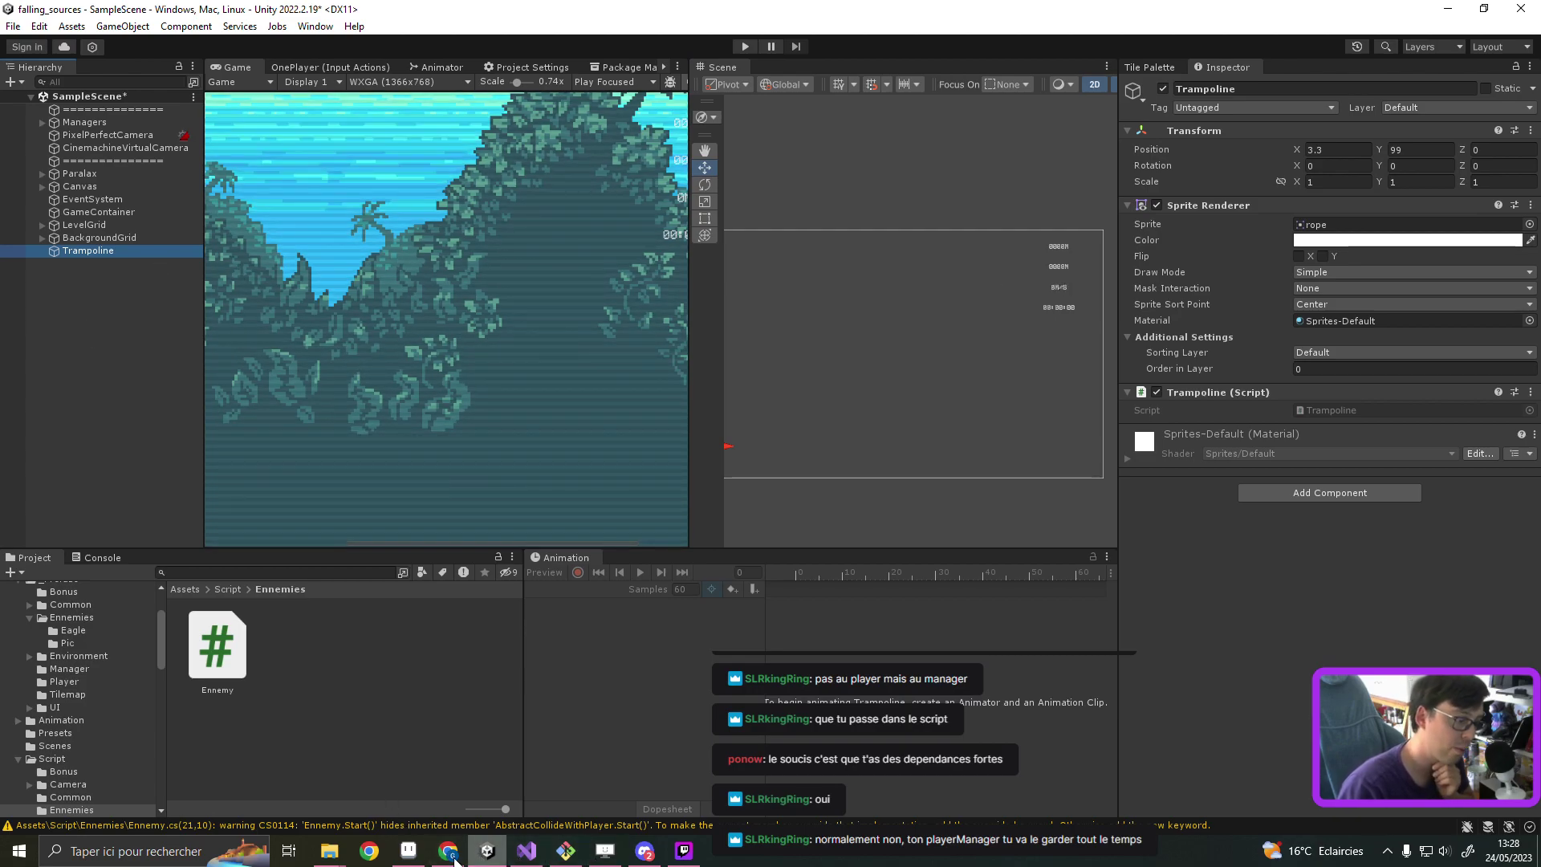
{"action": "left_click", "coordinate": [409, 850]}
{"action": "scroll", "coordinate": [818, 345], "scroll_direction": "down", "scroll_amount": 5}
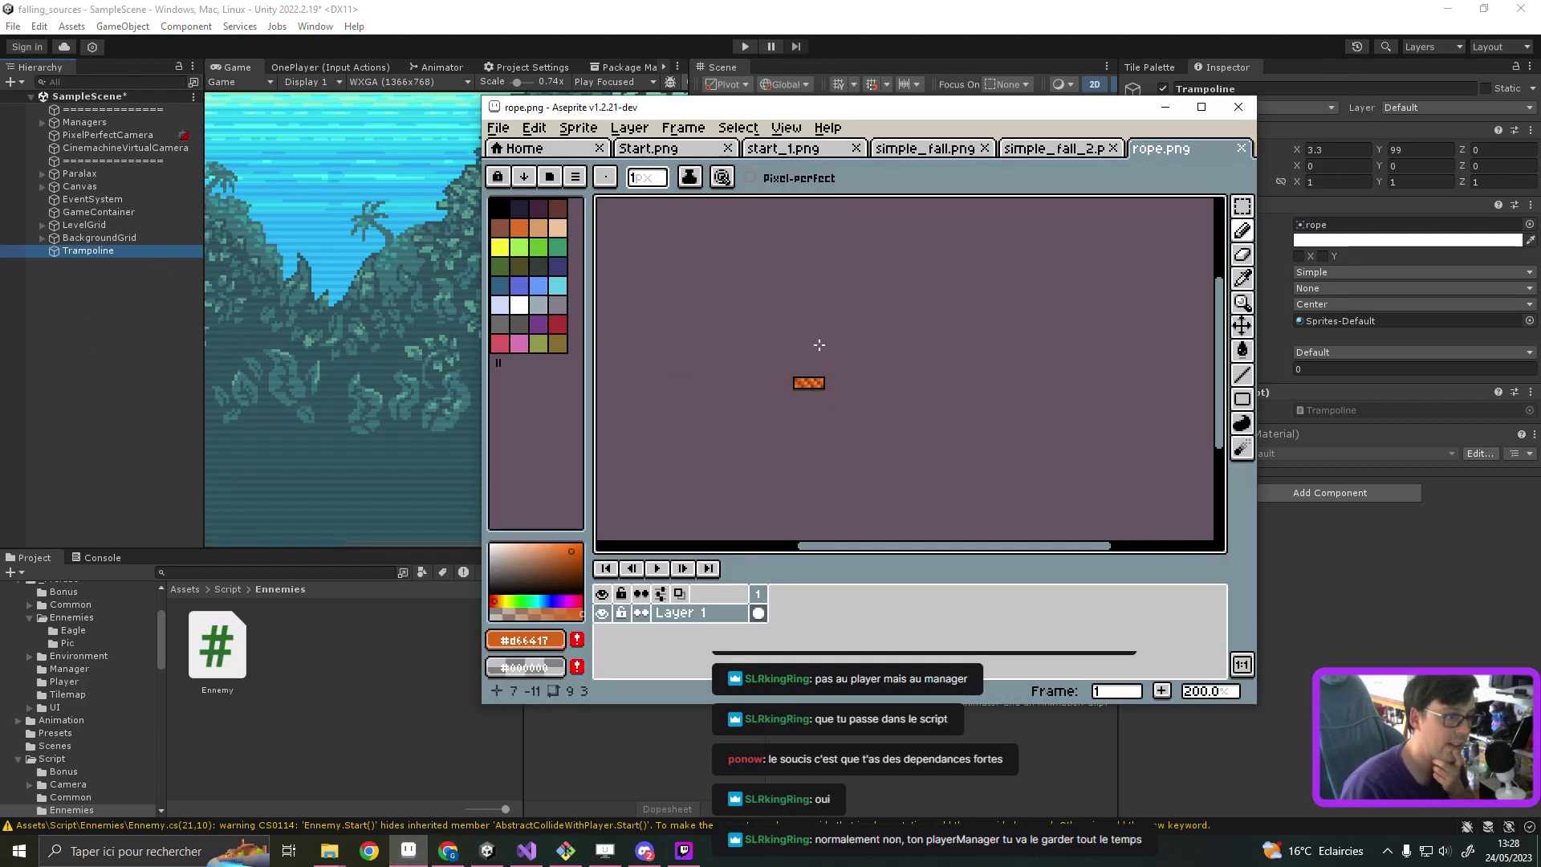
{"action": "scroll", "coordinate": [819, 345], "scroll_direction": "up", "scroll_amount": 2}
{"action": "scroll", "coordinate": [749, 310], "scroll_direction": "up", "scroll_amount": 2}
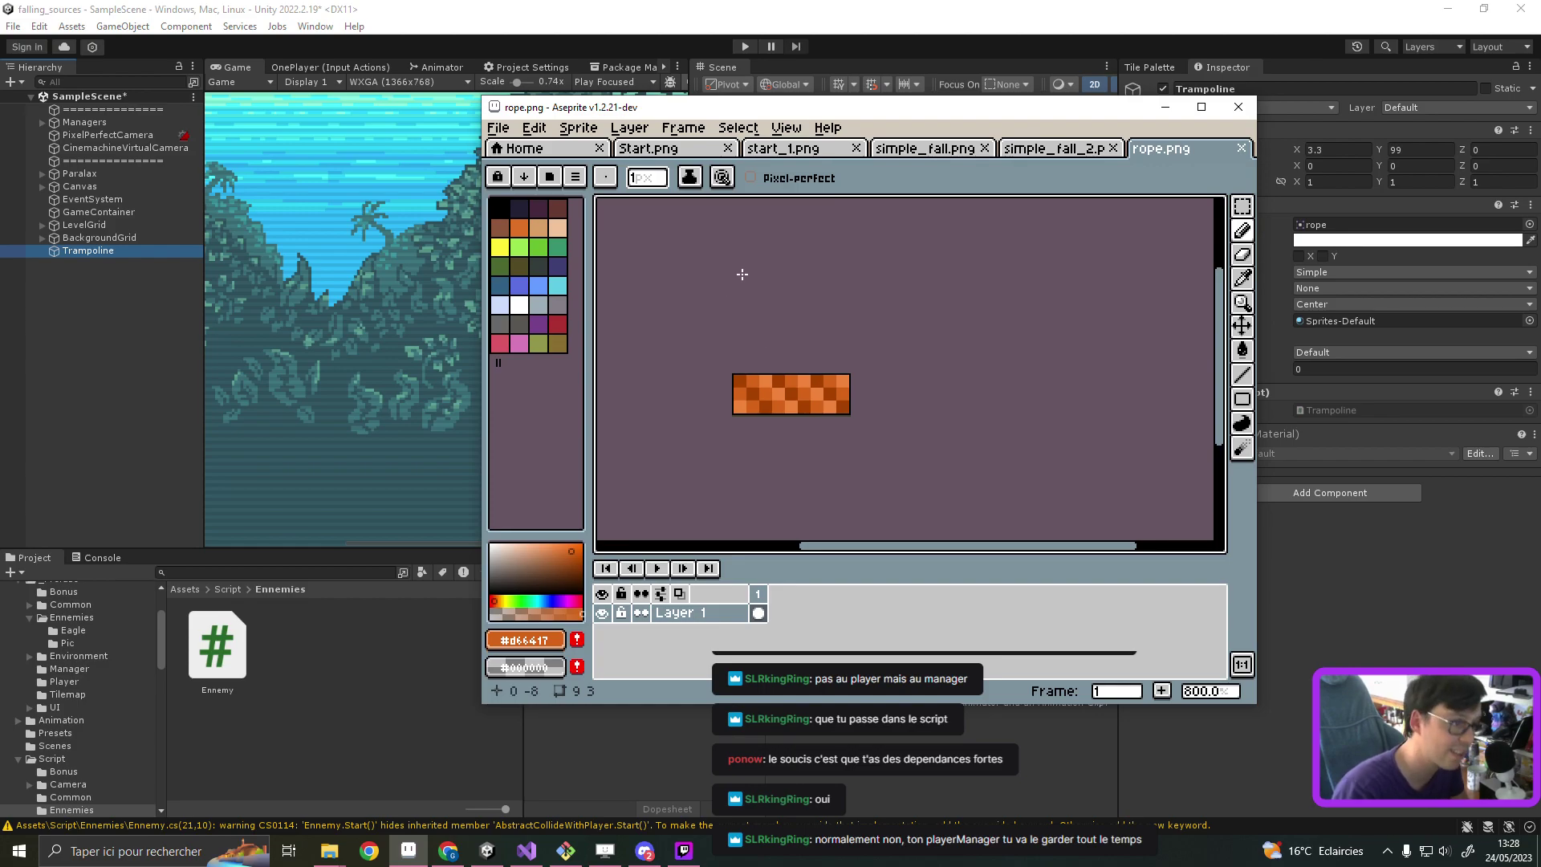
Step: Resize the rope sprite's canvas to 16 by 16 pixels
{"action": "key", "text": "ctrl+alt+c"}
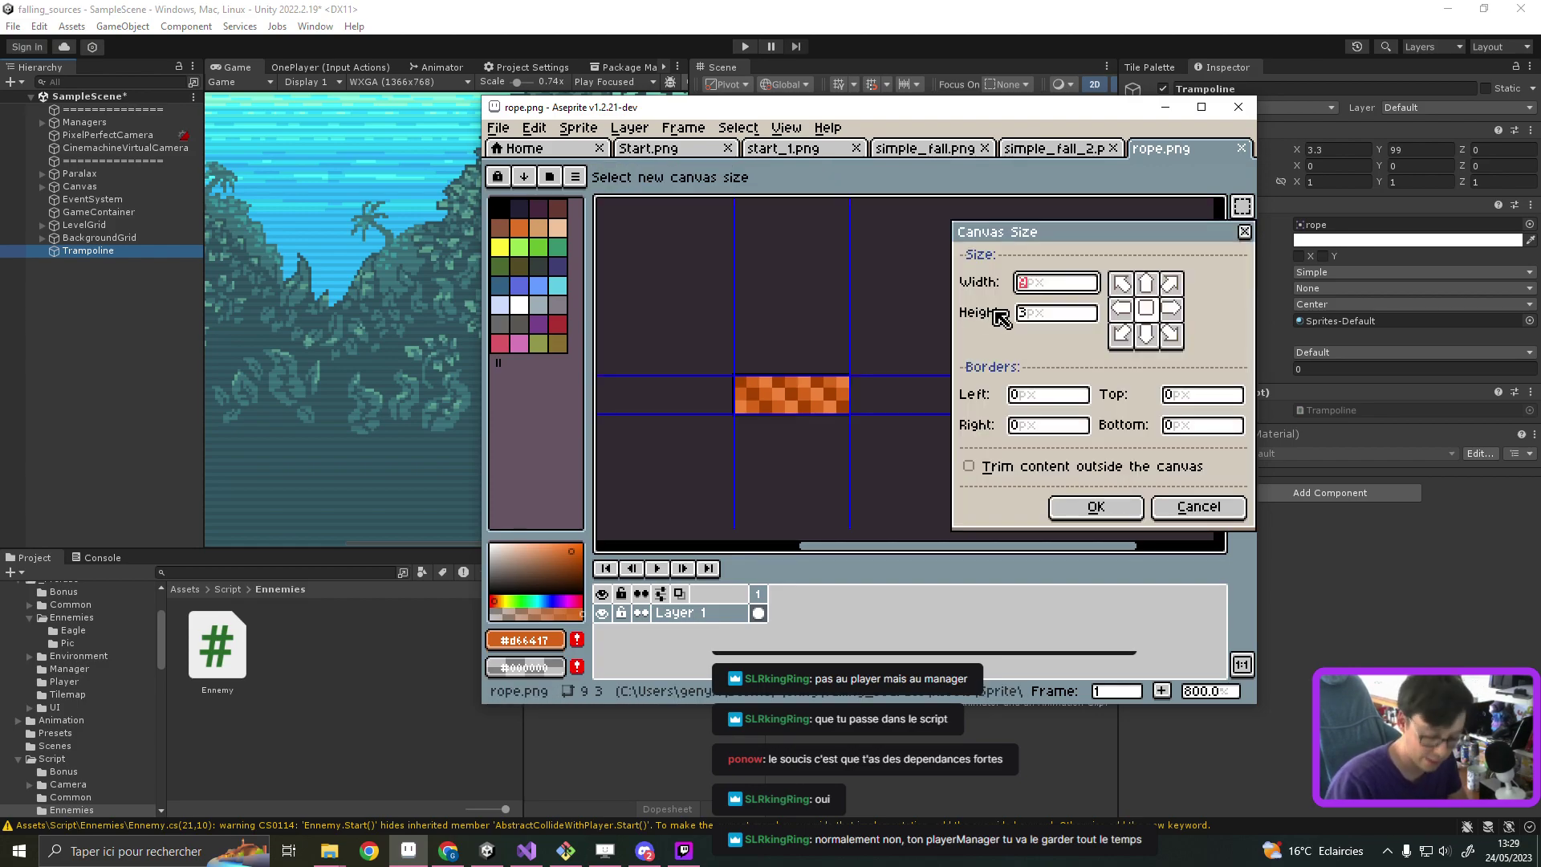
{"action": "type", "text": "16"}
{"action": "left_click", "coordinate": [1041, 319]}
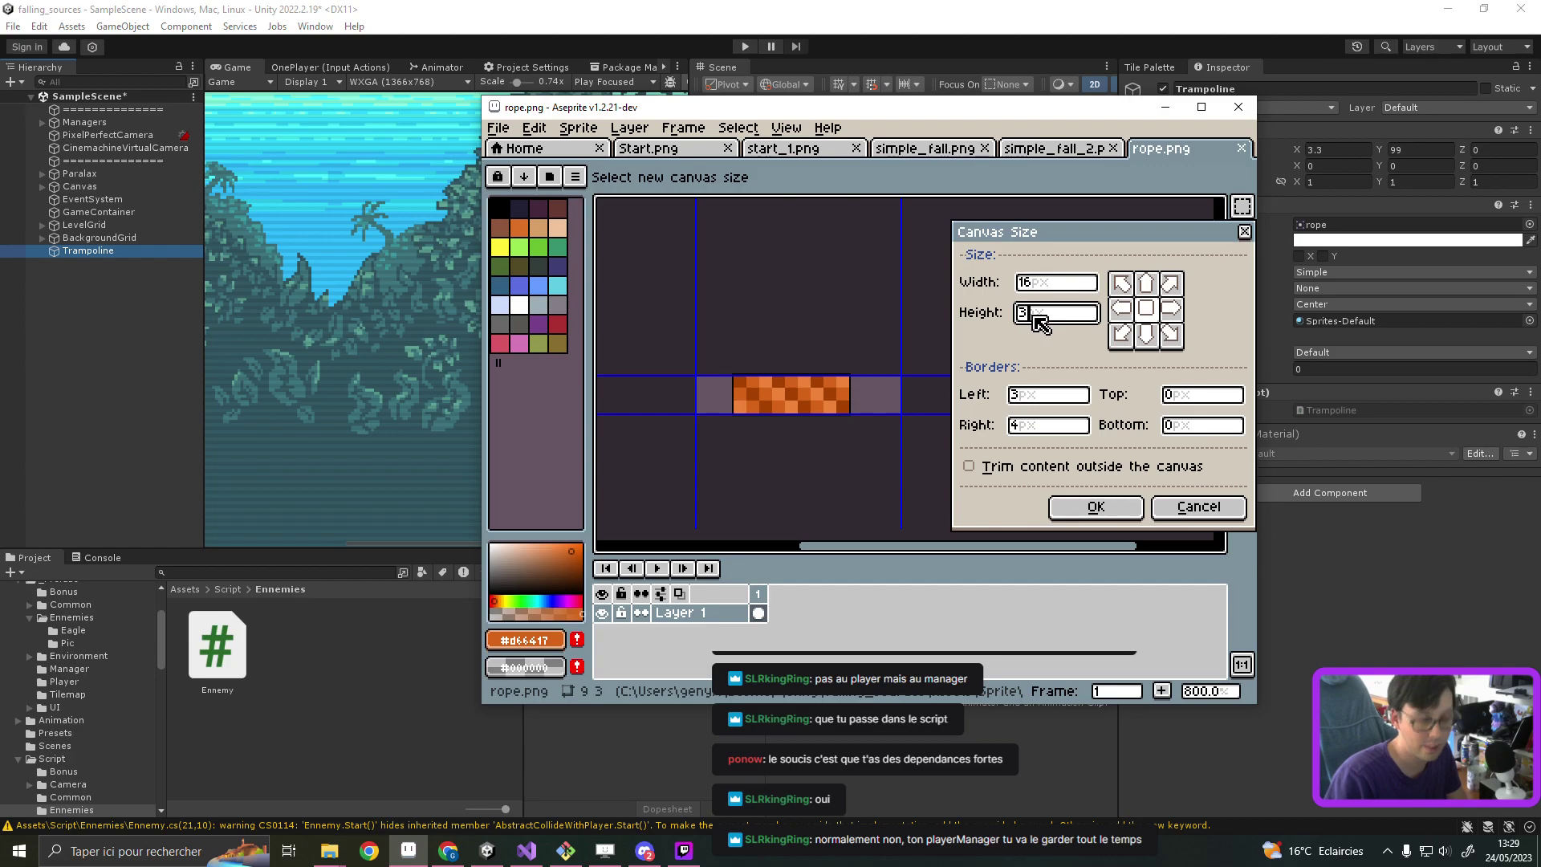
{"action": "type", "text": "16"}
{"action": "key", "text": "Return"}
{"action": "scroll", "coordinate": [1033, 317], "scroll_direction": "up", "scroll_amount": 3}
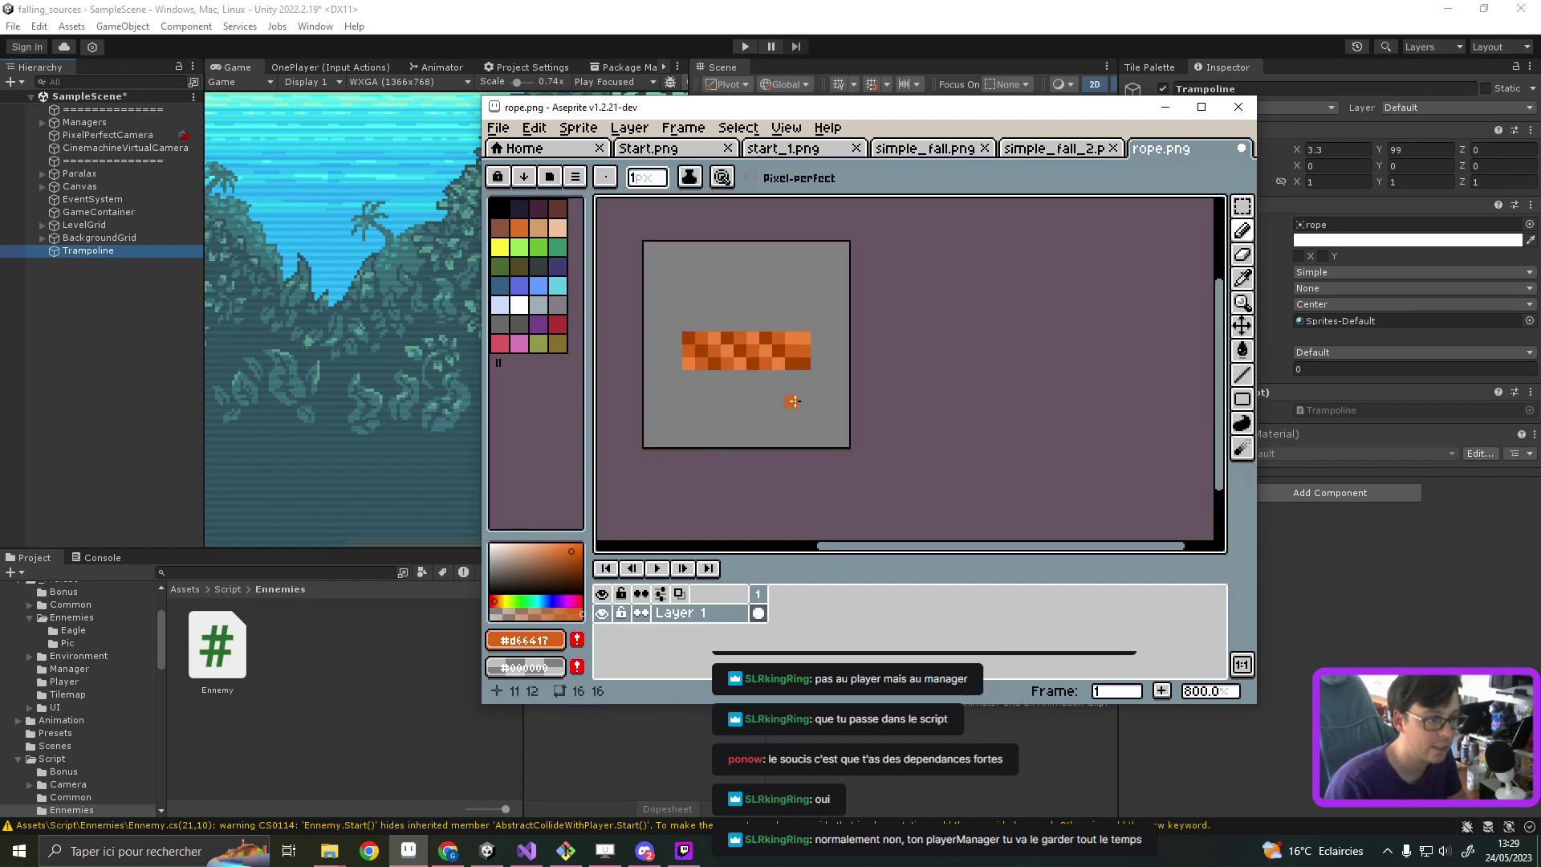
{"action": "scroll", "coordinate": [827, 396], "scroll_direction": "down", "scroll_amount": 1}
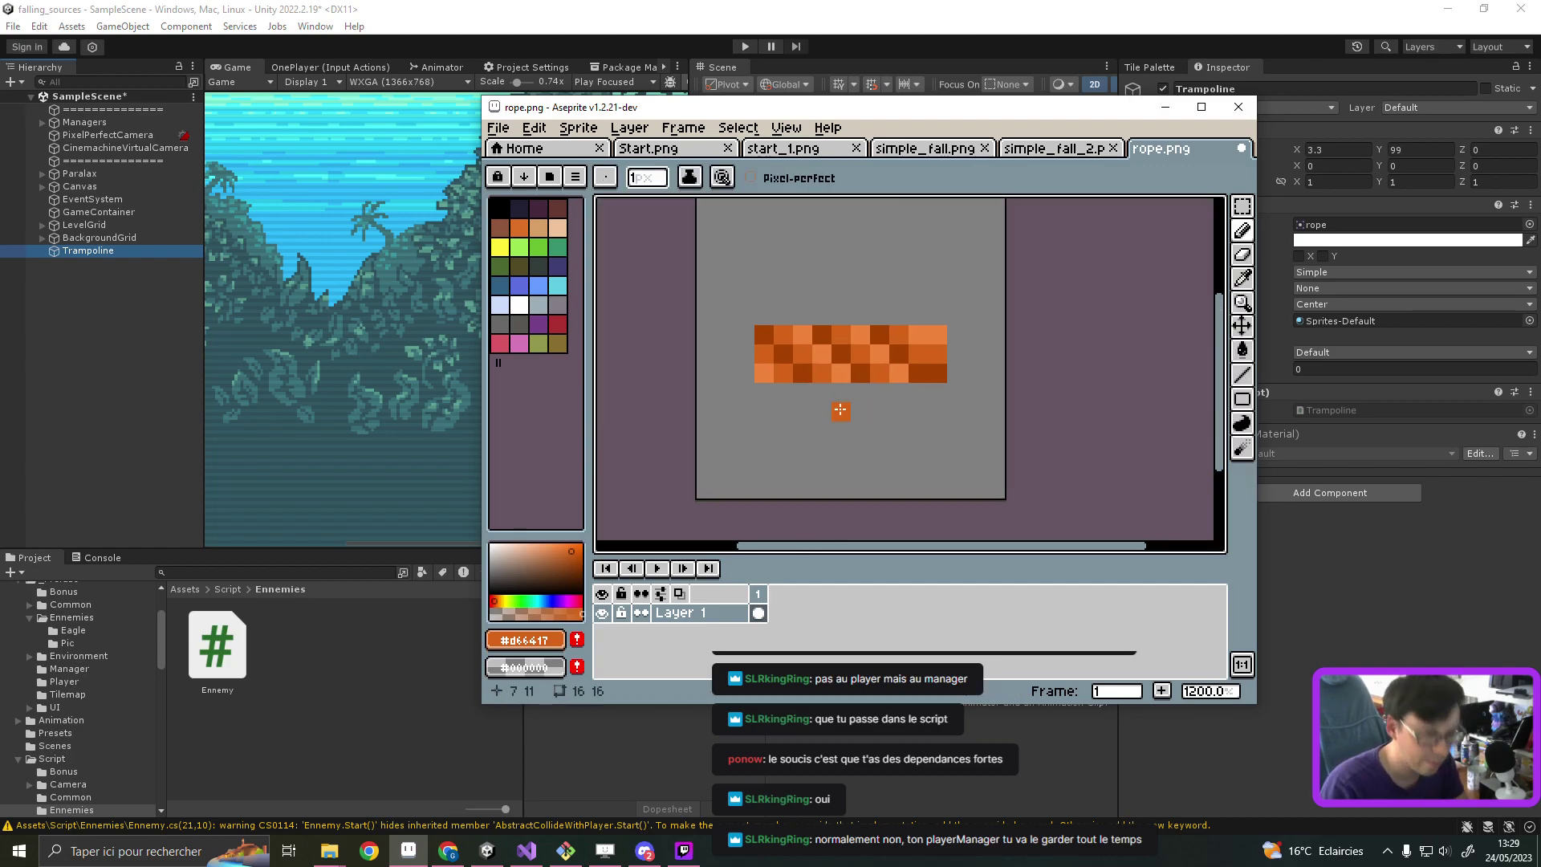
Step: Duplicate the rope's left section and move the copy to the right end
{"action": "key", "text": "m"}
{"action": "left_click", "coordinate": [764, 335]}
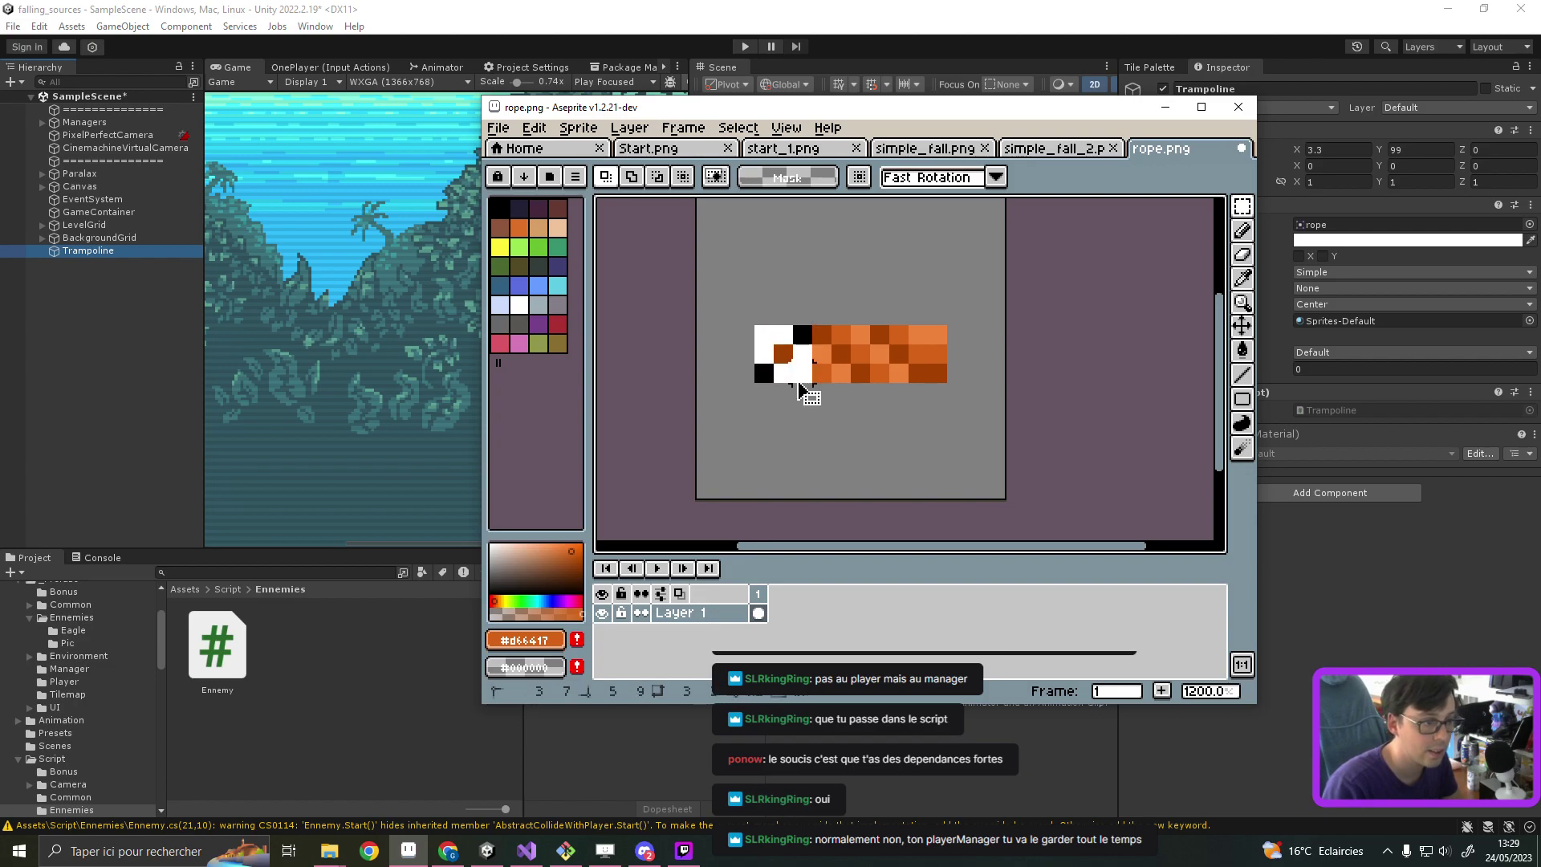
{"action": "mouse_move", "coordinate": [755, 325]}
{"action": "left_mouse_down"}
{"action": "mouse_move", "coordinate": [807, 387]}
{"action": "mouse_move", "coordinate": [725, 374]}
{"action": "mouse_move", "coordinate": [941, 370]}
{"action": "left_mouse_up"}
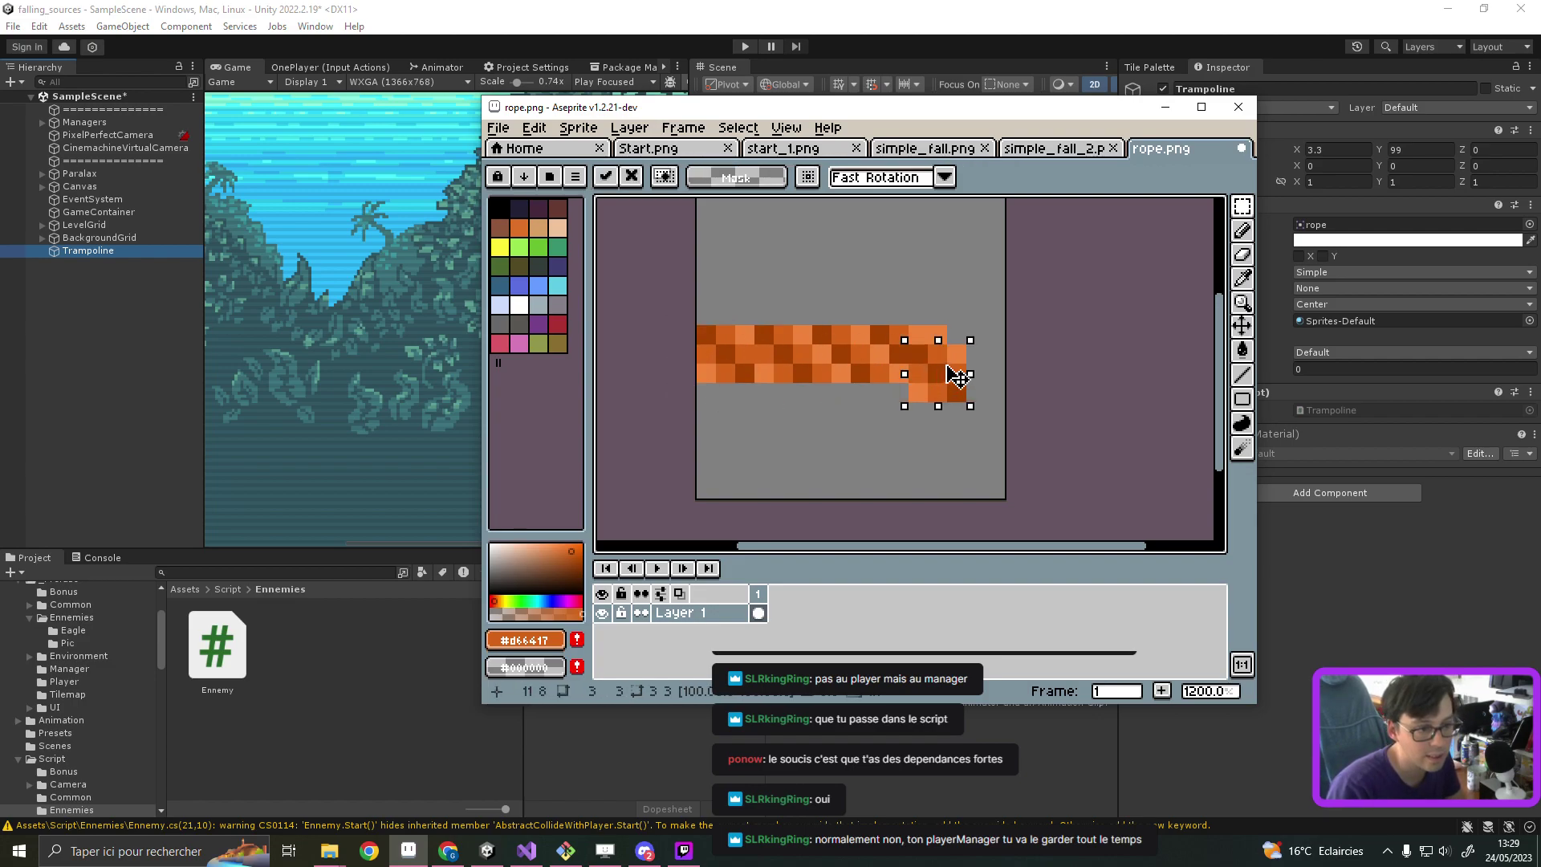
{"action": "key", "text": "Return"}
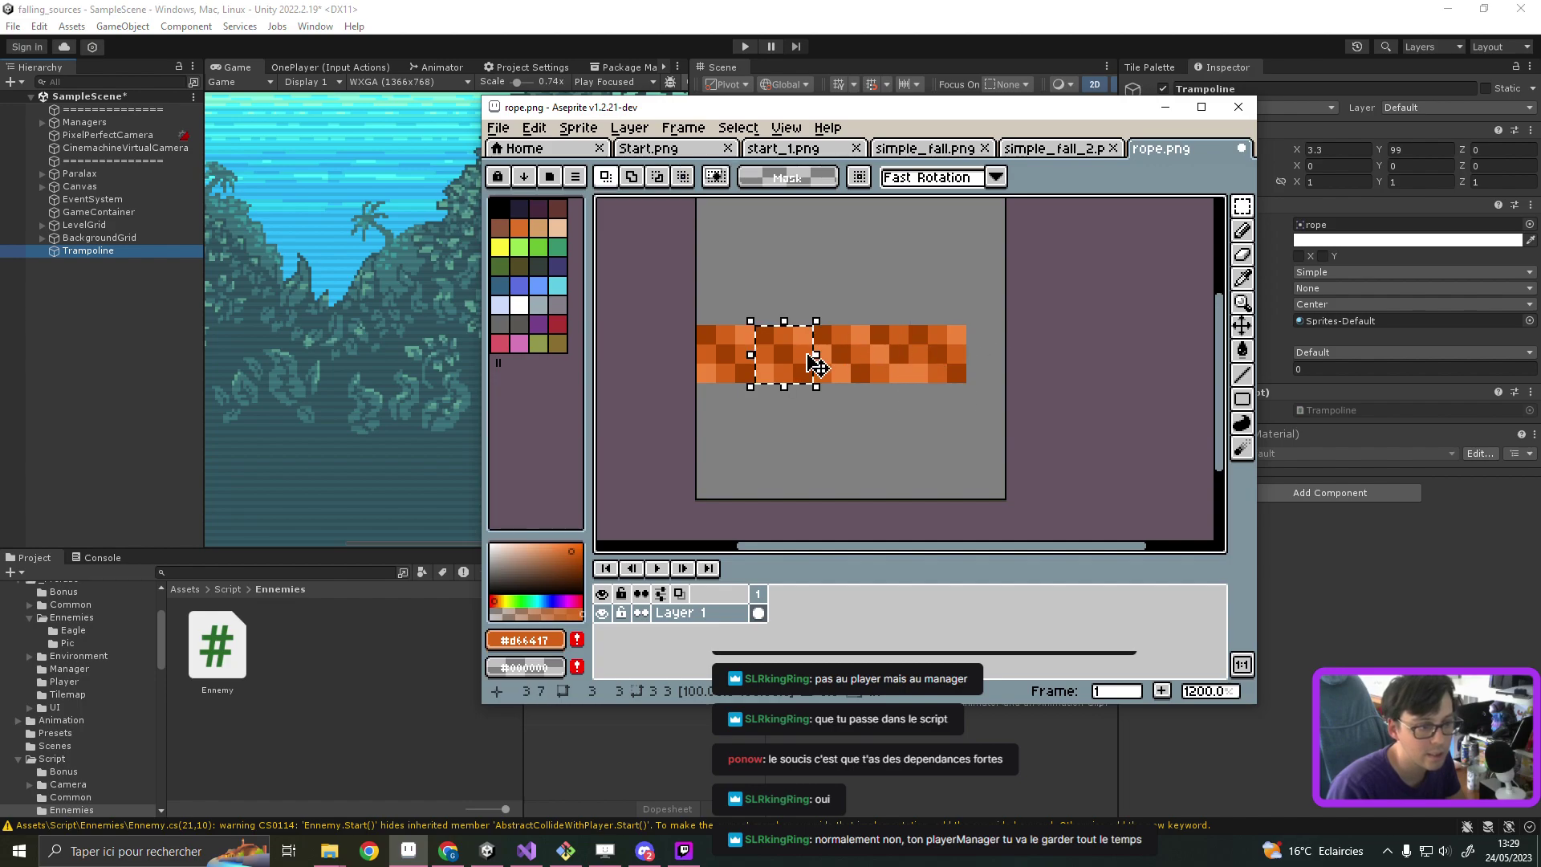
{"action": "left_click_drag", "start_coordinate": [809, 357], "coordinate": [1021, 357], "text": "ctrl"}
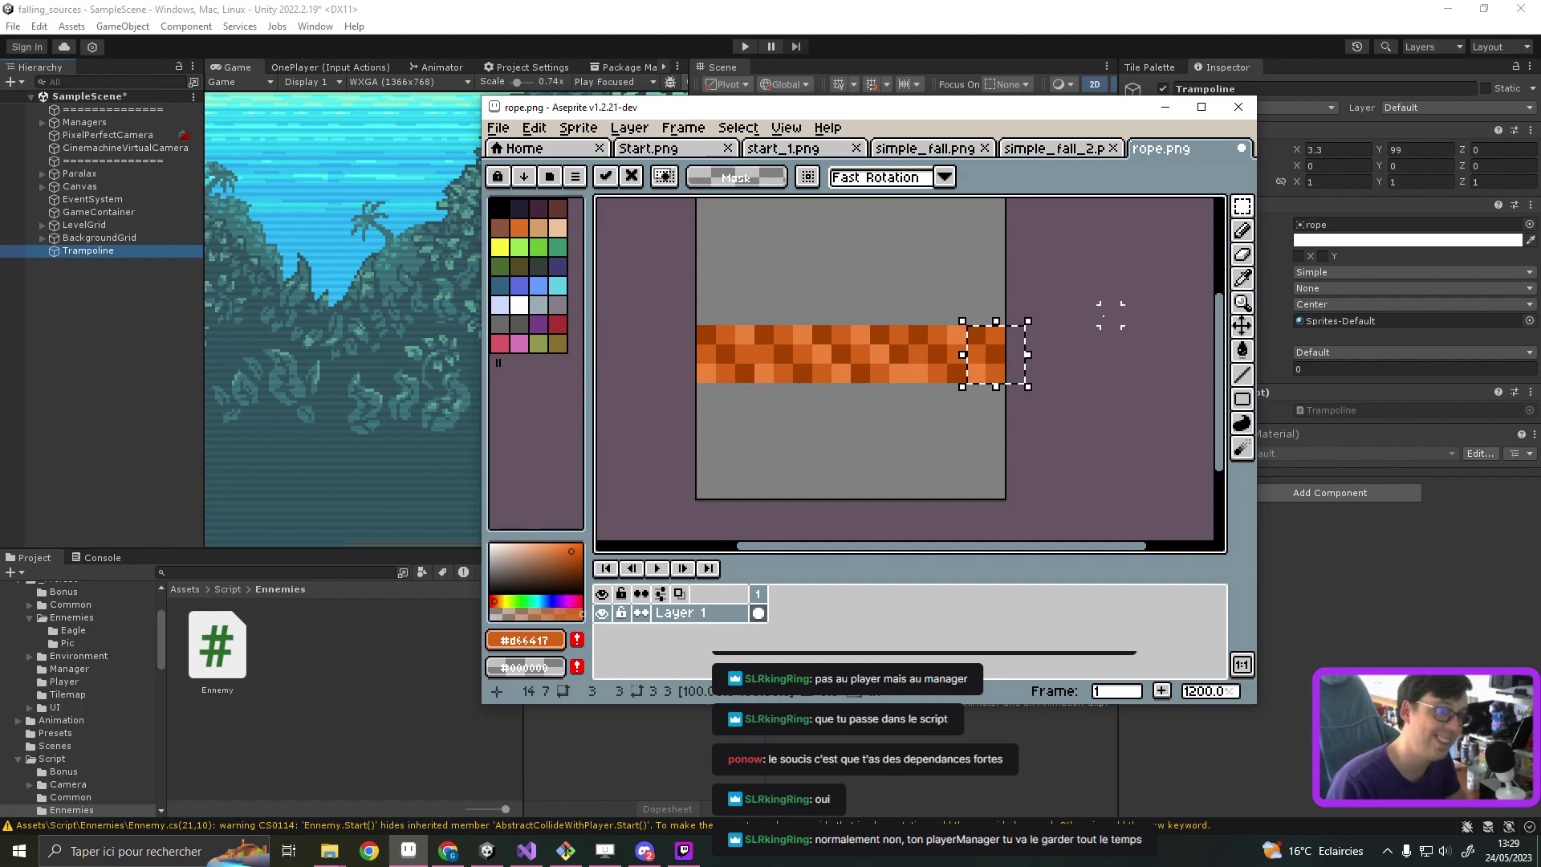
{"action": "key", "text": "Return"}
Step: Draw darker orange rows along the rope's top and bottom edges and save rope.png
{"action": "key", "text": "i"}
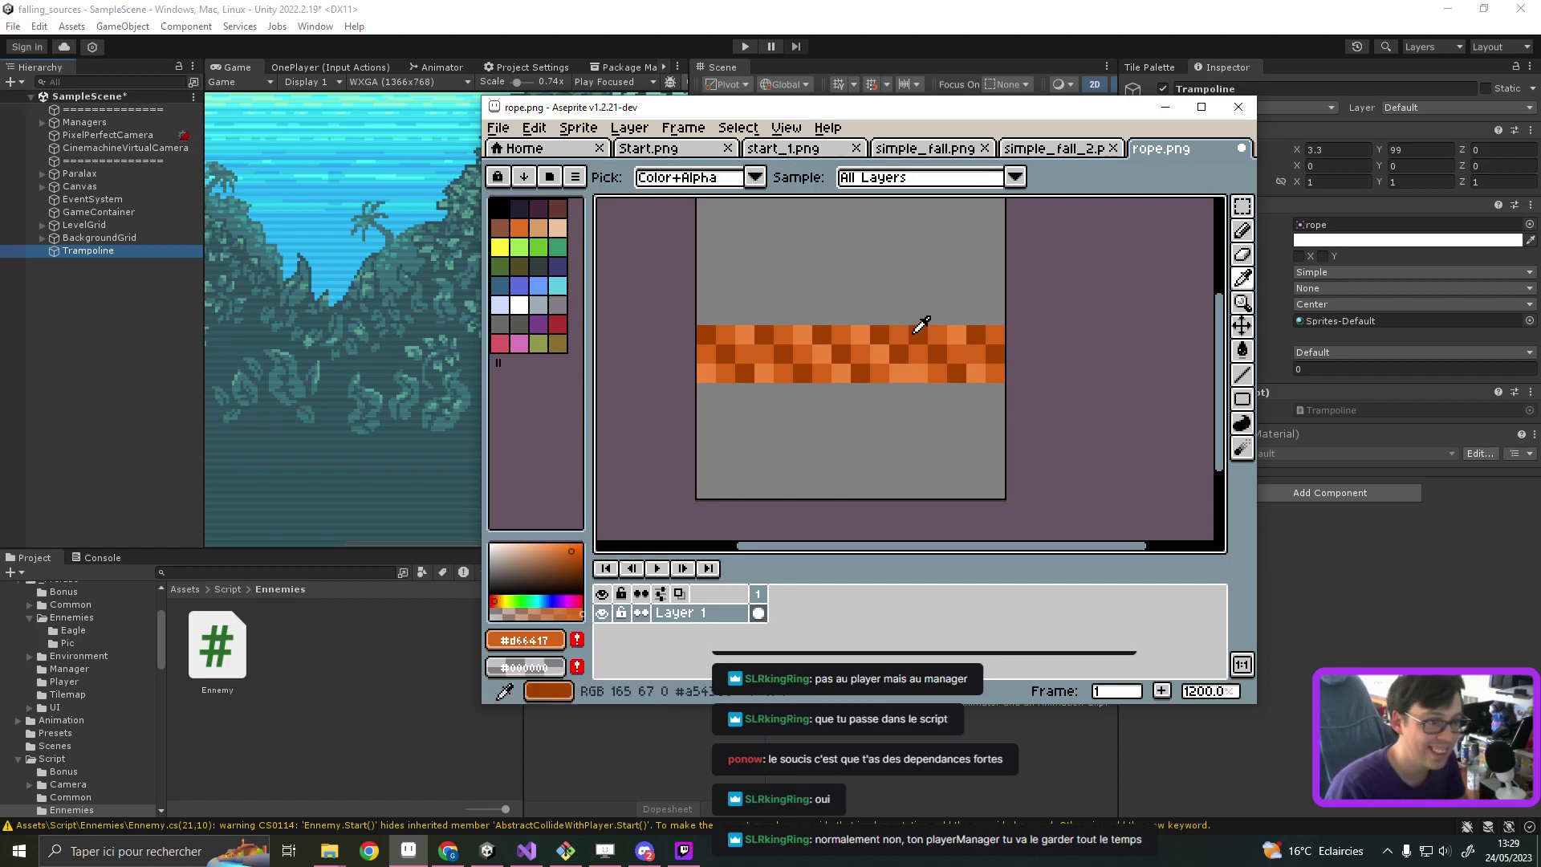
{"action": "left_click", "coordinate": [923, 330]}
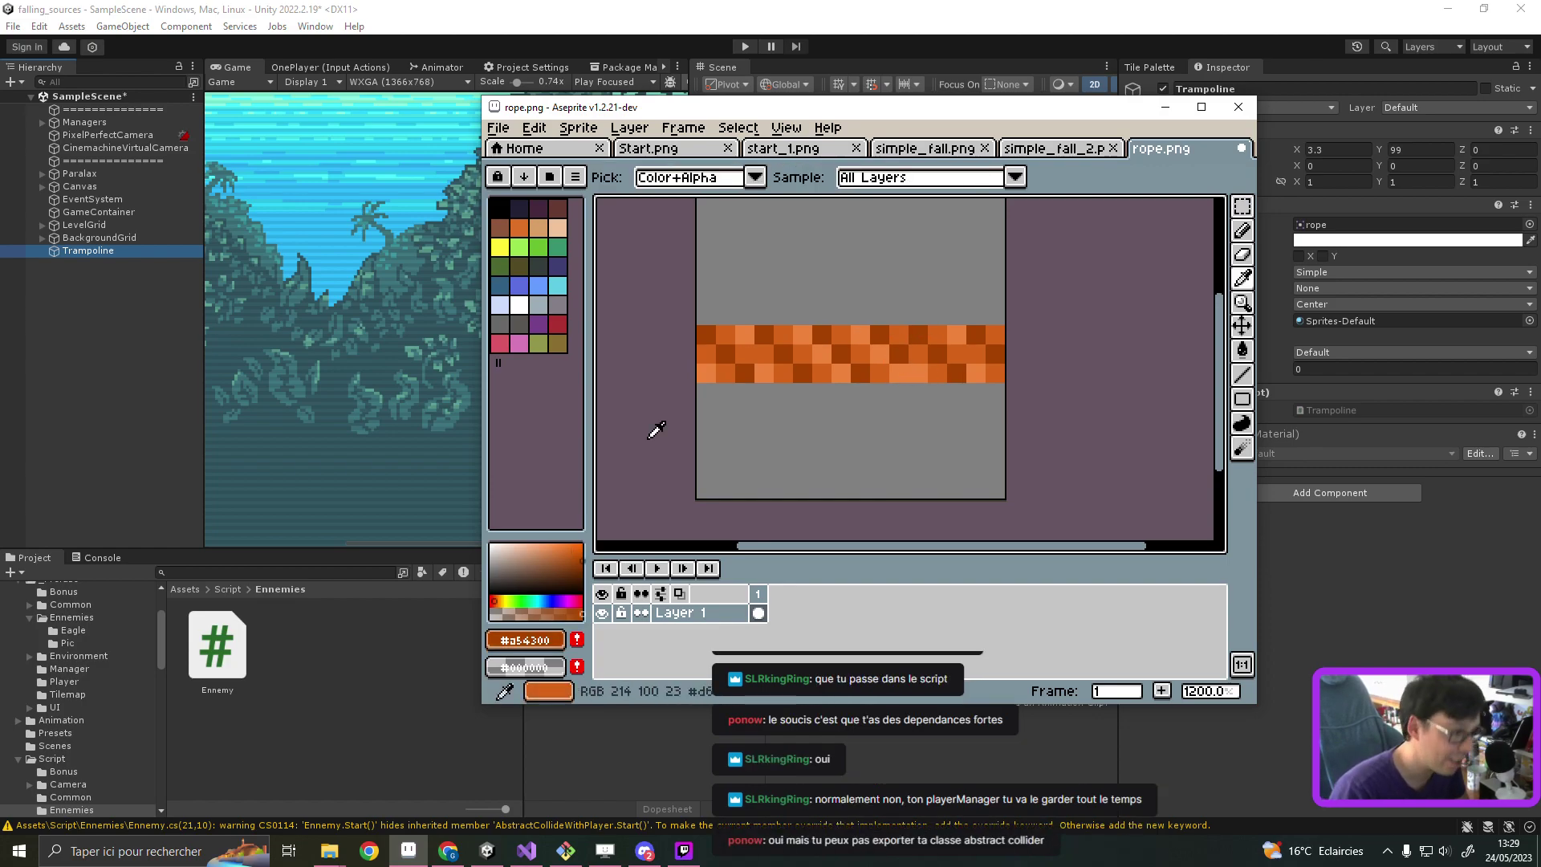
{"action": "left_click", "coordinate": [581, 569]}
{"action": "key", "text": "b"}
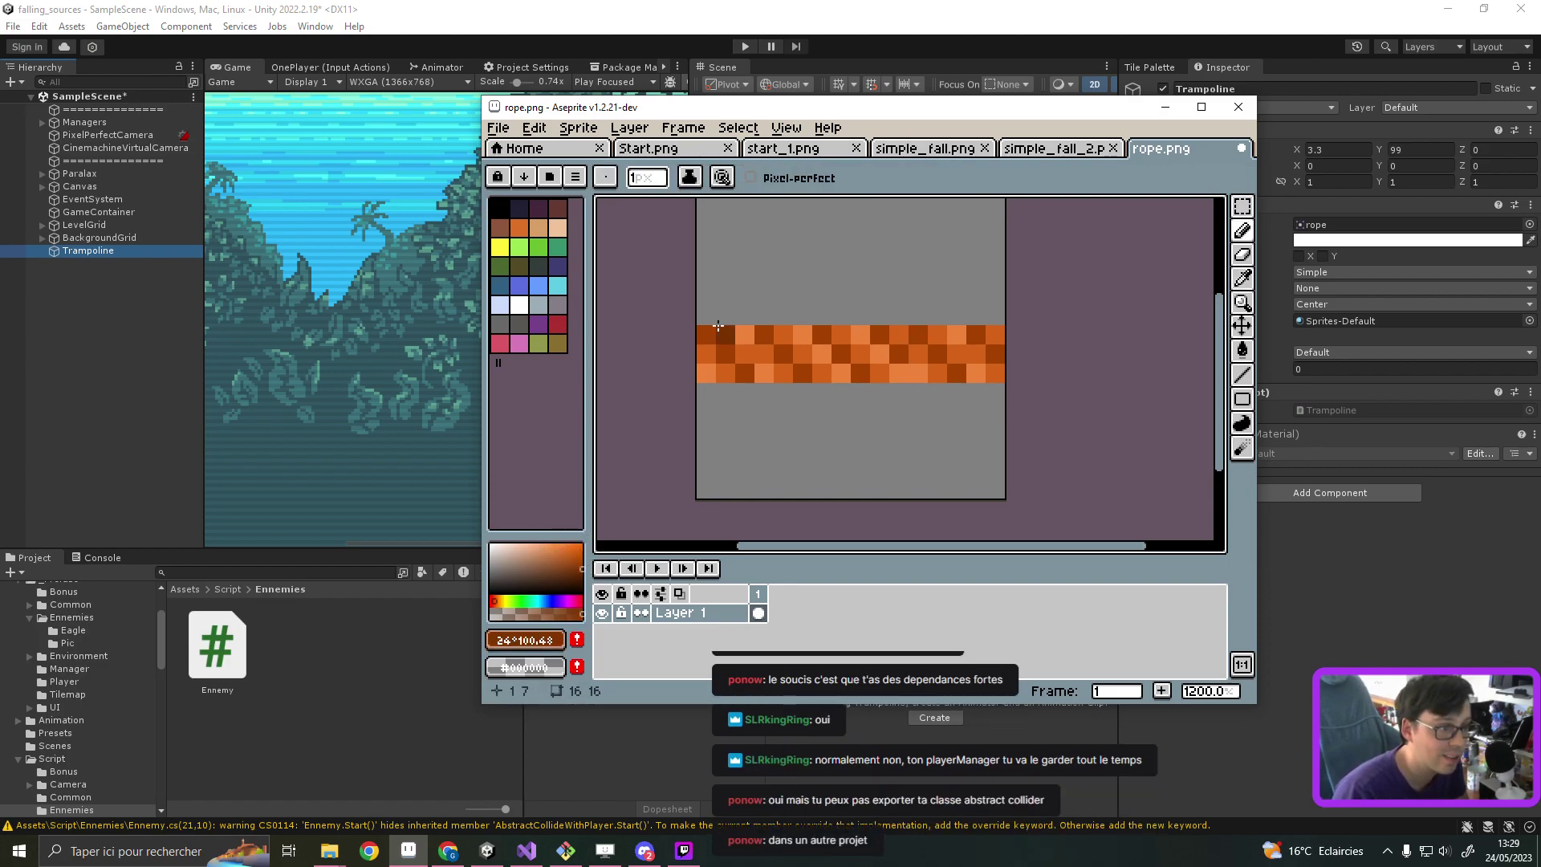
{"action": "left_click_drag", "start_coordinate": [705, 314], "coordinate": [995, 314]}
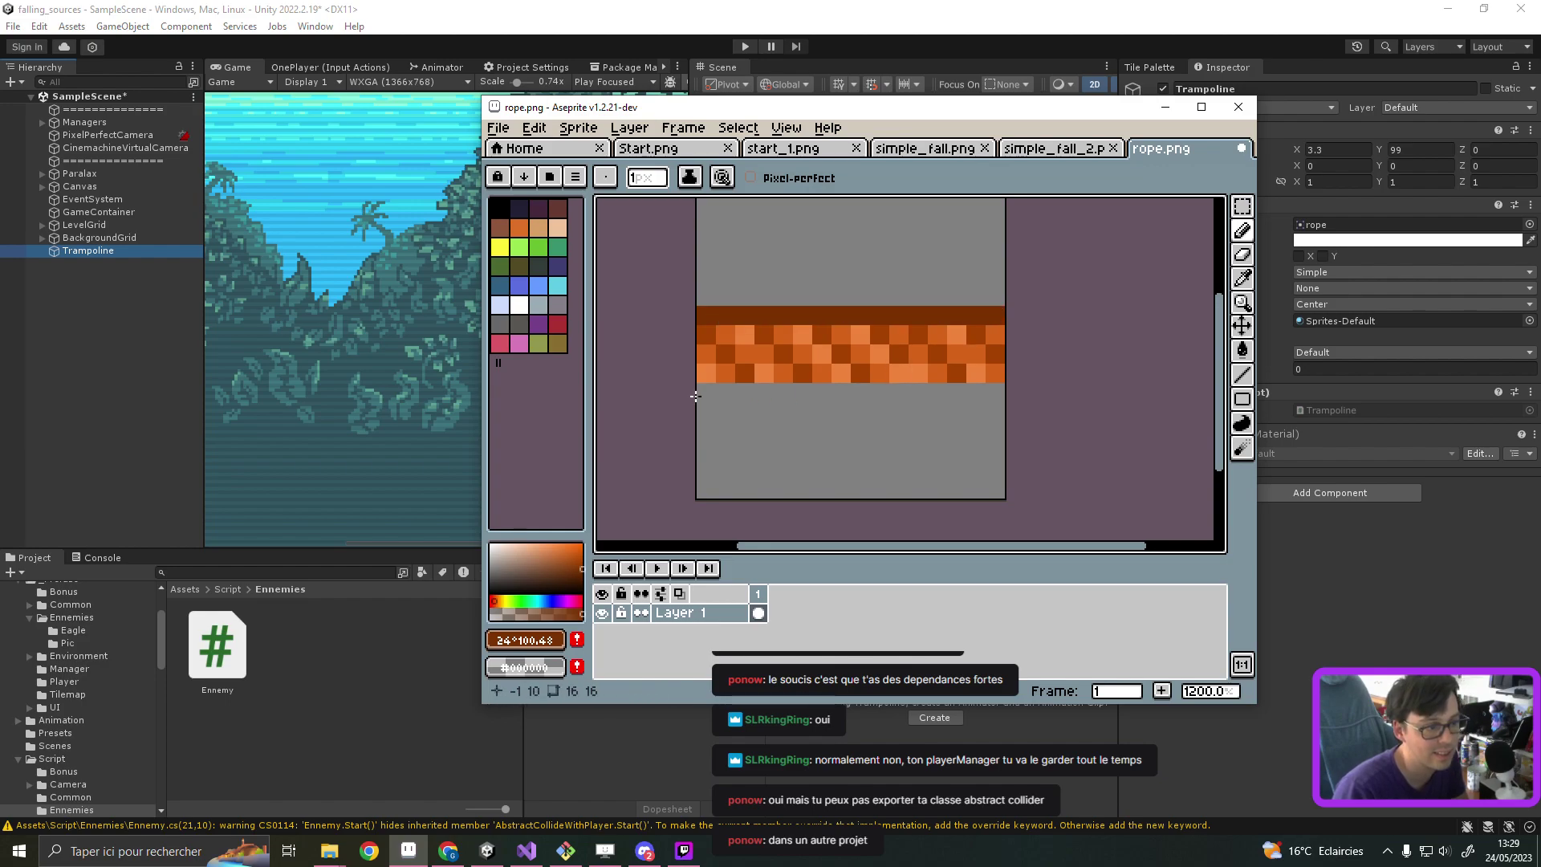
{"action": "left_click_drag", "start_coordinate": [700, 392], "coordinate": [996, 390]}
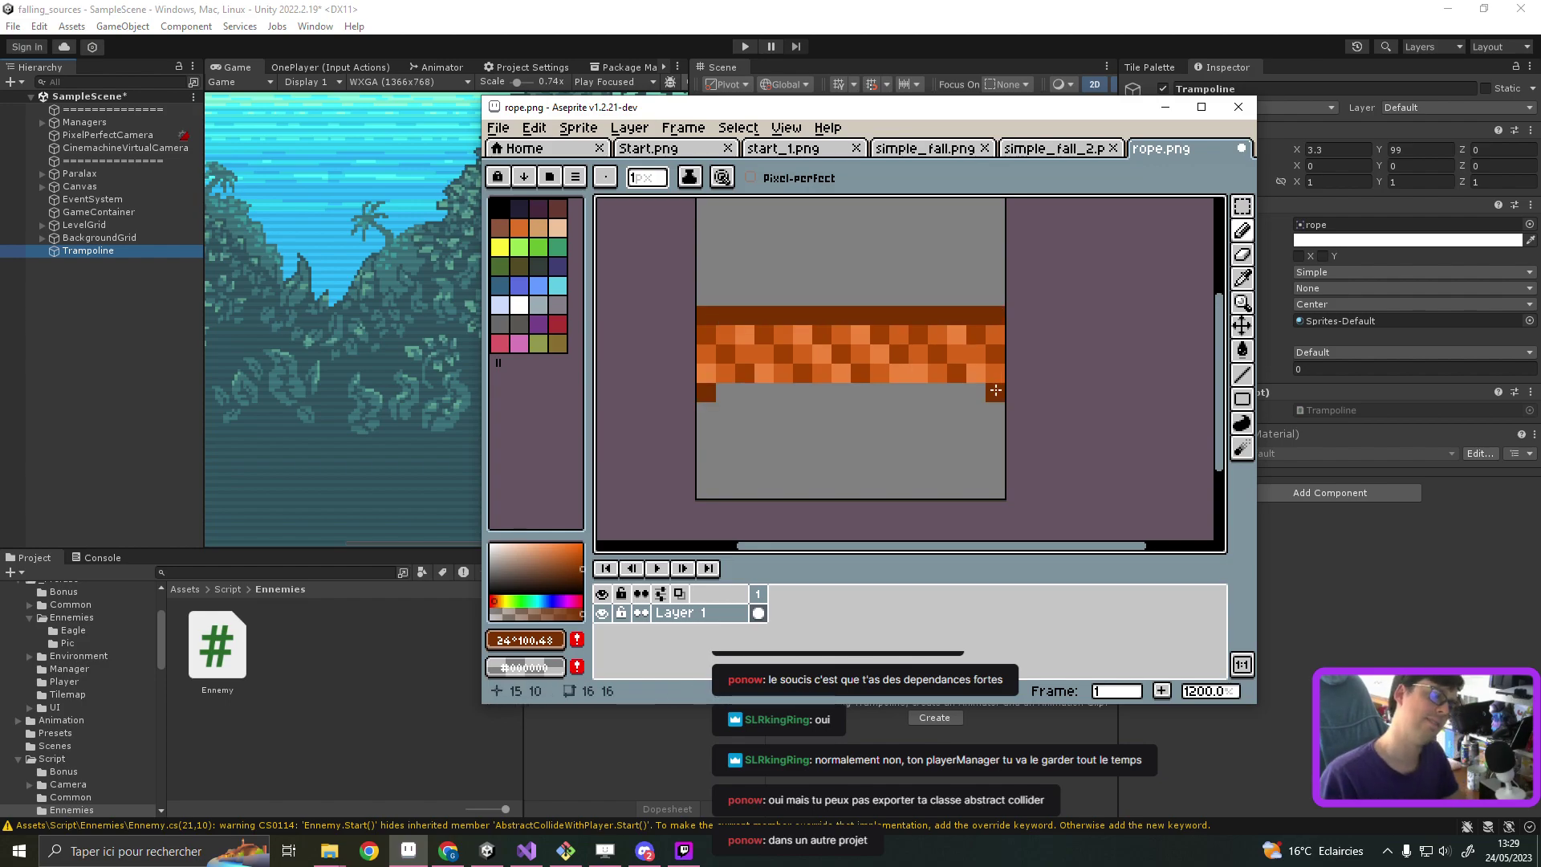
{"action": "key", "text": "ctrl+z"}
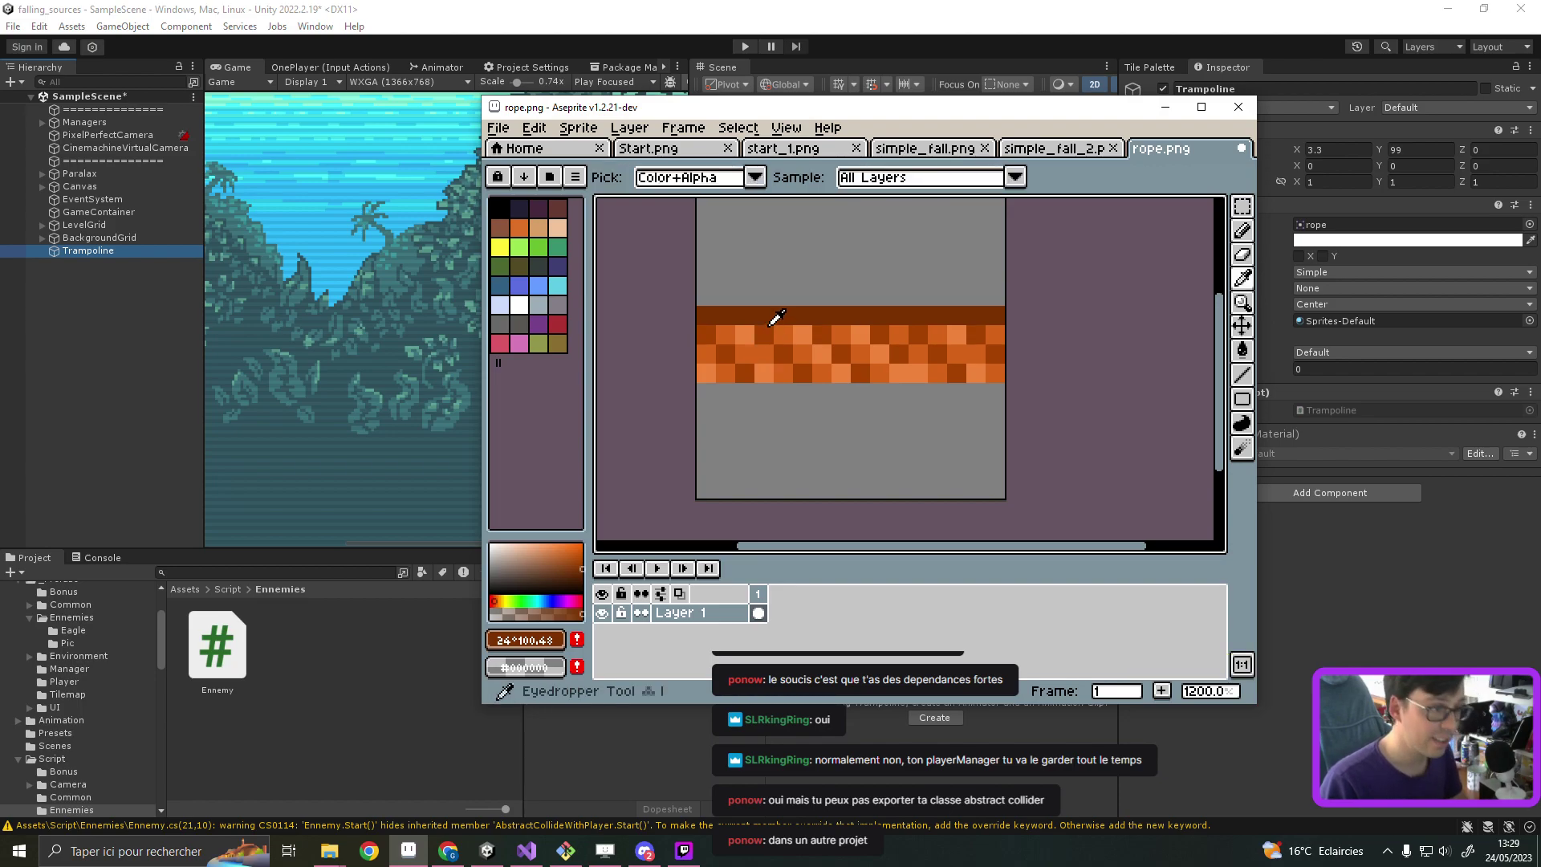
{"action": "left_click", "coordinate": [771, 329], "text": "alt"}
{"action": "left_click", "coordinate": [765, 297]}
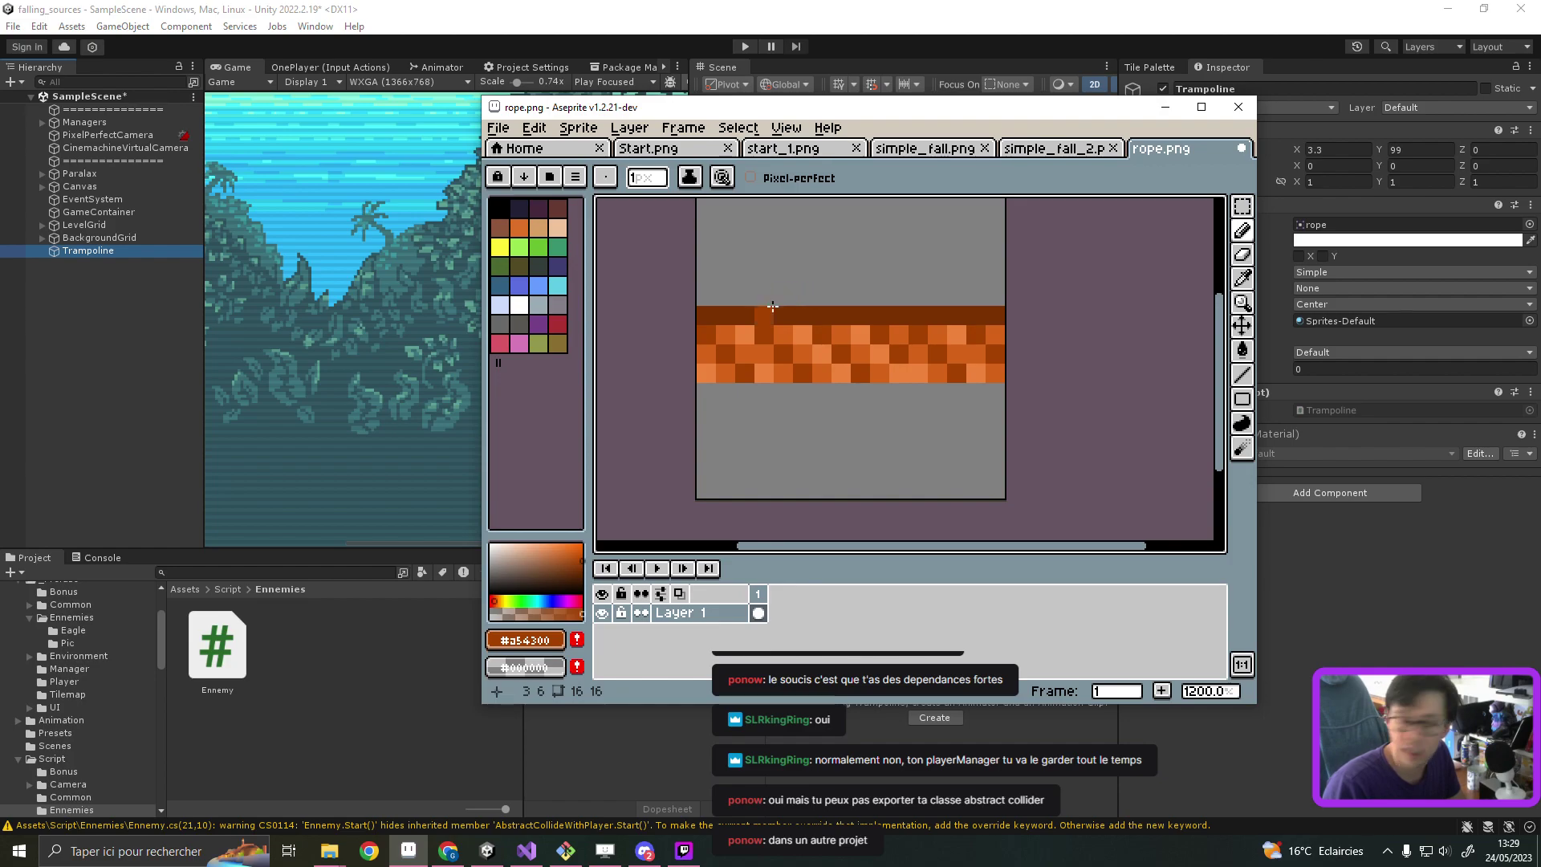
{"action": "left_click_drag", "start_coordinate": [719, 297], "coordinate": [986, 301]}
{"action": "key", "text": "ctrl+z"}
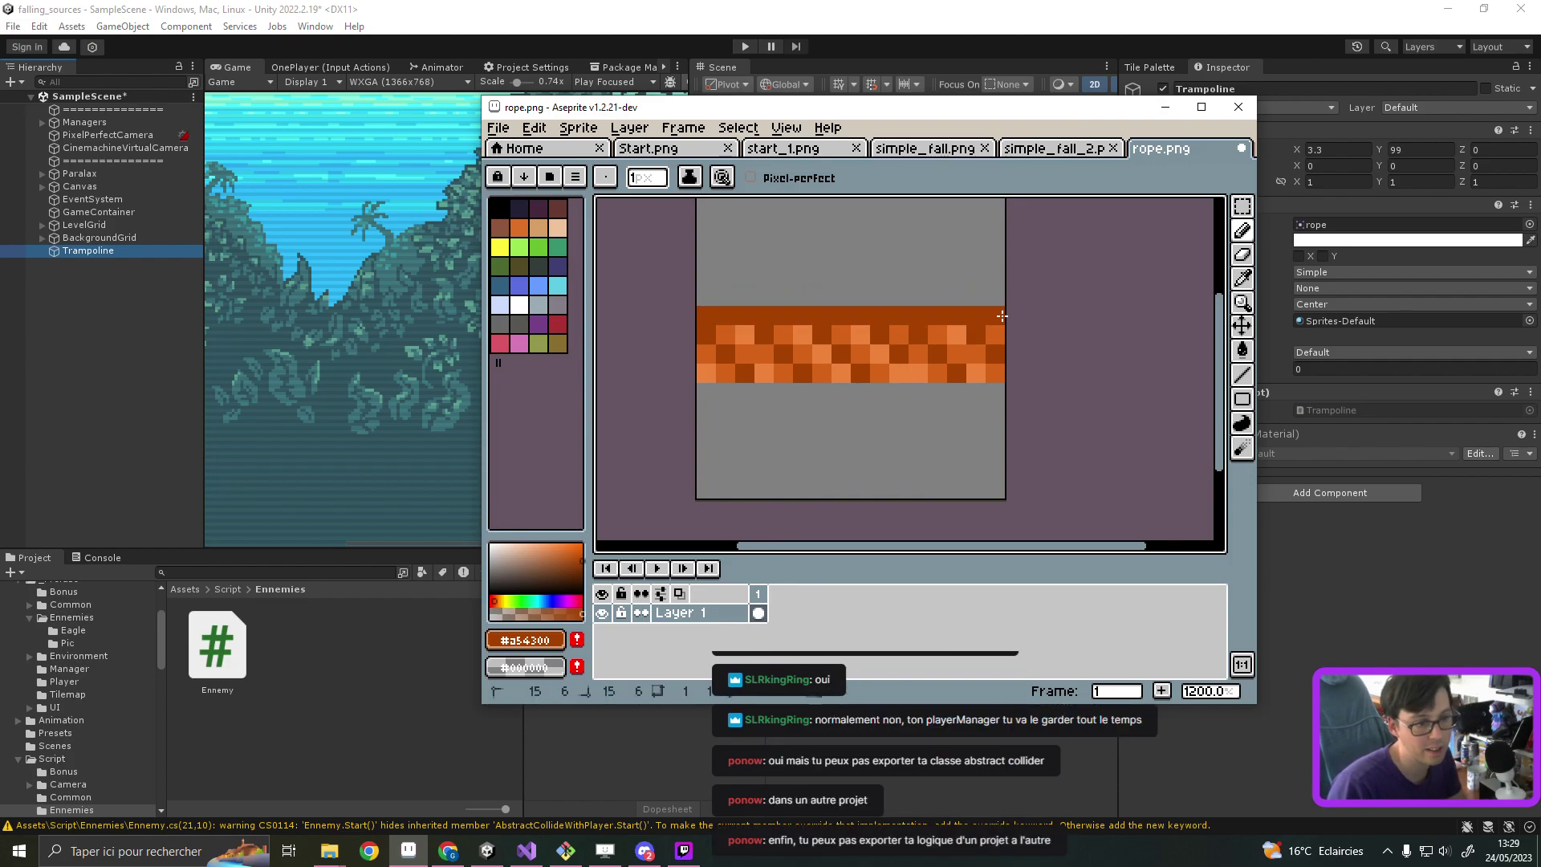
{"action": "left_click_drag", "start_coordinate": [706, 393], "coordinate": [988, 392]}
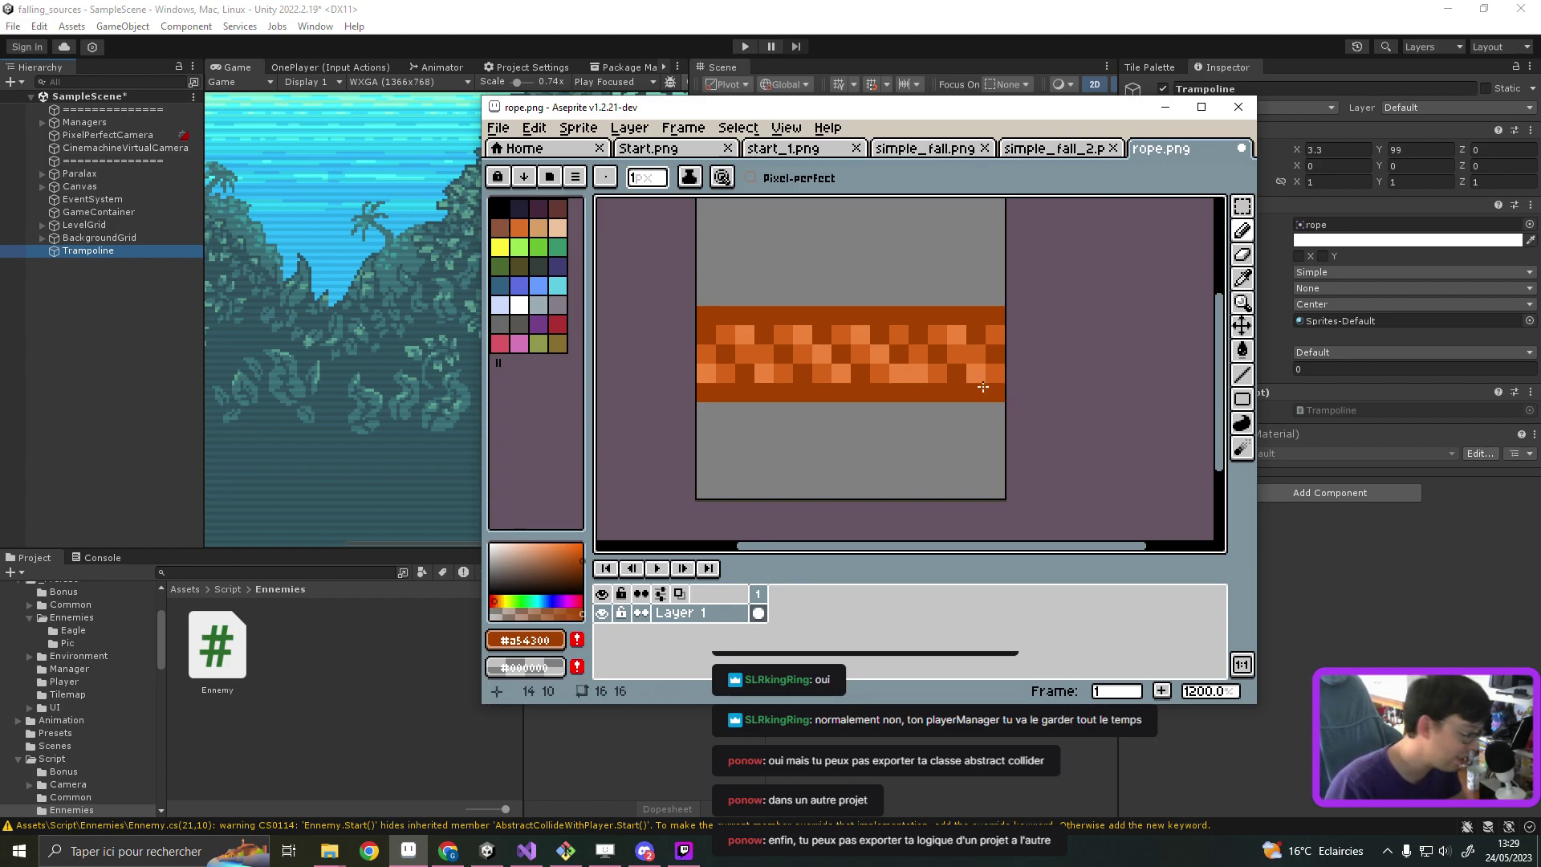
{"action": "key", "text": "ctrl+s"}
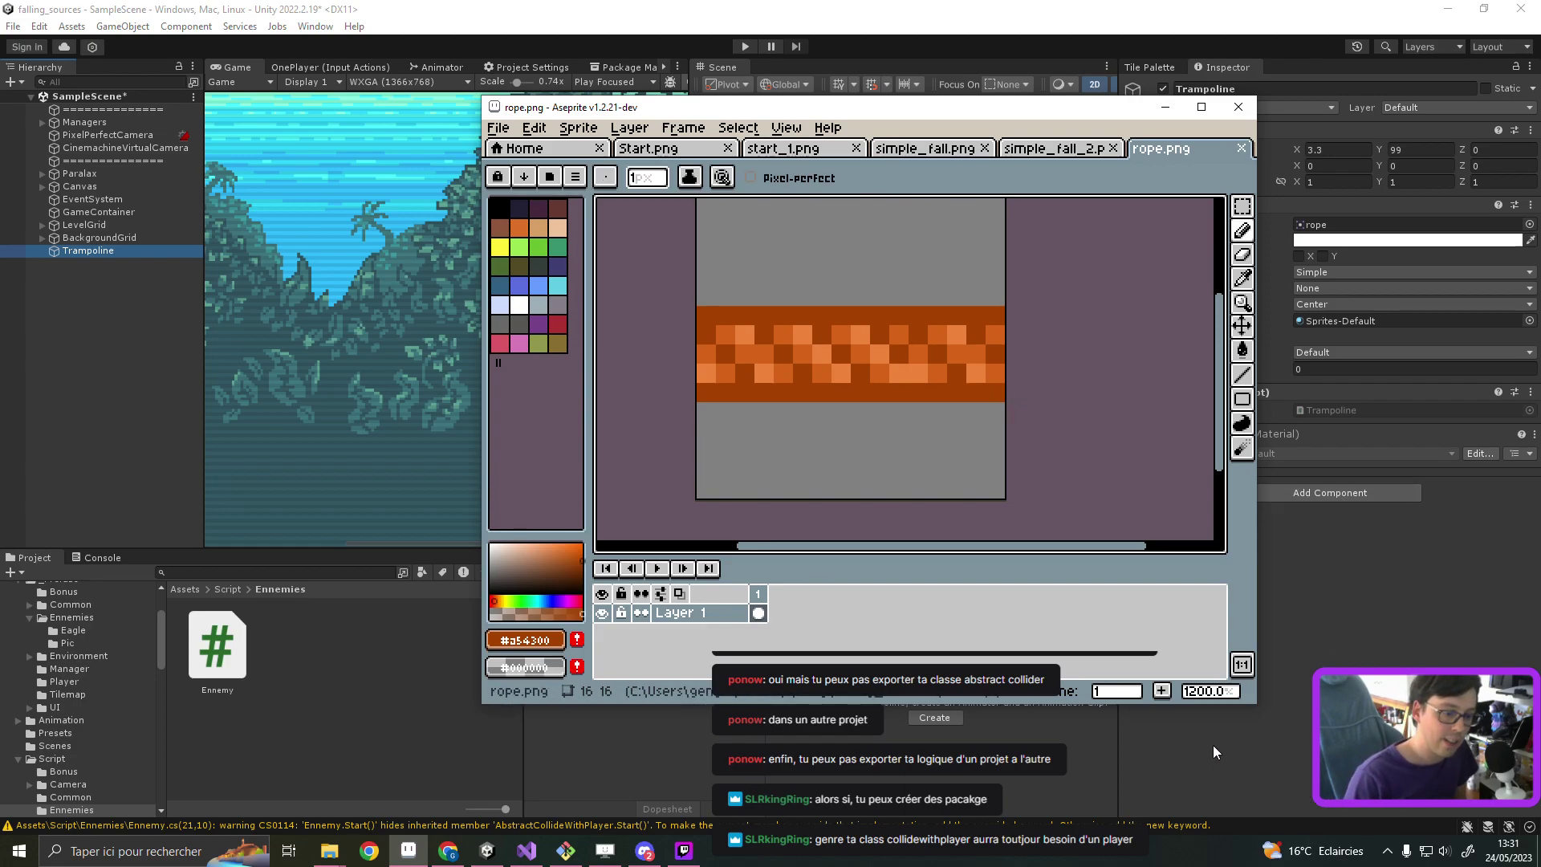
Step: Review Trampoline.cs's DoCollideWithPlayer(PlayerController _player) override, save it, and switch back to Unity
{"action": "left_click", "coordinate": [527, 851]}
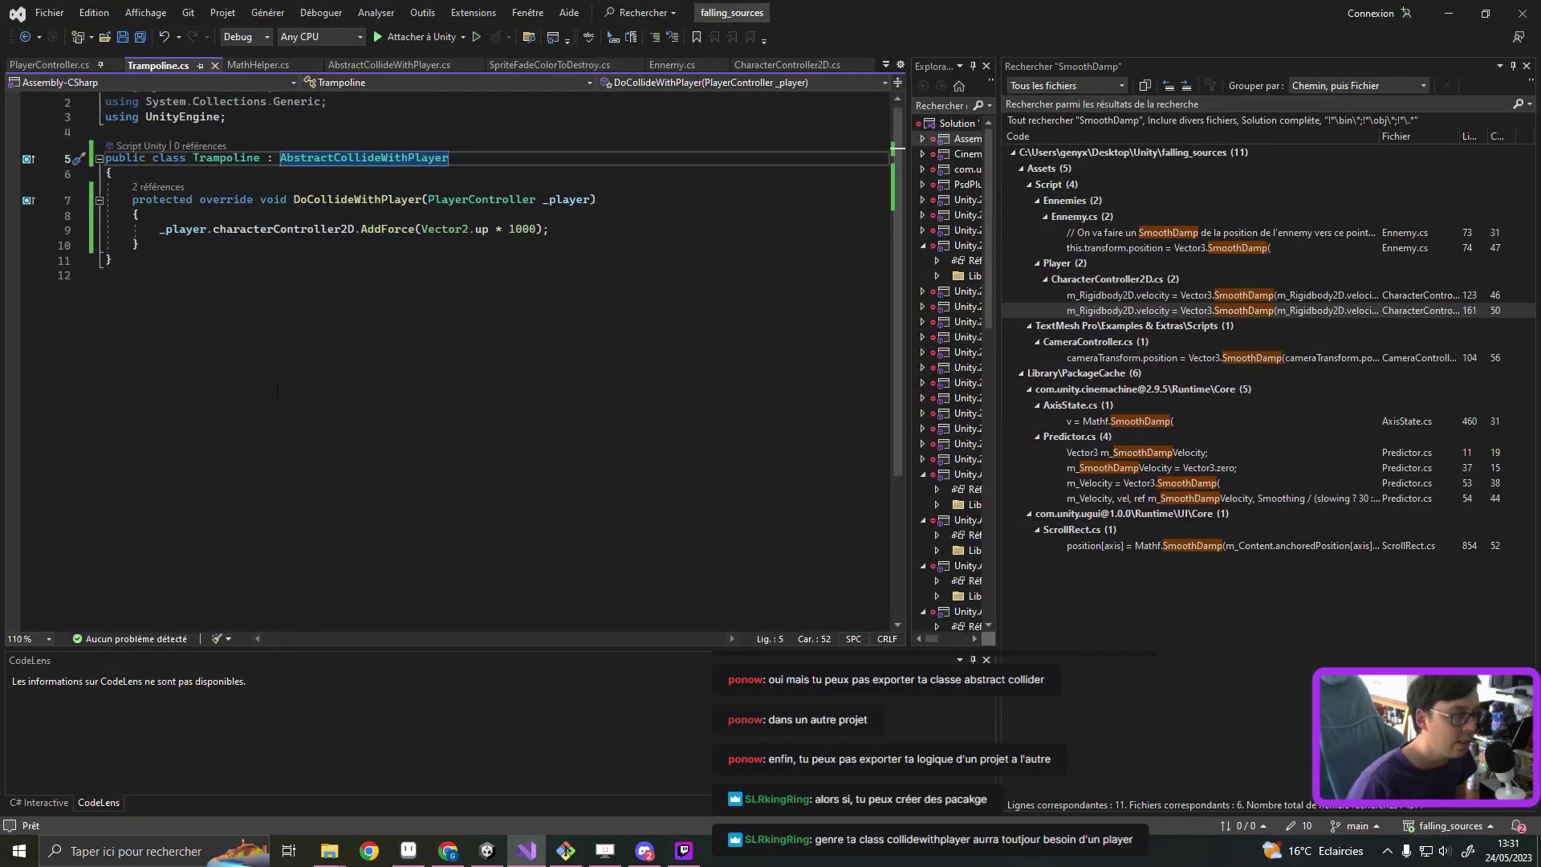
{"action": "scroll", "coordinate": [343, 401], "scroll_direction": "up", "scroll_amount": 1}
{"action": "left_click", "coordinate": [343, 401]}
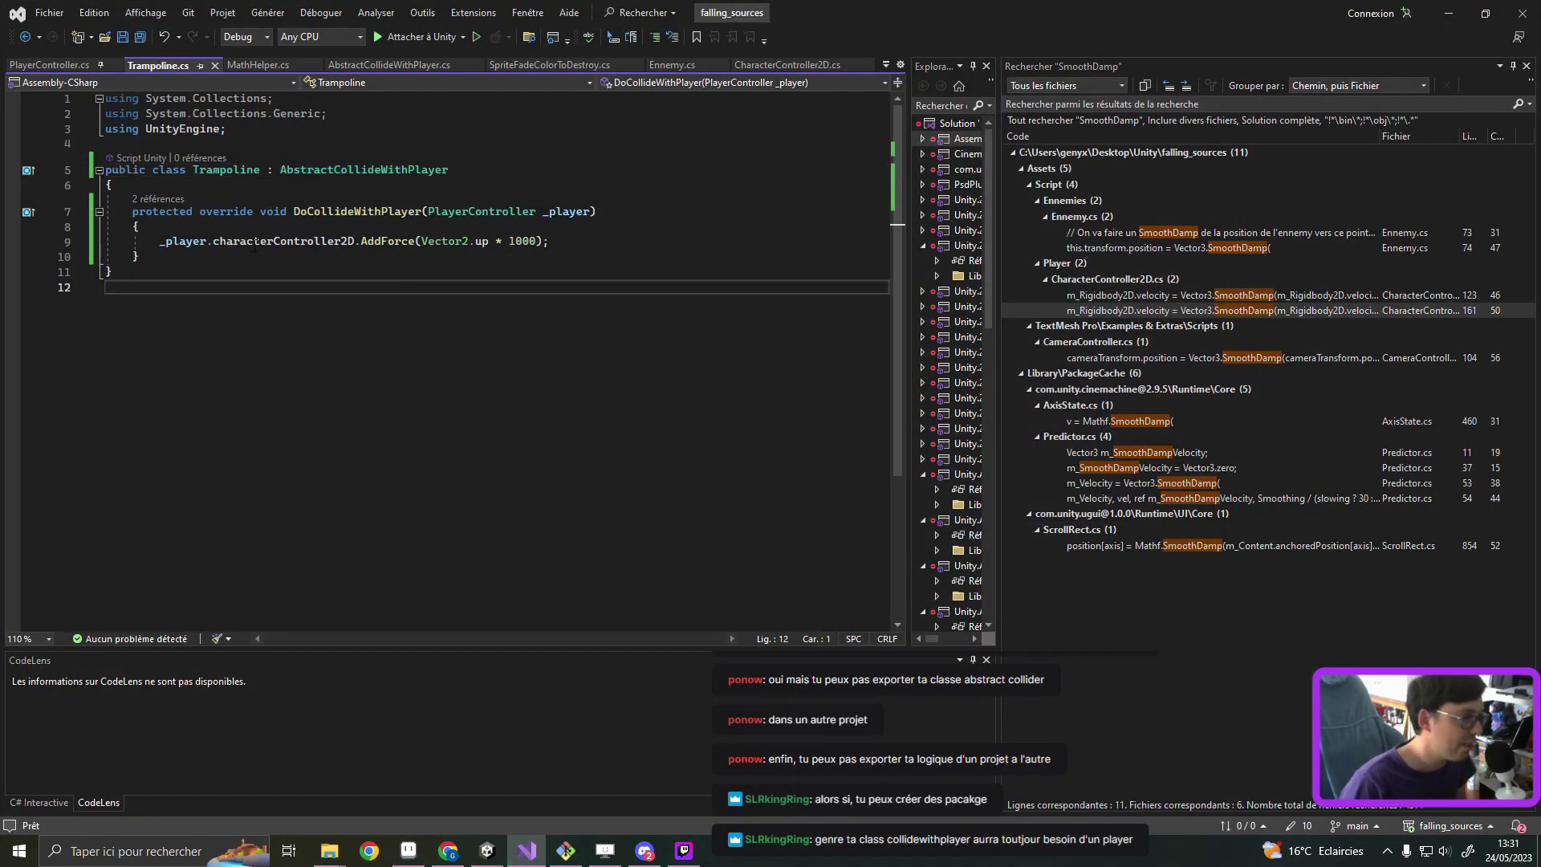
{"action": "left_click", "coordinate": [179, 240]}
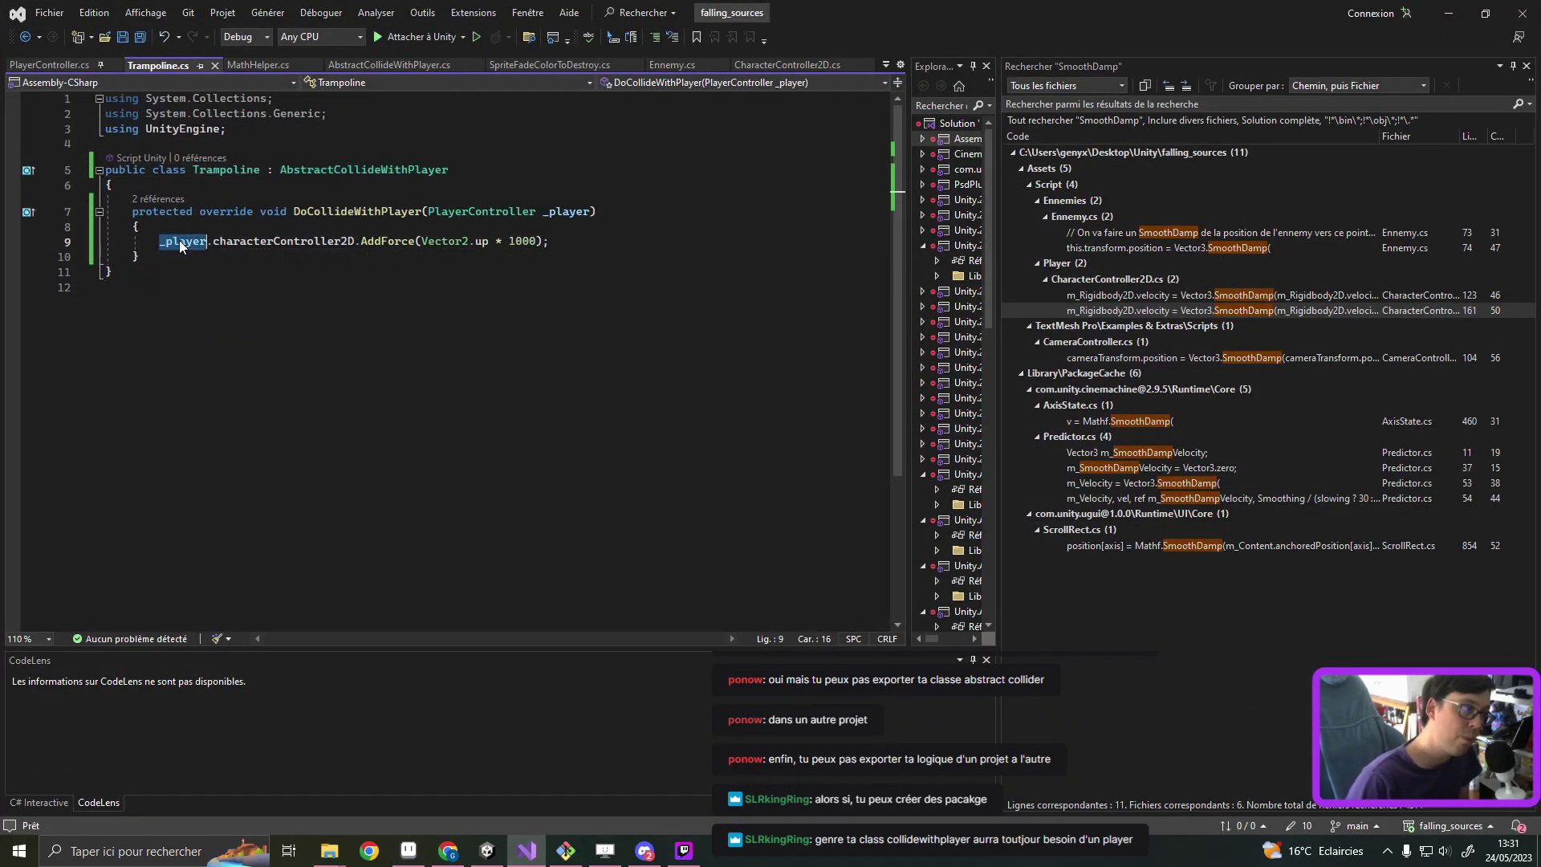
{"action": "double_click", "coordinate": [281, 242]}
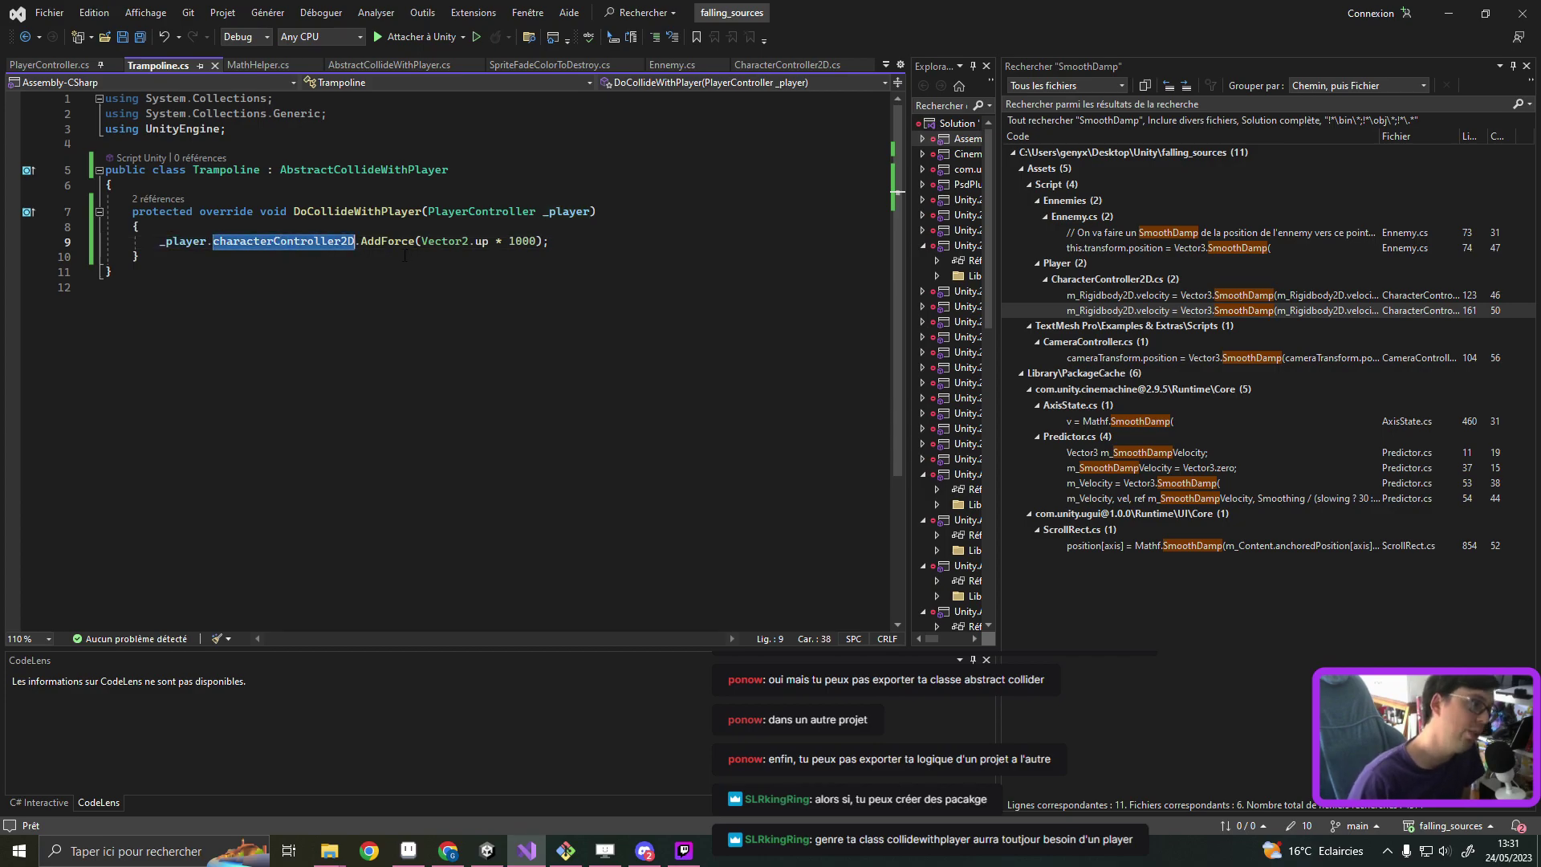
{"action": "left_click", "coordinate": [384, 241]}
{"action": "double_click", "coordinate": [384, 240]}
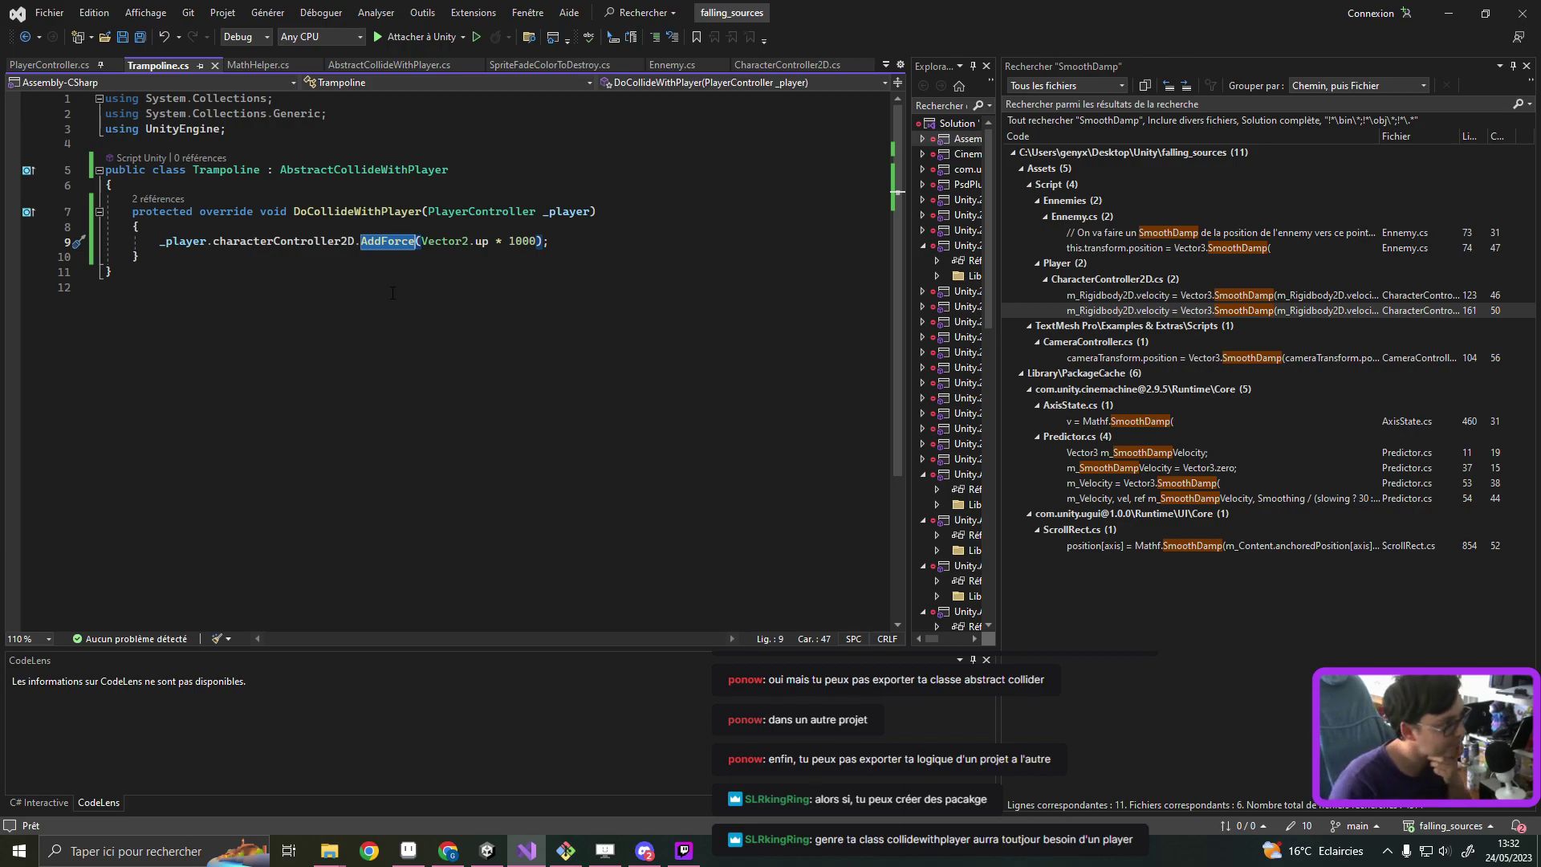
{"action": "left_click", "coordinate": [377, 212]}
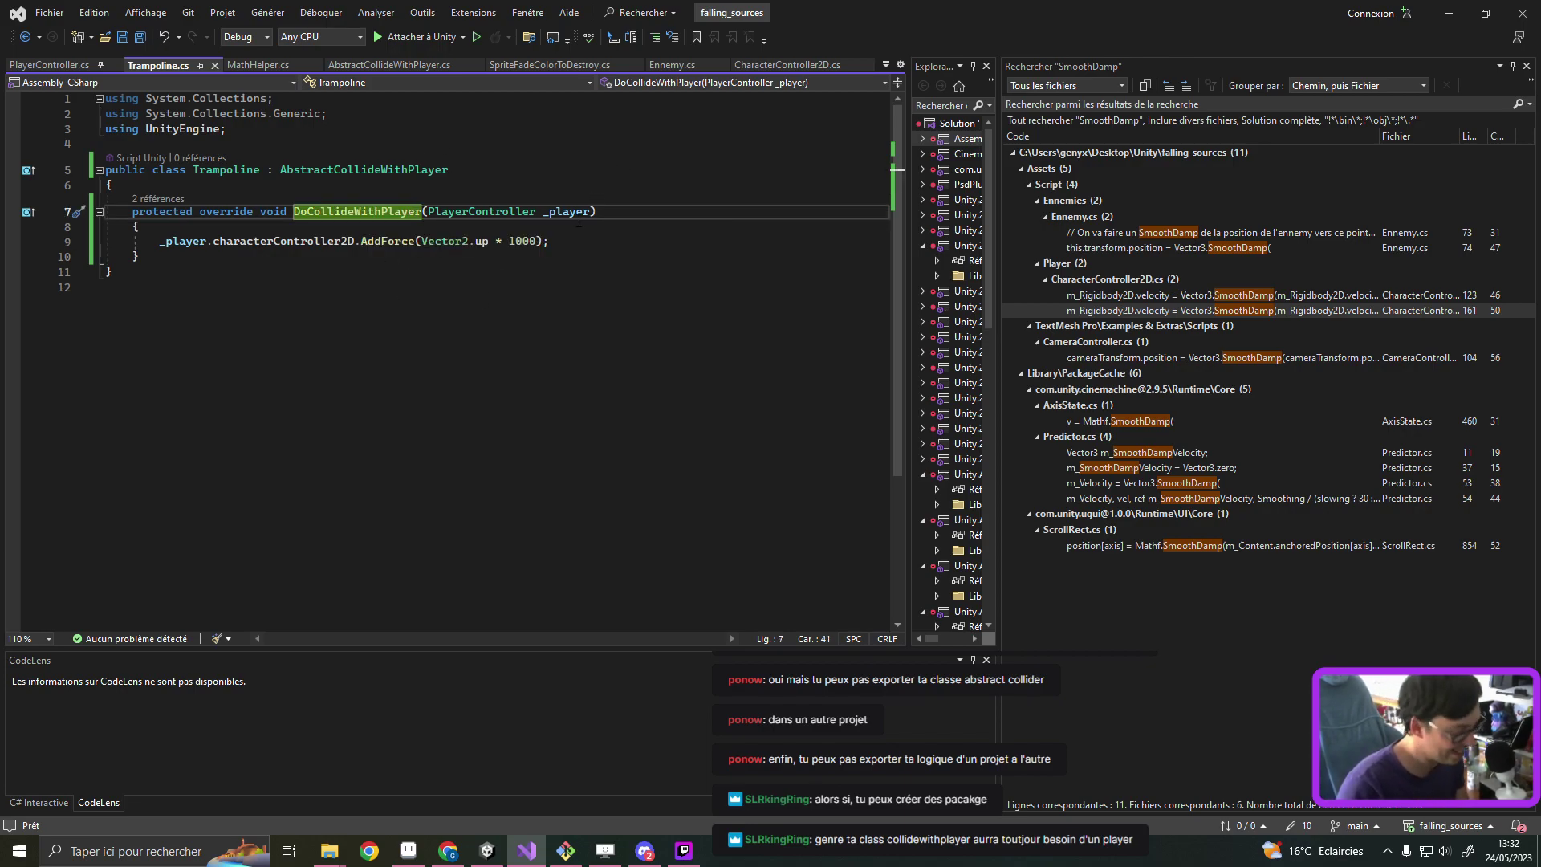
{"action": "key", "text": "ctrl+s"}
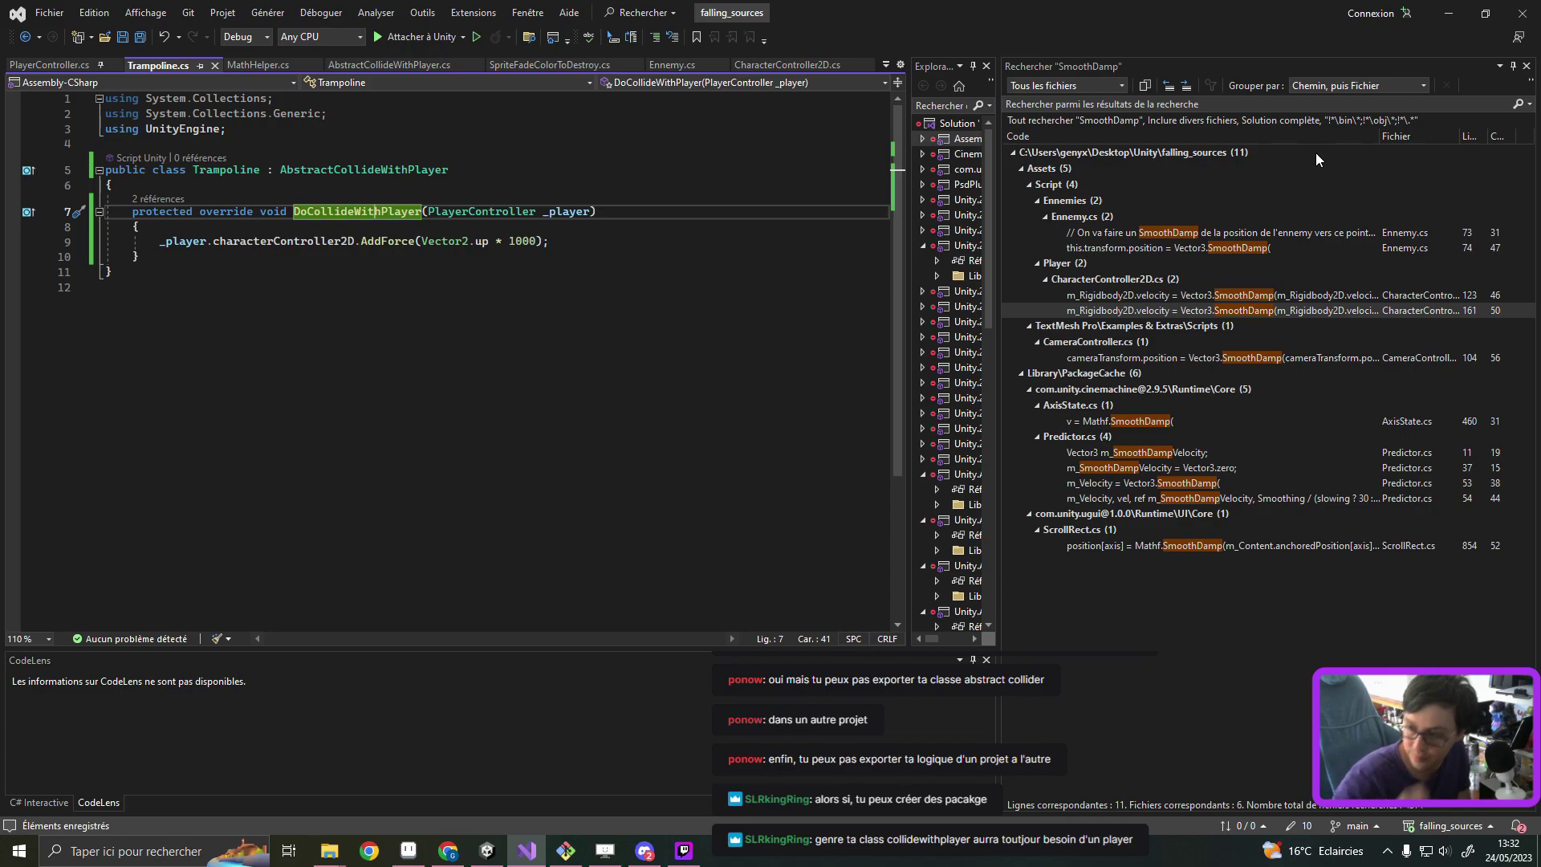
{"action": "left_click", "coordinate": [487, 850]}
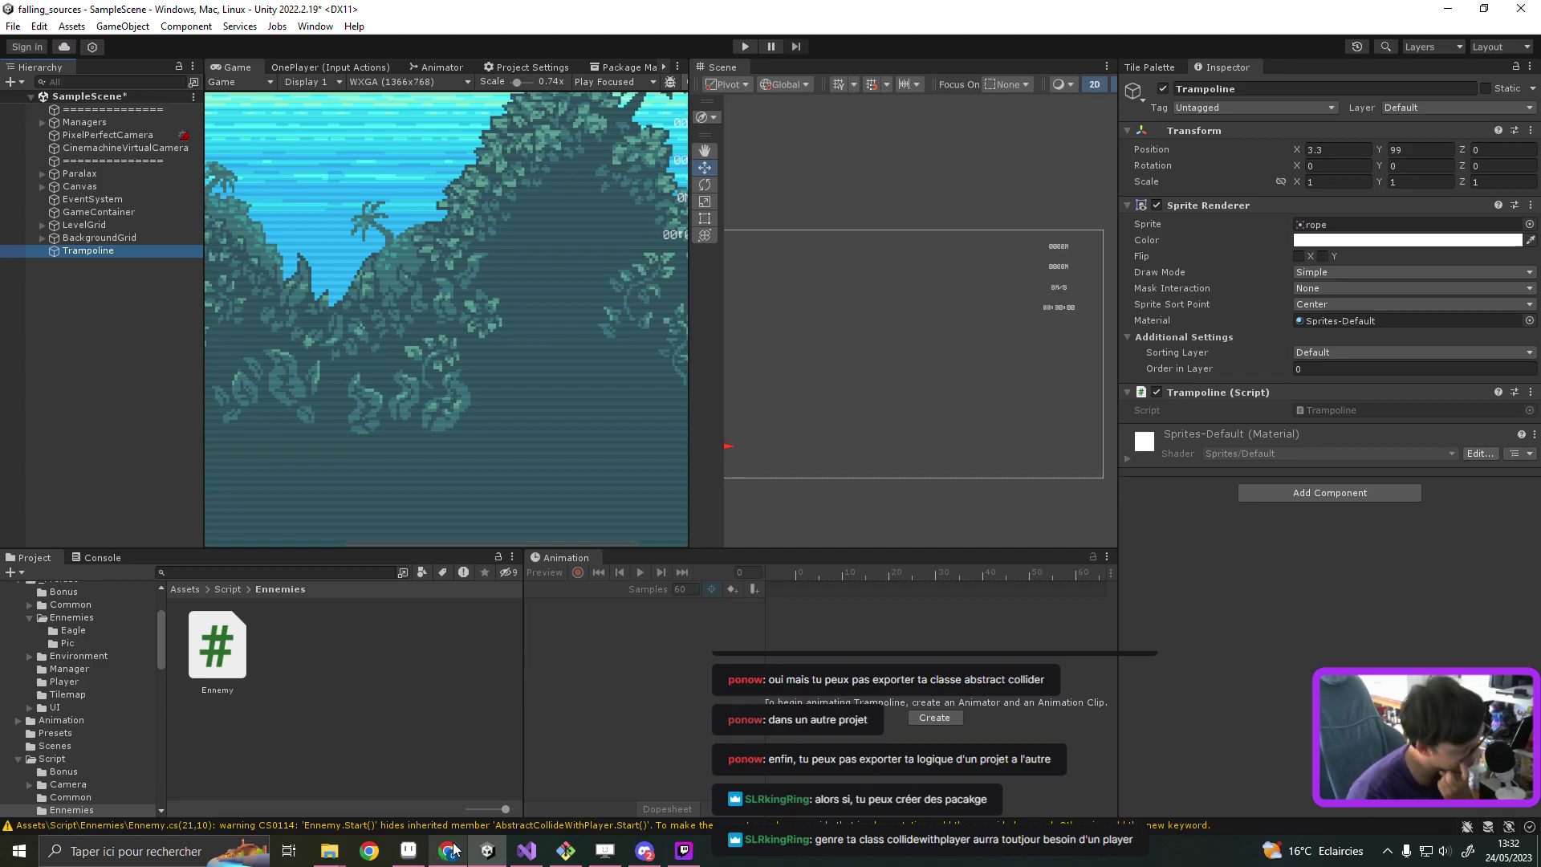
Step: In start_1.png, pick a vivid blue and draw two short ledges, left and right
{"action": "left_click", "coordinate": [421, 852]}
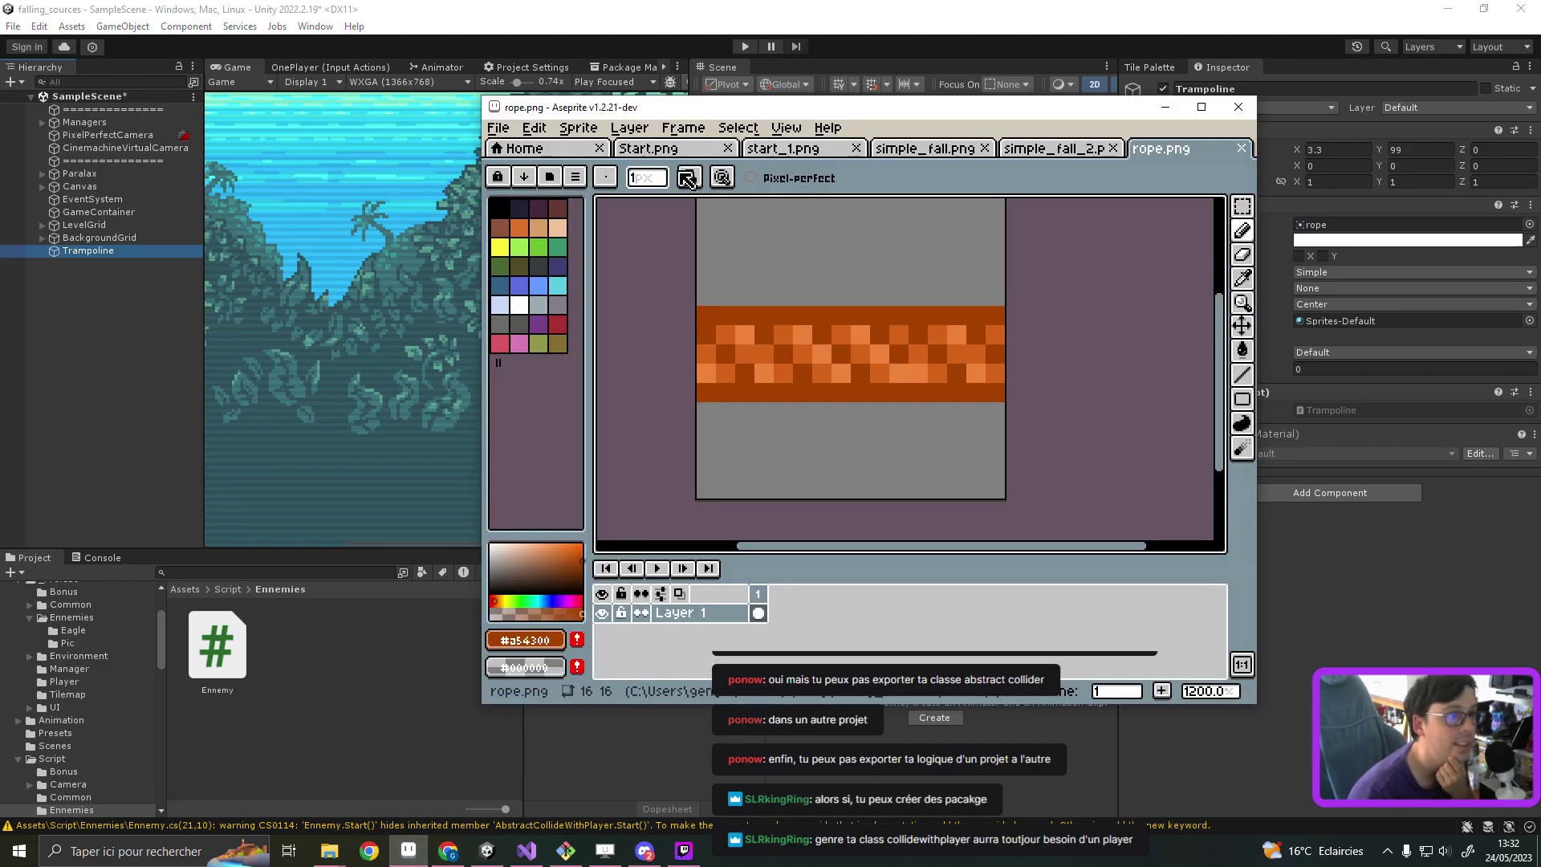
{"action": "left_click", "coordinate": [783, 149]}
{"action": "scroll", "coordinate": [849, 345], "scroll_direction": "down", "scroll_amount": 3}
{"action": "scroll", "coordinate": [849, 345], "scroll_direction": "up", "scroll_amount": 4}
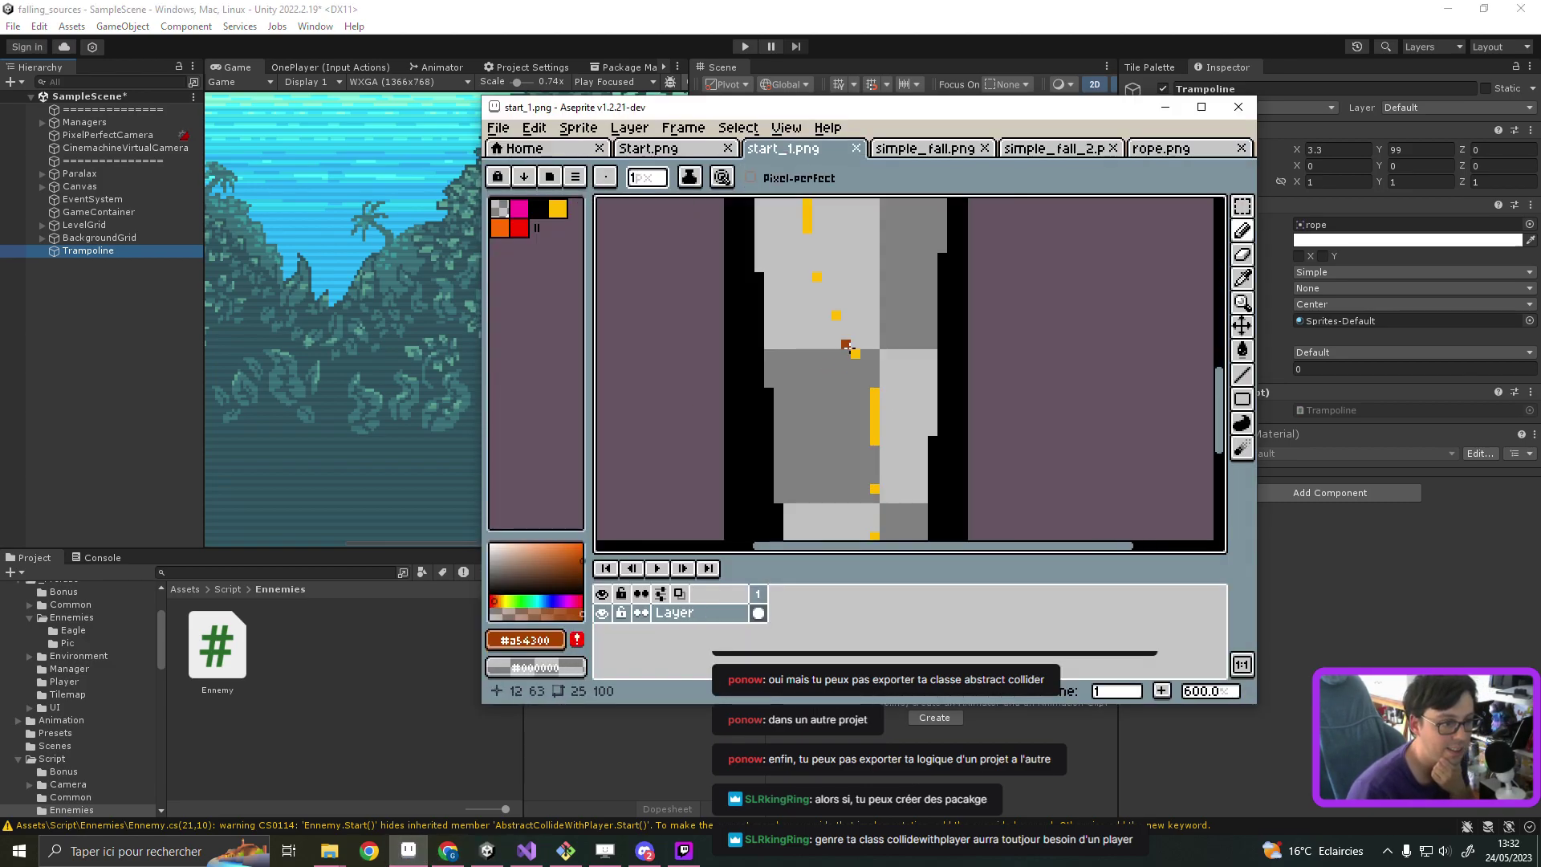
{"action": "scroll", "coordinate": [850, 313], "scroll_direction": "up", "scroll_amount": 1}
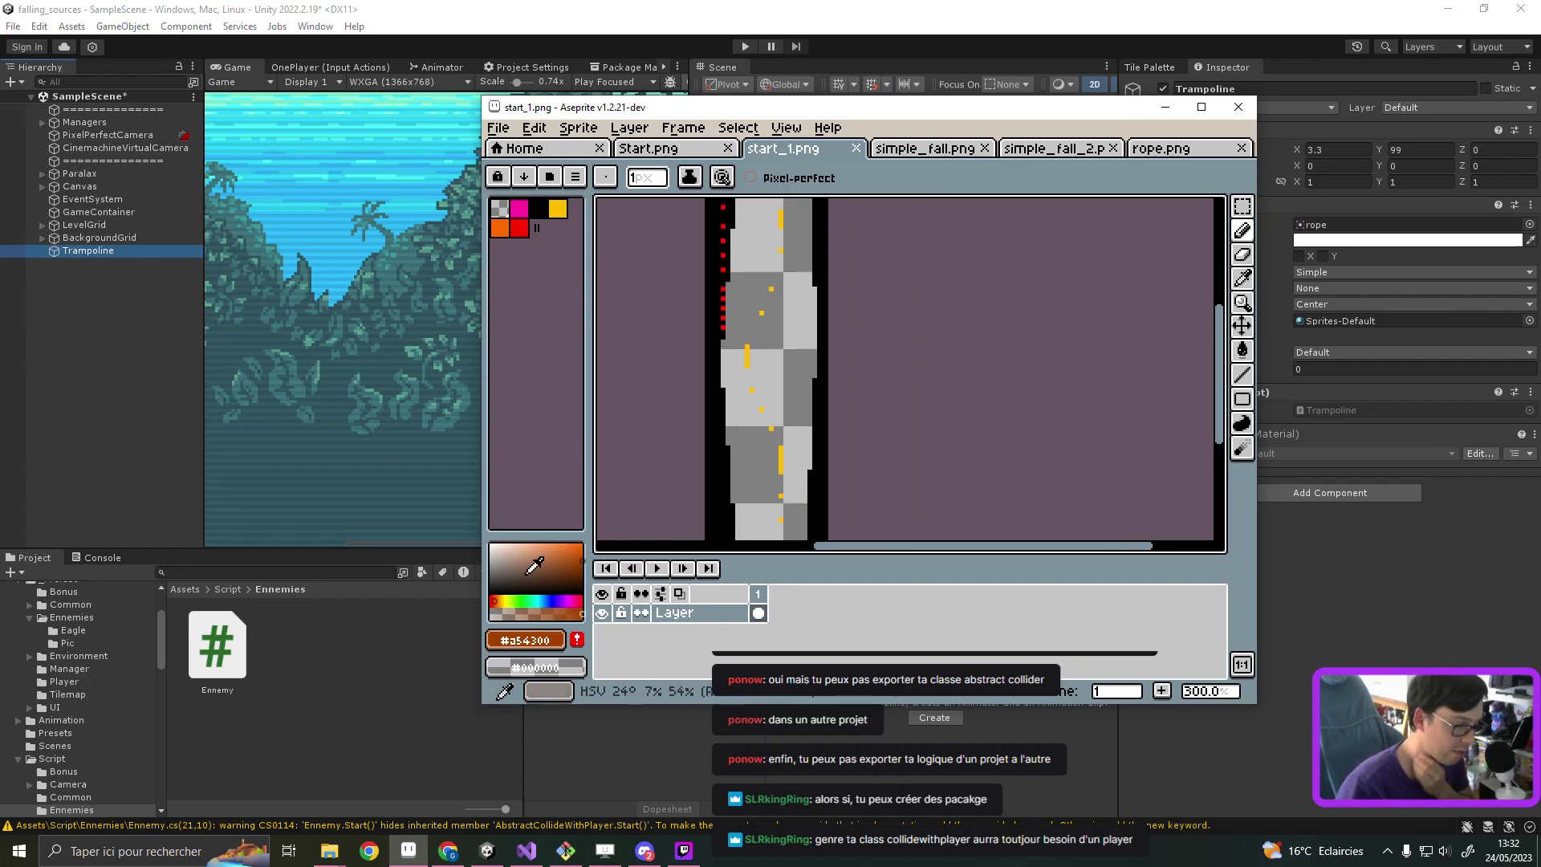
{"action": "left_click", "coordinate": [560, 600]}
{"action": "left_click_drag", "start_coordinate": [559, 593], "coordinate": [583, 543]}
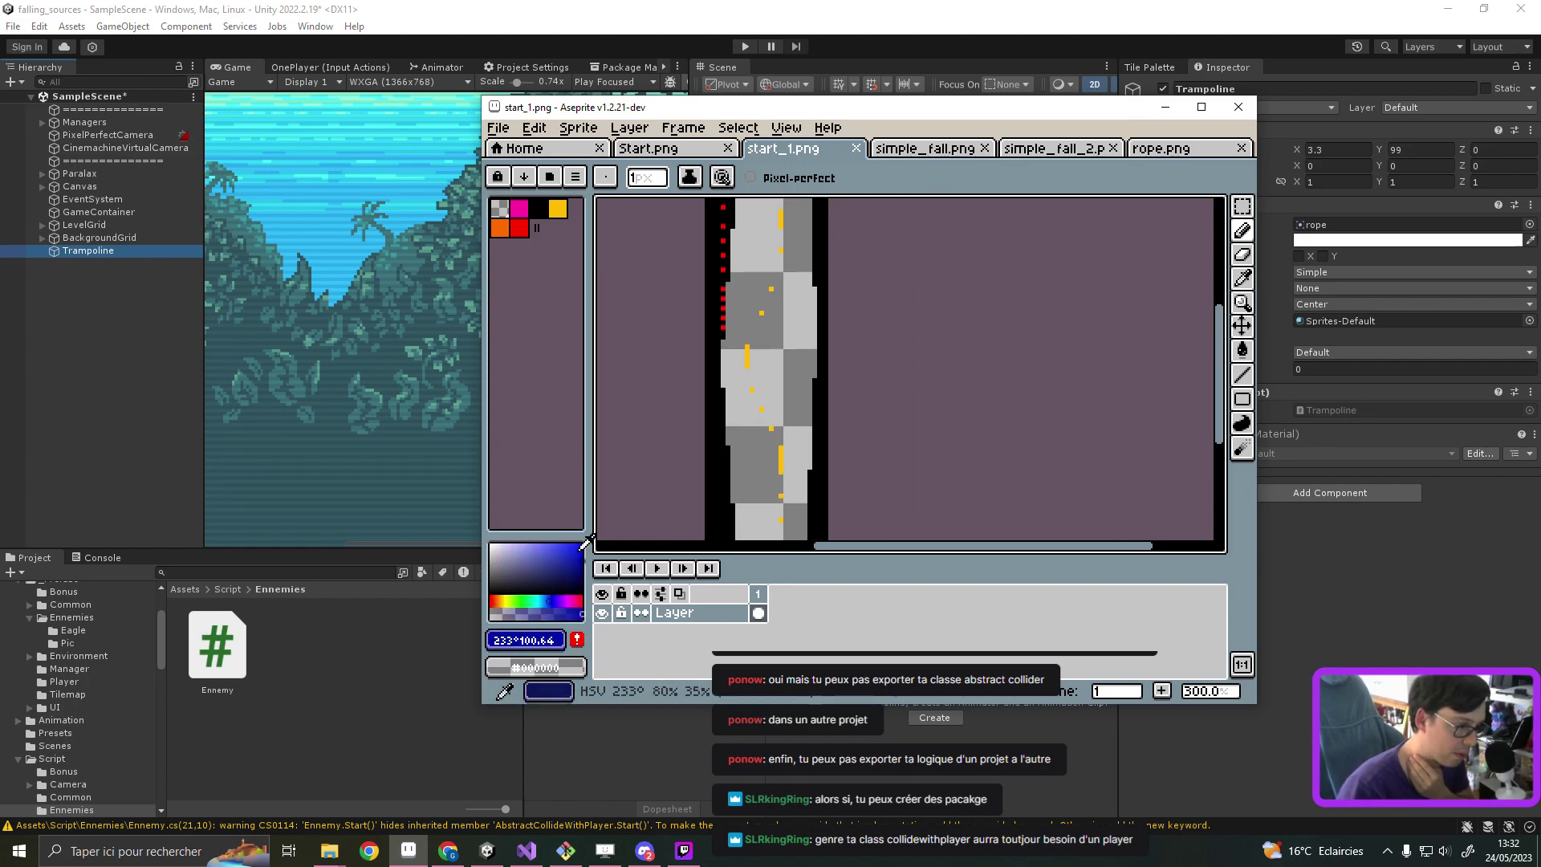
{"action": "scroll", "coordinate": [894, 437], "scroll_direction": "right", "scroll_amount": 1}
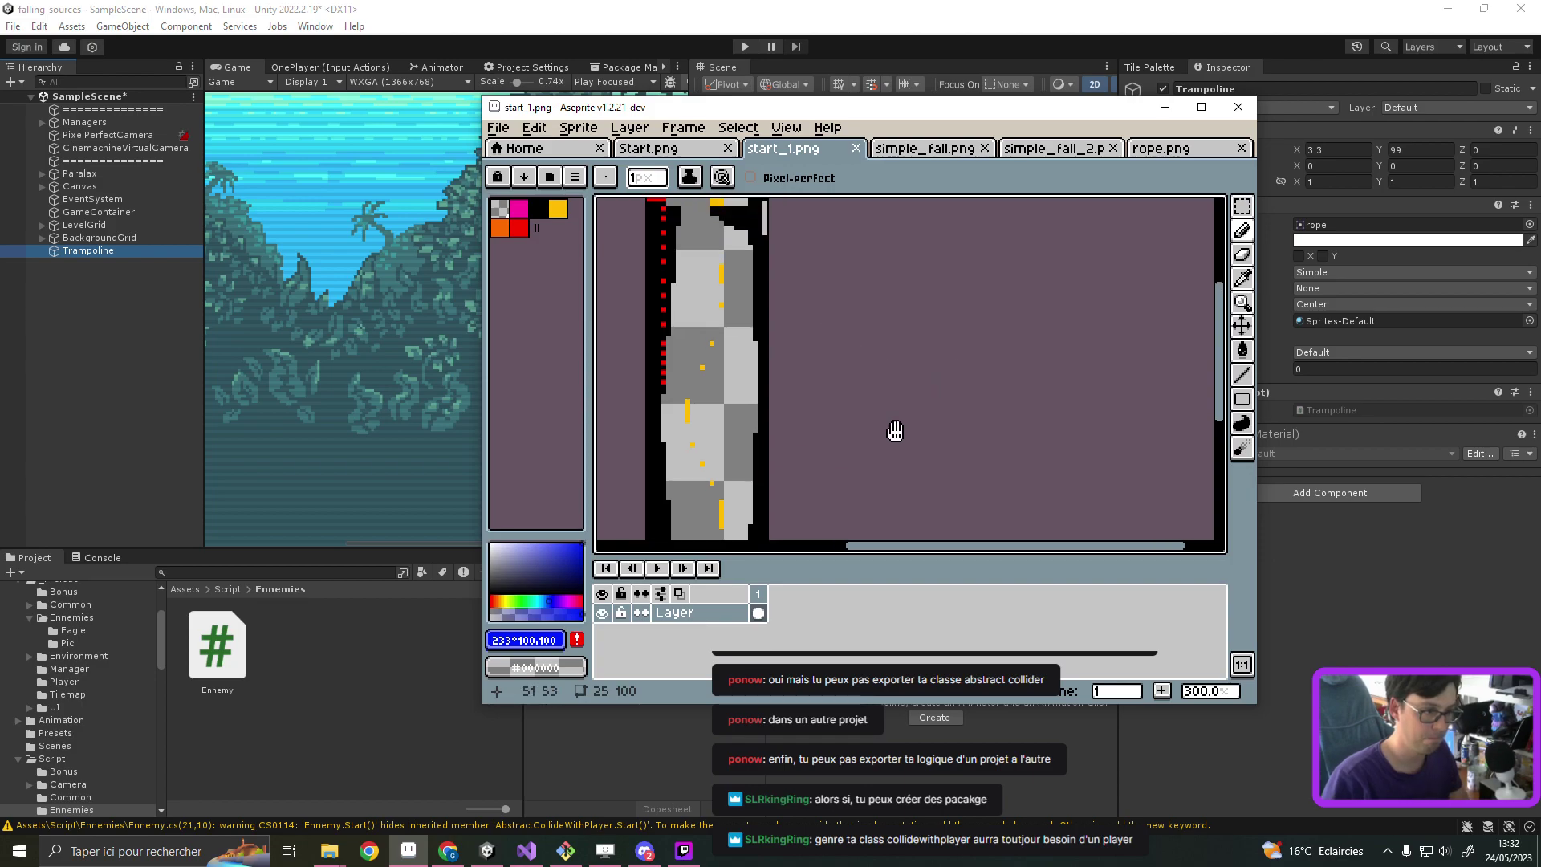
{"action": "scroll", "coordinate": [763, 402], "scroll_direction": "up", "scroll_amount": 3}
{"action": "left_click", "coordinate": [767, 387]}
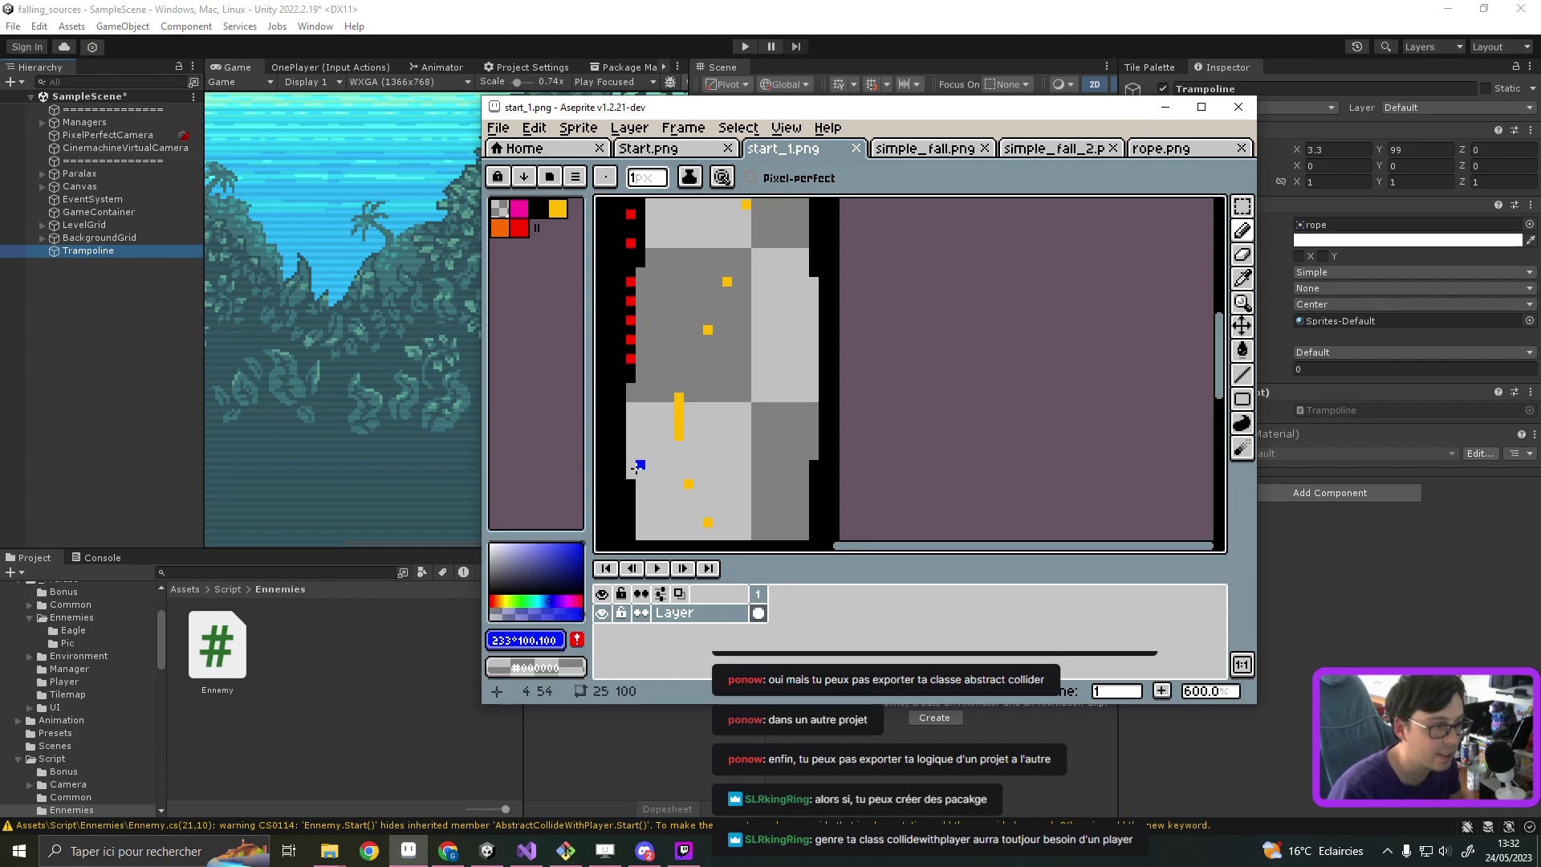
{"action": "left_click", "coordinate": [631, 474]}
{"action": "left_click_drag", "start_coordinate": [648, 474], "coordinate": [650, 474]}
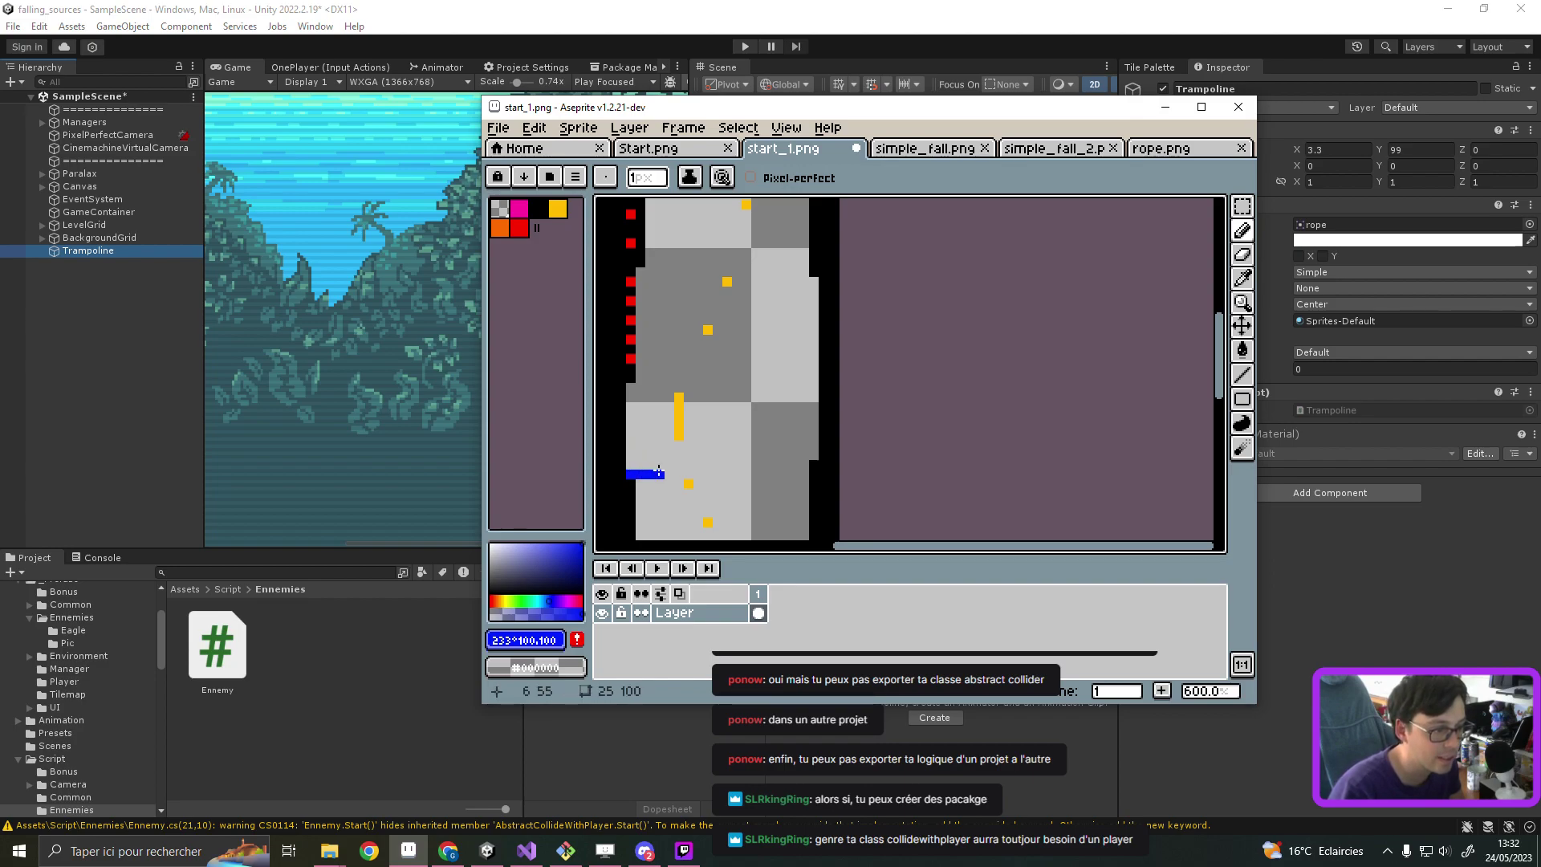
{"action": "left_click_drag", "start_coordinate": [814, 455], "coordinate": [791, 455]}
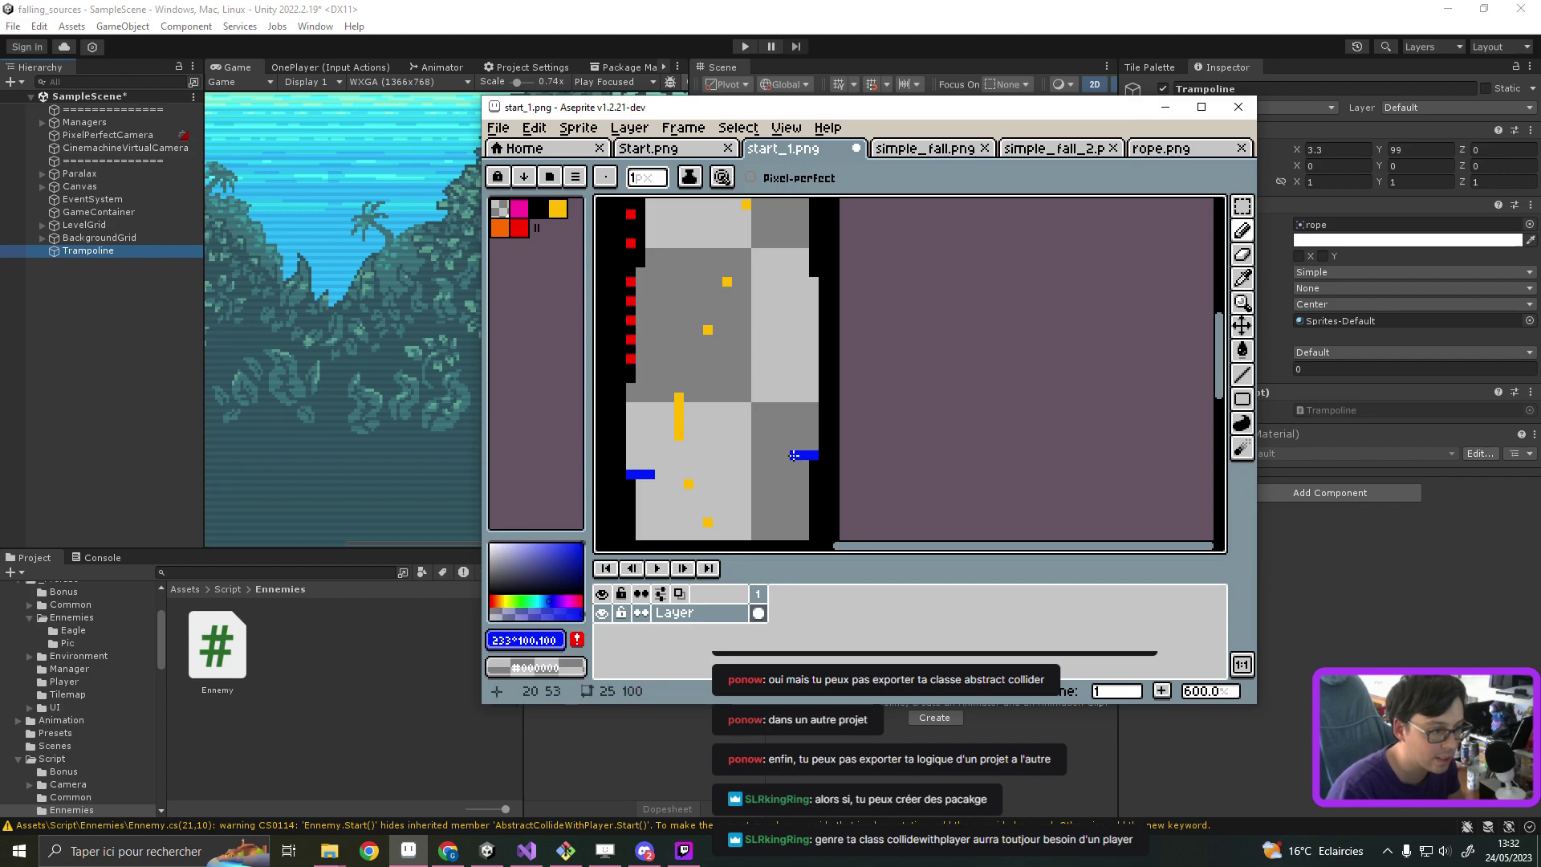
Step: Add black edges under both blue ledges, save start_1.png, and switch back to Unity
{"action": "key", "text": "i"}
{"action": "left_click", "coordinate": [641, 483], "text": "alt"}
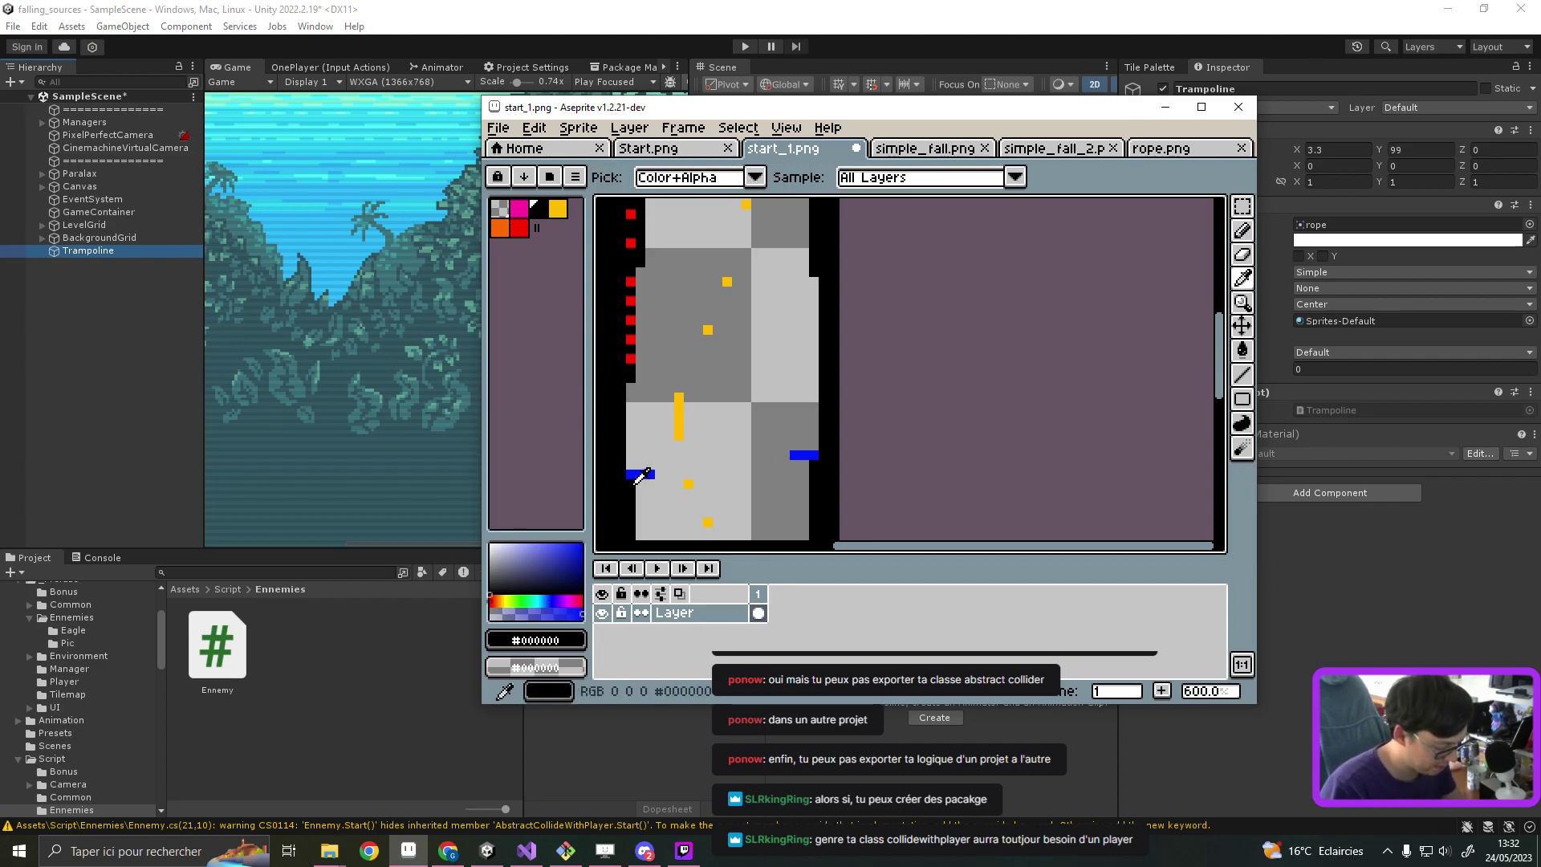
{"action": "left_click_drag", "start_coordinate": [640, 484], "coordinate": [656, 484]}
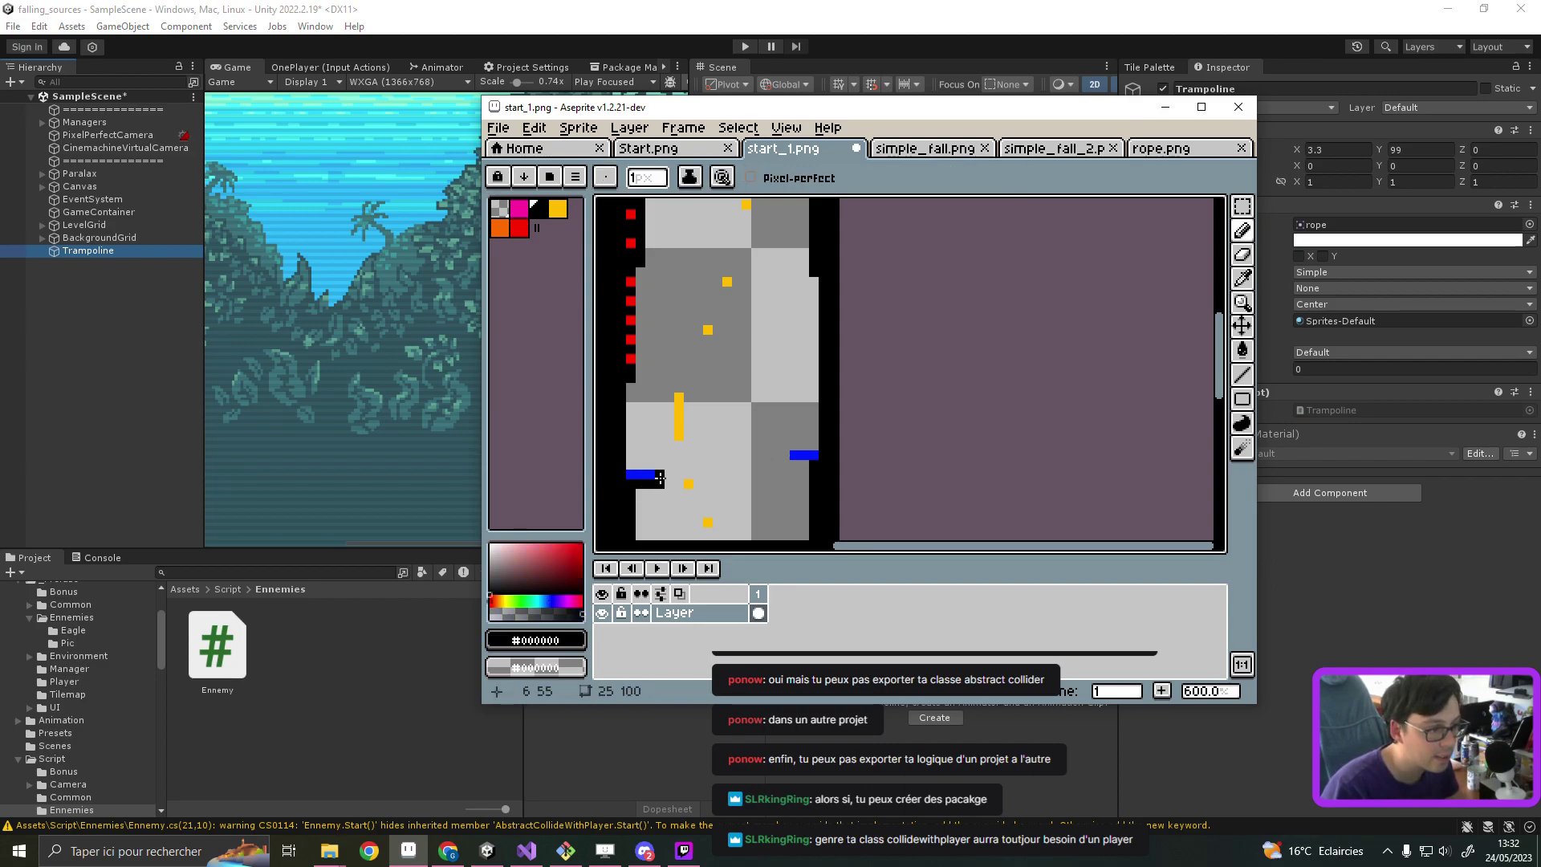
{"action": "left_click_drag", "start_coordinate": [783, 454], "coordinate": [800, 464]}
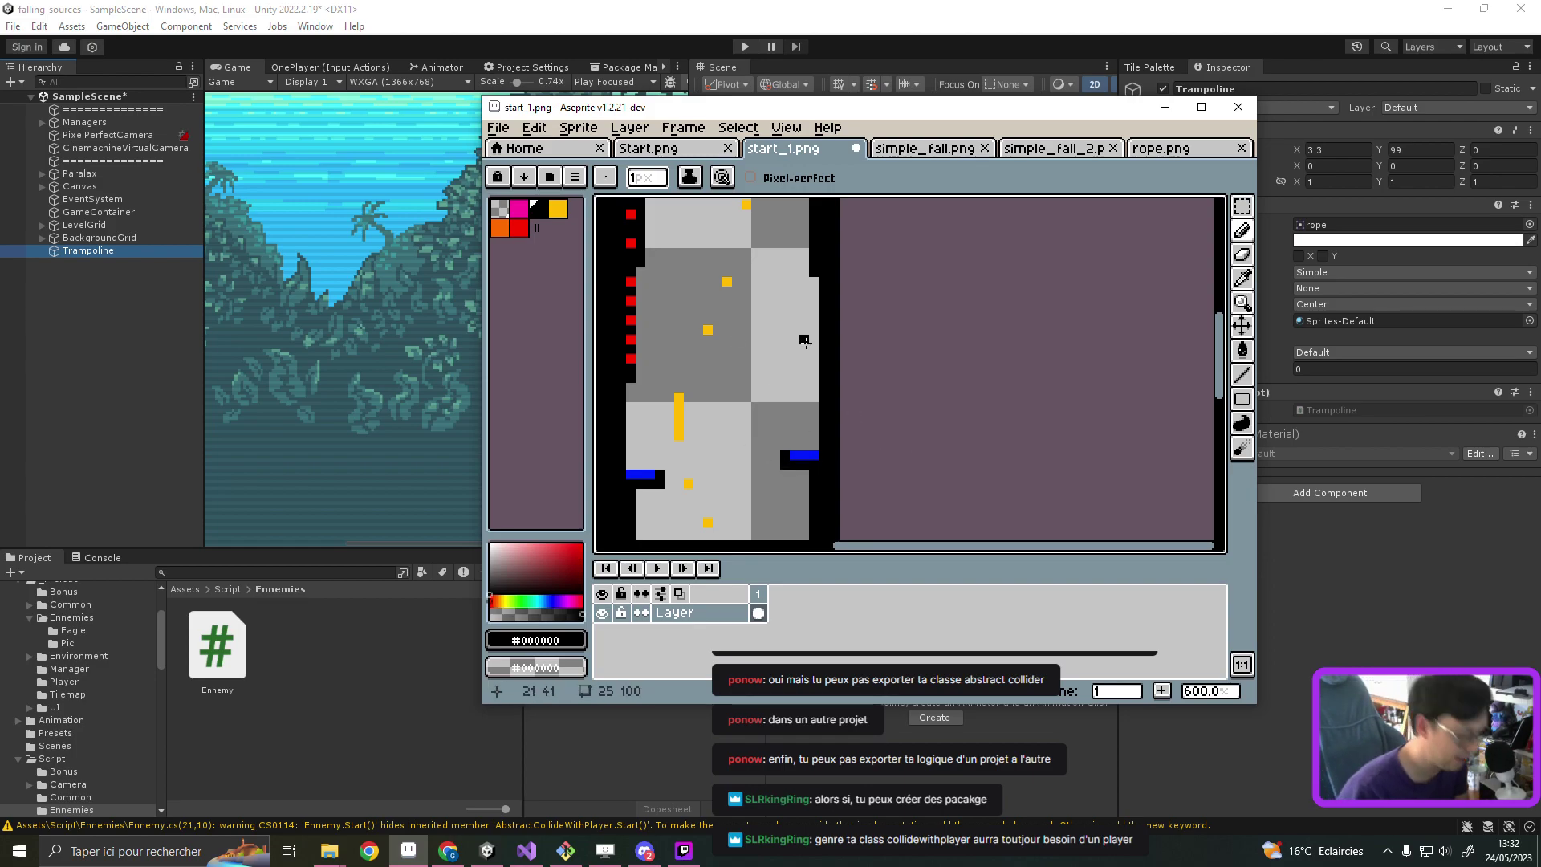
{"action": "key", "text": "ctrl+s"}
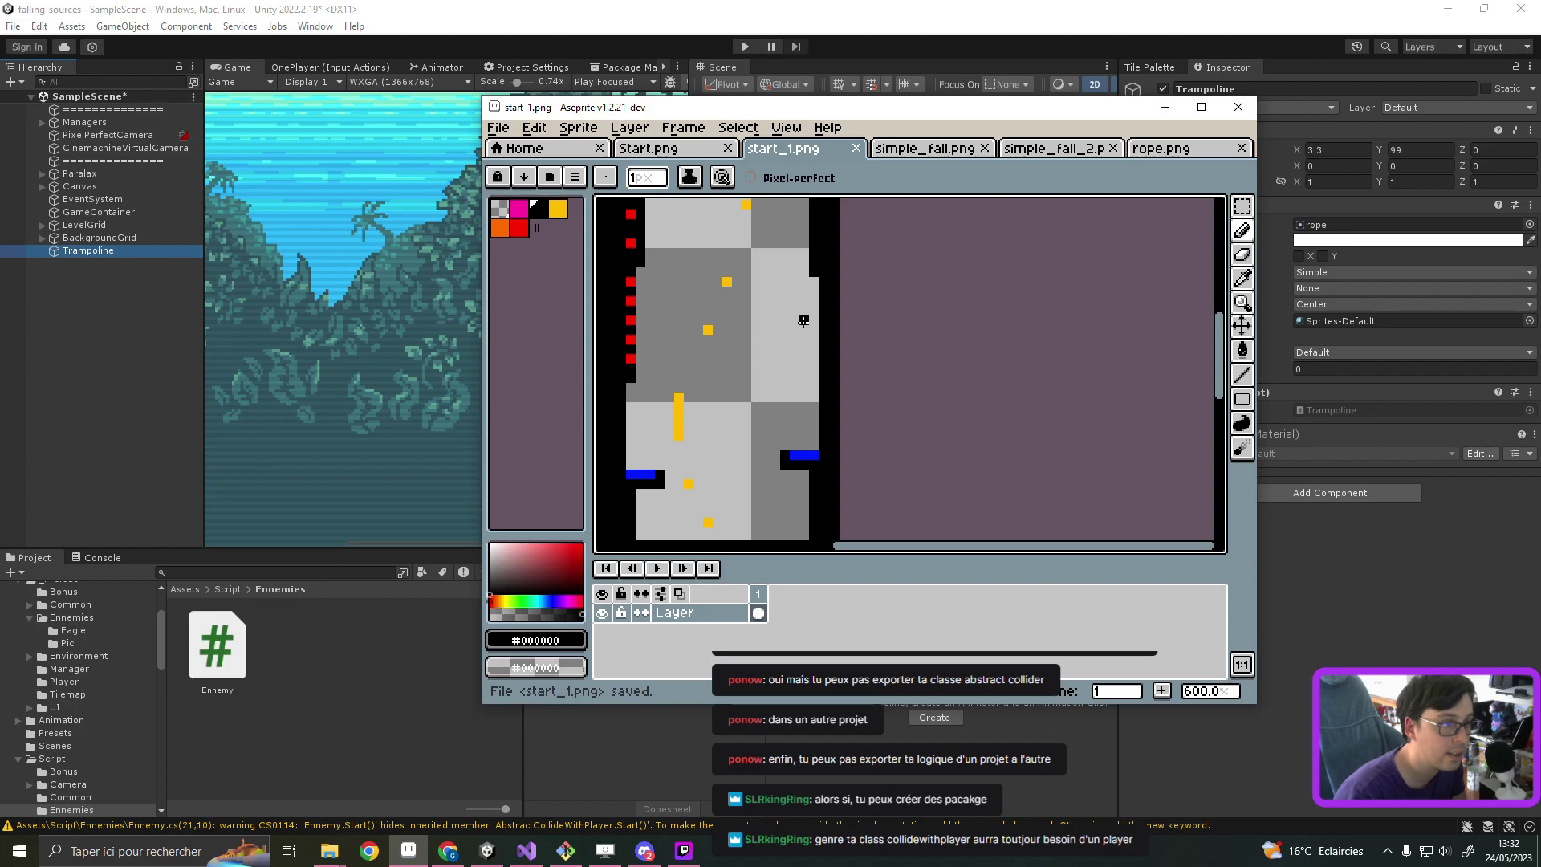
{"action": "key", "text": "alt+Tab"}
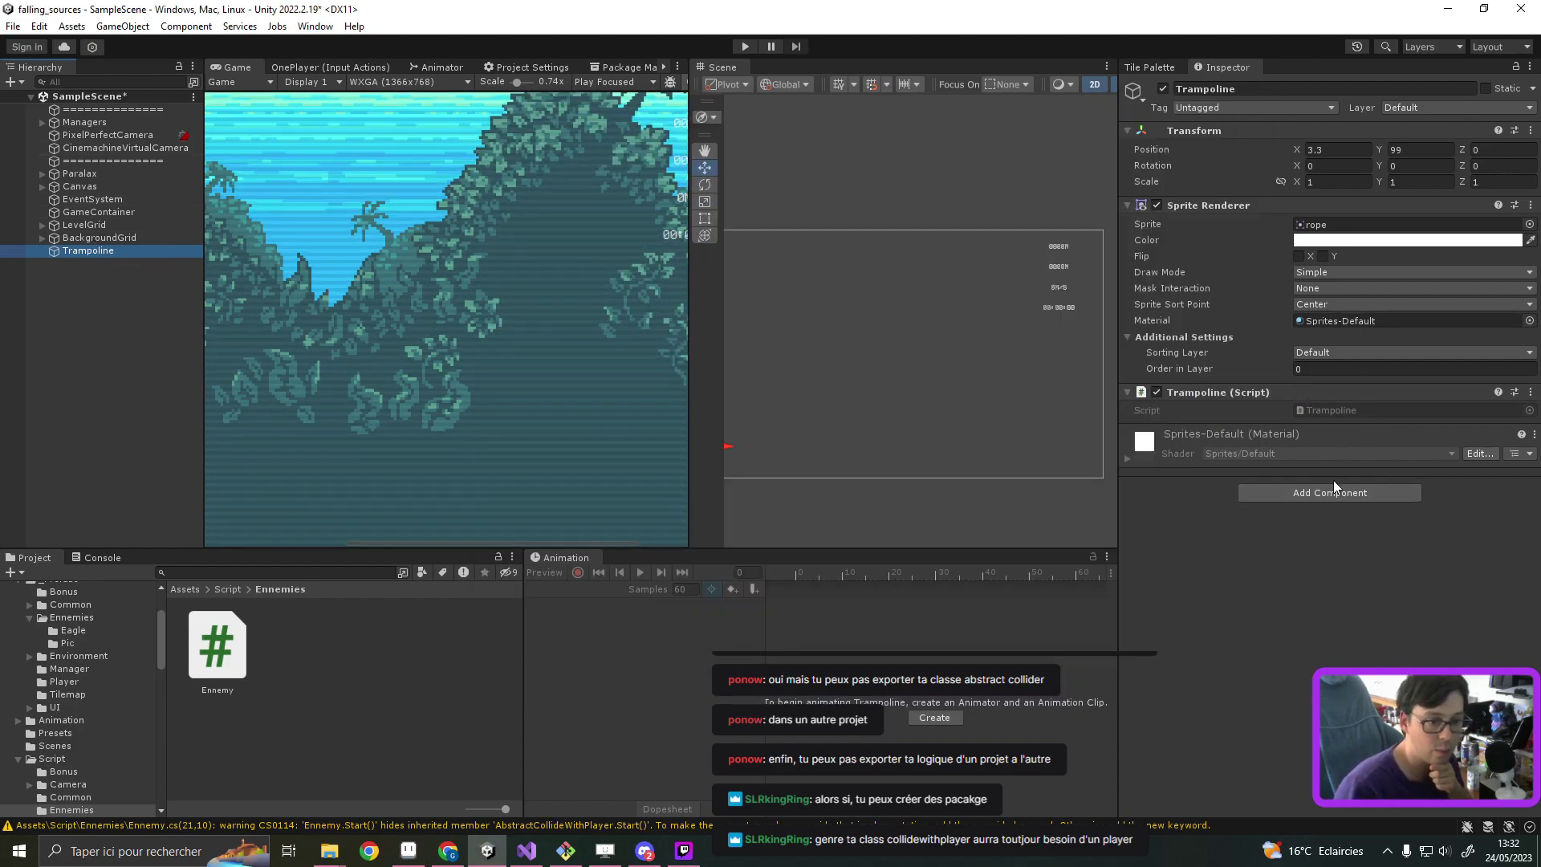
Step: Open Trampoline.cs and inspect the AbstractCollideWithPlayer base class definition
{"action": "double_click", "coordinate": [1346, 410]}
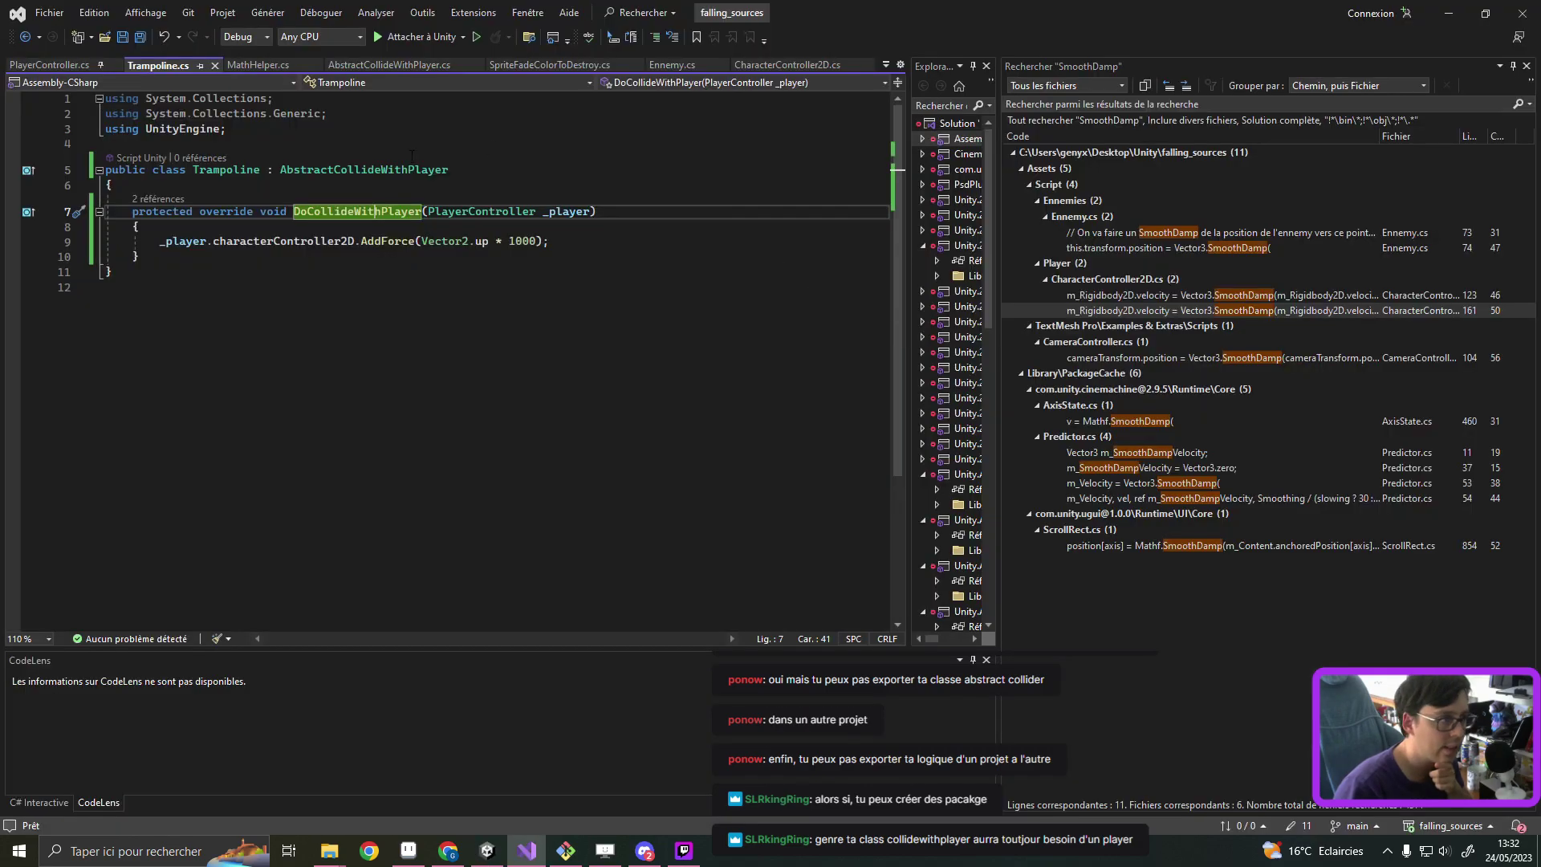
{"action": "left_click", "coordinate": [392, 171]}
{"action": "double_click", "coordinate": [392, 171]}
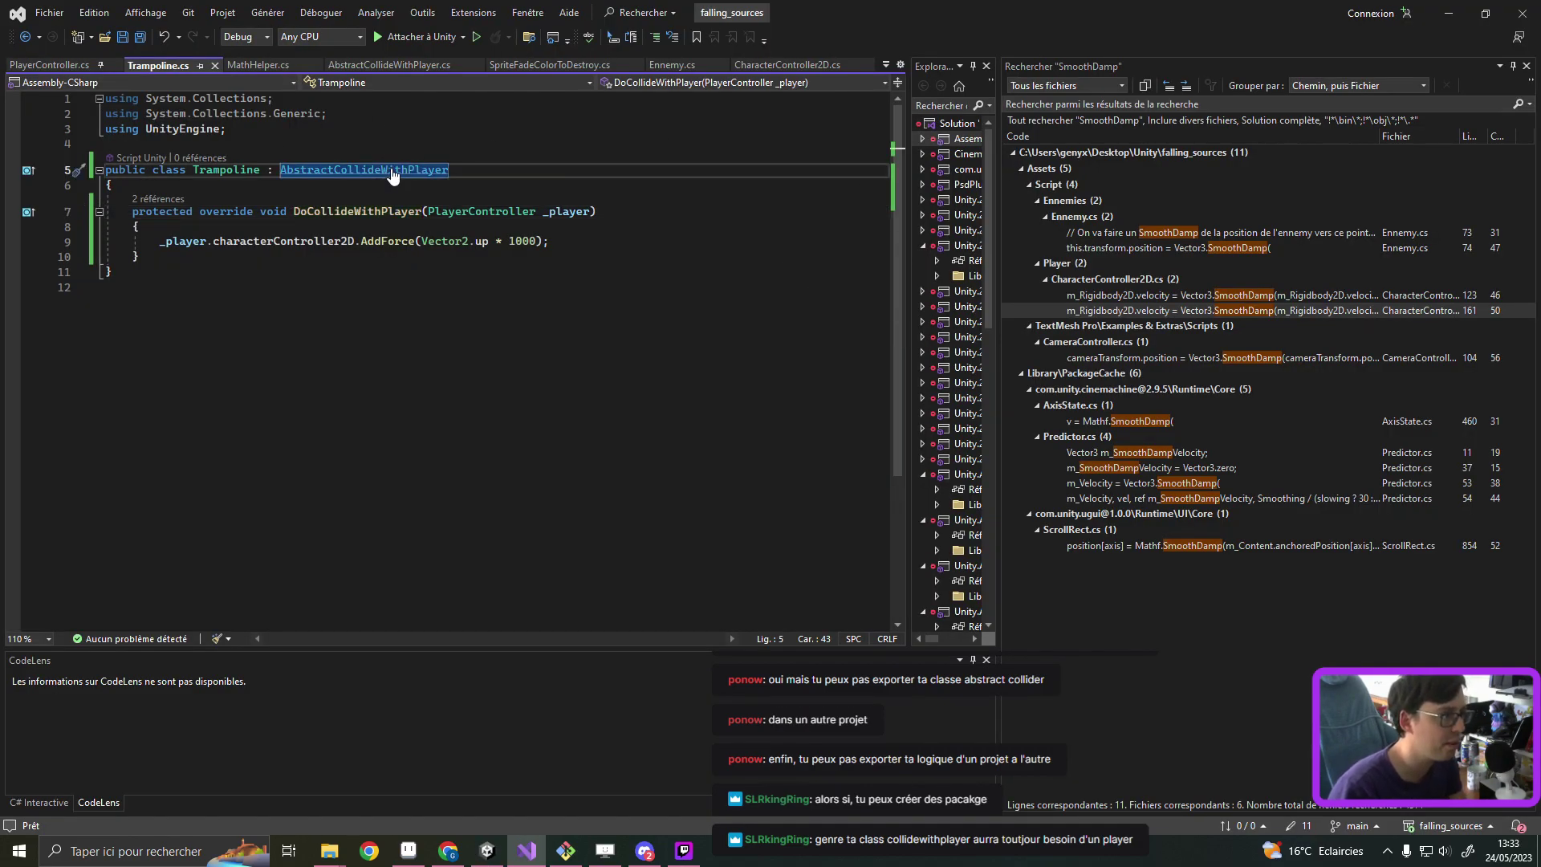
{"action": "key", "text": "F12"}
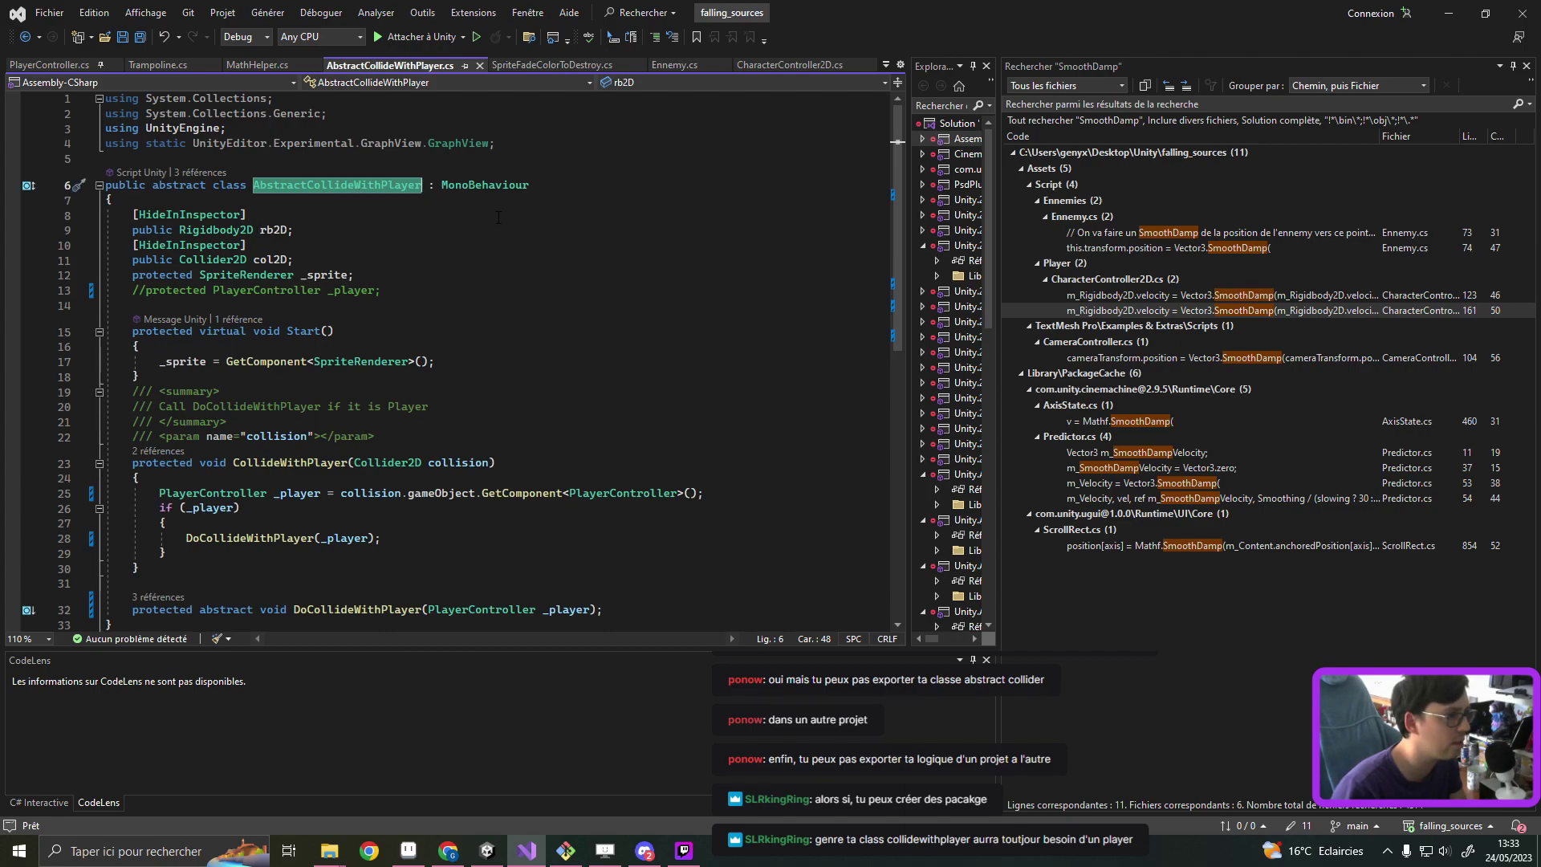
{"action": "scroll", "coordinate": [343, 188], "scroll_direction": "down", "scroll_amount": 1}
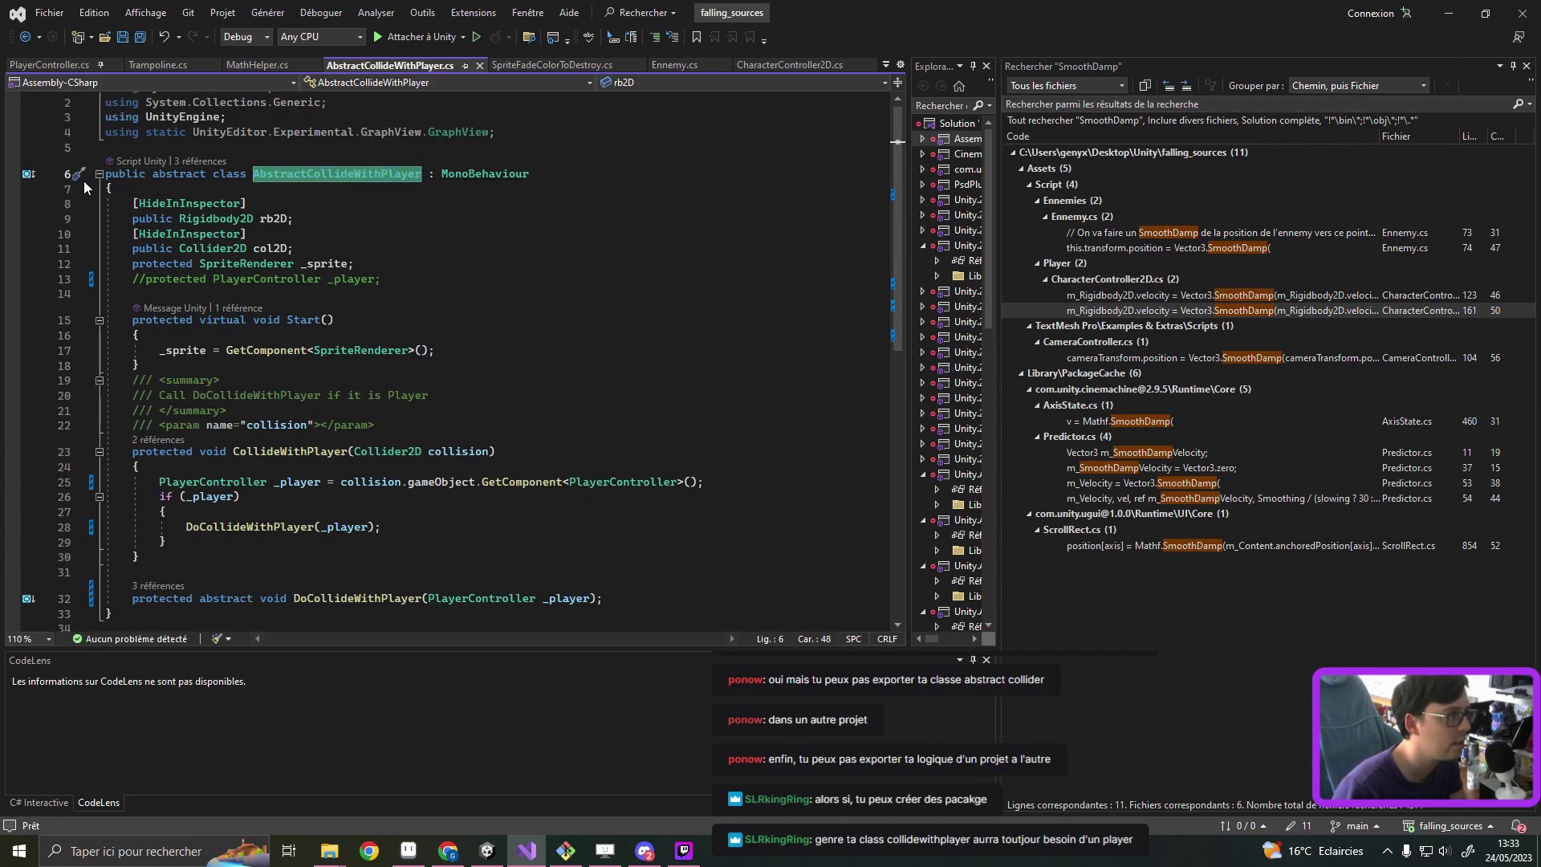
{"action": "left_click", "coordinate": [165, 66]}
Step: Add [RequireComponent(typeof(Collider2D))] above the Trampoline class declaration
{"action": "left_click", "coordinate": [196, 143]}
{"action": "key", "text": "Return"}
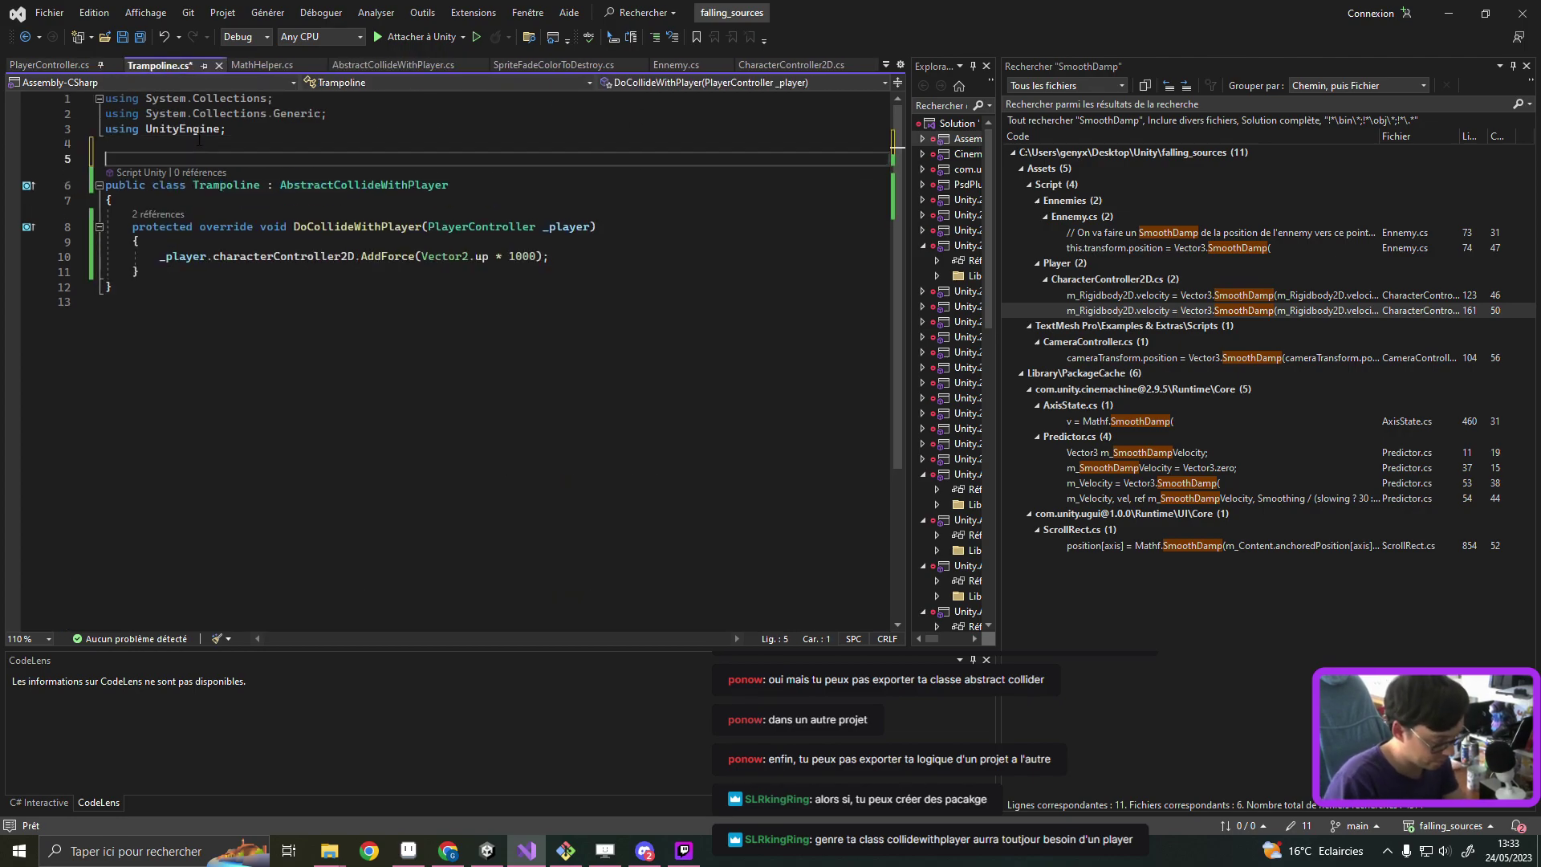
{"action": "type", "text": "[RequireCo"}
{"action": "key", "text": "Tab"}
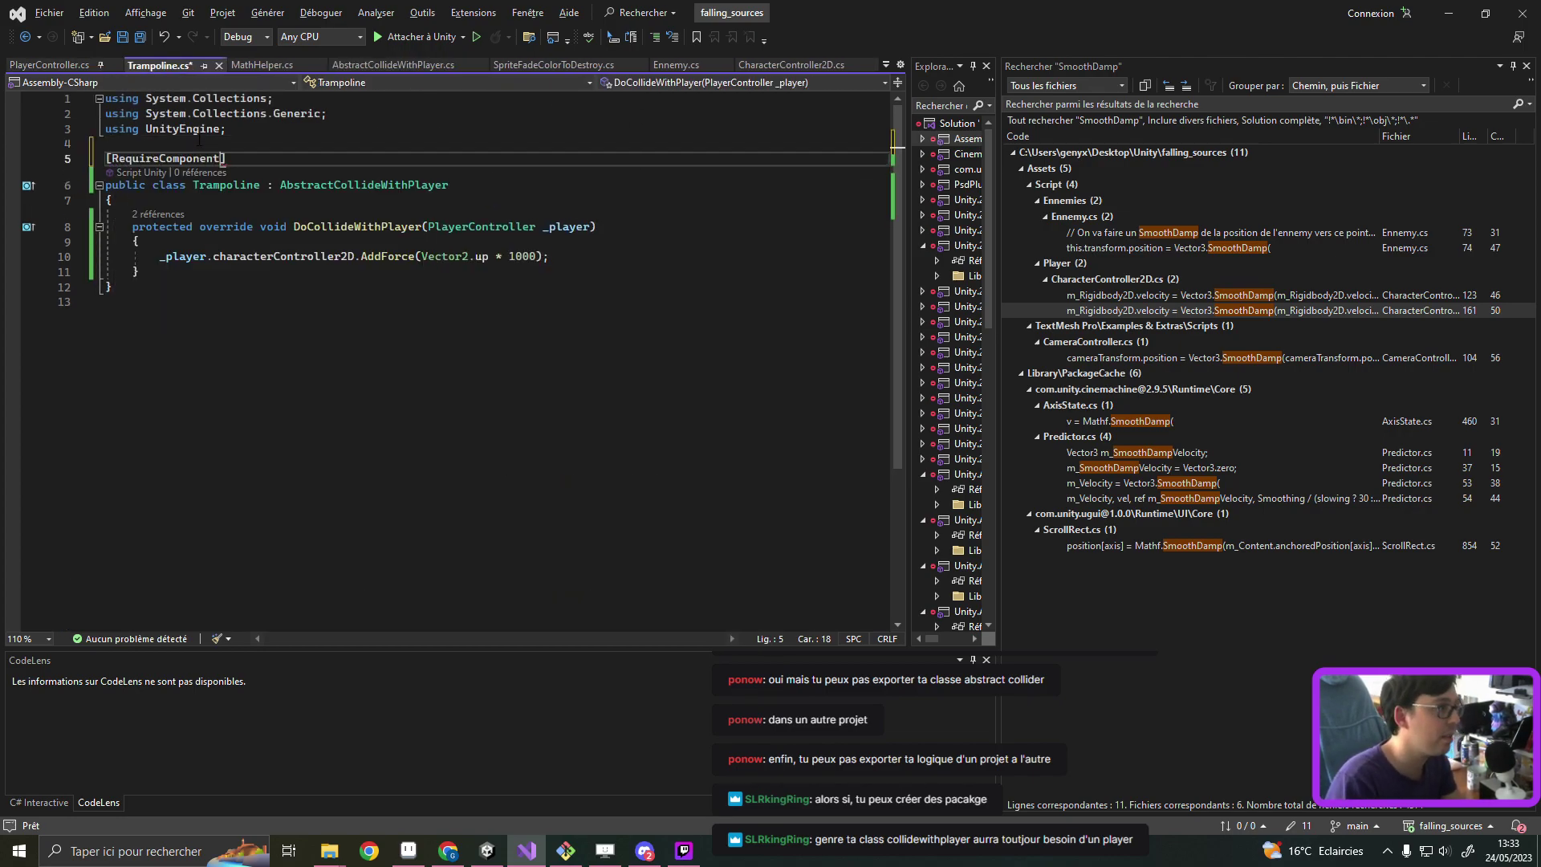
{"action": "type", "text": "(ty"}
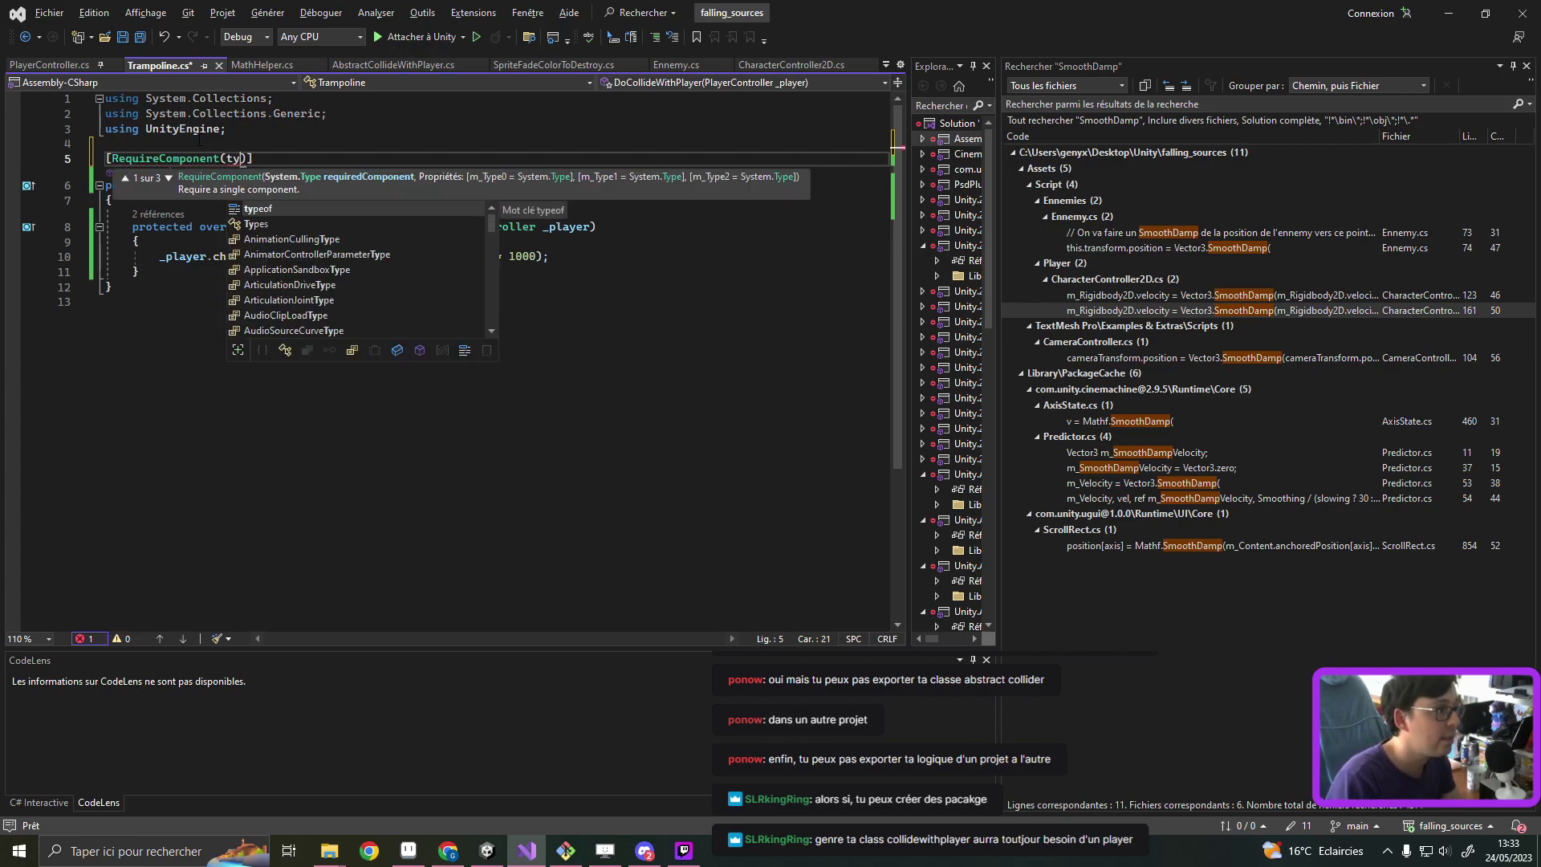
{"action": "key", "text": "Tab"}
{"action": "type", "text": "("}
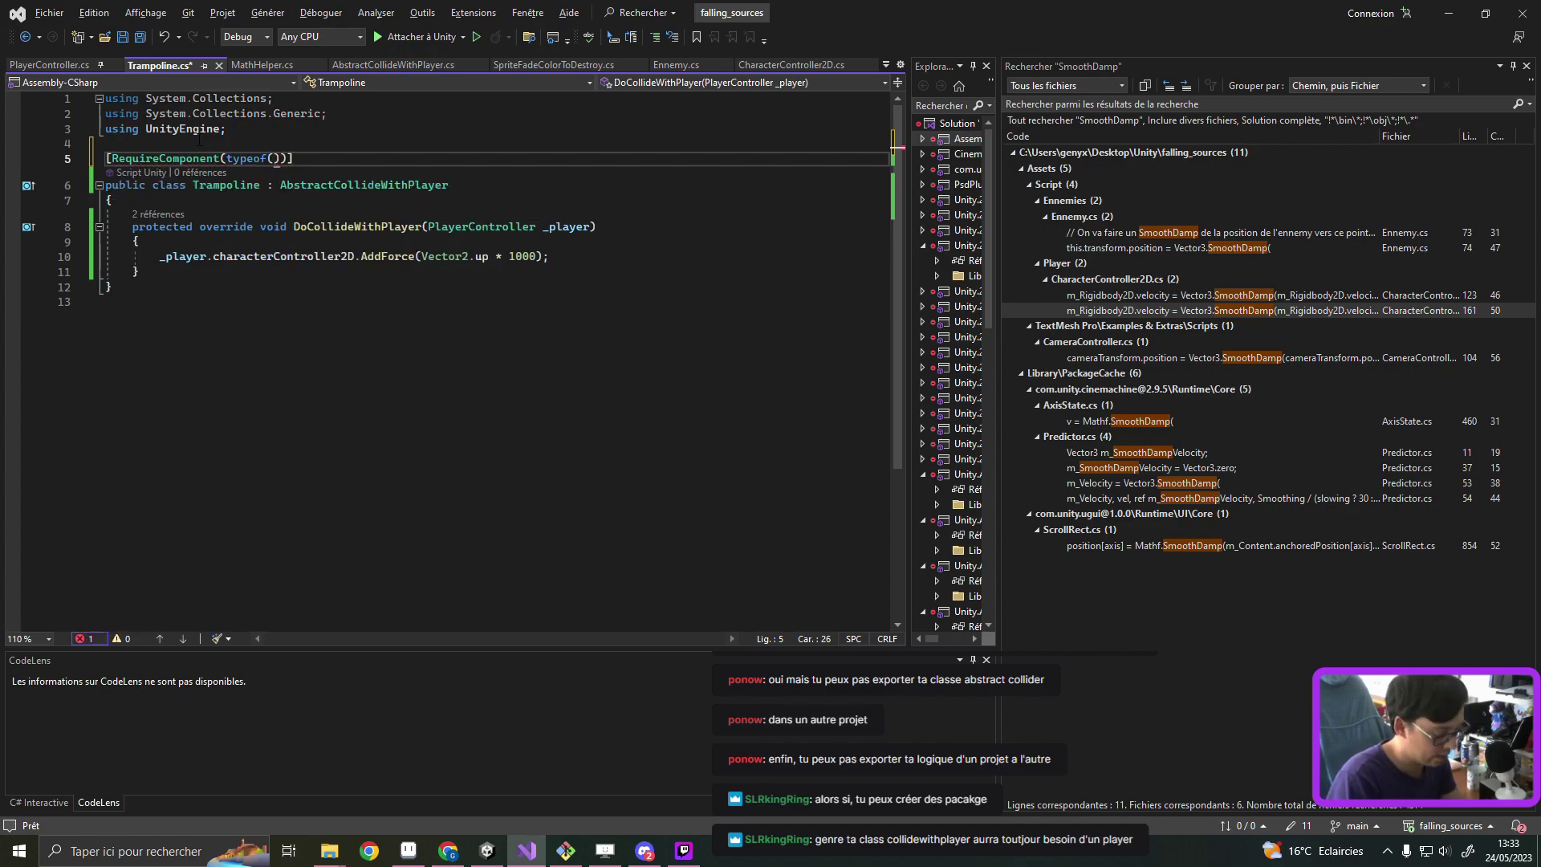
{"action": "type", "text": "Collider"}
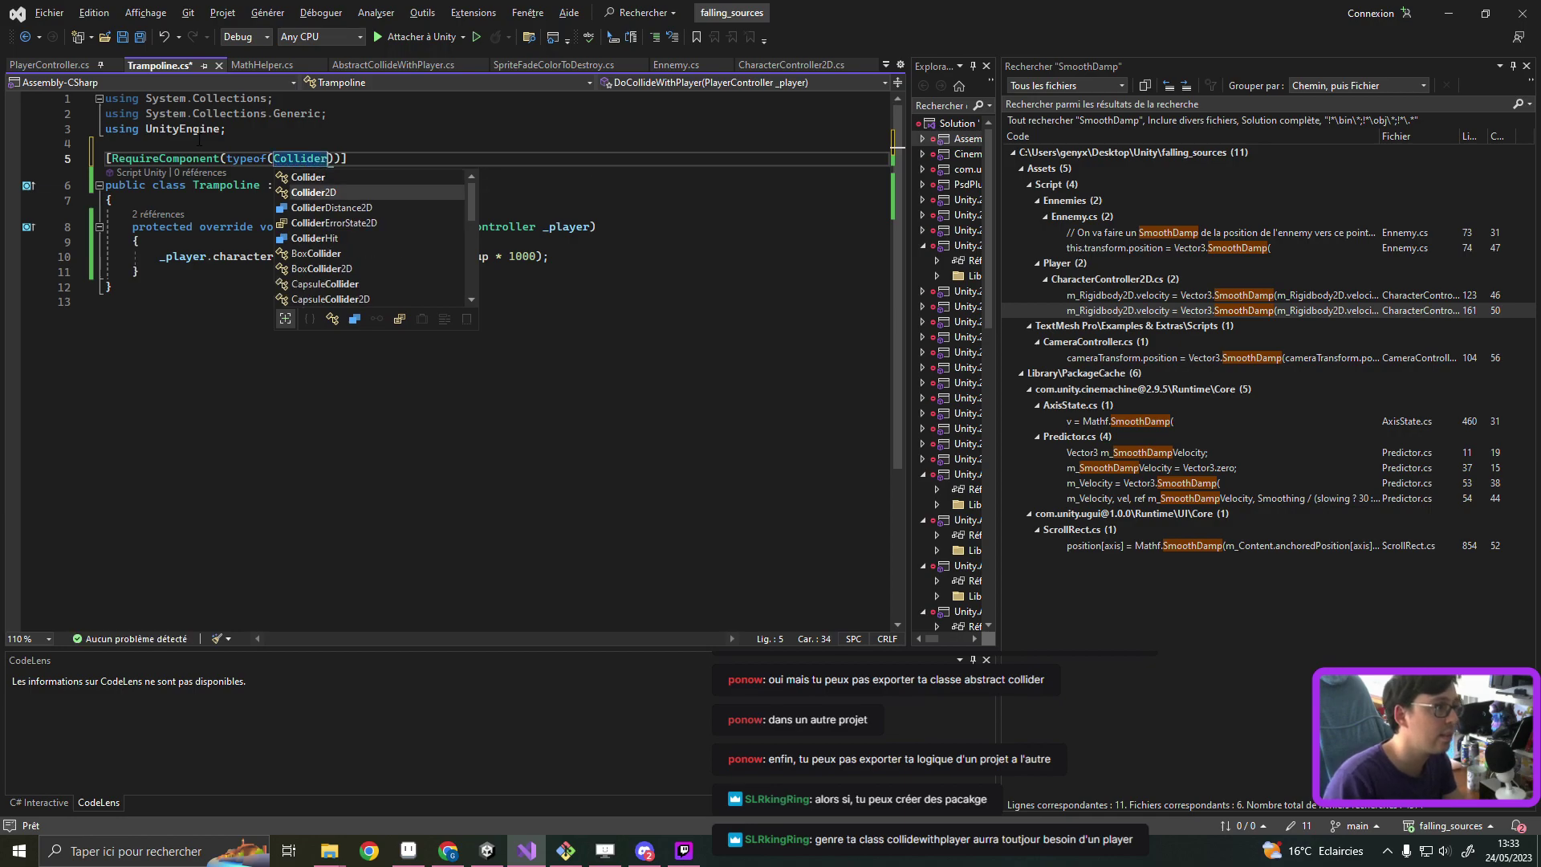
{"action": "key", "text": "Tab"}
Step: Duplicate the attribute line as [RequireComponent(typeof(Rigidbody2D))]
{"action": "triple_click", "coordinate": [390, 159]}
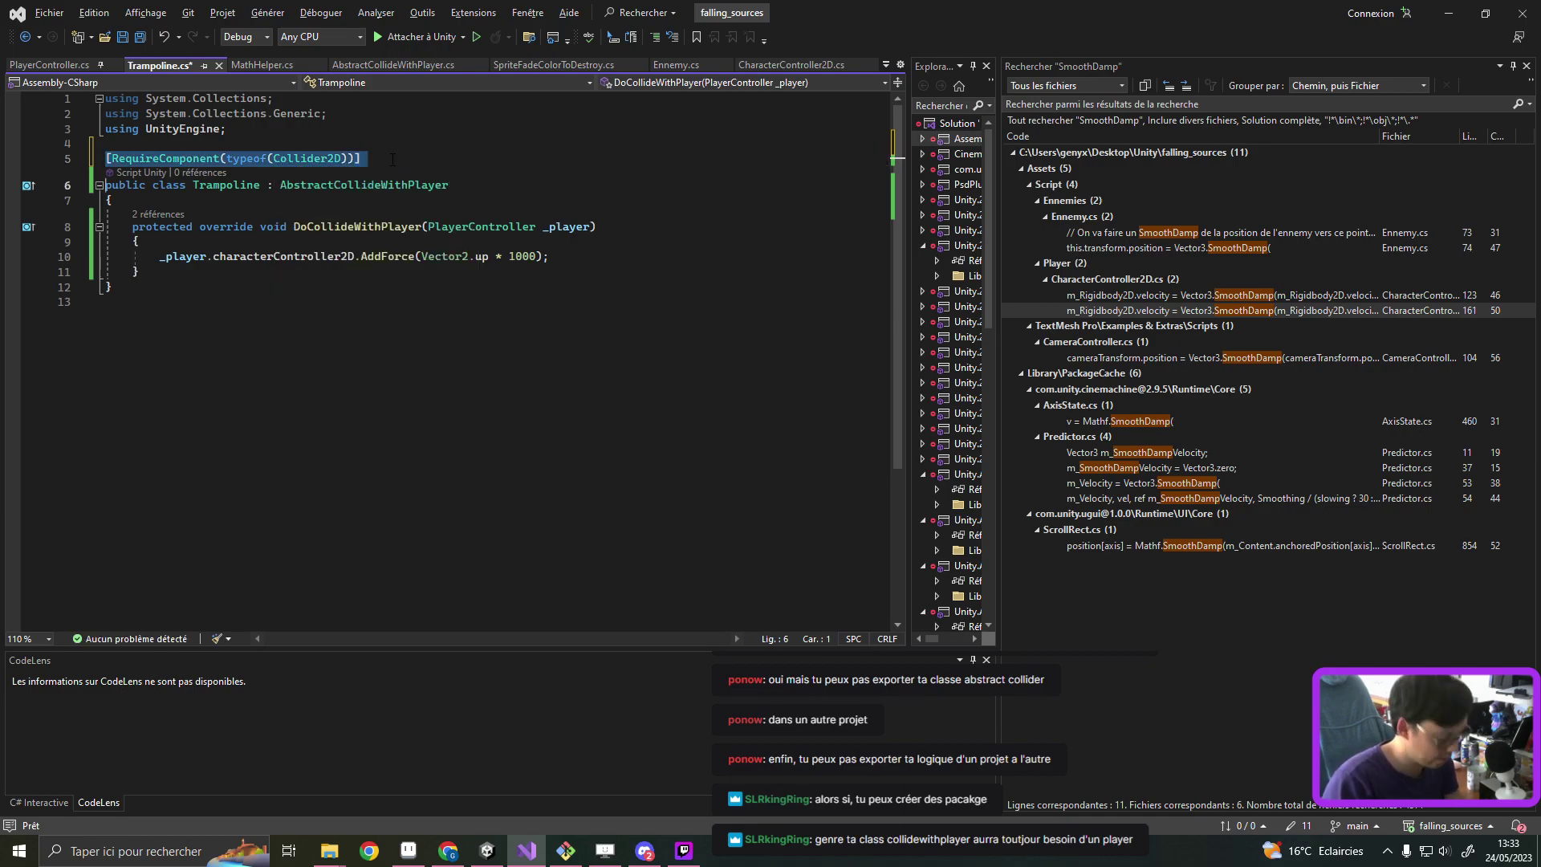
{"action": "key", "text": "ctrl+c"}
{"action": "key", "text": "ctrl+v"}
{"action": "double_click", "coordinate": [318, 174]}
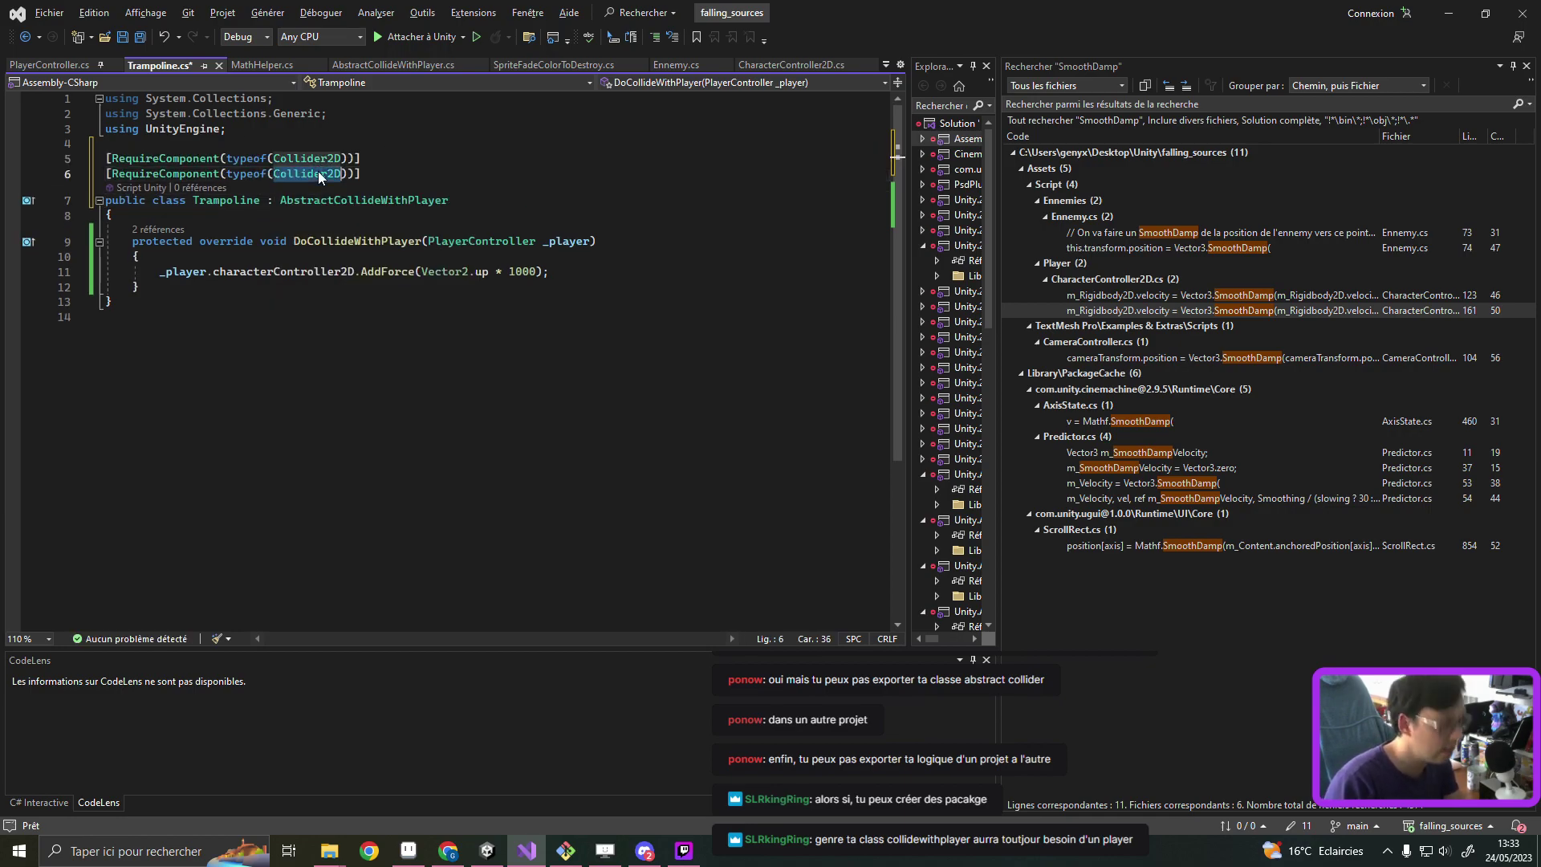
{"action": "type", "text": "Rigid"}
{"action": "key", "text": "Tab"}
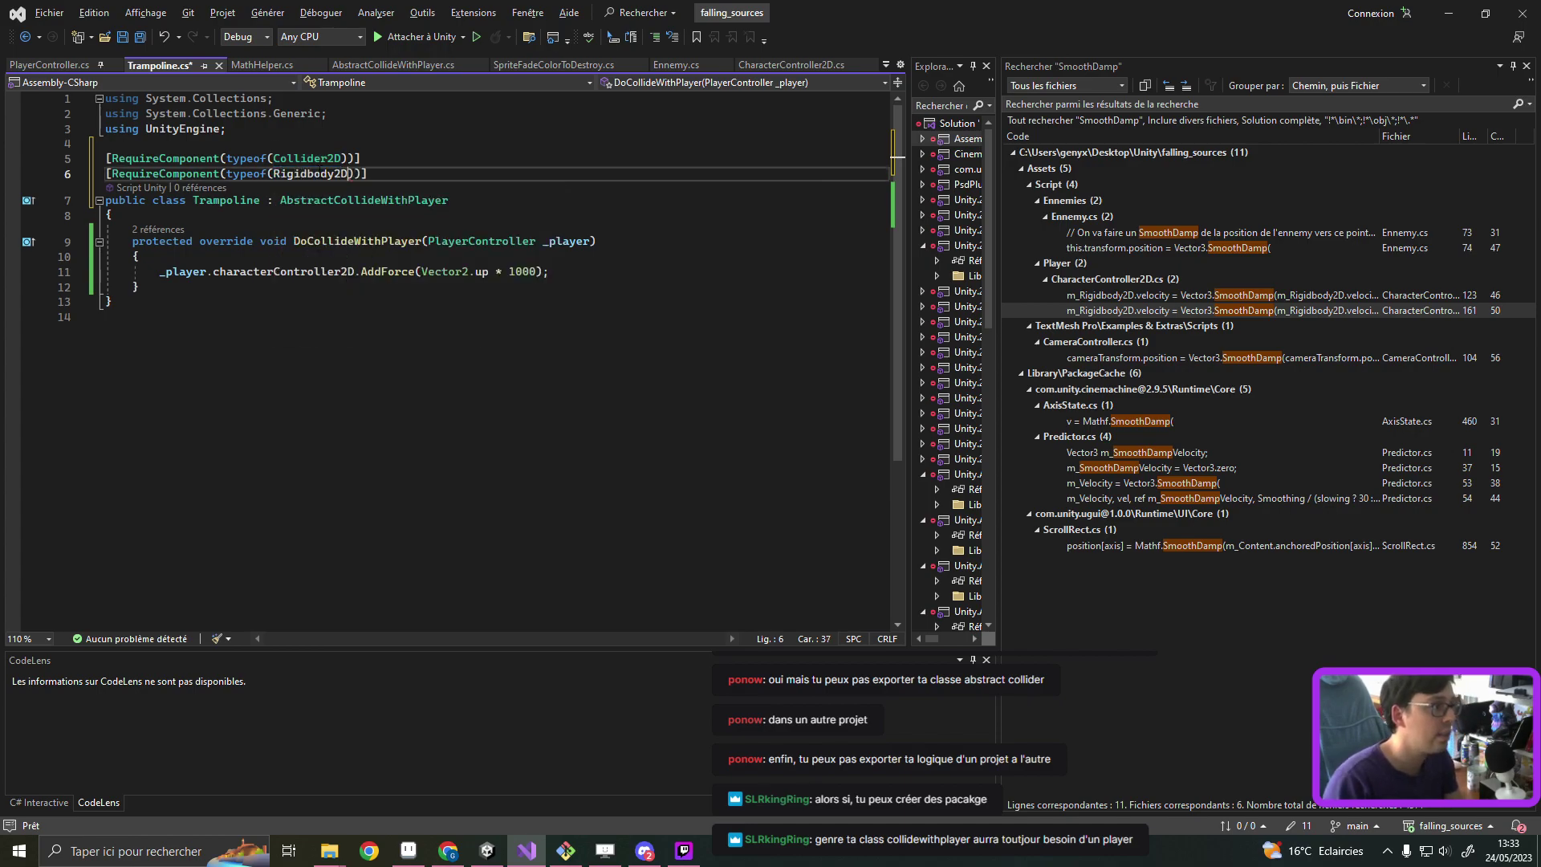
Step: Remove both RequireComponent lines from the Trampoline class
{"action": "left_click_drag", "start_coordinate": [368, 173], "coordinate": [80, 164]}
{"action": "key", "text": "BackSpace"}
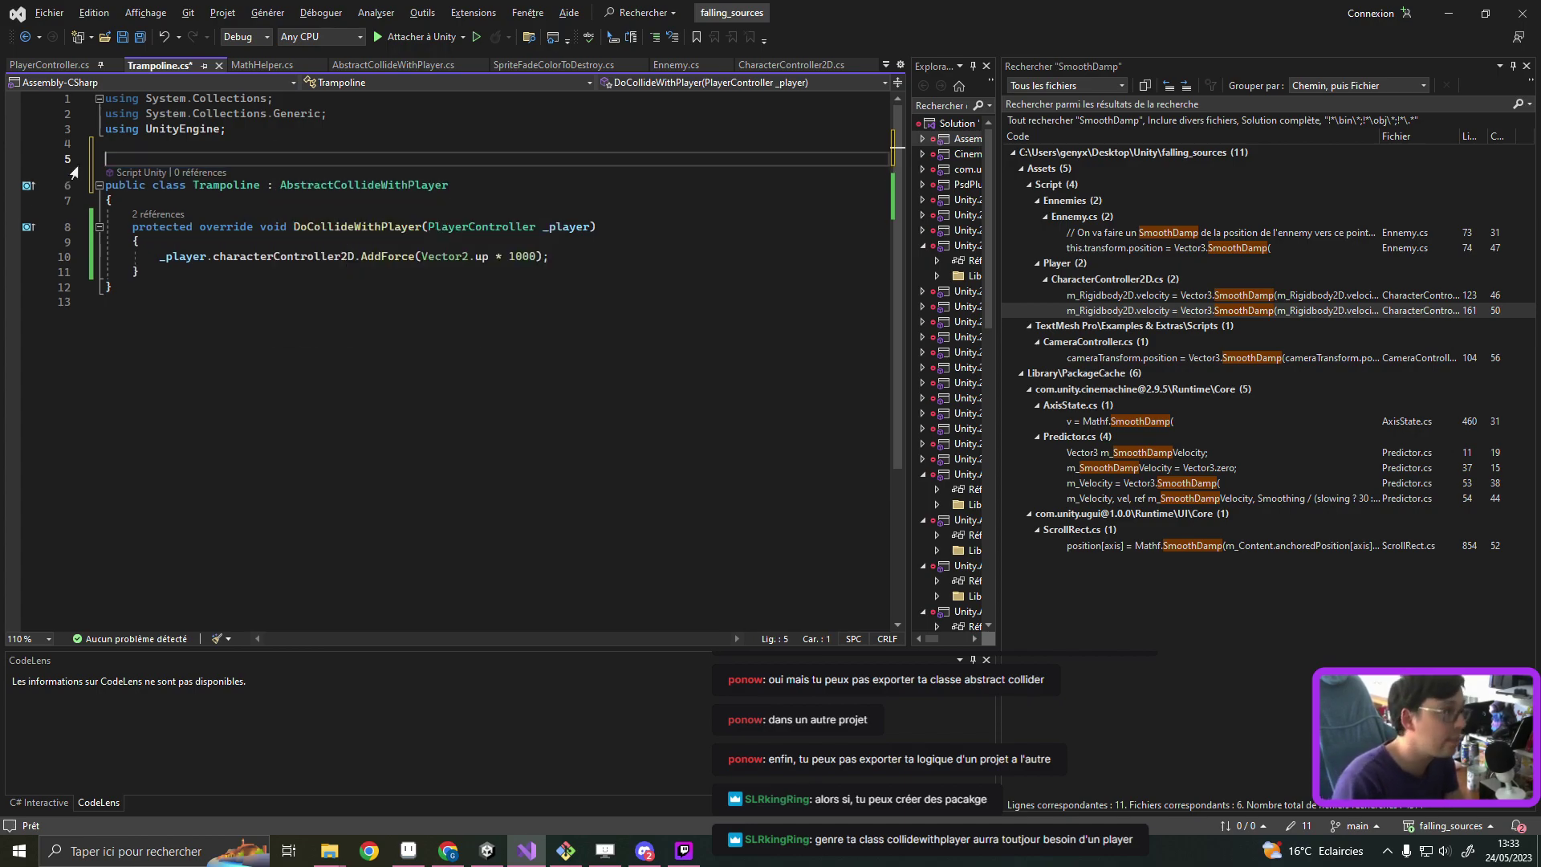
{"action": "key", "text": "BackSpace"}
{"action": "key", "text": "BackSpace"}
{"action": "key", "text": "Return"}
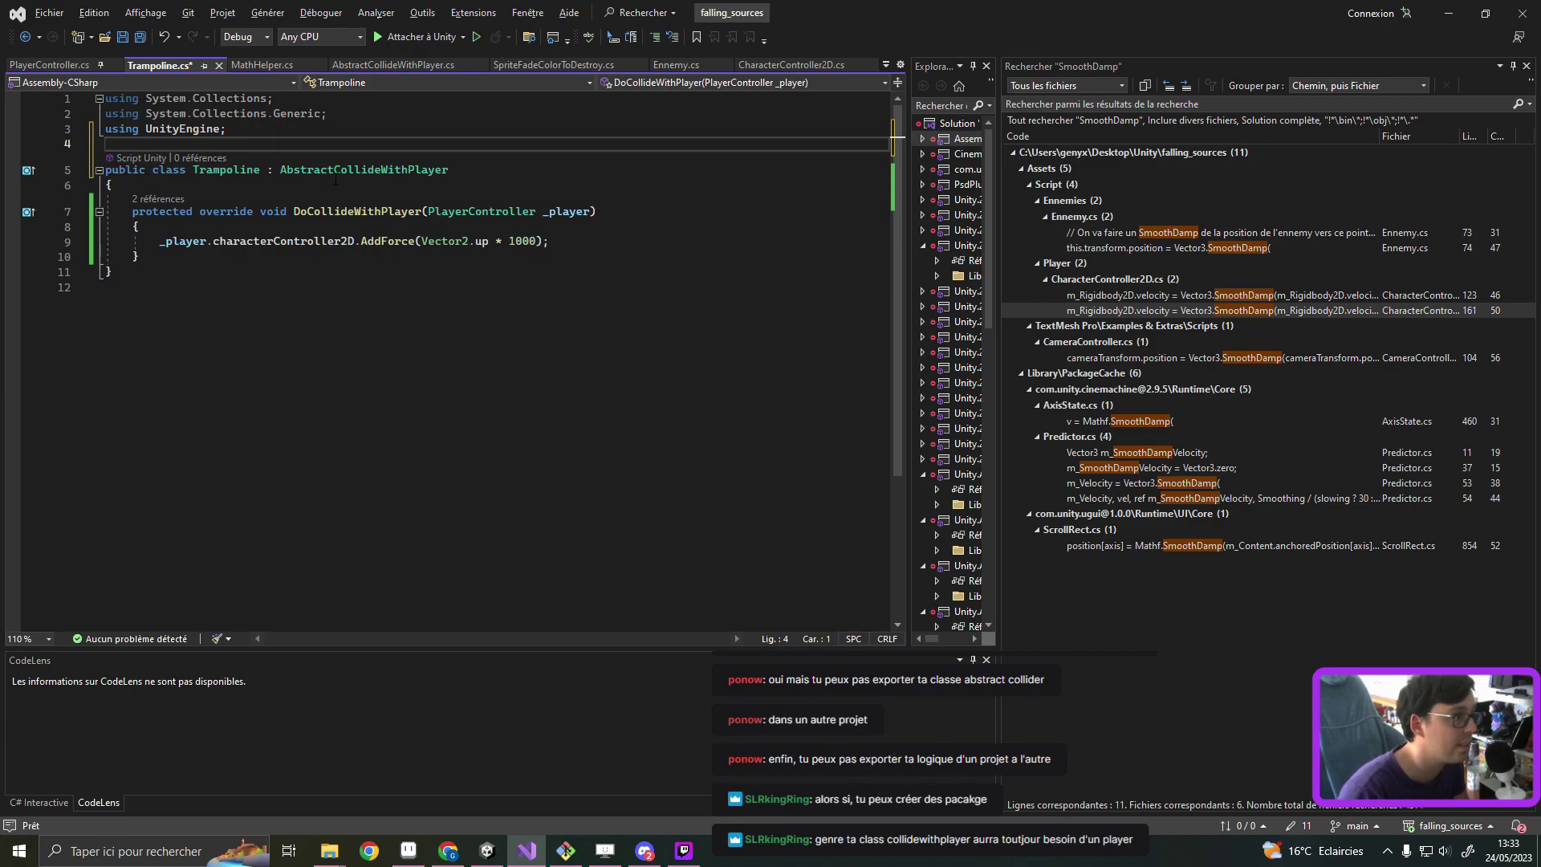
Step: Paste the Collider2D and Rigidbody2D RequireComponent lines above AbstractCollideWithPlayer and save
{"action": "left_click", "coordinate": [336, 171], "text": "ctrl"}
{"action": "left_click", "coordinate": [313, 247]}
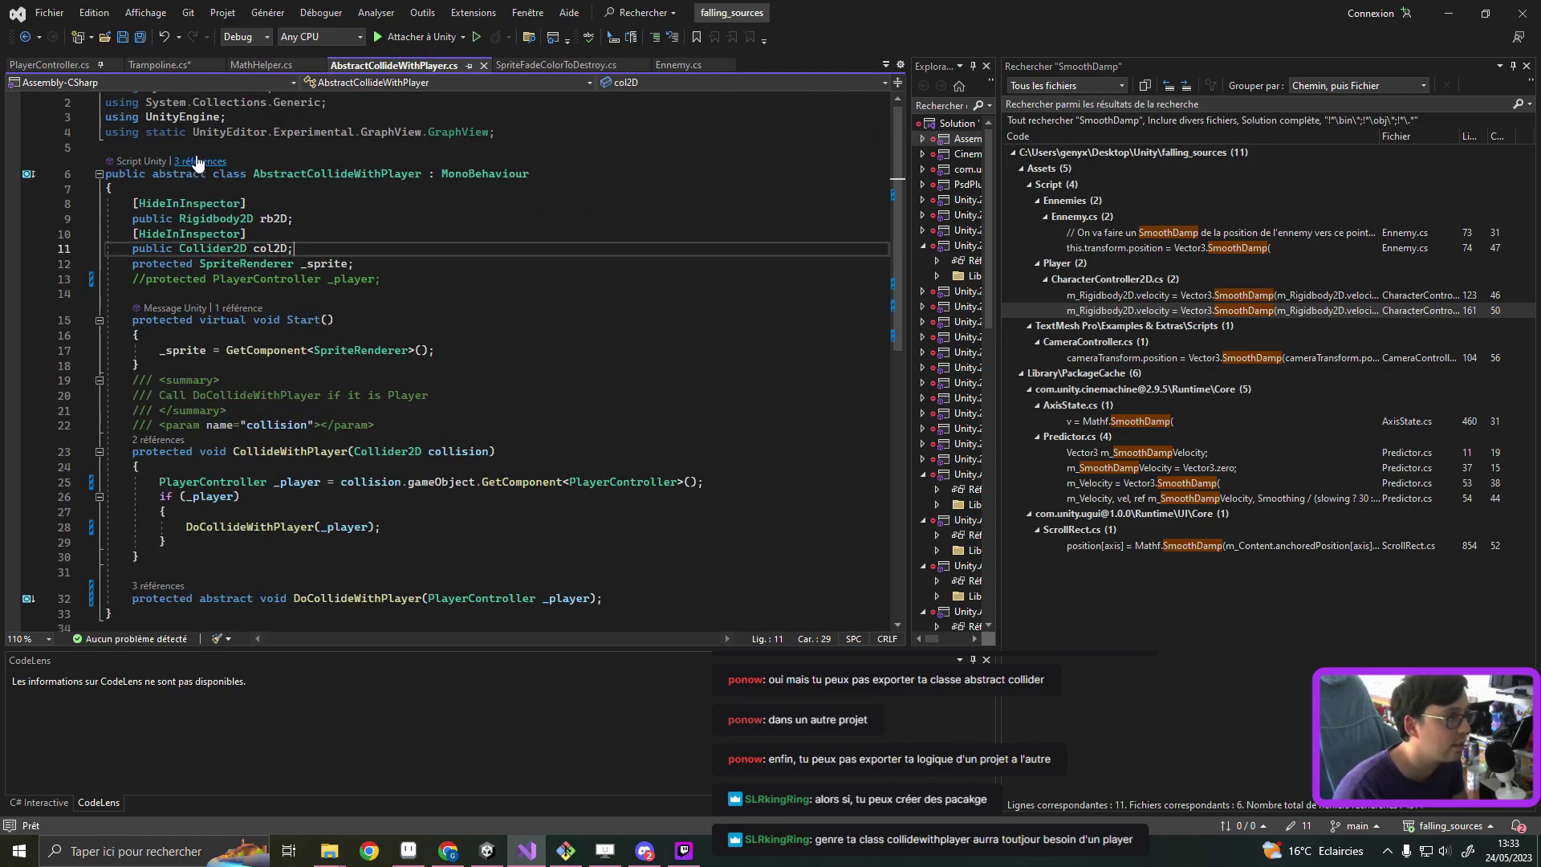
{"action": "left_click", "coordinate": [199, 147]}
{"action": "key", "text": "ctrl+v"}
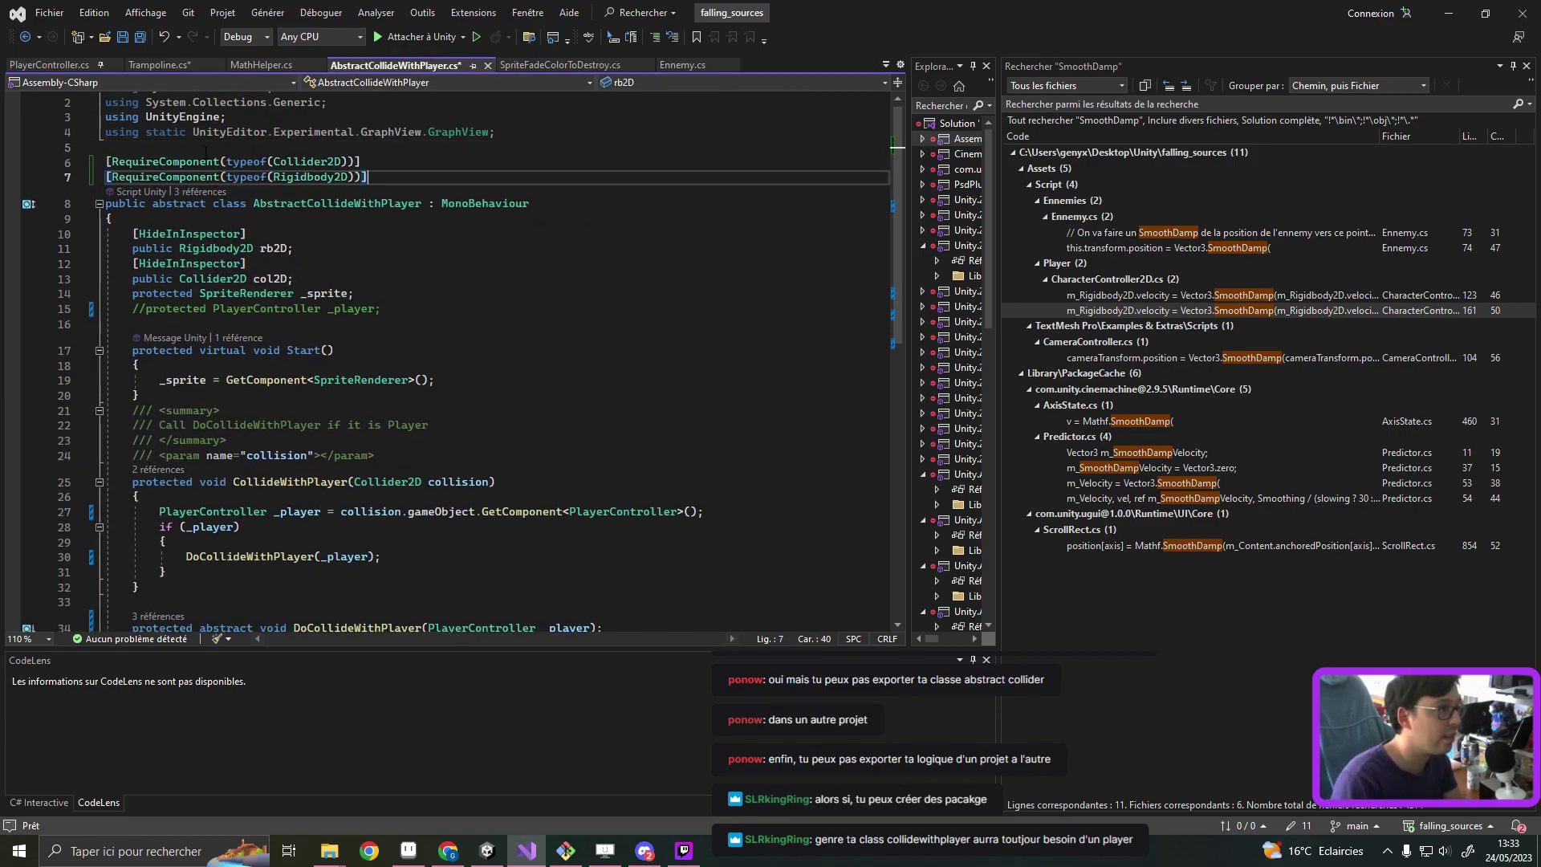
{"action": "key", "text": "ctrl+s"}
Step: Delete the unused GraphView and System.Collections using lines, then save AbstractCollideWithPlayer.cs
{"action": "left_click_drag", "start_coordinate": [511, 132], "coordinate": [226, 117]}
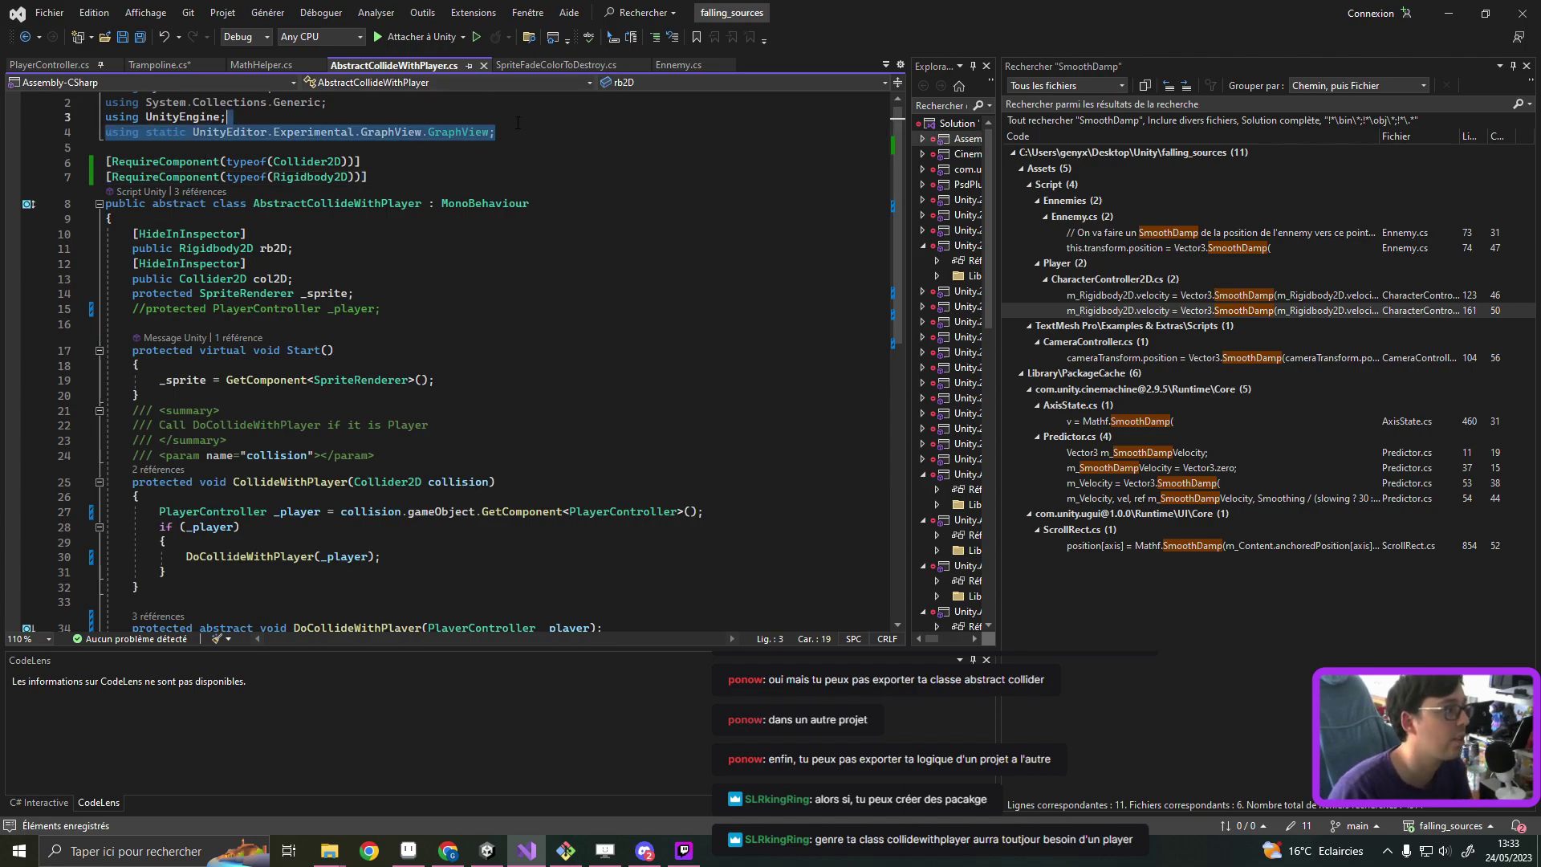
{"action": "key", "text": "Delete"}
{"action": "left_click_drag", "start_coordinate": [327, 102], "coordinate": [51, 62]}
{"action": "key", "text": "Delete"}
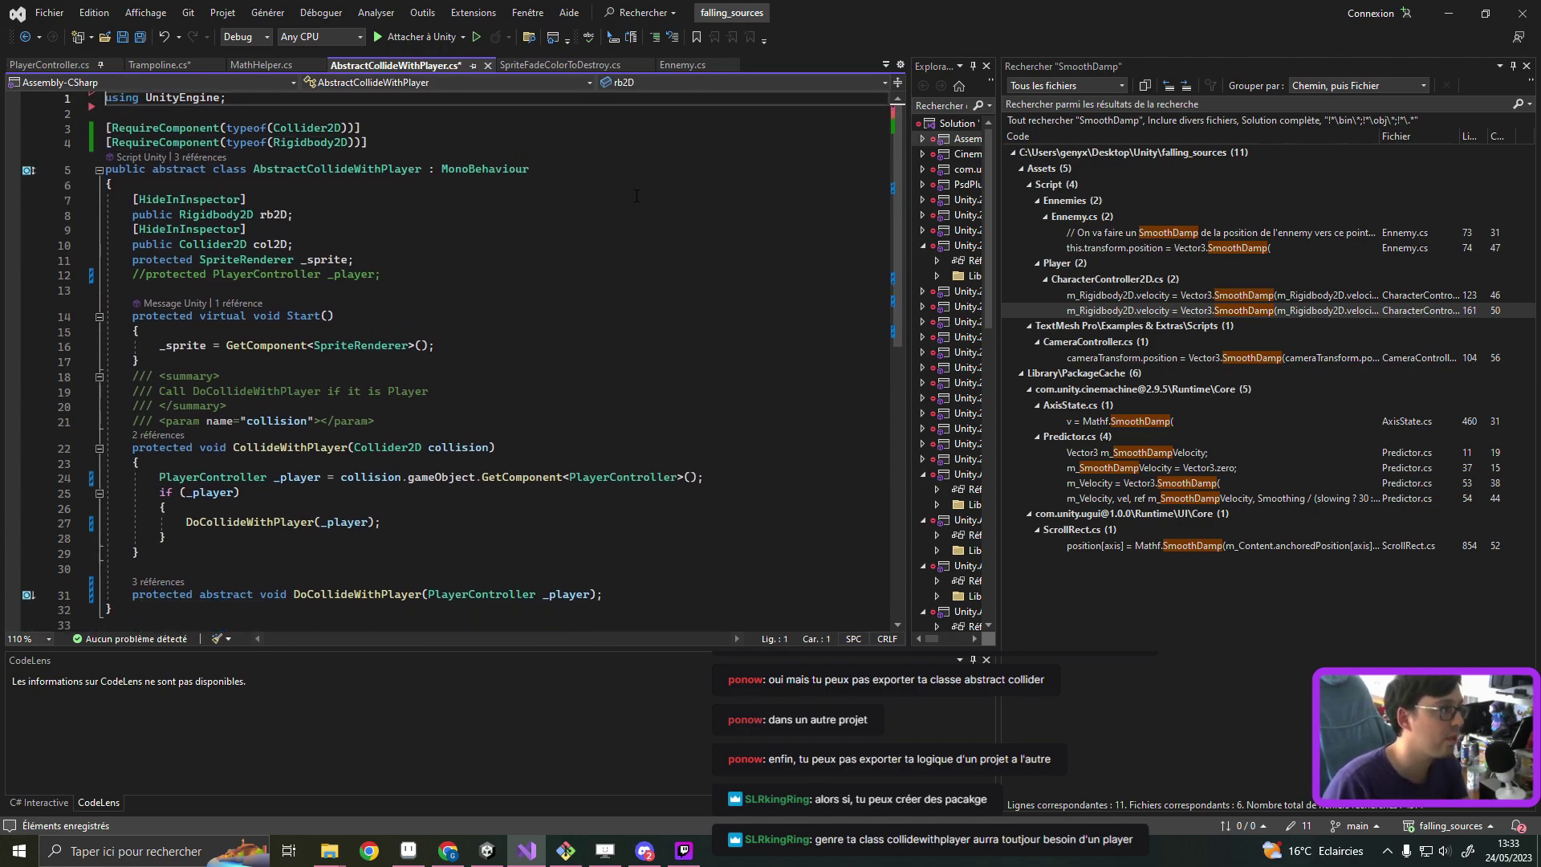
{"action": "key", "text": "ctrl+s"}
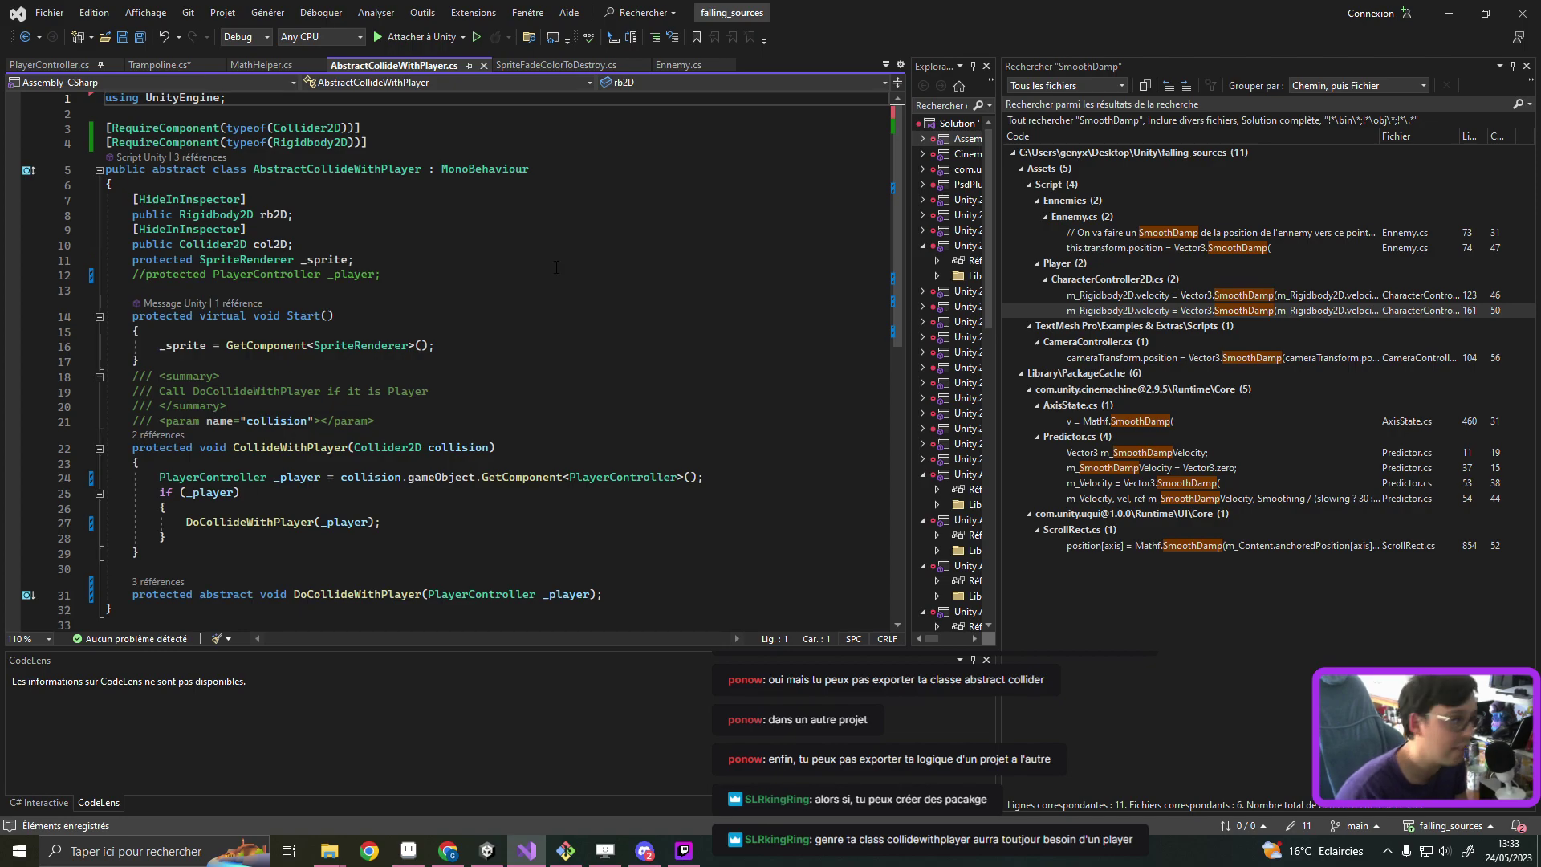
Step: Review the two RequireComponent attribute lines, then return to Unity
{"action": "left_click", "coordinate": [396, 142]}
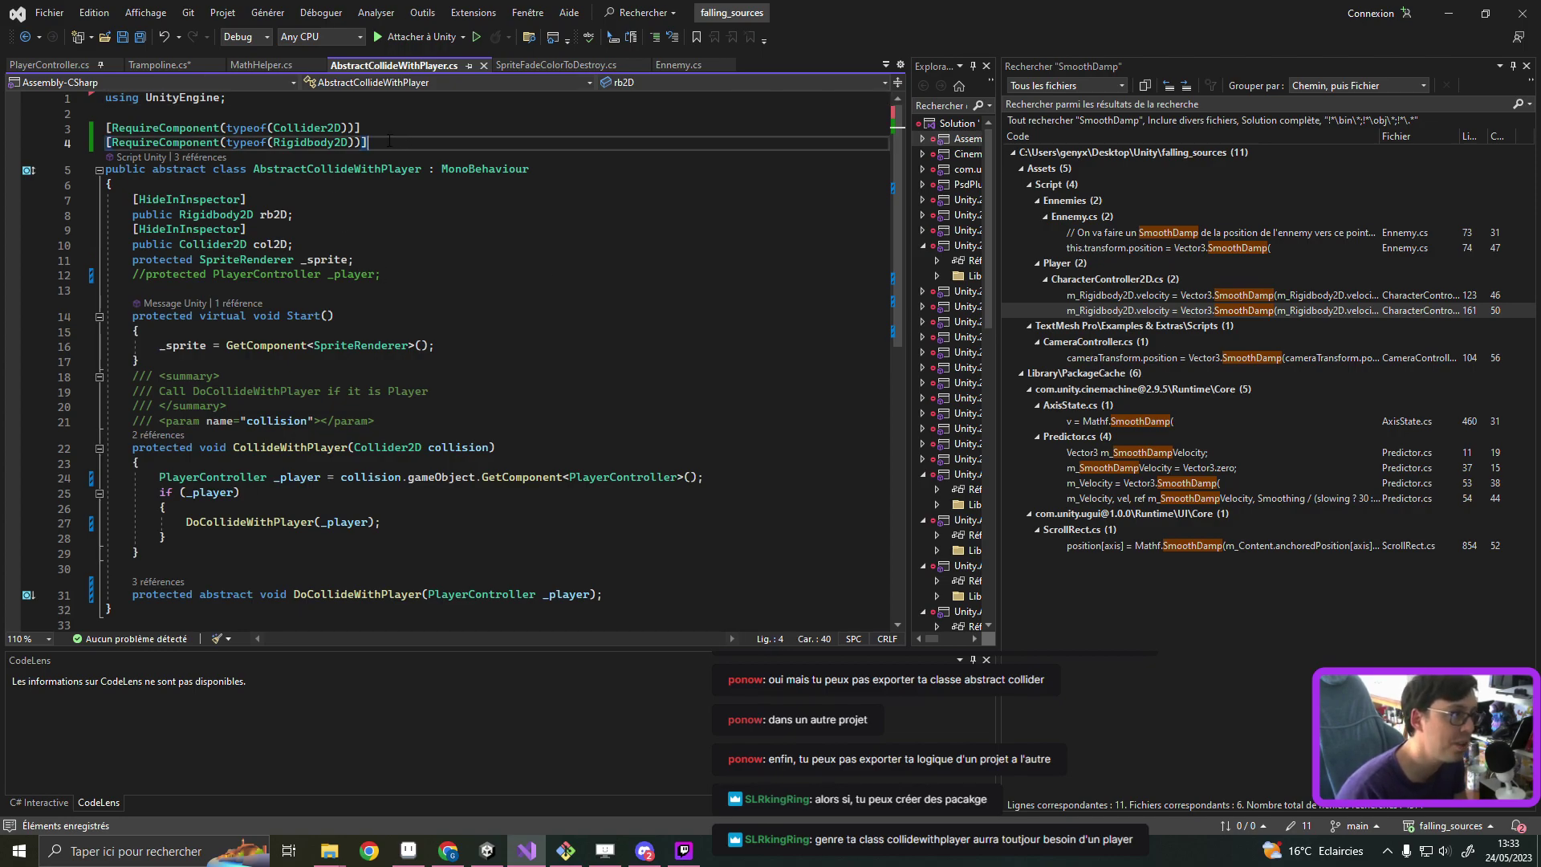
{"action": "left_click_drag", "start_coordinate": [390, 142], "coordinate": [107, 113]}
{"action": "left_click", "coordinate": [409, 132]}
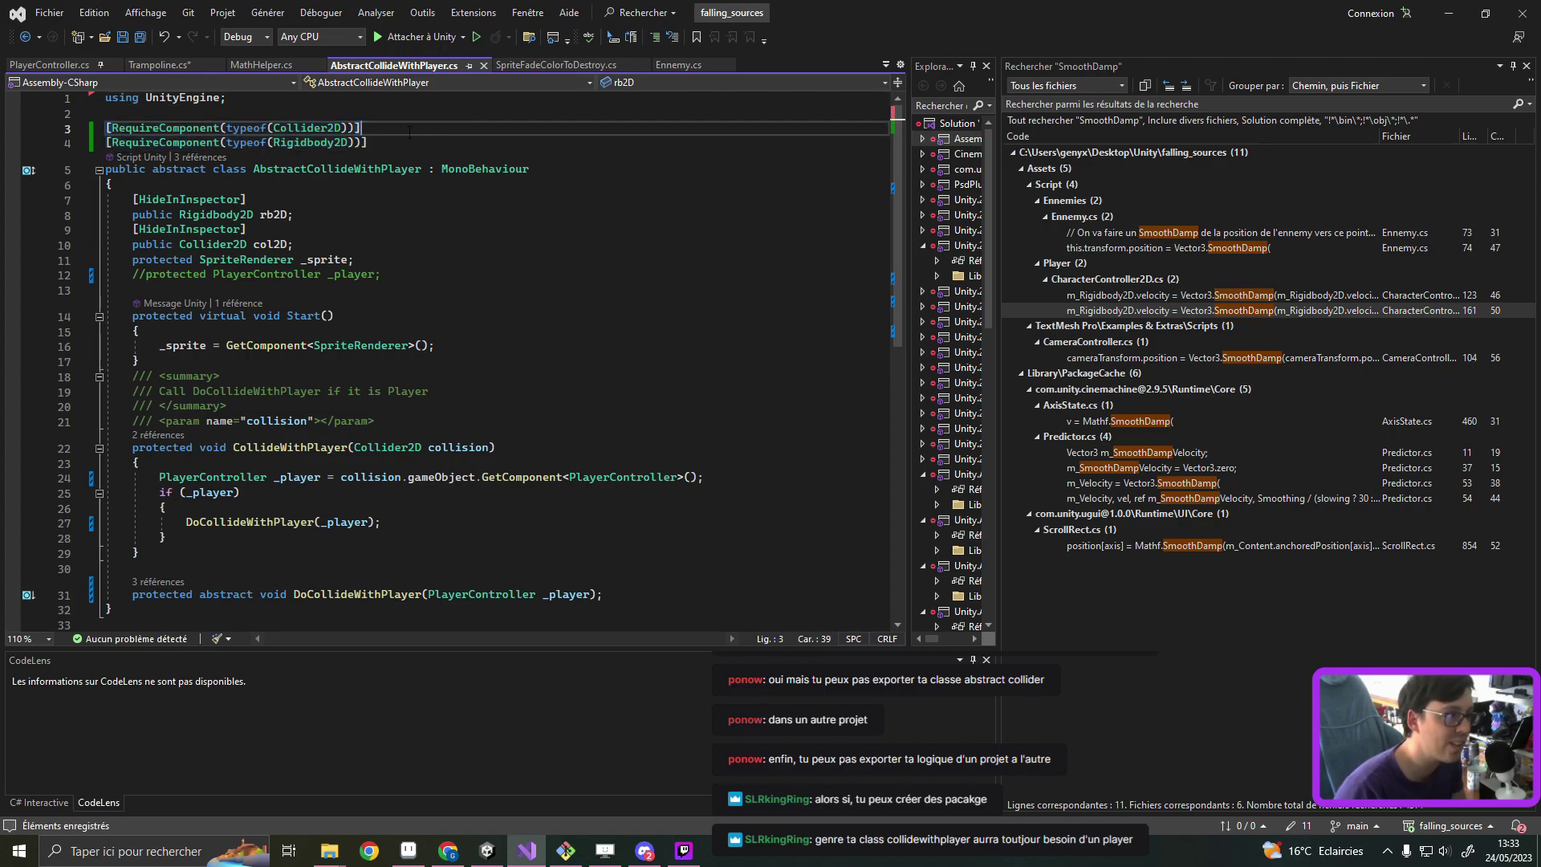
{"action": "double_click", "coordinate": [309, 142]}
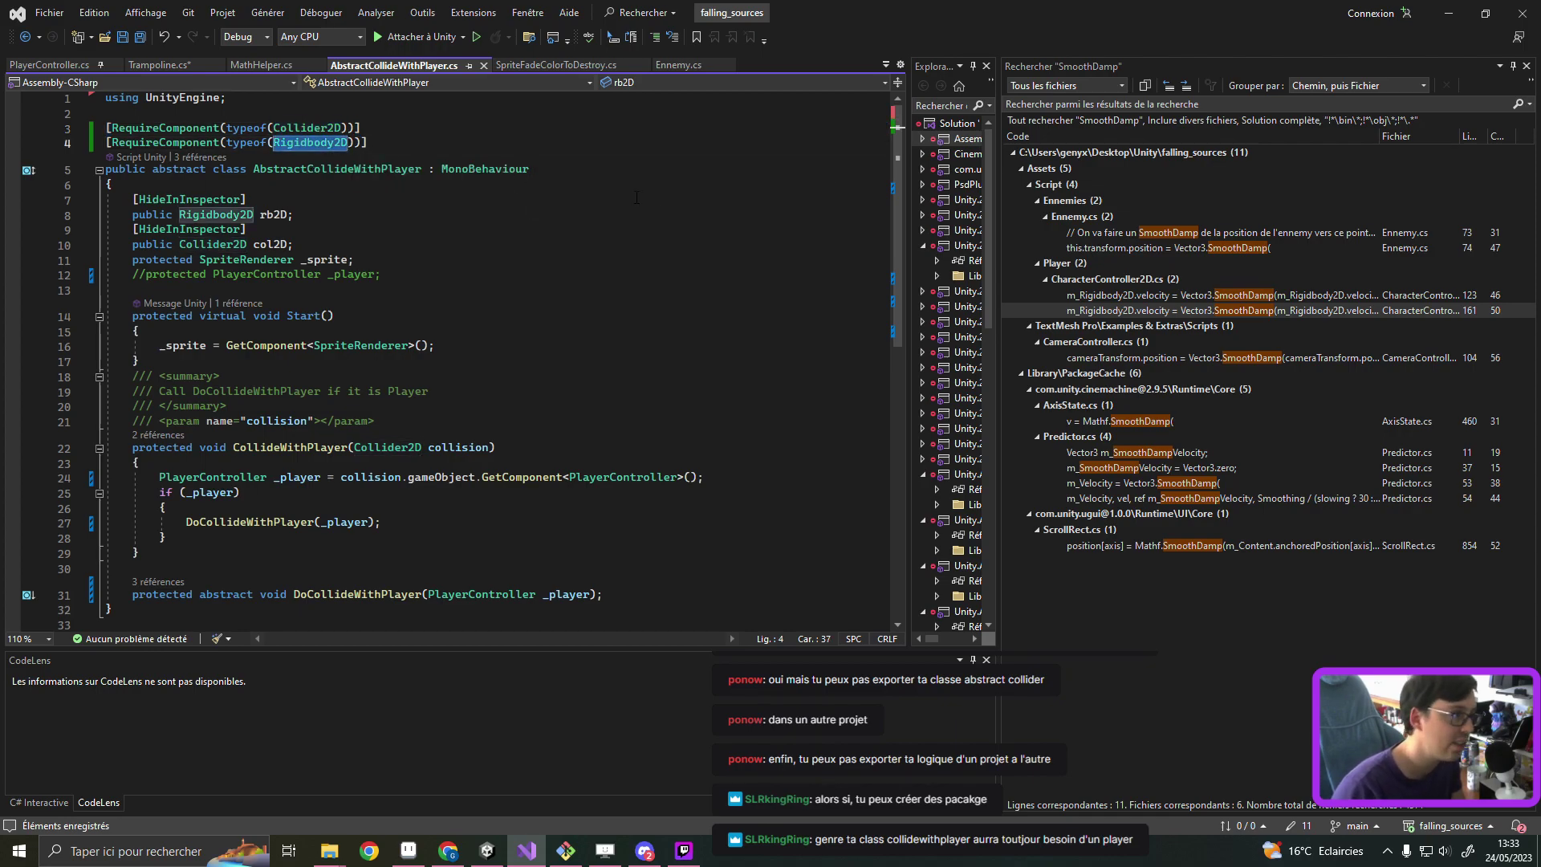
{"action": "left_click", "coordinate": [1449, 13]}
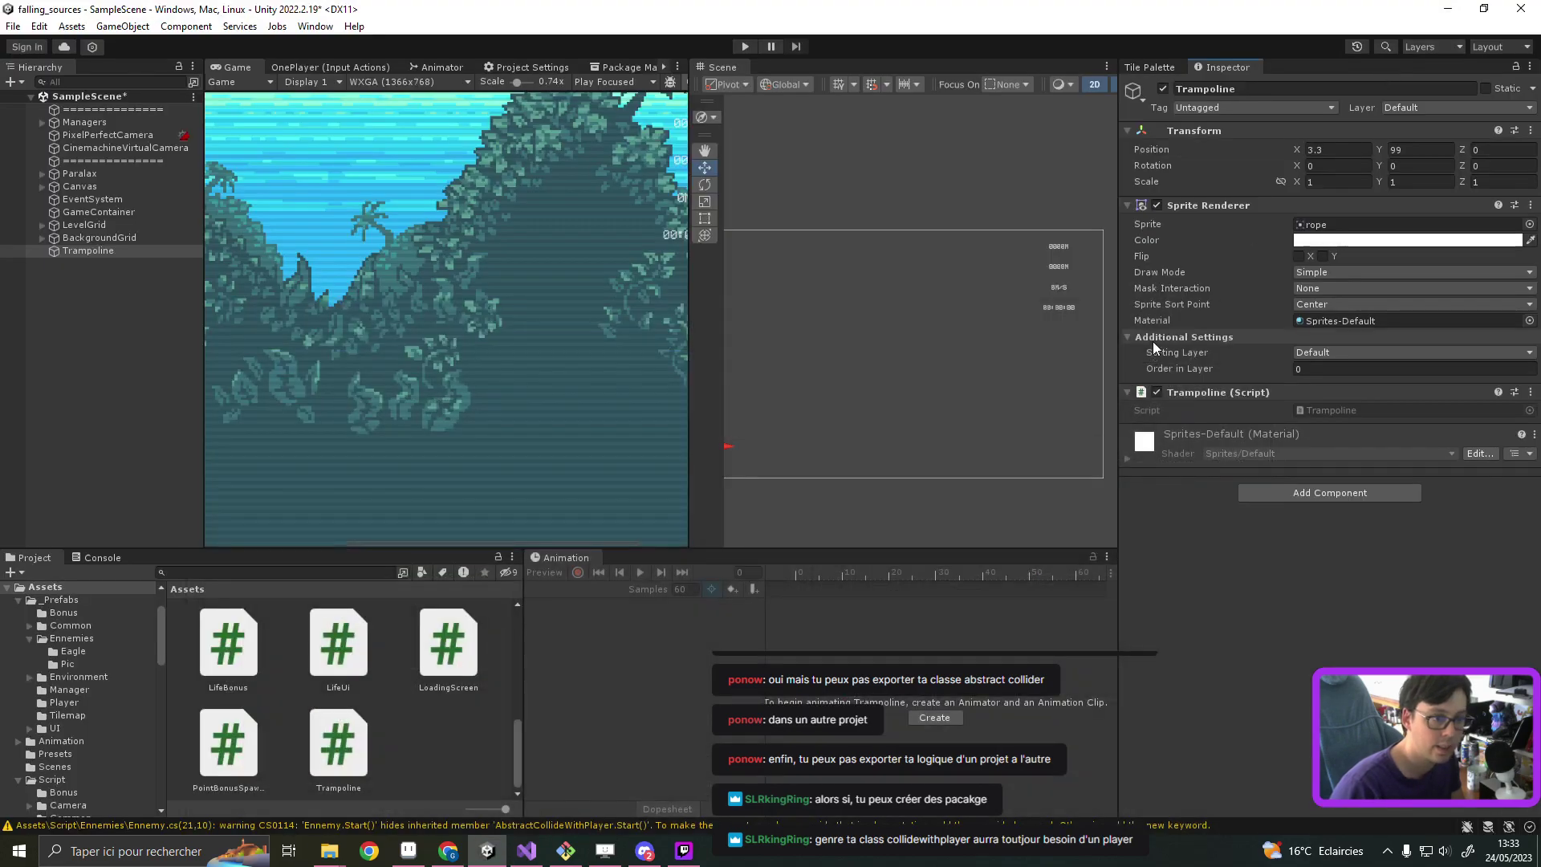
Step: Remove the Trampoline script component from the Trampoline object and add it back
{"action": "left_click", "coordinate": [527, 853]}
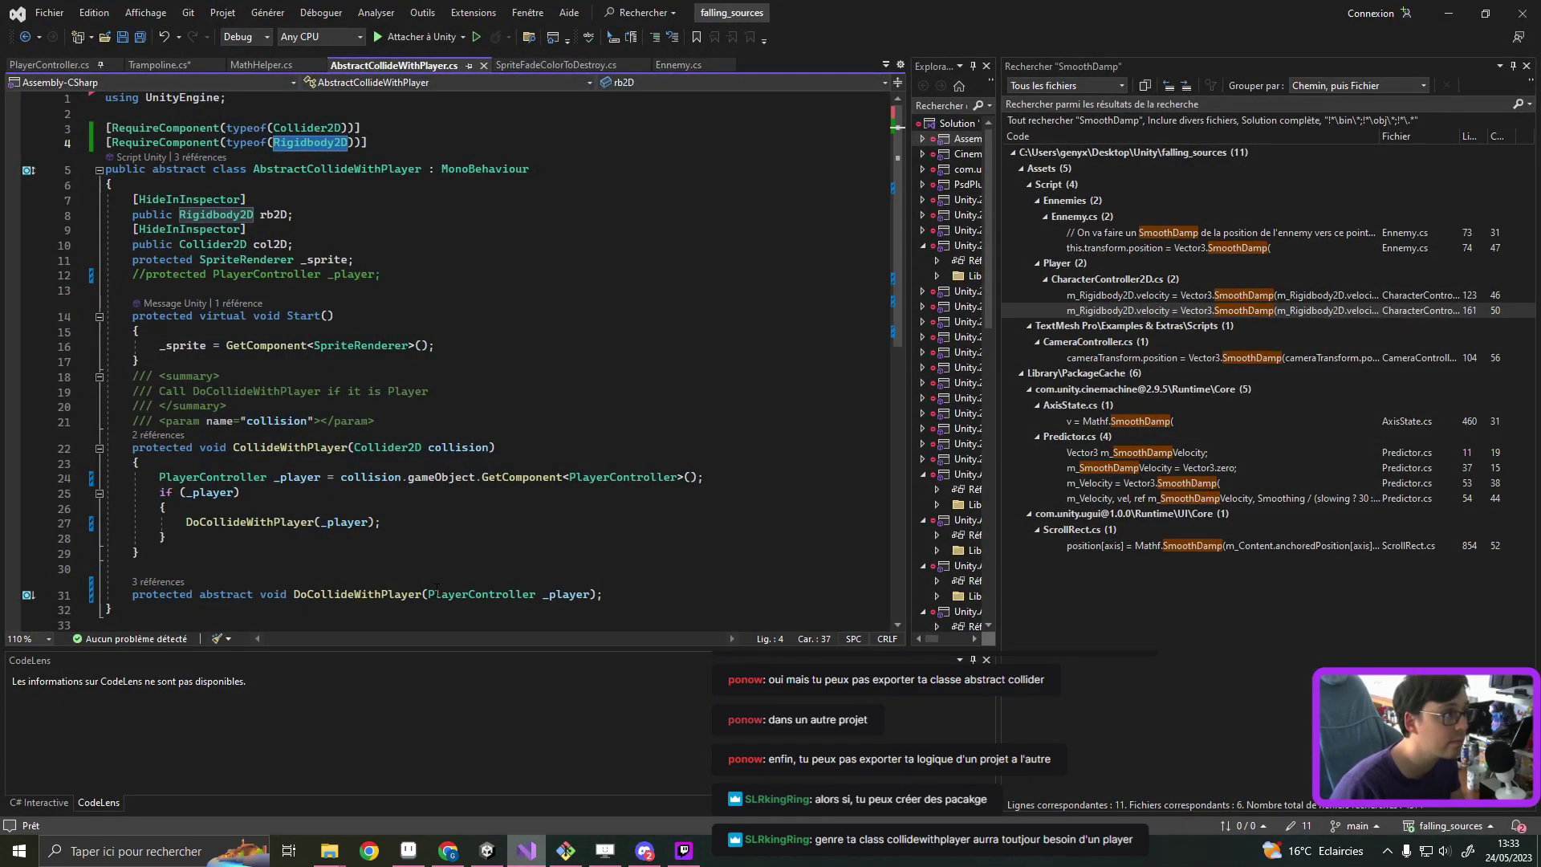
{"action": "left_click", "coordinate": [152, 69]}
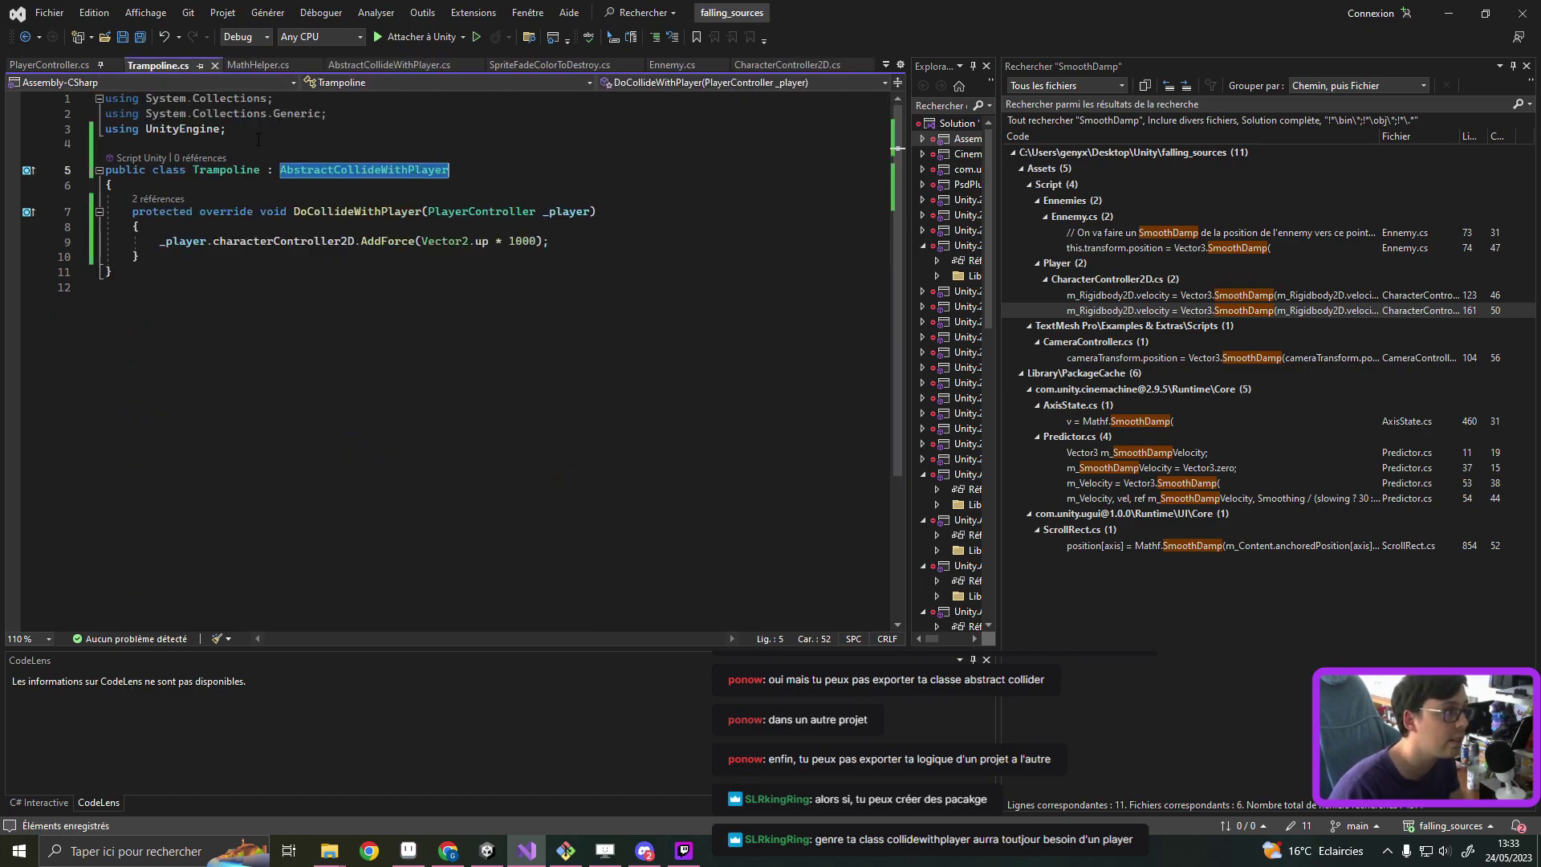
{"action": "left_click", "coordinate": [1452, 15]}
{"action": "right_click", "coordinate": [1359, 394]}
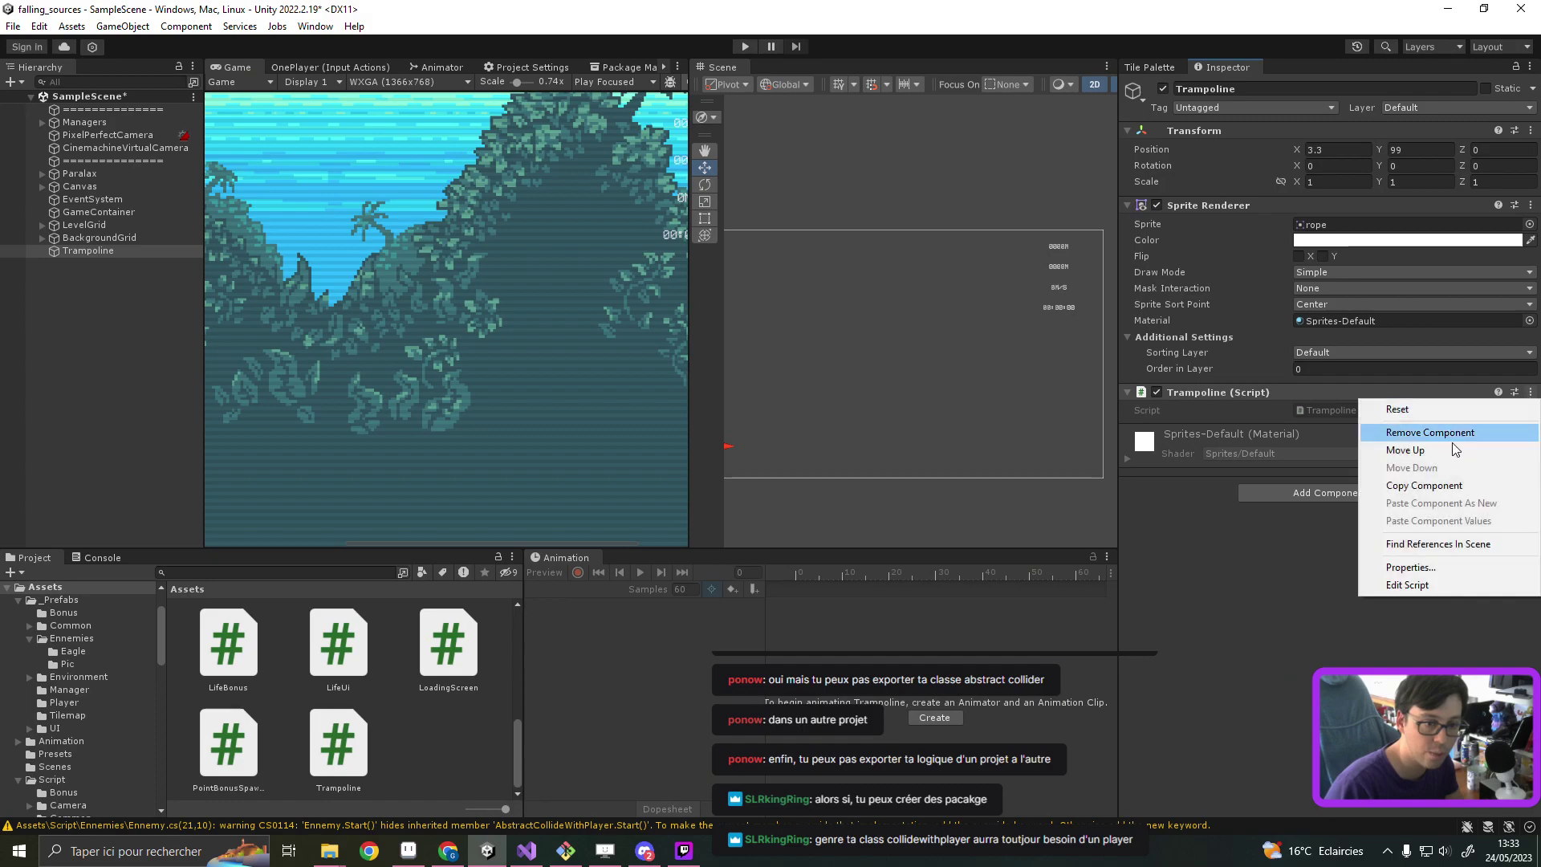
{"action": "left_click", "coordinate": [1380, 432]}
{"action": "left_click", "coordinate": [1327, 453]}
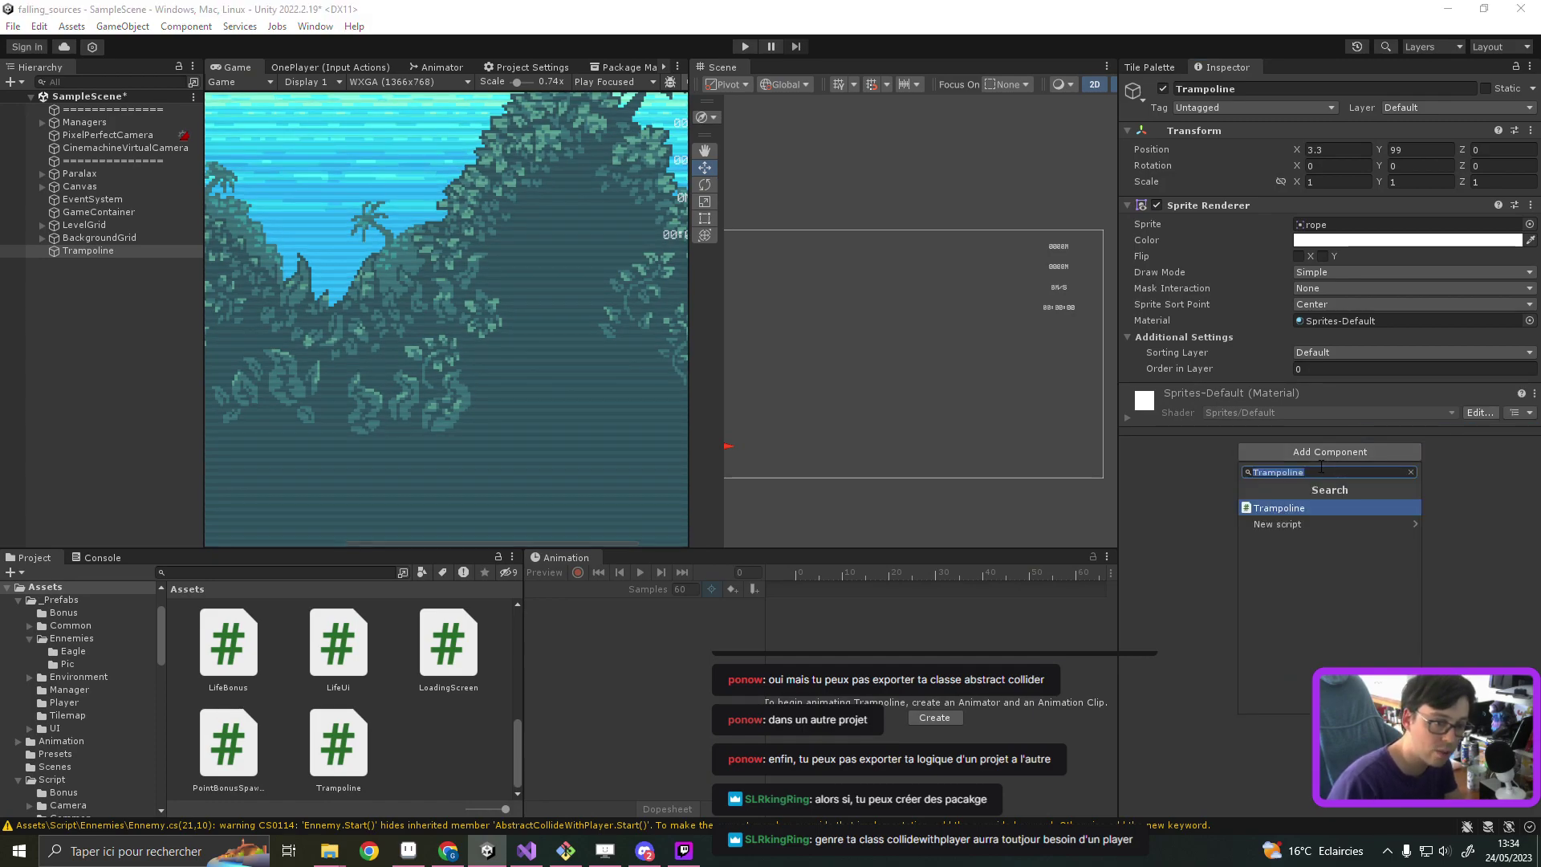
{"action": "left_click", "coordinate": [1305, 509]}
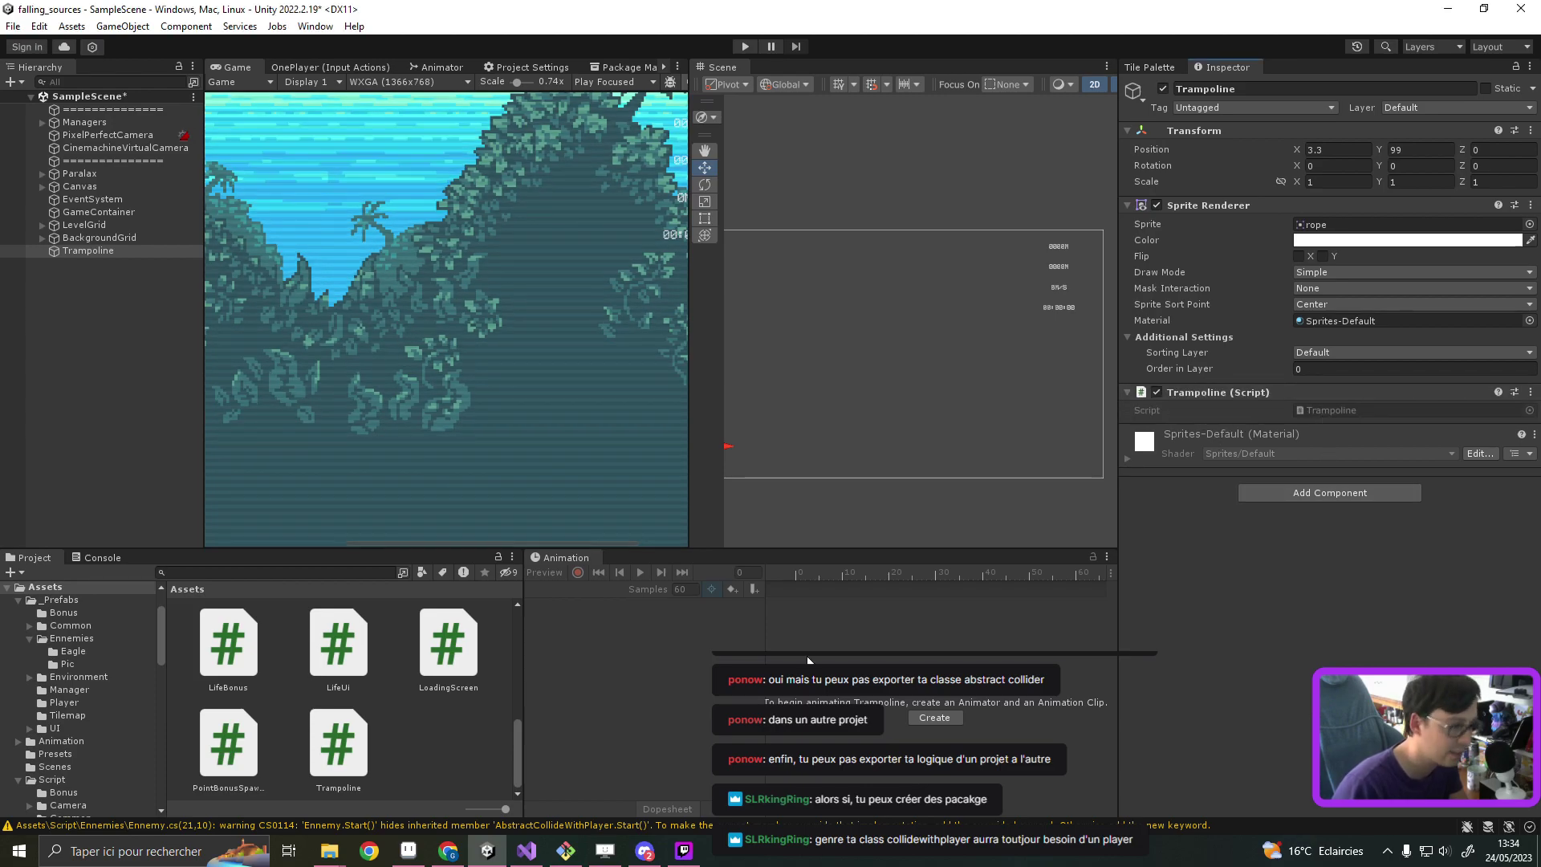
Step: Check the AbstractCollideWithPlayer definition in Visual Studio, then return to Unity
{"action": "left_click", "coordinate": [526, 851]}
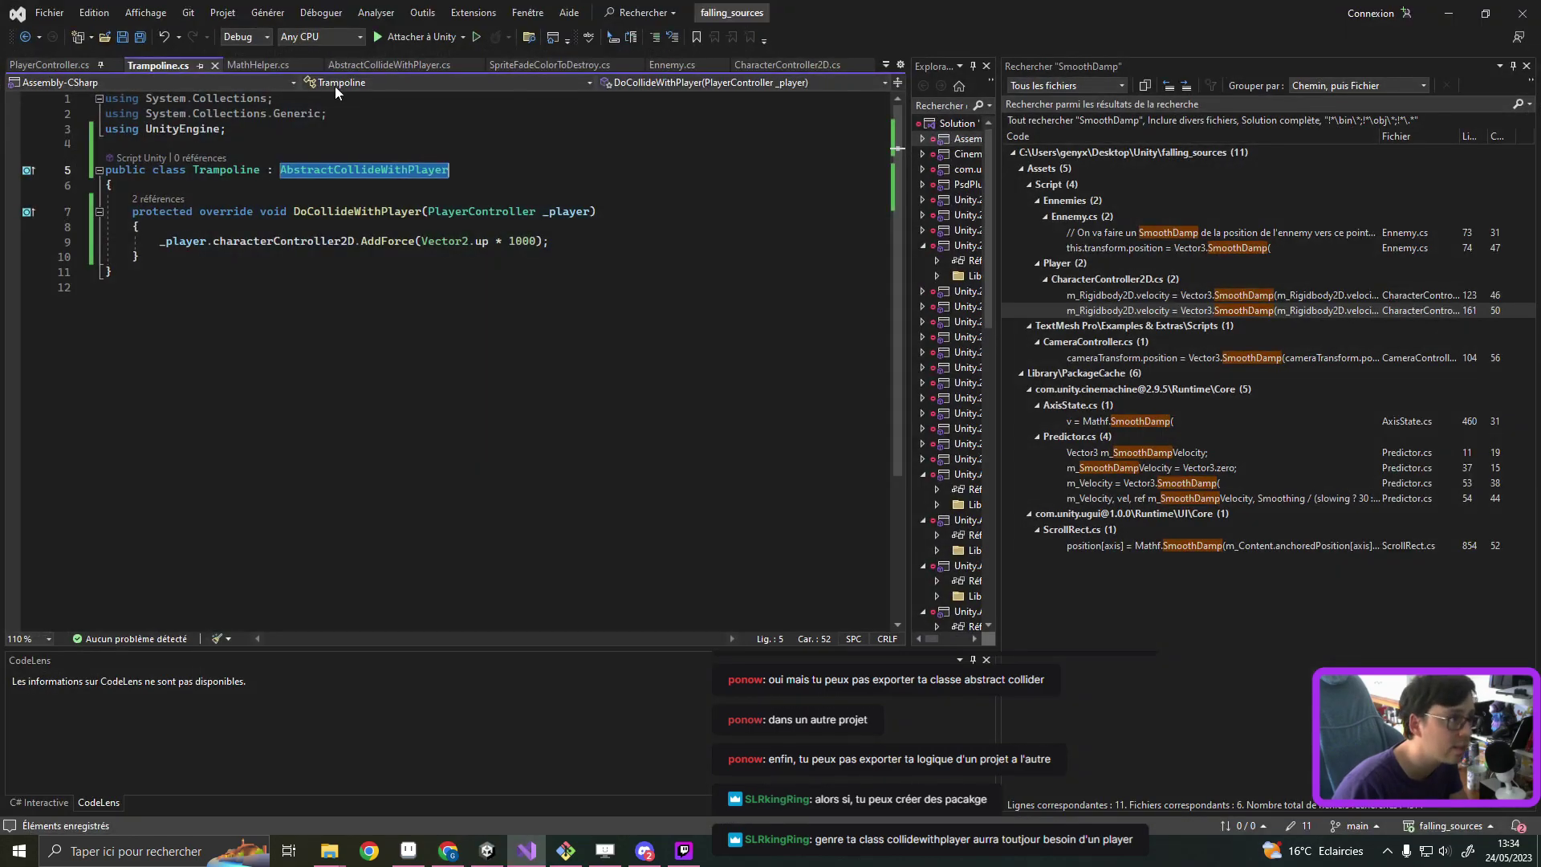
{"action": "left_click", "coordinate": [374, 171], "text": "ctrl"}
{"action": "left_click", "coordinate": [380, 132]}
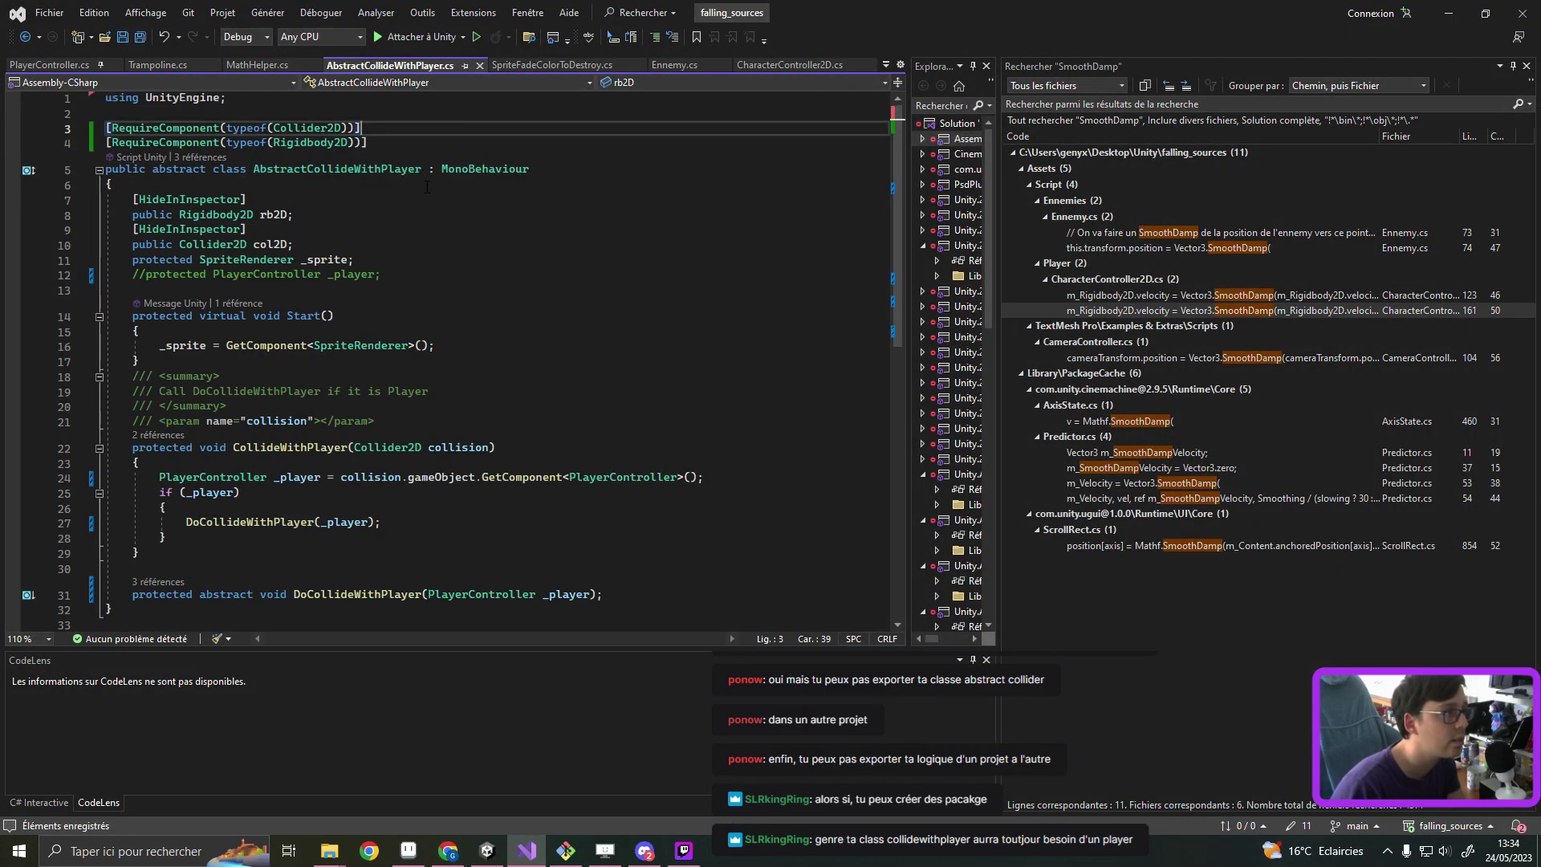
{"action": "left_click", "coordinate": [1448, 14]}
Step: Add a Rigidbody 2D and a Box Collider 2D to Trampoline
{"action": "left_click", "coordinate": [1328, 495]}
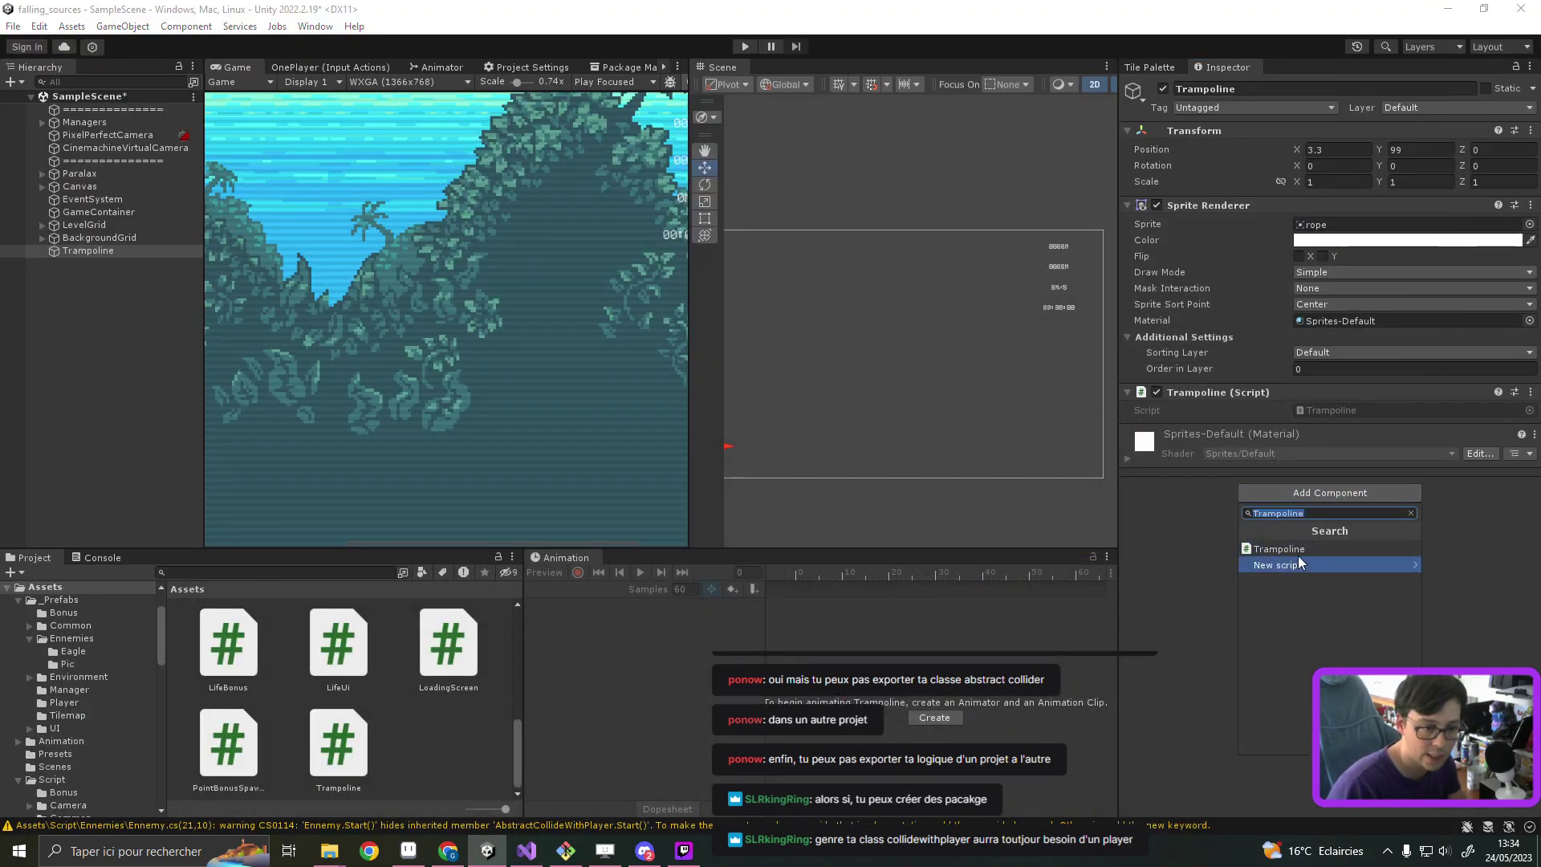
{"action": "type", "text": "R"}
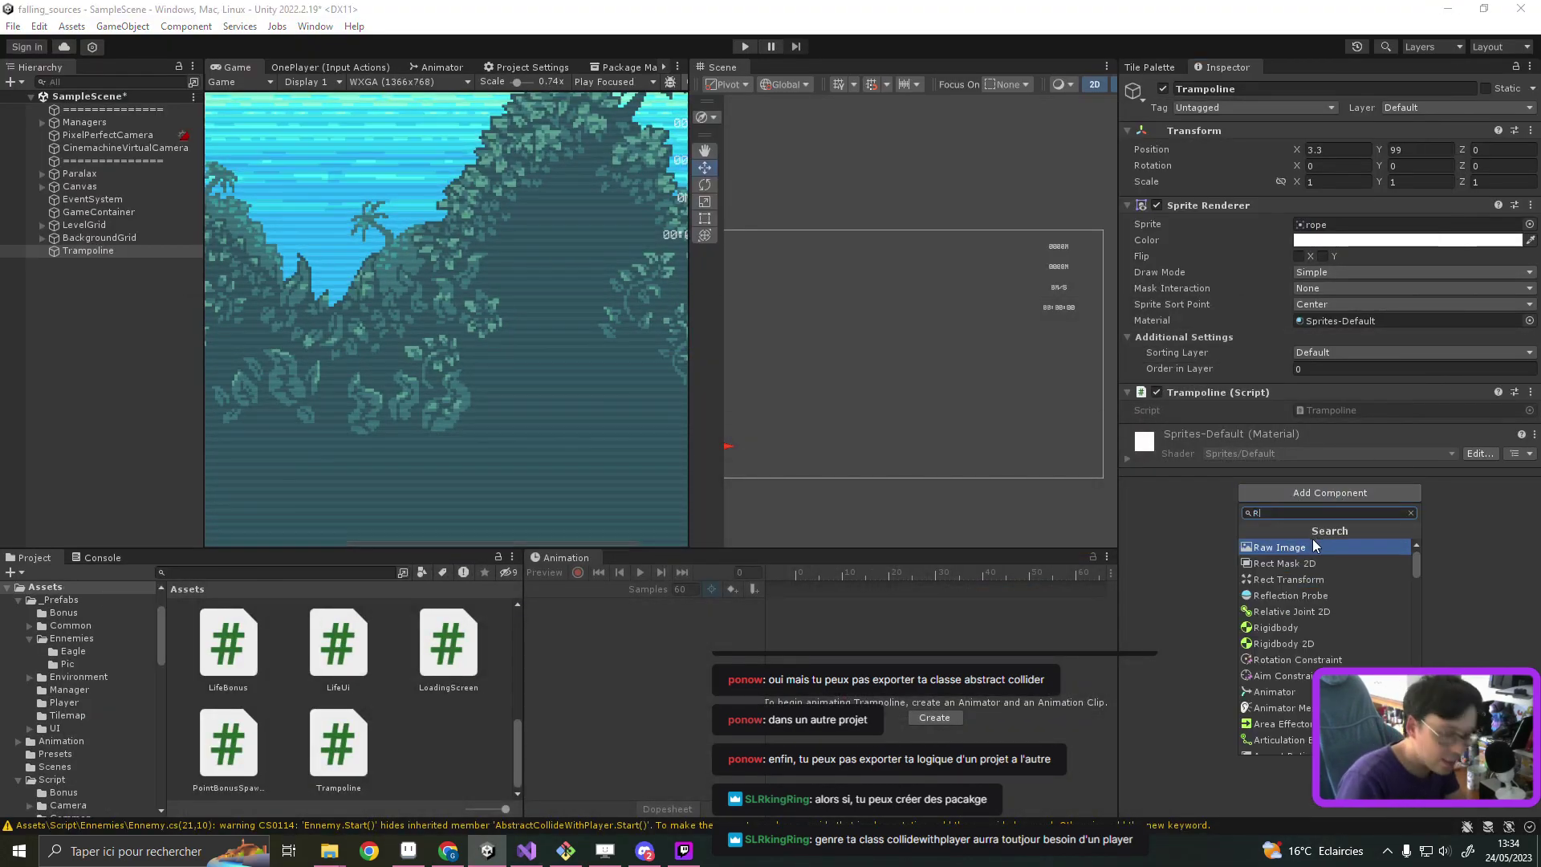
{"action": "type", "text": "igi"}
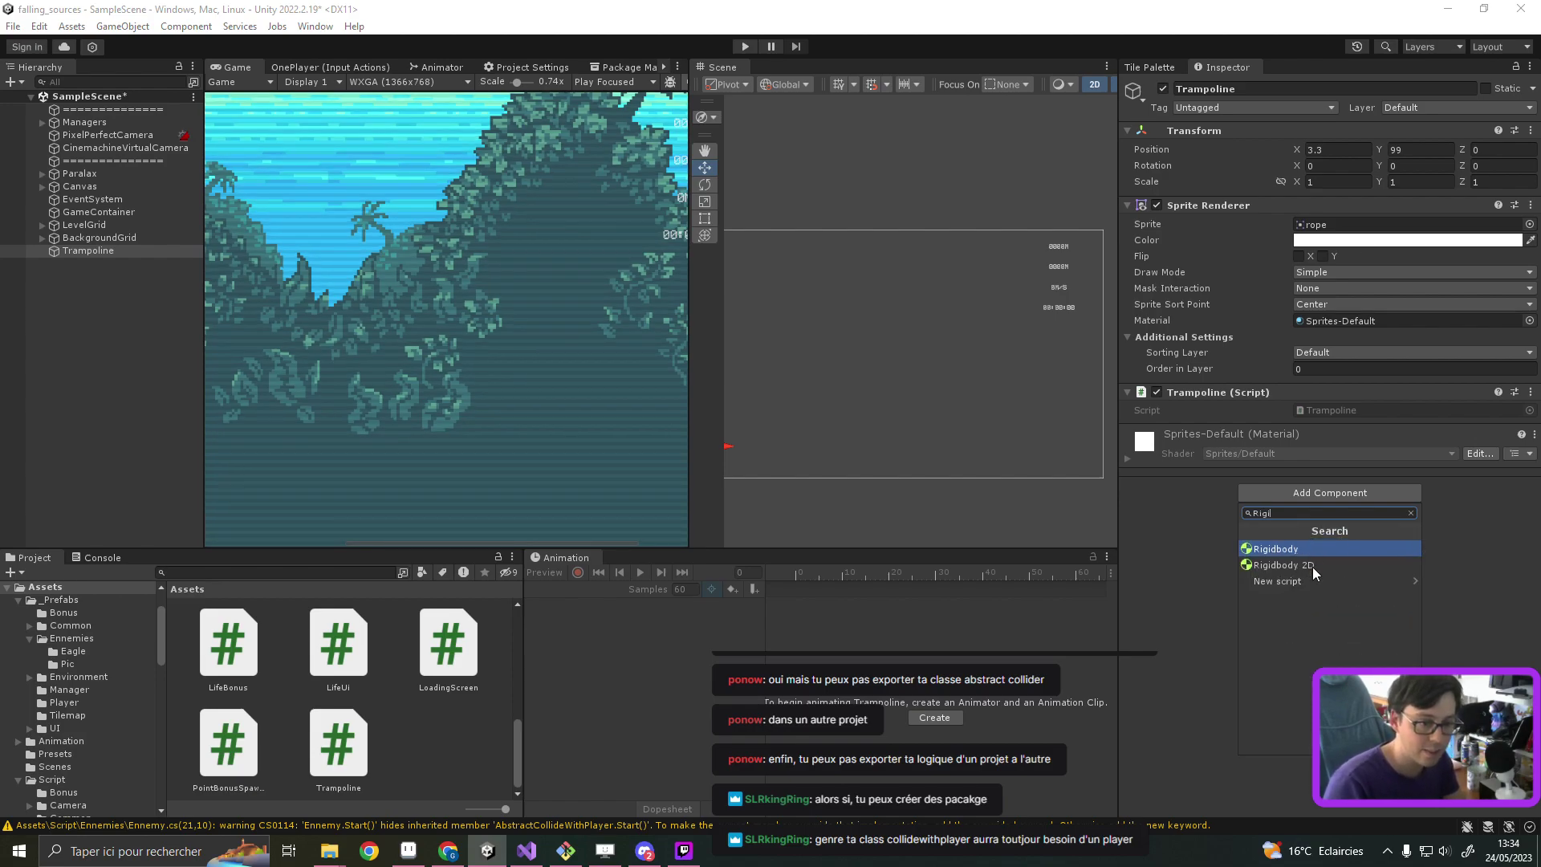
{"action": "left_click", "coordinate": [1313, 566]}
{"action": "left_click", "coordinate": [1321, 514]}
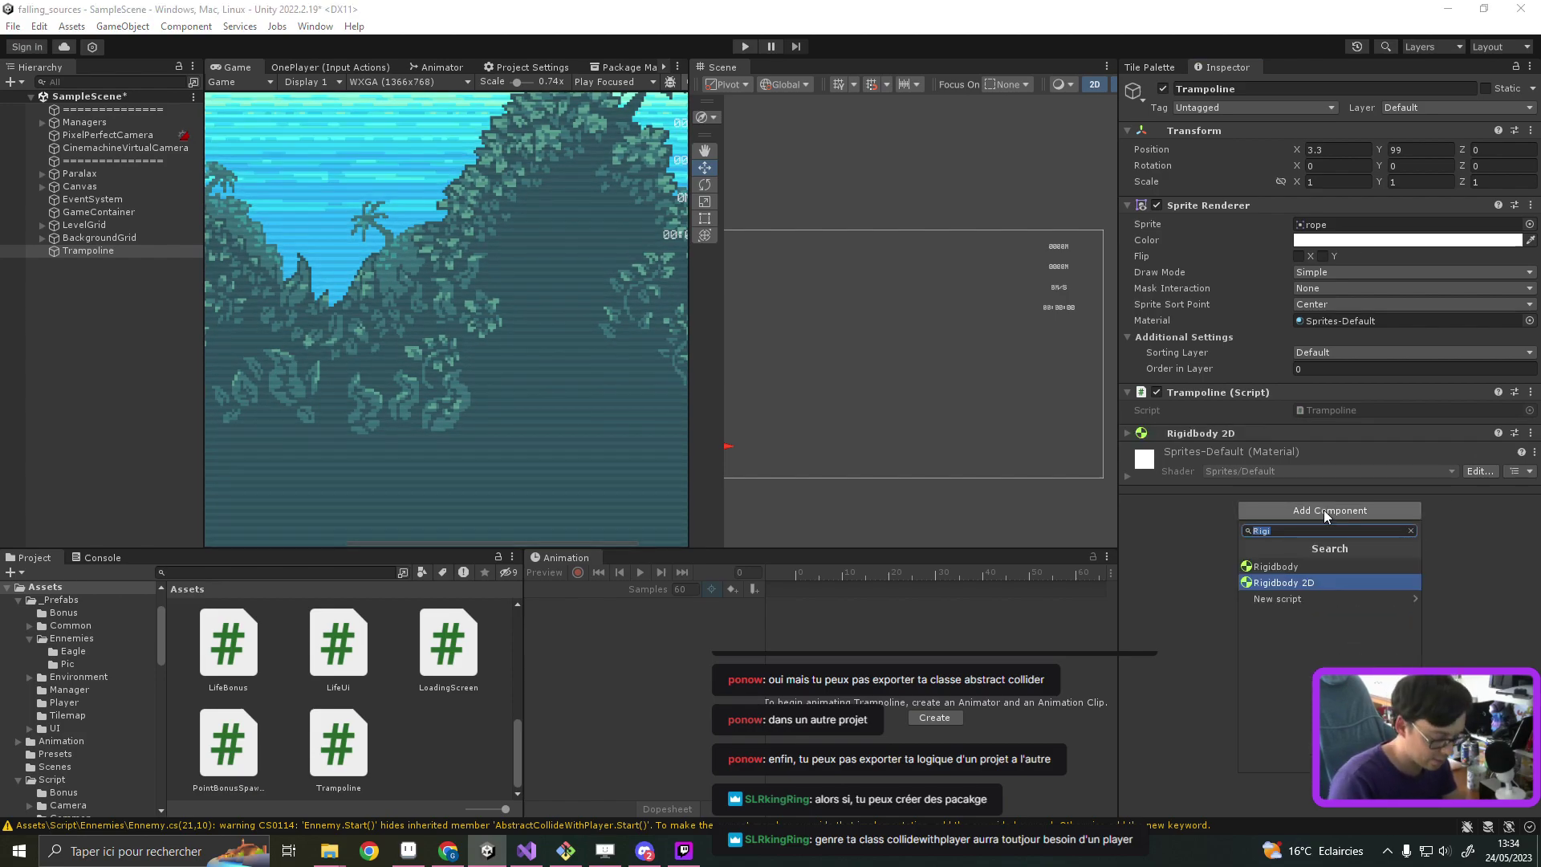
{"action": "type", "text": "Collider"}
{"action": "key", "text": "Escape"}
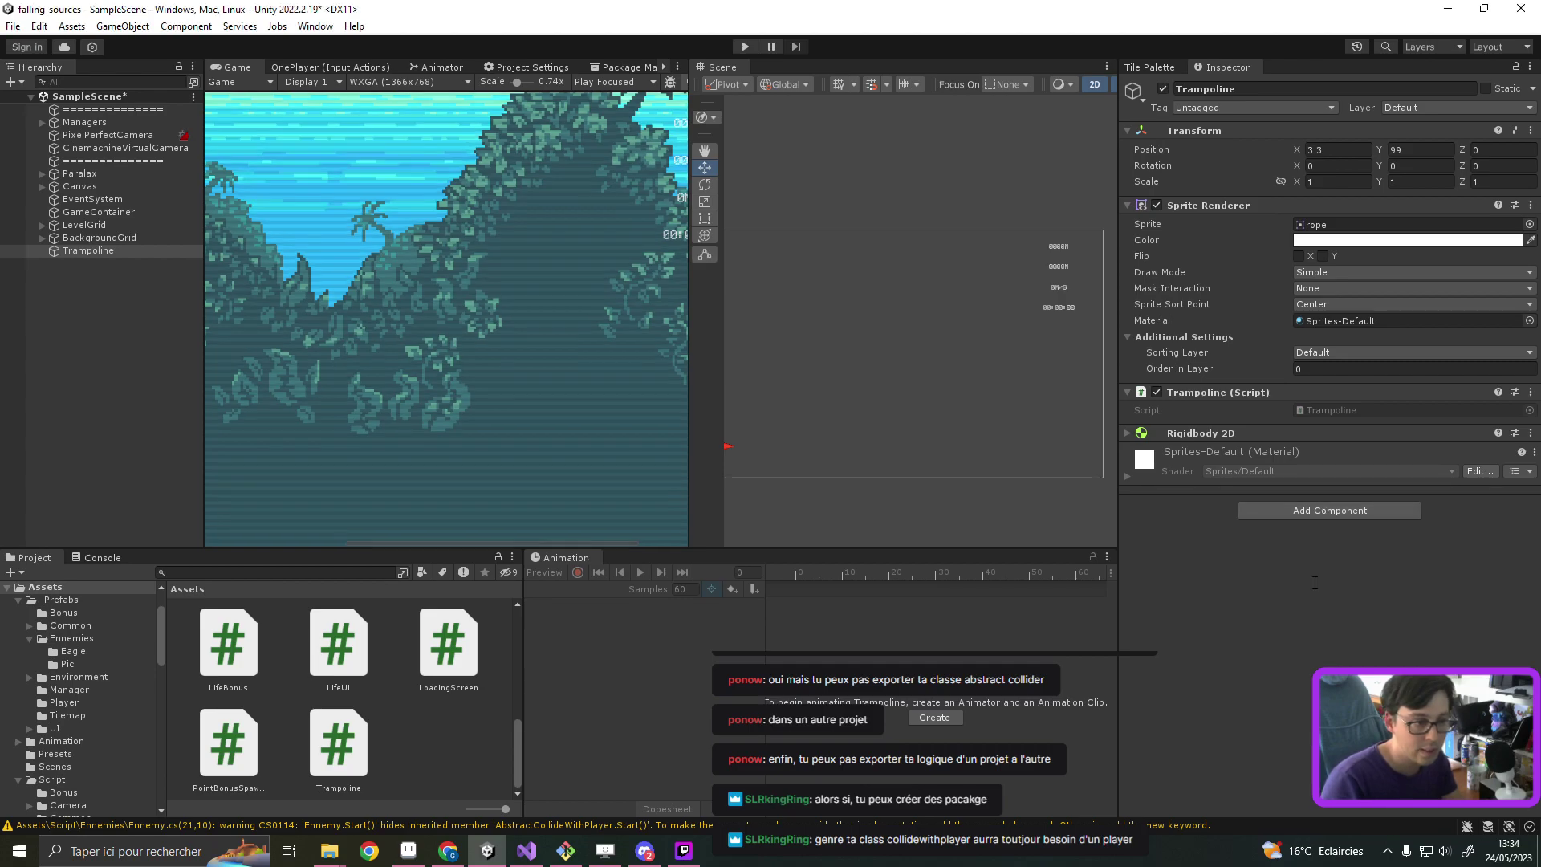
{"action": "double_click", "coordinate": [93, 251]}
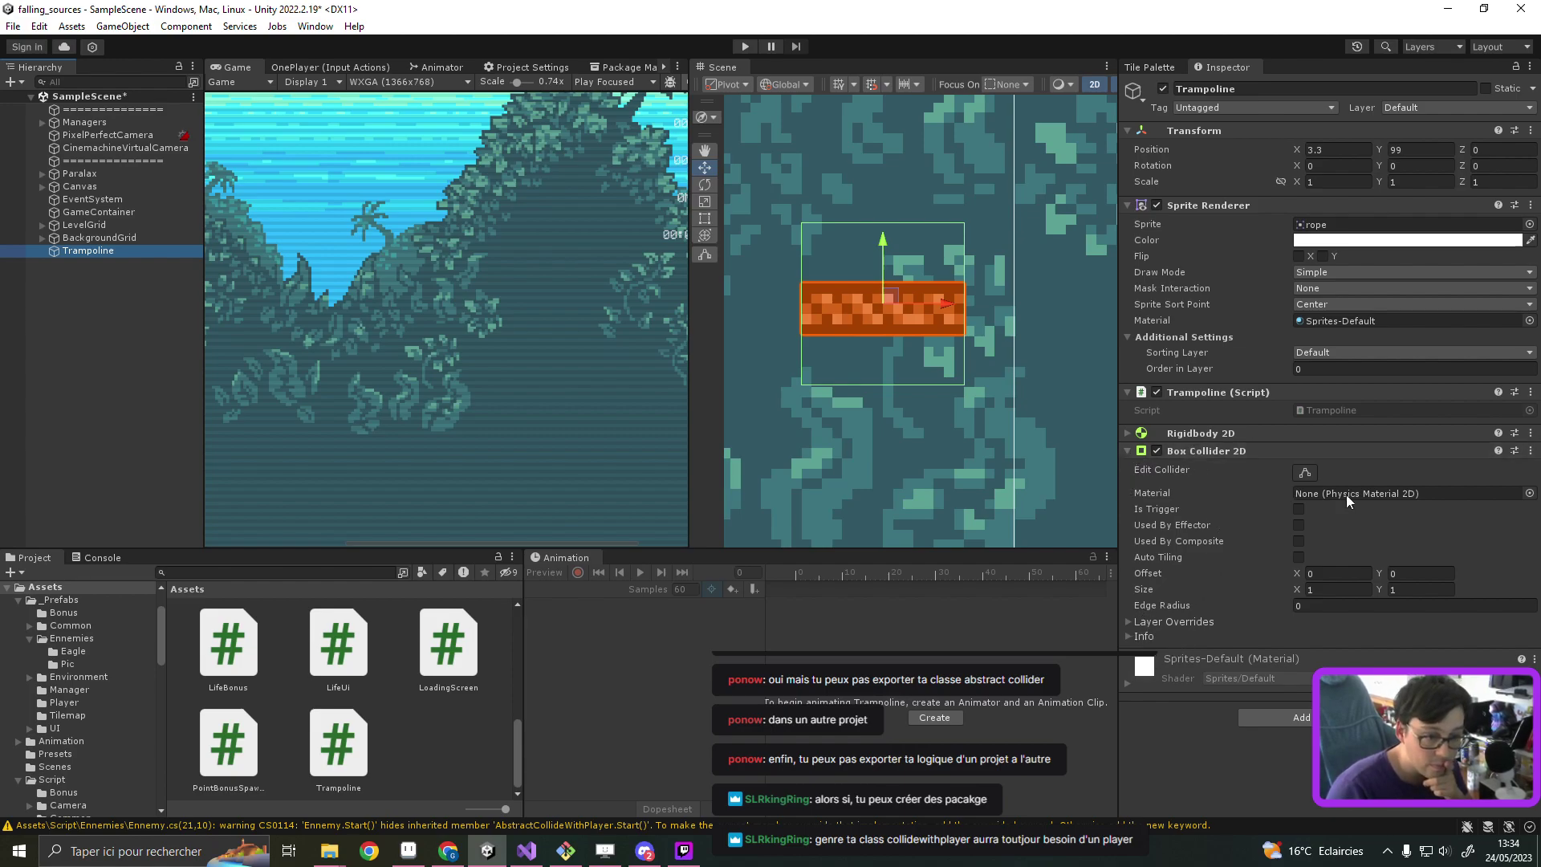
Step: Set the Box Collider 2D size to 1 × 0.3 with Y offset -0.03
{"action": "left_click_drag", "start_coordinate": [1298, 590], "coordinate": [1365, 598]}
{"action": "type", "text": "0.3"}
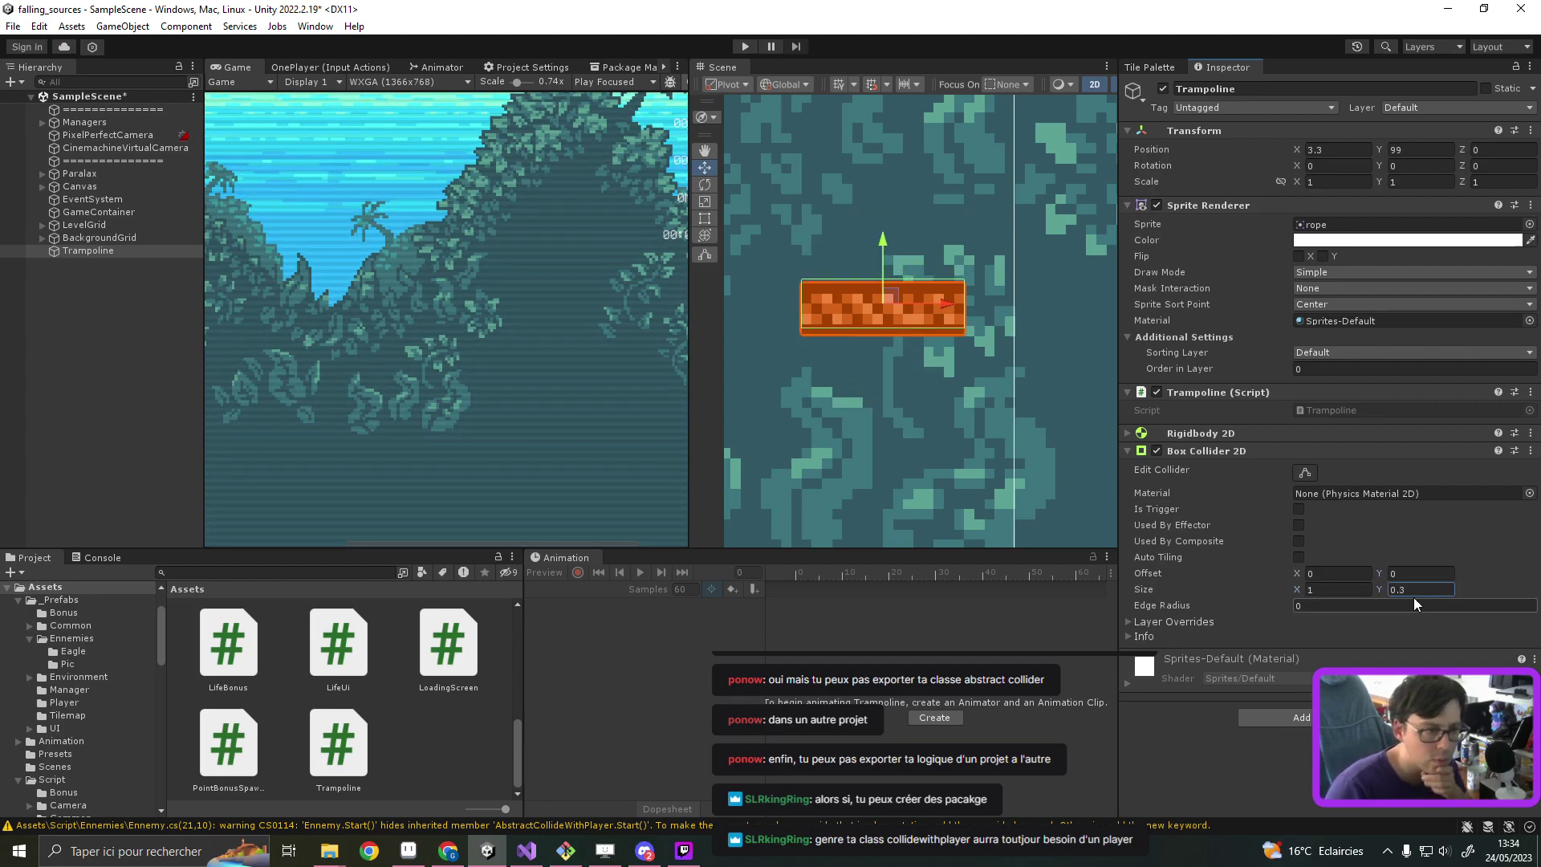
{"action": "left_click_drag", "start_coordinate": [1380, 573], "coordinate": [1374, 570]}
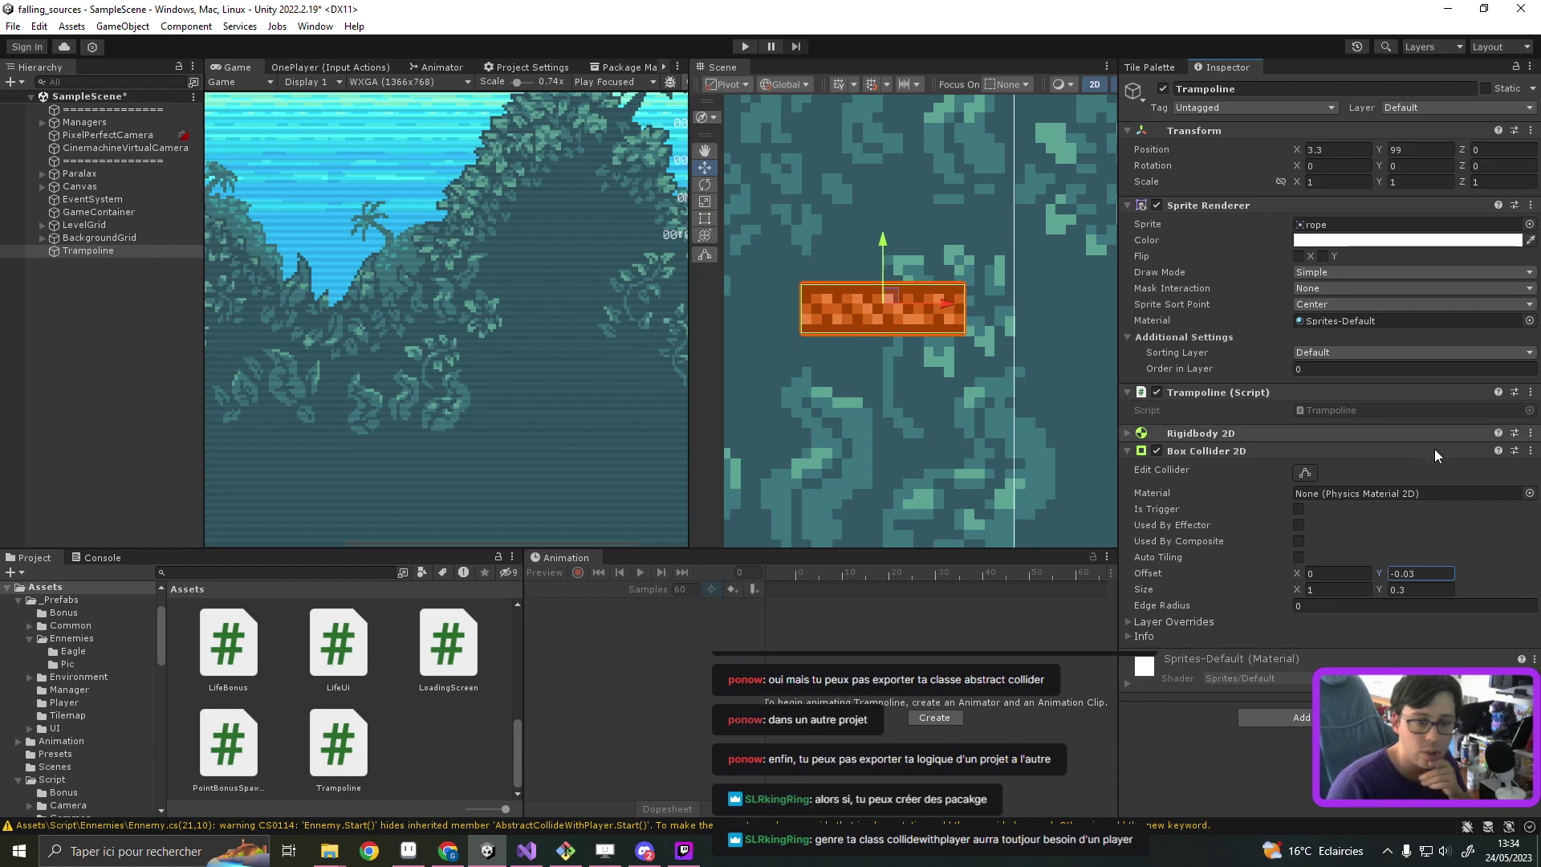
{"action": "left_click", "coordinate": [1365, 409]}
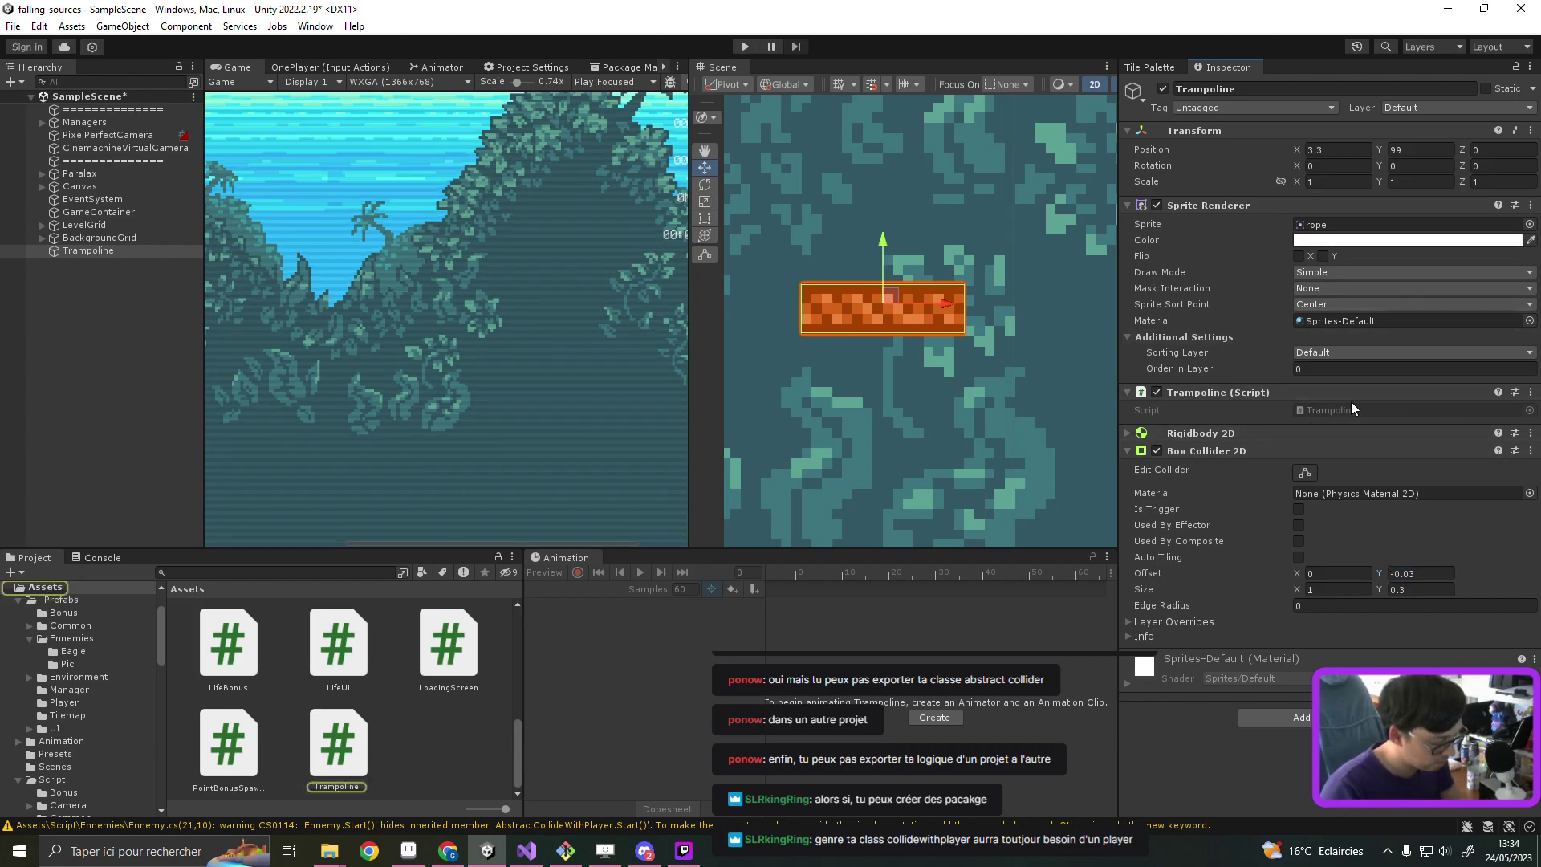
Step: Save the scene and create an Obstacle folder in _Prefabs/Environment
{"action": "key", "text": "ctrl+s"}
{"action": "left_click", "coordinate": [100, 251]}
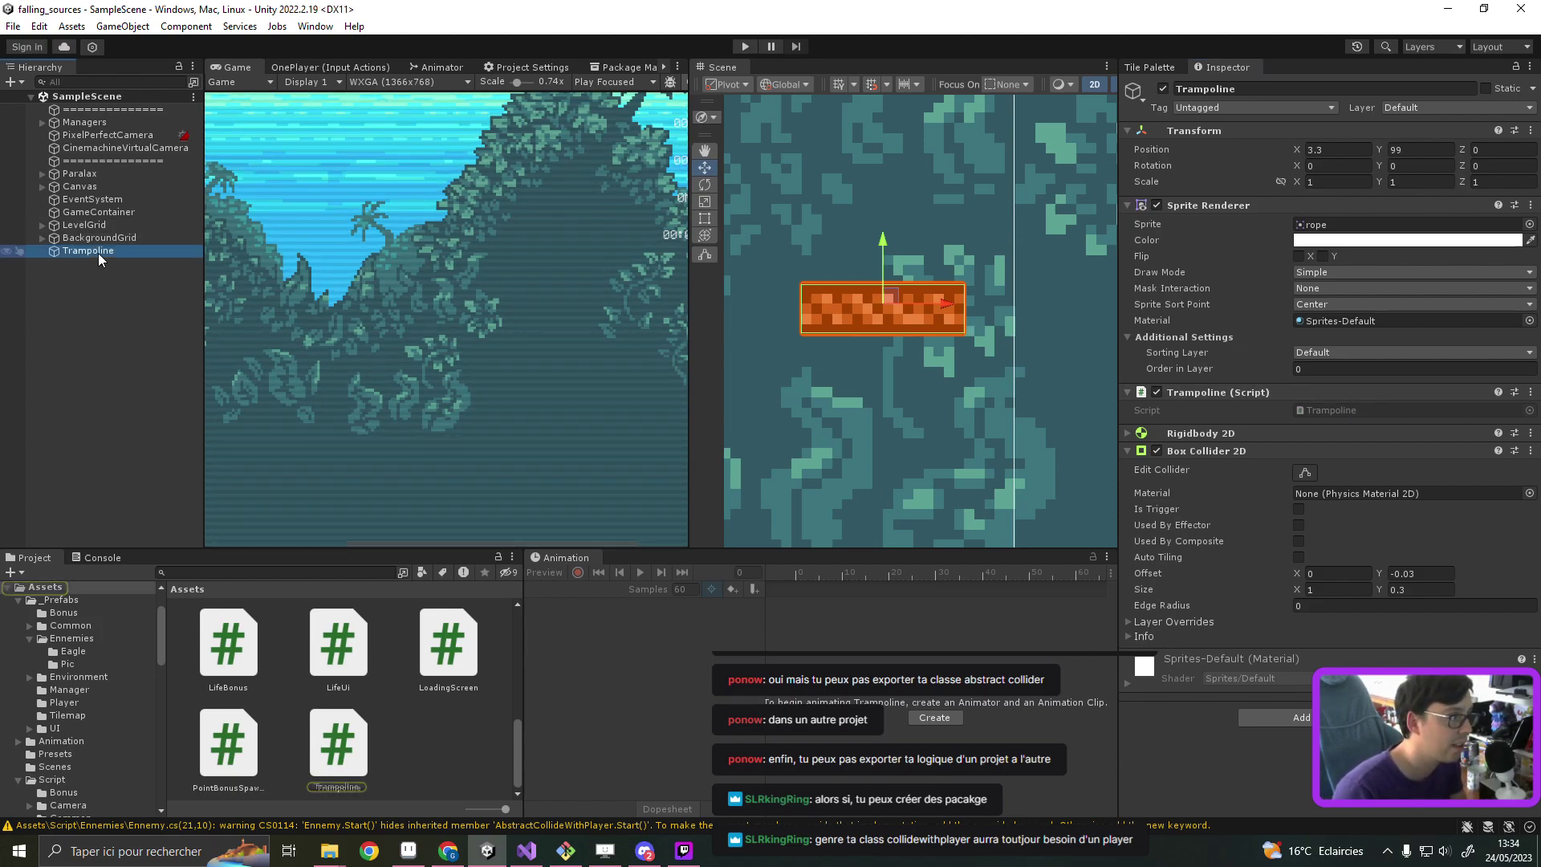
{"action": "left_click", "coordinate": [61, 600]}
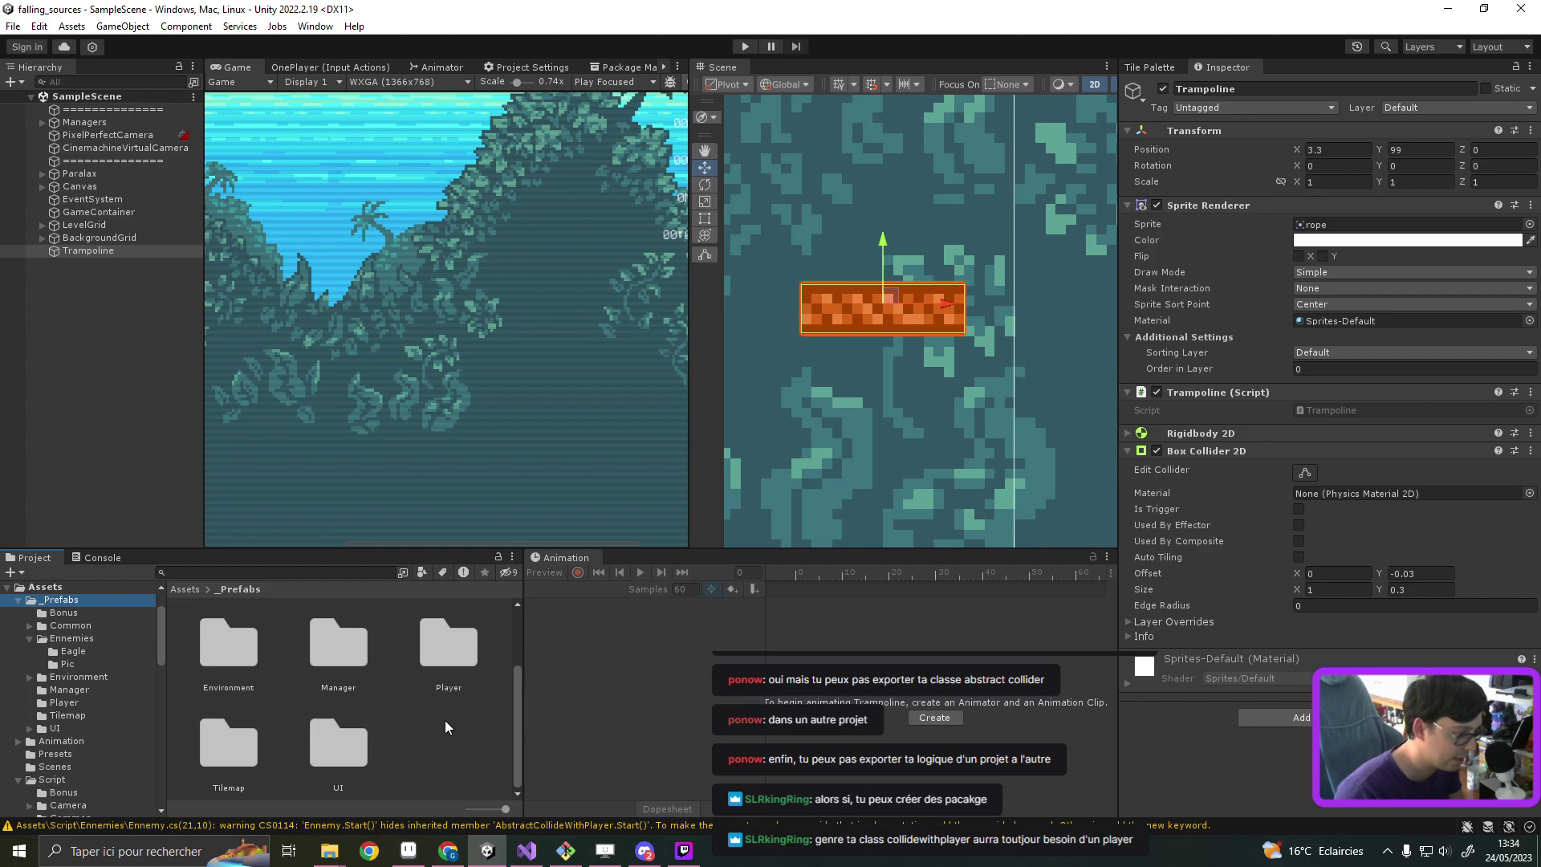
{"action": "double_click", "coordinate": [229, 652]}
{"action": "right_click", "coordinate": [321, 668]}
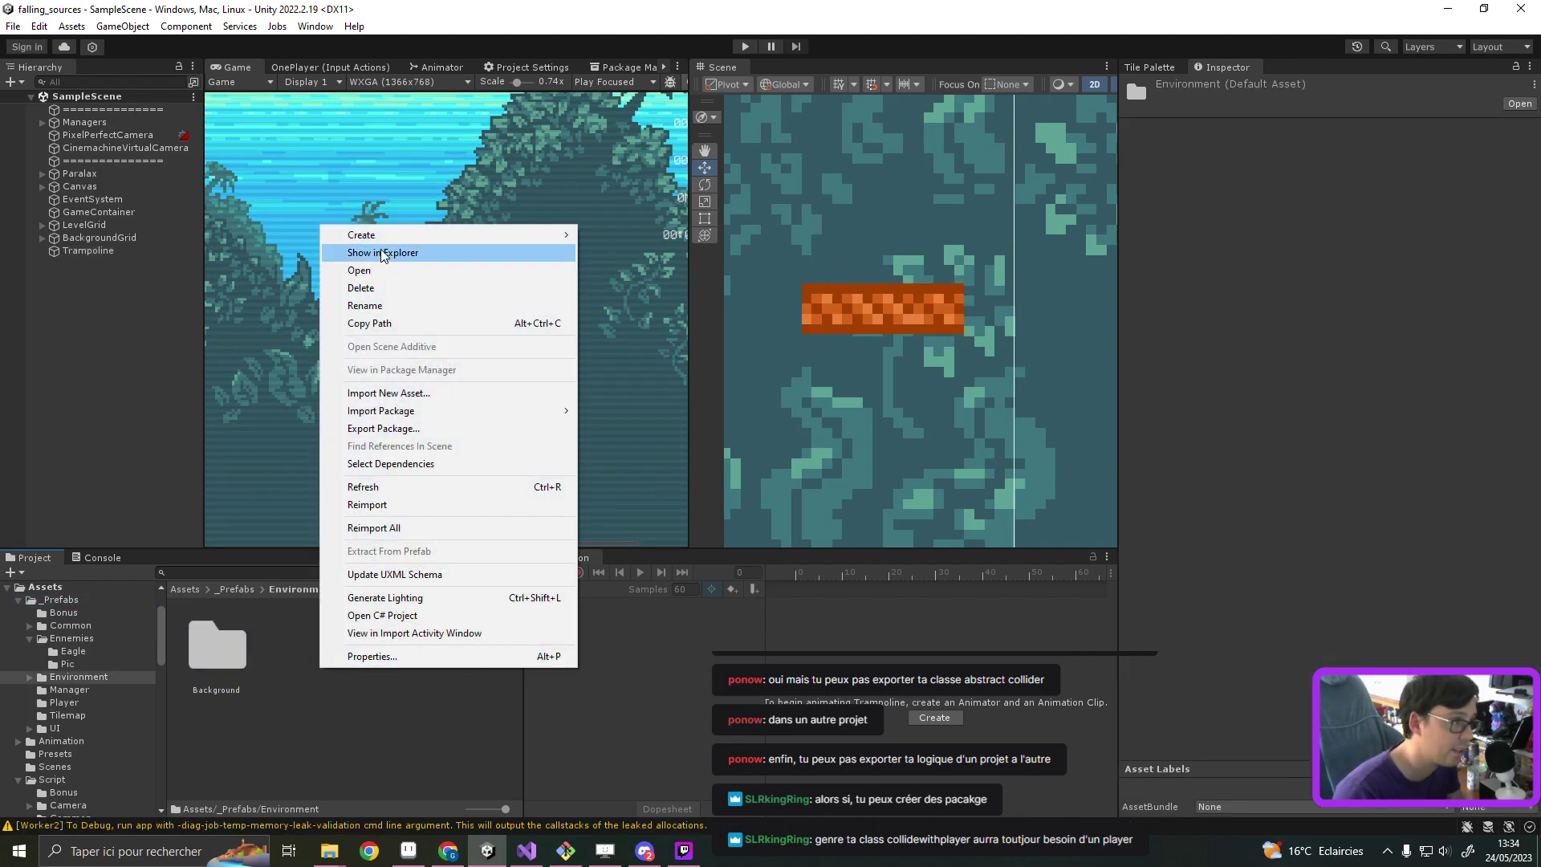
{"action": "mouse_move", "coordinate": [452, 241]}
{"action": "left_click", "coordinate": [615, 71]}
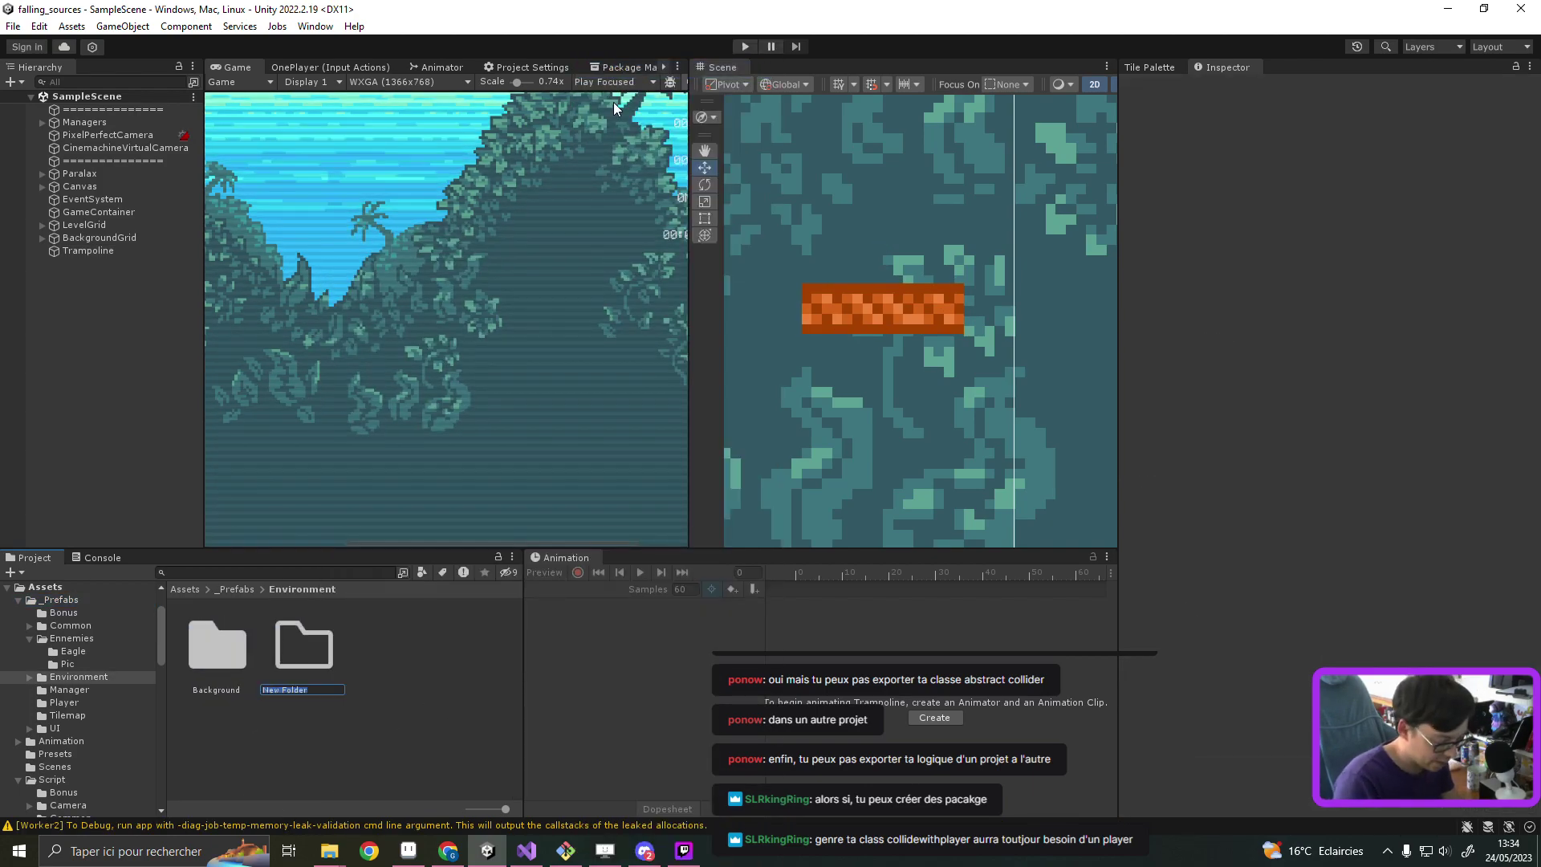
{"action": "type", "text": "Obl"}
{"action": "key", "text": "BackSpace"}
{"action": "type", "text": "stacle"}
{"action": "key", "text": "Return"}
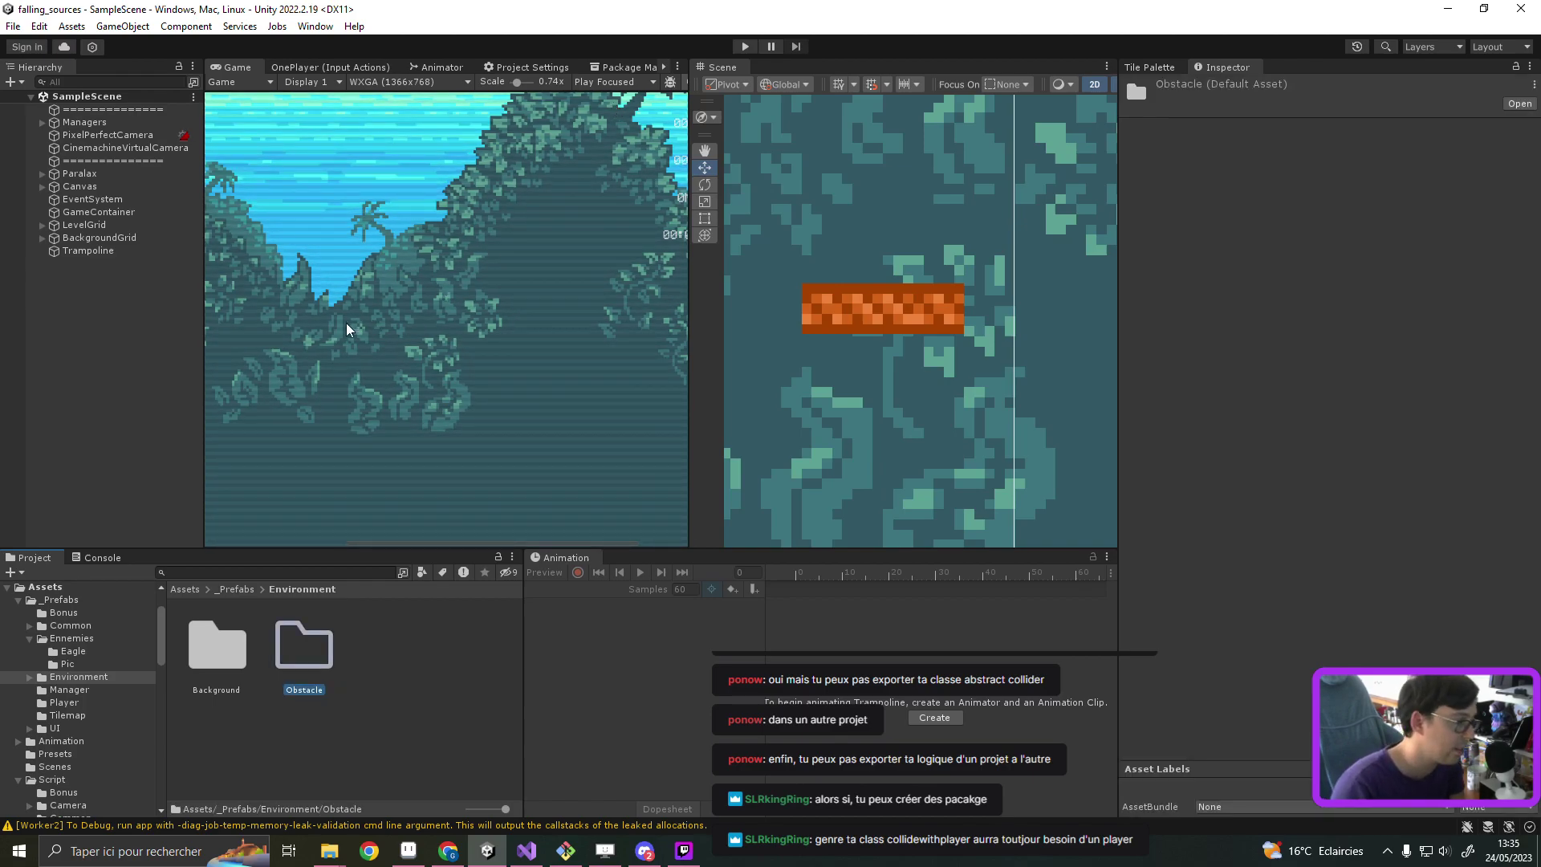
Step: Make Trampoline a prefab in the Obstacle folder and delete it from the scene
{"action": "double_click", "coordinate": [303, 642]}
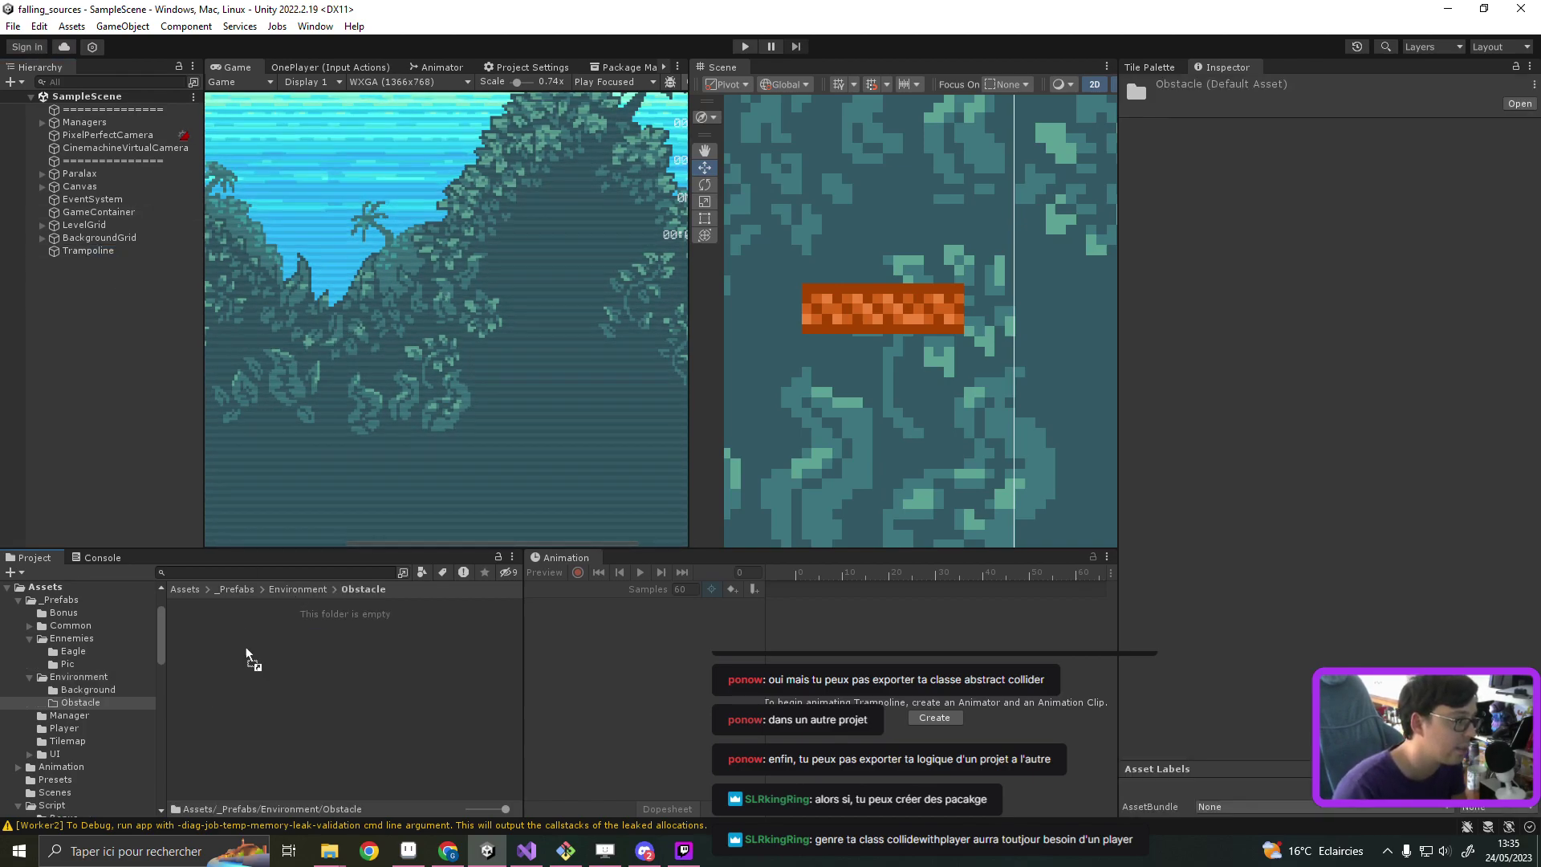
{"action": "left_click_drag", "start_coordinate": [88, 251], "coordinate": [340, 642]}
{"action": "left_click", "coordinate": [84, 248]}
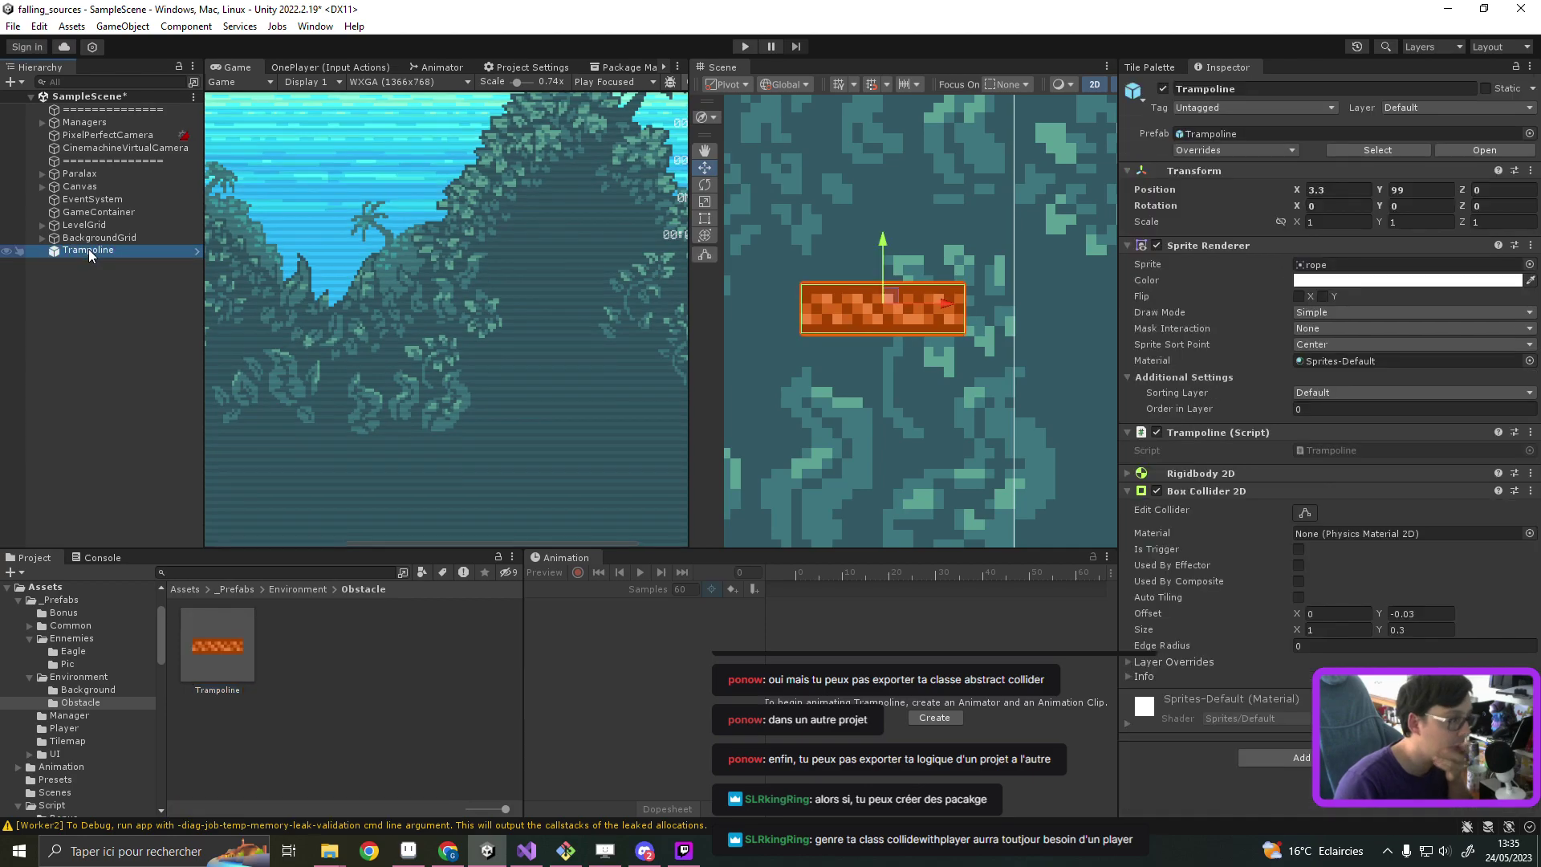
{"action": "key", "text": "Delete"}
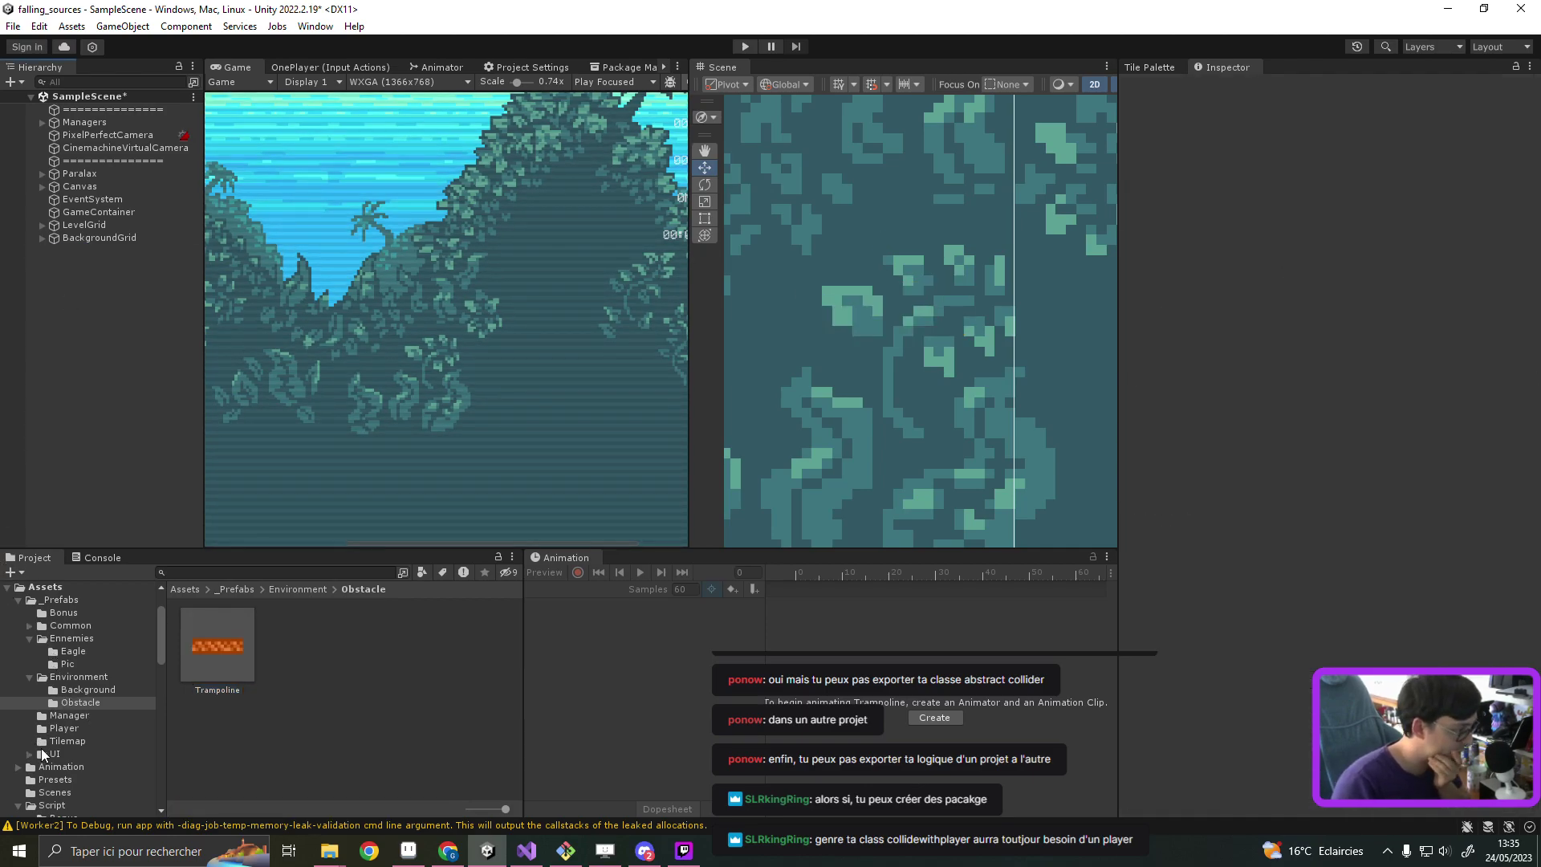
Step: Collapse the Project folder trees and open the ColorToObject folder via search
{"action": "left_click", "coordinate": [69, 740]}
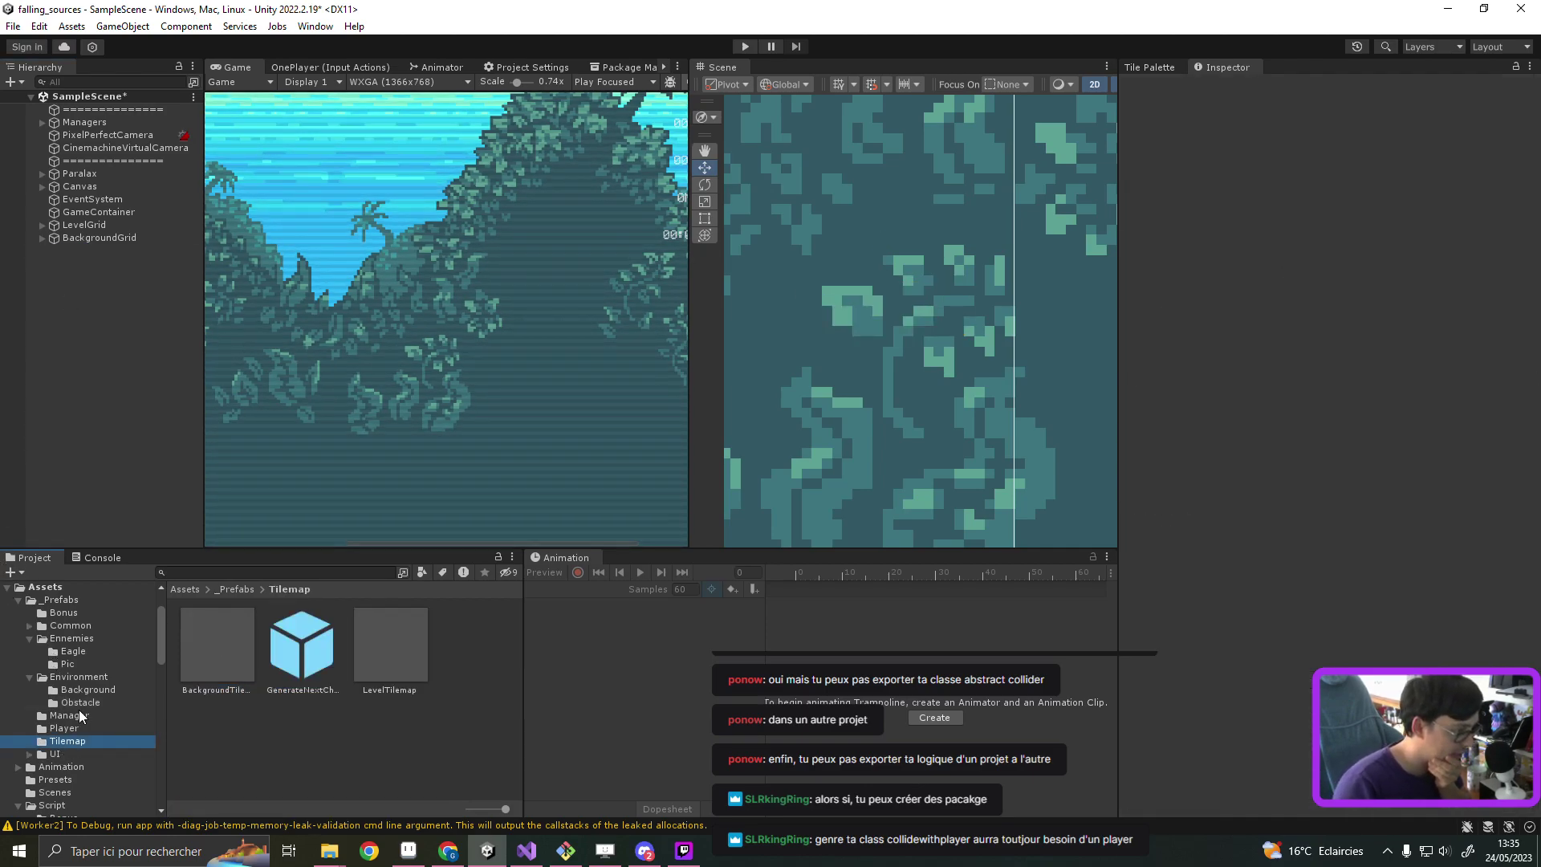
{"action": "left_click", "coordinate": [18, 602]}
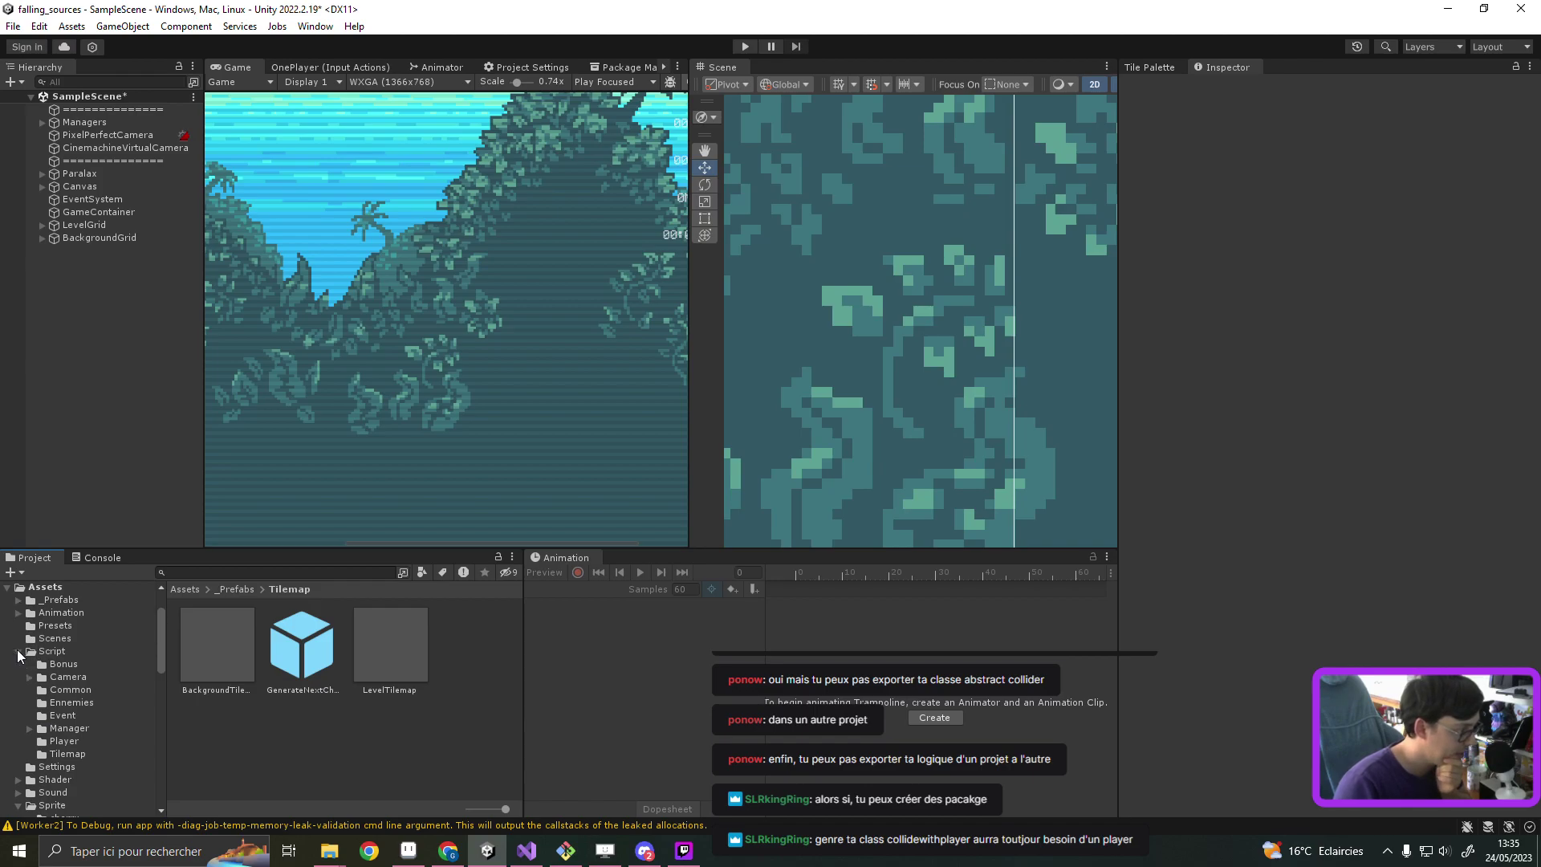
{"action": "left_click", "coordinate": [19, 650]}
{"action": "left_click", "coordinate": [19, 702]}
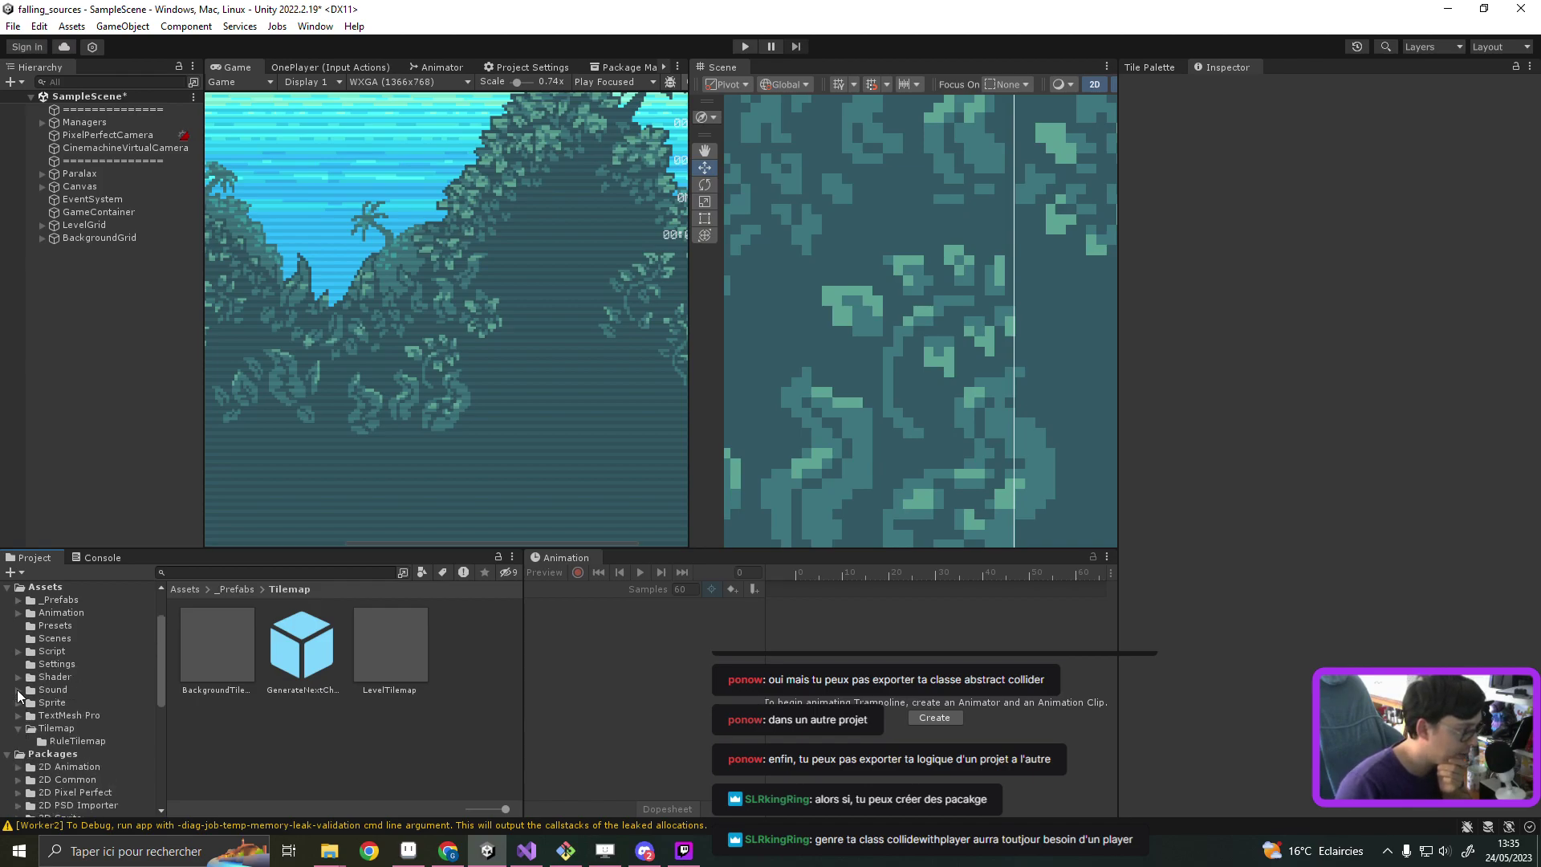
{"action": "left_click", "coordinate": [18, 728]}
{"action": "left_click", "coordinate": [262, 573]}
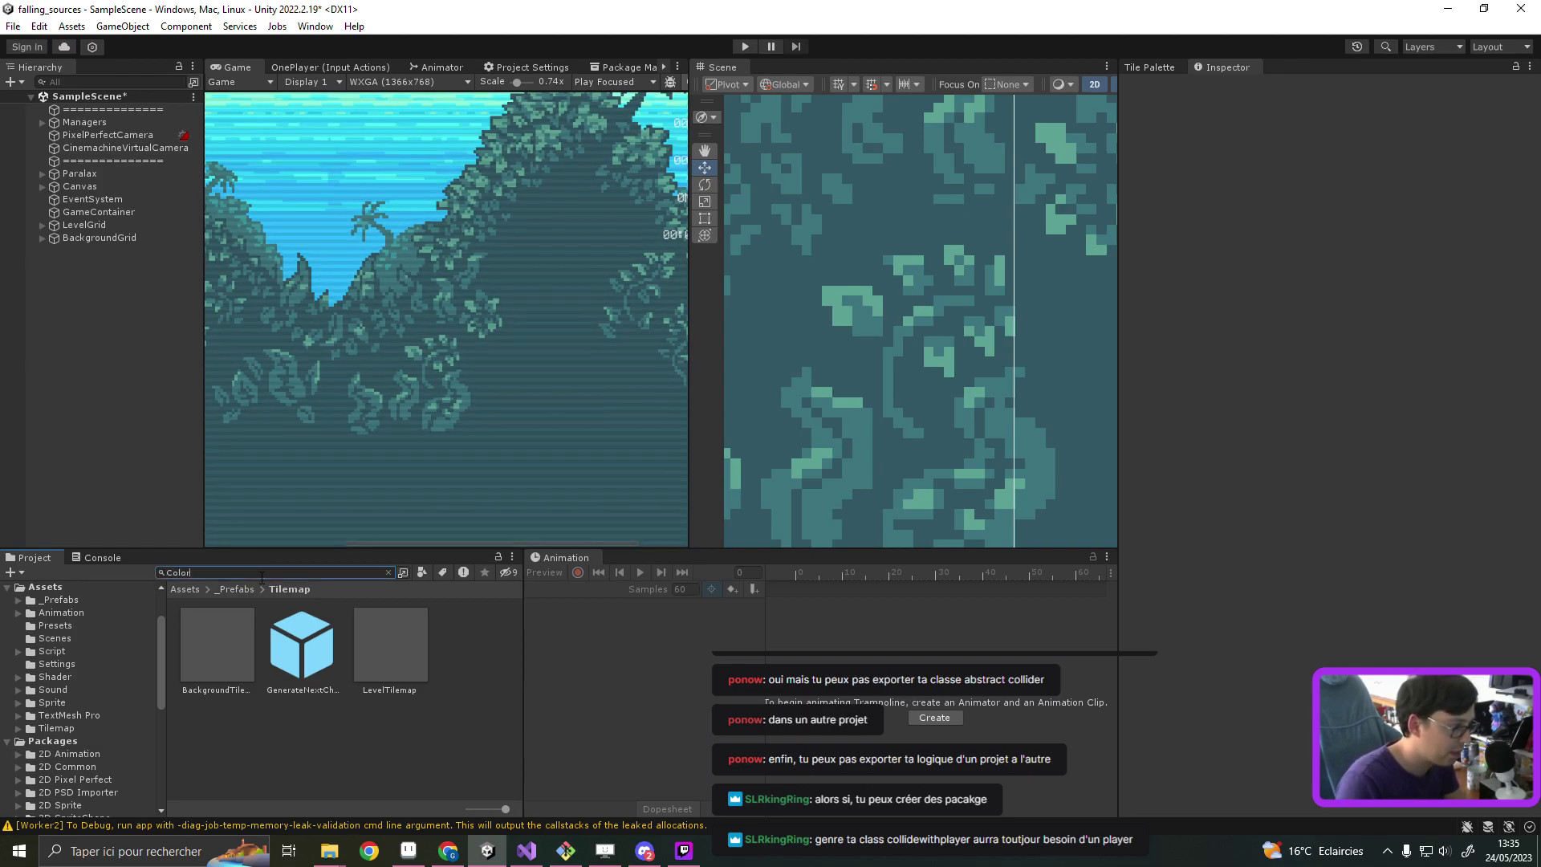
{"action": "type", "text": "ColorTo"}
{"action": "double_click", "coordinate": [225, 639]}
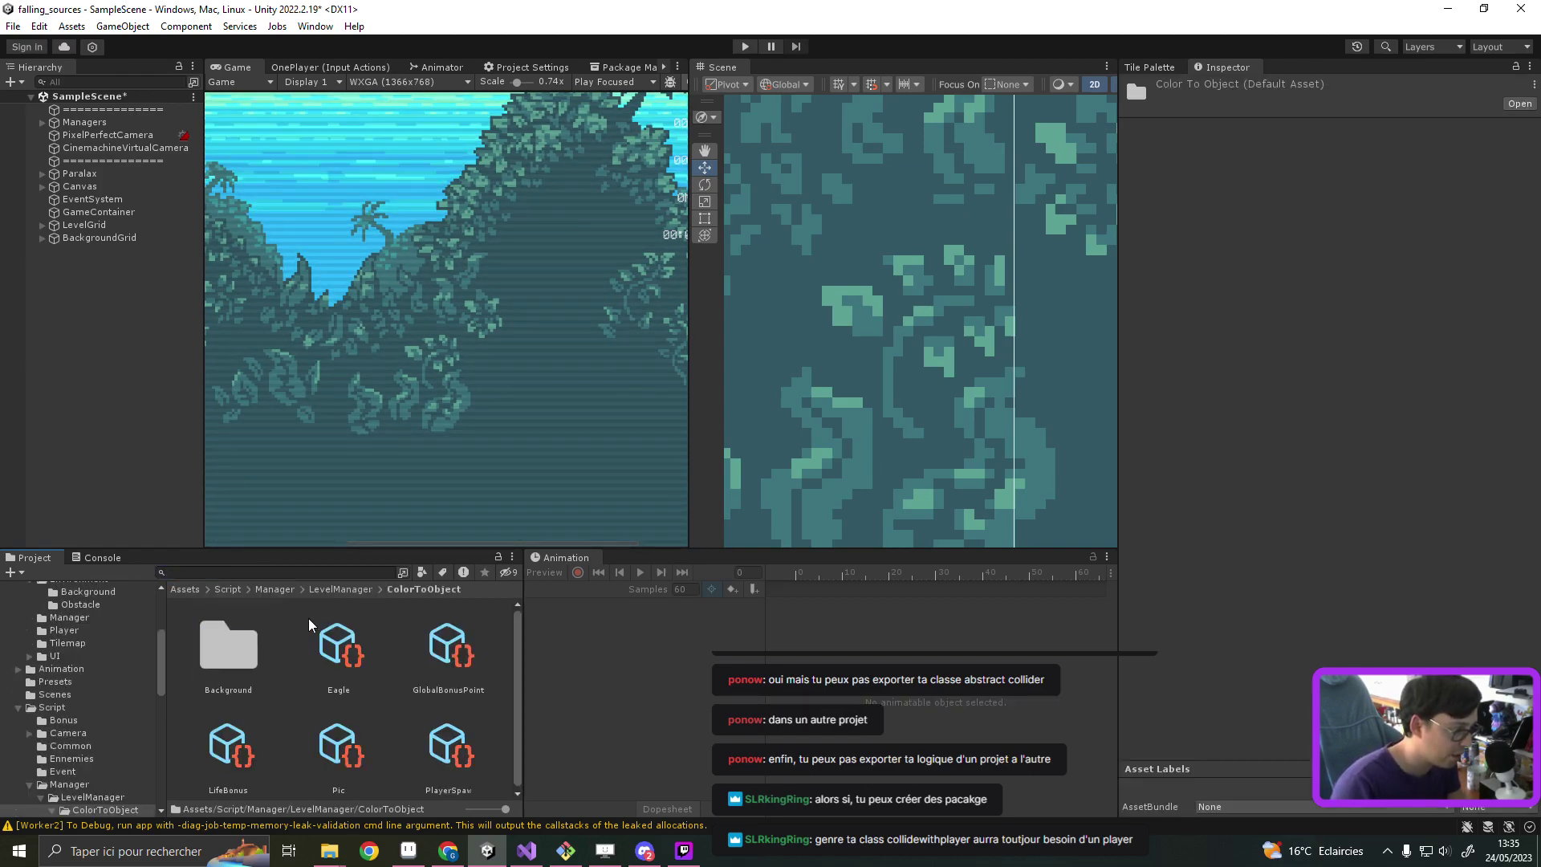
Step: Create a new ColorToObject asset named Trampoline
{"action": "right_click", "coordinate": [488, 721]}
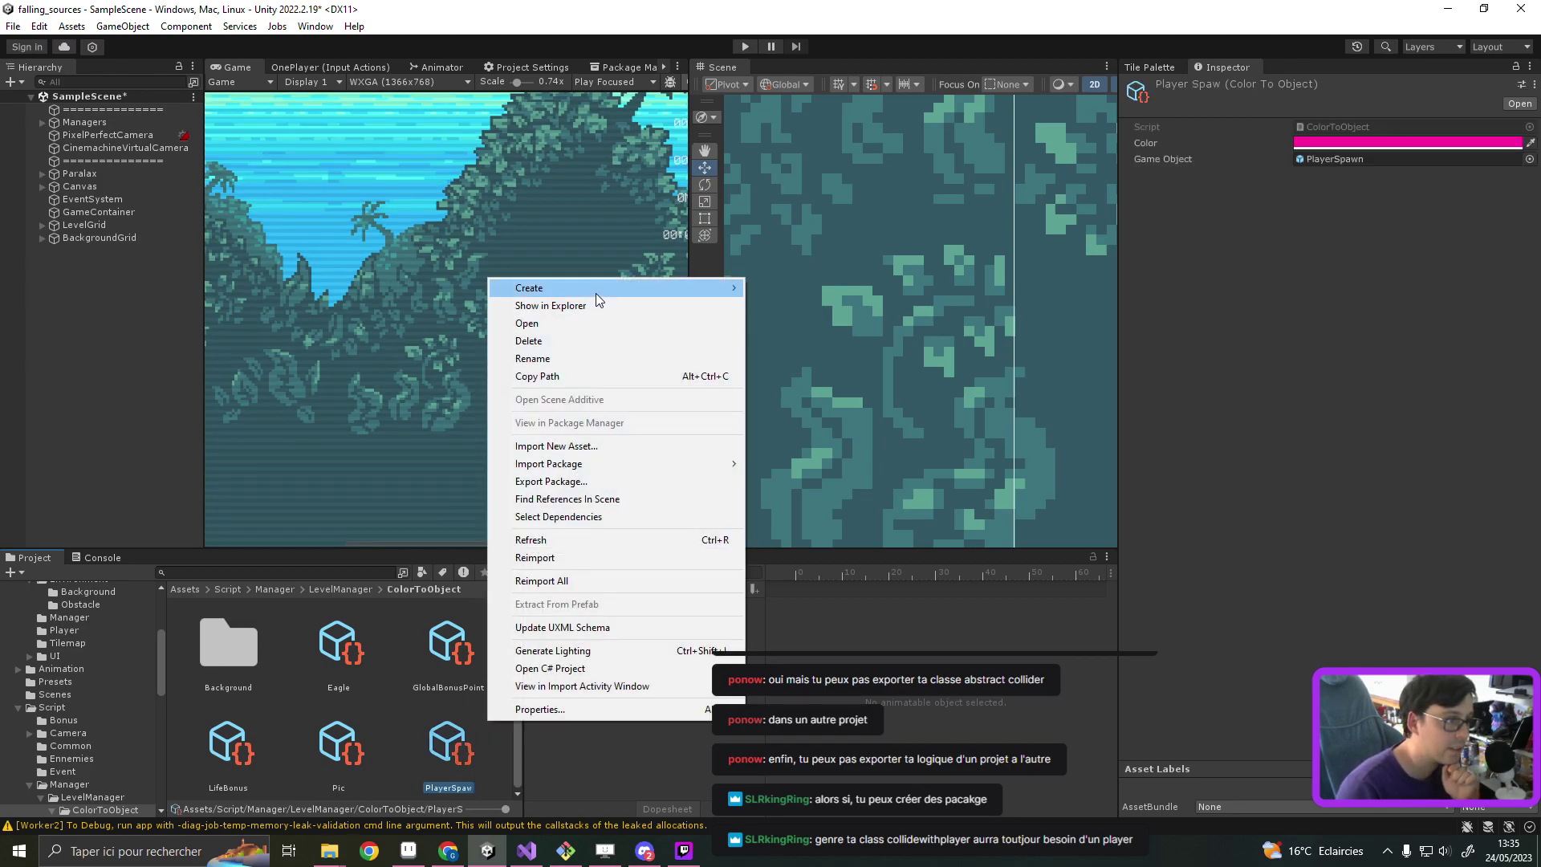
{"action": "mouse_move", "coordinate": [596, 292]}
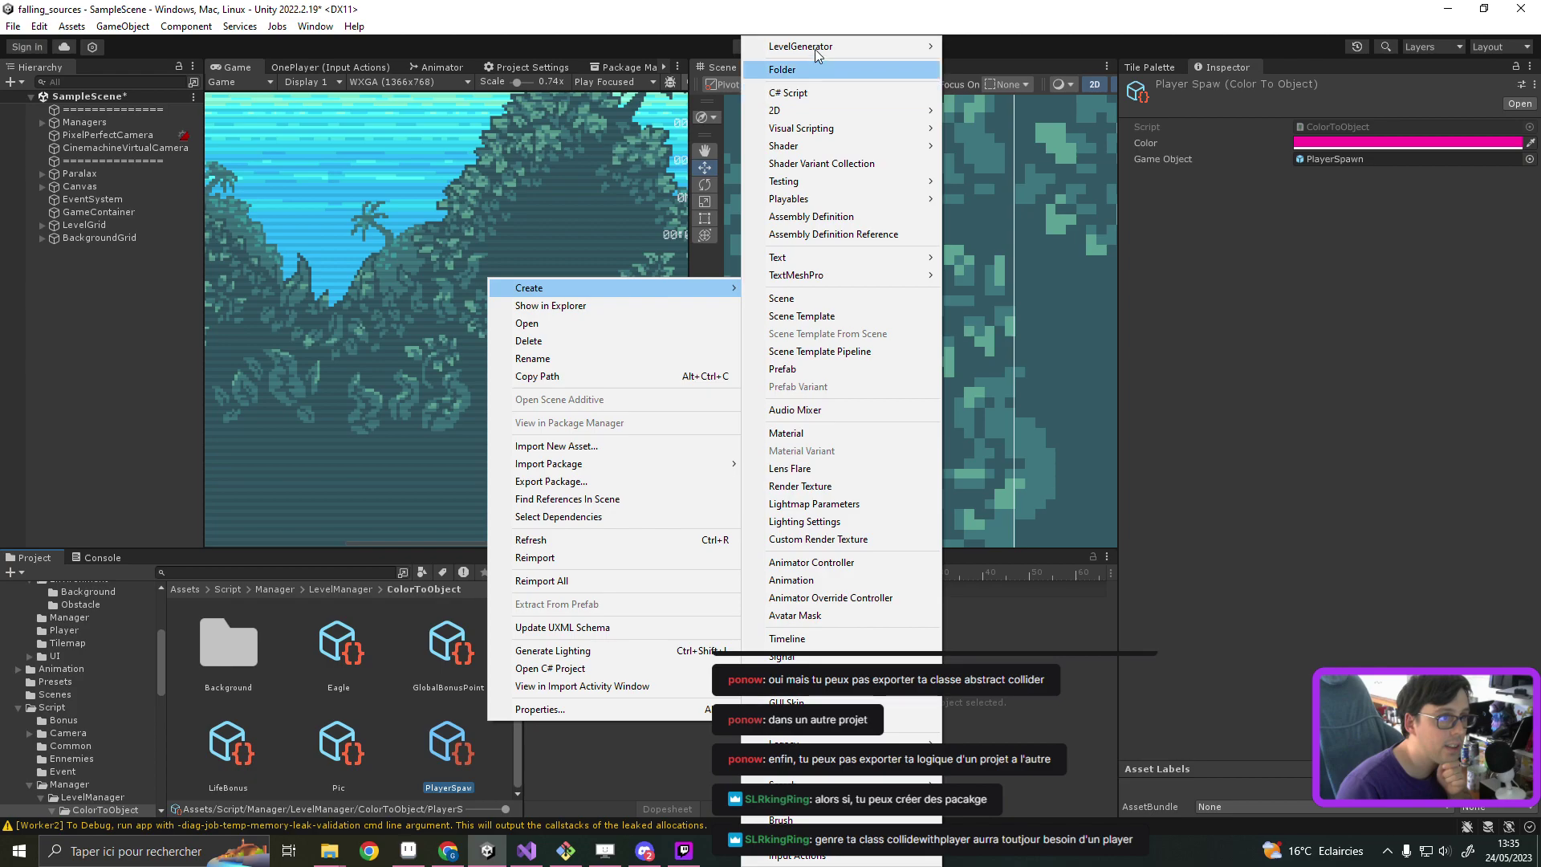
{"action": "mouse_move", "coordinate": [816, 50]}
{"action": "left_click", "coordinate": [1019, 50]}
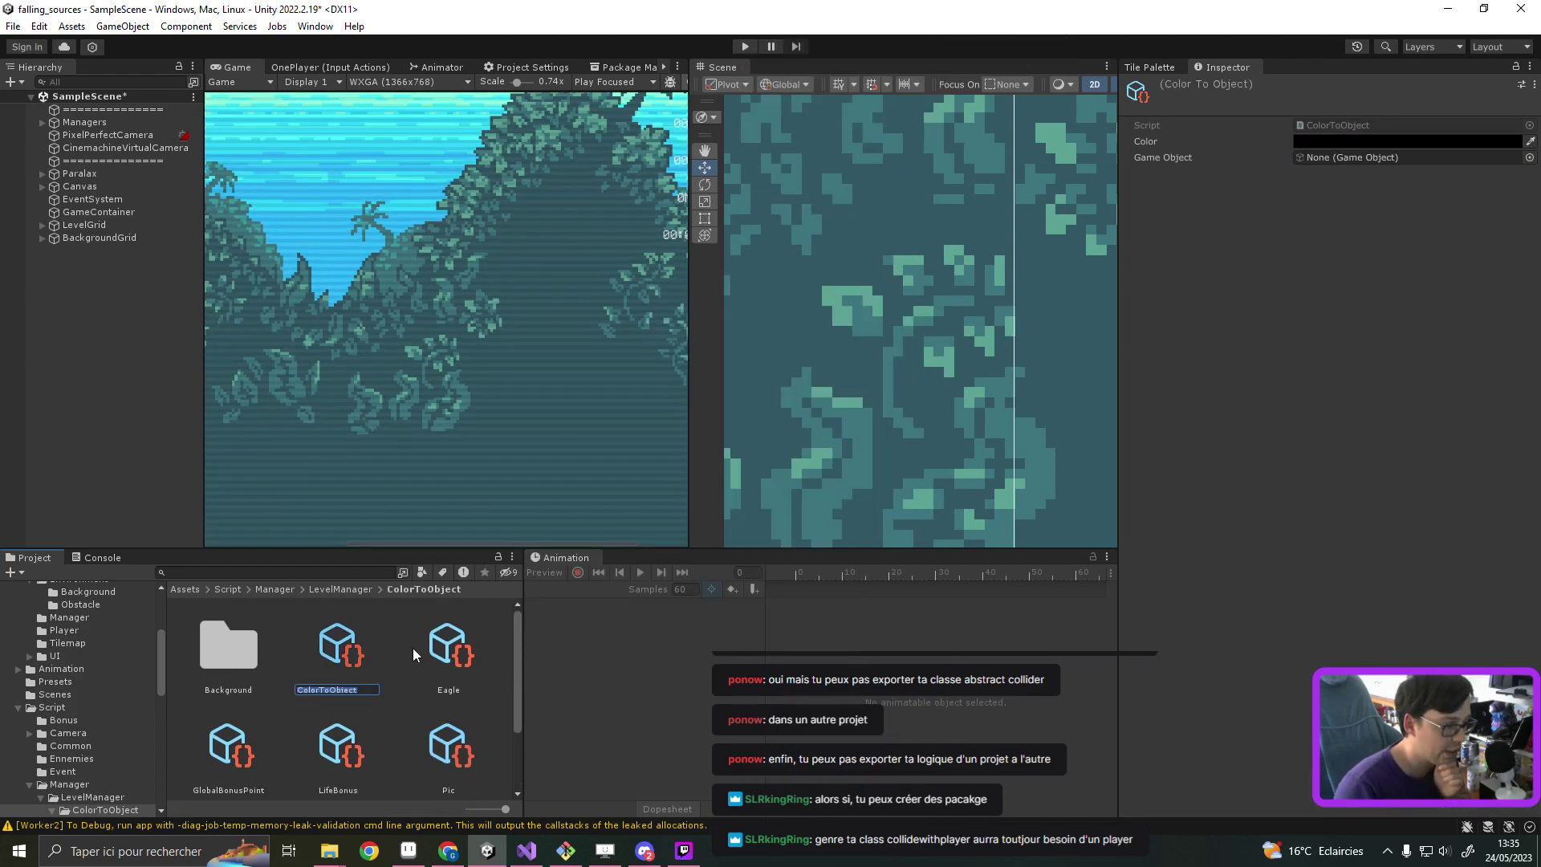
{"action": "type", "text": "Tral"}
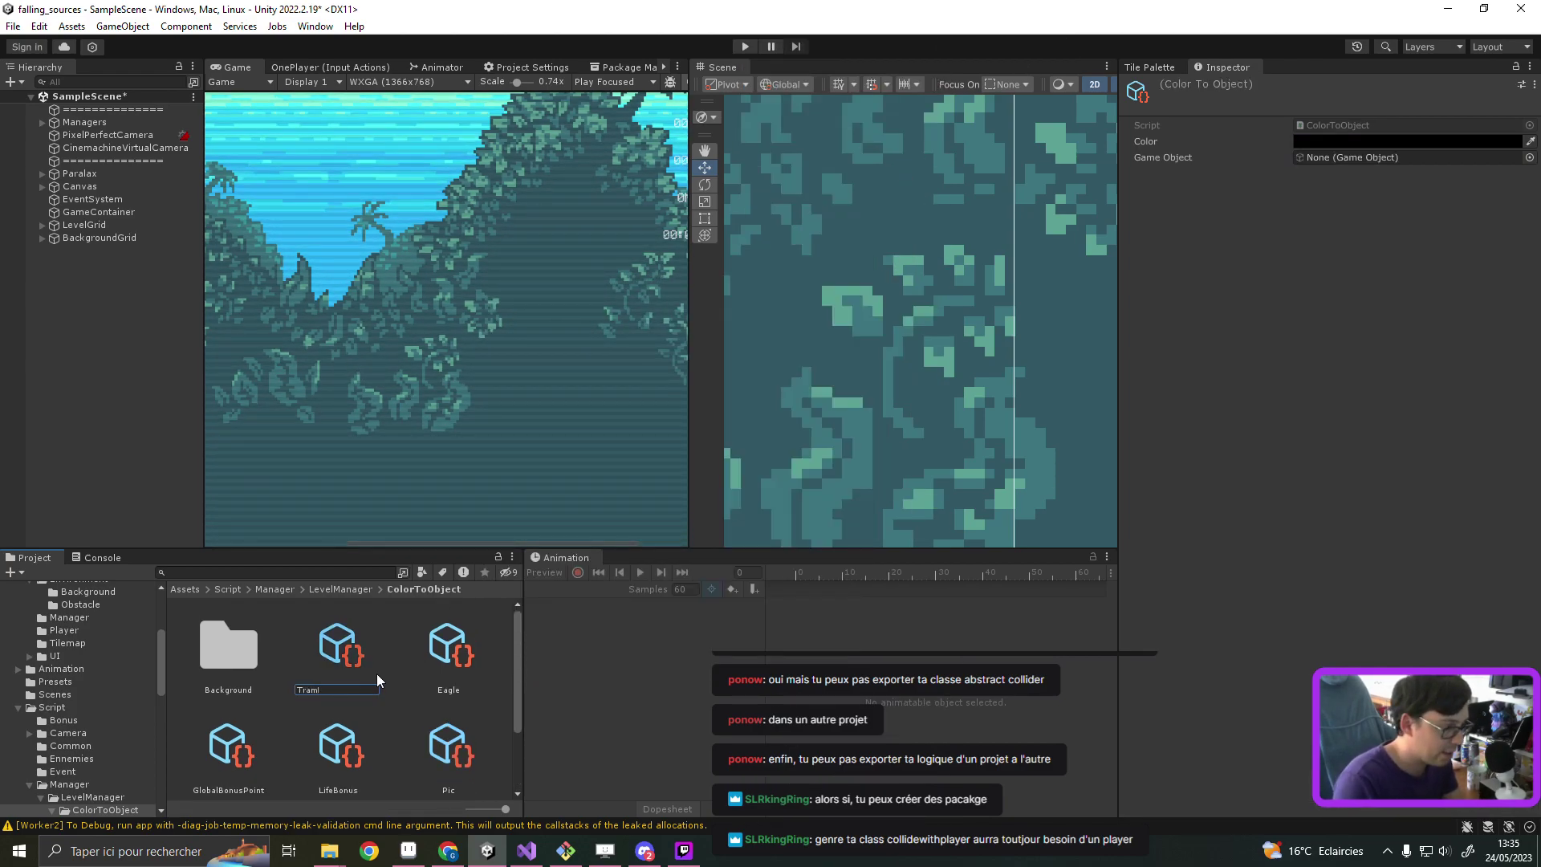
{"action": "type", "text": "poline"}
{"action": "key", "text": "Return"}
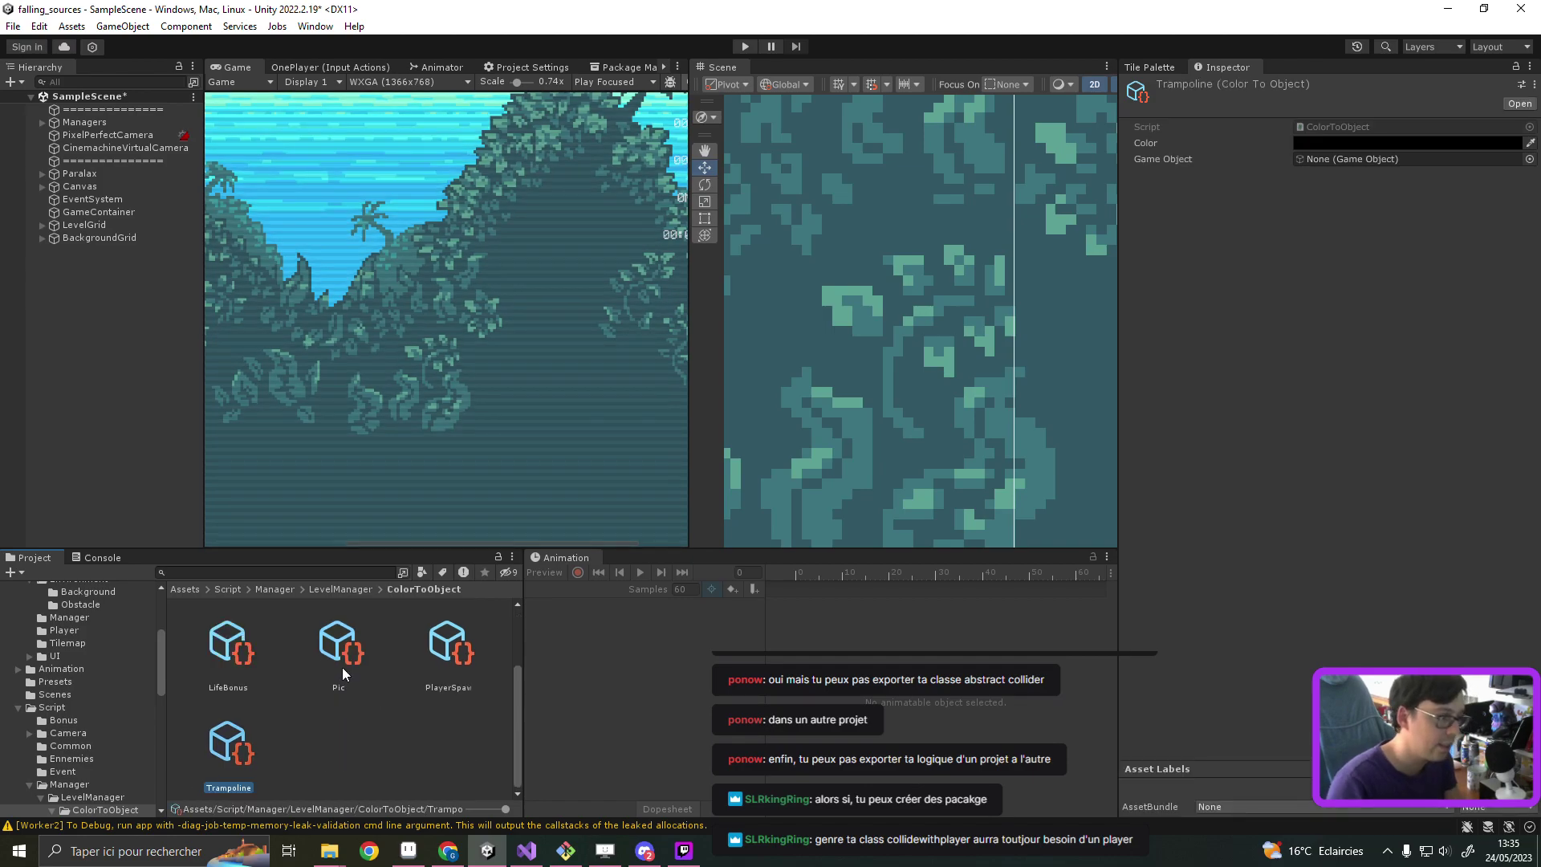
Step: Sample the trampoline's blue #001BFF in Aseprite with the eyedropper, then return to Unity
{"action": "left_click", "coordinate": [408, 851]}
{"action": "key", "text": "i"}
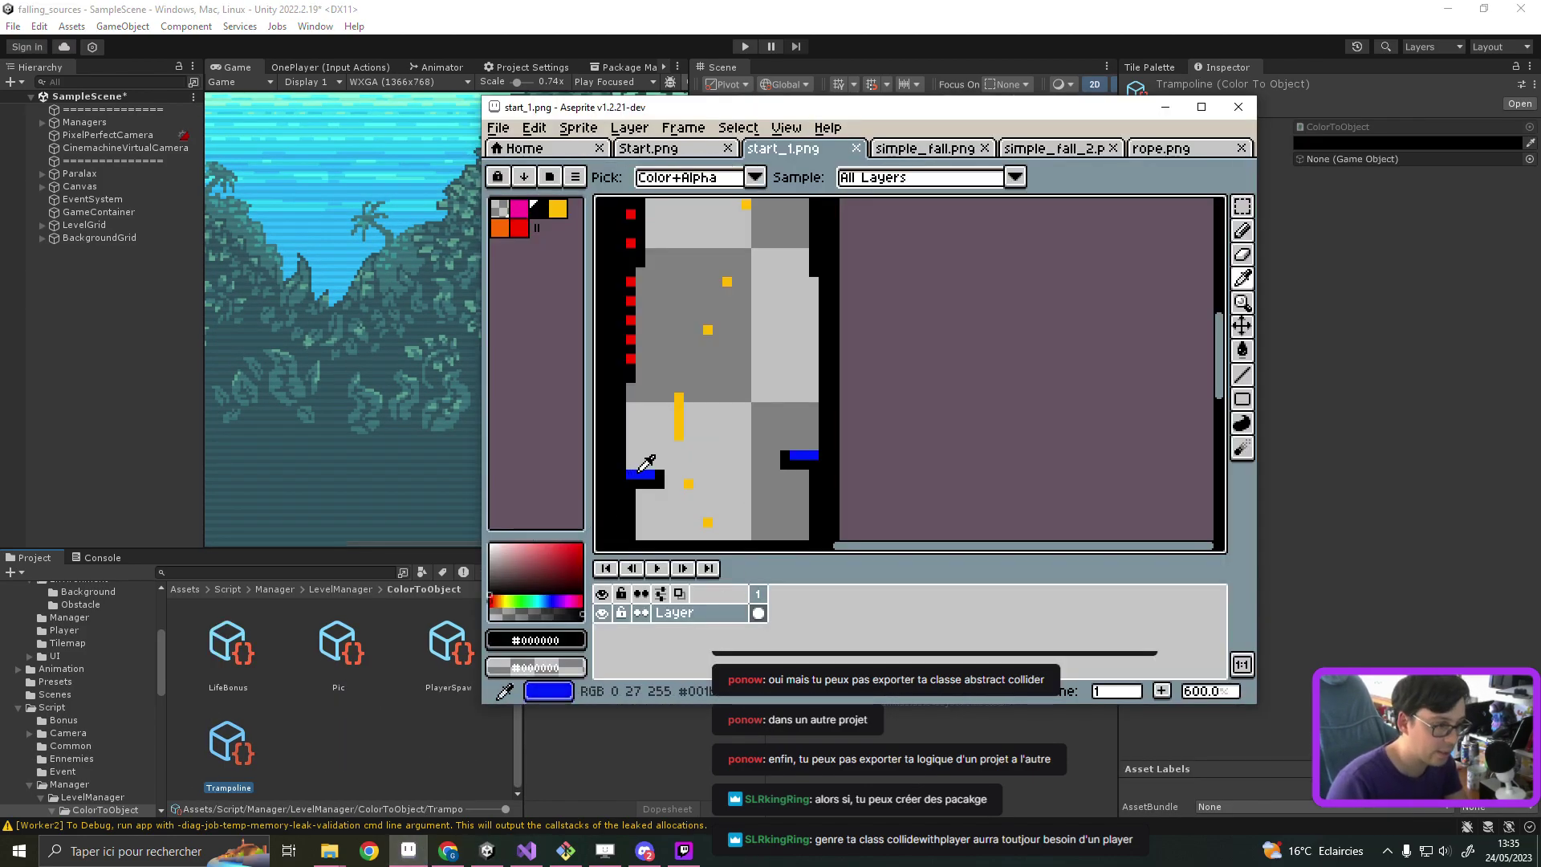
{"action": "left_click", "coordinate": [641, 473]}
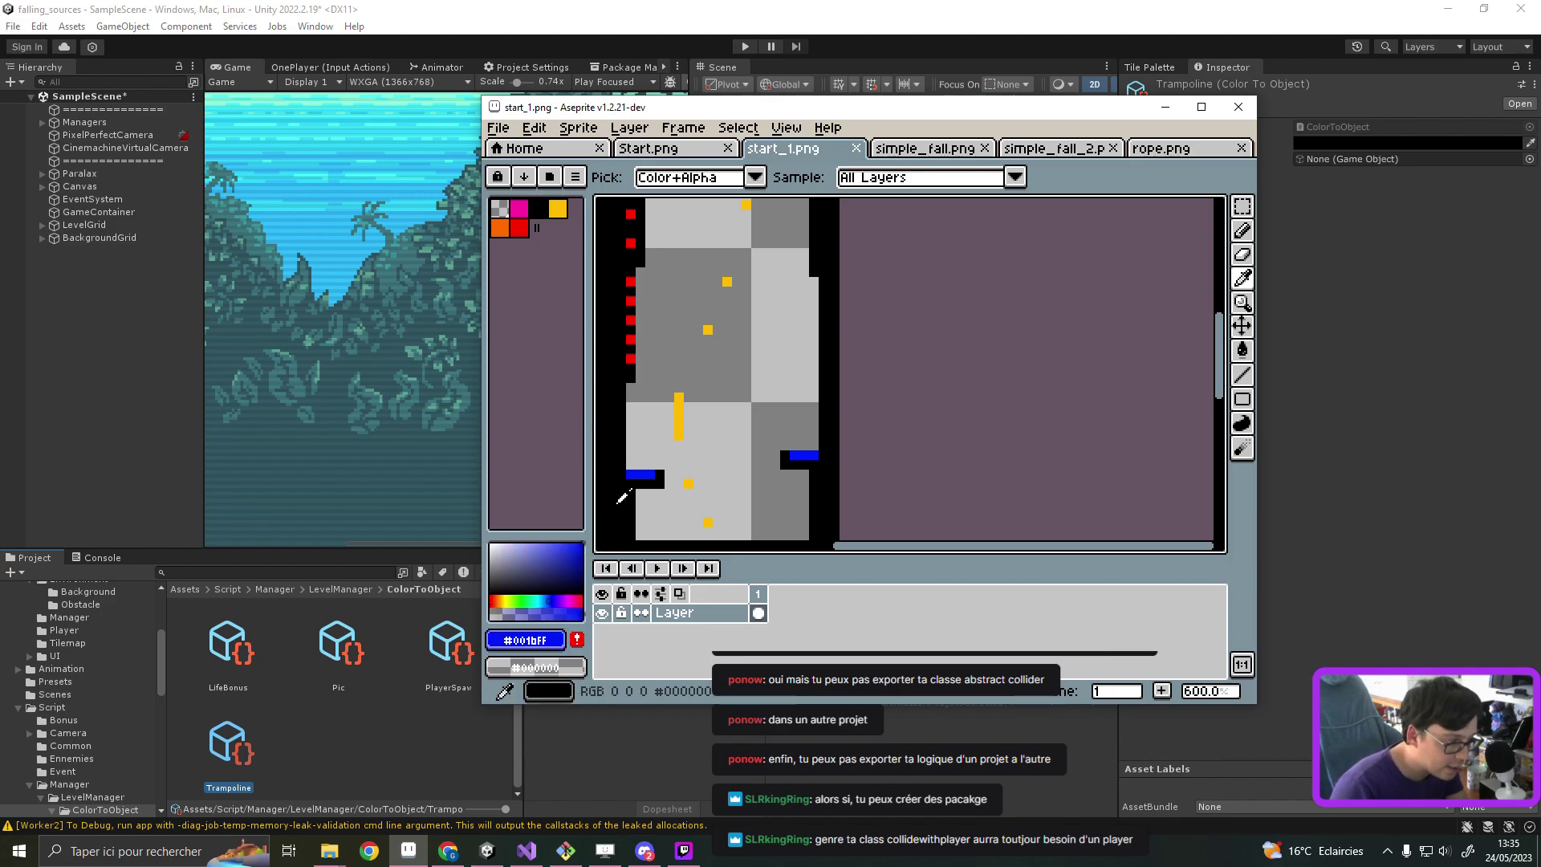
{"action": "left_click", "coordinate": [337, 757]}
Step: Set the Trampoline mapping's Color to hex 001BFF
{"action": "left_click", "coordinate": [246, 760]}
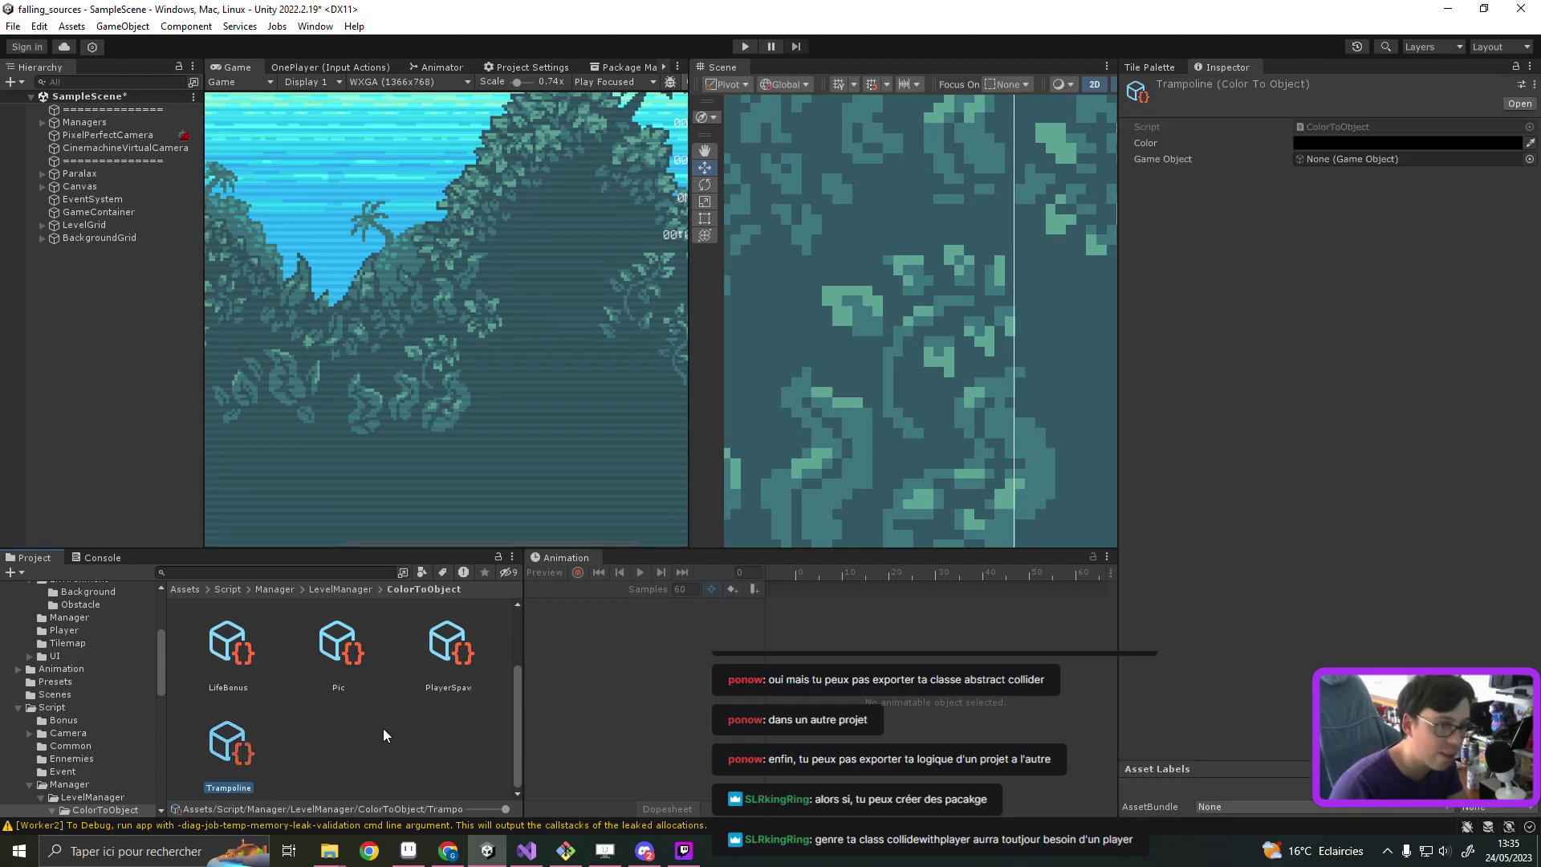
{"action": "left_click", "coordinate": [1316, 143]}
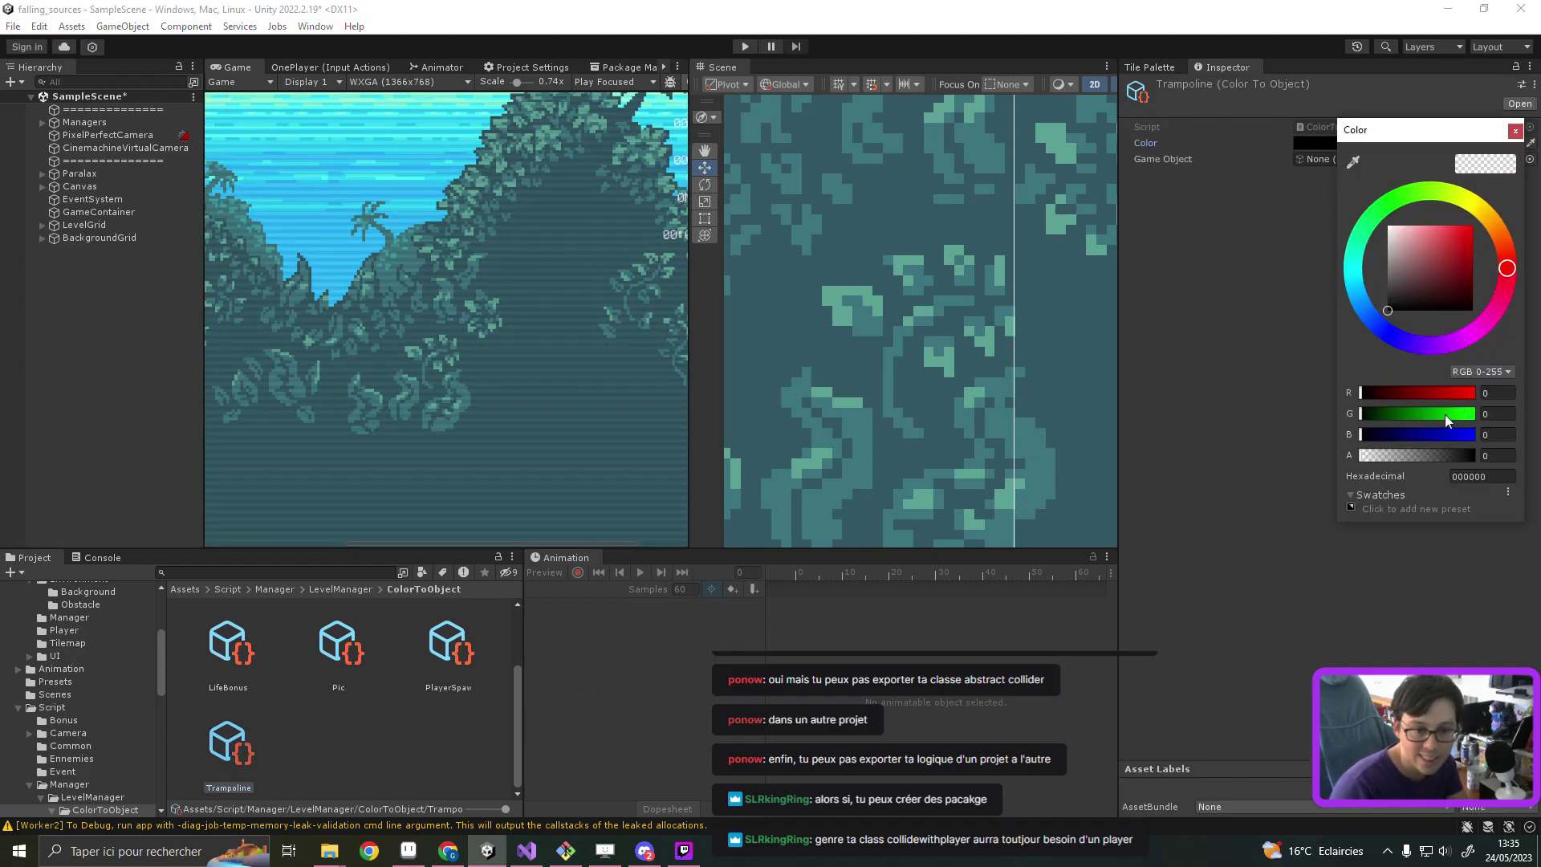
{"action": "left_click", "coordinate": [1467, 476]}
{"action": "type", "text": "001B"}
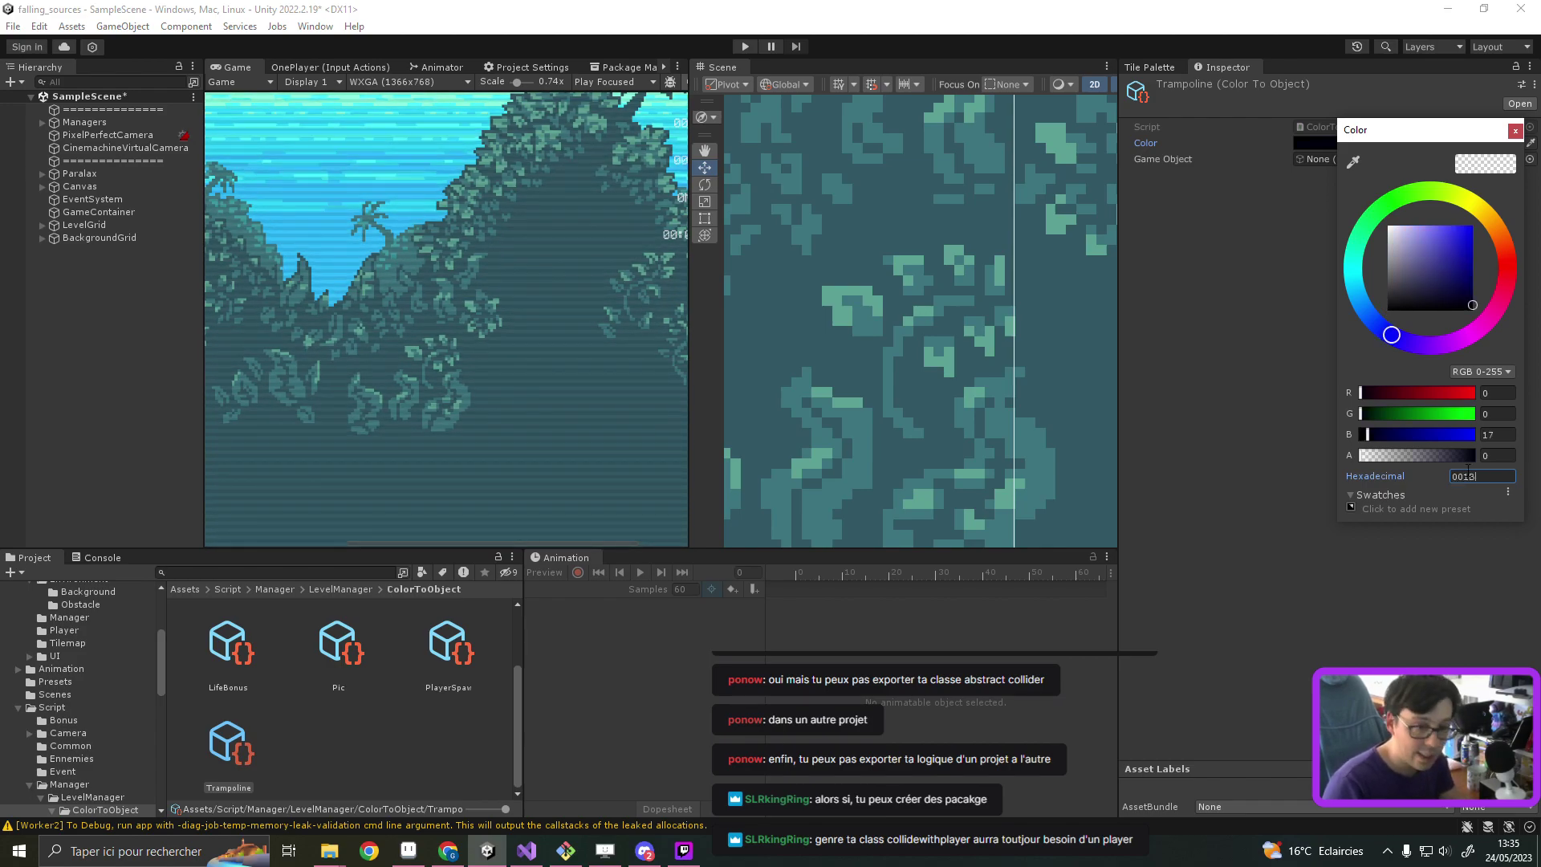
{"action": "type", "text": "FF"}
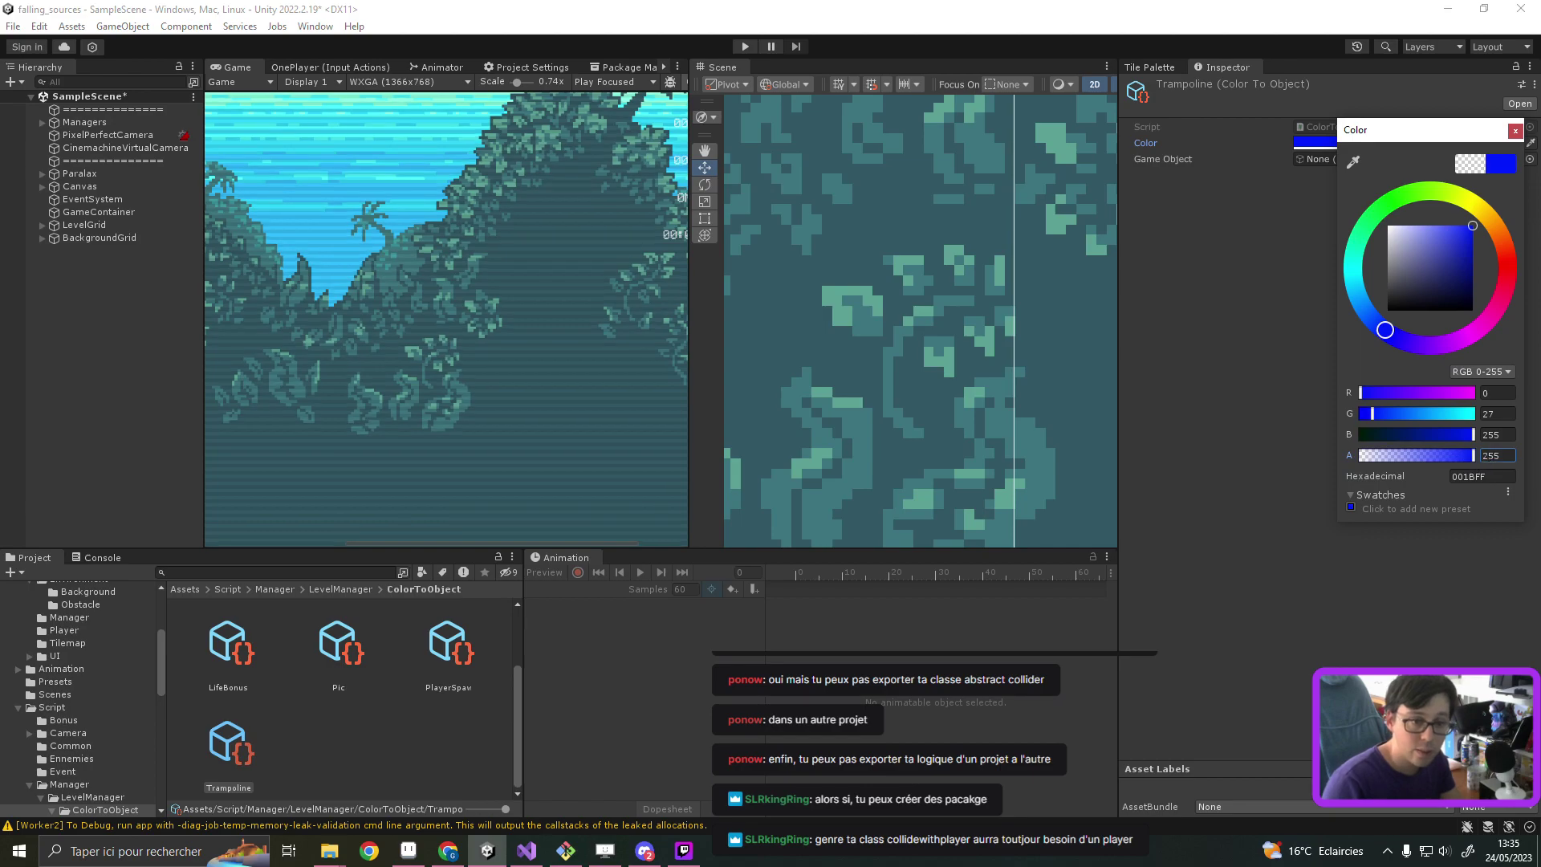
{"action": "key", "text": "Escape"}
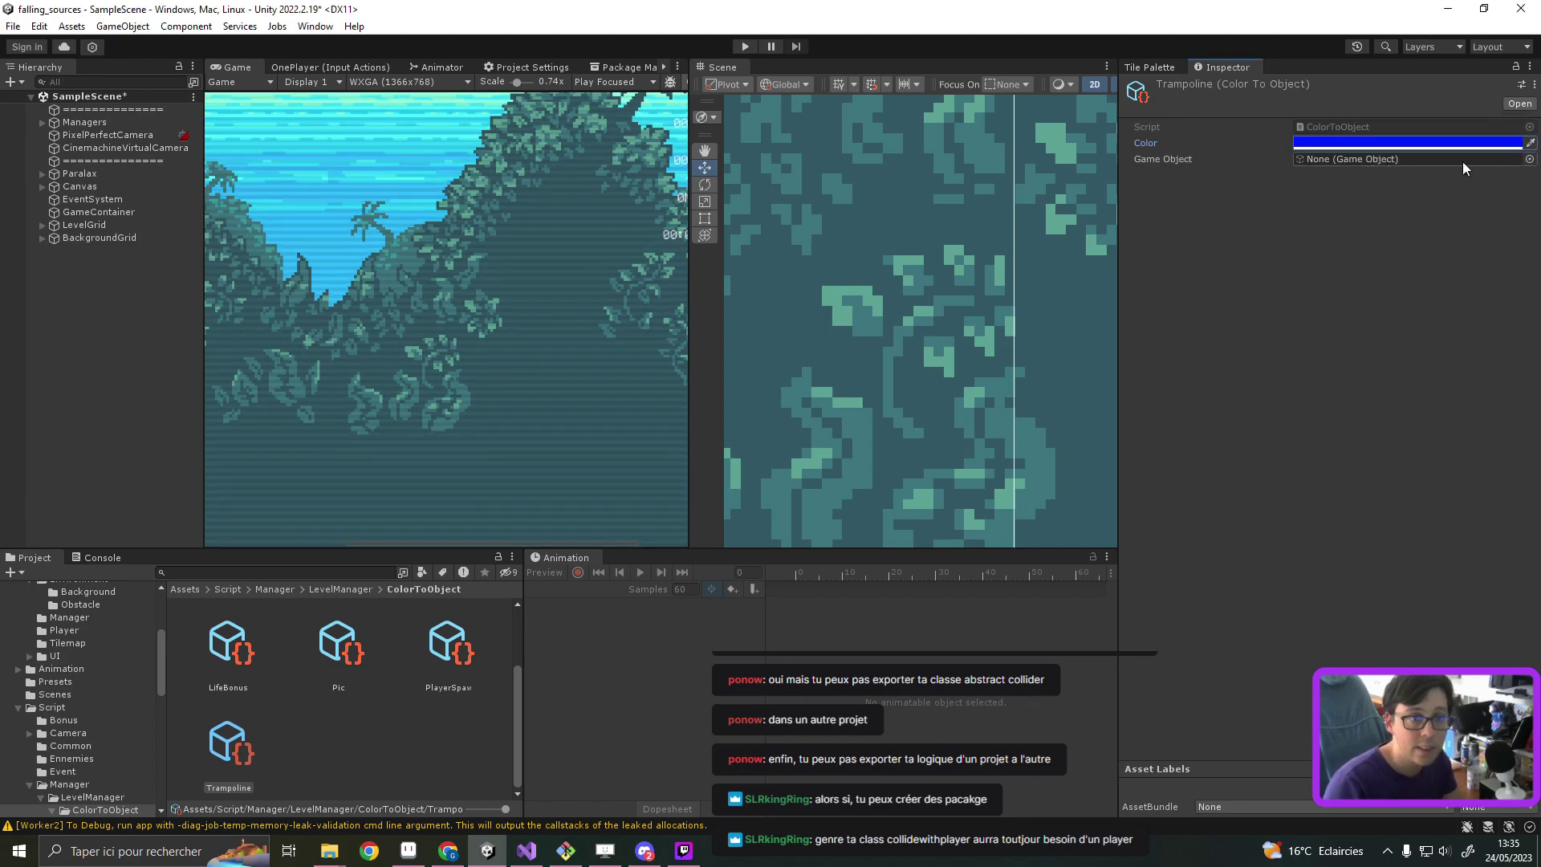
Step: Assign the Trampoline prefab as the mapping's Game Object and save
{"action": "left_click", "coordinate": [1528, 160]}
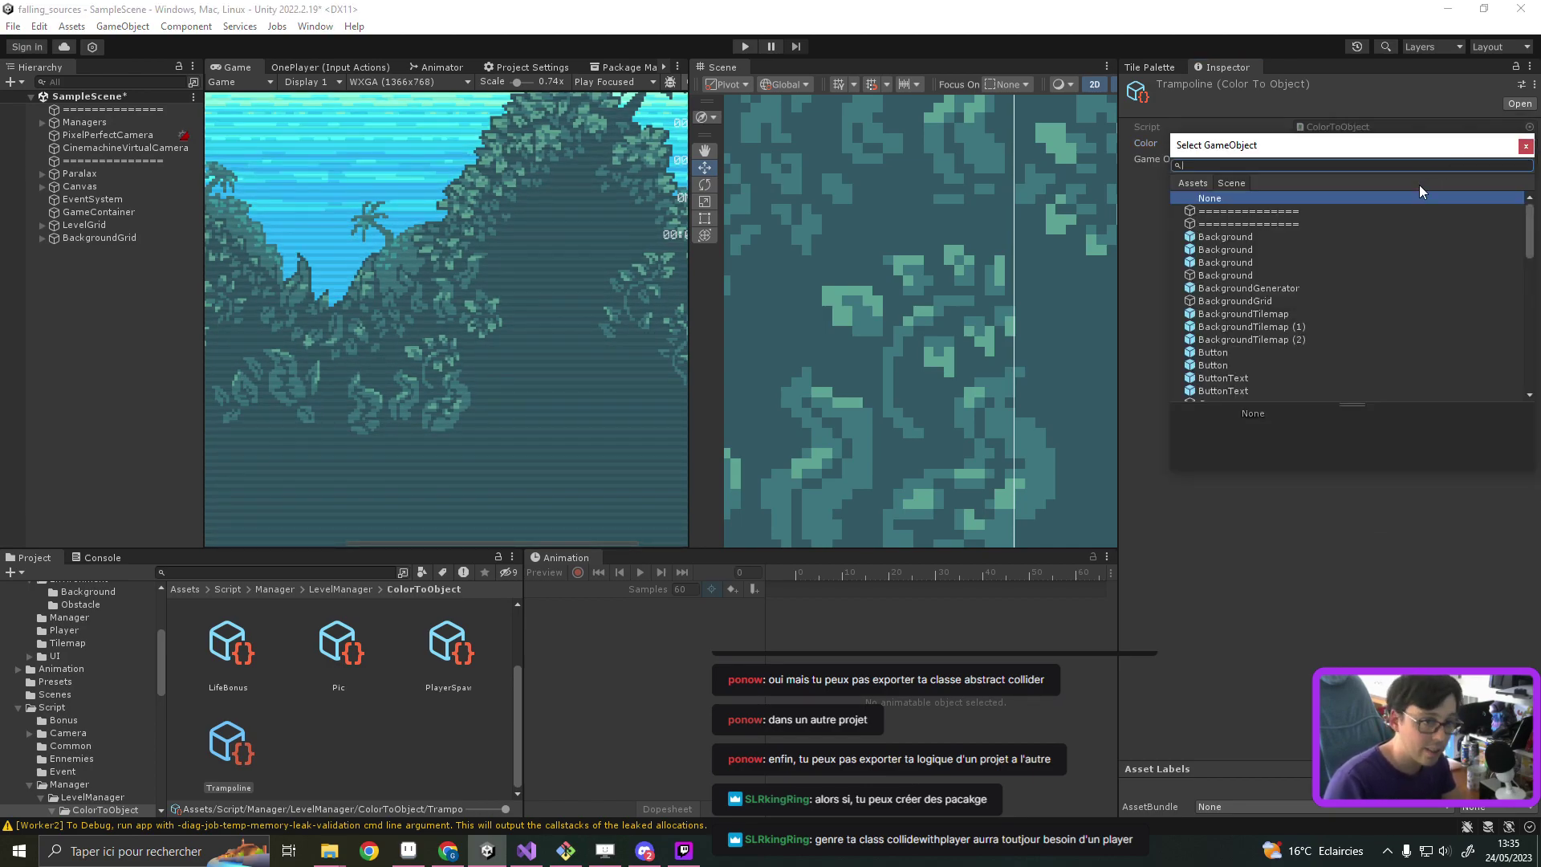
{"action": "key", "text": "Escape"}
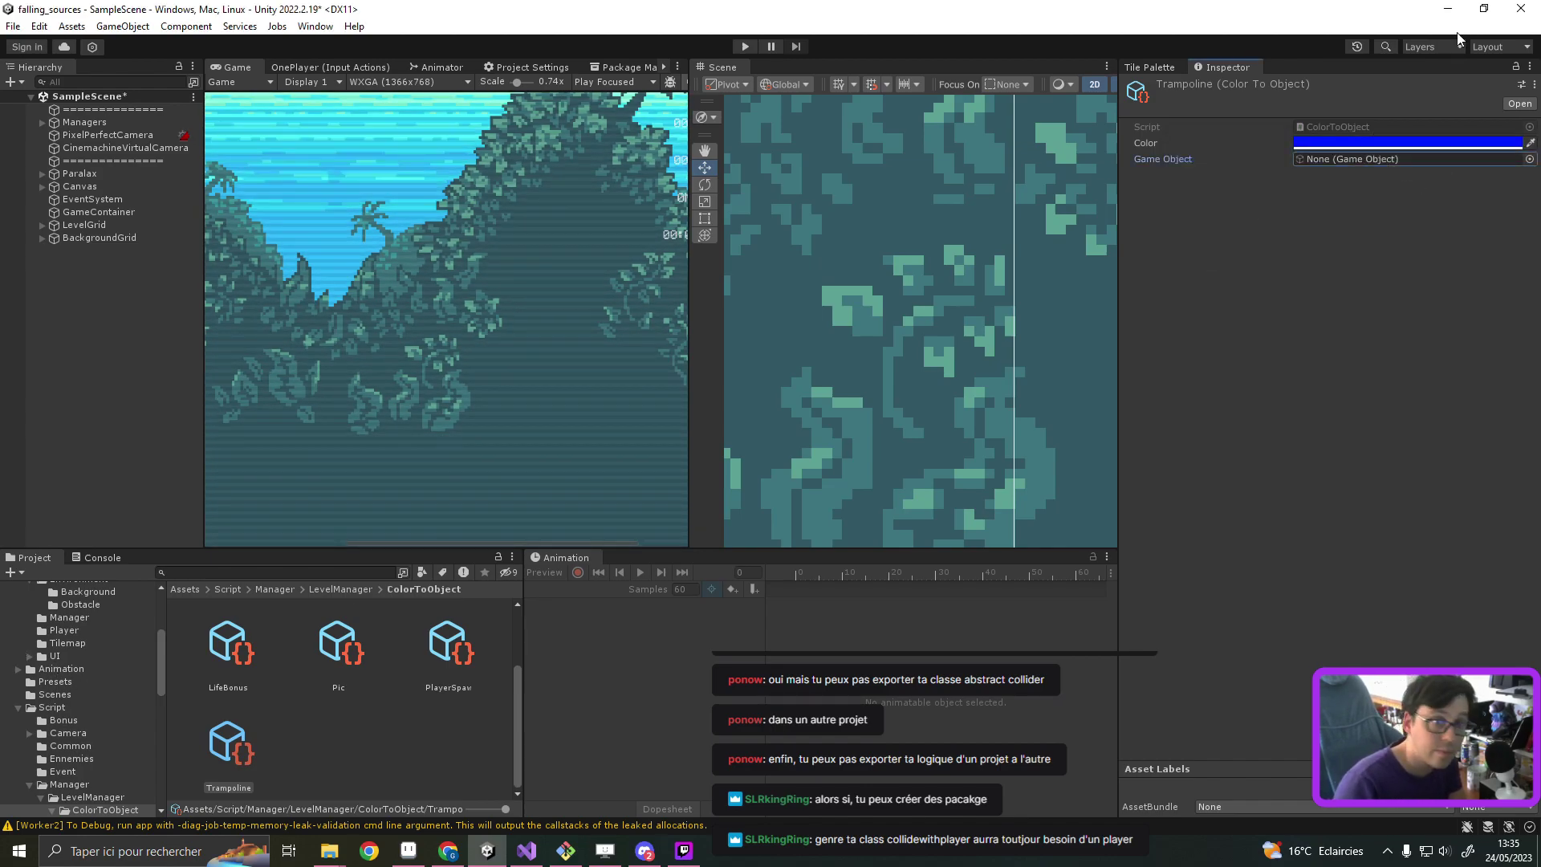
{"action": "left_click", "coordinate": [215, 572]}
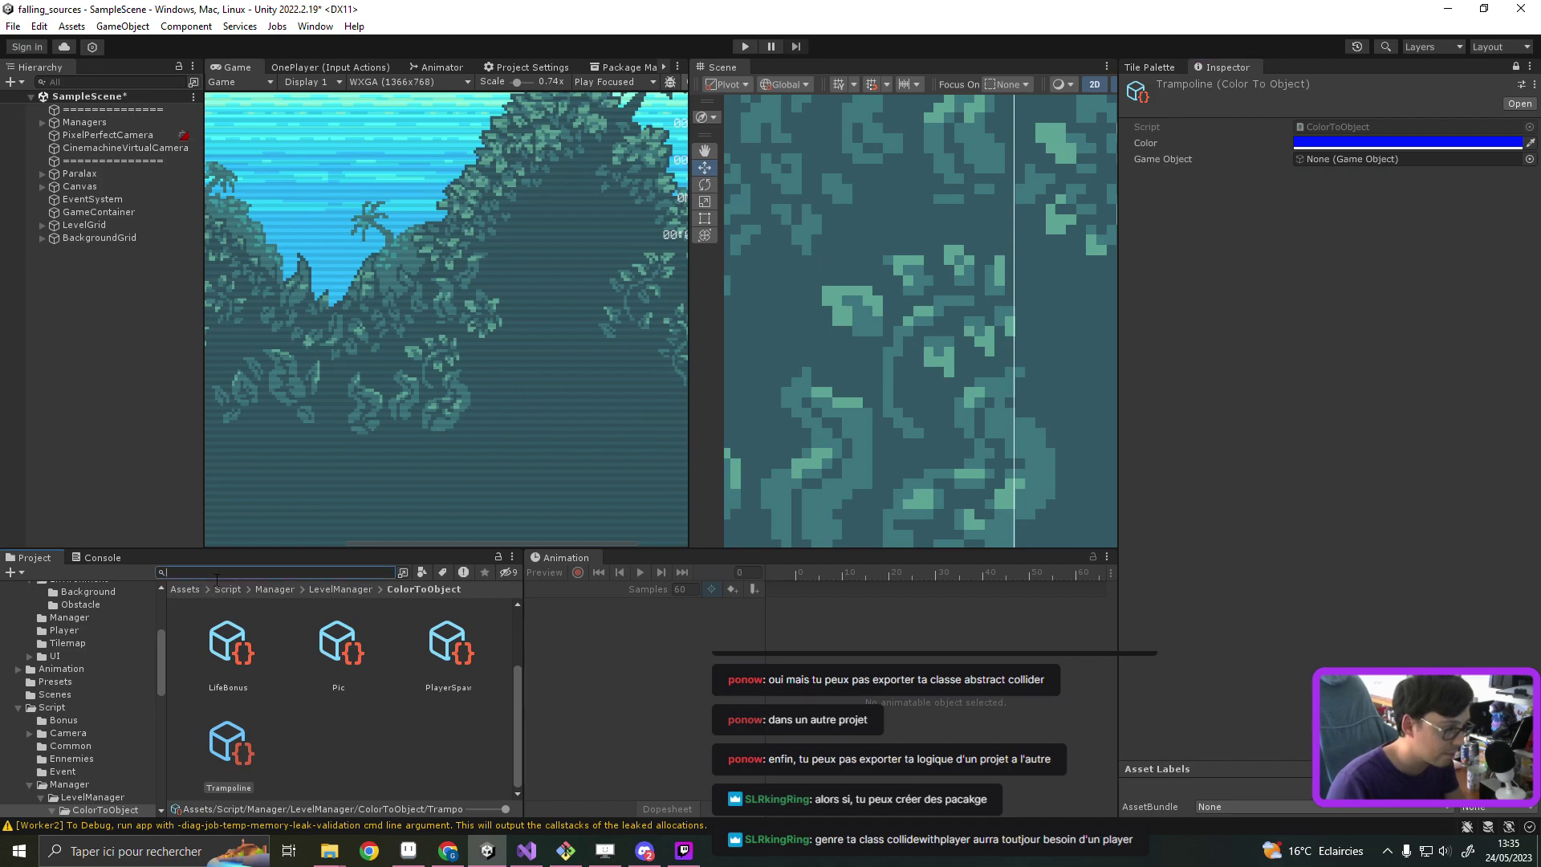
{"action": "type", "text": "Trampol"}
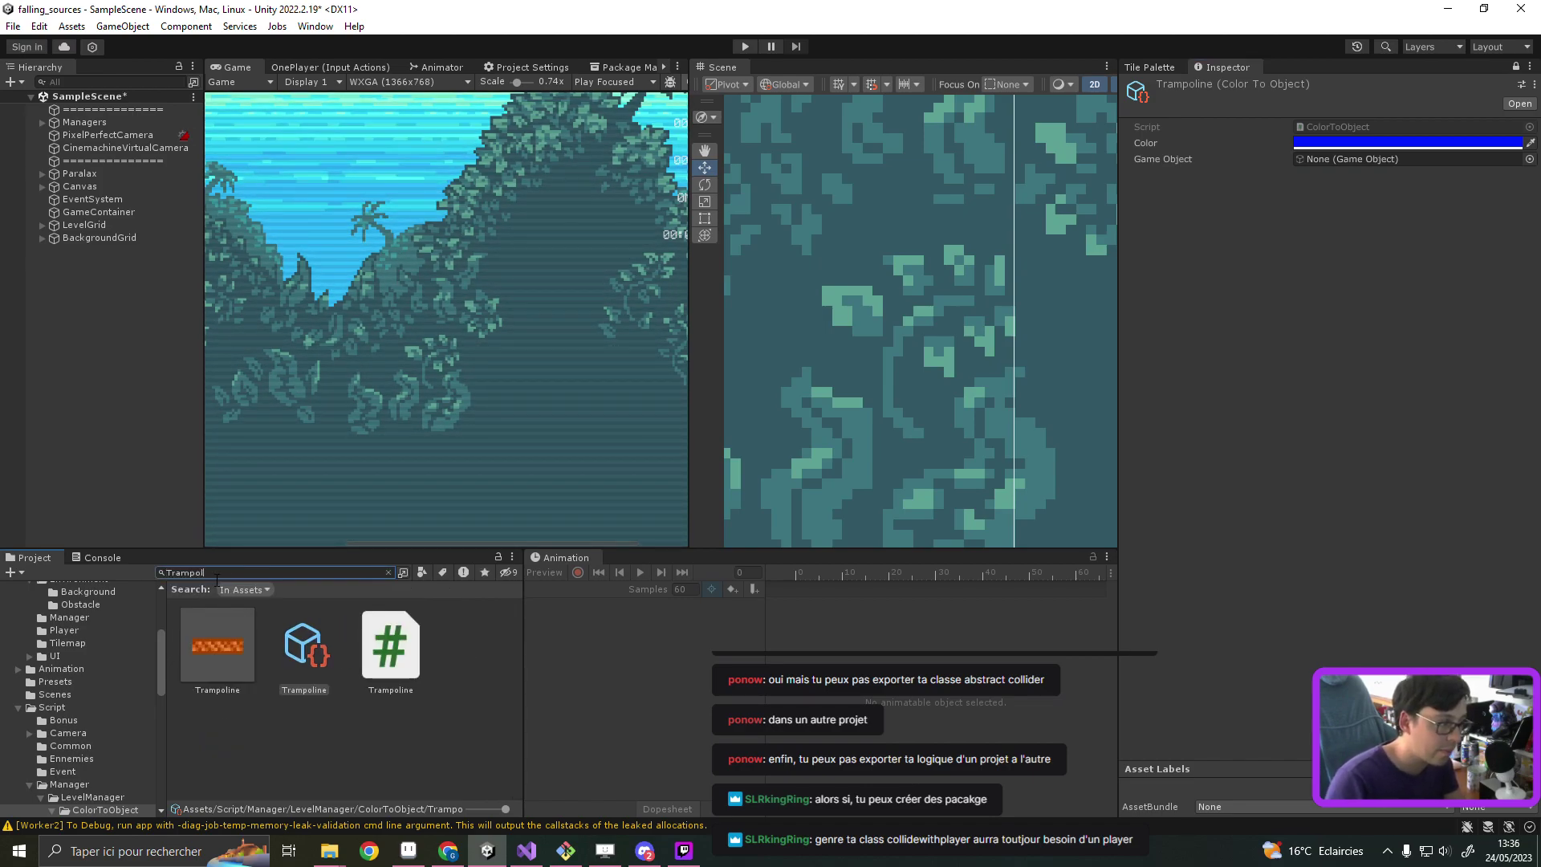
{"action": "left_click_drag", "start_coordinate": [218, 650], "coordinate": [1374, 156]}
{"action": "key", "text": "ctrl+s"}
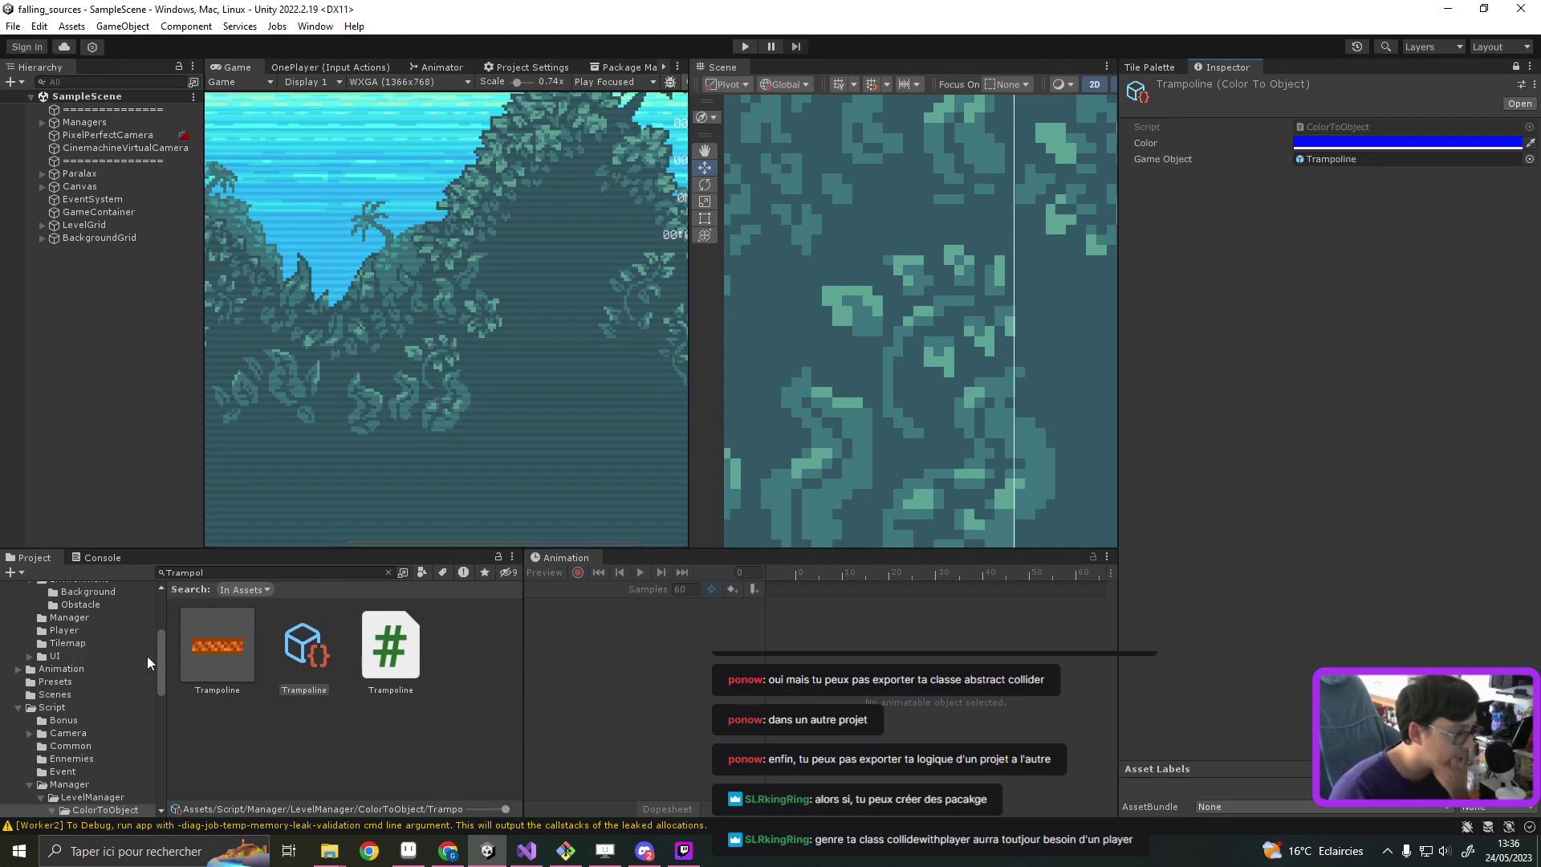
{"action": "left_click", "coordinate": [86, 122]}
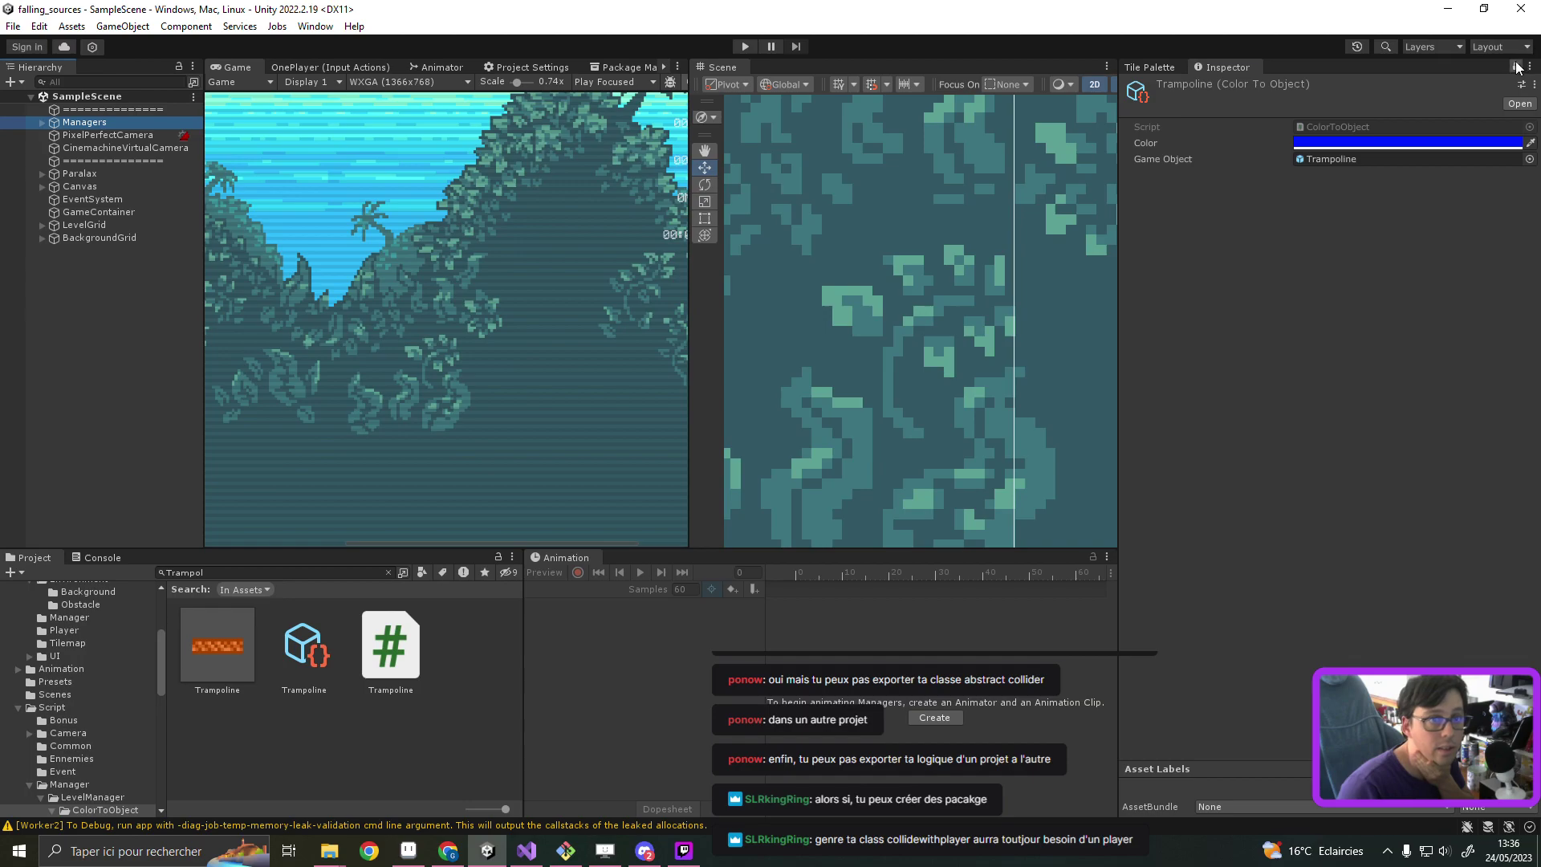
Step: Add Trampoline as Element 5 of LevelGenerator's Game Objects list and save the scene
{"action": "left_click", "coordinate": [1516, 66]}
{"action": "left_click", "coordinate": [41, 121]}
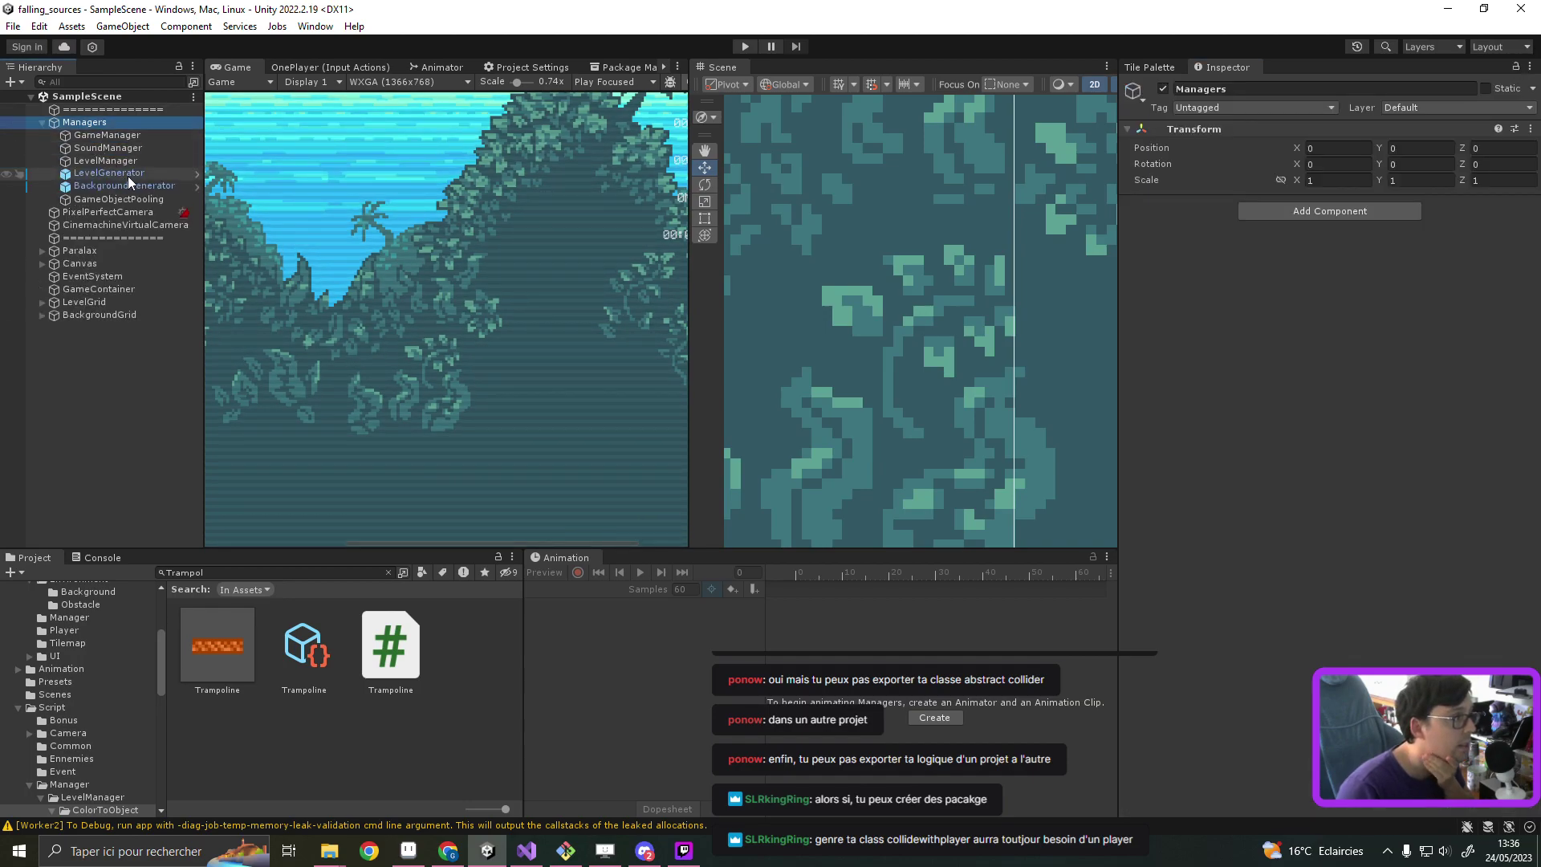
{"action": "left_click", "coordinate": [128, 174]}
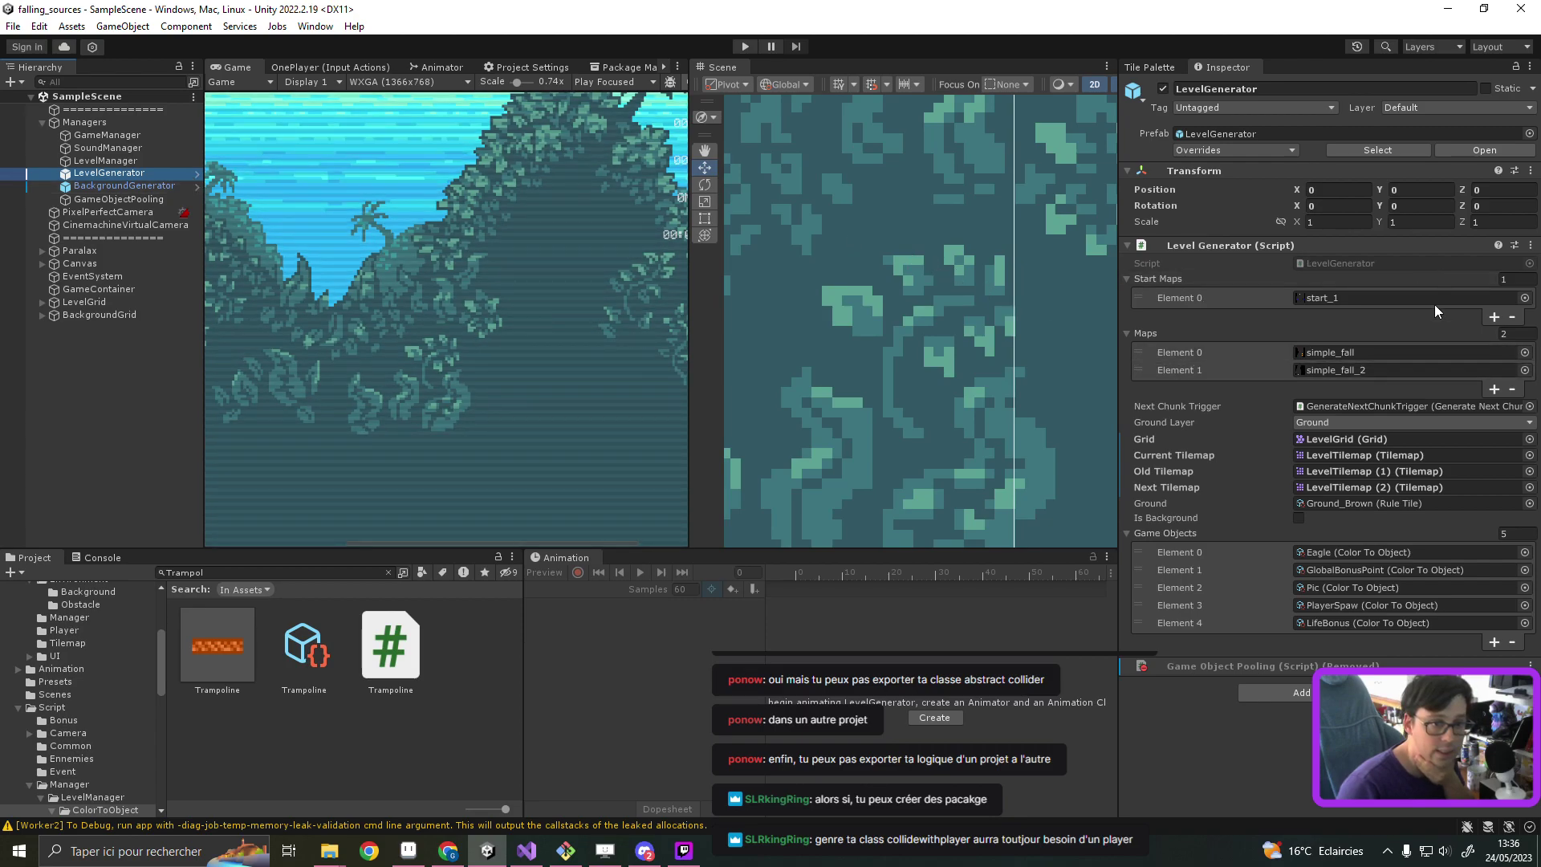
{"action": "left_click", "coordinate": [1488, 639]}
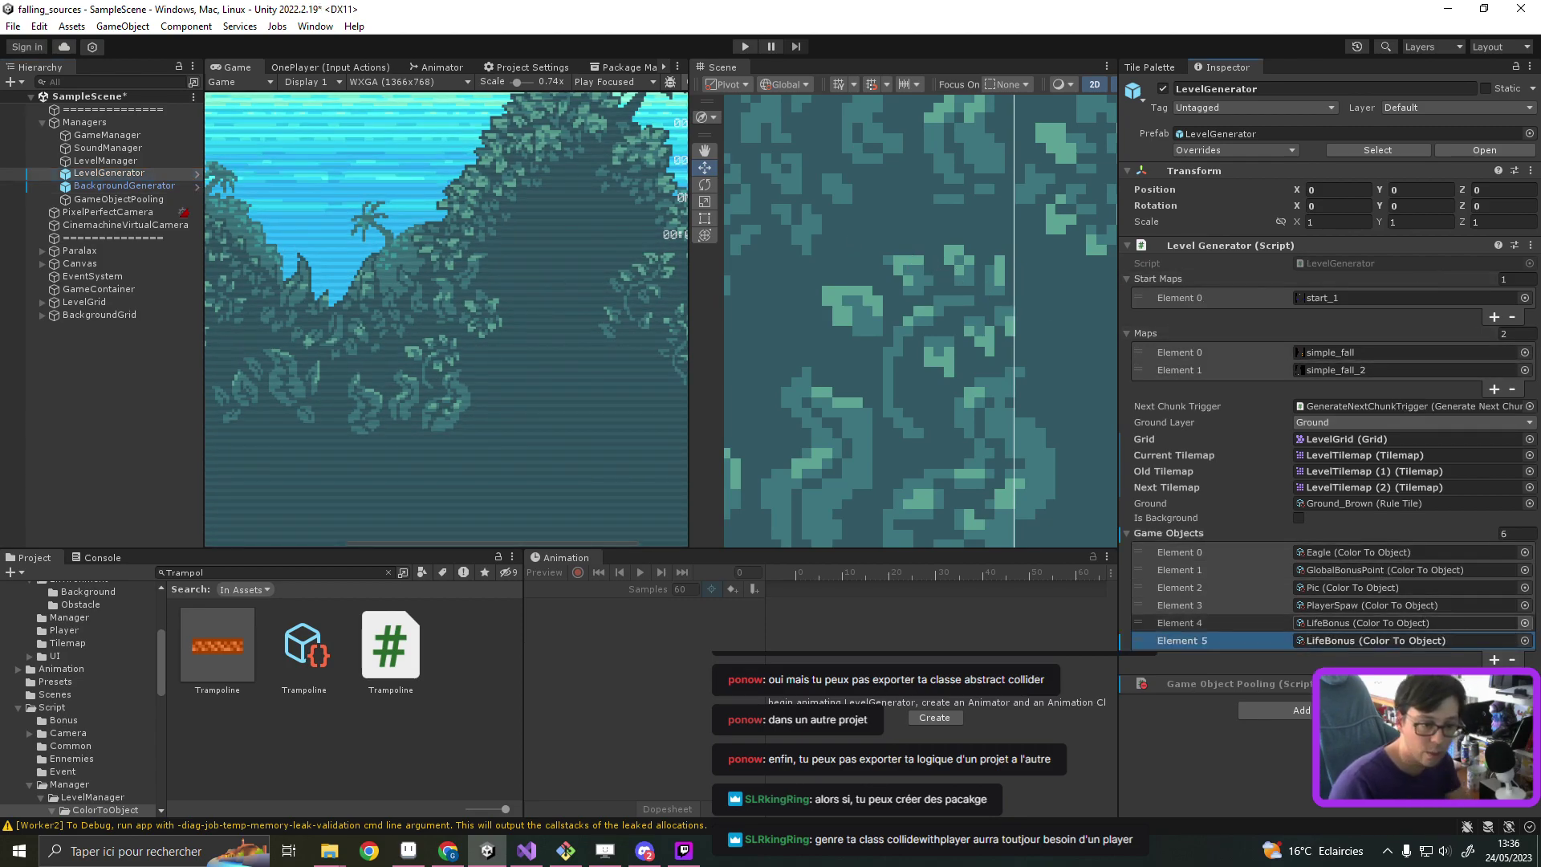
{"action": "left_click", "coordinate": [1525, 641]}
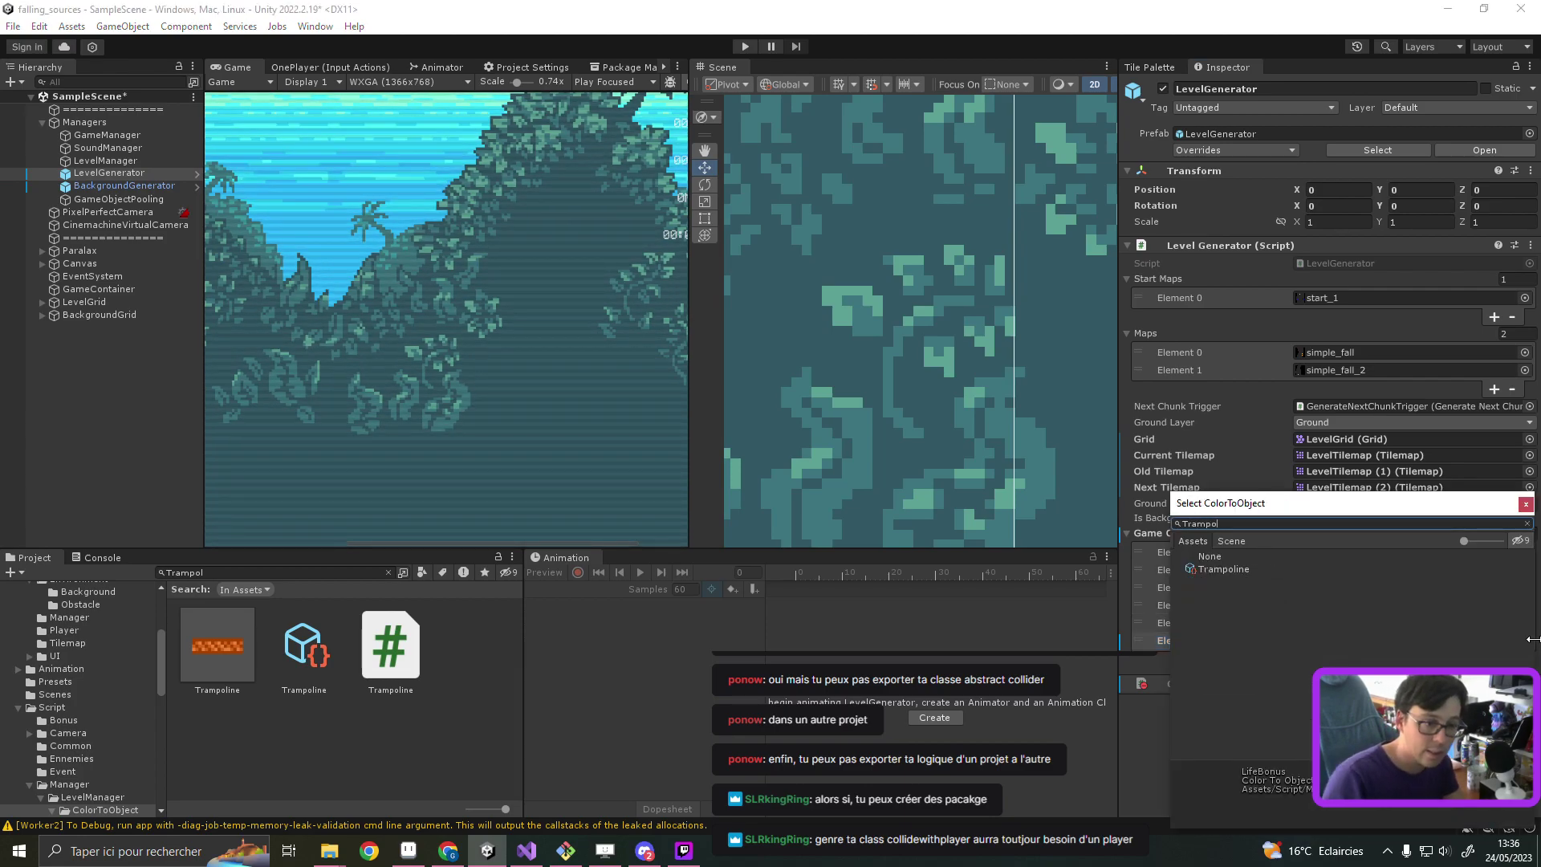
{"action": "double_click", "coordinate": [1247, 569]}
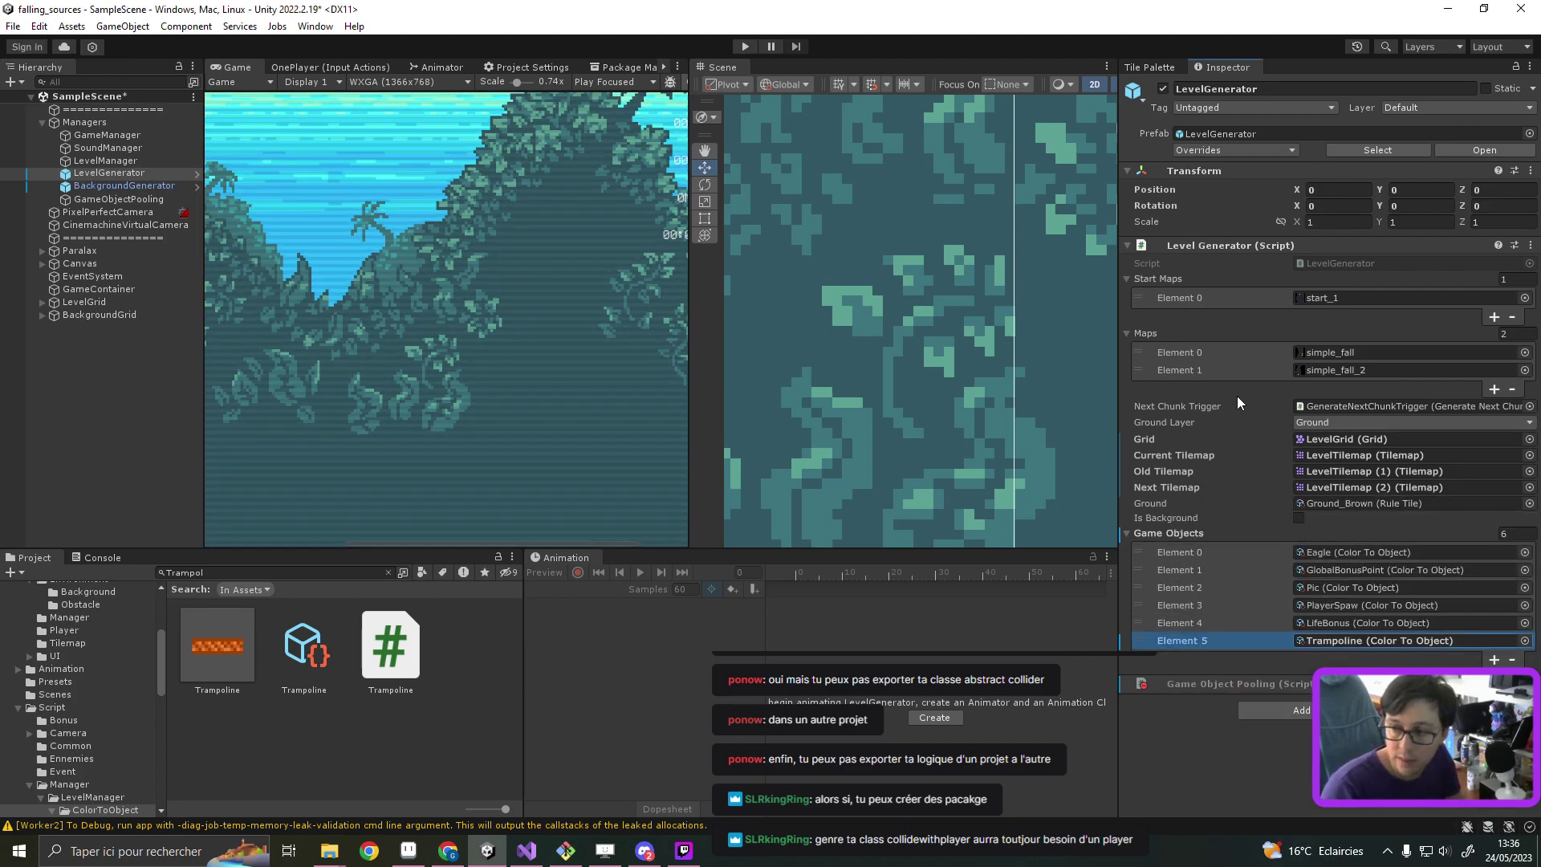
{"action": "key", "text": "ctrl+s"}
Step: Try Play mode, then open the first Bonus.cs compile error from the Console
{"action": "left_click", "coordinate": [745, 46]}
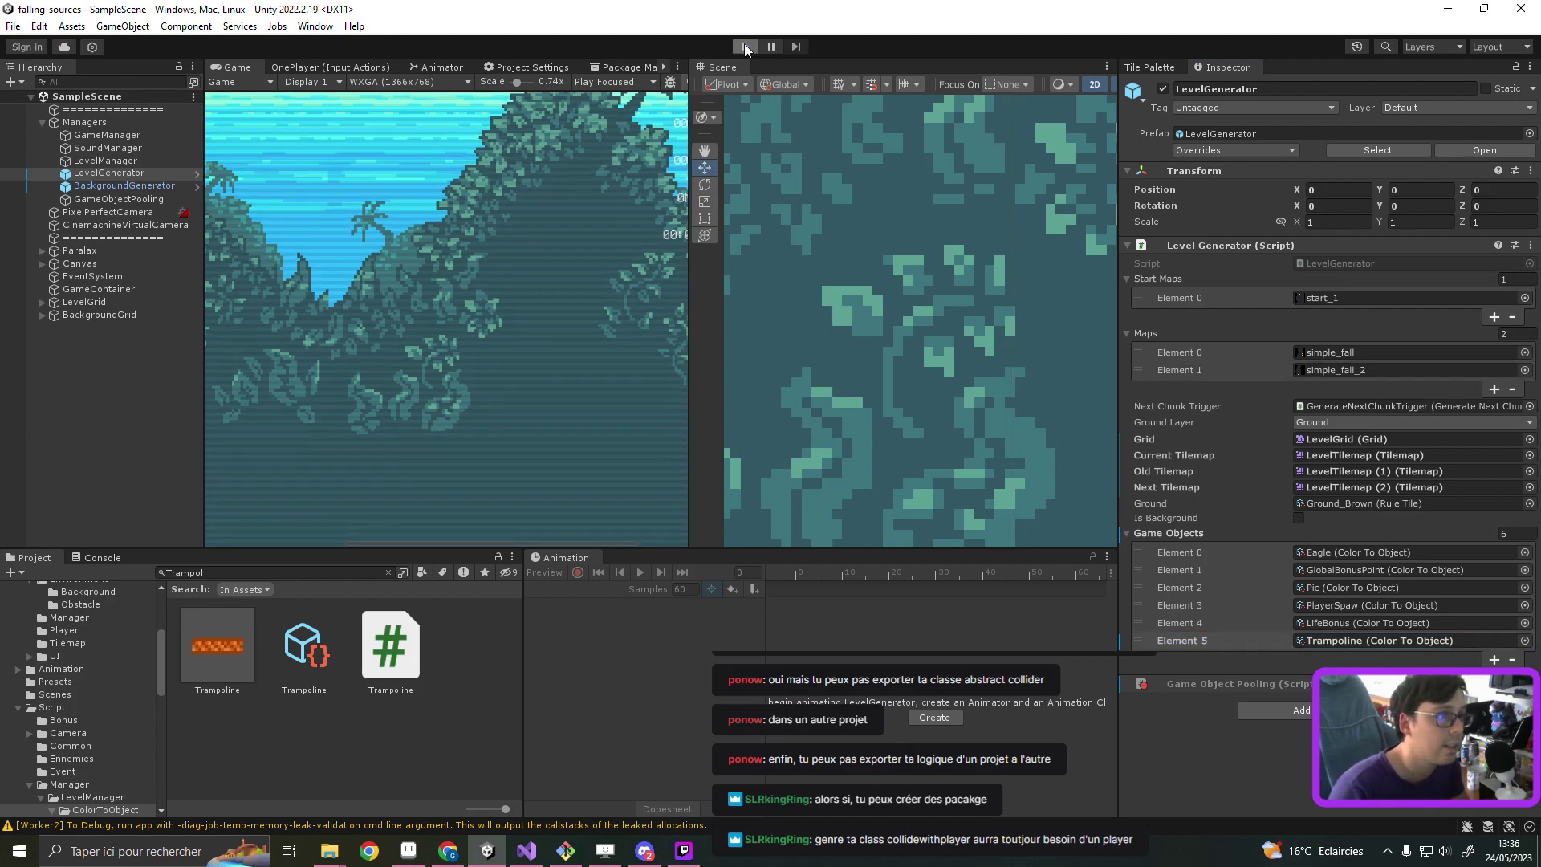
{"action": "left_click", "coordinate": [745, 46]}
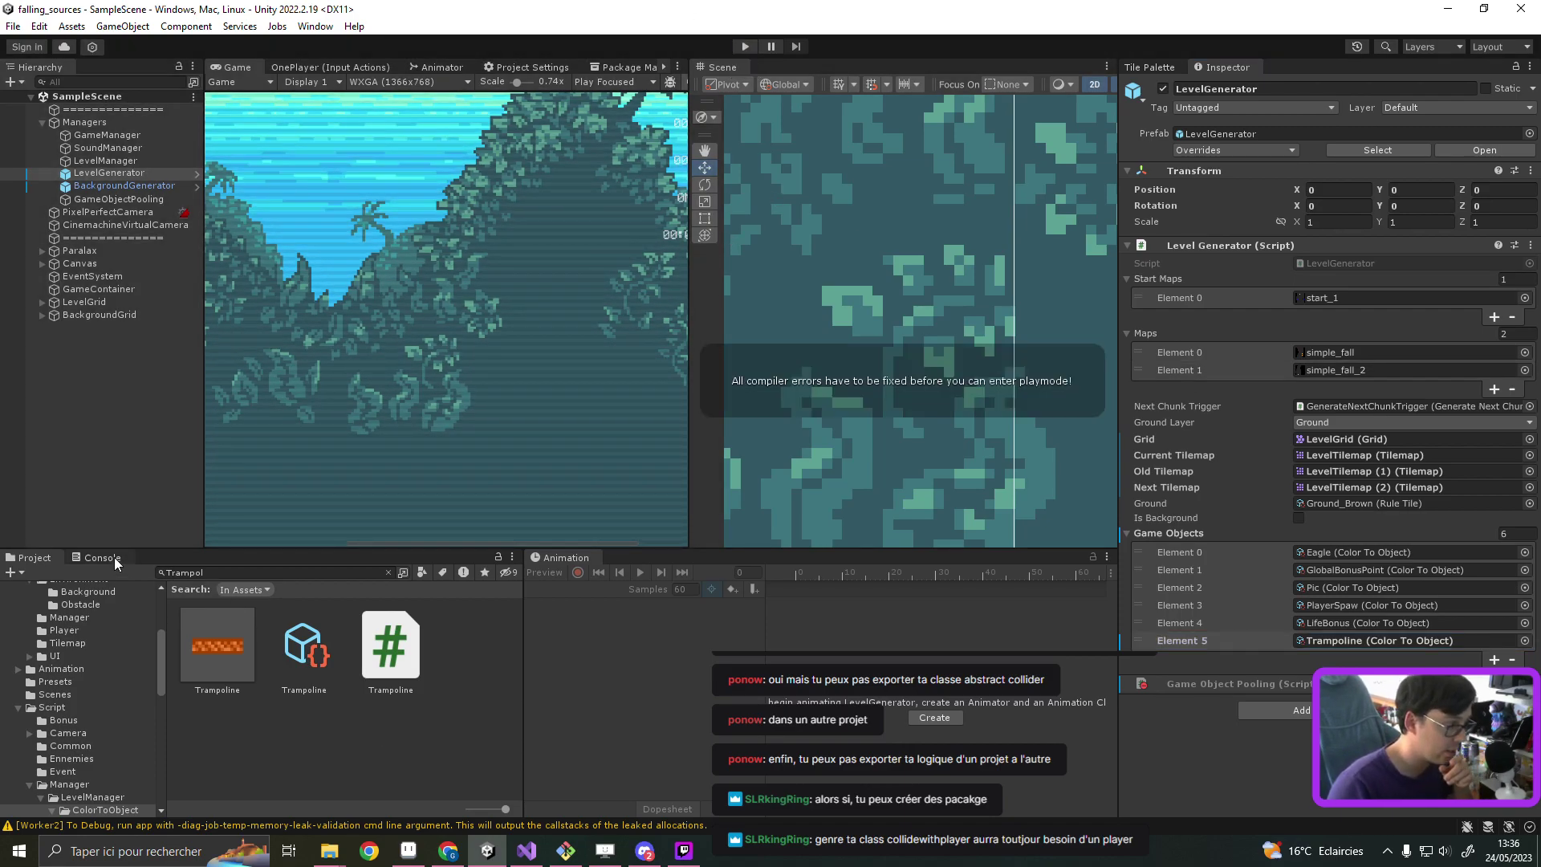
{"action": "left_click", "coordinate": [115, 558]}
{"action": "left_click", "coordinate": [16, 572]}
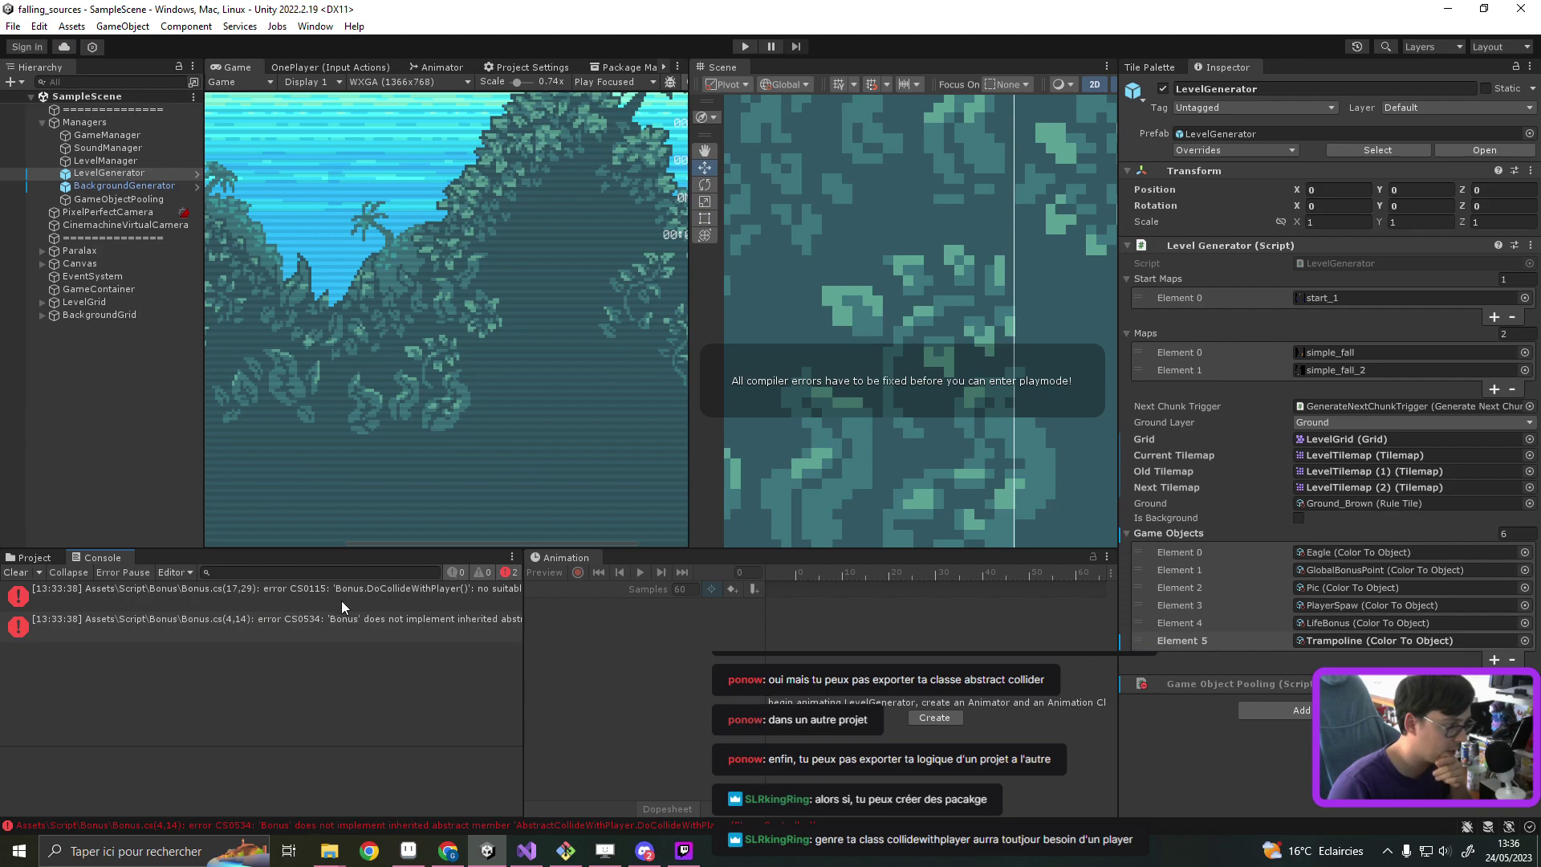
{"action": "double_click", "coordinate": [366, 598]}
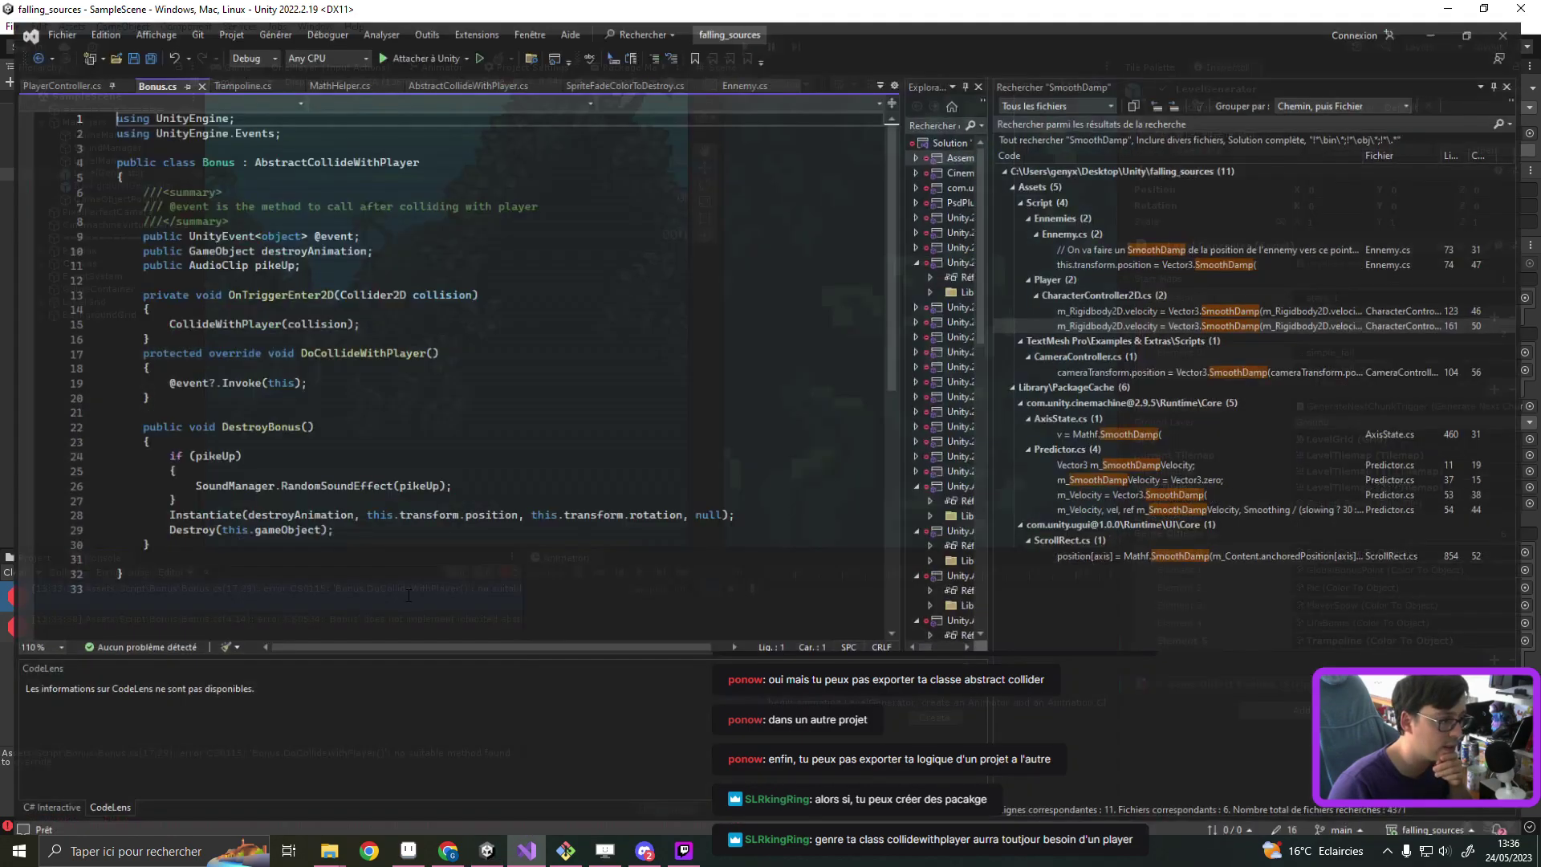
Step: Change Bonus.cs's override to DoCollideWithPlayer(PlayerController player)
{"action": "left_click", "coordinate": [309, 408]}
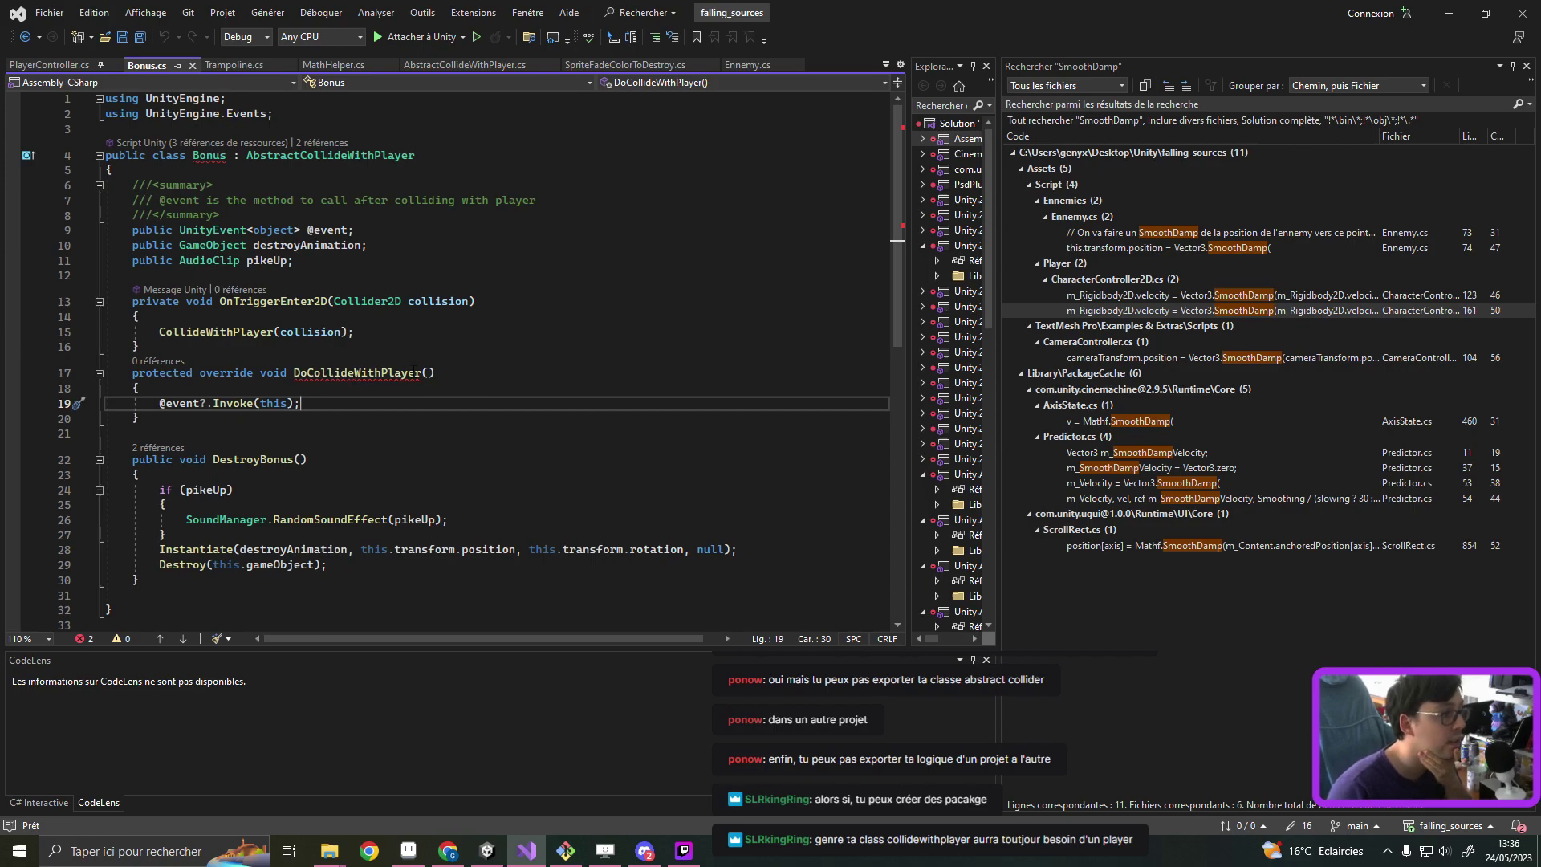
{"action": "left_click", "coordinate": [427, 373]}
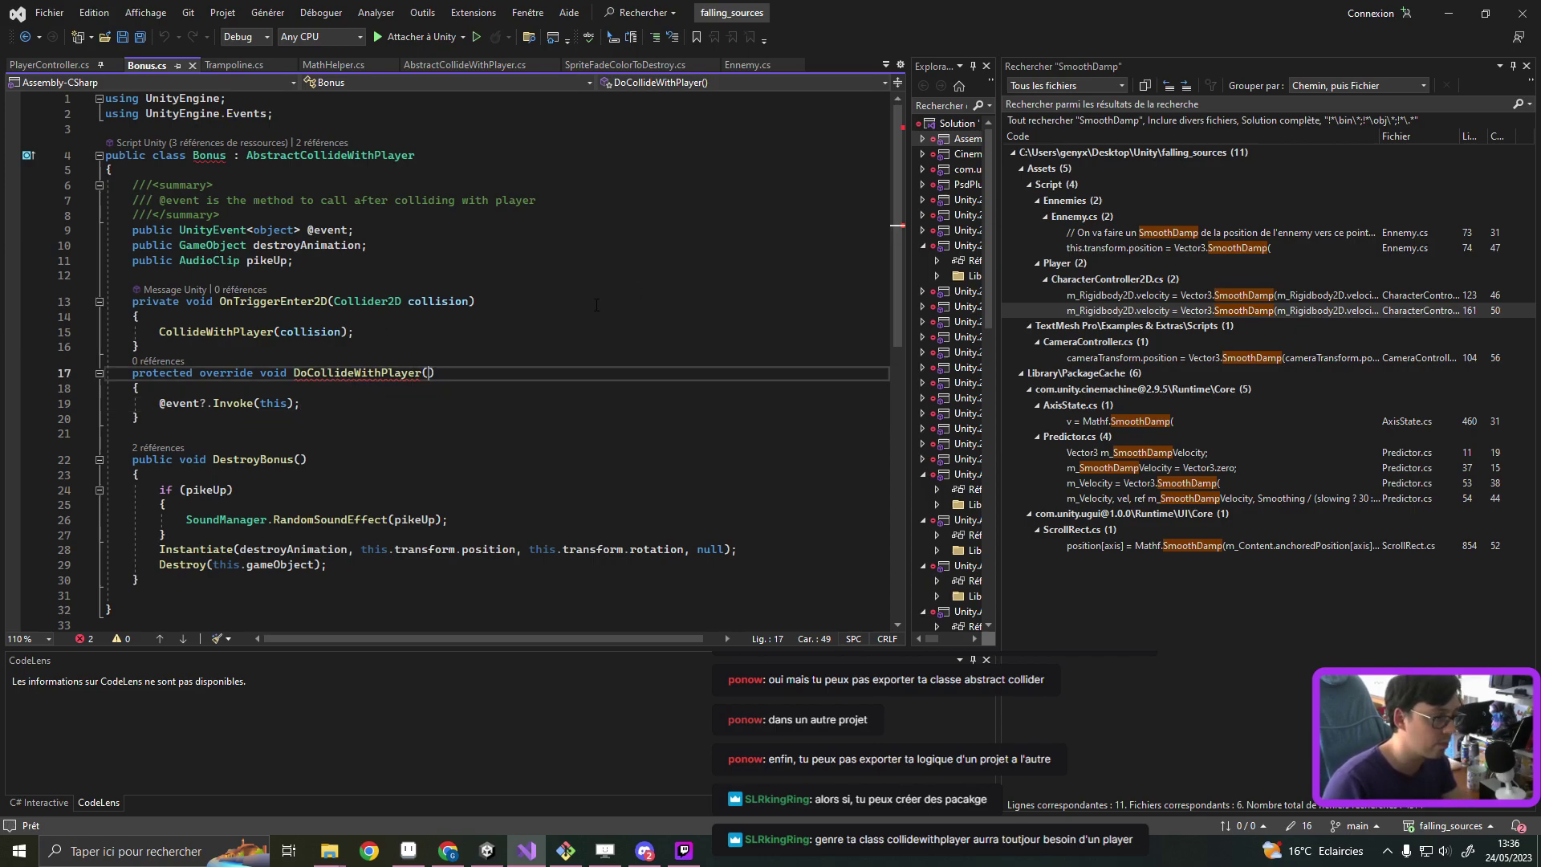
{"action": "type", "text": "Pla"}
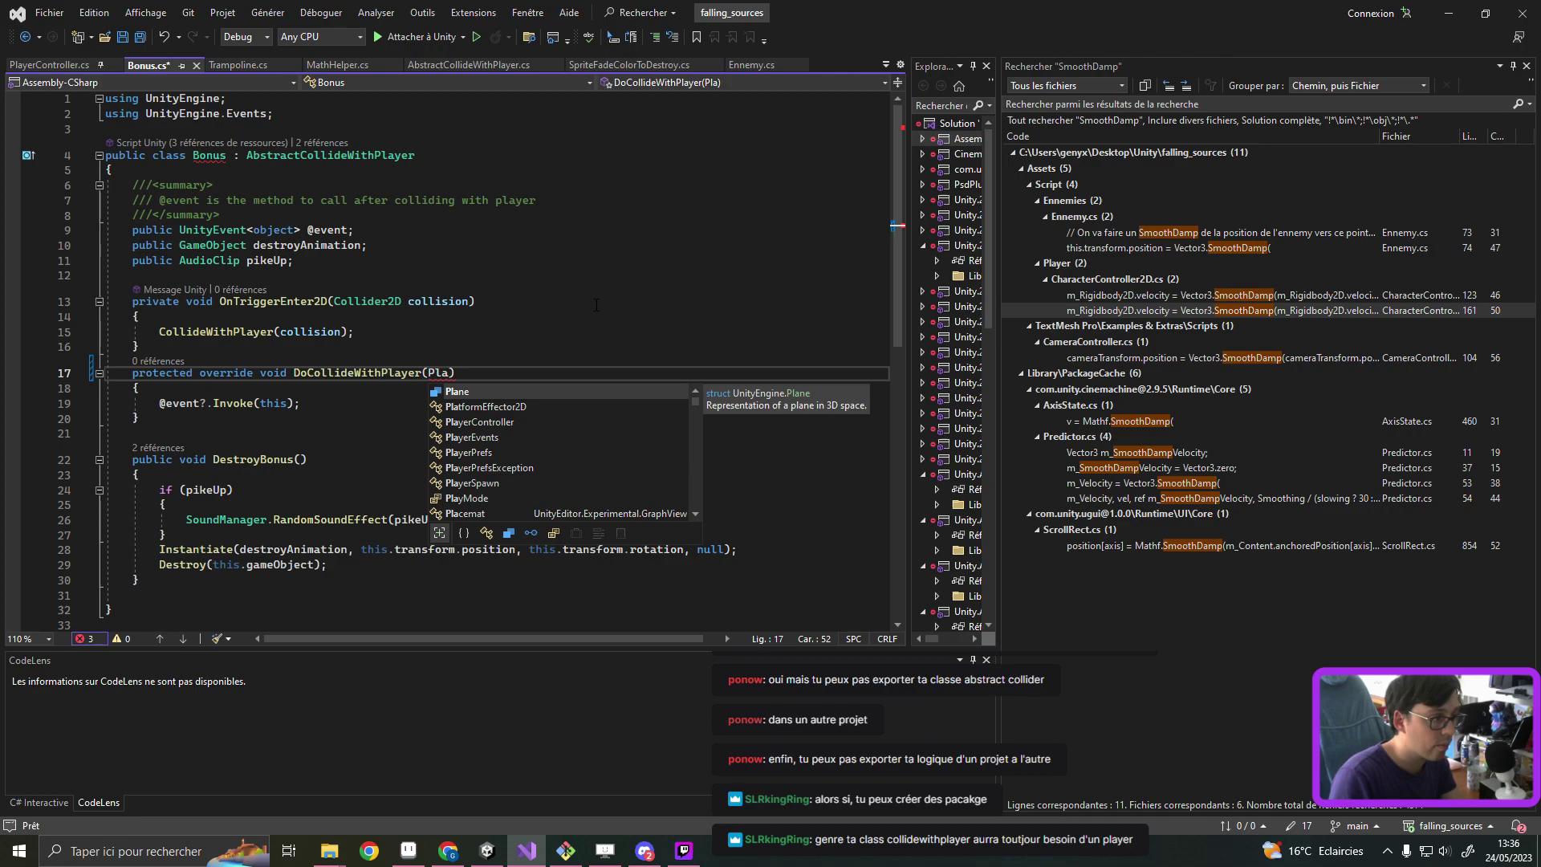
{"action": "type", "text": "yerC"}
{"action": "key", "text": "Tab"}
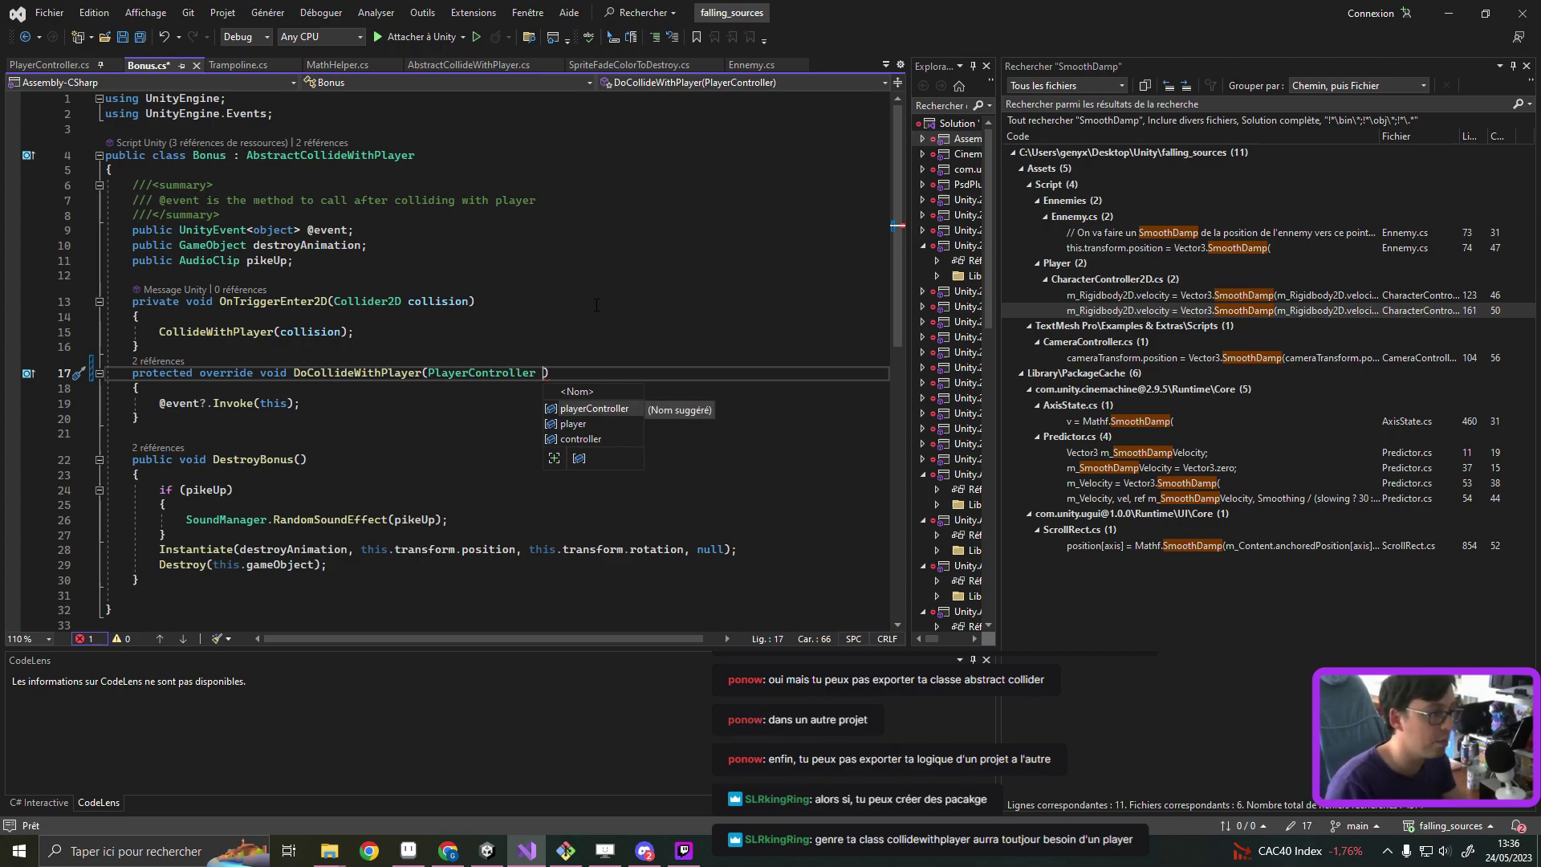
{"action": "key", "text": "Down"}
{"action": "key", "text": "Tab"}
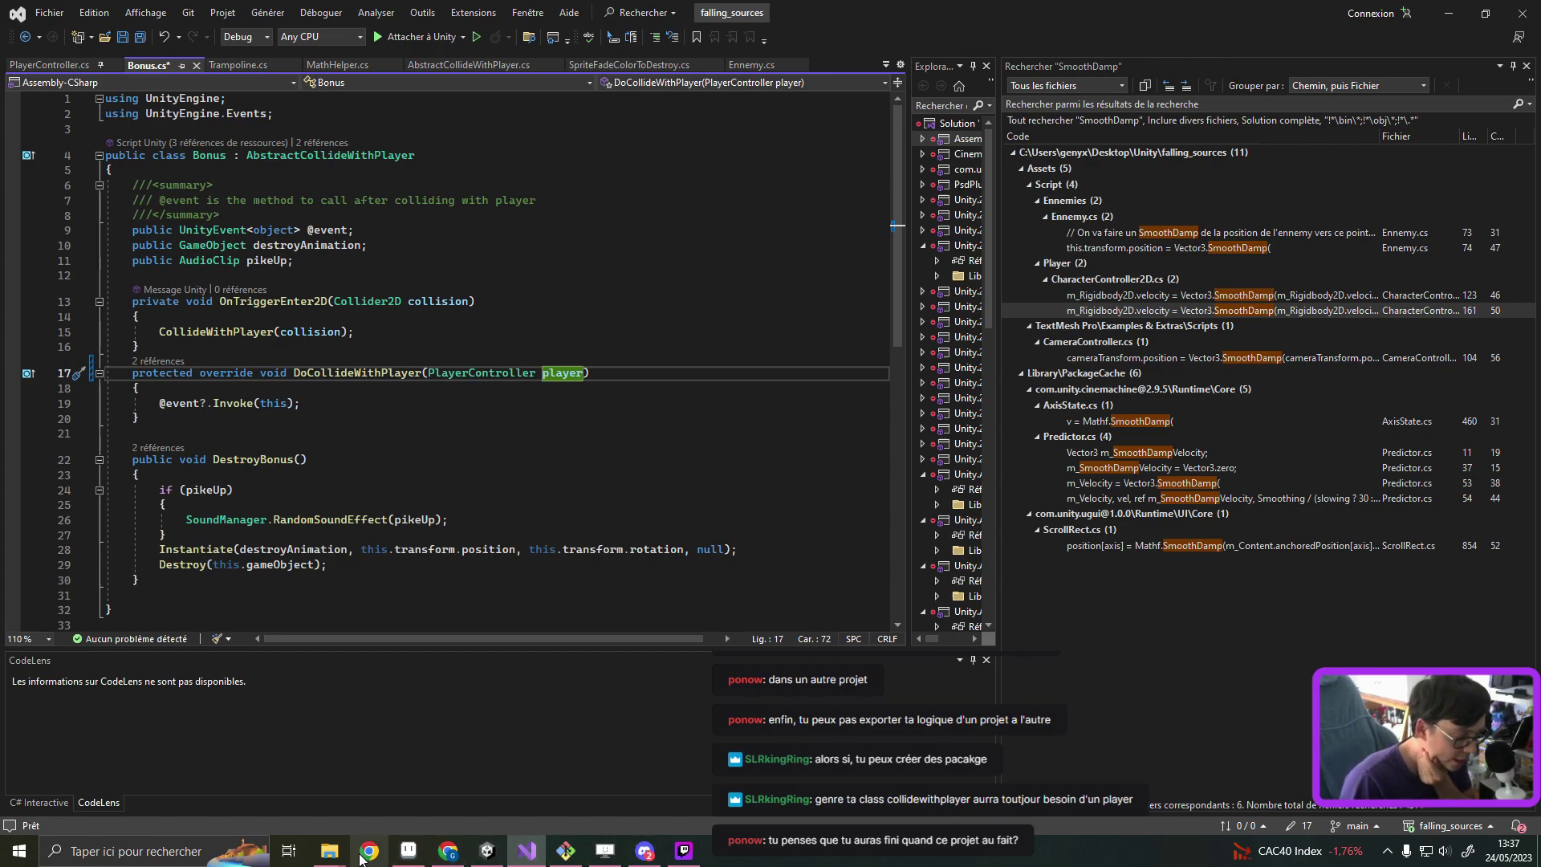
Step: Delete issue FAL-3 'Create Rodeo Attack' from the Jira LIVE board
{"action": "left_click", "coordinate": [448, 851]}
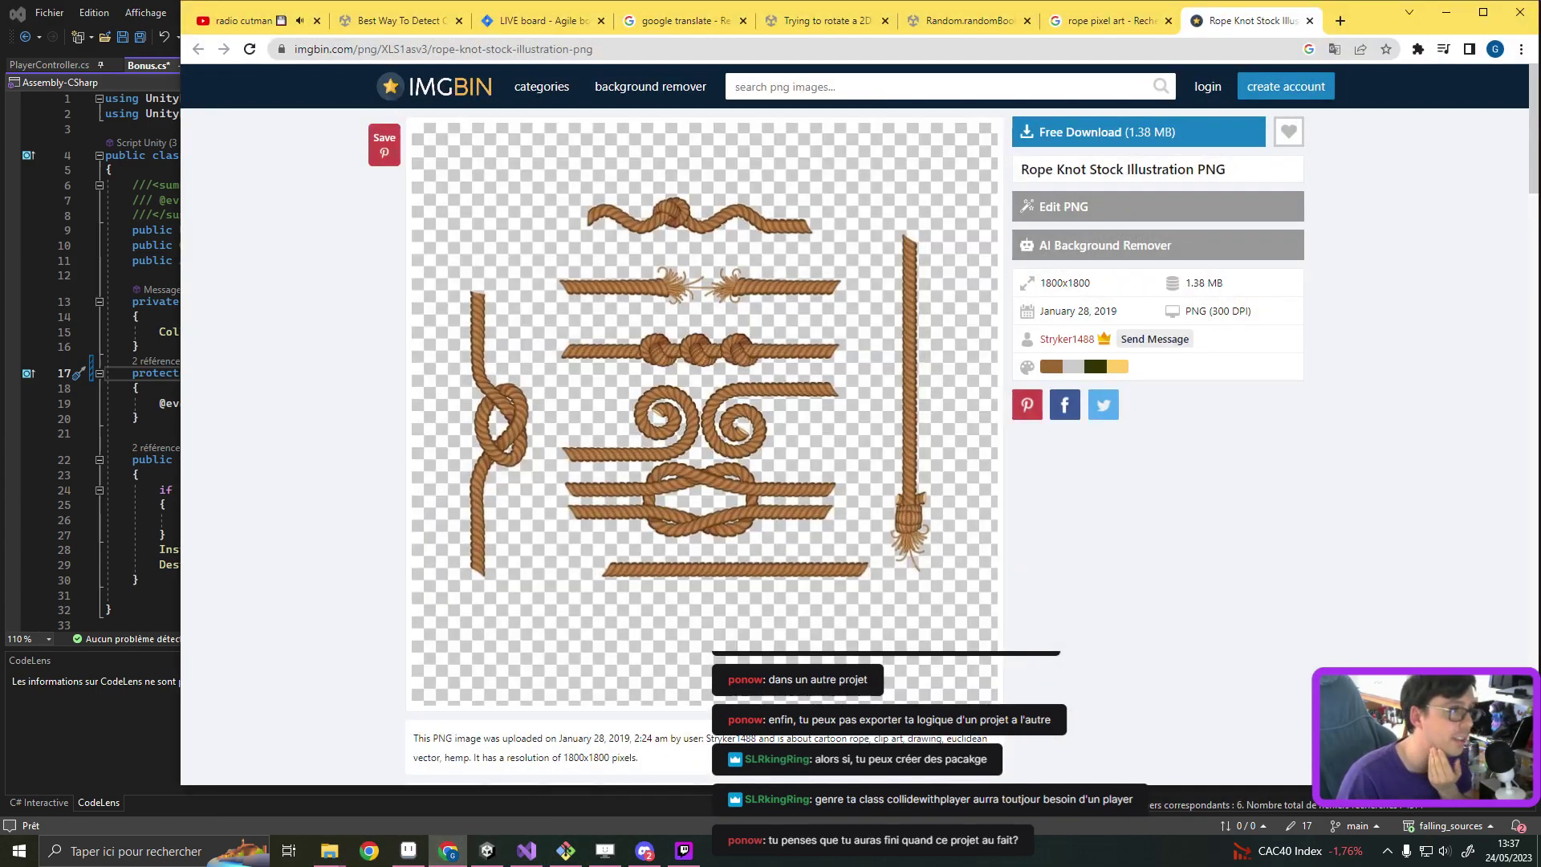
{"action": "left_click", "coordinate": [543, 24]}
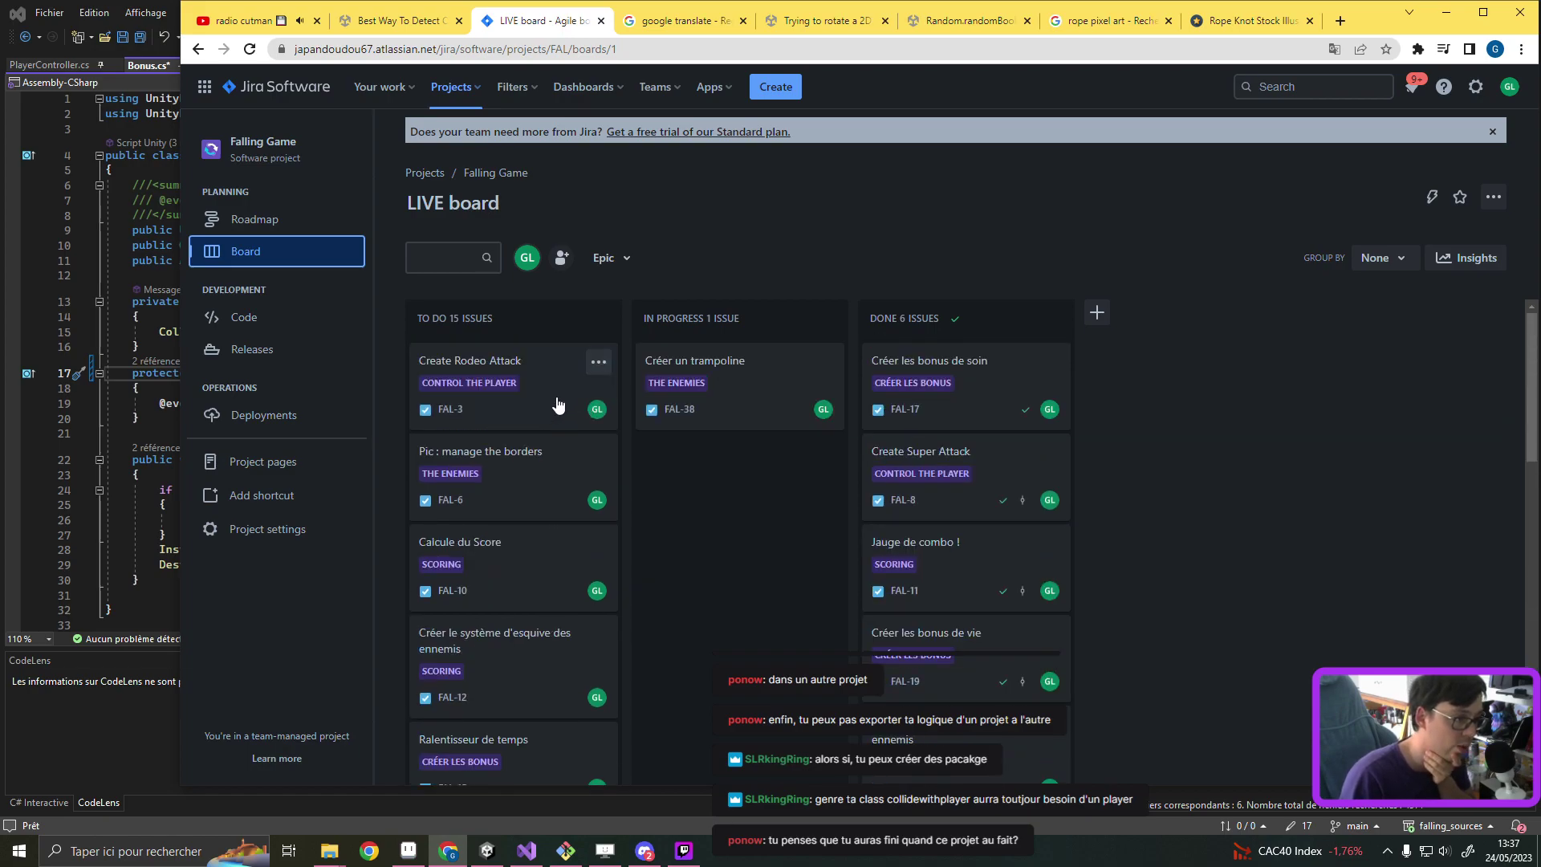
{"action": "left_click", "coordinate": [557, 382]}
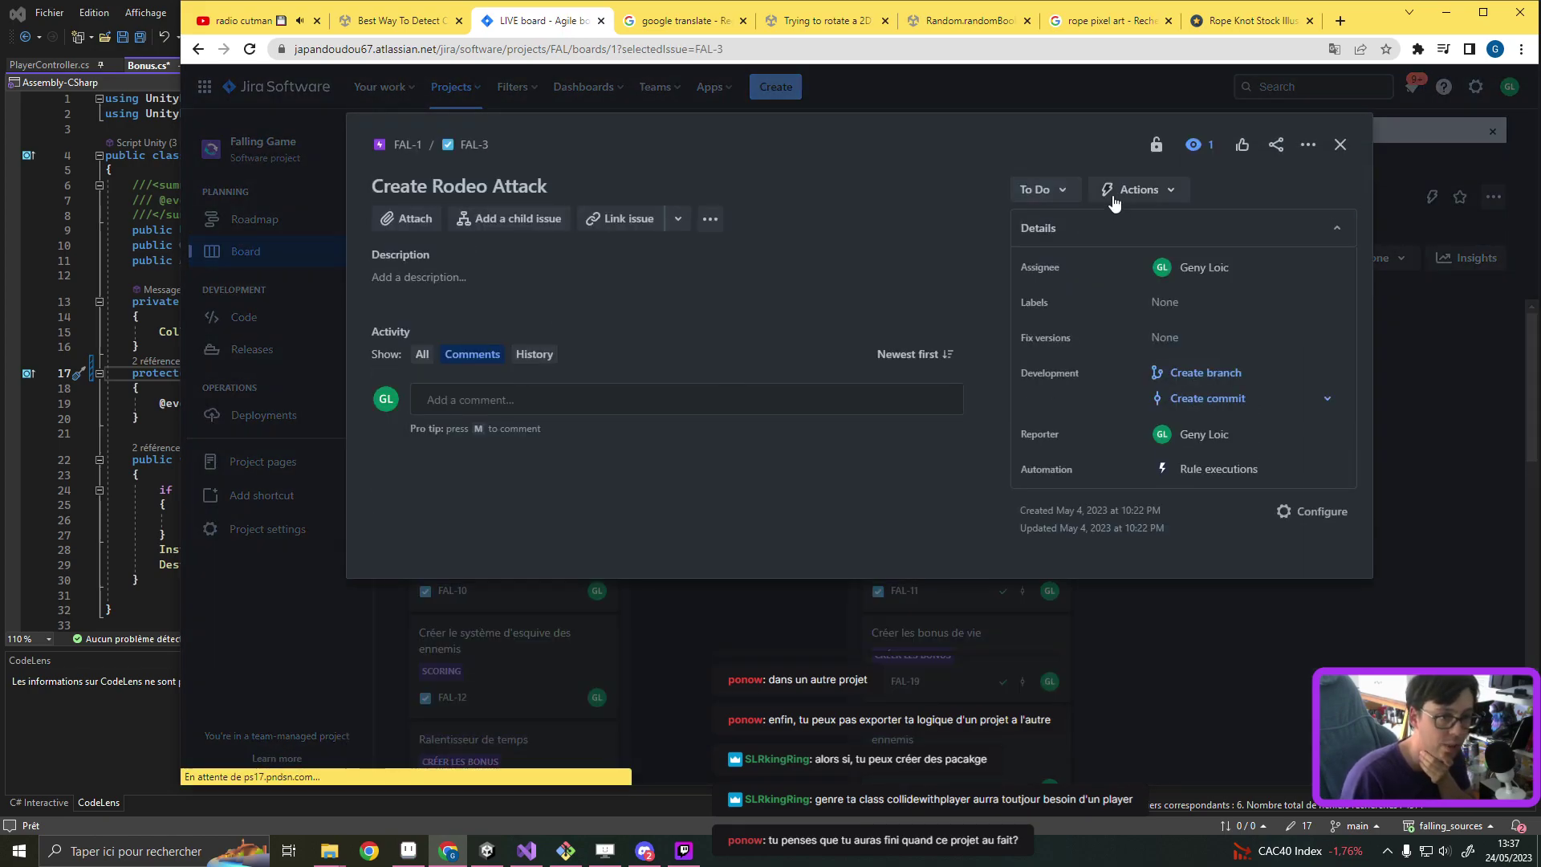
{"action": "left_click", "coordinate": [1169, 185]}
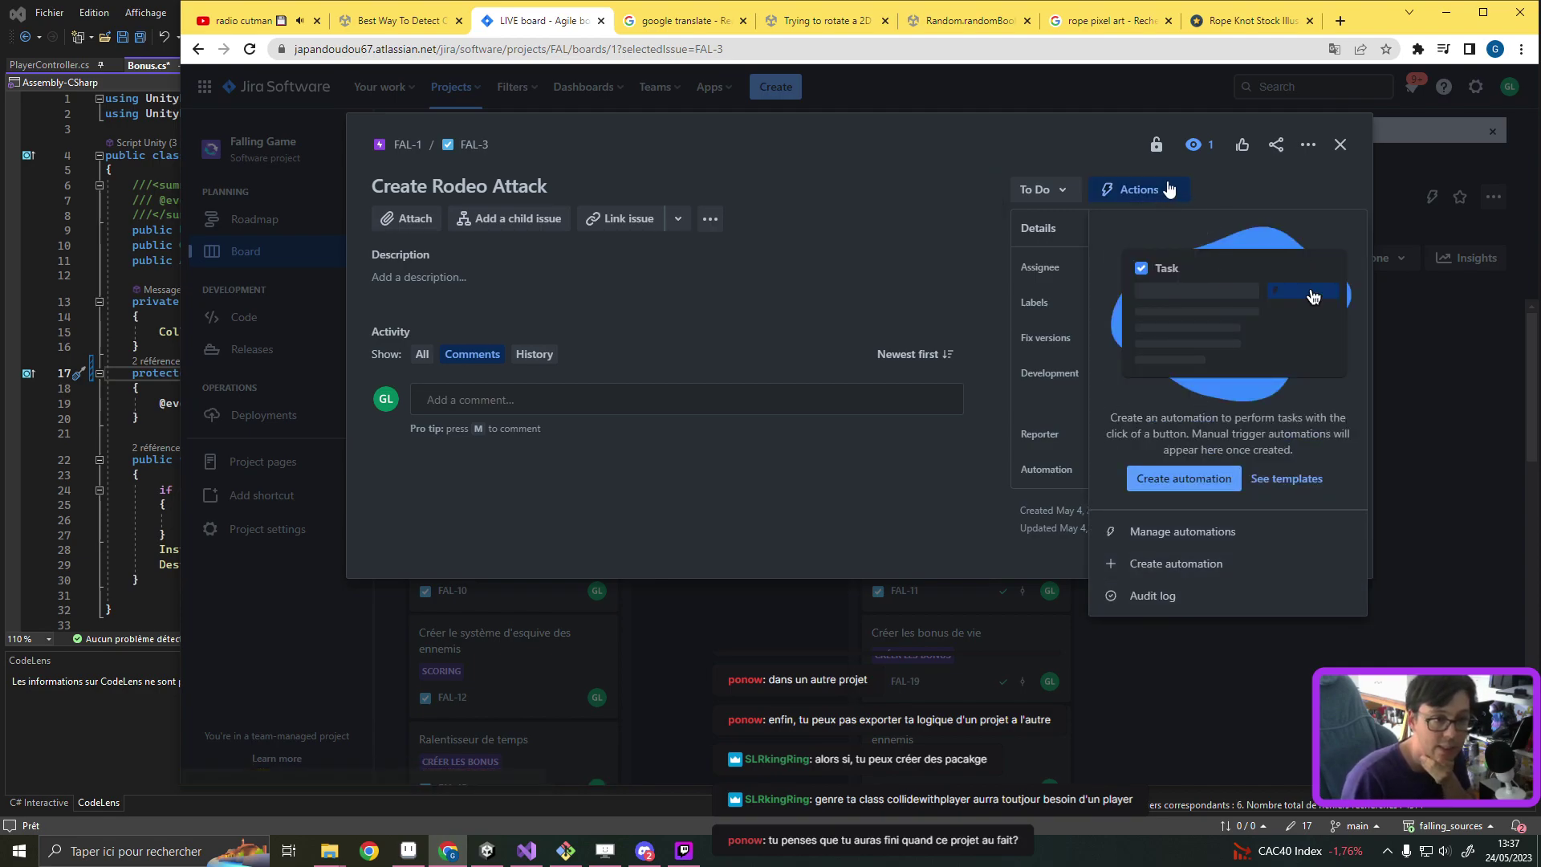
{"action": "left_click", "coordinate": [1264, 202]}
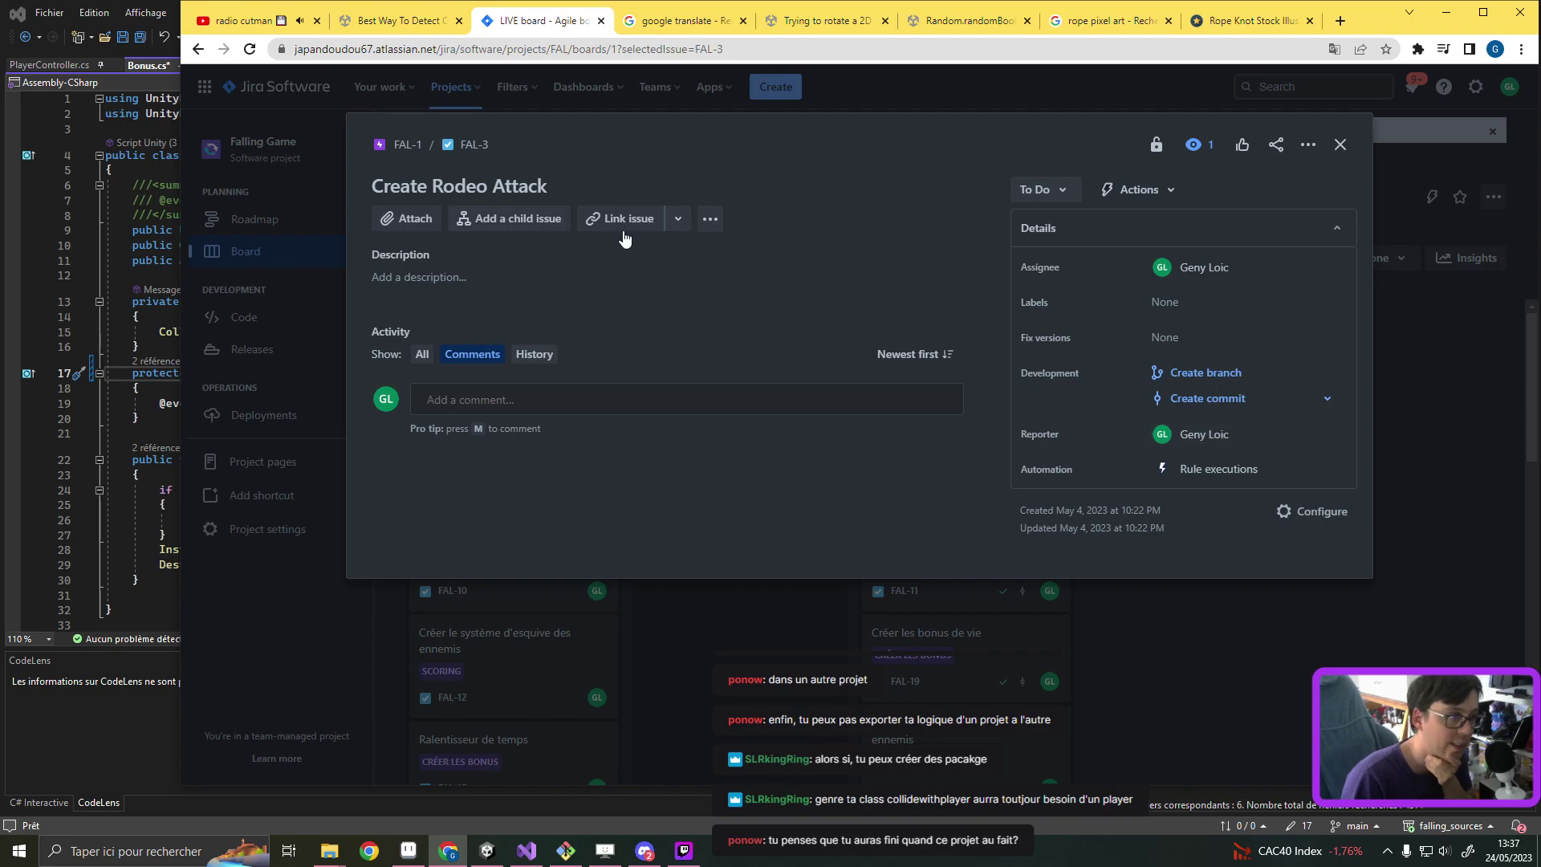
{"action": "left_click", "coordinate": [1307, 145]}
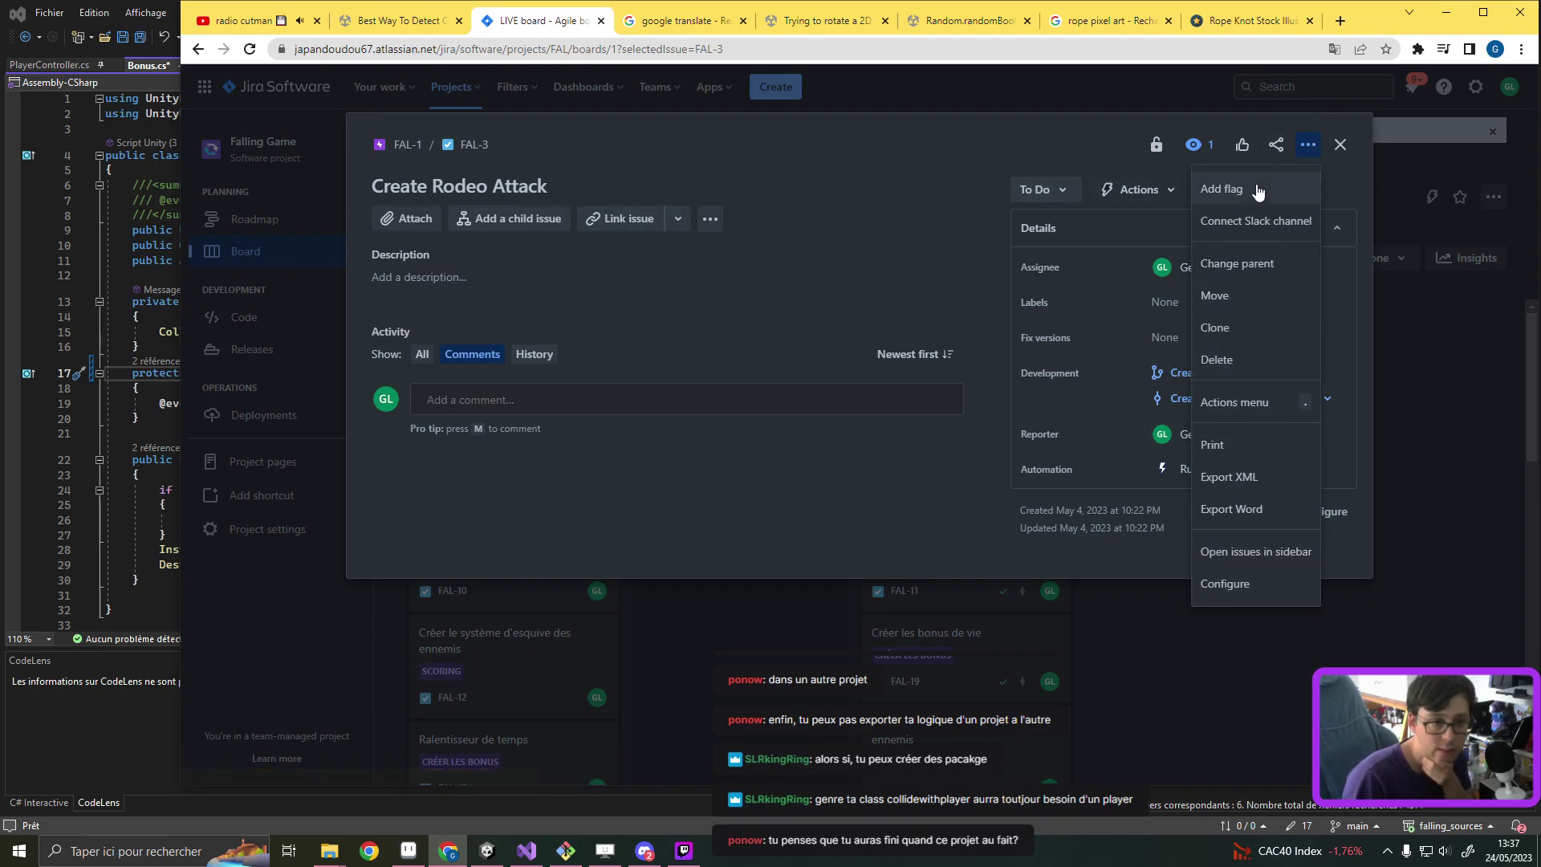
{"action": "left_click", "coordinate": [1224, 362]}
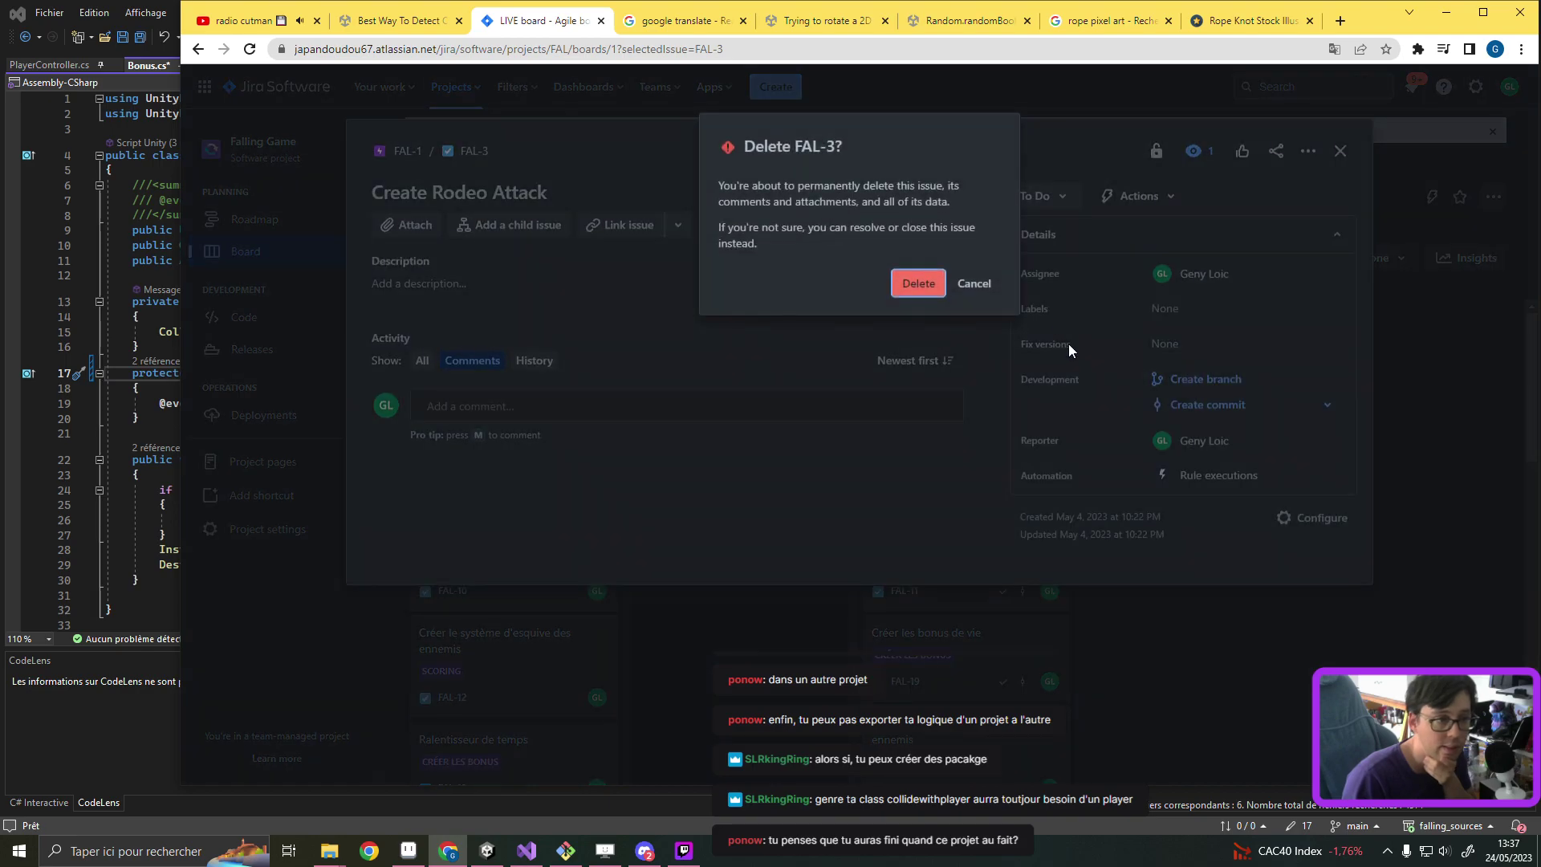
{"action": "left_click", "coordinate": [919, 287]}
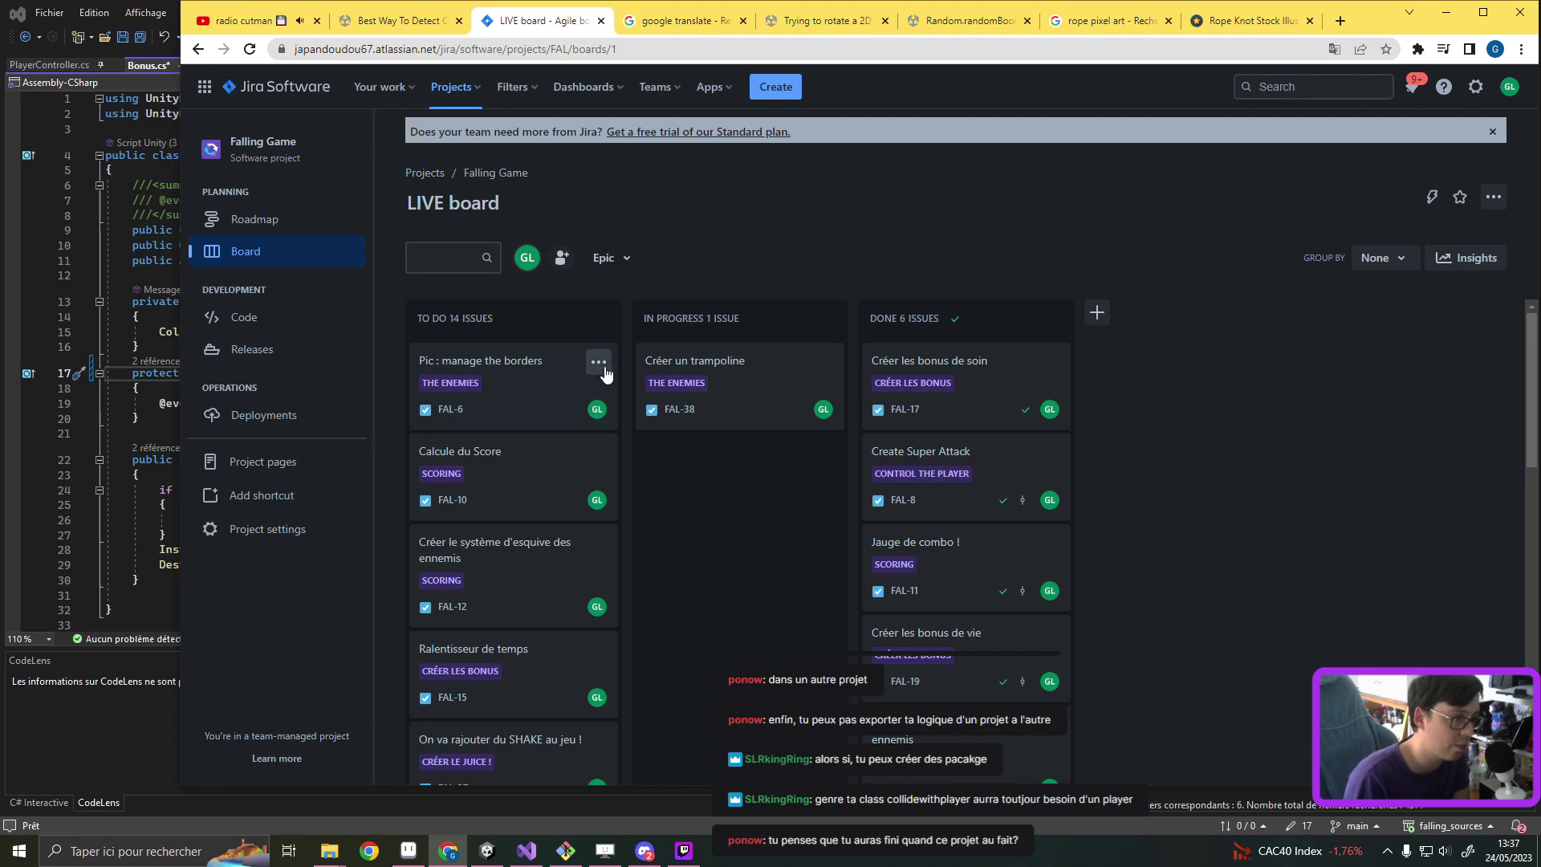
Step: Delete issue FAL-6 'Pic : manage the borders'
{"action": "left_click", "coordinate": [599, 362]}
{"action": "left_click", "coordinate": [489, 359]}
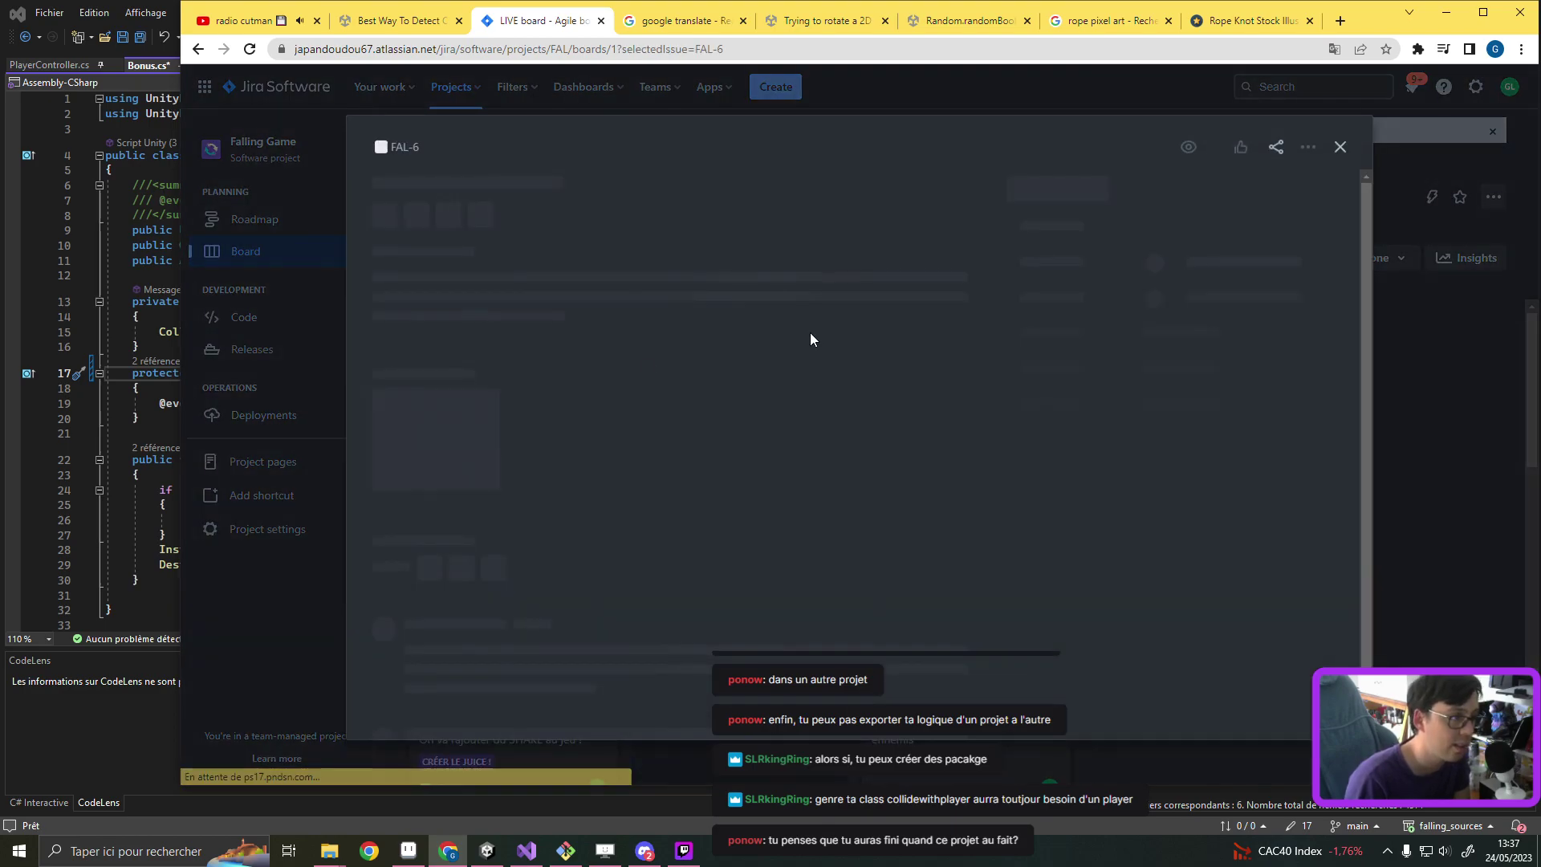
{"action": "left_click", "coordinate": [1308, 145]}
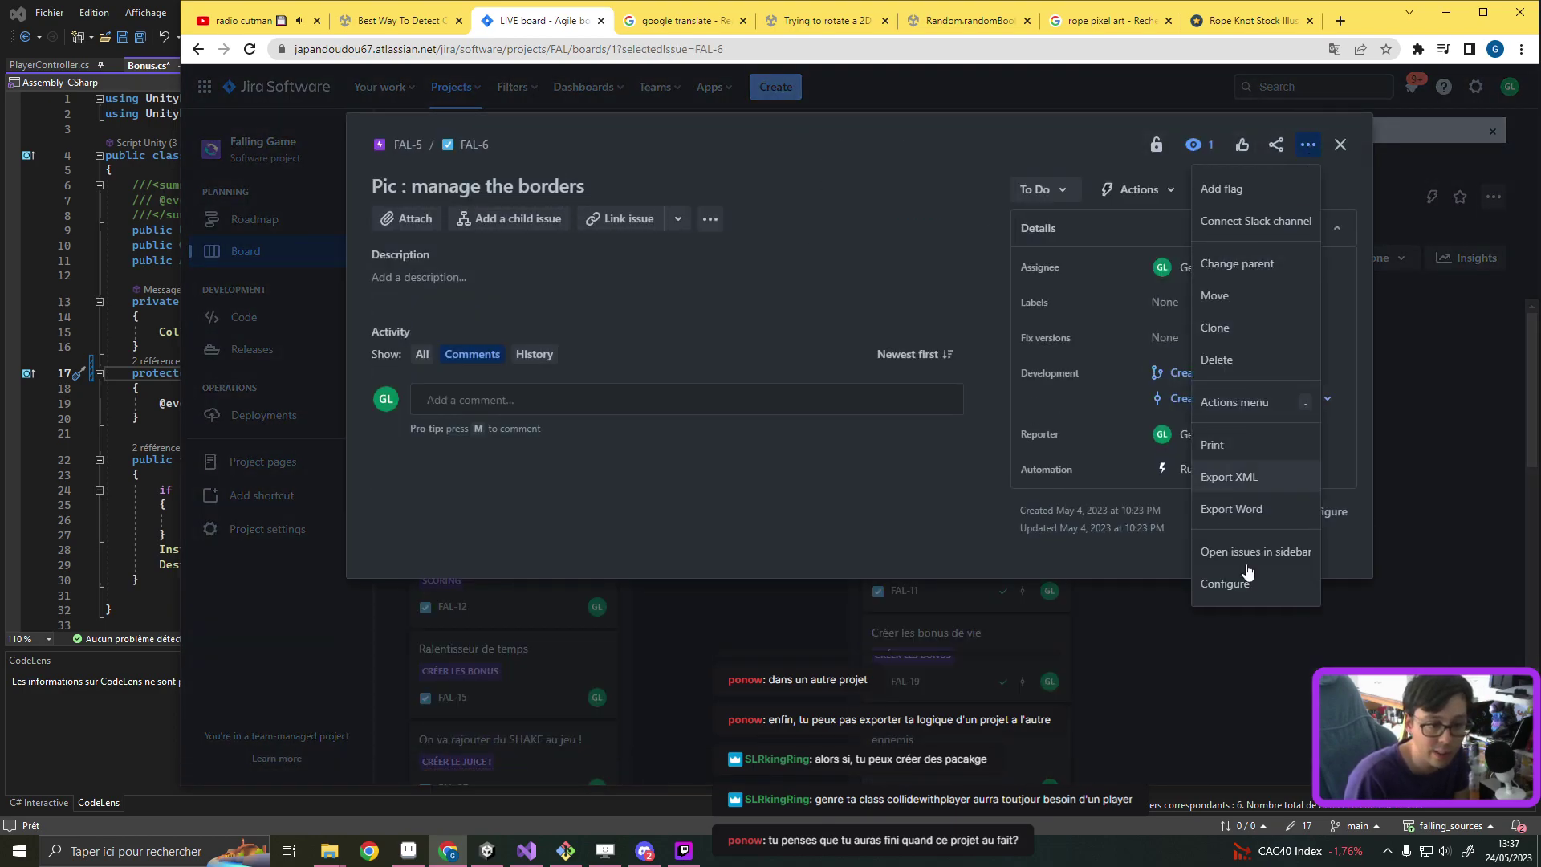
{"action": "left_click", "coordinate": [1247, 361]}
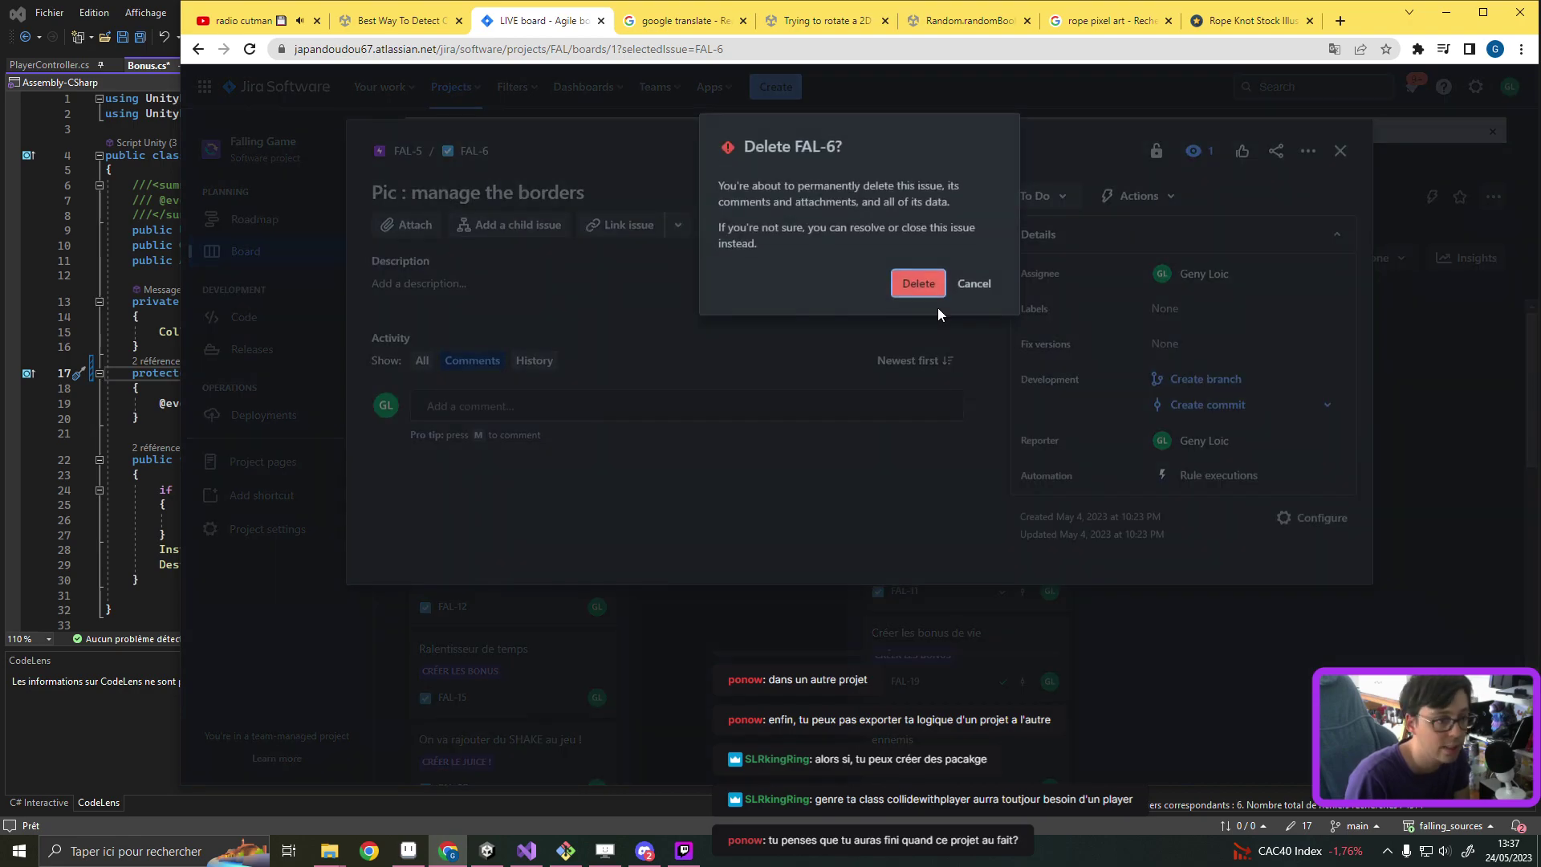
{"action": "left_click", "coordinate": [931, 283]}
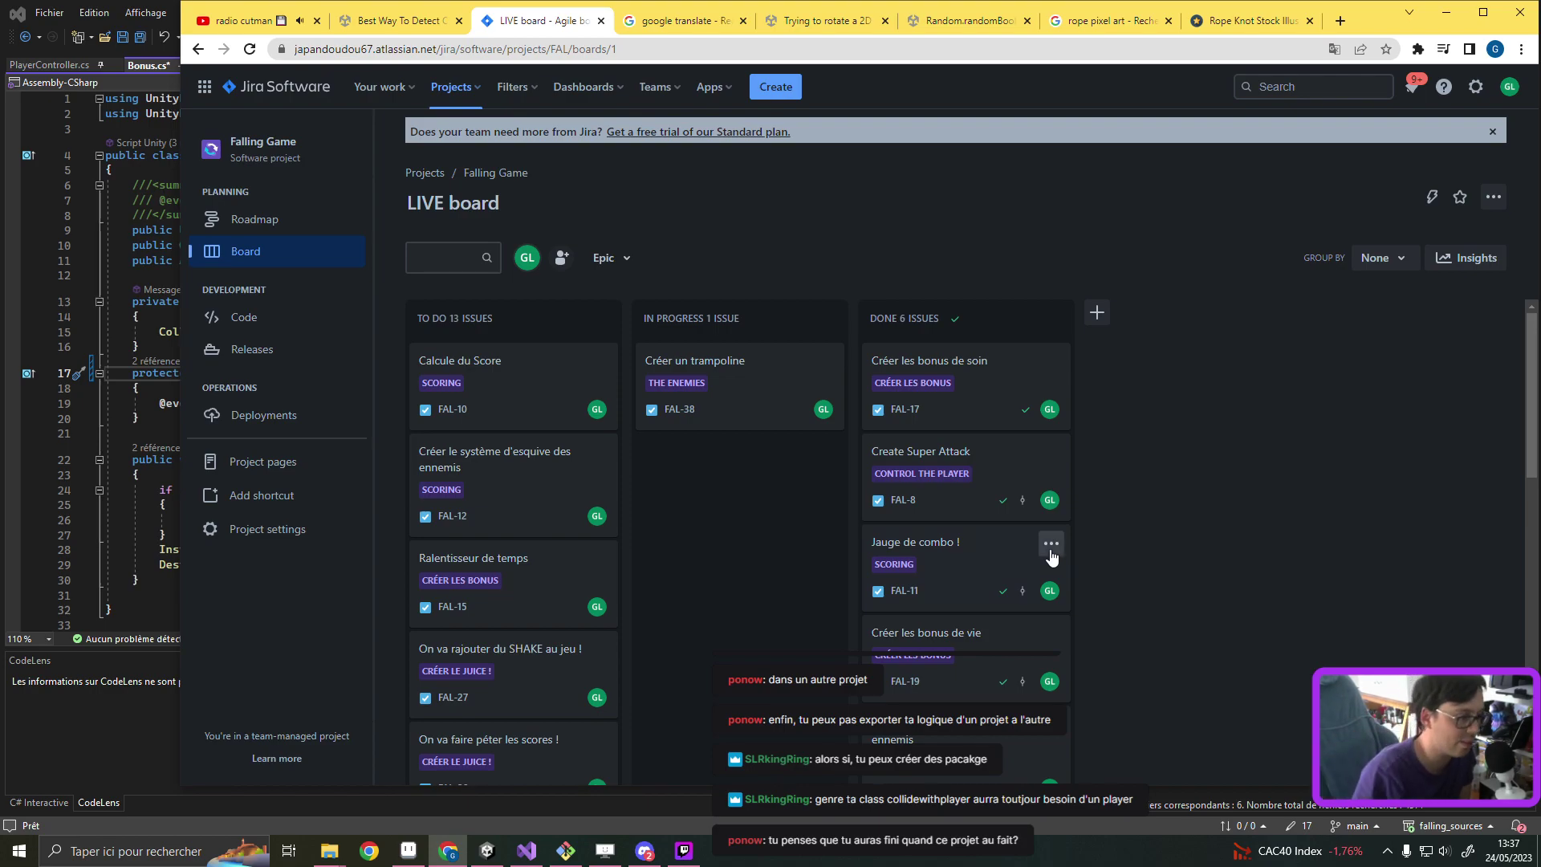
{"action": "scroll", "coordinate": [570, 490], "scroll_direction": "down", "scroll_amount": 1}
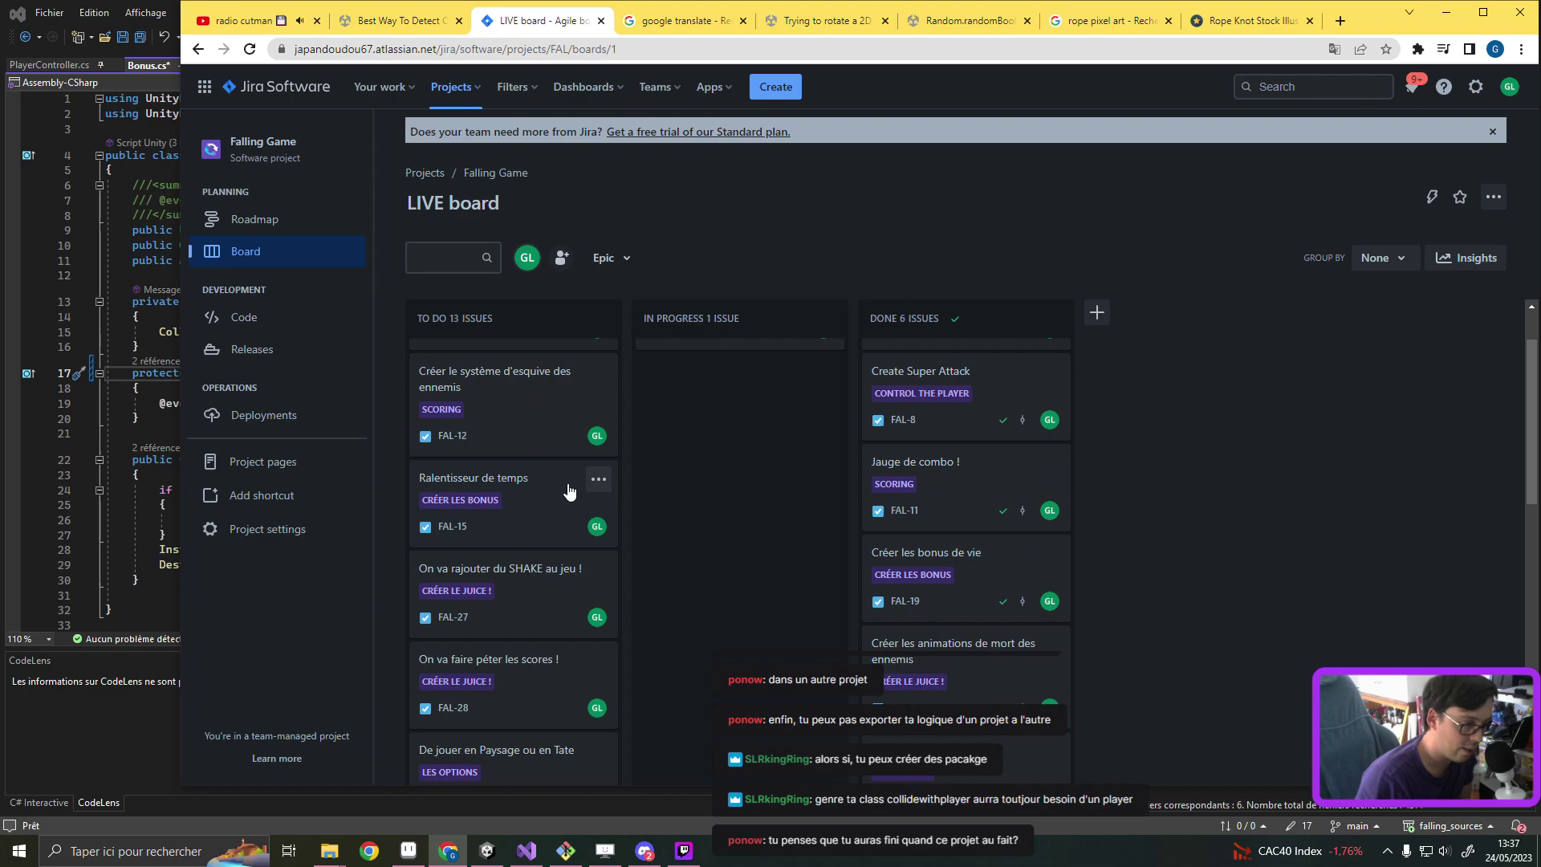
{"action": "scroll", "coordinate": [561, 498], "scroll_direction": "down", "scroll_amount": 1}
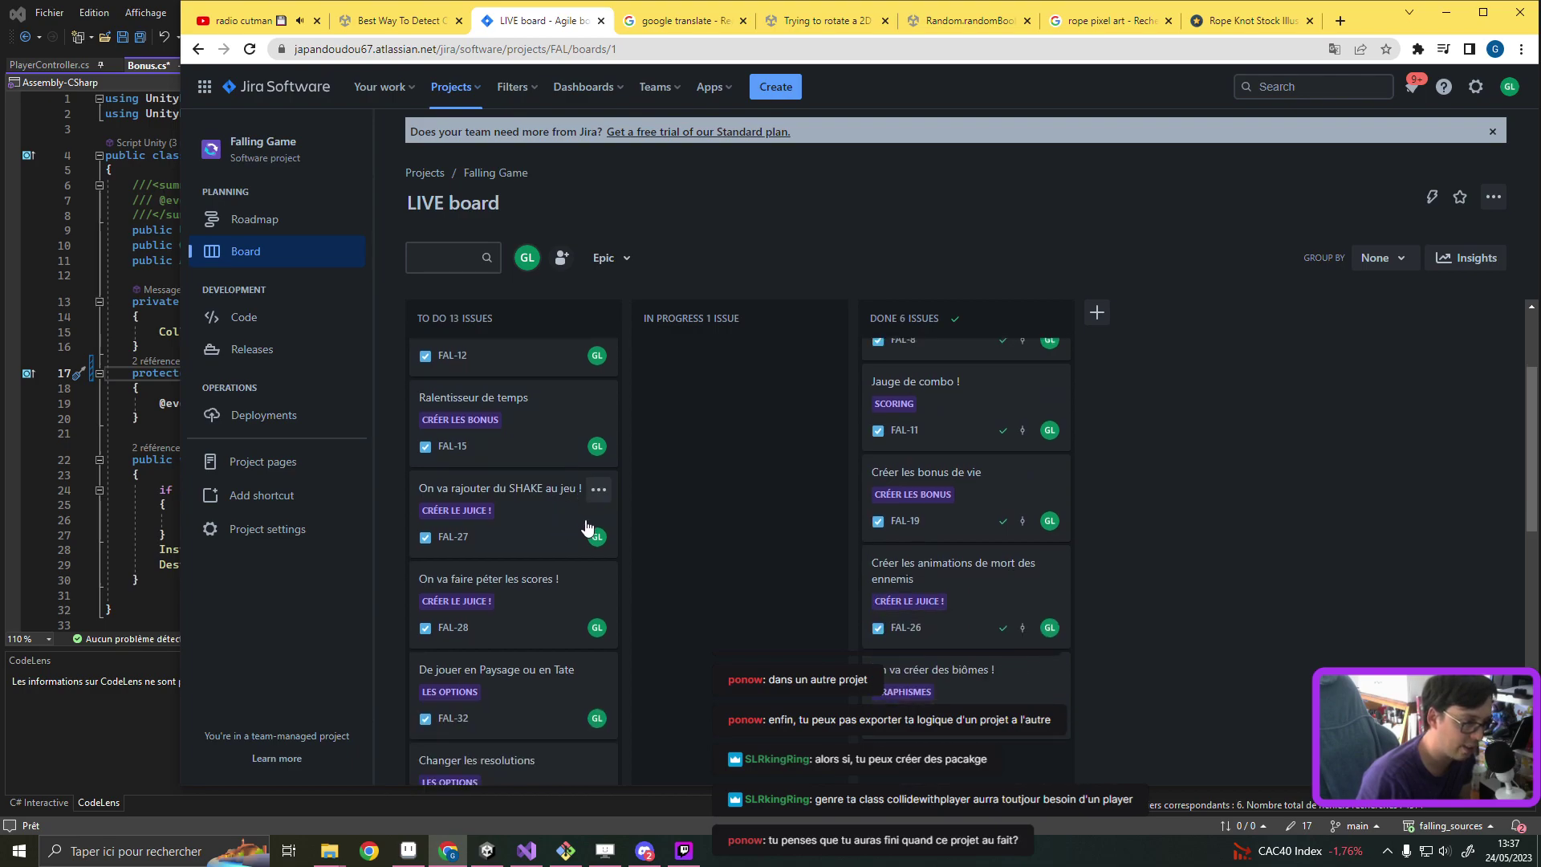
{"action": "scroll", "coordinate": [588, 527], "scroll_direction": "down", "scroll_amount": 1}
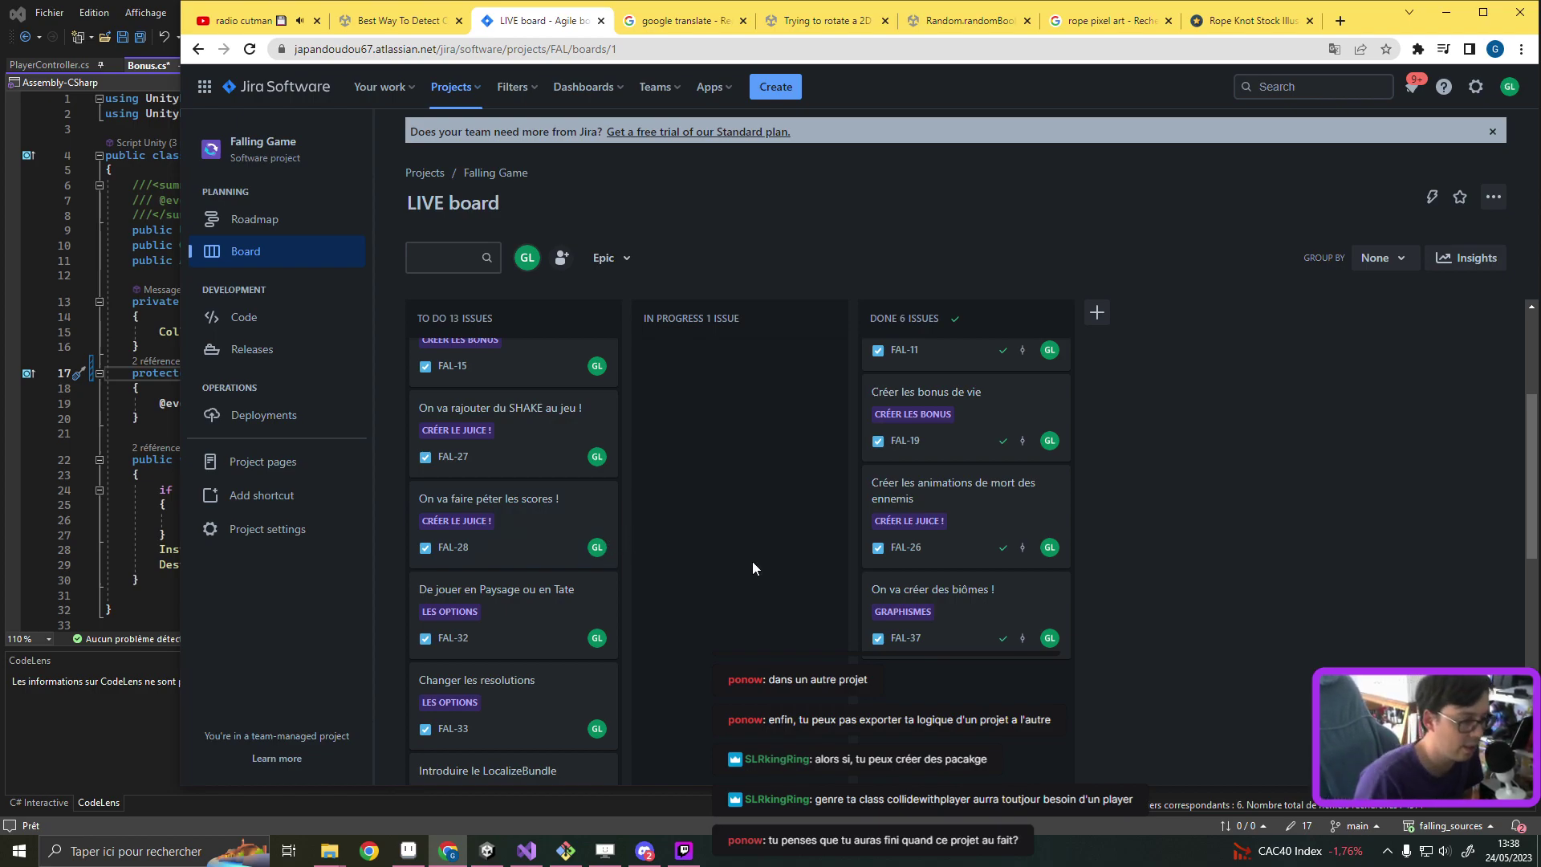
{"action": "scroll", "coordinate": [538, 530], "scroll_direction": "down", "scroll_amount": 1}
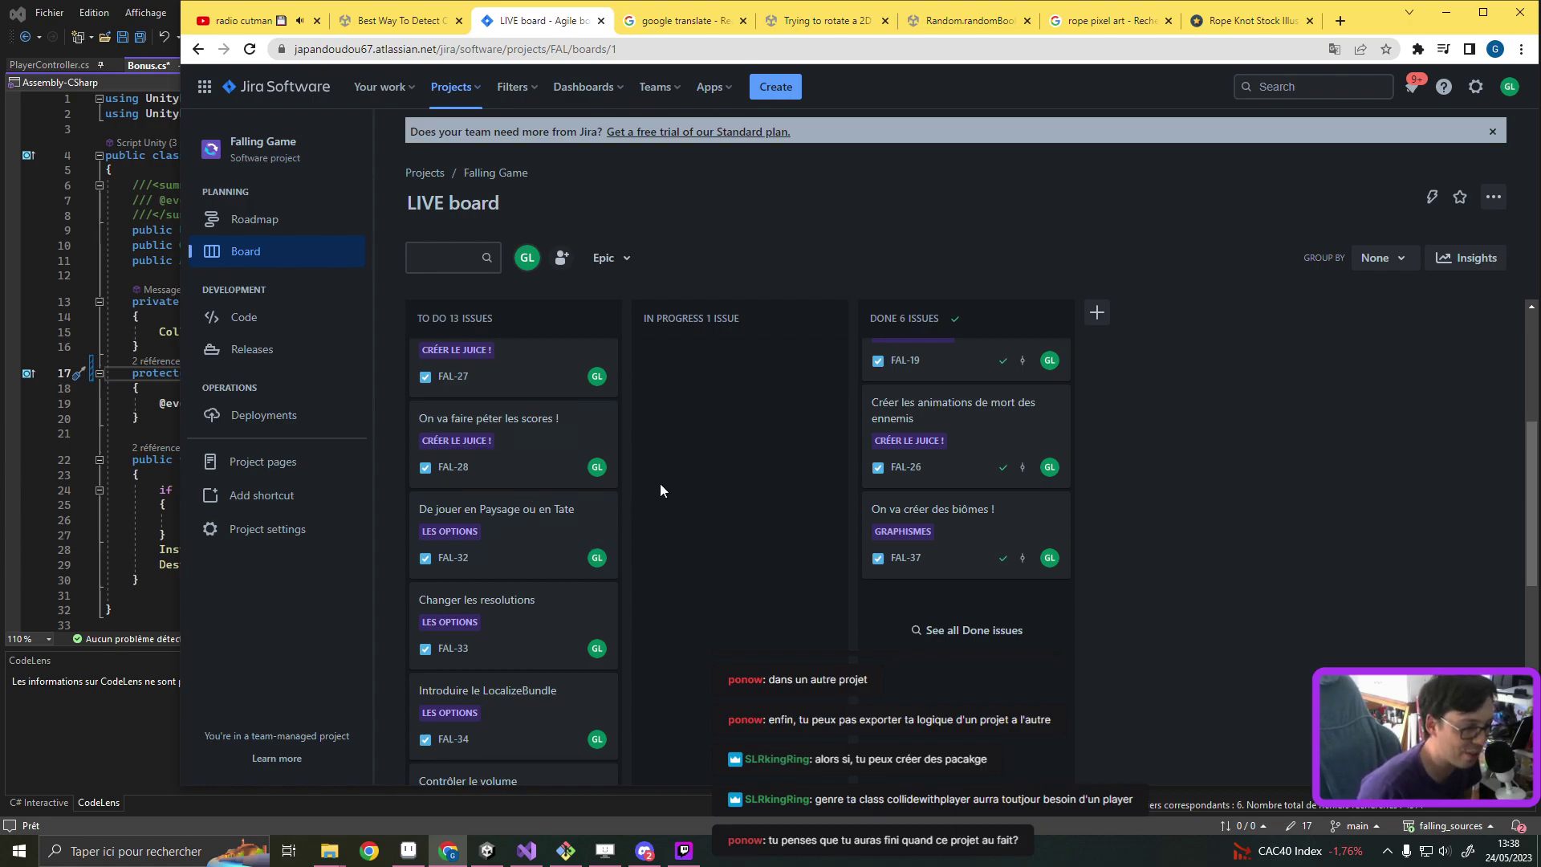
{"action": "scroll", "coordinate": [654, 483], "scroll_direction": "down", "scroll_amount": 1}
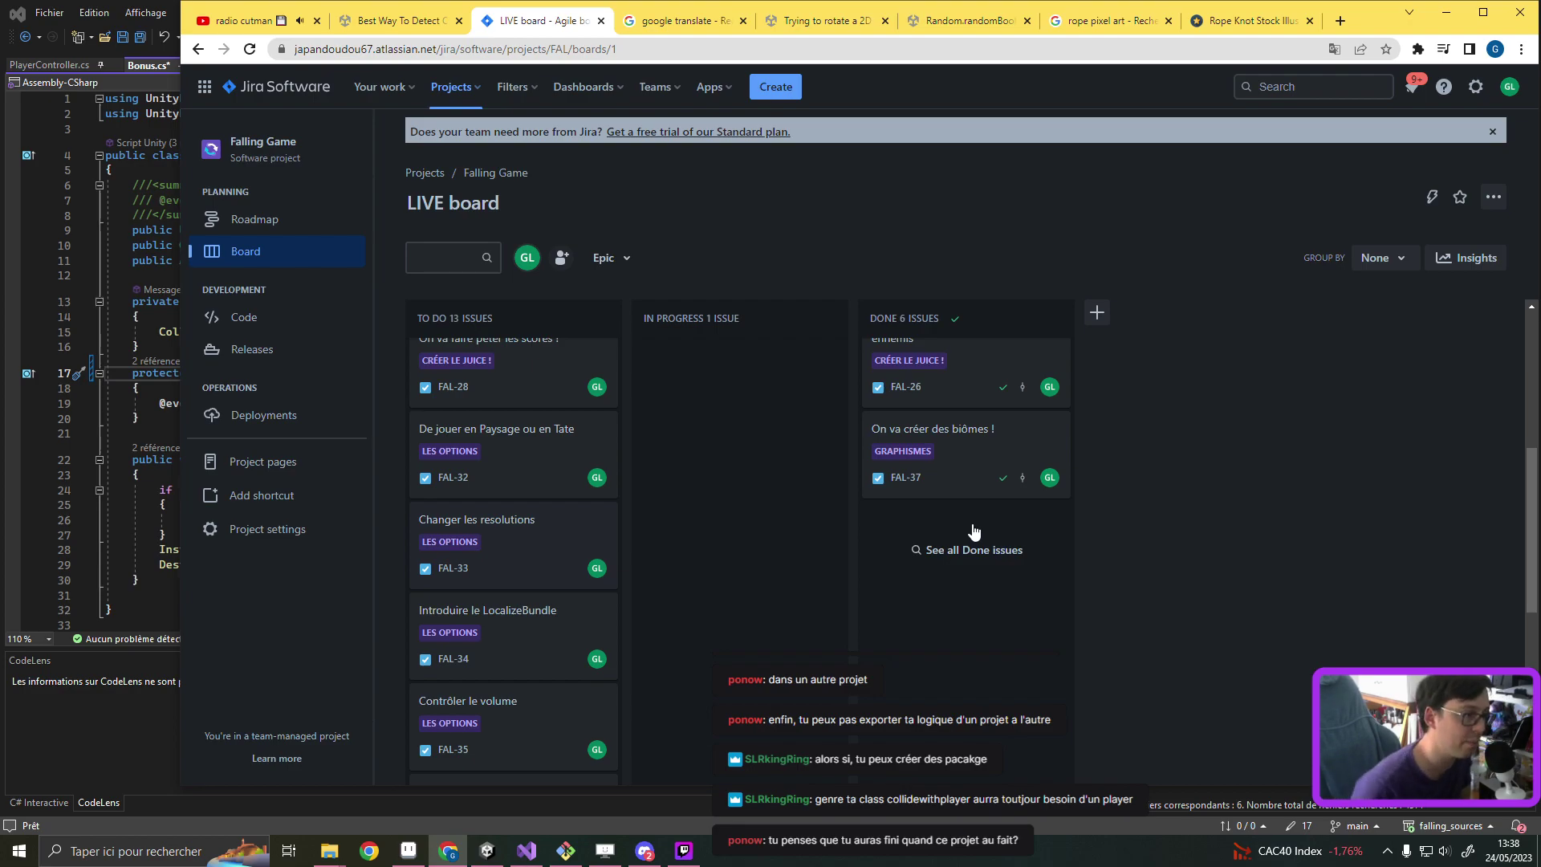
{"action": "scroll", "coordinate": [678, 522], "scroll_direction": "down", "scroll_amount": 1}
{"action": "scroll", "coordinate": [674, 562], "scroll_direction": "down", "scroll_amount": 3}
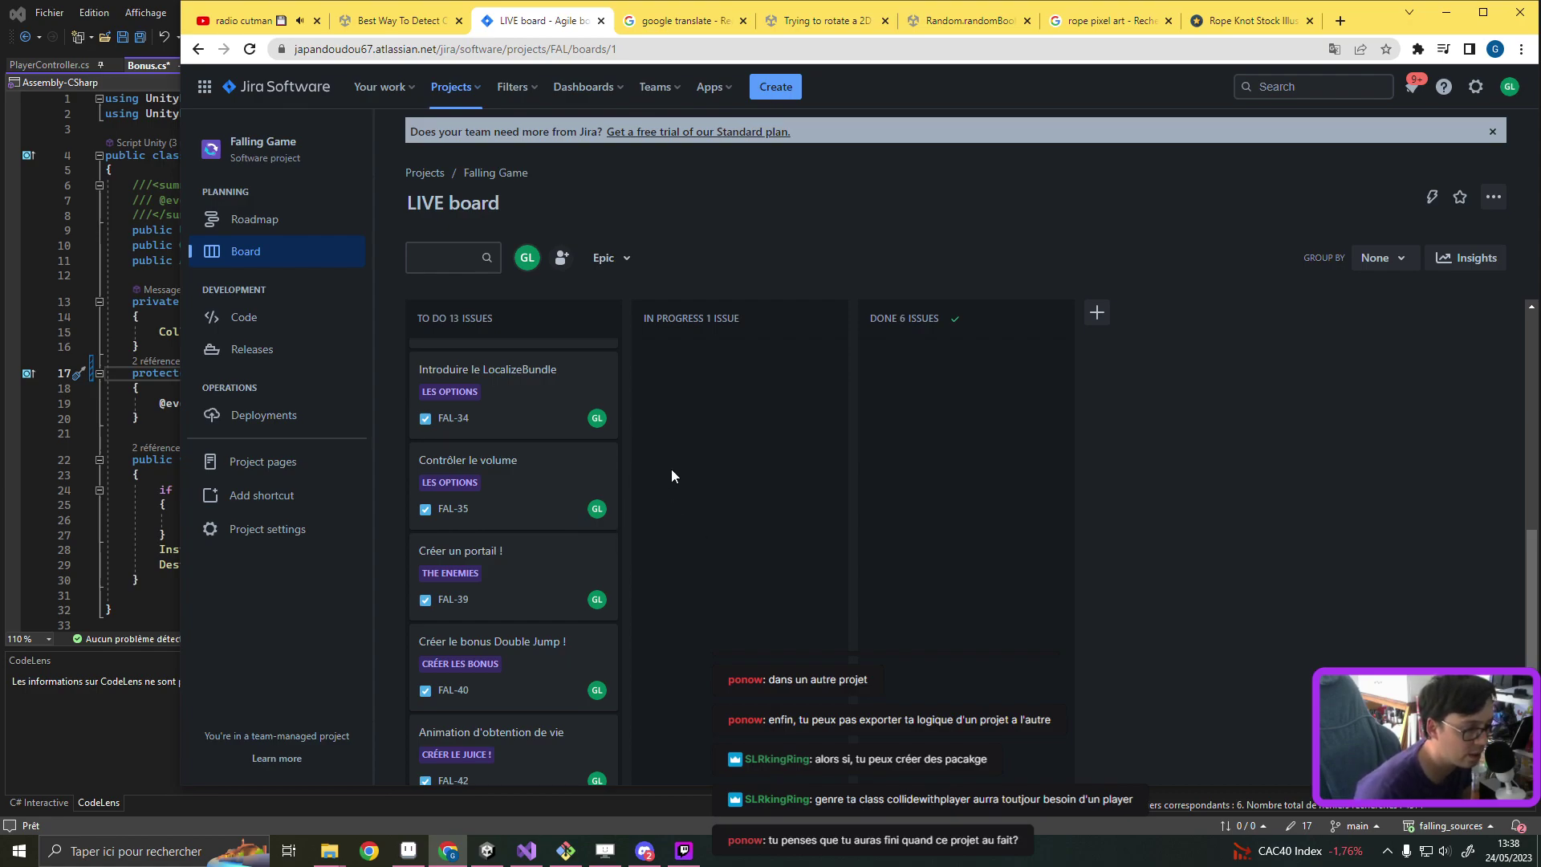
{"action": "scroll", "coordinate": [580, 490], "scroll_direction": "down", "scroll_amount": 1}
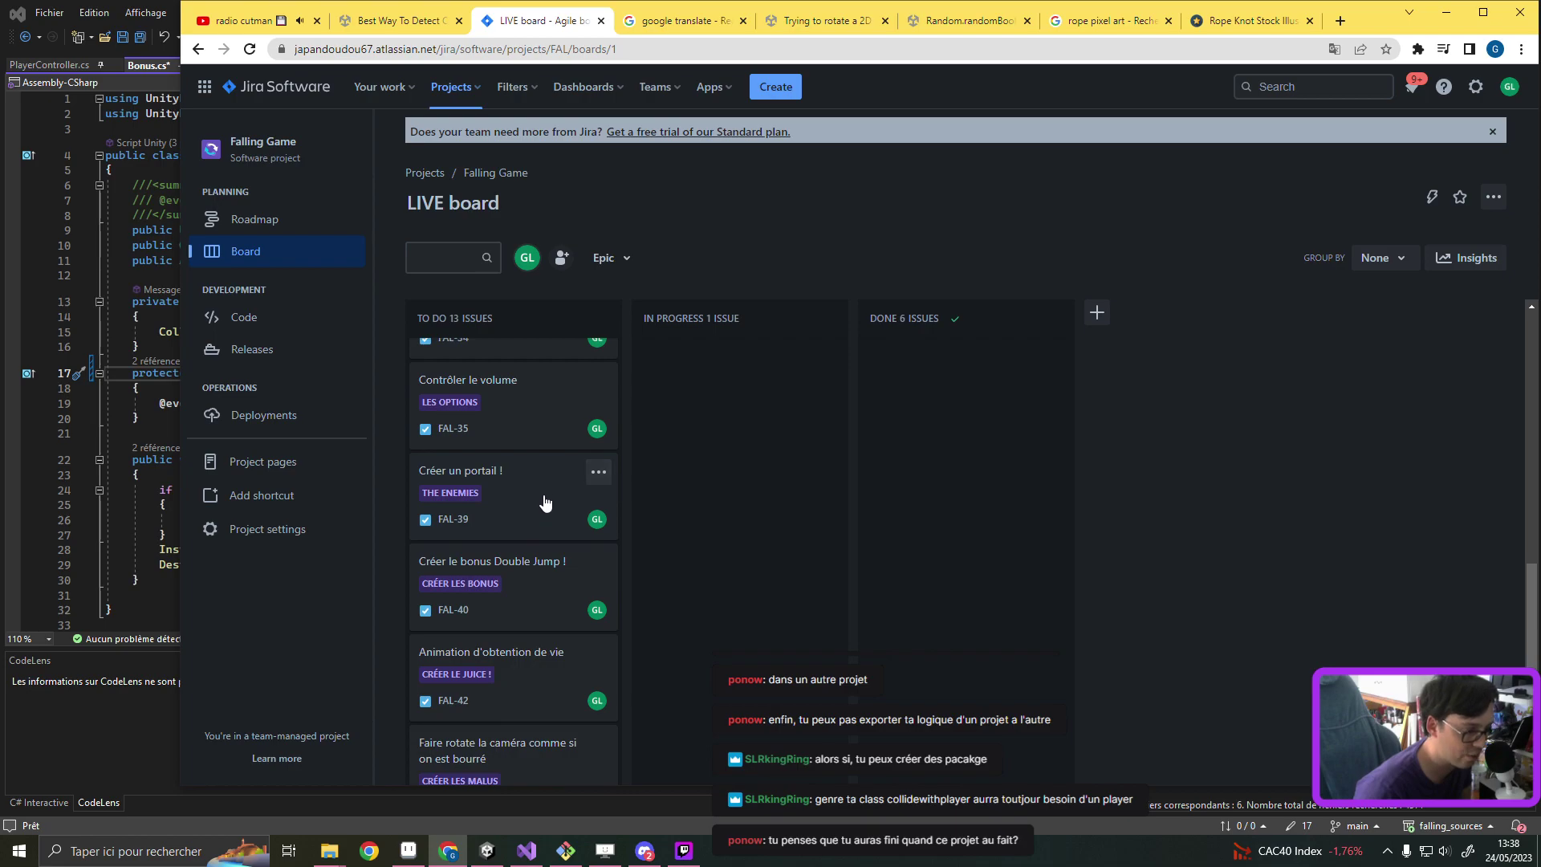
{"action": "scroll", "coordinate": [562, 593], "scroll_direction": "down", "scroll_amount": 2}
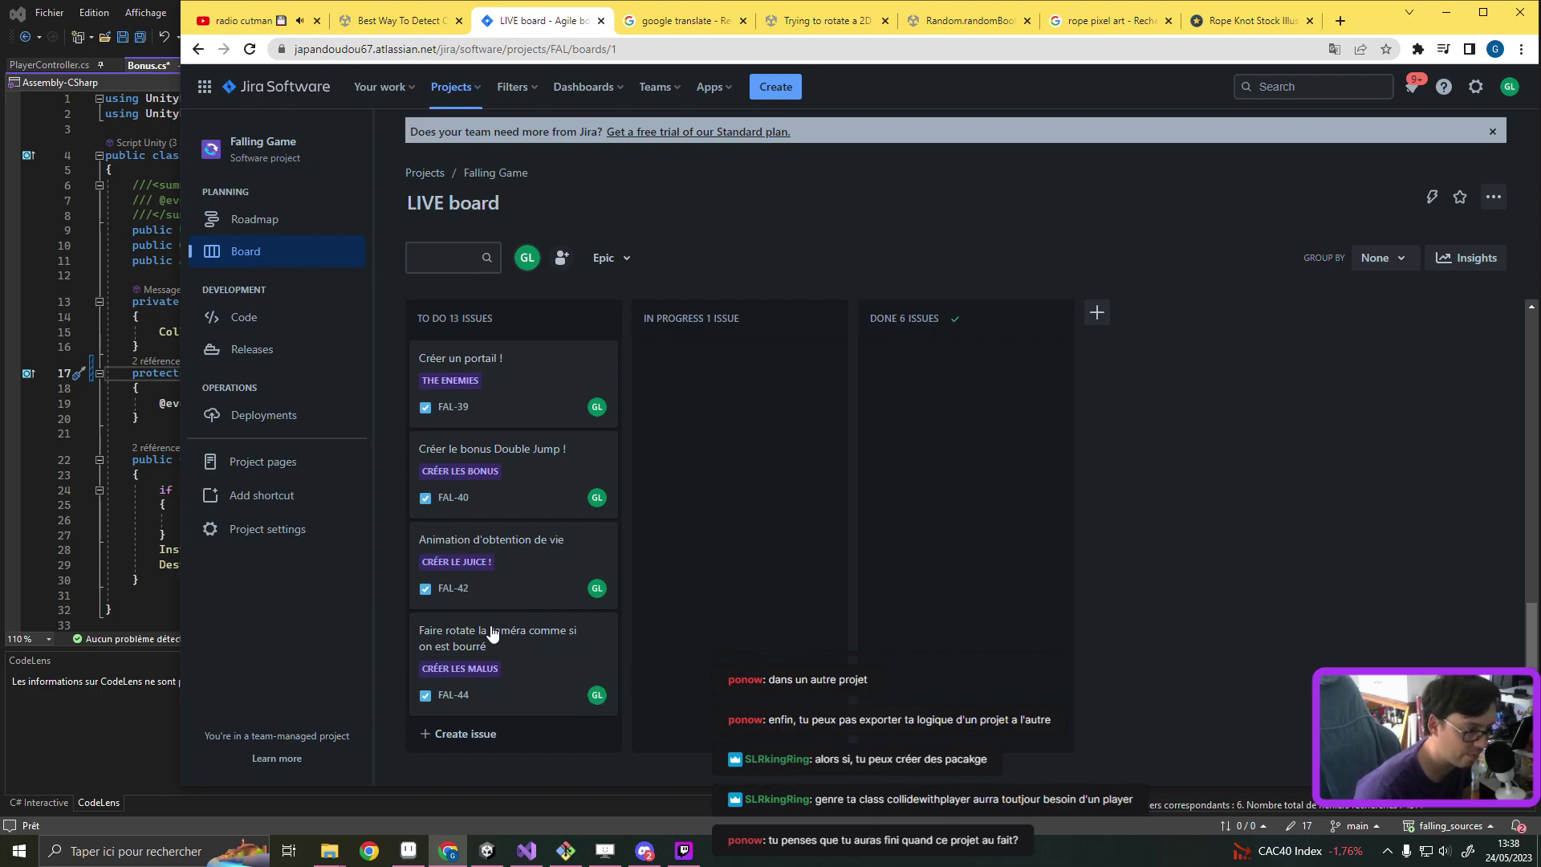
{"action": "scroll", "coordinate": [491, 652], "scroll_direction": "up", "scroll_amount": 5}
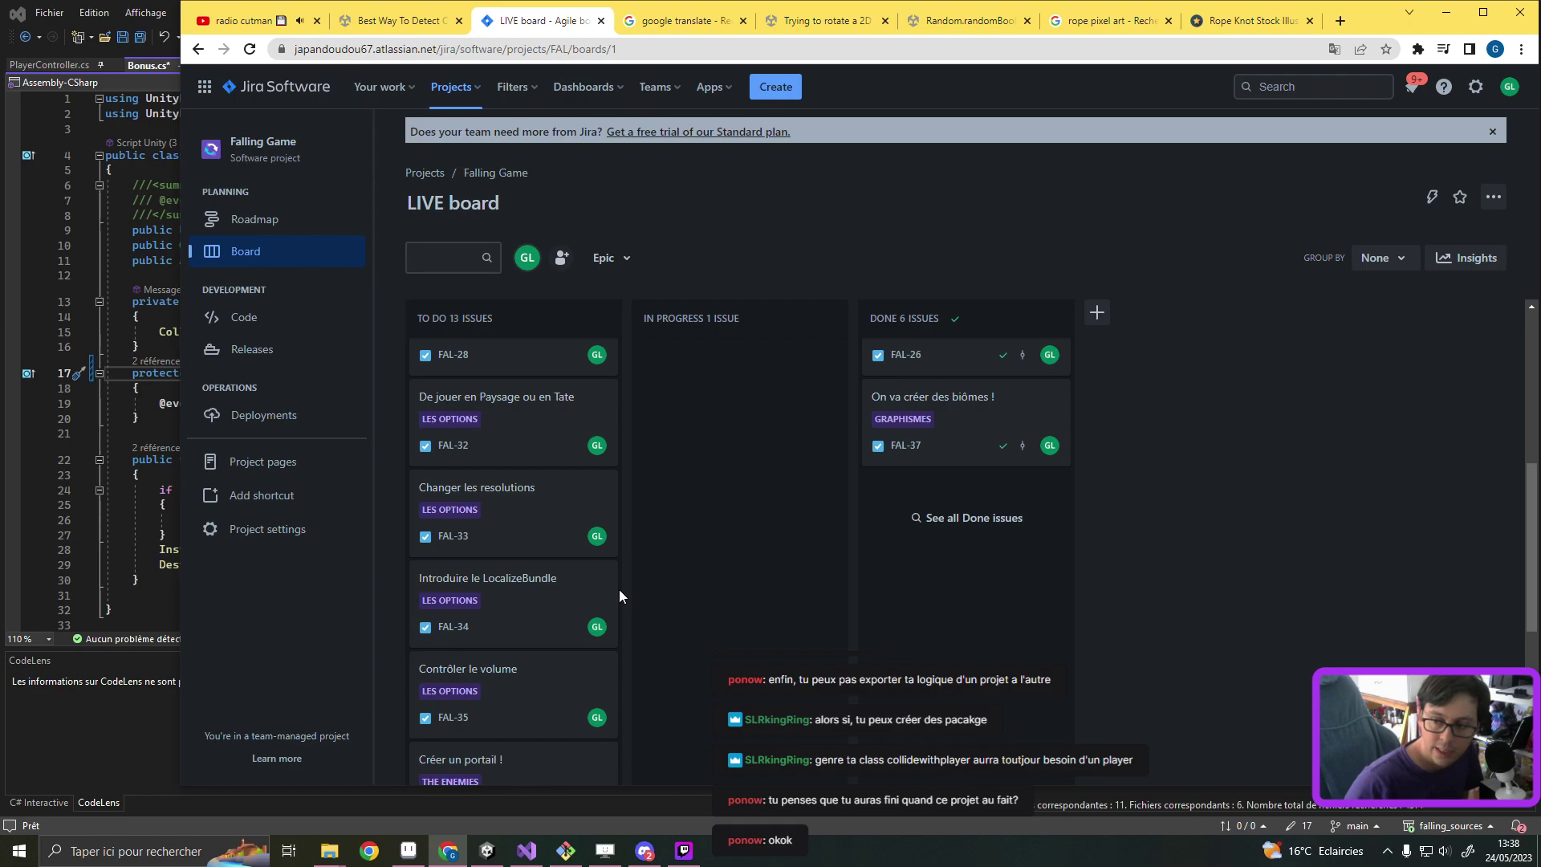
Step: Add the To Do issue 'Créer la mécanique d'augmentation de la difficulté' on the Jira board
{"action": "scroll", "coordinate": [531, 562], "scroll_direction": "down", "scroll_amount": 5}
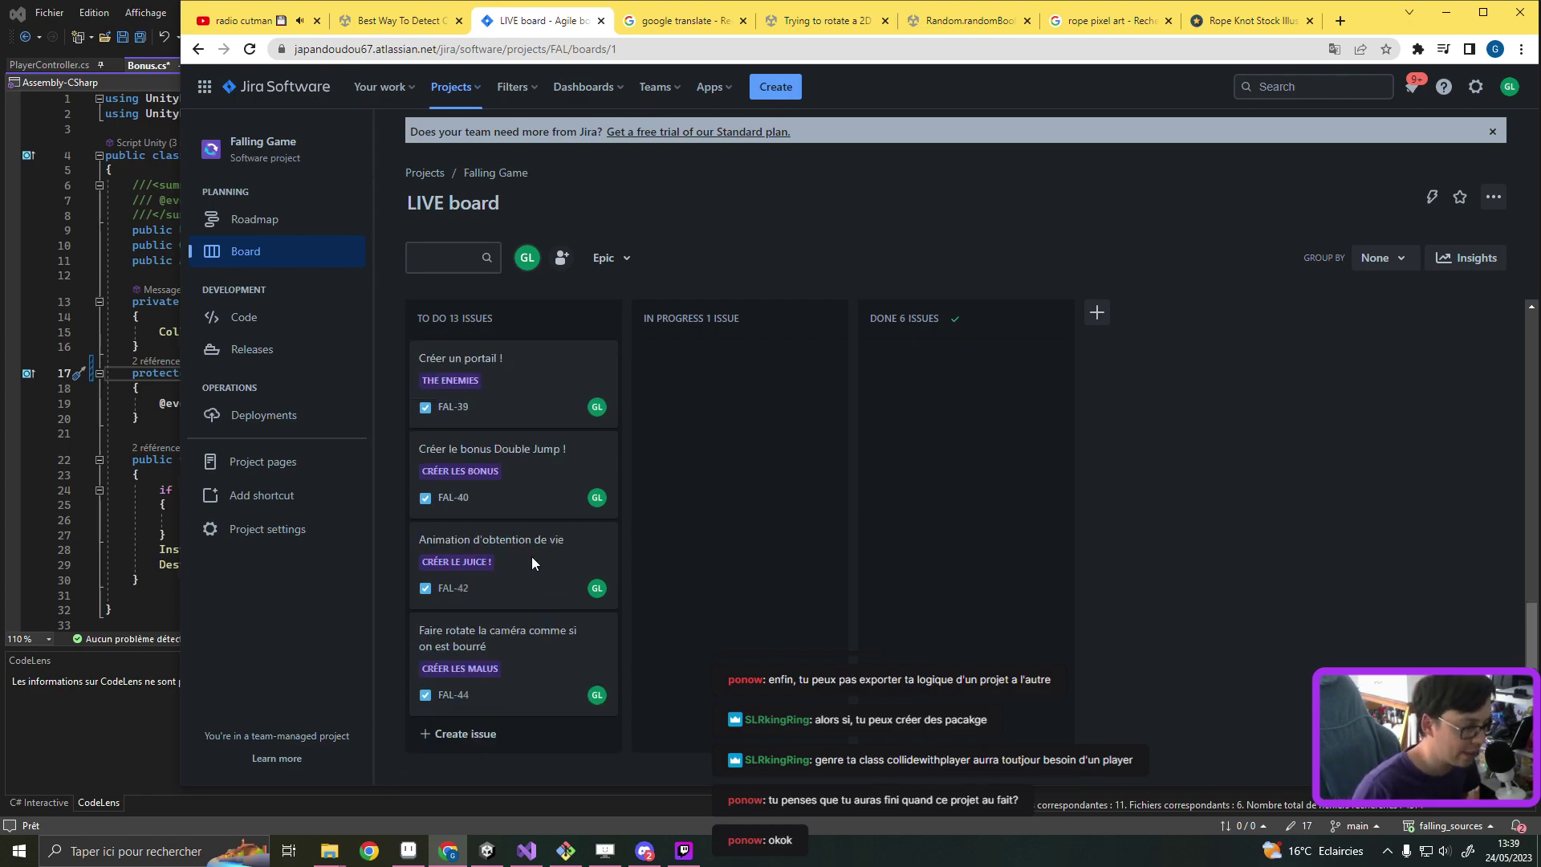
{"action": "left_click", "coordinate": [475, 734]}
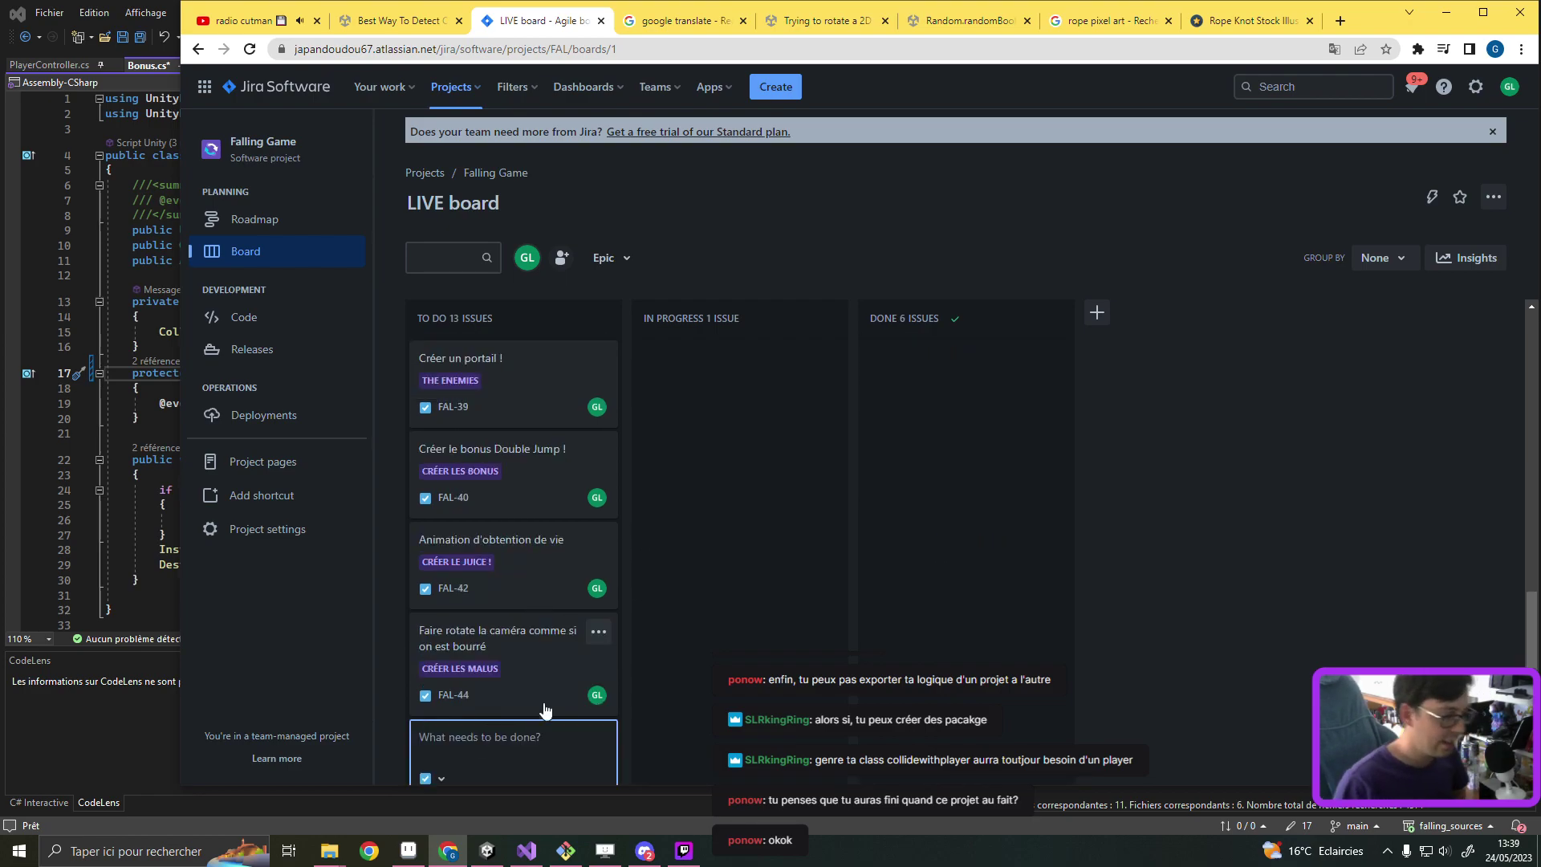
{"action": "type", "text": "Cr"}
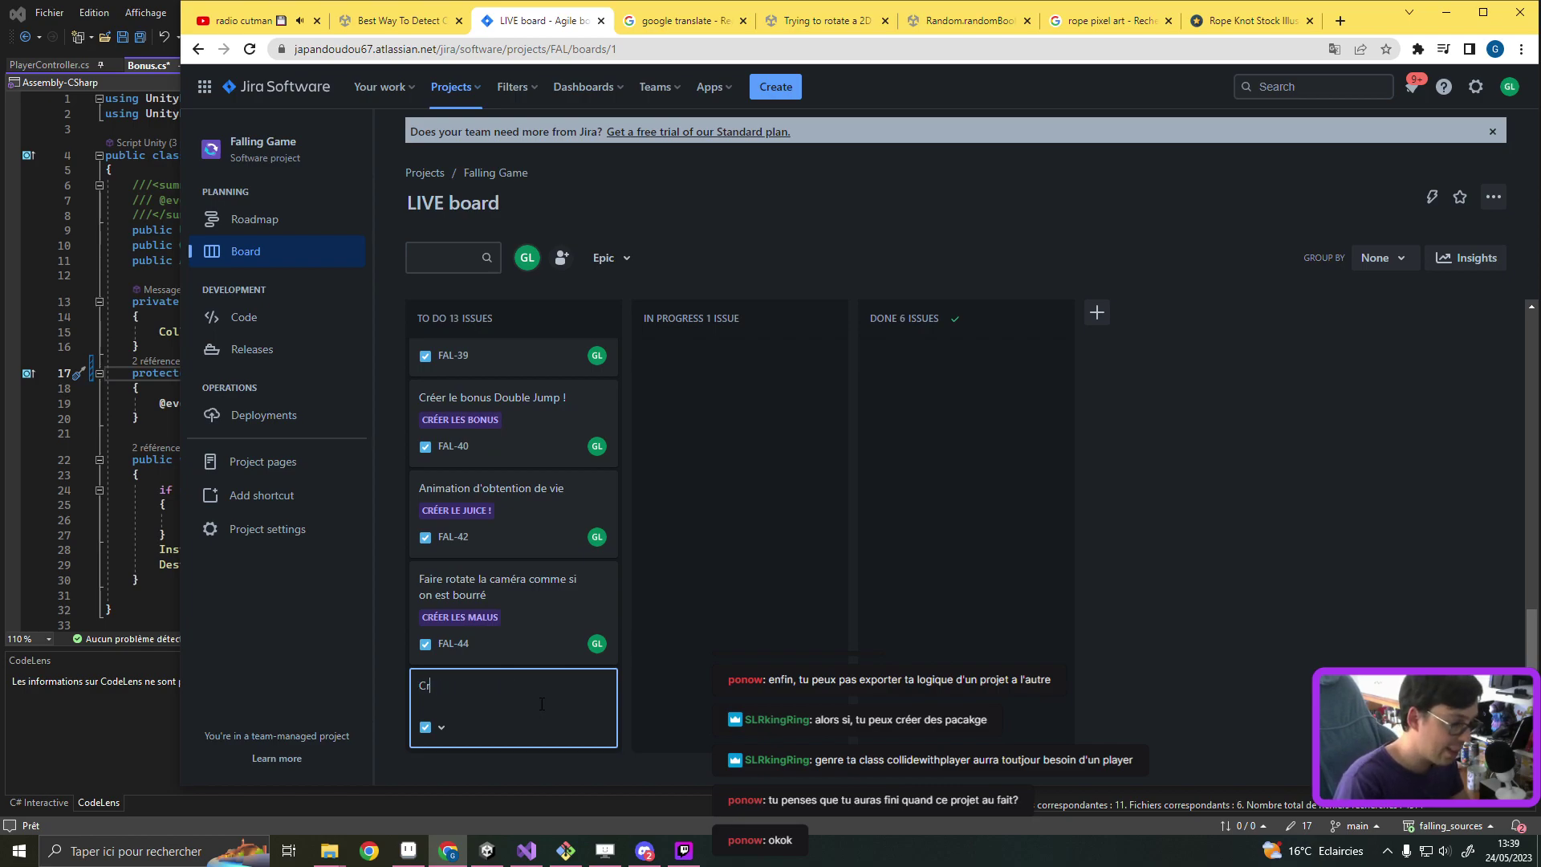
{"action": "type", "text": "éer"}
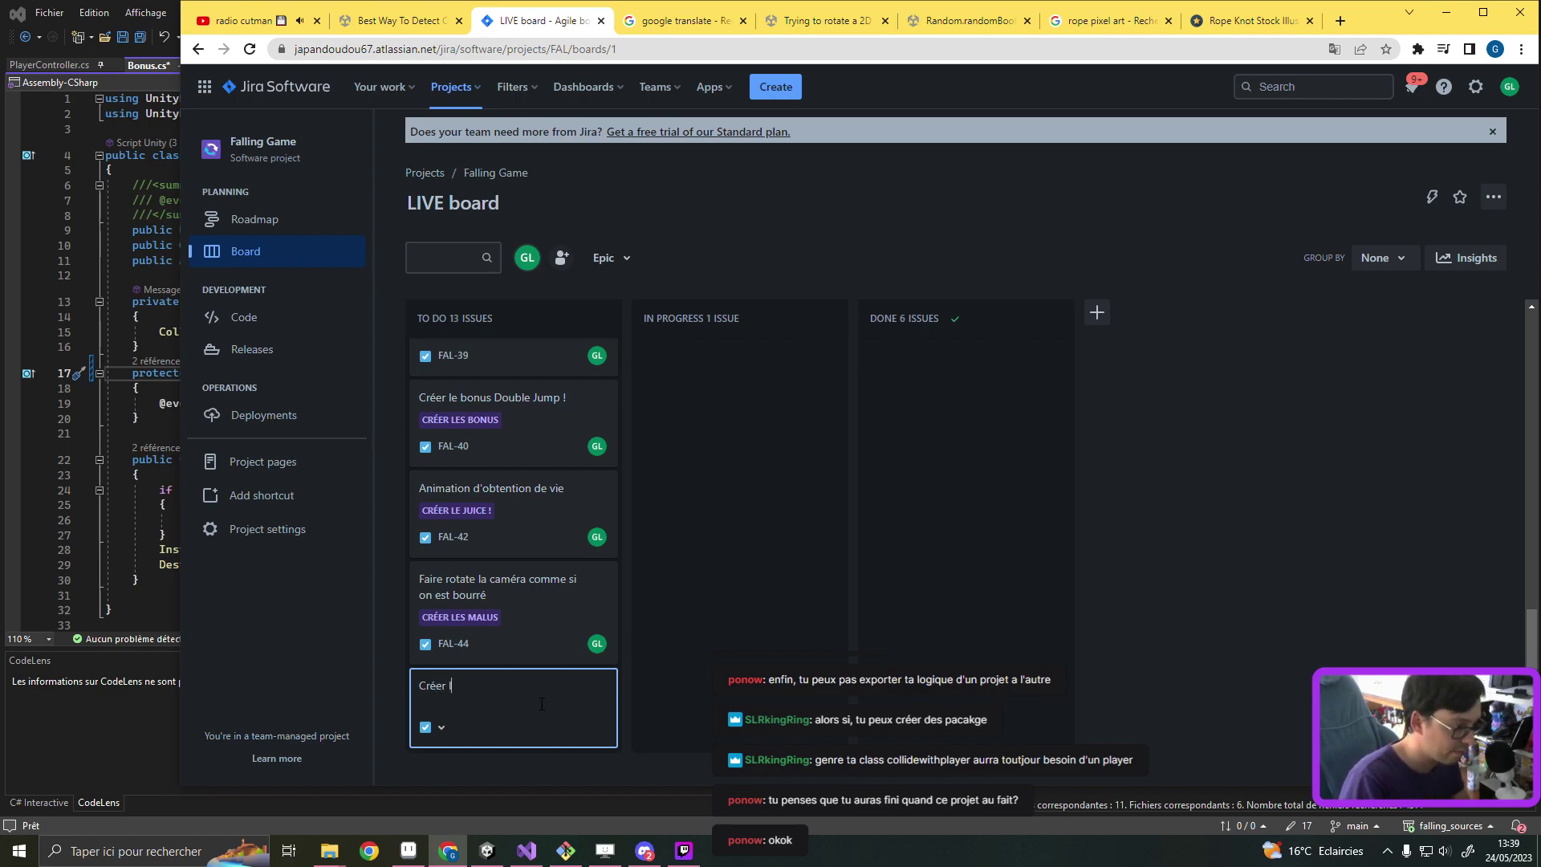
{"action": "type", "text": "écanique d'augmentation de la diff"}
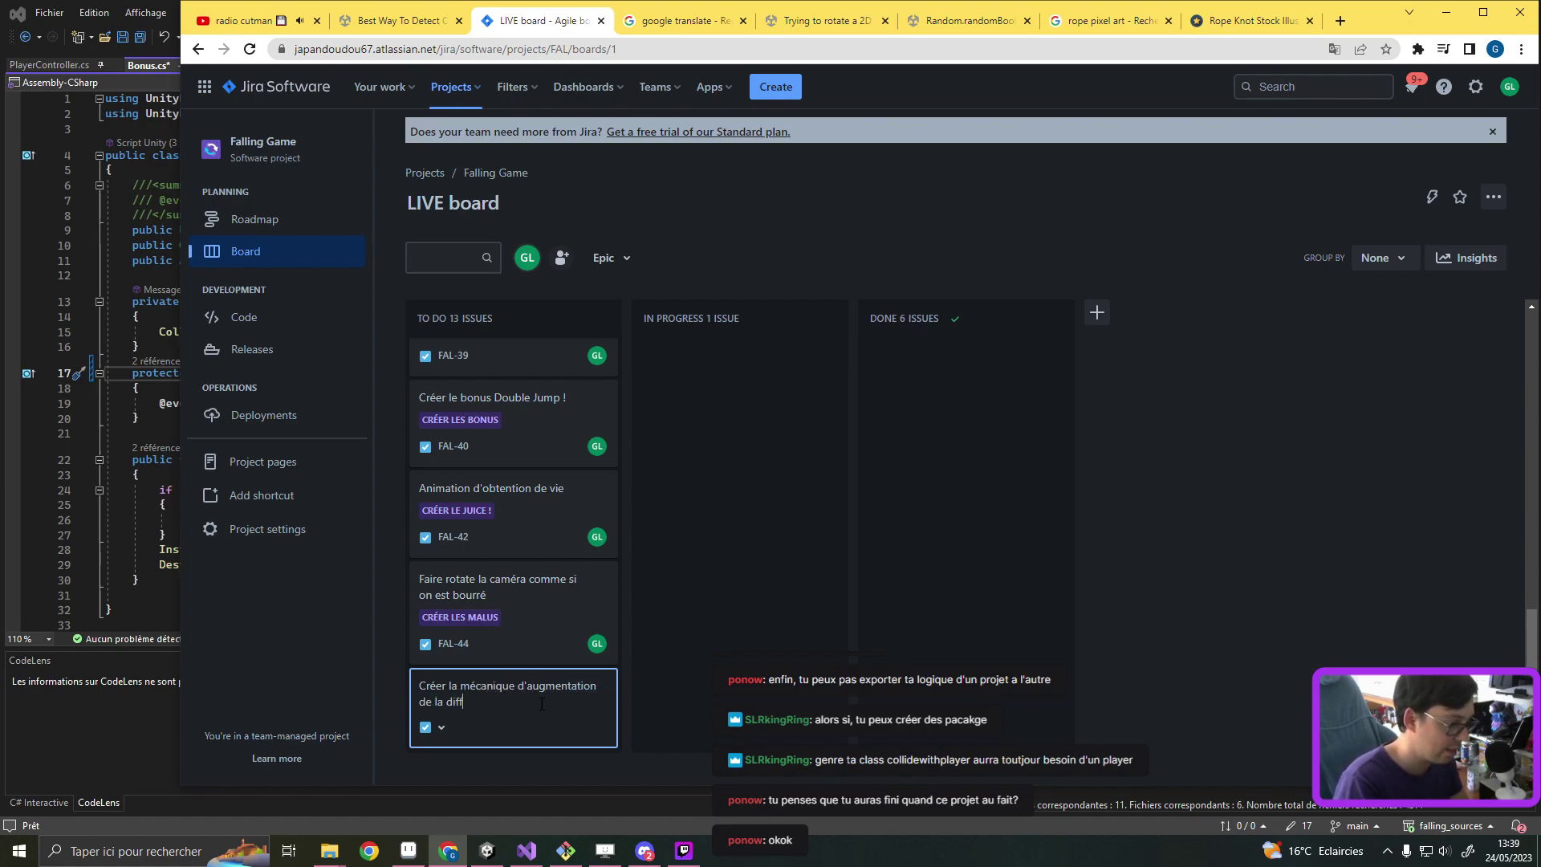
{"action": "type", "text": "é"}
{"action": "key", "text": "Return"}
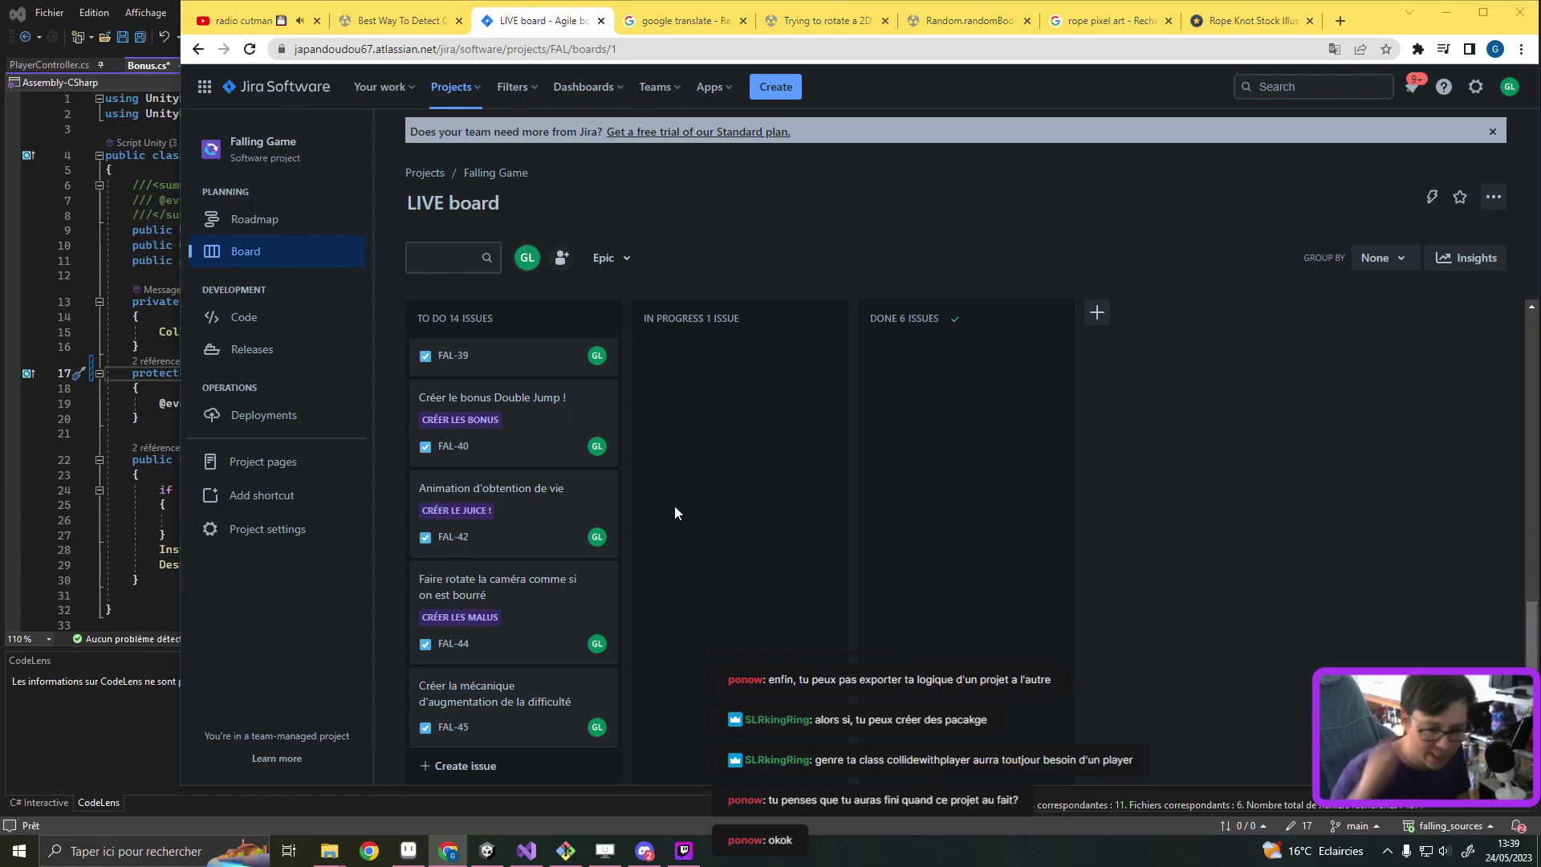
Step: Dismiss the browser save dialog, then go back to Visual Studio at the end of line 19 in Bonus.cs
{"action": "key", "text": "ctrl+s"}
{"action": "key", "text": "Escape"}
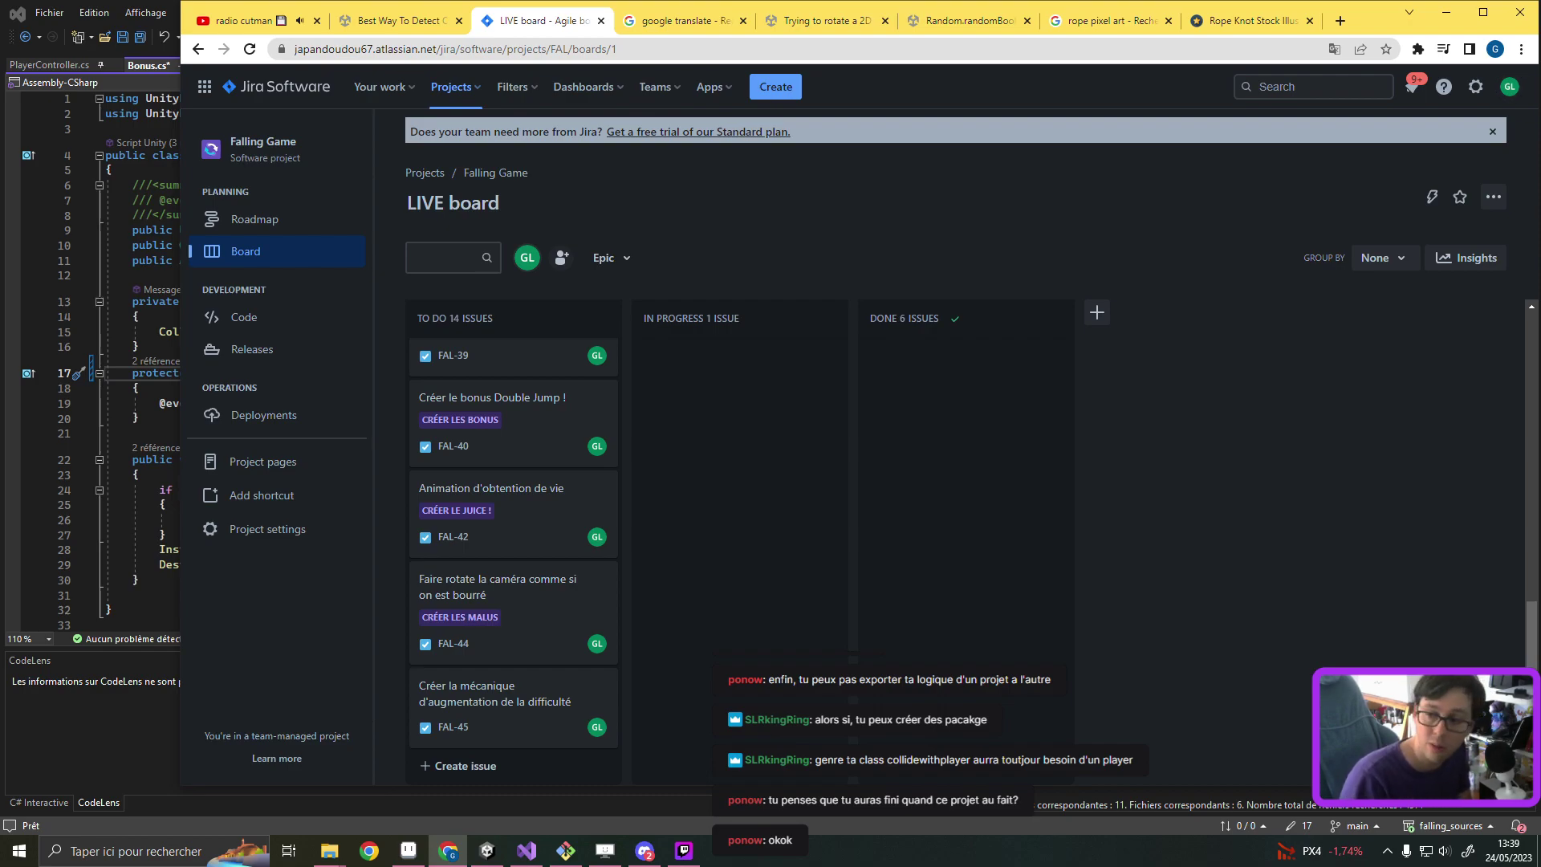
{"action": "left_click", "coordinate": [1446, 12]}
{"action": "left_click", "coordinate": [514, 403]}
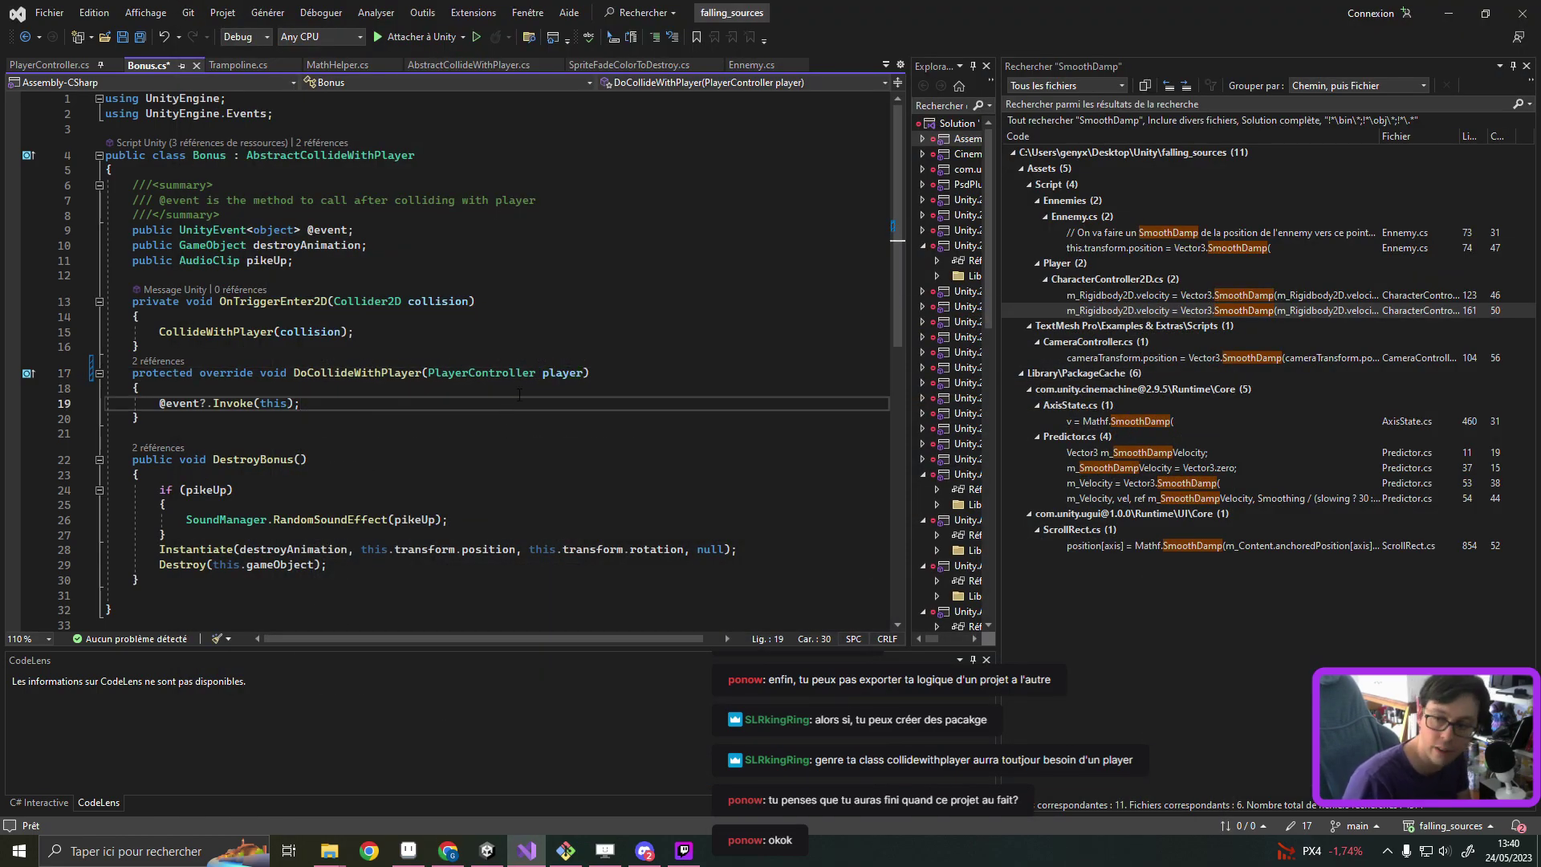
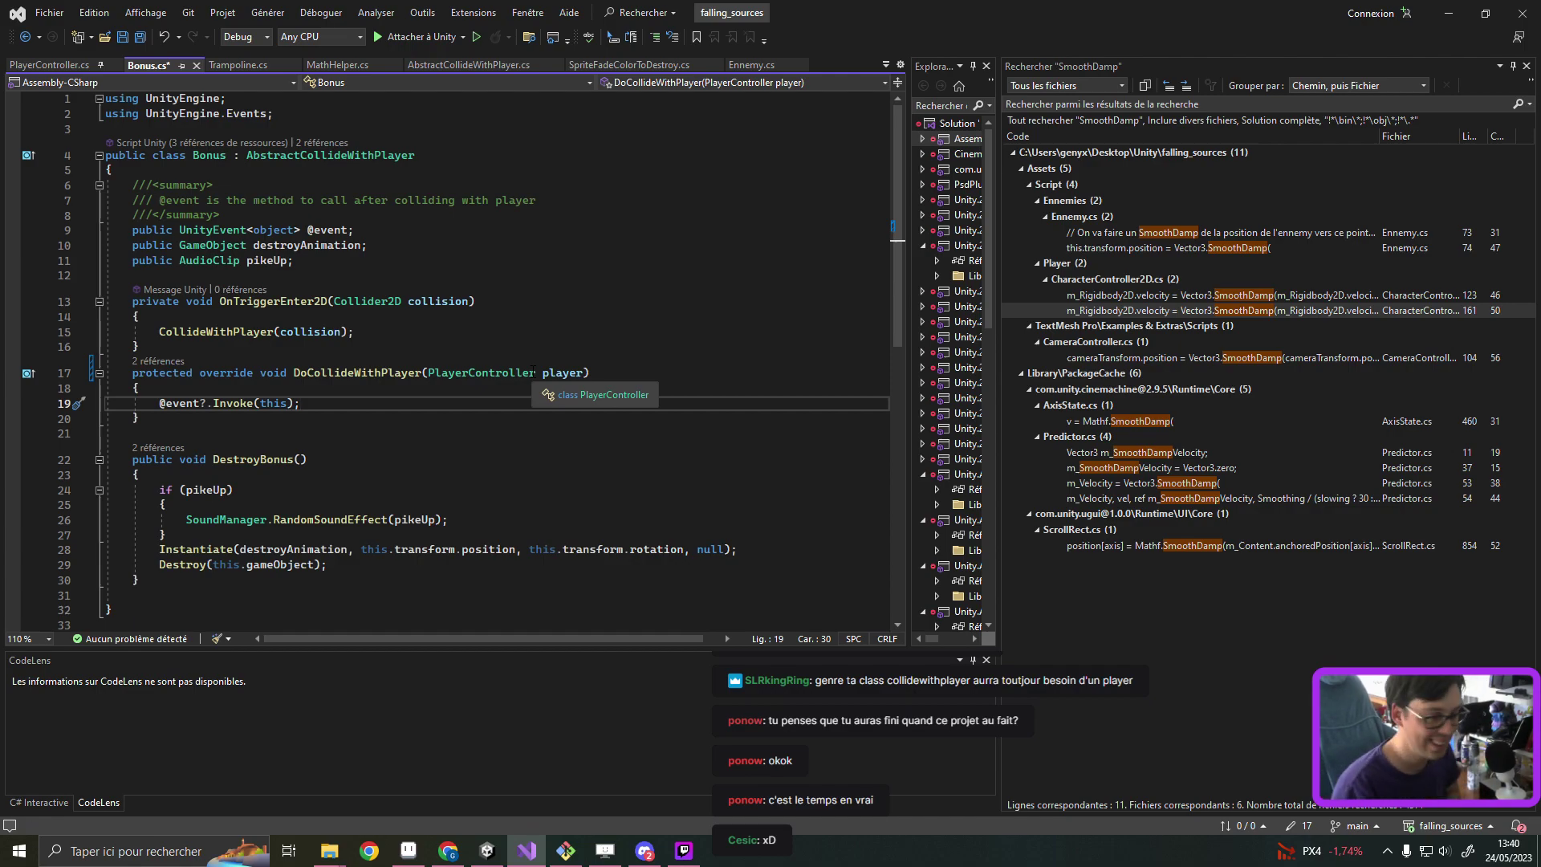
{"action": "left_click", "coordinate": [1443, 18]}
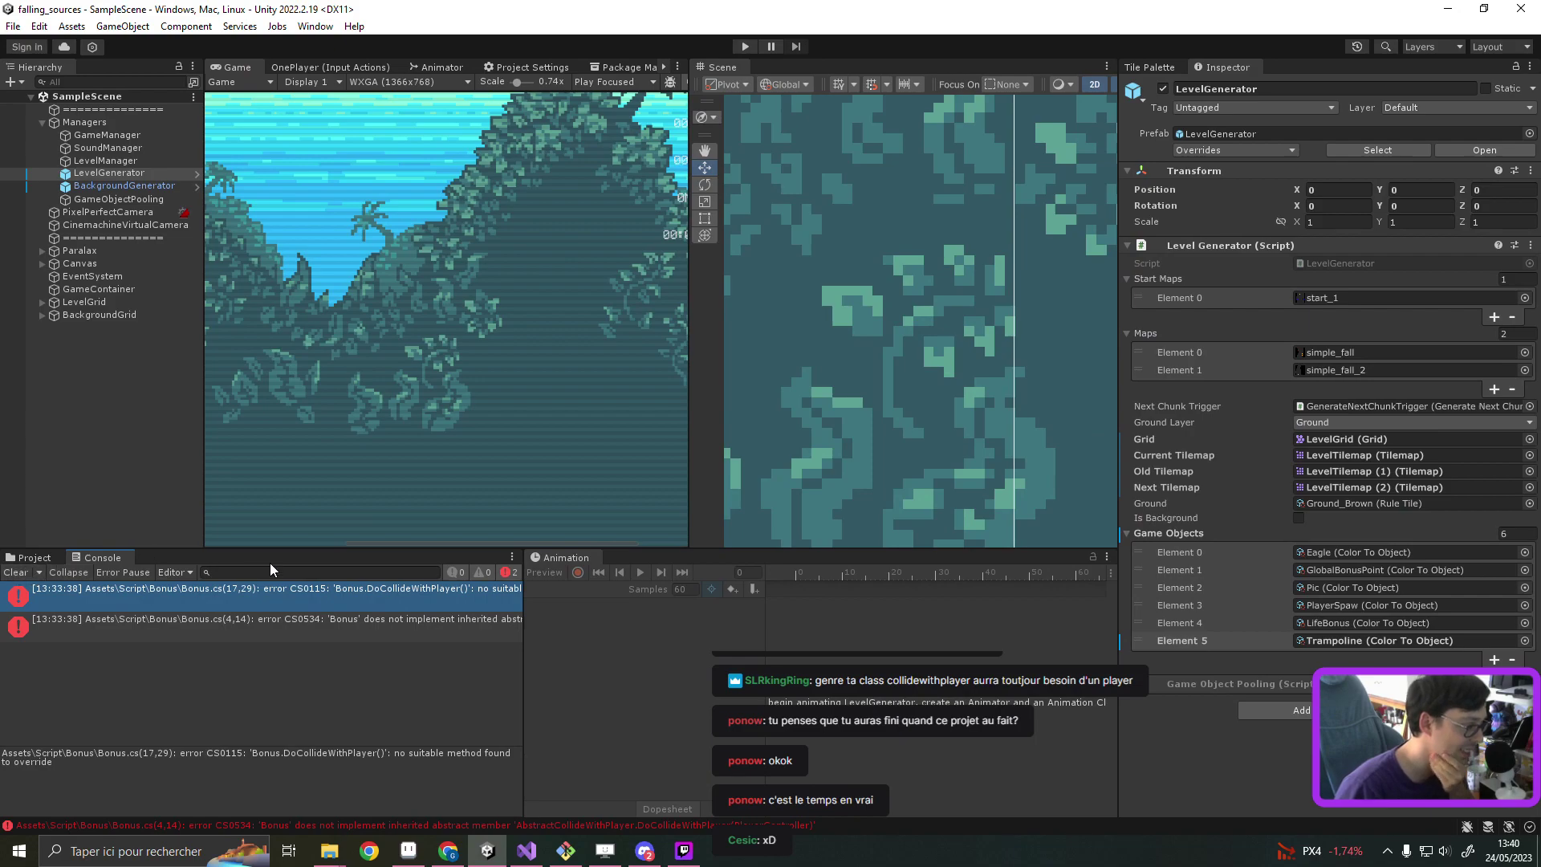
{"action": "left_click", "coordinate": [527, 851]}
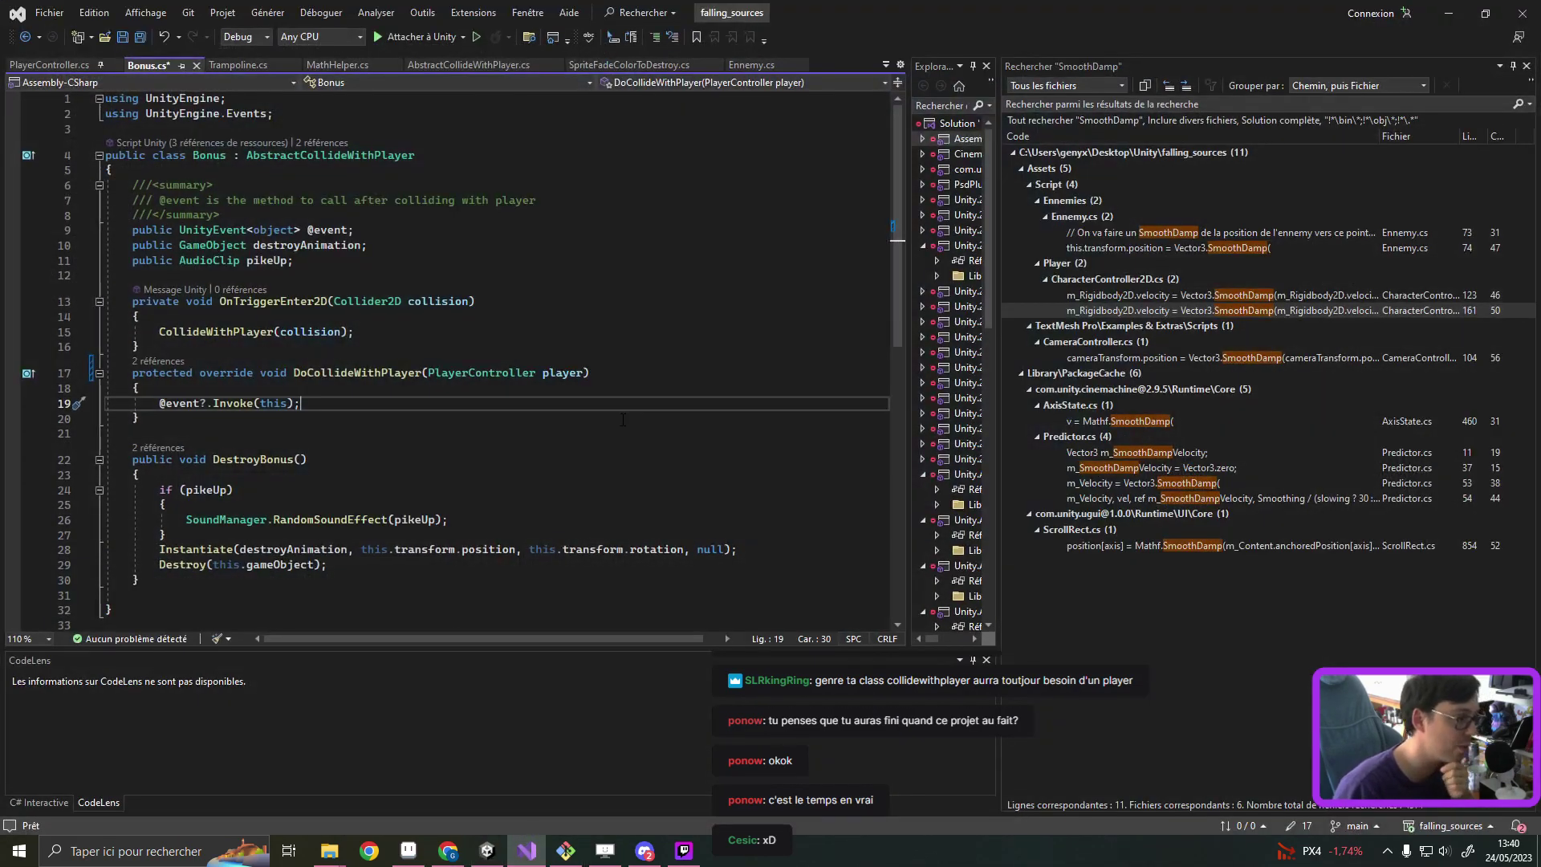
{"action": "left_click", "coordinate": [623, 420]}
{"action": "key", "text": "ctrl+s"}
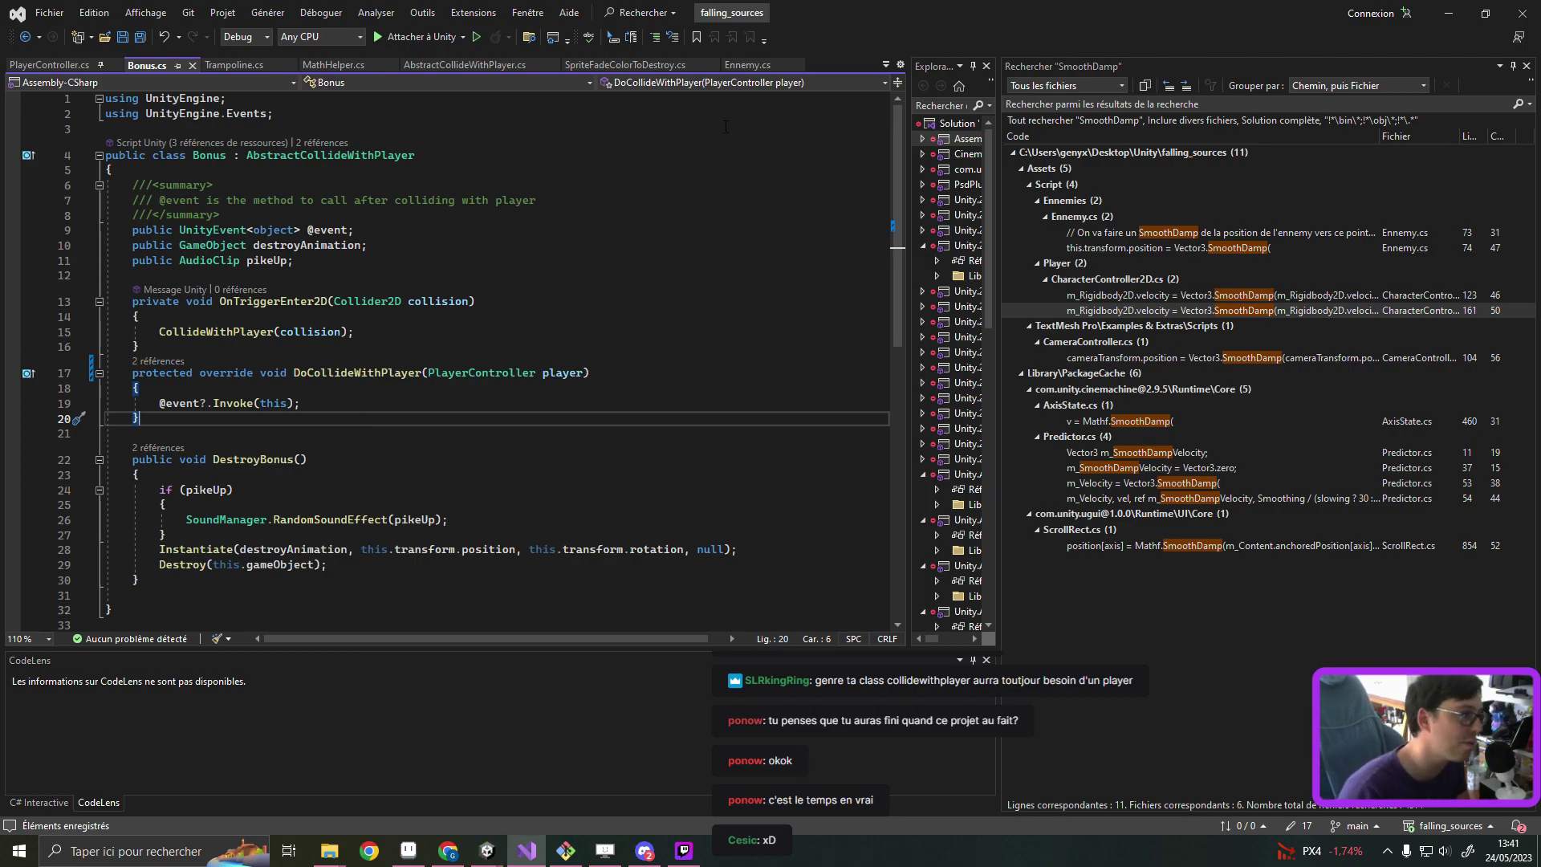
{"action": "left_click", "coordinate": [1448, 13]}
Step: Start Play mode, inspect the ArgumentNullException in the Console, clear the errors and restart Play
{"action": "left_click", "coordinate": [17, 572]}
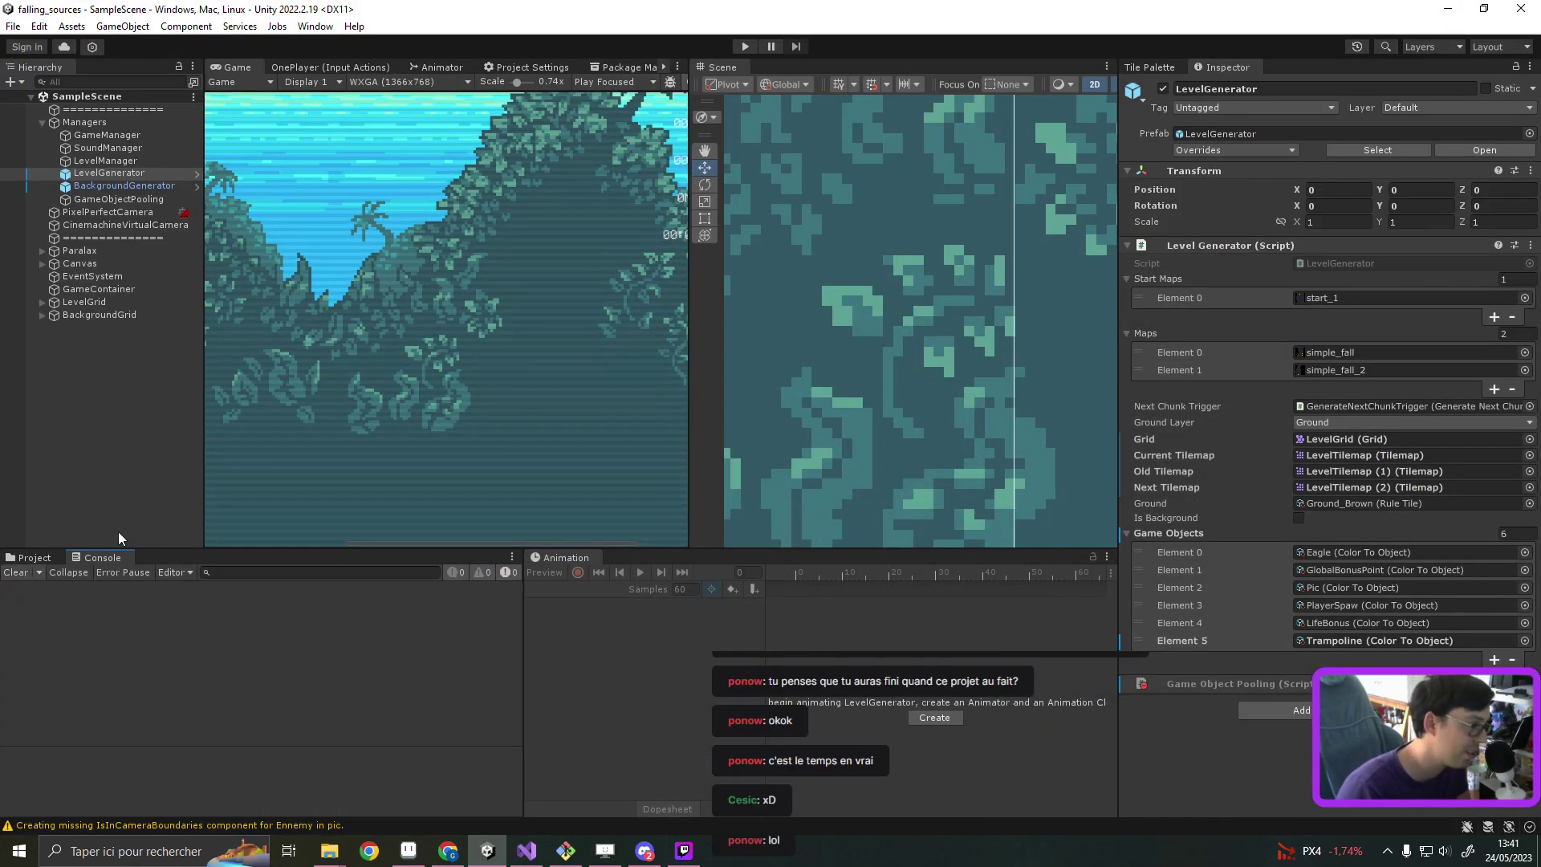
{"action": "left_click", "coordinate": [744, 46]}
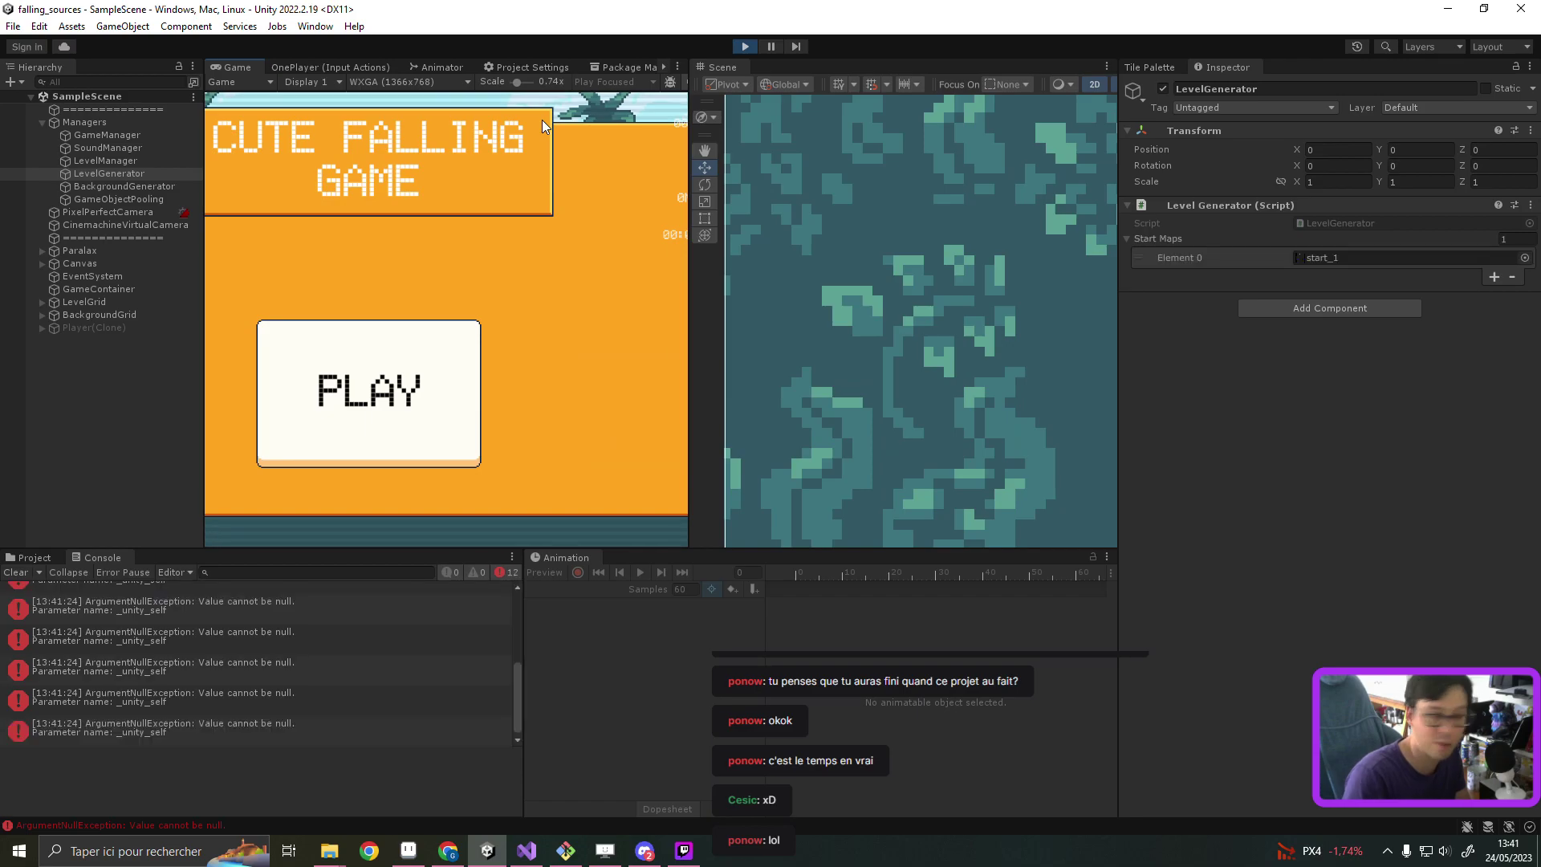
{"action": "left_click", "coordinate": [242, 607]}
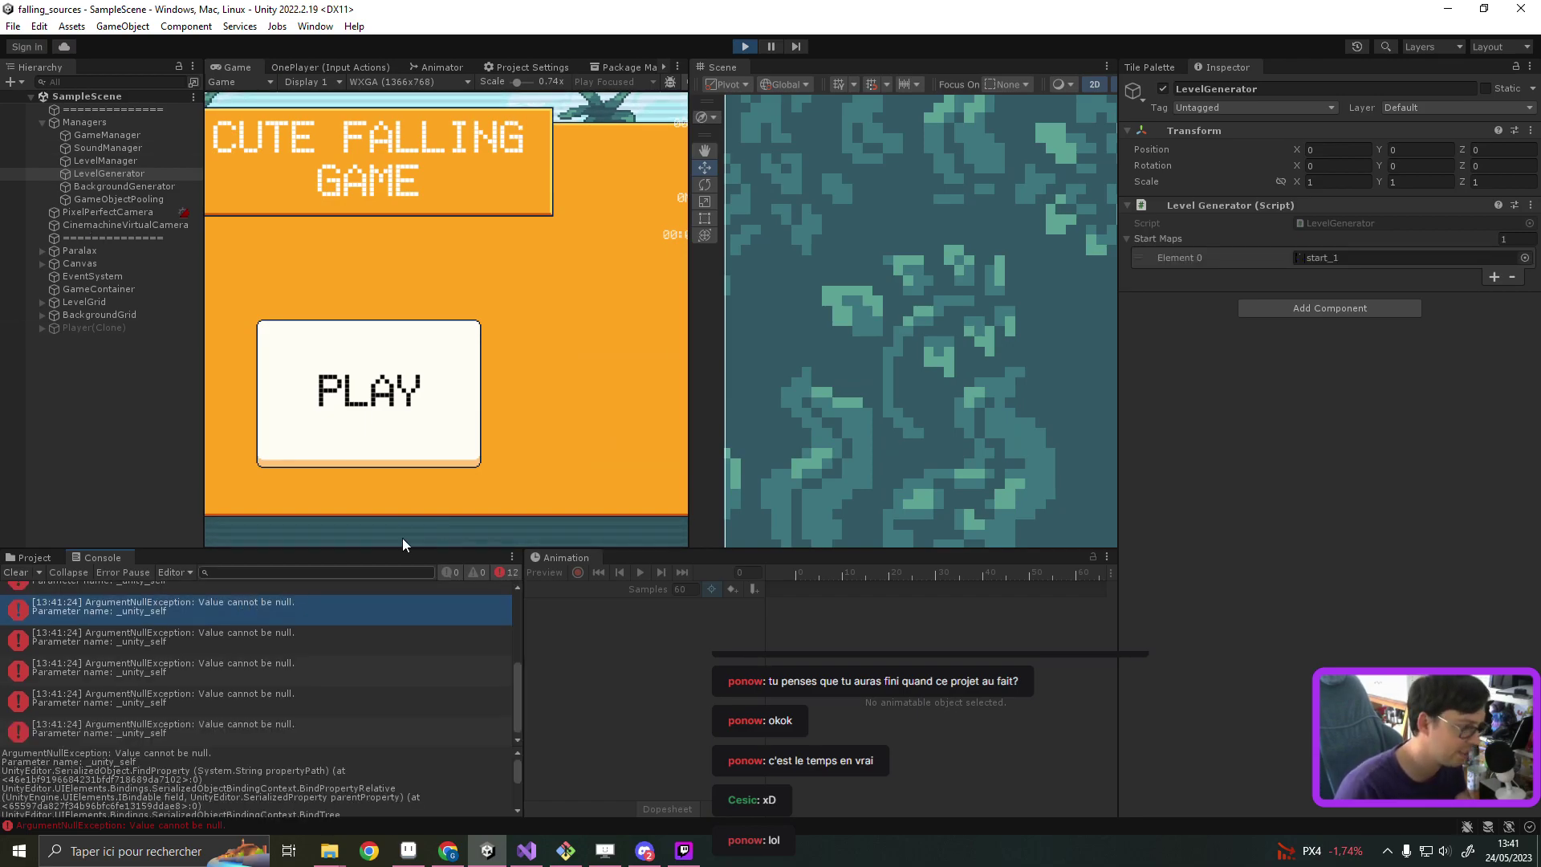
{"action": "scroll", "coordinate": [183, 639], "scroll_direction": "up", "scroll_amount": 2}
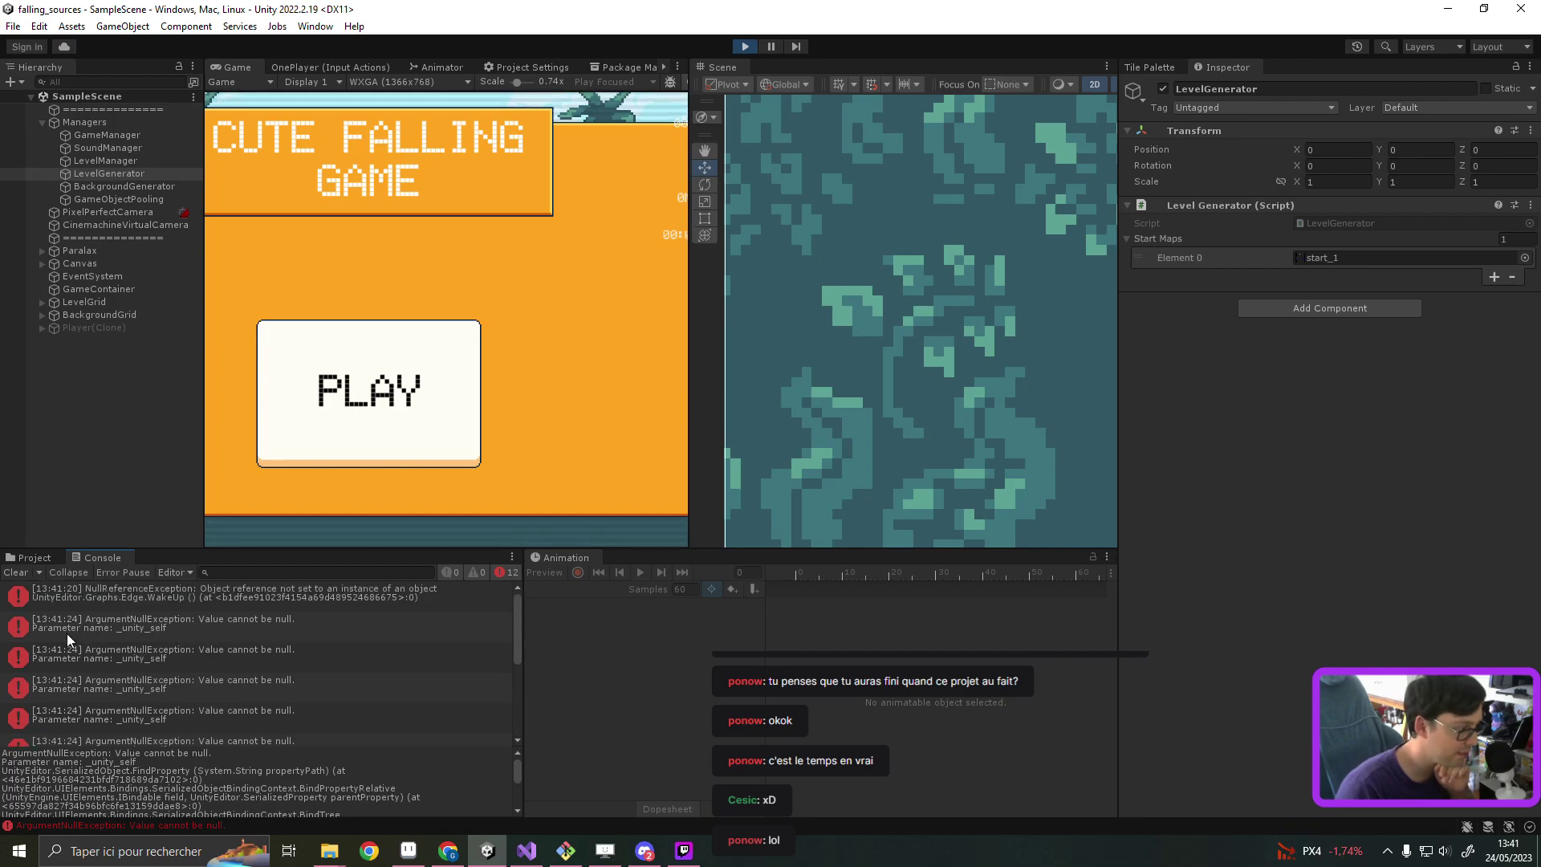
{"action": "left_click", "coordinate": [202, 627]}
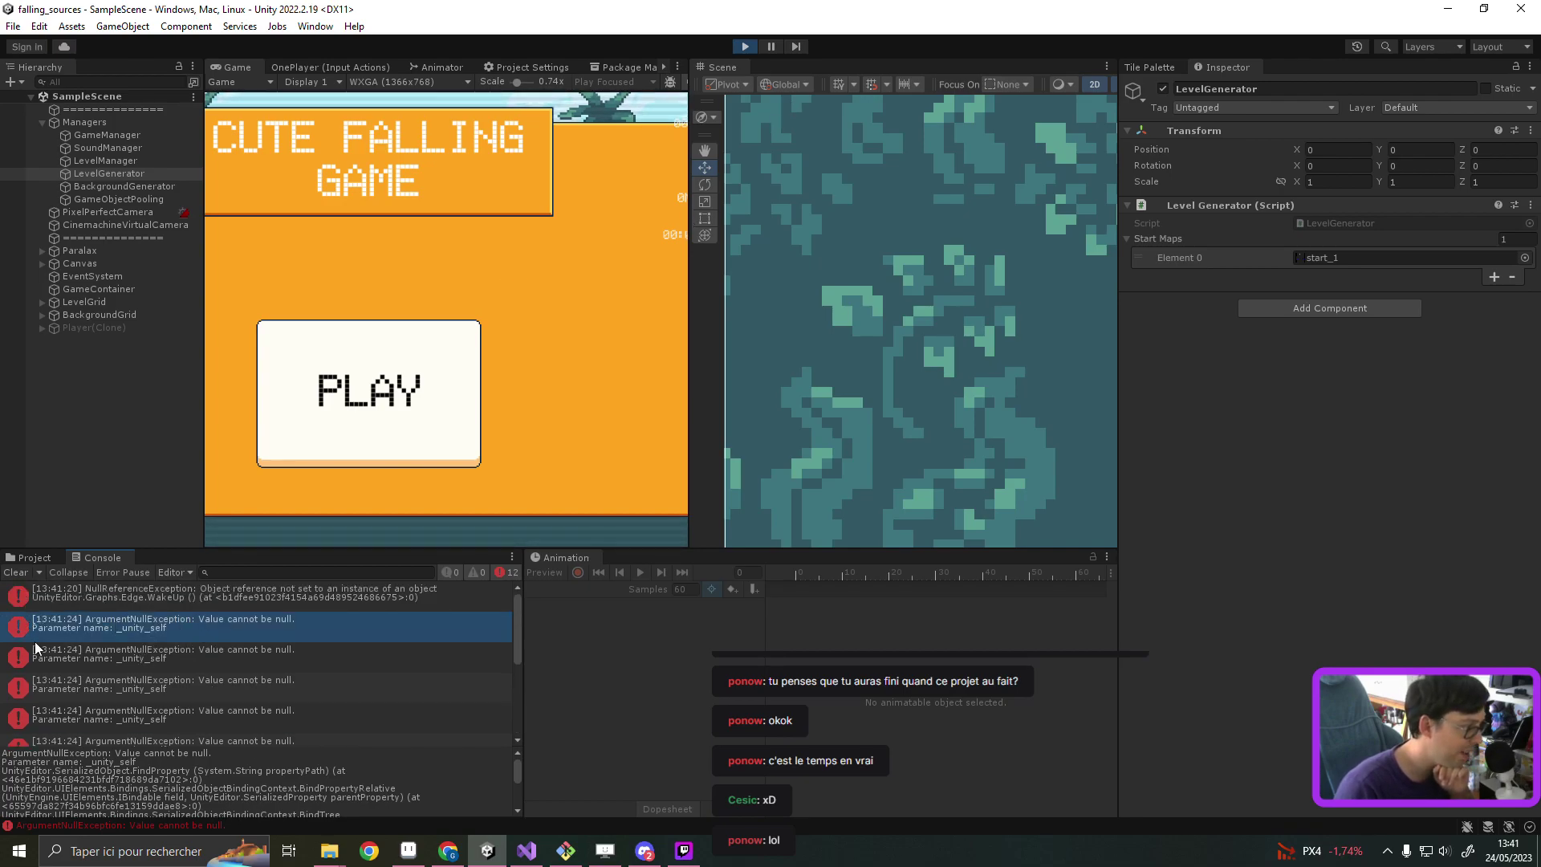
{"action": "left_click", "coordinate": [16, 572]}
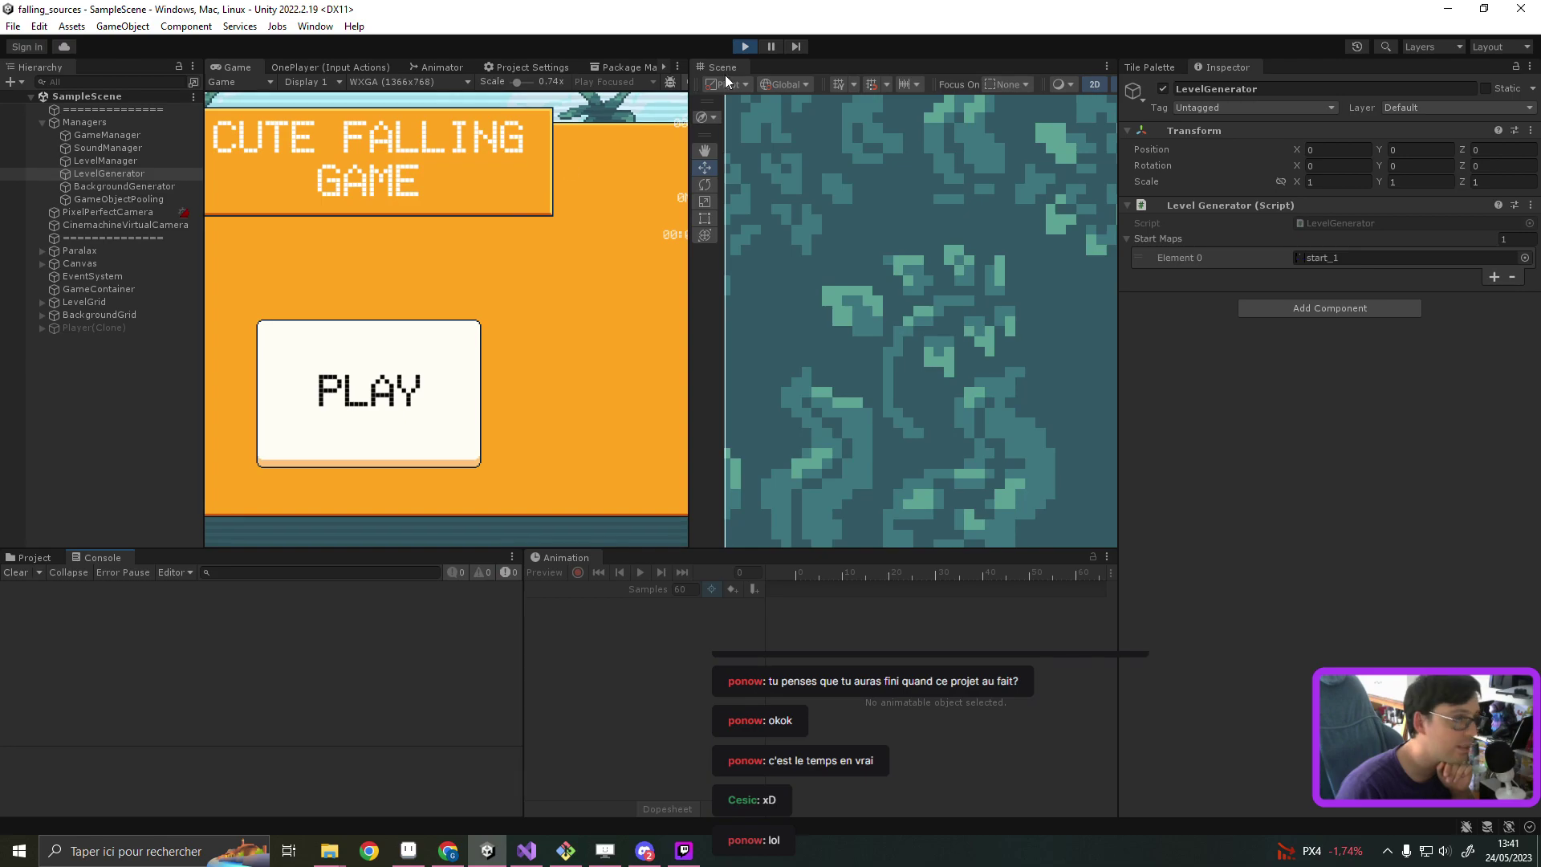
{"action": "left_click", "coordinate": [744, 47]}
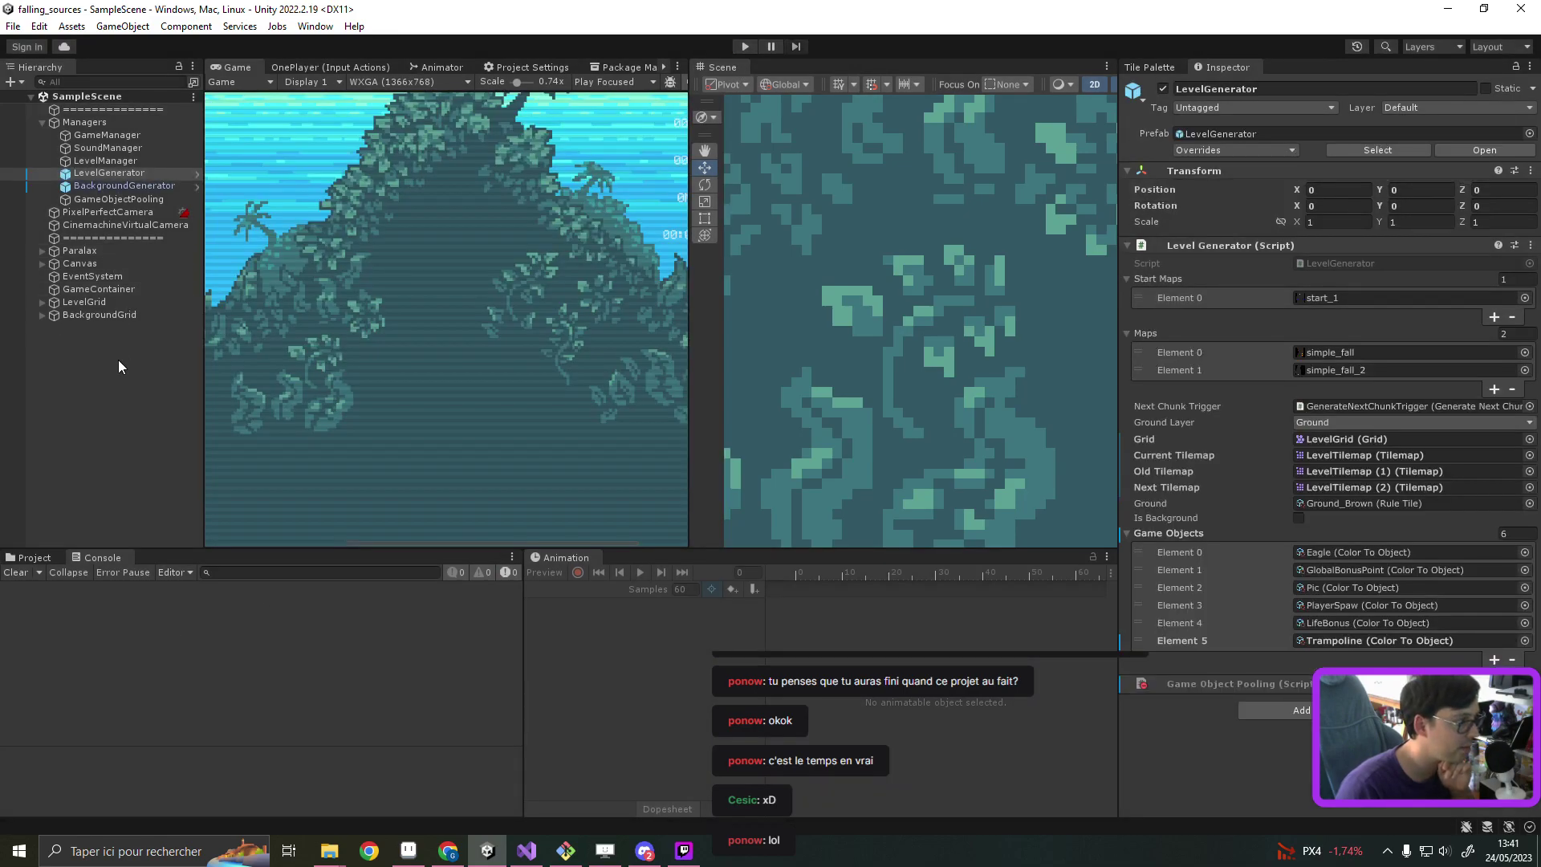
{"action": "left_click", "coordinate": [118, 359]}
{"action": "left_click", "coordinate": [745, 45]}
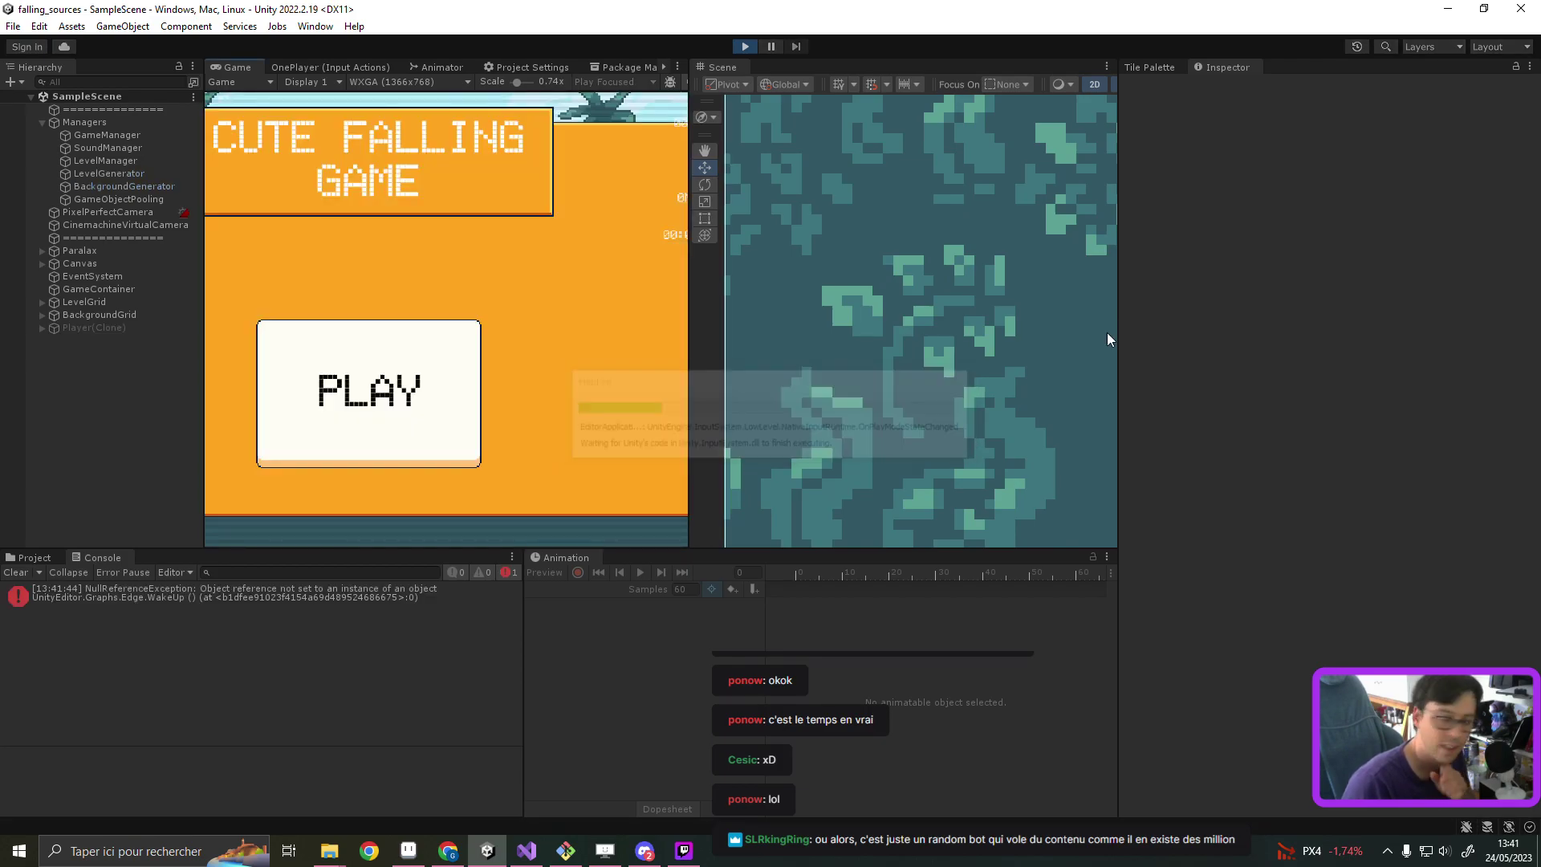
Step: Start a run from the title screen in a widened Game view, steer the fox down past ledges, then stop
{"action": "left_click", "coordinate": [19, 573]}
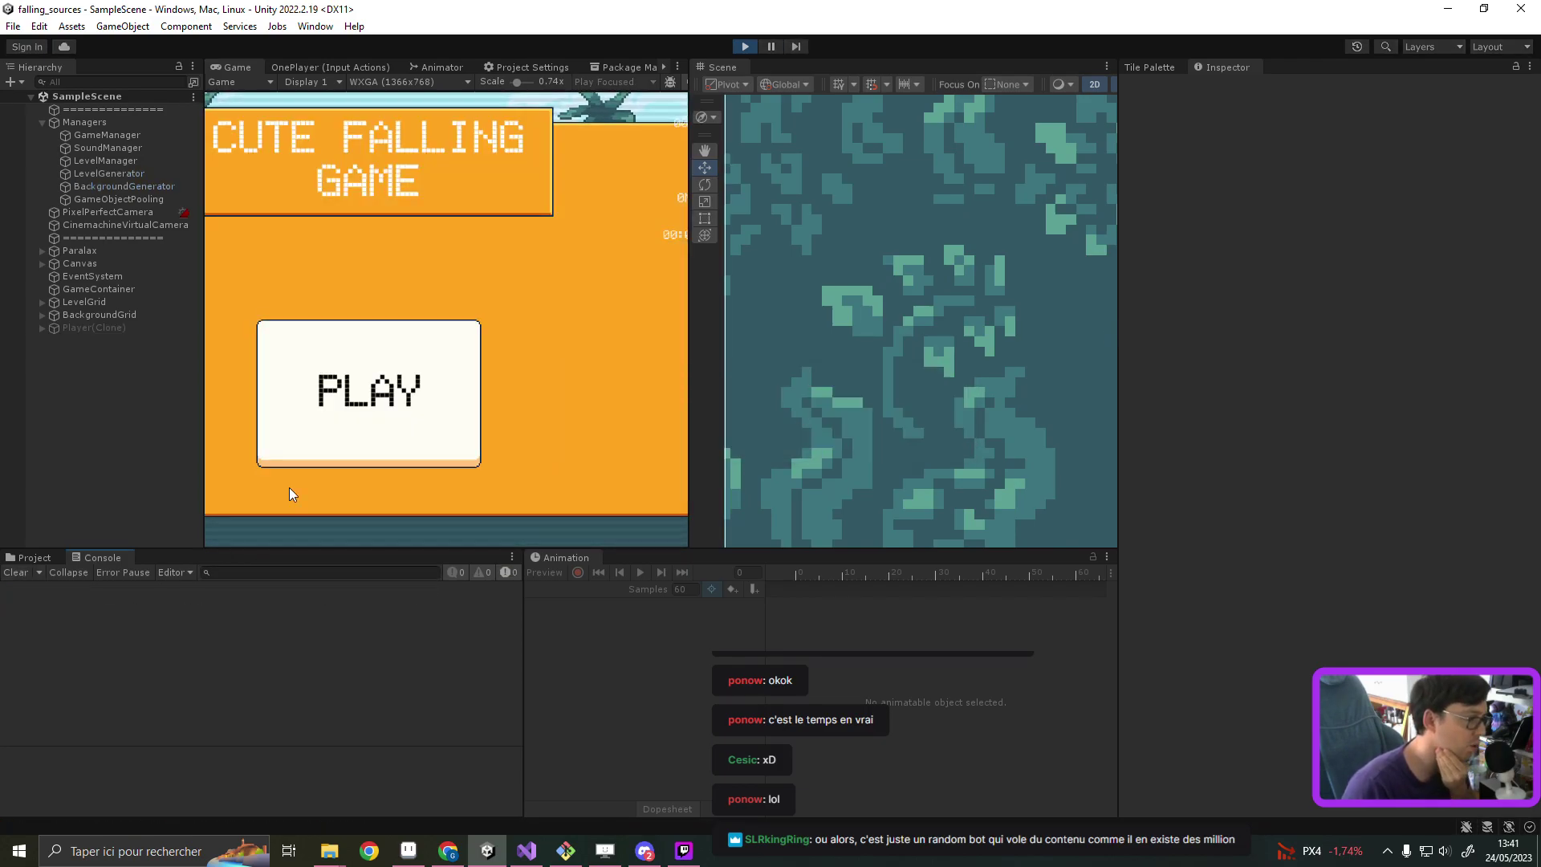
{"action": "left_click", "coordinate": [353, 444]}
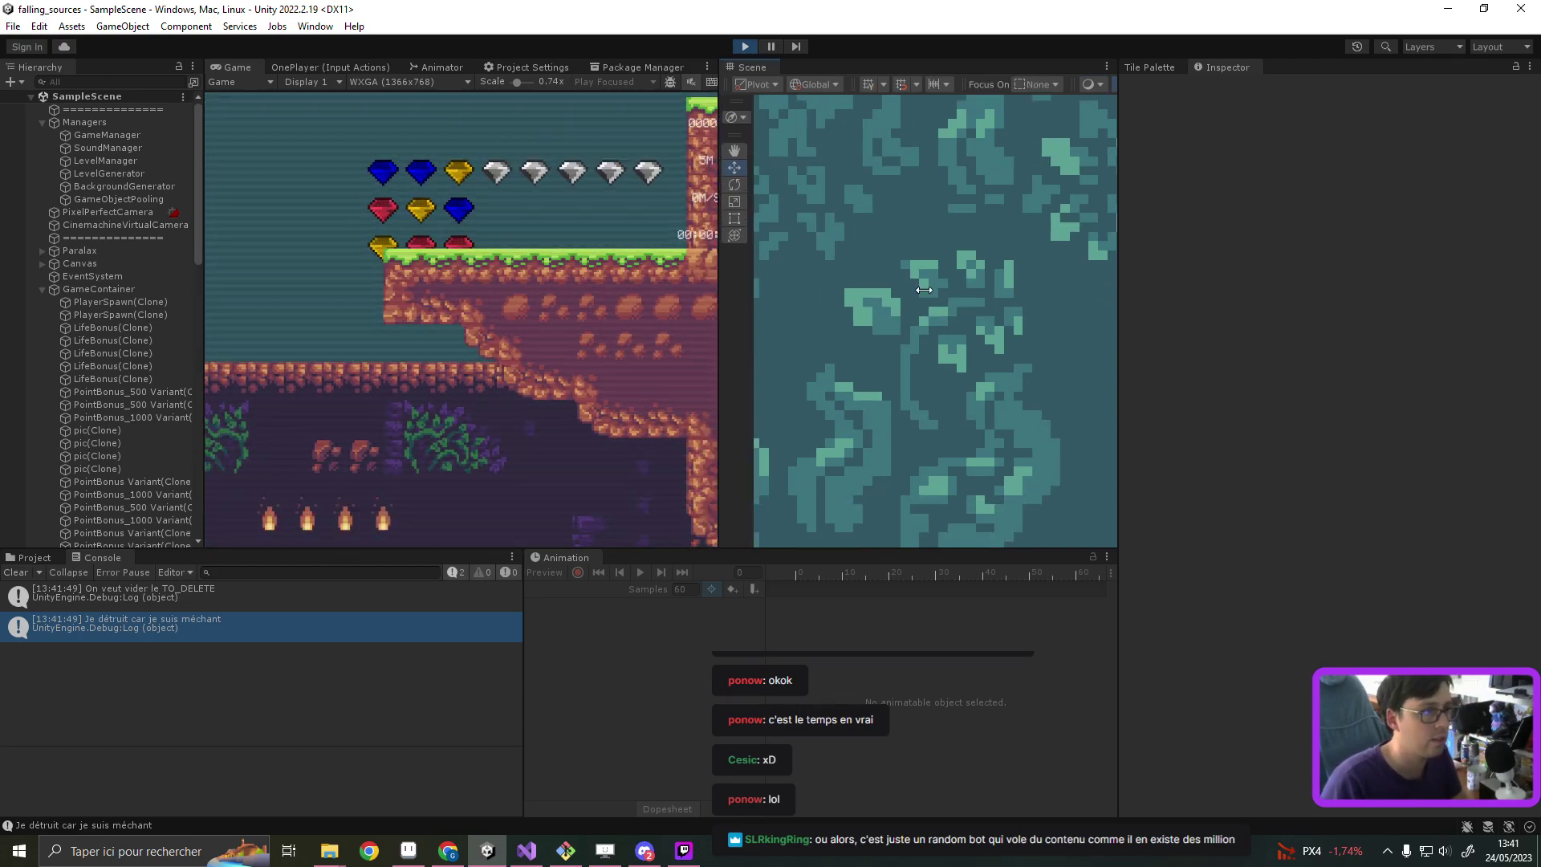
{"action": "left_click_drag", "start_coordinate": [690, 281], "coordinate": [949, 281]}
{"action": "left_click_drag", "start_coordinate": [517, 84], "coordinate": [489, 84]}
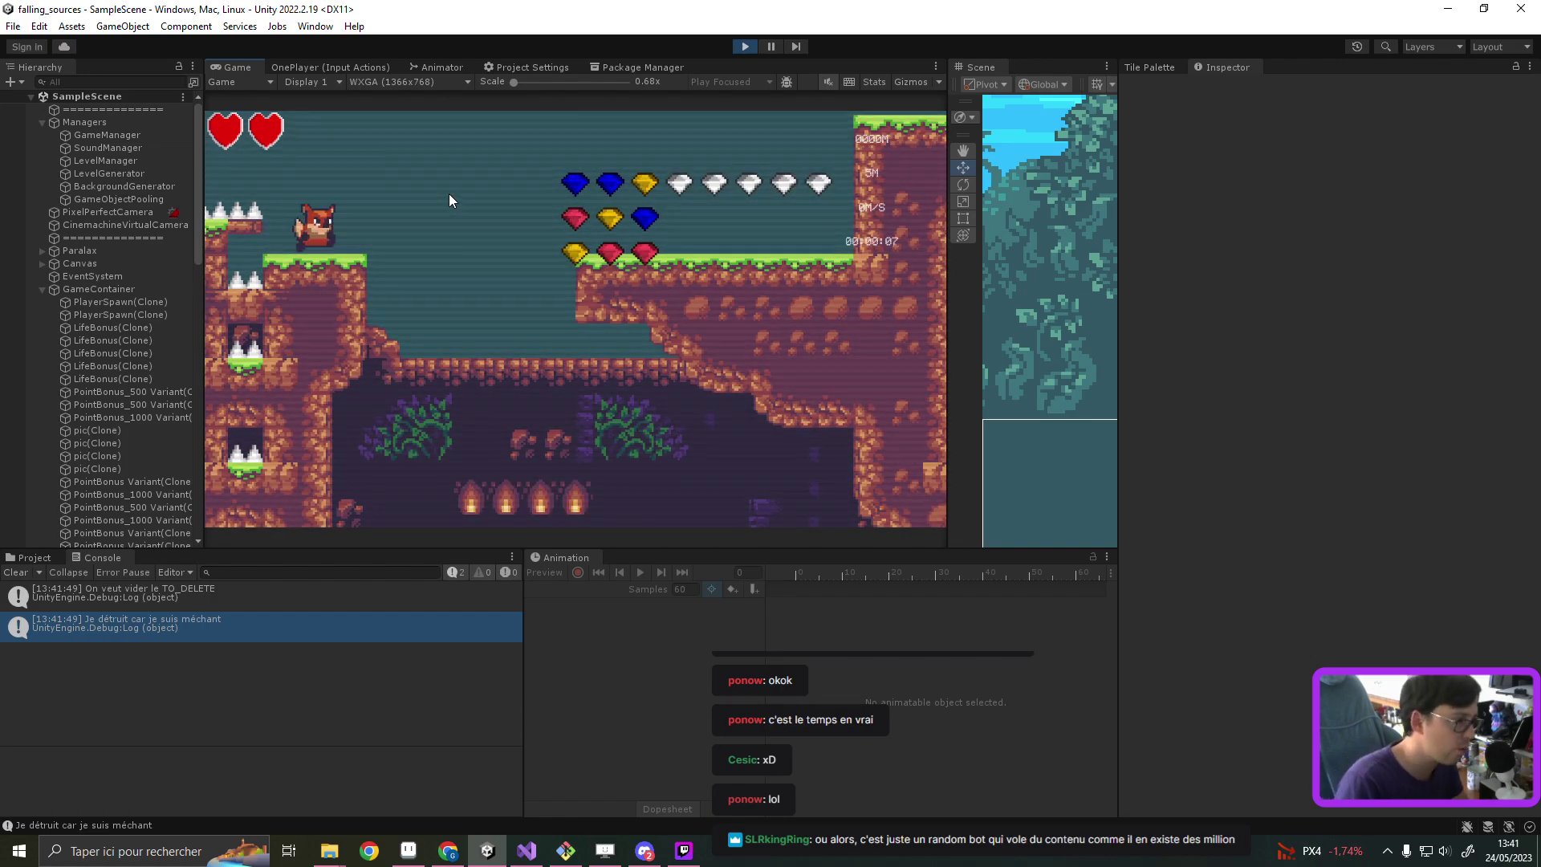
{"action": "key", "text": "space"}
{"action": "key", "text": "Right"}
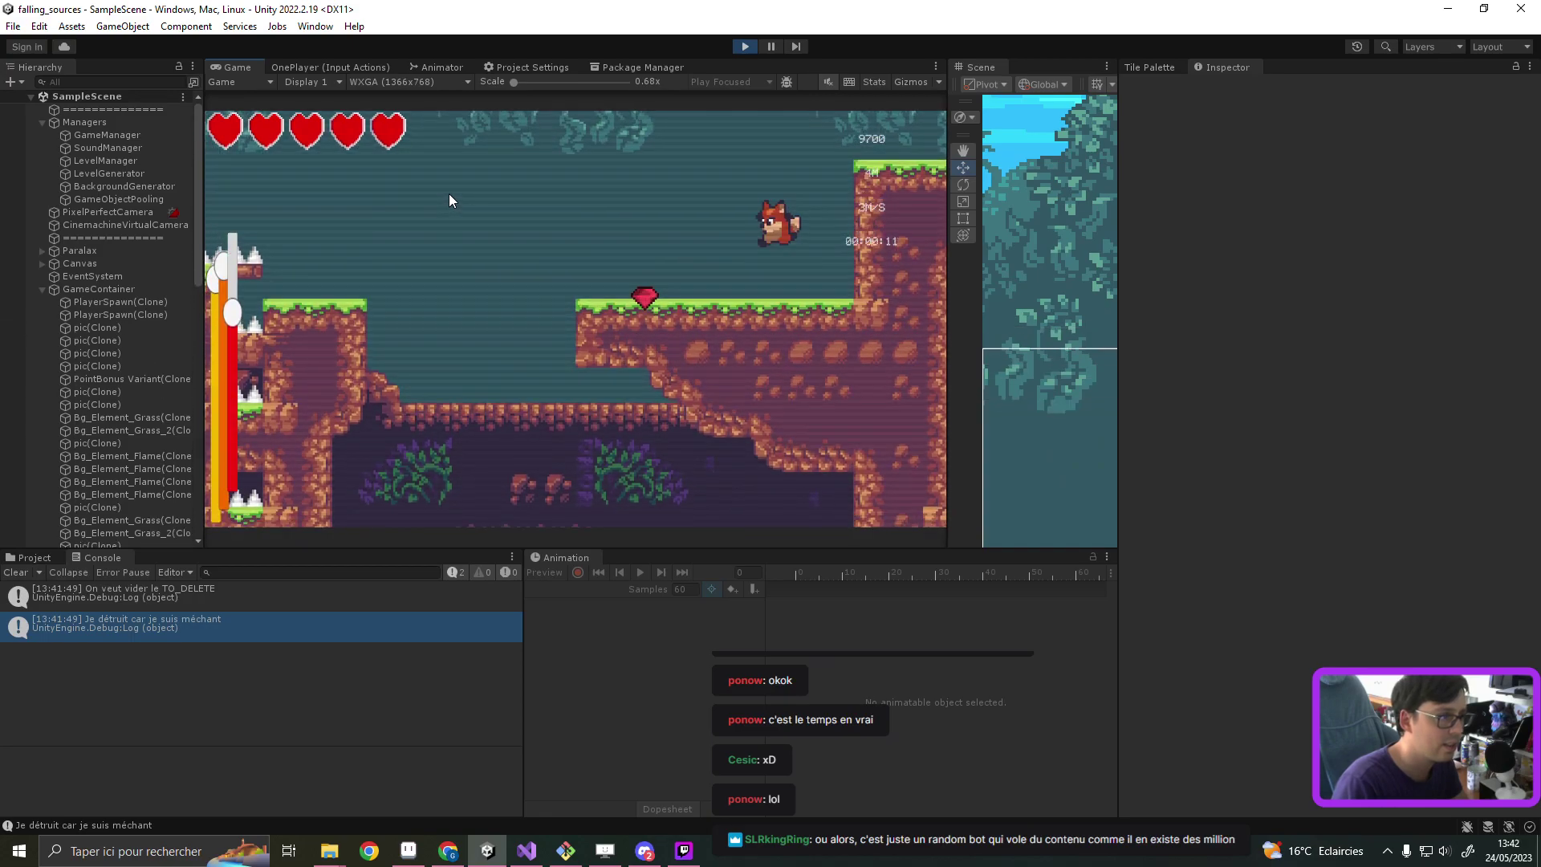
{"action": "key", "text": "Left"}
{"action": "key", "text": "Left"}
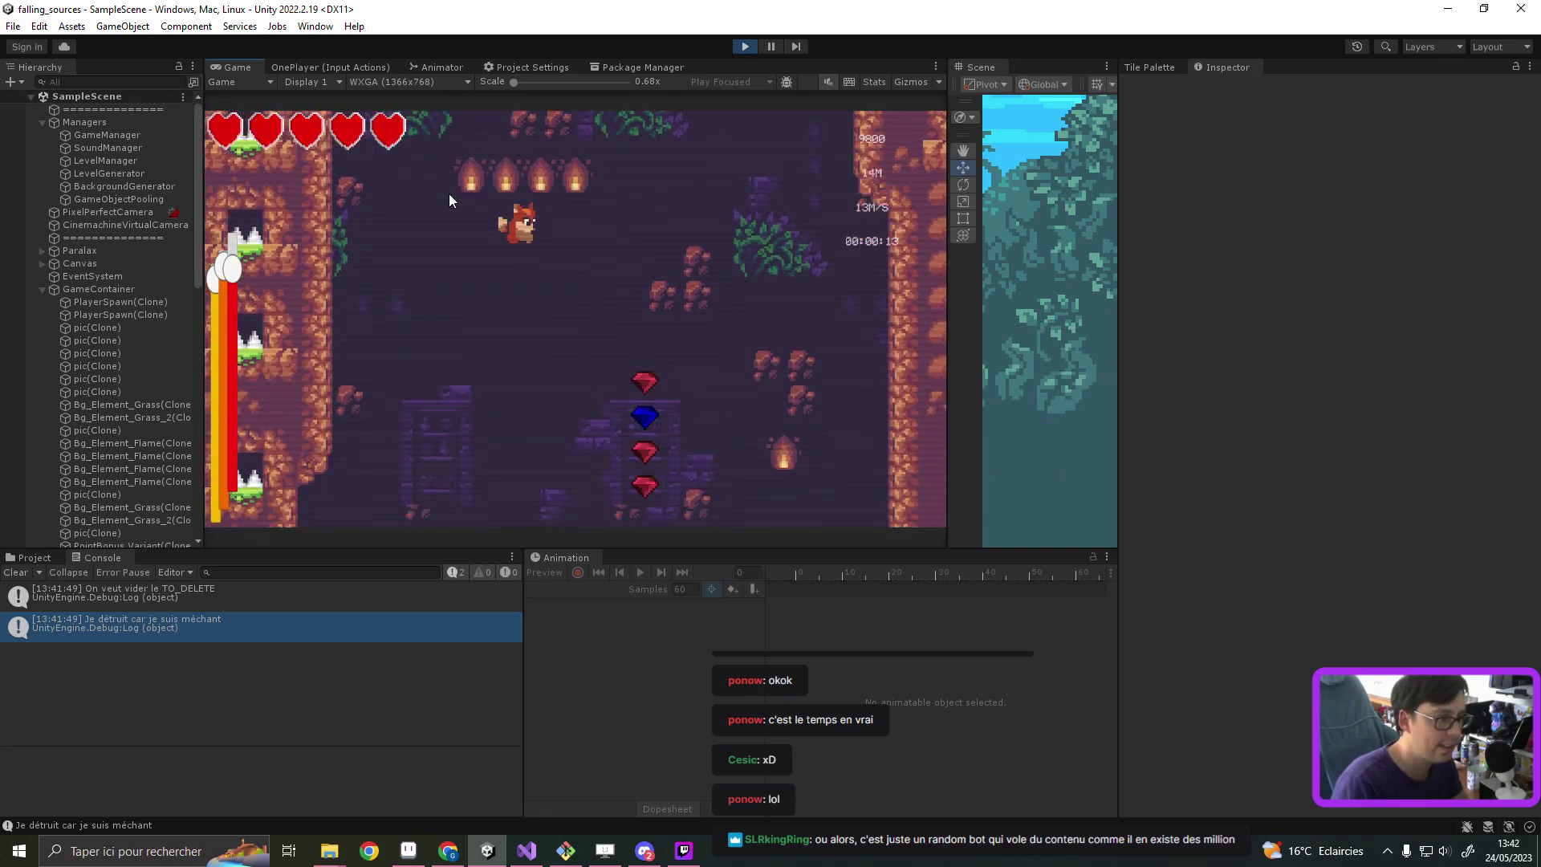
{"action": "key", "text": "Right"}
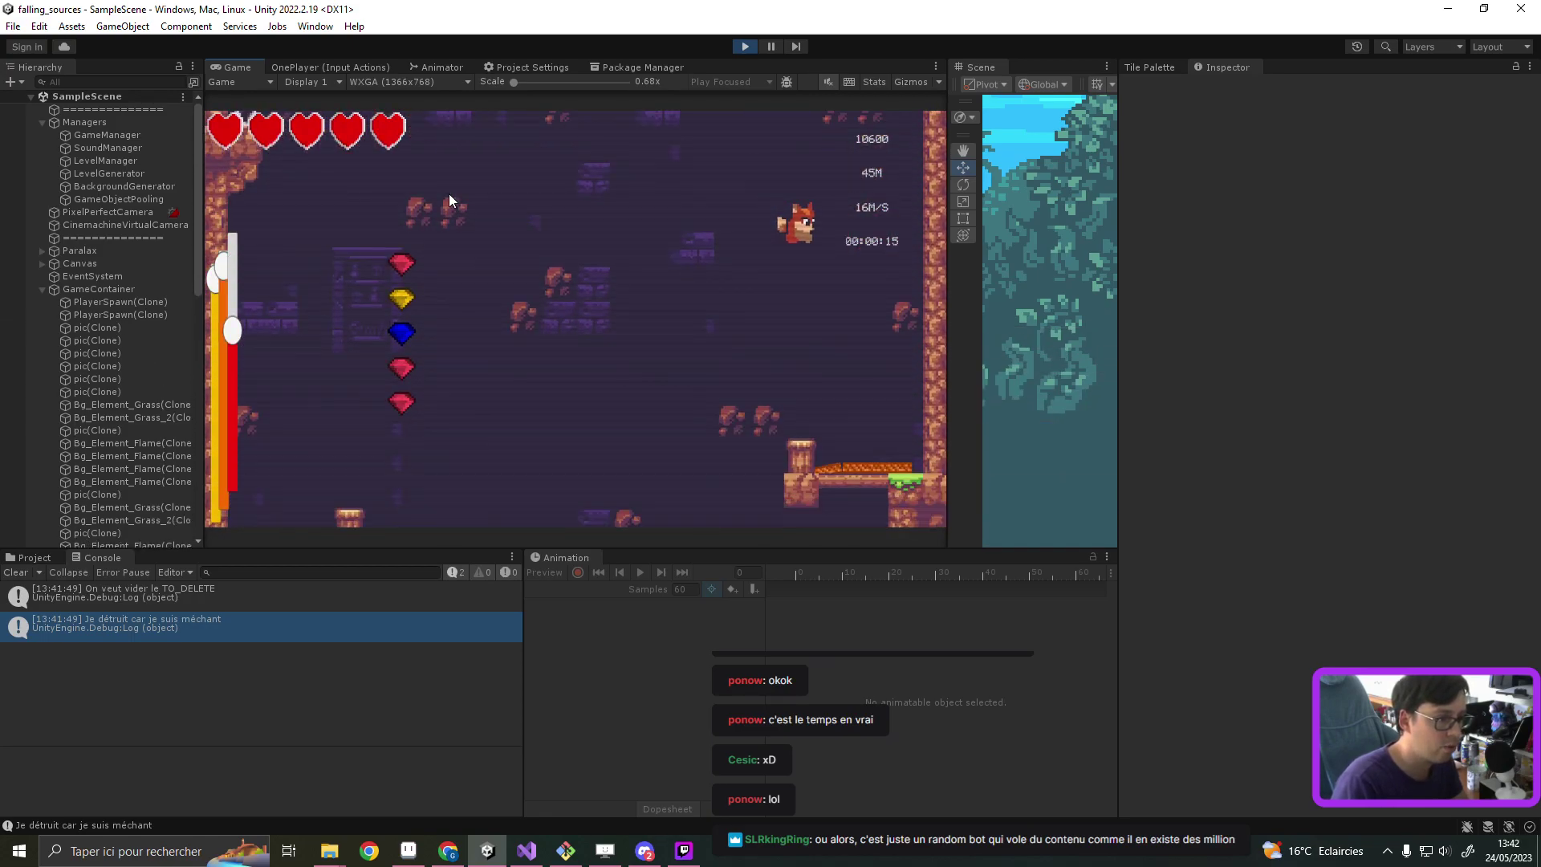
{"action": "key", "text": "Right"}
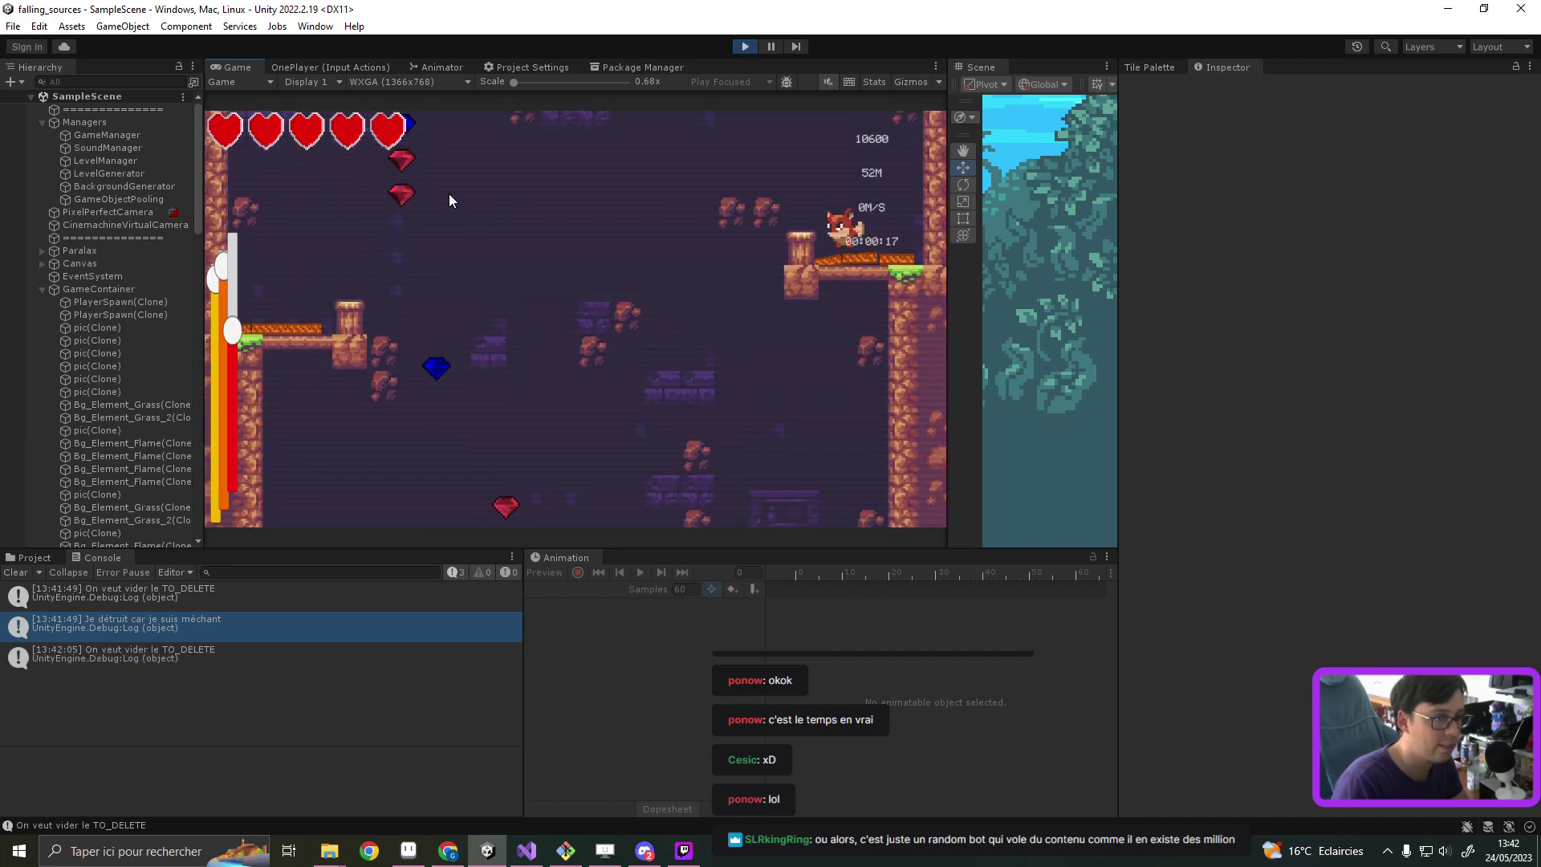
{"action": "key", "text": "Right"}
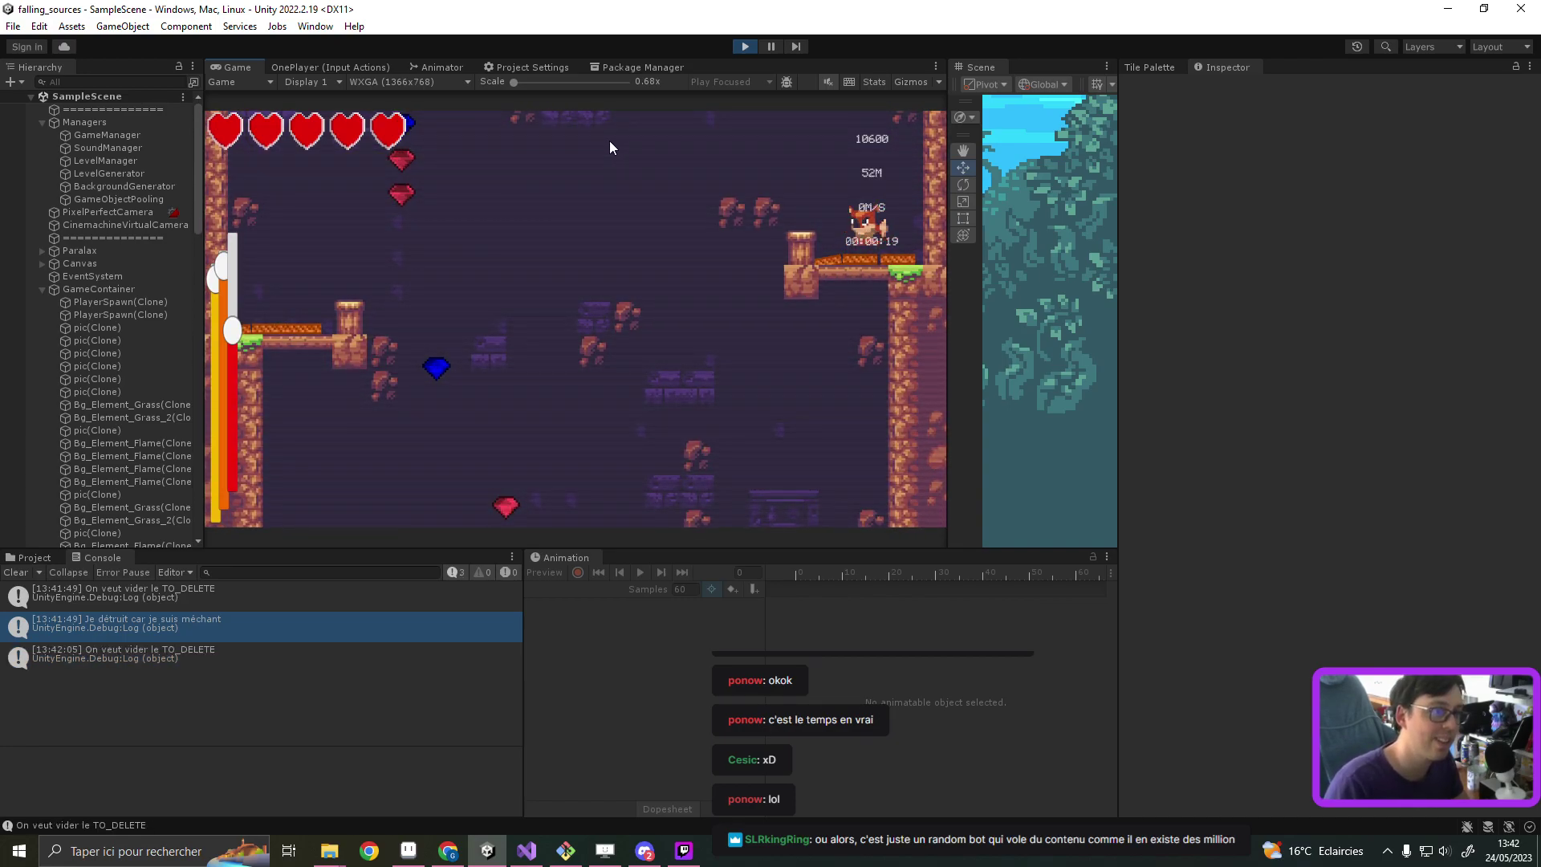
{"action": "left_click", "coordinate": [747, 44]}
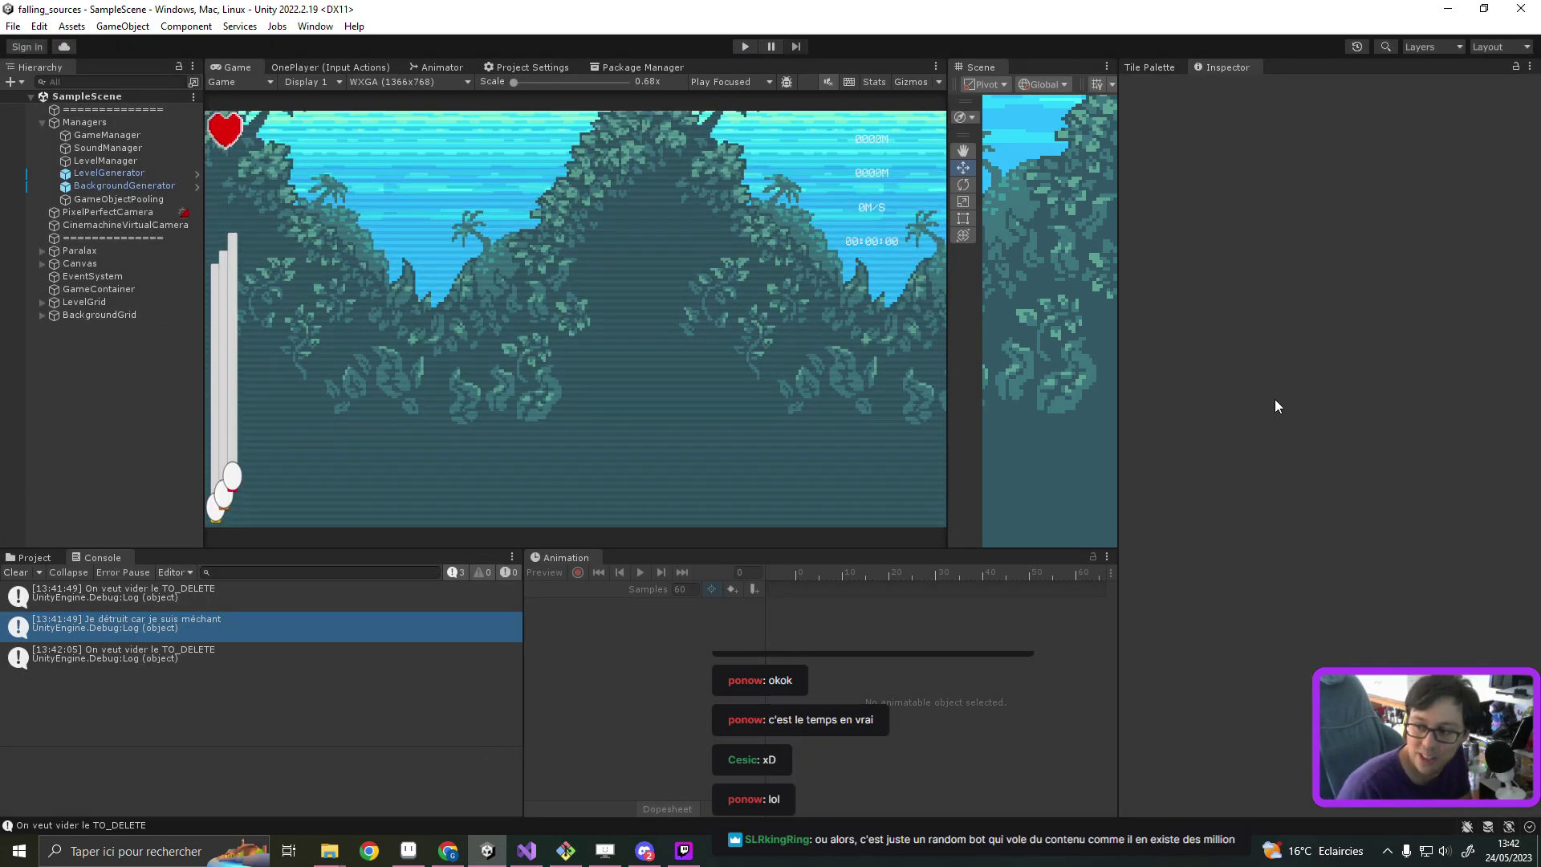
Step: Find the Trampoline prefab and freeze its Rigidbody 2D X and Y position and Z rotation
{"action": "left_click", "coordinate": [38, 558]}
{"action": "left_click", "coordinate": [244, 680]}
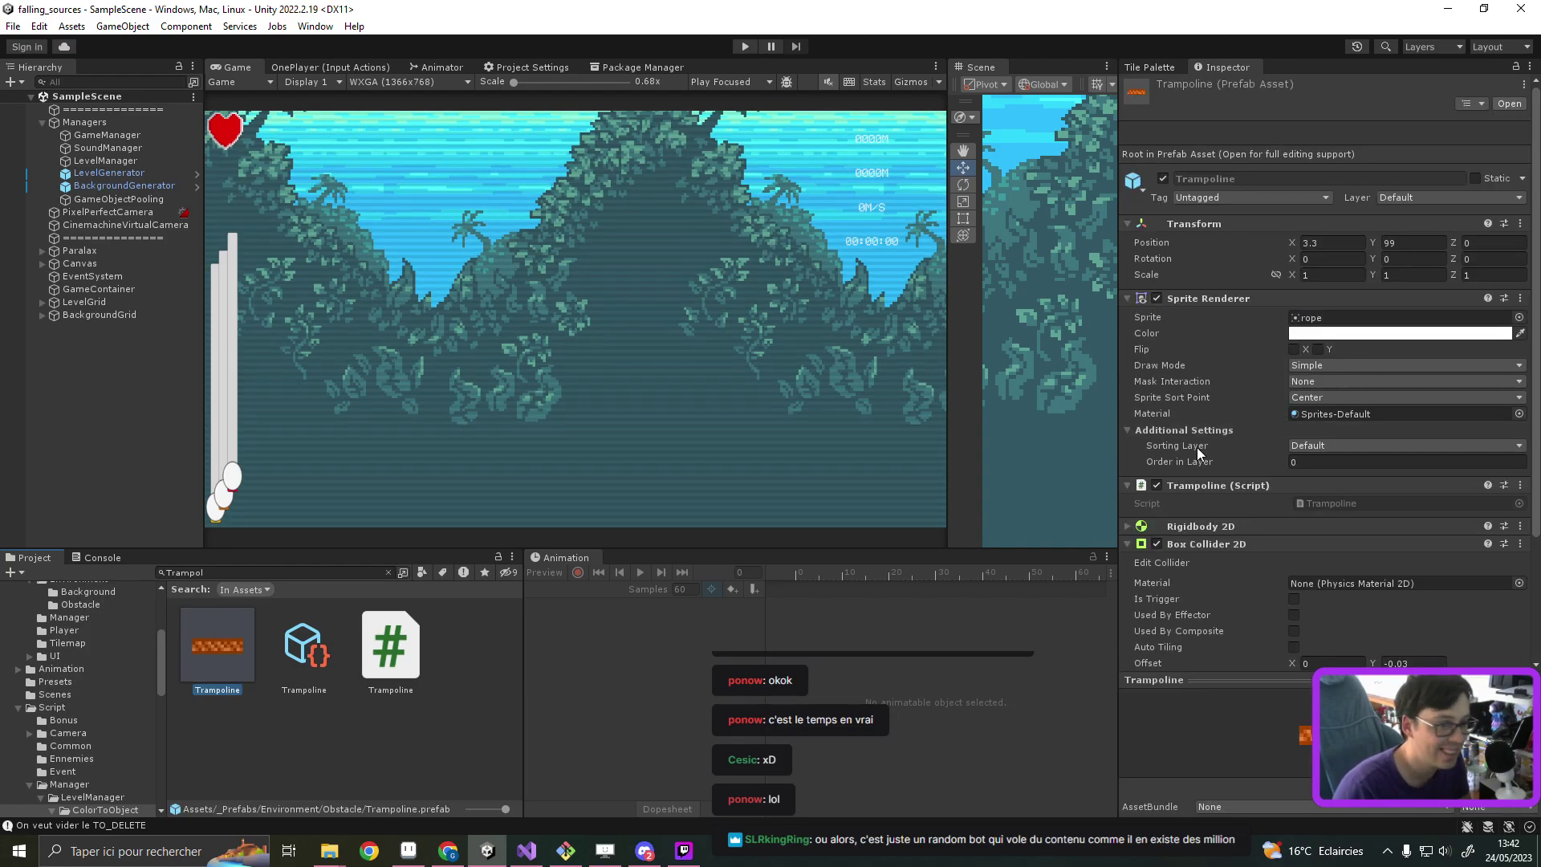
{"action": "left_click", "coordinate": [1217, 528]}
{"action": "scroll", "coordinate": [1284, 526], "scroll_direction": "down", "scroll_amount": 3}
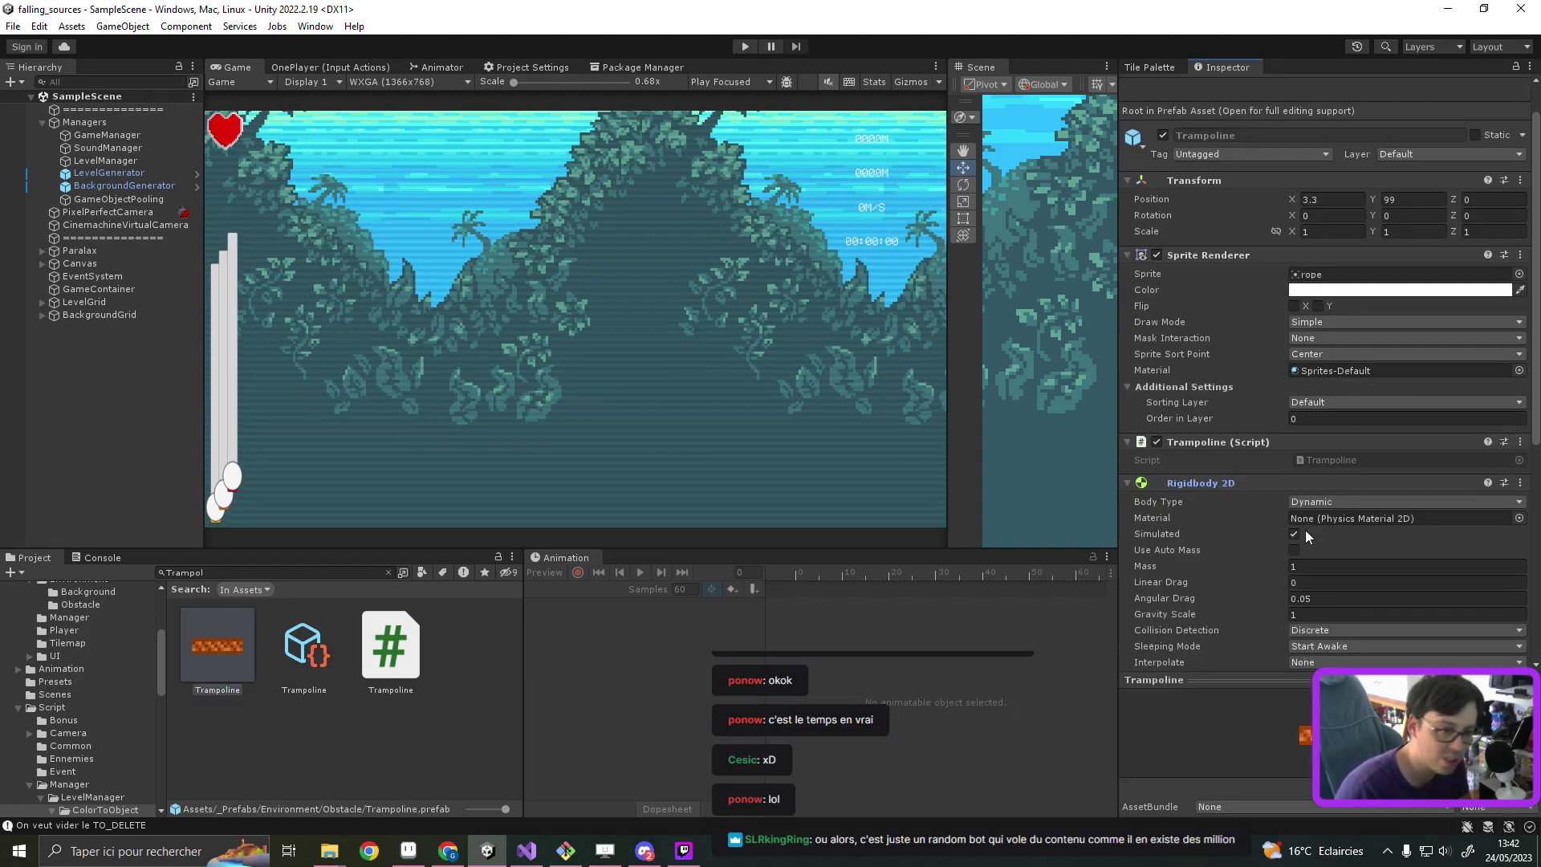
{"action": "scroll", "coordinate": [1306, 529], "scroll_direction": "down", "scroll_amount": 2}
{"action": "left_click", "coordinate": [1294, 520]}
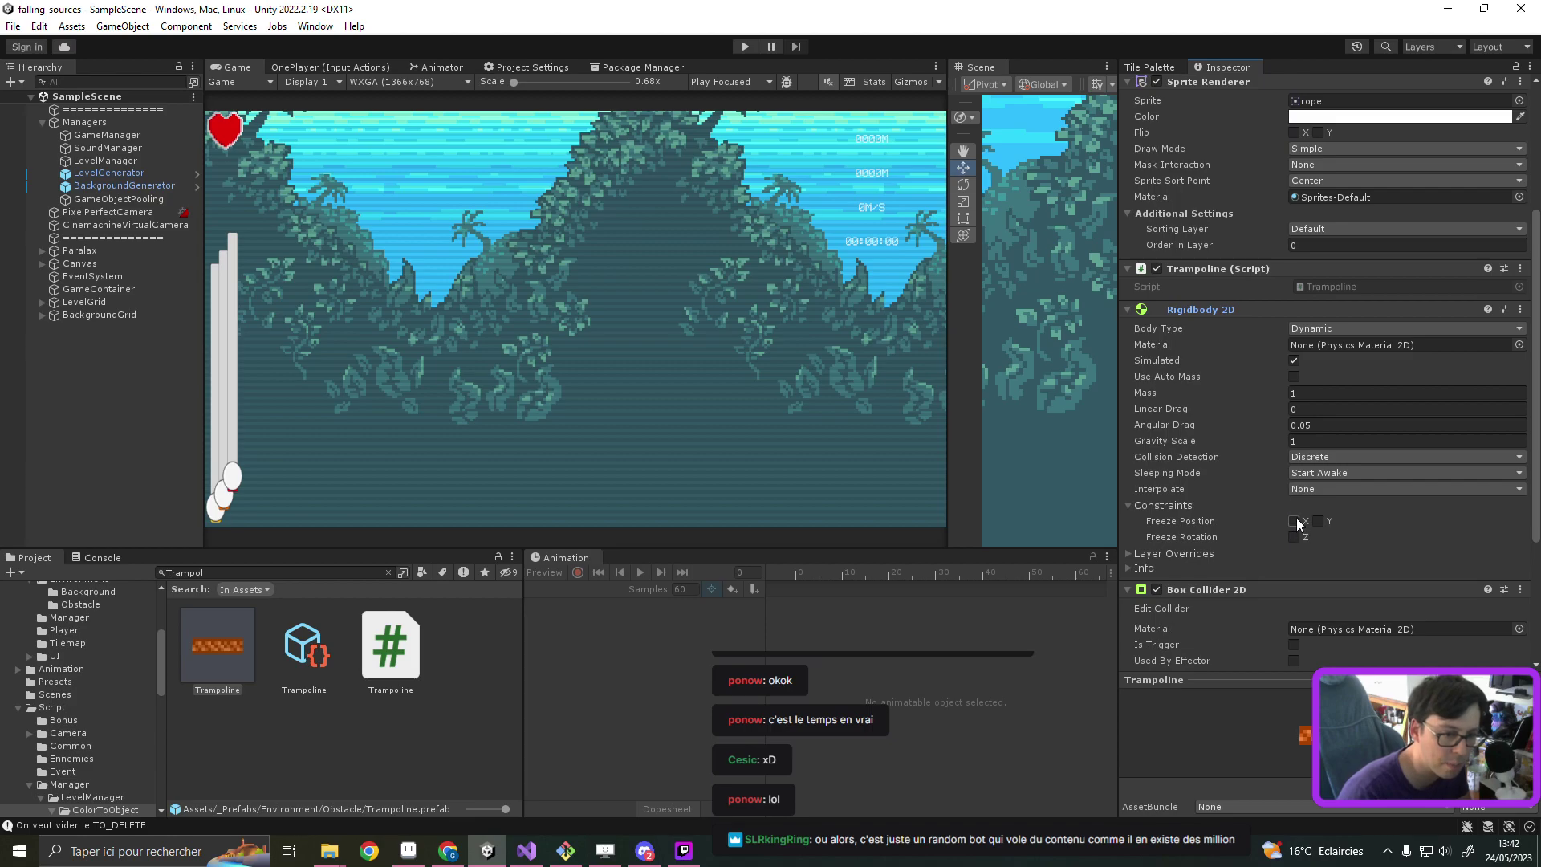
{"action": "left_click", "coordinate": [1317, 521]}
{"action": "left_click", "coordinate": [1294, 537]}
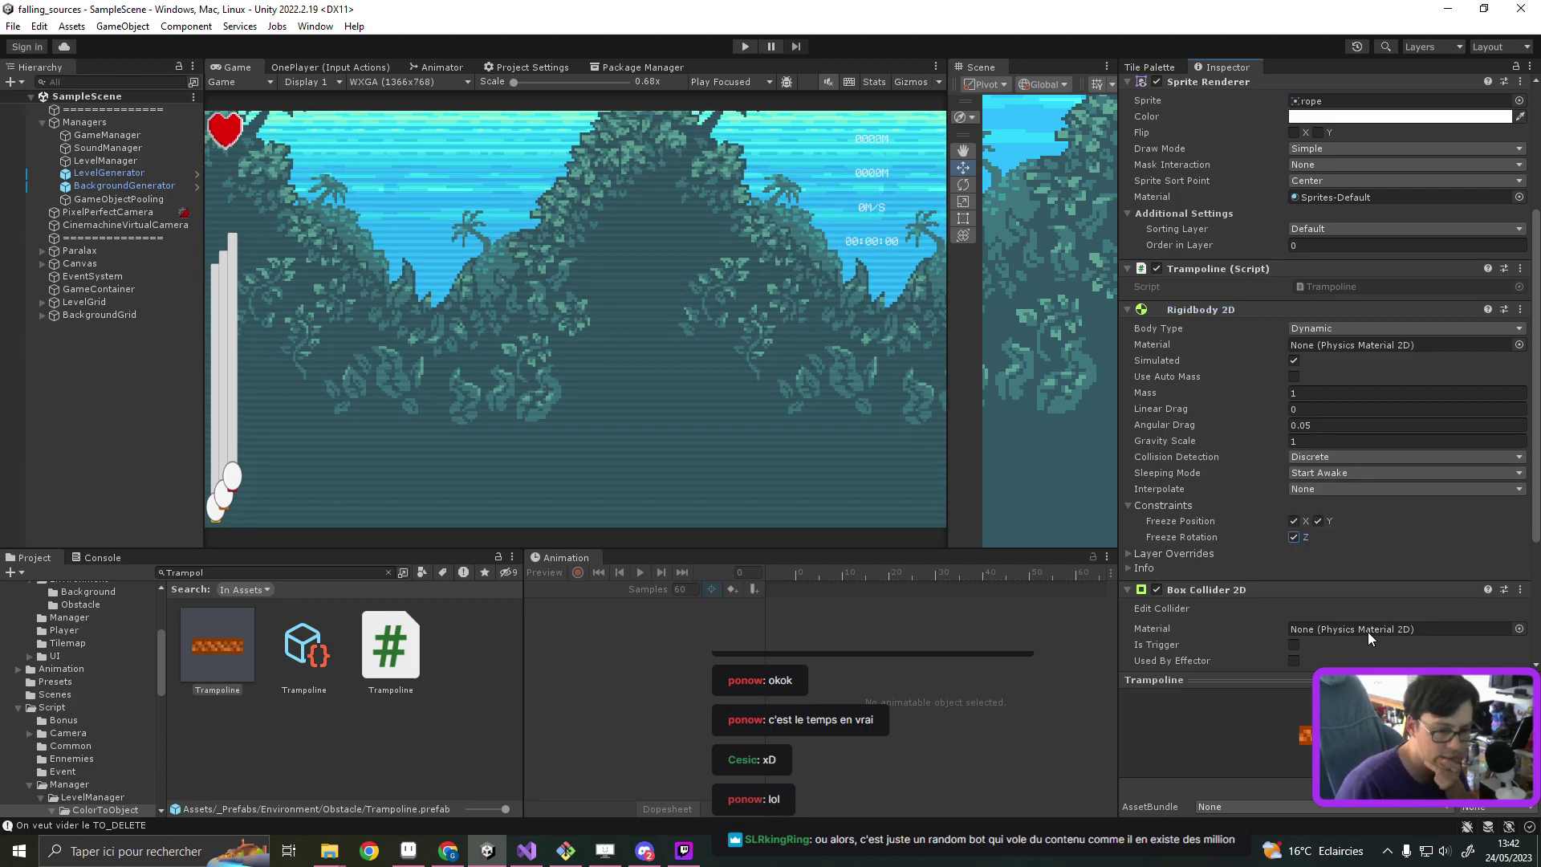
Step: Open the prefab's Trampoline script in Visual Studio
{"action": "scroll", "coordinate": [1349, 576], "scroll_direction": "down", "scroll_amount": 2}
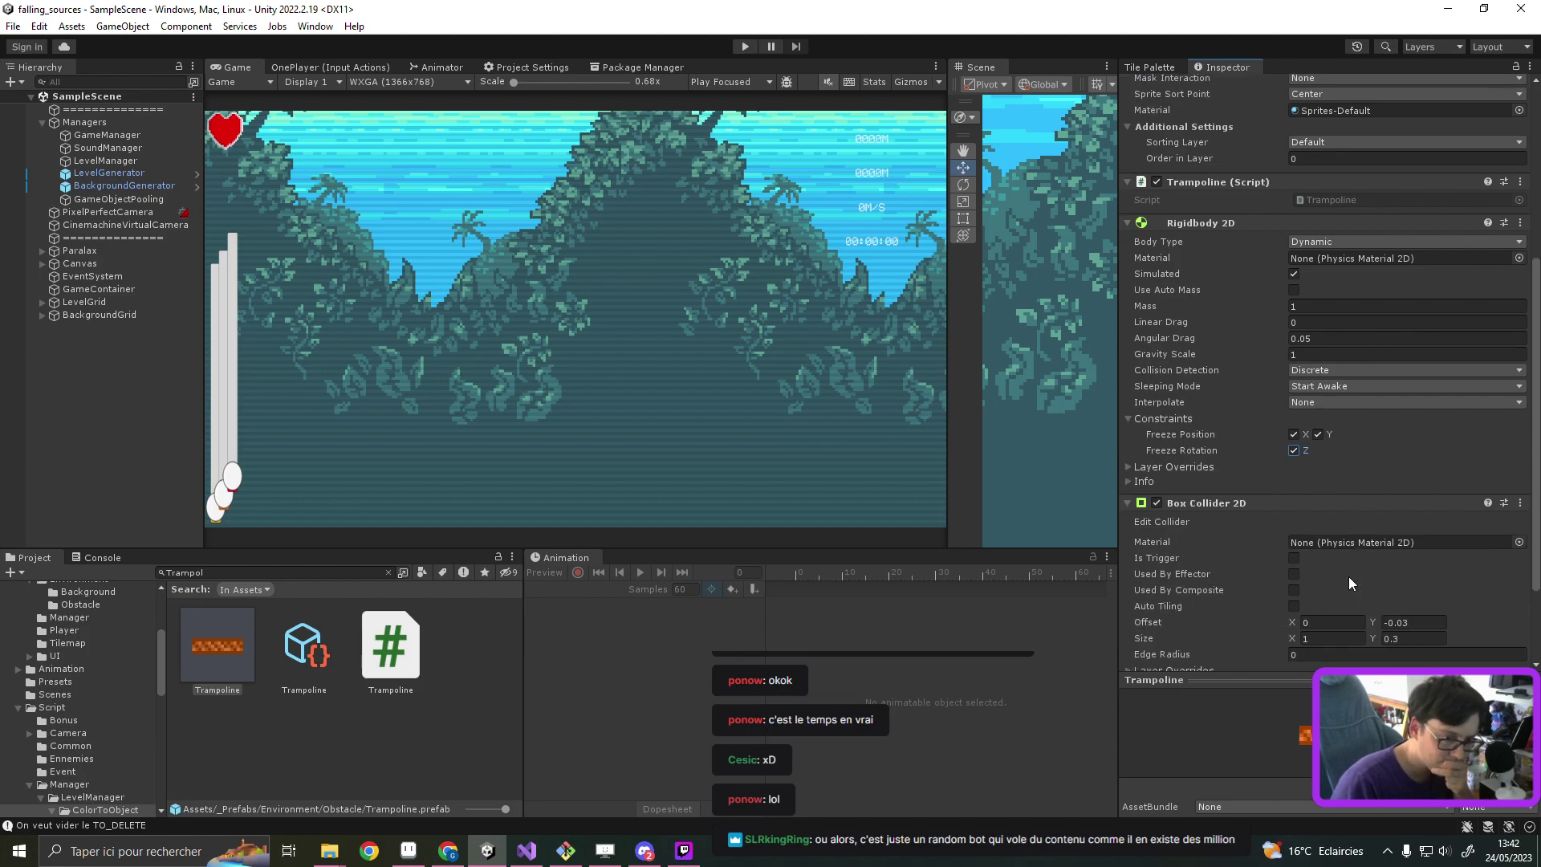
{"action": "scroll", "coordinate": [1348, 576], "scroll_direction": "up", "scroll_amount": 2}
{"action": "double_click", "coordinate": [1358, 300]}
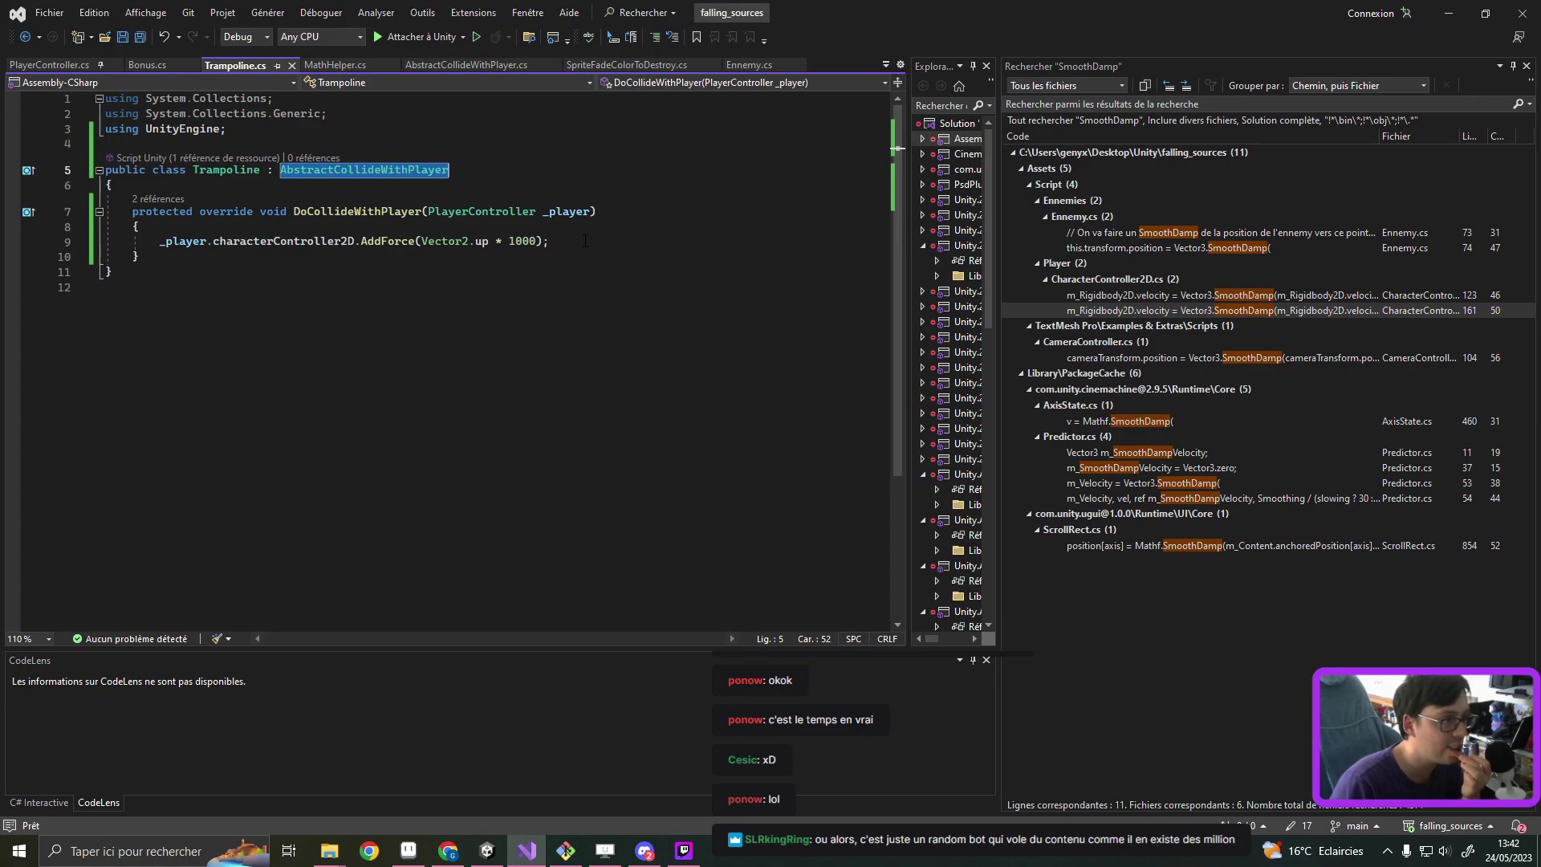
Step: Declare public int trampolineForce = 8000 and use it in AddForce instead of the hard-coded 8000
{"action": "left_click", "coordinate": [595, 239]}
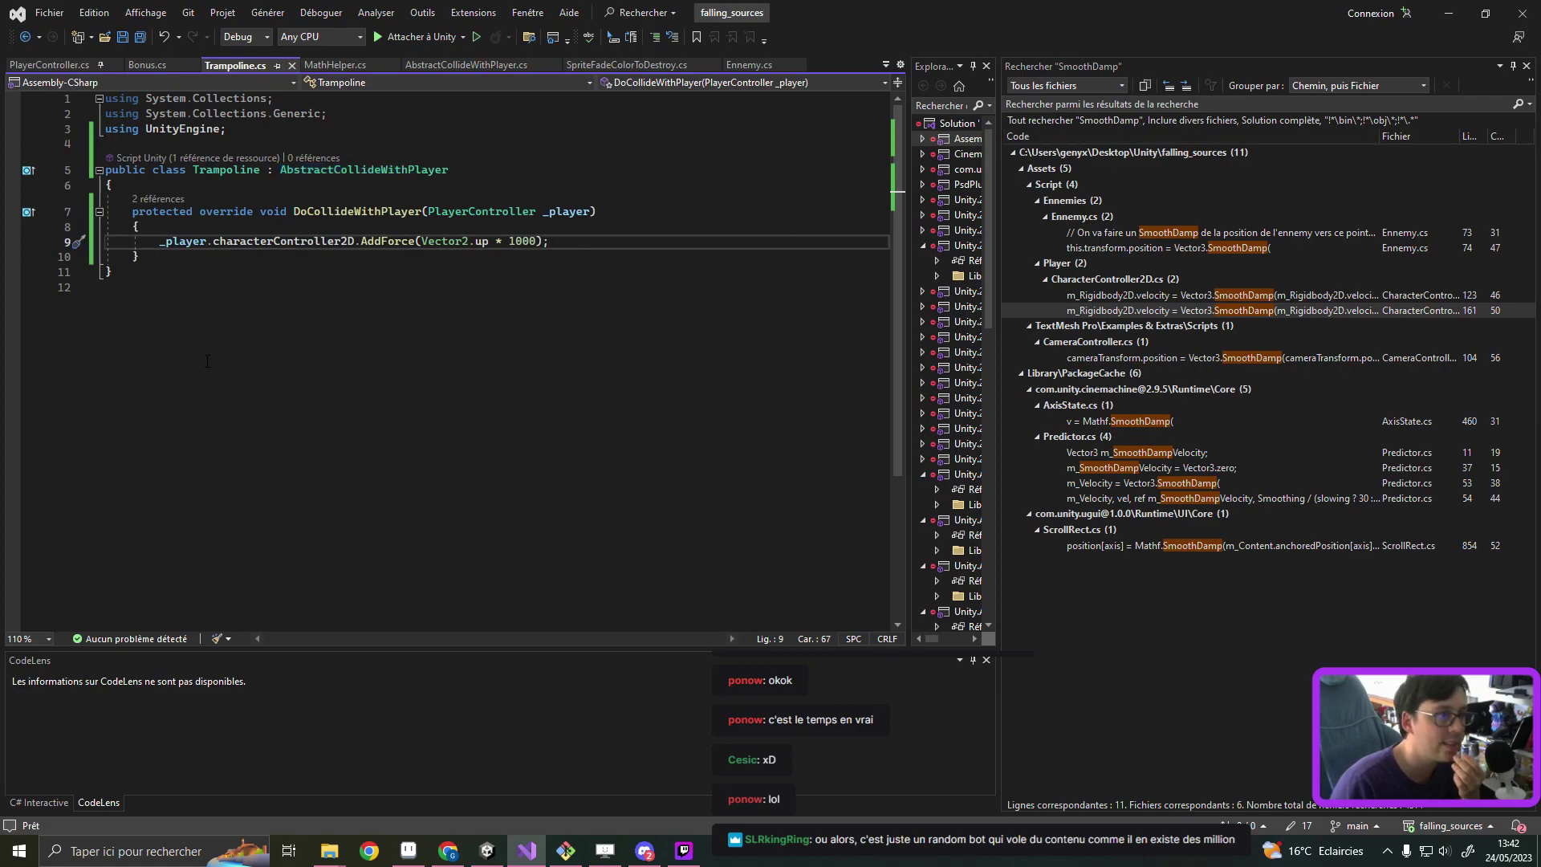
{"action": "left_click", "coordinate": [511, 240]}
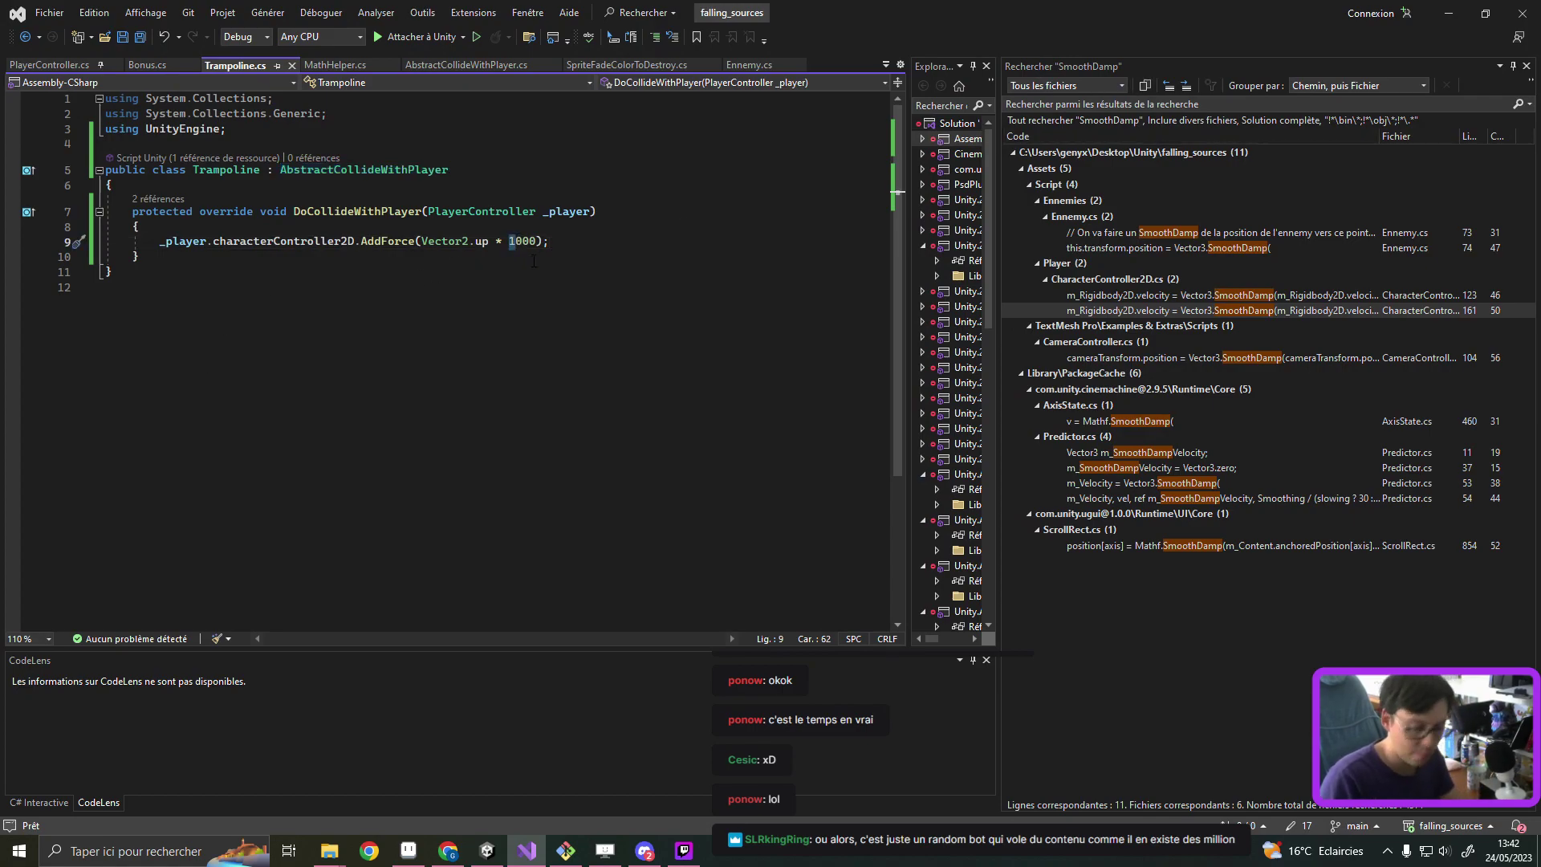
{"action": "type", "text": "8"}
{"action": "left_click", "coordinate": [134, 196]}
{"action": "key", "text": "Return"}
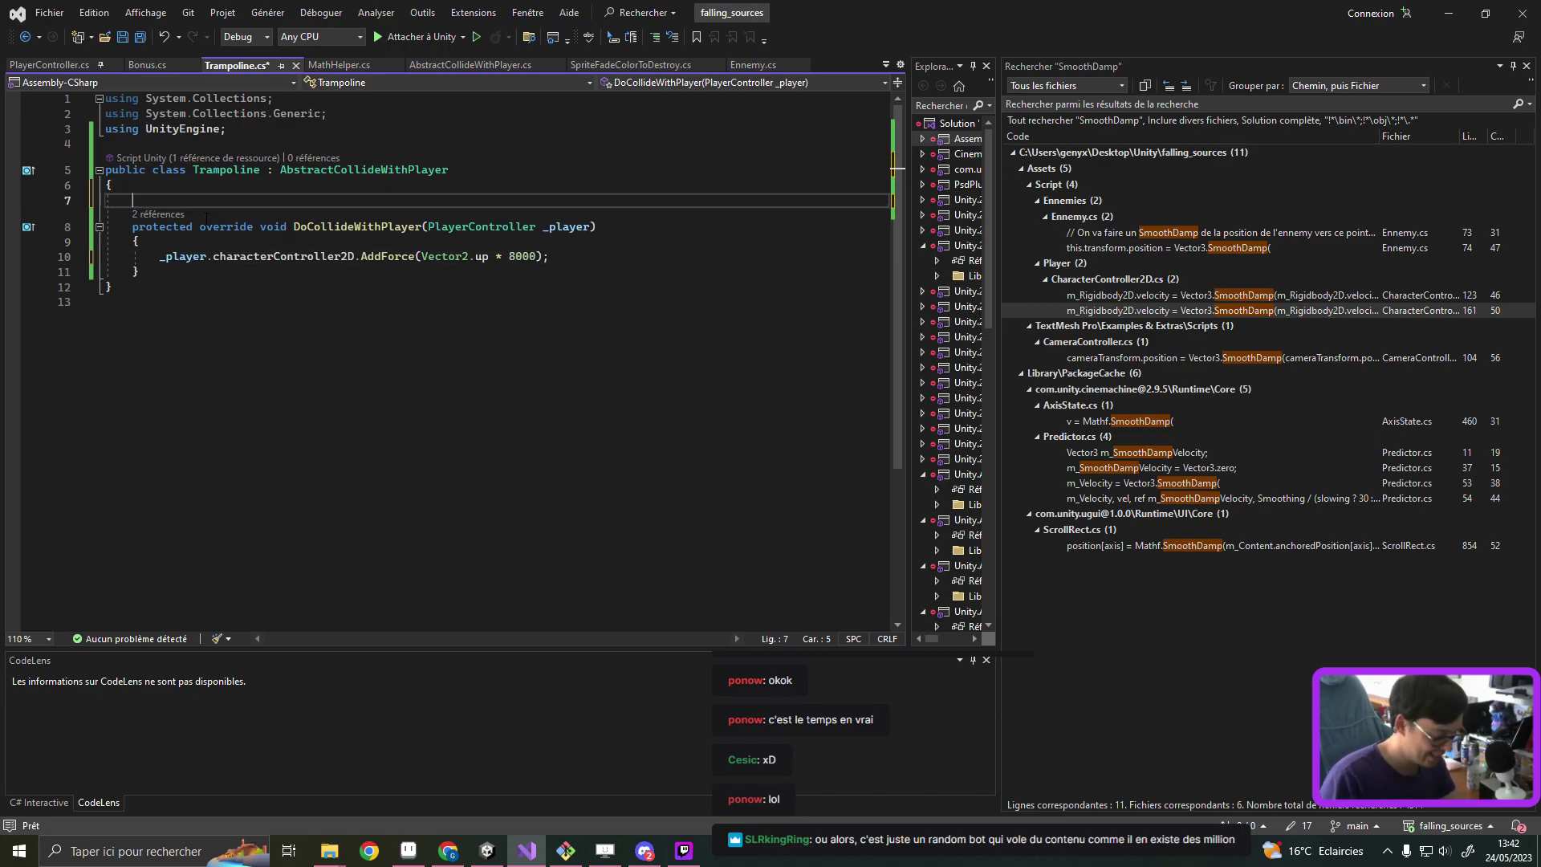
{"action": "type", "text": "public "}
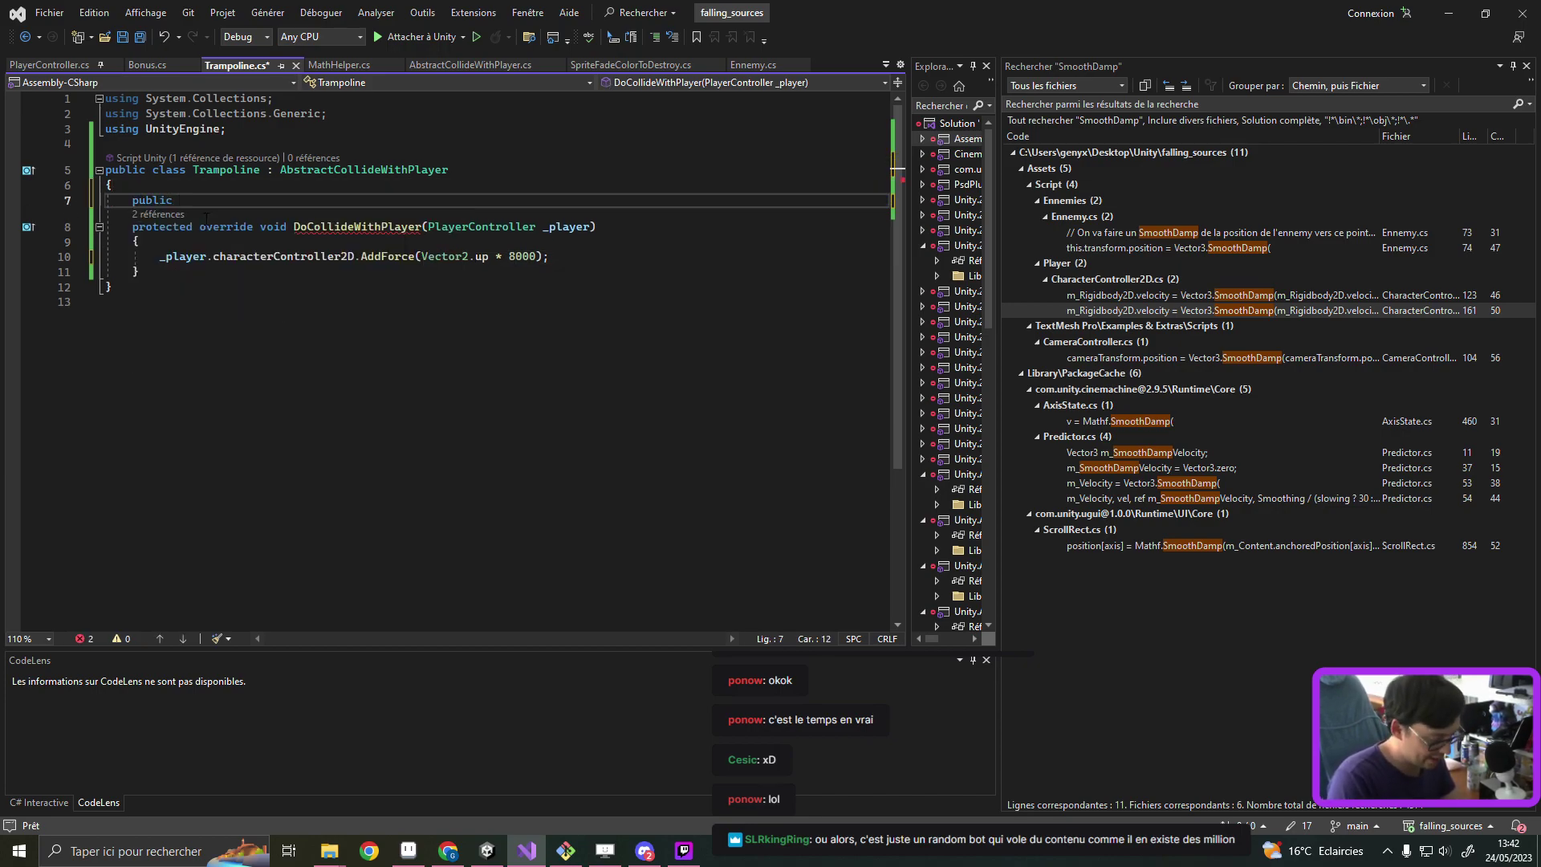
{"action": "type", "text": "int trampolineForce"}
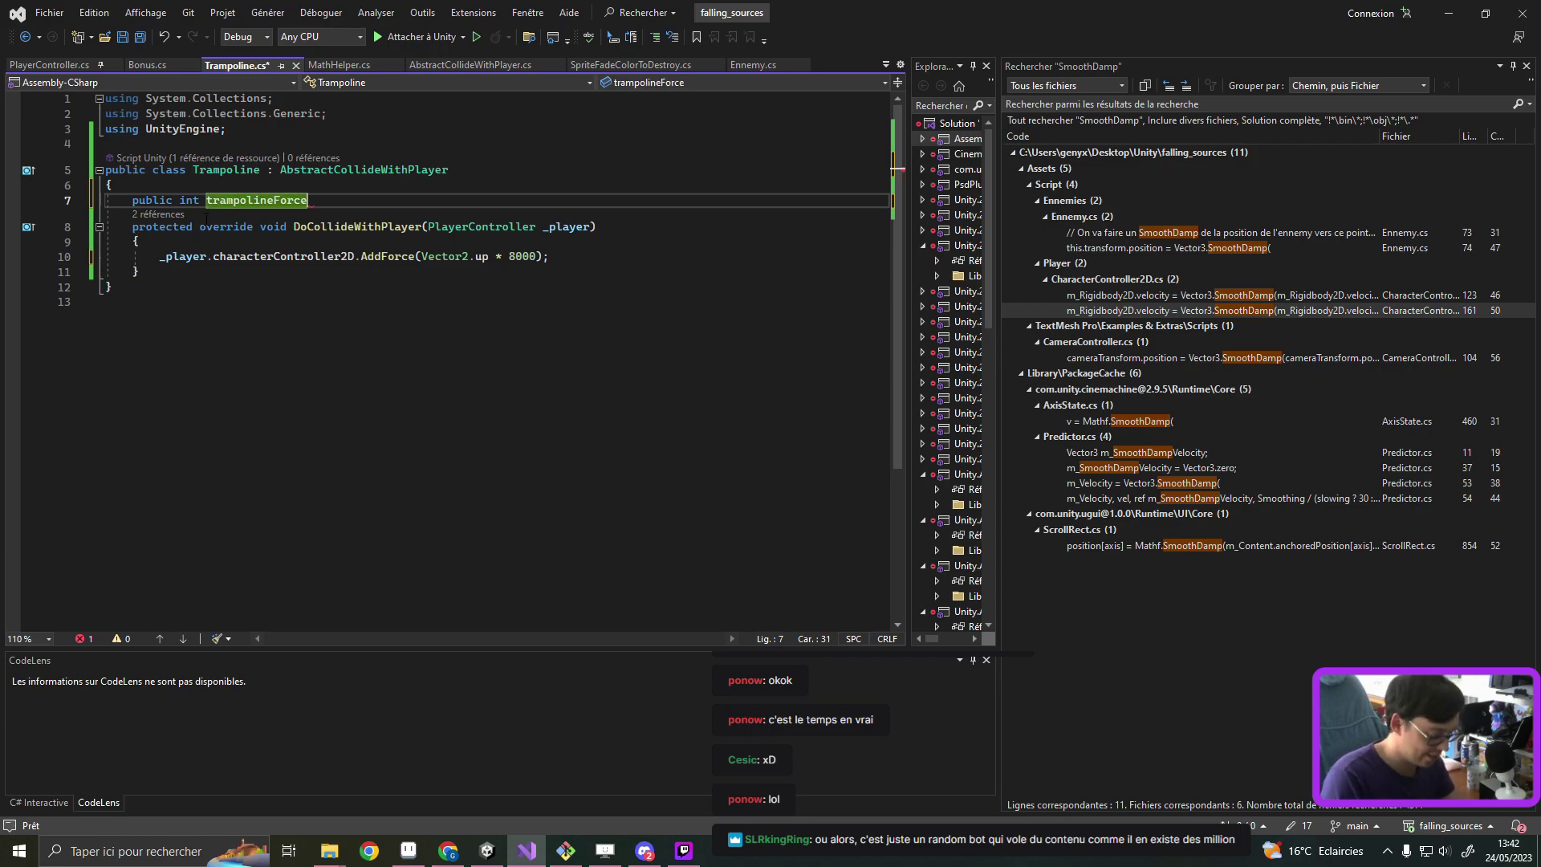
{"action": "type", "text": " = 8000;"}
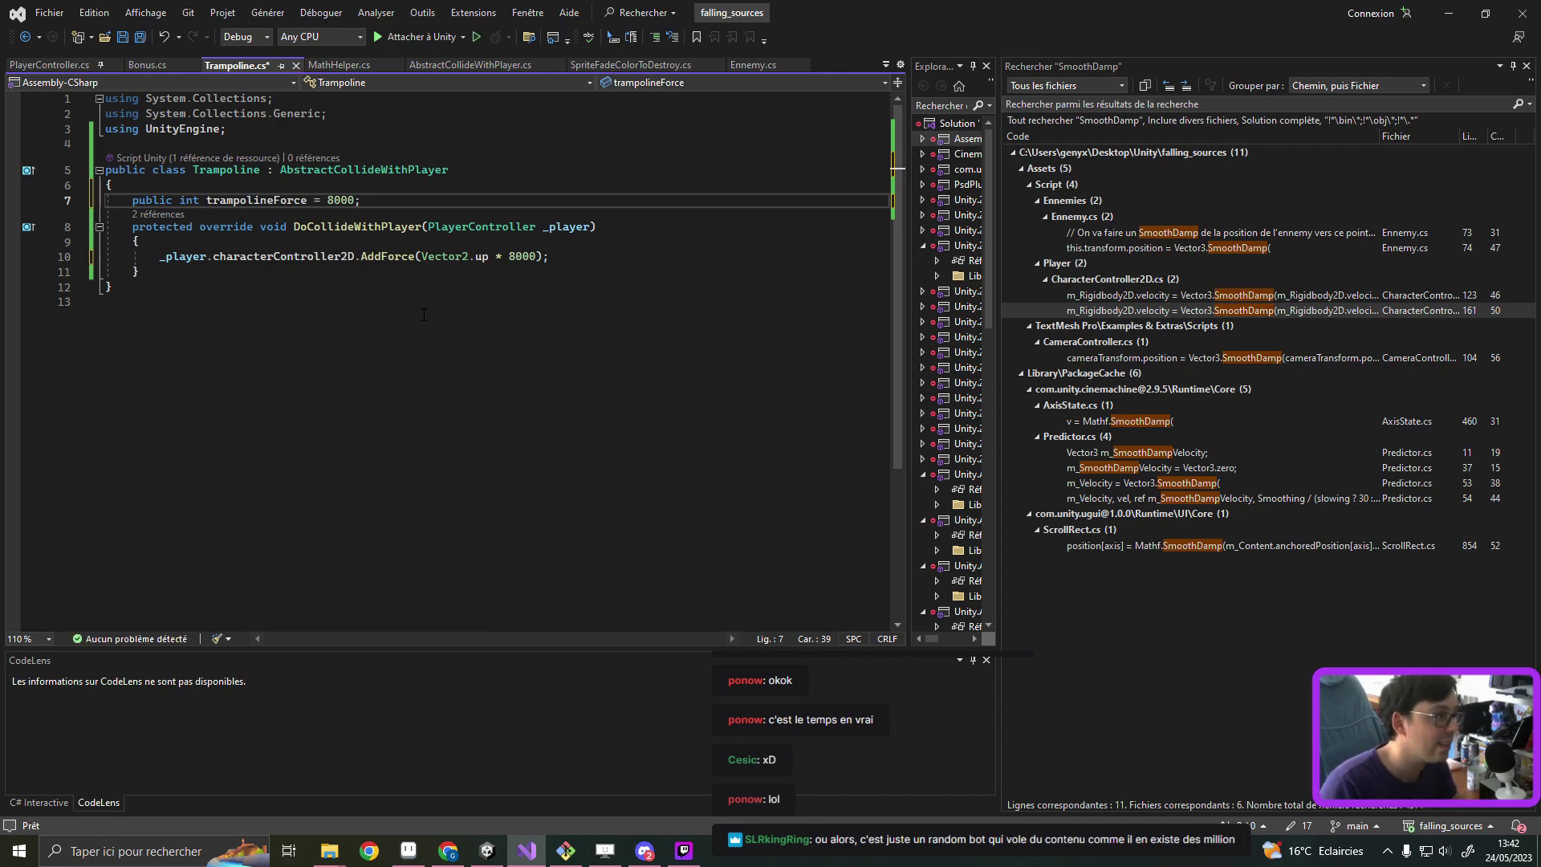
{"action": "double_click", "coordinate": [262, 200]}
{"action": "left_click_drag", "start_coordinate": [536, 256], "coordinate": [509, 256]}
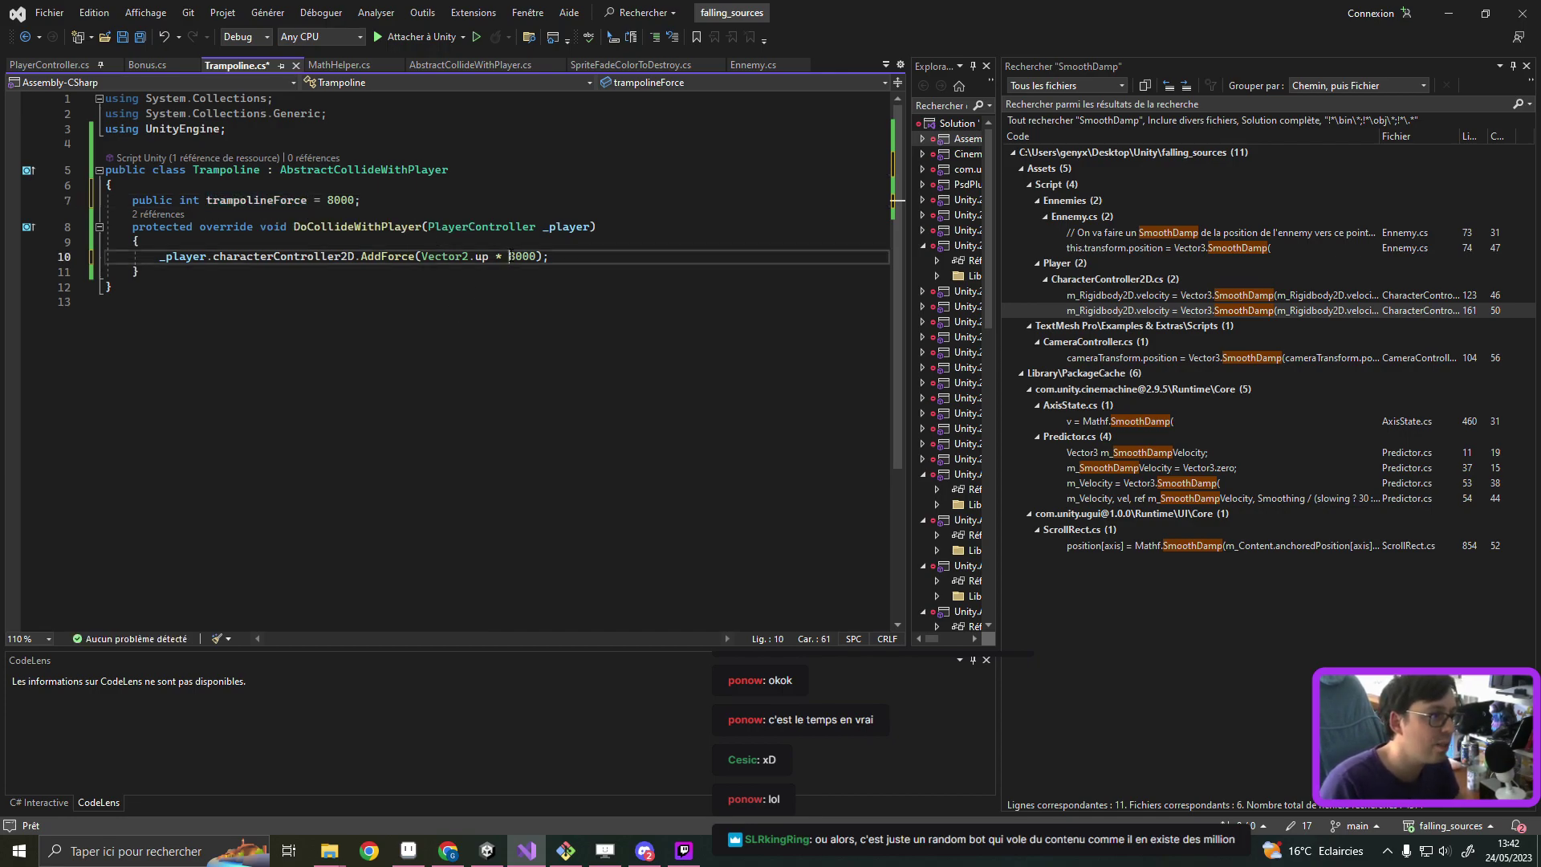
{"action": "type", "text": "trampolineForce"}
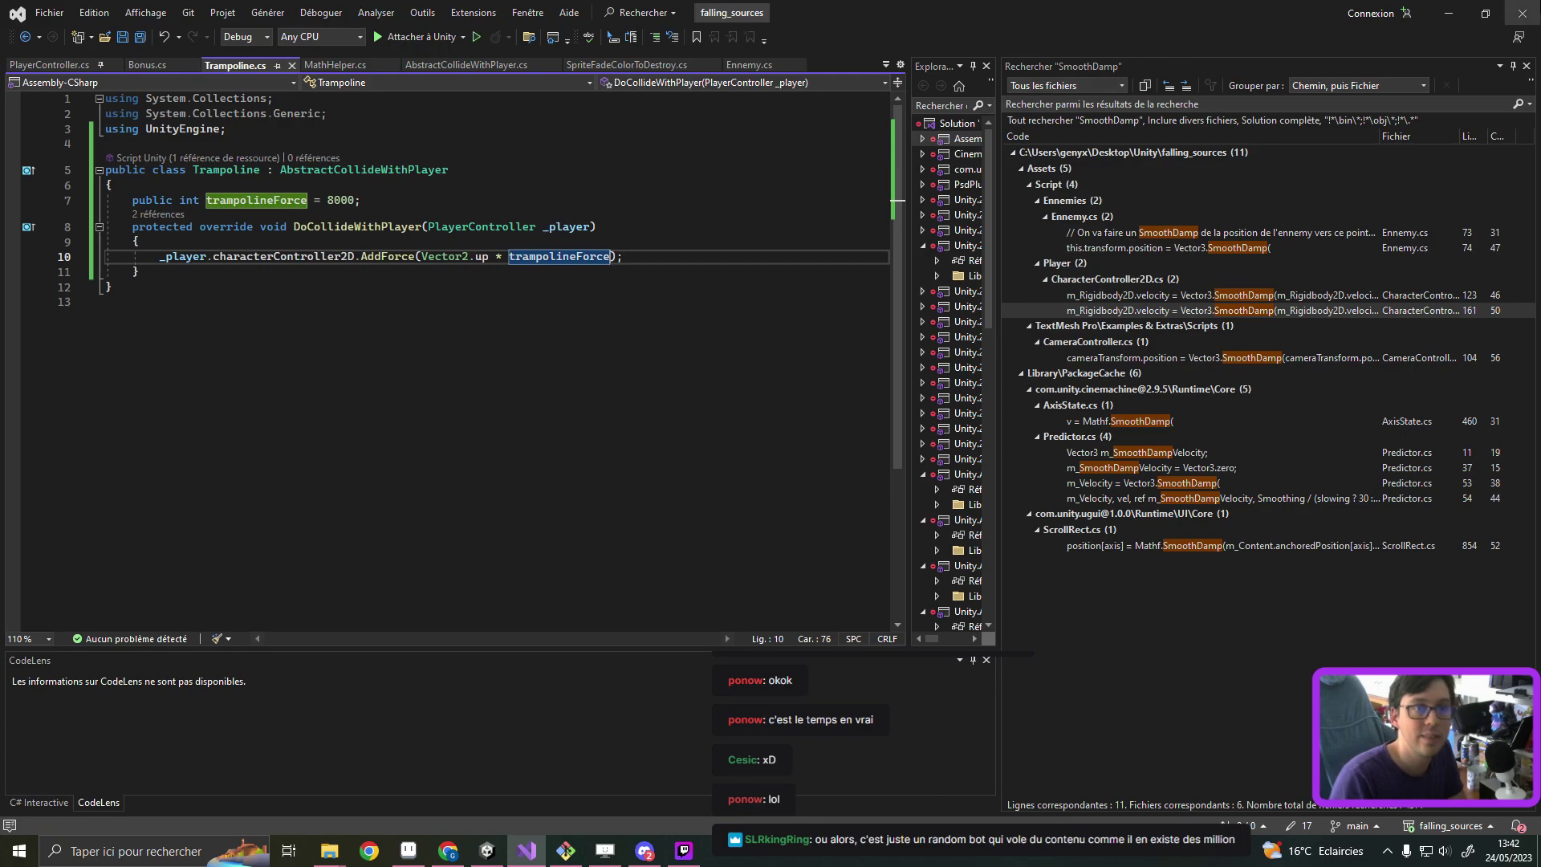
{"action": "left_click", "coordinate": [1448, 17]}
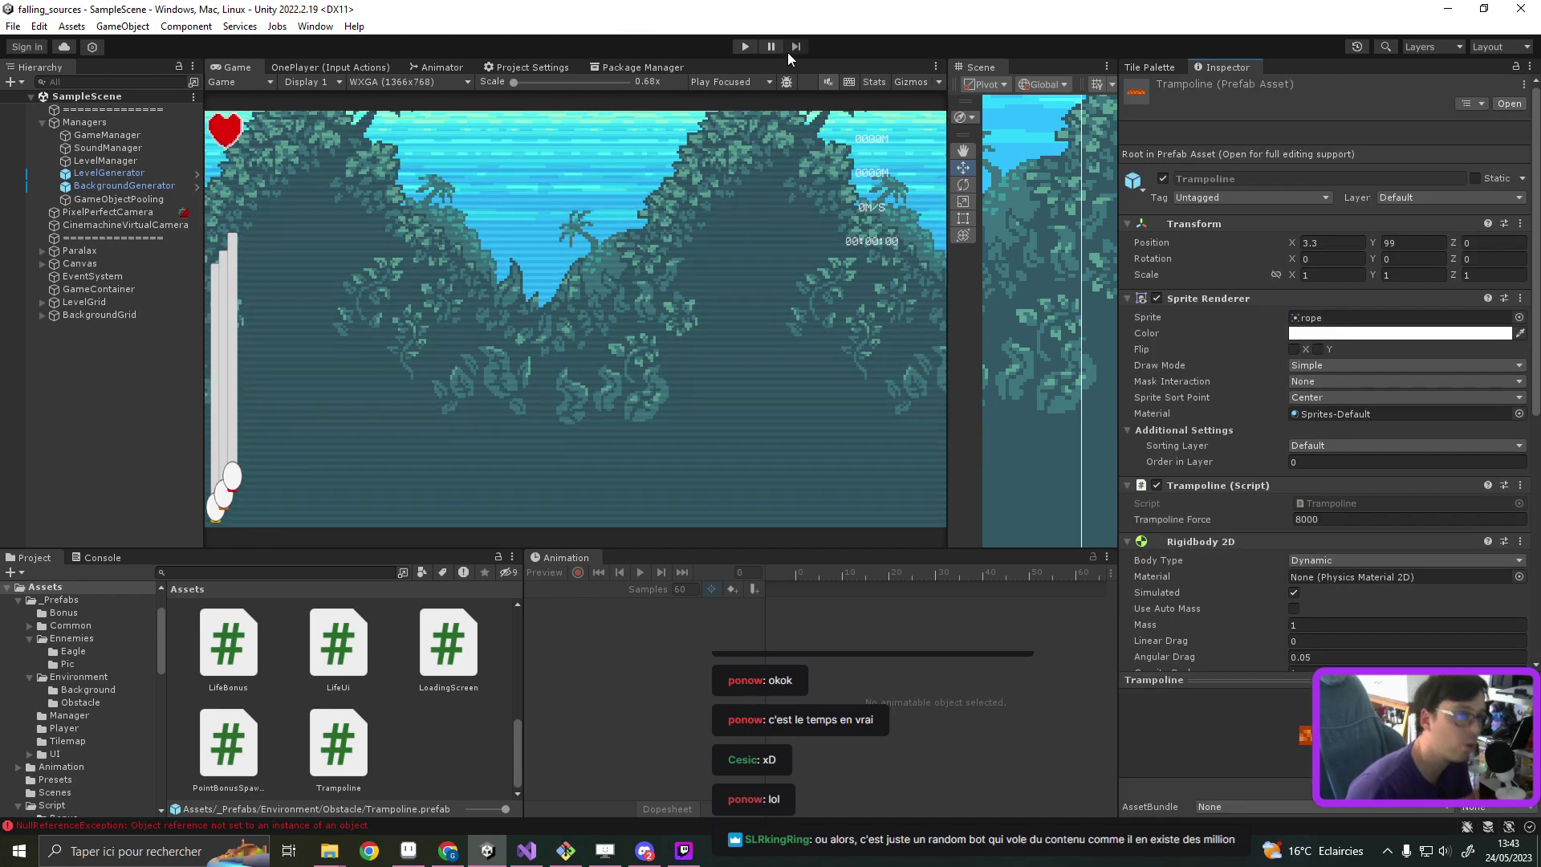
Step: Play-test from the title screen with the Console visible, steering the fox left and right, then stop
{"action": "left_click", "coordinate": [744, 47]}
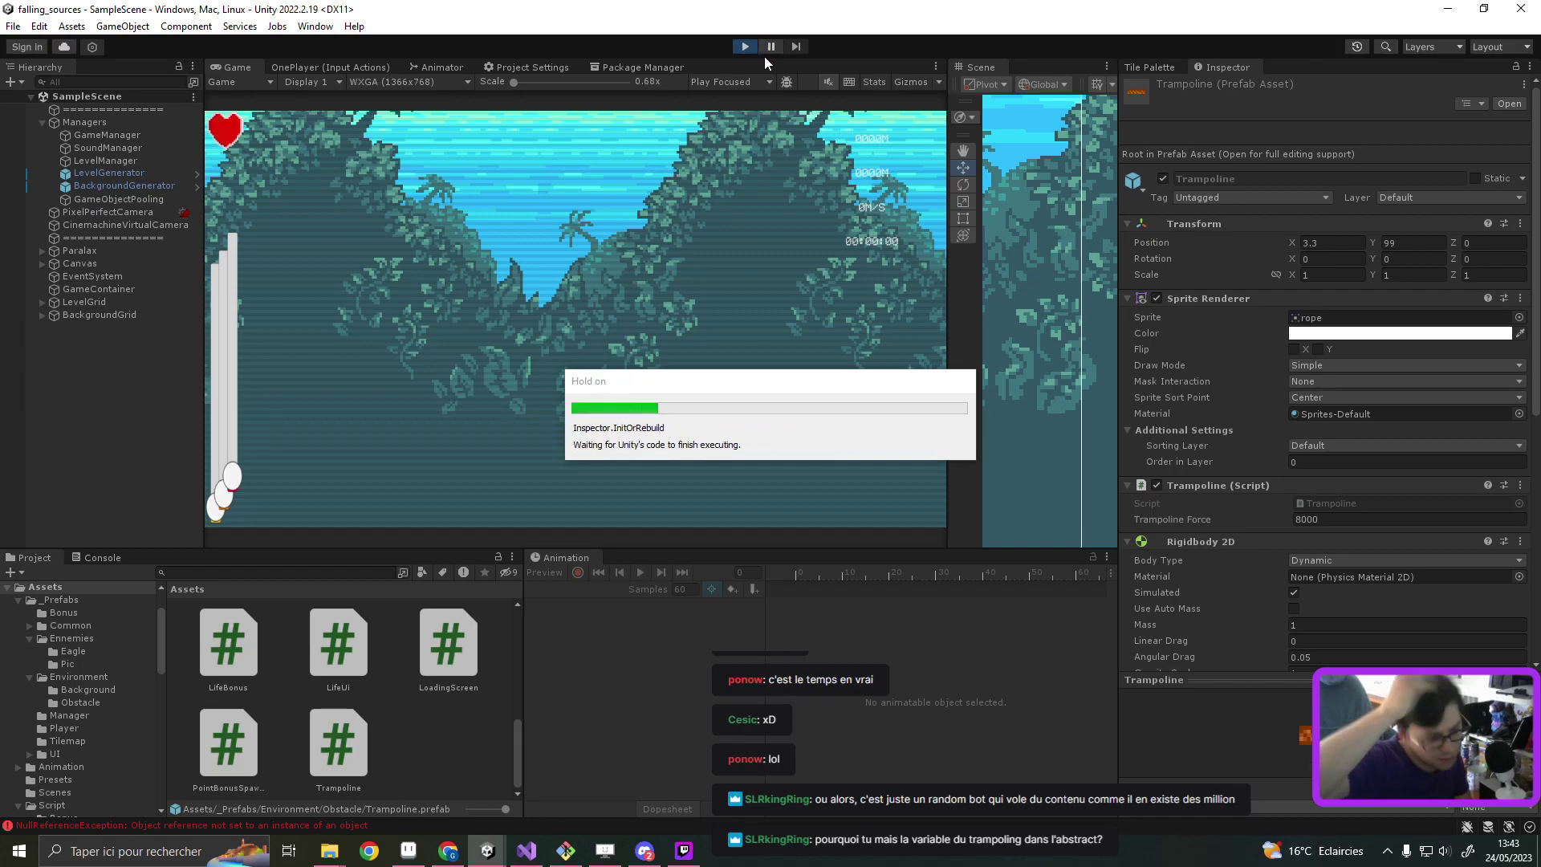
{"action": "left_click", "coordinate": [100, 558]}
{"action": "left_click", "coordinate": [586, 385]}
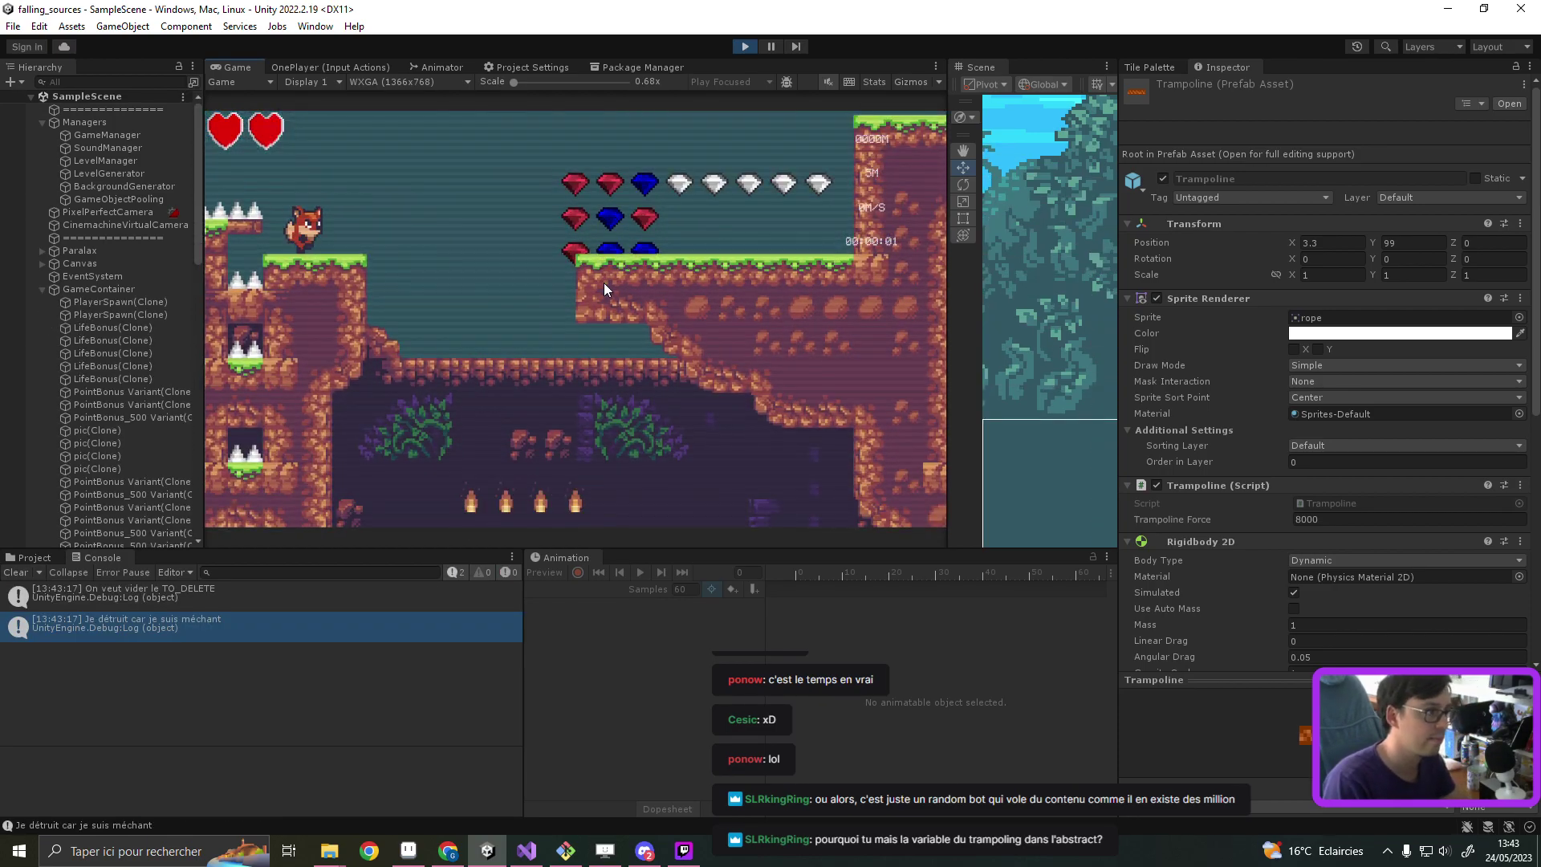
{"action": "key", "text": "Right"}
{"action": "key", "text": "Left"}
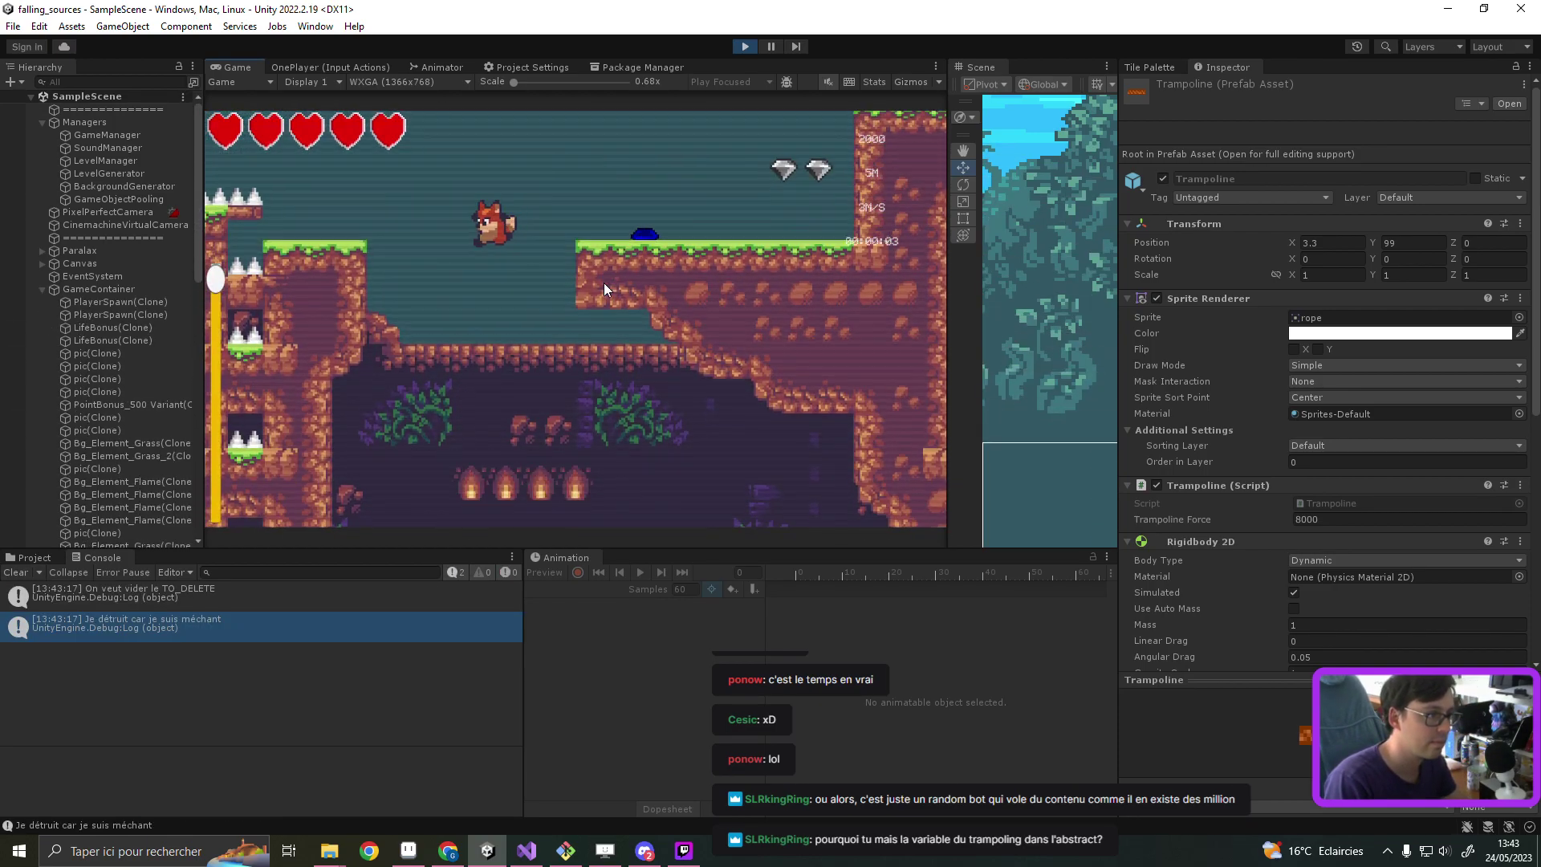
{"action": "key", "text": "Right"}
{"action": "key", "text": "Right"}
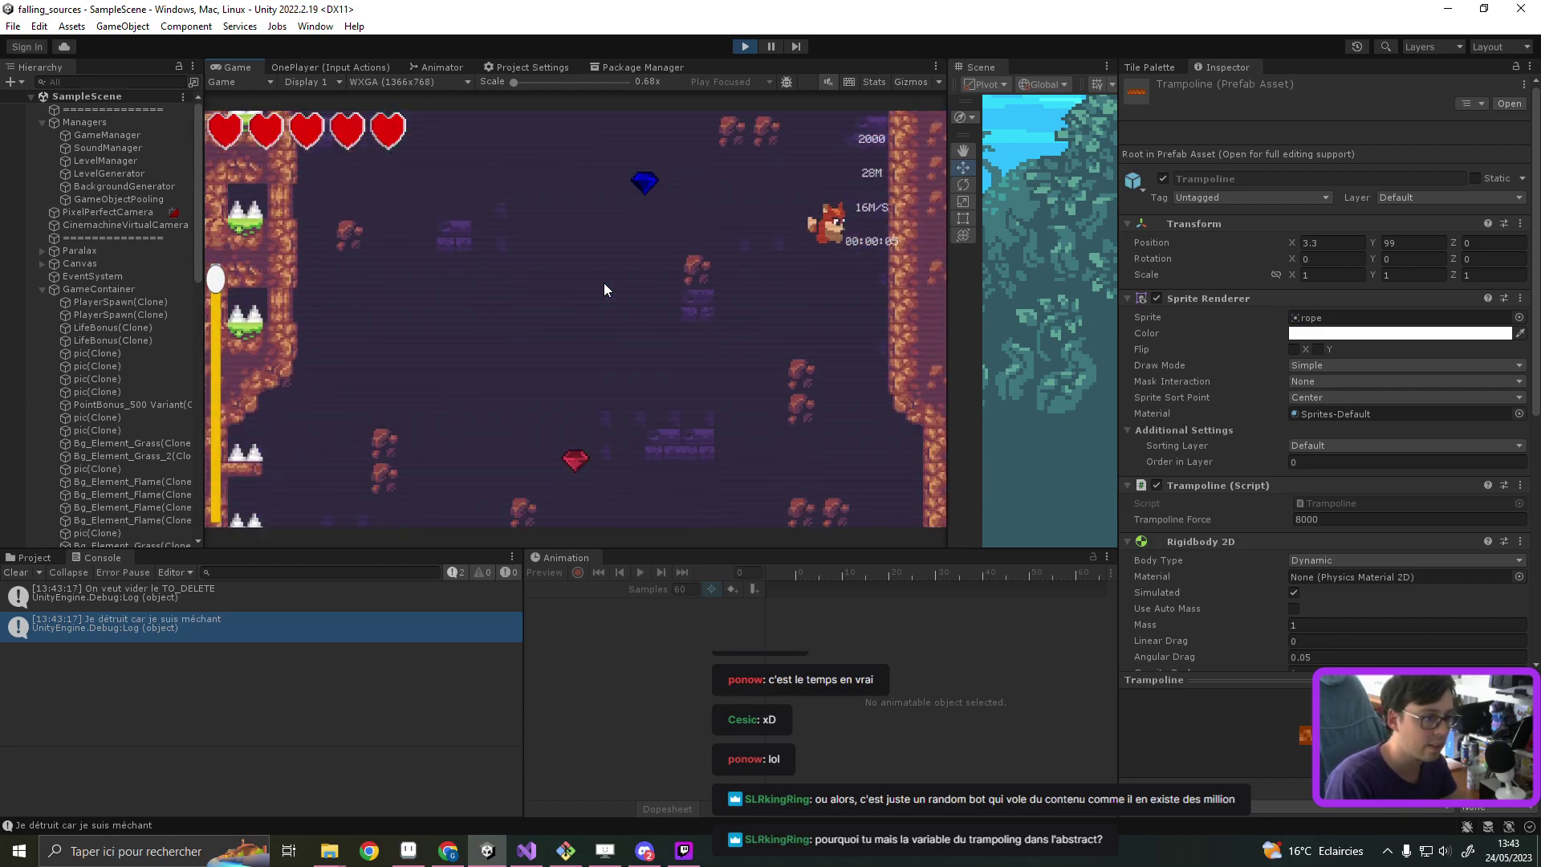
{"action": "key", "text": "Right"}
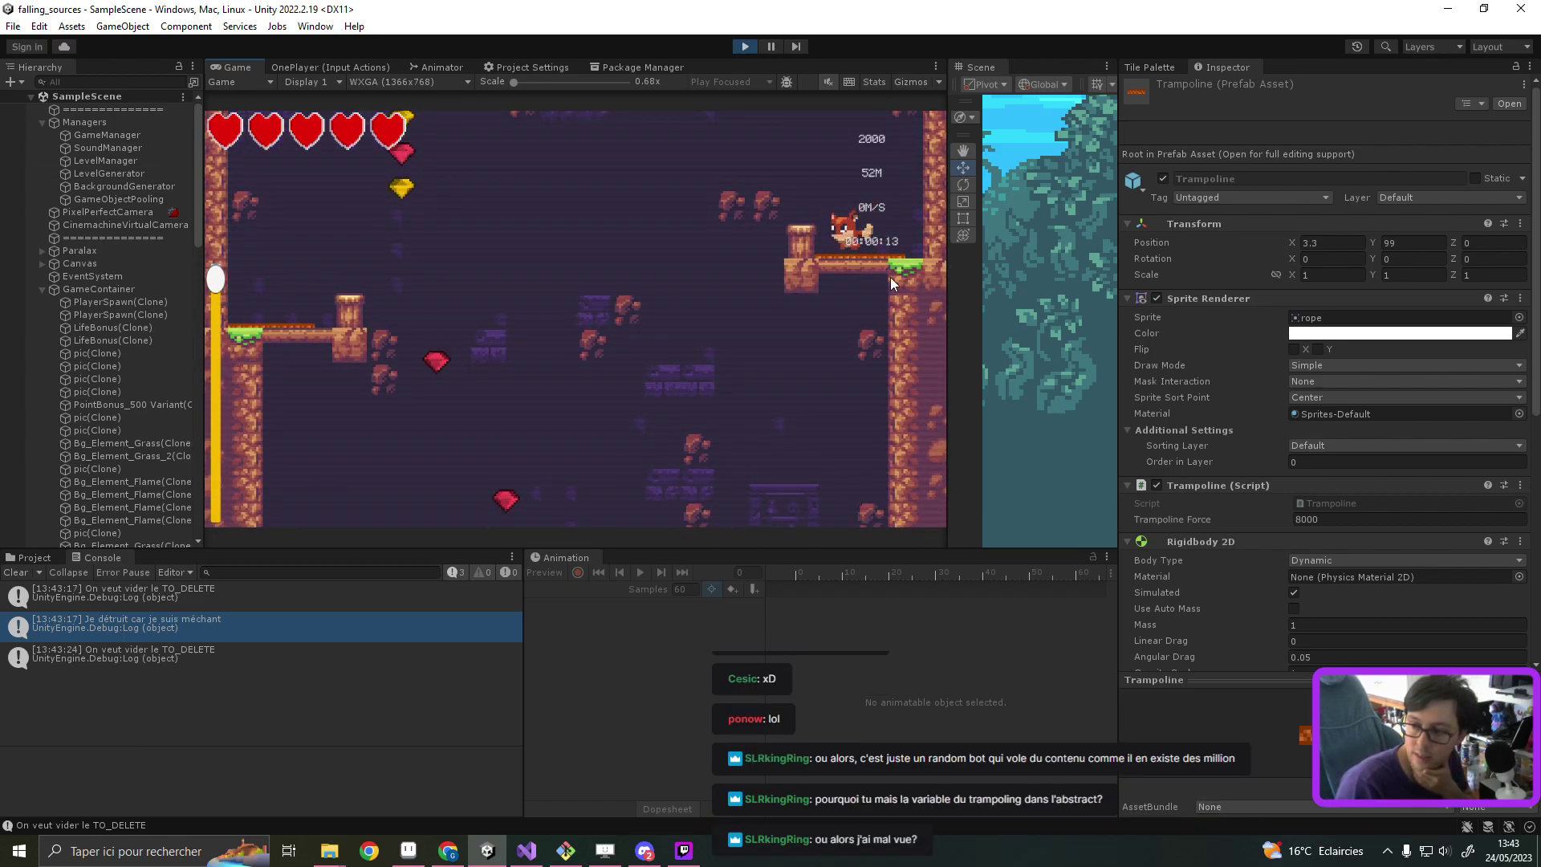
{"action": "left_click", "coordinate": [745, 46]}
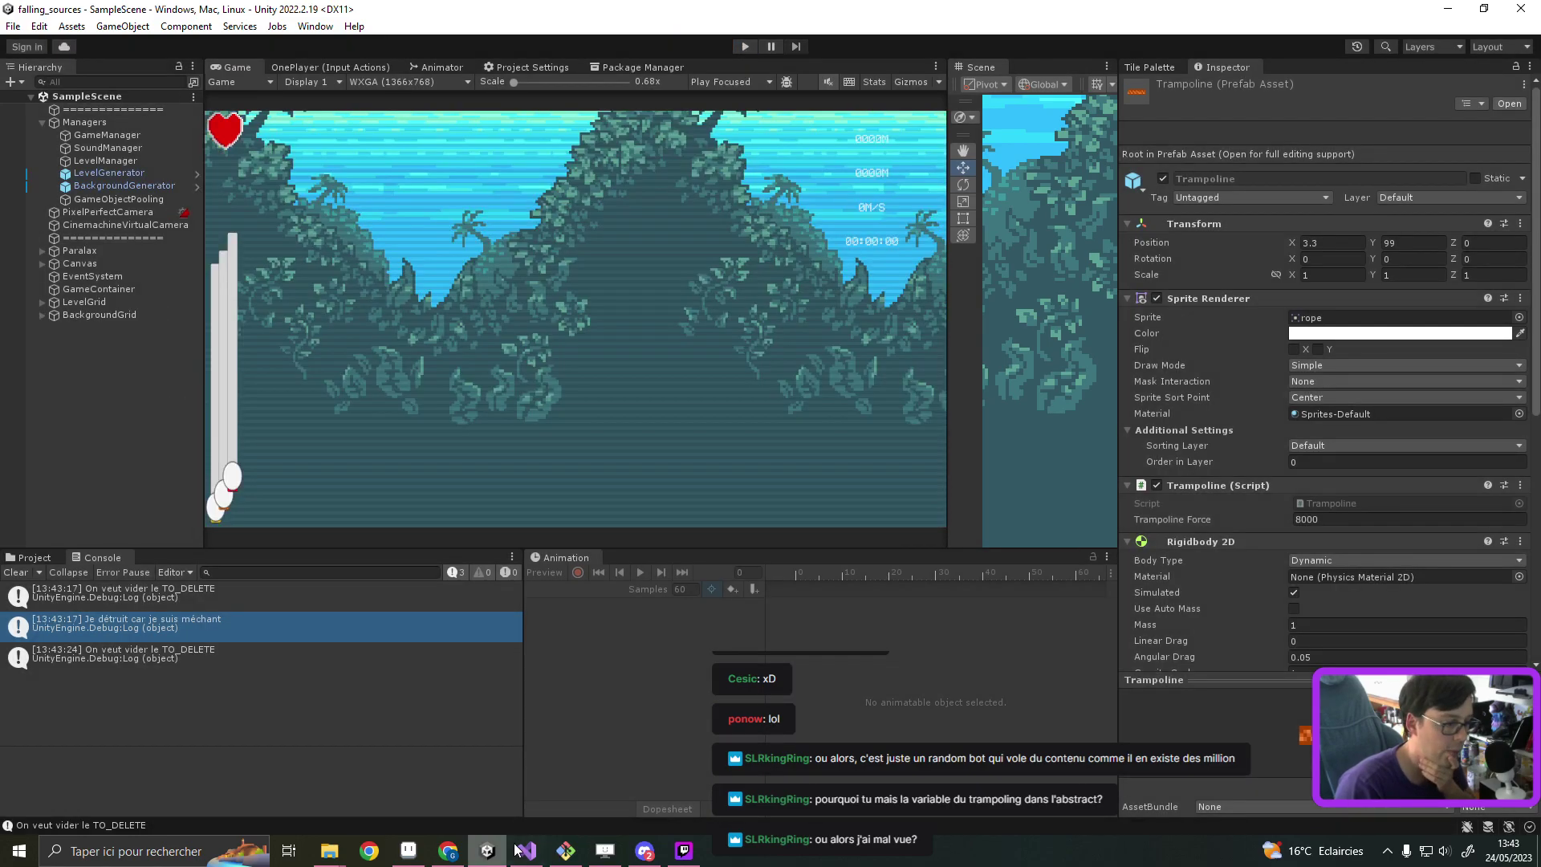
{"action": "key", "text": "alt+Tab"}
Step: Look at the AbstractCollideWithPlayer base class in Trampoline.cs, then go back to Unity
{"action": "left_click", "coordinate": [357, 298]}
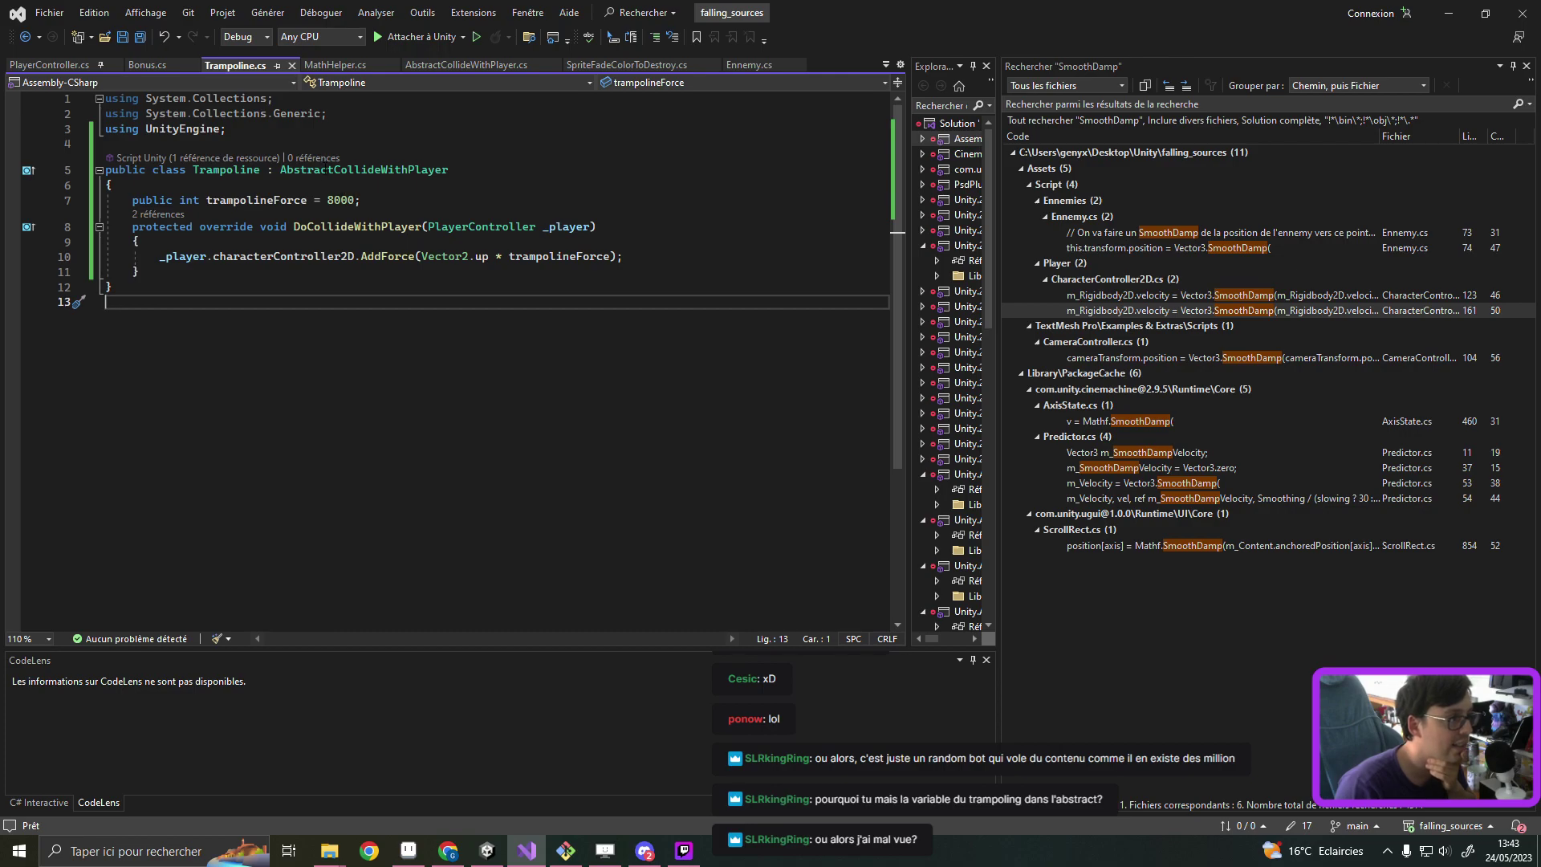
{"action": "double_click", "coordinate": [363, 170]}
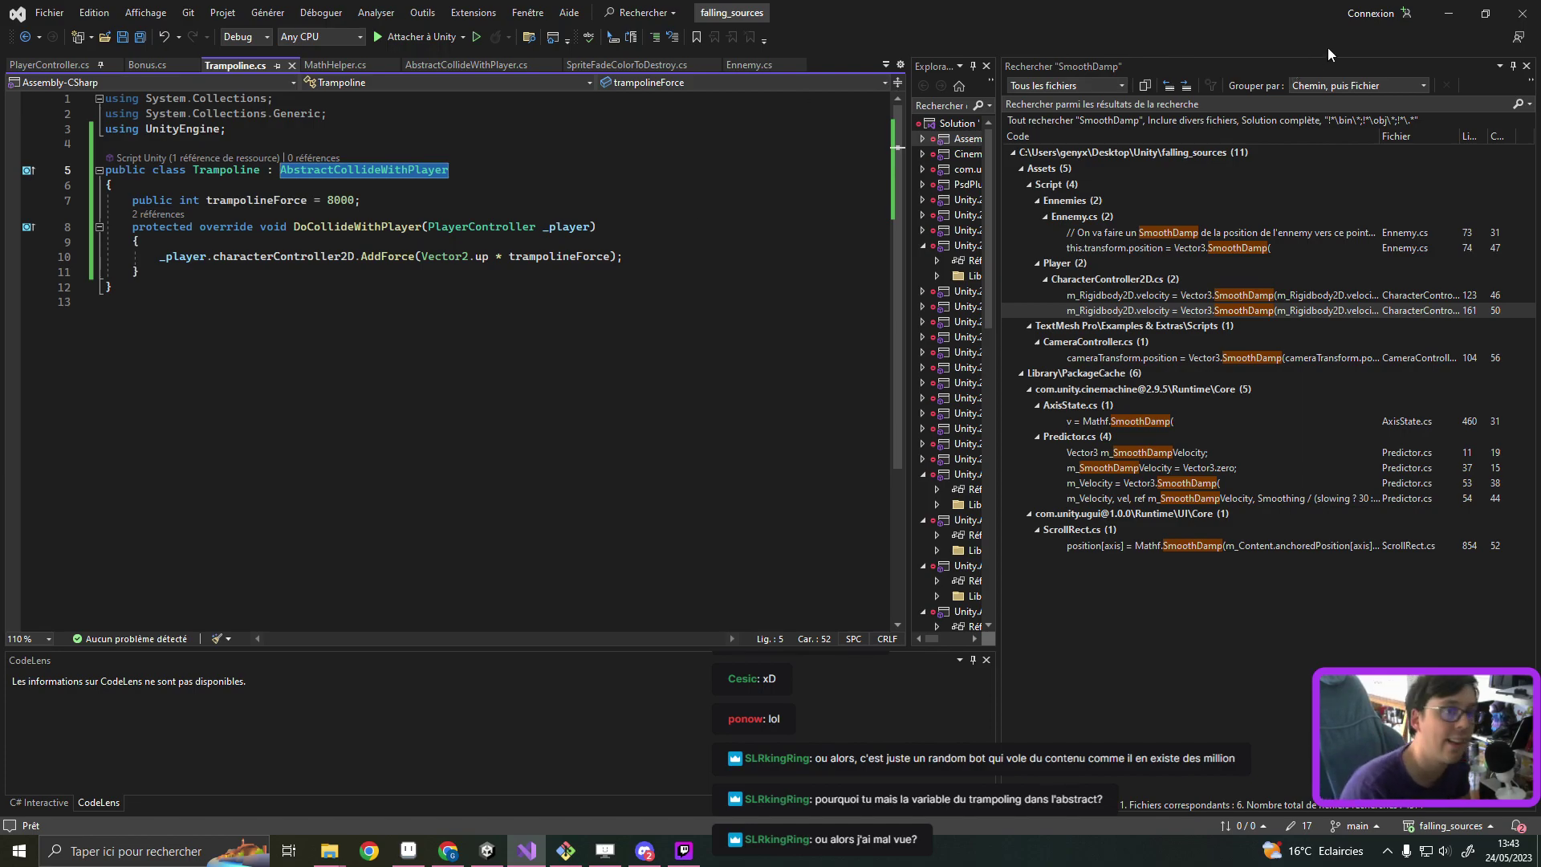
{"action": "left_click", "coordinate": [1450, 13]}
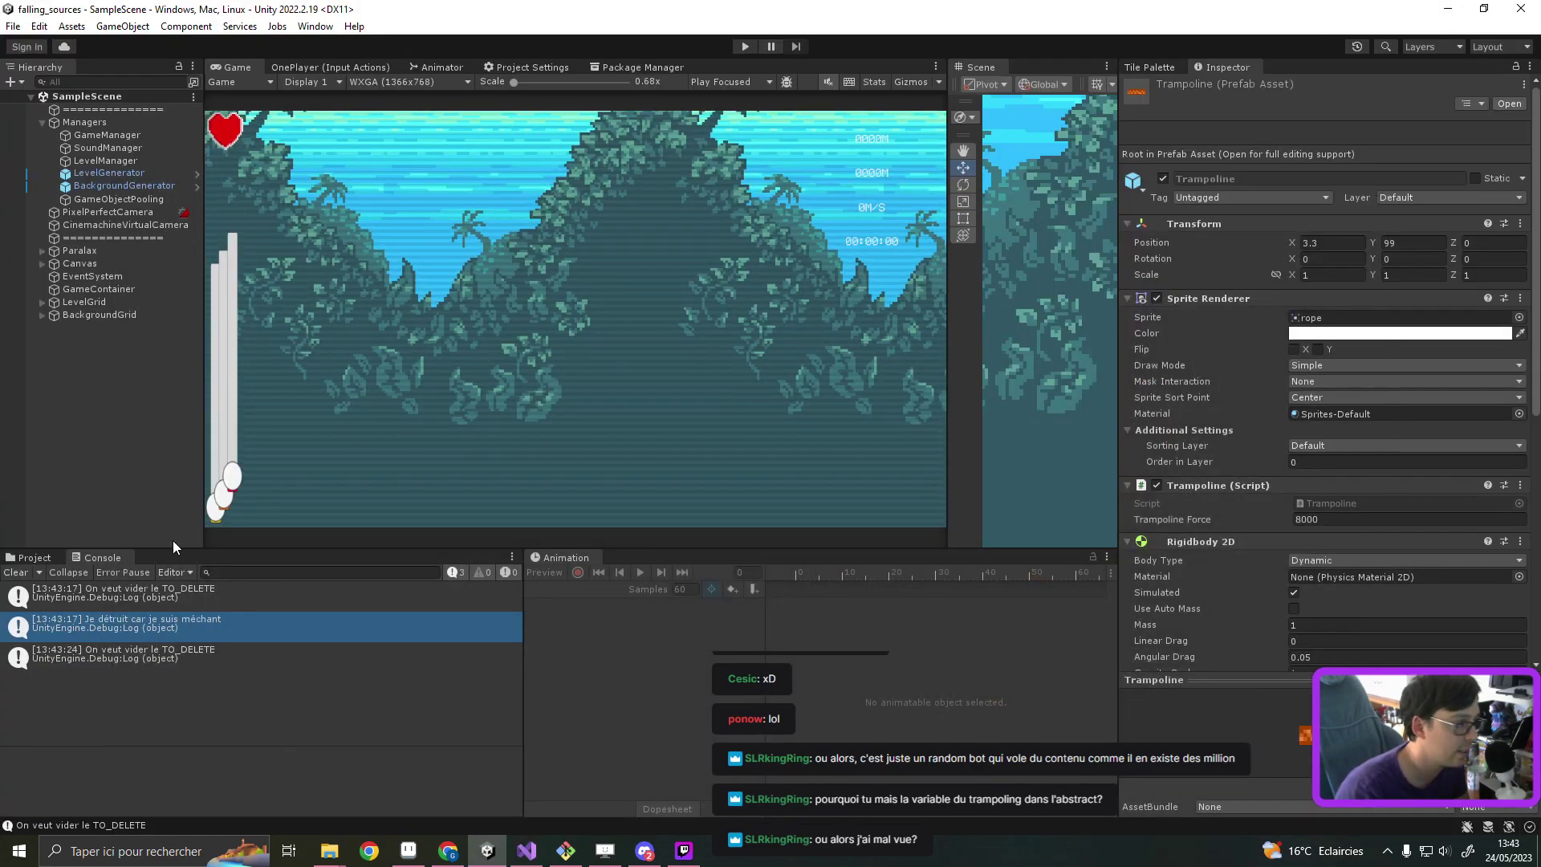
Step: Browse to _Prefabs > Environment > Obstacle and review the Trampoline prefab's components in the Inspector
{"action": "left_click", "coordinate": [46, 556]}
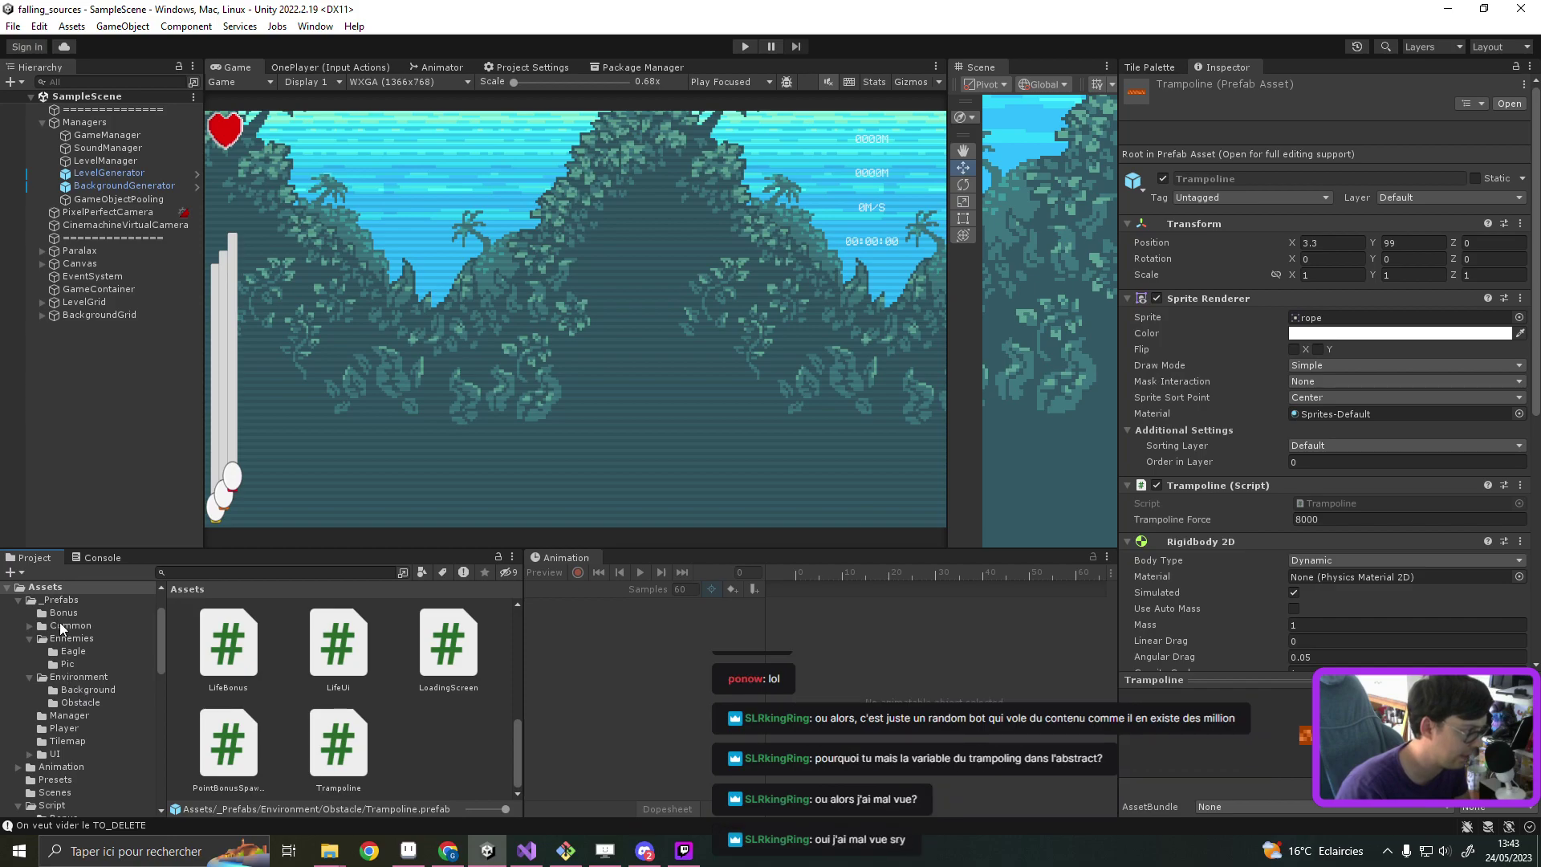
{"action": "left_click", "coordinate": [74, 599]}
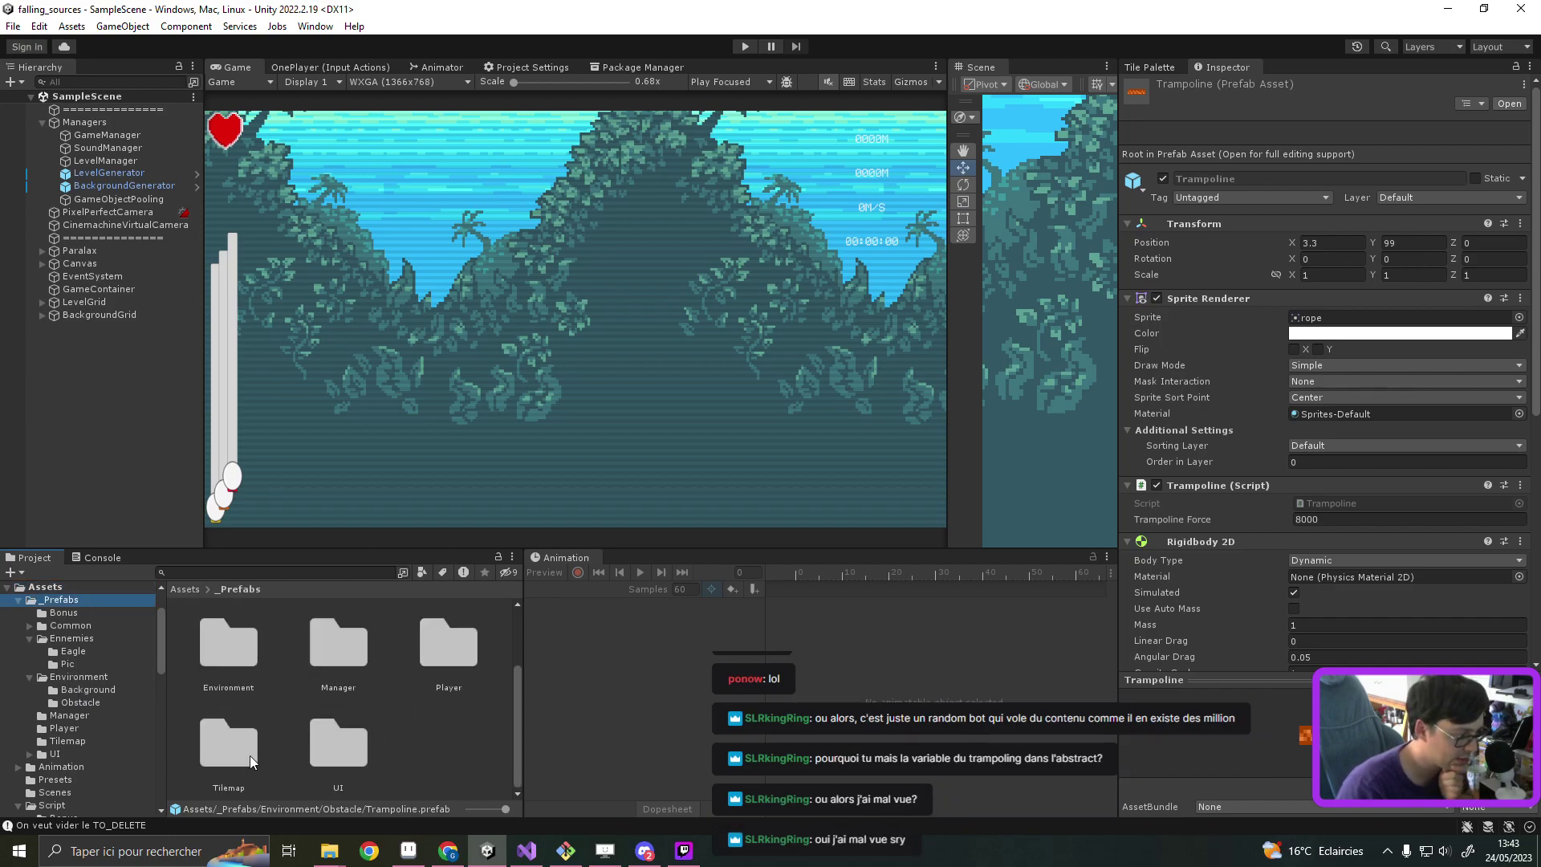
{"action": "left_click", "coordinate": [358, 748]}
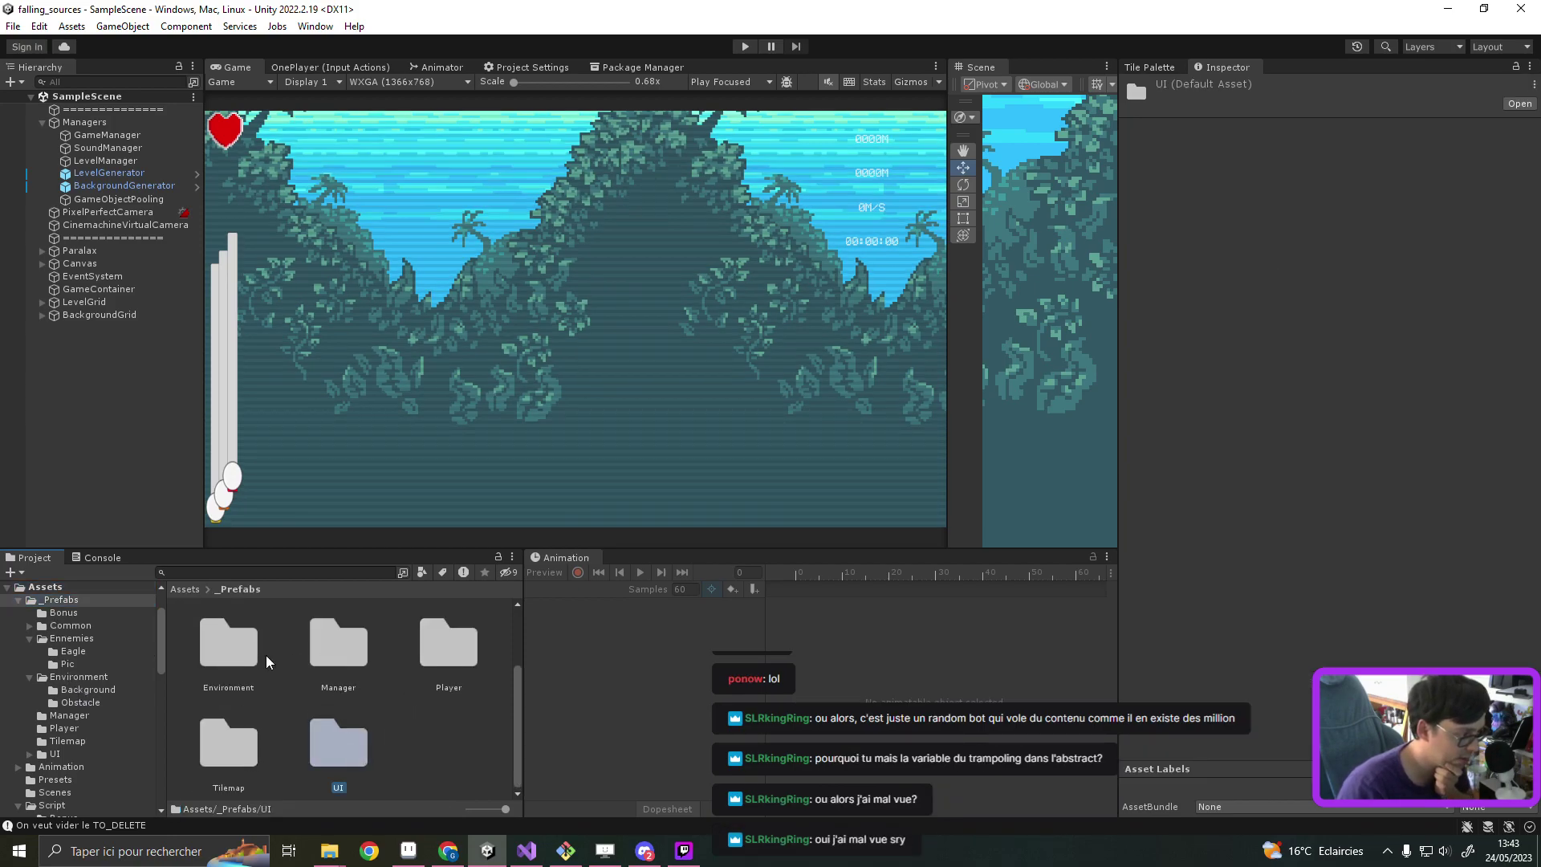
{"action": "left_click", "coordinate": [74, 602]}
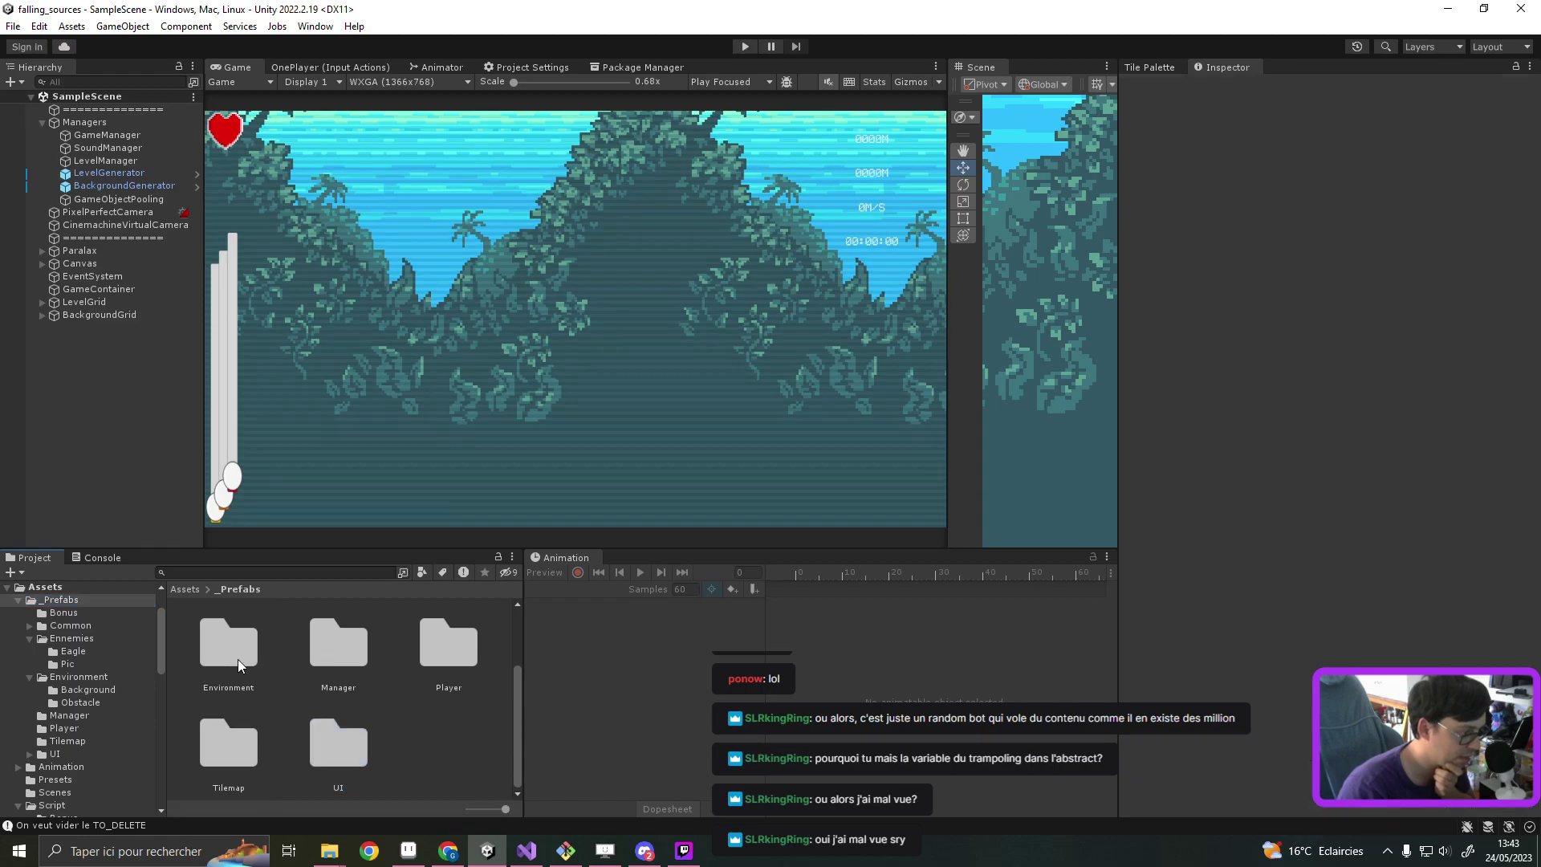
{"action": "double_click", "coordinate": [210, 667]}
{"action": "double_click", "coordinate": [303, 644]}
{"action": "left_click", "coordinate": [201, 658]}
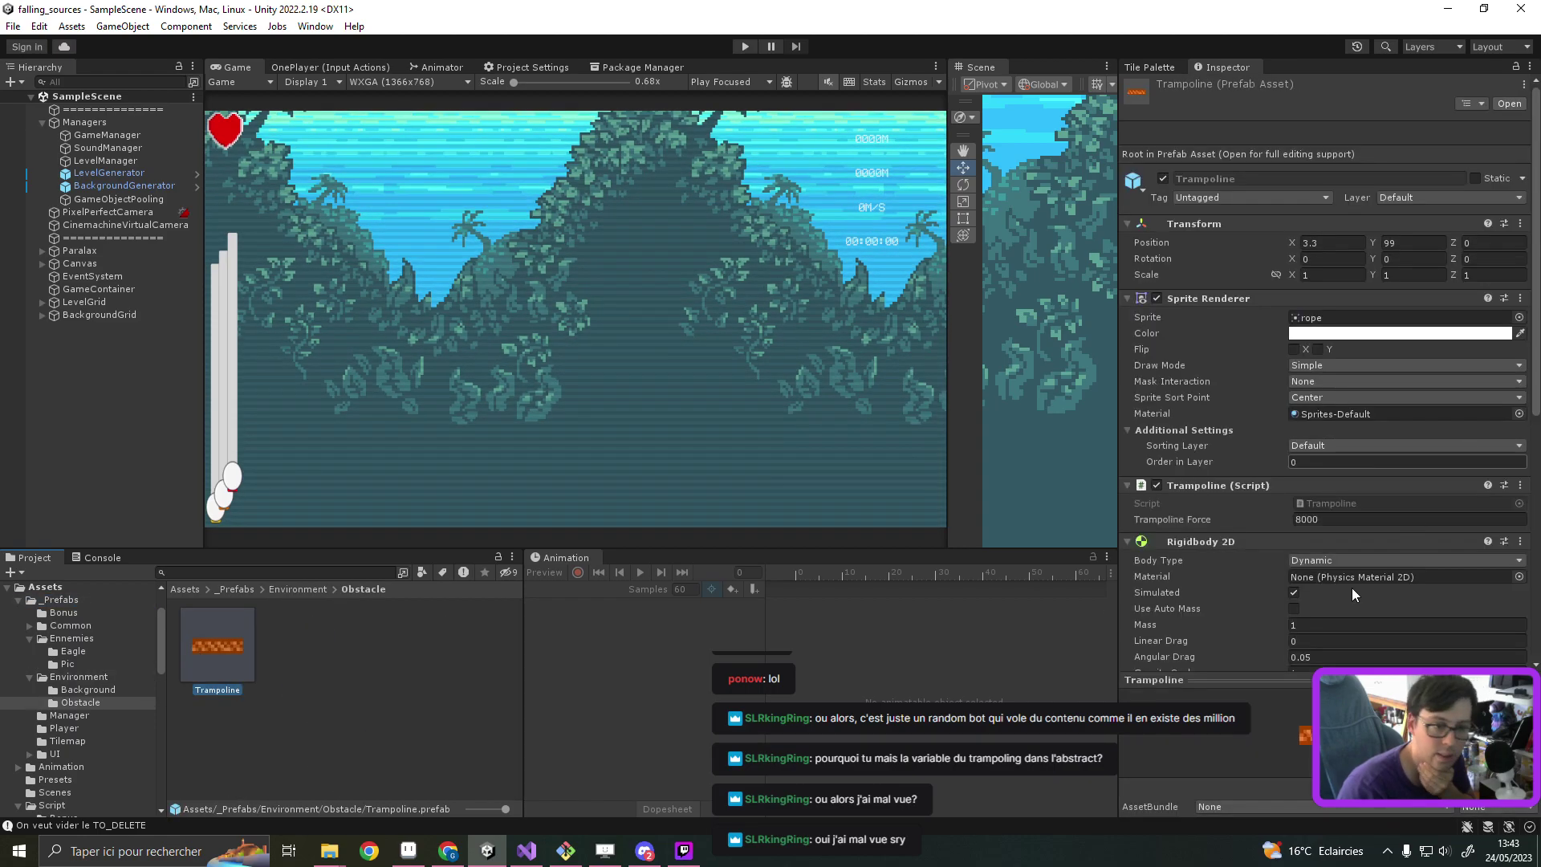
{"action": "scroll", "coordinate": [1330, 395], "scroll_direction": "down", "scroll_amount": 3}
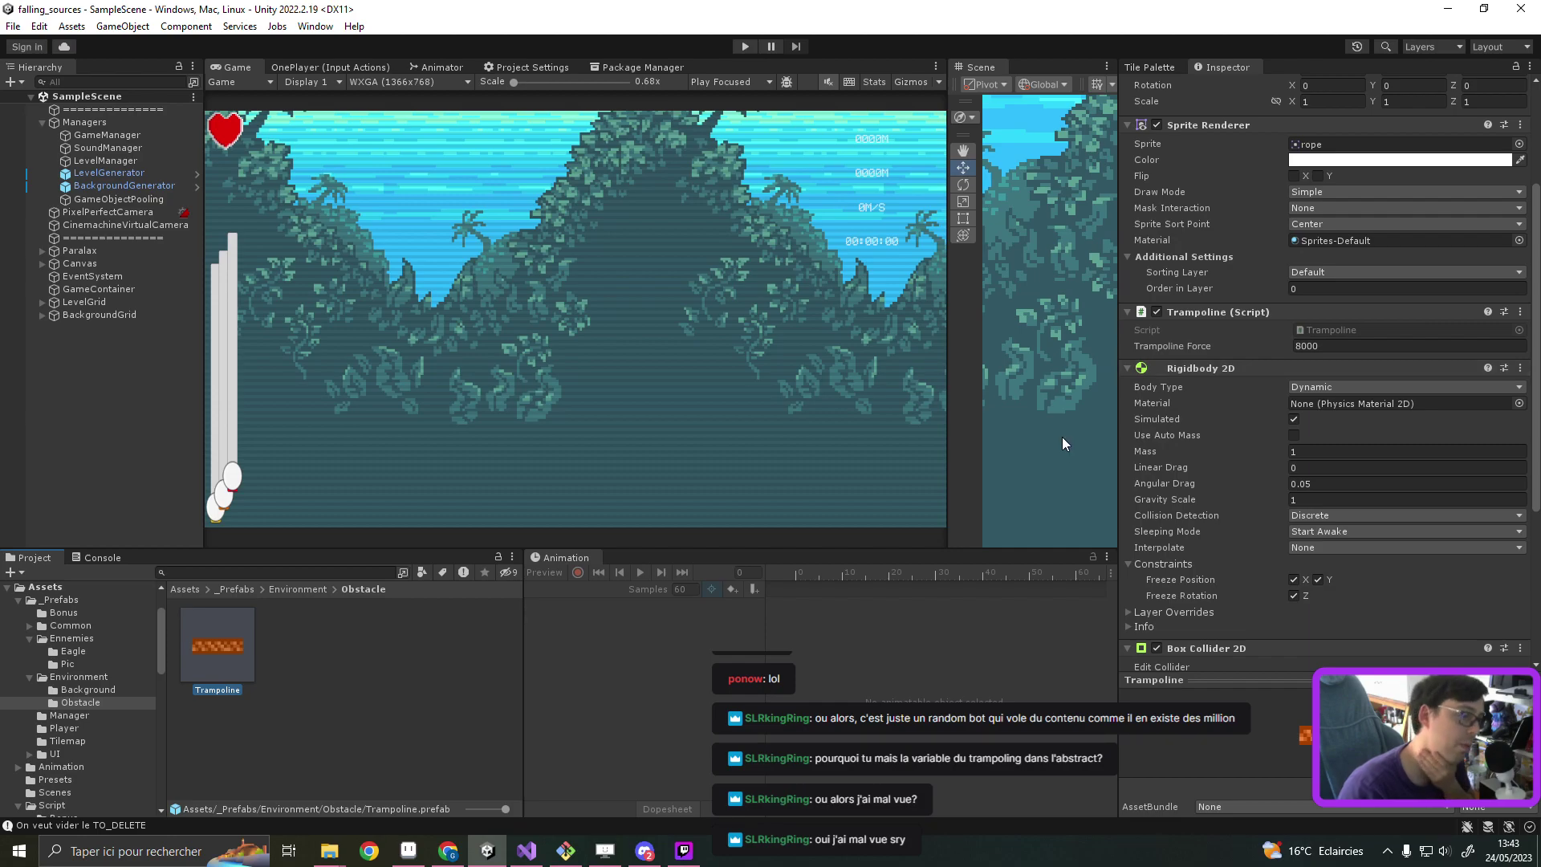
{"action": "left_click", "coordinate": [528, 853]}
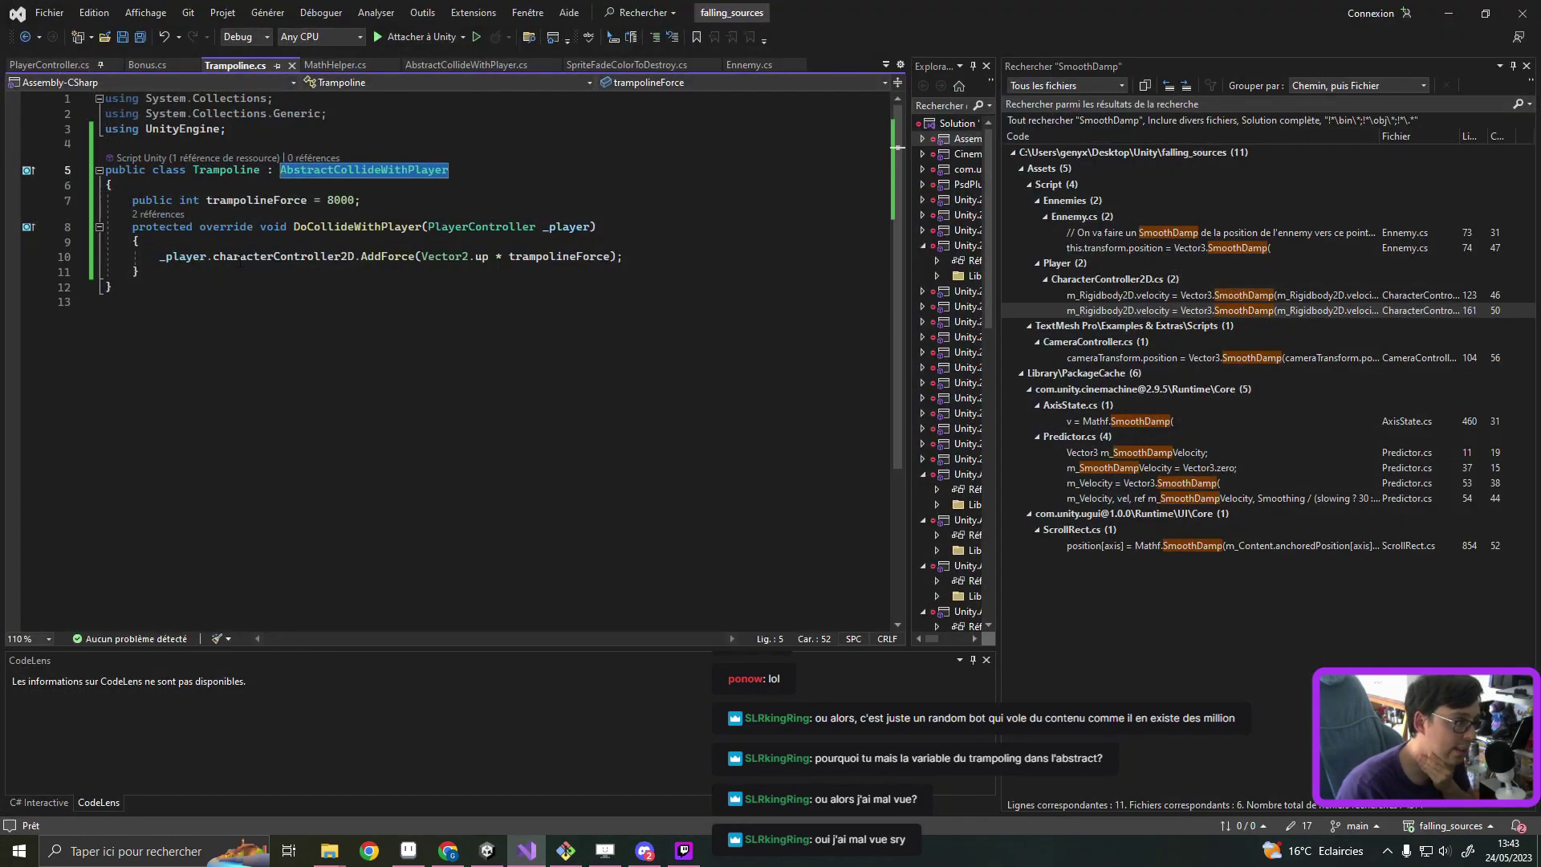
Step: Add Debug.Log("I COllide with trampoline player") at the top of DoCollideWithPlayer, save, and reload in Unity
{"action": "left_click", "coordinate": [190, 245]}
{"action": "key", "text": "Return"}
{"action": "type", "text": "C"}
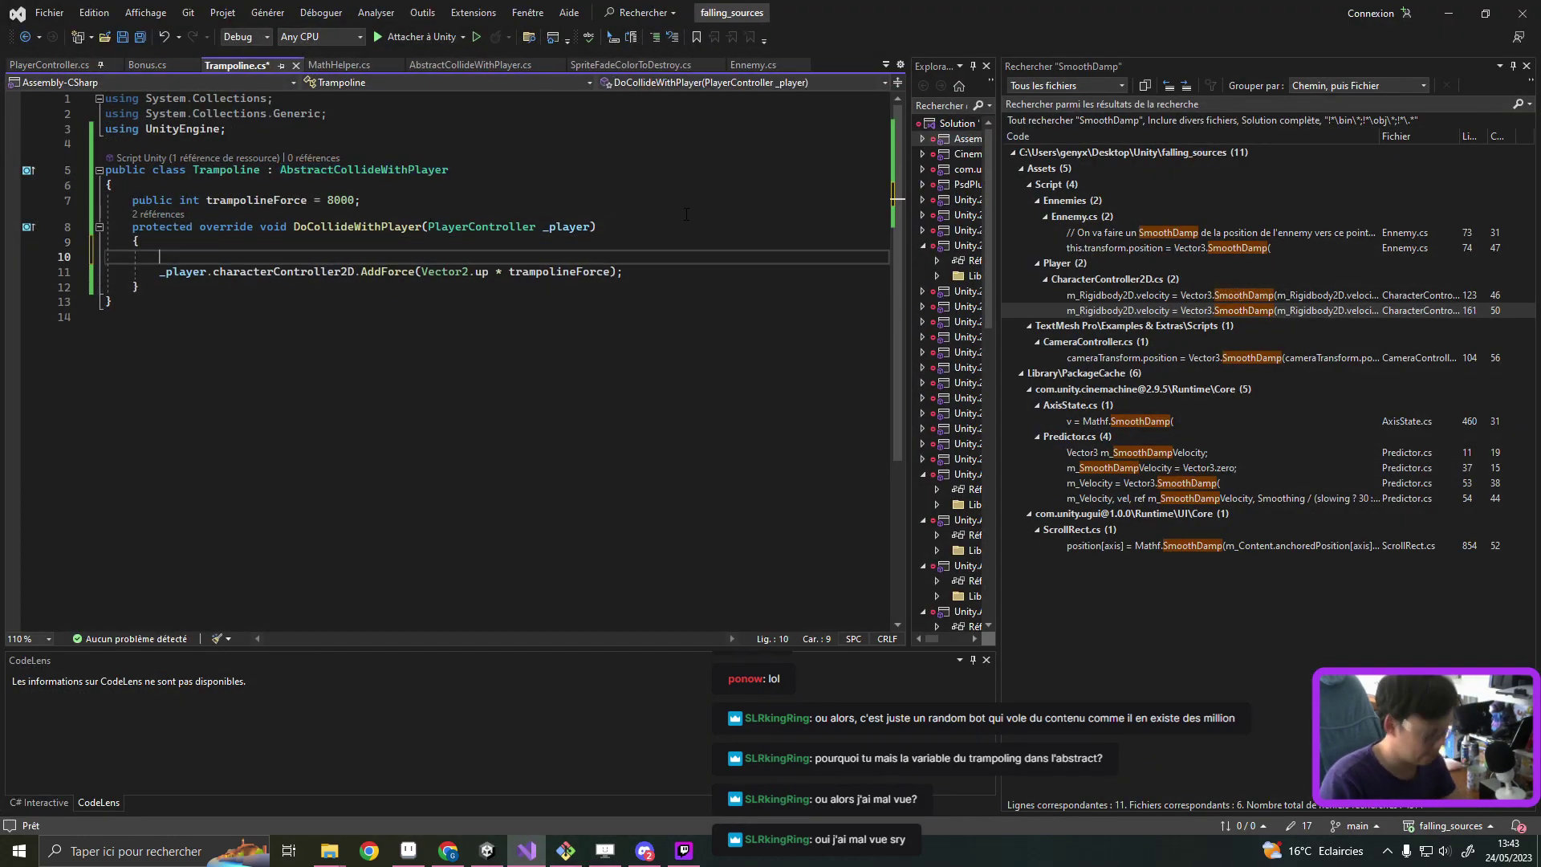
{"action": "key", "text": "BackSpace"}
{"action": "type", "text": "Debug/l"}
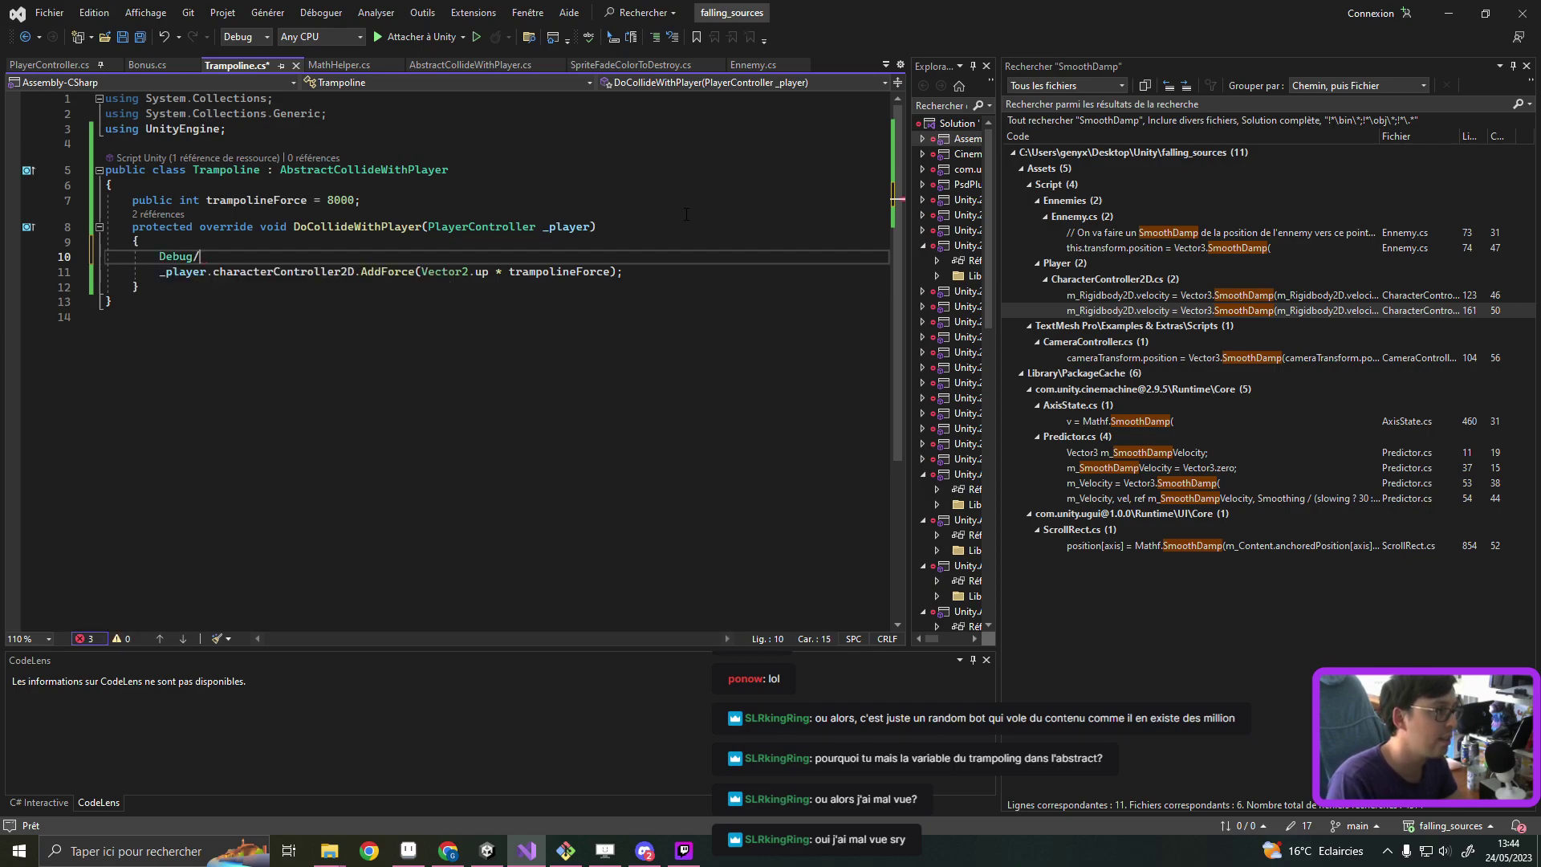
{"action": "key", "text": "BackSpace"}
{"action": "key", "text": "BackSpace"}
{"action": "type", "text": ".Log("}
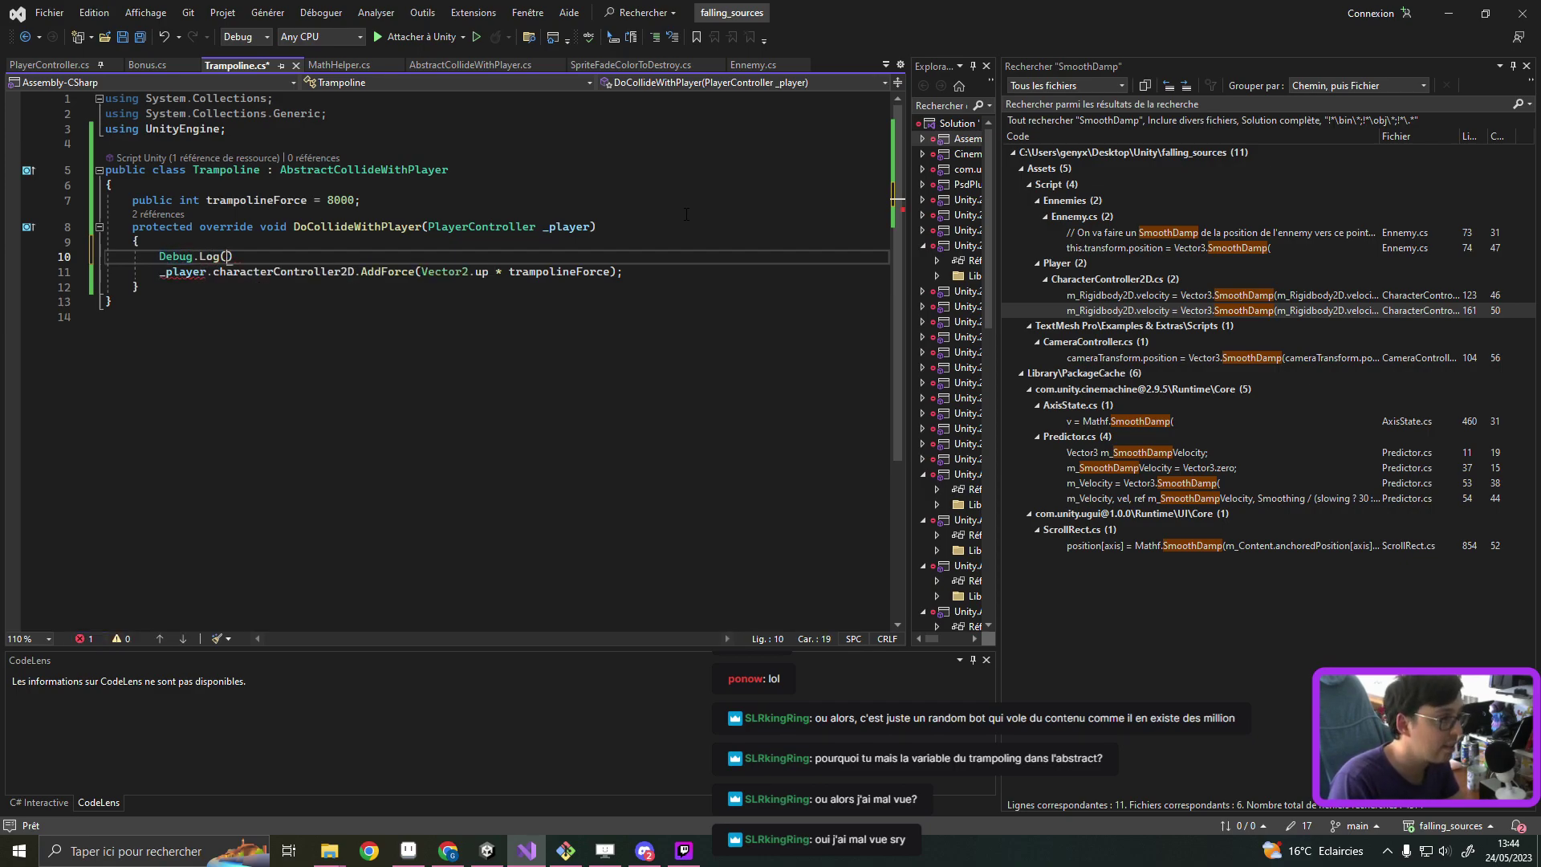
{"action": "type", "text": "\"I COllide with trampol"}
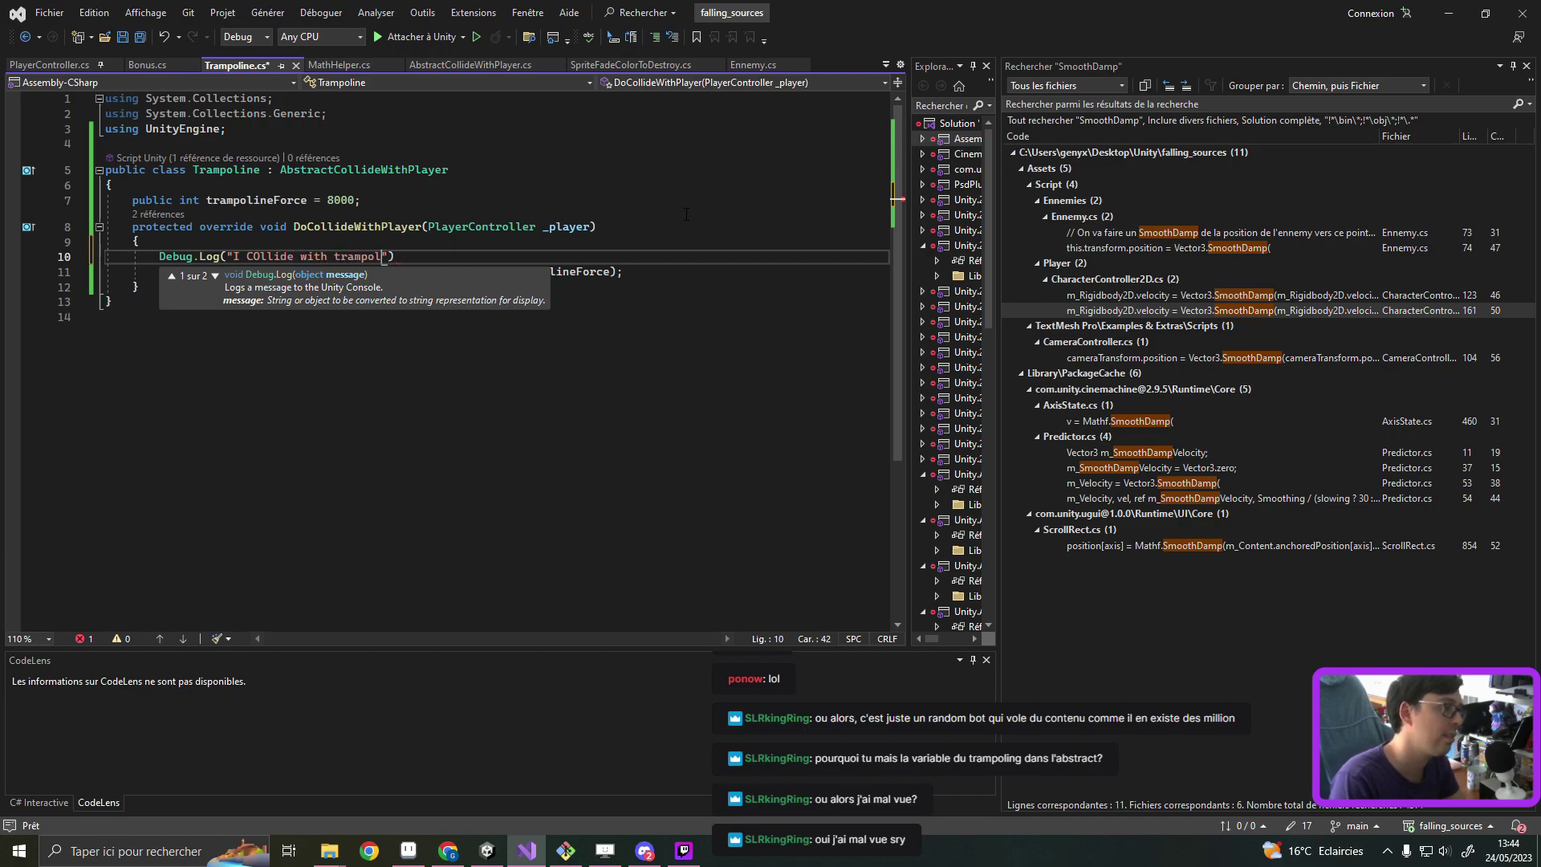
{"action": "type", "text": "ine playe"}
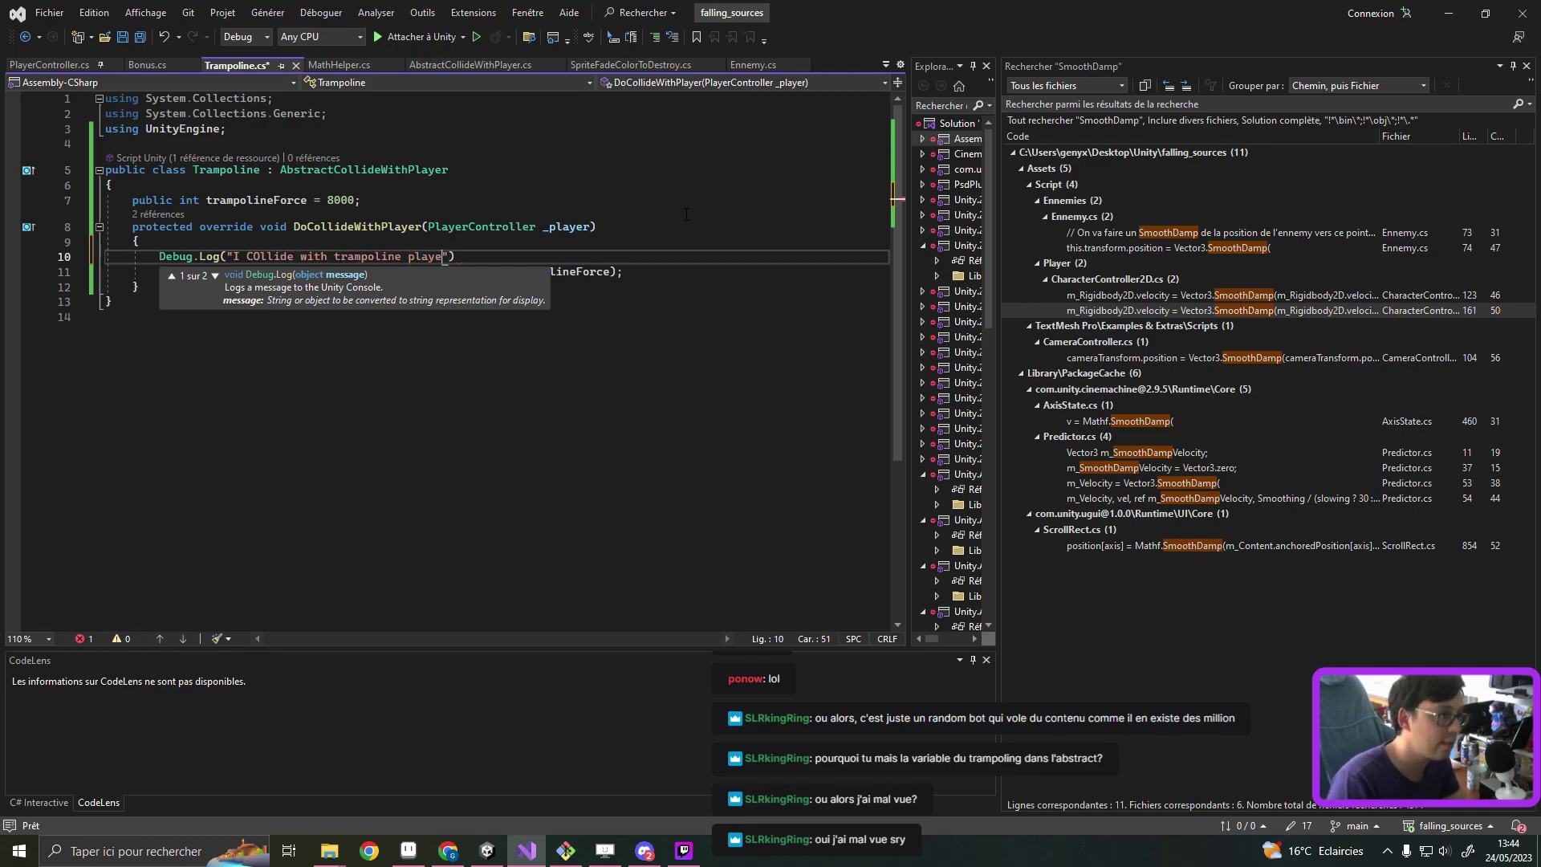
{"action": "type", "text": "r\")"}
{"action": "key", "text": "ctrl+s"}
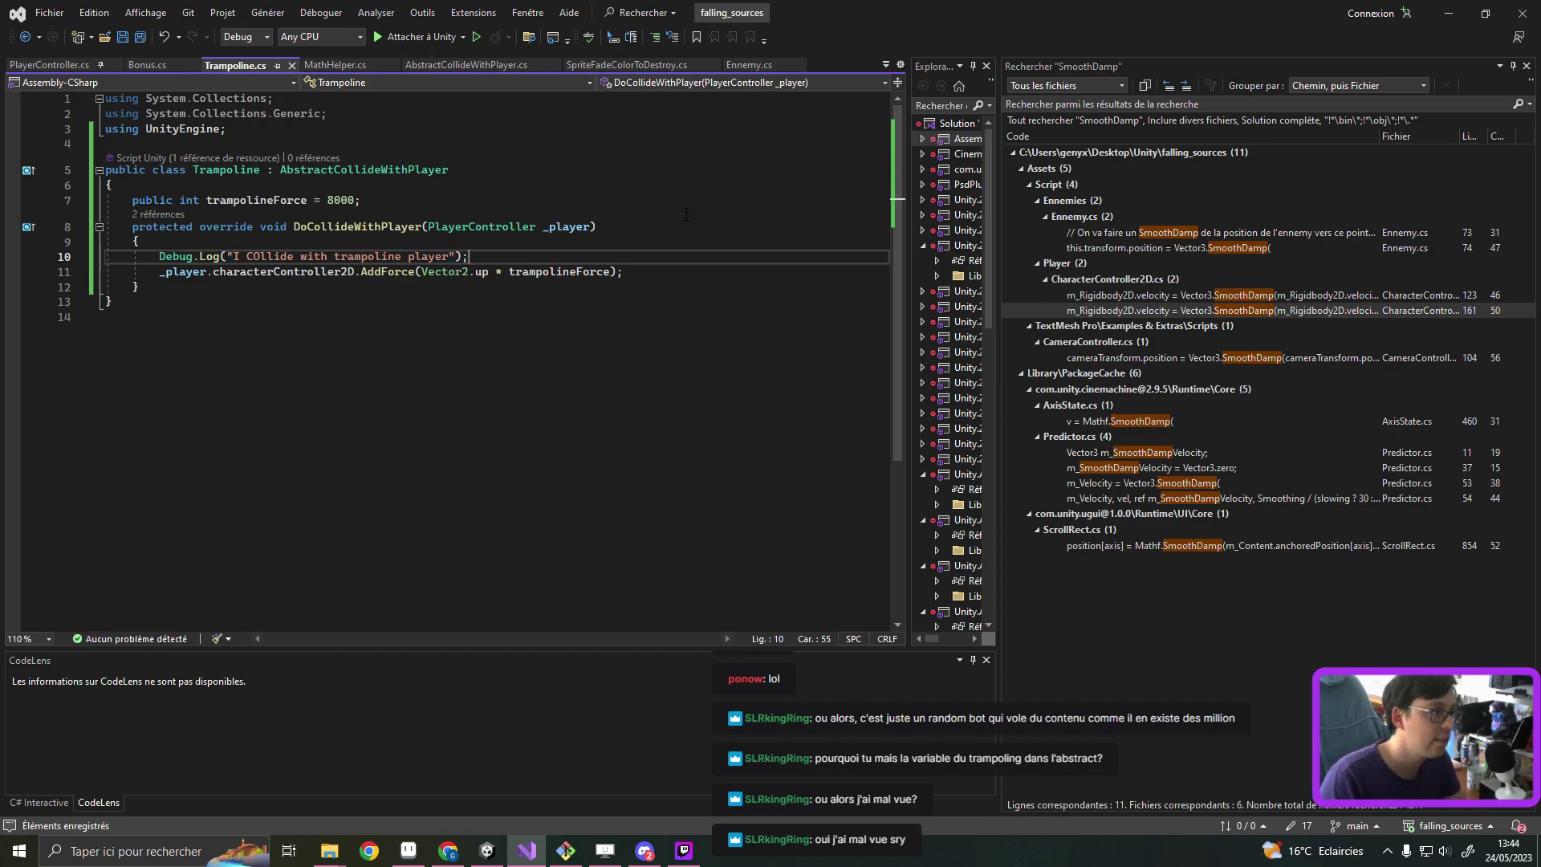
{"action": "left_click", "coordinate": [1445, 13]}
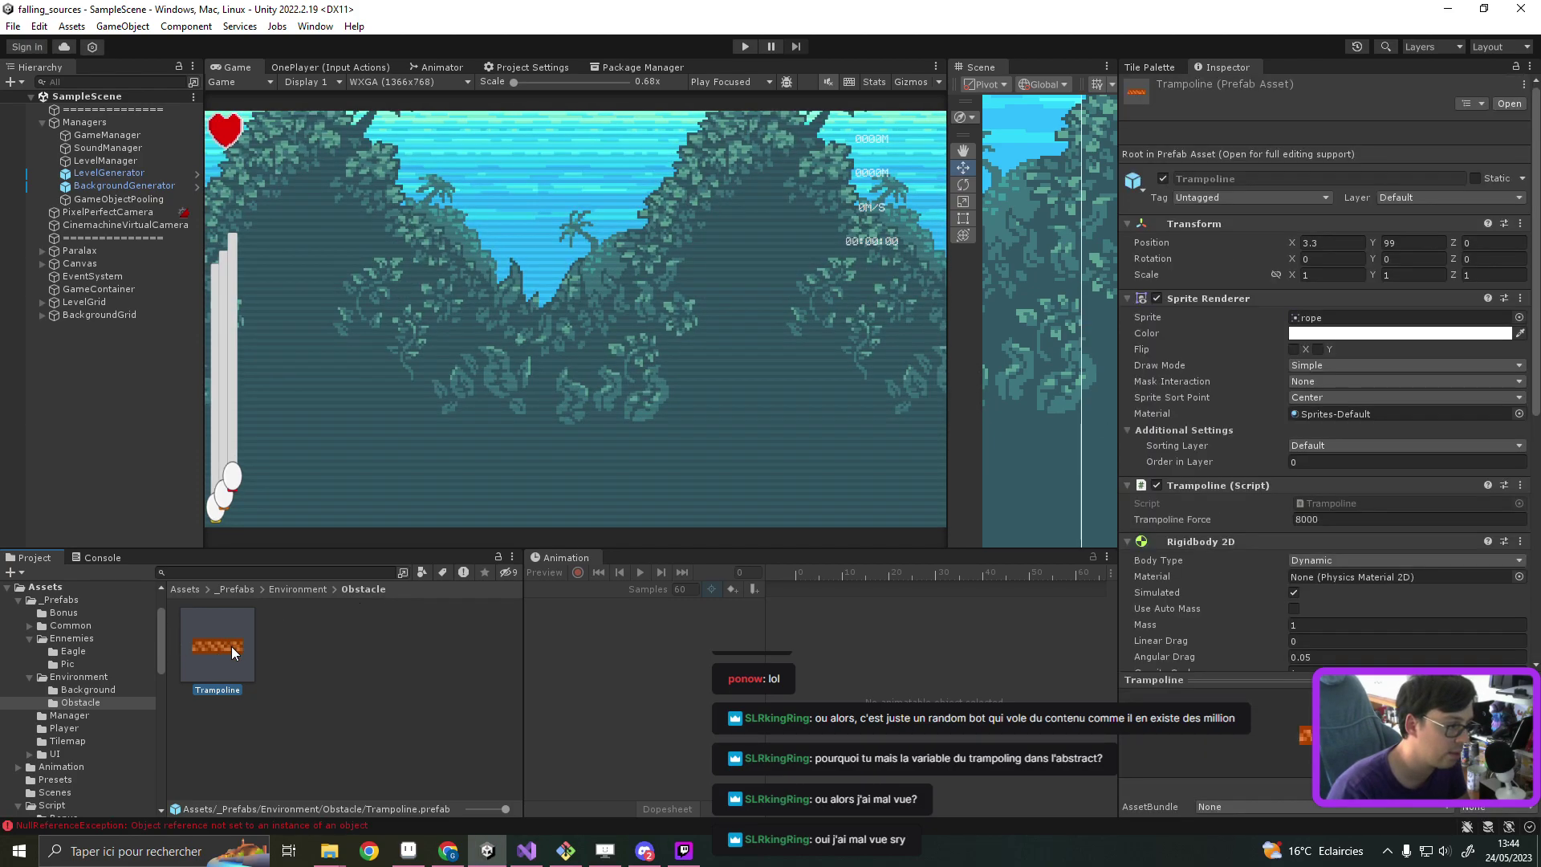
Step: In the Sprite Editor, move the rope sprite's top and bottom borders onto the rope band and apply
{"action": "left_click", "coordinate": [1354, 319]}
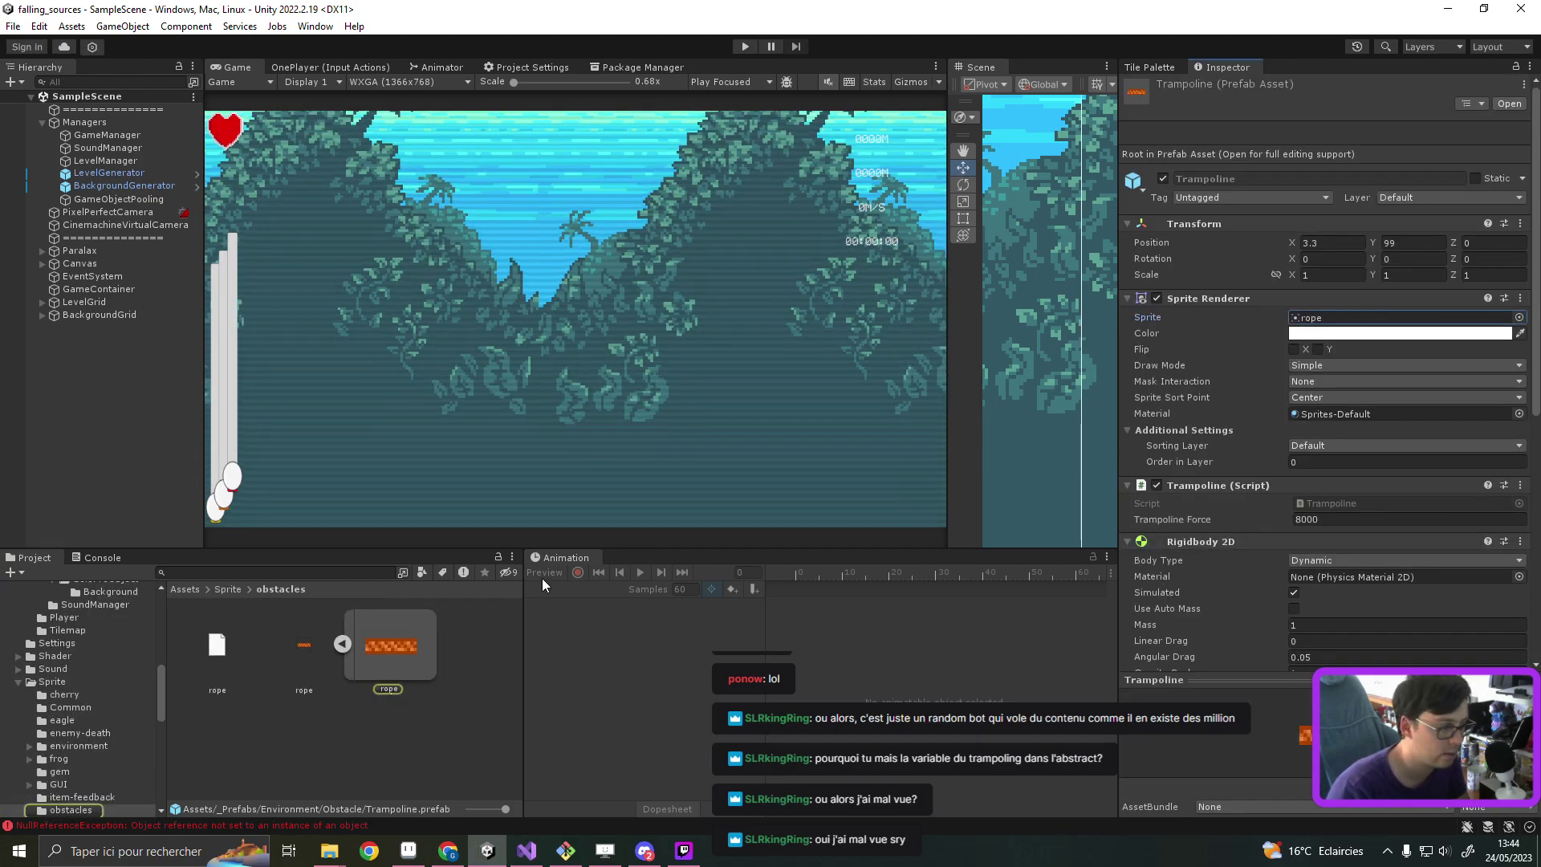
{"action": "left_click", "coordinate": [342, 644]}
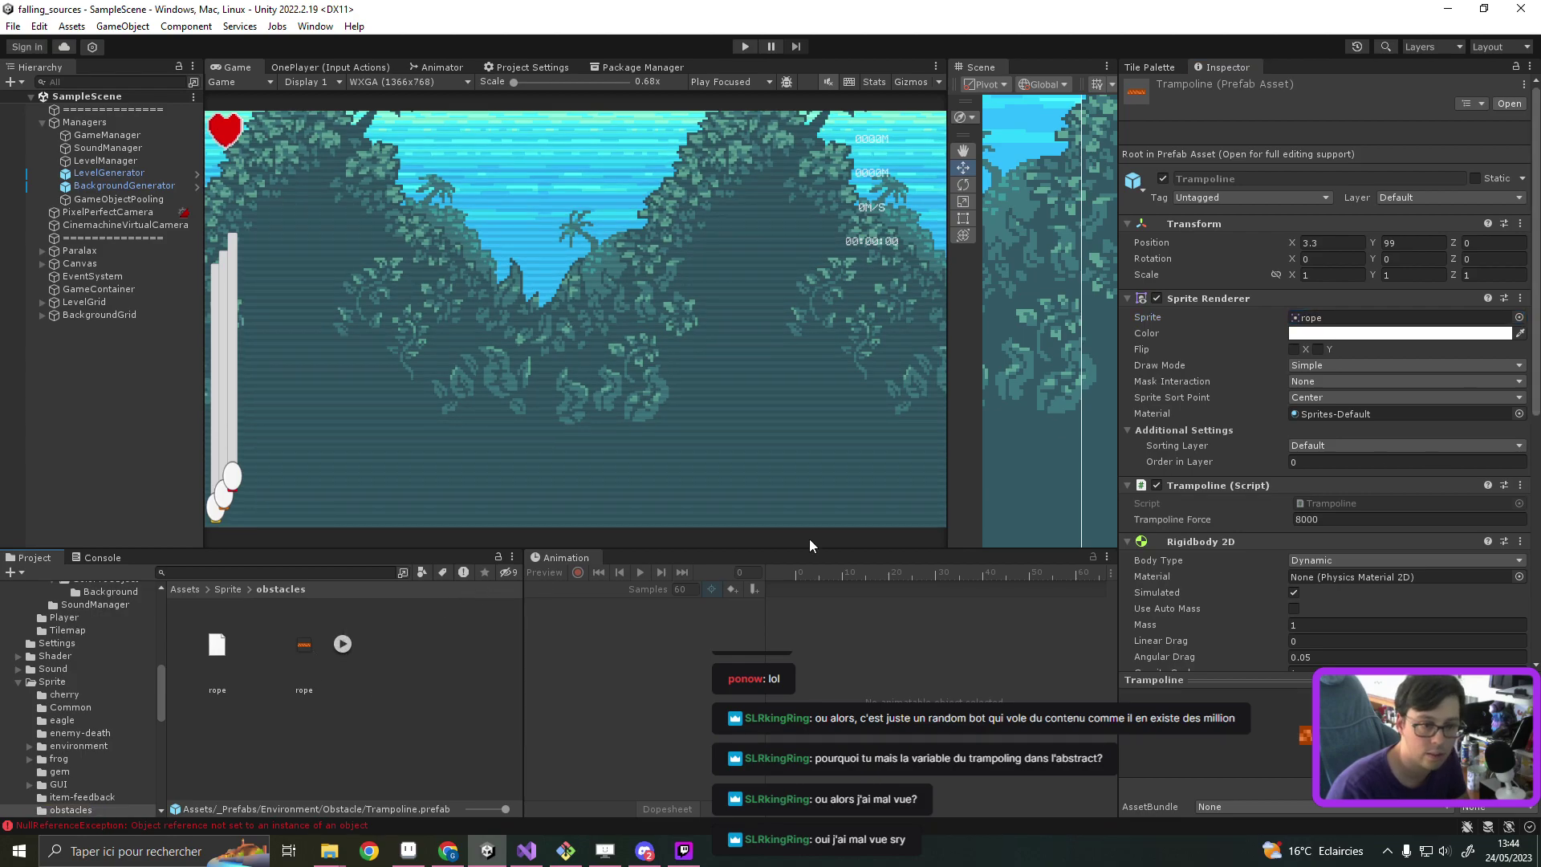
{"action": "left_click", "coordinate": [295, 650]}
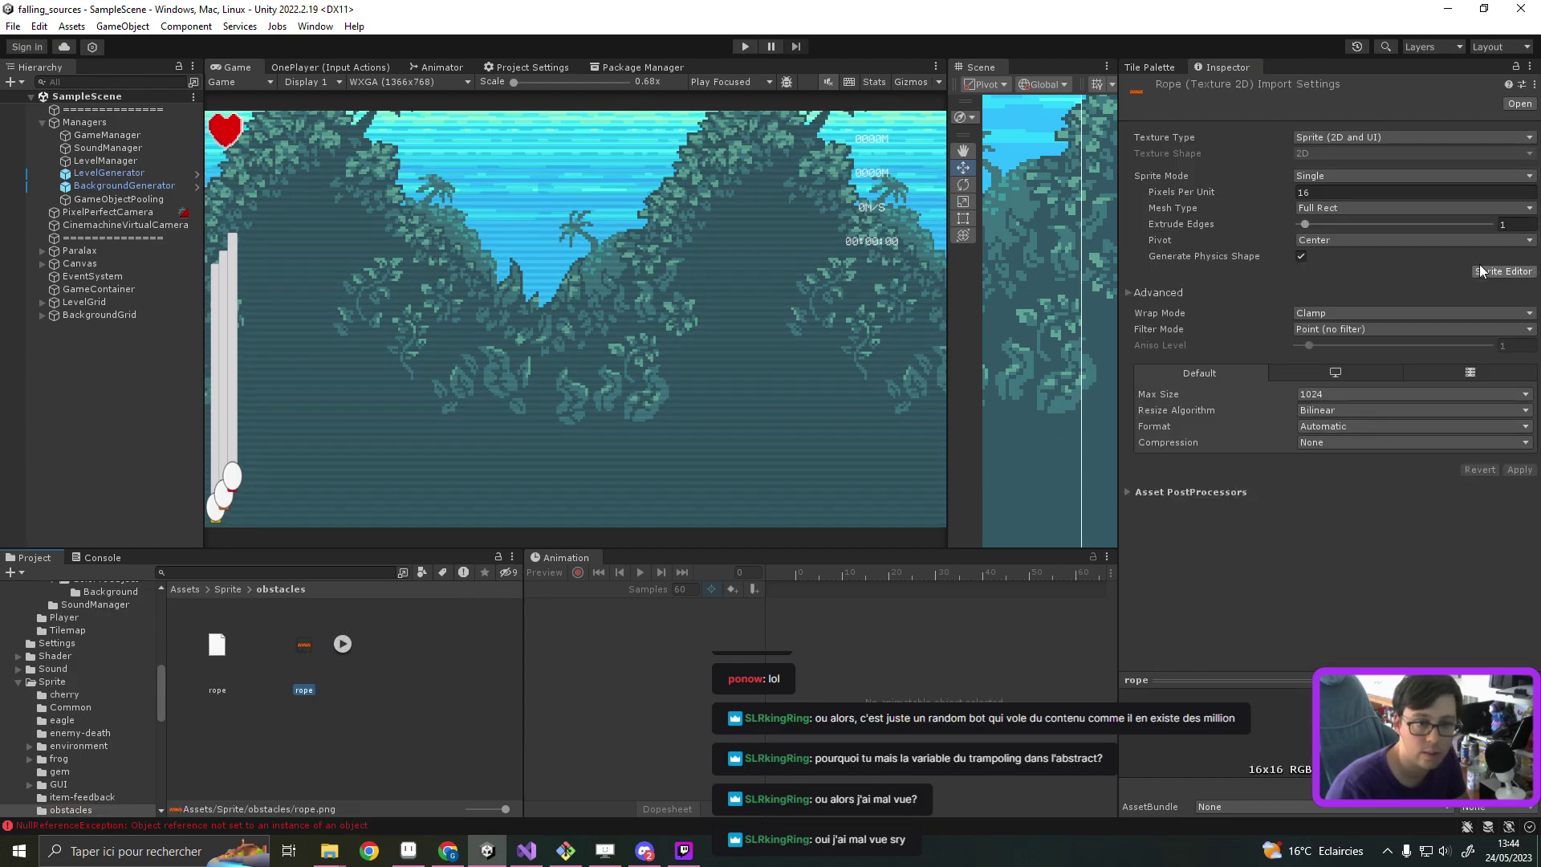
{"action": "left_click", "coordinate": [1489, 273]}
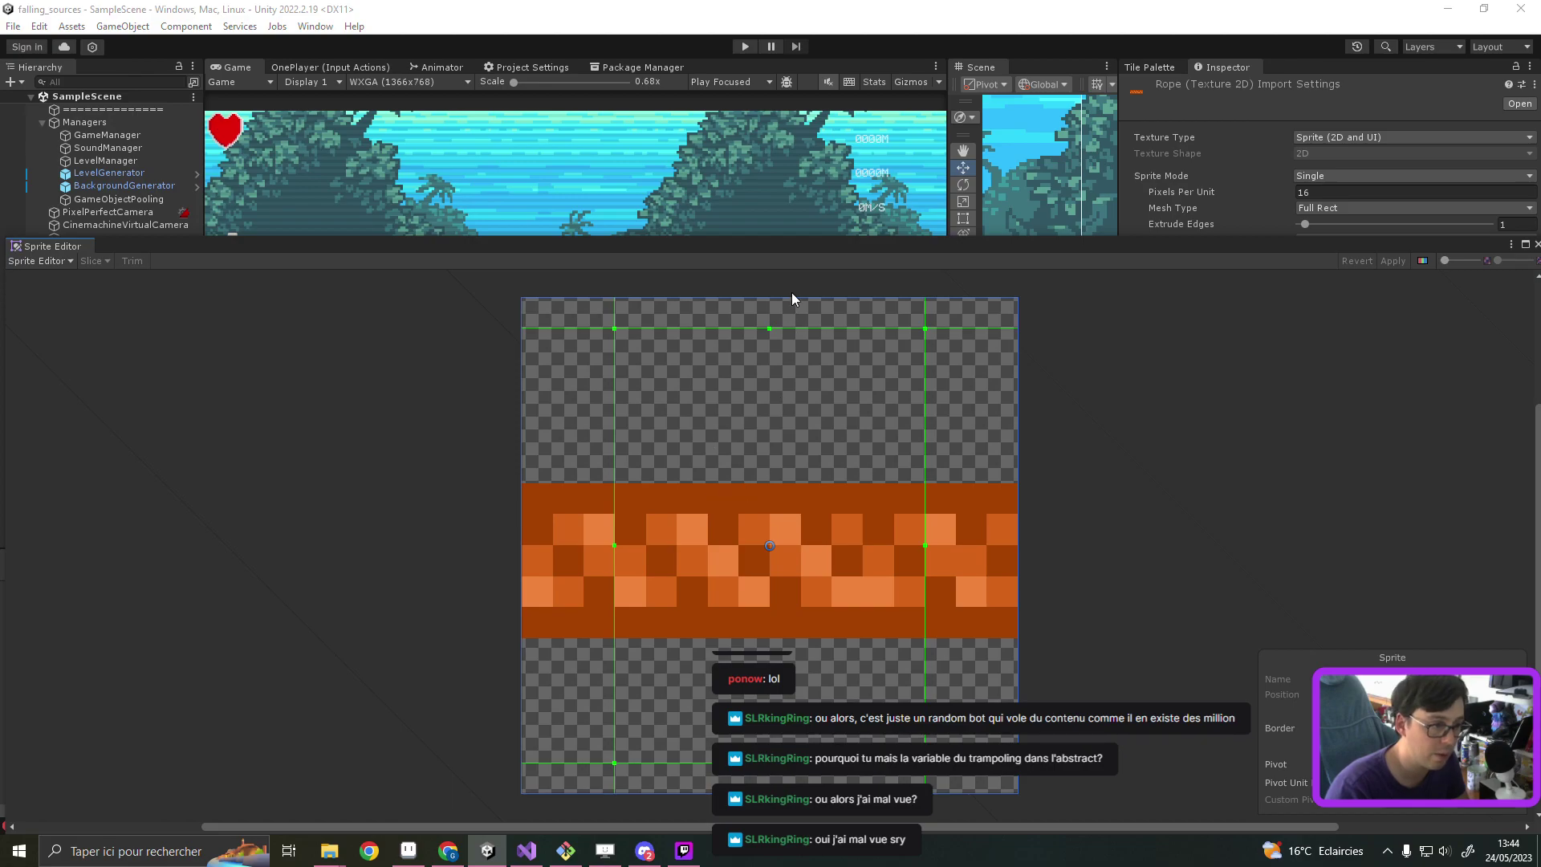
{"action": "left_click_drag", "start_coordinate": [769, 327], "coordinate": [769, 483]}
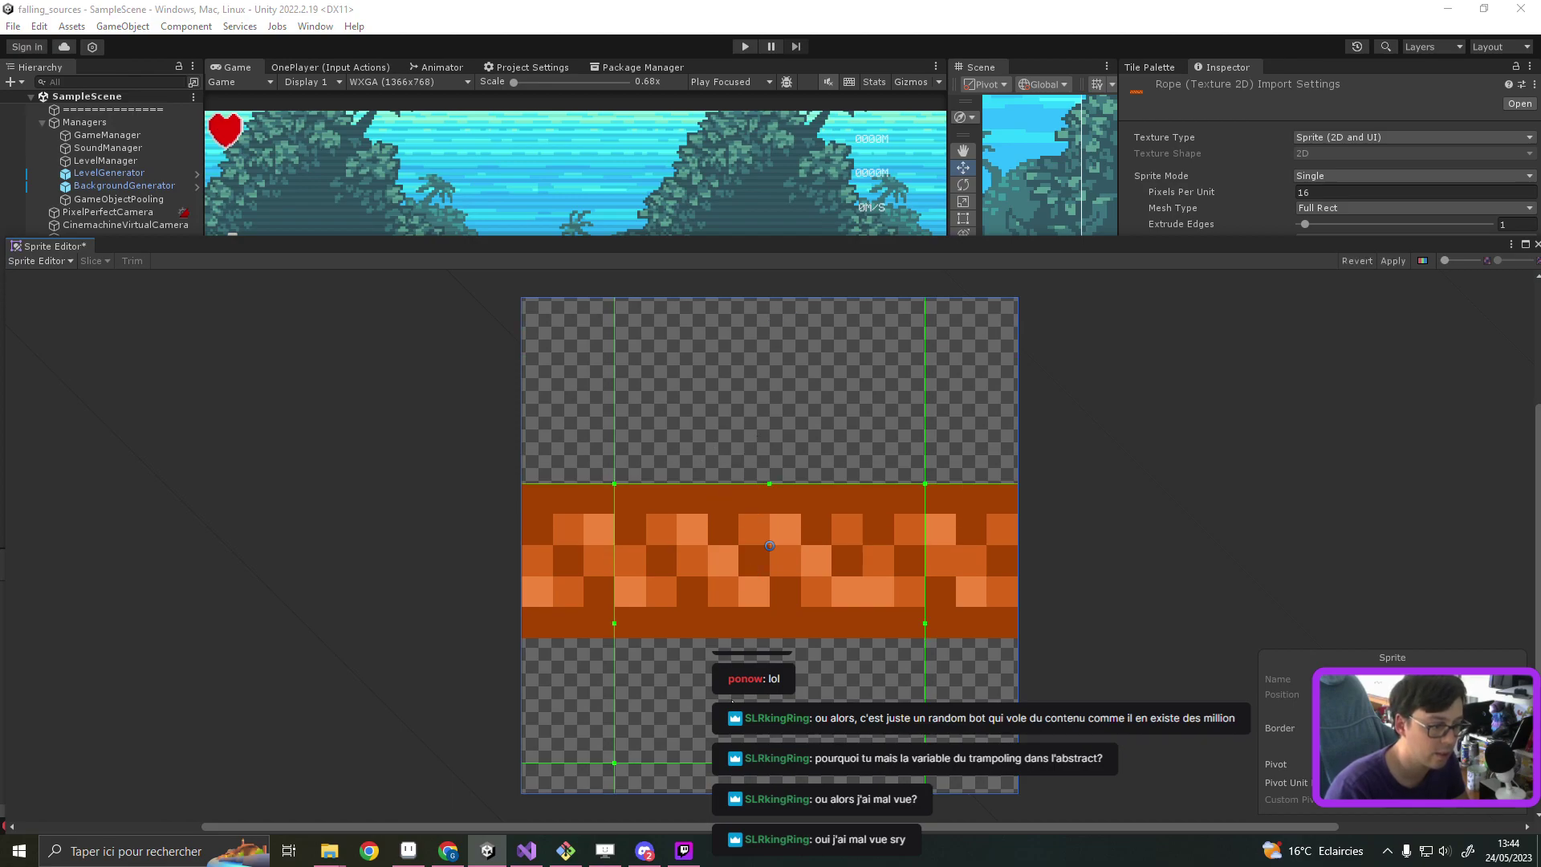
{"action": "left_click_drag", "start_coordinate": [769, 762], "coordinate": [769, 638]}
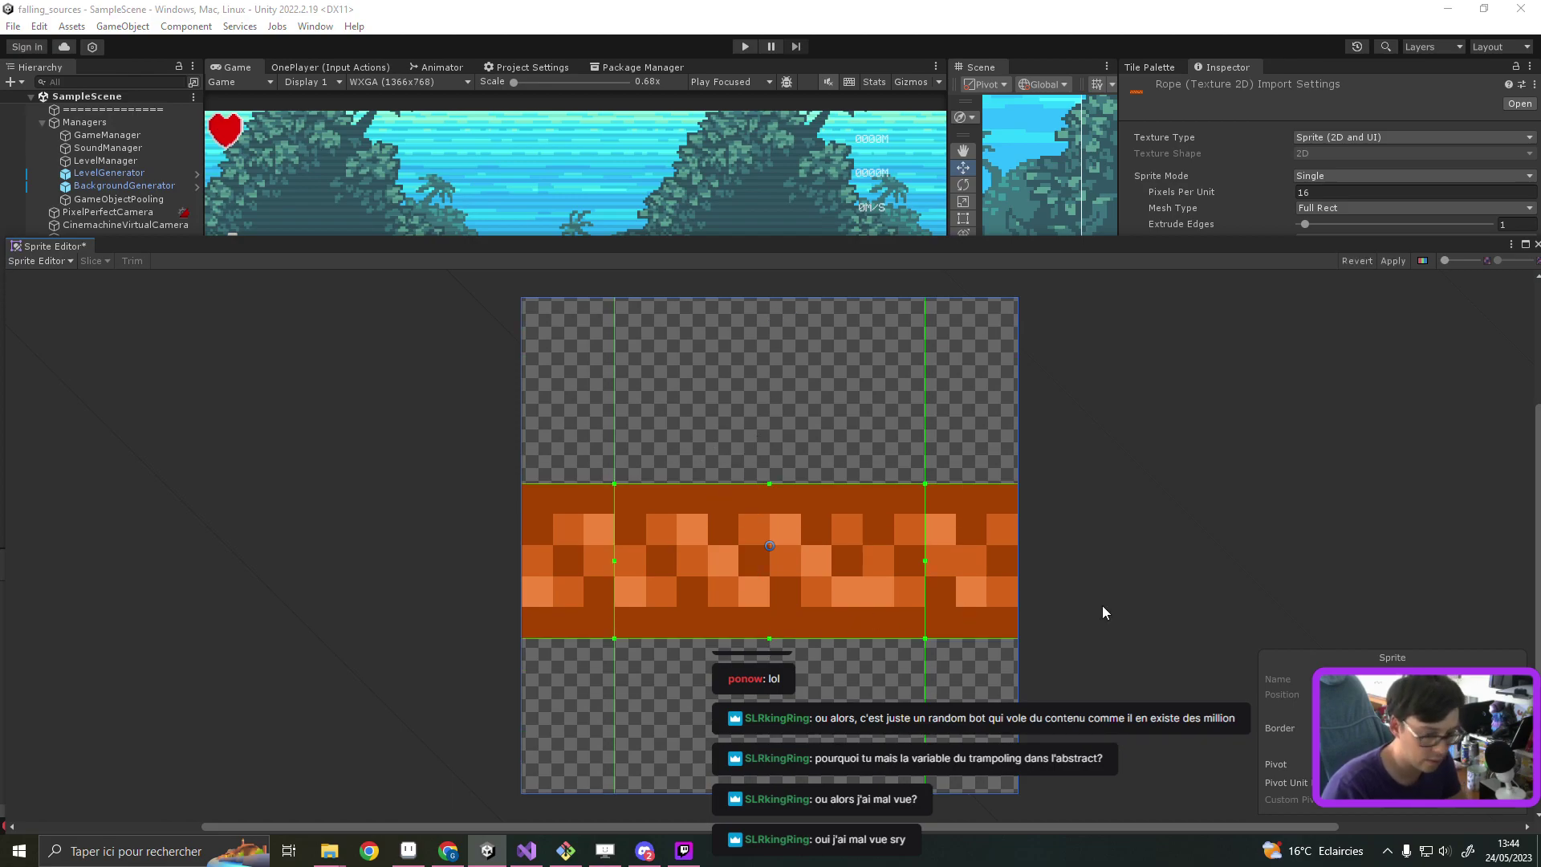
{"action": "left_click", "coordinate": [1393, 261]}
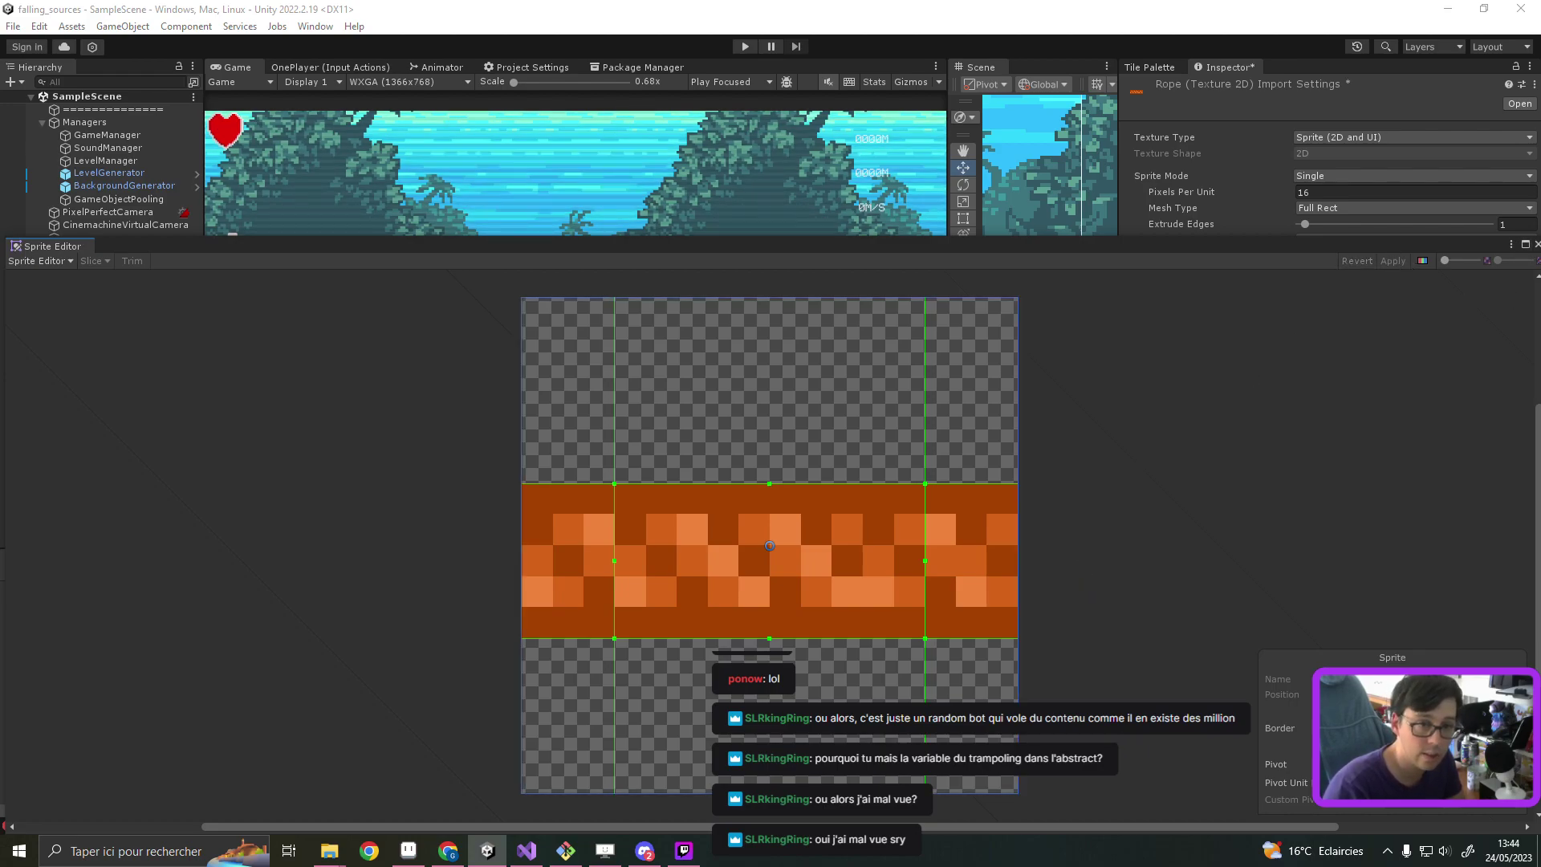
{"action": "left_click", "coordinate": [1537, 244]}
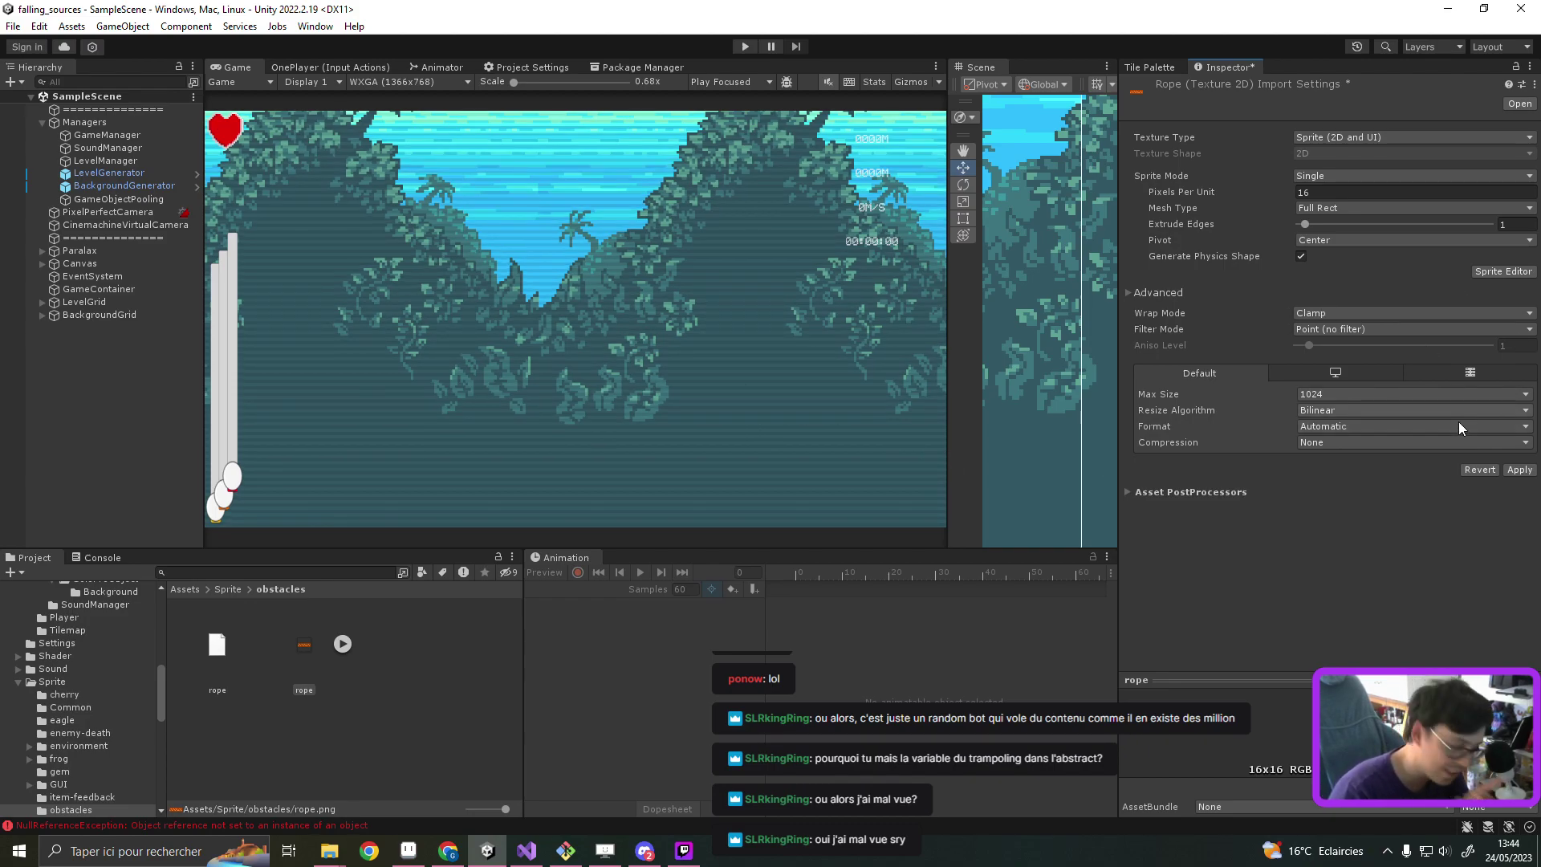
Step: Give the rope sprite a Custom 0,0 pivot and apply the texture's import settings
{"action": "left_click", "coordinate": [1484, 277]}
{"action": "left_click", "coordinate": [817, 458]}
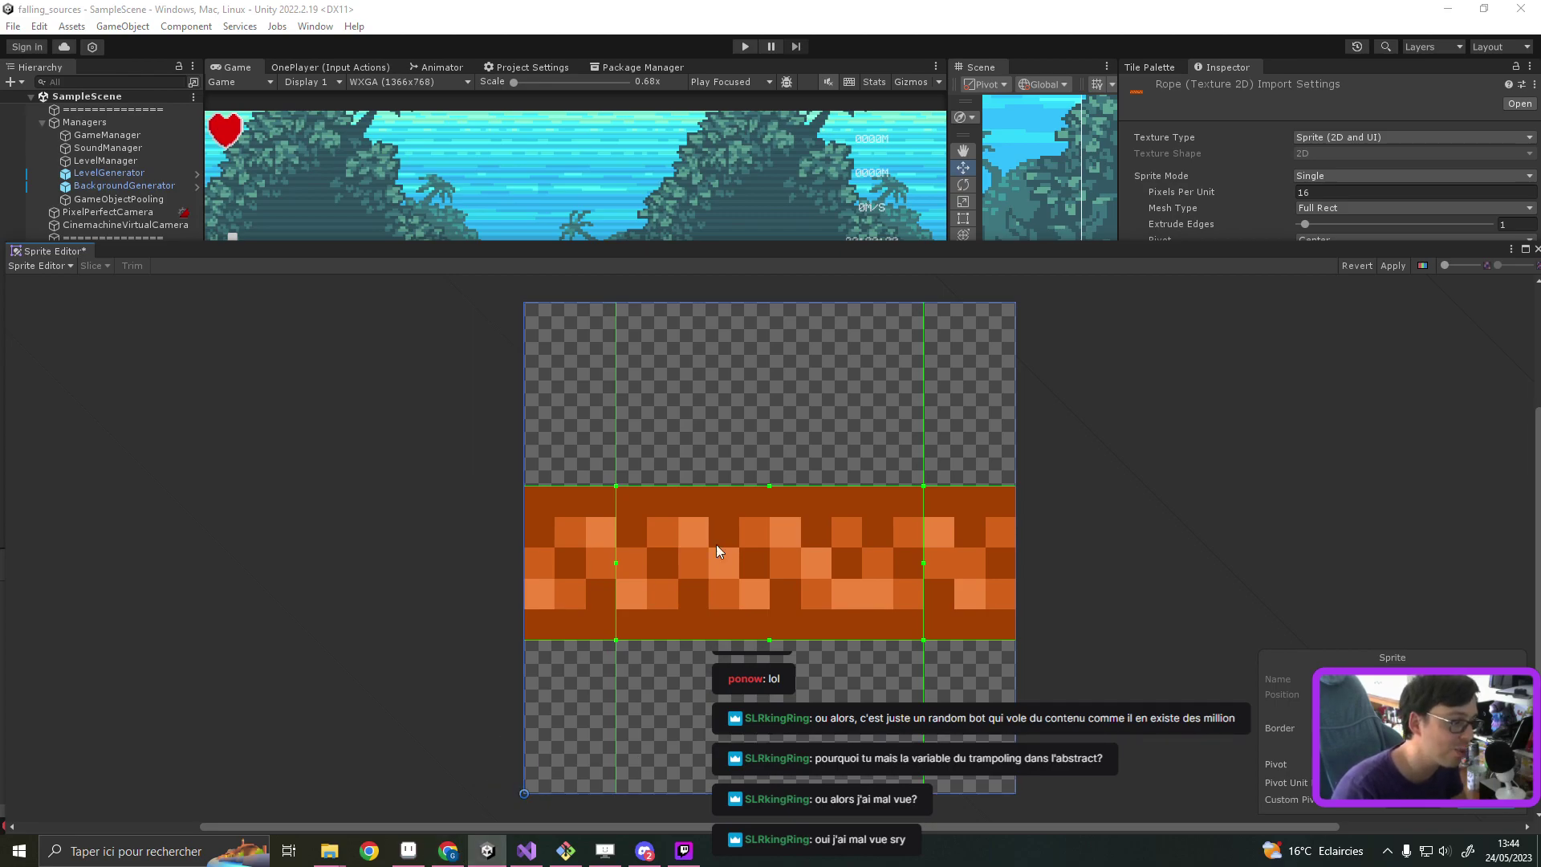
{"action": "left_click", "coordinate": [1386, 269]}
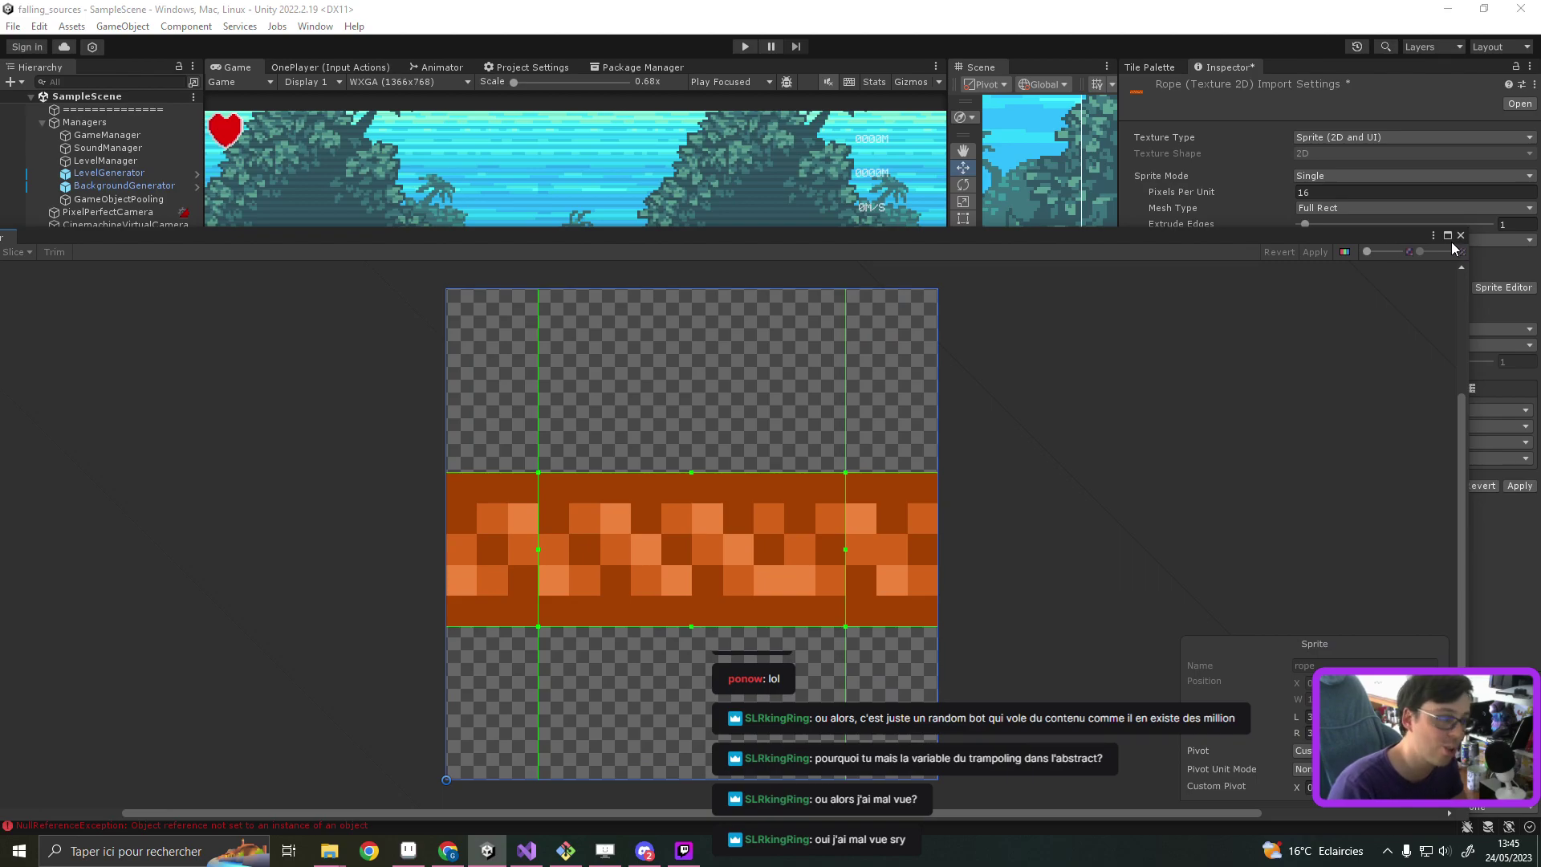
{"action": "left_click", "coordinate": [1459, 237]}
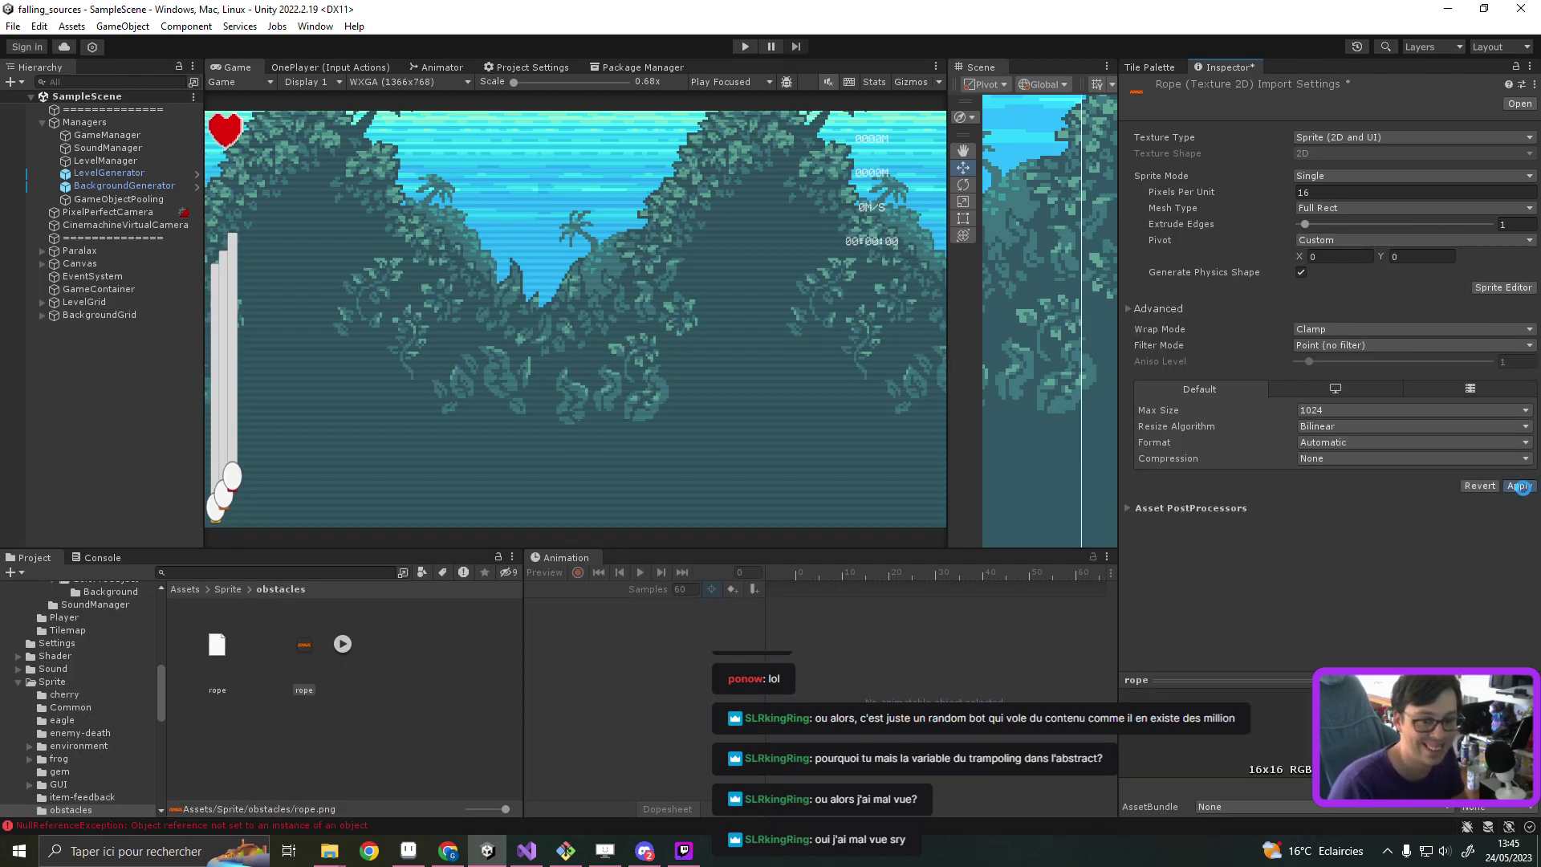
{"action": "left_click", "coordinate": [1519, 487]}
Step: Run the game from the title screen, move the fox right and left, check the Console logs, then stop
{"action": "left_click", "coordinate": [747, 47]}
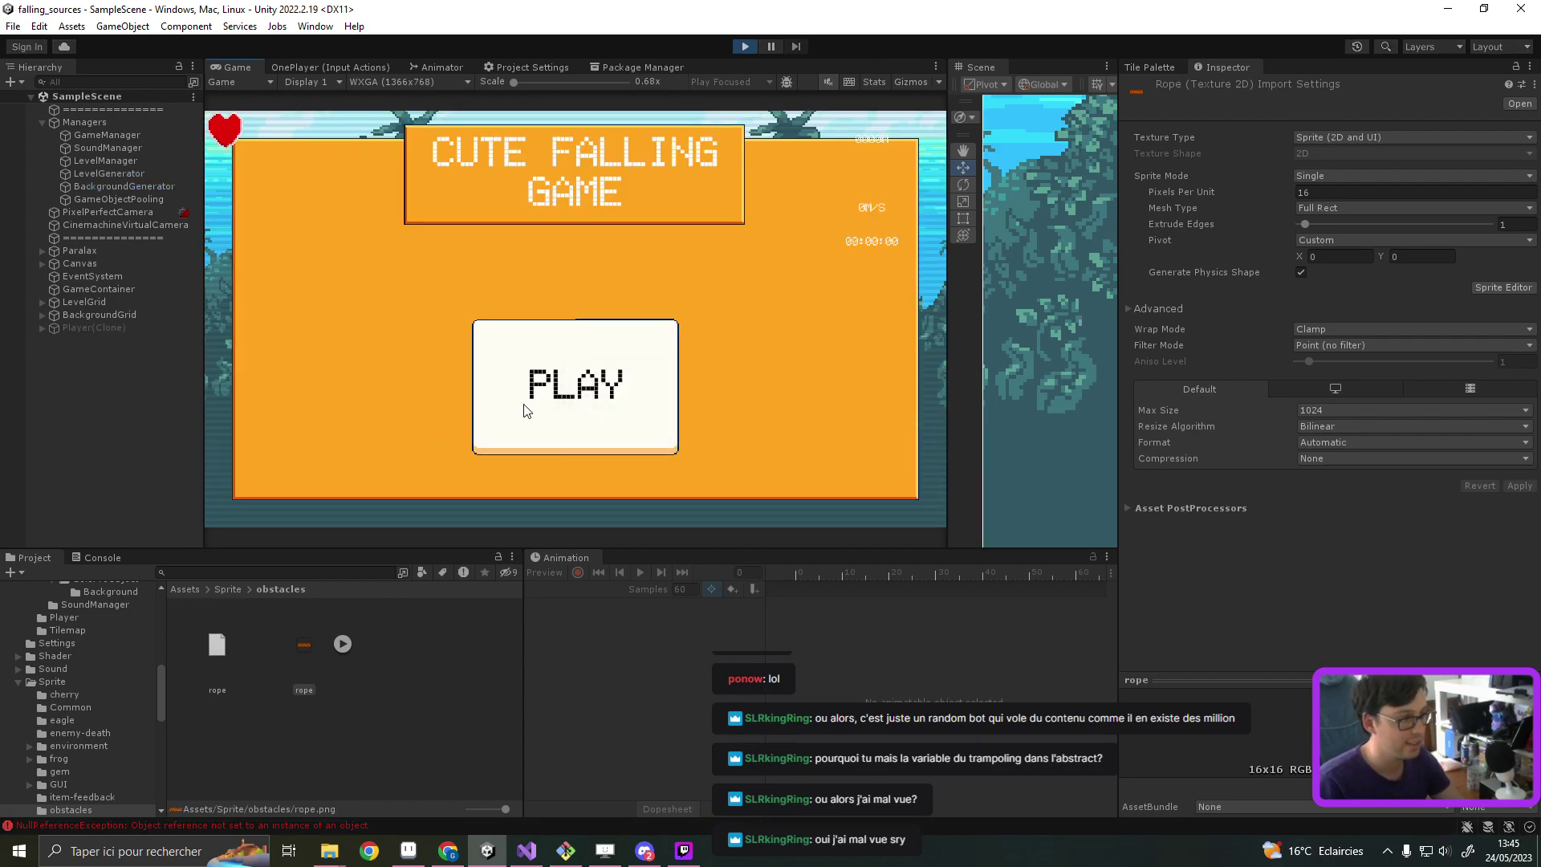
{"action": "left_click", "coordinate": [525, 410]}
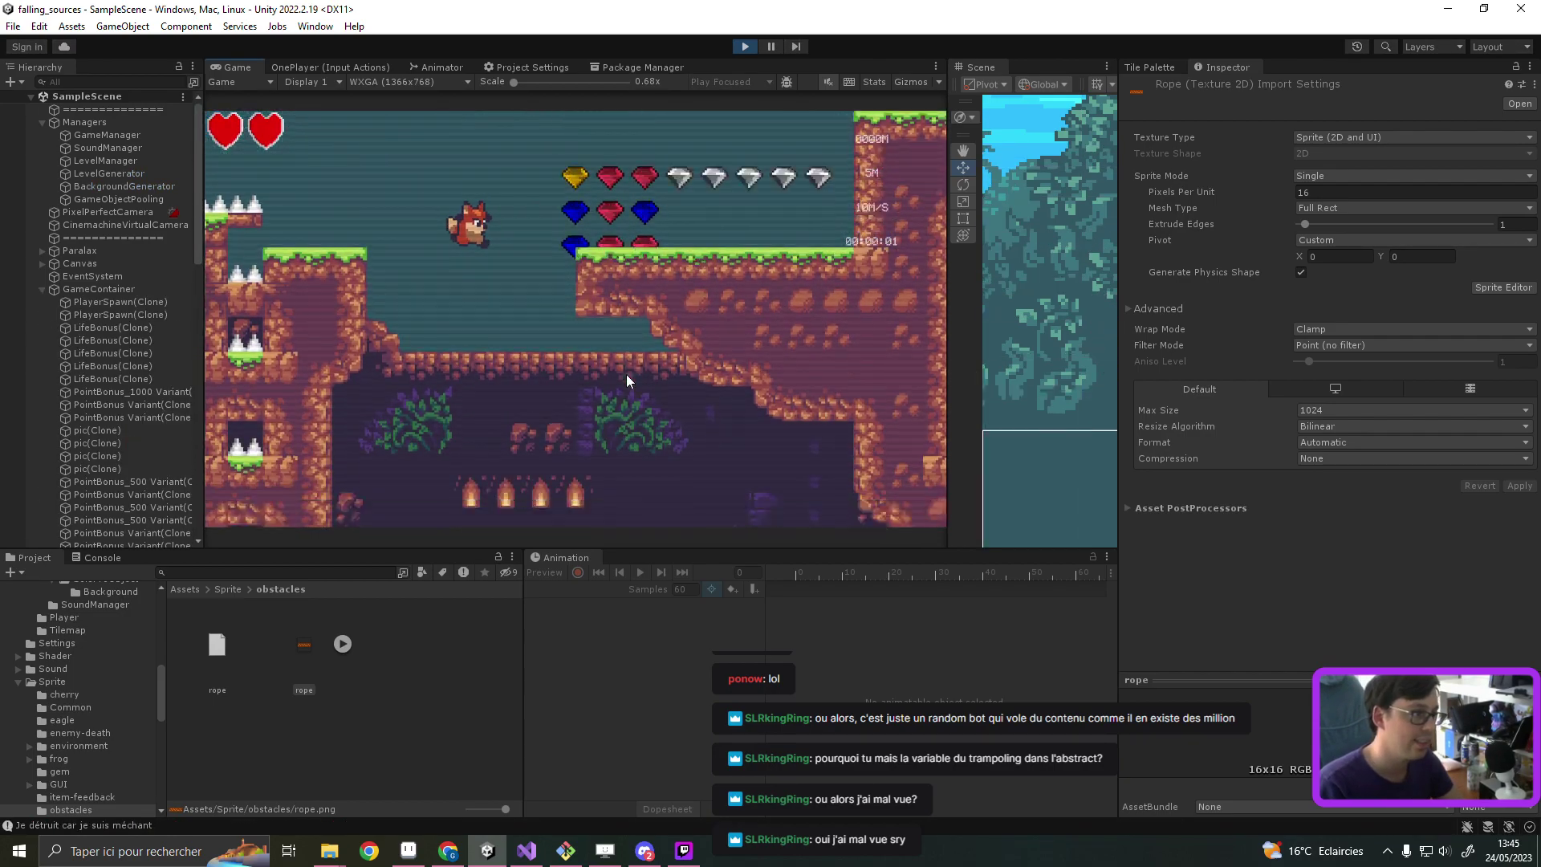
{"action": "key", "text": "Right"}
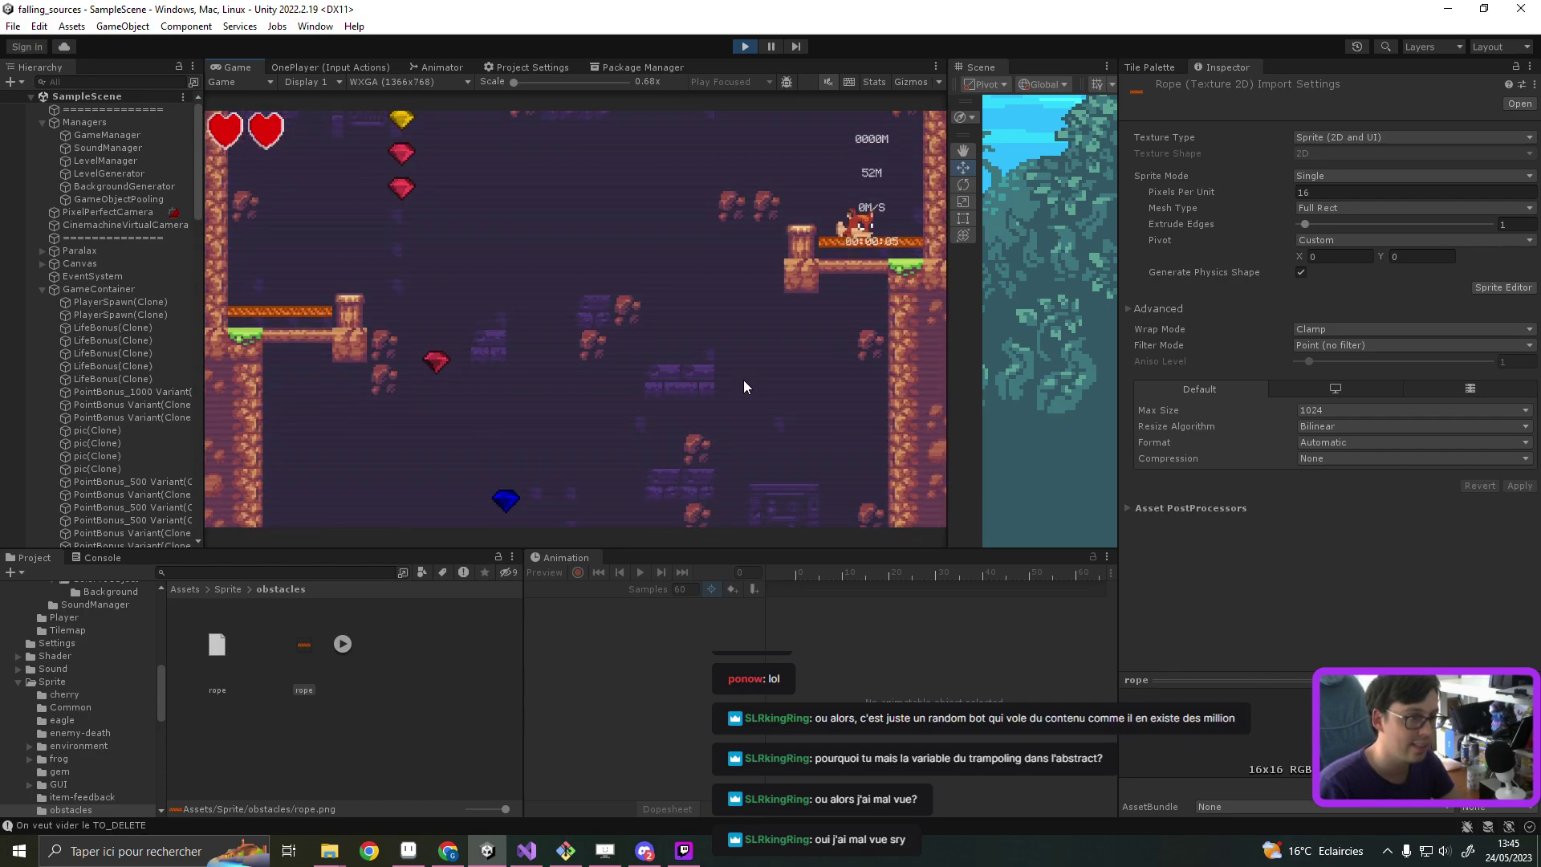
{"action": "key", "text": "Left"}
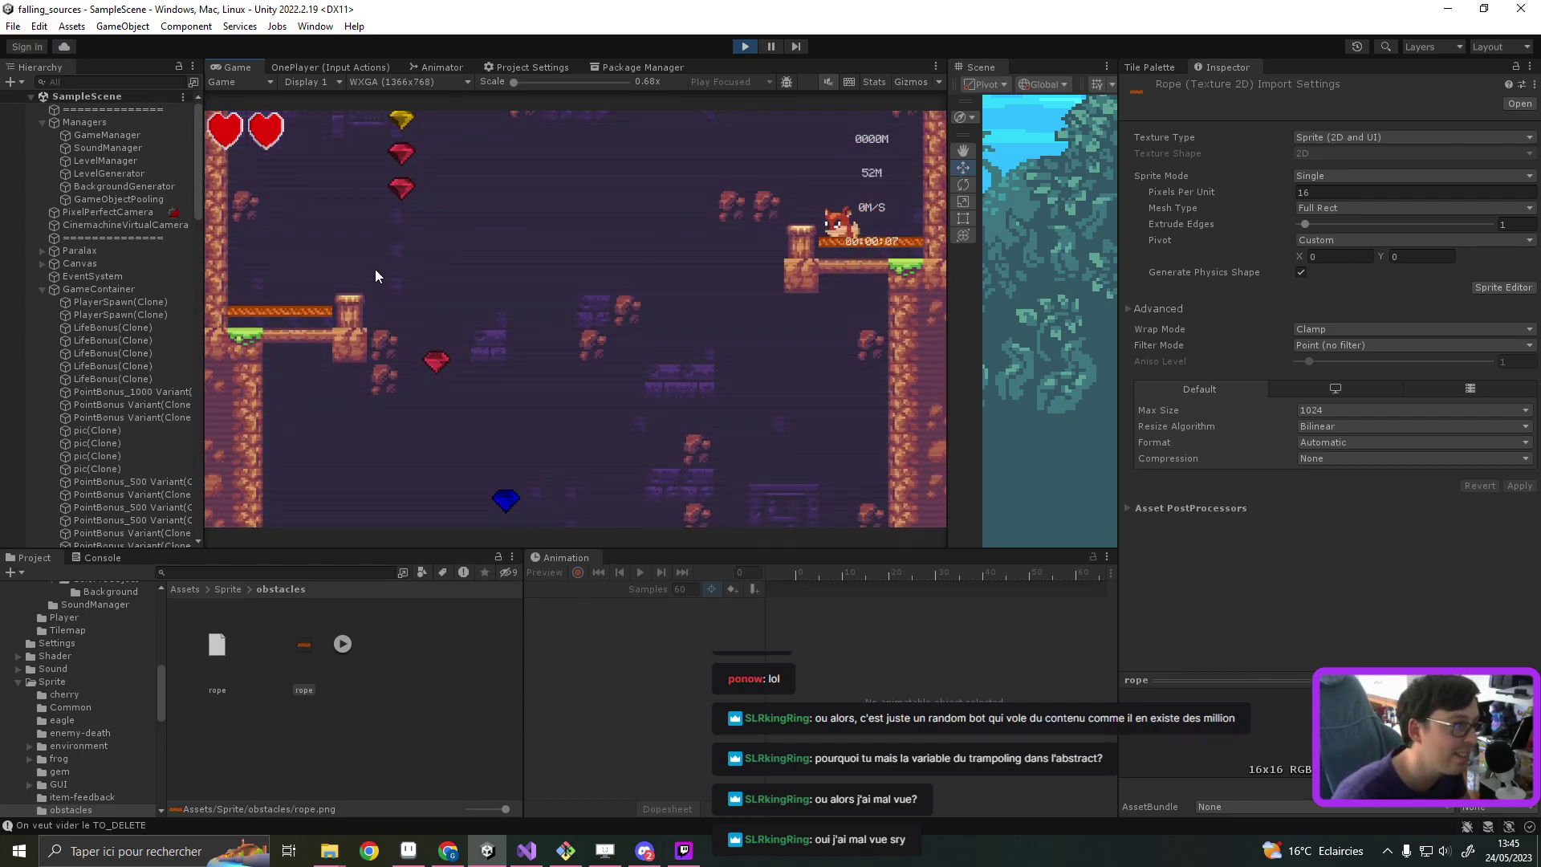
{"action": "left_click", "coordinate": [92, 557]}
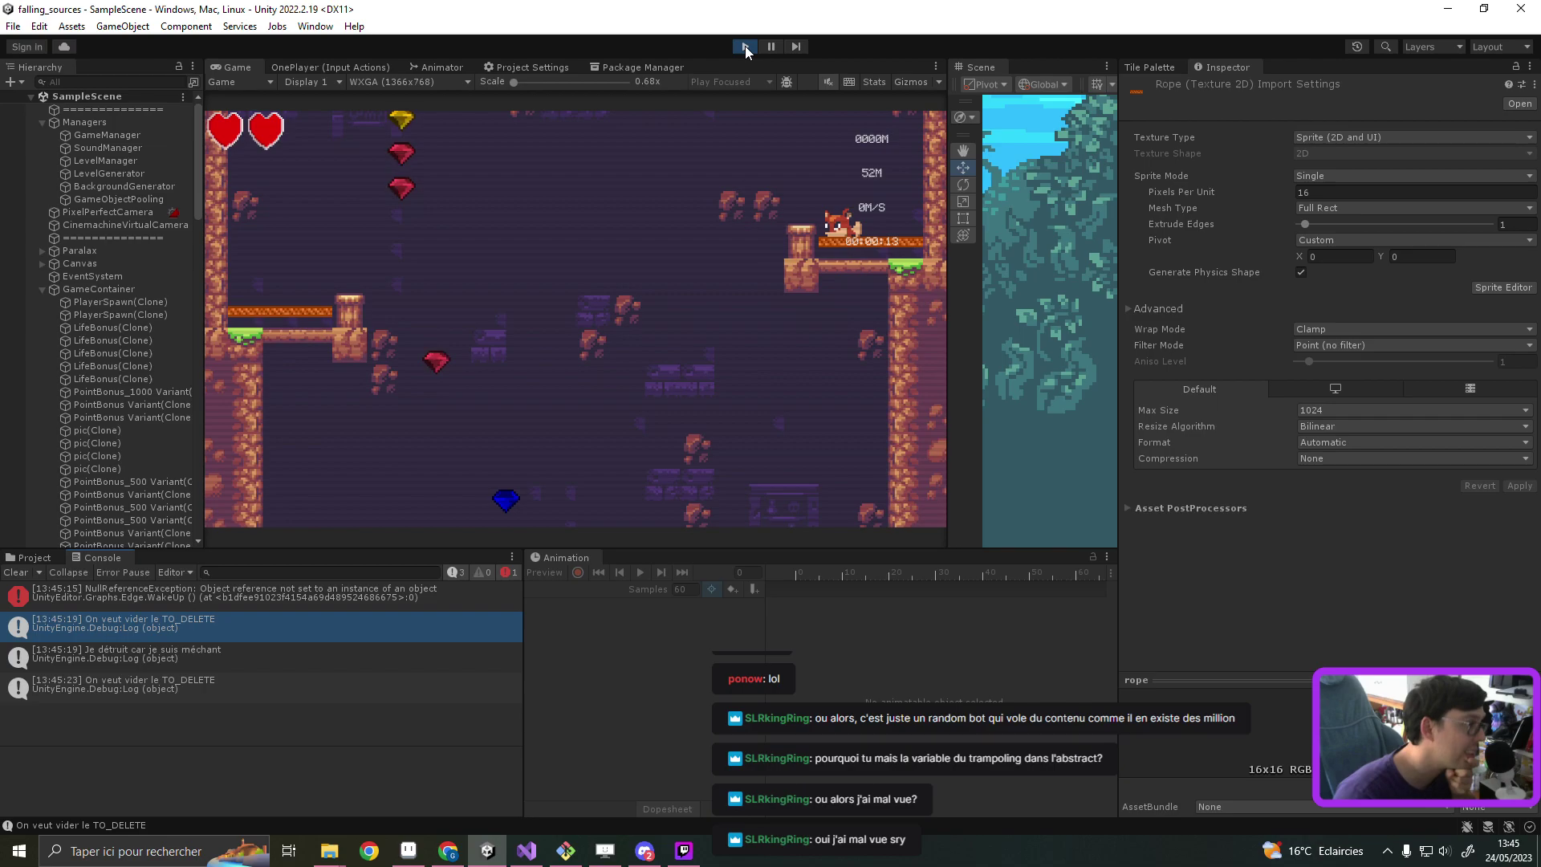
{"action": "left_click", "coordinate": [744, 46]}
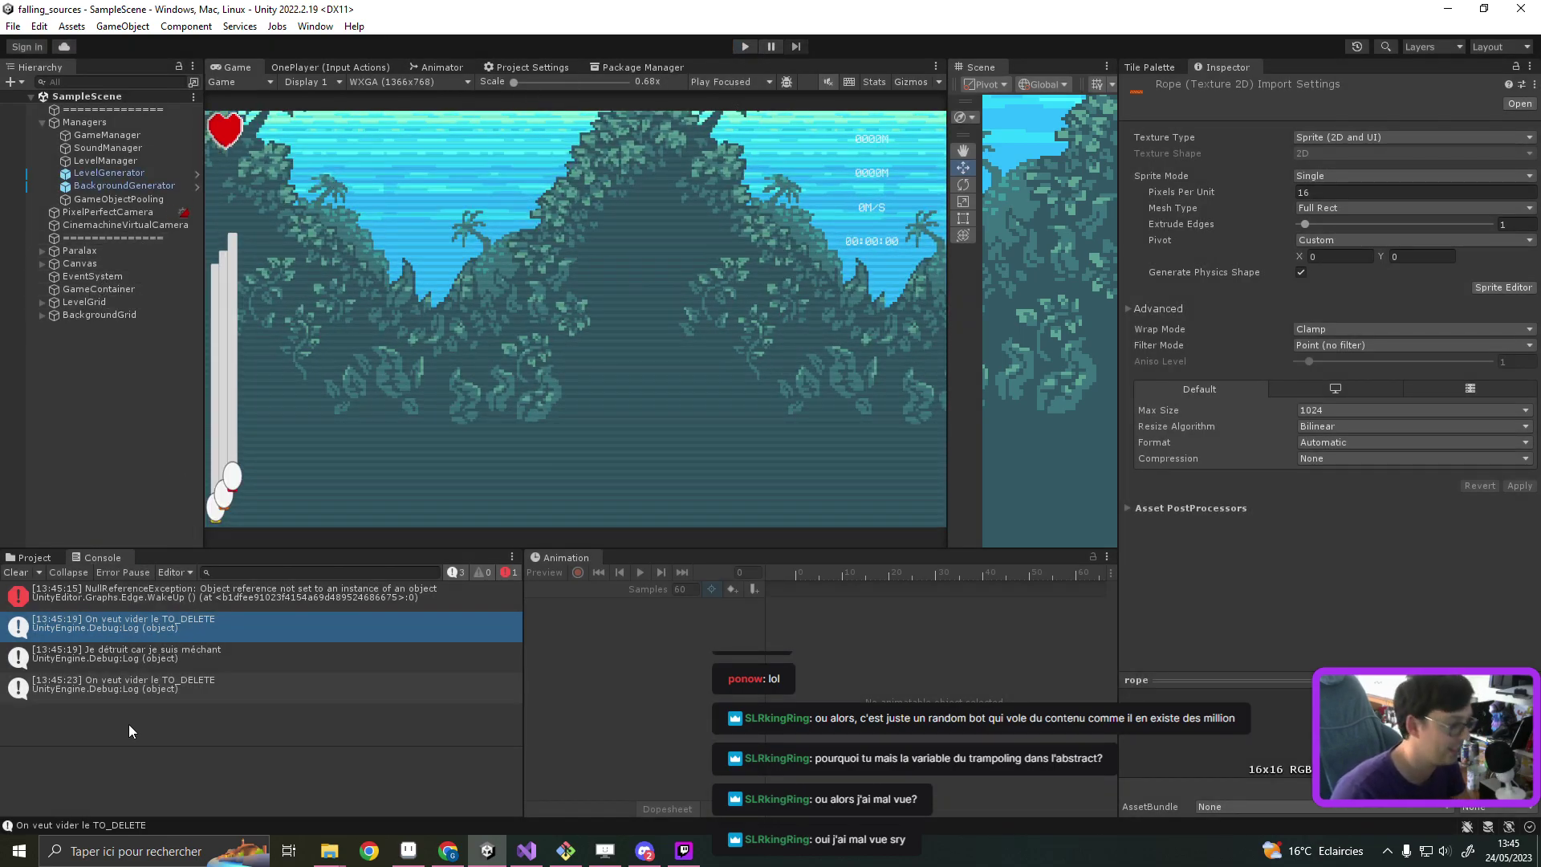
{"action": "left_click", "coordinate": [530, 857]}
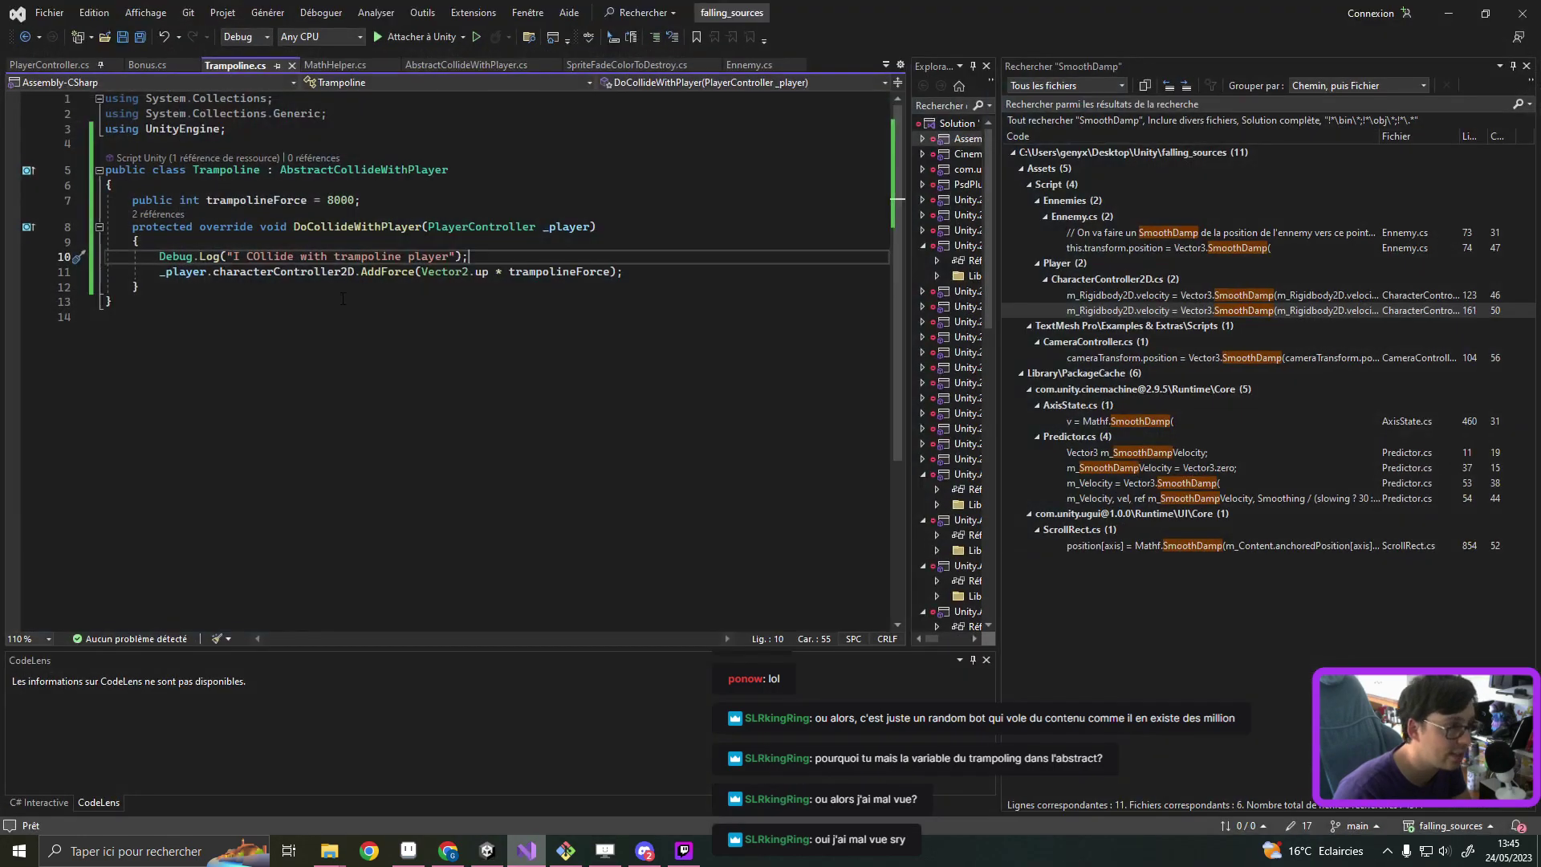
Step: Inspect the col2D field and player check in AbstractCollideWithPlayer, then start play mode in Unity
{"action": "double_click", "coordinate": [383, 170]}
{"action": "key", "text": "F12"}
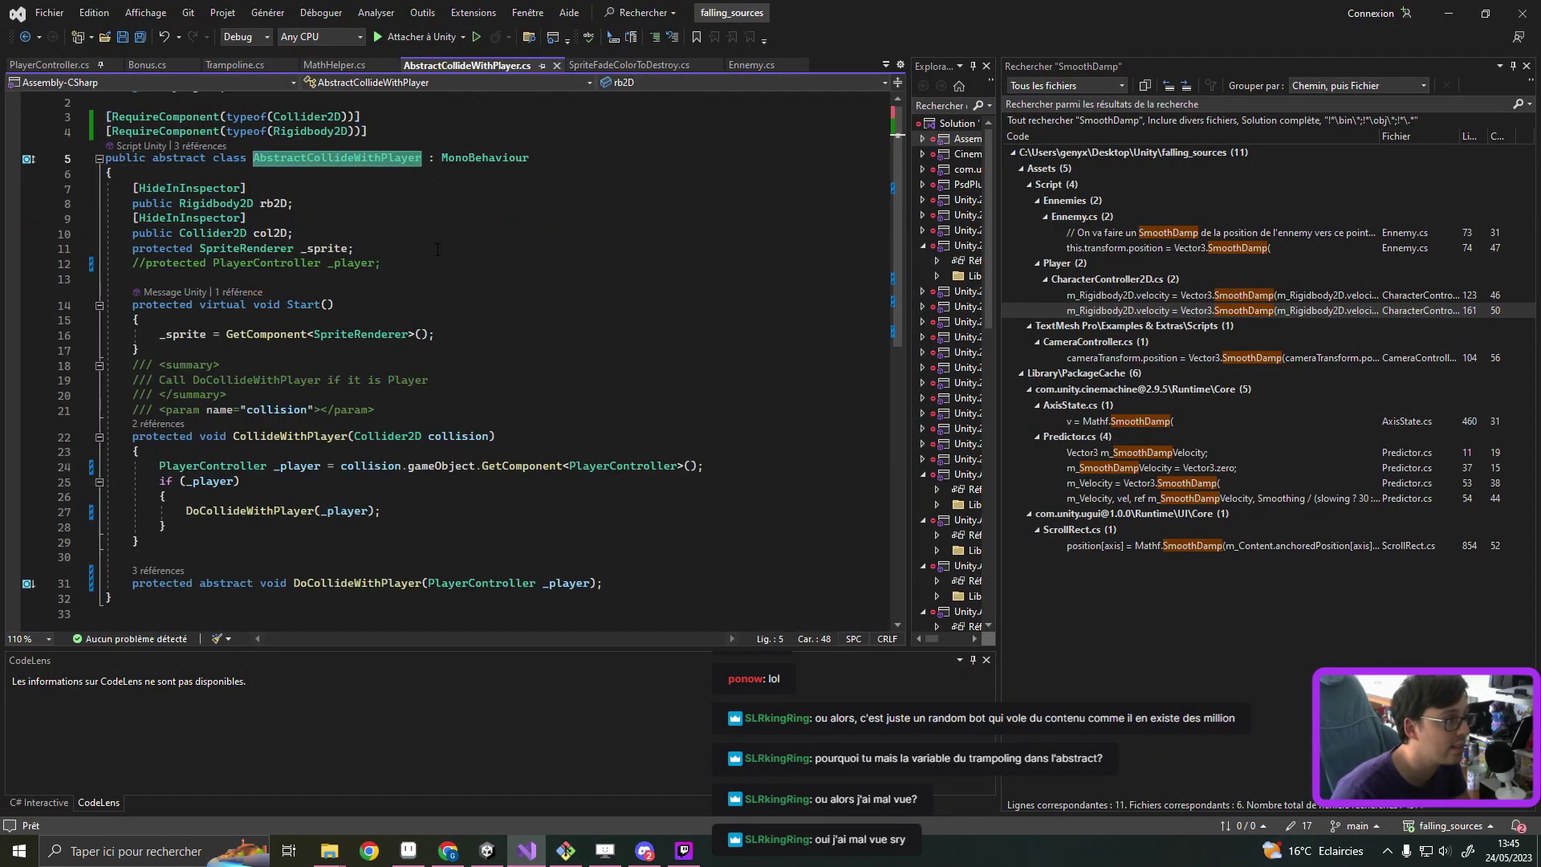
{"action": "left_click", "coordinate": [420, 233]}
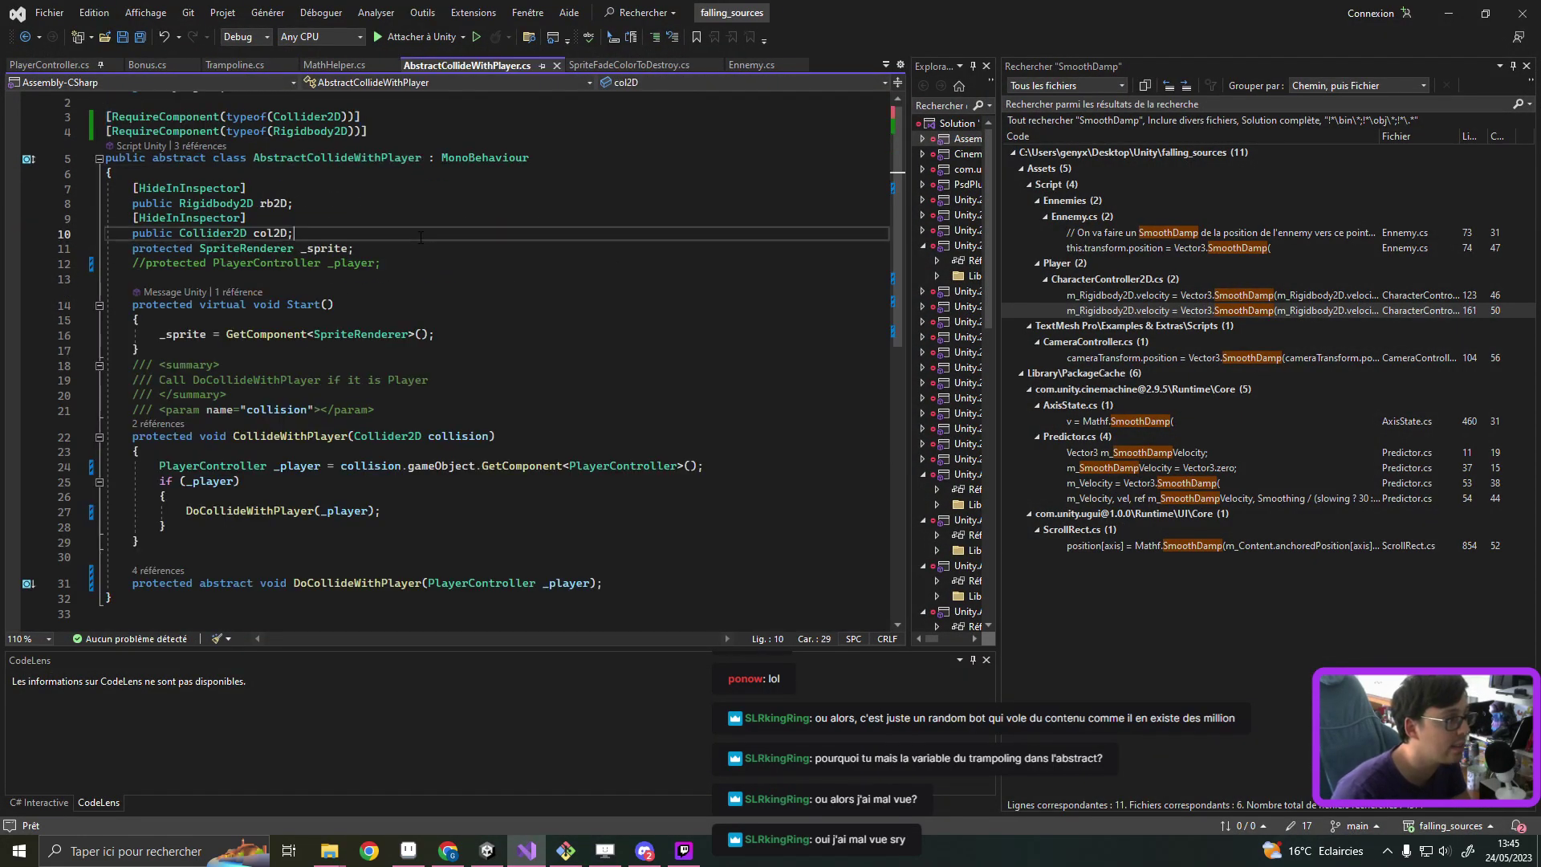
{"action": "left_click", "coordinate": [591, 497]}
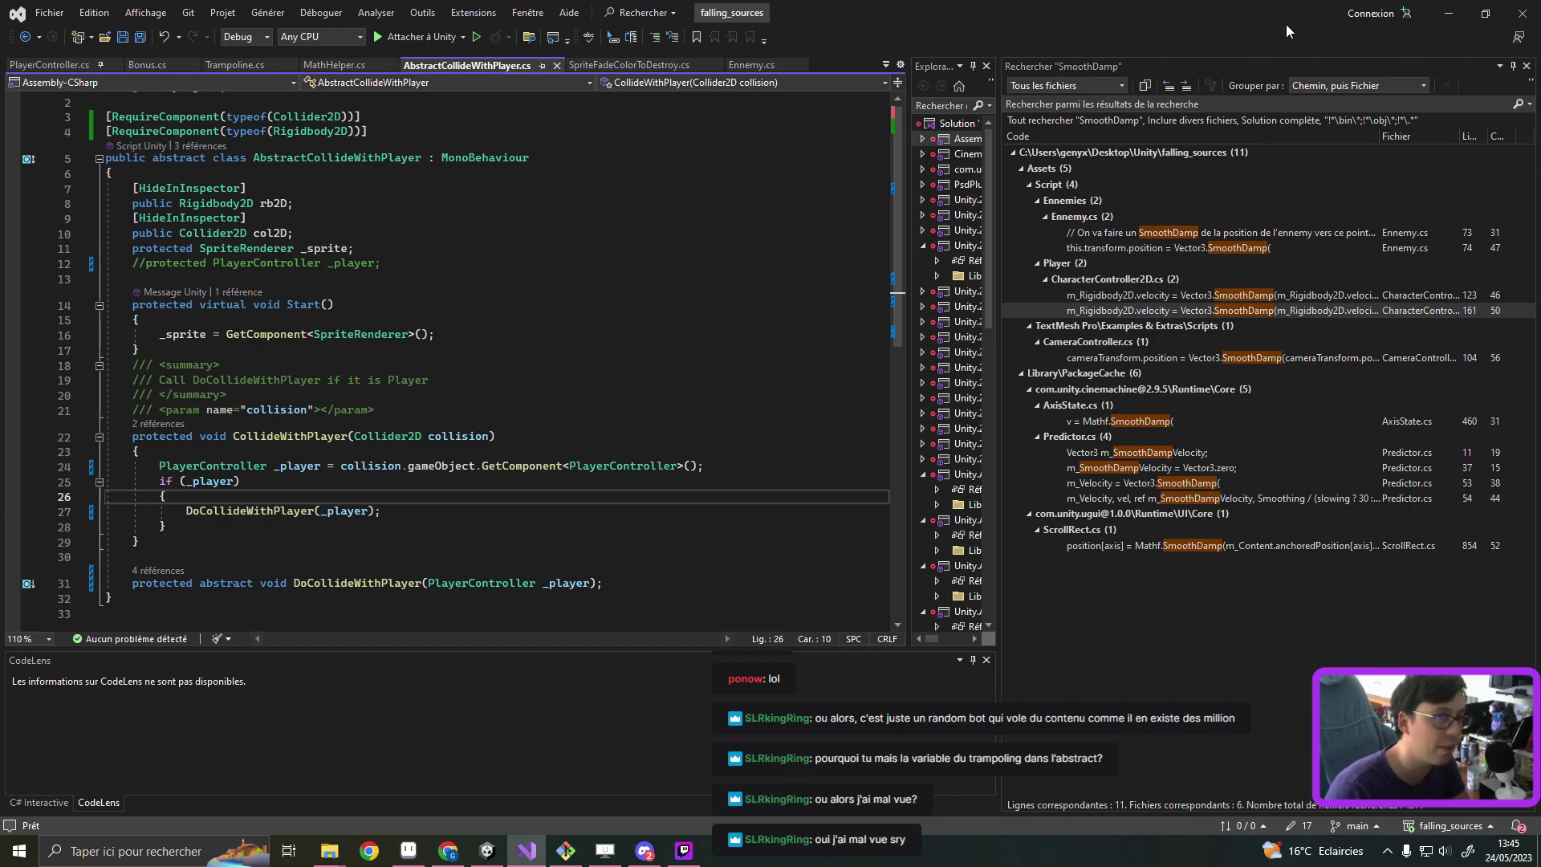
{"action": "left_click", "coordinate": [1448, 13]}
{"action": "left_click", "coordinate": [744, 46]}
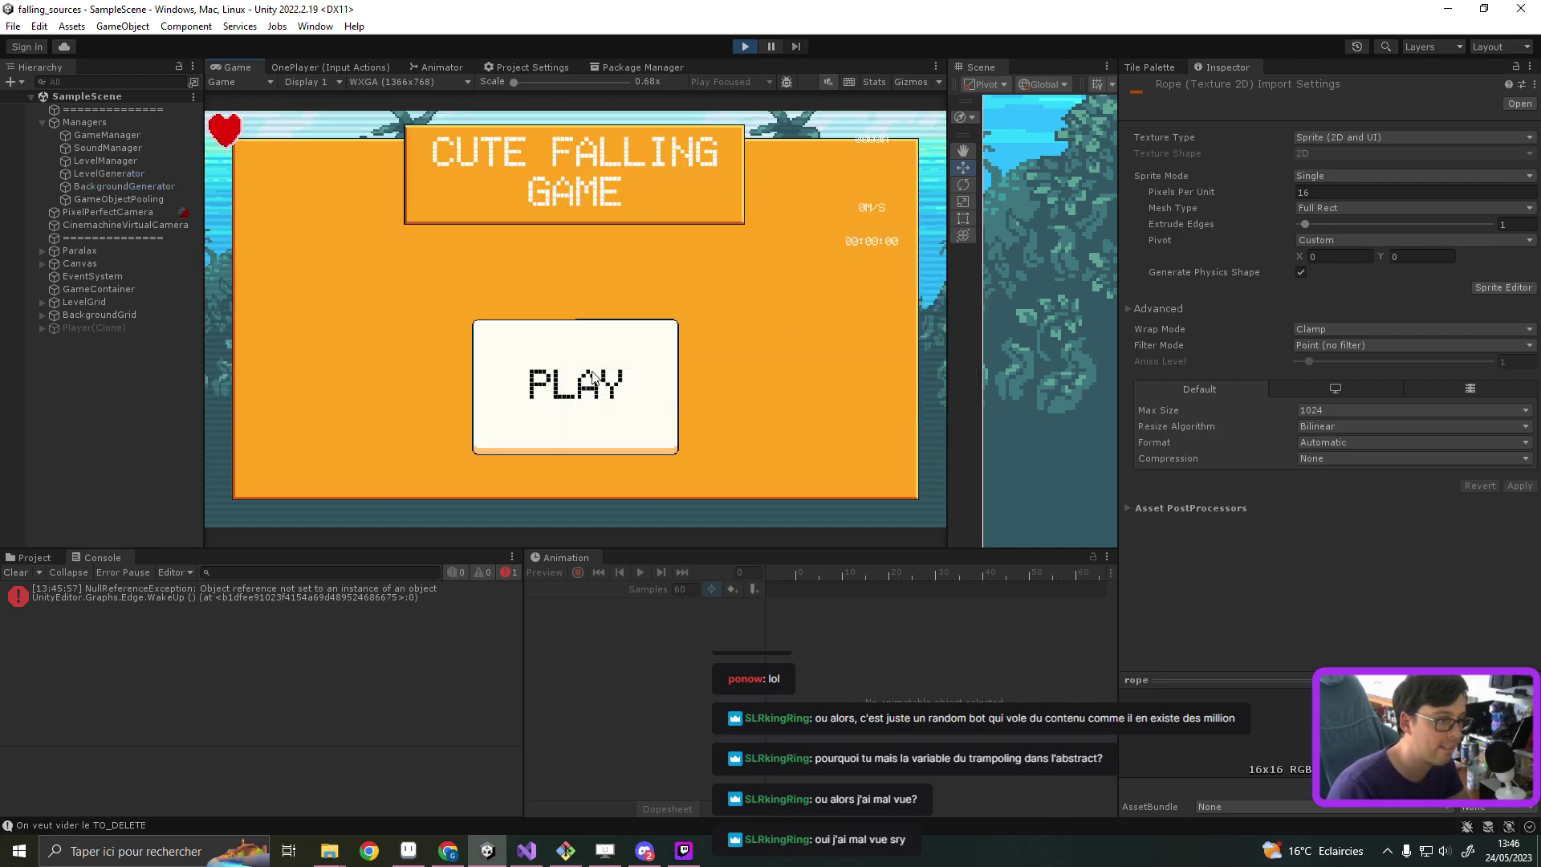
Step: Start the game from its title screen, stop play mode, and show the obstacles sprite folder
{"action": "left_click", "coordinate": [595, 377]}
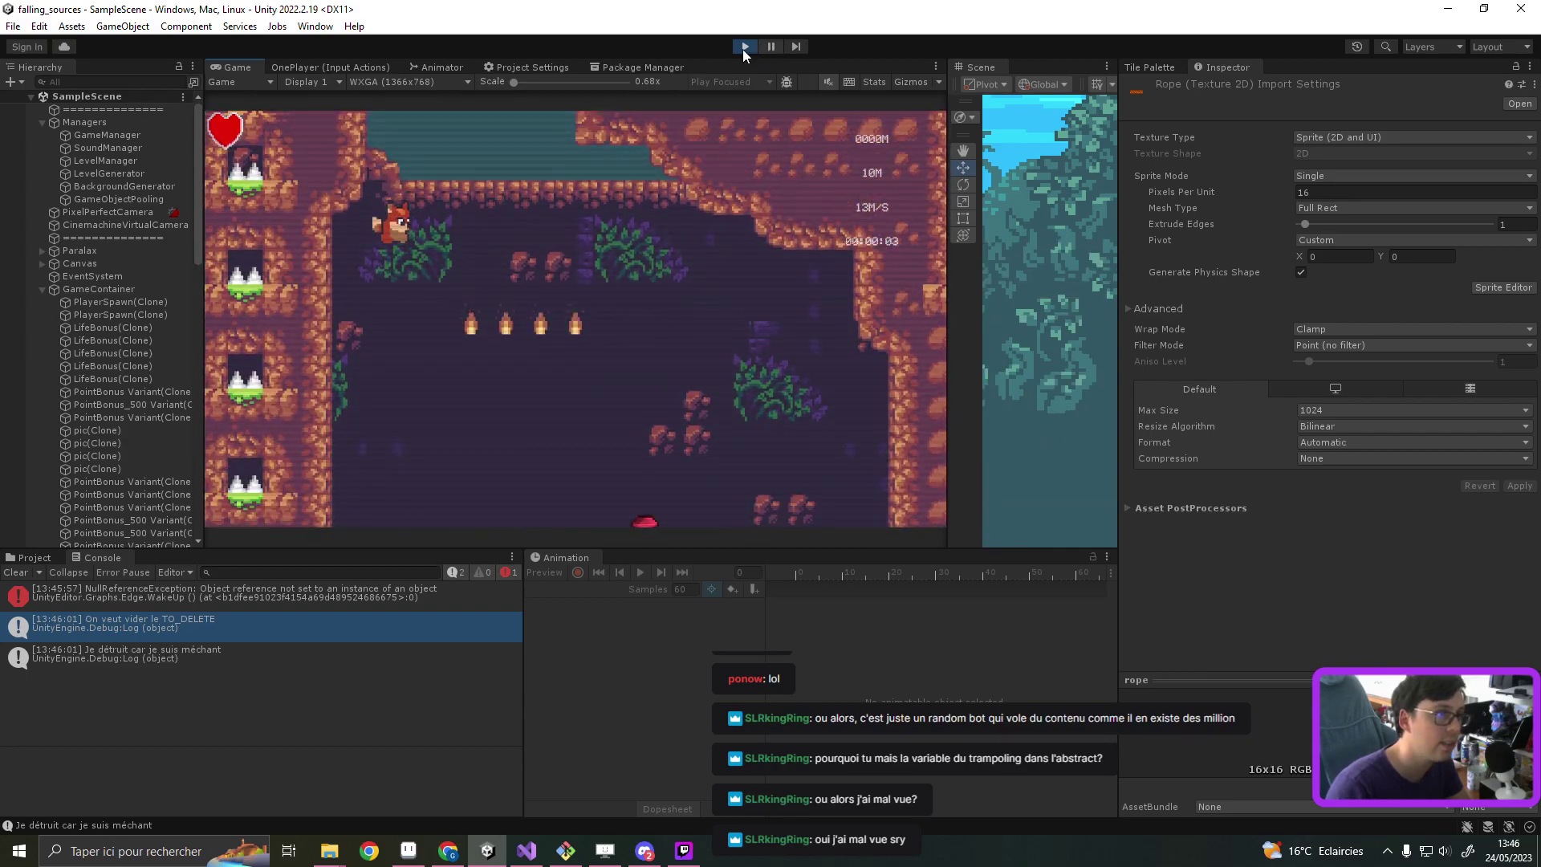
{"action": "left_click", "coordinate": [743, 48]}
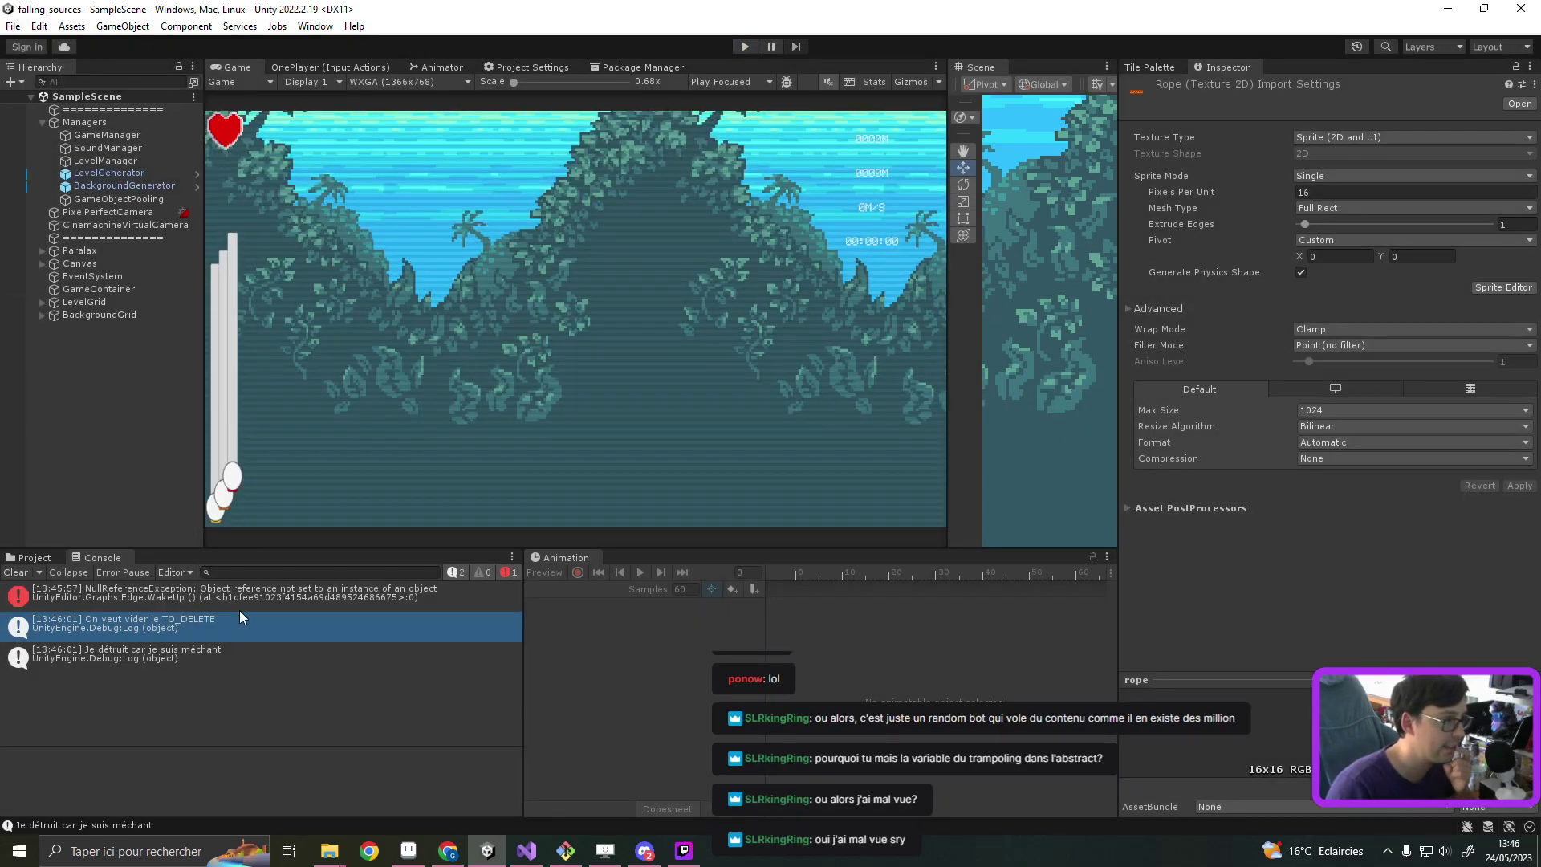
{"action": "left_click", "coordinate": [51, 560]}
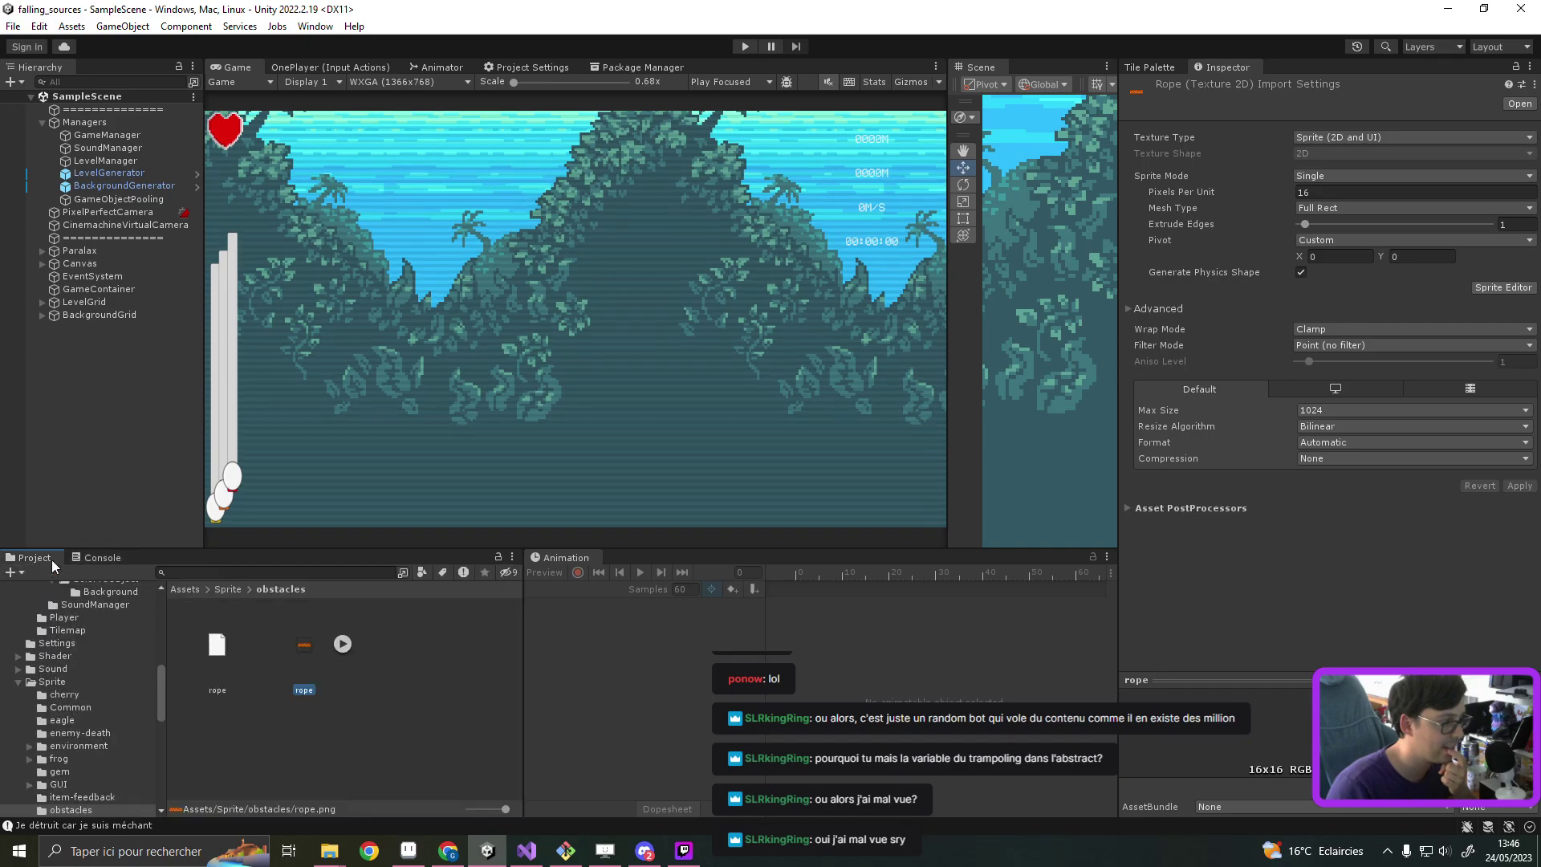
Step: Delete the rope.aseprite asset from the obstacles sprite folder
{"action": "left_click", "coordinate": [231, 646]}
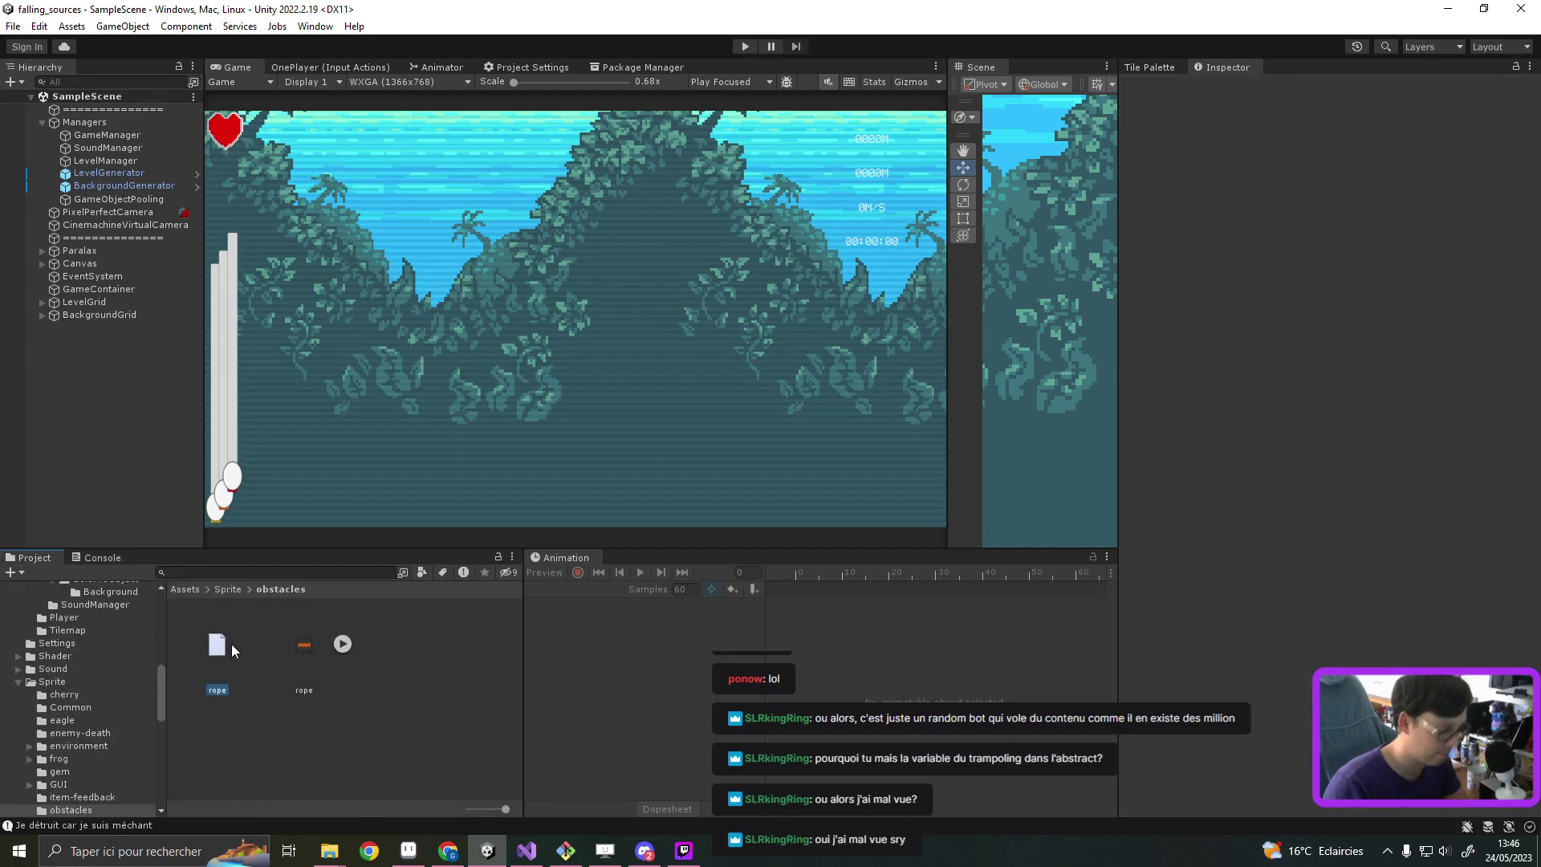
{"action": "key", "text": "Delete"}
{"action": "left_click", "coordinate": [812, 459]}
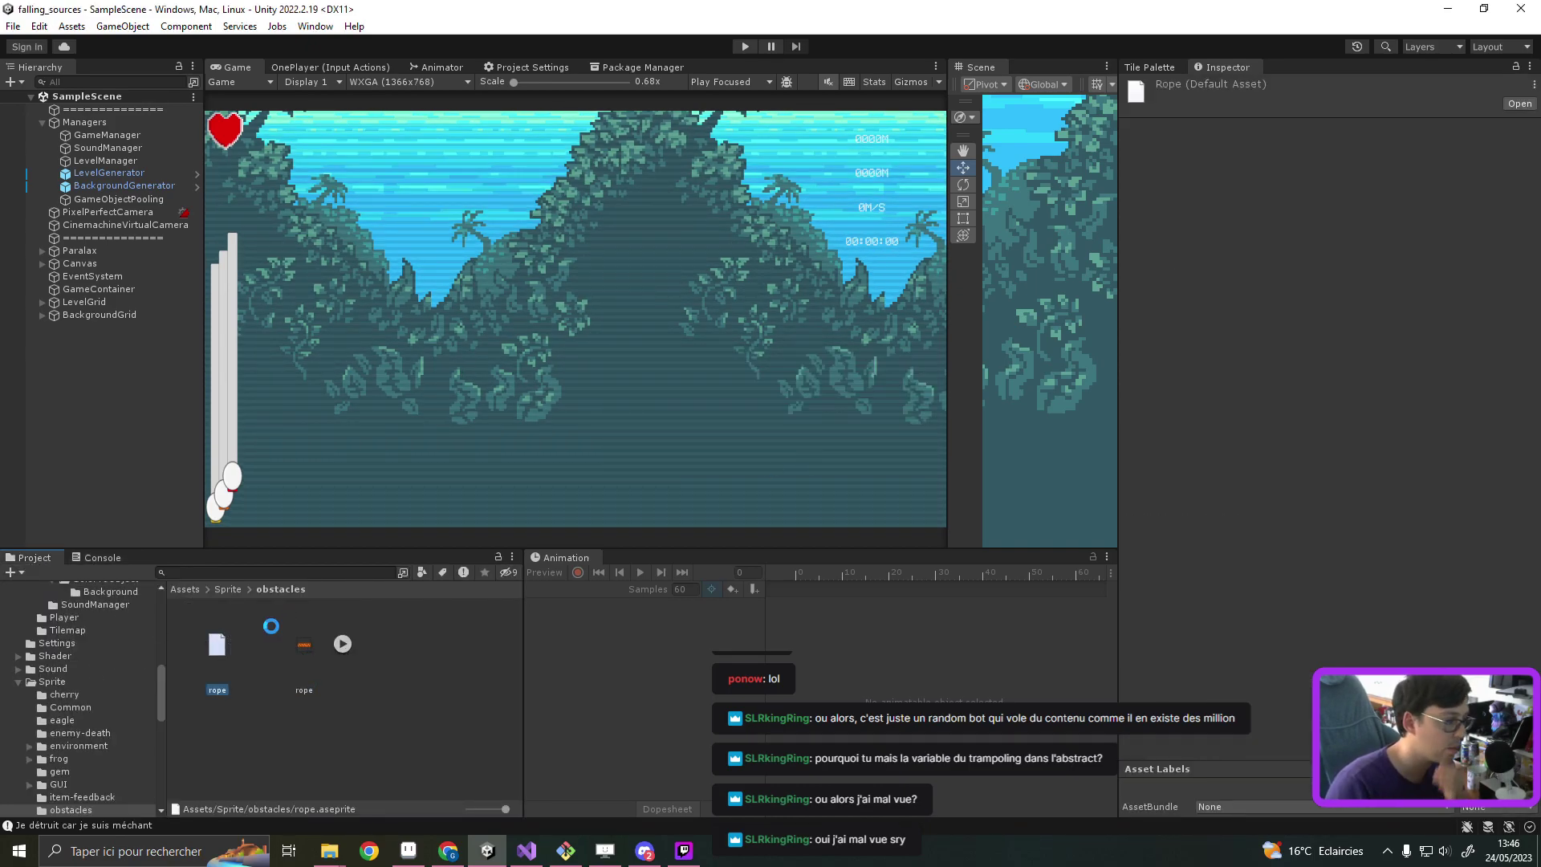
Step: Browse to _Prefabs/Environment/Obstacle and scroll through the Trampoline prefab's Inspector components
{"action": "scroll", "coordinate": [94, 622], "scroll_direction": "up", "scroll_amount": 3}
{"action": "scroll", "coordinate": [89, 673], "scroll_direction": "up", "scroll_amount": 2}
{"action": "scroll", "coordinate": [89, 673], "scroll_direction": "up", "scroll_amount": 3}
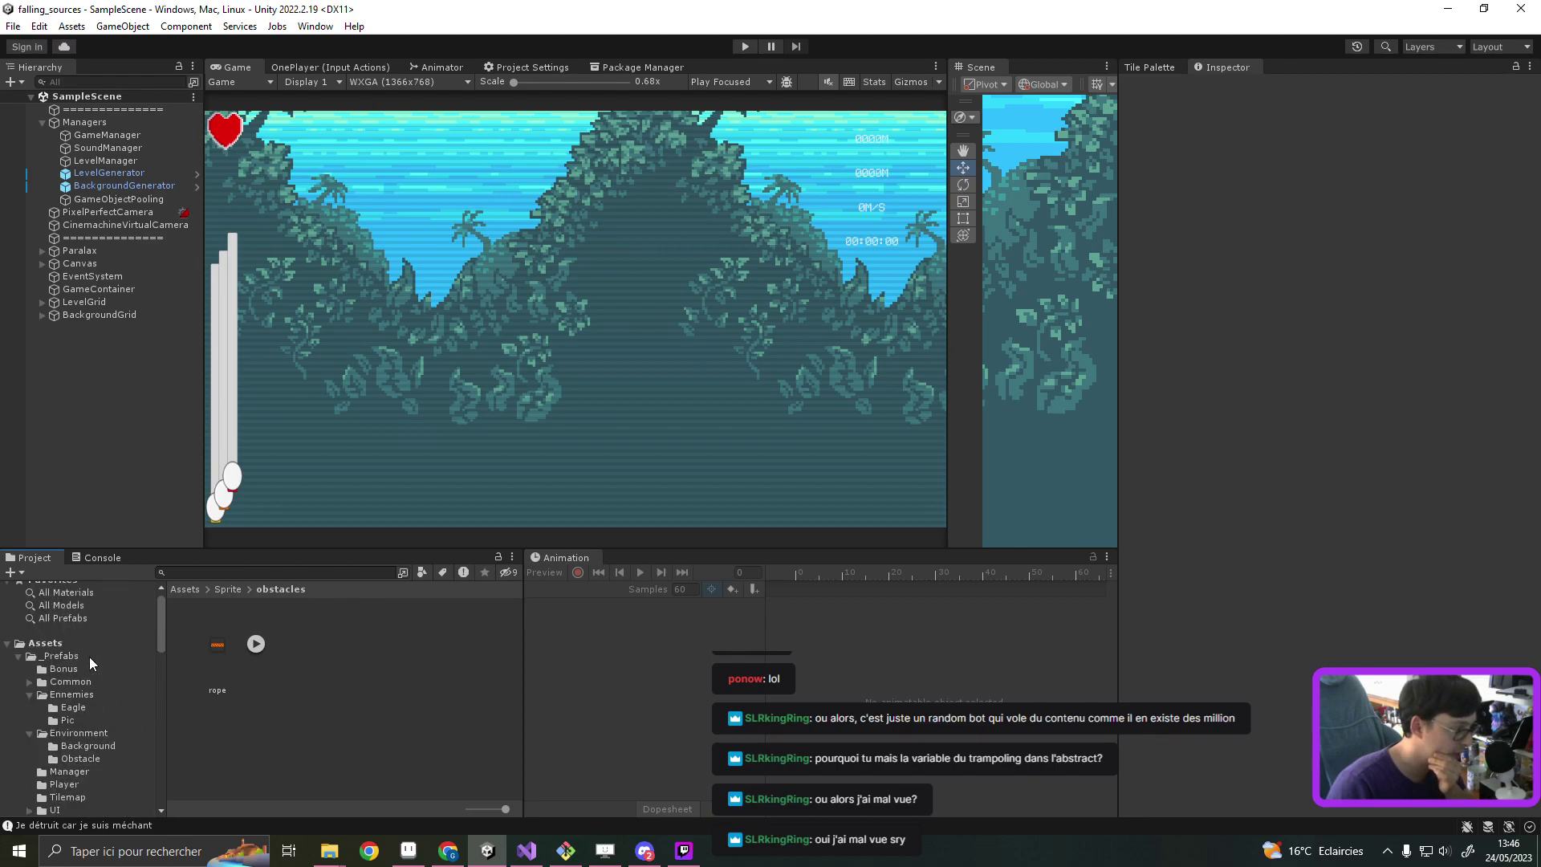
{"action": "left_click", "coordinate": [64, 657]}
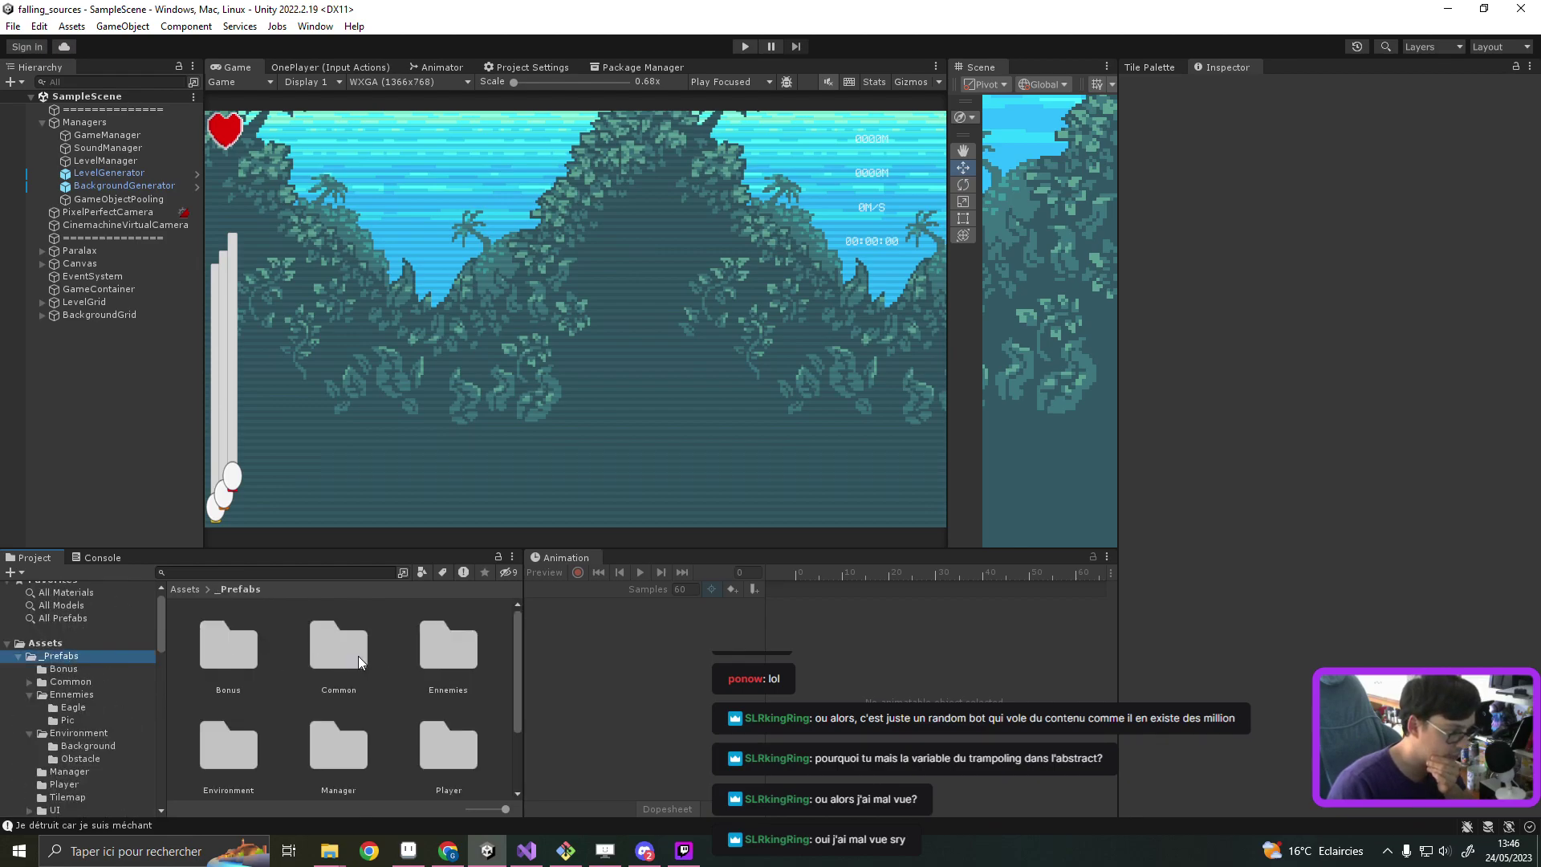
{"action": "double_click", "coordinate": [247, 733]}
{"action": "double_click", "coordinate": [305, 642]}
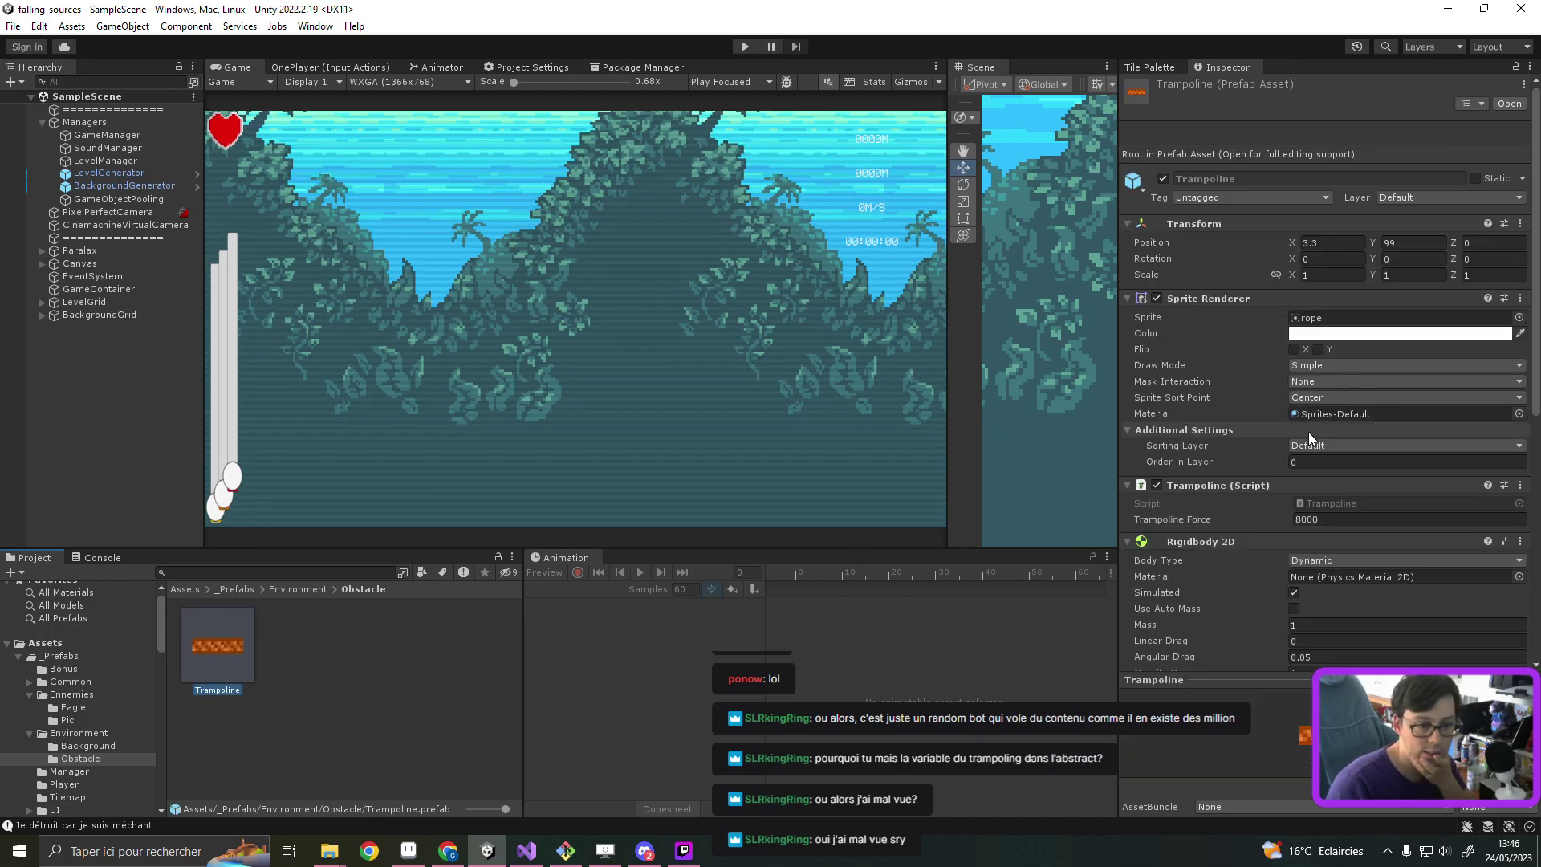
{"action": "scroll", "coordinate": [1309, 431], "scroll_direction": "down", "scroll_amount": 4}
{"action": "scroll", "coordinate": [1321, 473], "scroll_direction": "down", "scroll_amount": 3}
{"action": "scroll", "coordinate": [1384, 546], "scroll_direction": "down", "scroll_amount": 3}
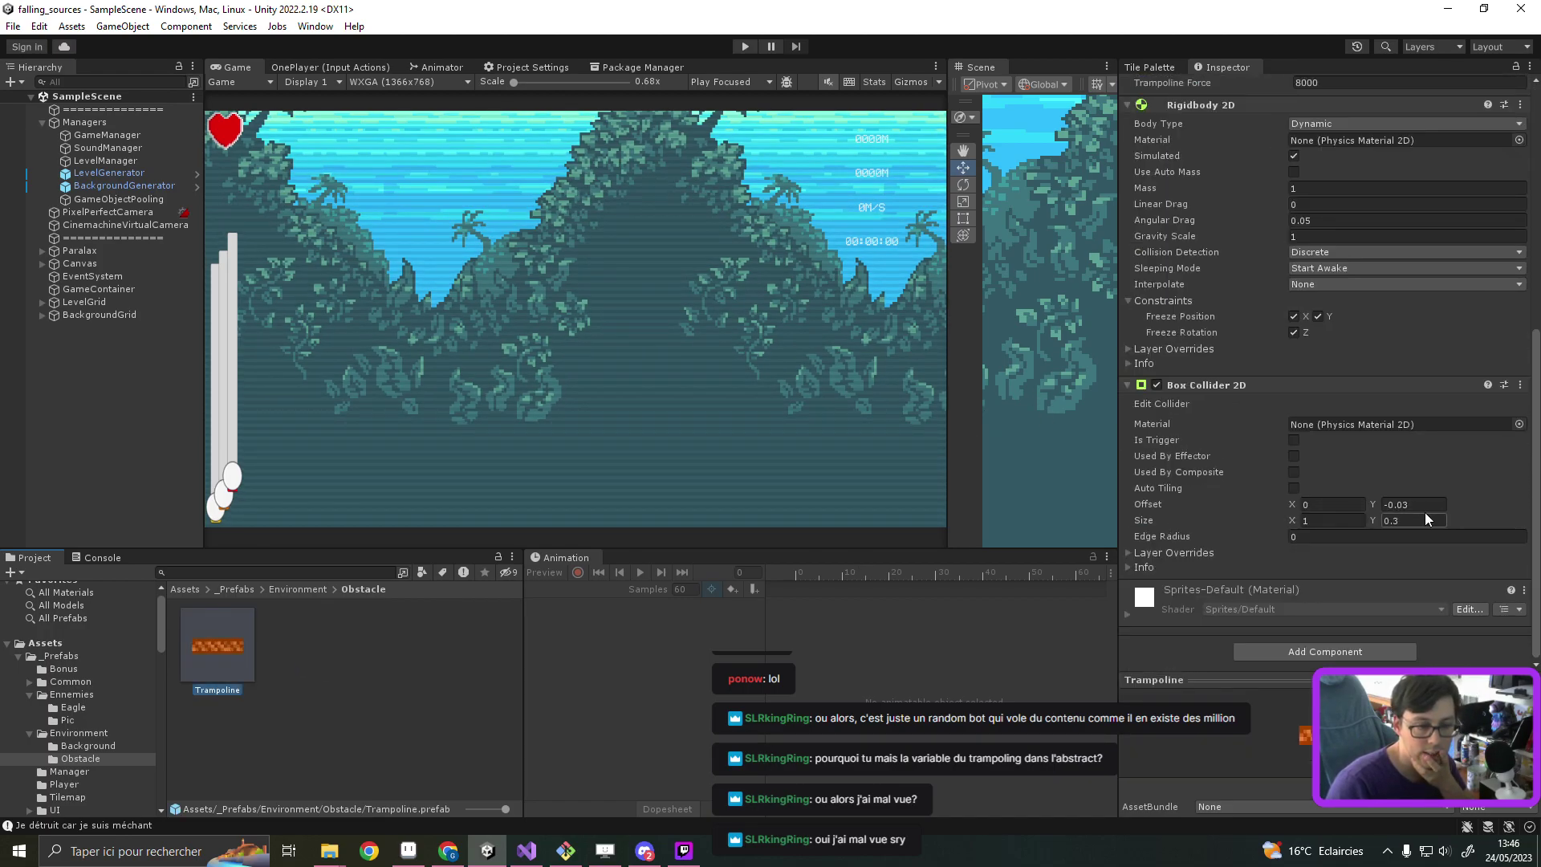
{"action": "scroll", "coordinate": [1317, 406], "scroll_direction": "up", "scroll_amount": 2}
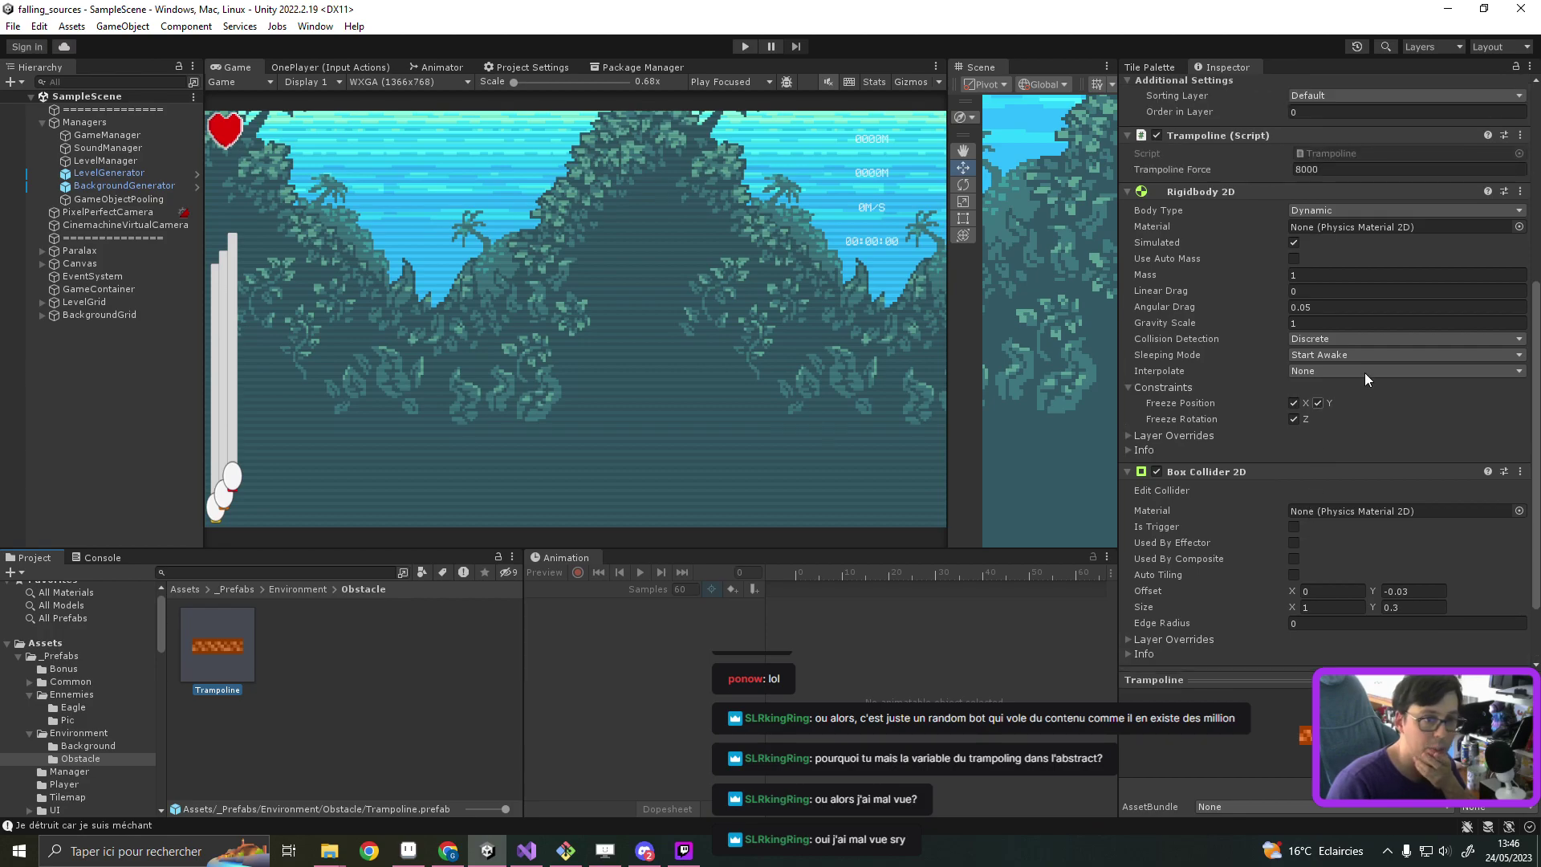
{"action": "scroll", "coordinate": [1397, 397], "scroll_direction": "up", "scroll_amount": 3}
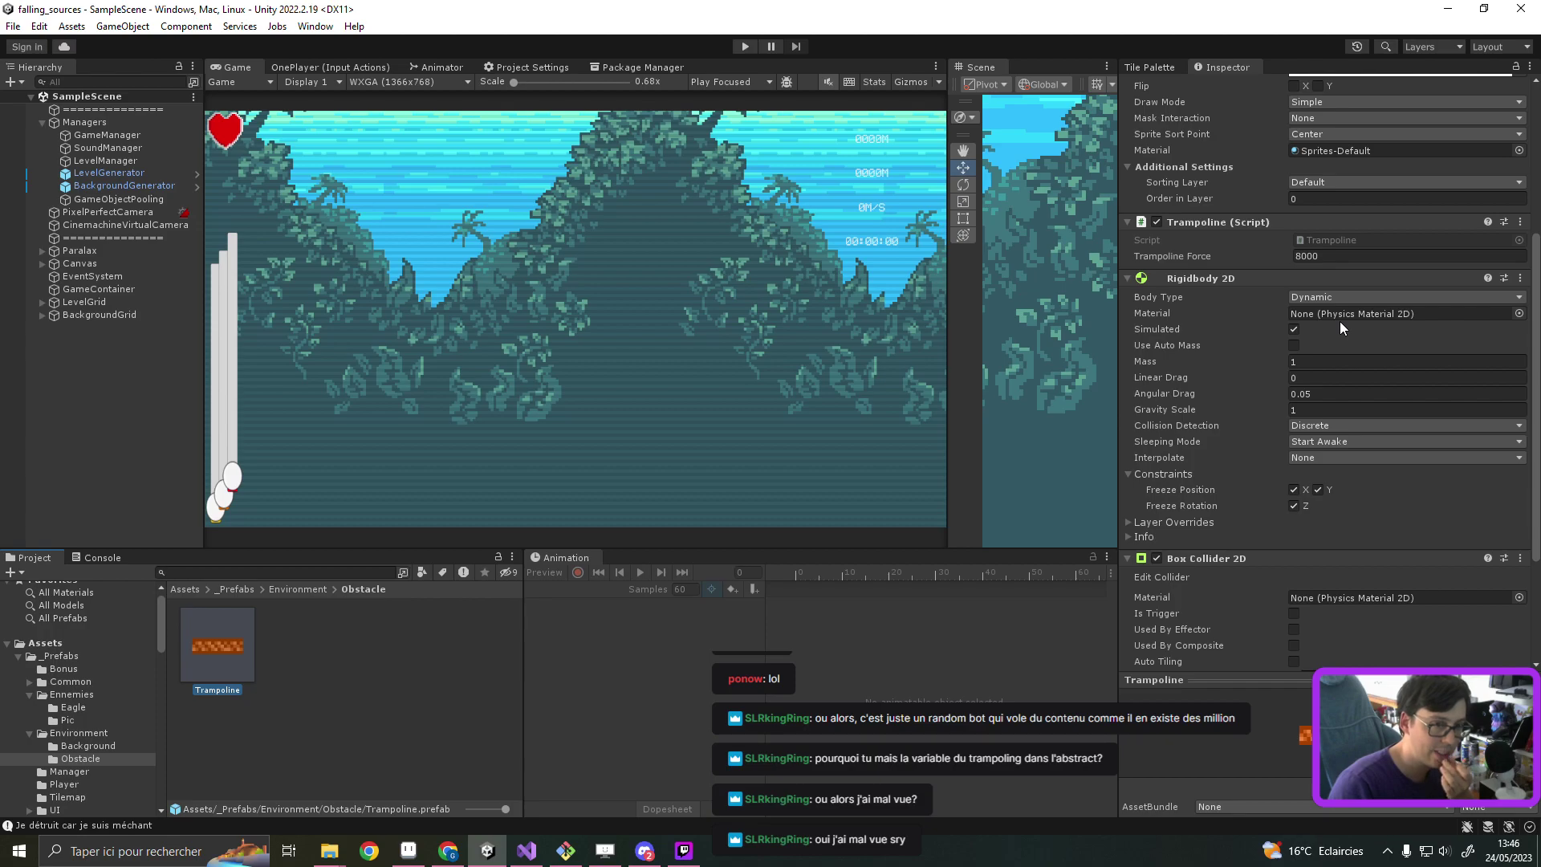
{"action": "scroll", "coordinate": [1341, 321], "scroll_direction": "up", "scroll_amount": 3}
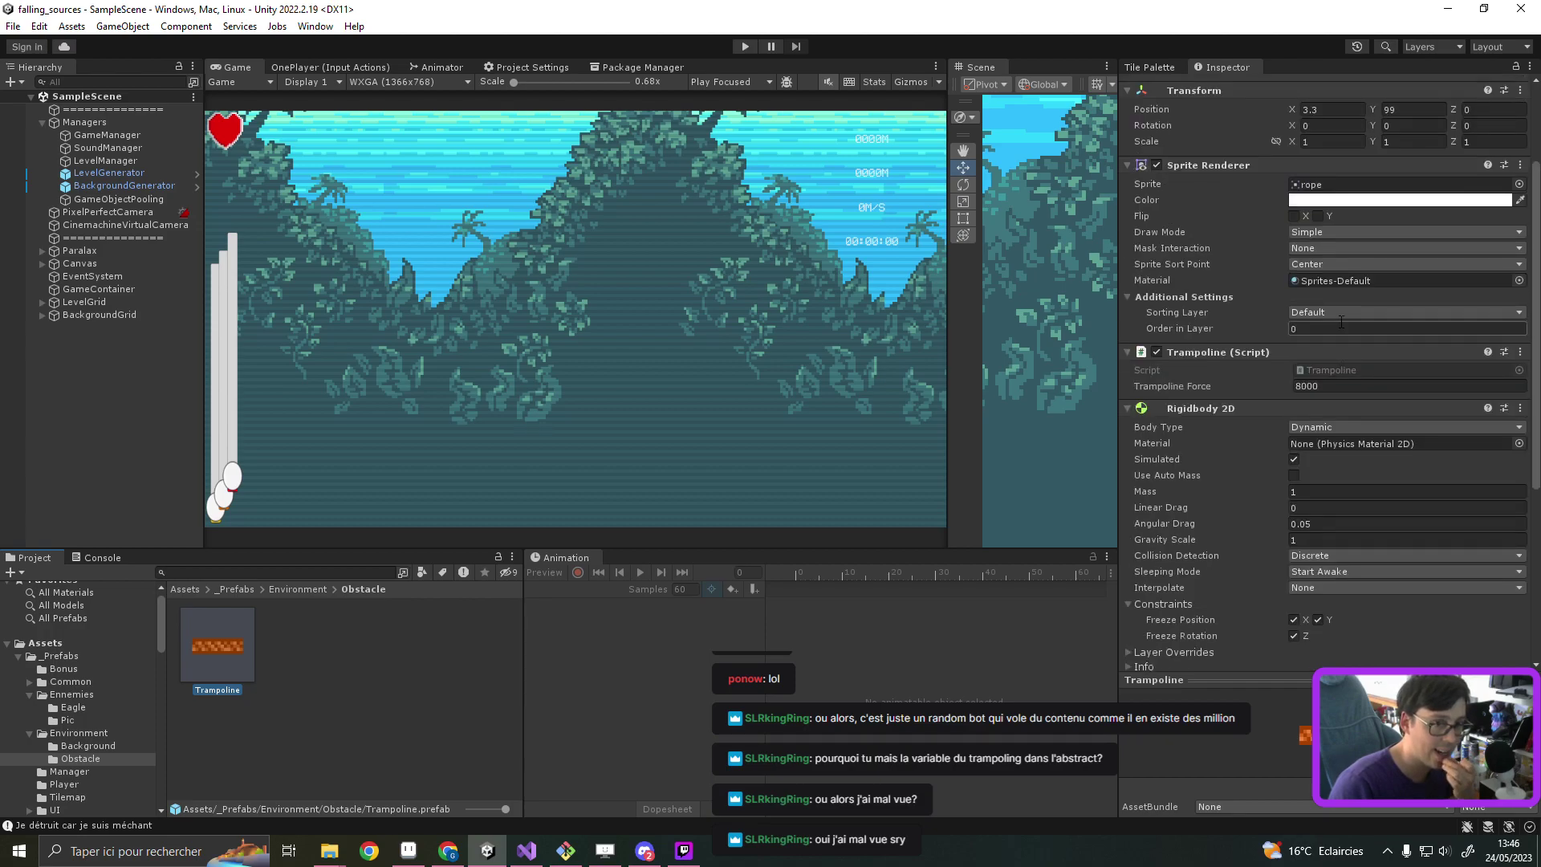
Step: Open the Trampoline prefab in Prefab Mode and set its Transform Position to 0, 0
{"action": "double_click", "coordinate": [237, 649]}
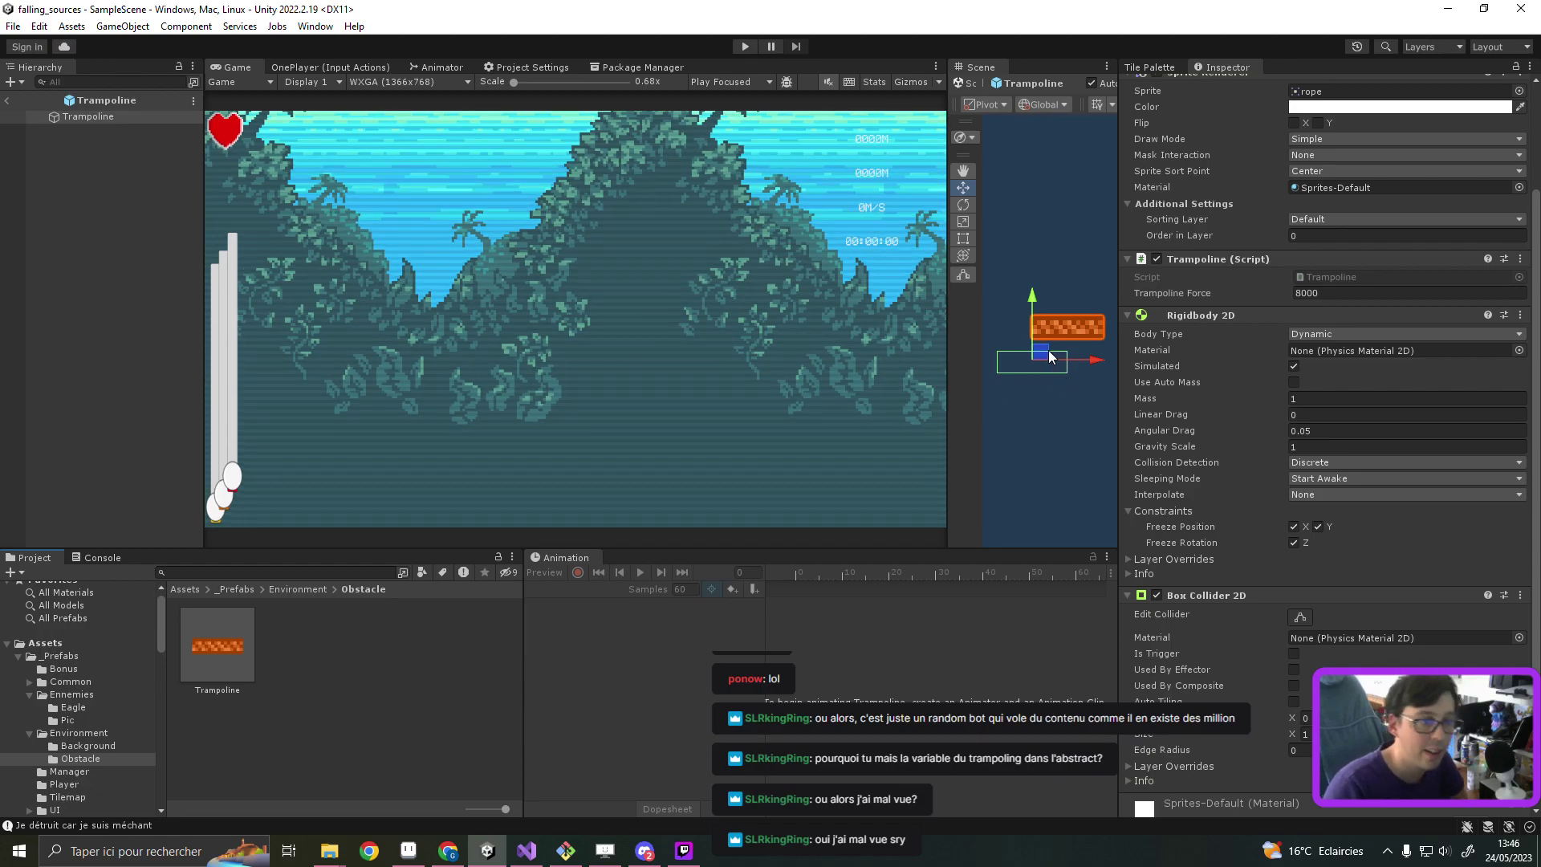
{"action": "left_click_drag", "start_coordinate": [1044, 353], "coordinate": [1064, 345]}
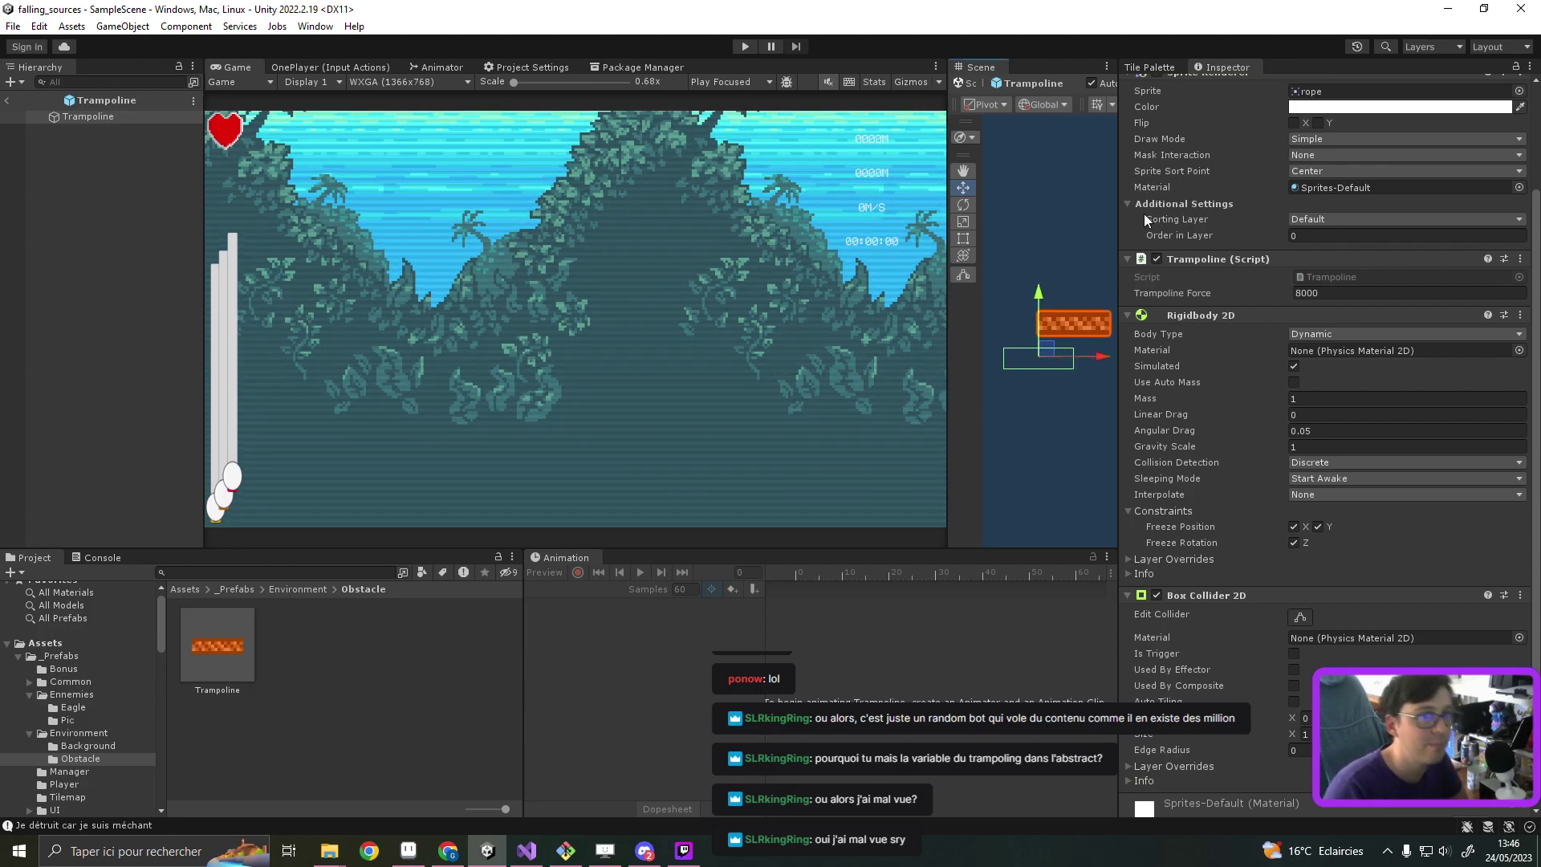
{"action": "scroll", "coordinate": [1301, 246], "scroll_direction": "up", "scroll_amount": 3}
{"action": "left_click_drag", "start_coordinate": [949, 297], "coordinate": [774, 299]}
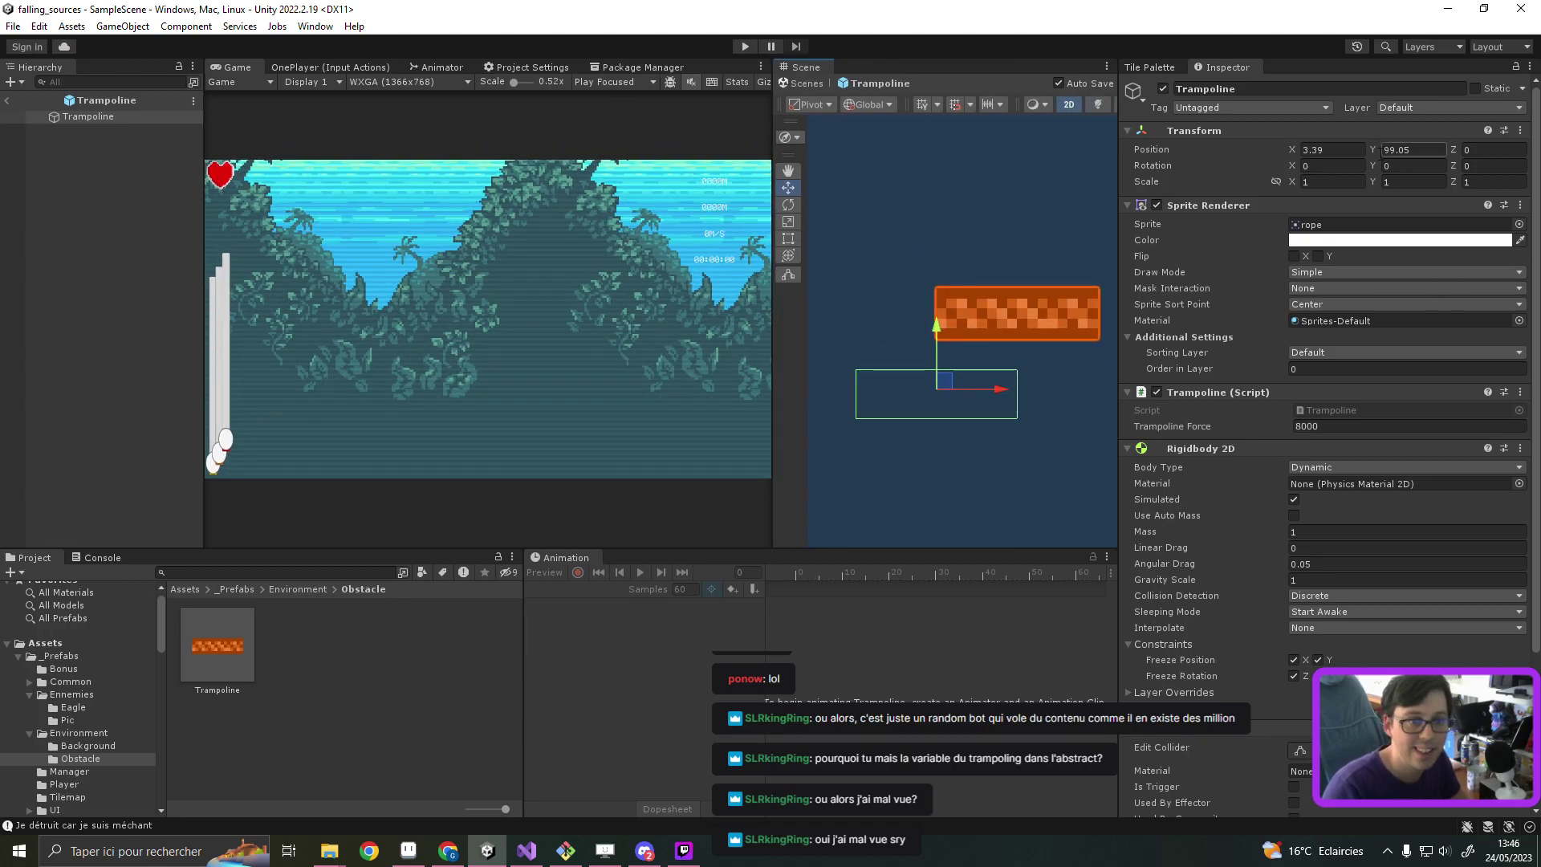
{"action": "left_click", "coordinate": [1332, 149]}
{"action": "type", "text": "0"}
{"action": "left_click", "coordinate": [1423, 150]}
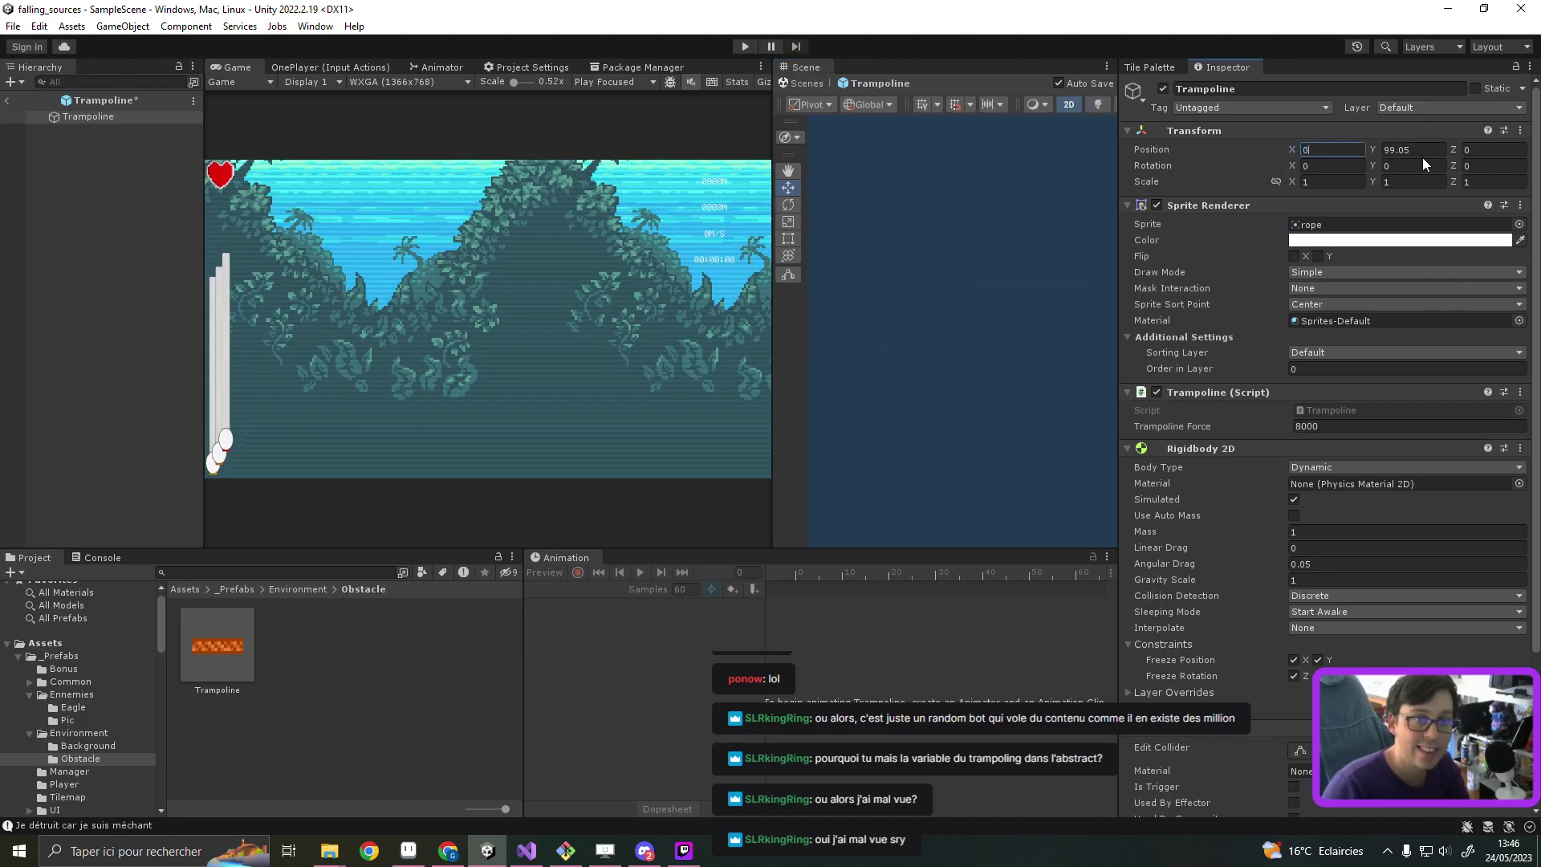
{"action": "type", "text": "0"}
{"action": "key", "text": "Return"}
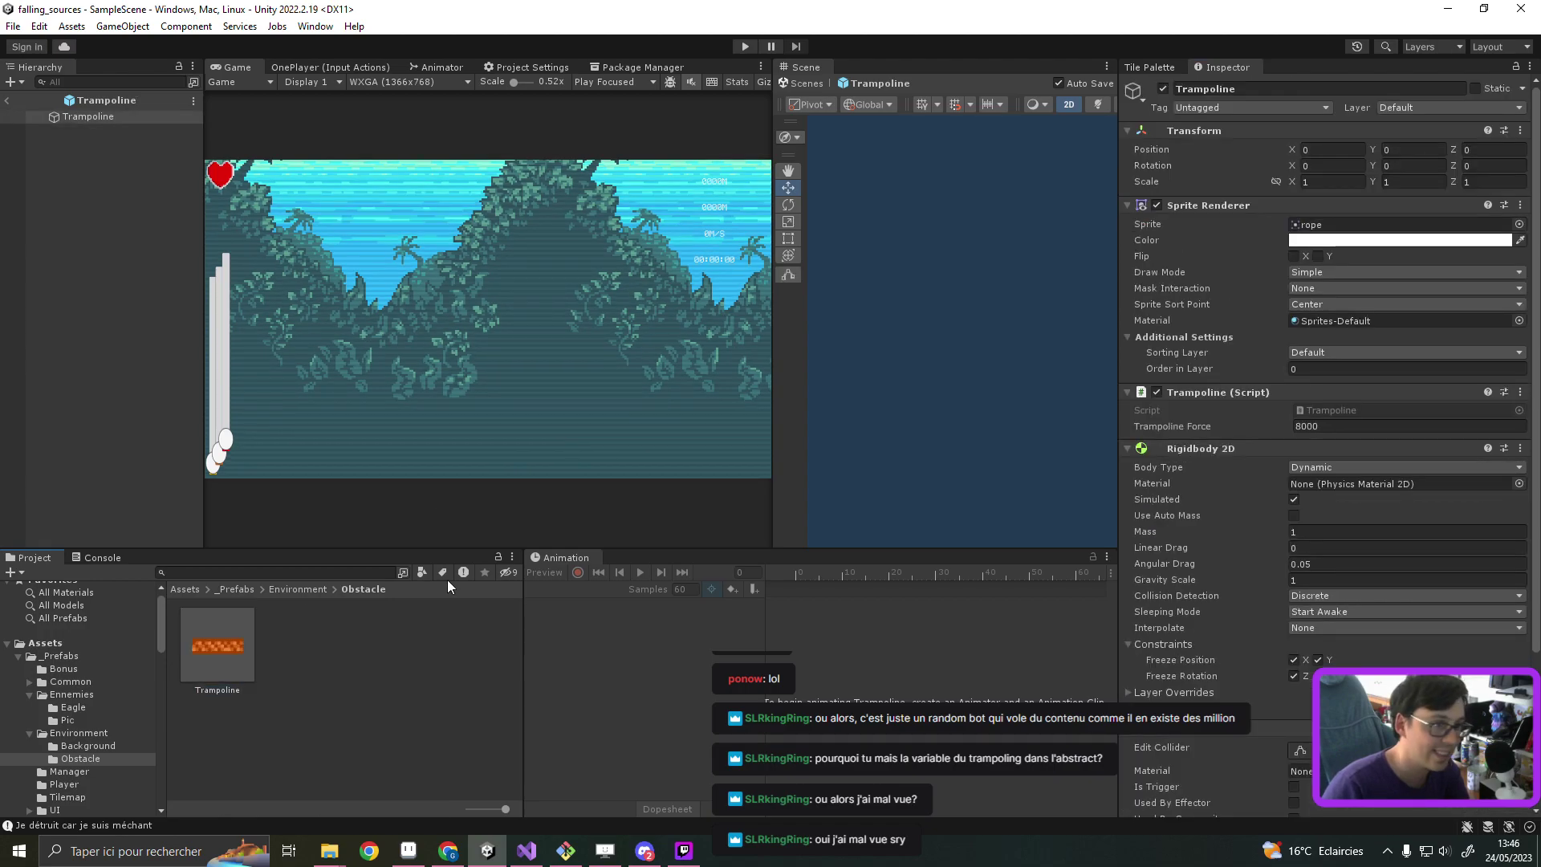
Step: Fit the Box Collider 2D onto the sprite: width 1, offset X 0.51, Y 0.46
{"action": "double_click", "coordinate": [97, 118]}
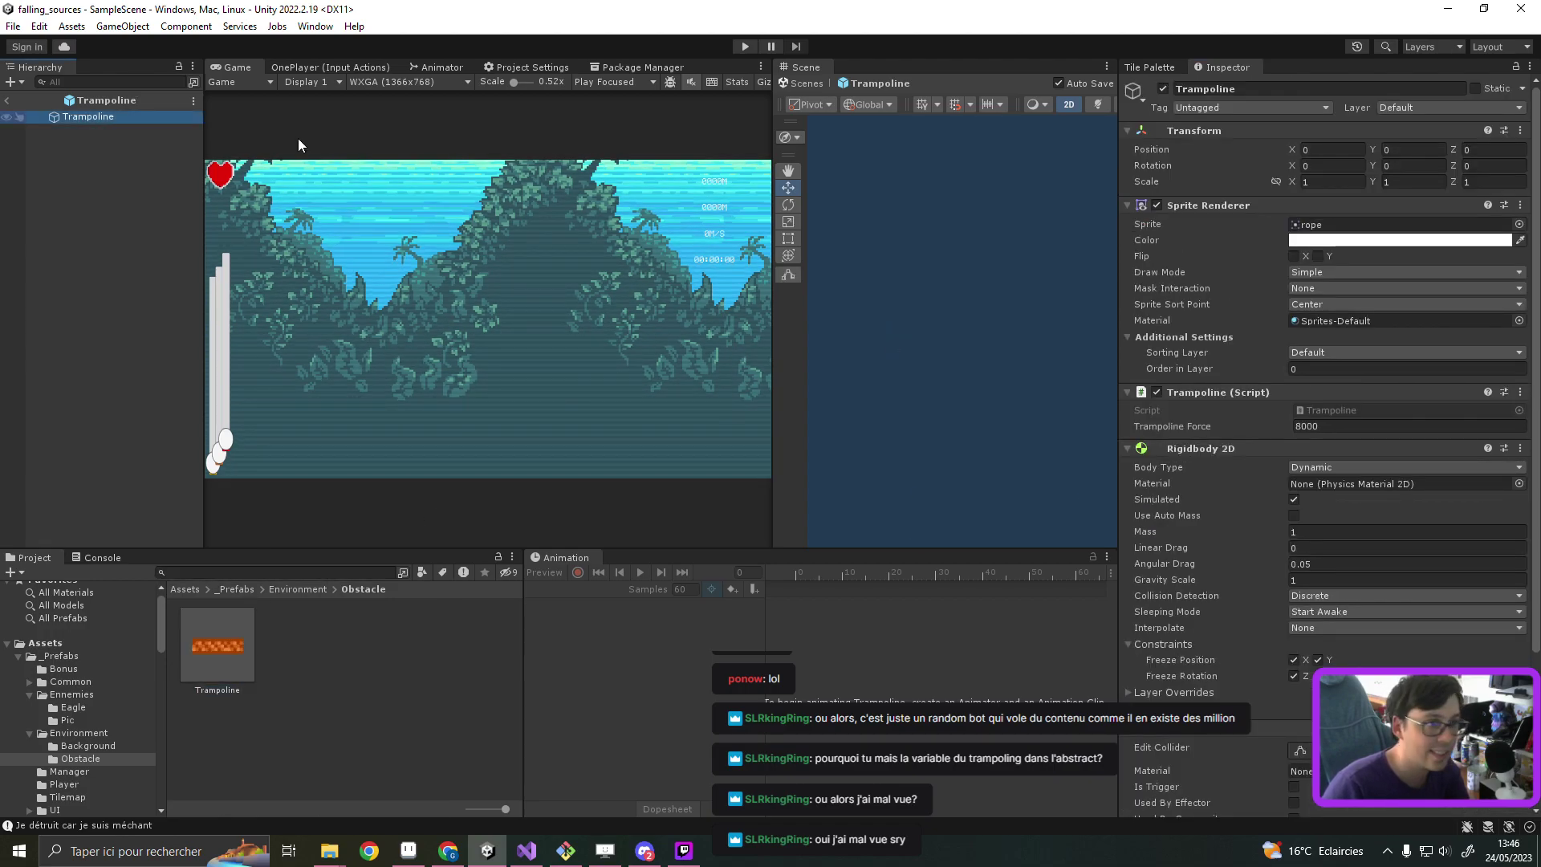
{"action": "scroll", "coordinate": [1351, 626], "scroll_direction": "down", "scroll_amount": 5}
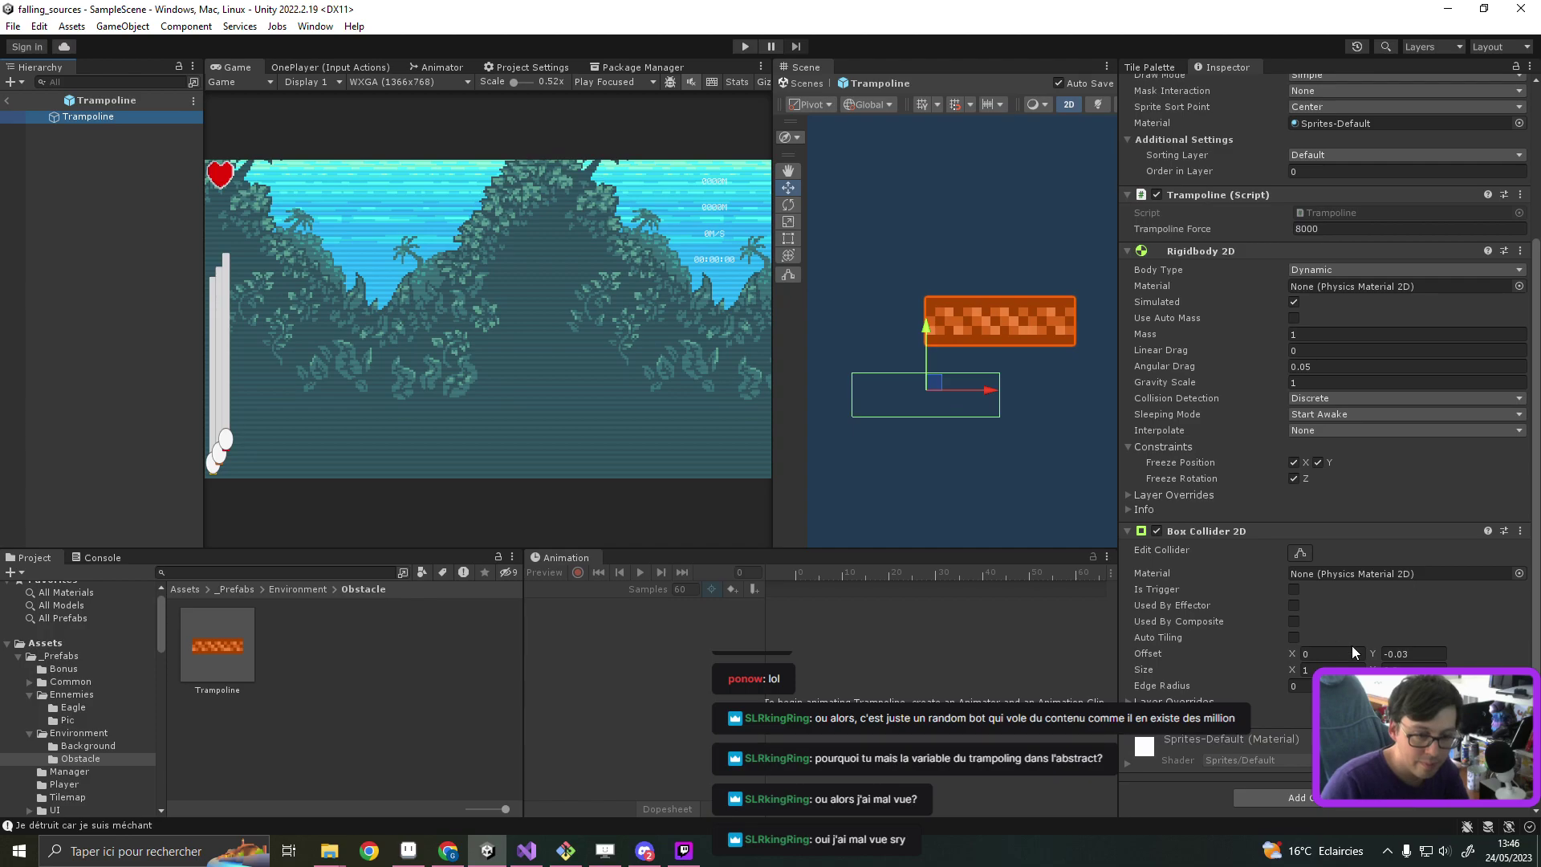
{"action": "left_click", "coordinate": [1412, 654]}
{"action": "type", "text": "0"}
{"action": "key", "text": "Tab"}
{"action": "key", "text": "Tab"}
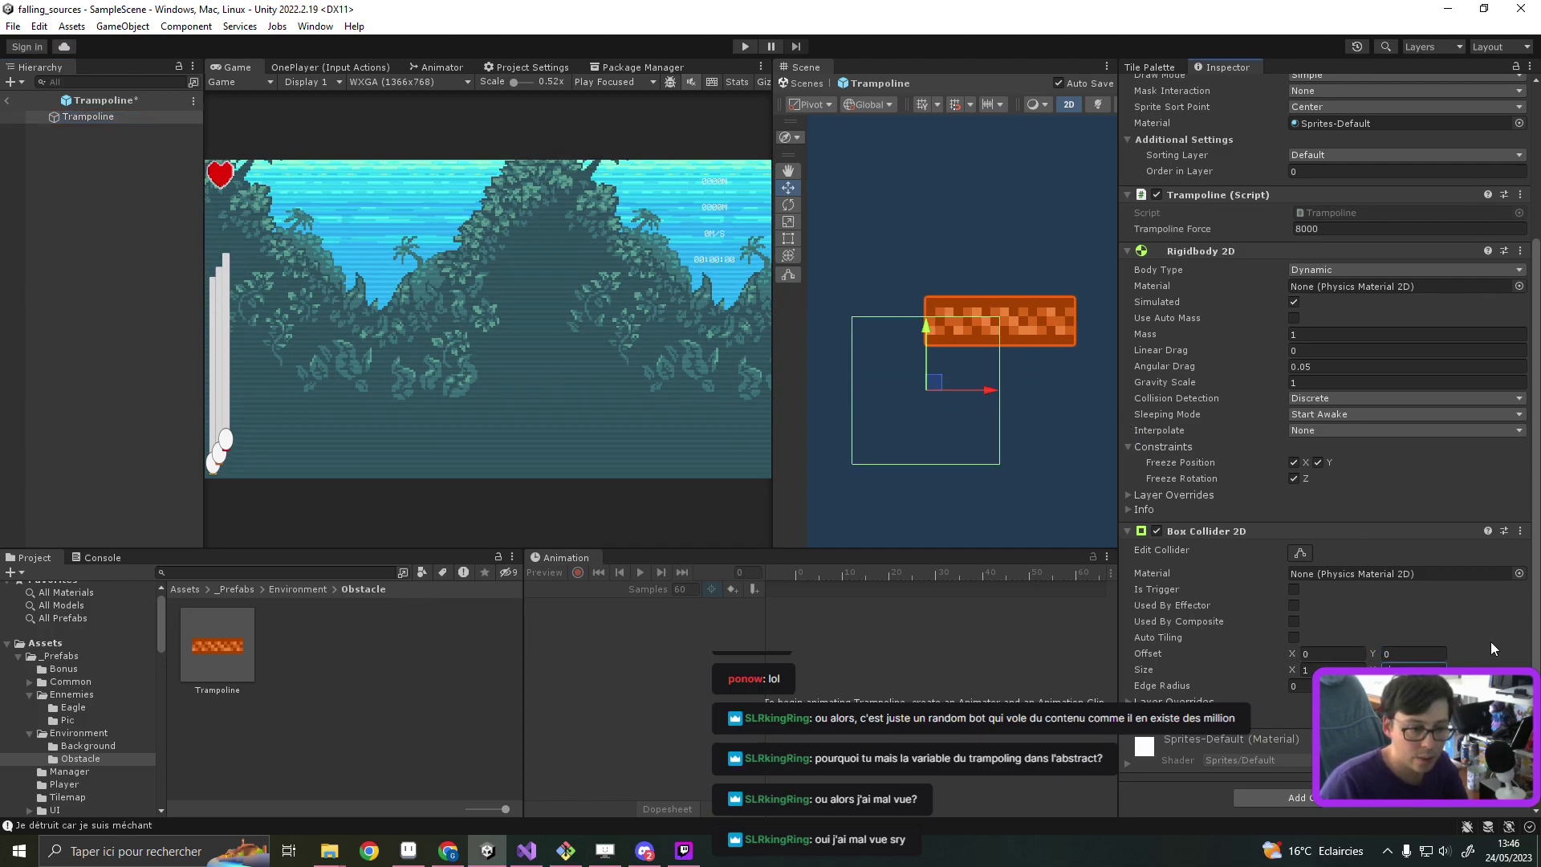
{"action": "left_click", "coordinate": [1316, 669]}
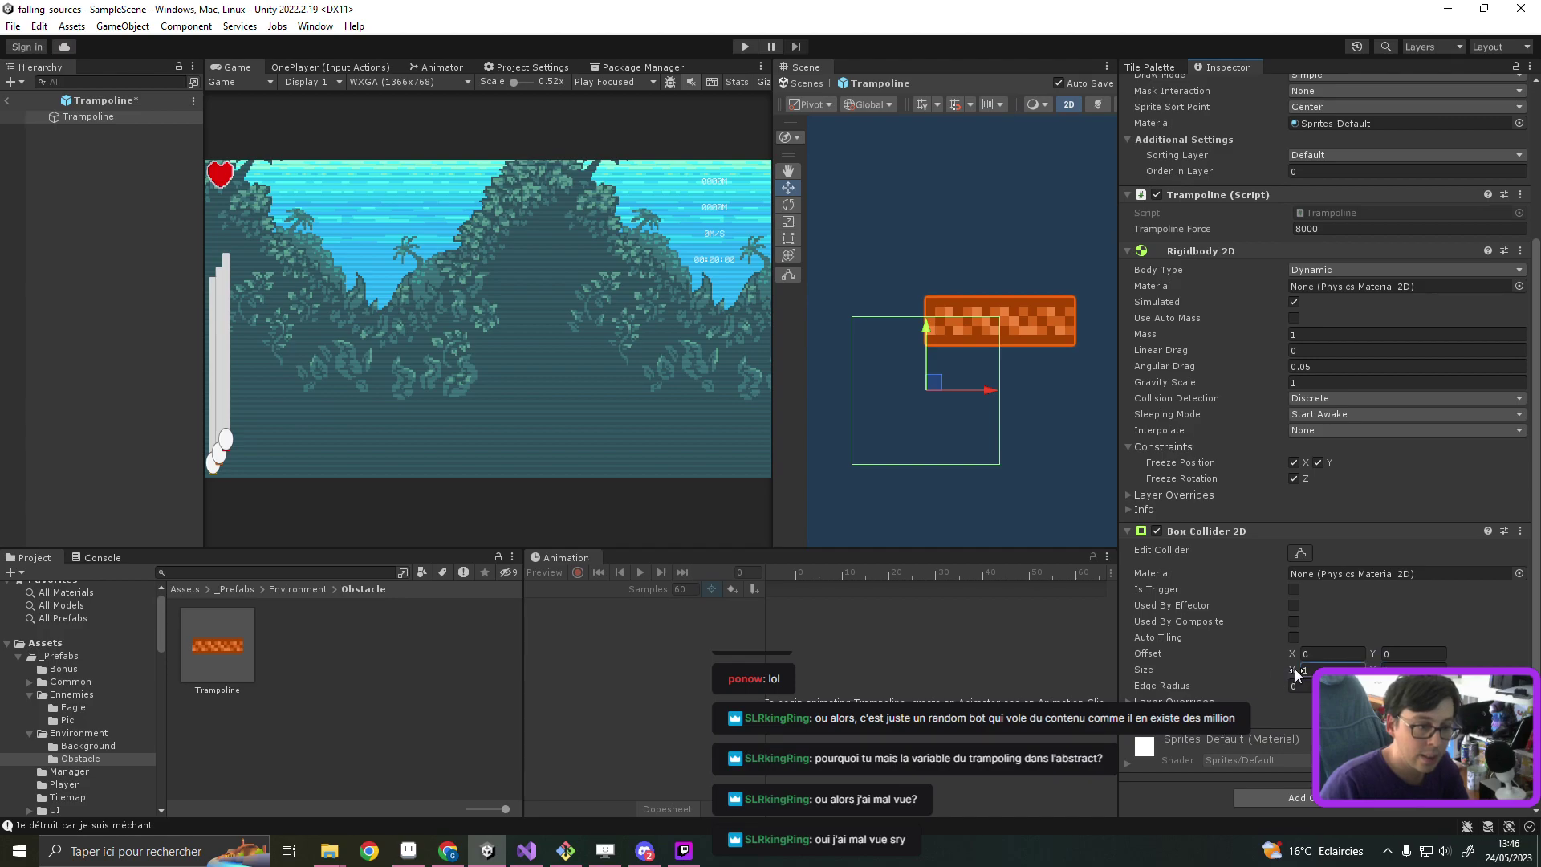
{"action": "type", "text": "1"}
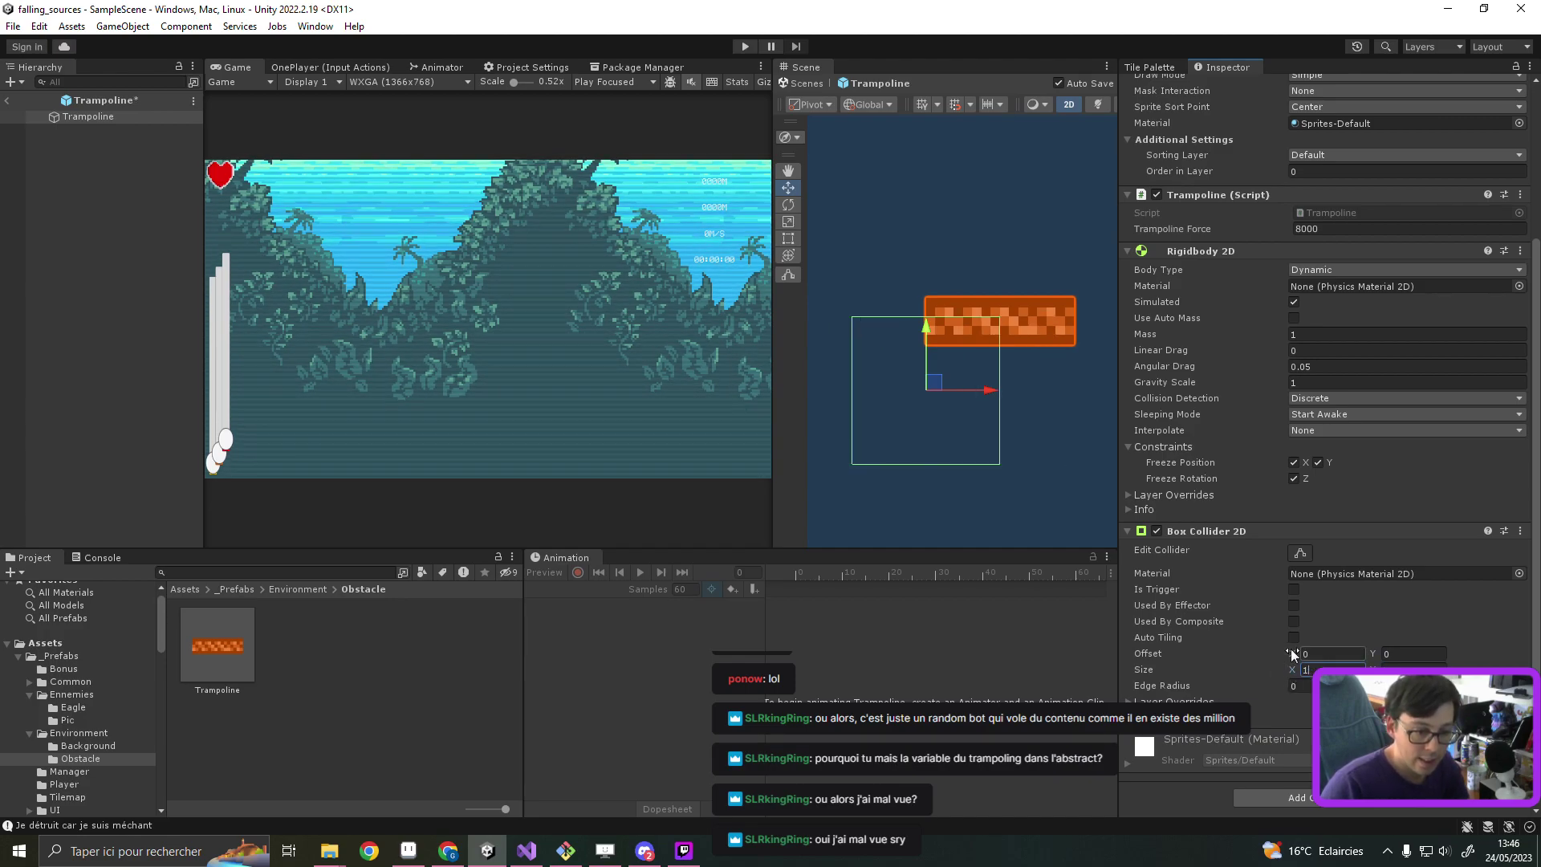
{"action": "left_click", "coordinate": [1307, 652]}
{"action": "type", "text": "0.48"}
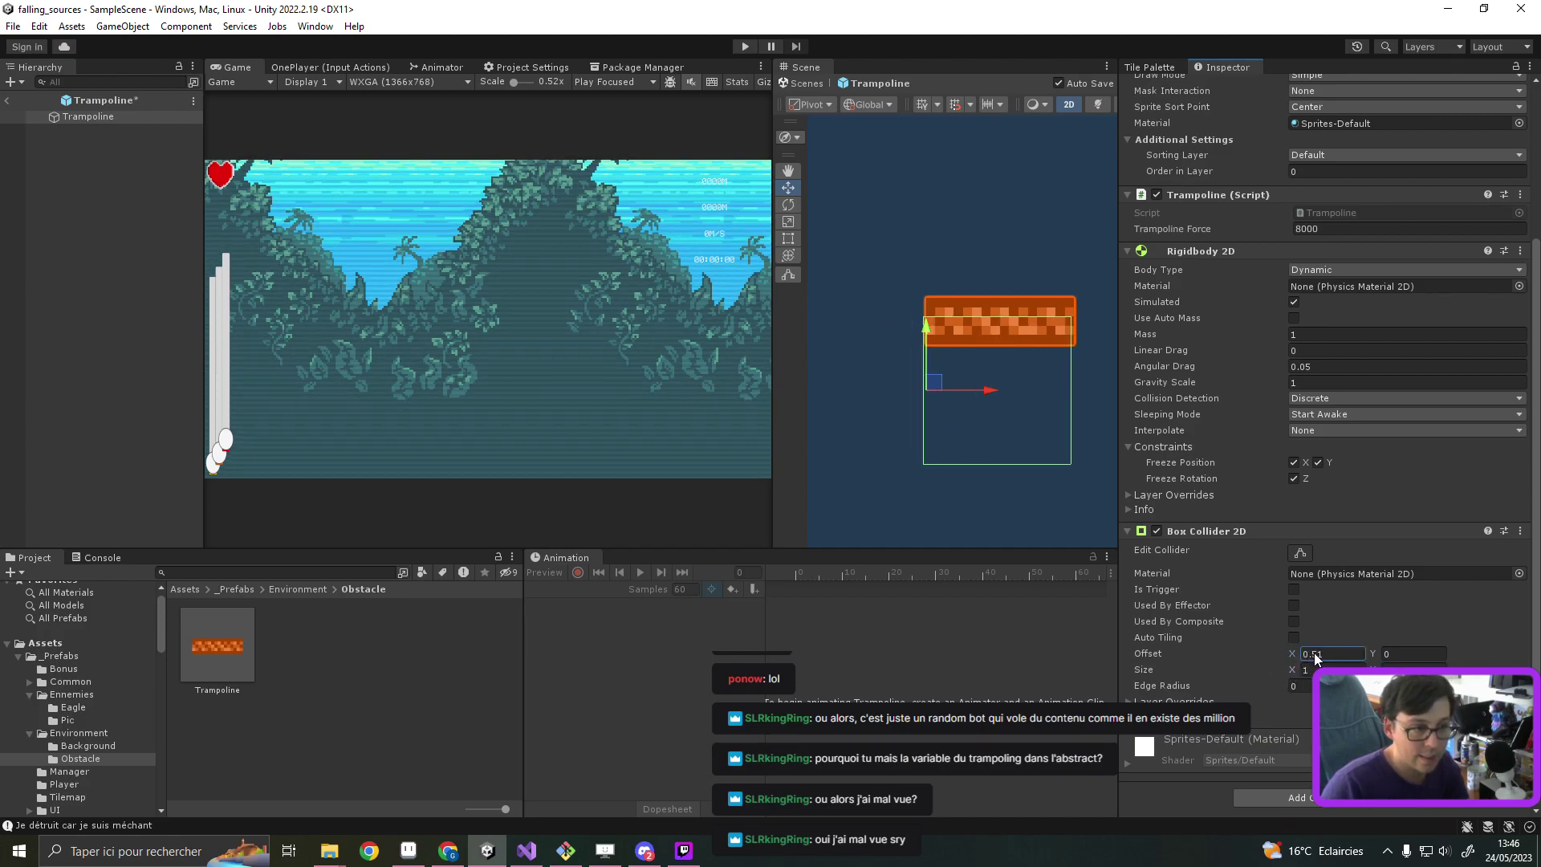
{"action": "key", "text": "BackSpace"}
{"action": "key", "text": "BackSpace"}
{"action": "type", "text": "51"}
{"action": "left_click", "coordinate": [1412, 670]}
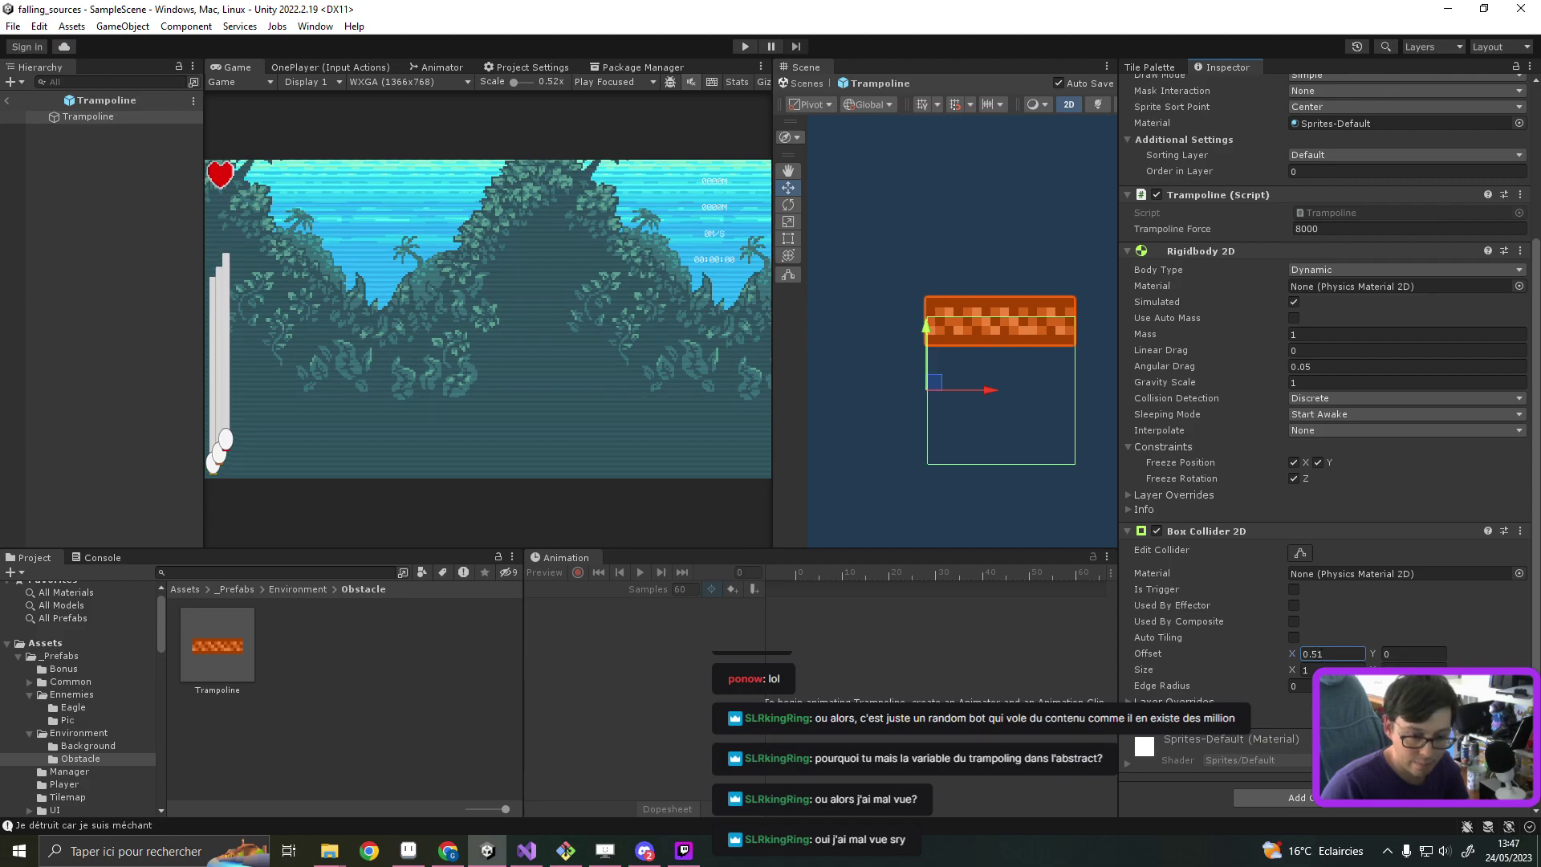
{"action": "type", "text": "0.46"}
{"action": "key", "text": "BackSpace"}
{"action": "key", "text": "BackSpace"}
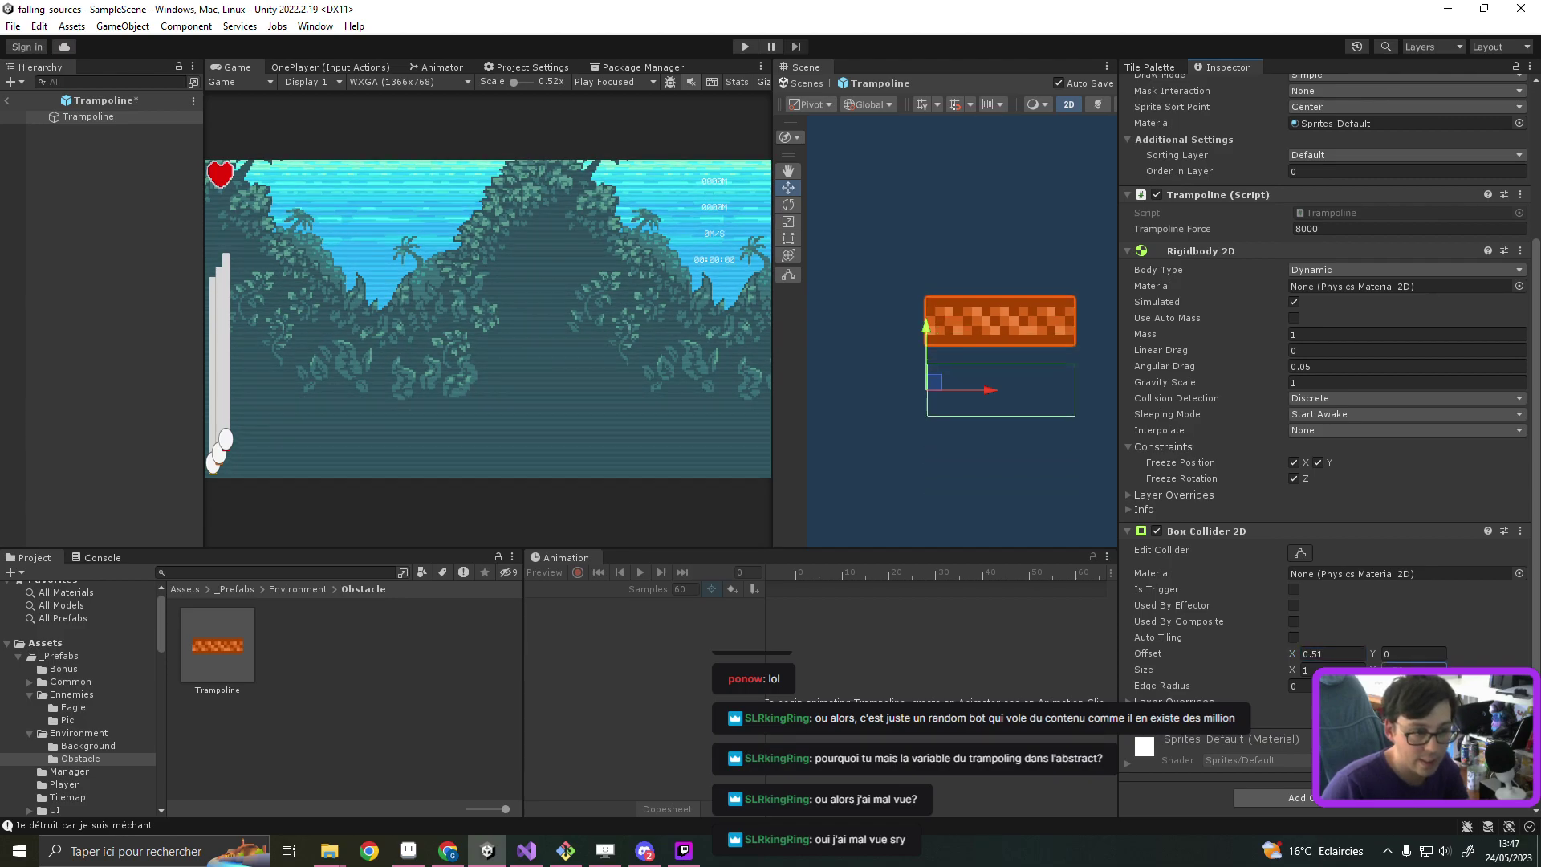
{"action": "type", "text": "38"}
{"action": "type", "text": "0."}
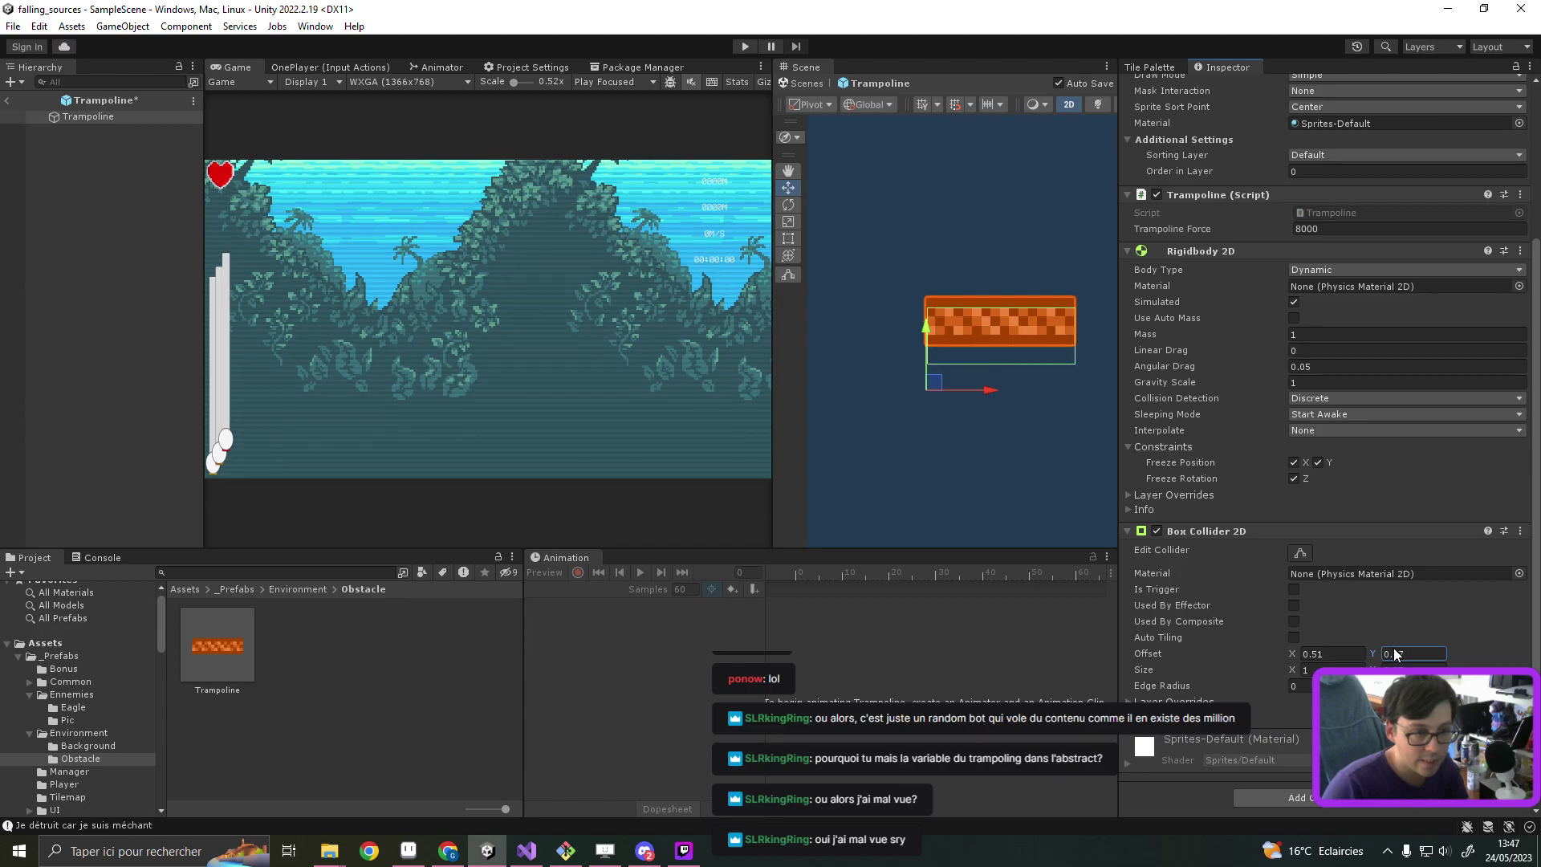
{"action": "type", "text": "25"}
{"action": "type", "text": "6"}
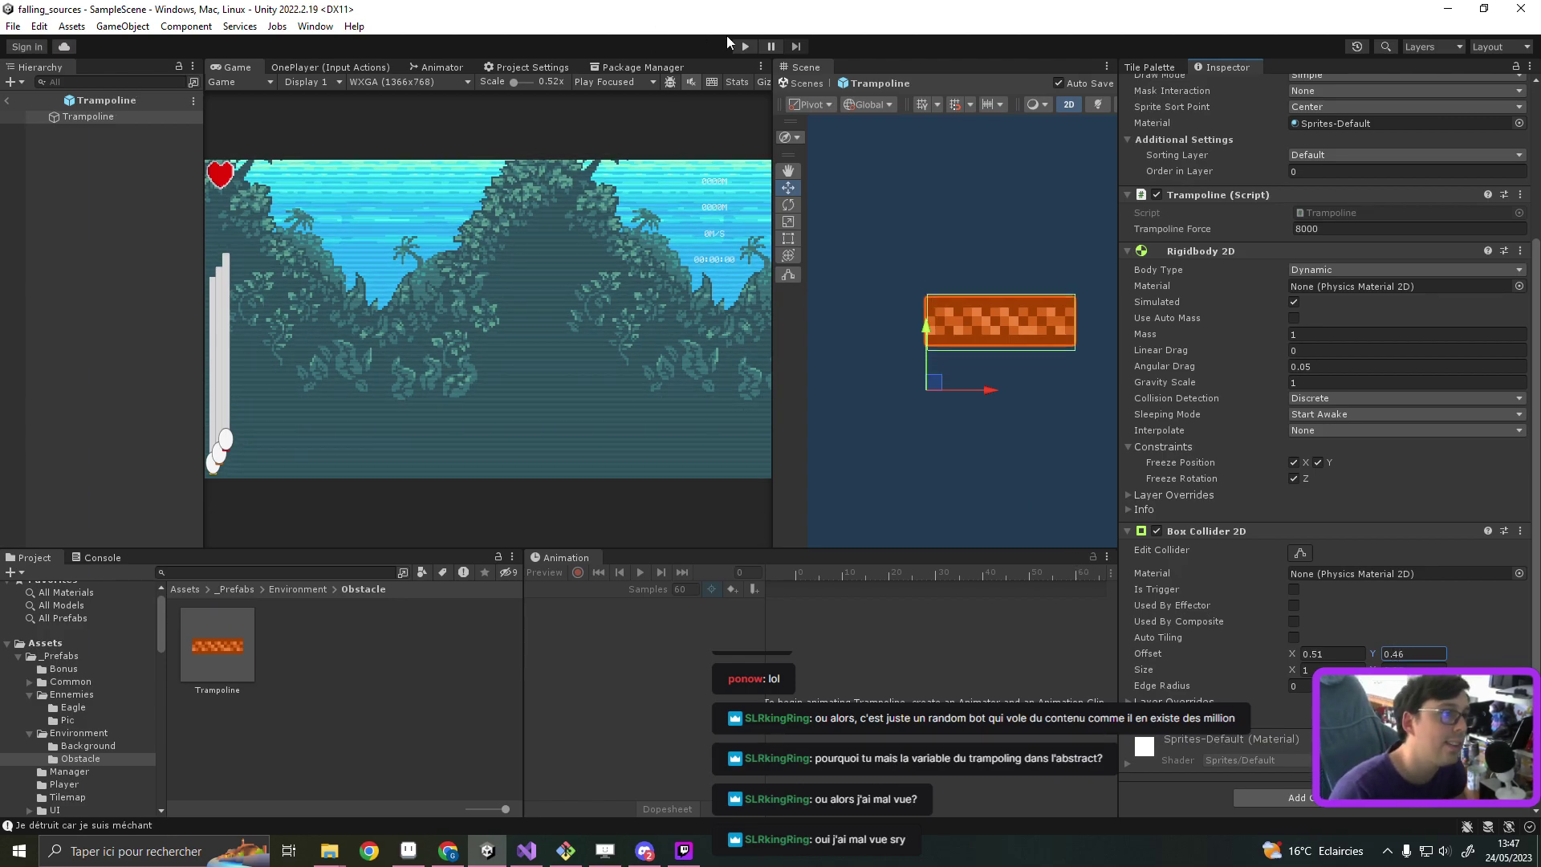
{"action": "left_click", "coordinate": [743, 46]}
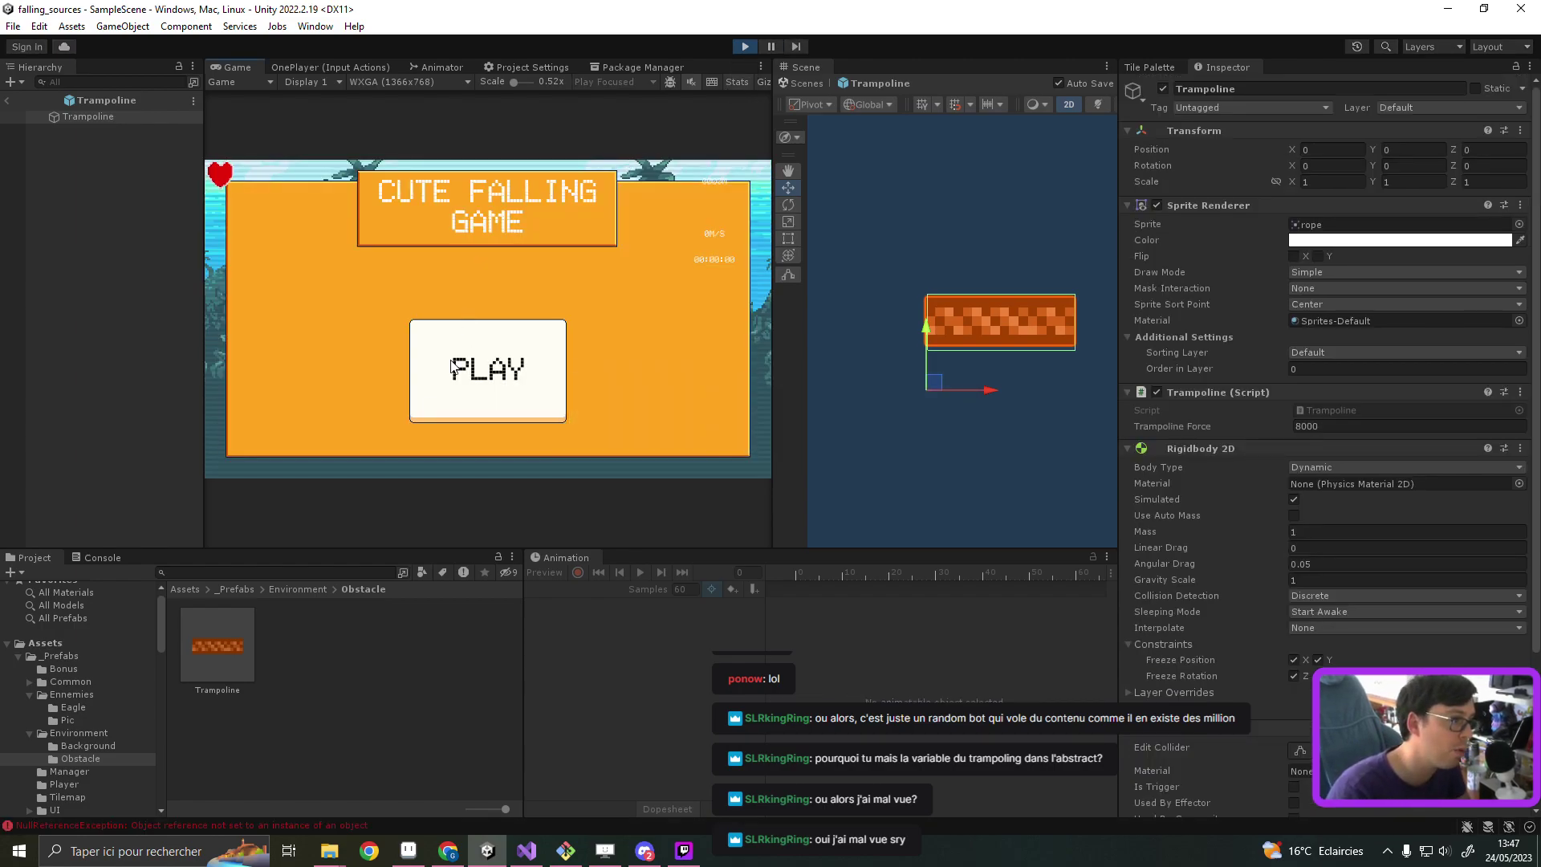
{"action": "left_click", "coordinate": [475, 405]}
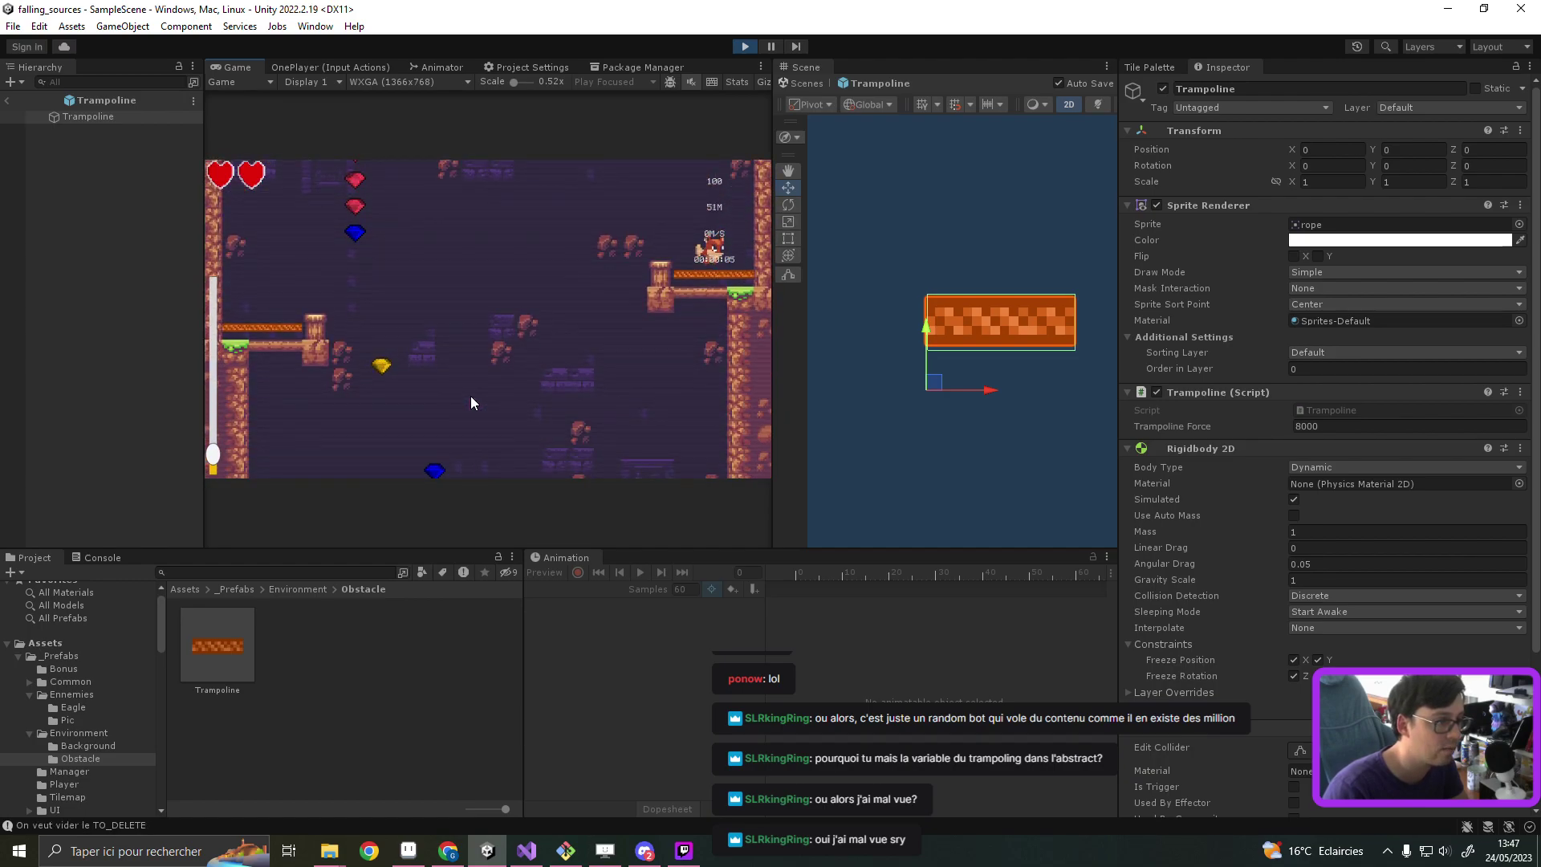
{"action": "left_click", "coordinate": [104, 557]}
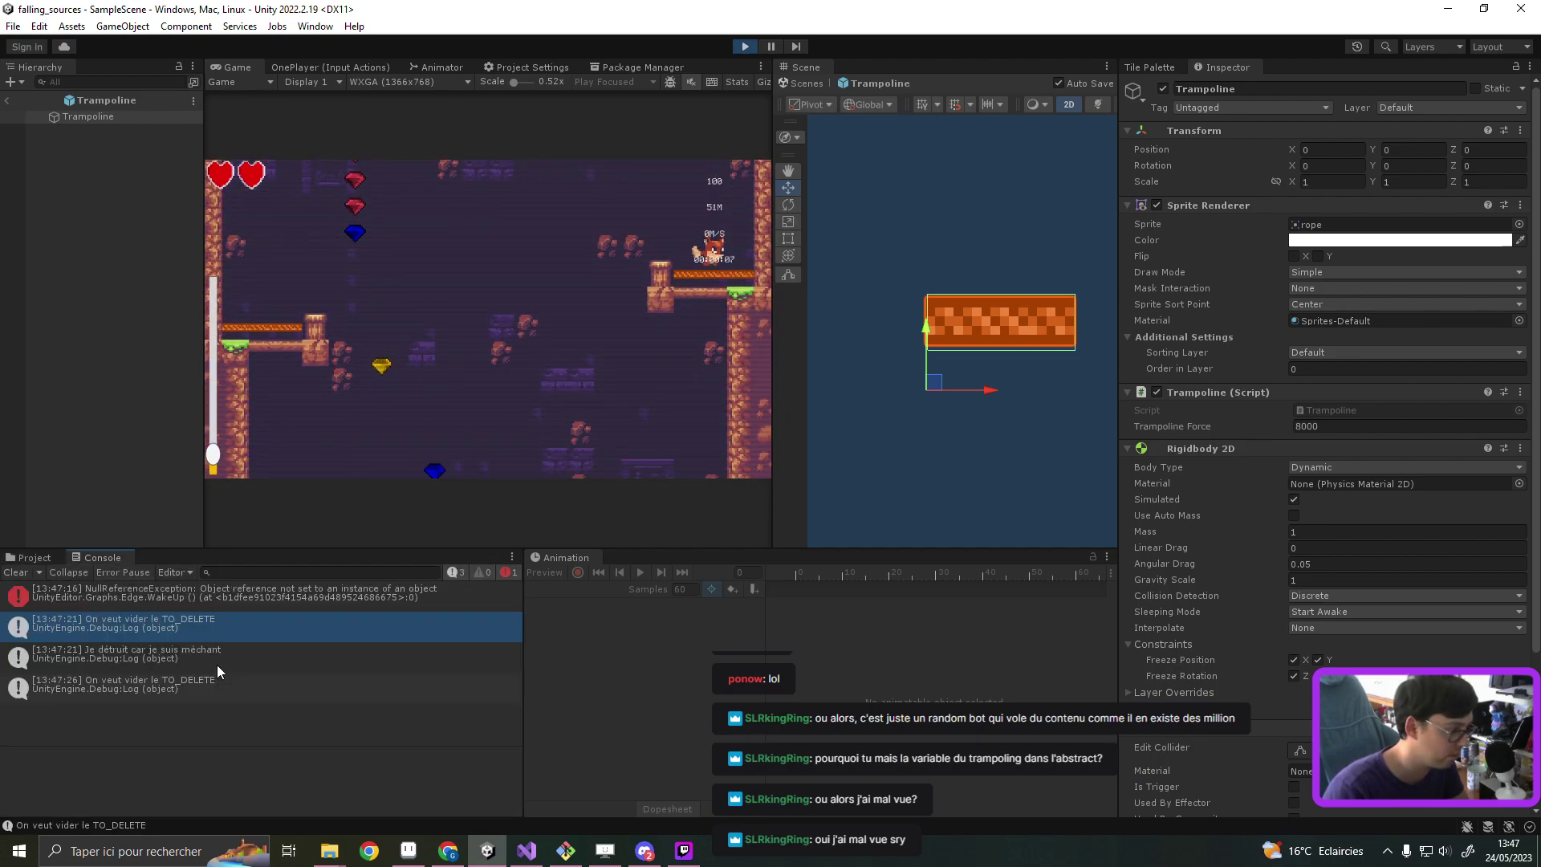
{"action": "left_click", "coordinate": [15, 572]}
{"action": "key", "text": "y"}
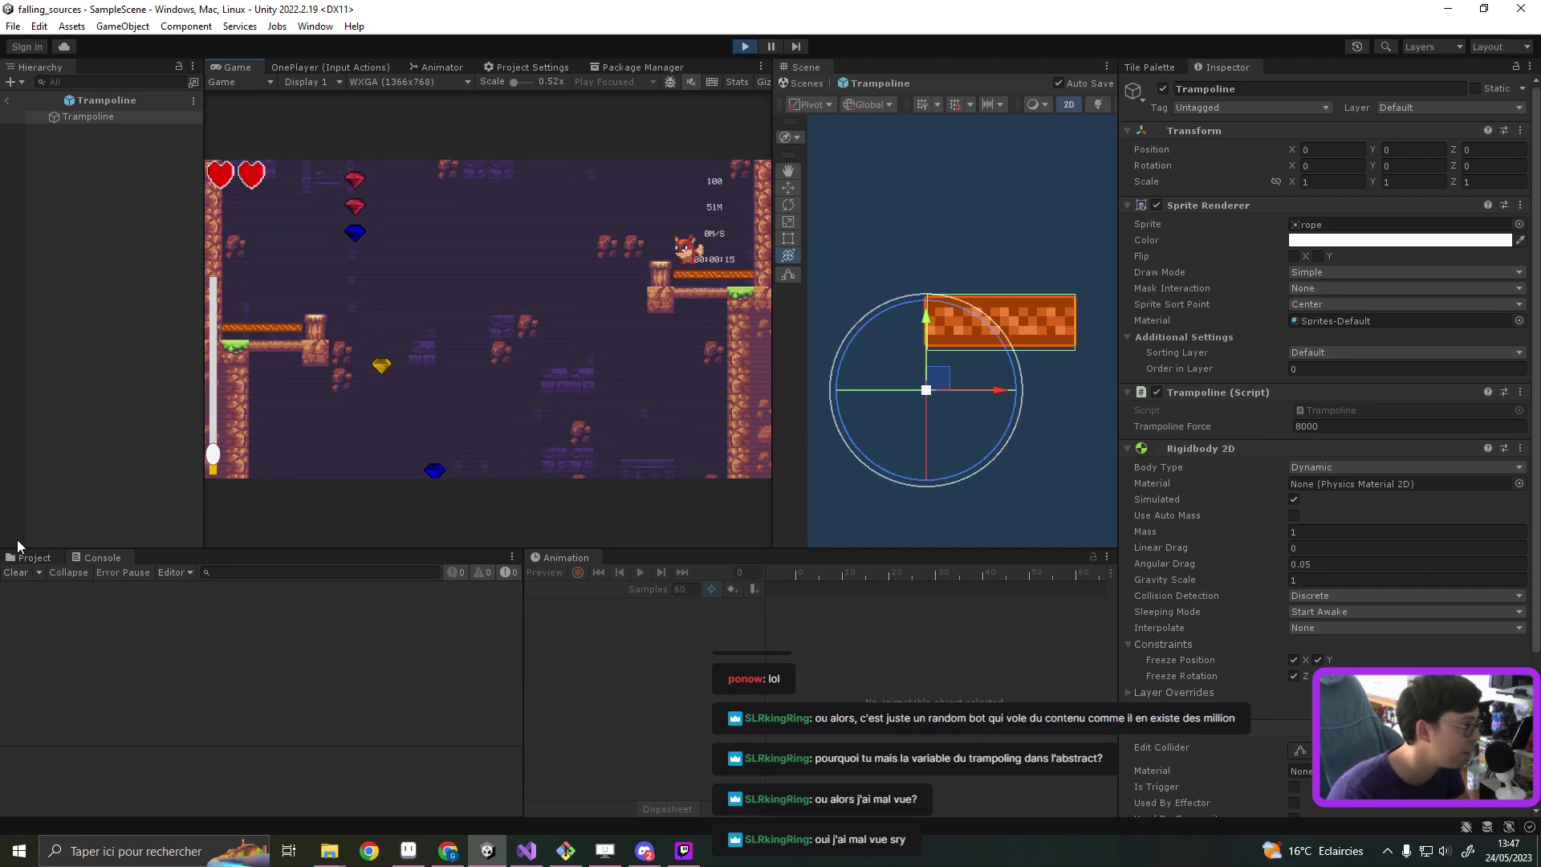
{"action": "left_click", "coordinate": [32, 557]}
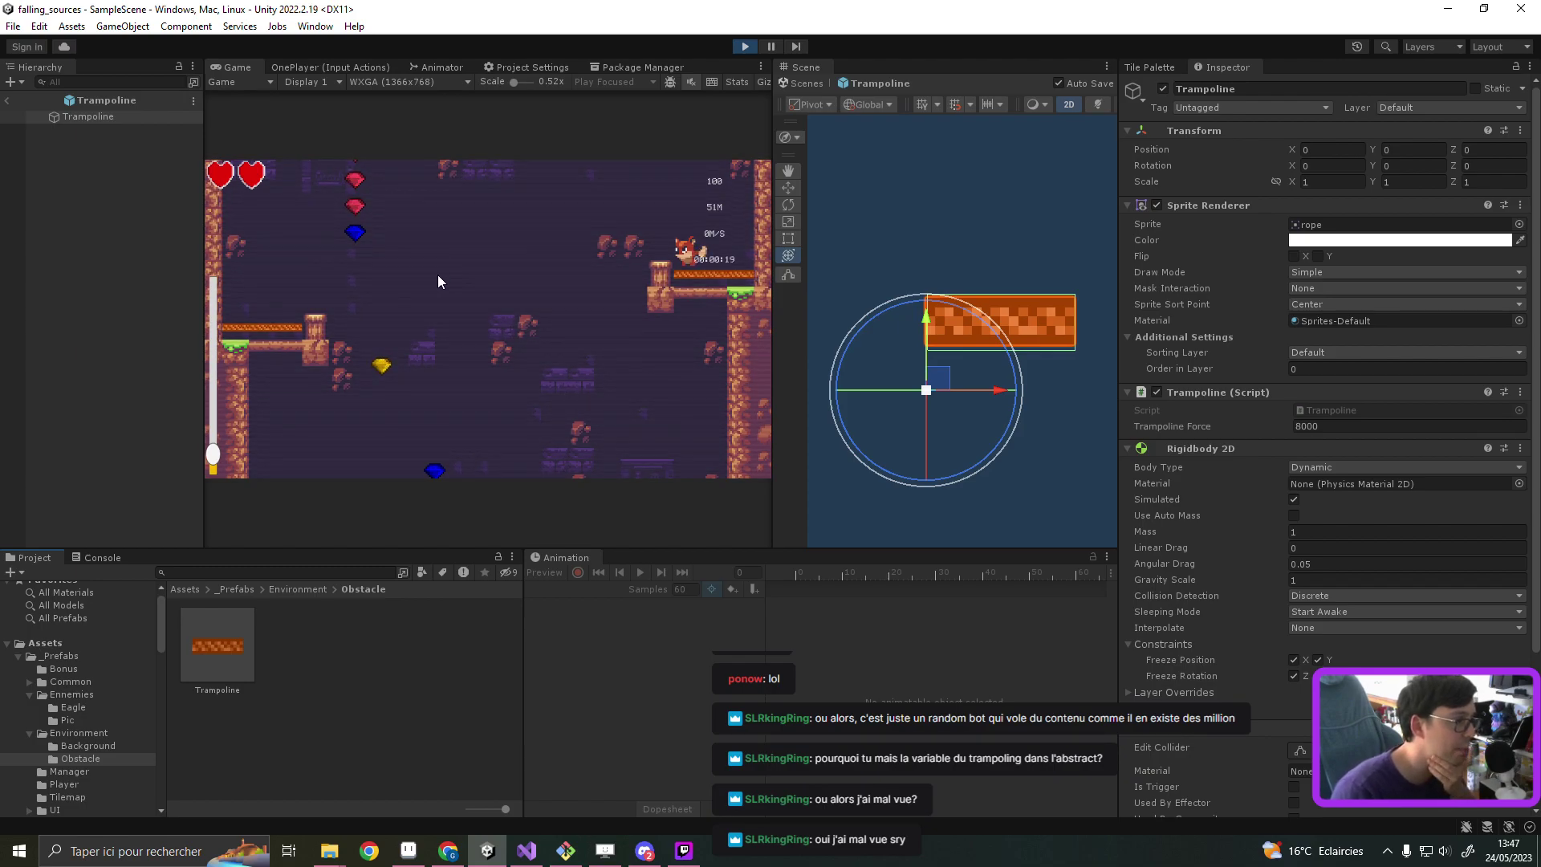
{"action": "left_click", "coordinate": [233, 656]}
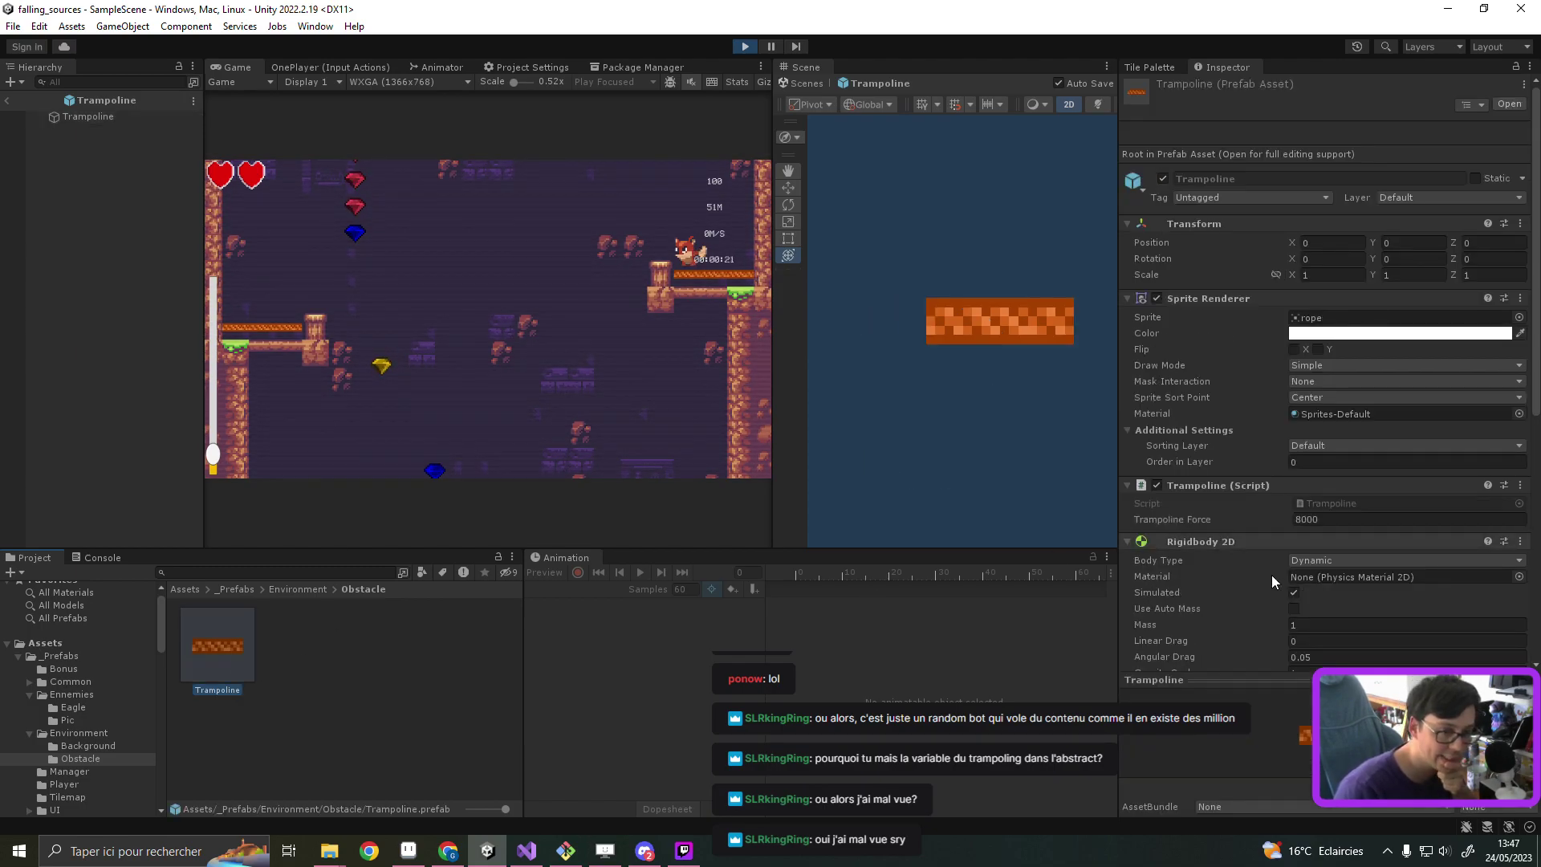
{"action": "scroll", "coordinate": [1288, 580], "scroll_direction": "down", "scroll_amount": 5}
{"action": "scroll", "coordinate": [1297, 580], "scroll_direction": "up", "scroll_amount": 3}
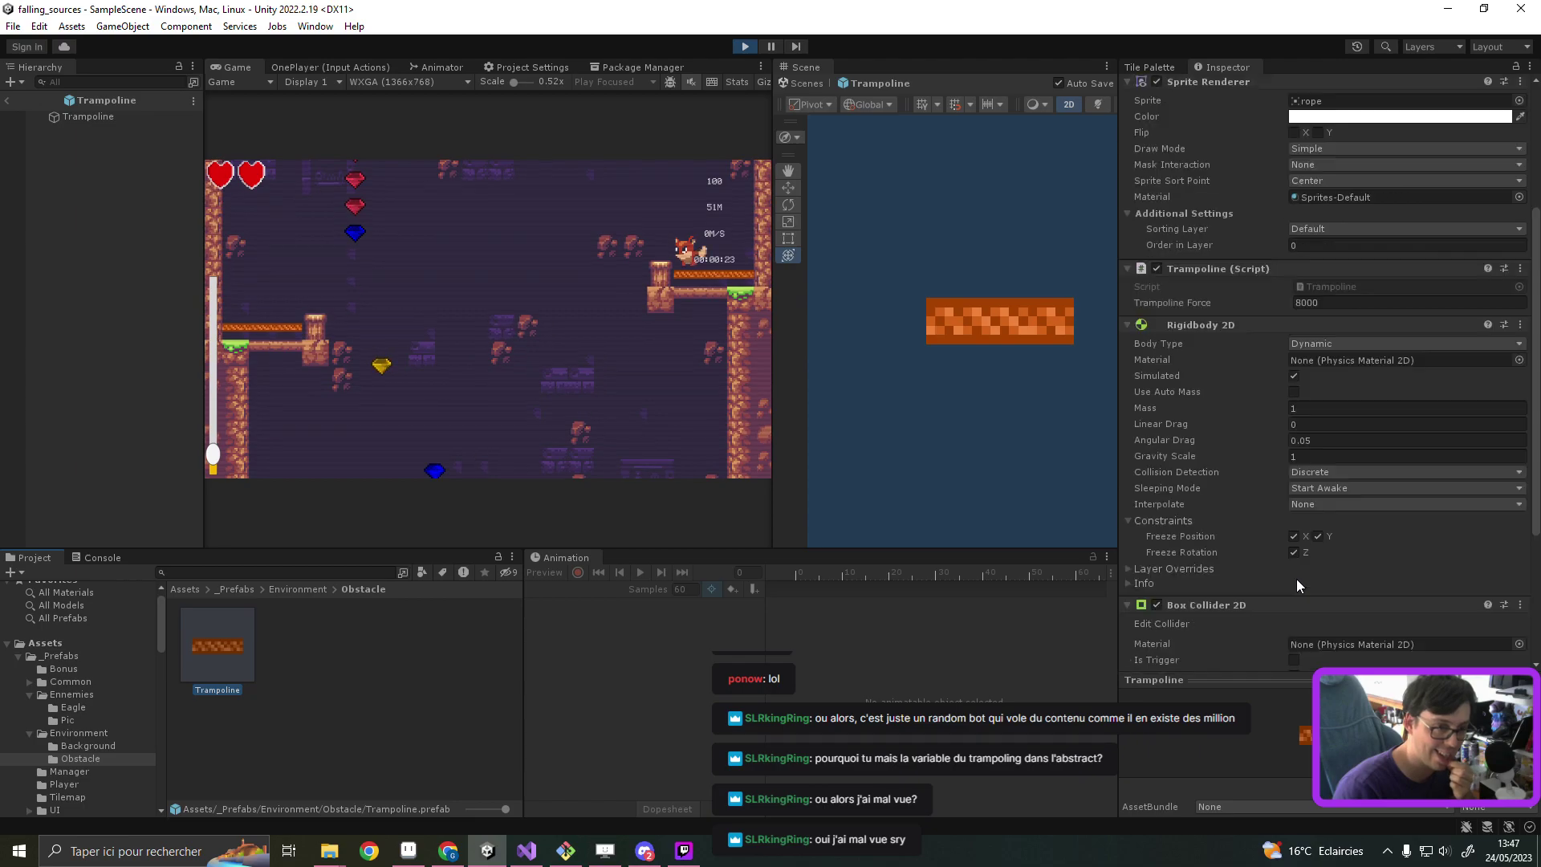
{"action": "scroll", "coordinate": [1297, 580], "scroll_direction": "up", "scroll_amount": 4}
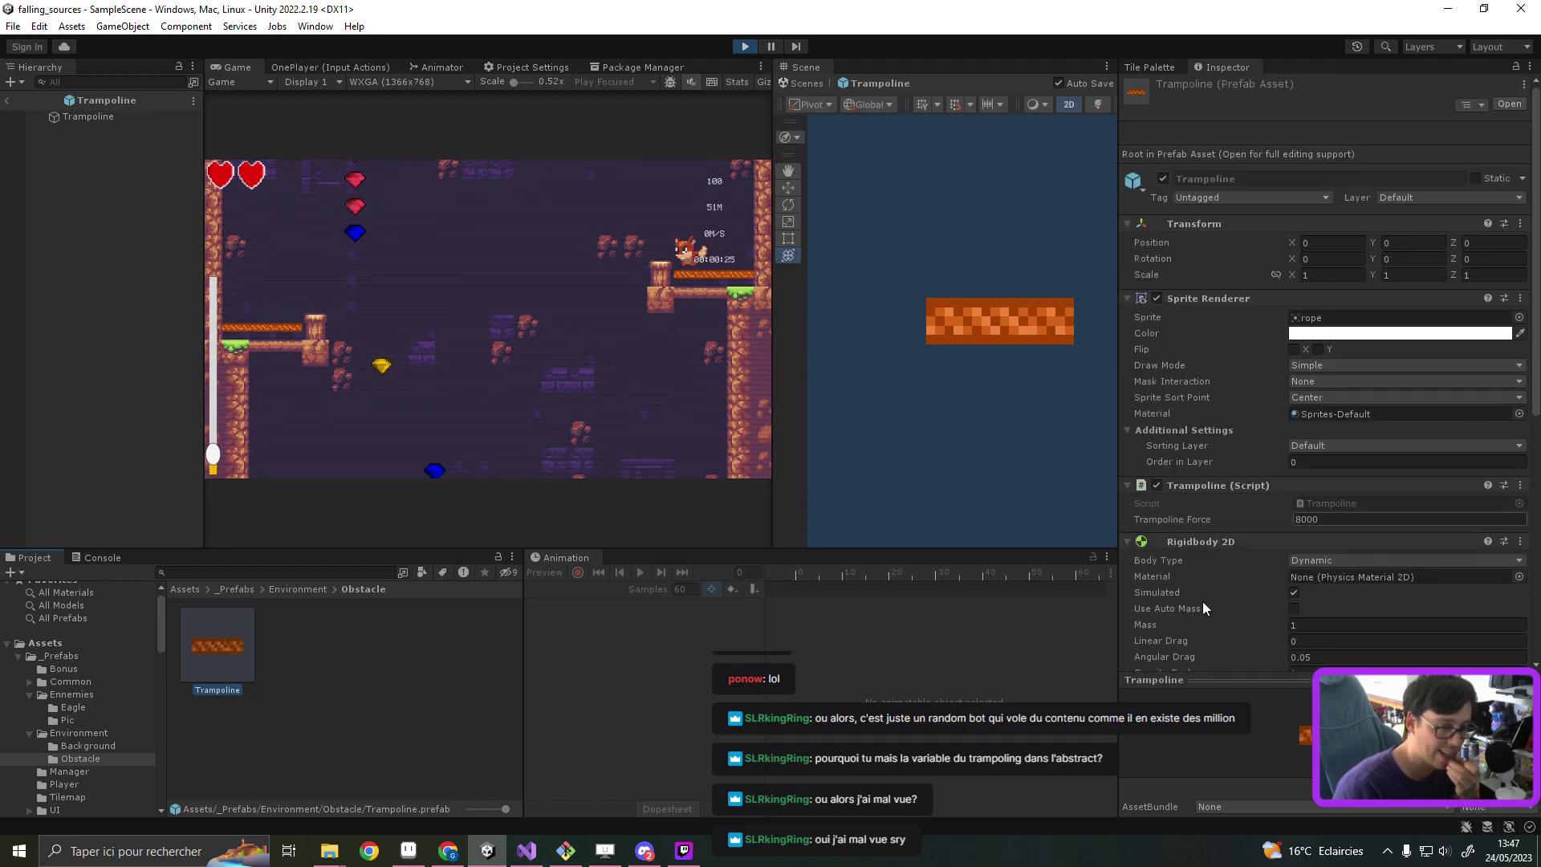
{"action": "mouse_move", "coordinate": [526, 849]}
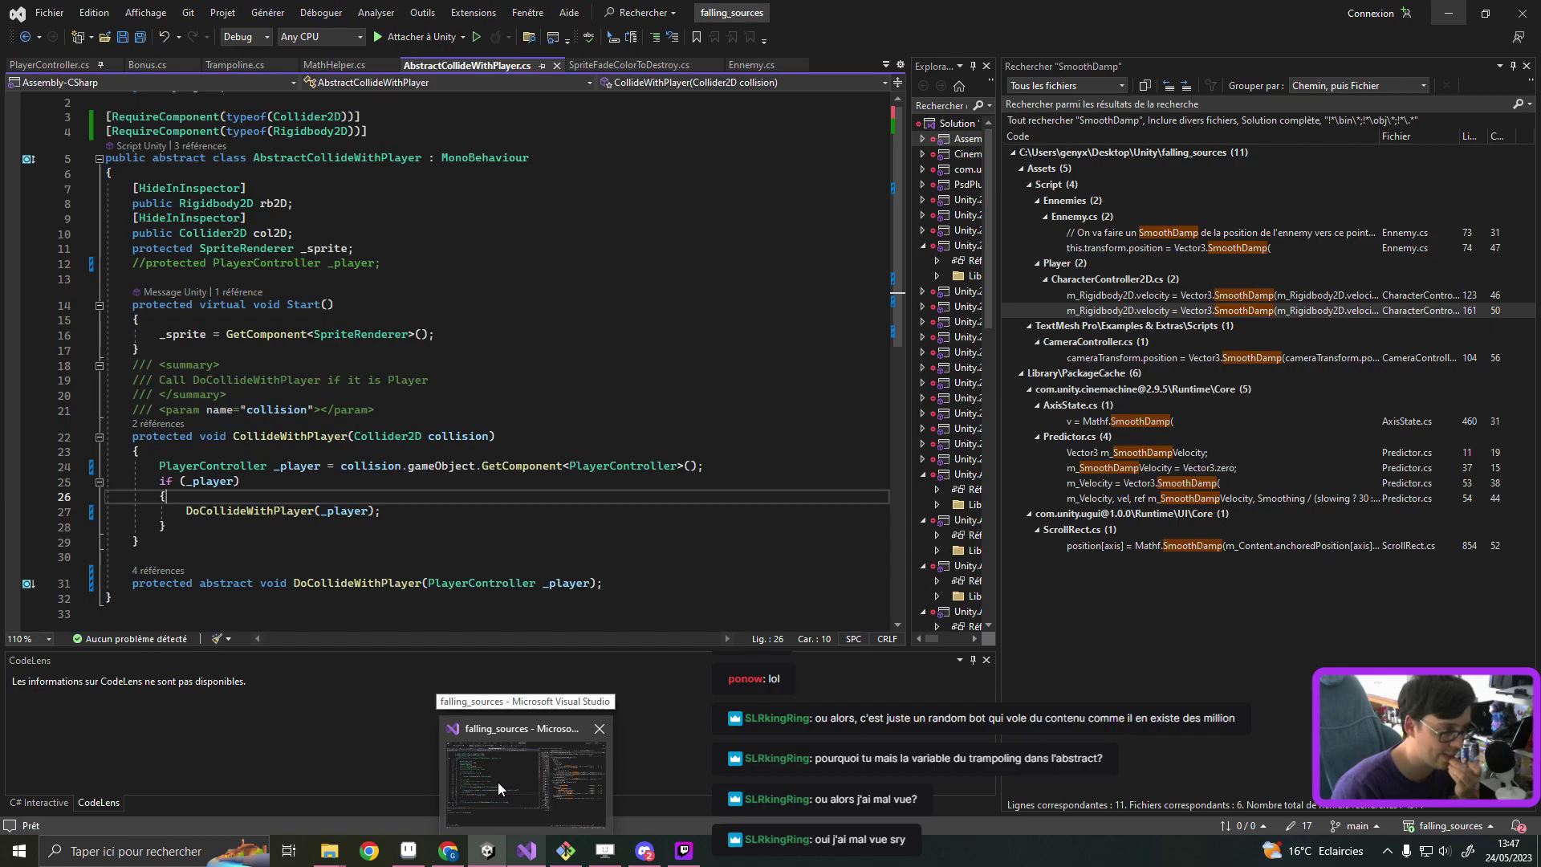
Step: Look up the base Start method in AbstractCollideWithPlayer
{"action": "left_click", "coordinate": [497, 782]}
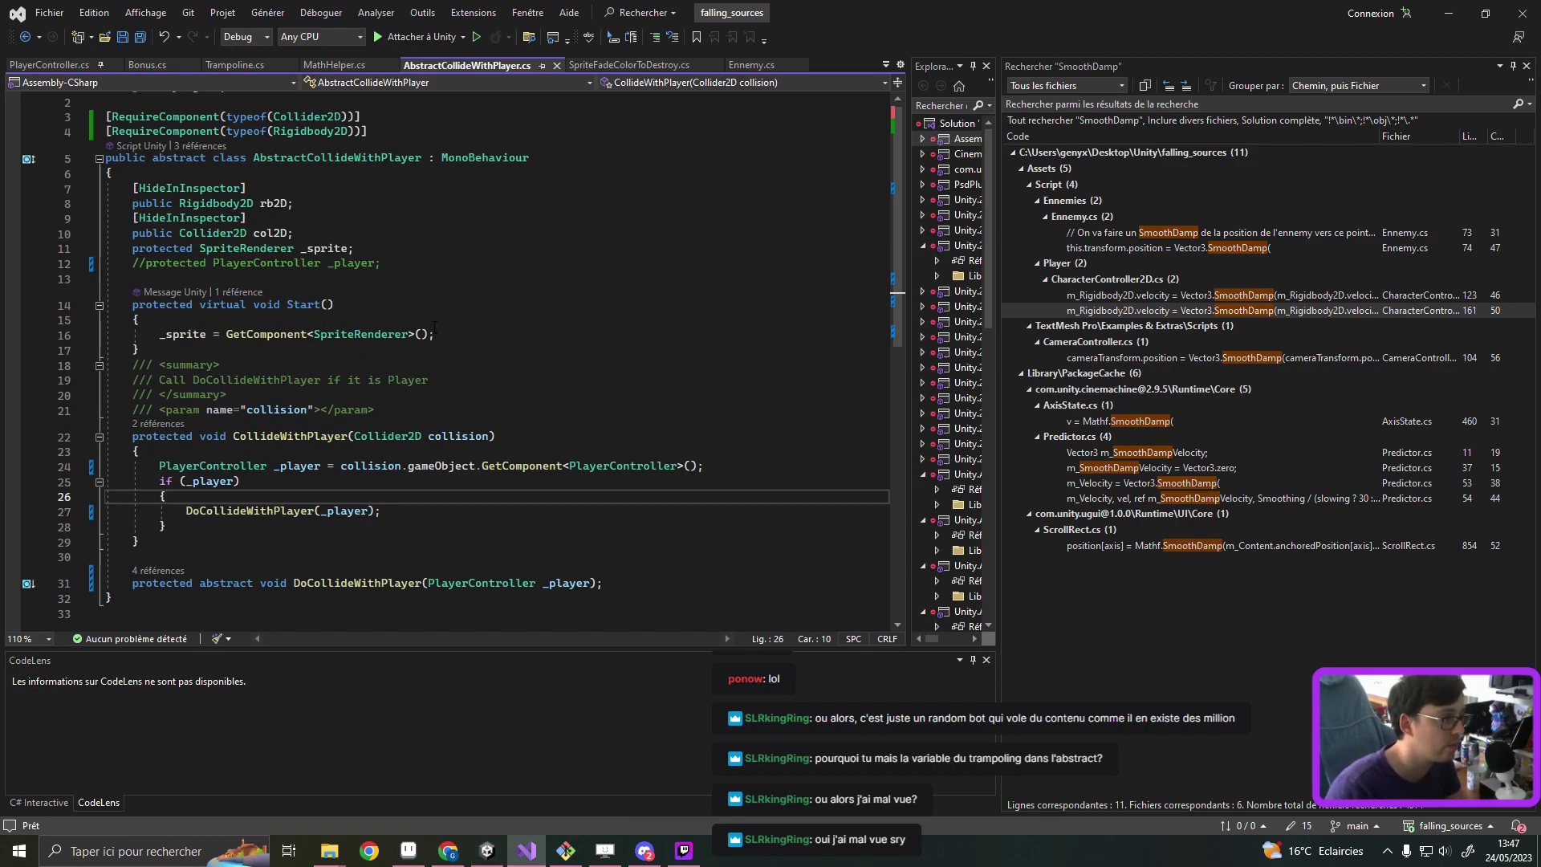
{"action": "left_click", "coordinate": [407, 300]}
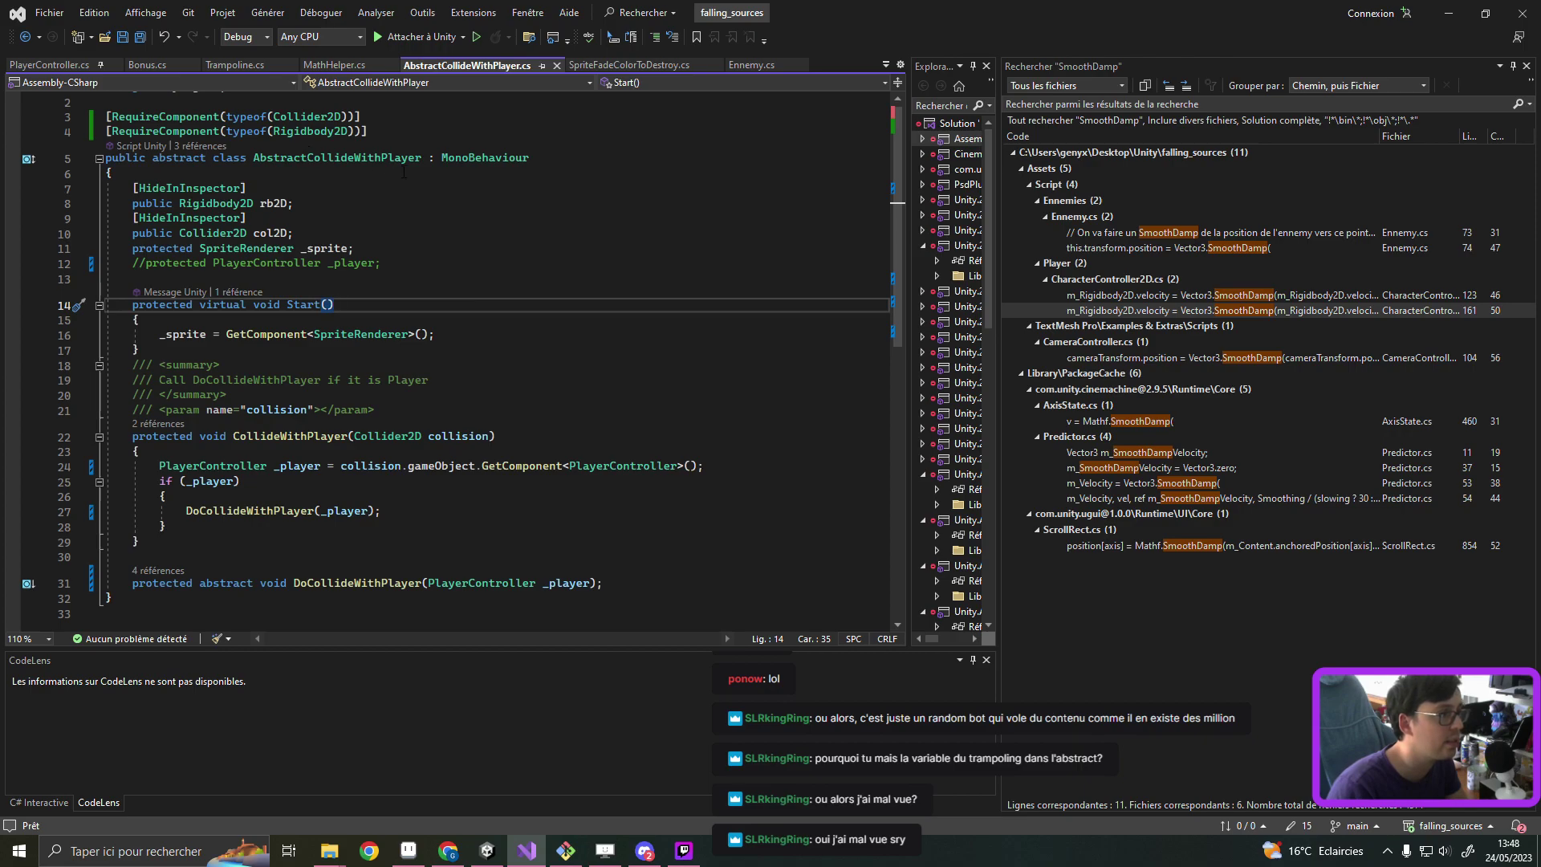
{"action": "double_click", "coordinate": [329, 158]}
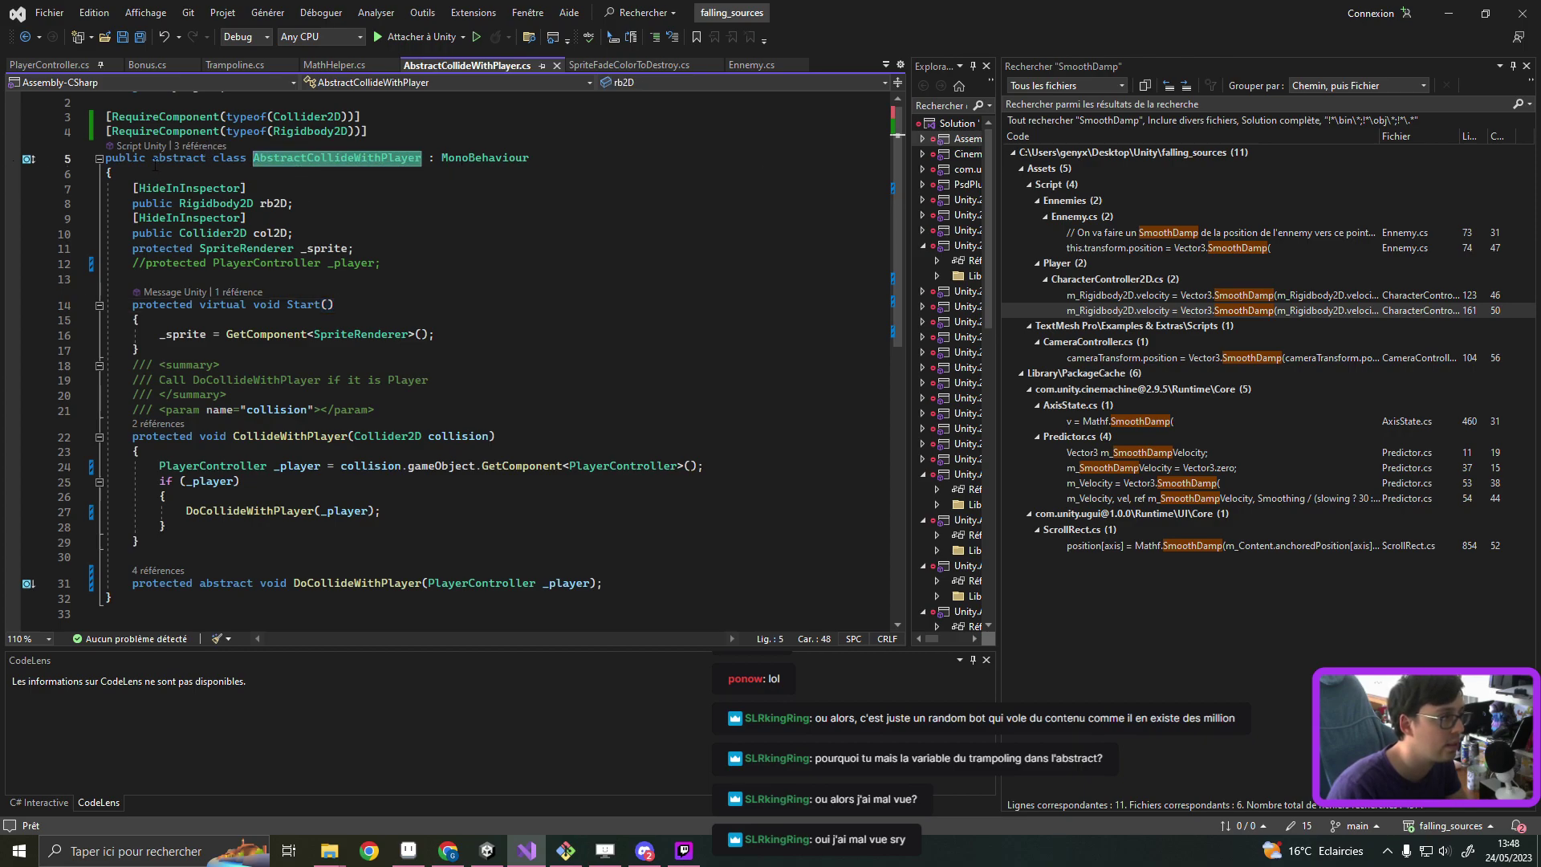
{"action": "scroll", "coordinate": [197, 165], "scroll_direction": "up", "scroll_amount": 1}
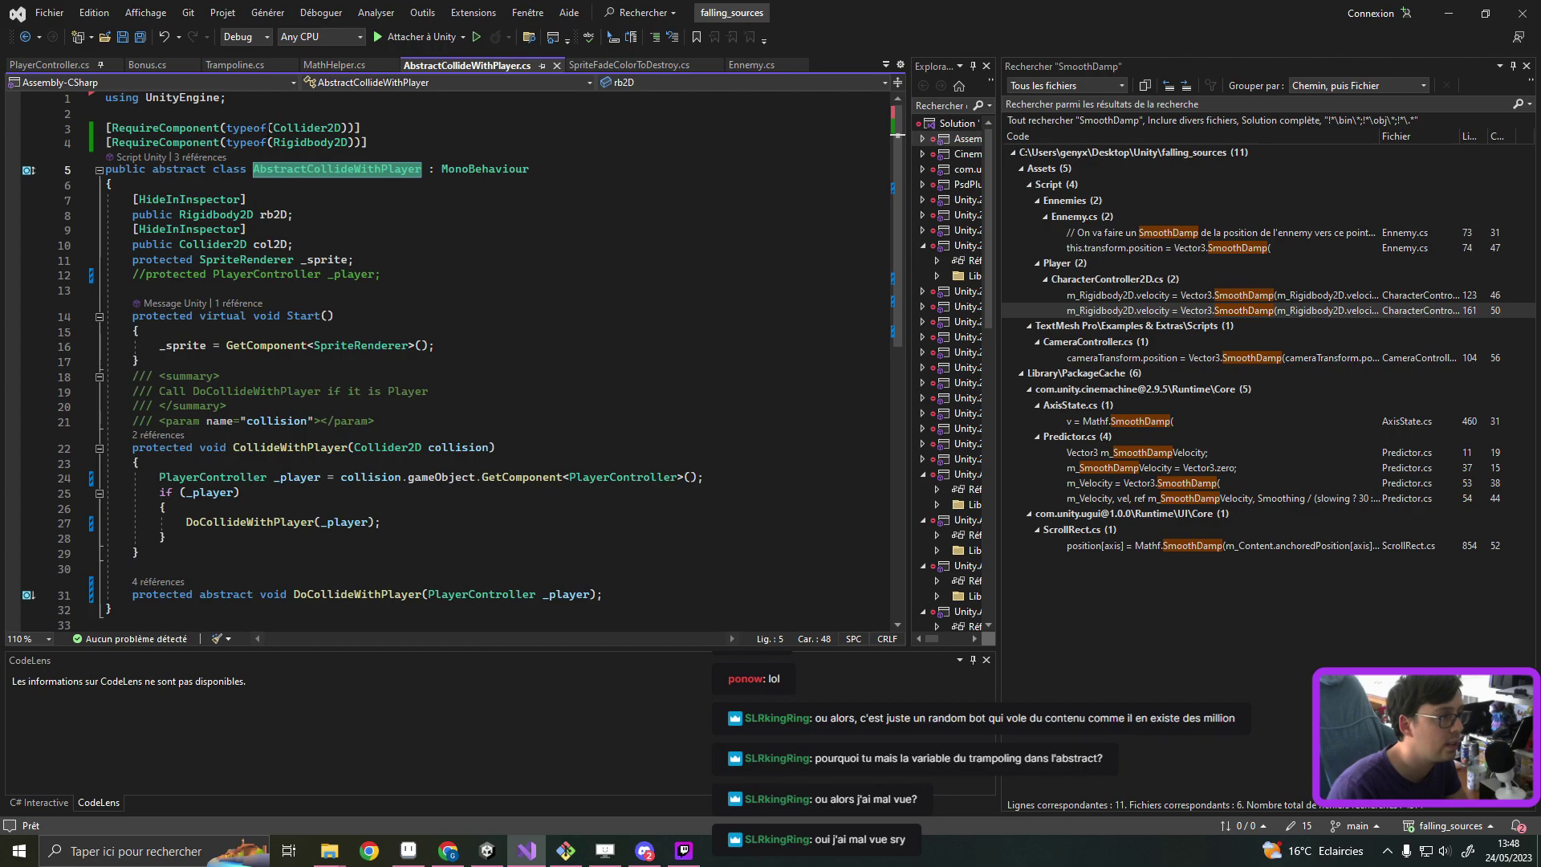
Step: Move the col2D and rb2D GetComponent lines from Ennemy.Start into AbstractCollideWithPlayer.Start and save
{"action": "left_click", "coordinate": [748, 64]}
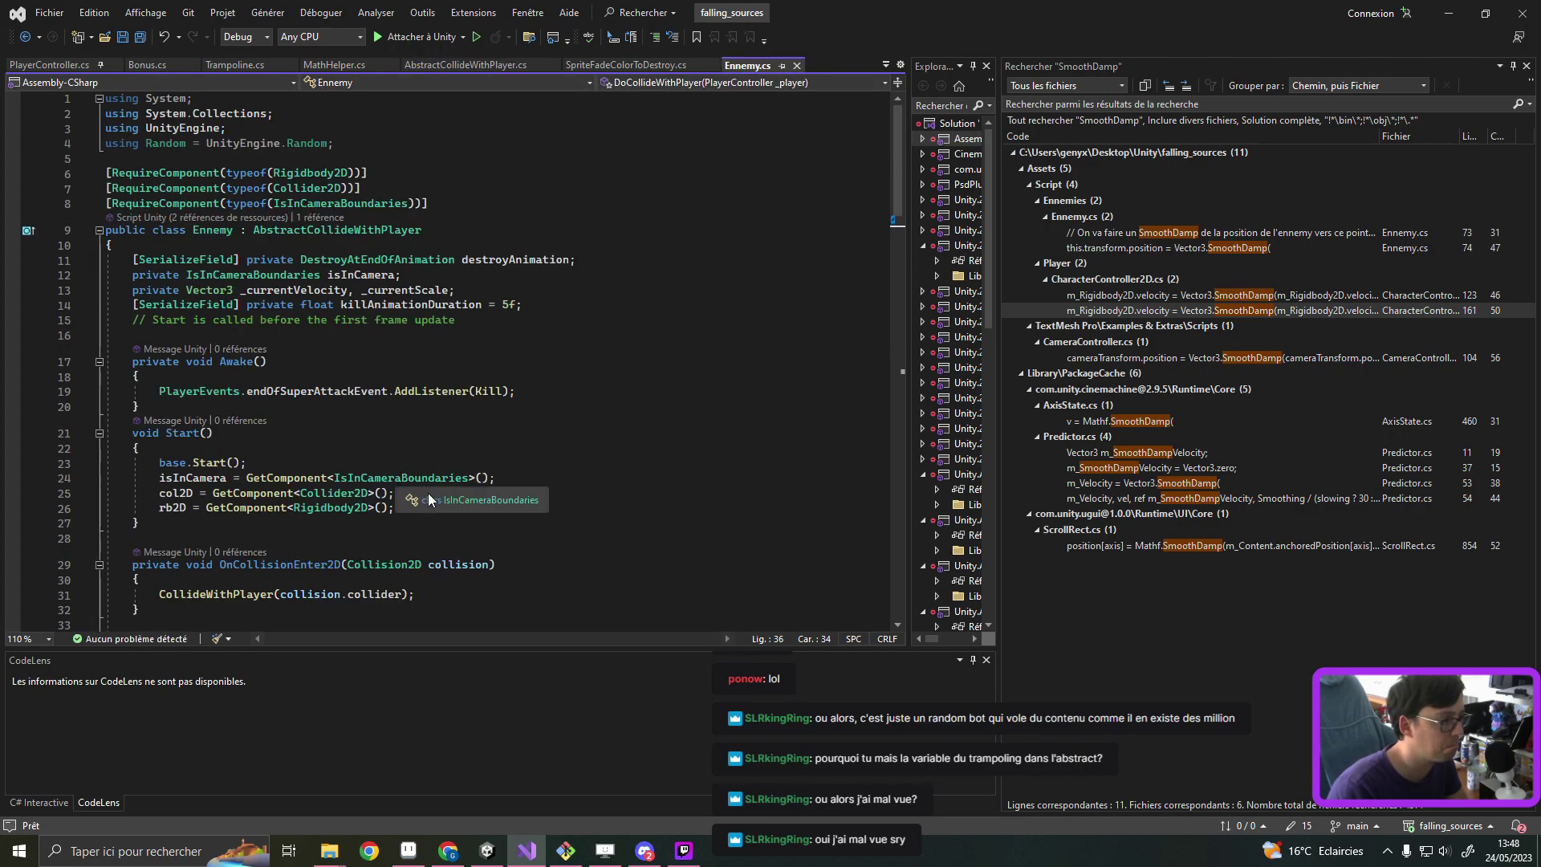
{"action": "left_click", "coordinate": [411, 506]}
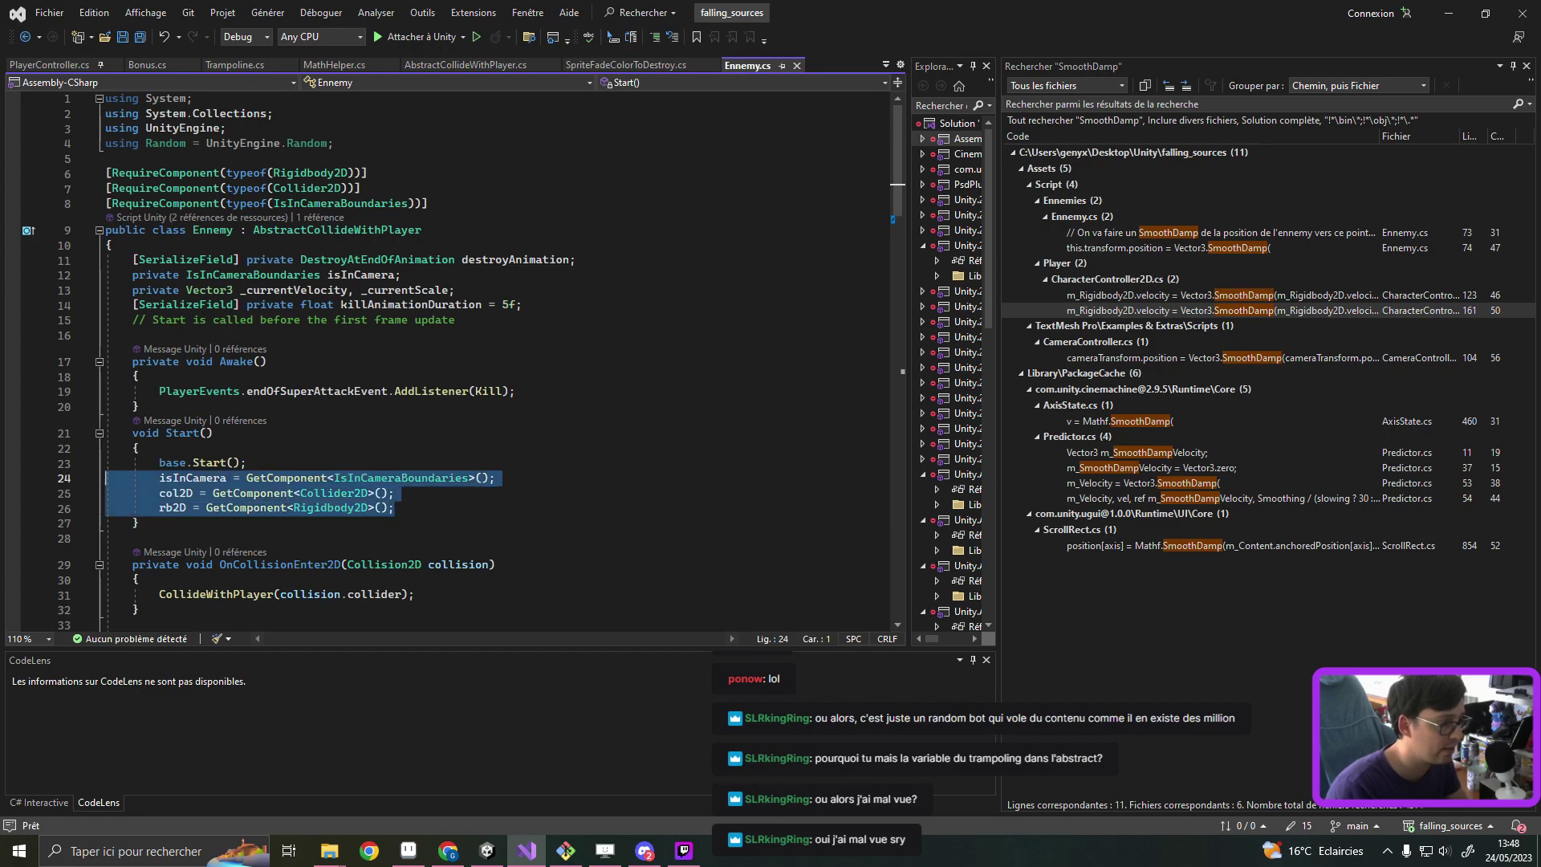
{"action": "left_click_drag", "start_coordinate": [394, 507], "coordinate": [10, 493]}
{"action": "key", "text": "ctrl+c"}
{"action": "key", "text": "BackSpace"}
{"action": "key", "text": "BackSpace"}
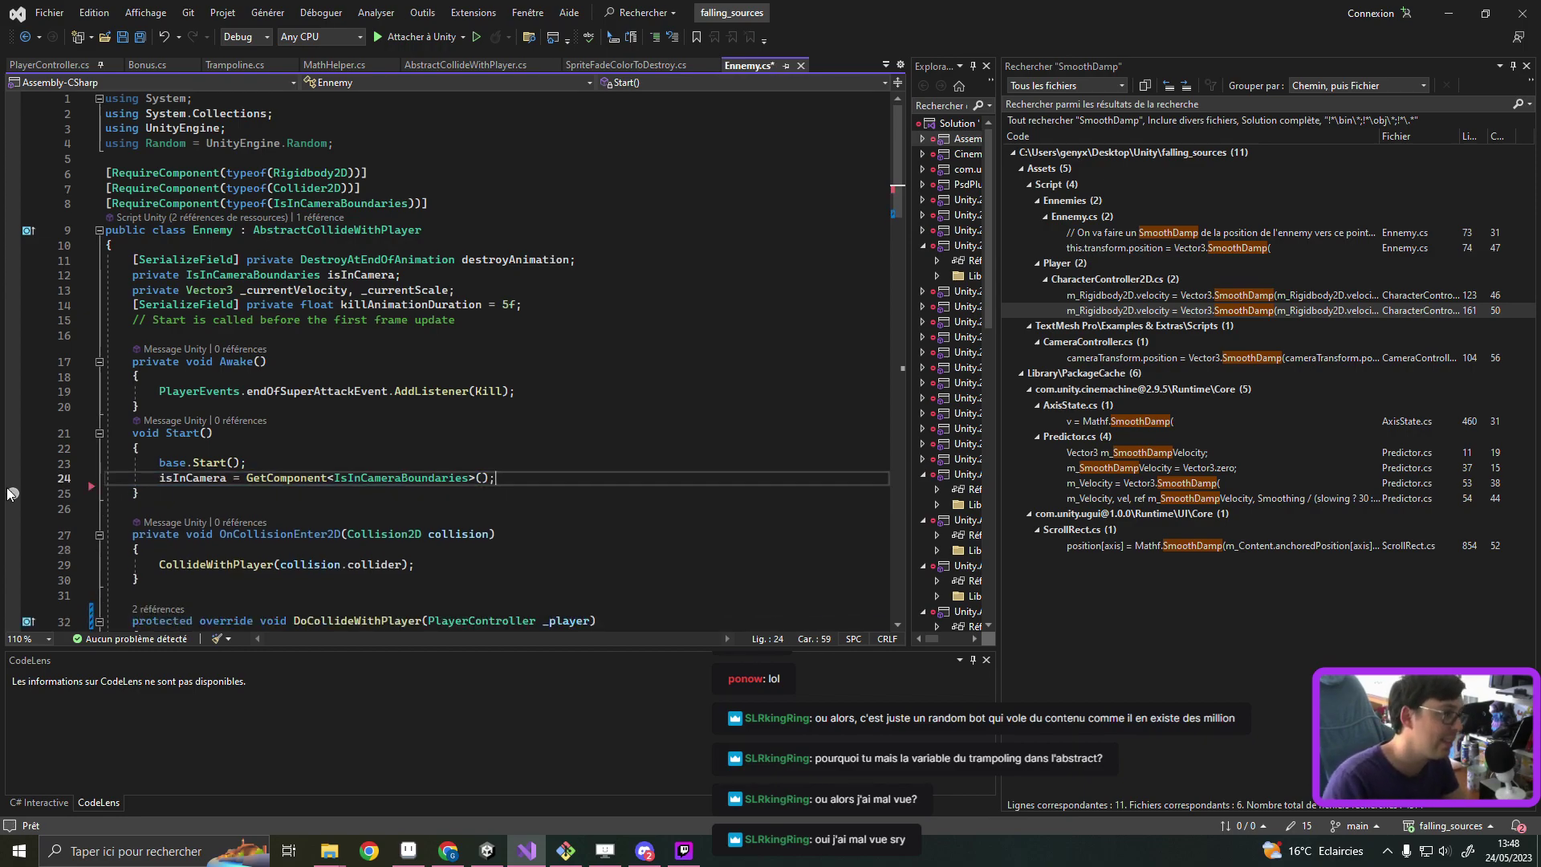
{"action": "left_click", "coordinate": [210, 463], "text": "ctrl"}
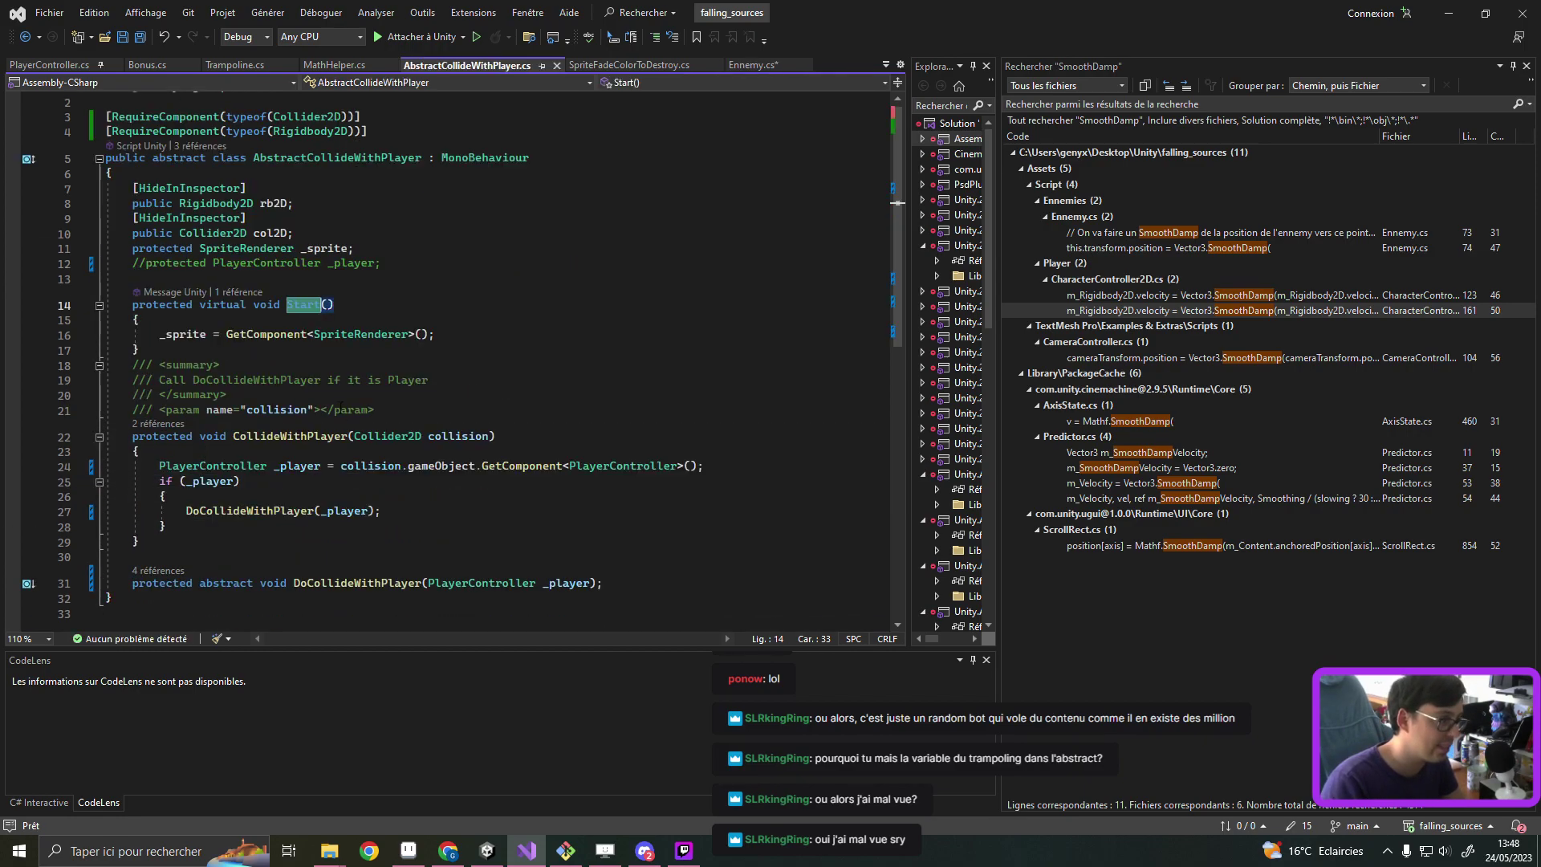
{"action": "left_click", "coordinate": [469, 335]}
{"action": "key", "text": "Return"}
{"action": "key", "text": "ctrl+v"}
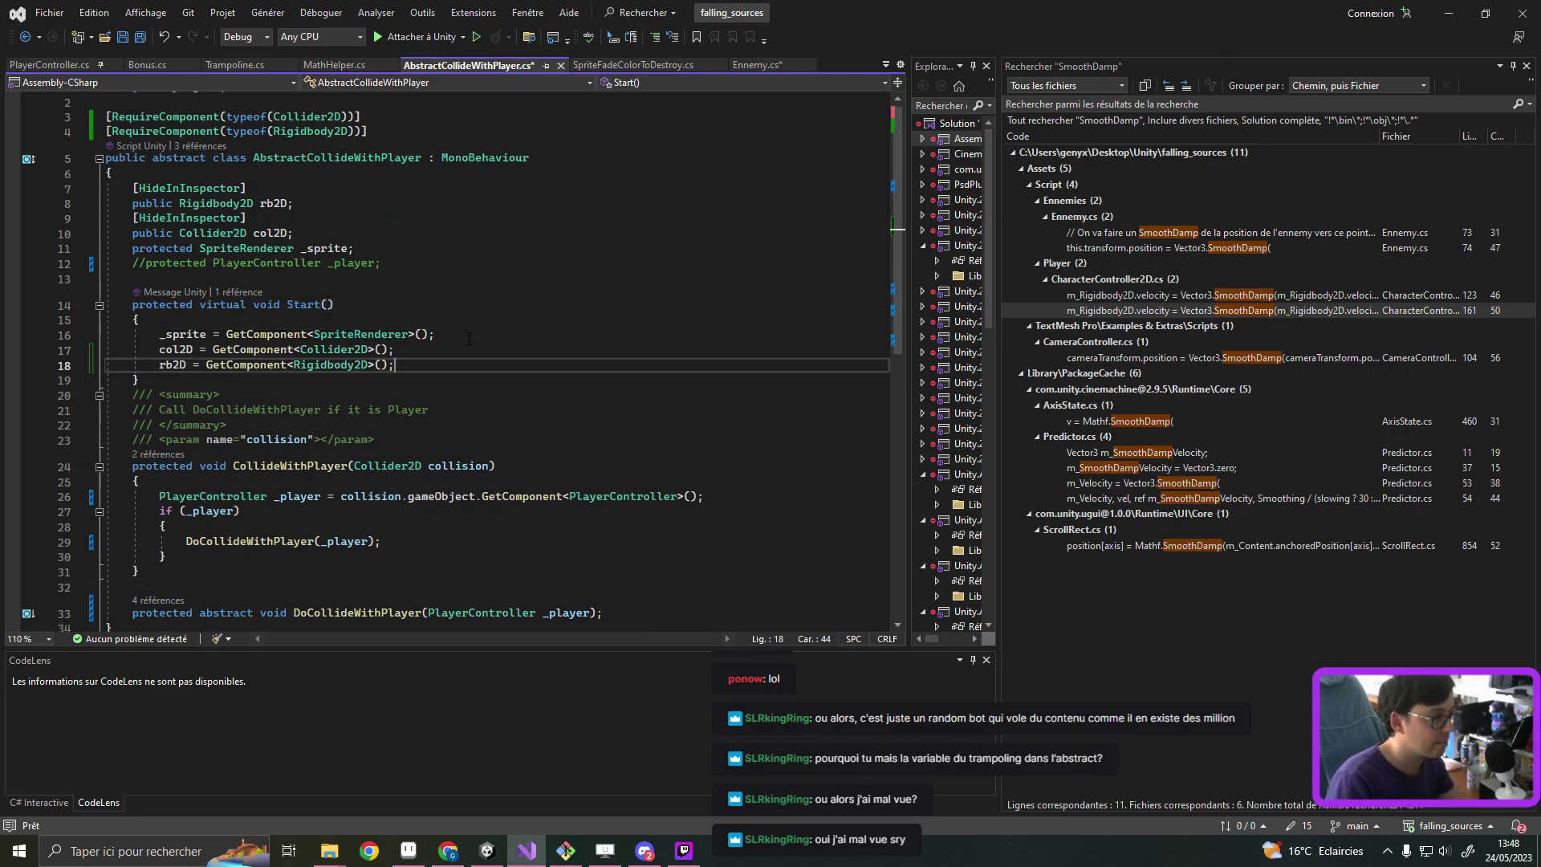
{"action": "key", "text": "ctrl+s"}
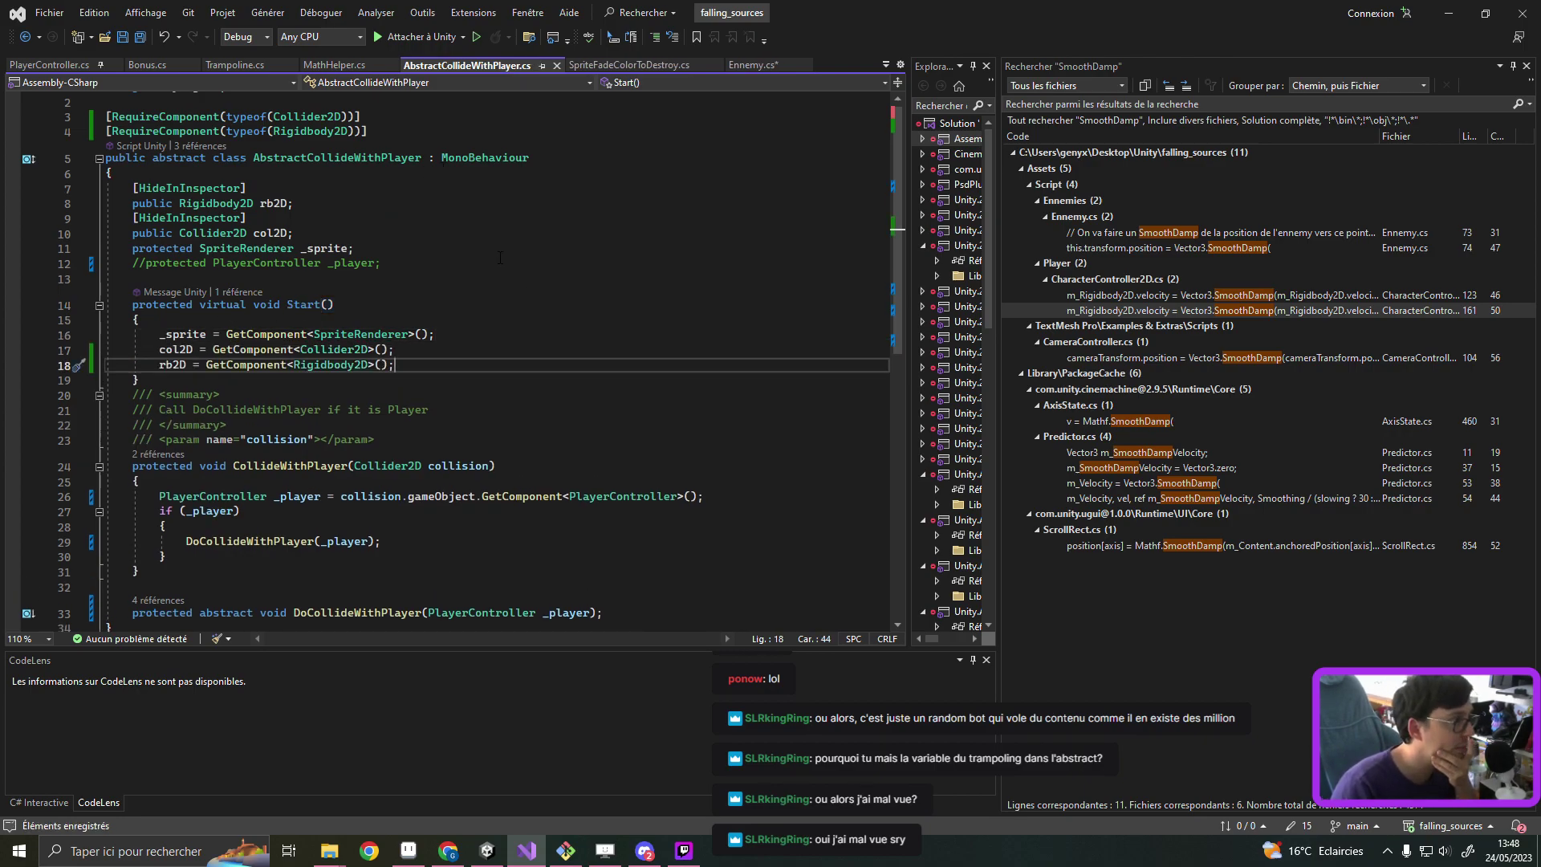
{"action": "left_click", "coordinate": [1449, 13]}
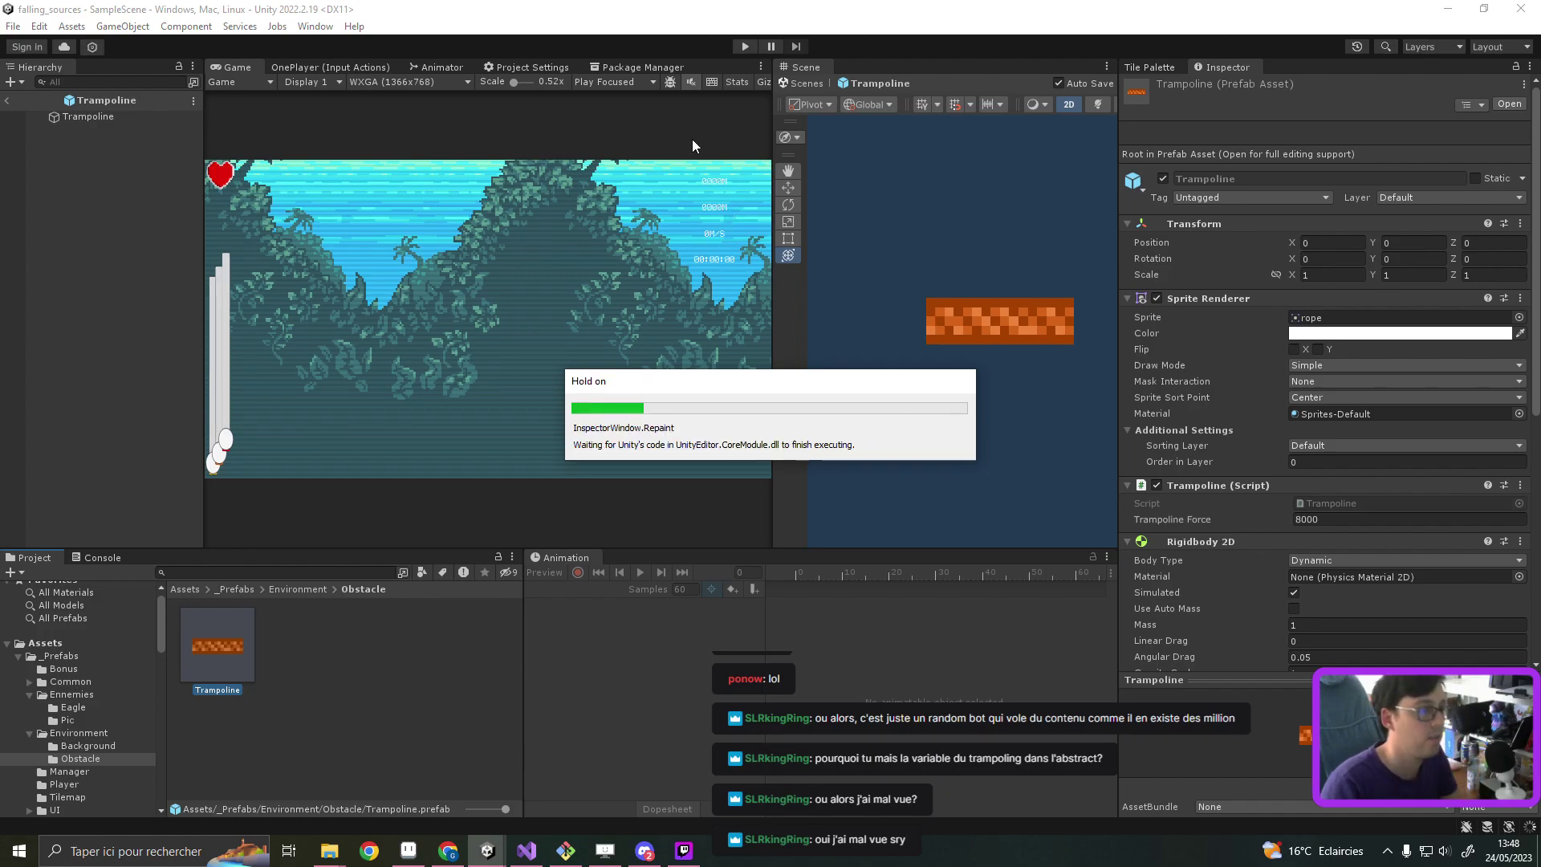
Step: Play a level from the title screen, then check the latest Console entry and clear the log
{"action": "left_click", "coordinate": [746, 48]}
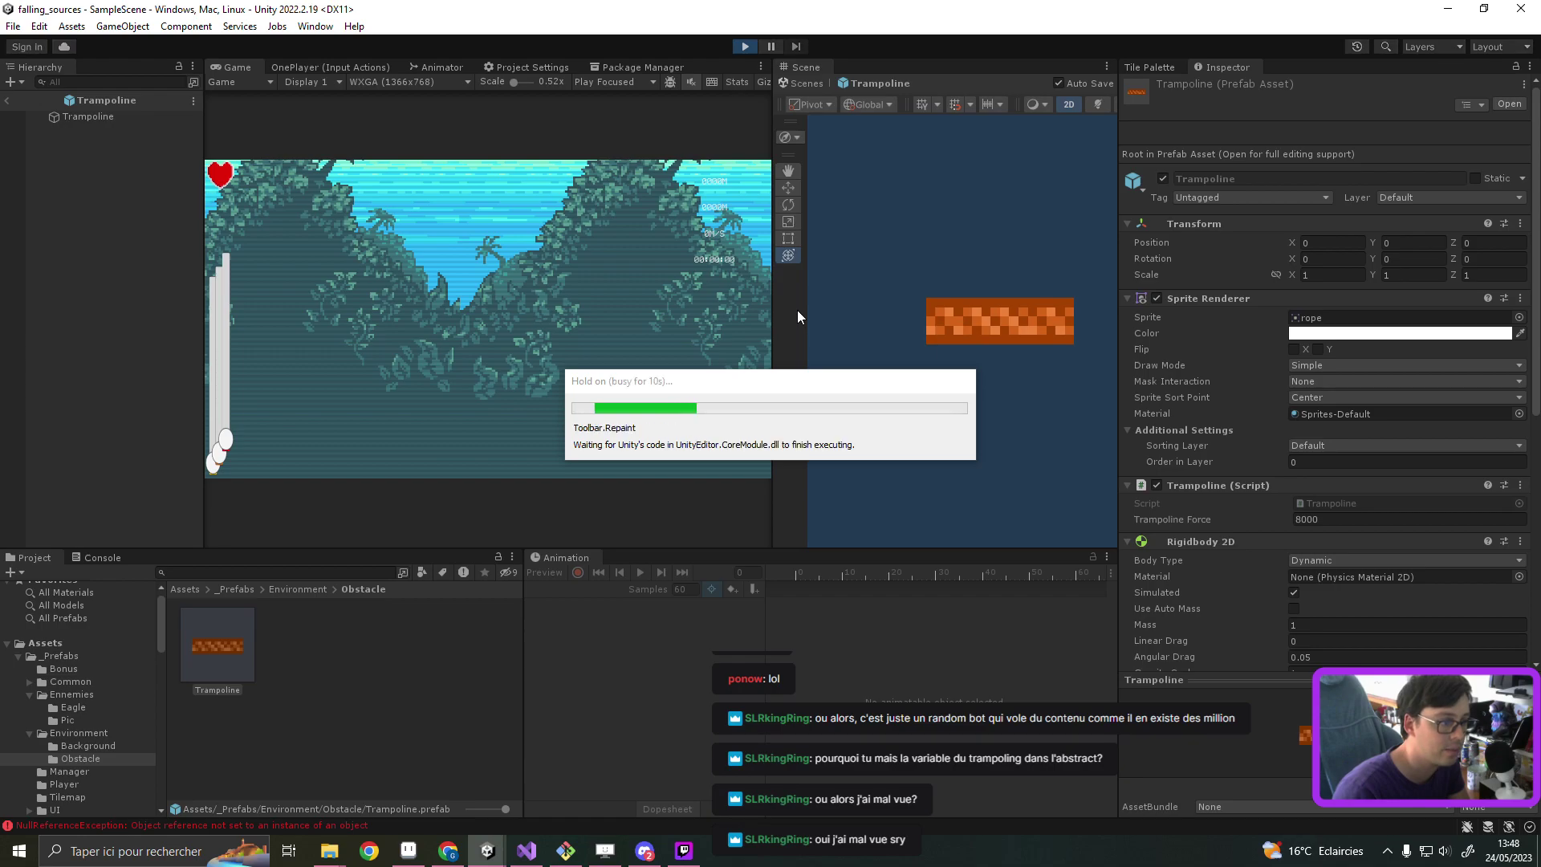
{"action": "left_click", "coordinate": [520, 384]}
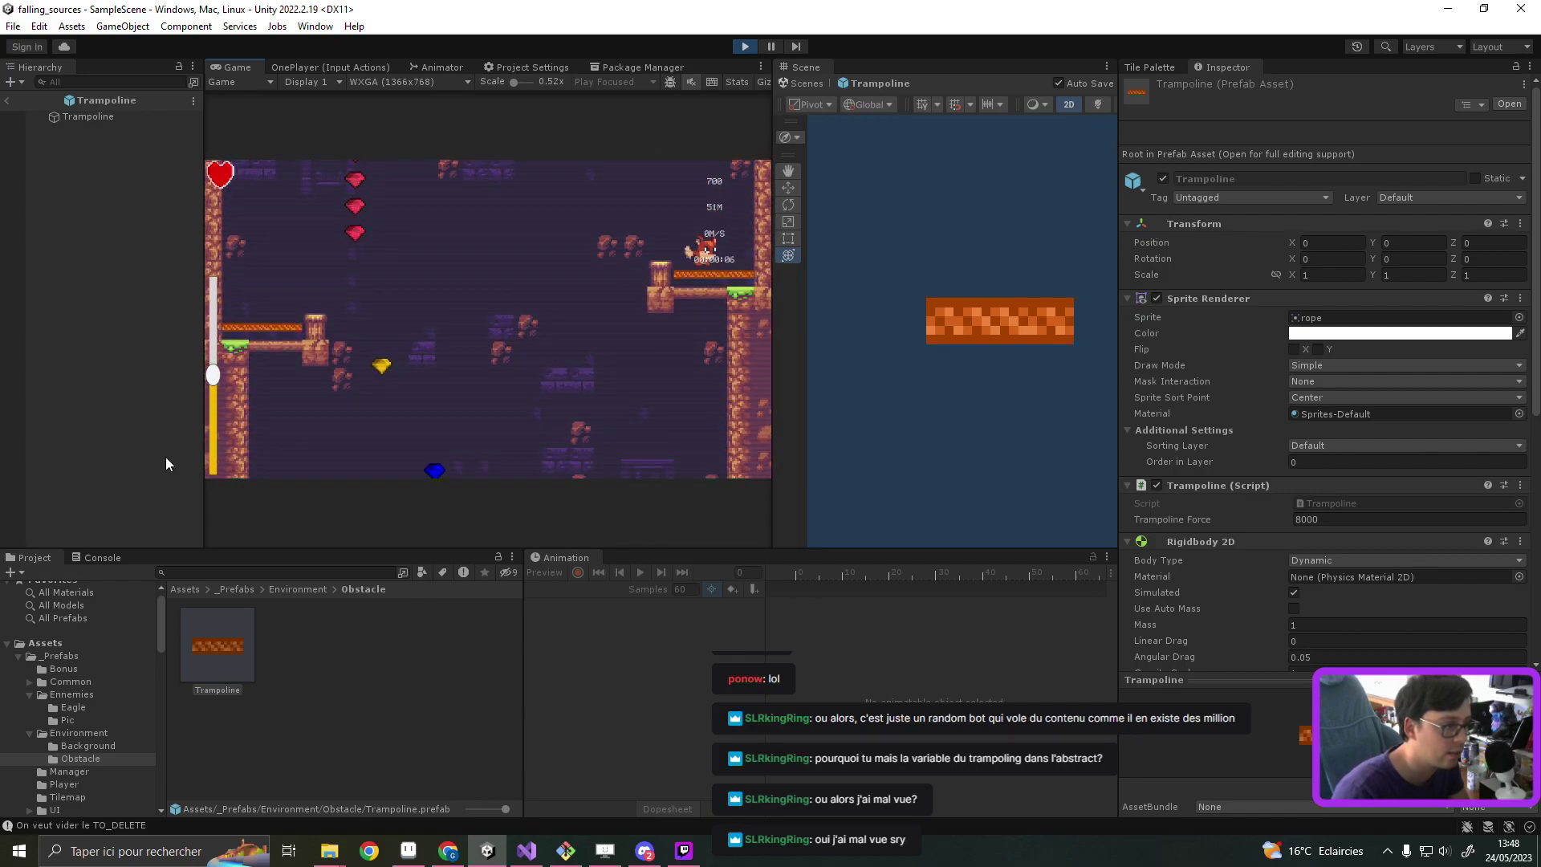
{"action": "left_click", "coordinate": [101, 557]}
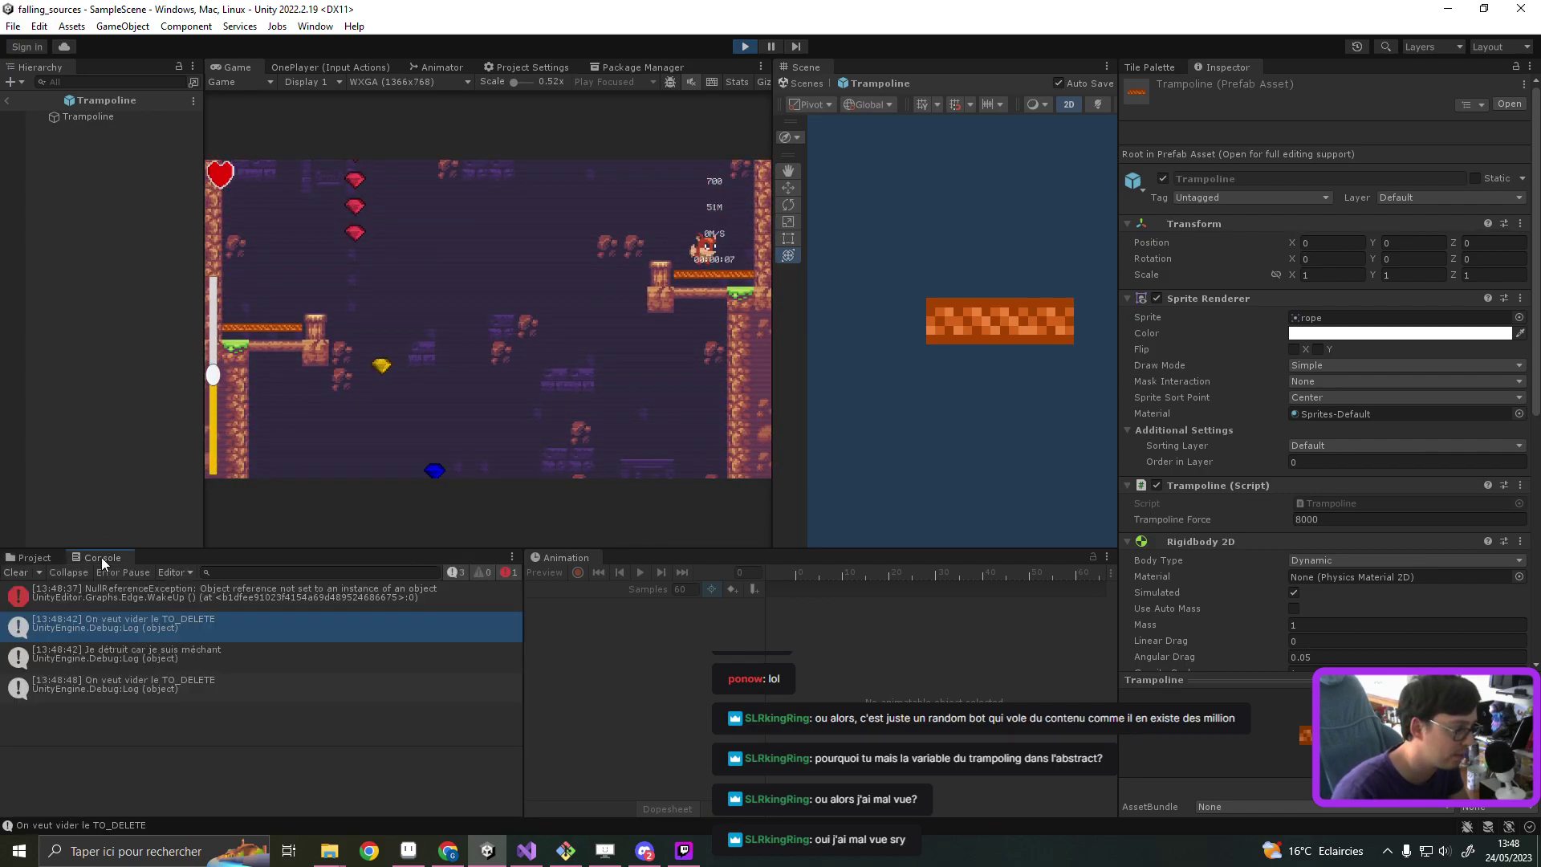
{"action": "left_click", "coordinate": [143, 685]}
{"action": "left_click", "coordinate": [16, 572]}
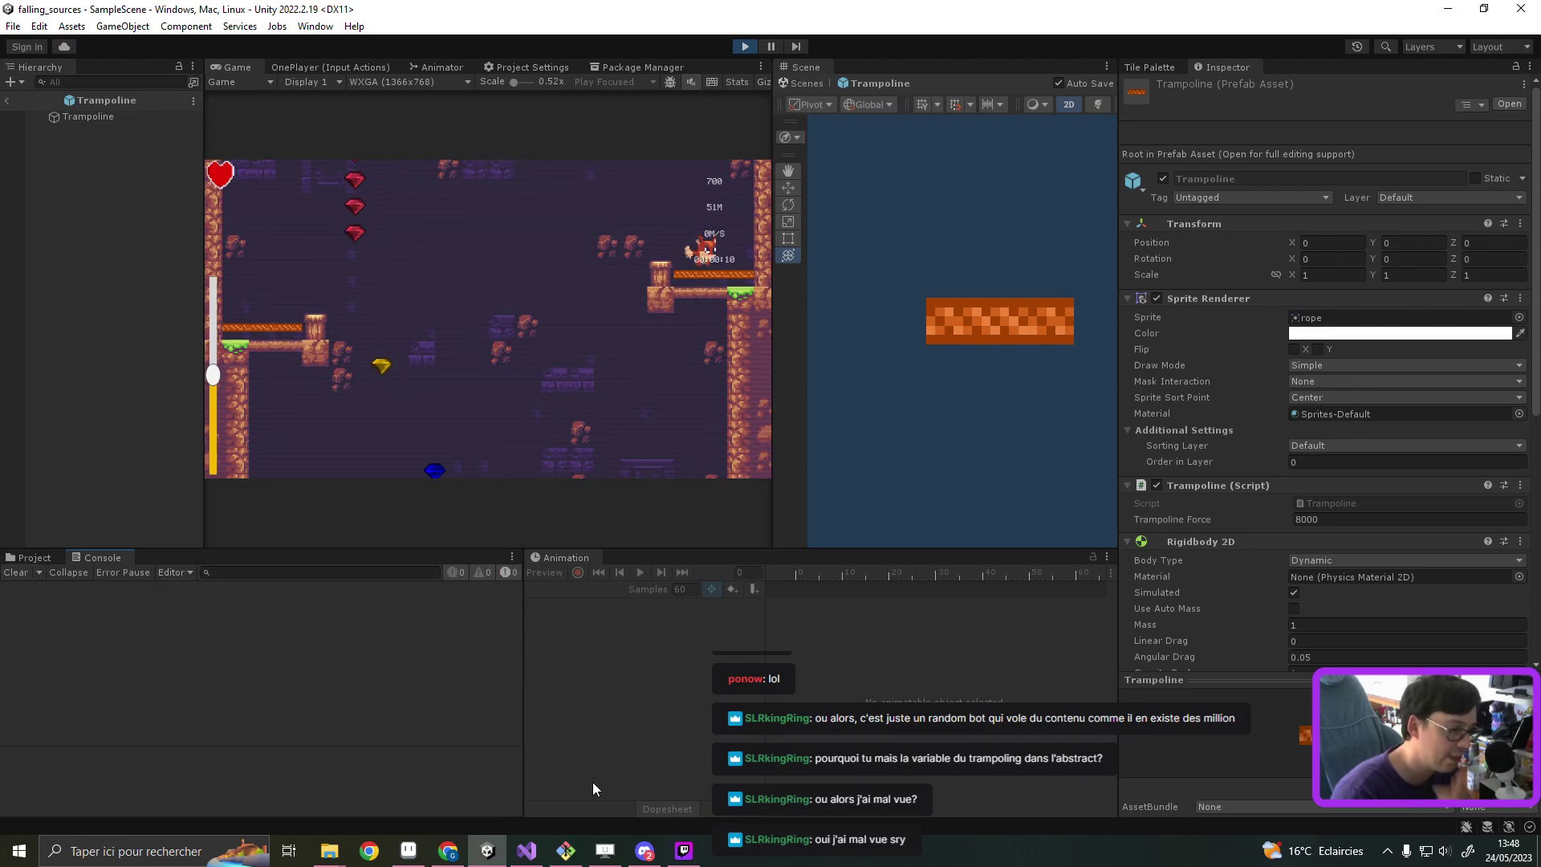
{"action": "left_click", "coordinate": [531, 858]}
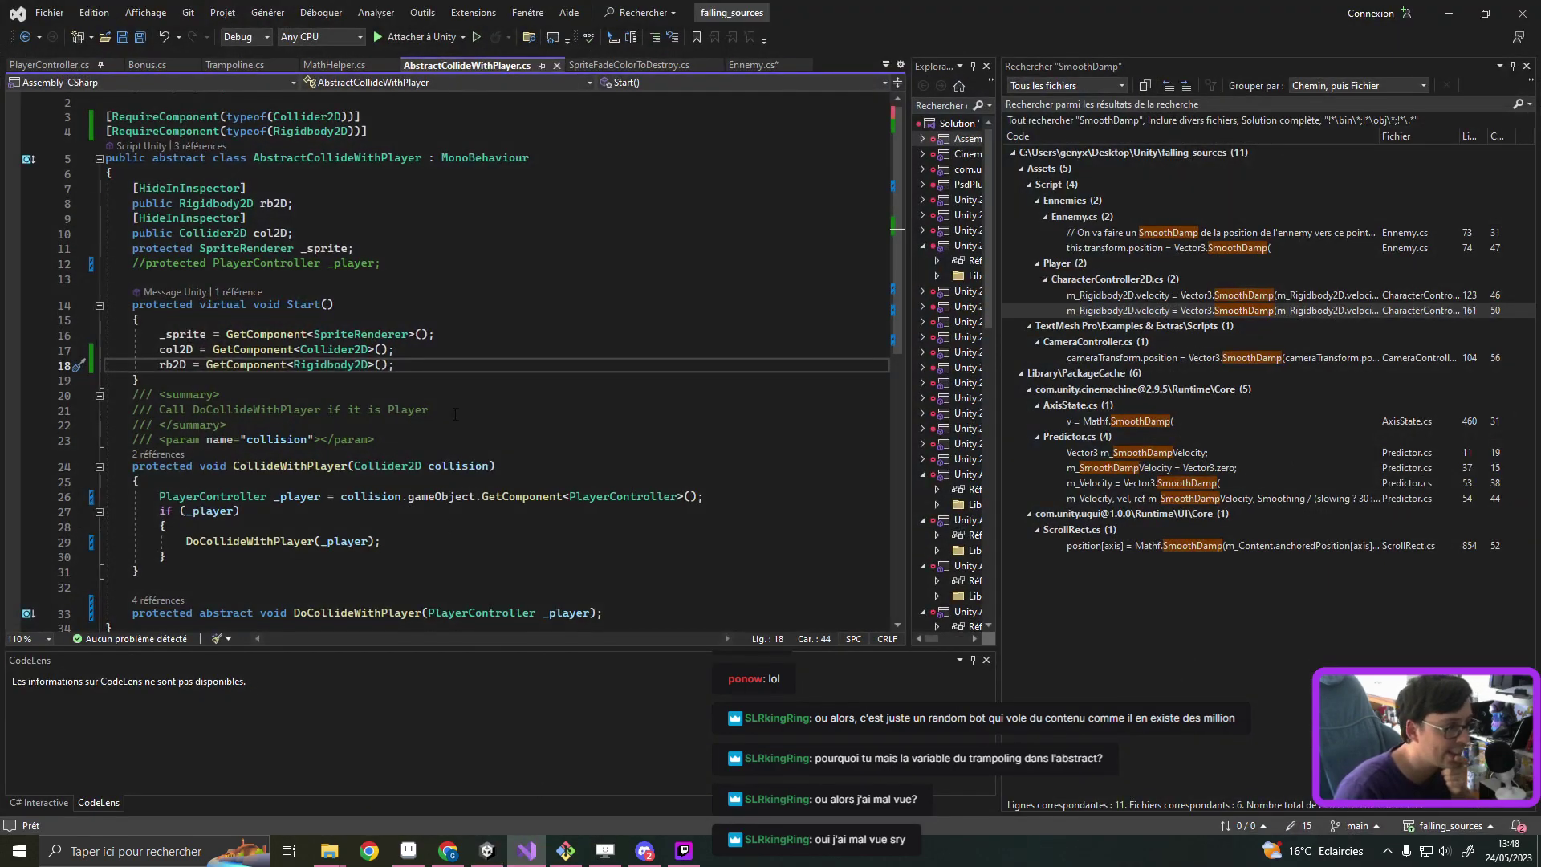
Step: Review CollideWithPlayer and its DoCollideWithPlayer call in AbstractCollideWithPlayer.cs
{"action": "left_click", "coordinate": [491, 407]}
{"action": "scroll", "coordinate": [491, 407], "scroll_direction": "down", "scroll_amount": 3}
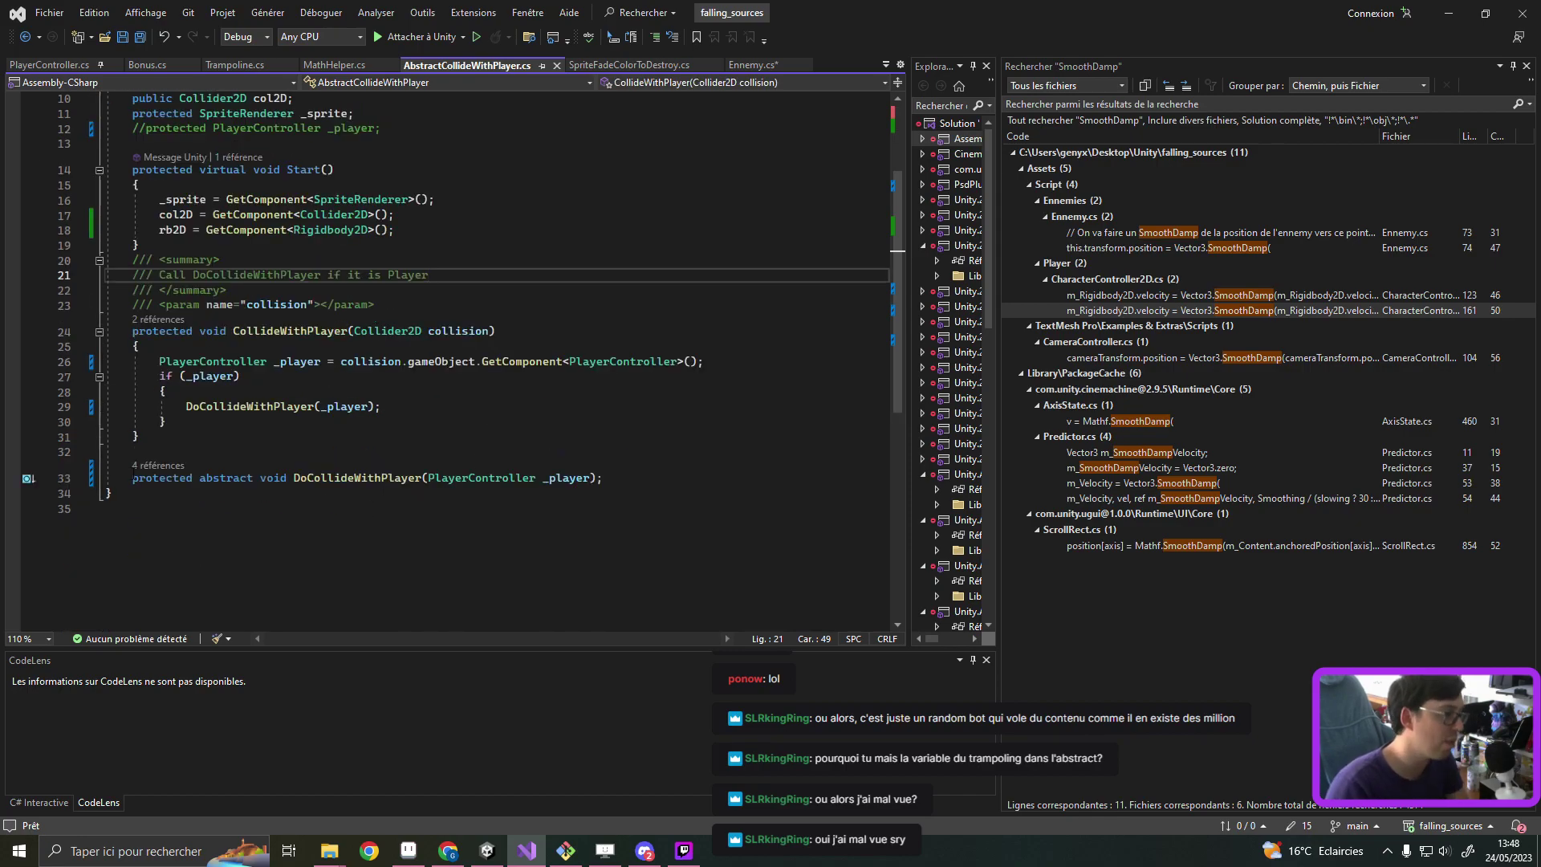
{"action": "double_click", "coordinate": [376, 479]}
{"action": "scroll", "coordinate": [376, 478], "scroll_direction": "down", "scroll_amount": 3}
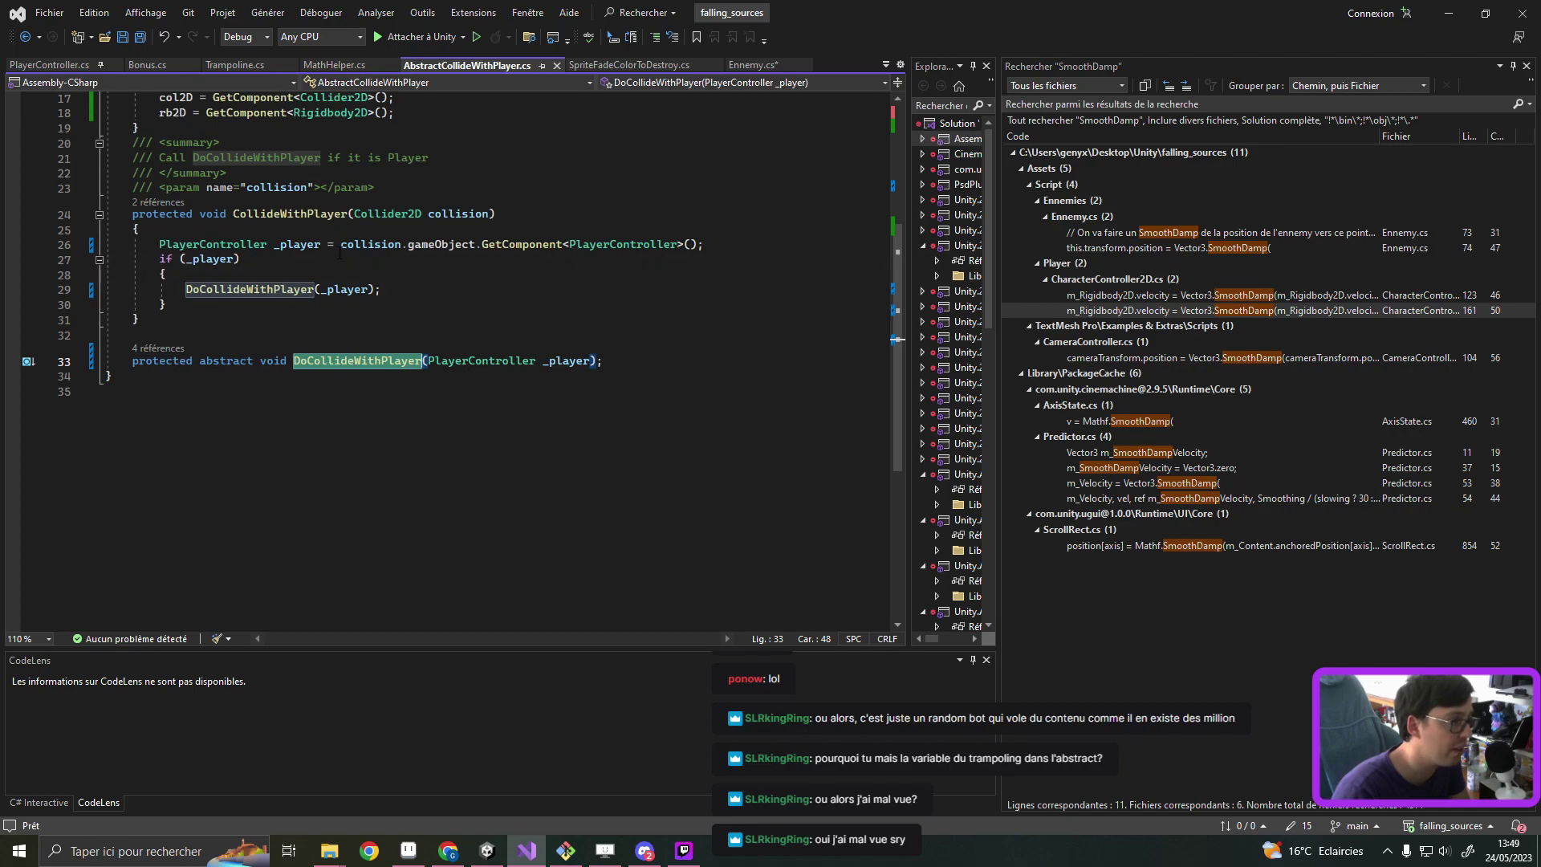
Step: Copy Trampoline.cs's Debug.Log line to the top of CollideWithPlayer and save
{"action": "left_click", "coordinate": [253, 67]}
{"action": "triple_click", "coordinate": [396, 254]}
{"action": "key", "text": "ctrl+c"}
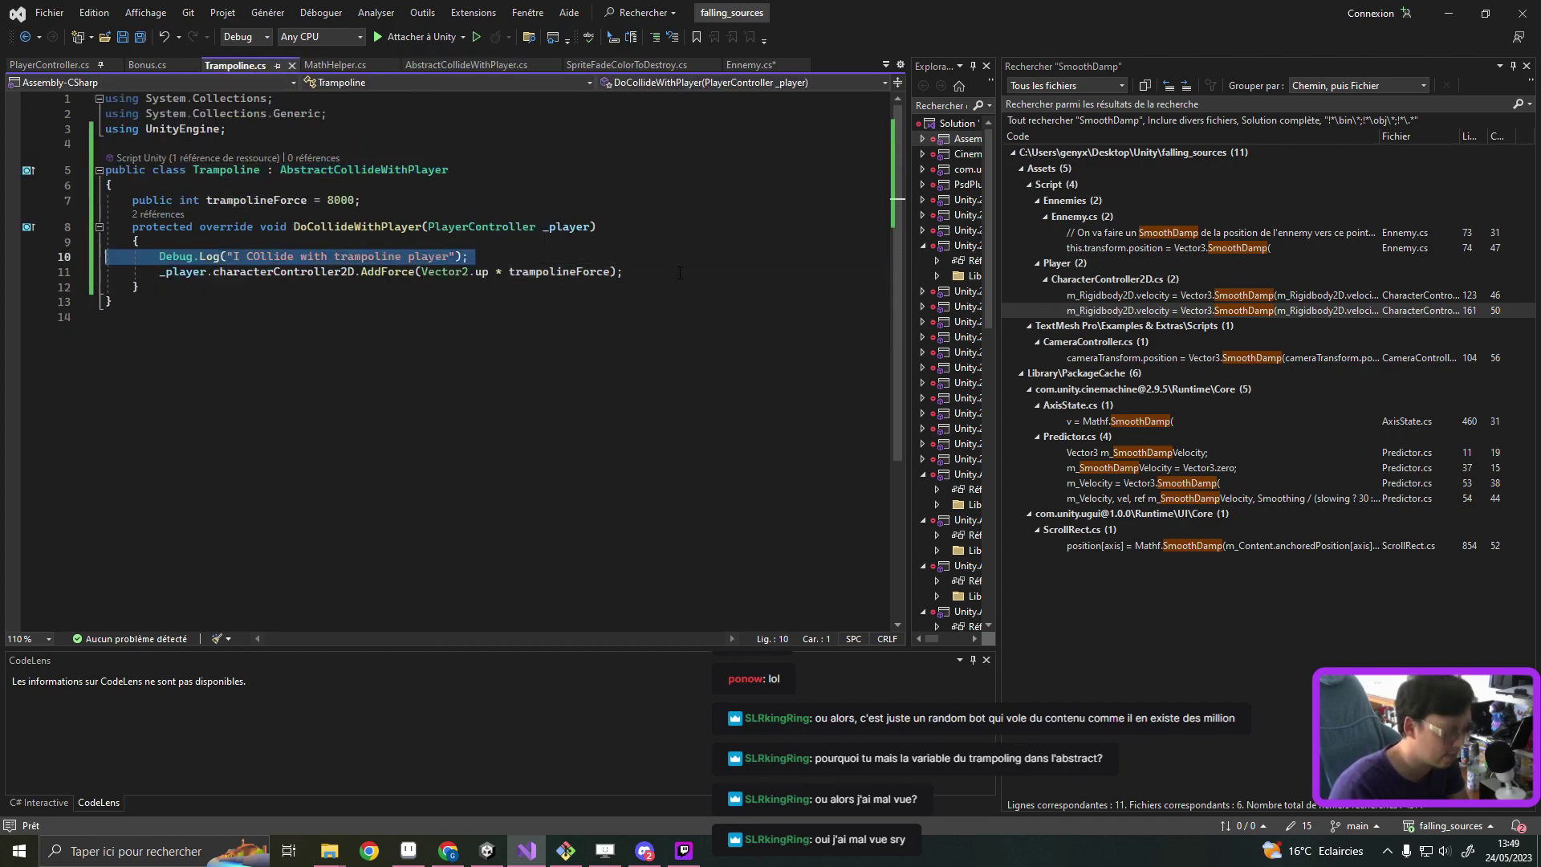
{"action": "double_click", "coordinate": [365, 233]}
{"action": "scroll", "coordinate": [365, 233], "scroll_direction": "down", "scroll_amount": 1}
{"action": "left_click", "coordinate": [401, 163], "text": "ctrl"}
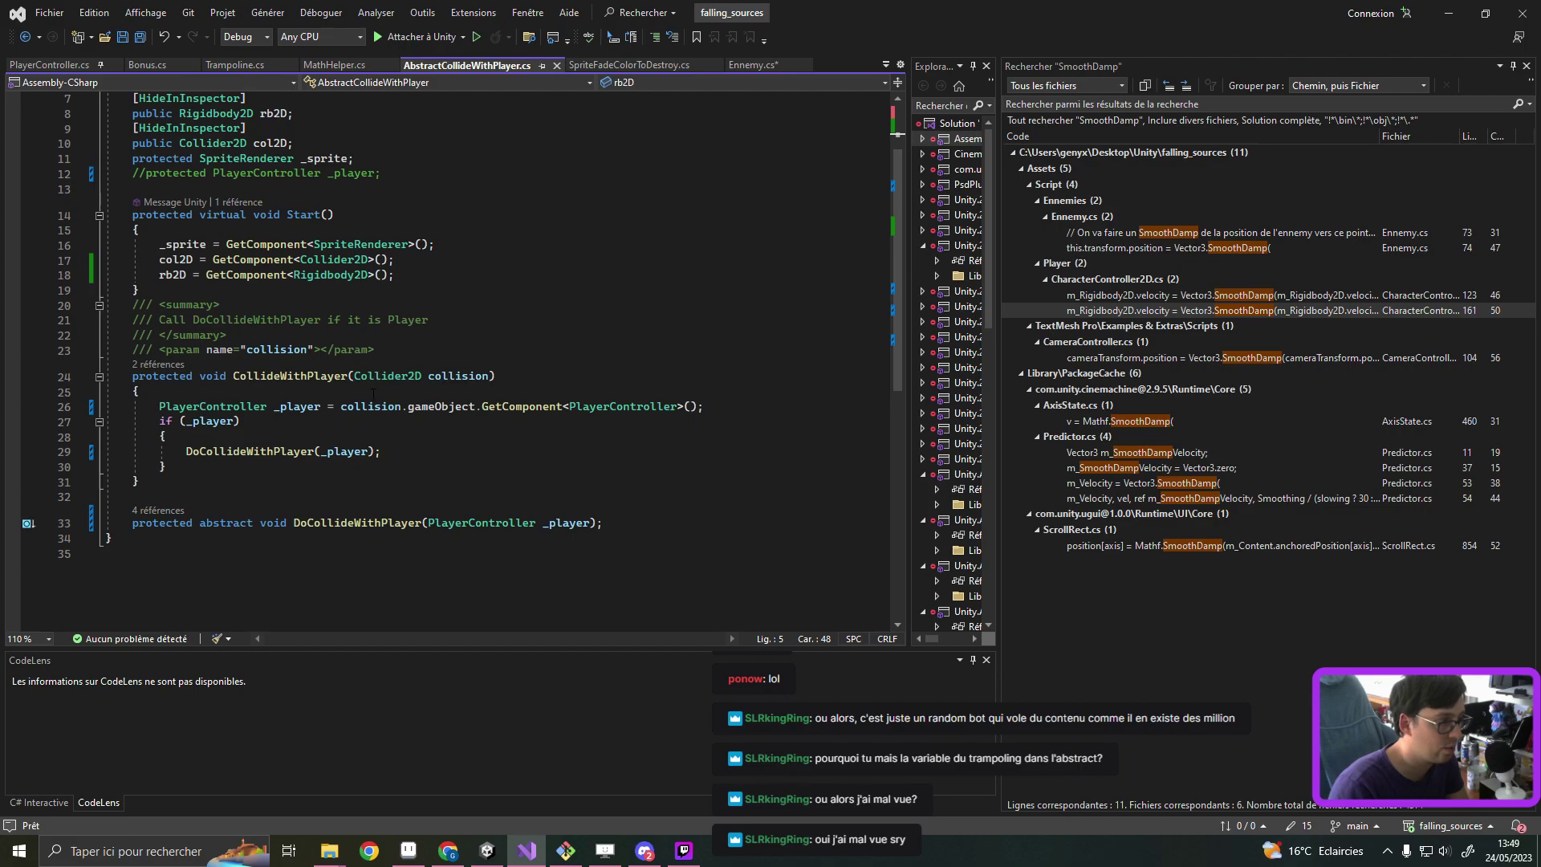
{"action": "left_click", "coordinate": [373, 393]}
{"action": "key", "text": "Return"}
{"action": "key", "text": "ctrl+v"}
{"action": "key", "text": "ctrl+s"}
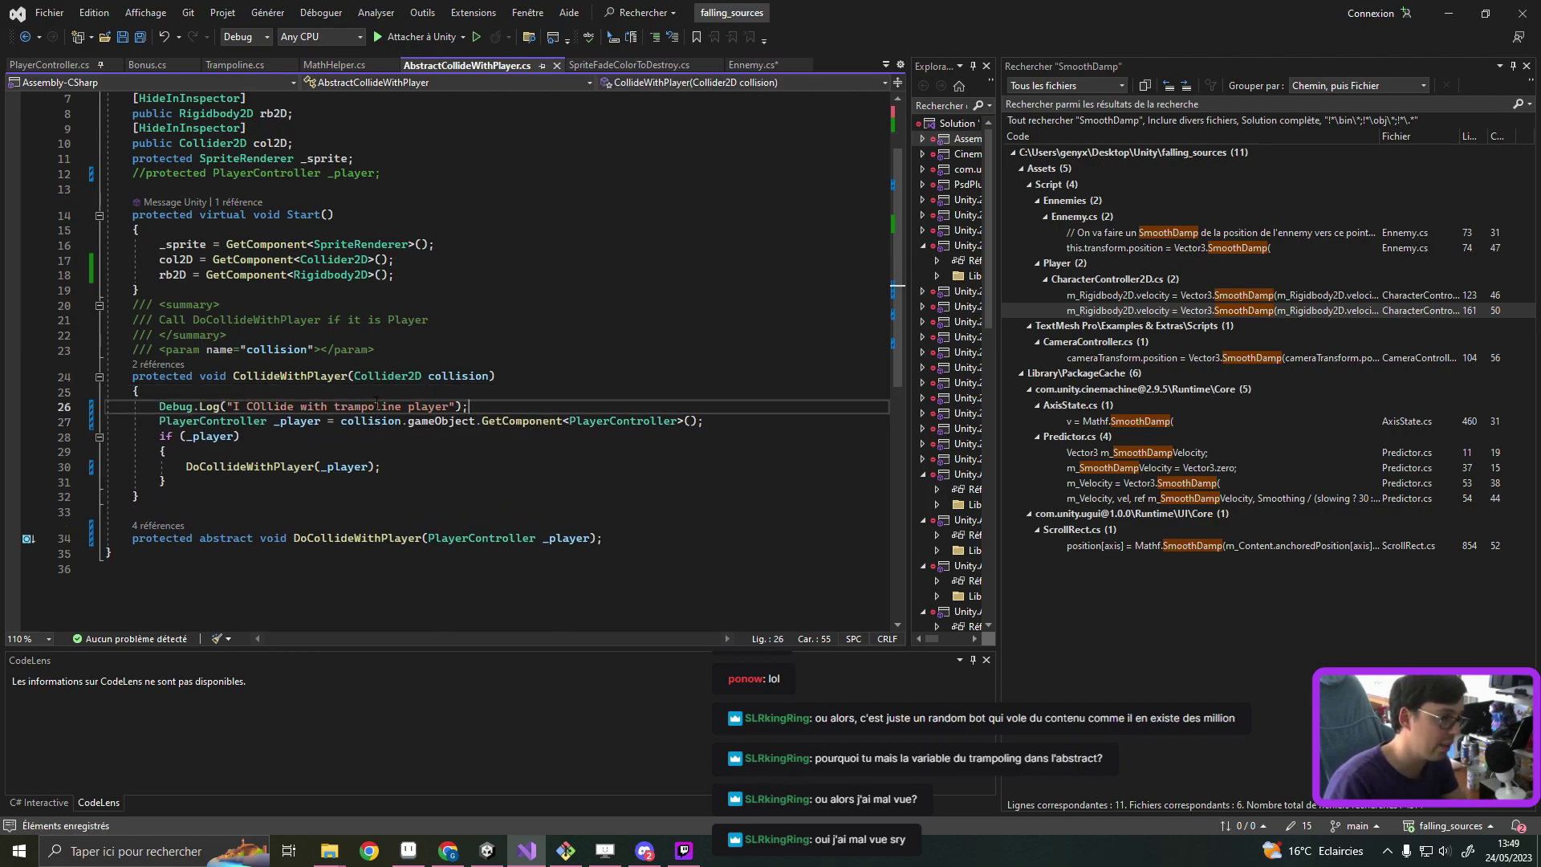
Step: Enter play mode, return to SampleScene, and start the game from its title screen
{"action": "left_click", "coordinate": [1451, 14]}
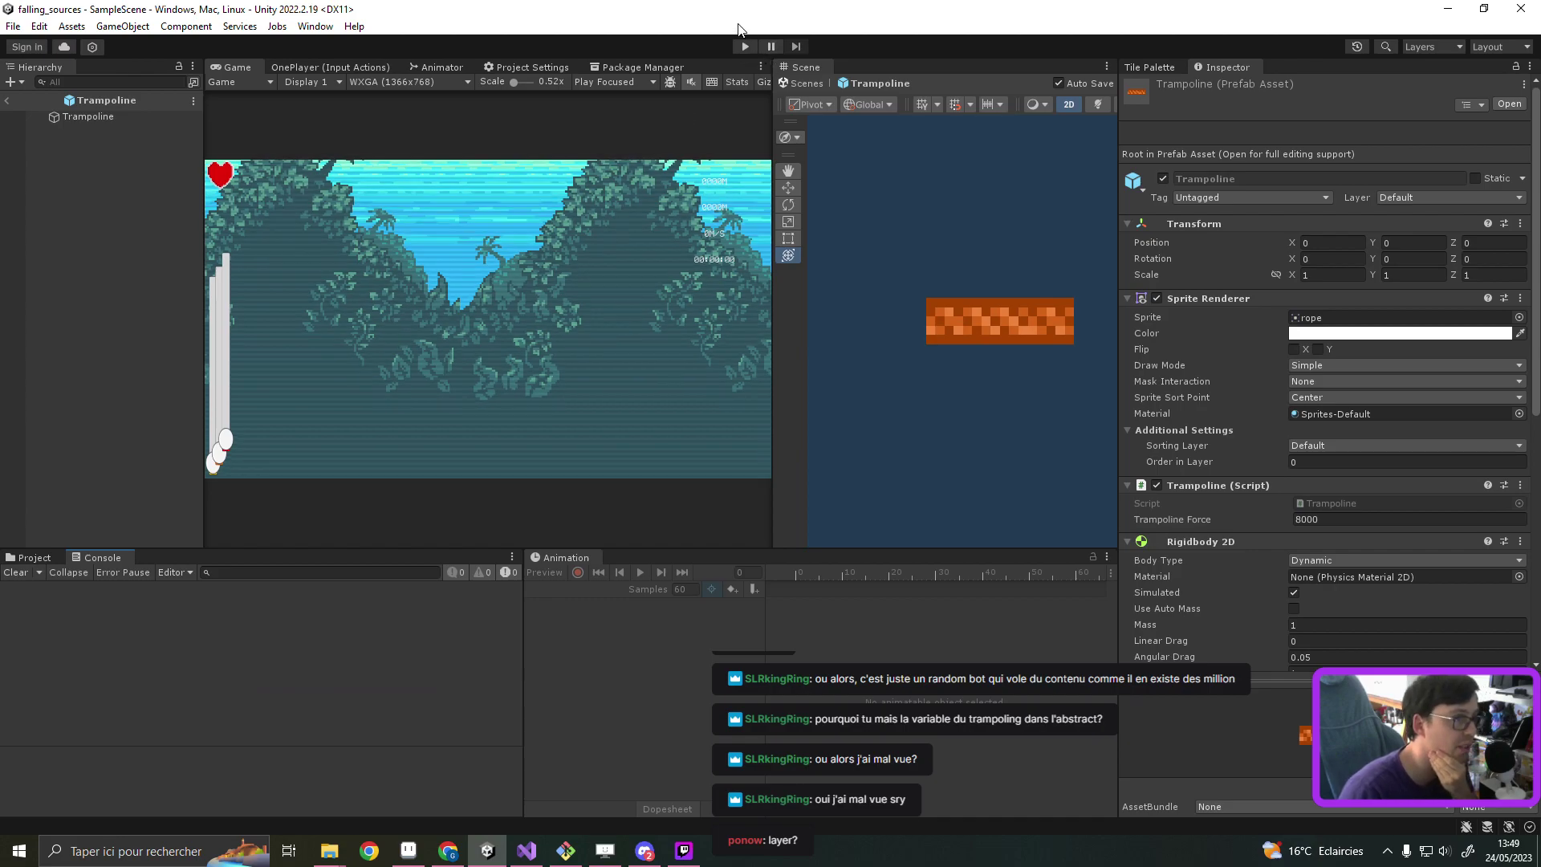
{"action": "left_click", "coordinate": [742, 47]}
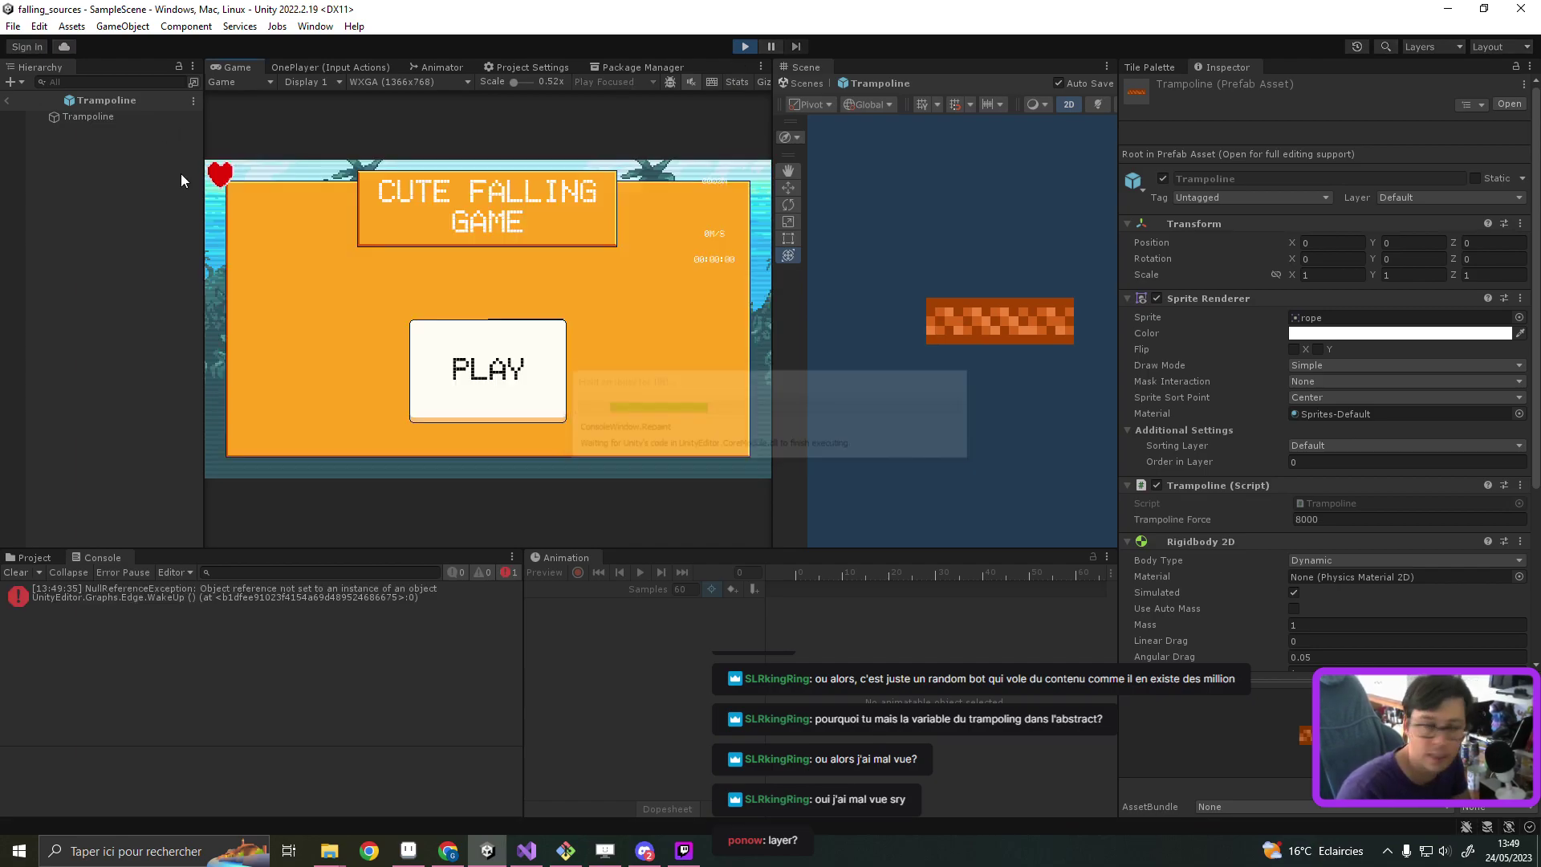
{"action": "left_click", "coordinate": [6, 102]}
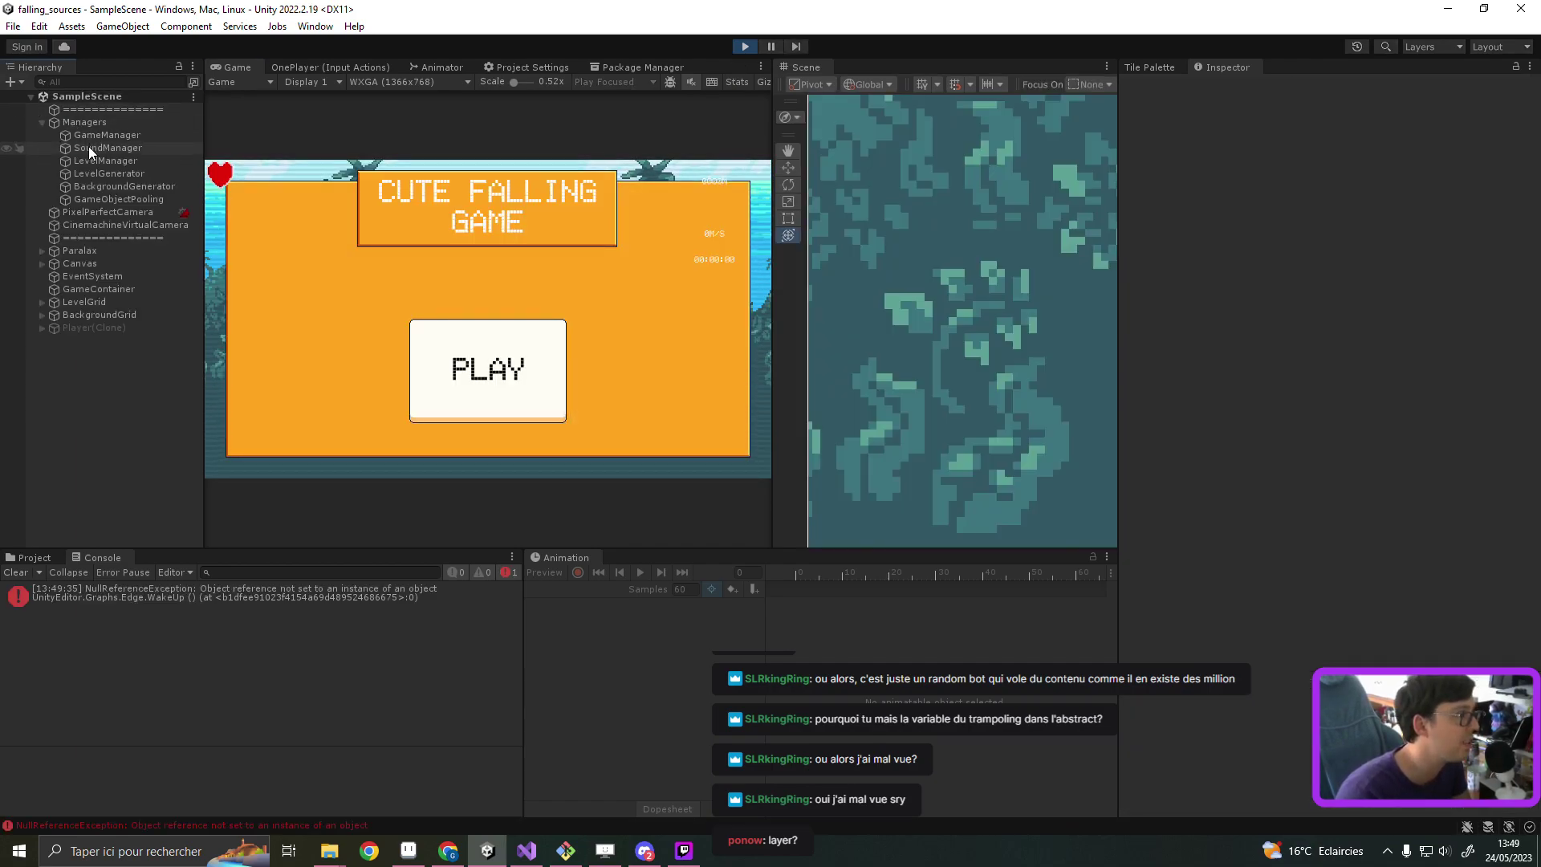
{"action": "left_click", "coordinate": [544, 402]}
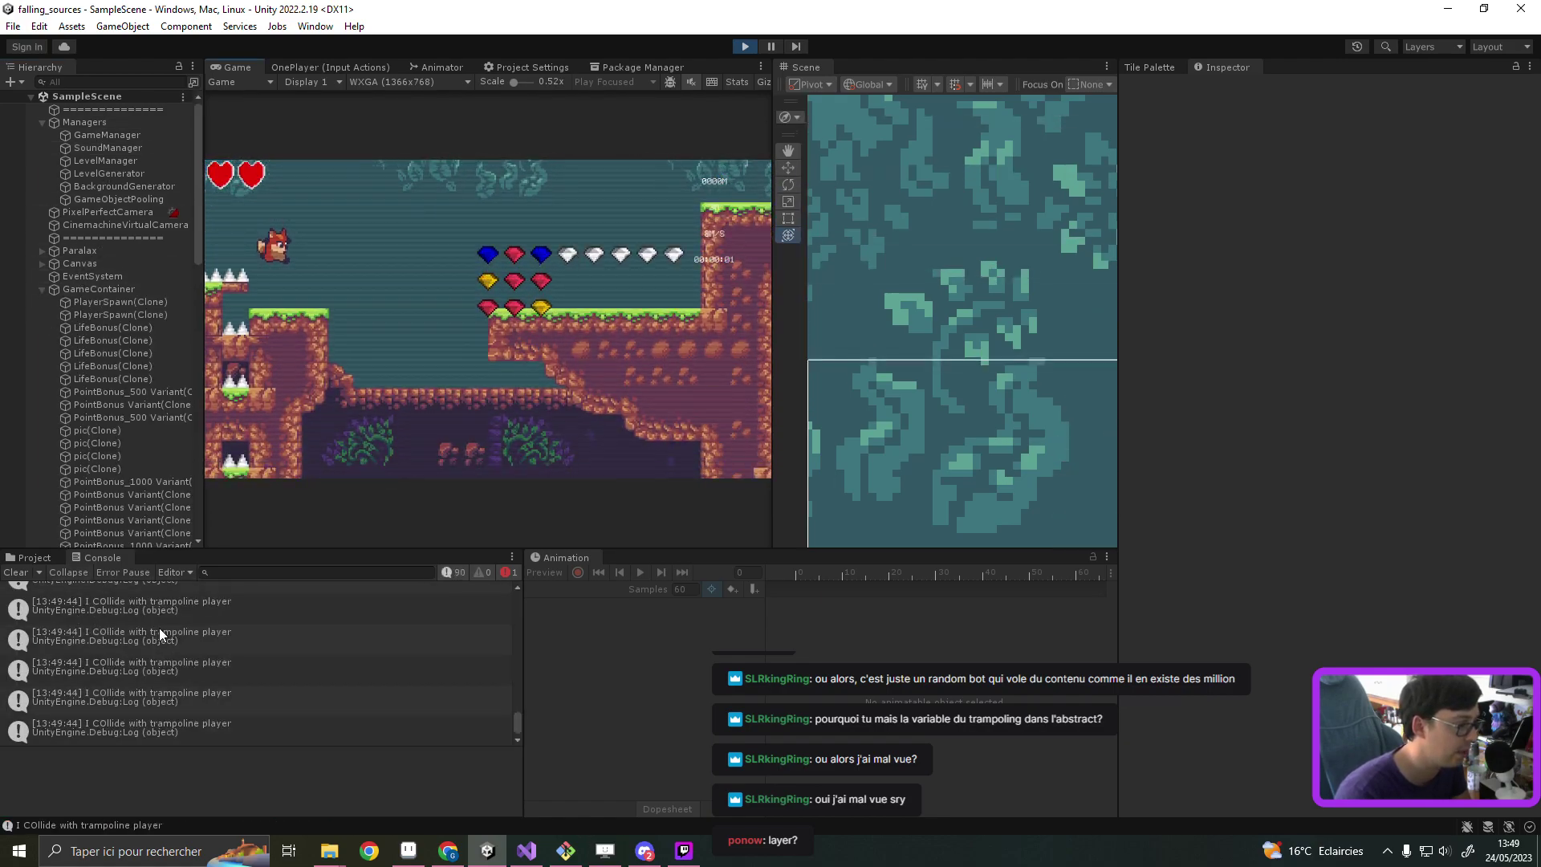
{"action": "left_click", "coordinate": [185, 638]}
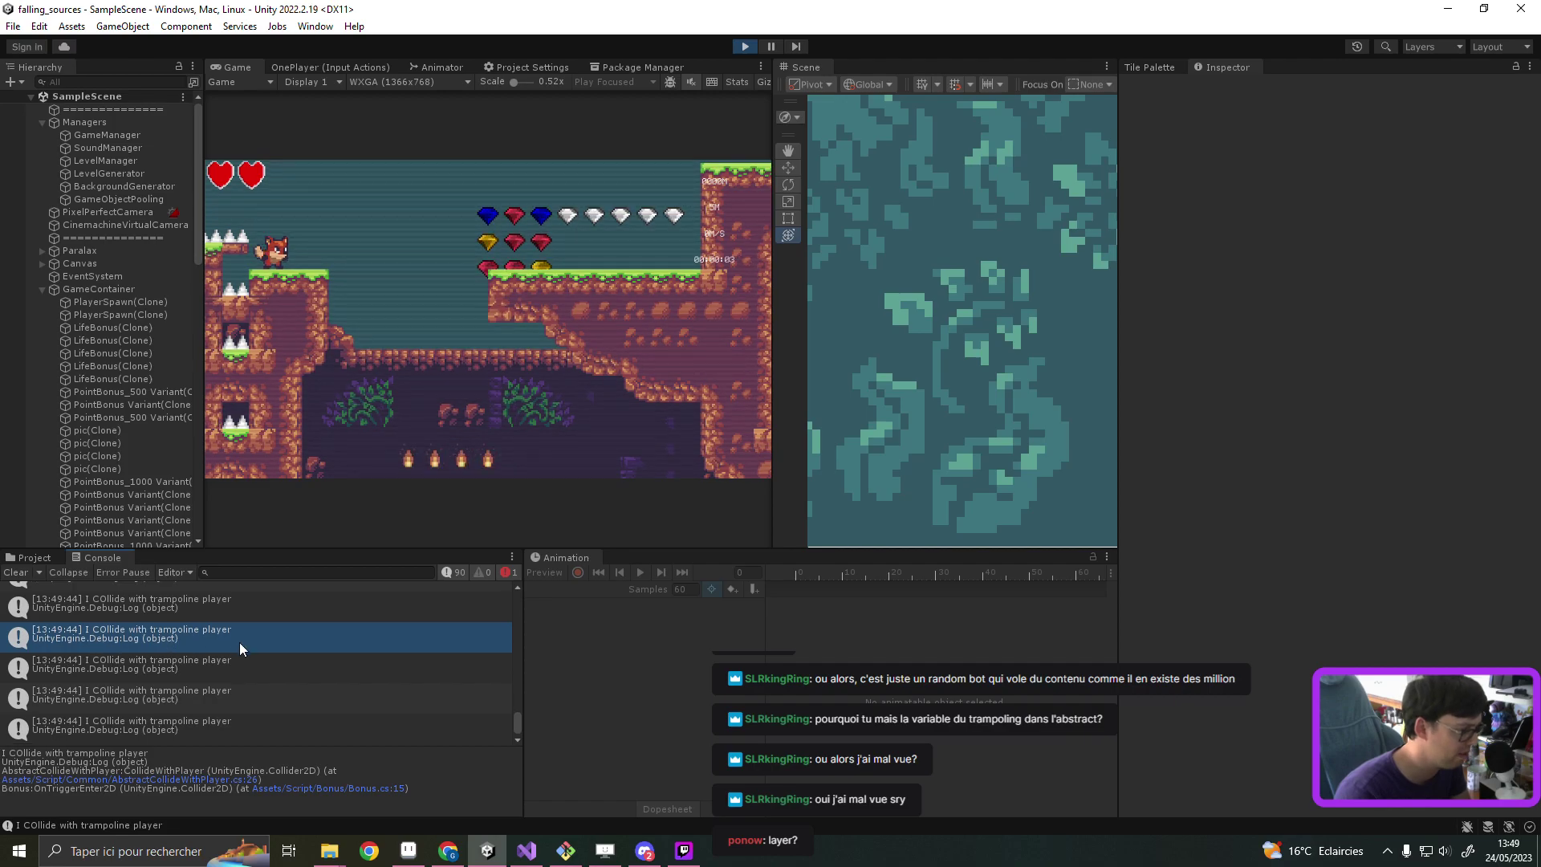
Step: Inspect the trampoline collision log's source line, then clear the Console and pause the game
{"action": "scroll", "coordinate": [240, 642], "scroll_direction": "up", "scroll_amount": 3}
{"action": "scroll", "coordinate": [244, 643], "scroll_direction": "up", "scroll_amount": 3}
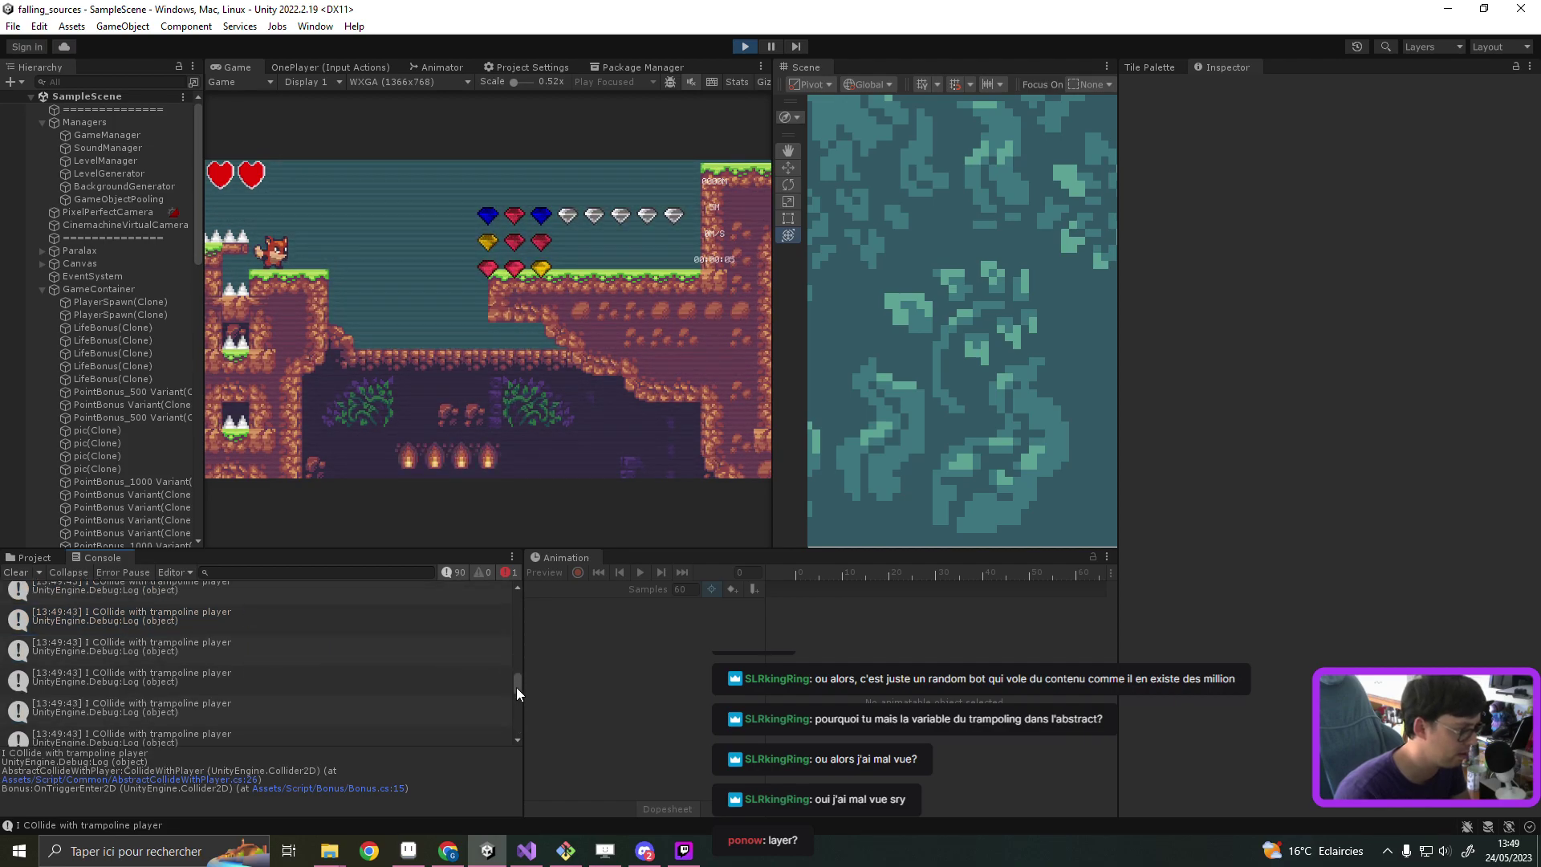
{"action": "left_click_drag", "start_coordinate": [517, 687], "coordinate": [525, 580]}
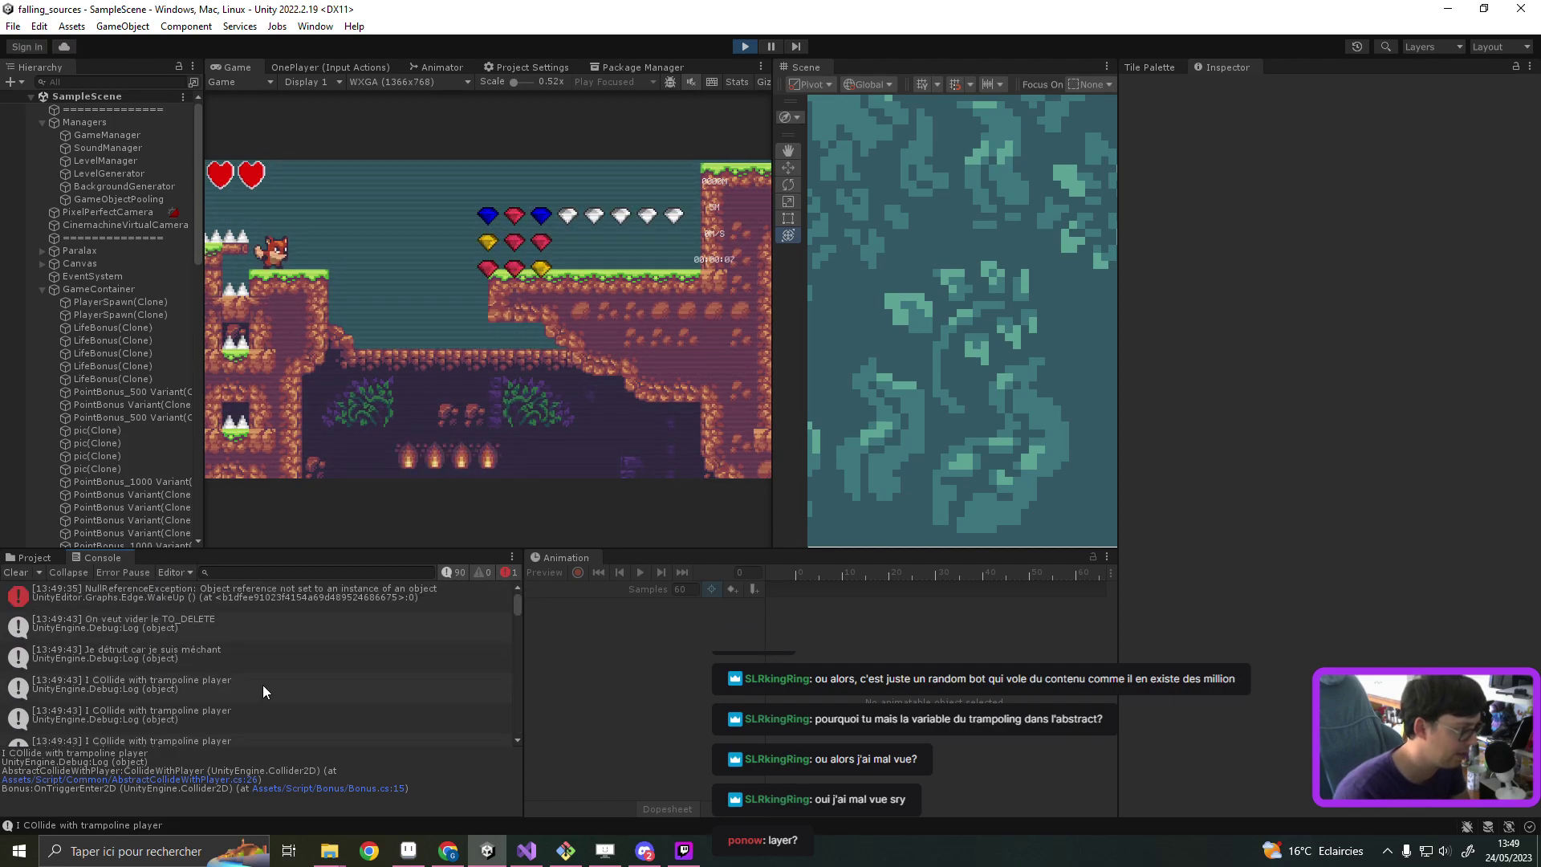
{"action": "double_click", "coordinate": [191, 686]}
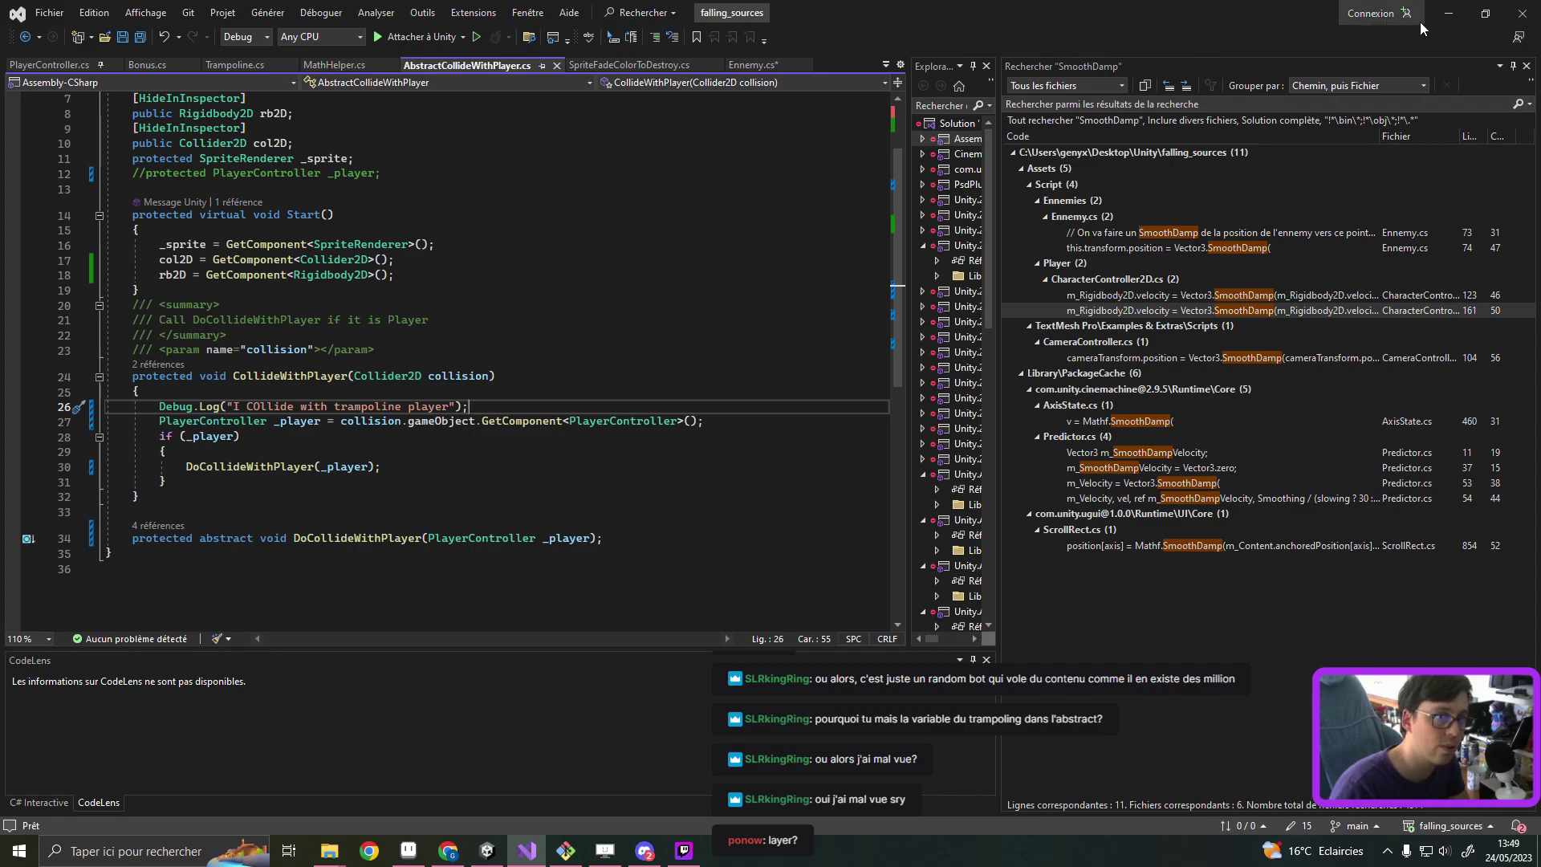
{"action": "left_click", "coordinate": [1449, 12]}
{"action": "left_click", "coordinate": [18, 572]}
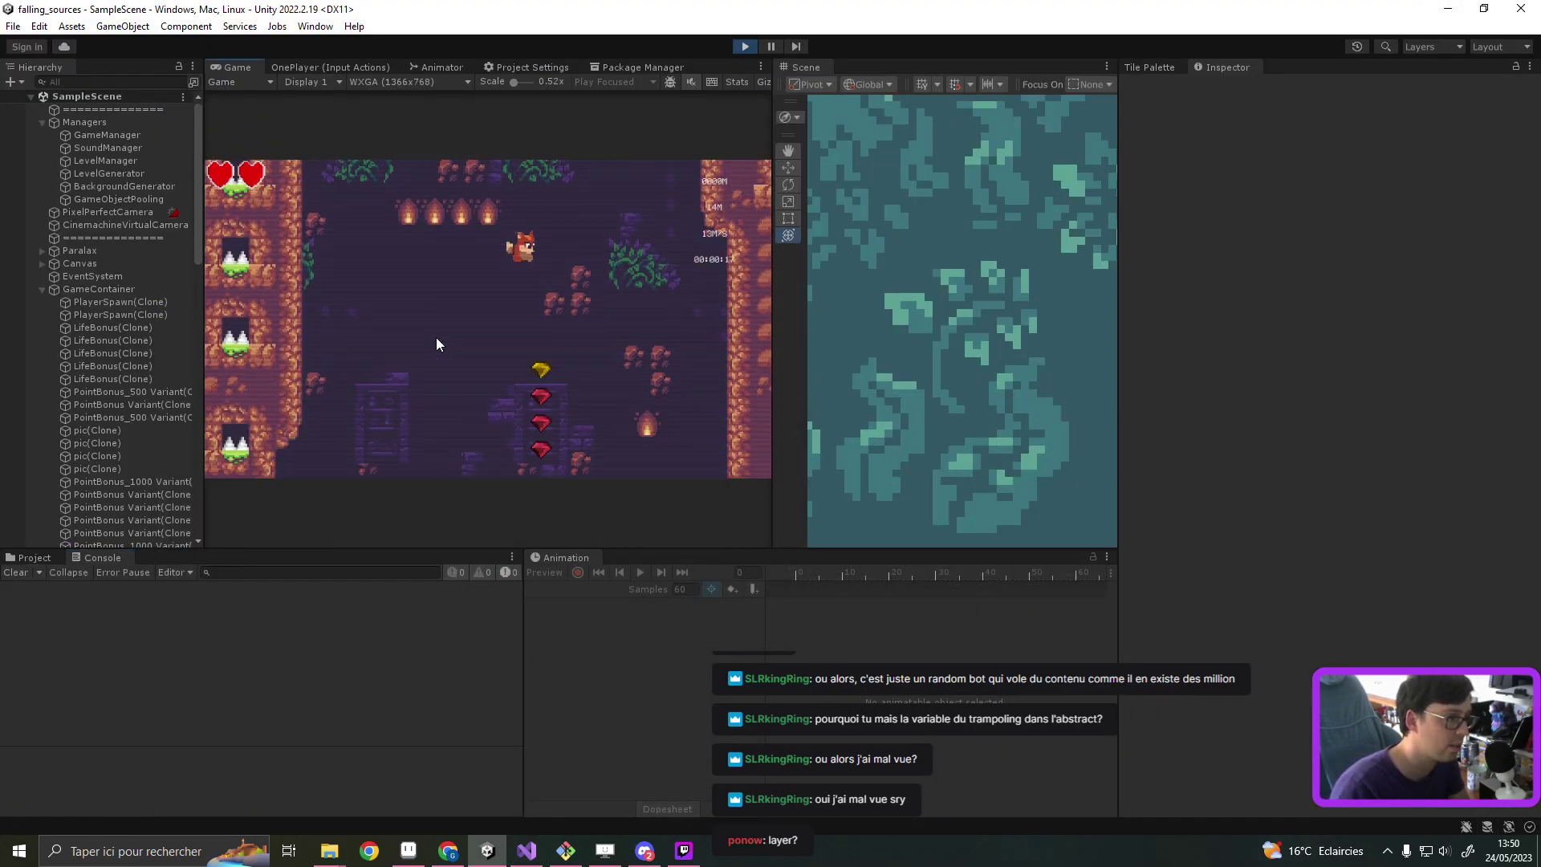
{"action": "left_click", "coordinate": [769, 46]}
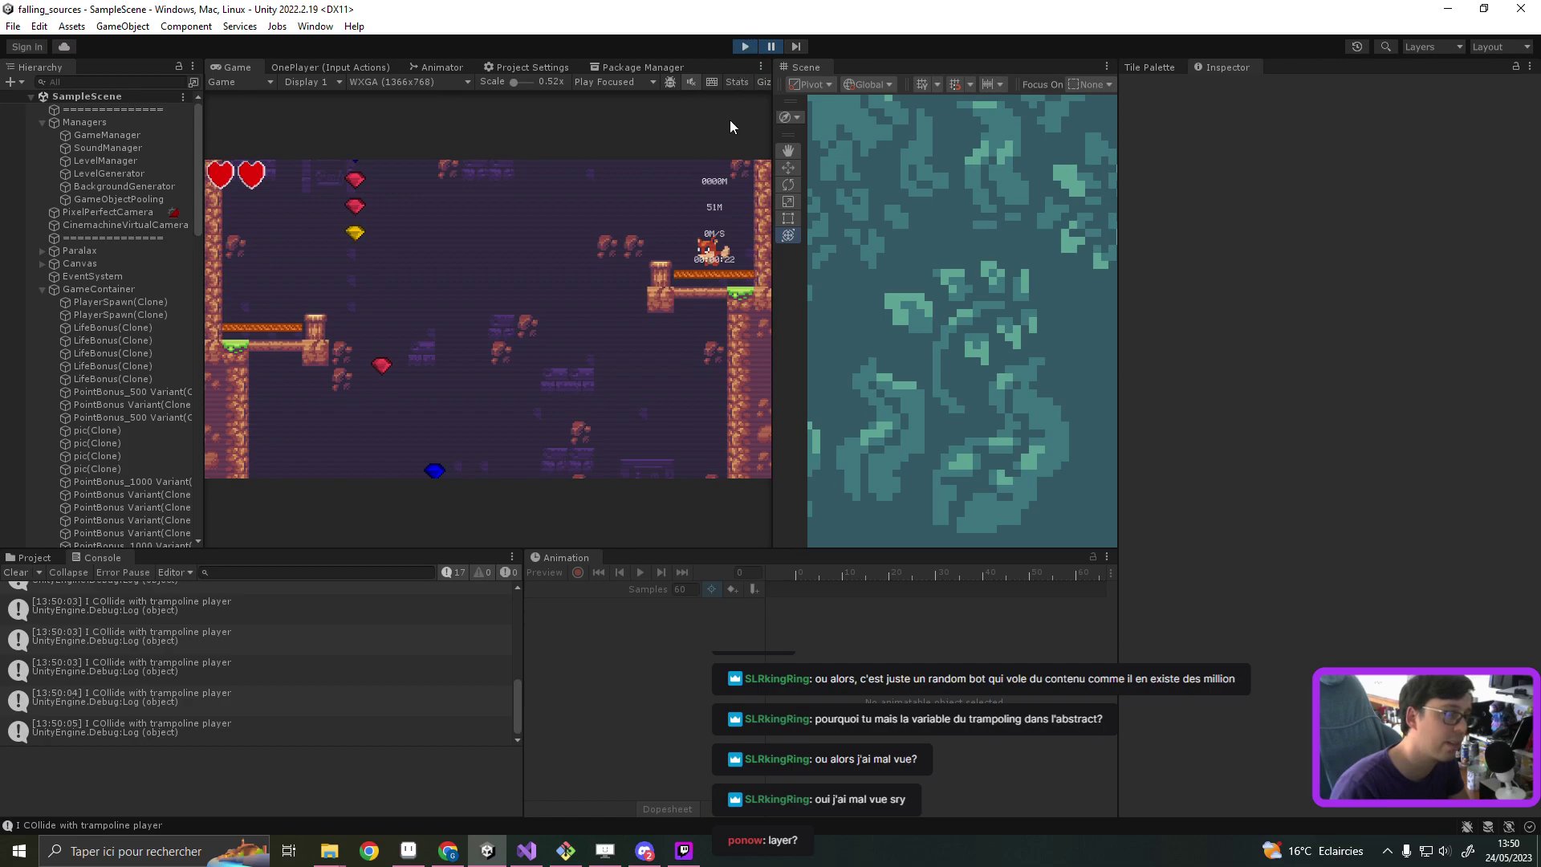
Step: Change the collision log to "I COllide with " + collision.gameObject.name and save
{"action": "left_click", "coordinate": [206, 725]}
{"action": "double_click", "coordinate": [205, 724]}
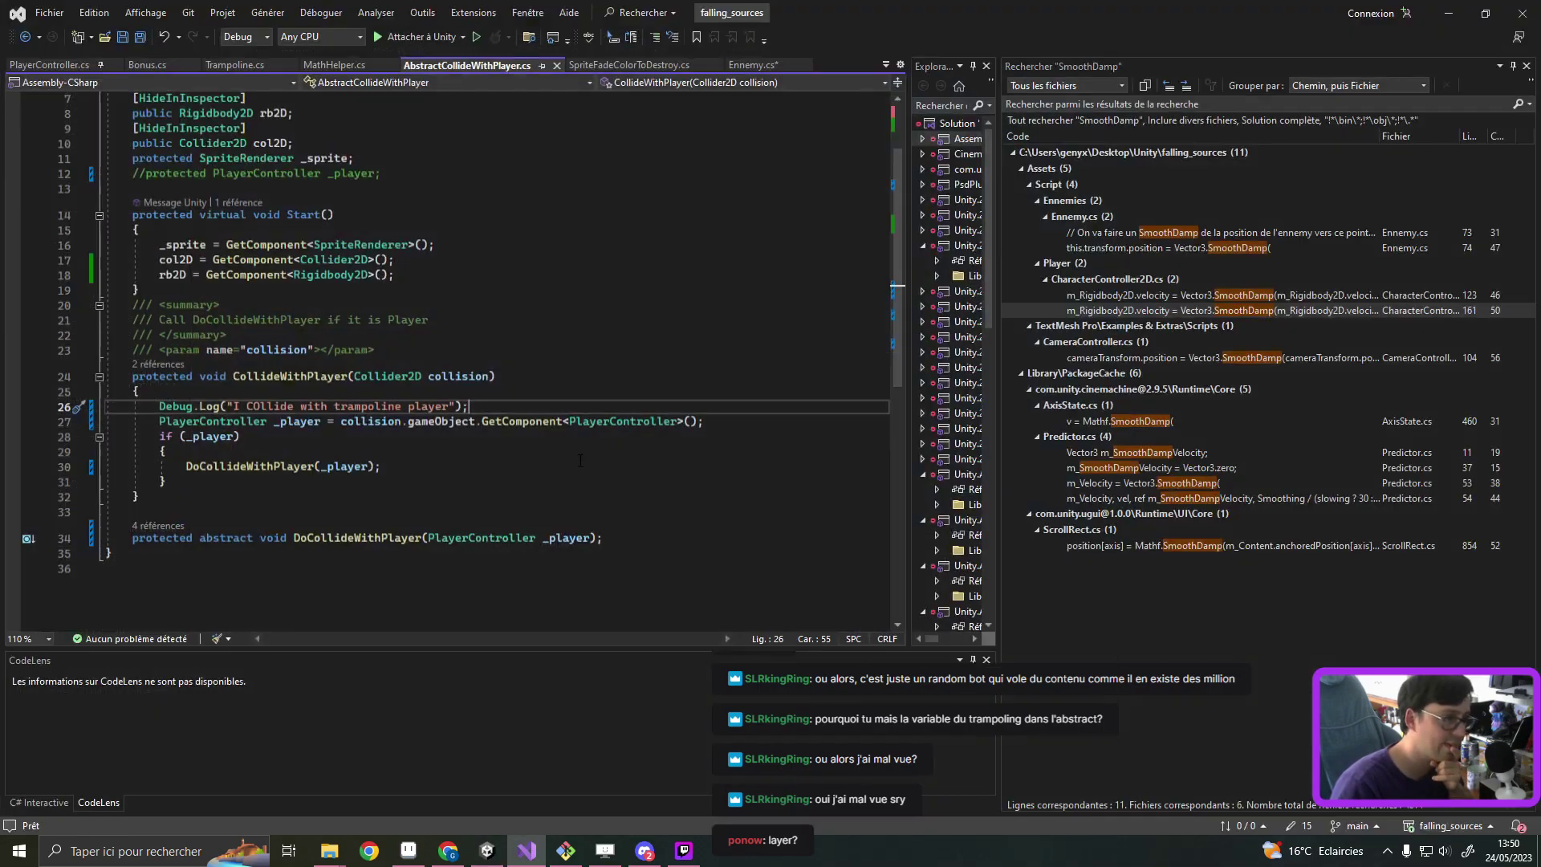
{"action": "double_click", "coordinate": [499, 421]}
{"action": "key", "text": "Up"}
{"action": "key", "text": "Up"}
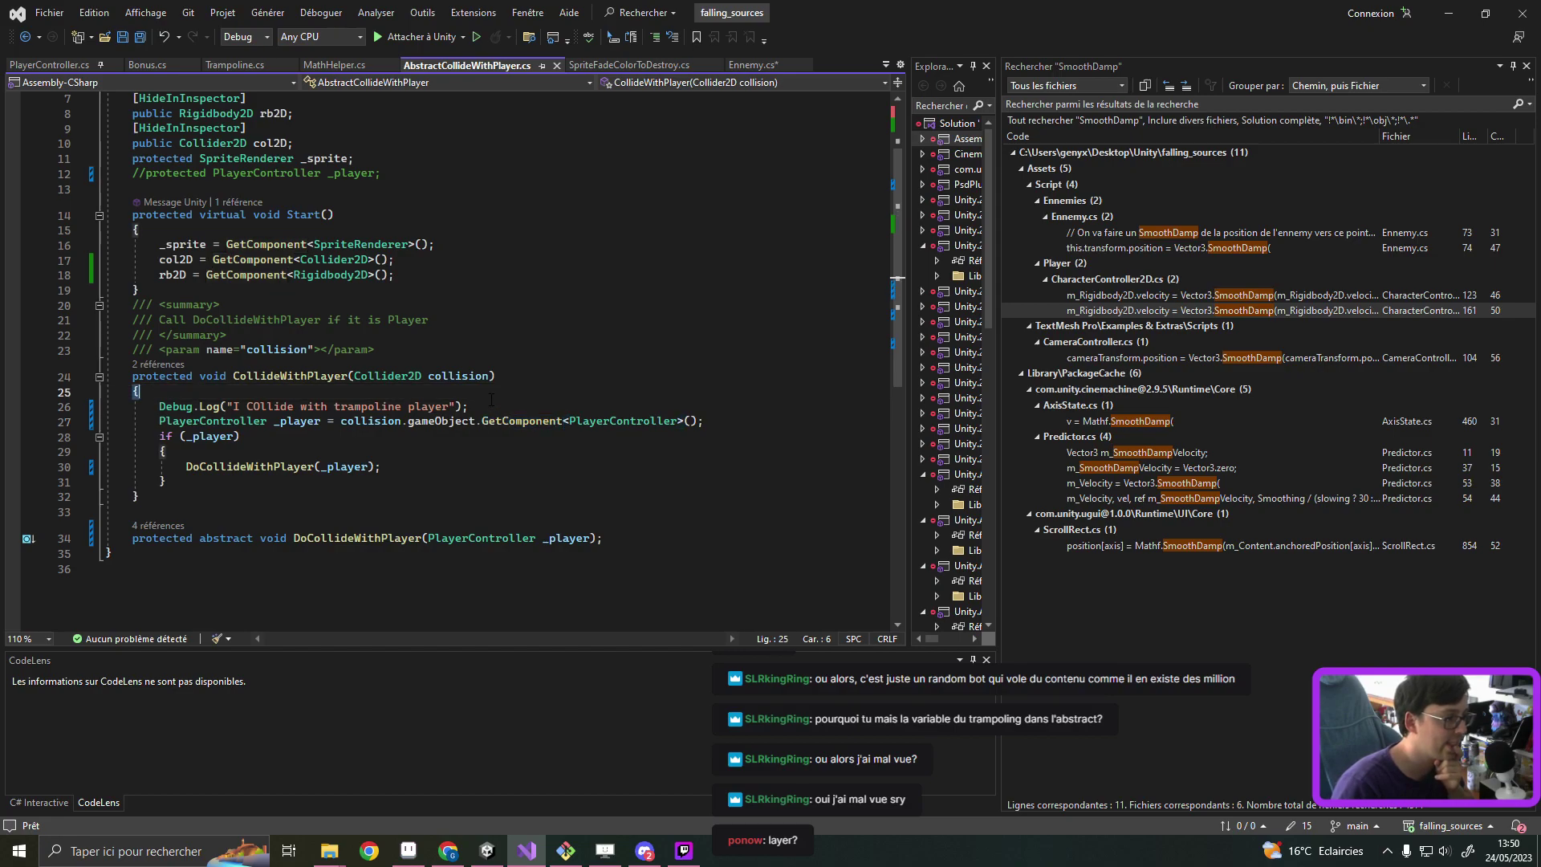
{"action": "key", "text": "End"}
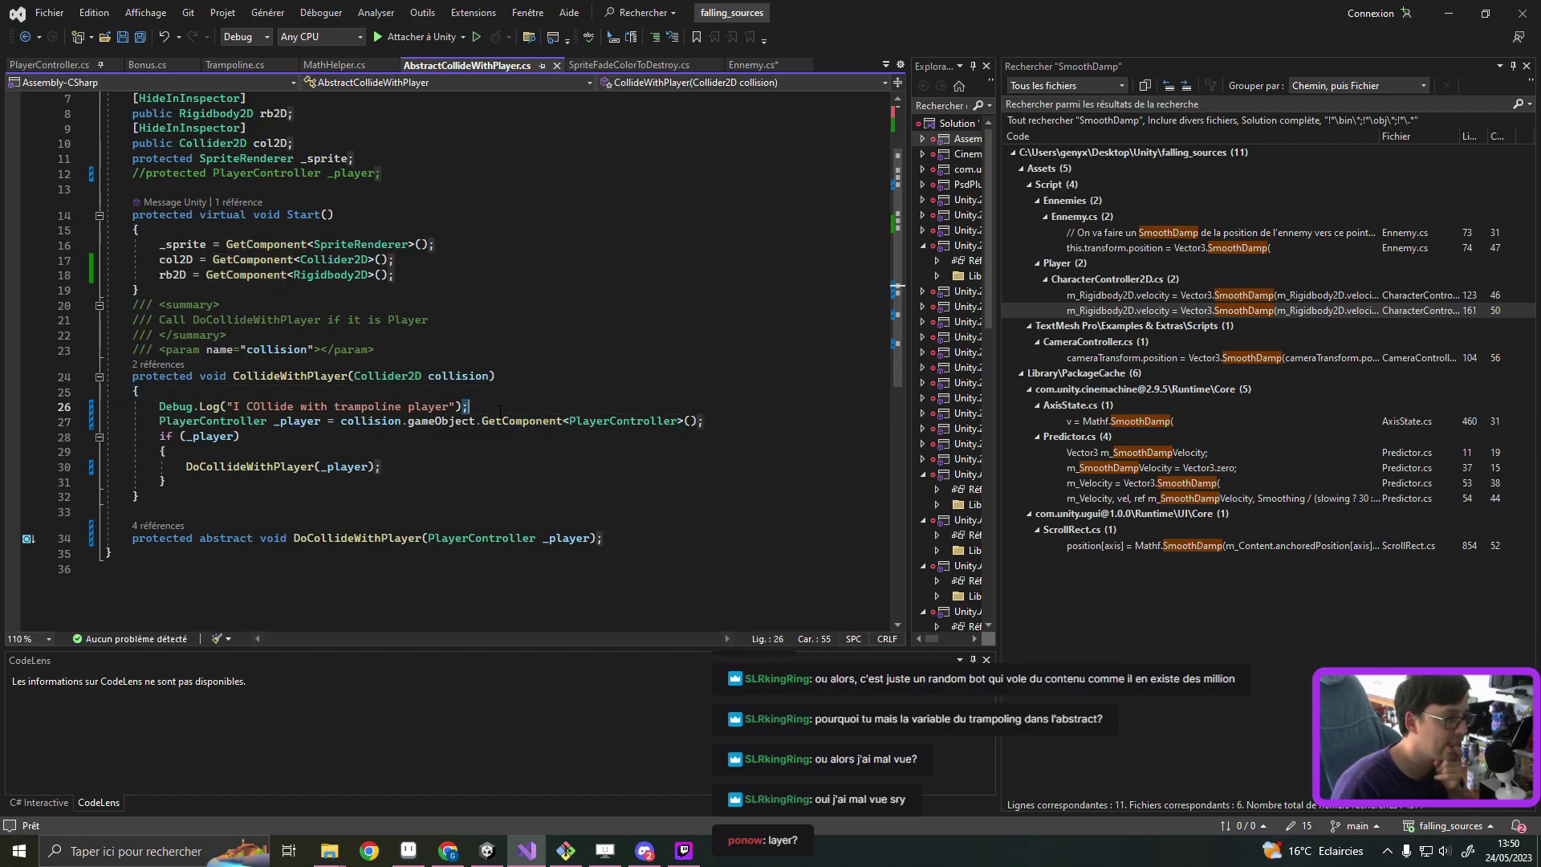
{"action": "left_click", "coordinate": [609, 420]}
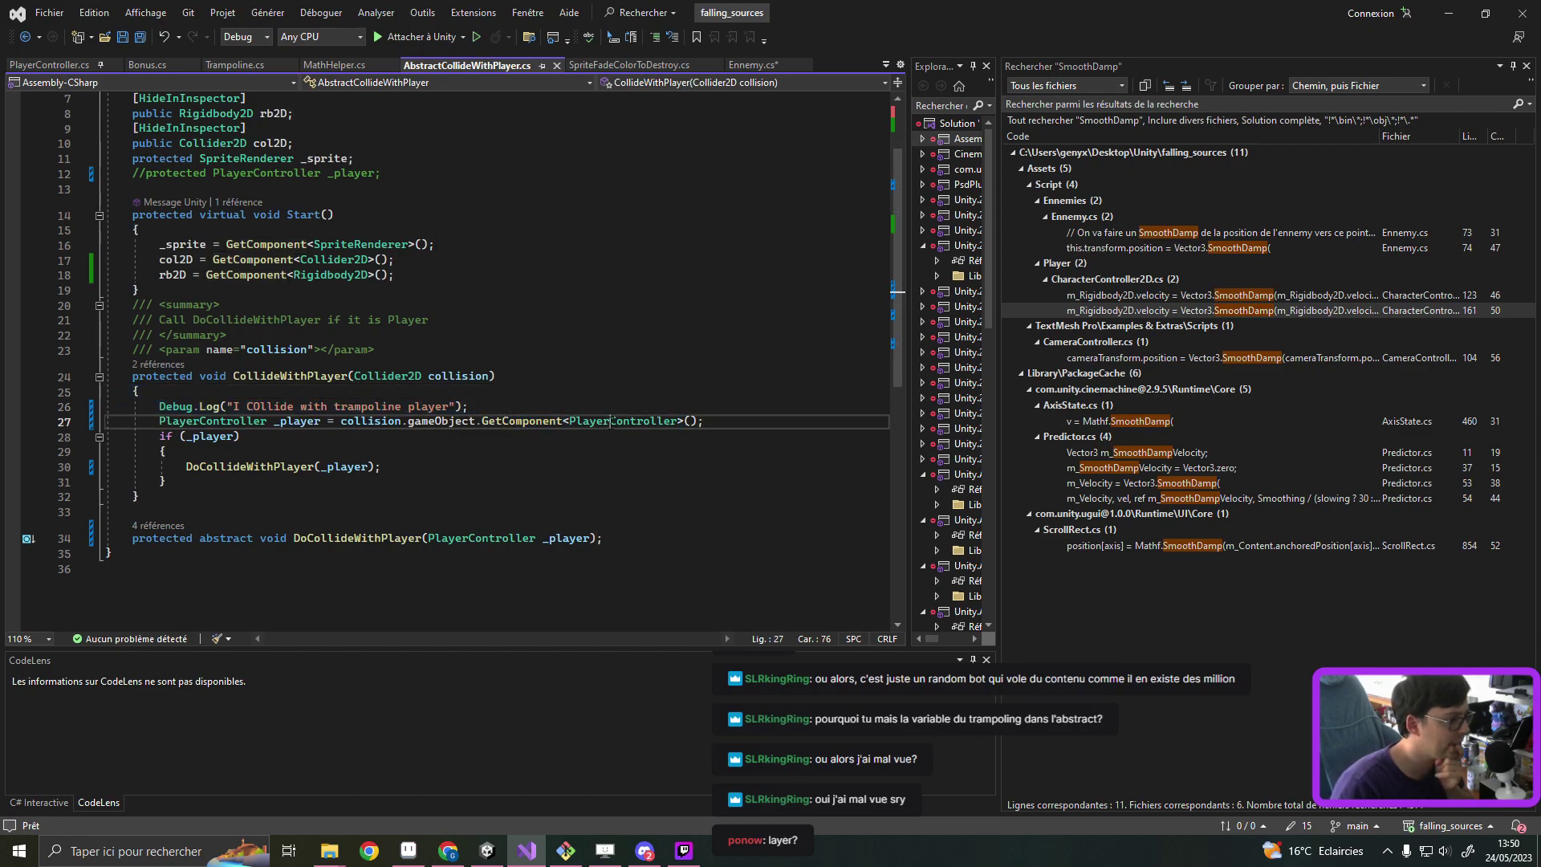
{"action": "triple_click", "coordinate": [490, 404]}
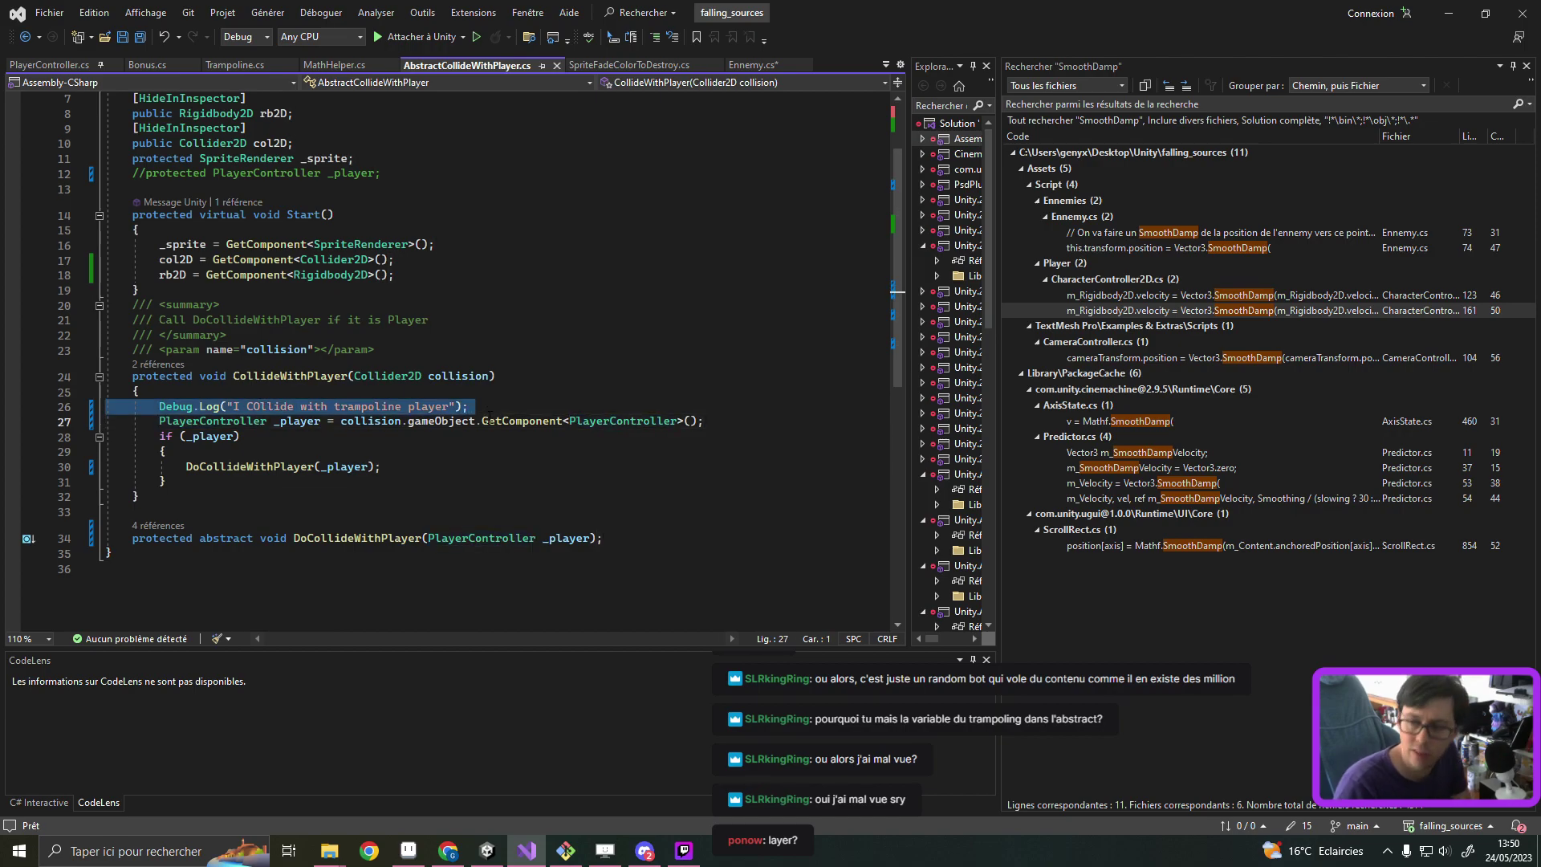
{"action": "key", "text": "Delete"}
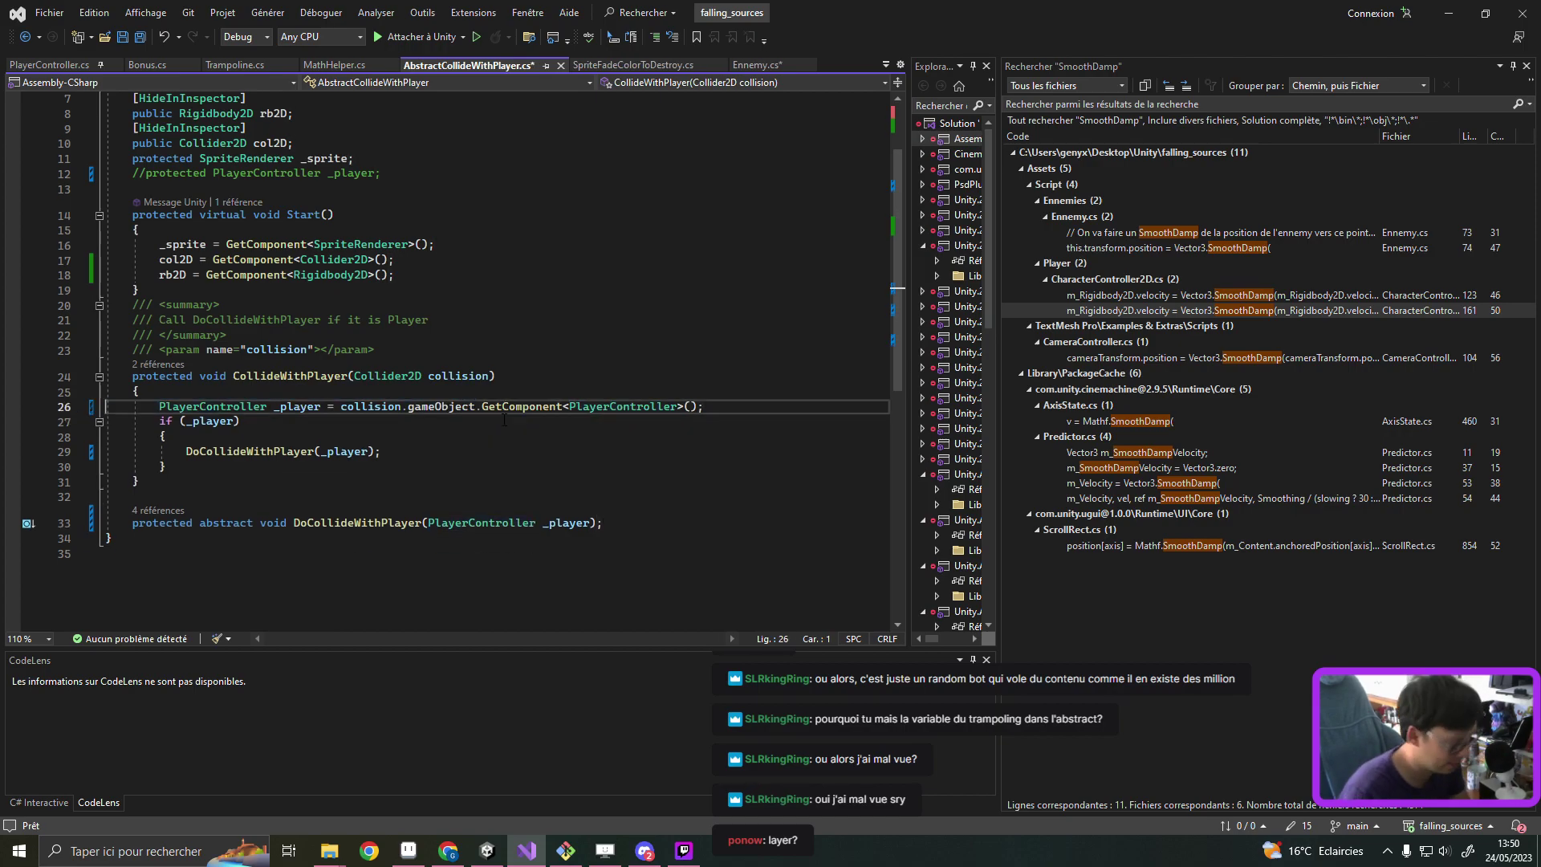
{"action": "left_click", "coordinate": [451, 388]}
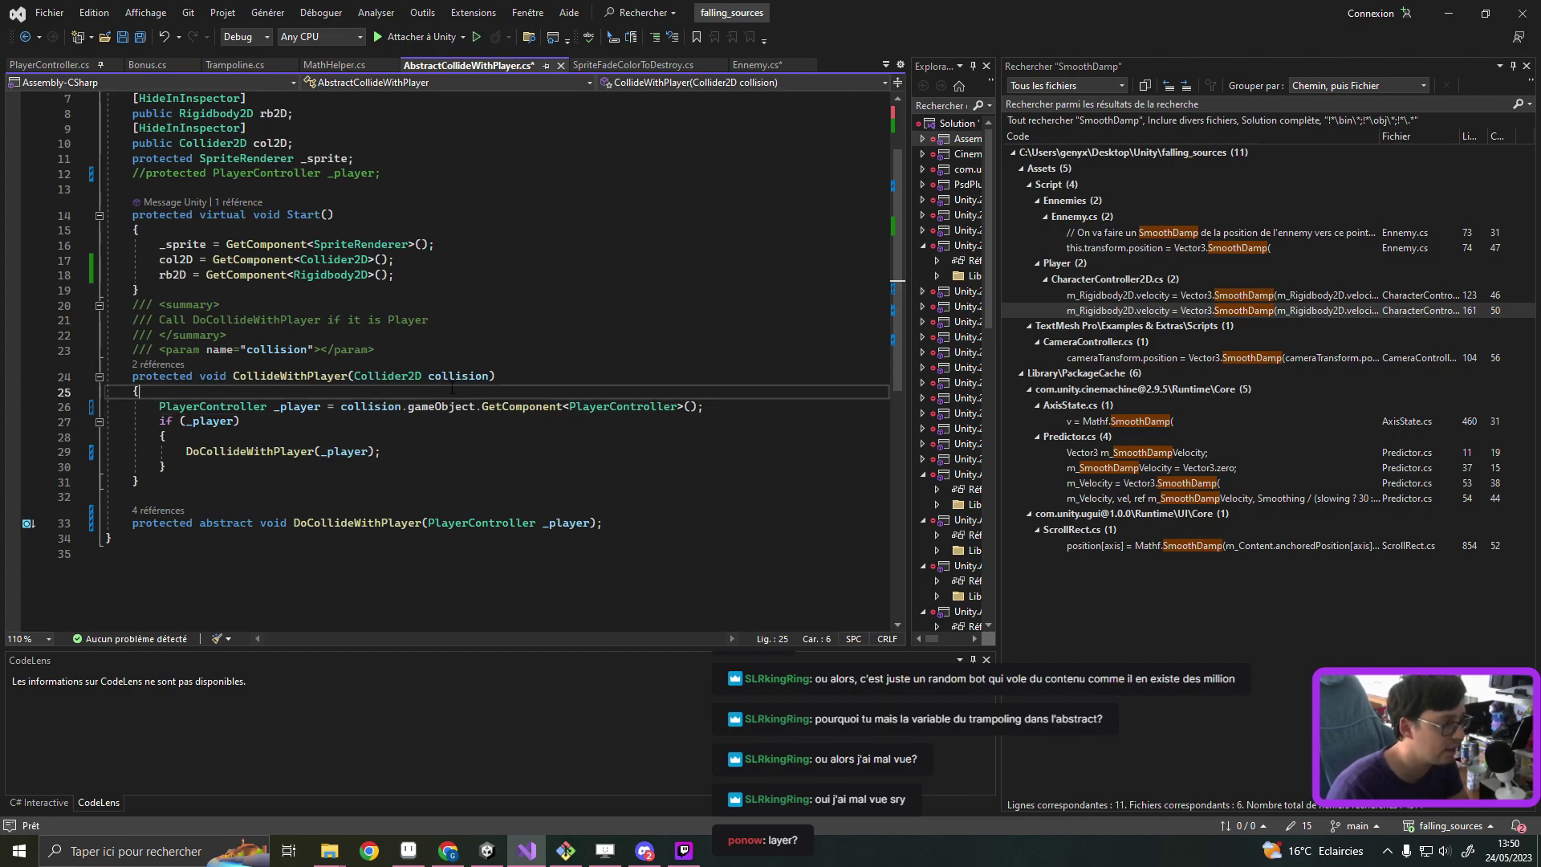
{"action": "key", "text": "ctrl+z"}
{"action": "key", "text": "ctrl+z"}
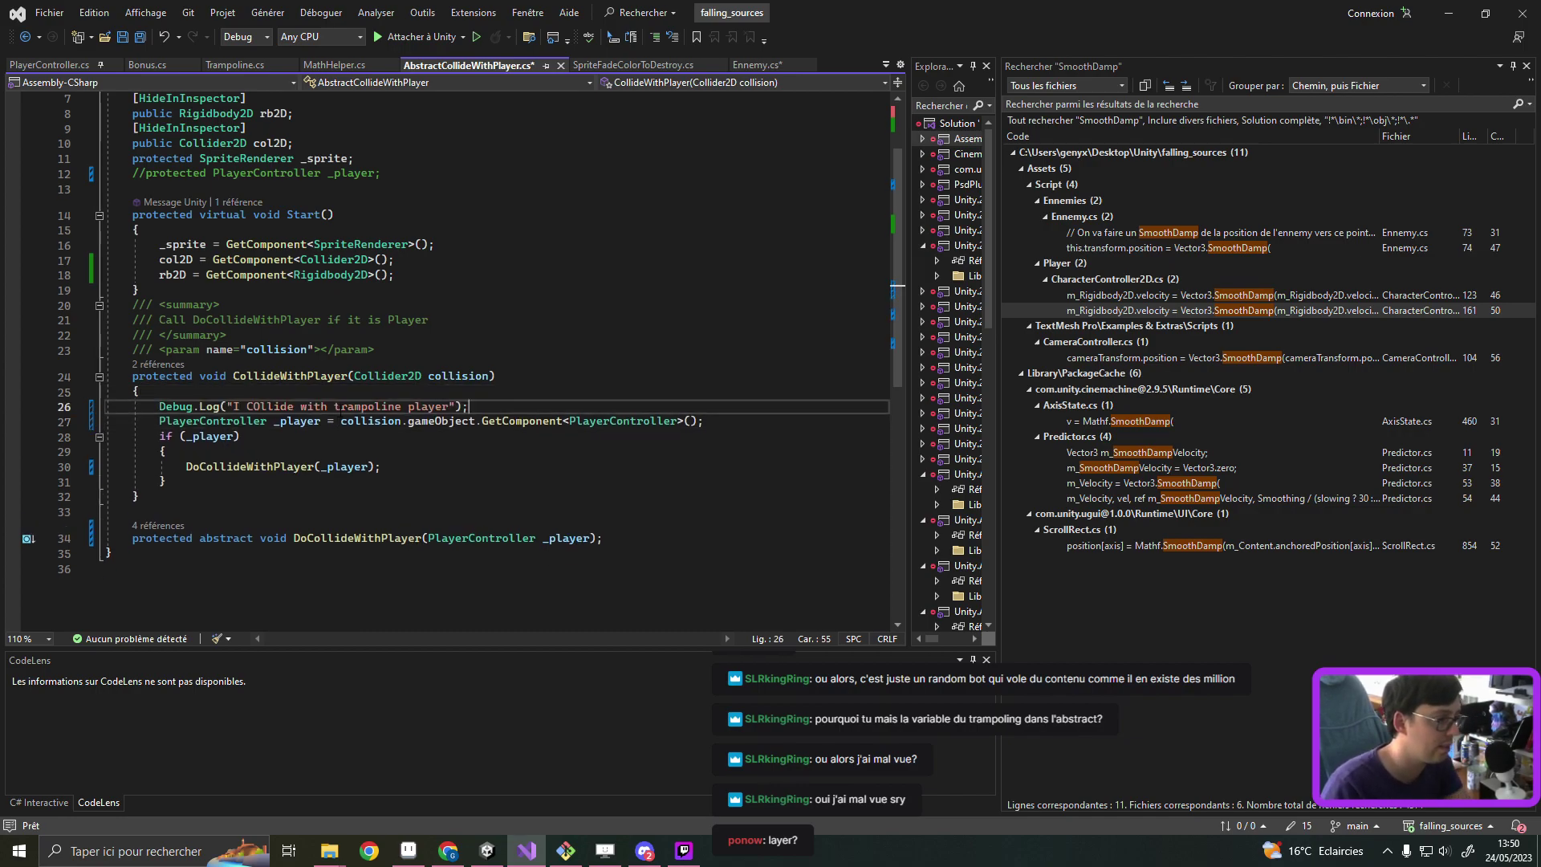
{"action": "left_click_drag", "start_coordinate": [334, 406], "coordinate": [446, 407]}
{"action": "key", "text": "BackSpace"}
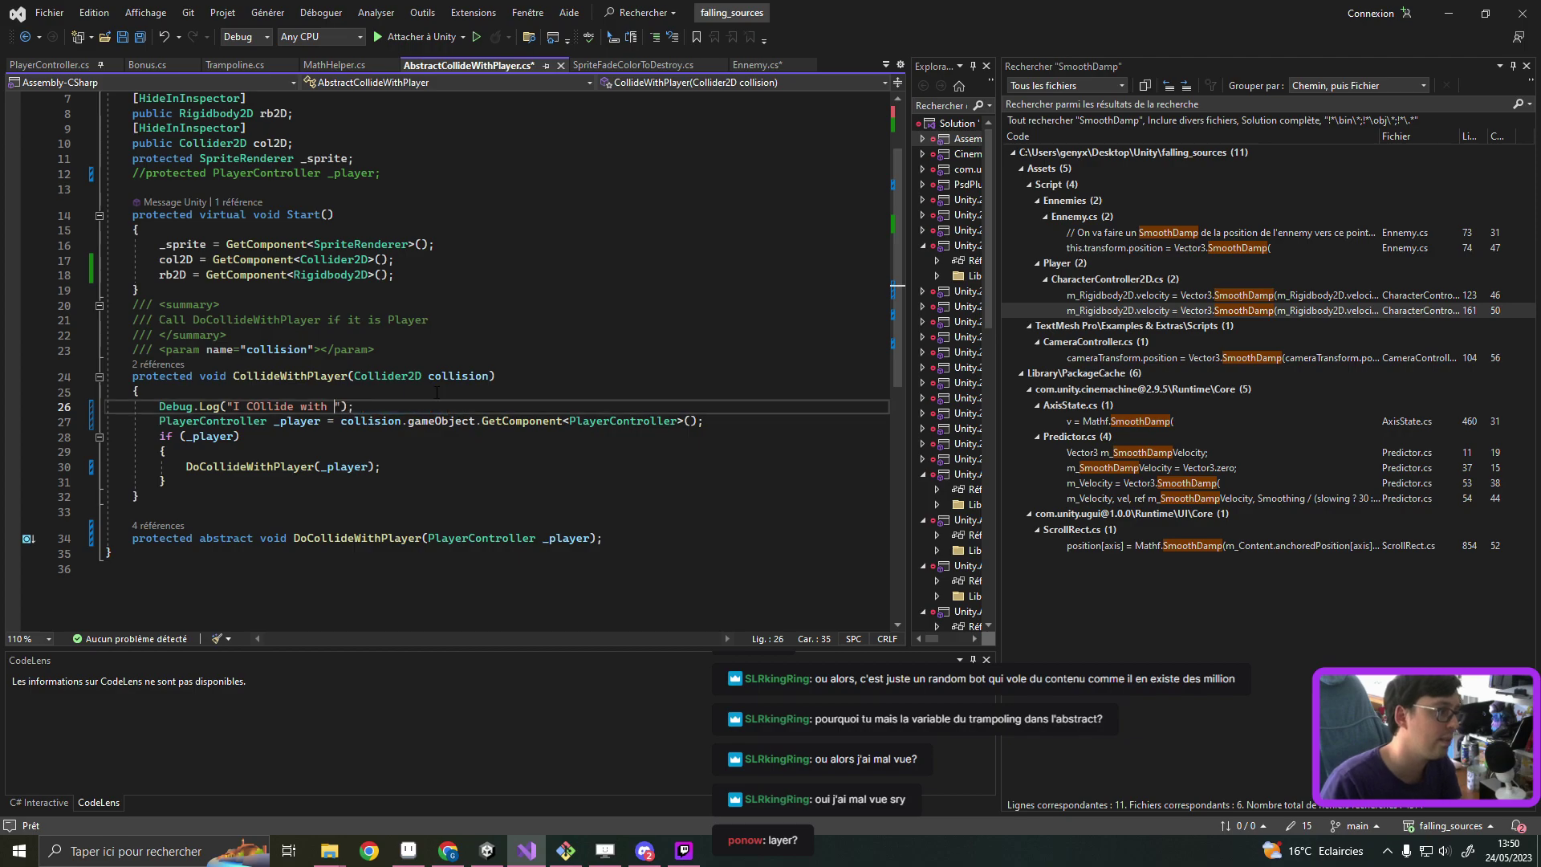
{"action": "type", "text": "\" + "}
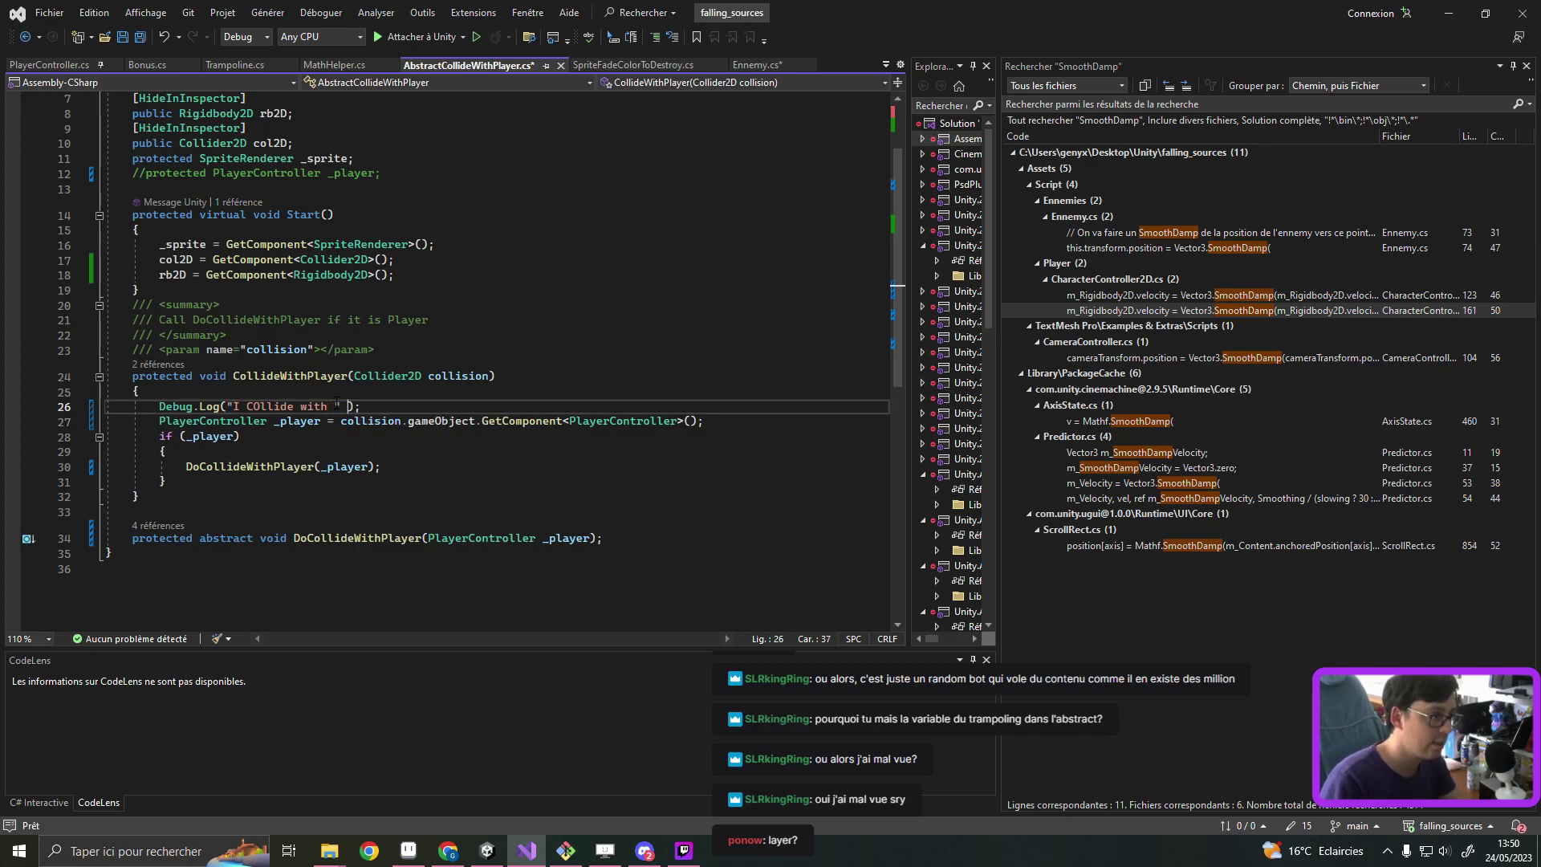
{"action": "type", "text": "collision.ga"}
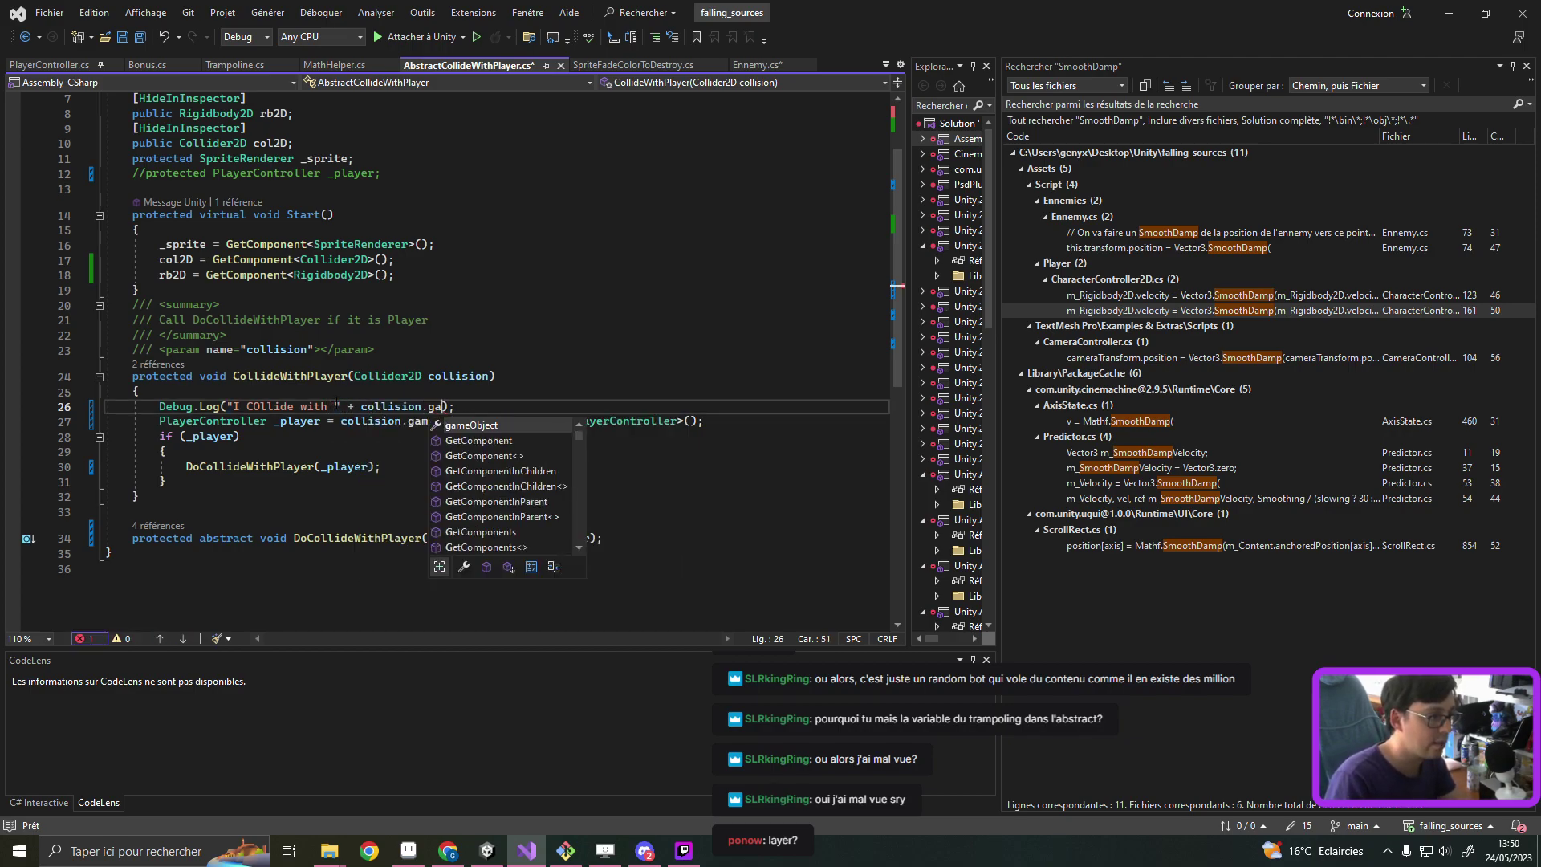
{"action": "type", "text": "meObject.n"}
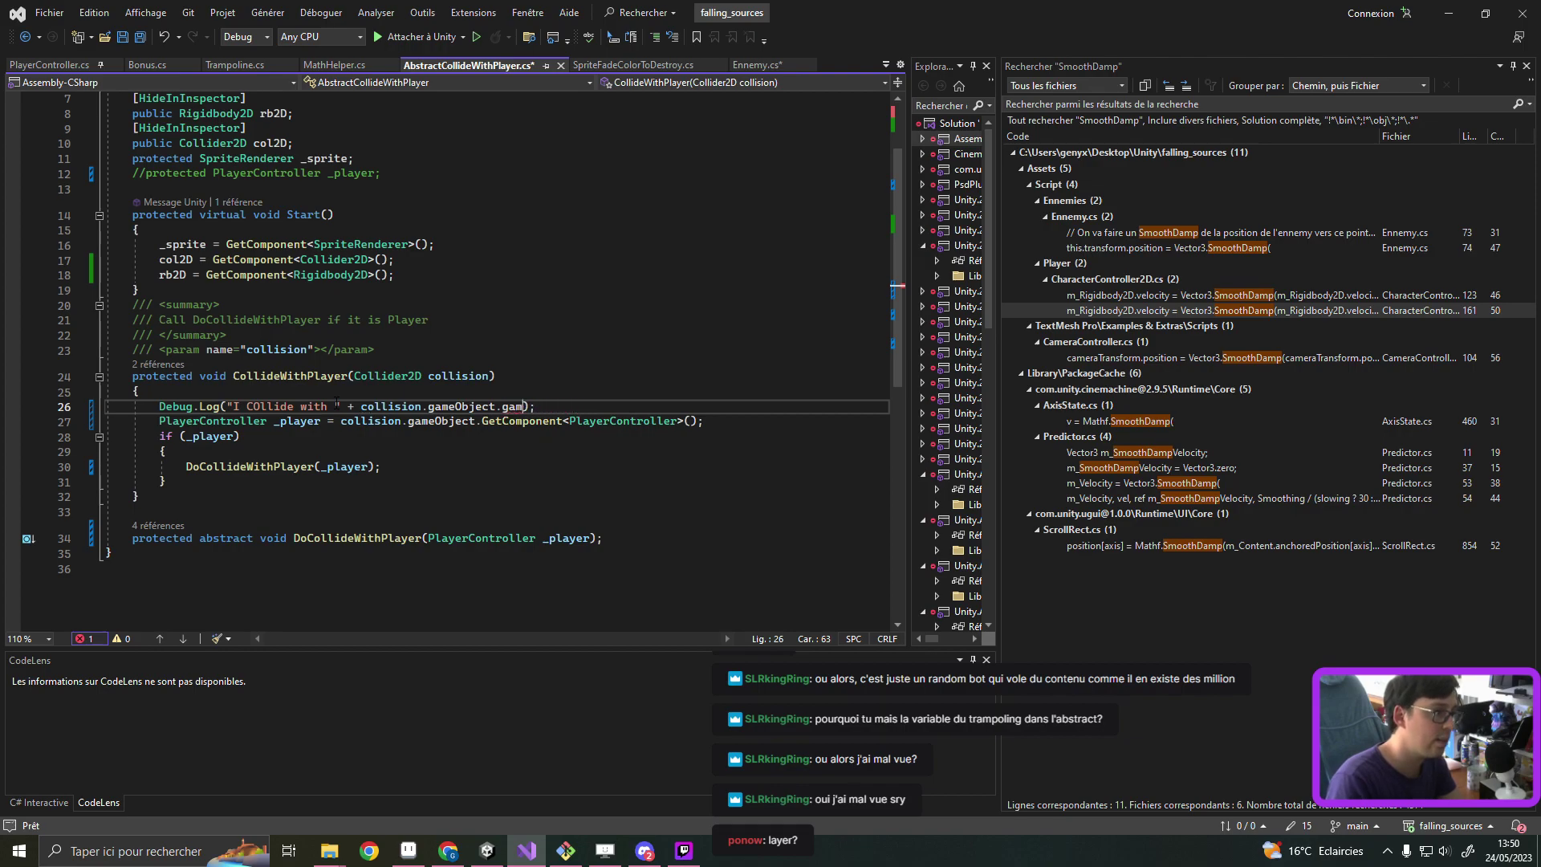
{"action": "type", "text": "ame);"}
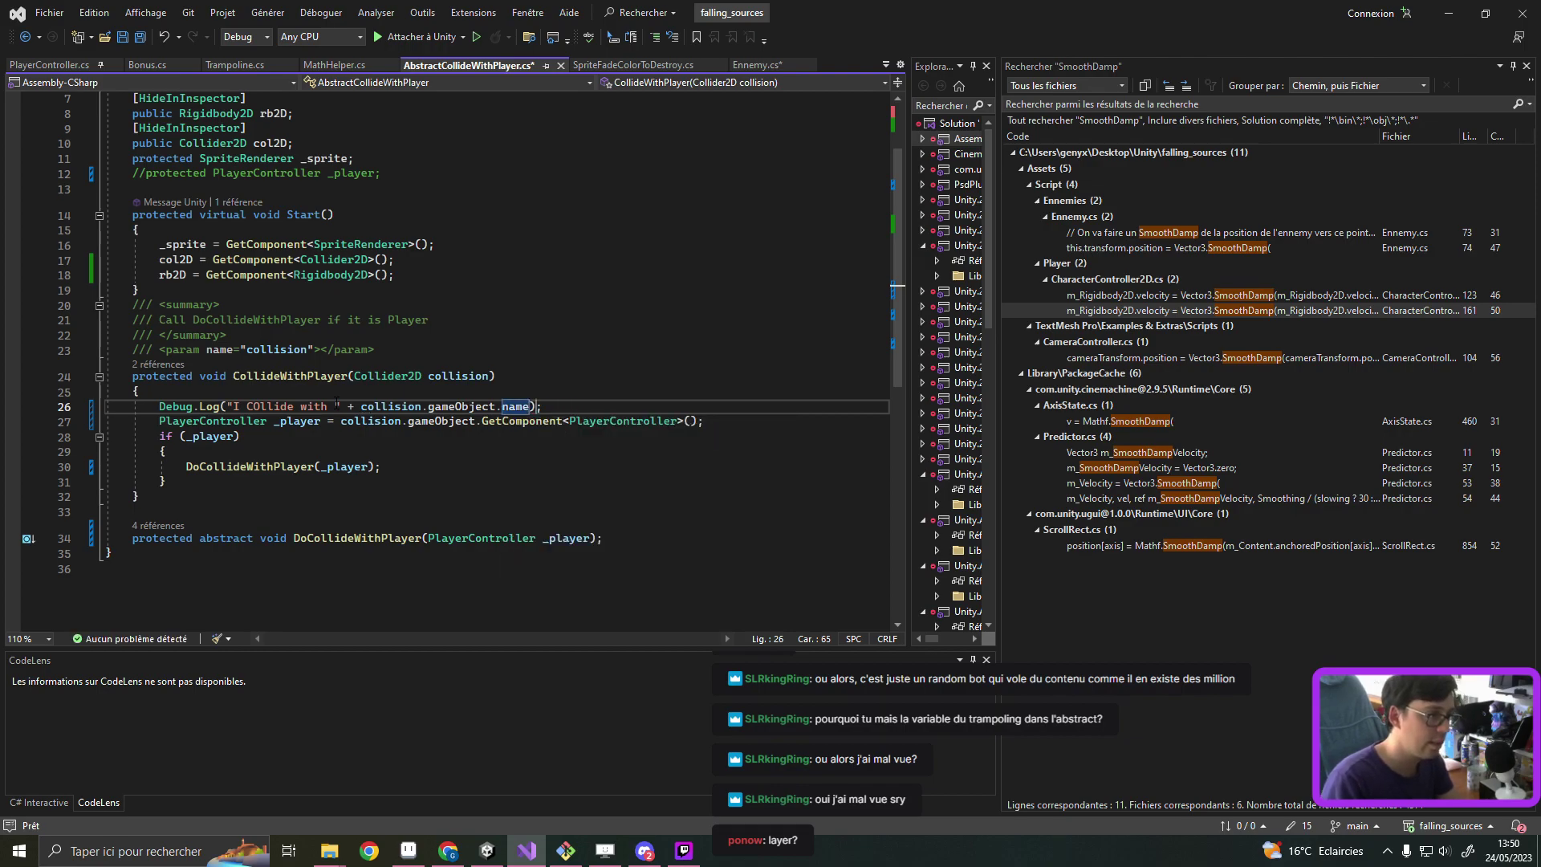
{"action": "key", "text": "ctrl+s"}
Step: Add Debug.Log(_player); right after the PlayerController GetComponent line
{"action": "left_click", "coordinate": [328, 452]}
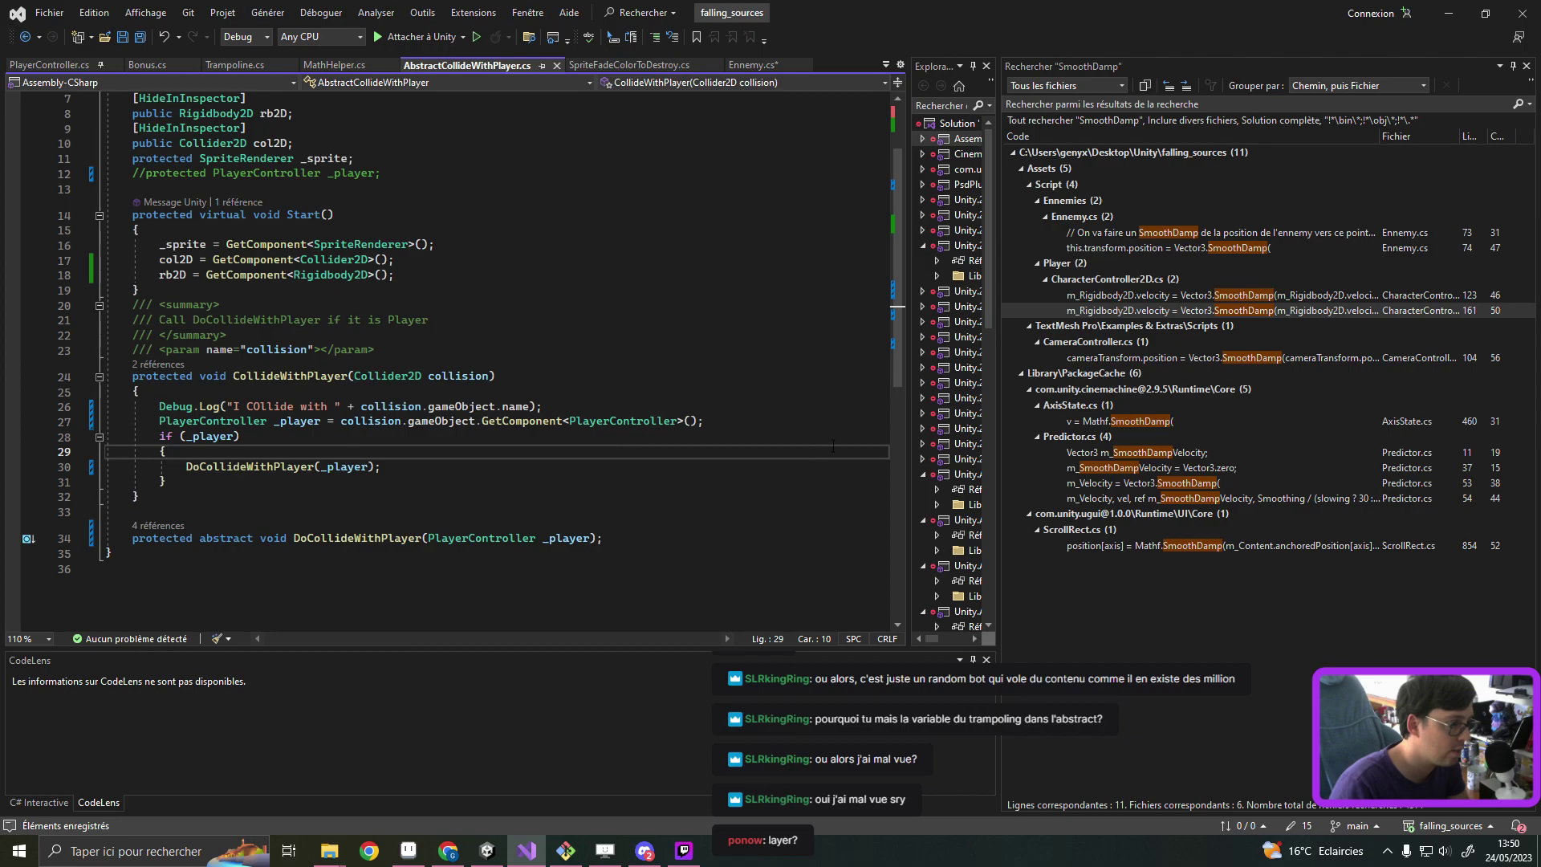
{"action": "left_click", "coordinate": [703, 412]}
{"action": "left_click", "coordinate": [706, 421]}
{"action": "key", "text": "Return"}
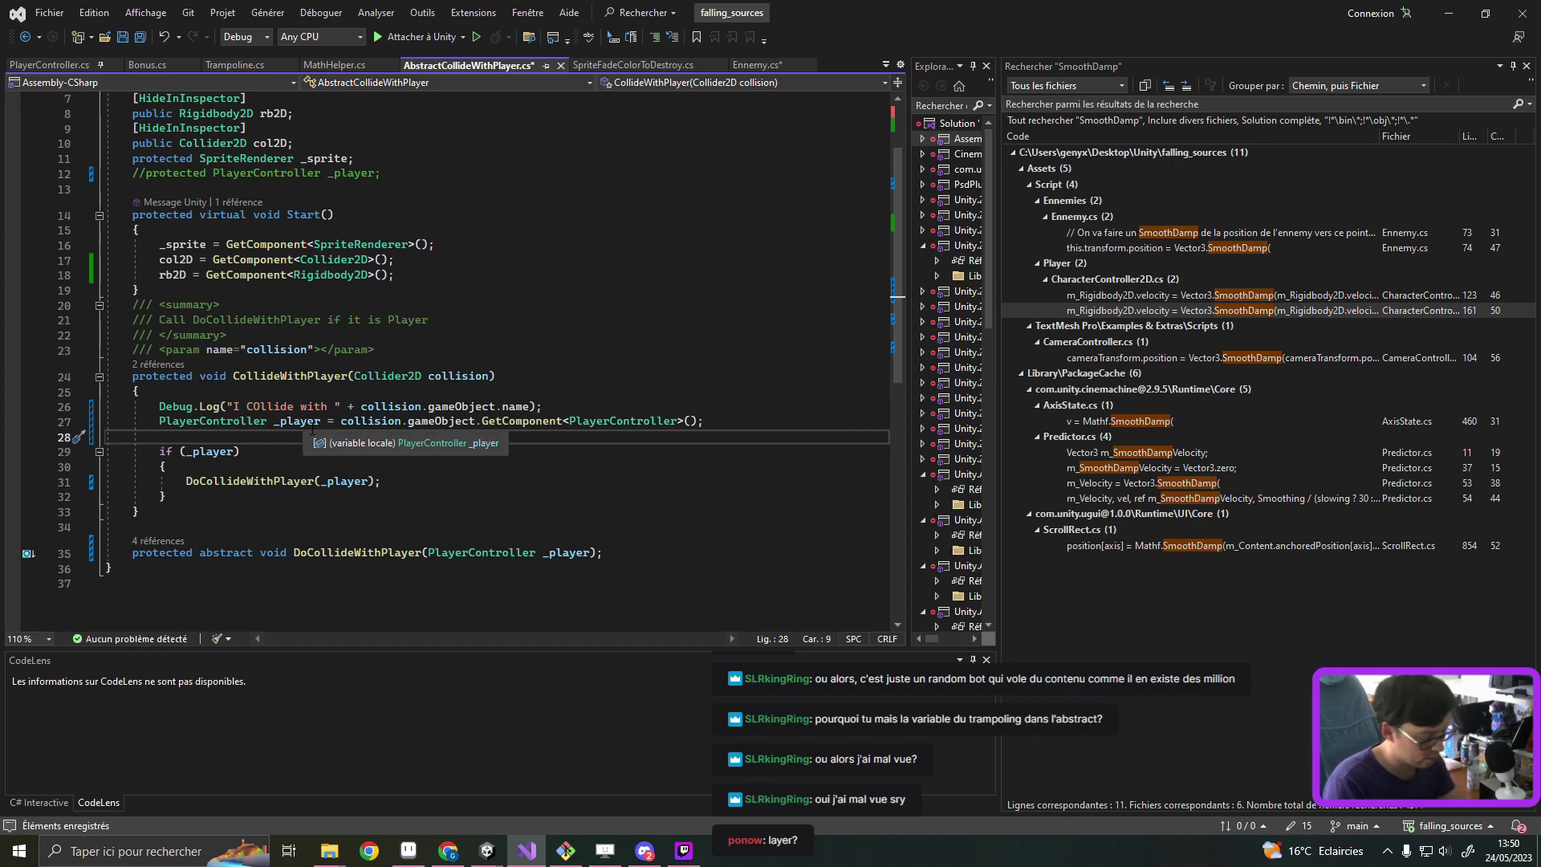
{"action": "type", "text": "Debug"}
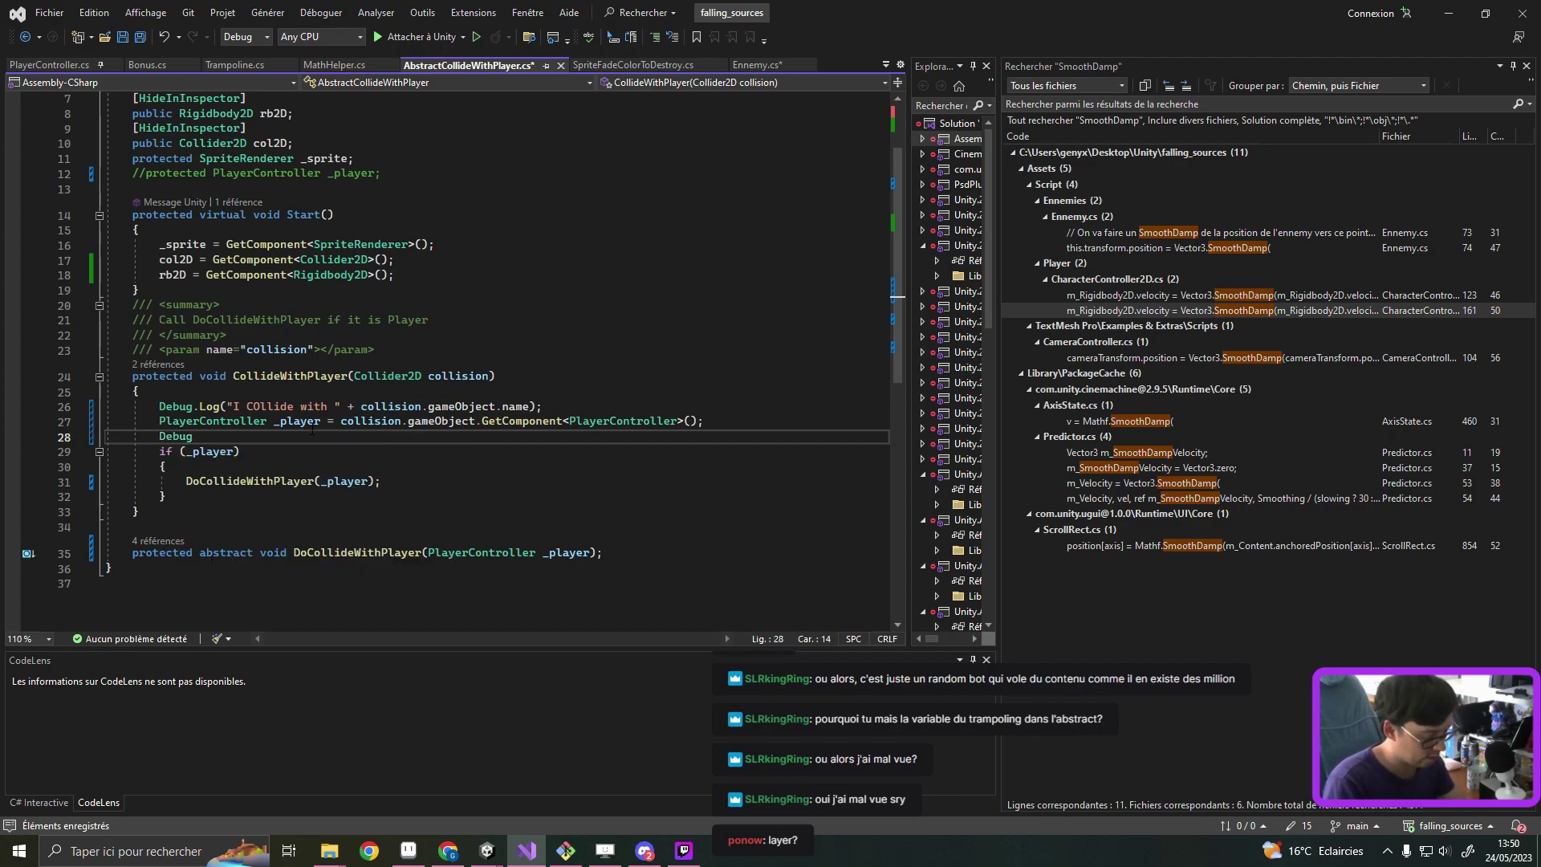
{"action": "type", "text": "/..Log("}
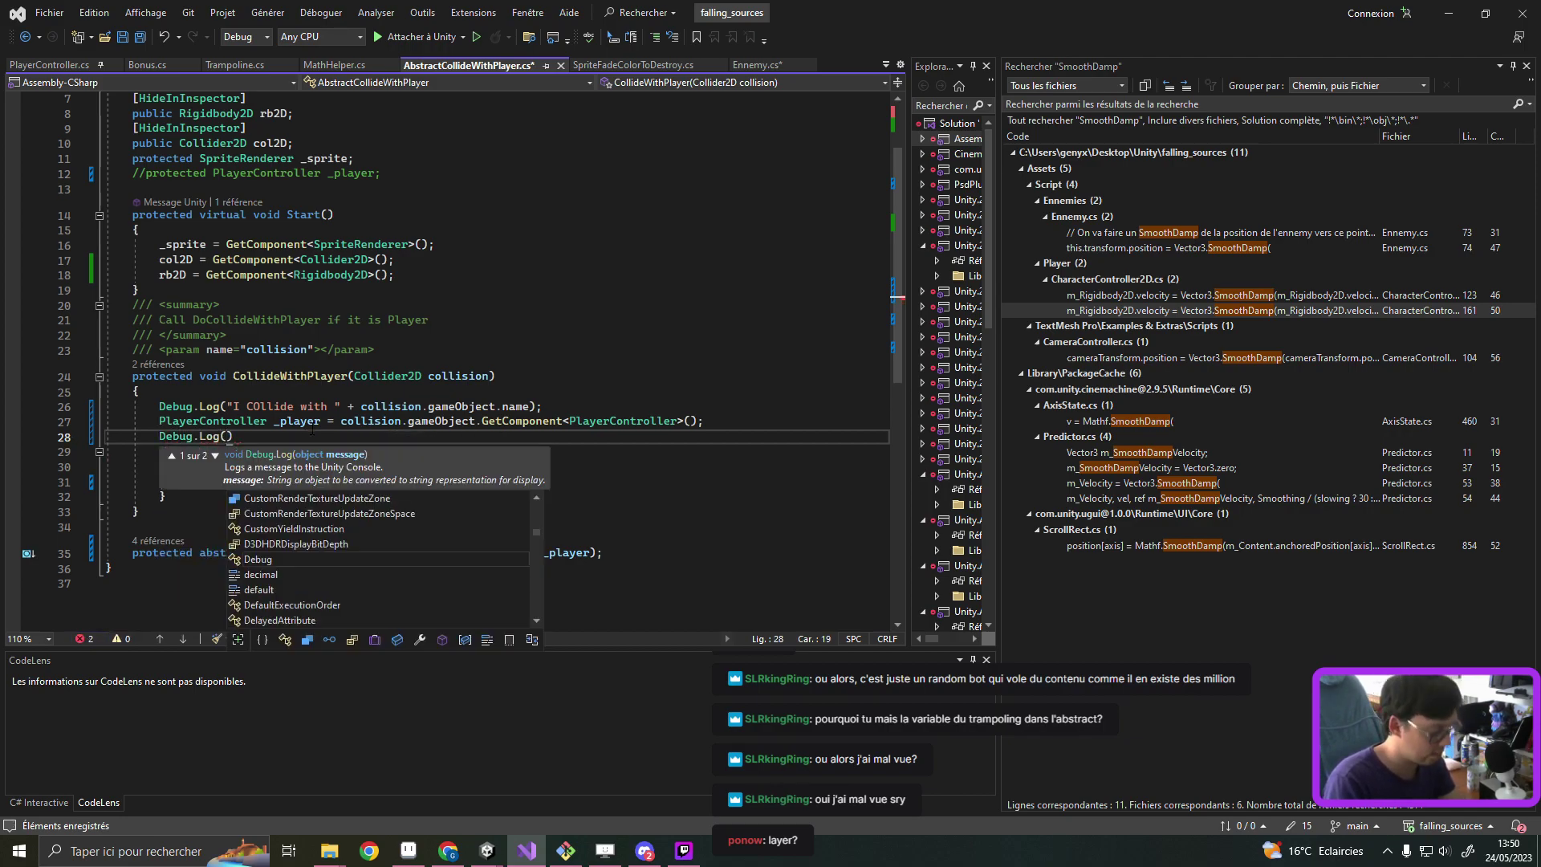
{"action": "type", "text": "_pla"}
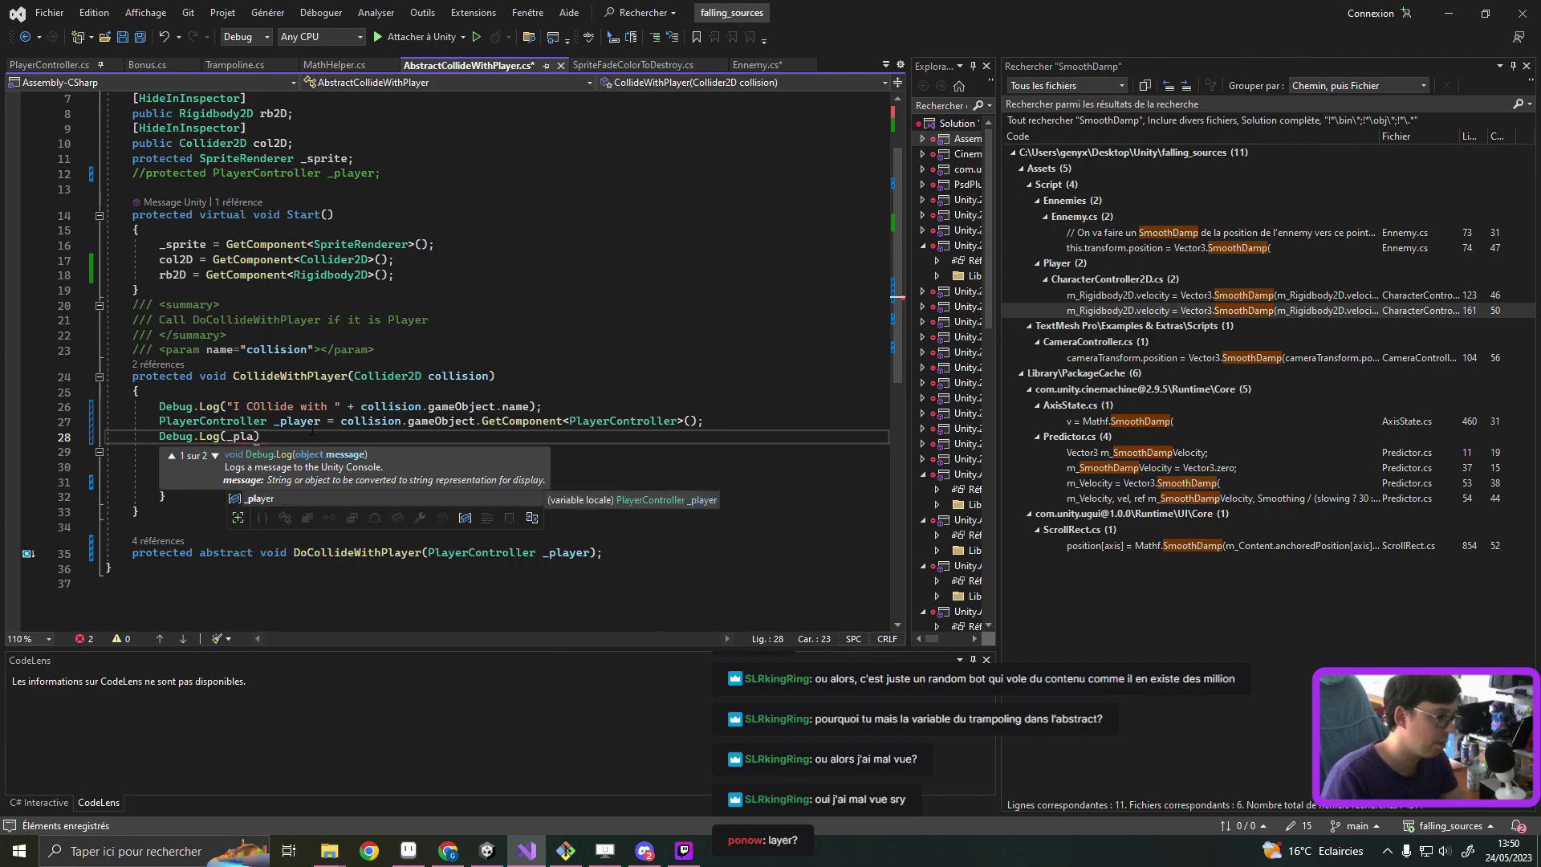
{"action": "key", "text": "Tab"}
{"action": "type", "text": ")"}
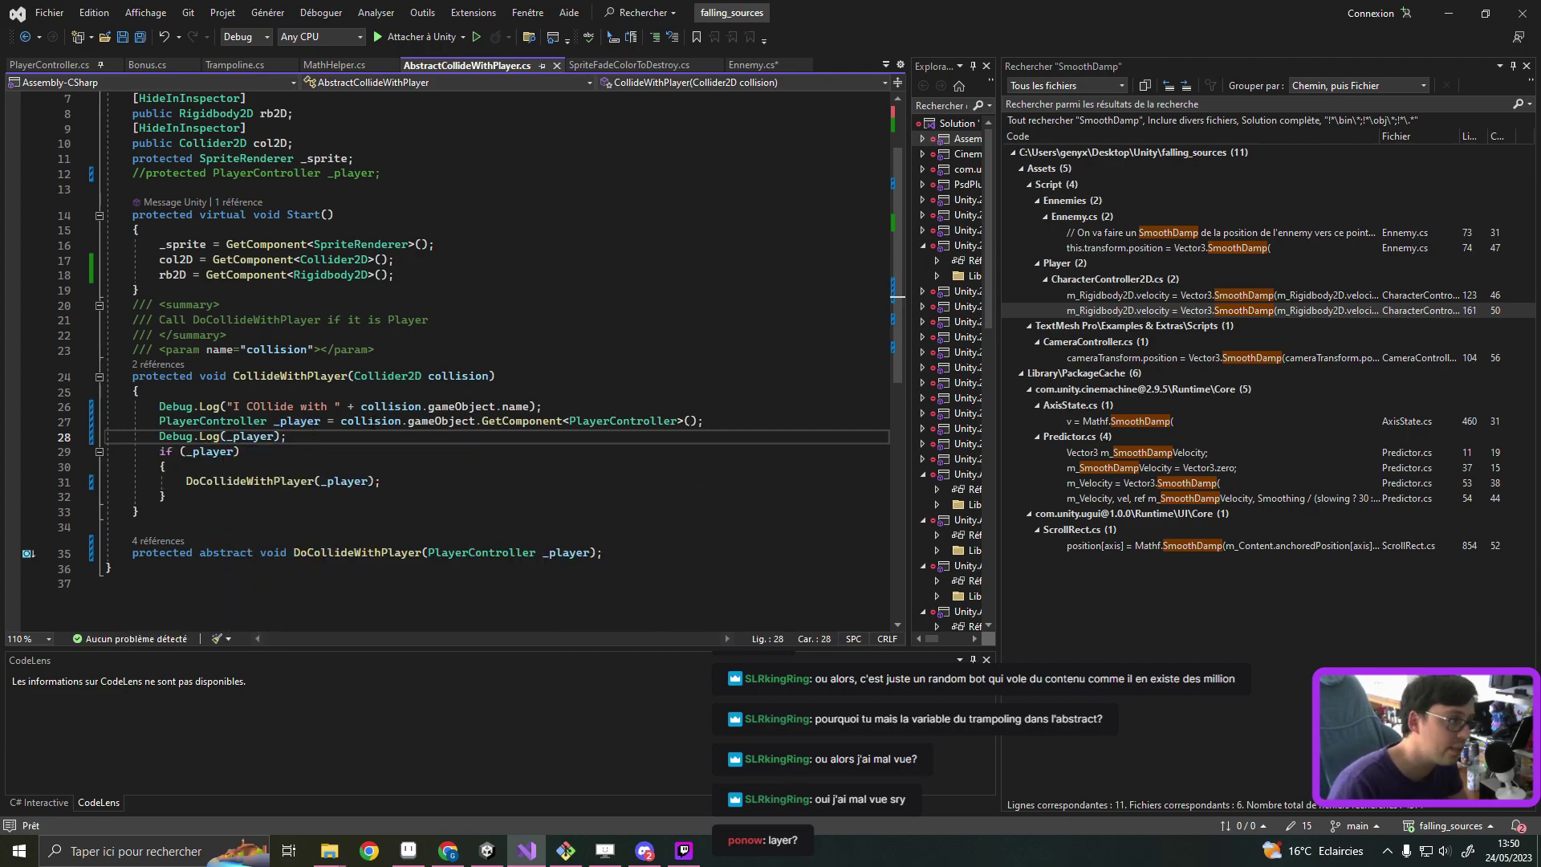
Step: Return to Unity so the collision logging recompiles, then empty the Console
{"action": "left_click", "coordinate": [1451, 17]}
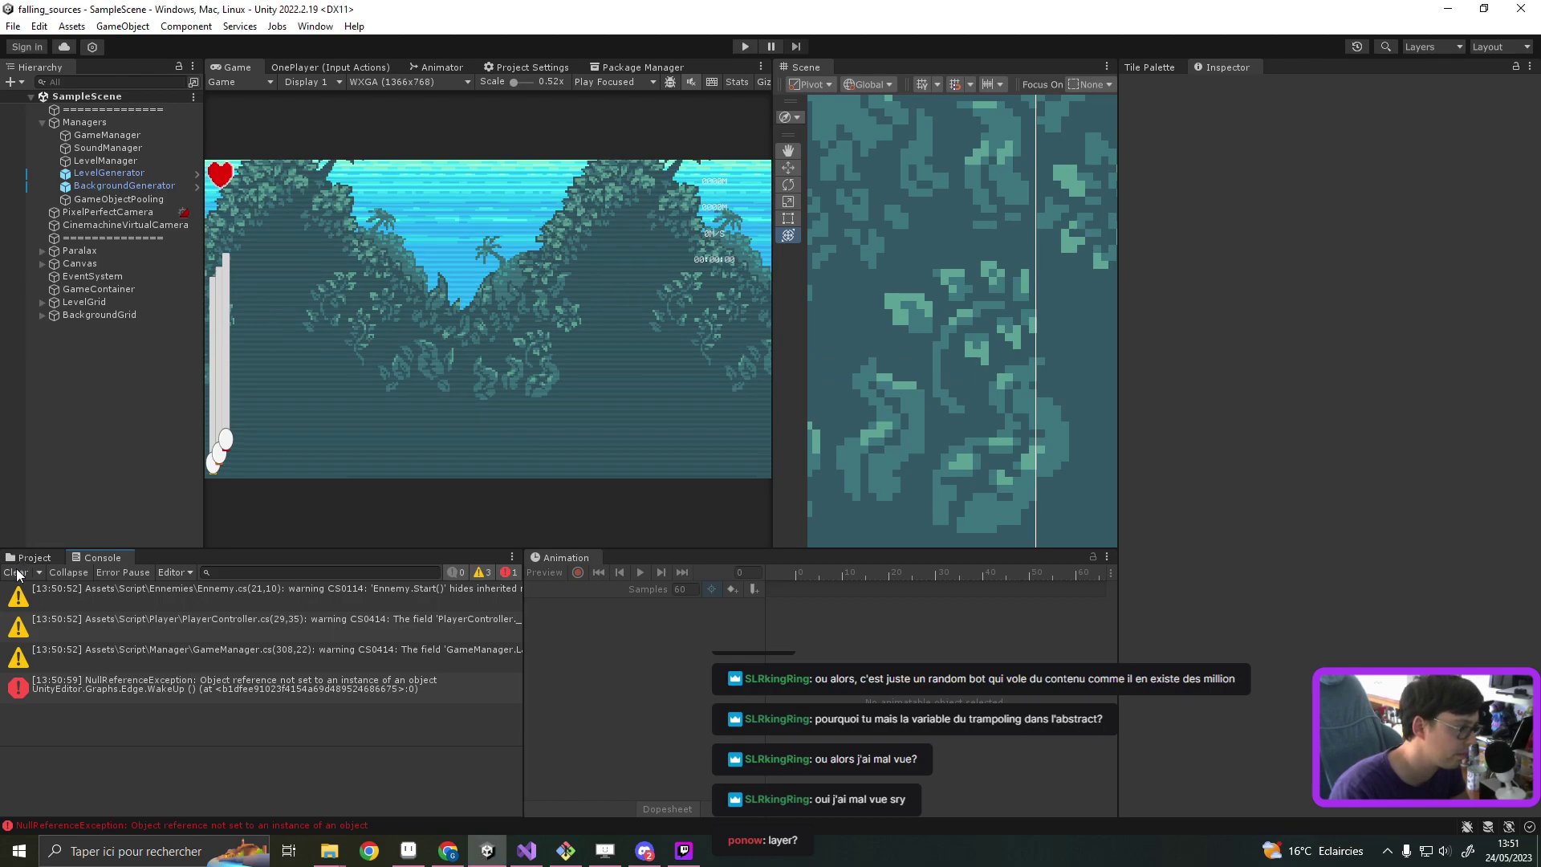
{"action": "left_click", "coordinate": [18, 573]}
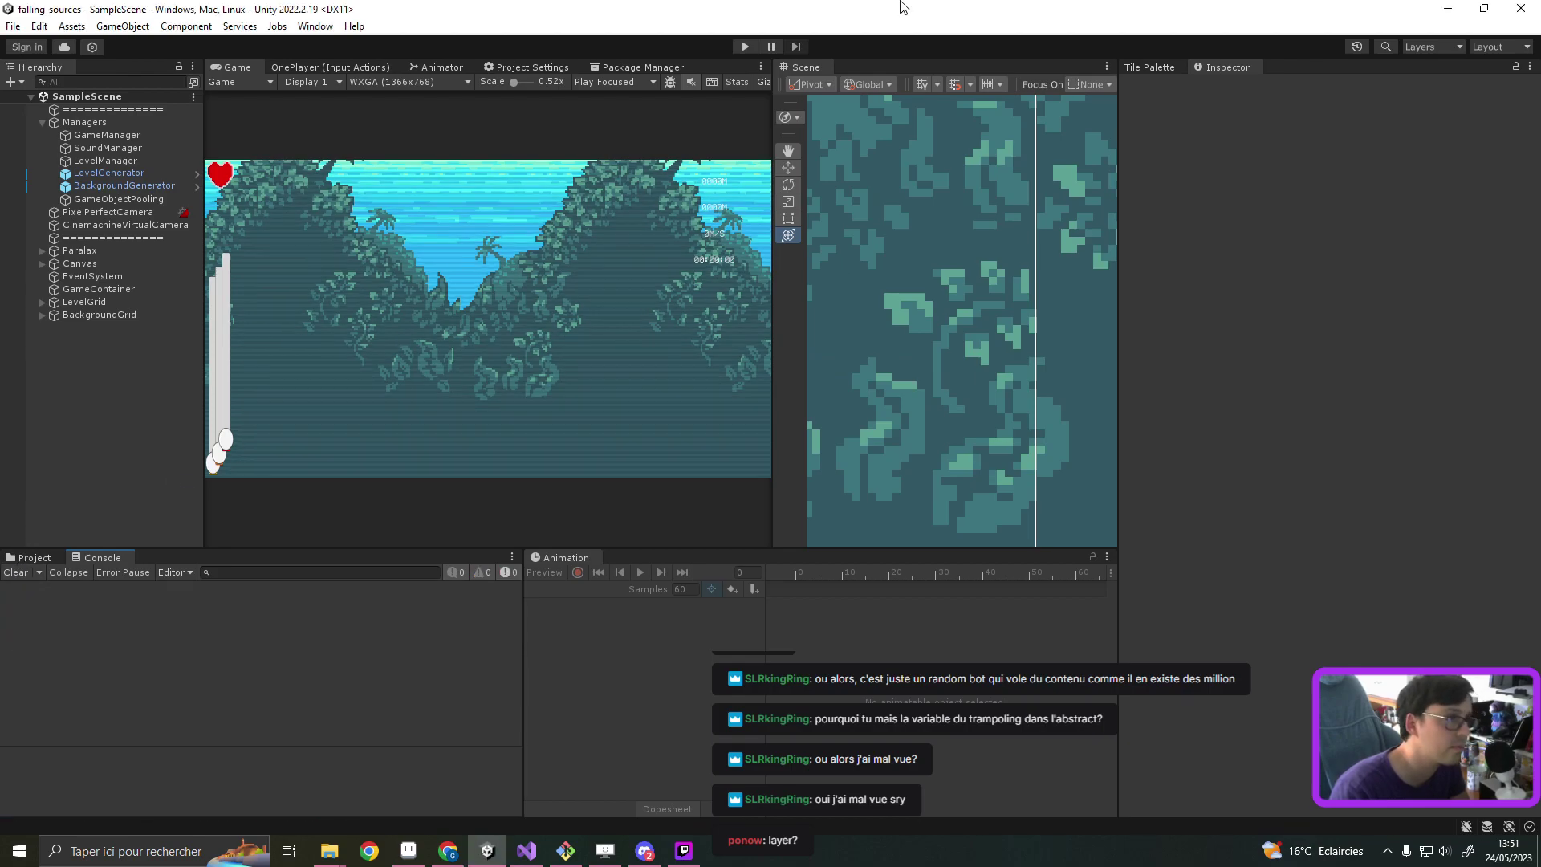
Step: Return from Visual Studio to Unity, enter Play mode and start the game from the title screen
{"action": "left_click", "coordinate": [530, 854]}
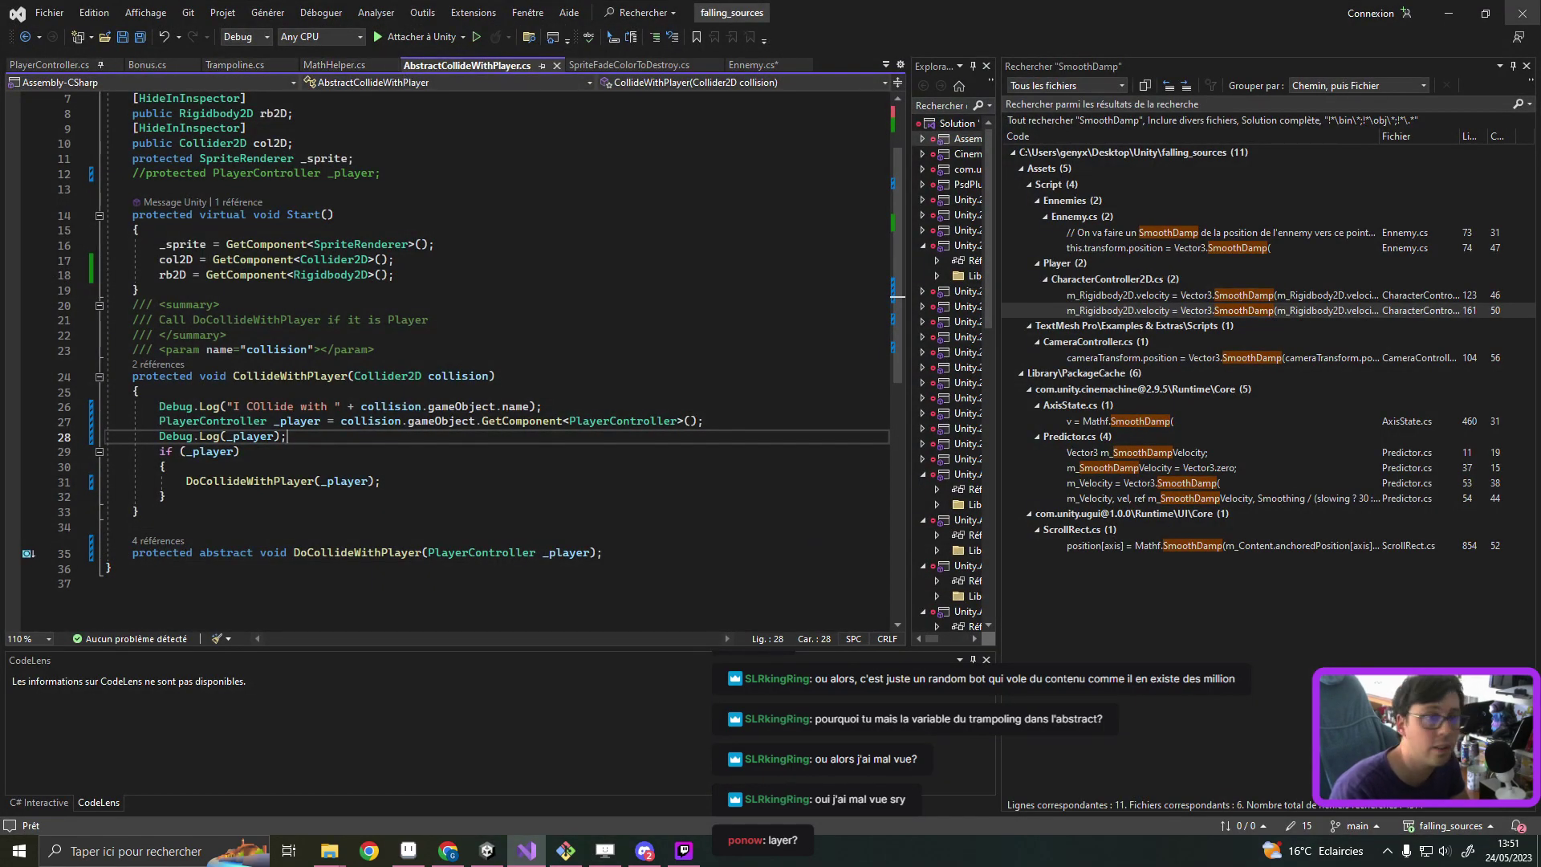
{"action": "left_click", "coordinate": [1451, 18]}
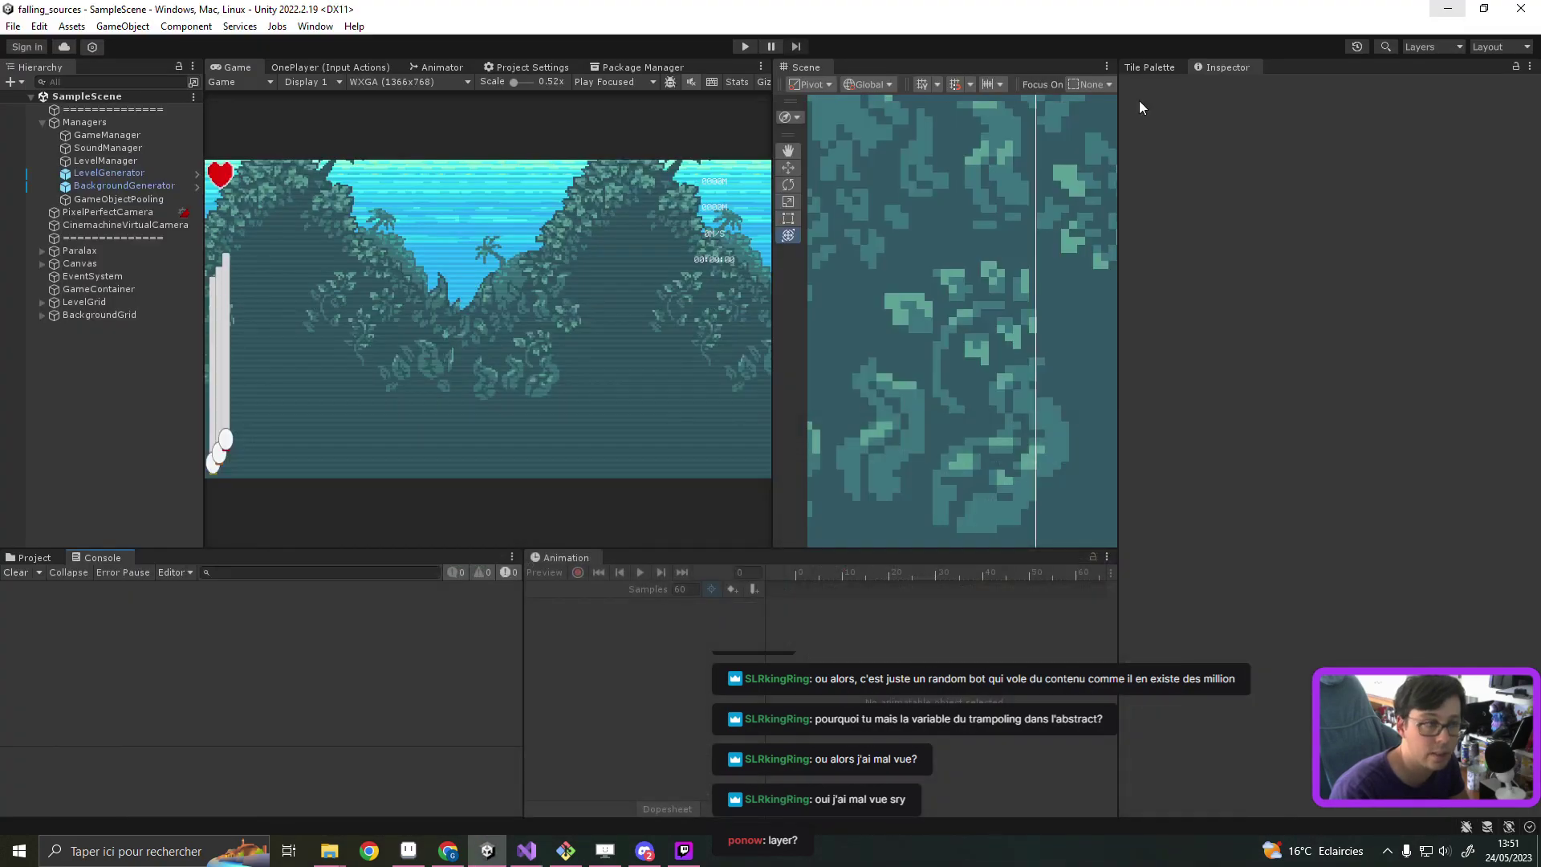
{"action": "left_click", "coordinate": [749, 50]}
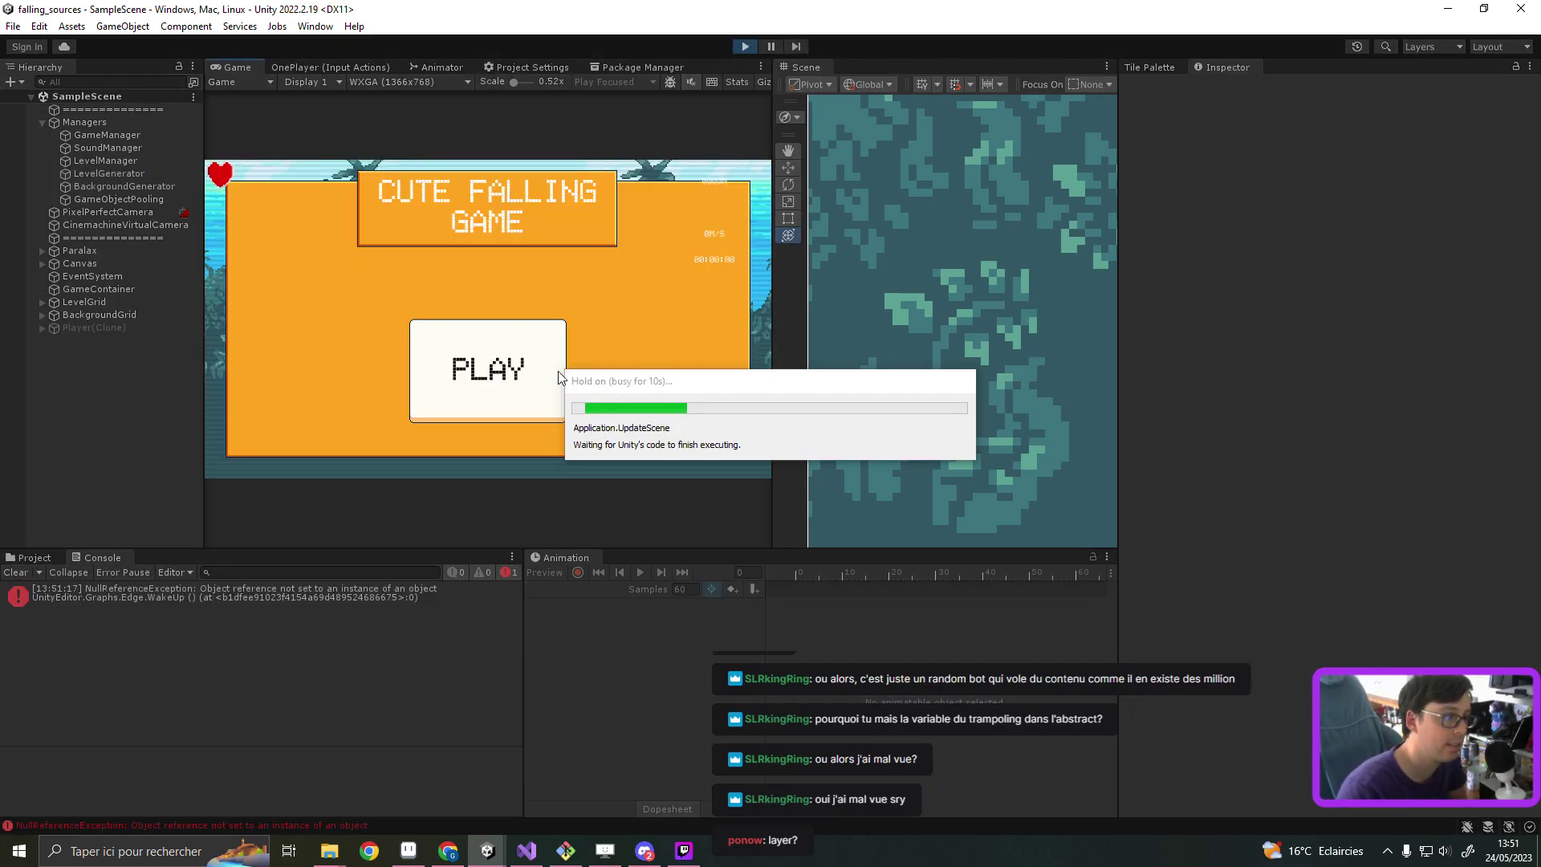
{"action": "left_click", "coordinate": [508, 366]}
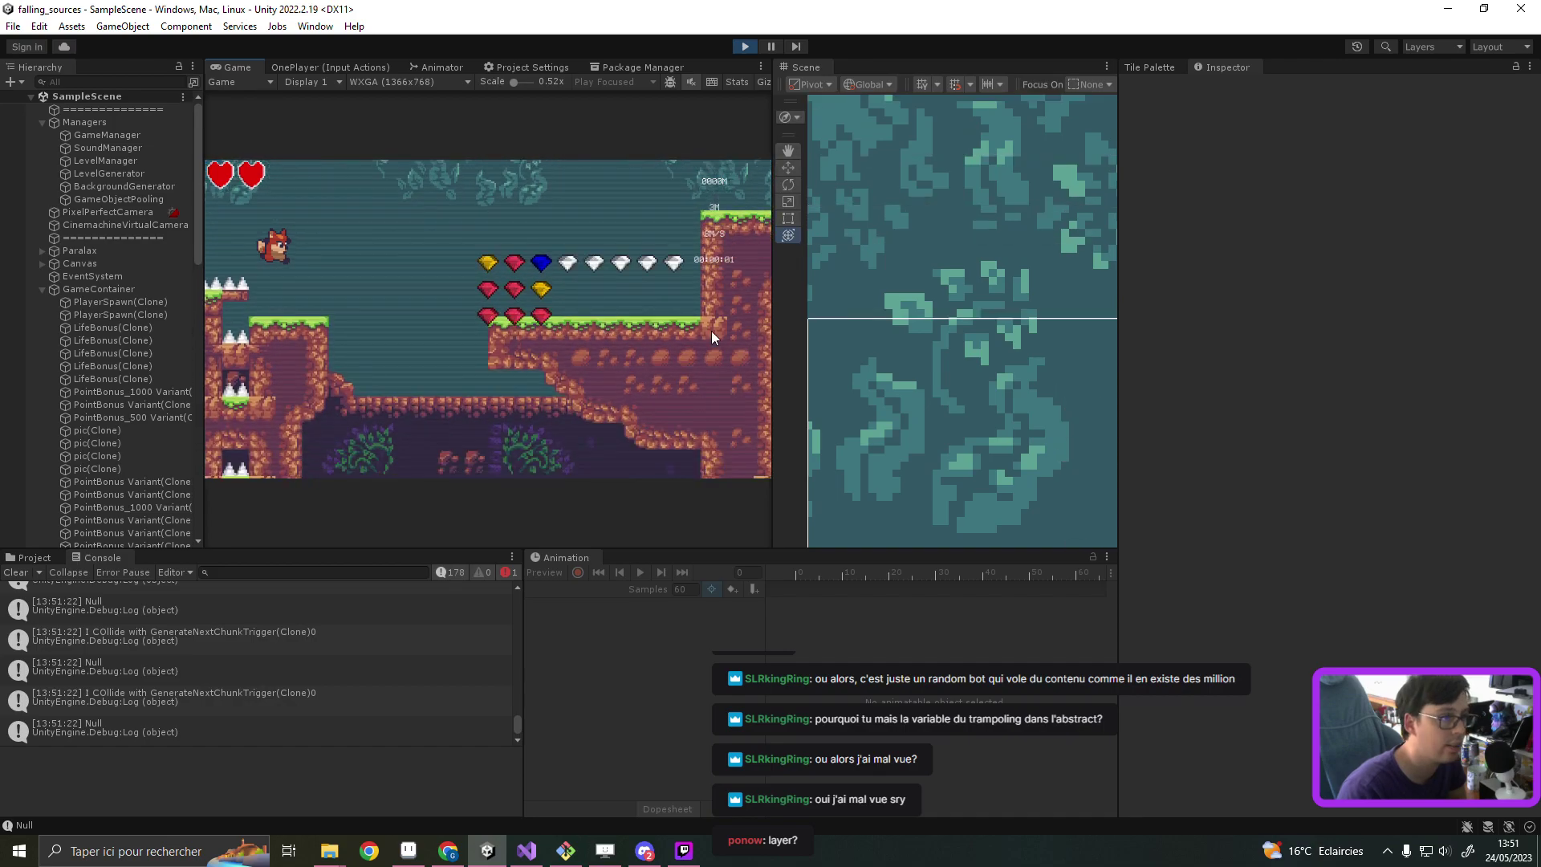
Step: Click through the spawned level objects in the Scene view to inspect them in the Inspector
{"action": "scroll", "coordinate": [856, 344], "scroll_direction": "down", "scroll_amount": 5}
{"action": "scroll", "coordinate": [944, 403], "scroll_direction": "down", "scroll_amount": 5}
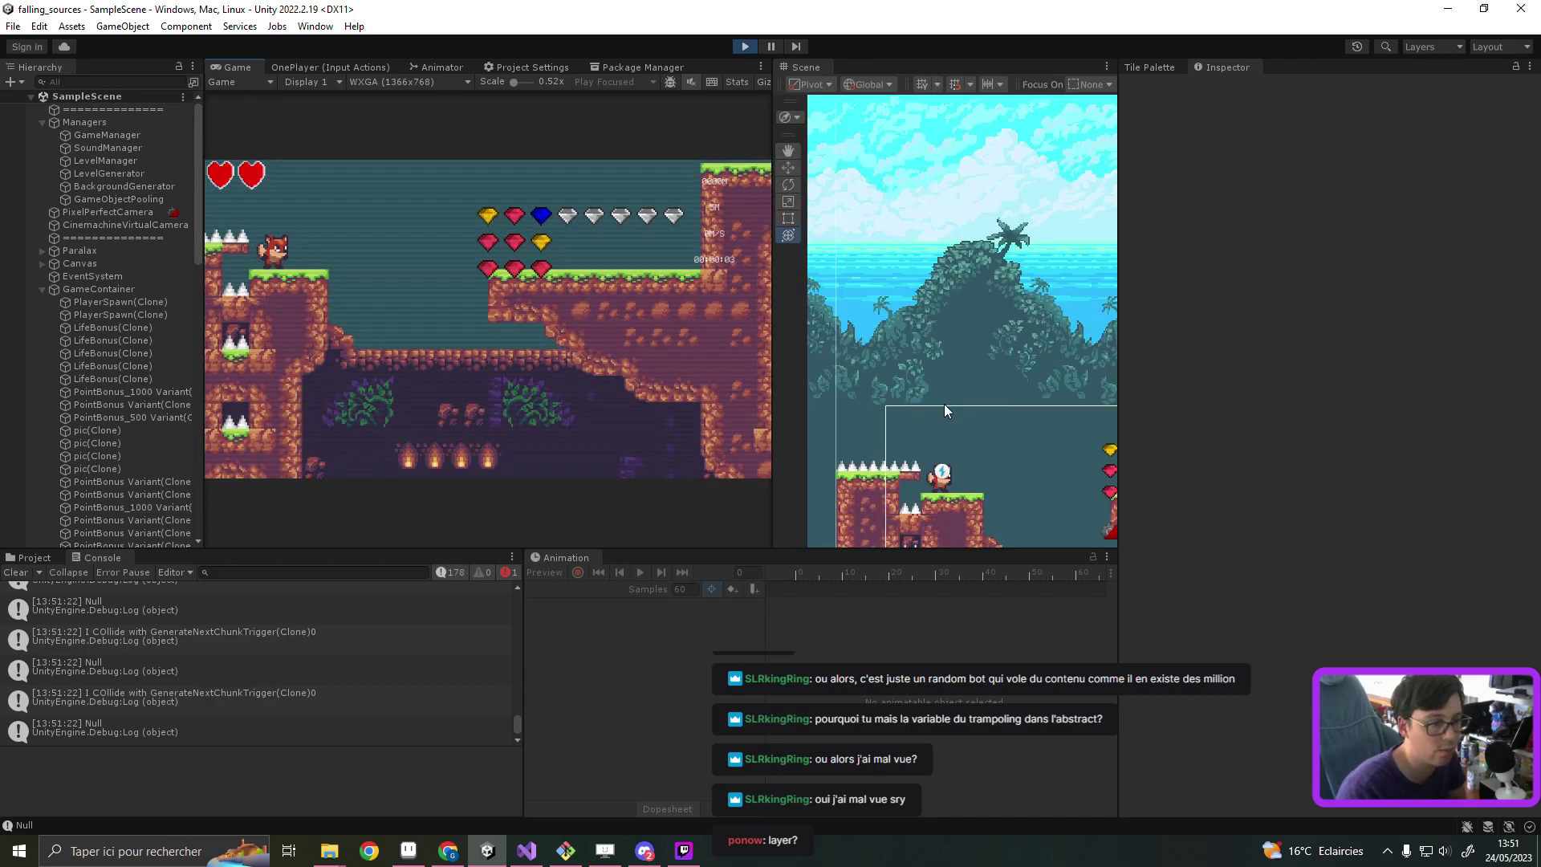
{"action": "left_click", "coordinate": [909, 465]}
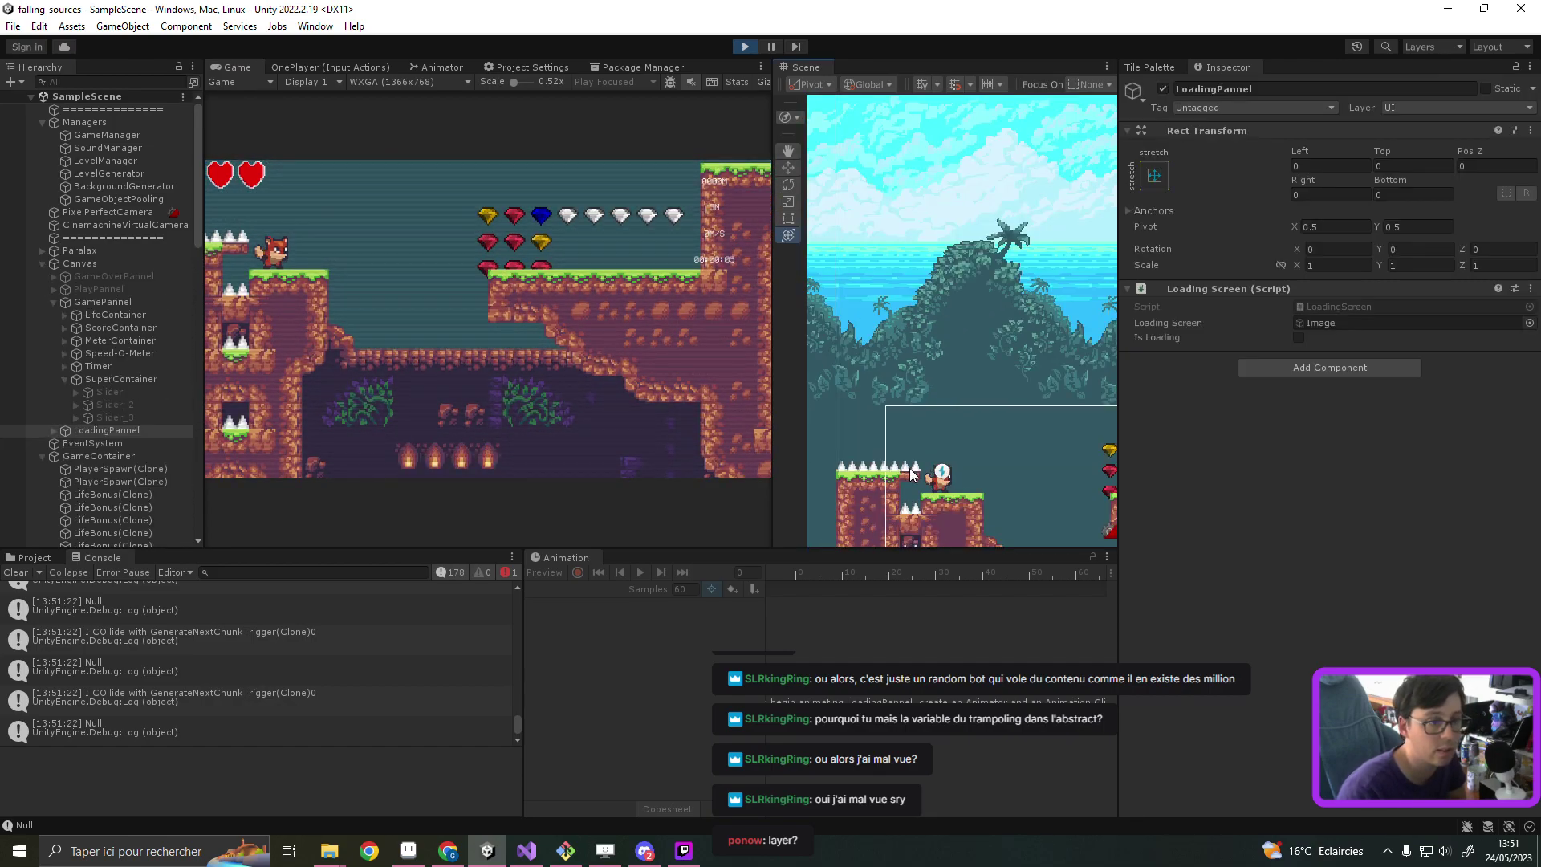
{"action": "left_click", "coordinate": [881, 472]}
{"action": "left_click", "coordinate": [881, 472]}
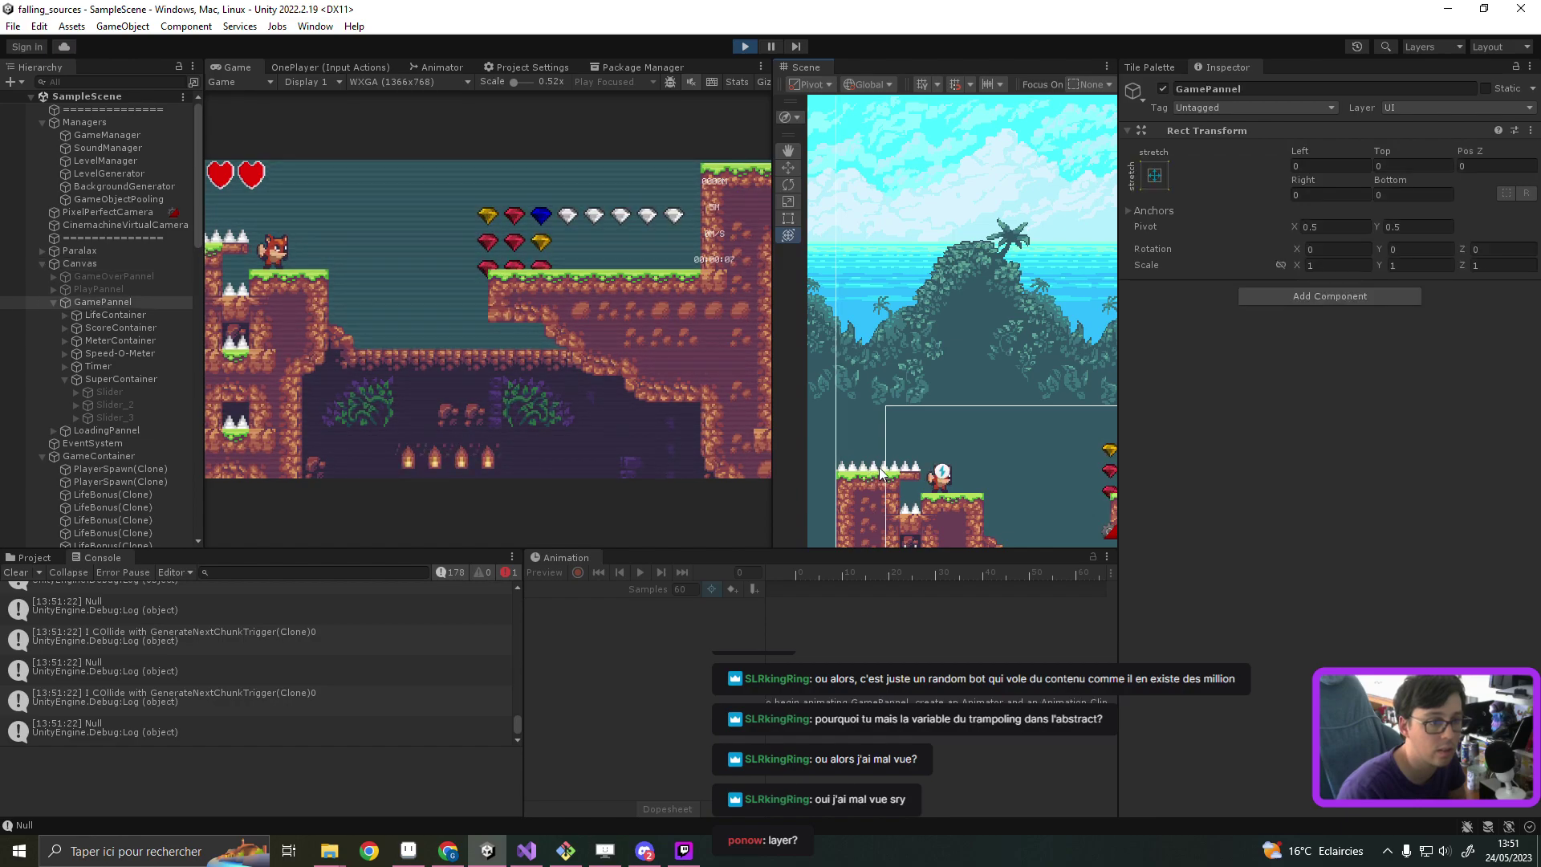
{"action": "left_click", "coordinate": [880, 468]}
{"action": "left_click", "coordinate": [878, 468]}
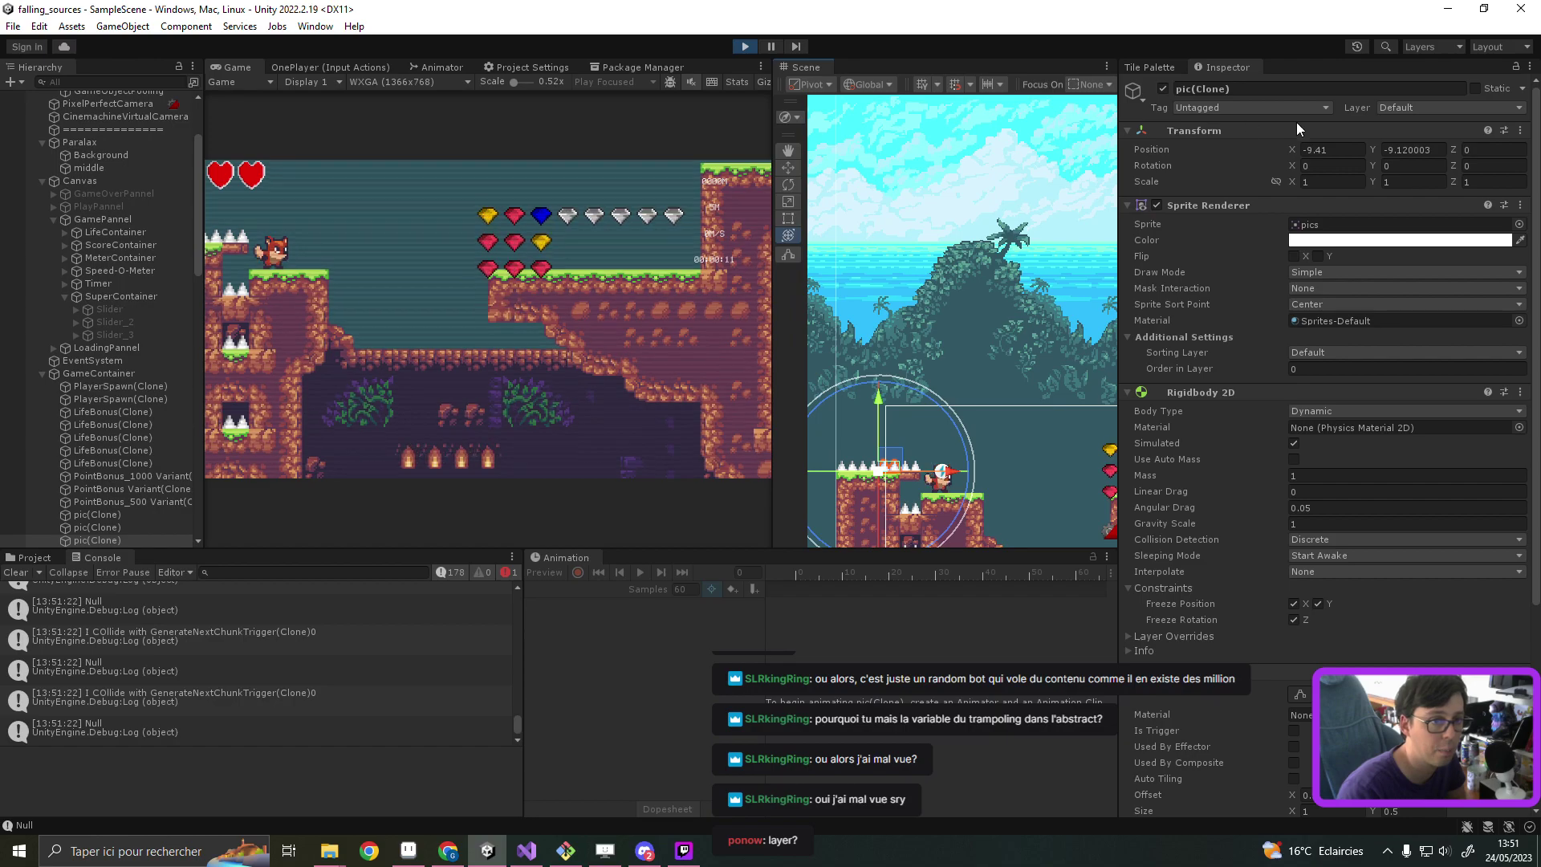
{"action": "scroll", "coordinate": [114, 436], "scroll_direction": "down", "scroll_amount": 3}
{"action": "scroll", "coordinate": [114, 436], "scroll_direction": "down", "scroll_amount": 2}
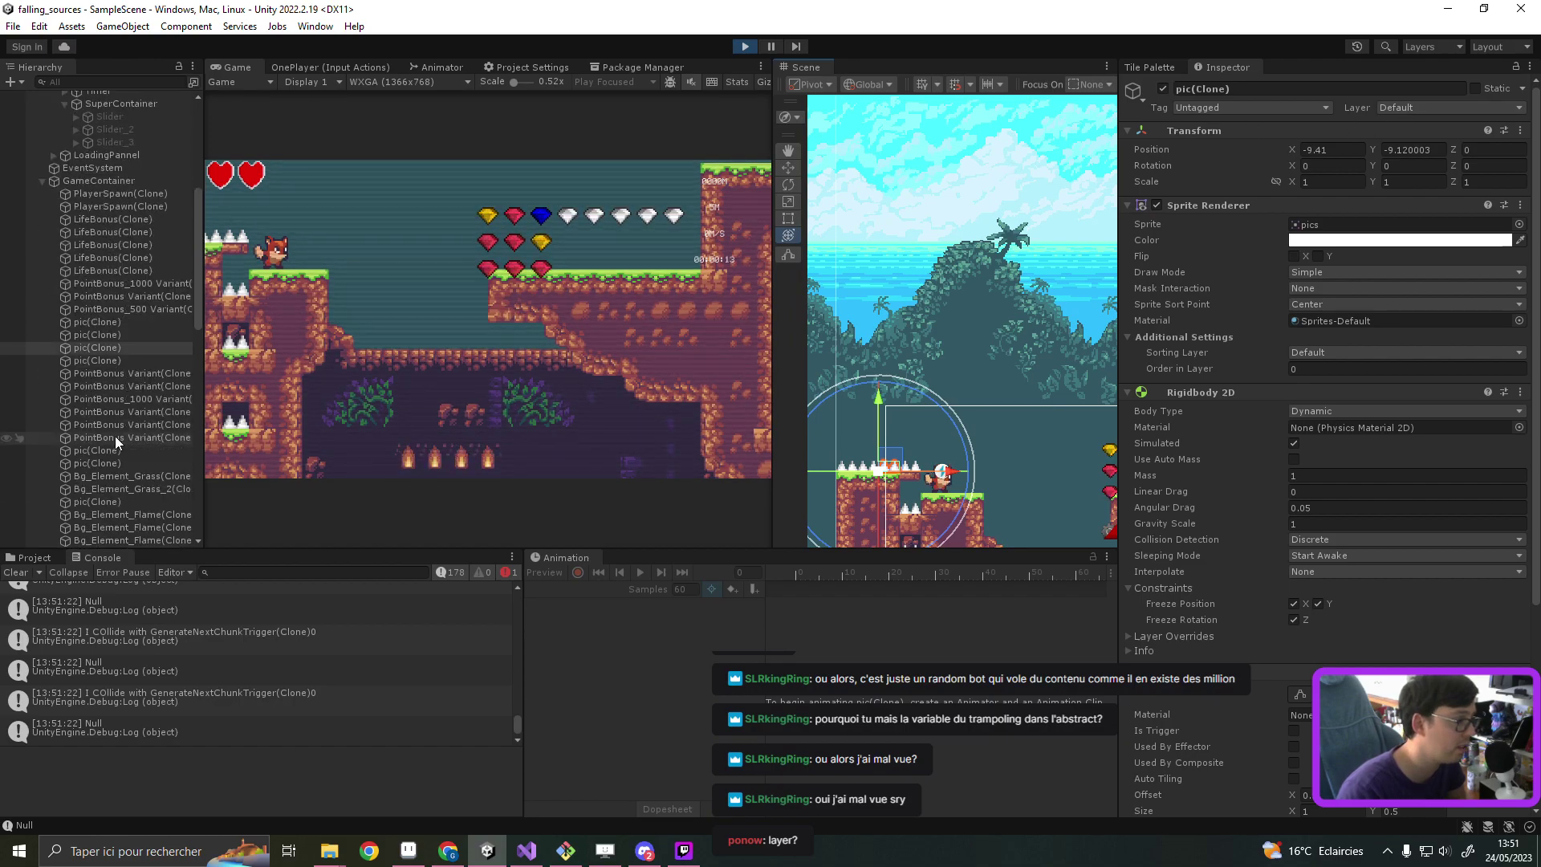
{"action": "scroll", "coordinate": [114, 436], "scroll_direction": "down", "scroll_amount": 2}
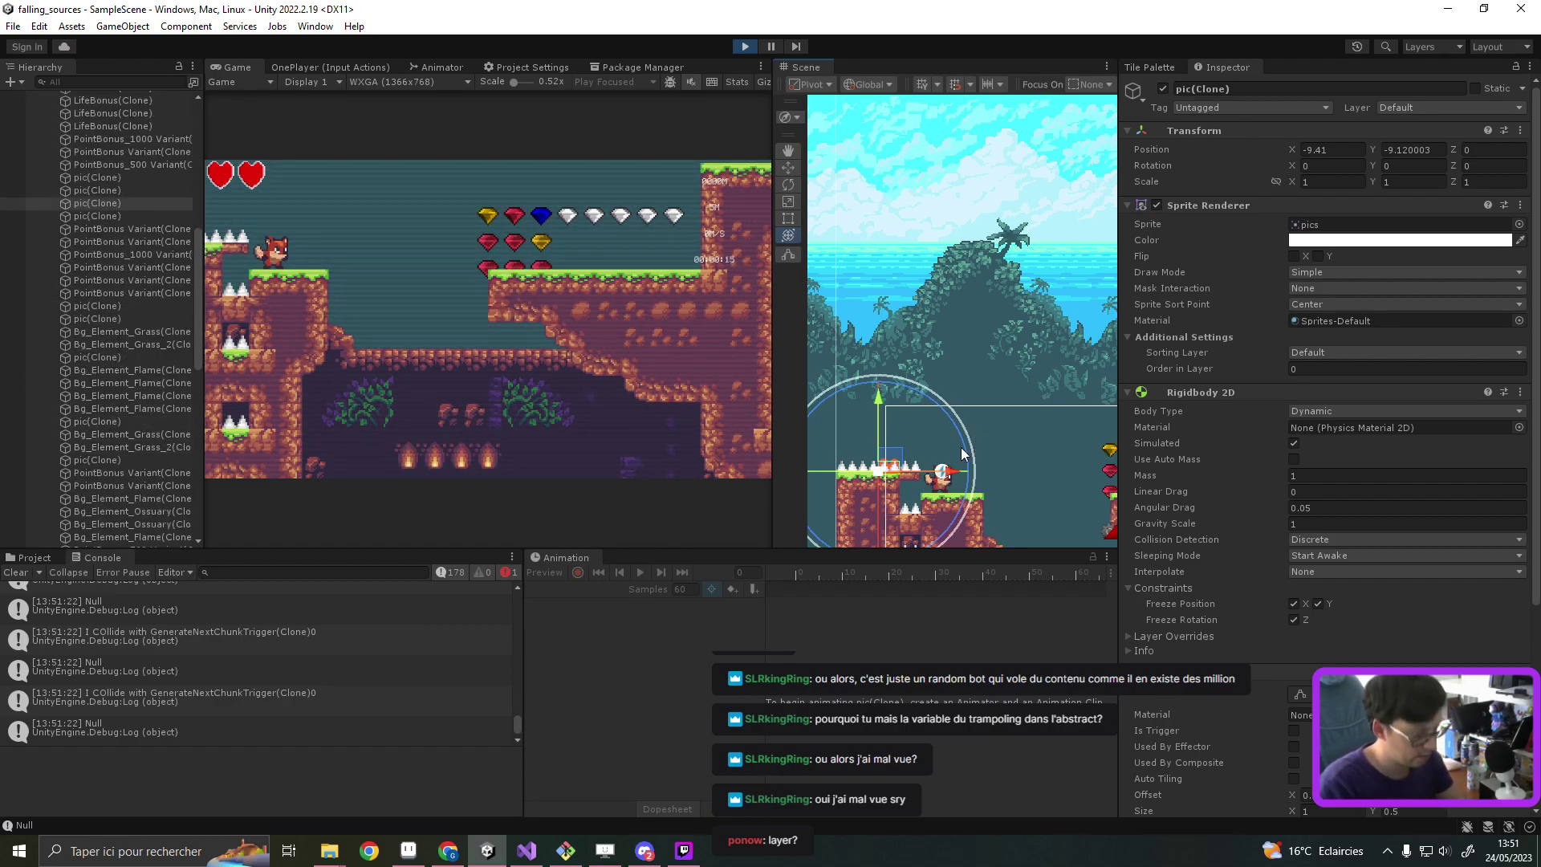
Step: Select Trampoline(Clone) in the cave, review its 8000 Trampoline Force, and steer the fox down
{"action": "middle_click_drag", "start_coordinate": [1015, 462], "coordinate": [967, 193]}
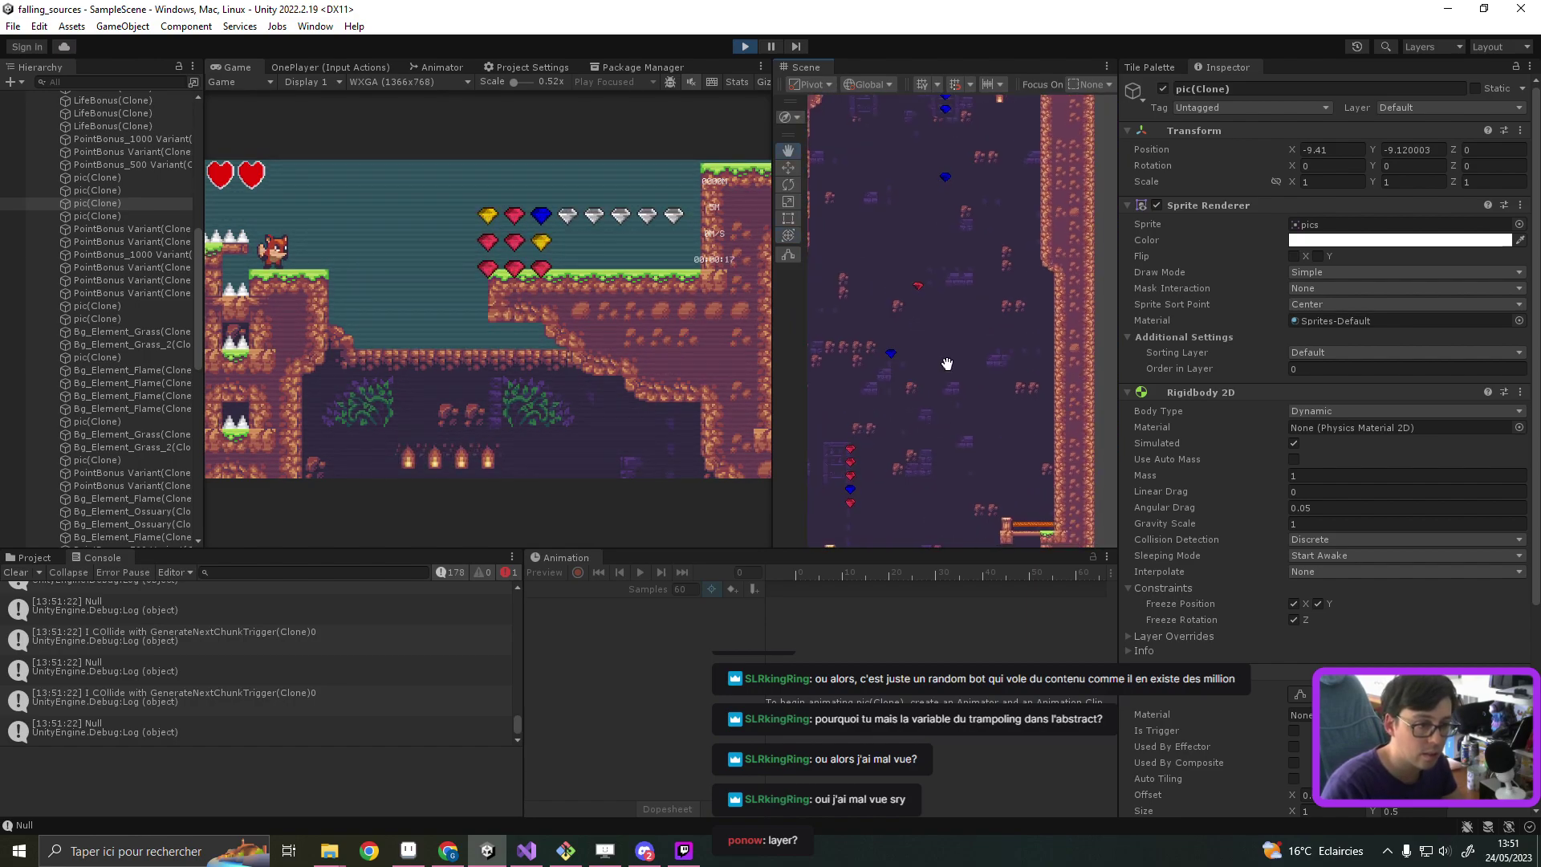
{"action": "left_click", "coordinate": [1031, 389]}
{"action": "left_click", "coordinate": [1026, 389]}
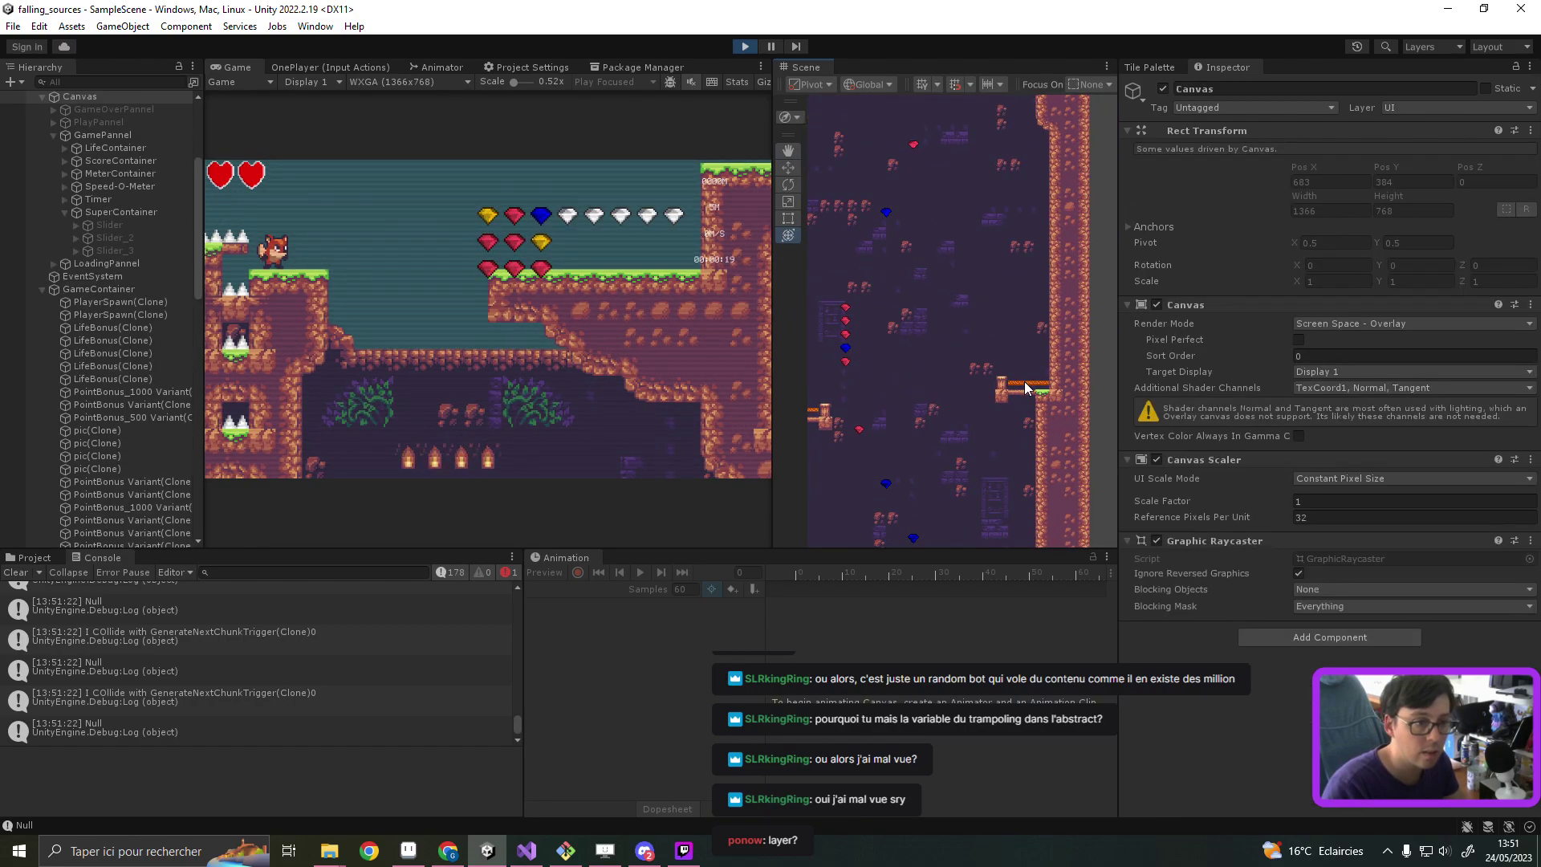
{"action": "left_click", "coordinate": [1026, 388]}
{"action": "left_click", "coordinate": [1026, 389]}
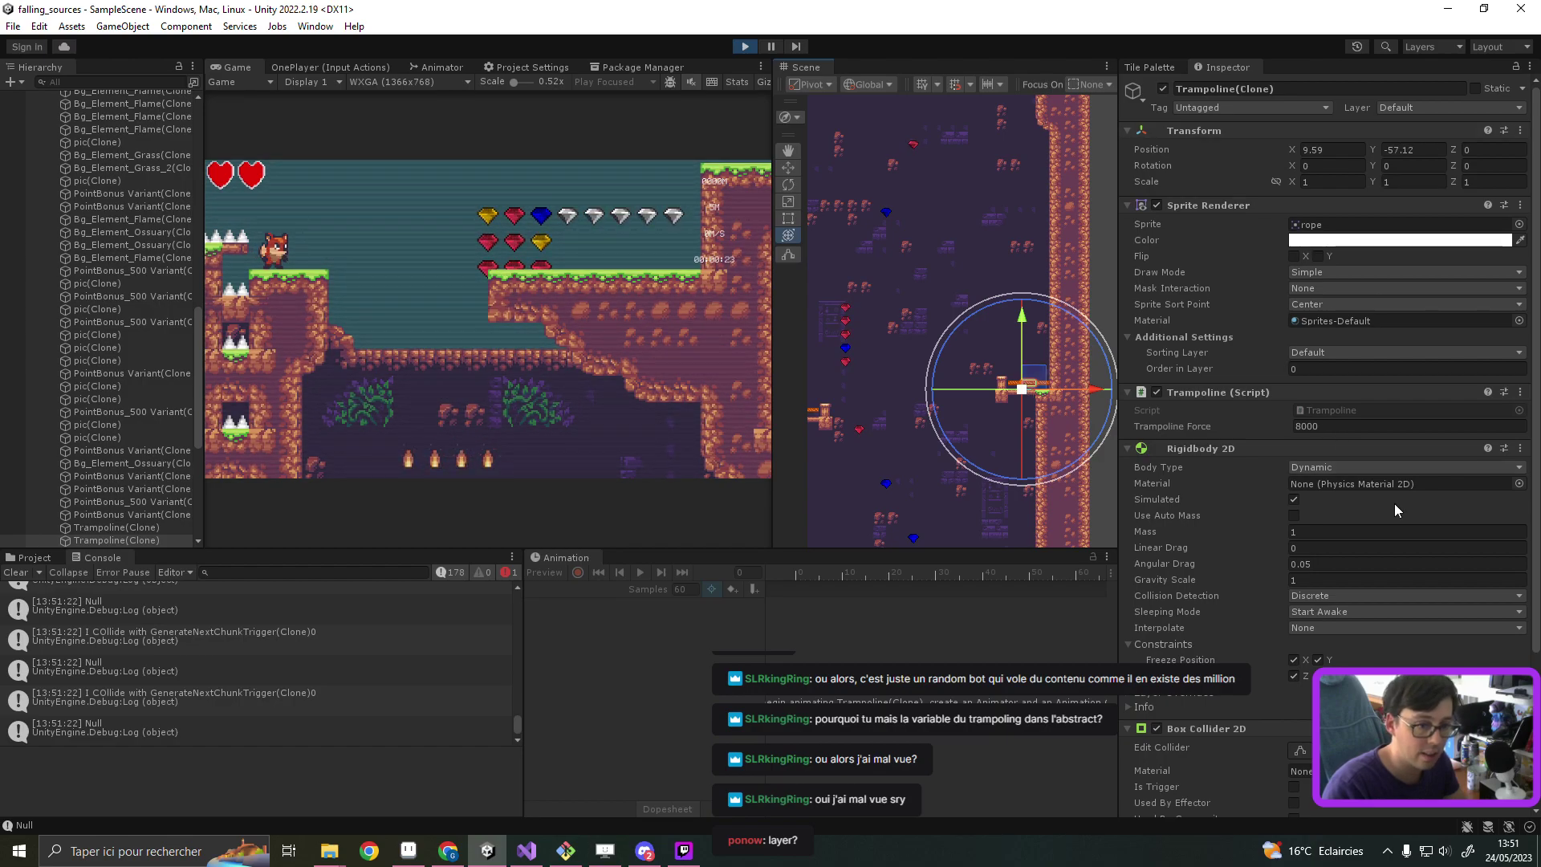
{"action": "scroll", "coordinate": [1385, 509], "scroll_direction": "down", "scroll_amount": 2}
{"action": "scroll", "coordinate": [1385, 509], "scroll_direction": "down", "scroll_amount": 2}
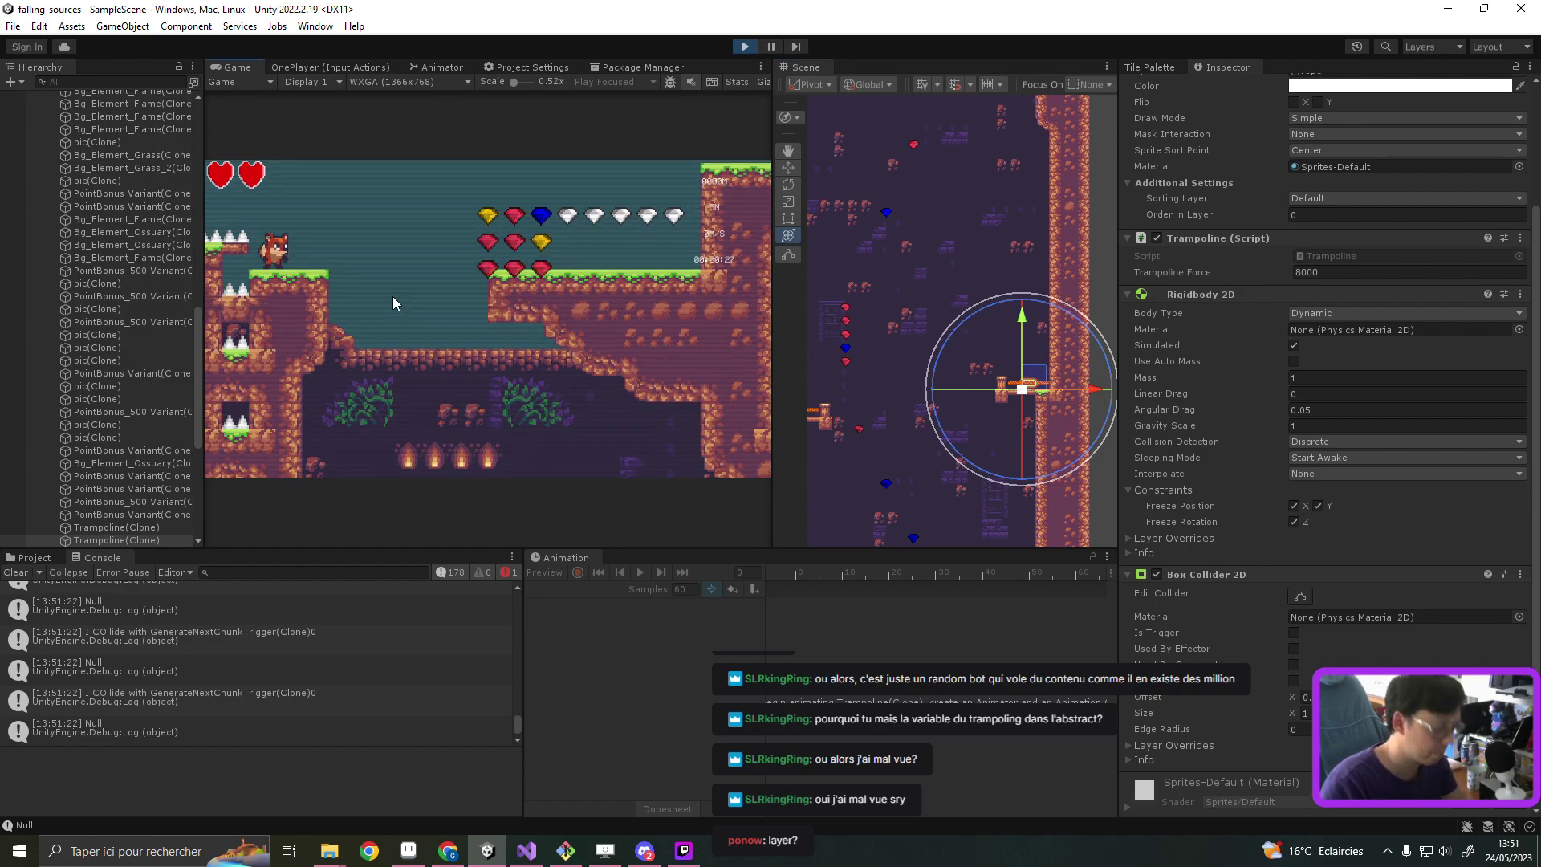
{"action": "key", "text": "Right"}
{"action": "key", "text": "Left"}
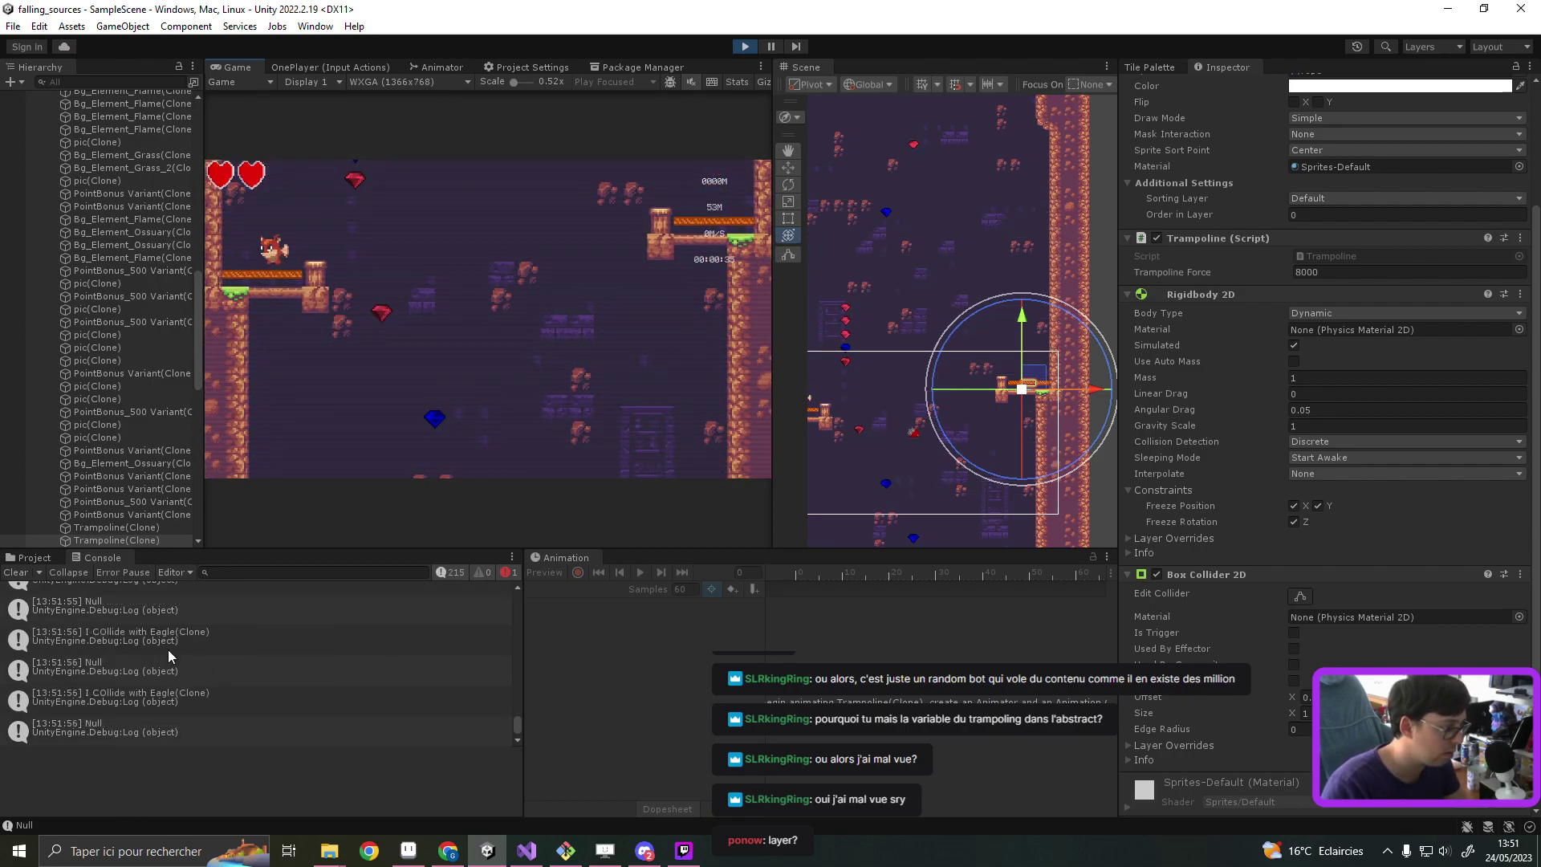
Step: Clear the Console, pause the game, and jump from the eagle collision log to its Debug.Log line
{"action": "left_click", "coordinate": [15, 573]}
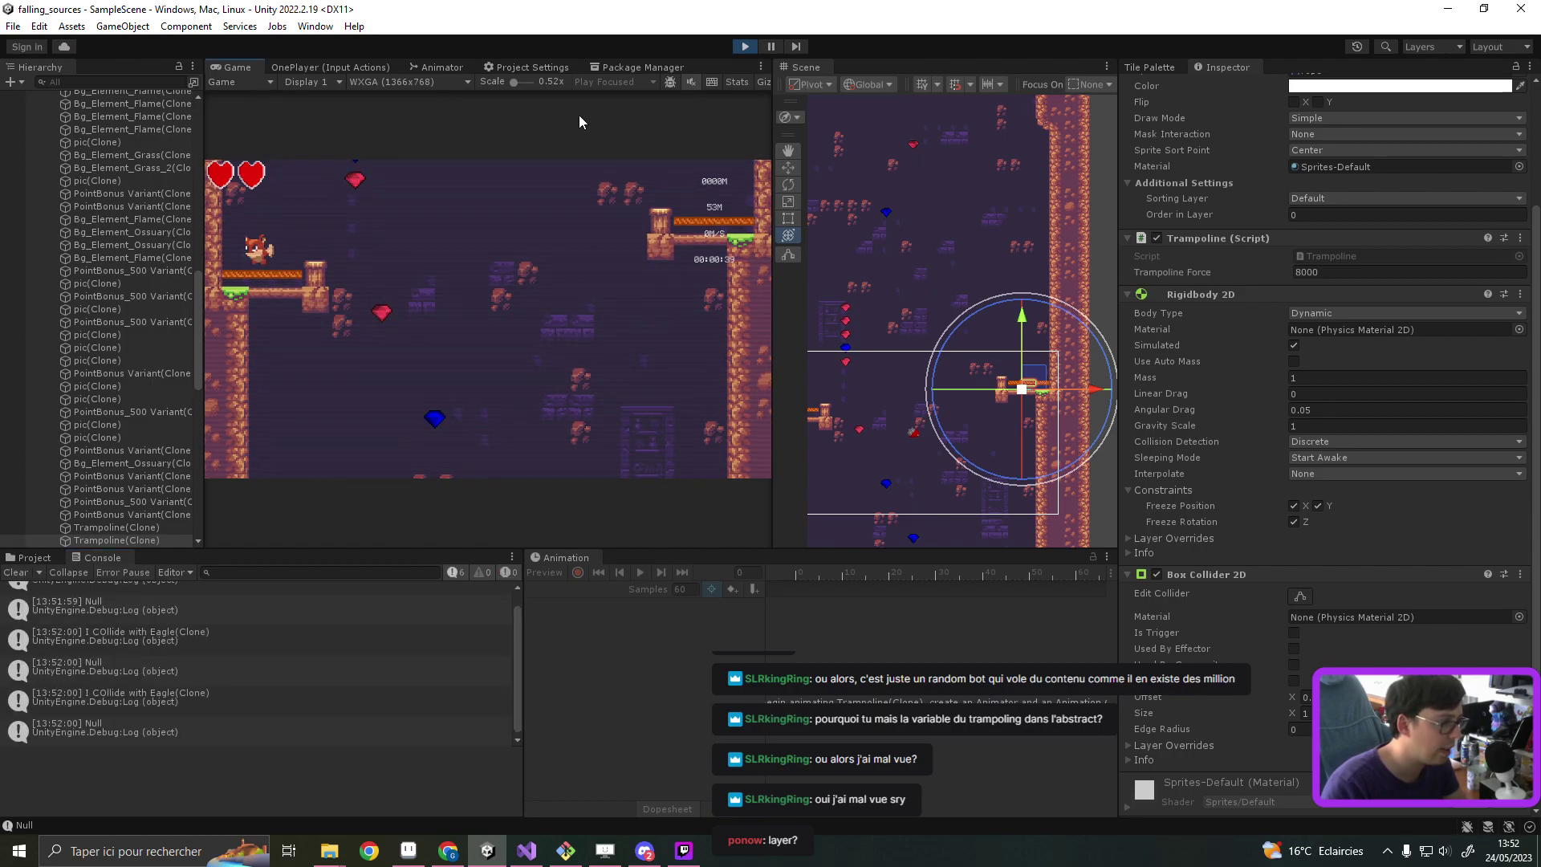
{"action": "key", "text": "ctrl+shift+p"}
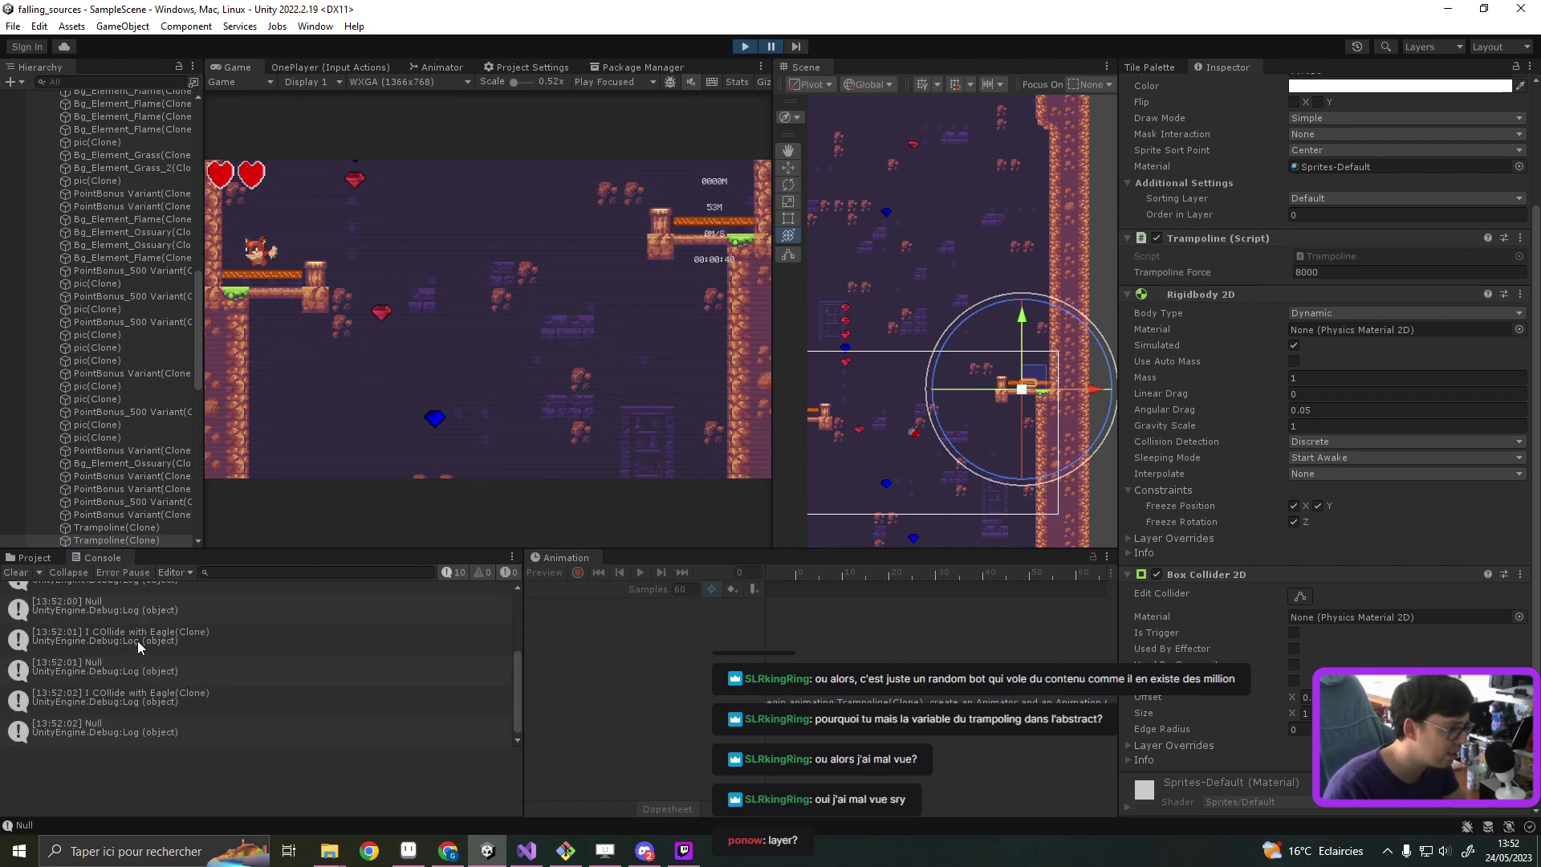
{"action": "left_click", "coordinate": [145, 647]}
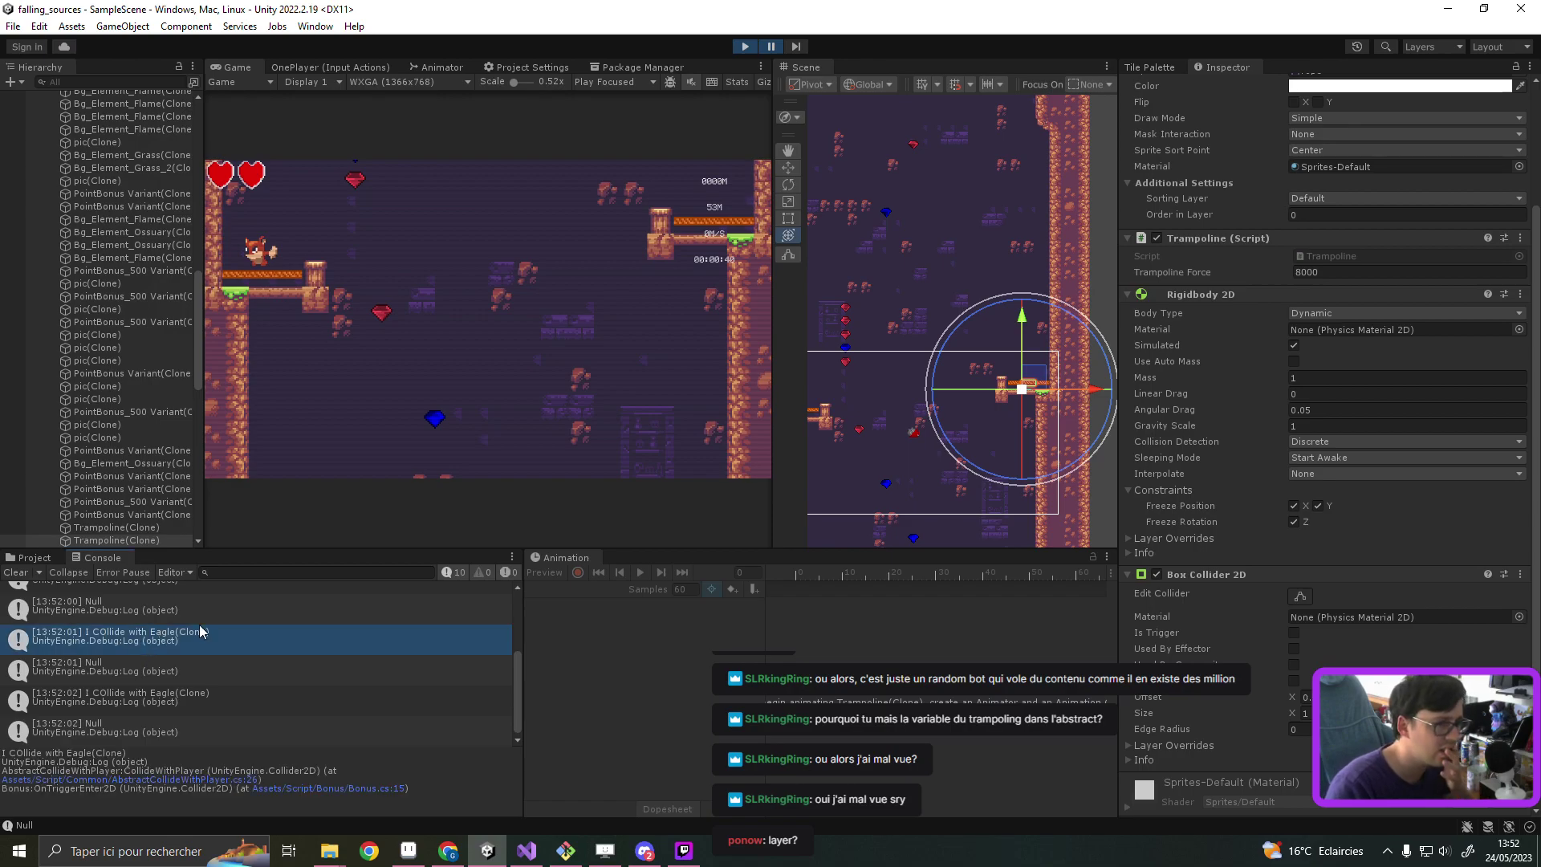
{"action": "scroll", "coordinate": [142, 627], "scroll_direction": "down", "scroll_amount": 1}
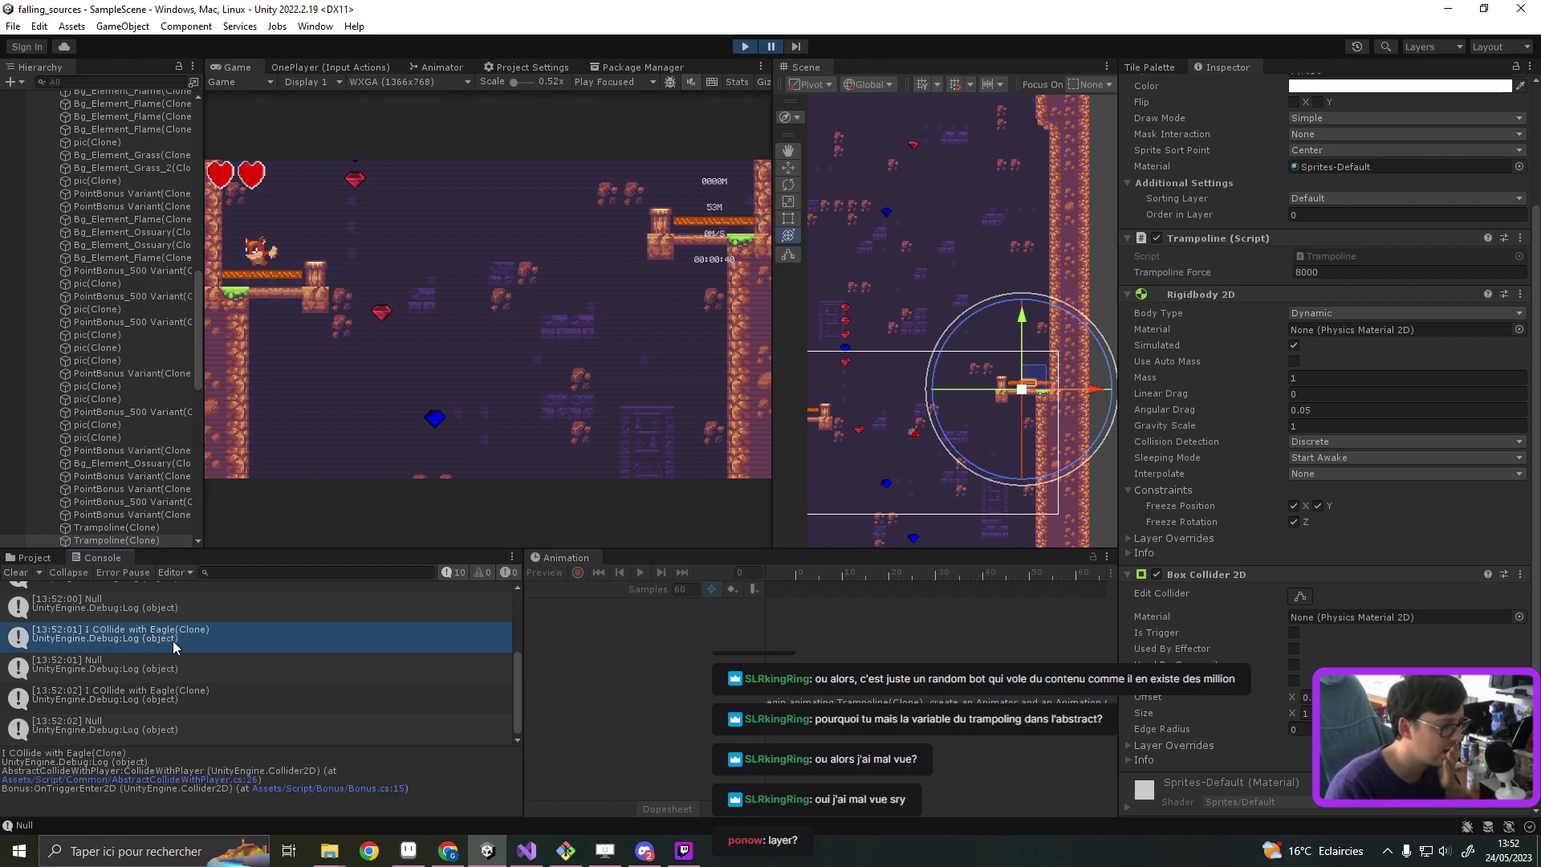
{"action": "double_click", "coordinate": [171, 642]}
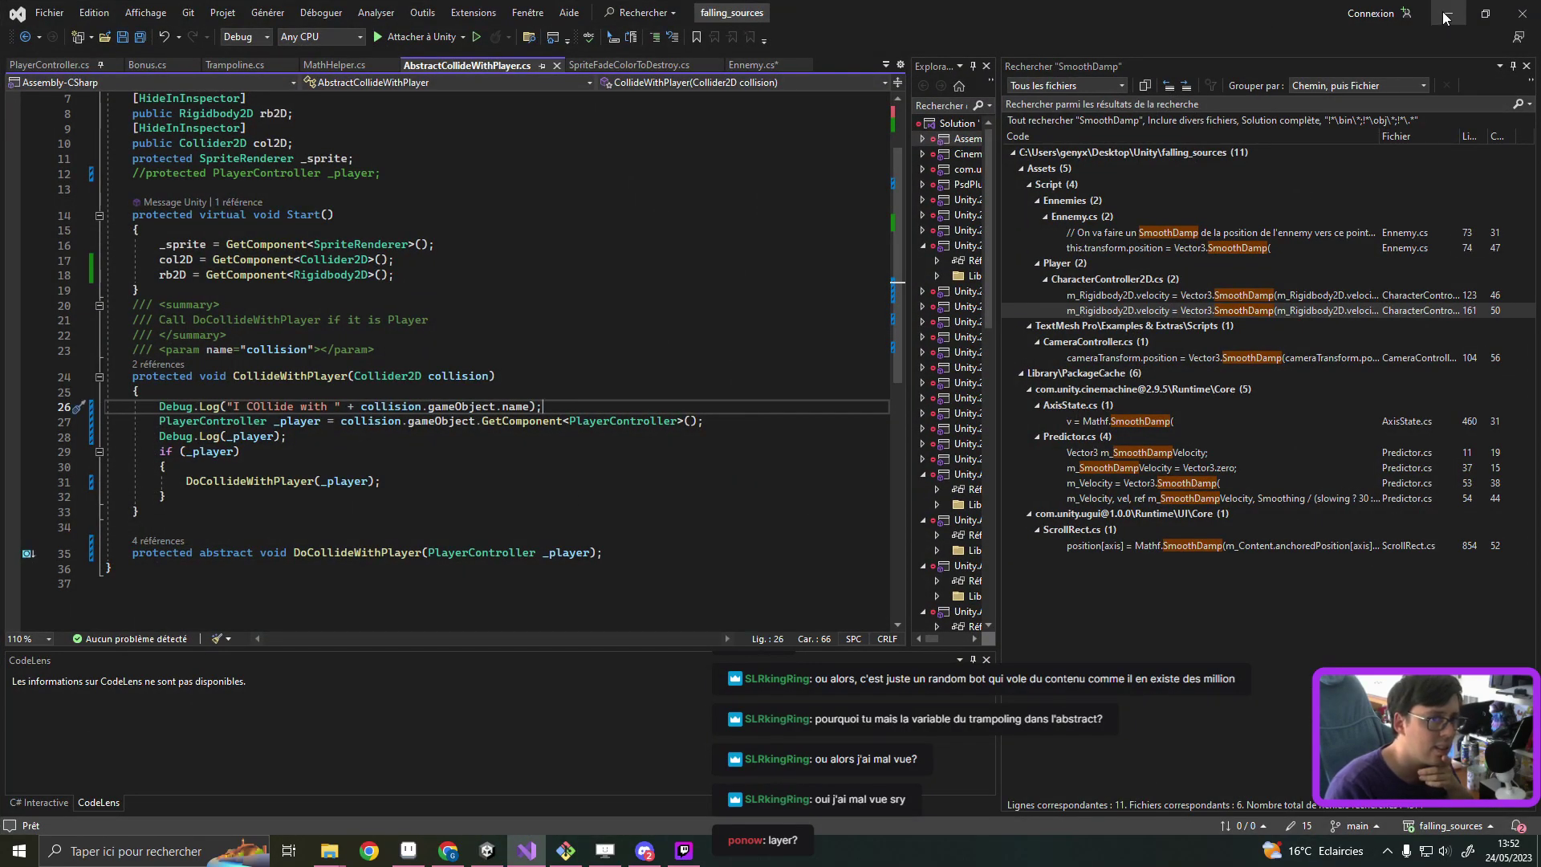
{"action": "key", "text": "alt+Tab"}
Step: Review a later eagle collision log entry, then clear the Console
{"action": "scroll", "coordinate": [960, 376], "scroll_direction": "down", "scroll_amount": 3}
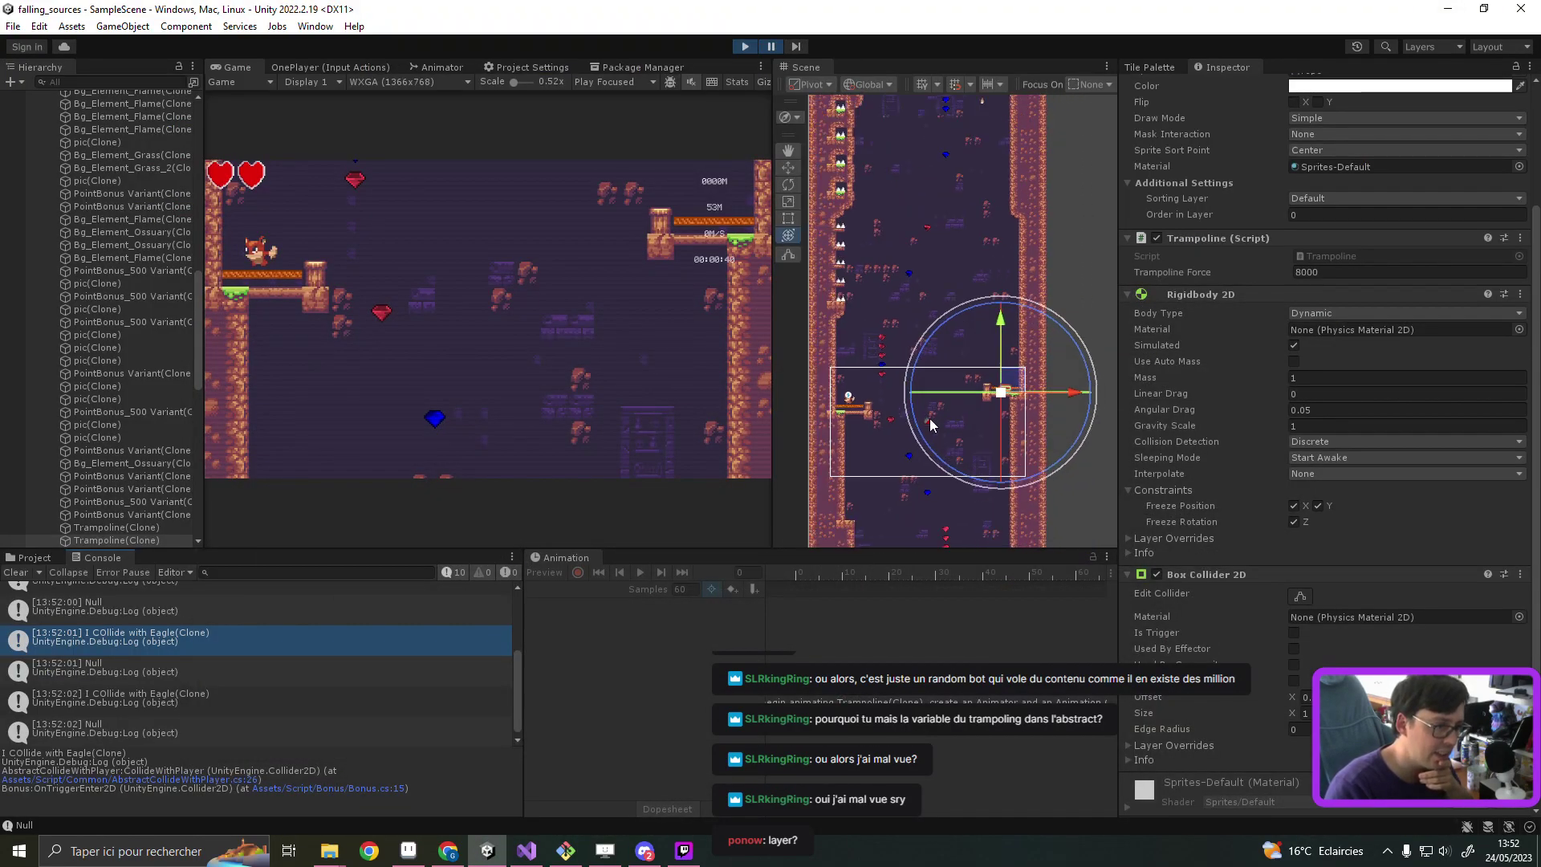
{"action": "middle_click_drag", "start_coordinate": [905, 464], "coordinate": [959, 245]}
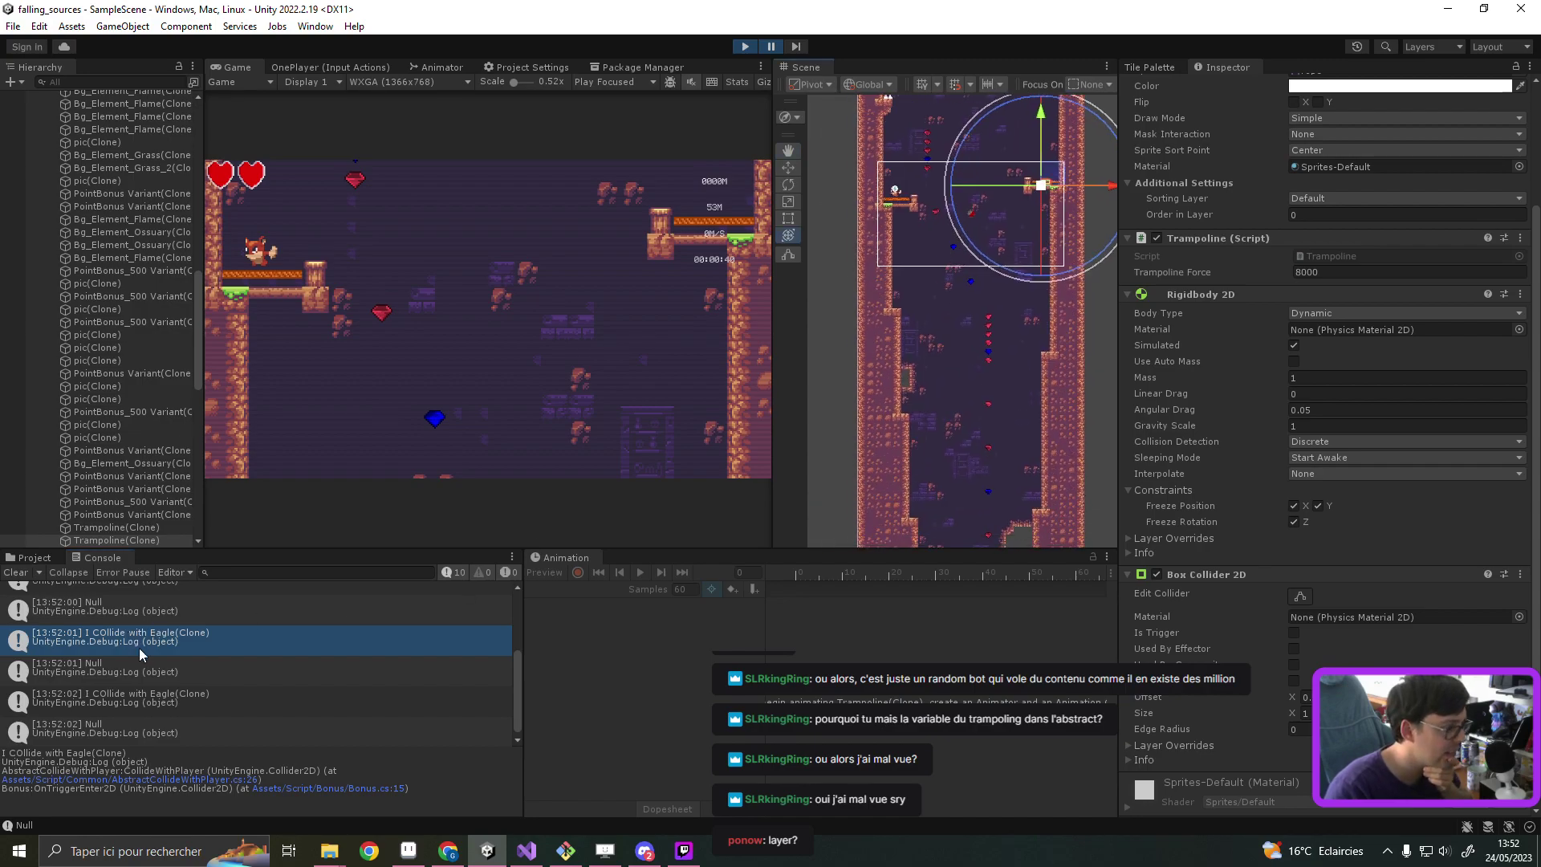
{"action": "left_click", "coordinate": [128, 701]}
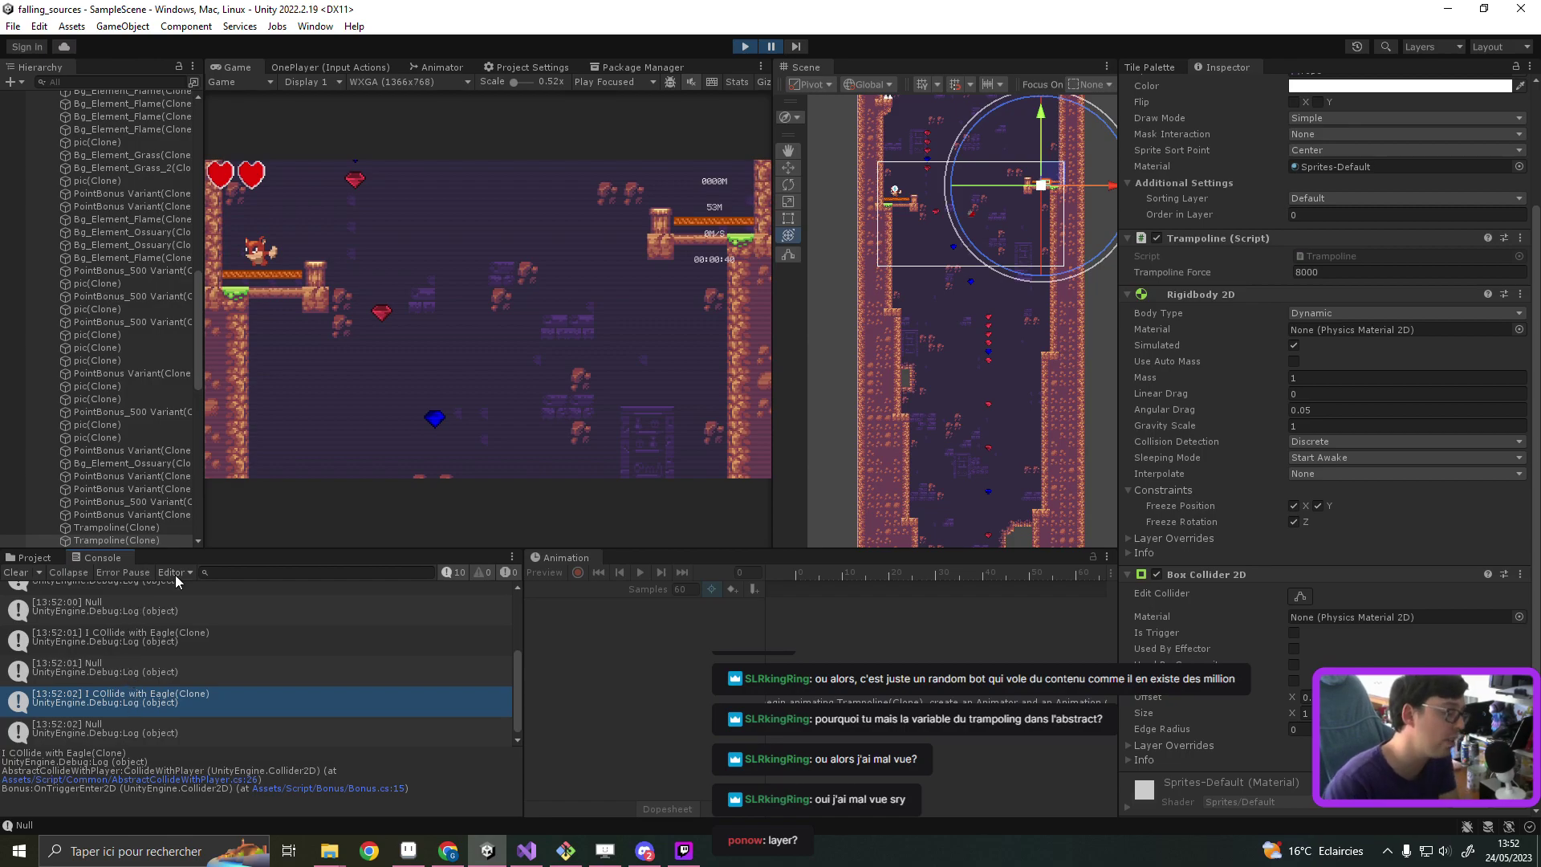
{"action": "scroll", "coordinate": [931, 290], "scroll_direction": "down", "scroll_amount": 2}
{"action": "scroll", "coordinate": [872, 419], "scroll_direction": "down", "scroll_amount": 2}
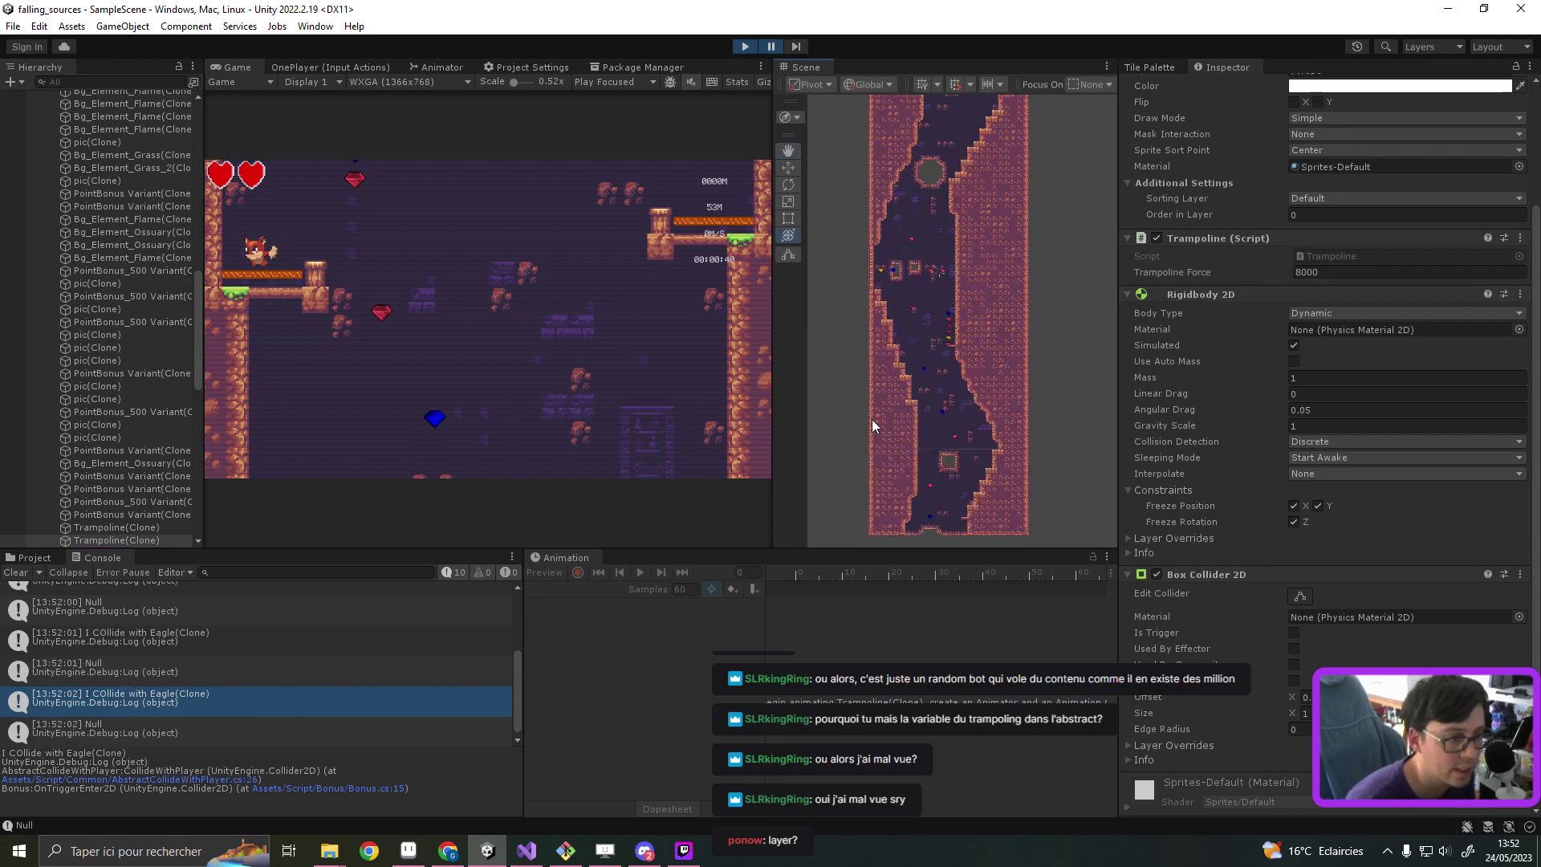
{"action": "scroll", "coordinate": [986, 386], "scroll_direction": "down", "scroll_amount": 2}
{"action": "scroll", "coordinate": [989, 290], "scroll_direction": "up", "scroll_amount": 2}
{"action": "scroll", "coordinate": [1003, 232], "scroll_direction": "up", "scroll_amount": 2}
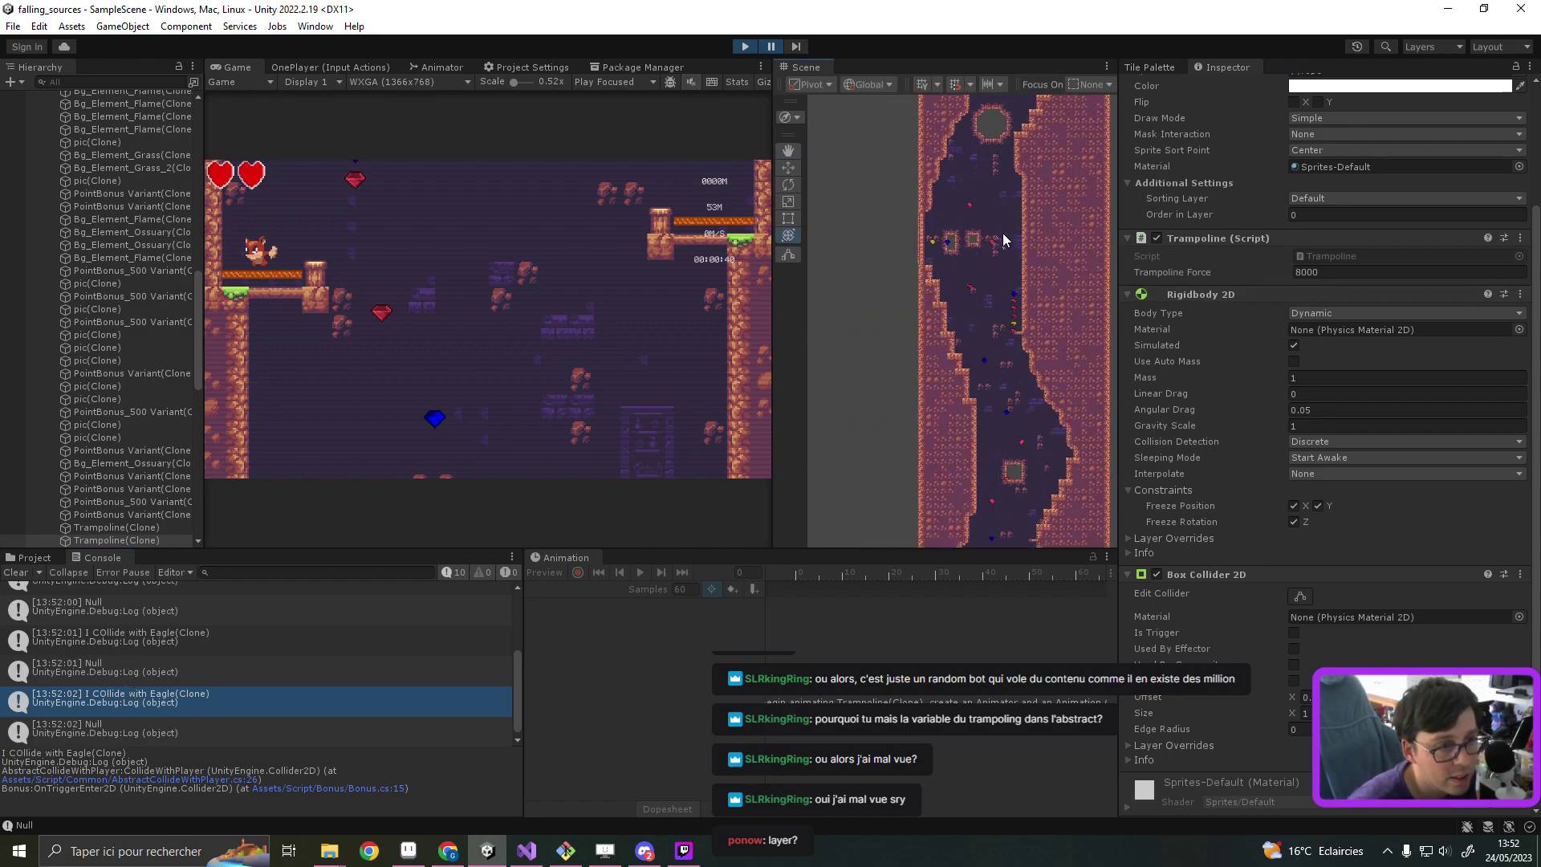
{"action": "scroll", "coordinate": [1003, 233], "scroll_direction": "up", "scroll_amount": 2}
{"action": "scroll", "coordinate": [1003, 233], "scroll_direction": "up", "scroll_amount": 2}
{"action": "scroll", "coordinate": [1004, 233], "scroll_direction": "up", "scroll_amount": 1}
{"action": "scroll", "coordinate": [1009, 245], "scroll_direction": "up", "scroll_amount": 2}
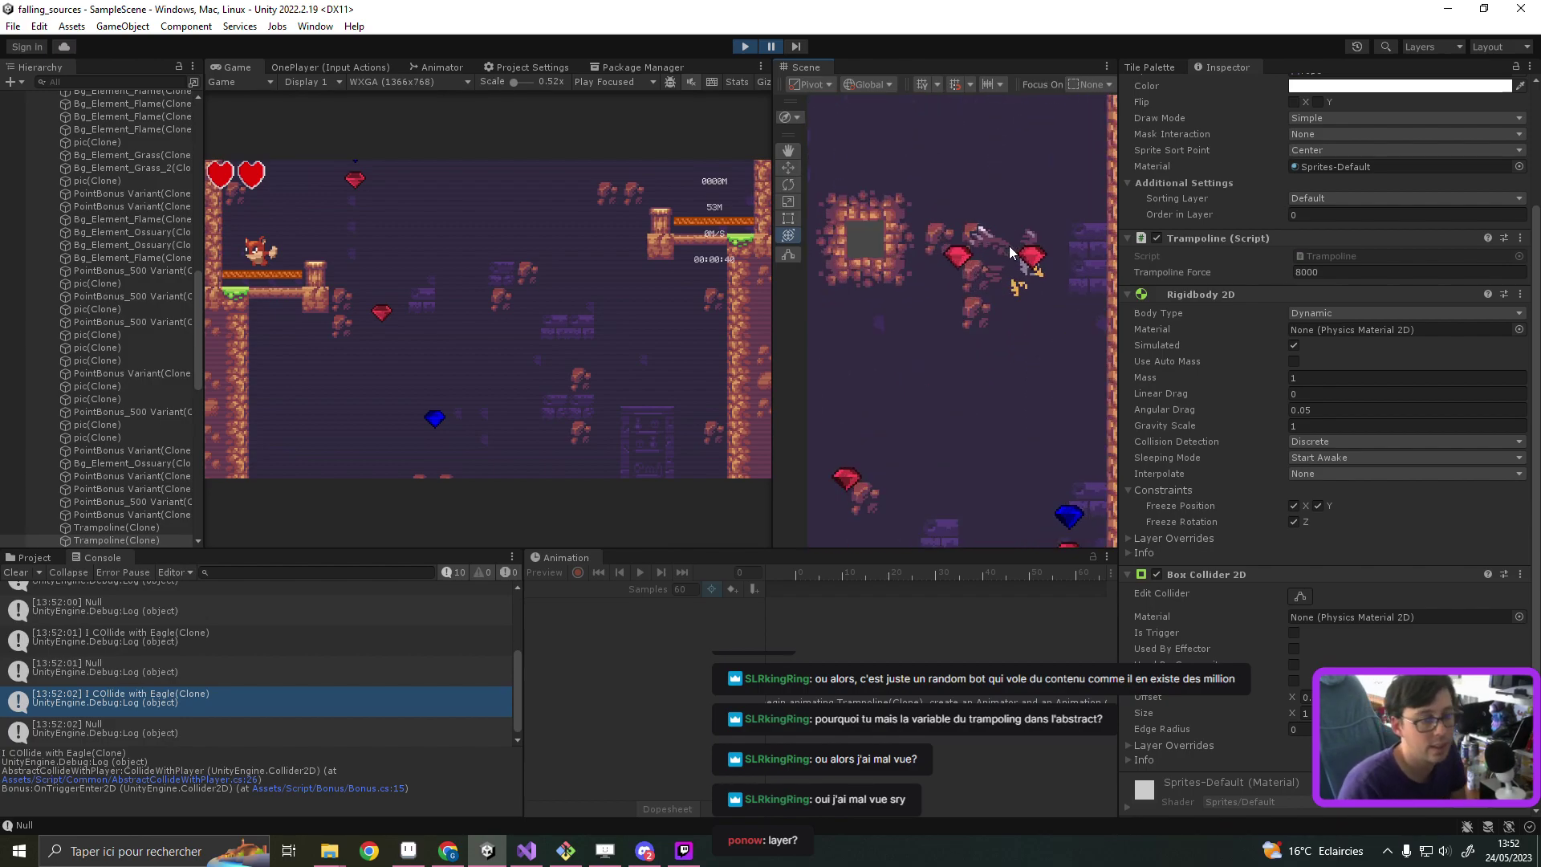
{"action": "scroll", "coordinate": [1009, 254], "scroll_direction": "up", "scroll_amount": 1}
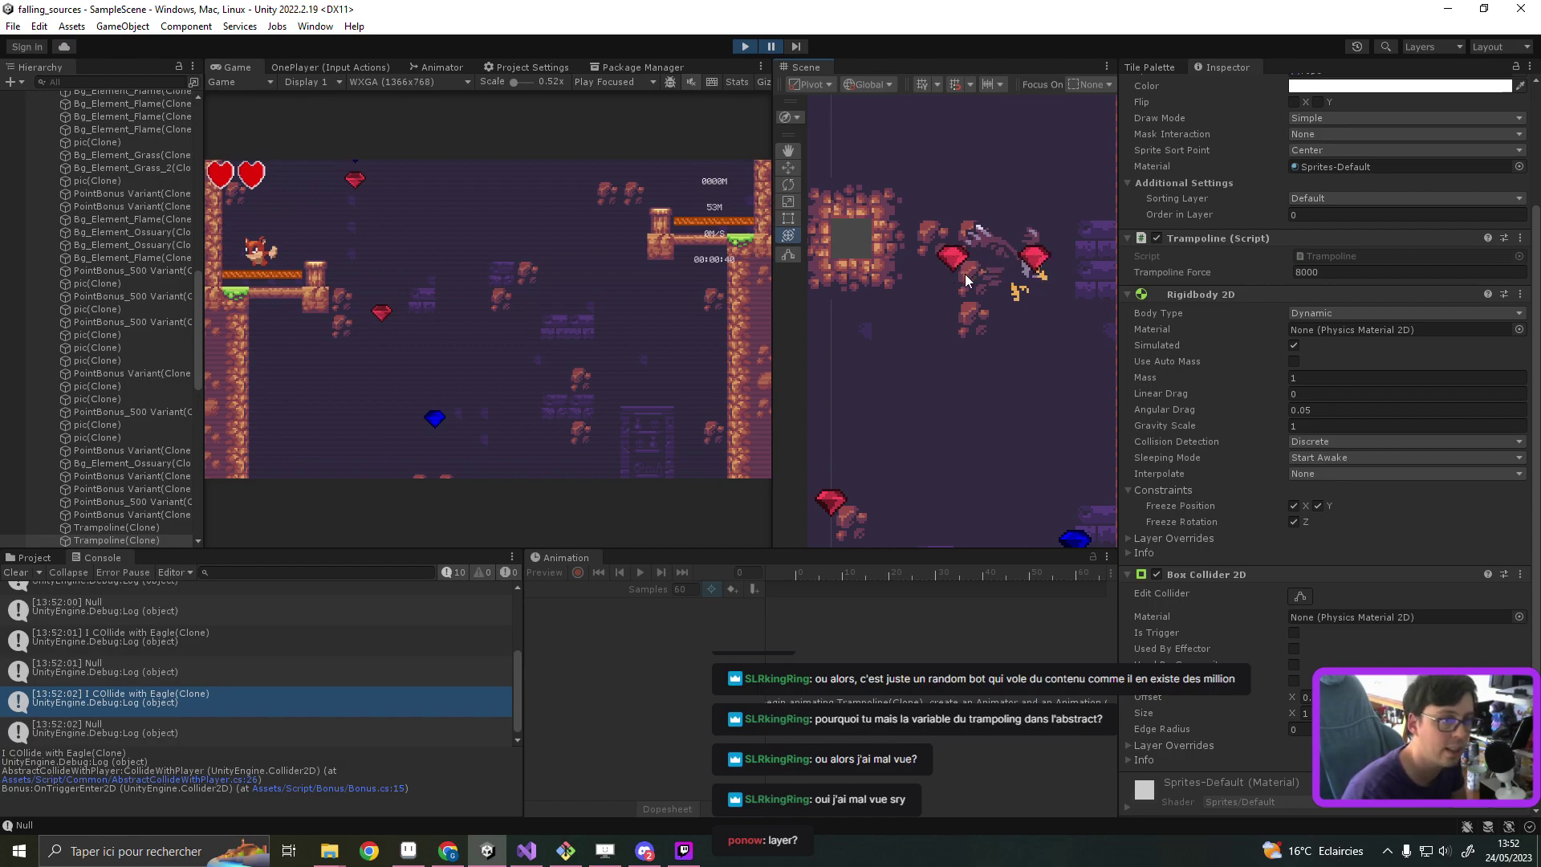
{"action": "left_click", "coordinate": [15, 572]}
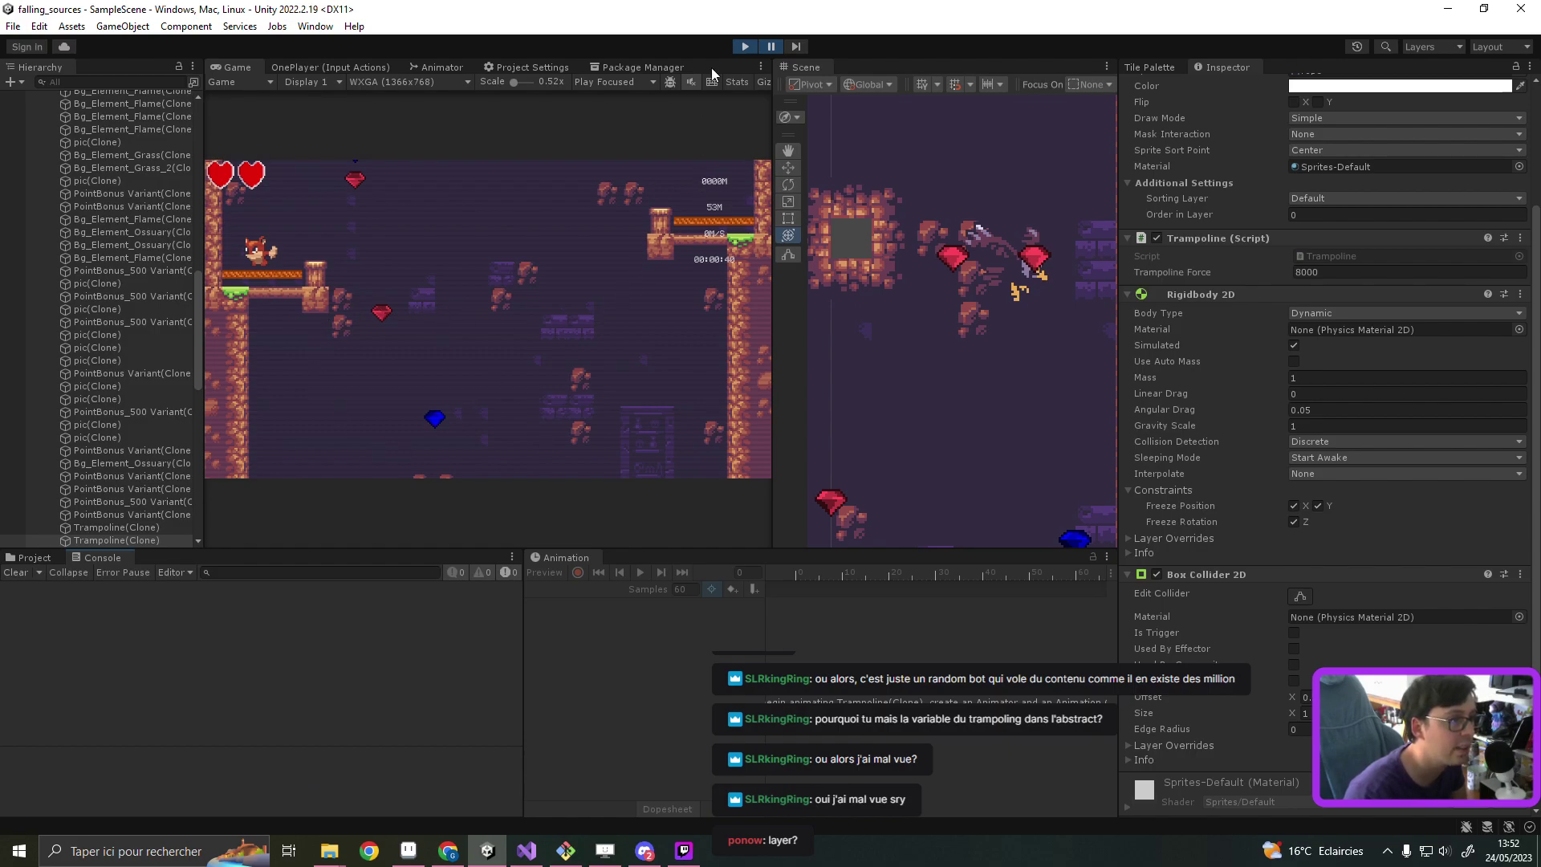
Step: Stop Play mode, clear the Console, open Git Bash, then return to Visual Studio on AbstractCollideWithPlayer.cs
{"action": "left_click", "coordinate": [743, 46]}
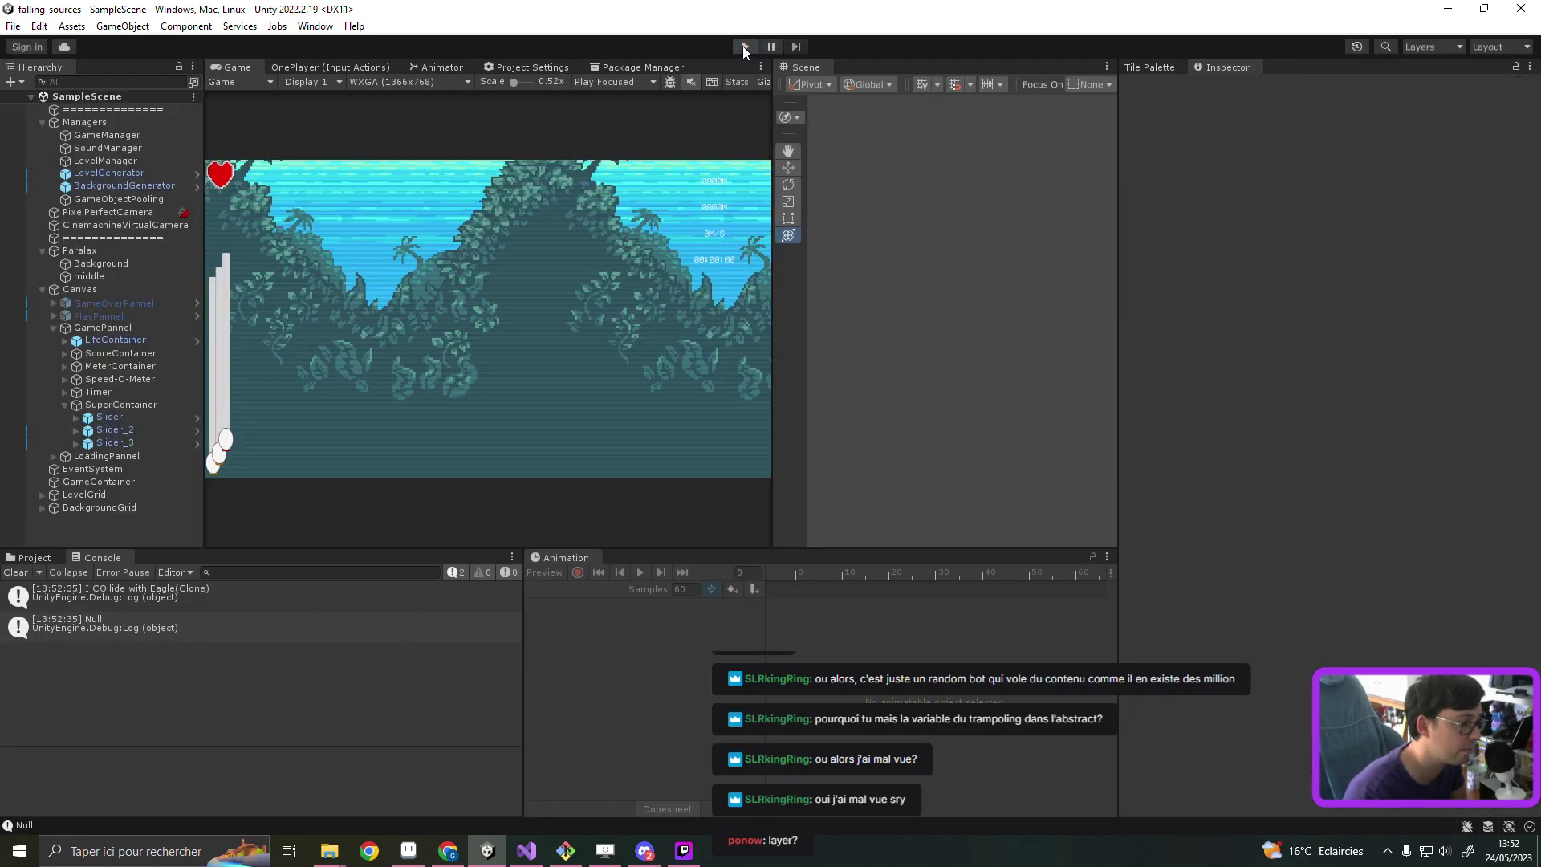
{"action": "left_click", "coordinate": [26, 573]}
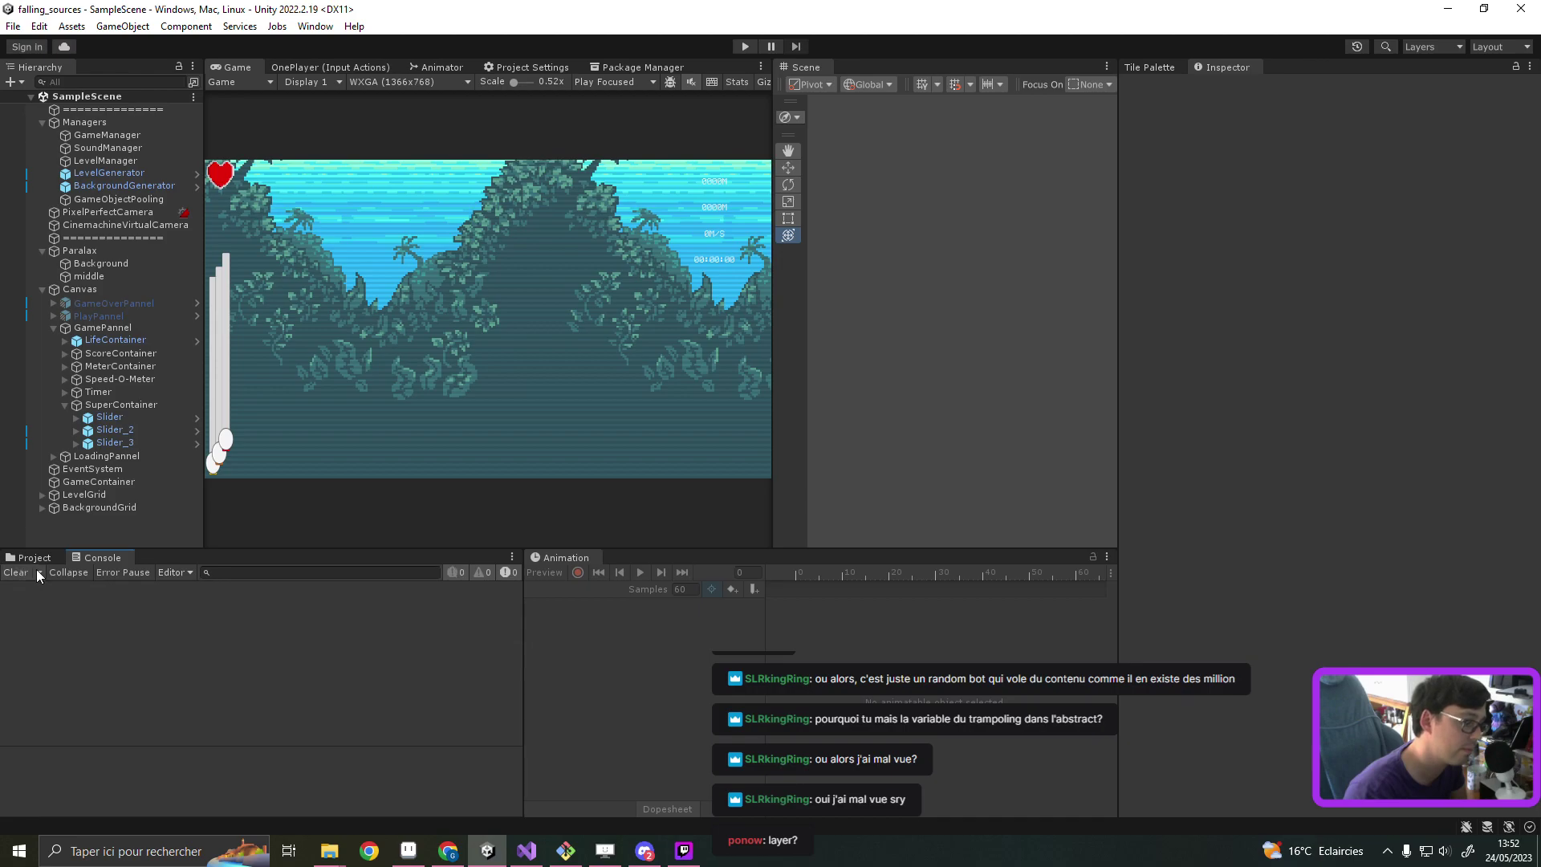
{"action": "mouse_move", "coordinate": [568, 856]}
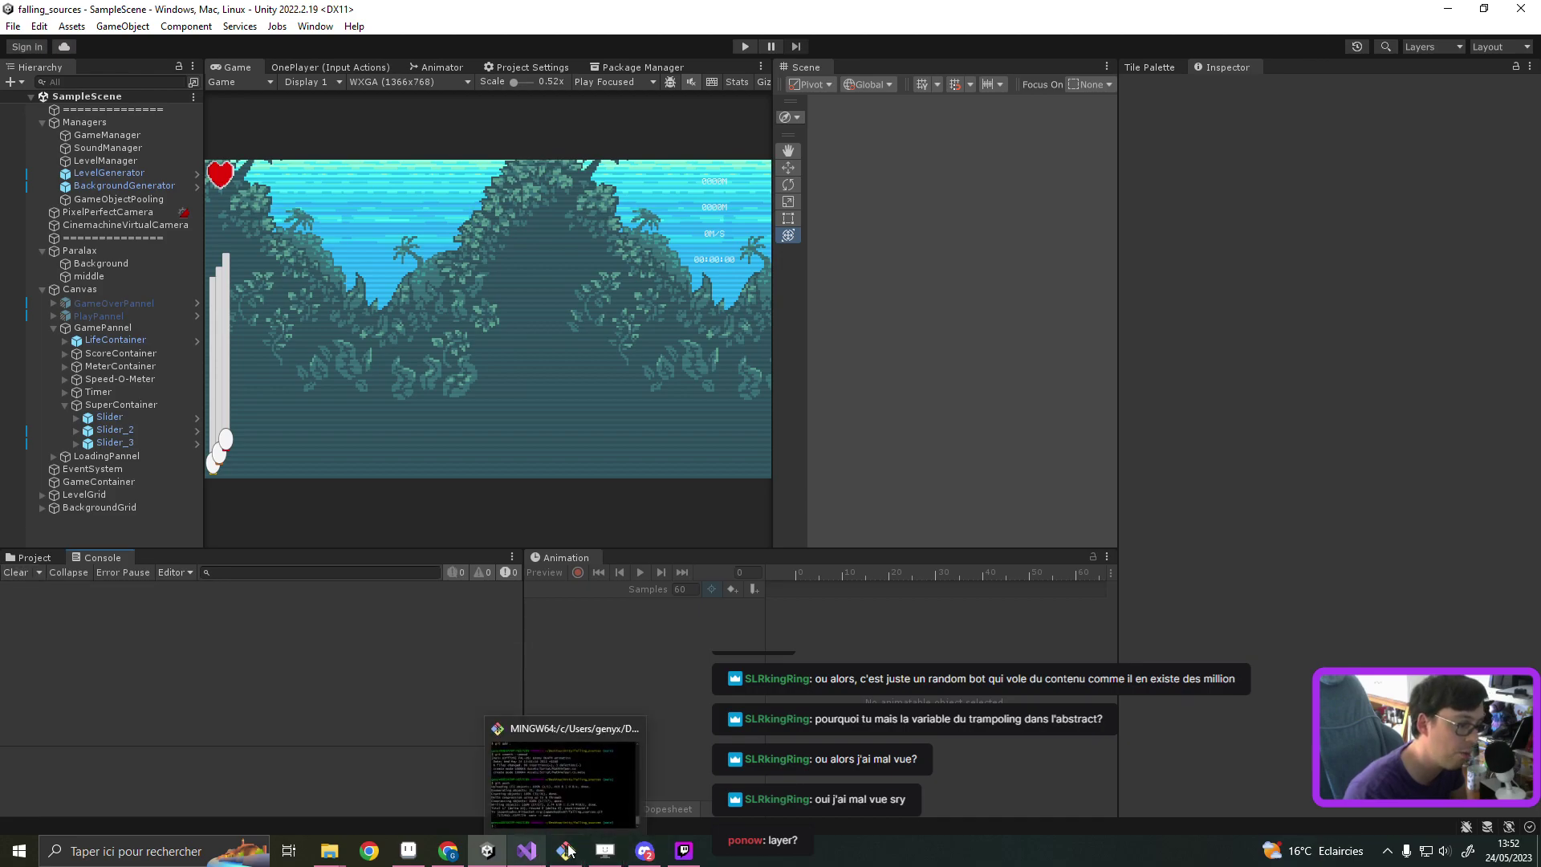
{"action": "left_click", "coordinate": [562, 797]}
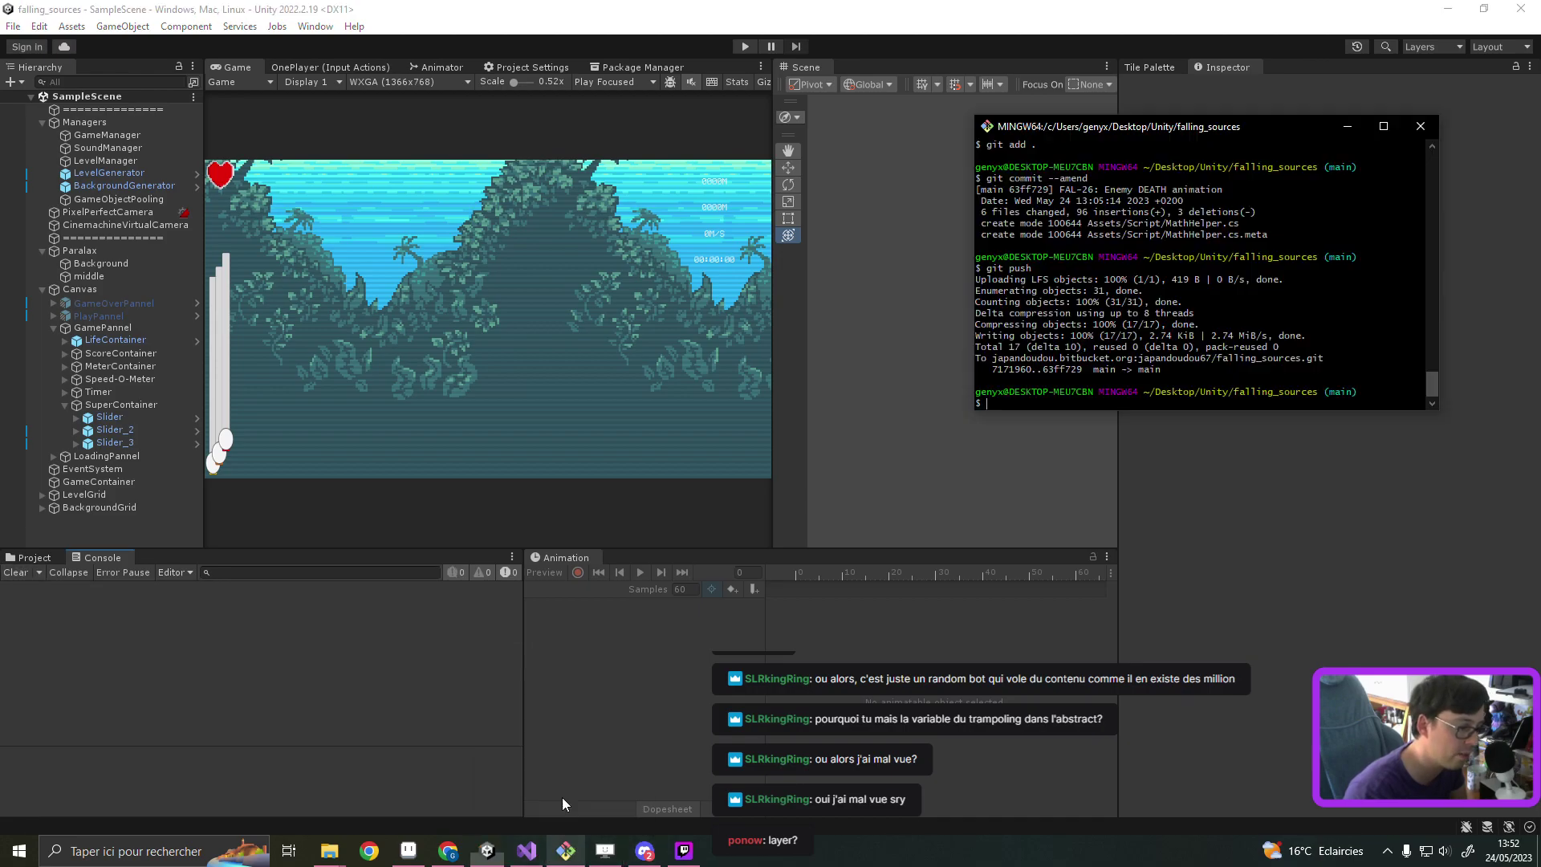
{"action": "left_click", "coordinate": [526, 851]}
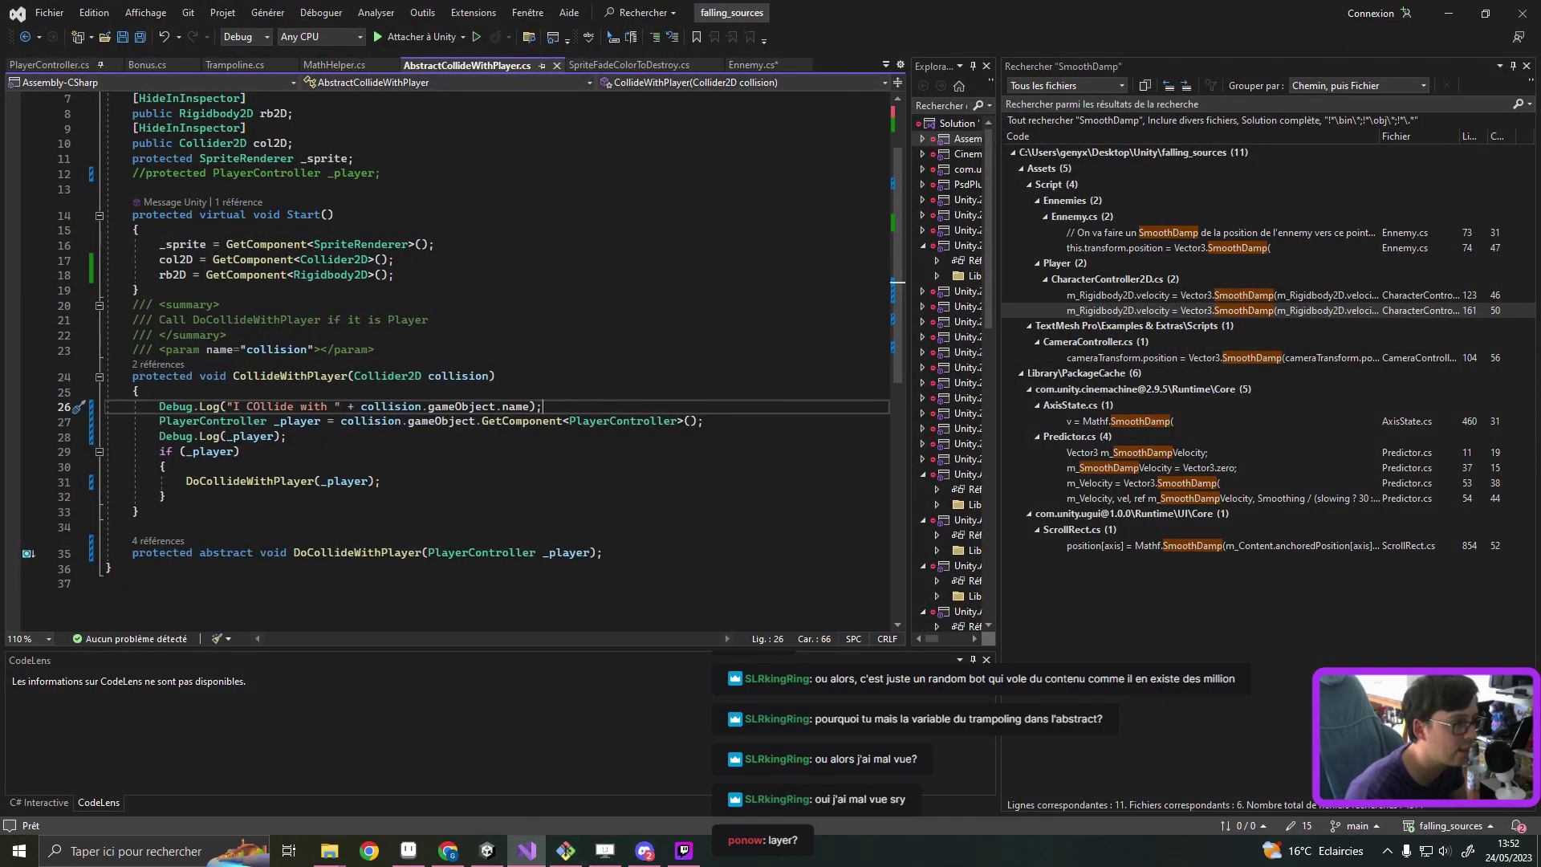
Step: Delete both Debug.Log lines from CollideWithPlayer in AbstractCollideWithPlayer.cs and save the file
{"action": "left_click", "coordinate": [328, 259]}
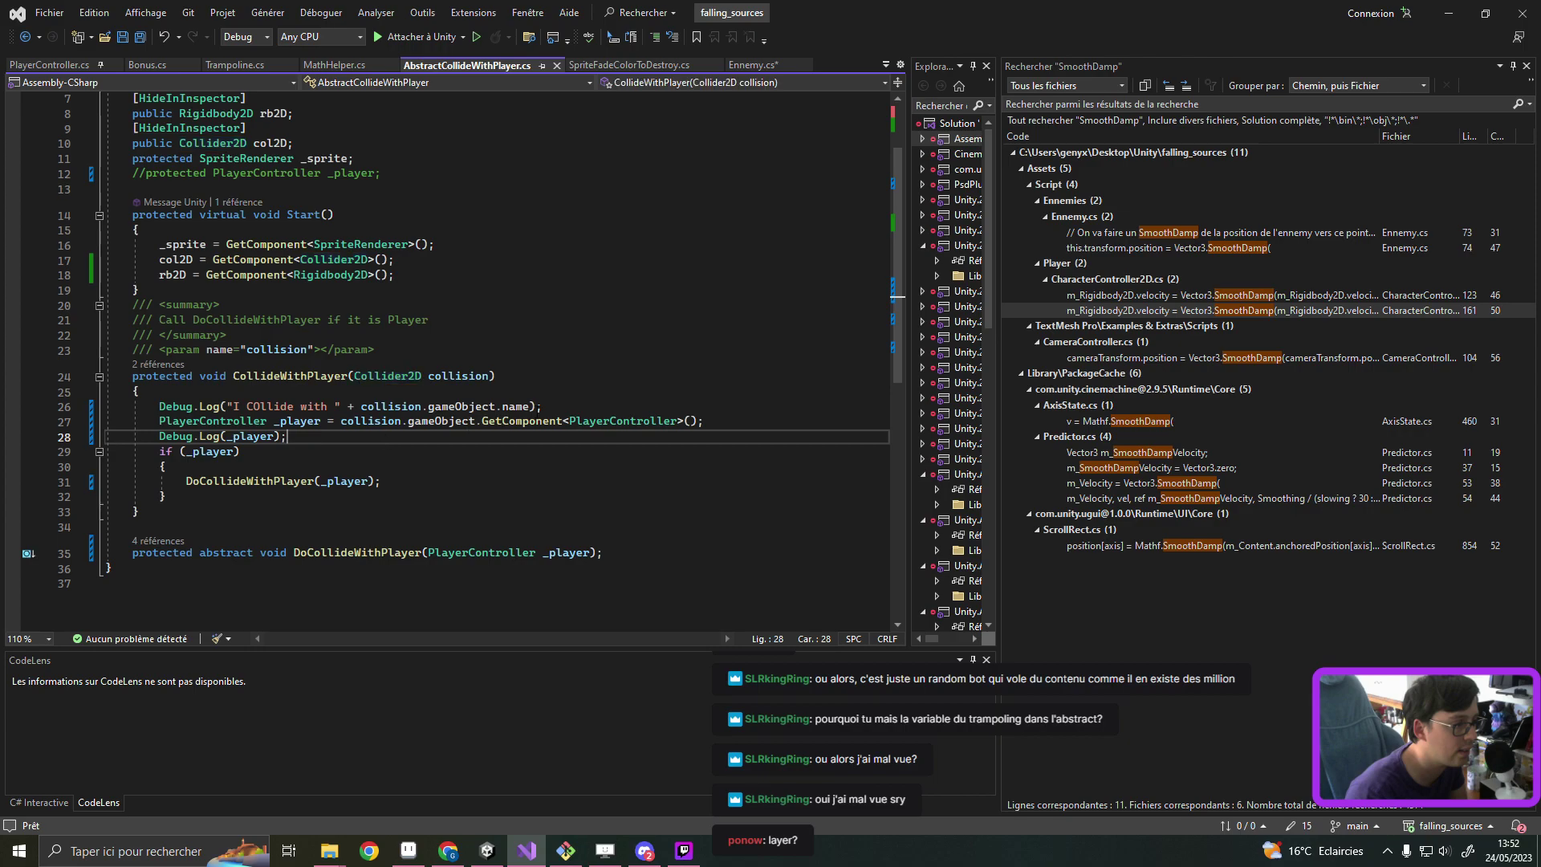
{"action": "triple_click", "coordinate": [540, 407]}
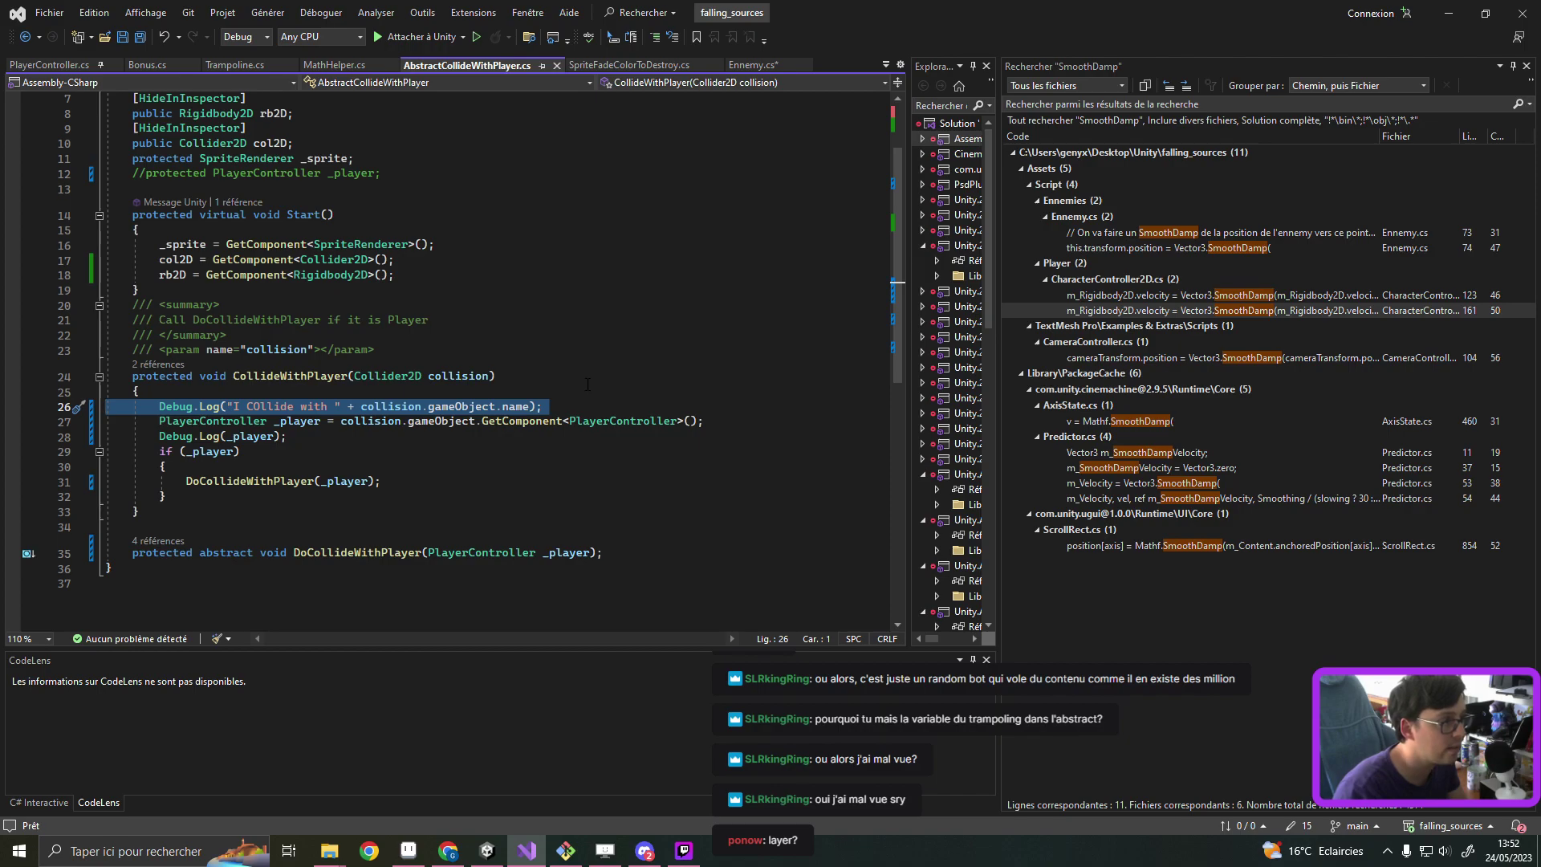
{"action": "scroll", "coordinate": [588, 385], "scroll_direction": "up", "scroll_amount": 2}
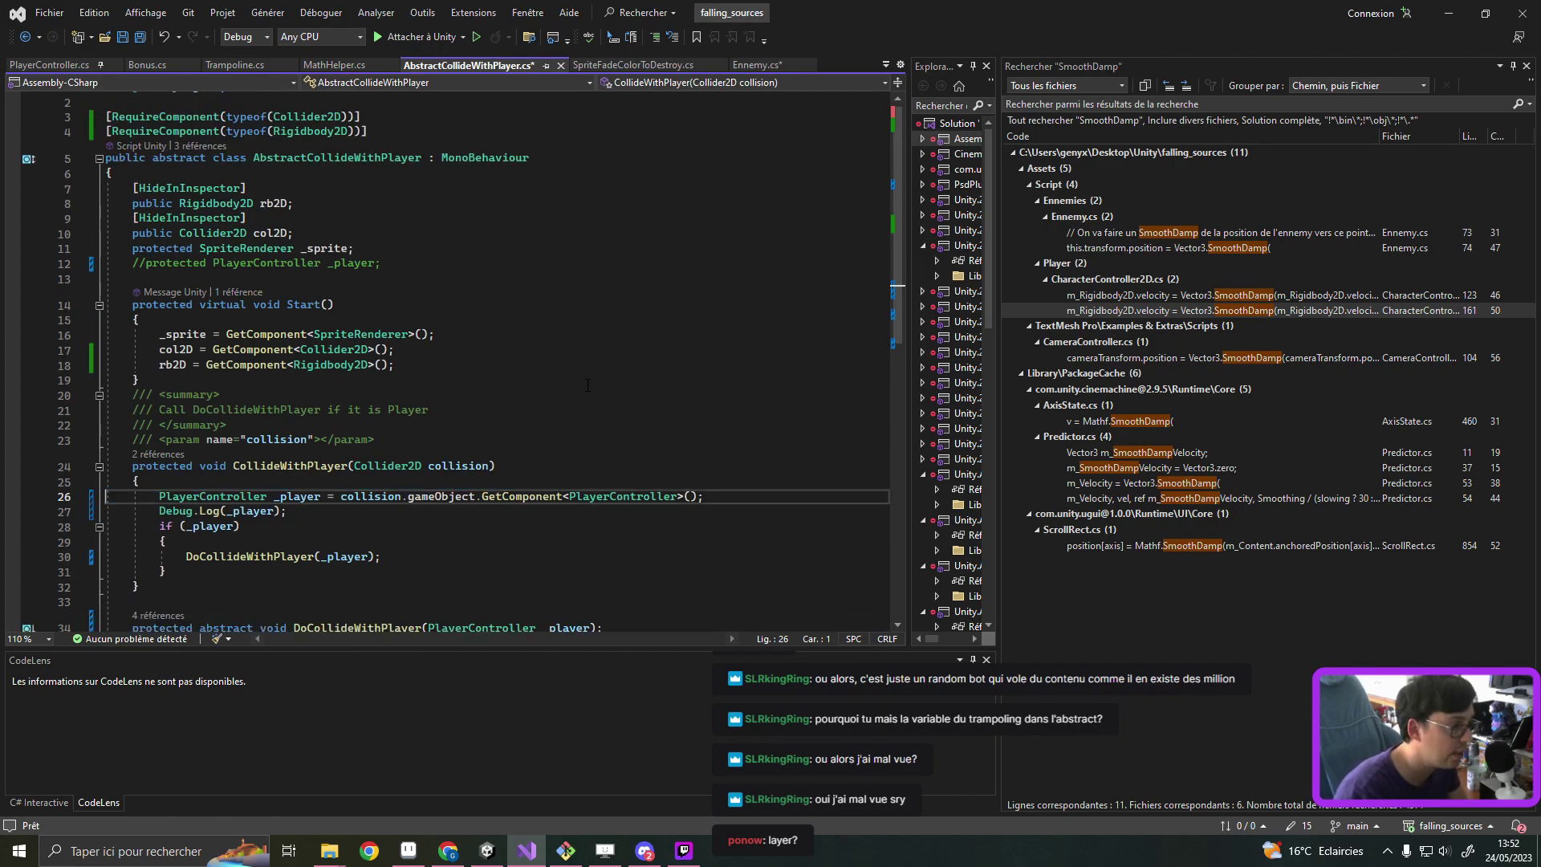
{"action": "key", "text": "Delete"}
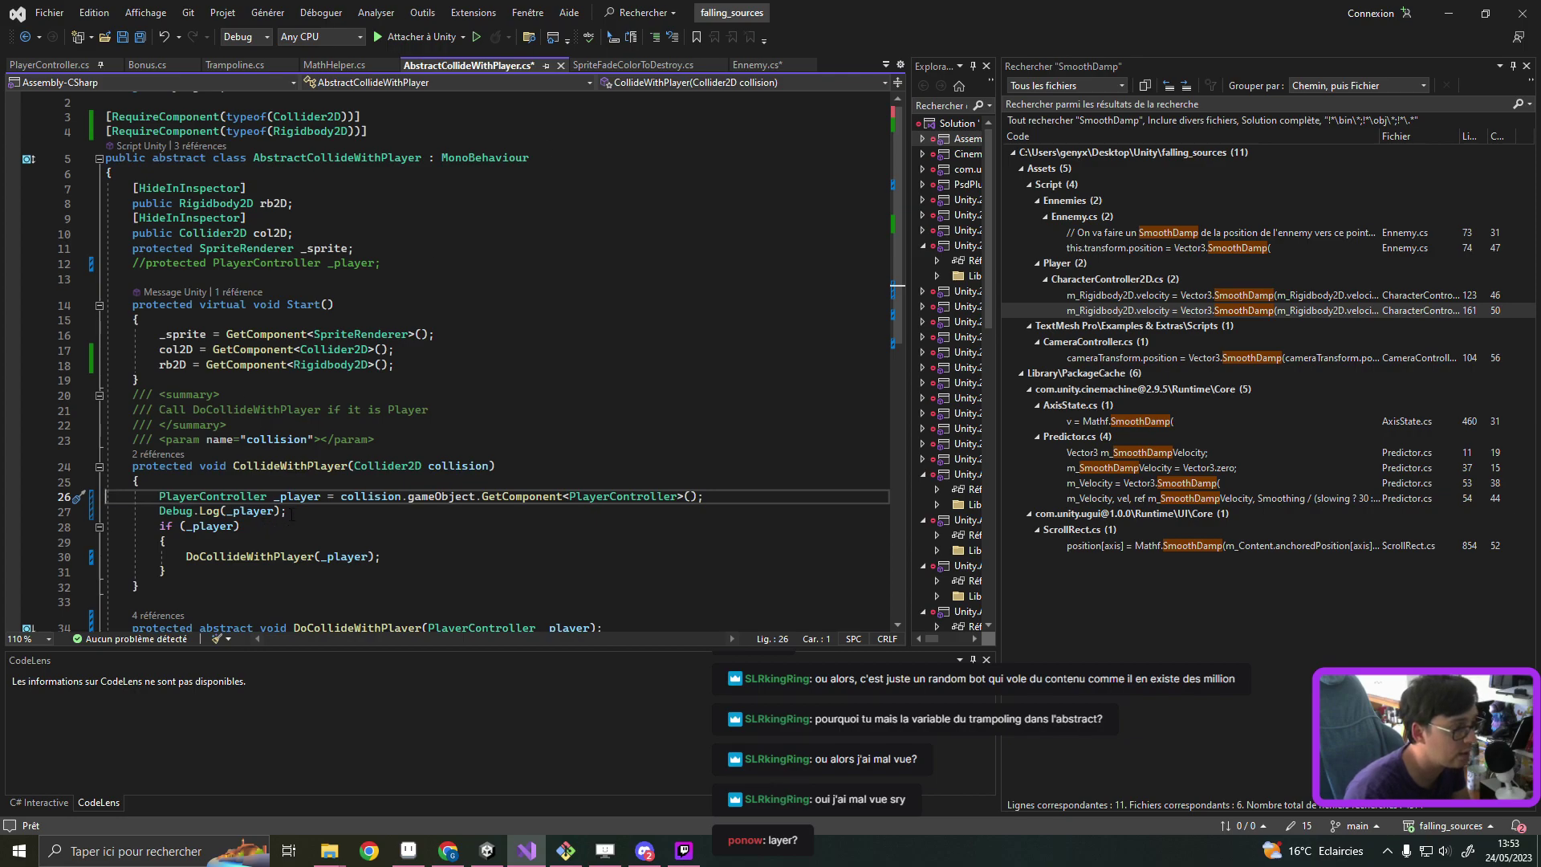
{"action": "left_click_drag", "start_coordinate": [292, 515], "coordinate": [105, 514]}
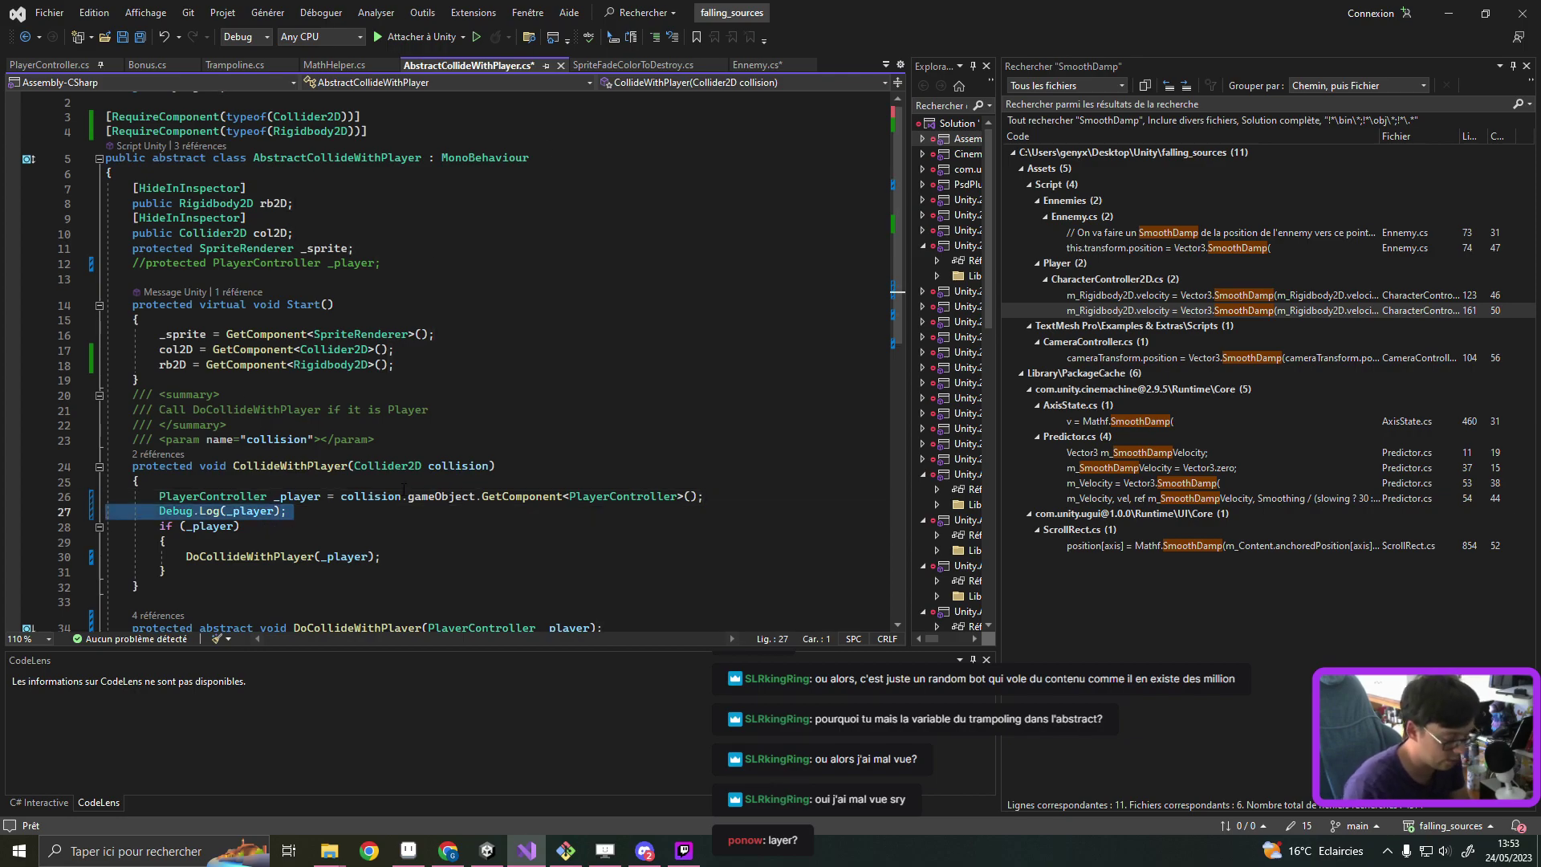
{"action": "key", "text": "Delete"}
{"action": "key", "text": "Delete"}
{"action": "key", "text": "ctrl+s"}
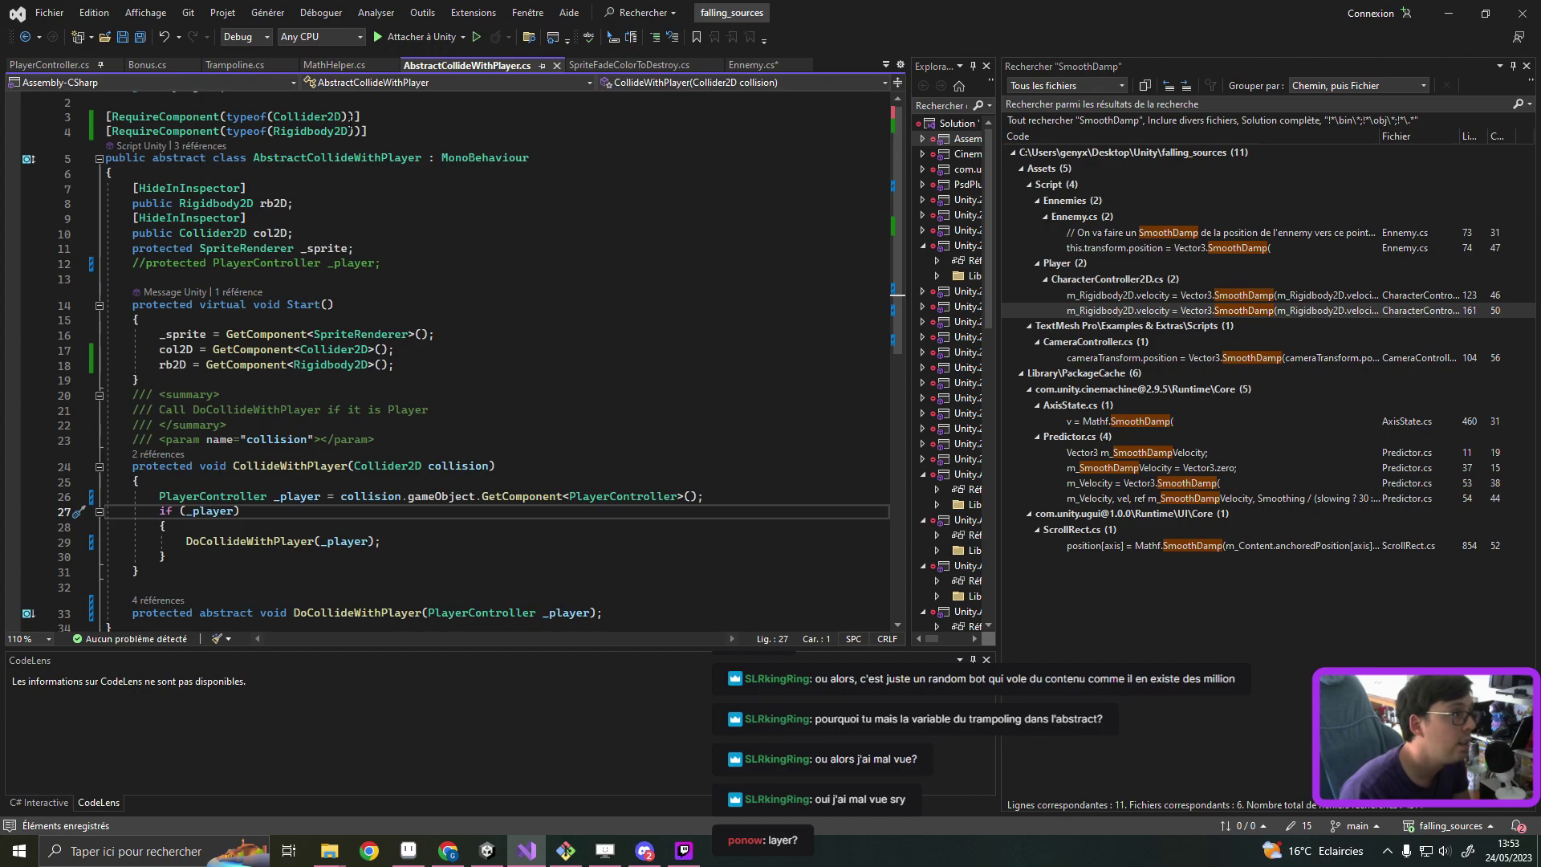
Step: Check the Debug.Log line in Trampoline.cs's DoCollideWithPlayer, then minimise Visual Studio
{"action": "left_click", "coordinate": [235, 64]}
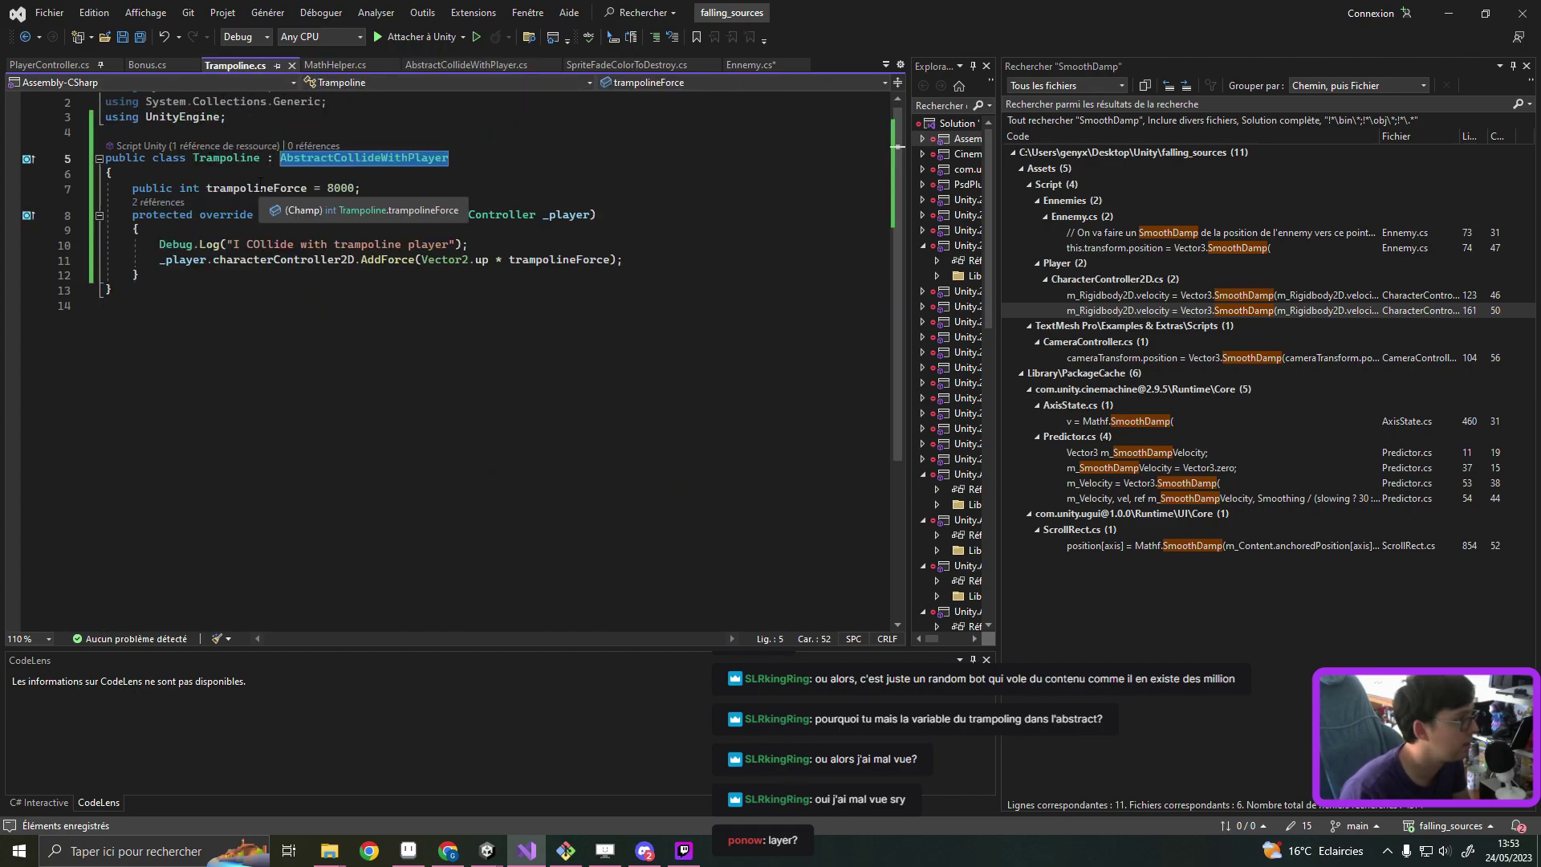
{"action": "left_click", "coordinate": [184, 177]}
{"action": "scroll", "coordinate": [184, 180], "scroll_direction": "up", "scroll_amount": 1}
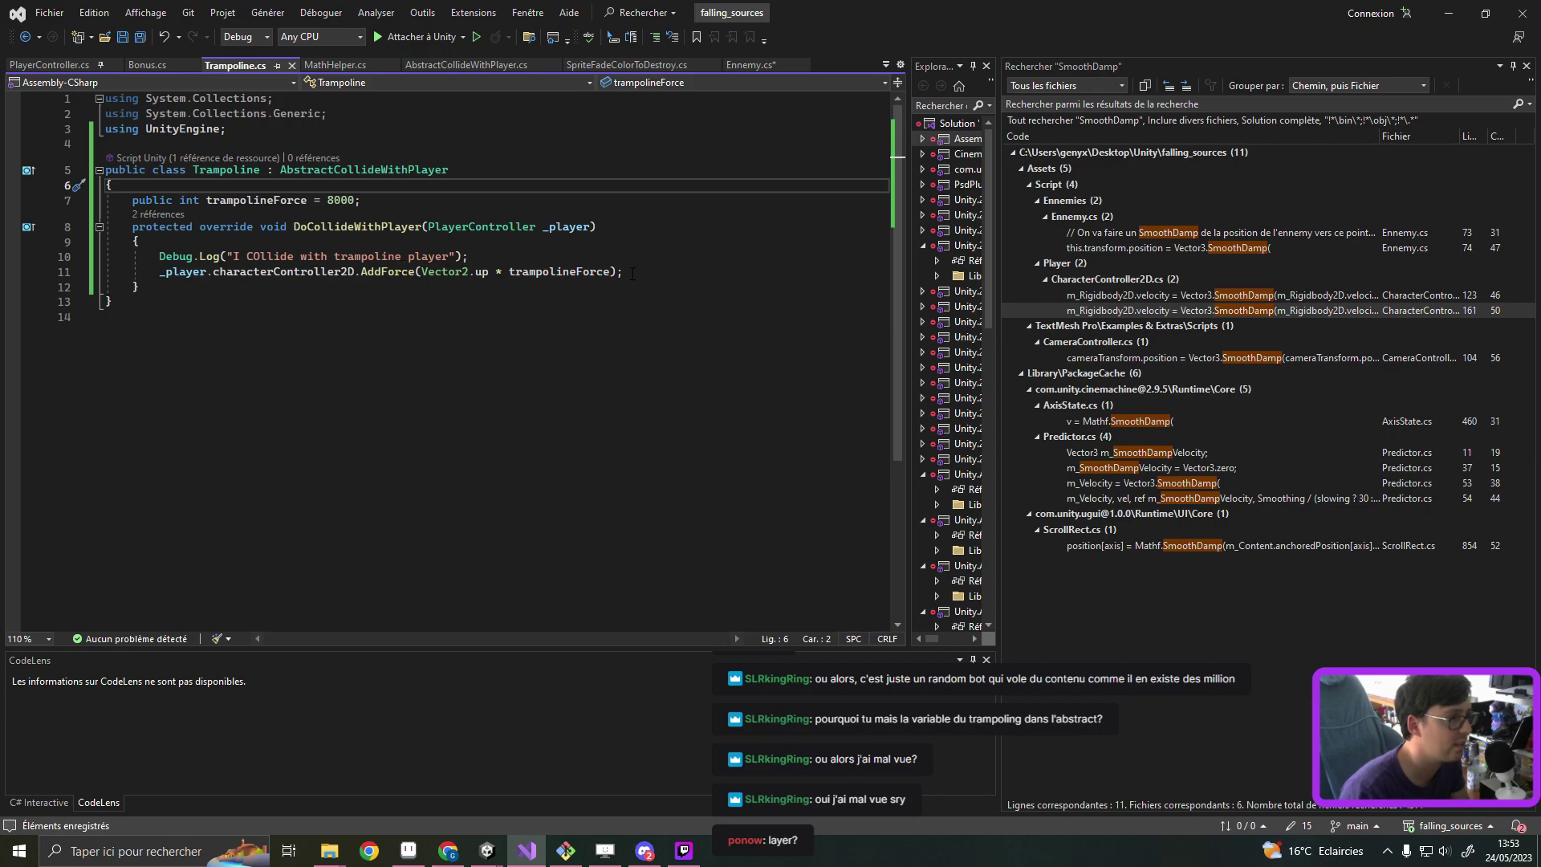
{"action": "left_click", "coordinate": [514, 241]}
{"action": "triple_click", "coordinate": [507, 256]}
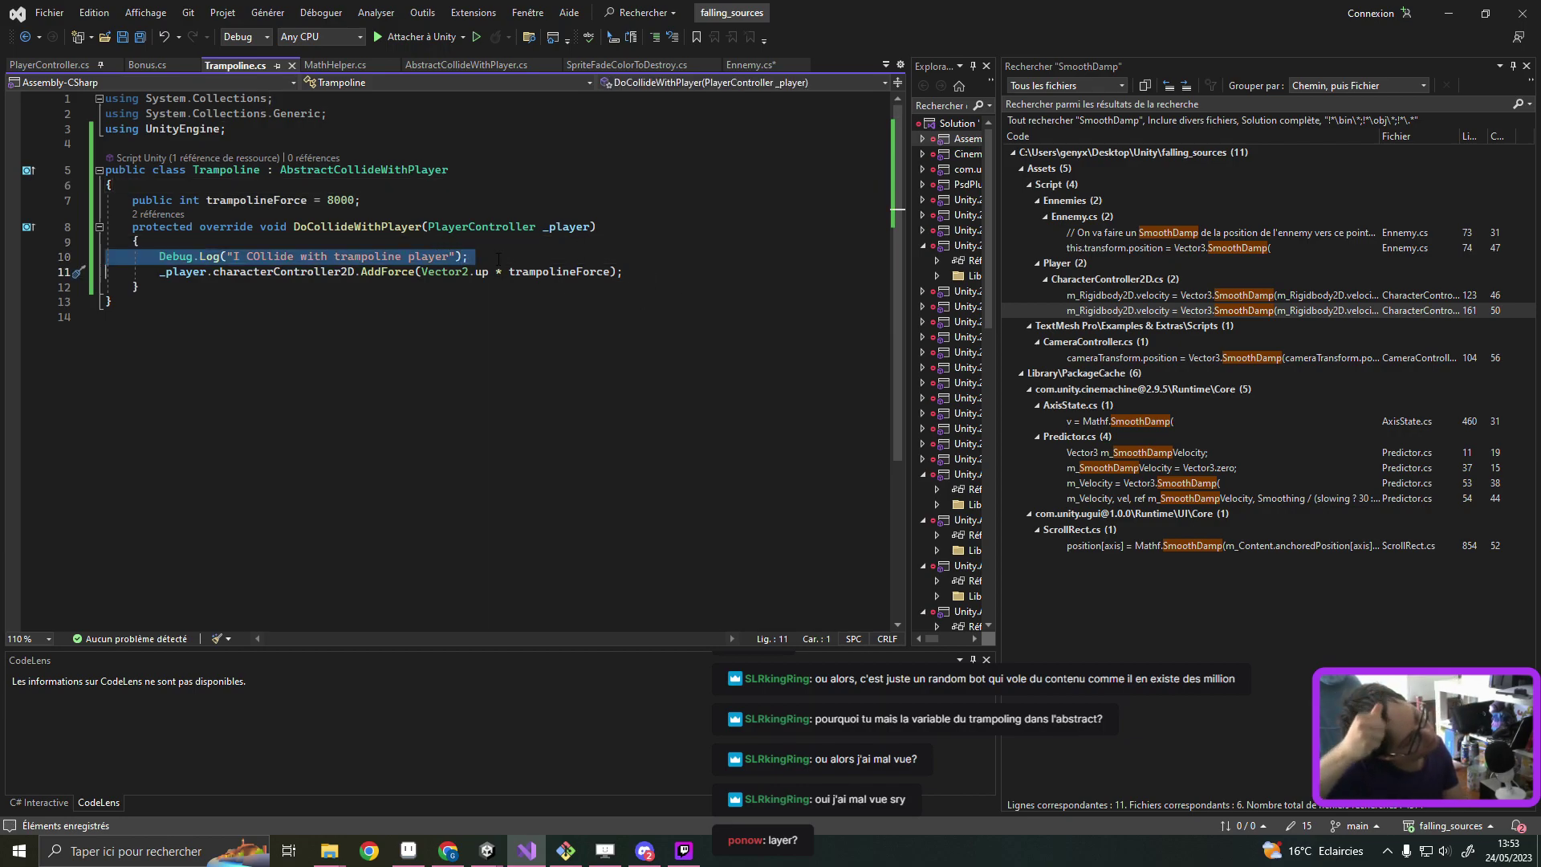
{"action": "left_click", "coordinate": [1438, 17]}
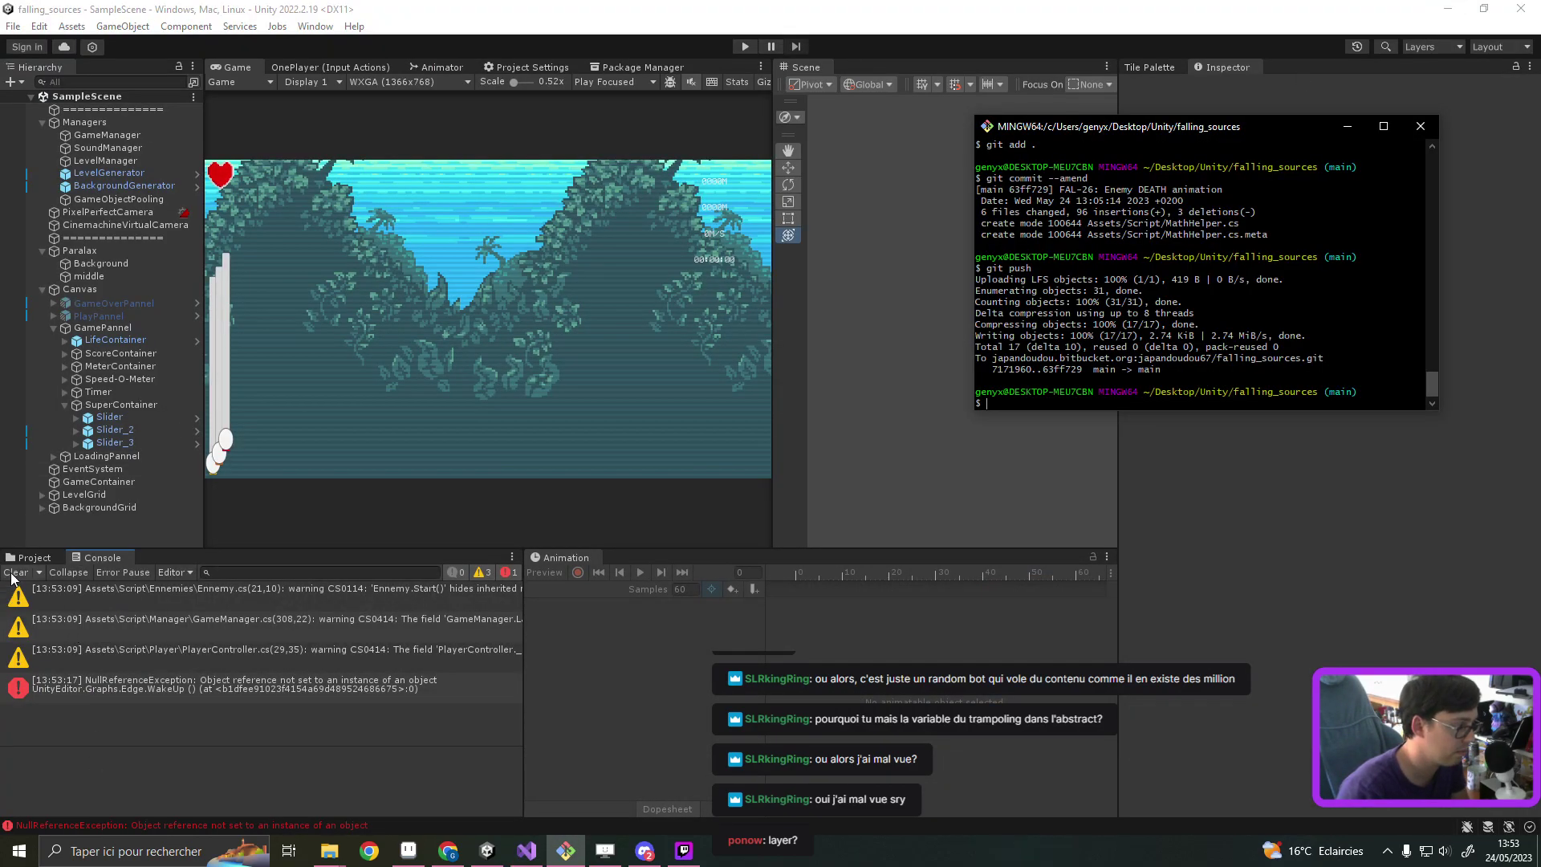
Step: Open the Trampoline prefab from the Obstacle prefab folder for editing
{"action": "left_click", "coordinate": [13, 573]}
{"action": "left_click", "coordinate": [30, 557]}
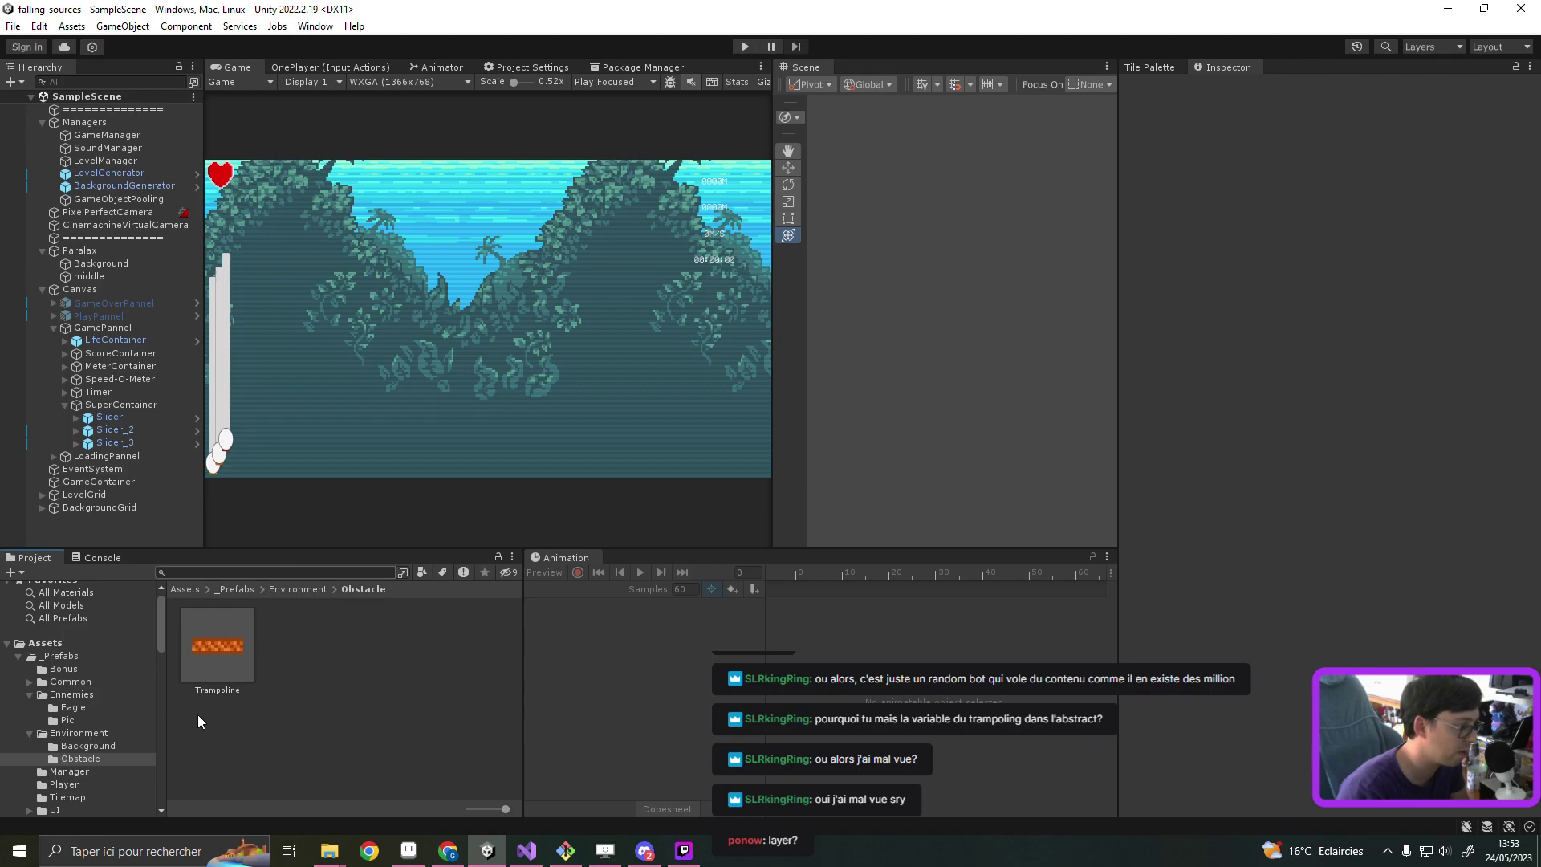
{"action": "left_click", "coordinate": [207, 673]}
{"action": "double_click", "coordinate": [208, 668]}
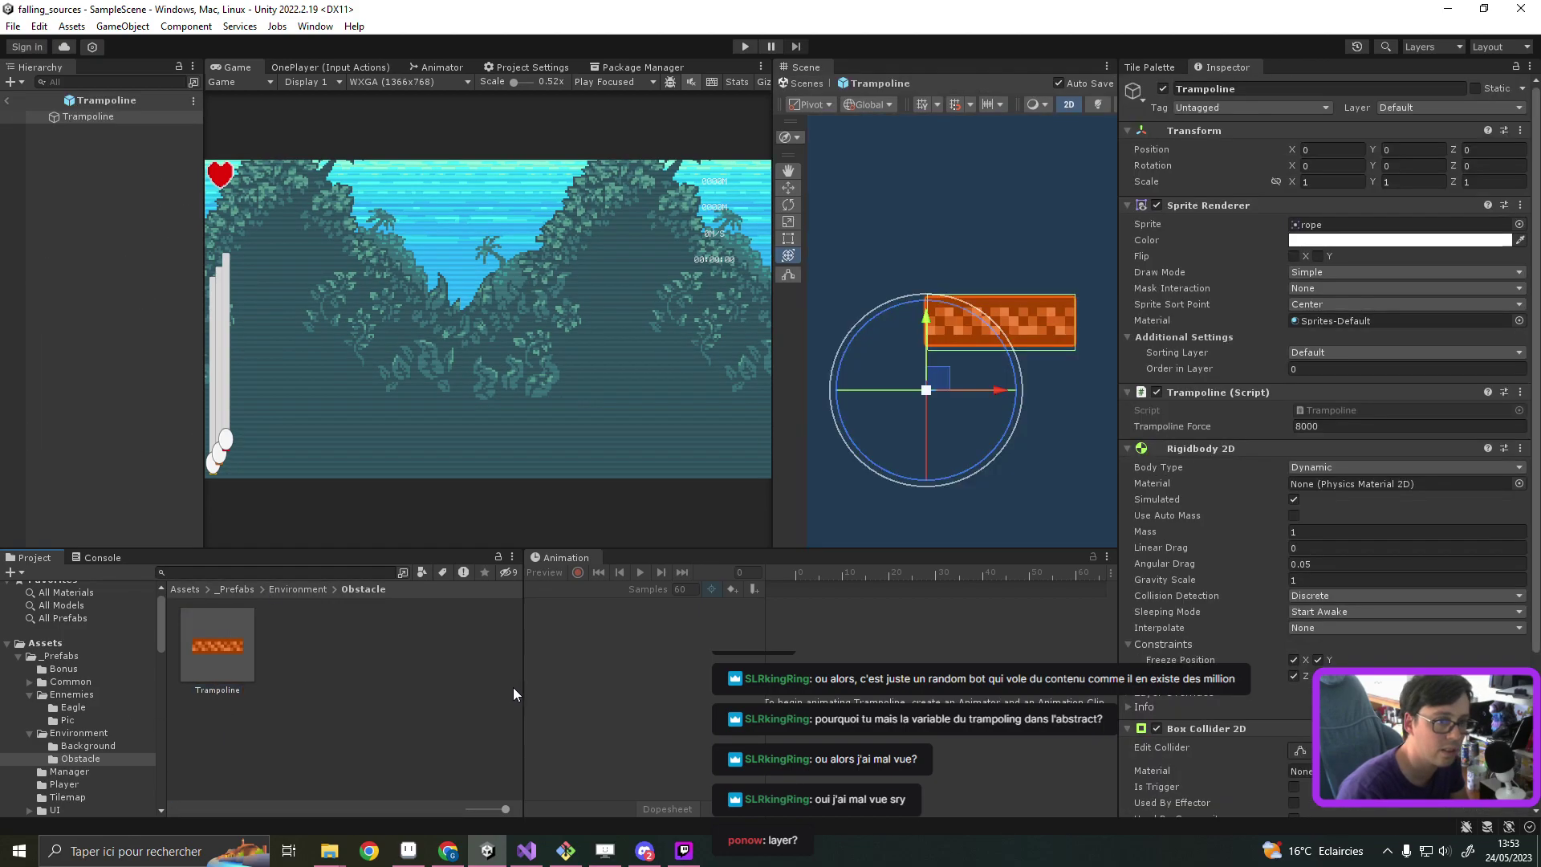
{"action": "scroll", "coordinate": [1297, 432], "scroll_direction": "down", "scroll_amount": 3}
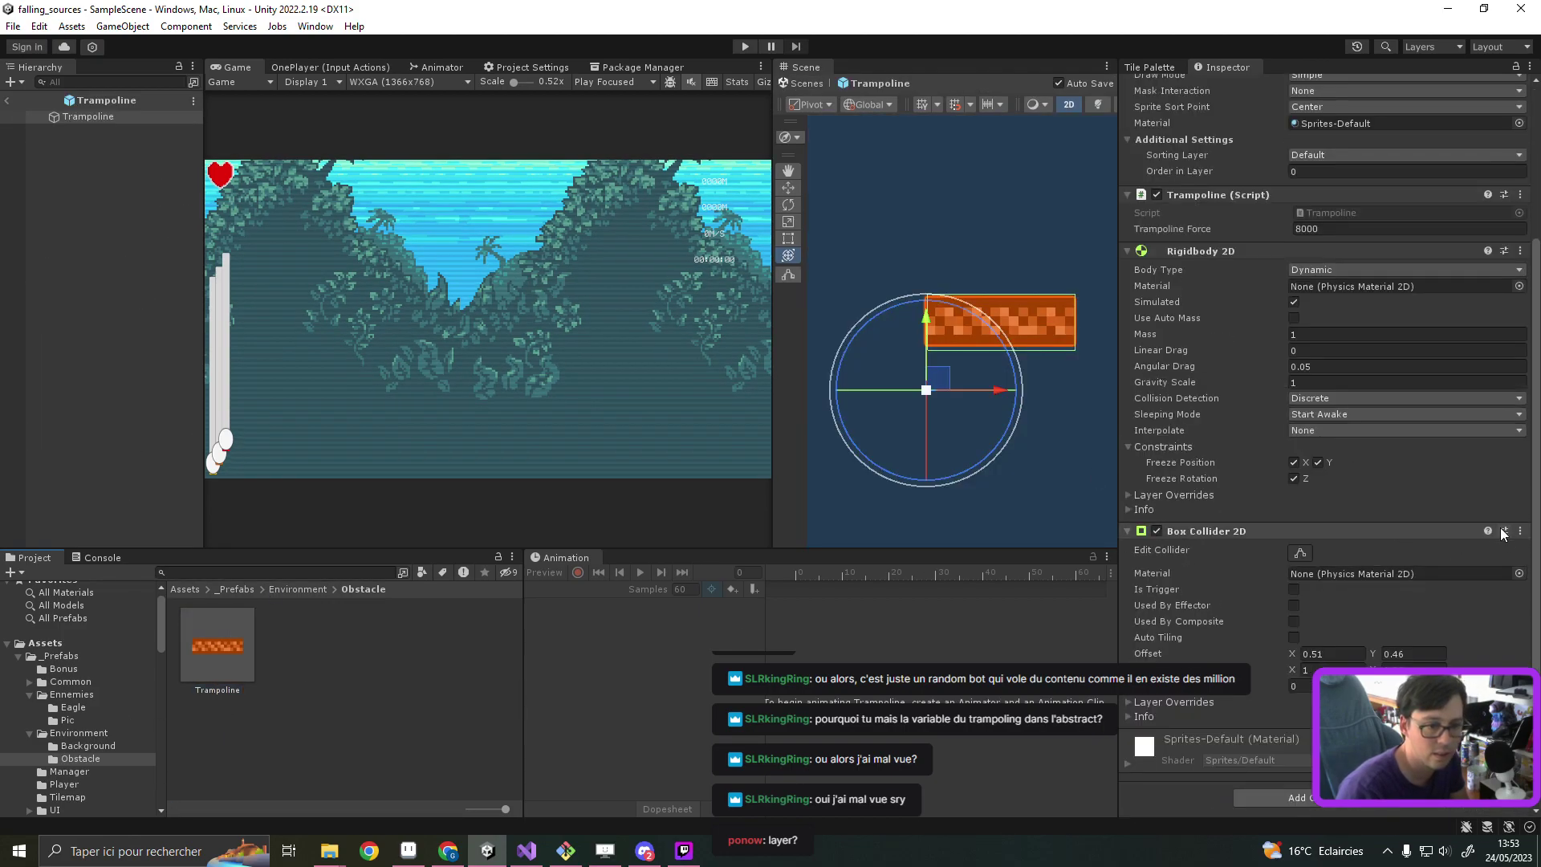
Step: Remove the Trampoline script, Rigidbody 2D and Box Collider 2D components from the prefab
{"action": "left_click", "coordinate": [1520, 532]}
{"action": "left_click", "coordinate": [1414, 571]}
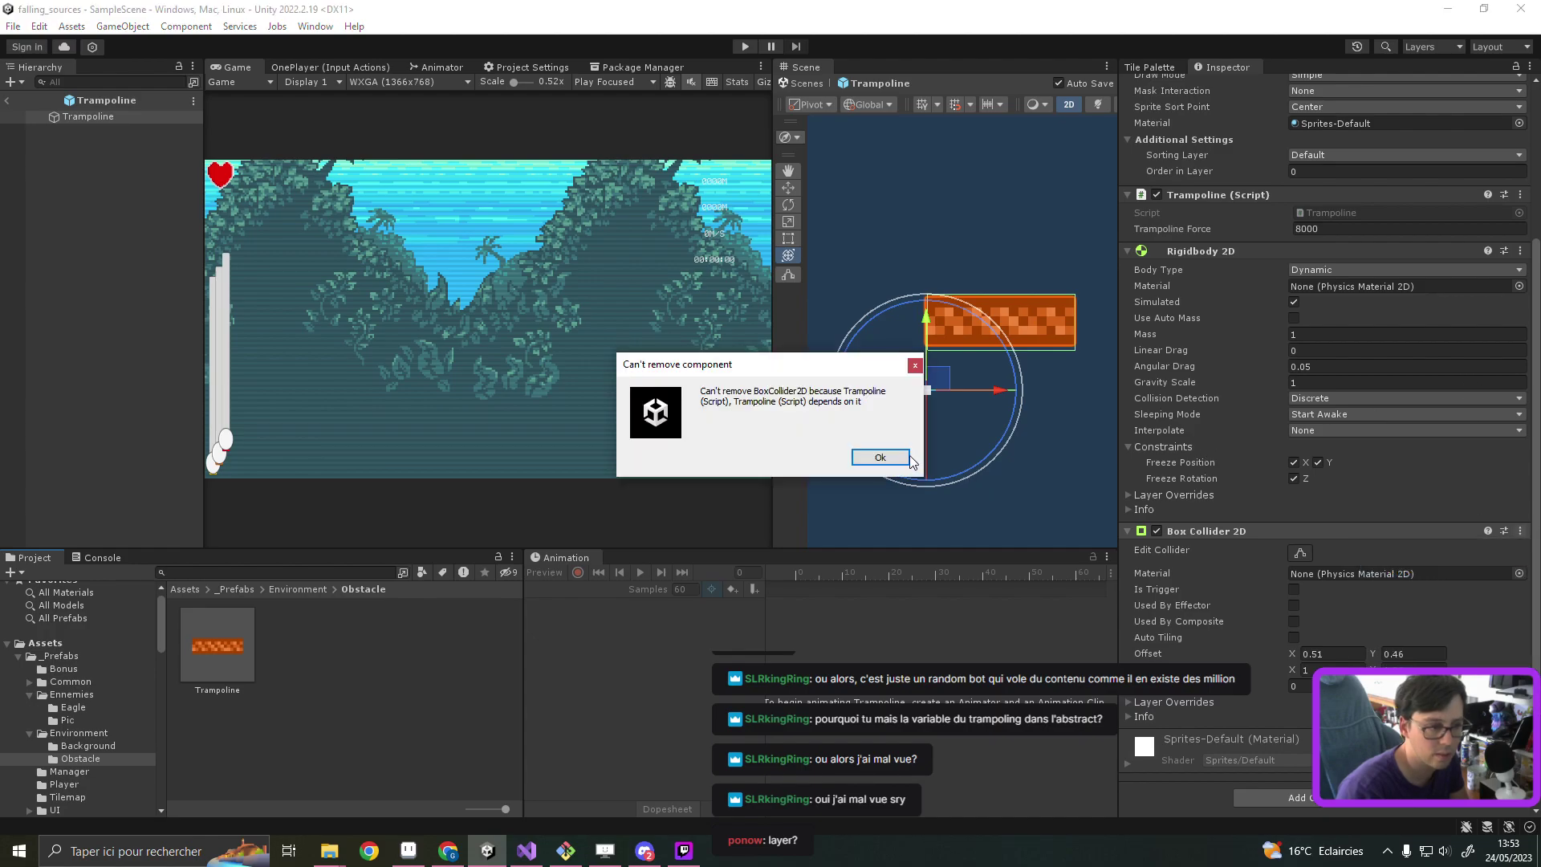
{"action": "left_click", "coordinate": [881, 456]}
{"action": "scroll", "coordinate": [1485, 377], "scroll_direction": "up", "scroll_amount": 3}
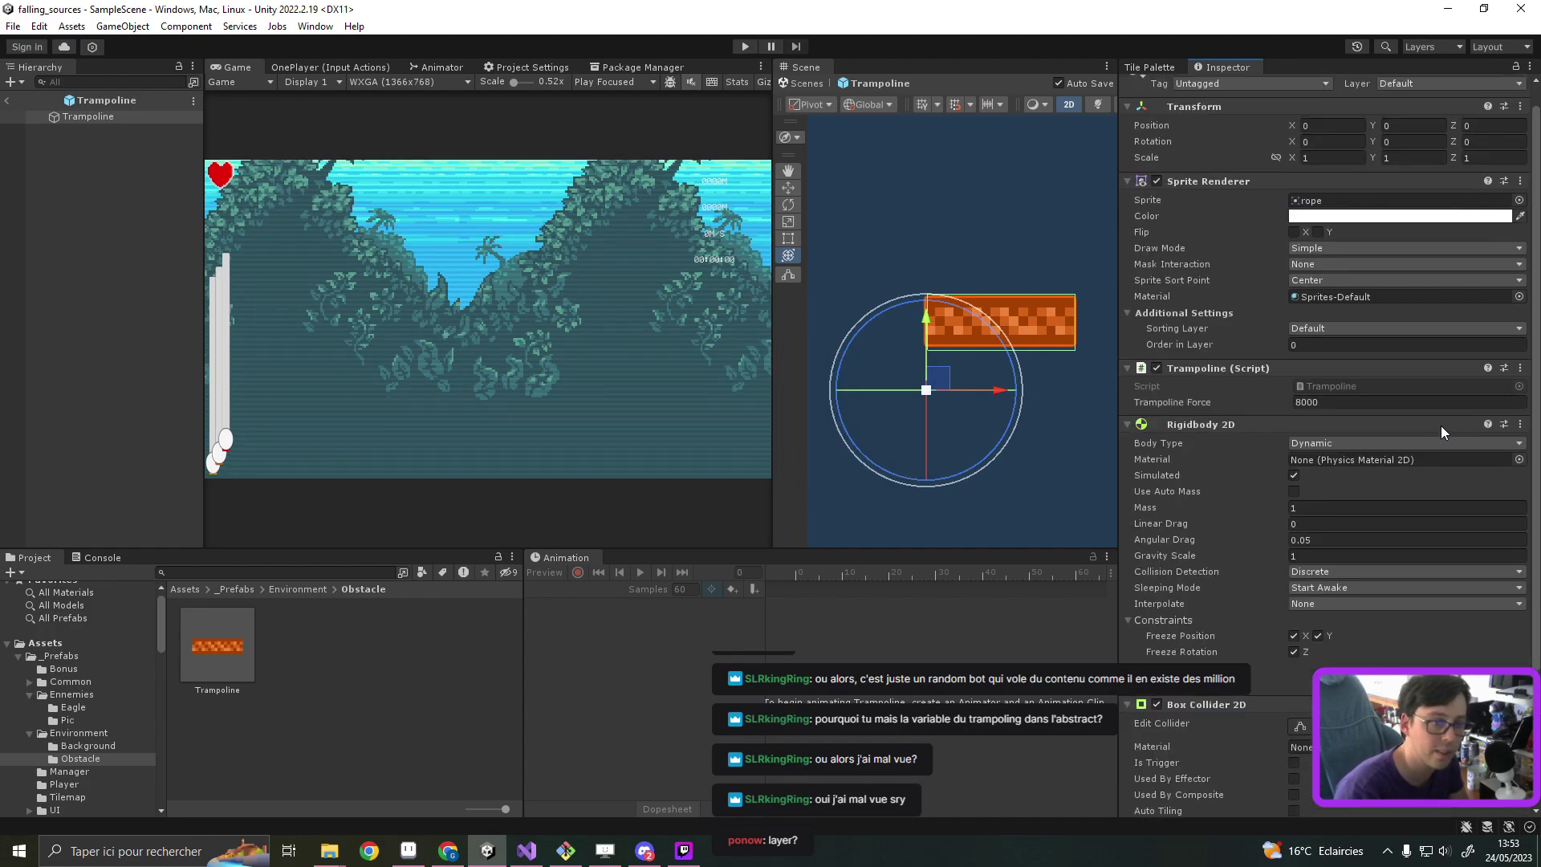
{"action": "left_click", "coordinate": [1520, 367]}
{"action": "left_click", "coordinate": [1430, 408]}
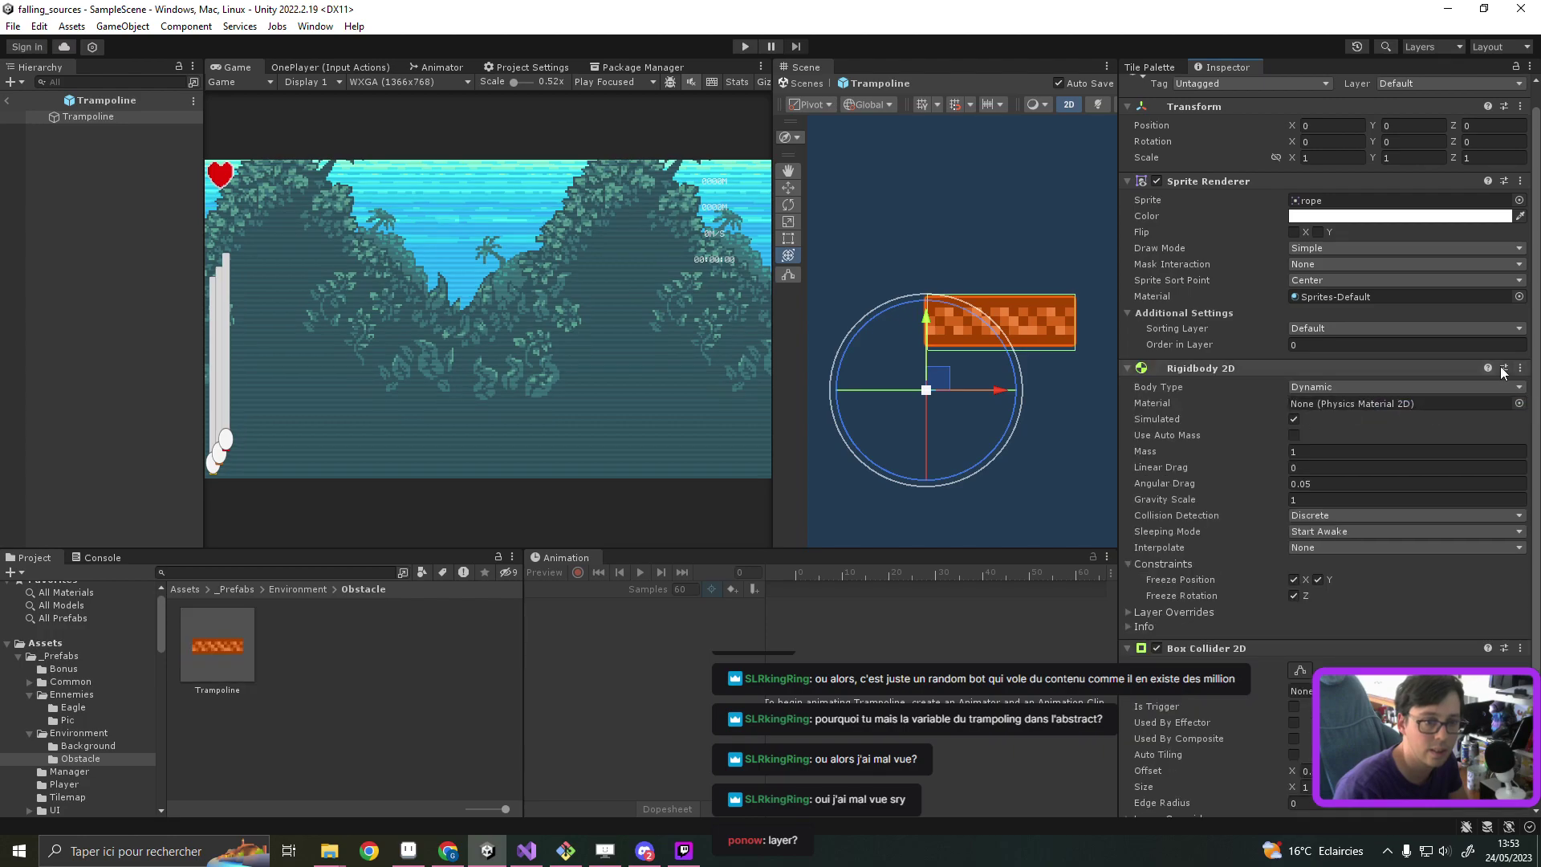
{"action": "left_click", "coordinate": [1520, 368]}
{"action": "left_click", "coordinate": [1430, 409]}
{"action": "left_click", "coordinate": [1531, 392]}
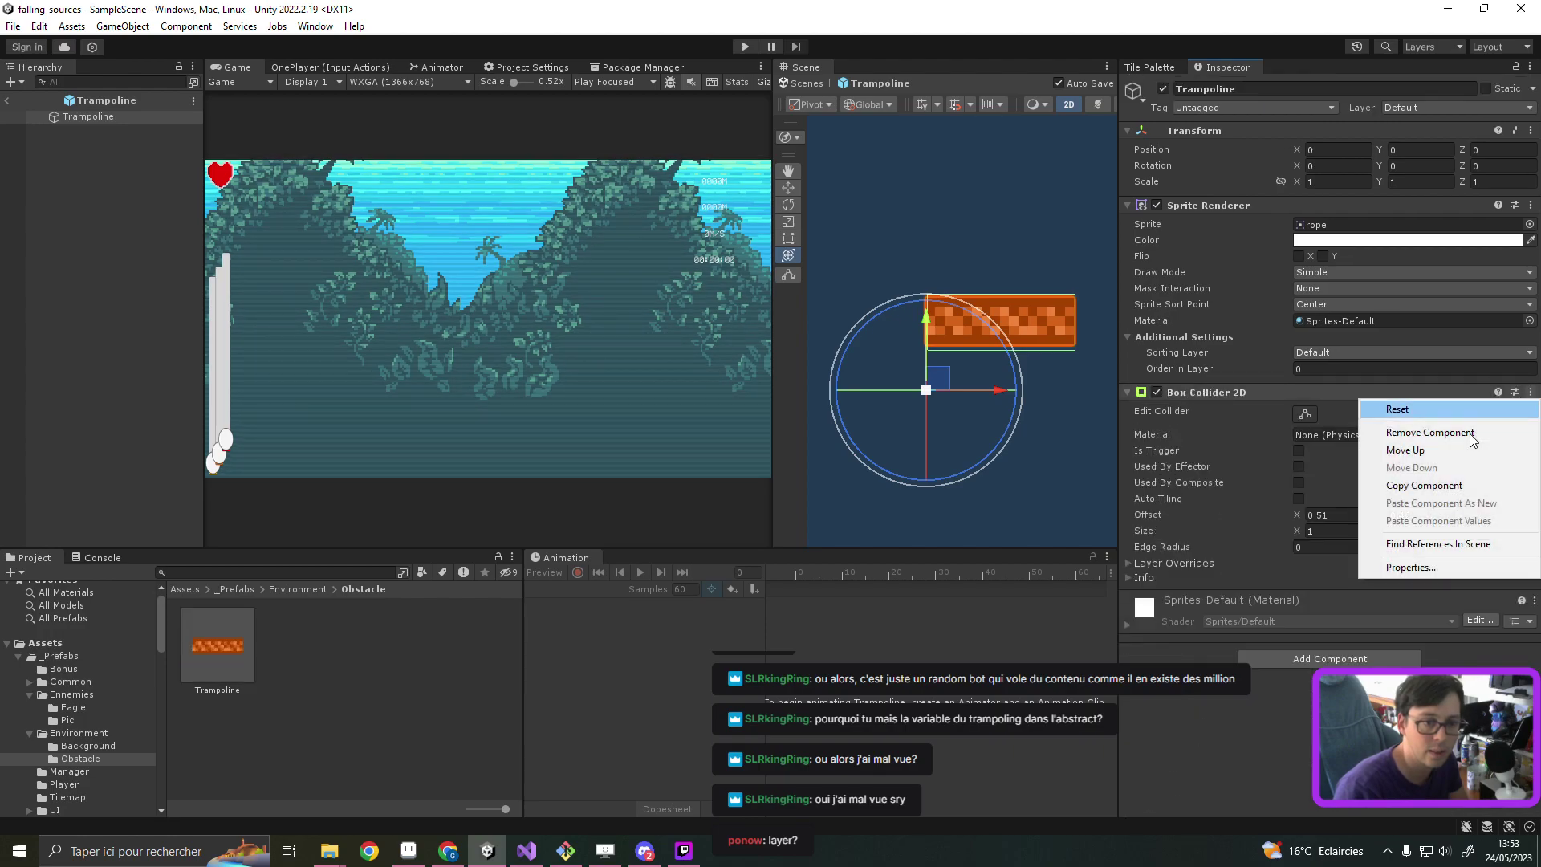
{"action": "left_click", "coordinate": [1444, 437]}
{"action": "left_click", "coordinate": [1445, 443]}
Step: Try adding the Trampoline script via 'Tram', dismissing the invalid operation warnings
{"action": "left_click", "coordinate": [1277, 448]}
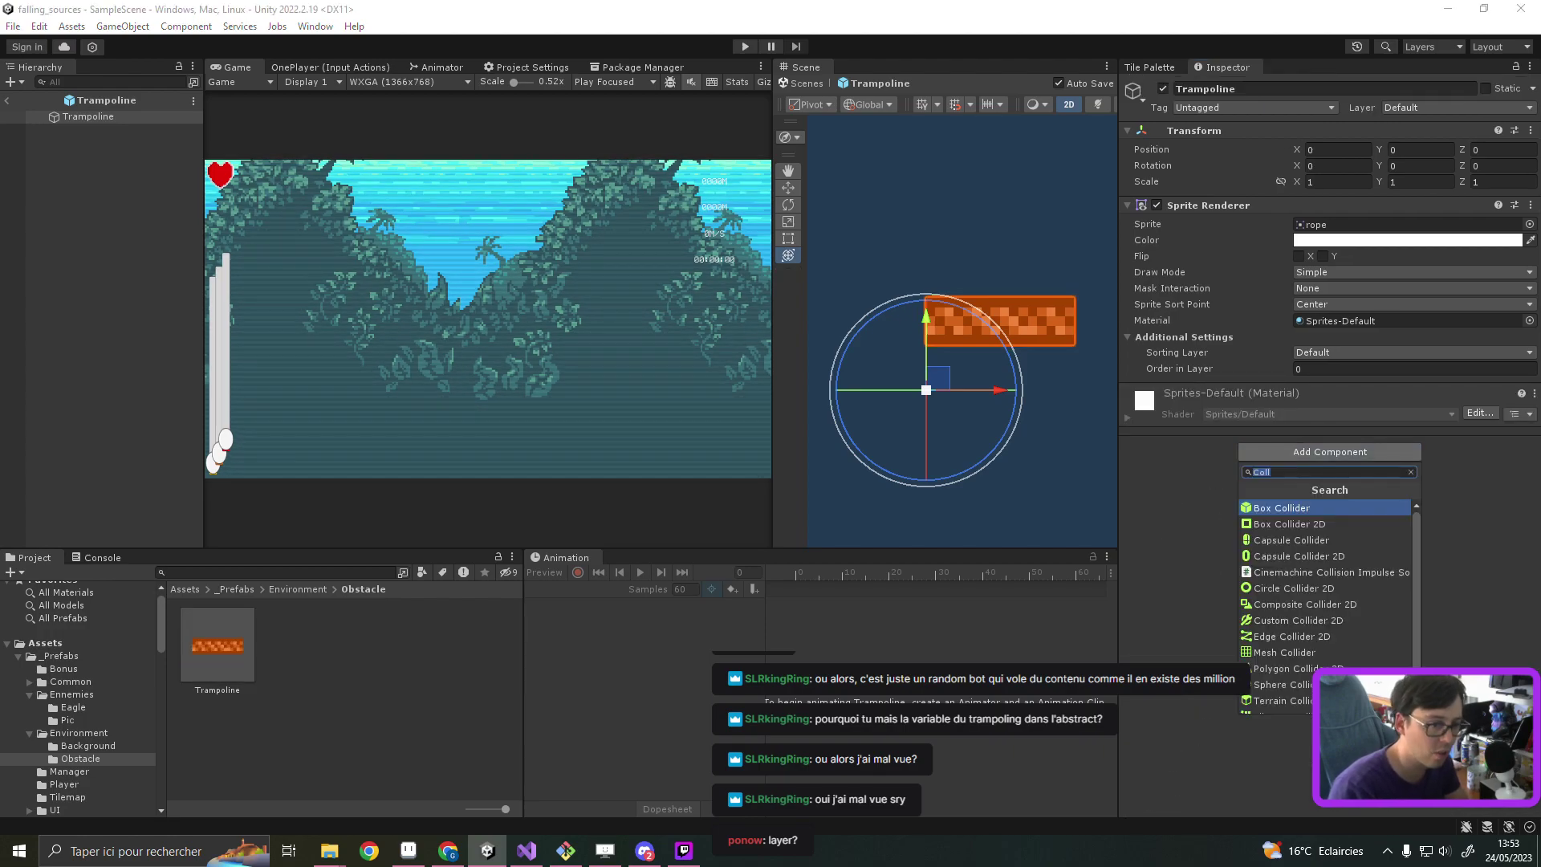
{"action": "type", "text": "Tram"}
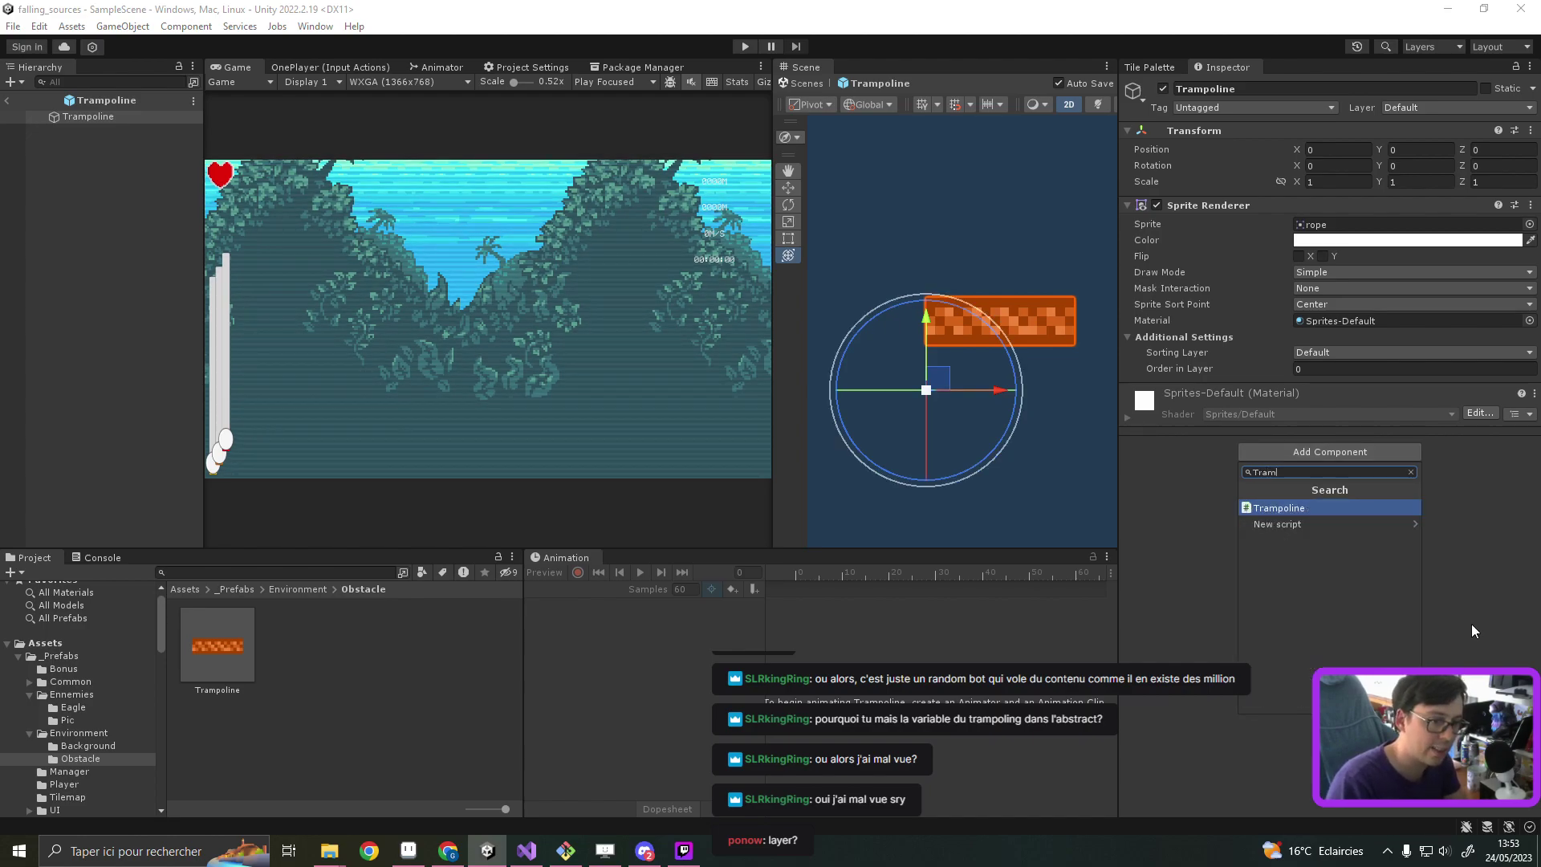
{"action": "left_click", "coordinate": [1293, 514]}
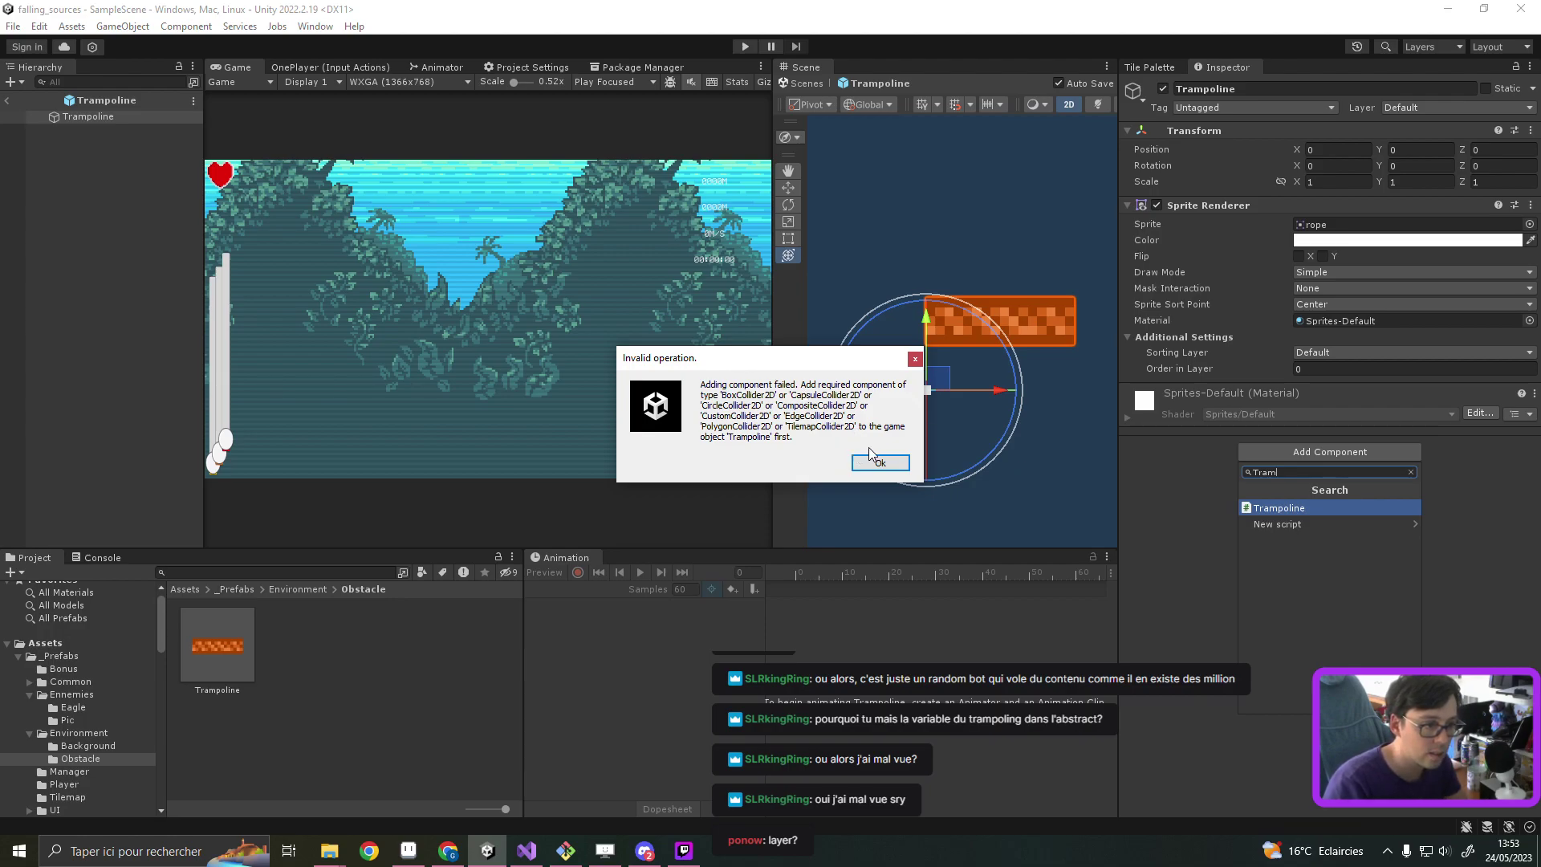
{"action": "left_click", "coordinate": [879, 462]}
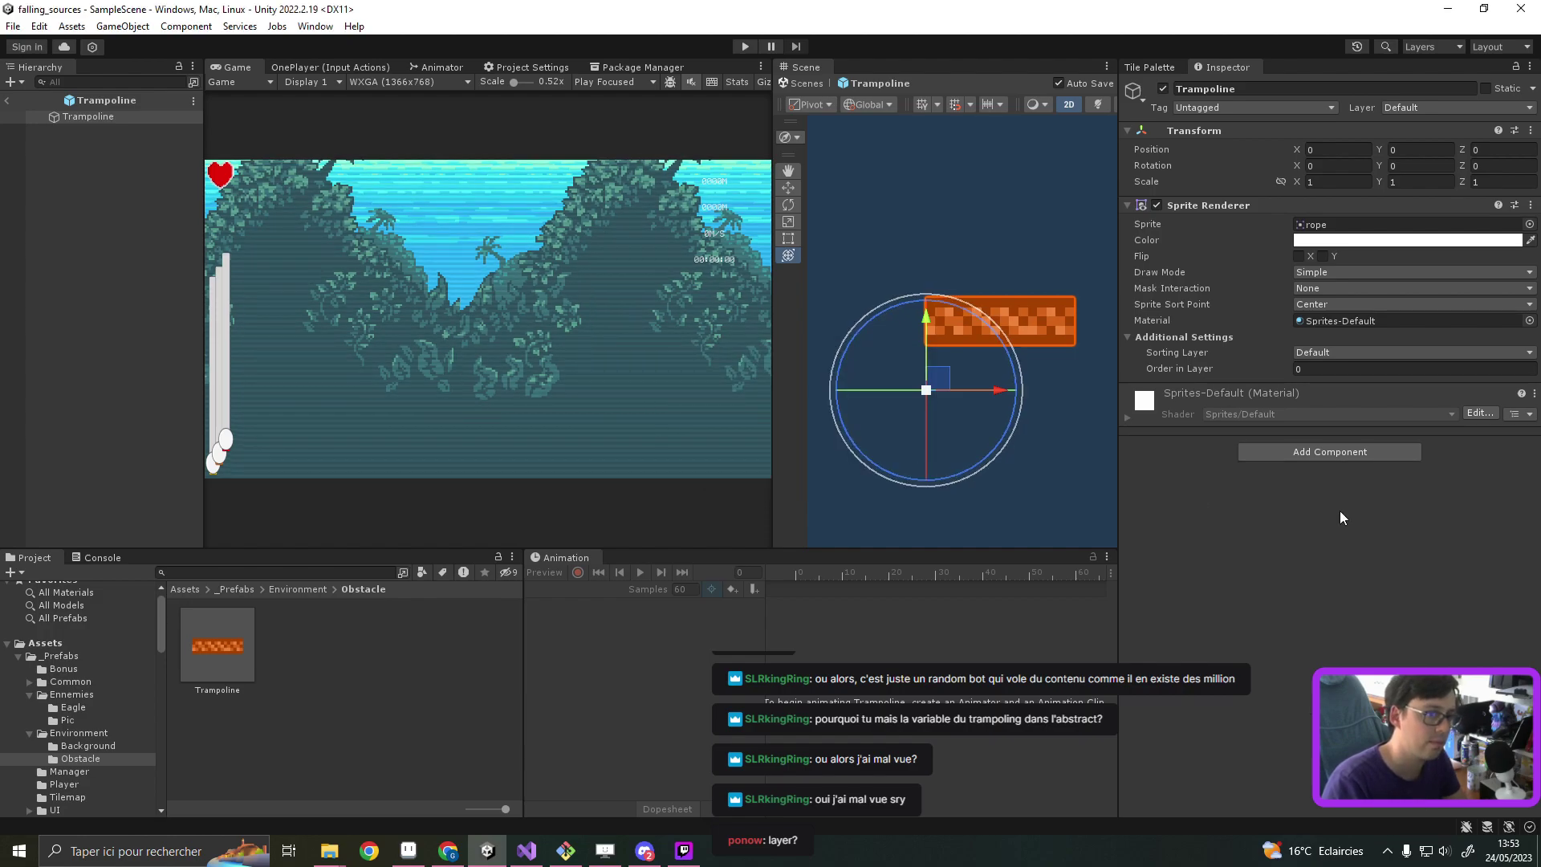
{"action": "left_click", "coordinate": [1328, 453]}
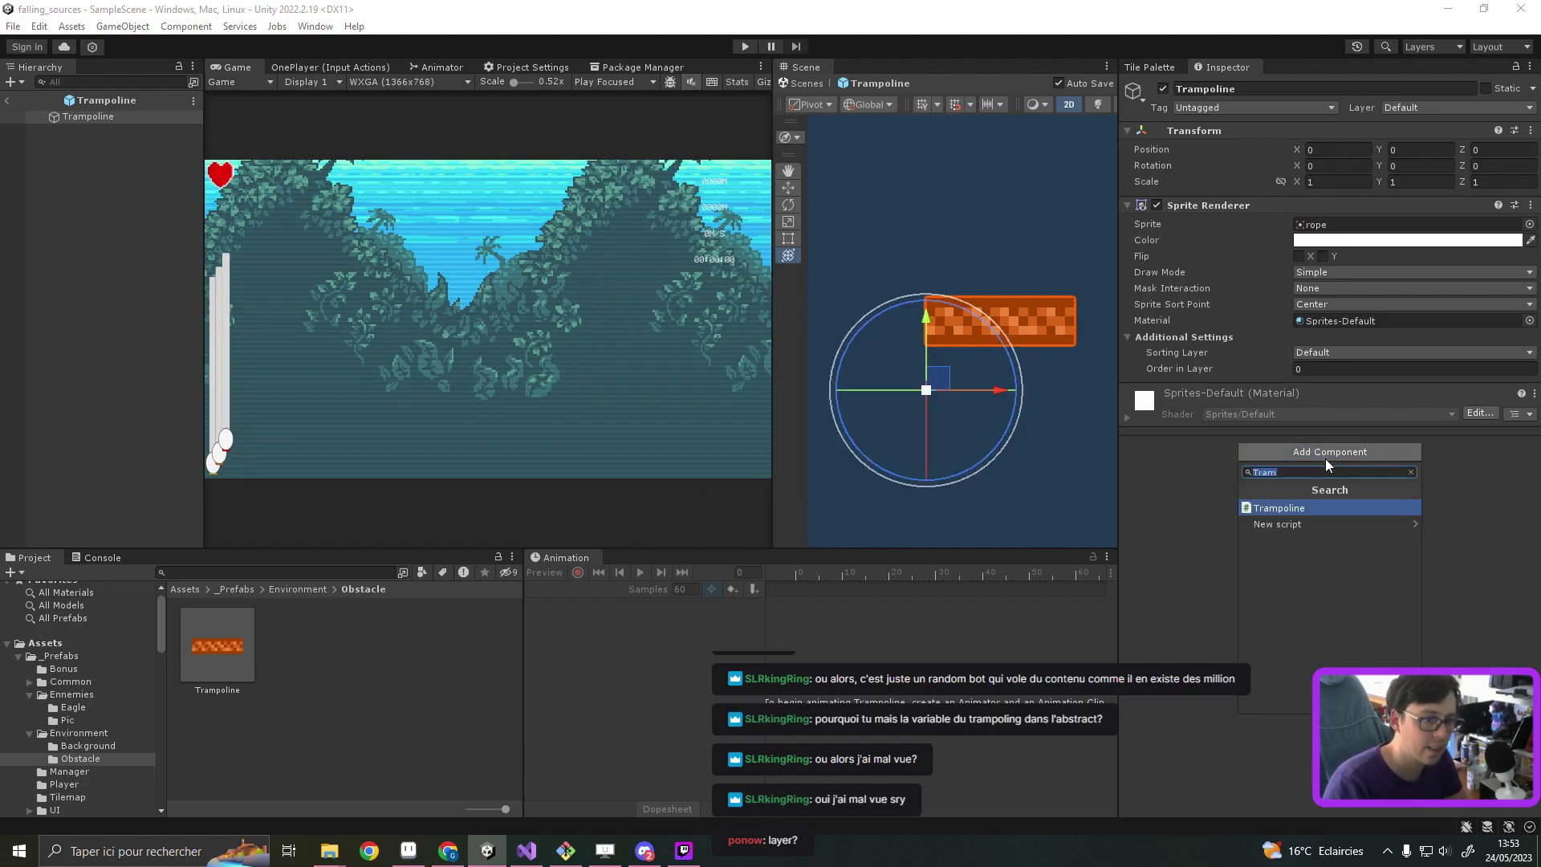
{"action": "left_click", "coordinate": [1308, 510]}
{"action": "key", "text": "Return"}
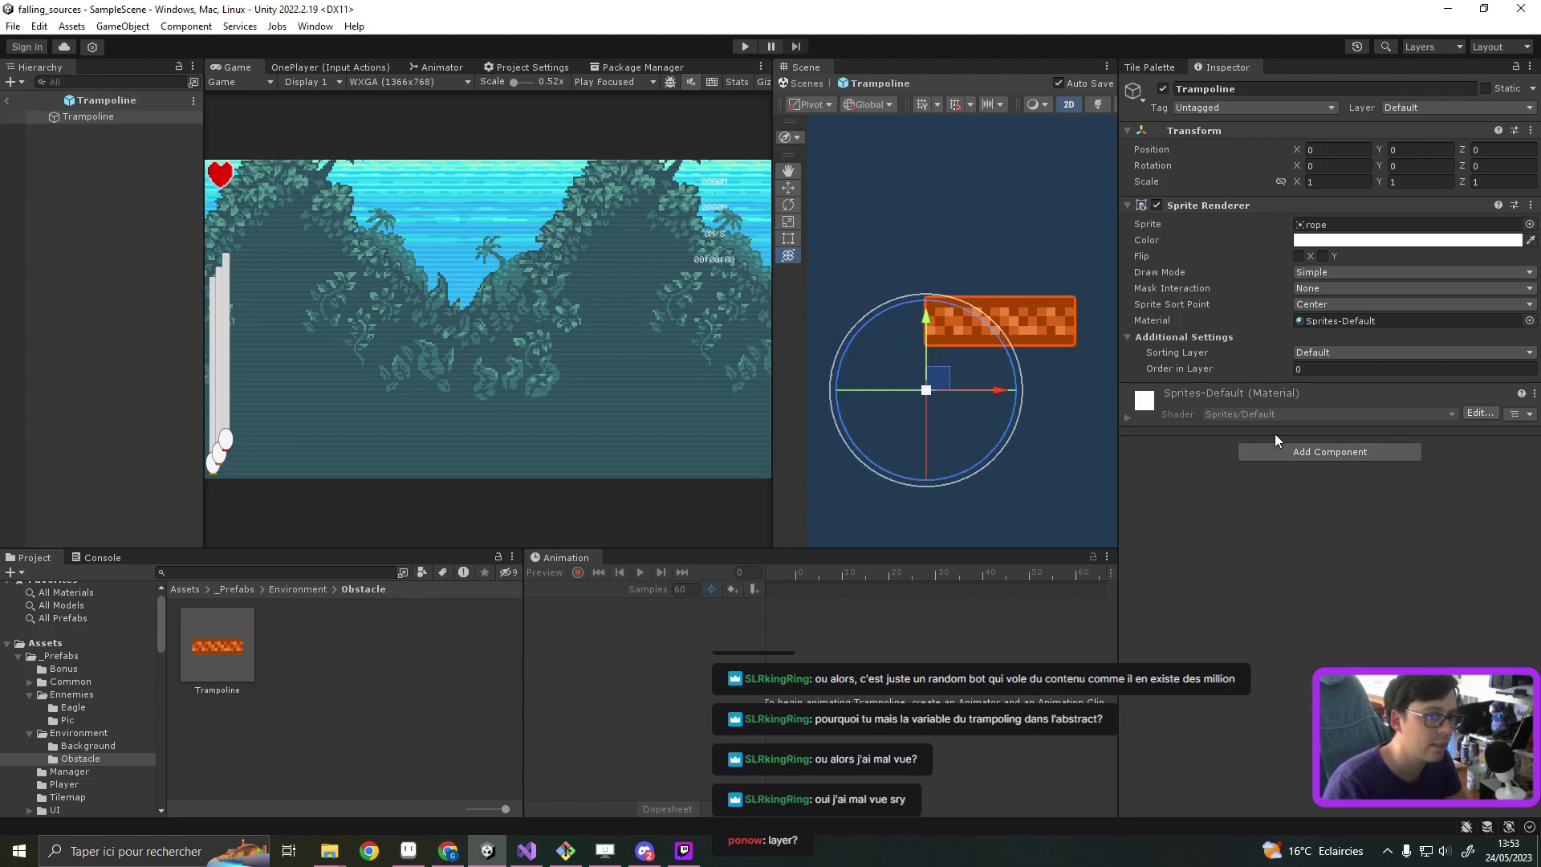
Step: Add a Box Collider 2D, a Rigidbody 2D, then the Trampoline script to the prefab
{"action": "left_click", "coordinate": [1297, 450]}
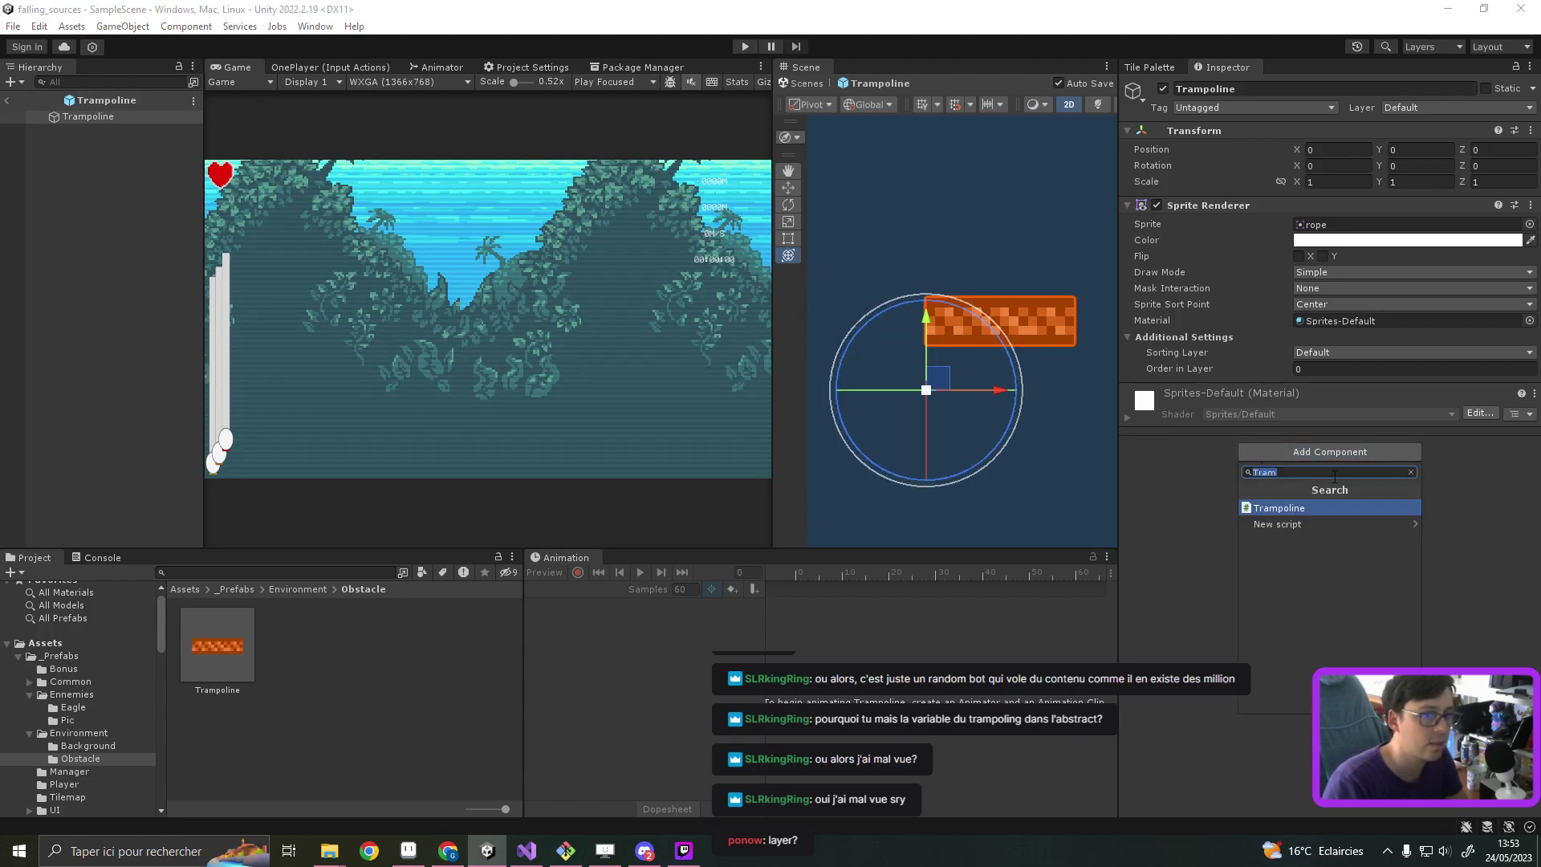
{"action": "type", "text": "Coll"}
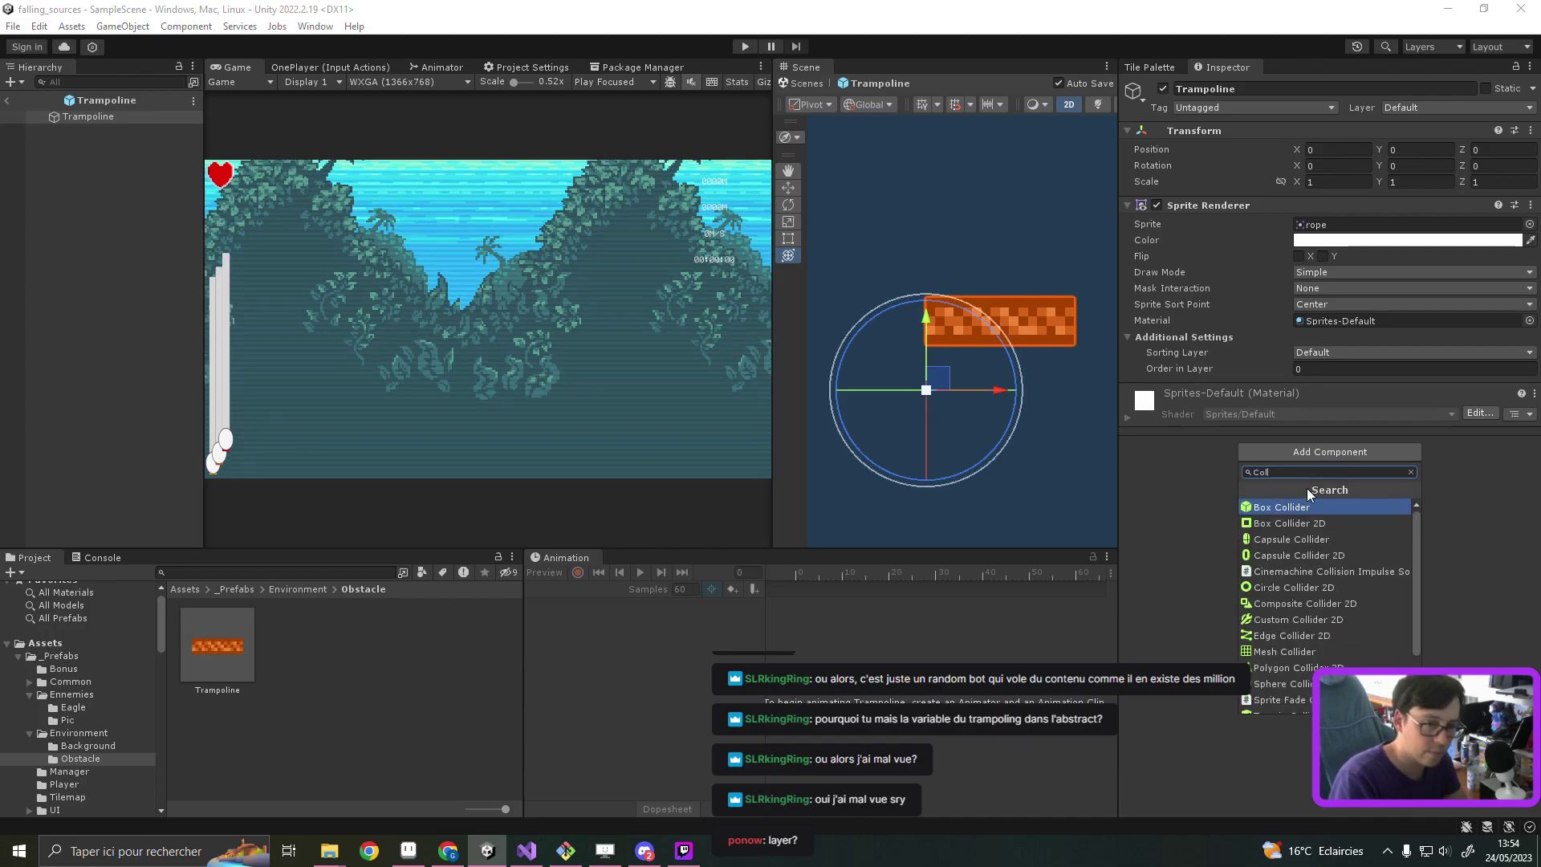
{"action": "left_click", "coordinate": [1306, 524]}
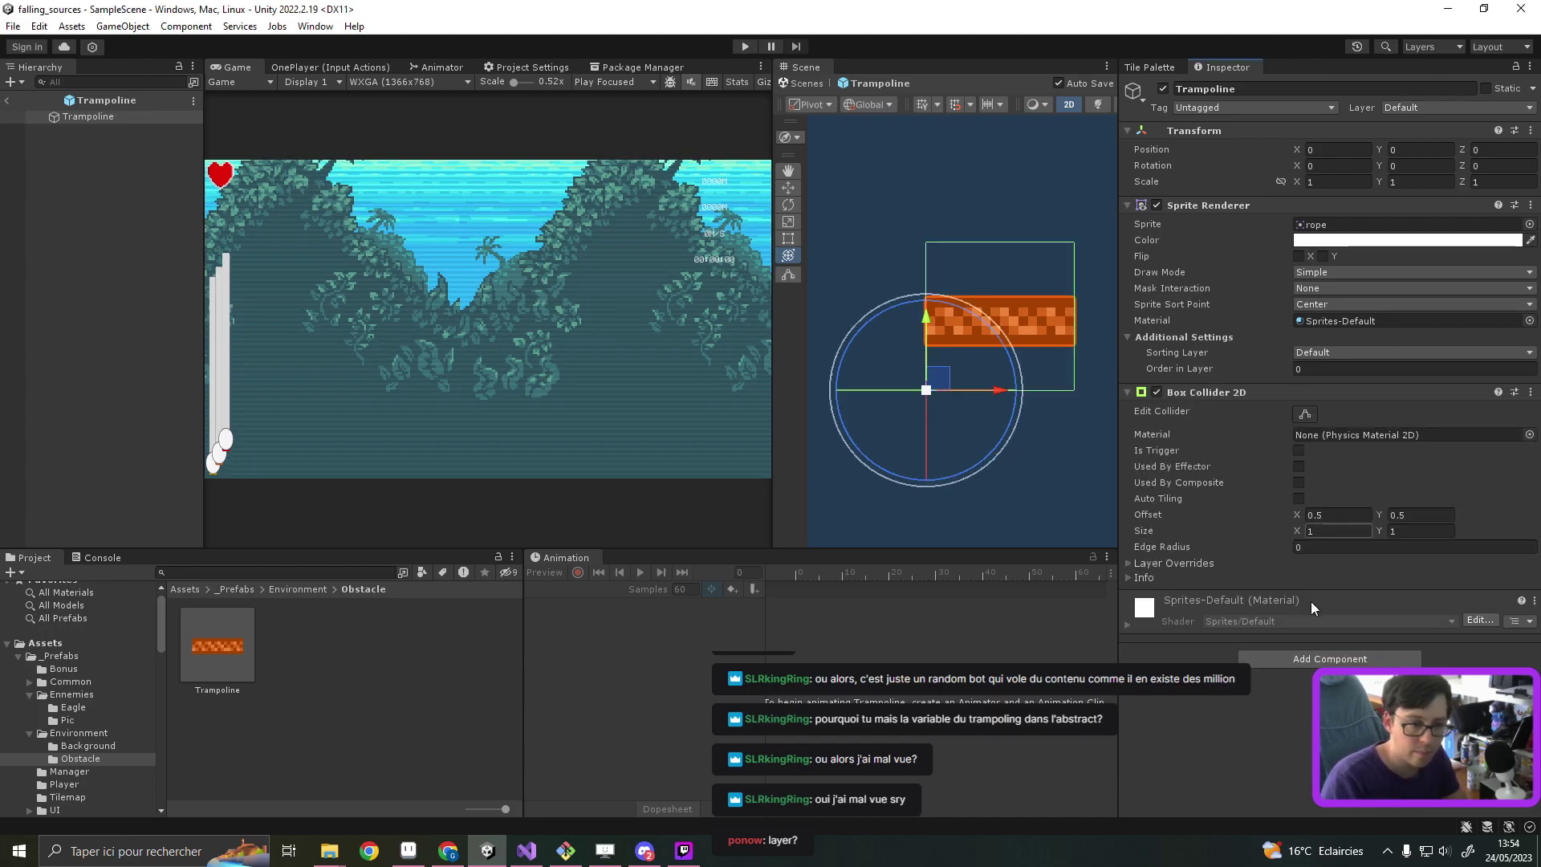
{"action": "left_click", "coordinate": [1320, 660]}
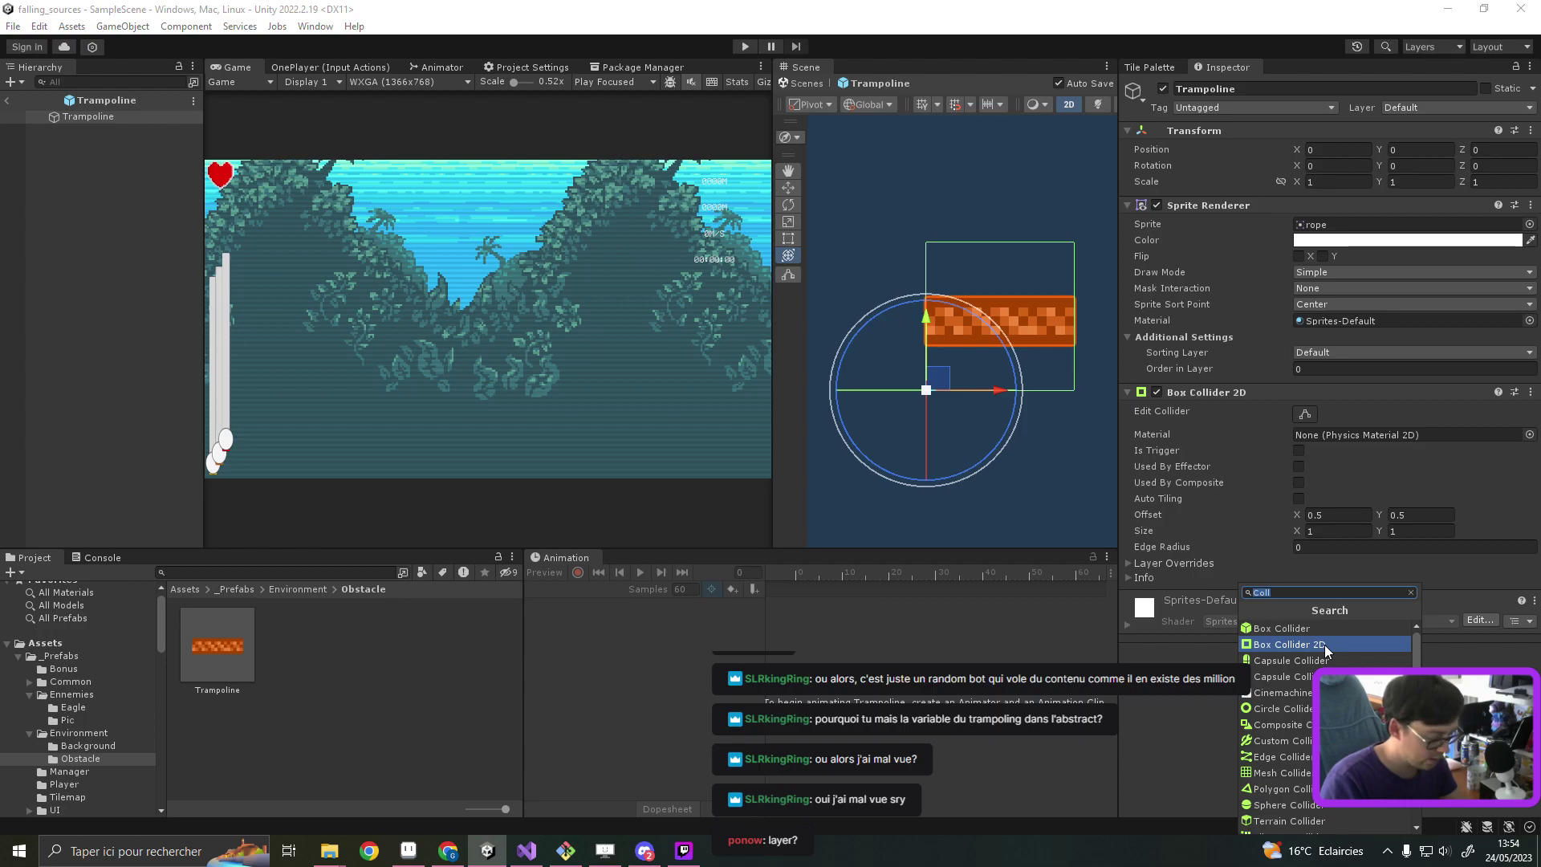
{"action": "type", "text": "Rigi"}
{"action": "left_click", "coordinate": [1326, 644]}
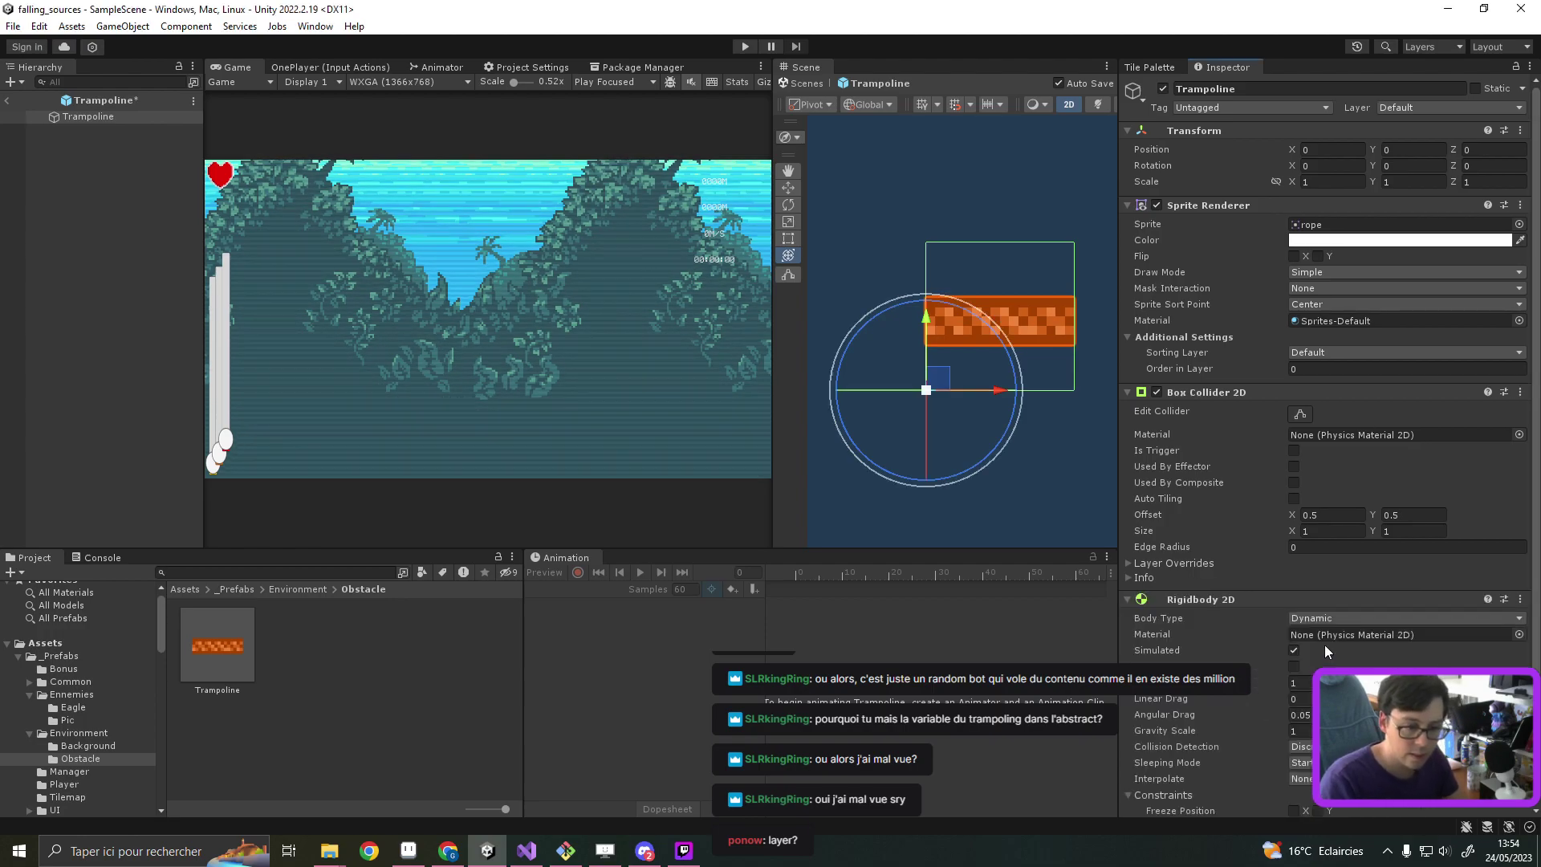
{"action": "scroll", "coordinate": [1327, 650], "scroll_direction": "down", "scroll_amount": 3}
{"action": "left_click", "coordinate": [1284, 797]}
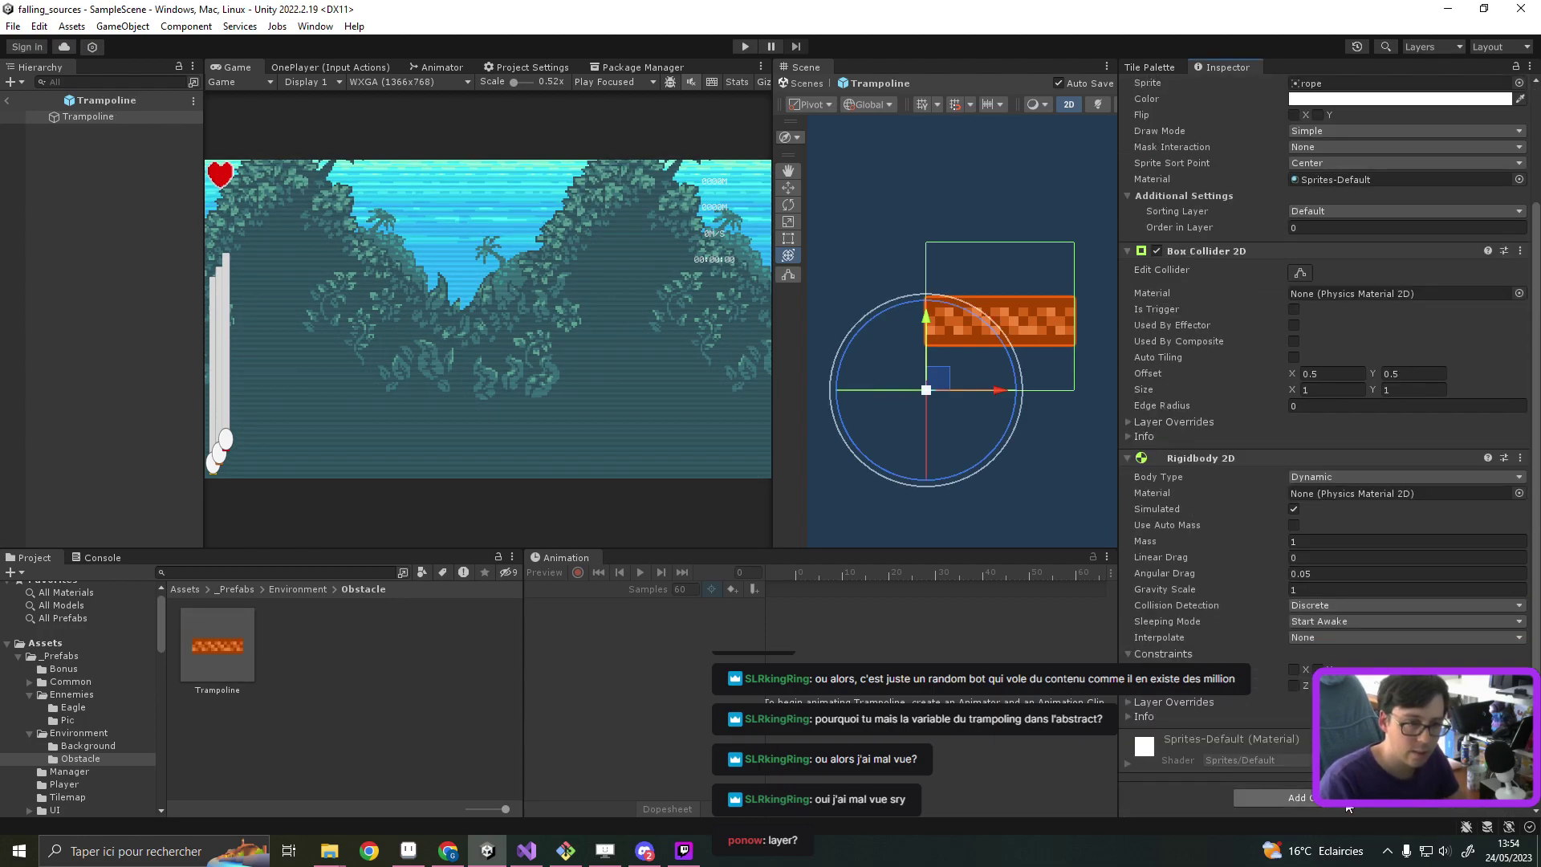
{"action": "type", "text": "Trampol"}
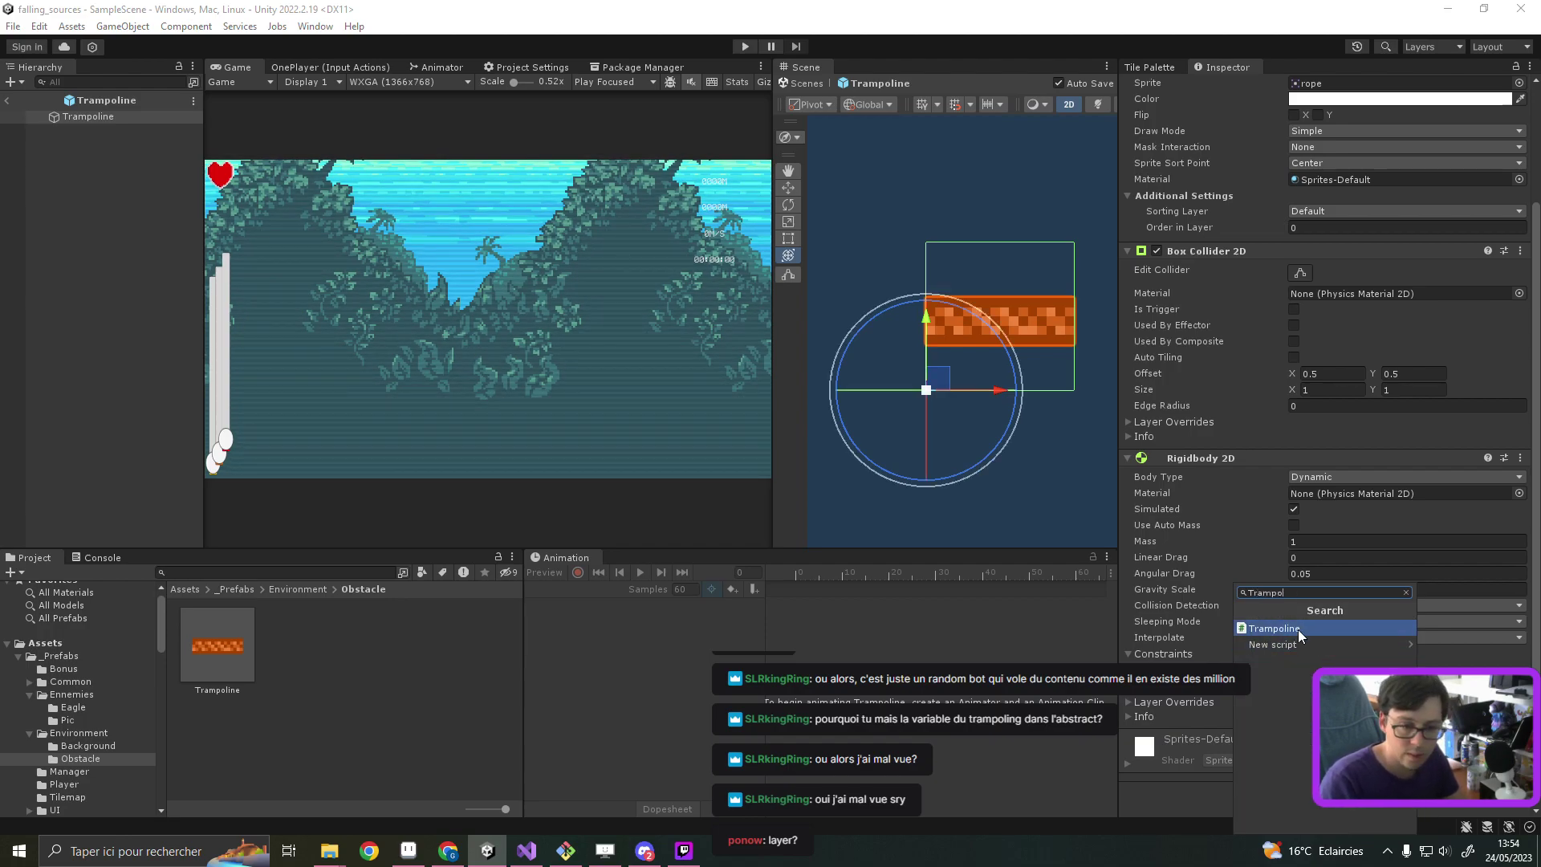
{"action": "left_click", "coordinate": [1301, 630]}
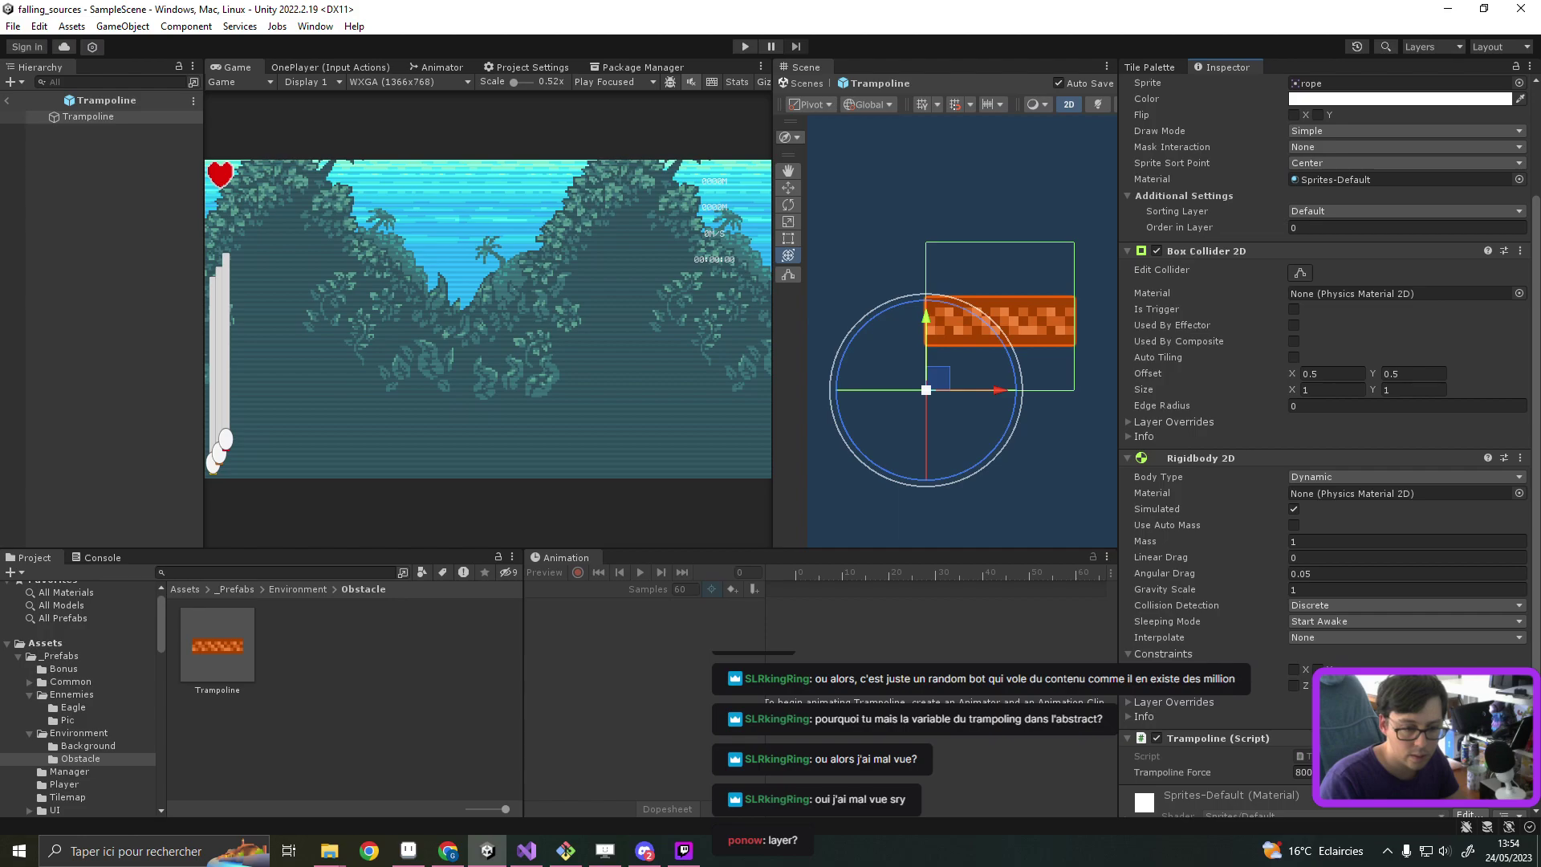
{"action": "scroll", "coordinate": [1353, 810], "scroll_direction": "down", "scroll_amount": 2}
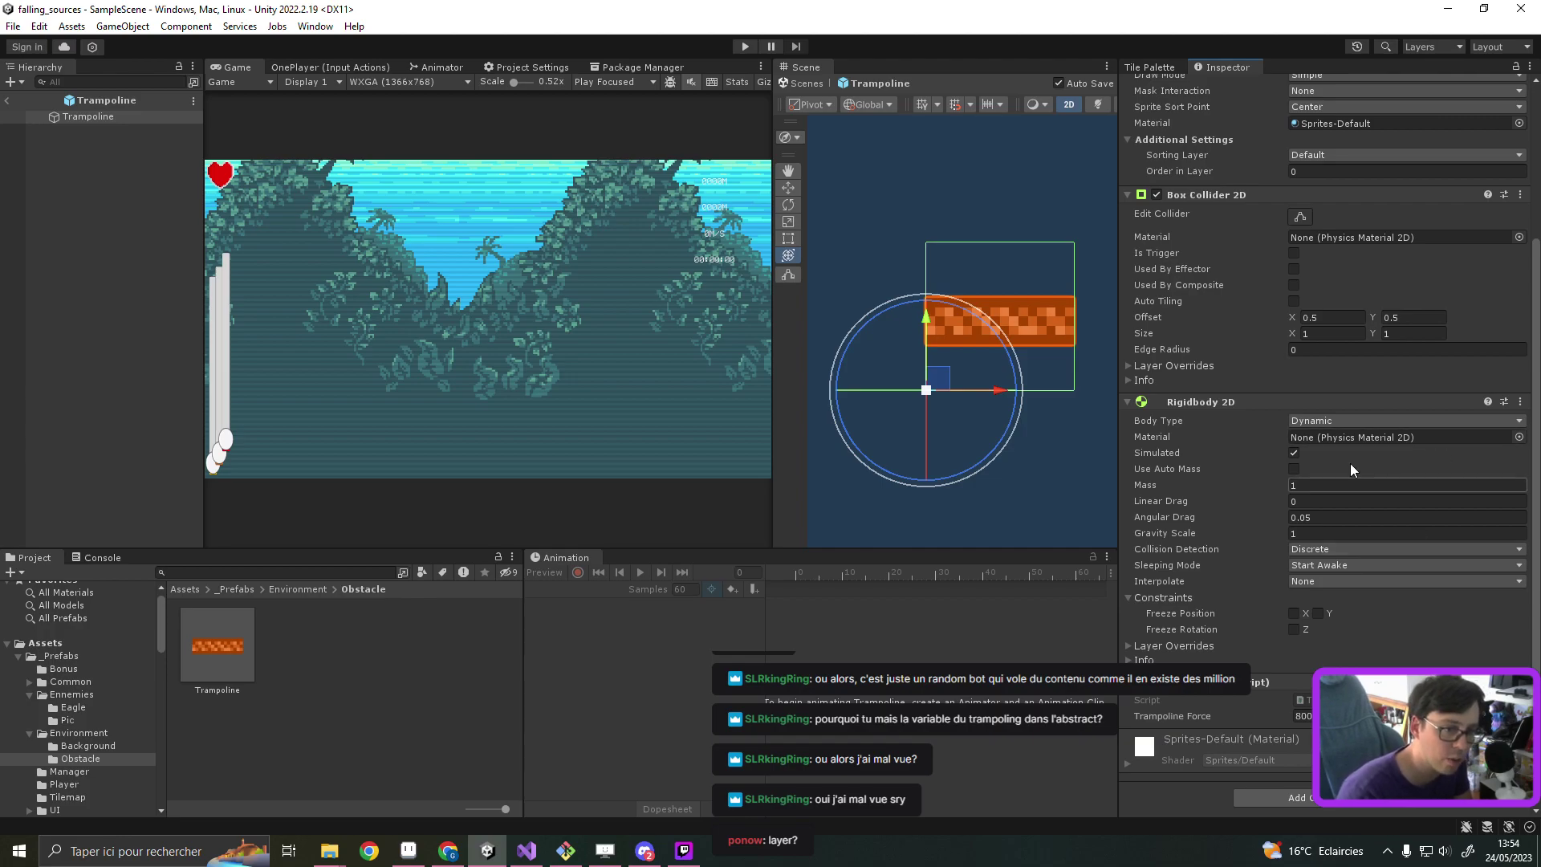
Step: Check the Rigidbody 2D's material and mass fields and collapse the Ennemies and _Prefabs folders
{"action": "left_click", "coordinate": [1517, 439]}
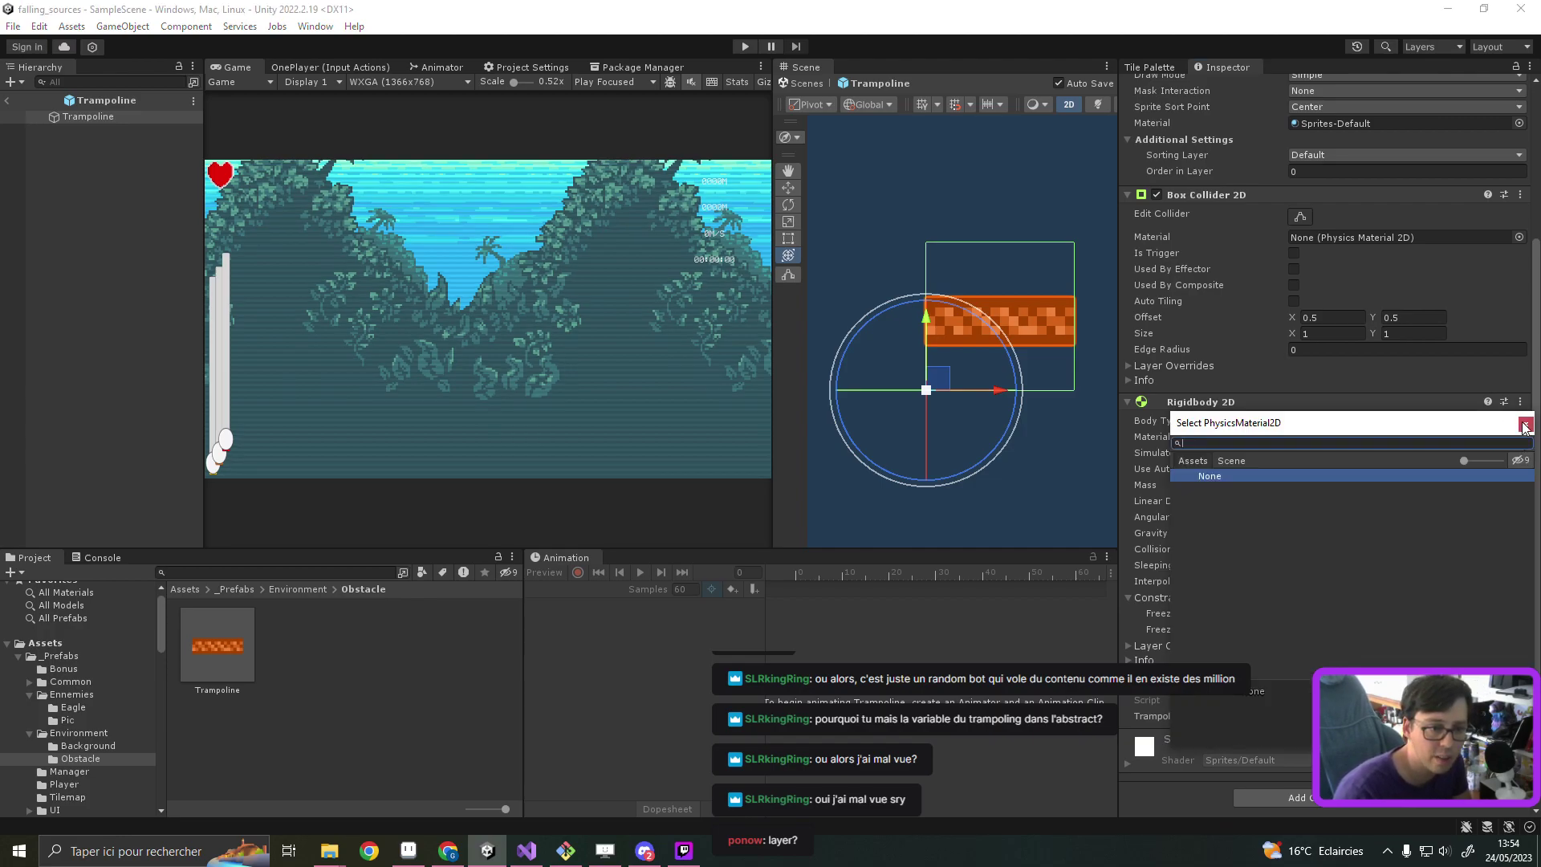
{"action": "left_click", "coordinate": [1525, 424]}
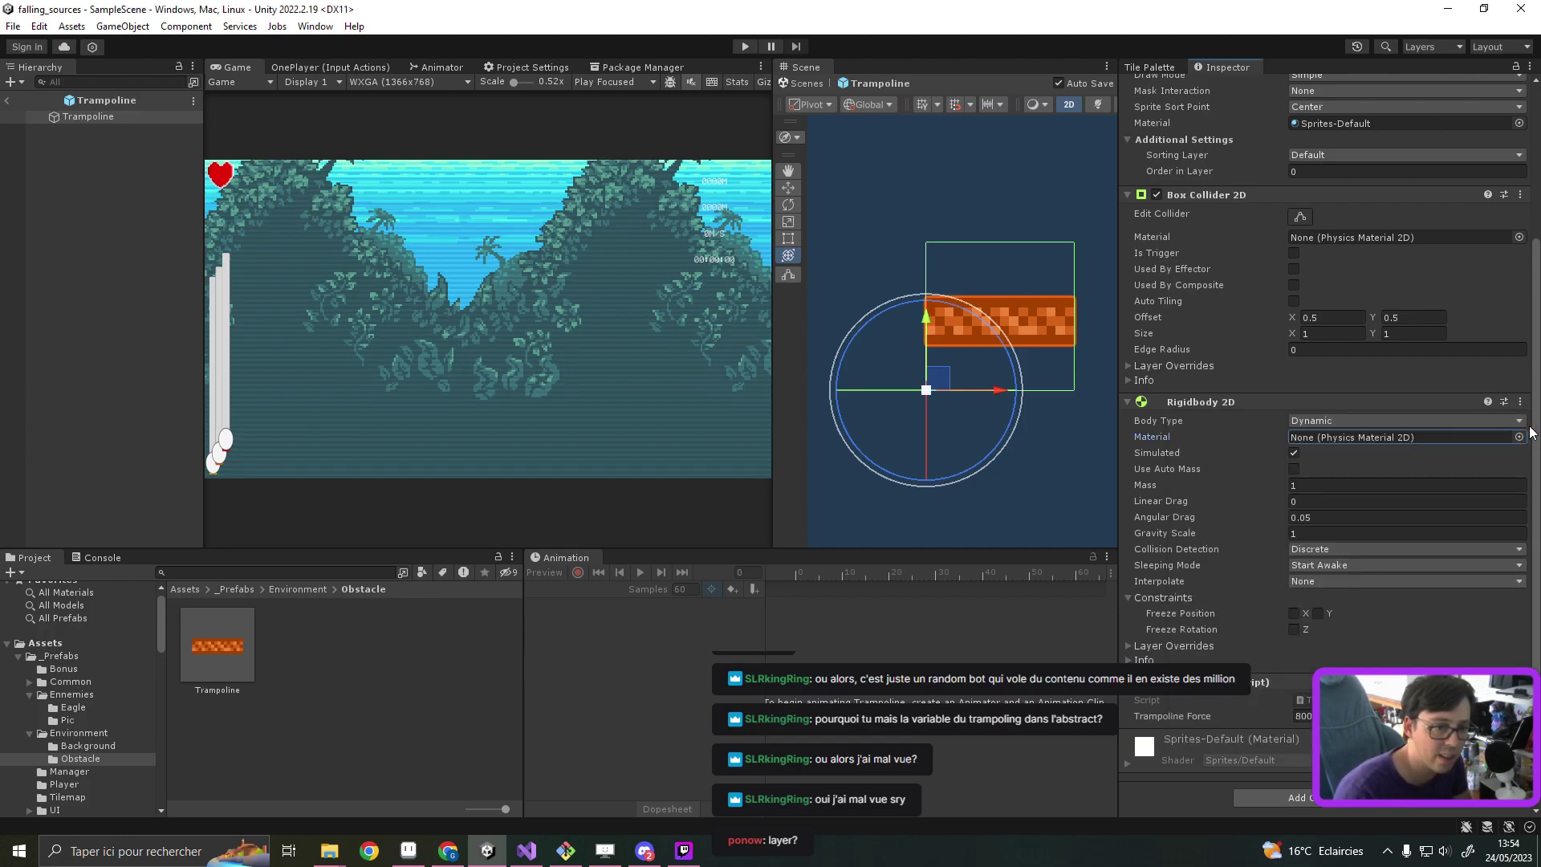
{"action": "left_click", "coordinate": [1299, 487]}
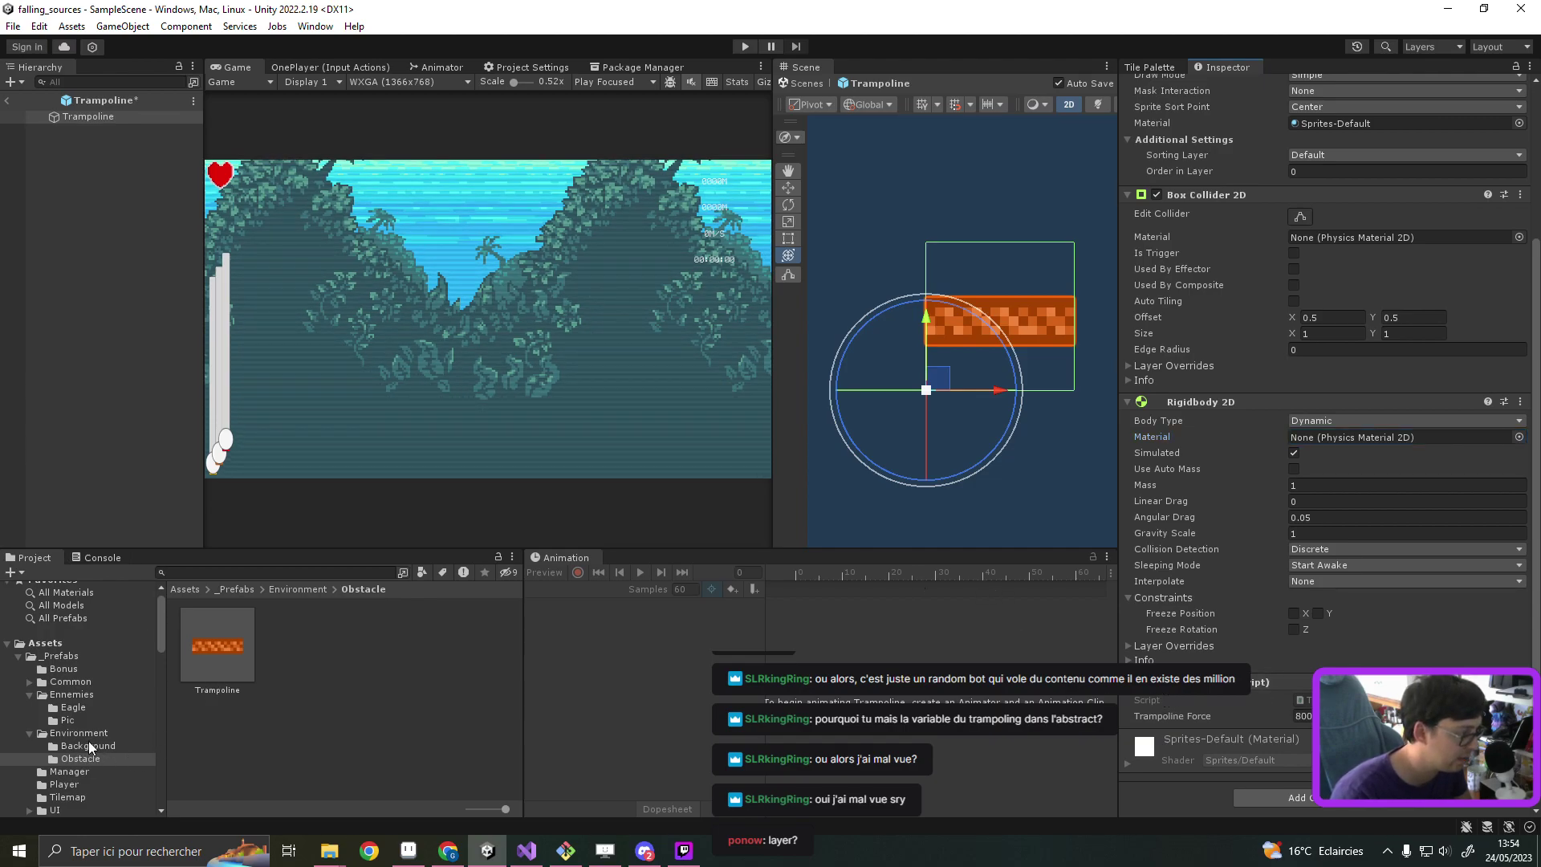
{"action": "left_click", "coordinate": [30, 695]}
{"action": "left_click", "coordinate": [20, 656]}
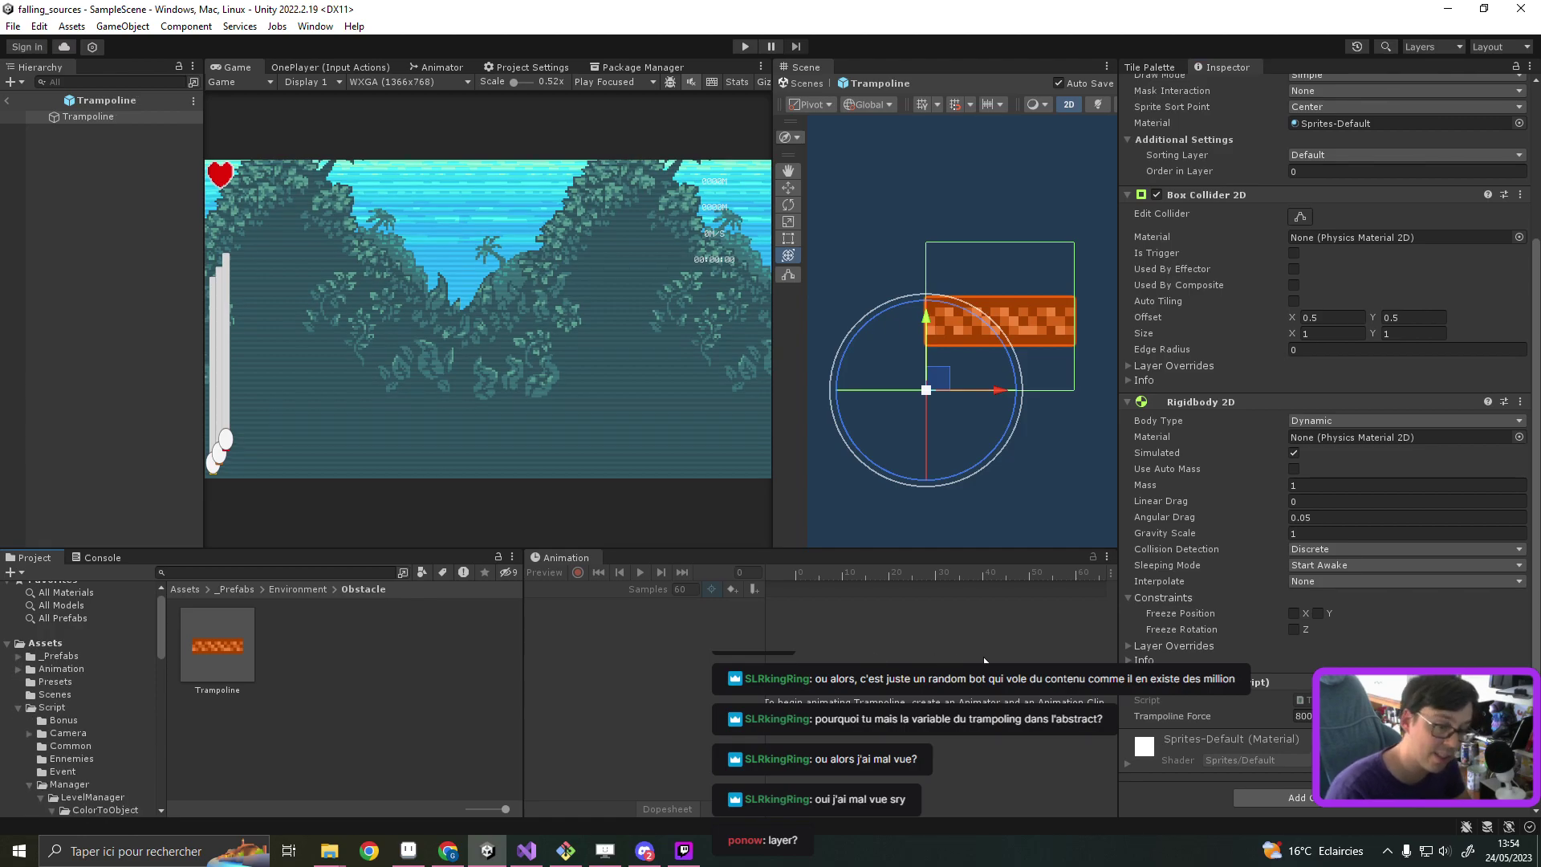
Step: Freeze position X/Y and rotation Z, and set Collision Detection to Continuous
{"action": "left_click", "coordinate": [1293, 629]}
{"action": "left_click", "coordinate": [1318, 613]}
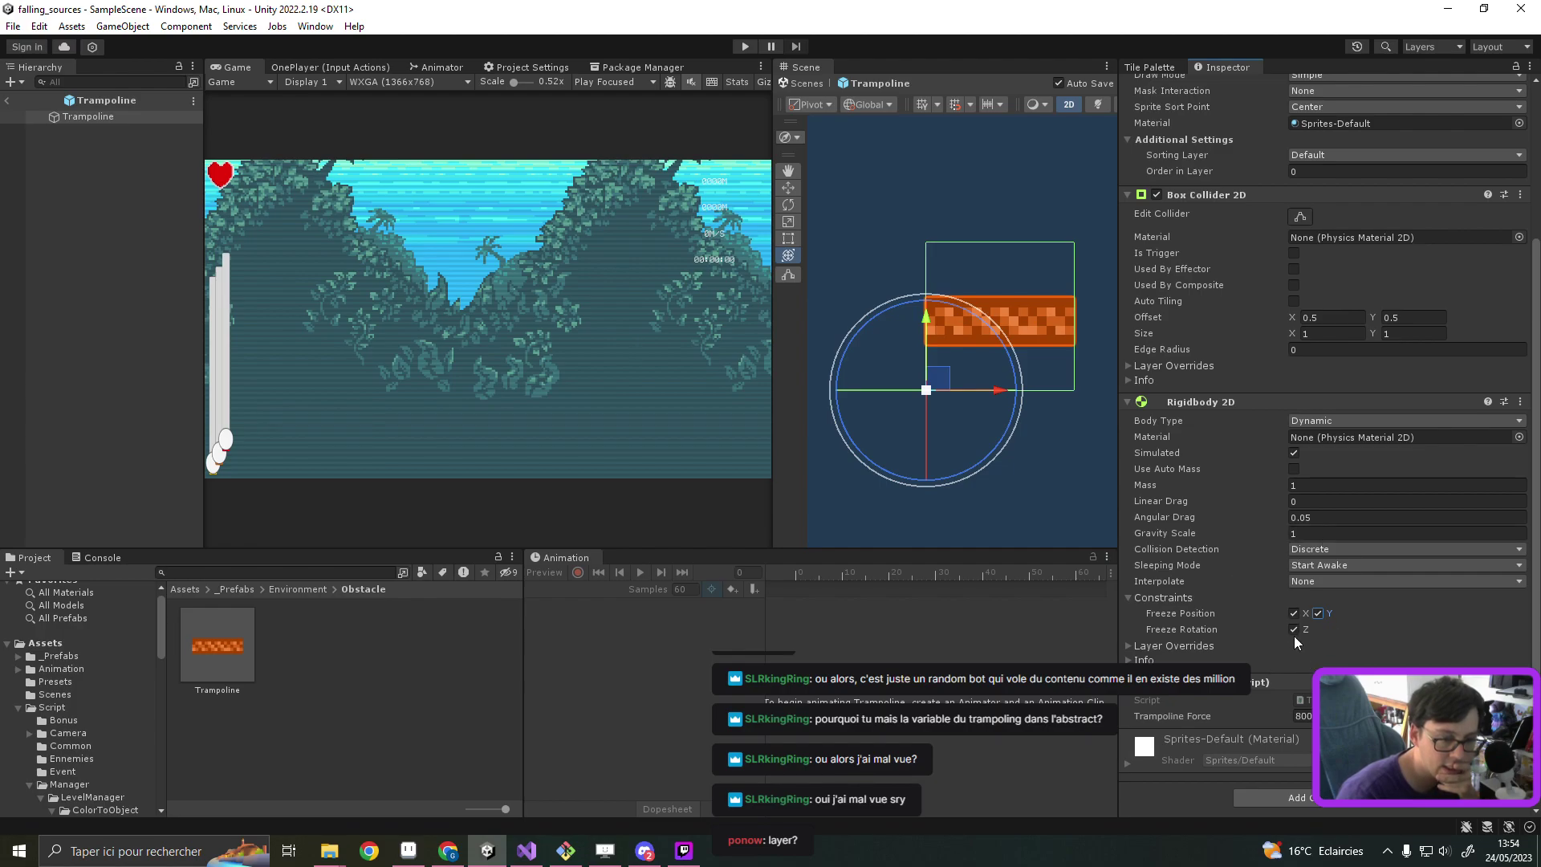
{"action": "left_click", "coordinate": [1336, 551]}
{"action": "left_click", "coordinate": [1346, 580]}
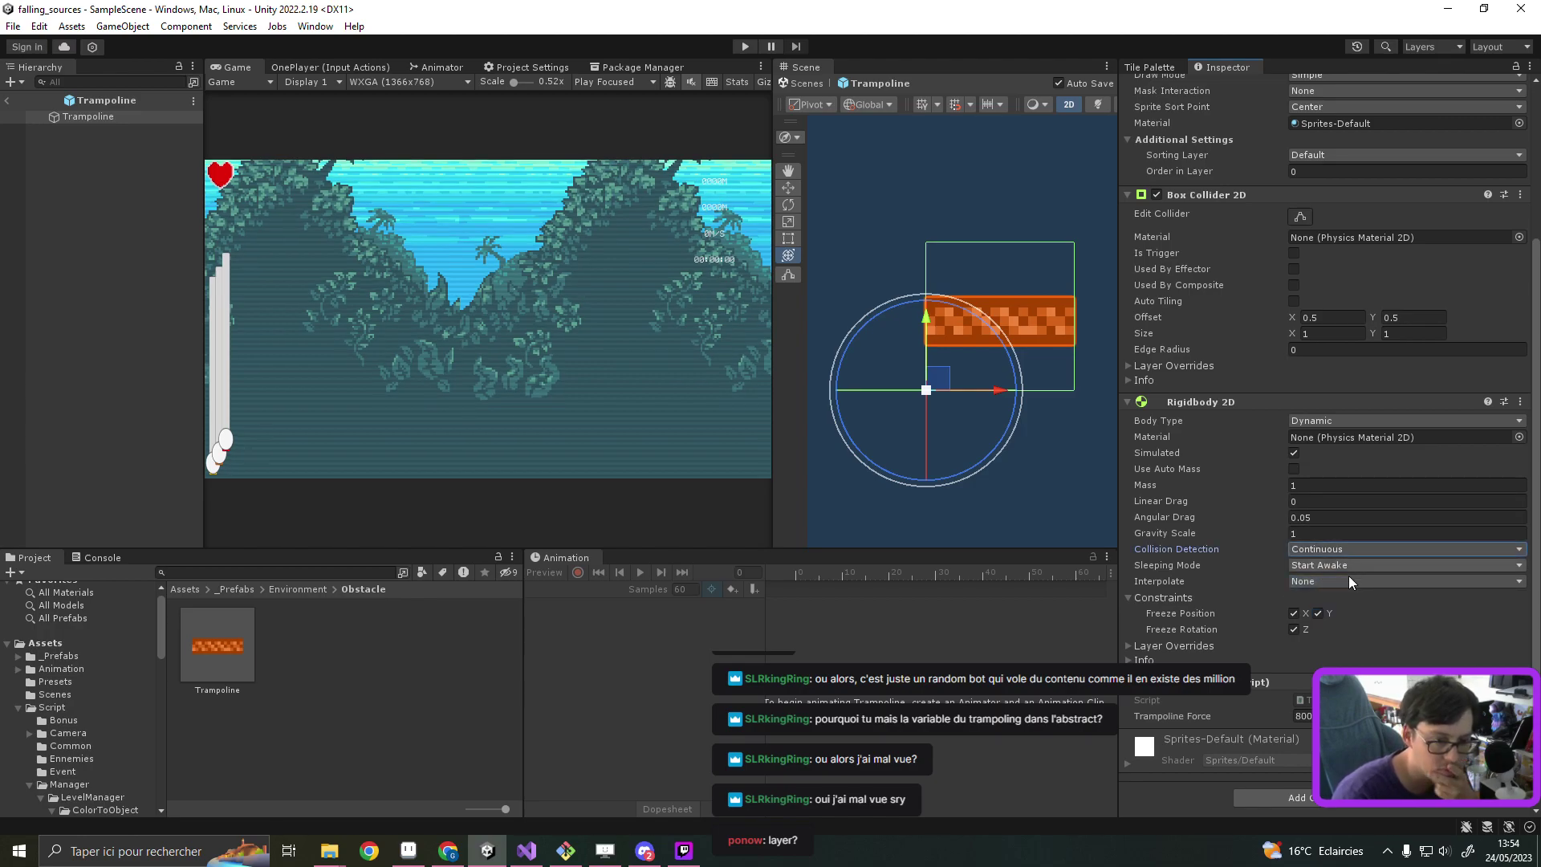
{"action": "scroll", "coordinate": [1348, 491], "scroll_direction": "up", "scroll_amount": 3}
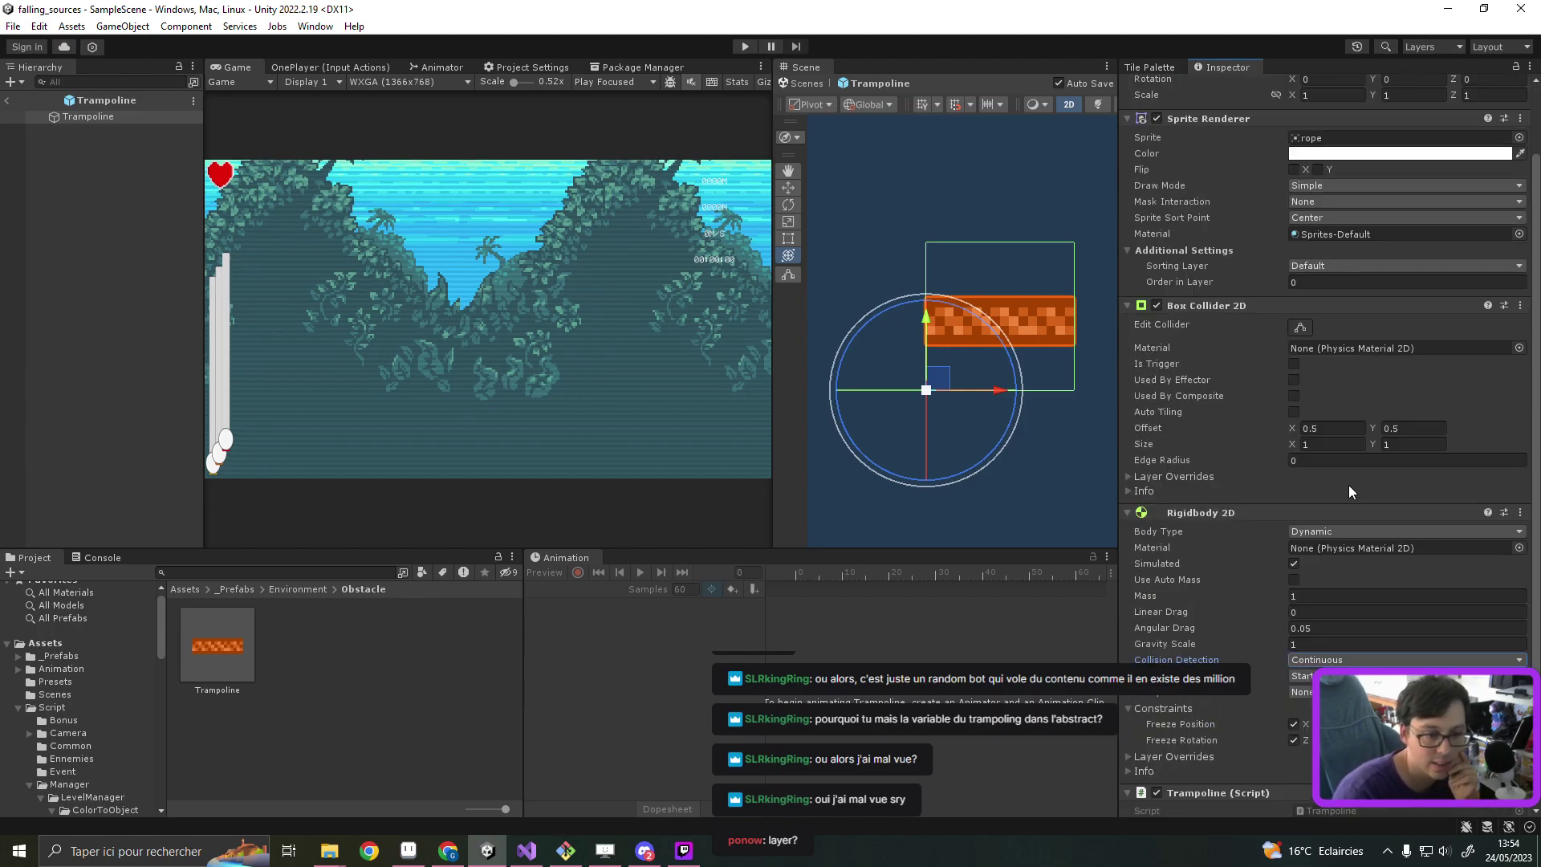
{"action": "scroll", "coordinate": [1348, 484], "scroll_direction": "down", "scroll_amount": 3}
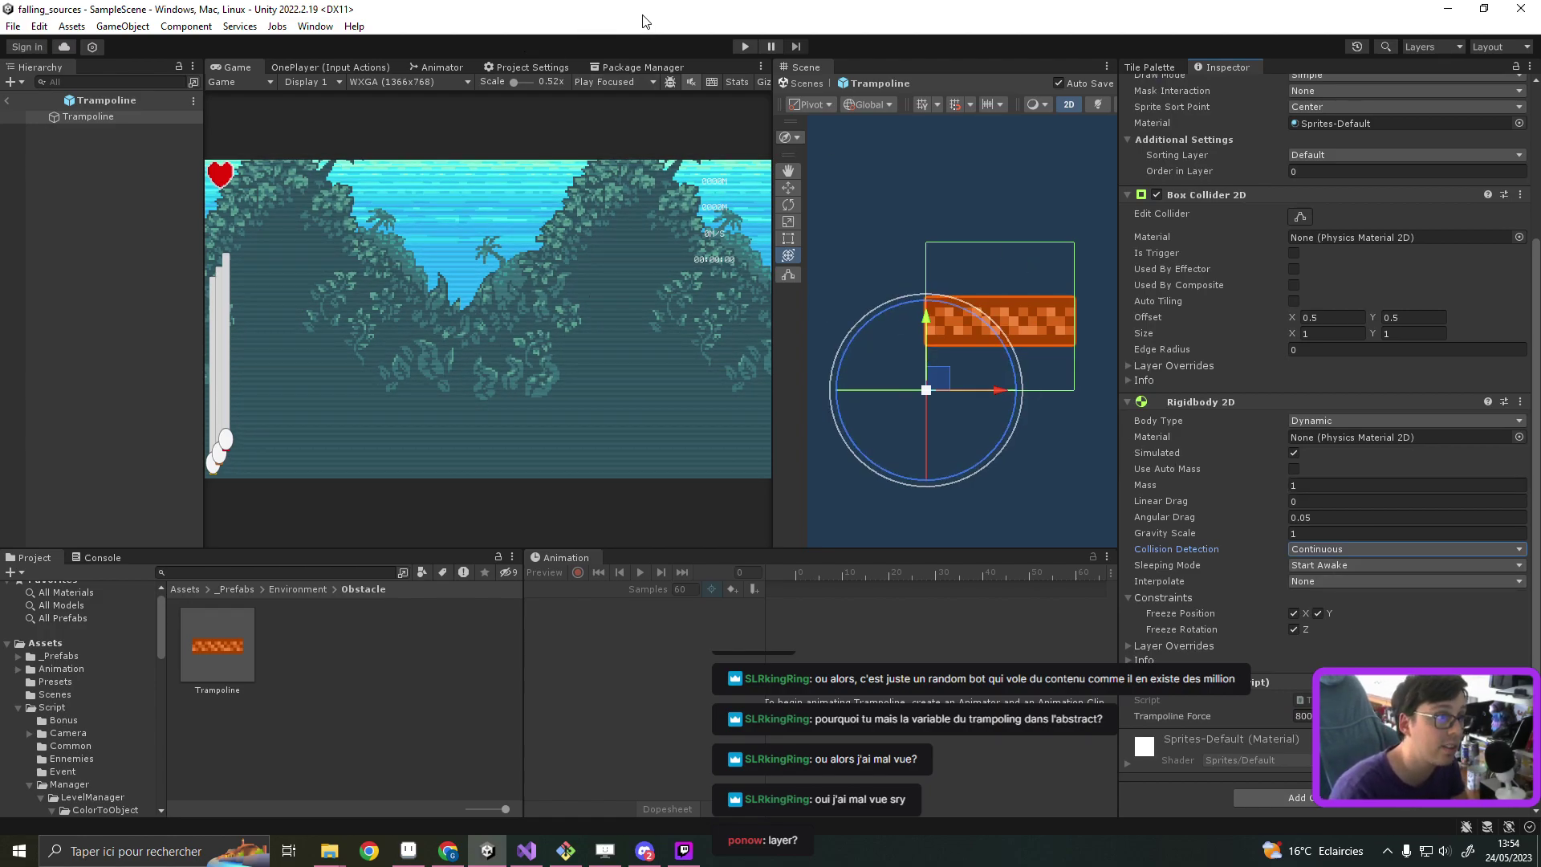
Step: Run the game from its PLAY title screen, clear the Console log, and stop the play test
{"action": "left_click", "coordinate": [745, 47]}
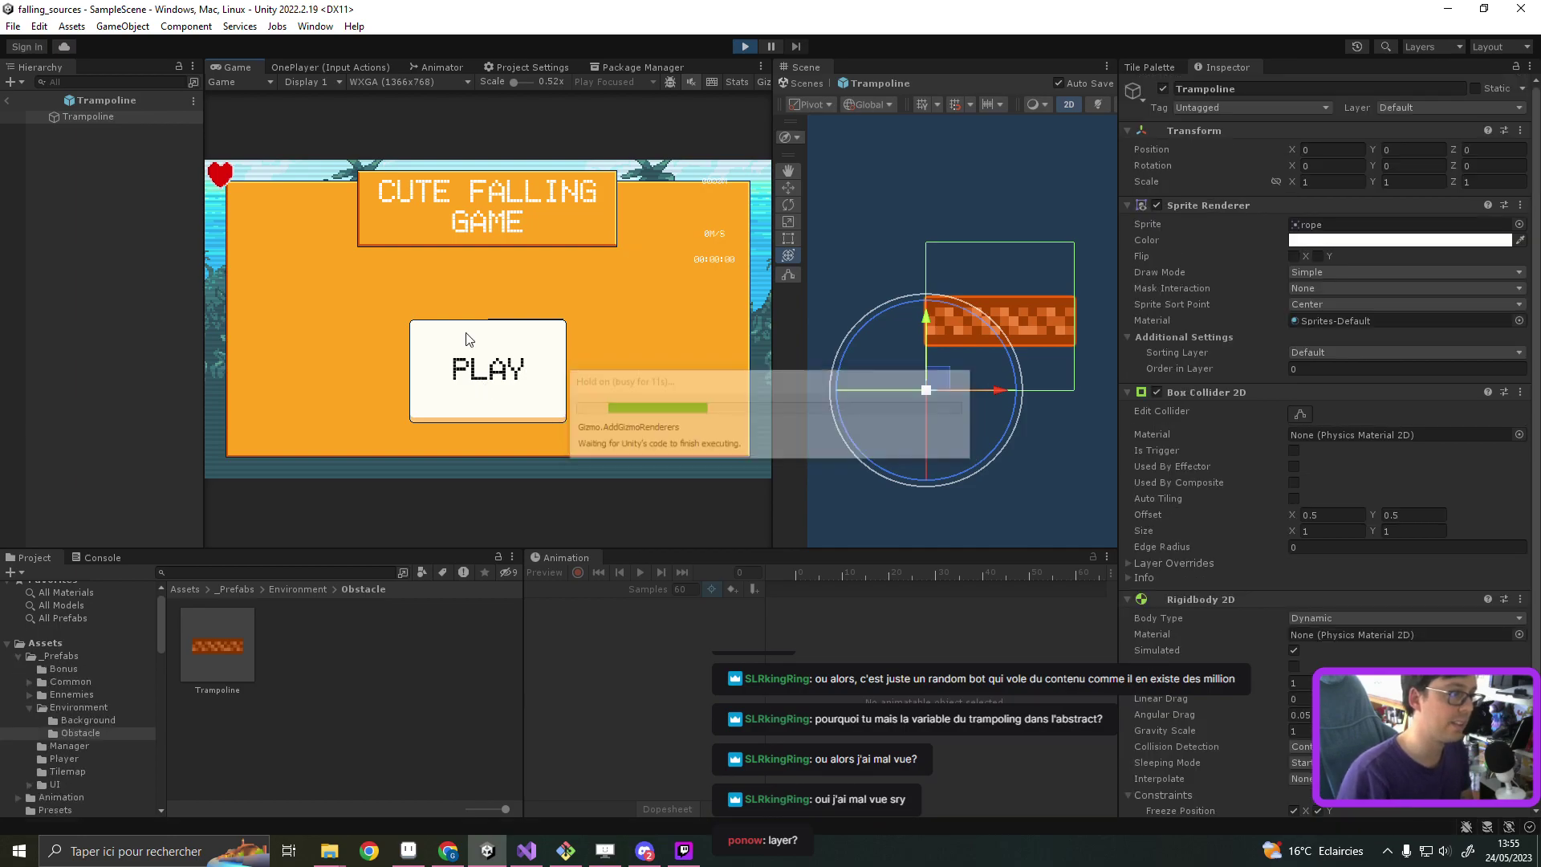
{"action": "left_click", "coordinate": [474, 382]}
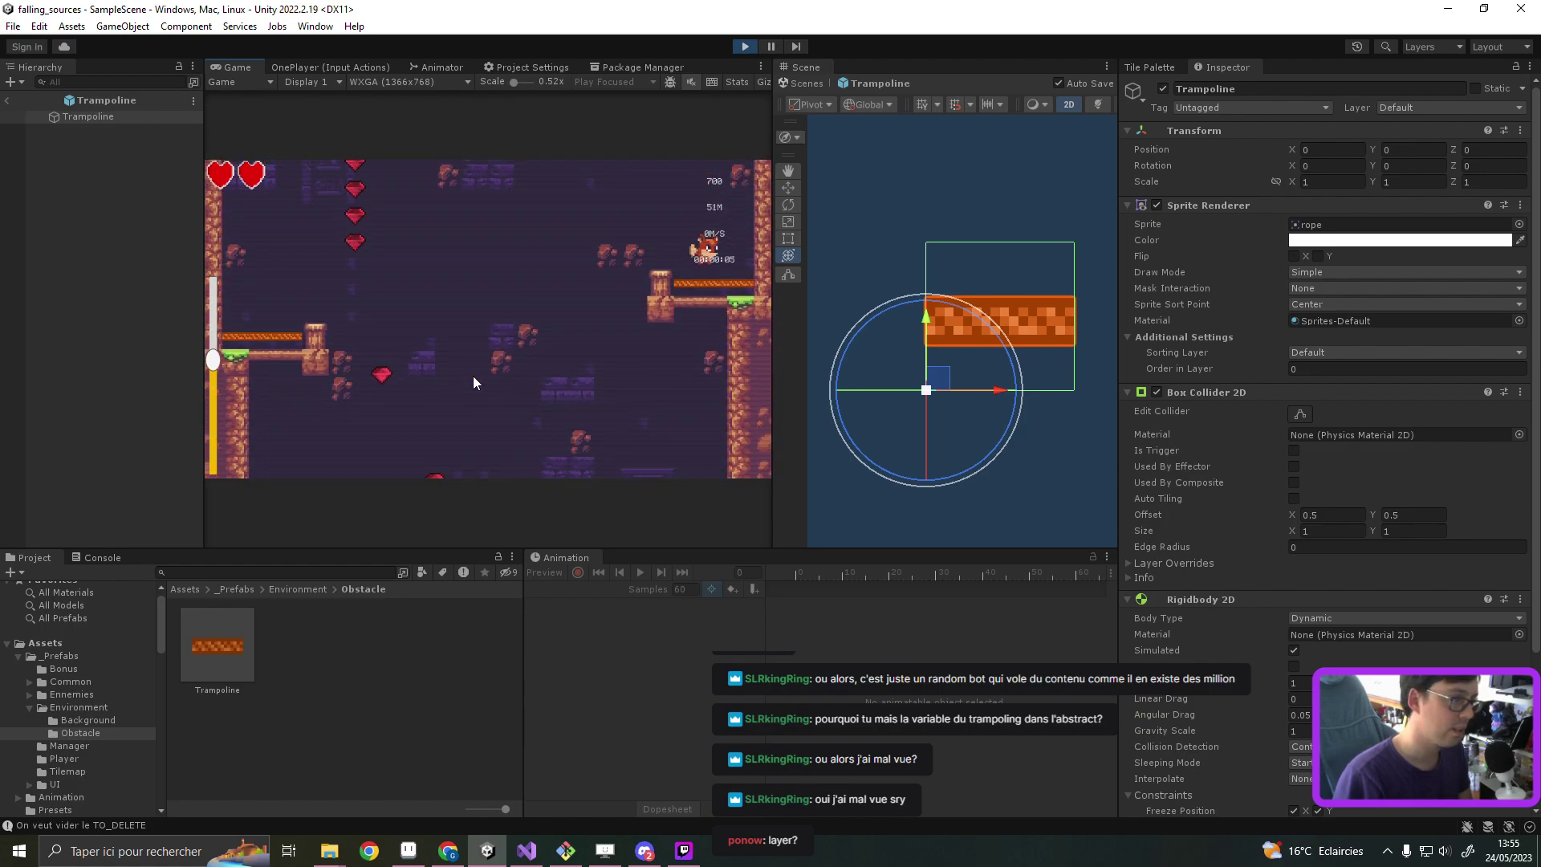
{"action": "left_click", "coordinate": [102, 558]}
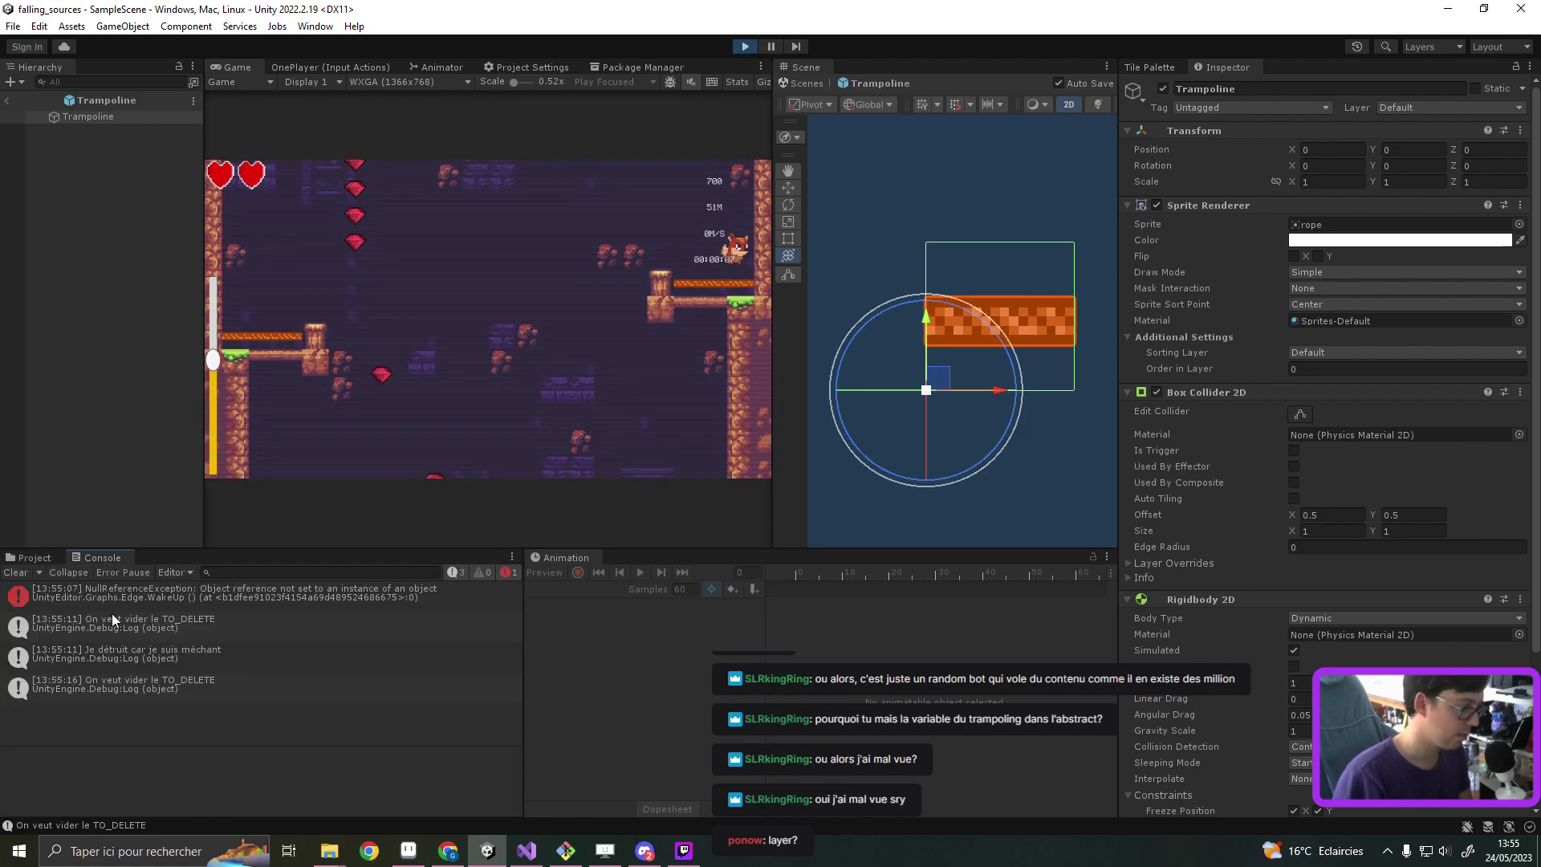
{"action": "left_click", "coordinate": [18, 572]}
{"action": "left_click", "coordinate": [746, 46]}
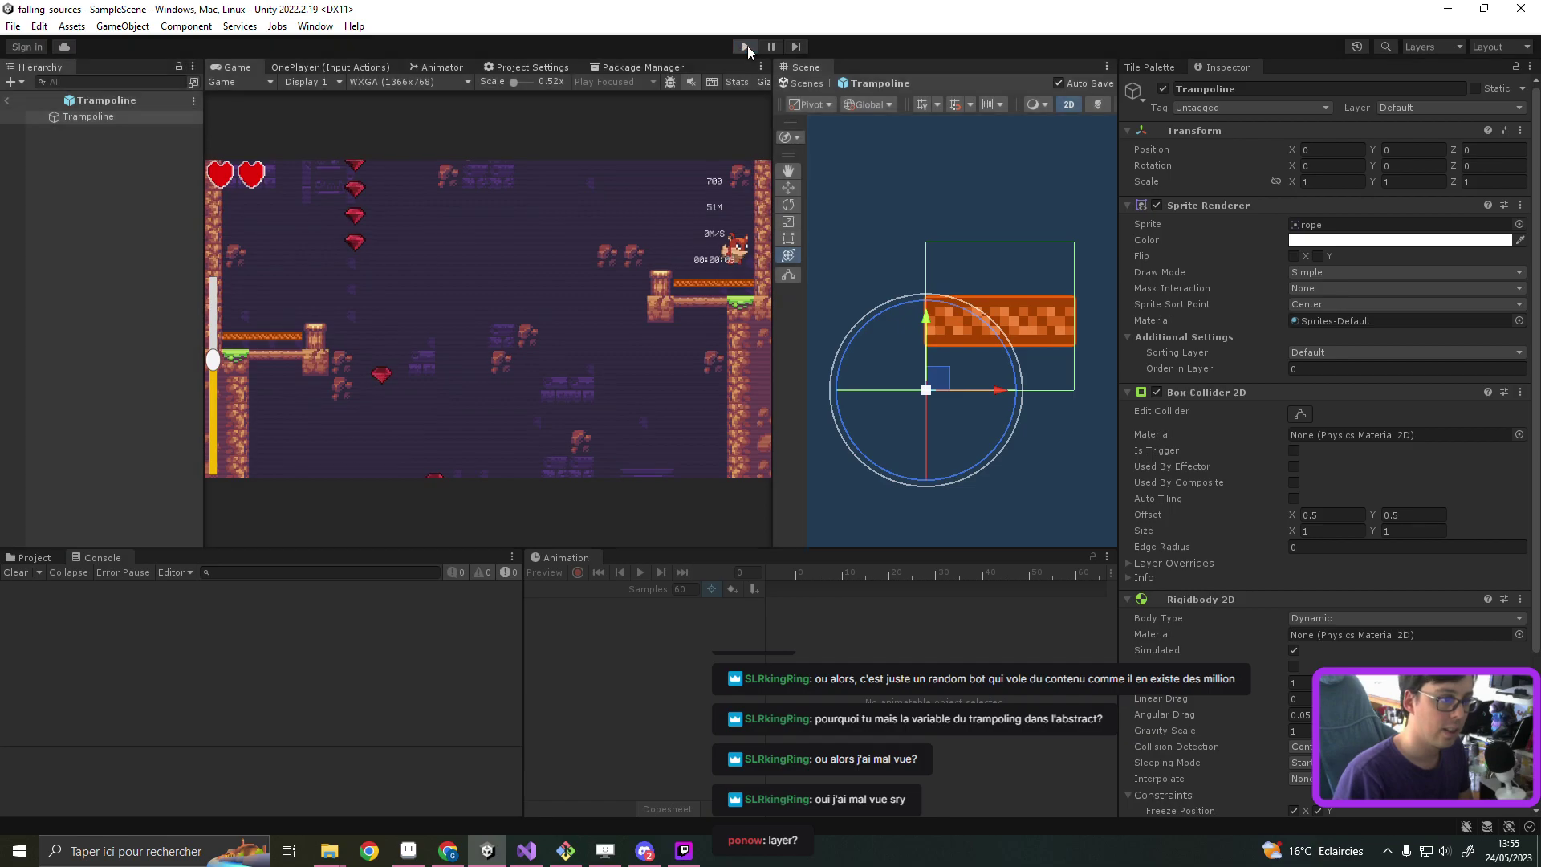
{"action": "scroll", "coordinate": [1330, 602], "scroll_direction": "down", "scroll_amount": 2}
Step: Resize the Box Collider 2D to 0.91 by 0.28 and start another play test
{"action": "scroll", "coordinate": [1329, 602], "scroll_direction": "down", "scroll_amount": 2}
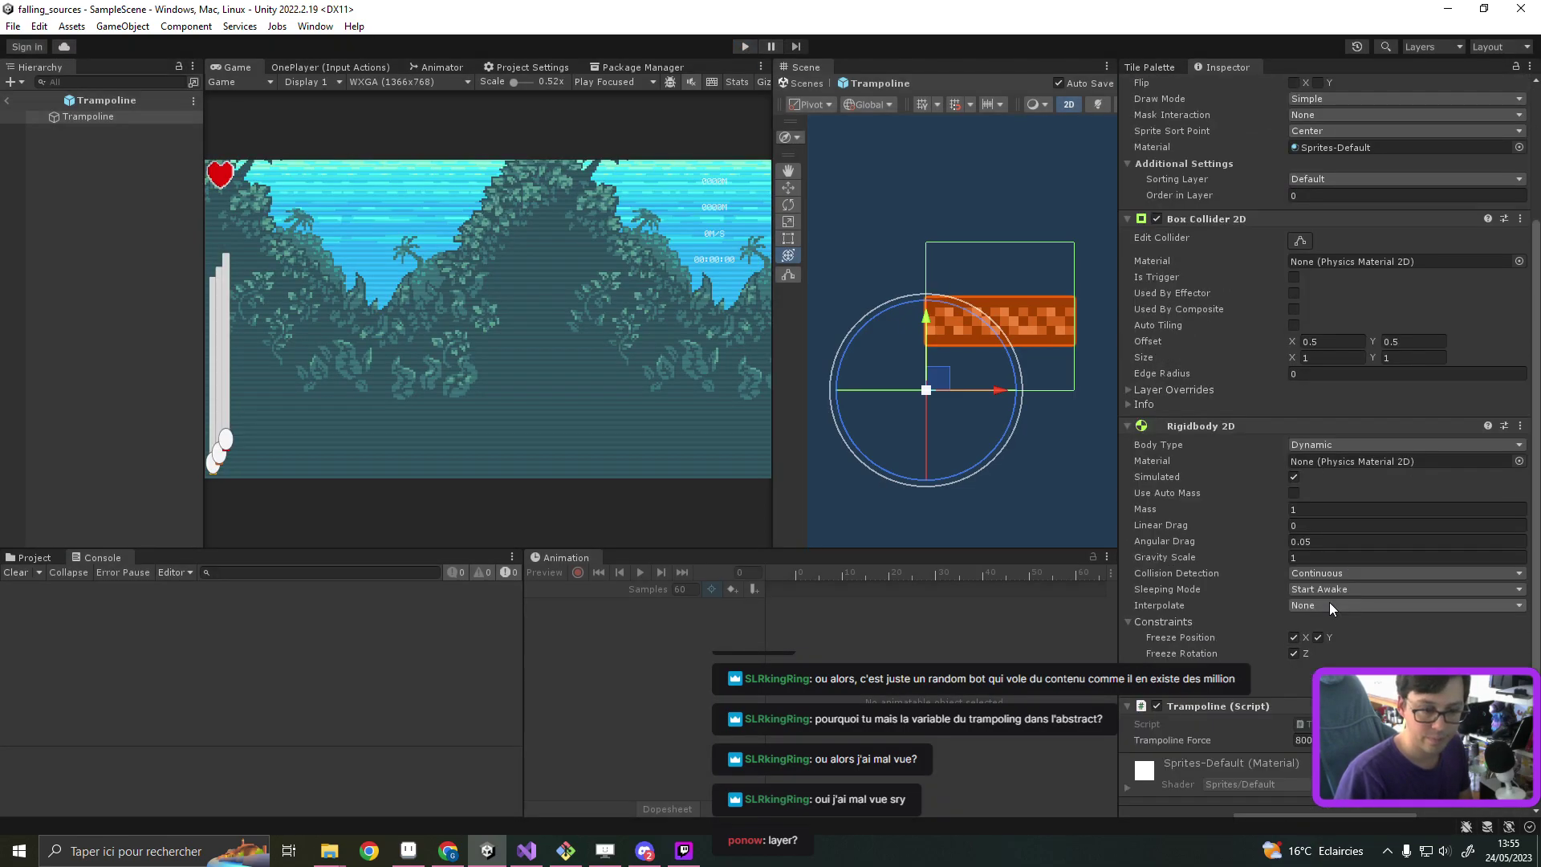
{"action": "scroll", "coordinate": [1329, 602], "scroll_direction": "down", "scroll_amount": 2}
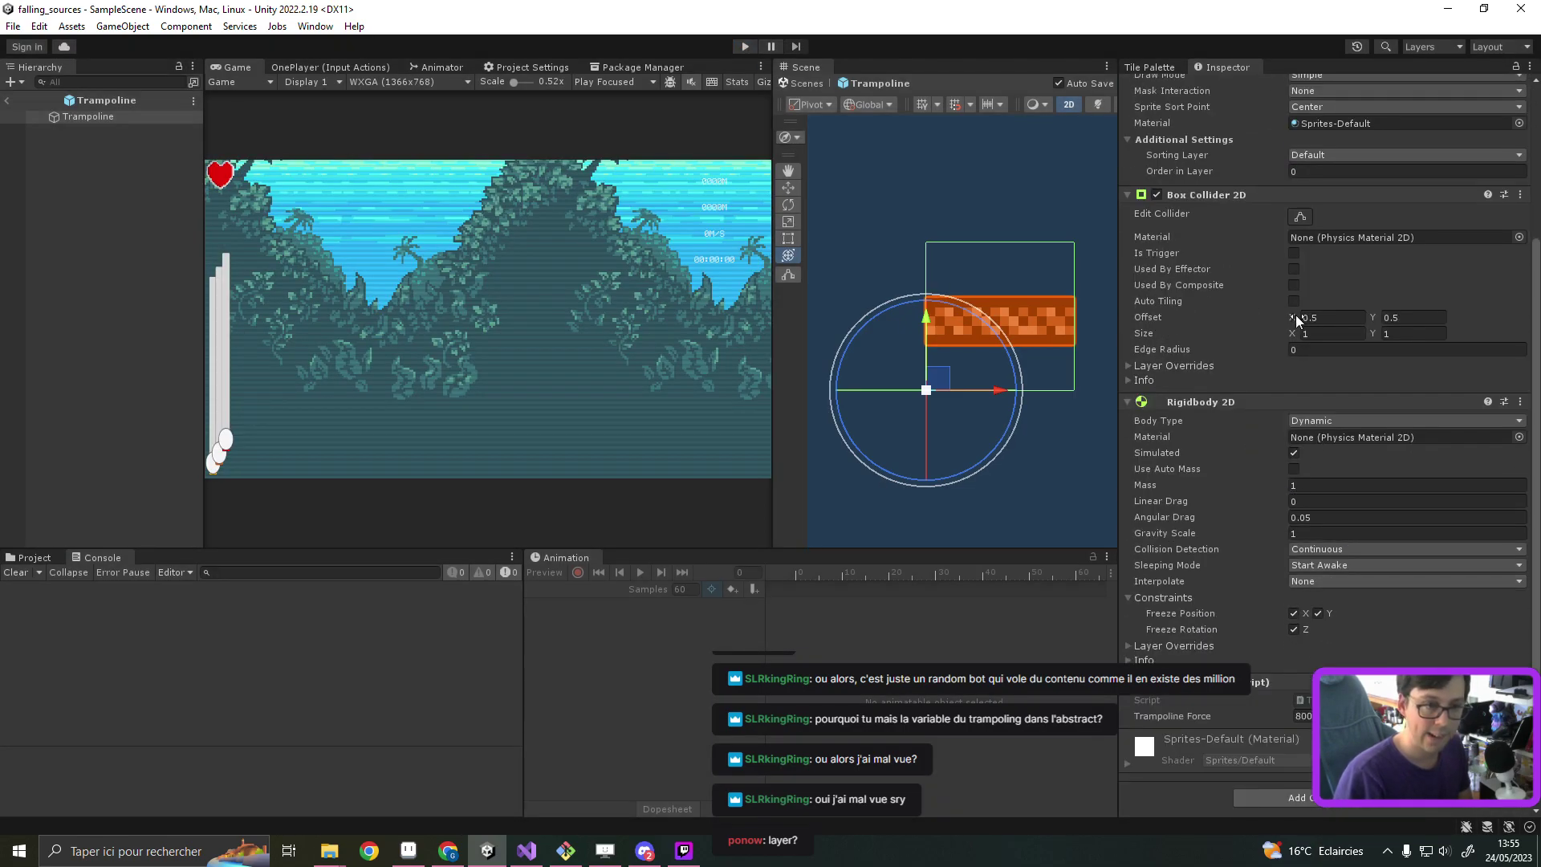
{"action": "left_click_drag", "start_coordinate": [1293, 333], "coordinate": [1355, 329]}
{"action": "type", "text": "0.28"}
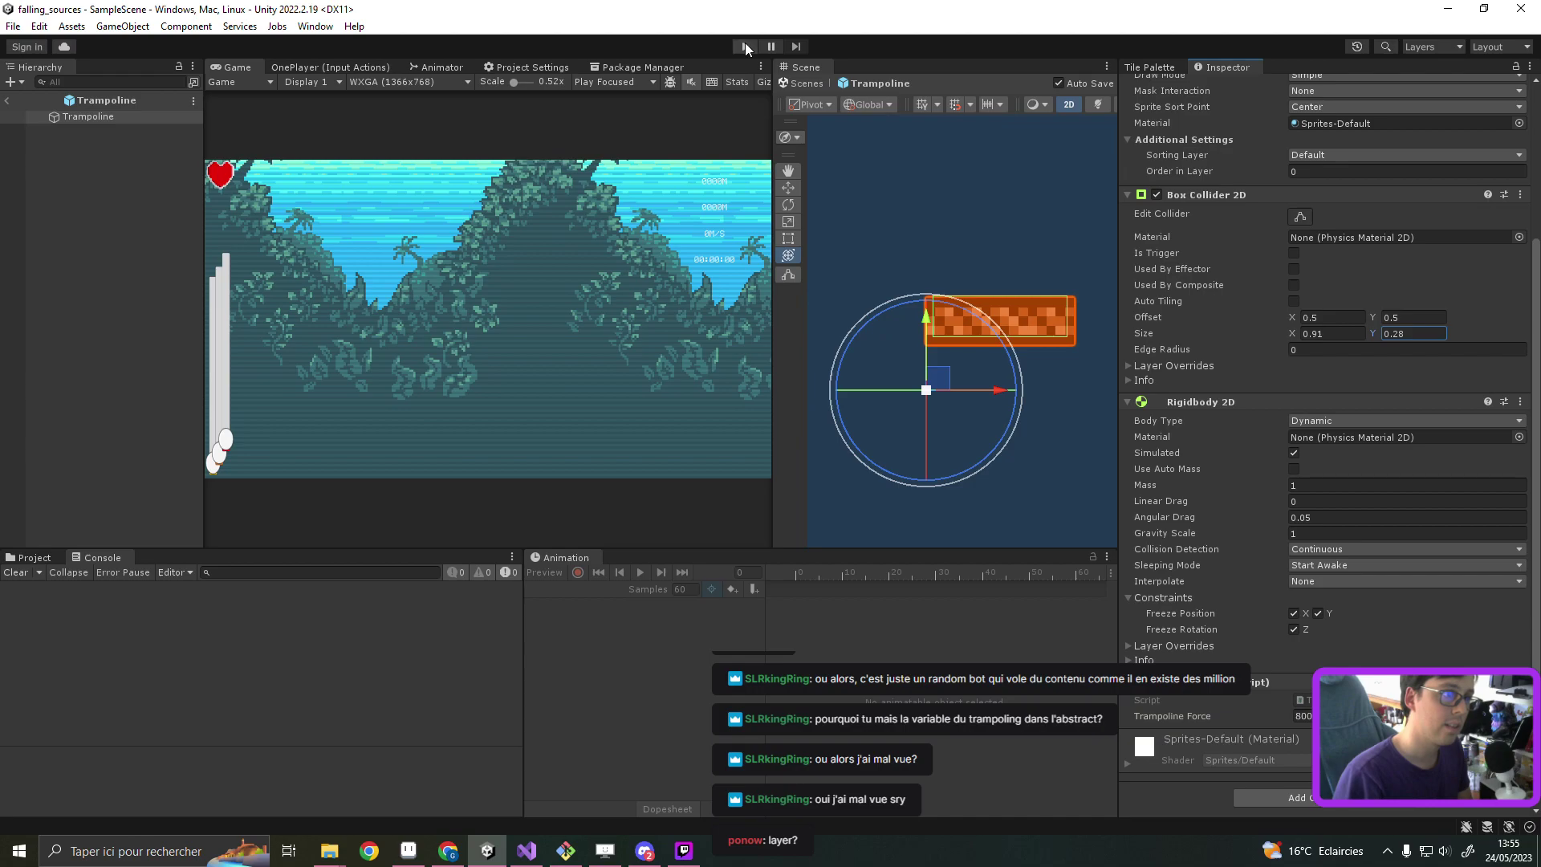
{"action": "left_click", "coordinate": [747, 47]}
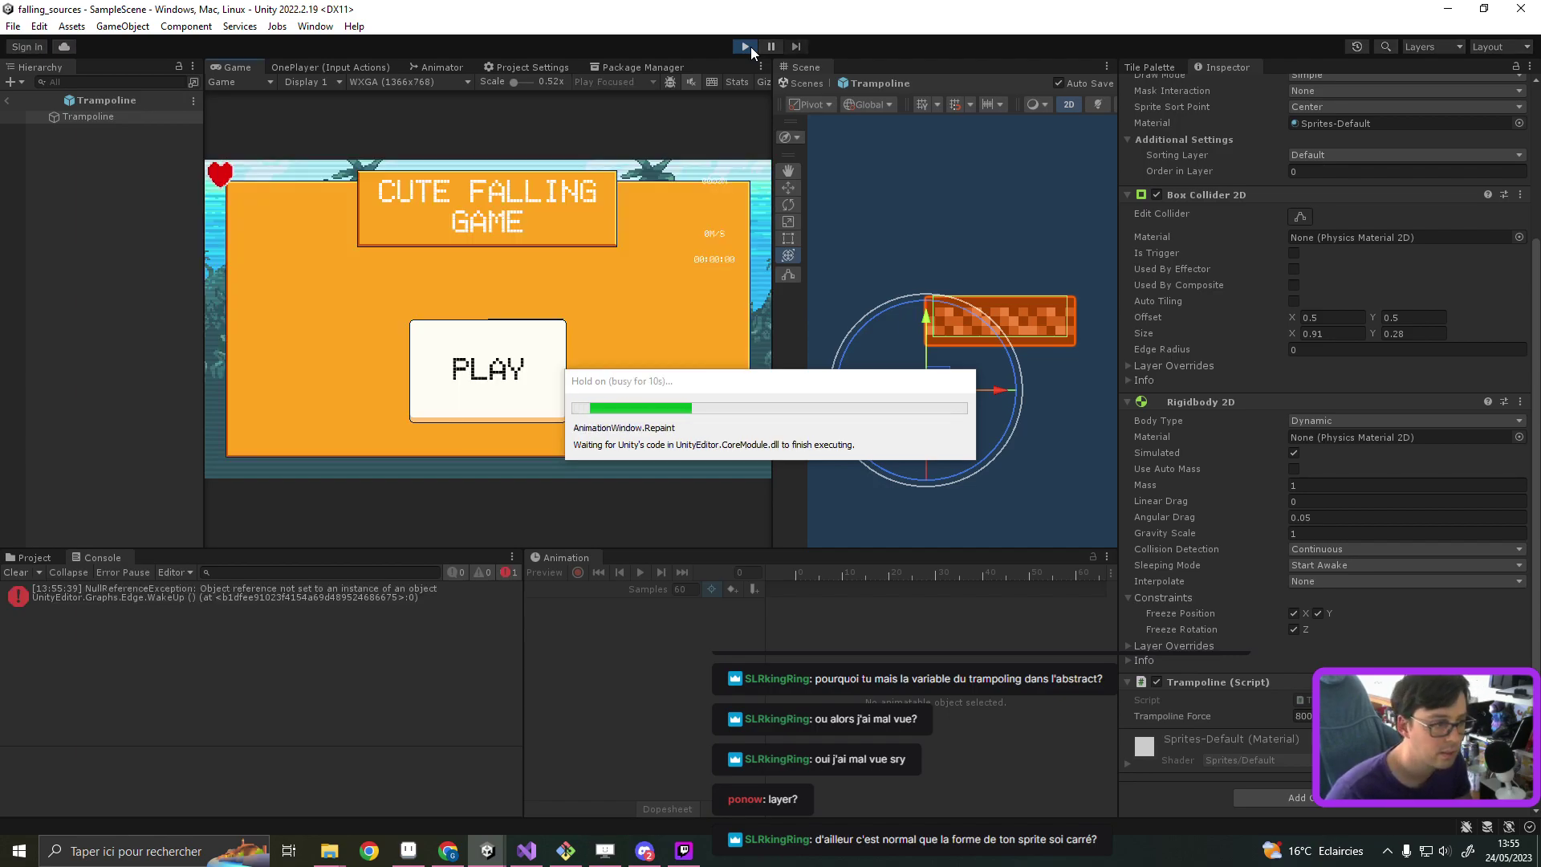
Step: Start the level from the title screen and clear the Console messages
{"action": "left_click", "coordinate": [547, 381]}
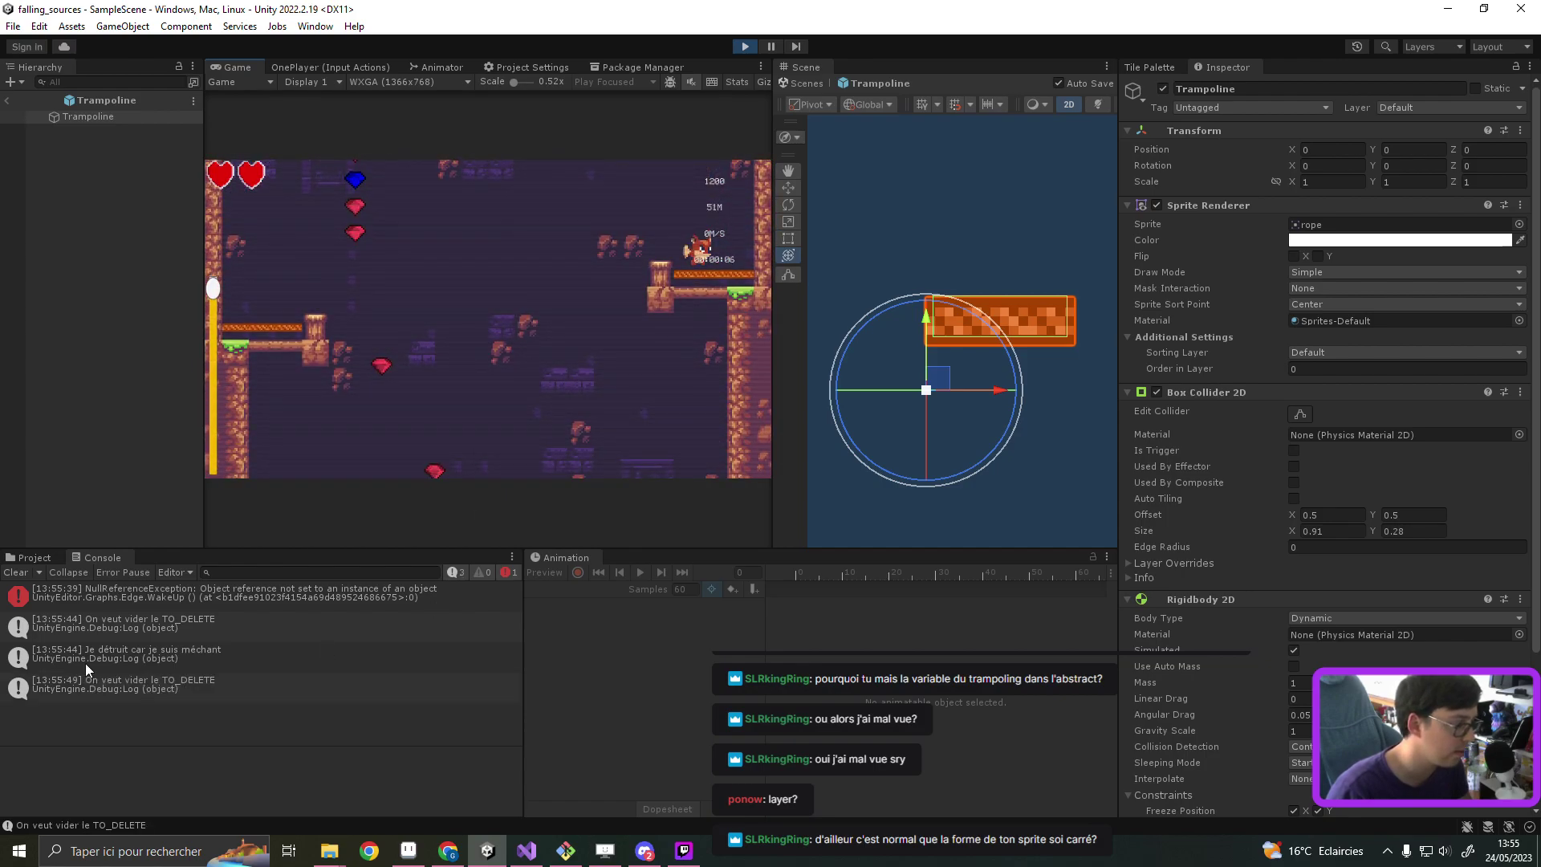
{"action": "left_click", "coordinate": [15, 573]}
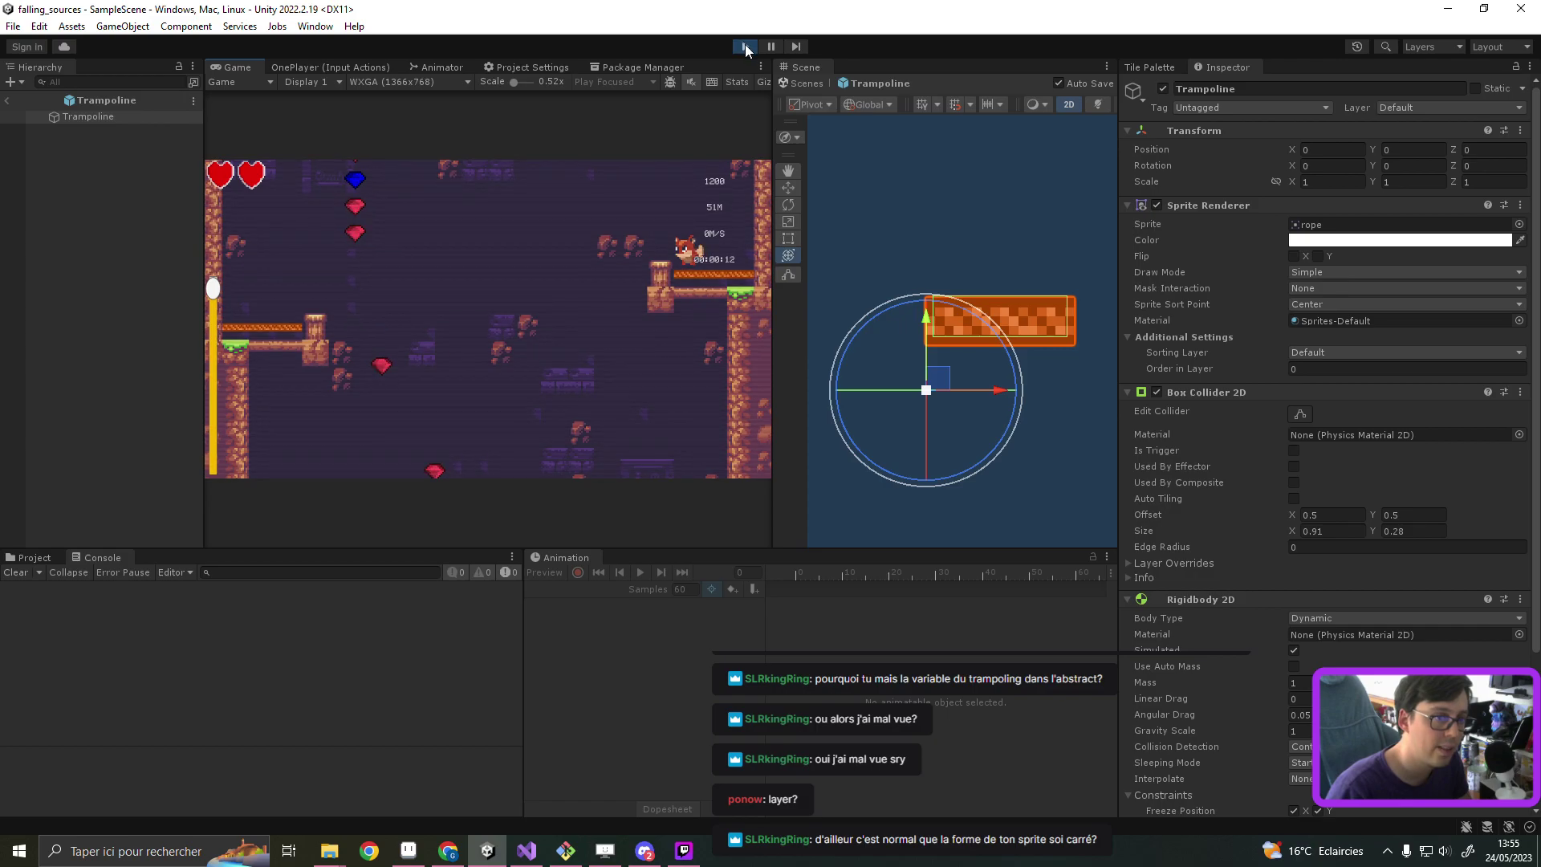
{"action": "scroll", "coordinate": [1264, 640], "scroll_direction": "down", "scroll_amount": 3}
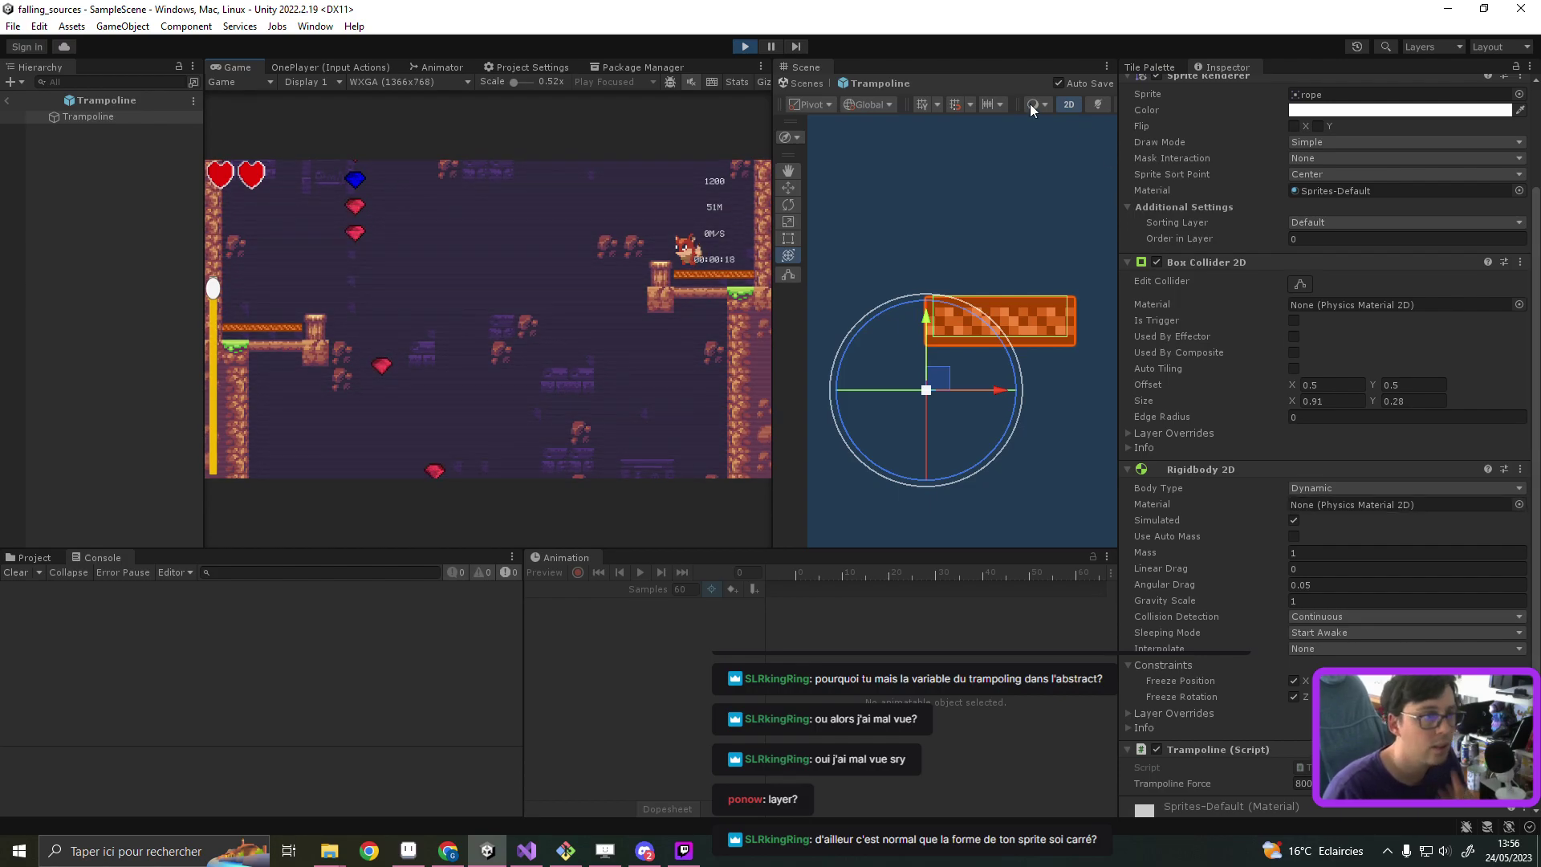
Step: Stop playing, set the Trampoline object's Layer to Ground, and restart the play test
{"action": "left_click", "coordinate": [743, 47]}
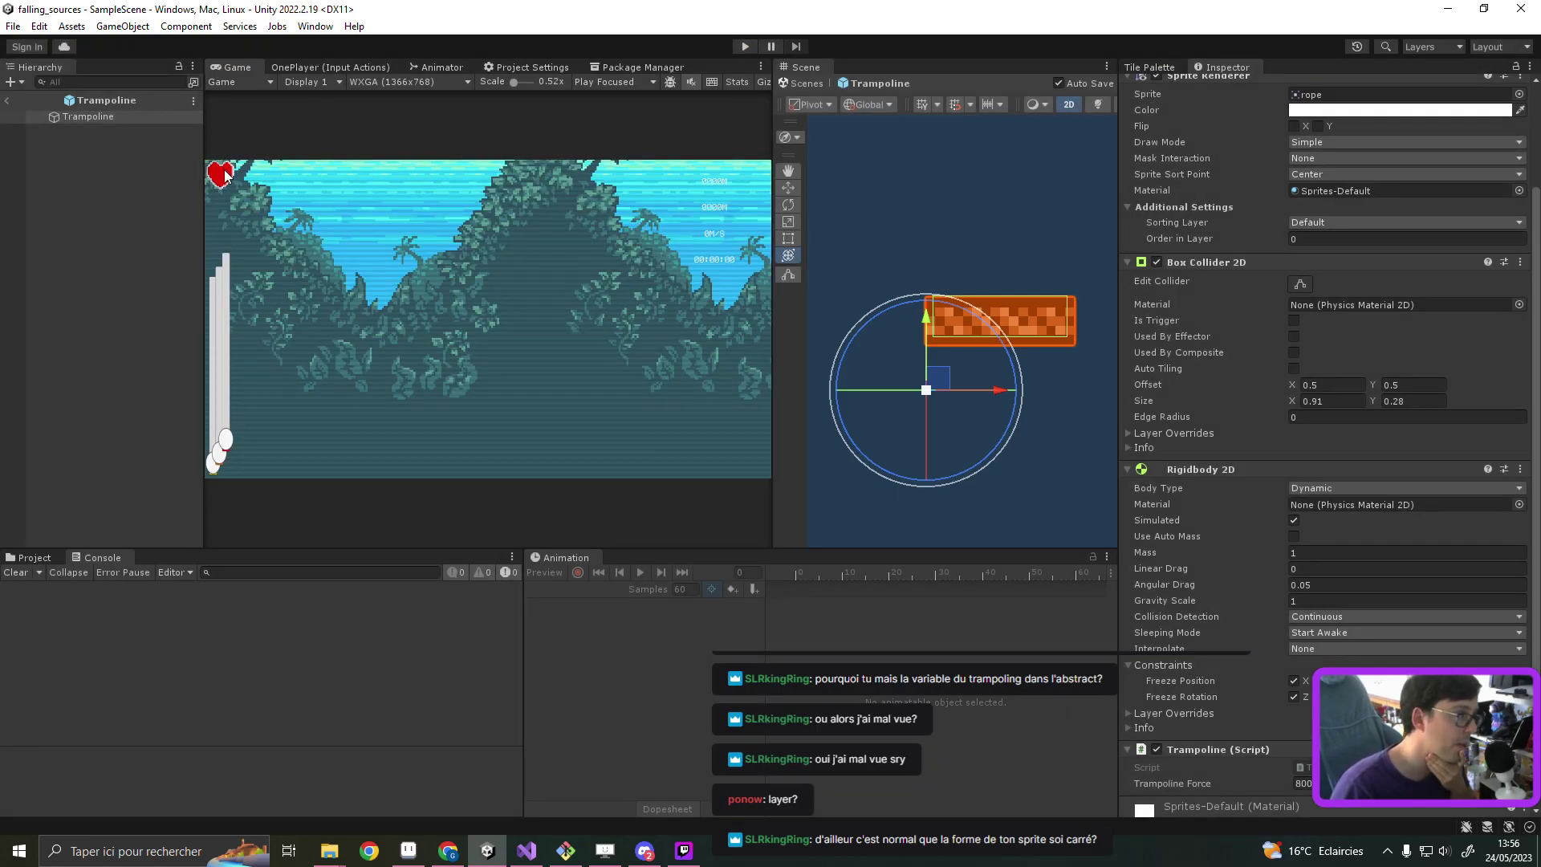
{"action": "left_click", "coordinate": [87, 119]}
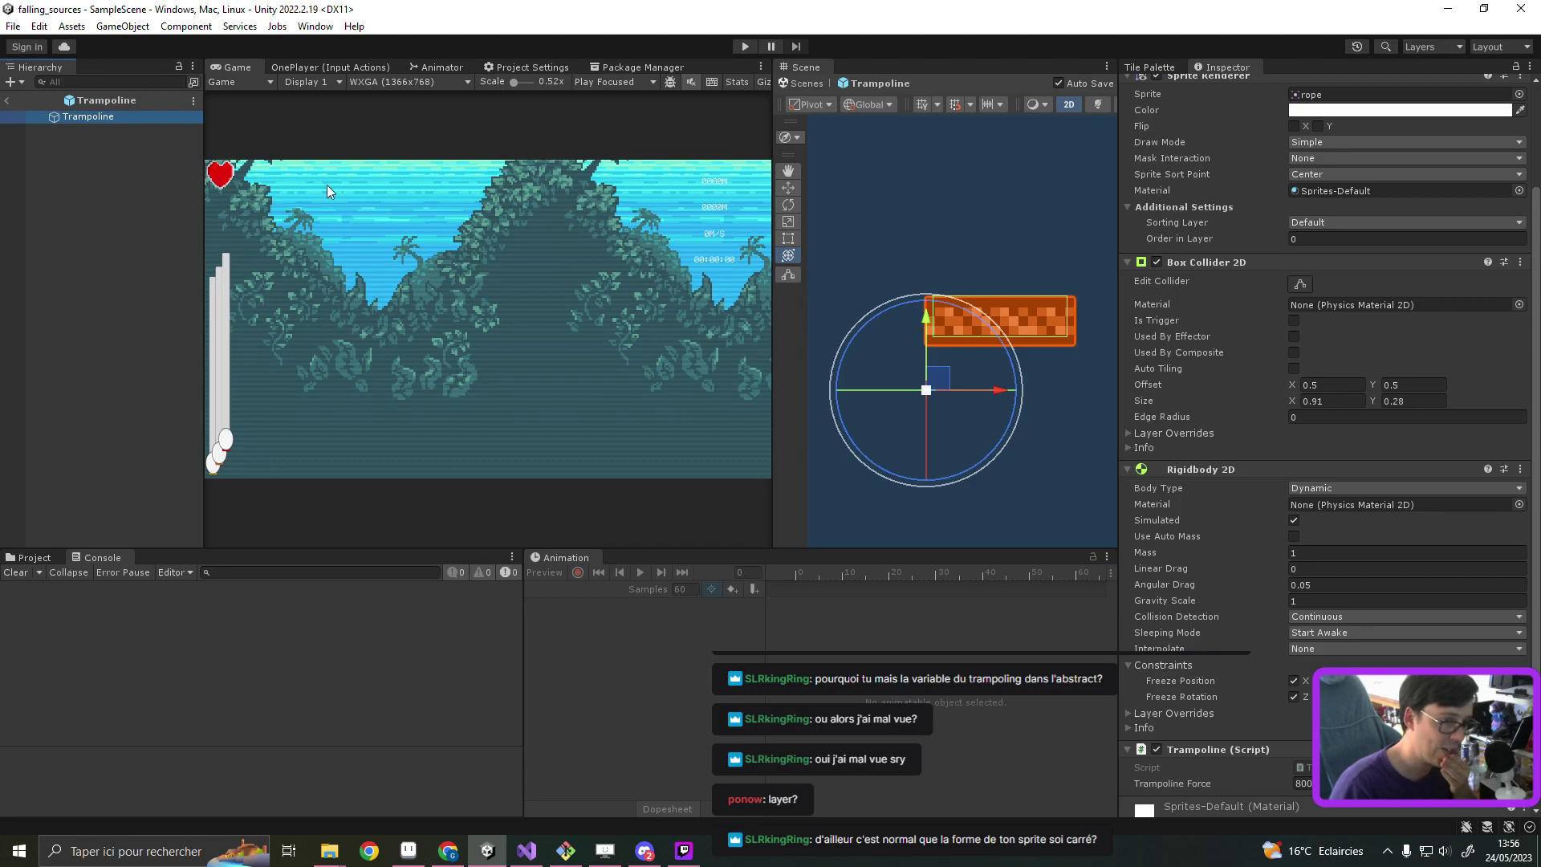
{"action": "scroll", "coordinate": [1337, 350], "scroll_direction": "up", "scroll_amount": 3}
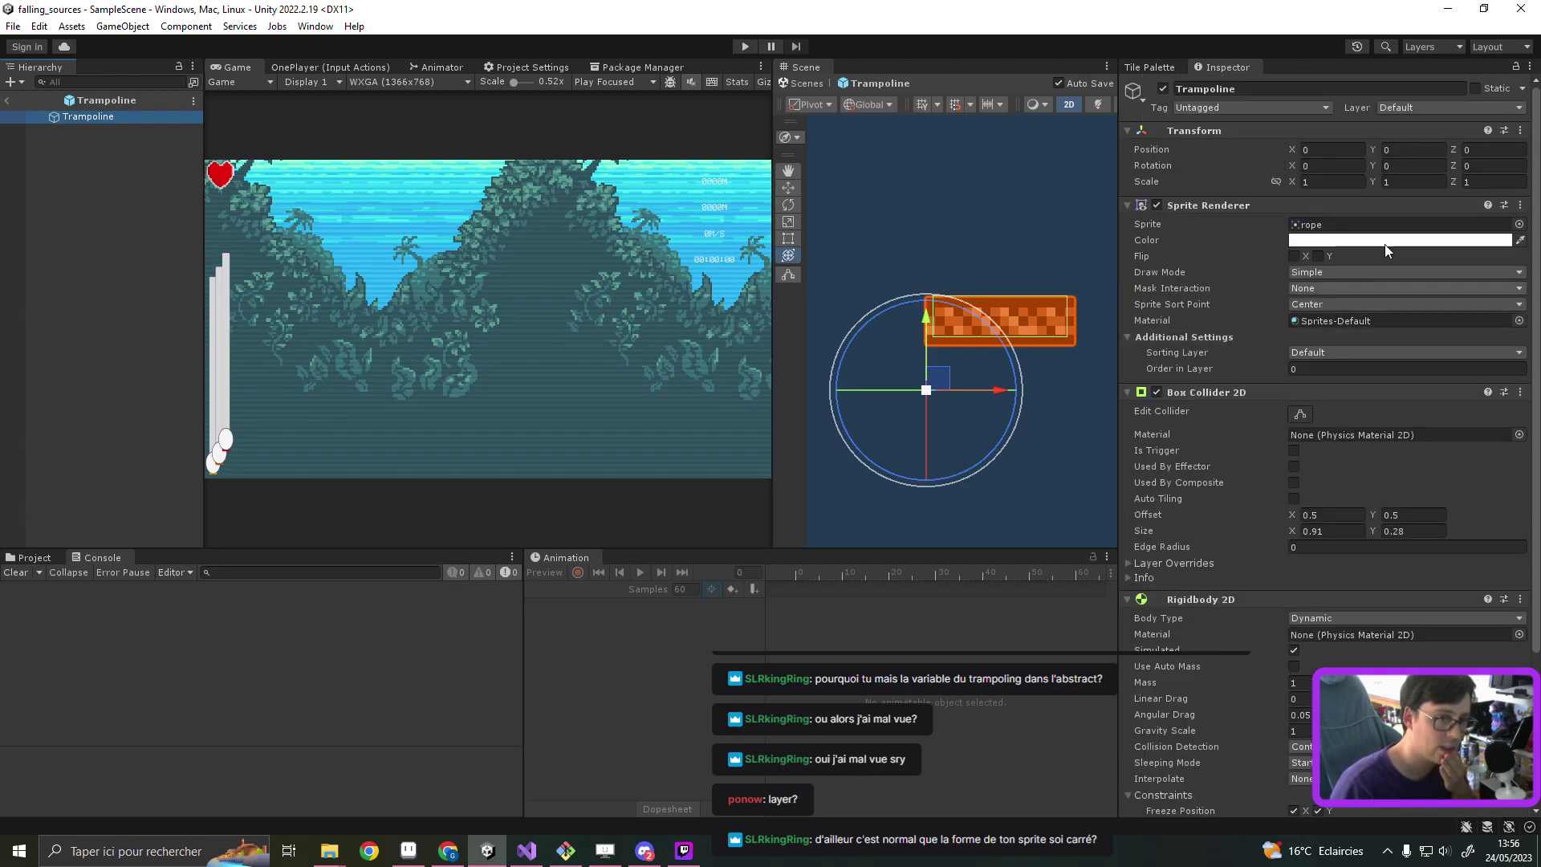
{"action": "left_click", "coordinate": [1400, 106]}
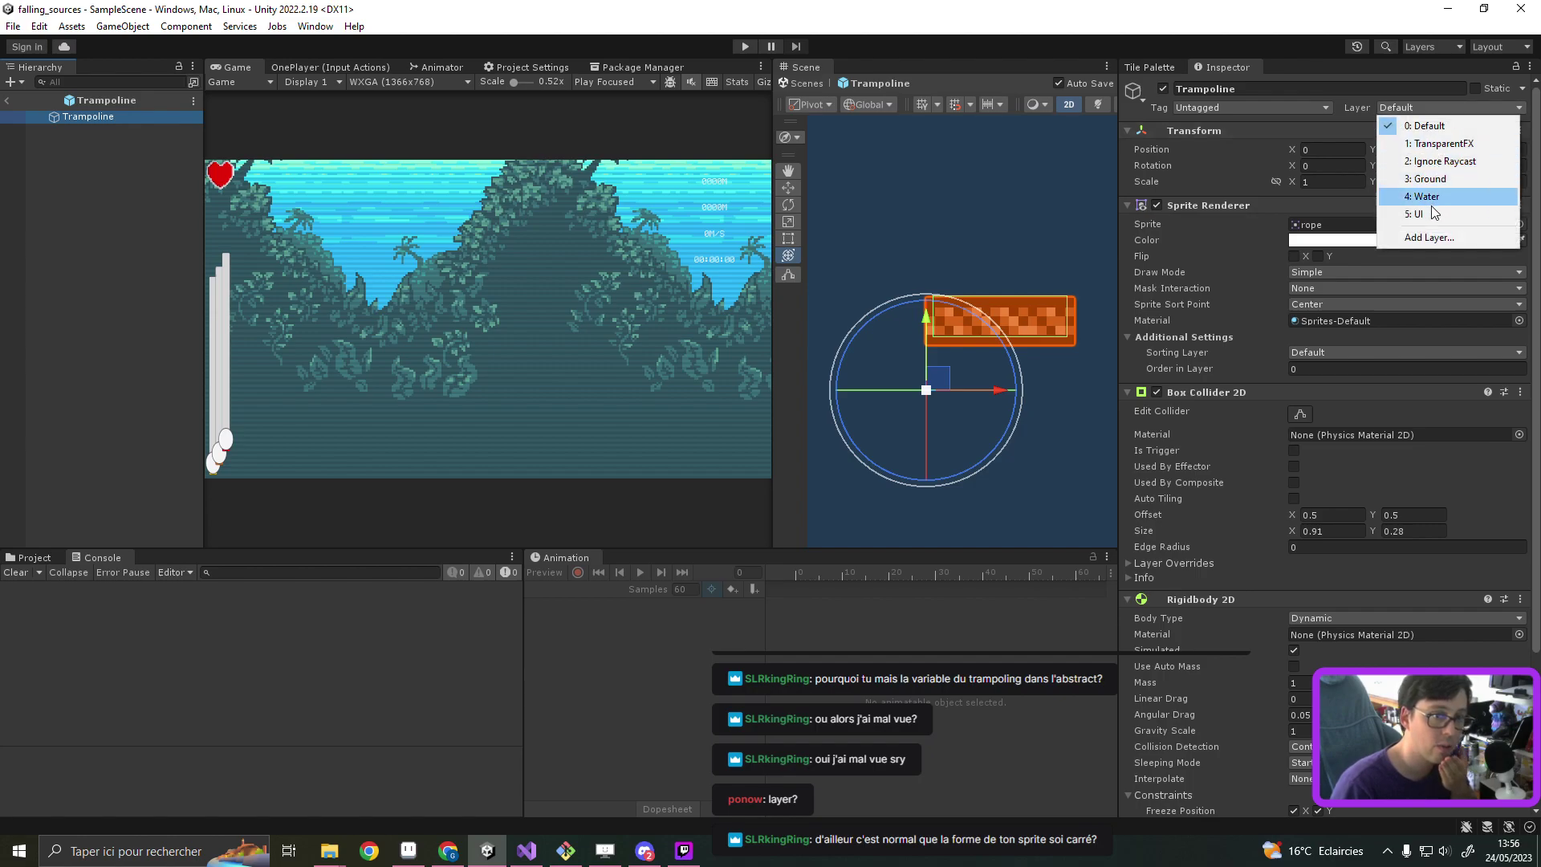
{"action": "left_click", "coordinate": [1412, 178]}
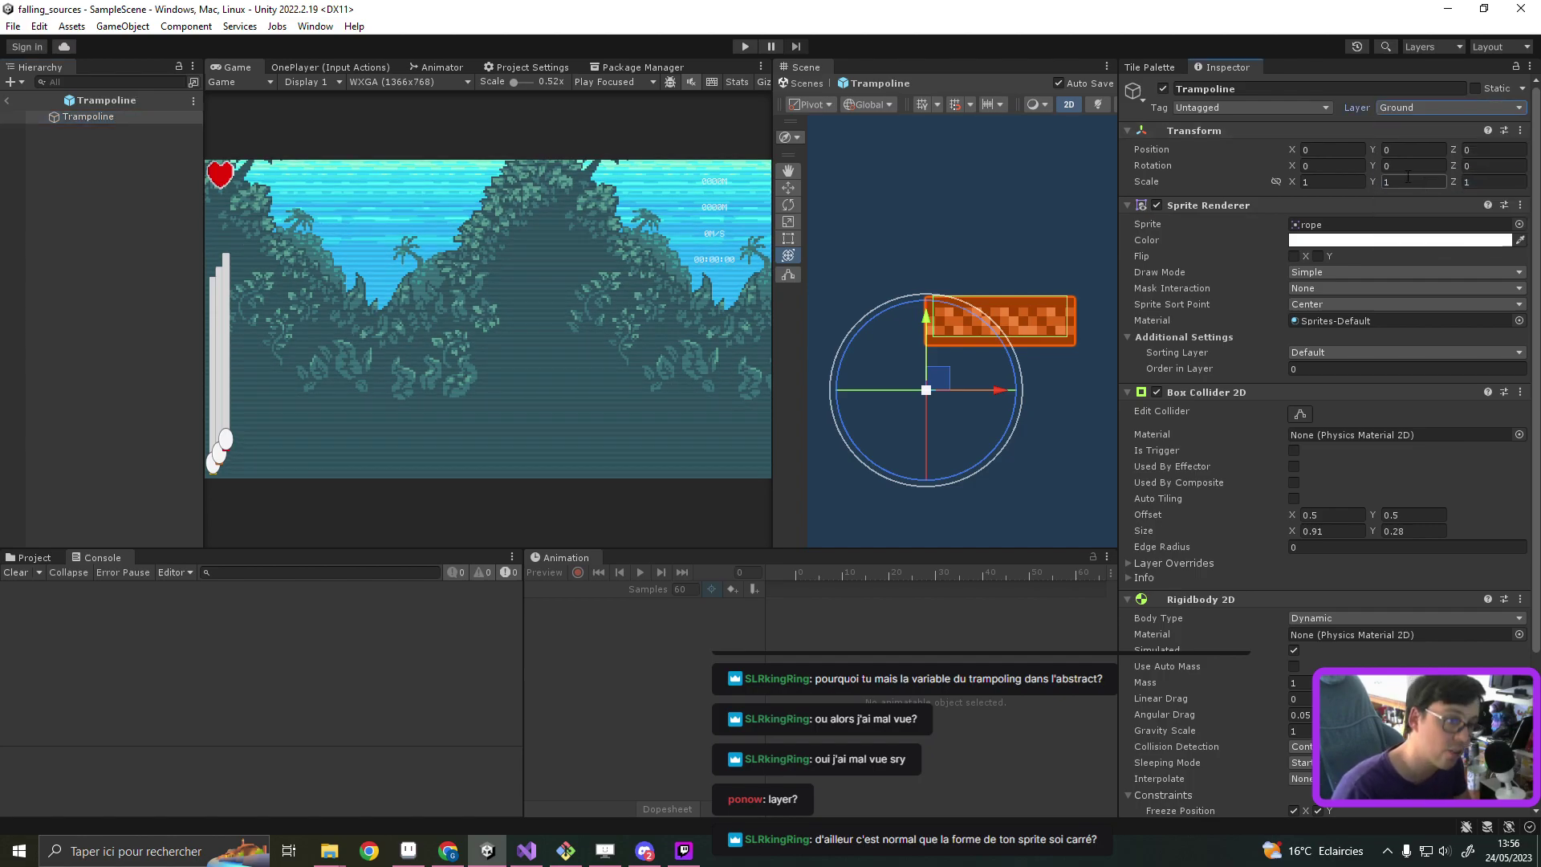
{"action": "left_click", "coordinate": [744, 46]}
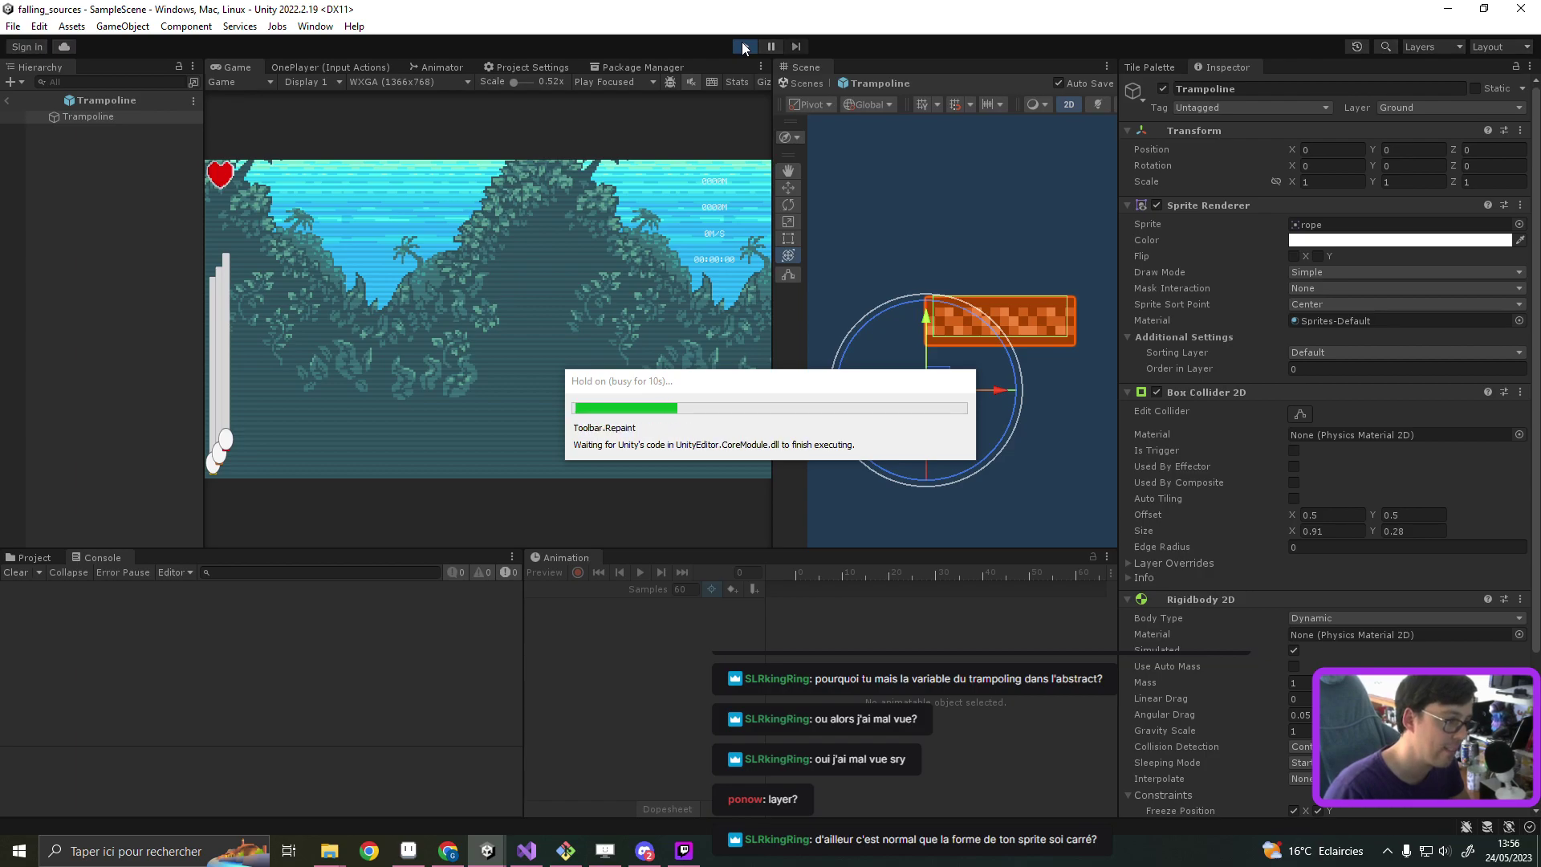
Step: Start the level, steer the falling fox left and right, then clear the Console's old messages
{"action": "left_click", "coordinate": [502, 378]}
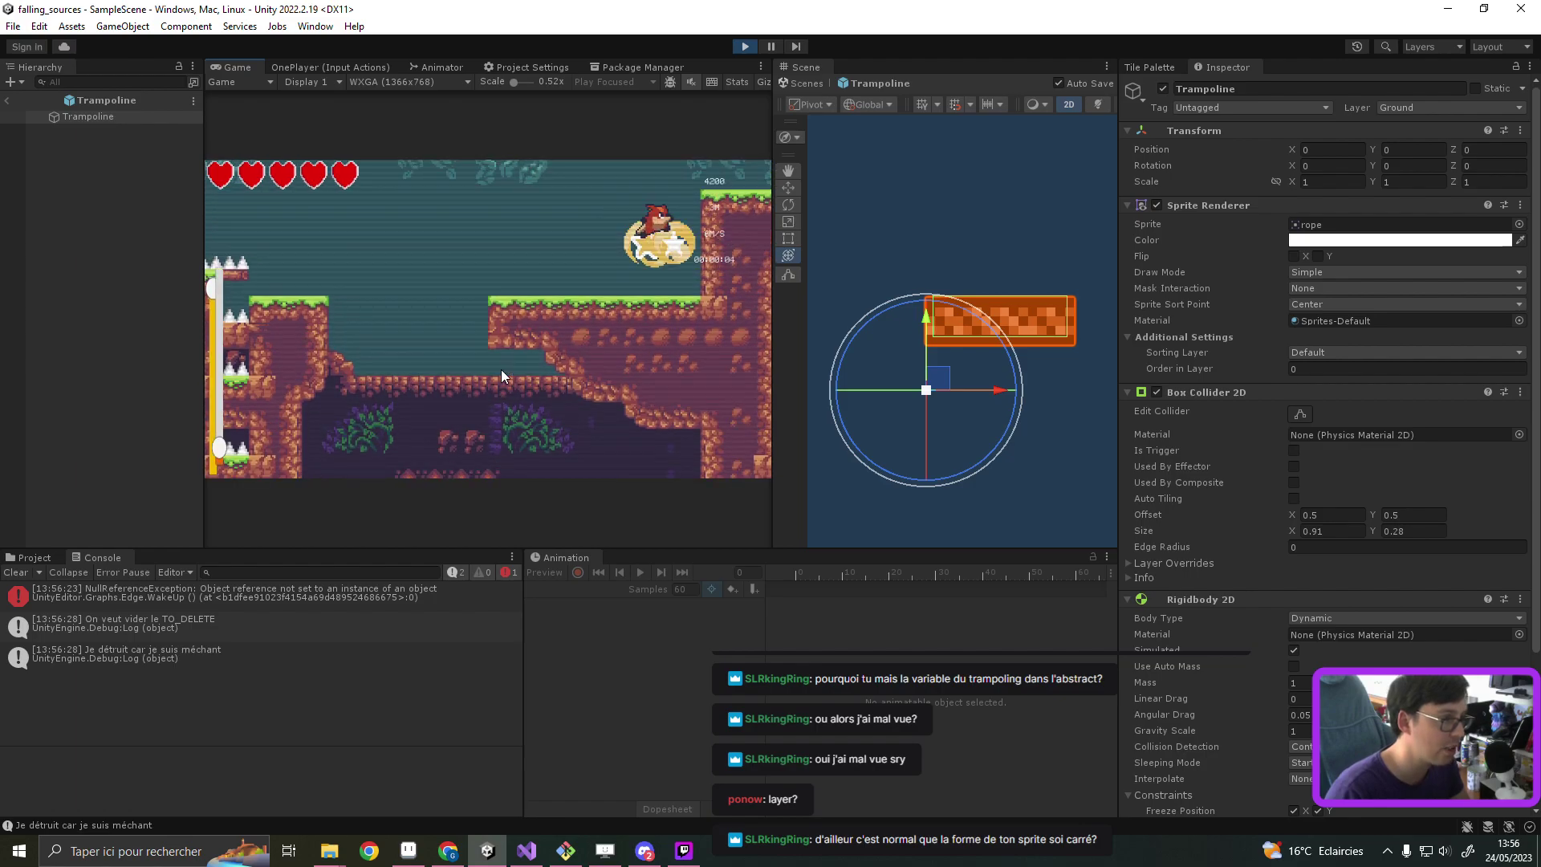
{"action": "key", "text": "Left"}
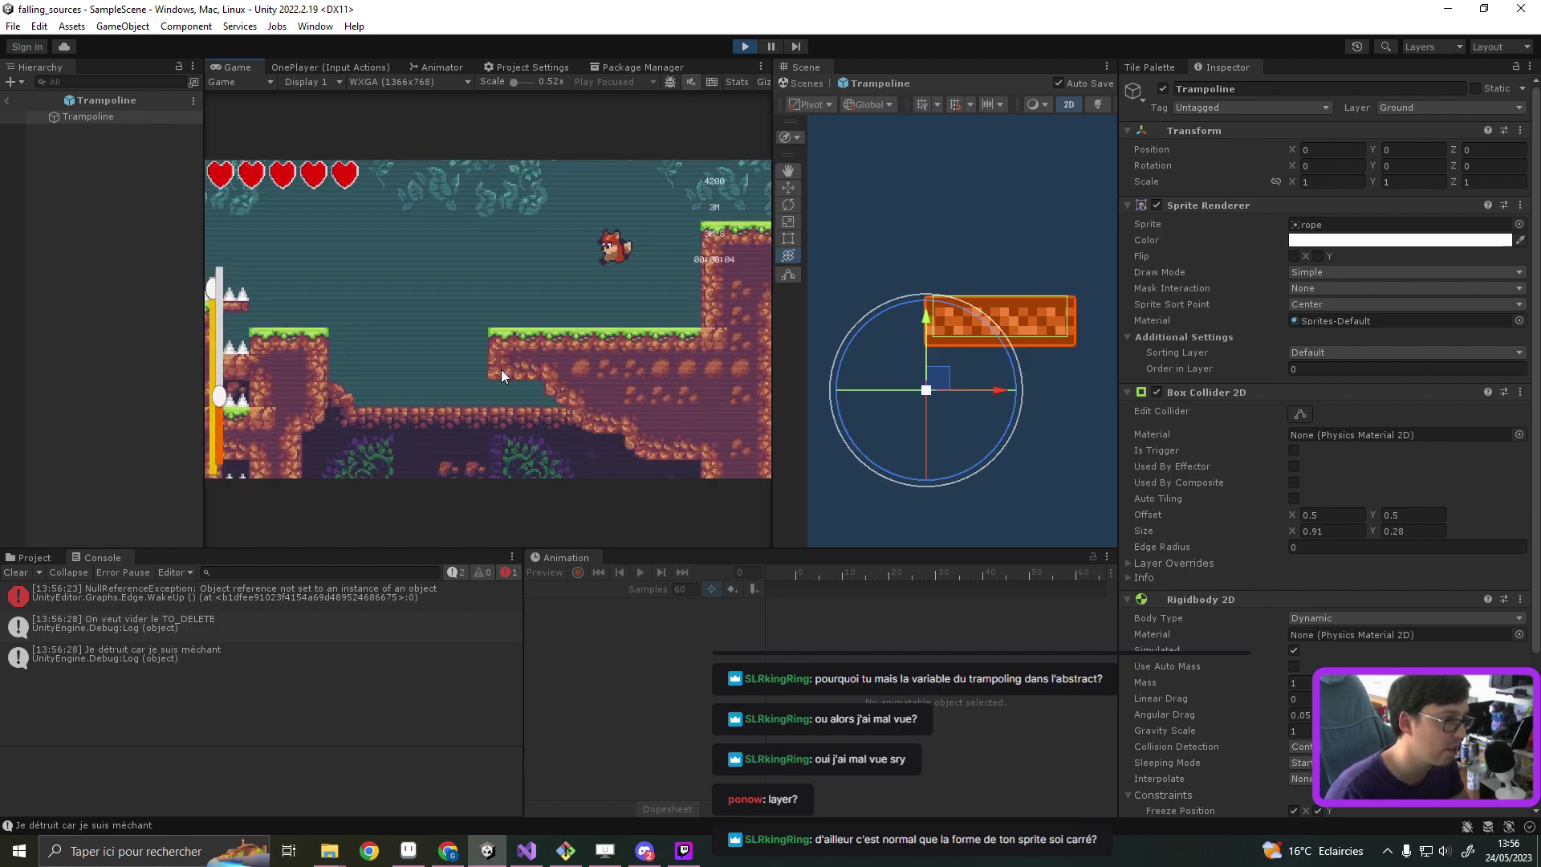
{"action": "key", "text": "Right"}
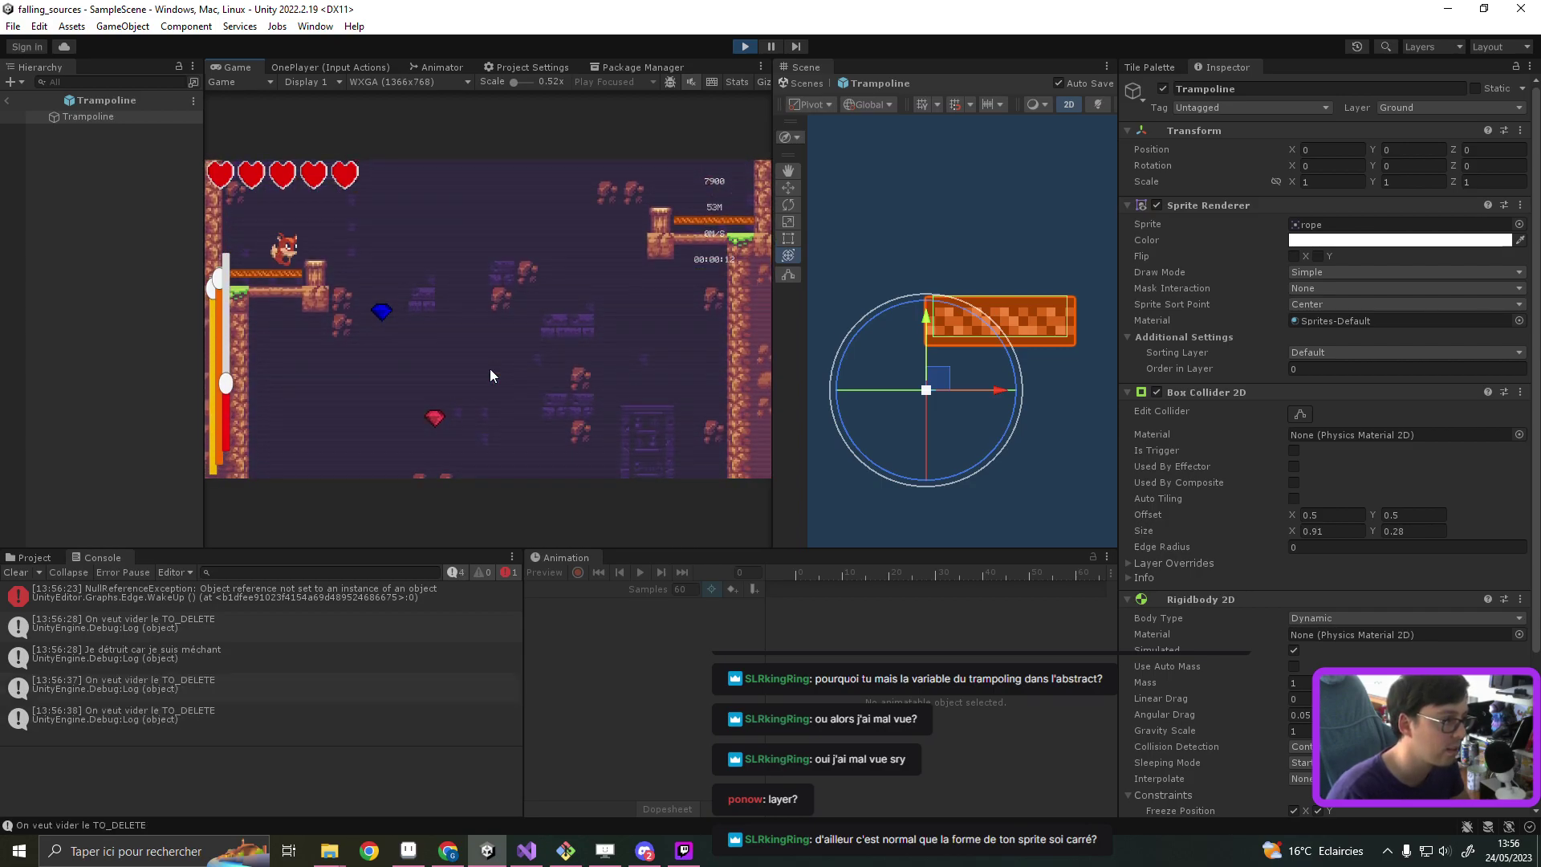
{"action": "left_click", "coordinate": [16, 573]}
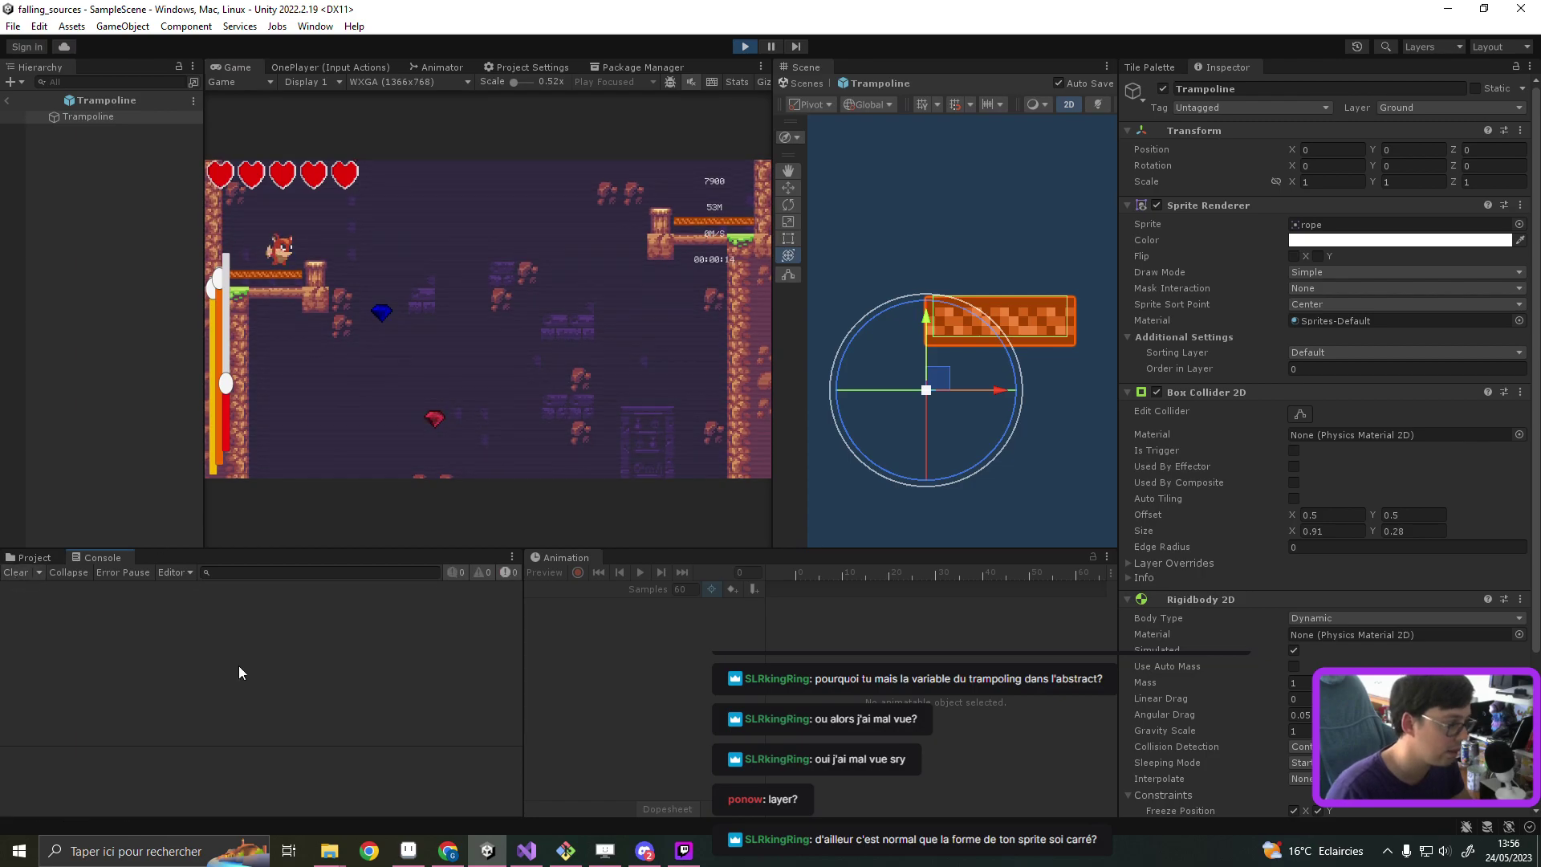
{"action": "mouse_move", "coordinate": [526, 851]}
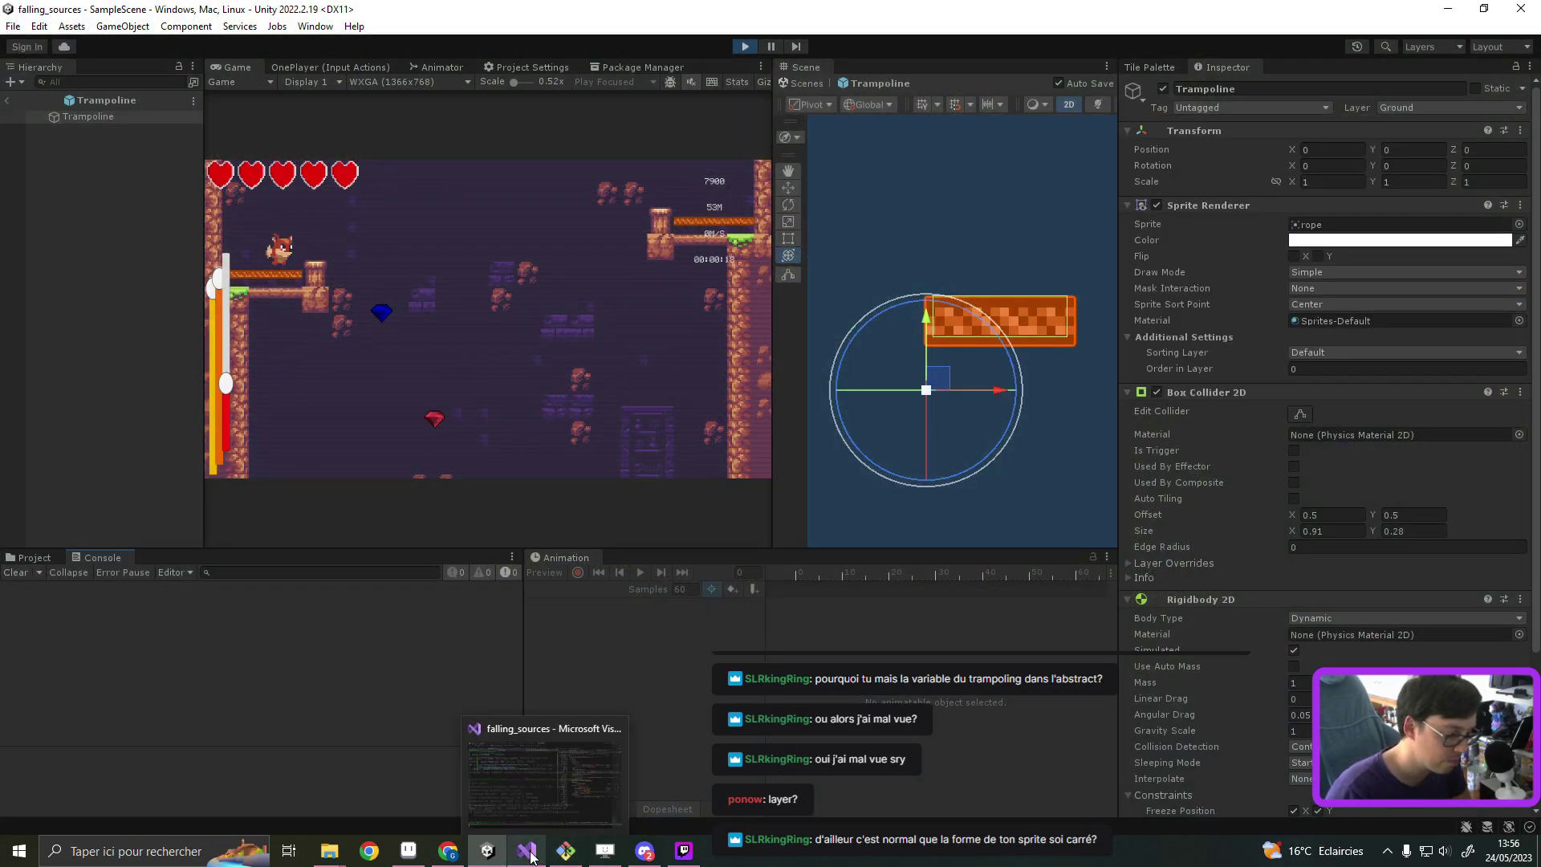
Step: In Trampoline.cs, go to the AbstractCollideWithPlayer definition and review its Start method
{"action": "left_click", "coordinate": [530, 855]}
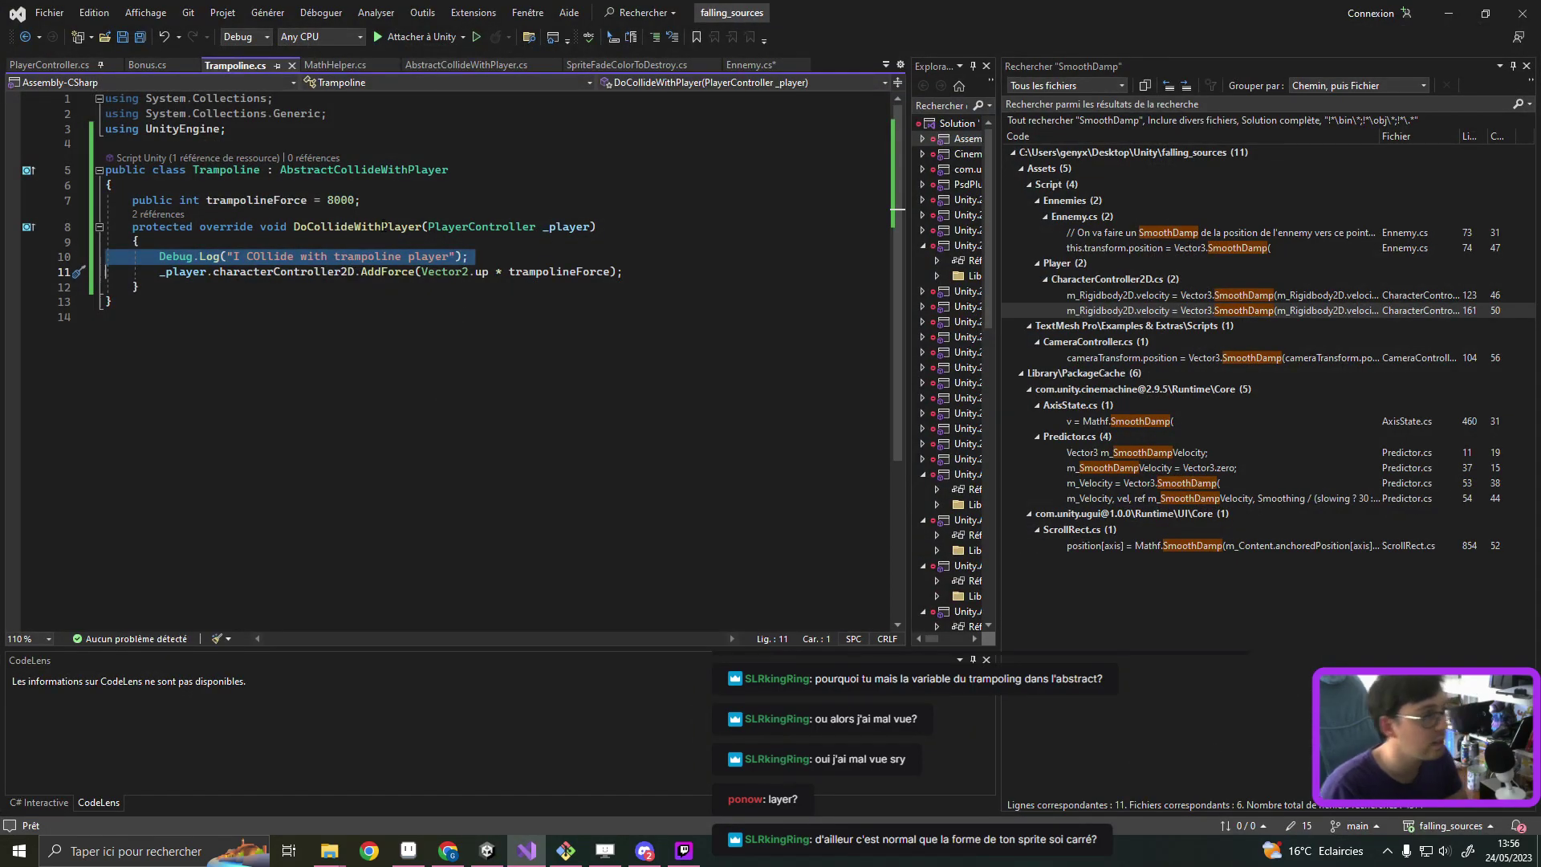
{"action": "left_click", "coordinate": [353, 170]}
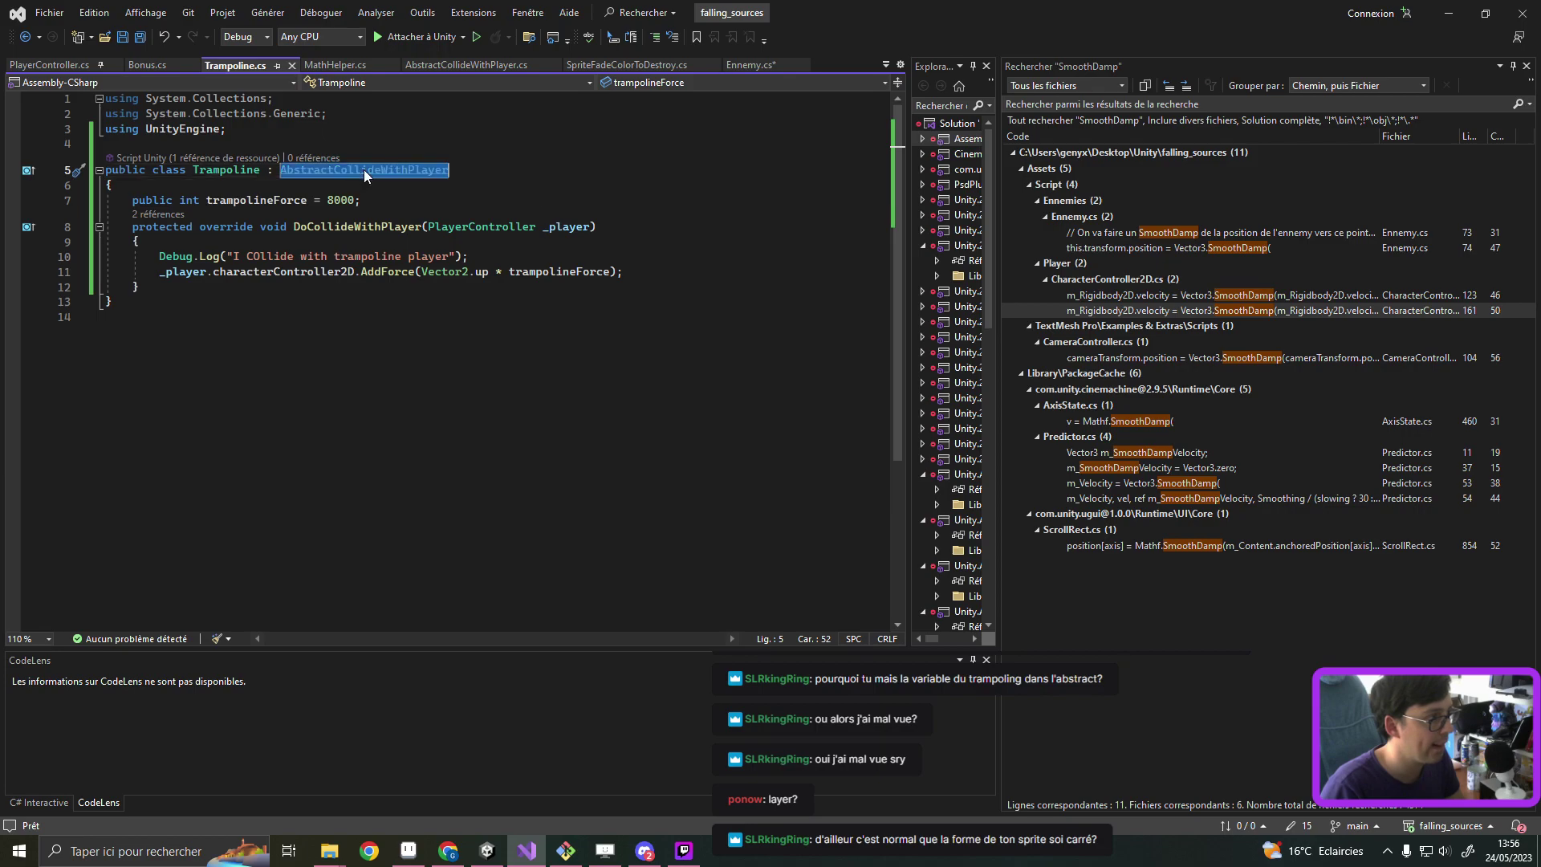
{"action": "left_click", "coordinate": [364, 170], "text": "ctrl"}
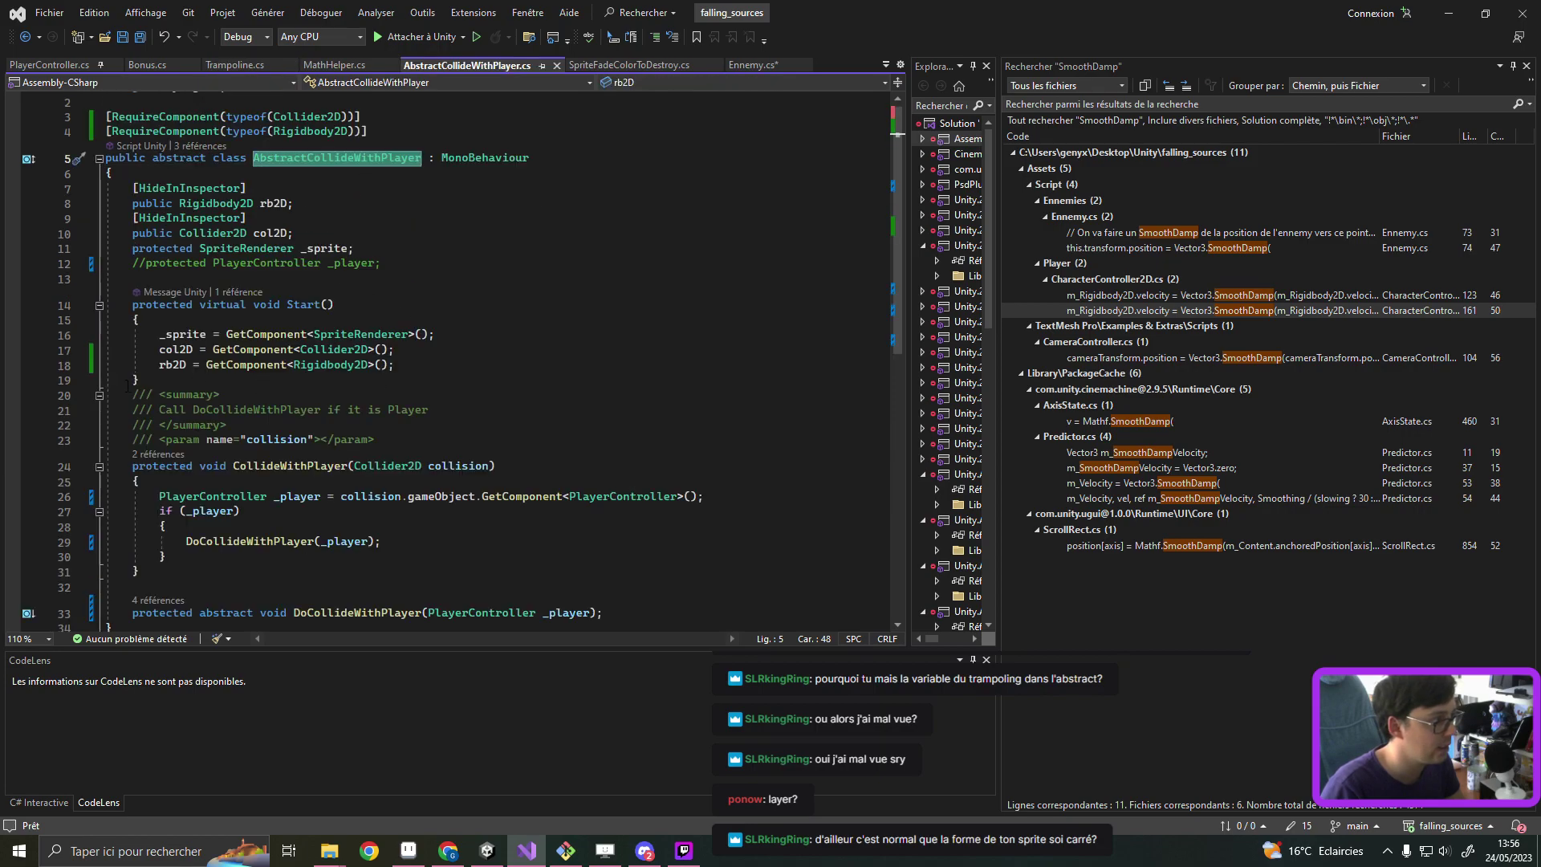
{"action": "left_click_drag", "start_coordinate": [138, 381], "coordinate": [106, 305]}
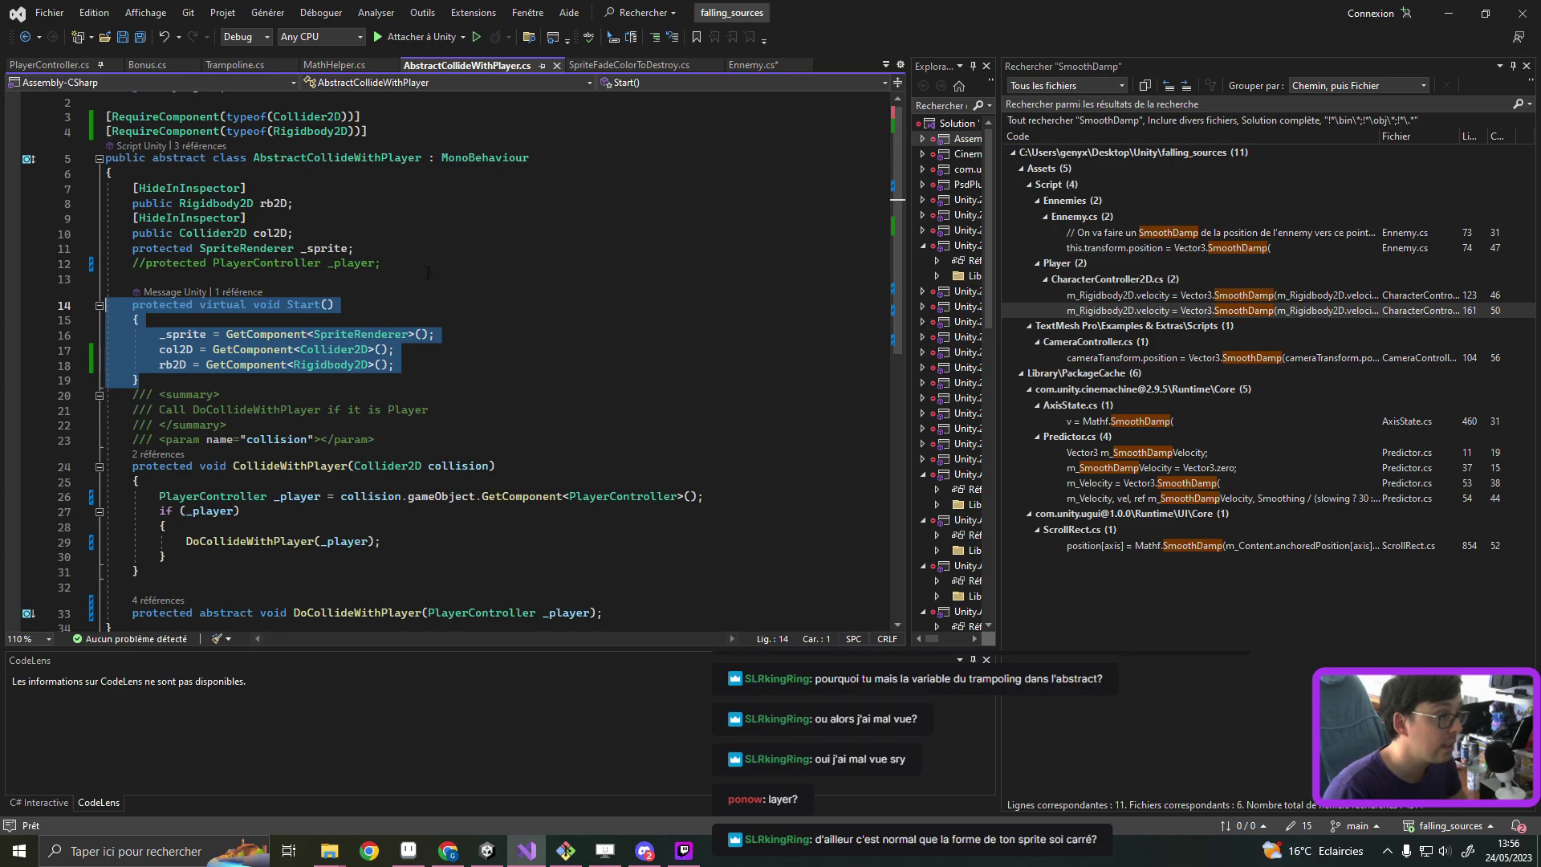
{"action": "left_click", "coordinate": [501, 336]}
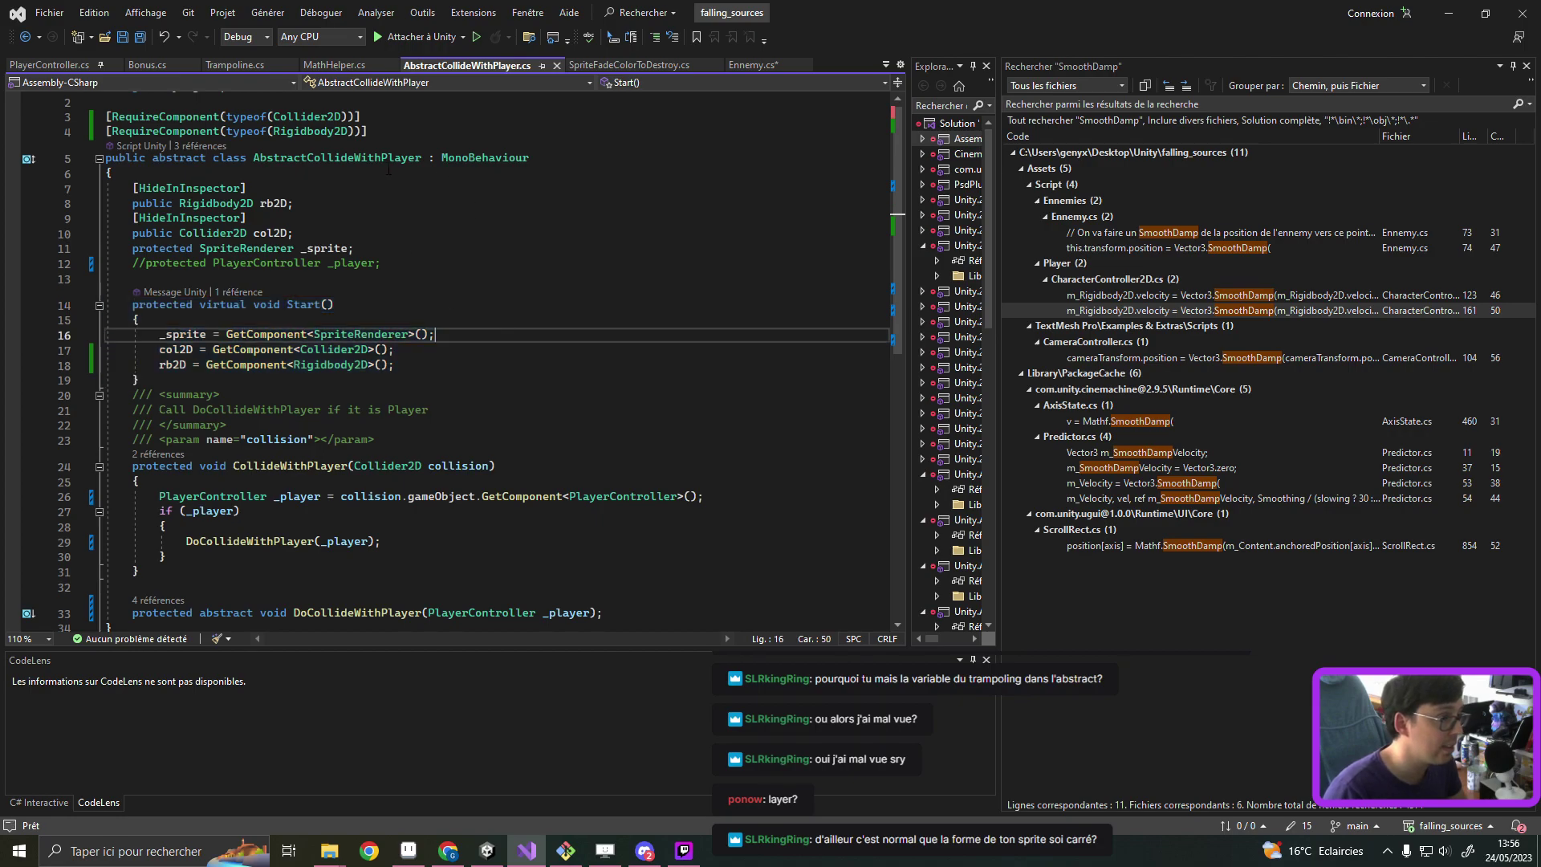
{"action": "double_click", "coordinate": [347, 157]}
Step: Open the derived Ennemy class and inspect its Awake and OnCollisionEnter2D methods
{"action": "left_click", "coordinate": [28, 161]}
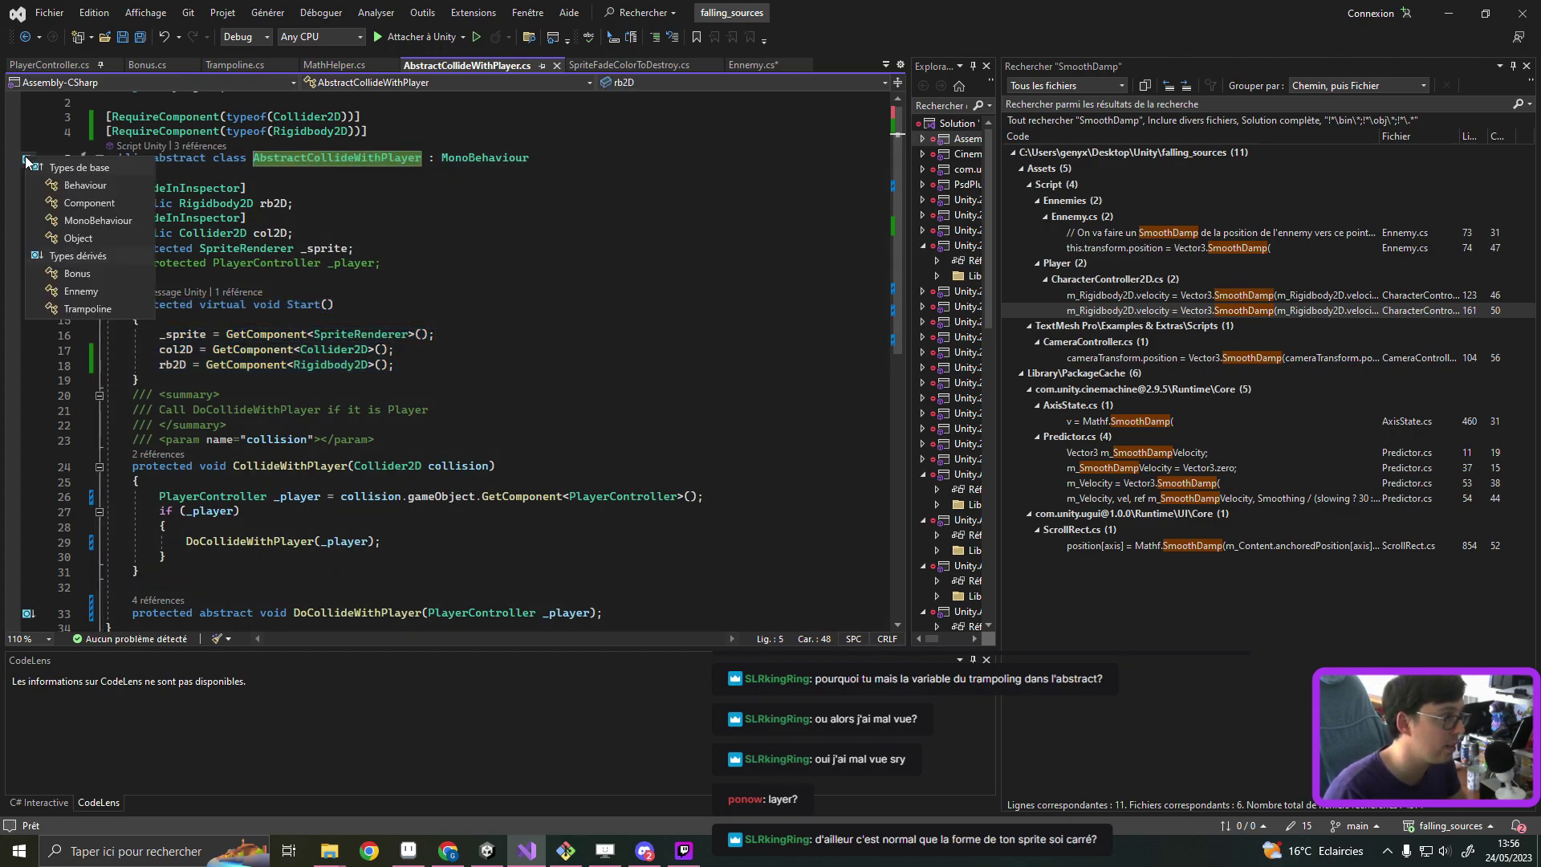
{"action": "left_click", "coordinate": [88, 289]}
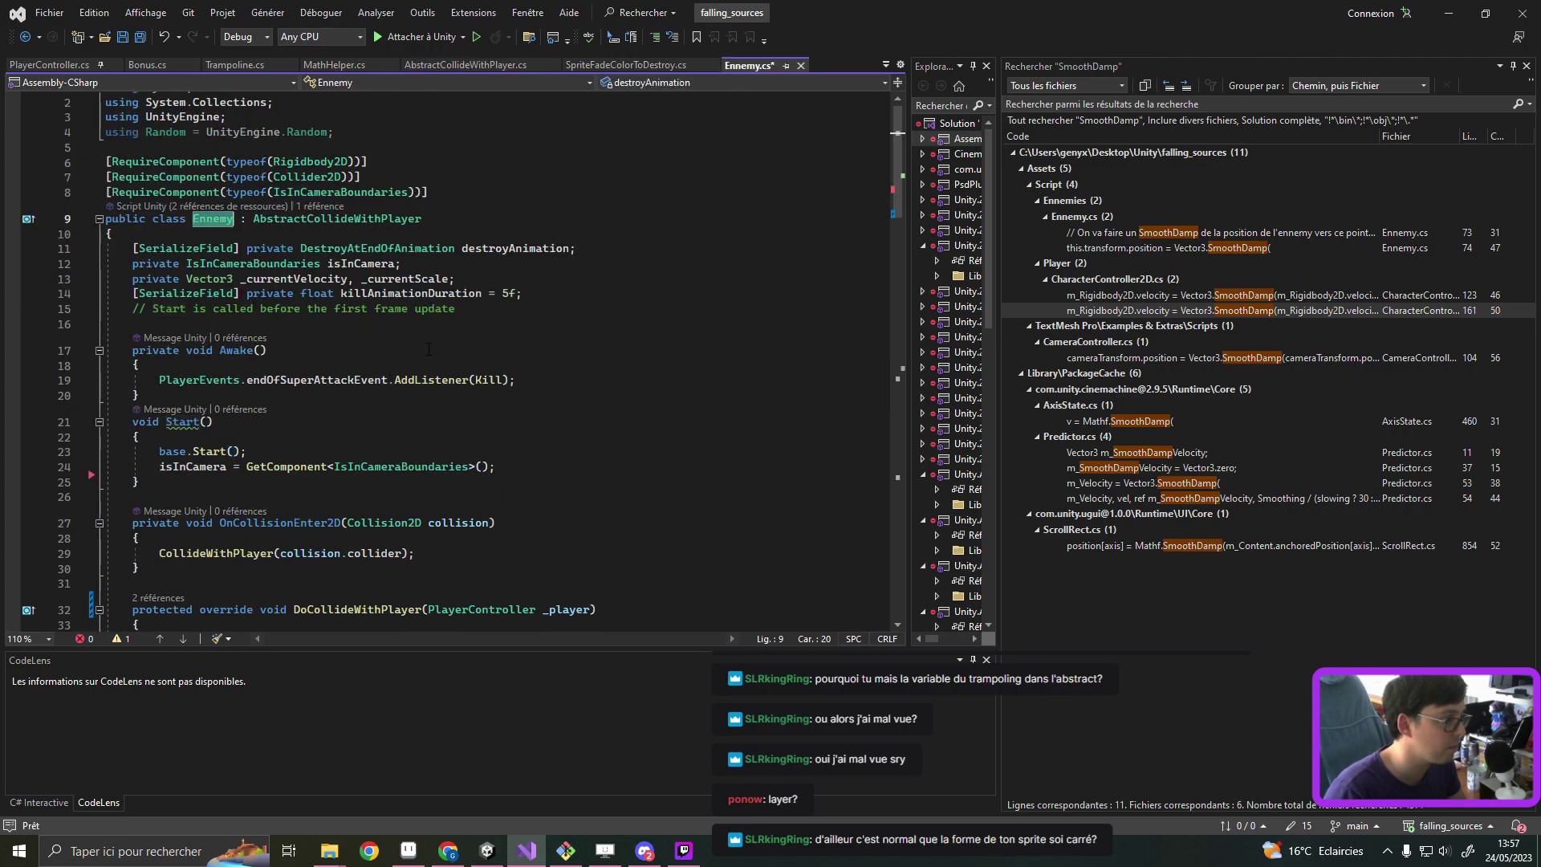
{"action": "left_click", "coordinate": [428, 349]}
{"action": "scroll", "coordinate": [341, 354], "scroll_direction": "down", "scroll_amount": 2}
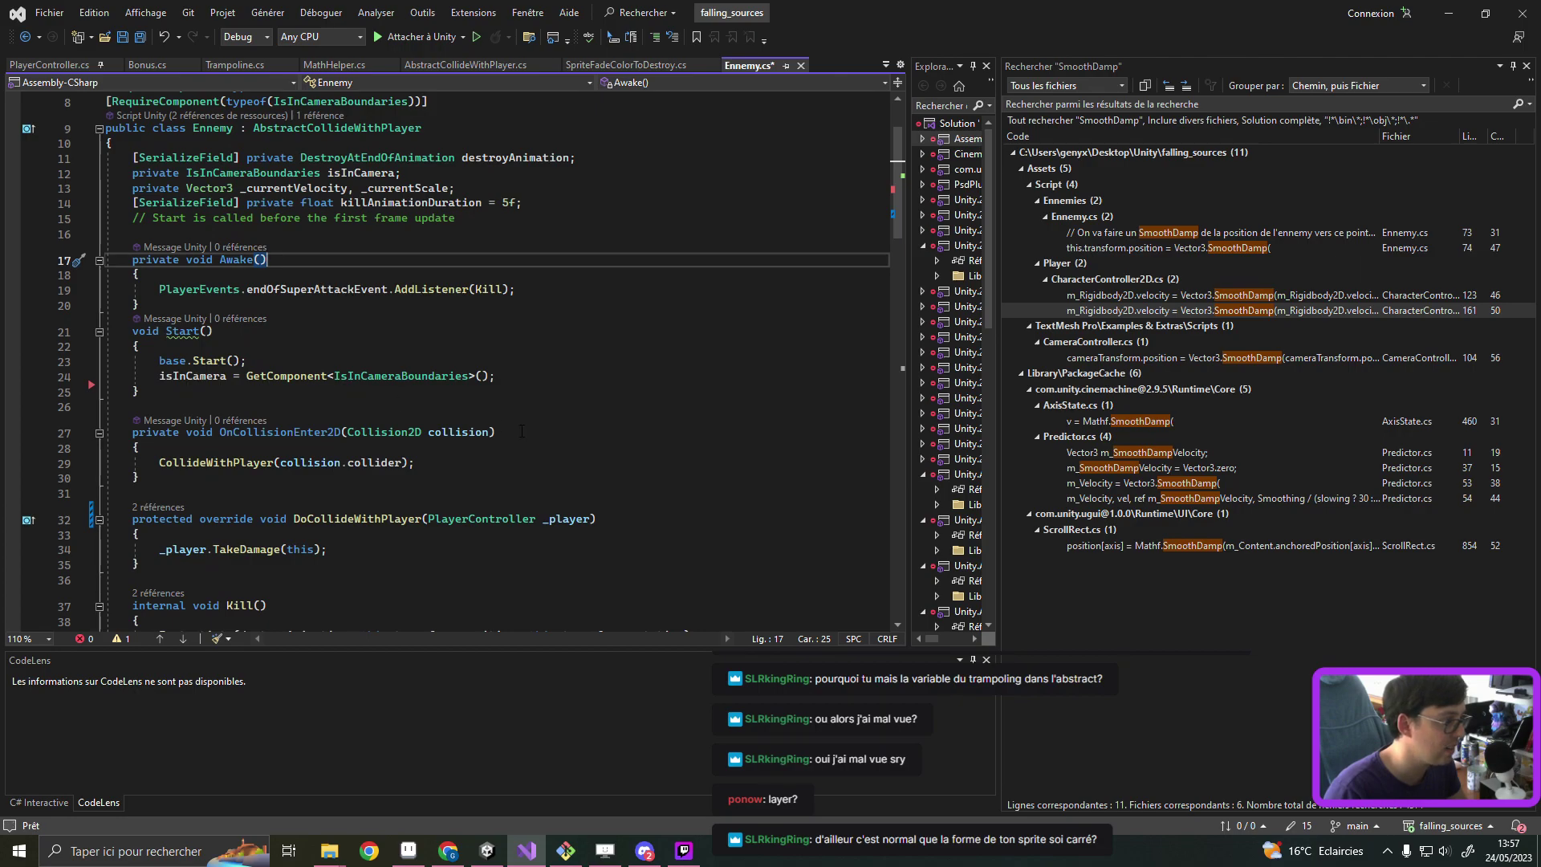
{"action": "scroll", "coordinate": [458, 470], "scroll_direction": "down", "scroll_amount": 2}
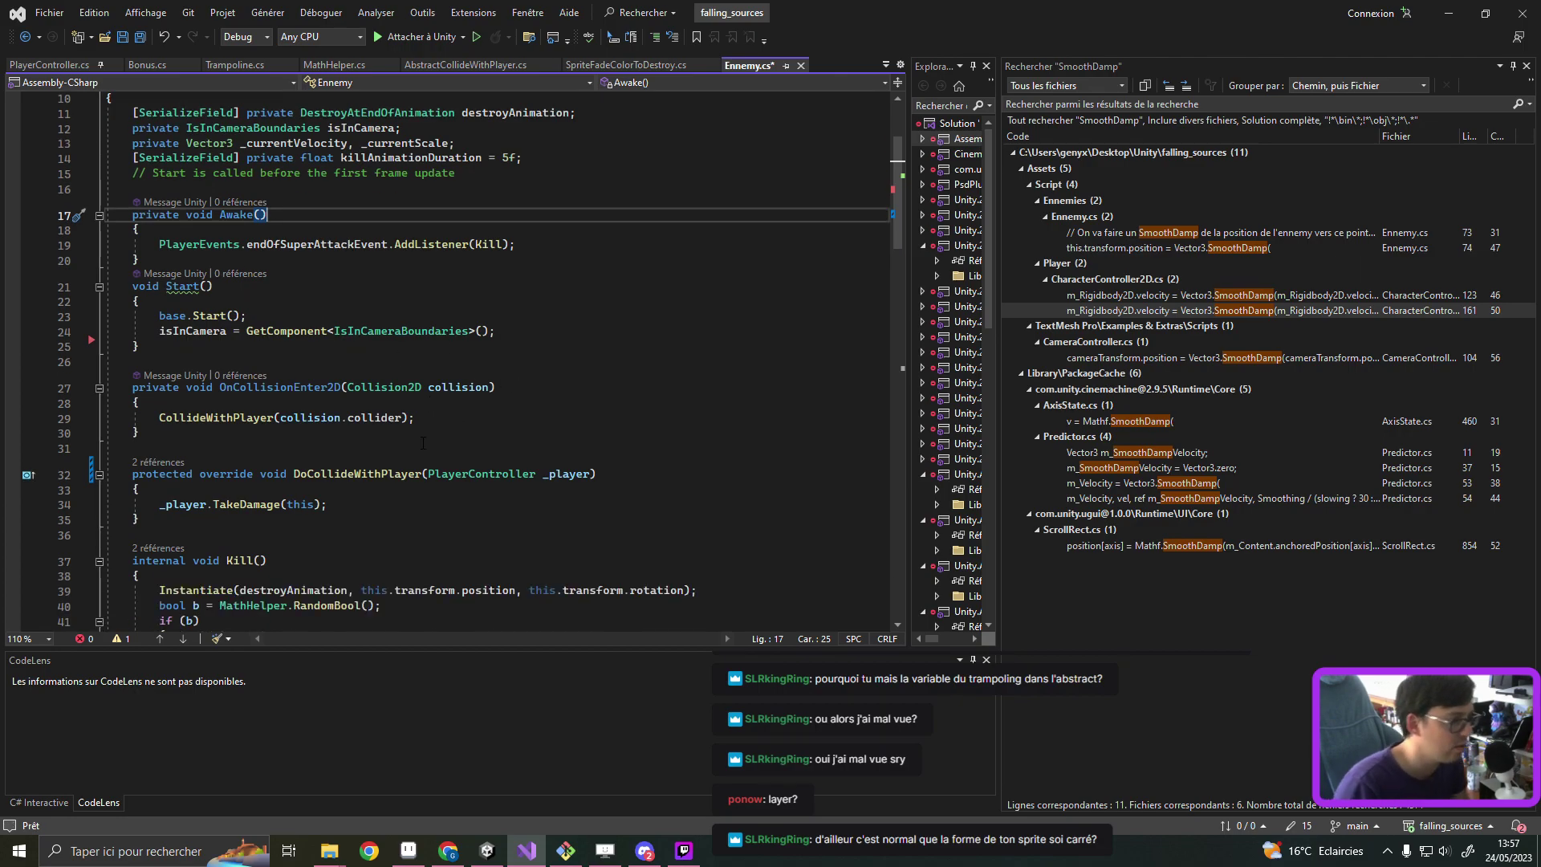
{"action": "left_click", "coordinate": [383, 357]}
{"action": "scroll", "coordinate": [382, 363], "scroll_direction": "up", "scroll_amount": 2}
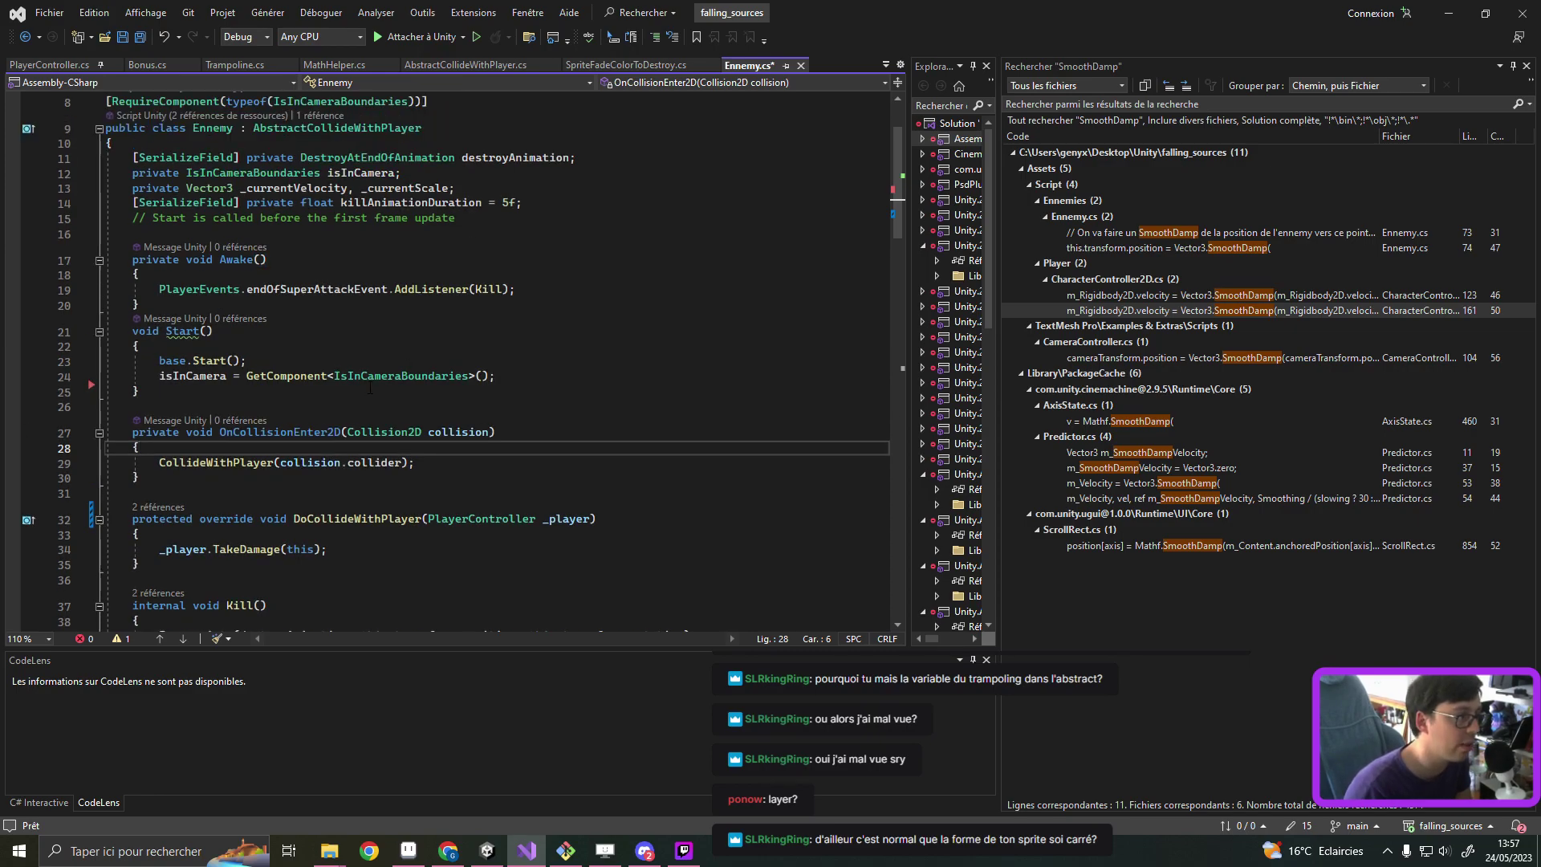
{"action": "scroll", "coordinate": [383, 362], "scroll_direction": "down", "scroll_amount": 3}
{"action": "scroll", "coordinate": [382, 363], "scroll_direction": "up", "scroll_amount": 4}
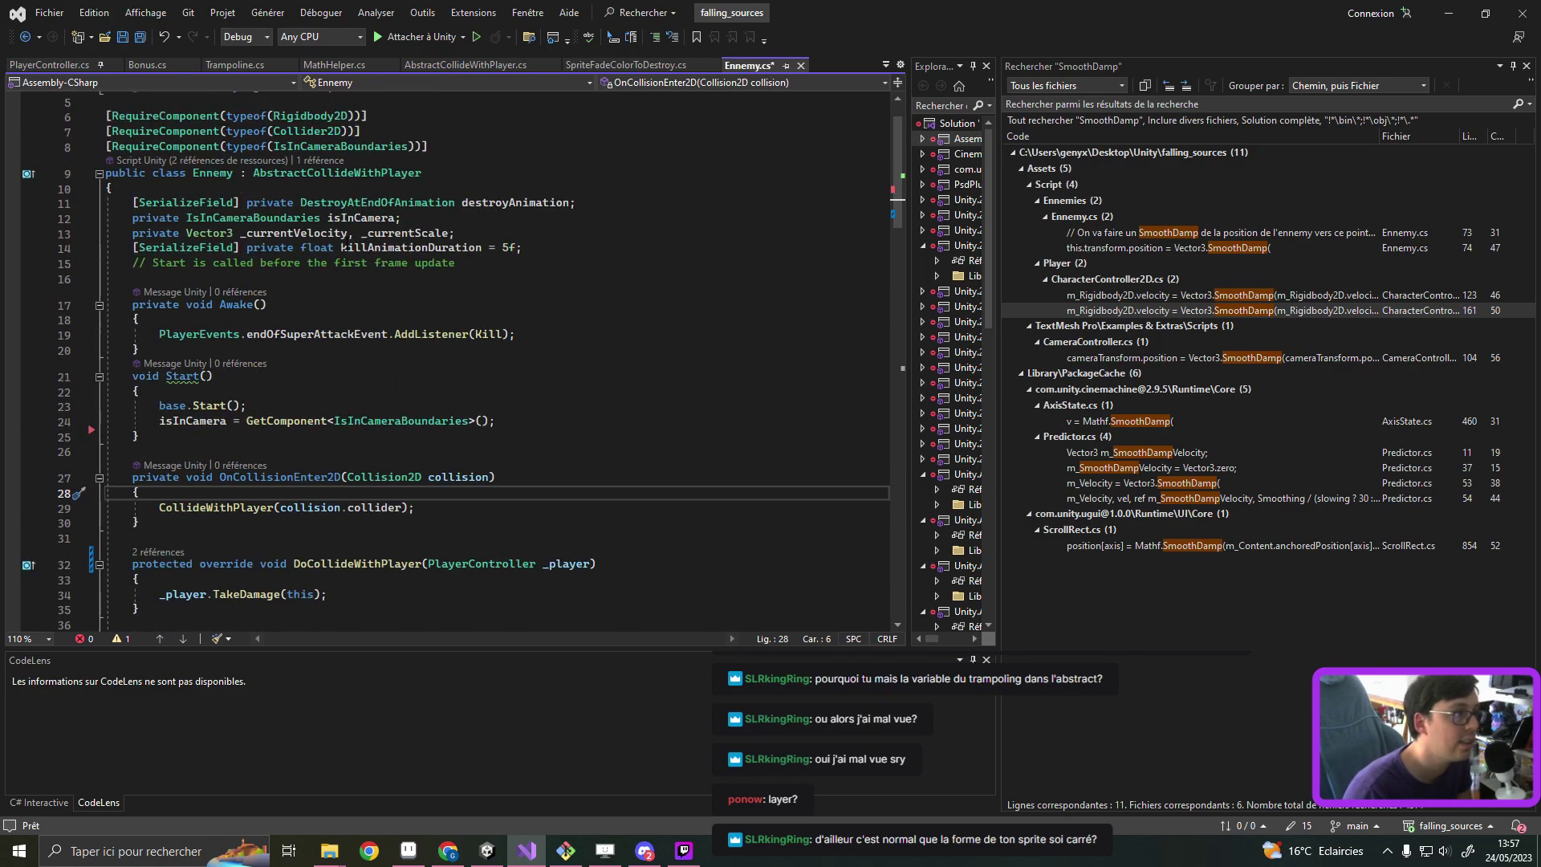
Step: Re-read the AbstractCollideWithPlayer definition, then reopen Ennemy.cs from its derived types
{"action": "left_click", "coordinate": [340, 174], "text": "ctrl"}
{"action": "scroll", "coordinate": [412, 376], "scroll_direction": "down", "scroll_amount": 3}
{"action": "scroll", "coordinate": [413, 376], "scroll_direction": "up", "scroll_amount": 3}
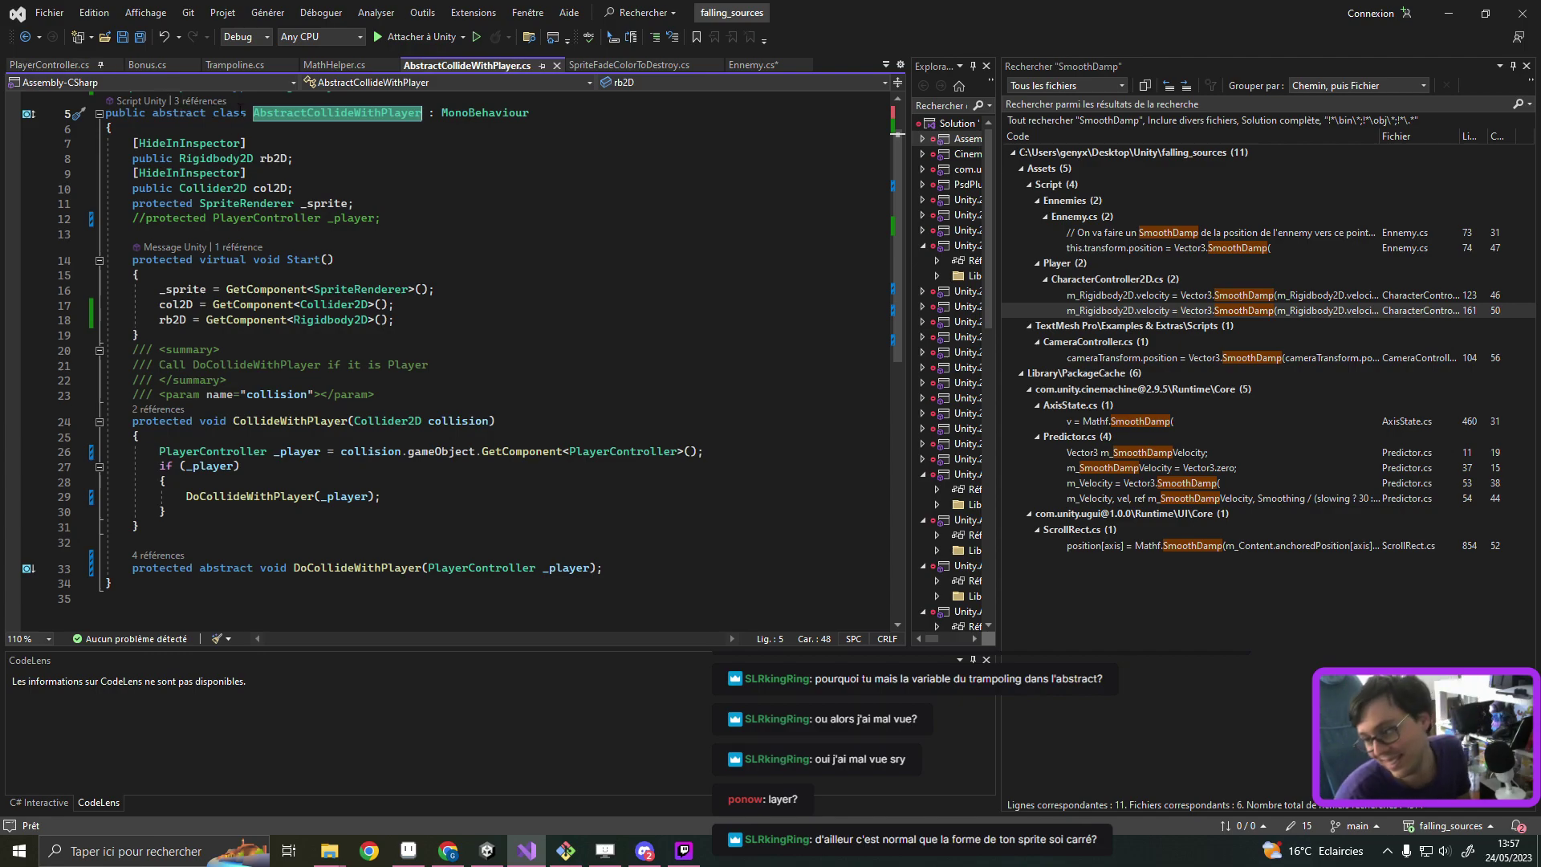
{"action": "scroll", "coordinate": [355, 233], "scroll_direction": "up", "scroll_amount": 1}
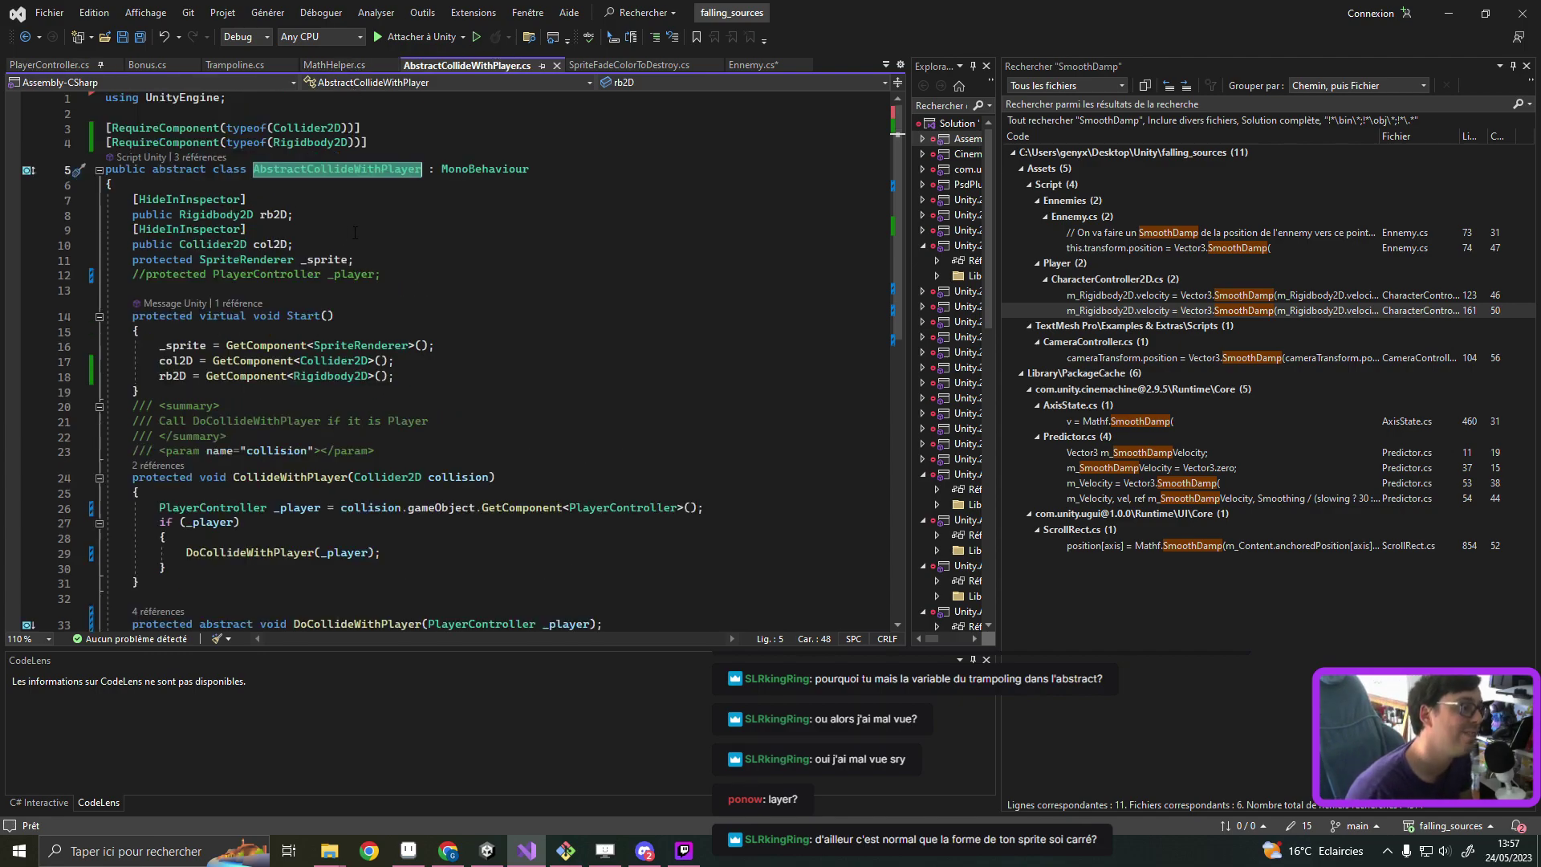
{"action": "scroll", "coordinate": [314, 223], "scroll_direction": "down", "scroll_amount": 1}
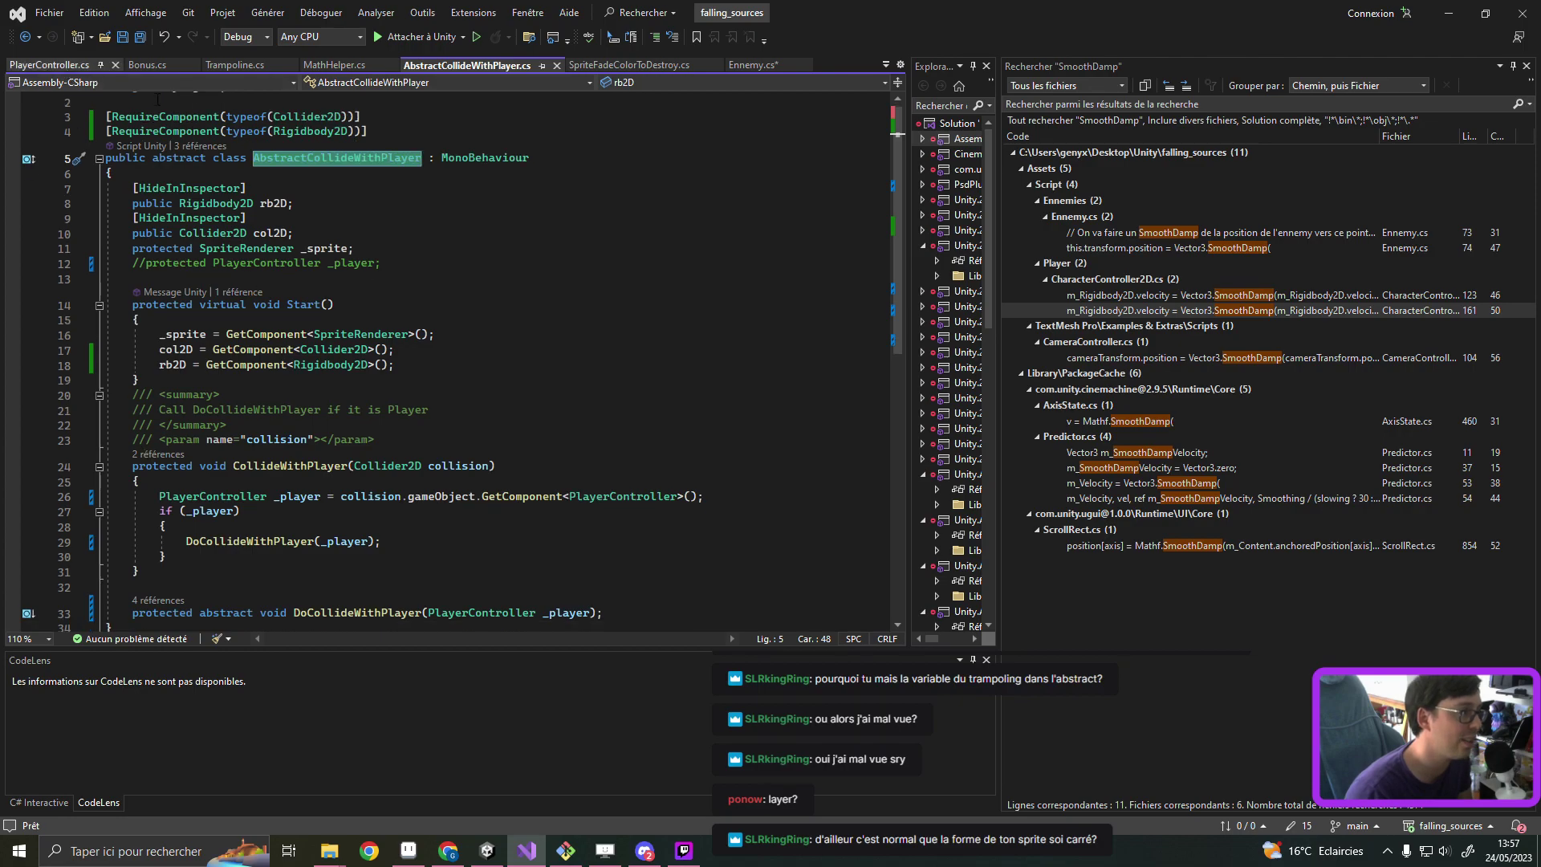
{"action": "scroll", "coordinate": [315, 223], "scroll_direction": "up", "scroll_amount": 1}
{"action": "left_click", "coordinate": [26, 170]}
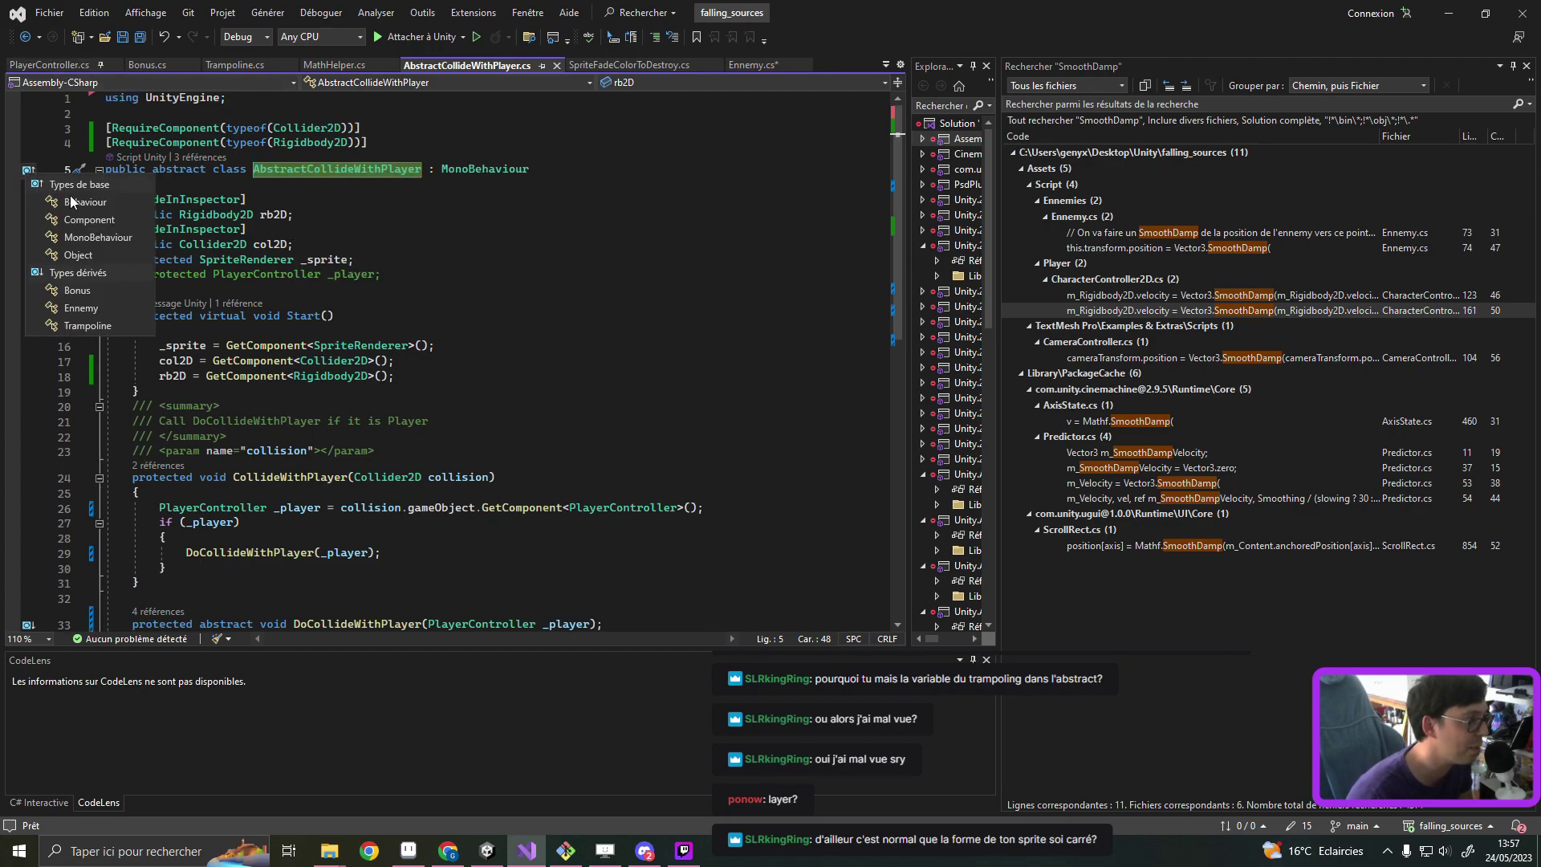
{"action": "left_click", "coordinate": [98, 310]}
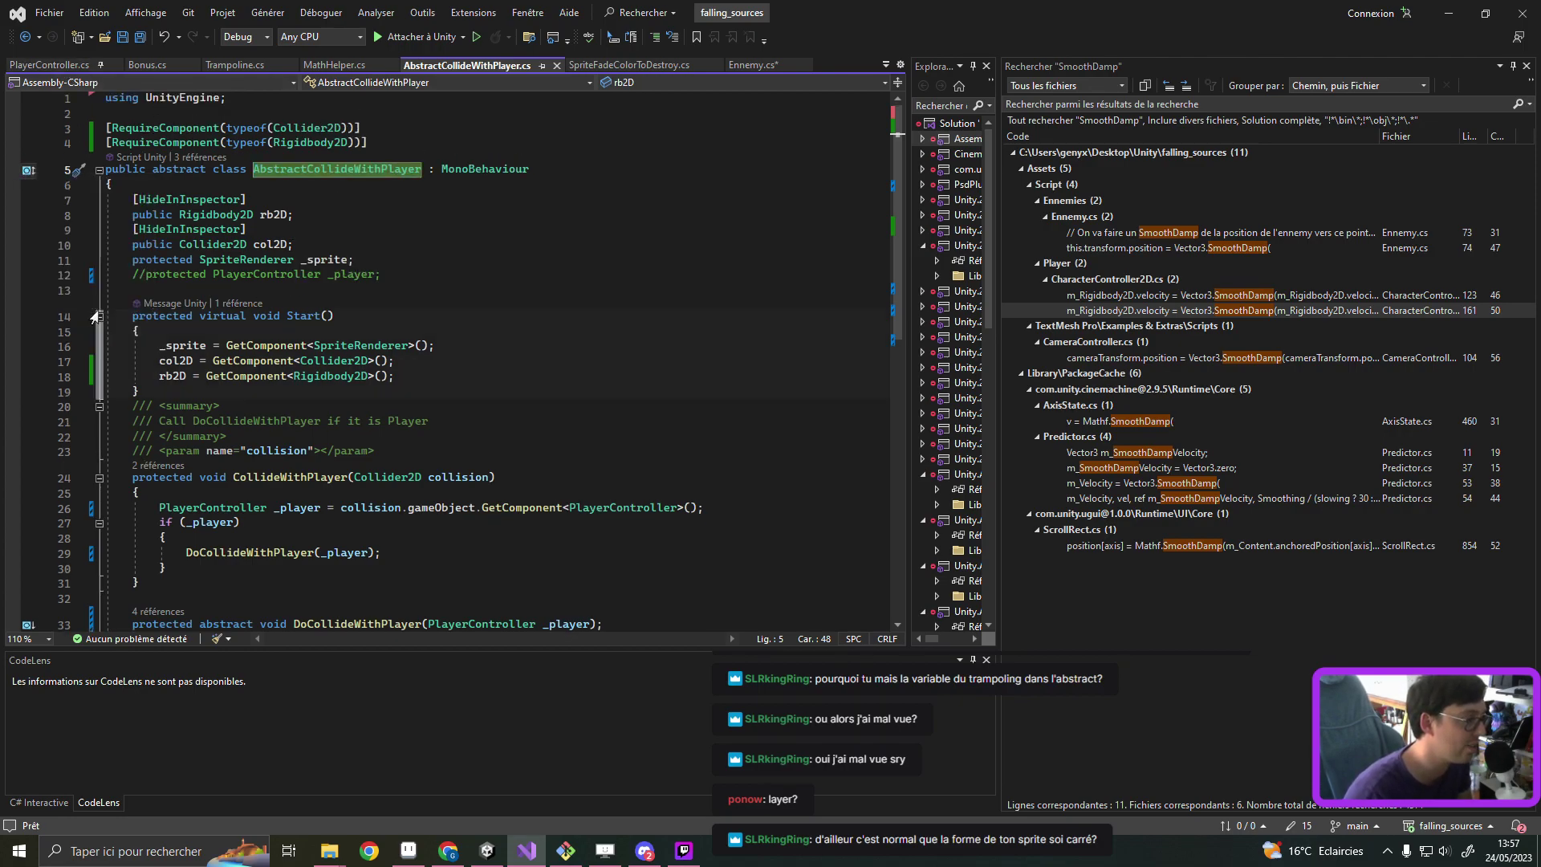
{"action": "scroll", "coordinate": [390, 386], "scroll_direction": "down", "scroll_amount": 4}
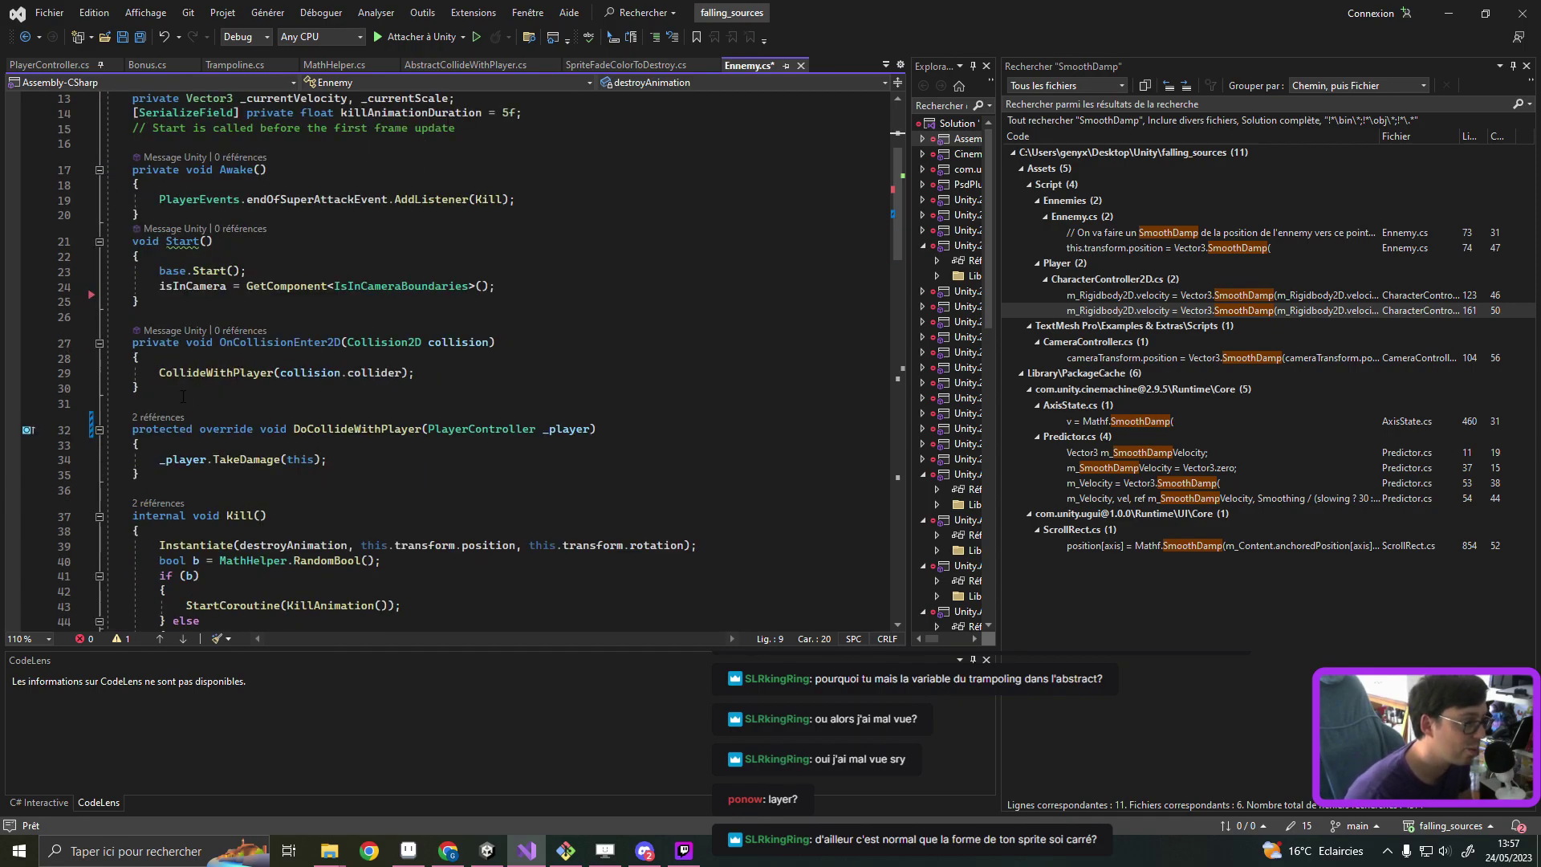
Step: Copy Ennemy's OnCollisionEnter2D method into Trampoline.cs below the trampolineForce field
{"action": "left_click_drag", "start_coordinate": [182, 392], "coordinate": [54, 335]}
{"action": "key", "text": "ctrl+c"}
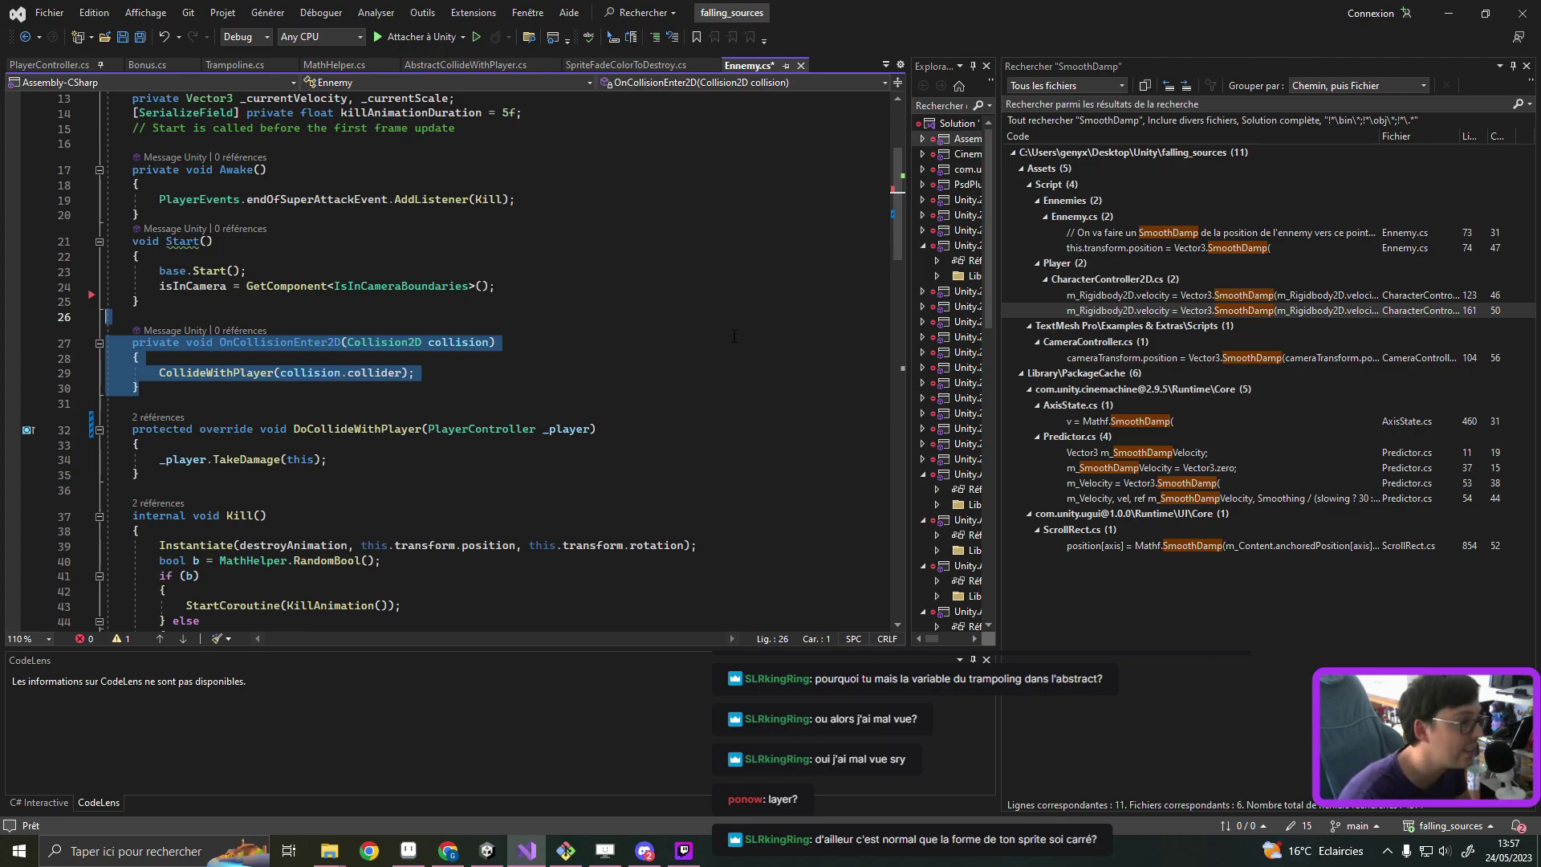
{"action": "left_click", "coordinate": [235, 64]}
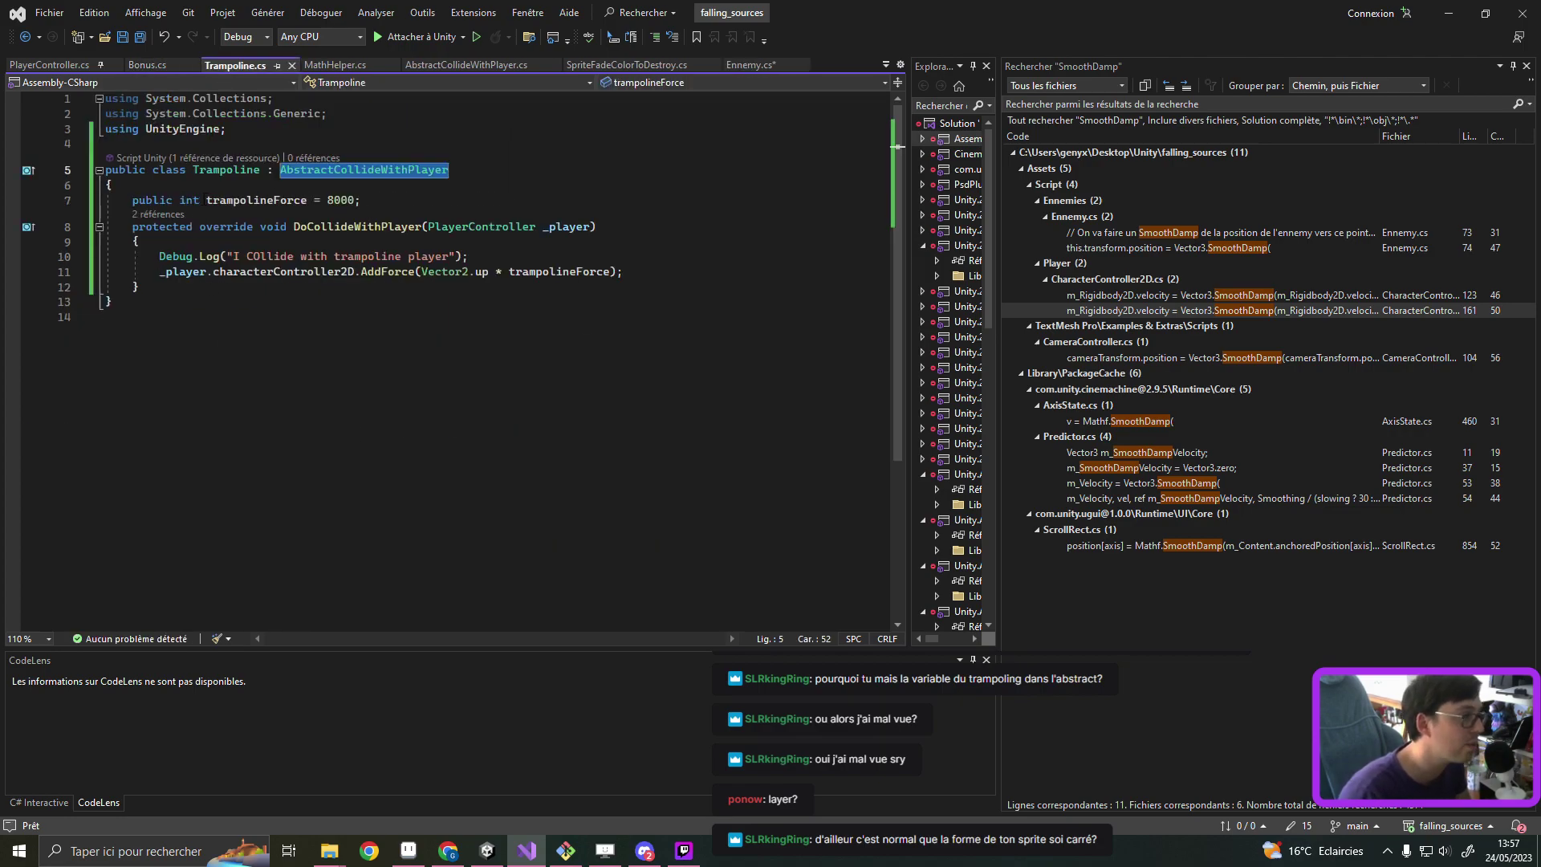
{"action": "left_click", "coordinate": [372, 200]}
{"action": "key", "text": "Return"}
{"action": "key", "text": "Return"}
{"action": "key", "text": "ctrl+v"}
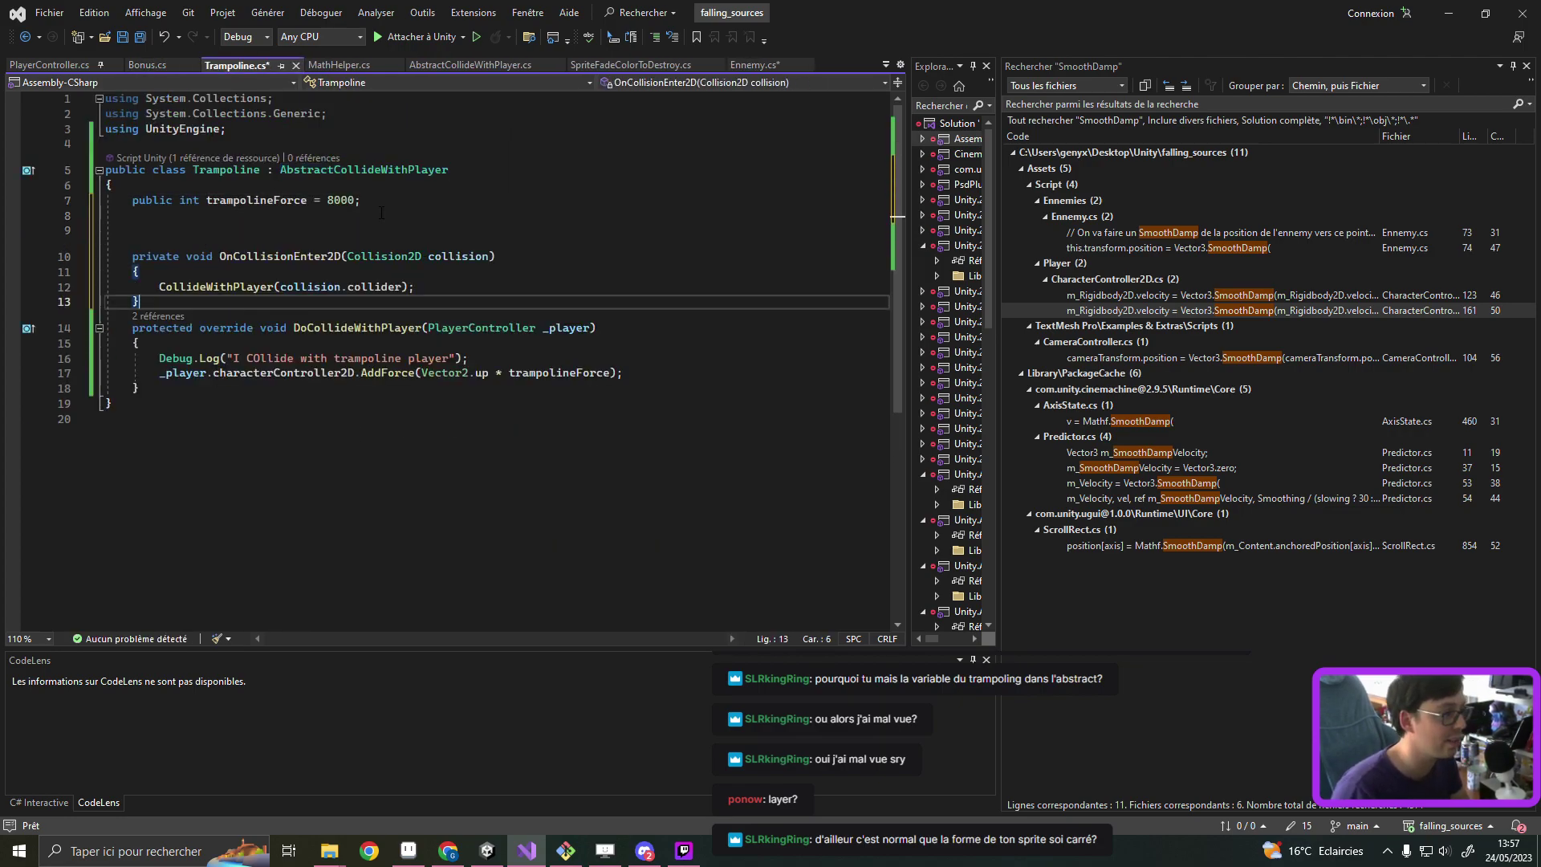
{"action": "key", "text": "Return"}
Step: Save Trampoline.cs and minimize Visual Studio to return to Unity
{"action": "left_click", "coordinate": [366, 232]}
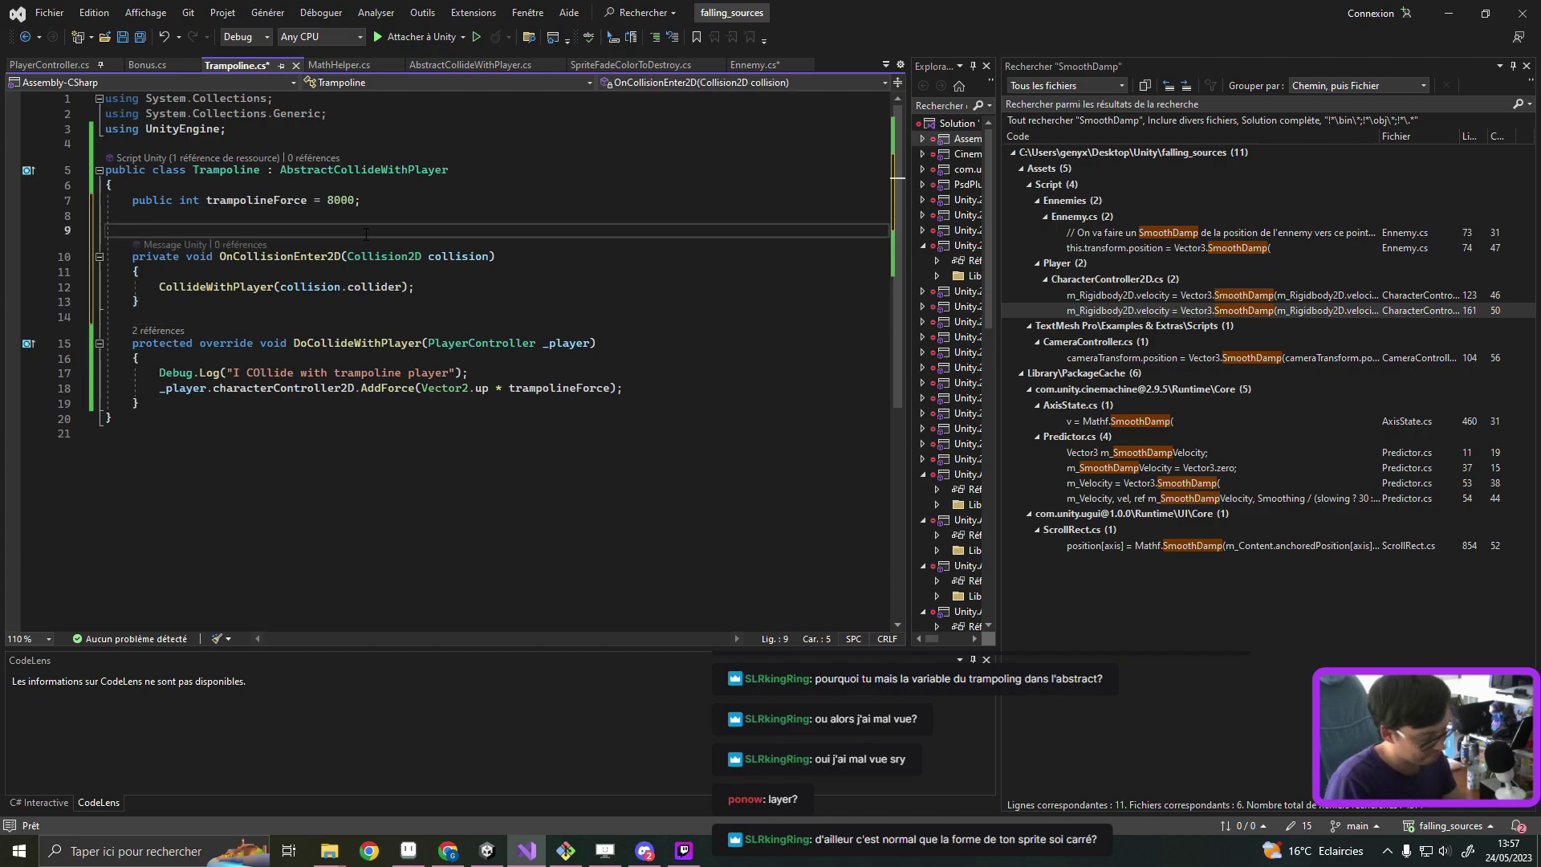
{"action": "key", "text": "ctrl+s"}
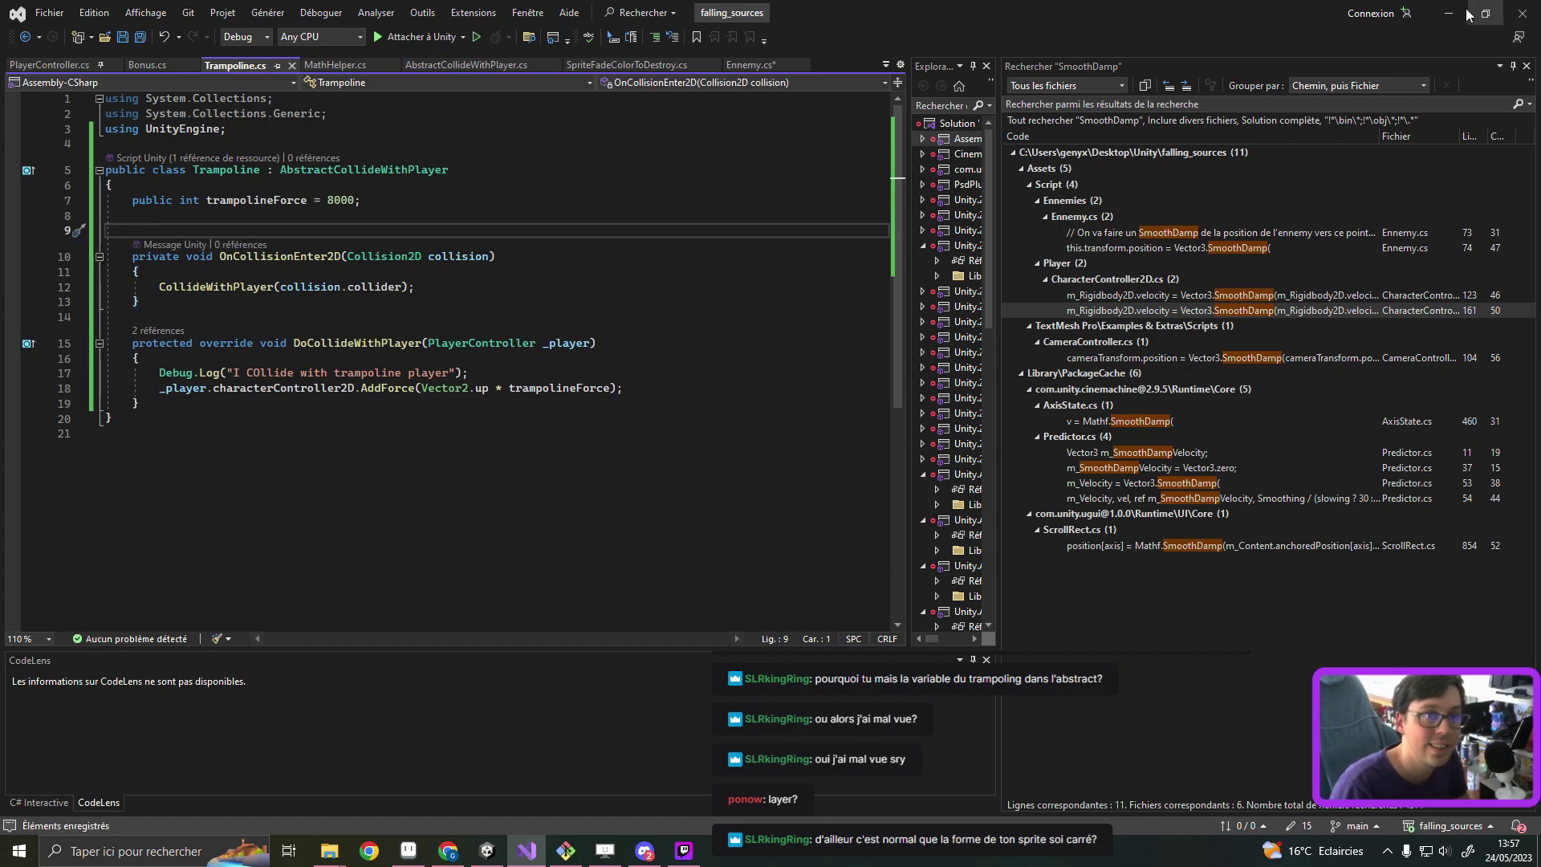
{"action": "left_click", "coordinate": [1449, 13]}
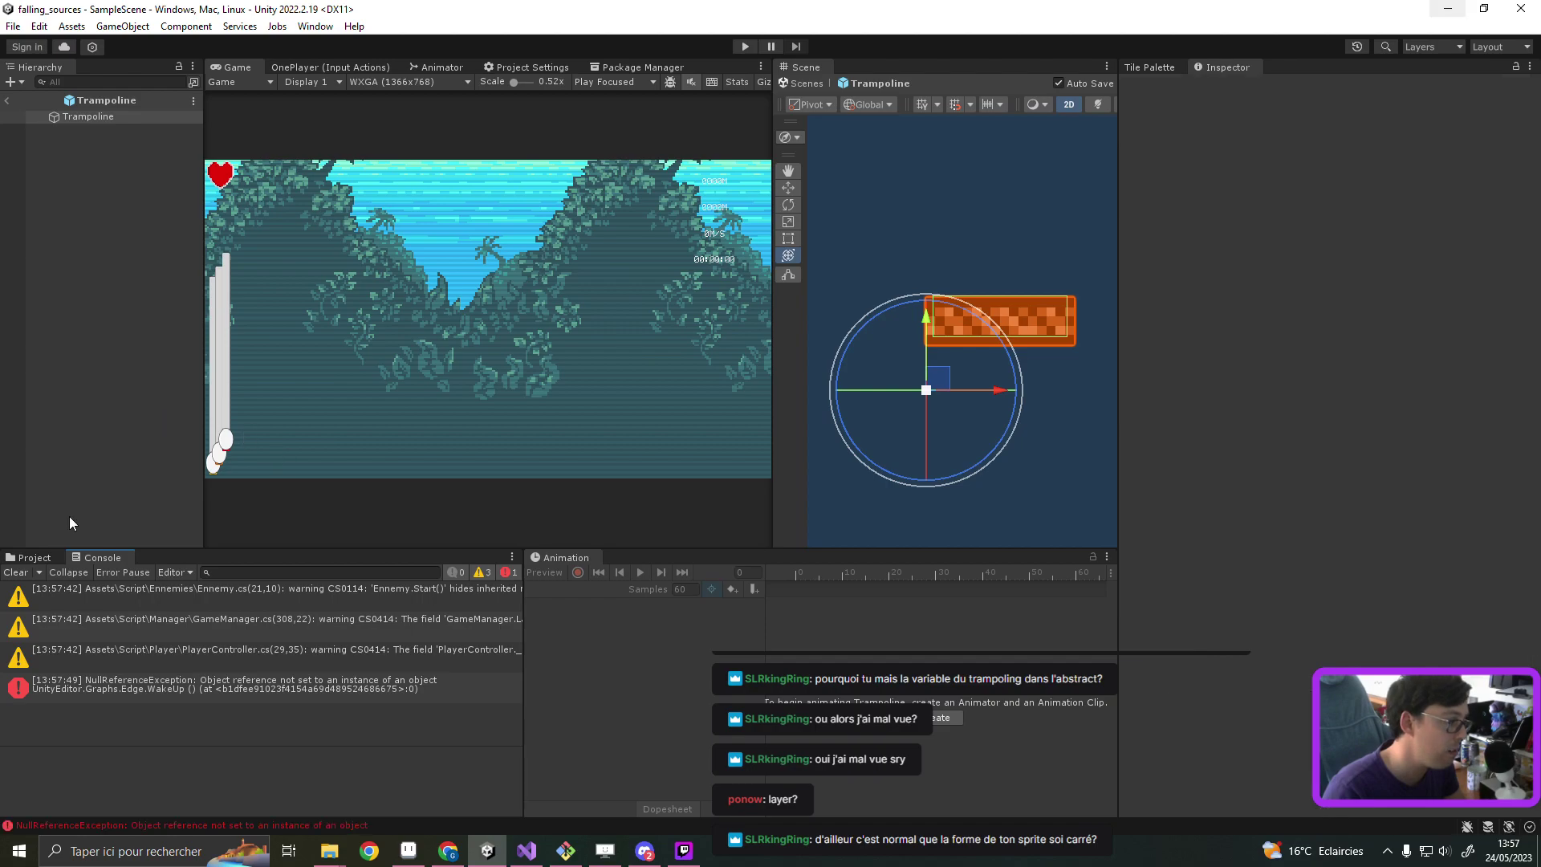
Step: Enter Play mode and start a level from the title screen to test the trampoline script
{"action": "left_click", "coordinate": [16, 573]}
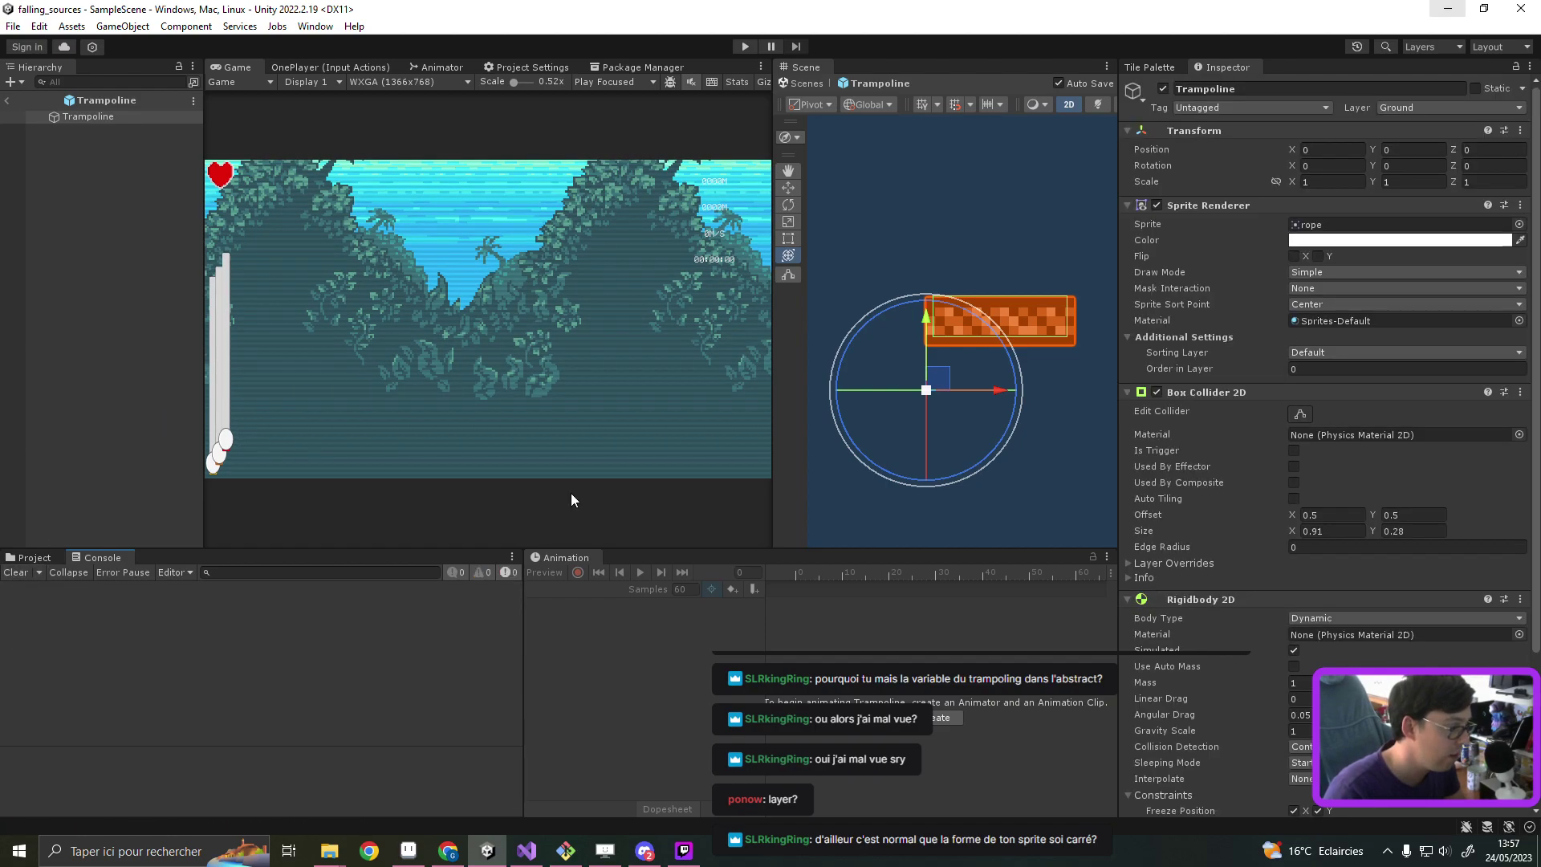
{"action": "left_click", "coordinate": [741, 47]}
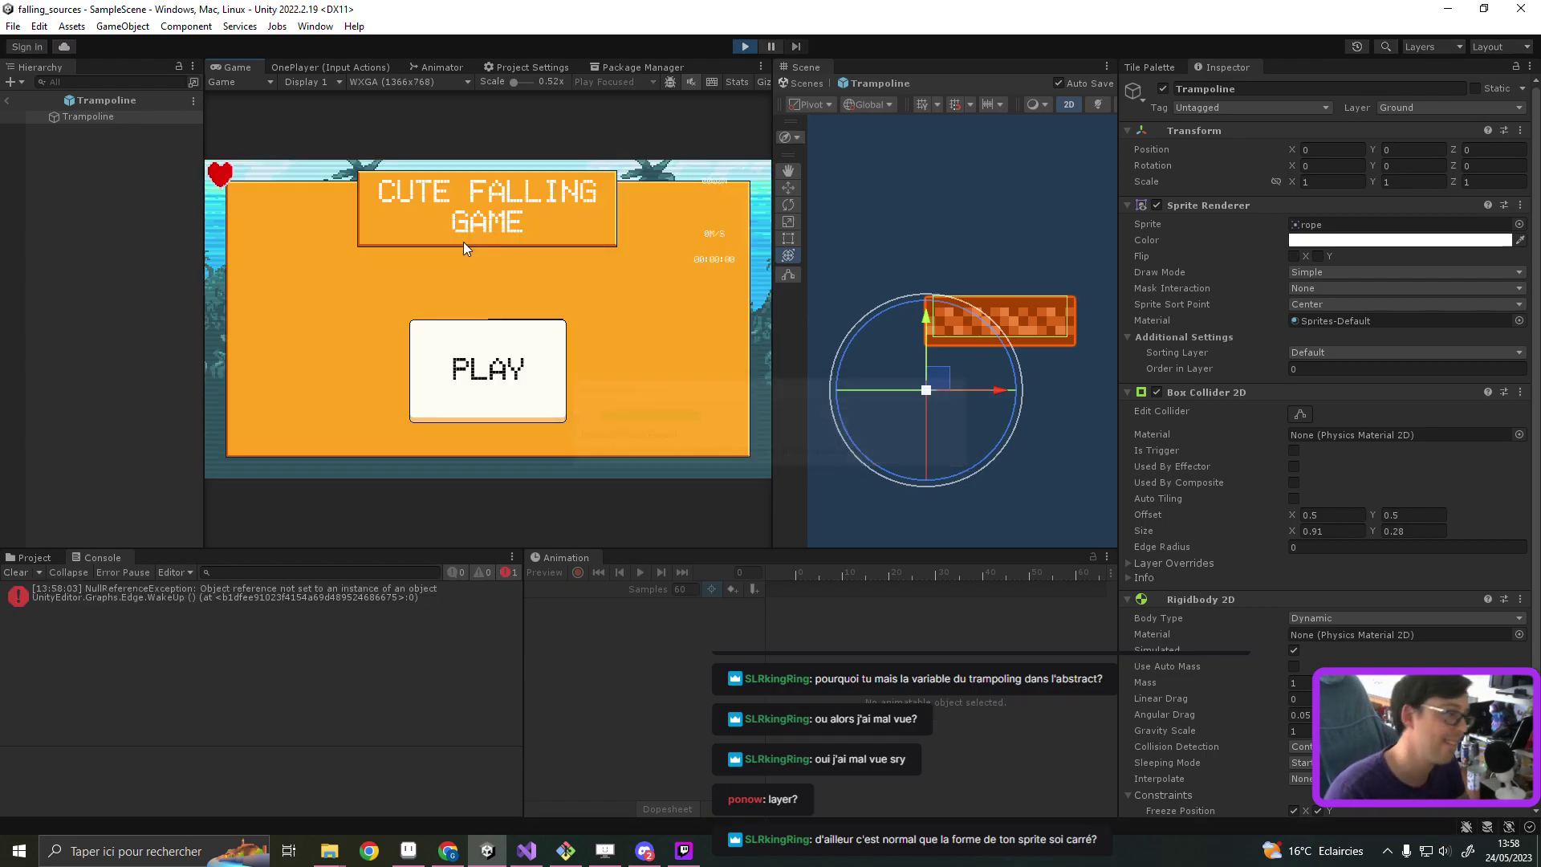
{"action": "left_click", "coordinate": [459, 365]}
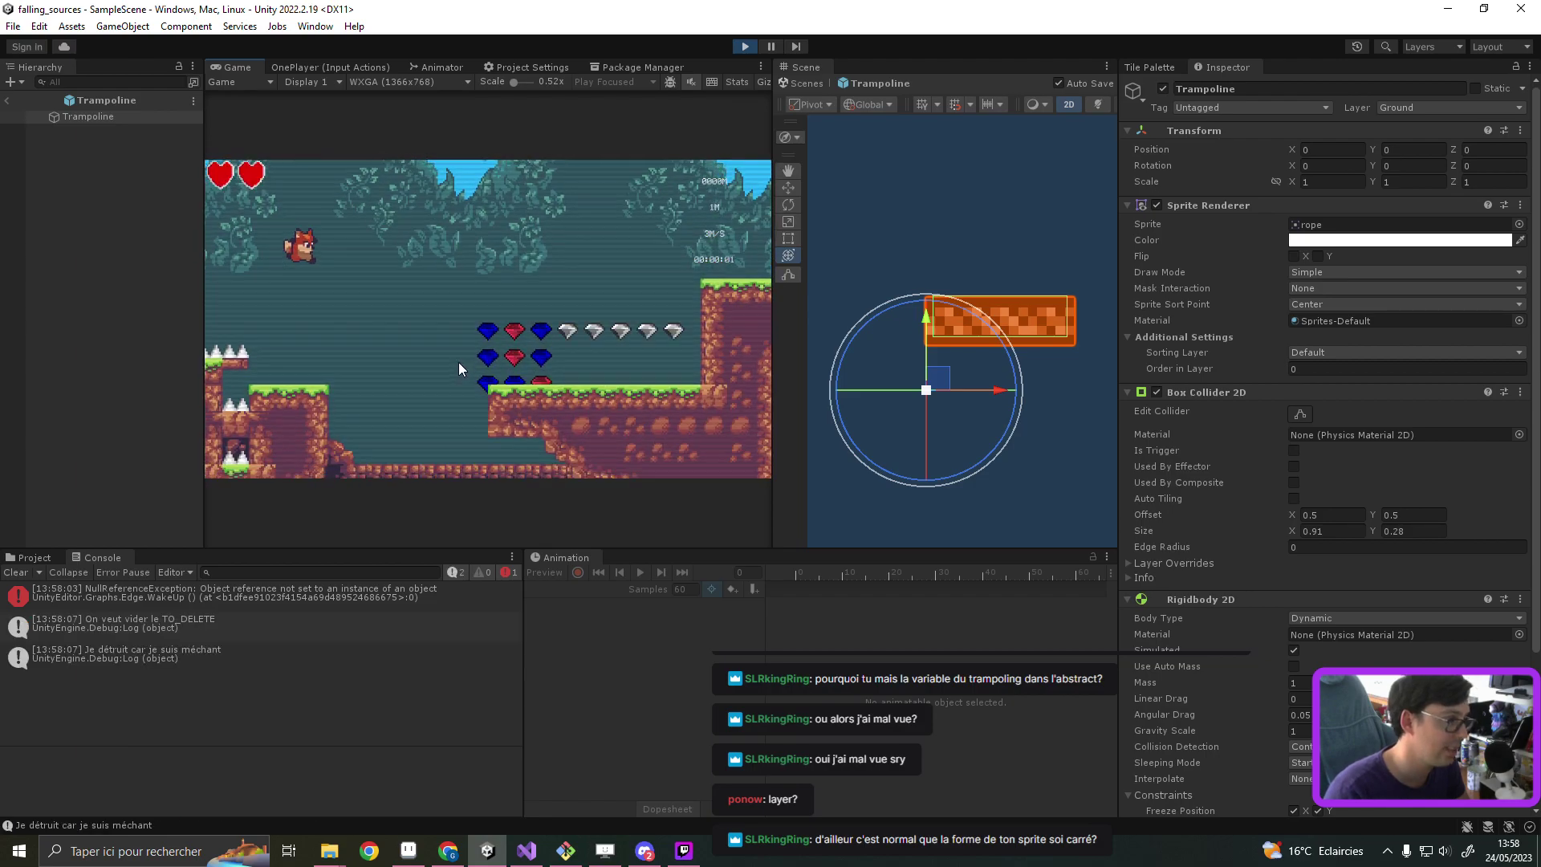
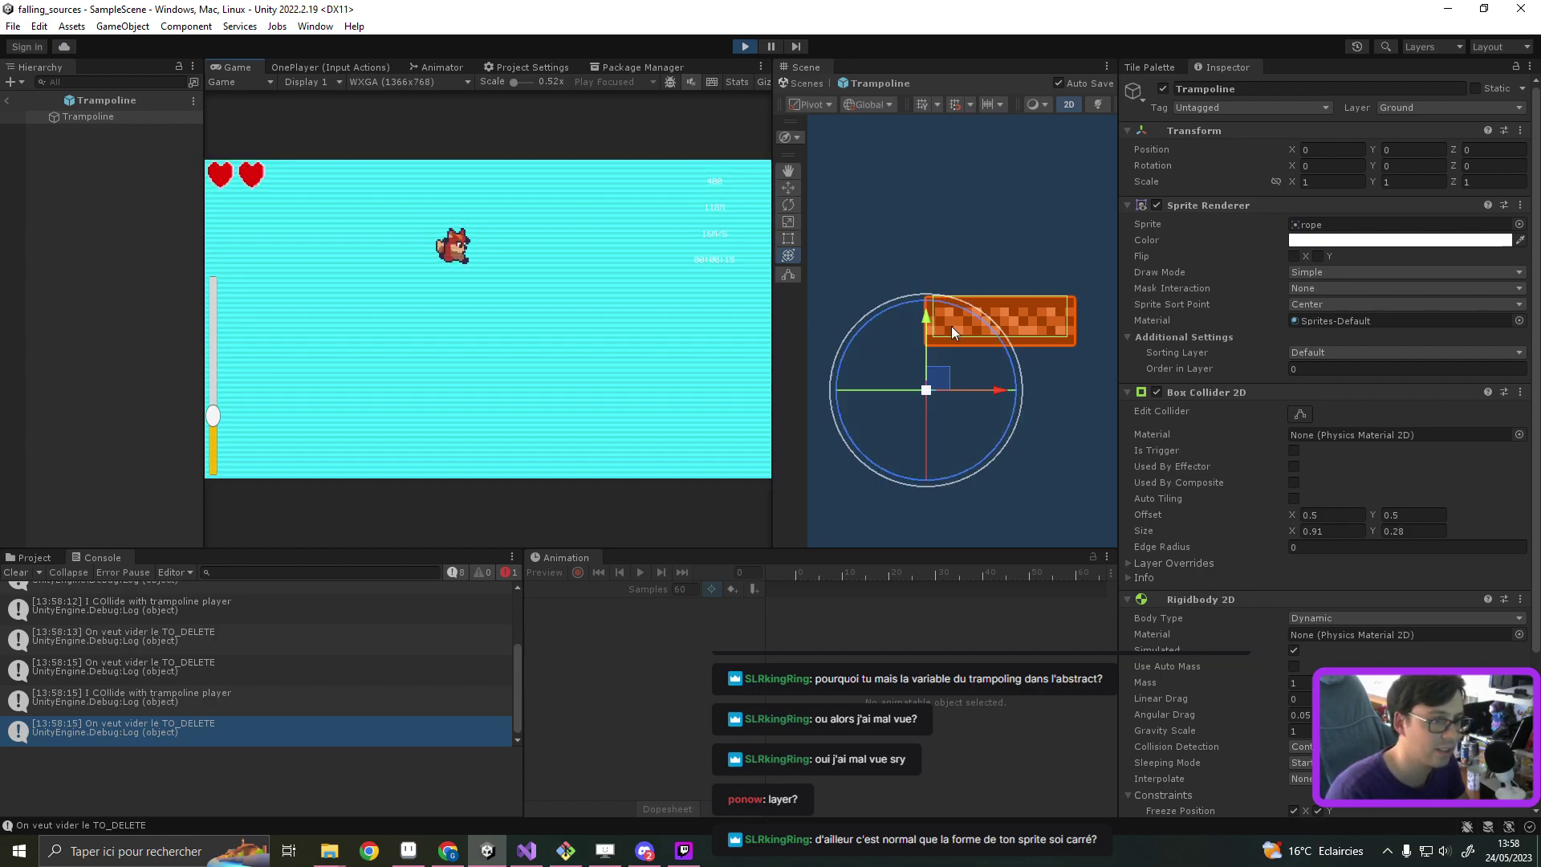
Step: Exit Play mode in Unity and bring up Trampoline.cs in Visual Studio
{"action": "scroll", "coordinate": [894, 251], "scroll_direction": "down", "scroll_amount": 3}
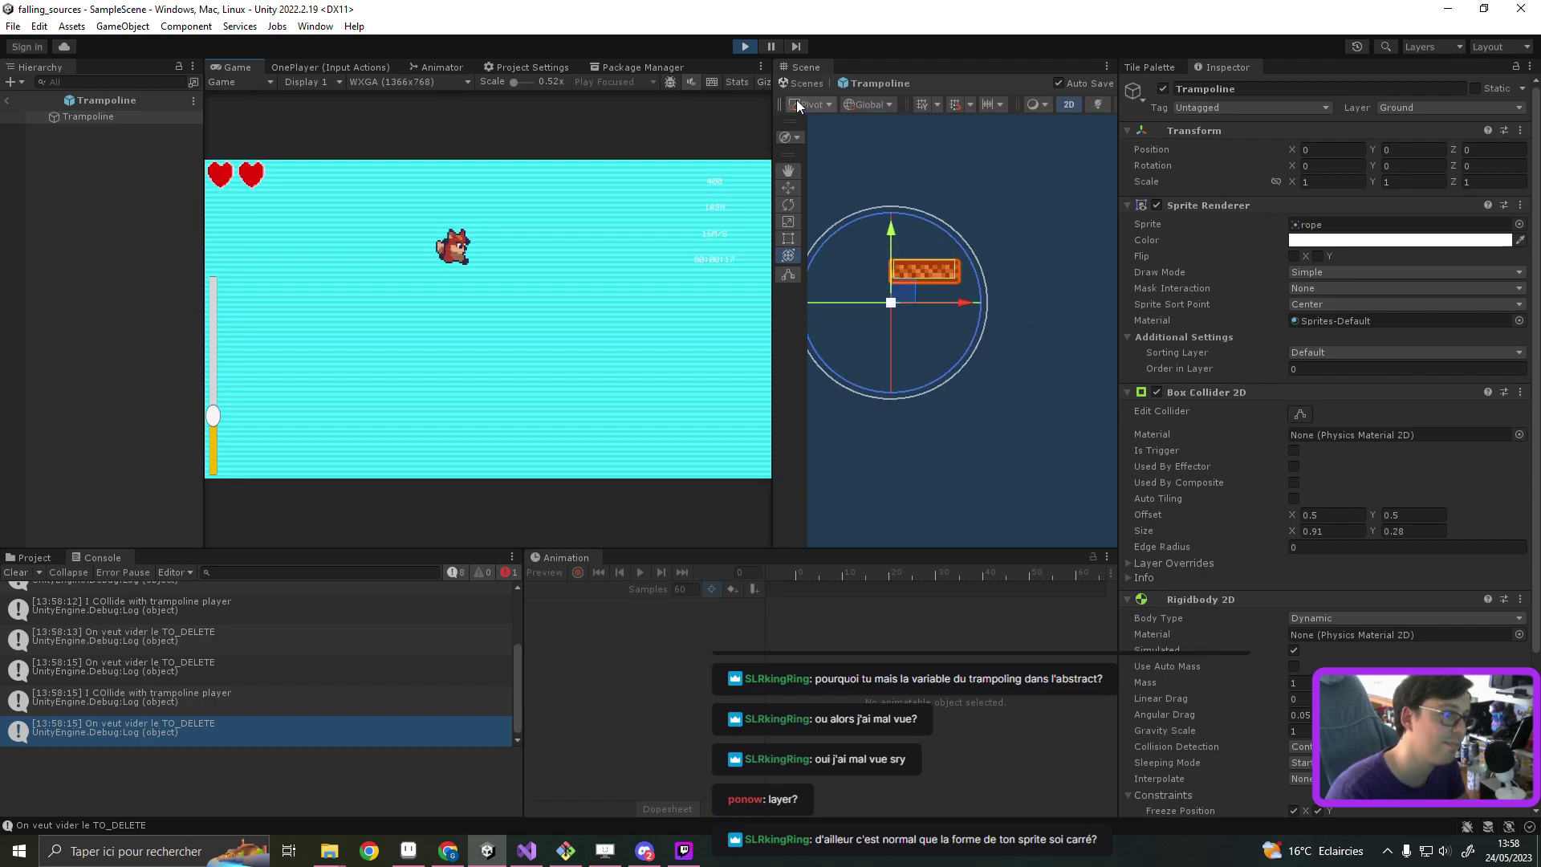
{"action": "left_click", "coordinate": [745, 46]}
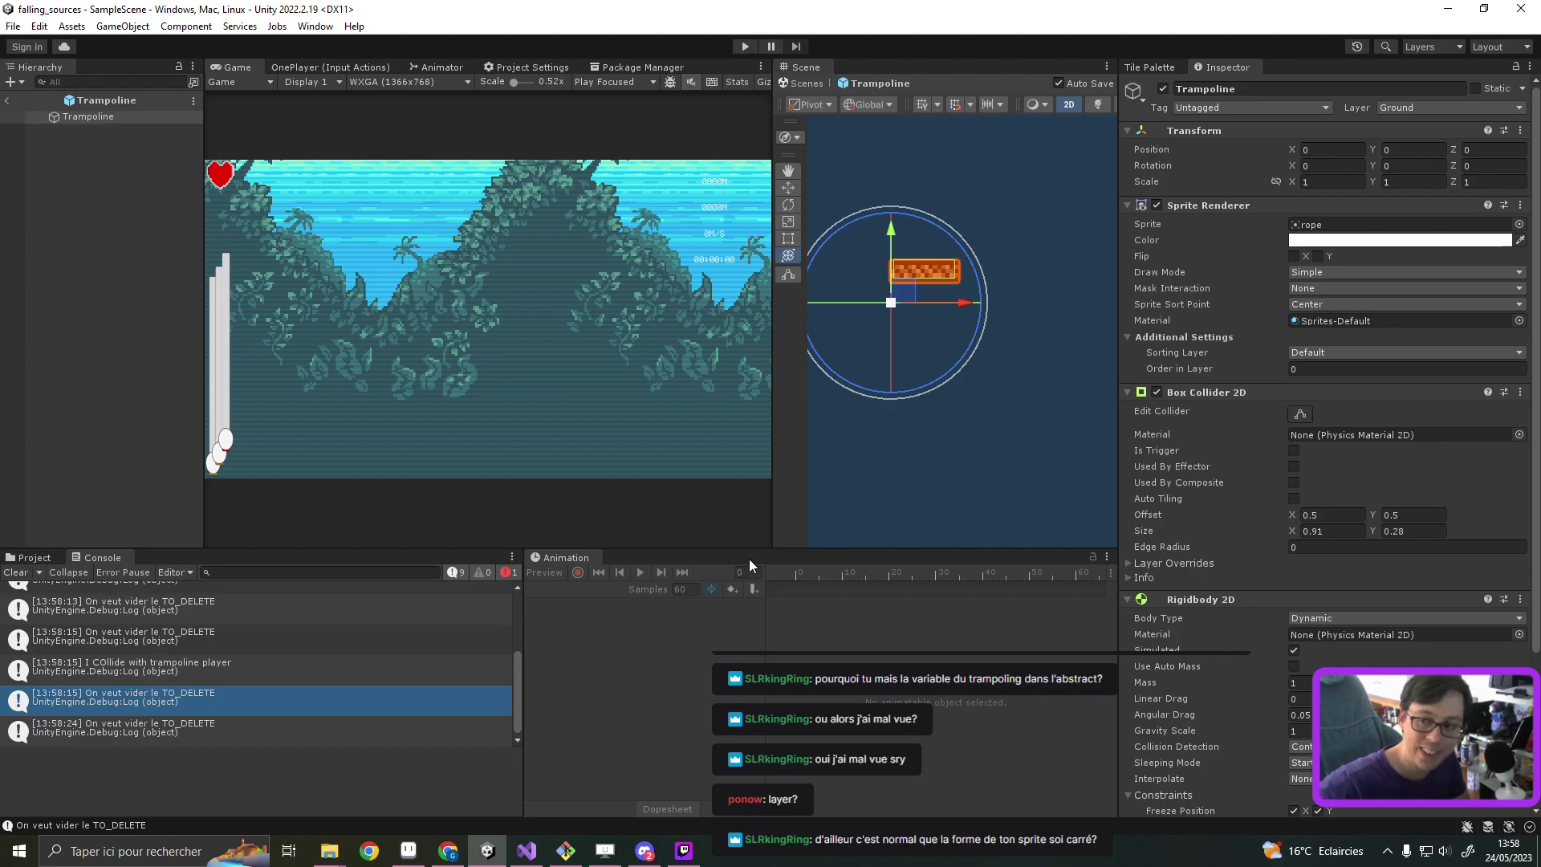
{"action": "left_click", "coordinate": [526, 850]}
Step: Save the Ennemy script
{"action": "left_click", "coordinate": [536, 134]}
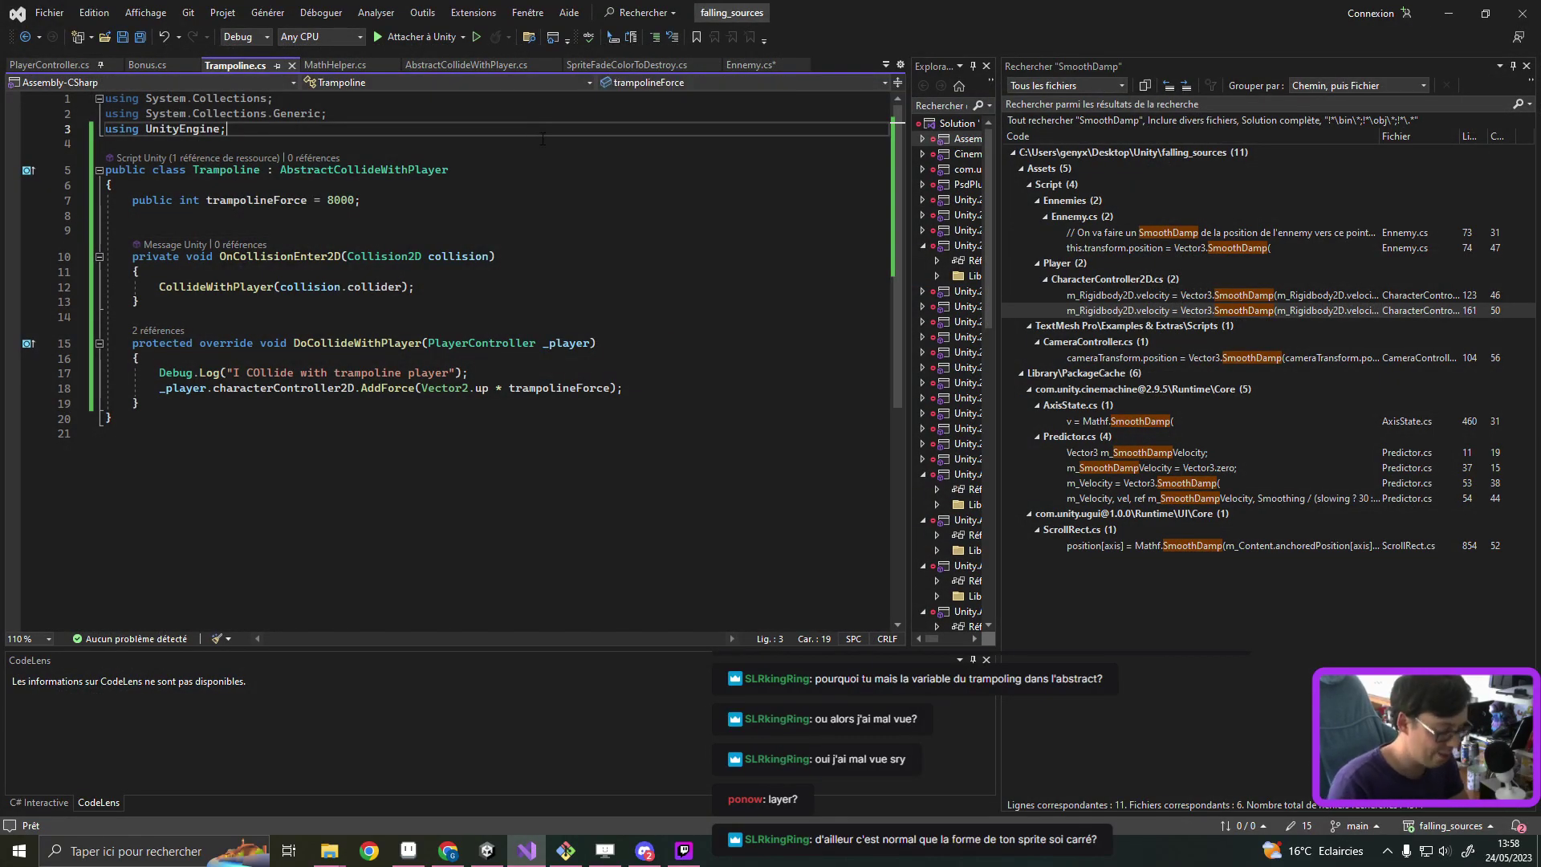
{"action": "left_click", "coordinate": [751, 64]}
{"action": "scroll", "coordinate": [594, 252], "scroll_direction": "down", "scroll_amount": 3}
{"action": "key", "text": "ctrl+s"}
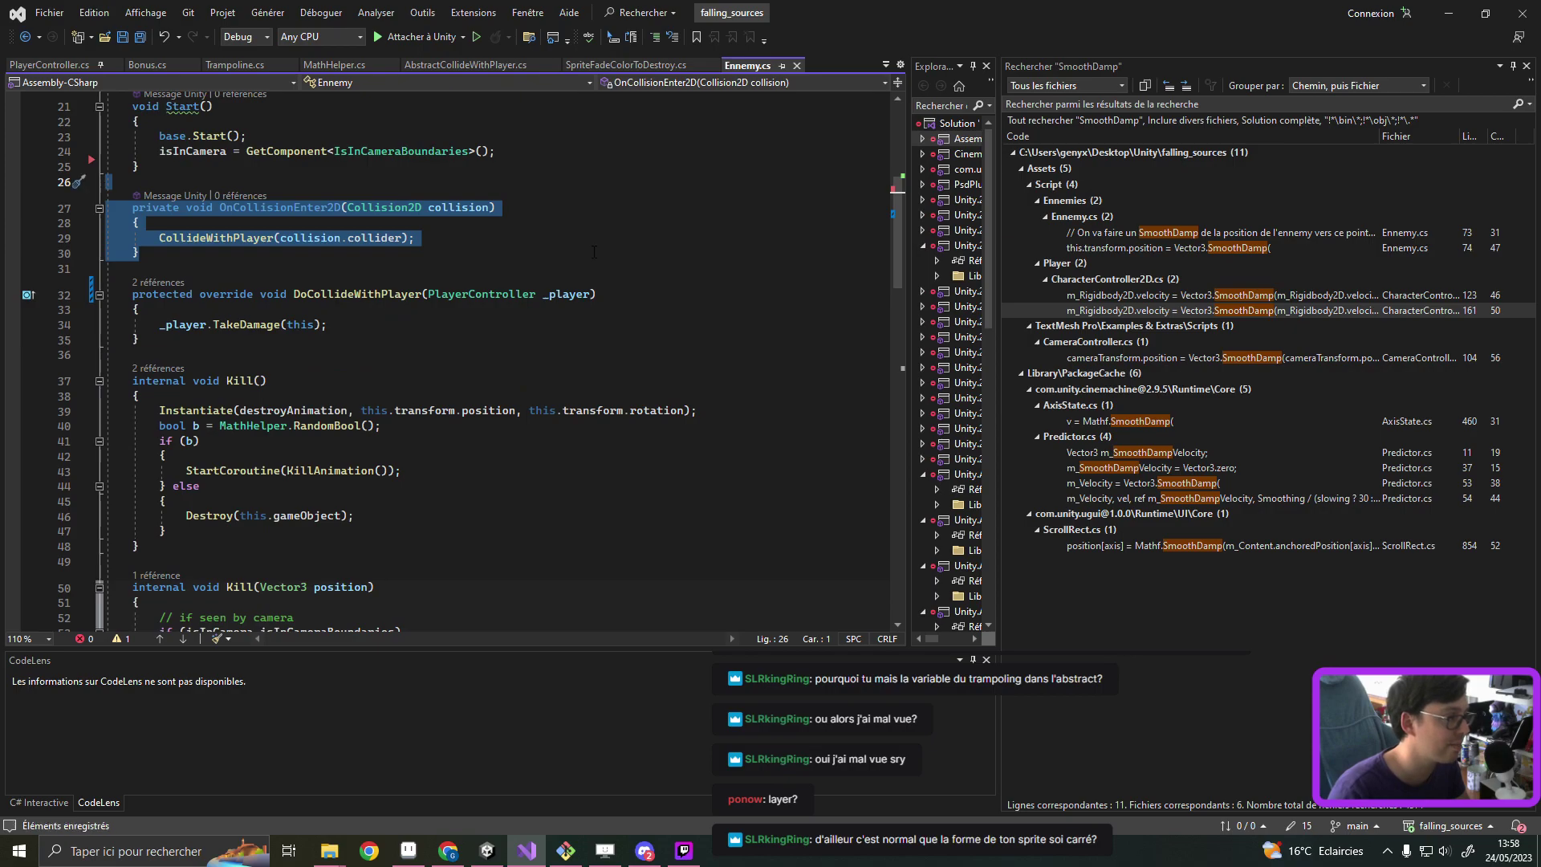
{"action": "left_click", "coordinate": [683, 237]}
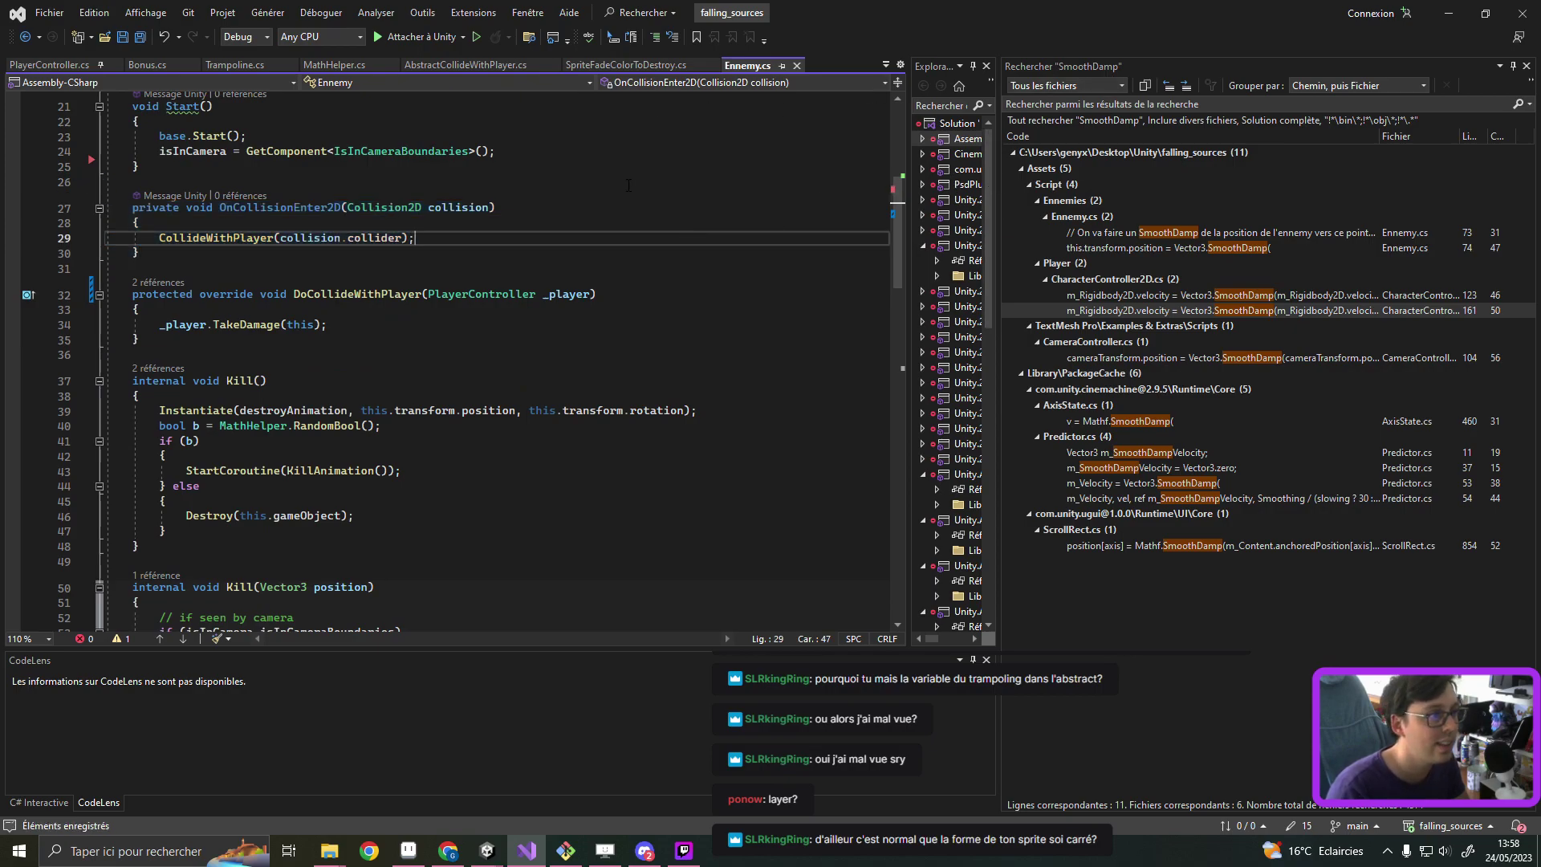
Step: Search the solution for NextChunkTrigger and jump to the GenerateNextChunkTrigger class definition
{"action": "key", "text": "ctrl+shift+f"}
{"action": "type", "text": "Nex"}
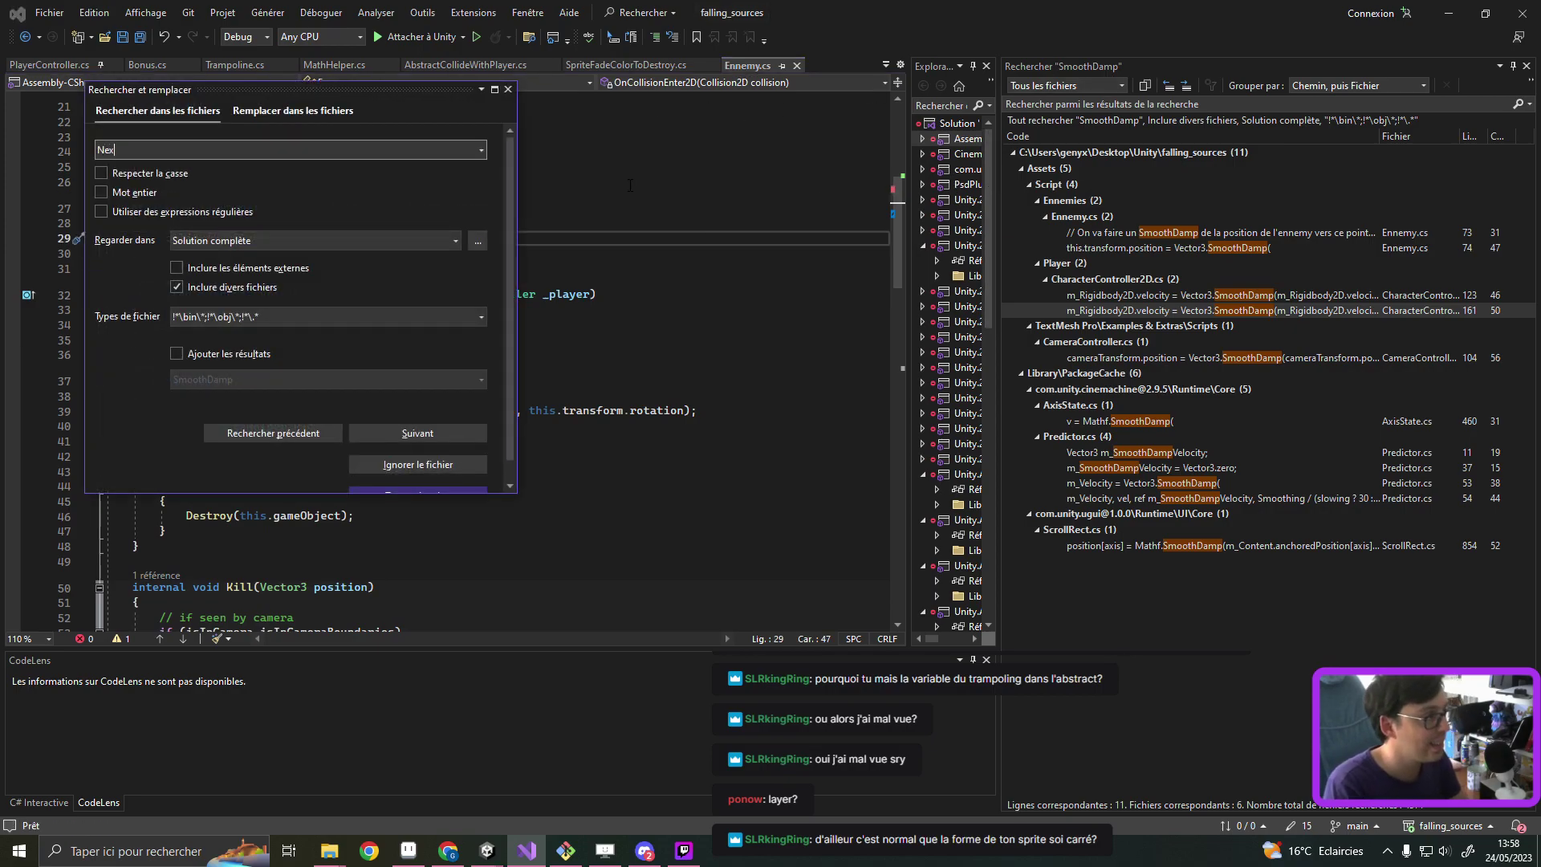
{"action": "type", "text": "tChunkT"}
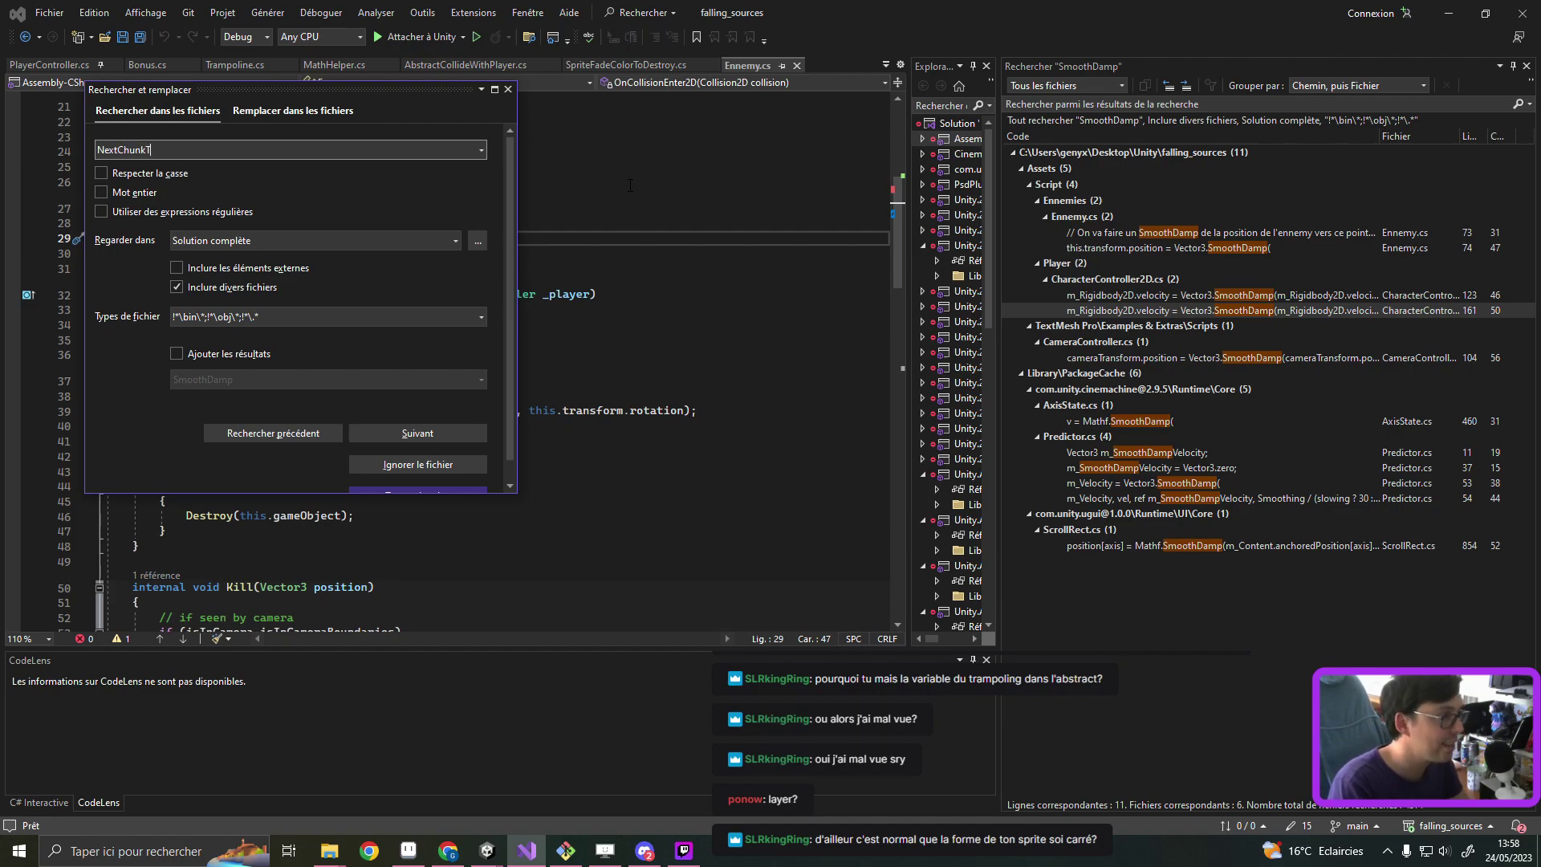
{"action": "type", "text": "er"}
{"action": "key", "text": "Return"}
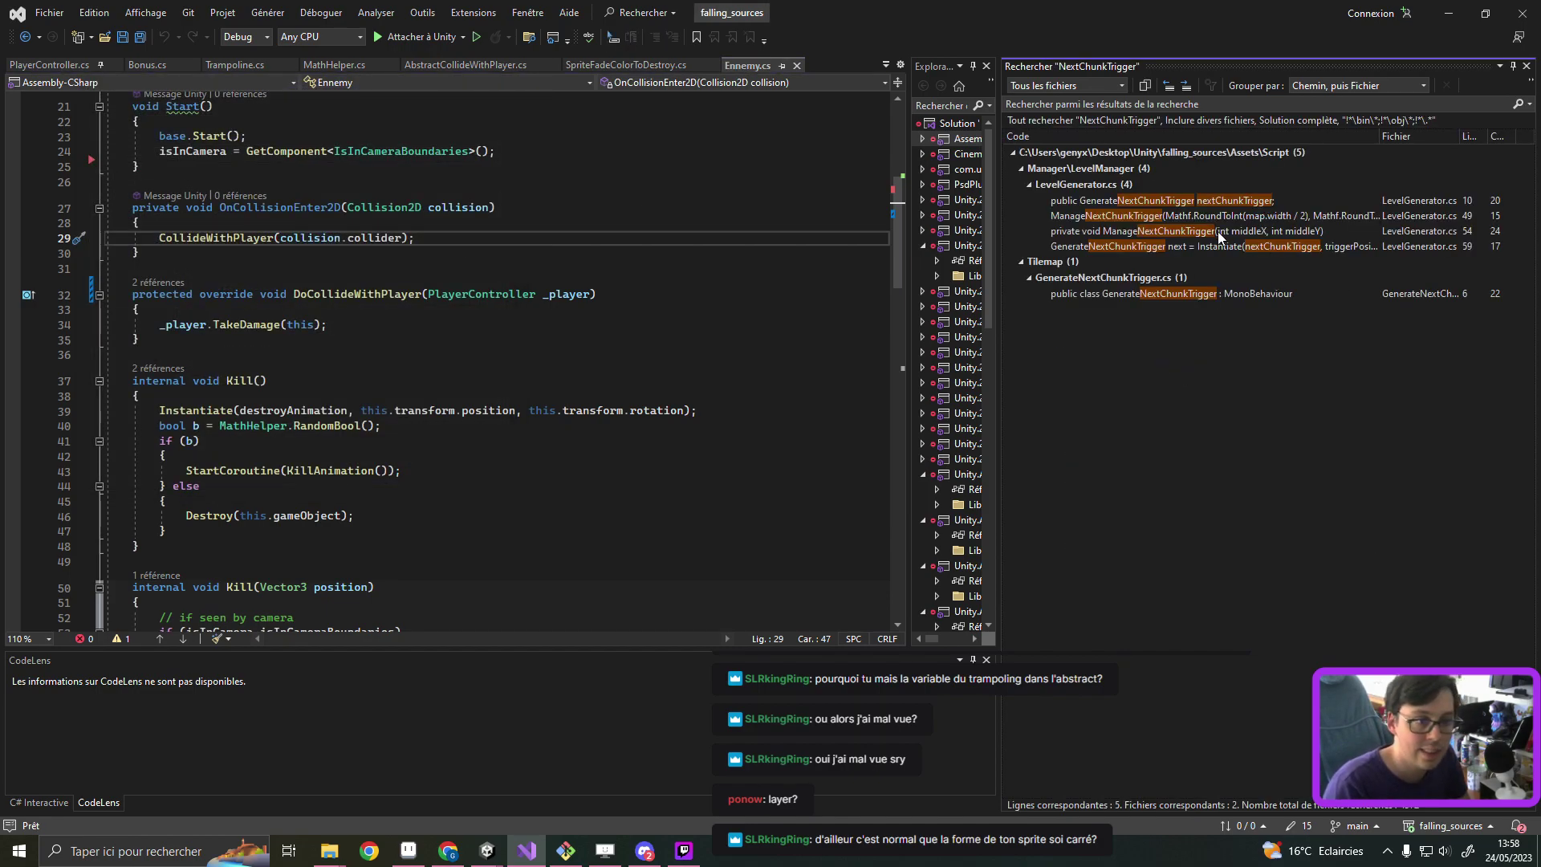
{"action": "double_click", "coordinate": [1165, 199]}
{"action": "double_click", "coordinate": [316, 240]}
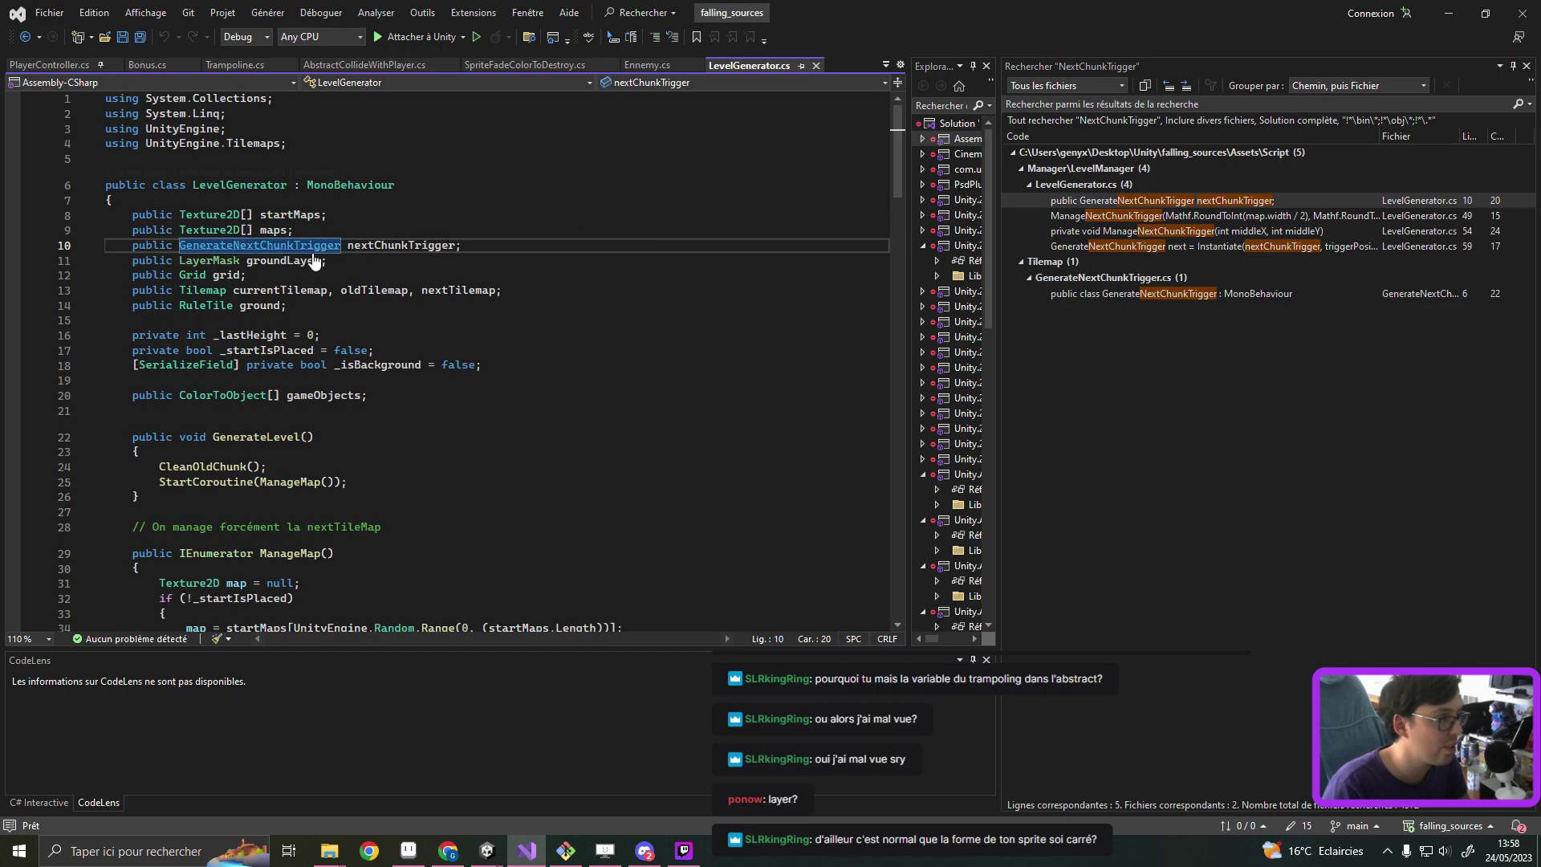
{"action": "key", "text": "F12"}
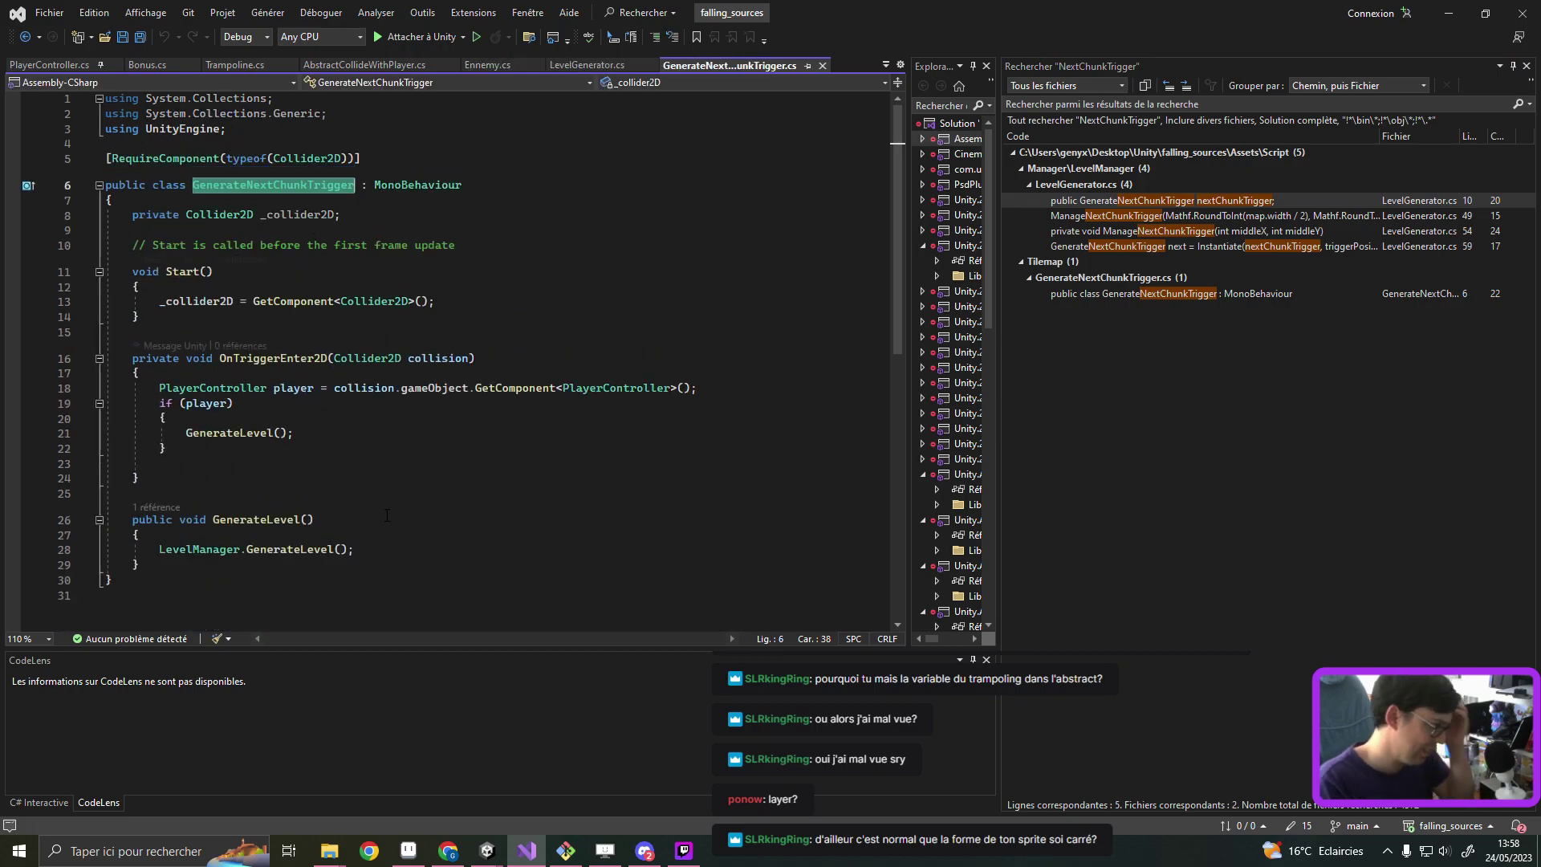
Step: Add Destroy(this.gameObject); after LevelManager.GenerateLevel() in GenerateLevel and save
{"action": "left_click", "coordinate": [365, 538]}
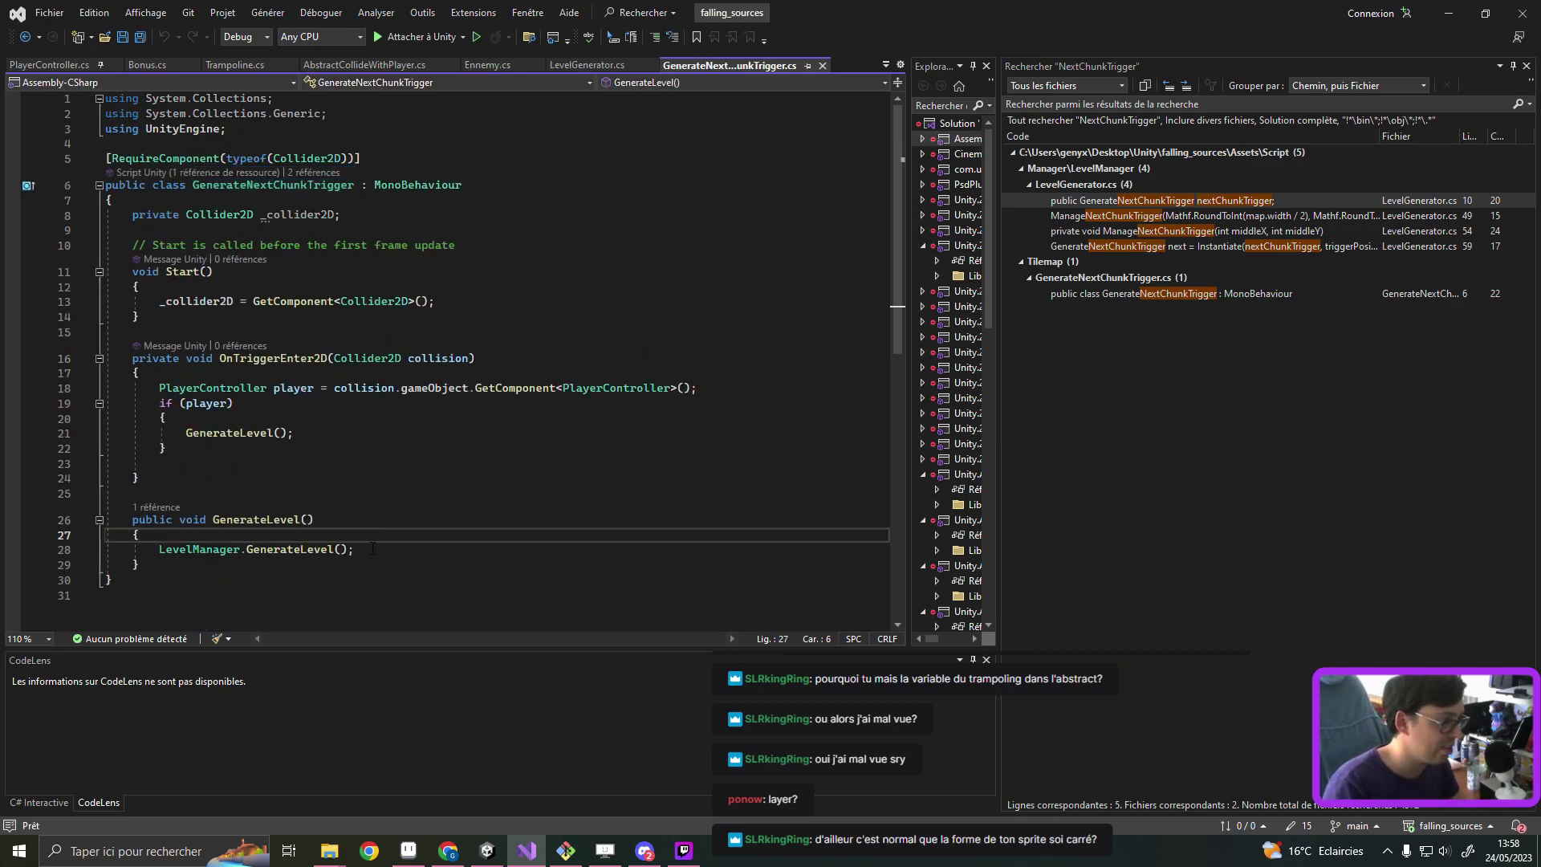
{"action": "left_click", "coordinate": [372, 548]}
{"action": "key", "text": "Return"}
{"action": "type", "text": "Destro"}
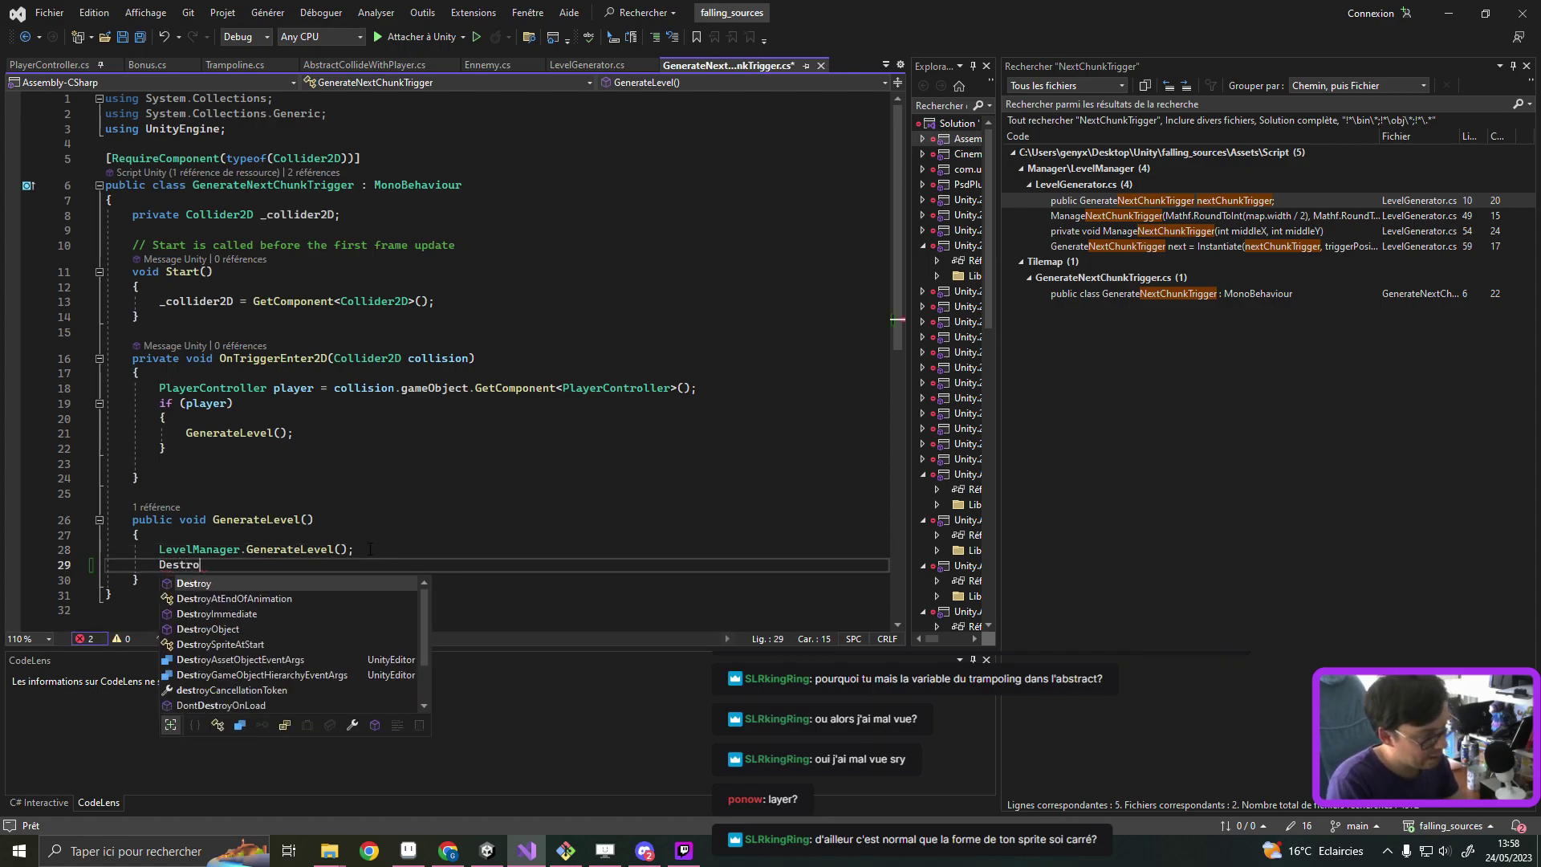
{"action": "type", "text": "y(this.gam"}
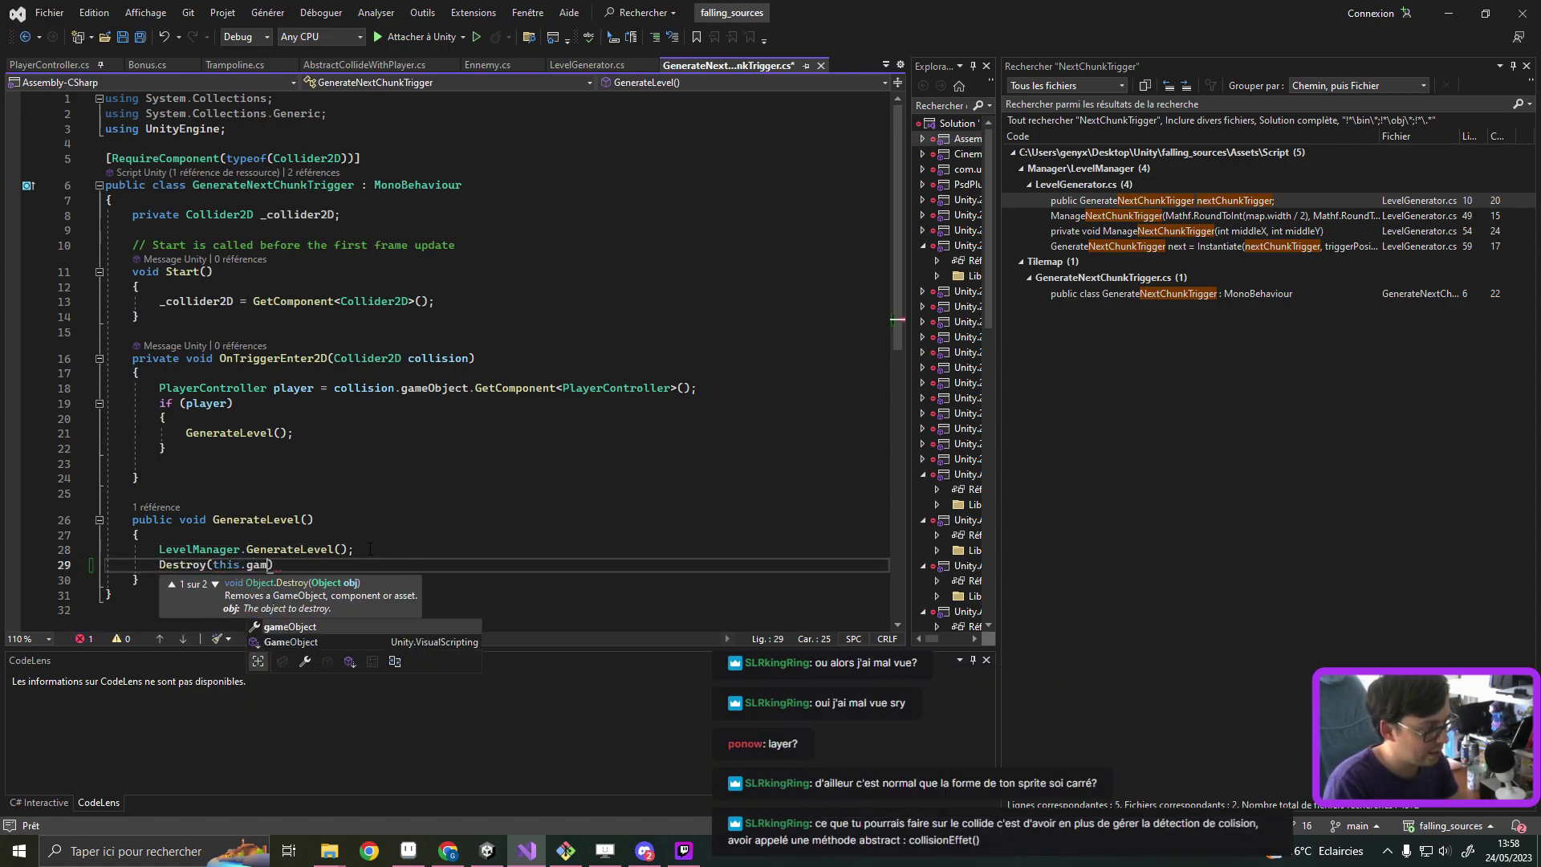
{"action": "key", "text": "Tab"}
{"action": "type", "text": ")"}
{"action": "key", "text": "ctrl+s"}
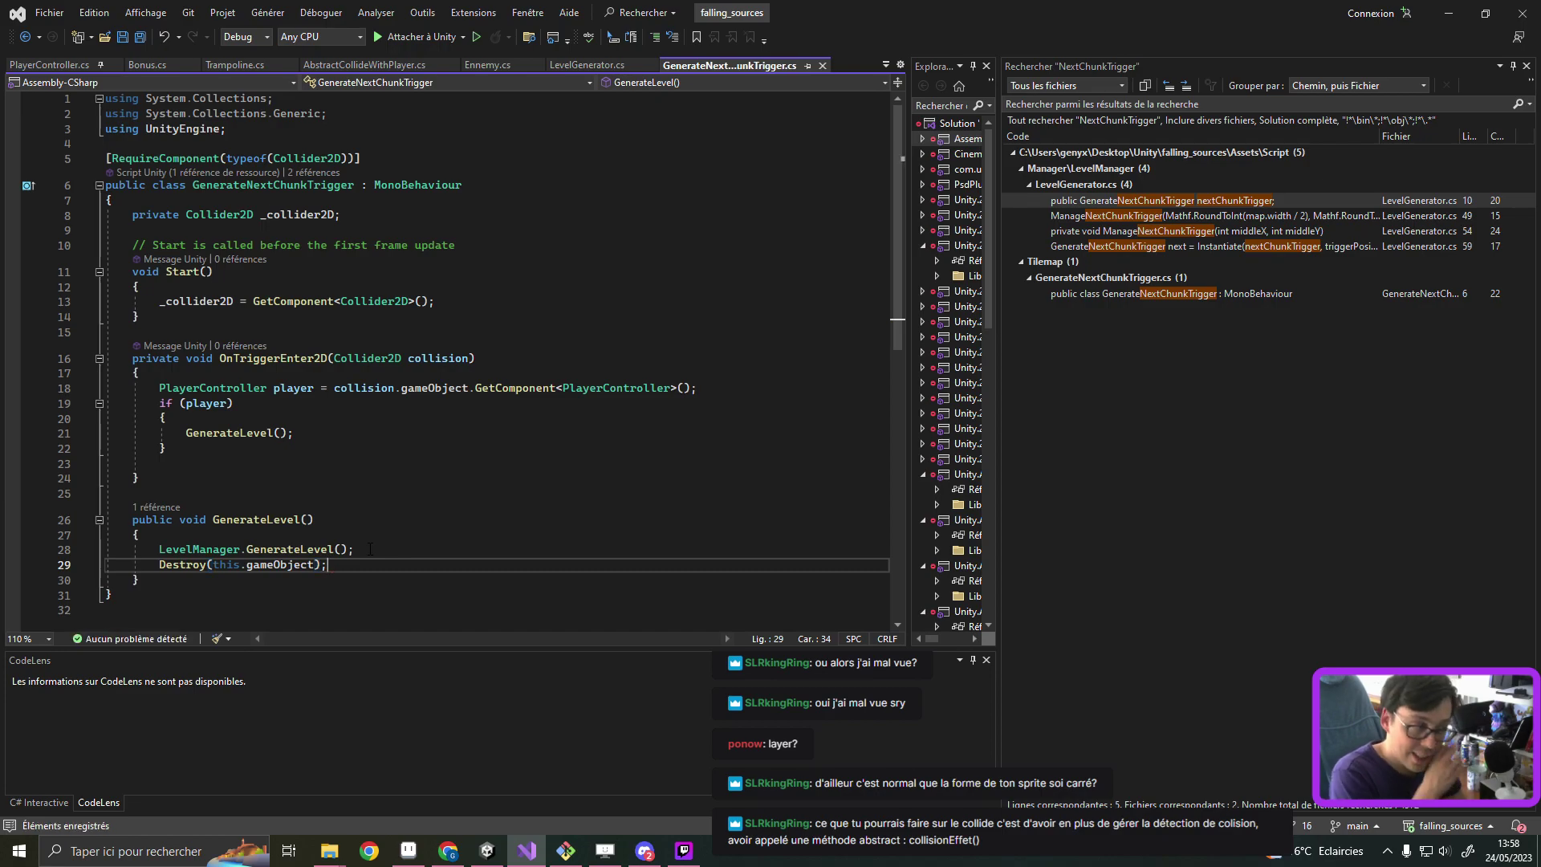
Step: Let Unity recompile the scripts, then return to GenerateNextChunkTrigger.cs in Visual Studio
{"action": "left_click", "coordinate": [1449, 20]}
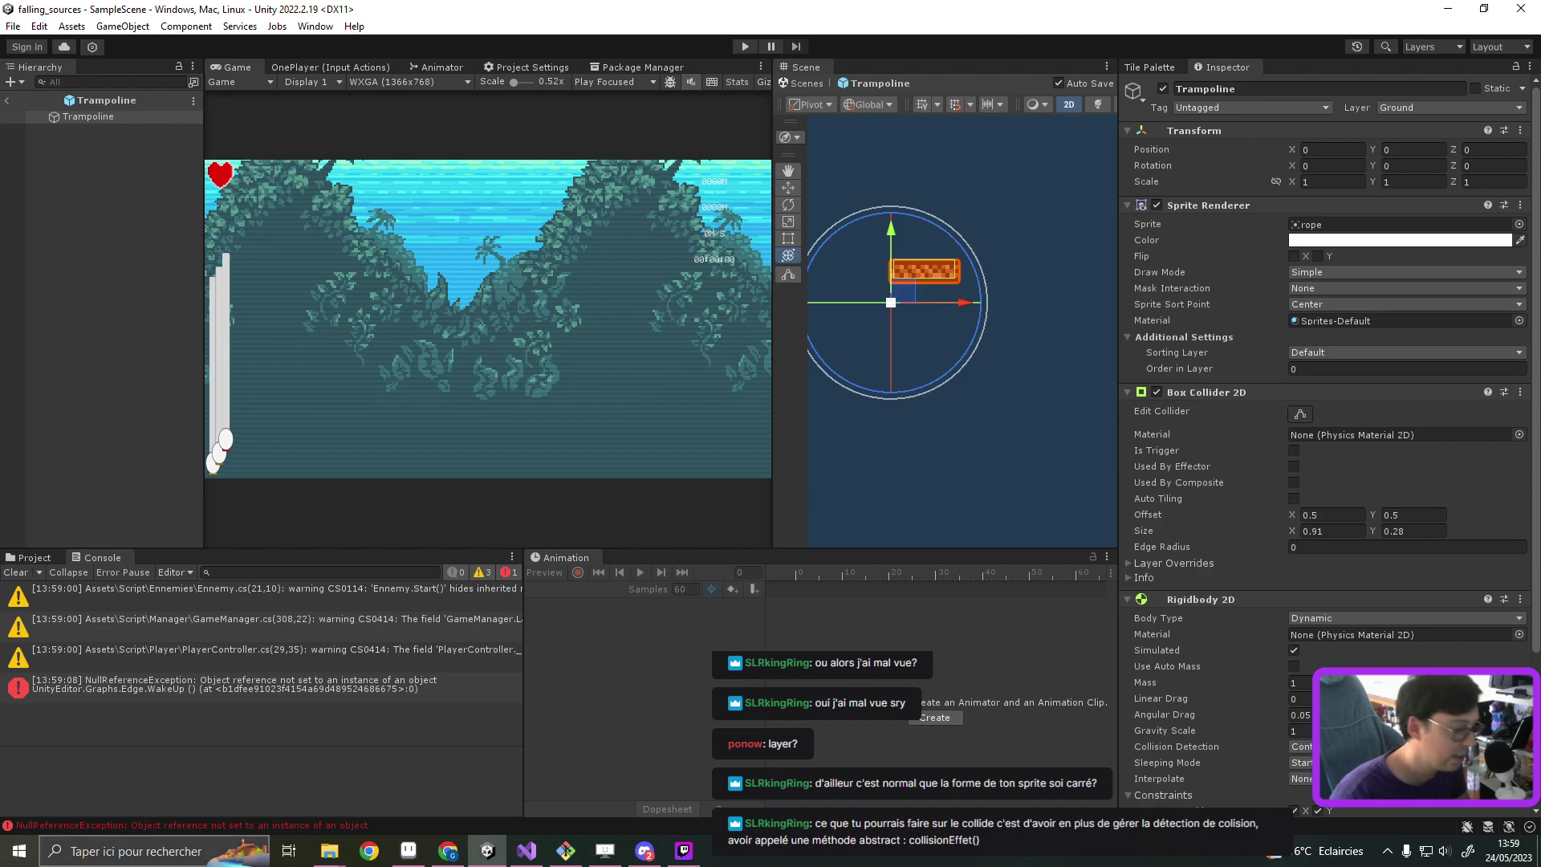
{"action": "left_click", "coordinate": [527, 850]}
{"action": "left_click", "coordinate": [594, 463]}
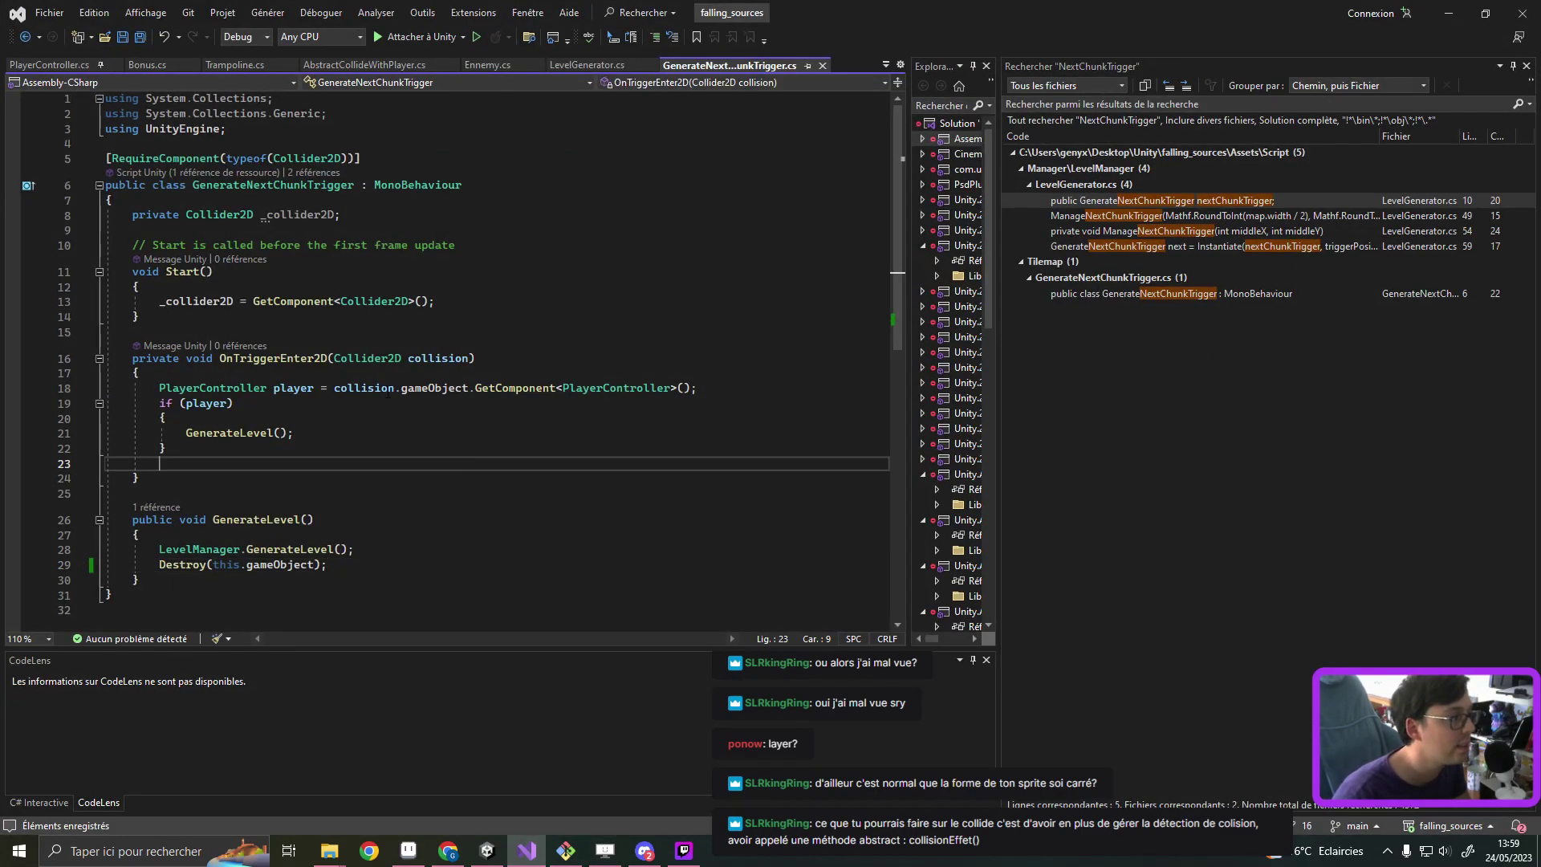
{"action": "scroll", "coordinate": [599, 415], "scroll_direction": "down", "scroll_amount": 1}
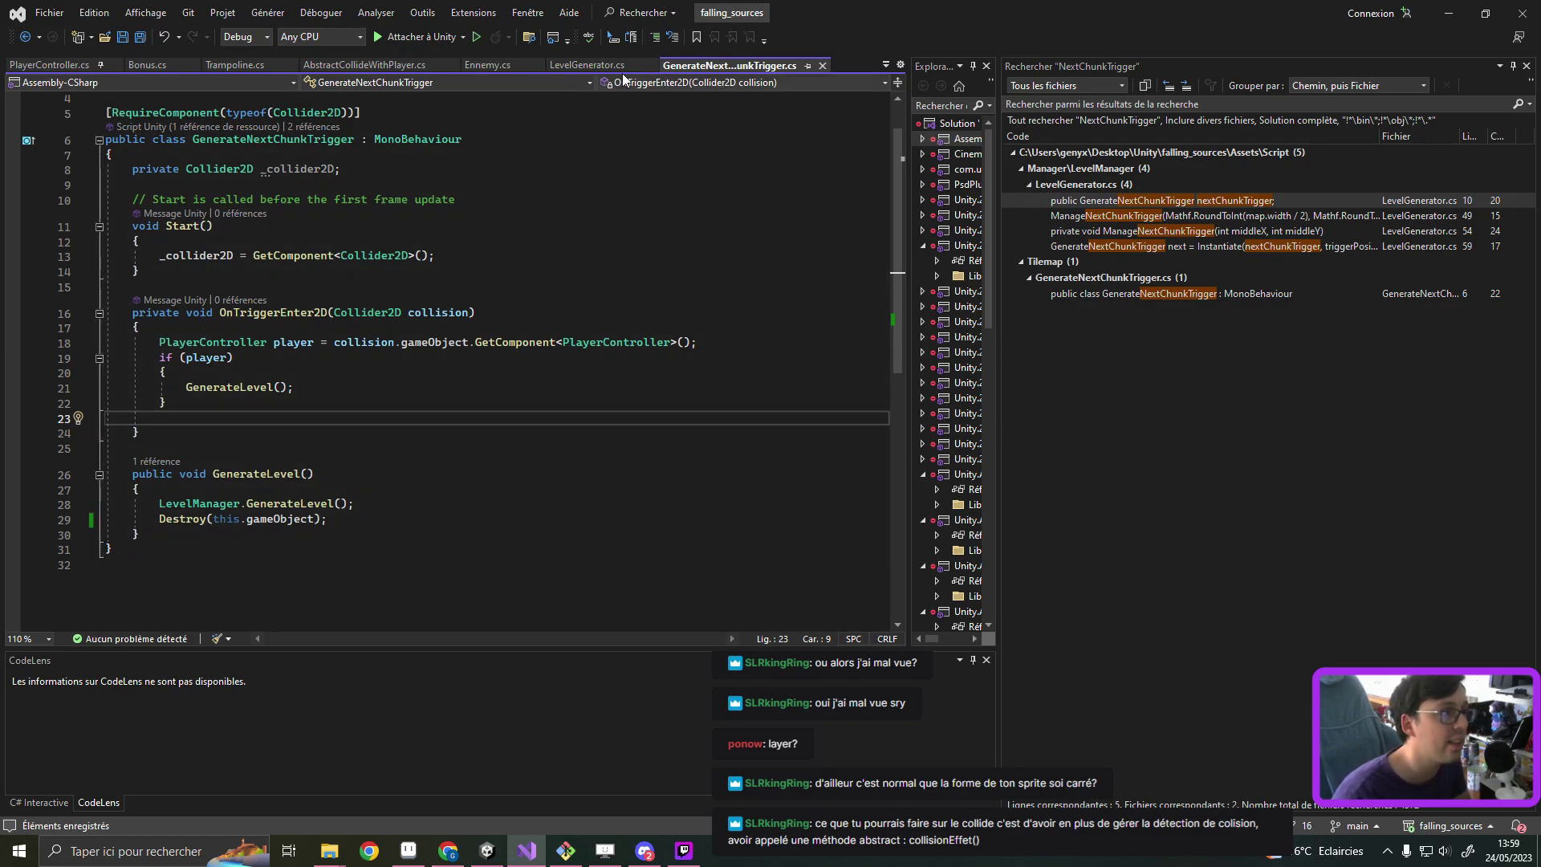
Step: Highlight DoCollideWithPlayer's uses in AbstractCollideWithPlayer.cs, then return to Trampoline.cs
{"action": "left_click", "coordinate": [347, 66]}
{"action": "left_click", "coordinate": [399, 219]}
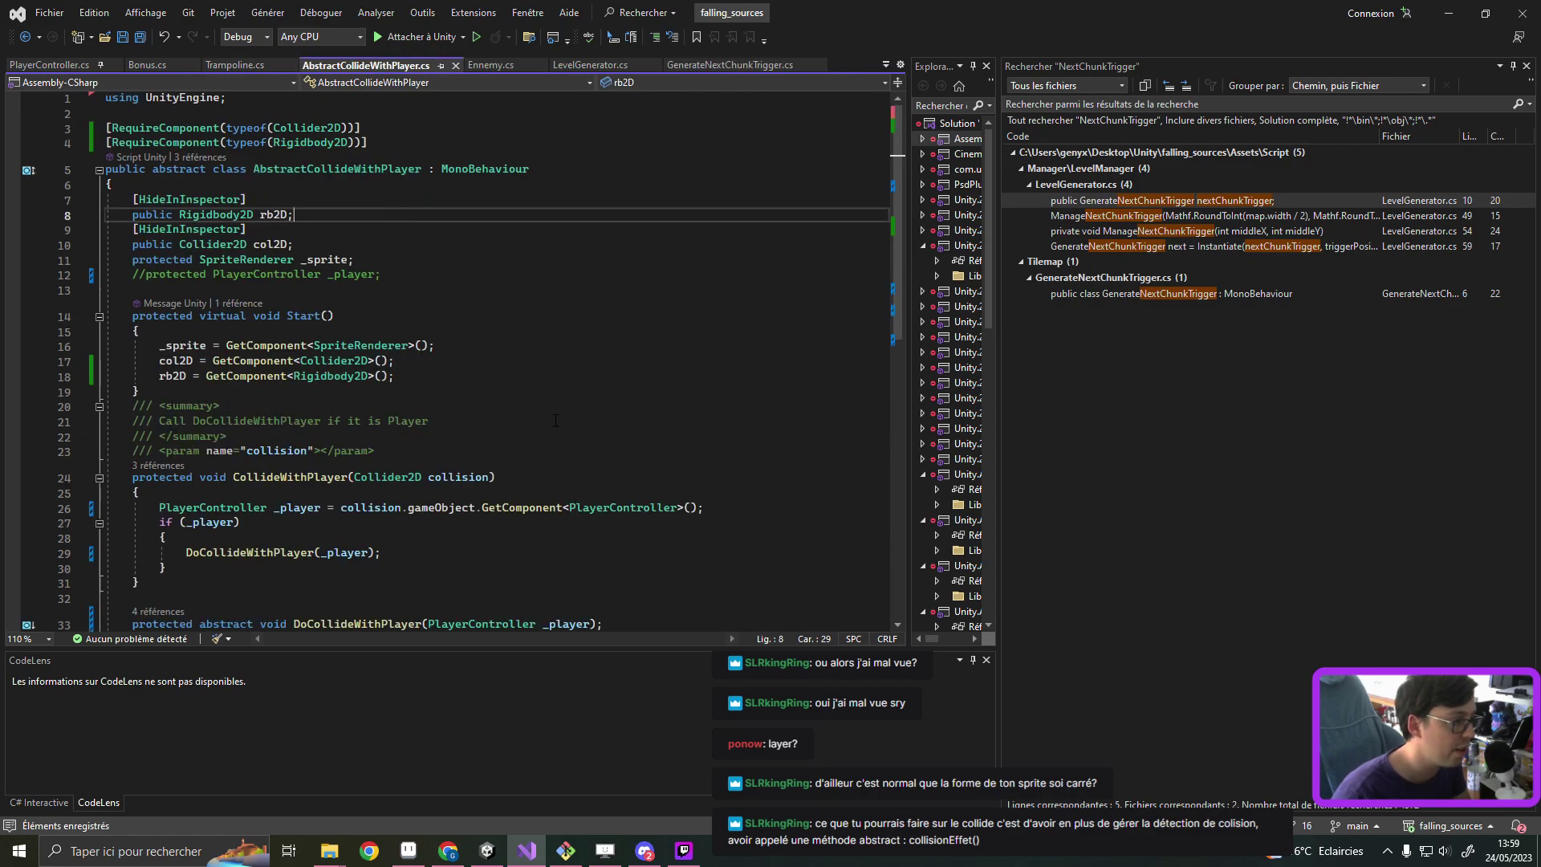
{"action": "scroll", "coordinate": [522, 389], "scroll_direction": "down", "scroll_amount": 1}
{"action": "left_click_drag", "start_coordinate": [132, 431], "coordinate": [141, 538]}
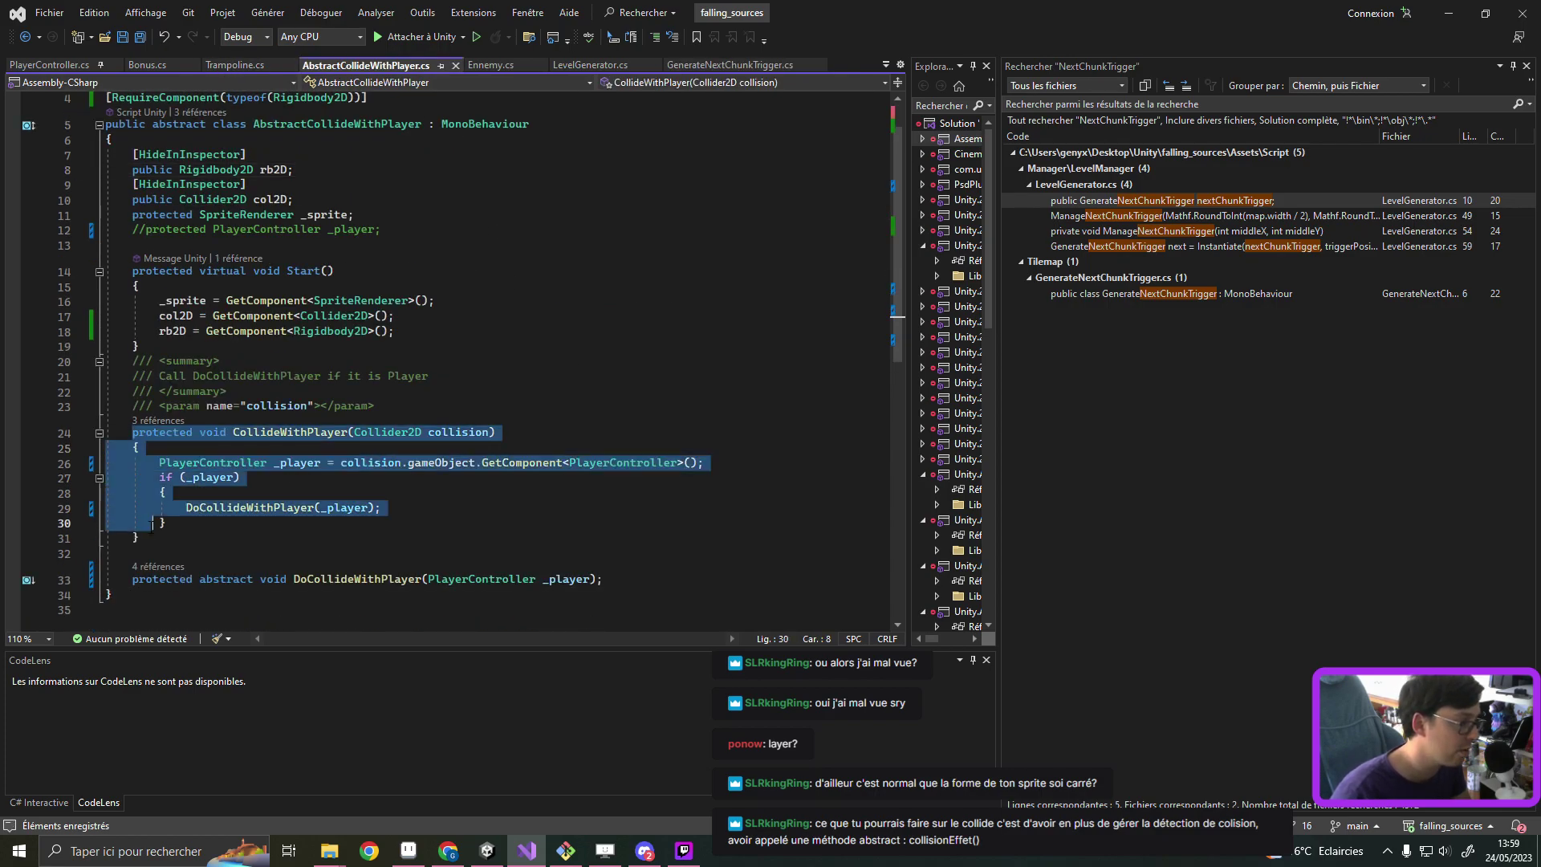
{"action": "left_click", "coordinate": [351, 451]}
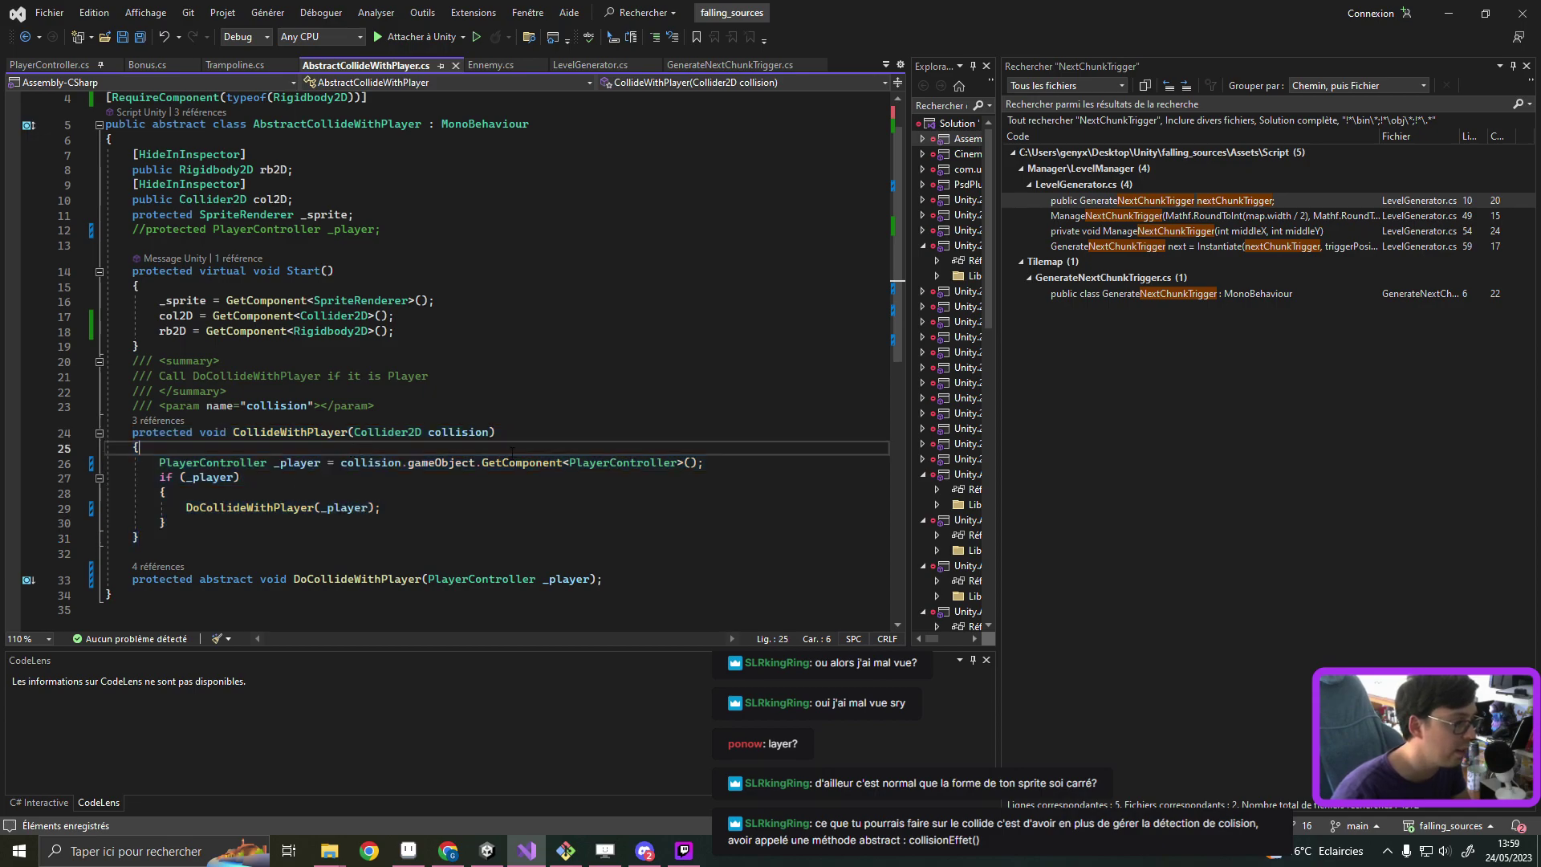
{"action": "scroll", "coordinate": [179, 417], "scroll_direction": "down", "scroll_amount": 2}
{"action": "double_click", "coordinate": [187, 417]}
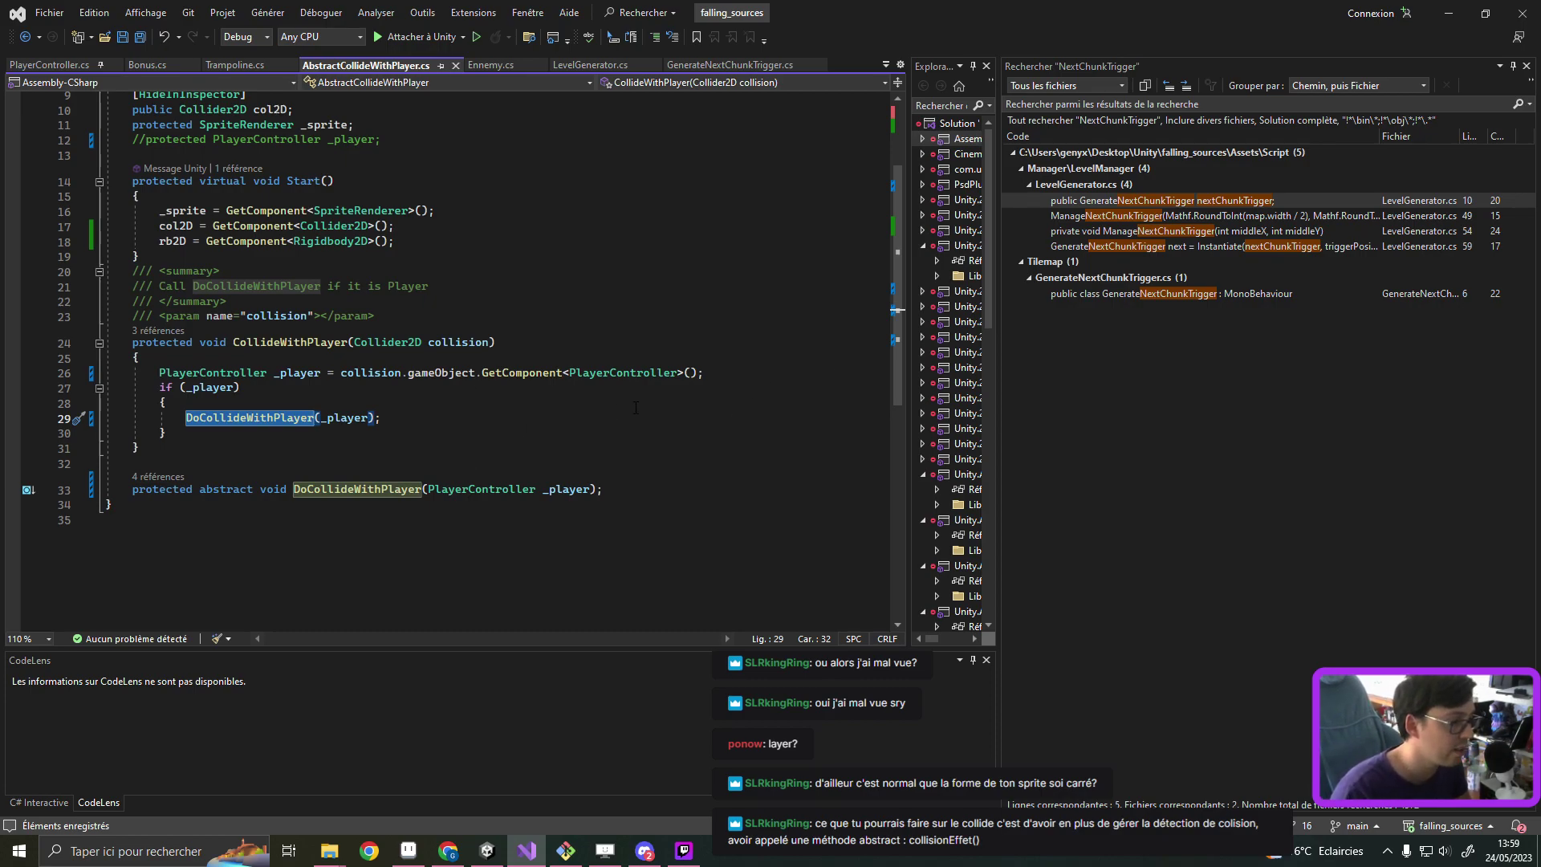
{"action": "scroll", "coordinate": [529, 422], "scroll_direction": "up", "scroll_amount": 3}
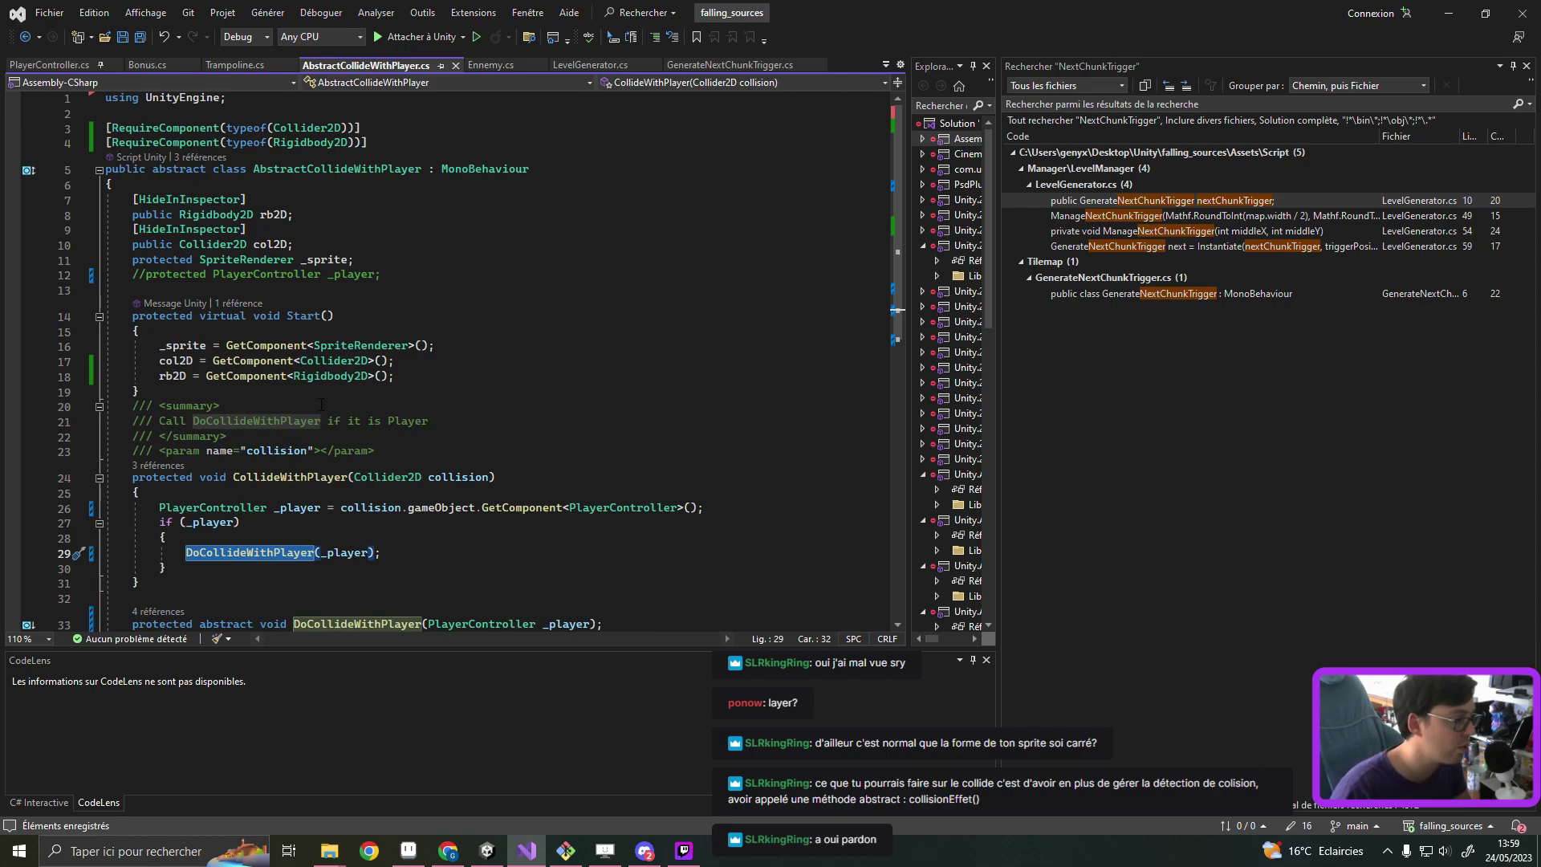
{"action": "left_click", "coordinate": [219, 66]}
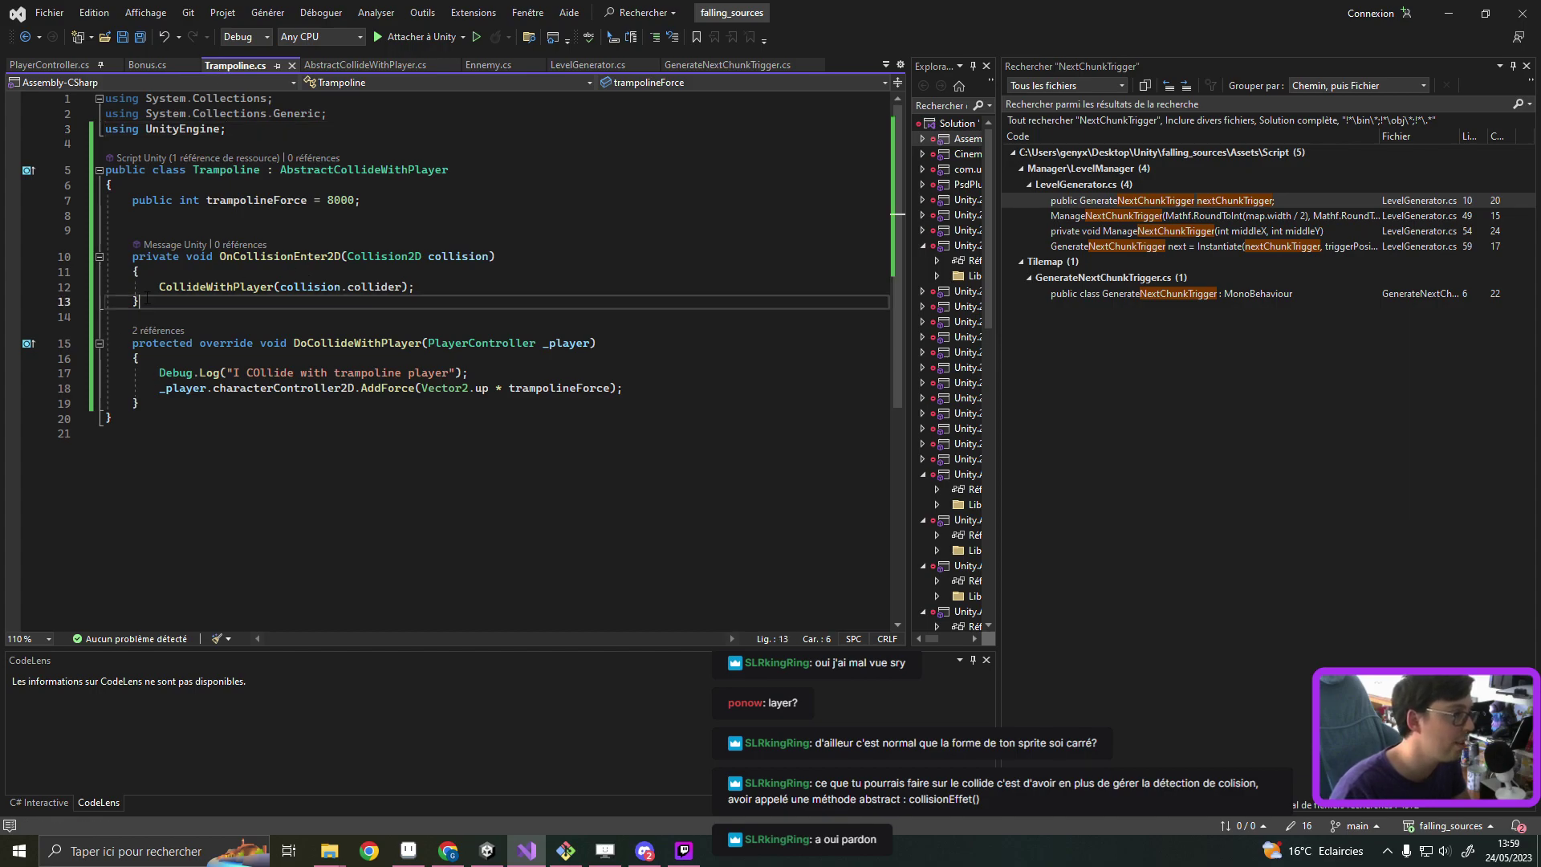
Step: Move OnCollisionEnter2D from Trampoline.cs into AbstractCollideWithPlayer after Start() as protected virtual
{"action": "left_click_drag", "start_coordinate": [84, 301], "coordinate": [84, 256]}
{"action": "key", "text": "ctrl+c"}
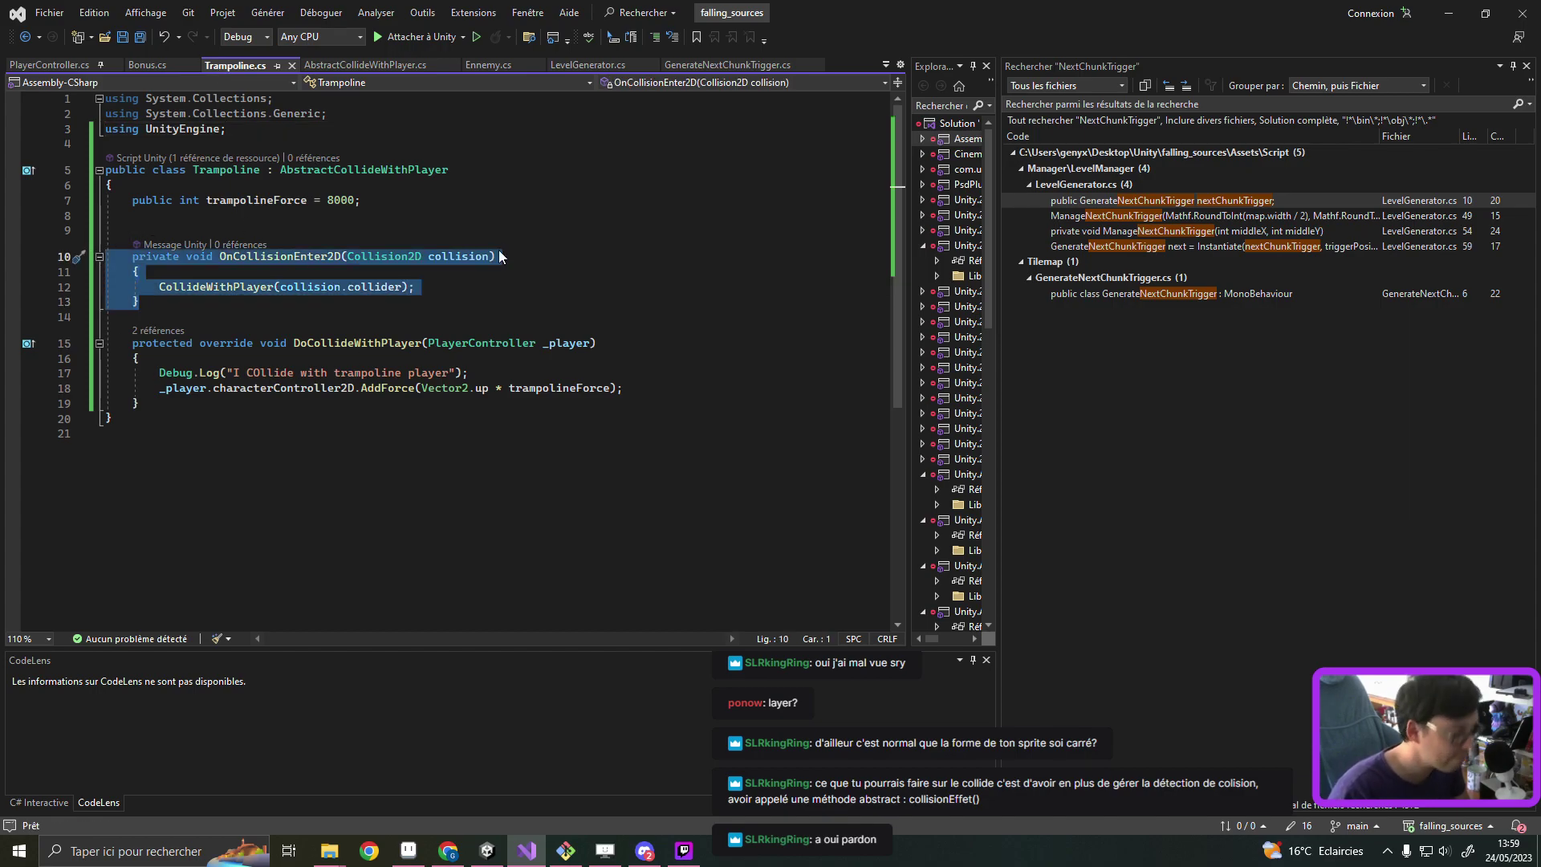
{"action": "key", "text": "Delete"}
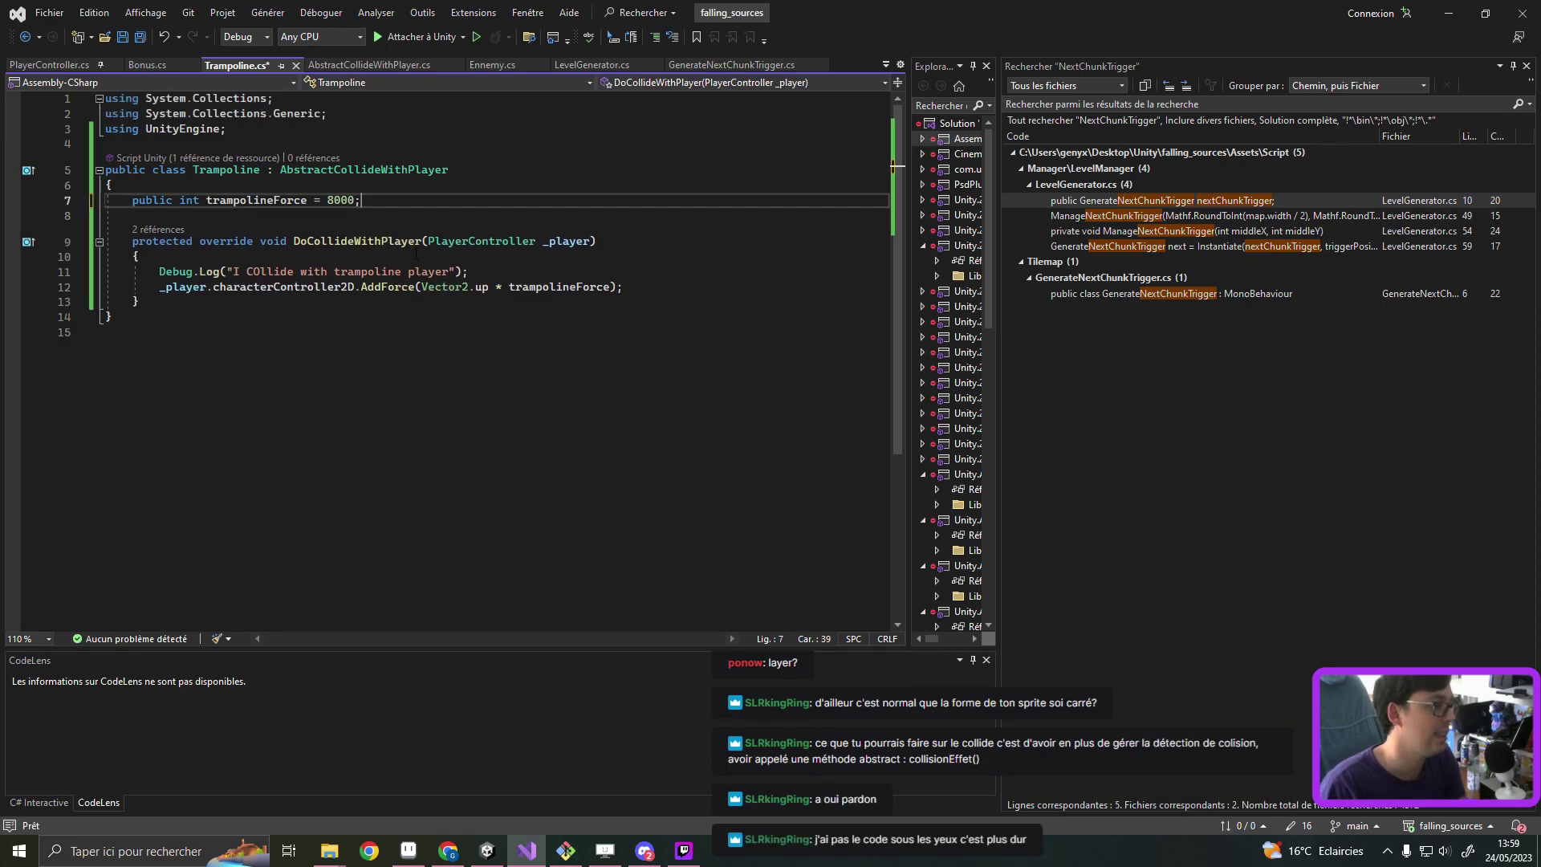
{"action": "key", "text": "ctrl+minus"}
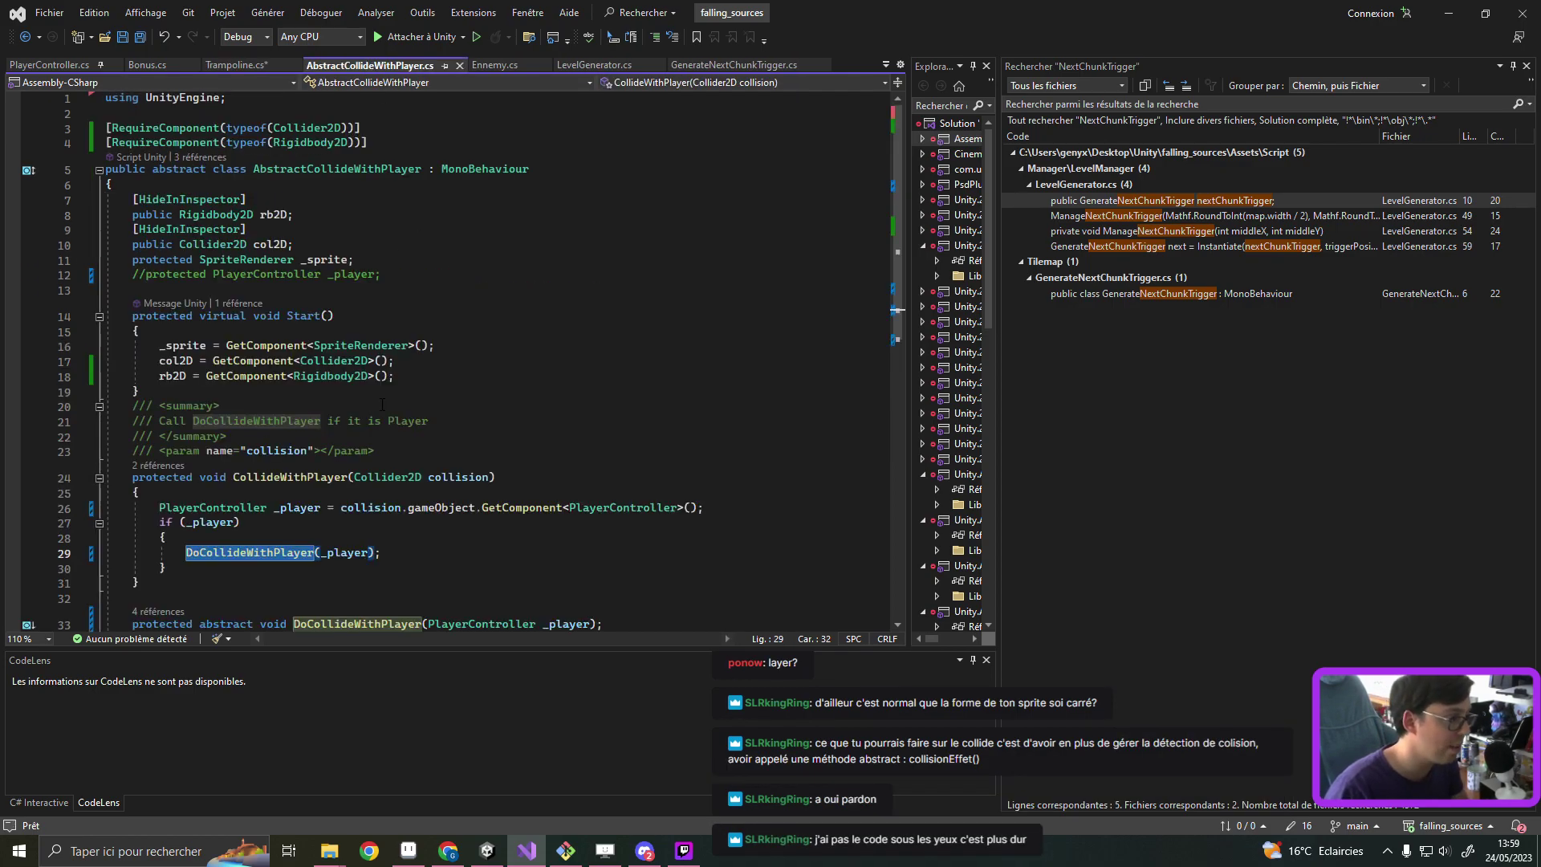
{"action": "scroll", "coordinate": [382, 404], "scroll_direction": "down", "scroll_amount": 2}
{"action": "left_click", "coordinate": [381, 303]}
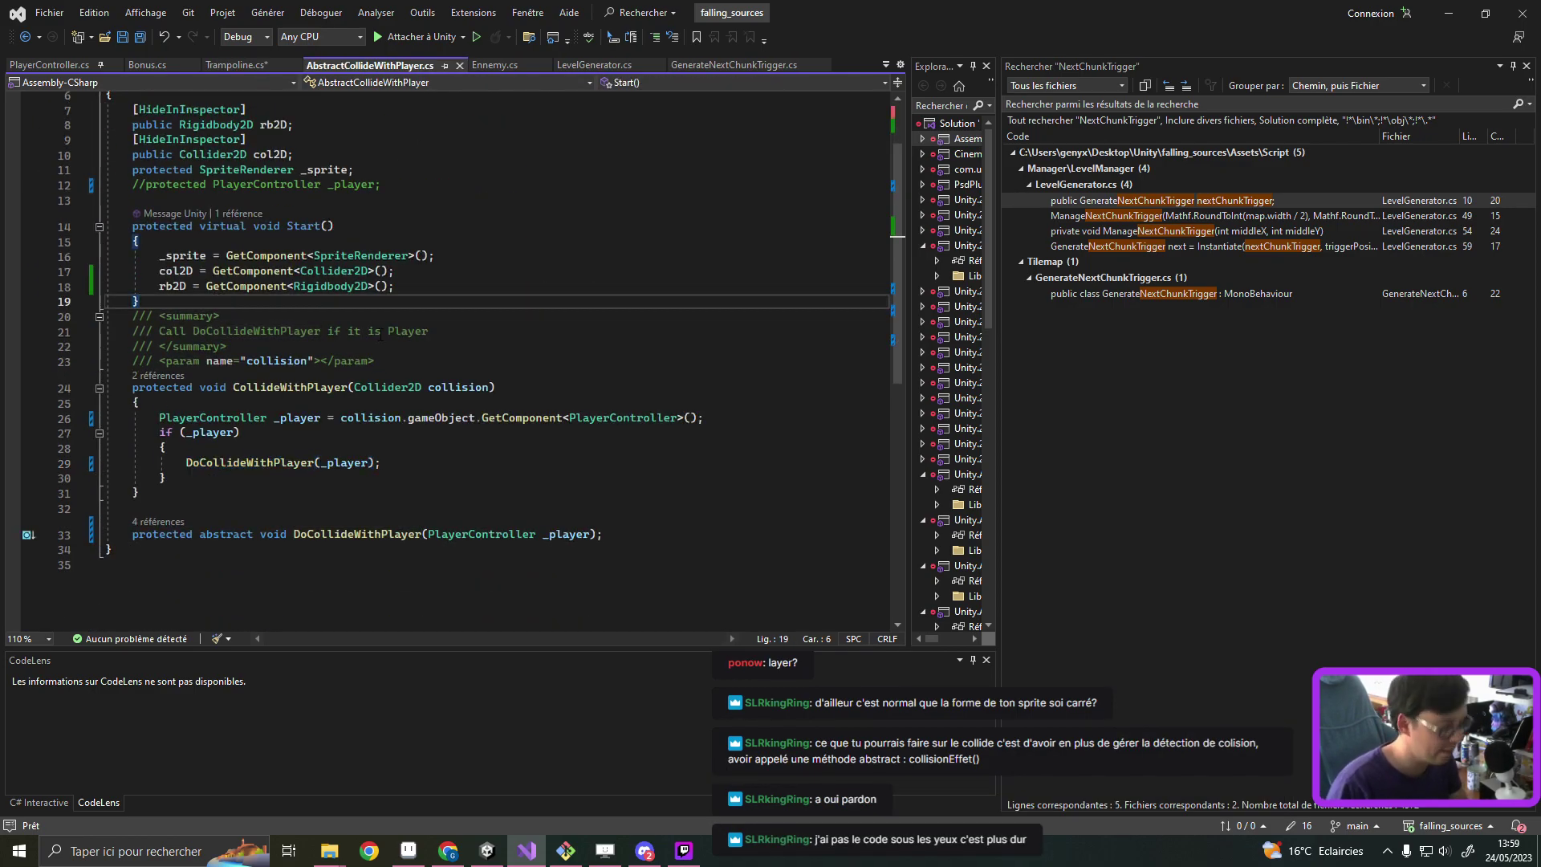
{"action": "key", "text": "Return"}
{"action": "key", "text": "ctrl+v"}
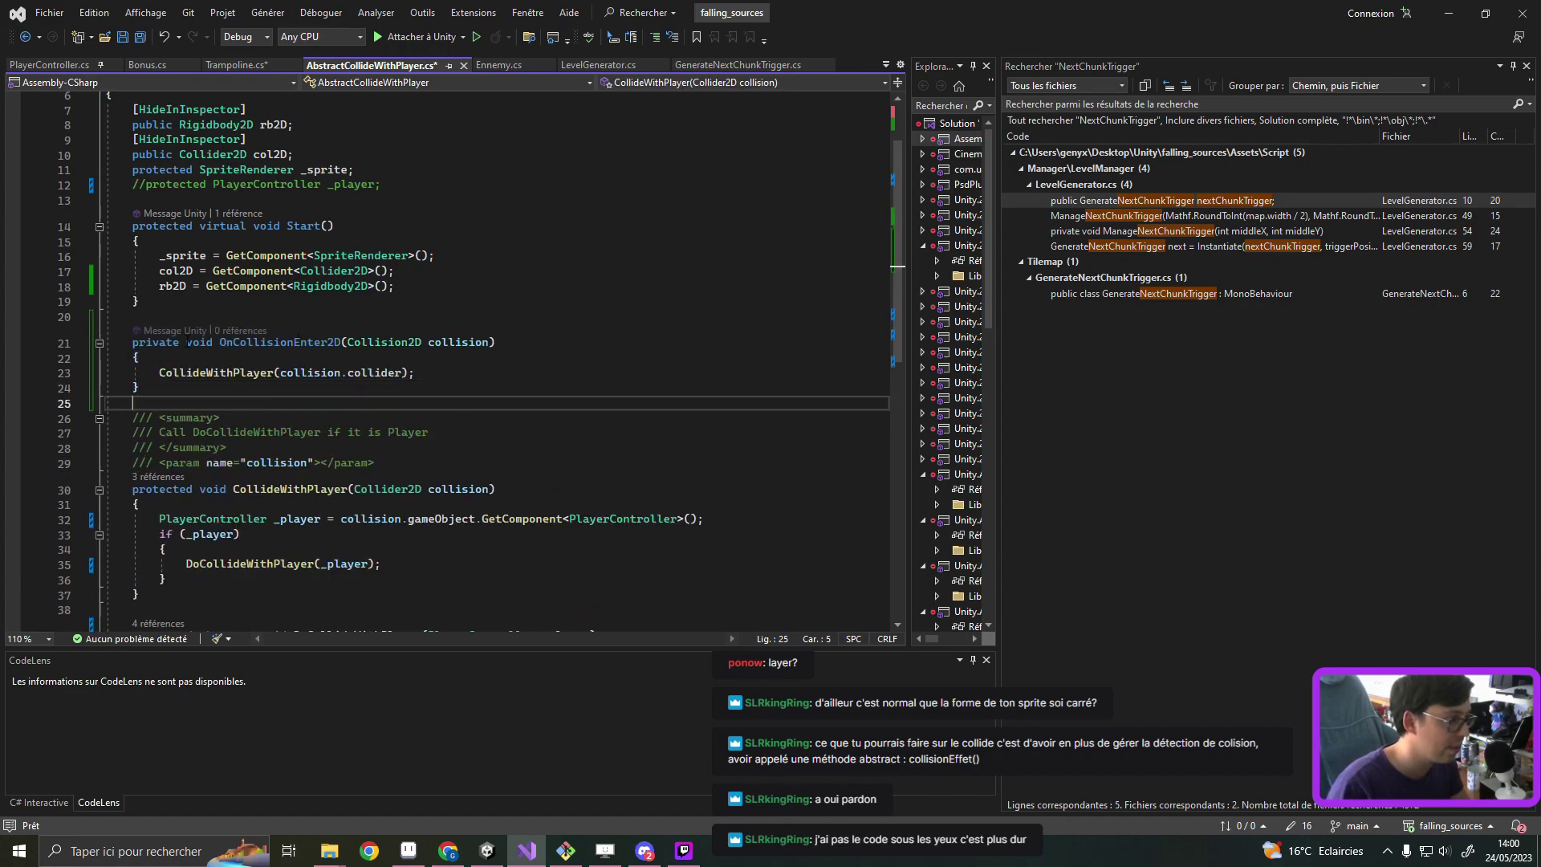
{"action": "left_click", "coordinate": [187, 342]}
{"action": "key", "text": "shift+Home"}
{"action": "type", "text": "p"}
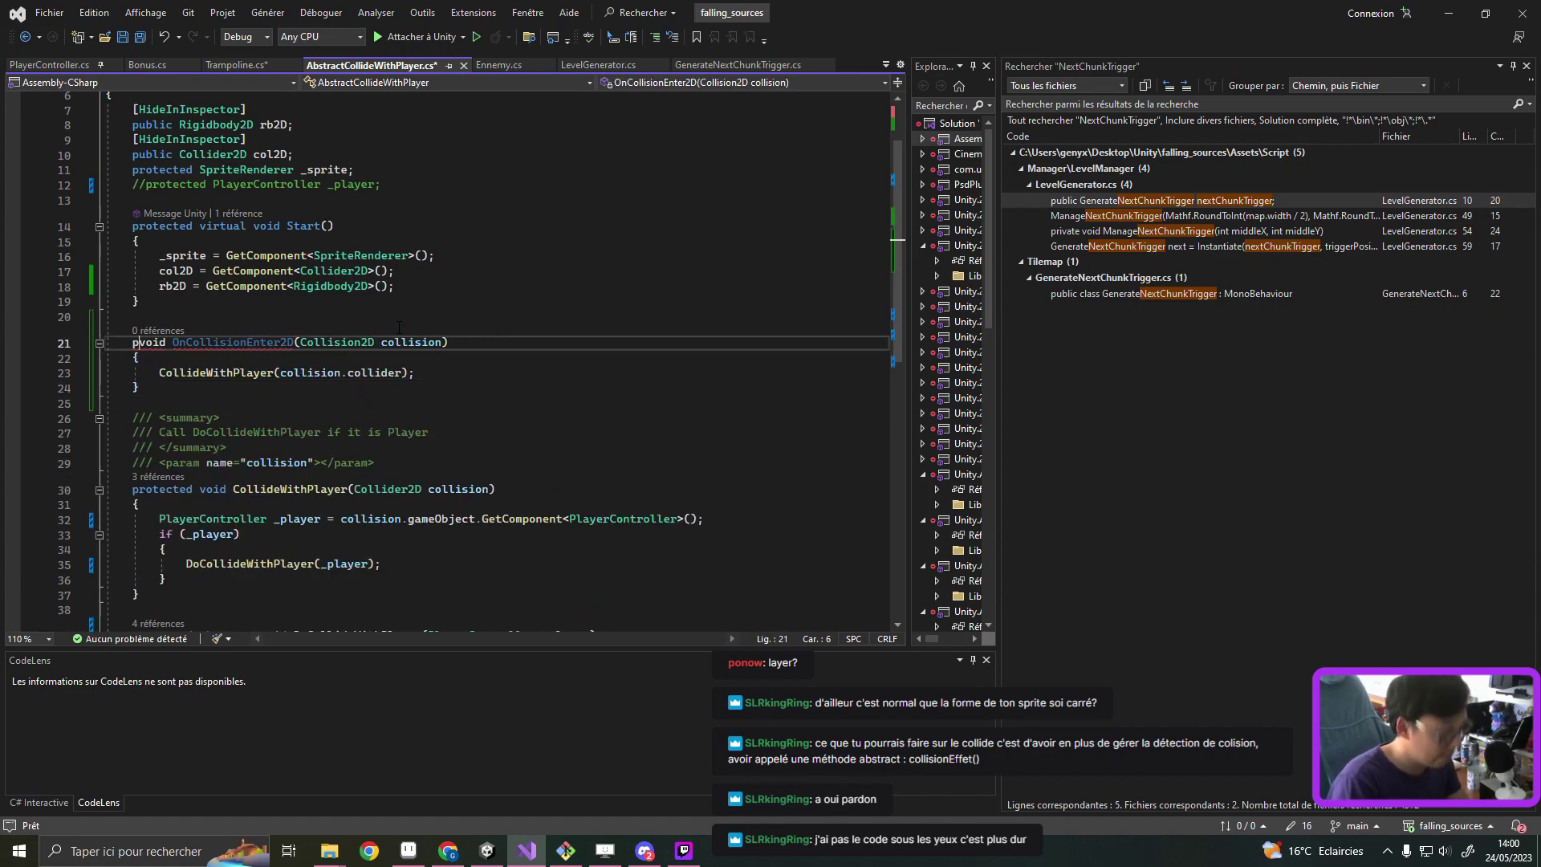
{"action": "type", "text": "rotected vi"}
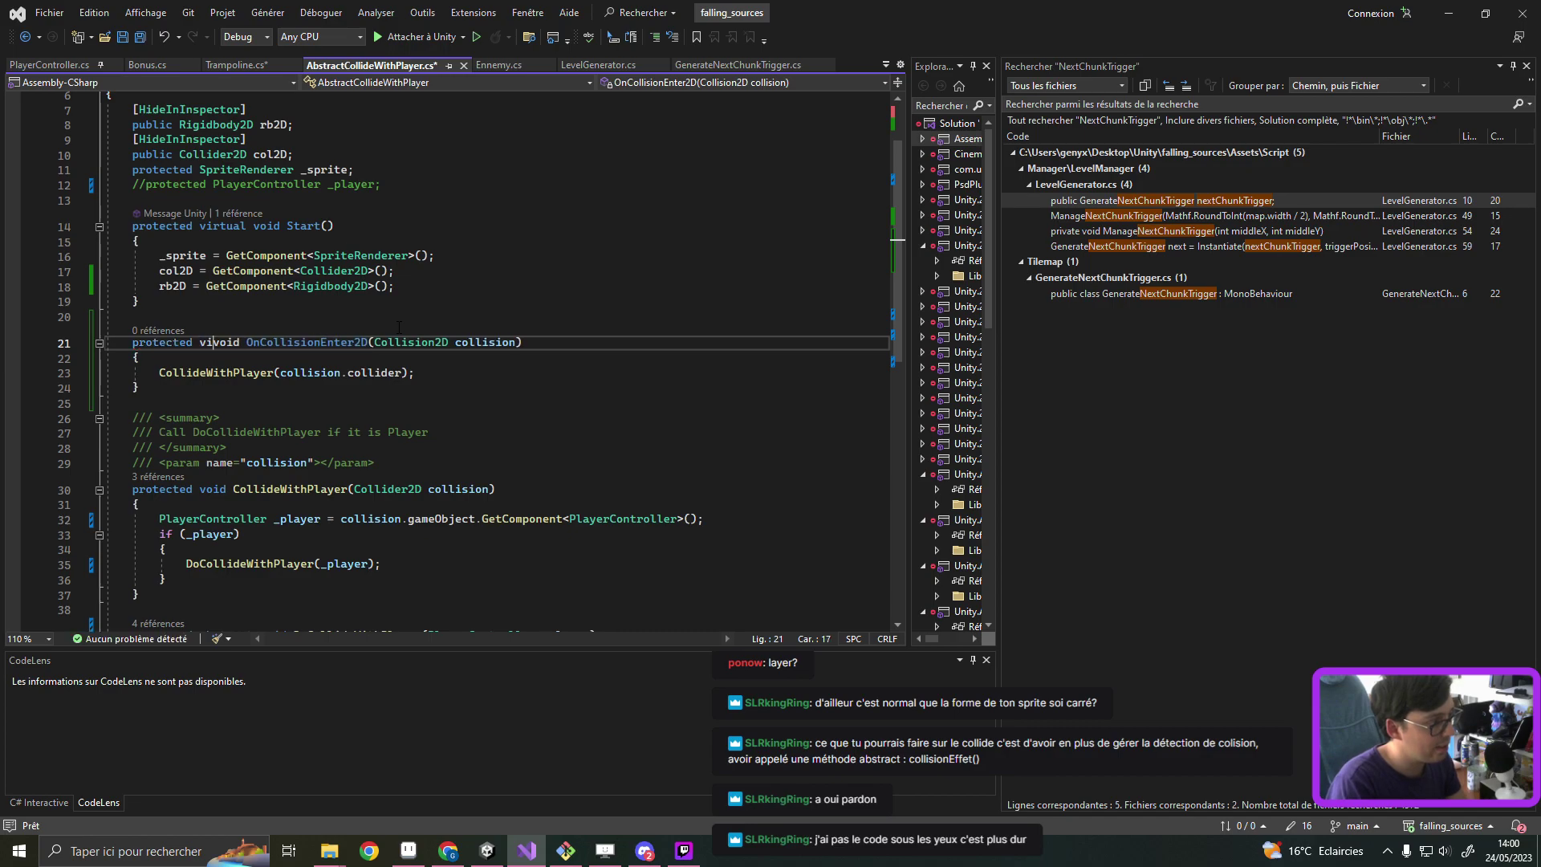
{"action": "type", "text": "rtual"}
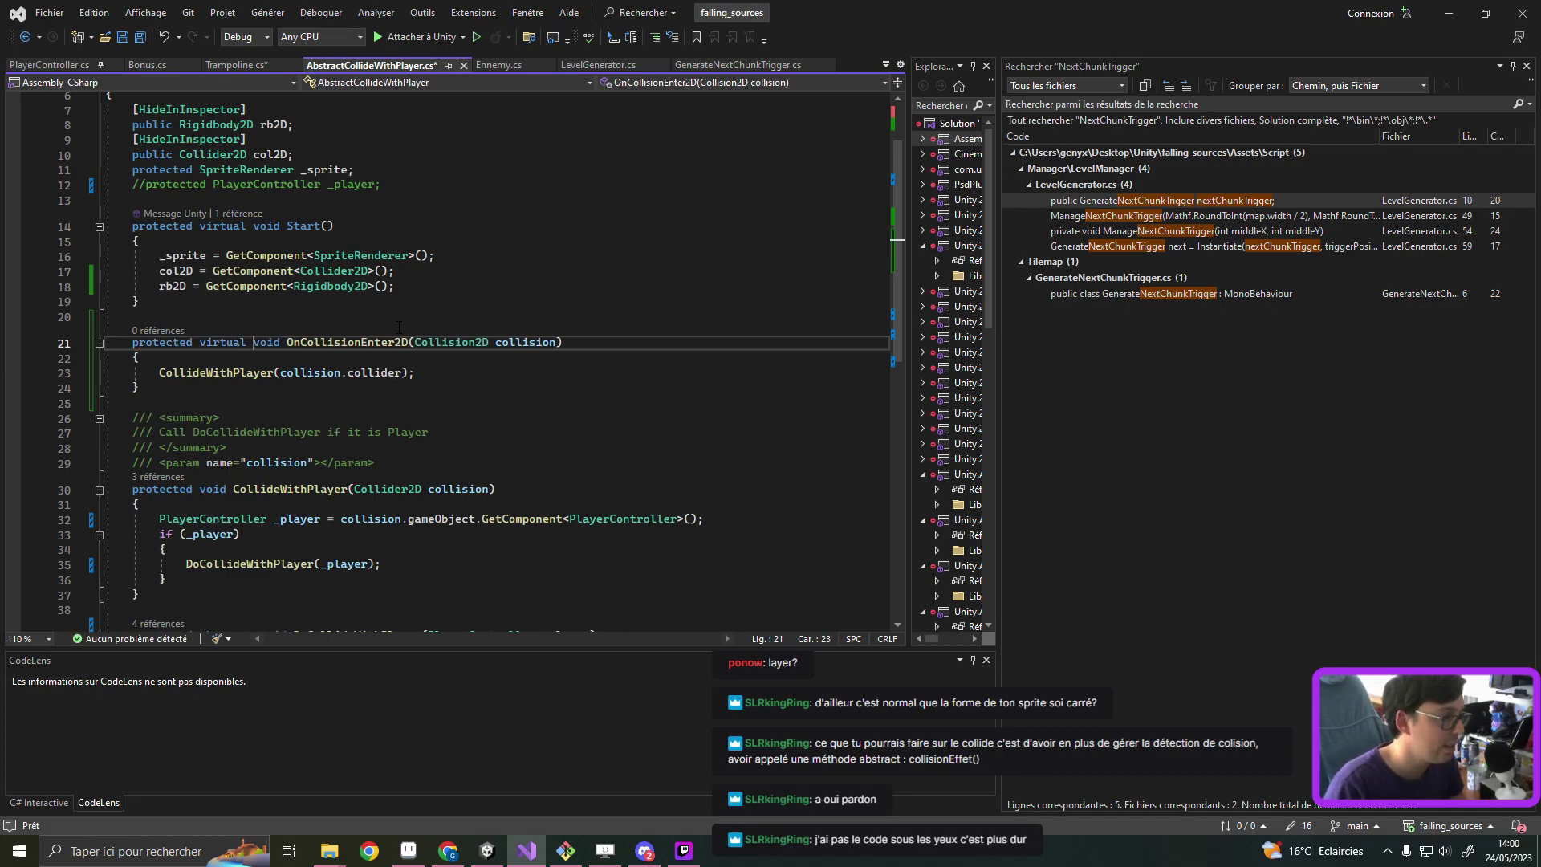
{"action": "left_click_drag", "start_coordinate": [139, 387], "coordinate": [138, 343]}
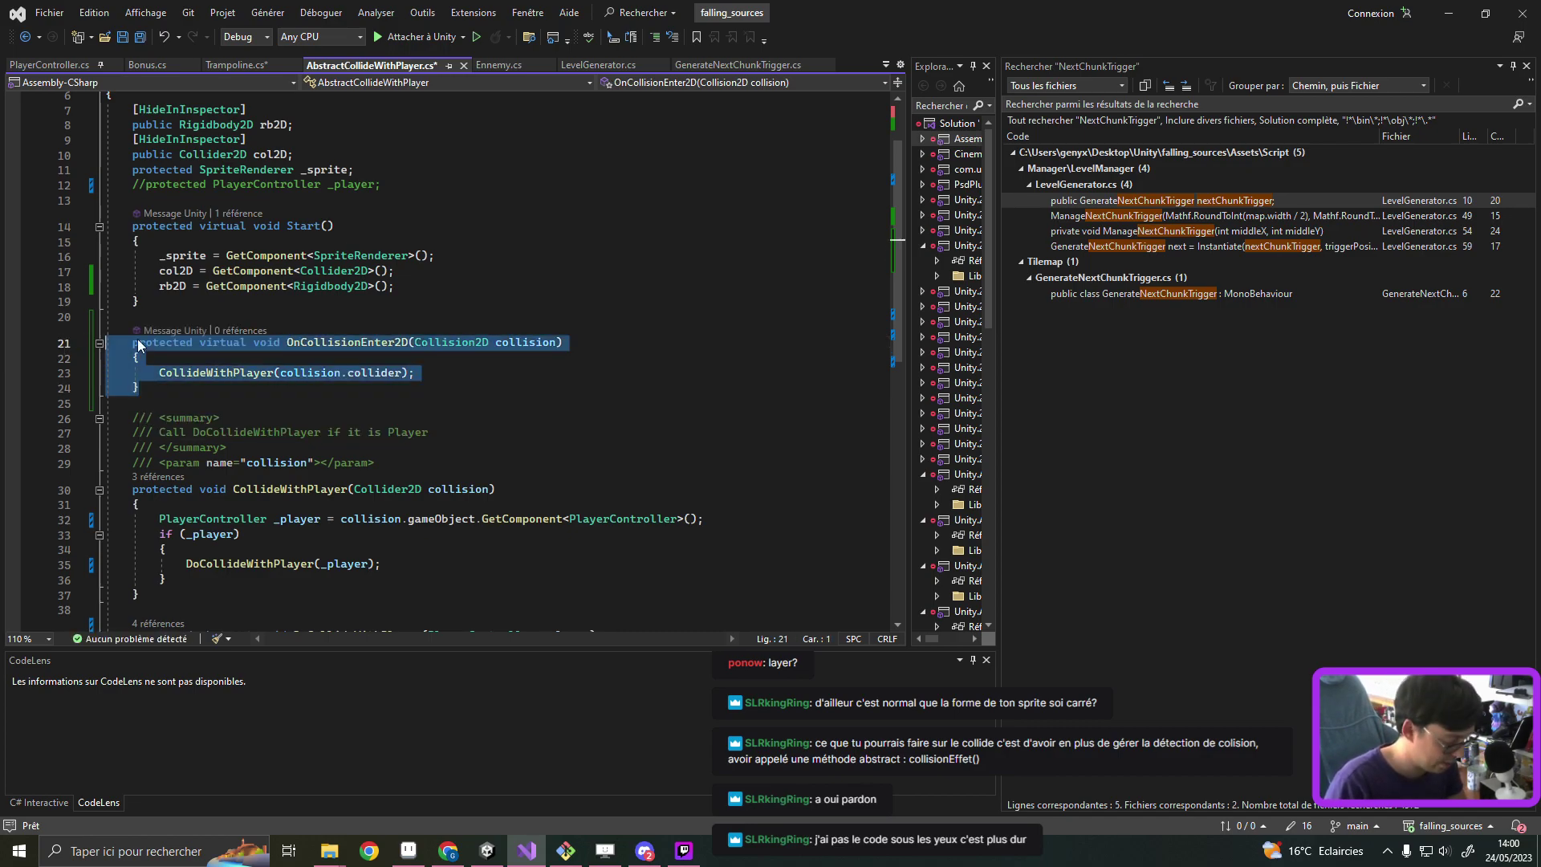
{"action": "left_click", "coordinate": [398, 271]}
Step: Delete the duplicate OnCollisionEnter2D from Ennemy.cs and select OnTriggerEnter2D in Bonus.cs
{"action": "left_click", "coordinate": [242, 65]}
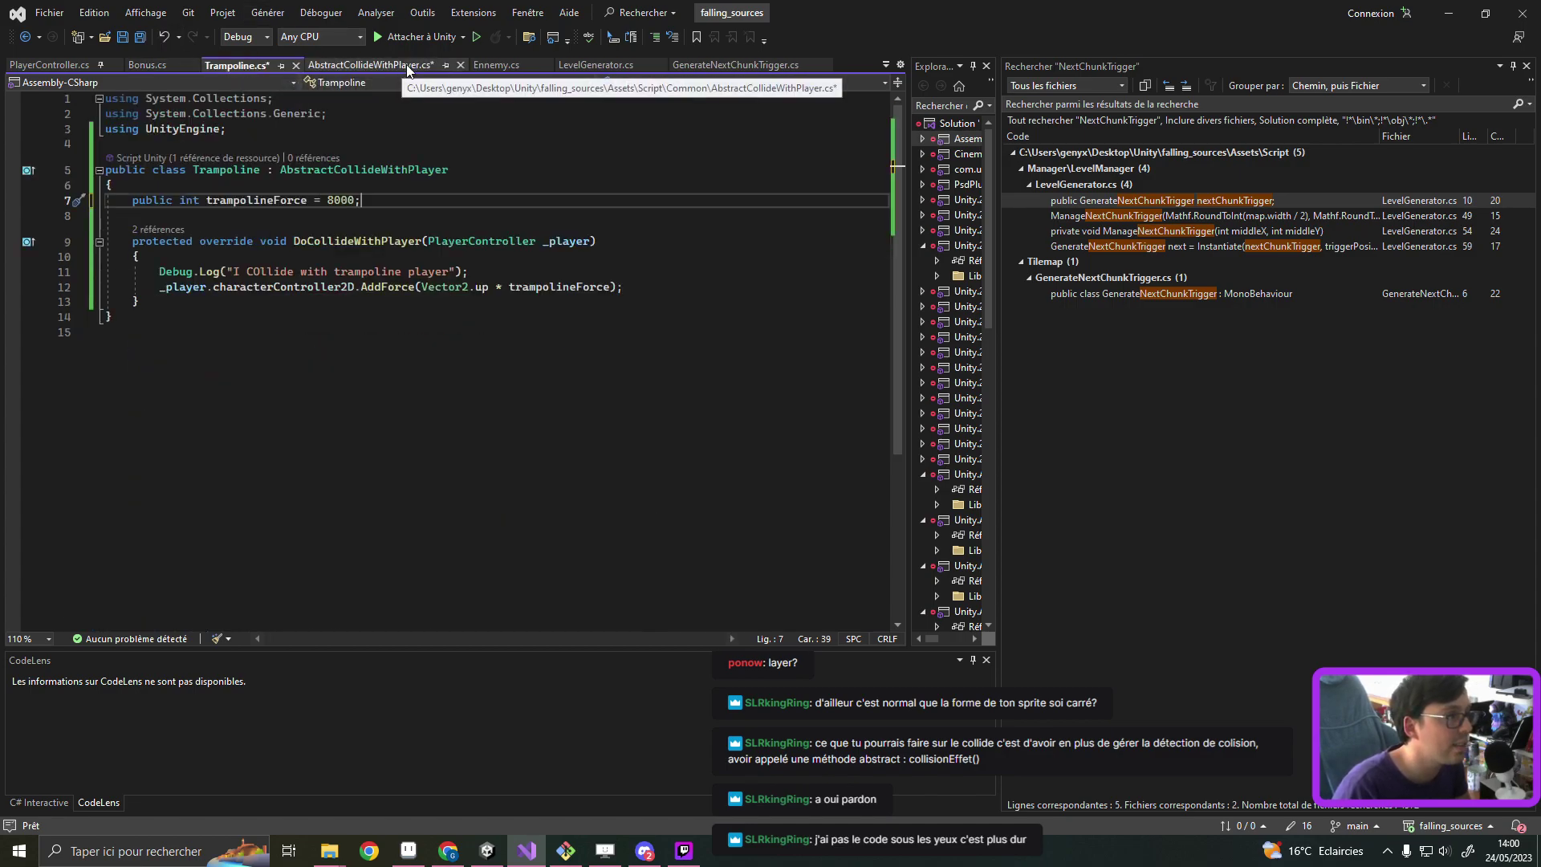
{"action": "left_click", "coordinate": [494, 64]}
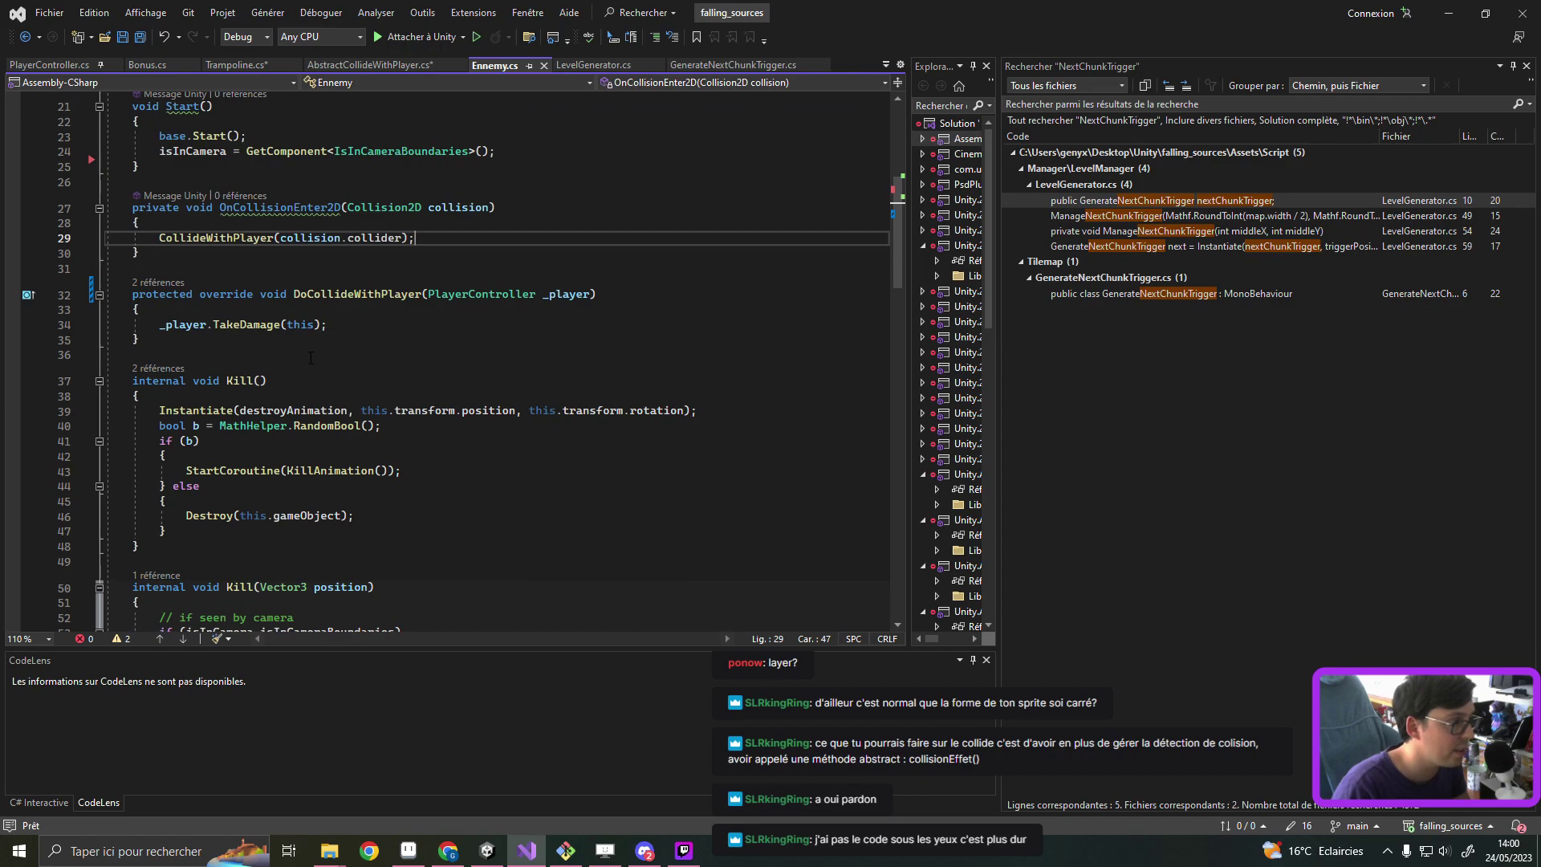
{"action": "scroll", "coordinate": [255, 338], "scroll_direction": "up", "scroll_amount": 1}
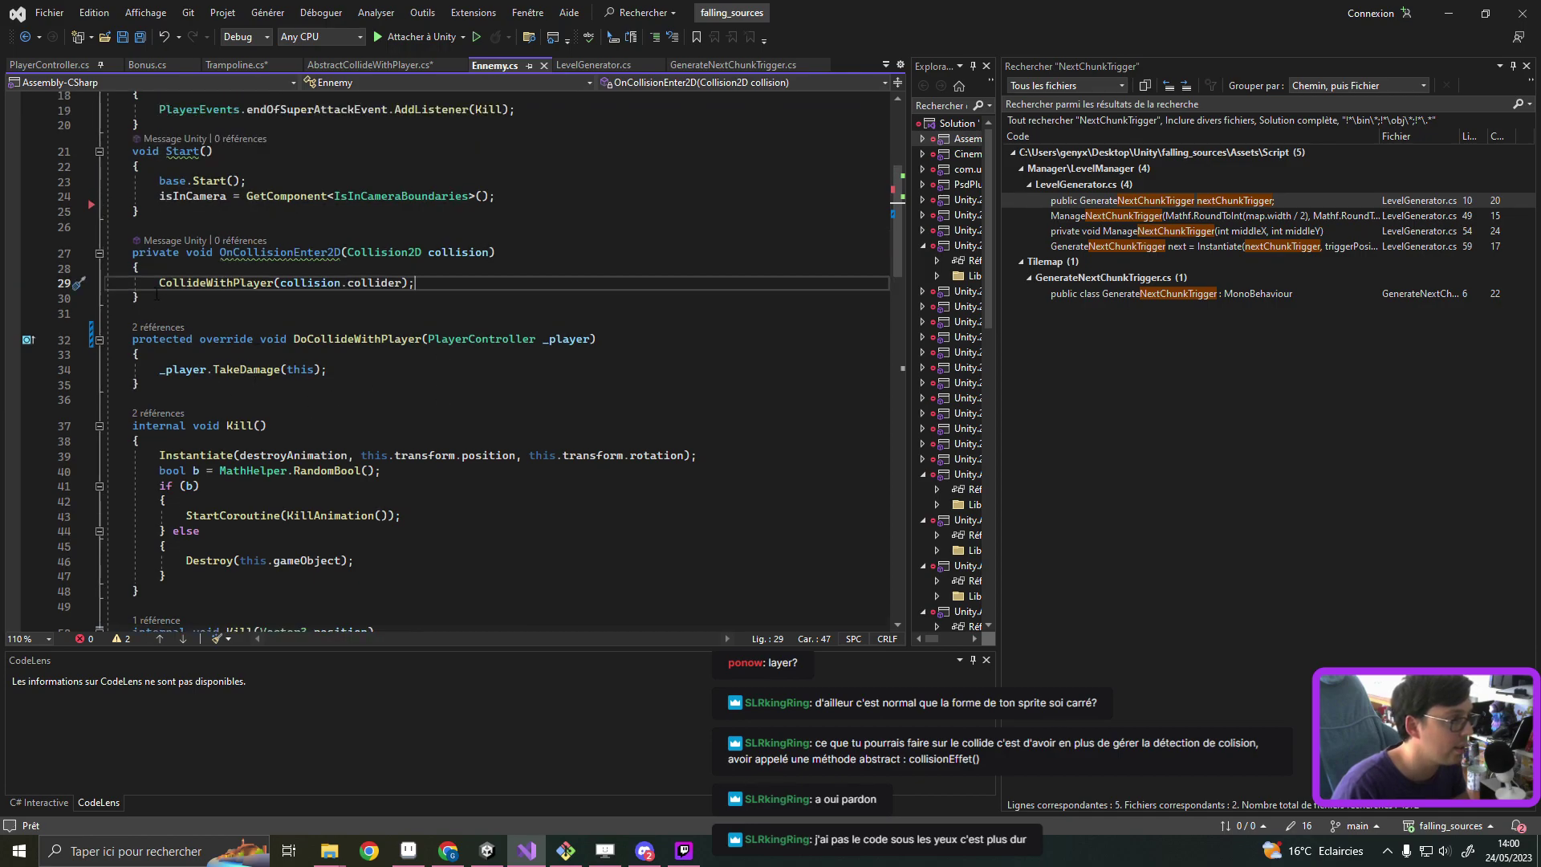
{"action": "left_click_drag", "start_coordinate": [156, 295], "coordinate": [143, 211]}
{"action": "key", "text": "Delete"}
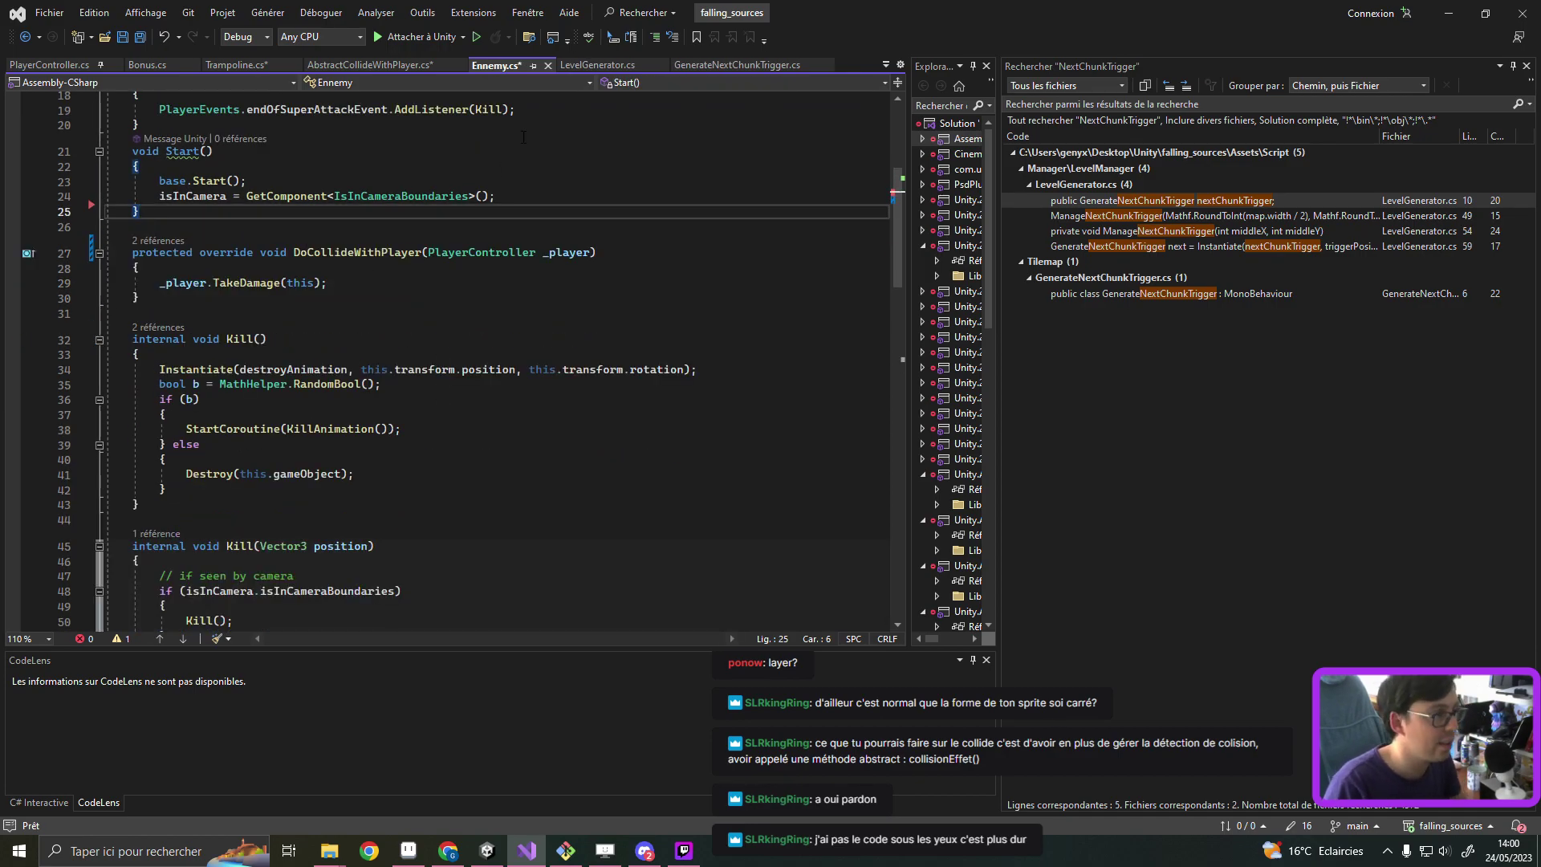
{"action": "left_click", "coordinate": [149, 62]}
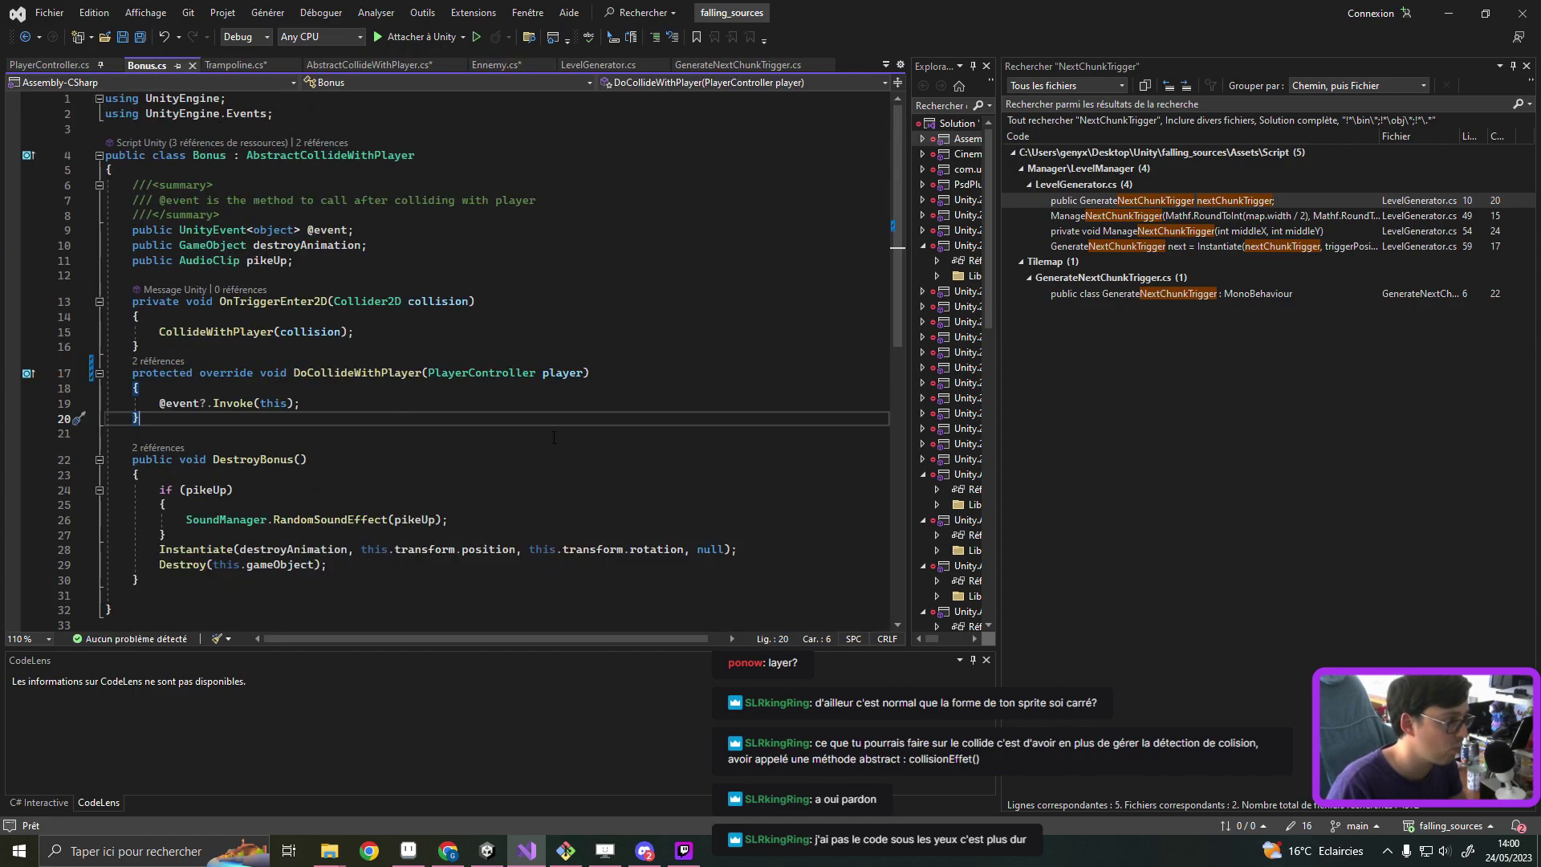
{"action": "double_click", "coordinate": [273, 301]}
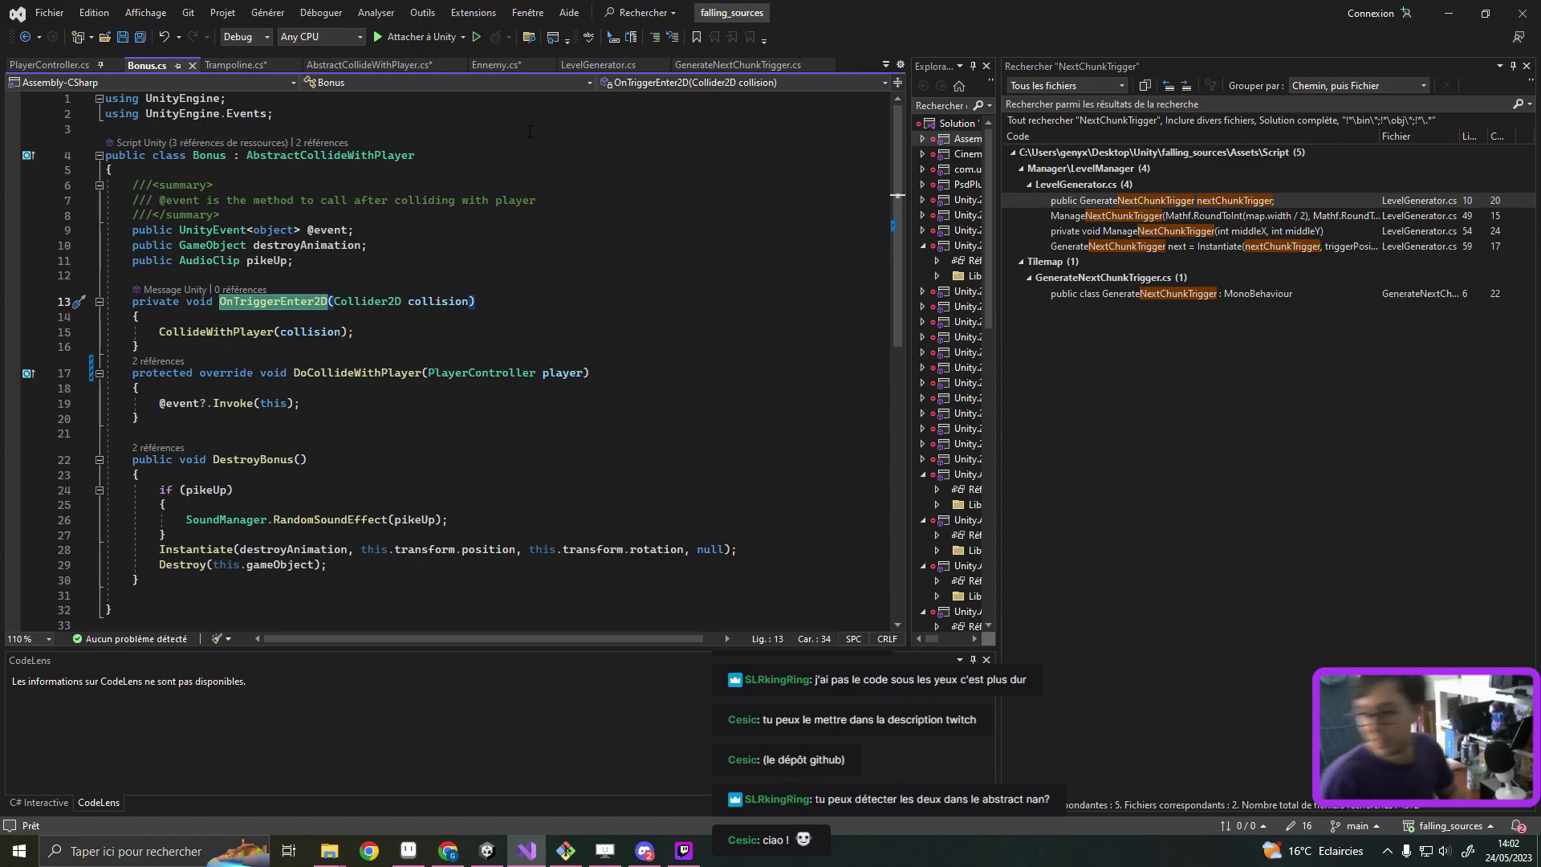
{"action": "key", "text": "alt+Tab"}
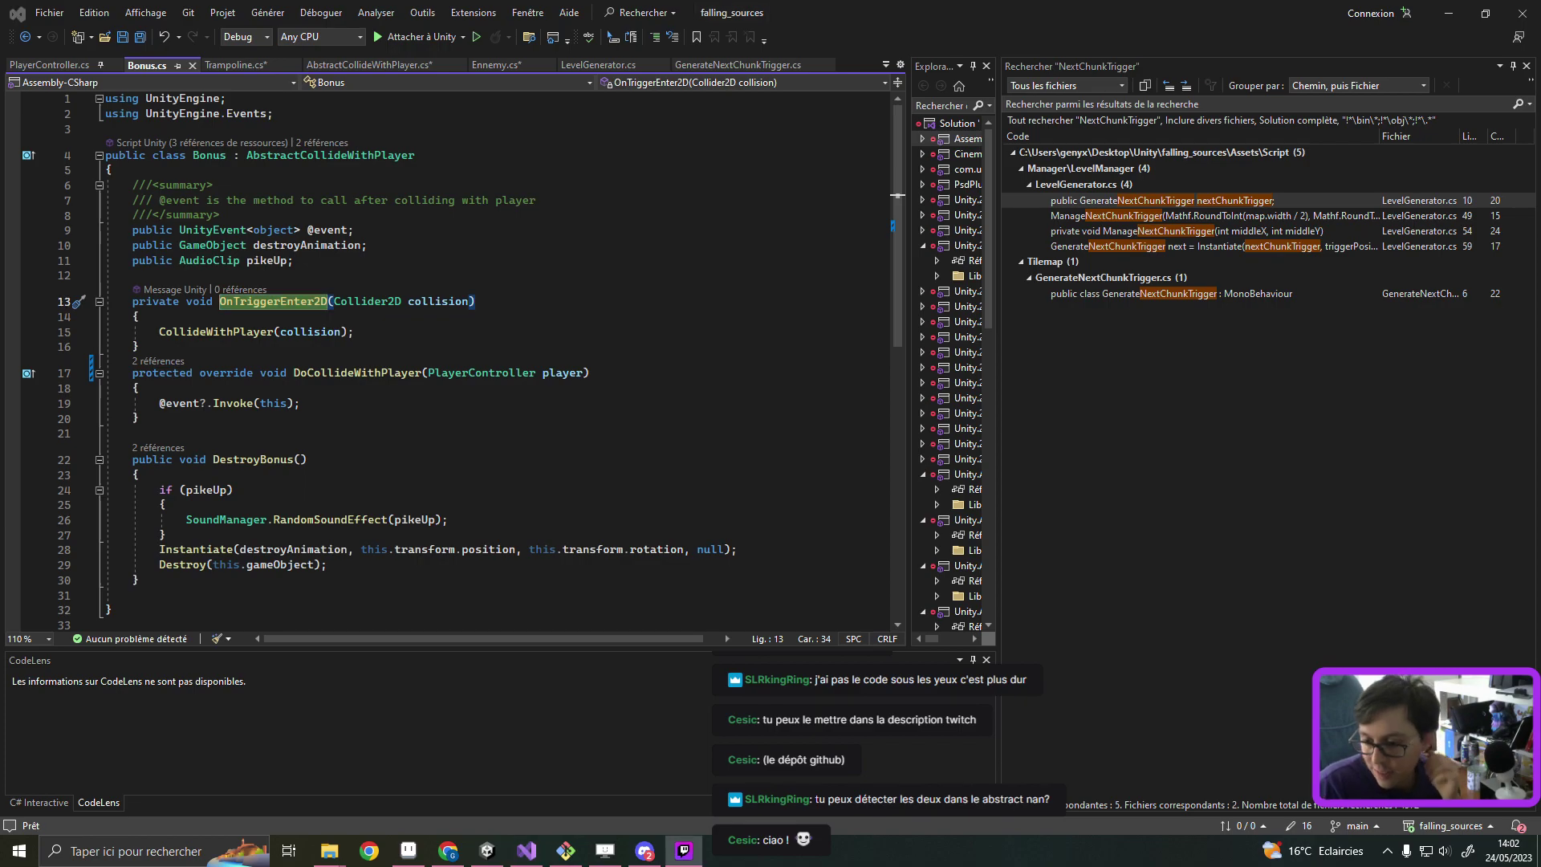